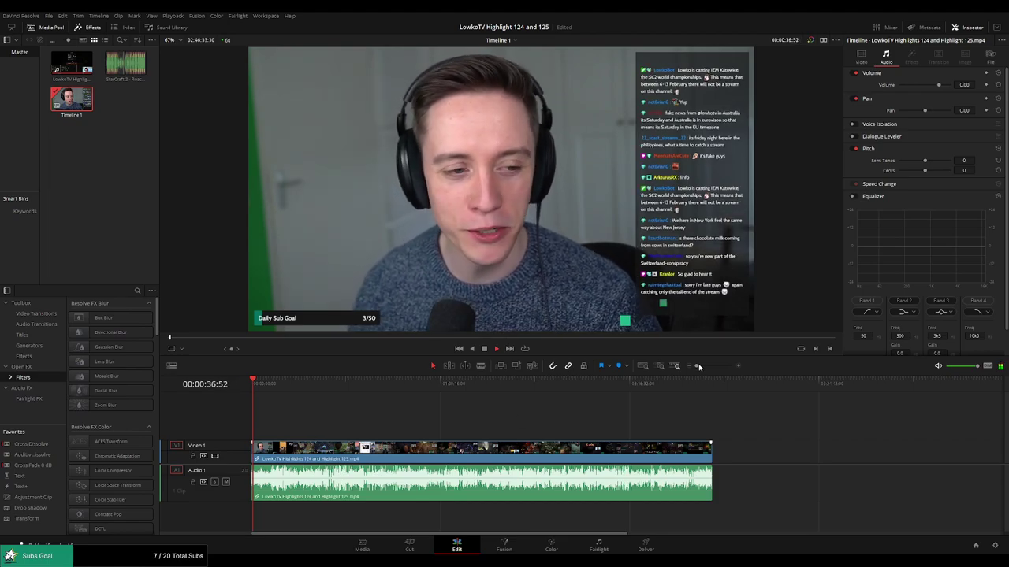
Enlarge the viewer above the timeline and zoom the timeline in around the playhead for detailed cutting.
{"action": "left_click_drag", "start_coordinate": [697, 368], "coordinate": [714, 368]}
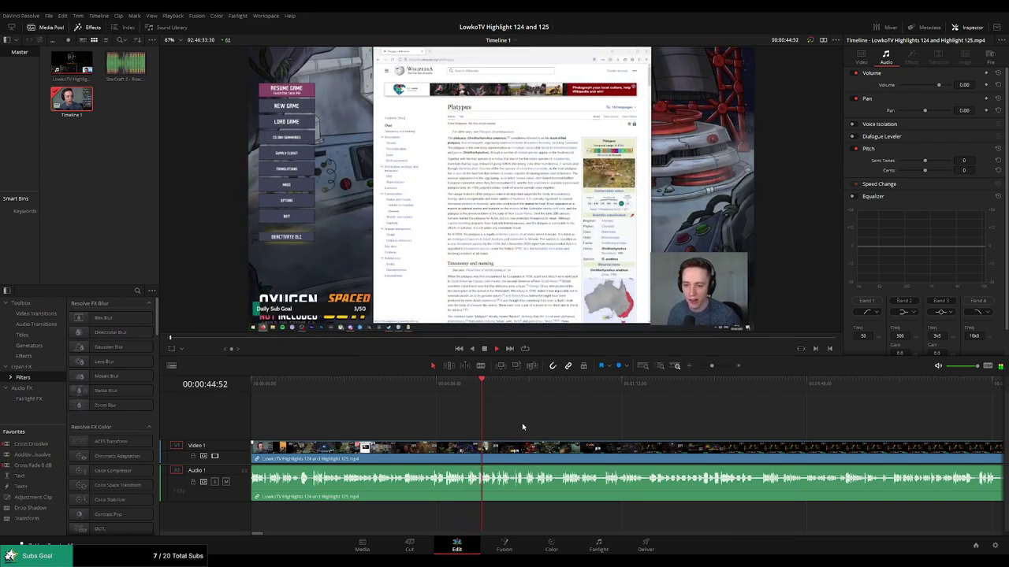
{"action": "scroll", "coordinate": [525, 429], "scroll_direction": "up", "scroll_amount": 2}
{"action": "scroll", "coordinate": [583, 429], "scroll_direction": "up", "scroll_amount": 3}
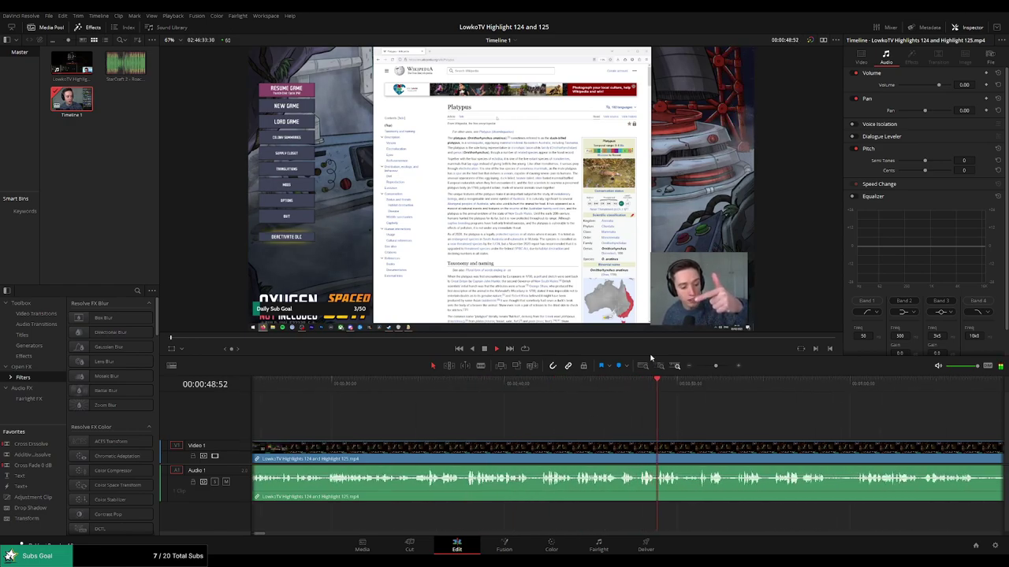
{"action": "left_click_drag", "start_coordinate": [662, 358], "coordinate": [666, 389]}
{"action": "left_click_drag", "start_coordinate": [724, 448], "coordinate": [437, 441]}
{"action": "left_click_drag", "start_coordinate": [511, 450], "coordinate": [489, 445]}
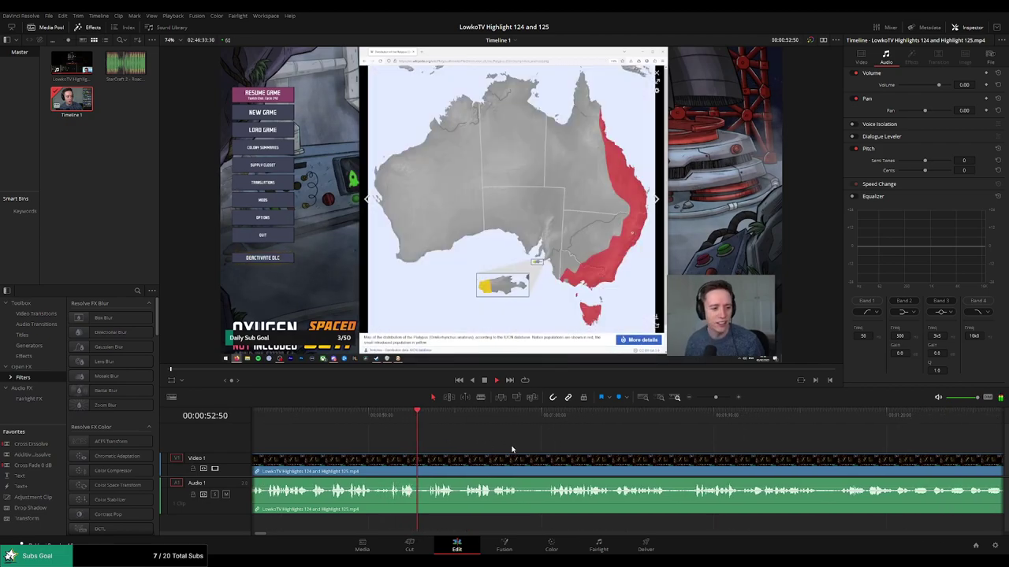
Play through the platypus segment of the stream footage, checking the picture and audio waveform for pauses worth cutting.
{"action": "scroll", "coordinate": [472, 445], "scroll_direction": "right", "scroll_amount": 2}
{"action": "scroll", "coordinate": [465, 447], "scroll_direction": "right", "scroll_amount": 2}
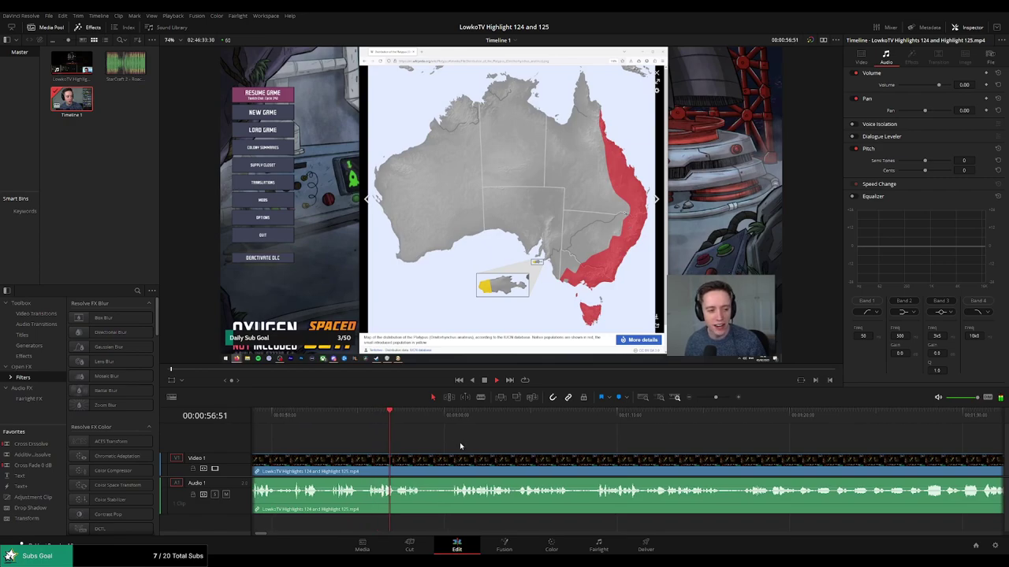
{"action": "scroll", "coordinate": [459, 442], "scroll_direction": "right", "scroll_amount": 2}
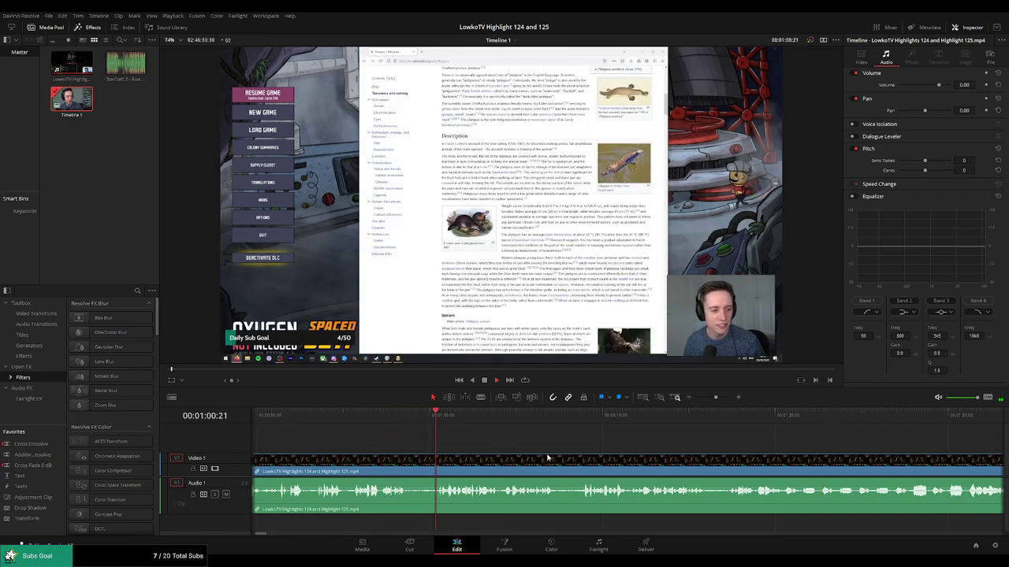
{"action": "scroll", "coordinate": [484, 450], "scroll_direction": "left", "scroll_amount": 2}
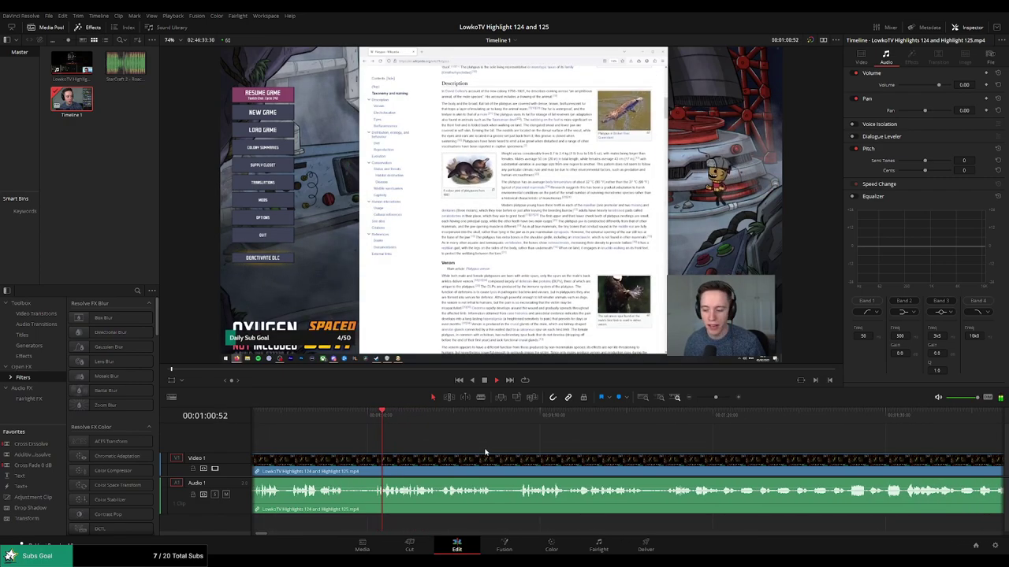
{"action": "scroll", "coordinate": [518, 450], "scroll_direction": "right", "scroll_amount": 1}
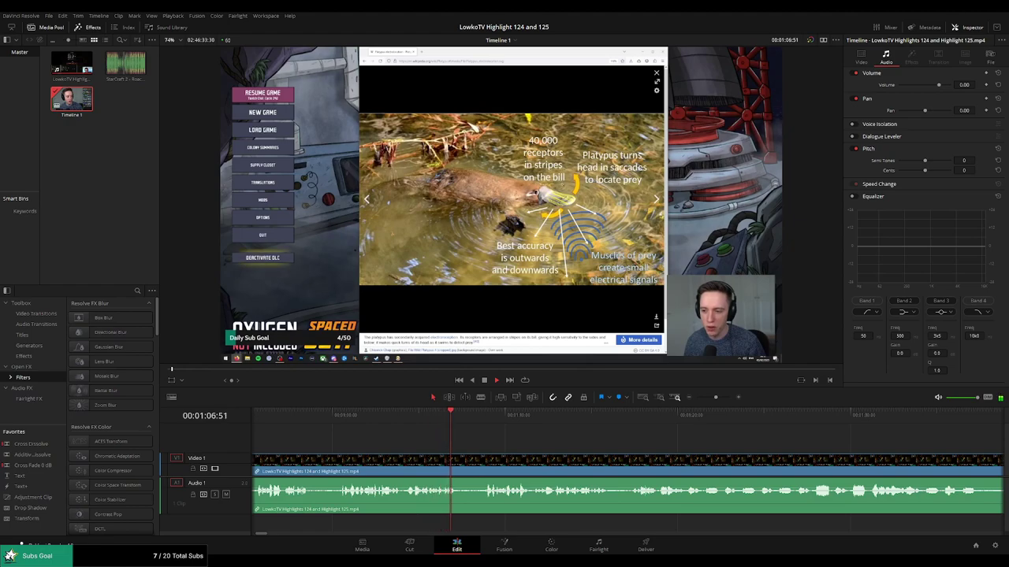
{"action": "scroll", "coordinate": [515, 438], "scroll_direction": "right", "scroll_amount": 3}
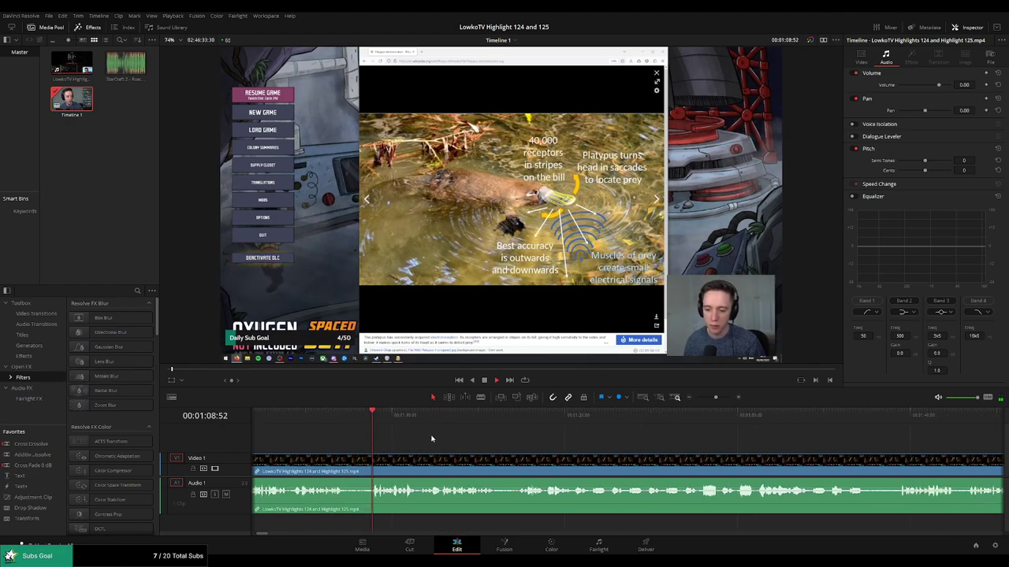
{"action": "scroll", "coordinate": [438, 439], "scroll_direction": "right", "scroll_amount": 1}
{"action": "scroll", "coordinate": [447, 438], "scroll_direction": "right", "scroll_amount": 2}
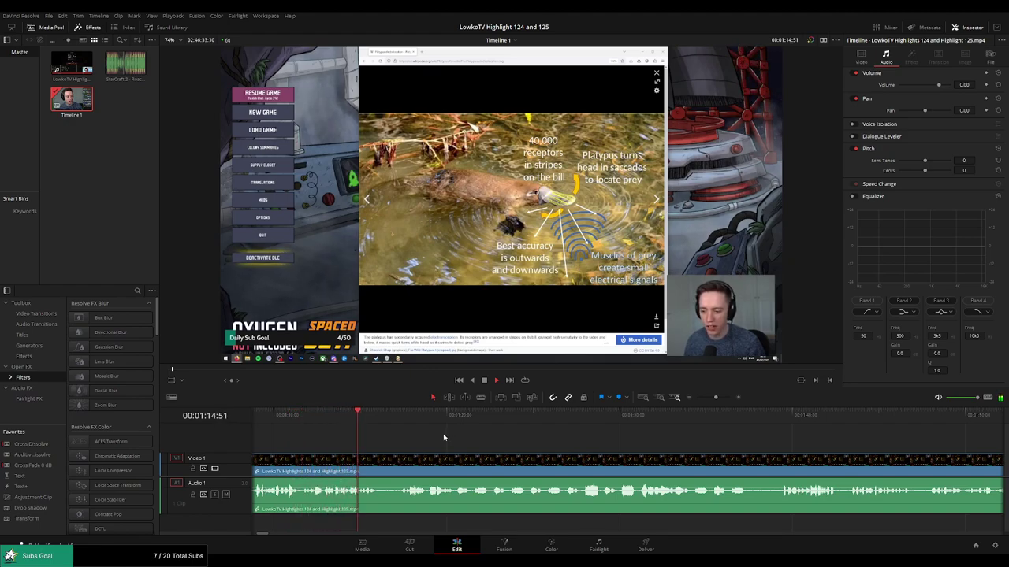
{"action": "scroll", "coordinate": [438, 435], "scroll_direction": "right", "scroll_amount": 2}
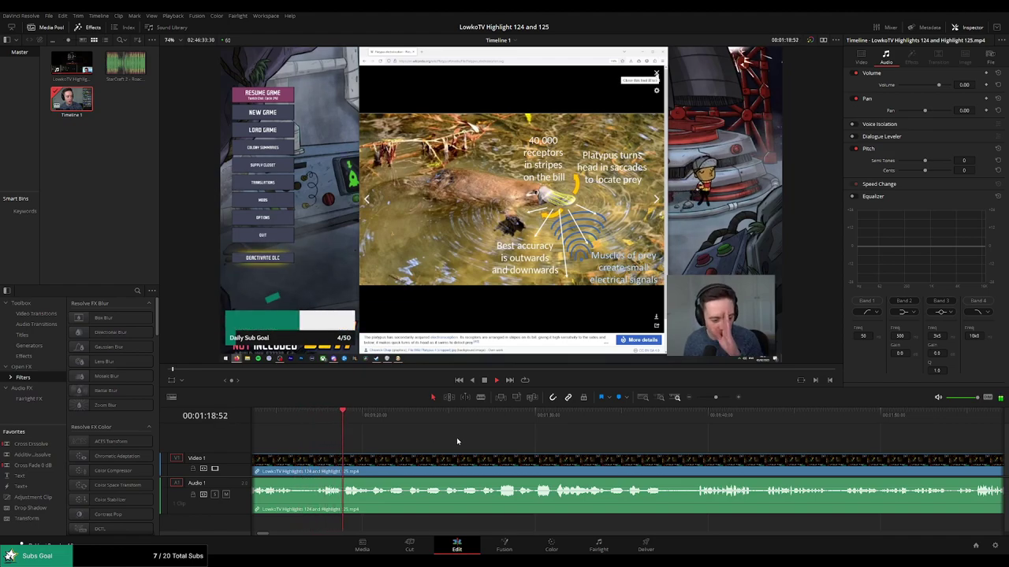
{"action": "left_click_drag", "start_coordinate": [499, 445], "coordinate": [454, 443]}
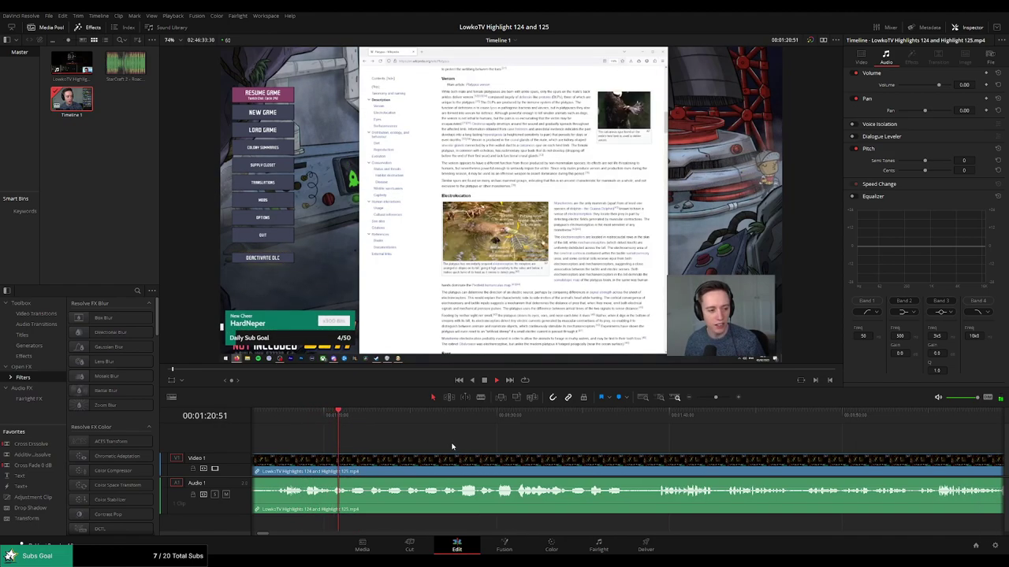
{"action": "scroll", "coordinate": [454, 442], "scroll_direction": "right", "scroll_amount": 2}
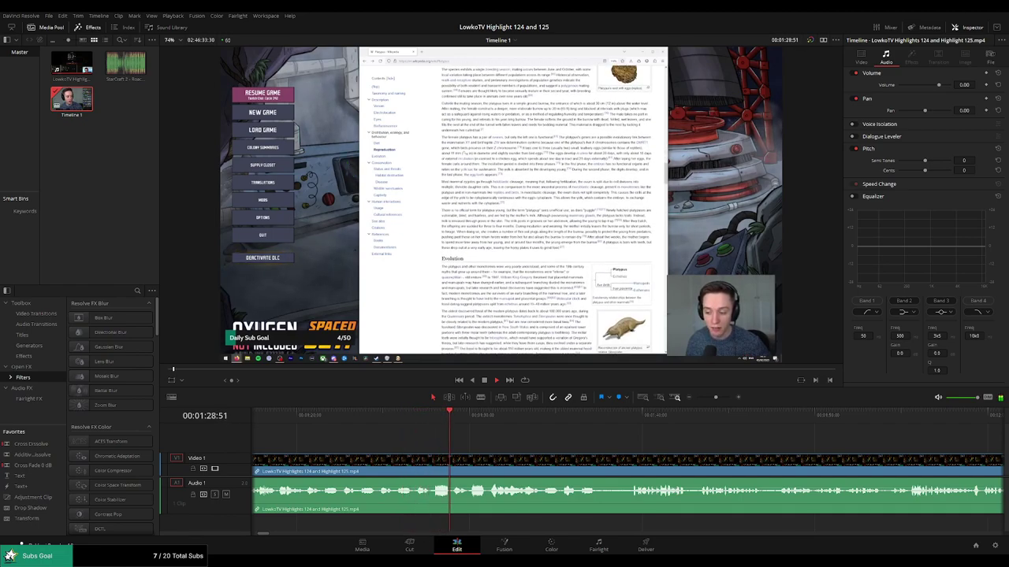
{"action": "left_click_drag", "start_coordinate": [583, 443], "coordinate": [471, 440]}
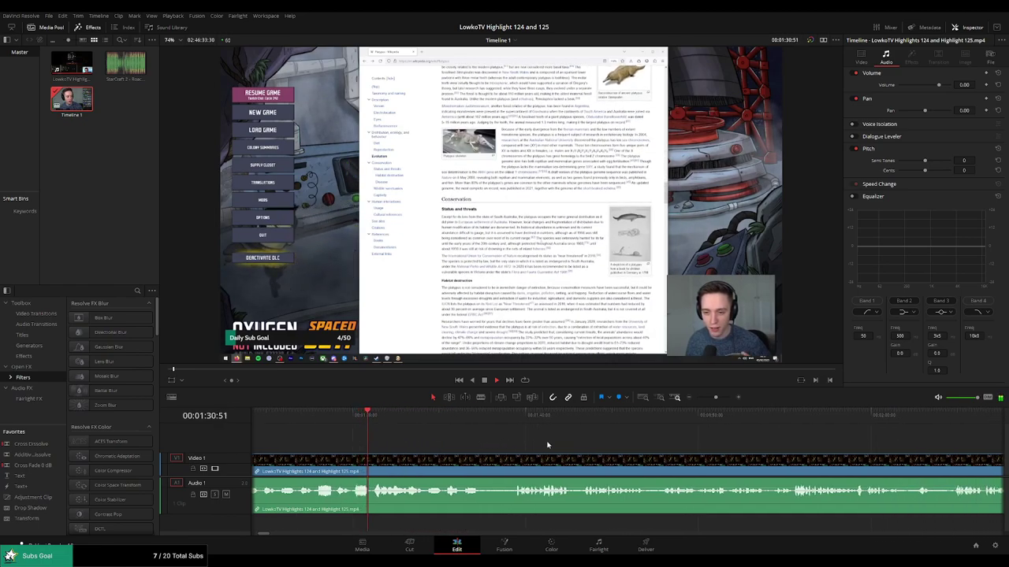
{"action": "left_click_drag", "start_coordinate": [548, 444], "coordinate": [453, 440]}
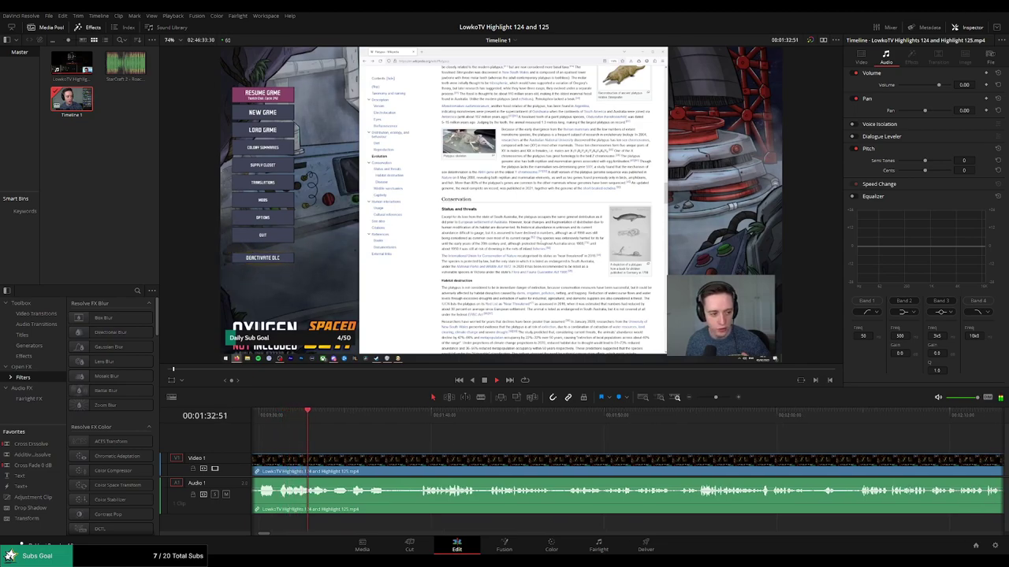
{"action": "scroll", "coordinate": [384, 444], "scroll_direction": "right", "scroll_amount": 3}
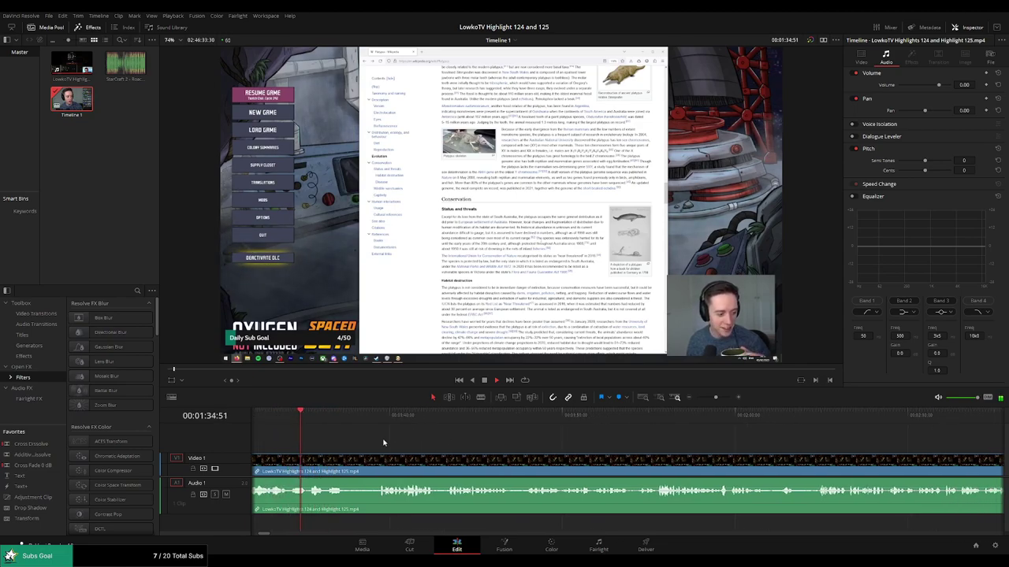
{"action": "scroll", "coordinate": [367, 440], "scroll_direction": "right", "scroll_amount": 3}
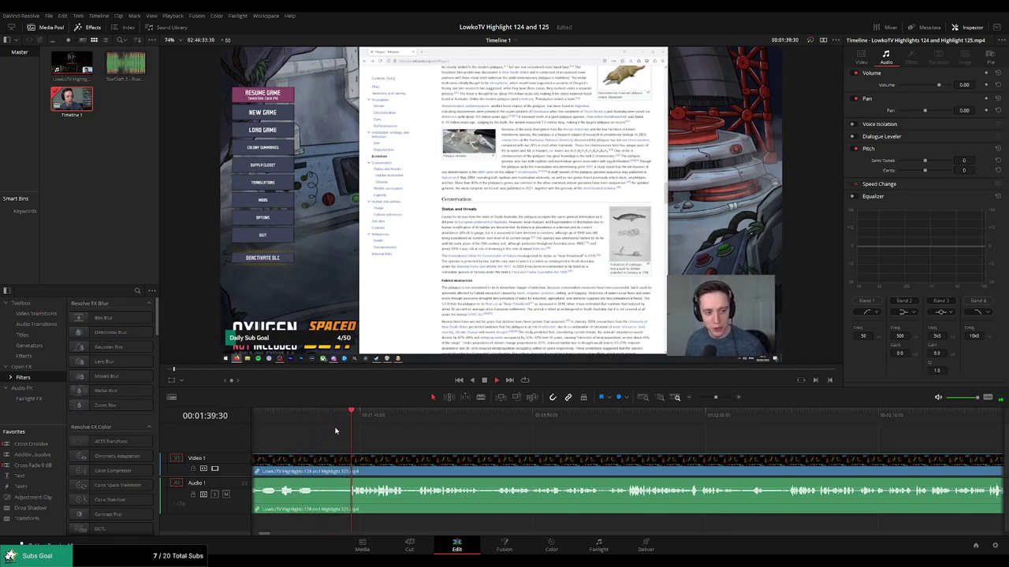
Split the clip at 00:01:37:33 and about 00:01:39:17, and ripple delete the drinking pause between the cuts.
{"action": "left_click", "coordinate": [302, 418]}
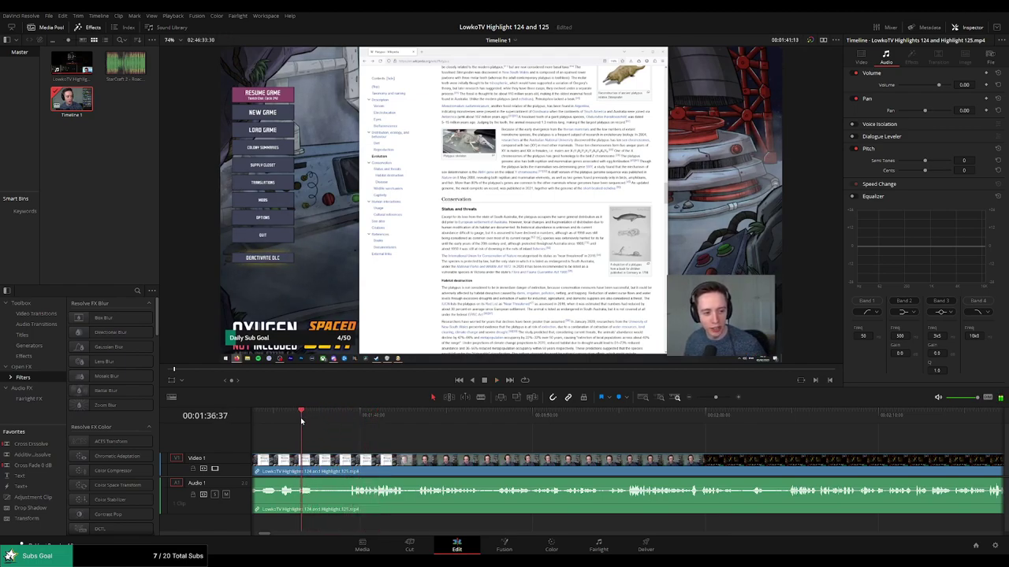
{"action": "key", "text": "space"}
{"action": "key", "text": "b"}
{"action": "left_click", "coordinate": [318, 458]}
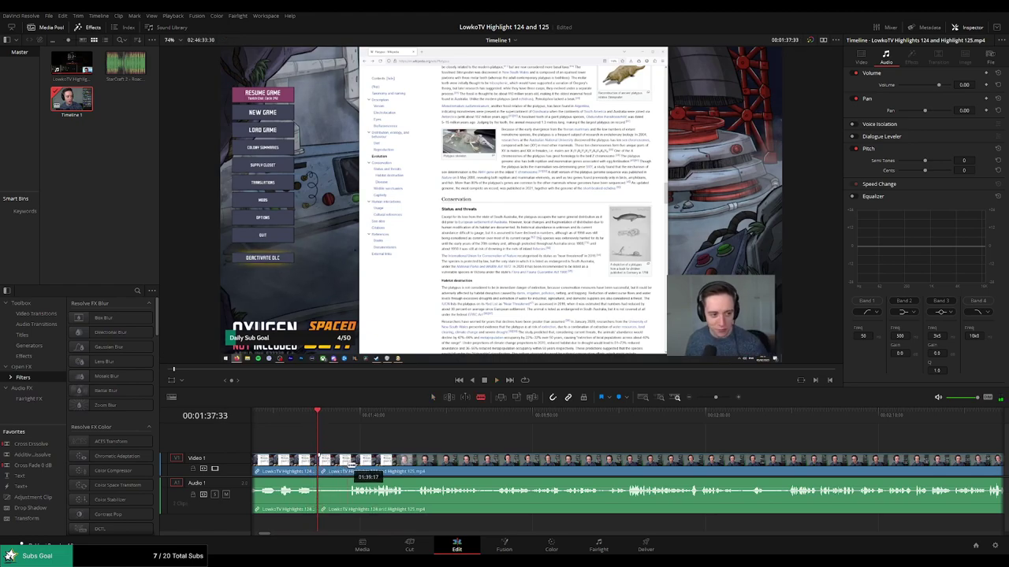
{"action": "left_click", "coordinate": [349, 465]}
{"action": "key", "text": "a"}
{"action": "left_click", "coordinate": [332, 470]}
{"action": "key", "text": "Delete"}
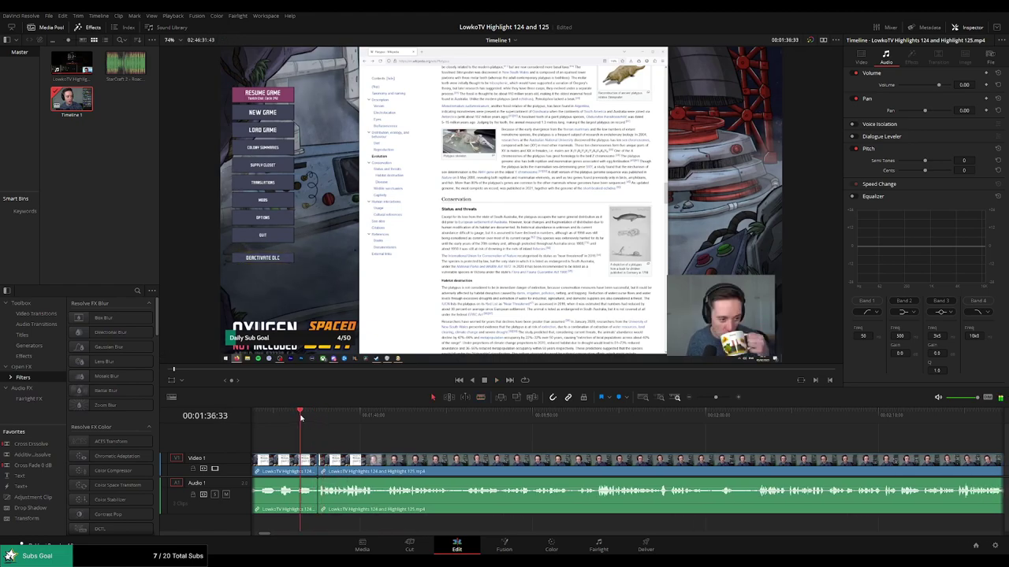
Play back the new join, give the clip before the cut the green clip color, and clear the selection.
{"action": "left_click", "coordinate": [301, 416]}
{"action": "key", "text": "space"}
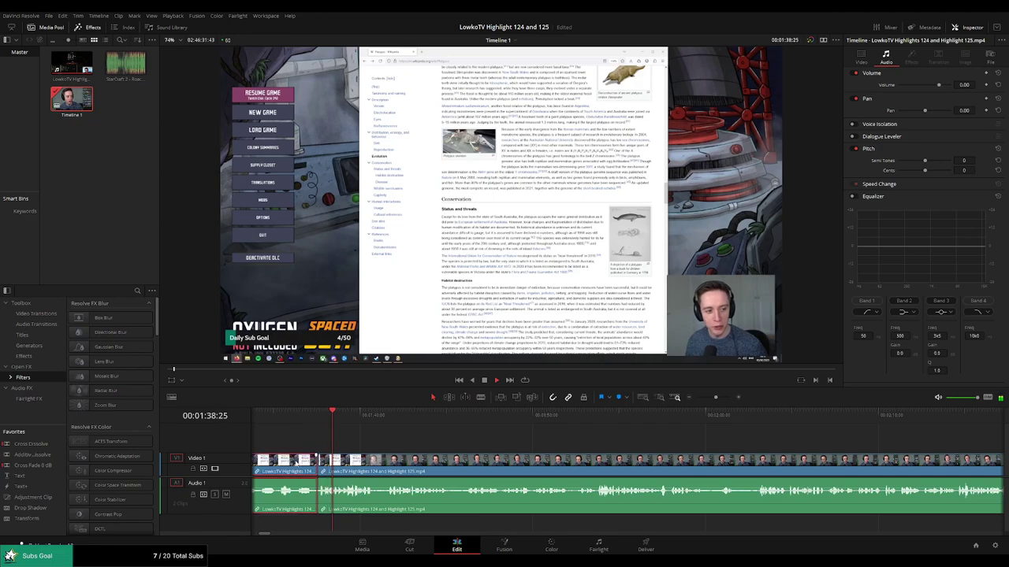
{"action": "left_click", "coordinate": [454, 447]}
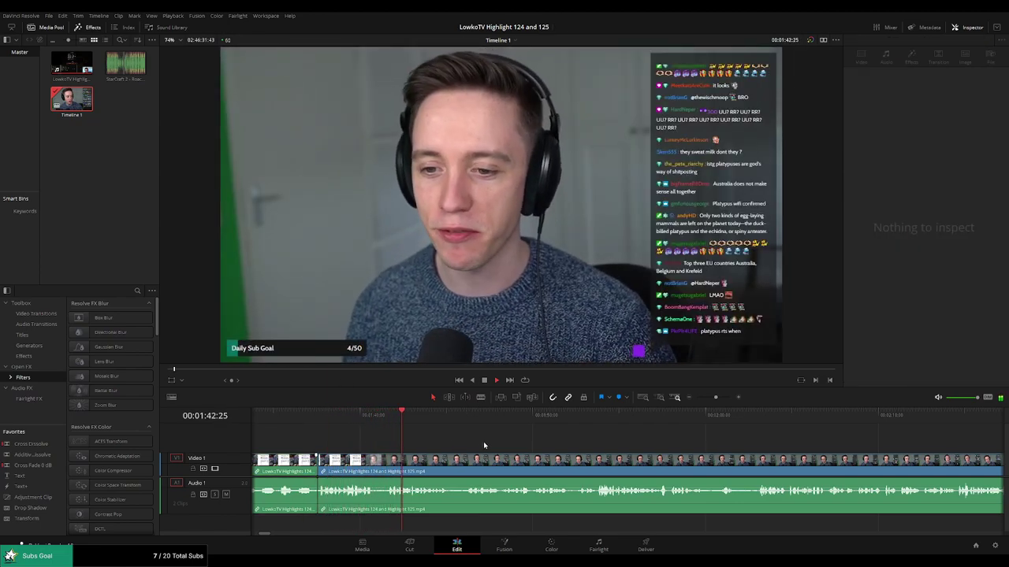
Play on through the webcam segment to about 00:01:53:41, checking the waveform closely for the next place to trim.
{"action": "left_click_drag", "start_coordinate": [484, 443], "coordinate": [468, 445]}
{"action": "scroll", "coordinate": [481, 443], "scroll_direction": "right", "scroll_amount": 2}
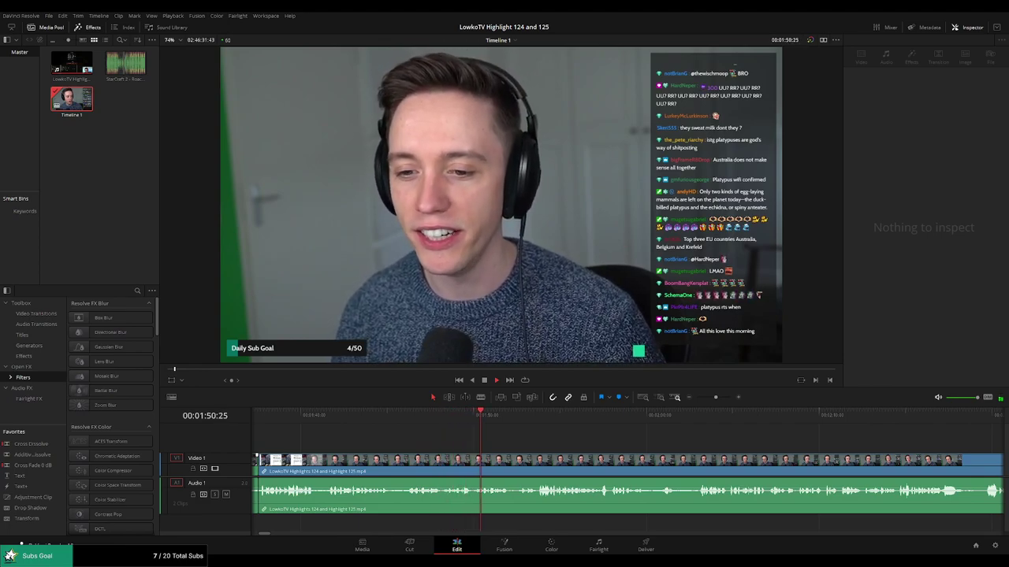
{"action": "scroll", "coordinate": [579, 447], "scroll_direction": "right", "scroll_amount": 3}
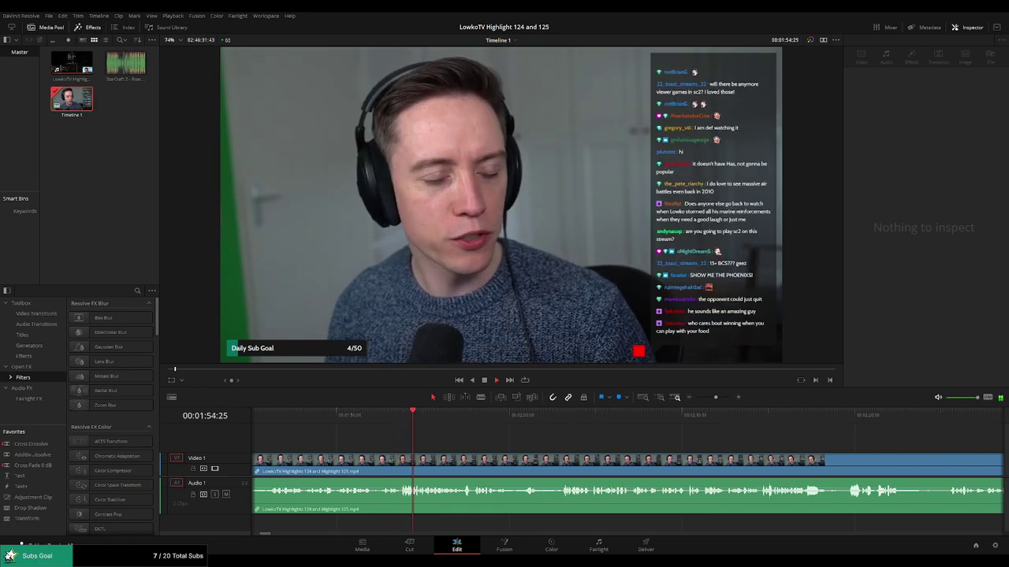
{"action": "scroll", "coordinate": [495, 433], "scroll_direction": "right", "scroll_amount": 3}
{"action": "scroll", "coordinate": [406, 432], "scroll_direction": "left", "scroll_amount": 4}
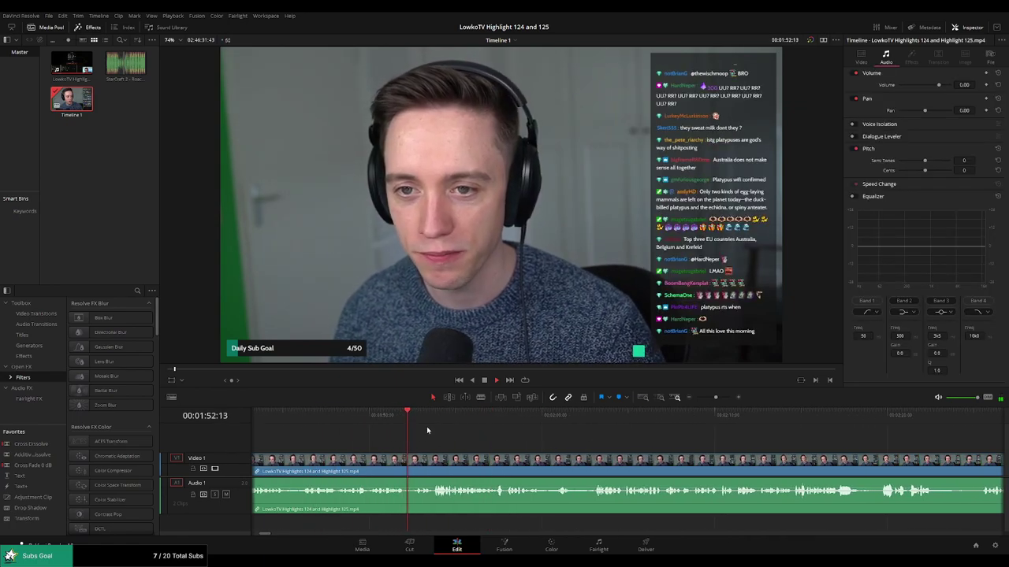
{"action": "scroll", "coordinate": [541, 446], "scroll_direction": "left", "scroll_amount": 3}
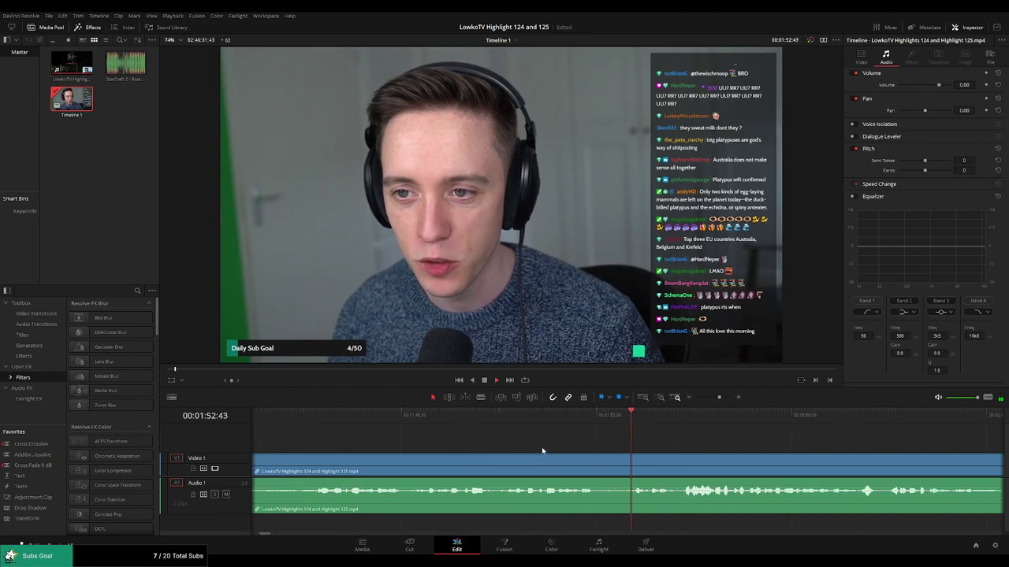
{"action": "key", "text": "space"}
{"action": "key", "text": "space"}
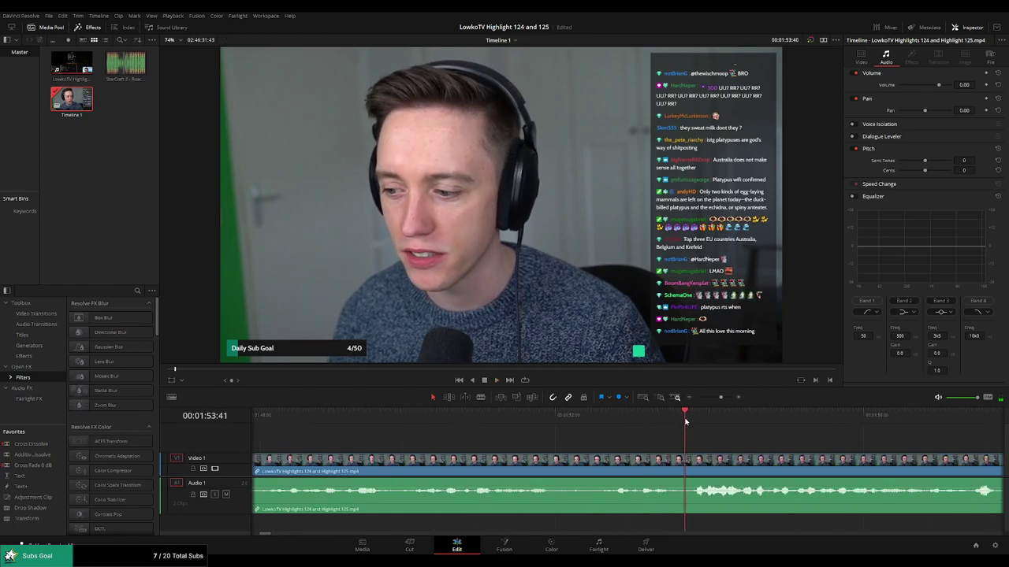
Split the clip at 00:01:53:40 and just before the speech resumes, and ripple delete the short piece between the cuts.
{"action": "left_click", "coordinate": [665, 421]}
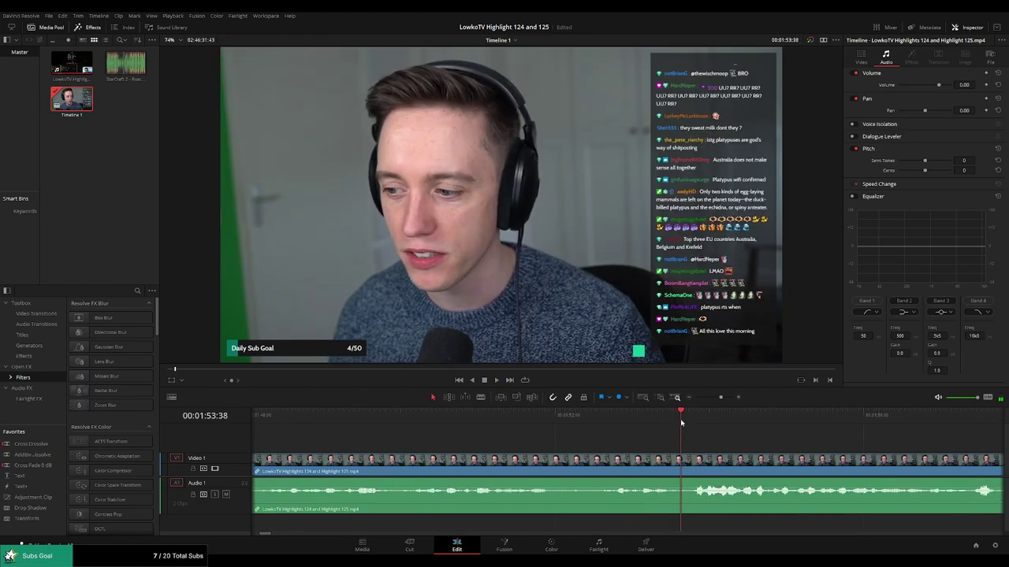
{"action": "left_click", "coordinate": [686, 423]}
{"action": "key", "text": "b"}
{"action": "left_click", "coordinate": [686, 461]}
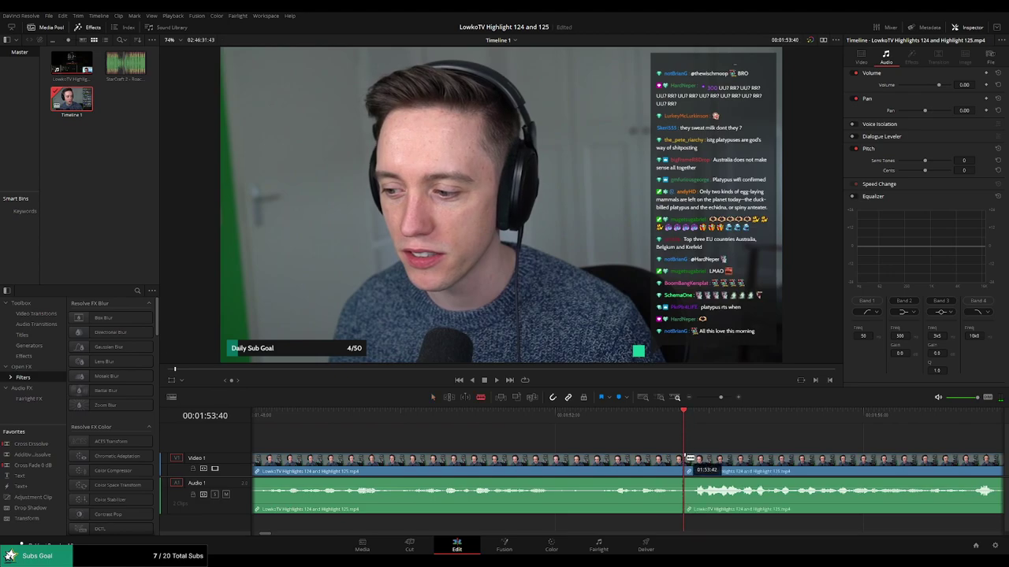
{"action": "left_click", "coordinate": [695, 460]}
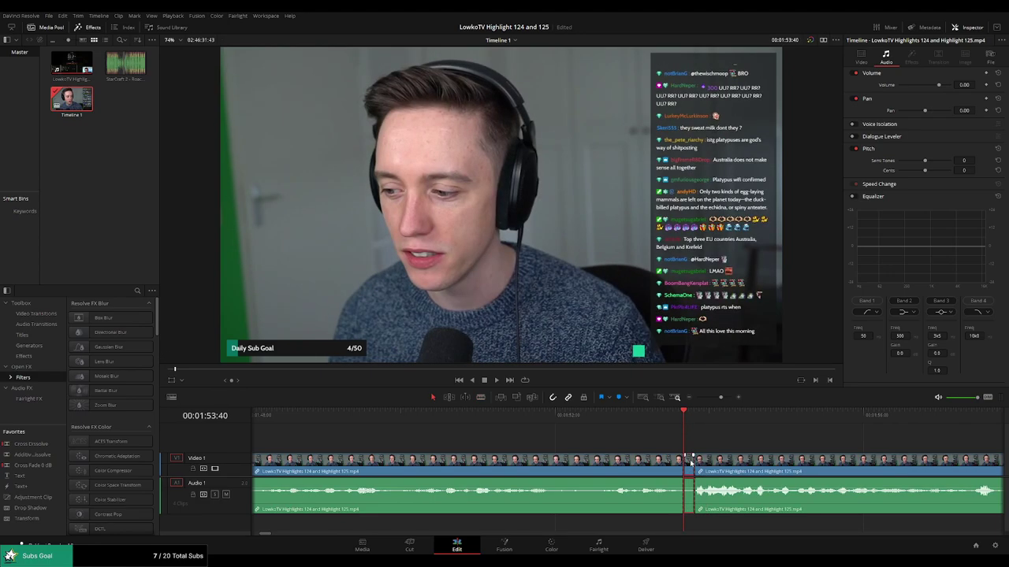
{"action": "key", "text": "Delete"}
Resume playback and give the short clip between the two joins the green clip color, then clear the selection.
{"action": "key", "text": "space"}
{"action": "left_click_drag", "start_coordinate": [720, 398], "coordinate": [710, 398]}
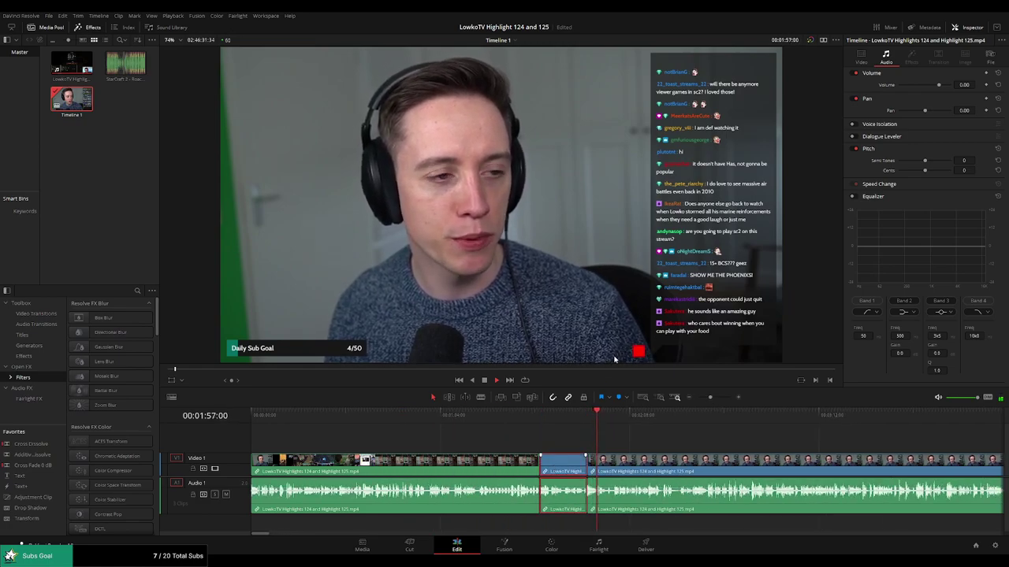
{"action": "key", "text": "g"}
{"action": "left_click", "coordinate": [654, 448]}
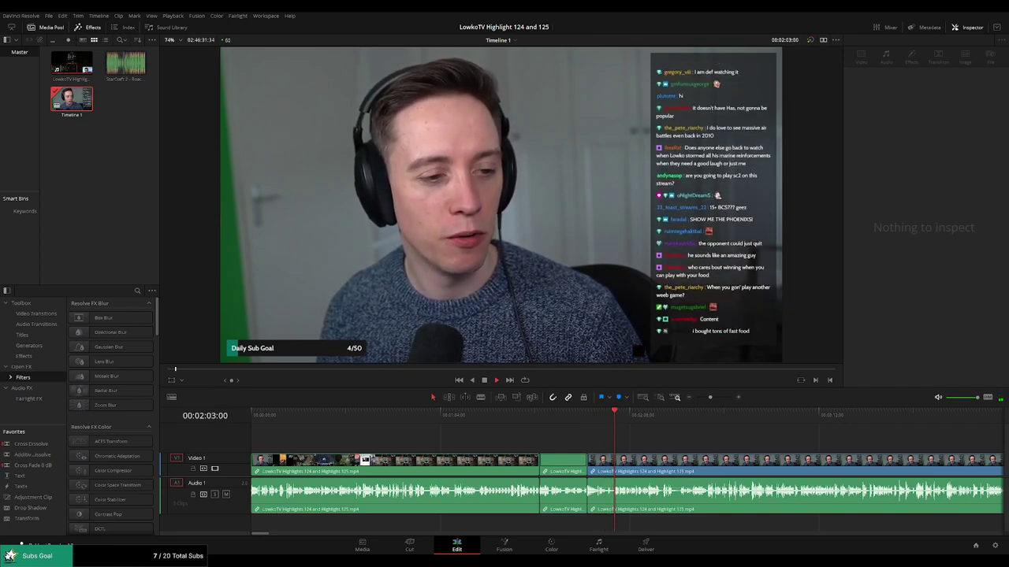
Show the timeline tabs and rename Timeline 1 as "Edit Timeline".
{"action": "left_click", "coordinate": [148, 431]}
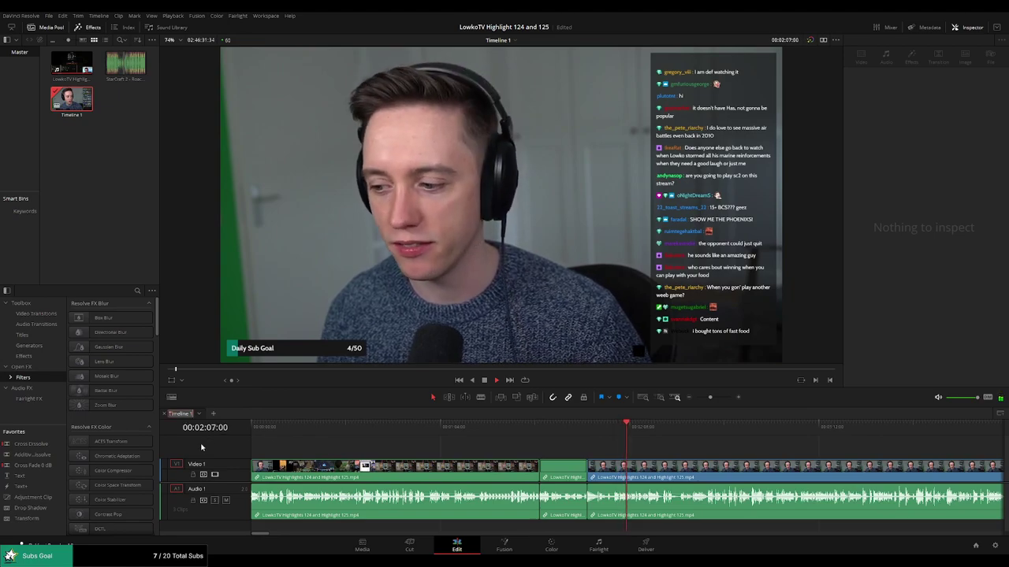
{"action": "type", "text": "Edit"}
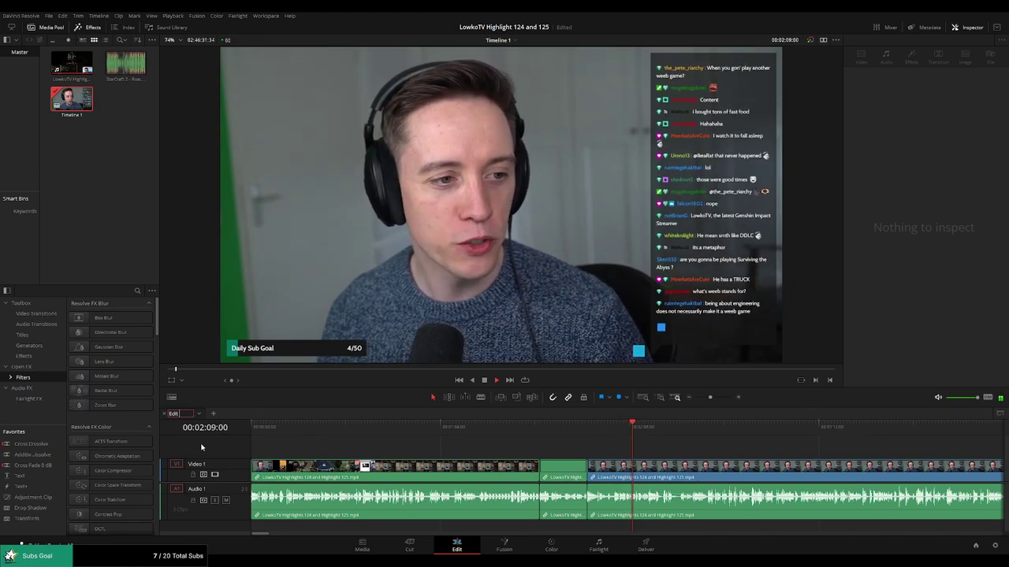
{"action": "type", "text": " Timeline"}
{"action": "key", "text": "Return"}
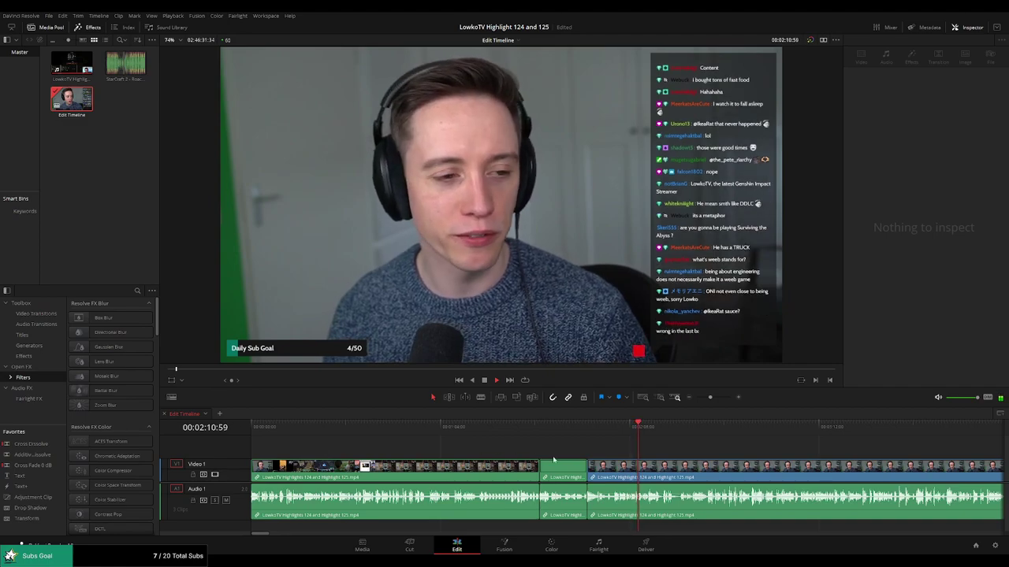
{"action": "left_click_drag", "start_coordinate": [681, 452], "coordinate": [534, 445]}
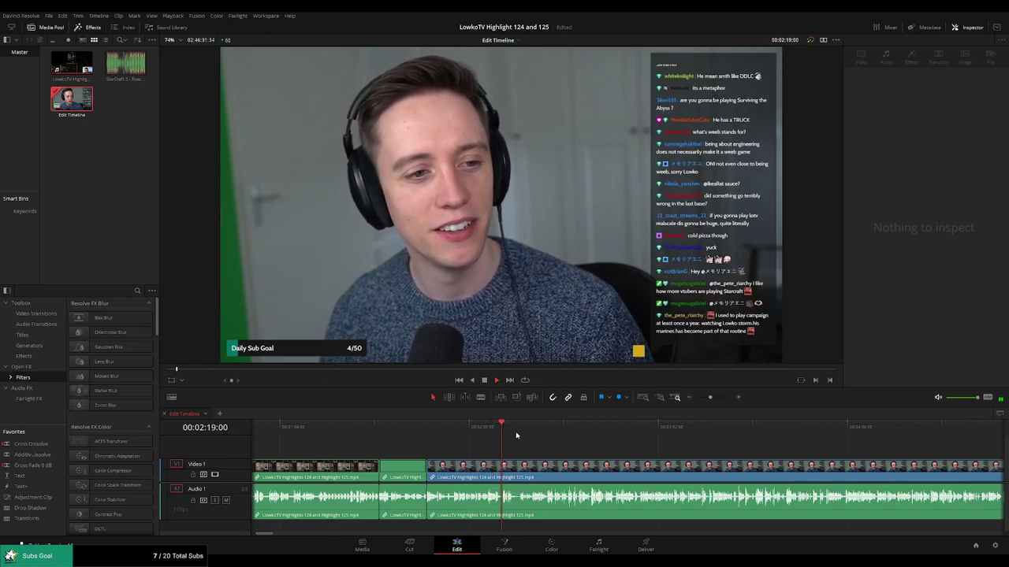
Zoom in on the audio waveform of the long unmarked clip and move playback ahead to about 00:02:25.
{"action": "scroll", "coordinate": [517, 438], "scroll_direction": "right", "scroll_amount": 2}
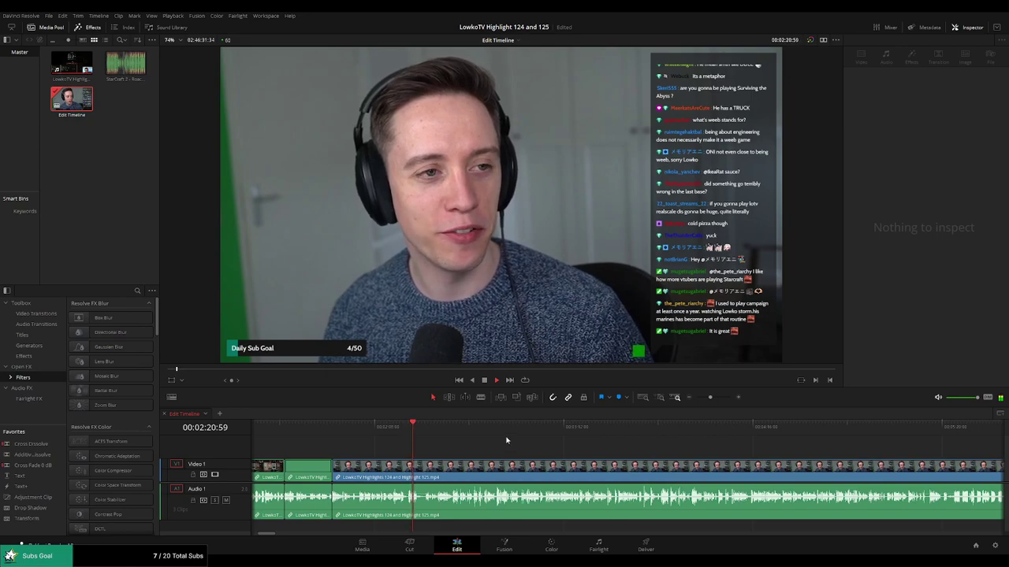
{"action": "left_click_drag", "start_coordinate": [711, 398], "coordinate": [718, 399]}
{"action": "left_click_drag", "start_coordinate": [727, 440], "coordinate": [542, 446]}
{"action": "left_click", "coordinate": [537, 428]}
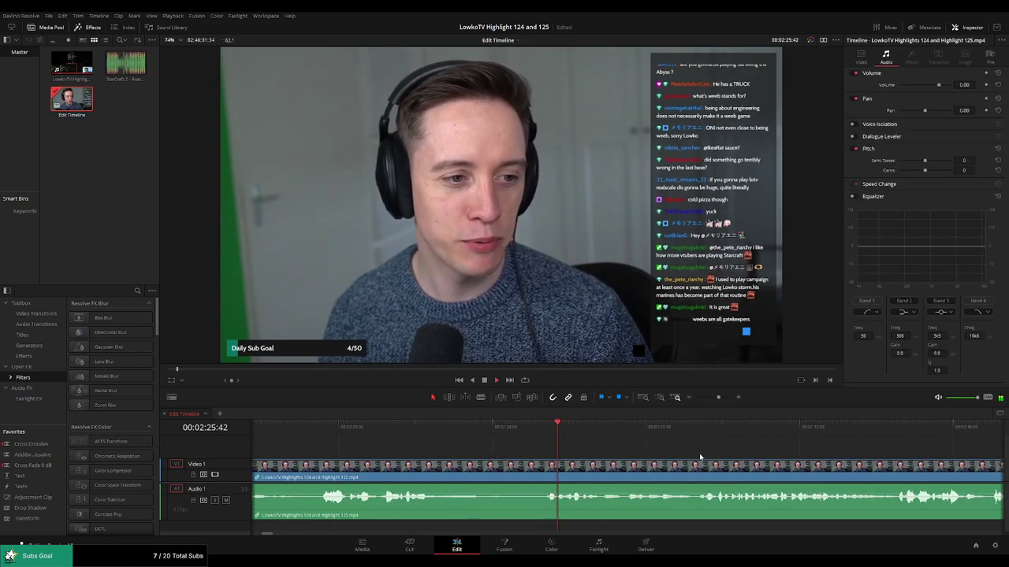
Clear the clip selection and play the webcam talk from about 00:02:25 to 00:02:57, checking the speech waveform for pauses worth trimming.
{"action": "left_click_drag", "start_coordinate": [699, 456], "coordinate": [554, 447]}
{"action": "scroll", "coordinate": [524, 447], "scroll_direction": "right", "scroll_amount": 2}
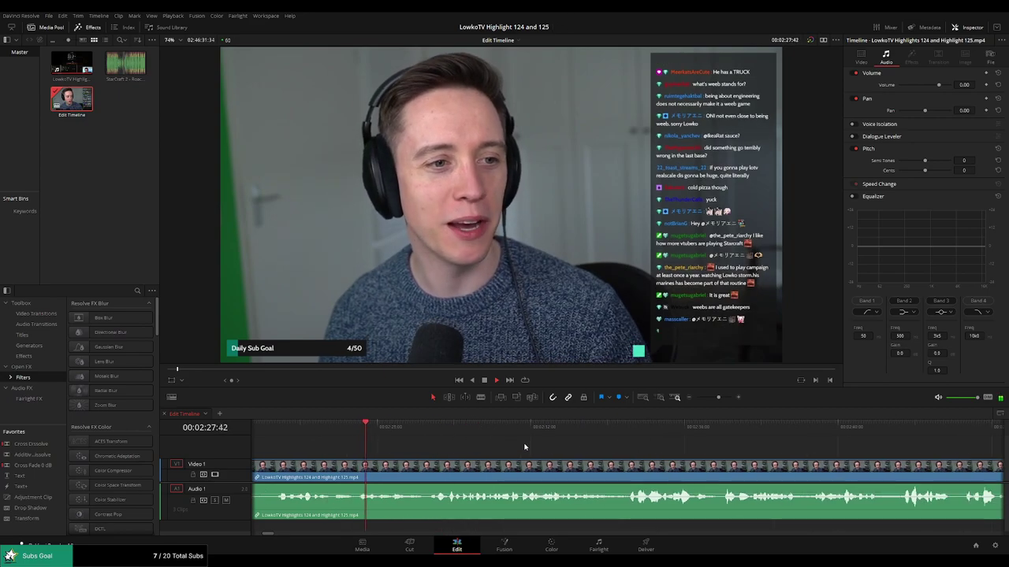
{"action": "scroll", "coordinate": [552, 450], "scroll_direction": "right", "scroll_amount": 3}
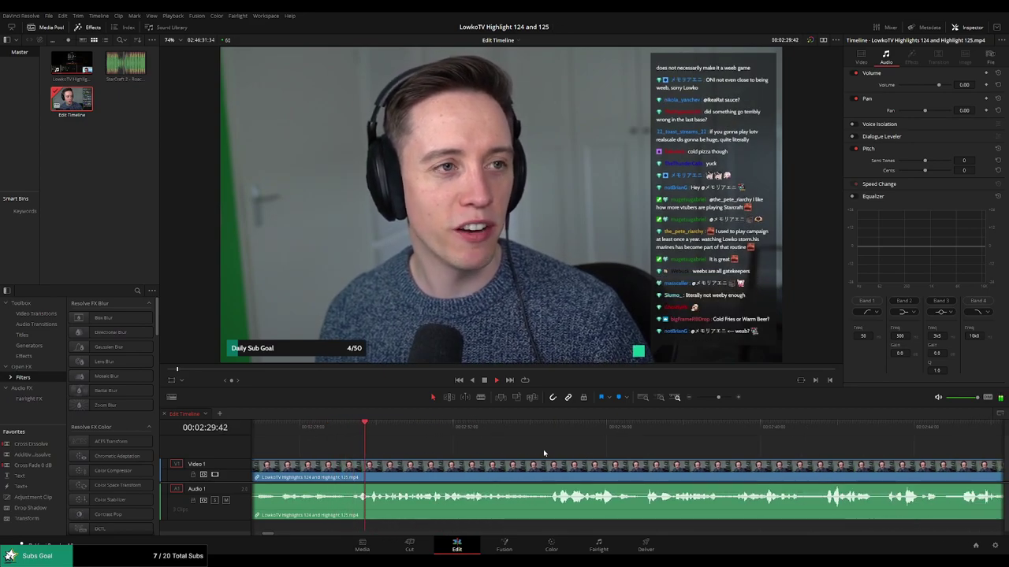
{"action": "left_click", "coordinate": [552, 451]}
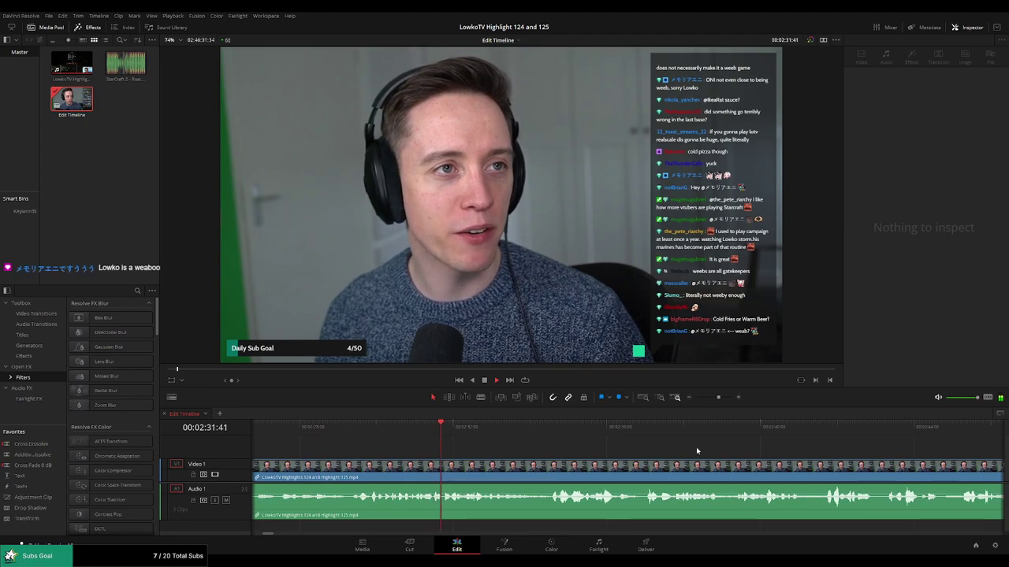
{"action": "left_click_drag", "start_coordinate": [696, 449], "coordinate": [561, 457]}
{"action": "scroll", "coordinate": [500, 455], "scroll_direction": "right", "scroll_amount": 3}
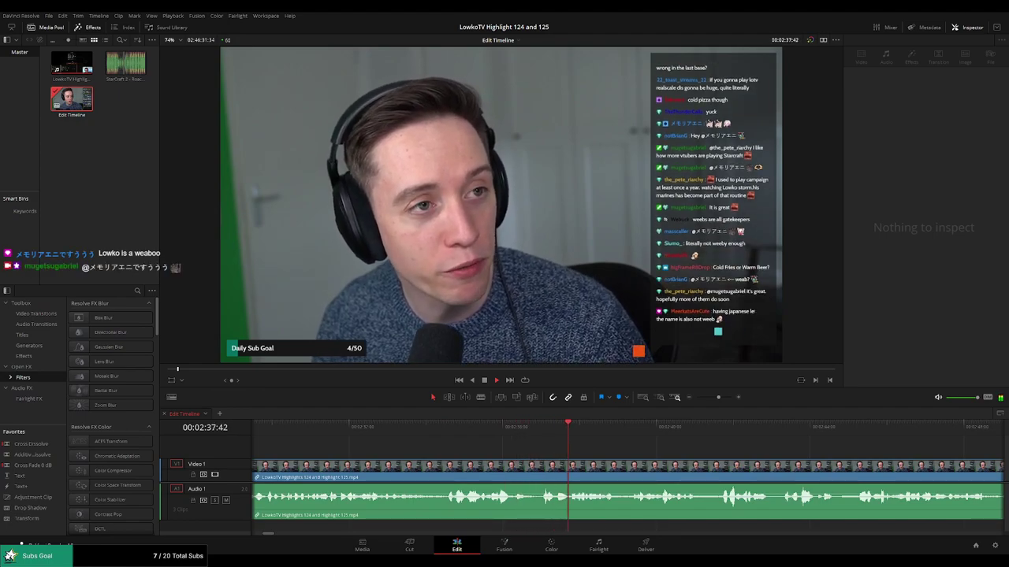
{"action": "scroll", "coordinate": [687, 457], "scroll_direction": "right", "scroll_amount": 10}
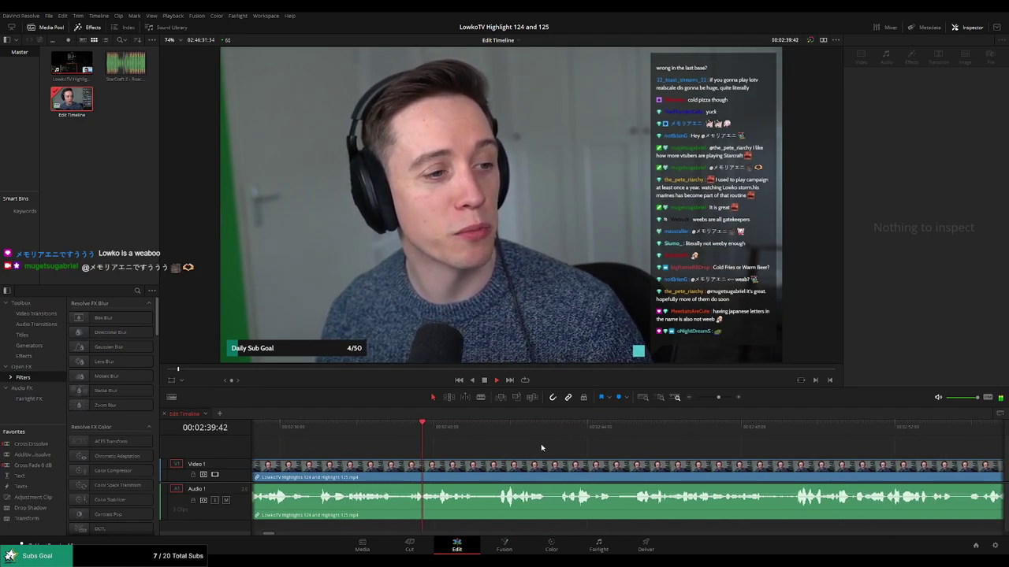
{"action": "scroll", "coordinate": [488, 445], "scroll_direction": "right", "scroll_amount": 2}
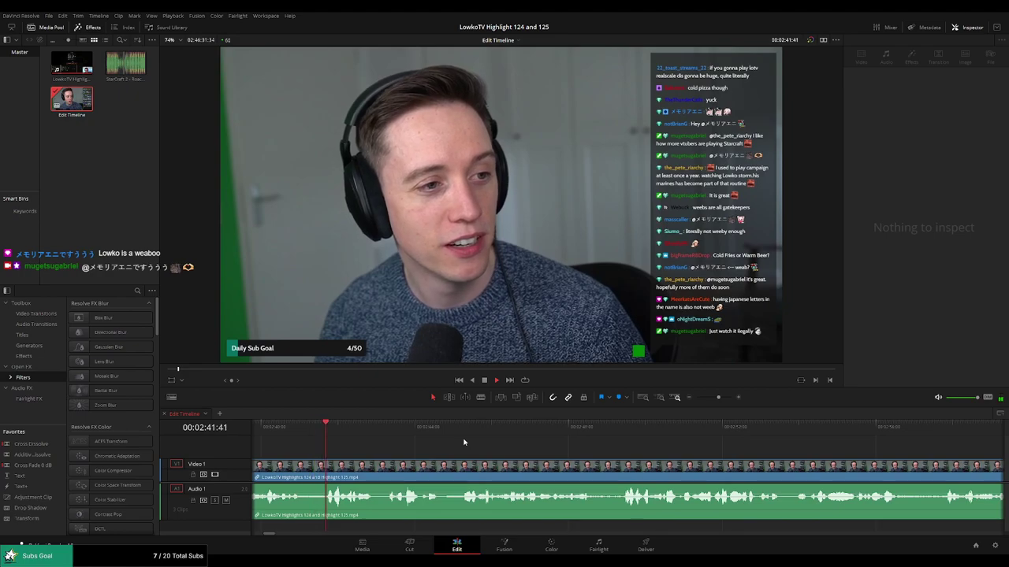
{"action": "scroll", "coordinate": [481, 443], "scroll_direction": "right", "scroll_amount": 2}
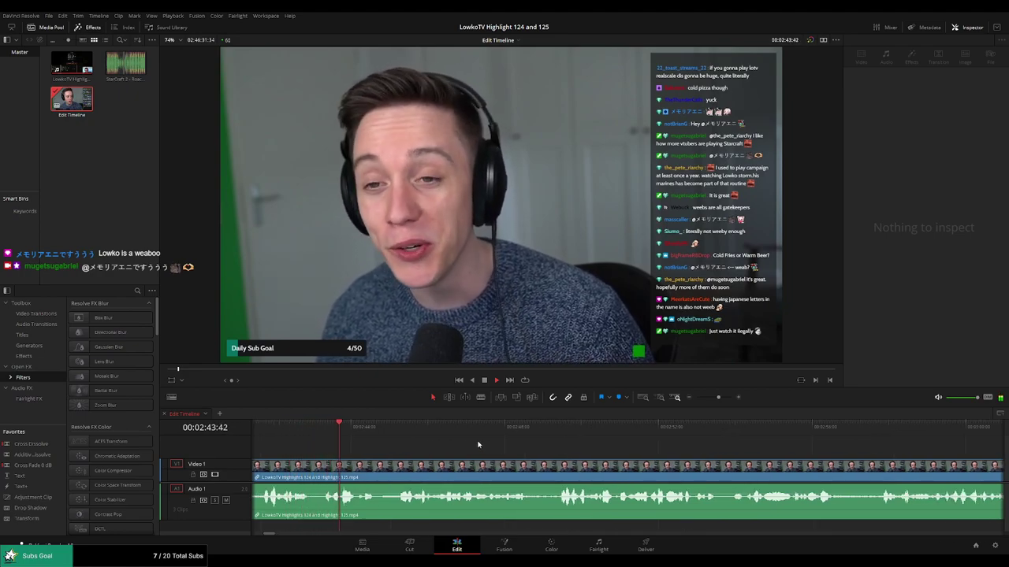
{"action": "scroll", "coordinate": [537, 450], "scroll_direction": "right", "scroll_amount": 2}
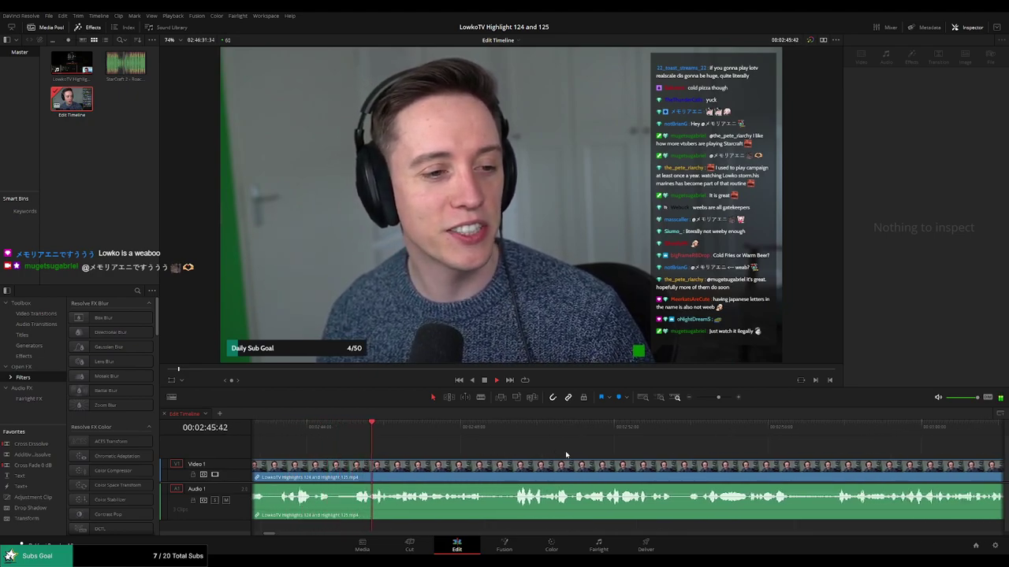
{"action": "scroll", "coordinate": [539, 450], "scroll_direction": "right", "scroll_amount": 2}
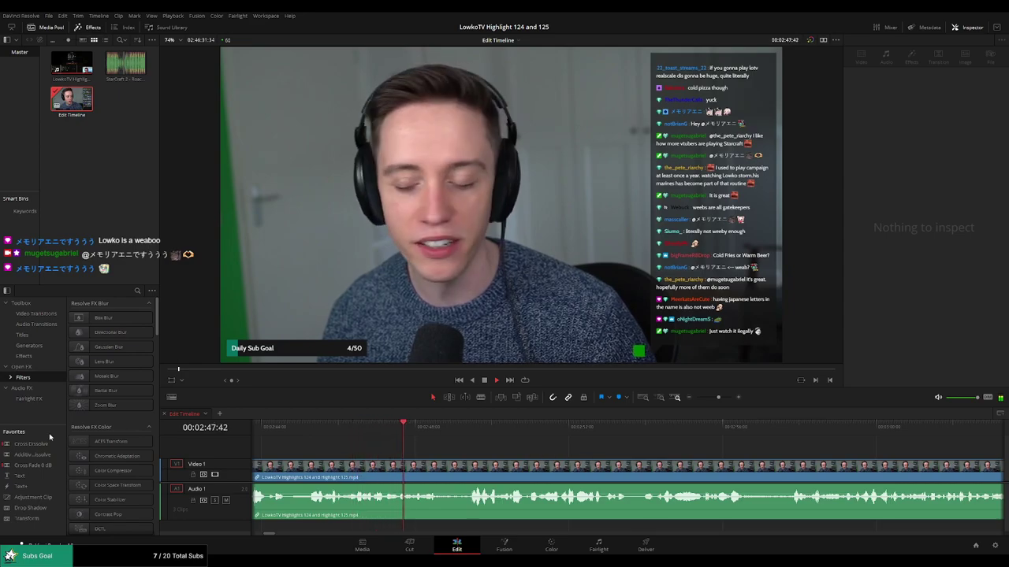
{"action": "scroll", "coordinate": [495, 460], "scroll_direction": "right", "scroll_amount": 2}
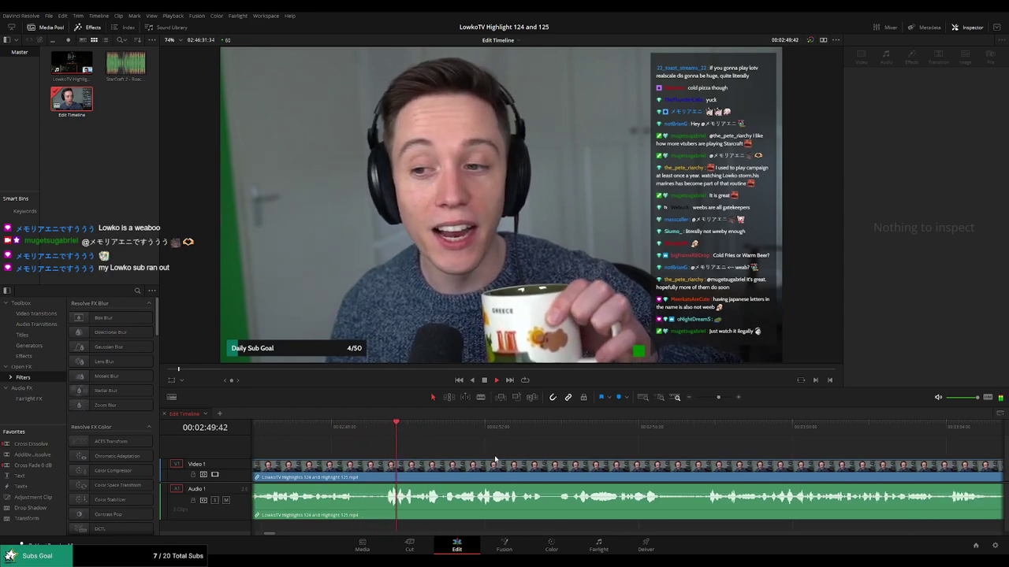
{"action": "scroll", "coordinate": [615, 464], "scroll_direction": "right", "scroll_amount": 2}
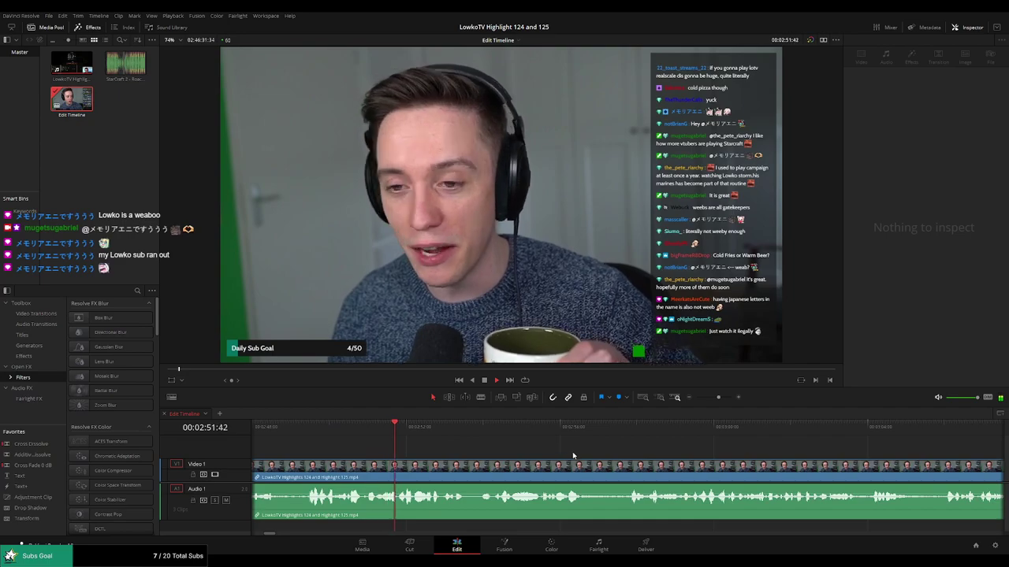
{"action": "scroll", "coordinate": [571, 455], "scroll_direction": "right", "scroll_amount": 2}
{"action": "scroll", "coordinate": [555, 456], "scroll_direction": "right", "scroll_amount": 2}
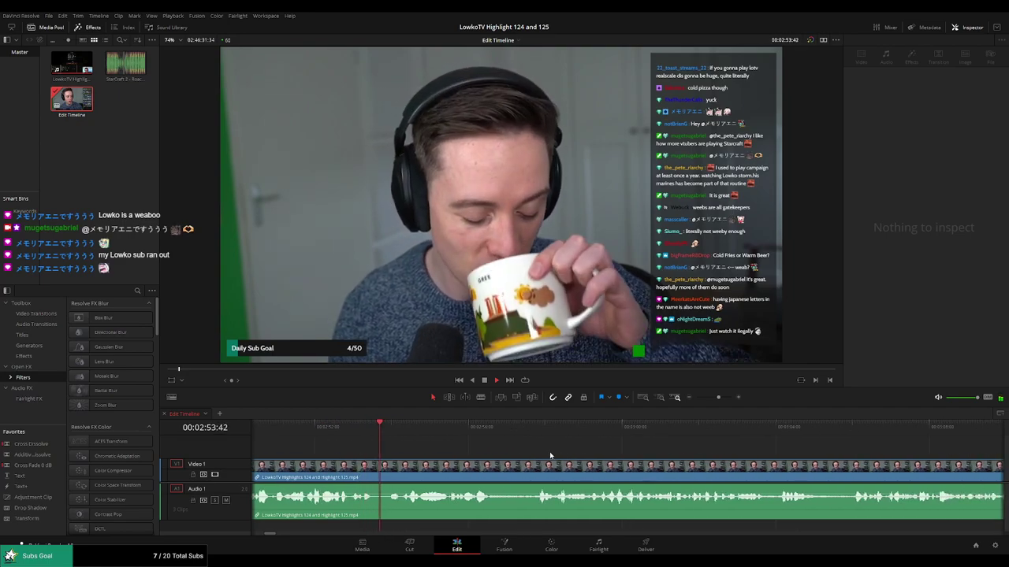
{"action": "scroll", "coordinate": [543, 456], "scroll_direction": "right", "scroll_amount": 2}
{"action": "scroll", "coordinate": [535, 455], "scroll_direction": "right", "scroll_amount": 1}
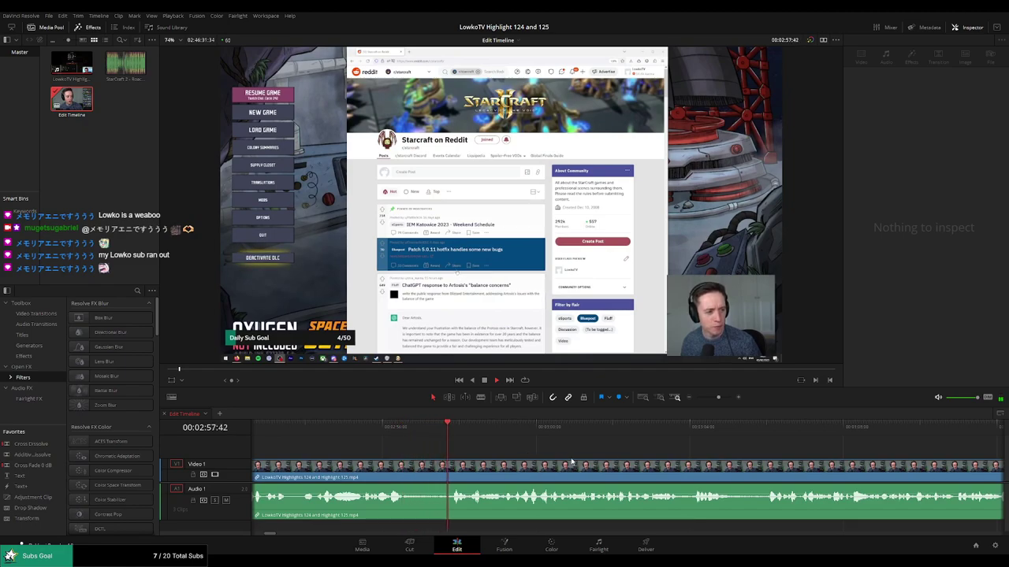
Play on from the StarCraft Reddit page through the following webcam talk to about 00:03:35, examining the footage and waveform for cut points.
{"action": "scroll", "coordinate": [572, 462], "scroll_direction": "right", "scroll_amount": 2}
{"action": "scroll", "coordinate": [527, 456], "scroll_direction": "right", "scroll_amount": 2}
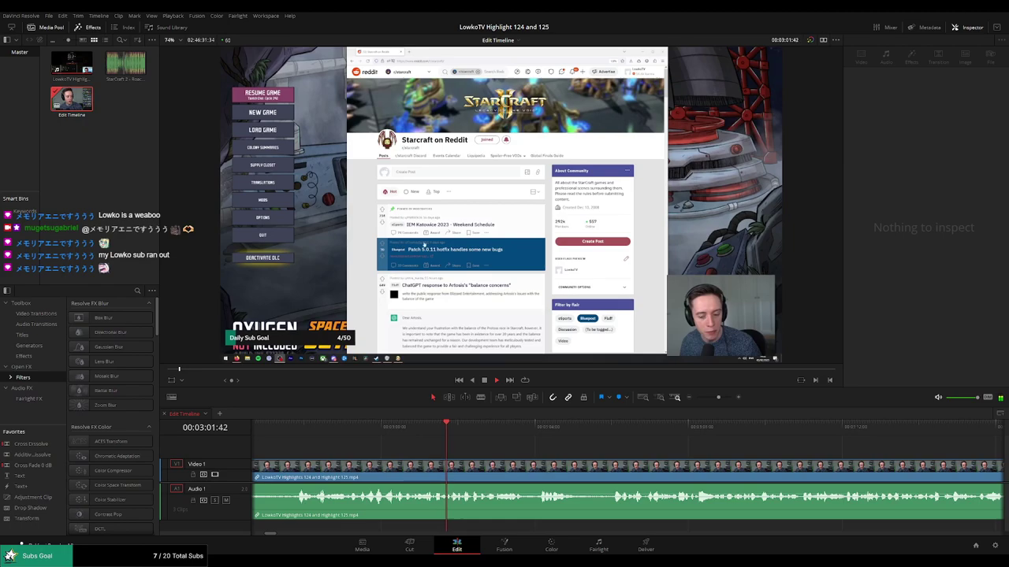
{"action": "scroll", "coordinate": [486, 445], "scroll_direction": "right", "scroll_amount": 2}
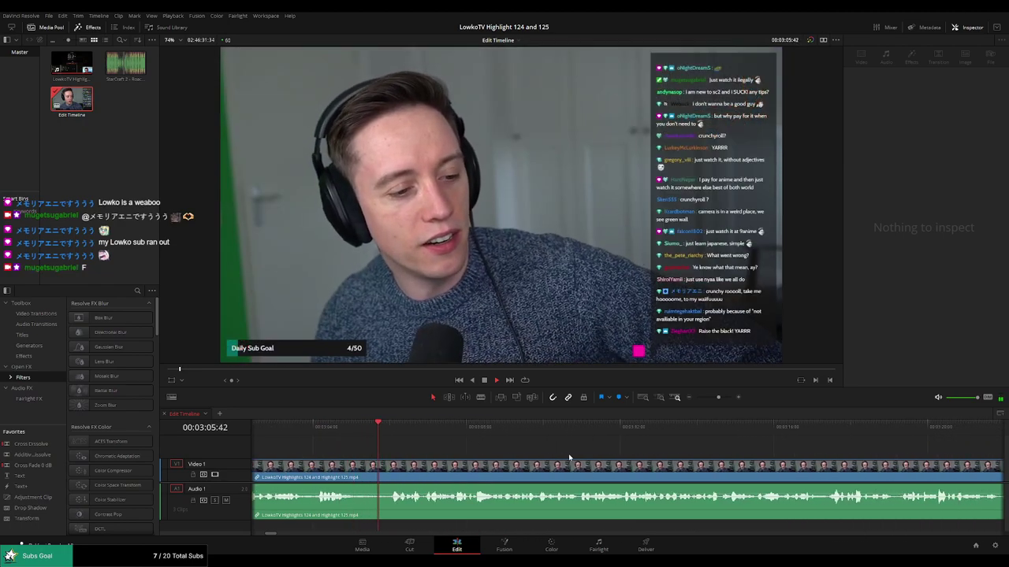
{"action": "scroll", "coordinate": [484, 452], "scroll_direction": "right", "scroll_amount": 2}
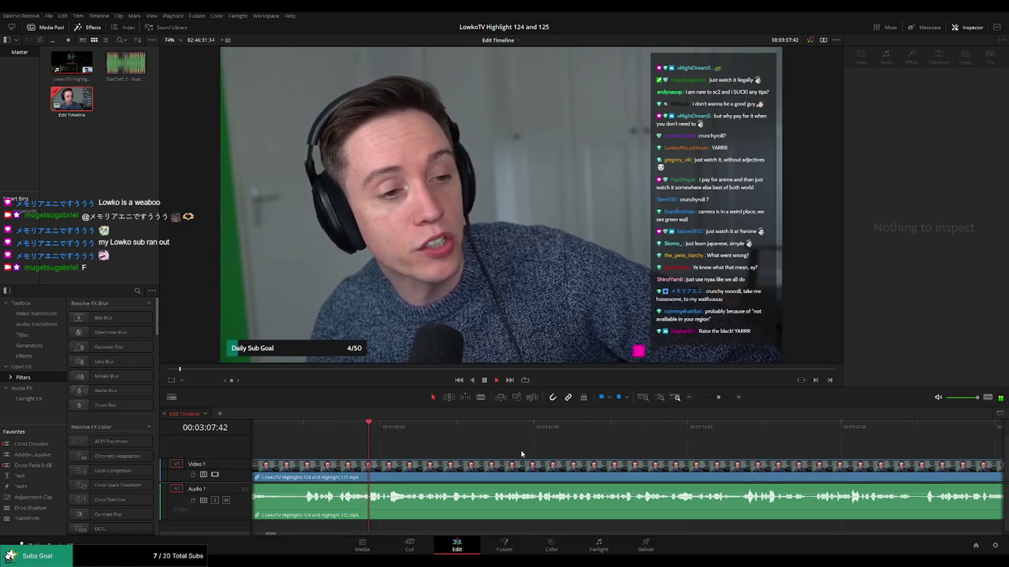
{"action": "scroll", "coordinate": [553, 451], "scroll_direction": "right", "scroll_amount": 1}
{"action": "scroll", "coordinate": [664, 428], "scroll_direction": "right", "scroll_amount": 4}
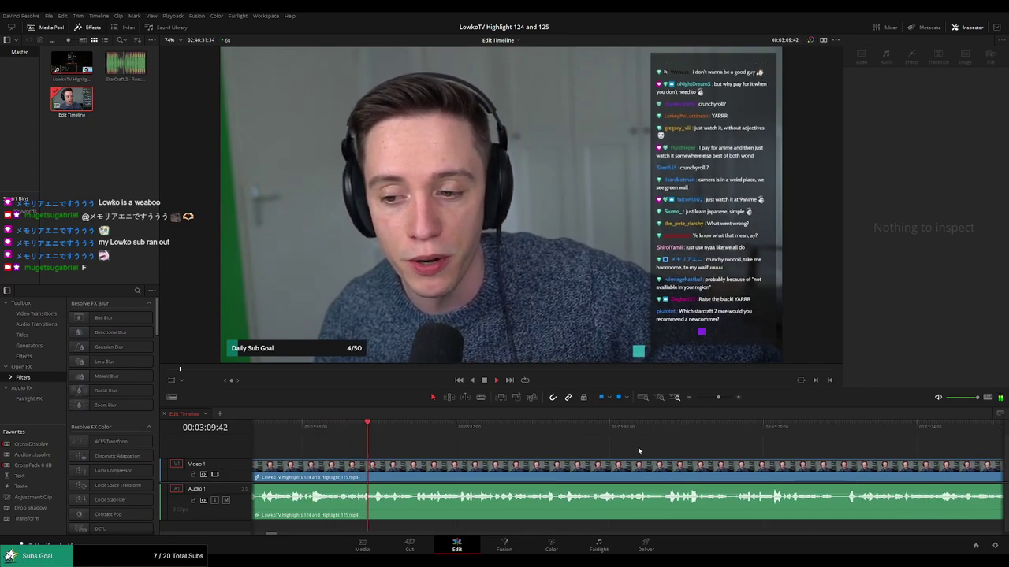
{"action": "left_click_drag", "start_coordinate": [595, 448], "coordinate": [586, 448]}
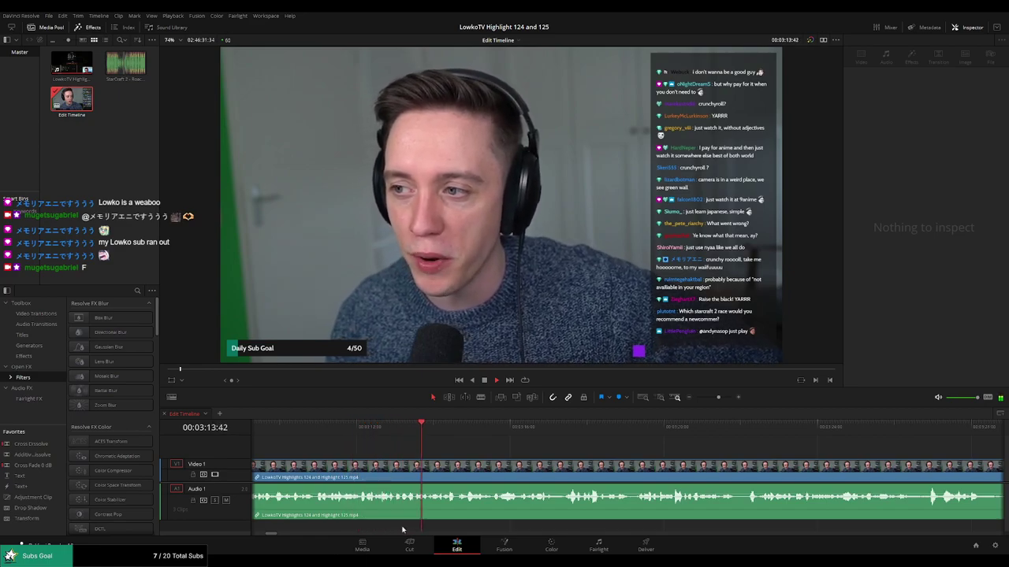
{"action": "scroll", "coordinate": [623, 447], "scroll_direction": "right", "scroll_amount": 3}
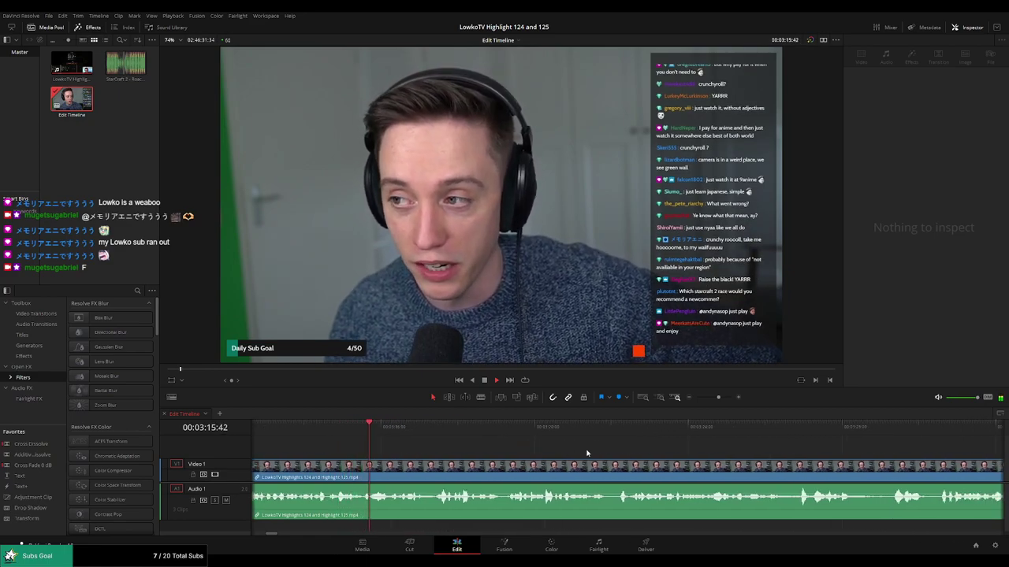
{"action": "left_click_drag", "start_coordinate": [587, 453], "coordinate": [509, 447]}
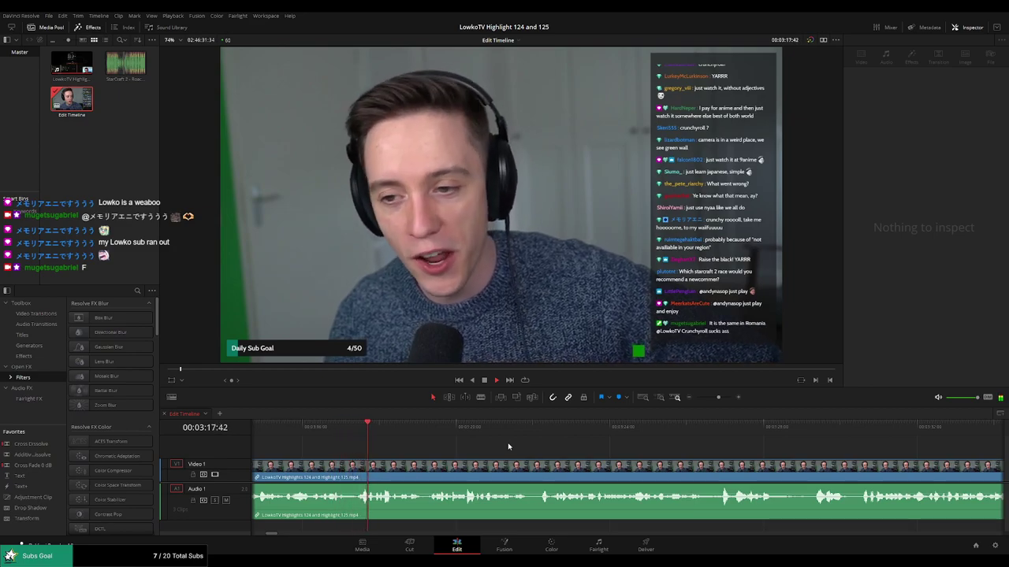
{"action": "scroll", "coordinate": [469, 446], "scroll_direction": "right", "scroll_amount": 4}
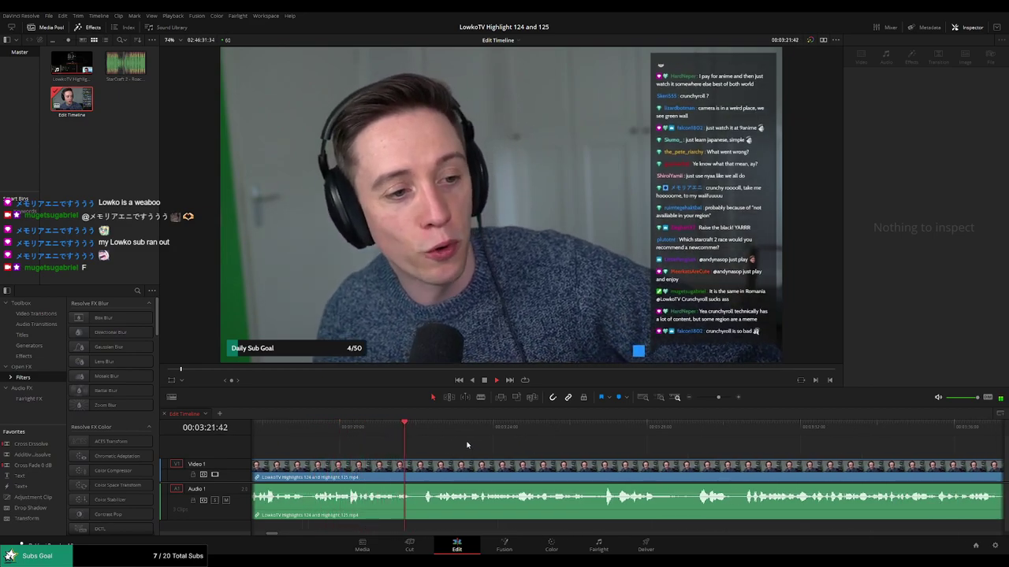
{"action": "scroll", "coordinate": [445, 448], "scroll_direction": "right", "scroll_amount": 4}
{"action": "scroll", "coordinate": [445, 447], "scroll_direction": "right", "scroll_amount": 4}
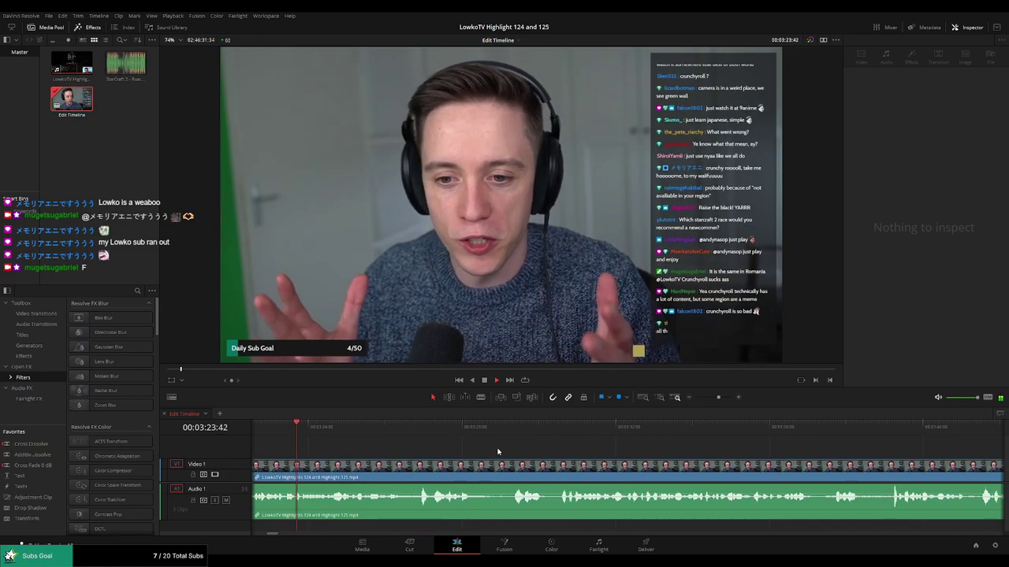
{"action": "scroll", "coordinate": [465, 445], "scroll_direction": "right", "scroll_amount": 2}
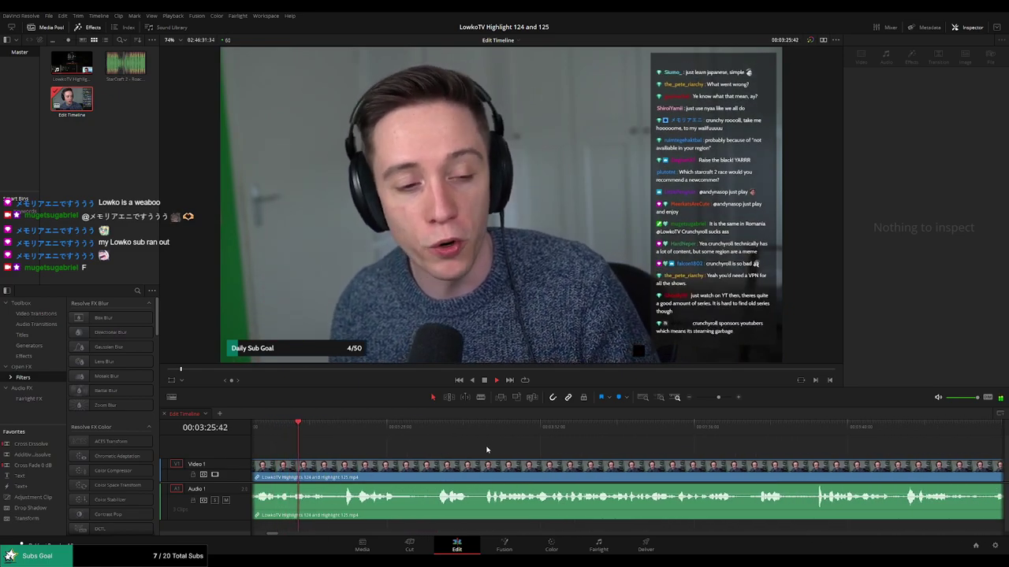
{"action": "scroll", "coordinate": [469, 450], "scroll_direction": "right", "scroll_amount": 2}
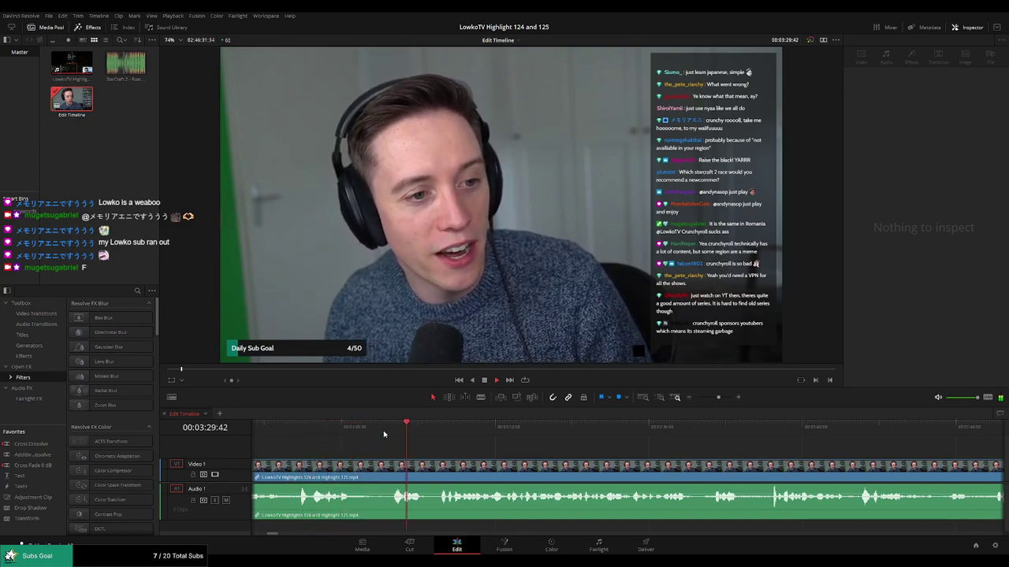
{"action": "scroll", "coordinate": [529, 443], "scroll_direction": "right", "scroll_amount": 2}
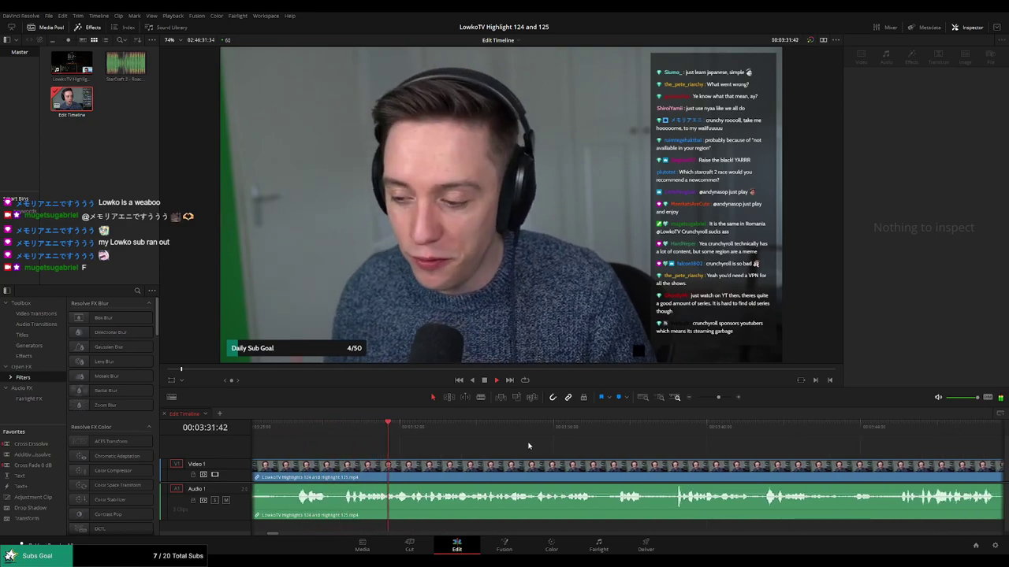
{"action": "scroll", "coordinate": [529, 448], "scroll_direction": "right", "scroll_amount": 2}
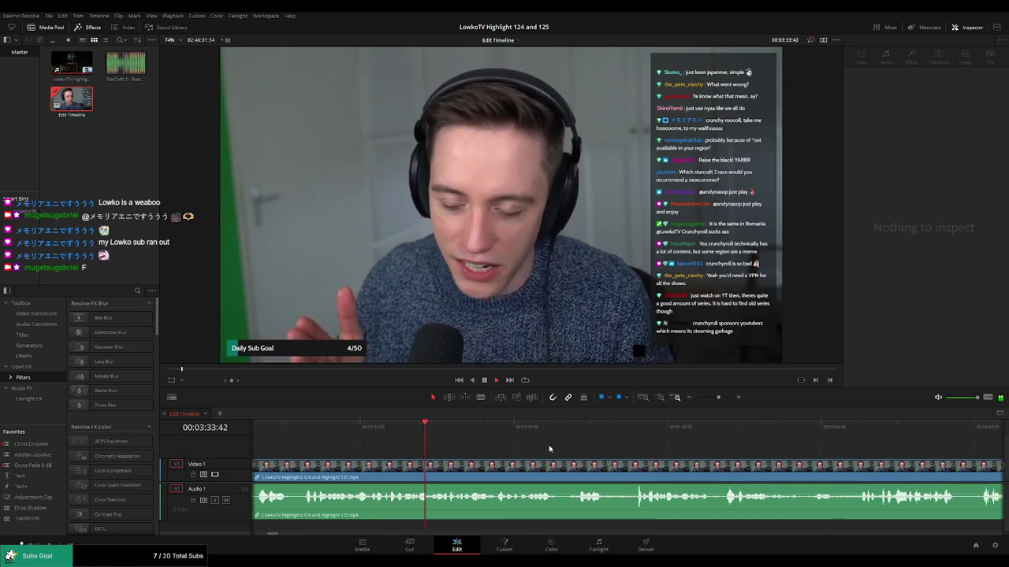
Play on through the StarCraft Reddit page and webcam talk from about 00:03:33 to 00:04:01, checking the speech waveform for pauses to trim.
{"action": "scroll", "coordinate": [529, 450], "scroll_direction": "right", "scroll_amount": 3}
{"action": "scroll", "coordinate": [529, 450], "scroll_direction": "right", "scroll_amount": 2}
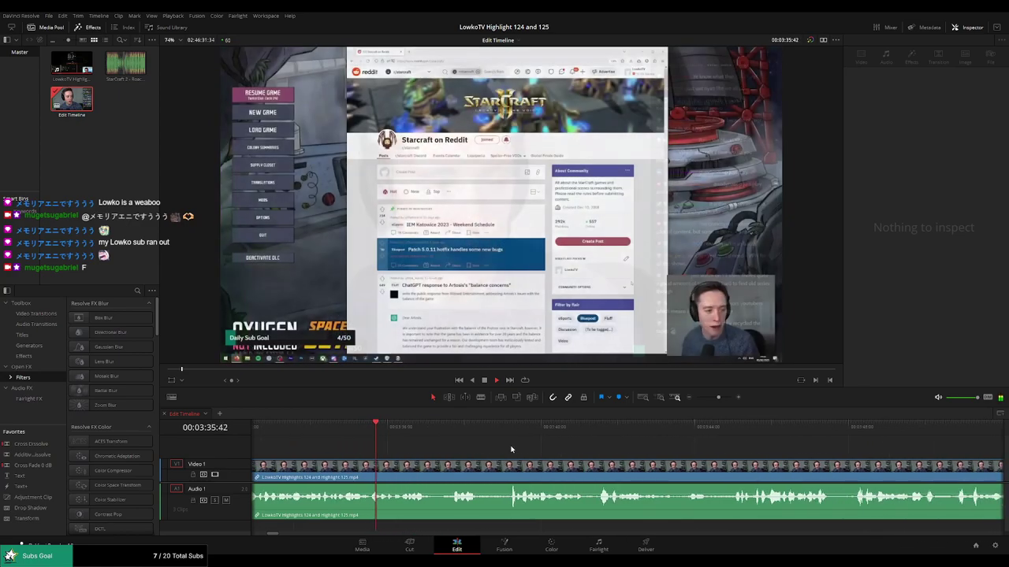
{"action": "scroll", "coordinate": [480, 447], "scroll_direction": "right", "scroll_amount": 2}
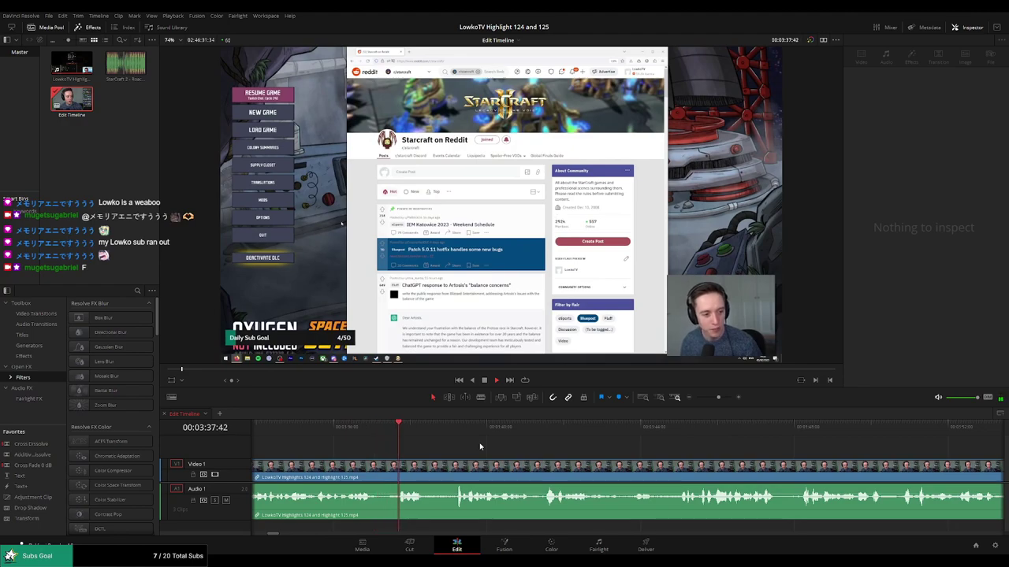
{"action": "scroll", "coordinate": [498, 451], "scroll_direction": "right", "scroll_amount": 2}
{"action": "scroll", "coordinate": [497, 451], "scroll_direction": "right", "scroll_amount": 2}
{"action": "scroll", "coordinate": [551, 455], "scroll_direction": "right", "scroll_amount": 2}
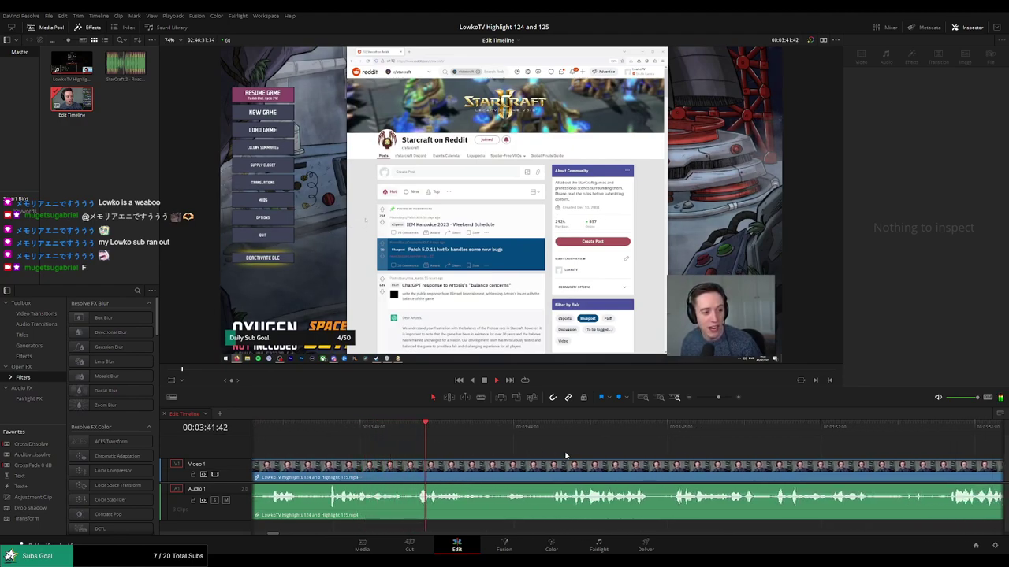
{"action": "scroll", "coordinate": [536, 451], "scroll_direction": "right", "scroll_amount": 2}
{"action": "scroll", "coordinate": [513, 448], "scroll_direction": "right", "scroll_amount": 2}
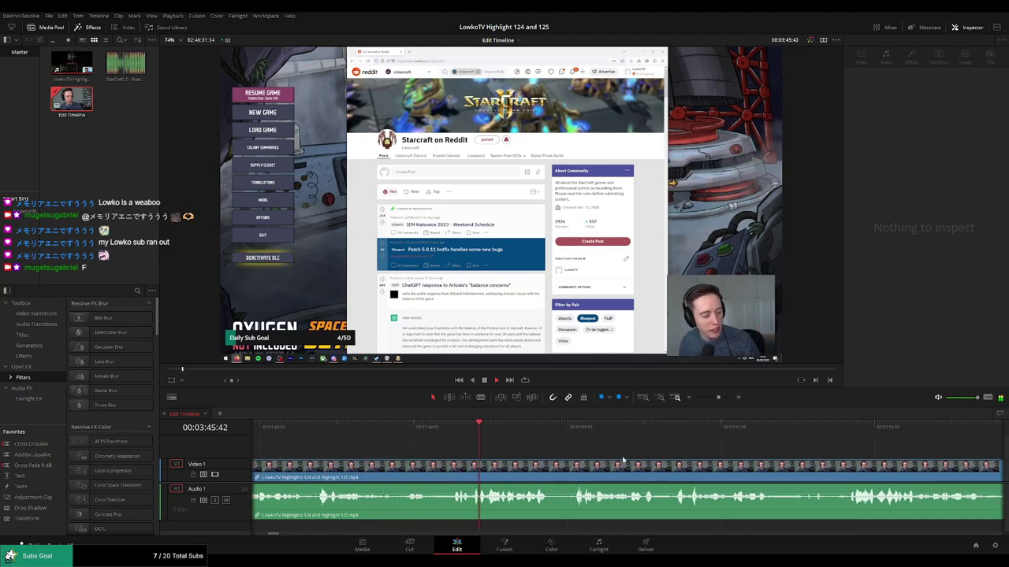
{"action": "scroll", "coordinate": [591, 457], "scroll_direction": "right", "scroll_amount": 2}
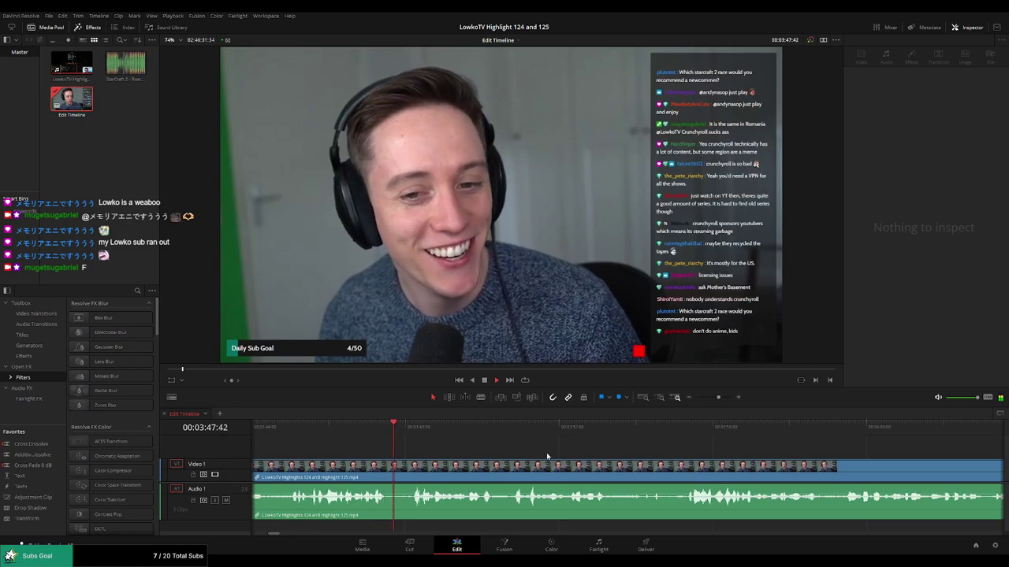
{"action": "scroll", "coordinate": [532, 452], "scroll_direction": "right", "scroll_amount": 3}
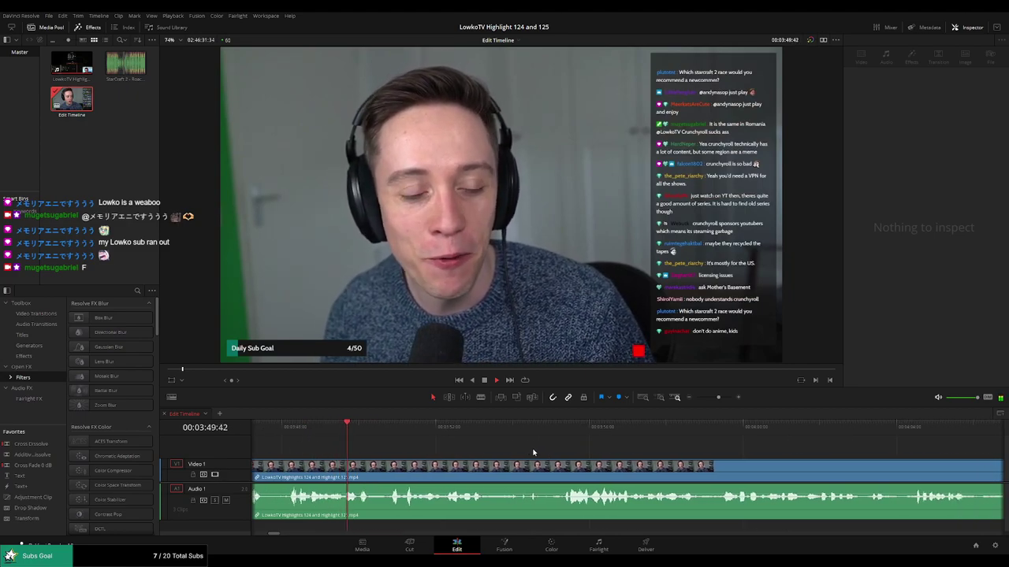
{"action": "scroll", "coordinate": [529, 453], "scroll_direction": "right", "scroll_amount": 1}
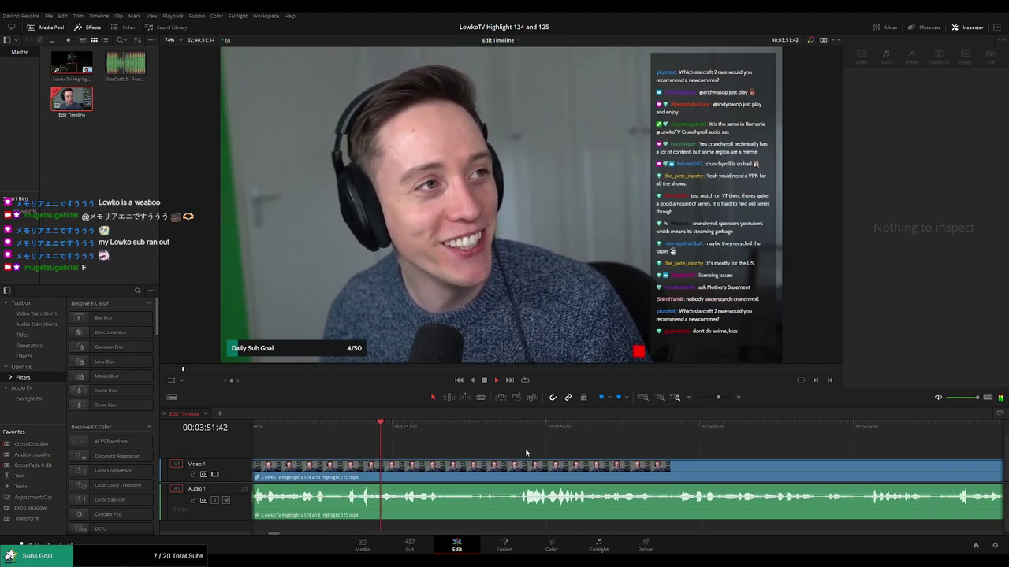
{"action": "left_click_drag", "start_coordinate": [592, 459], "coordinate": [541, 457]}
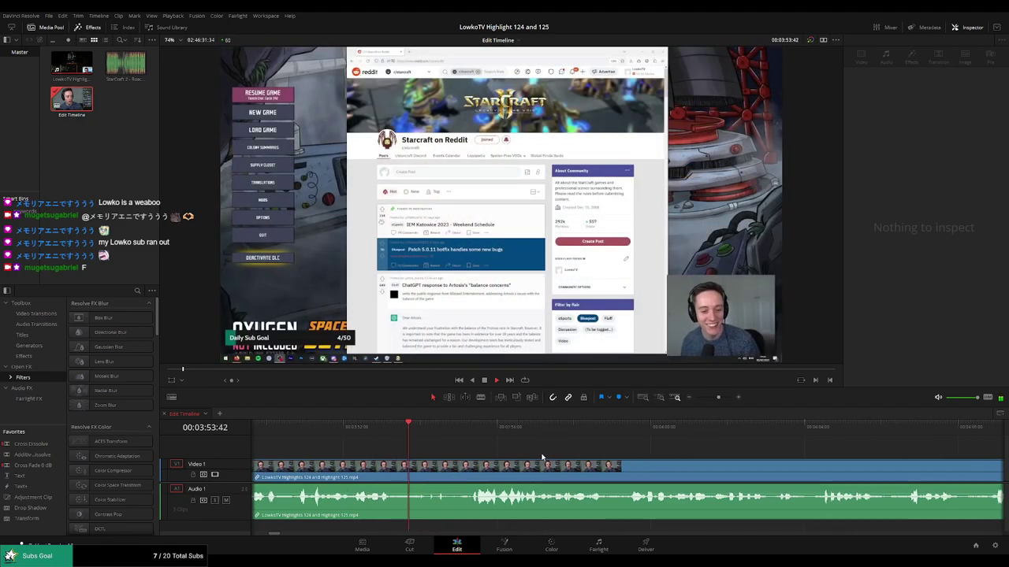
{"action": "scroll", "coordinate": [567, 464], "scroll_direction": "right", "scroll_amount": 1}
{"action": "scroll", "coordinate": [580, 465], "scroll_direction": "right", "scroll_amount": 1}
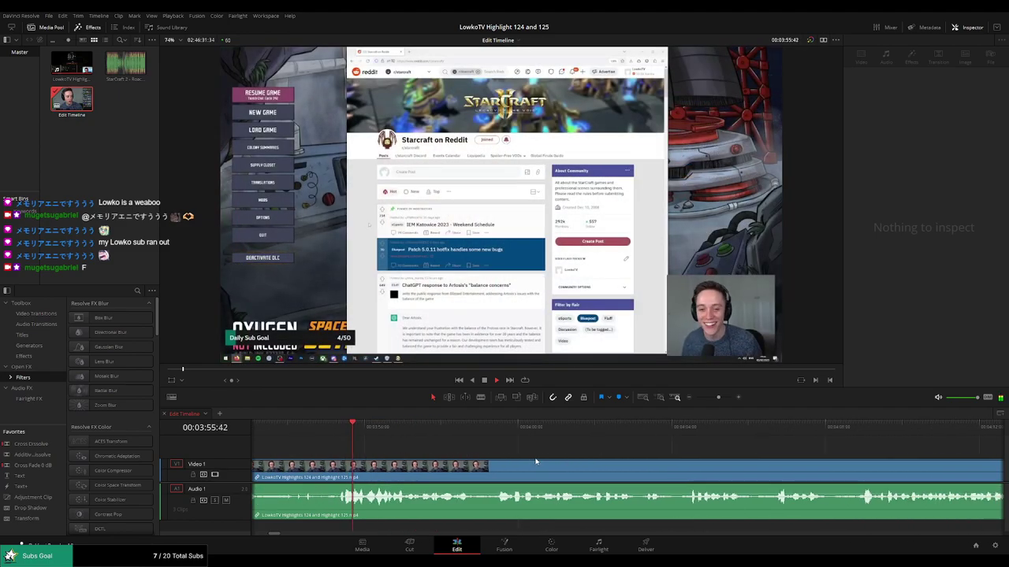
{"action": "left_click_drag", "start_coordinate": [586, 464], "coordinate": [554, 461]}
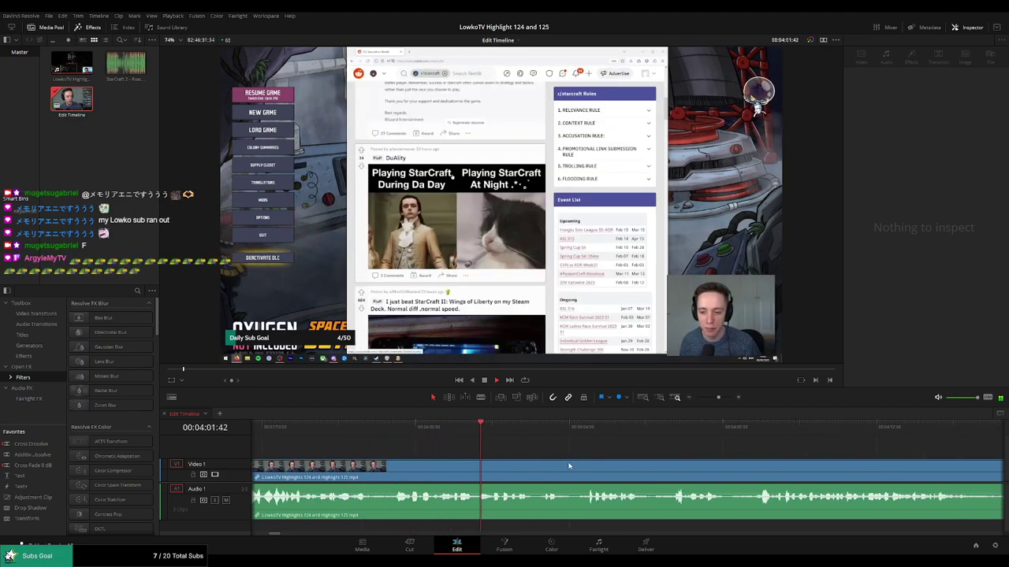
Cut out the short pause at about 00:03:59 and mark the clip before it in green.
{"action": "left_click", "coordinate": [342, 432]}
{"action": "left_click_drag", "start_coordinate": [342, 432], "coordinate": [376, 441]}
{"action": "key", "text": "ctrl+b"}
{"action": "left_click_drag", "start_coordinate": [377, 472], "coordinate": [393, 474]}
{"action": "left_click", "coordinate": [382, 472]}
{"action": "key", "text": "Delete"}
{"action": "key", "text": "space"}
{"action": "left_click", "coordinate": [368, 471]}
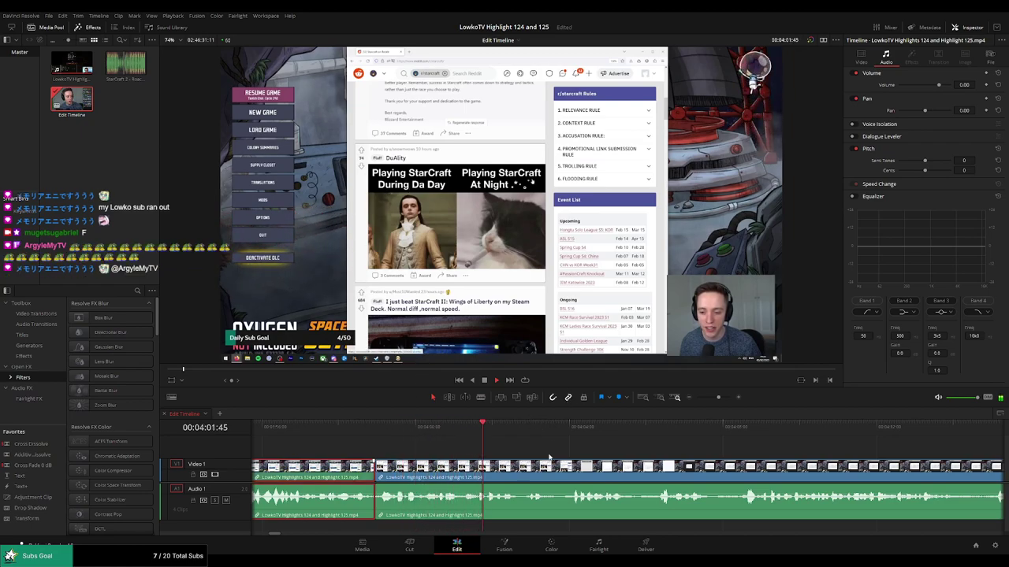
Replay the Reddit scrolling before the ChatGPT post and cut out the short pause starting at about 00:04:03:34.
{"action": "left_click", "coordinate": [517, 448]}
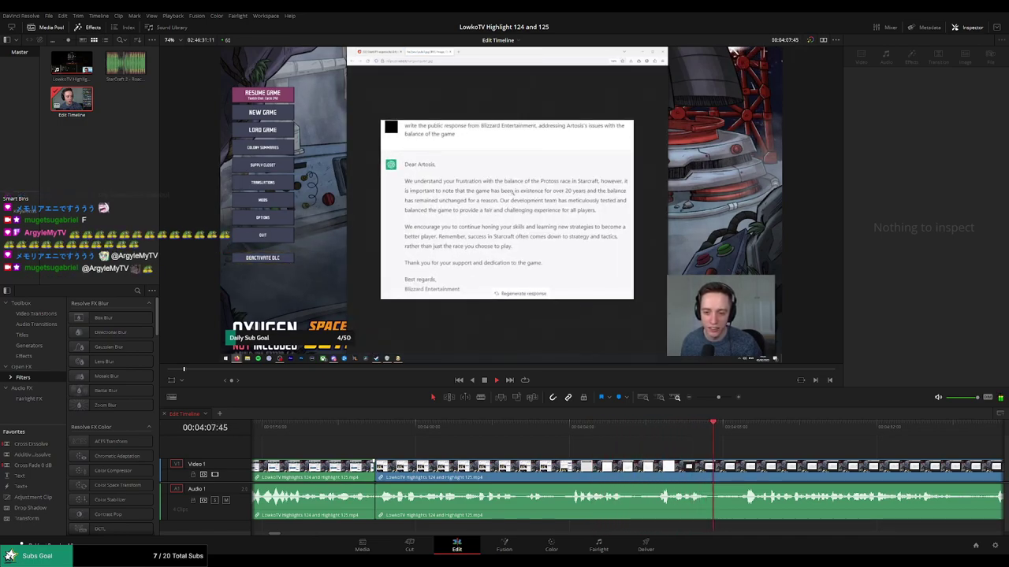
{"action": "left_click", "coordinate": [604, 433]}
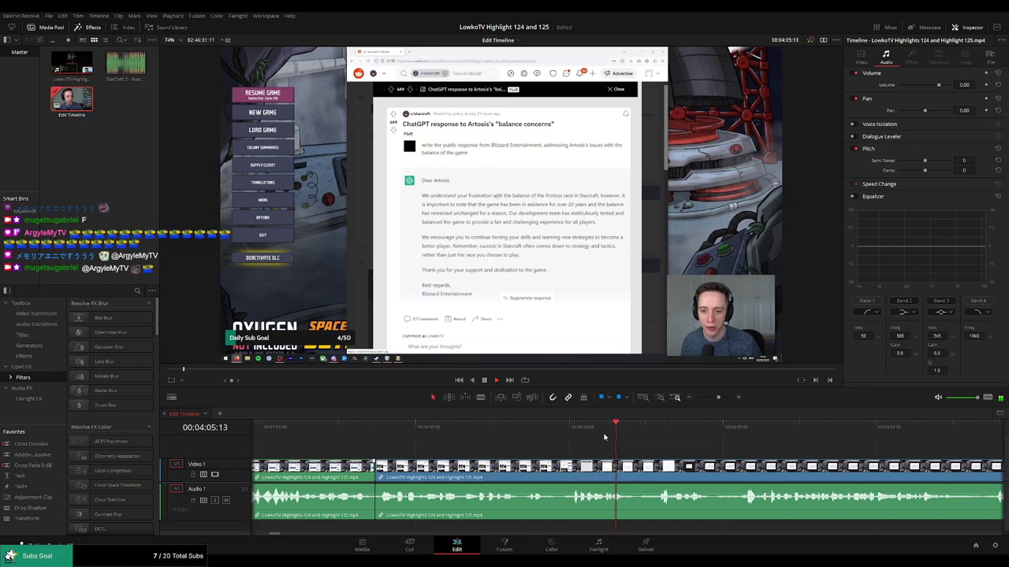
{"action": "left_click", "coordinate": [539, 436]}
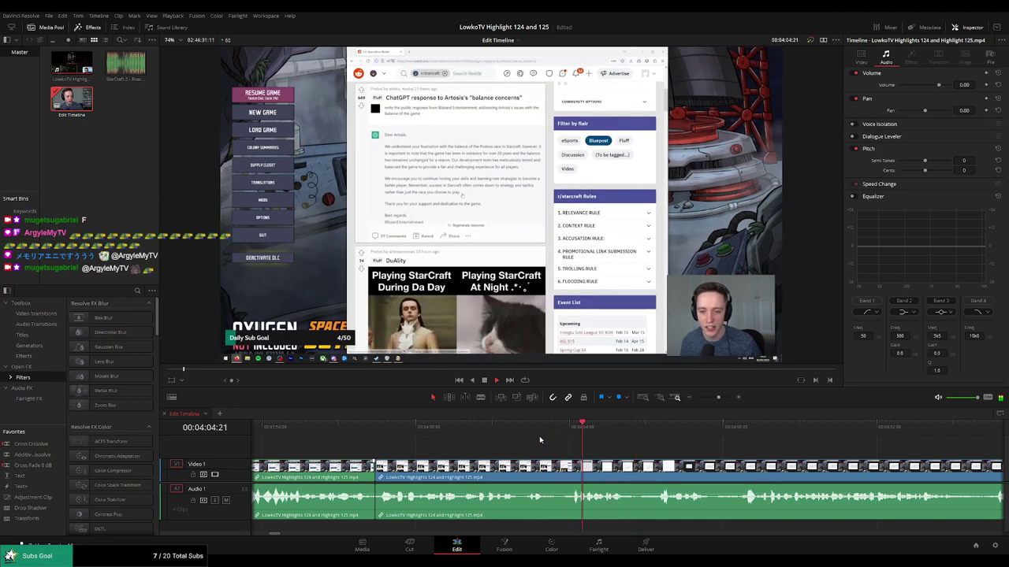
{"action": "left_click", "coordinate": [492, 433]}
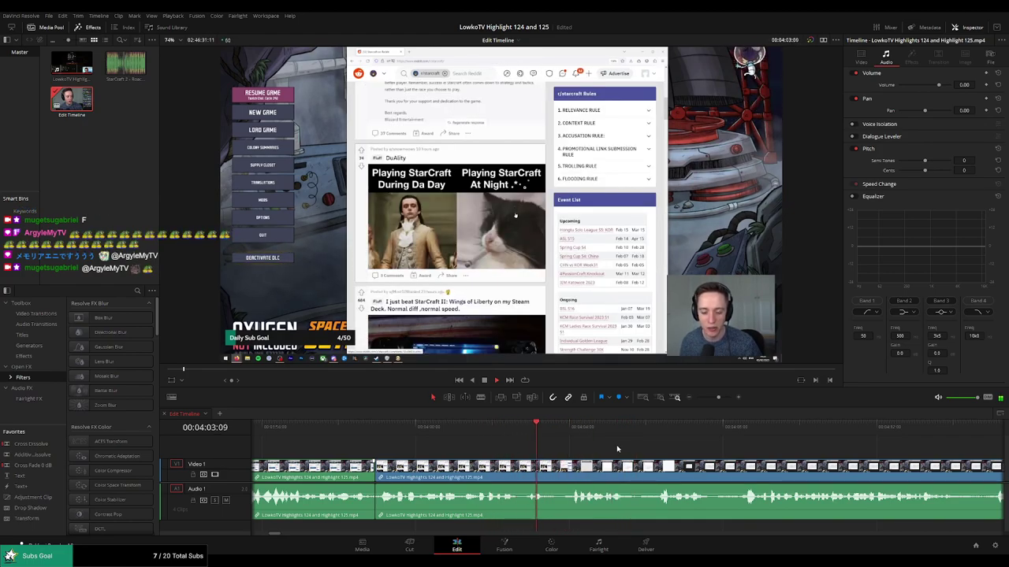
{"action": "key", "text": "ctrl+b"}
{"action": "key", "text": "b"}
{"action": "left_click", "coordinate": [569, 466]}
{"action": "key", "text": "a"}
{"action": "left_click", "coordinate": [561, 473]}
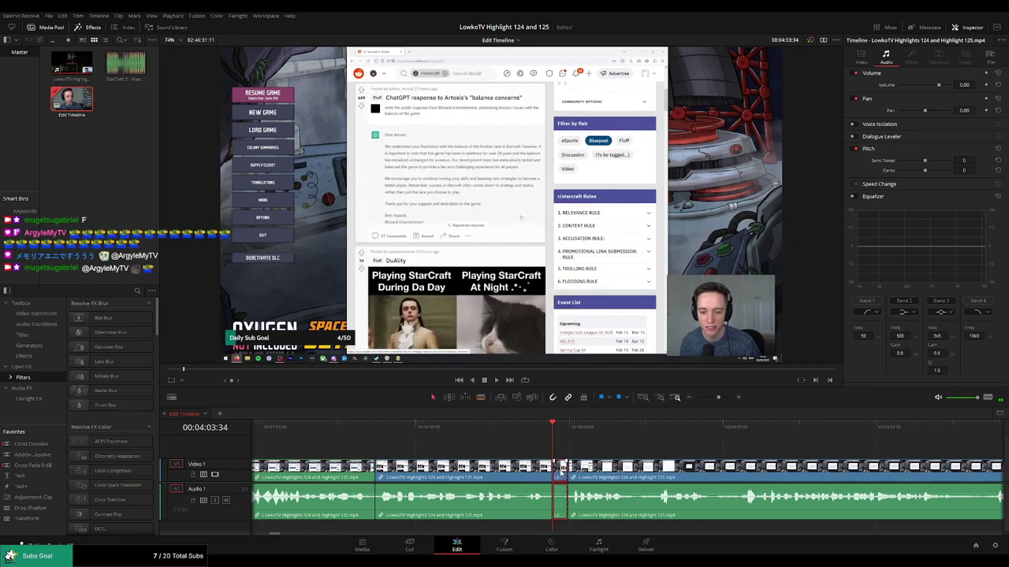
{"action": "key", "text": "Delete"}
Mark the clip between the two latest cuts in green and clear the clip selection.
{"action": "key", "text": "space"}
{"action": "left_click", "coordinate": [523, 471]}
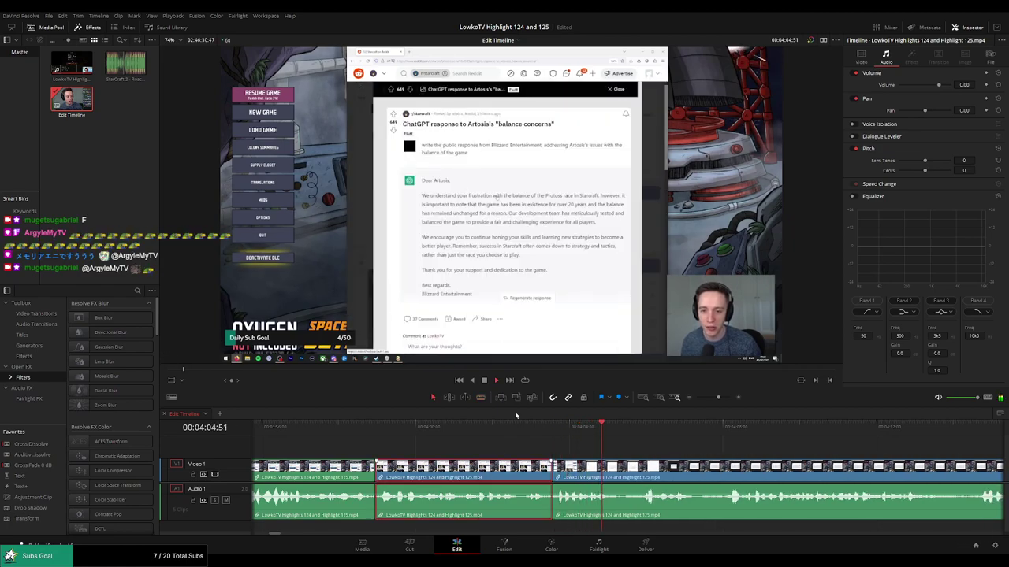
{"action": "key", "text": "g"}
{"action": "left_click", "coordinate": [753, 455]}
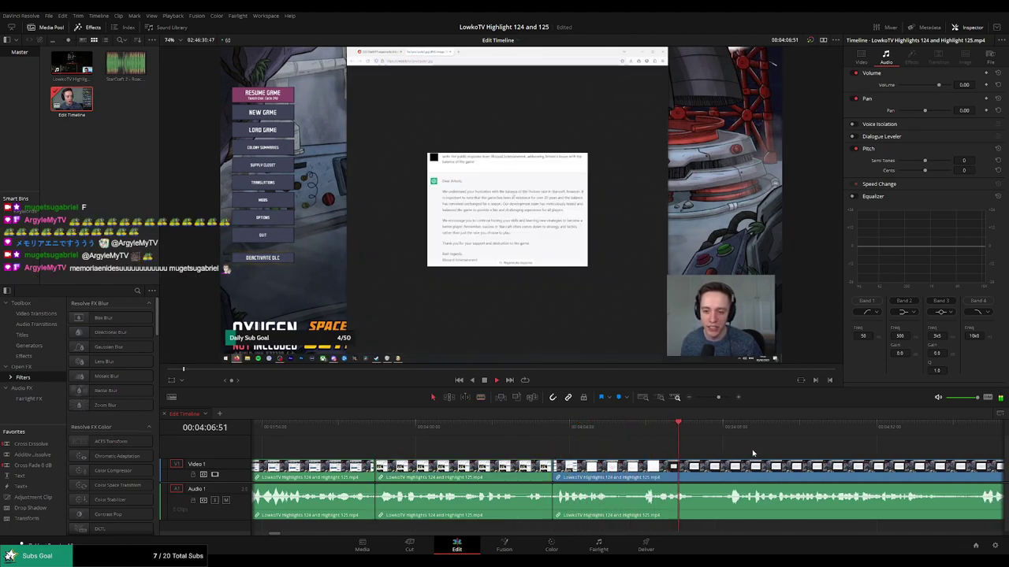
Play the ChatGPT response reading from about 00:04:07 to 00:04:42, examining the footage and speech waveform for pauses to trim.
{"action": "key", "text": "Up"}
{"action": "left_click_drag", "start_coordinate": [802, 456], "coordinate": [553, 439]}
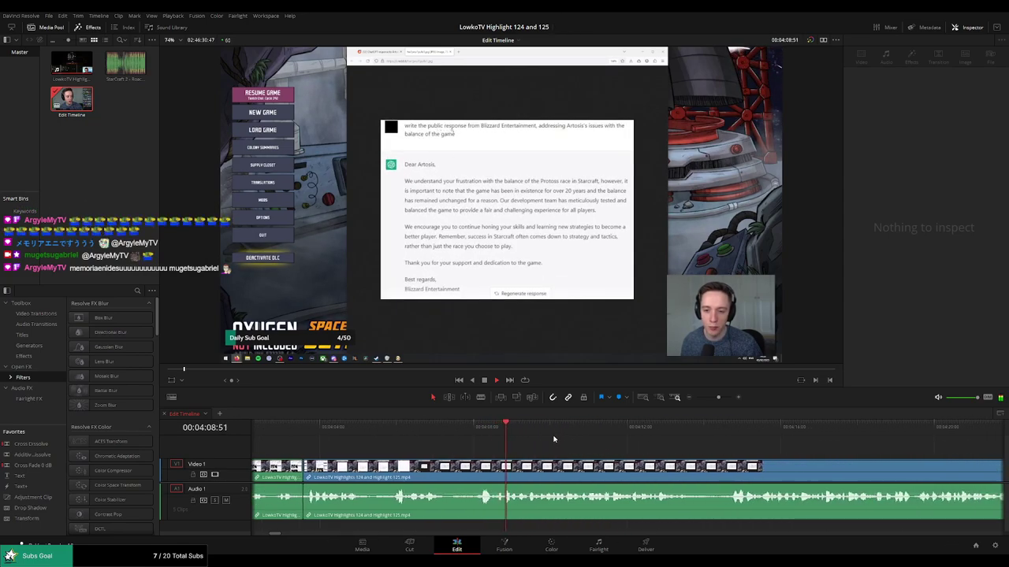
{"action": "scroll", "coordinate": [599, 443], "scroll_direction": "right", "scroll_amount": 1}
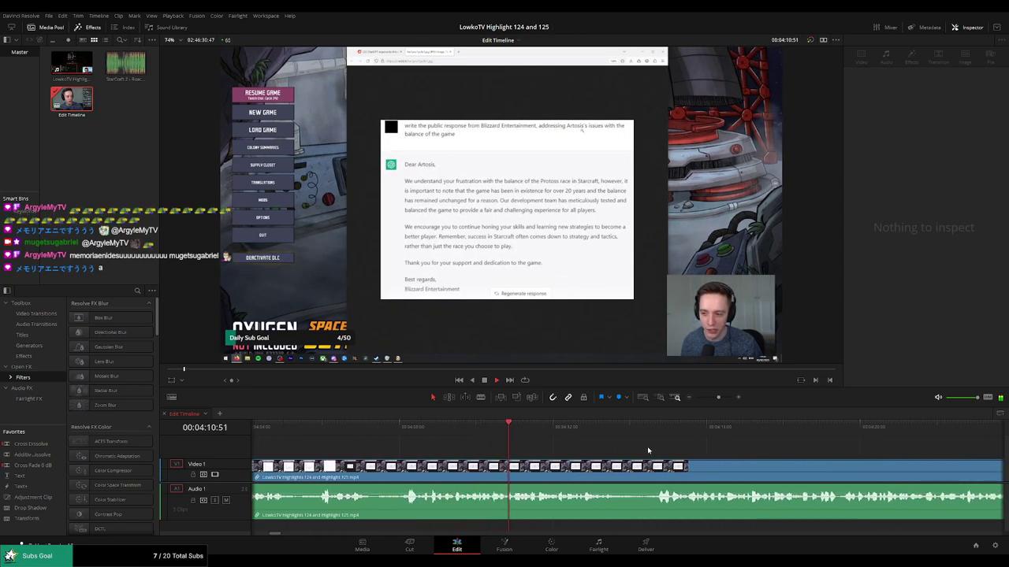
{"action": "scroll", "coordinate": [646, 465], "scroll_direction": "right", "scroll_amount": 1}
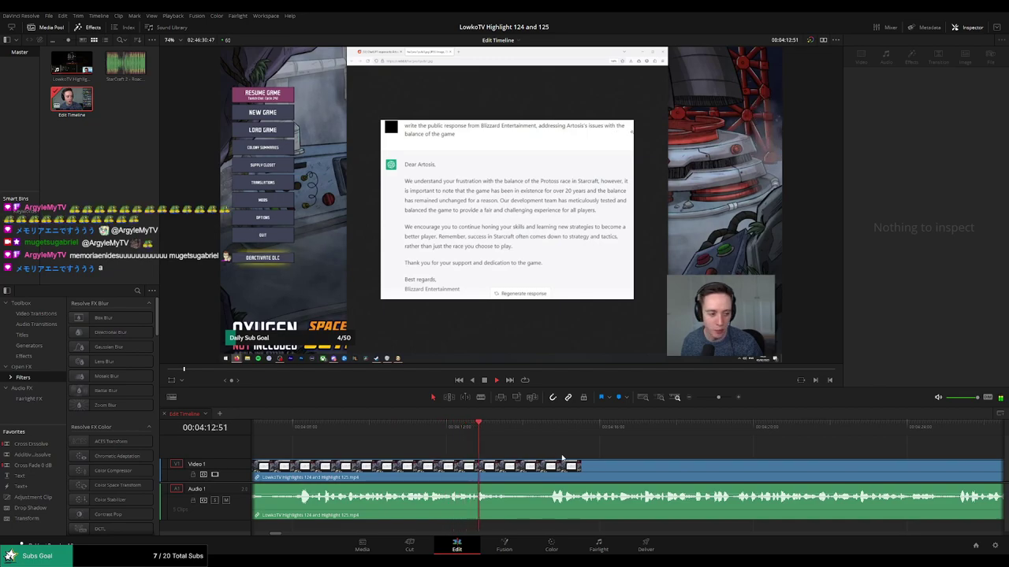
{"action": "scroll", "coordinate": [542, 457], "scroll_direction": "right", "scroll_amount": 1}
{"action": "left_click_drag", "start_coordinate": [542, 457], "coordinate": [499, 454]}
{"action": "left_click_drag", "start_coordinate": [591, 466], "coordinate": [520, 459]}
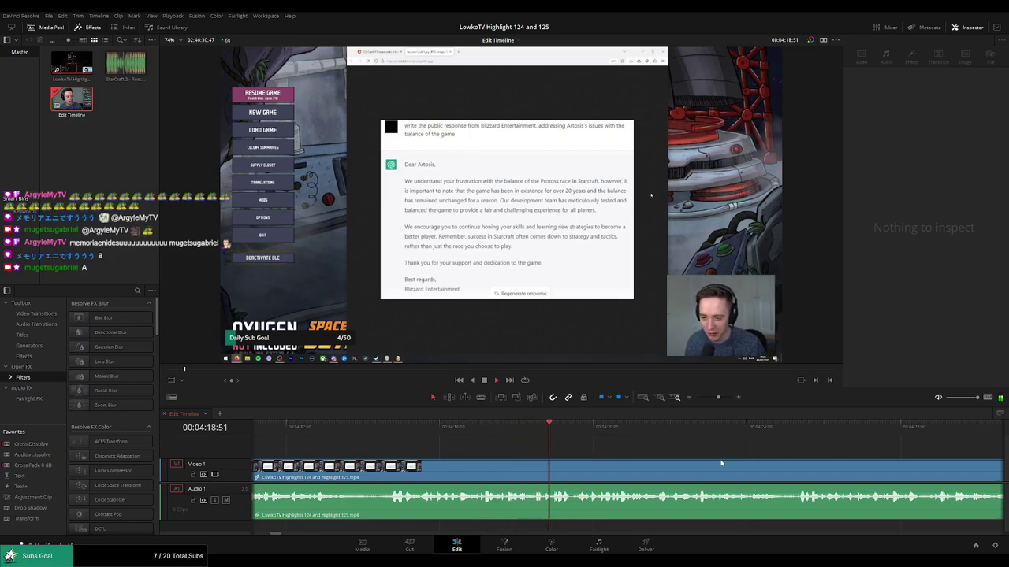
{"action": "scroll", "coordinate": [720, 464], "scroll_direction": "right", "scroll_amount": 1}
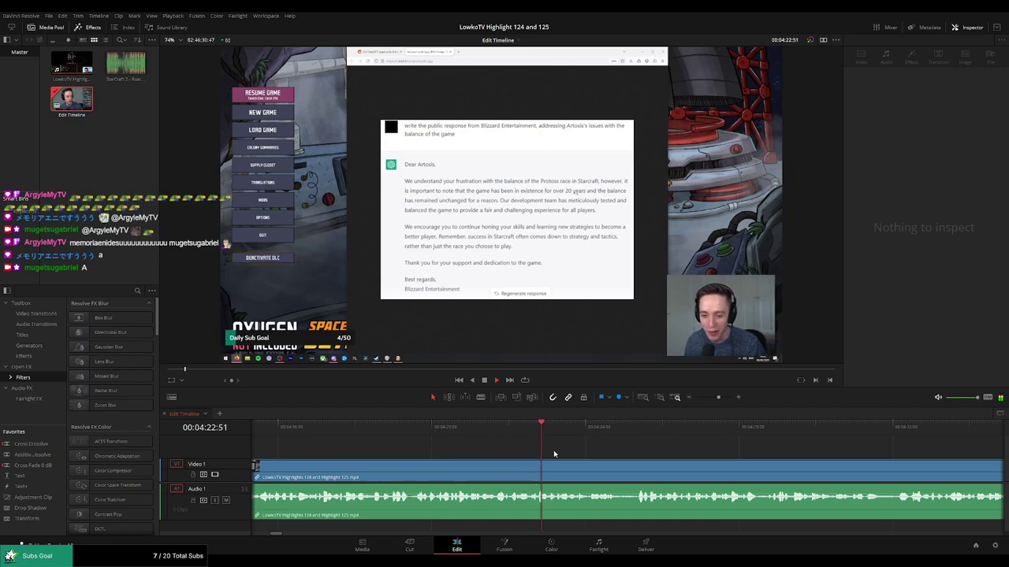
{"action": "scroll", "coordinate": [554, 450], "scroll_direction": "right", "scroll_amount": 1}
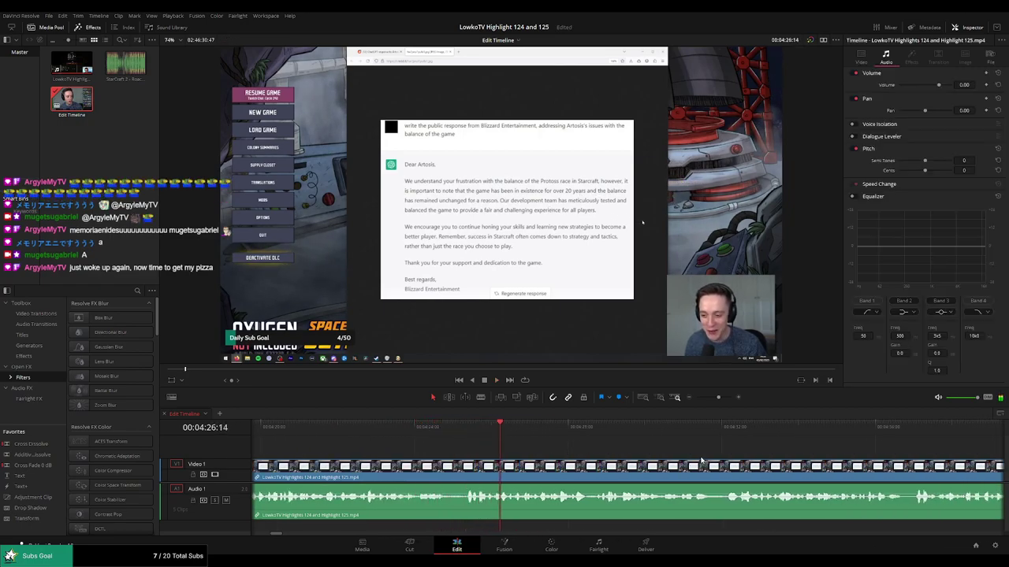
{"action": "scroll", "coordinate": [704, 461], "scroll_direction": "right", "scroll_amount": 1}
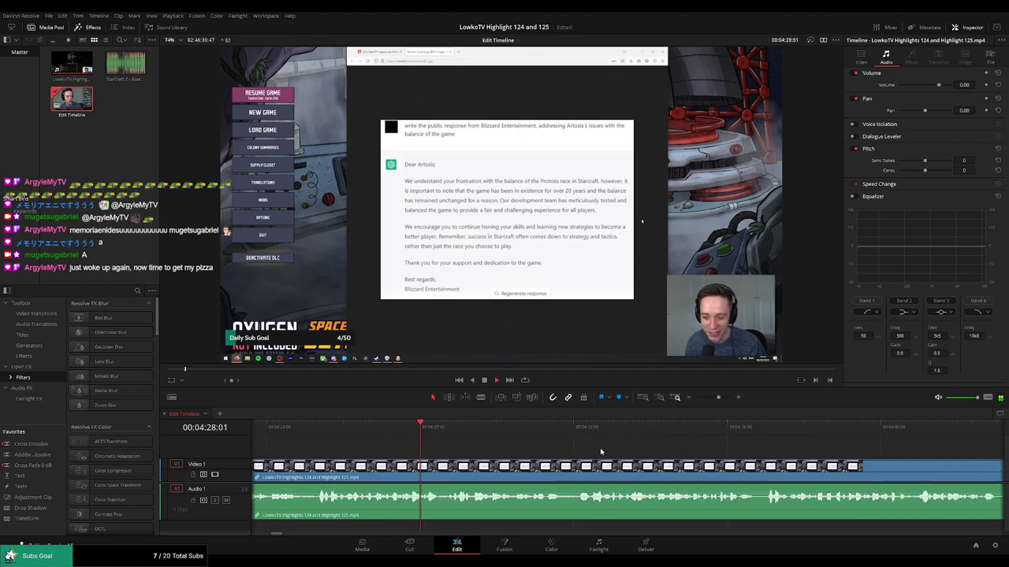
{"action": "scroll", "coordinate": [593, 455], "scroll_direction": "right", "scroll_amount": 1}
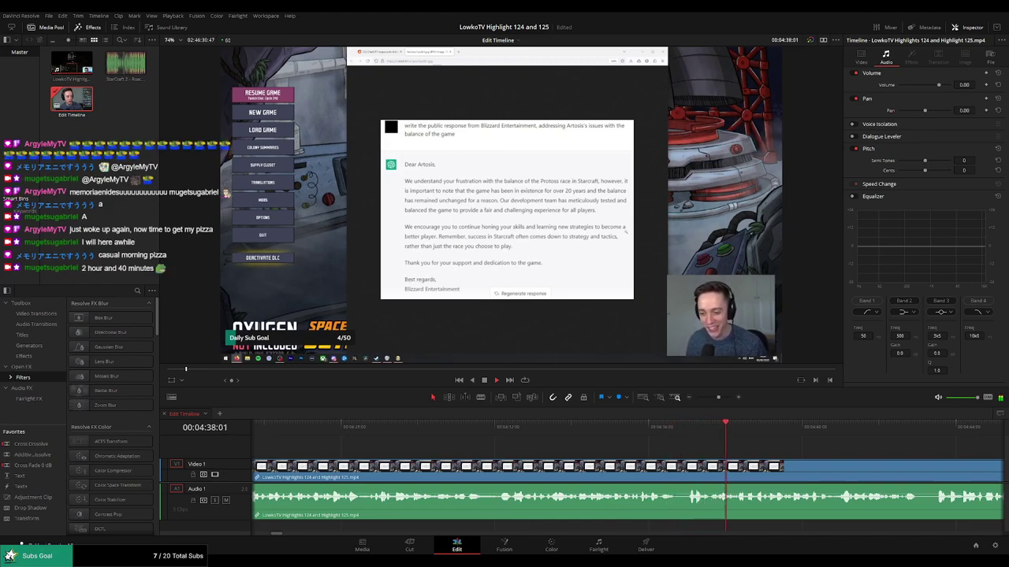
{"action": "scroll", "coordinate": [712, 446], "scroll_direction": "right", "scroll_amount": 1}
{"action": "scroll", "coordinate": [712, 446], "scroll_direction": "right", "scroll_amount": 5}
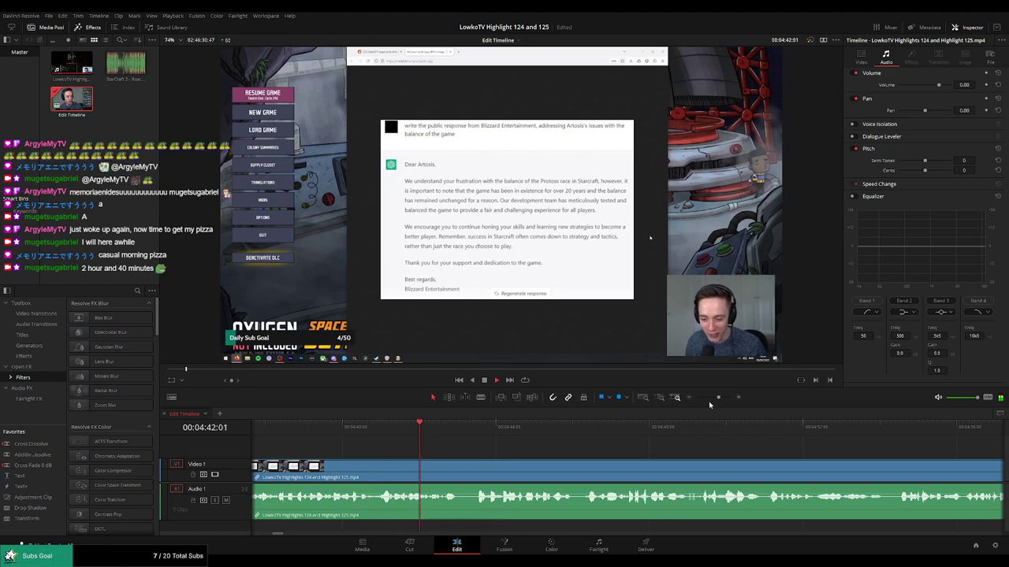
Zoom the timeline out slightly and review playback to about 00:05:00, through the end of the ChatGPT post and into the Steam Deck post.
{"action": "mouse_move", "coordinate": [709, 399]}
{"action": "left_mouse_down"}
{"action": "mouse_move", "coordinate": [698, 399]}
{"action": "mouse_move", "coordinate": [692, 424]}
{"action": "mouse_move", "coordinate": [718, 399]}
{"action": "left_mouse_up"}
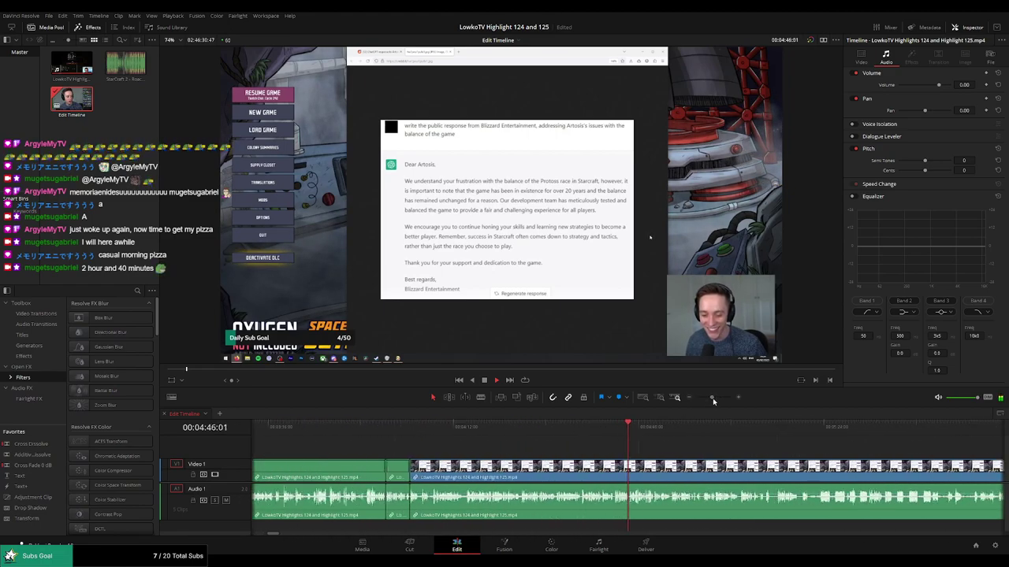
{"action": "scroll", "coordinate": [560, 446], "scroll_direction": "right", "scroll_amount": 11}
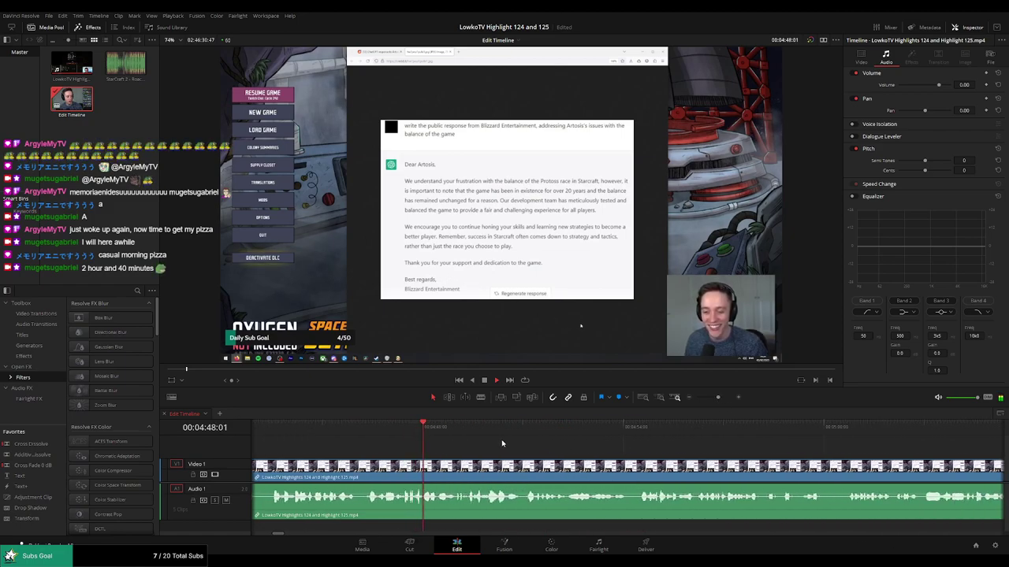
{"action": "scroll", "coordinate": [473, 449], "scroll_direction": "right", "scroll_amount": 4}
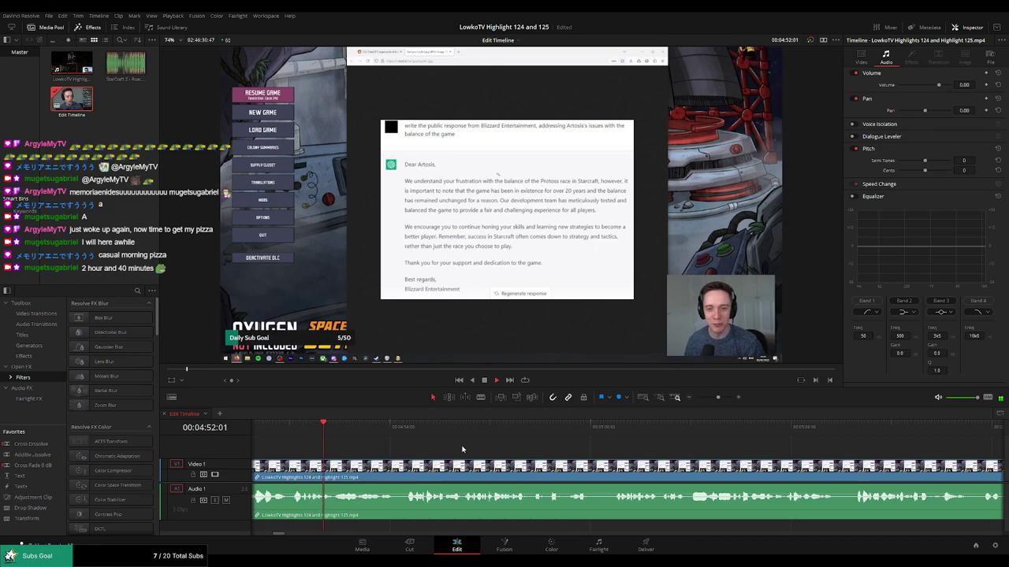
{"action": "scroll", "coordinate": [462, 461], "scroll_direction": "right", "scroll_amount": 2}
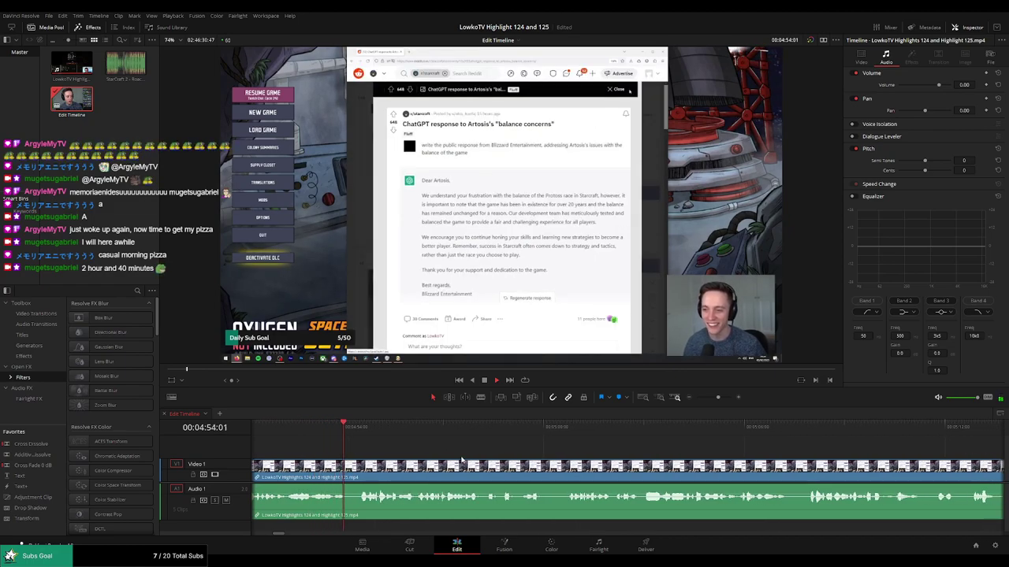
{"action": "scroll", "coordinate": [477, 461], "scroll_direction": "right", "scroll_amount": 2}
{"action": "scroll", "coordinate": [482, 460], "scroll_direction": "right", "scroll_amount": 1}
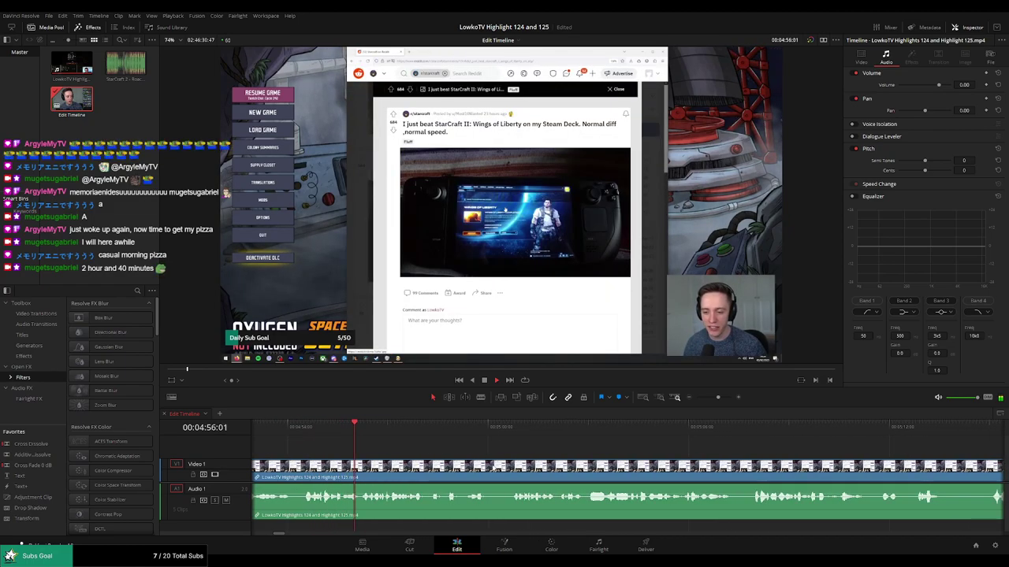
{"action": "scroll", "coordinate": [441, 461], "scroll_direction": "right", "scroll_amount": 5}
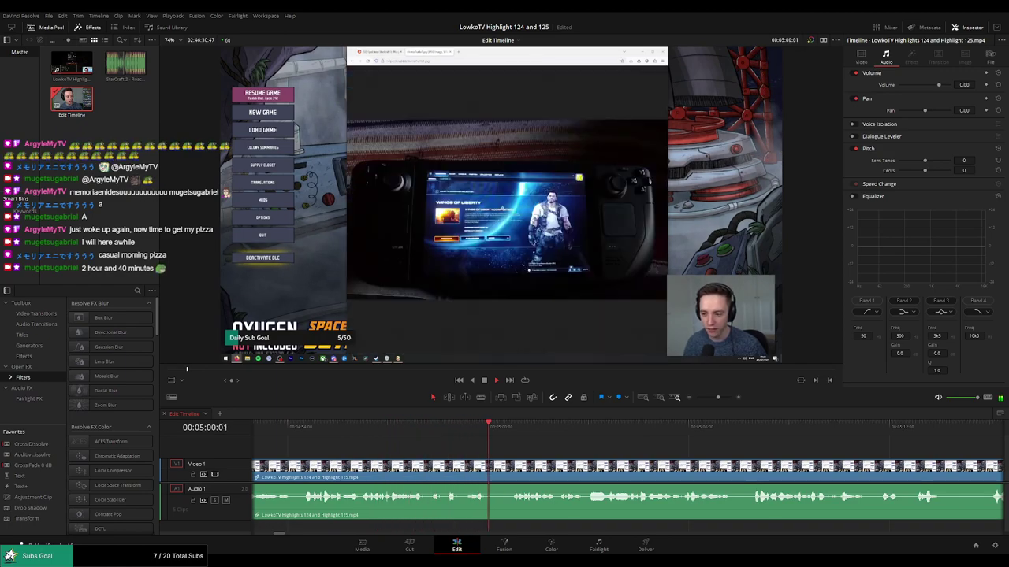
Replay the transition from the ChatGPT post to the Steam Deck post and cut out the short pause starting at about 00:04:54:11.
{"action": "left_click", "coordinate": [296, 442]}
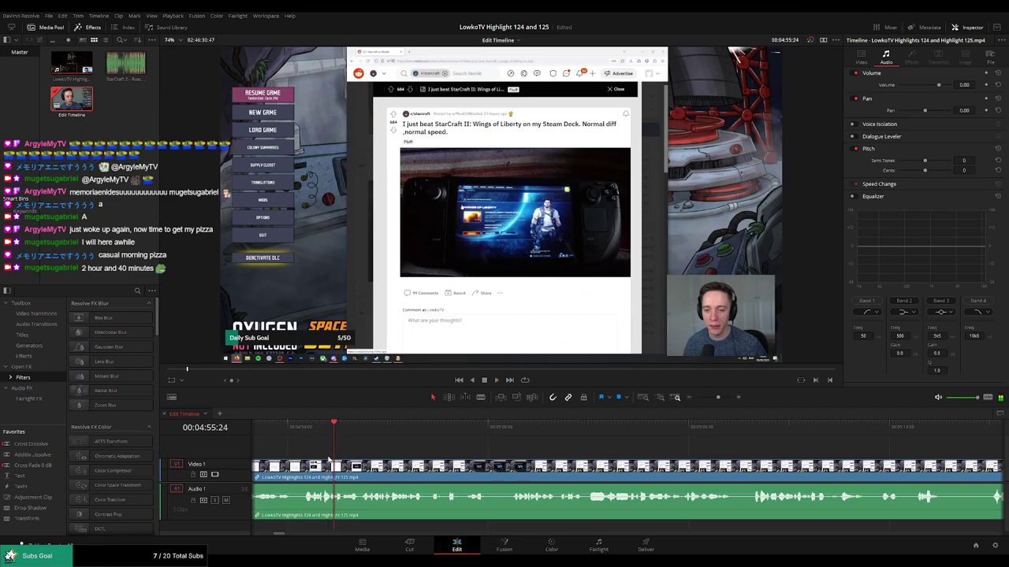
{"action": "scroll", "coordinate": [336, 455], "scroll_direction": "left", "scroll_amount": 2}
{"action": "left_click", "coordinate": [418, 430]}
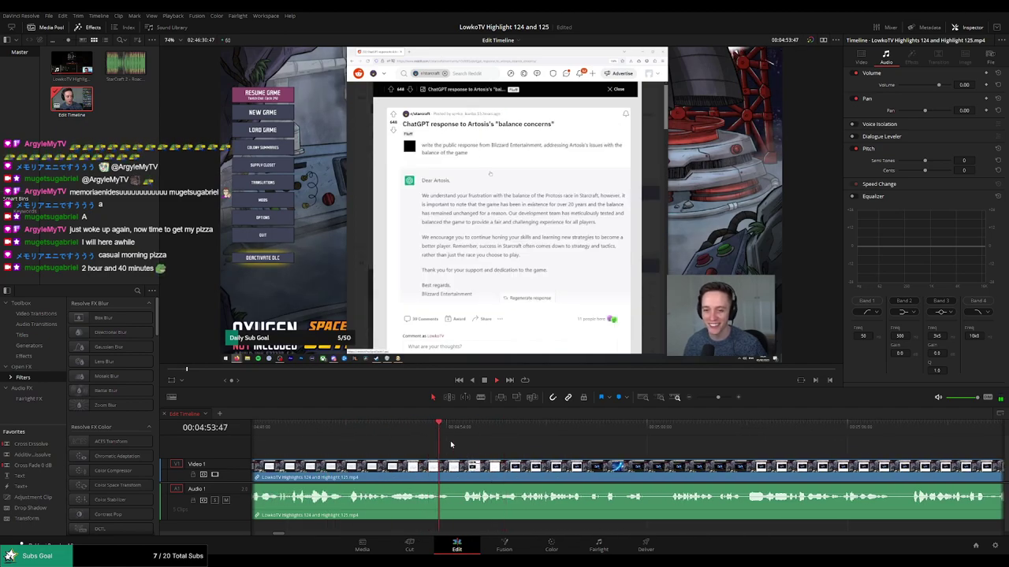
{"action": "key", "text": "space"}
{"action": "key", "text": "b"}
{"action": "left_click", "coordinate": [454, 471]}
{"action": "left_click", "coordinate": [463, 472]}
{"action": "left_click_drag", "start_coordinate": [465, 471], "coordinate": [465, 472]}
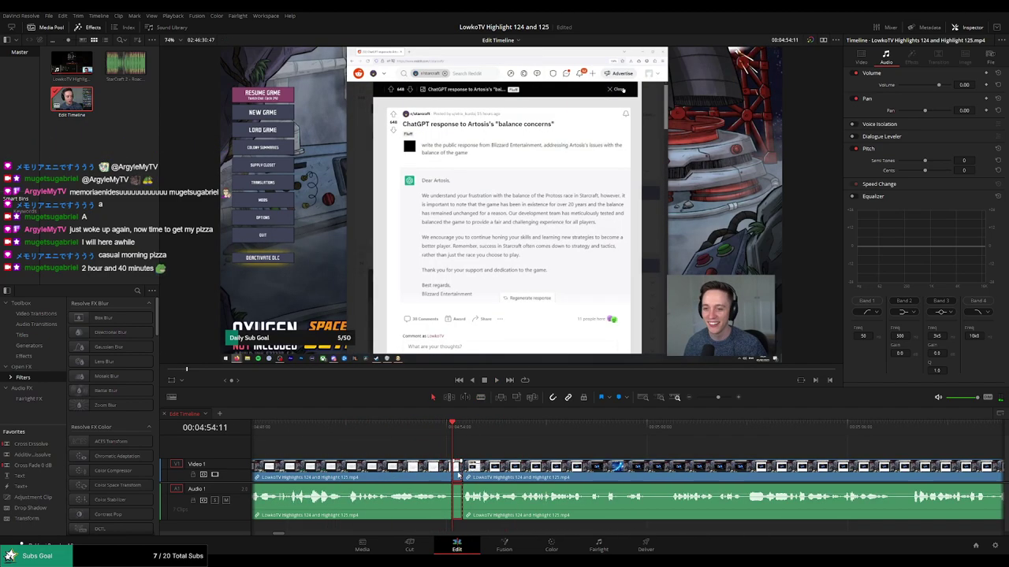
Mark the ChatGPT post clip before the new cut in green and clear the clip selection.
{"action": "key", "text": "space"}
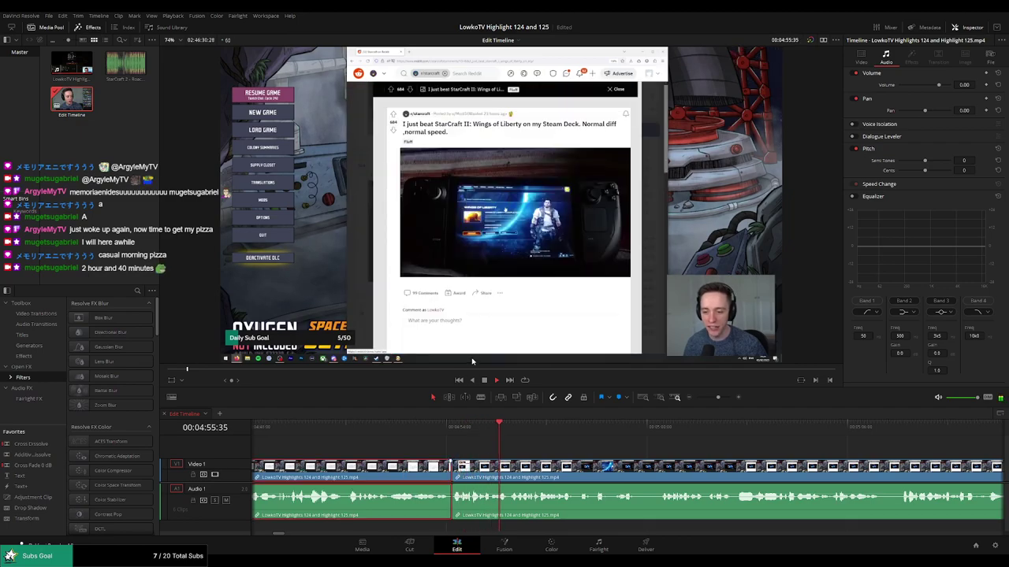
{"action": "key", "text": "g"}
{"action": "left_click", "coordinate": [633, 453]}
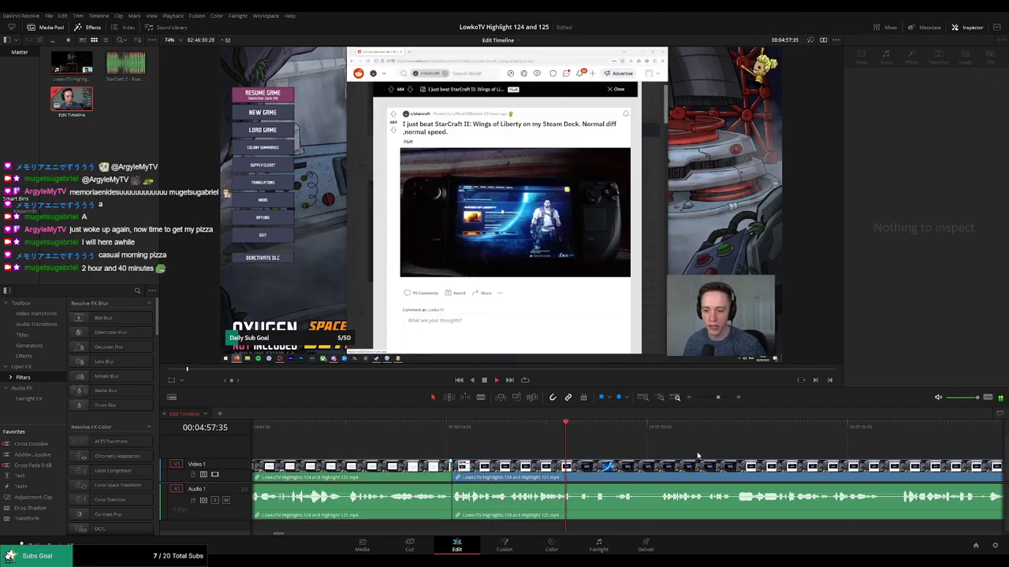
Review the Steam Deck post with the timeline zoomed out slightly, and cut out the short pause starting at about 00:05:12:10.
{"action": "left_click_drag", "start_coordinate": [697, 455], "coordinate": [460, 453]}
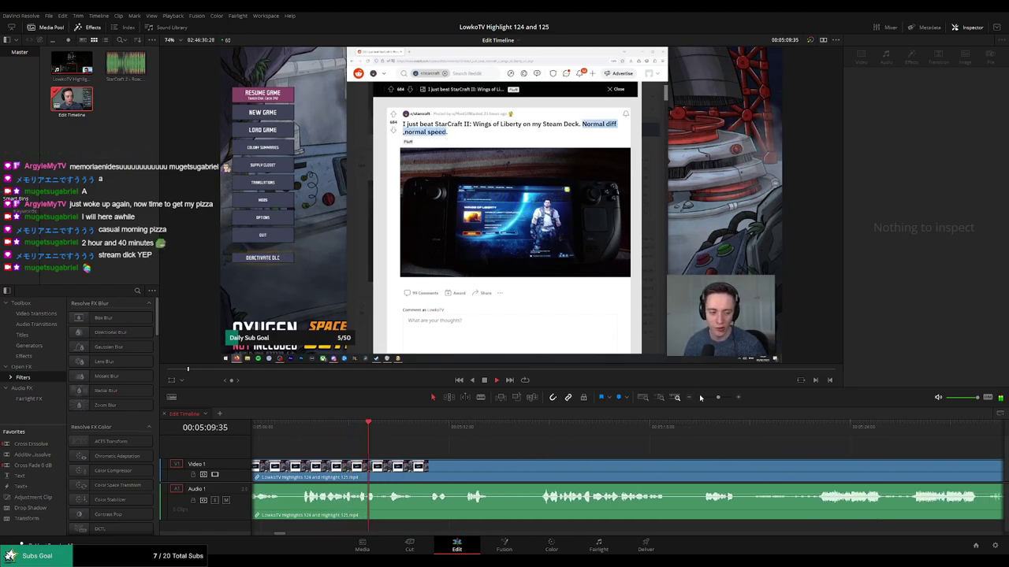
{"action": "mouse_move", "coordinate": [718, 398]}
{"action": "left_mouse_down"}
{"action": "mouse_move", "coordinate": [695, 400]}
{"action": "mouse_move", "coordinate": [717, 399]}
{"action": "left_mouse_up"}
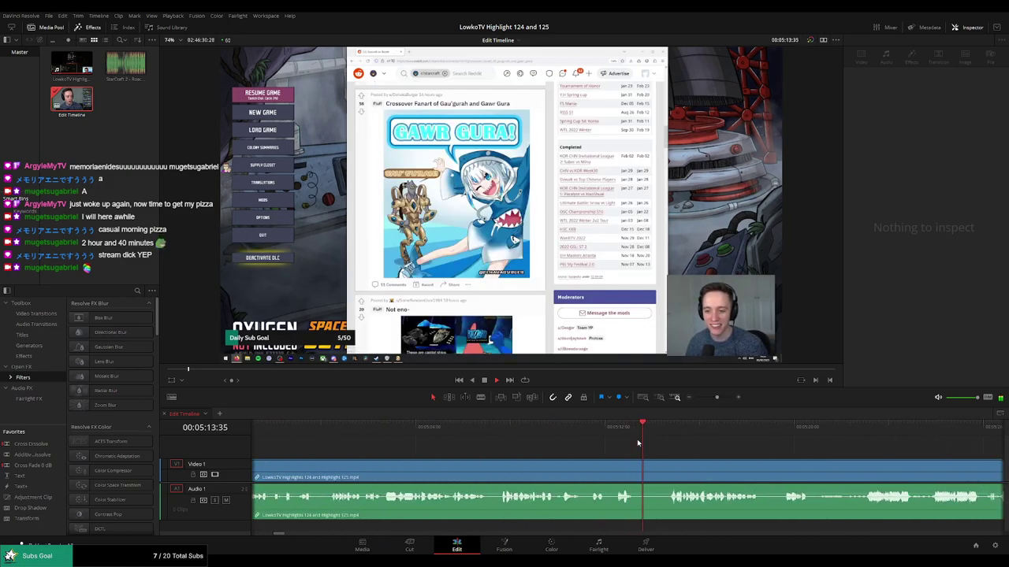
{"action": "left_click", "coordinate": [592, 433]}
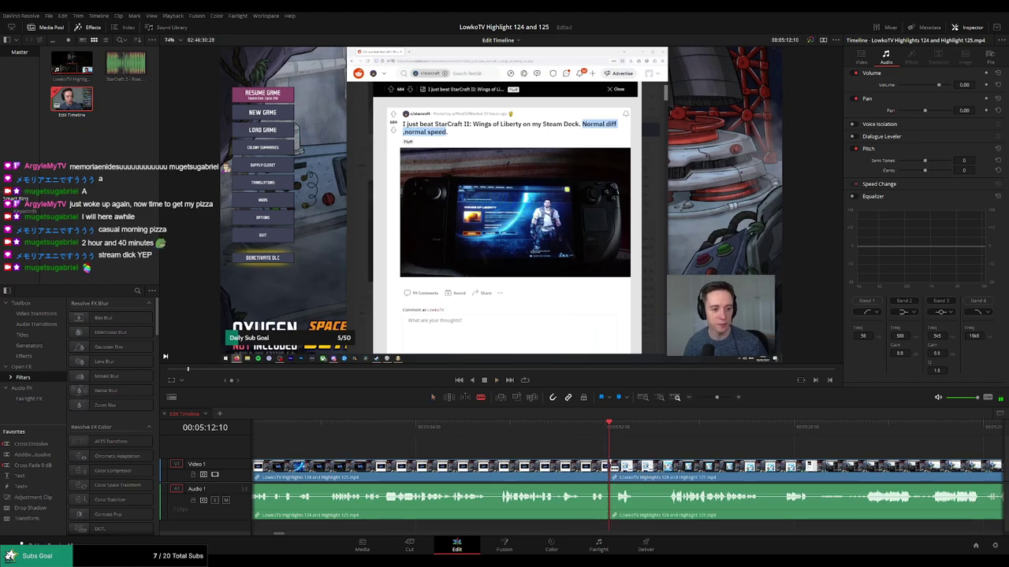
{"action": "left_click", "coordinate": [614, 468]}
{"action": "key", "text": "a"}
{"action": "left_click", "coordinate": [611, 476]}
{"action": "key", "text": "Delete"}
{"action": "key", "text": "space"}
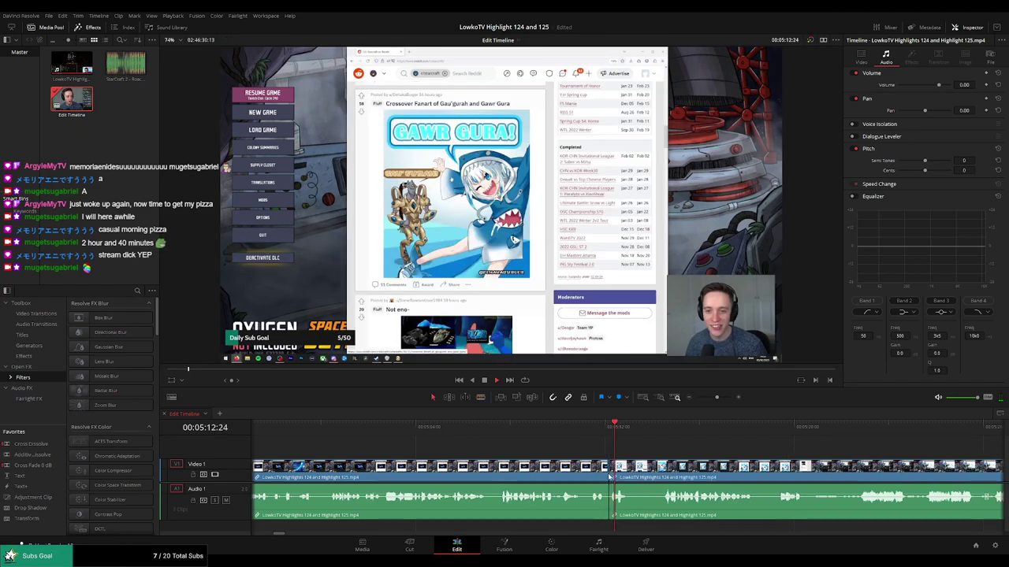
Mark the Steam Deck post clip before the latest cut in green and clear the clip selection.
{"action": "left_click", "coordinate": [606, 475]}
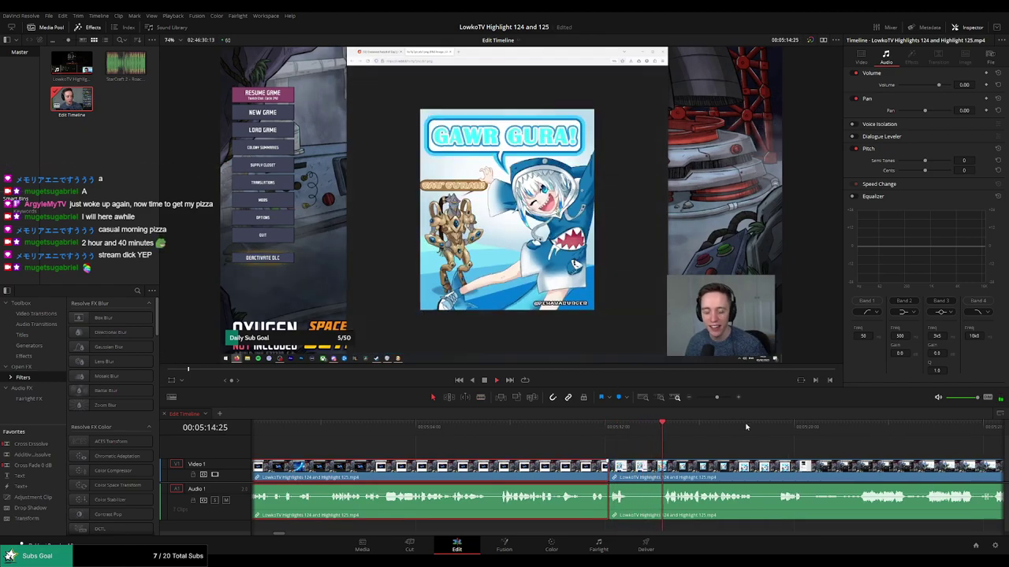
{"action": "key", "text": "g"}
{"action": "left_click", "coordinate": [768, 450]}
Play the Gawr Gura fan art and Zealot video footage to about 00:05:44, examining the picture and speech waveform for pauses to trim.
{"action": "left_click_drag", "start_coordinate": [768, 450], "coordinate": [504, 450]}
{"action": "scroll", "coordinate": [567, 452], "scroll_direction": "right", "scroll_amount": 2}
{"action": "left_click", "coordinate": [408, 432]}
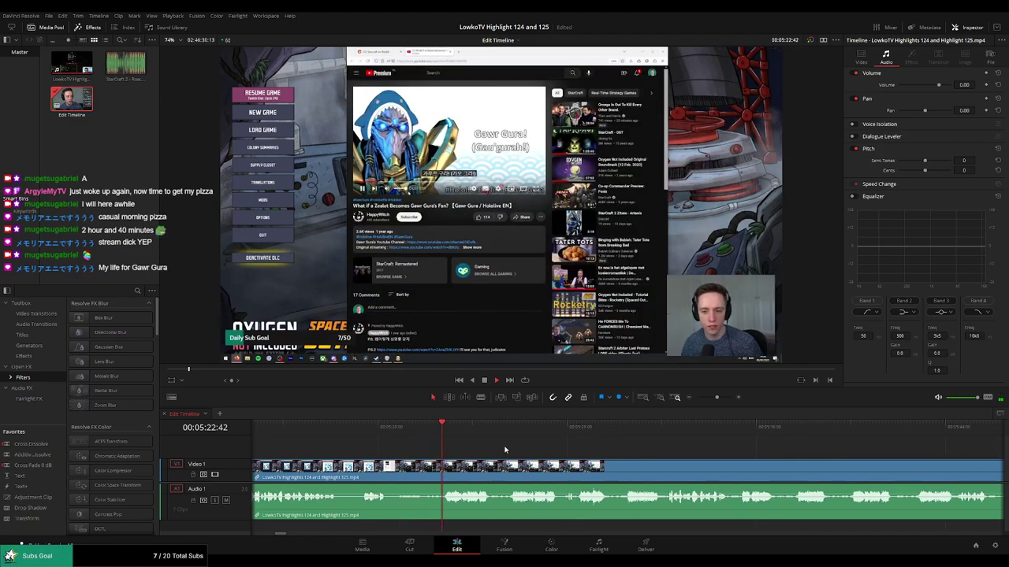
{"action": "scroll", "coordinate": [512, 450], "scroll_direction": "right", "scroll_amount": 1}
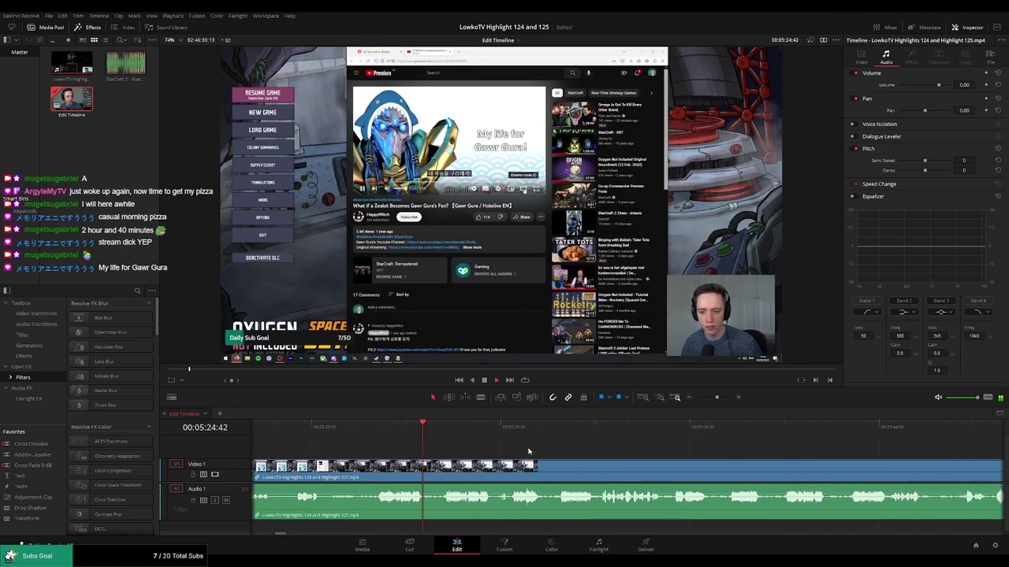
{"action": "left_click_drag", "start_coordinate": [606, 462], "coordinate": [514, 455]}
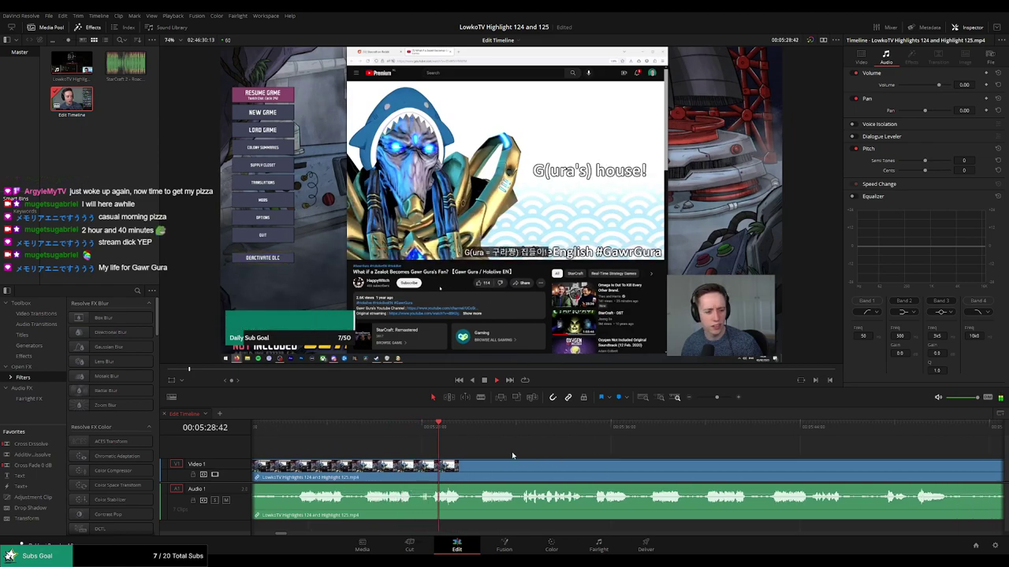
{"action": "scroll", "coordinate": [517, 457], "scroll_direction": "right", "scroll_amount": 1}
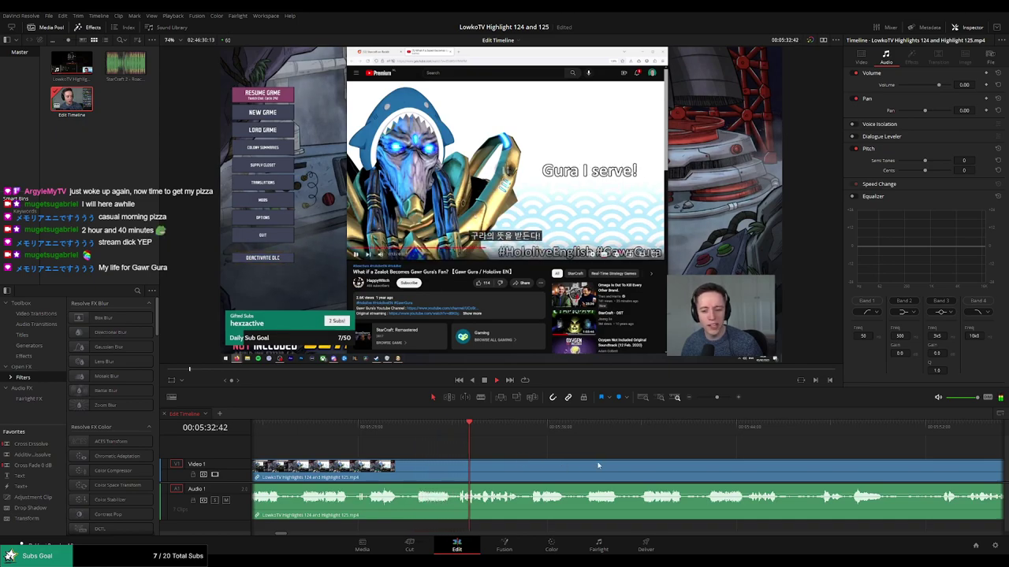
{"action": "left_click_drag", "start_coordinate": [598, 465], "coordinate": [471, 463]}
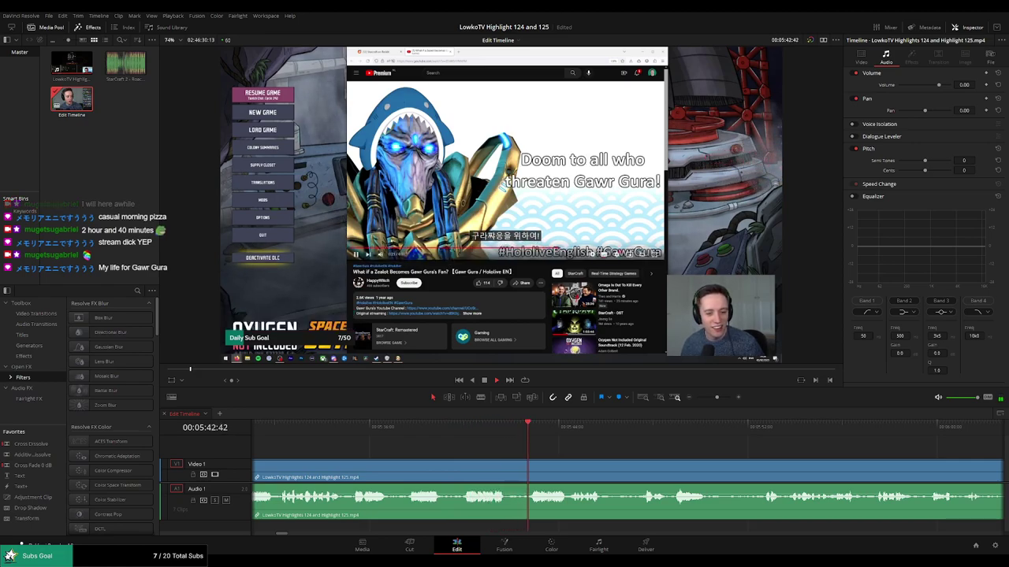
{"action": "left_click_drag", "start_coordinate": [653, 457], "coordinate": [534, 448]}
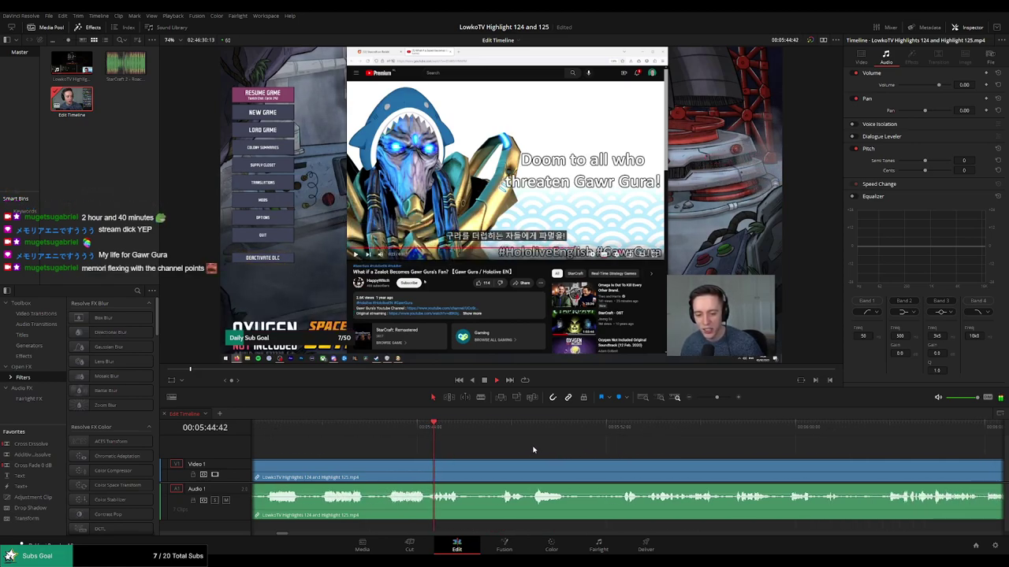
Cut out the quiet section after the Zealot video stops, ending at about 00:05:47:24, just before the Gawr Gura channel page opens.
{"action": "key", "text": "b"}
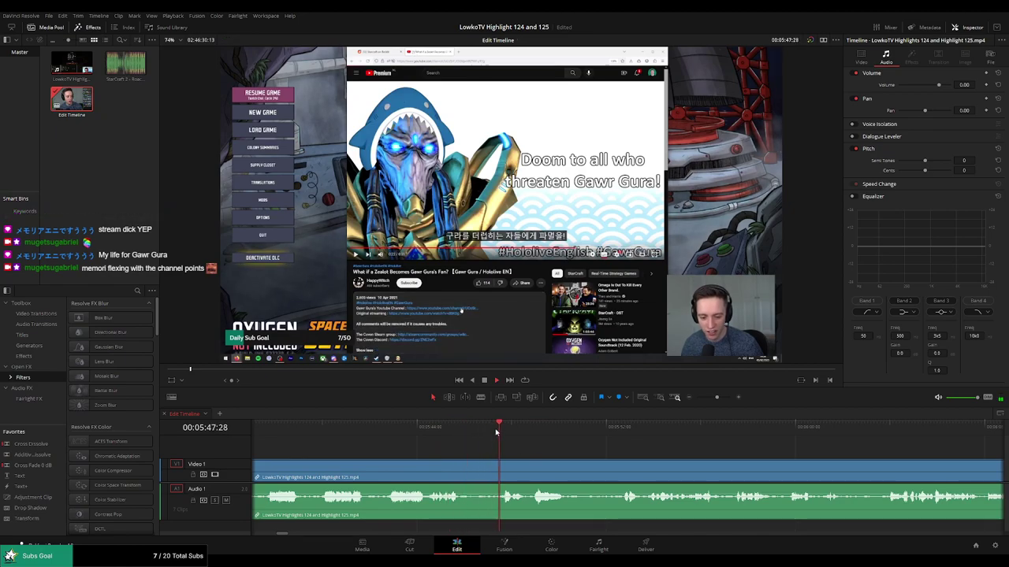
{"action": "left_click", "coordinate": [462, 466]}
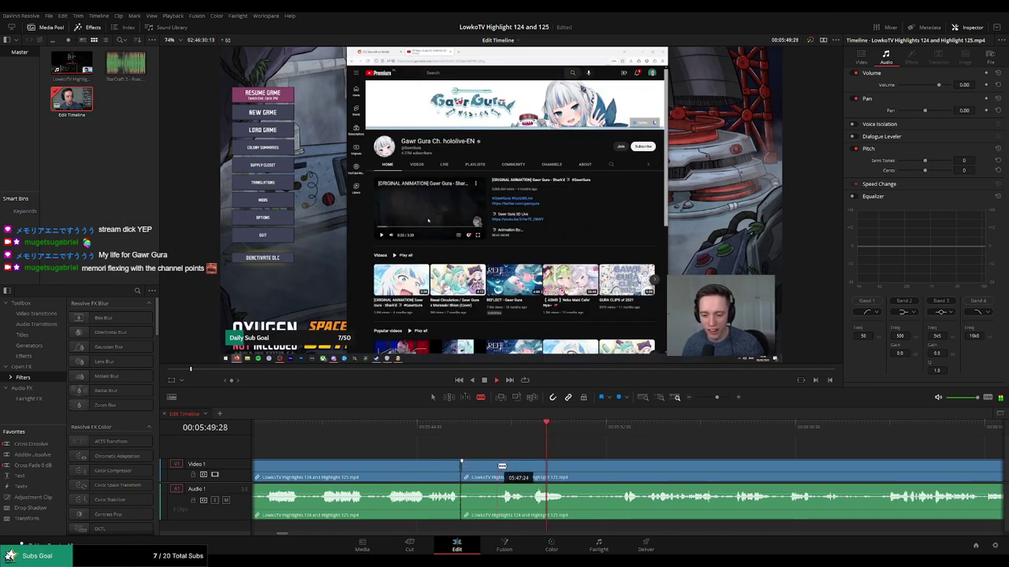
{"action": "left_click", "coordinate": [497, 466]}
{"action": "key", "text": "a"}
{"action": "key", "text": "Delete"}
Replay the cross-faded cut from about 00:05:44:53 and review the Gawr Gura channel browsing to about 00:06:16, checking for pauses.
{"action": "left_click", "coordinate": [448, 427]}
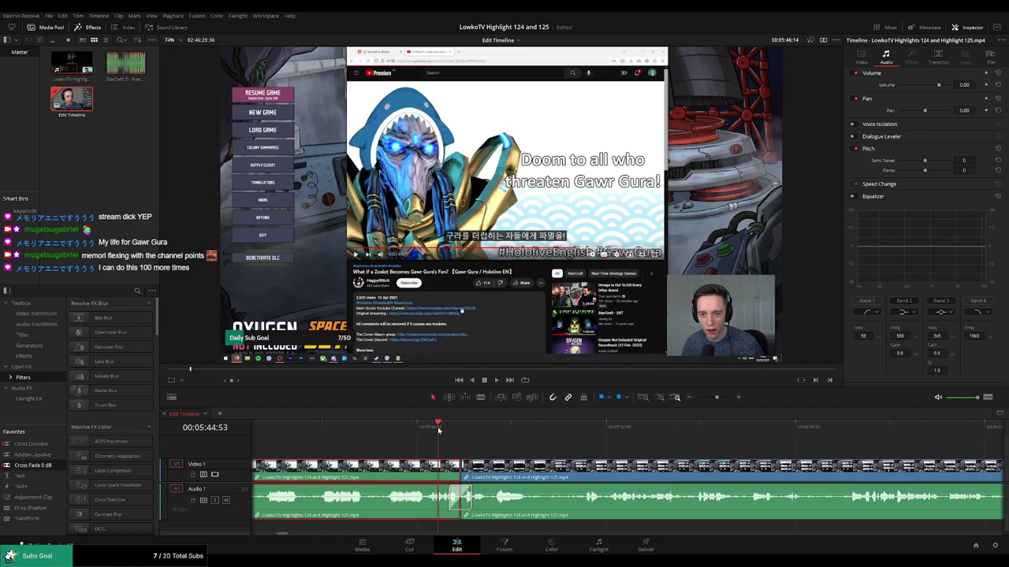
{"action": "key", "text": "space"}
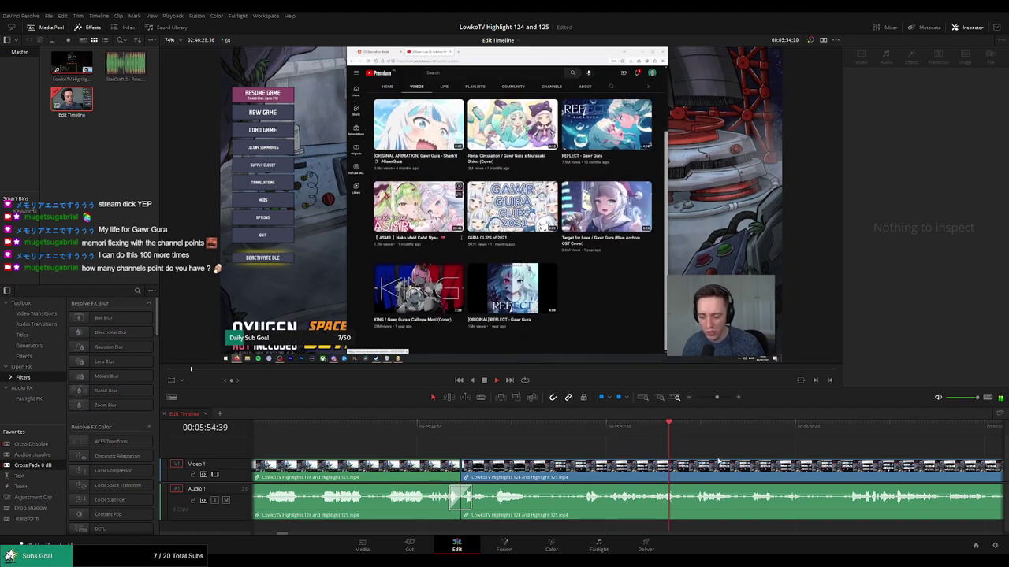
{"action": "scroll", "coordinate": [625, 456], "scroll_direction": "right", "scroll_amount": 3}
{"action": "scroll", "coordinate": [615, 457], "scroll_direction": "right", "scroll_amount": 5}
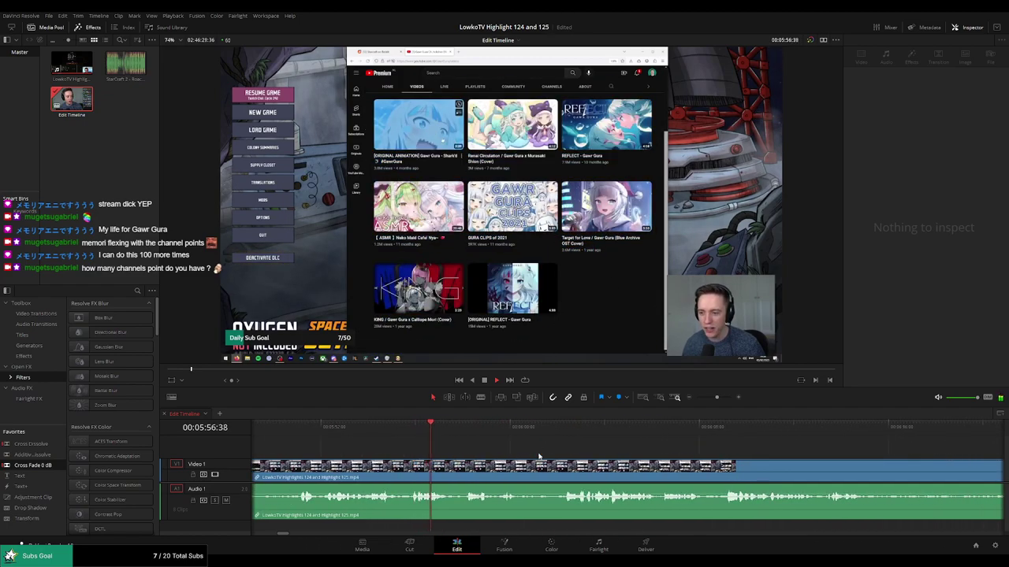
{"action": "scroll", "coordinate": [541, 458], "scroll_direction": "right", "scroll_amount": 1}
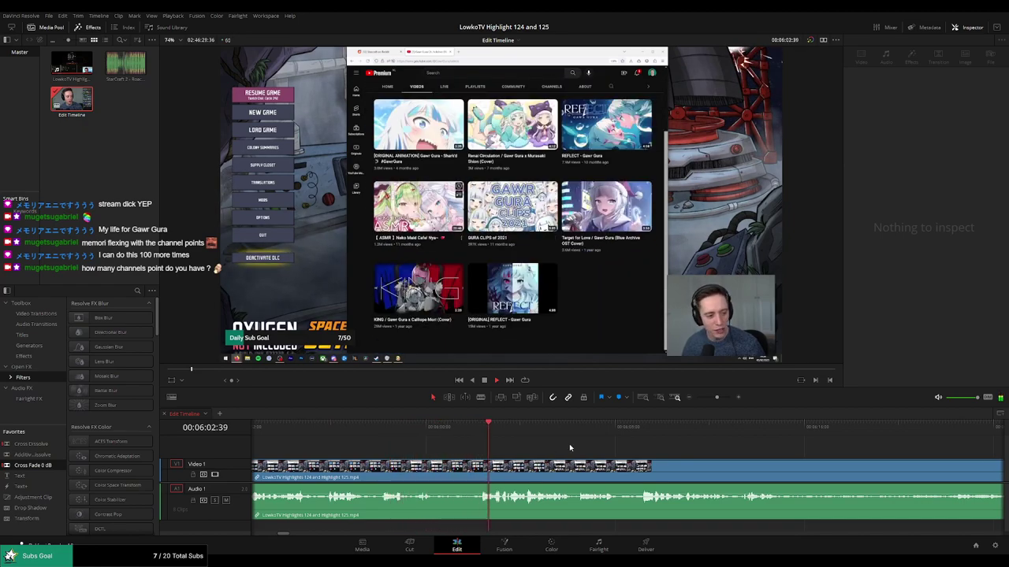
{"action": "scroll", "coordinate": [569, 444], "scroll_direction": "right", "scroll_amount": 2}
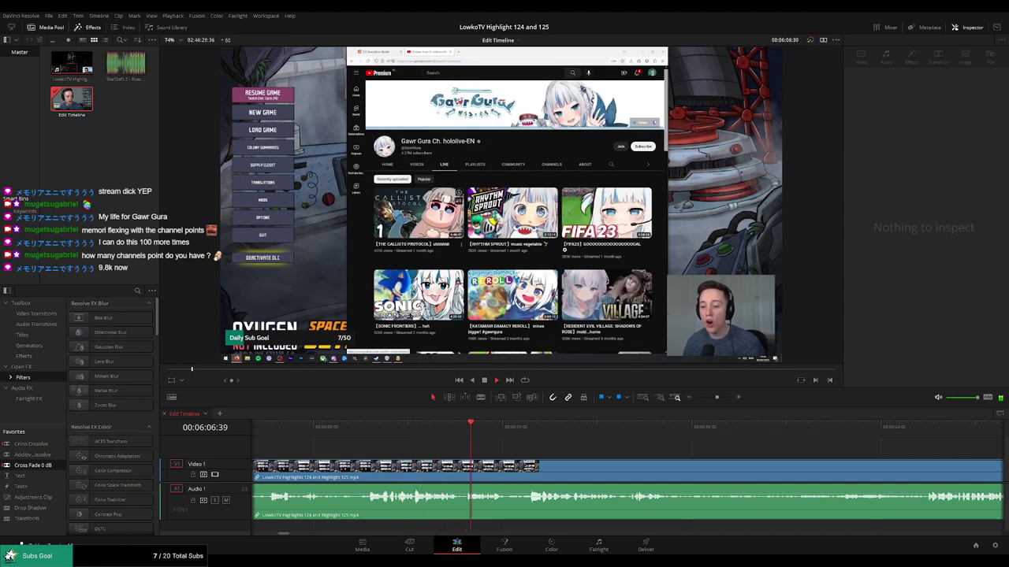
{"action": "scroll", "coordinate": [540, 455], "scroll_direction": "right", "scroll_amount": 2}
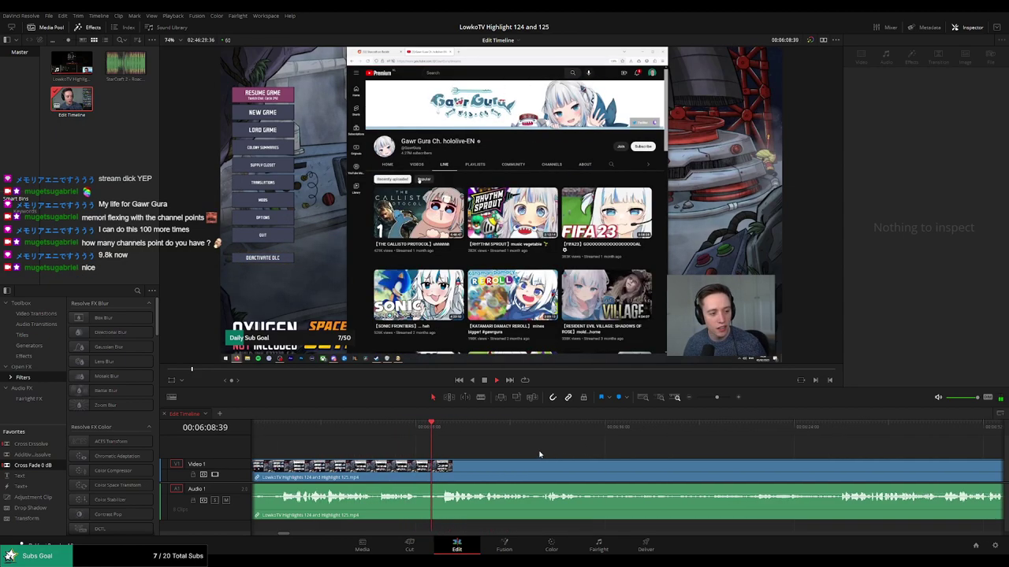
{"action": "left_click_drag", "start_coordinate": [590, 452], "coordinate": [514, 450]}
{"action": "scroll", "coordinate": [489, 448], "scroll_direction": "right", "scroll_amount": 1}
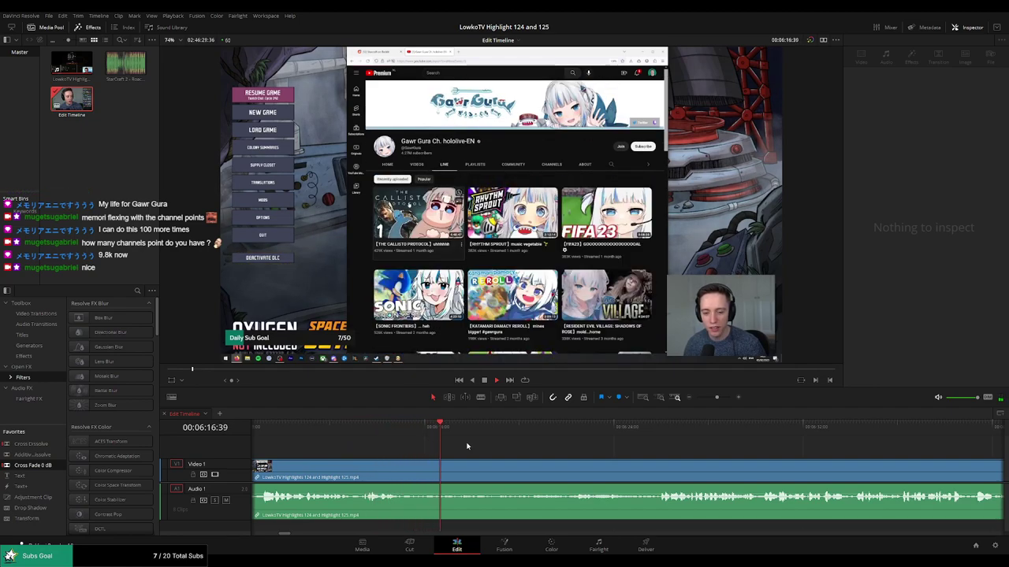
Skip ahead to about 00:06:19 and review the Callisto Protocol stream, channel page and full-screen webcam footage to about 00:06:42.
{"action": "left_click", "coordinate": [505, 427]}
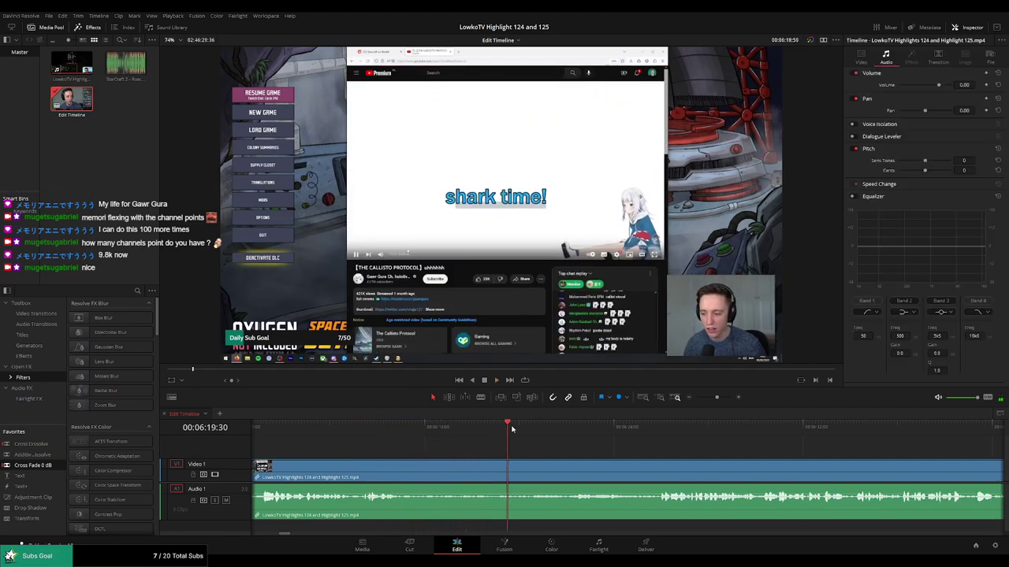
{"action": "left_click", "coordinate": [544, 425]}
{"action": "left_click_drag", "start_coordinate": [650, 450], "coordinate": [522, 442]}
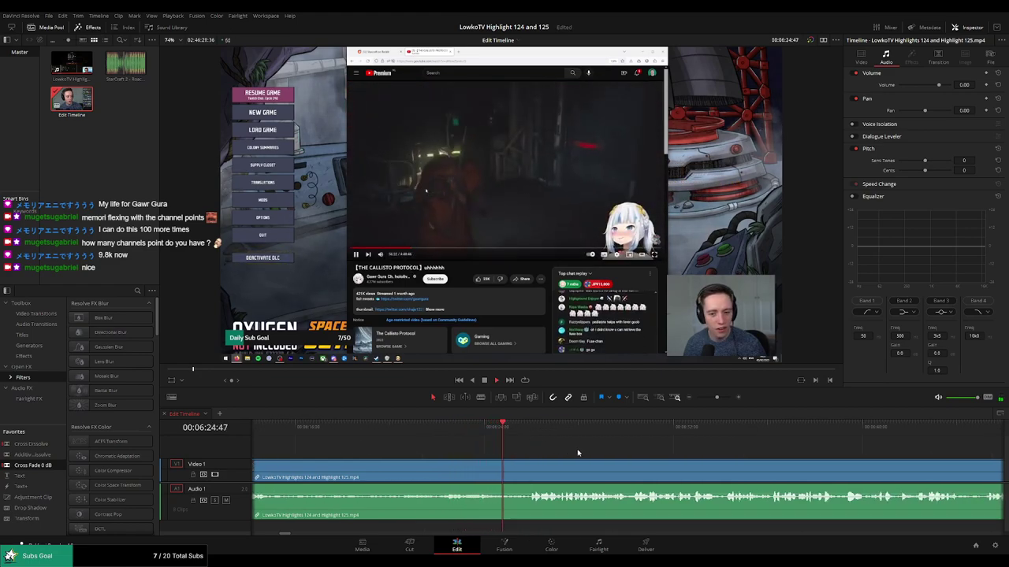
{"action": "scroll", "coordinate": [504, 448], "scroll_direction": "right", "scroll_amount": 2}
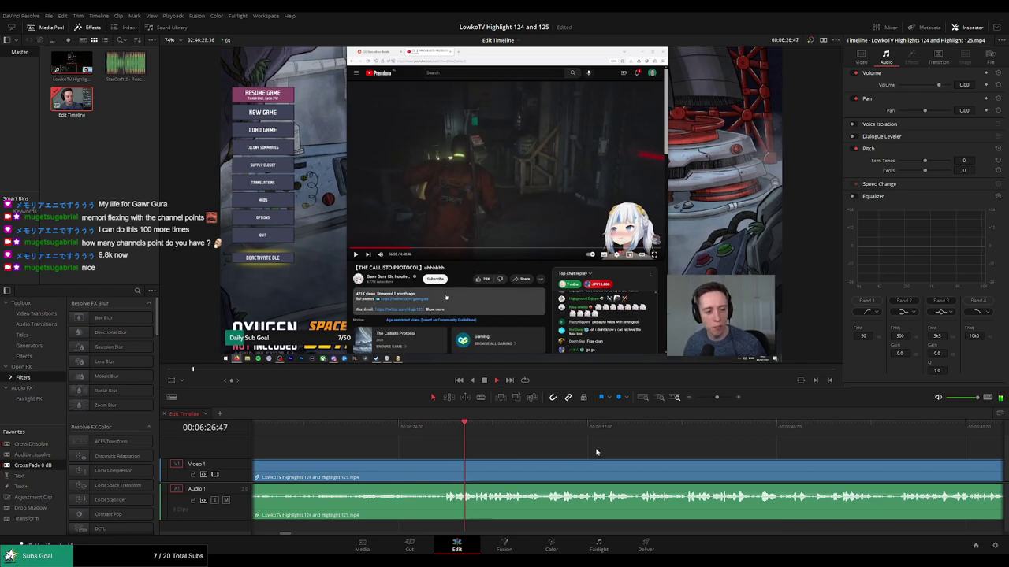
{"action": "scroll", "coordinate": [544, 450], "scroll_direction": "right", "scroll_amount": 1}
{"action": "scroll", "coordinate": [580, 451], "scroll_direction": "right", "scroll_amount": 1}
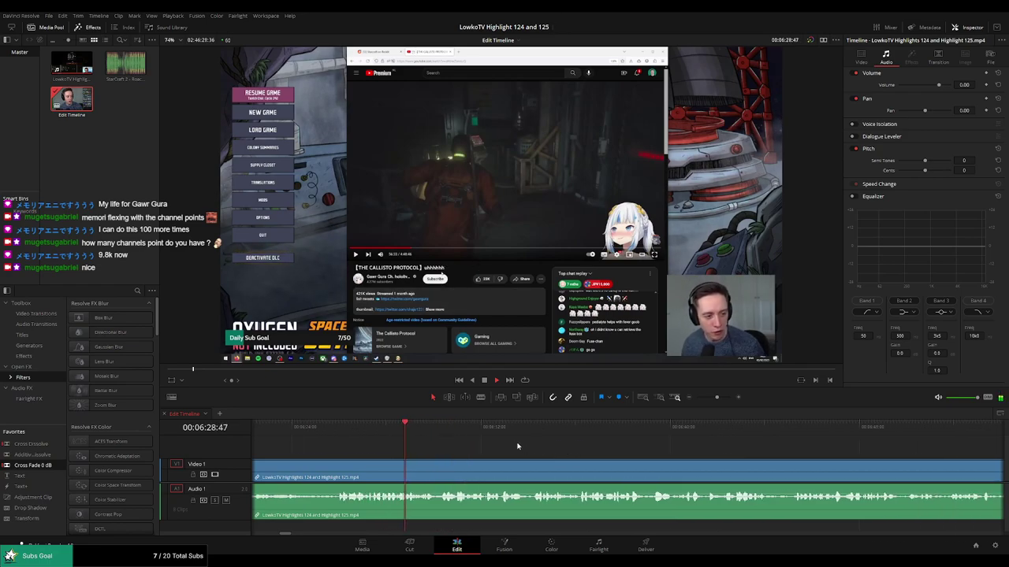
{"action": "scroll", "coordinate": [531, 443], "scroll_direction": "right", "scroll_amount": 1}
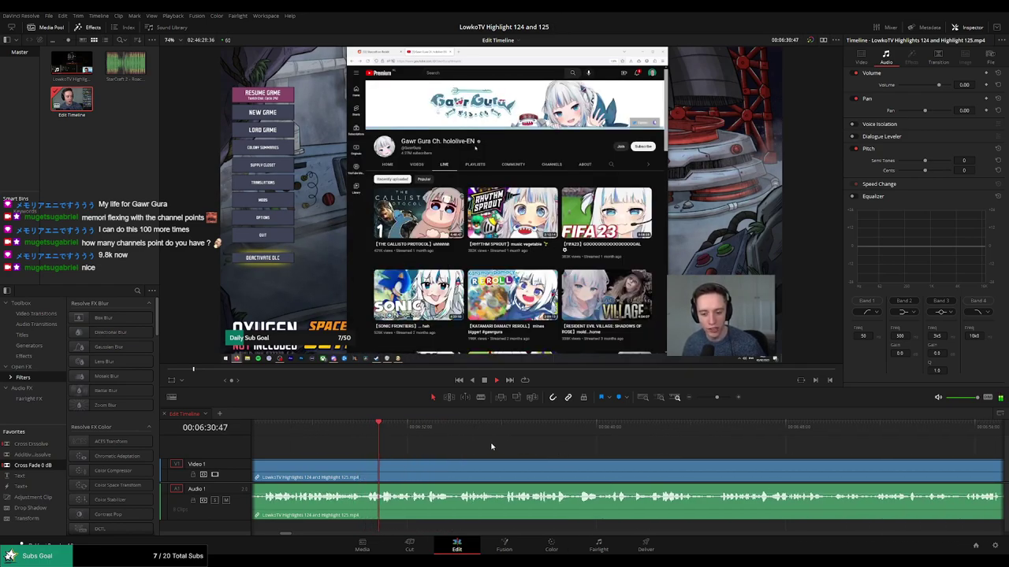
{"action": "scroll", "coordinate": [495, 450], "scroll_direction": "right", "scroll_amount": 1}
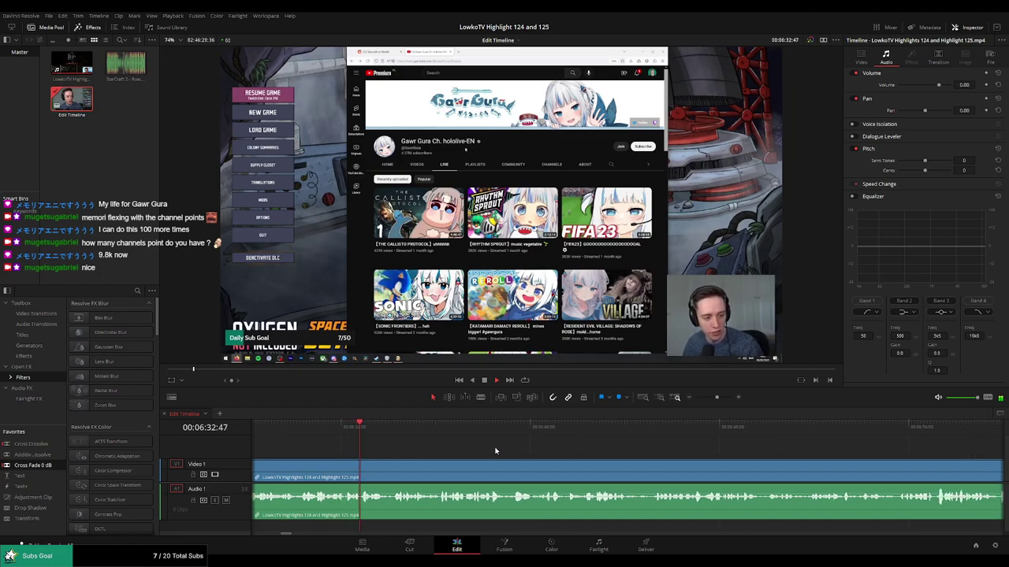
{"action": "scroll", "coordinate": [518, 453], "scroll_direction": "right", "scroll_amount": 1}
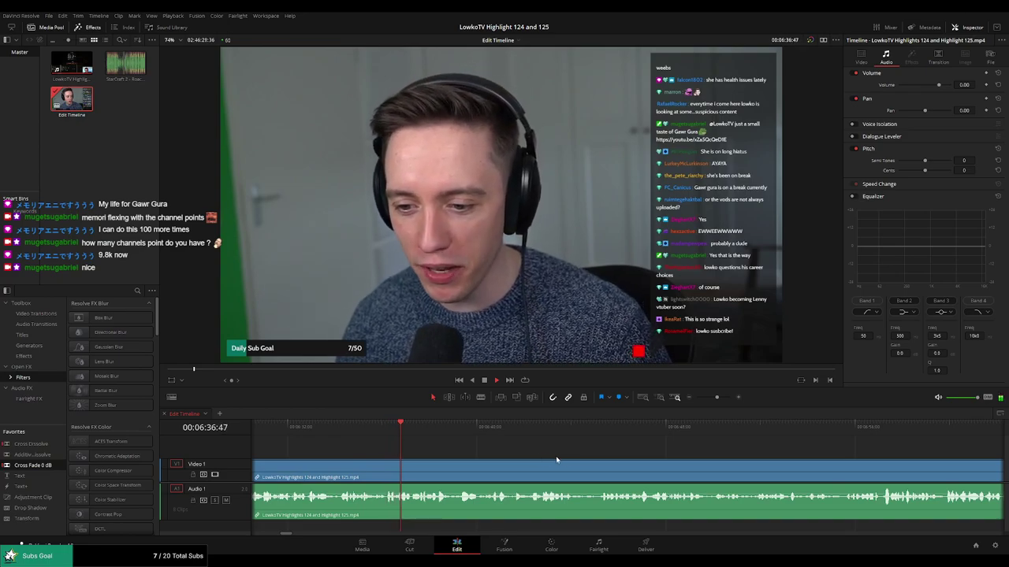
{"action": "scroll", "coordinate": [536, 458], "scroll_direction": "right", "scroll_amount": 1}
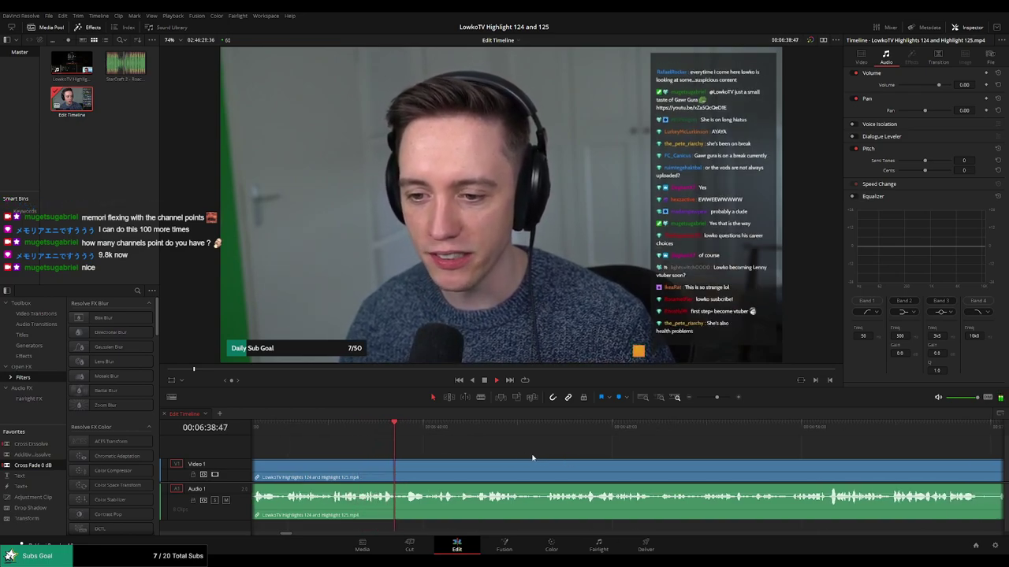
{"action": "scroll", "coordinate": [504, 456], "scroll_direction": "right", "scroll_amount": 1}
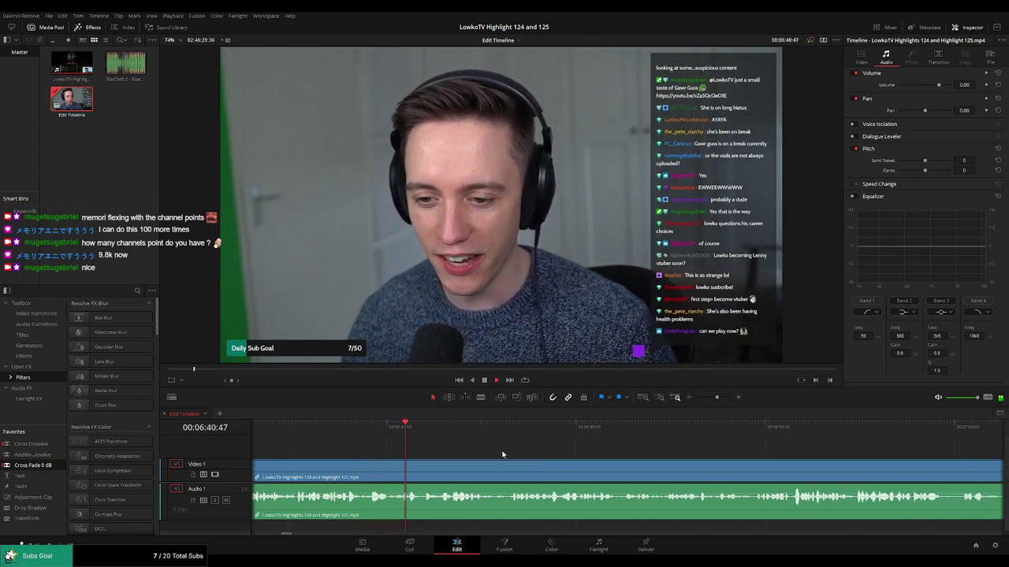
{"action": "scroll", "coordinate": [502, 452], "scroll_direction": "right", "scroll_amount": 1}
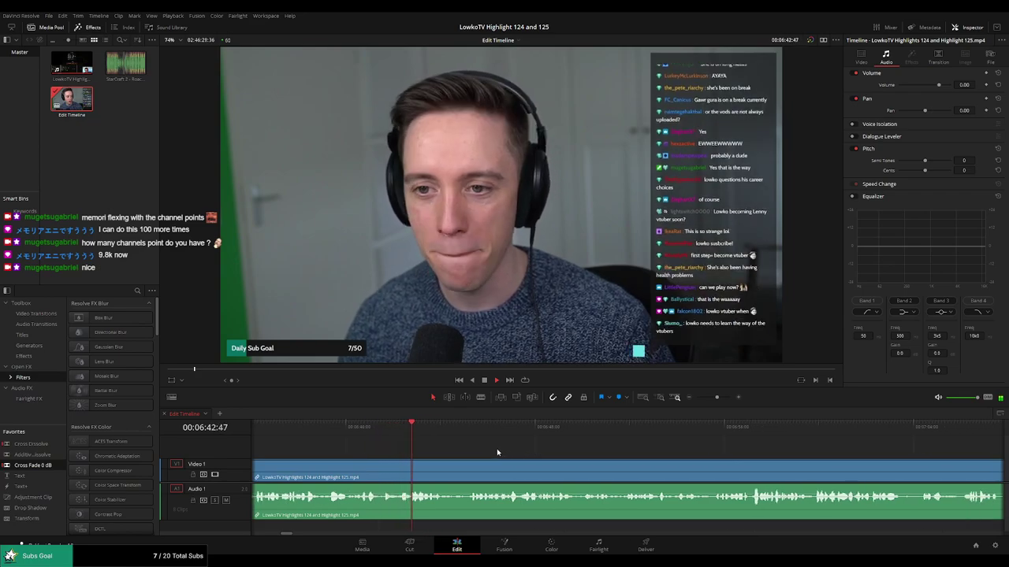
Review the full-screen webcam footage from about 00:06:42 to 00:06:56, checking the speech waveform for pauses to trim.
{"action": "scroll", "coordinate": [495, 455], "scroll_direction": "right", "scroll_amount": 1}
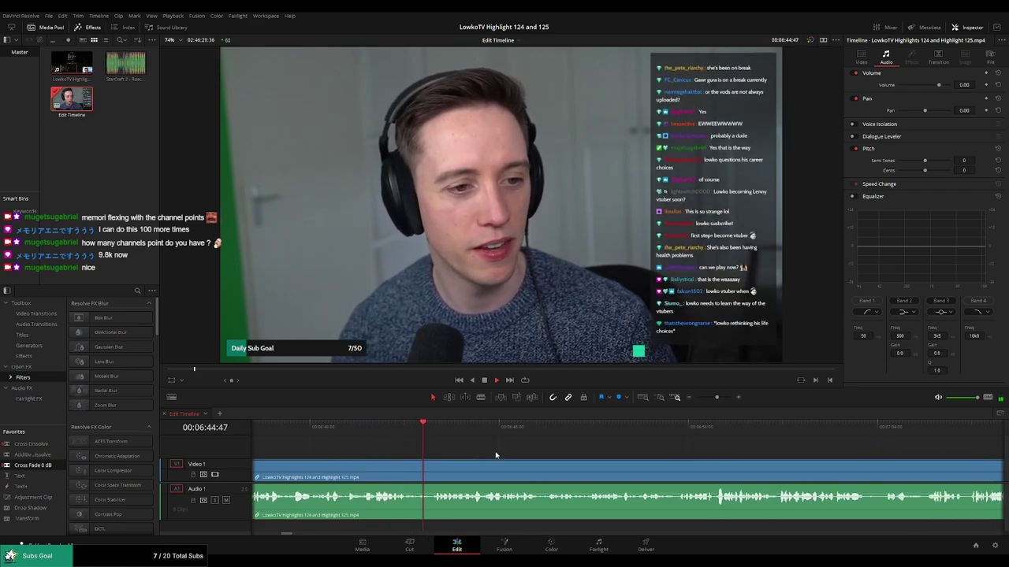
{"action": "scroll", "coordinate": [493, 453], "scroll_direction": "right", "scroll_amount": 1}
{"action": "scroll", "coordinate": [512, 455], "scroll_direction": "right", "scroll_amount": 1}
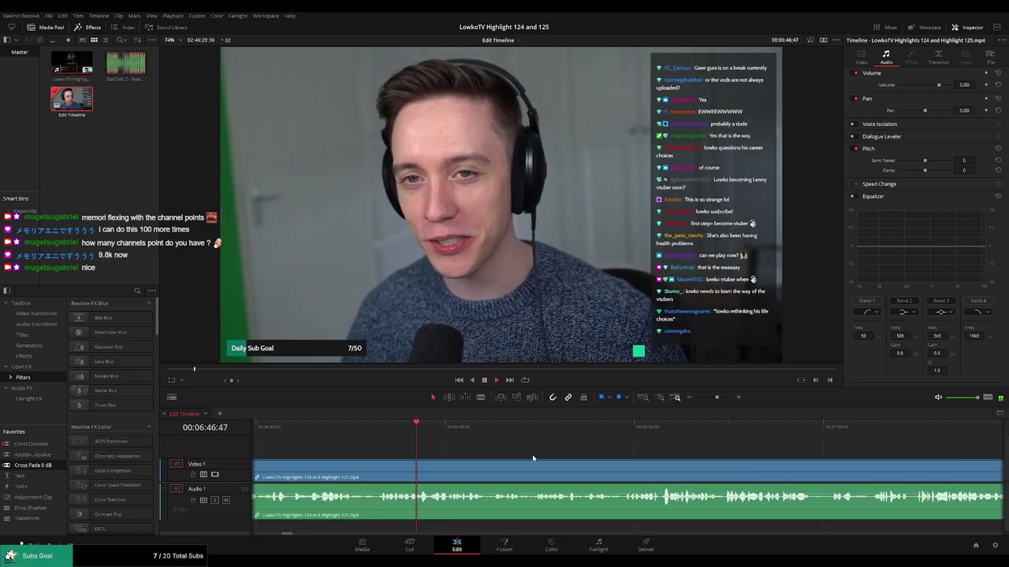
{"action": "mouse_move", "coordinate": [716, 397]}
{"action": "left_mouse_down"}
{"action": "mouse_move", "coordinate": [705, 403]}
{"action": "mouse_move", "coordinate": [715, 400]}
{"action": "left_mouse_up"}
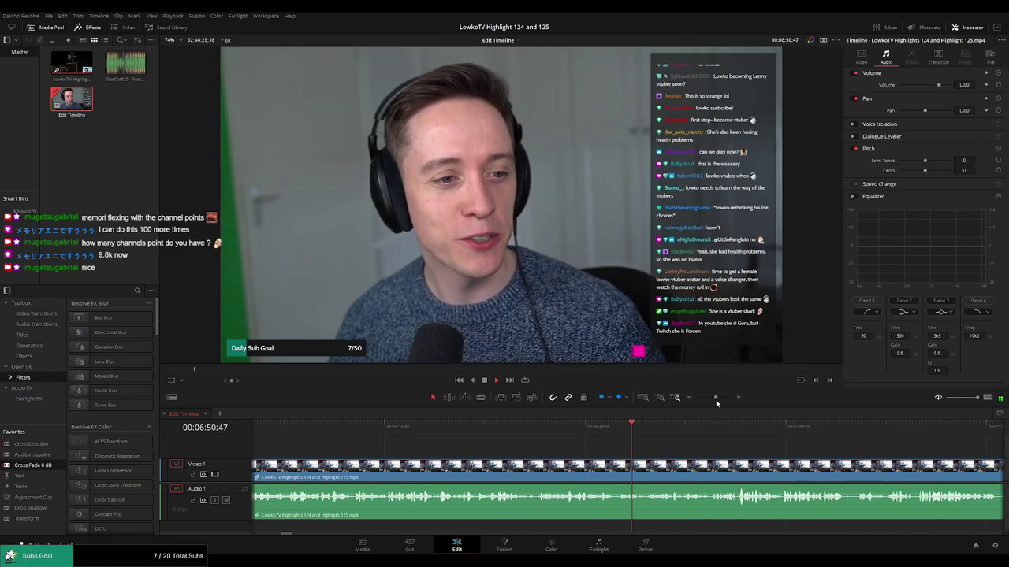
{"action": "scroll", "coordinate": [583, 455], "scroll_direction": "right", "scroll_amount": 2}
{"action": "scroll", "coordinate": [527, 458], "scroll_direction": "right", "scroll_amount": 1}
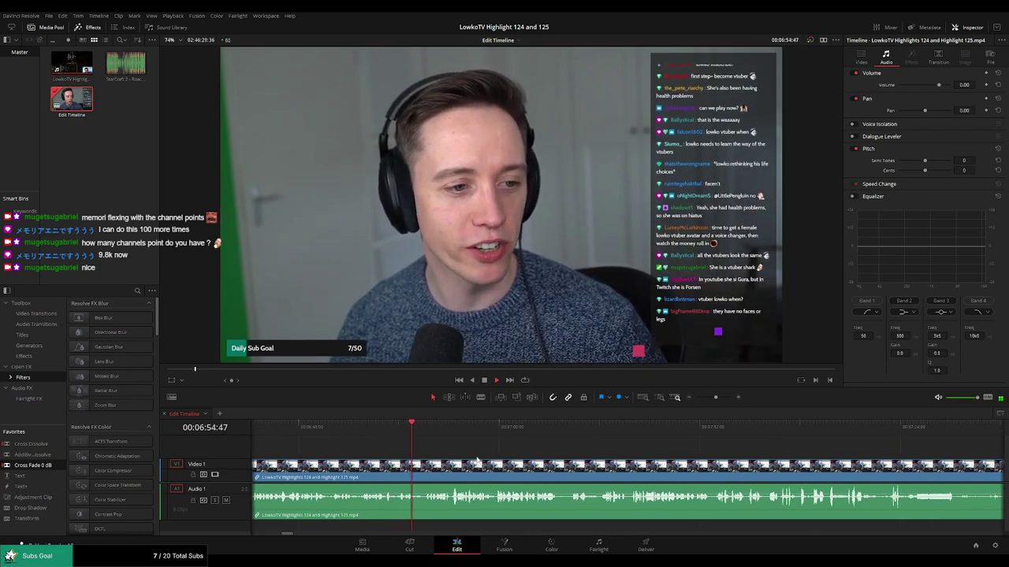
{"action": "left_click_drag", "start_coordinate": [716, 398], "coordinate": [720, 398]}
{"action": "scroll", "coordinate": [533, 445], "scroll_direction": "right", "scroll_amount": 3}
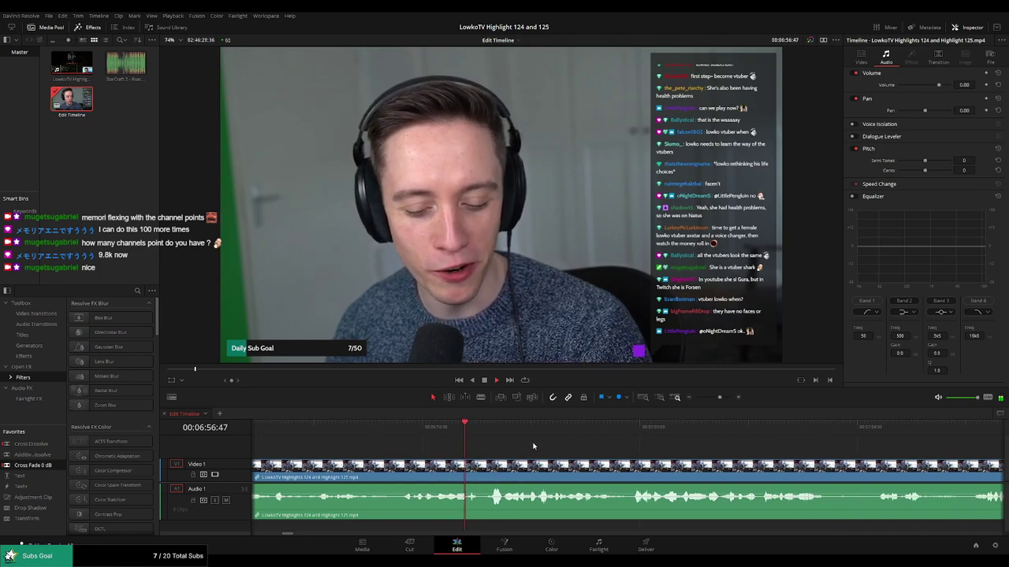
Cut out the short section from 00:06:57:01 up to the start of the speech in the black-hoodie webcam footage.
{"action": "key", "text": "space"}
{"action": "left_click", "coordinate": [477, 441]}
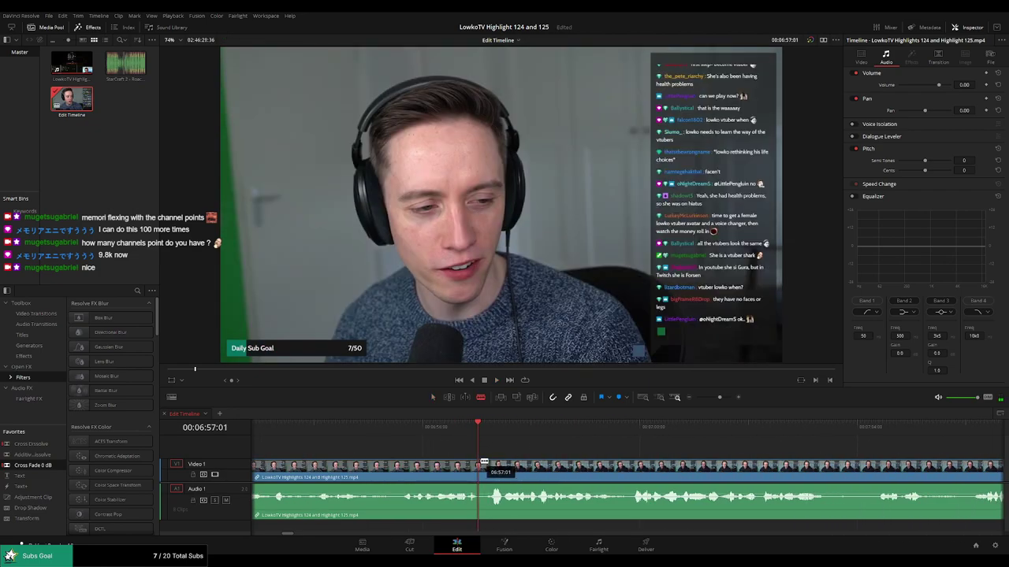
{"action": "left_click", "coordinate": [480, 463]}
{"action": "left_click", "coordinate": [489, 464]}
{"action": "key", "text": "a"}
{"action": "left_click", "coordinate": [483, 473]}
{"action": "key", "text": "Delete"}
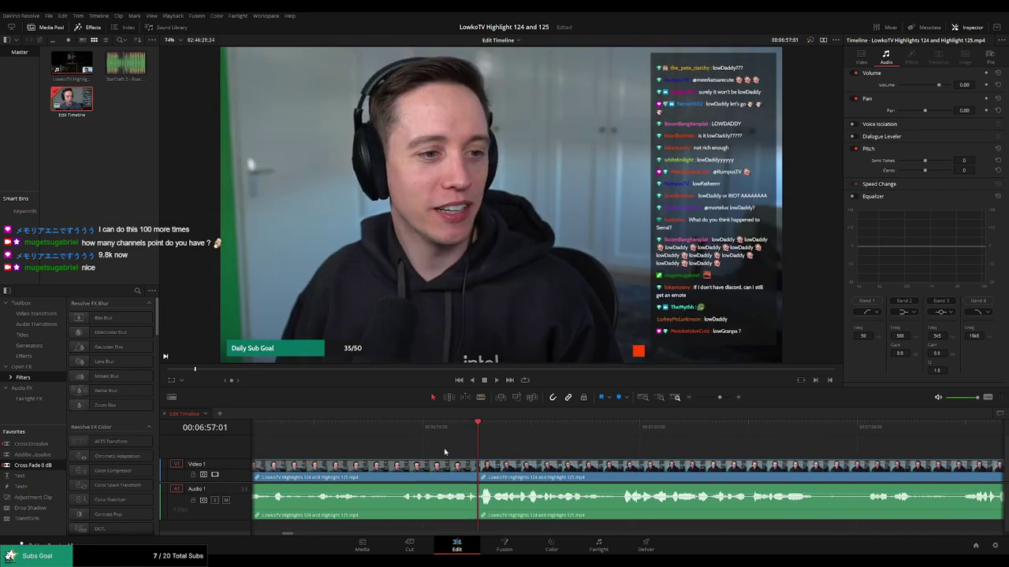
Mark the section ending at the 00:06:57:01 cut green, replaying the cut from about 00:06:55:23 and playing on to about 00:07:02.
{"action": "left_click", "coordinate": [389, 434]}
{"action": "key", "text": "space"}
{"action": "left_click", "coordinate": [432, 473]}
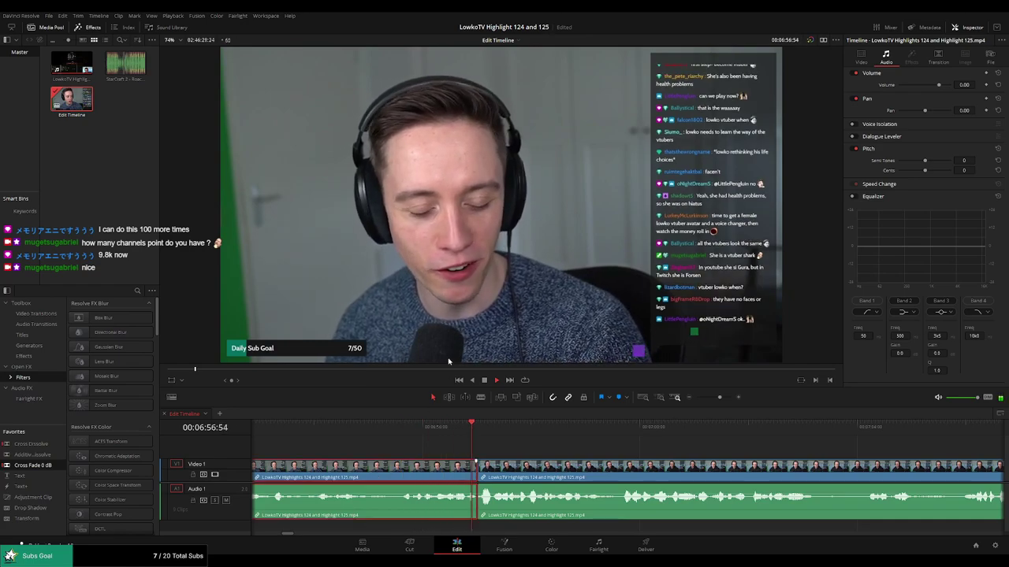
{"action": "left_click", "coordinate": [653, 456]}
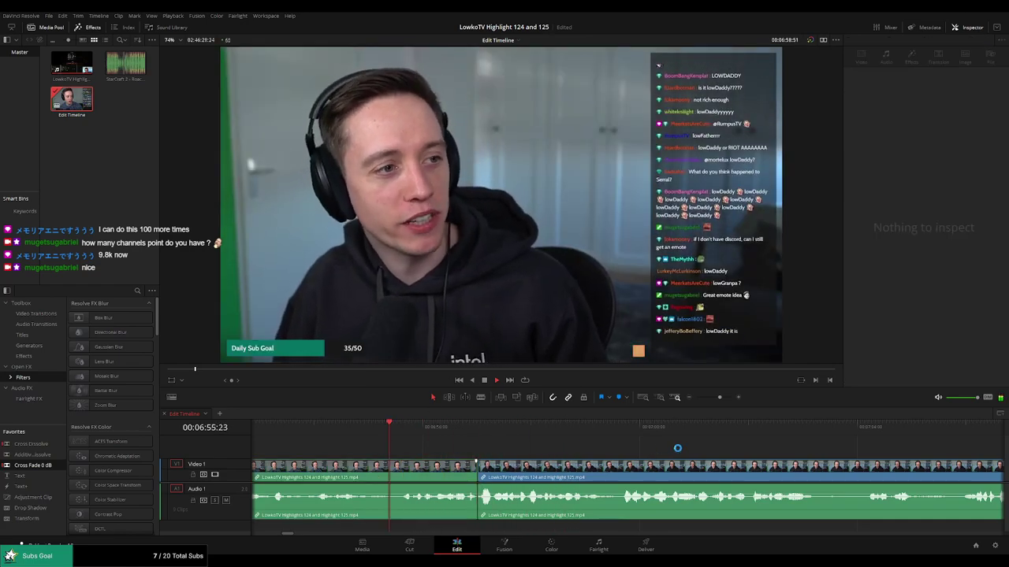
{"action": "left_click_drag", "start_coordinate": [673, 451], "coordinate": [480, 450]}
{"action": "left_click_drag", "start_coordinate": [720, 398], "coordinate": [717, 401]}
{"action": "scroll", "coordinate": [517, 457], "scroll_direction": "right", "scroll_amount": 3}
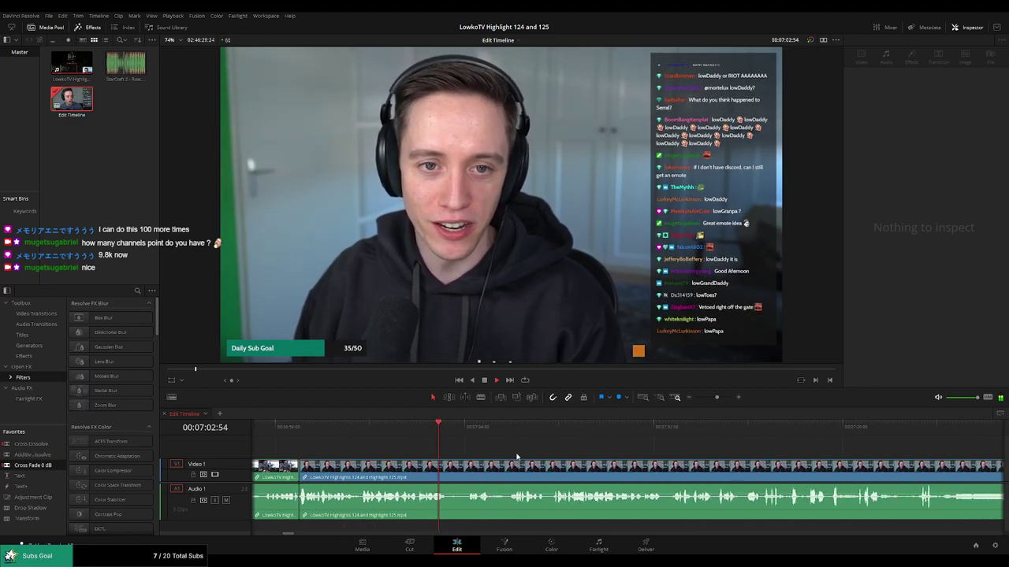
Cut out the short pause at about 00:07:03 in the black-hoodie footage and mark the section before it green.
{"action": "key", "text": "b"}
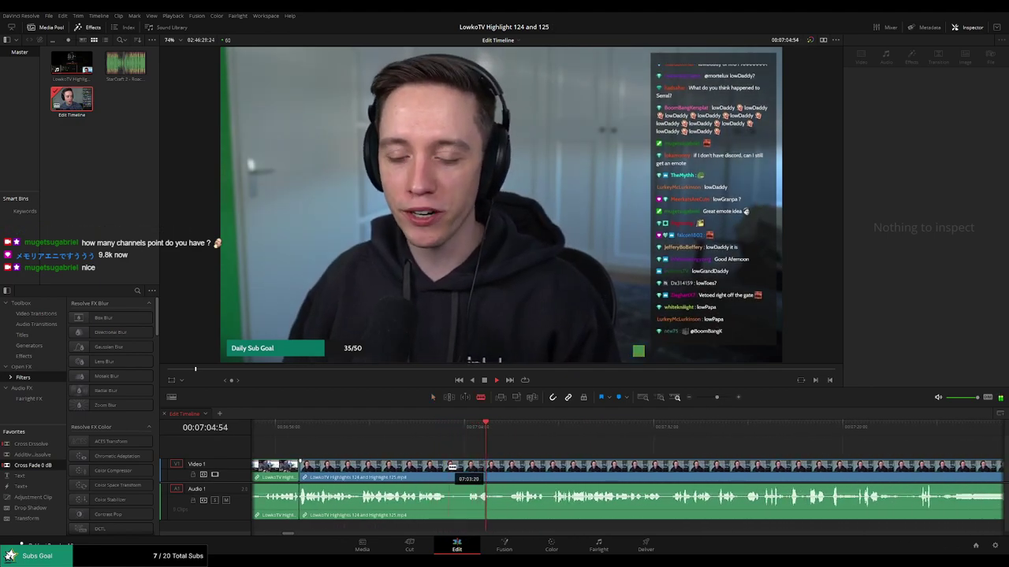
{"action": "left_click", "coordinate": [449, 468]}
{"action": "key", "text": "a"}
{"action": "left_click", "coordinate": [457, 470]}
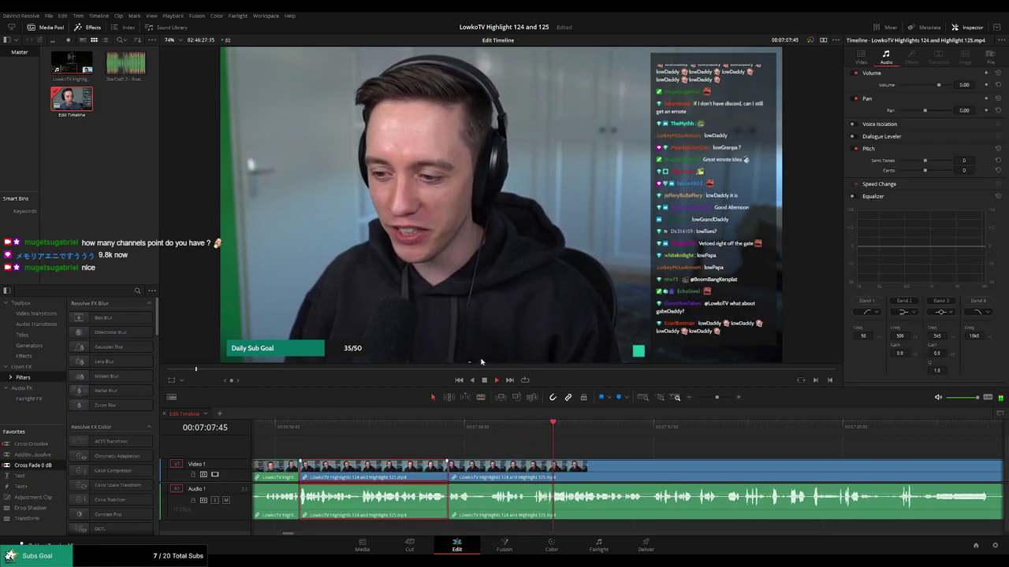
{"action": "left_click", "coordinate": [435, 433]}
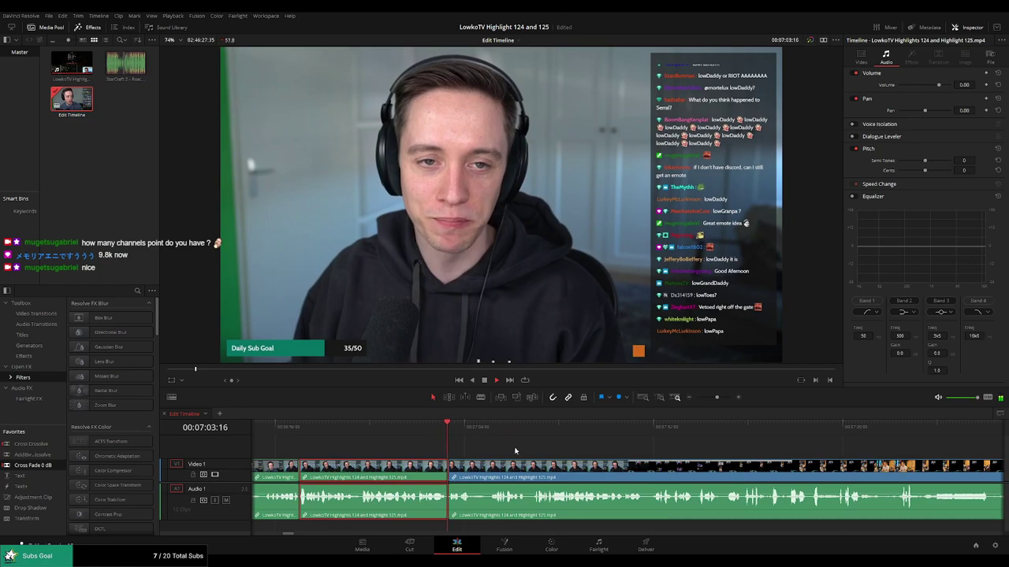
{"action": "key", "text": "Delete"}
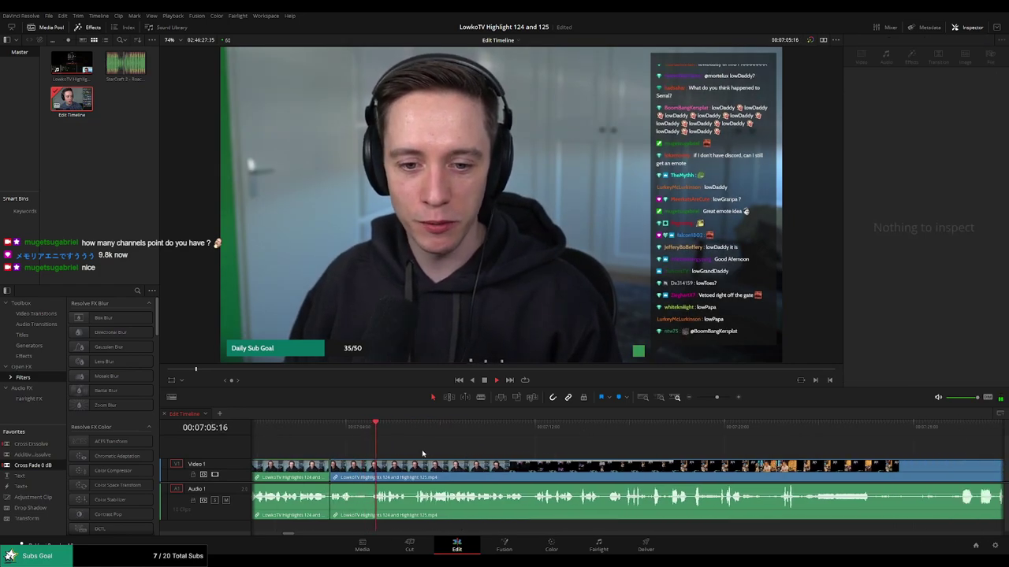
Review the webcam and ZombieGrub tweet video footage from about 00:07:07 to 00:07:30, watching for reactions to emphasize and pauses.
{"action": "left_click", "coordinate": [413, 434]}
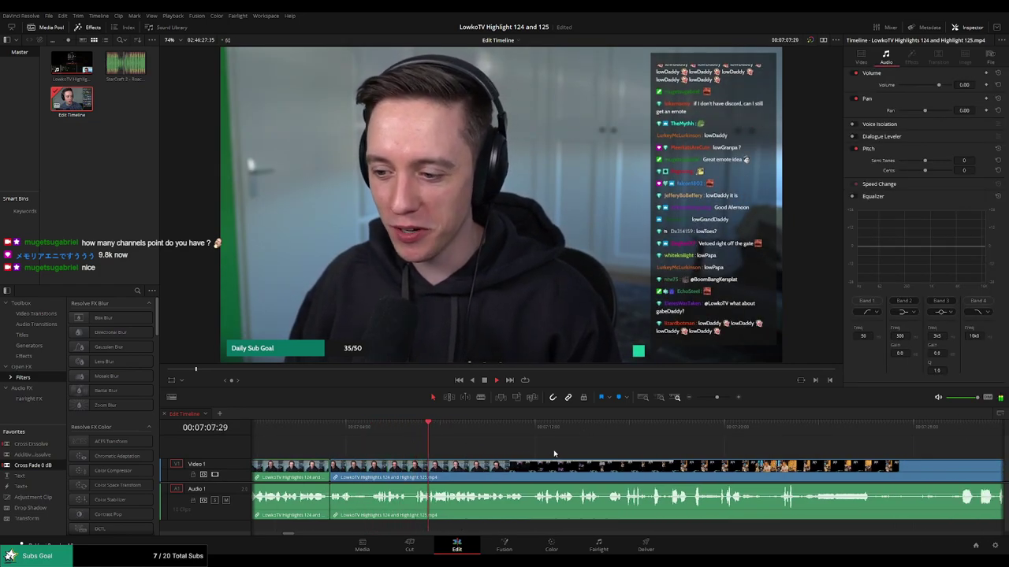
{"action": "left_click_drag", "start_coordinate": [630, 456], "coordinate": [538, 450]}
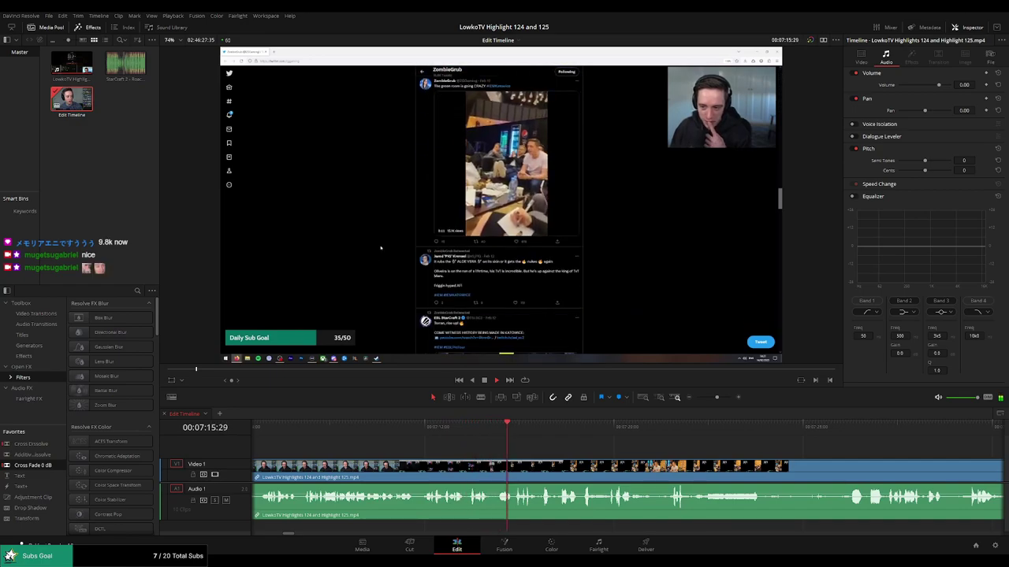
{"action": "left_click_drag", "start_coordinate": [662, 446], "coordinate": [504, 435]}
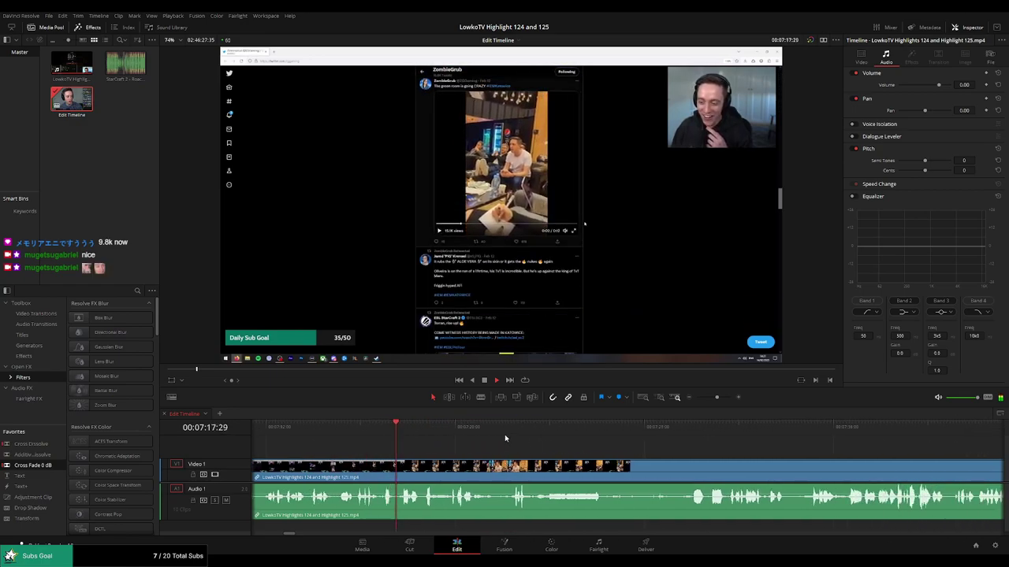
{"action": "scroll", "coordinate": [536, 448], "scroll_direction": "right", "scroll_amount": 1}
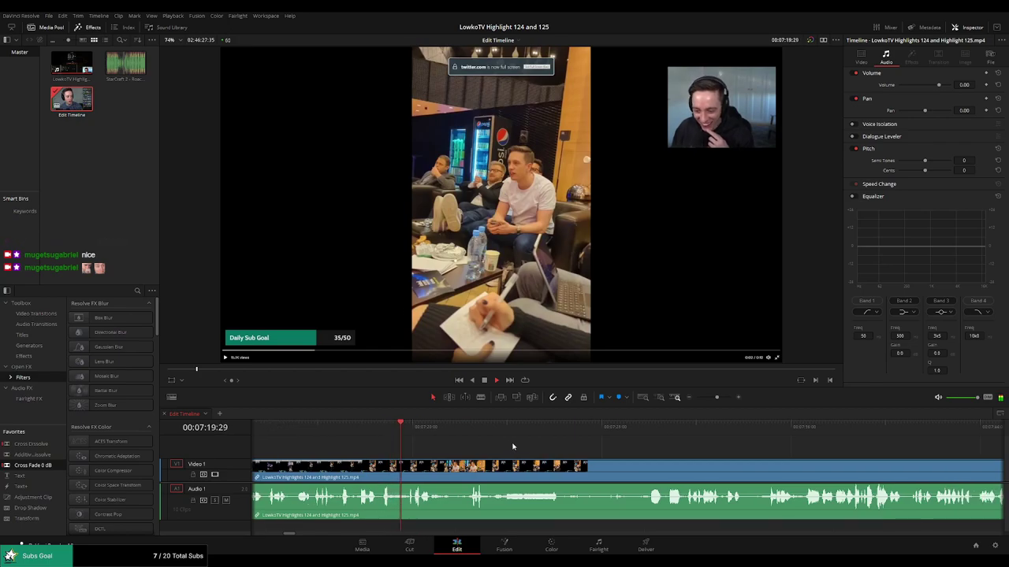
{"action": "scroll", "coordinate": [510, 446], "scroll_direction": "right", "scroll_amount": 1}
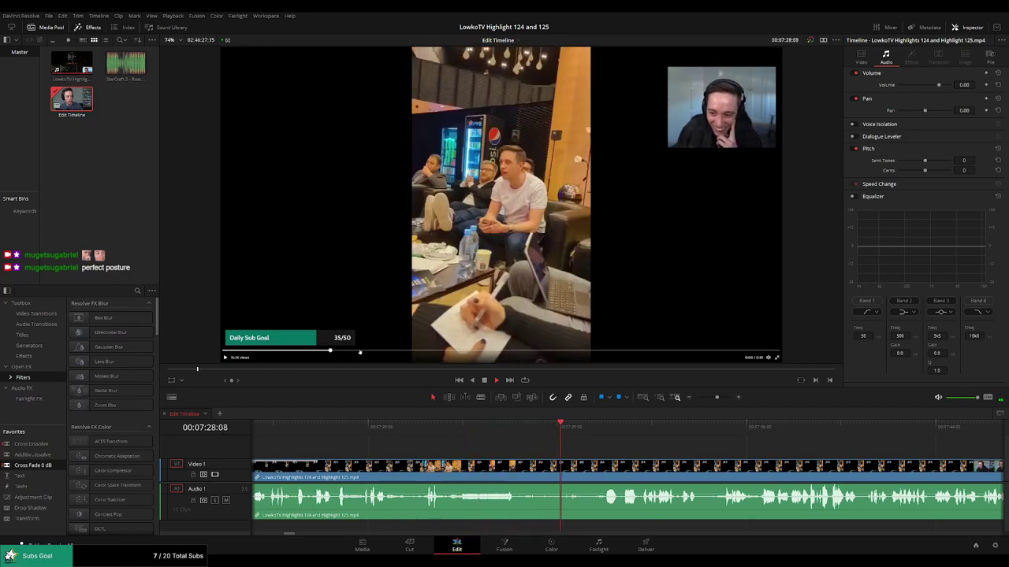
{"action": "left_click_drag", "start_coordinate": [597, 447], "coordinate": [476, 447]}
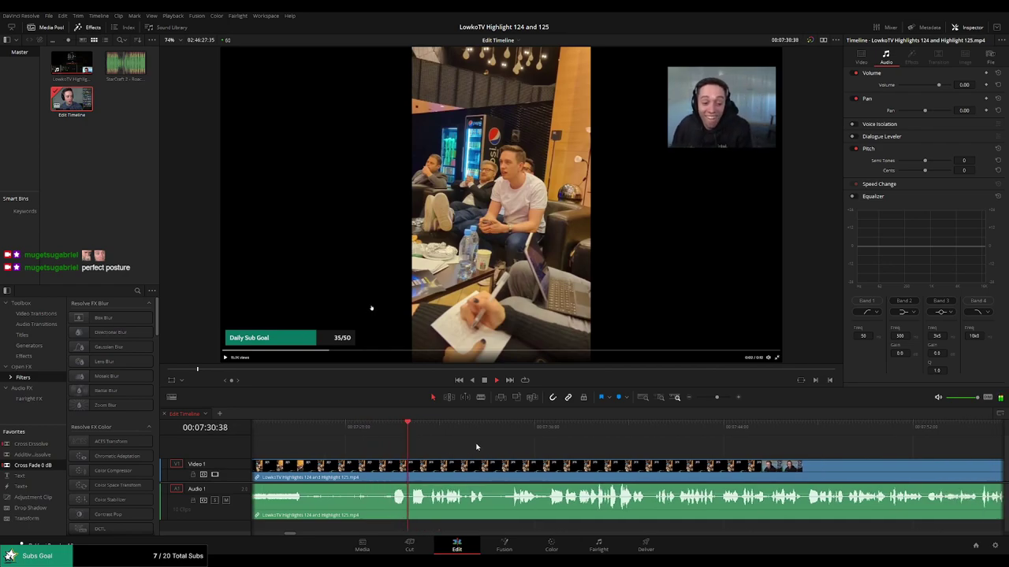
Place an adjustment clip on a new Video 2 track at 00:07:29:34 and reduce that track's height.
{"action": "key", "text": "space"}
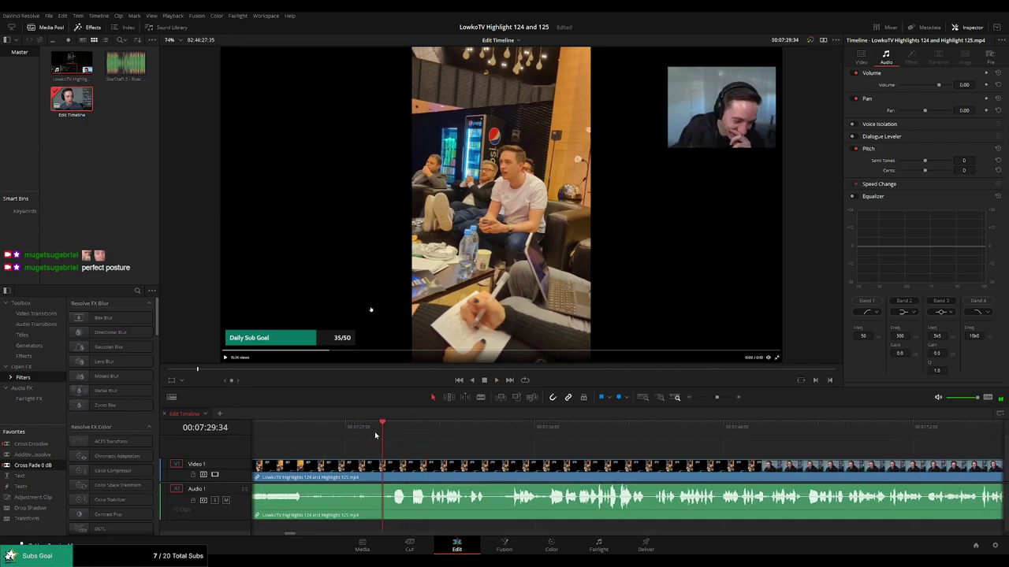
{"action": "left_click_drag", "start_coordinate": [98, 485], "coordinate": [430, 449]}
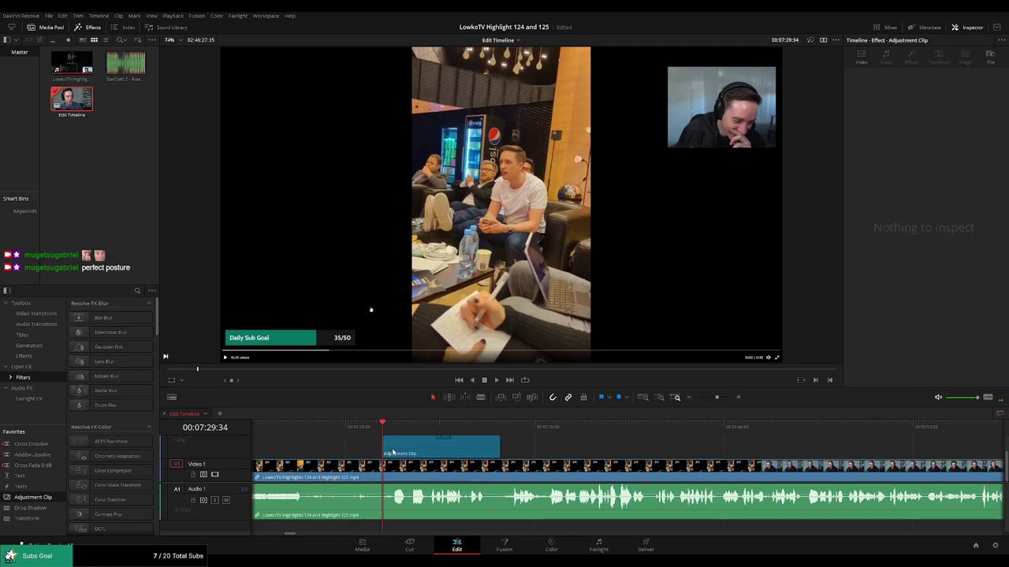
{"action": "scroll", "coordinate": [230, 438], "scroll_direction": "up", "scroll_amount": 1}
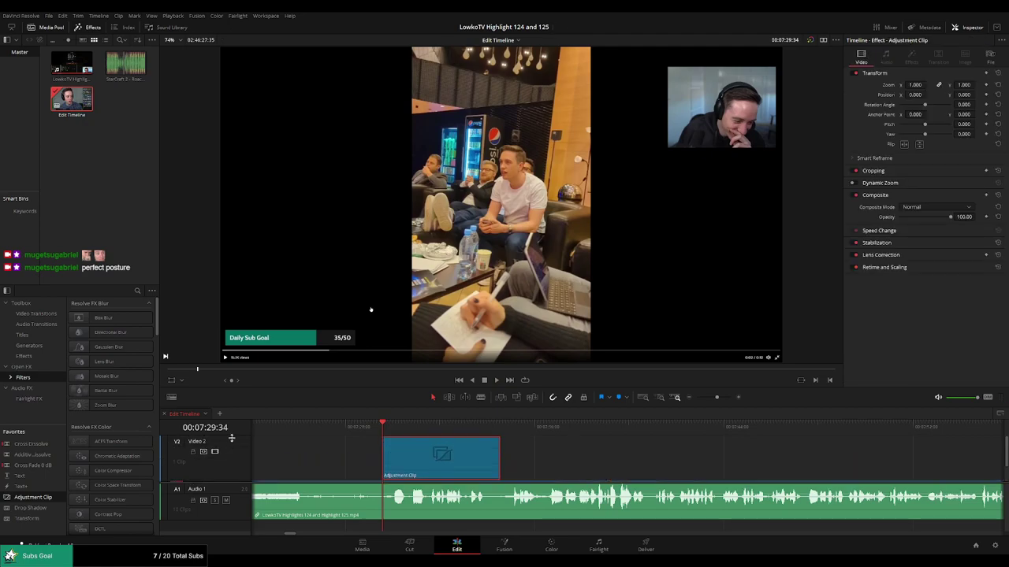
{"action": "left_click_drag", "start_coordinate": [231, 437], "coordinate": [229, 462]}
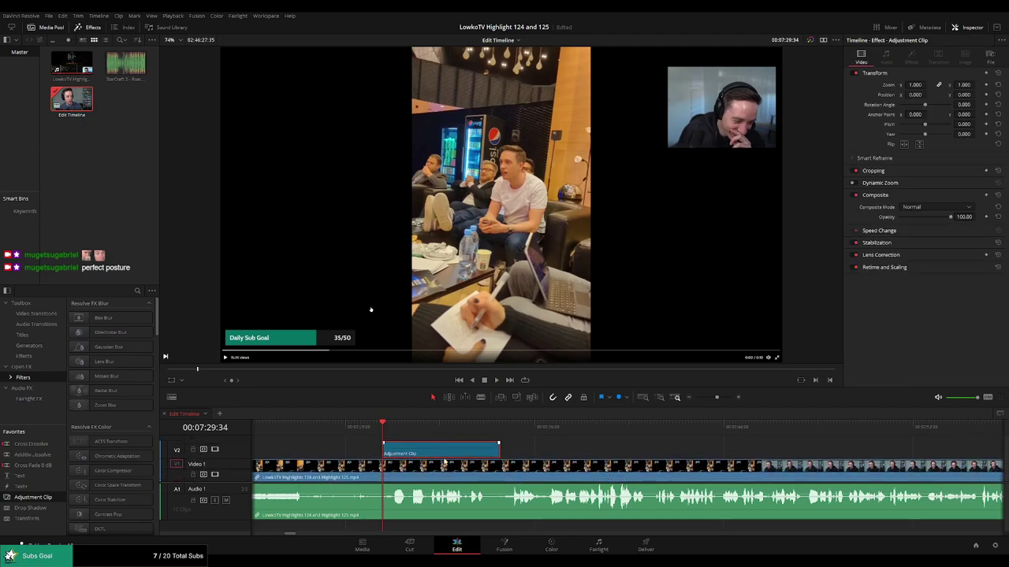
Set the adjustment clip's zoom to 1.890 and its position to X -824, Y -381, and shorten its end slightly.
{"action": "left_click_drag", "start_coordinate": [921, 84], "coordinate": [953, 103]}
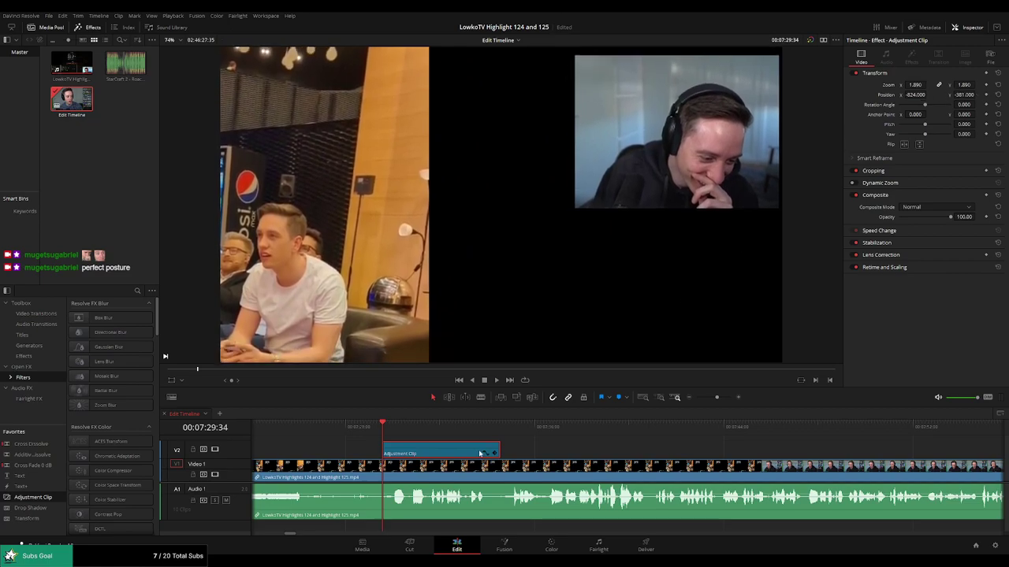
{"action": "key", "text": "space"}
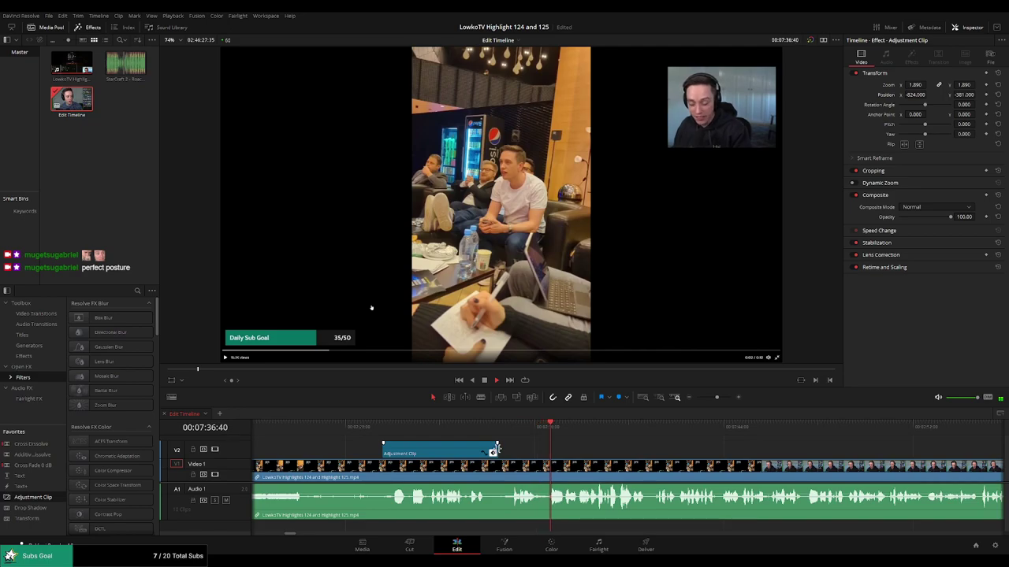
{"action": "left_click_drag", "start_coordinate": [497, 449], "coordinate": [491, 449]}
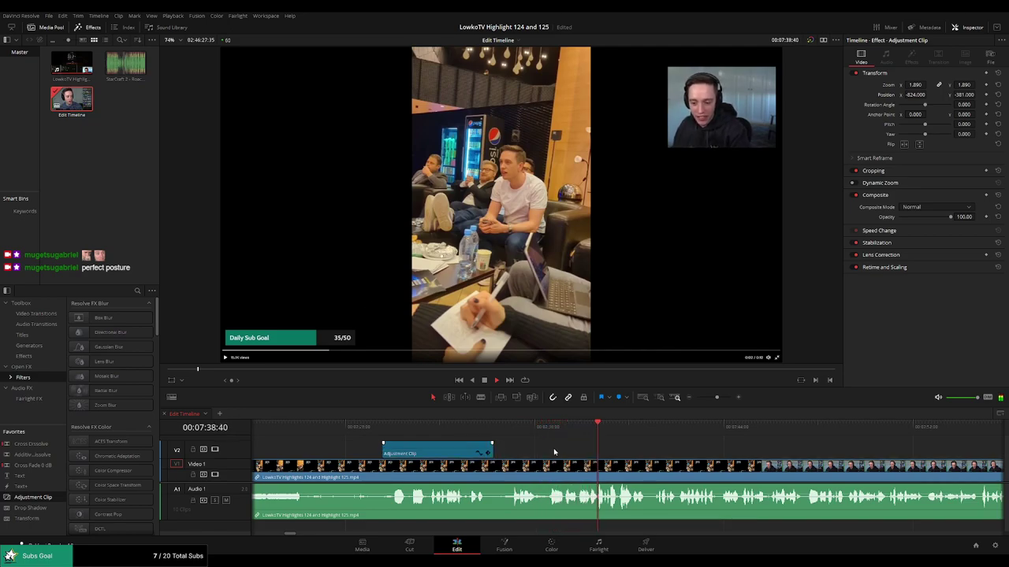
Cut out the short section starting at about 00:07:47:27 in the full-screen webcam footage after the tweet video.
{"action": "scroll", "coordinate": [537, 451], "scroll_direction": "right", "scroll_amount": 1}
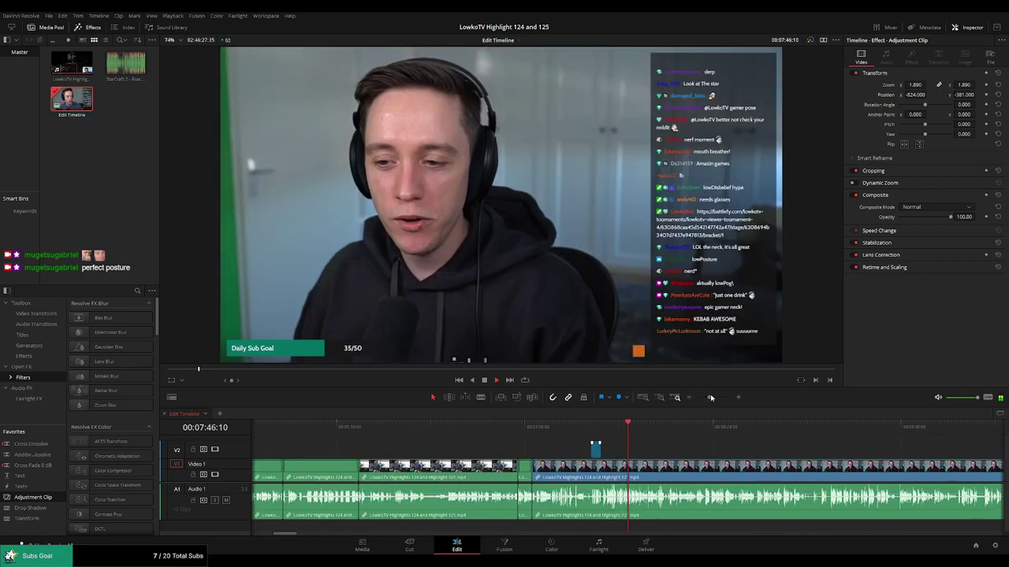
{"action": "left_click_drag", "start_coordinate": [711, 398], "coordinate": [717, 397]}
{"action": "left_click_drag", "start_coordinate": [772, 462], "coordinate": [522, 449]}
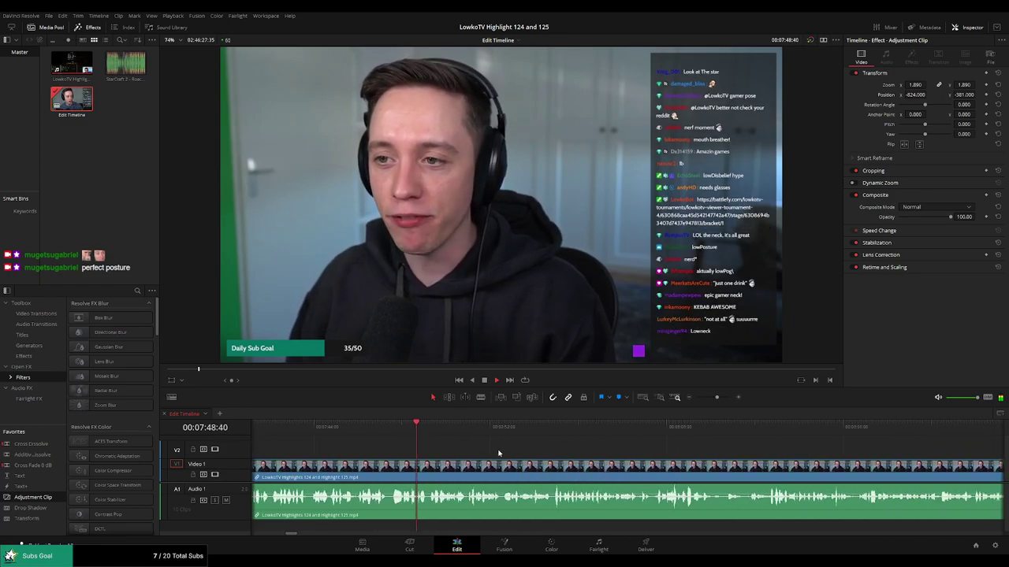
{"action": "left_click", "coordinate": [377, 430]}
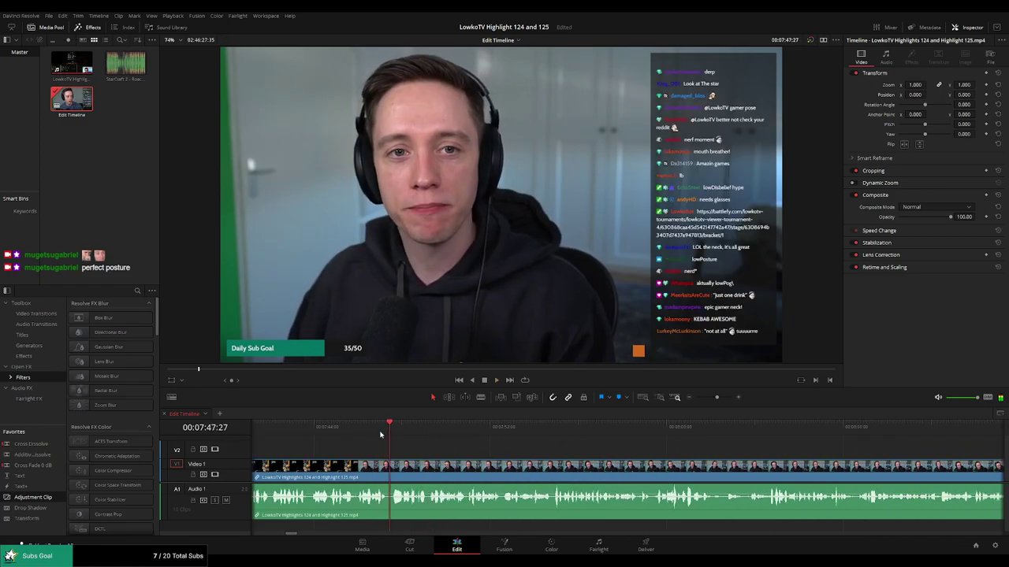
{"action": "key", "text": "b"}
{"action": "left_click", "coordinate": [391, 467]}
{"action": "left_click", "coordinate": [403, 466]}
{"action": "key", "text": "a"}
{"action": "left_click", "coordinate": [395, 471]}
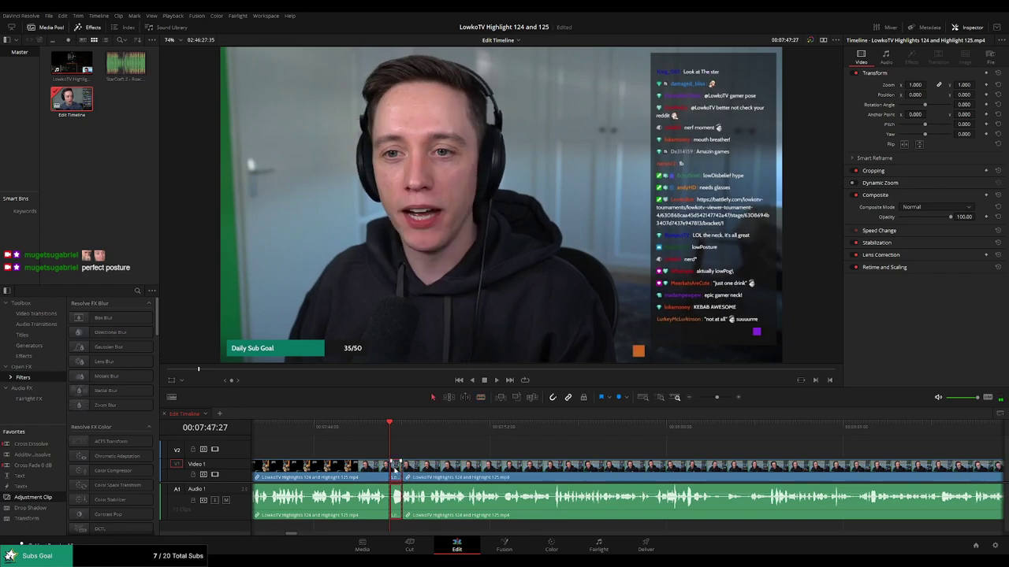
{"action": "key", "text": "Delete"}
Mark the section before the 00:07:47:27 cut green and play the following webcam footage to about 00:07:59.
{"action": "key", "text": "space"}
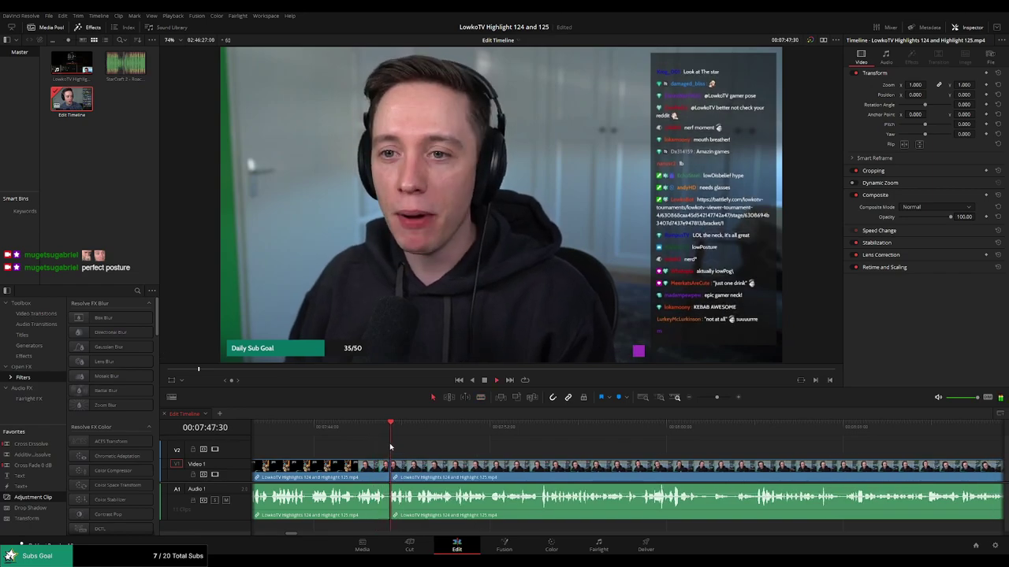
{"action": "left_click", "coordinate": [370, 476]}
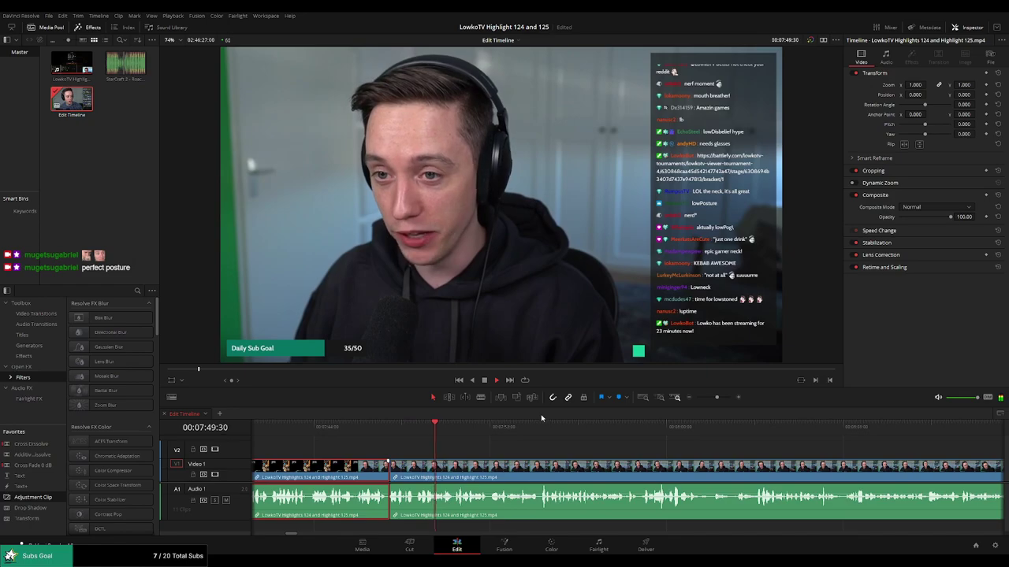
{"action": "left_click", "coordinate": [521, 451]}
{"action": "scroll", "coordinate": [491, 450], "scroll_direction": "right", "scroll_amount": 3}
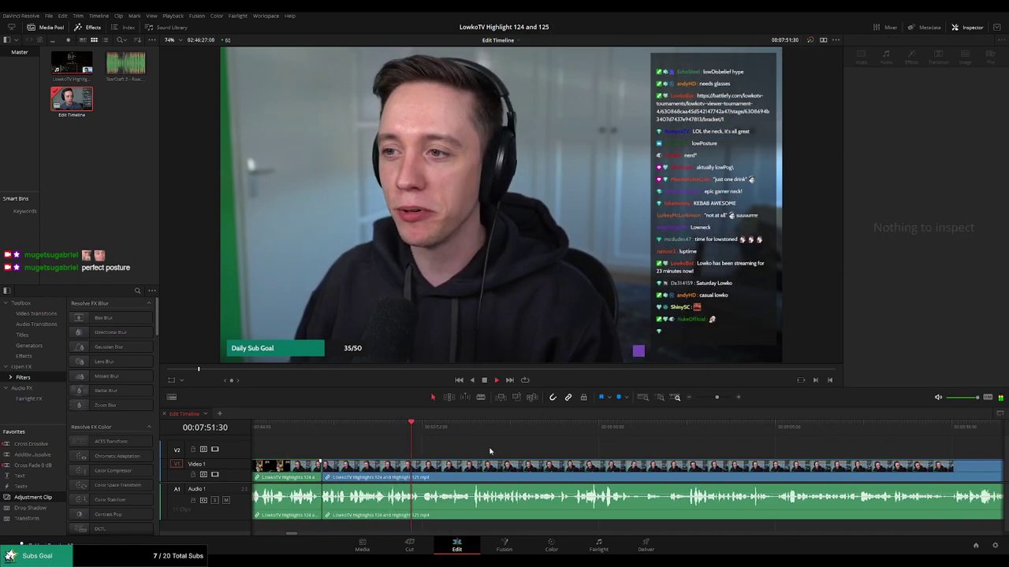
{"action": "scroll", "coordinate": [552, 450], "scroll_direction": "right", "scroll_amount": 1}
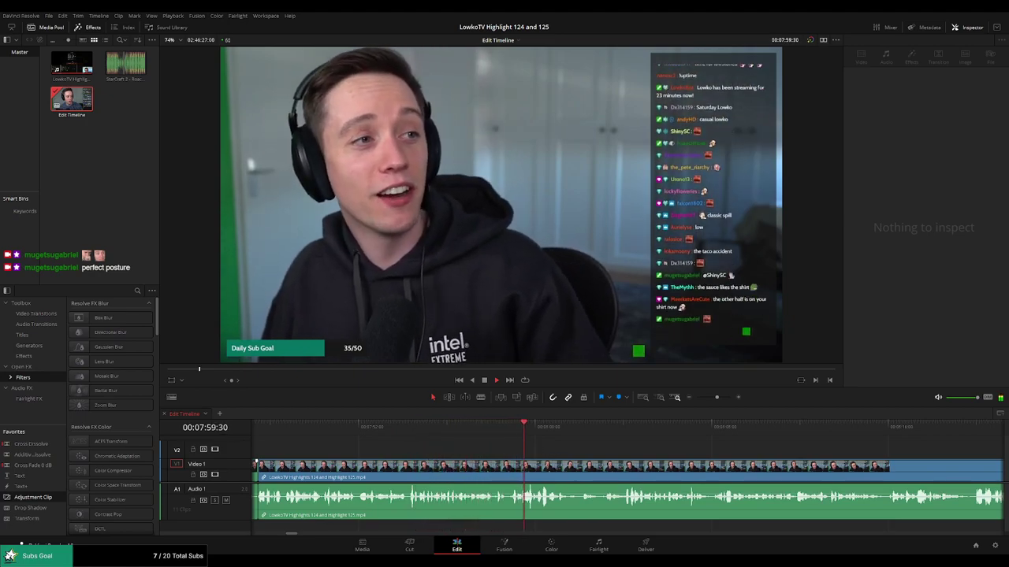
Play the full-screen webcam footage from about 00:07:59 to 00:08:21, checking for pauses to cut.
{"action": "left_click_drag", "start_coordinate": [662, 448], "coordinate": [474, 446]}
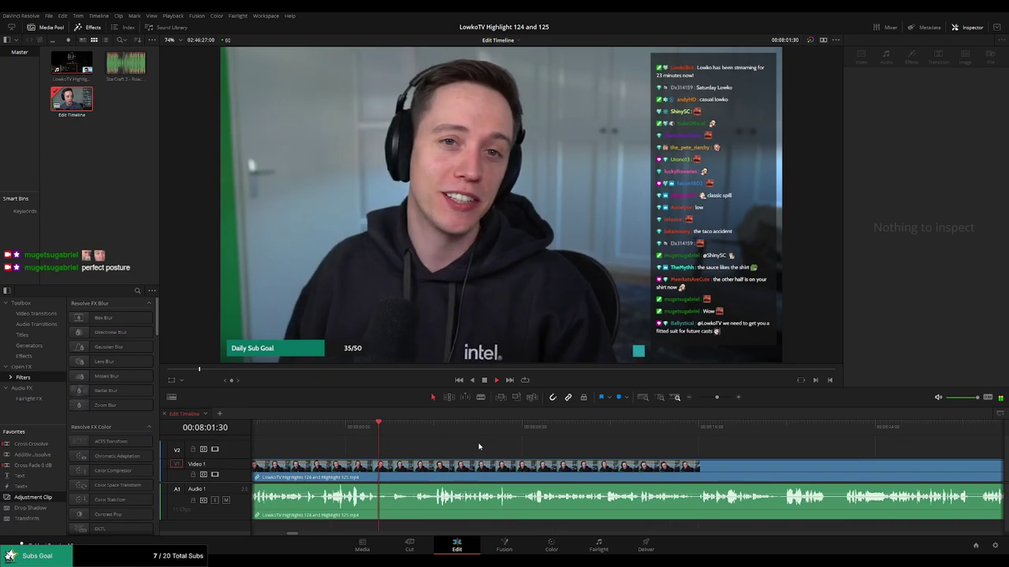
{"action": "scroll", "coordinate": [516, 450], "scroll_direction": "right", "scroll_amount": 1}
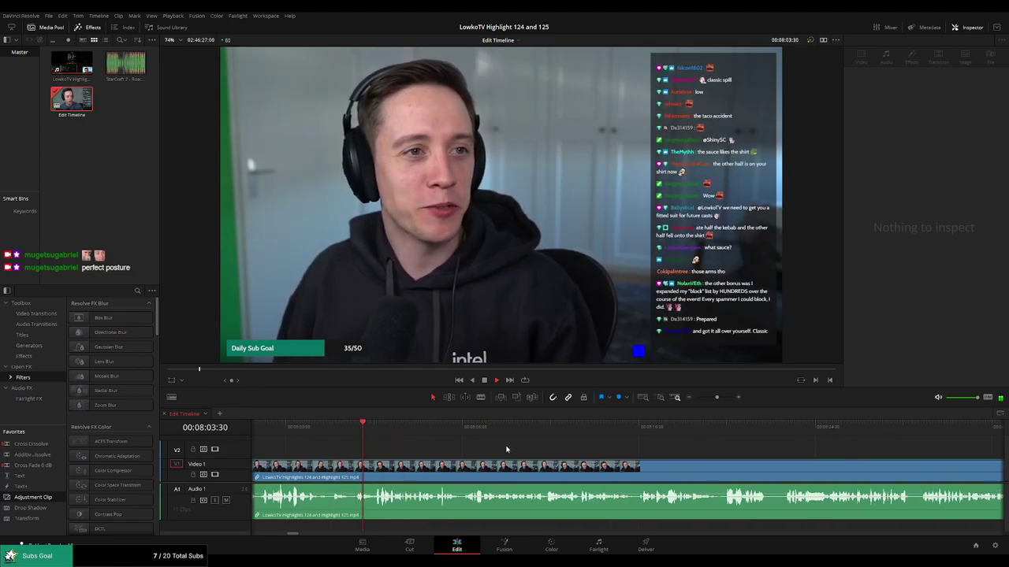
{"action": "scroll", "coordinate": [520, 449], "scroll_direction": "right", "scroll_amount": 1}
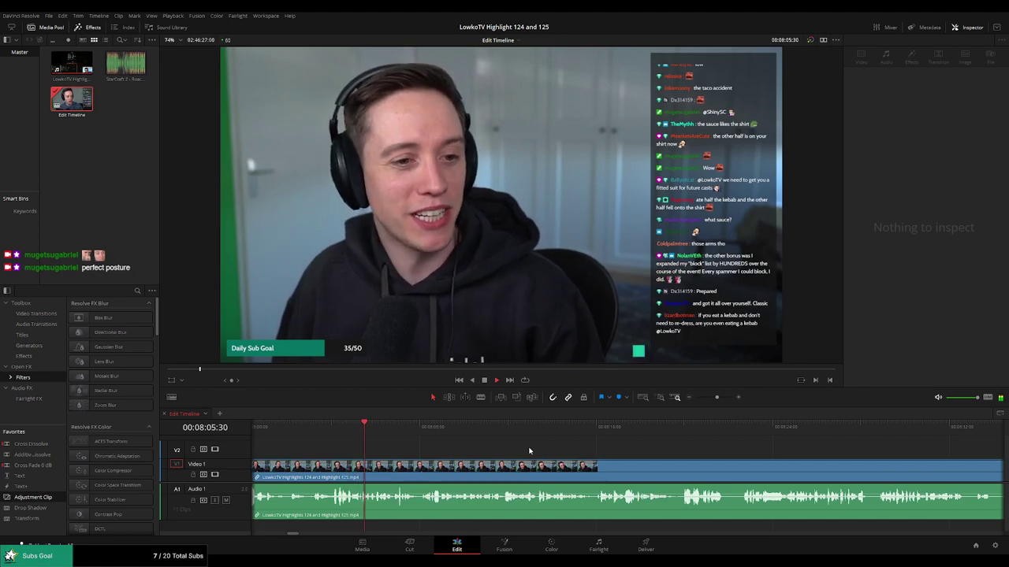
{"action": "scroll", "coordinate": [504, 450], "scroll_direction": "right", "scroll_amount": 1}
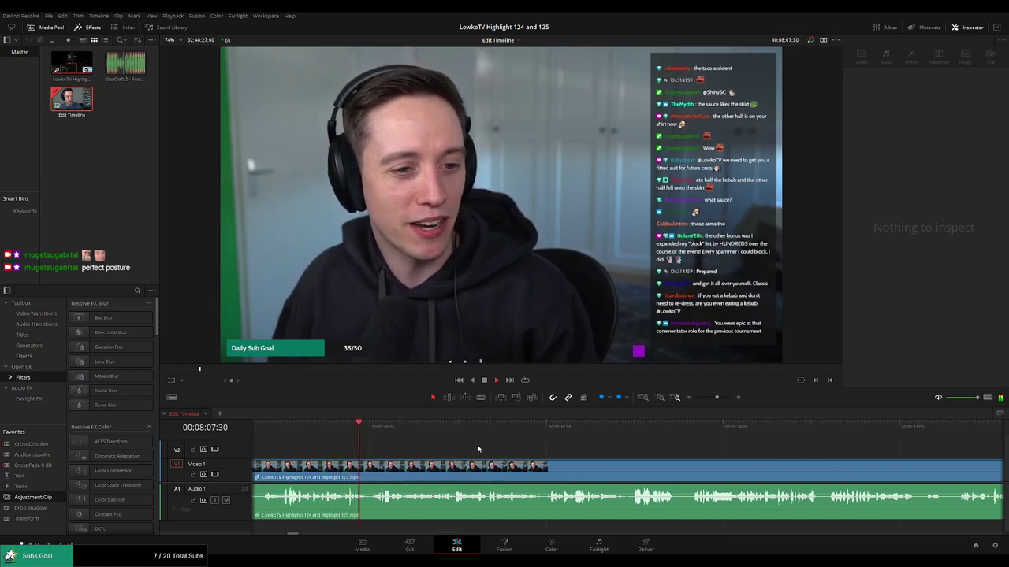
{"action": "scroll", "coordinate": [488, 455], "scroll_direction": "right", "scroll_amount": 1}
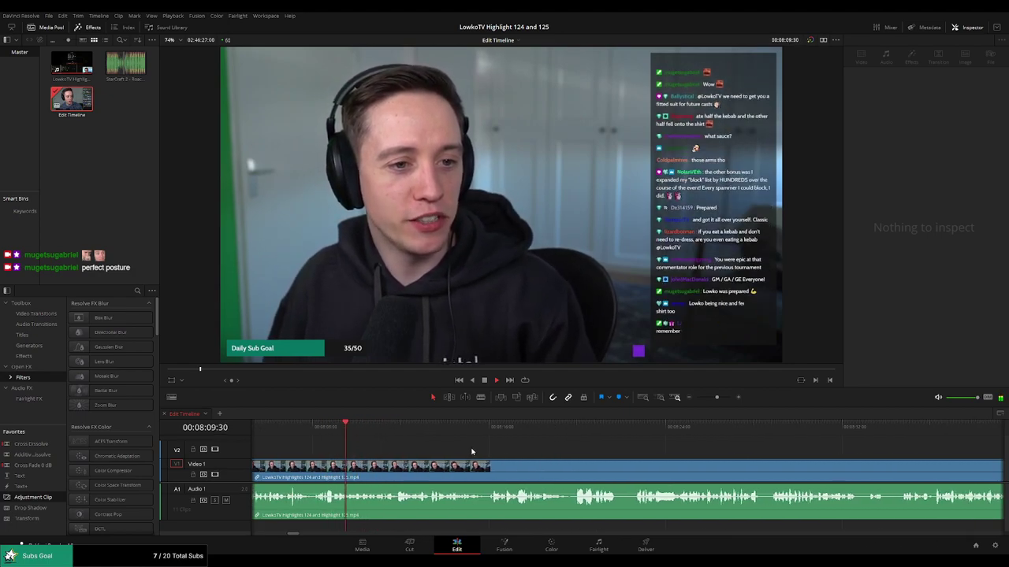
{"action": "scroll", "coordinate": [473, 451], "scroll_direction": "right", "scroll_amount": 1}
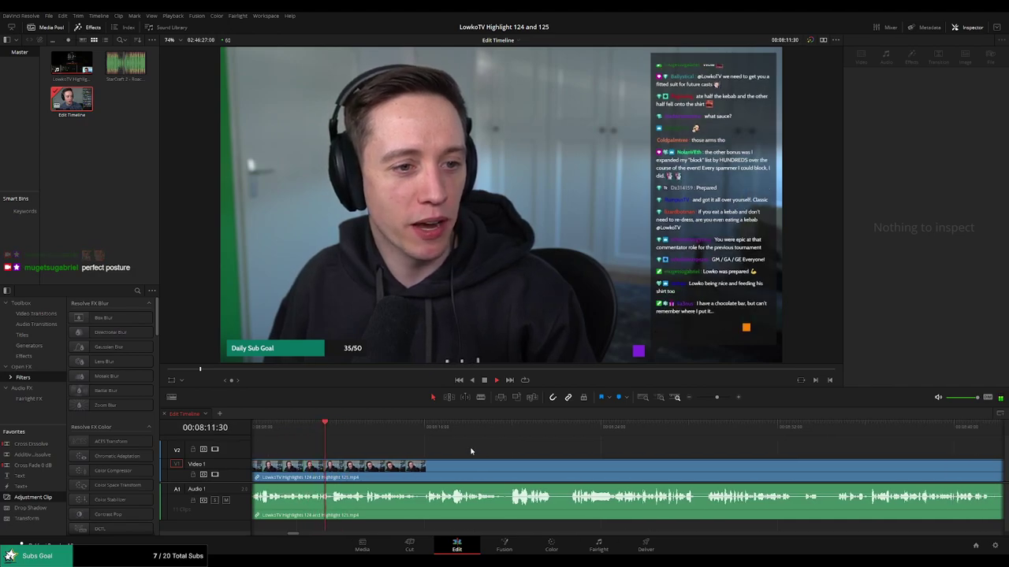
{"action": "scroll", "coordinate": [465, 452], "scroll_direction": "right", "scroll_amount": 1}
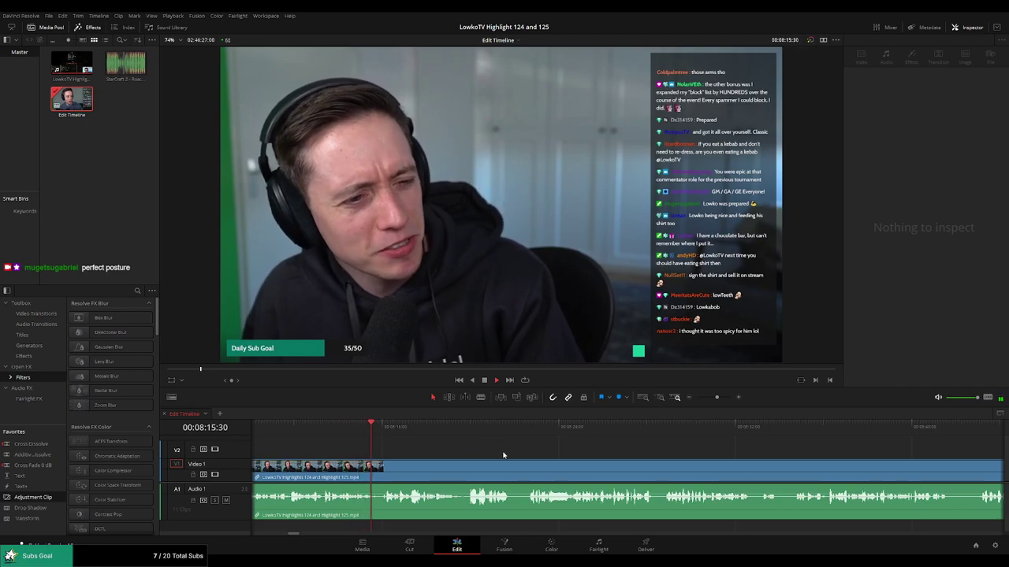
{"action": "scroll", "coordinate": [461, 453], "scroll_direction": "right", "scroll_amount": 1}
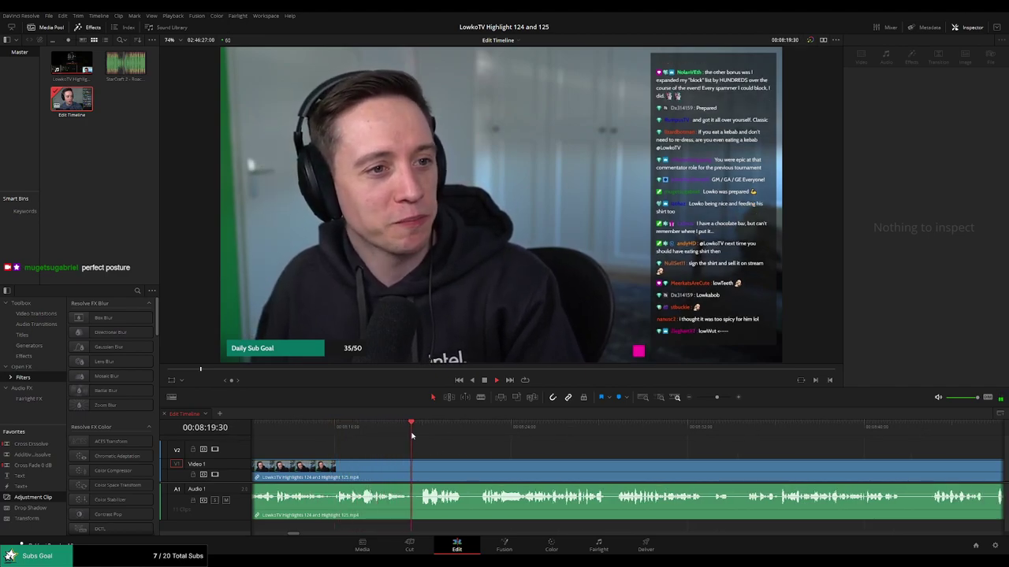
{"action": "left_click_drag", "start_coordinate": [522, 451], "coordinate": [423, 447]}
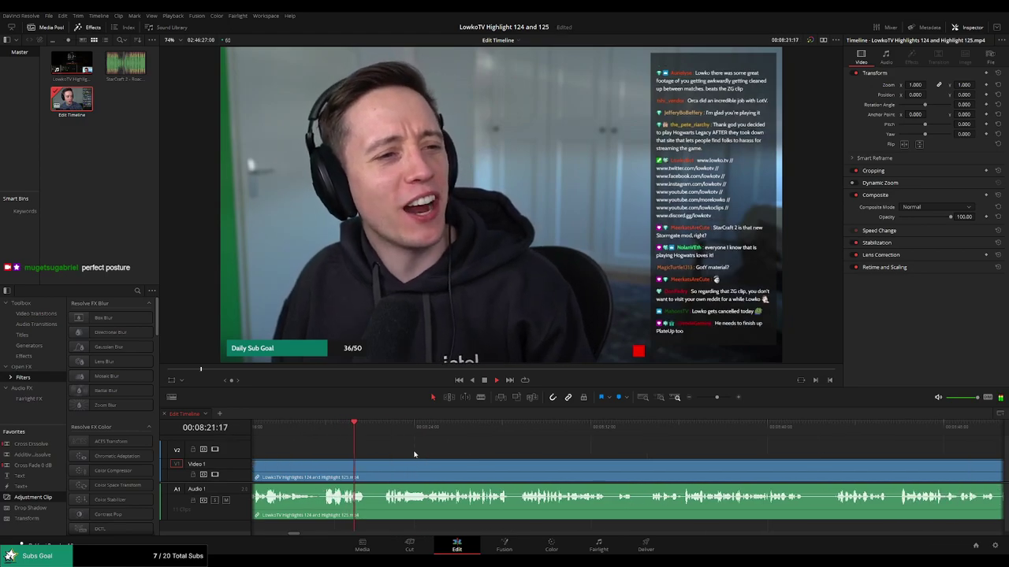
Cut out the short pause starting at 00:08:19:31 in the webcam footage and mark the section before it green.
{"action": "scroll", "coordinate": [414, 454], "scroll_direction": "left", "scroll_amount": 2}
{"action": "left_click", "coordinate": [363, 429]}
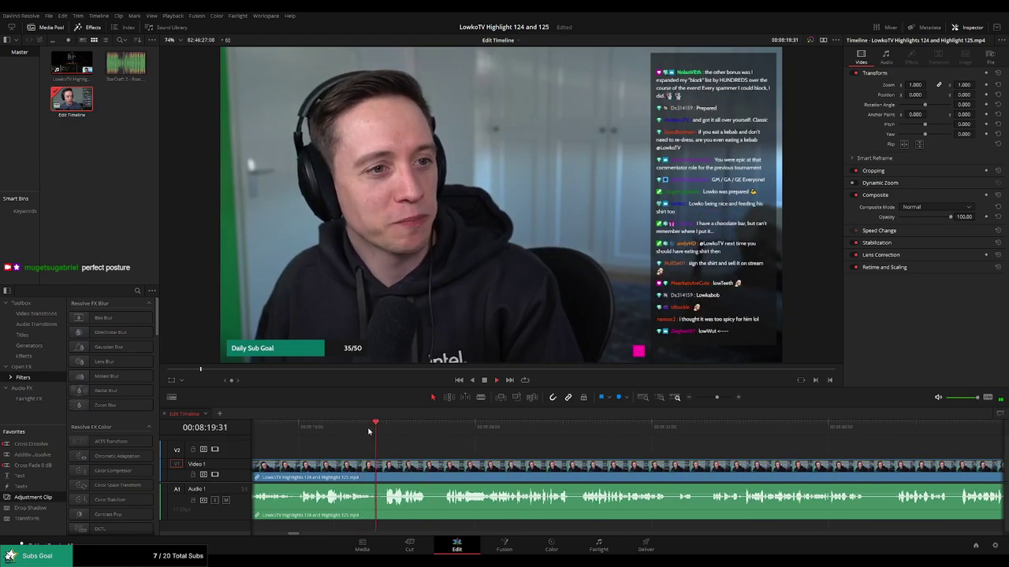
{"action": "key", "text": "b"}
{"action": "left_click", "coordinate": [384, 470]}
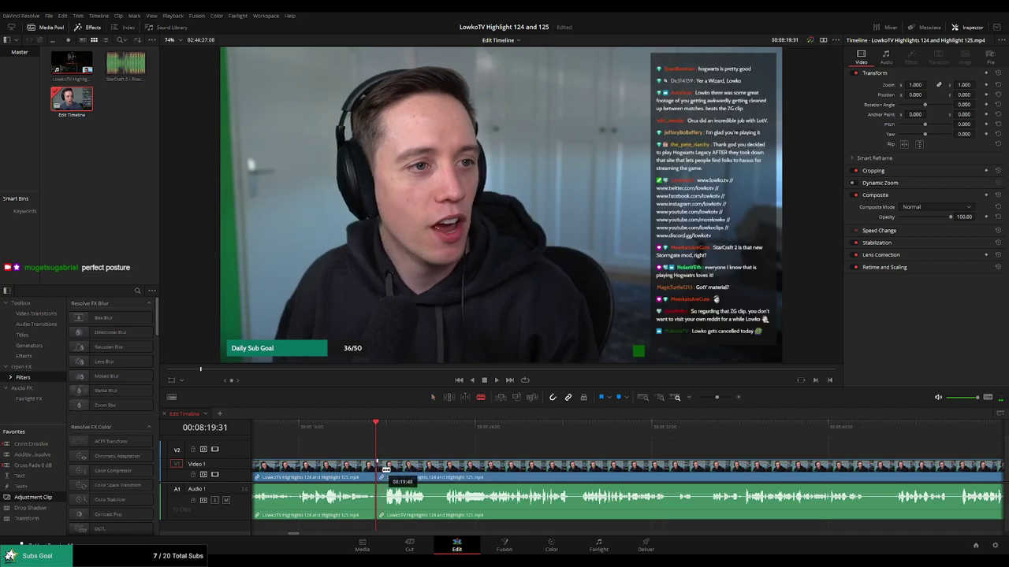
{"action": "key", "text": "a"}
{"action": "key", "text": "Delete"}
{"action": "key", "text": "space"}
{"action": "left_click", "coordinate": [349, 475]}
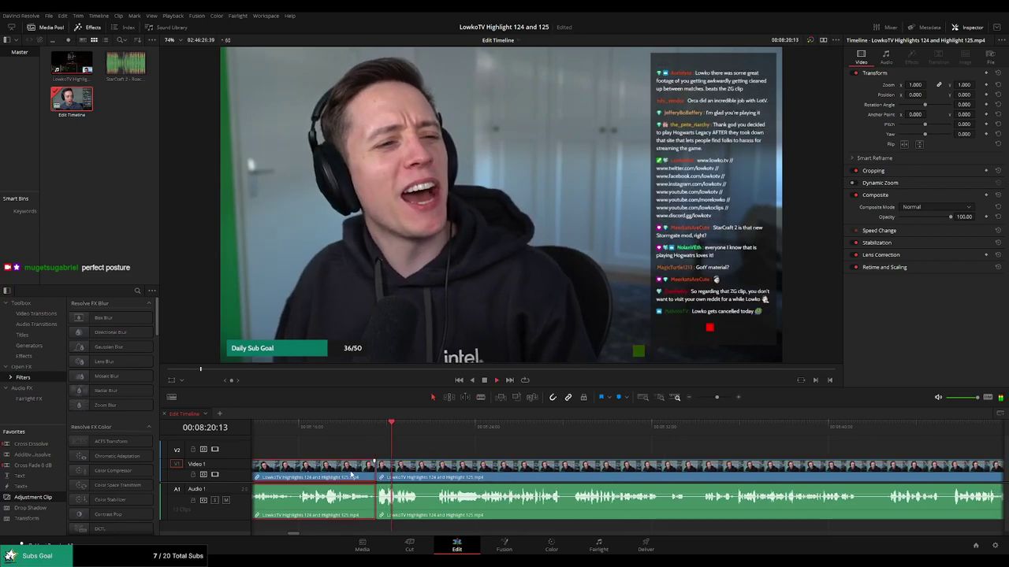
{"action": "left_click", "coordinate": [514, 447]}
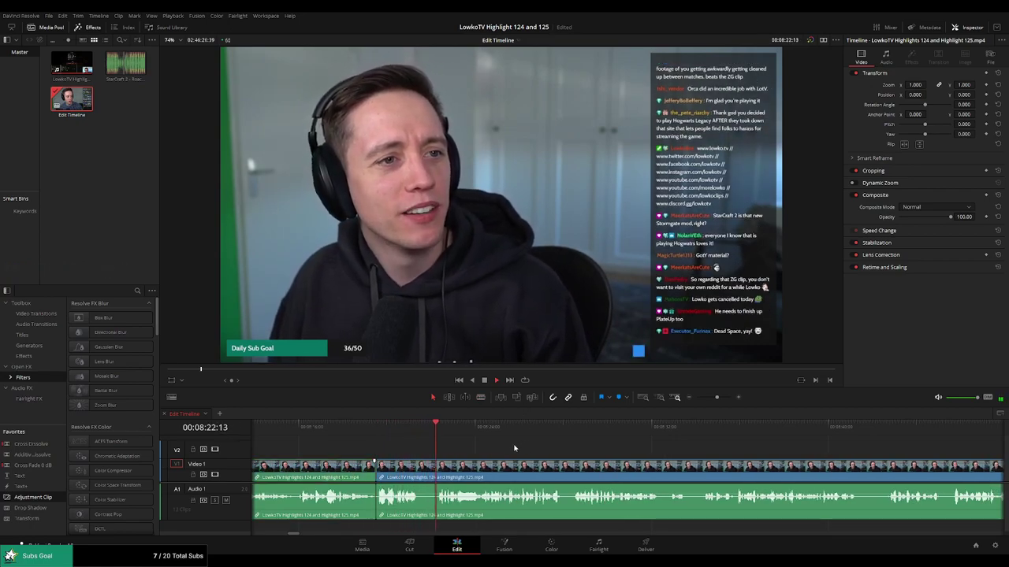
Cut out another short section at about 00:08:21 and play the following webcam footage to about 00:08:42.
{"action": "left_click_drag", "start_coordinate": [424, 469], "coordinate": [436, 469]}
{"action": "left_click", "coordinate": [431, 472]}
{"action": "key", "text": "Delete"}
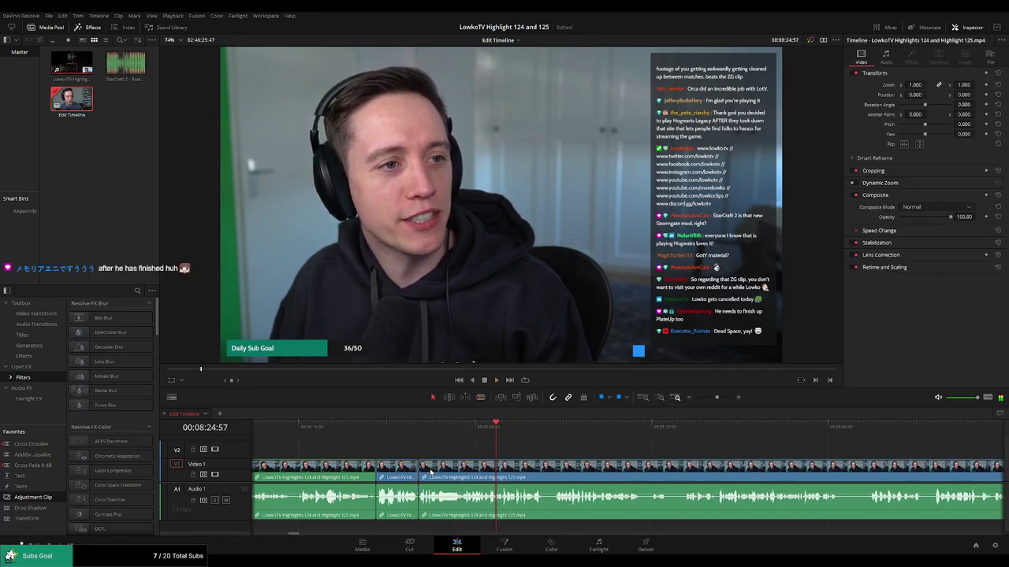
{"action": "left_click", "coordinate": [407, 431]}
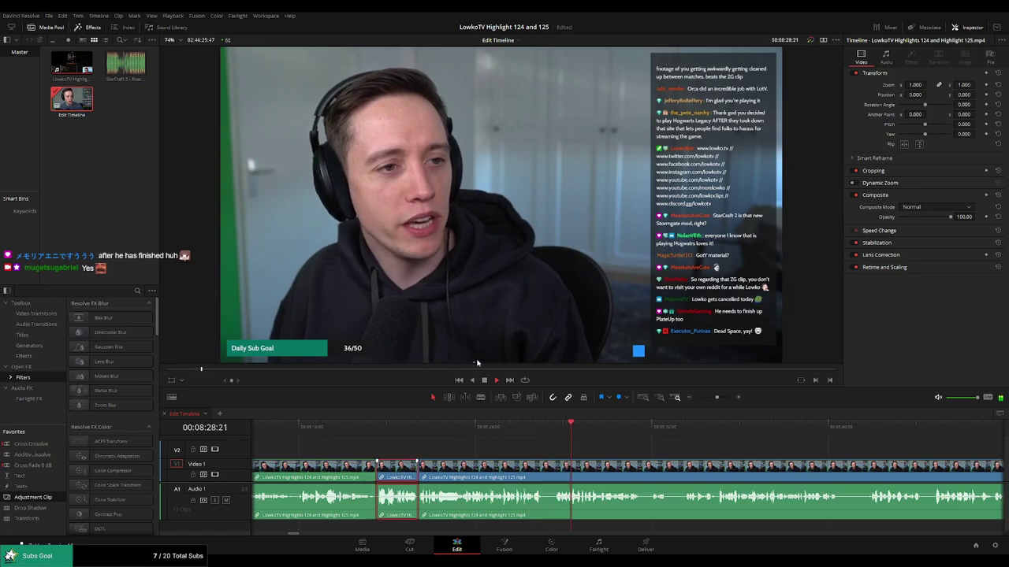
{"action": "left_click", "coordinate": [655, 450]}
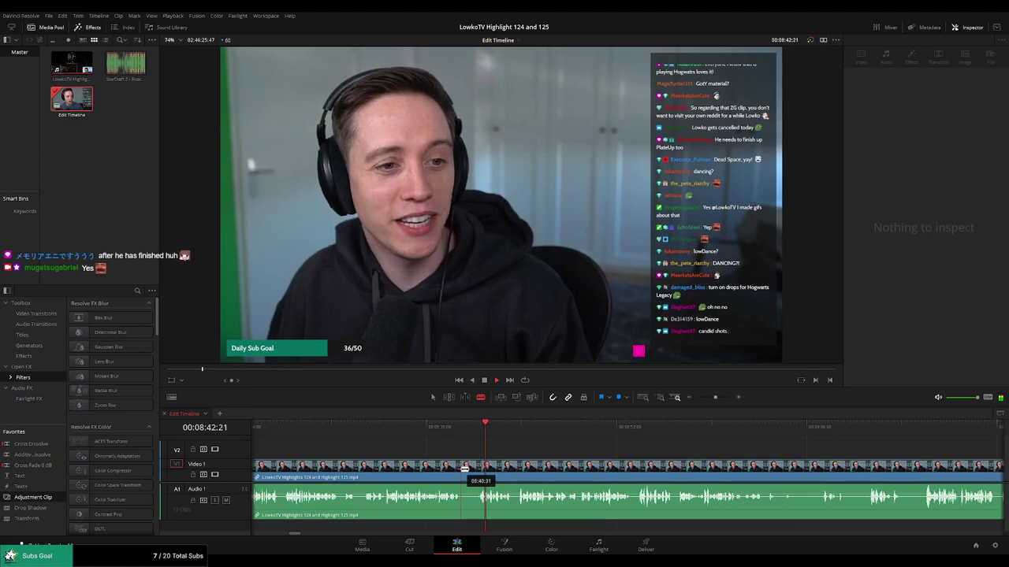
Cut out the short section starting at about 00:08:40:31 in the webcam footage.
{"action": "left_click", "coordinate": [462, 469]}
{"action": "left_click", "coordinate": [476, 469]}
{"action": "key", "text": "a"}
{"action": "left_click", "coordinate": [468, 472]}
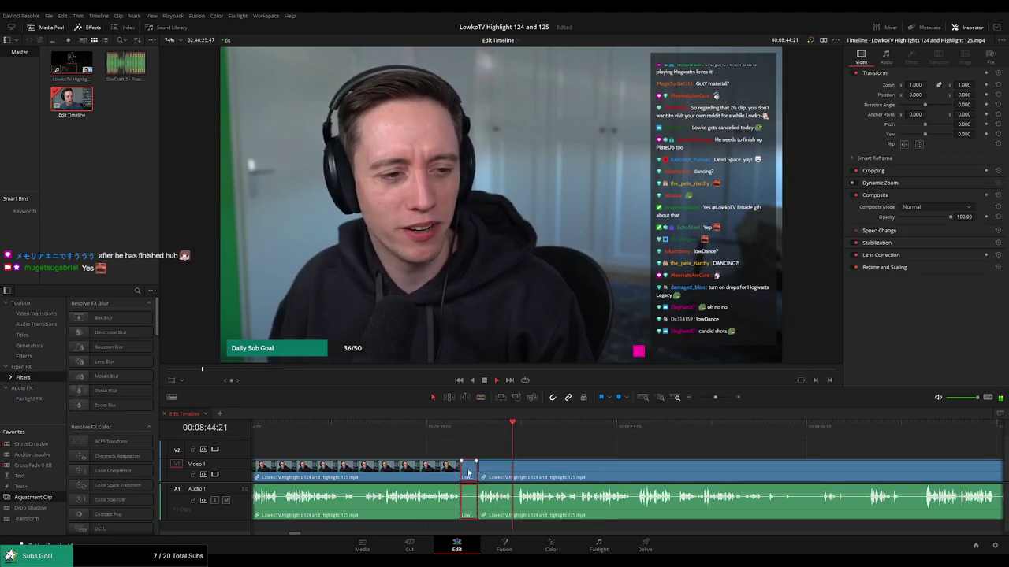
{"action": "key", "text": "Delete"}
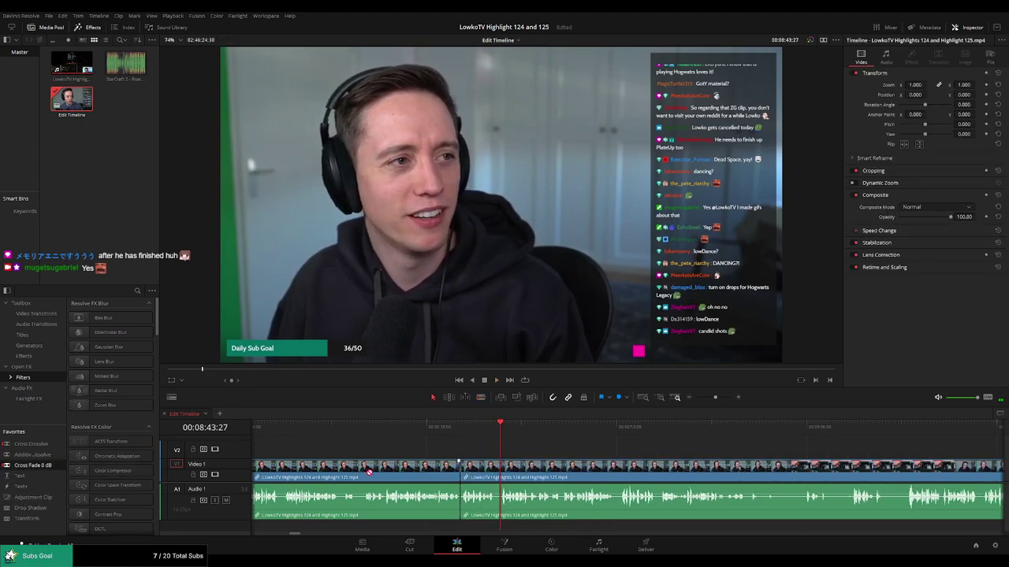
Add a Cross Fade 0 dB to the audio at the 00:08:40:31 cut and mark the section before it green.
{"action": "key", "text": "space"}
{"action": "left_click", "coordinate": [433, 469]}
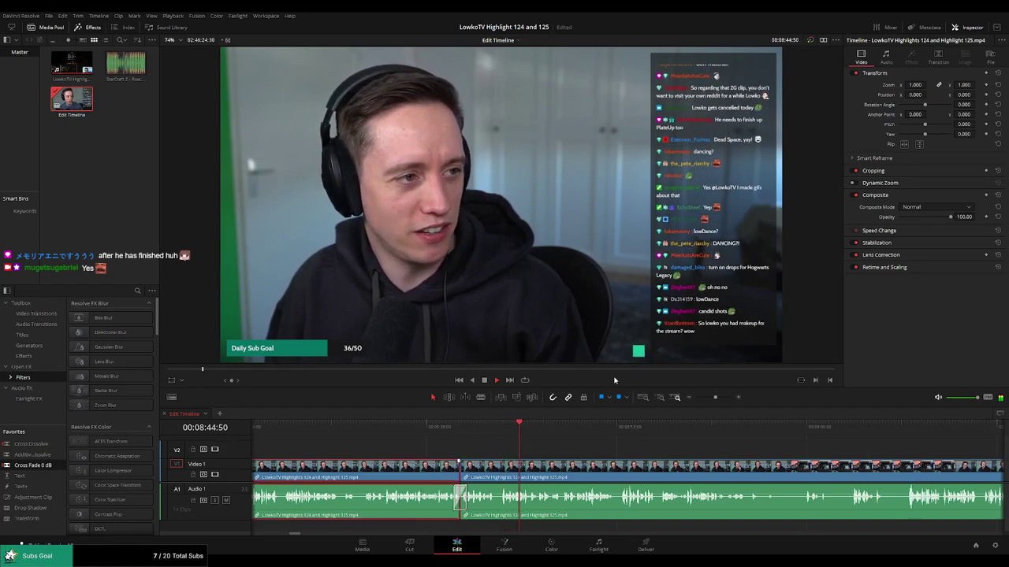
{"action": "key", "text": "g"}
{"action": "left_click", "coordinate": [622, 446]}
Review the footage from about 00:08:45 through the browser clip of the two casters to about 00:09:31.
{"action": "left_click_drag", "start_coordinate": [659, 462], "coordinate": [529, 457]}
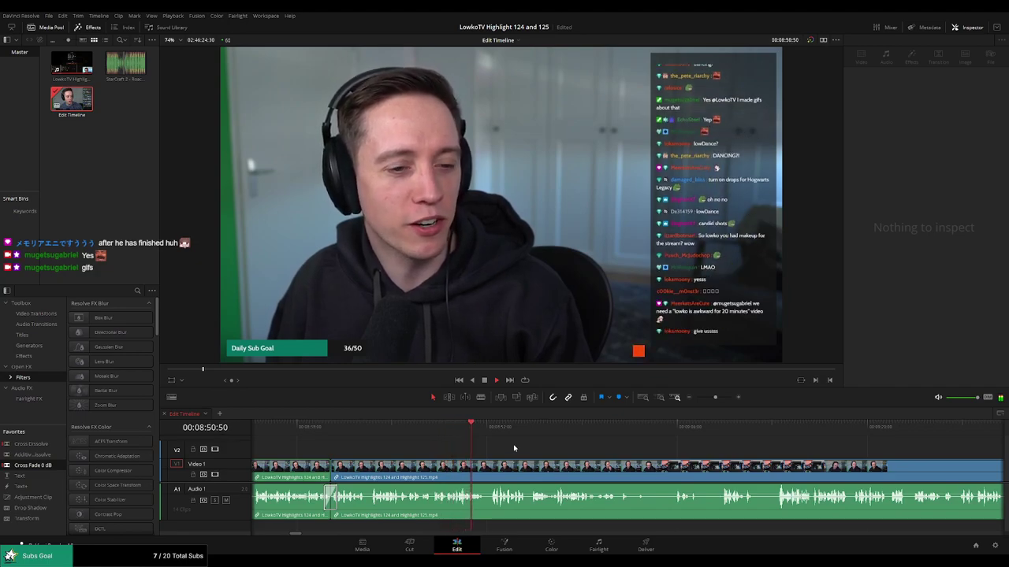
{"action": "left_click_drag", "start_coordinate": [565, 452], "coordinate": [559, 452]}
{"action": "scroll", "coordinate": [559, 450], "scroll_direction": "right", "scroll_amount": 3}
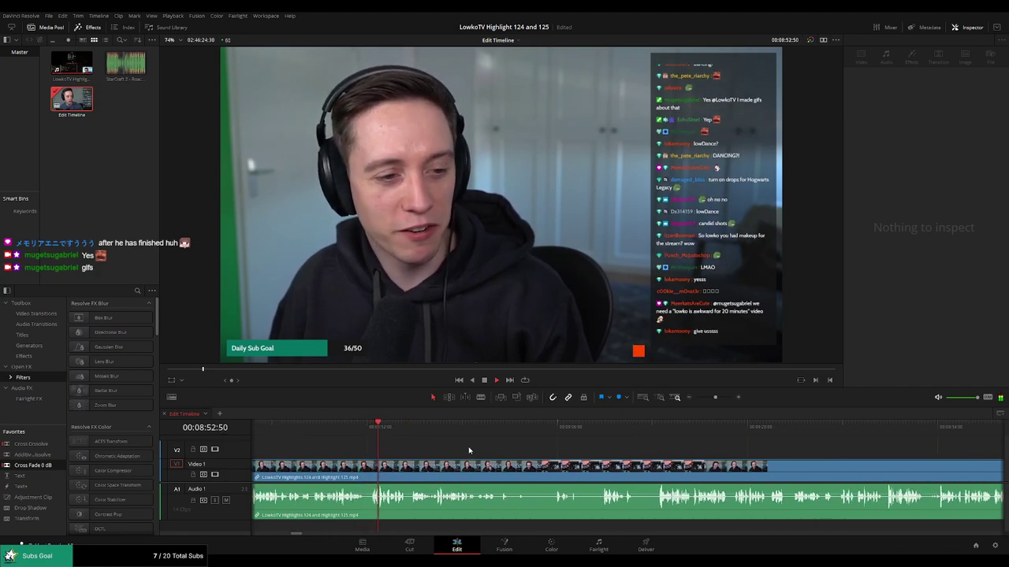
{"action": "scroll", "coordinate": [485, 454], "scroll_direction": "right", "scroll_amount": 2}
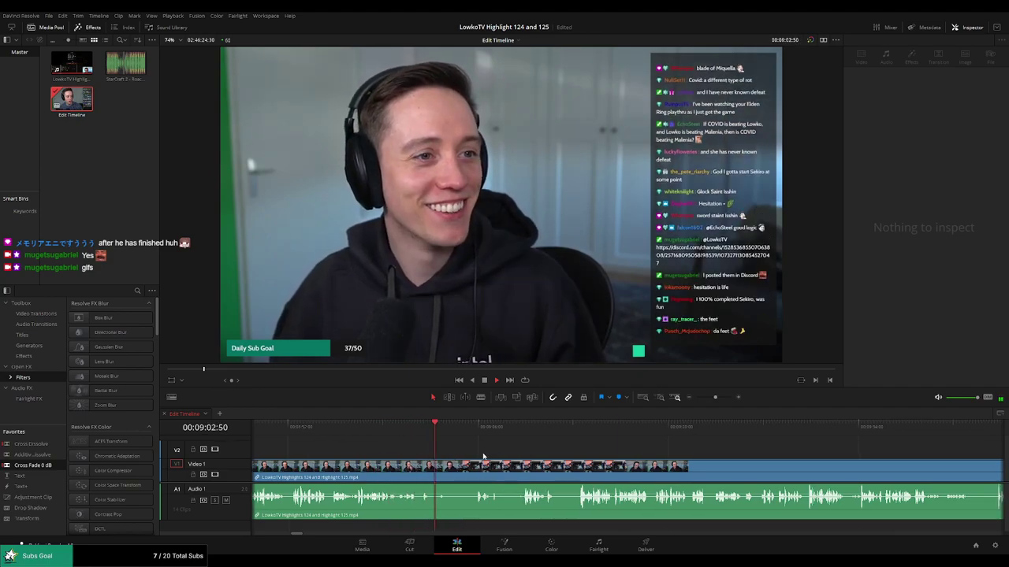
{"action": "scroll", "coordinate": [483, 457], "scroll_direction": "right", "scroll_amount": 1}
{"action": "left_click", "coordinate": [428, 465]}
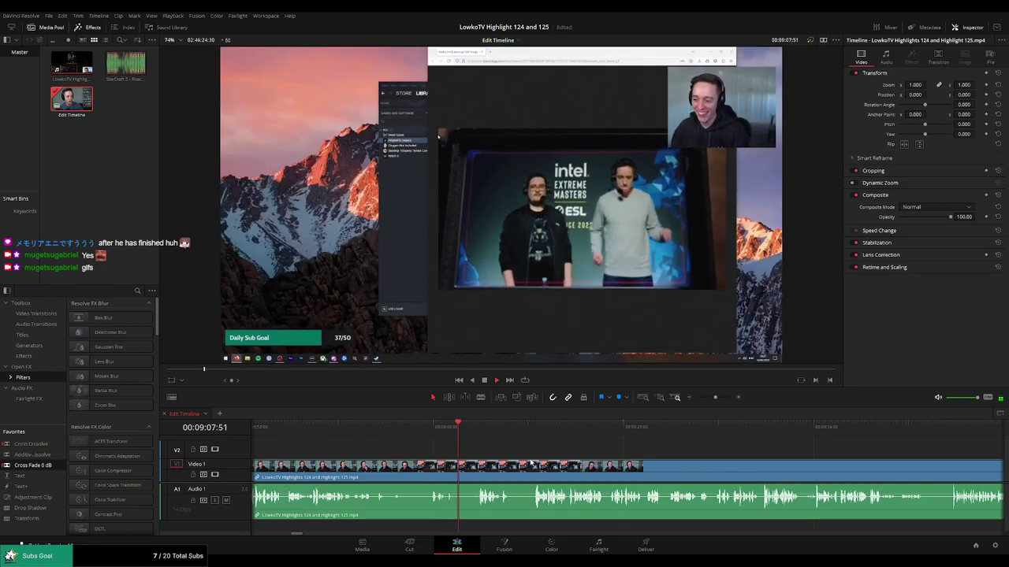
{"action": "scroll", "coordinate": [469, 442], "scroll_direction": "right", "scroll_amount": 4}
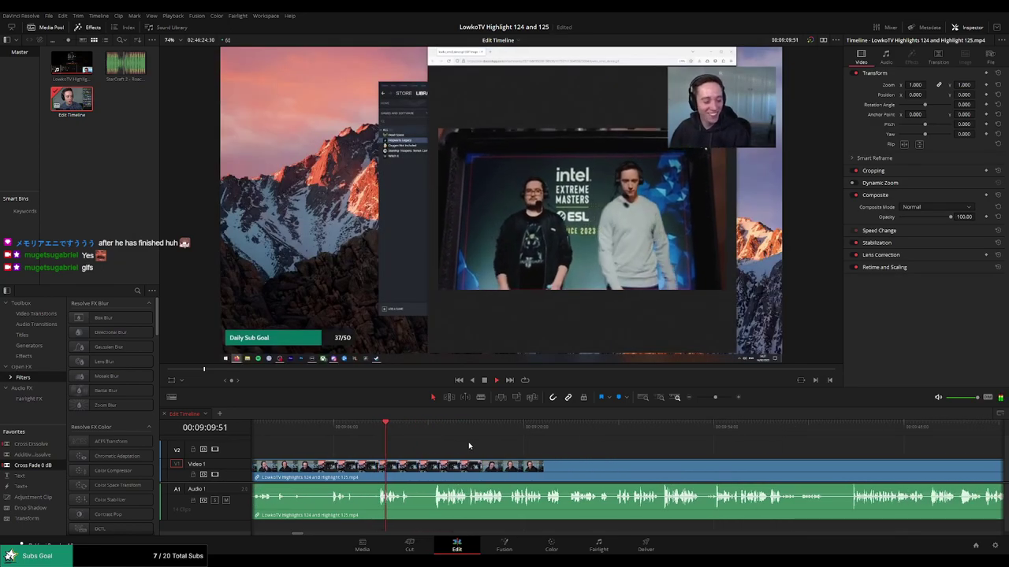
{"action": "scroll", "coordinate": [467, 450], "scroll_direction": "right", "scroll_amount": 1}
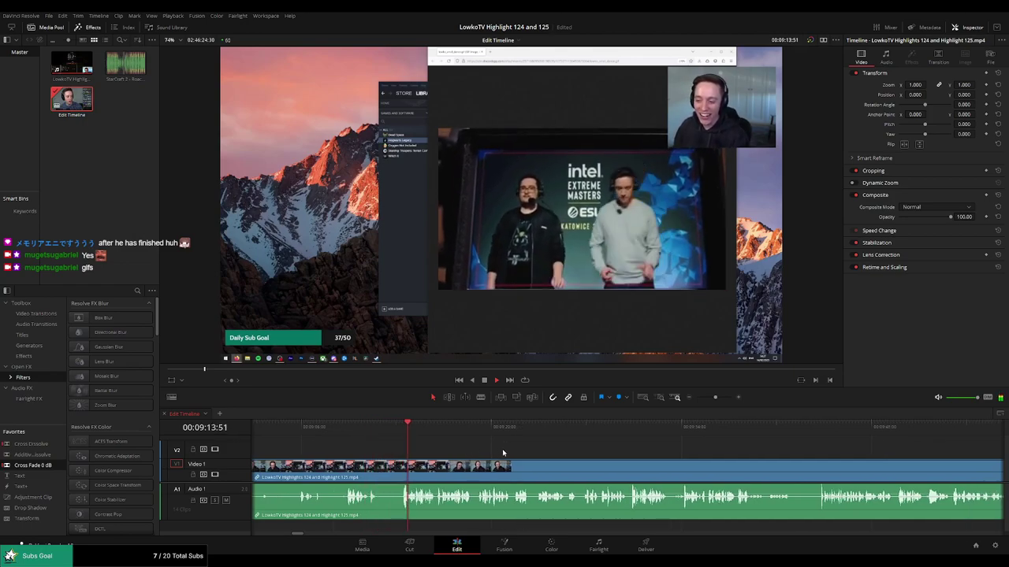
{"action": "scroll", "coordinate": [513, 455], "scroll_direction": "right", "scroll_amount": 2}
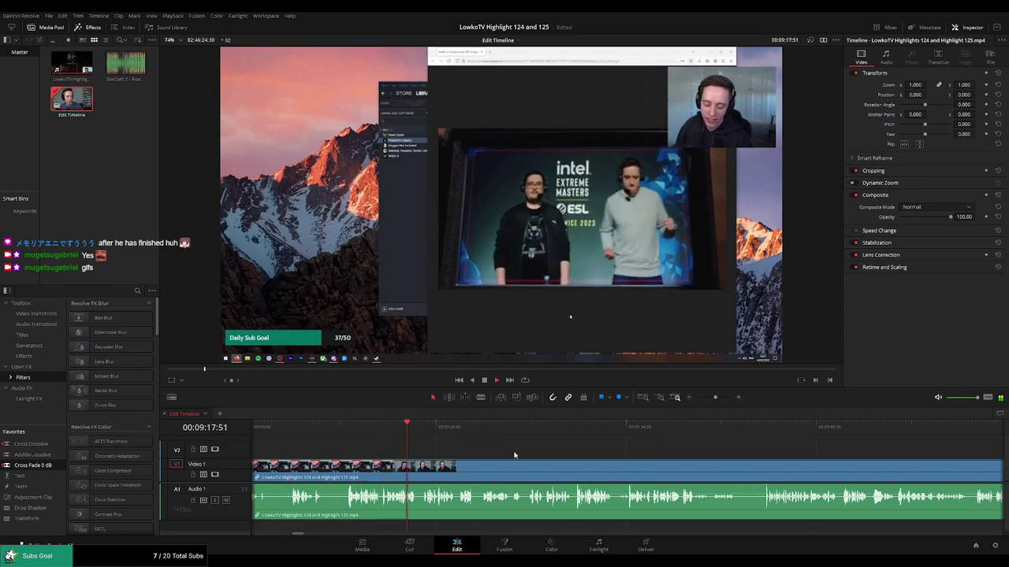
{"action": "scroll", "coordinate": [509, 454], "scroll_direction": "right", "scroll_amount": 2}
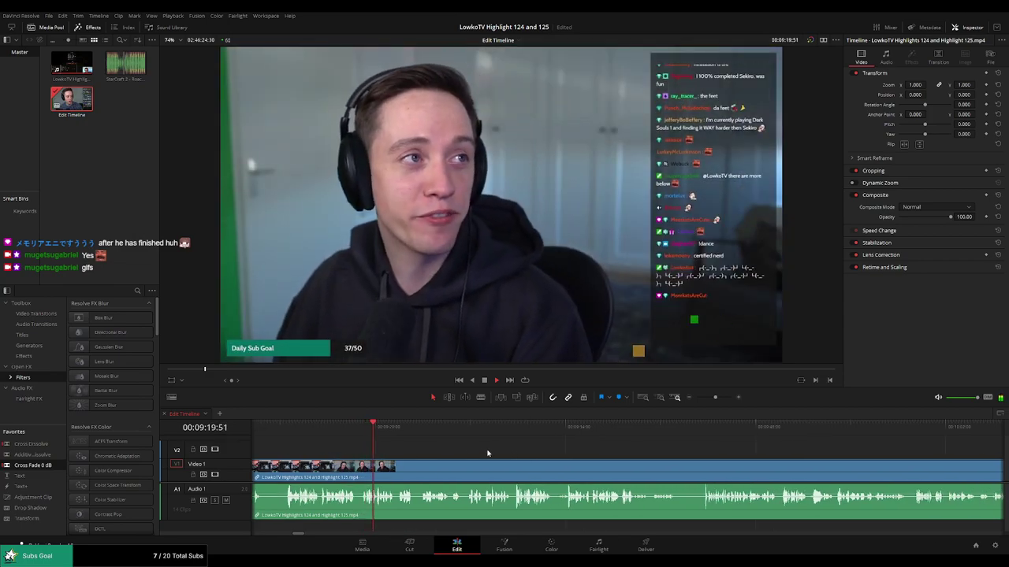
{"action": "scroll", "coordinate": [495, 455], "scroll_direction": "right", "scroll_amount": 2}
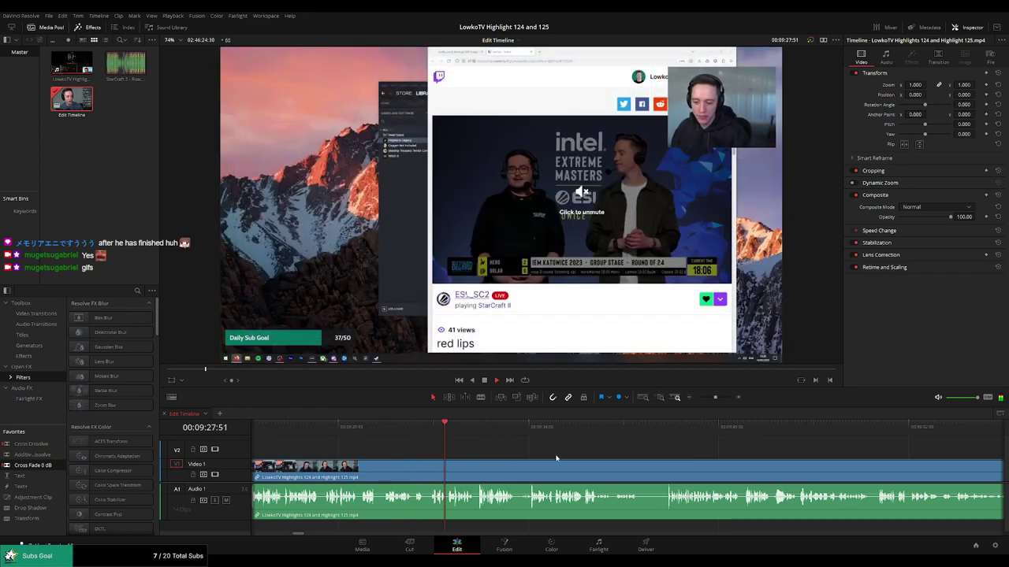
{"action": "left_click_drag", "start_coordinate": [556, 458], "coordinate": [492, 457]}
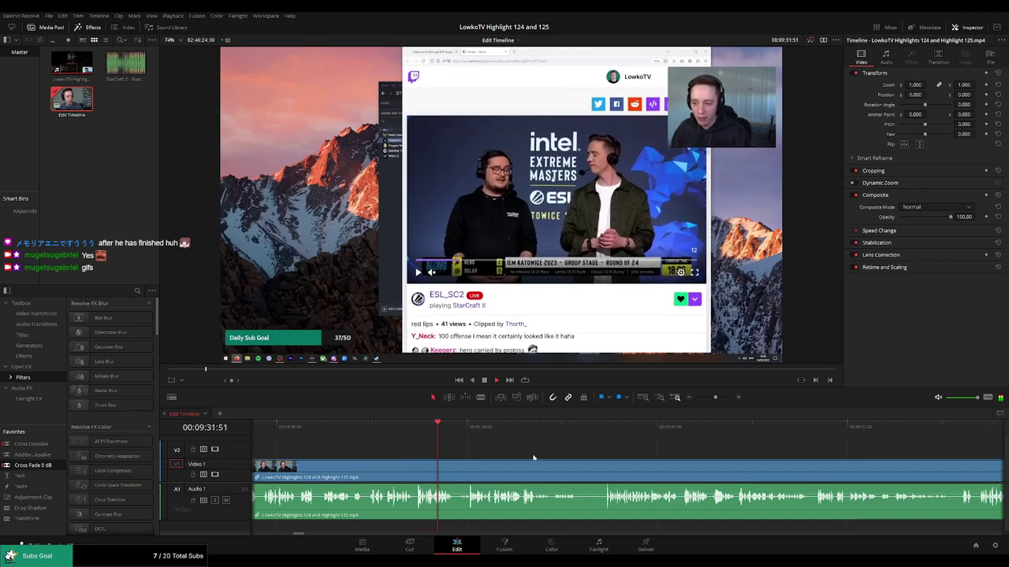
{"action": "scroll", "coordinate": [446, 450], "scroll_direction": "right", "scroll_amount": 2}
Cut out the short pause at 00:09:25:26, just before the Twitch clip page, and mark the section before it green.
{"action": "scroll", "coordinate": [392, 450], "scroll_direction": "left", "scroll_amount": 3}
{"action": "left_click", "coordinate": [383, 432]}
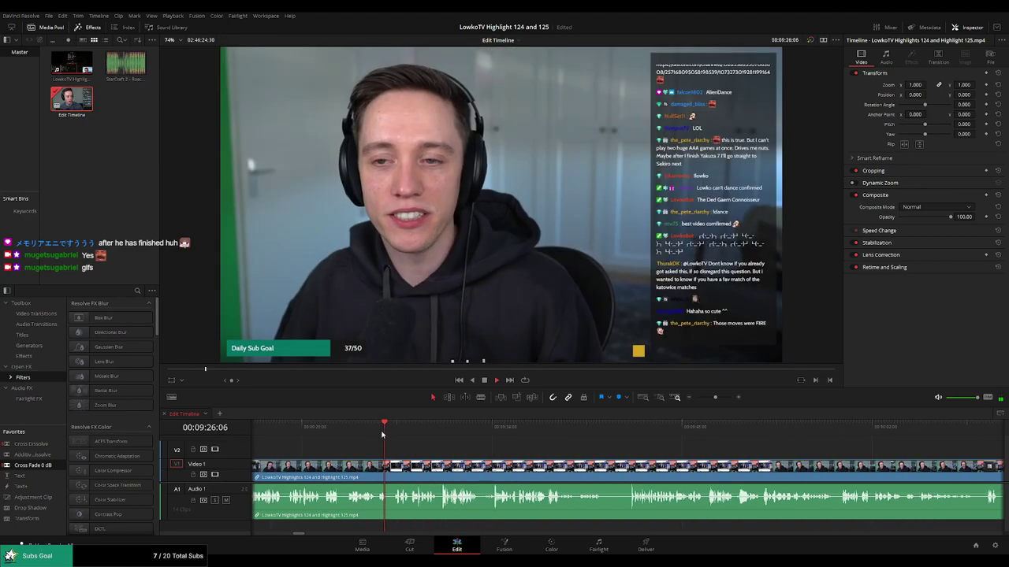
{"action": "left_click", "coordinate": [362, 431]}
{"action": "key", "text": "space"}
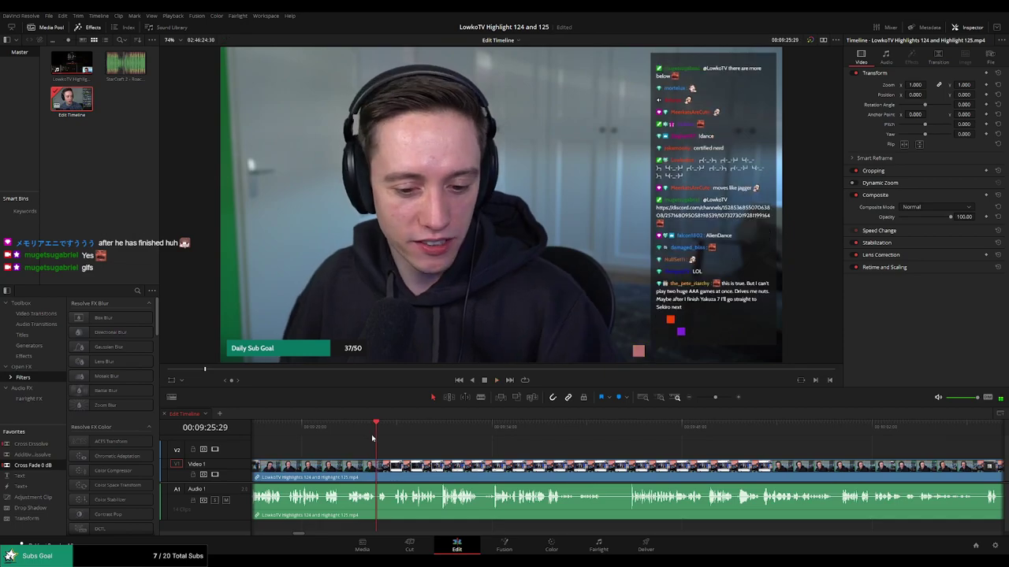
{"action": "scroll", "coordinate": [383, 458], "scroll_direction": "up", "scroll_amount": 3}
{"action": "scroll", "coordinate": [597, 454], "scroll_direction": "up", "scroll_amount": 2}
{"action": "mouse_move", "coordinate": [628, 434]}
{"action": "left_mouse_down"}
{"action": "mouse_move", "coordinate": [632, 442]}
{"action": "mouse_move", "coordinate": [599, 433]}
{"action": "mouse_move", "coordinate": [588, 443]}
{"action": "mouse_move", "coordinate": [626, 455]}
{"action": "mouse_move", "coordinate": [625, 438]}
{"action": "left_mouse_up"}
{"action": "key", "text": "b"}
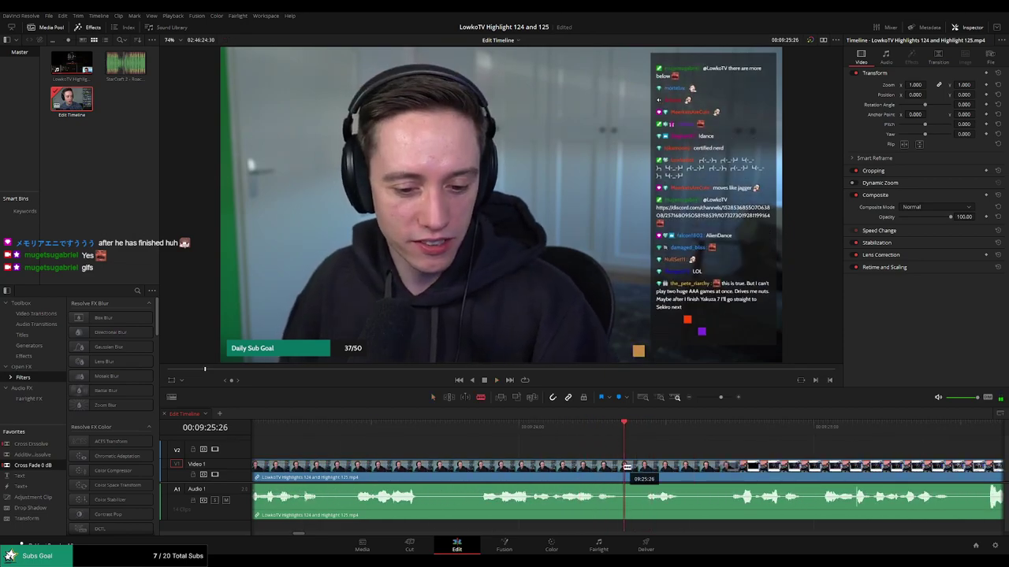
{"action": "left_click", "coordinate": [626, 469]}
{"action": "left_click", "coordinate": [642, 469]}
{"action": "key", "text": "a"}
{"action": "left_click", "coordinate": [632, 471]}
{"action": "key", "text": "Delete"}
{"action": "key", "text": "space"}
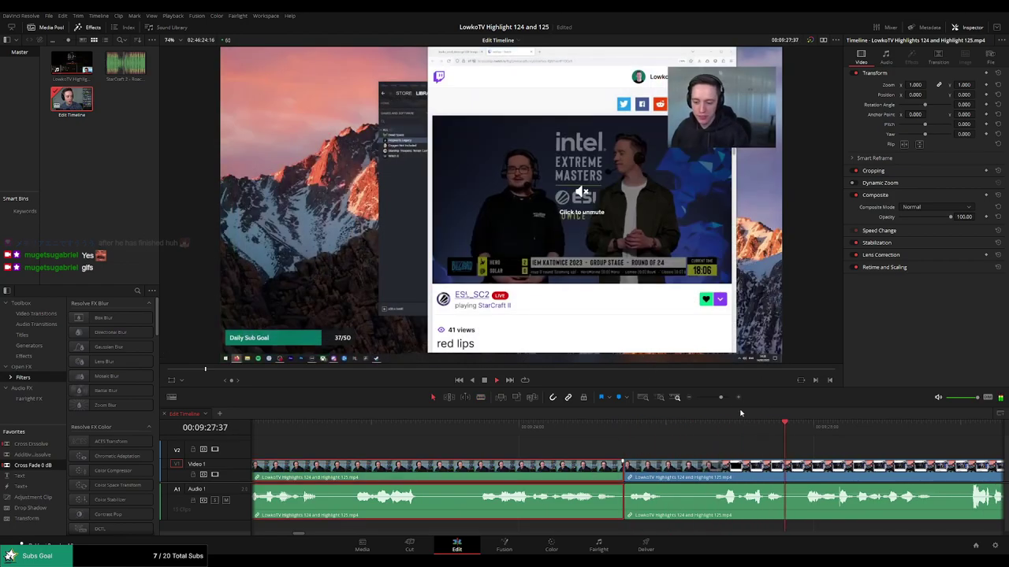
{"action": "left_click", "coordinate": [699, 452]}
Cut out the short pause at 00:09:42:48 during the Twitch clip and mark the section before it green.
{"action": "left_click_drag", "start_coordinate": [712, 451], "coordinate": [576, 452]}
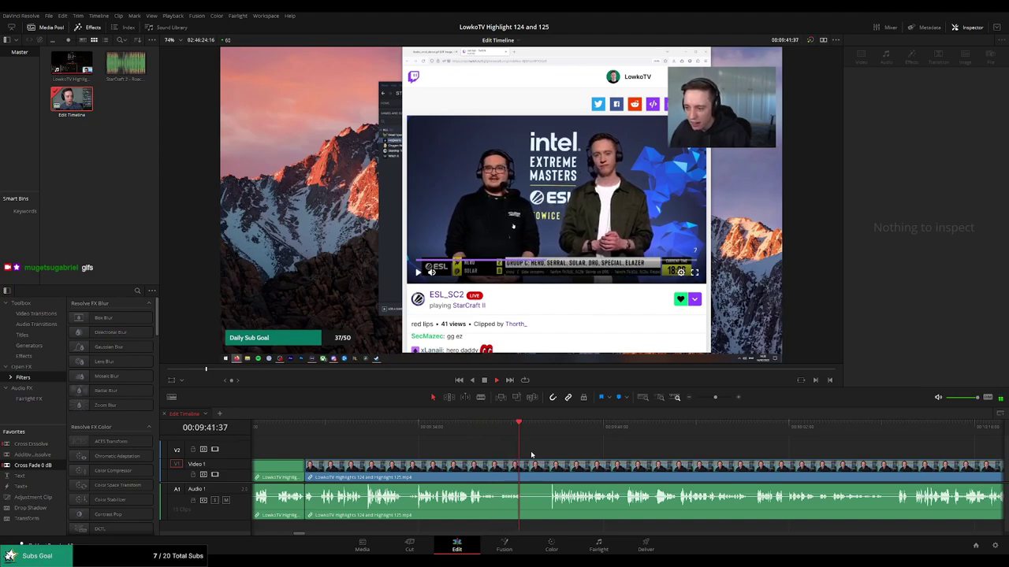
{"action": "left_click", "coordinate": [546, 430]}
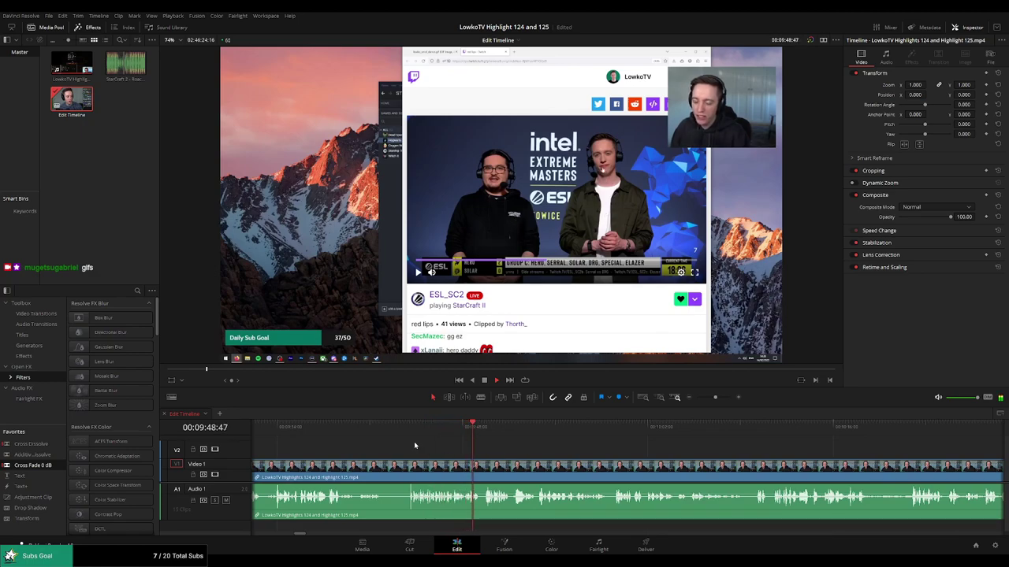
{"action": "left_click", "coordinate": [369, 428]}
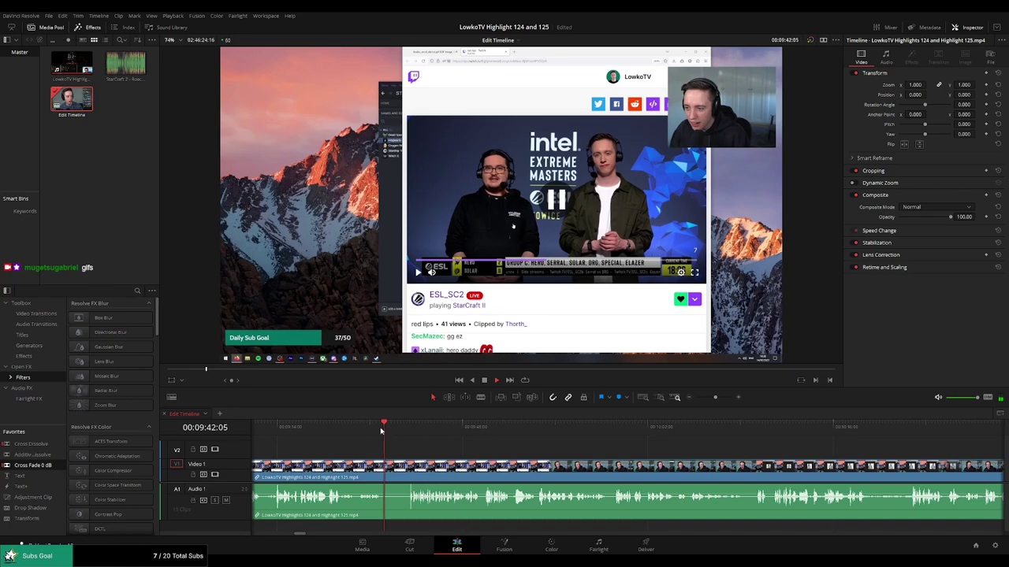
{"action": "left_click", "coordinate": [397, 465]}
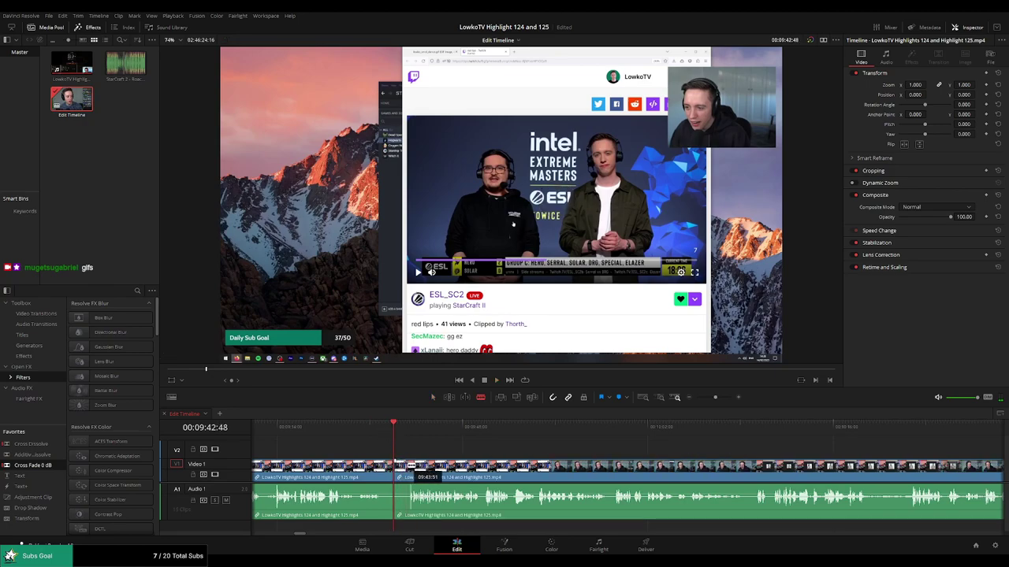
{"action": "key", "text": "Delete"}
{"action": "left_click", "coordinate": [370, 477]}
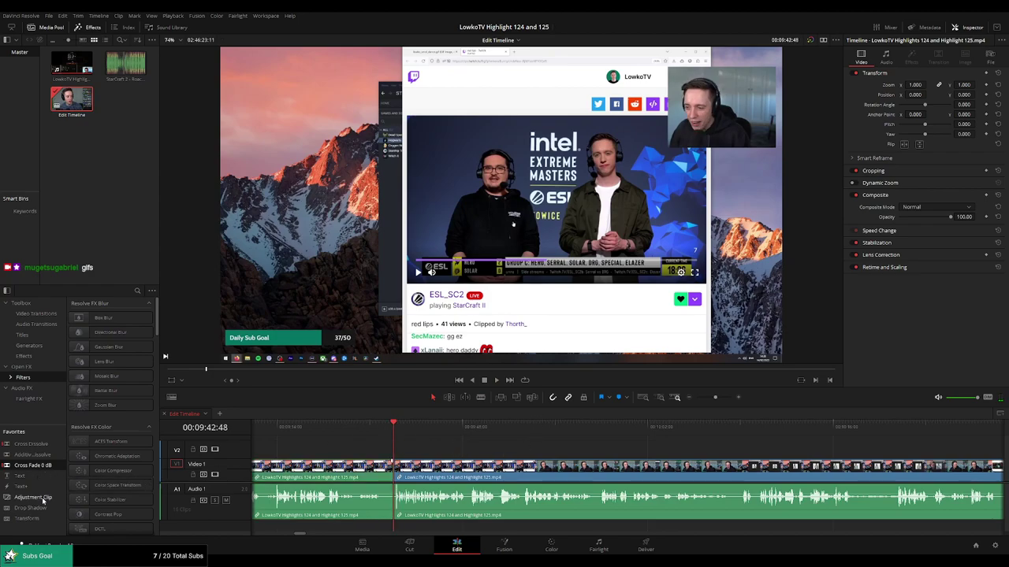
Place an Adjustment Clip on Video 2 at 00:09:42:48 with zoom 1.770 and position X -722, Y -305 to frame the casters and webcam.
{"action": "left_click_drag", "start_coordinate": [44, 501], "coordinate": [423, 455]}
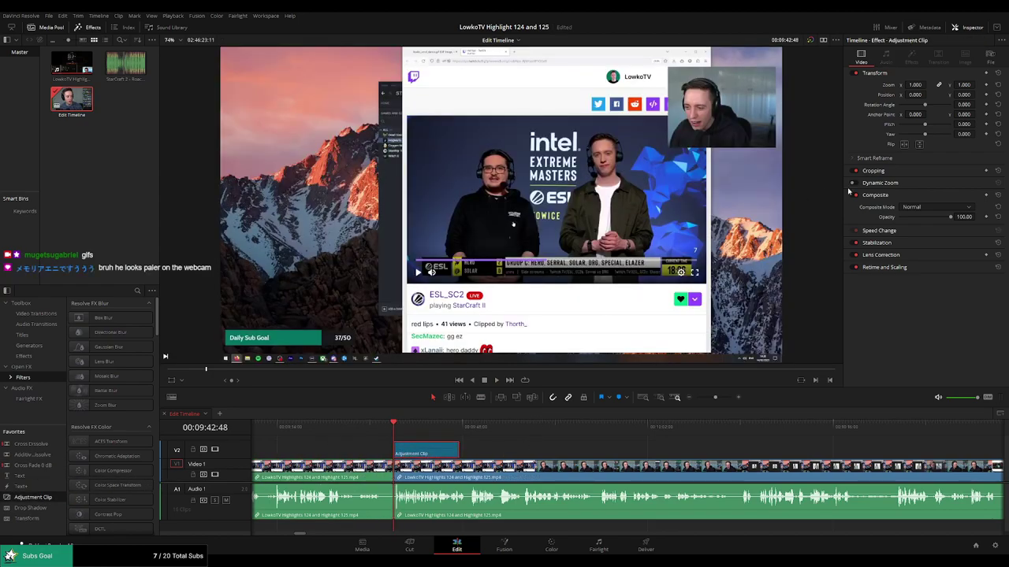
{"action": "left_click_drag", "start_coordinate": [915, 85], "coordinate": [867, 94]}
{"action": "left_click_drag", "start_coordinate": [277, 239], "coordinate": [310, 323]}
{"action": "left_click_drag", "start_coordinate": [978, 95], "coordinate": [967, 95]}
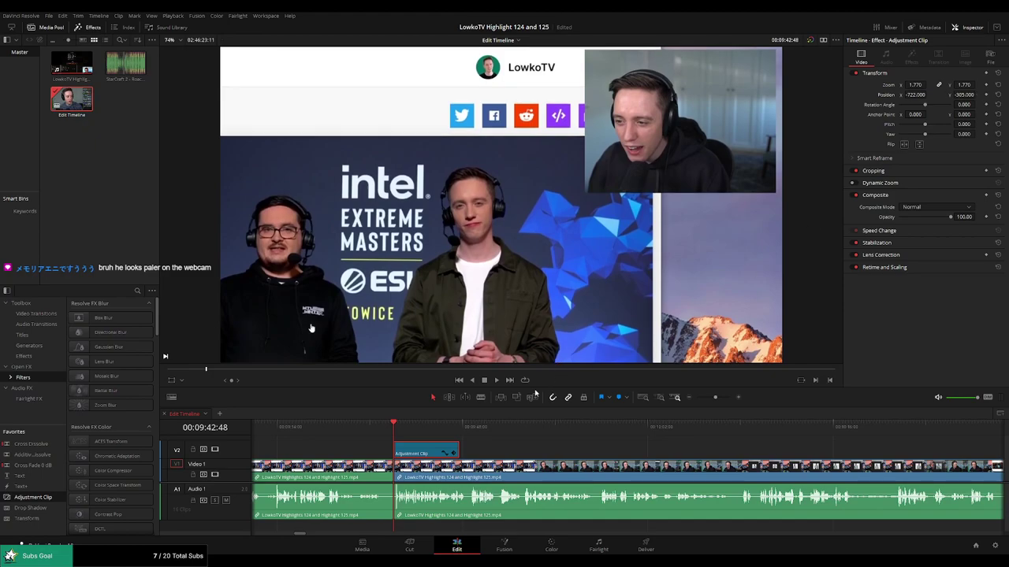
Play through the zoomed section and extend the Adjustment Clip's end to about 00:09:48.
{"action": "key", "text": "space"}
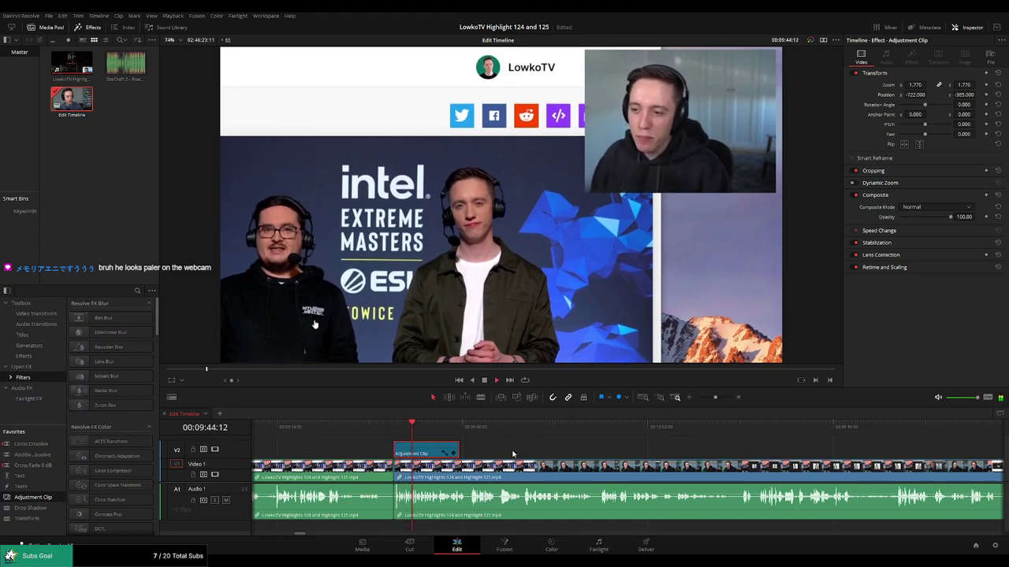
{"action": "left_click", "coordinate": [514, 453]}
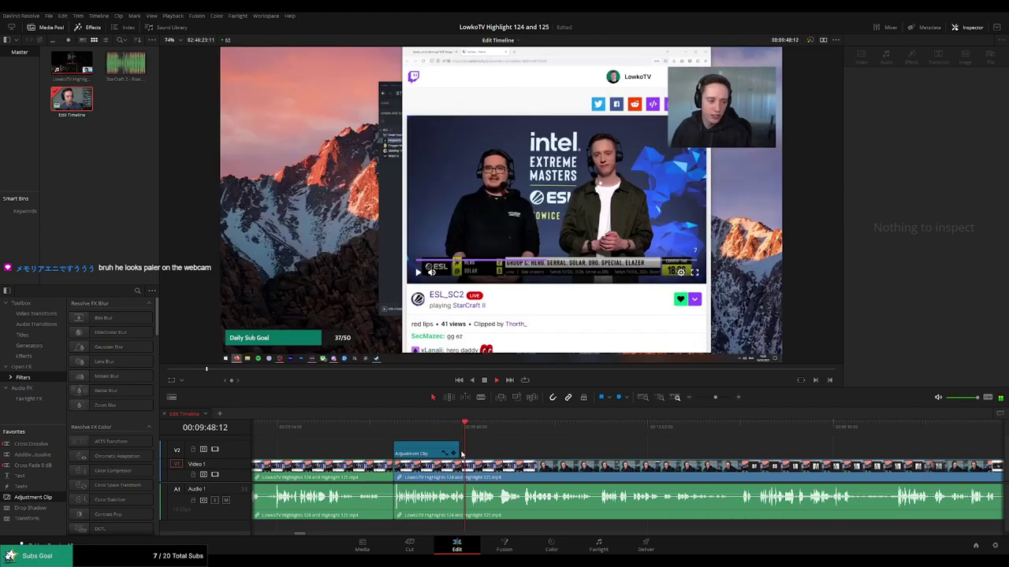
{"action": "left_click_drag", "start_coordinate": [462, 454], "coordinate": [469, 454]}
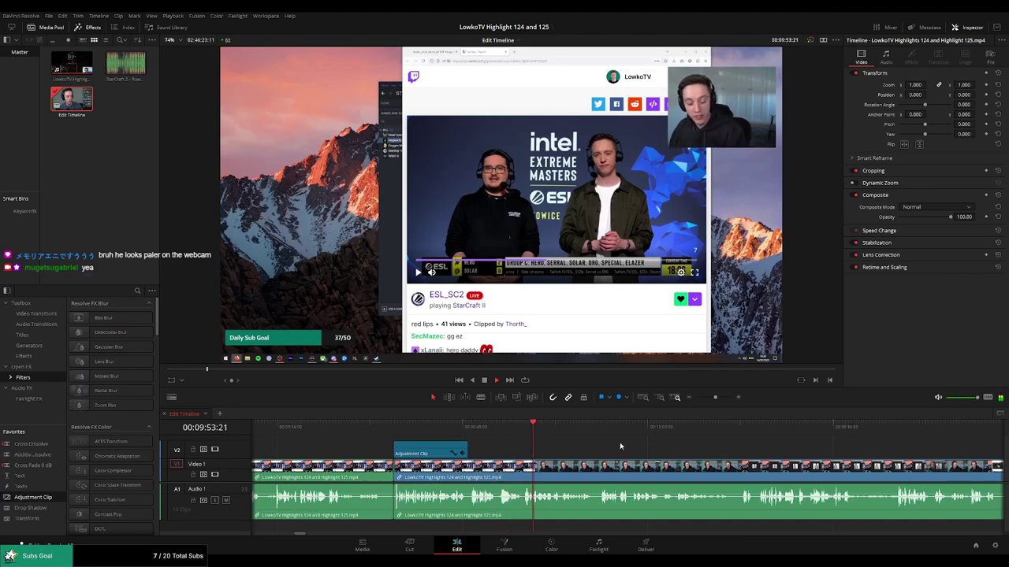
Cut out the short pause at about 00:09:57 in the webcam footage.
{"action": "left_click_drag", "start_coordinate": [667, 450], "coordinate": [525, 445]}
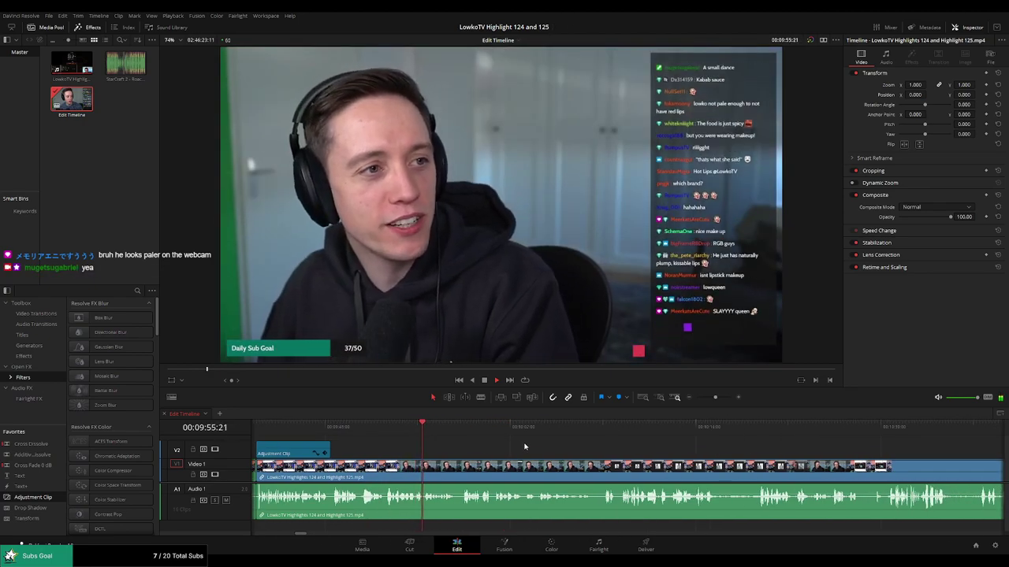
{"action": "scroll", "coordinate": [480, 447], "scroll_direction": "right", "scroll_amount": 1}
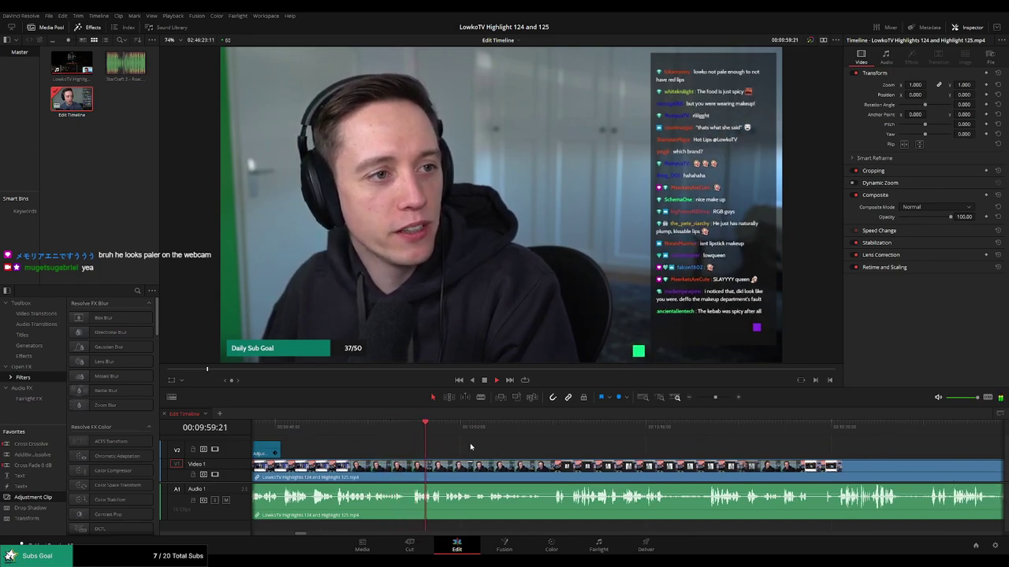
{"action": "key", "text": "b"}
{"action": "left_click", "coordinate": [407, 472]}
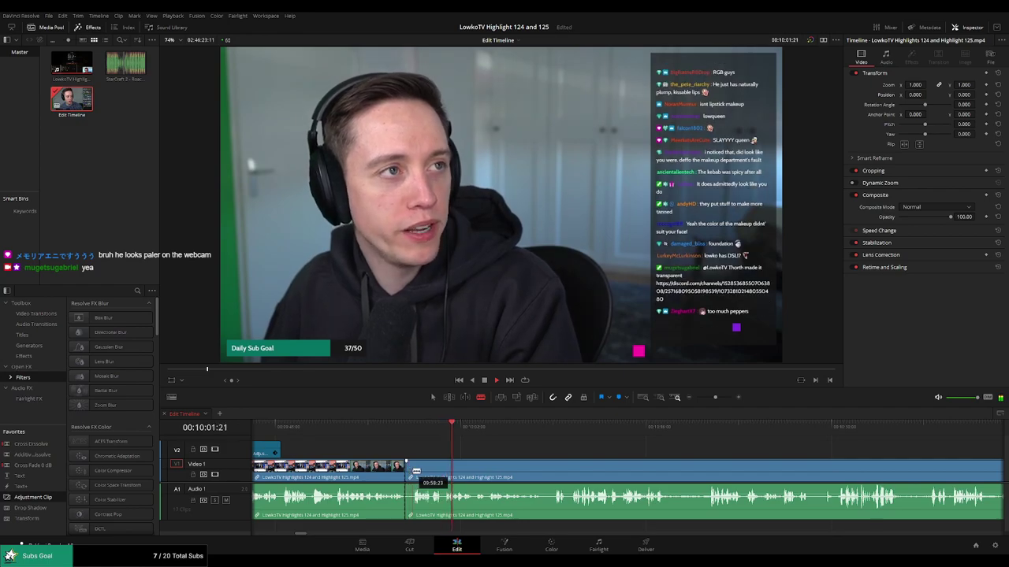
{"action": "key", "text": "a"}
{"action": "left_click", "coordinate": [405, 472]}
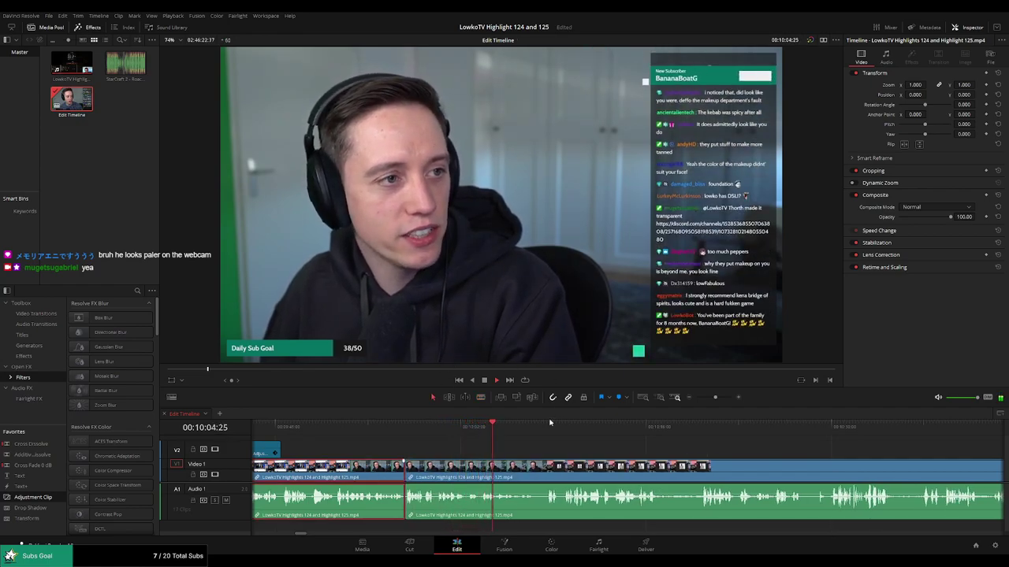
{"action": "left_click", "coordinate": [567, 453]}
Cut out the short pause at 00:10:27:48, where the lowDance clip page opens, and mark the section before it green.
{"action": "left_click_drag", "start_coordinate": [584, 451], "coordinate": [461, 452]}
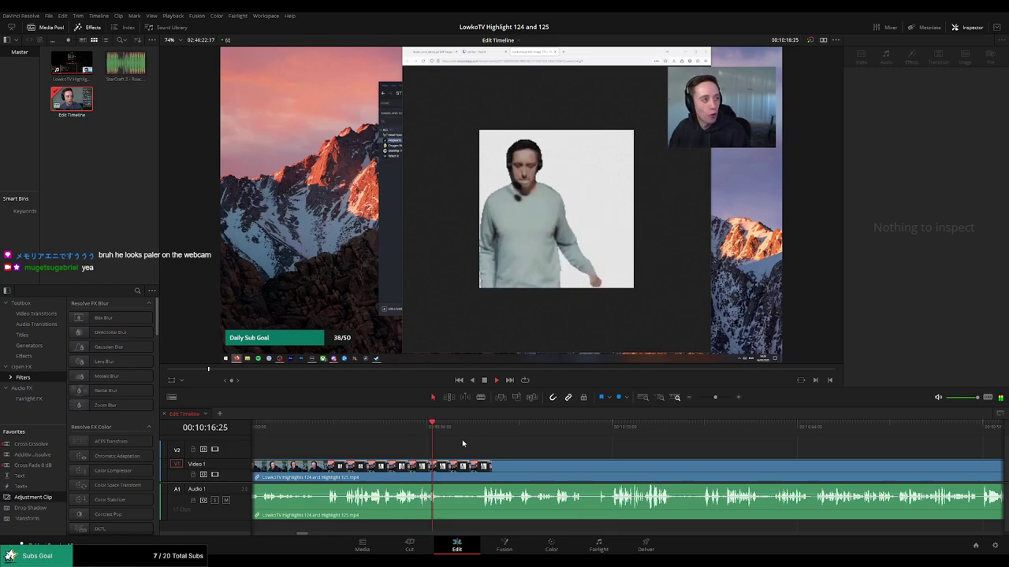
{"action": "left_click", "coordinate": [467, 428]}
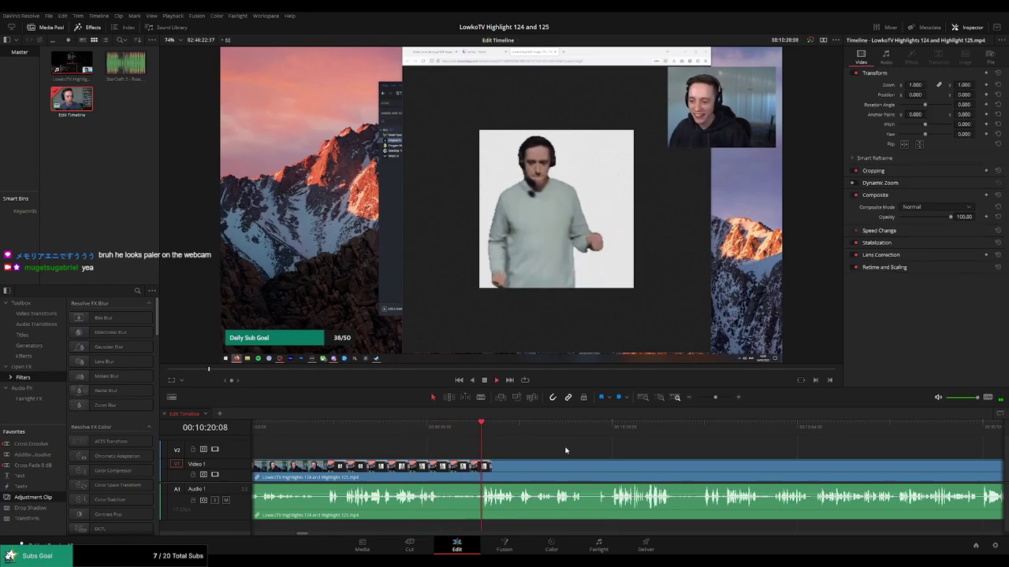
{"action": "left_click_drag", "start_coordinate": [565, 451], "coordinate": [462, 441]}
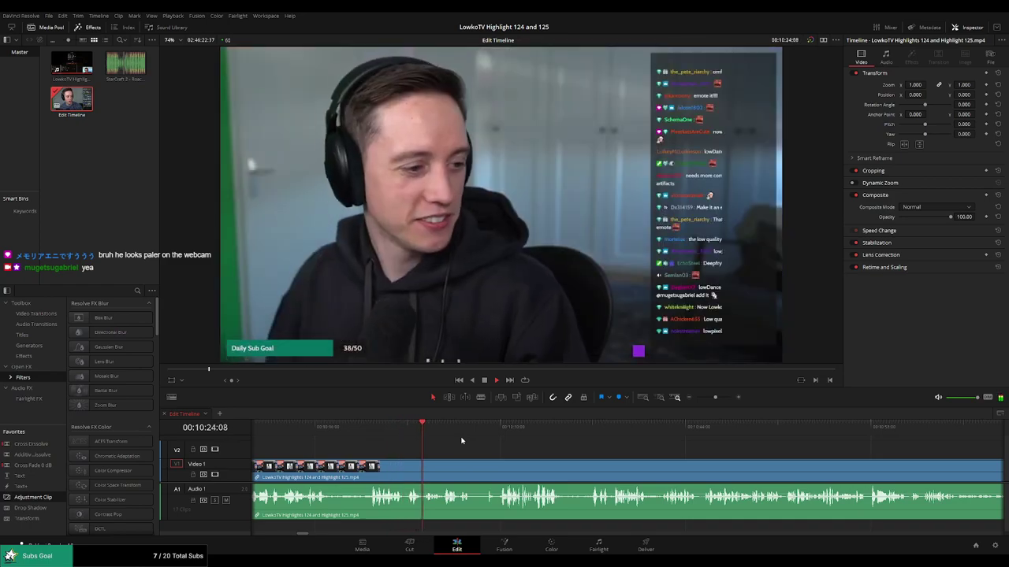
{"action": "scroll", "coordinate": [446, 452], "scroll_direction": "right", "scroll_amount": 2}
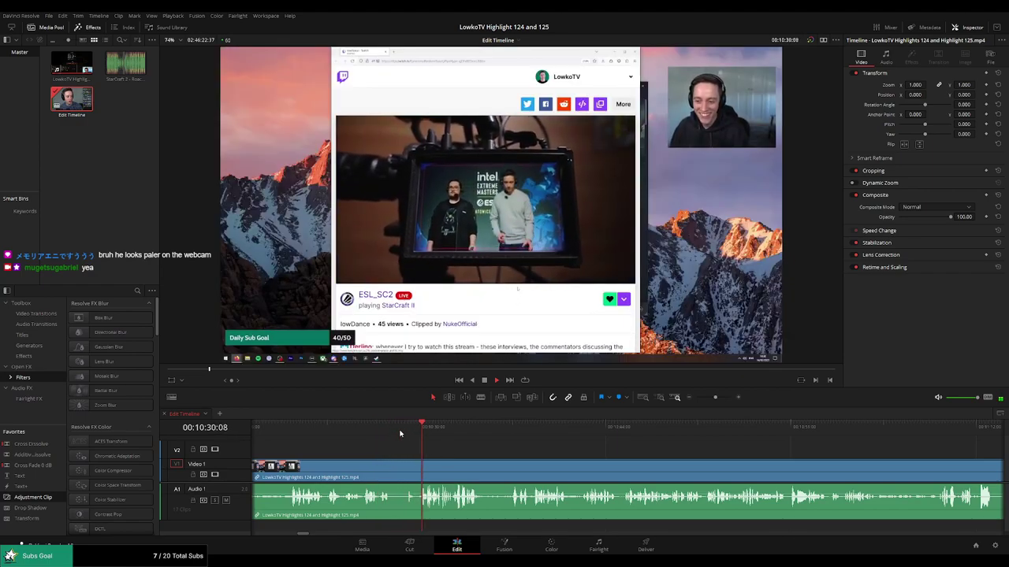
{"action": "left_click", "coordinate": [371, 432]}
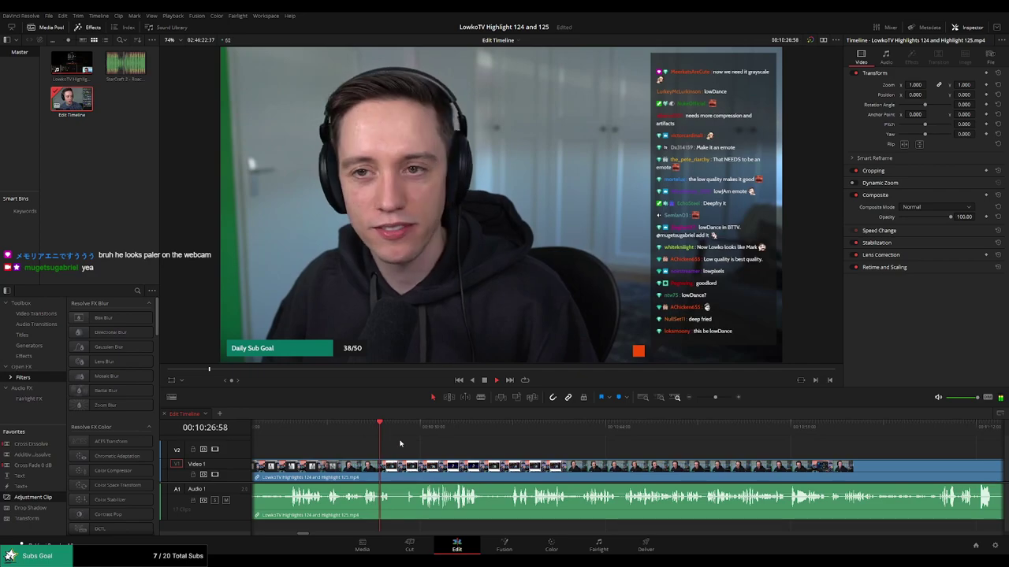
{"action": "left_click", "coordinate": [397, 473]}
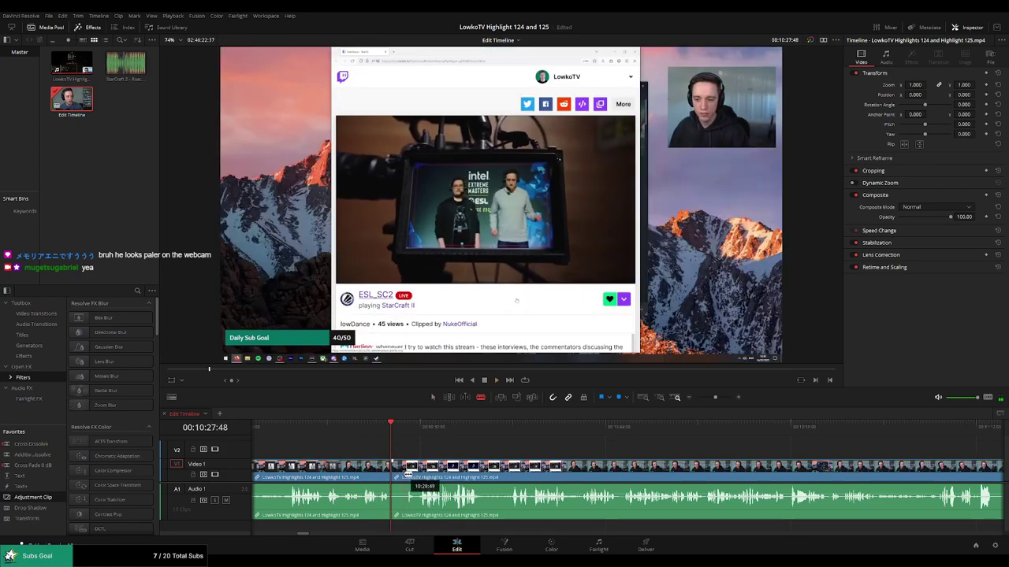
{"action": "key", "text": "Delete"}
{"action": "key", "text": "space"}
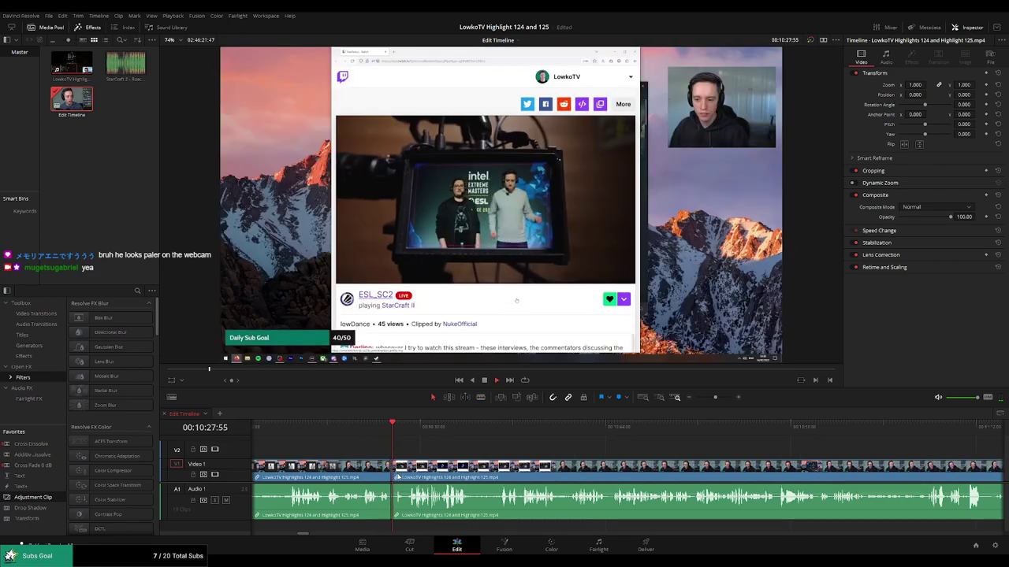
{"action": "left_click", "coordinate": [381, 432]}
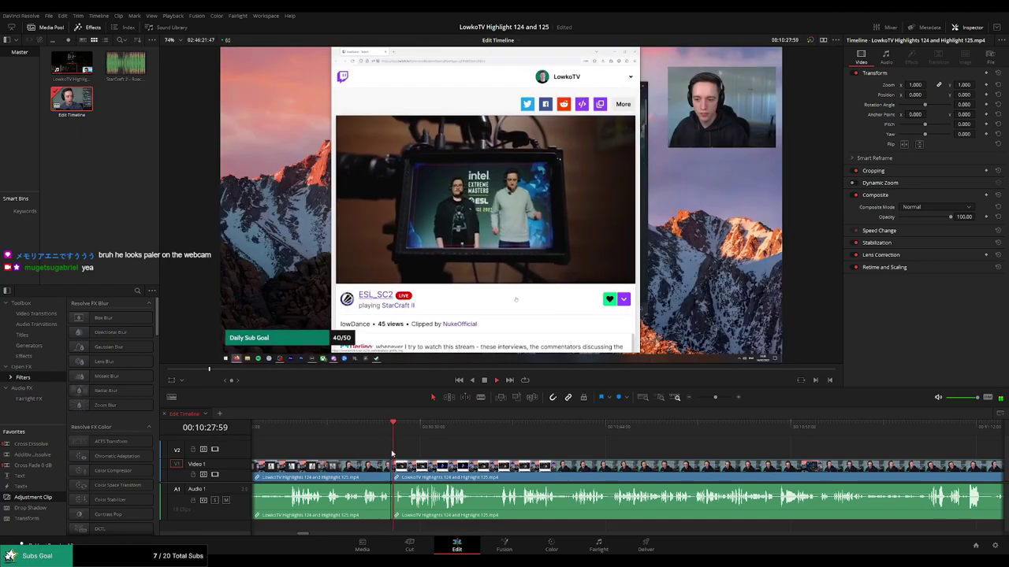
{"action": "left_click", "coordinate": [386, 473]}
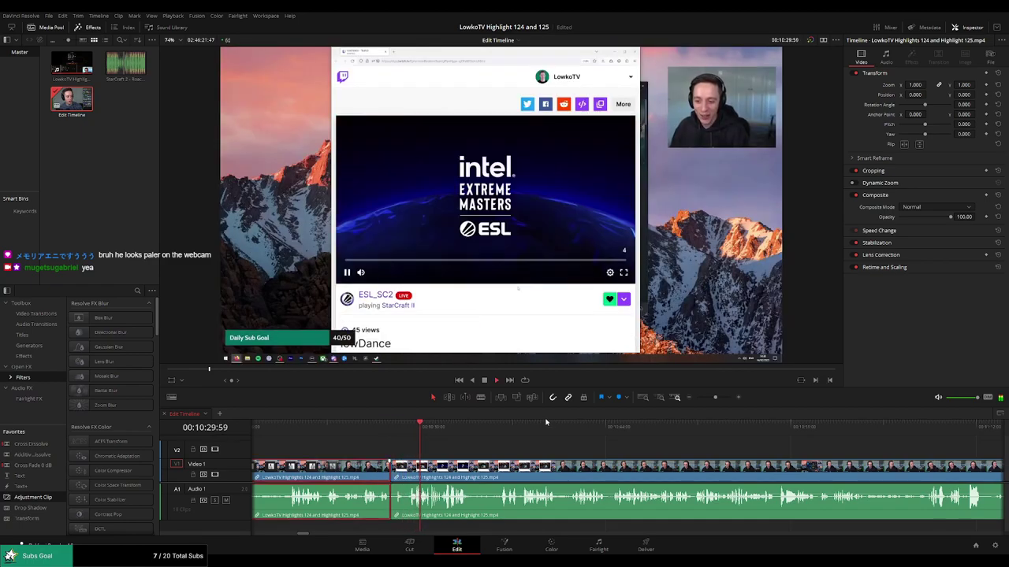
{"action": "key", "text": "g"}
{"action": "left_click", "coordinate": [564, 444]}
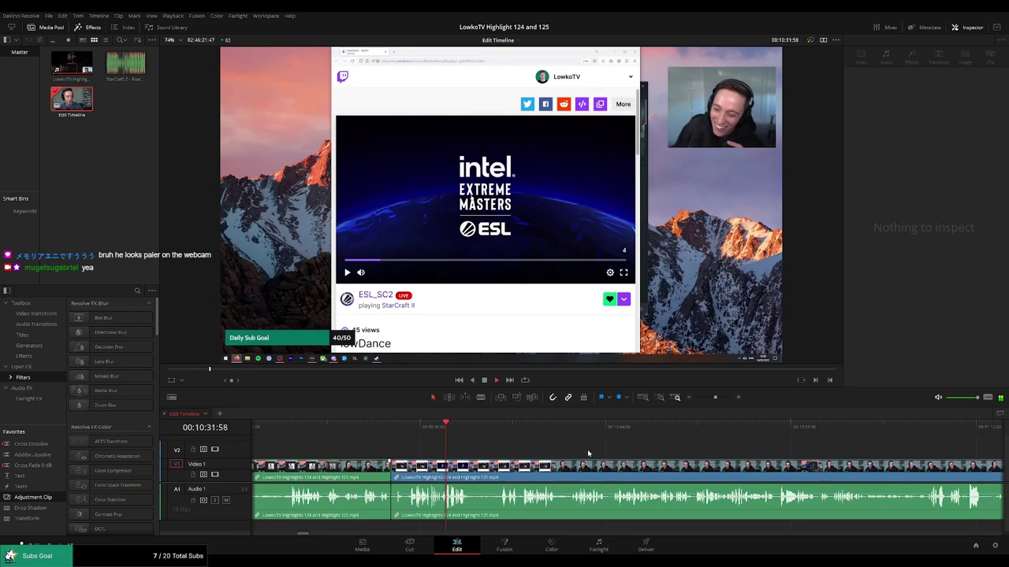
Review the footage from about 00:10:31 through the end of the lowDance clip to about 00:11:09.
{"action": "left_click_drag", "start_coordinate": [588, 454], "coordinate": [529, 445]}
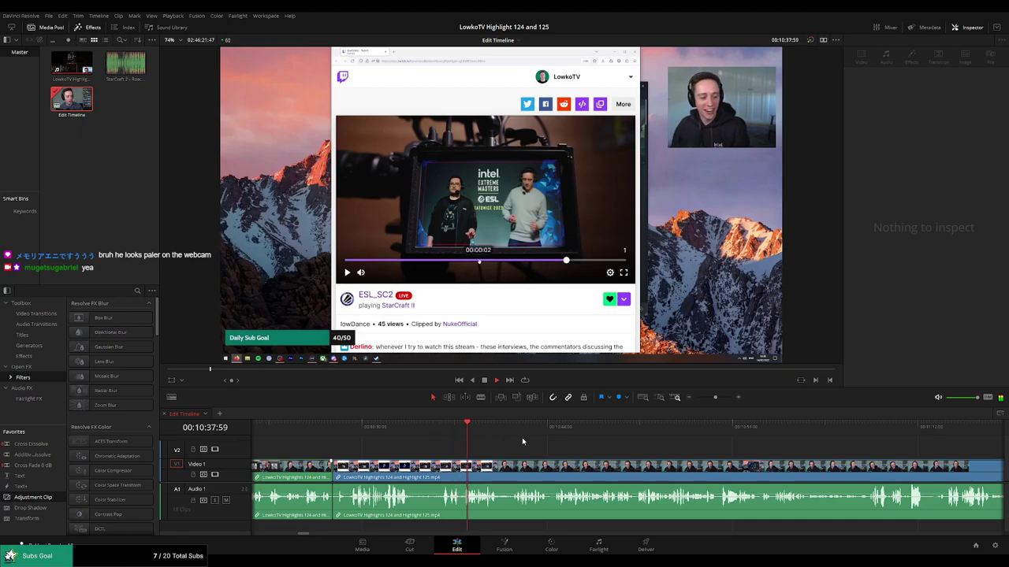
{"action": "scroll", "coordinate": [522, 442], "scroll_direction": "right", "scroll_amount": 2}
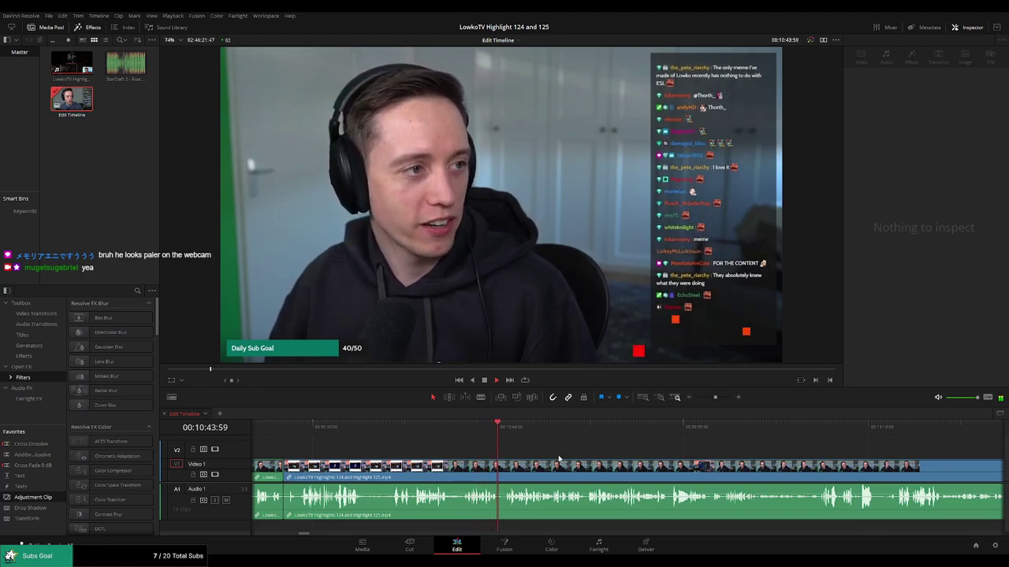
{"action": "scroll", "coordinate": [505, 448], "scroll_direction": "right", "scroll_amount": 4}
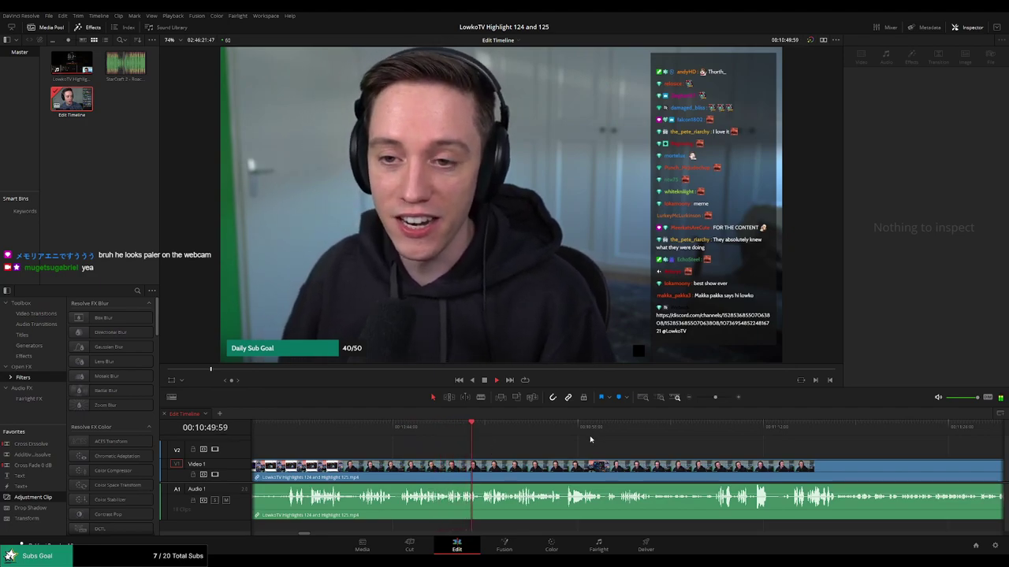
{"action": "left_click_drag", "start_coordinate": [593, 458], "coordinate": [501, 456]}
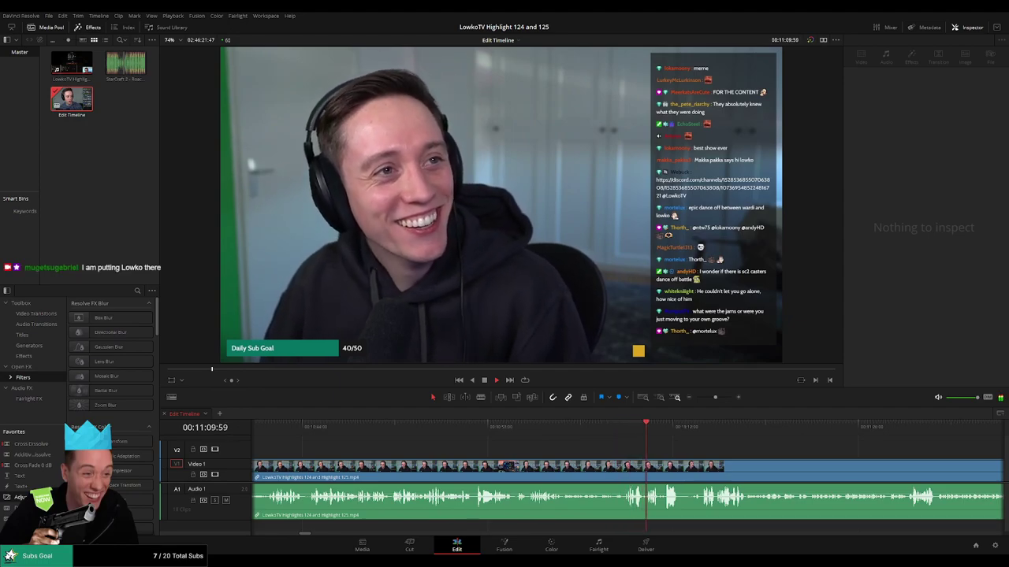
Cut out the short pause at 00:10:59:54, just before the StarCraft launcher view, and replay the cut.
{"action": "left_click_drag", "start_coordinate": [552, 429], "coordinate": [483, 429]}
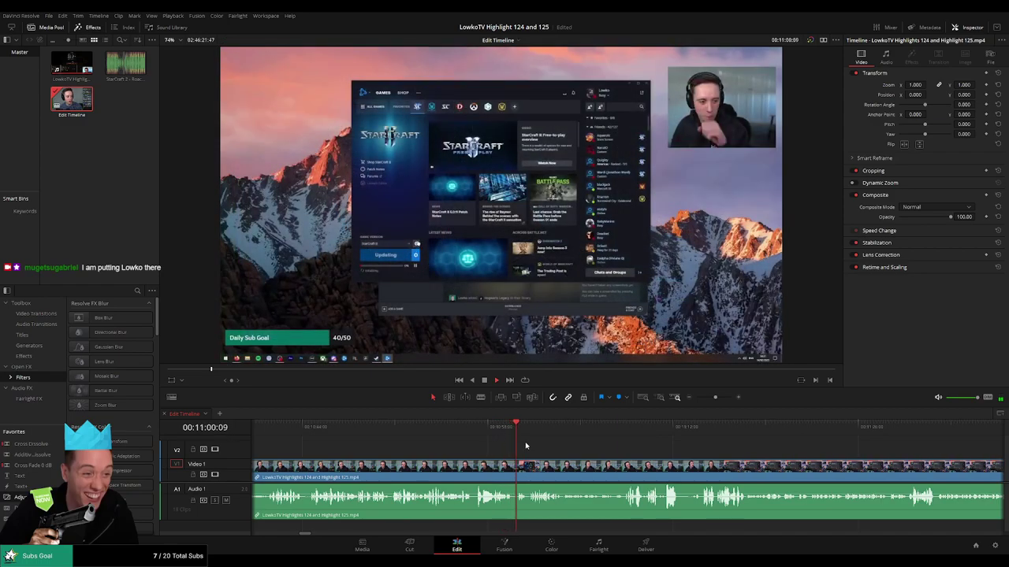
{"action": "key", "text": "space"}
{"action": "scroll", "coordinate": [545, 462], "scroll_direction": "up", "scroll_amount": 2}
{"action": "left_click_drag", "start_coordinate": [552, 431], "coordinate": [503, 433]}
{"action": "key", "text": "space"}
{"action": "key", "text": "b"}
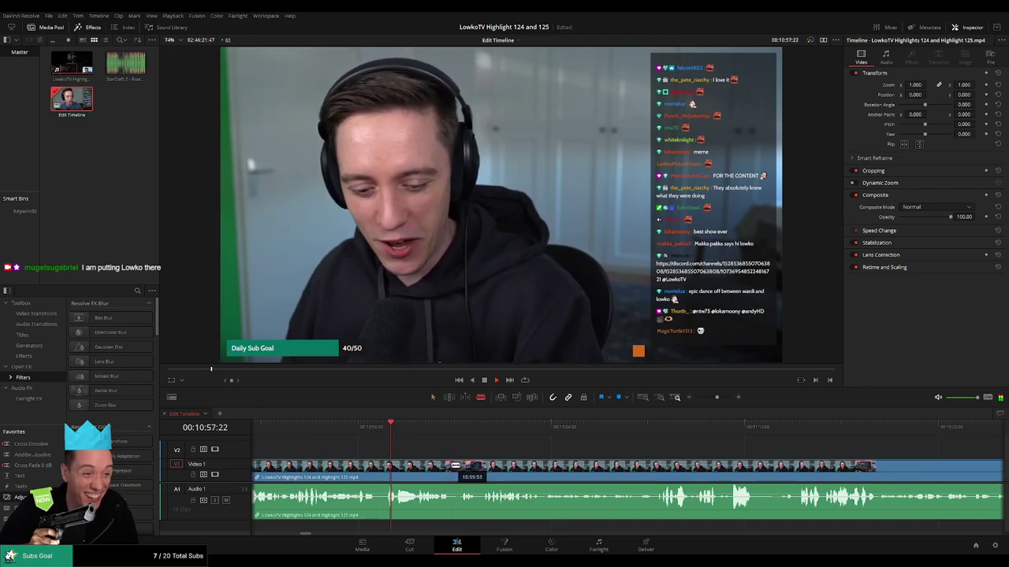
{"action": "left_click", "coordinate": [452, 466]}
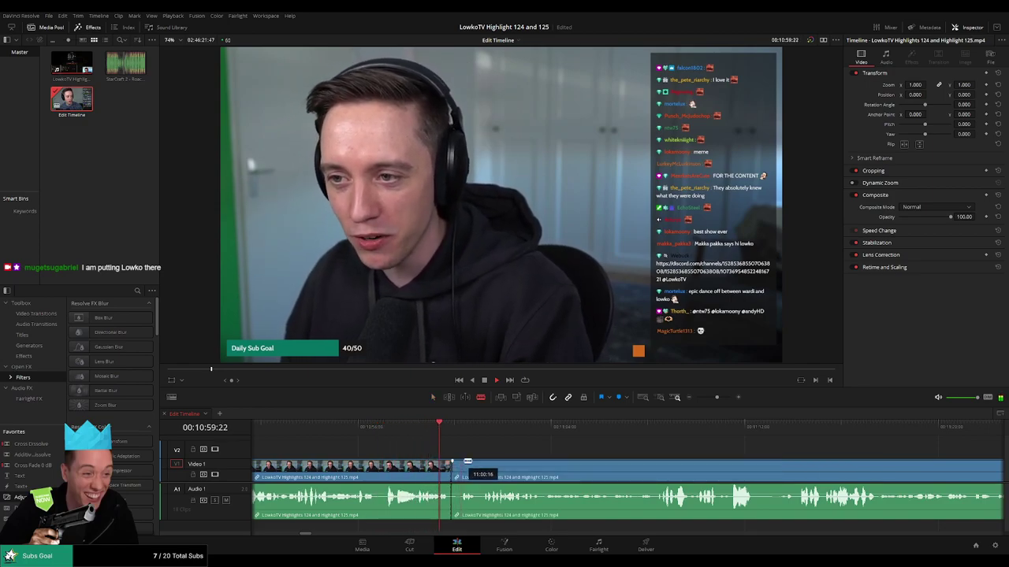
{"action": "key", "text": "space"}
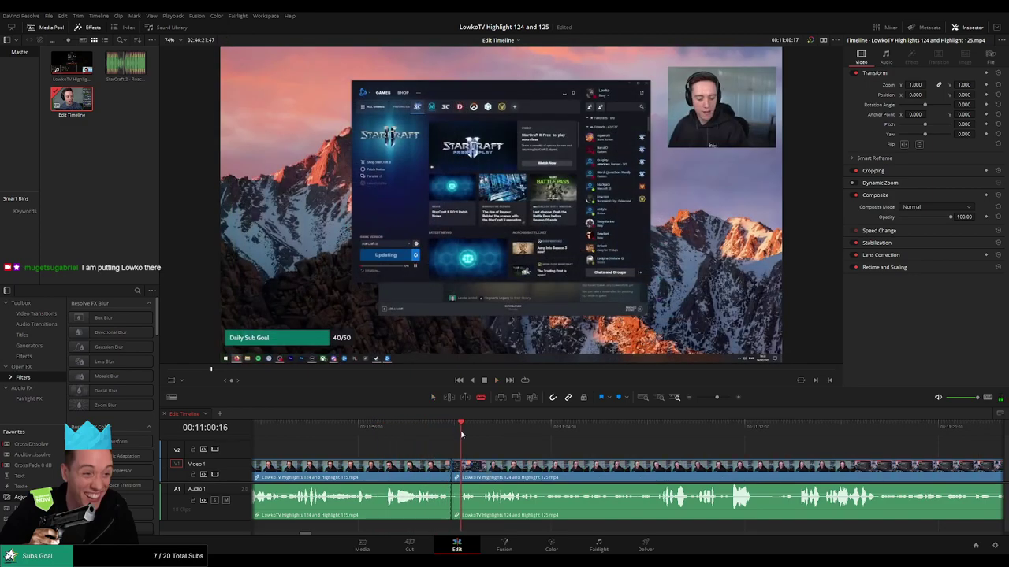
{"action": "left_click_drag", "start_coordinate": [462, 432], "coordinate": [461, 433]}
{"action": "left_click", "coordinate": [443, 433]}
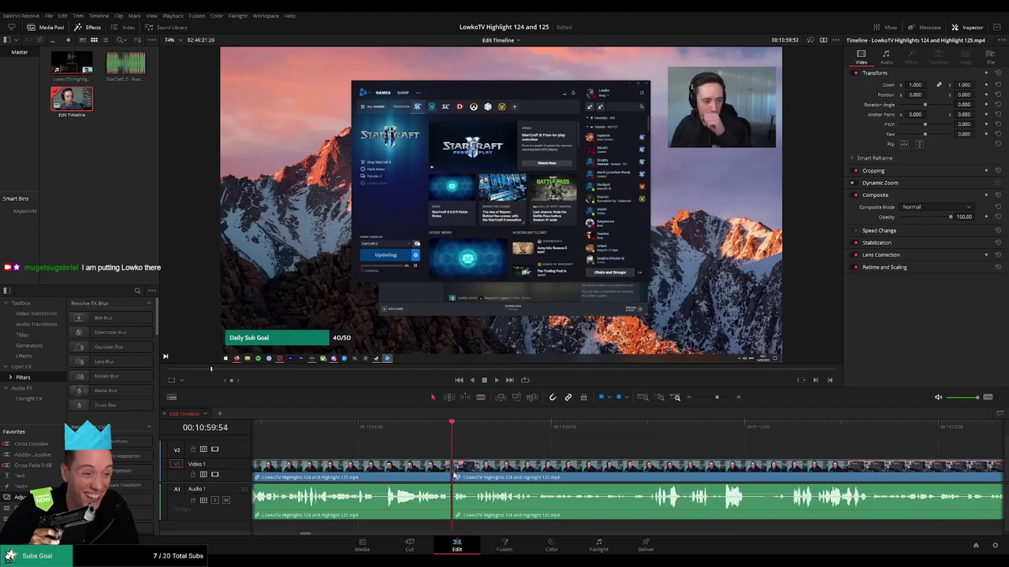
{"action": "key", "text": "space"}
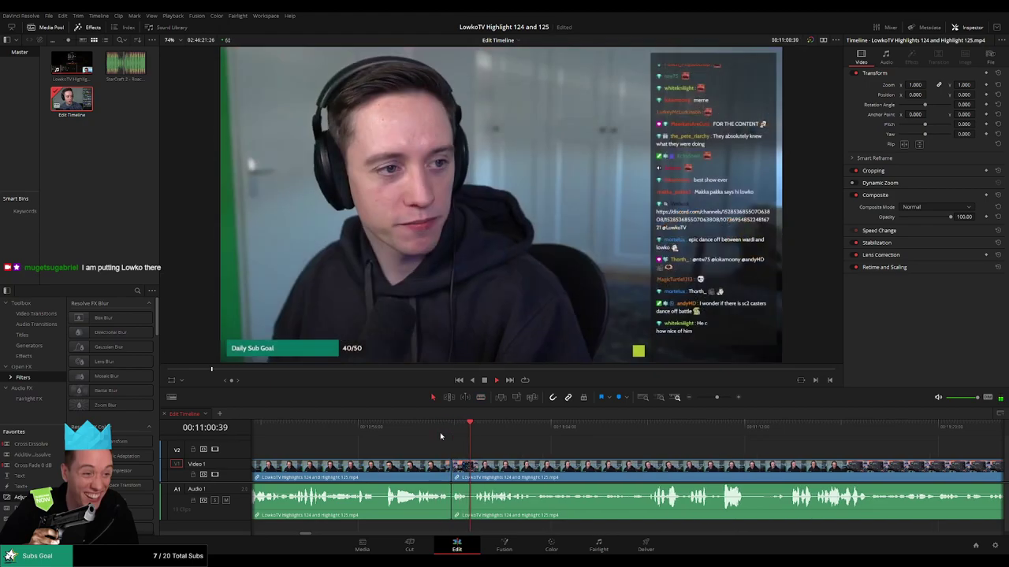
{"action": "left_click", "coordinate": [428, 433]}
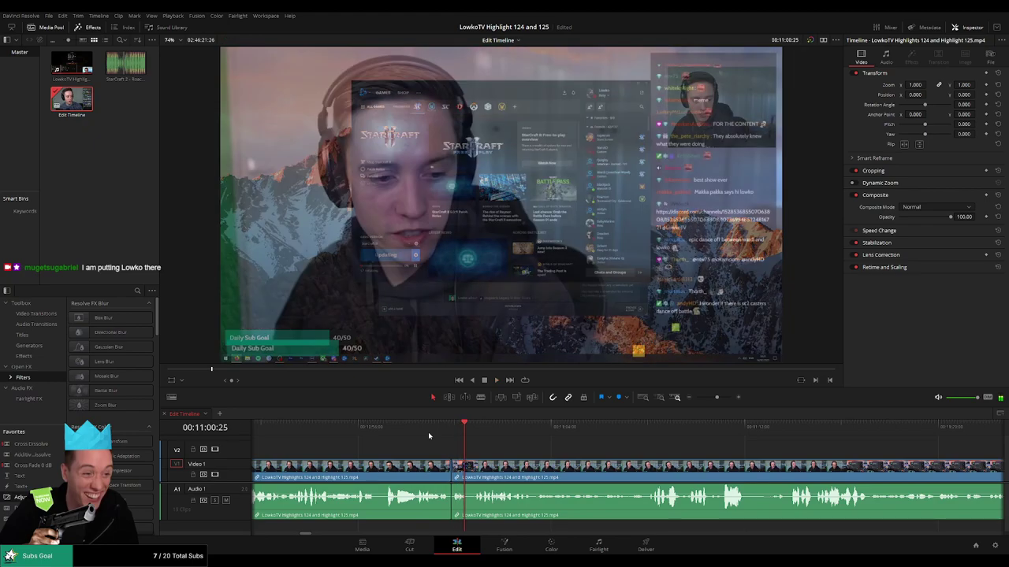
Undo the last pause cut just before the StarCraft launcher view at about 00:11:00.
{"action": "left_click", "coordinate": [437, 434]}
{"action": "key", "text": "ctrl+z"}
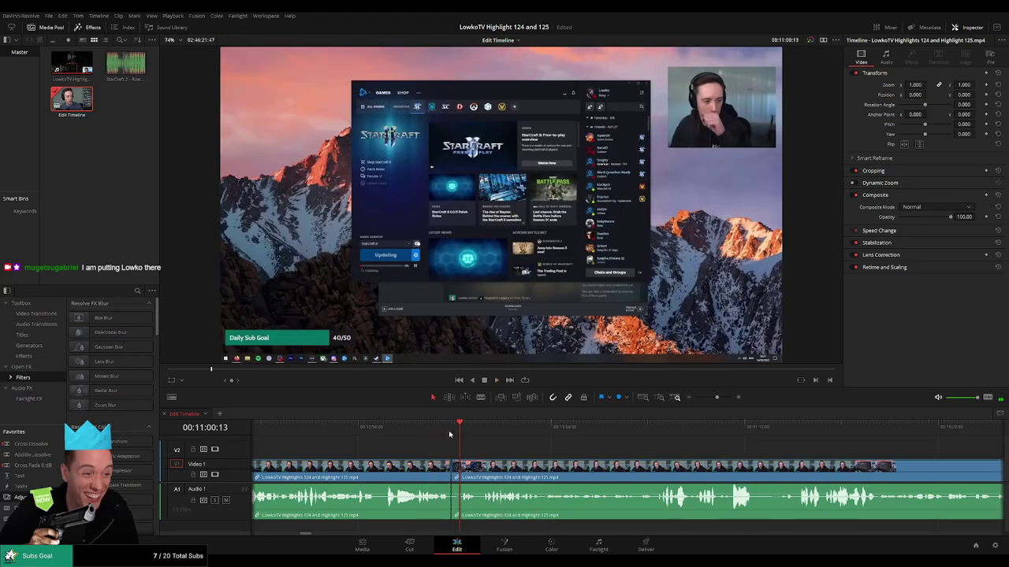
{"action": "key", "text": "ctrl+z"}
{"action": "left_click_drag", "start_coordinate": [446, 432], "coordinate": [460, 434]}
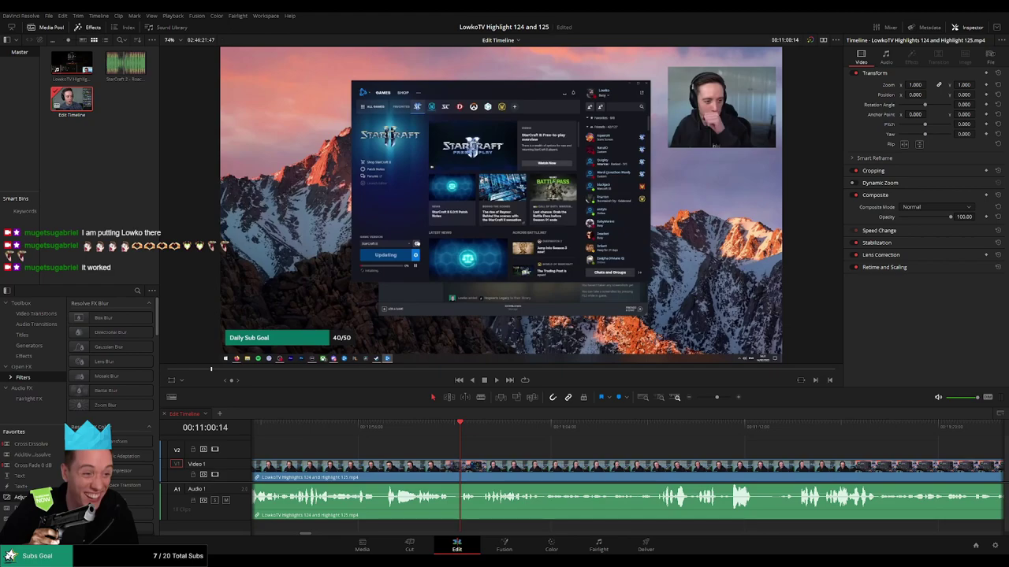
Cut out the short pause starting at 00:11:00:01, play back the cut and mark the section before it green.
{"action": "left_click_drag", "start_coordinate": [441, 437], "coordinate": [454, 436]}
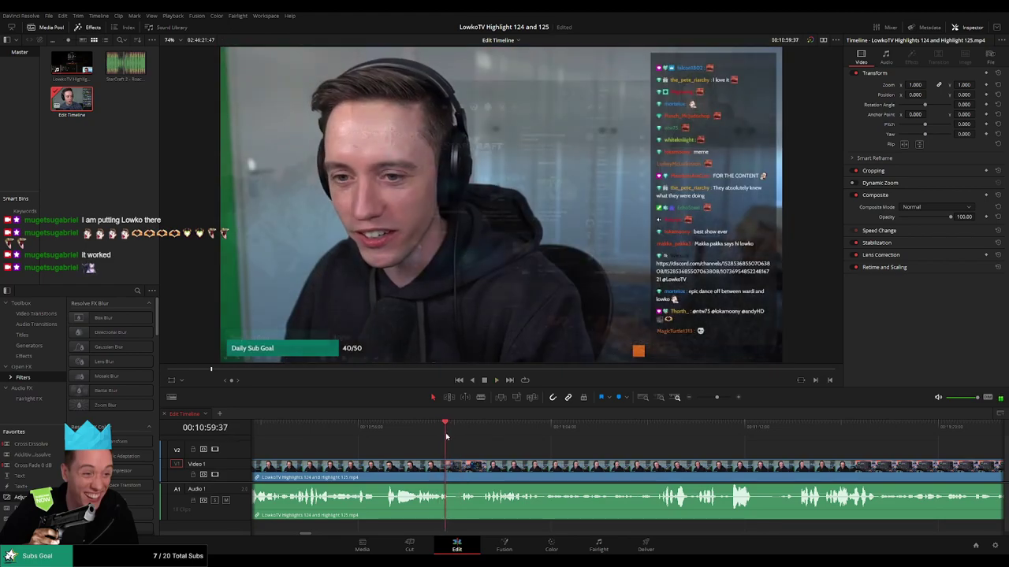
{"action": "key", "text": "b"}
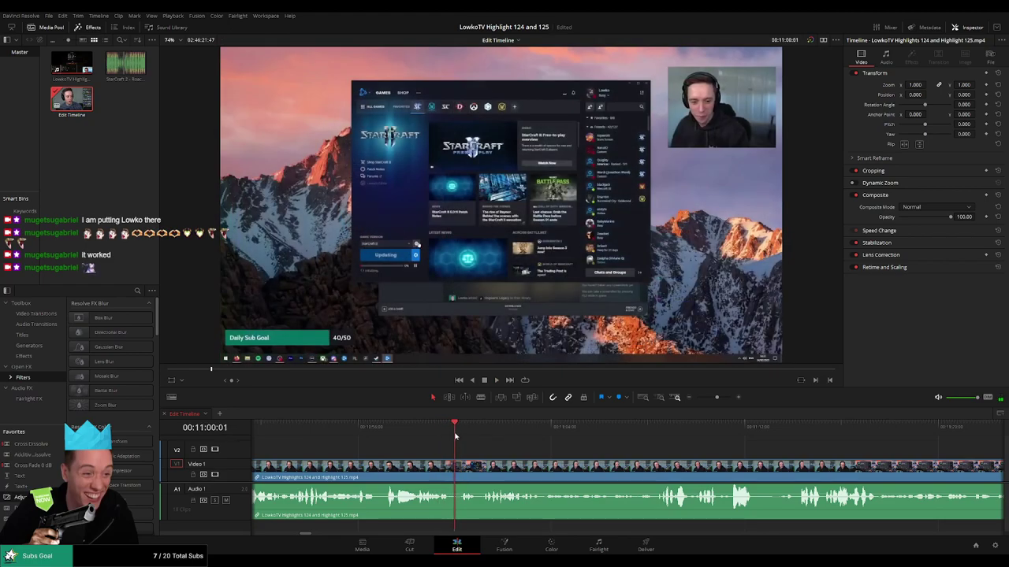
{"action": "left_click", "coordinate": [461, 466]}
{"action": "key", "text": "a"}
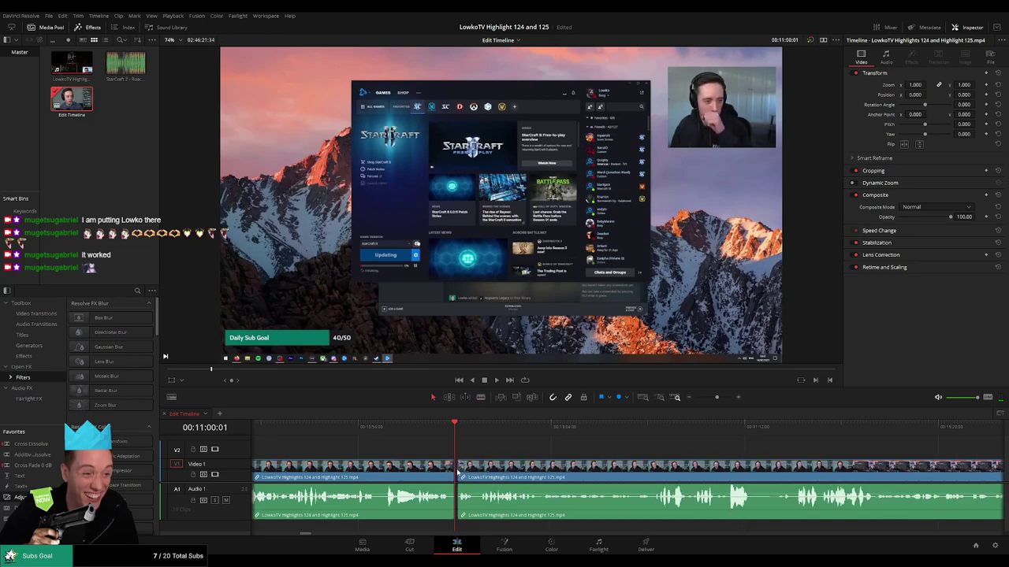
{"action": "key", "text": "space"}
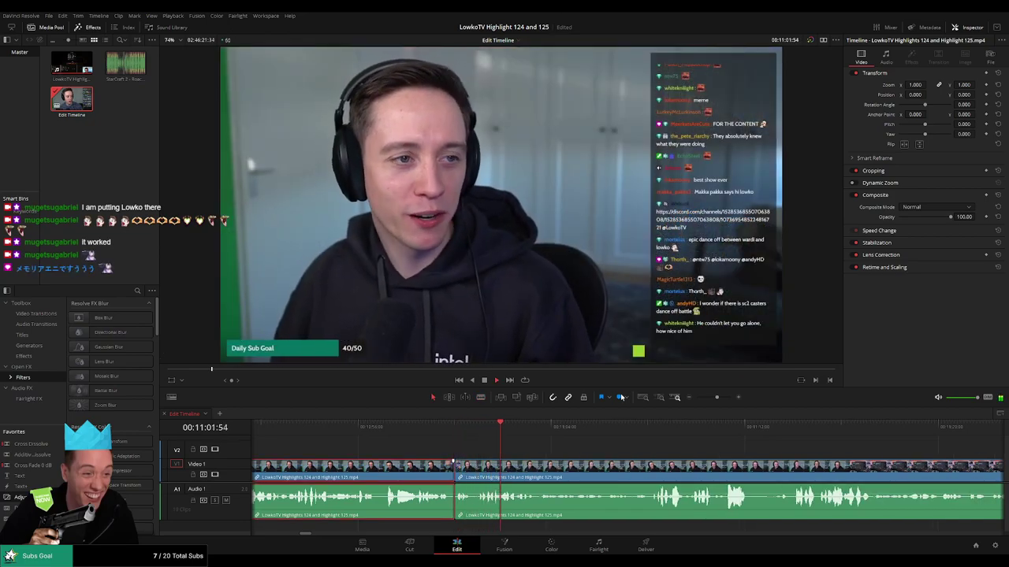
{"action": "left_click", "coordinate": [574, 455]}
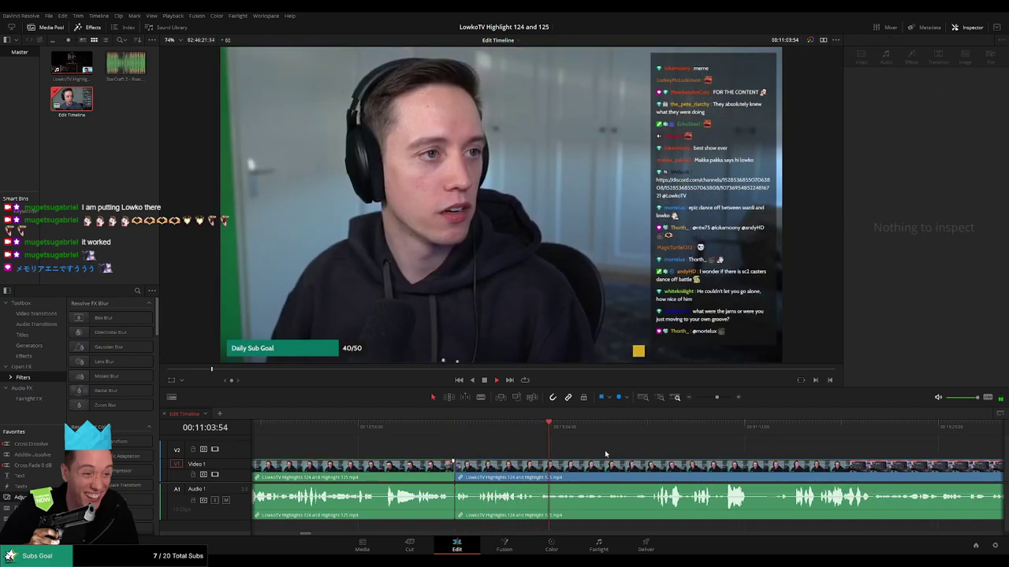
Cut out the pause from about 00:11:12 to 00:11:14:00 in the webcam footage and mark the section before it green.
{"action": "left_click_drag", "start_coordinate": [627, 451], "coordinate": [478, 446]}
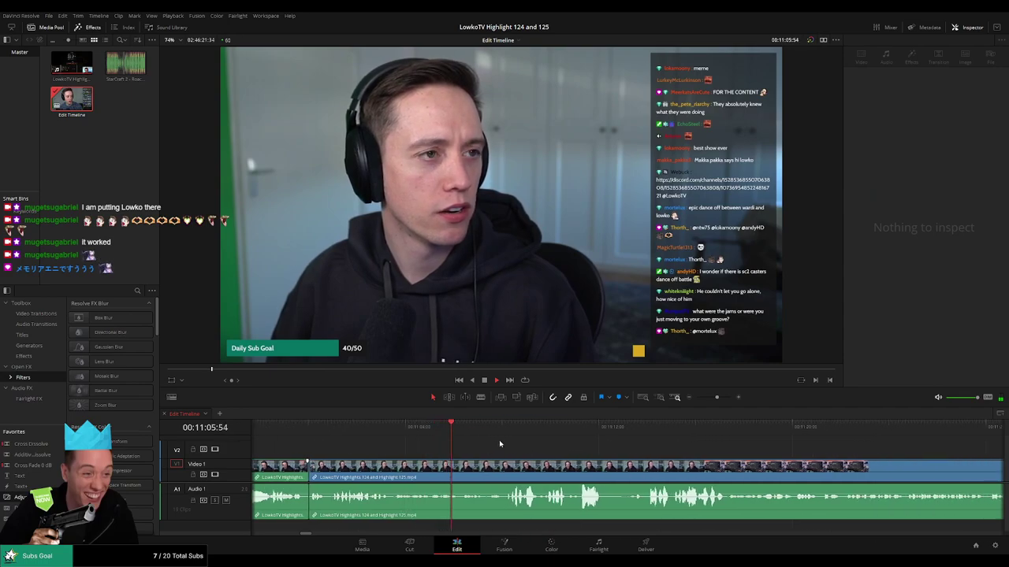
{"action": "scroll", "coordinate": [496, 445], "scroll_direction": "right", "scroll_amount": 3}
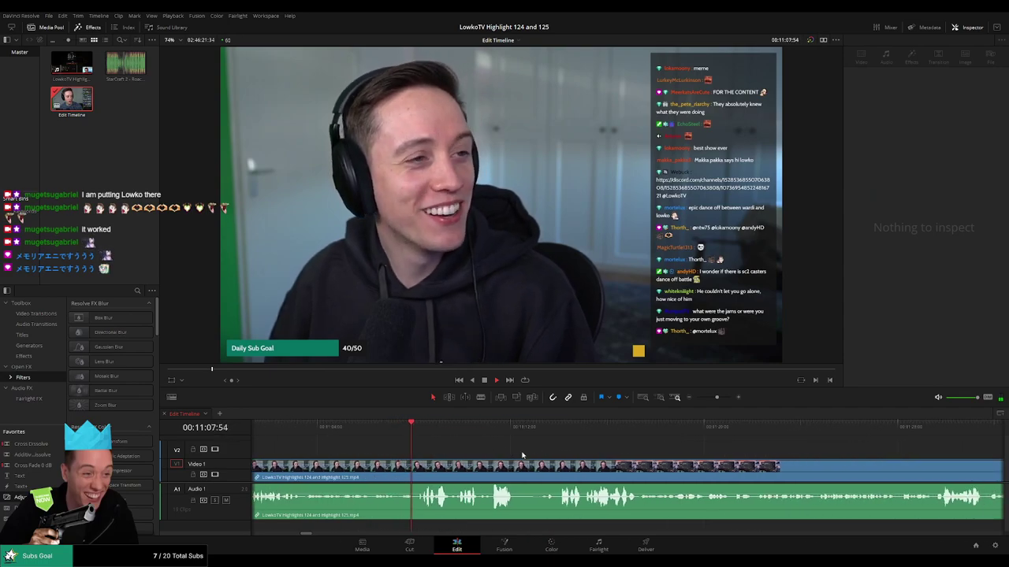
{"action": "scroll", "coordinate": [504, 450], "scroll_direction": "right", "scroll_amount": 1}
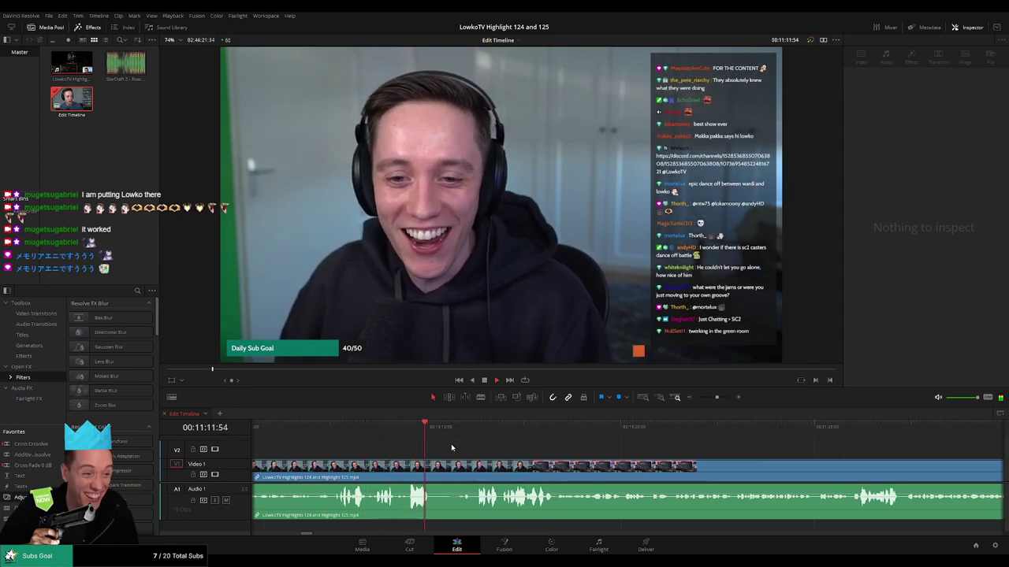
{"action": "left_click", "coordinate": [457, 431]}
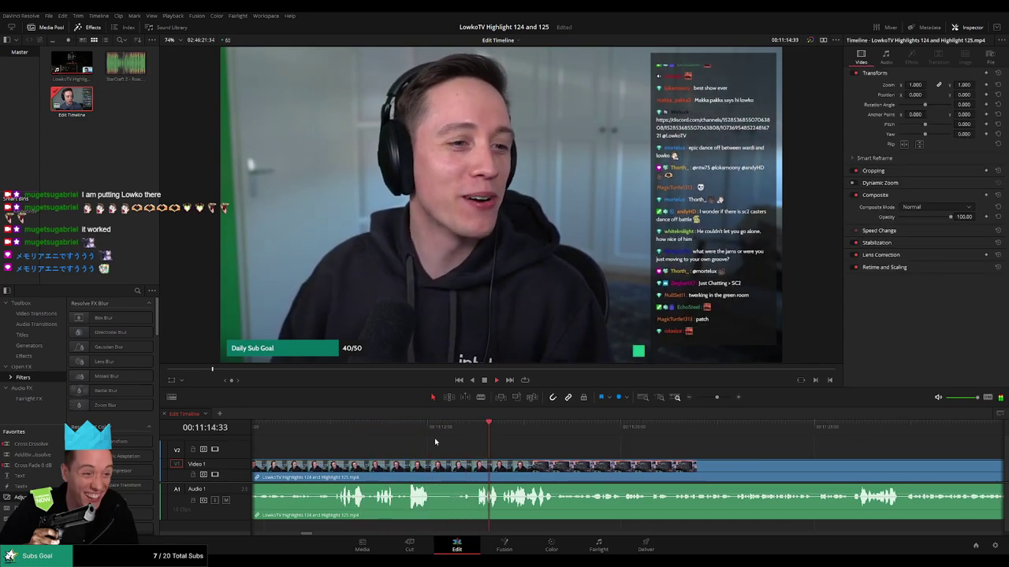
{"action": "left_click", "coordinate": [428, 430]}
{"action": "key", "text": "ctrl+b"}
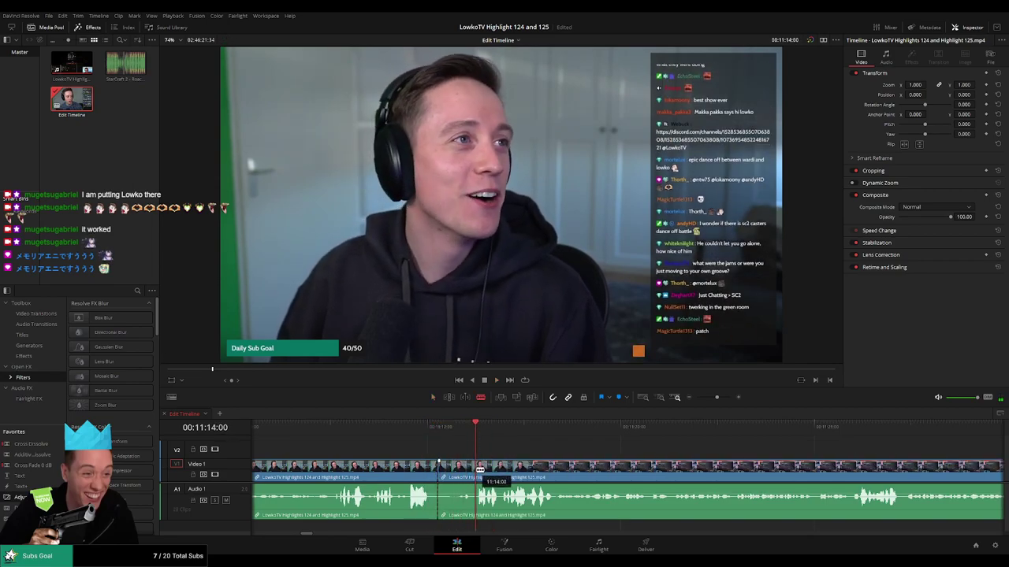
{"action": "key", "text": "Up"}
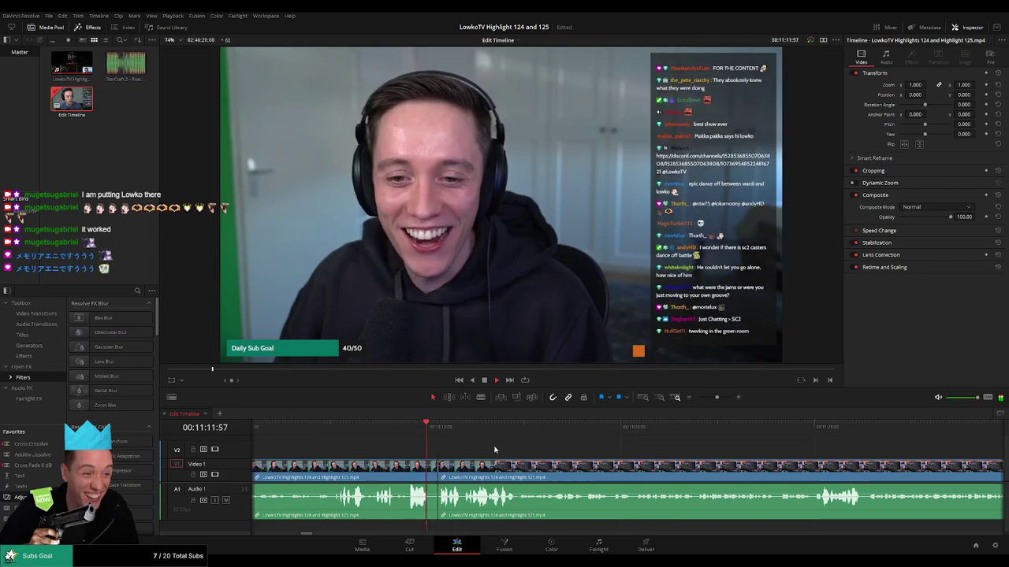
{"action": "key", "text": "space"}
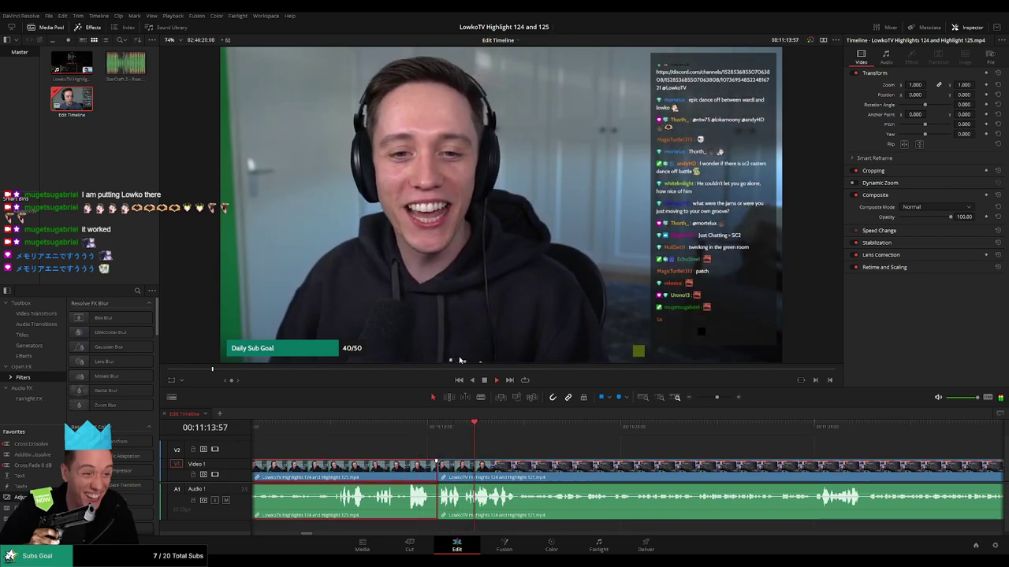
{"action": "left_click", "coordinate": [578, 455]}
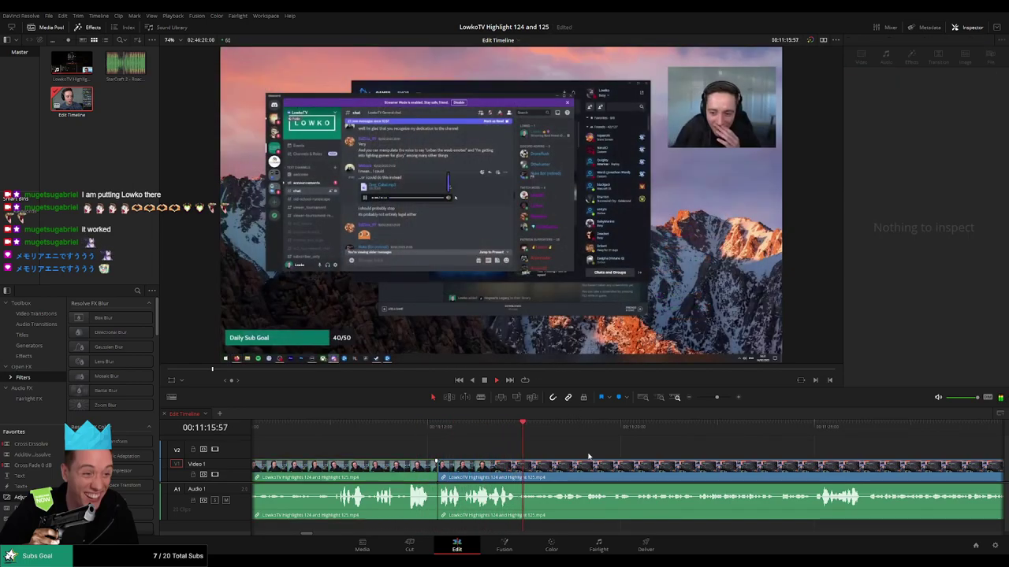
Review the footage from about 00:11:16 to 00:12:06, covering the Discord chat audio clip and the talk following it.
{"action": "left_click_drag", "start_coordinate": [592, 457], "coordinate": [535, 455]}
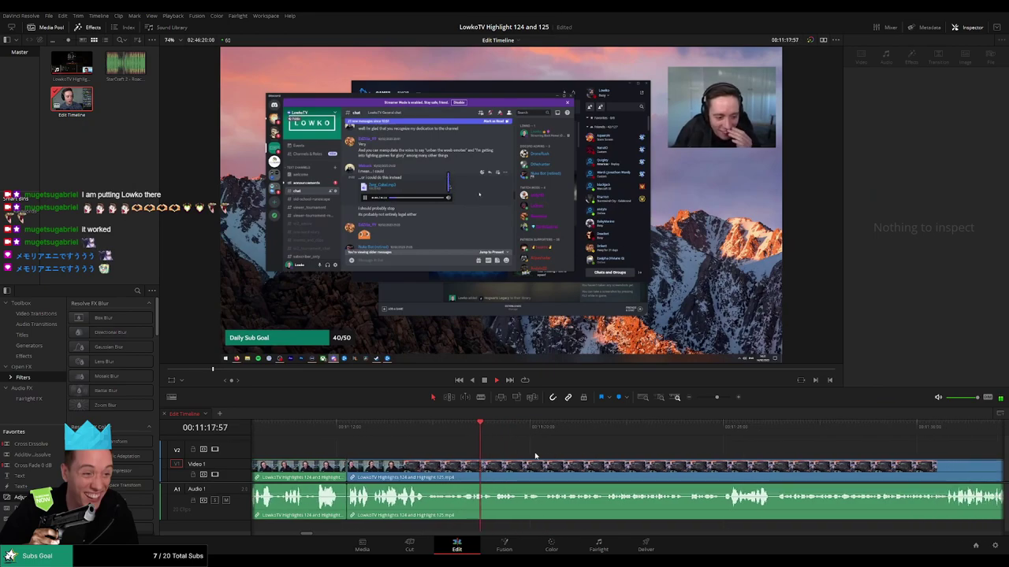
{"action": "scroll", "coordinate": [584, 458], "scroll_direction": "right", "scroll_amount": 2}
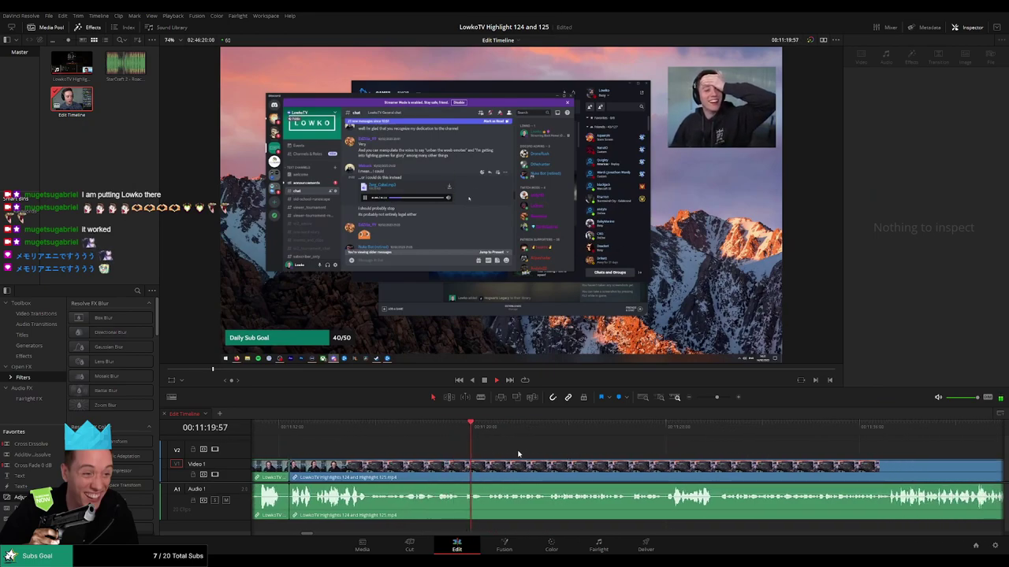
{"action": "scroll", "coordinate": [552, 456], "scroll_direction": "right", "scroll_amount": 2}
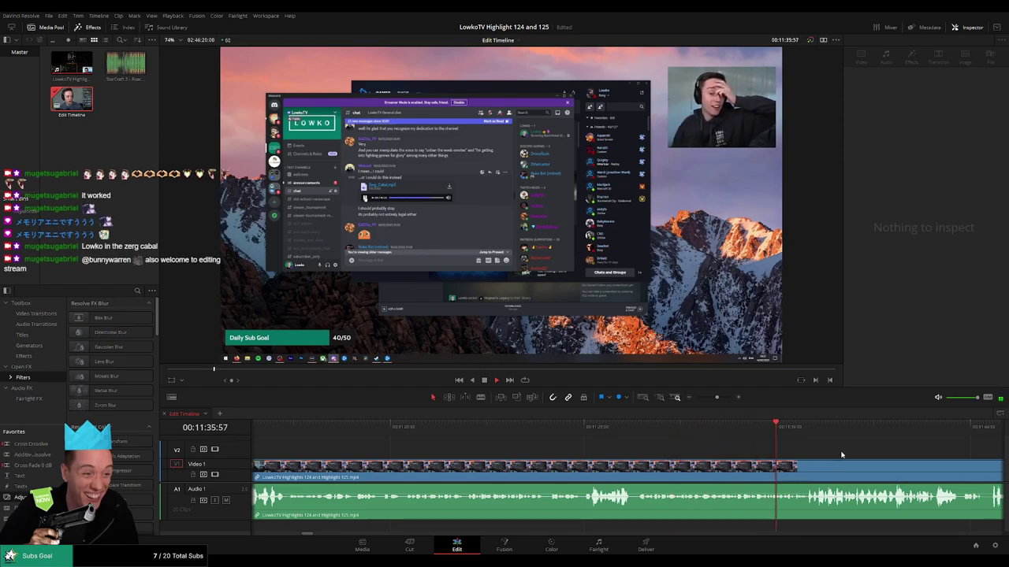
{"action": "left_click_drag", "start_coordinate": [842, 454], "coordinate": [549, 450]}
{"action": "scroll", "coordinate": [552, 451], "scroll_direction": "right", "scroll_amount": 2}
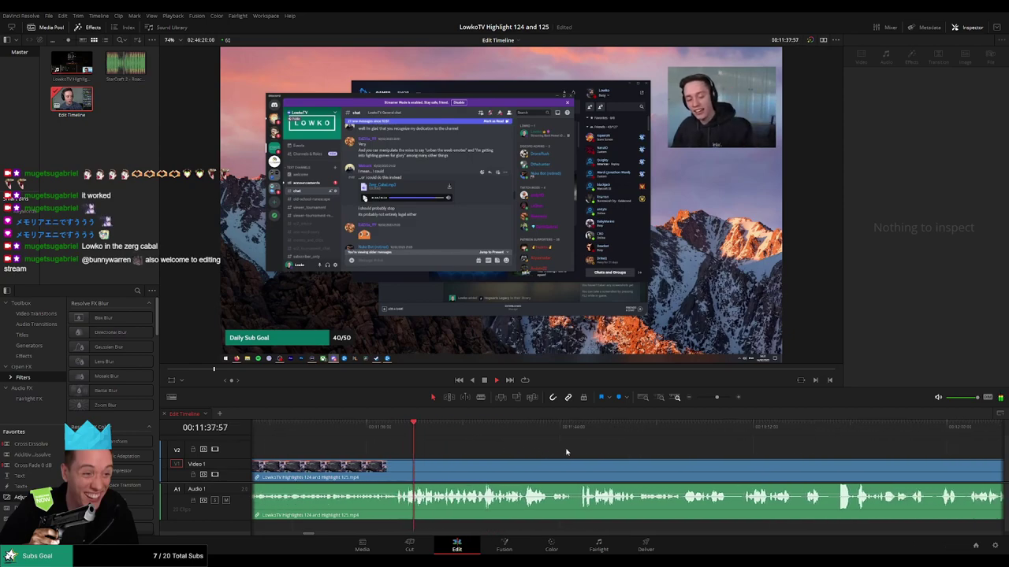
{"action": "scroll", "coordinate": [512, 451], "scroll_direction": "right", "scroll_amount": 1}
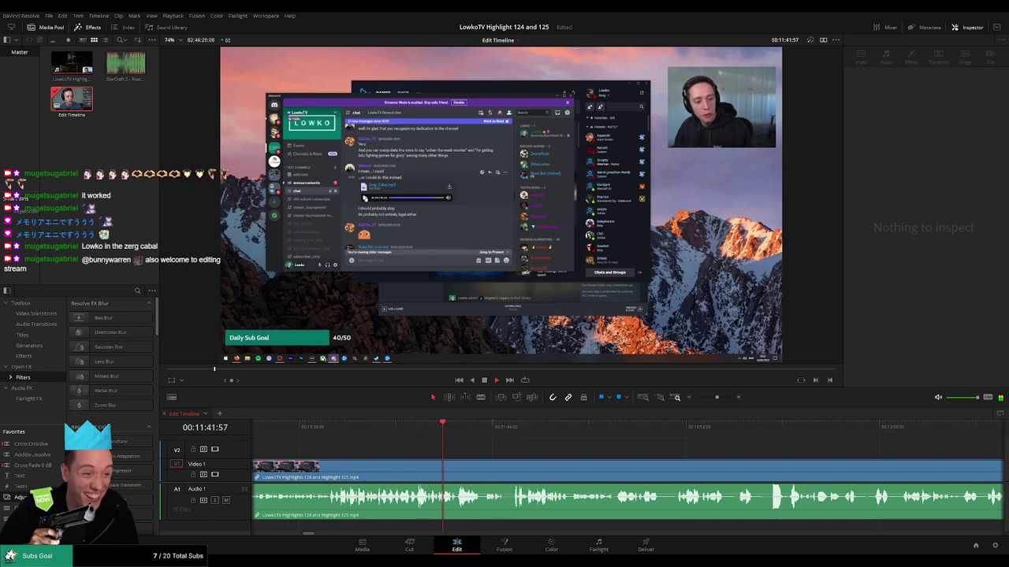
{"action": "scroll", "coordinate": [513, 447], "scroll_direction": "right", "scroll_amount": 1}
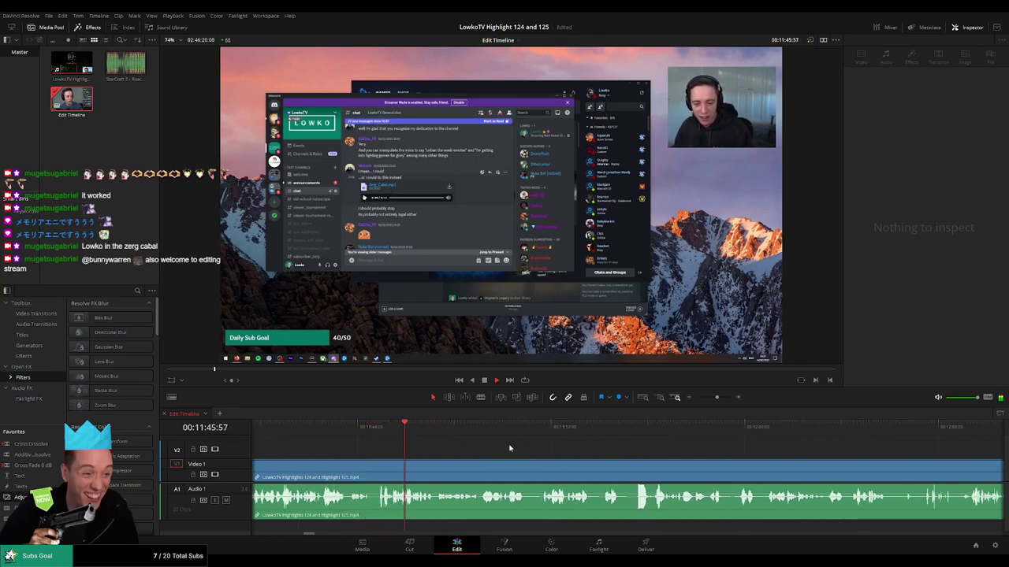
{"action": "scroll", "coordinate": [491, 442], "scroll_direction": "right", "scroll_amount": 2}
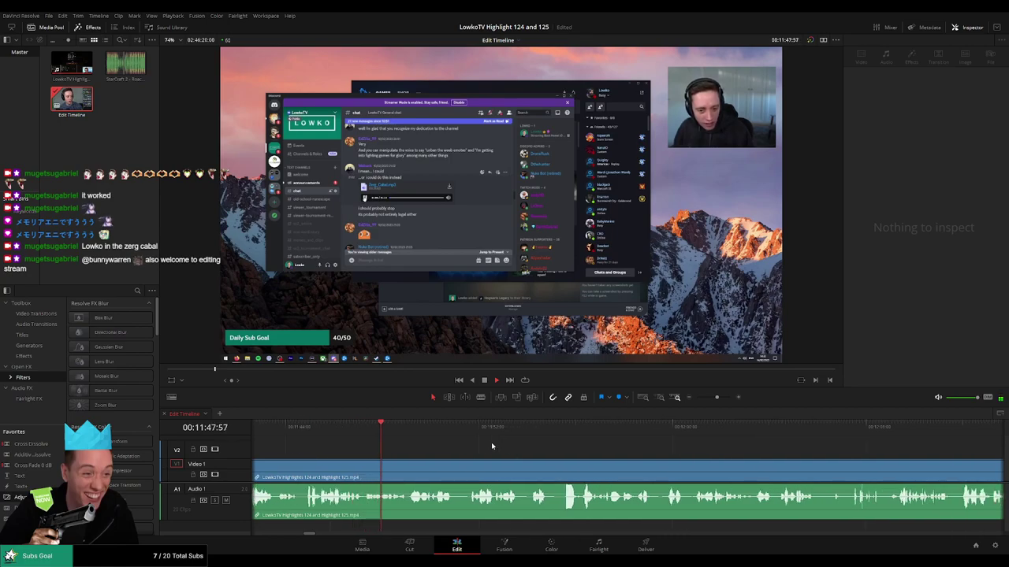
{"action": "scroll", "coordinate": [485, 446], "scroll_direction": "right", "scroll_amount": 2}
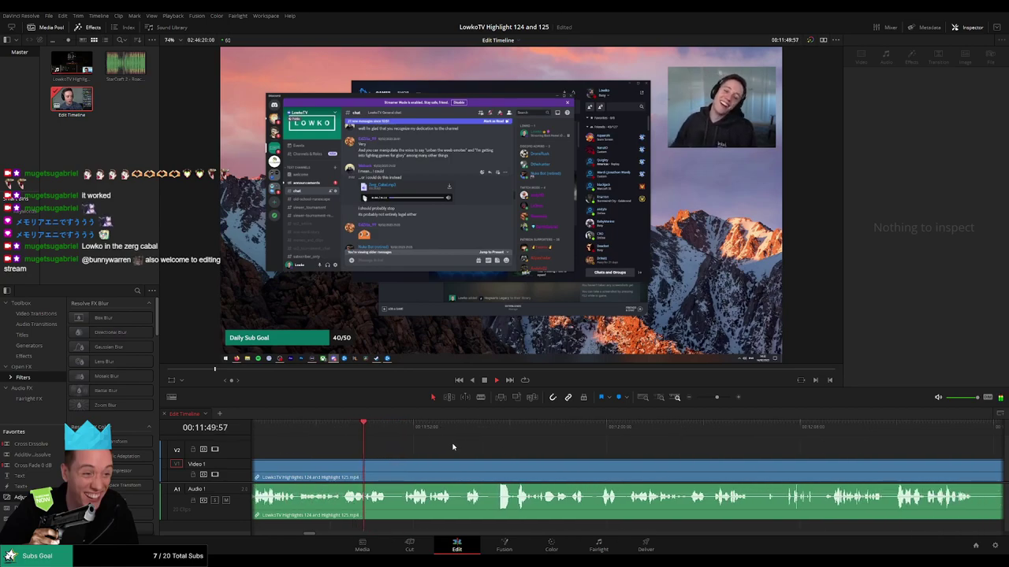
{"action": "scroll", "coordinate": [470, 453], "scroll_direction": "right", "scroll_amount": 1}
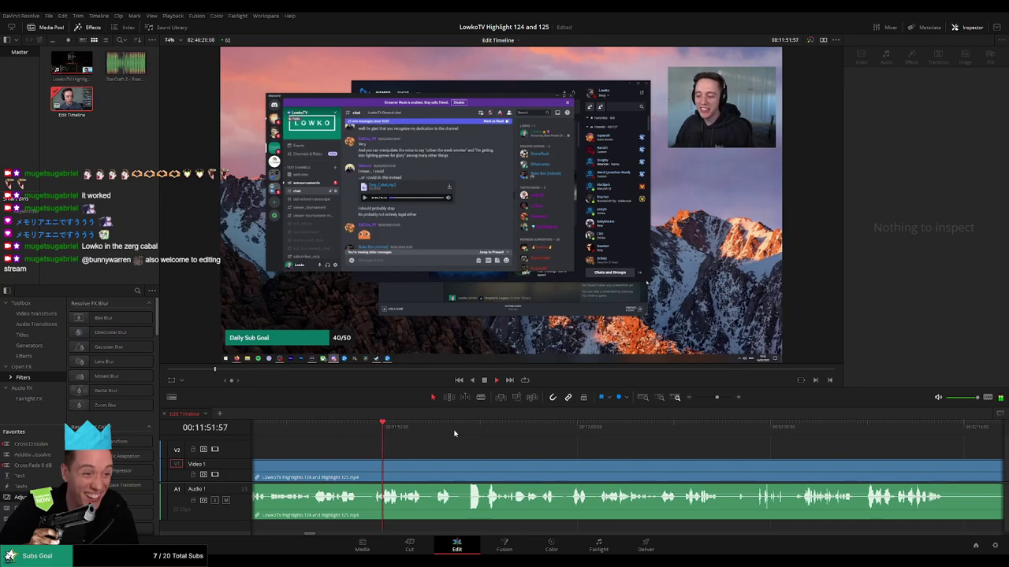
{"action": "scroll", "coordinate": [484, 449], "scroll_direction": "right", "scroll_amount": 2}
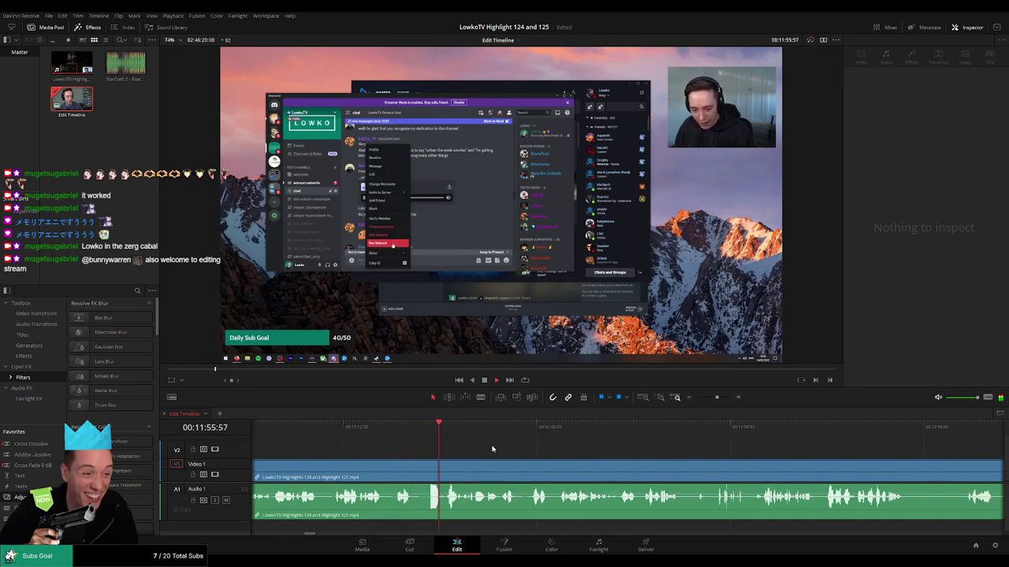
{"action": "scroll", "coordinate": [488, 449], "scroll_direction": "right", "scroll_amount": 3}
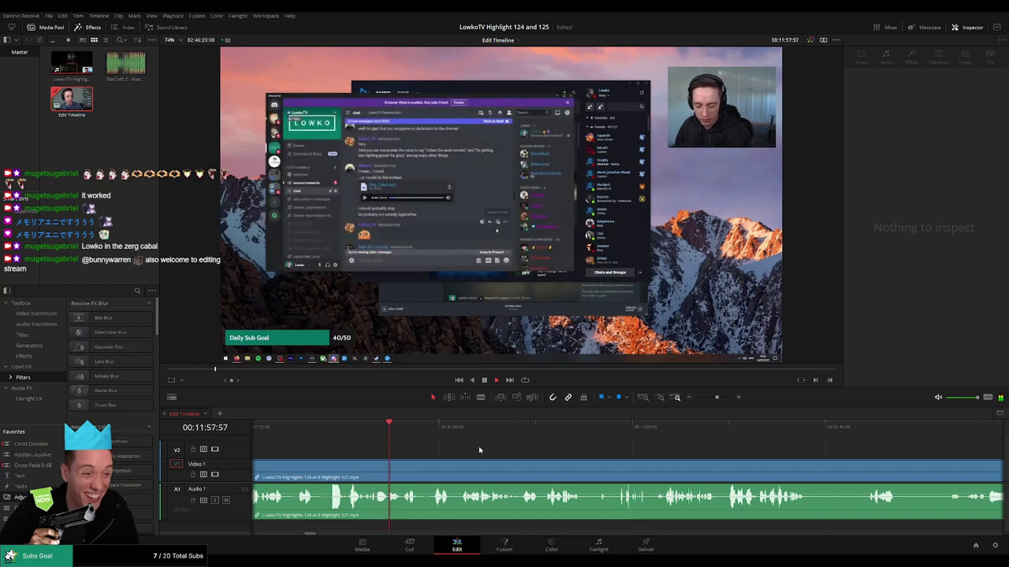
{"action": "scroll", "coordinate": [481, 449], "scroll_direction": "right", "scroll_amount": 2}
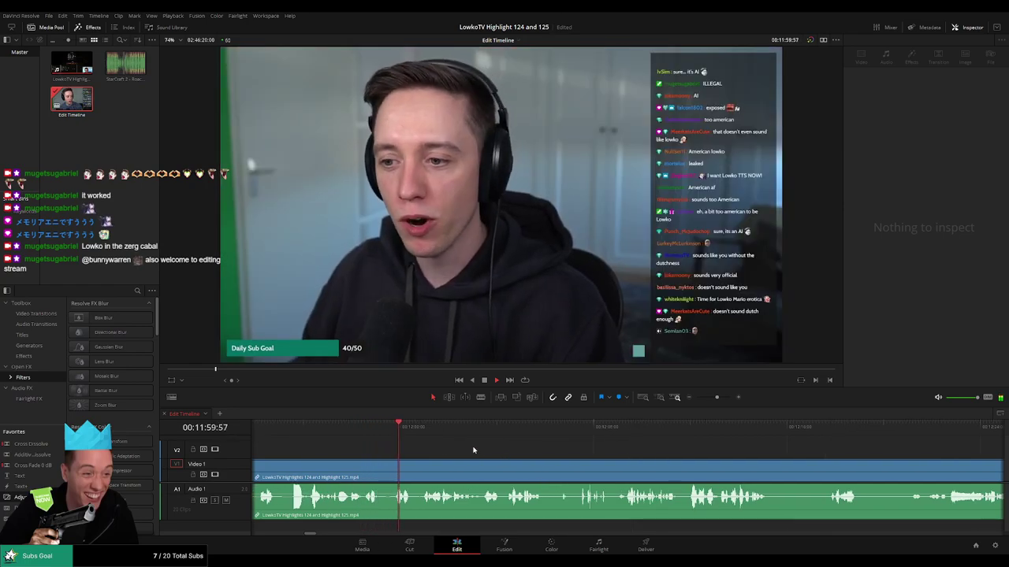
{"action": "scroll", "coordinate": [494, 451], "scroll_direction": "right", "scroll_amount": 2}
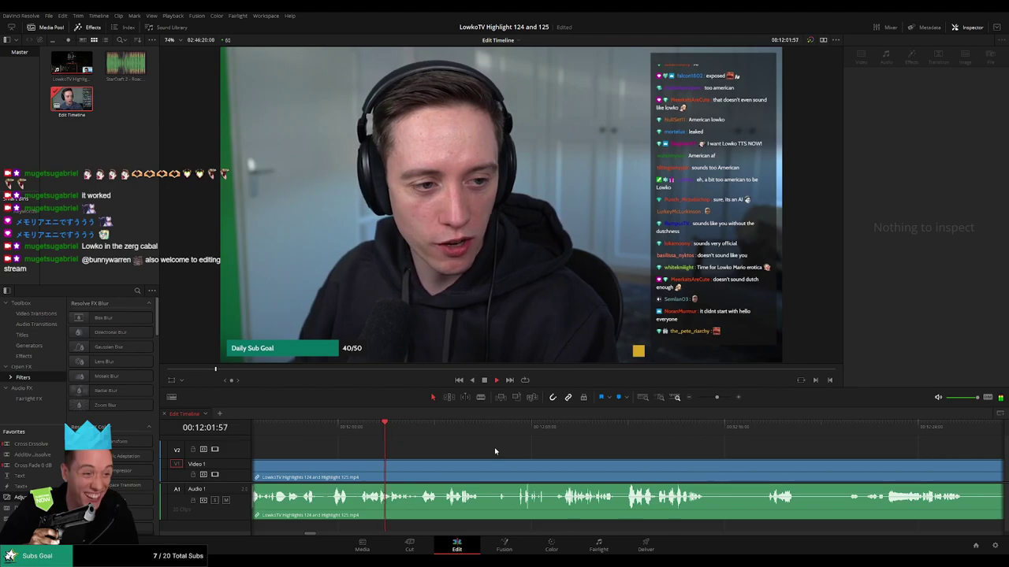
{"action": "scroll", "coordinate": [489, 450], "scroll_direction": "right", "scroll_amount": 2}
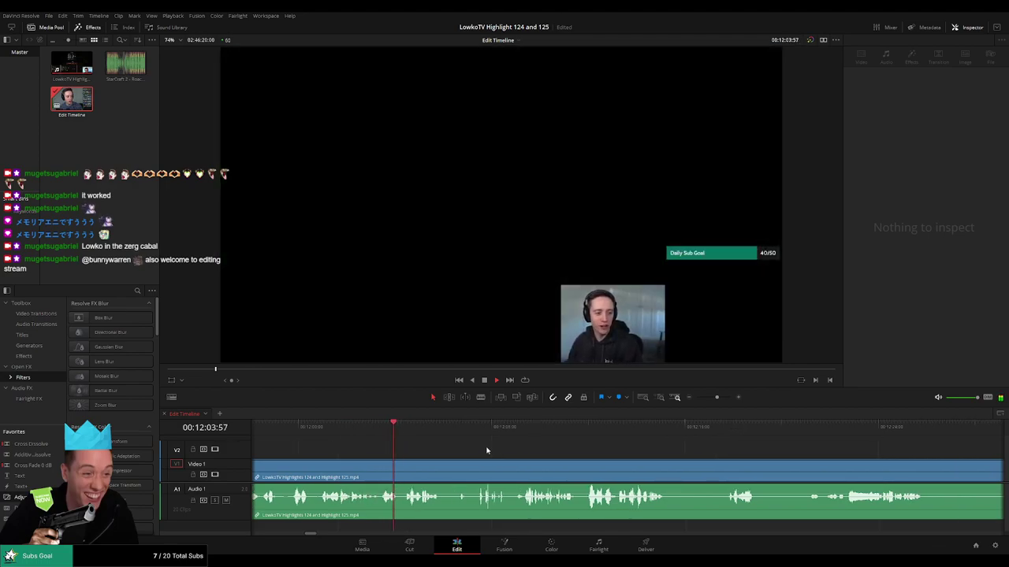
{"action": "scroll", "coordinate": [486, 450], "scroll_direction": "right", "scroll_amount": 2}
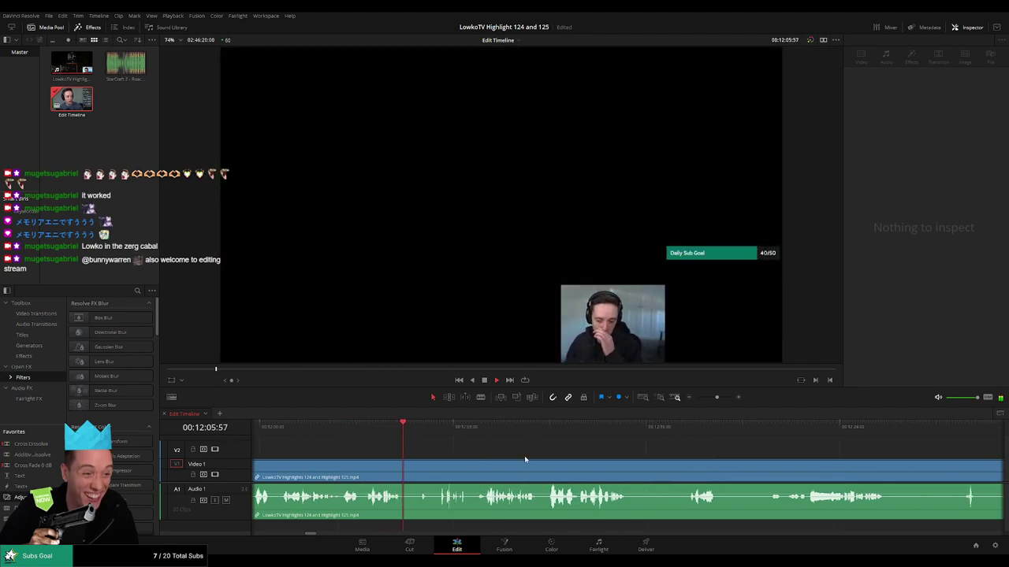
Cut out the short pause starting at 00:12:05:54, between the black screen and the StarCraft campaign menu, and replay the cut.
{"action": "scroll", "coordinate": [520, 459], "scroll_direction": "right", "scroll_amount": 2}
{"action": "left_click", "coordinate": [342, 435]}
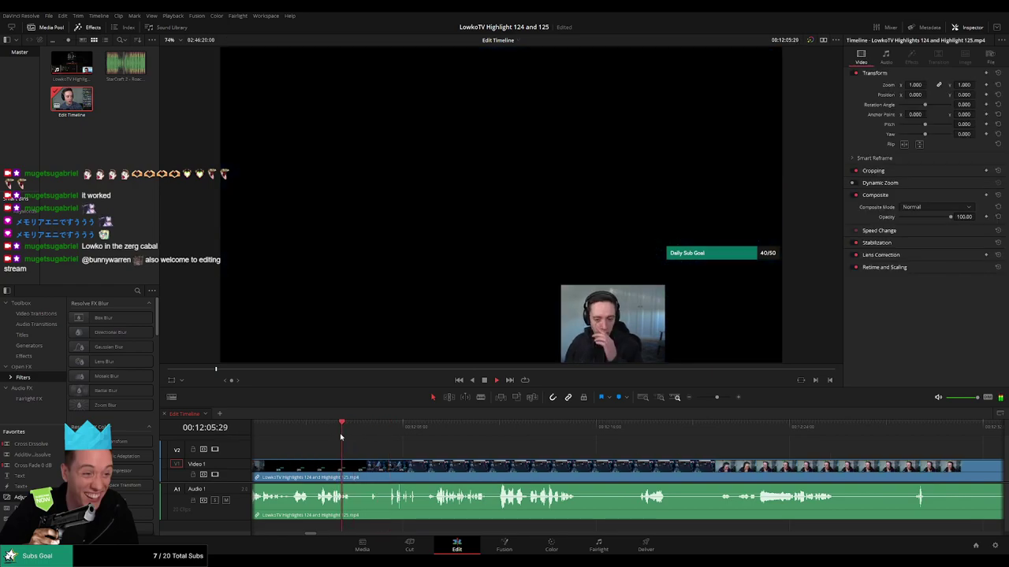
{"action": "key", "text": "space"}
{"action": "key", "text": "b"}
{"action": "left_click", "coordinate": [355, 475]}
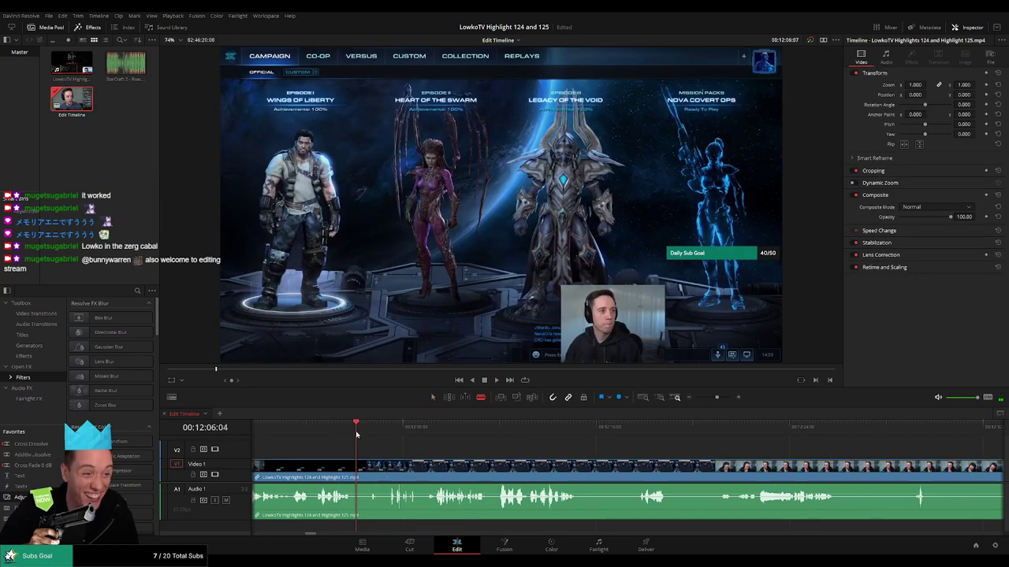
{"action": "left_click_drag", "start_coordinate": [356, 434], "coordinate": [352, 435]}
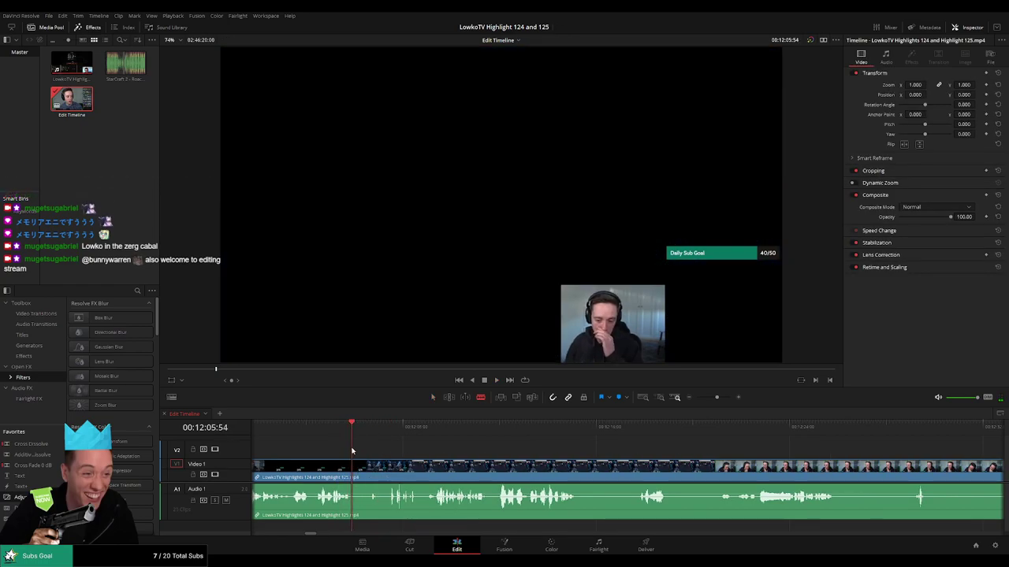
{"action": "left_click", "coordinate": [353, 465]}
{"action": "left_click", "coordinate": [366, 466]}
{"action": "key", "text": "a"}
{"action": "left_click", "coordinate": [362, 469]}
{"action": "key", "text": "Delete"}
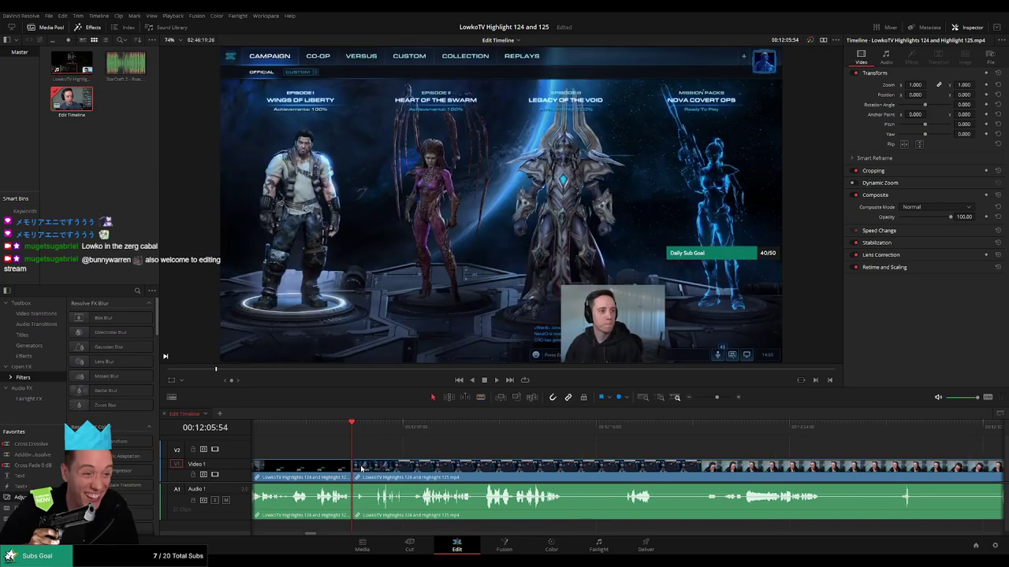
{"action": "key", "text": "space"}
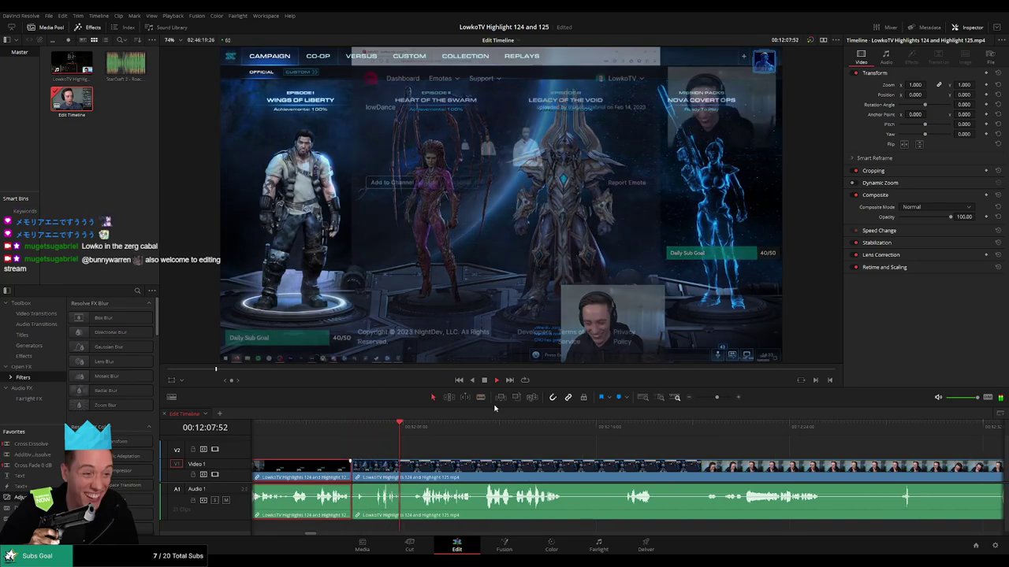
Review the footage from about 00:12:07 to 00:12:32, covering the lowDance emote page and the start of the webcam talk.
{"action": "left_click", "coordinate": [539, 459]}
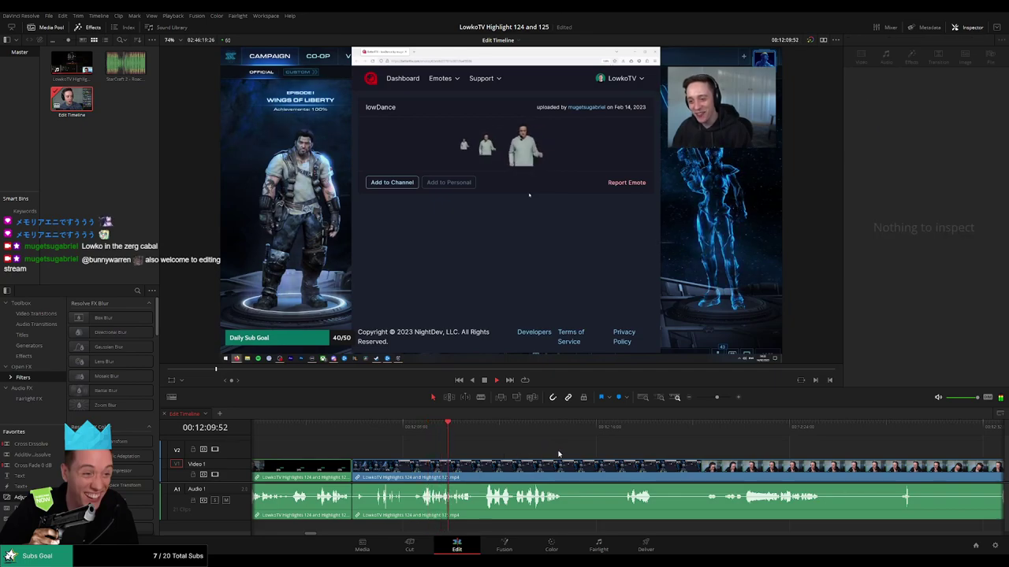
{"action": "scroll", "coordinate": [509, 449], "scroll_direction": "right", "scroll_amount": 2}
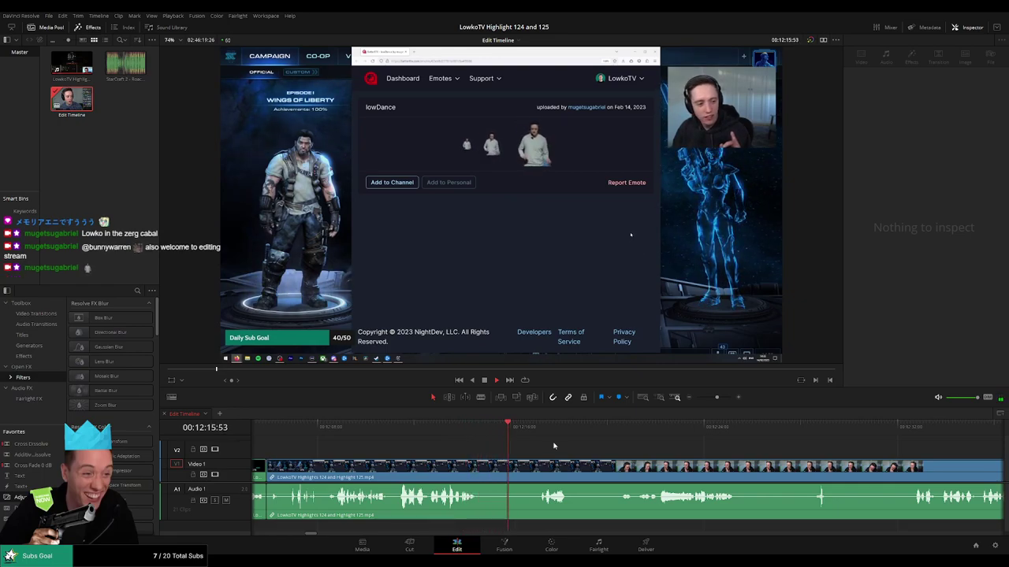
{"action": "scroll", "coordinate": [590, 449], "scroll_direction": "right", "scroll_amount": 3}
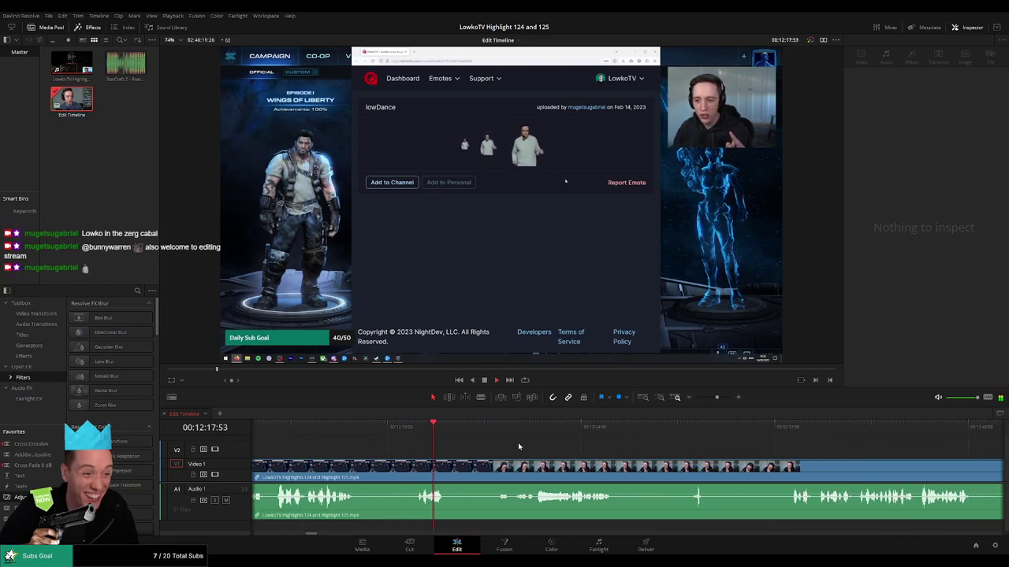
{"action": "left_click", "coordinate": [480, 429]}
{"action": "scroll", "coordinate": [576, 446], "scroll_direction": "right", "scroll_amount": 3}
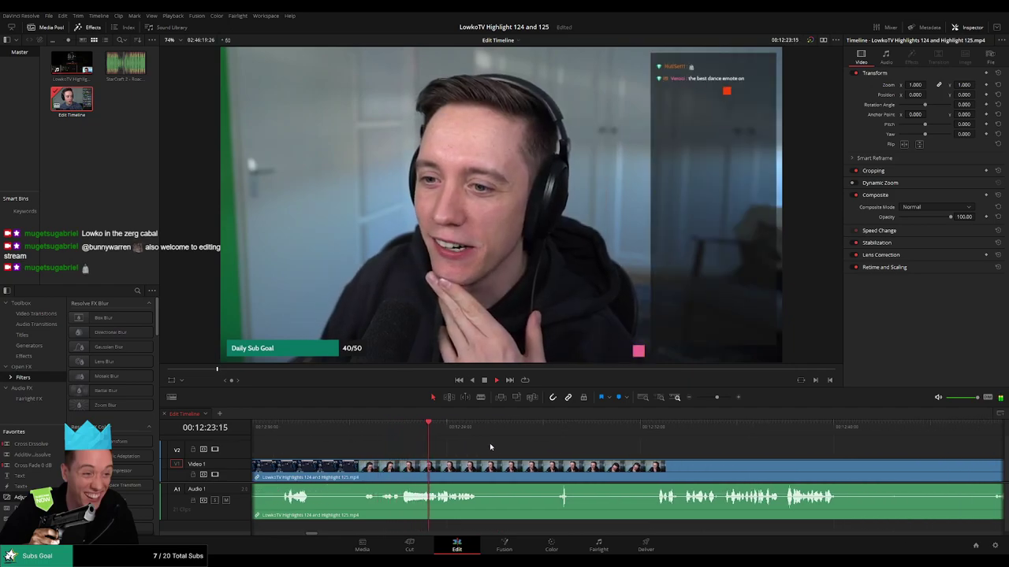
{"action": "left_click_drag", "start_coordinate": [445, 428], "coordinate": [546, 429]}
{"action": "left_click", "coordinate": [640, 433]}
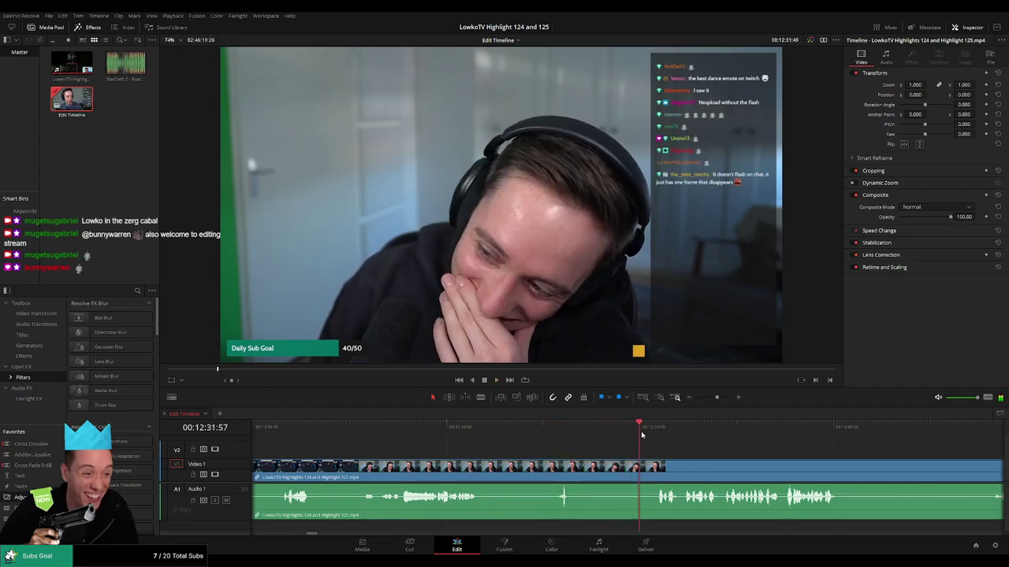
Review the footage from about 00:12:32 to 00:12:48, through the webcam talk and campaign menu to the start of the colony gameplay.
{"action": "left_click_drag", "start_coordinate": [732, 453], "coordinate": [553, 453]}
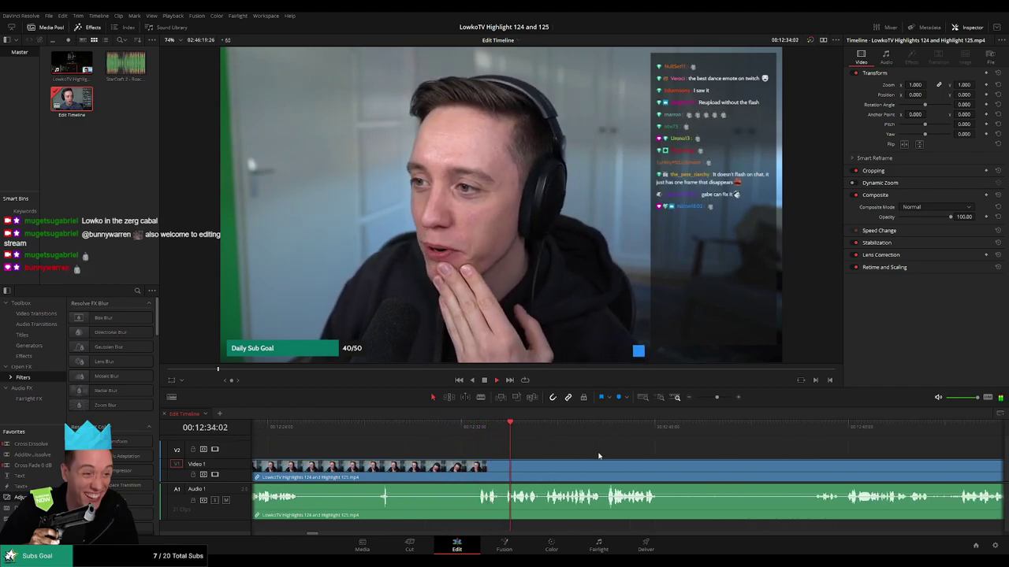
{"action": "scroll", "coordinate": [583, 450], "scroll_direction": "right", "scroll_amount": 2}
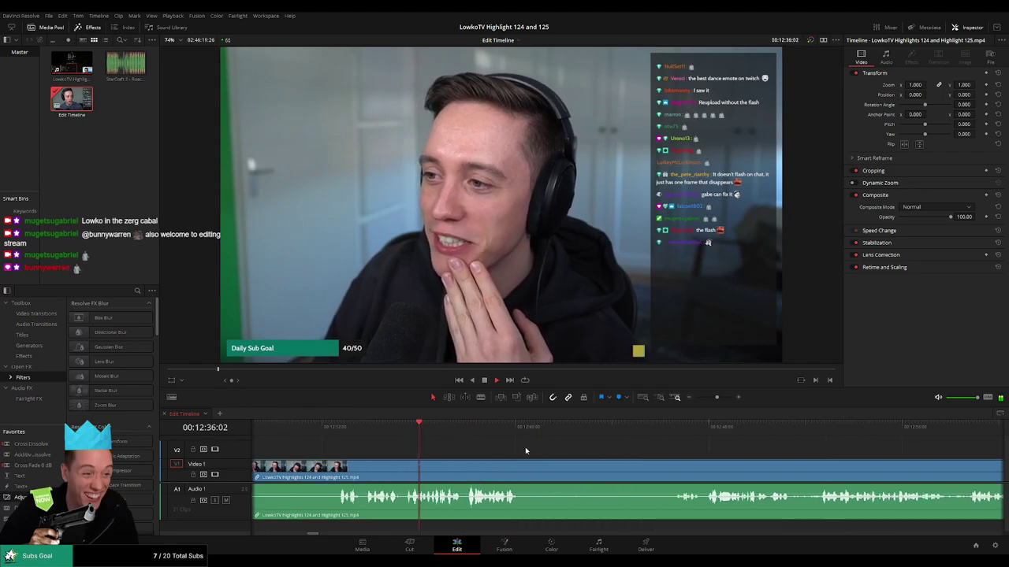
{"action": "scroll", "coordinate": [526, 452], "scroll_direction": "right", "scroll_amount": 1}
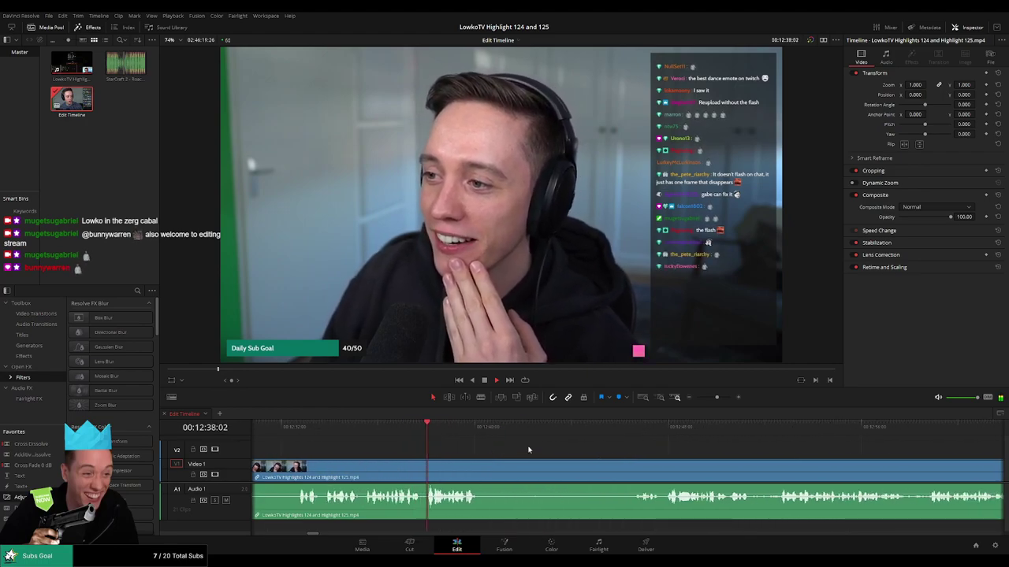
{"action": "scroll", "coordinate": [523, 453], "scroll_direction": "right", "scroll_amount": 1}
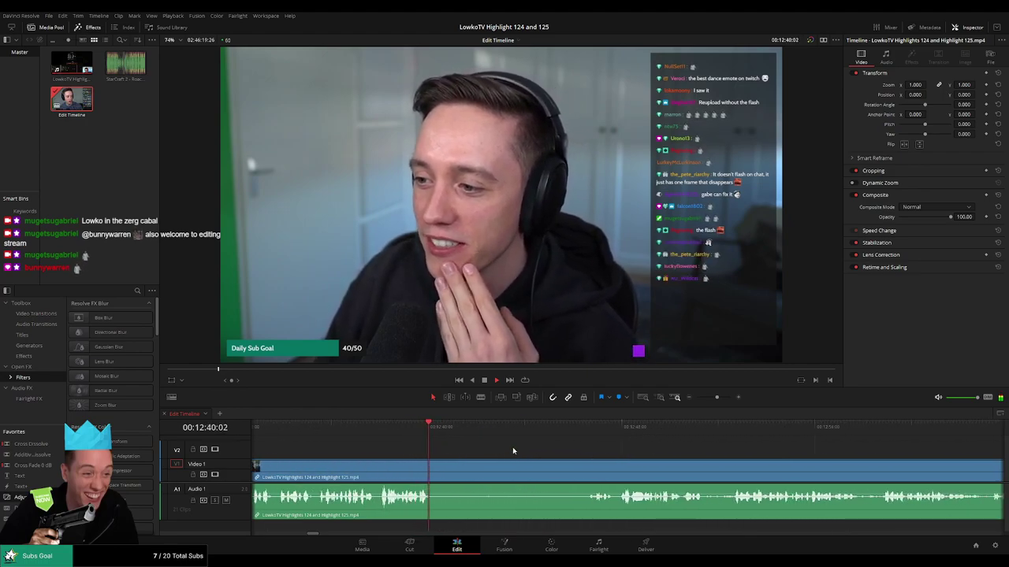
{"action": "left_click", "coordinate": [516, 430]}
{"action": "left_click_drag", "start_coordinate": [517, 436], "coordinate": [563, 438]}
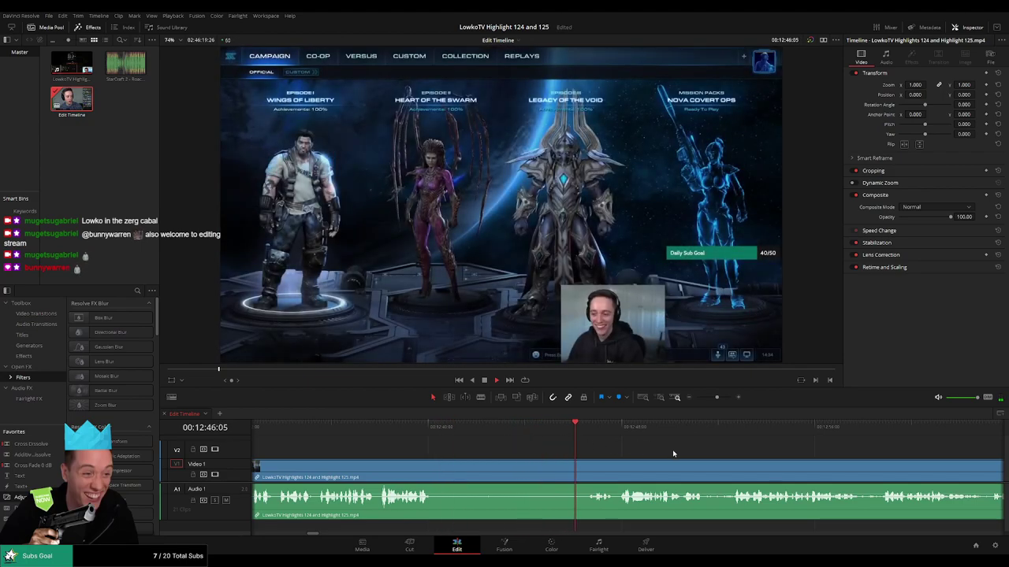
{"action": "scroll", "coordinate": [673, 453], "scroll_direction": "right", "scroll_amount": 2}
{"action": "scroll", "coordinate": [497, 446], "scroll_direction": "right", "scroll_amount": 1}
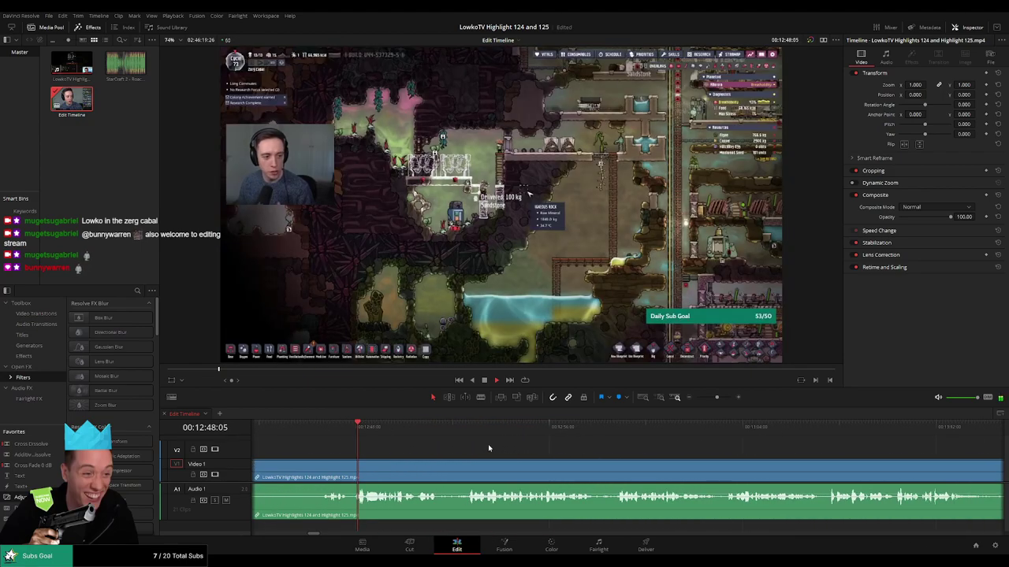
Cut out the few frames at 00:12:47:42, just after the campaign menu, and mark the section before them green.
{"action": "left_click", "coordinate": [321, 425]}
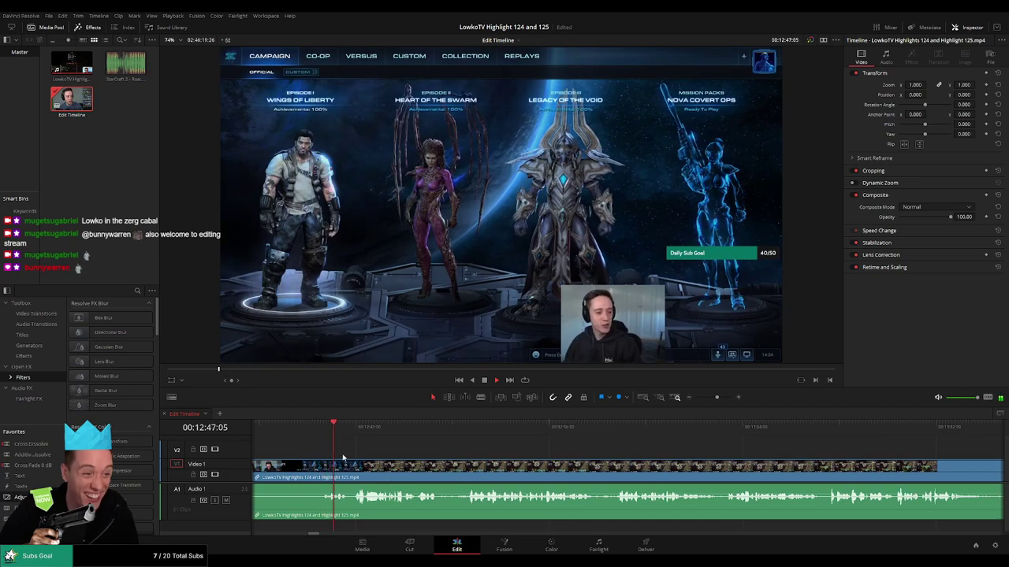
{"action": "left_click", "coordinate": [354, 475]}
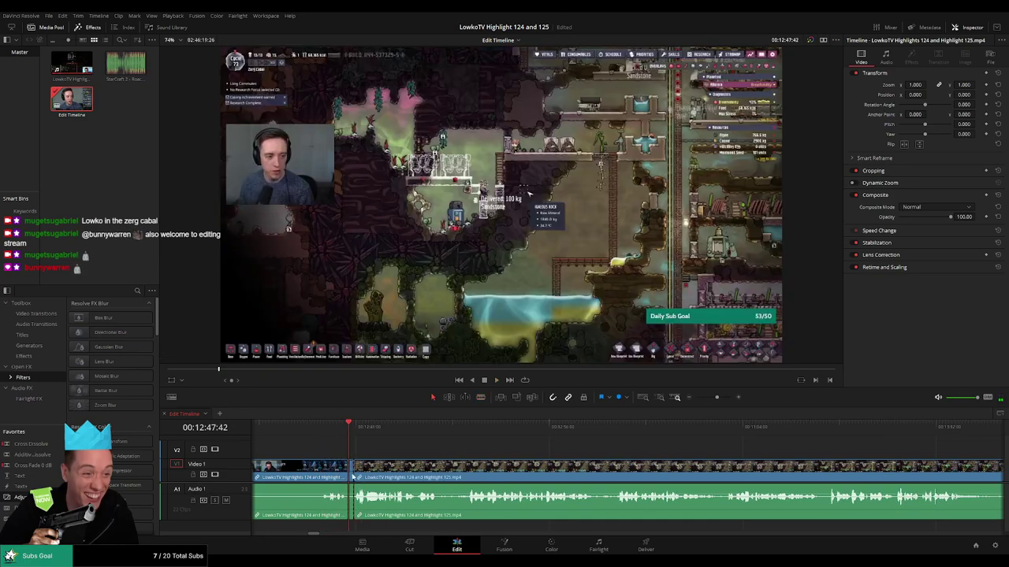
{"action": "key", "text": "space"}
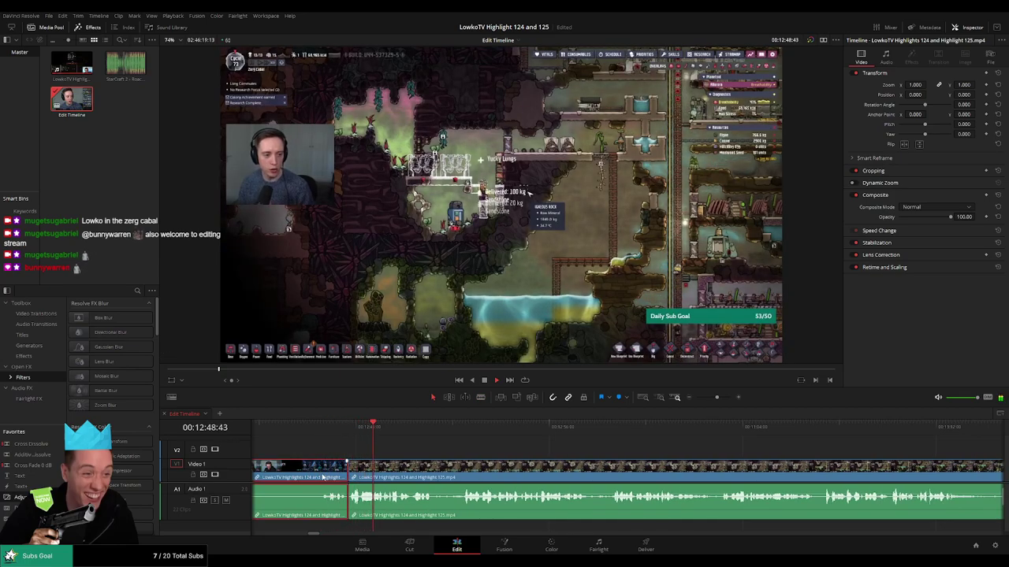
{"action": "left_click", "coordinate": [497, 447]}
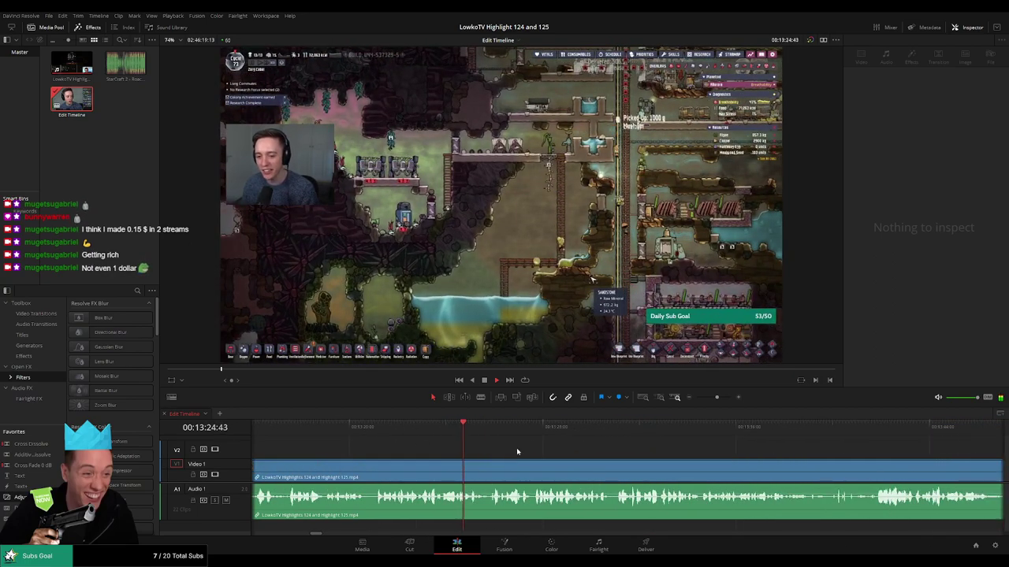
Replay the colony gameplay between about 00:13:24 and 00:13:26 to check the talk there.
{"action": "left_click", "coordinate": [470, 470]}
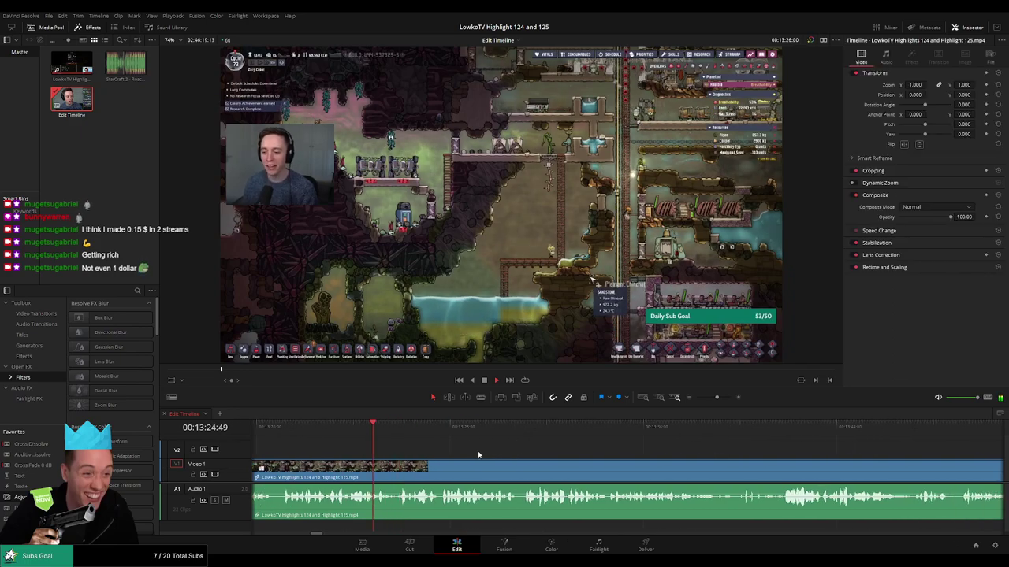
{"action": "left_click", "coordinate": [431, 443]}
{"action": "left_click", "coordinate": [398, 441]}
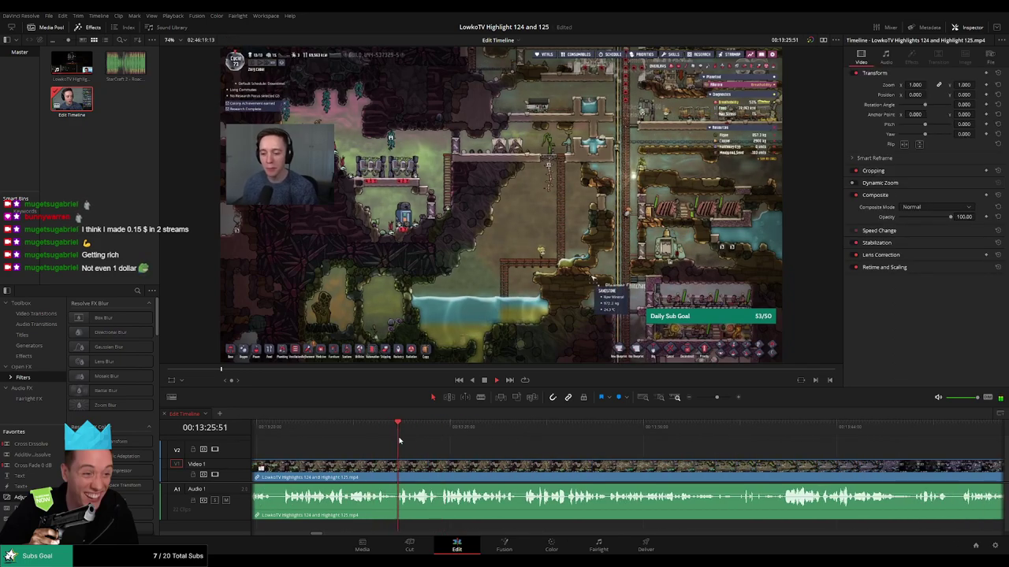
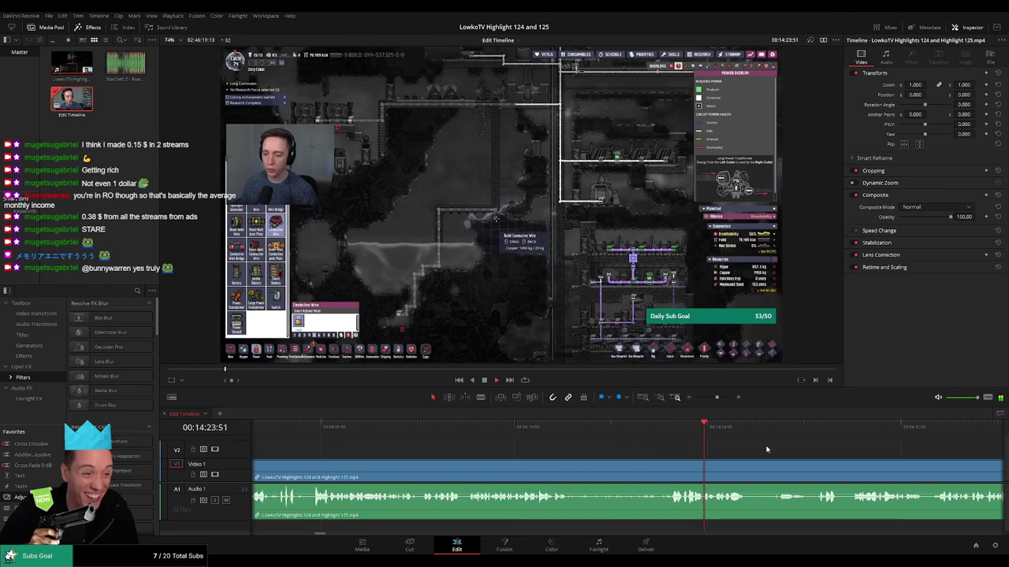
Cut out the gameplay section from 00:14:25:45 to about 00:14:28:30, during the conductive wire building.
{"action": "left_click_drag", "start_coordinate": [770, 450], "coordinate": [560, 449]}
{"action": "left_click", "coordinate": [536, 426]}
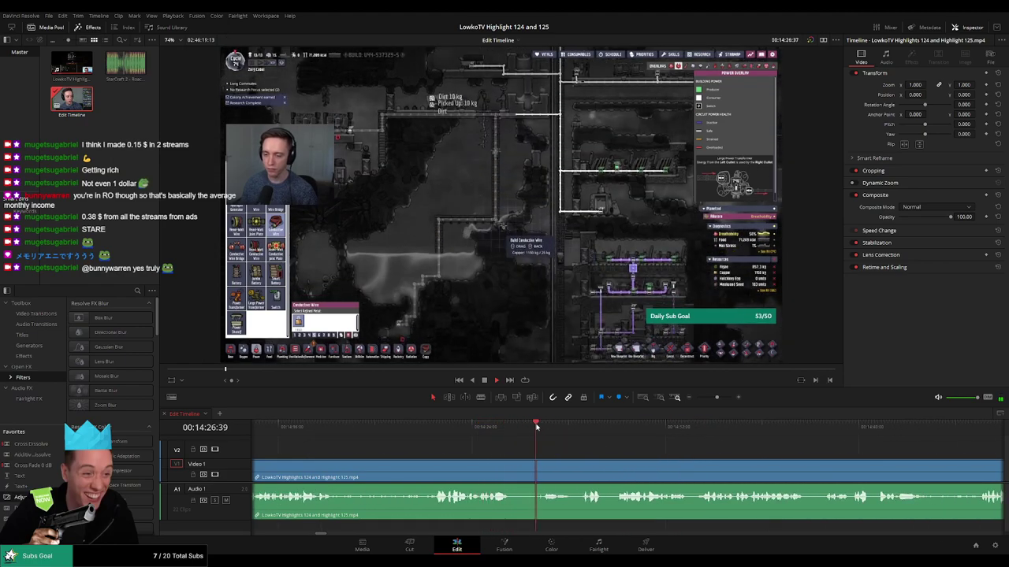
{"action": "left_click", "coordinate": [516, 465]}
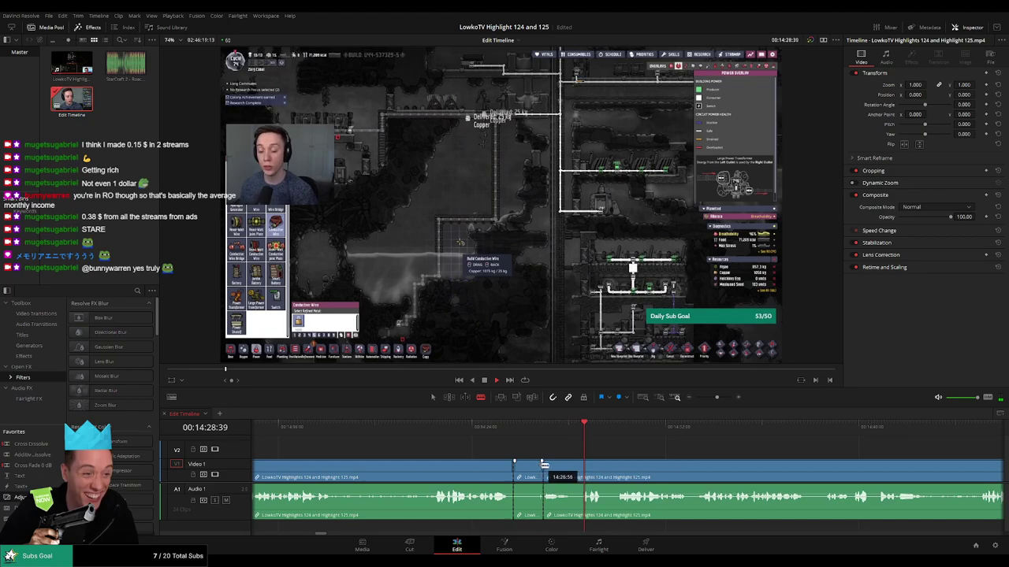
{"action": "key", "text": "a"}
{"action": "key", "text": "b"}
{"action": "left_click", "coordinate": [581, 471]}
{"action": "key", "text": "a"}
{"action": "left_click", "coordinate": [569, 473]}
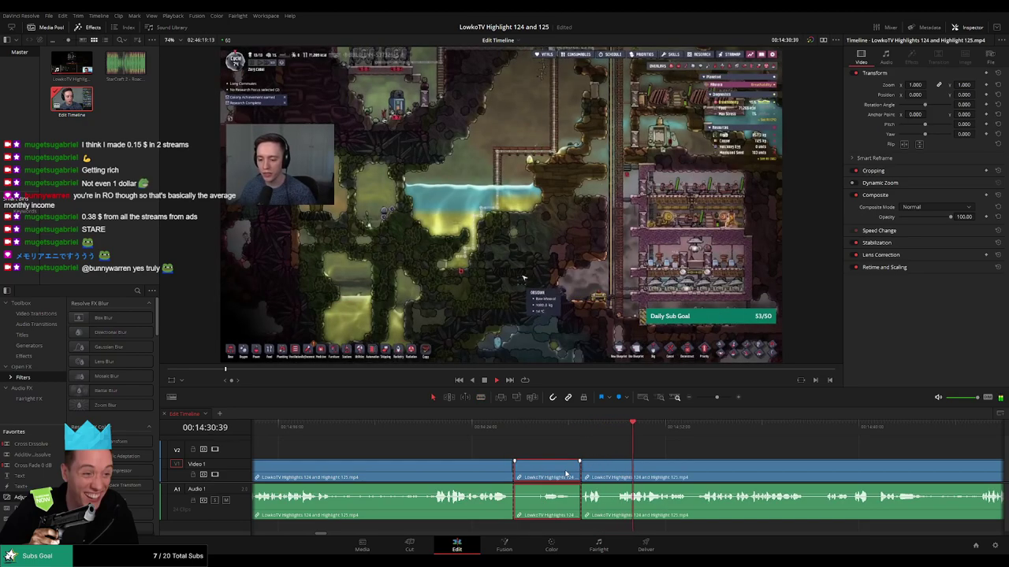
{"action": "key", "text": "Delete"}
Play back the cut at 00:14:25:45 and mark the section before it green.
{"action": "left_click", "coordinate": [501, 445]}
{"action": "key", "text": "space"}
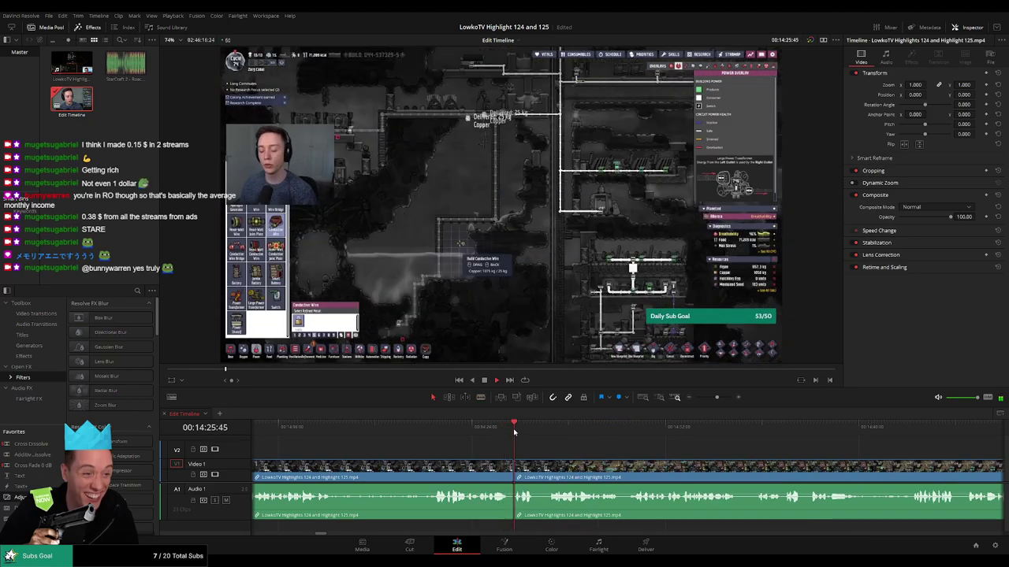
{"action": "left_click", "coordinate": [393, 476]}
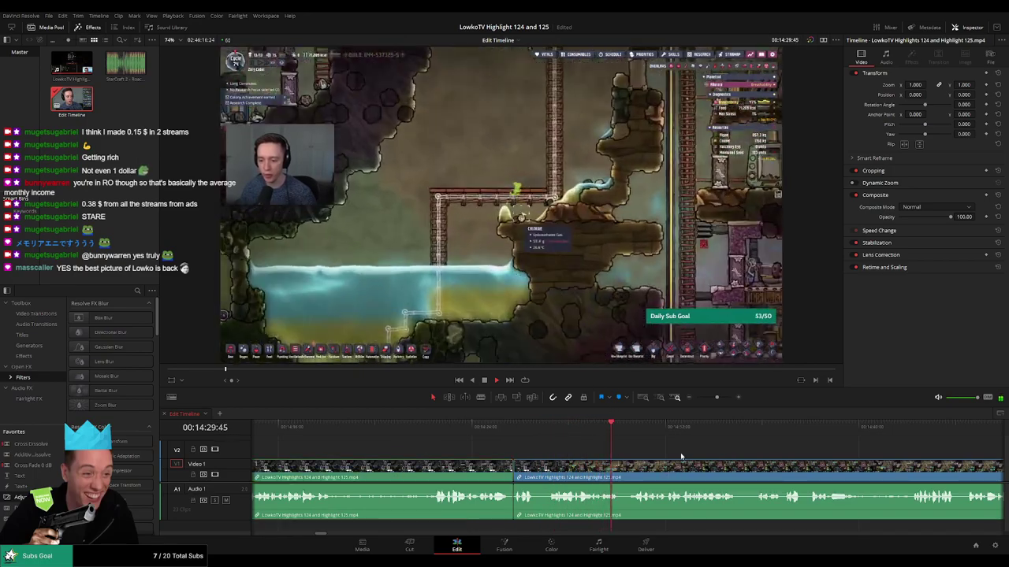
{"action": "left_click", "coordinate": [688, 452]}
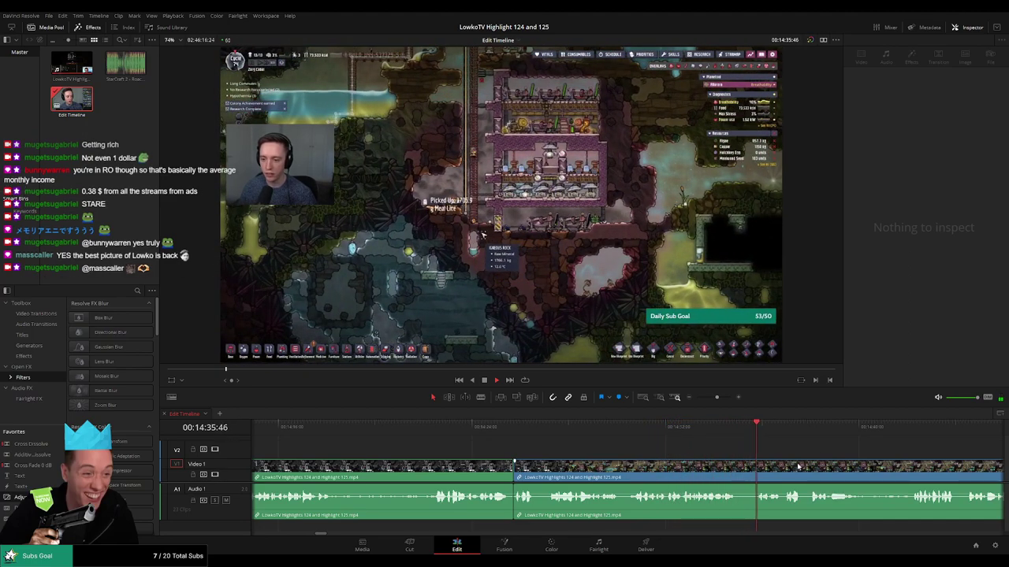
Find the hand gesture moment in the gameplay and add an adjustment clip above it, starting at 00:14:37:45.
{"action": "scroll", "coordinate": [642, 447], "scroll_direction": "right", "scroll_amount": 8}
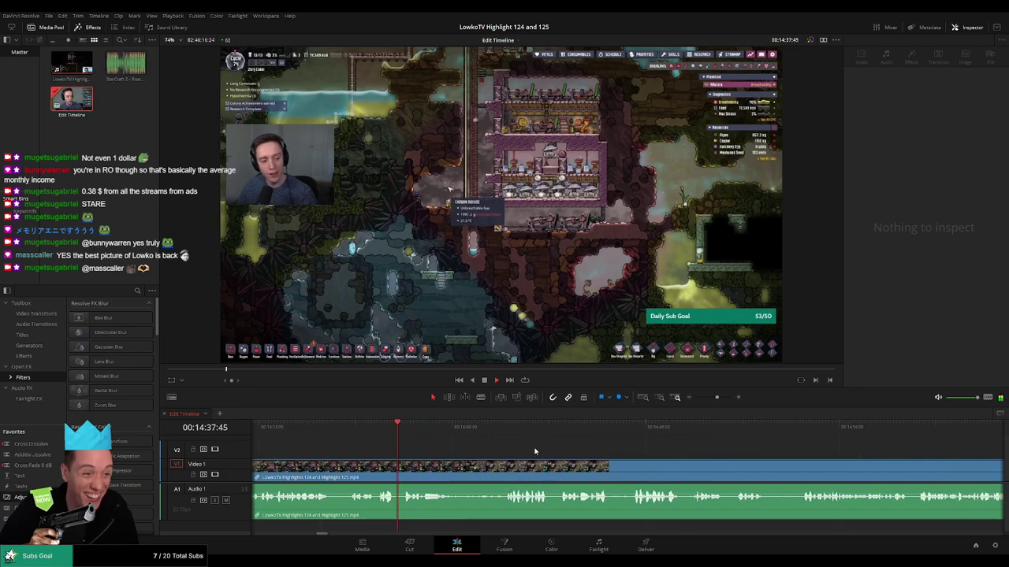
{"action": "left_click", "coordinate": [384, 430]}
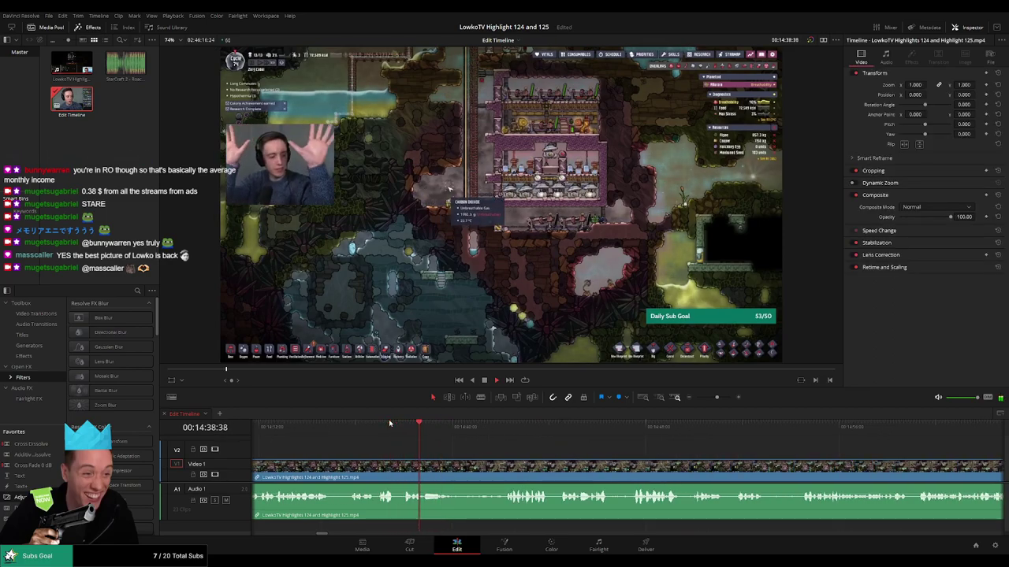
{"action": "left_click", "coordinate": [384, 426]}
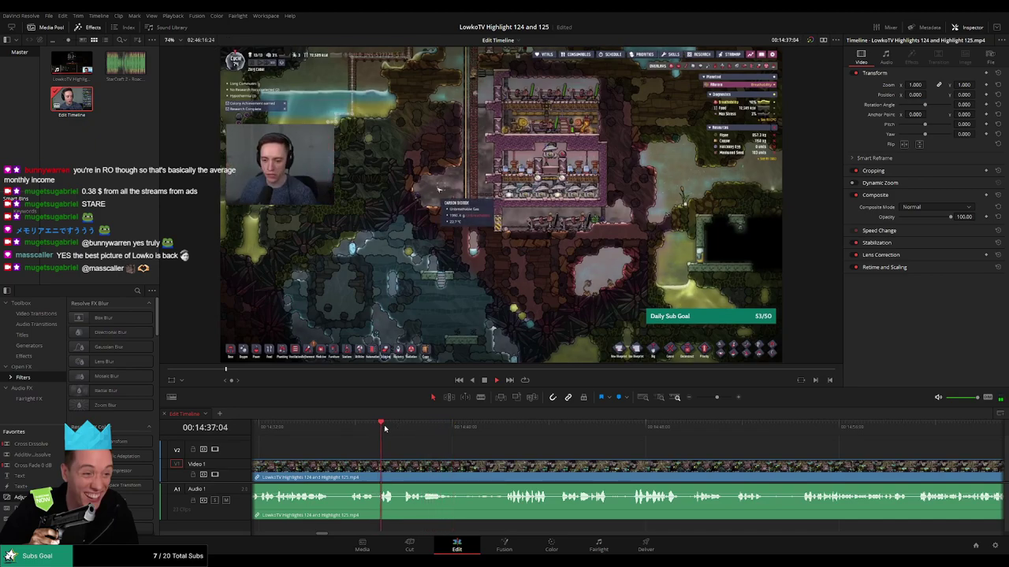
{"action": "left_click_drag", "start_coordinate": [21, 497], "coordinate": [404, 450]}
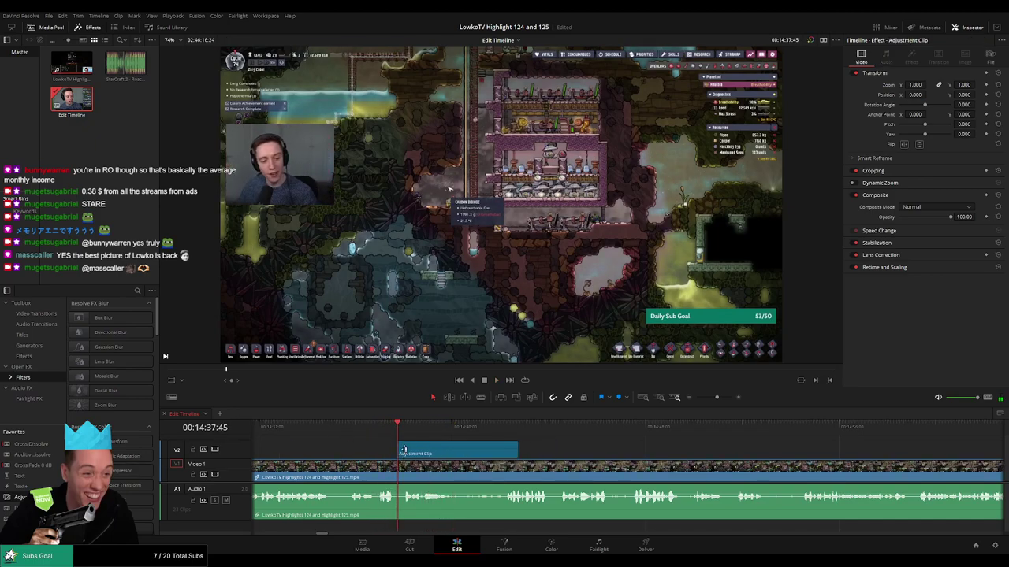
Set the adjustment clip's zoom to 1.690 and position to X 651, Y -189, and extend it to about 00:14:46:45.
{"action": "mouse_move", "coordinate": [914, 85]}
{"action": "left_mouse_down"}
{"action": "mouse_move", "coordinate": [952, 84]}
{"action": "mouse_move", "coordinate": [929, 95]}
{"action": "left_mouse_up"}
{"action": "left_click_drag", "start_coordinate": [963, 94], "coordinate": [658, 94]}
{"action": "left_click_drag", "start_coordinate": [902, 94], "coordinate": [926, 129]}
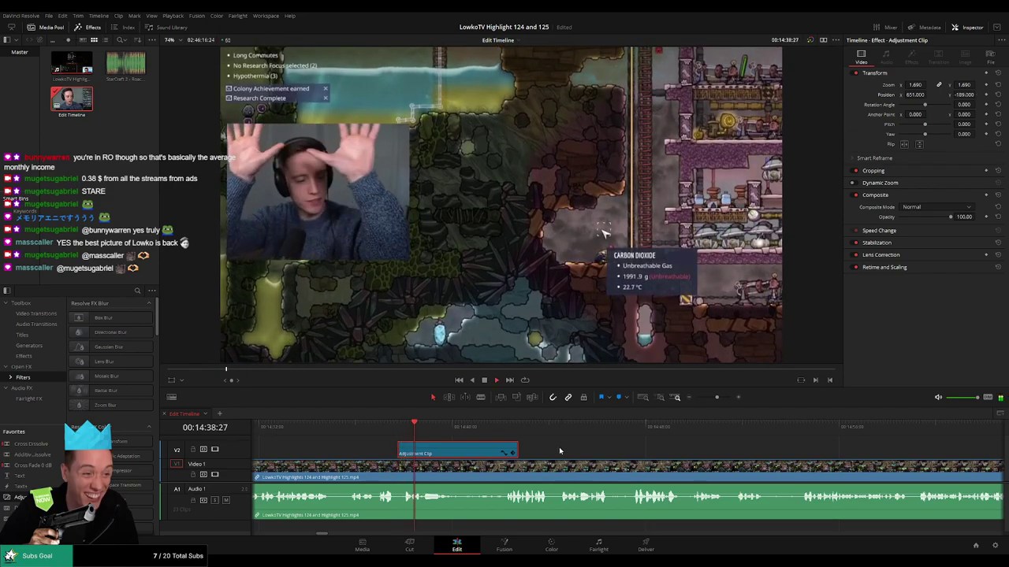
{"action": "left_click", "coordinate": [560, 452]}
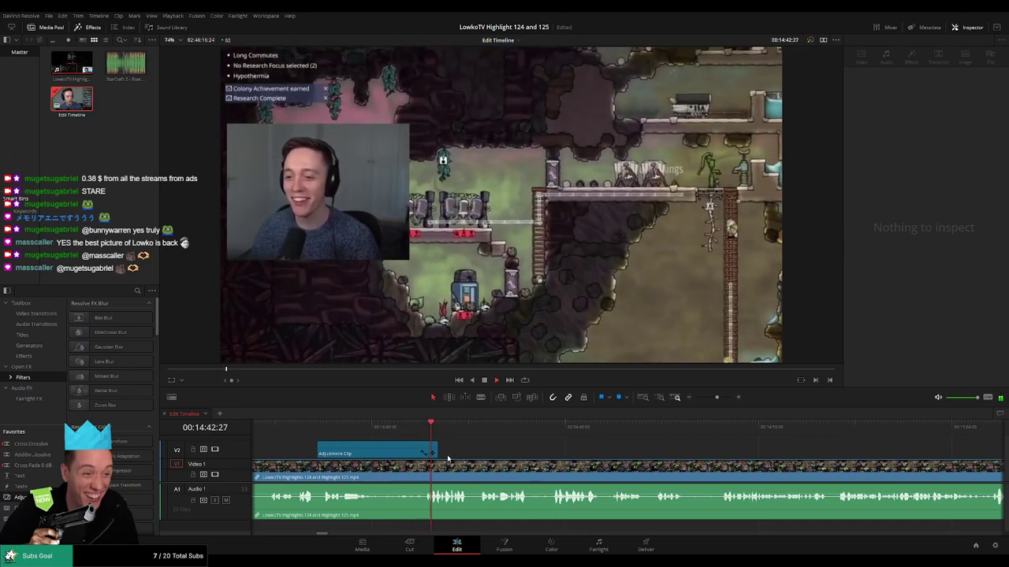
{"action": "left_click_drag", "start_coordinate": [436, 452], "coordinate": [535, 449]}
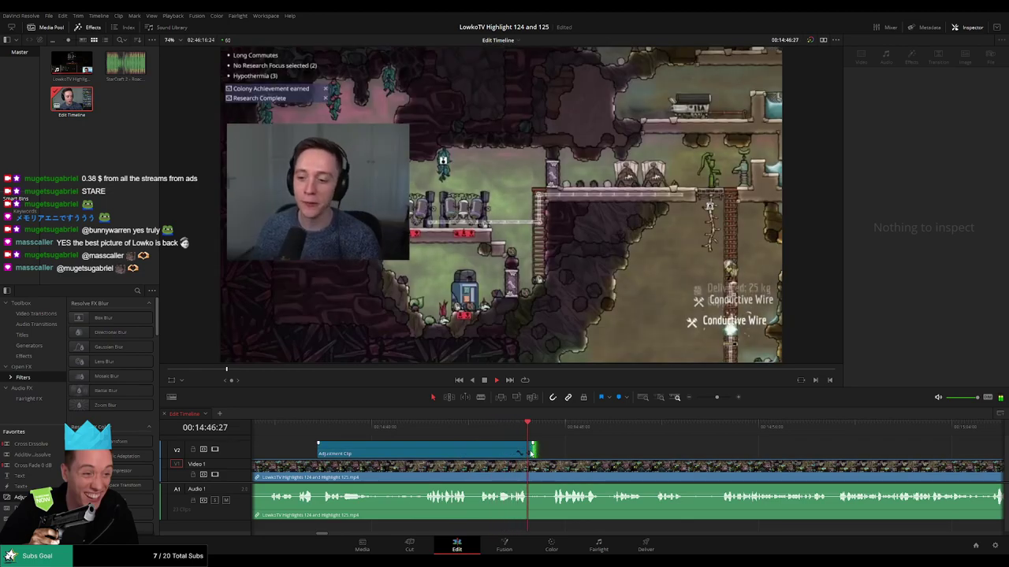
Cut out the pause from about 00:14:52:50 to 00:14:54:20 and mark the section before it green.
{"action": "left_click", "coordinate": [441, 433]}
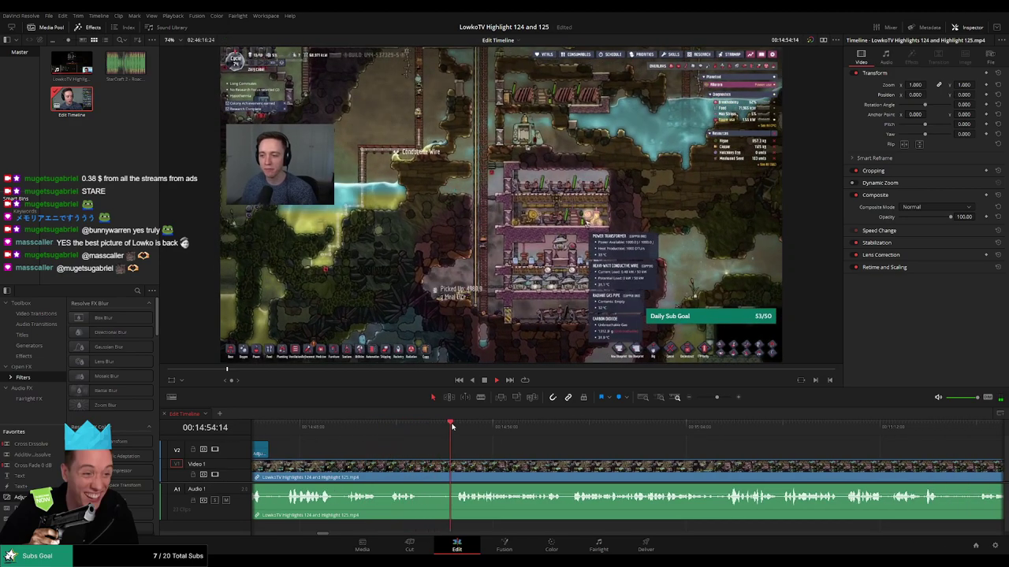
{"action": "left_click", "coordinate": [422, 470]}
{"action": "left_click", "coordinate": [458, 471]}
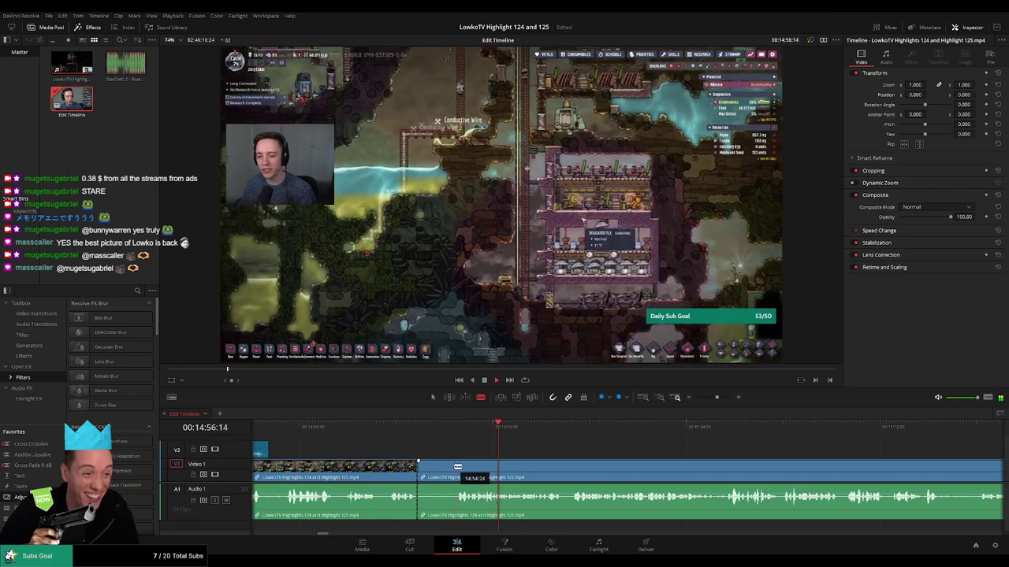
{"action": "key", "text": "a"}
{"action": "left_click", "coordinate": [444, 472]}
{"action": "key", "text": "BackSpace"}
{"action": "left_click", "coordinate": [442, 472]}
{"action": "key", "text": "BackSpace"}
{"action": "left_click", "coordinate": [369, 473]}
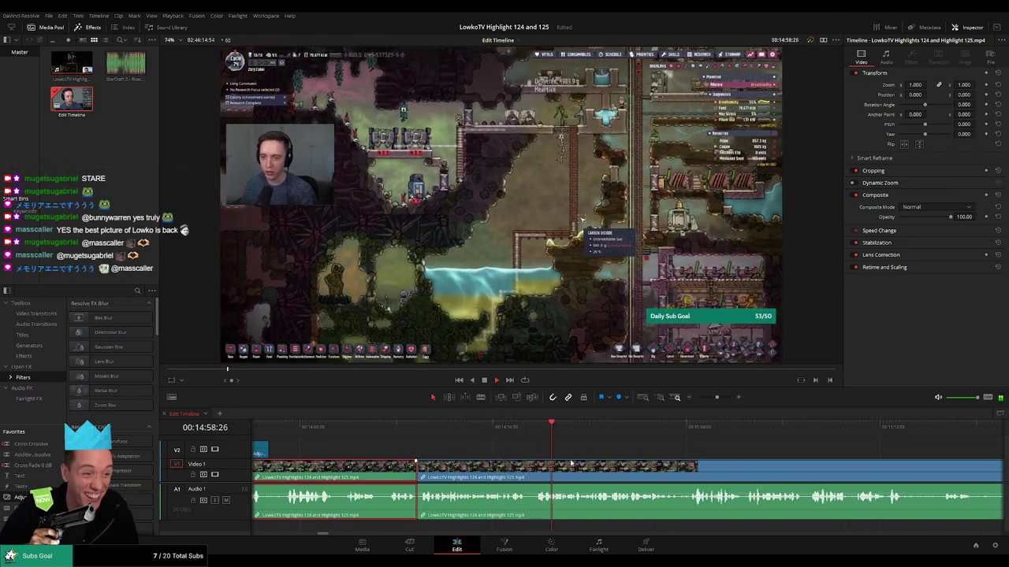
{"action": "left_click", "coordinate": [618, 455]}
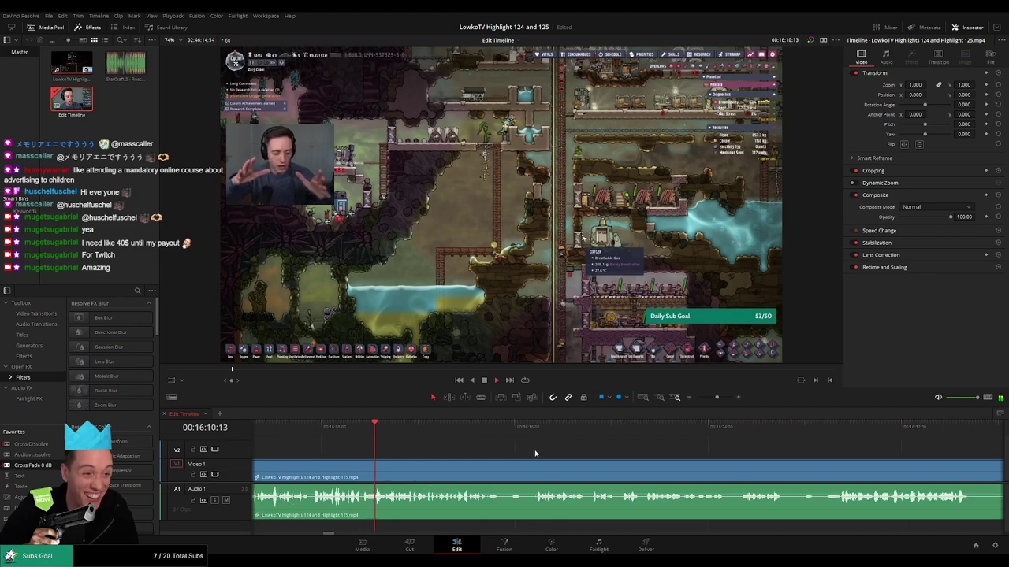
Play back the gameplay from 00:16:10:13 and return to the scene change at about 00:16:21.
{"action": "key", "text": "space"}
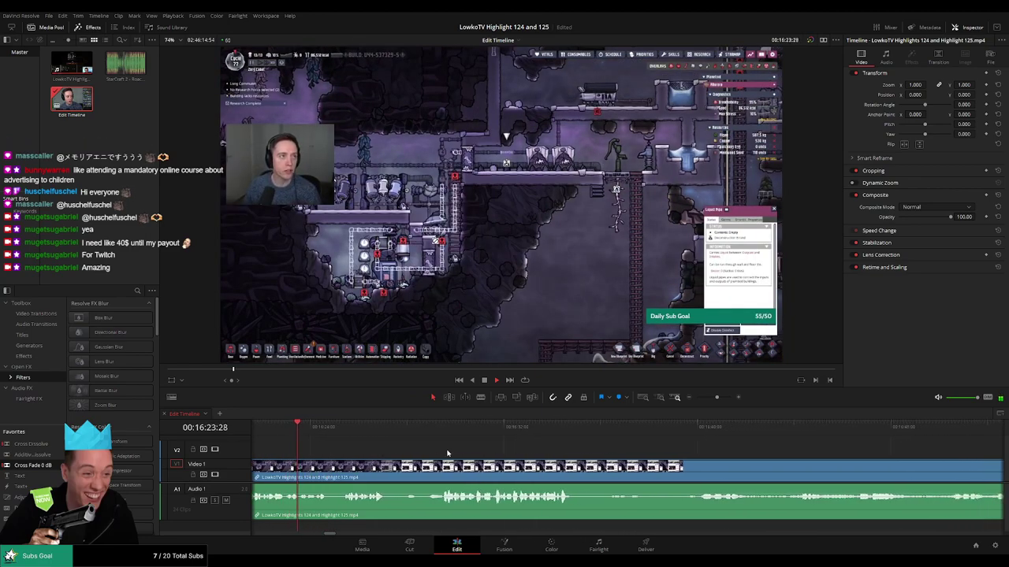
{"action": "scroll", "coordinate": [443, 452], "scroll_direction": "right", "scroll_amount": 1}
{"action": "scroll", "coordinate": [433, 450], "scroll_direction": "left", "scroll_amount": 5}
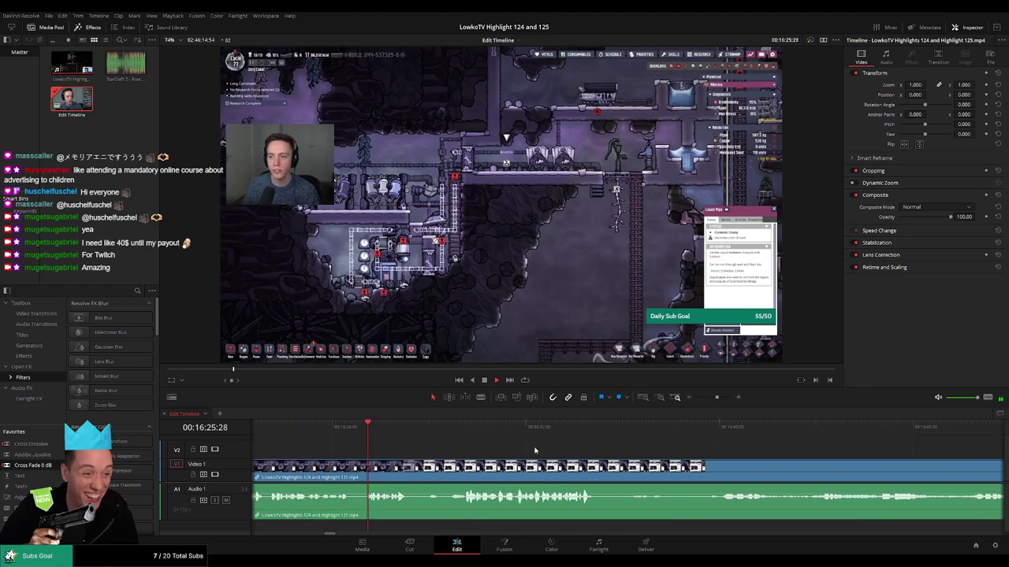
{"action": "left_click", "coordinate": [353, 434]}
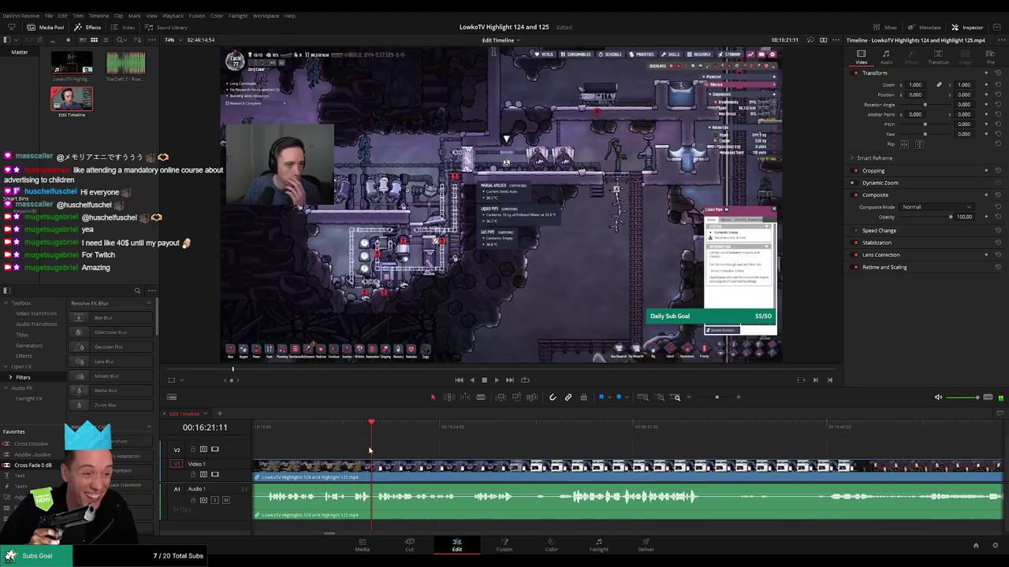
Cut out the pause at the scene change from 00:16:21:07 to about 00:16:21:25 and play back the cut.
{"action": "key", "text": "Left"}
{"action": "key", "text": "Left"}
{"action": "key", "text": "Left"}
{"action": "scroll", "coordinate": [439, 460], "scroll_direction": "up", "scroll_amount": 4}
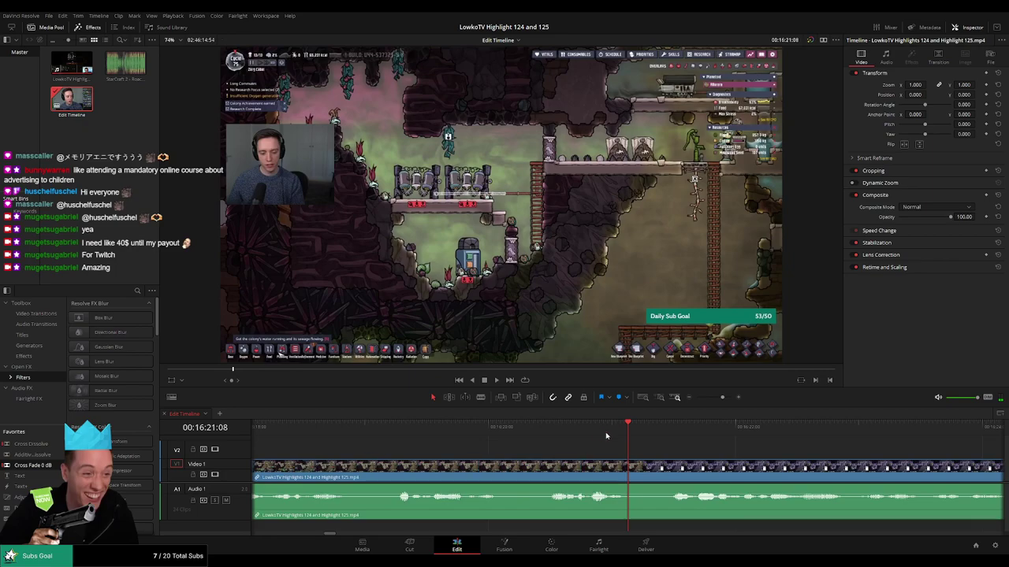
{"action": "left_click", "coordinate": [564, 434]}
{"action": "key", "text": "space"}
{"action": "left_click_drag", "start_coordinate": [572, 434], "coordinate": [619, 441]}
{"action": "left_click", "coordinate": [629, 469]}
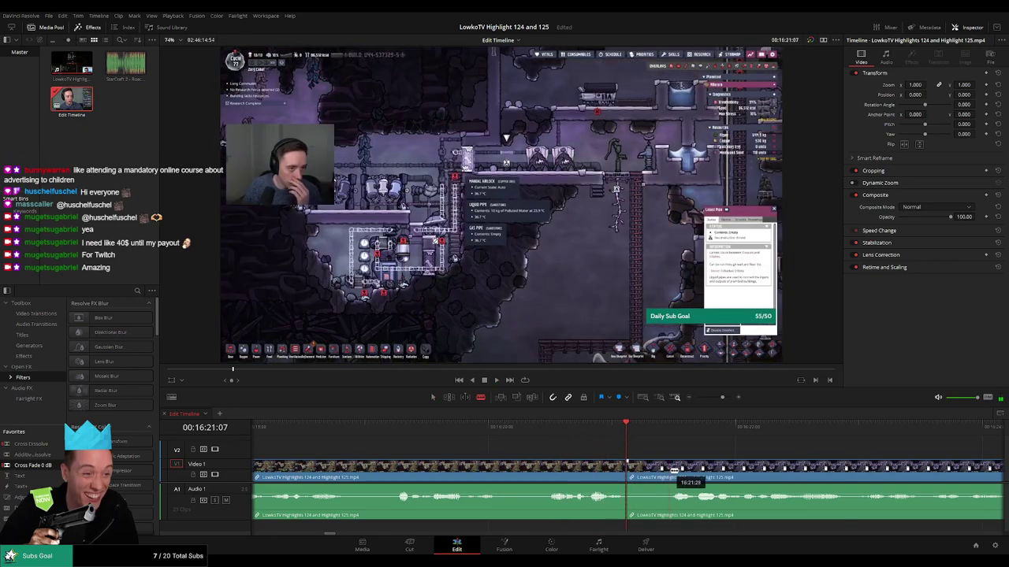
{"action": "left_click", "coordinate": [664, 470]}
{"action": "key", "text": "a"}
{"action": "key", "text": "Delete"}
{"action": "key", "text": "space"}
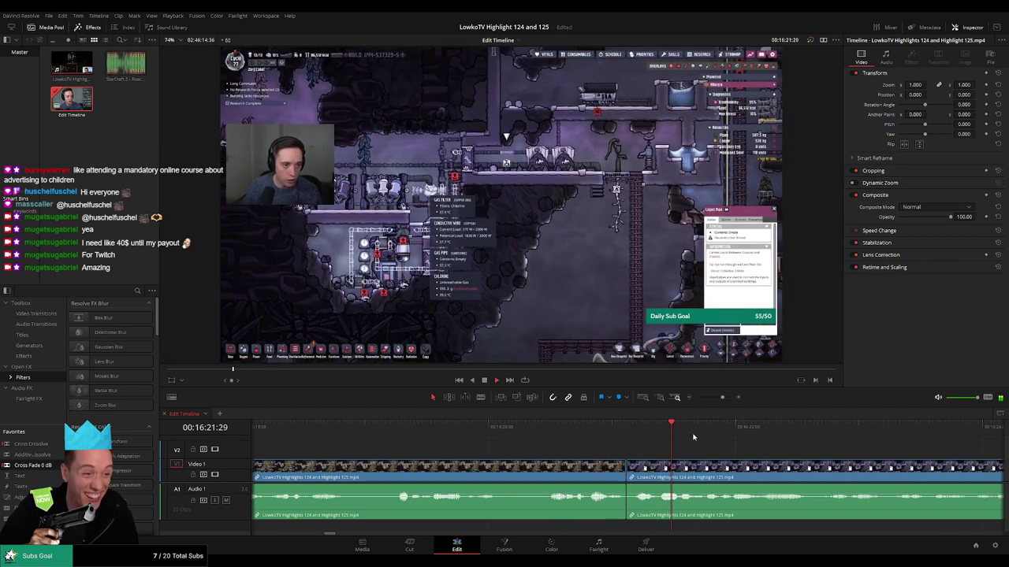
Mark the section before the cut at 00:16:21:07 green and resume playback.
{"action": "left_click_drag", "start_coordinate": [722, 398], "coordinate": [701, 400]}
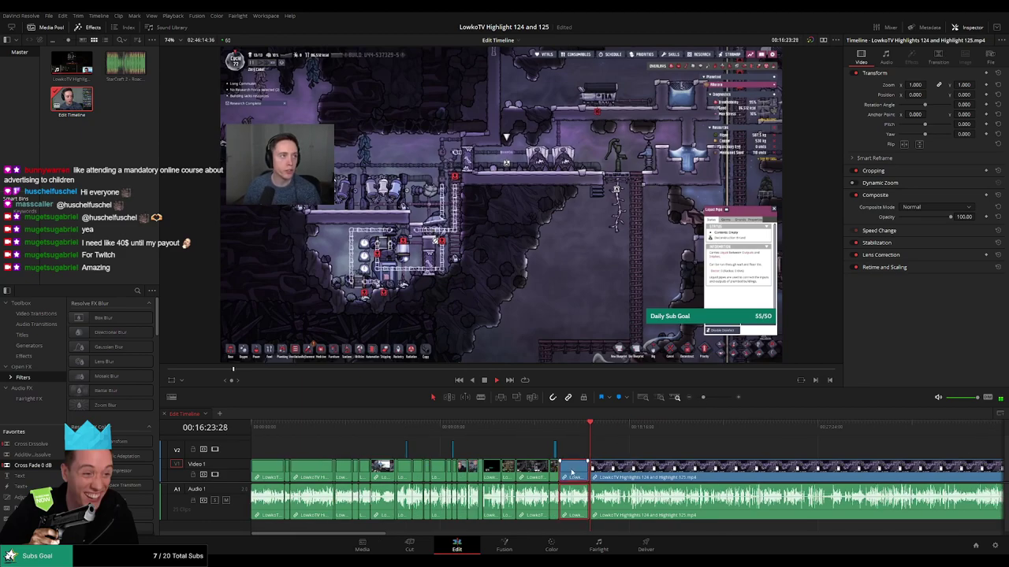
{"action": "left_click", "coordinate": [703, 458]}
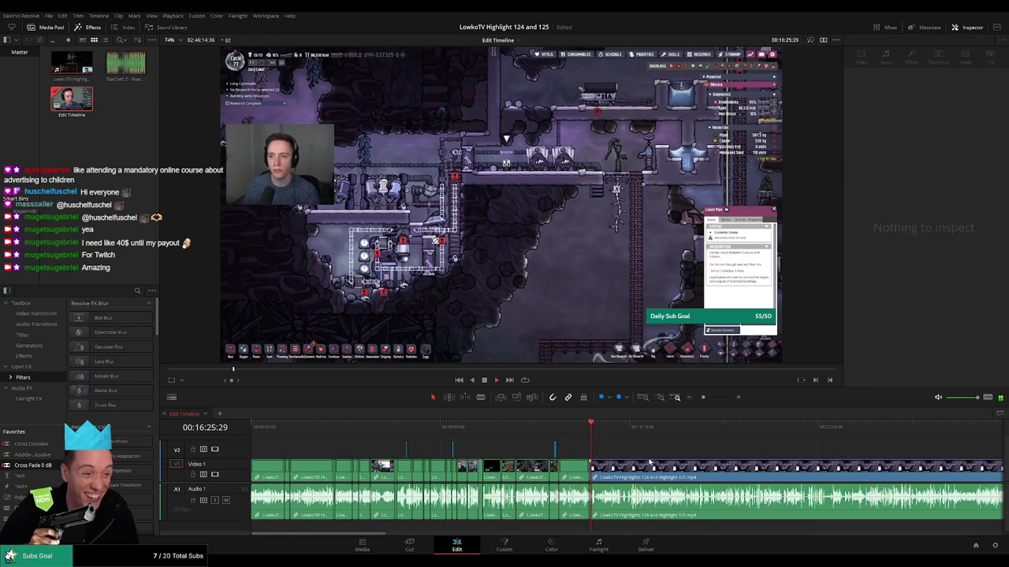
{"action": "mouse_move", "coordinate": [703, 398]}
{"action": "left_mouse_down"}
{"action": "mouse_move", "coordinate": [689, 402]}
{"action": "mouse_move", "coordinate": [716, 401]}
{"action": "left_mouse_up"}
{"action": "key", "text": "space"}
Review the Reddit video reaction from about 00:16:29 to 00:17:07 for pauses to cut.
{"action": "left_click_drag", "start_coordinate": [715, 453], "coordinate": [457, 456]}
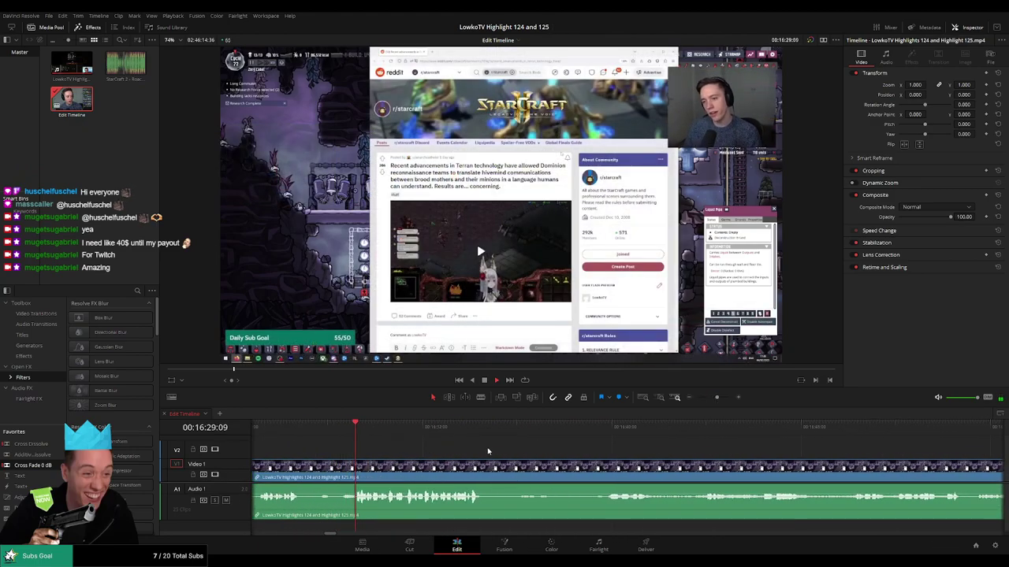
{"action": "scroll", "coordinate": [492, 452], "scroll_direction": "right", "scroll_amount": 2}
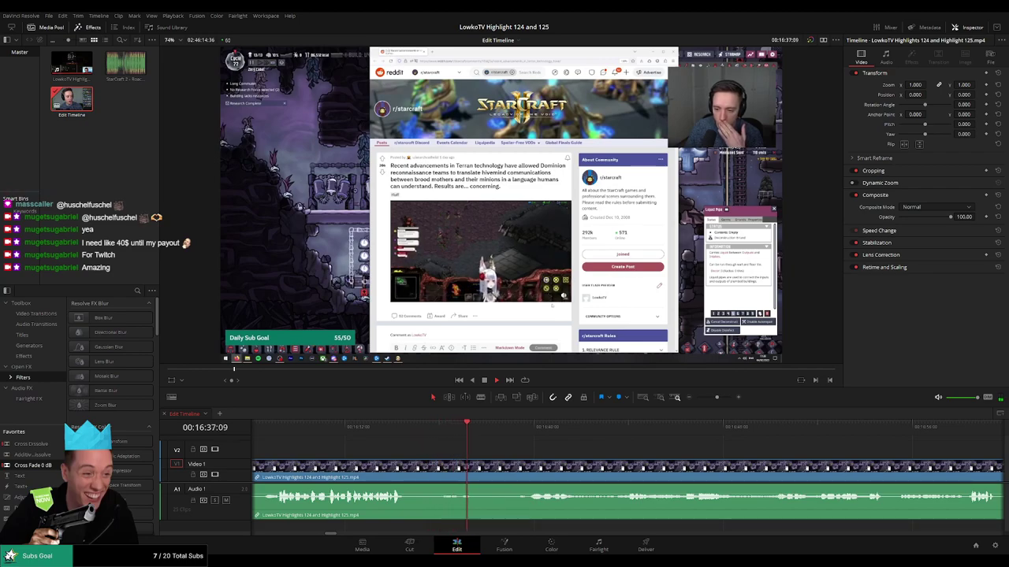
{"action": "left_click_drag", "start_coordinate": [626, 455], "coordinate": [510, 447]}
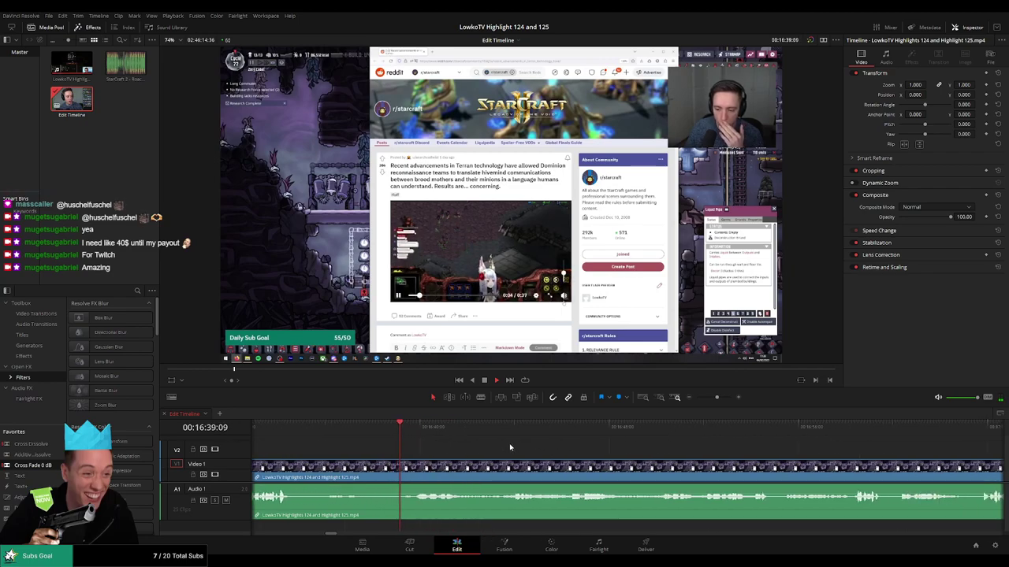
{"action": "scroll", "coordinate": [536, 451], "scroll_direction": "right", "scroll_amount": 2}
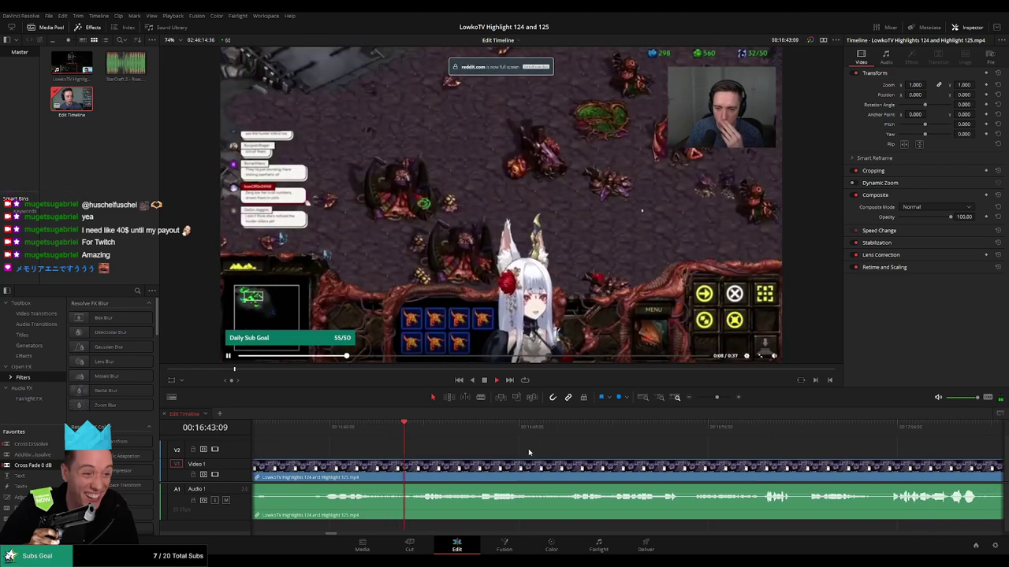
{"action": "scroll", "coordinate": [516, 453], "scroll_direction": "right", "scroll_amount": 3}
{"action": "scroll", "coordinate": [490, 449], "scroll_direction": "right", "scroll_amount": 1}
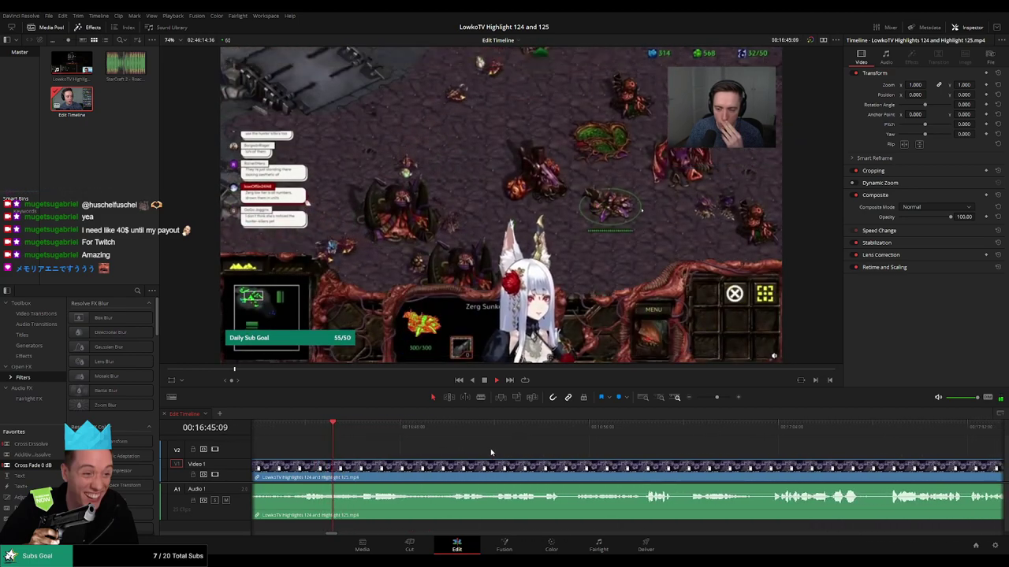
{"action": "scroll", "coordinate": [467, 451], "scroll_direction": "right", "scroll_amount": 1}
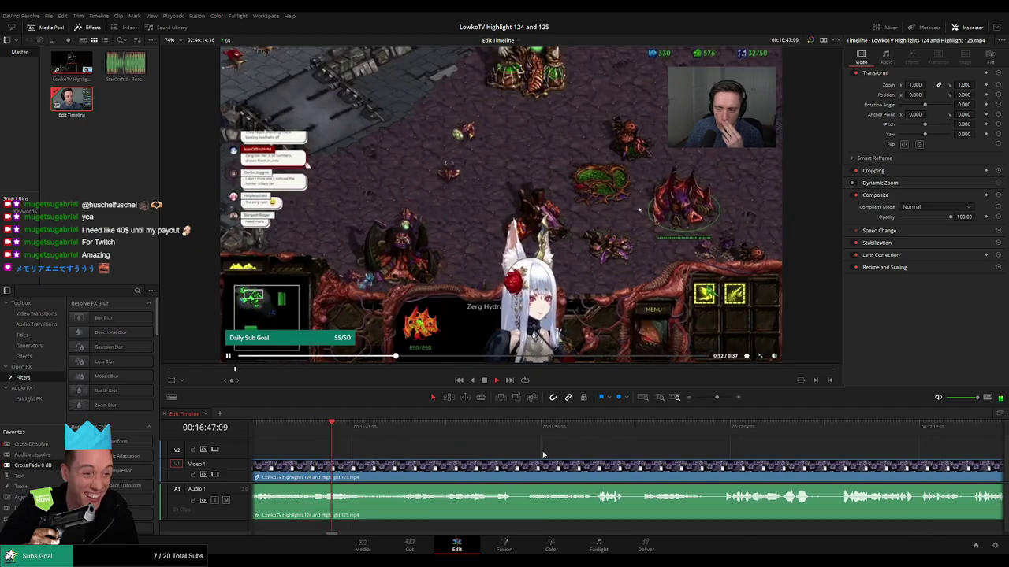
{"action": "scroll", "coordinate": [509, 455], "scroll_direction": "right", "scroll_amount": 1}
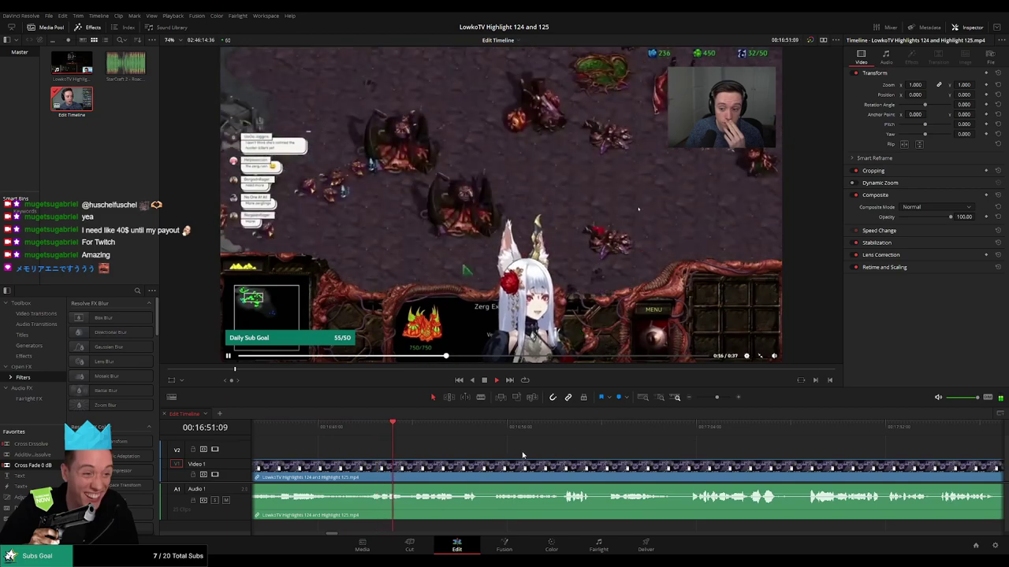
{"action": "scroll", "coordinate": [490, 452], "scroll_direction": "right", "scroll_amount": 2}
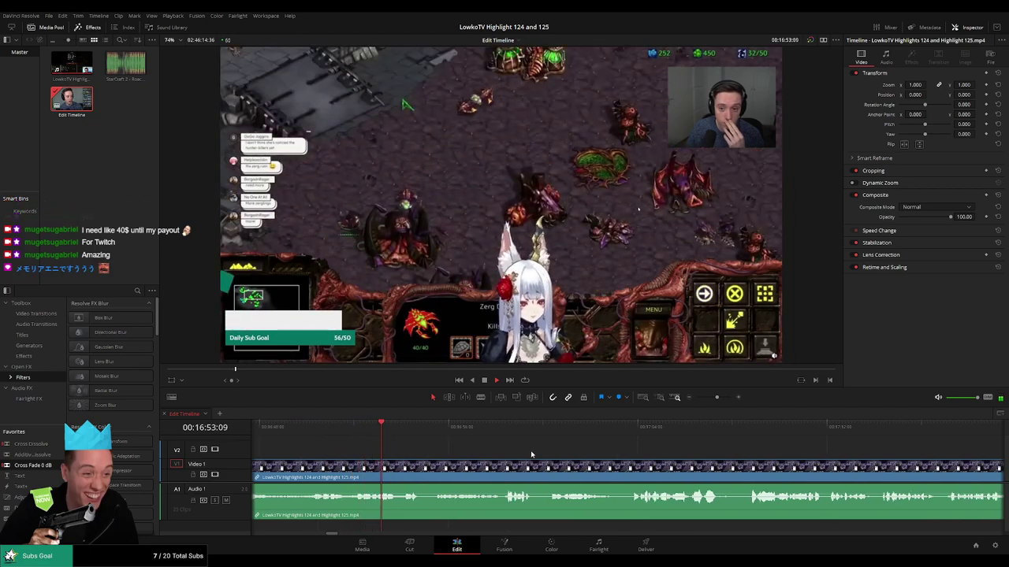
{"action": "scroll", "coordinate": [488, 452], "scroll_direction": "right", "scroll_amount": 1}
{"action": "scroll", "coordinate": [486, 453], "scroll_direction": "right", "scroll_amount": 2}
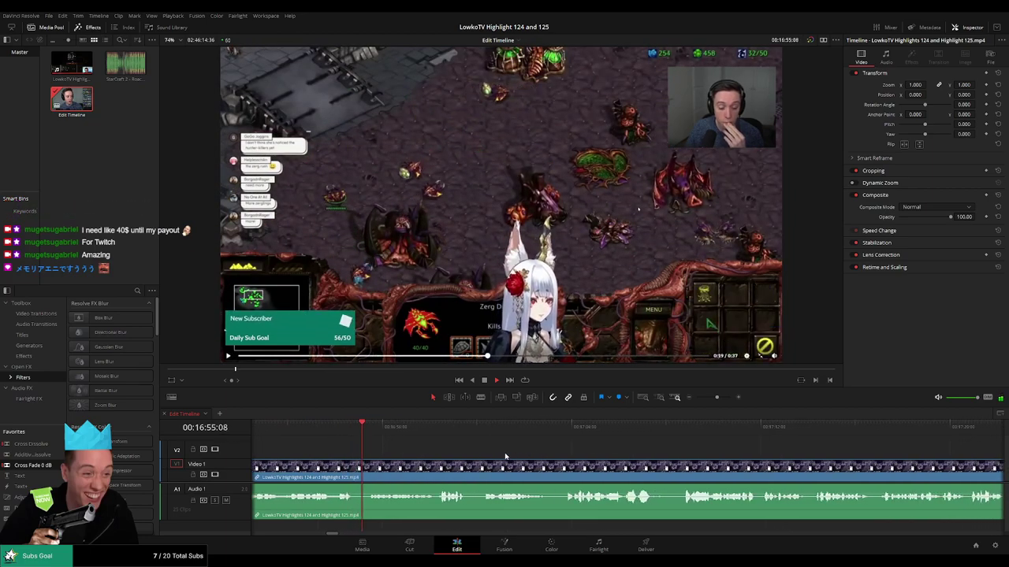
{"action": "scroll", "coordinate": [486, 457], "scroll_direction": "right", "scroll_amount": 2}
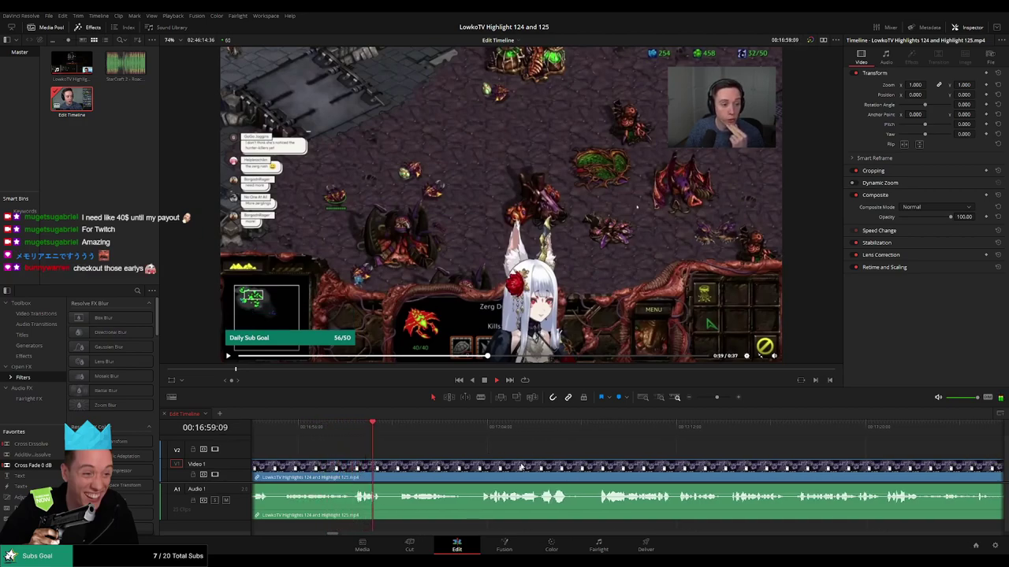
{"action": "scroll", "coordinate": [528, 460], "scroll_direction": "right", "scroll_amount": 2}
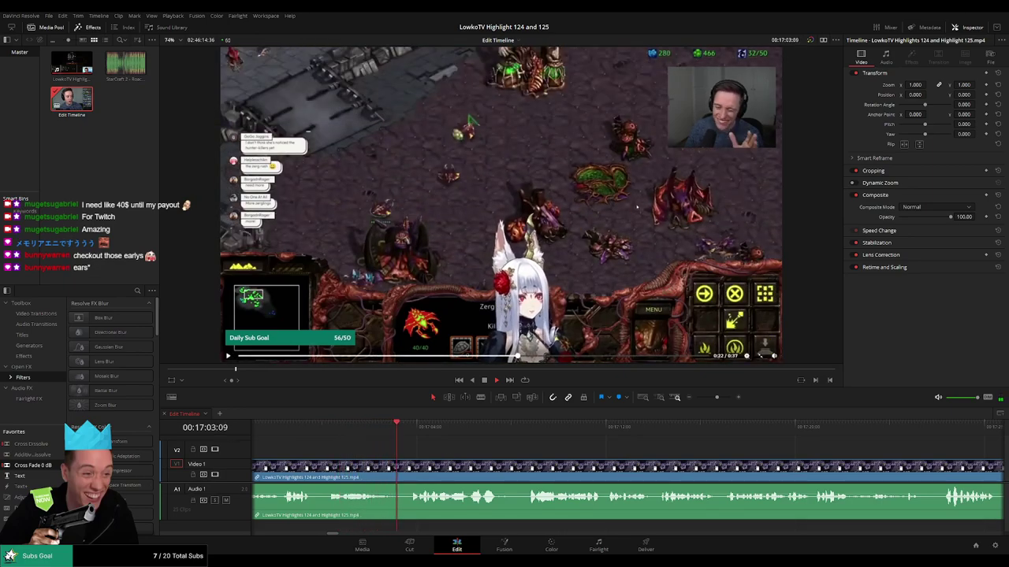
{"action": "scroll", "coordinate": [453, 455], "scroll_direction": "right", "scroll_amount": 3}
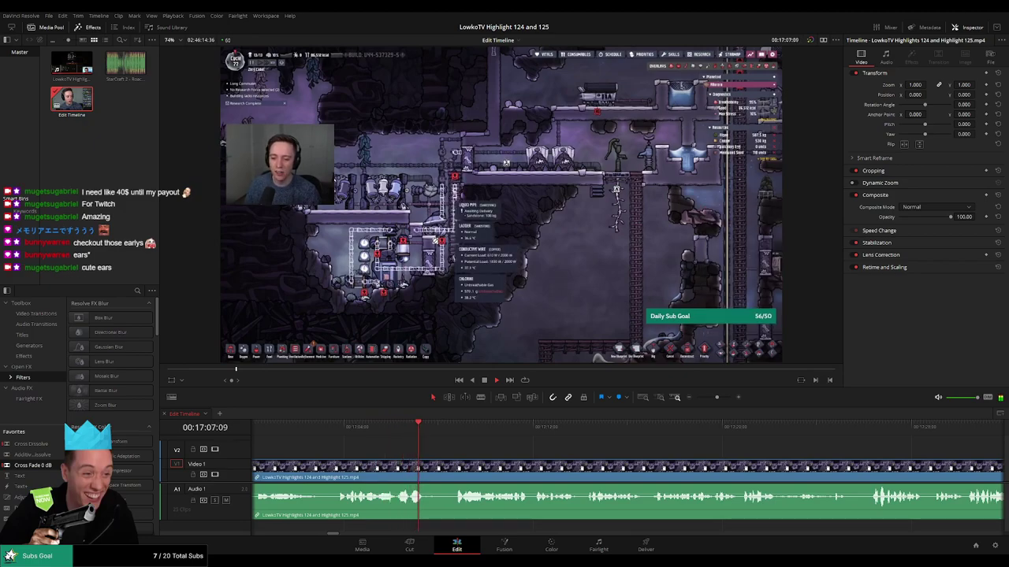
{"action": "scroll", "coordinate": [413, 433], "scroll_direction": "right", "scroll_amount": 2}
Recheck the end of the reaction at 00:17:02:33, and review the following gameplay up to 00:17:26:35.
{"action": "left_click", "coordinate": [421, 435]}
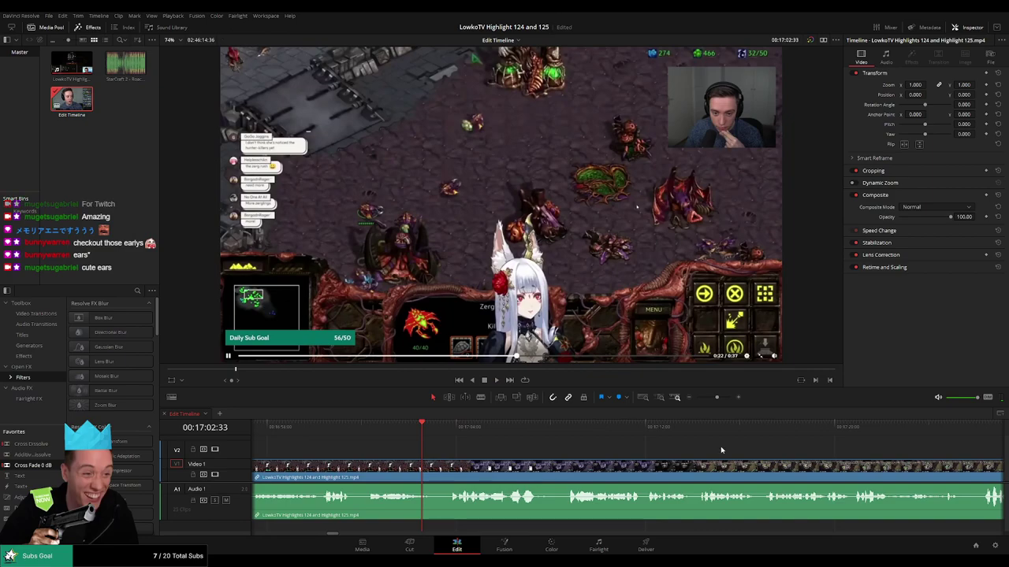
{"action": "left_click", "coordinate": [550, 429]}
{"action": "scroll", "coordinate": [486, 456], "scroll_direction": "right", "scroll_amount": 6}
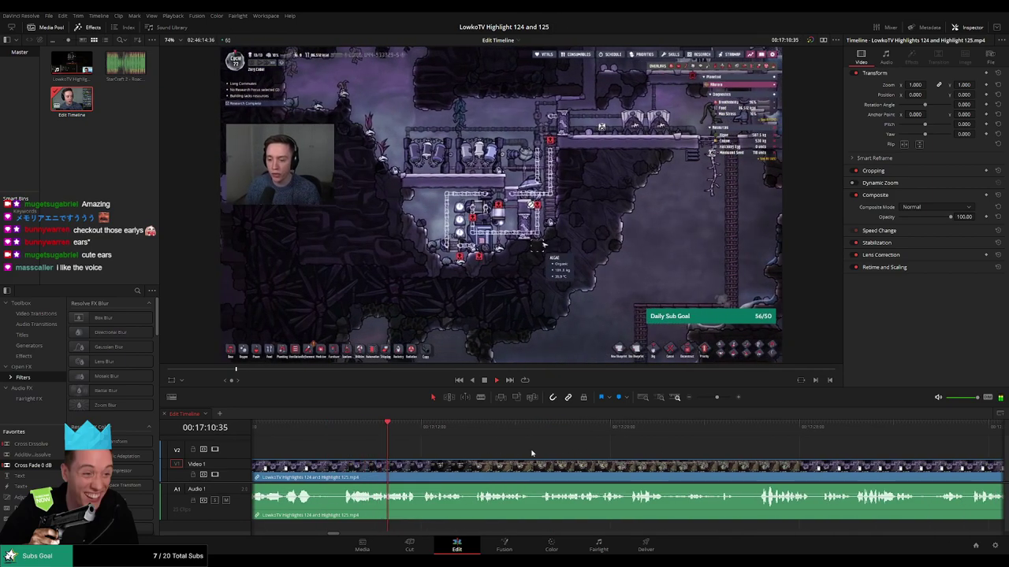
{"action": "scroll", "coordinate": [492, 448], "scroll_direction": "right", "scroll_amount": 1}
{"action": "scroll", "coordinate": [492, 448], "scroll_direction": "right", "scroll_amount": 1}
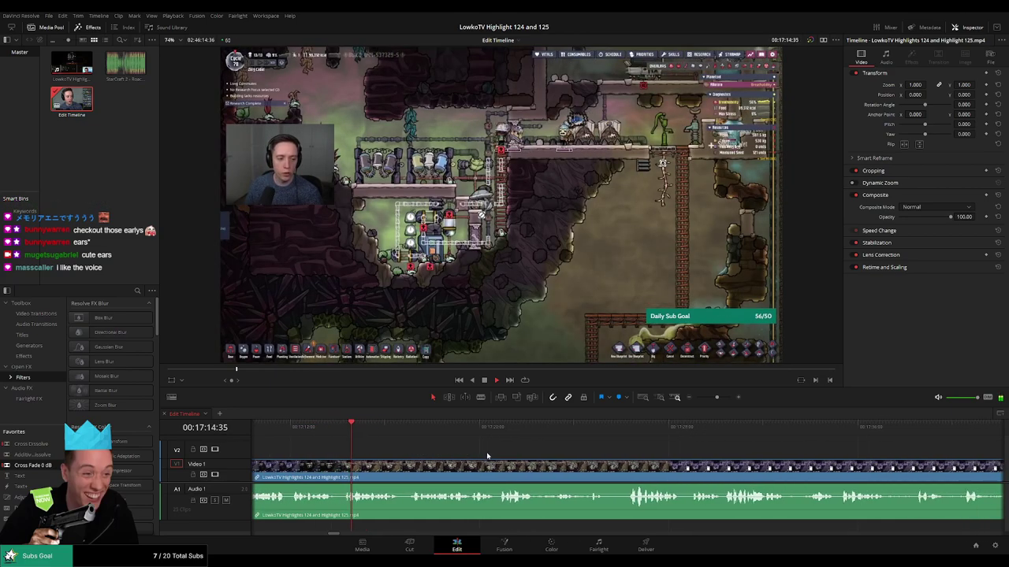
{"action": "scroll", "coordinate": [487, 454], "scroll_direction": "right", "scroll_amount": 1}
{"action": "left_click_drag", "start_coordinate": [529, 454], "coordinate": [486, 452]}
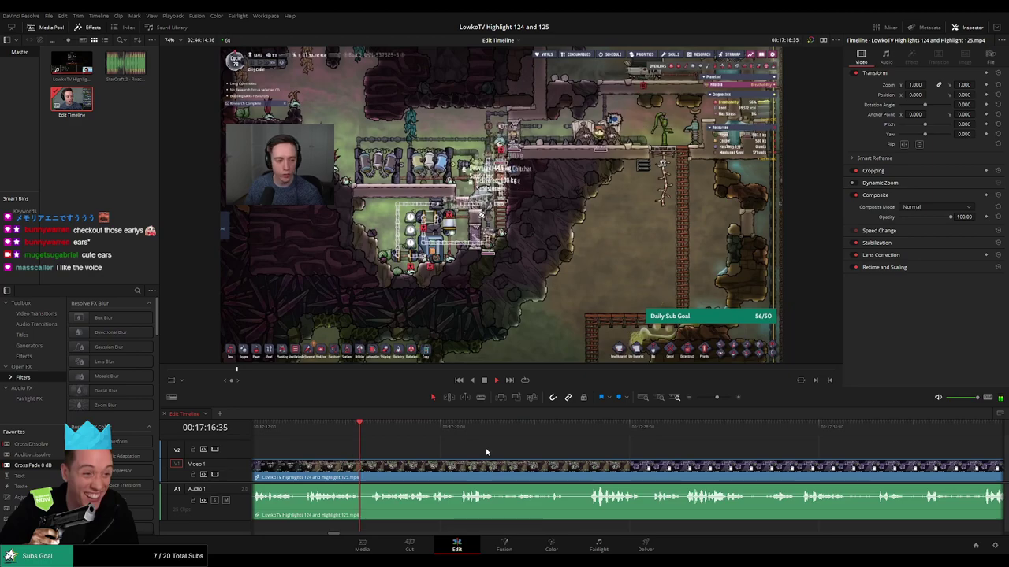
{"action": "scroll", "coordinate": [481, 450], "scroll_direction": "right", "scroll_amount": 1}
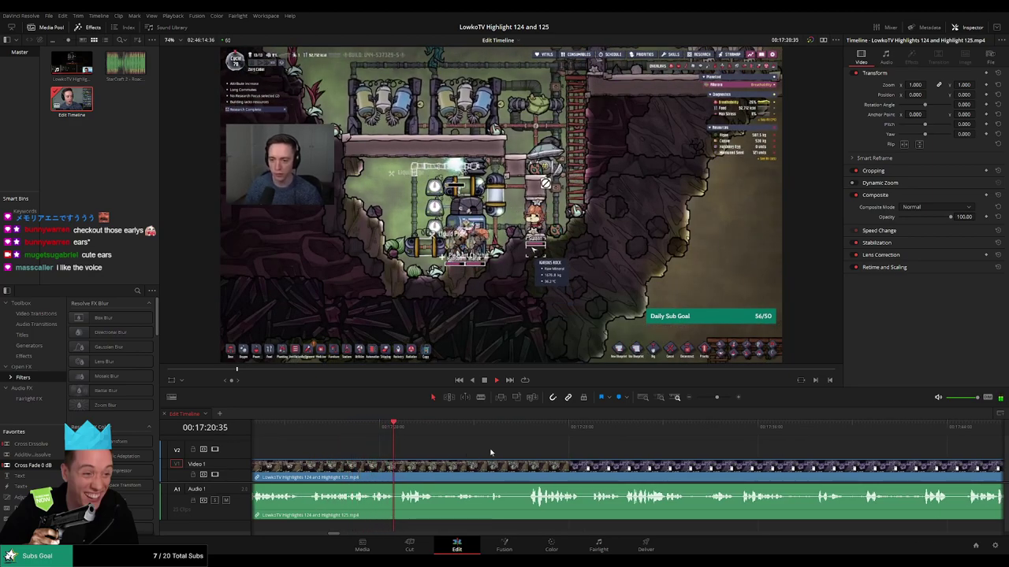
{"action": "left_click_drag", "start_coordinate": [522, 456], "coordinate": [452, 454]}
{"action": "scroll", "coordinate": [452, 454], "scroll_direction": "right", "scroll_amount": 2}
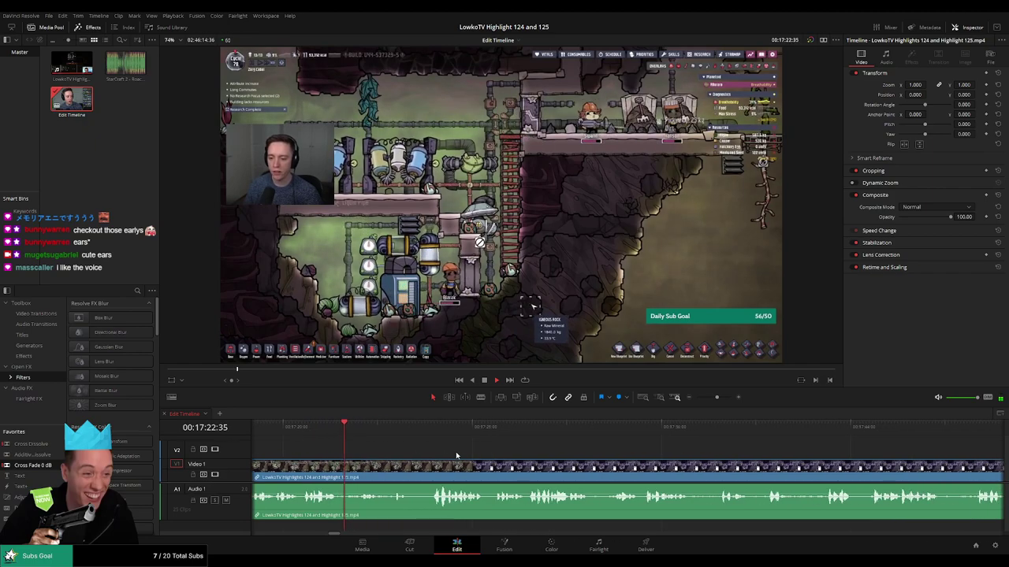
{"action": "scroll", "coordinate": [452, 455], "scroll_direction": "right", "scroll_amount": 1}
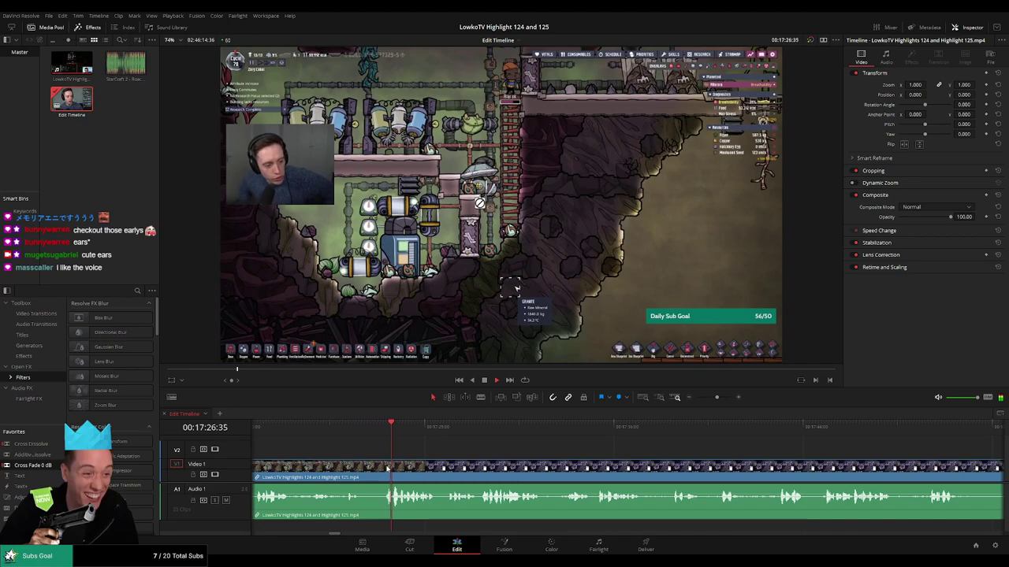
Cut out the pause from about 00:17:25:20 to 00:17:26:20 and mark the section before it green.
{"action": "left_click", "coordinate": [362, 467]}
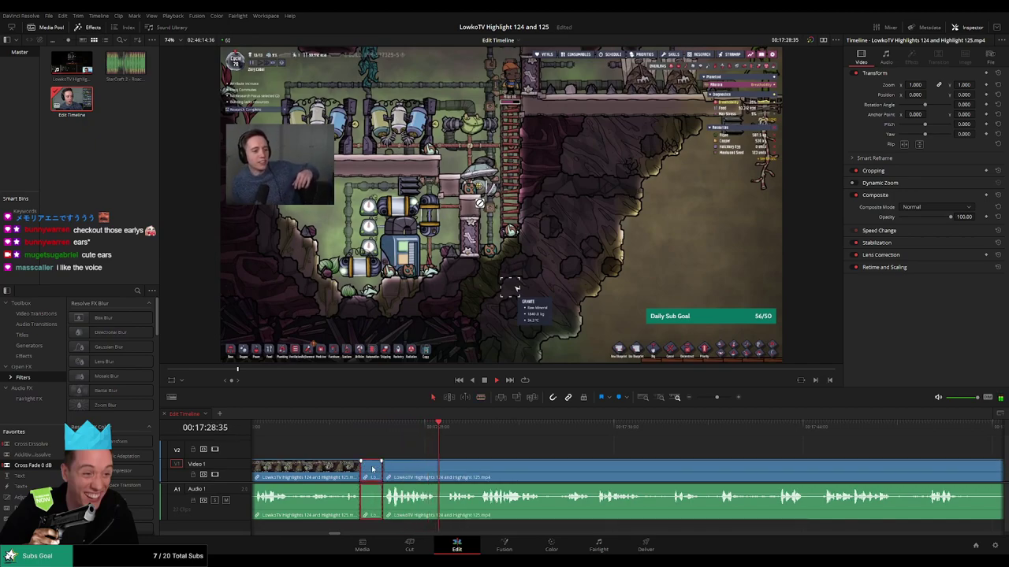
{"action": "key", "text": "Delete"}
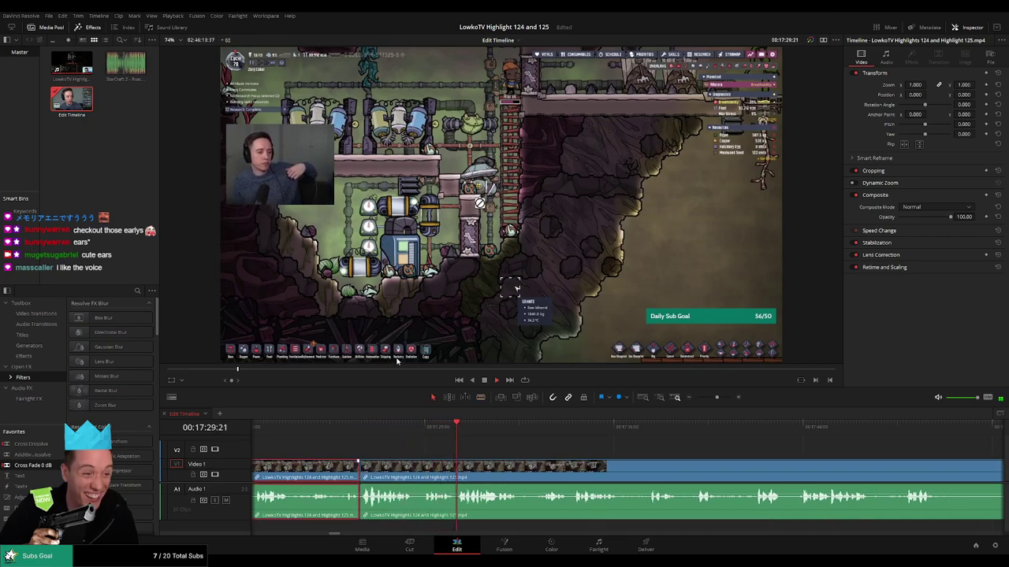
{"action": "left_click", "coordinate": [581, 450]}
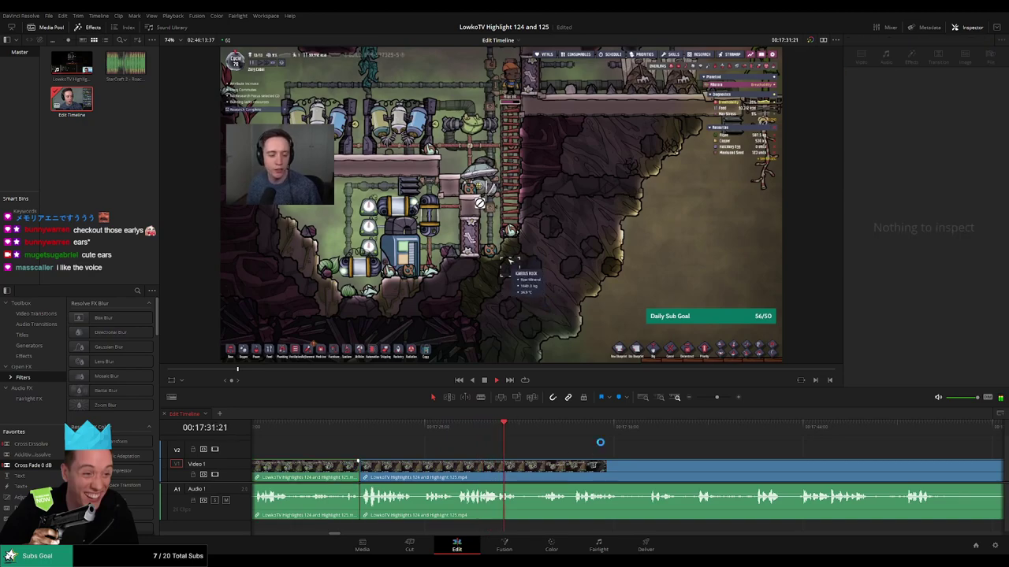
Cut out the pause at the next scene change, from 00:17:38:46 to about 00:17:39:24, and play back the cut.
{"action": "scroll", "coordinate": [525, 454], "scroll_direction": "right", "scroll_amount": 3}
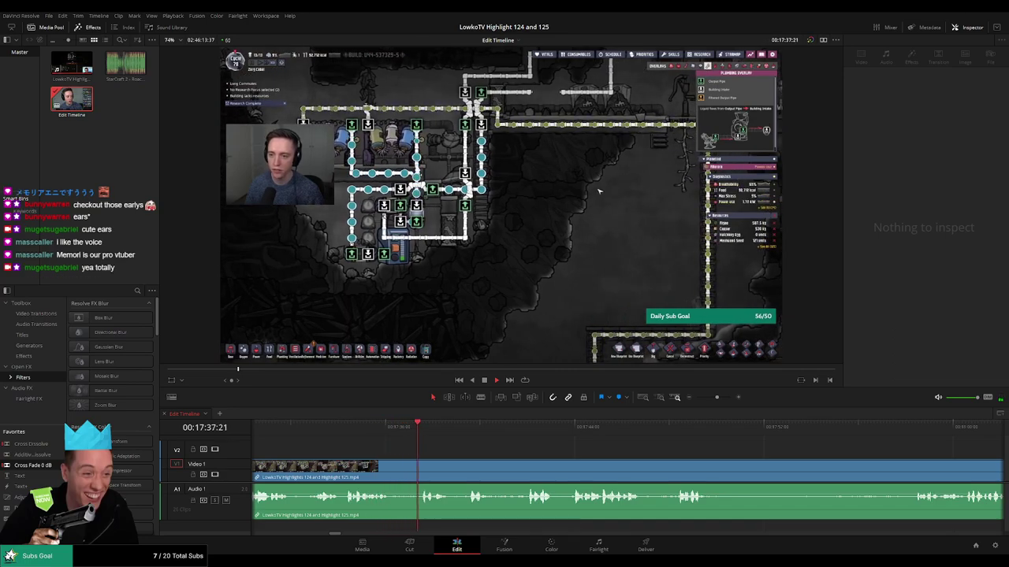
{"action": "left_click_drag", "start_coordinate": [547, 455], "coordinate": [423, 450]}
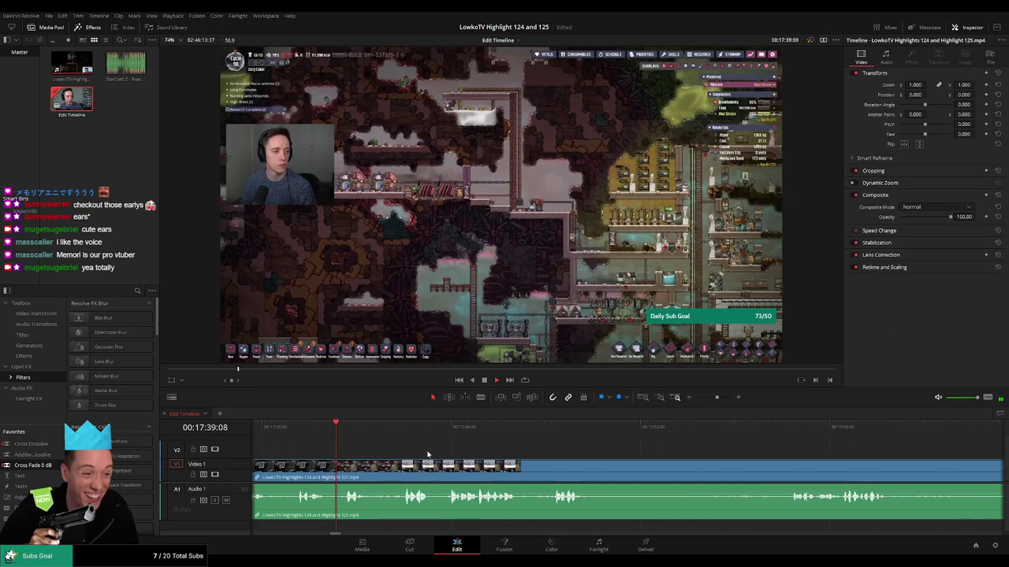
{"action": "left_click", "coordinate": [305, 430]}
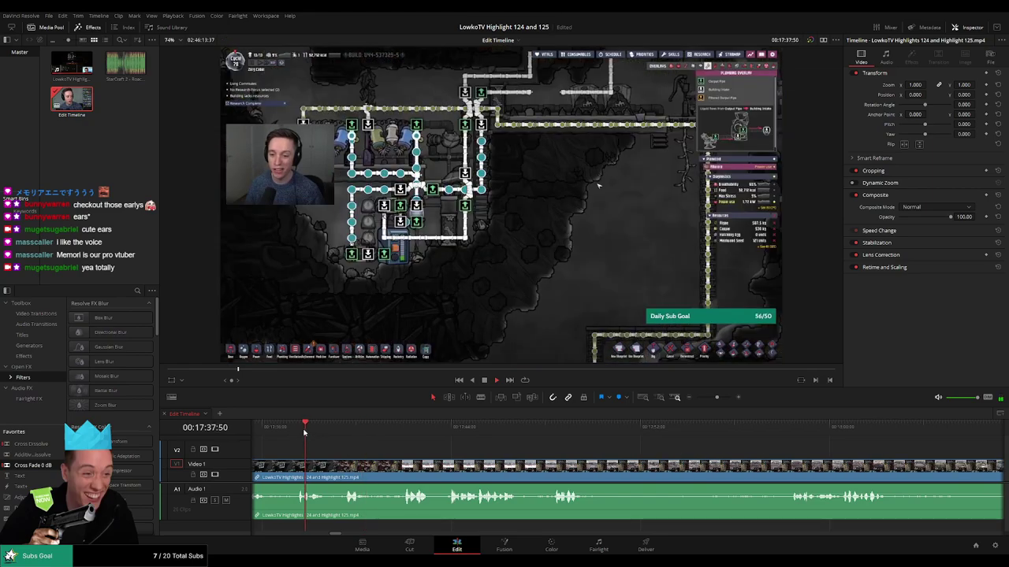
{"action": "key", "text": "space"}
{"action": "key", "text": "b"}
{"action": "left_click", "coordinate": [328, 474]}
{"action": "left_click", "coordinate": [341, 474]}
{"action": "key", "text": "a"}
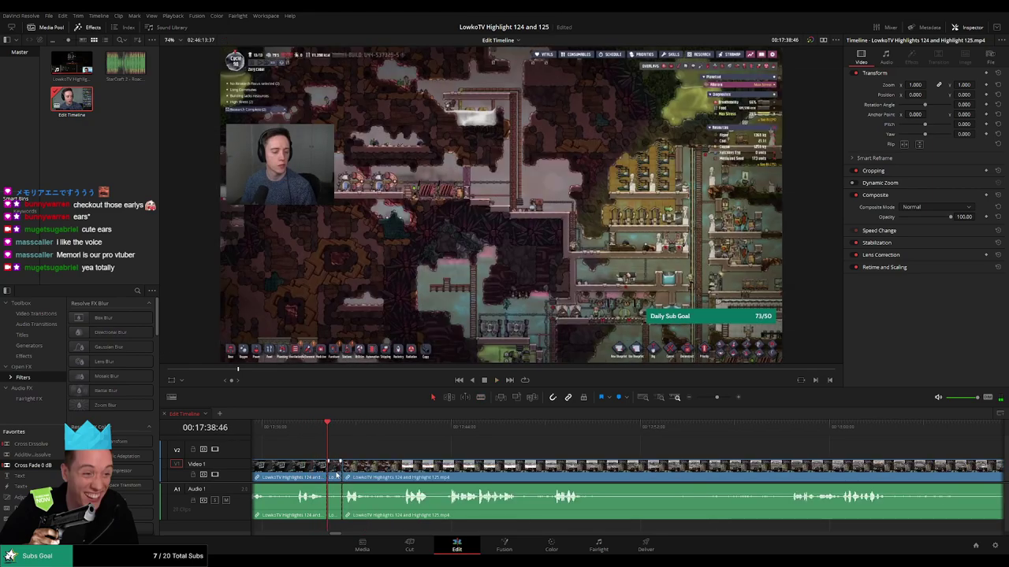
{"action": "key", "text": "Delete"}
{"action": "key", "text": "space"}
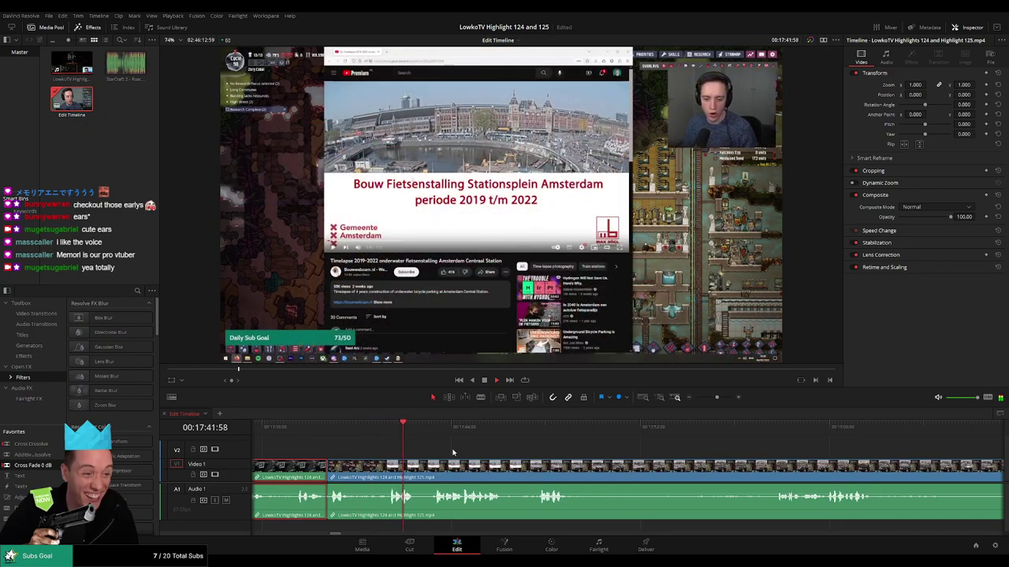
Review the Amsterdam bicycle parking timelapse reaction from about 00:17:41:58 to 00:18:19:33 for pauses to cut.
{"action": "left_click", "coordinate": [453, 452]}
{"action": "scroll", "coordinate": [466, 447], "scroll_direction": "right", "scroll_amount": 3}
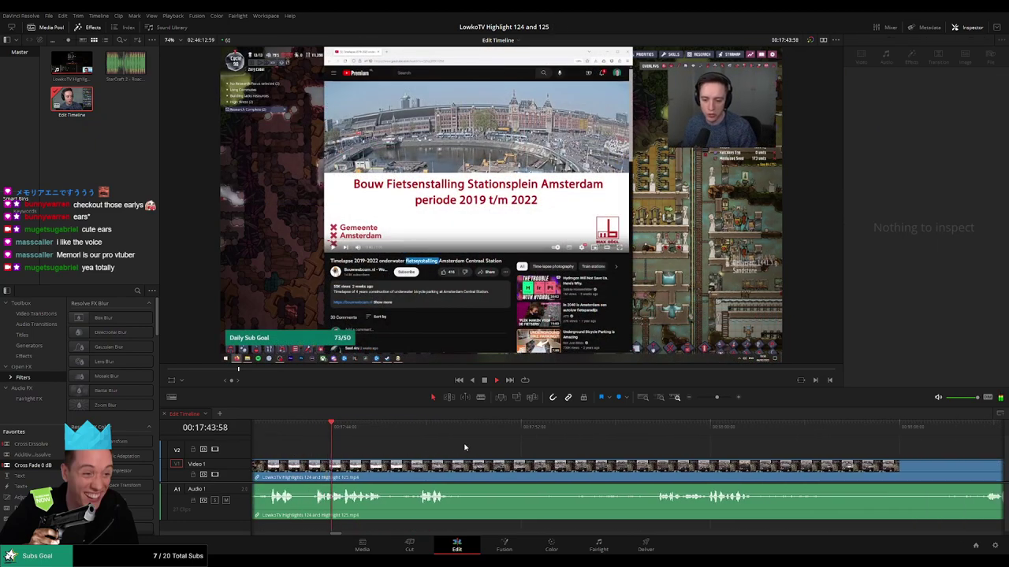
{"action": "scroll", "coordinate": [468, 445], "scroll_direction": "right", "scroll_amount": 2}
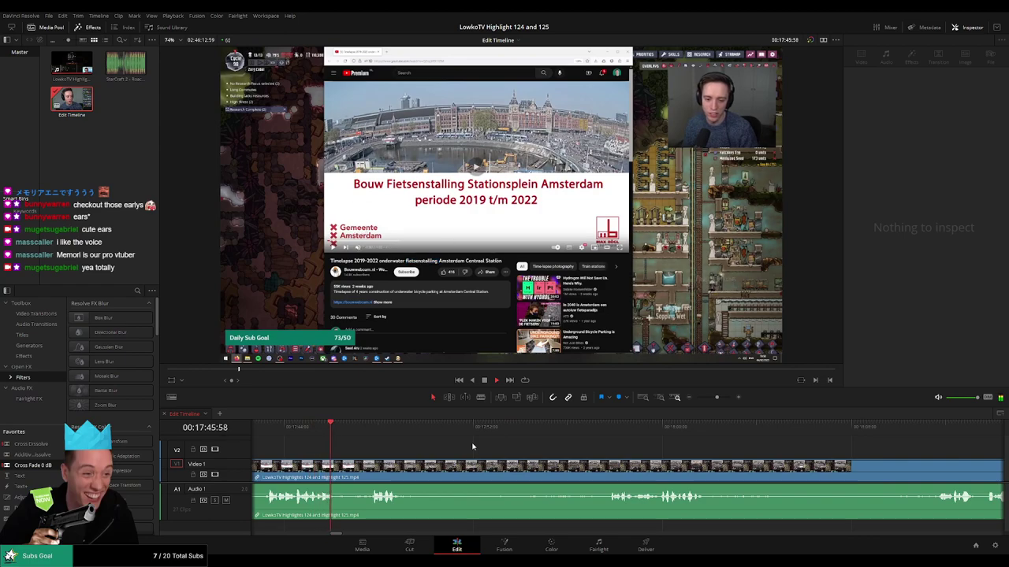
{"action": "key", "text": "space"}
{"action": "scroll", "coordinate": [514, 452], "scroll_direction": "right", "scroll_amount": 2}
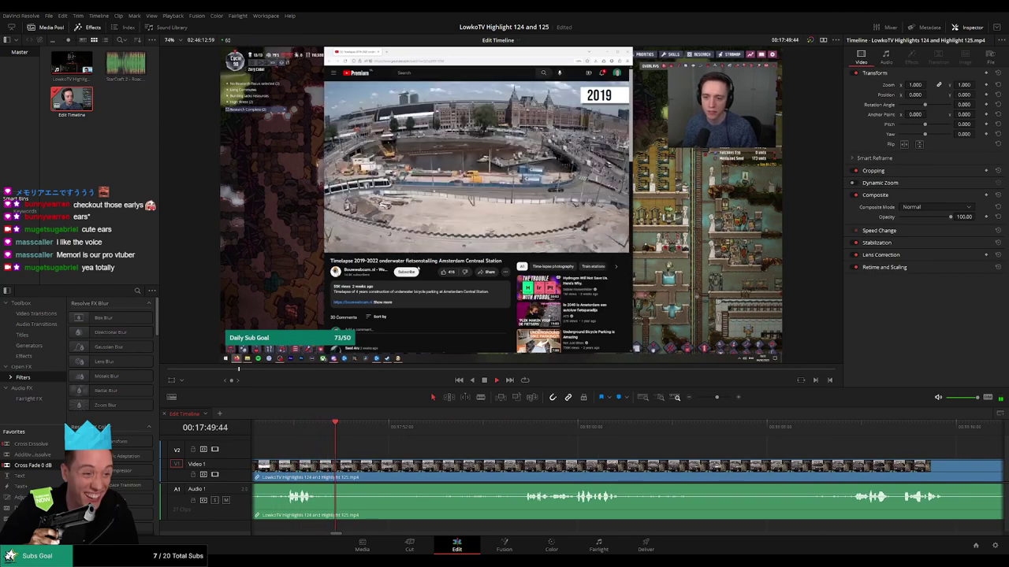
{"action": "scroll", "coordinate": [485, 445], "scroll_direction": "right", "scroll_amount": 1}
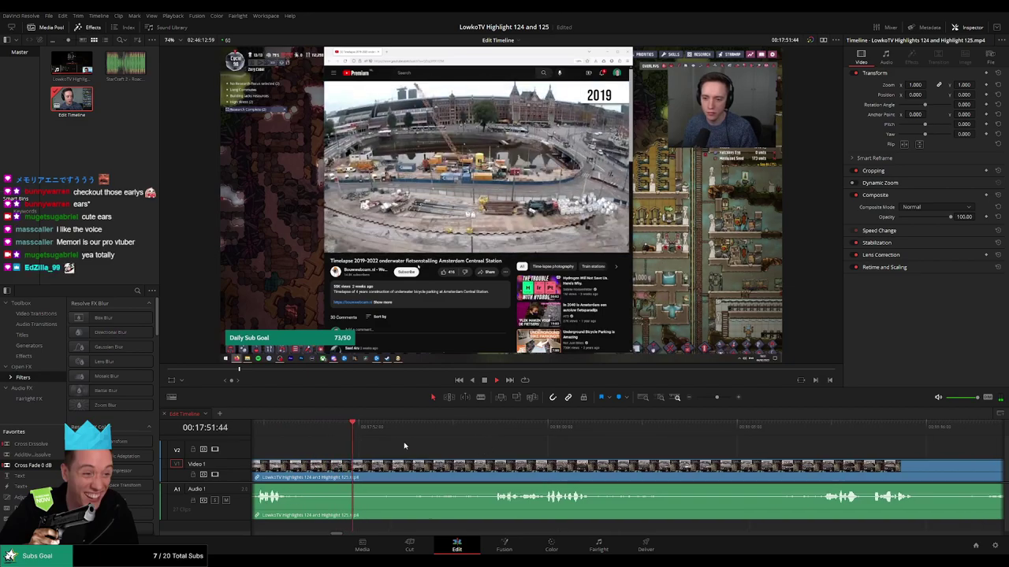
{"action": "left_click", "coordinate": [437, 429]}
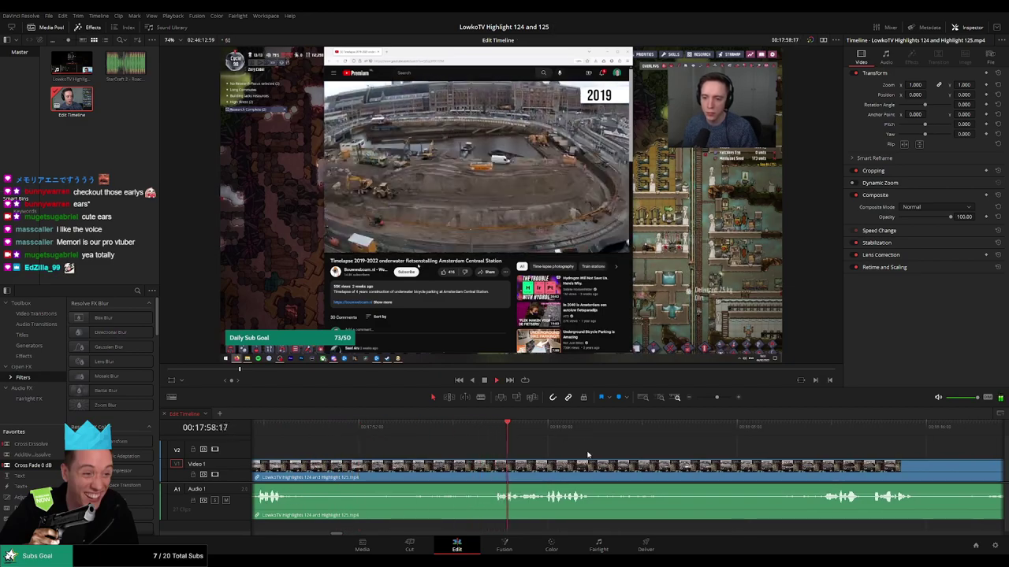
{"action": "scroll", "coordinate": [552, 446], "scroll_direction": "right", "scroll_amount": 5}
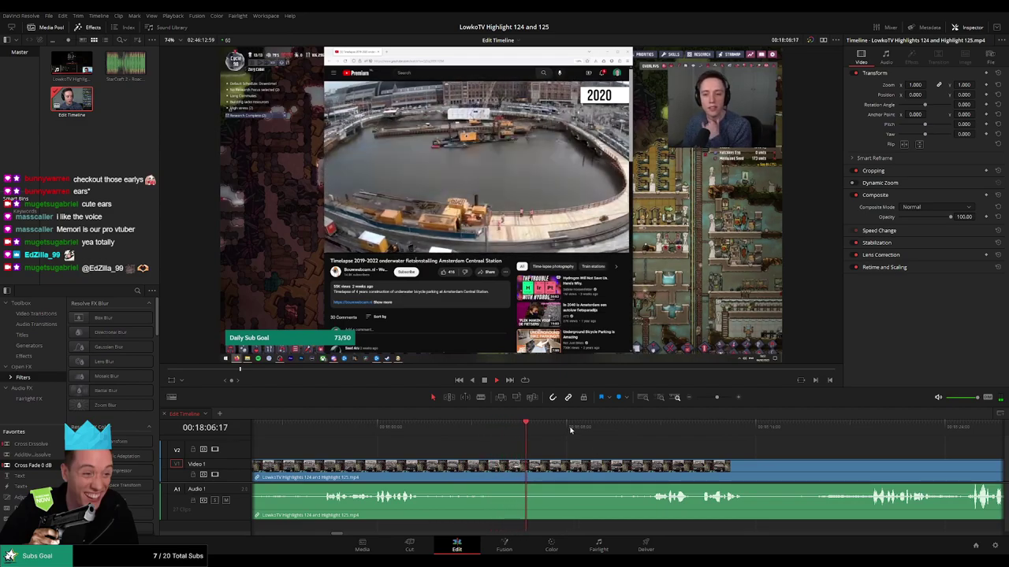
{"action": "left_click_drag", "start_coordinate": [748, 448], "coordinate": [568, 439]}
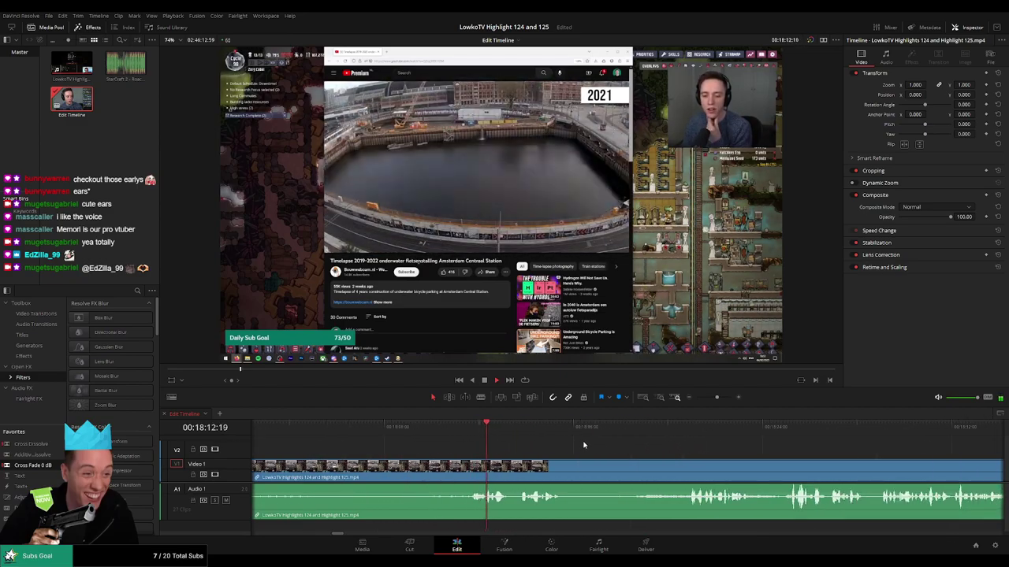
{"action": "scroll", "coordinate": [625, 457], "scroll_direction": "right", "scroll_amount": 3}
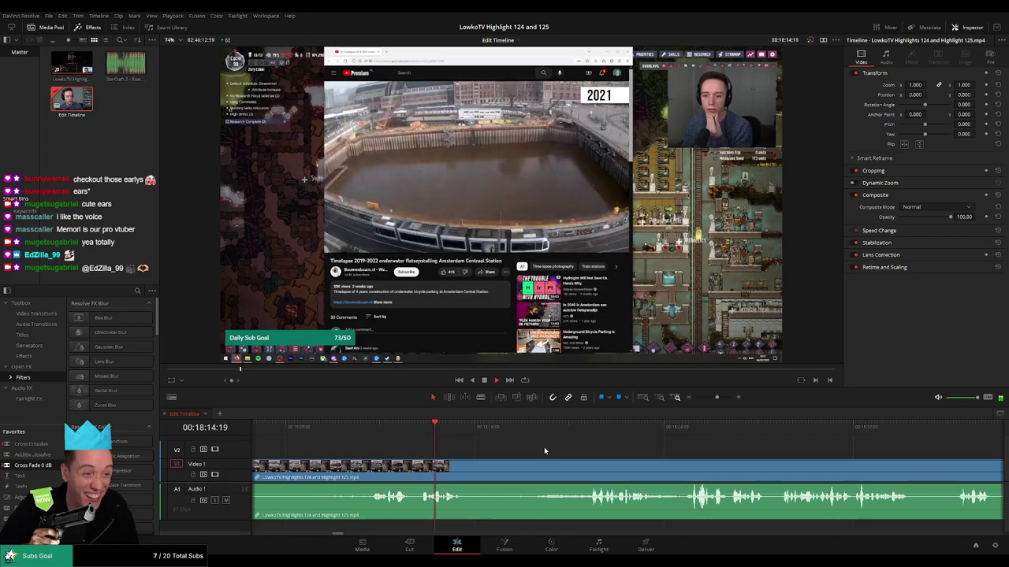
{"action": "left_click_drag", "start_coordinate": [471, 432], "coordinate": [548, 436]}
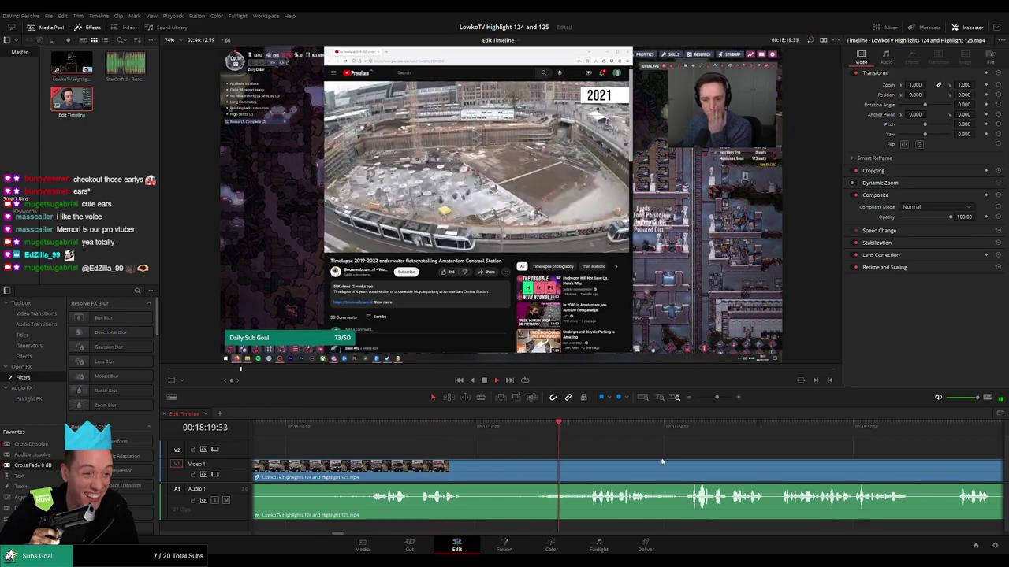
Review the rest of the timelapse reaction from about 00:18:19:33 to the return to gameplay at 00:18:50:16.
{"action": "scroll", "coordinate": [662, 462], "scroll_direction": "right", "scroll_amount": 3}
{"action": "scroll", "coordinate": [560, 447], "scroll_direction": "right", "scroll_amount": 3}
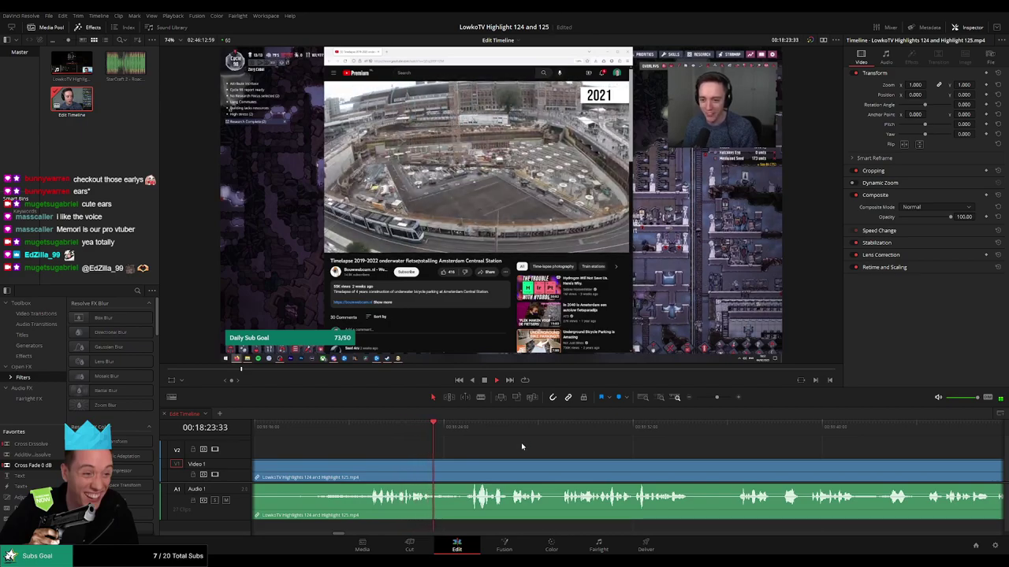
{"action": "scroll", "coordinate": [521, 447], "scroll_direction": "right", "scroll_amount": 3}
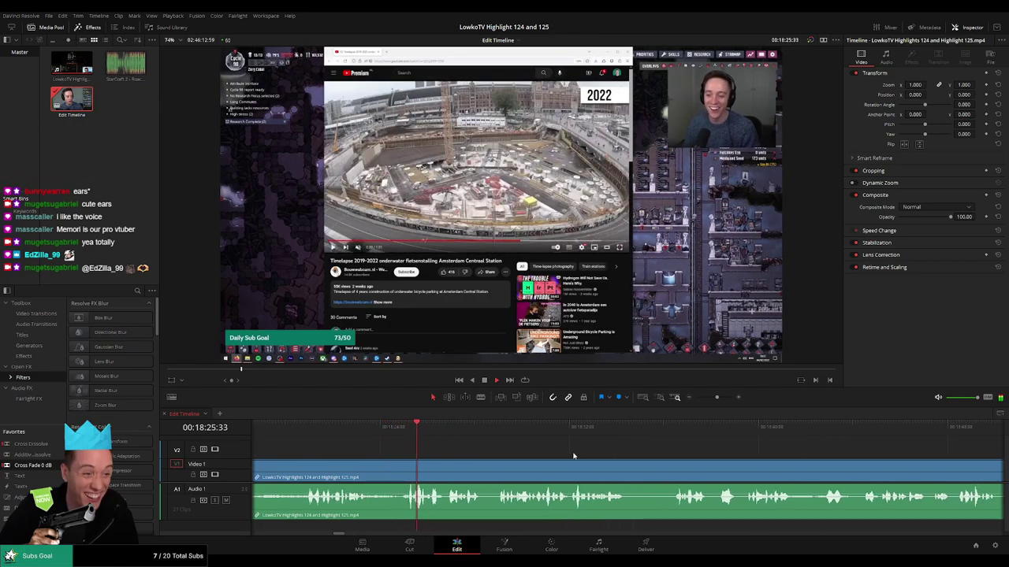
{"action": "scroll", "coordinate": [528, 454], "scroll_direction": "right", "scroll_amount": 2}
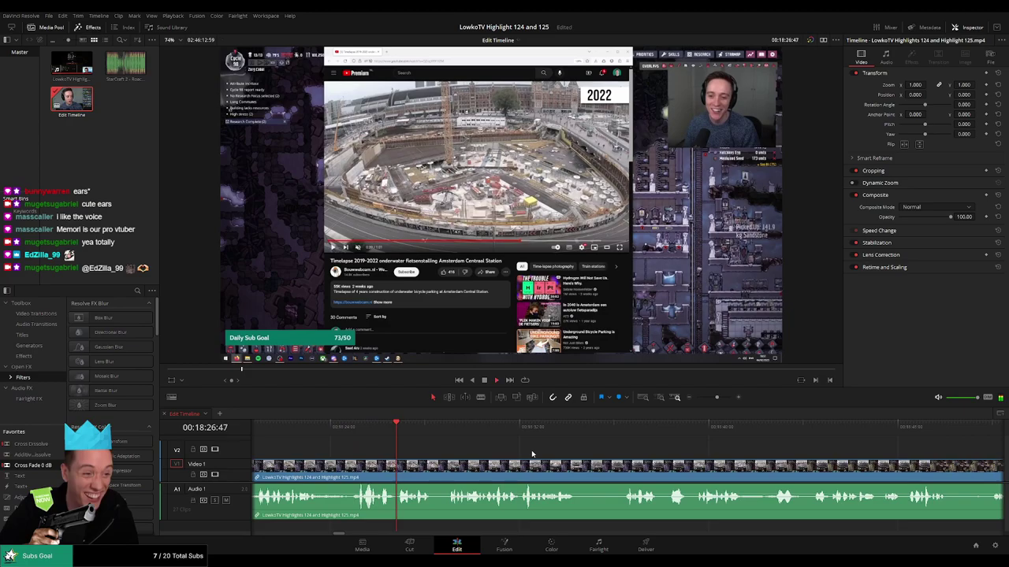
{"action": "scroll", "coordinate": [521, 449], "scroll_direction": "right", "scroll_amount": 2}
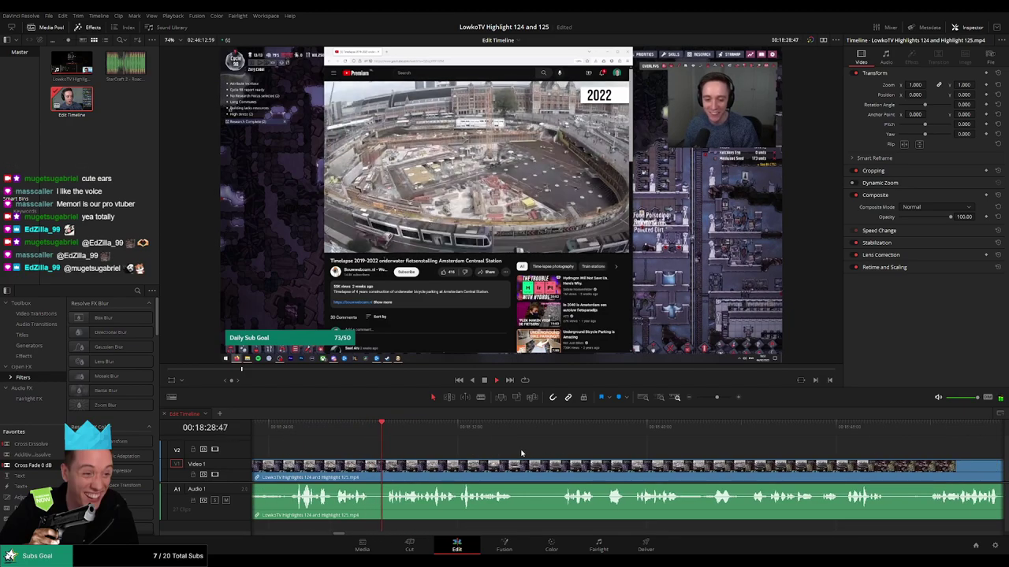
{"action": "scroll", "coordinate": [529, 449], "scroll_direction": "right", "scroll_amount": 2}
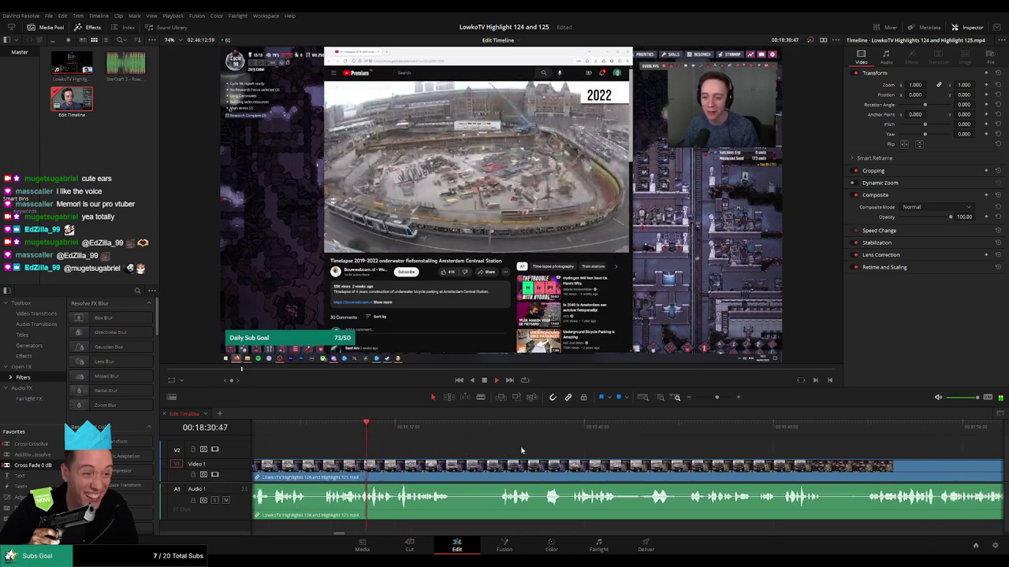
{"action": "scroll", "coordinate": [496, 450], "scroll_direction": "right", "scroll_amount": 2}
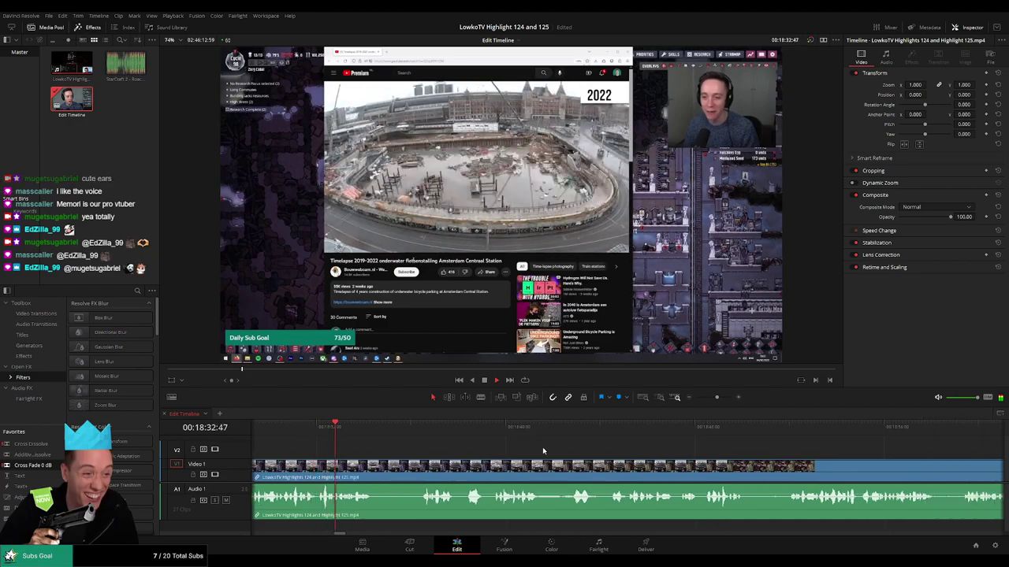
{"action": "scroll", "coordinate": [496, 449], "scroll_direction": "right", "scroll_amount": 2}
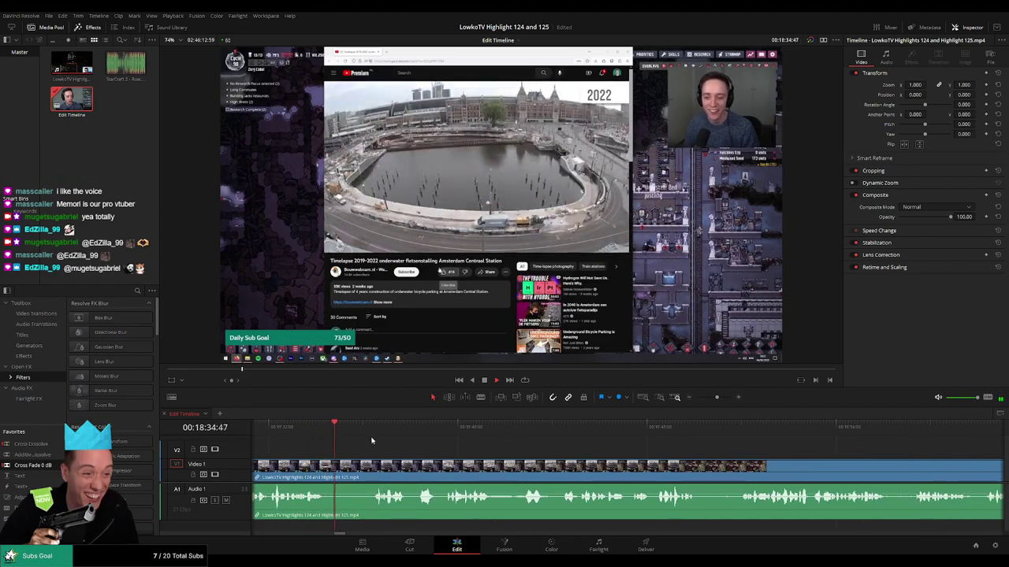
{"action": "scroll", "coordinate": [526, 451], "scroll_direction": "right", "scroll_amount": 2}
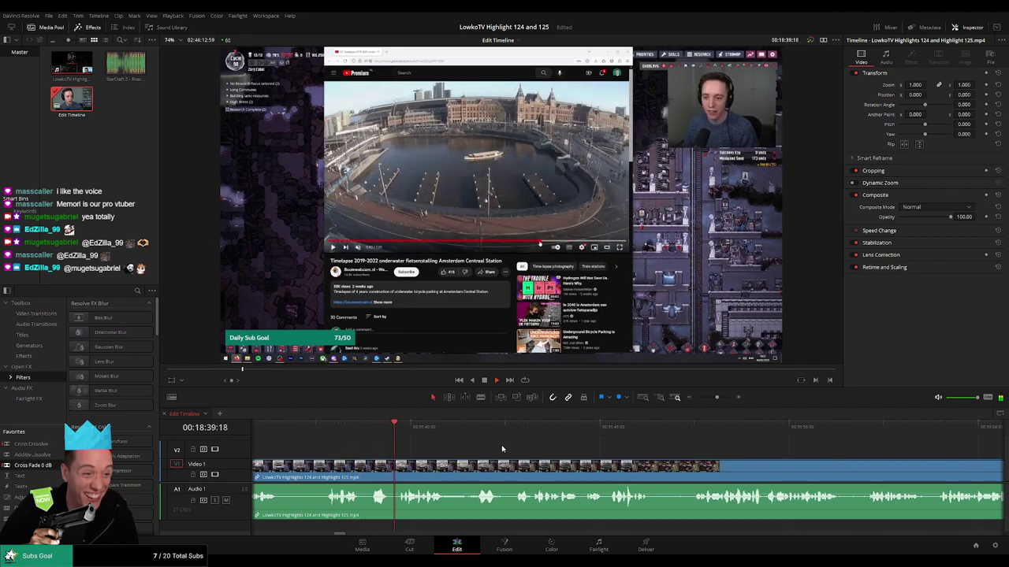
{"action": "scroll", "coordinate": [505, 451], "scroll_direction": "right", "scroll_amount": 2}
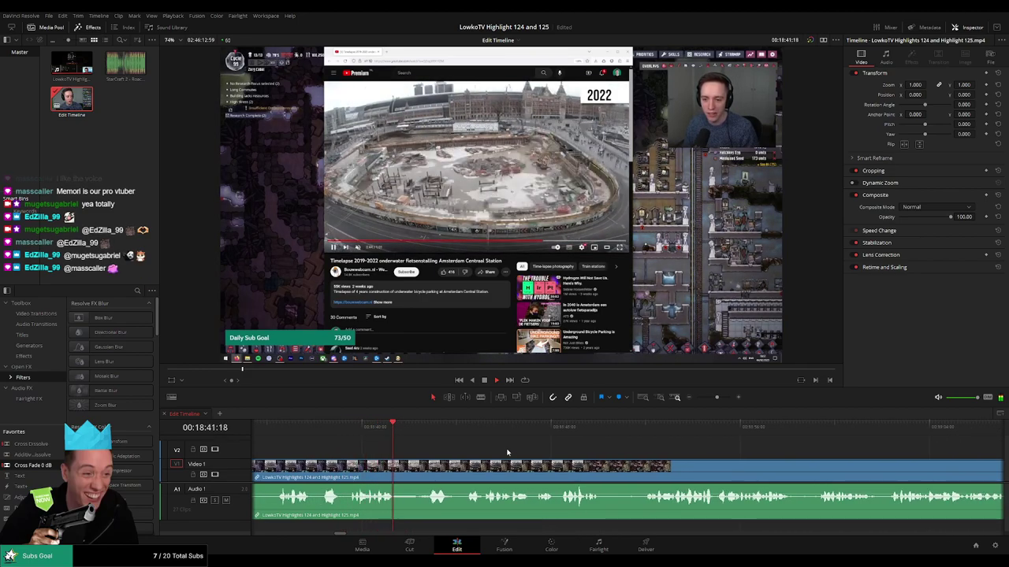
{"action": "left_click", "coordinate": [426, 433]}
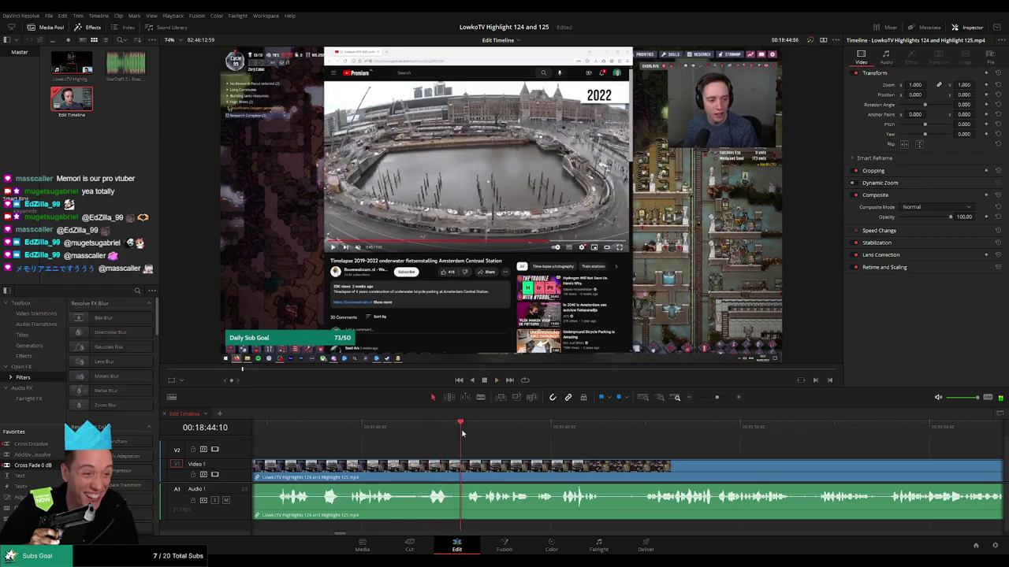
{"action": "scroll", "coordinate": [486, 458], "scroll_direction": "right", "scroll_amount": 4}
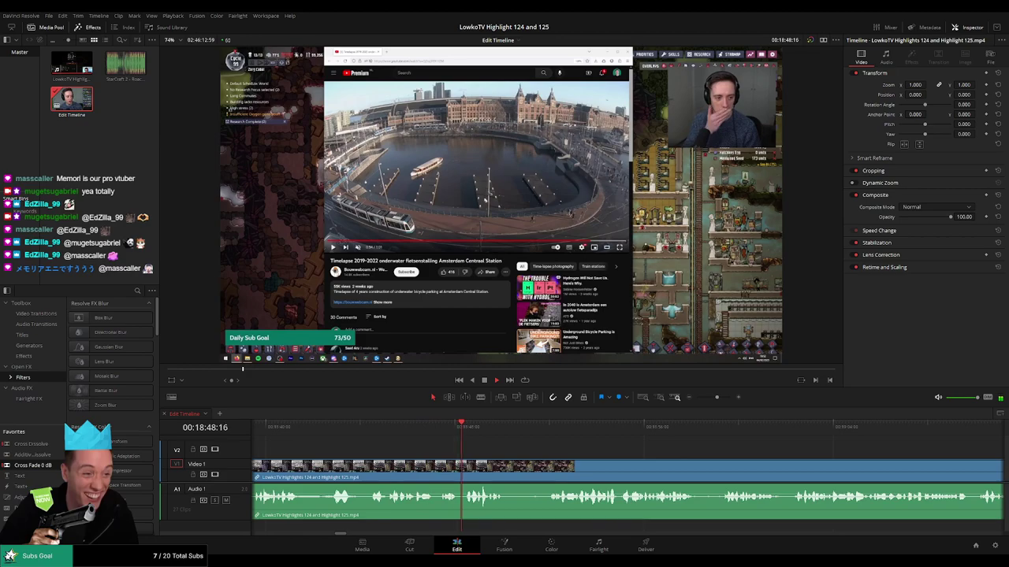
{"action": "scroll", "coordinate": [395, 450], "scroll_direction": "right", "scroll_amount": 5}
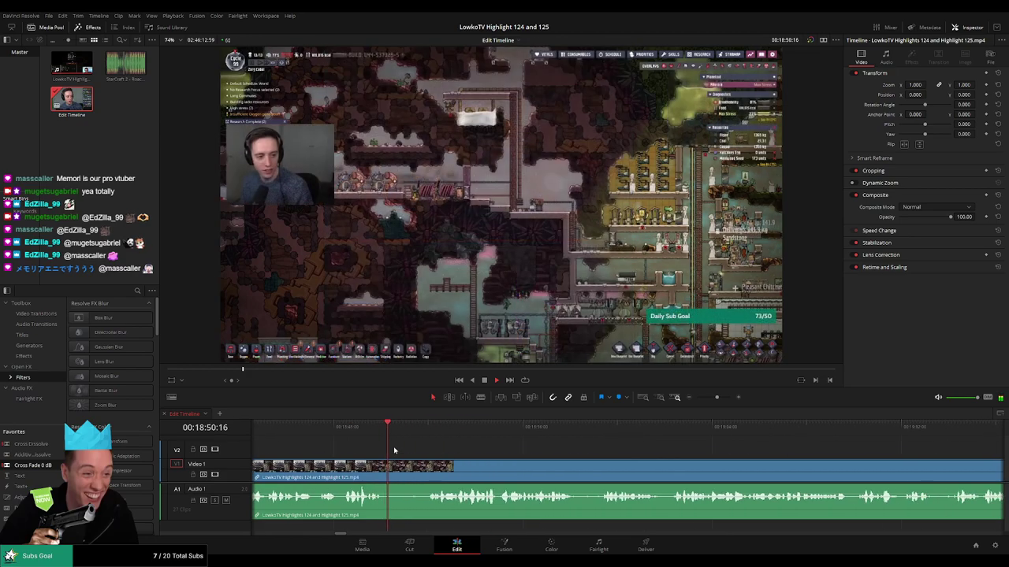
Cut out about 1.5 seconds of pause starting at 00:18:50:22, where the footage returns to gameplay.
{"action": "left_click", "coordinate": [367, 429]}
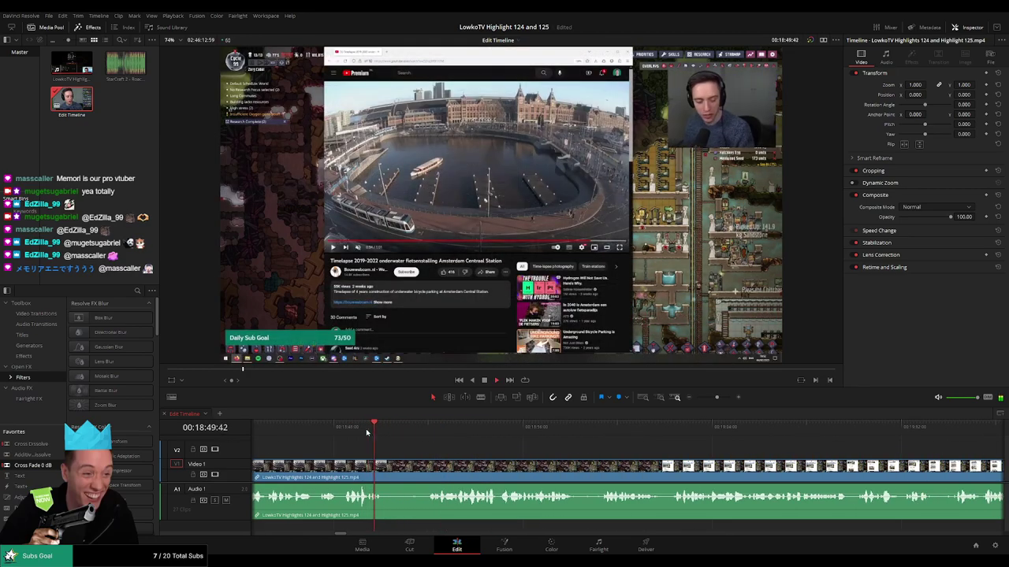
{"action": "key", "text": "space"}
{"action": "left_click_drag", "start_coordinate": [381, 434], "coordinate": [390, 437]}
{"action": "key", "text": "b"}
{"action": "left_click", "coordinate": [391, 464]}
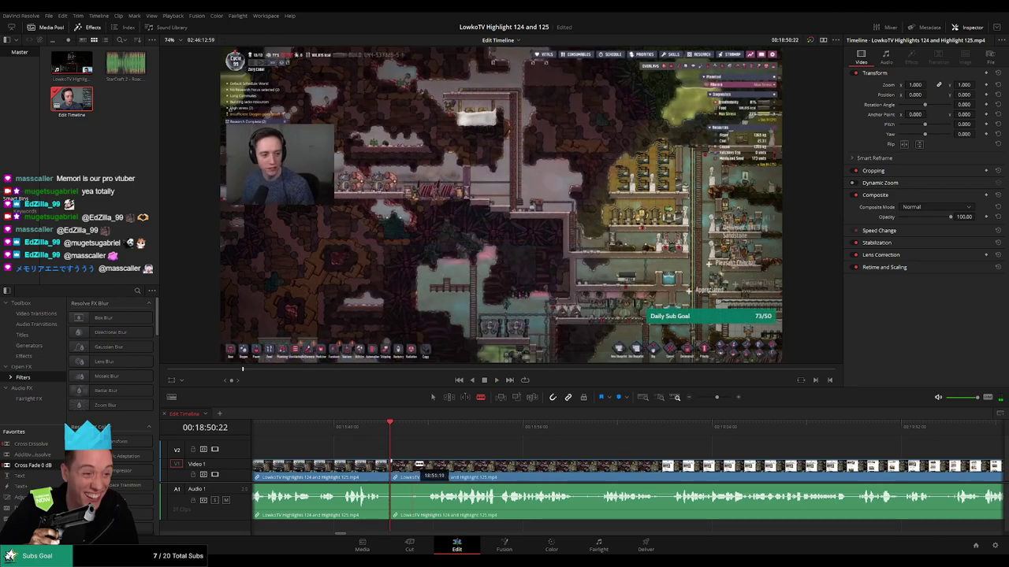
{"action": "left_click", "coordinate": [425, 465]}
{"action": "key", "text": "a"}
{"action": "left_click", "coordinate": [408, 467]}
{"action": "key", "text": "Delete"}
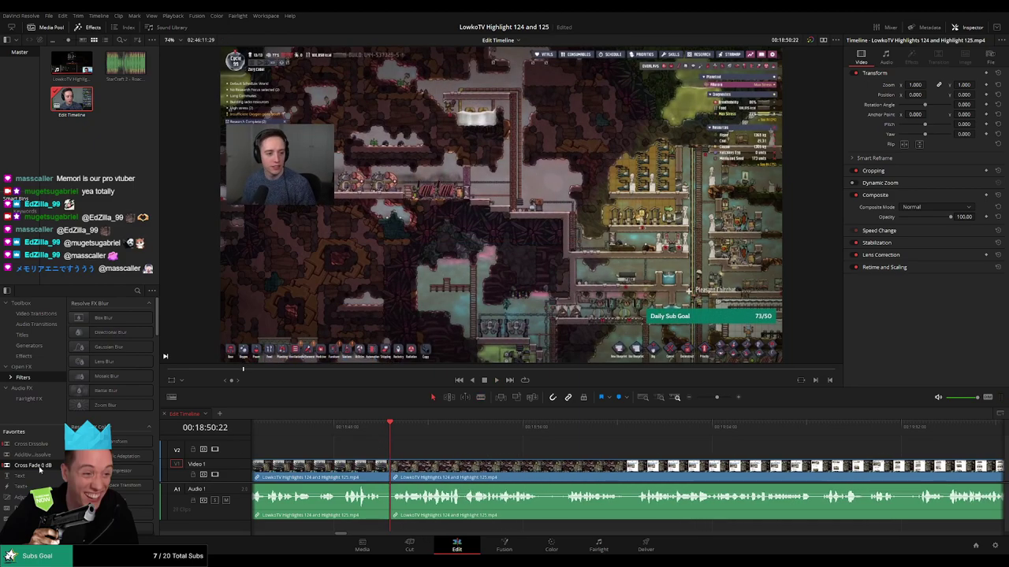
Add Cross Fade 0 dB to the audio at the 00:18:50:22 cut and mark the section before it green.
{"action": "left_click", "coordinate": [373, 464]}
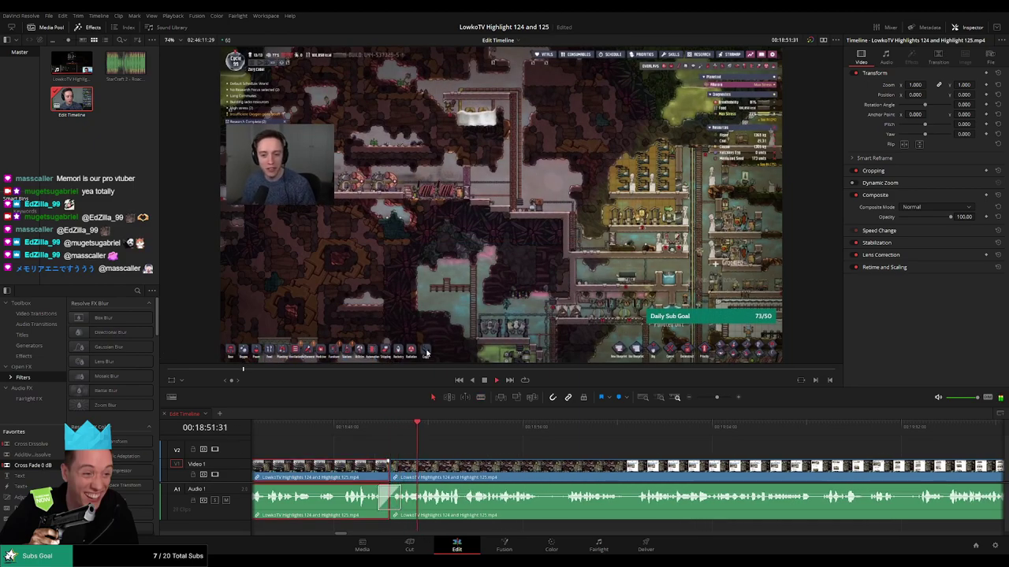
{"action": "left_click", "coordinate": [565, 440]}
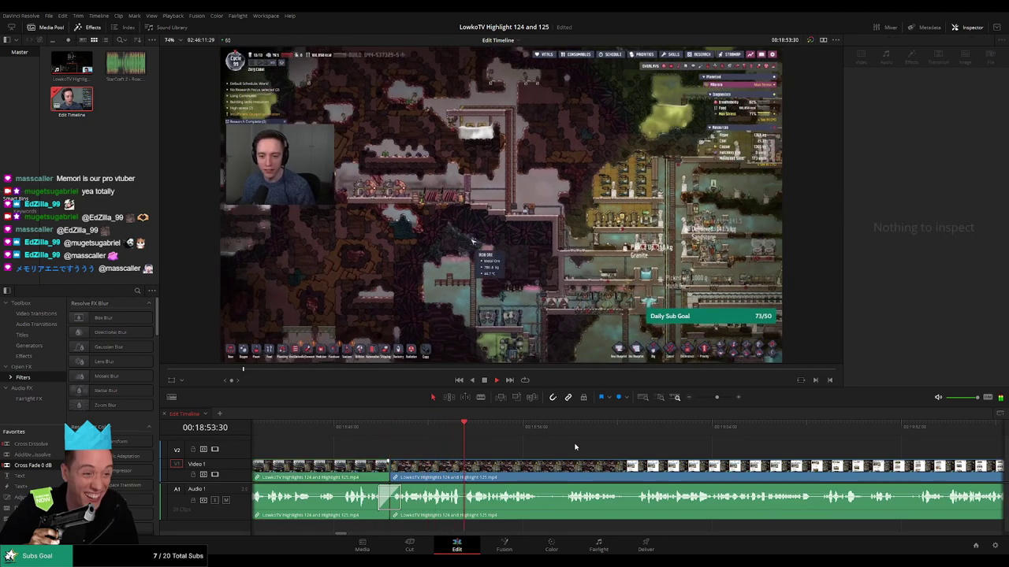
Review the following gameplay and Insider parking garage article section from about 00:18:53:30 to 00:19:25:31, adjusting the timeline scale.
{"action": "left_click_drag", "start_coordinate": [579, 452], "coordinate": [512, 455]}
{"action": "scroll", "coordinate": [512, 455], "scroll_direction": "right", "scroll_amount": 2}
{"action": "mouse_move", "coordinate": [716, 398]}
{"action": "left_mouse_down"}
{"action": "mouse_move", "coordinate": [698, 404]}
{"action": "mouse_move", "coordinate": [716, 404]}
{"action": "left_mouse_up"}
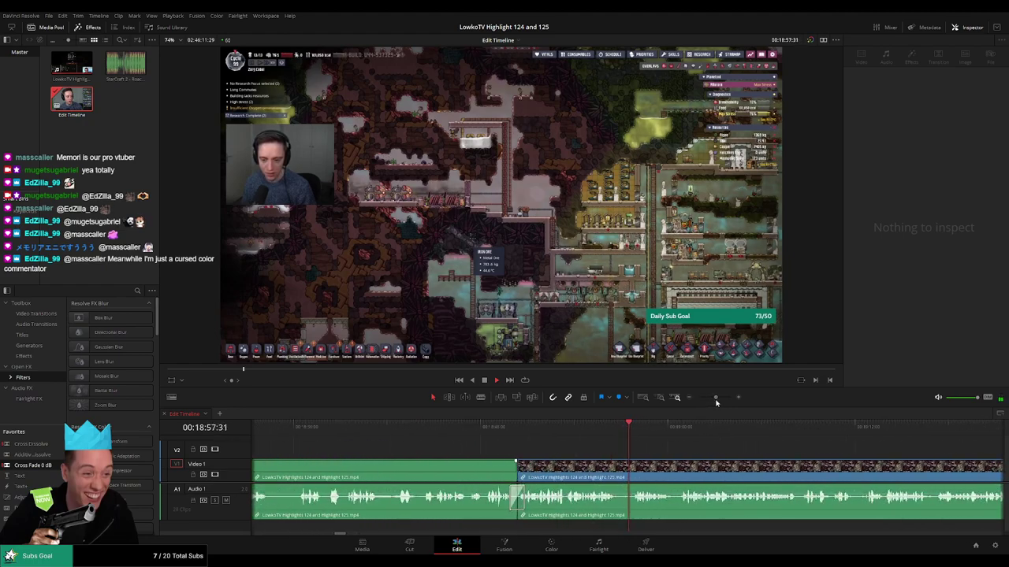
{"action": "scroll", "coordinate": [698, 455], "scroll_direction": "right", "scroll_amount": 8}
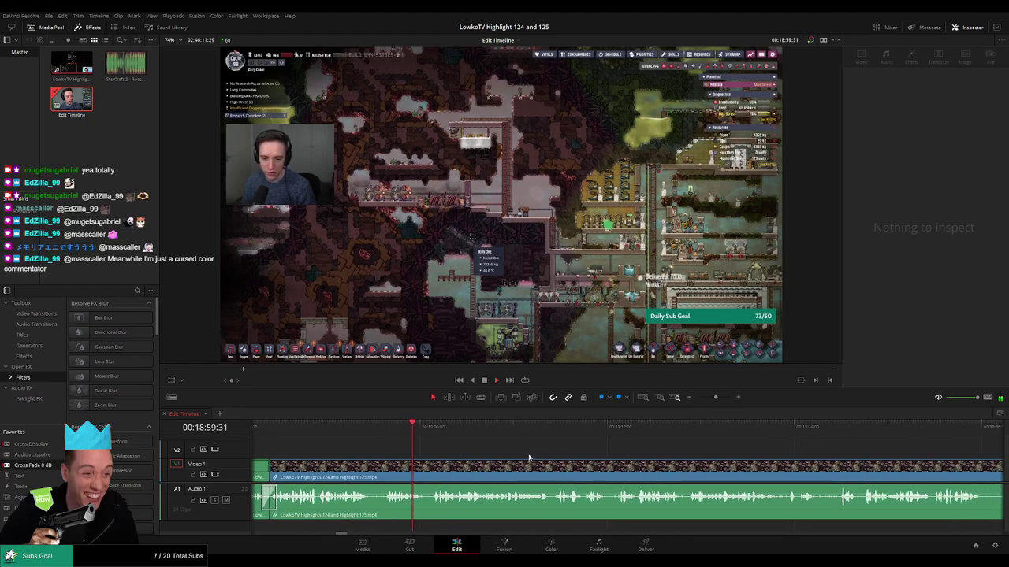
{"action": "left_click_drag", "start_coordinate": [716, 399], "coordinate": [716, 401]}
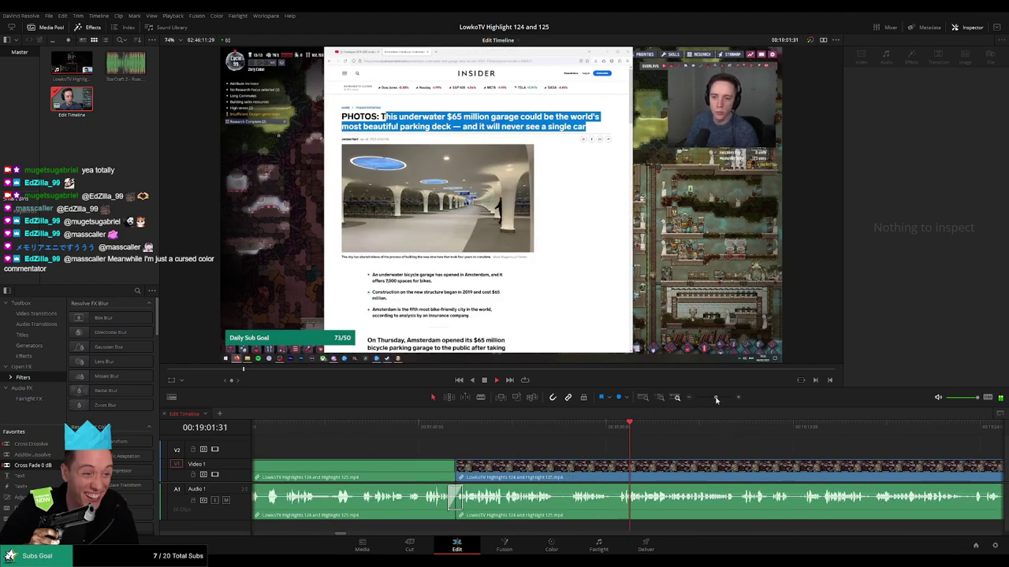
{"action": "scroll", "coordinate": [713, 455], "scroll_direction": "right", "scroll_amount": 6}
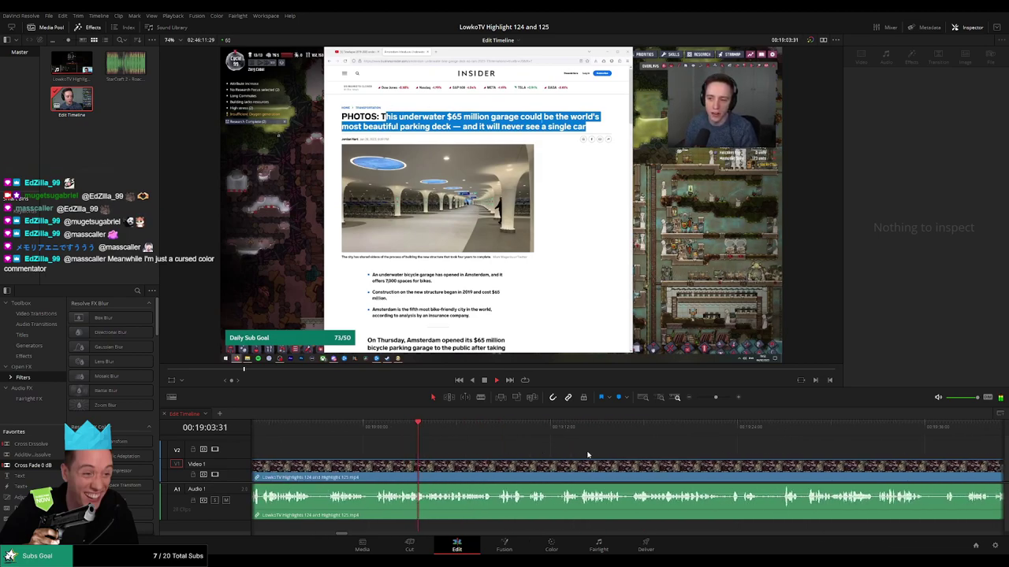
{"action": "scroll", "coordinate": [587, 455], "scroll_direction": "right", "scroll_amount": 3}
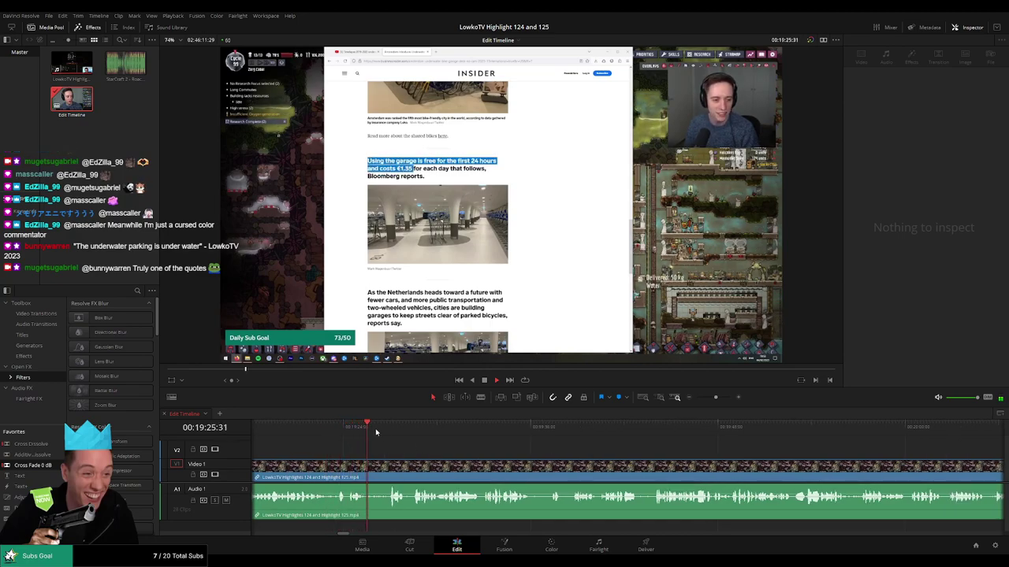
Cut out the pause after the Insider article section, from about 00:19:25:25 to 00:19:26:49.
{"action": "left_click", "coordinate": [365, 468]}
{"action": "key", "text": "b"}
{"action": "left_click", "coordinate": [366, 468]}
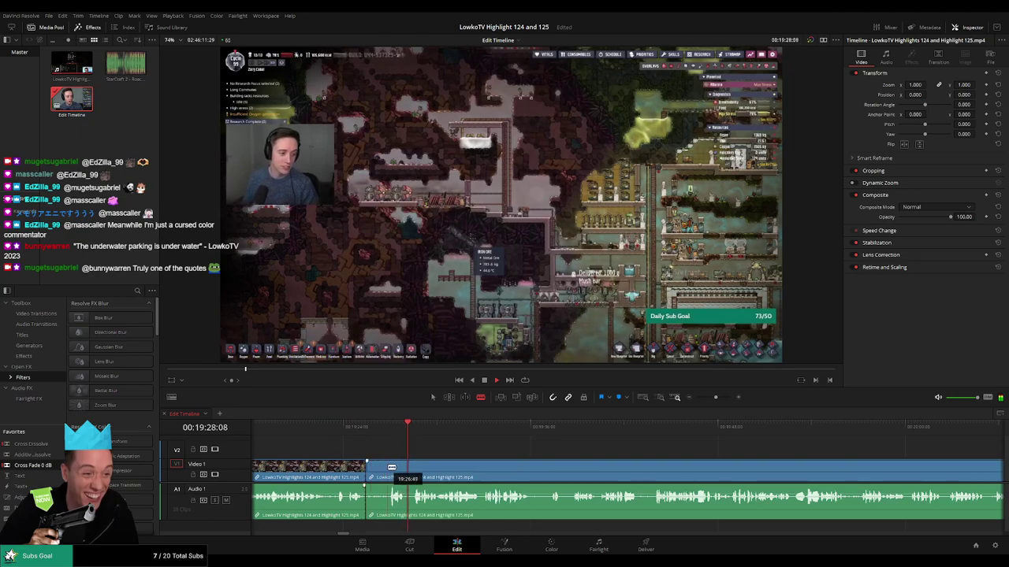
{"action": "left_click", "coordinate": [387, 468]}
{"action": "key", "text": "a"}
{"action": "left_click", "coordinate": [380, 470]}
{"action": "key", "text": "BackSpace"}
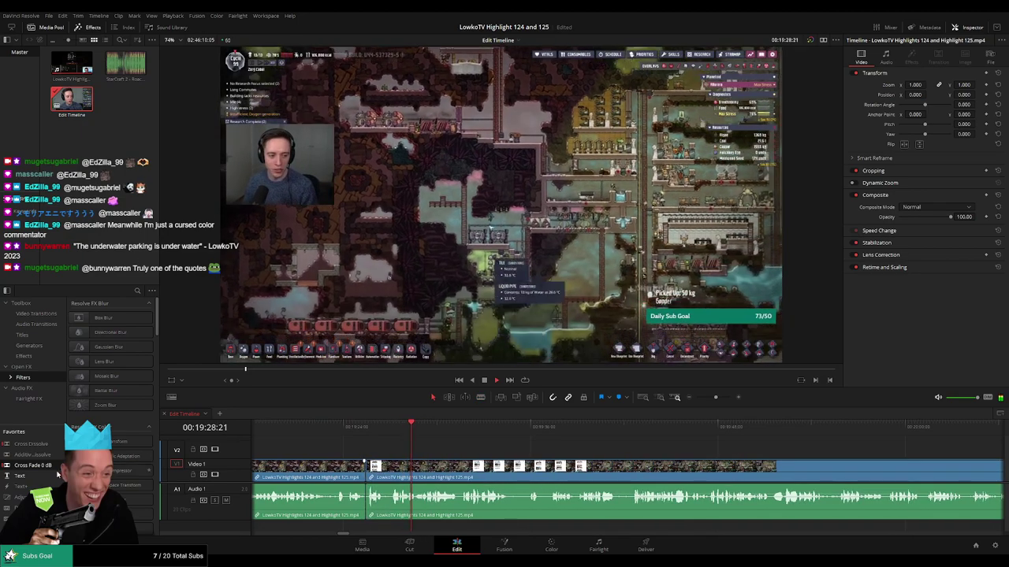
Add Cross Fade 0 dB to the audio at the cut near 00:19:25:25 and mark the section before it green.
{"action": "left_click", "coordinate": [360, 471]}
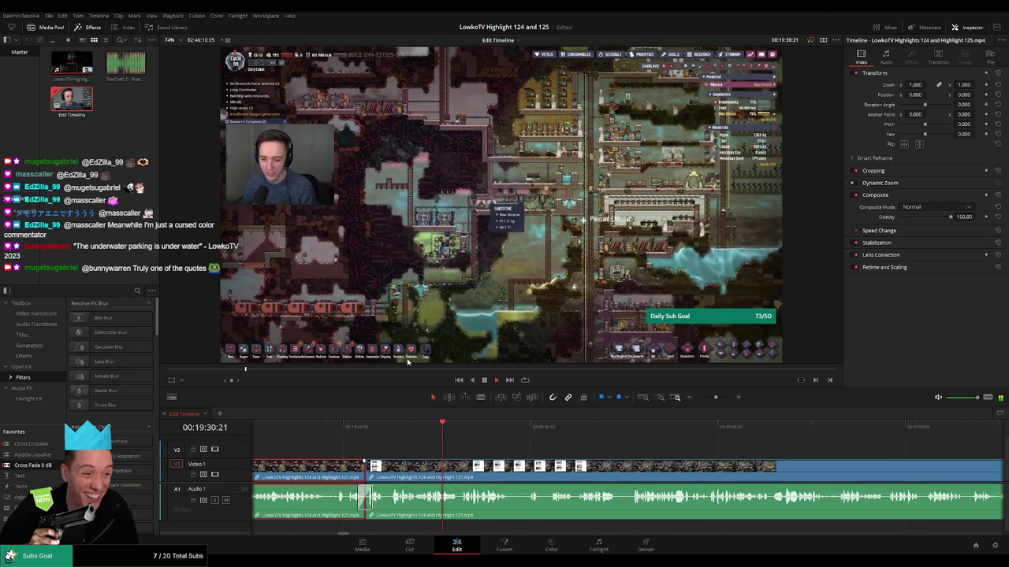
{"action": "left_click", "coordinate": [538, 443]}
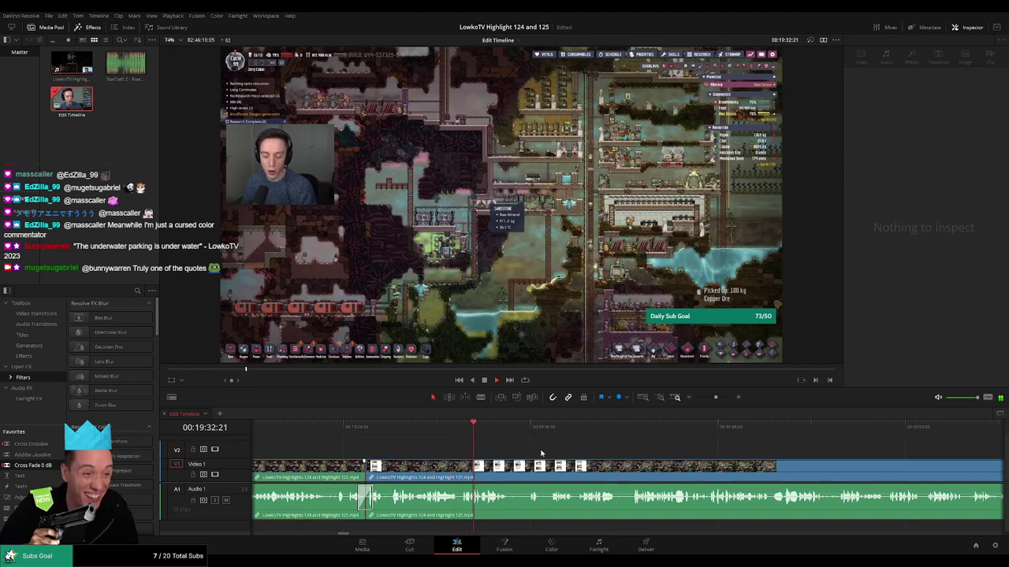
Cut the short section around 00:19:42 out of the gameplay clip, removing both video and audio and closing the gap.
{"action": "left_click_drag", "start_coordinate": [564, 448], "coordinate": [496, 448]}
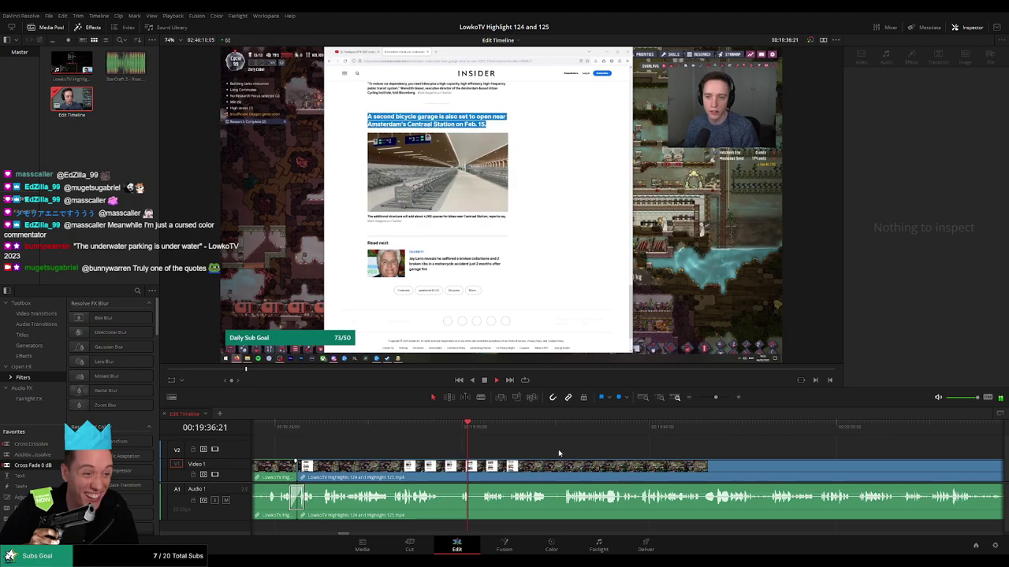
{"action": "scroll", "coordinate": [501, 449], "scroll_direction": "right", "scroll_amount": 2}
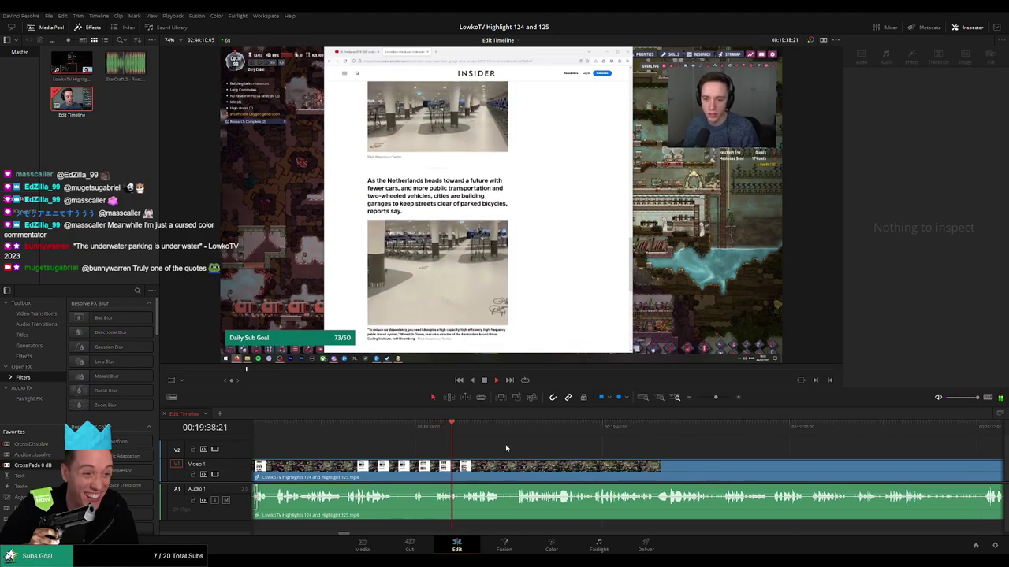
{"action": "scroll", "coordinate": [505, 449], "scroll_direction": "right", "scroll_amount": 2}
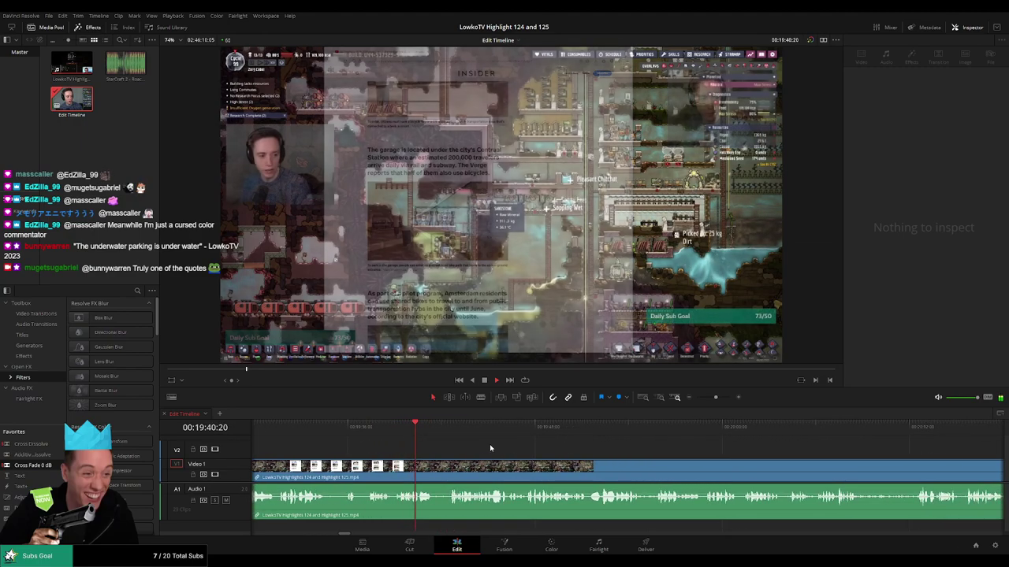
{"action": "scroll", "coordinate": [369, 444], "scroll_direction": "right", "scroll_amount": 3}
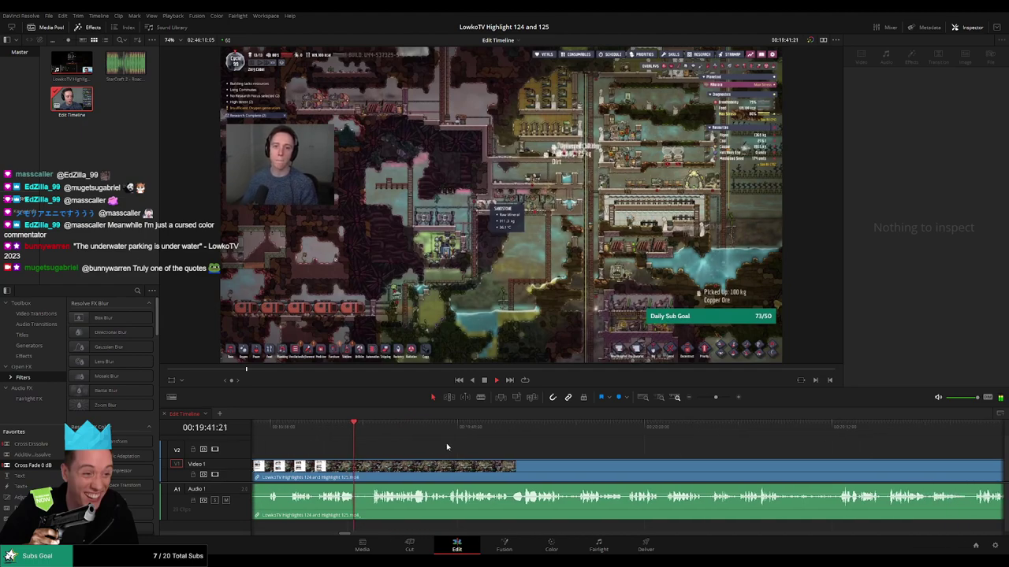
{"action": "key", "text": "b"}
{"action": "left_click", "coordinate": [349, 468]}
{"action": "left_click", "coordinate": [367, 468]}
{"action": "key", "text": "a"}
{"action": "left_click", "coordinate": [358, 467]}
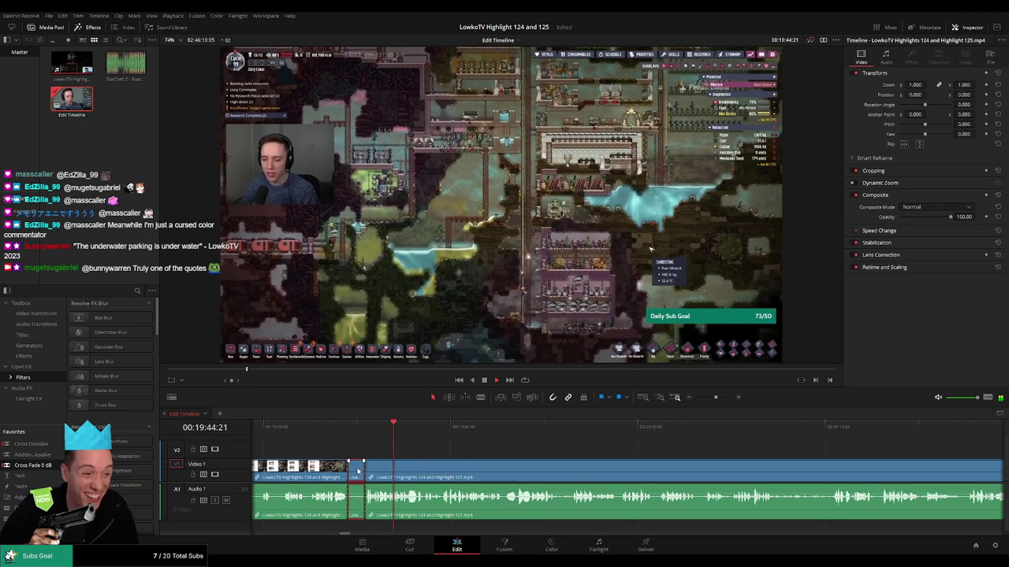
{"action": "key", "text": "Delete"}
Add a Cross Fade 0 dB transition to the audio at the new cut near 00:19:41 and resume playback.
{"action": "left_click_drag", "start_coordinate": [44, 473], "coordinate": [349, 492]}
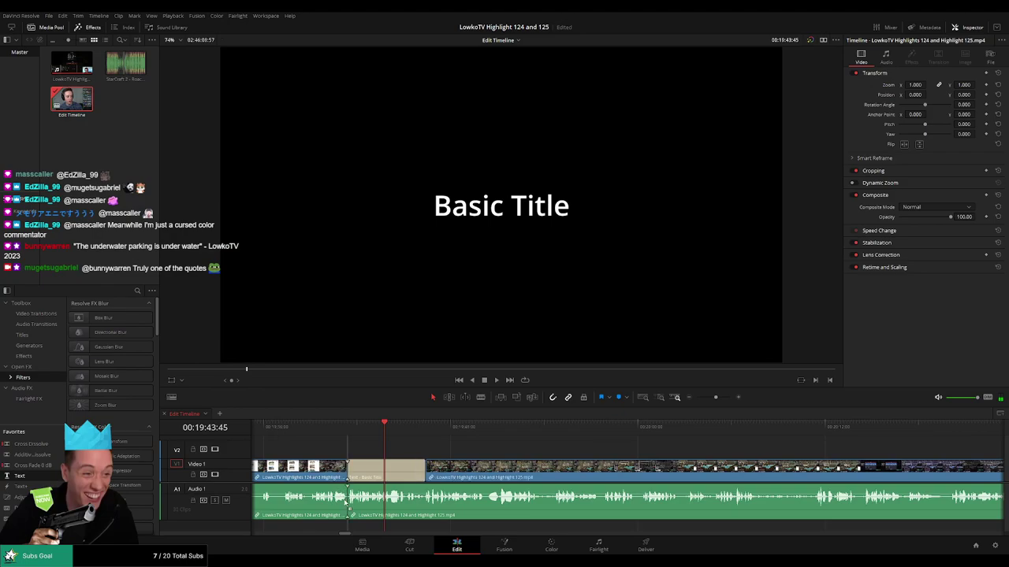
{"action": "key", "text": "ctrl+z"}
{"action": "left_click_drag", "start_coordinate": [44, 466], "coordinate": [367, 503]}
{"action": "key", "text": "space"}
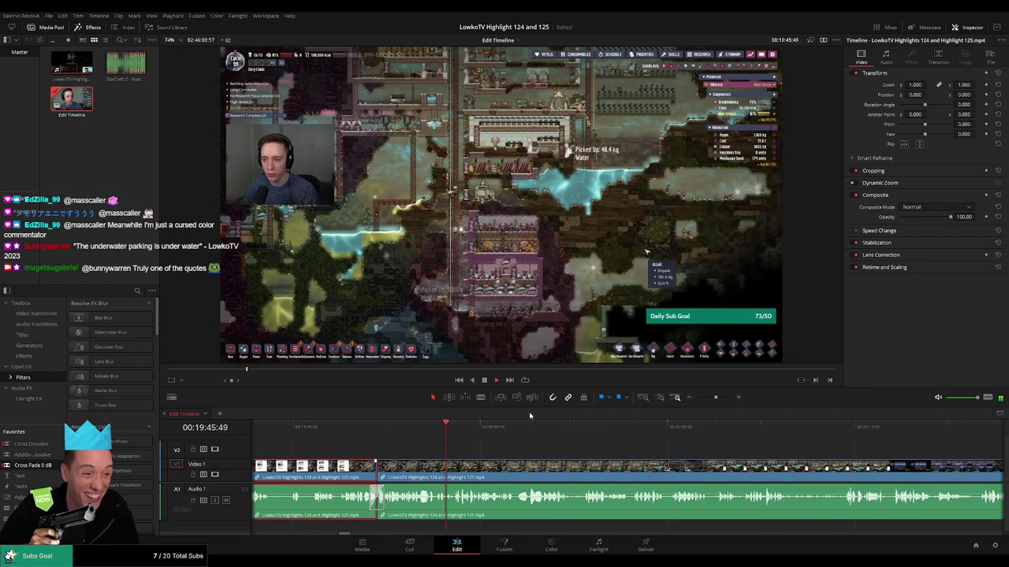
Play through the colony game footage from about 00:19:45 to 00:20:52, checking for sections to cut.
{"action": "key", "text": "g"}
{"action": "left_click", "coordinate": [531, 446]}
{"action": "left_click_drag", "start_coordinate": [585, 445], "coordinate": [488, 447]}
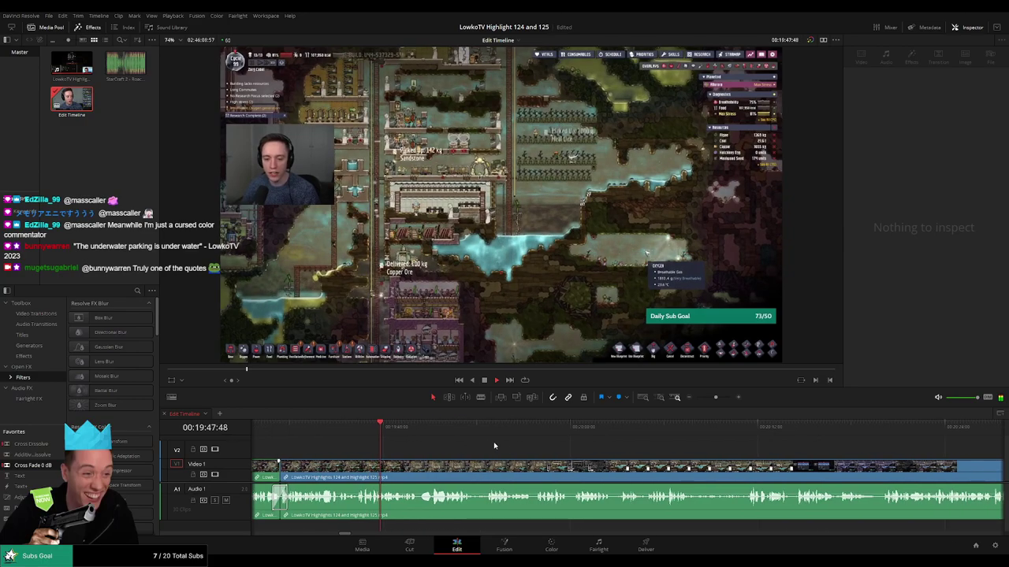
{"action": "scroll", "coordinate": [537, 450], "scroll_direction": "right", "scroll_amount": 6}
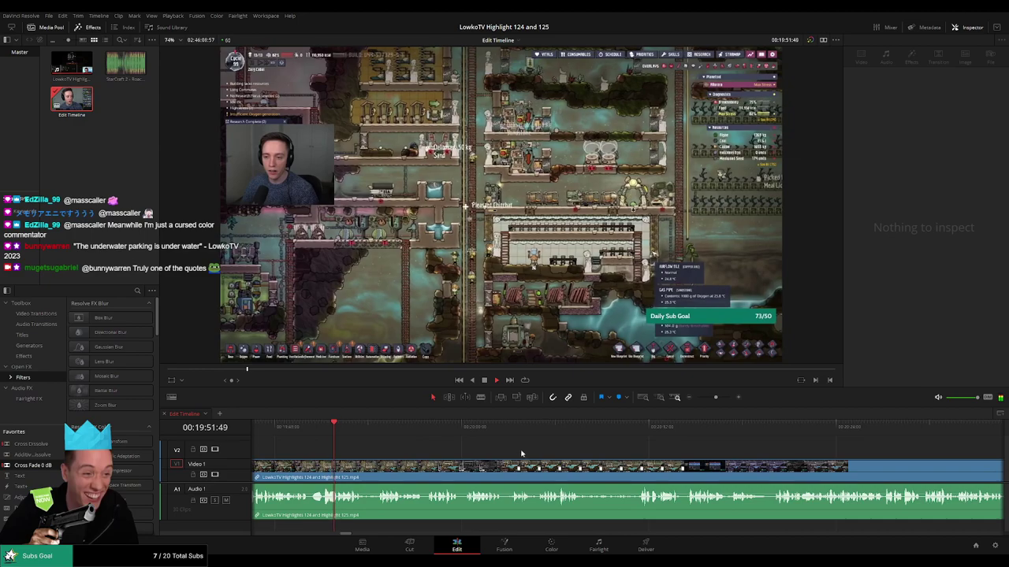
{"action": "scroll", "coordinate": [508, 453], "scroll_direction": "right", "scroll_amount": 1}
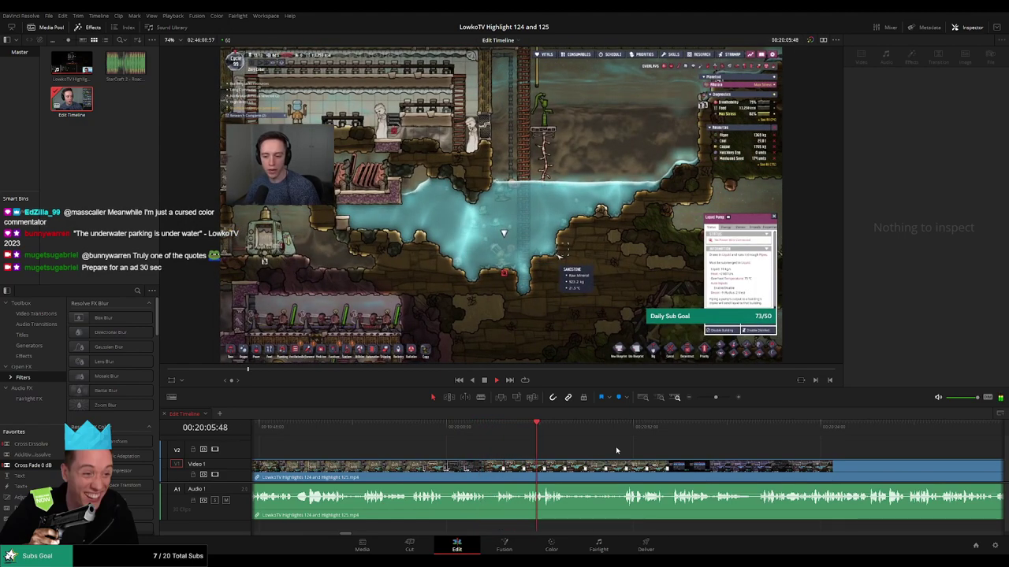
{"action": "left_click_drag", "start_coordinate": [617, 451], "coordinate": [471, 441]}
{"action": "key", "text": "space"}
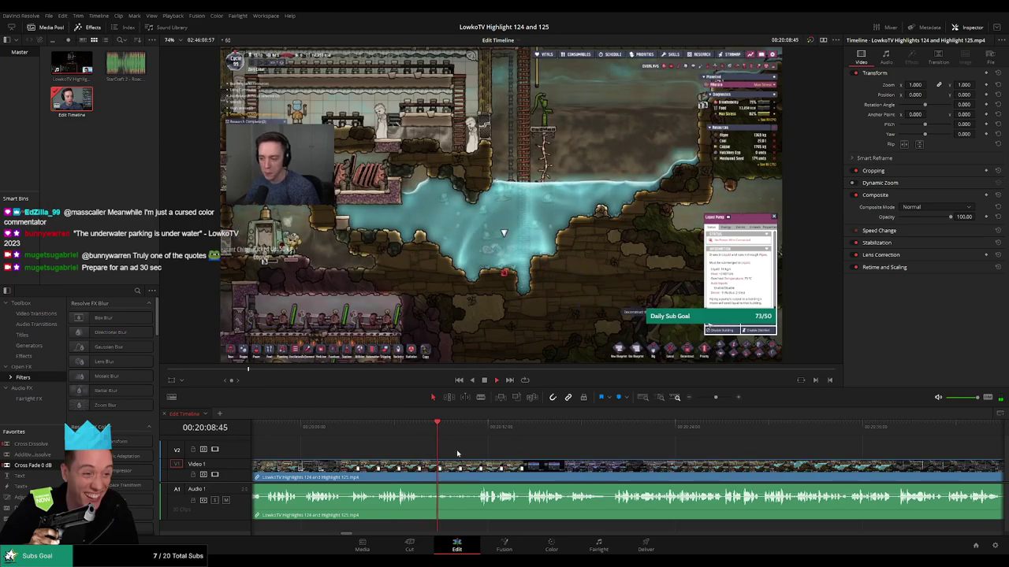
{"action": "scroll", "coordinate": [465, 456], "scroll_direction": "right", "scroll_amount": 1}
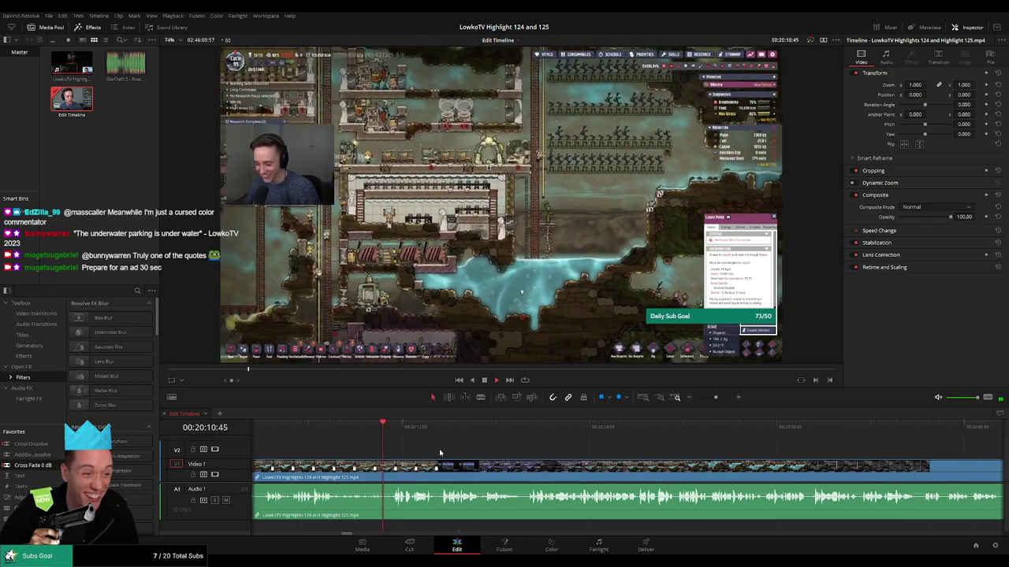
{"action": "scroll", "coordinate": [465, 453], "scroll_direction": "right", "scroll_amount": 1}
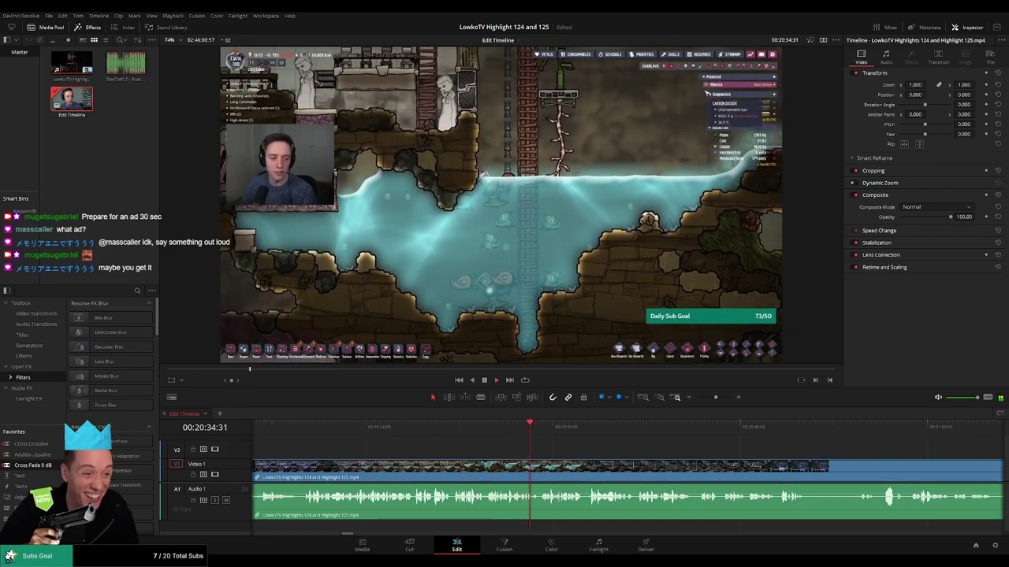
{"action": "scroll", "coordinate": [544, 446], "scroll_direction": "right", "scroll_amount": 4}
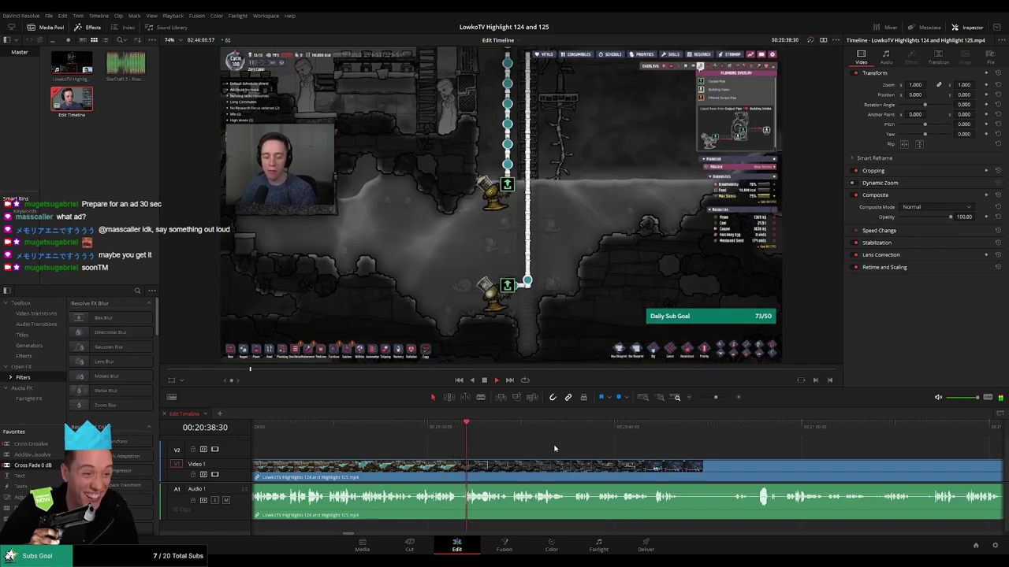
{"action": "scroll", "coordinate": [544, 449], "scroll_direction": "right", "scroll_amount": 2}
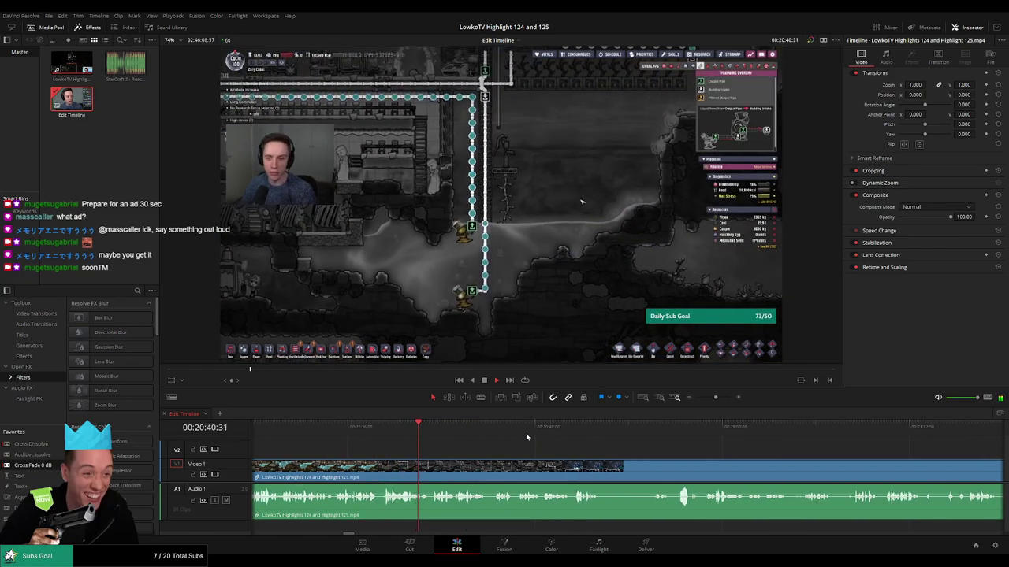
{"action": "scroll", "coordinate": [512, 450], "scroll_direction": "right", "scroll_amount": 2}
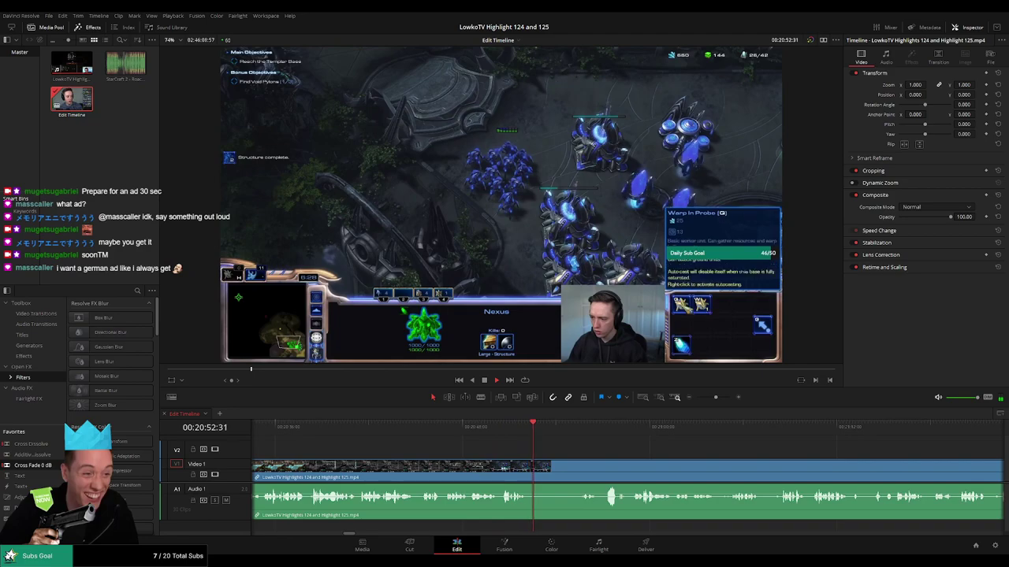
Cut out the few frames starting at 00:20:50:13, where the StarCraft footage begins, close the gap and resume playback.
{"action": "scroll", "coordinate": [480, 443], "scroll_direction": "right", "scroll_amount": 3}
{"action": "left_click", "coordinate": [388, 428]}
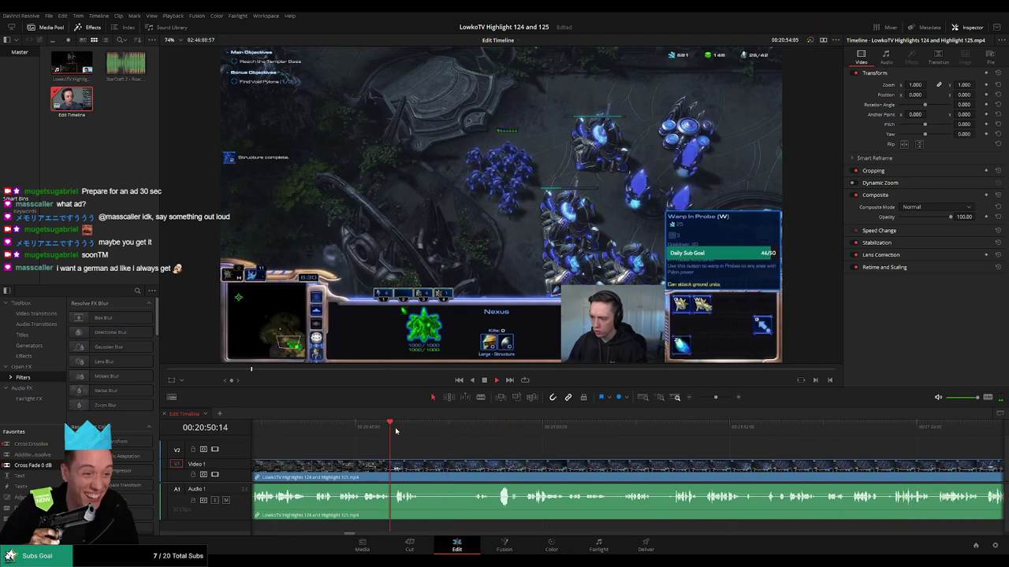
{"action": "left_click_drag", "start_coordinate": [403, 439], "coordinate": [376, 430]}
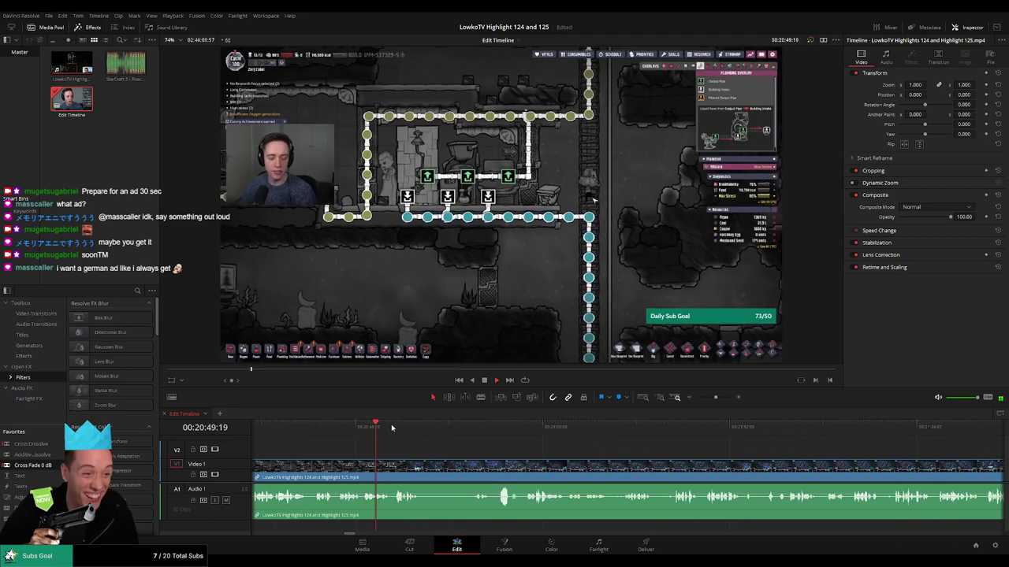
{"action": "left_click", "coordinate": [393, 473]}
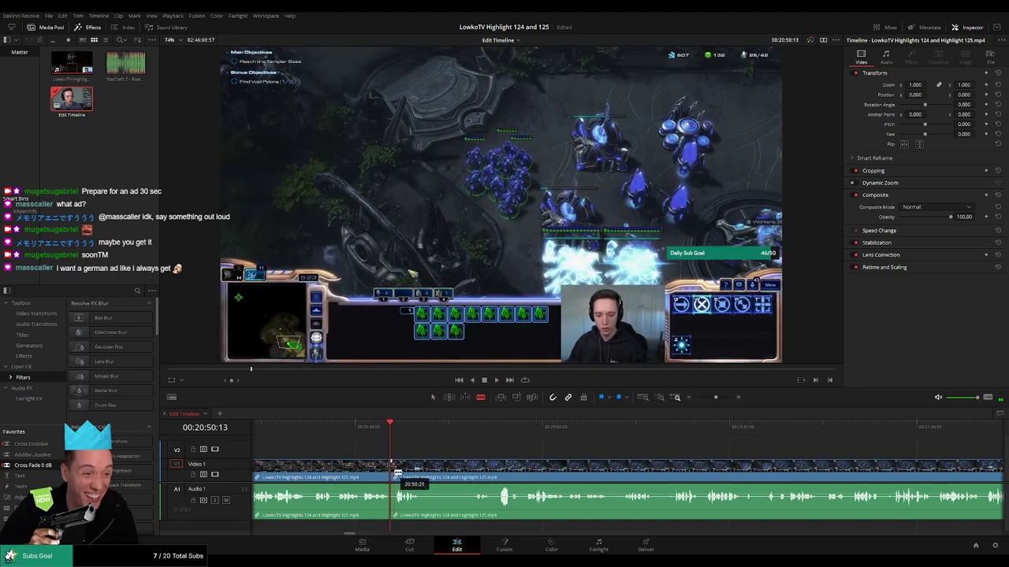
{"action": "key", "text": "Delete"}
{"action": "key", "text": "space"}
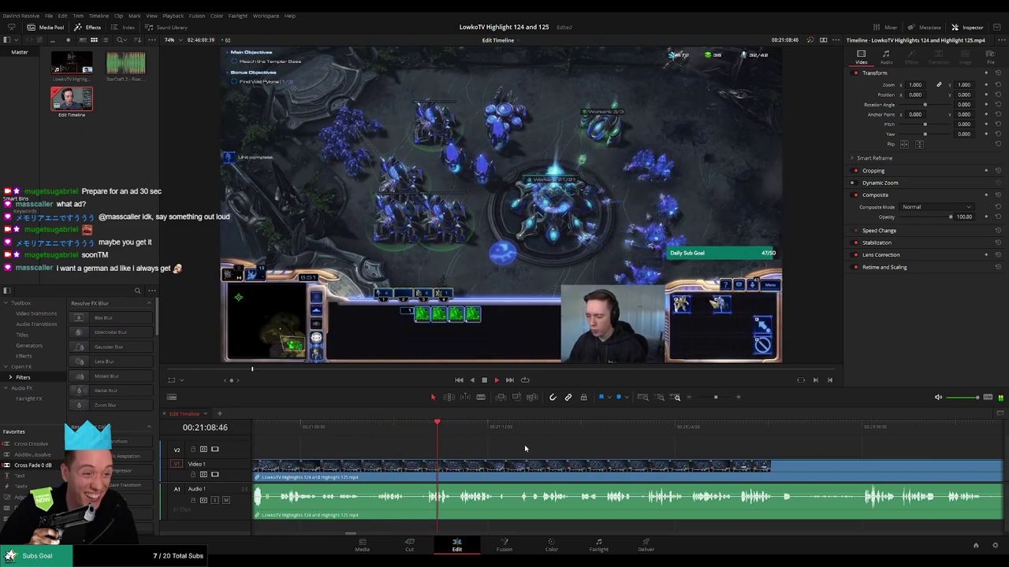
Cut out the short section around 00:21:07 of the StarCraft footage and add a Cross Fade 0 dB at the audio cut.
{"action": "key", "text": "b"}
{"action": "left_click", "coordinate": [407, 469]}
{"action": "key", "text": "a"}
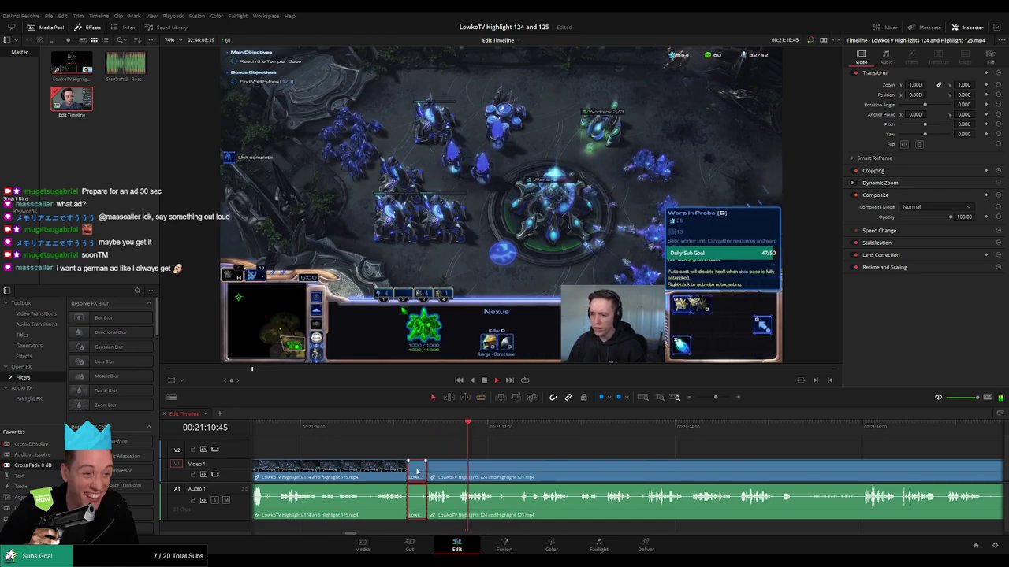
{"action": "left_click", "coordinate": [438, 430]}
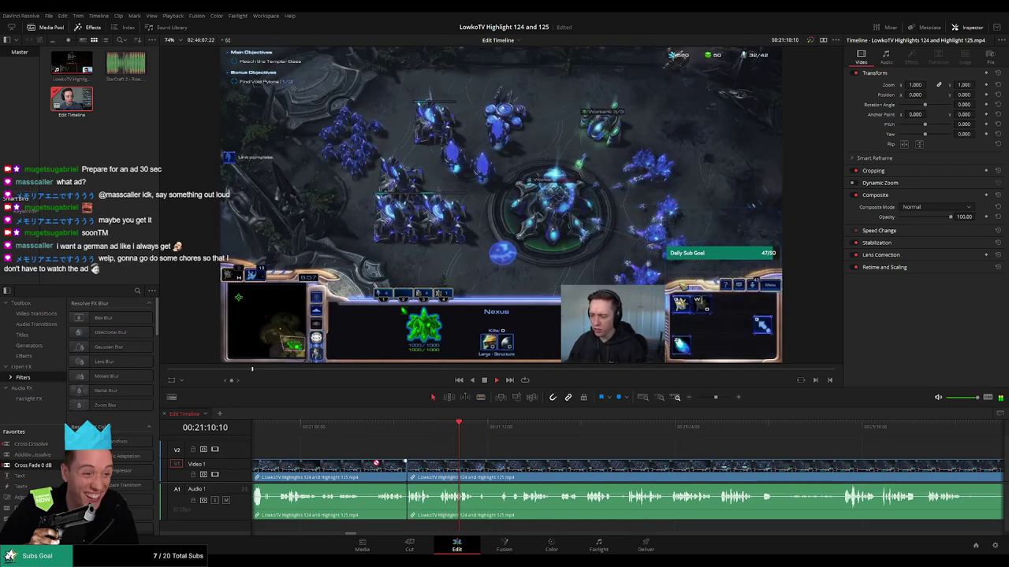
{"action": "left_click", "coordinate": [457, 430]}
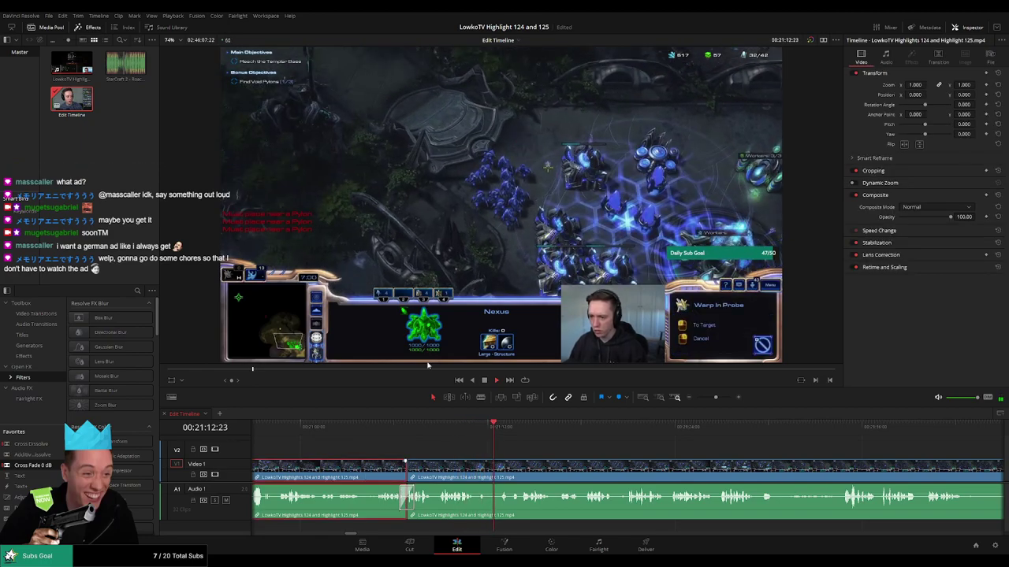
{"action": "left_click", "coordinate": [574, 450]}
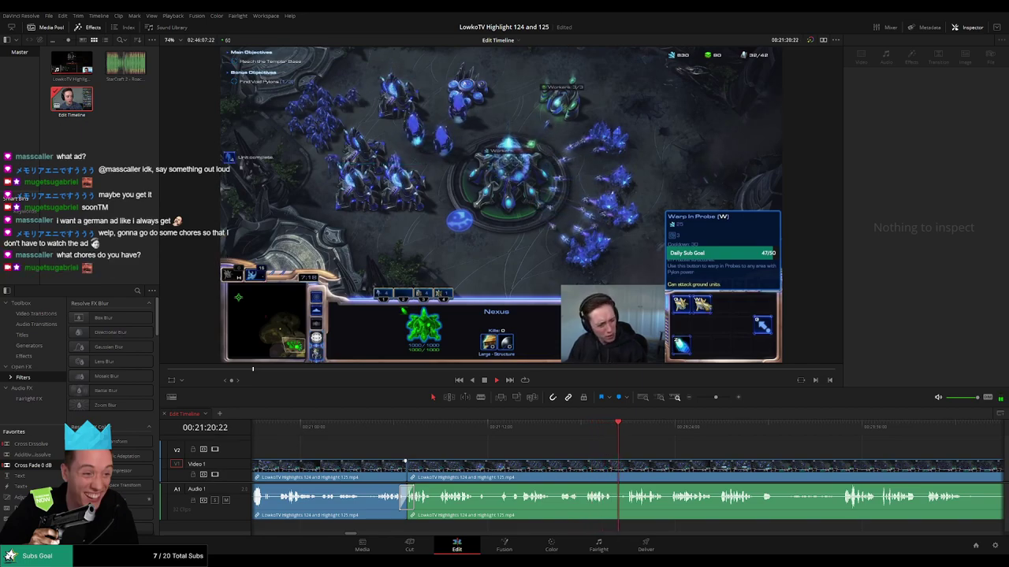
Play through the StarCraft footage from about 00:21:20 to 00:22:52, skipping ahead in places, checking for sections to cut.
{"action": "left_click_drag", "start_coordinate": [748, 453], "coordinate": [526, 443]}
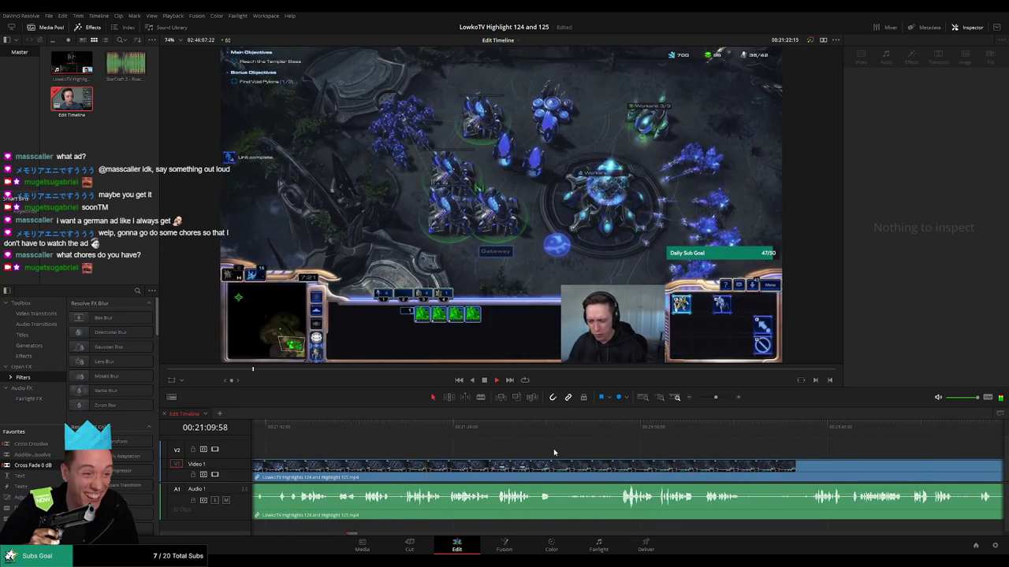
{"action": "left_click_drag", "start_coordinate": [591, 445], "coordinate": [509, 450]}
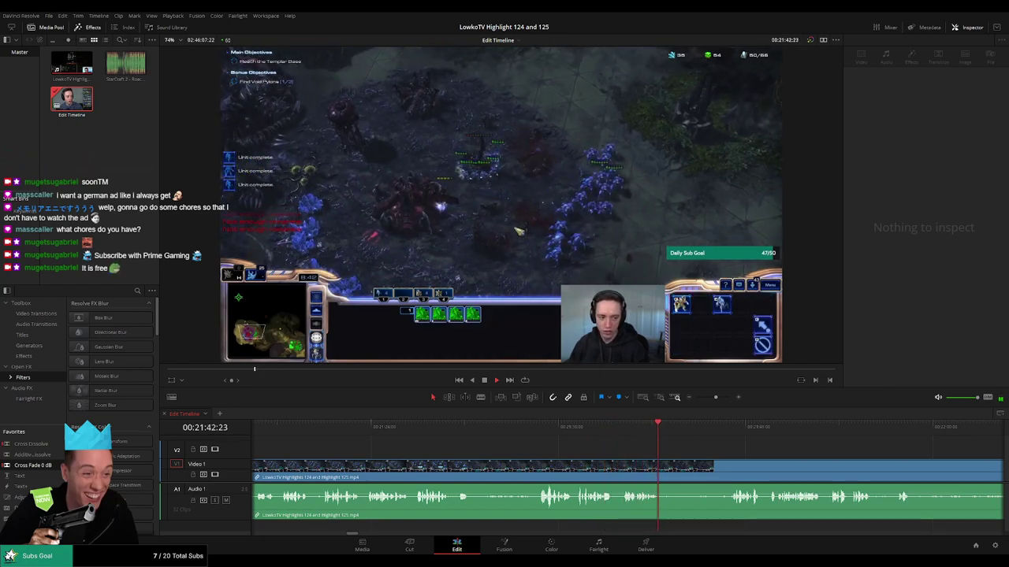
{"action": "scroll", "coordinate": [518, 432], "scroll_direction": "right", "scroll_amount": 5}
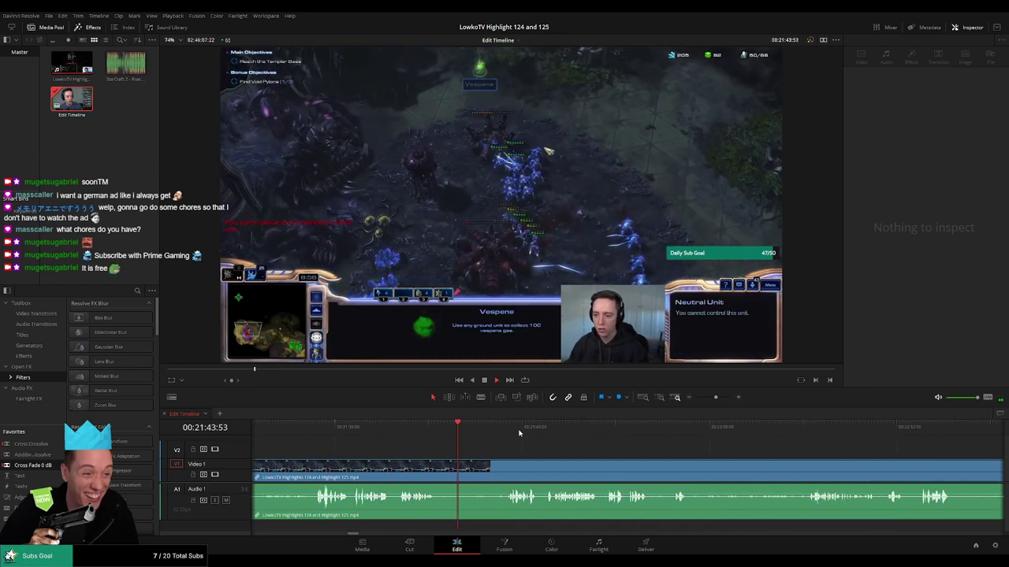
{"action": "left_click", "coordinate": [455, 428]}
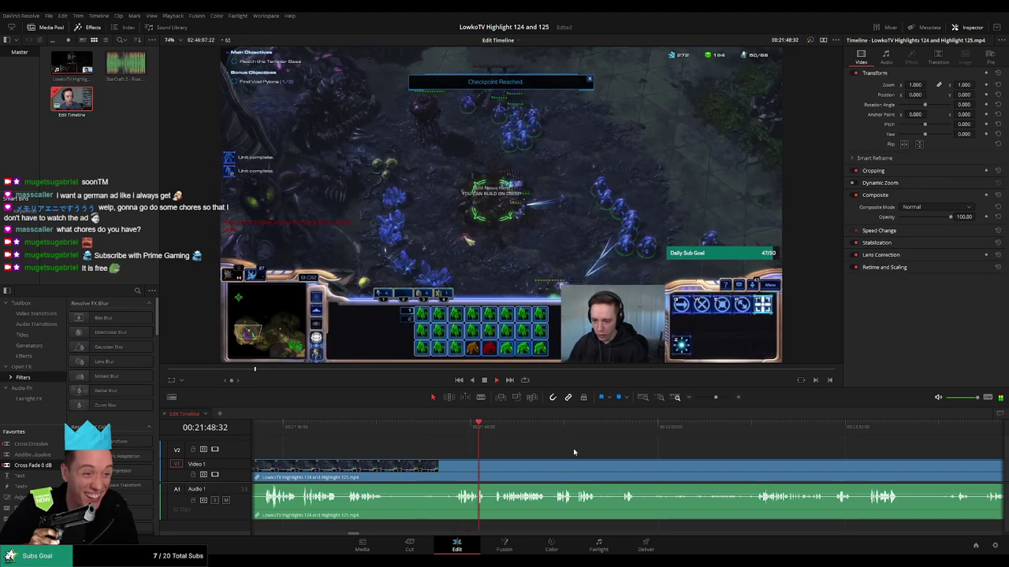
{"action": "left_click_drag", "start_coordinate": [597, 452], "coordinate": [482, 447]}
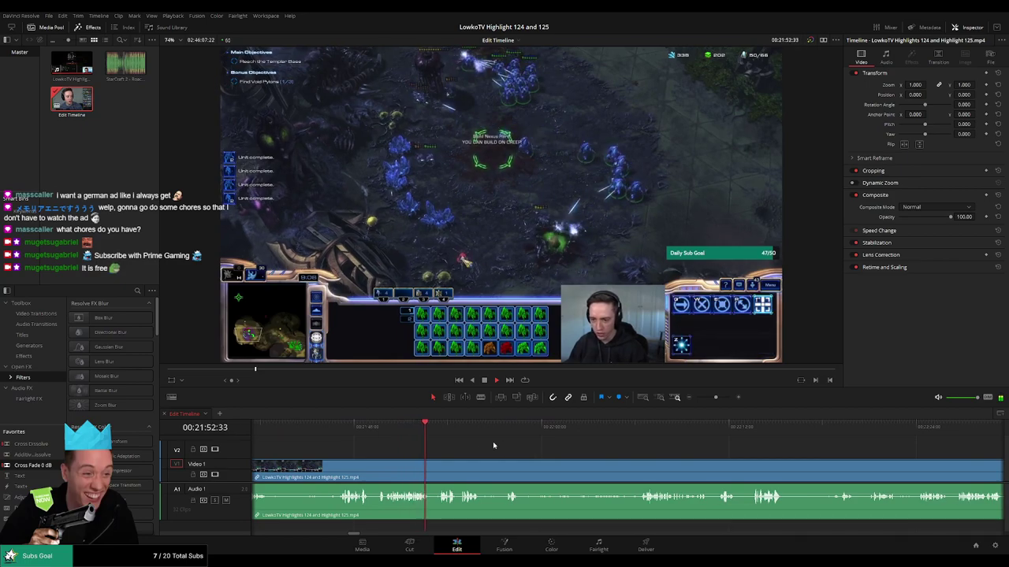
{"action": "scroll", "coordinate": [492, 442], "scroll_direction": "right", "scroll_amount": 2}
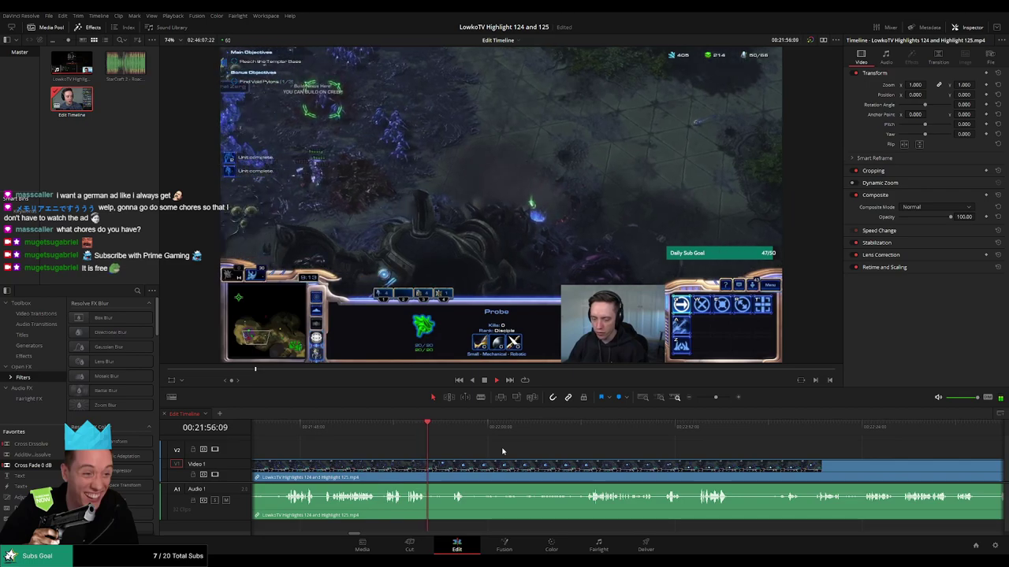
{"action": "left_click_drag", "start_coordinate": [490, 441], "coordinate": [588, 433]}
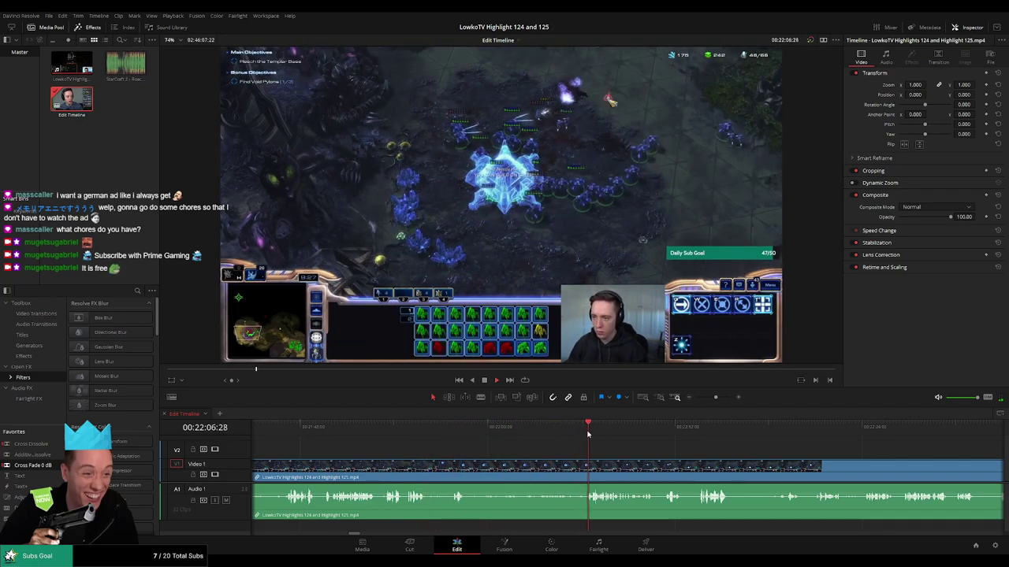
{"action": "left_click_drag", "start_coordinate": [703, 452], "coordinate": [538, 444]}
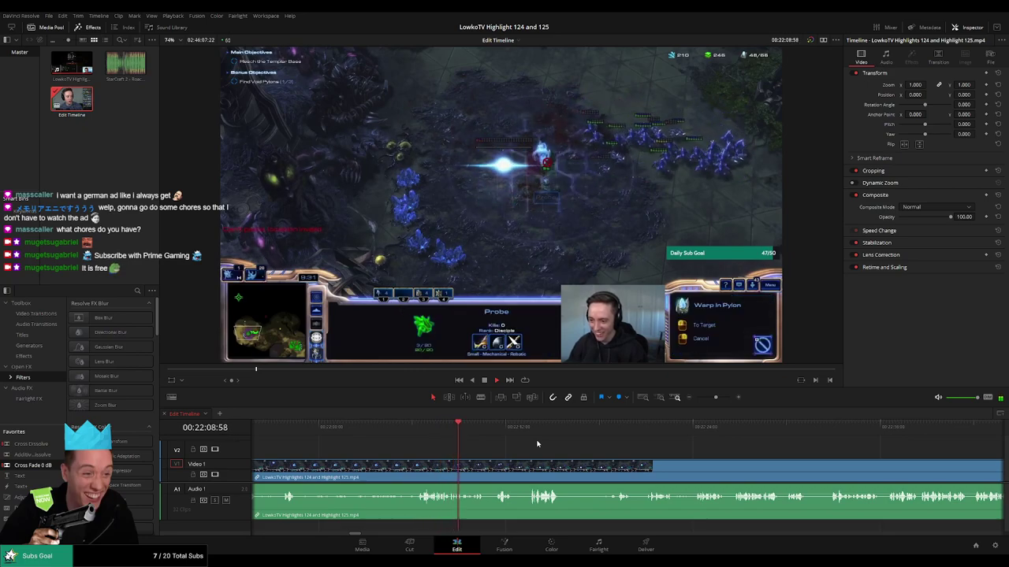
{"action": "scroll", "coordinate": [537, 444], "scroll_direction": "right", "scroll_amount": 2}
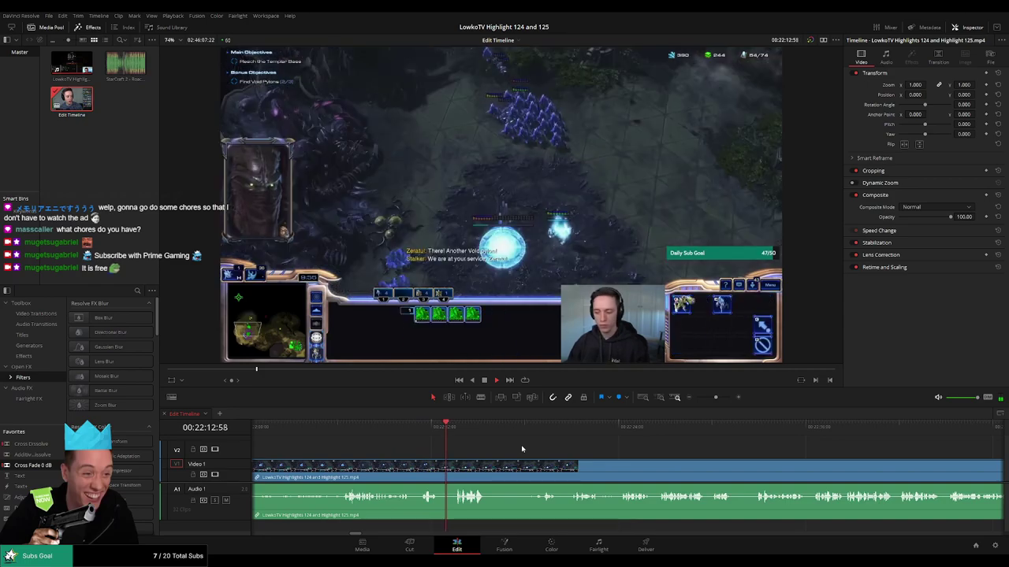
{"action": "scroll", "coordinate": [508, 449], "scroll_direction": "right", "scroll_amount": 1}
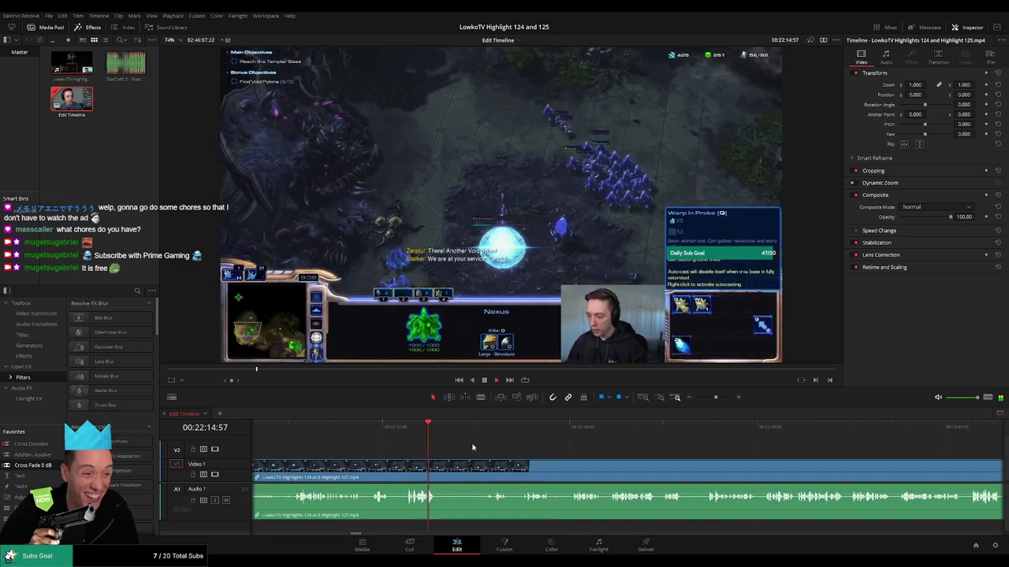
{"action": "left_click", "coordinate": [484, 431]}
{"action": "left_click_drag", "start_coordinate": [596, 448], "coordinate": [512, 446]}
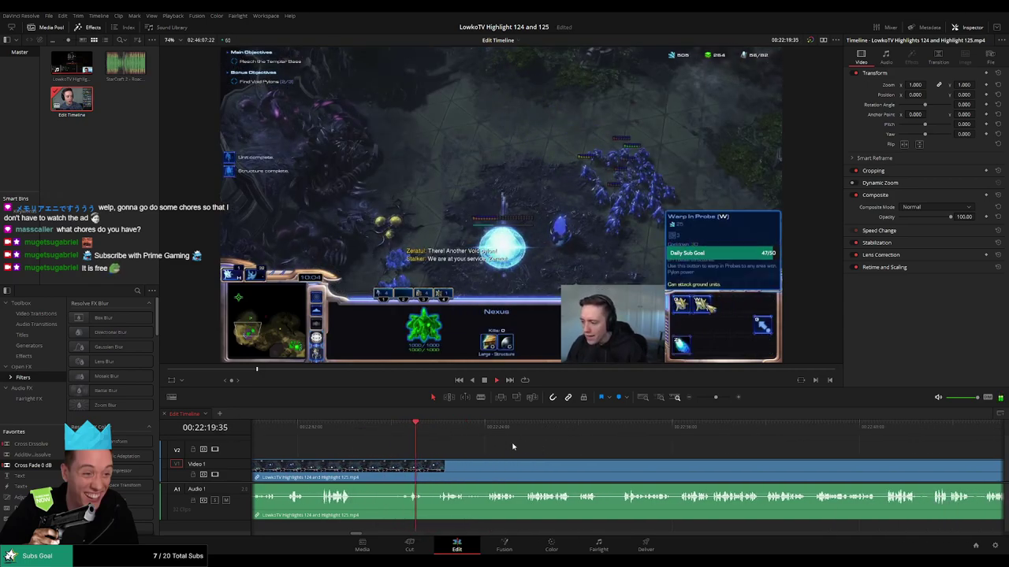
{"action": "scroll", "coordinate": [504, 446], "scroll_direction": "right", "scroll_amount": 1}
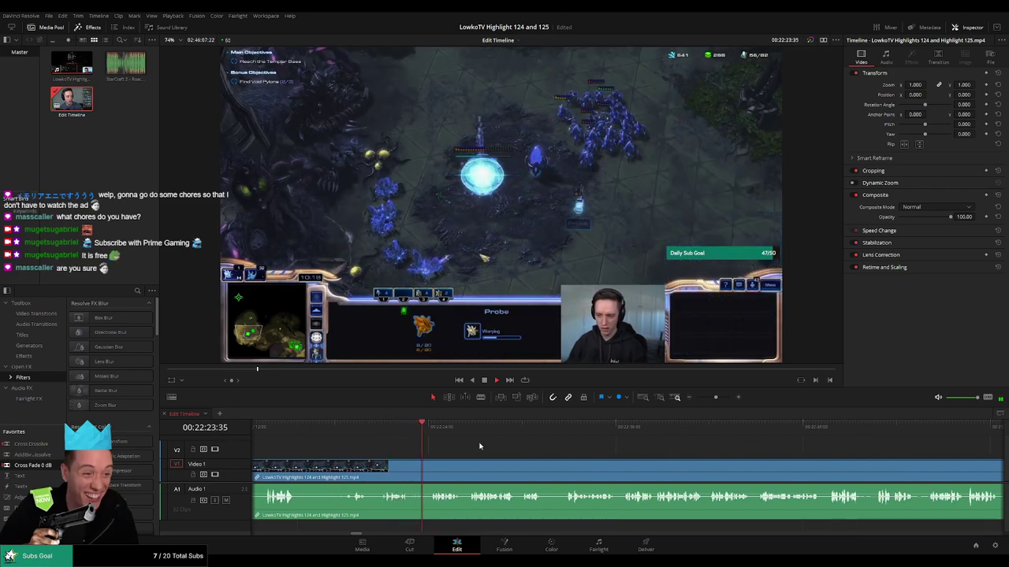
{"action": "scroll", "coordinate": [488, 447], "scroll_direction": "right", "scroll_amount": 1}
{"action": "scroll", "coordinate": [490, 446], "scroll_direction": "right", "scroll_amount": 1}
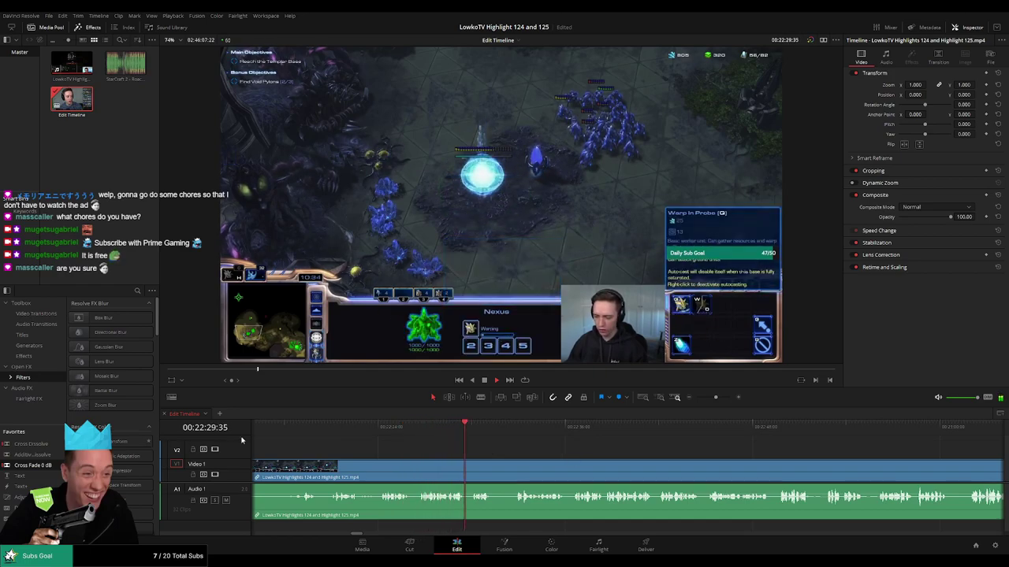
{"action": "left_click_drag", "start_coordinate": [544, 456], "coordinate": [427, 452]}
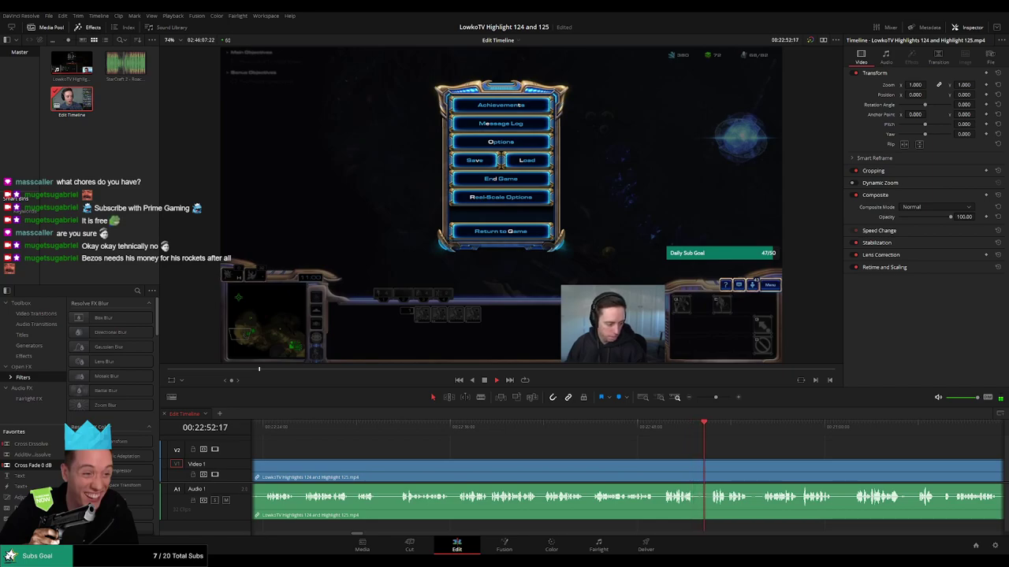
Review the StarCraft footage from the game menu pause at about 00:22:52 to 00:23:58, looking for unwanted moments.
{"action": "left_click_drag", "start_coordinate": [795, 448], "coordinate": [510, 447]}
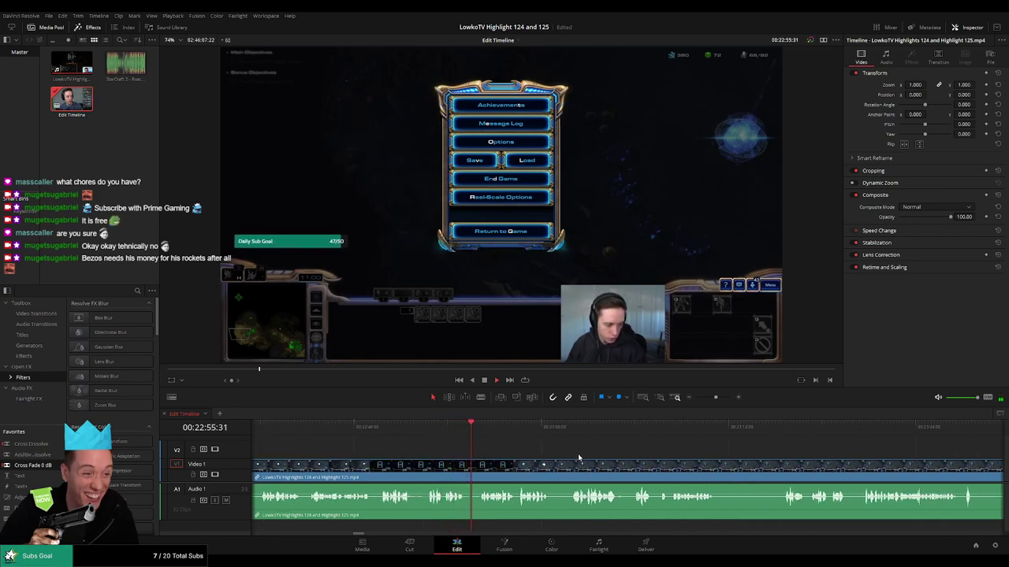
{"action": "scroll", "coordinate": [552, 455], "scroll_direction": "right", "scroll_amount": 1}
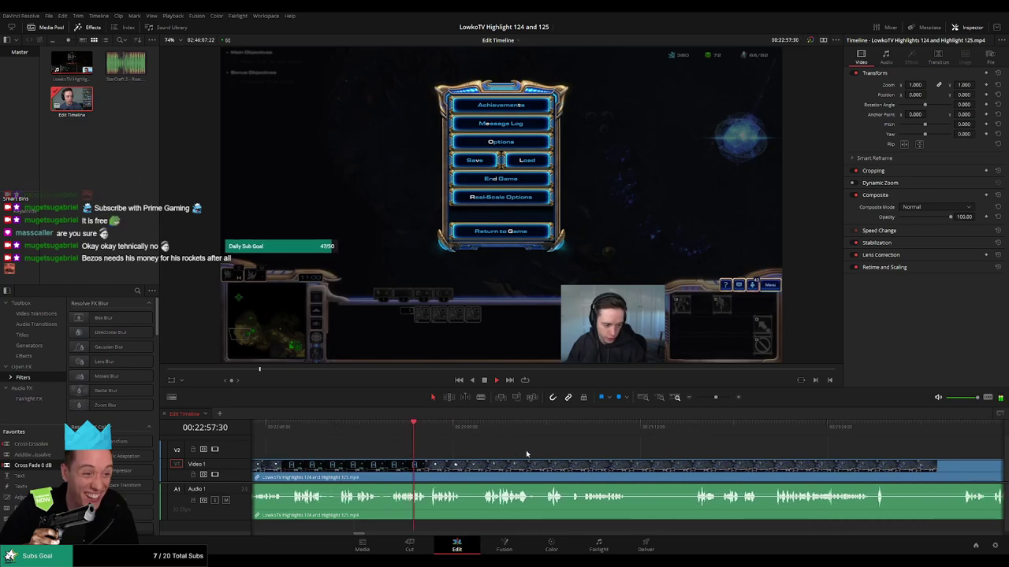
{"action": "scroll", "coordinate": [559, 457], "scroll_direction": "right", "scroll_amount": 1}
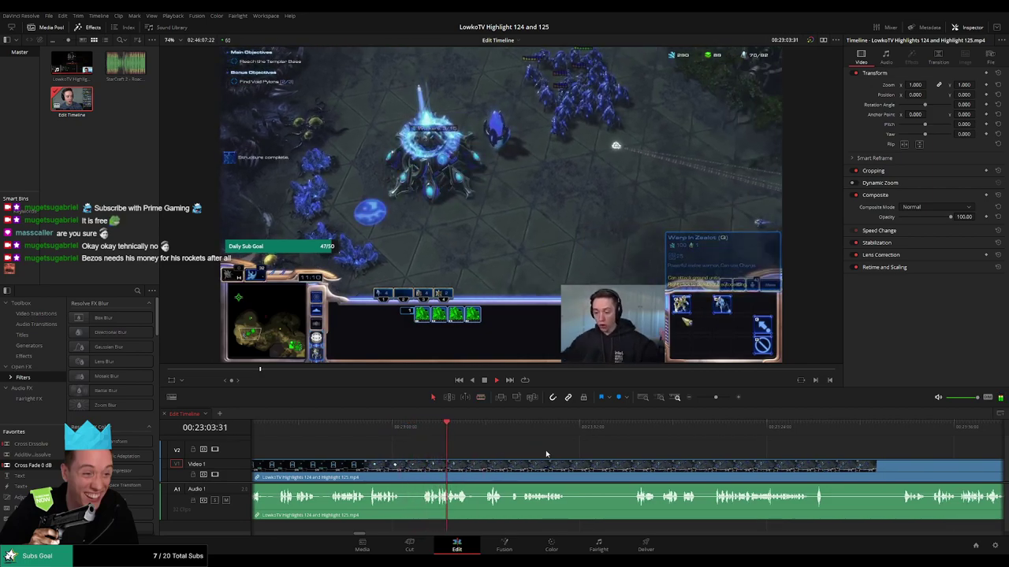
{"action": "scroll", "coordinate": [485, 449], "scroll_direction": "right", "scroll_amount": 1}
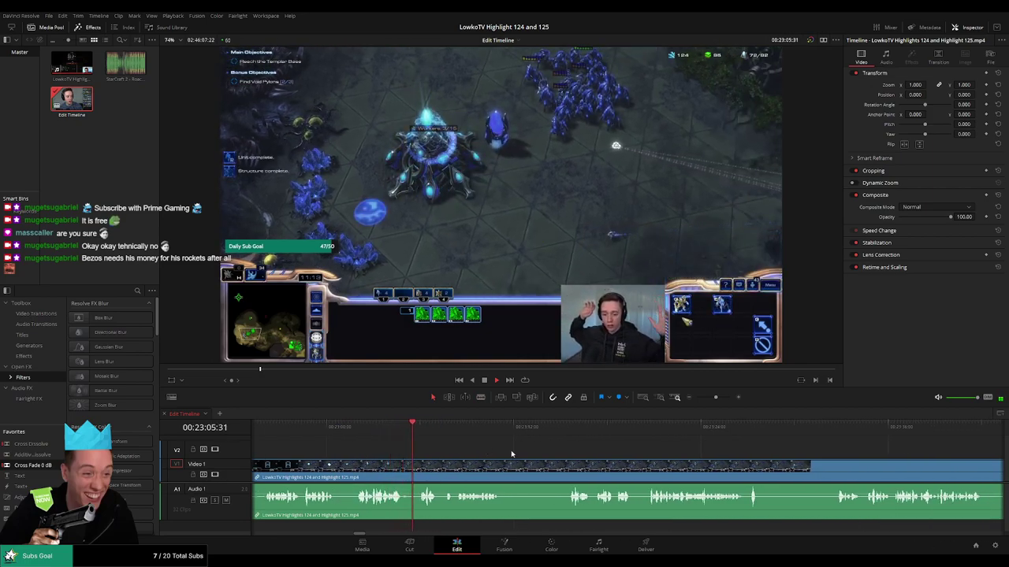
{"action": "scroll", "coordinate": [505, 451], "scroll_direction": "right", "scroll_amount": 1}
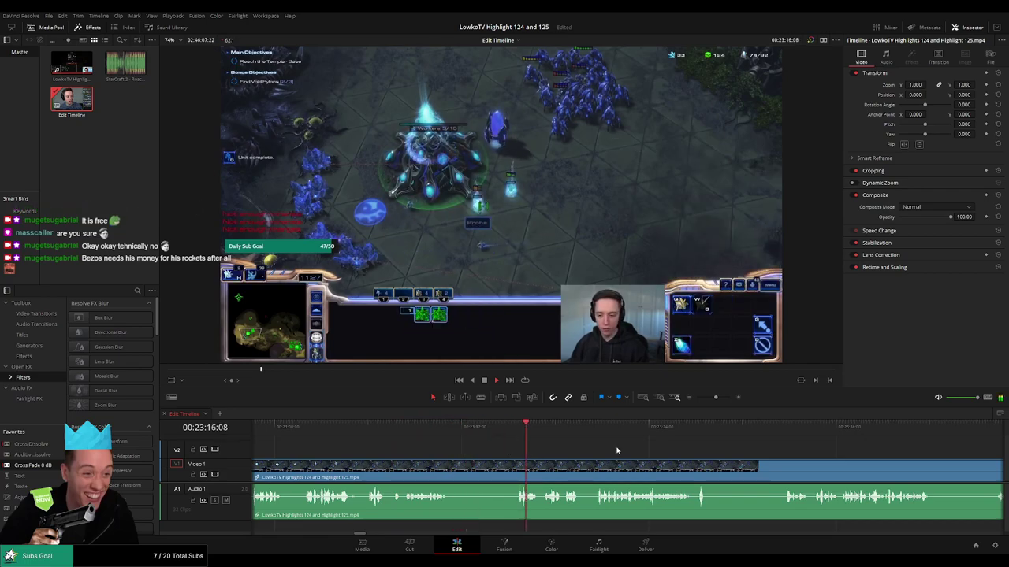
{"action": "left_click_drag", "start_coordinate": [618, 451], "coordinate": [529, 447]}
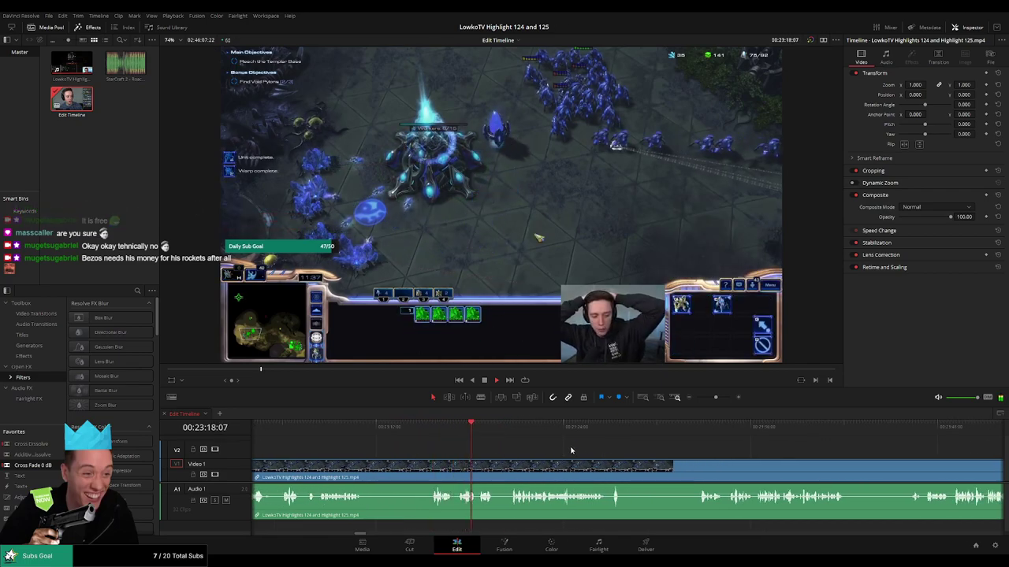
{"action": "scroll", "coordinate": [609, 452], "scroll_direction": "right", "scroll_amount": 2}
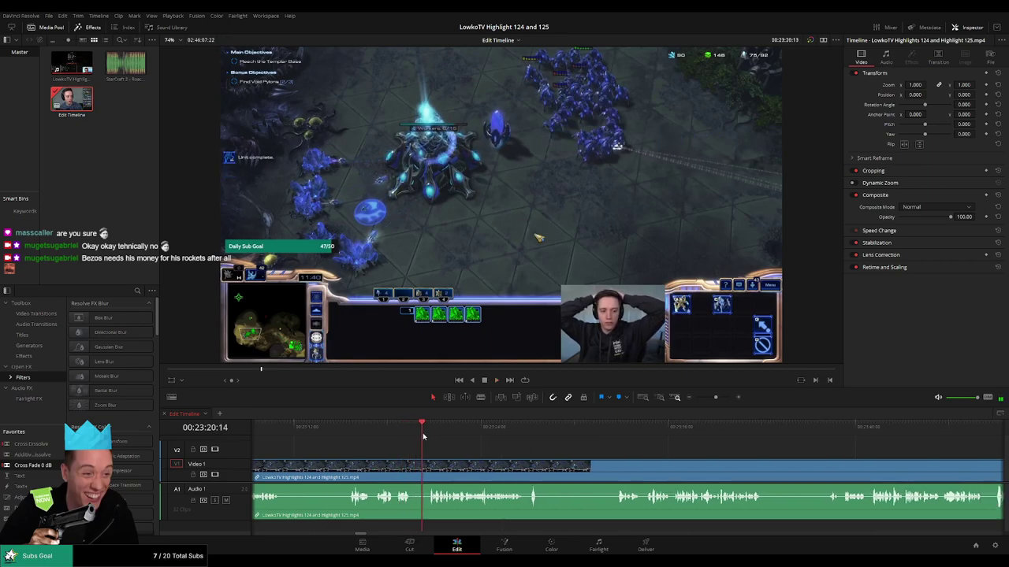
{"action": "scroll", "coordinate": [481, 443], "scroll_direction": "right", "scroll_amount": 2}
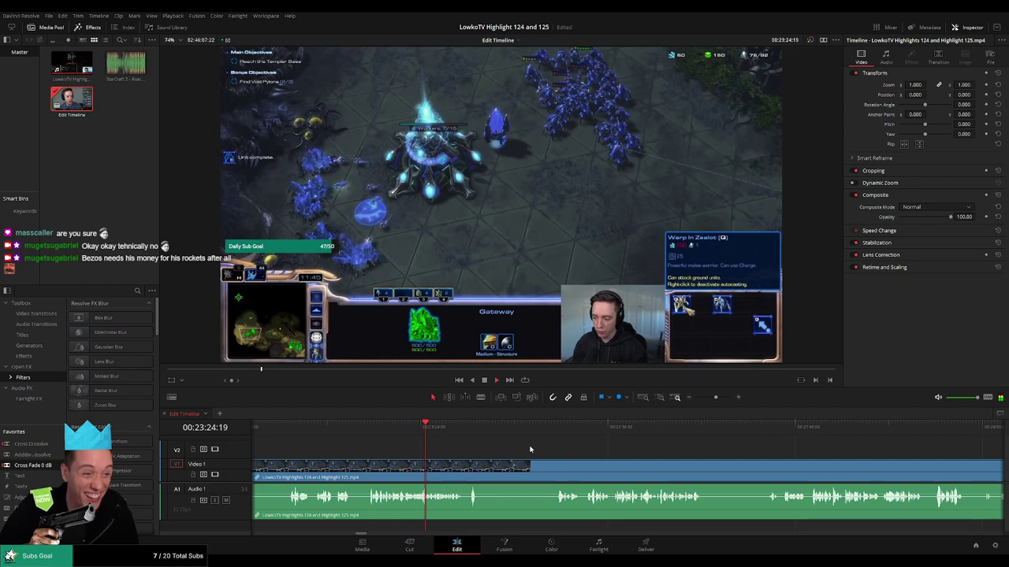
{"action": "scroll", "coordinate": [530, 449], "scroll_direction": "right", "scroll_amount": 2}
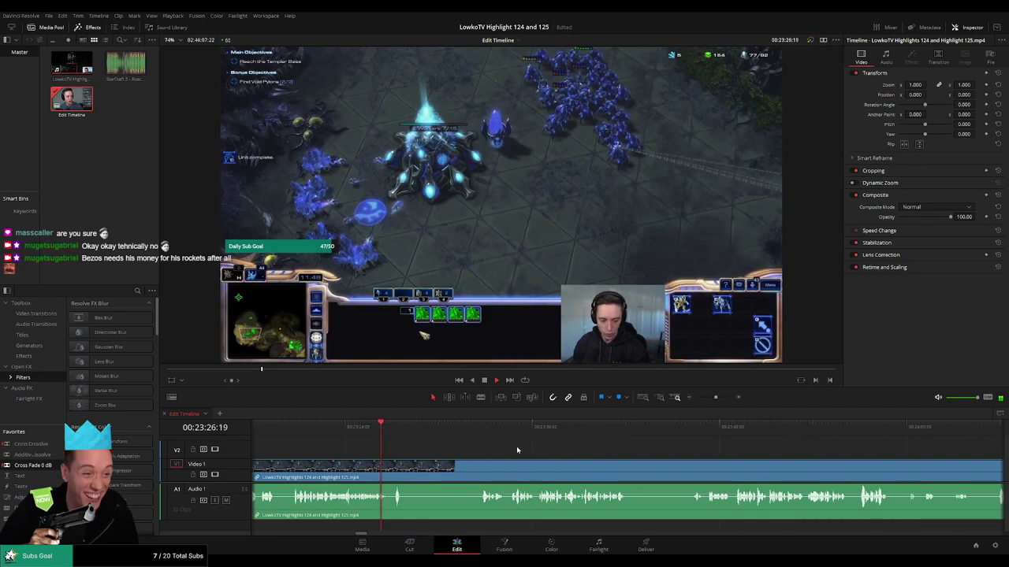
{"action": "left_click", "coordinate": [425, 428]}
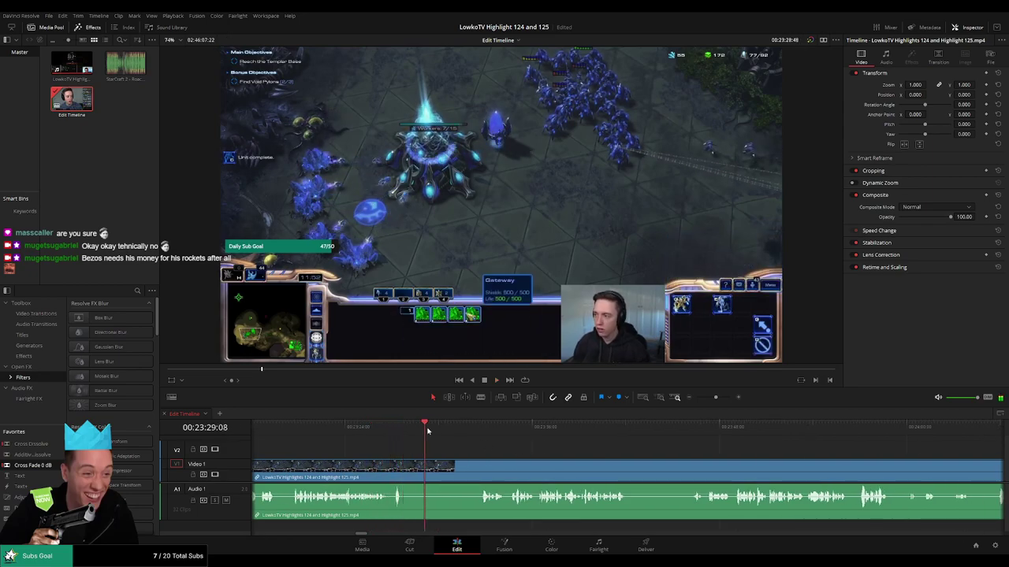
{"action": "left_click", "coordinate": [483, 429]}
{"action": "scroll", "coordinate": [495, 444], "scroll_direction": "right", "scroll_amount": 2}
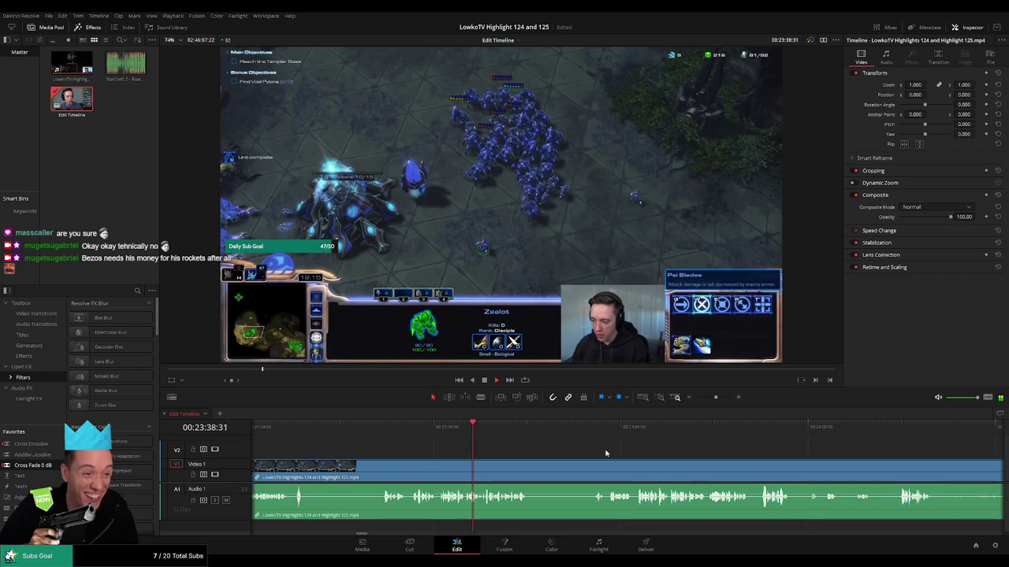
{"action": "scroll", "coordinate": [550, 452], "scroll_direction": "right", "scroll_amount": 1}
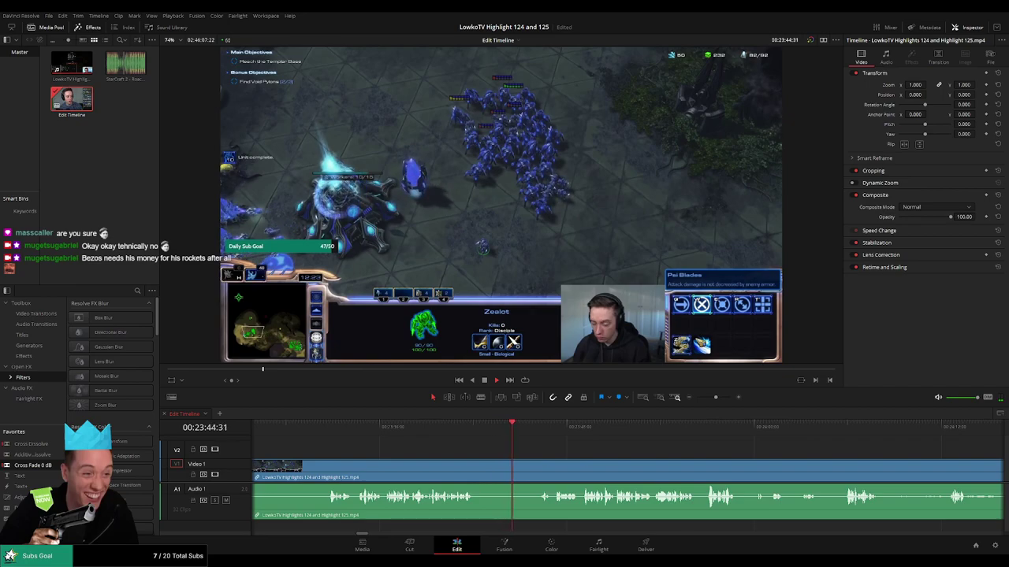
{"action": "scroll", "coordinate": [552, 450], "scroll_direction": "right", "scroll_amount": 2}
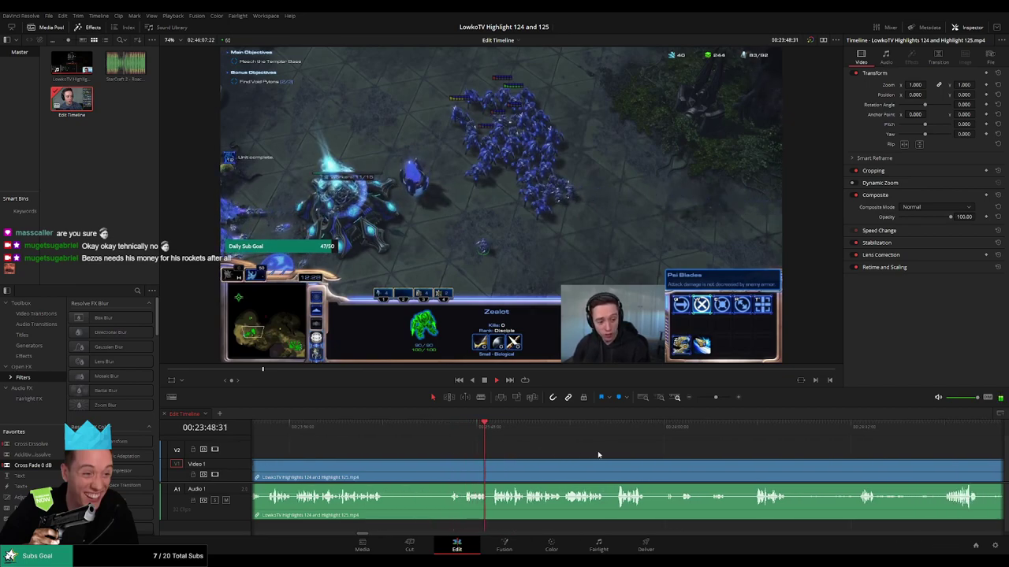
{"action": "scroll", "coordinate": [575, 456], "scroll_direction": "right", "scroll_amount": 1}
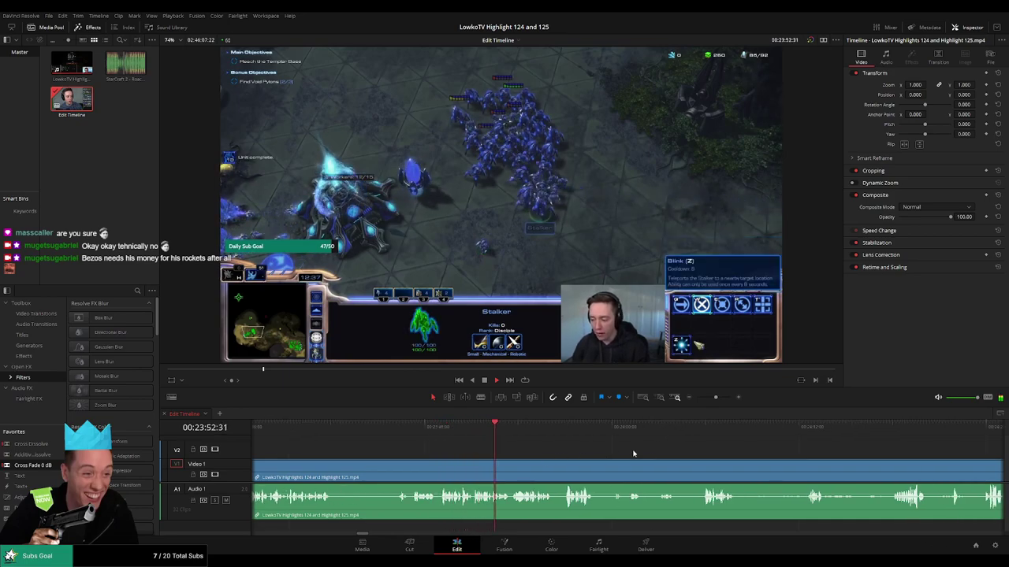
{"action": "scroll", "coordinate": [544, 445], "scroll_direction": "right", "scroll_amount": 2}
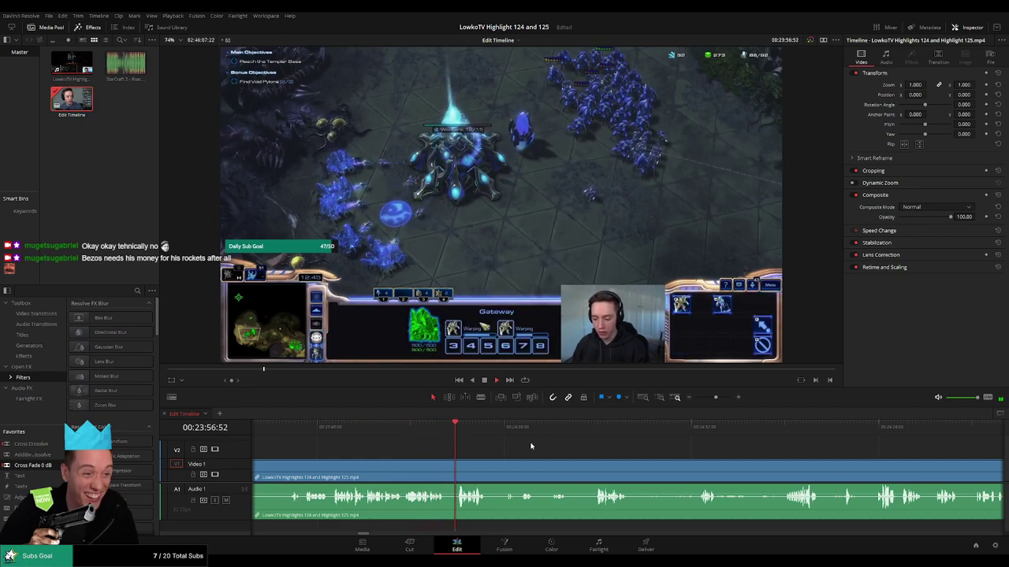
{"action": "scroll", "coordinate": [520, 445], "scroll_direction": "right", "scroll_amount": 1}
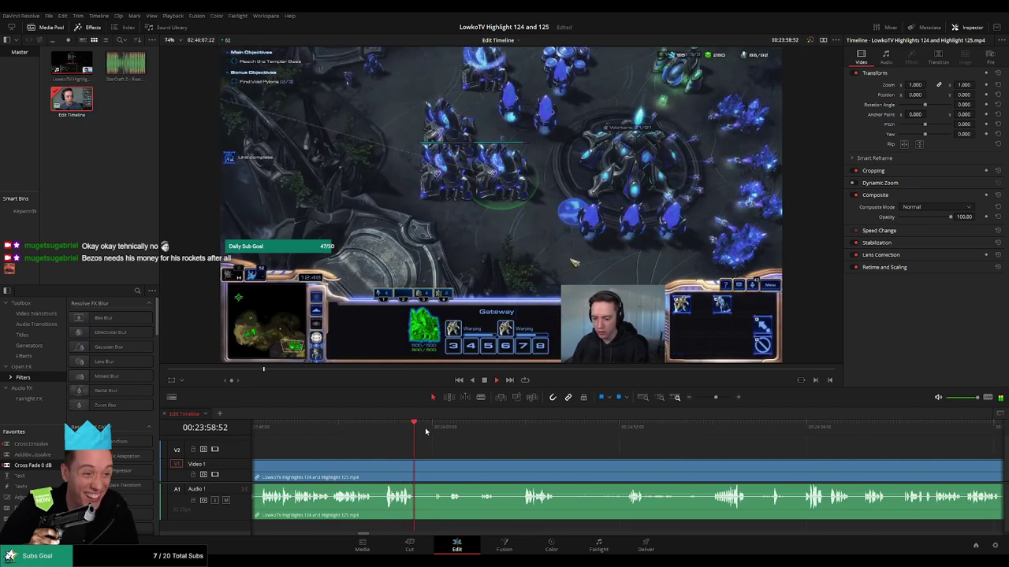
Cut out the section from about 00:23:59 to 00:24:05, close the gap and play back over the new cut.
{"action": "left_click", "coordinate": [430, 428]}
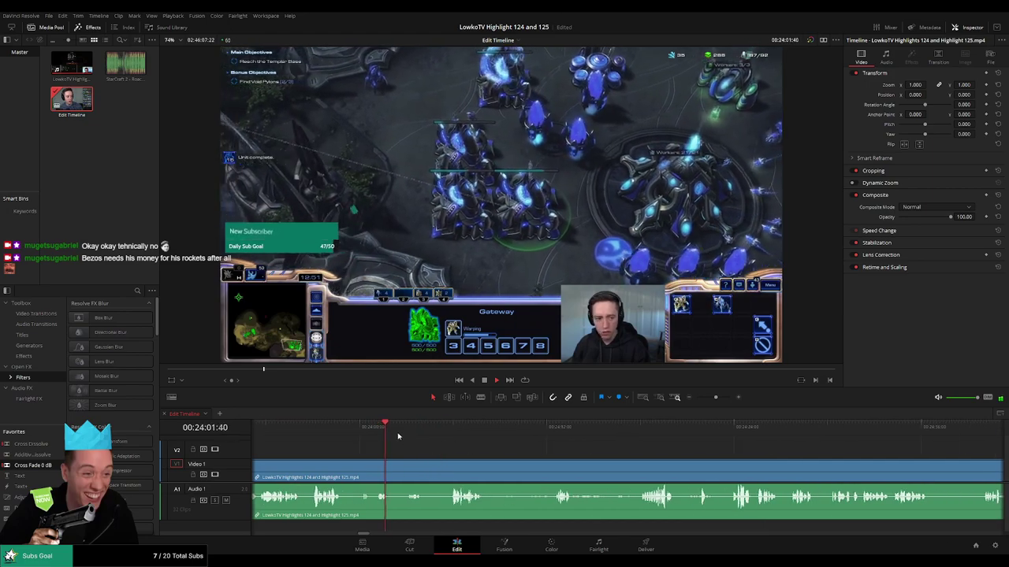
{"action": "key", "text": "b"}
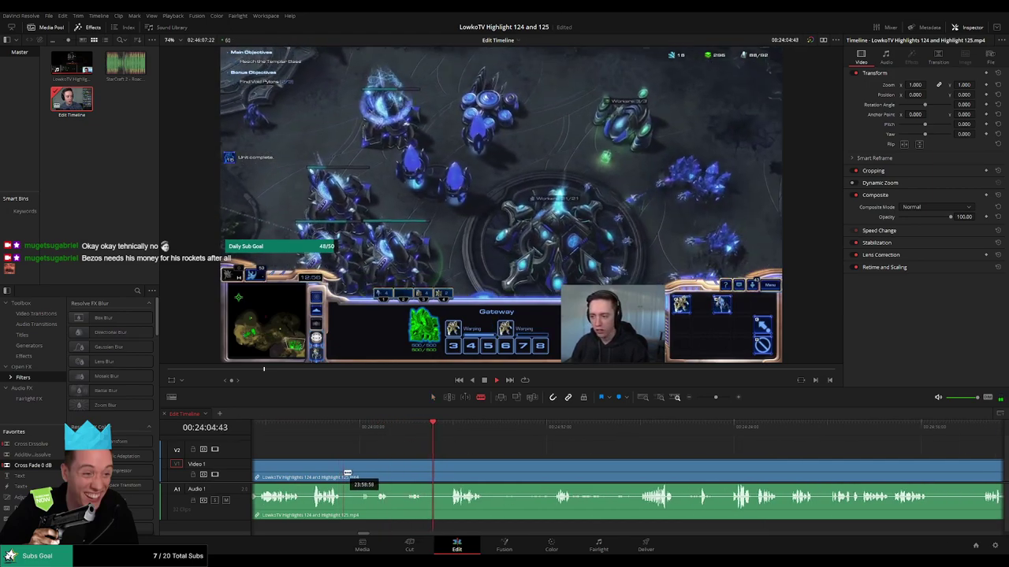
{"action": "left_click", "coordinate": [345, 472]}
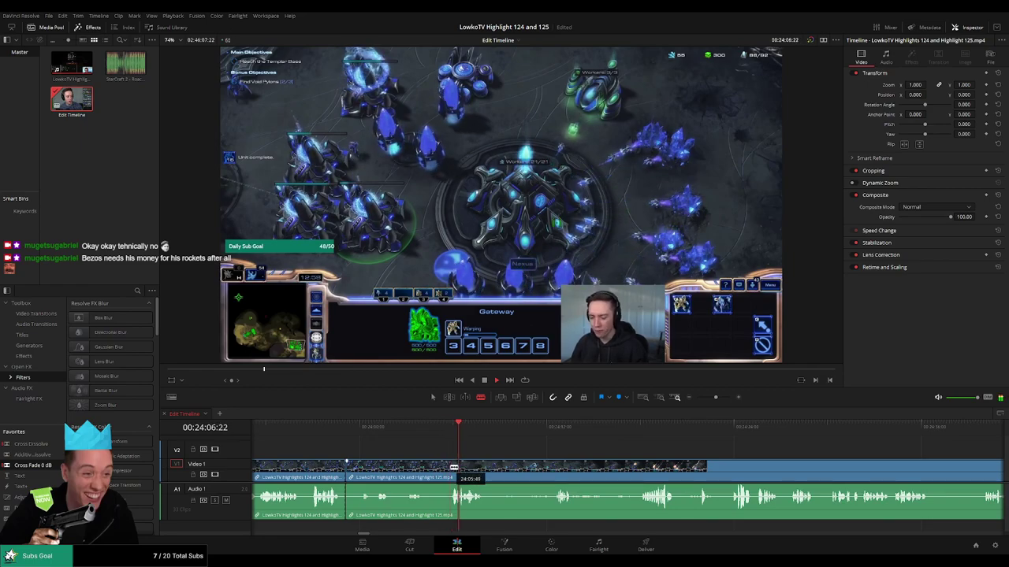
{"action": "left_click", "coordinate": [451, 468]}
{"action": "key", "text": "a"}
{"action": "left_click", "coordinate": [417, 470]}
{"action": "key", "text": "Delete"}
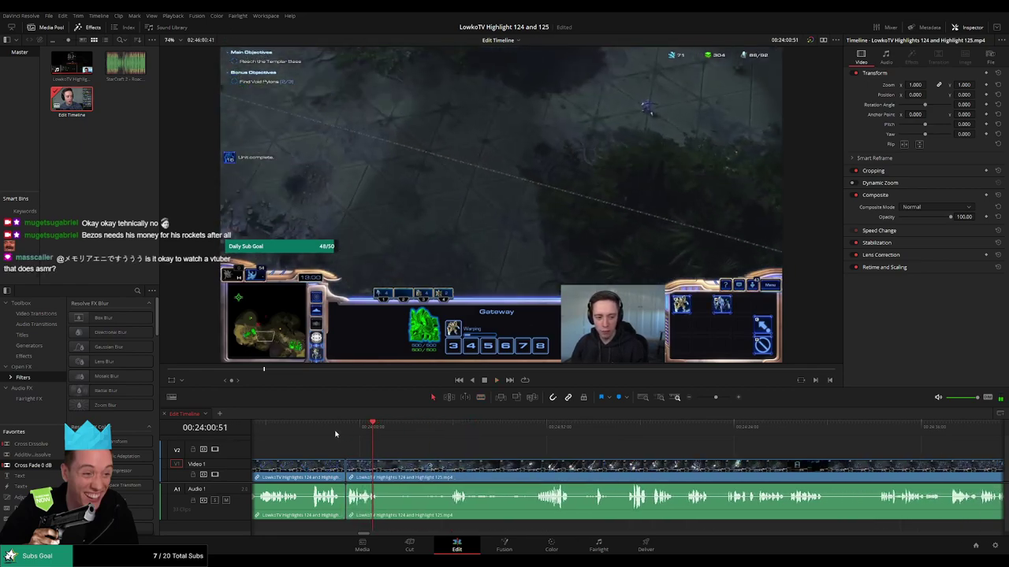
{"action": "left_click", "coordinate": [337, 433]}
{"action": "key", "text": "space"}
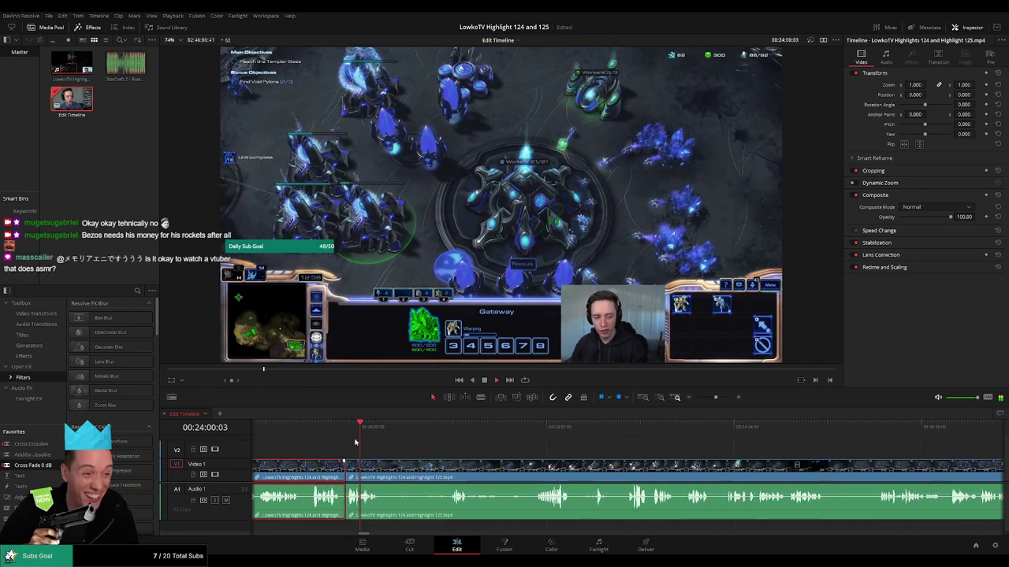
Play through the StarCraft footage from about 00:24:00 to 00:24:48, skipping ahead in places, looking for the next moment to separate.
{"action": "left_click", "coordinate": [454, 457]}
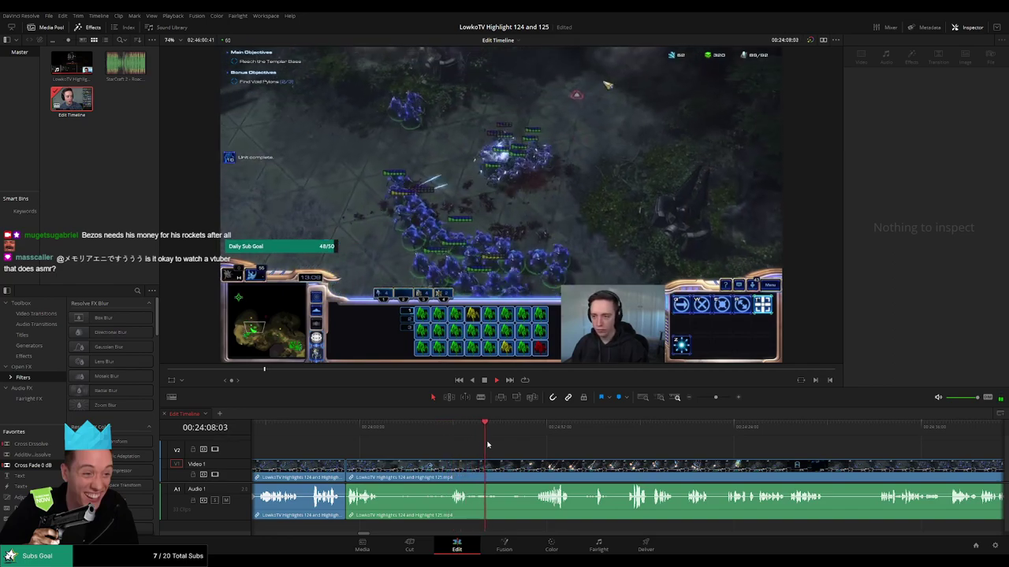
{"action": "left_click", "coordinate": [529, 430]}
{"action": "left_click_drag", "start_coordinate": [622, 455], "coordinate": [500, 449]}
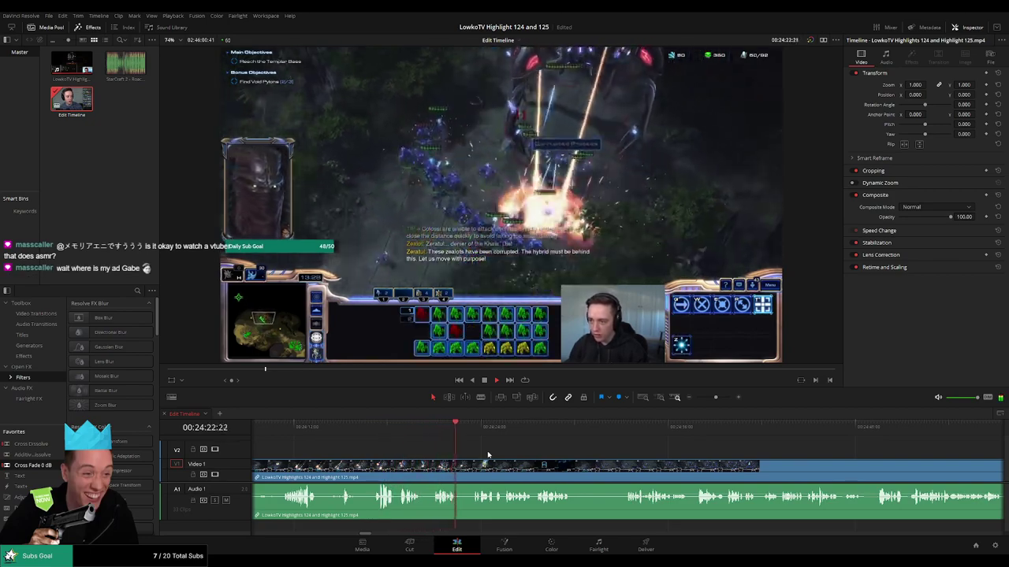
{"action": "left_click_drag", "start_coordinate": [596, 451], "coordinate": [496, 450]}
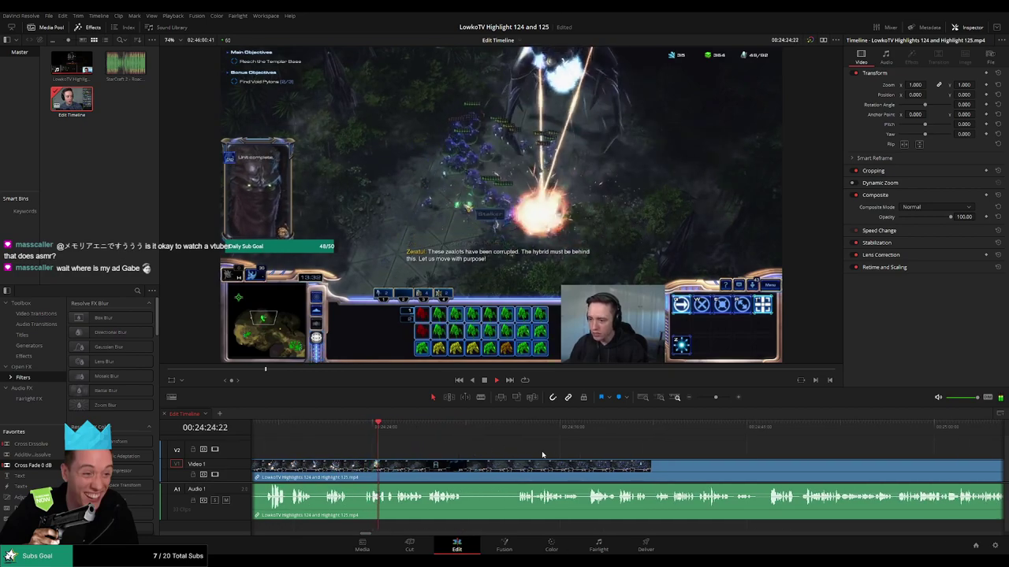
{"action": "scroll", "coordinate": [519, 455], "scroll_direction": "right", "scroll_amount": 1}
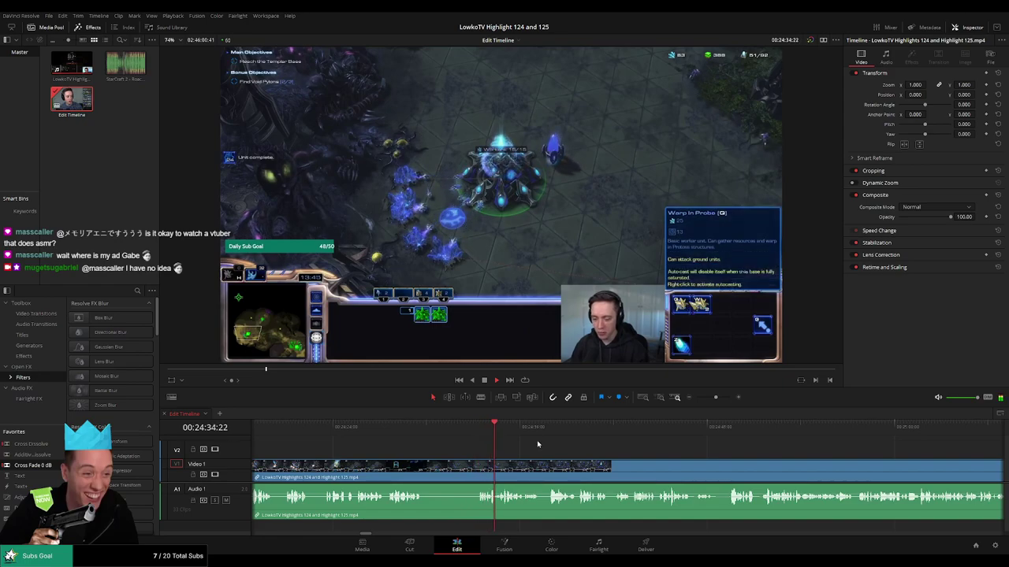
{"action": "left_click_drag", "start_coordinate": [565, 452], "coordinate": [424, 445]}
{"action": "mouse_move", "coordinate": [714, 398]}
{"action": "left_mouse_down"}
{"action": "mouse_move", "coordinate": [696, 403]}
{"action": "mouse_move", "coordinate": [716, 401]}
{"action": "left_mouse_up"}
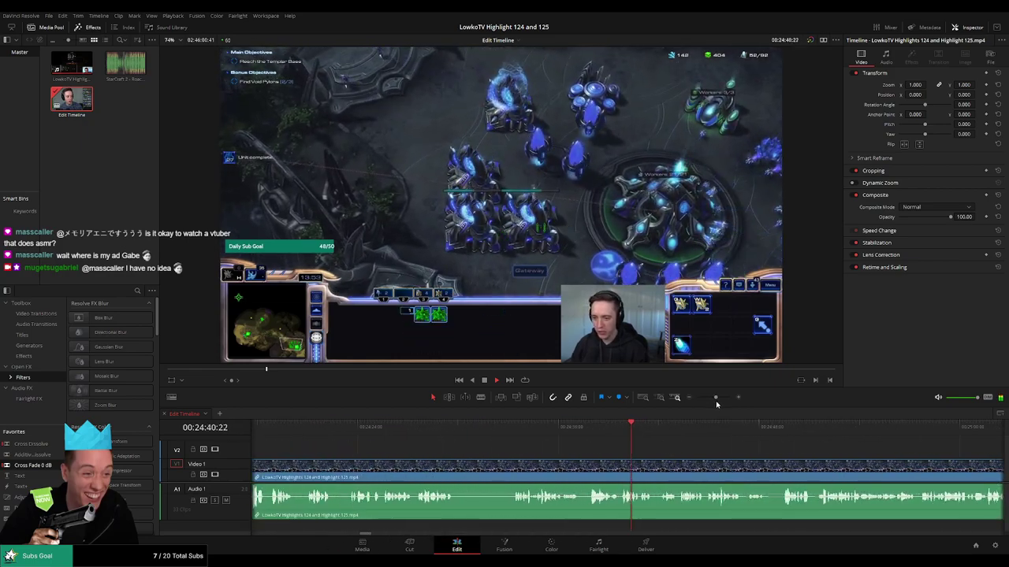
{"action": "scroll", "coordinate": [491, 453], "scroll_direction": "right", "scroll_amount": 4}
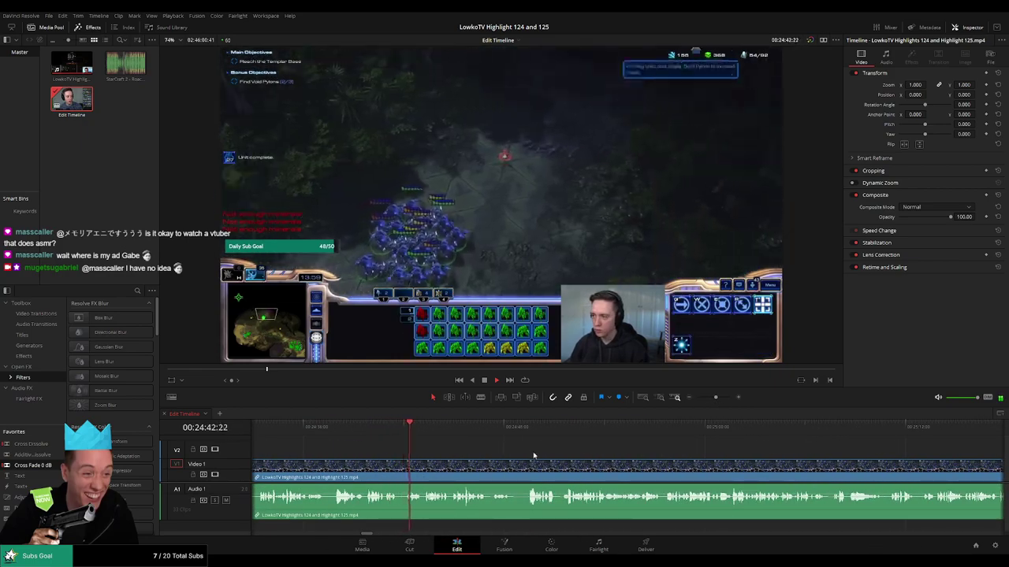
{"action": "scroll", "coordinate": [488, 453], "scroll_direction": "right", "scroll_amount": 1}
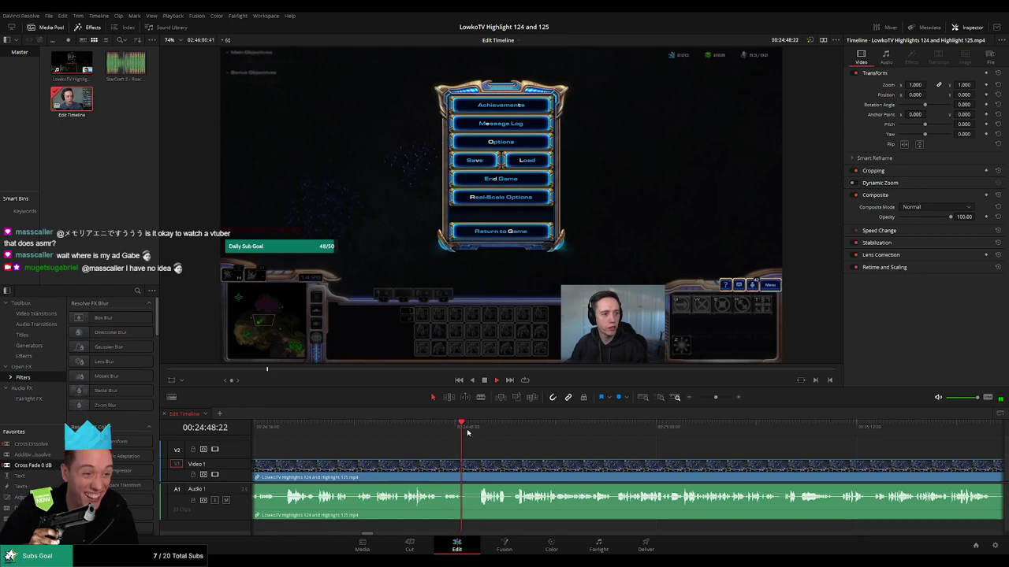
Cut out the few frames at about 00:24:43, before the game menu opens, close the gap and play back over the cut.
{"action": "left_click", "coordinate": [363, 431]}
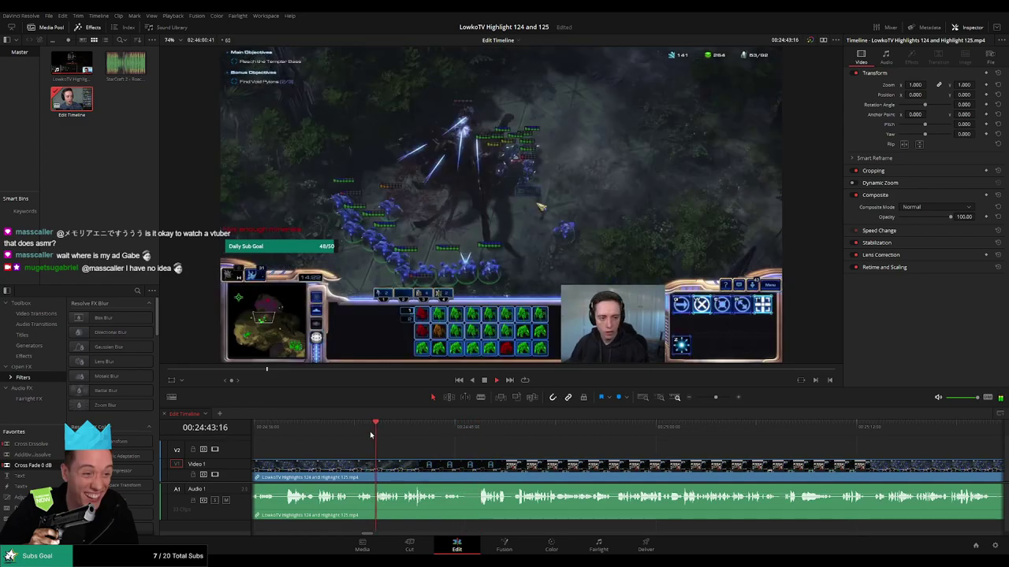
{"action": "key", "text": "space"}
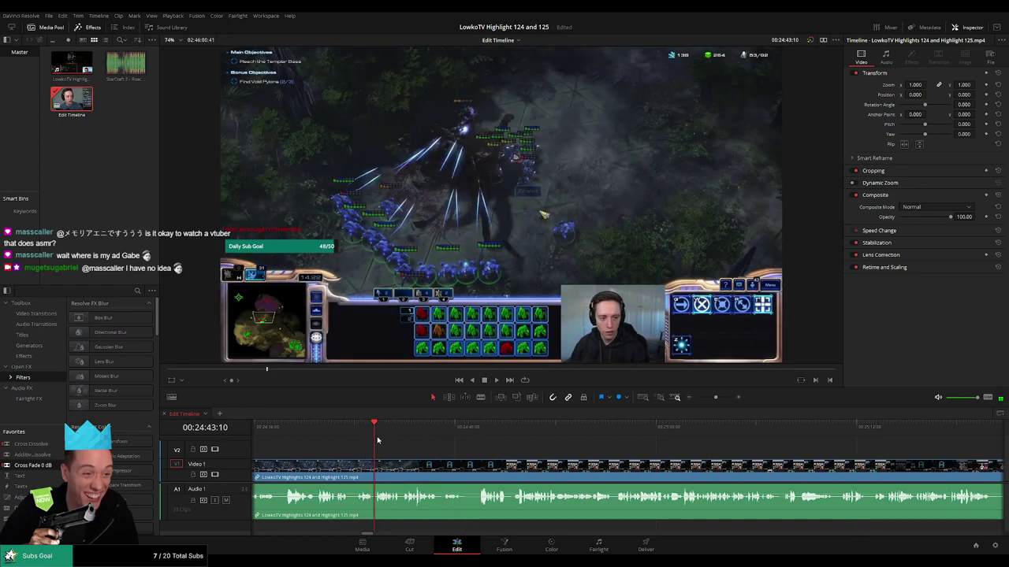
{"action": "left_click_drag", "start_coordinate": [375, 433], "coordinate": [374, 436]}
{"action": "key", "text": "b"}
{"action": "left_click", "coordinate": [375, 467]}
{"action": "scroll", "coordinate": [410, 469], "scroll_direction": "up", "scroll_amount": 3}
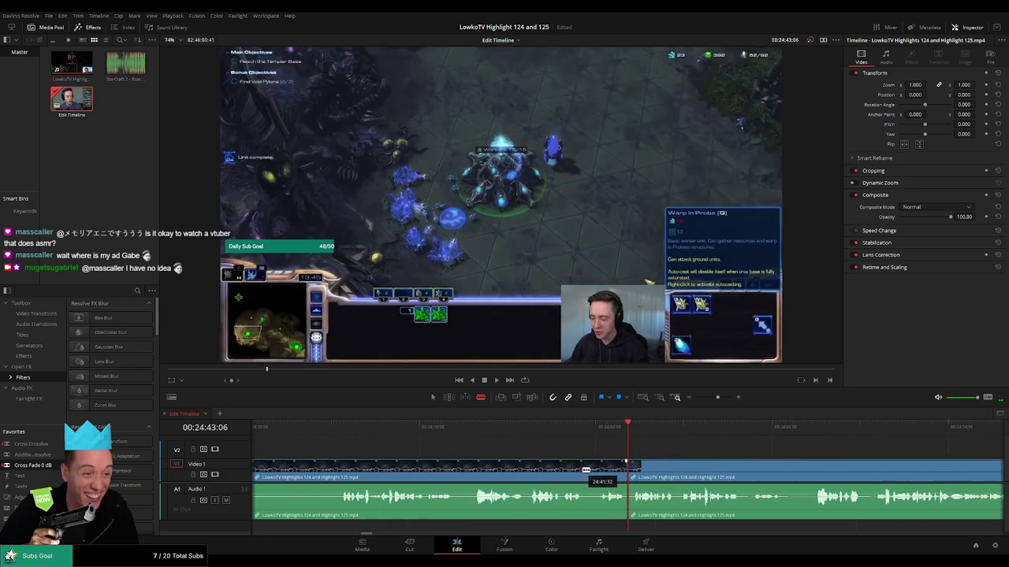
{"action": "left_click", "coordinate": [637, 469]}
{"action": "key", "text": "a"}
{"action": "left_click", "coordinate": [632, 473]}
{"action": "key", "text": "space"}
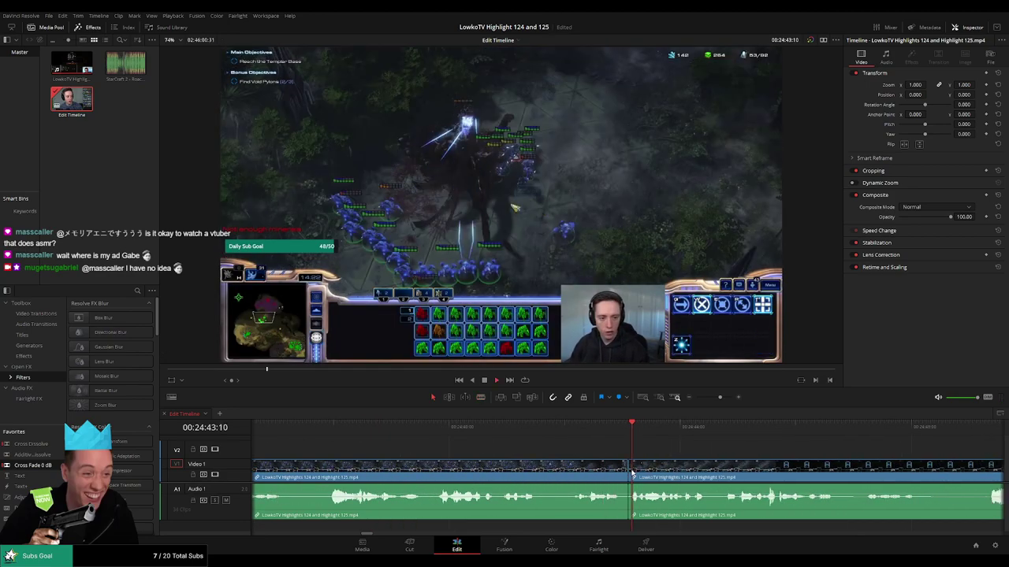
Change the clip just before the 00:24:43 cut to the blue clip color.
{"action": "left_click_drag", "start_coordinate": [719, 398], "coordinate": [709, 399]}
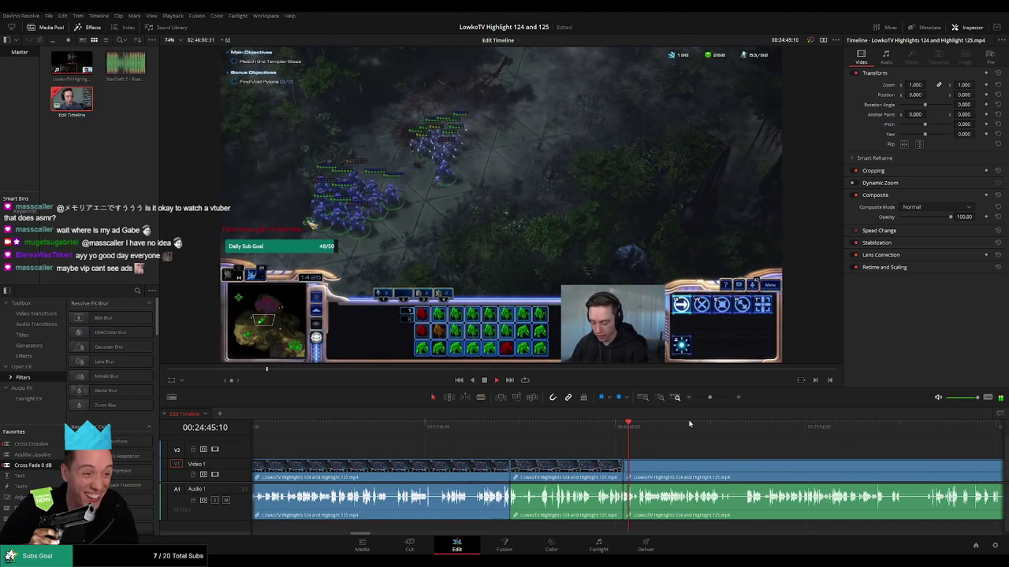
{"action": "left_click", "coordinate": [590, 471]}
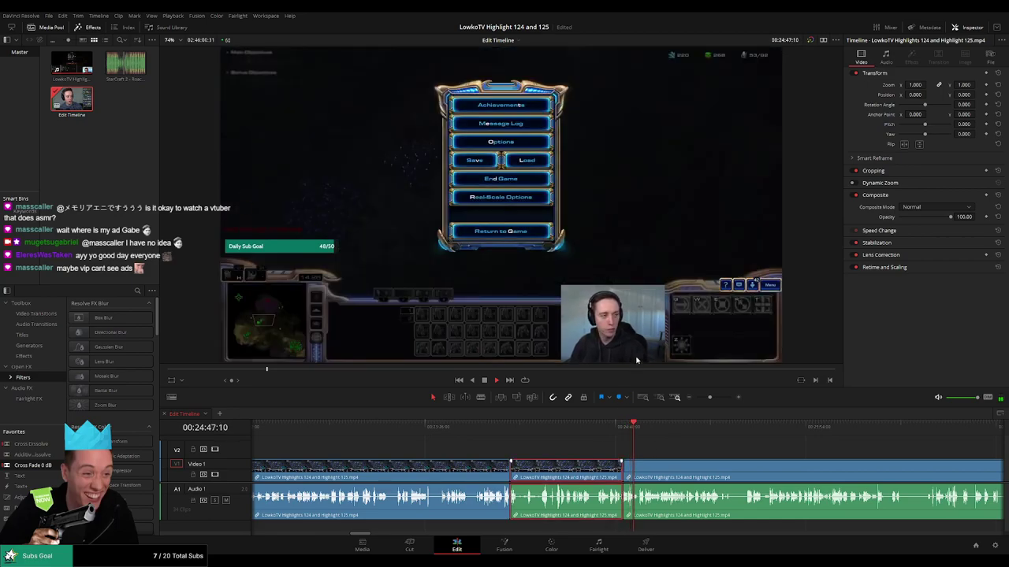
{"action": "key", "text": "Delete"}
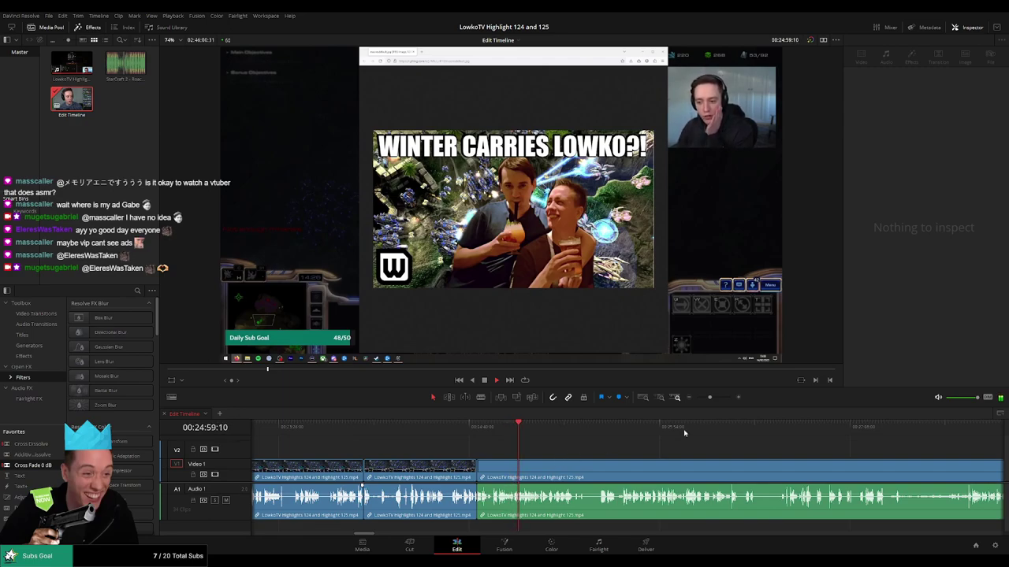
Cut out the few frames at about 00:25:22 where gameplay resumes after the meme images, and mark the preceding clip green.
{"action": "mouse_move", "coordinate": [712, 402]}
{"action": "left_mouse_down"}
{"action": "mouse_move", "coordinate": [694, 402]}
{"action": "mouse_move", "coordinate": [714, 398]}
{"action": "left_mouse_up"}
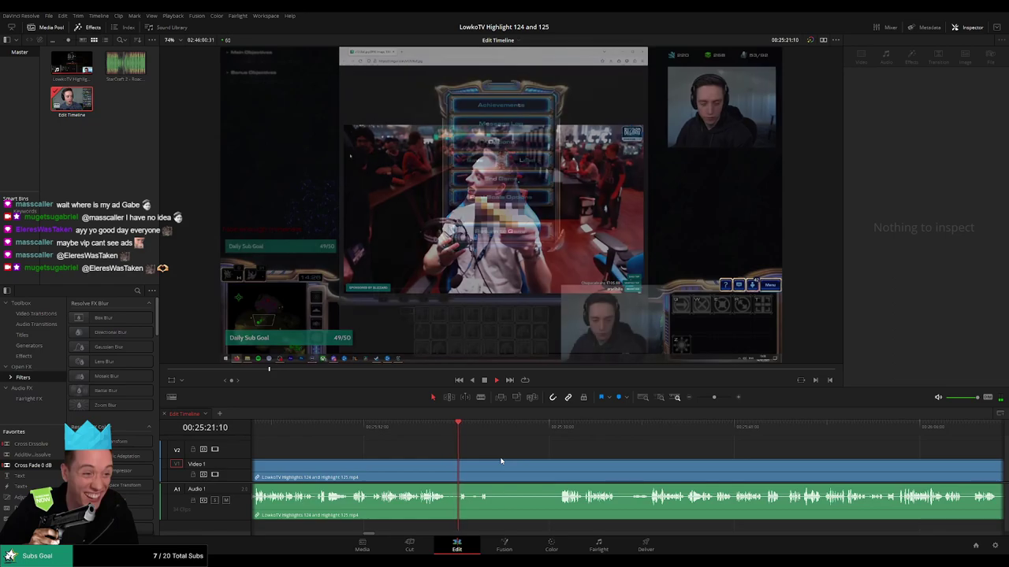
{"action": "left_click_drag", "start_coordinate": [529, 469], "coordinate": [415, 461]}
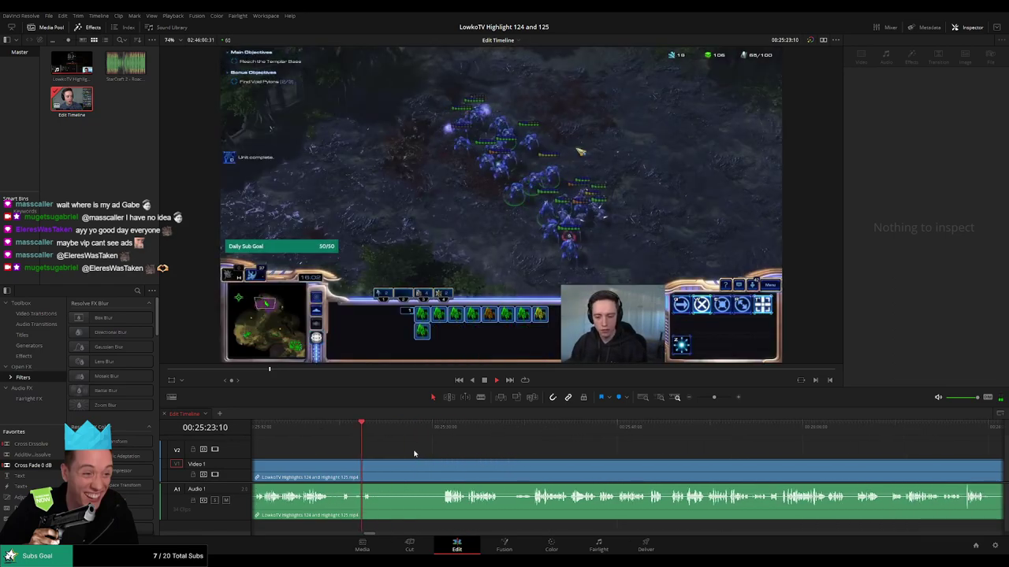
{"action": "key", "text": "space"}
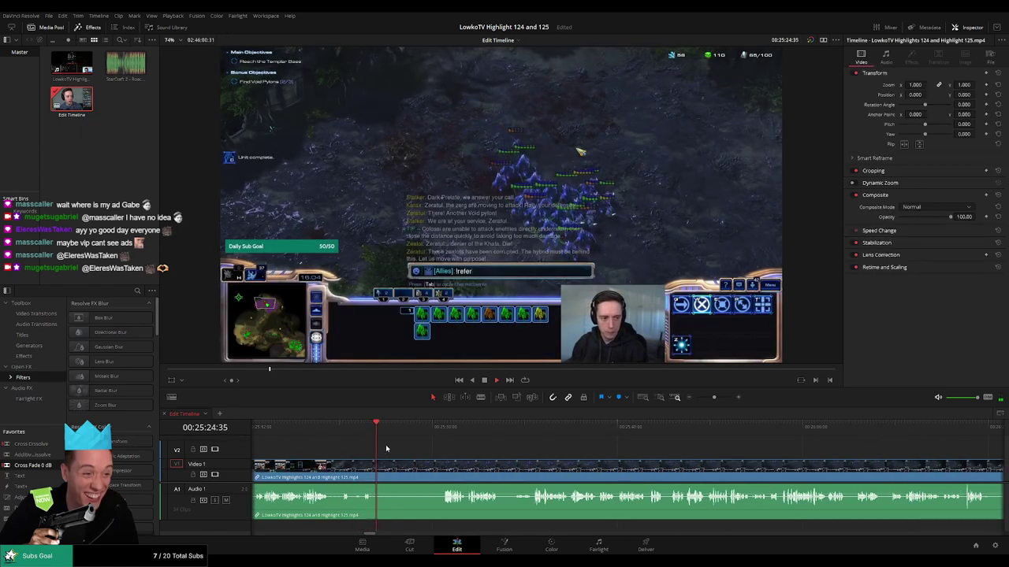
{"action": "left_click", "coordinate": [338, 428]}
{"action": "mouse_move", "coordinate": [342, 433]}
{"action": "left_mouse_down"}
{"action": "mouse_move", "coordinate": [352, 433]}
{"action": "mouse_move", "coordinate": [342, 433]}
{"action": "left_mouse_up"}
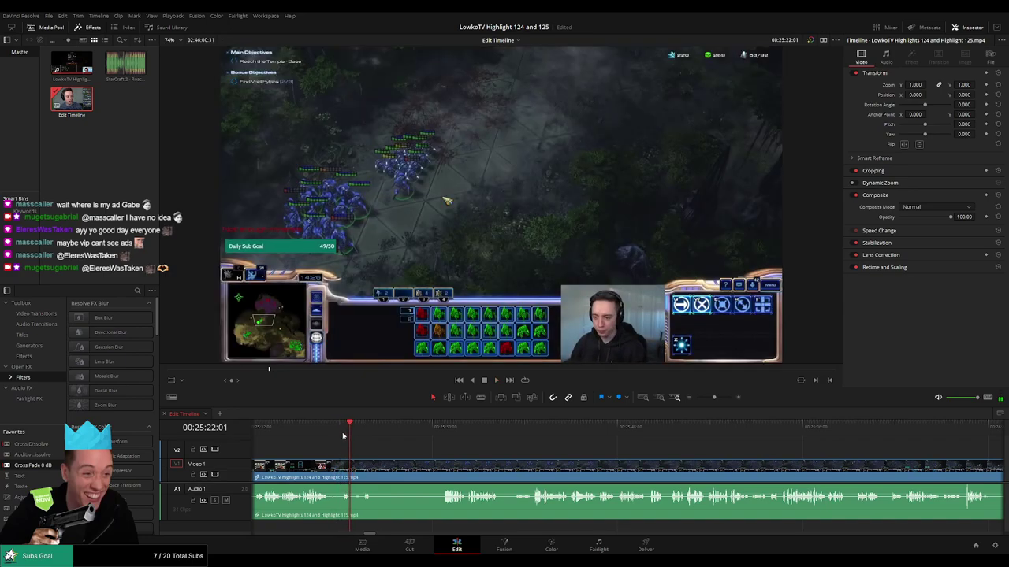
{"action": "left_click_drag", "start_coordinate": [353, 435], "coordinate": [352, 435]}
{"action": "scroll", "coordinate": [434, 461], "scroll_direction": "up", "scroll_amount": 1}
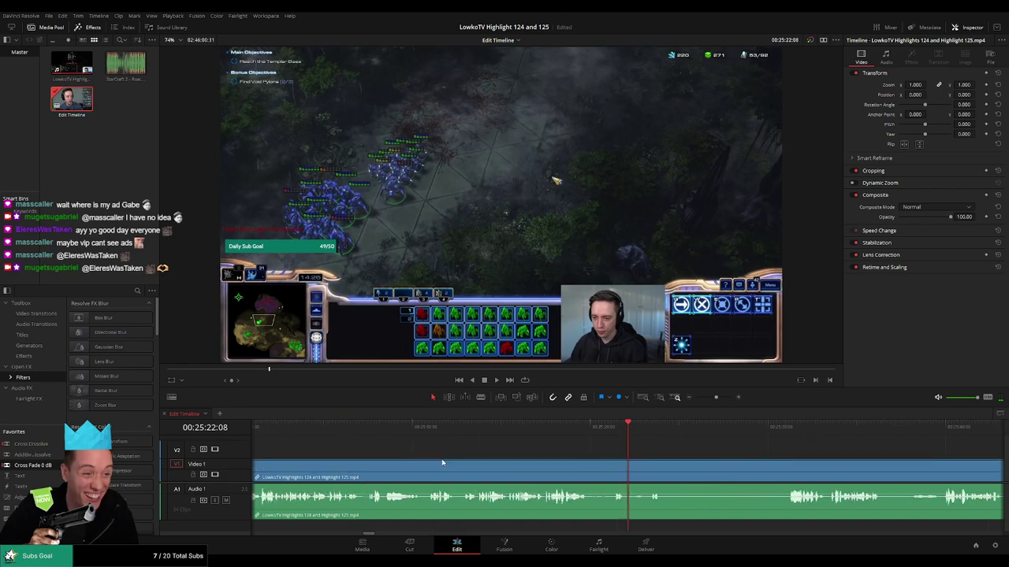
{"action": "key", "text": "b"}
{"action": "left_click", "coordinate": [632, 474]}
{"action": "left_click_drag", "start_coordinate": [633, 474], "coordinate": [632, 477]}
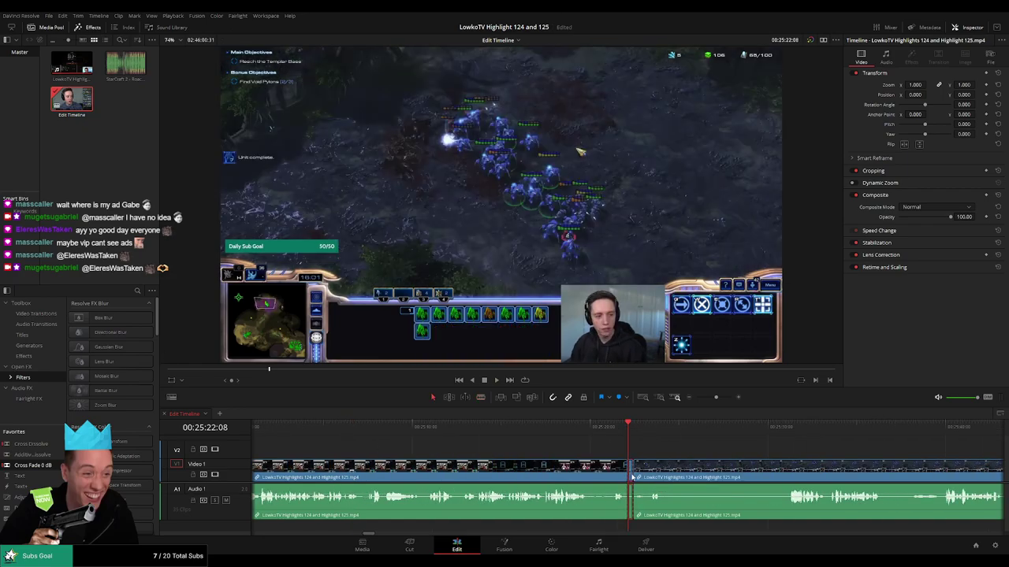
{"action": "key", "text": "space"}
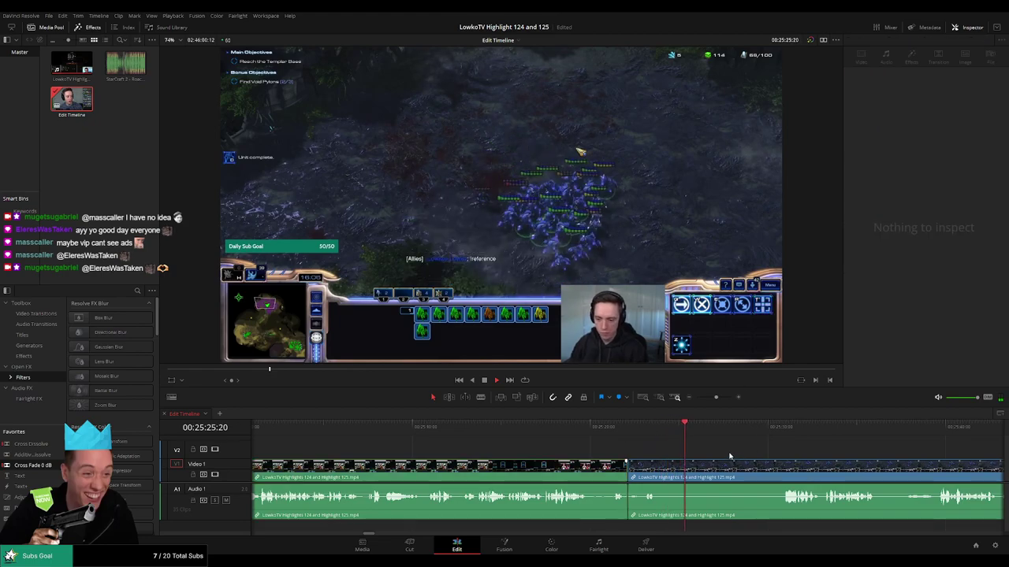
Check the end of the whole timeline, then return to the cut at 00:25:22:08 and resume playback.
{"action": "left_click", "coordinate": [636, 432]}
{"action": "left_click_drag", "start_coordinate": [717, 398], "coordinate": [679, 402]}
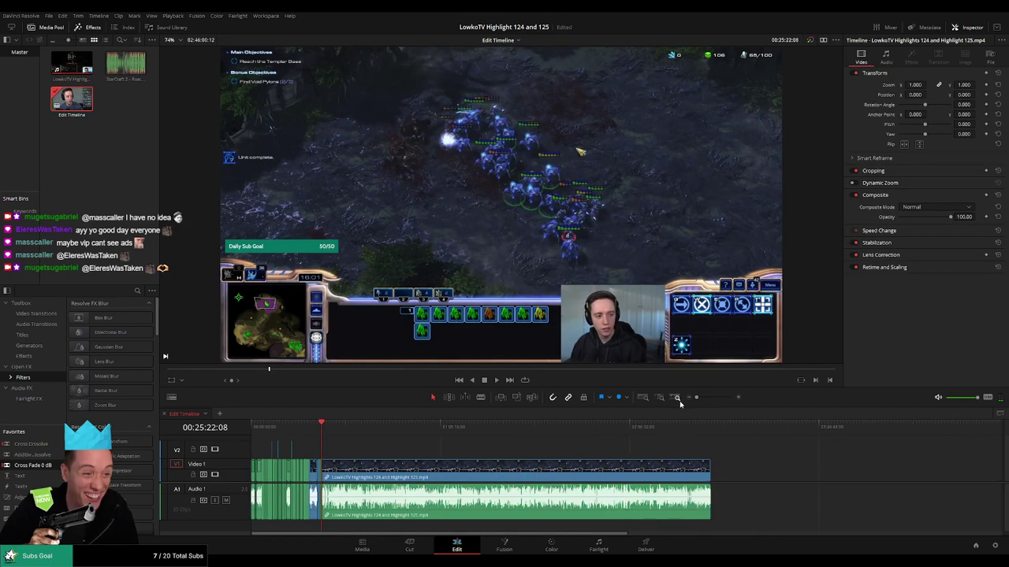
{"action": "left_click", "coordinate": [713, 431]}
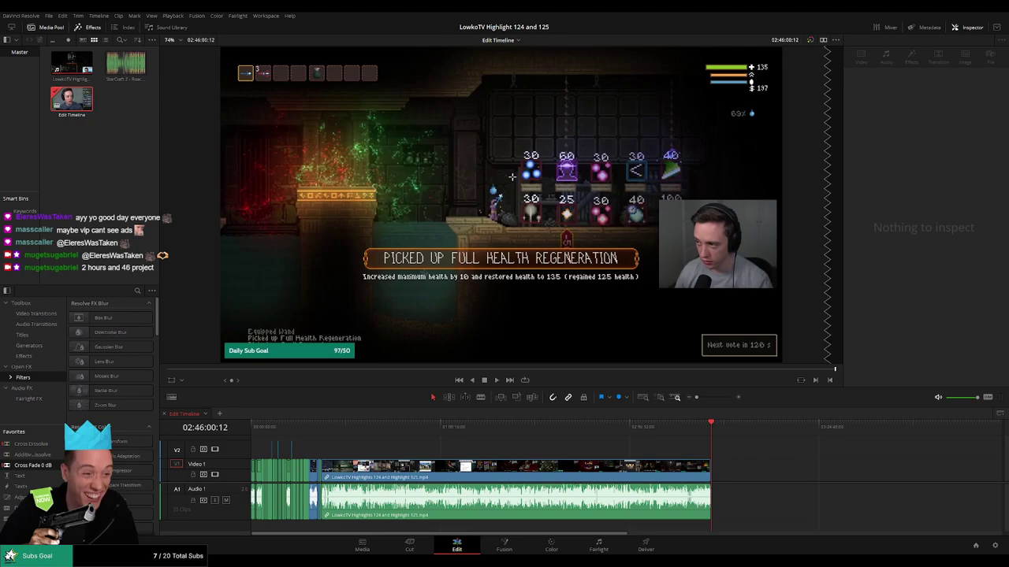
{"action": "left_click", "coordinate": [322, 429]}
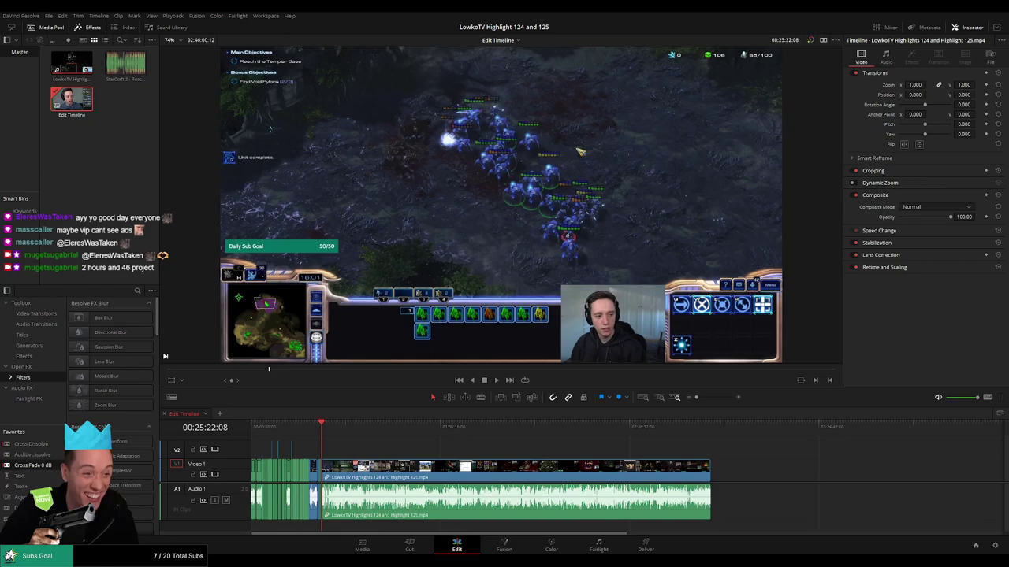
{"action": "key", "text": "space"}
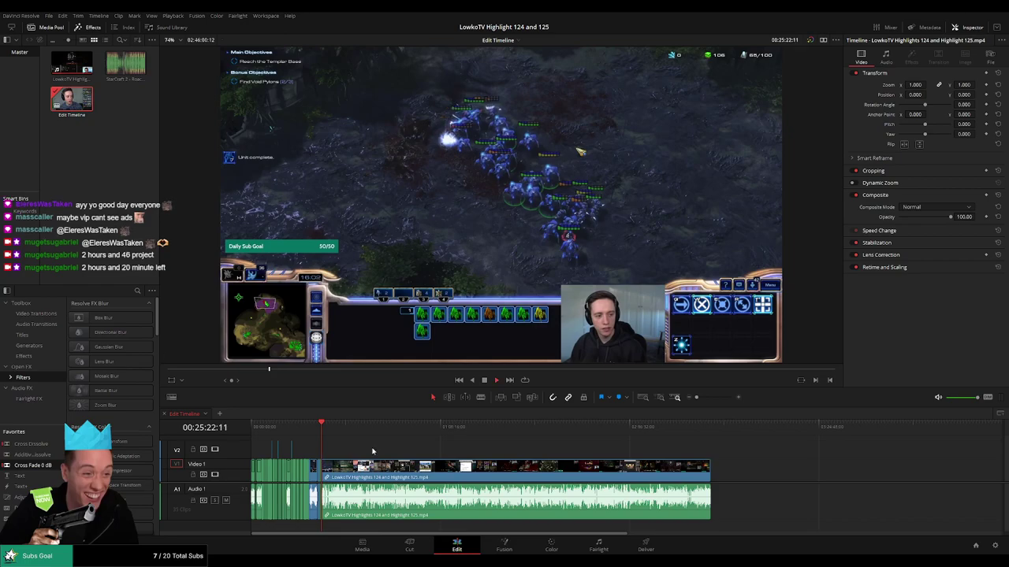
Review the StarCraft footage from the 00:25:22 cut to about 00:26:08, skipping the silent stretch, for moments to cut.
{"action": "left_click_drag", "start_coordinate": [696, 398], "coordinate": [714, 401]}
{"action": "left_click_drag", "start_coordinate": [696, 450], "coordinate": [475, 452]}
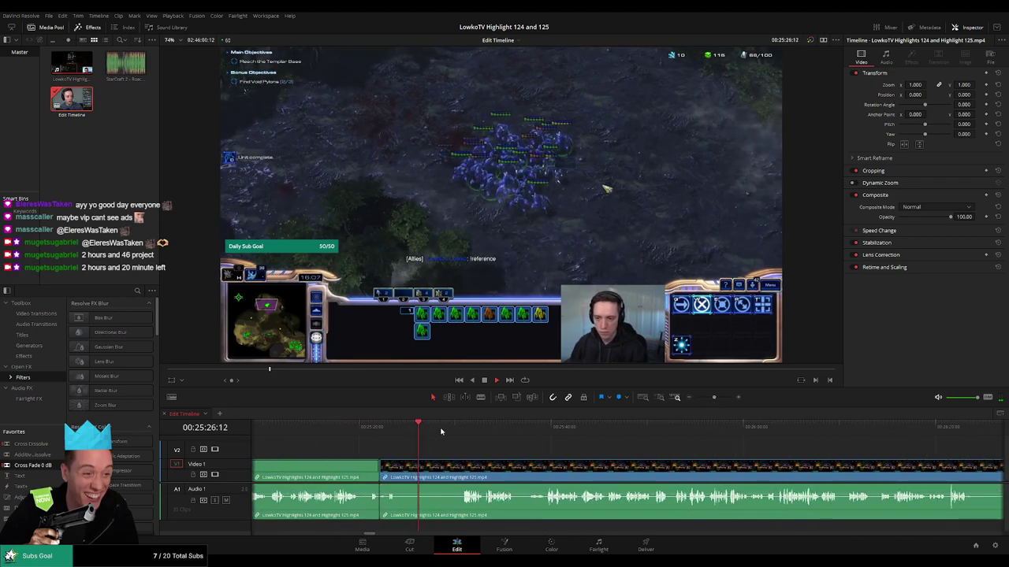
{"action": "left_click", "coordinate": [459, 429]}
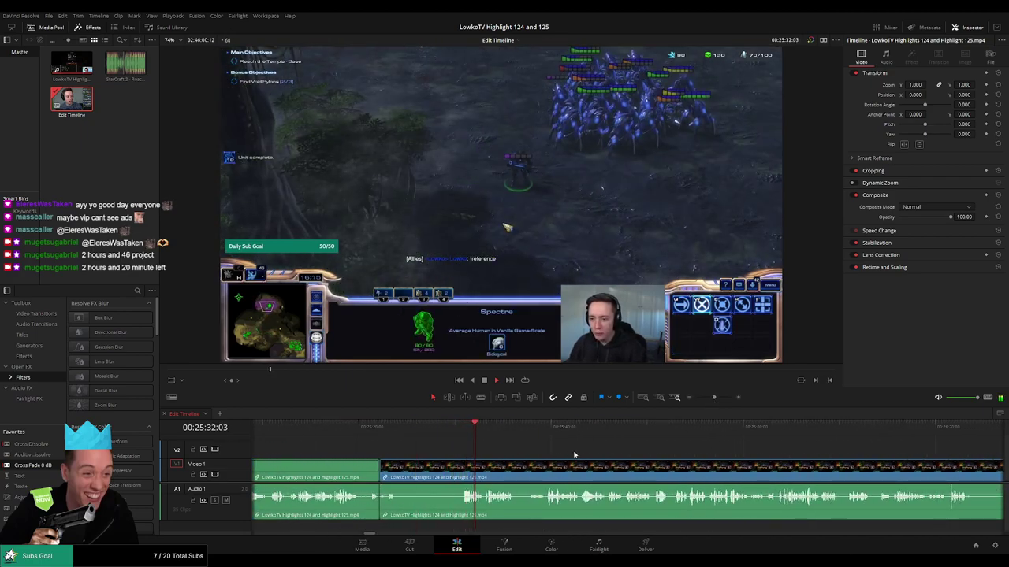
{"action": "left_click_drag", "start_coordinate": [574, 455], "coordinate": [425, 451]}
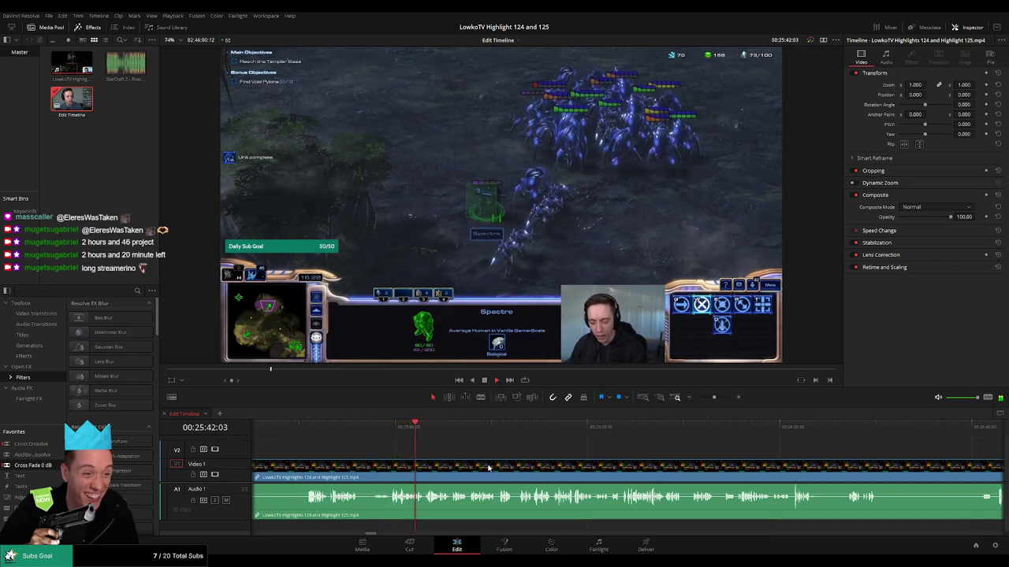
{"action": "left_click_drag", "start_coordinate": [529, 467], "coordinate": [461, 459]}
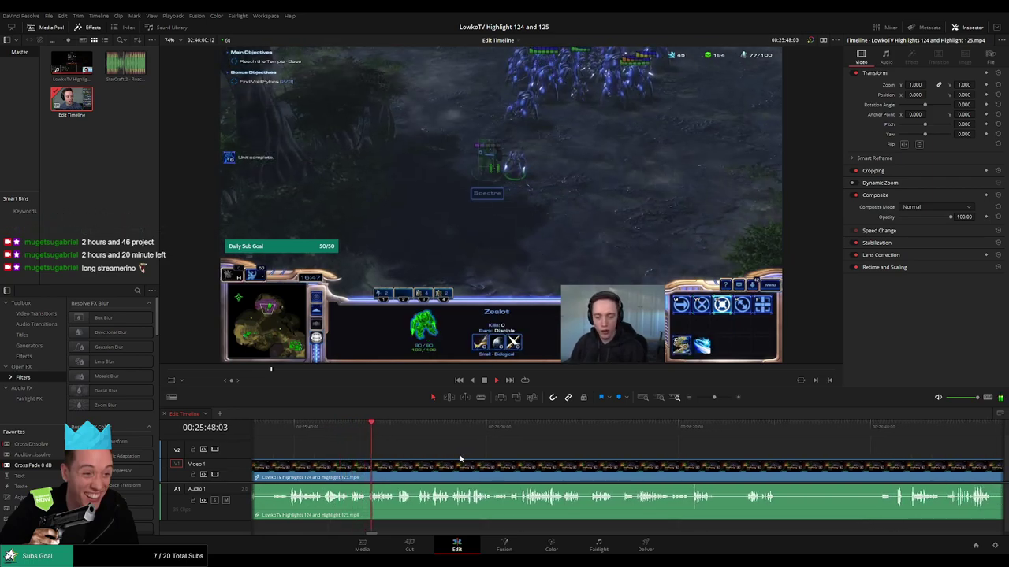
{"action": "left_click_drag", "start_coordinate": [493, 459], "coordinate": [469, 455]}
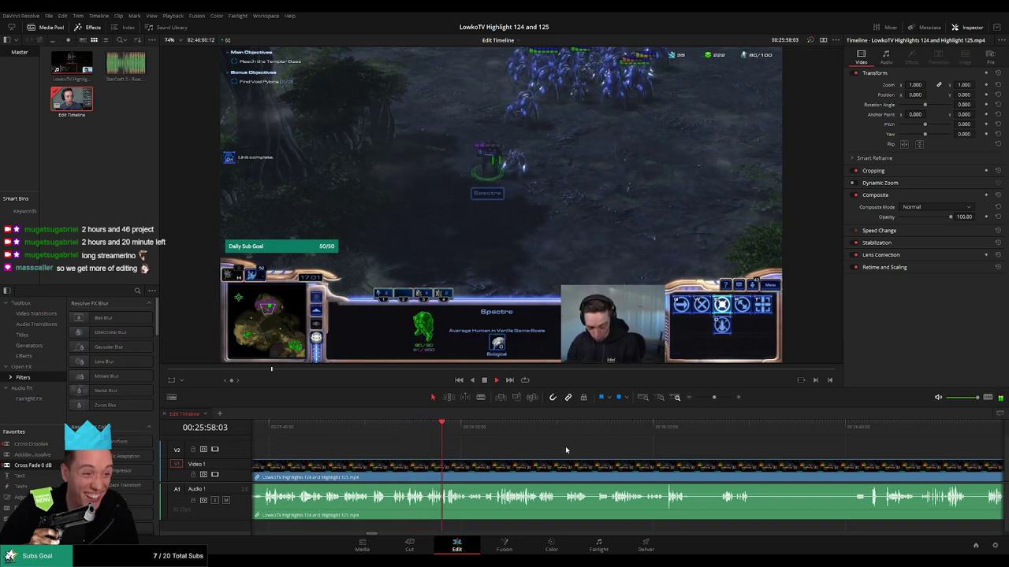
{"action": "left_click_drag", "start_coordinate": [591, 448], "coordinate": [522, 447]}
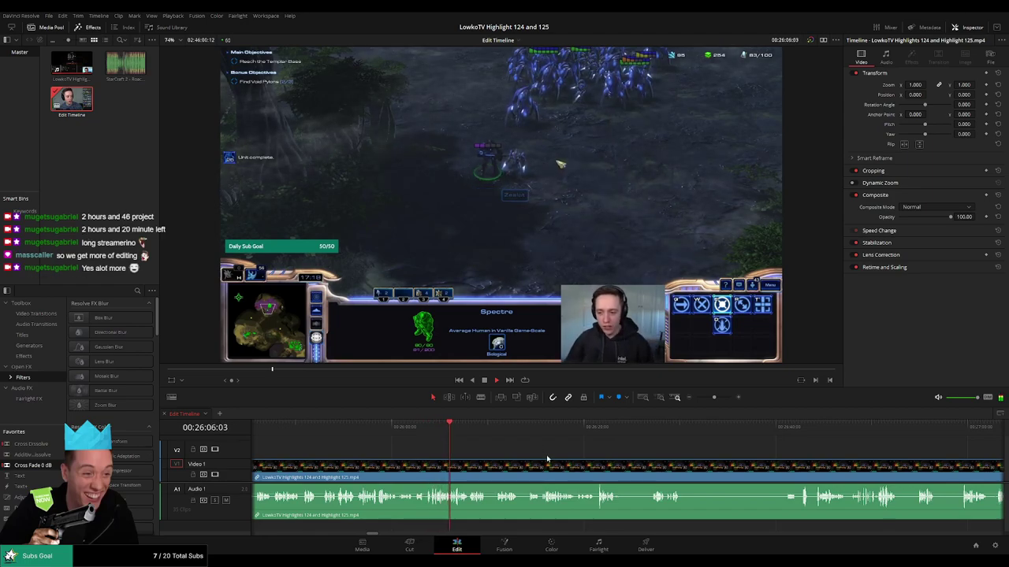
{"action": "scroll", "coordinate": [551, 450], "scroll_direction": "down", "scroll_amount": 4}
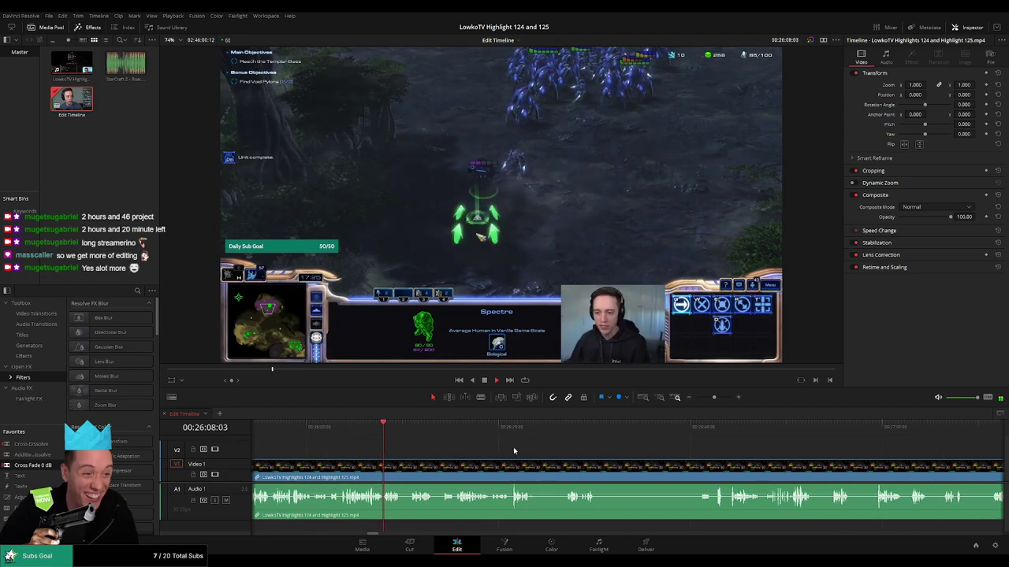
Continue reviewing the StarCraft footage from about 00:26:11 to 00:27:05, skipping over quiet parts of the audio.
{"action": "left_click", "coordinate": [413, 429]}
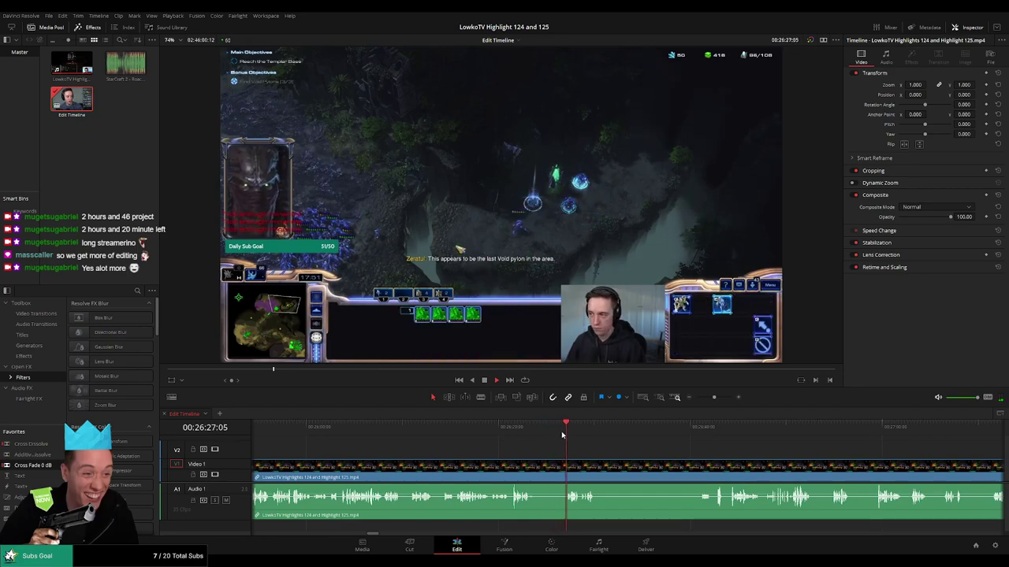
{"action": "left_click_drag", "start_coordinate": [575, 429], "coordinate": [579, 432]}
{"action": "left_click_drag", "start_coordinate": [609, 432], "coordinate": [692, 436]}
{"action": "key", "text": "space"}
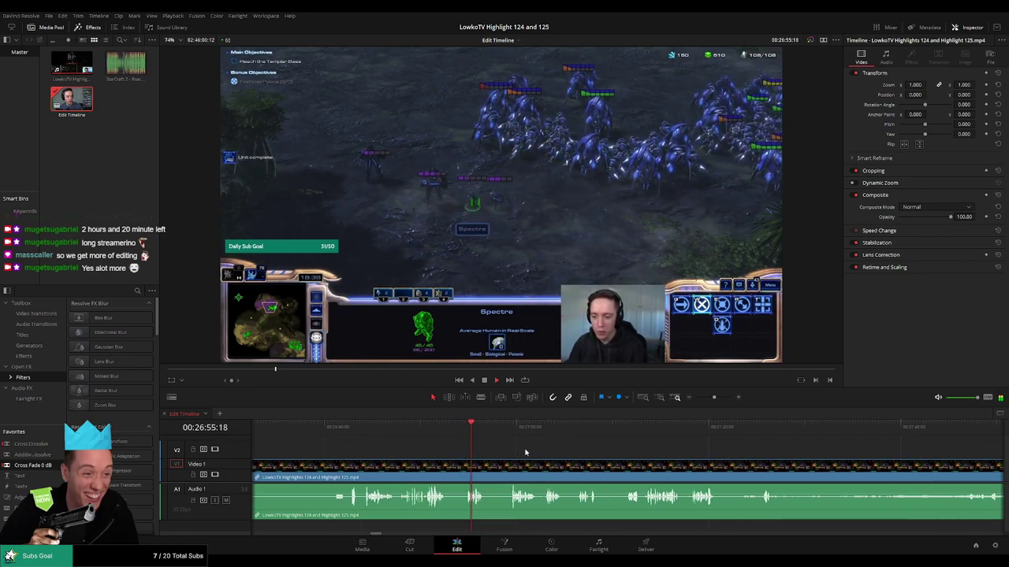
{"action": "scroll", "coordinate": [526, 453], "scroll_direction": "up", "scroll_amount": 1}
{"action": "left_click_drag", "start_coordinate": [686, 464], "coordinate": [494, 438]}
{"action": "left_click", "coordinate": [463, 432]}
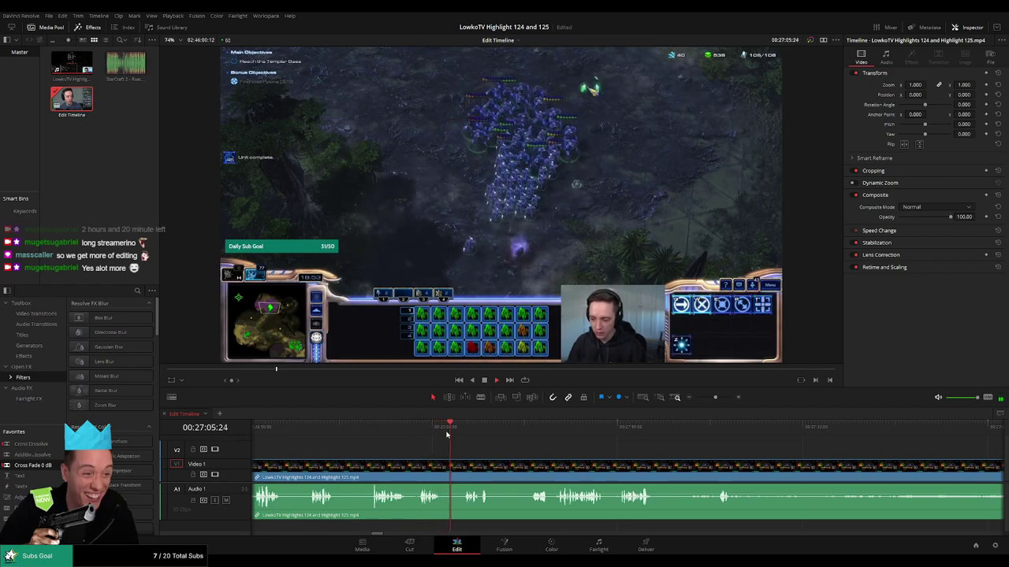
Split the footage at 00:27:08:19 and cut out the last few gameplay frames before the Artanis cutscene starts.
{"action": "left_click", "coordinate": [473, 436]}
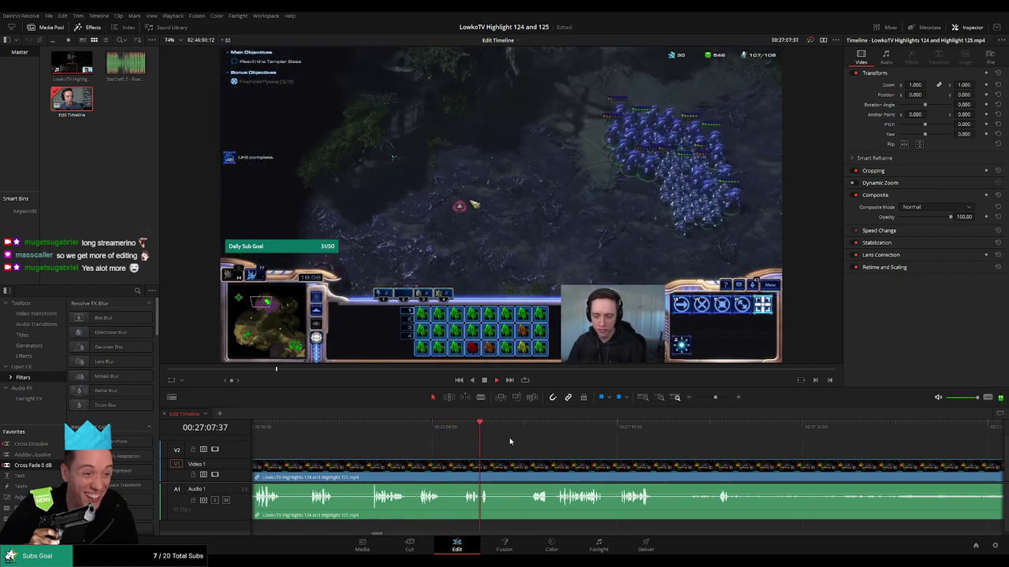
{"action": "left_click", "coordinate": [540, 428]}
{"action": "left_click", "coordinate": [487, 430]}
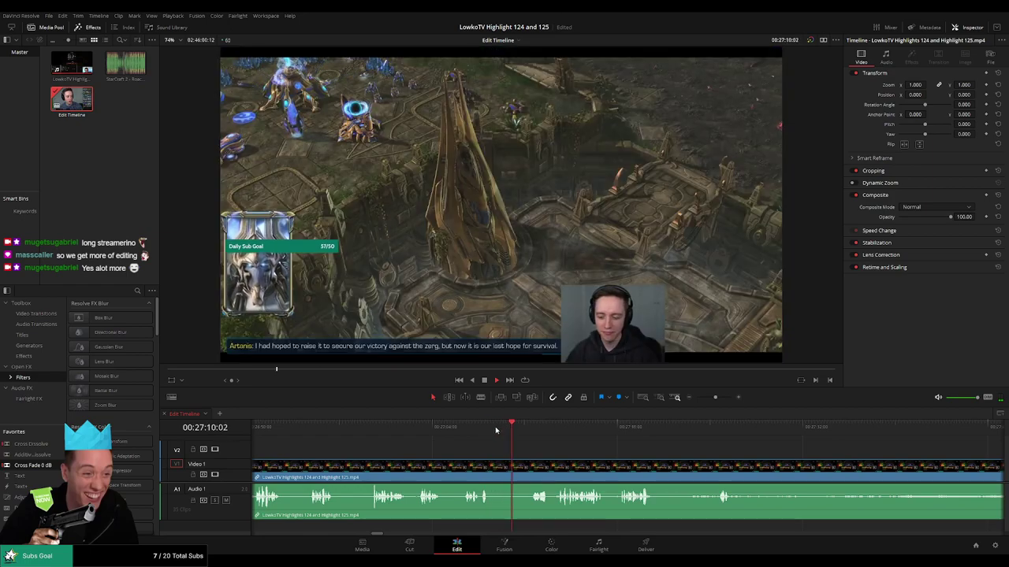
{"action": "left_click", "coordinate": [478, 430]}
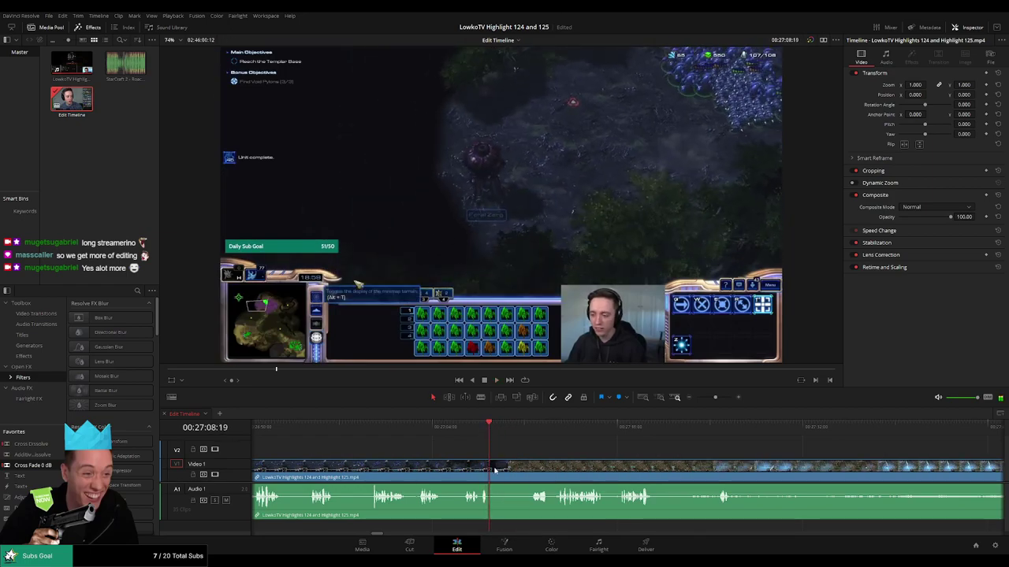
{"action": "key", "text": "ctrl+b"}
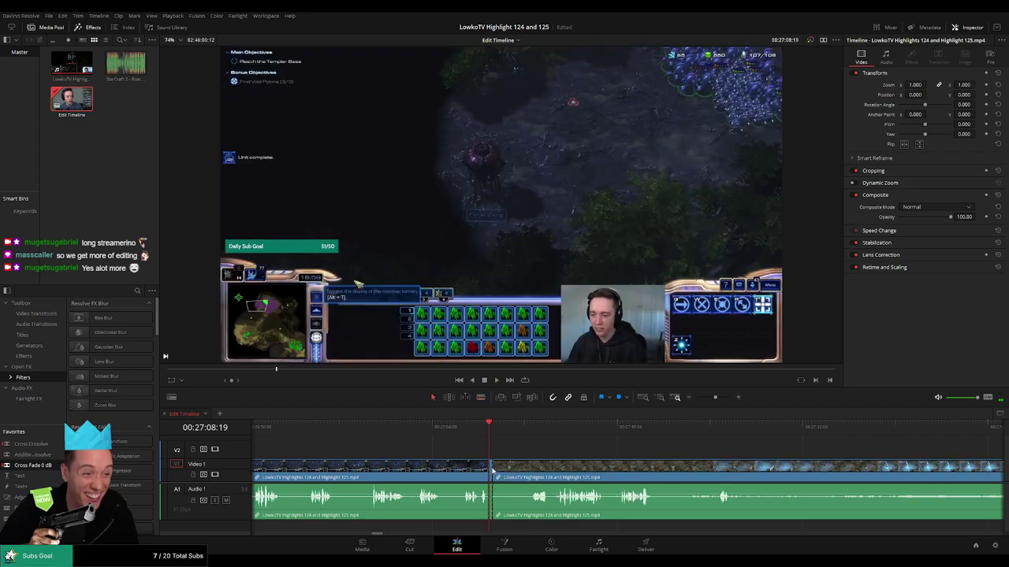
{"action": "double_click", "coordinate": [493, 469]}
Play across the cut at 00:27:08:19 and mark the clip before it blue.
{"action": "left_click", "coordinate": [515, 455]}
{"action": "scroll", "coordinate": [517, 455], "scroll_direction": "up", "scroll_amount": 3}
{"action": "key", "text": "space"}
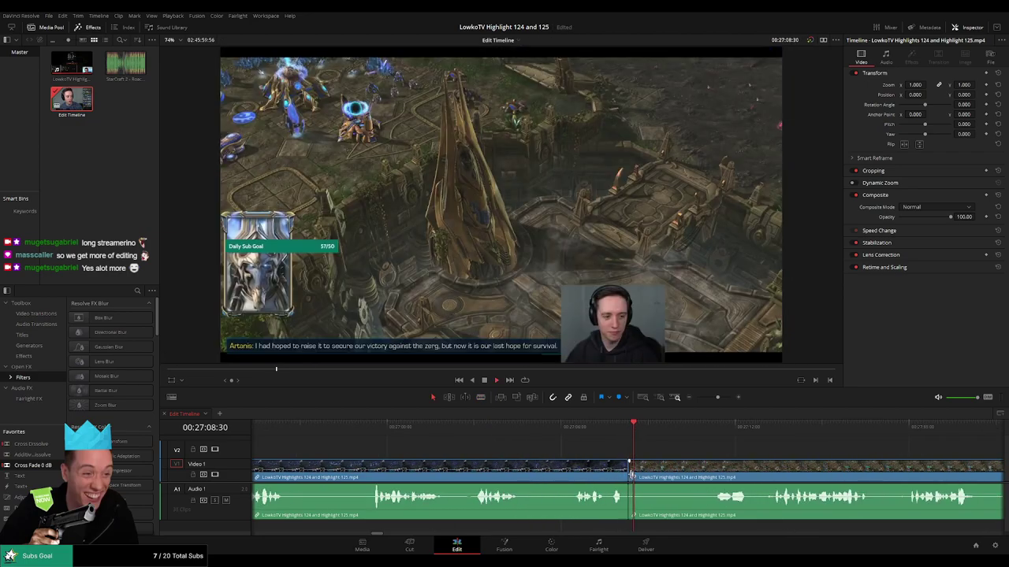
{"action": "left_click", "coordinate": [589, 476]}
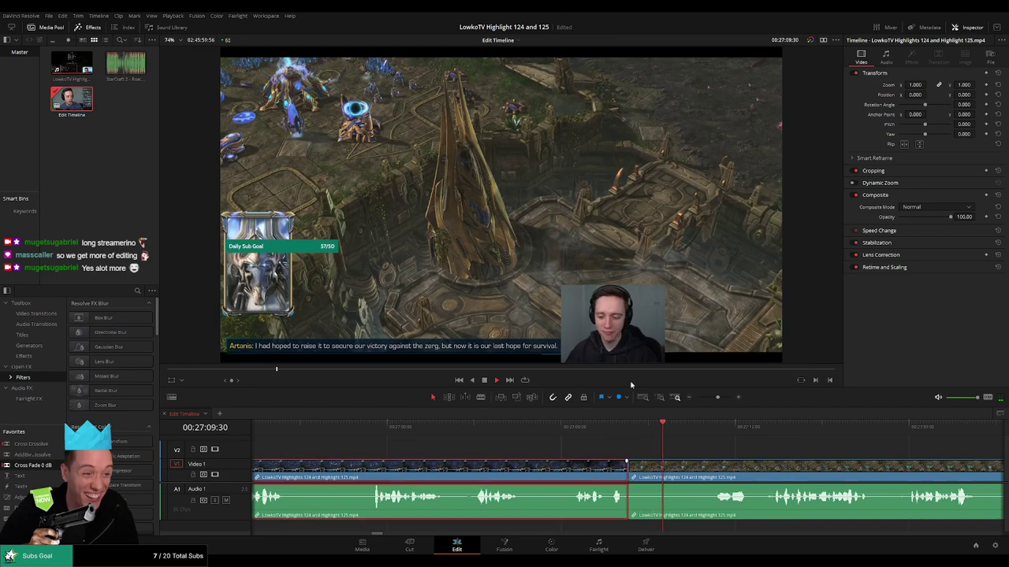
{"action": "left_click", "coordinate": [766, 450]}
Review the cutscene dialogue from about 00:27:11 to 00:27:26, replaying the line at 00:27:18 and skipping the silent stretch.
{"action": "left_click", "coordinate": [748, 427]}
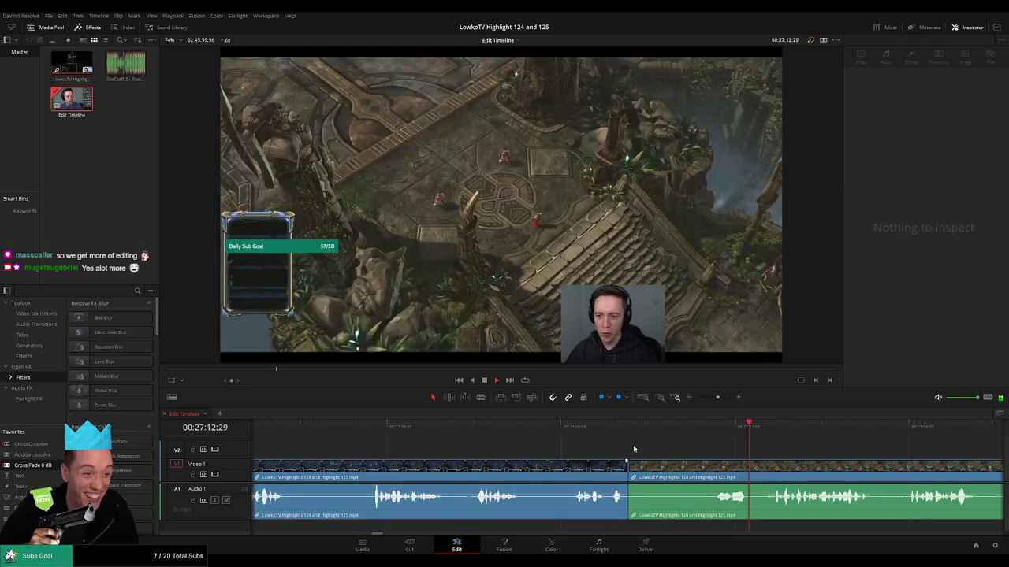
{"action": "left_click", "coordinate": [716, 427]}
{"action": "left_click_drag", "start_coordinate": [817, 449], "coordinate": [585, 446]}
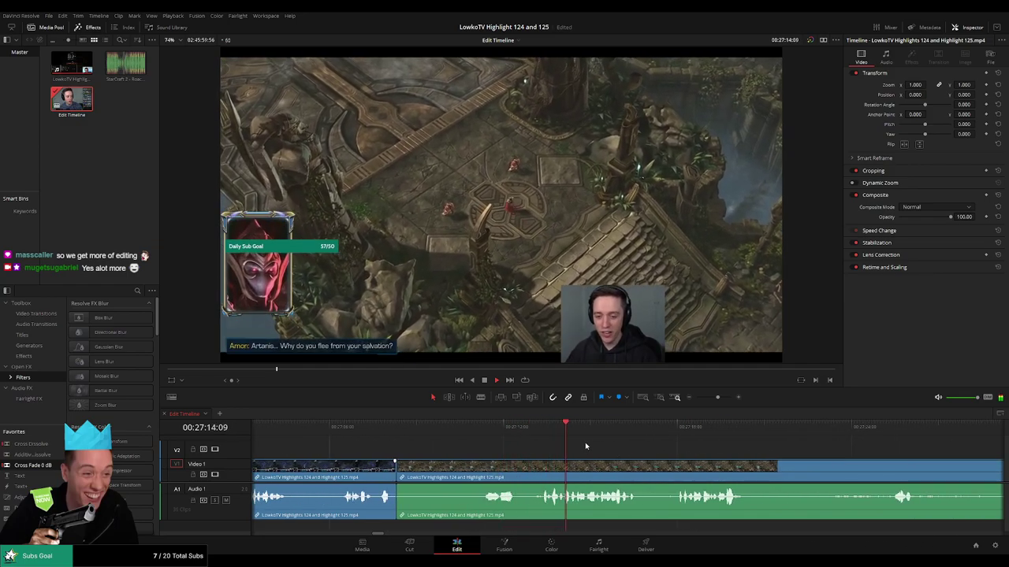
{"action": "scroll", "coordinate": [484, 453], "scroll_direction": "right", "scroll_amount": 3}
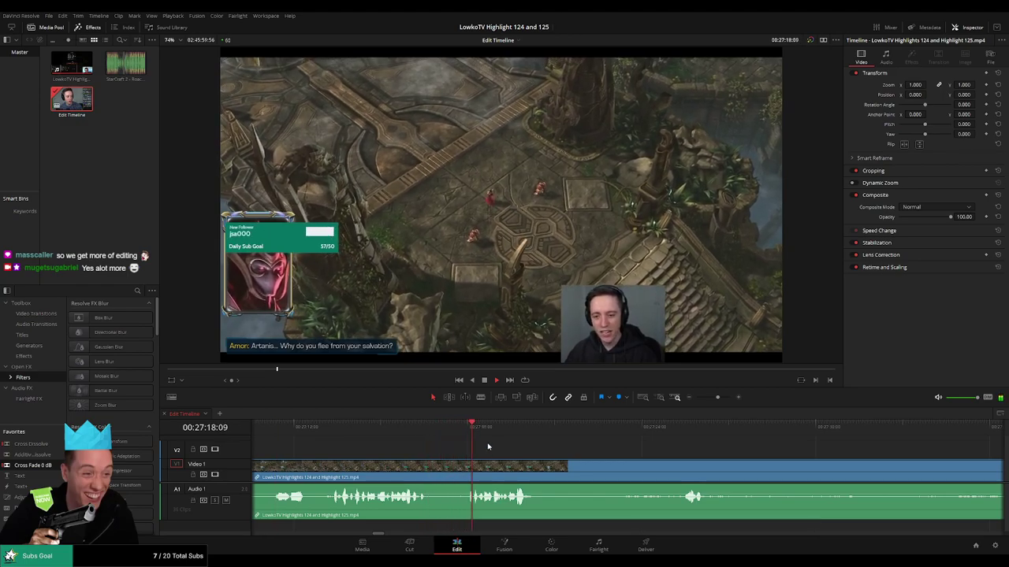
{"action": "scroll", "coordinate": [486, 453], "scroll_direction": "right", "scroll_amount": 1}
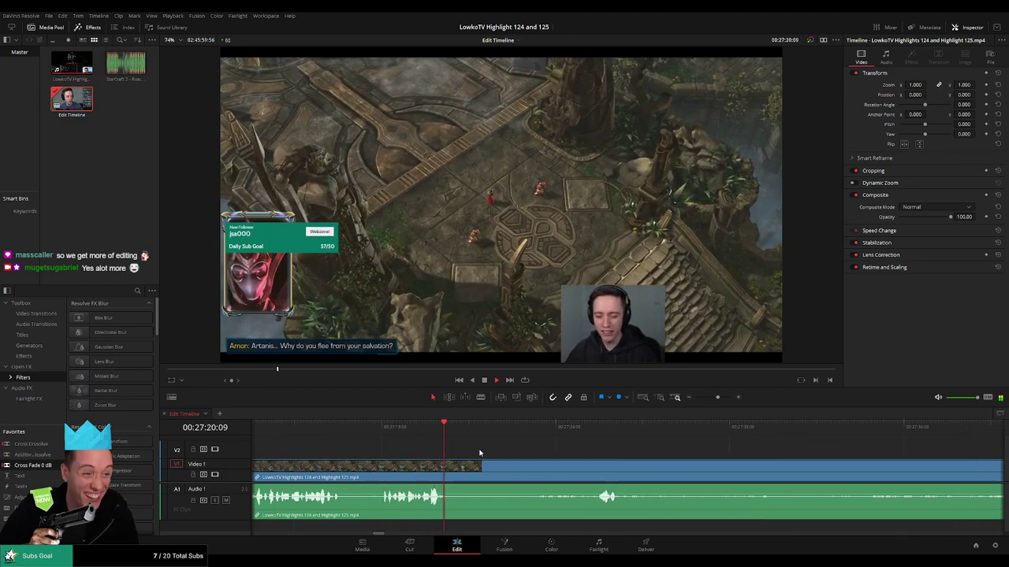
{"action": "scroll", "coordinate": [580, 455], "scroll_direction": "left", "scroll_amount": 1}
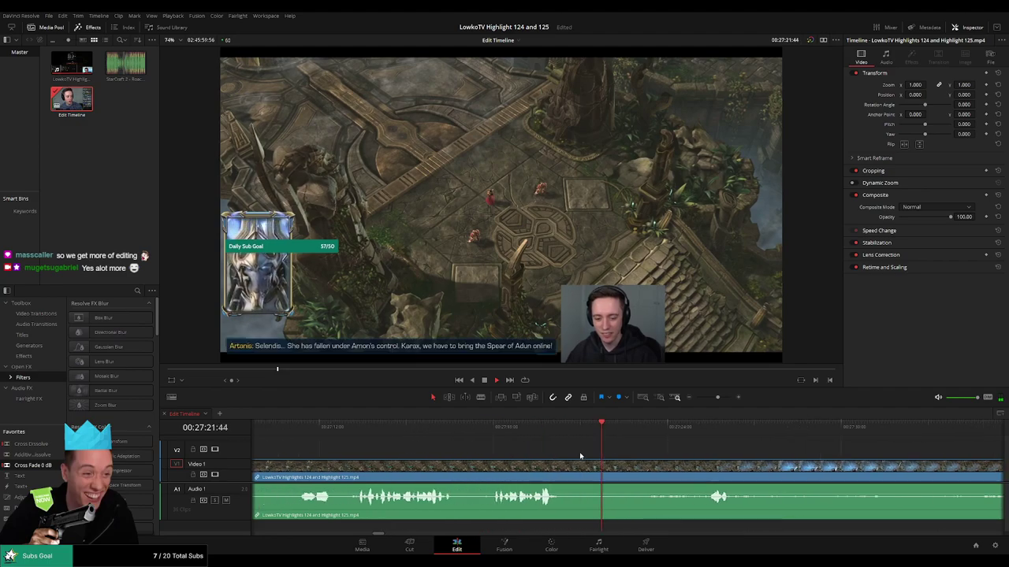
{"action": "left_click", "coordinate": [700, 426]}
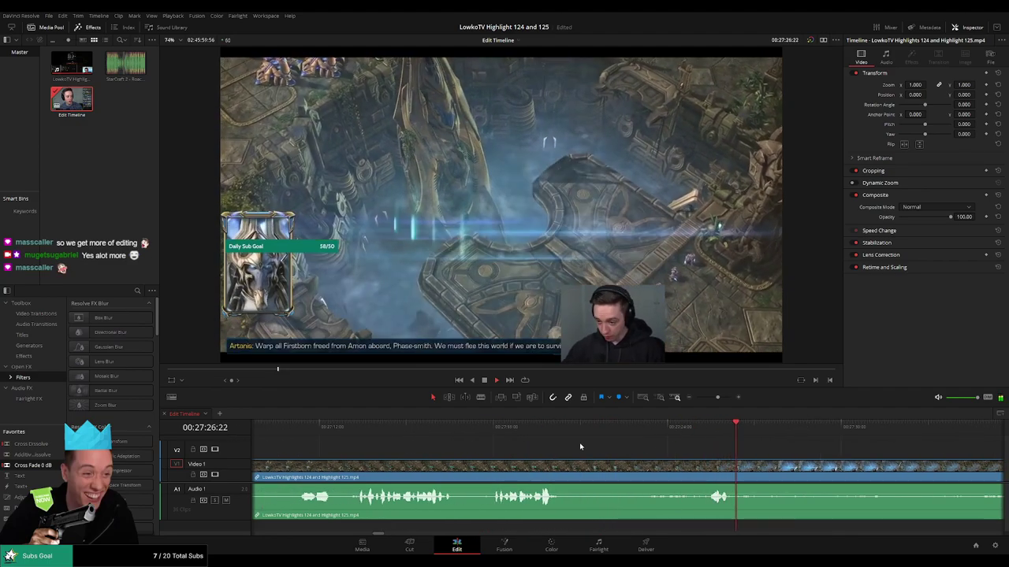
{"action": "scroll", "coordinate": [621, 446], "scroll_direction": "right", "scroll_amount": 1}
{"action": "left_click", "coordinate": [450, 430]}
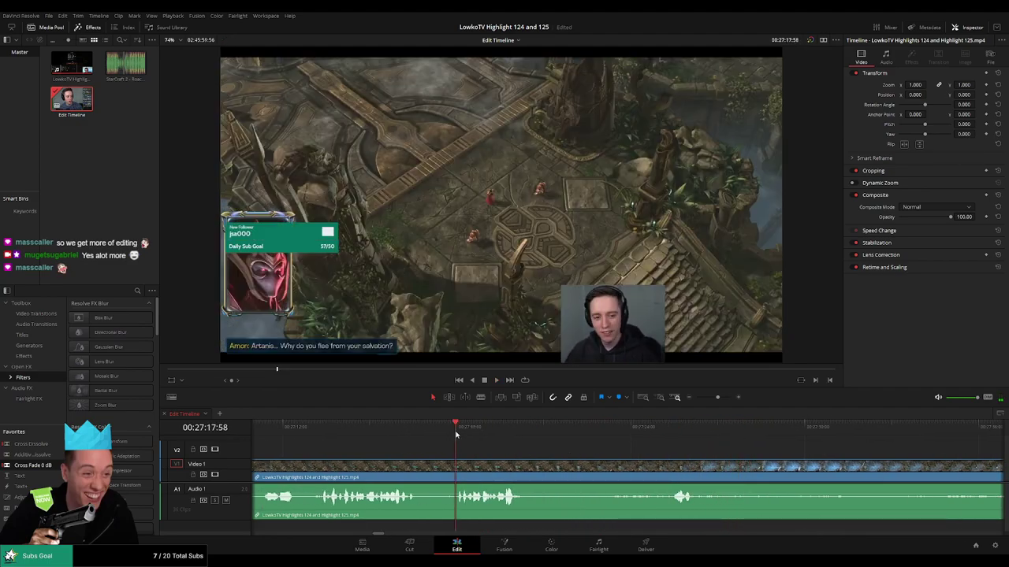
{"action": "scroll", "coordinate": [544, 451], "scroll_direction": "right", "scroll_amount": 2}
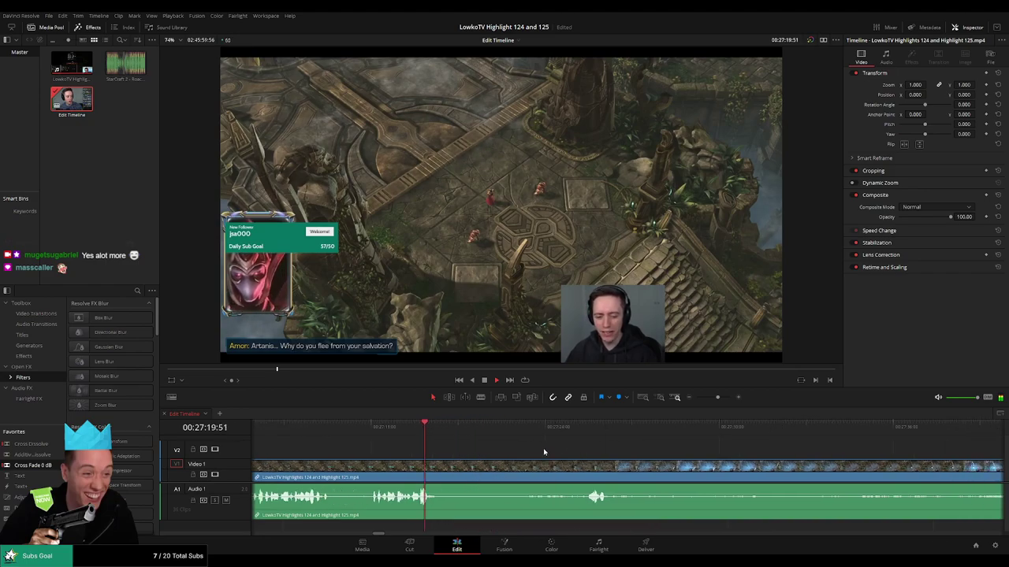
{"action": "left_click", "coordinate": [581, 432]}
{"action": "scroll", "coordinate": [592, 449], "scroll_direction": "right", "scroll_amount": 4}
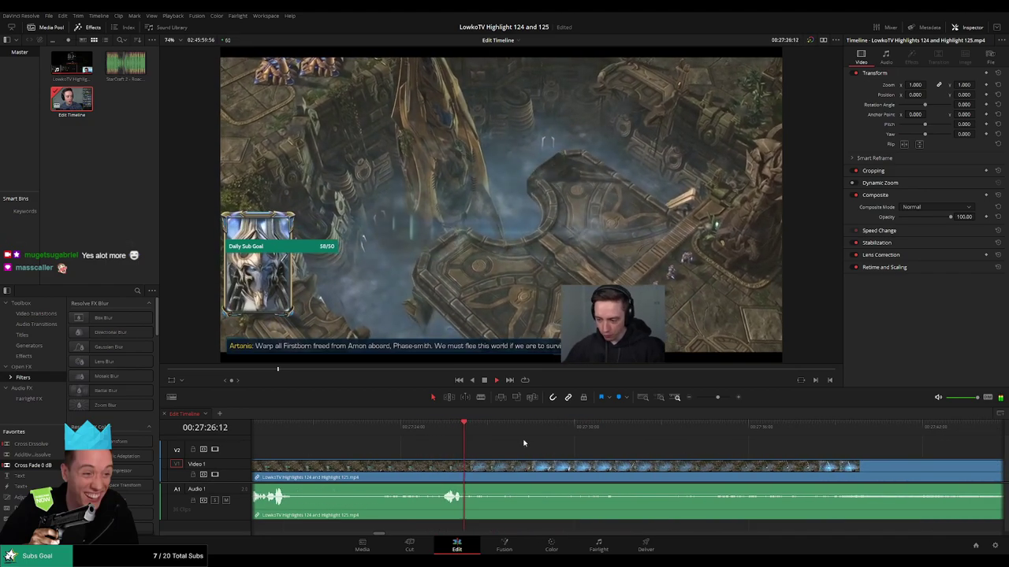
Continue reviewing from about 00:27:26 through the warp-out and victory screen to the full-camera shot at 00:28:07, skipping quiet parts.
{"action": "left_click", "coordinate": [740, 446]}
{"action": "scroll", "coordinate": [556, 446], "scroll_direction": "right", "scroll_amount": 7}
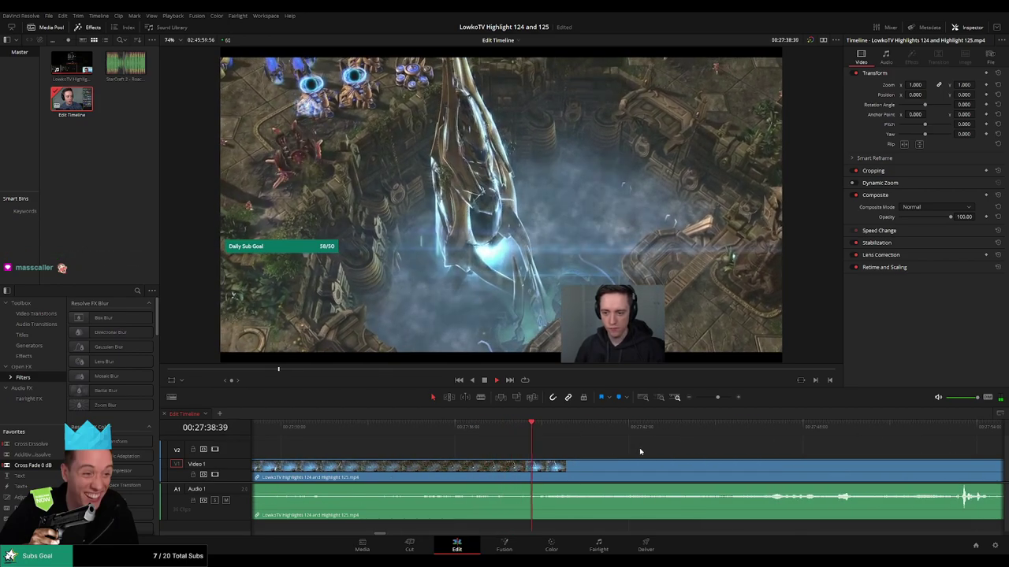
{"action": "scroll", "coordinate": [610, 447], "scroll_direction": "right", "scroll_amount": 2}
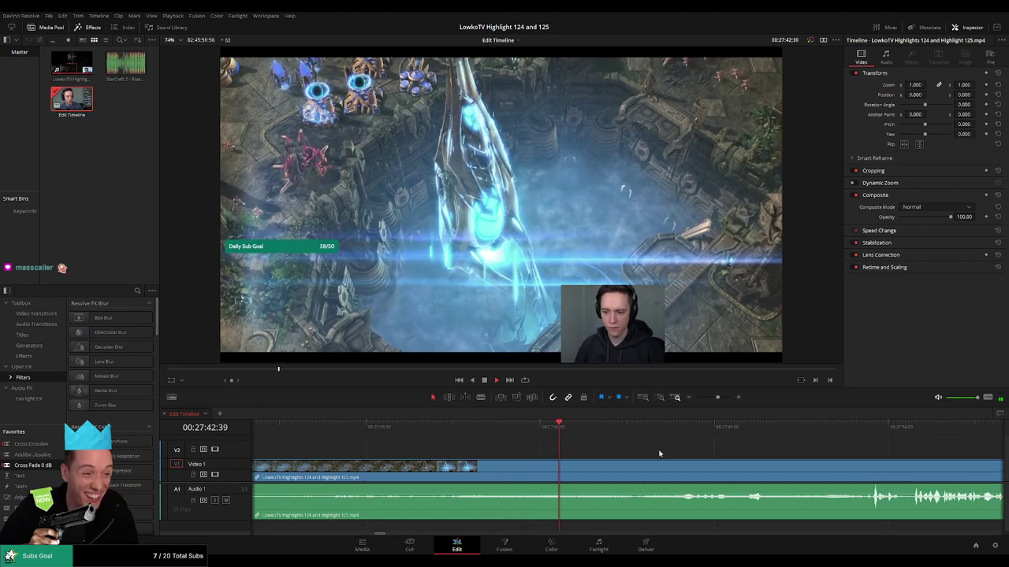
{"action": "scroll", "coordinate": [623, 454], "scroll_direction": "right", "scroll_amount": 3}
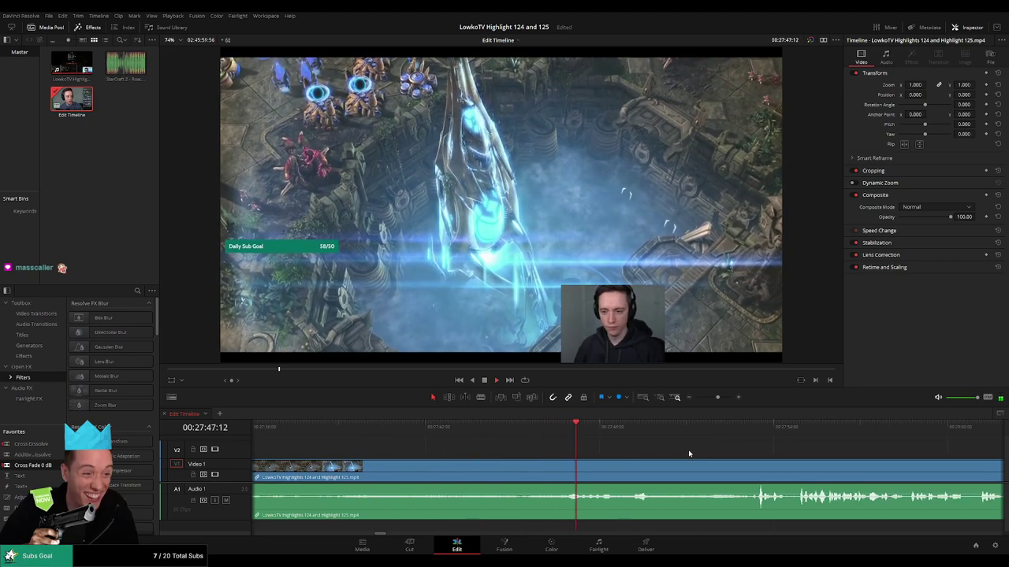
{"action": "scroll", "coordinate": [523, 443], "scroll_direction": "right", "scroll_amount": 3}
{"action": "left_click", "coordinate": [590, 435]}
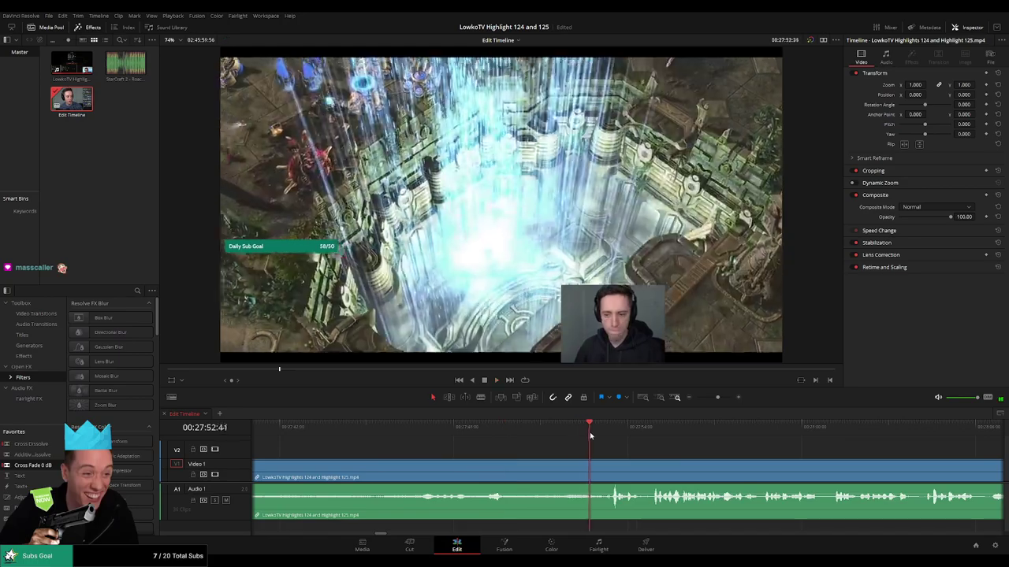
{"action": "left_click", "coordinate": [518, 437]}
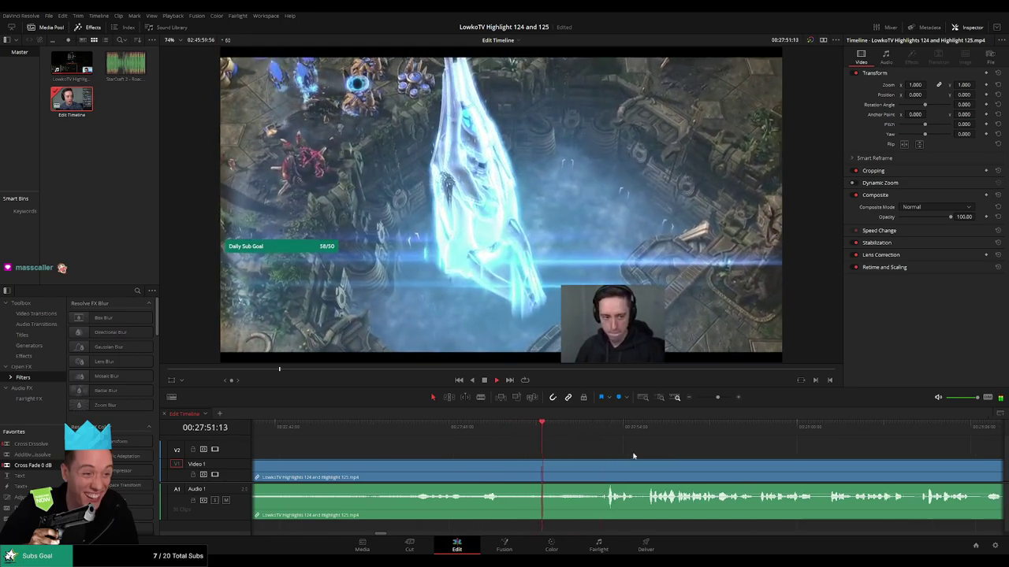
{"action": "scroll", "coordinate": [547, 449], "scroll_direction": "right", "scroll_amount": 3}
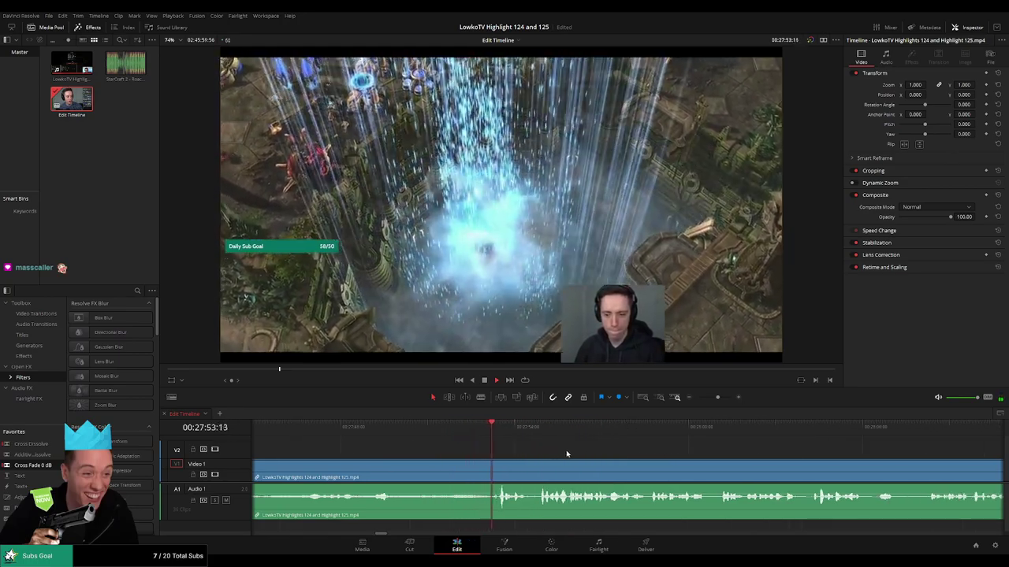
{"action": "scroll", "coordinate": [599, 458], "scroll_direction": "right", "scroll_amount": 2}
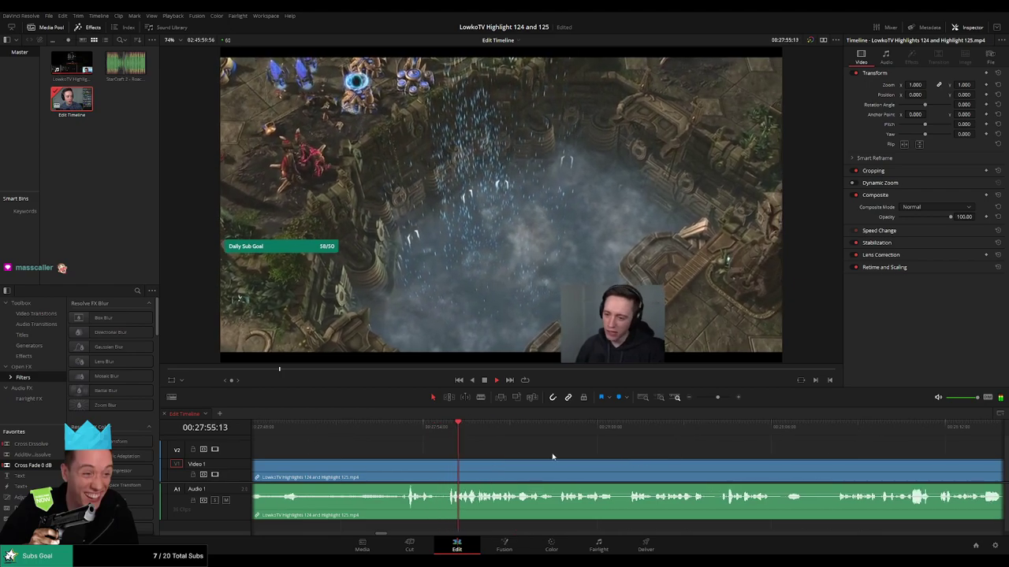
{"action": "scroll", "coordinate": [591, 459], "scroll_direction": "right", "scroll_amount": 2}
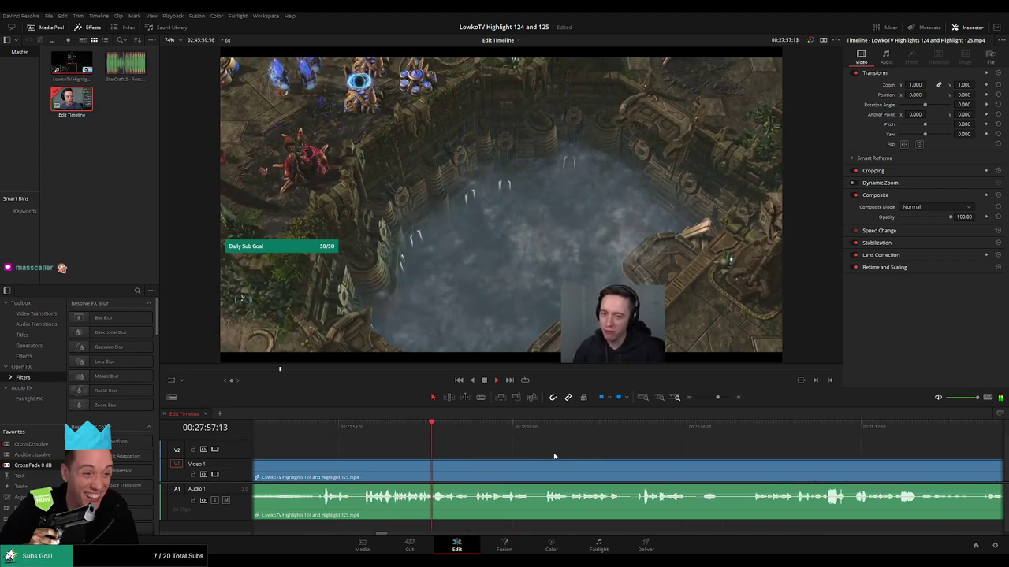
{"action": "scroll", "coordinate": [518, 457], "scroll_direction": "right", "scroll_amount": 2}
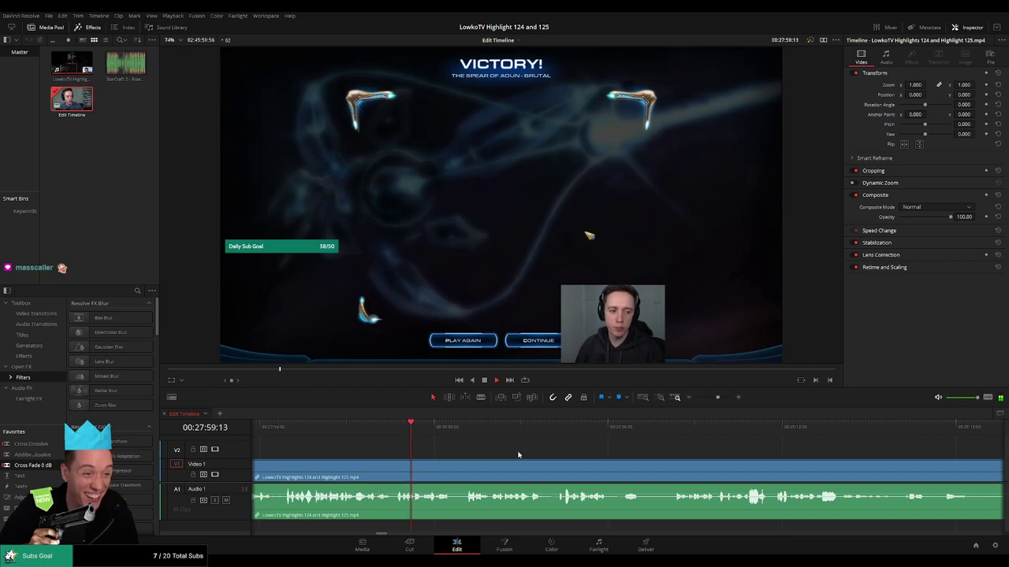
{"action": "scroll", "coordinate": [518, 455], "scroll_direction": "right", "scroll_amount": 2}
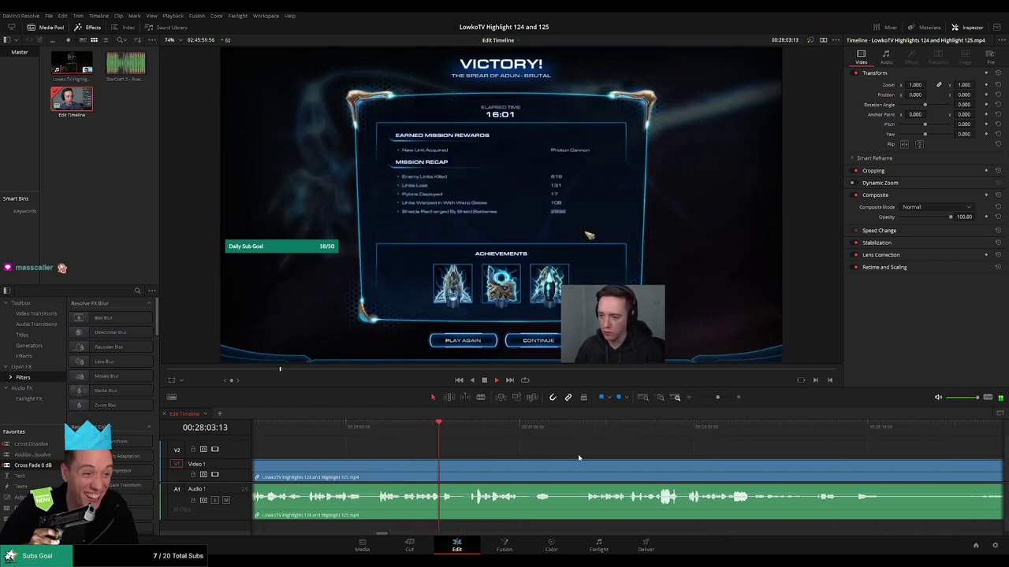
{"action": "scroll", "coordinate": [511, 454], "scroll_direction": "right", "scroll_amount": 2}
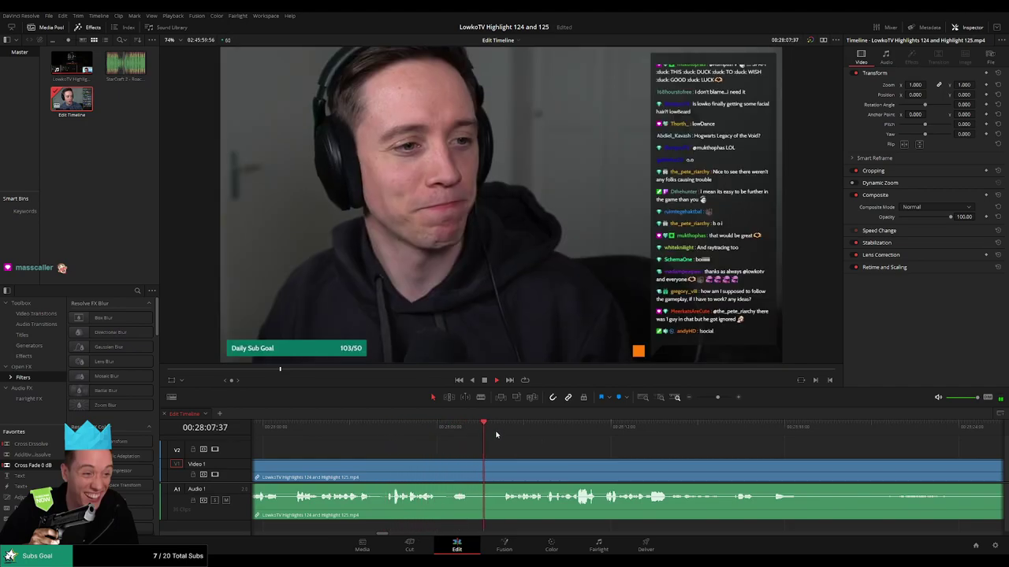
Cut out about half a second from 00:28:07:07, where the victory screen changes to the full-camera shot, and mark the preceding clip blue.
{"action": "left_click", "coordinate": [453, 432]}
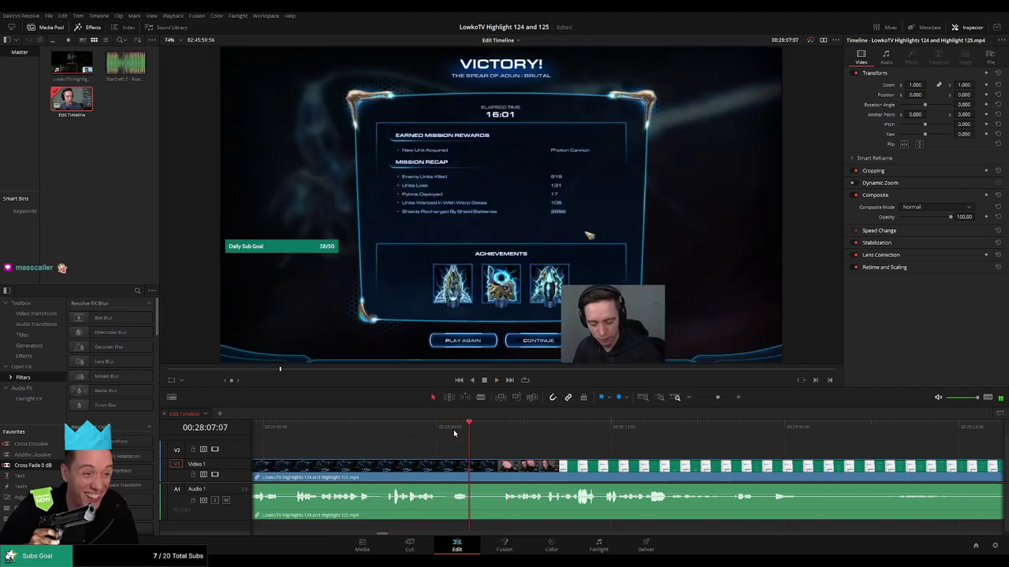
{"action": "left_click", "coordinate": [471, 463]}
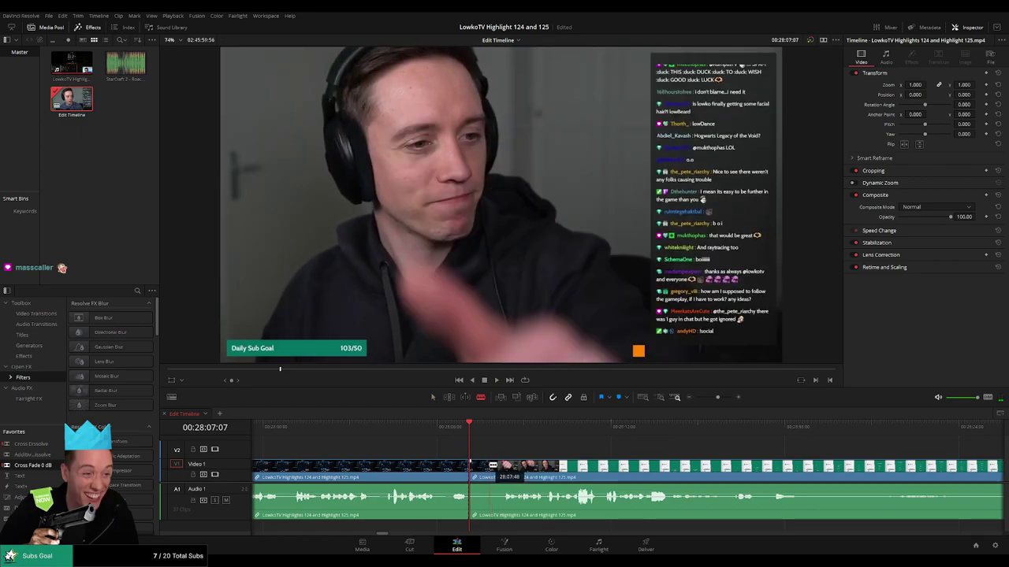
{"action": "left_click", "coordinate": [489, 465]}
{"action": "key", "text": "a"}
{"action": "left_click", "coordinate": [478, 469]}
{"action": "key", "text": "Delete"}
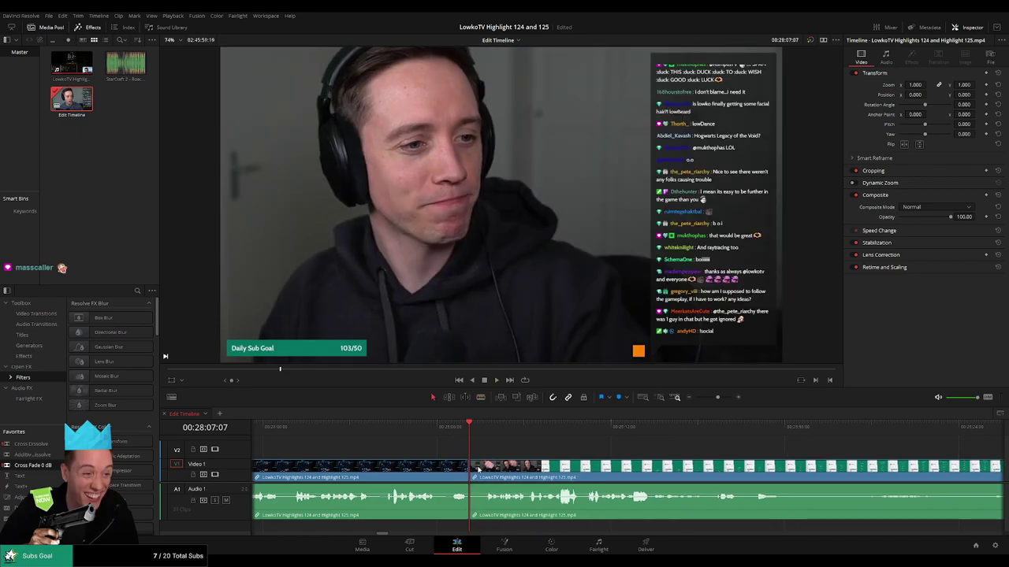
{"action": "key", "text": "space"}
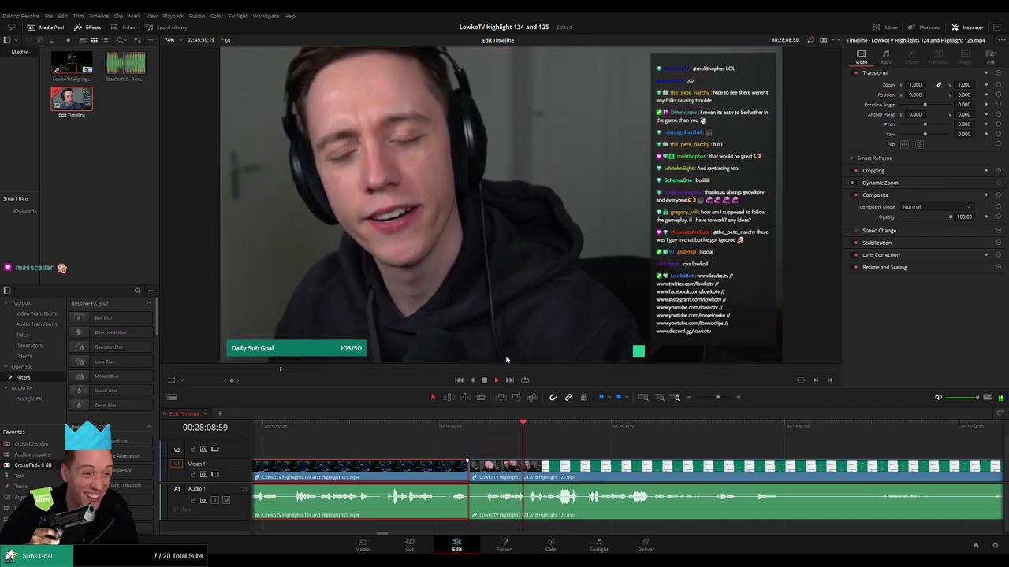
{"action": "left_click", "coordinate": [666, 452]}
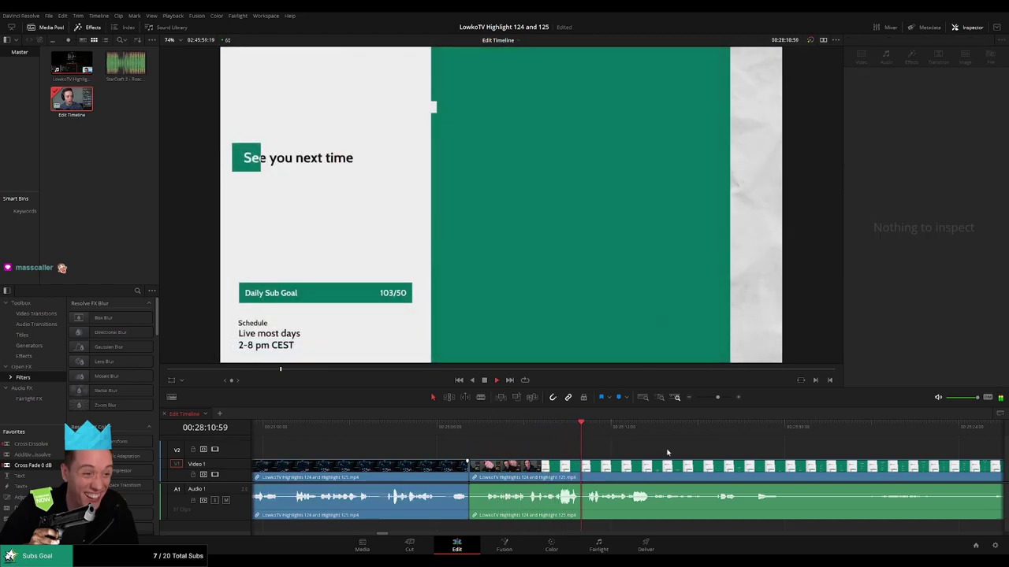
Review the stream's "See you next time" ending screen from about 00:28:12 to 00:28:40, skipping part of the quiet audio.
{"action": "left_click_drag", "start_coordinate": [722, 447], "coordinate": [524, 446]}
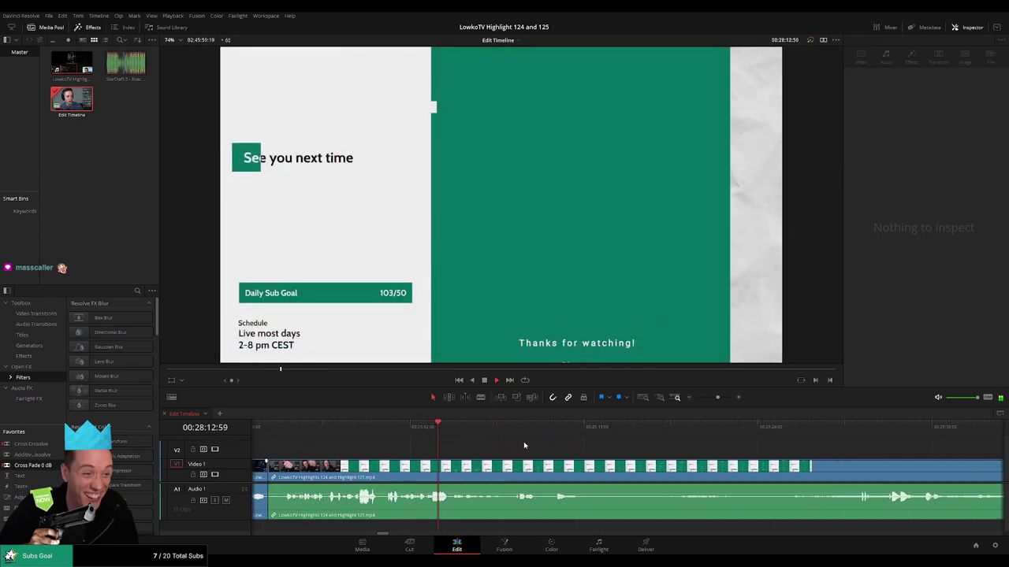
{"action": "left_click", "coordinate": [504, 431]}
{"action": "left_click_drag", "start_coordinate": [650, 442], "coordinate": [499, 447]}
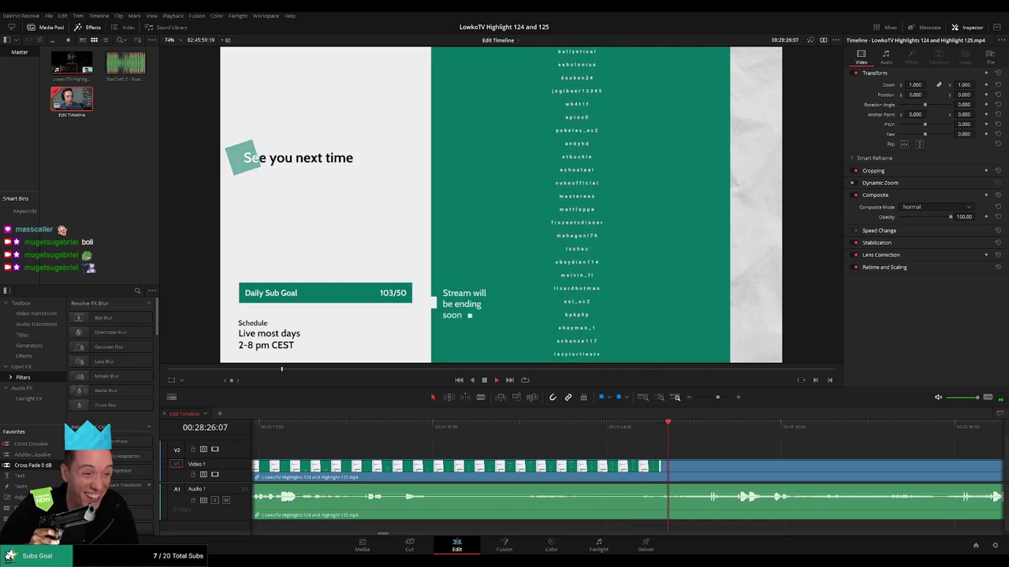
{"action": "scroll", "coordinate": [591, 441], "scroll_direction": "right", "scroll_amount": 3}
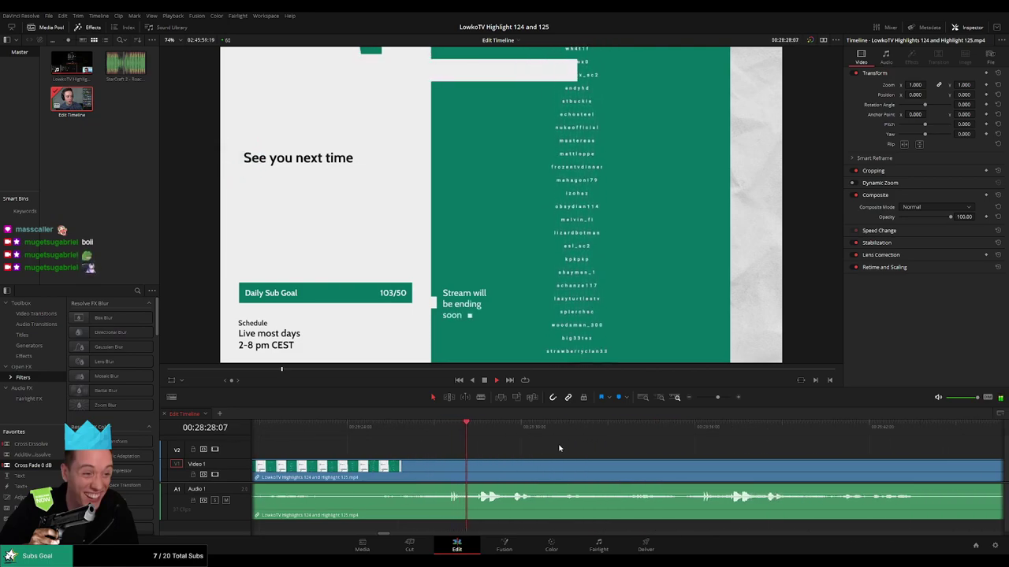
{"action": "scroll", "coordinate": [551, 453], "scroll_direction": "right", "scroll_amount": 3}
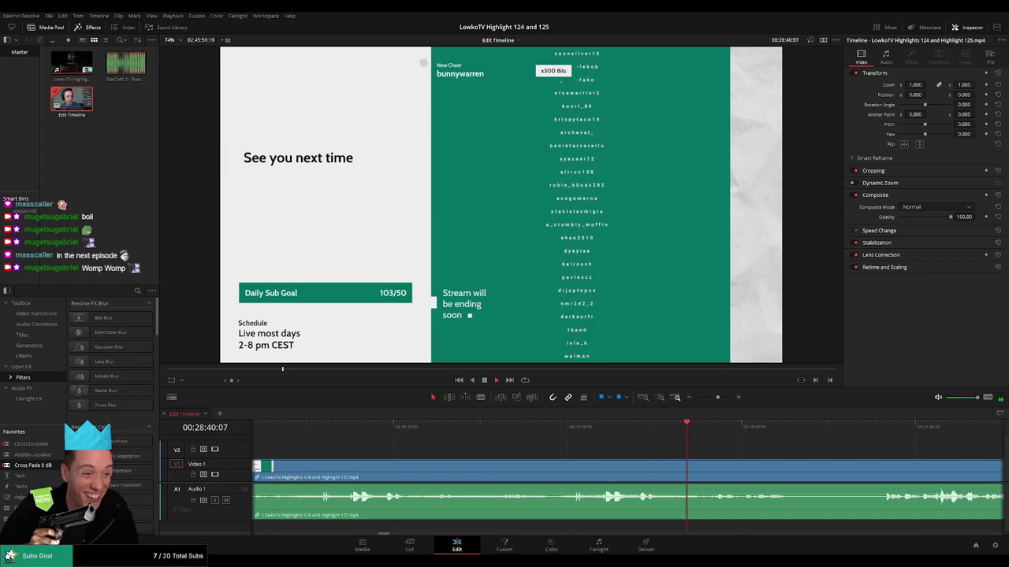
Cut out about half a second from 00:28:46:13, where the stream's ending screen changes to the Professor Ronen cutscene.
{"action": "left_click_drag", "start_coordinate": [779, 454], "coordinate": [636, 445]}
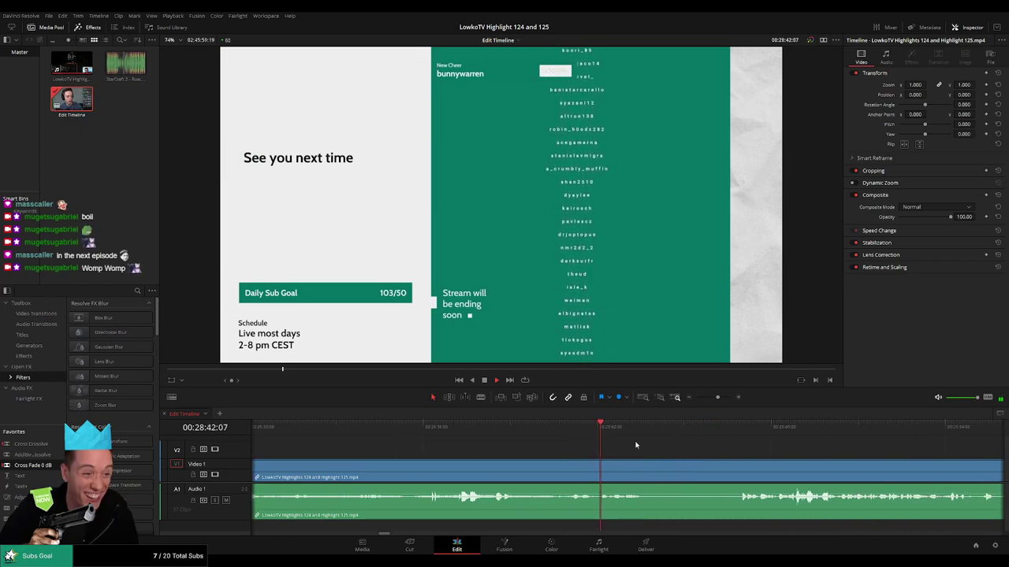
{"action": "scroll", "coordinate": [677, 449], "scroll_direction": "right", "scroll_amount": 3}
{"action": "left_click_drag", "start_coordinate": [528, 442], "coordinate": [558, 433]}
{"action": "left_click", "coordinate": [573, 466]}
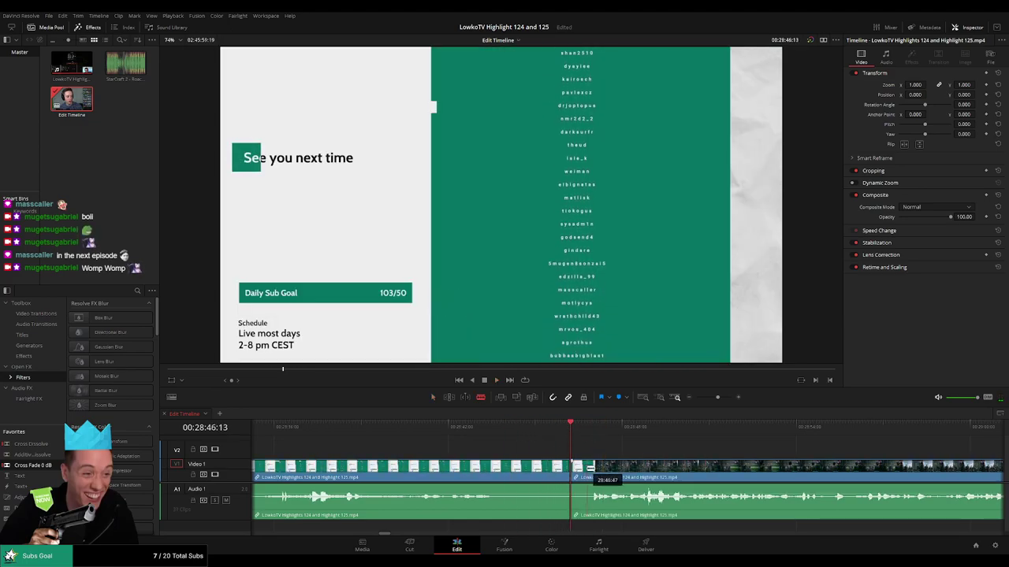
{"action": "left_click", "coordinate": [585, 468]}
{"action": "key", "text": "a"}
{"action": "left_click", "coordinate": [580, 473]}
{"action": "key", "text": "Delete"}
{"action": "left_click", "coordinate": [579, 470]}
{"action": "key", "text": "BackSpace"}
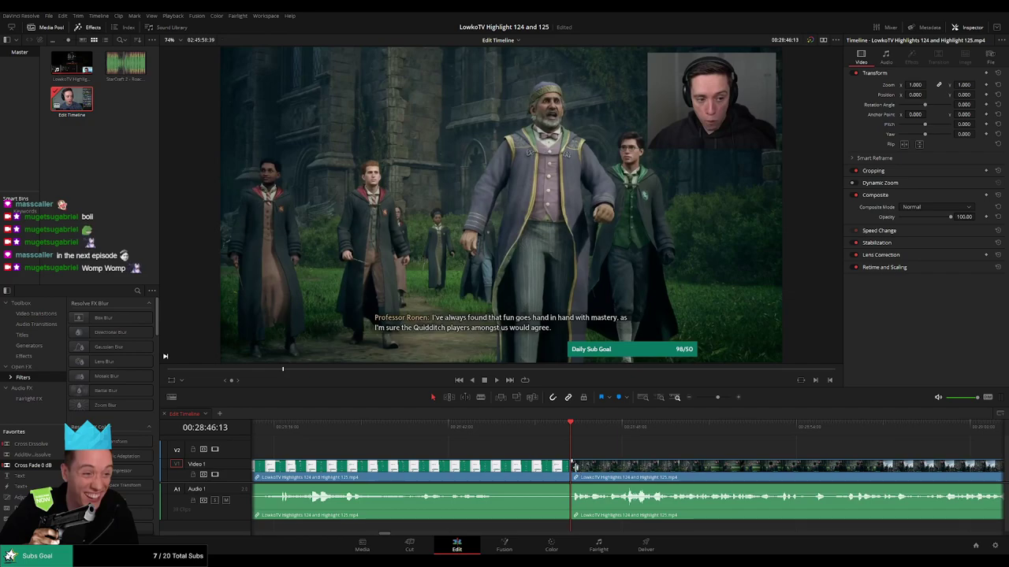
Replay the ending screen from about 00:28:41 up to the new cut and mark the preceding clip green.
{"action": "left_click", "coordinate": [417, 433]}
{"action": "key", "text": "space"}
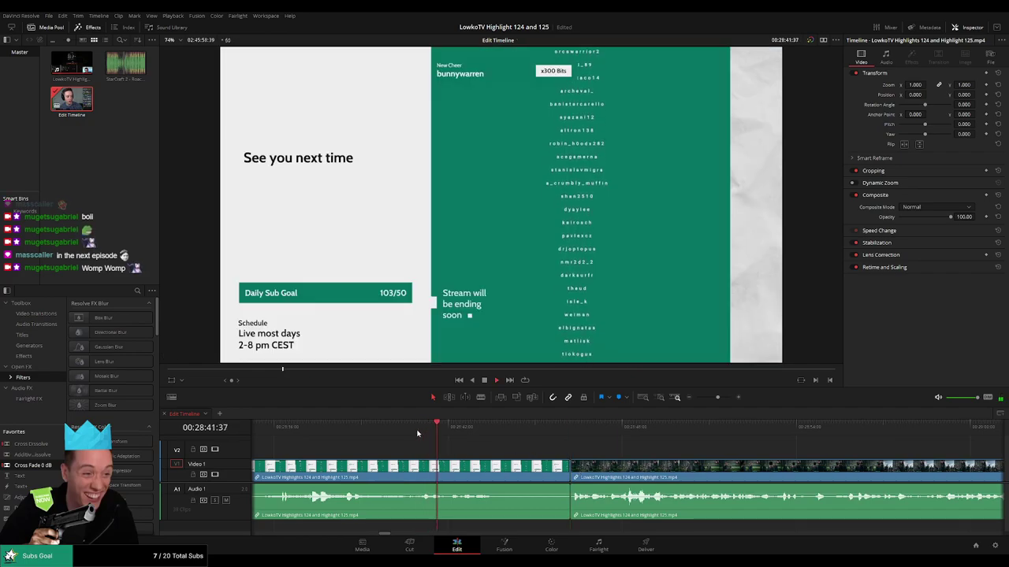
{"action": "scroll", "coordinate": [536, 455], "scroll_direction": "right", "scroll_amount": 3}
{"action": "left_click", "coordinate": [449, 470]}
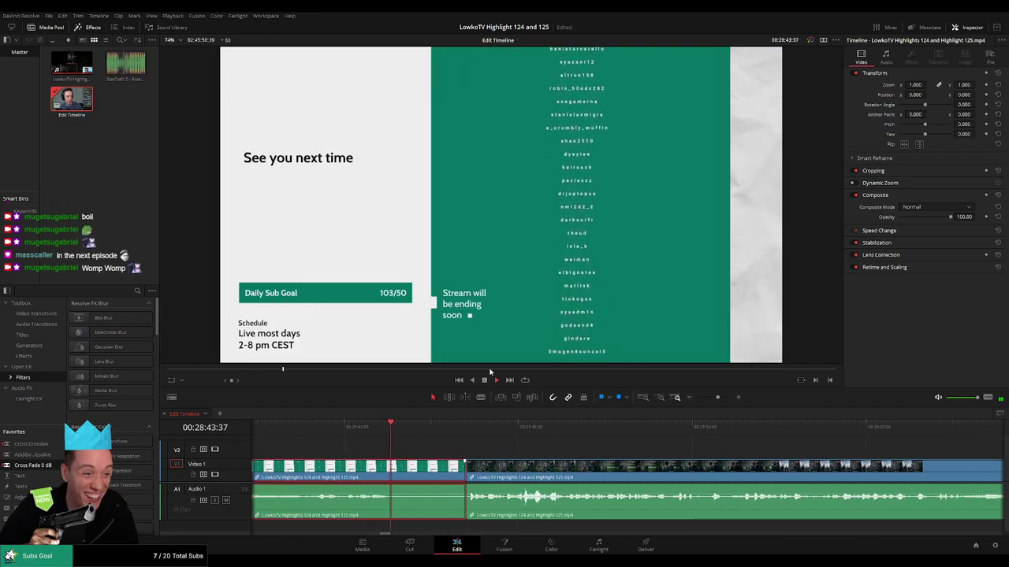
{"action": "left_click", "coordinate": [556, 450]}
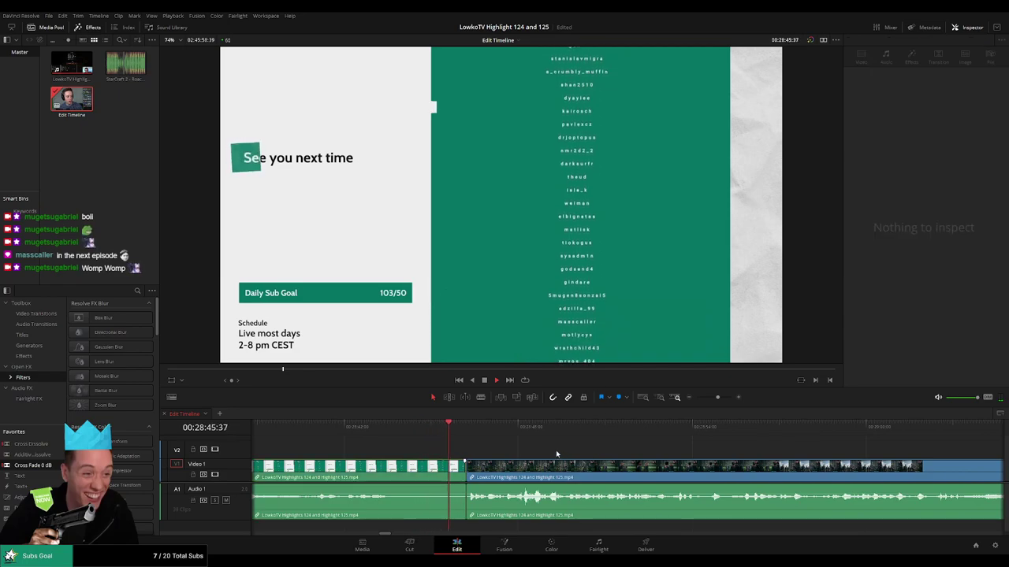
Review Professor Ronen's cutscene from about 00:28:47 to 00:29:01, skipping ahead to the joyful chirp at about 00:29:04.
{"action": "scroll", "coordinate": [545, 456], "scroll_direction": "right", "scroll_amount": 3}
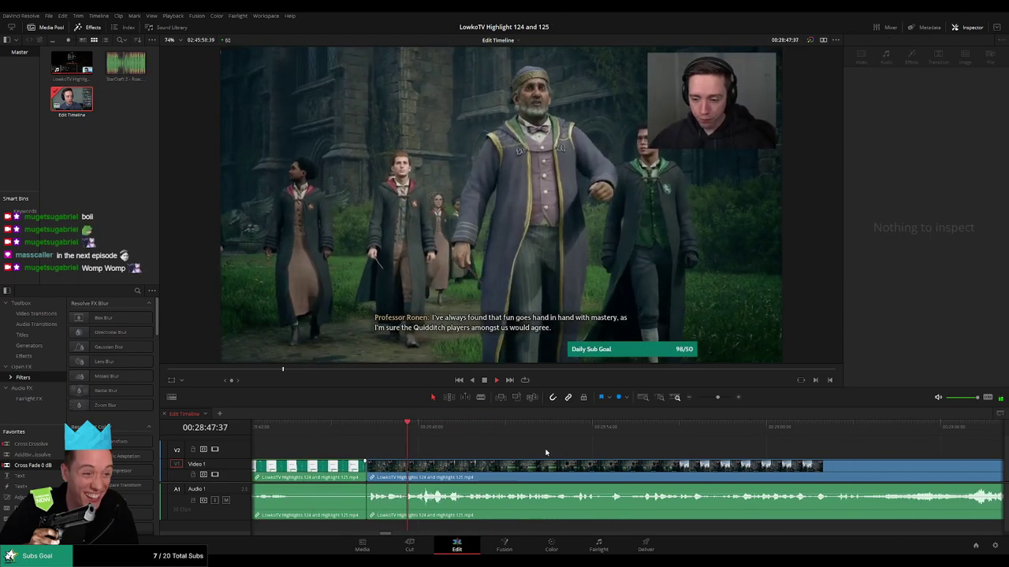
{"action": "scroll", "coordinate": [595, 450], "scroll_direction": "right", "scroll_amount": 2}
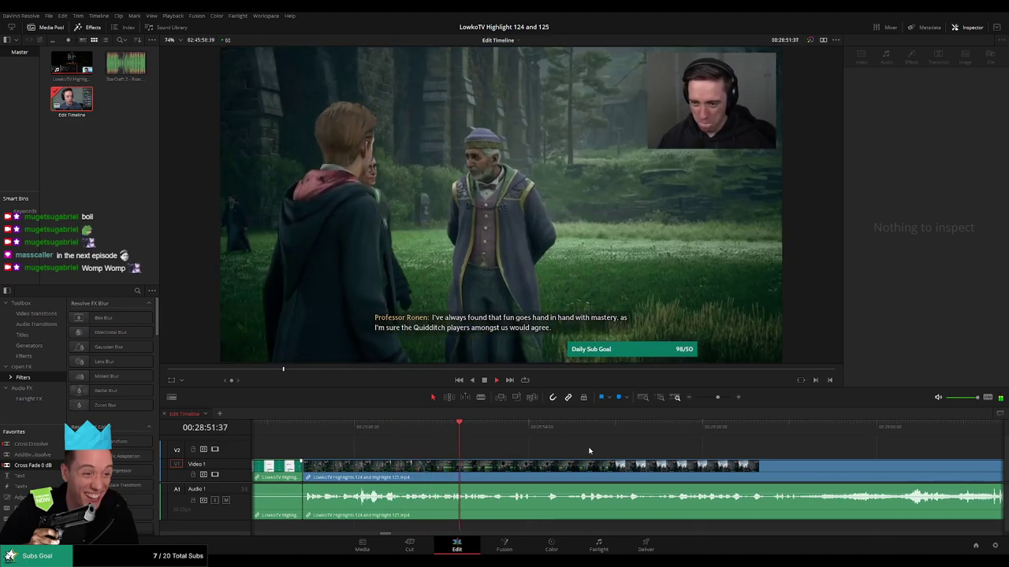
{"action": "mouse_move", "coordinate": [717, 399]}
{"action": "left_mouse_down"}
{"action": "mouse_move", "coordinate": [700, 401]}
{"action": "mouse_move", "coordinate": [715, 403]}
{"action": "left_mouse_up"}
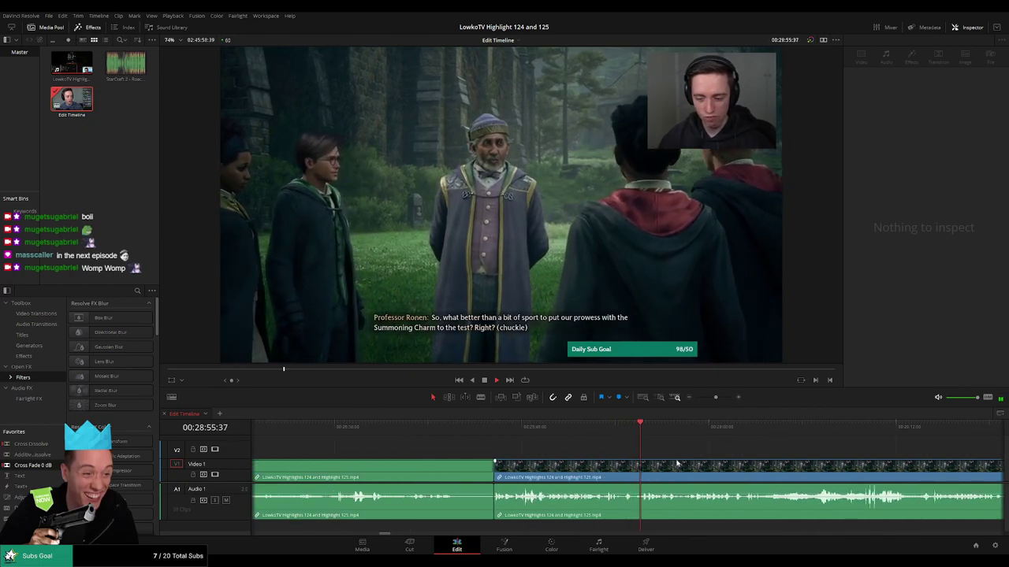
{"action": "left_click_drag", "start_coordinate": [677, 463], "coordinate": [578, 450]}
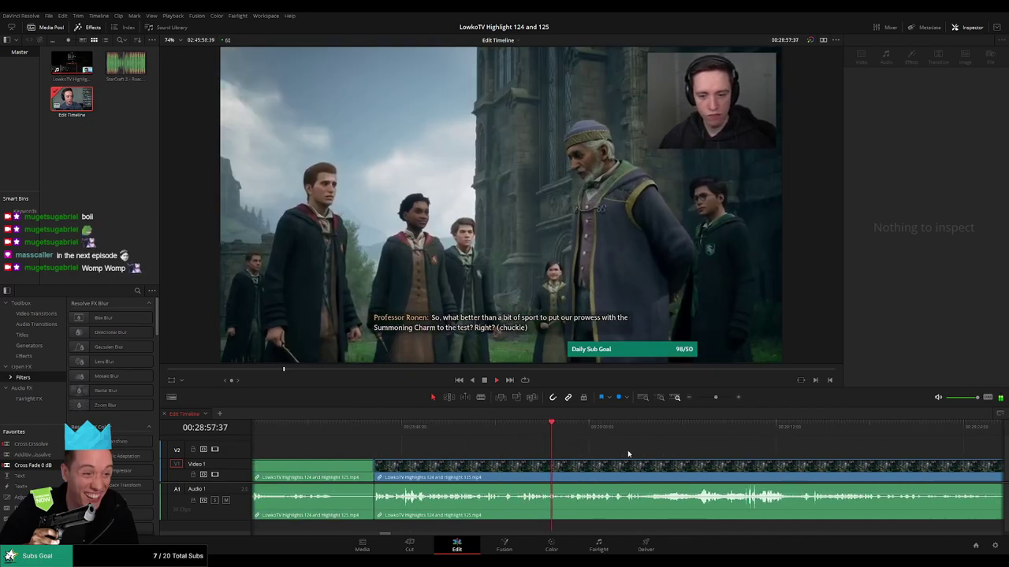
{"action": "scroll", "coordinate": [582, 446], "scroll_direction": "right", "scroll_amount": 2}
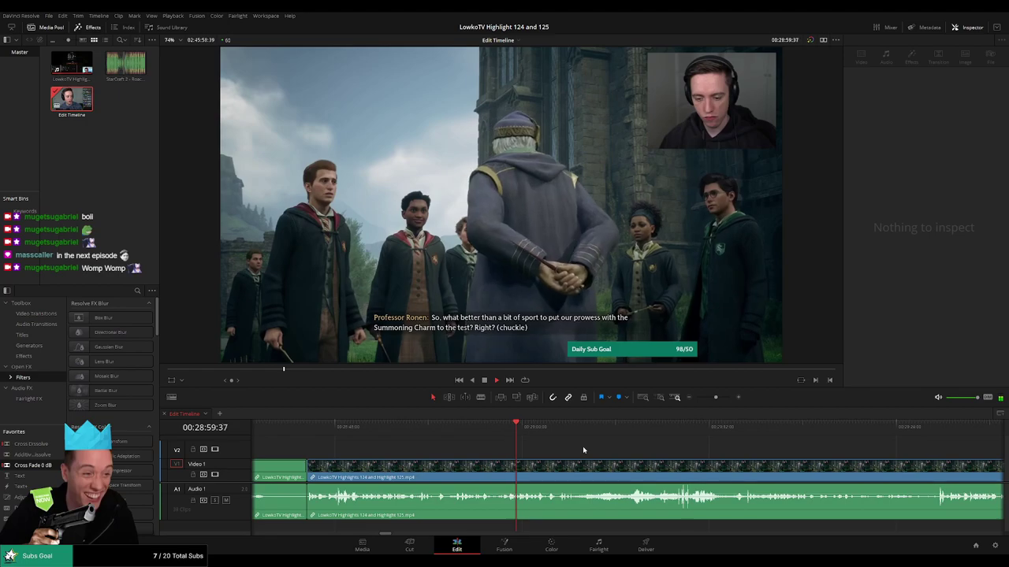
{"action": "scroll", "coordinate": [564, 448], "scroll_direction": "right", "scroll_amount": 1}
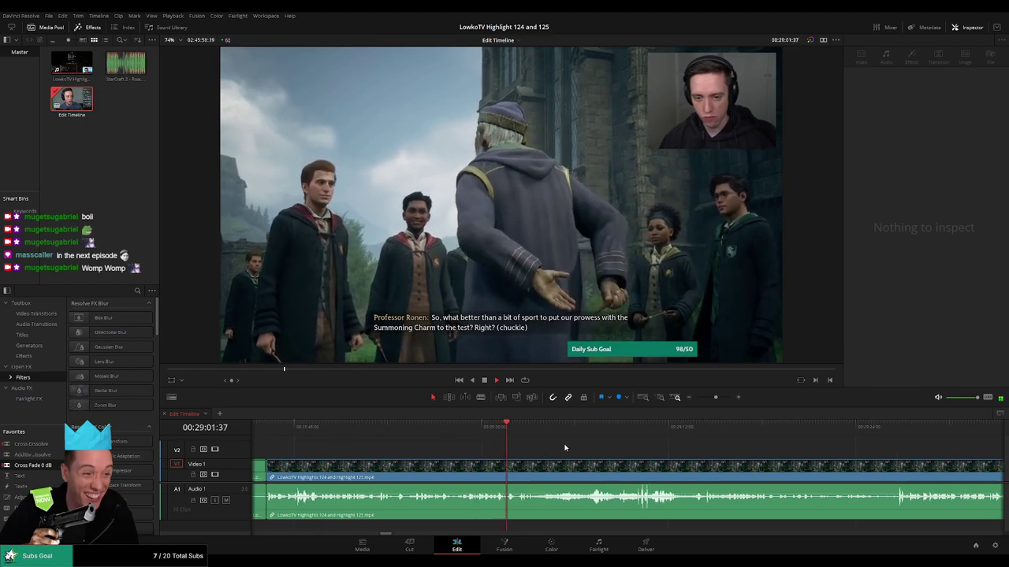
{"action": "left_click", "coordinate": [555, 434]}
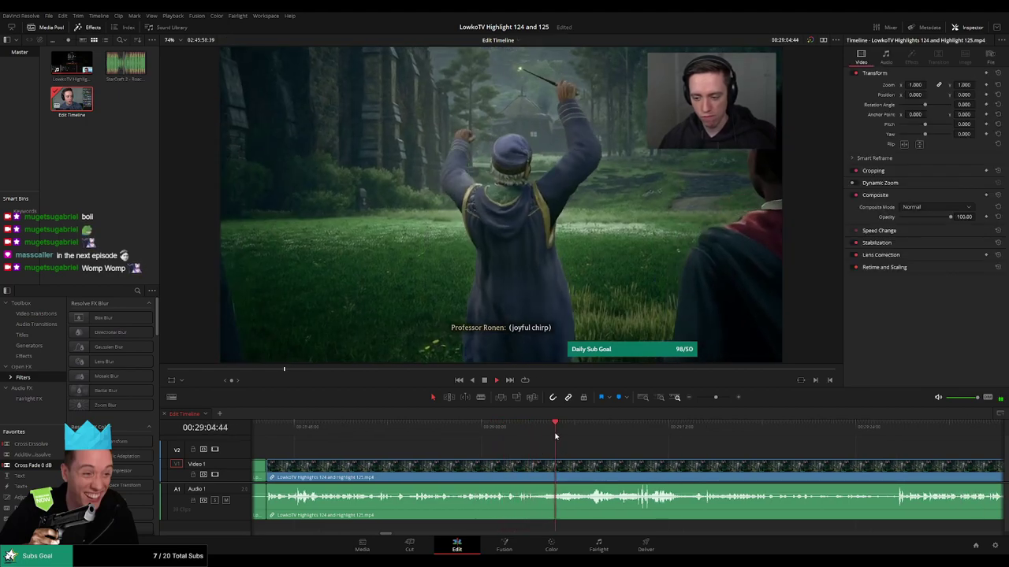
Review the court-building scene and the Accio spell tutorial from about 00:29:04 to 00:29:32.
{"action": "left_click_drag", "start_coordinate": [653, 457], "coordinate": [572, 453]}
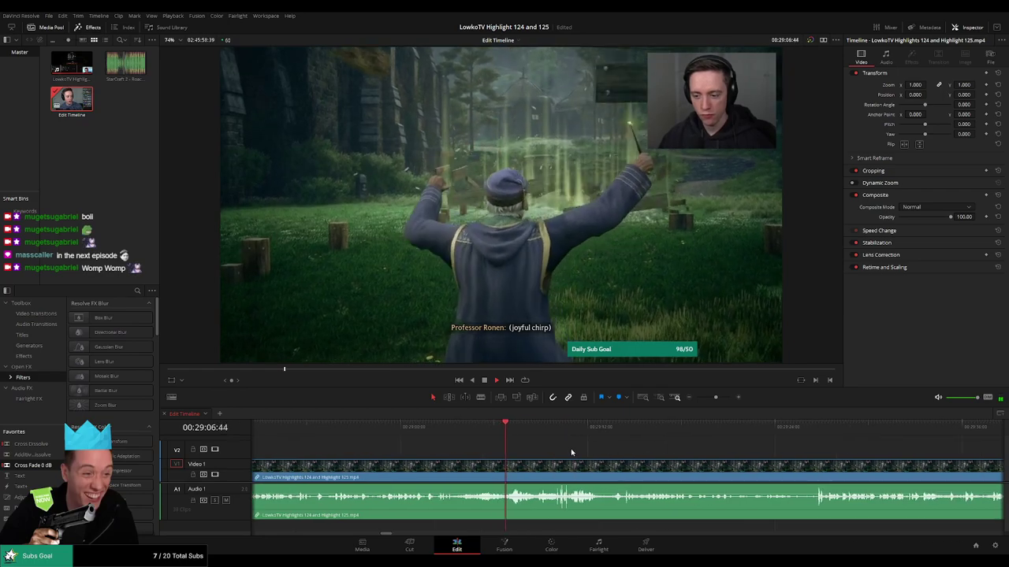
{"action": "scroll", "coordinate": [591, 453], "scroll_direction": "right", "scroll_amount": 1}
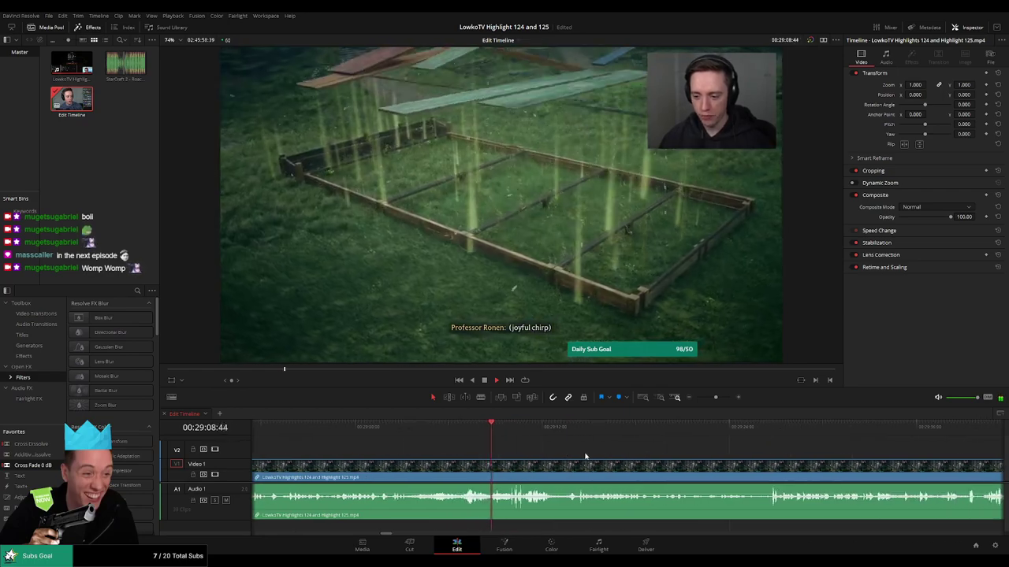
{"action": "scroll", "coordinate": [580, 455], "scroll_direction": "right", "scroll_amount": 1}
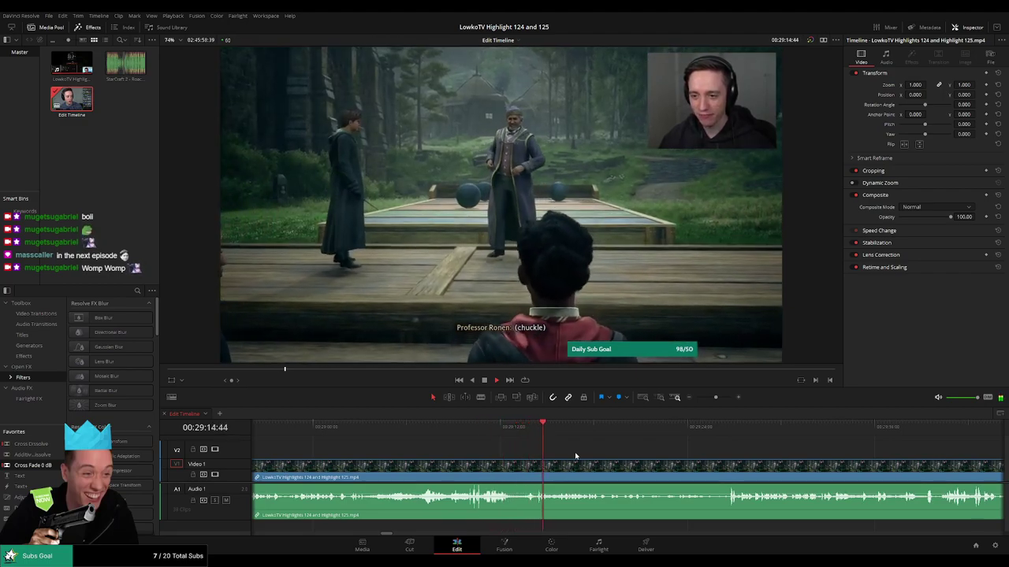
{"action": "scroll", "coordinate": [599, 457], "scroll_direction": "right", "scroll_amount": 1}
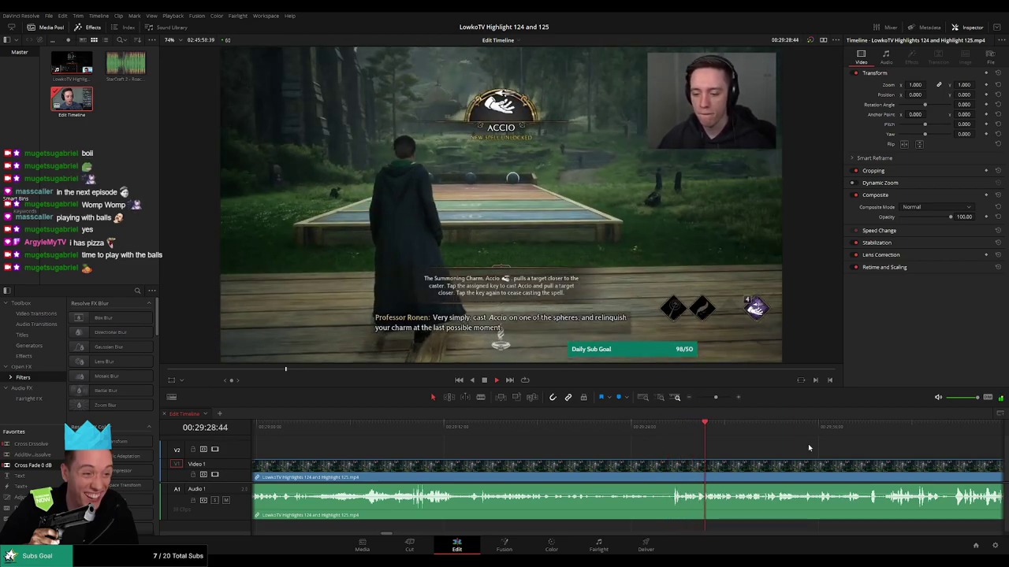
{"action": "left_click_drag", "start_coordinate": [800, 449], "coordinate": [573, 447]}
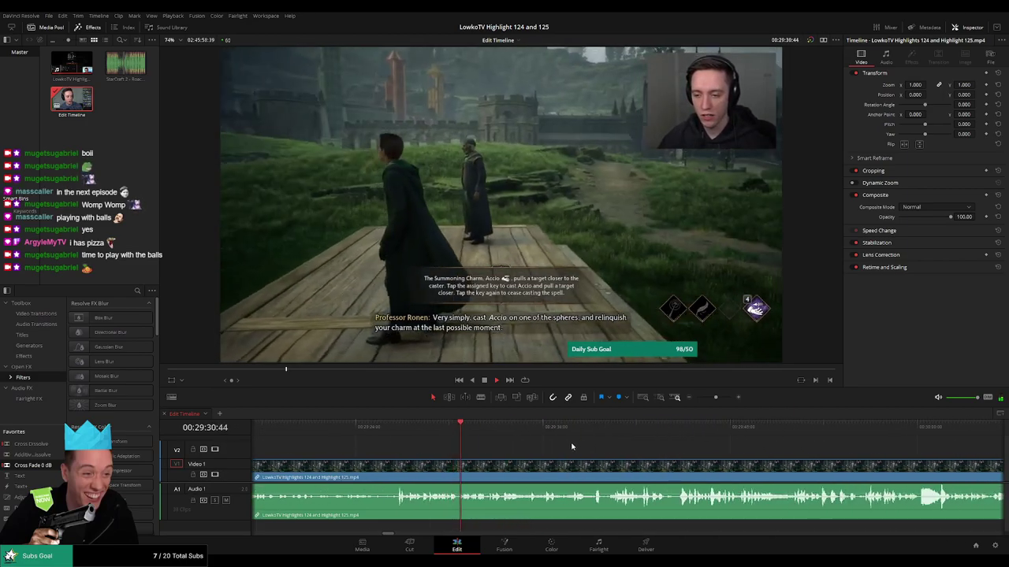
{"action": "scroll", "coordinate": [572, 447], "scroll_direction": "right", "scroll_amount": 1}
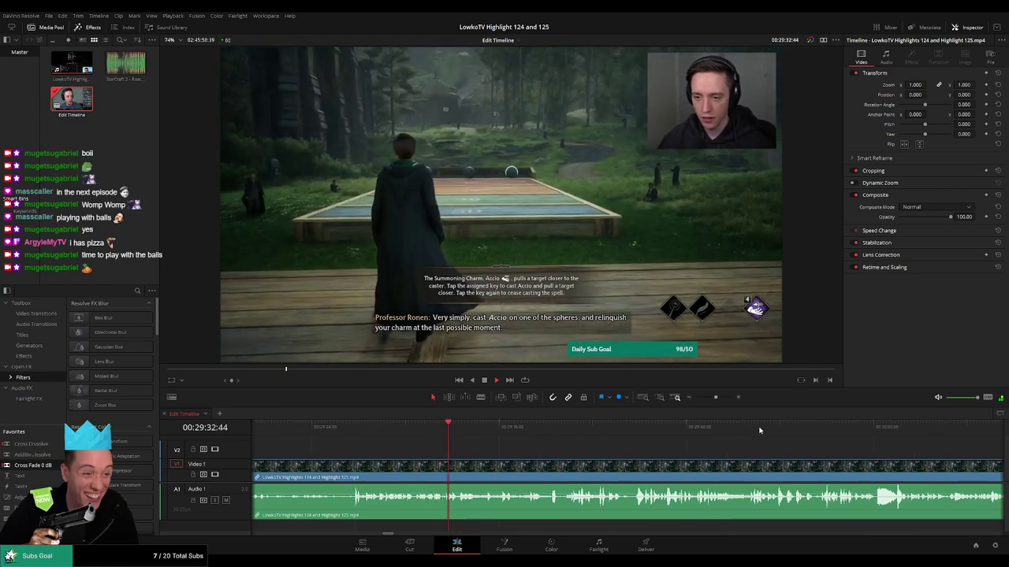
Review the Accio practice round and the challenge dialogue from about 00:29:32 to 00:30:12, skipping a short quiet stretch near the end.
{"action": "mouse_move", "coordinate": [716, 399]}
{"action": "left_mouse_down"}
{"action": "mouse_move", "coordinate": [705, 400]}
{"action": "mouse_move", "coordinate": [717, 400]}
{"action": "left_mouse_up"}
{"action": "scroll", "coordinate": [520, 460], "scroll_direction": "right", "scroll_amount": 4}
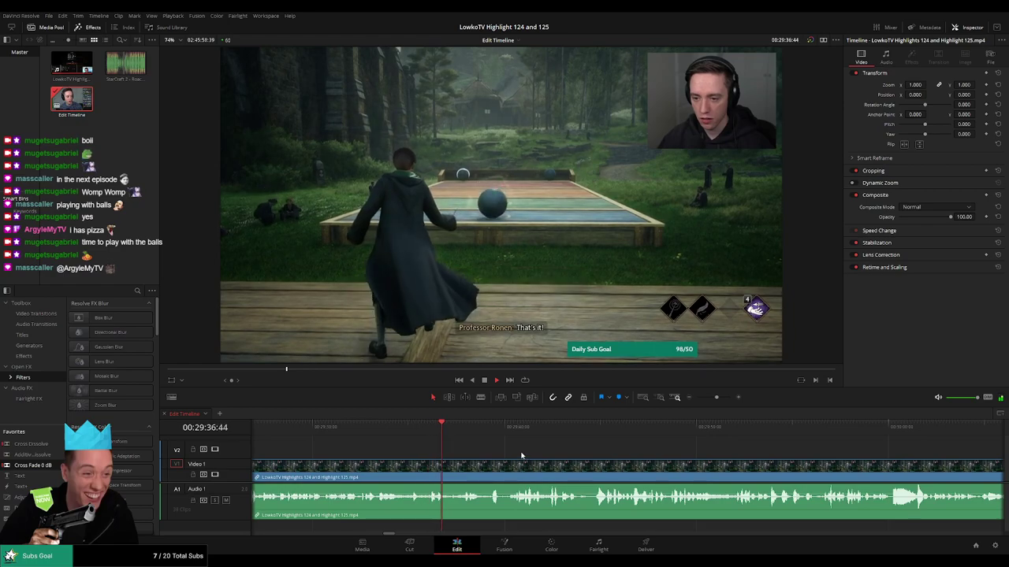
{"action": "scroll", "coordinate": [497, 456], "scroll_direction": "right", "scroll_amount": 2}
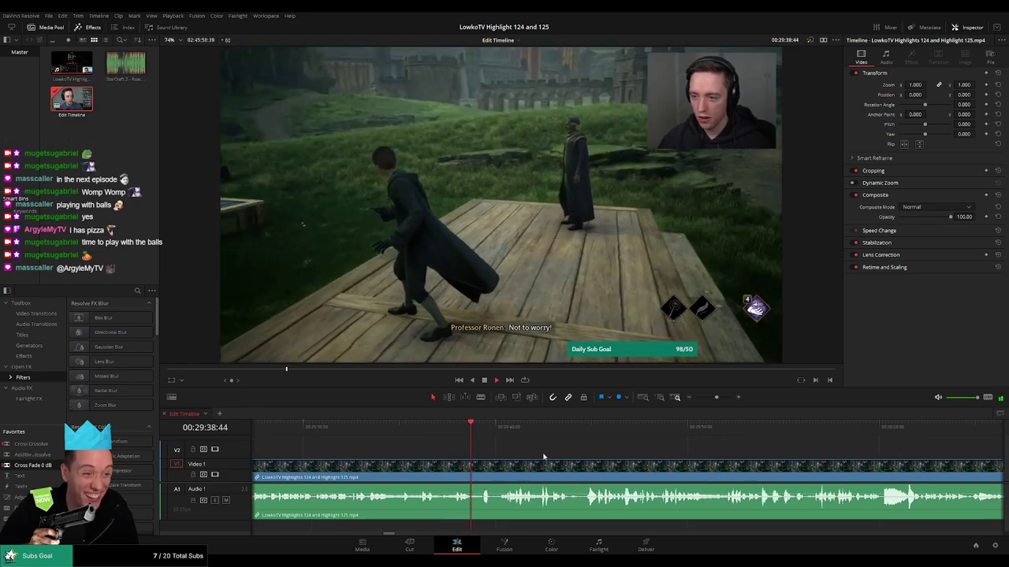
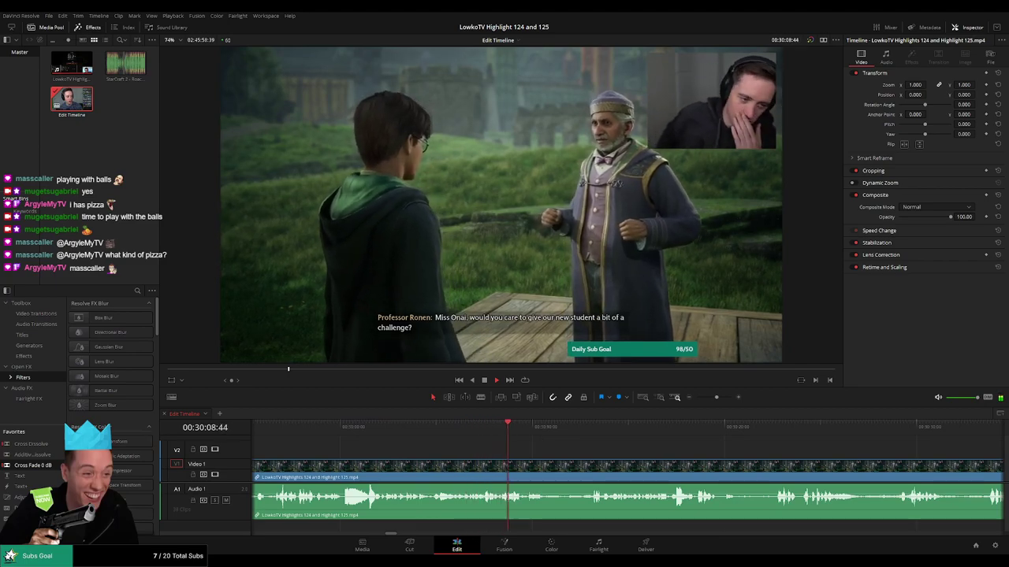
{"action": "left_click_drag", "start_coordinate": [560, 451], "coordinate": [399, 435]}
{"action": "left_click", "coordinate": [416, 432]}
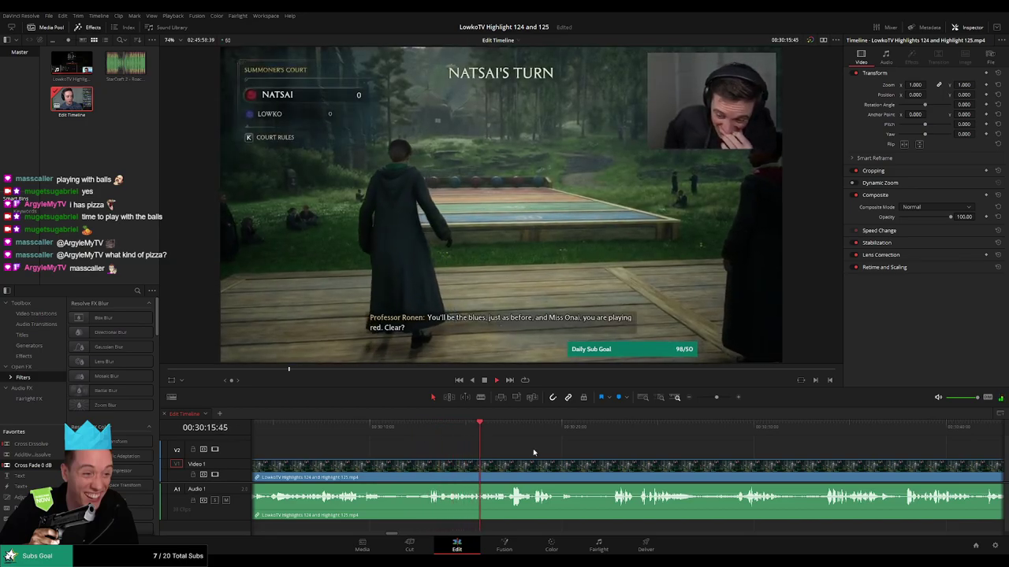
Review Natsai's first turn at Summoner's Court from about 00:30:15 to 00:30:41, skipping the quiet parts.
{"action": "left_click_drag", "start_coordinate": [583, 455], "coordinate": [525, 454]}
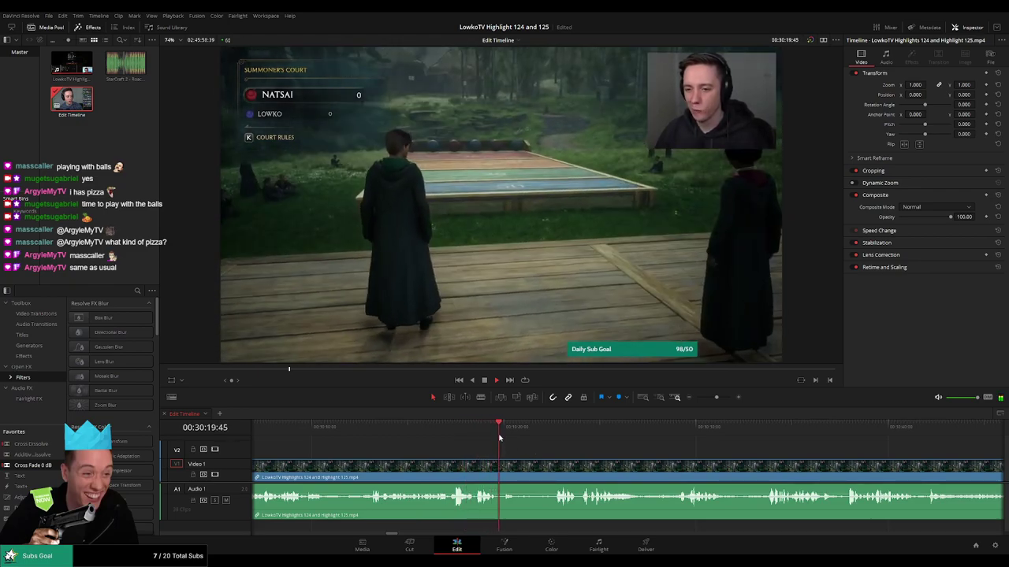
{"action": "left_click", "coordinate": [541, 432]}
{"action": "scroll", "coordinate": [543, 447], "scroll_direction": "right", "scroll_amount": 4}
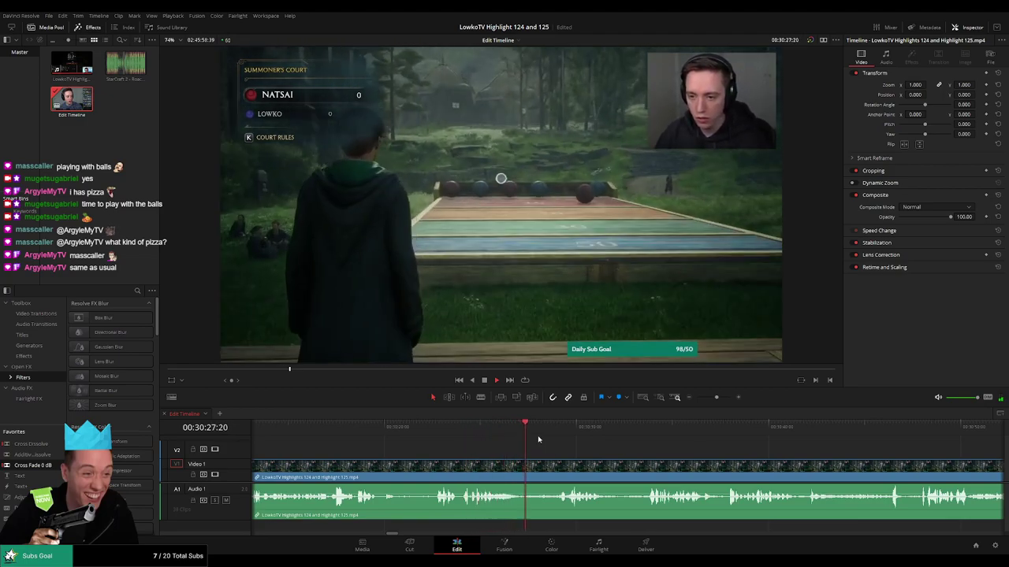
{"action": "scroll", "coordinate": [536, 453], "scroll_direction": "right", "scroll_amount": 3}
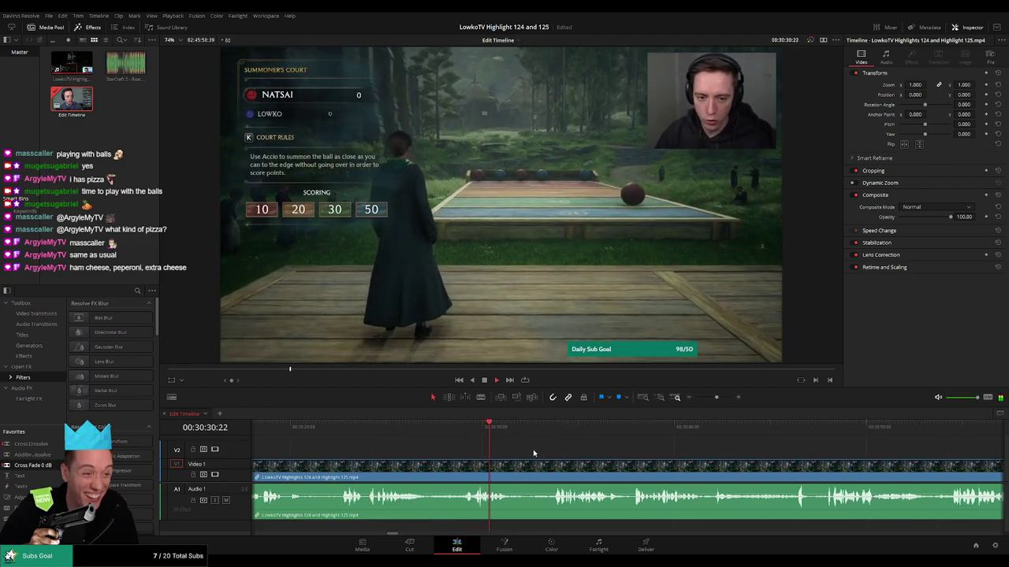
{"action": "scroll", "coordinate": [552, 445], "scroll_direction": "right", "scroll_amount": 3}
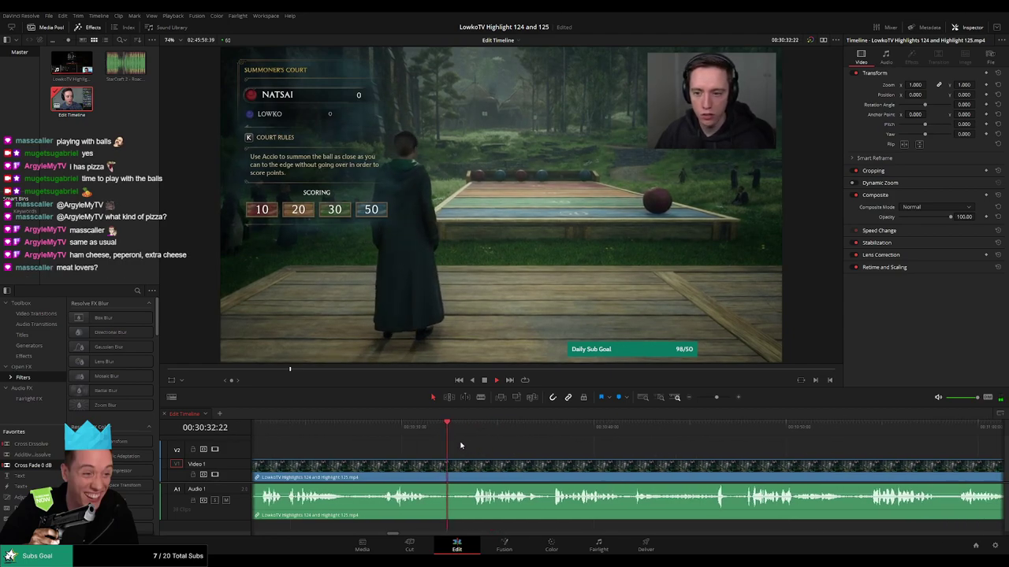
{"action": "scroll", "coordinate": [587, 456], "scroll_direction": "right", "scroll_amount": 2}
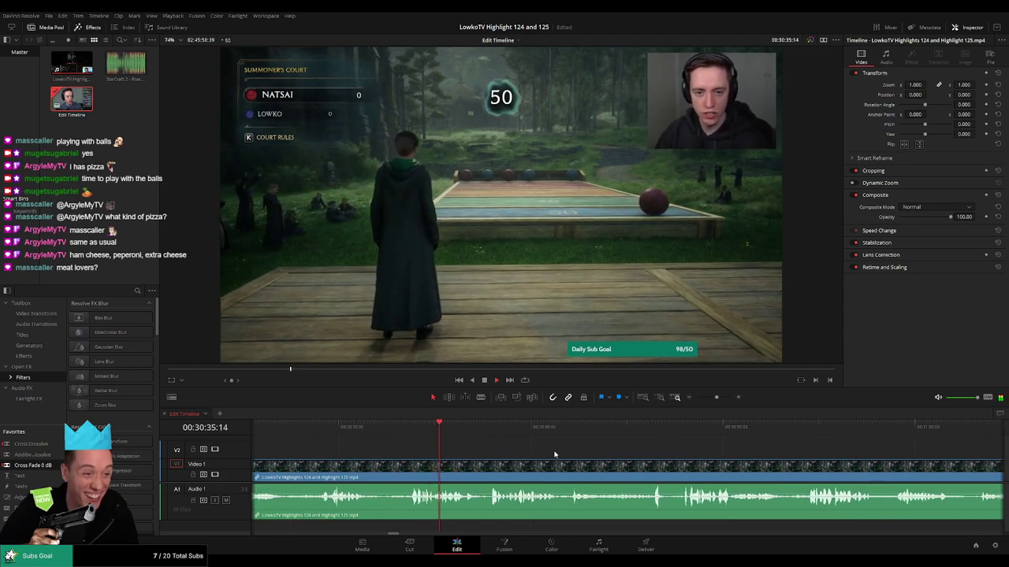
{"action": "scroll", "coordinate": [544, 454], "scroll_direction": "right", "scroll_amount": 2}
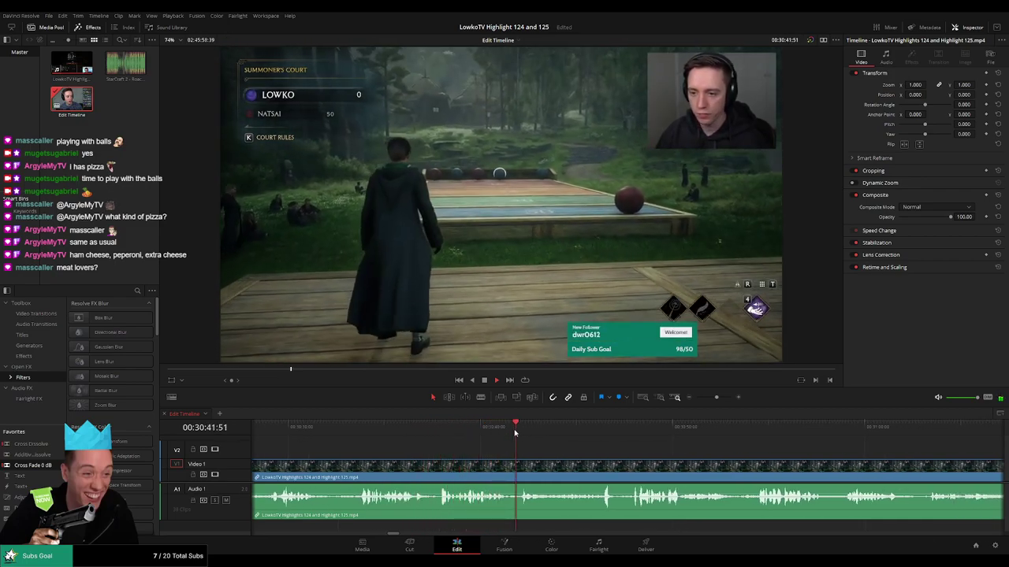
Review Lowko's first turn and Natsai's second turn at Summoner's Court from about 00:30:41 to 00:31:01.
{"action": "scroll", "coordinate": [544, 446], "scroll_direction": "left", "scroll_amount": 4}
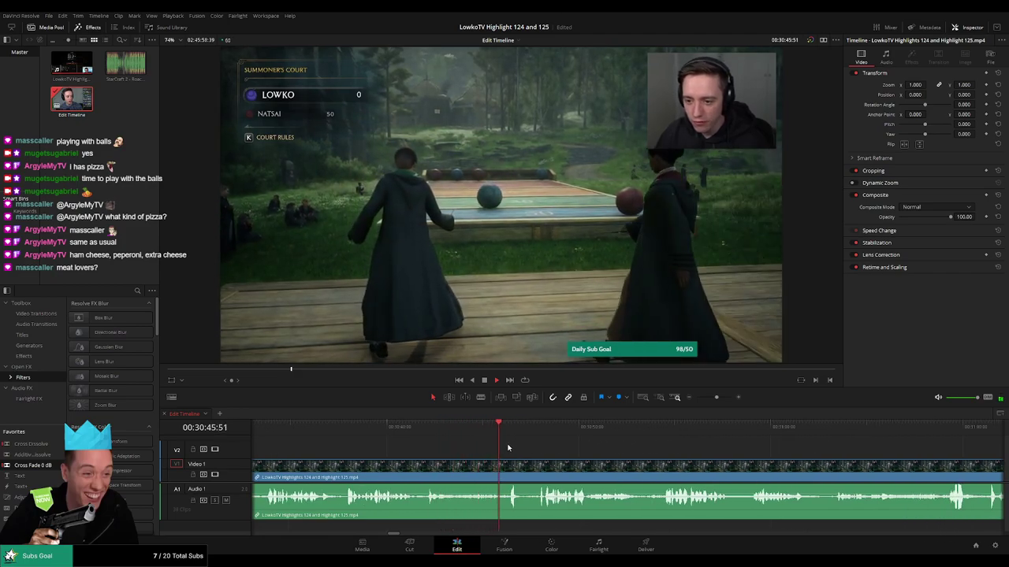
{"action": "scroll", "coordinate": [509, 450], "scroll_direction": "right", "scroll_amount": 4}
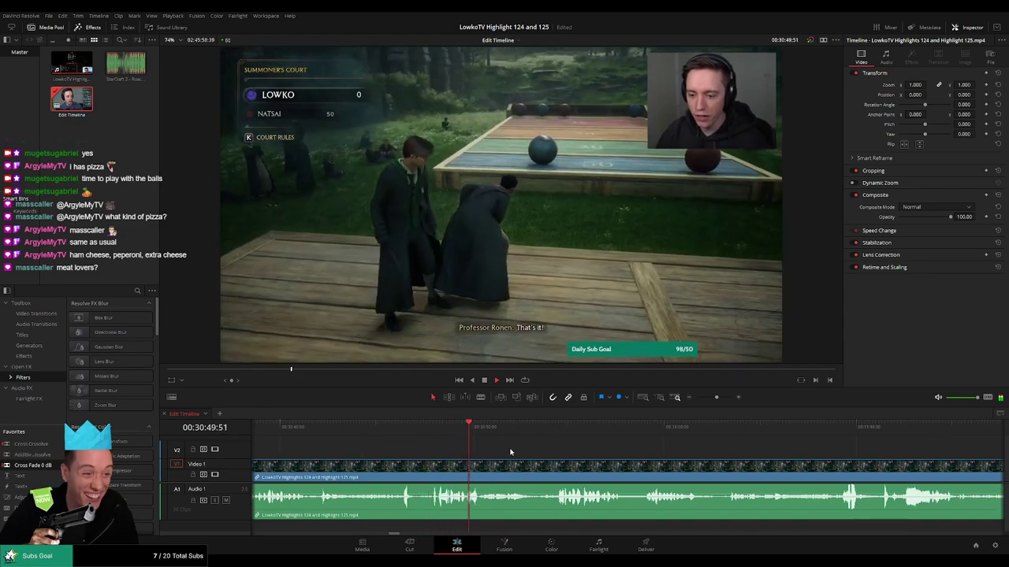
{"action": "scroll", "coordinate": [512, 452], "scroll_direction": "right", "scroll_amount": 3}
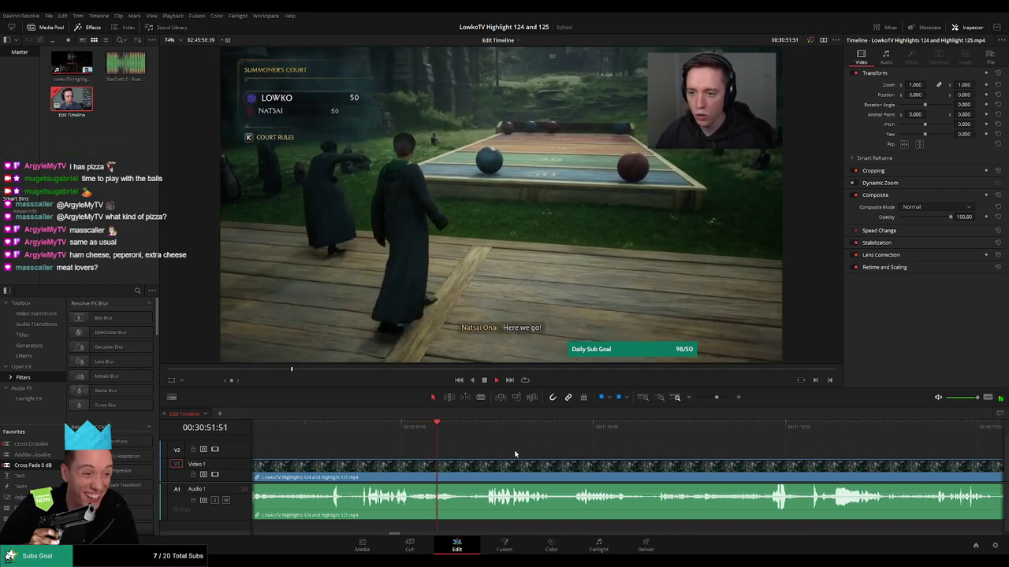
{"action": "scroll", "coordinate": [516, 454], "scroll_direction": "right", "scroll_amount": 3}
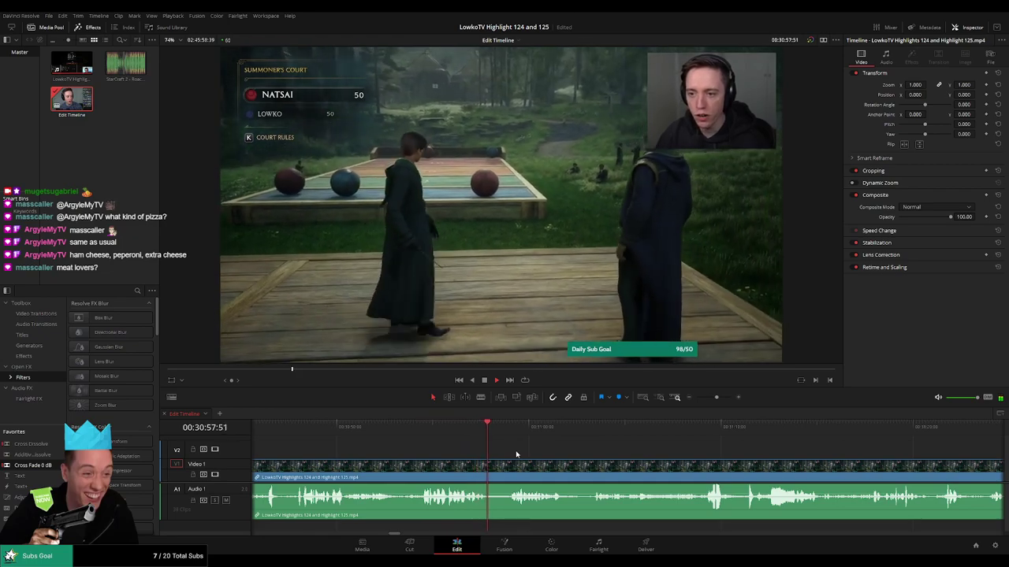
{"action": "scroll", "coordinate": [544, 455], "scroll_direction": "right", "scroll_amount": 2}
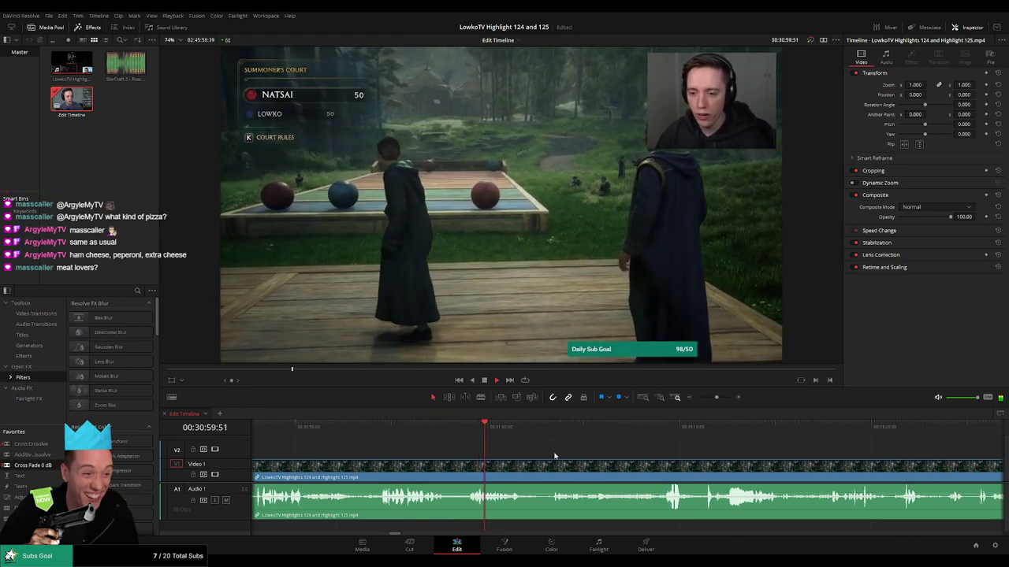
{"action": "scroll", "coordinate": [588, 456], "scroll_direction": "right", "scroll_amount": 2}
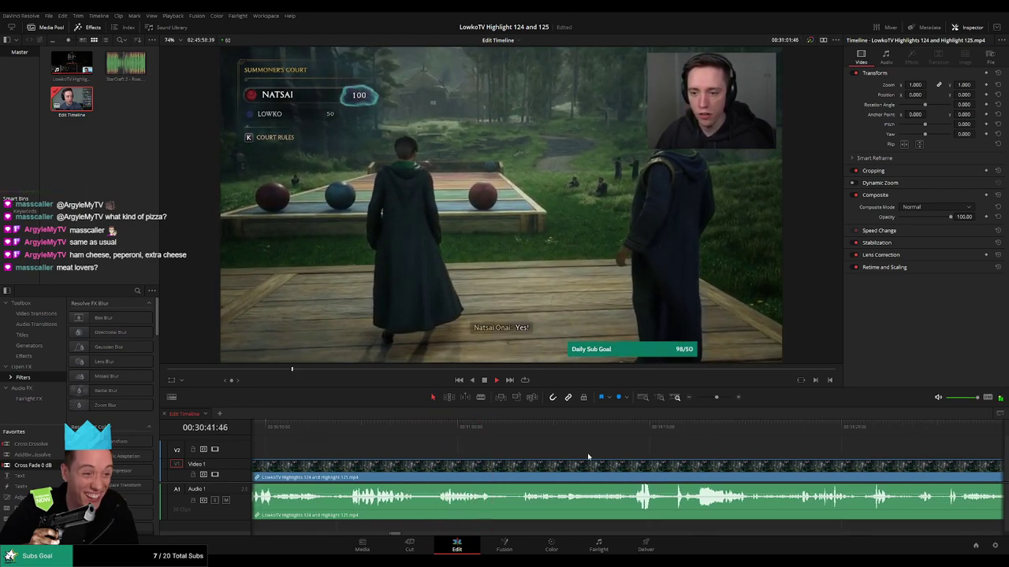
Review the closing turns of the first Summoner's Court match from about 00:31:01 to 00:31:30, following the playhead along the timeline.
{"action": "scroll", "coordinate": [521, 450], "scroll_direction": "right", "scroll_amount": 4}
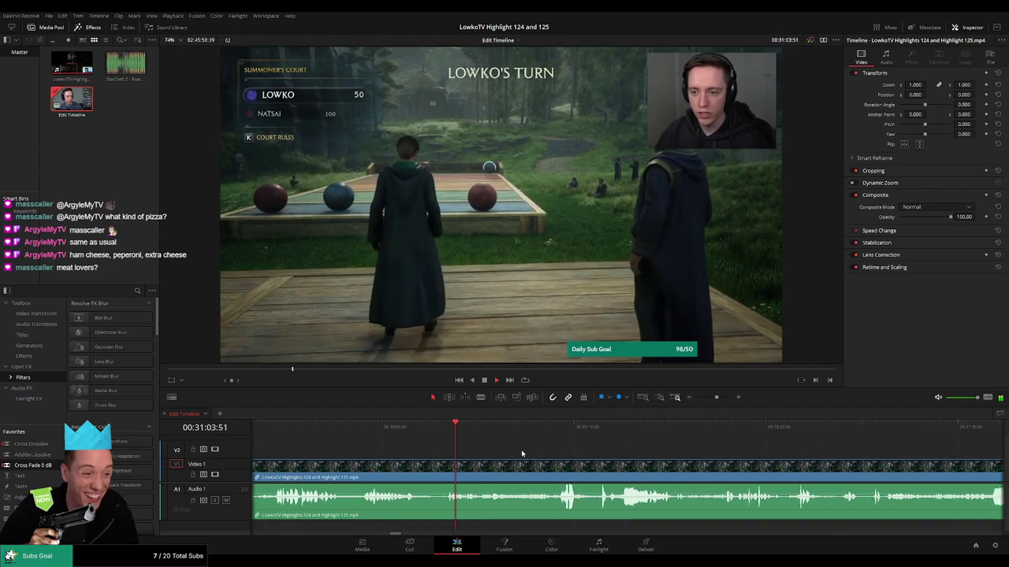
{"action": "scroll", "coordinate": [537, 451], "scroll_direction": "right", "scroll_amount": 2}
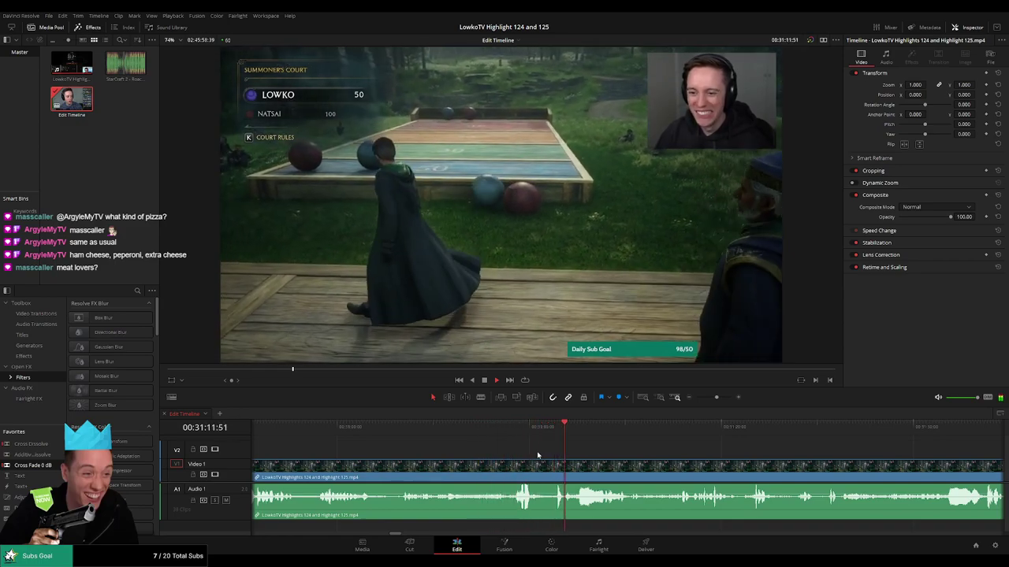
{"action": "left_click_drag", "start_coordinate": [676, 455], "coordinate": [582, 454]}
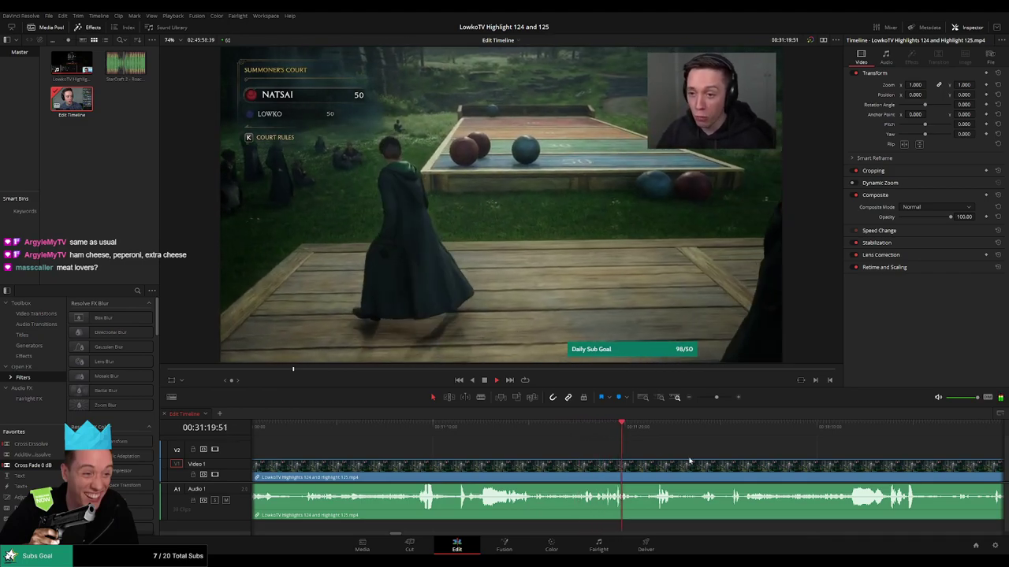
{"action": "left_click_drag", "start_coordinate": [719, 461], "coordinate": [583, 453]}
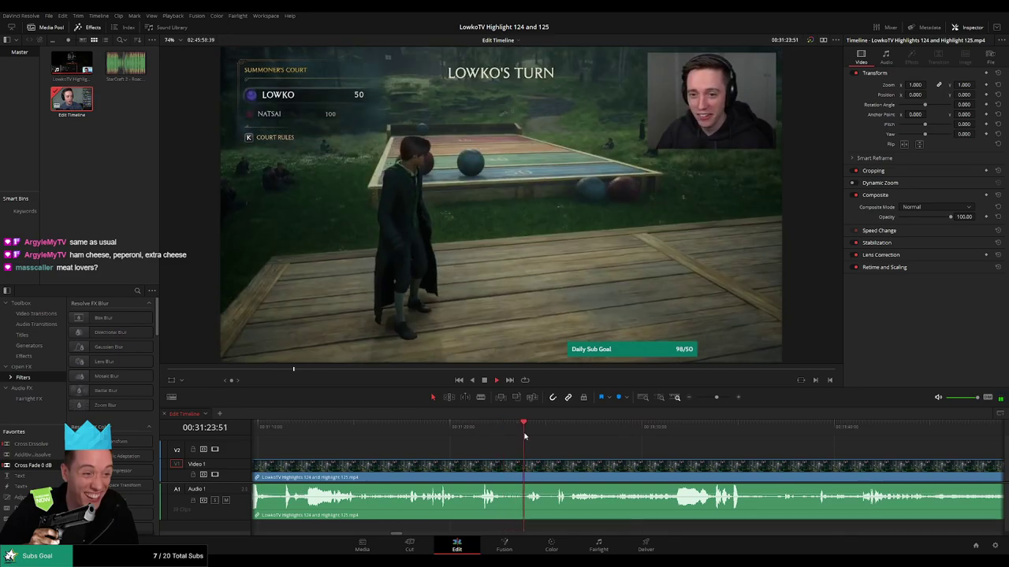
{"action": "left_click_drag", "start_coordinate": [591, 446], "coordinate": [540, 449]}
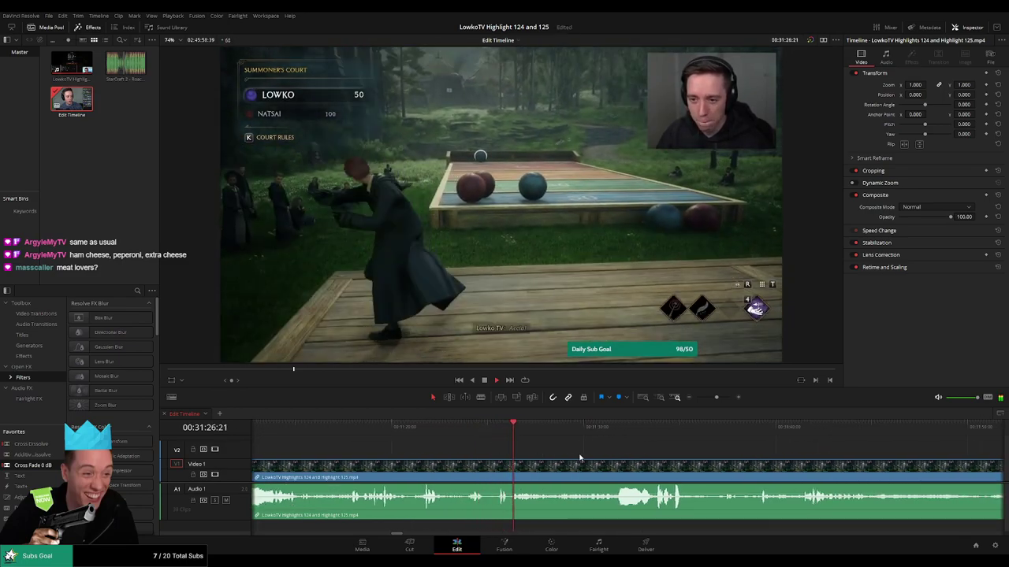
{"action": "left_click_drag", "start_coordinate": [606, 453], "coordinate": [544, 453]}
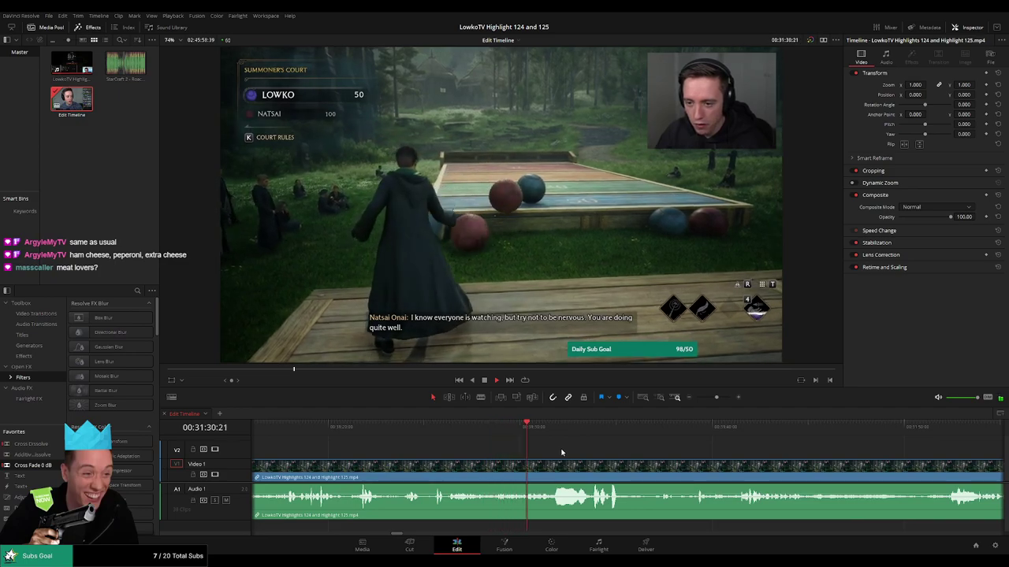
Review the Summoner's Court winner screen, Professor Ronen's dialogue and the opening of the second match from about 00:31:30 to 00:32:22.
{"action": "scroll", "coordinate": [558, 451], "scroll_direction": "right", "scroll_amount": 4}
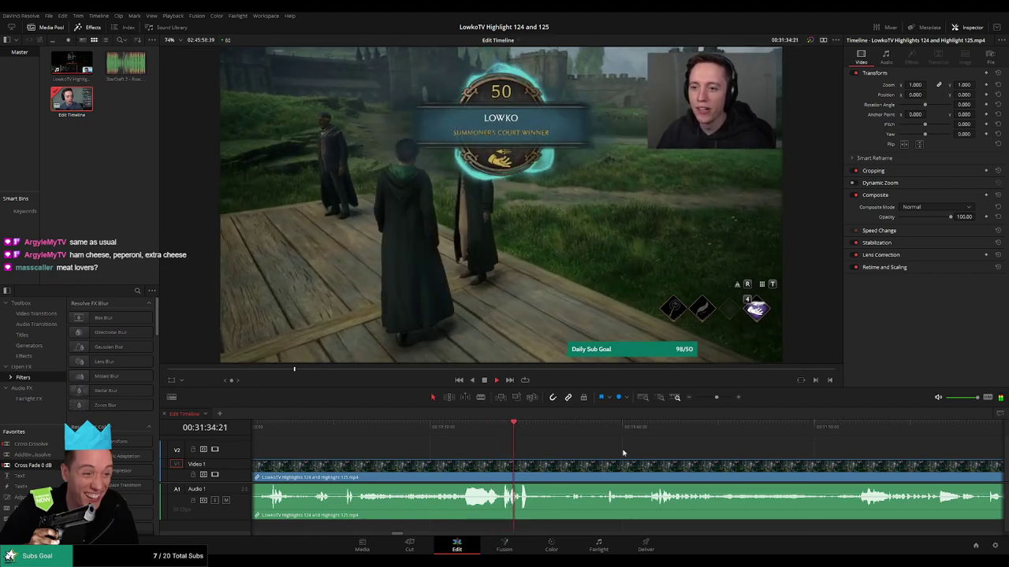
{"action": "scroll", "coordinate": [599, 449], "scroll_direction": "right", "scroll_amount": 3}
{"action": "left_click", "coordinate": [495, 434]}
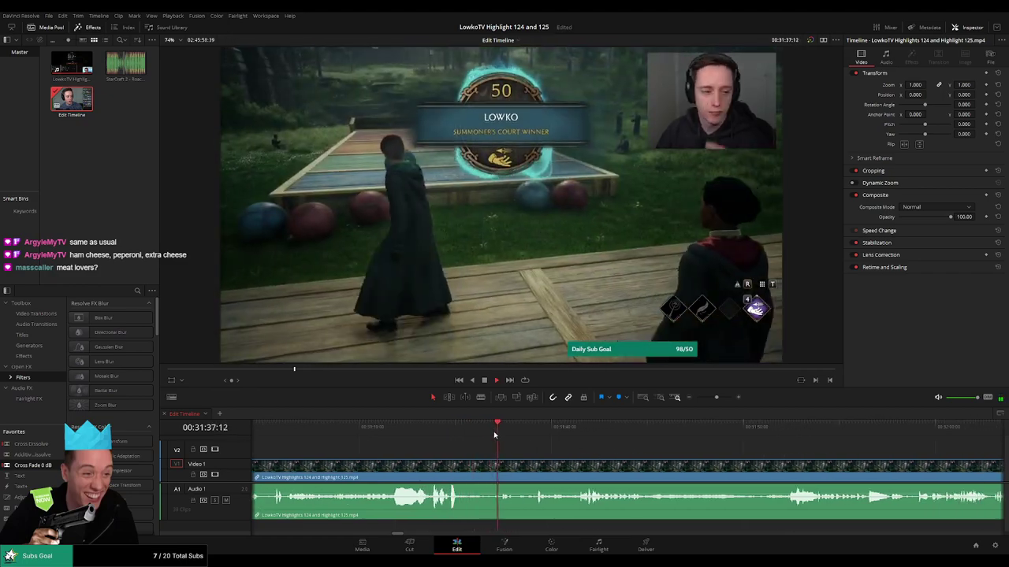
{"action": "scroll", "coordinate": [568, 447], "scroll_direction": "right", "scroll_amount": 4}
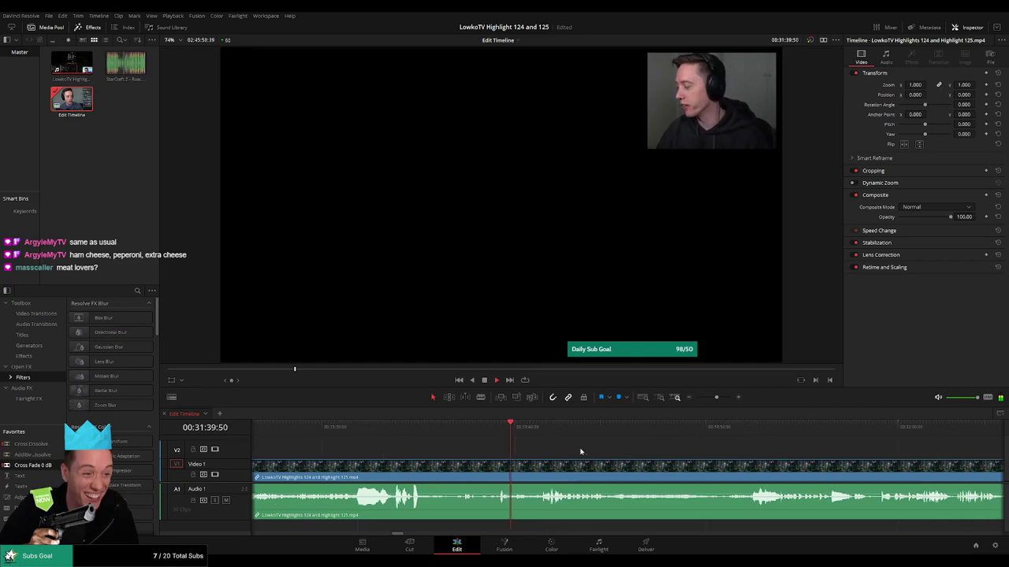
{"action": "scroll", "coordinate": [606, 457], "scroll_direction": "right", "scroll_amount": 3}
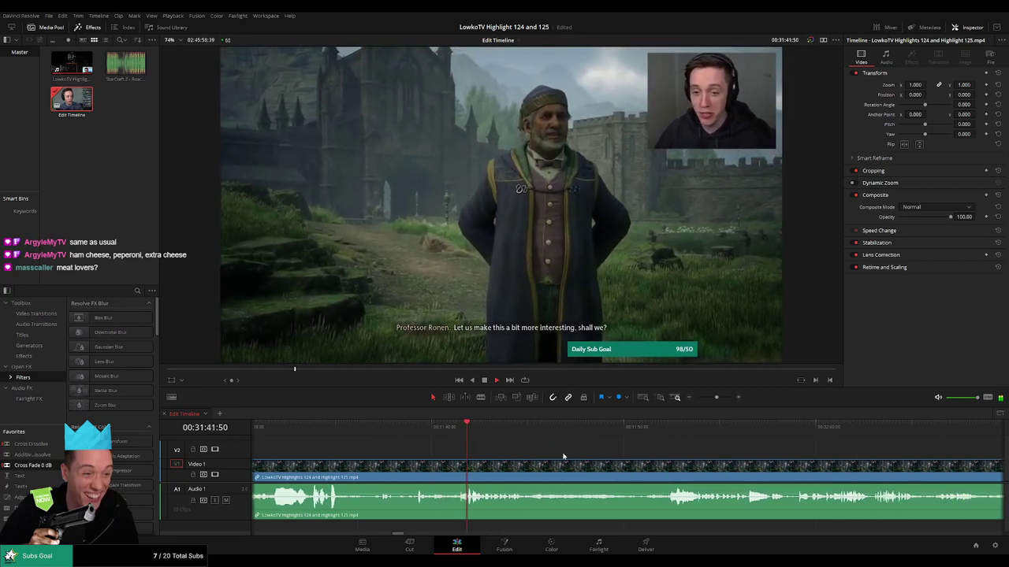
{"action": "scroll", "coordinate": [563, 456], "scroll_direction": "right", "scroll_amount": 4}
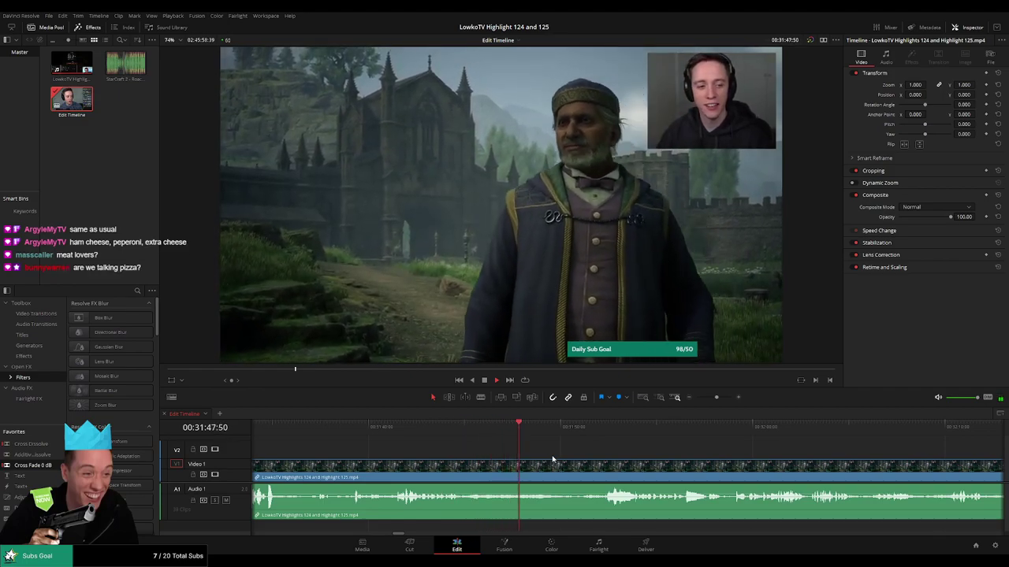
{"action": "left_click", "coordinate": [593, 431]}
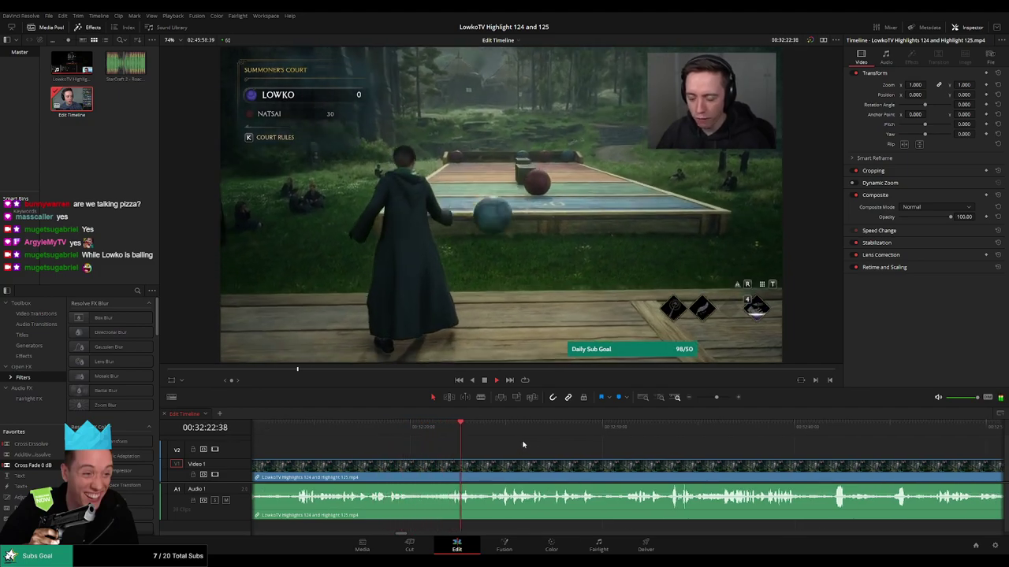
Isolate the short moment in Lowko's turn by splitting the clip twice, 13 frames apart, with the second cut at 00:32:22:43.
{"action": "left_click", "coordinate": [451, 431]}
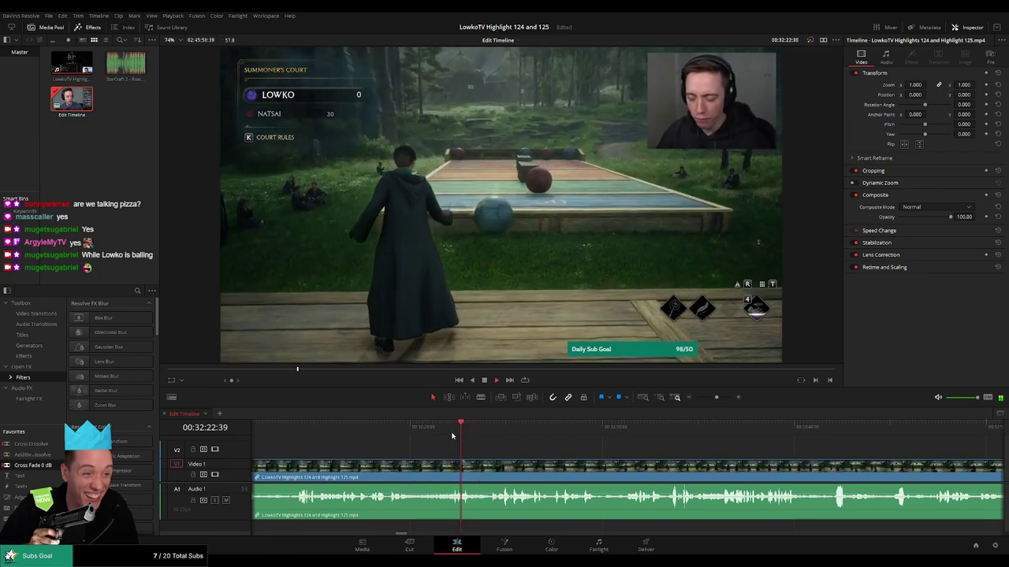
{"action": "key", "text": "space"}
{"action": "scroll", "coordinate": [630, 455], "scroll_direction": "up", "scroll_amount": 4}
{"action": "left_click", "coordinate": [556, 431]}
{"action": "key", "text": "space"}
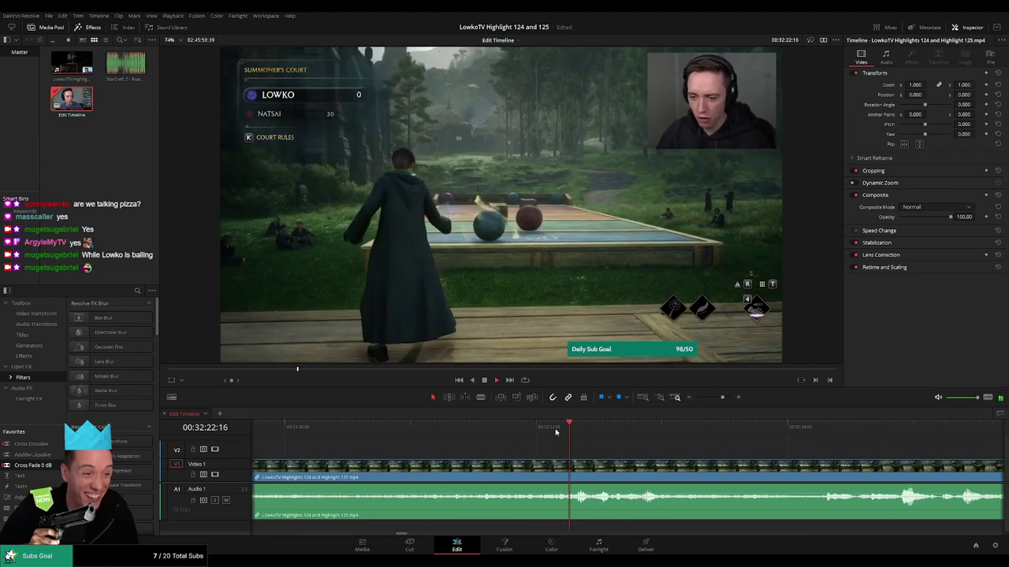
{"action": "left_click", "coordinate": [598, 433]}
{"action": "left_click", "coordinate": [600, 466]}
{"action": "key", "text": "Right"}
{"action": "key", "text": "Right"}
{"action": "key", "text": "Right"}
{"action": "key", "text": "Right"}
{"action": "key", "text": "Right"}
{"action": "key", "text": "Right"}
{"action": "key", "text": "Right"}
{"action": "key", "text": "Right"}
{"action": "key", "text": "Right"}
{"action": "key", "text": "Right"}
{"action": "key", "text": "Right"}
{"action": "key", "text": "Right"}
{"action": "key", "text": "Right"}
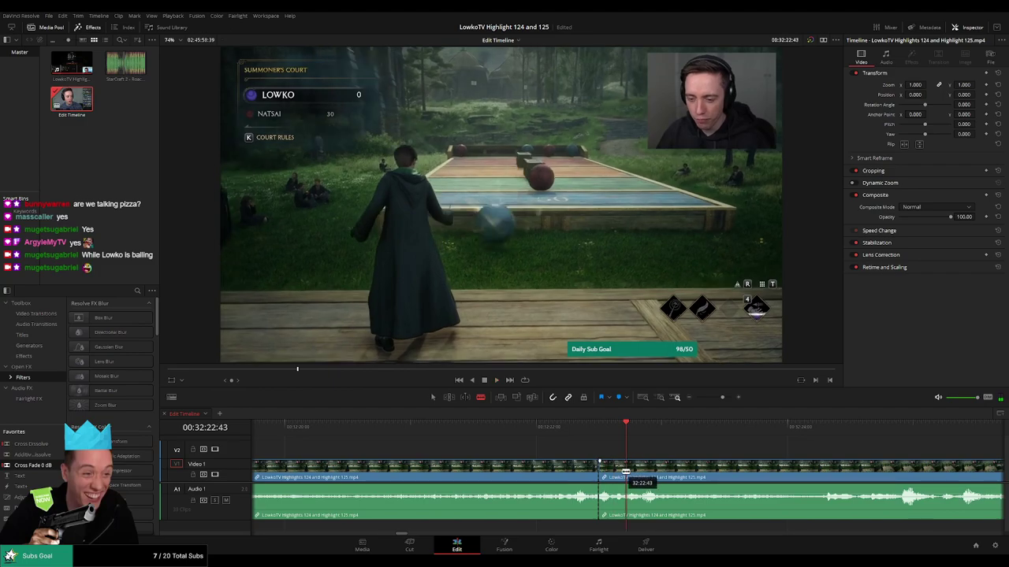
{"action": "left_click", "coordinate": [625, 470]}
{"action": "key", "text": "a"}
Mute the isolated segment's audio and place the StarCraft 2 Roach quotes sound beneath it, trimmed to its length with reduced volume.
{"action": "left_click", "coordinate": [622, 519]}
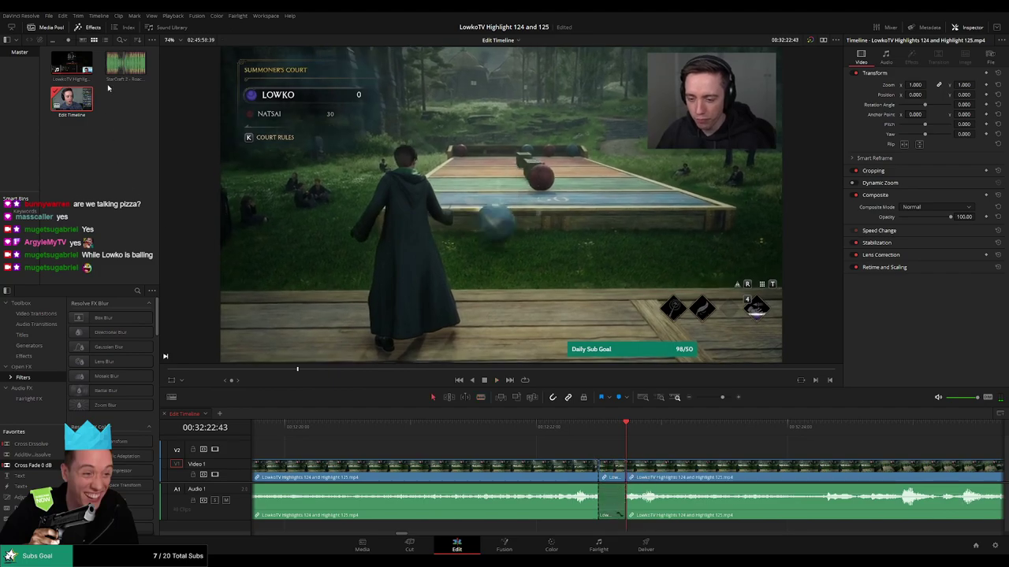
{"action": "left_click_drag", "start_coordinate": [125, 67], "coordinate": [602, 529]}
{"action": "left_click_drag", "start_coordinate": [680, 529], "coordinate": [628, 532]}
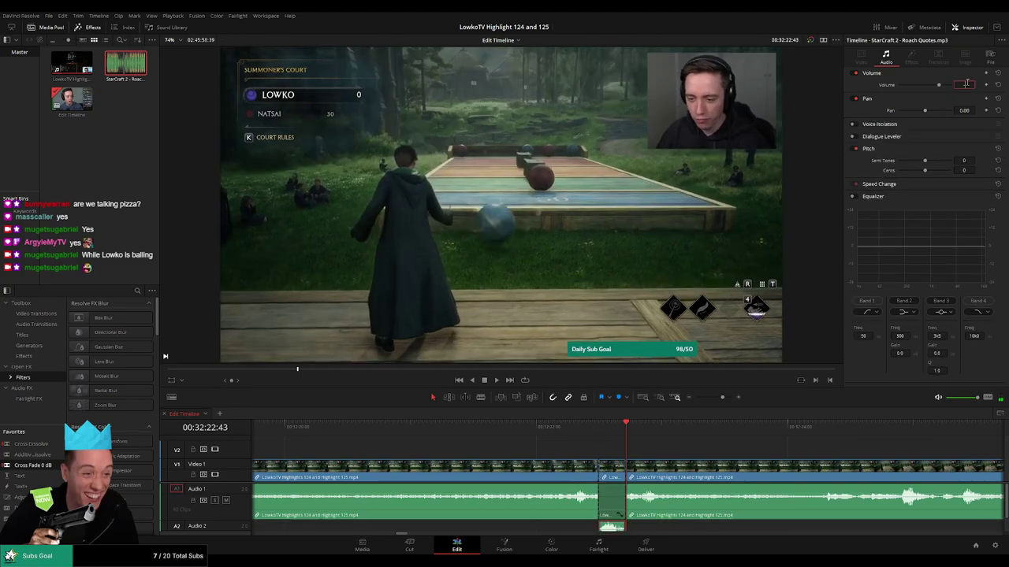
Color the reviewed clips up to the new cut yellow and continue playback into Natsai's turn.
{"action": "left_click", "coordinate": [581, 467]}
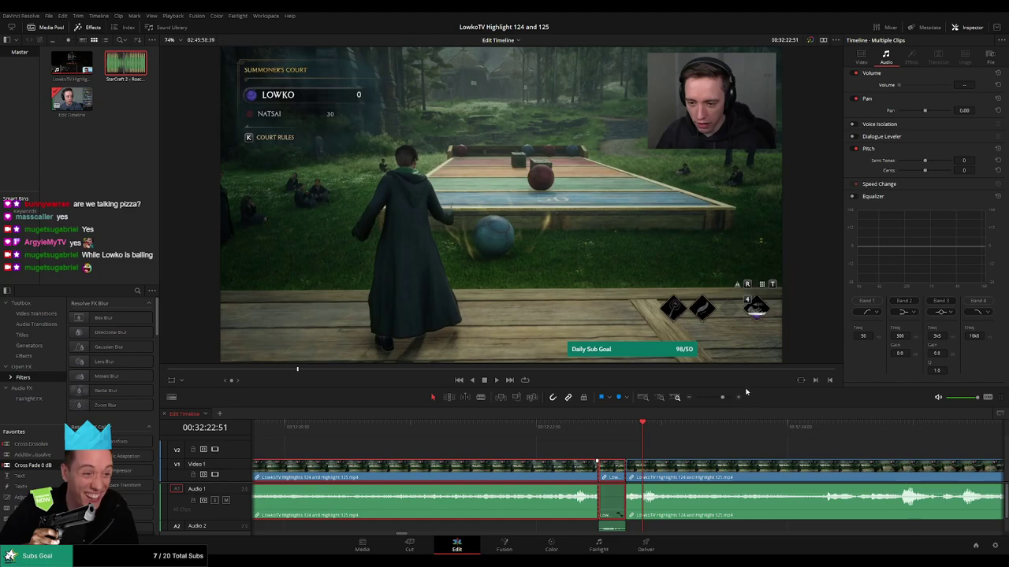
{"action": "left_click", "coordinate": [693, 447]}
{"action": "key", "text": "space"}
{"action": "left_click_drag", "start_coordinate": [723, 398], "coordinate": [714, 398]}
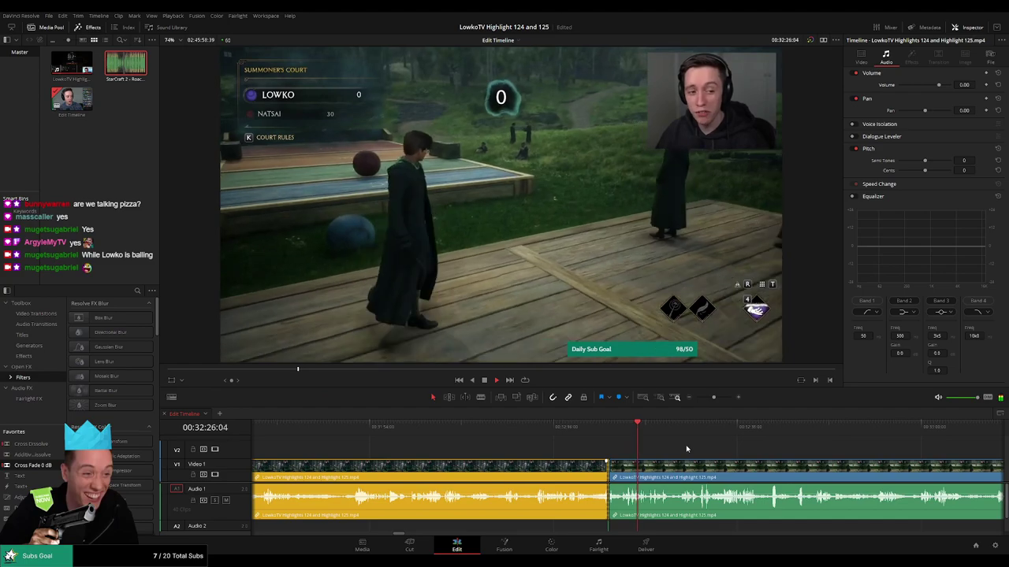
{"action": "mouse_move", "coordinate": [713, 401]}
{"action": "left_mouse_down"}
{"action": "mouse_move", "coordinate": [693, 402]}
{"action": "mouse_move", "coordinate": [716, 402]}
{"action": "left_mouse_up"}
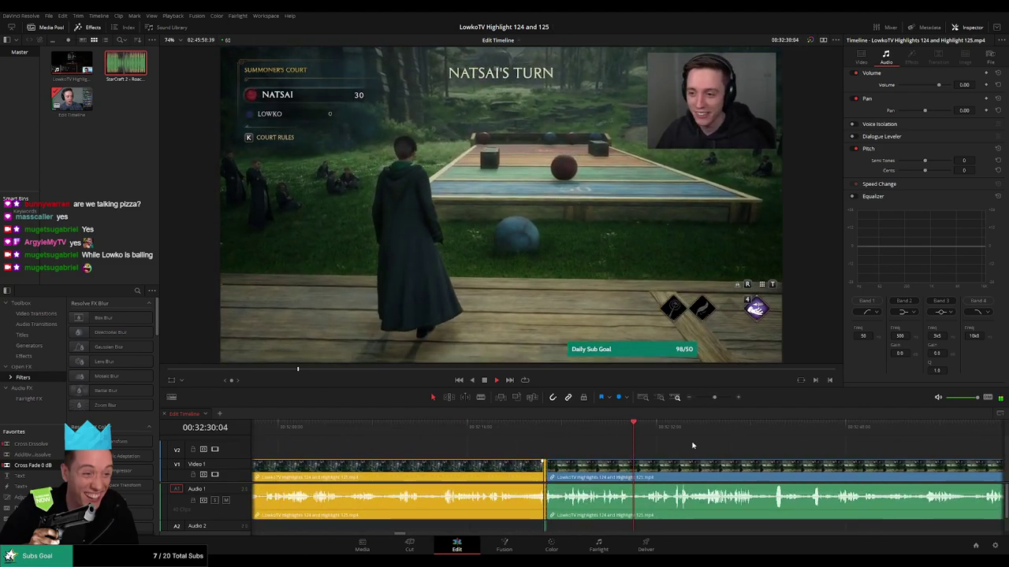
Review Natsai's and Lowko's turns in the second match from about 00:32:30 to 00:33:00, skipping a short stretch near the end.
{"action": "left_click_drag", "start_coordinate": [691, 446], "coordinate": [599, 450]}
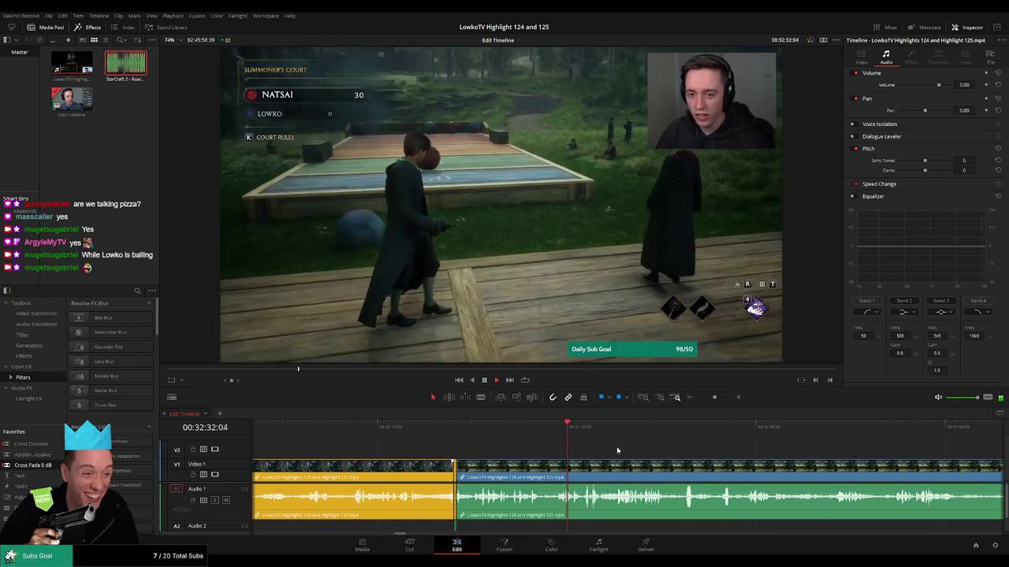
{"action": "scroll", "coordinate": [616, 450], "scroll_direction": "right", "scroll_amount": 3}
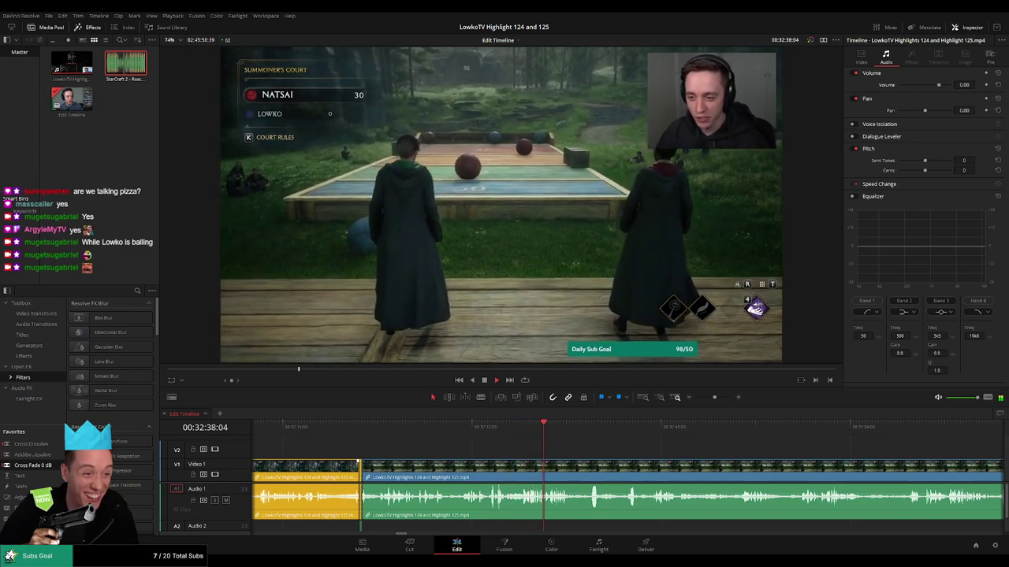
{"action": "scroll", "coordinate": [616, 449], "scroll_direction": "right", "scroll_amount": 3}
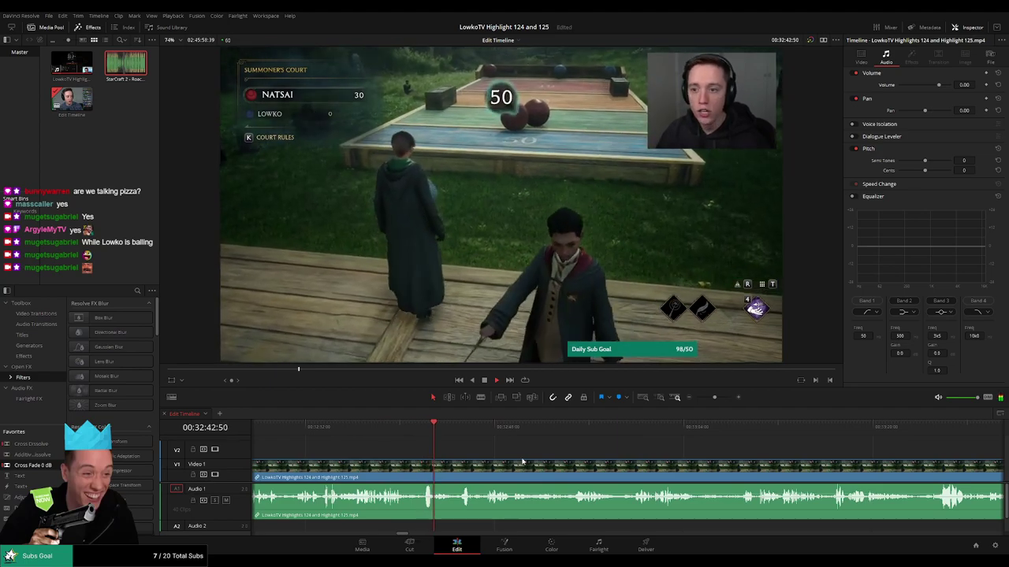
{"action": "scroll", "coordinate": [527, 460], "scroll_direction": "right", "scroll_amount": 1}
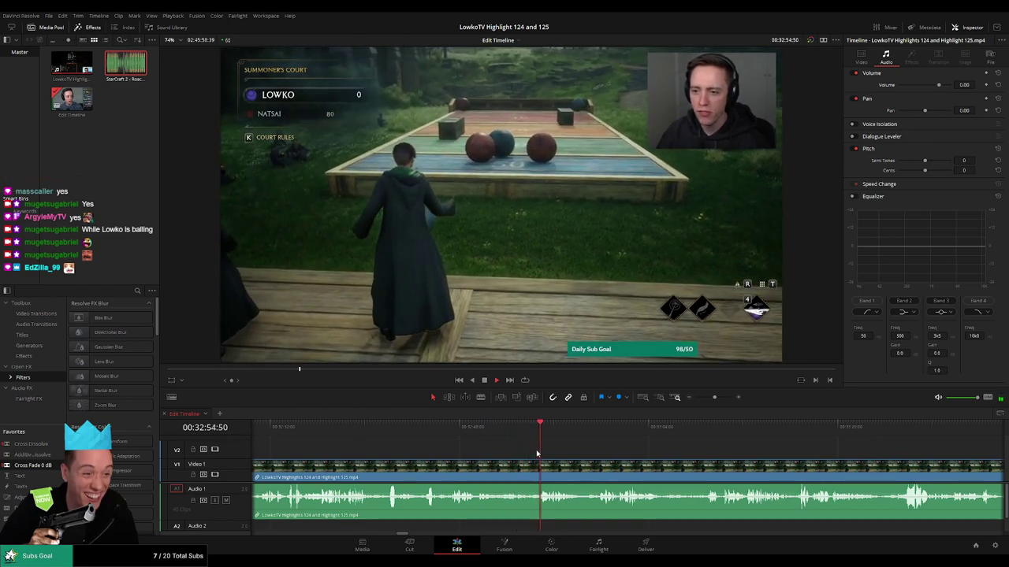
{"action": "scroll", "coordinate": [547, 446], "scroll_direction": "right", "scroll_amount": 4}
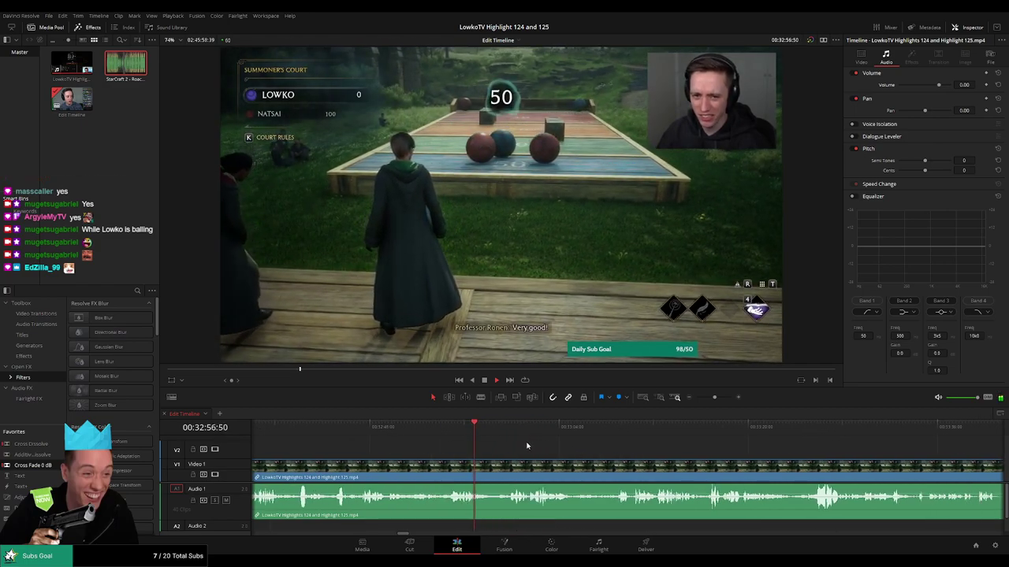
{"action": "left_click", "coordinate": [507, 429]}
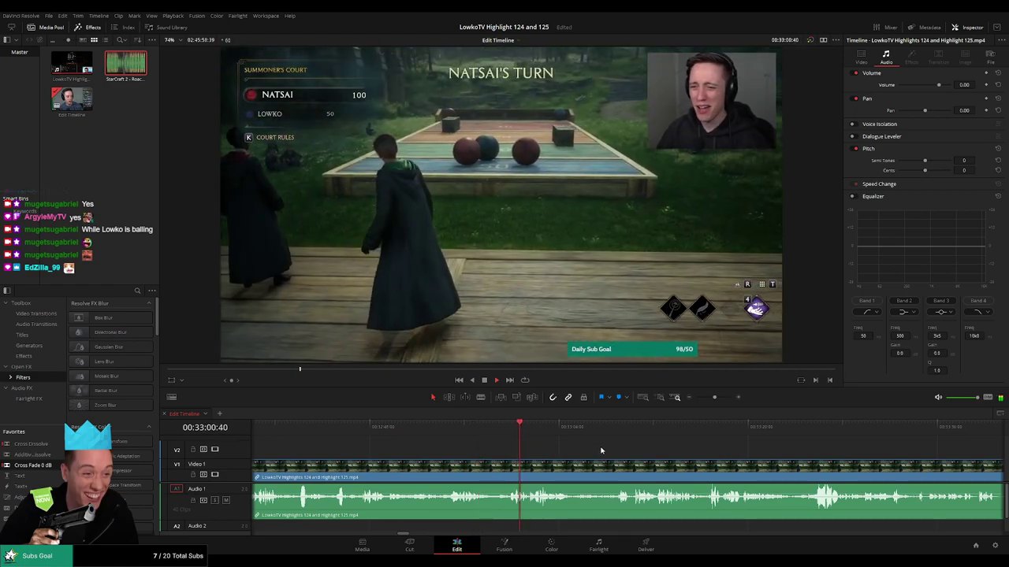
Review the end of the second match and Professor Ronen's praise from about 00:33:00 to 00:33:43, replaying his opening line.
{"action": "left_click_drag", "start_coordinate": [601, 450], "coordinate": [542, 448]}
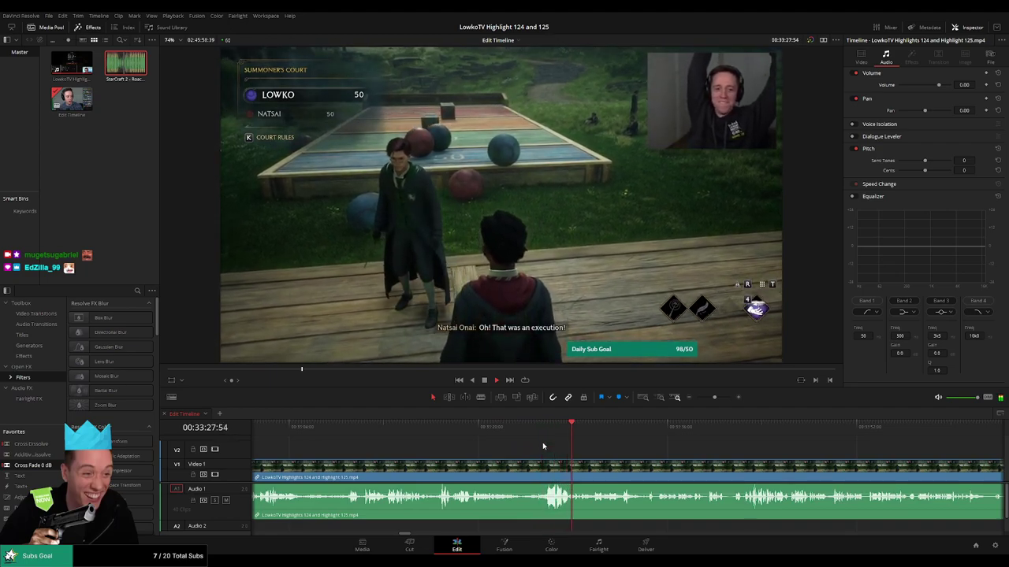
{"action": "scroll", "coordinate": [589, 442], "scroll_direction": "right", "scroll_amount": 1}
{"action": "scroll", "coordinate": [590, 445], "scroll_direction": "right", "scroll_amount": 1}
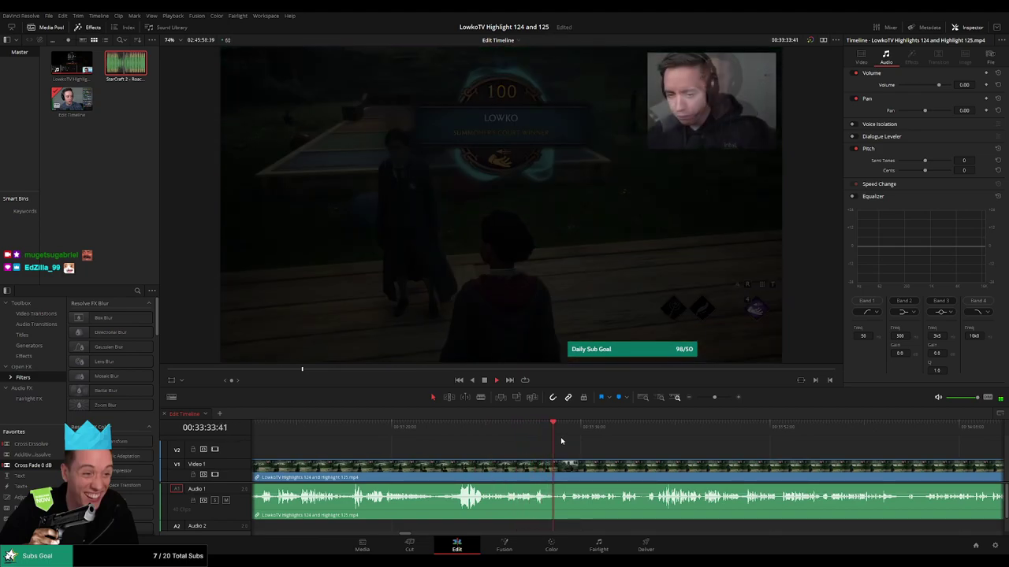
{"action": "scroll", "coordinate": [544, 445], "scroll_direction": "right", "scroll_amount": 3}
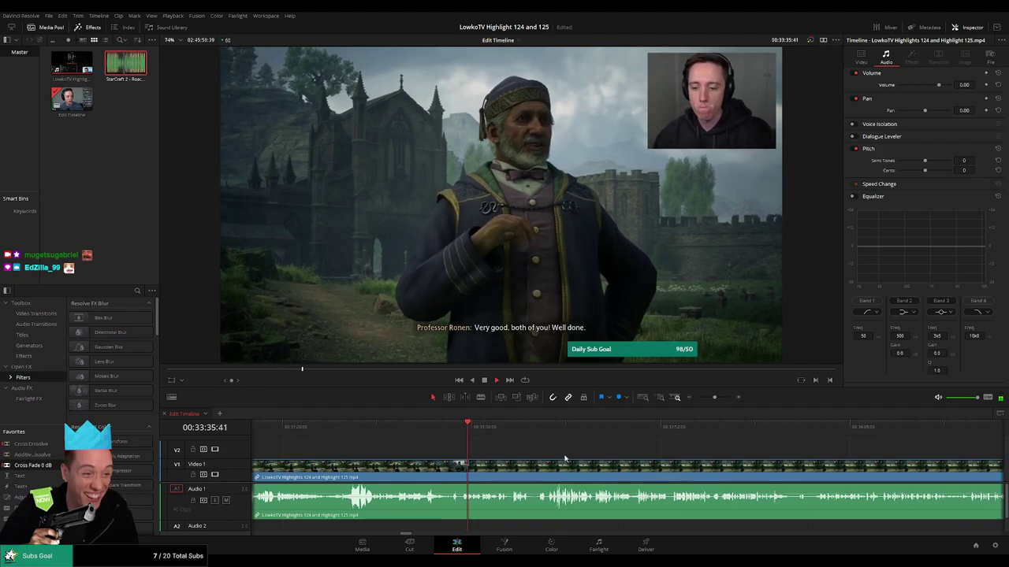
{"action": "scroll", "coordinate": [511, 450], "scroll_direction": "right", "scroll_amount": 2}
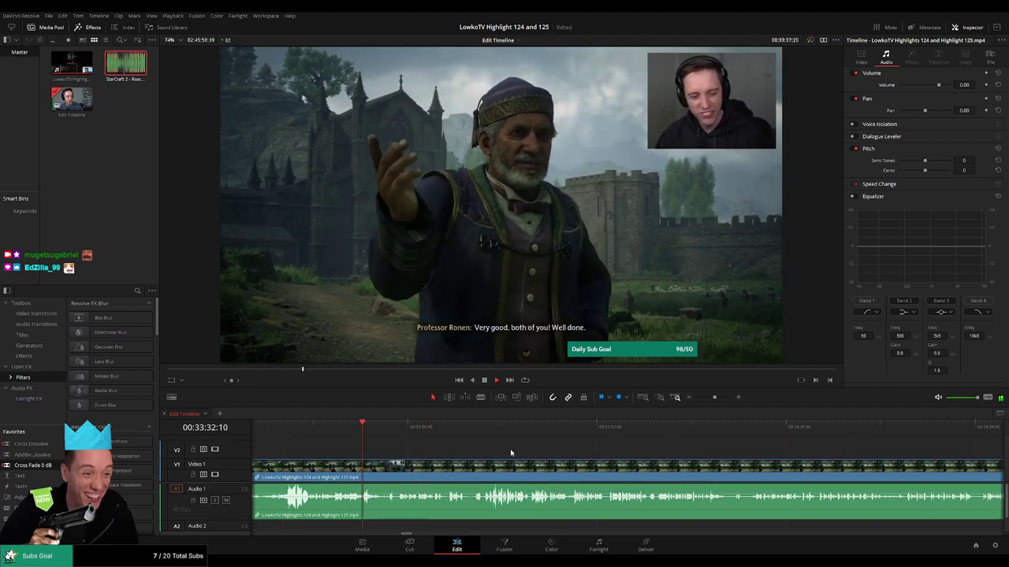
{"action": "left_click", "coordinate": [416, 434]}
{"action": "key", "text": "space"}
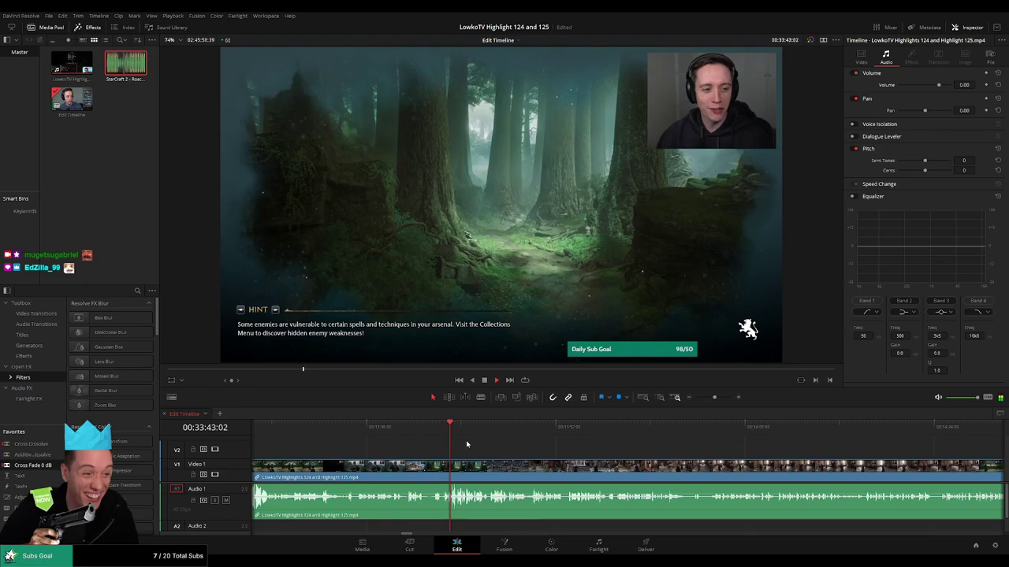
Split the clip at about 00:33:46:18 and 00:33:46:28 to isolate the short moment between the loading screen and the classroom scene.
{"action": "left_click_drag", "start_coordinate": [552, 452], "coordinate": [495, 444]}
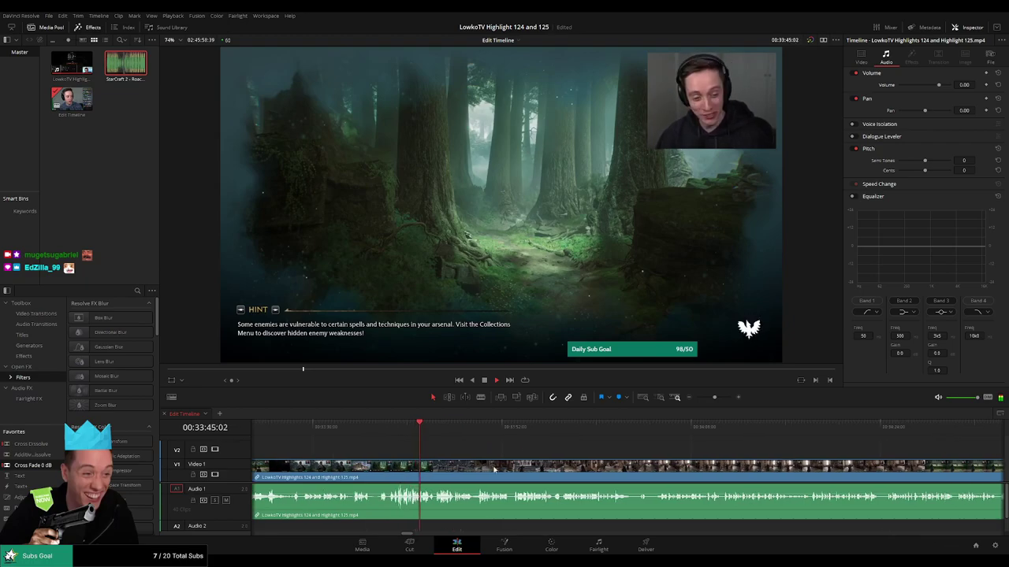
{"action": "scroll", "coordinate": [496, 468], "scroll_direction": "up", "scroll_amount": 3}
{"action": "left_click_drag", "start_coordinate": [688, 452], "coordinate": [447, 442]}
{"action": "key", "text": "space"}
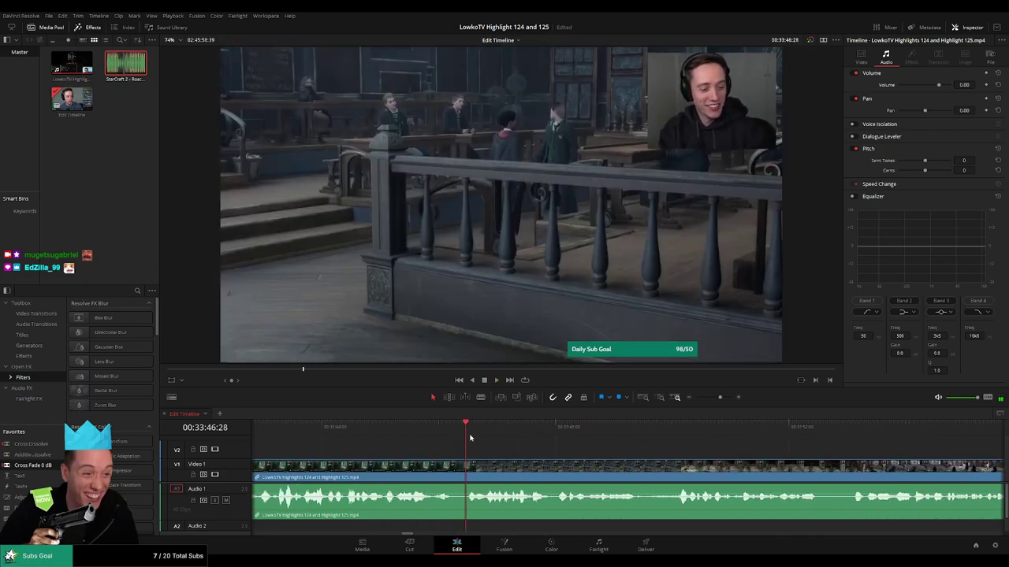
{"action": "left_click", "coordinate": [420, 431]}
{"action": "key", "text": "space"}
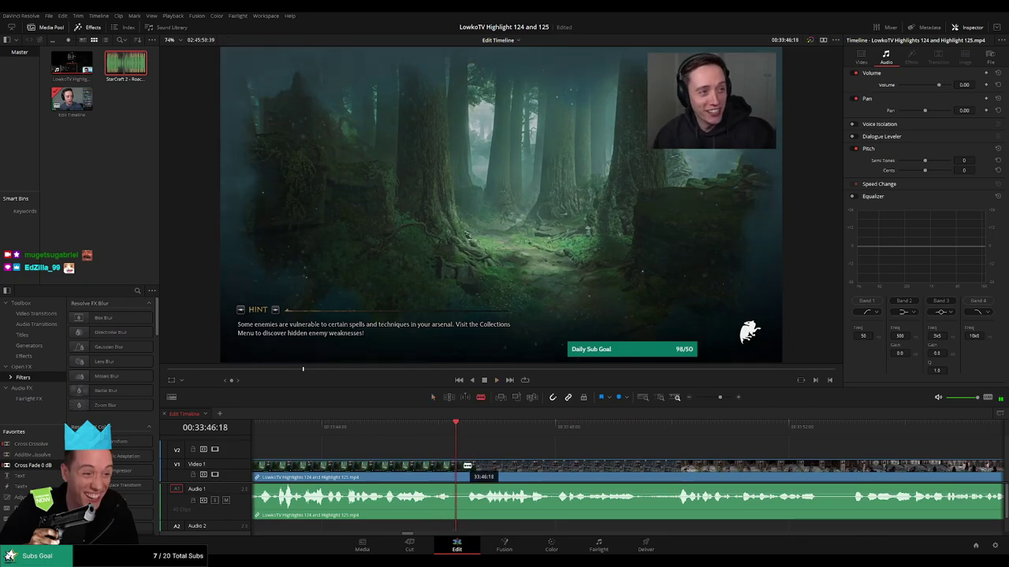
{"action": "left_click", "coordinate": [467, 465]}
{"action": "key", "text": "a"}
{"action": "key", "text": "Delete"}
{"action": "key", "text": "space"}
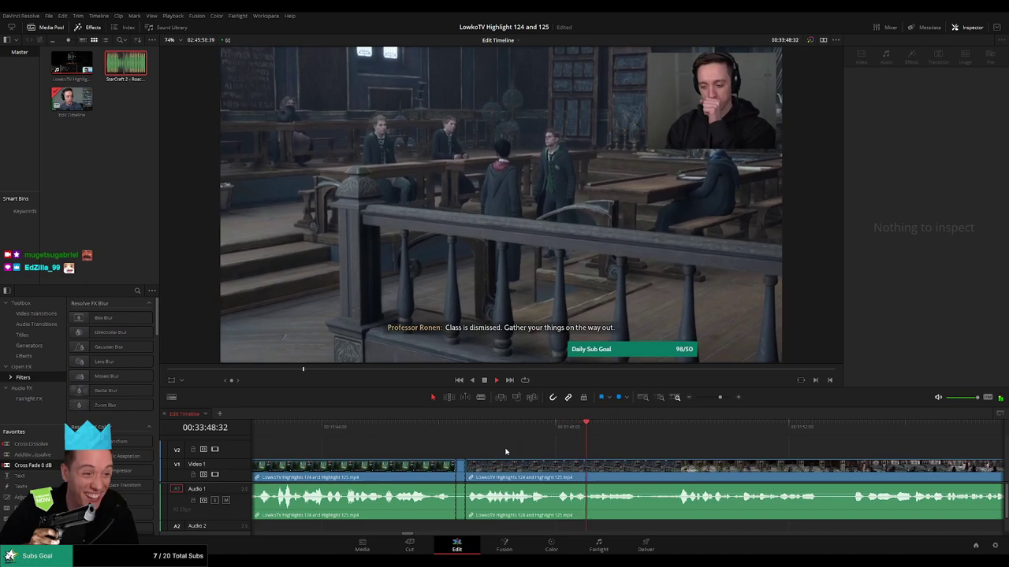
Split the clip at about 00:33:47:56, after Professor Ronen dismisses the class.
{"action": "scroll", "coordinate": [597, 449], "scroll_direction": "right", "scroll_amount": 3}
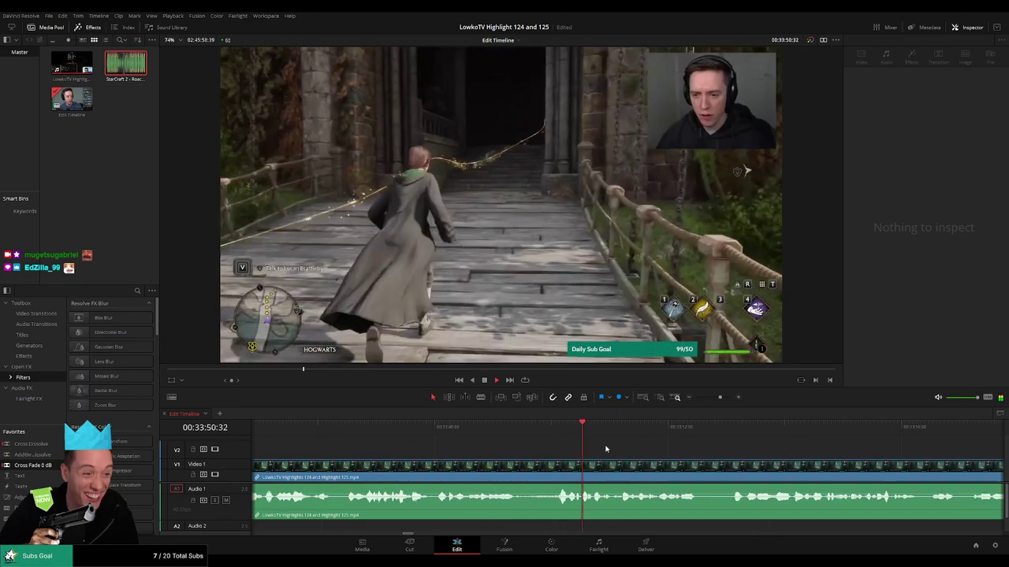
{"action": "left_click", "coordinate": [479, 431]}
{"action": "left_click_drag", "start_coordinate": [487, 435], "coordinate": [382, 434]}
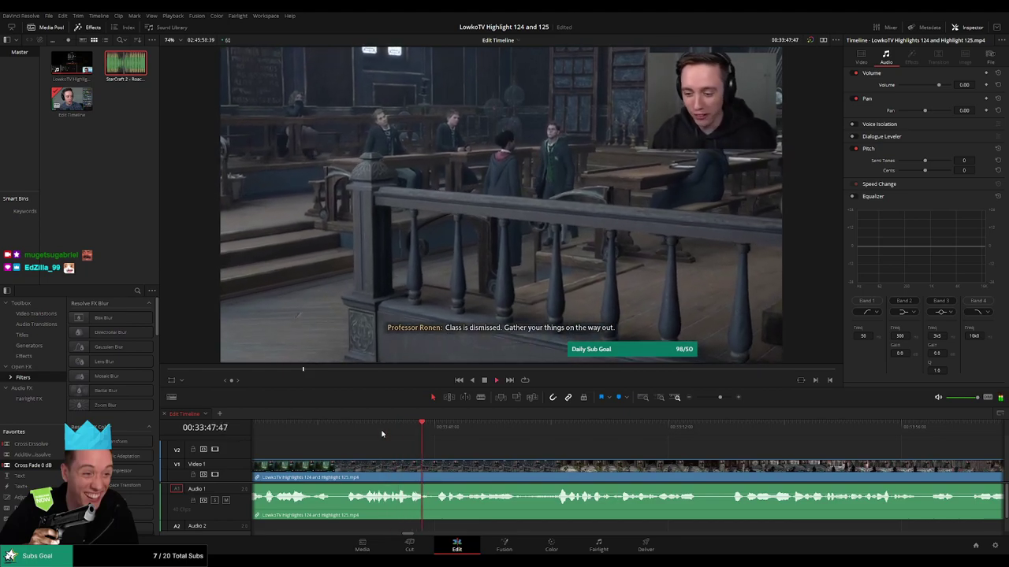
{"action": "key", "text": "space"}
{"action": "key", "text": "b"}
{"action": "left_click", "coordinate": [432, 468]}
{"action": "key", "text": "space"}
{"action": "key", "text": "space"}
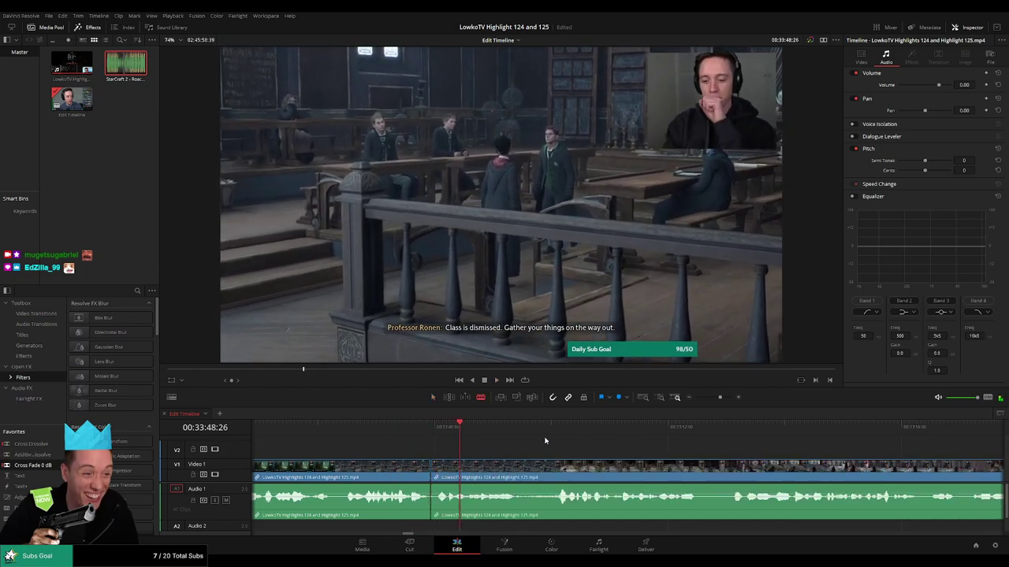
Split the clip again at 00:33:50:05 and delete the section between the two cuts, closing the gap.
{"action": "left_click", "coordinate": [550, 434]}
{"action": "key", "text": "space"}
{"action": "left_click_drag", "start_coordinate": [548, 436], "coordinate": [556, 435]}
{"action": "left_click", "coordinate": [555, 473]}
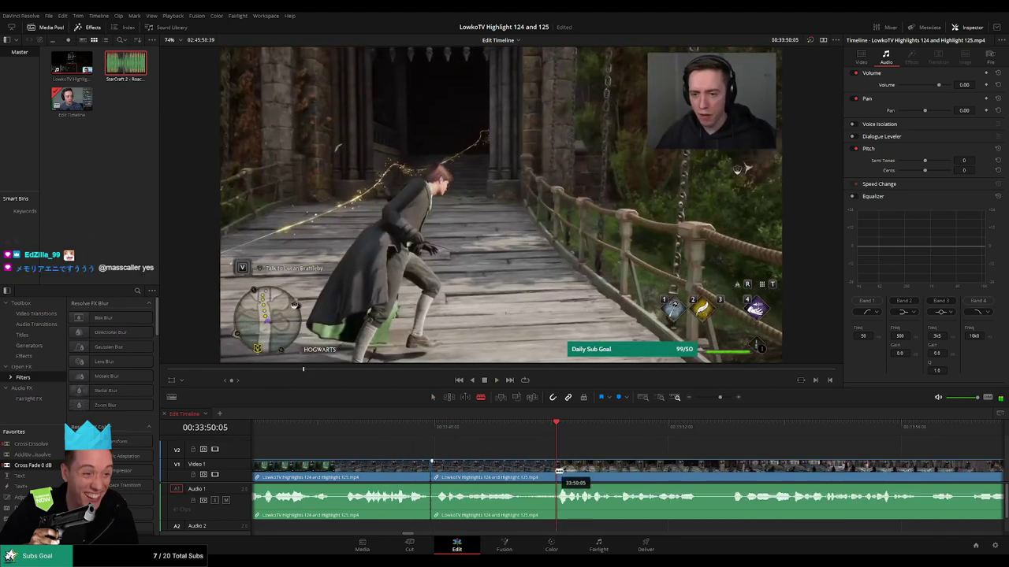
{"action": "key", "text": "a"}
{"action": "left_click", "coordinate": [527, 473]}
{"action": "key", "text": "Delete"}
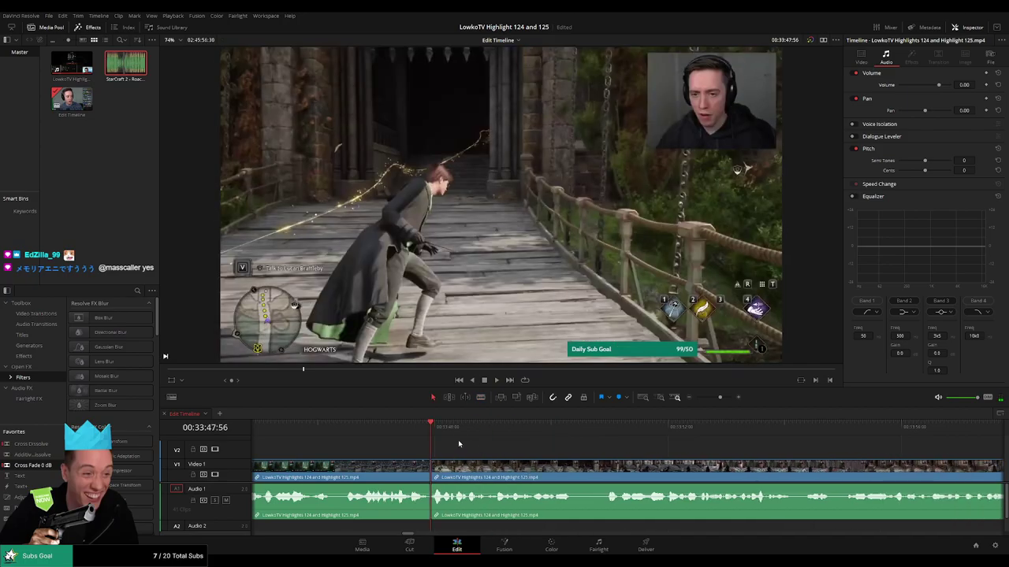
Replay the join at about 00:33:47:56 and color the clip before it yellow.
{"action": "left_click", "coordinate": [401, 430]}
{"action": "key", "text": "space"}
{"action": "left_click", "coordinate": [396, 477]}
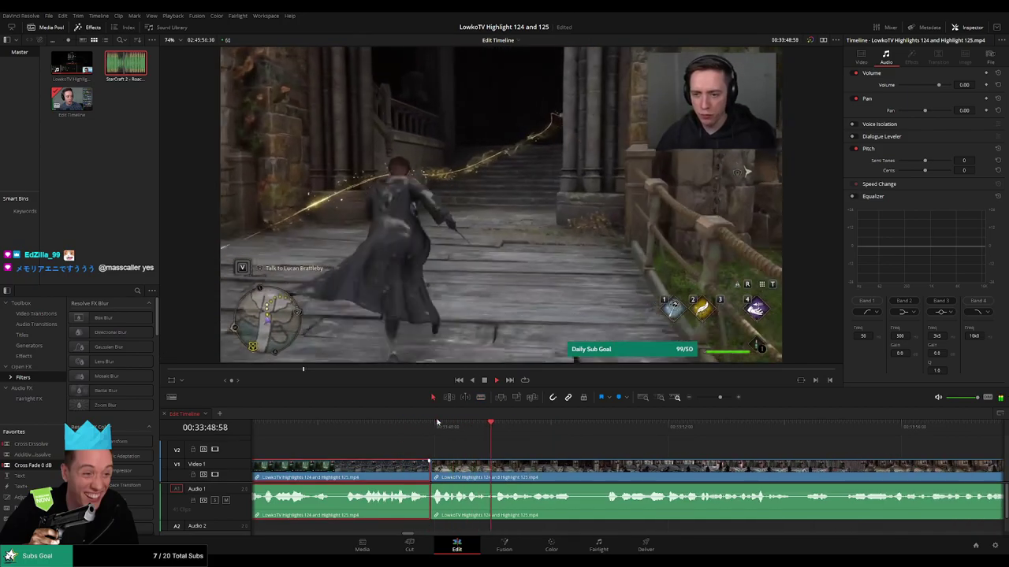
{"action": "key", "text": "c"}
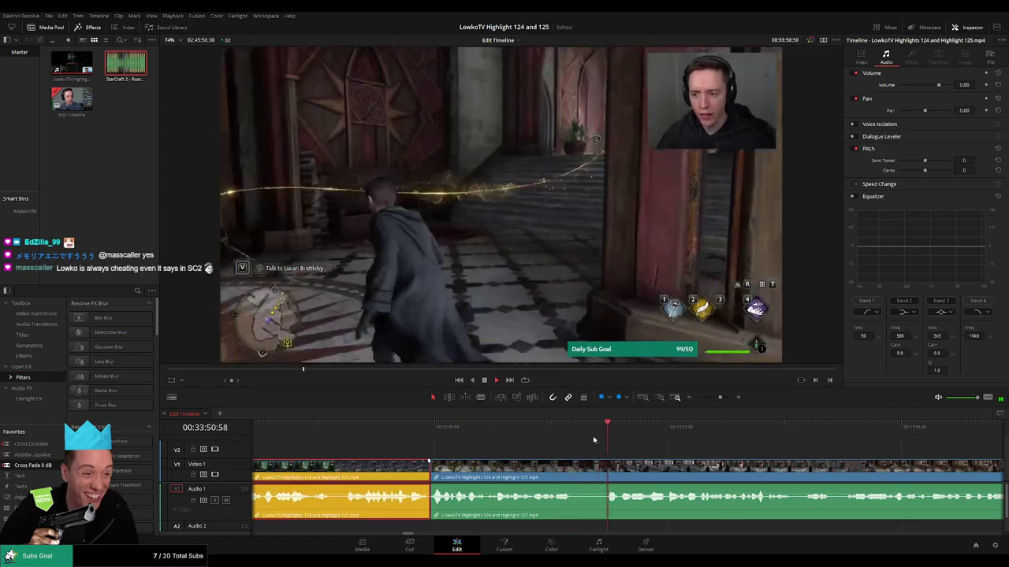
{"action": "left_click", "coordinate": [688, 448]}
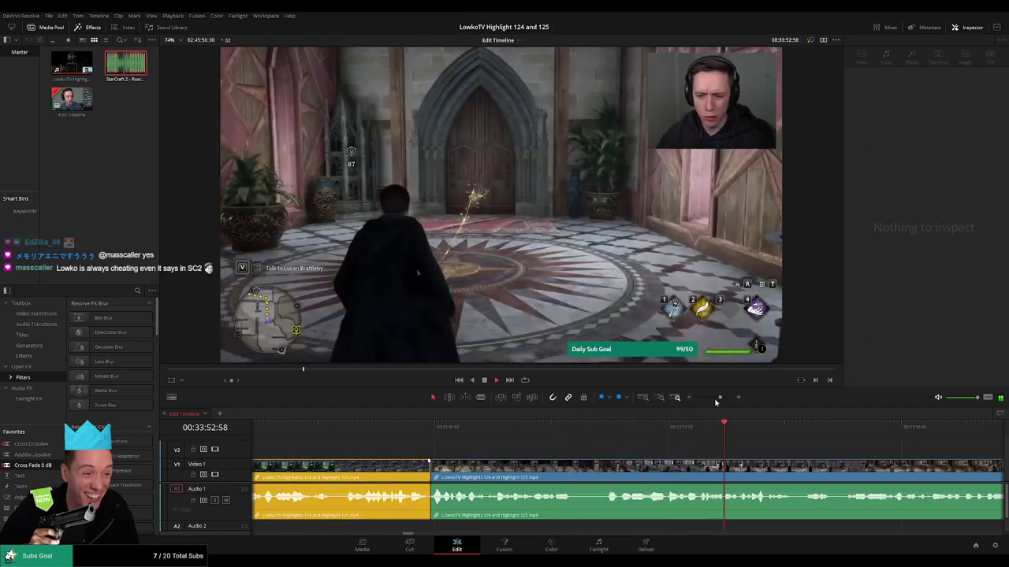
Review the run through Hogwarts and the start of the Peeves scene from about 00:33:53 to 00:34:18.
{"action": "left_click_drag", "start_coordinate": [720, 397], "coordinate": [712, 401]}
{"action": "left_click_drag", "start_coordinate": [685, 468], "coordinate": [531, 475]}
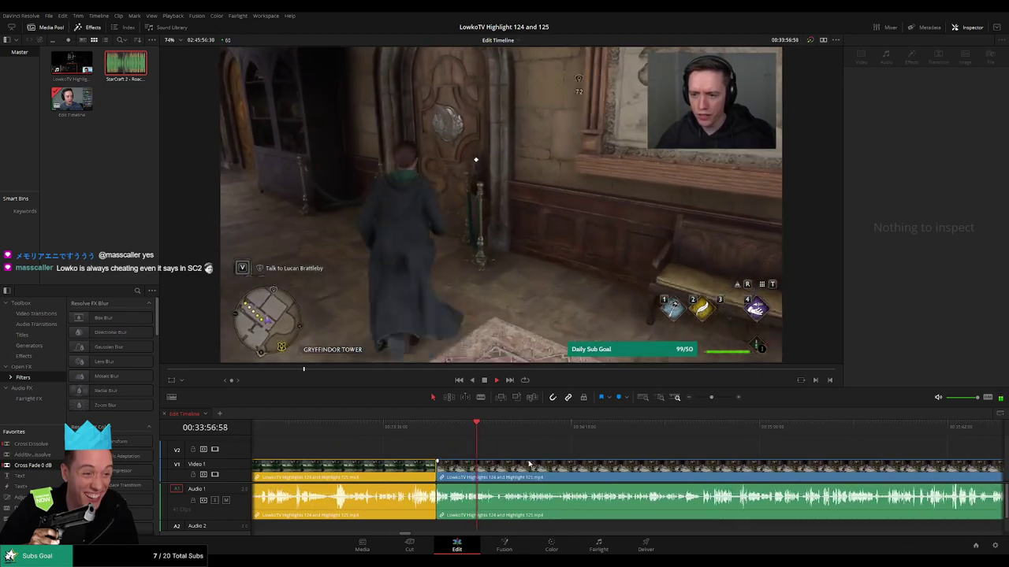
{"action": "left_click_drag", "start_coordinate": [711, 399], "coordinate": [717, 401]}
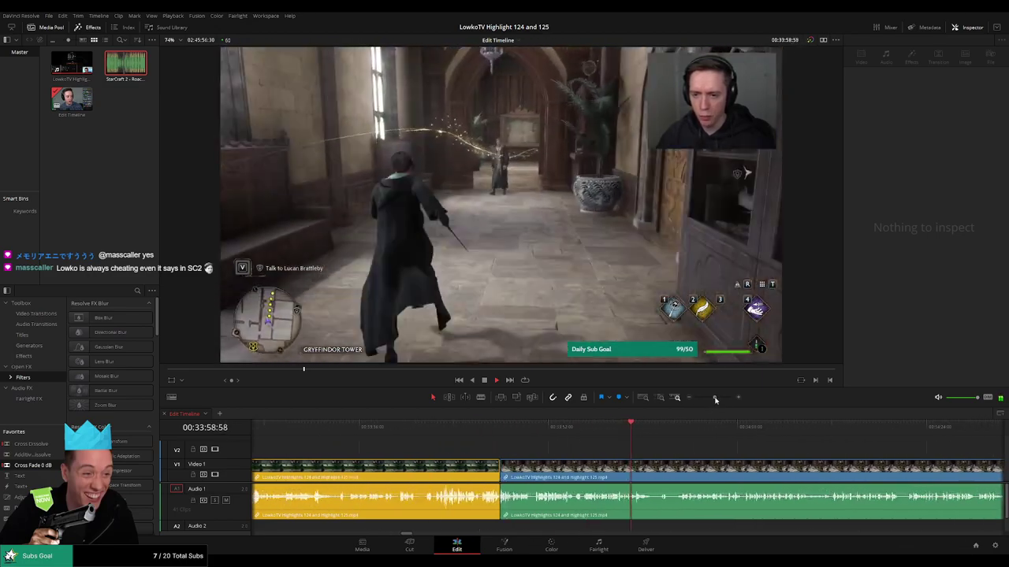
{"action": "left_click_drag", "start_coordinate": [684, 465], "coordinate": [568, 464]}
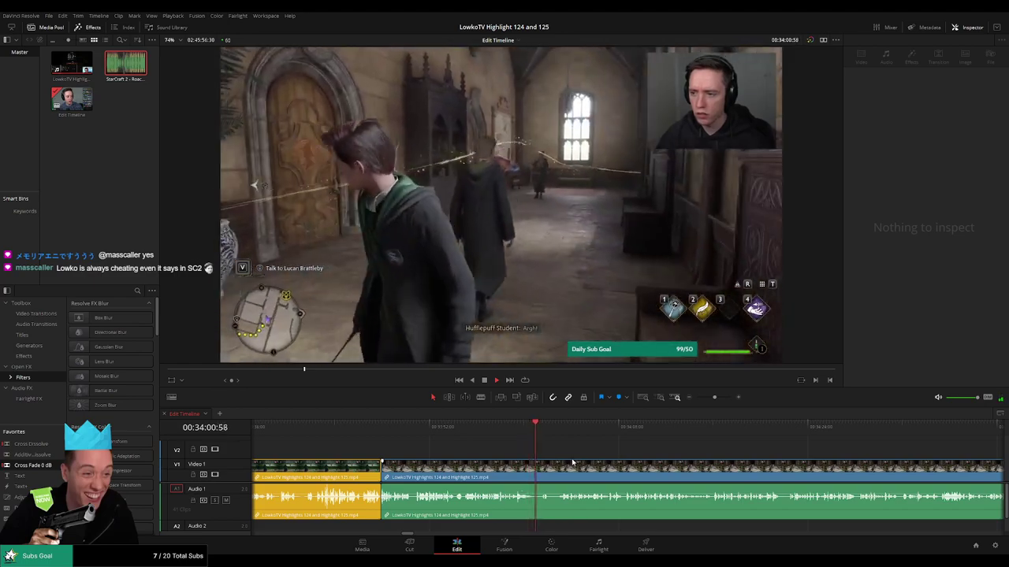
{"action": "scroll", "coordinate": [560, 459], "scroll_direction": "right", "scroll_amount": 3}
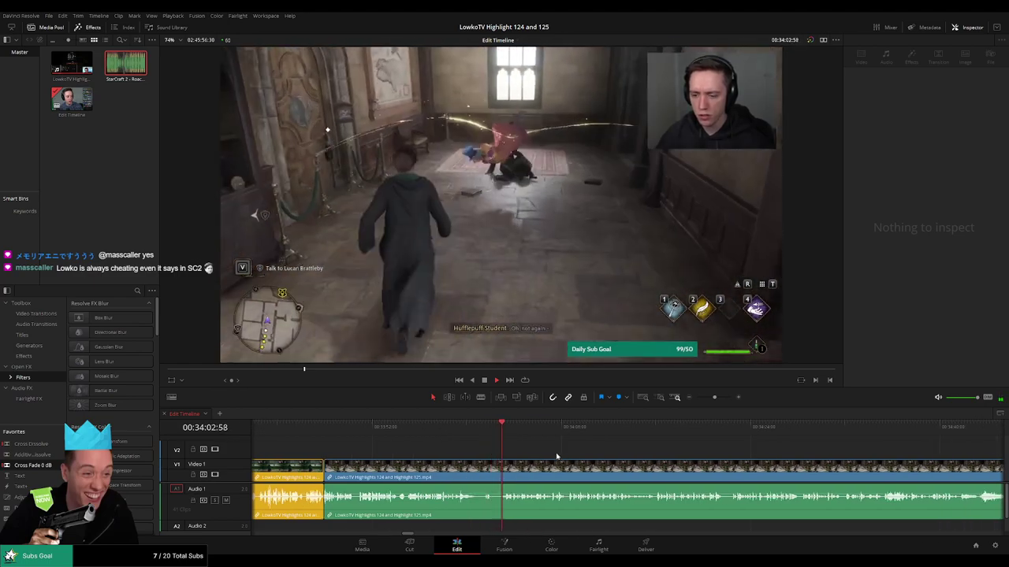
{"action": "scroll", "coordinate": [544, 458], "scroll_direction": "right", "scroll_amount": 3}
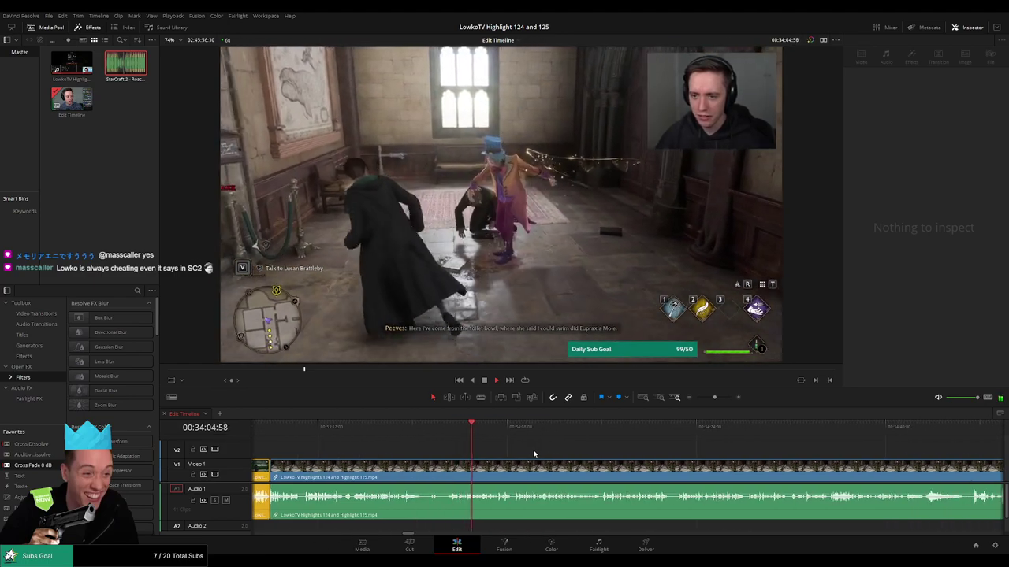
{"action": "scroll", "coordinate": [541, 447], "scroll_direction": "right", "scroll_amount": 3}
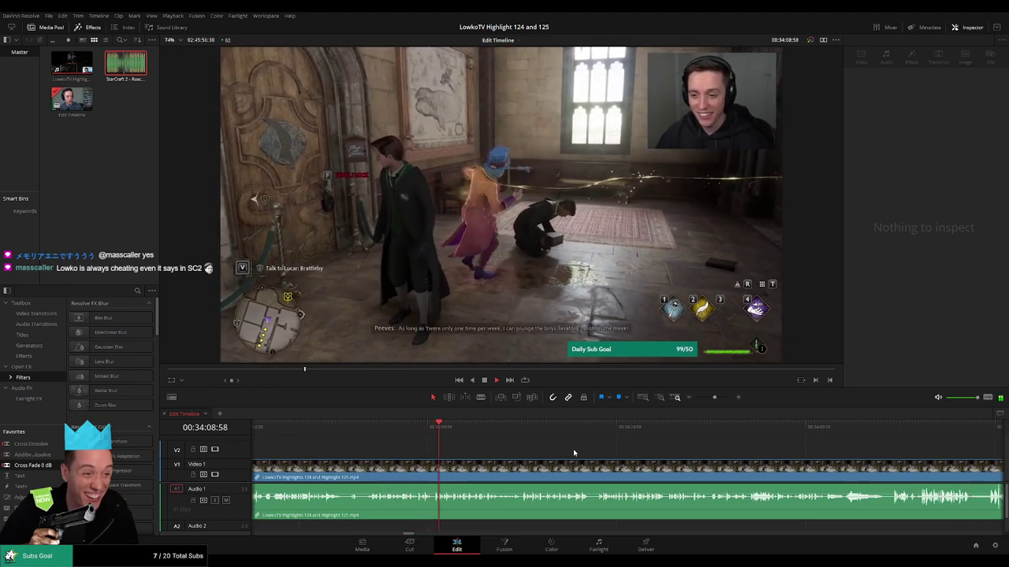
{"action": "scroll", "coordinate": [536, 451], "scroll_direction": "right", "scroll_amount": 3}
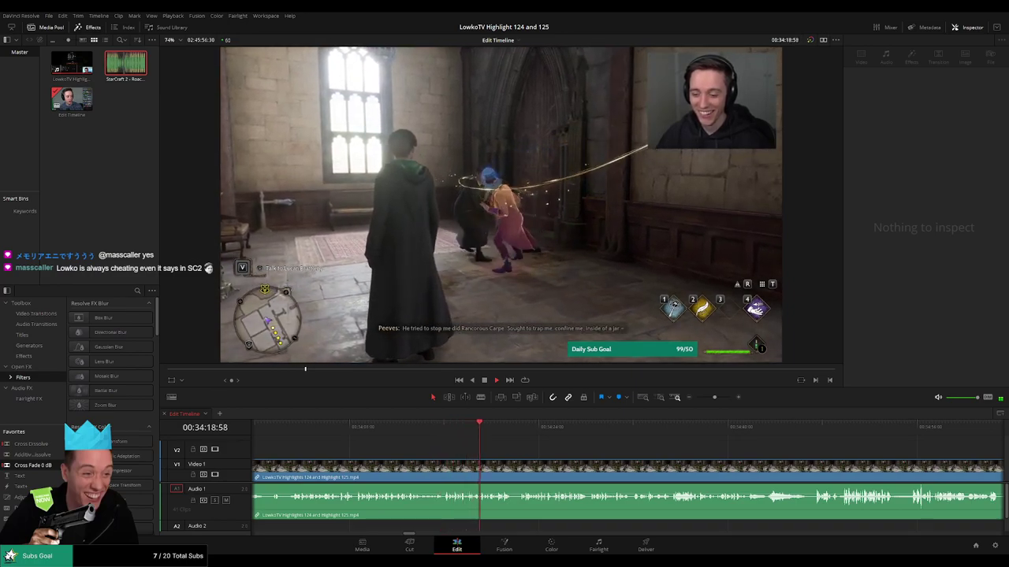
Review the rest of the Peeves scene and the run toward the stairs from about 00:34:19 to 00:34:48.
{"action": "scroll", "coordinate": [533, 447], "scroll_direction": "right", "scroll_amount": 2}
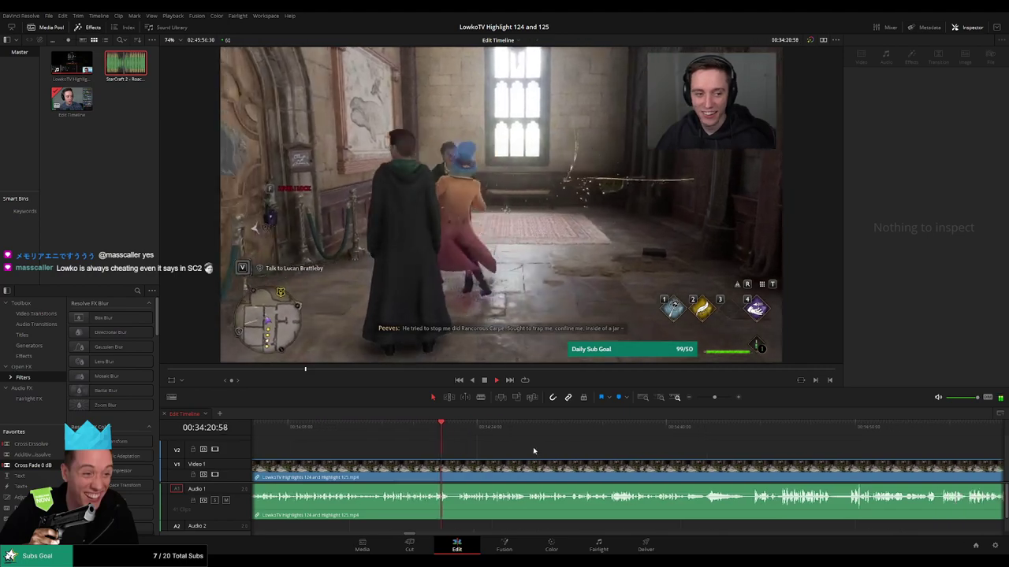
{"action": "mouse_move", "coordinate": [502, 447]}
{"action": "left_mouse_down"}
{"action": "mouse_move", "coordinate": [472, 454]}
{"action": "mouse_move", "coordinate": [497, 451]}
{"action": "left_mouse_up"}
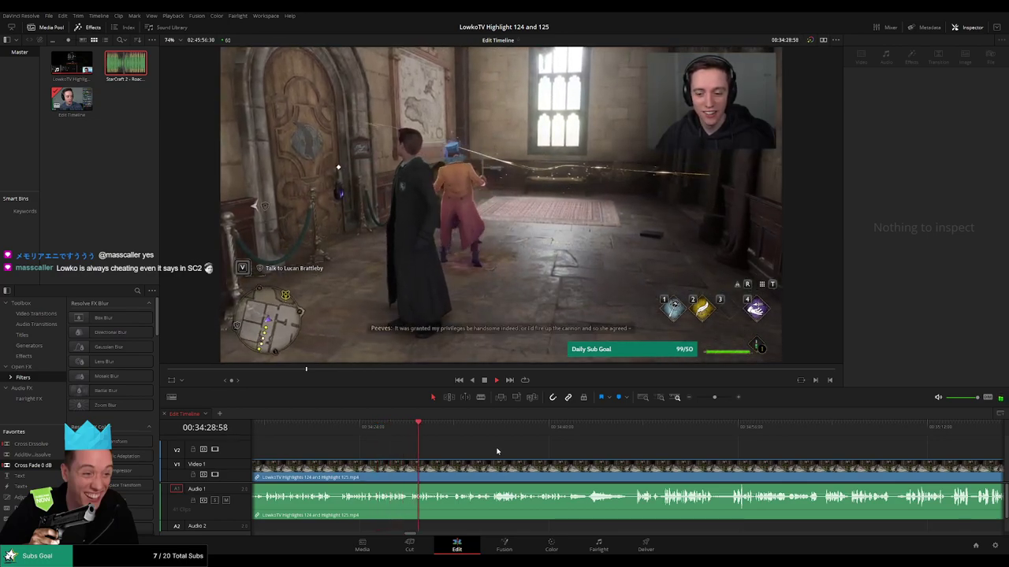
{"action": "scroll", "coordinate": [500, 451], "scroll_direction": "right", "scroll_amount": 1}
{"action": "scroll", "coordinate": [497, 447], "scroll_direction": "right", "scroll_amount": 1}
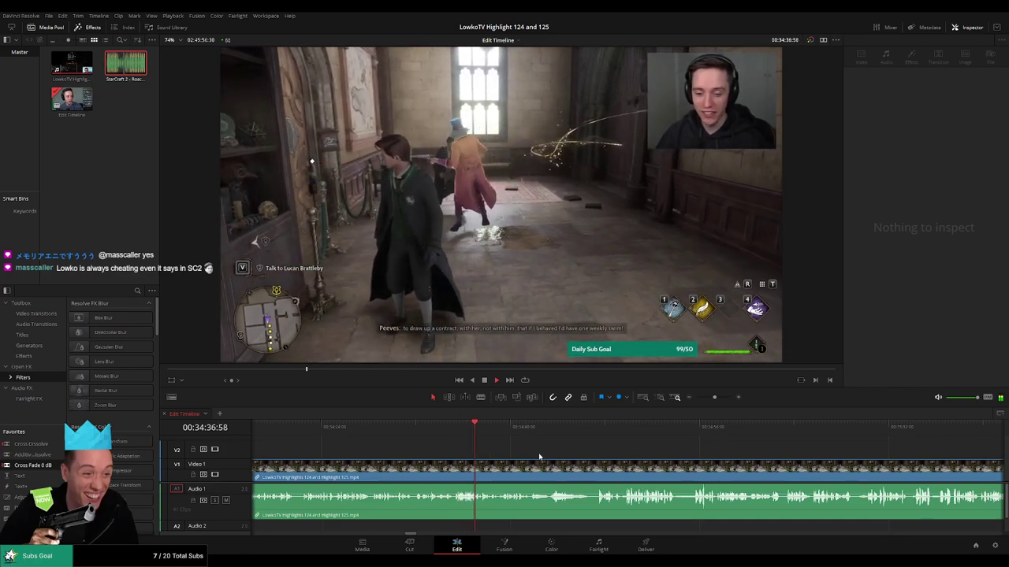
{"action": "scroll", "coordinate": [528, 457], "scroll_direction": "right", "scroll_amount": 2}
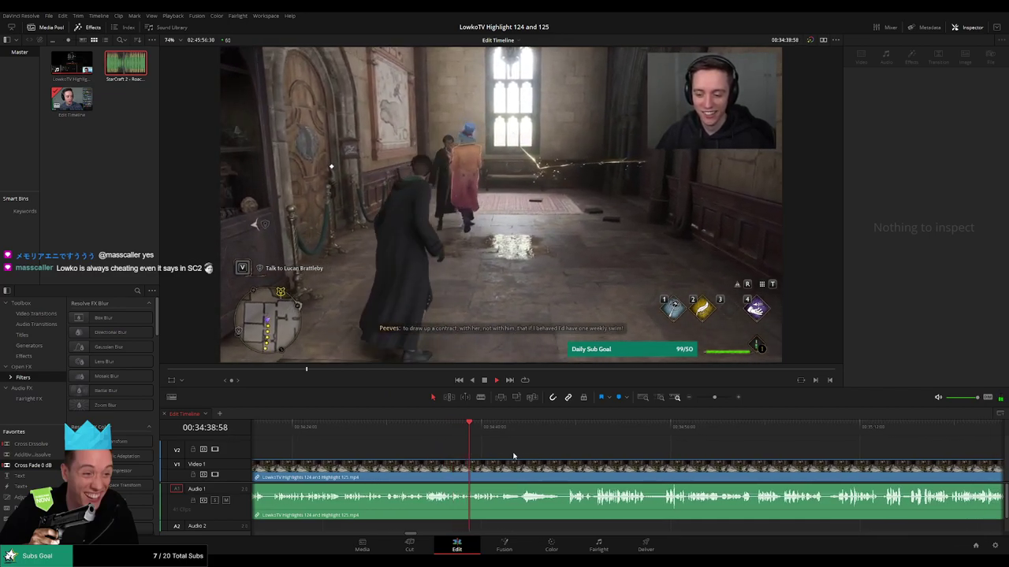
{"action": "scroll", "coordinate": [513, 455], "scroll_direction": "right", "scroll_amount": 3}
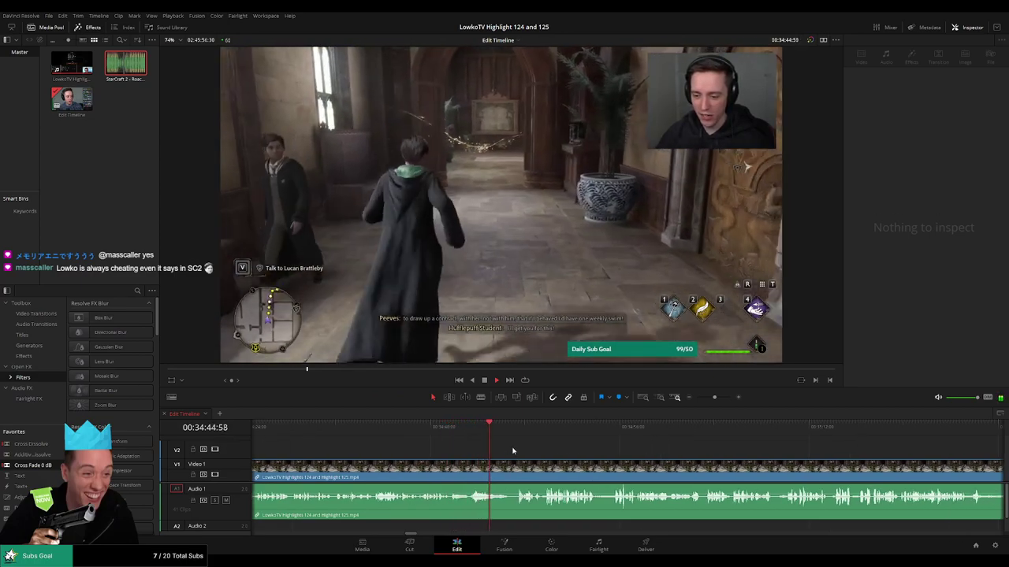
{"action": "scroll", "coordinate": [509, 457], "scroll_direction": "right", "scroll_amount": 2}
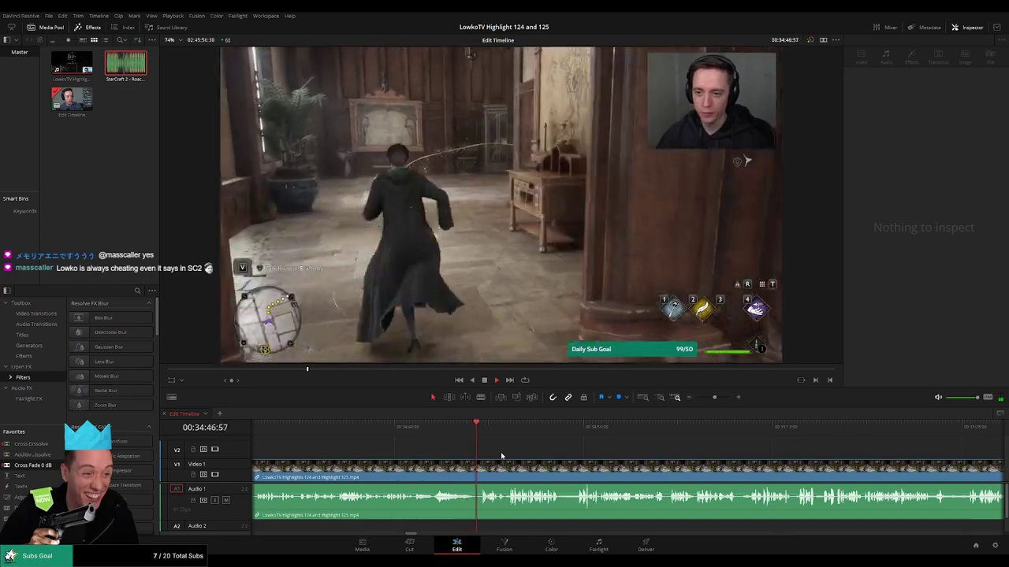
{"action": "scroll", "coordinate": [511, 461], "scroll_direction": "right", "scroll_amount": 2}
{"action": "scroll", "coordinate": [508, 463], "scroll_direction": "right", "scroll_amount": 2}
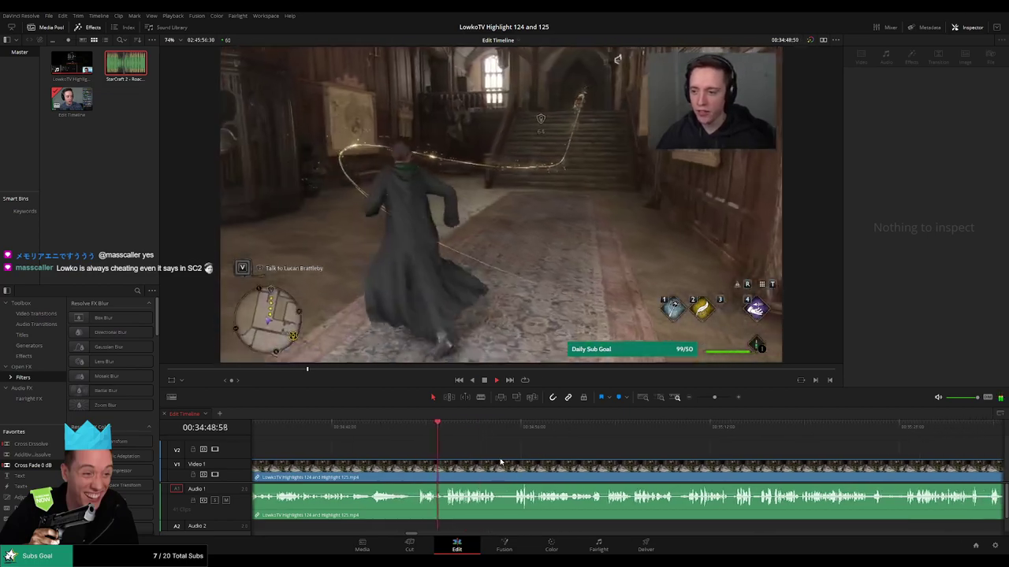
Split the clip at about 00:34:49:22 and cut out the few frames before the switch to the full-screen webcam scene.
{"action": "scroll", "coordinate": [498, 462], "scroll_direction": "up", "scroll_amount": 3}
{"action": "scroll", "coordinate": [653, 468], "scroll_direction": "up", "scroll_amount": 2}
{"action": "key", "text": "space"}
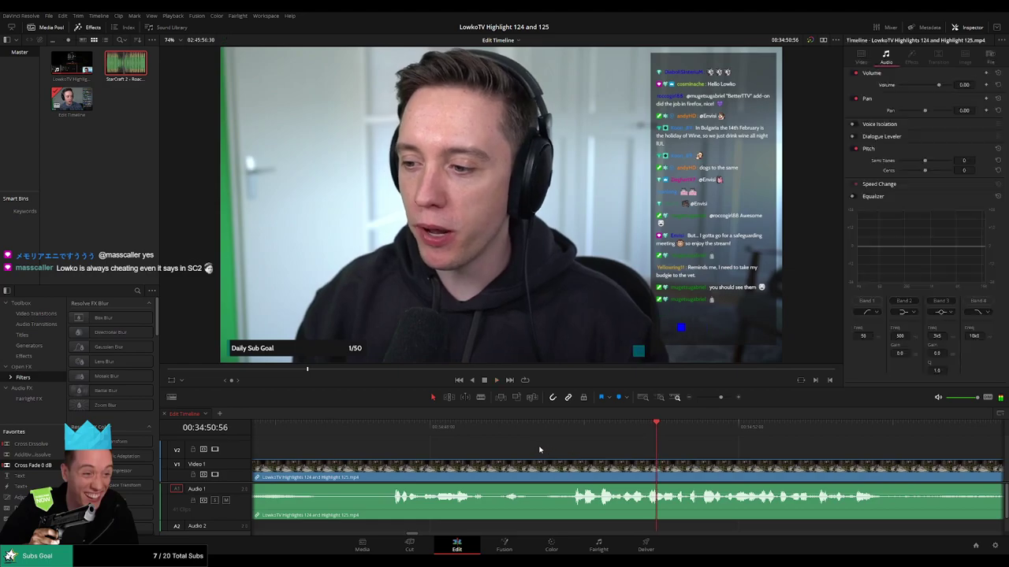
{"action": "left_click_drag", "start_coordinate": [503, 431], "coordinate": [537, 434]}
{"action": "key", "text": "ctrl+b"}
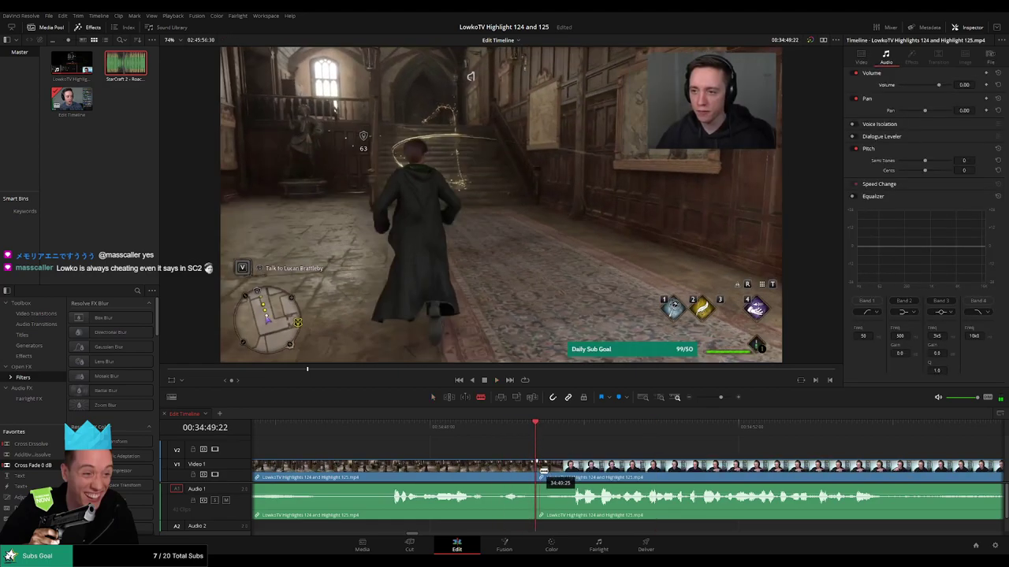
{"action": "key", "text": "space"}
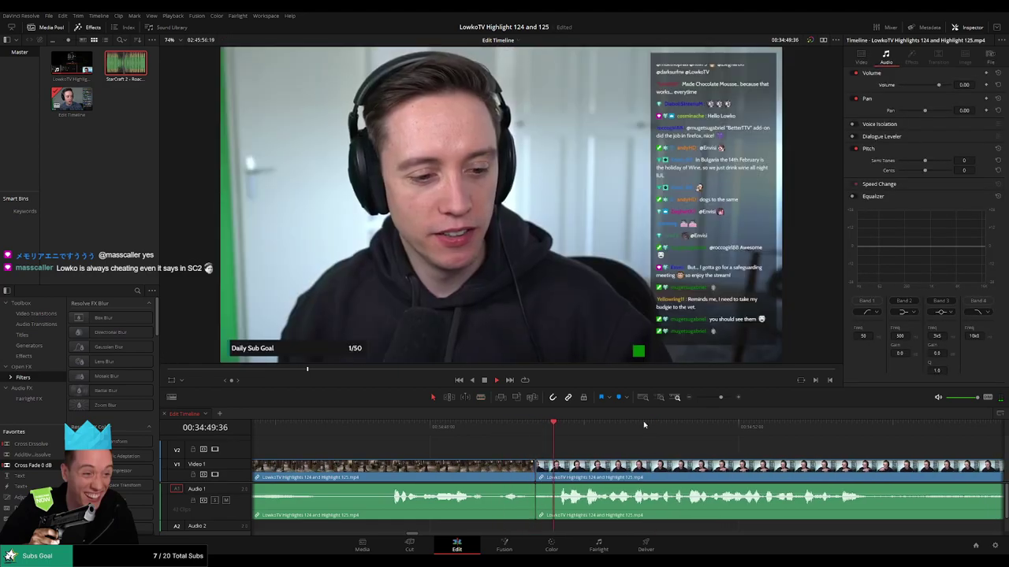
Color the gameplay clip before the webcam scene yellow and continue playback into the webcam talk.
{"action": "left_click_drag", "start_coordinate": [720, 398], "coordinate": [713, 399]}
{"action": "left_click", "coordinate": [572, 468]}
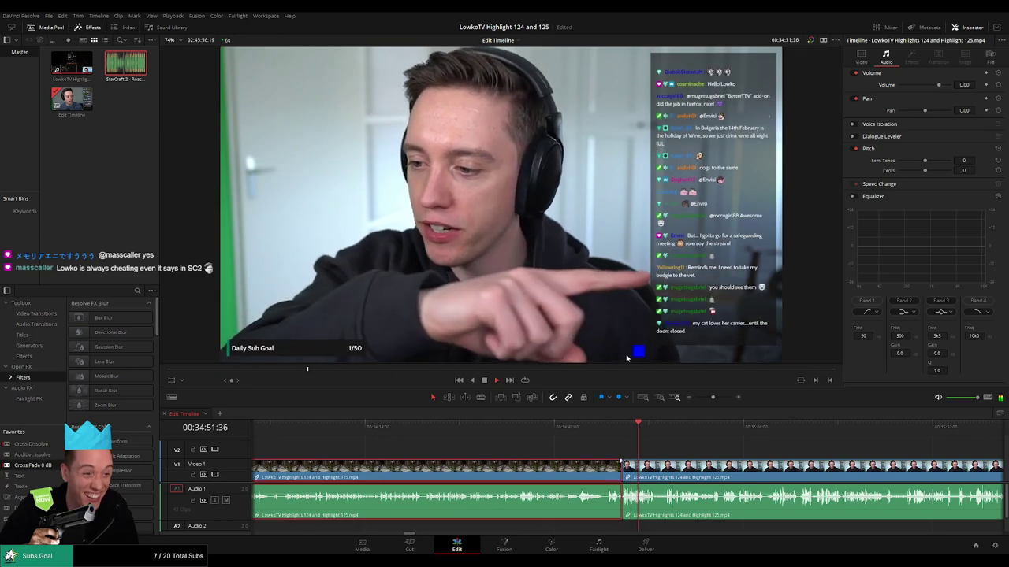
{"action": "key", "text": "1"}
{"action": "left_click", "coordinate": [729, 449]}
{"action": "left_click_drag", "start_coordinate": [718, 449], "coordinate": [603, 449]}
Review the webcam talk up to about 00:35:08 and cut a short stretch out of it at about 00:35:05.
{"action": "left_click", "coordinate": [604, 466]}
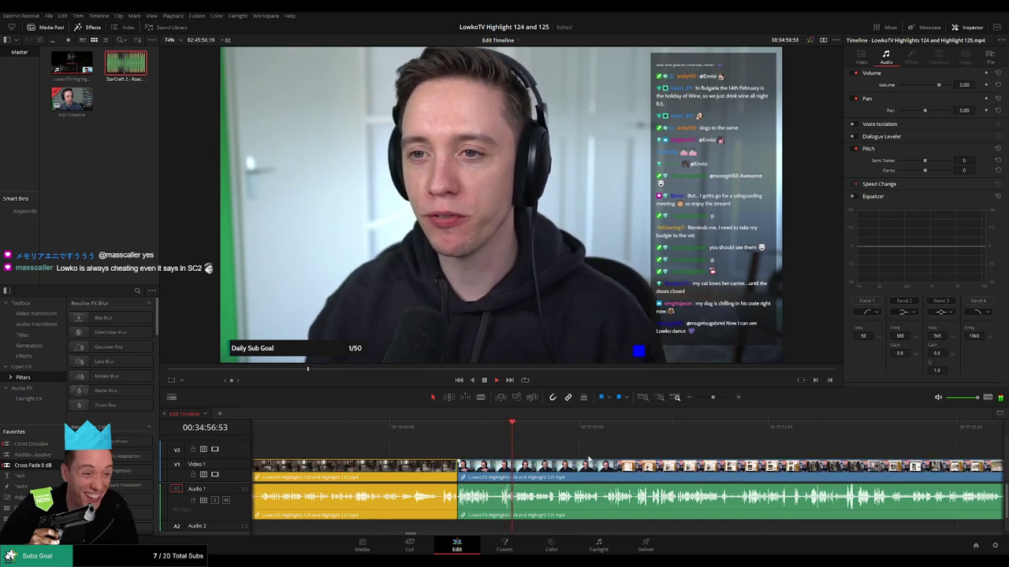
{"action": "left_click_drag", "start_coordinate": [579, 453], "coordinate": [560, 453]}
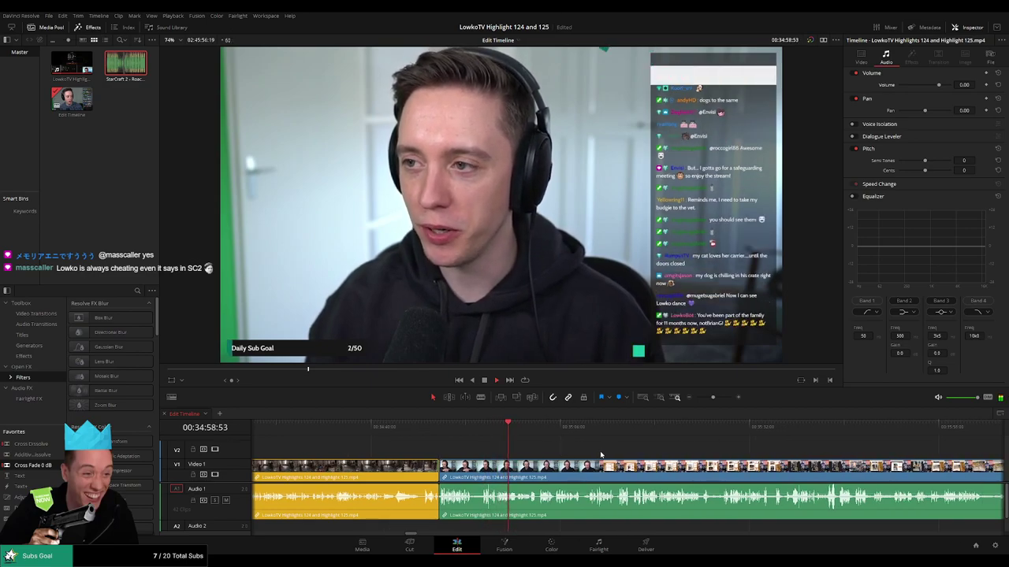
{"action": "scroll", "coordinate": [601, 455], "scroll_direction": "right", "scroll_amount": 2}
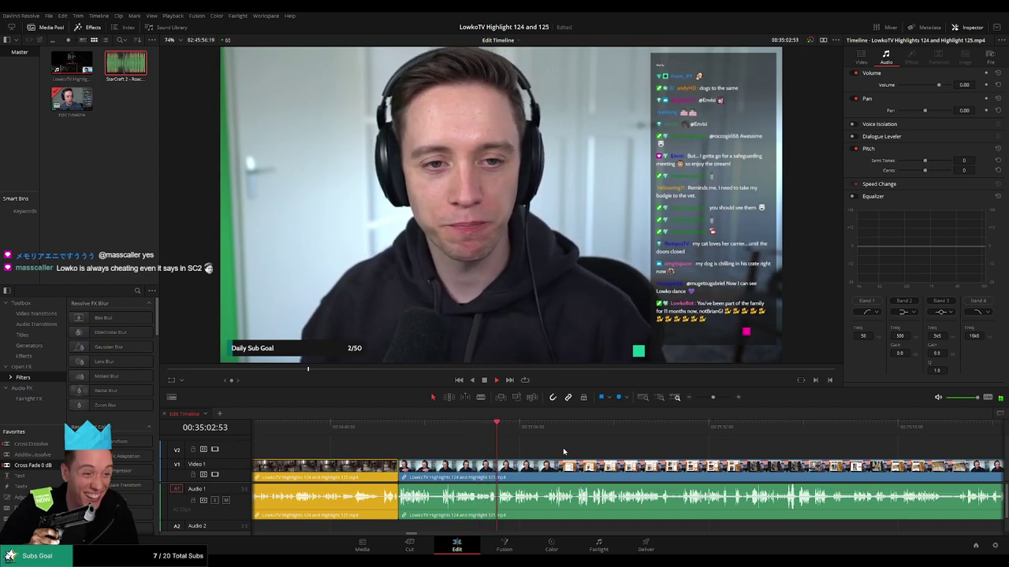
{"action": "scroll", "coordinate": [573, 453], "scroll_direction": "up", "scroll_amount": 2}
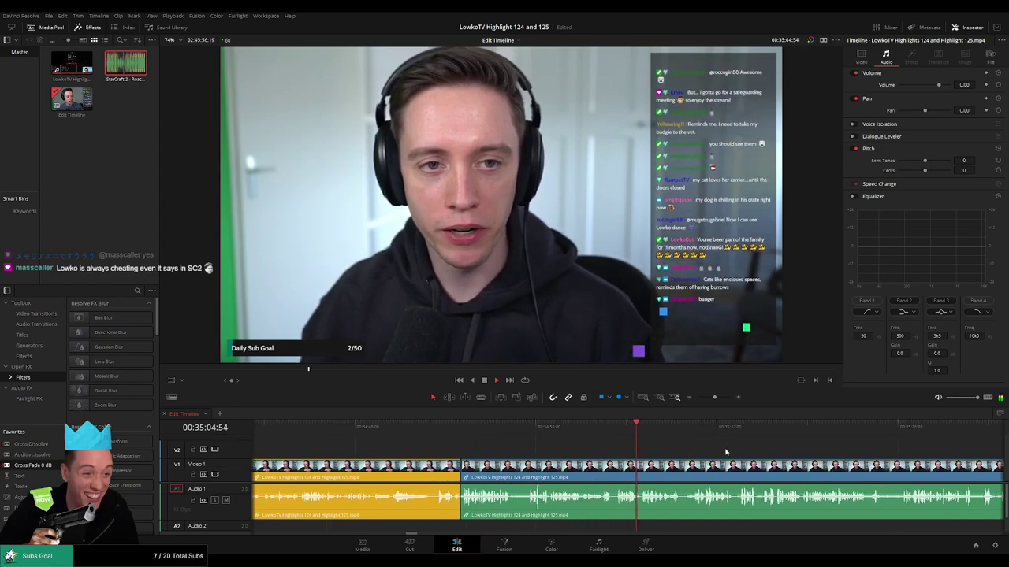
{"action": "left_click_drag", "start_coordinate": [725, 451], "coordinate": [557, 450]}
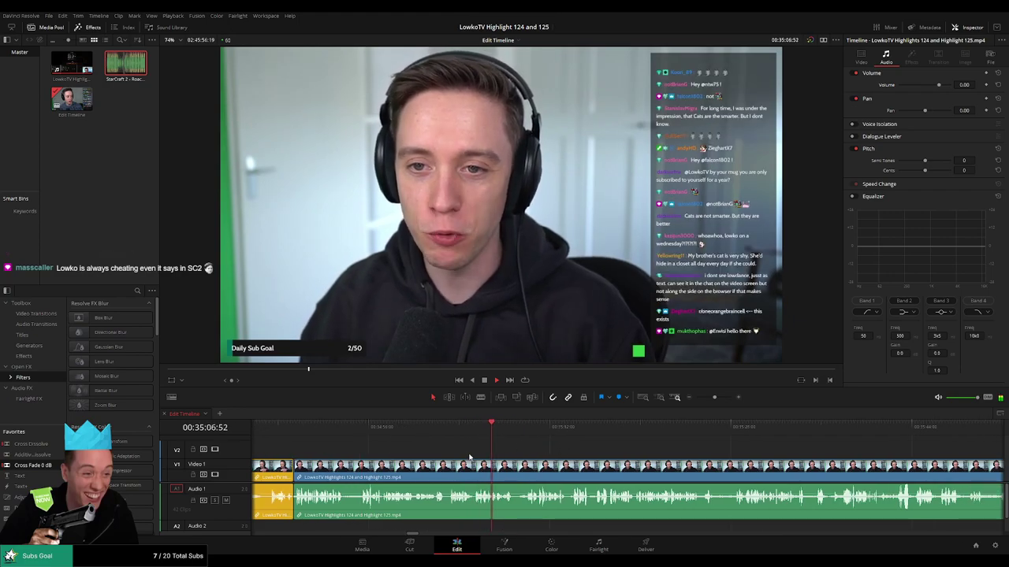
{"action": "scroll", "coordinate": [470, 457], "scroll_direction": "up", "scroll_amount": 3}
{"action": "left_click_drag", "start_coordinate": [463, 455], "coordinate": [562, 452]}
{"action": "key", "text": "b"}
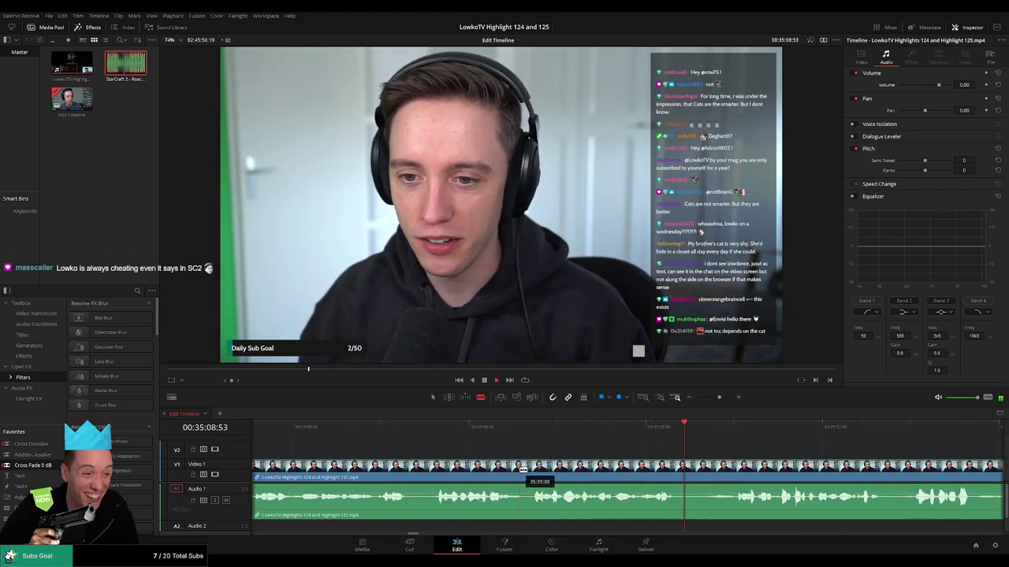
{"action": "left_click", "coordinate": [521, 470]}
{"action": "key", "text": "a"}
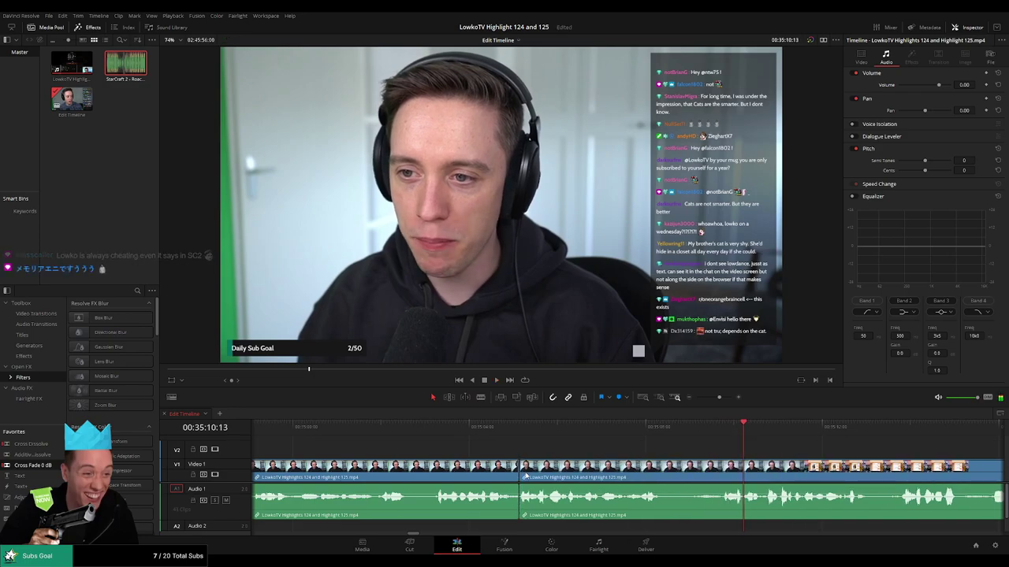
Replay the join at about 00:35:05 and color the webcam clip before it green.
{"action": "left_click", "coordinate": [509, 431]}
{"action": "left_click", "coordinate": [474, 476]}
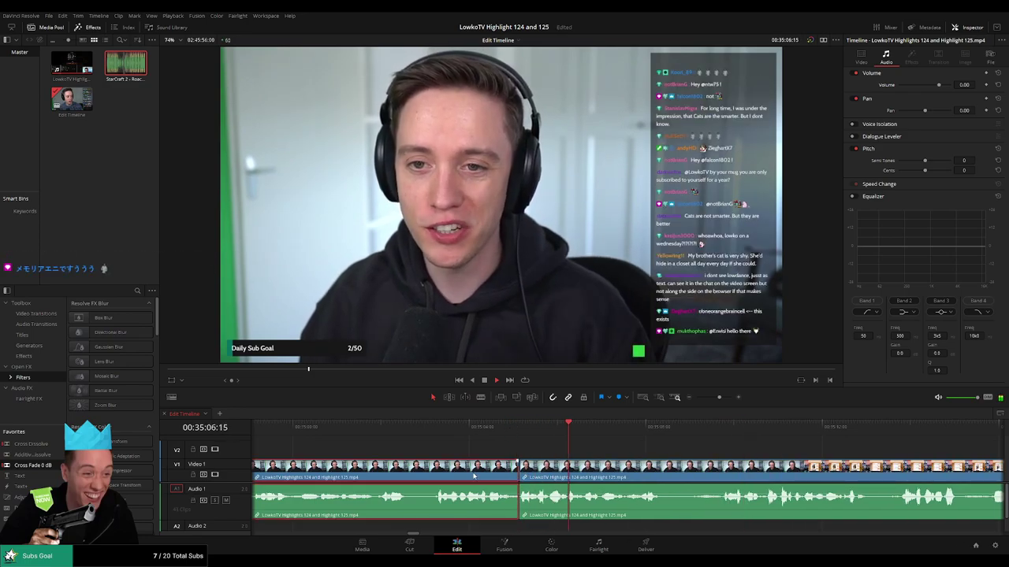
{"action": "key", "text": "g"}
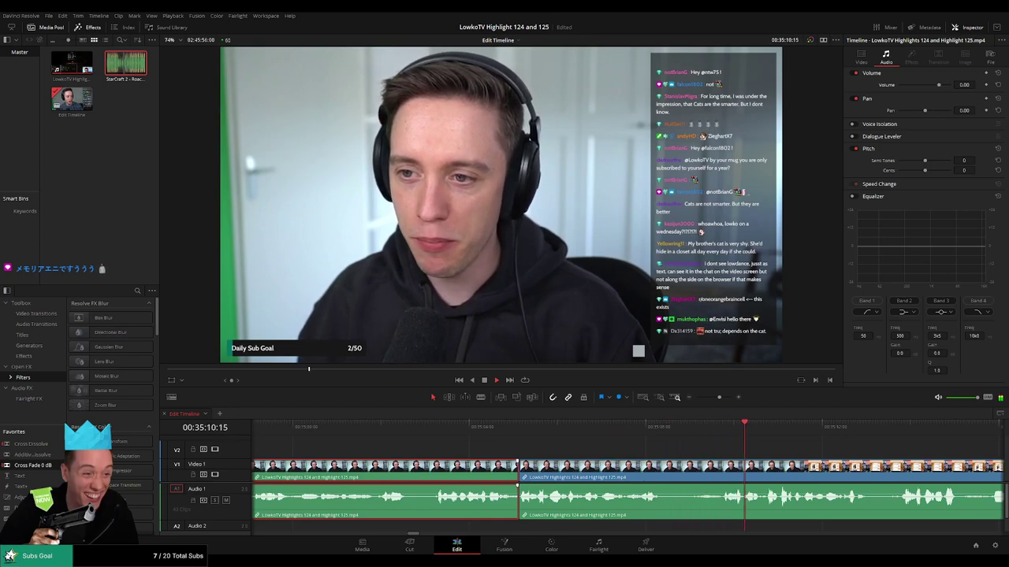
Play through the orange cat subreddit section from about 00:35:10 to 00:36:05 to check for moments to cut.
{"action": "key", "text": "BackSpace"}
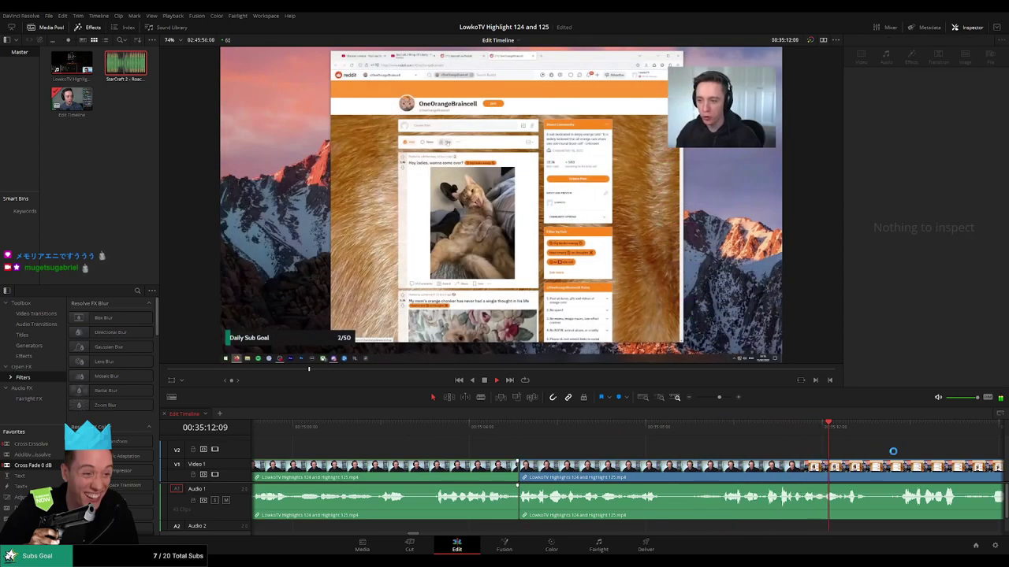
{"action": "left_click_drag", "start_coordinate": [719, 397], "coordinate": [713, 397]}
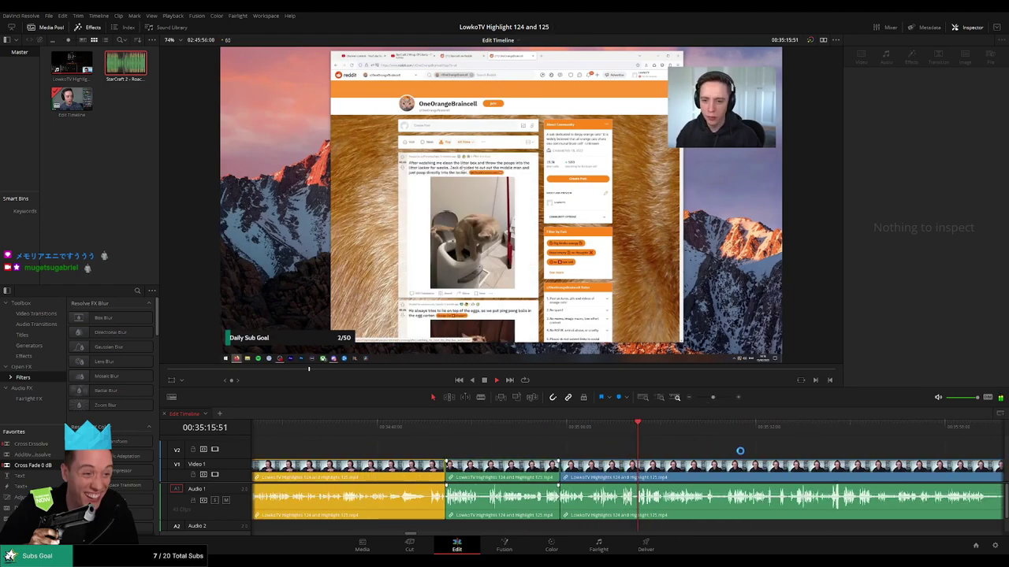
{"action": "left_click_drag", "start_coordinate": [740, 450], "coordinate": [581, 450]}
{"action": "left_click", "coordinate": [474, 427]}
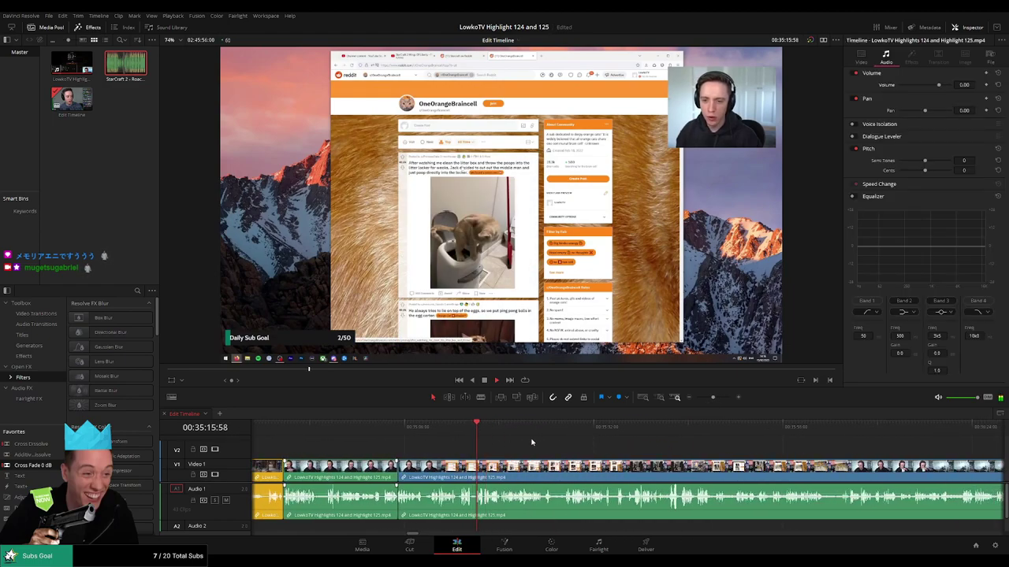
{"action": "scroll", "coordinate": [562, 450], "scroll_direction": "right", "scroll_amount": 1}
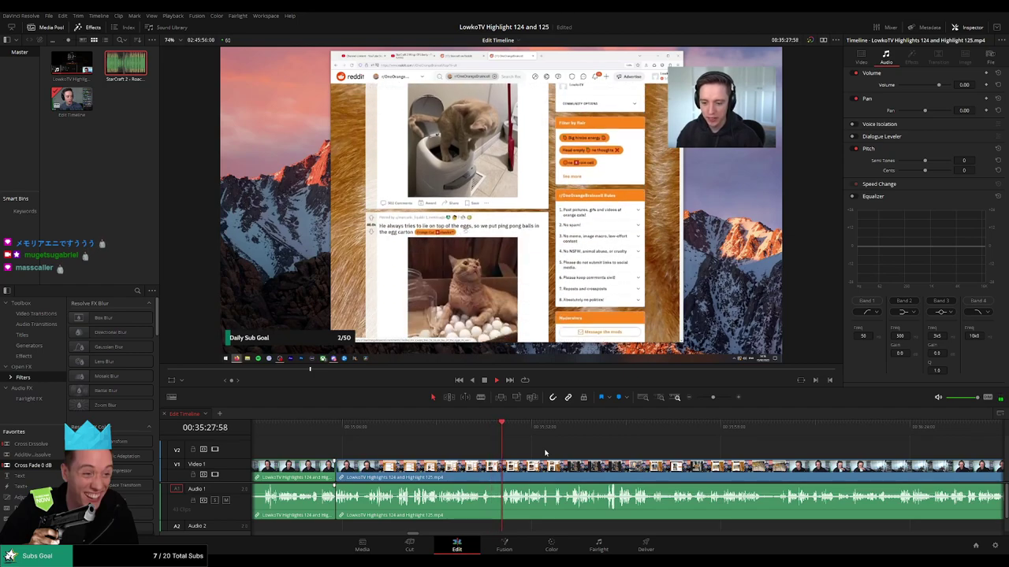
{"action": "left_click_drag", "start_coordinate": [586, 453], "coordinate": [500, 451]}
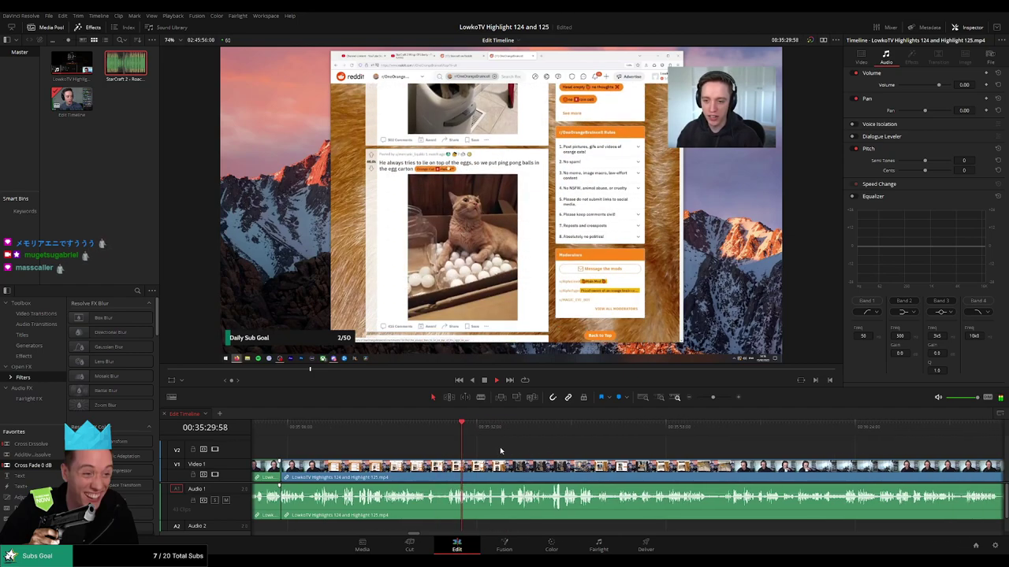
{"action": "scroll", "coordinate": [505, 465], "scroll_direction": "right", "scroll_amount": 3}
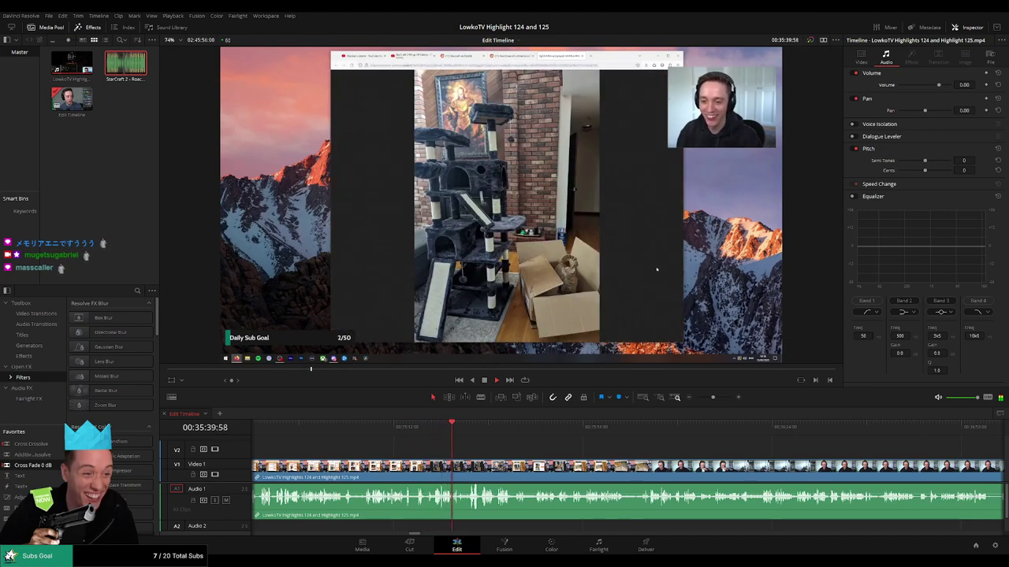
{"action": "left_click_drag", "start_coordinate": [552, 442], "coordinate": [466, 433]}
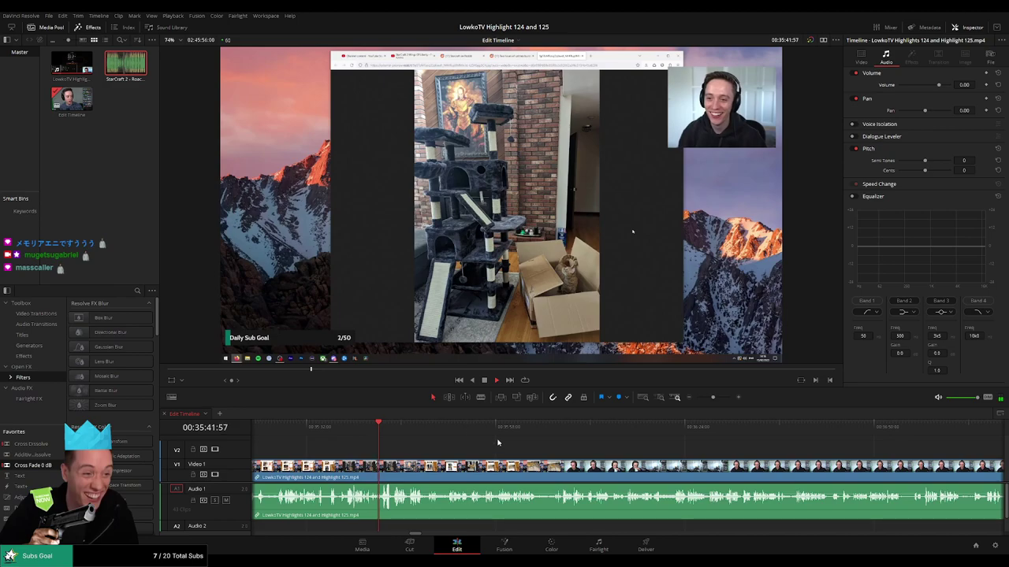
{"action": "scroll", "coordinate": [497, 443], "scroll_direction": "right", "scroll_amount": 1}
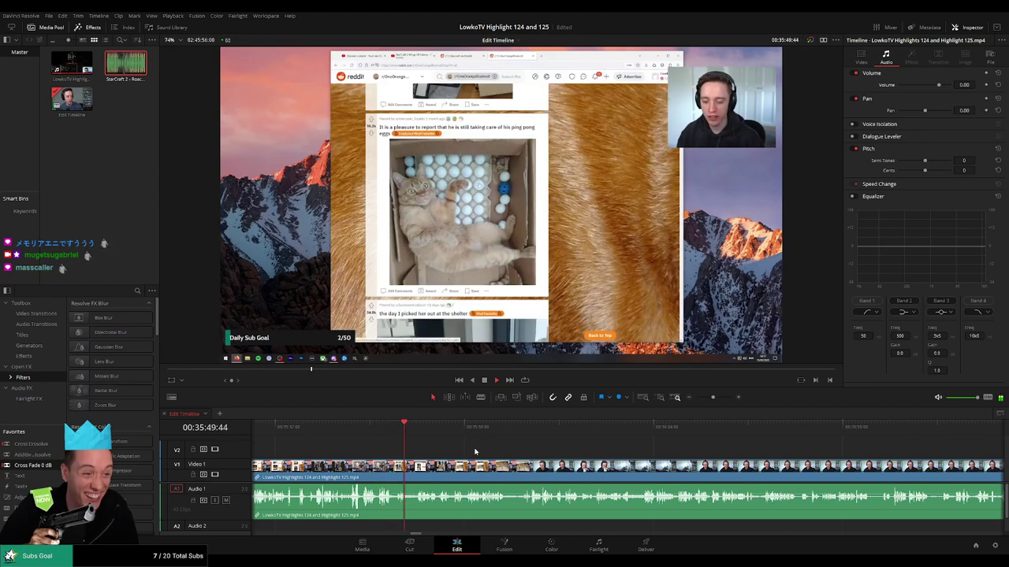
{"action": "left_click_drag", "start_coordinate": [490, 454], "coordinate": [462, 452]}
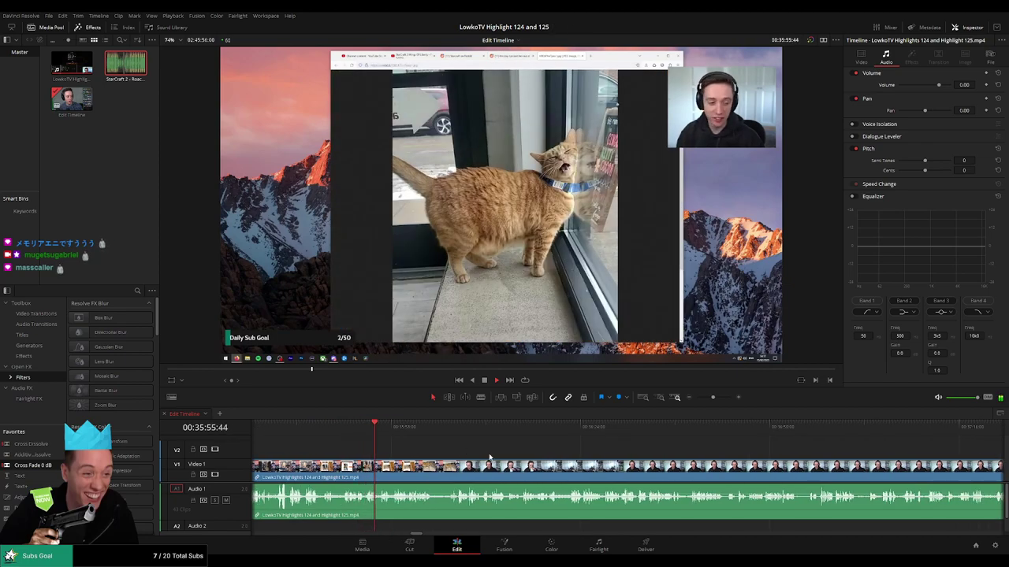
{"action": "key", "text": "ctrl+equal"}
{"action": "left_click_drag", "start_coordinate": [654, 453], "coordinate": [470, 449]}
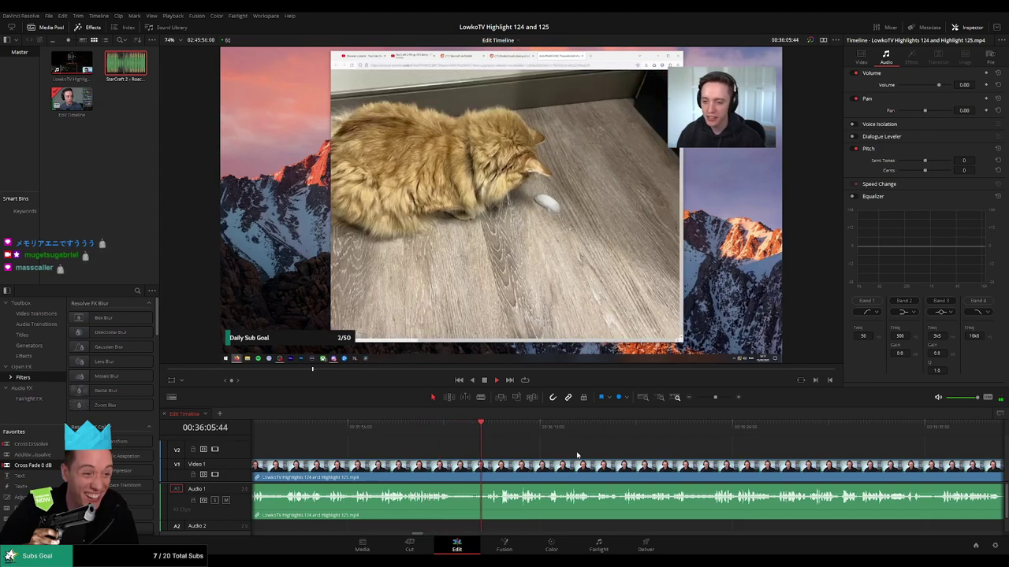
Split the clip at about 00:36:31 and cut out the few frames at the switch from the room camera to the StarCraft subreddit.
{"action": "left_click_drag", "start_coordinate": [576, 455], "coordinate": [465, 446]}
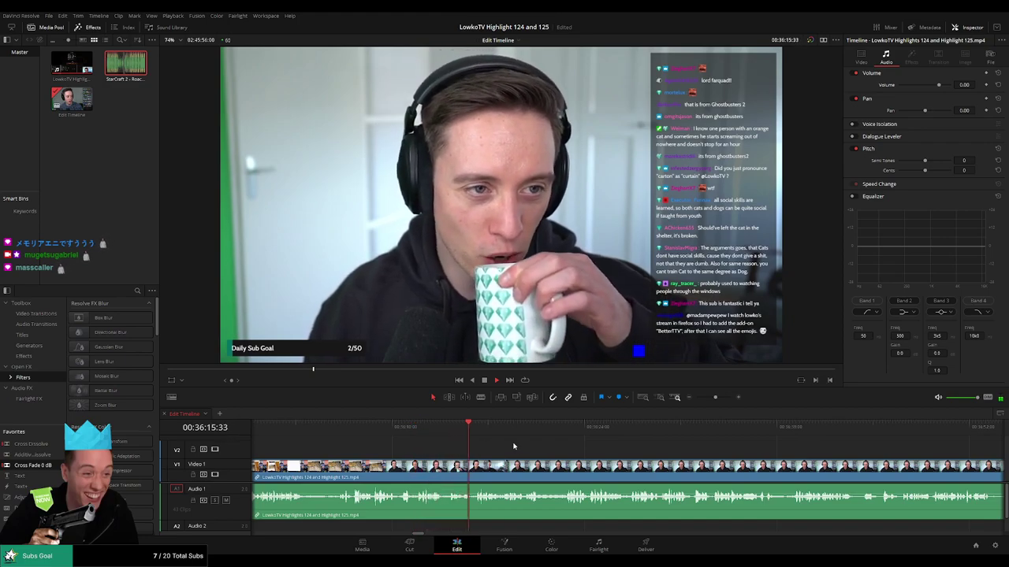
{"action": "left_click_drag", "start_coordinate": [610, 448], "coordinate": [453, 448]}
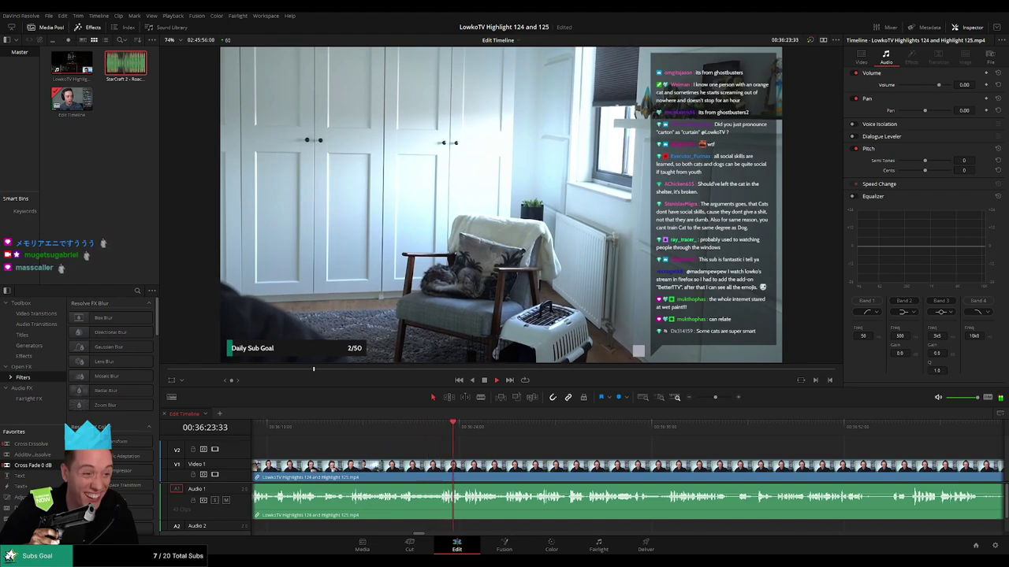
{"action": "scroll", "coordinate": [610, 450], "scroll_direction": "right", "scroll_amount": 5}
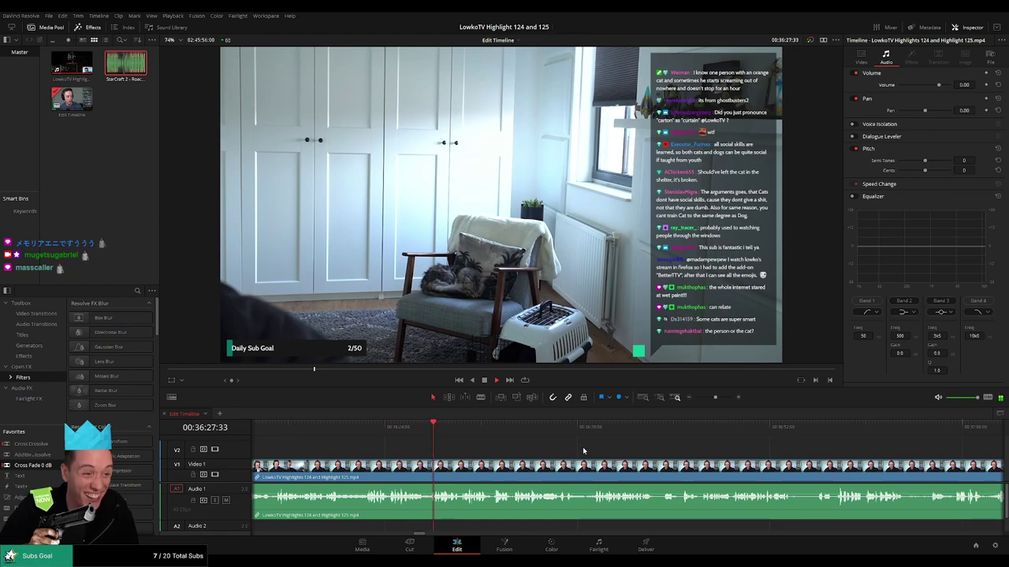
{"action": "scroll", "coordinate": [563, 451], "scroll_direction": "right", "scroll_amount": 1}
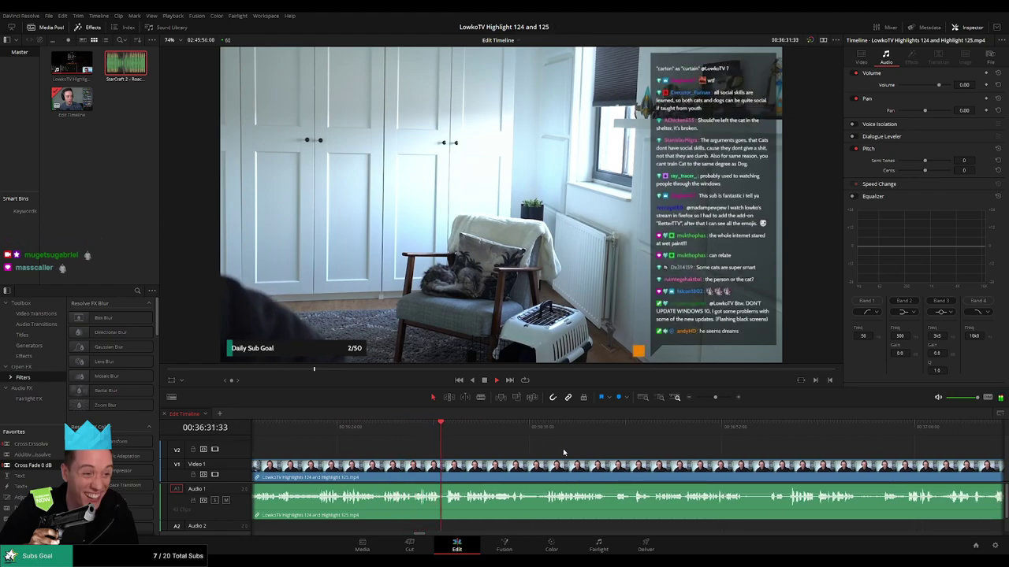
{"action": "left_click", "coordinate": [425, 434]}
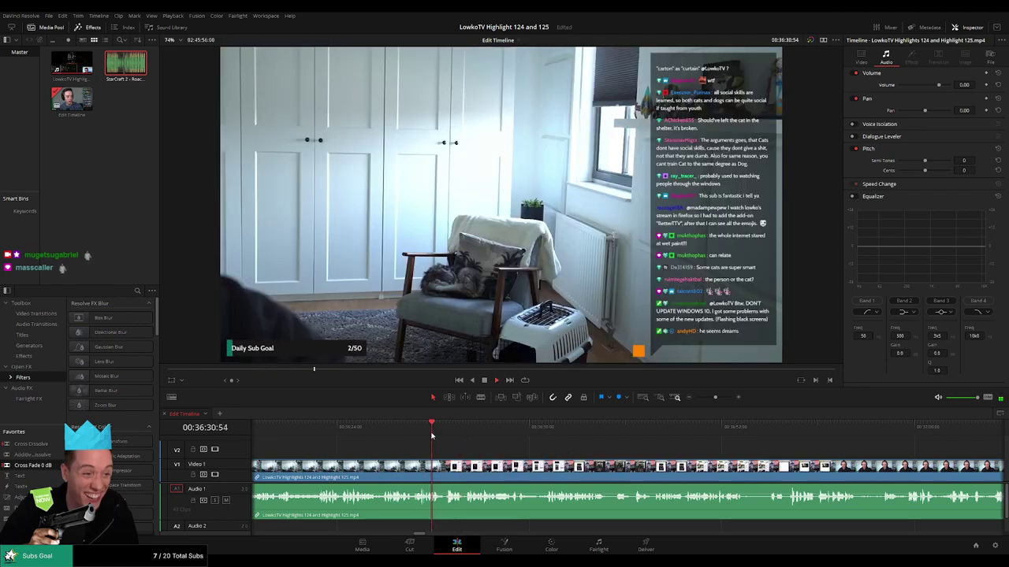
{"action": "key", "text": "space"}
{"action": "key", "text": "b"}
{"action": "left_click", "coordinate": [441, 472]}
{"action": "key", "text": "a"}
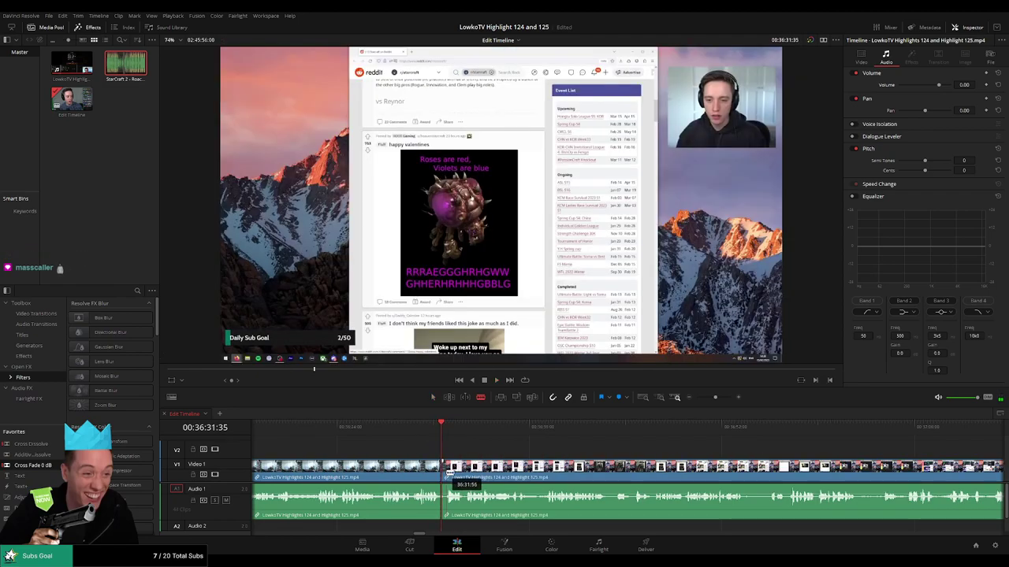
{"action": "key", "text": "space"}
Color the clip before the StarCraft subreddit scene purple and review the Reddit footage up to about 00:36:50.
{"action": "left_click", "coordinate": [409, 479]}
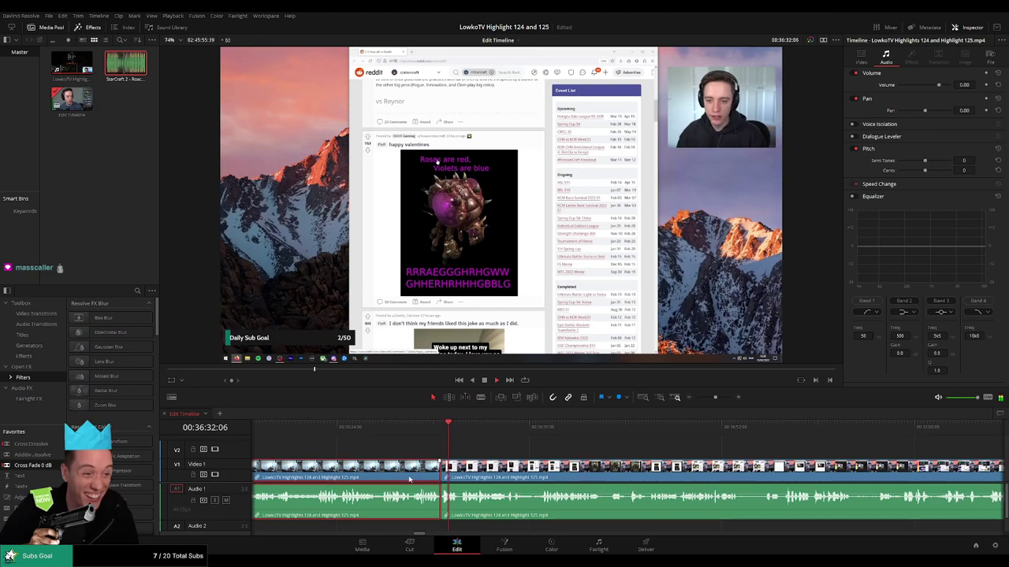
{"action": "key", "text": "2"}
{"action": "left_click", "coordinate": [572, 445]}
{"action": "mouse_move", "coordinate": [715, 398]}
{"action": "left_mouse_down"}
{"action": "mouse_move", "coordinate": [678, 397]}
{"action": "mouse_move", "coordinate": [717, 401]}
{"action": "left_mouse_up"}
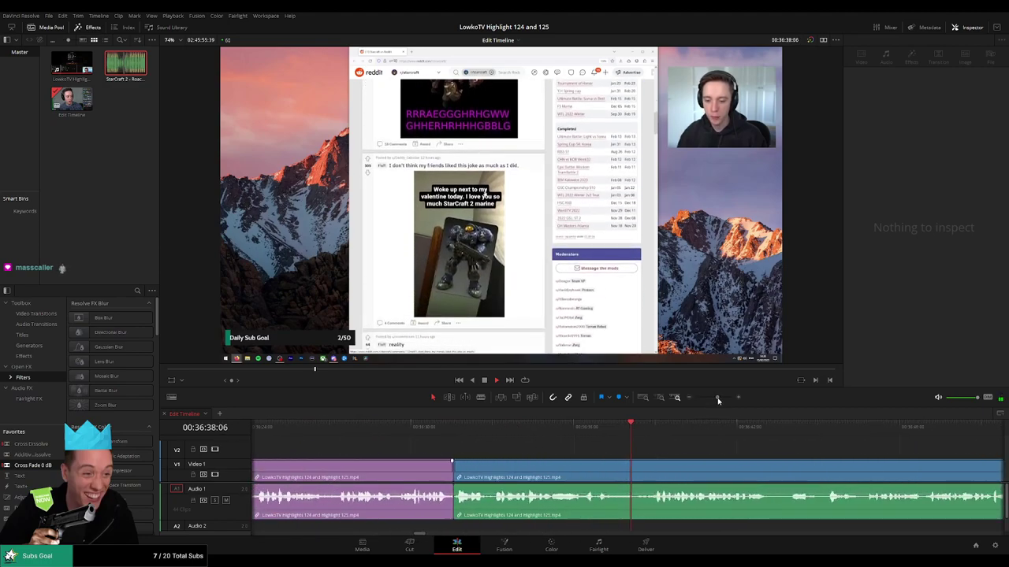
{"action": "left_click_drag", "start_coordinate": [740, 473], "coordinate": [547, 465]}
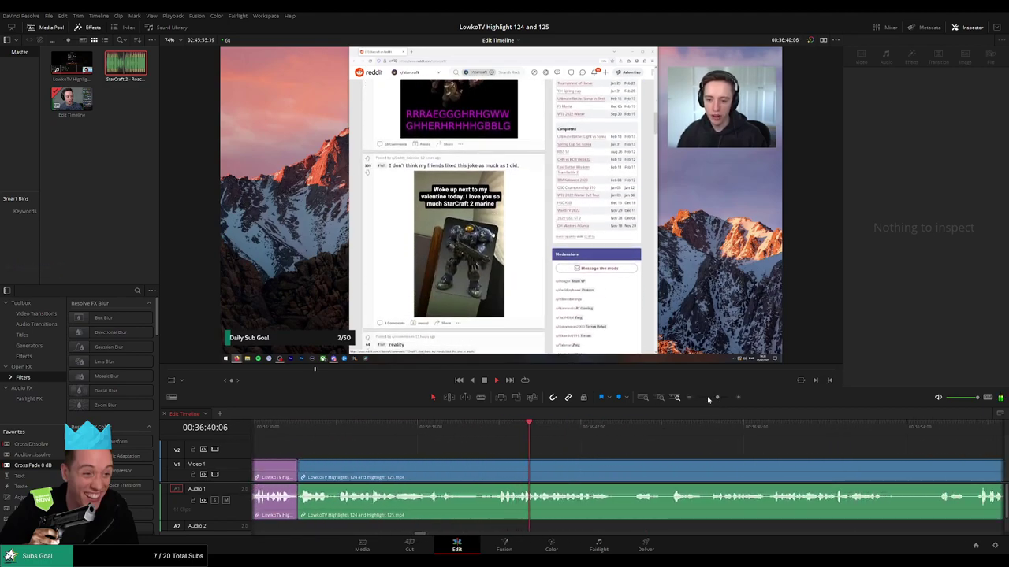
{"action": "left_click_drag", "start_coordinate": [716, 398], "coordinate": [715, 399]}
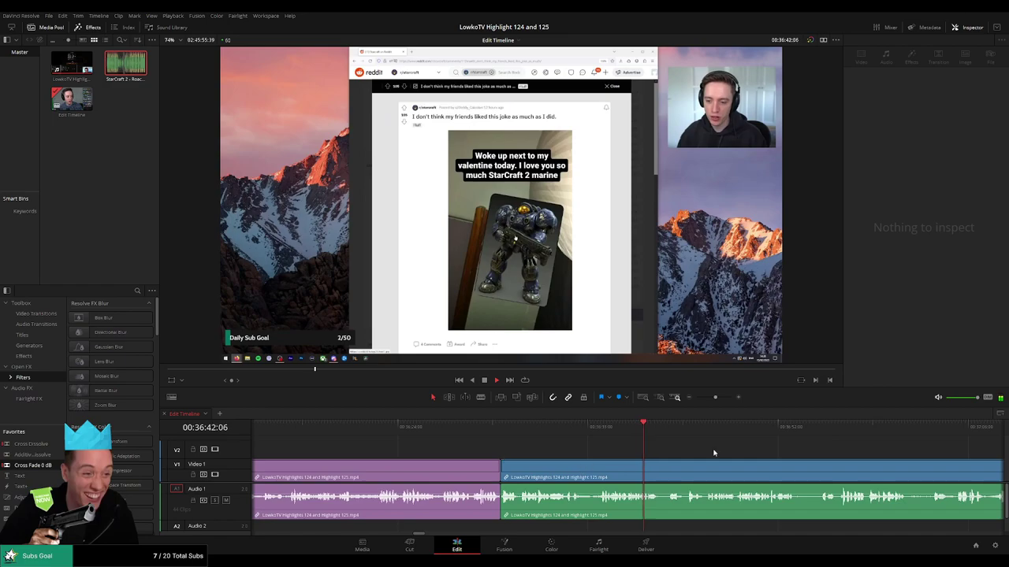
{"action": "left_click_drag", "start_coordinate": [714, 453], "coordinate": [495, 454]}
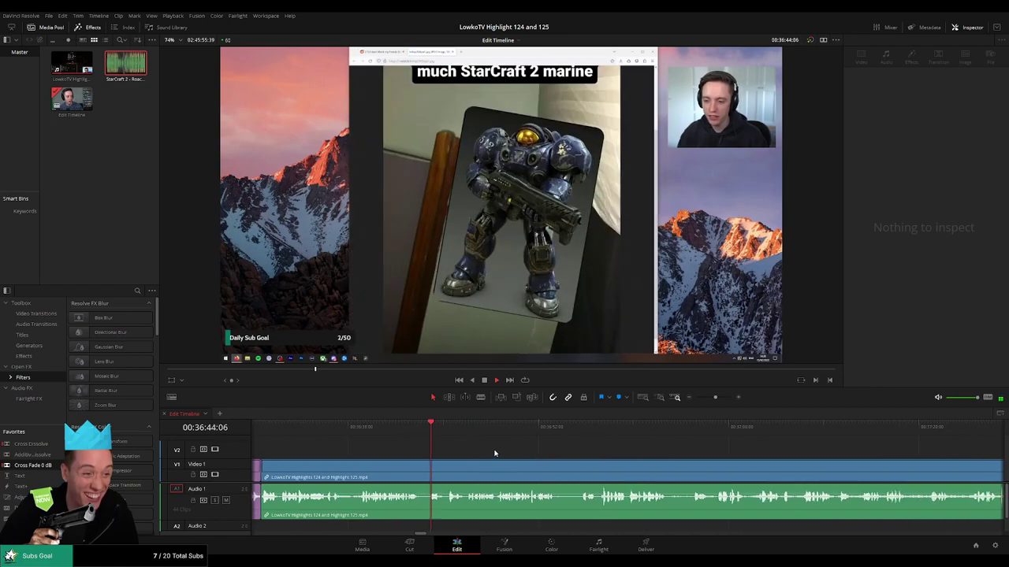
{"action": "scroll", "coordinate": [512, 457], "scroll_direction": "right", "scroll_amount": 2}
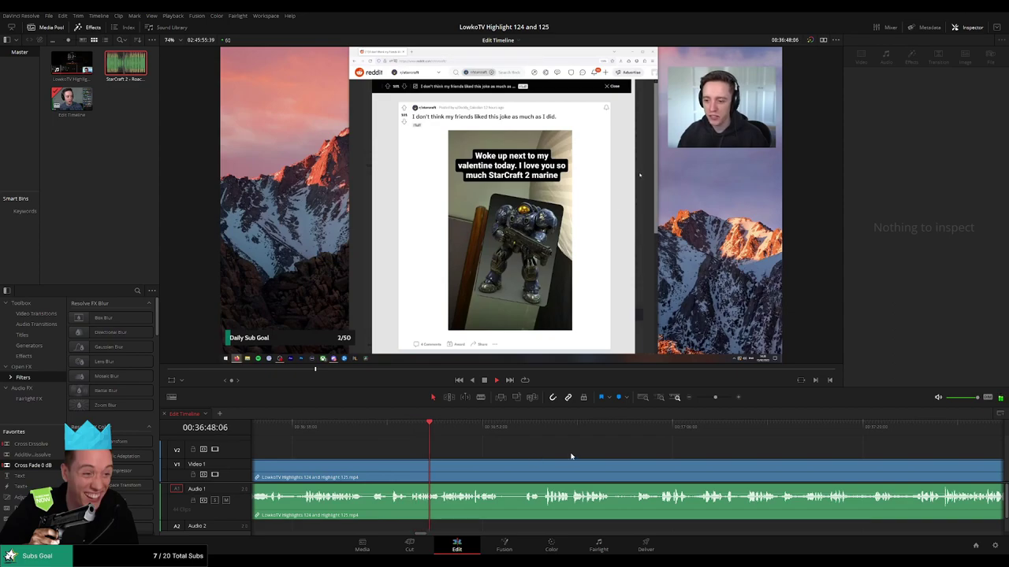
{"action": "scroll", "coordinate": [515, 454], "scroll_direction": "right", "scroll_amount": 2}
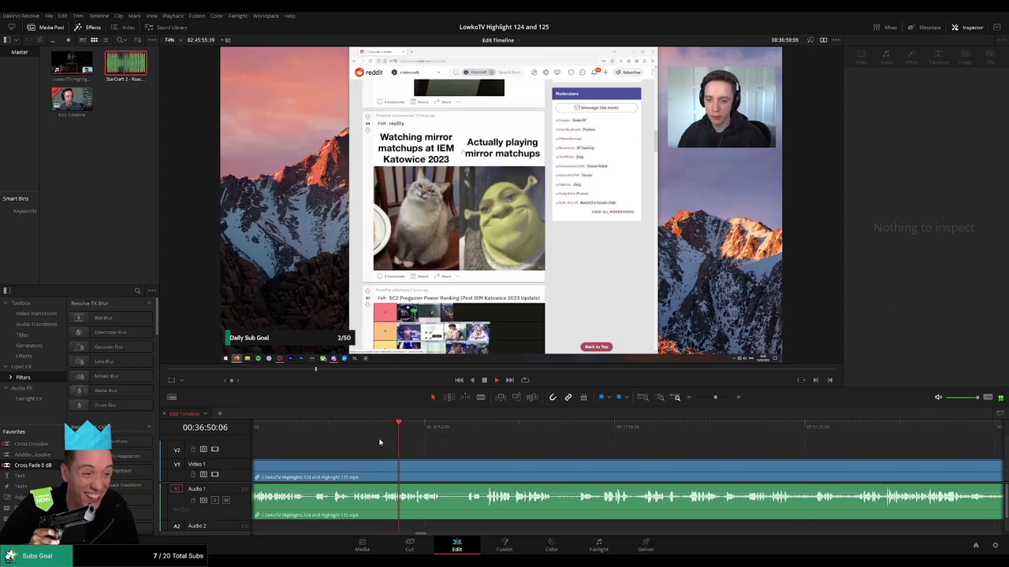
Split the Reddit clip at about 00:36:48:47 and cut out the few frames where the page scrolls to the mirror matchups post.
{"action": "left_click", "coordinate": [374, 429]}
{"action": "key", "text": "space"}
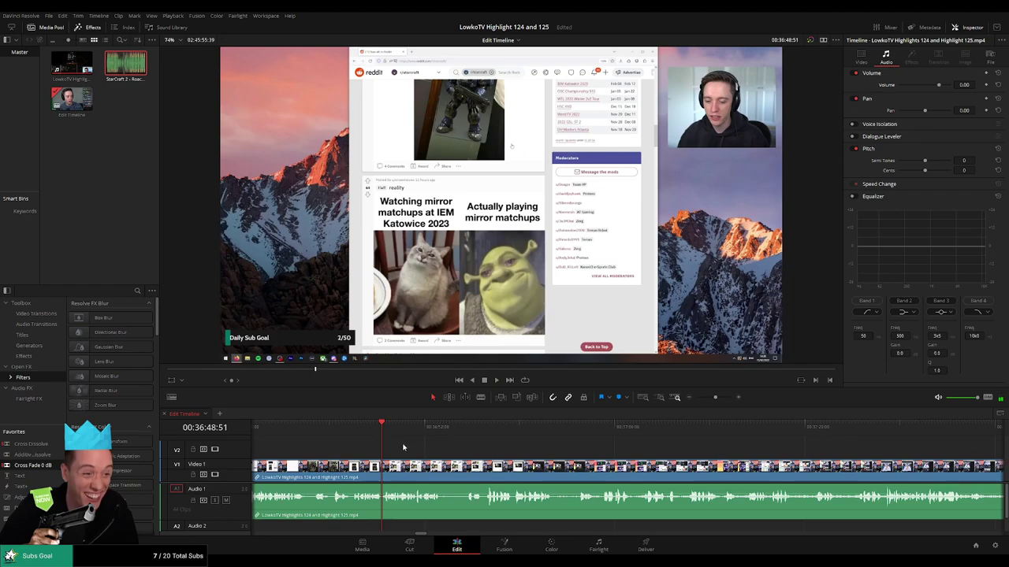
{"action": "scroll", "coordinate": [628, 451], "scroll_direction": "down", "scroll_amount": 2}
{"action": "scroll", "coordinate": [629, 451], "scroll_direction": "up", "scroll_amount": 6}
{"action": "left_click_drag", "start_coordinate": [628, 426], "coordinate": [620, 428]}
{"action": "key", "text": "b"}
{"action": "left_click", "coordinate": [621, 471]}
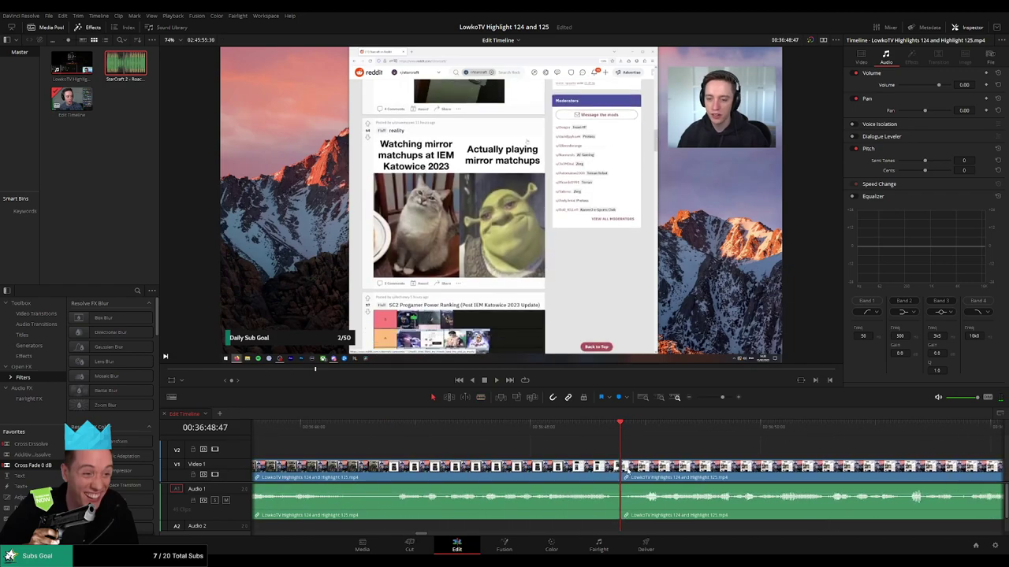
{"action": "key", "text": "a"}
Color the short Reddit clip before the 00:36:48:47 cut green and replay the join on to about 00:36:53.
{"action": "left_click_drag", "start_coordinate": [721, 398], "coordinate": [712, 399]}
{"action": "left_click", "coordinate": [607, 475]}
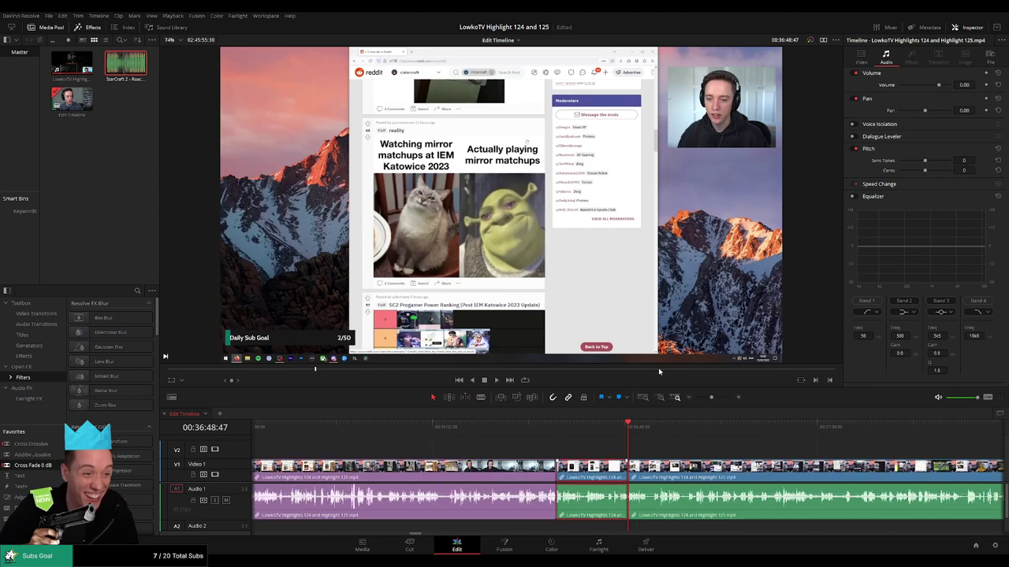
{"action": "key", "text": "space"}
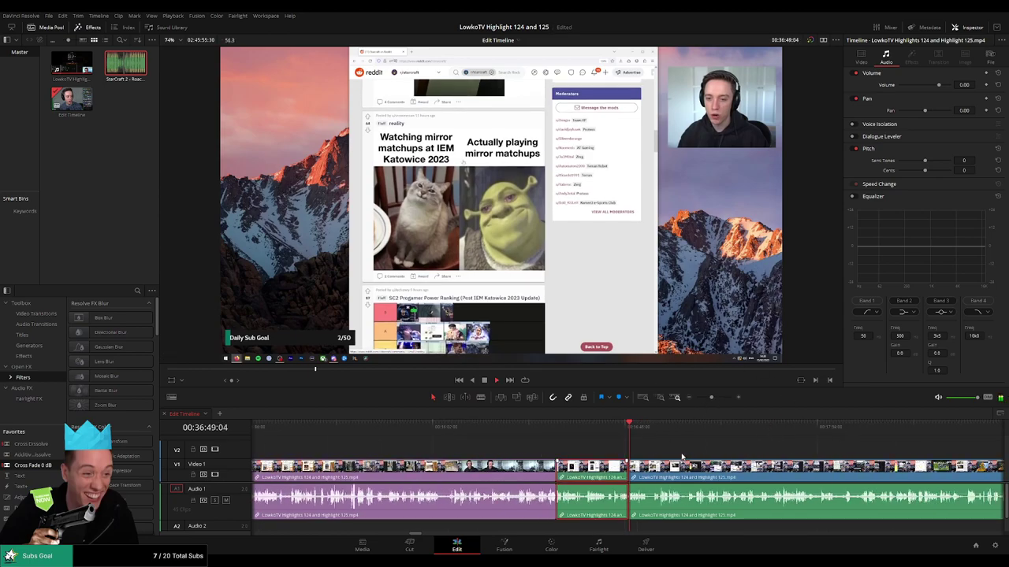
{"action": "left_click", "coordinate": [675, 456]}
{"action": "left_click", "coordinate": [626, 428]}
{"action": "scroll", "coordinate": [670, 451], "scroll_direction": "right", "scroll_amount": 6}
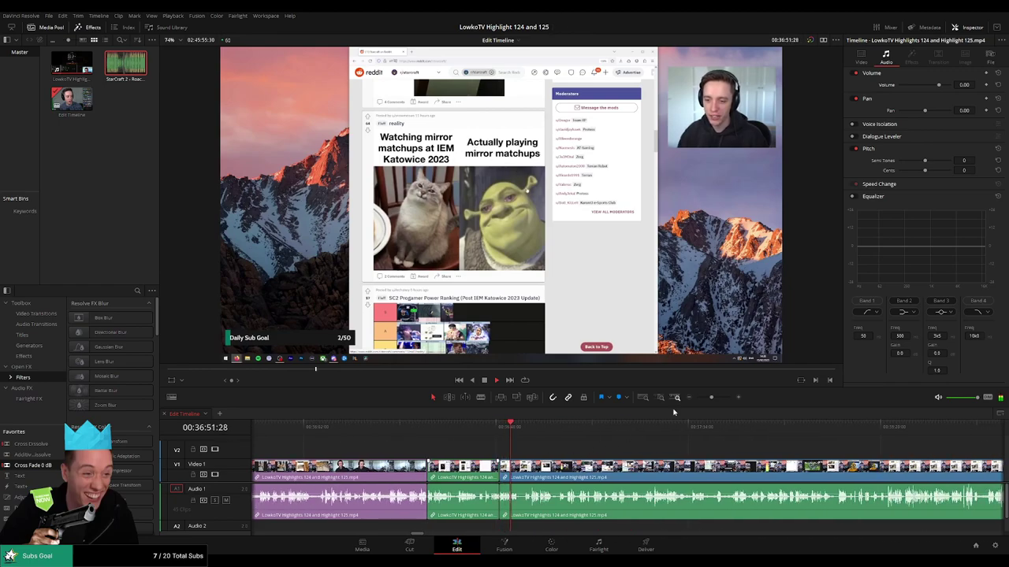
{"action": "left_click_drag", "start_coordinate": [711, 398], "coordinate": [716, 398]}
{"action": "scroll", "coordinate": [509, 454], "scroll_direction": "right", "scroll_amount": 5}
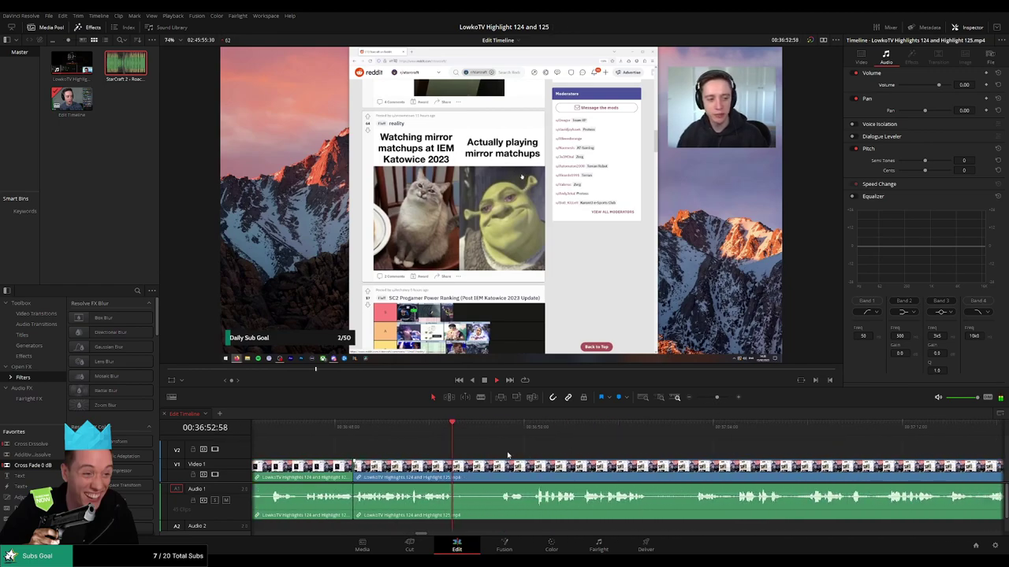
Cut a short stretch out of the Reddit footage at about 00:36:56:02 and color the mirror matchups clip before it green.
{"action": "left_click", "coordinate": [463, 431]}
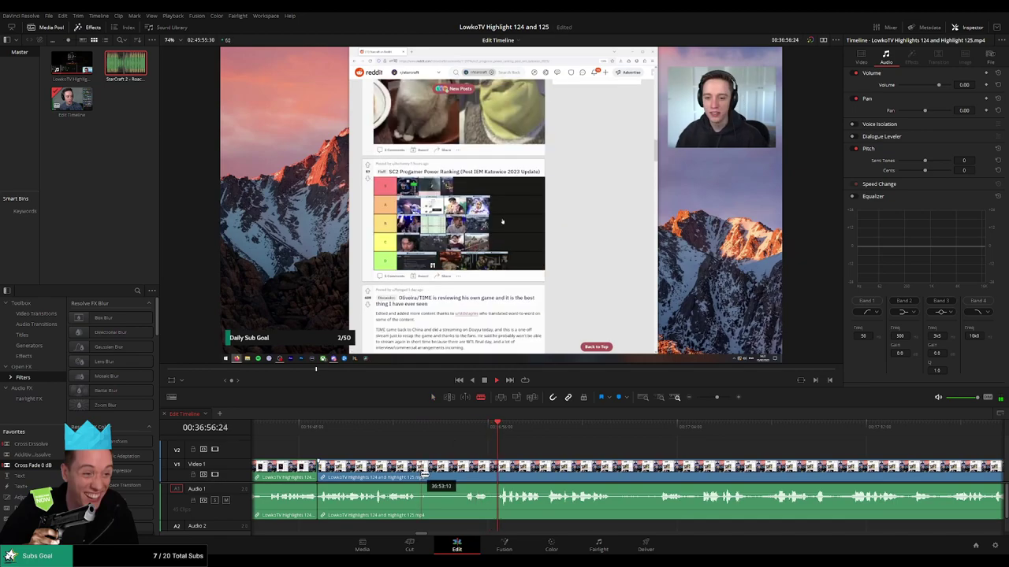
{"action": "key", "text": "b"}
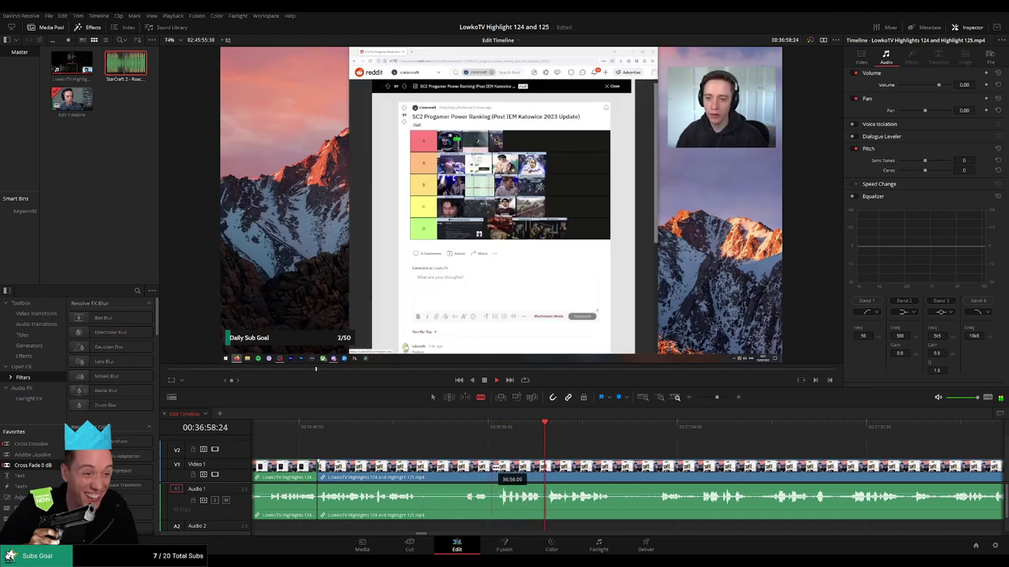
{"action": "left_click", "coordinate": [495, 472]}
{"action": "left_click", "coordinate": [487, 432]}
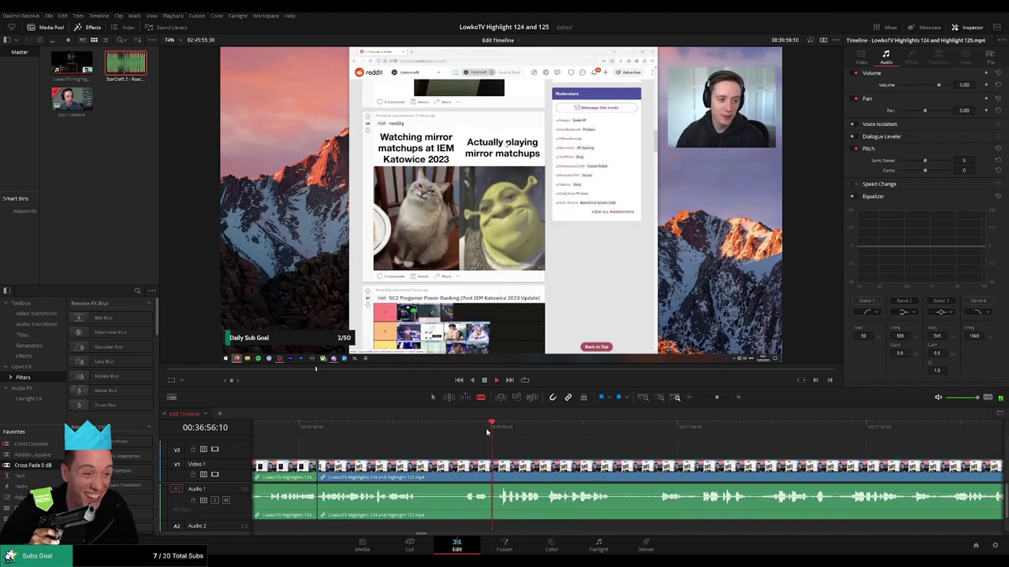
{"action": "left_click", "coordinate": [489, 472]}
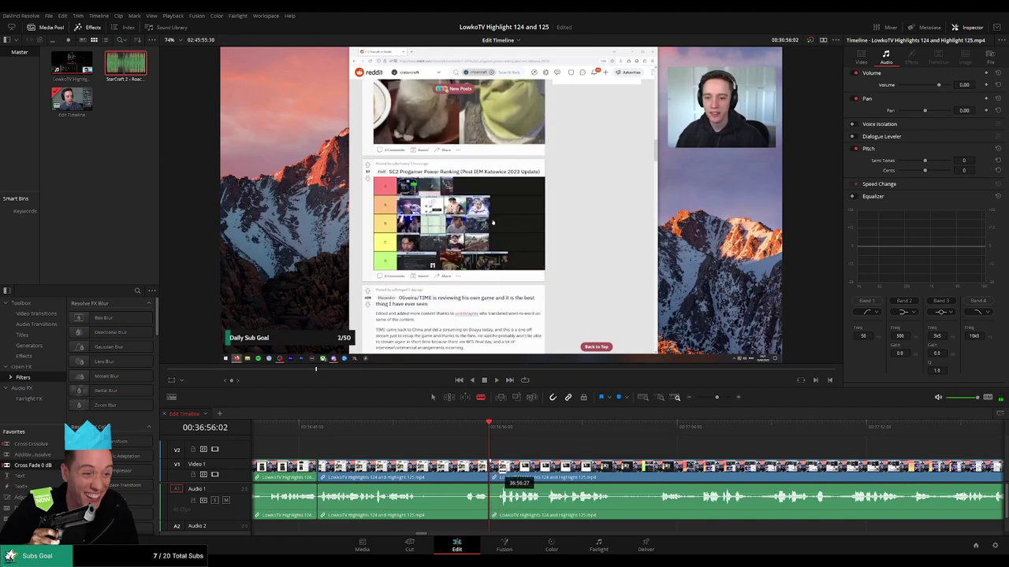
{"action": "left_click", "coordinate": [498, 474]}
{"action": "key", "text": "a"}
{"action": "left_click", "coordinate": [495, 474]}
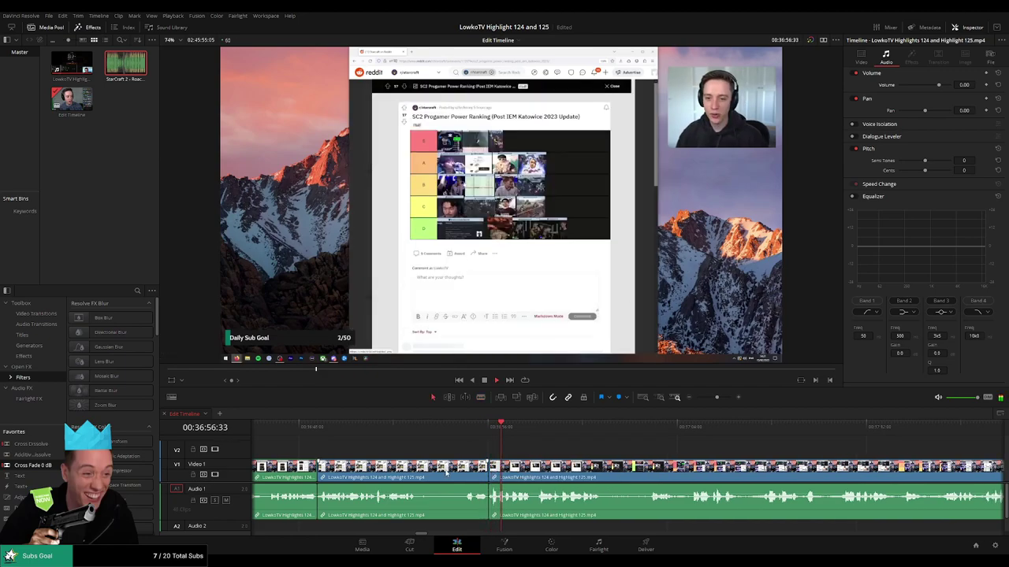
{"action": "key", "text": "space"}
{"action": "left_click", "coordinate": [651, 449]}
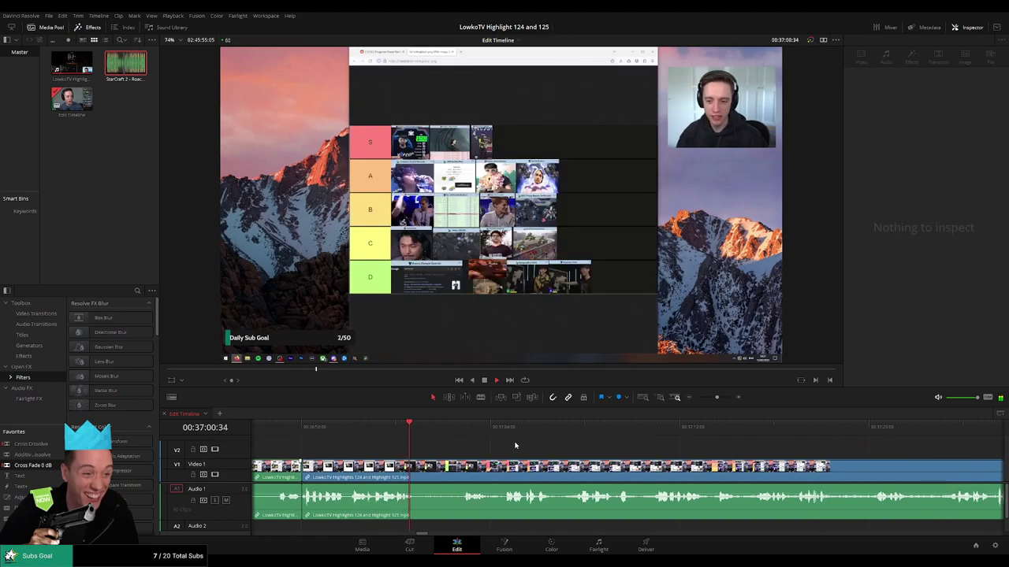
Review the footage past the tier list and cut out the short stretch between the NEW BC BUILDS thumbnail and the Reddit page.
{"action": "left_click", "coordinate": [469, 430]}
{"action": "left_click_drag", "start_coordinate": [598, 449], "coordinate": [493, 450]}
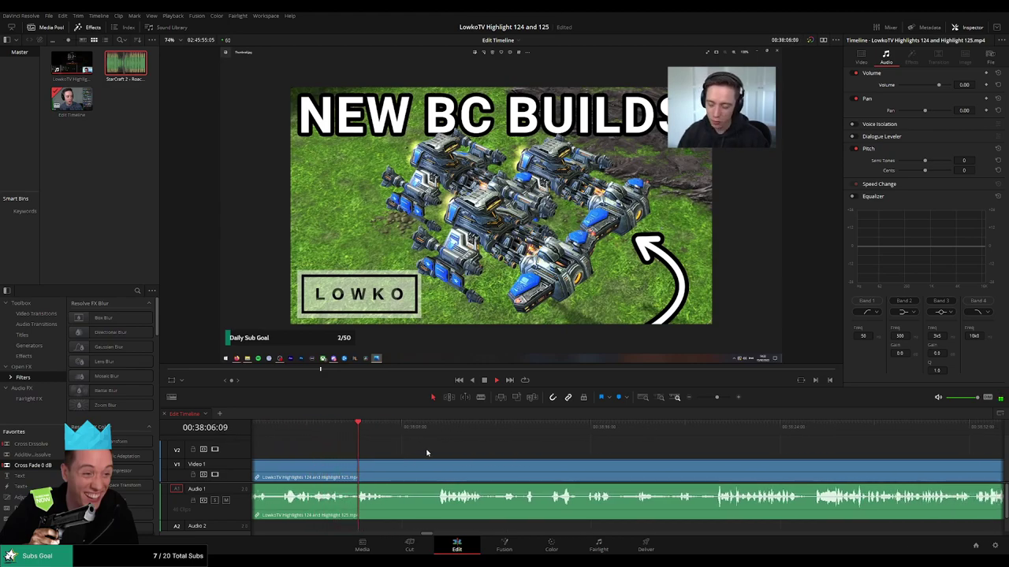
{"action": "key", "text": "b"}
{"action": "left_click", "coordinate": [348, 469]}
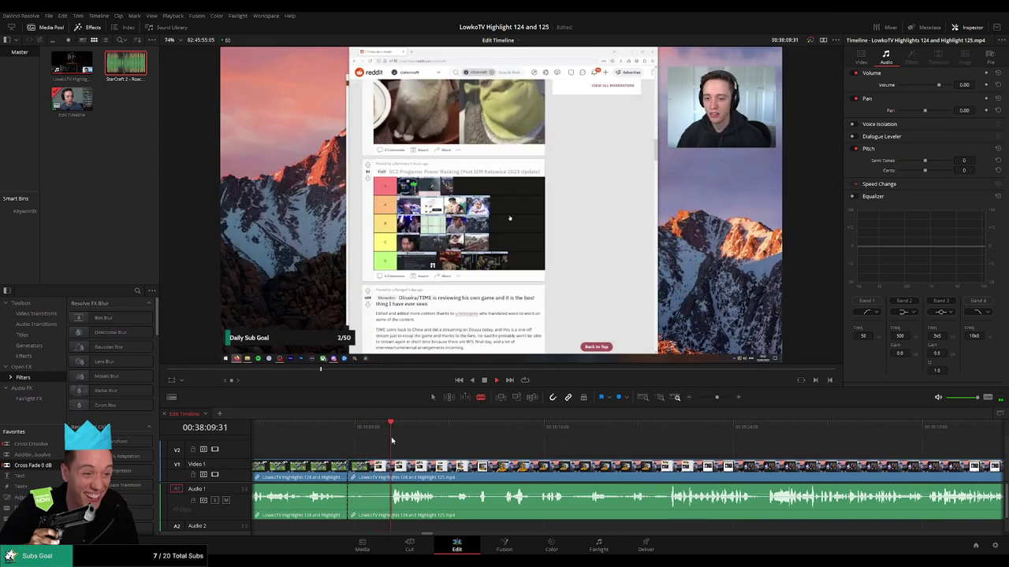
{"action": "left_click", "coordinate": [391, 475]}
{"action": "key", "text": "a"}
{"action": "left_click", "coordinate": [366, 474]}
{"action": "key", "text": "Delete"}
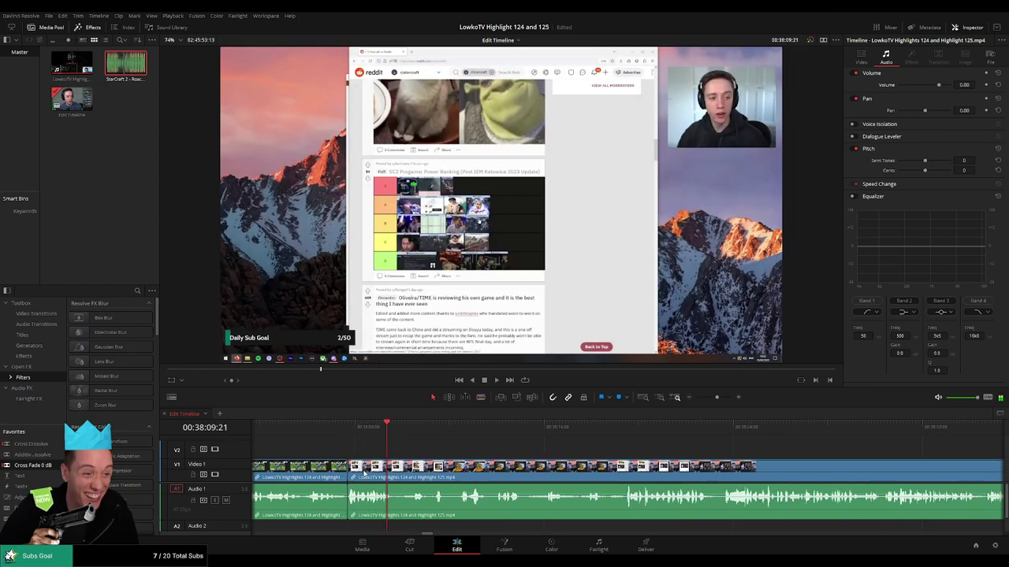
Color the NEW BC BUILDS clip before the cut green and review the Reddit footage back to 00:38:09:37.
{"action": "left_click", "coordinate": [331, 468]}
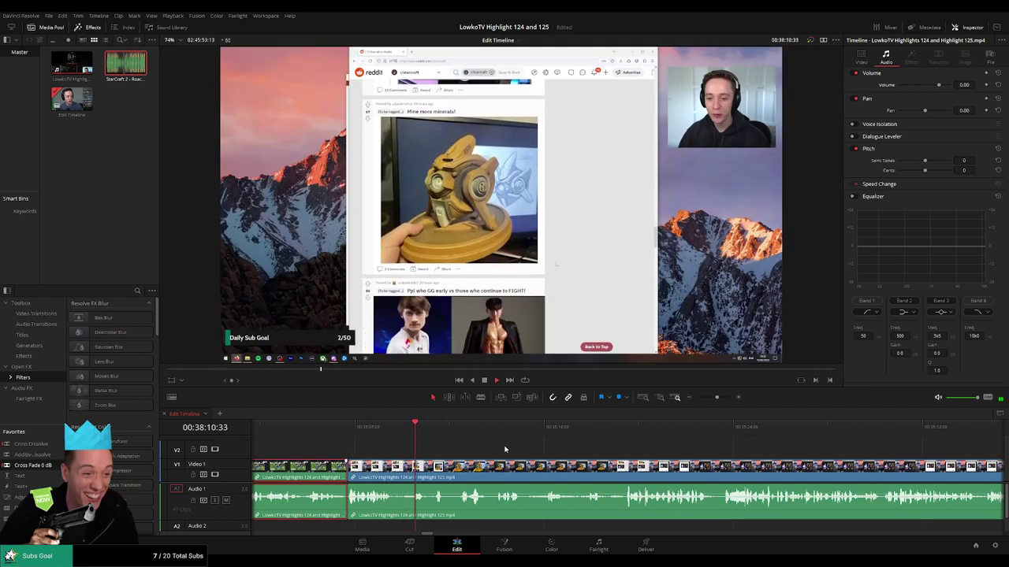
{"action": "left_click", "coordinate": [379, 432]}
{"action": "key", "text": "space"}
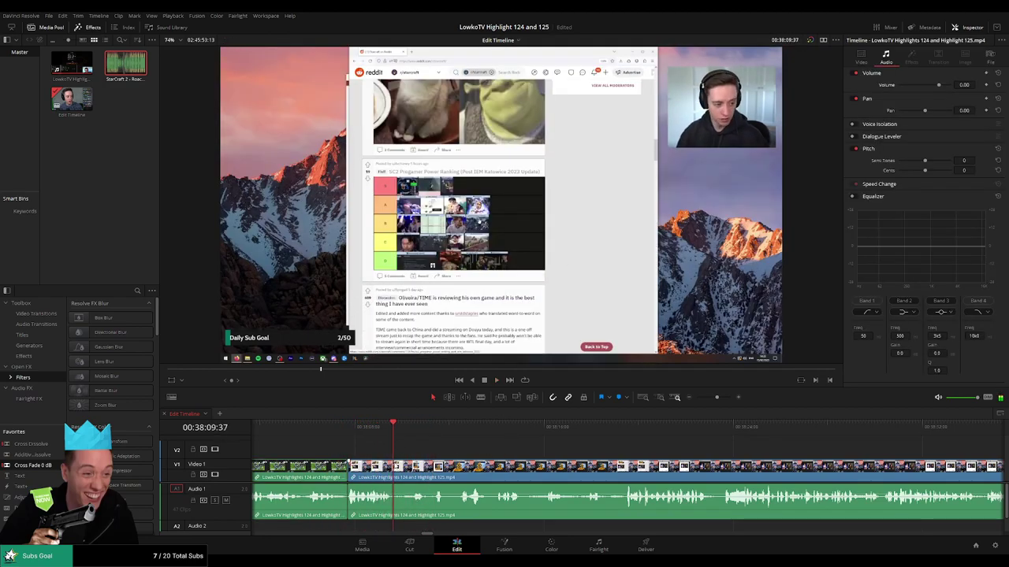
Cut the Reddit scrolling between 00:38:09:37 and 00:38:10:23 out of the timeline.
{"action": "key", "text": "b"}
{"action": "left_click", "coordinate": [394, 477]}
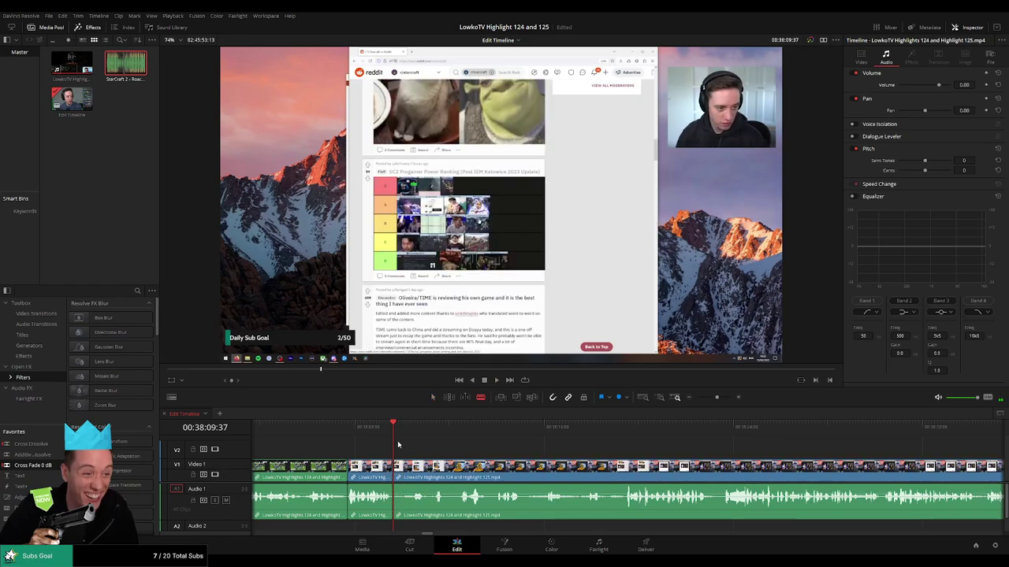
{"action": "key", "text": "space"}
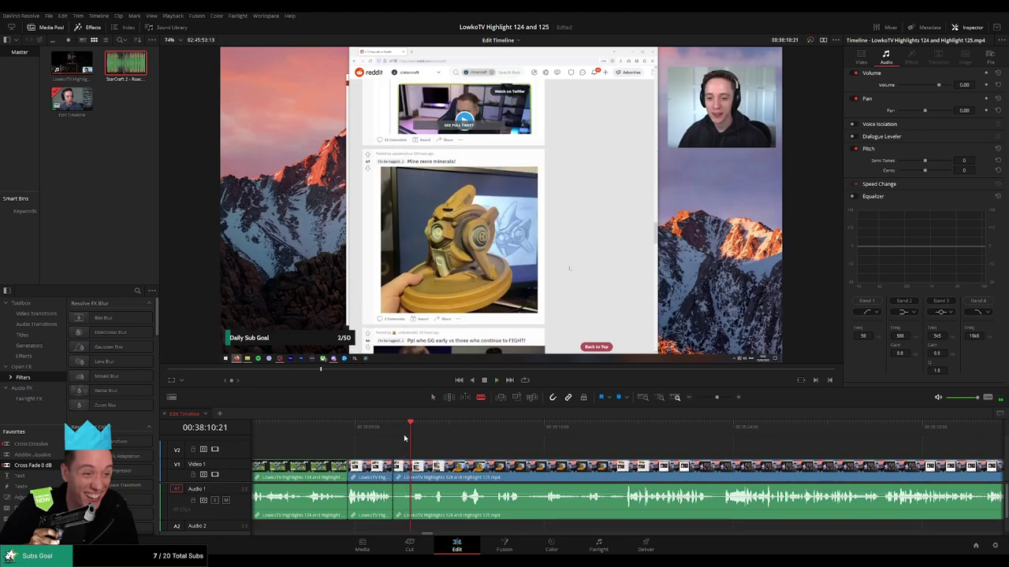
{"action": "left_click_drag", "start_coordinate": [407, 435], "coordinate": [412, 436]}
{"action": "left_click", "coordinate": [405, 476]}
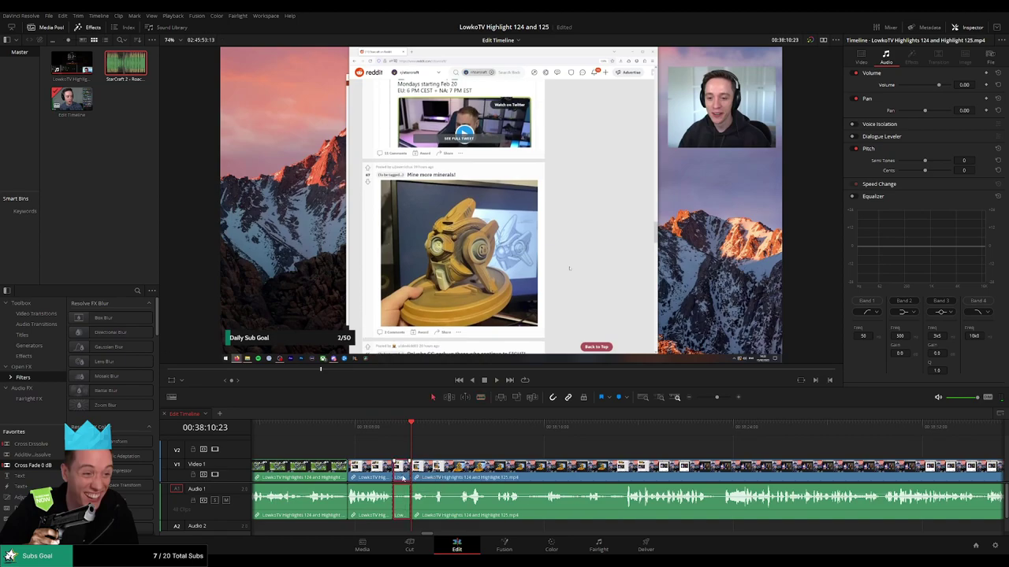
{"action": "key", "text": "Delete"}
Color the short Reddit clip before the 00:38:09:37 cut green and review the Mine more minerals footage.
{"action": "key", "text": "space"}
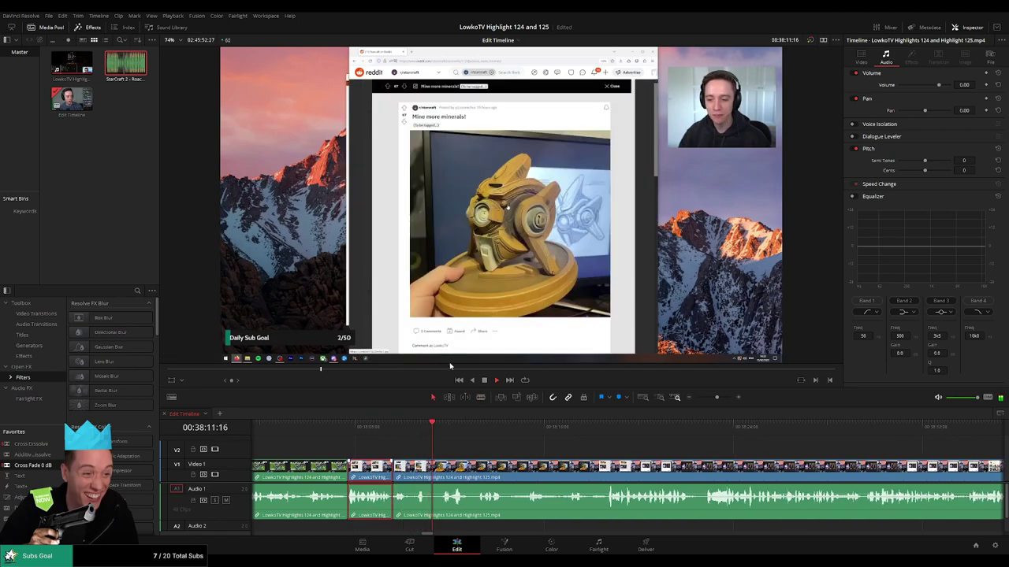
{"action": "left_click", "coordinate": [545, 448]}
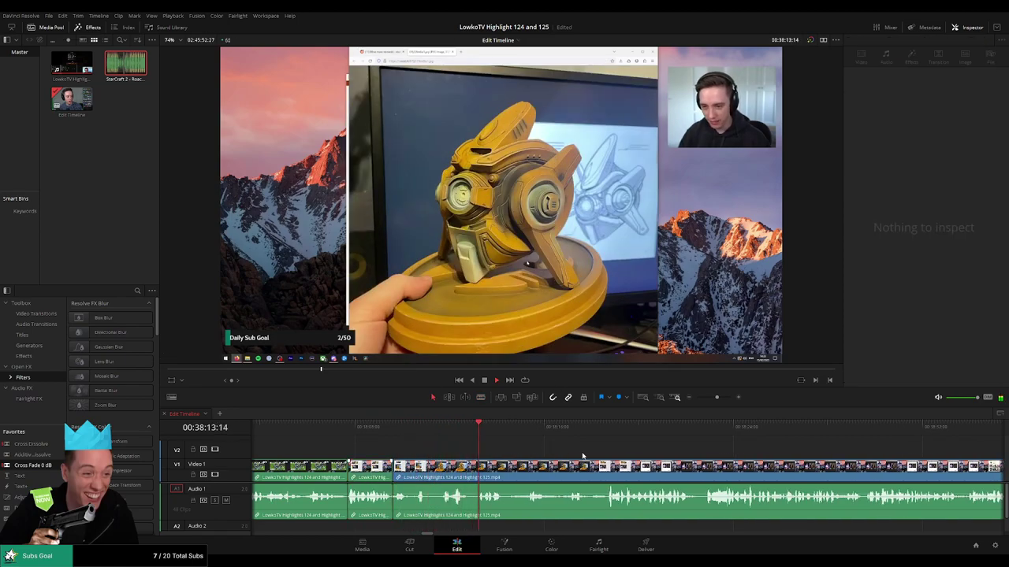
{"action": "left_click_drag", "start_coordinate": [583, 456], "coordinate": [463, 452]}
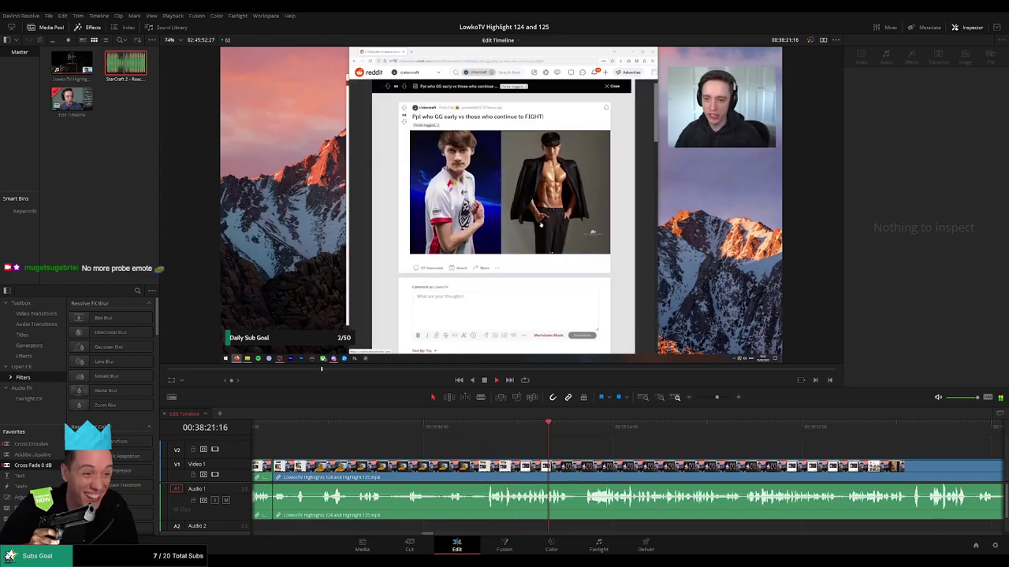
Split the footage at 00:38:17:54 and cut out the short stretch between the Mine more minerals image and the next Reddit post.
{"action": "left_click", "coordinate": [450, 424]}
{"action": "left_click", "coordinate": [412, 426]}
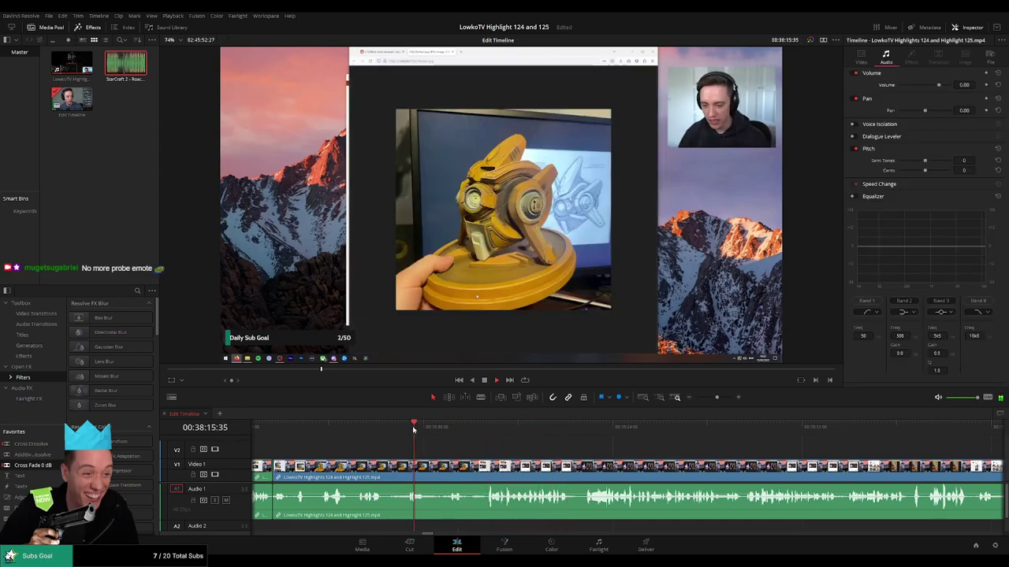
{"action": "key", "text": "b"}
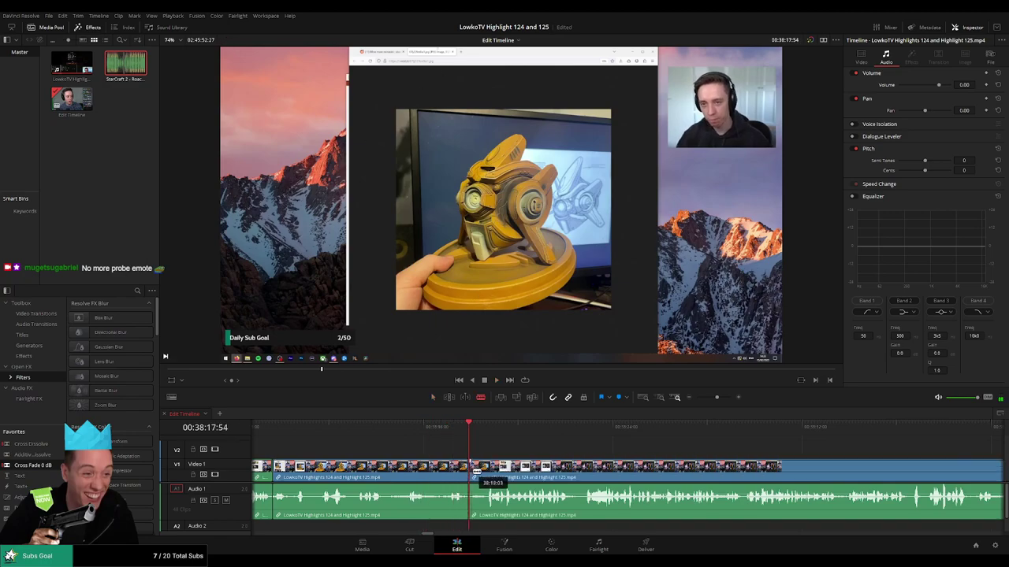
{"action": "left_click", "coordinate": [470, 466]}
{"action": "left_click", "coordinate": [491, 473]}
{"action": "key", "text": "a"}
{"action": "left_click", "coordinate": [478, 476]}
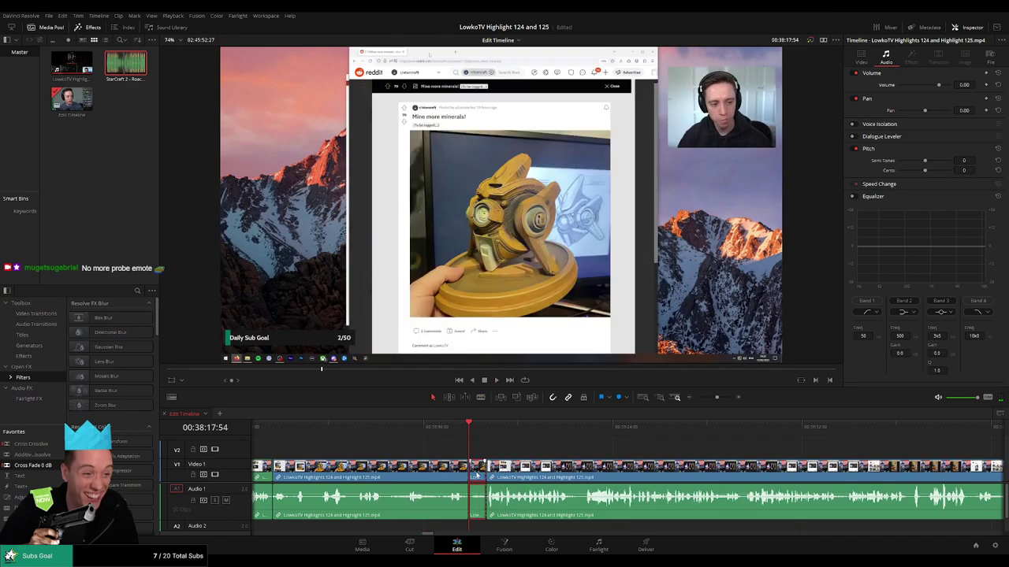
{"action": "key", "text": "Delete"}
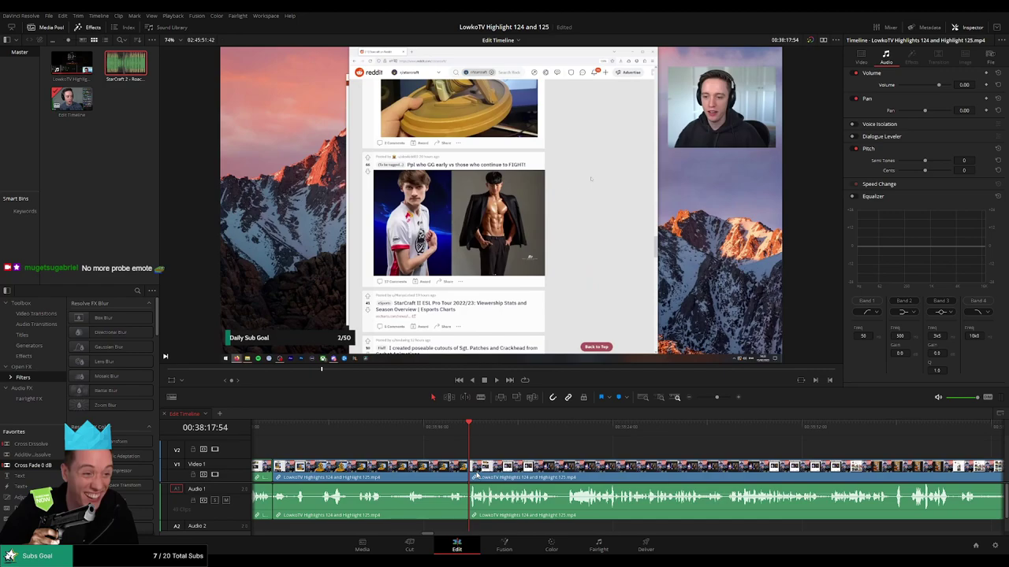
Color the Mine more minerals clip green and replay the join on to about 00:38:26.
{"action": "key", "text": "space"}
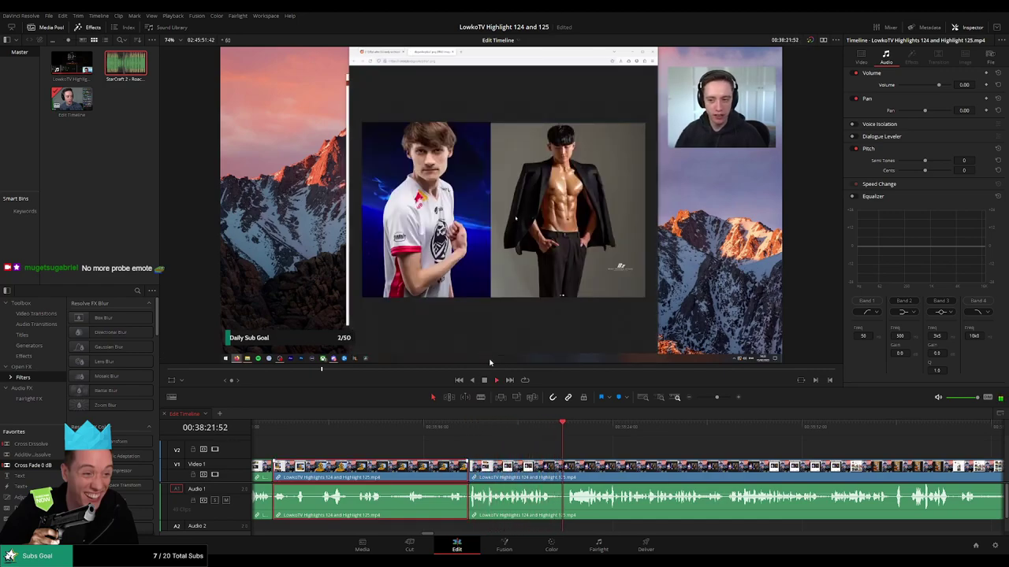
{"action": "left_click", "coordinate": [633, 444]}
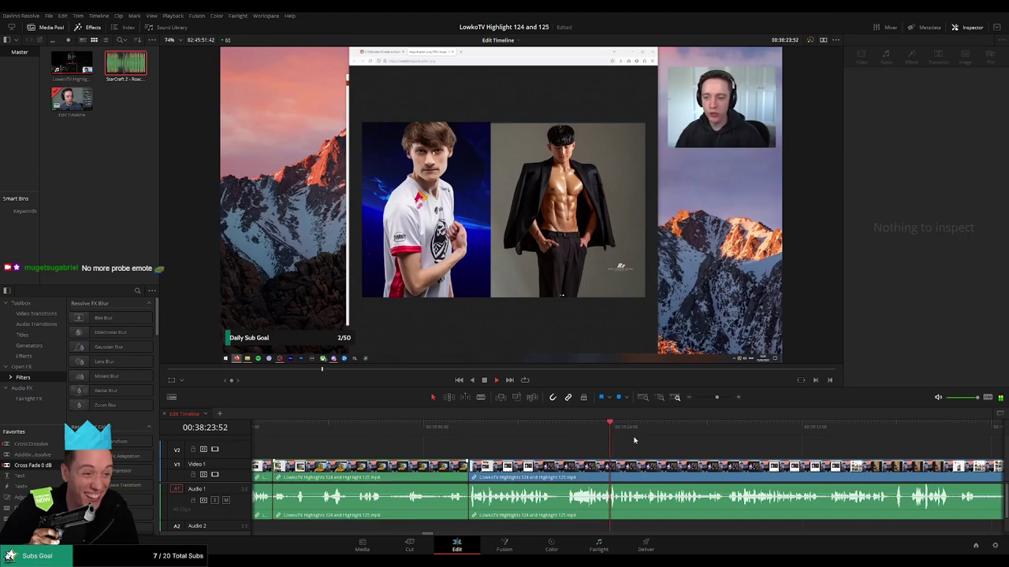
{"action": "scroll", "coordinate": [622, 450], "scroll_direction": "right", "scroll_amount": 4}
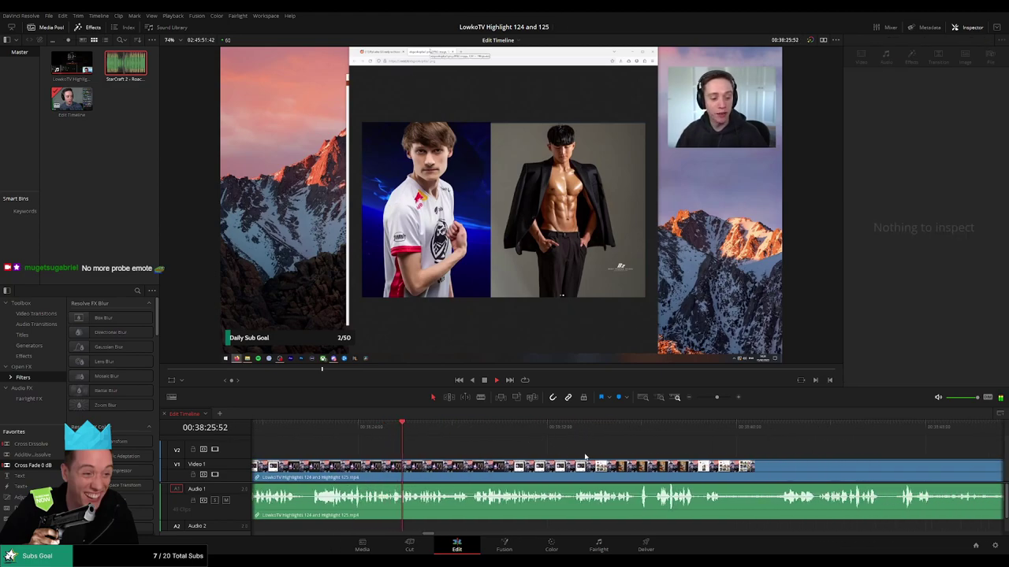
{"action": "scroll", "coordinate": [584, 457], "scroll_direction": "right", "scroll_amount": 1}
Review the footage from the GG early post through the Instagram profile and Reddit feed to the start of the Hogsmeade gameplay.
{"action": "left_click_drag", "start_coordinate": [716, 398], "coordinate": [717, 399]}
{"action": "scroll", "coordinate": [569, 451], "scroll_direction": "right", "scroll_amount": 3}
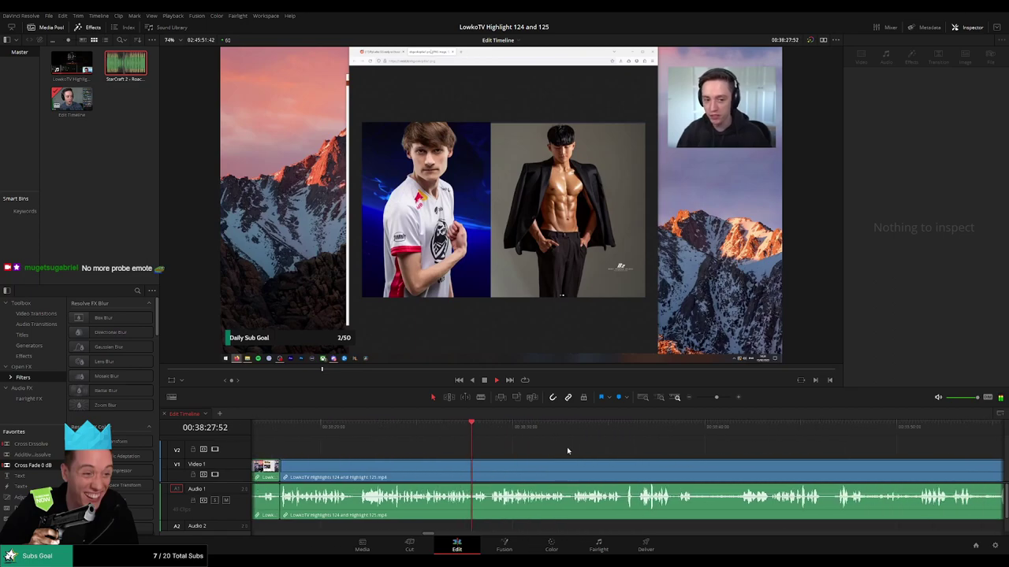
{"action": "scroll", "coordinate": [552, 450], "scroll_direction": "right", "scroll_amount": 2}
{"action": "key", "text": "space"}
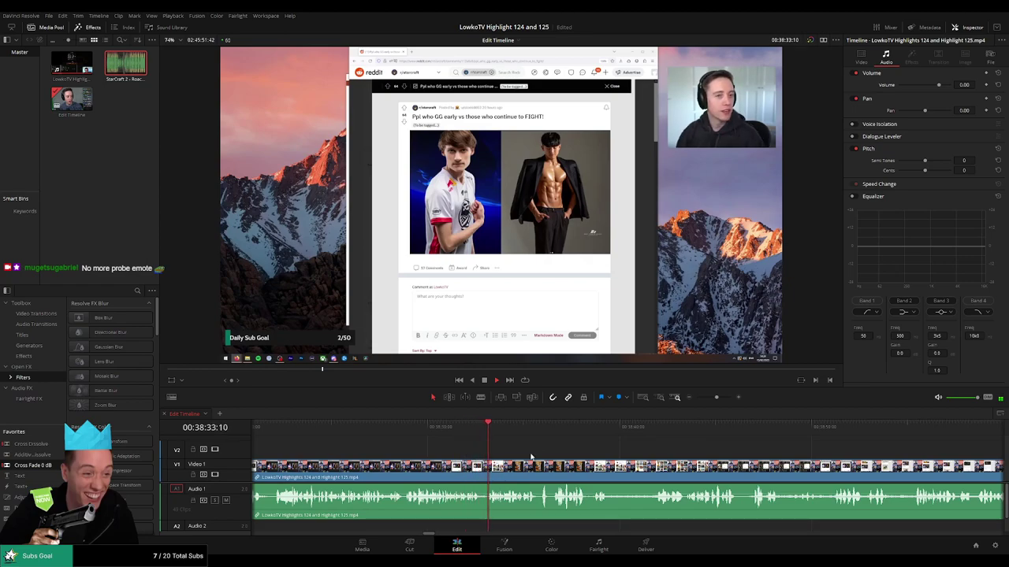
{"action": "scroll", "coordinate": [530, 457], "scroll_direction": "right", "scroll_amount": 2}
{"action": "scroll", "coordinate": [463, 454], "scroll_direction": "right", "scroll_amount": 3}
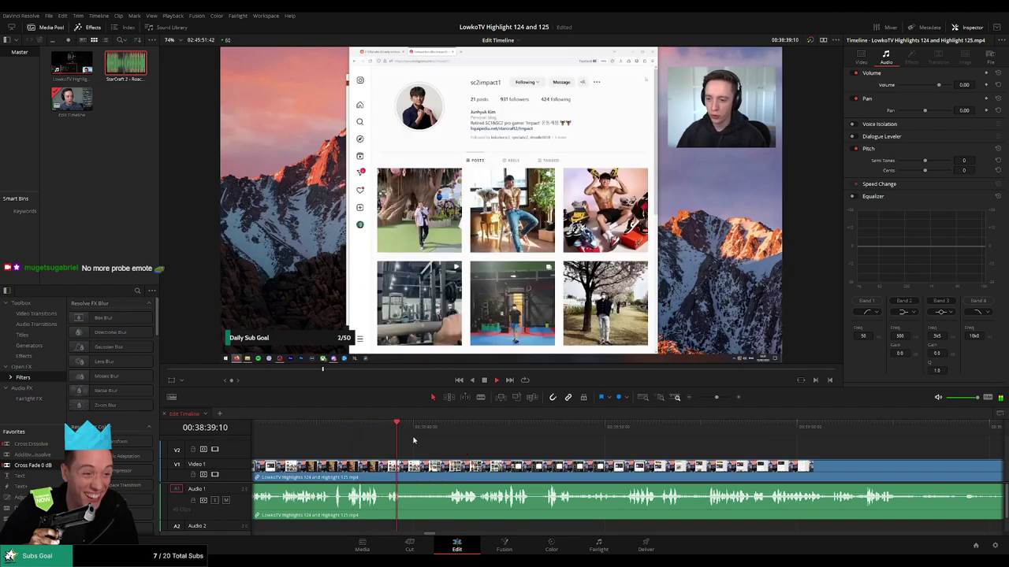
{"action": "scroll", "coordinate": [442, 445], "scroll_direction": "right", "scroll_amount": 3}
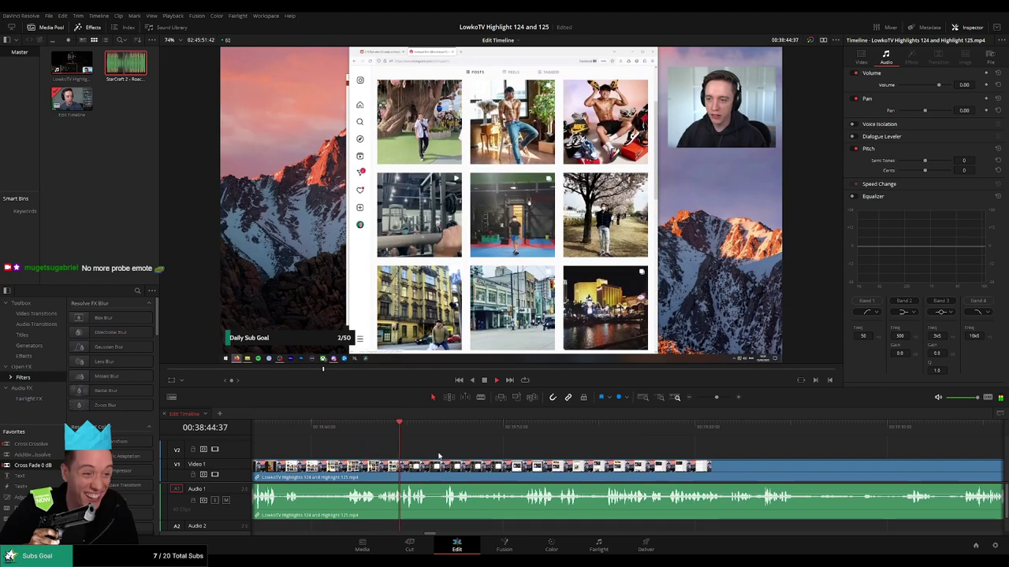
{"action": "scroll", "coordinate": [438, 456], "scroll_direction": "right", "scroll_amount": 2}
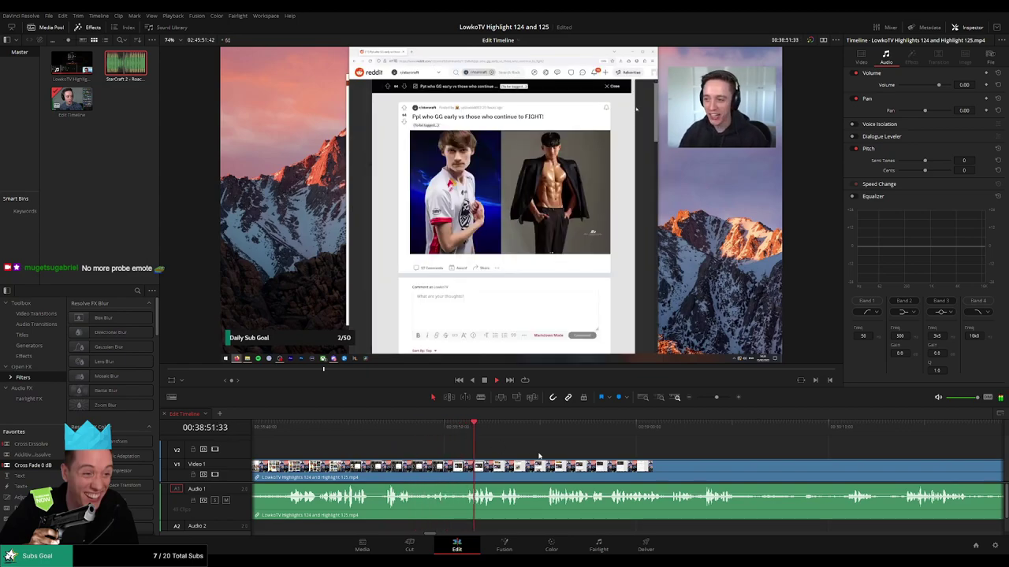
{"action": "scroll", "coordinate": [529, 455], "scroll_direction": "right", "scroll_amount": 2}
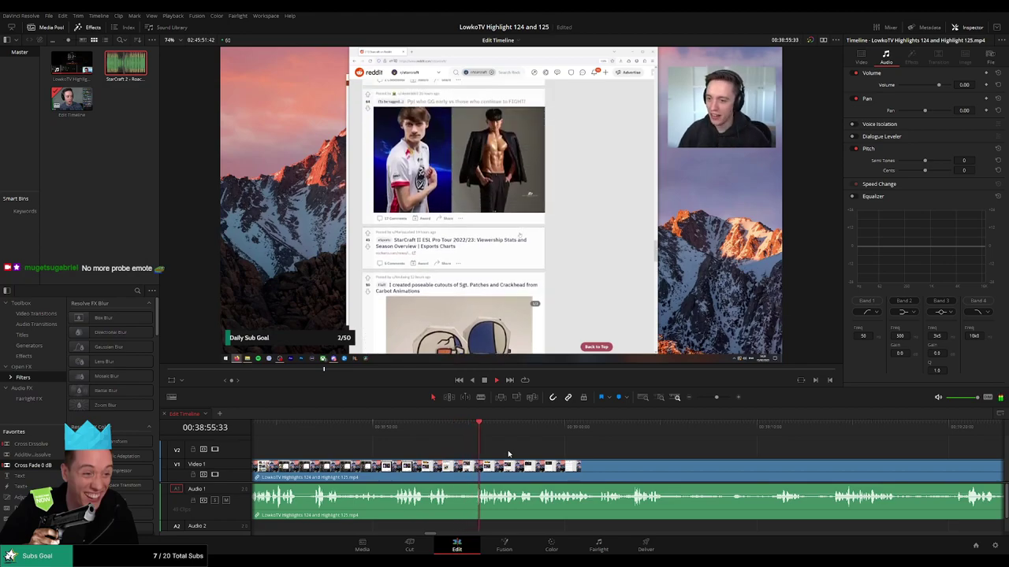
{"action": "scroll", "coordinate": [524, 455], "scroll_direction": "right", "scroll_amount": 3}
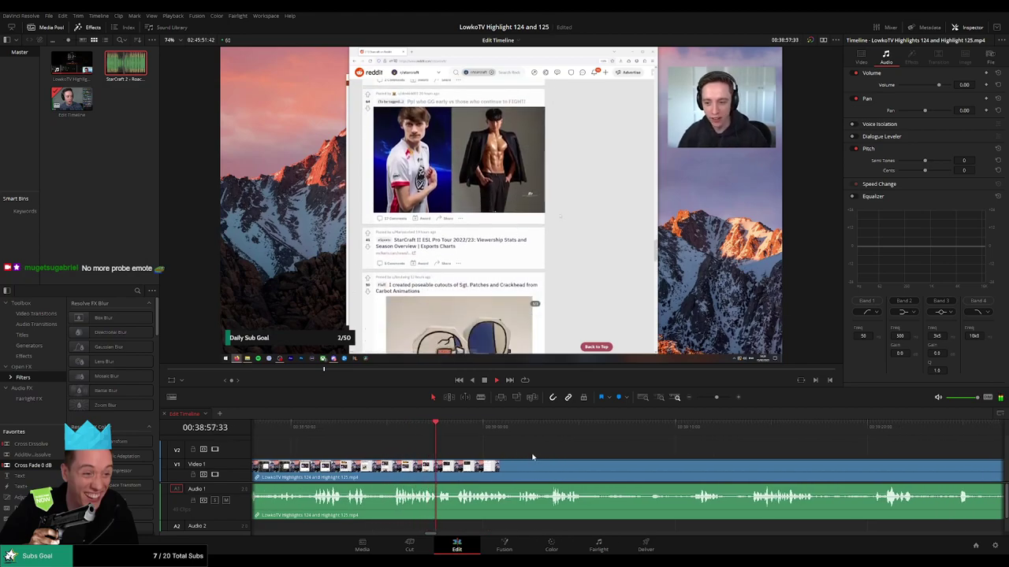
{"action": "scroll", "coordinate": [473, 453], "scroll_direction": "right", "scroll_amount": 3}
{"action": "scroll", "coordinate": [471, 453], "scroll_direction": "right", "scroll_amount": 3}
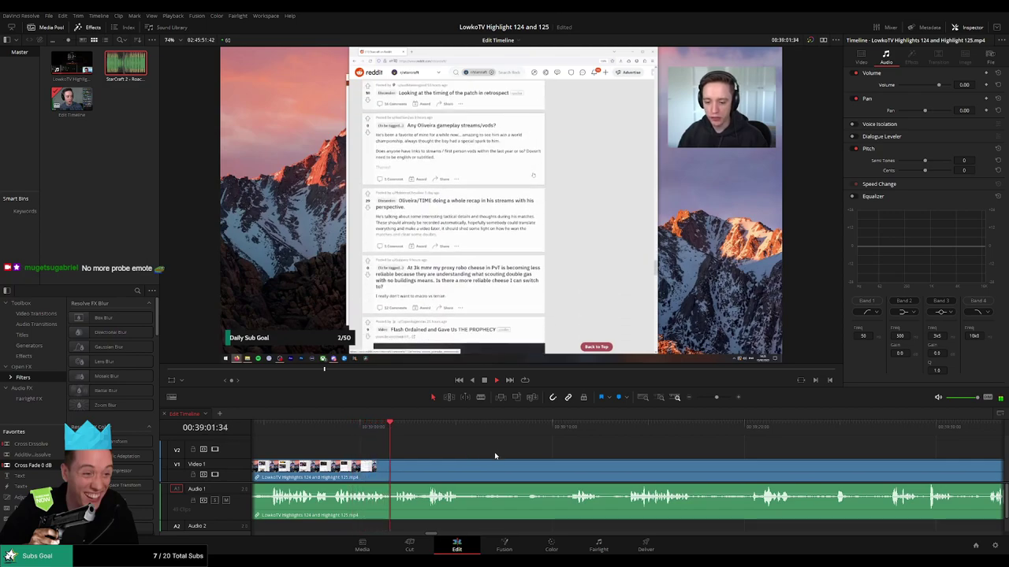
{"action": "scroll", "coordinate": [489, 456], "scroll_direction": "right", "scroll_amount": 1}
{"action": "scroll", "coordinate": [493, 457], "scroll_direction": "right", "scroll_amount": 1}
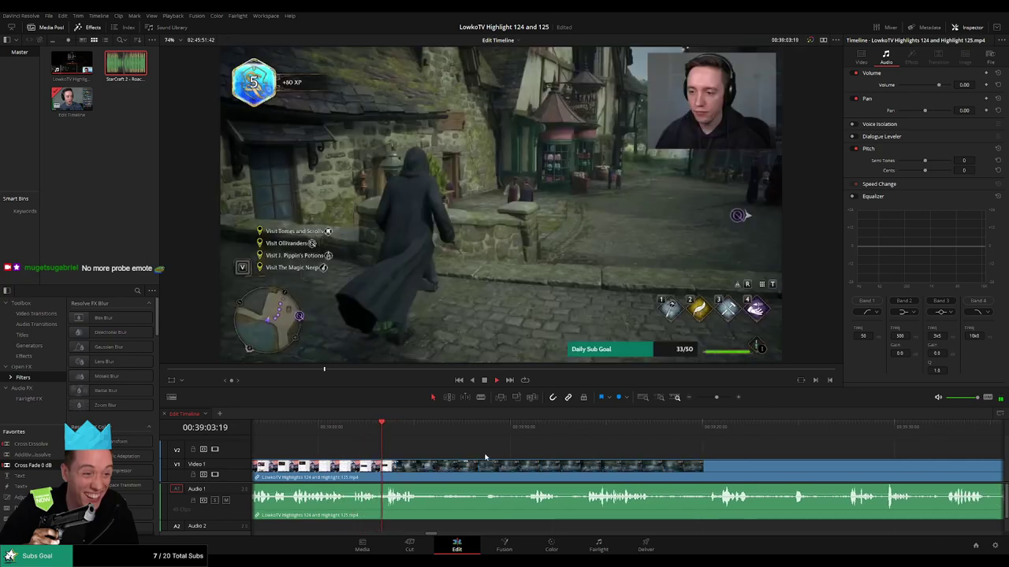
Split the footage at 00:39:03:04 and cut out the last few frames of Reddit before the Hogsmeade gameplay.
{"action": "left_click", "coordinate": [368, 433]}
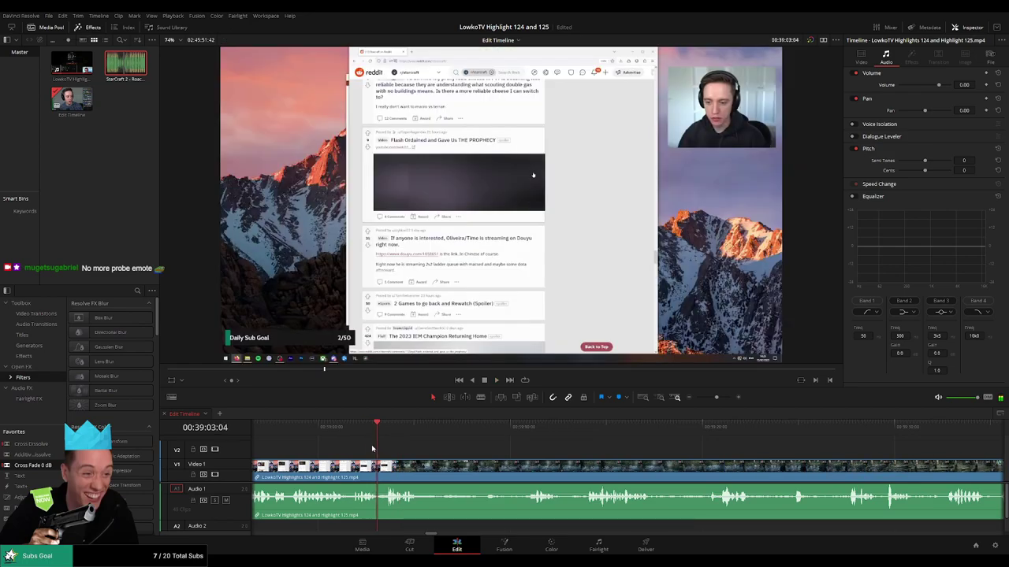
{"action": "key", "text": "ctrl+b"}
{"action": "left_click_drag", "start_coordinate": [378, 475], "coordinate": [384, 475]}
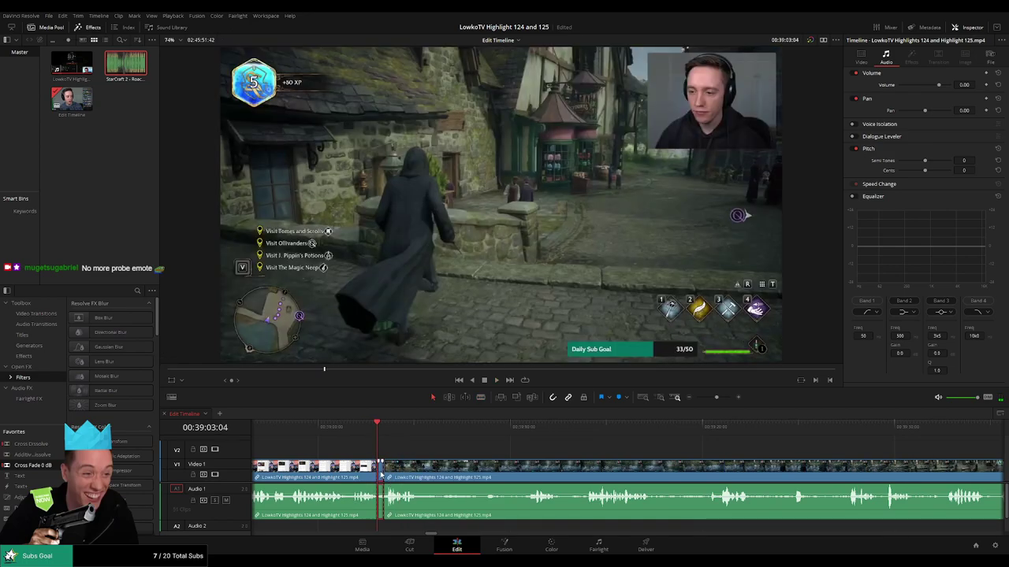
{"action": "key", "text": "Delete"}
Color the Reddit clip before the Hogsmeade gameplay green and replay past the join.
{"action": "key", "text": "space"}
{"action": "left_click", "coordinate": [374, 475]}
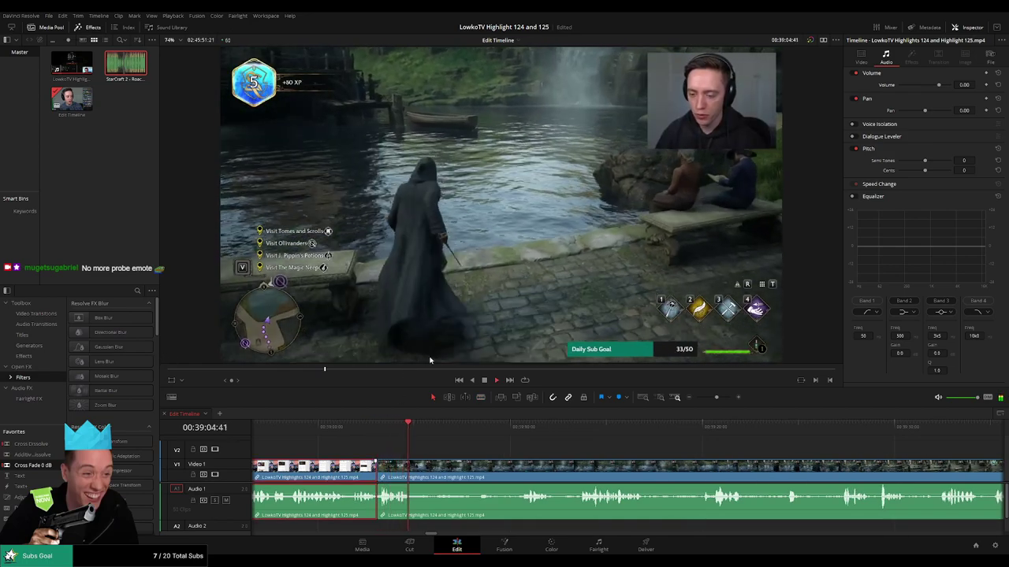
{"action": "left_click", "coordinate": [458, 451]}
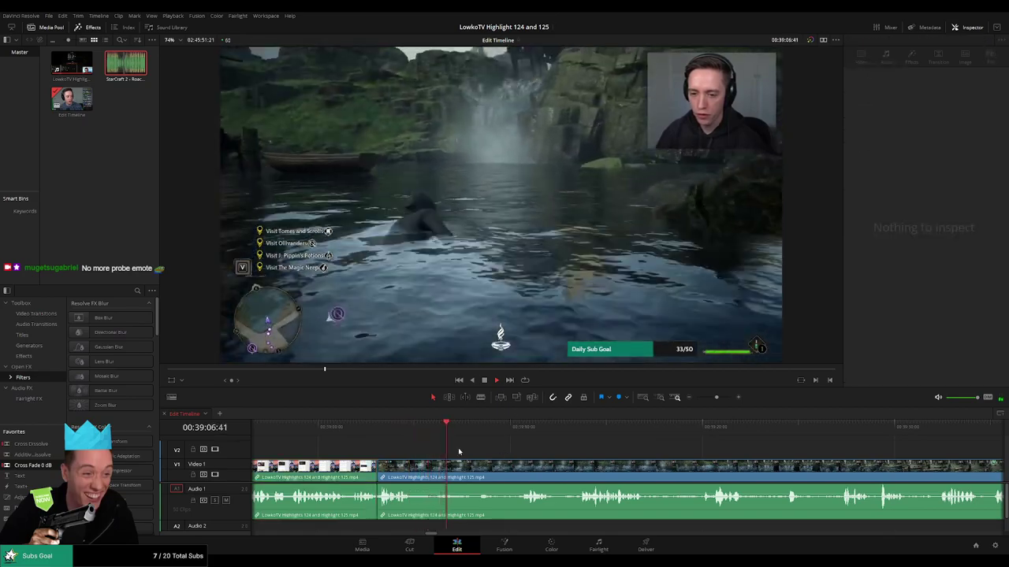
Review the lake swimming gameplay on to about 00:39:20.
{"action": "left_click", "coordinate": [477, 432]}
{"action": "scroll", "coordinate": [544, 459], "scroll_direction": "right", "scroll_amount": 3}
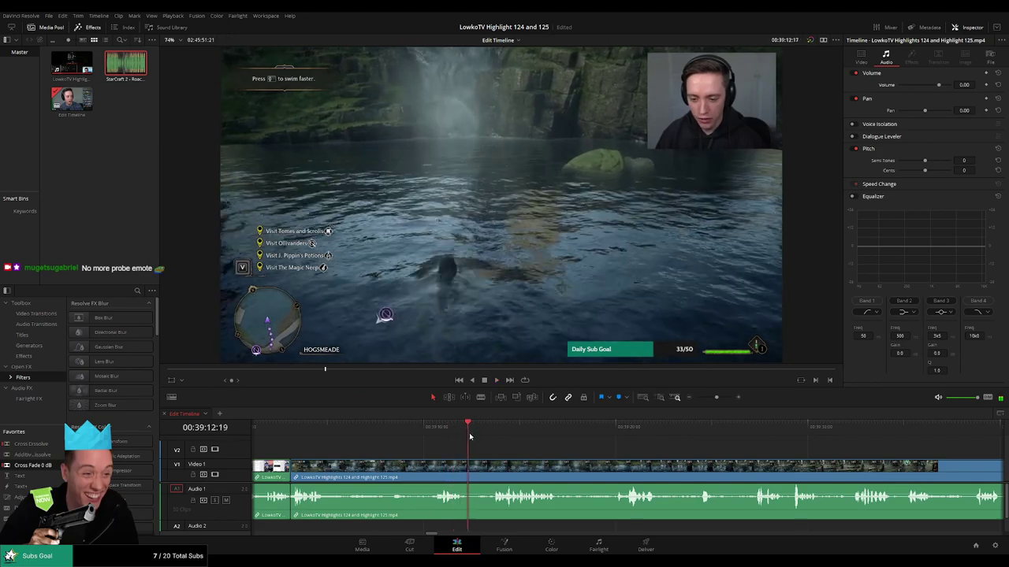
{"action": "scroll", "coordinate": [473, 445], "scroll_direction": "right", "scroll_amount": 2}
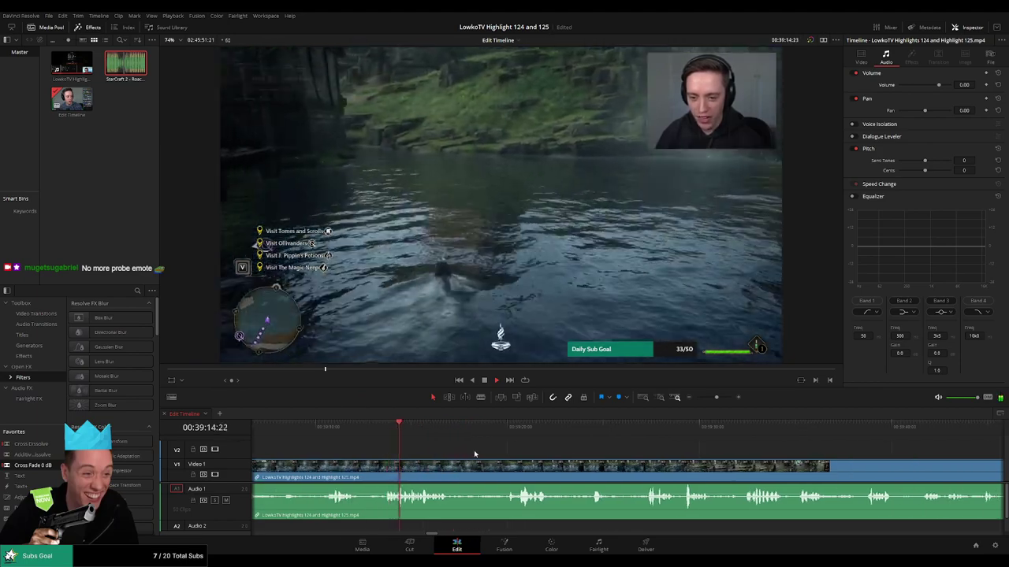
{"action": "scroll", "coordinate": [474, 450], "scroll_direction": "right", "scroll_amount": 1}
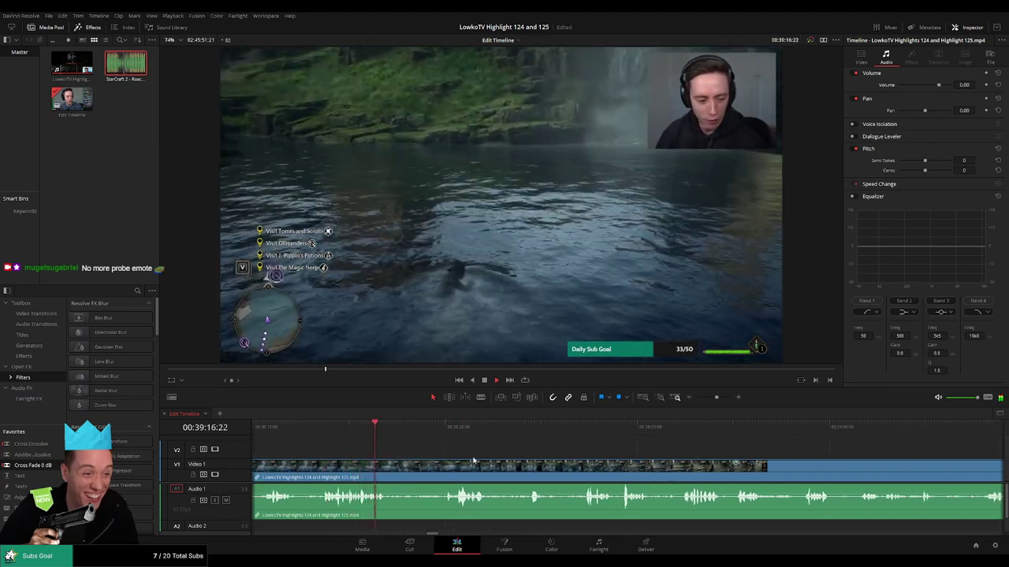
{"action": "left_click", "coordinate": [437, 430]}
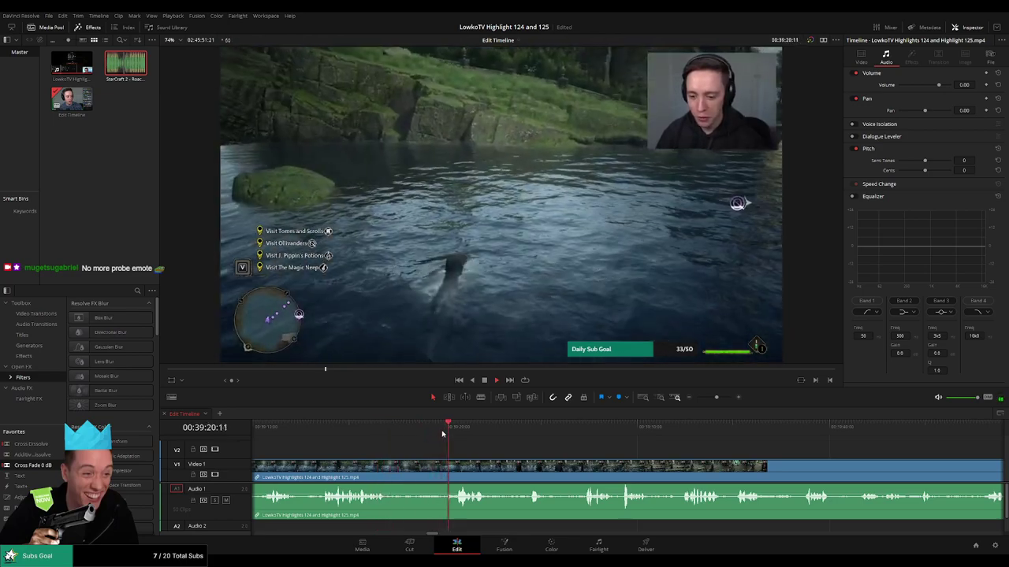
Place an adjustment clip over the lake swimming footage at 00:39:17:03 on Video 2, with zoom 1.800 and position 18, 270.
{"action": "left_click", "coordinate": [373, 431]}
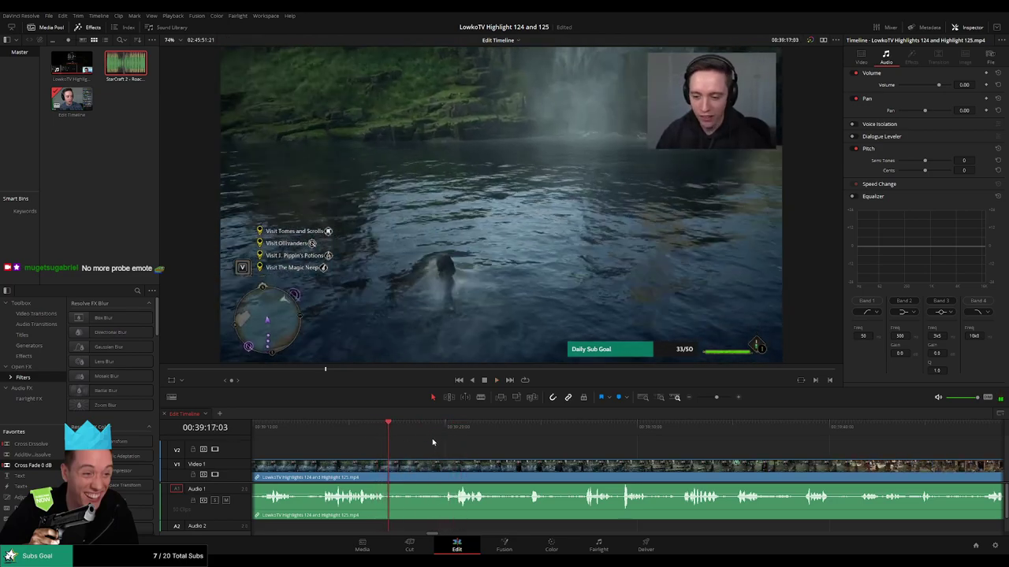
{"action": "left_click_drag", "start_coordinate": [24, 497], "coordinate": [394, 466]}
{"action": "left_click_drag", "start_coordinate": [915, 86], "coordinate": [989, 98]}
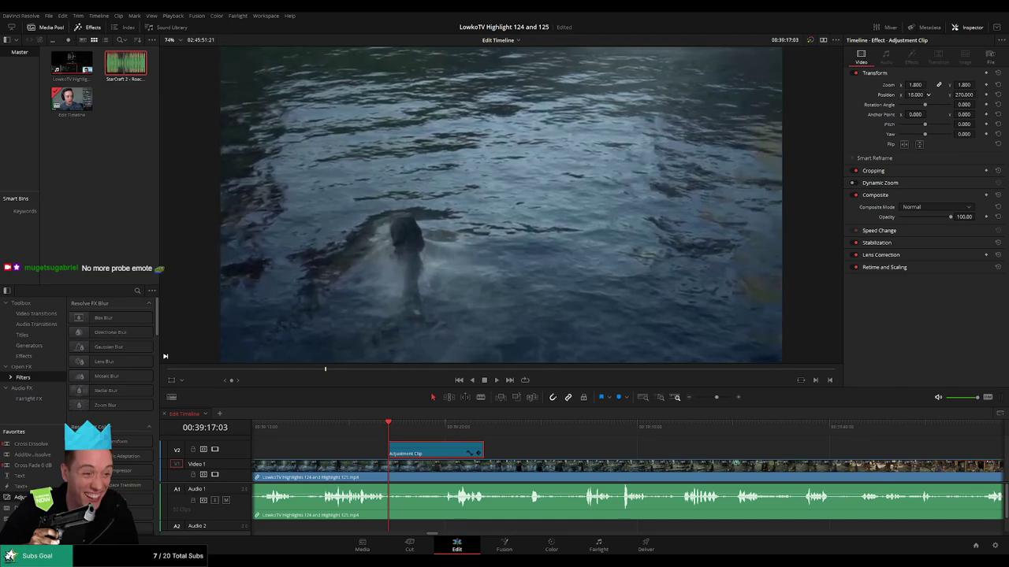
{"action": "key", "text": "space"}
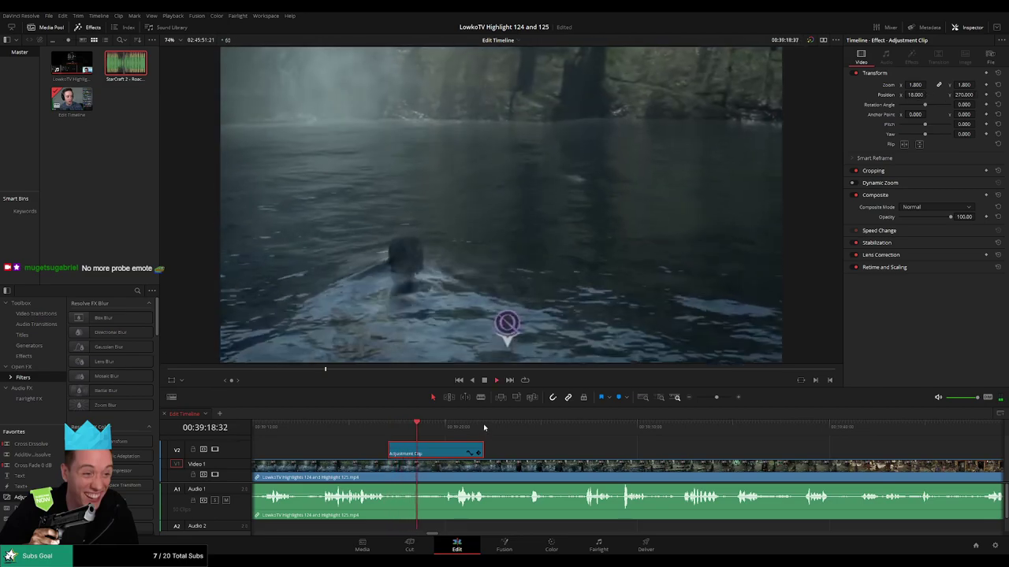
Shorten the adjustment clip to end at about 00:39:20 and replay the zoomed swimming moment.
{"action": "left_click_drag", "start_coordinate": [488, 455], "coordinate": [443, 454]}
{"action": "left_click", "coordinate": [424, 429]}
{"action": "key", "text": "space"}
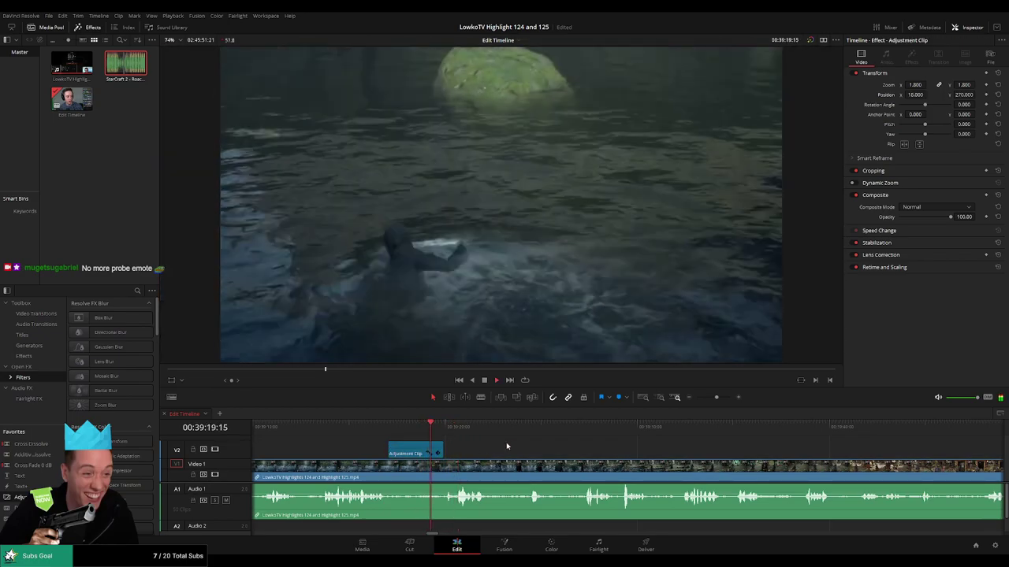
{"action": "scroll", "coordinate": [561, 451], "scroll_direction": "right", "scroll_amount": 2}
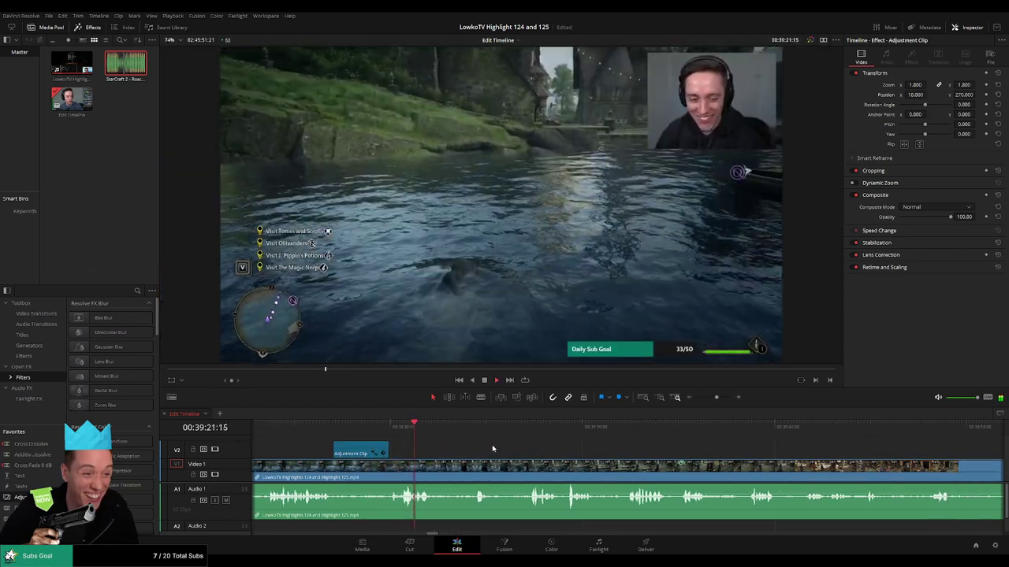
{"action": "left_click", "coordinate": [333, 428]}
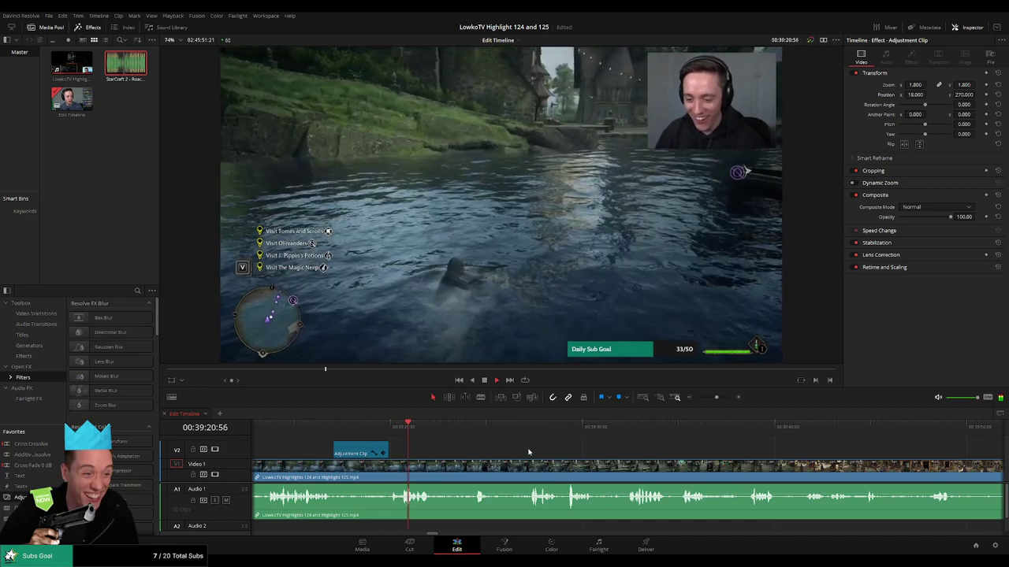
Review the gameplay from the lake swim through Hogsmeade Square to about 00:39:43.
{"action": "scroll", "coordinate": [529, 453], "scroll_direction": "right", "scroll_amount": 3}
{"action": "left_click", "coordinate": [376, 428]}
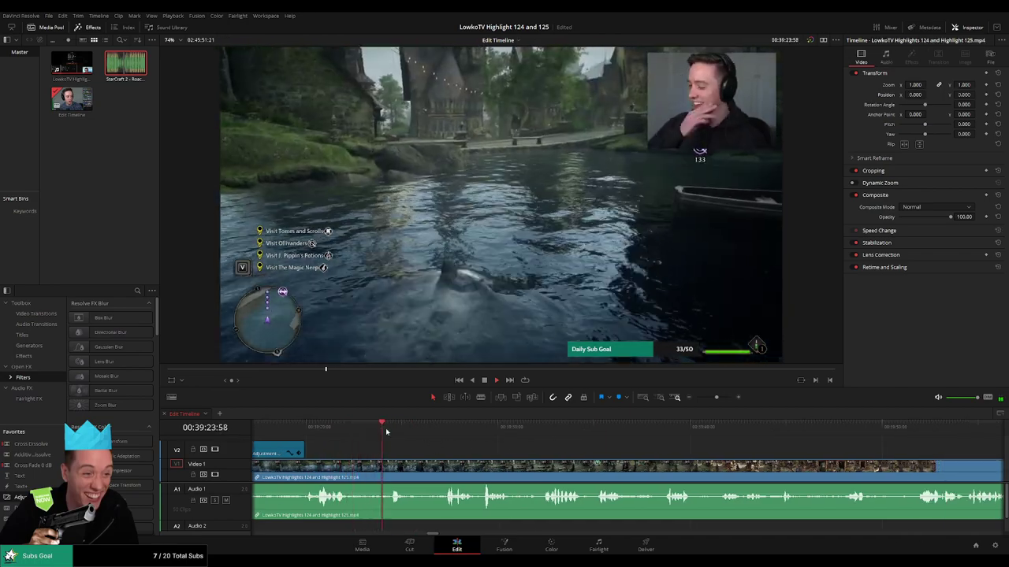
{"action": "scroll", "coordinate": [398, 433], "scroll_direction": "right", "scroll_amount": 2}
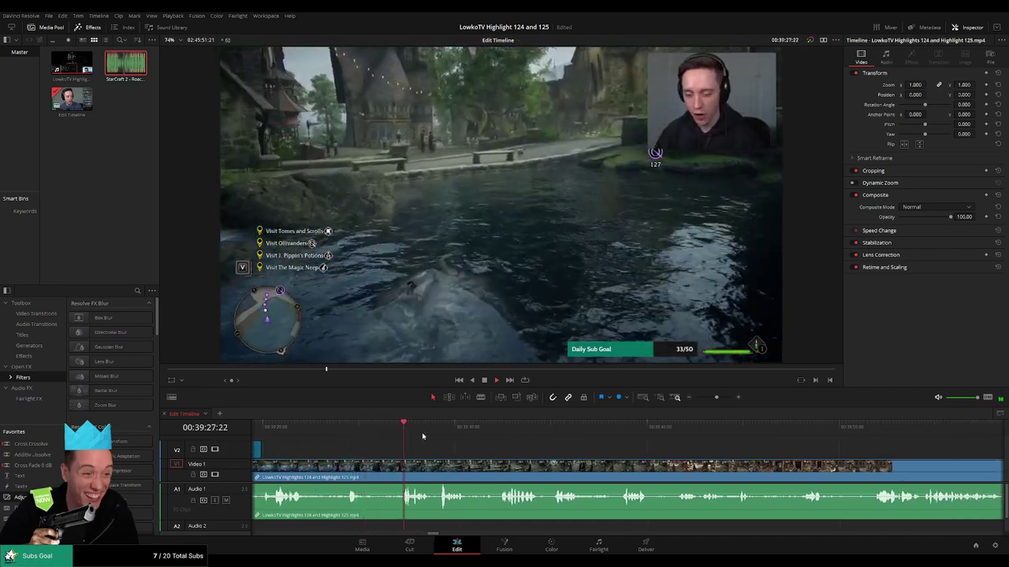
{"action": "scroll", "coordinate": [473, 444], "scroll_direction": "right", "scroll_amount": 2}
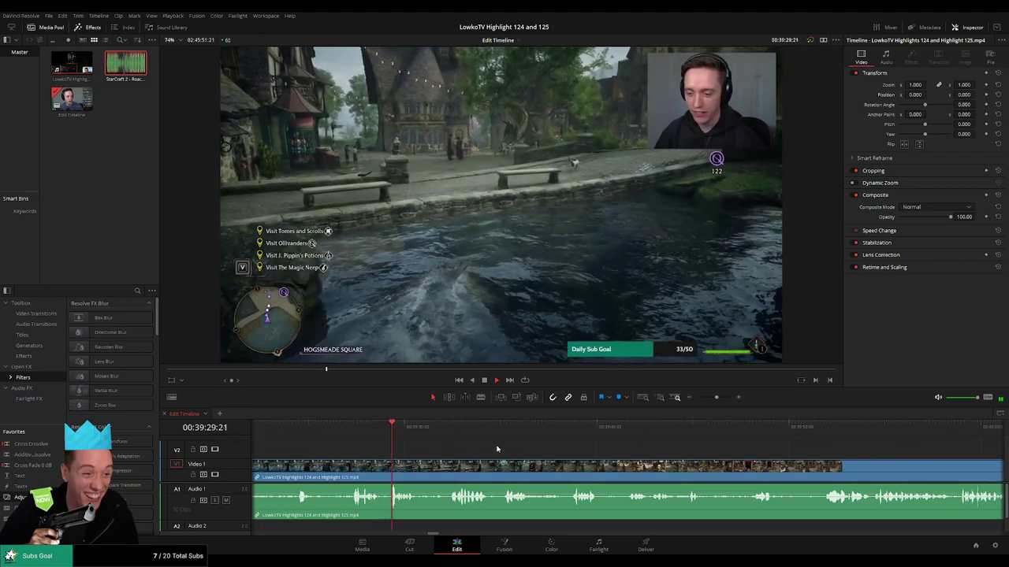
{"action": "scroll", "coordinate": [497, 450], "scroll_direction": "right", "scroll_amount": 2}
{"action": "scroll", "coordinate": [448, 450], "scroll_direction": "right", "scroll_amount": 2}
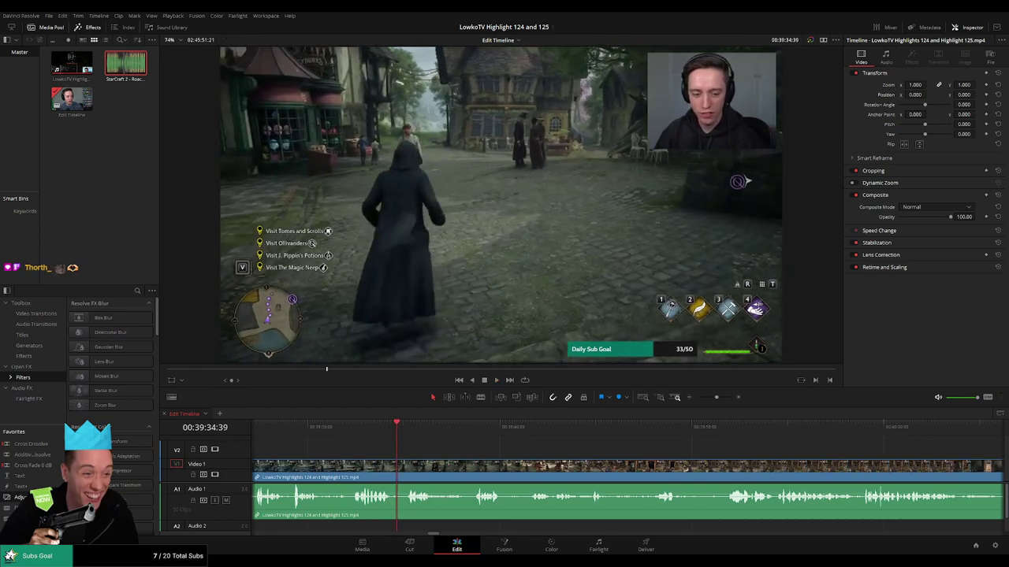
{"action": "key", "text": "space"}
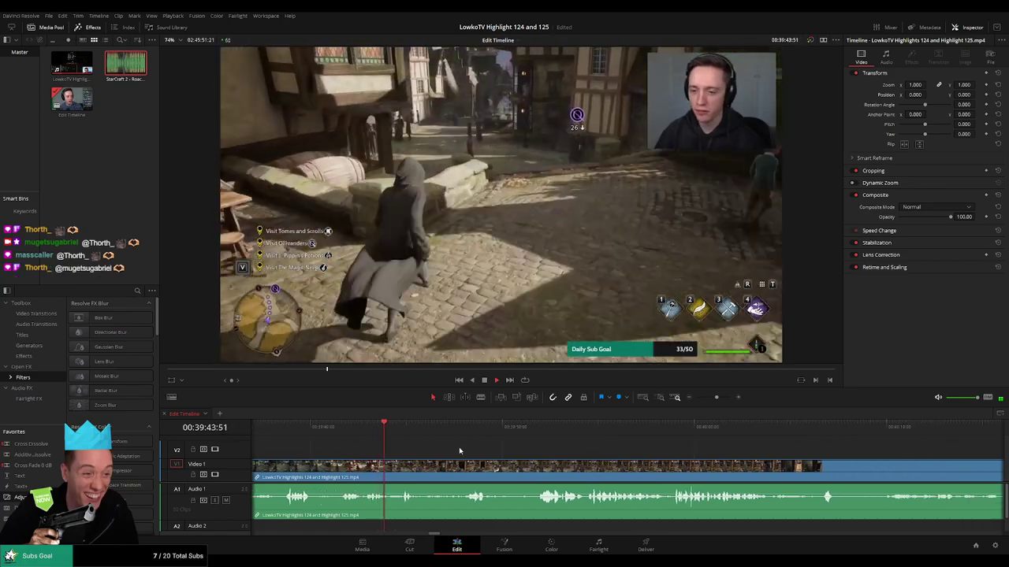
Cut out a short piece of the Hogsmeade walk starting at 00:39:44:04 and color the clip before the join yellow.
{"action": "left_click", "coordinate": [371, 449]}
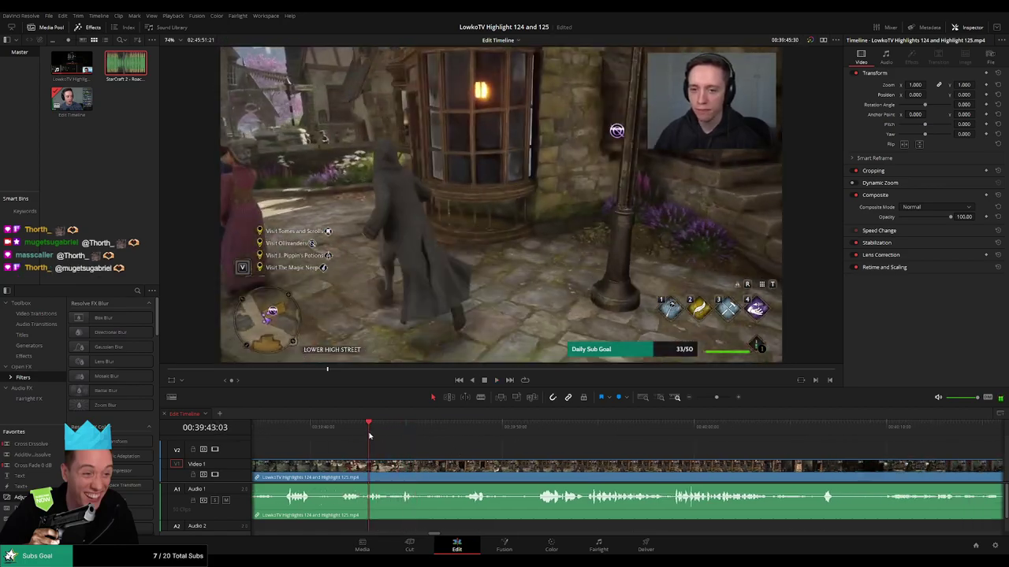
{"action": "left_click", "coordinate": [390, 471]}
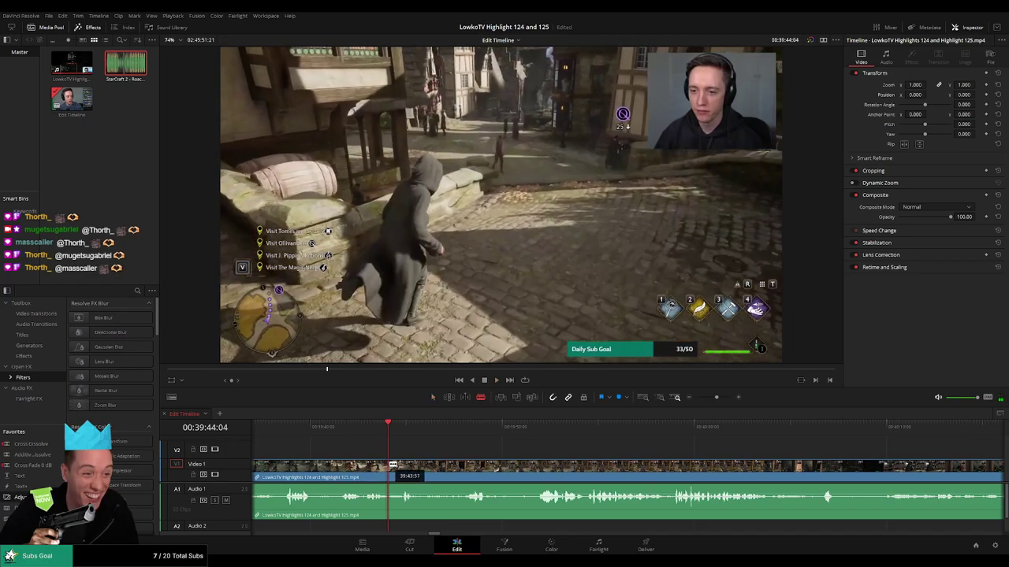
{"action": "left_click", "coordinate": [403, 471]}
{"action": "key", "text": "a"}
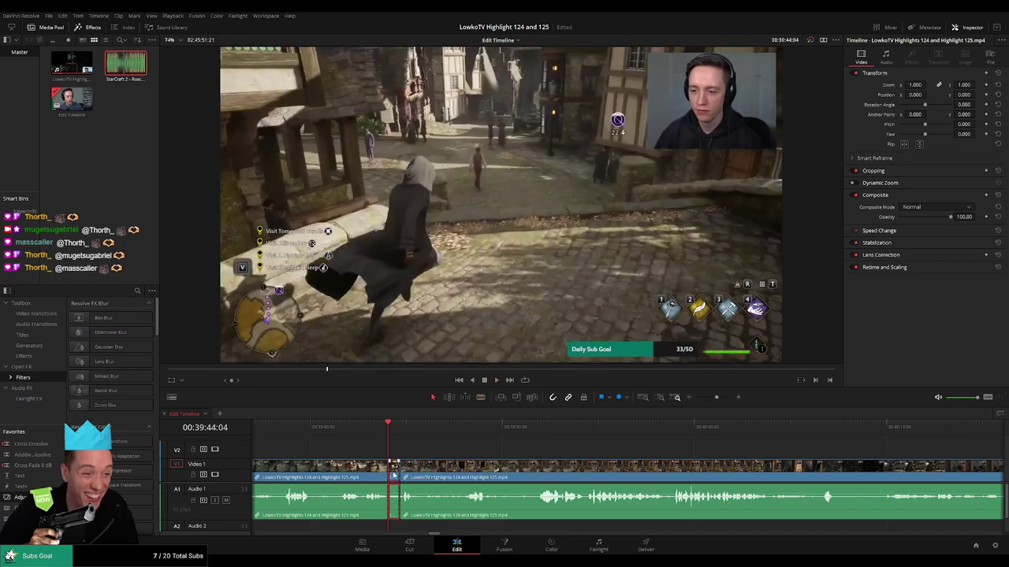
{"action": "left_click", "coordinate": [395, 476]}
{"action": "key", "text": "Delete"}
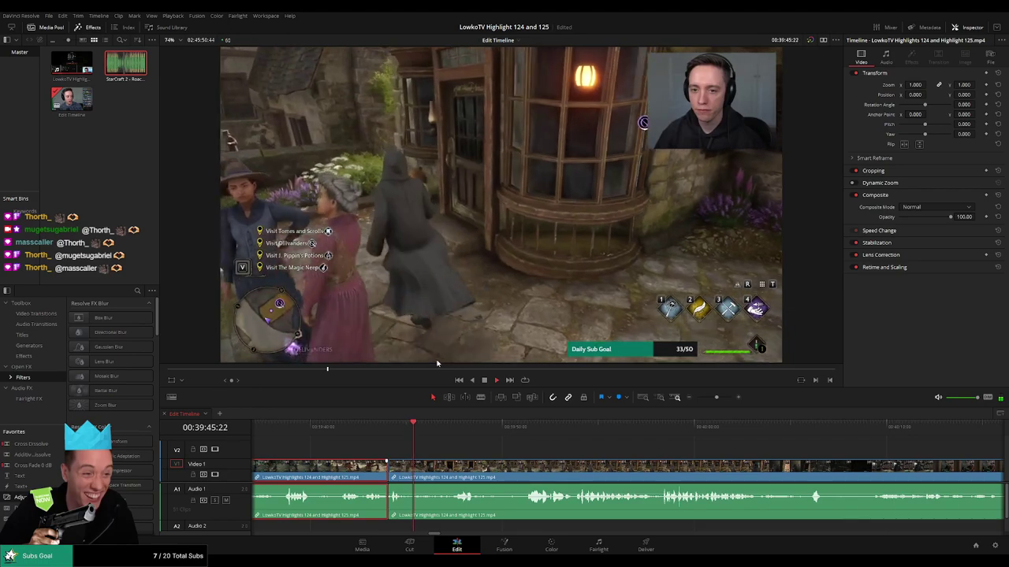
{"action": "key", "text": "F1"}
{"action": "left_click", "coordinate": [526, 452]}
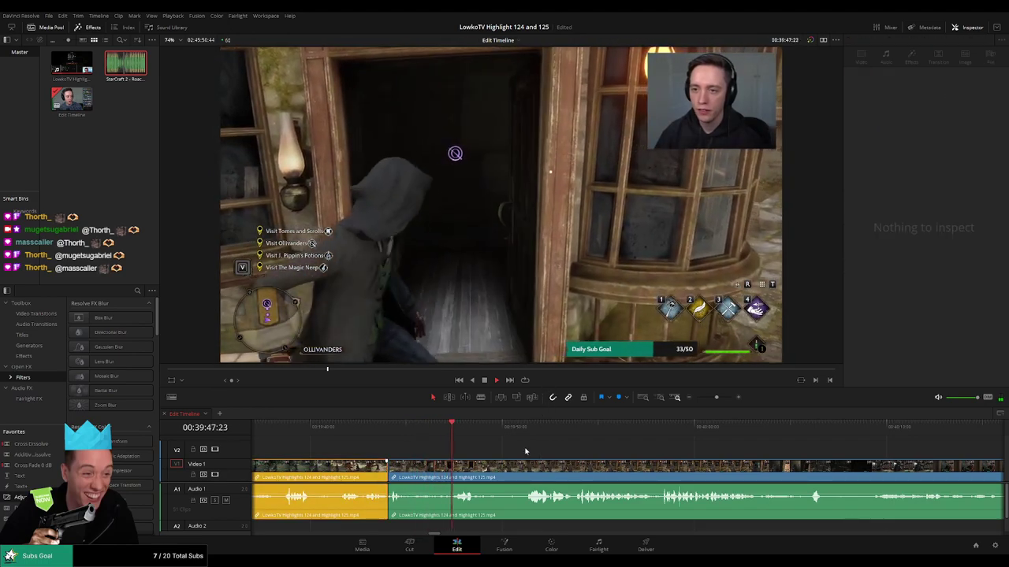
Review the footage from the Ollivanders entrance through the shop cutscene to about 00:41:28.
{"action": "scroll", "coordinate": [551, 458], "scroll_direction": "right", "scroll_amount": 2}
{"action": "left_click", "coordinate": [409, 433]}
{"action": "left_click", "coordinate": [424, 434]}
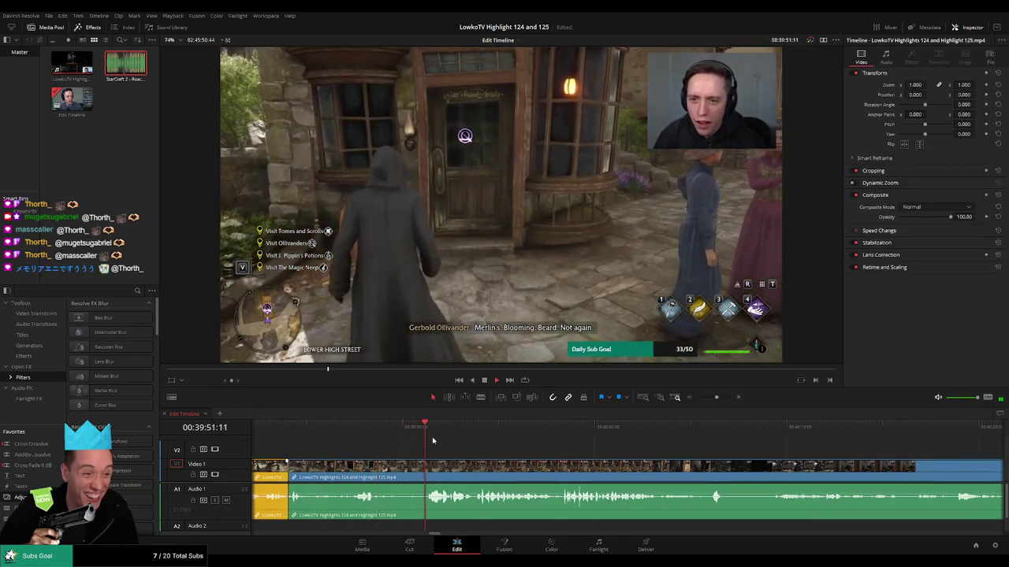
{"action": "key", "text": "Delete"}
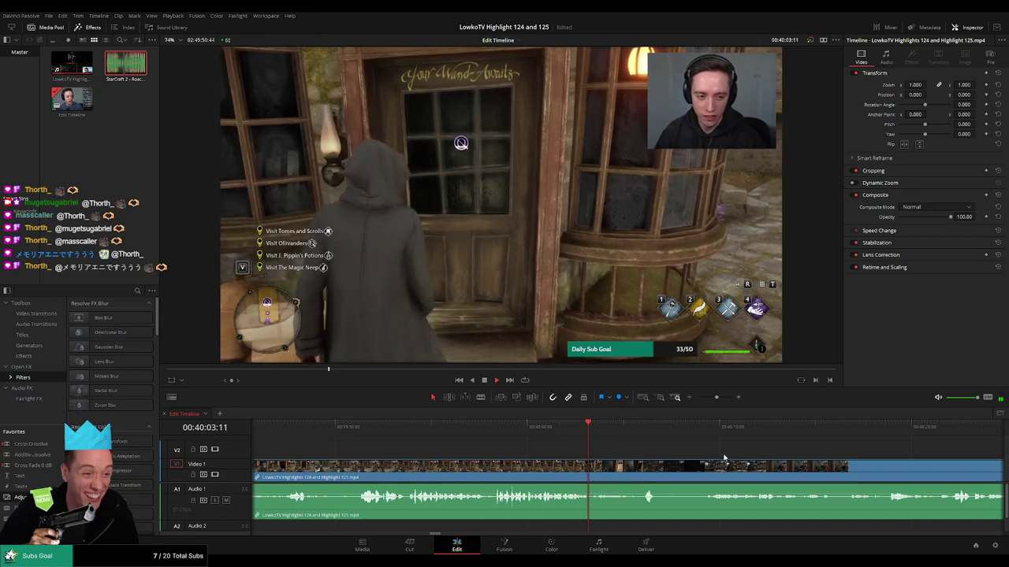
{"action": "left_click_drag", "start_coordinate": [668, 450], "coordinate": [470, 442]}
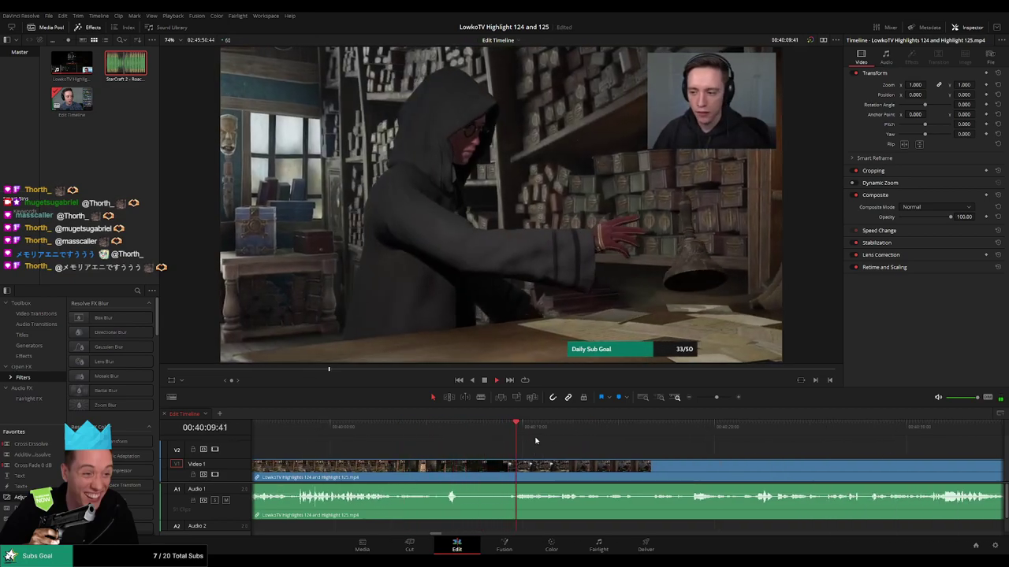
{"action": "scroll", "coordinate": [591, 453], "scroll_direction": "right", "scroll_amount": 2}
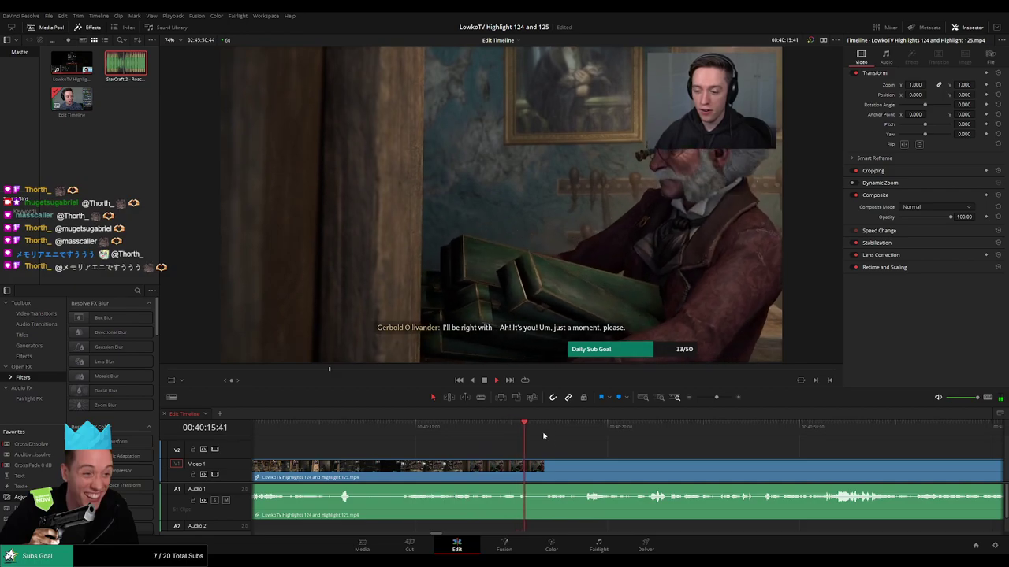
{"action": "scroll", "coordinate": [464, 443], "scroll_direction": "right", "scroll_amount": 3}
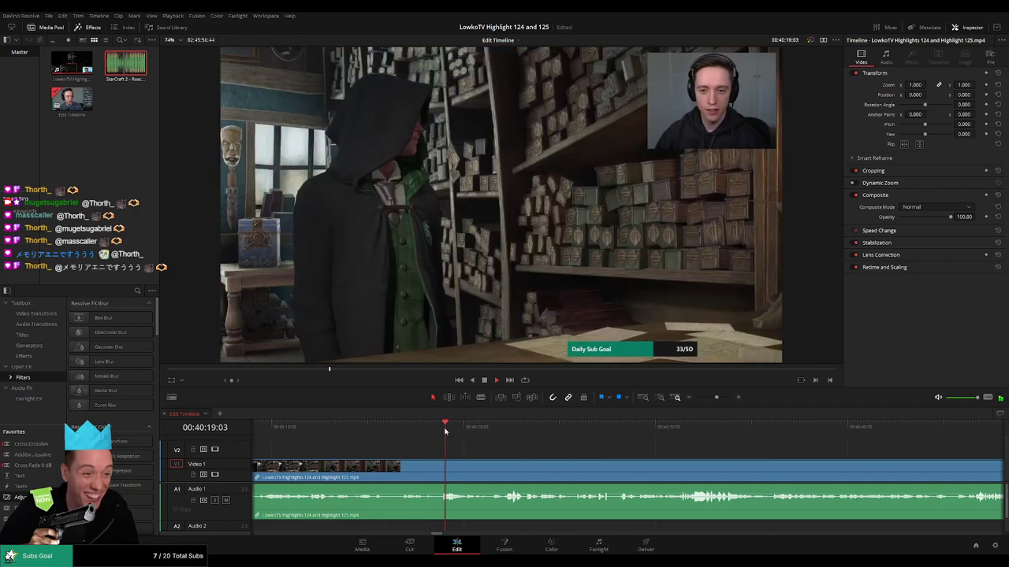
{"action": "scroll", "coordinate": [540, 455], "scroll_direction": "right", "scroll_amount": 3}
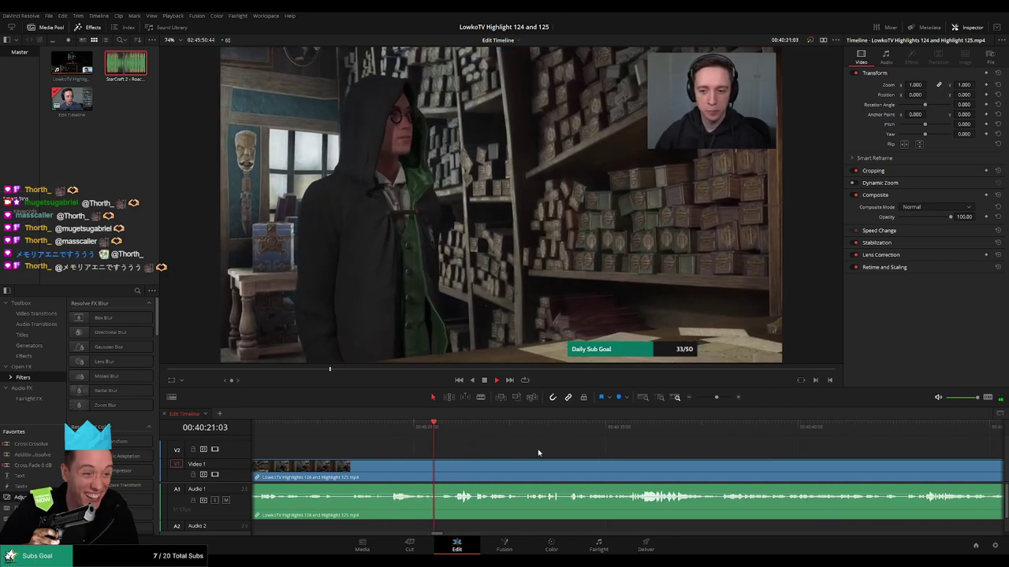
{"action": "left_click_drag", "start_coordinate": [716, 397], "coordinate": [693, 399]}
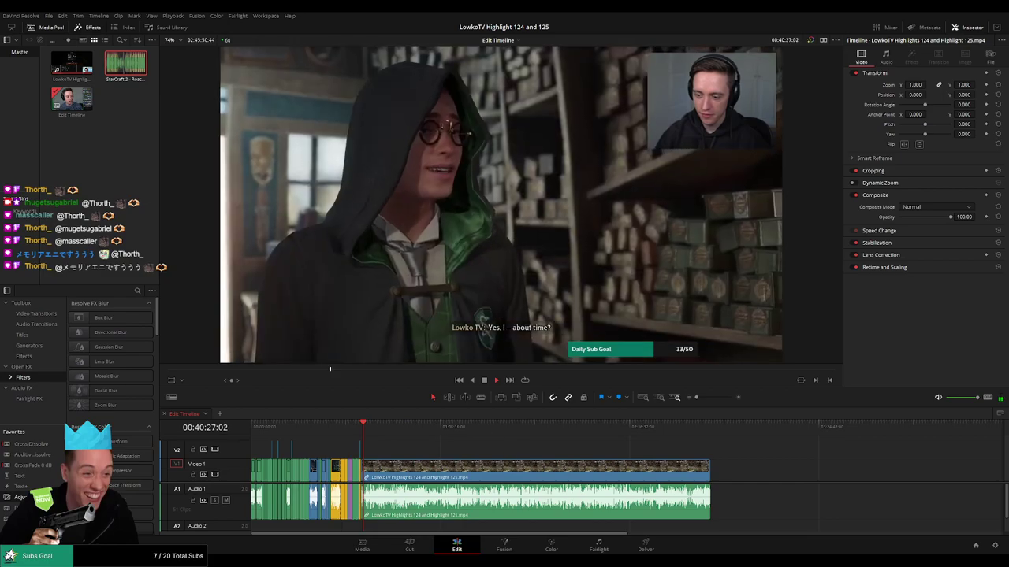
{"action": "left_click_drag", "start_coordinate": [697, 398], "coordinate": [712, 402]}
{"action": "left_click_drag", "start_coordinate": [653, 465], "coordinate": [478, 454]}
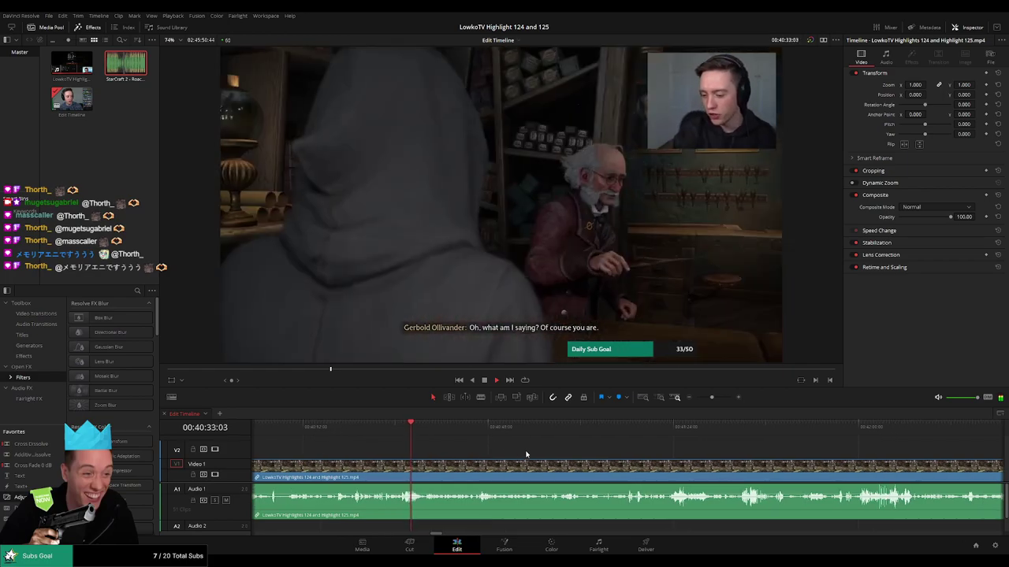
{"action": "scroll", "coordinate": [441, 461], "scroll_direction": "right", "scroll_amount": 1}
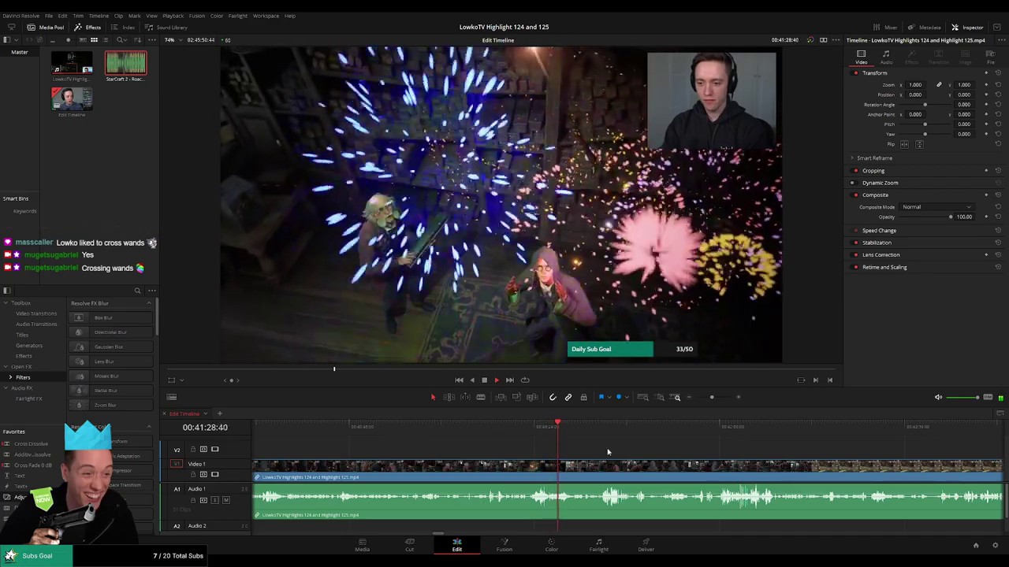
Review the wand trial scenes with Ollivander on to about 00:42:14, replaying the moment near 00:42:06.
{"action": "left_click_drag", "start_coordinate": [619, 453], "coordinate": [507, 450]}
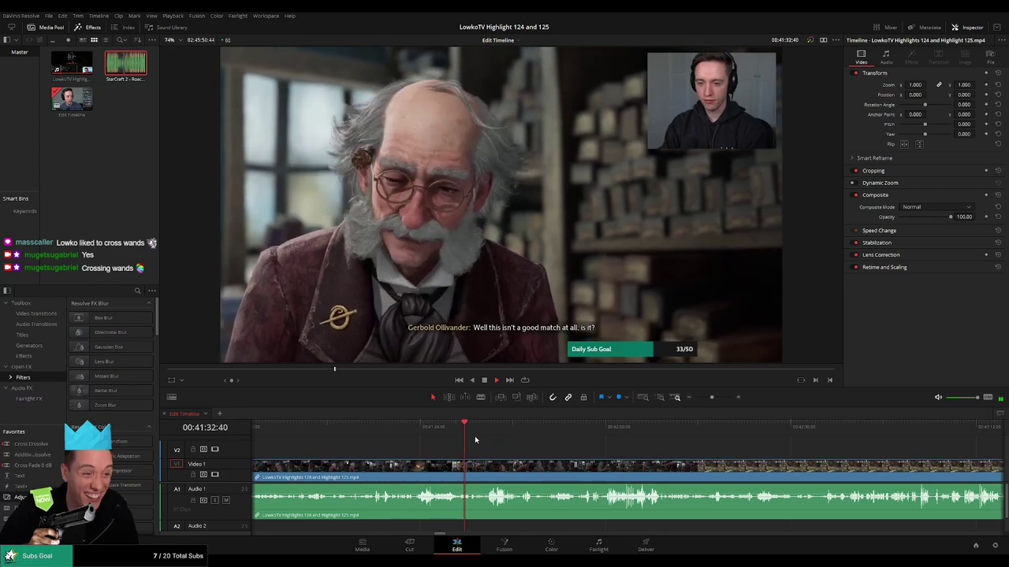
{"action": "left_click_drag", "start_coordinate": [524, 453], "coordinate": [472, 450]}
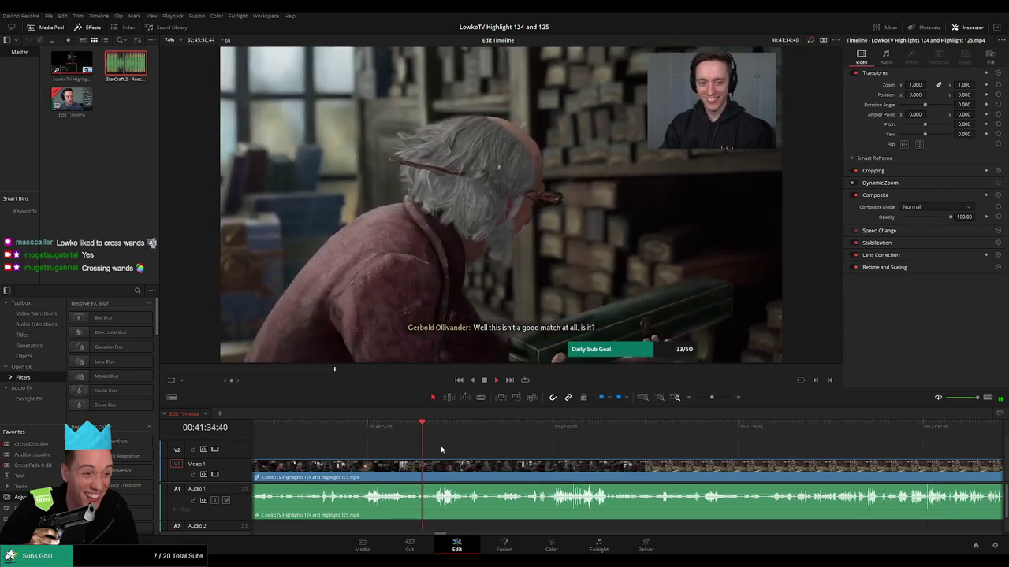
{"action": "left_click", "coordinate": [433, 433]}
{"action": "scroll", "coordinate": [520, 452], "scroll_direction": "right", "scroll_amount": 2}
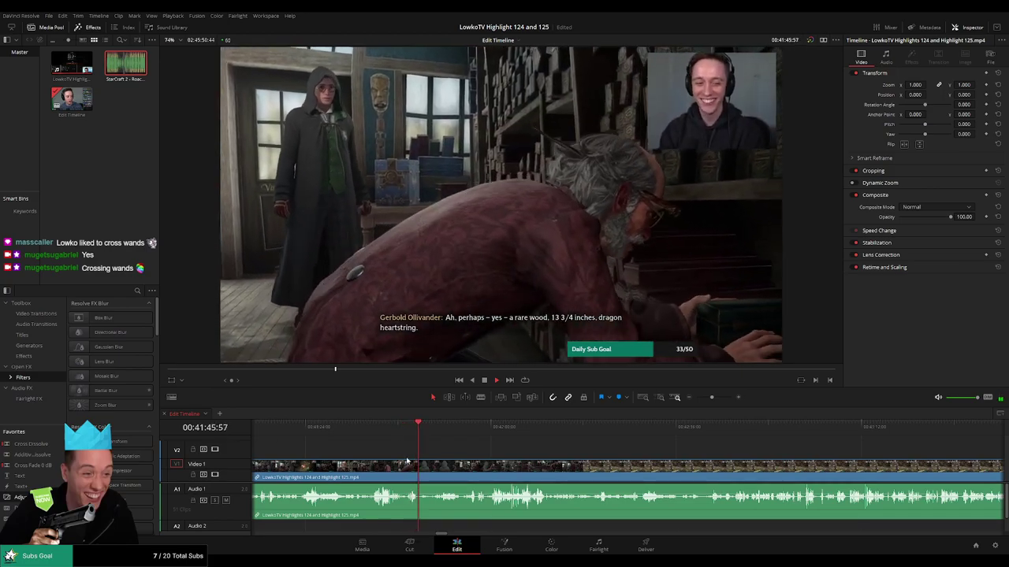
{"action": "left_click", "coordinate": [441, 432]}
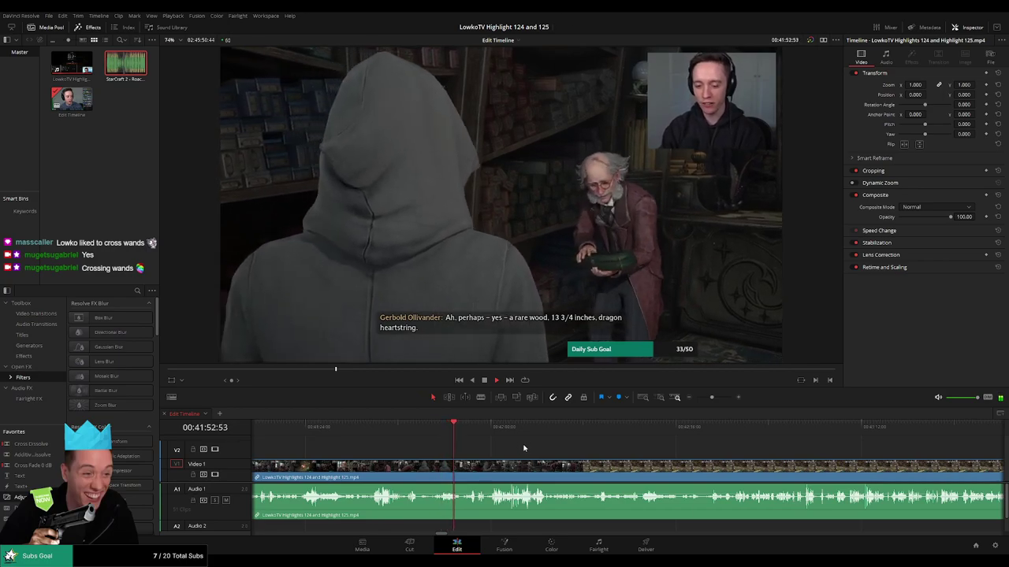
{"action": "scroll", "coordinate": [505, 452], "scroll_direction": "right", "scroll_amount": 2}
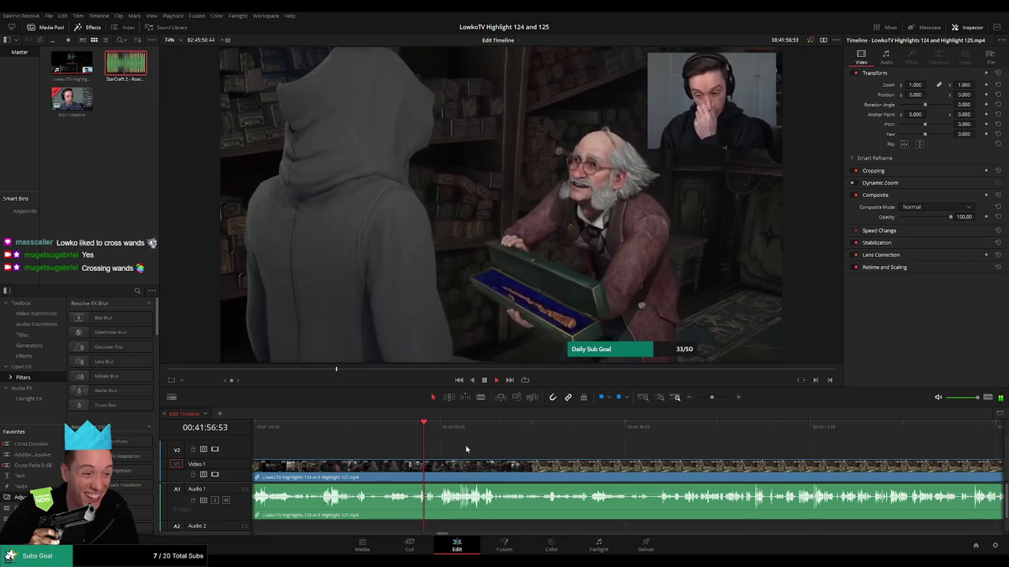
{"action": "scroll", "coordinate": [478, 449], "scroll_direction": "right", "scroll_amount": 2}
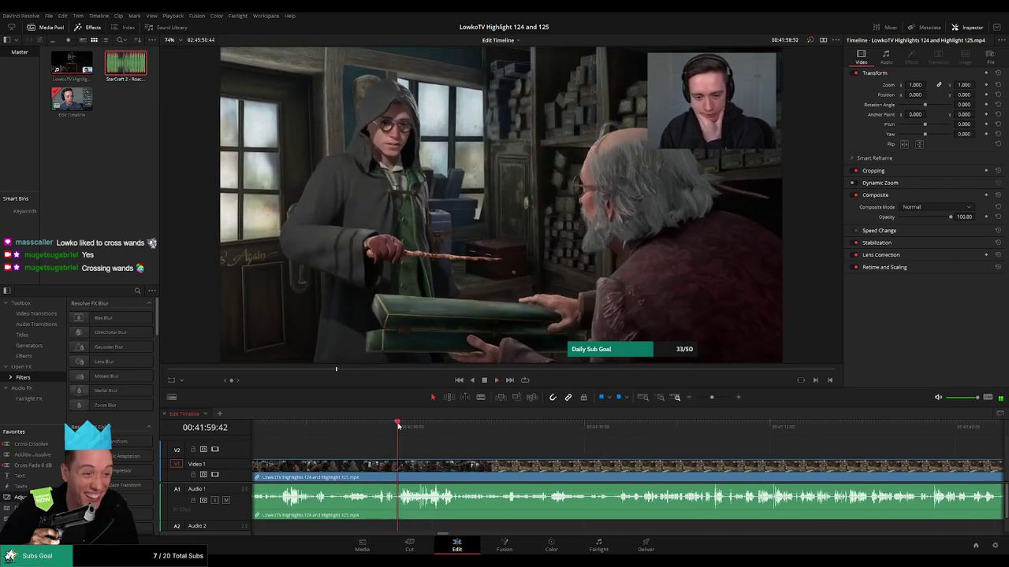
{"action": "scroll", "coordinate": [473, 449], "scroll_direction": "right", "scroll_amount": 2}
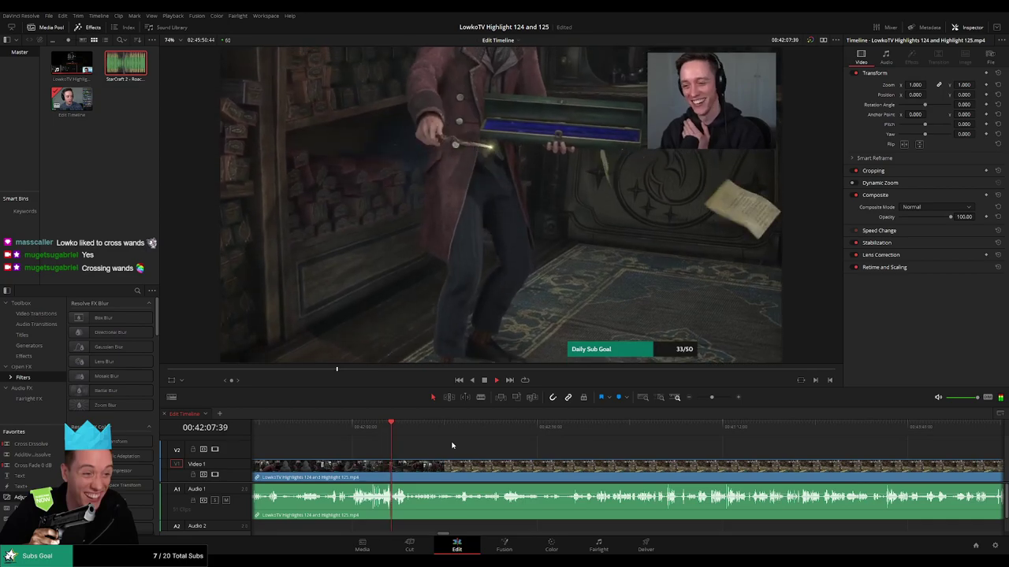
{"action": "left_click", "coordinate": [384, 428]}
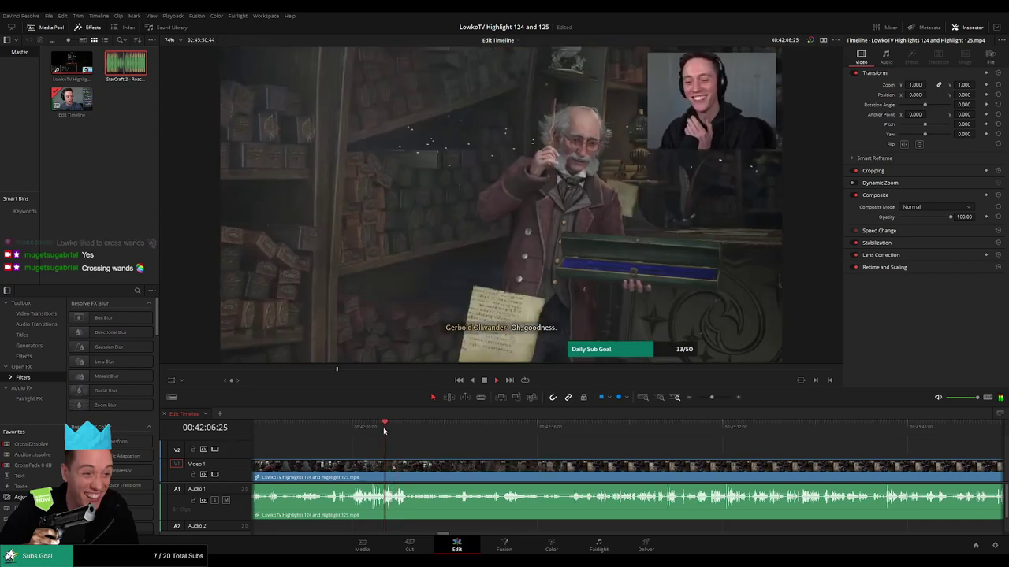
{"action": "left_click", "coordinate": [382, 428]}
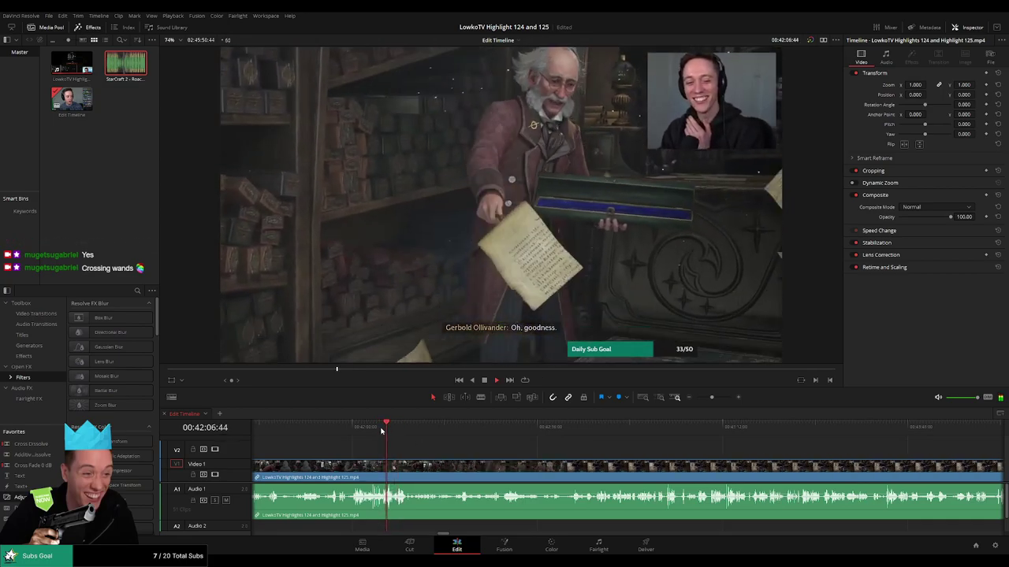
{"action": "left_click_drag", "start_coordinate": [454, 448], "coordinate": [426, 447]}
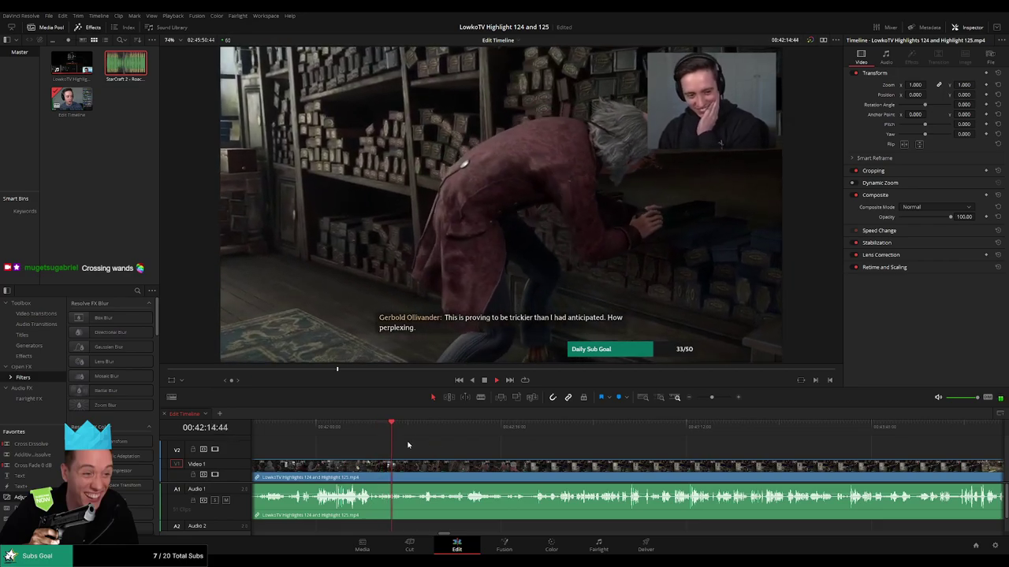
Review the wand trial cutscene from 00:42:14, skipping ahead near 00:42:28, and on to the wand style selection at about 00:43:43.
{"action": "left_click", "coordinate": [401, 428]}
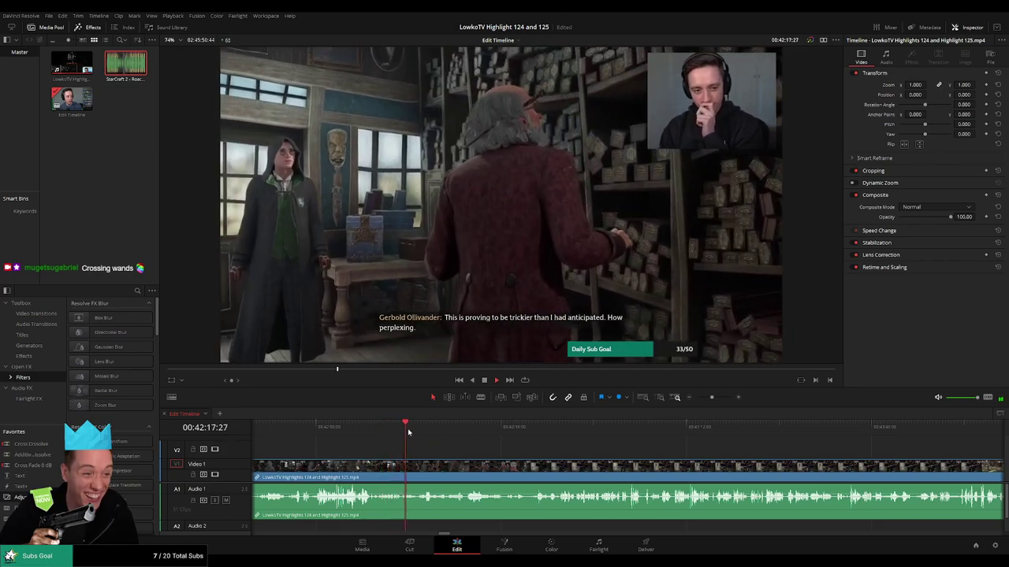
{"action": "left_click_drag", "start_coordinate": [409, 432], "coordinate": [469, 435]}
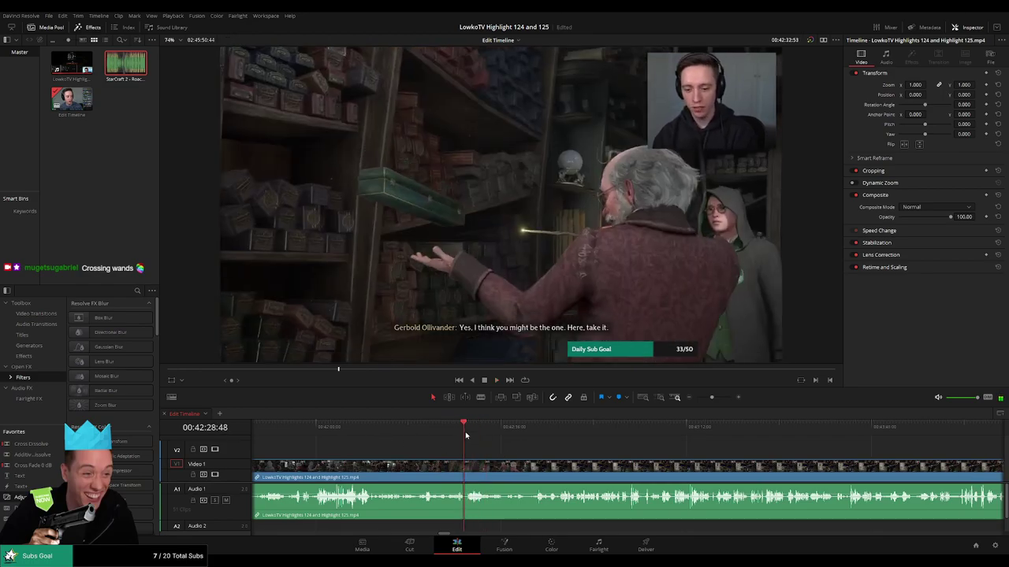
{"action": "key", "text": "space"}
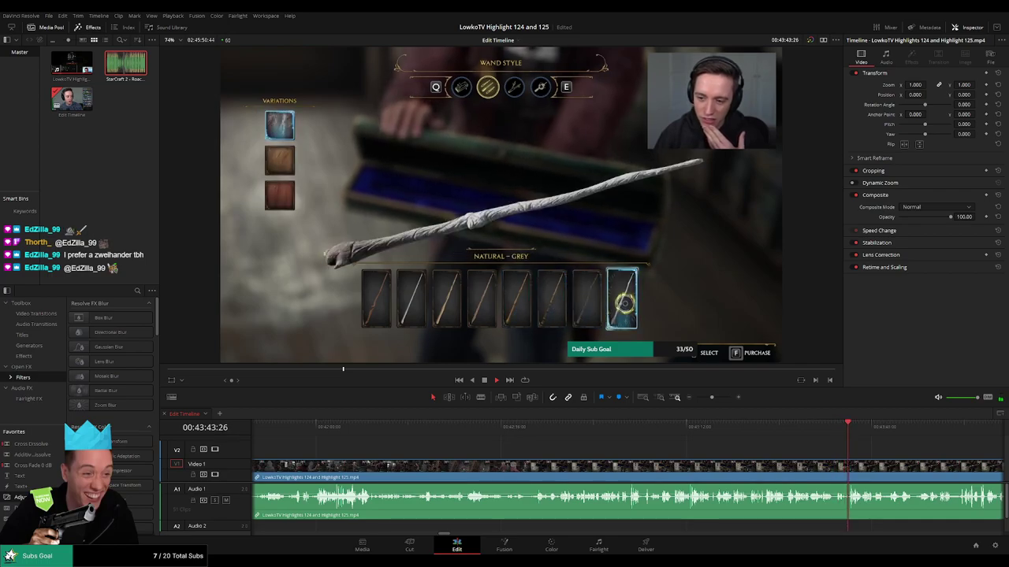
Review the wand wood type and flexibility choices and the wand core options up to about 00:44:36.
{"action": "left_click_drag", "start_coordinate": [906, 450], "coordinate": [502, 449]}
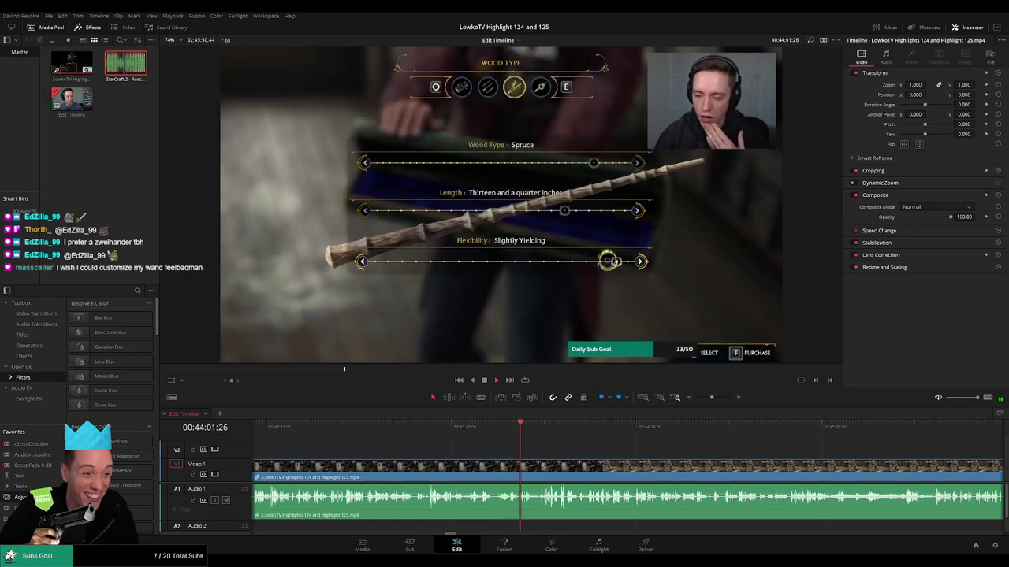
{"action": "scroll", "coordinate": [480, 429], "scroll_direction": "right", "scroll_amount": 2}
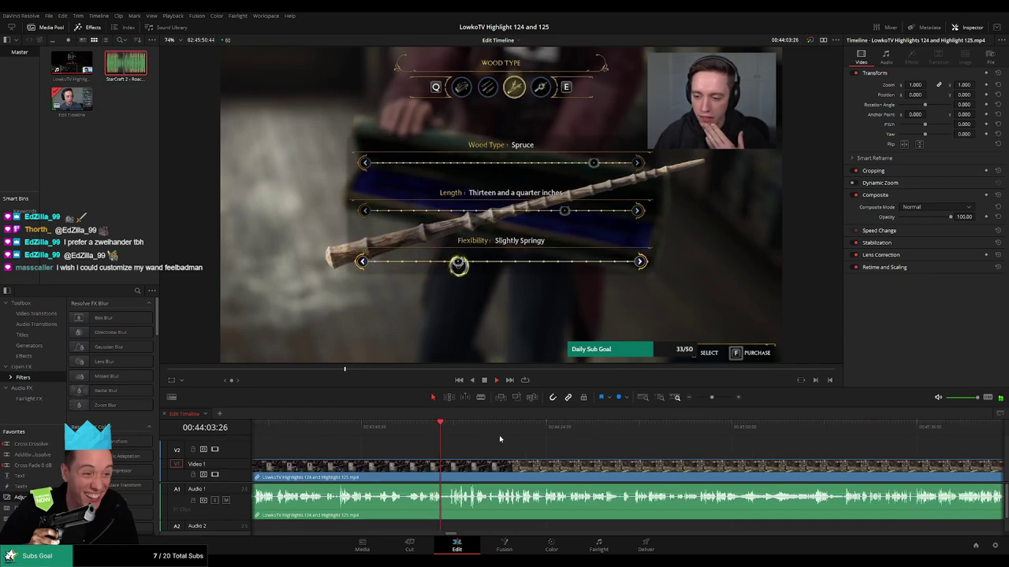
{"action": "scroll", "coordinate": [473, 443], "scroll_direction": "right", "scroll_amount": 1}
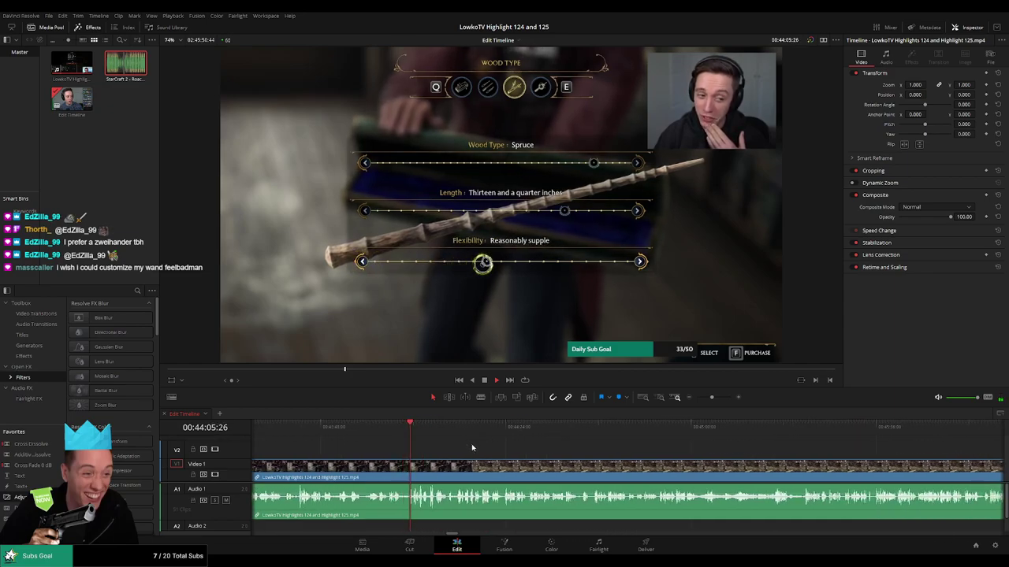
{"action": "scroll", "coordinate": [476, 454], "scroll_direction": "right", "scroll_amount": 2}
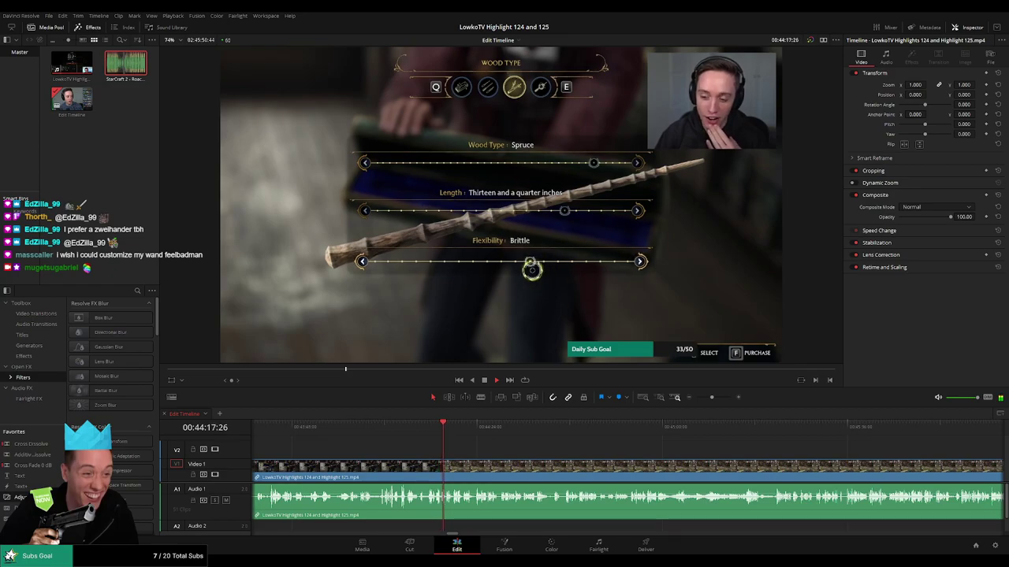
{"action": "left_click_drag", "start_coordinate": [506, 452], "coordinate": [453, 456]}
{"action": "scroll", "coordinate": [486, 457], "scroll_direction": "up", "scroll_amount": 3}
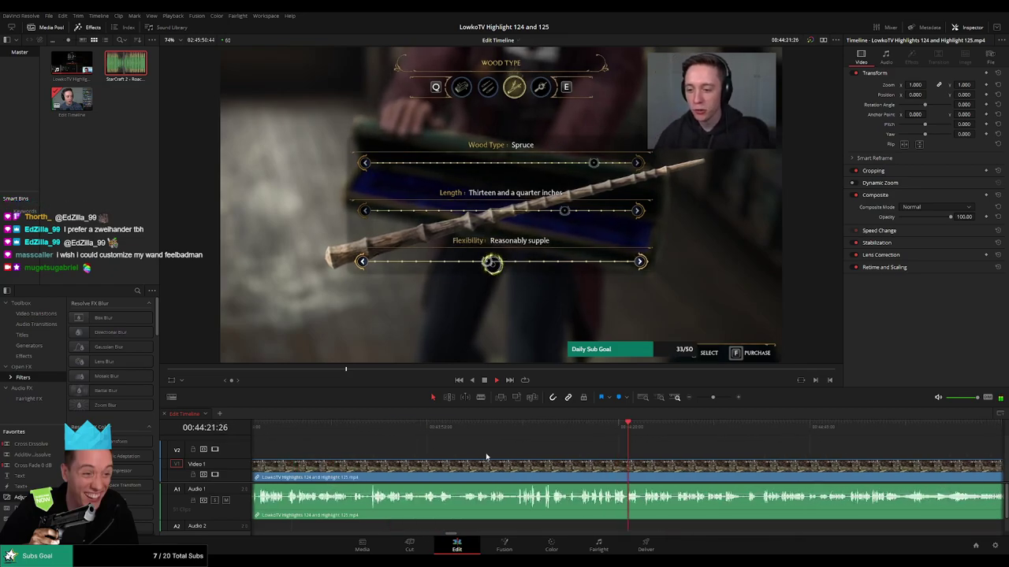
{"action": "left_click_drag", "start_coordinate": [687, 462], "coordinate": [515, 454]}
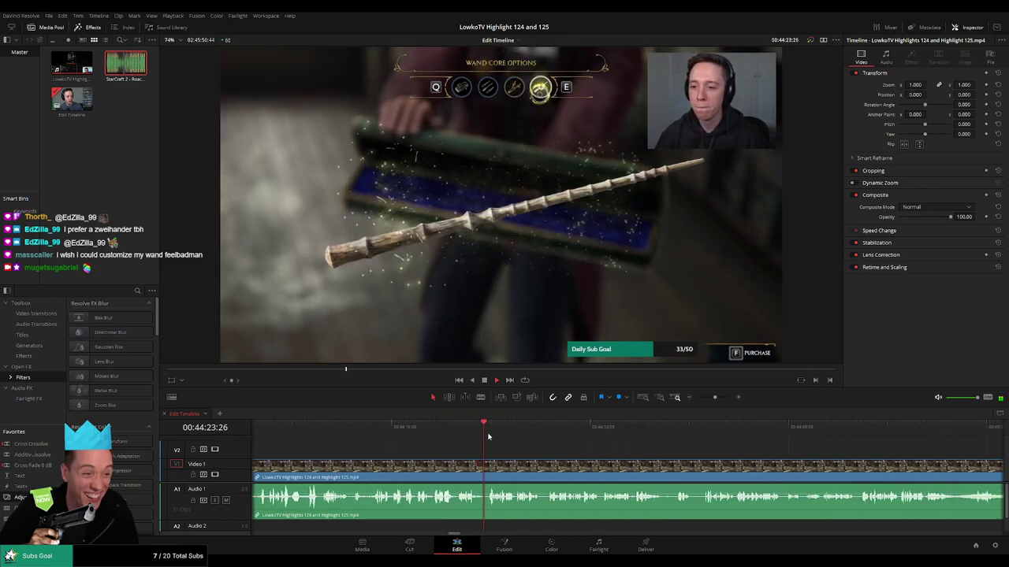
{"action": "scroll", "coordinate": [515, 454], "scroll_direction": "right", "scroll_amount": 2}
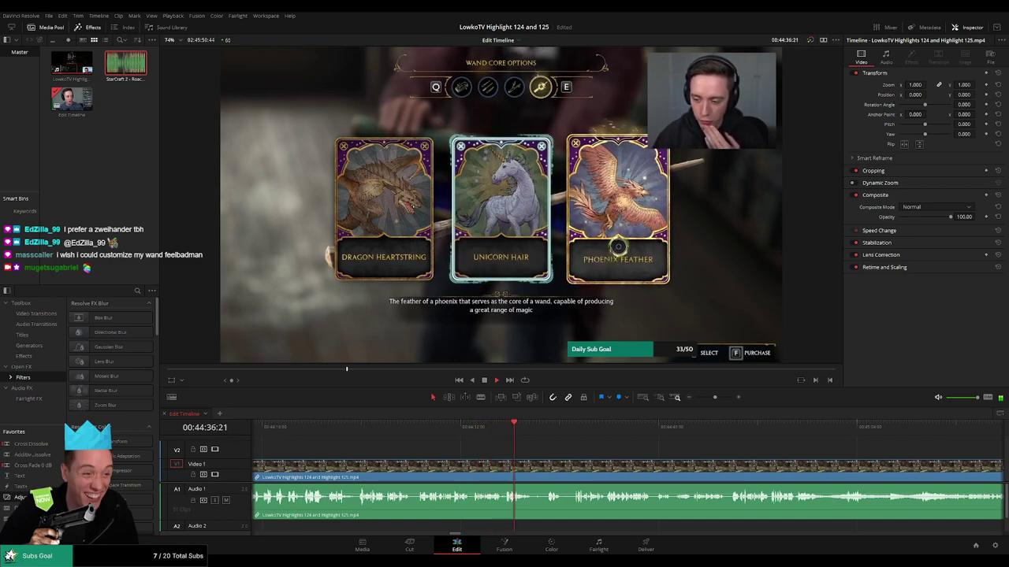
Cut out a short piece of the wand core selection near 00:44:40 and color the clip before the join yellow.
{"action": "left_click_drag", "start_coordinate": [567, 448], "coordinate": [365, 443]}
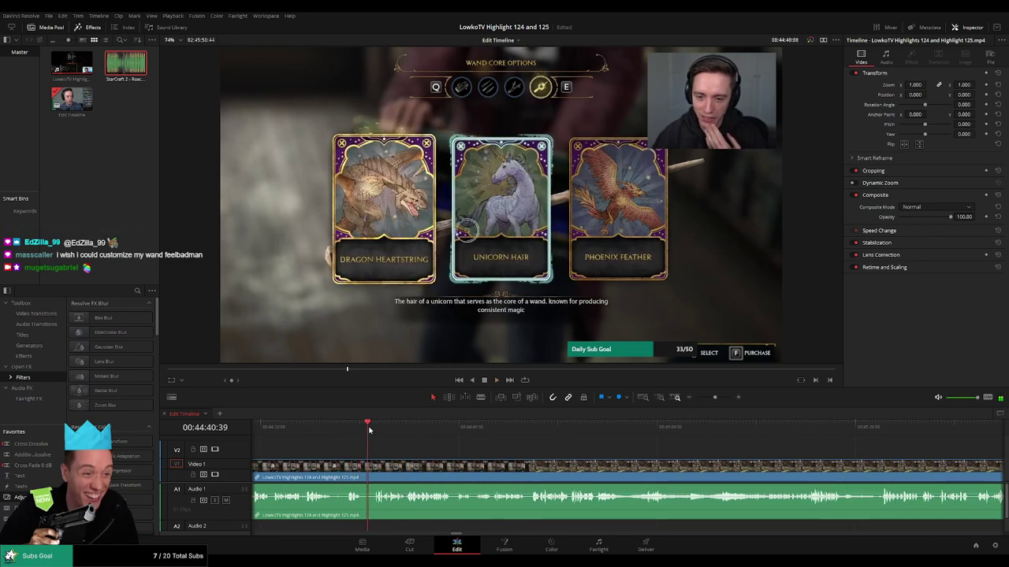
{"action": "left_click", "coordinate": [365, 467]}
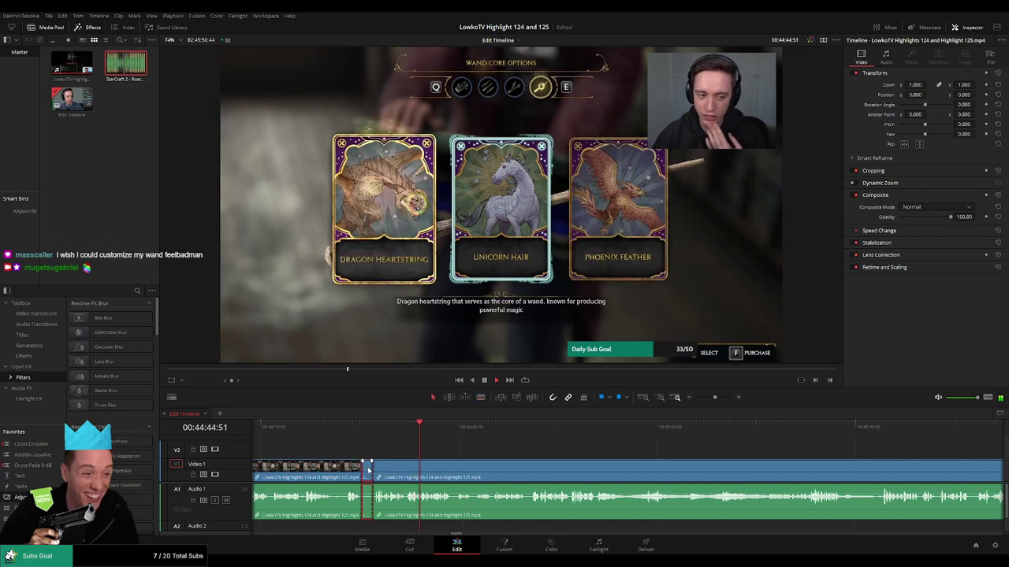
{"action": "key", "text": "Delete"}
{"action": "left_click", "coordinate": [349, 467]}
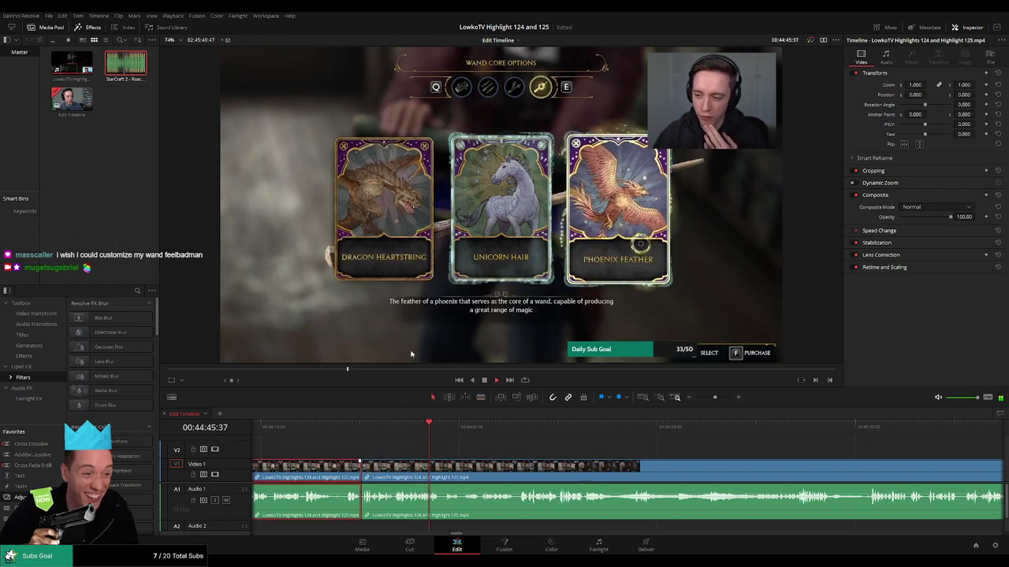
{"action": "key", "text": "F1"}
{"action": "left_click", "coordinate": [521, 447]}
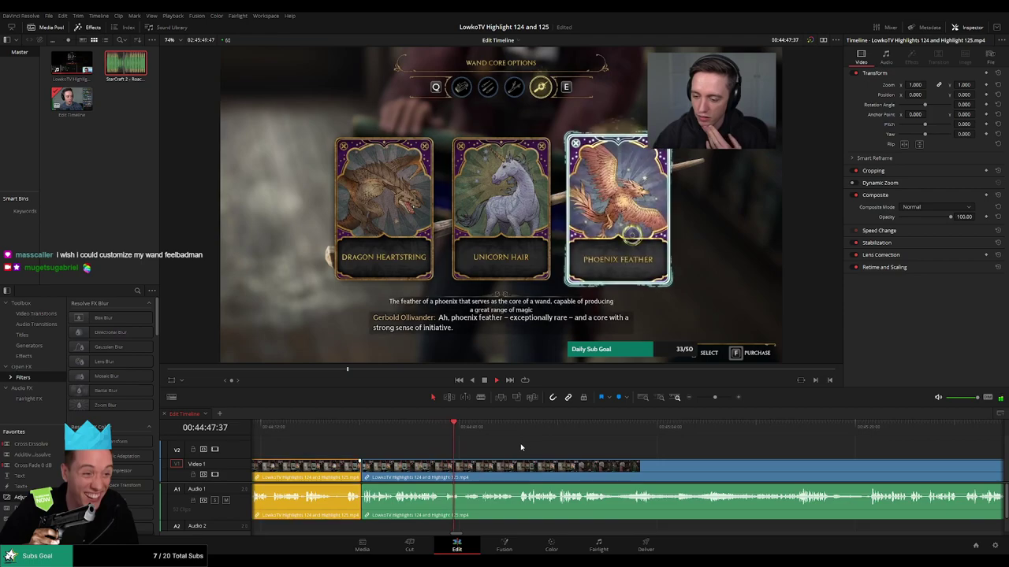
{"action": "left_click", "coordinate": [526, 449]}
Review the footage from the phoenix feather choice through Ollivander's closing cutscene to about 00:45:18.
{"action": "mouse_move", "coordinate": [713, 400]}
{"action": "left_mouse_down"}
{"action": "mouse_move", "coordinate": [694, 403]}
{"action": "mouse_move", "coordinate": [715, 403]}
{"action": "left_mouse_up"}
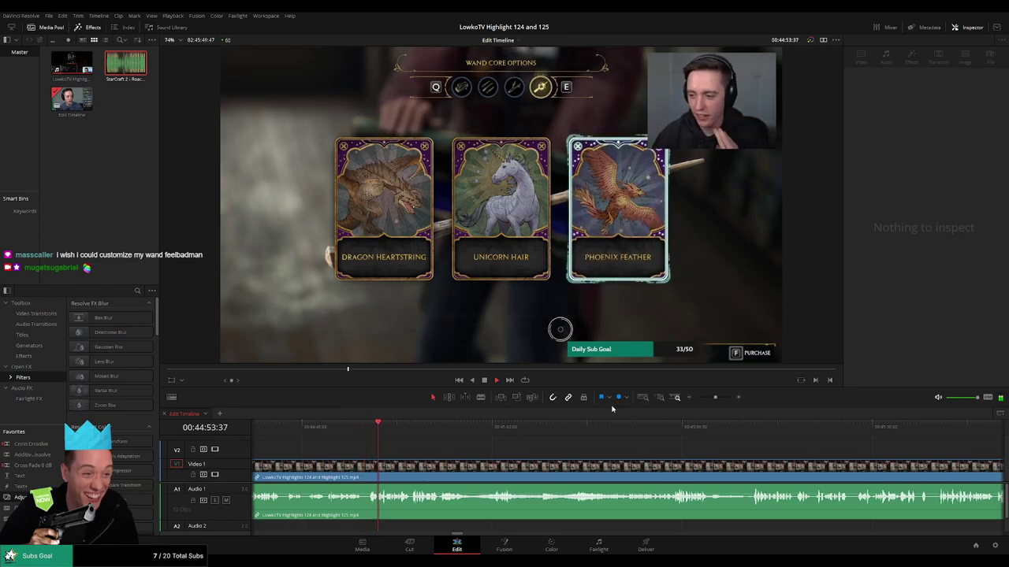
{"action": "left_click_drag", "start_coordinate": [716, 399], "coordinate": [713, 404]}
{"action": "scroll", "coordinate": [501, 454], "scroll_direction": "right", "scroll_amount": 4}
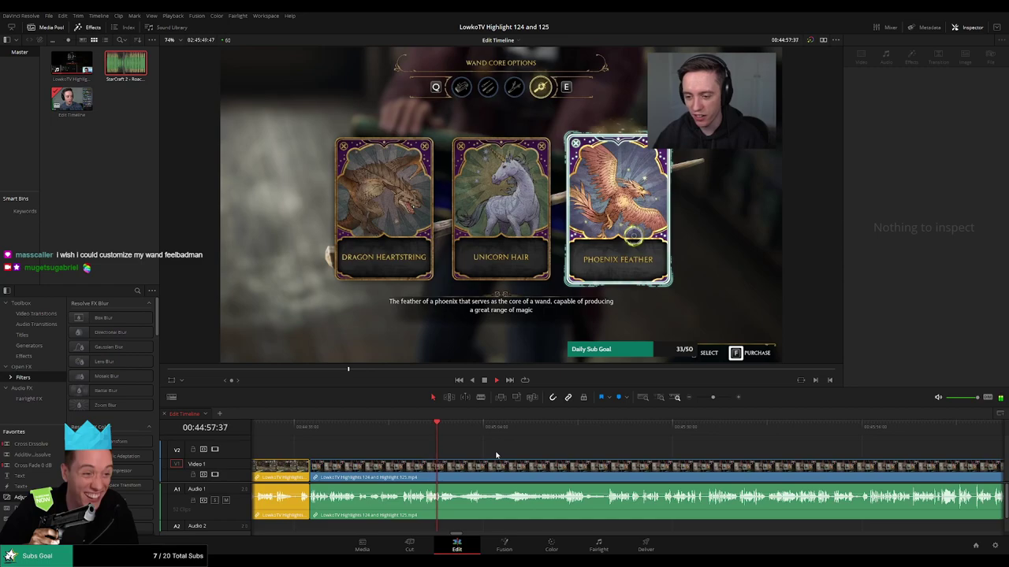
{"action": "scroll", "coordinate": [569, 463], "scroll_direction": "up", "scroll_amount": 2}
{"action": "scroll", "coordinate": [527, 462], "scroll_direction": "right", "scroll_amount": 2}
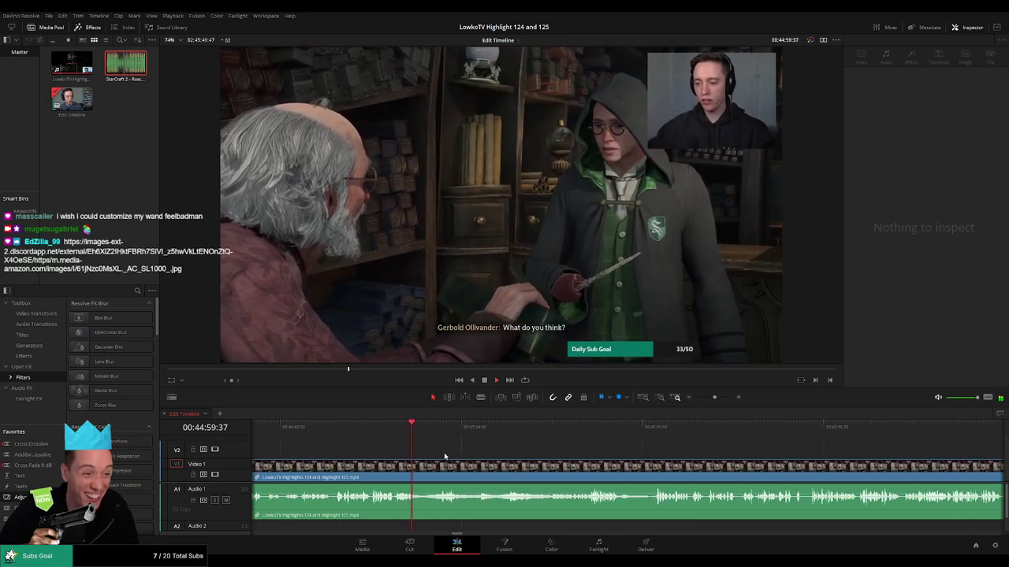
{"action": "left_click", "coordinate": [436, 431]}
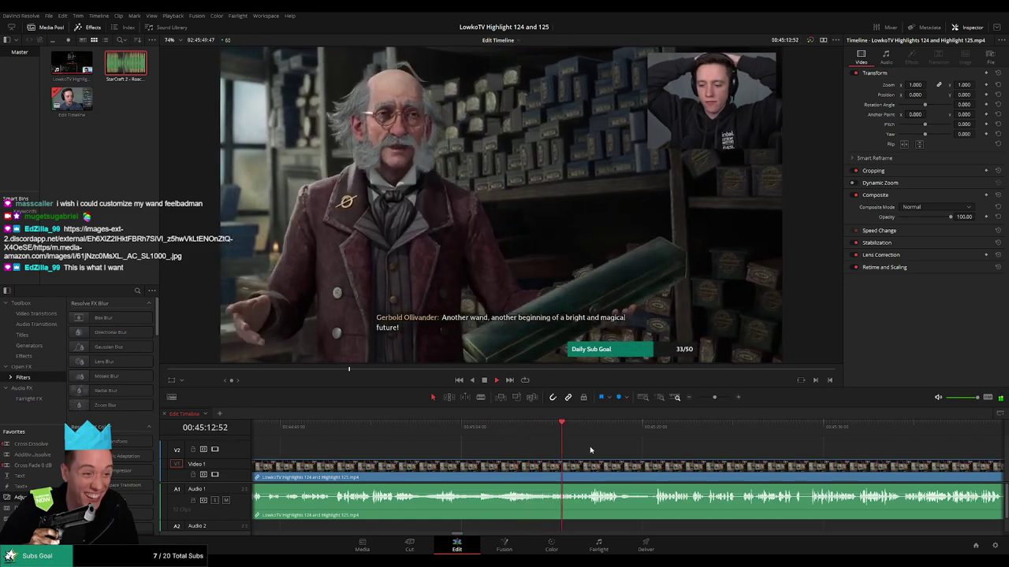
{"action": "left_click_drag", "start_coordinate": [591, 450], "coordinate": [487, 446]}
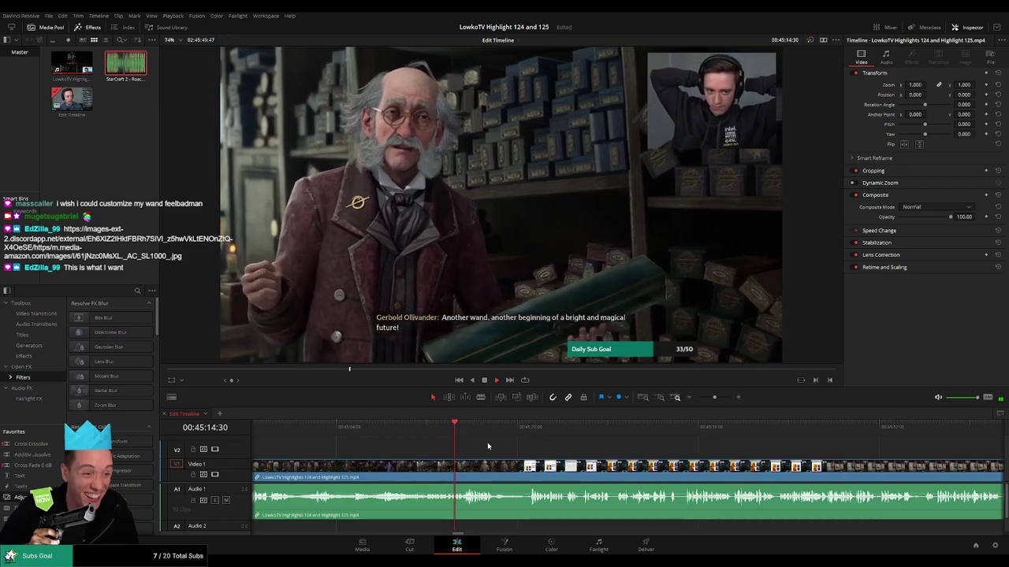
{"action": "scroll", "coordinate": [488, 446], "scroll_direction": "right", "scroll_amount": 2}
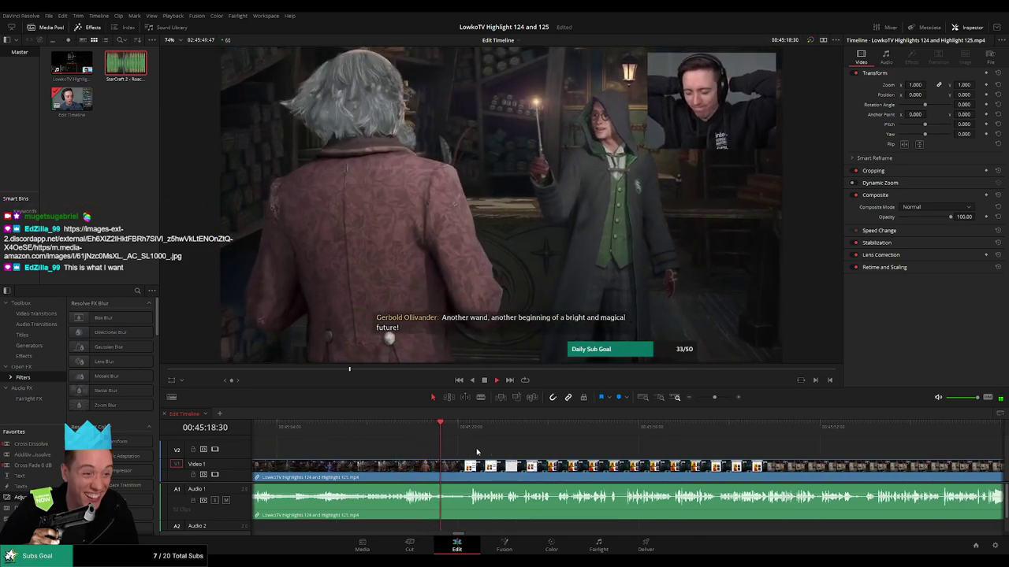
Cut out the black fade between the Ollivander cutscene and the Reddit segment from 00:45:20:54, and close the gap.
{"action": "left_click", "coordinate": [463, 437]}
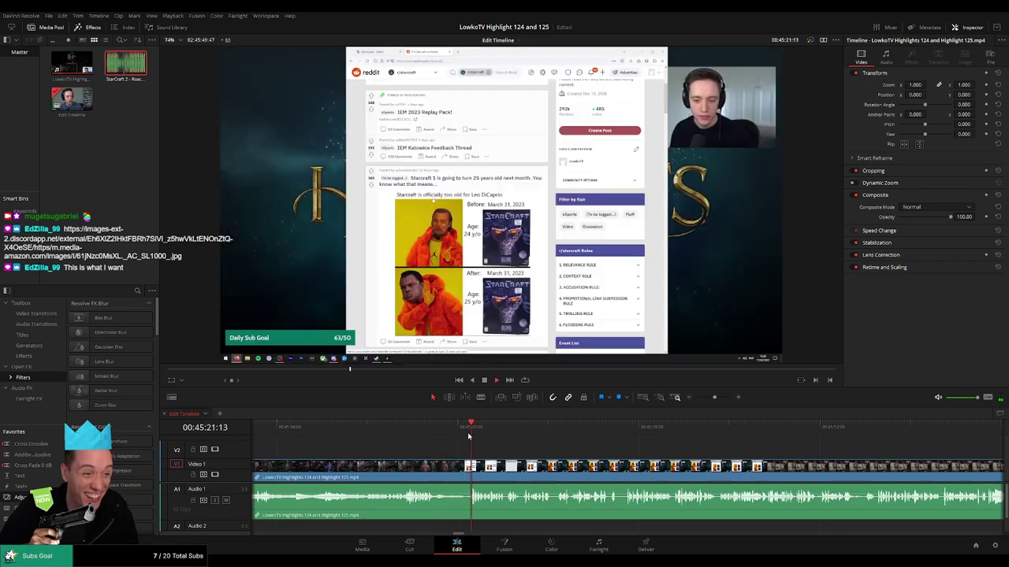
{"action": "left_click", "coordinate": [448, 434]}
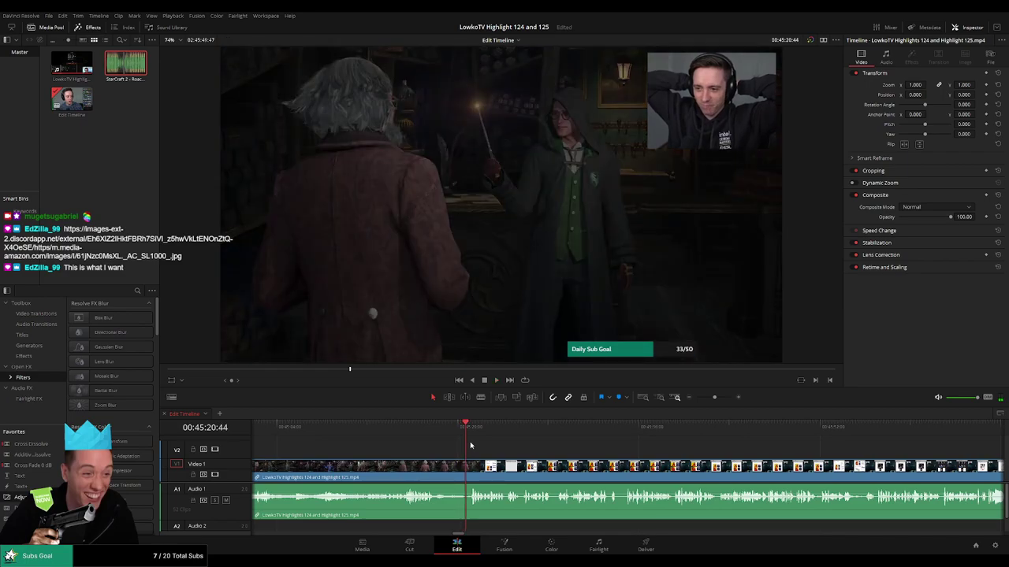
{"action": "scroll", "coordinate": [505, 455], "scroll_direction": "up", "scroll_amount": 5}
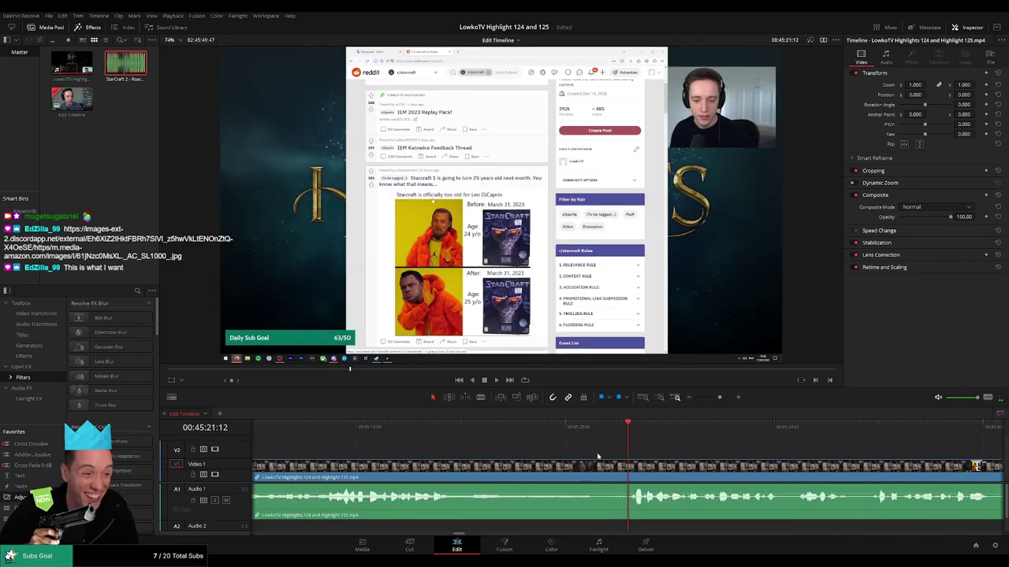
{"action": "mouse_move", "coordinate": [616, 432]}
{"action": "left_mouse_down"}
{"action": "mouse_move", "coordinate": [599, 436]}
{"action": "mouse_move", "coordinate": [613, 435]}
{"action": "left_mouse_up"}
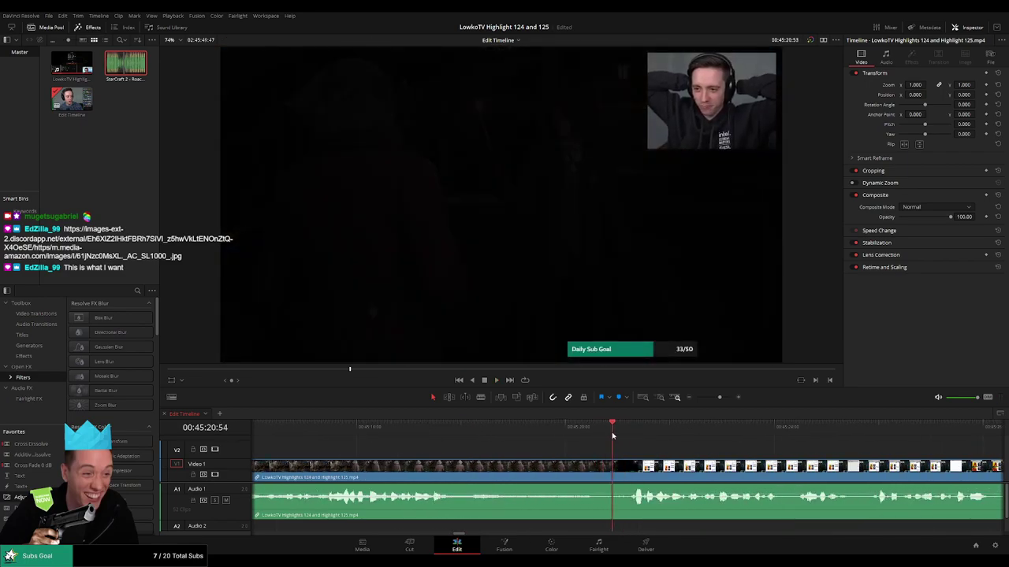
{"action": "left_click", "coordinate": [617, 471]}
{"action": "left_click", "coordinate": [629, 471]}
{"action": "key", "text": "a"}
{"action": "key", "text": "BackSpace"}
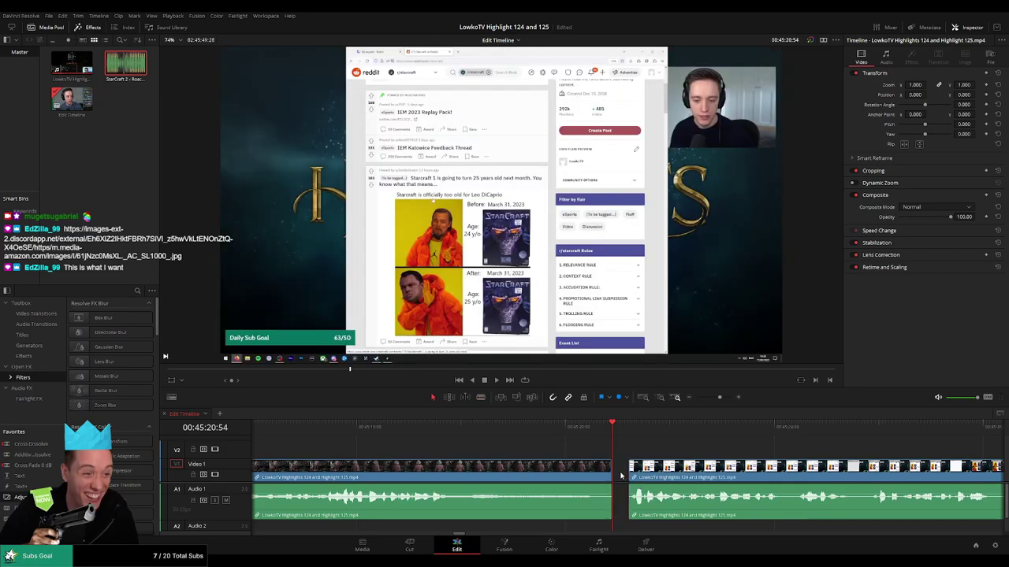
{"action": "left_click", "coordinate": [621, 475]}
{"action": "key", "text": "BackSpace"}
{"action": "key", "text": "space"}
Color the short Ollivander clip before the Reddit segment yellow and save the project.
{"action": "left_click_drag", "start_coordinate": [719, 398], "coordinate": [707, 399]}
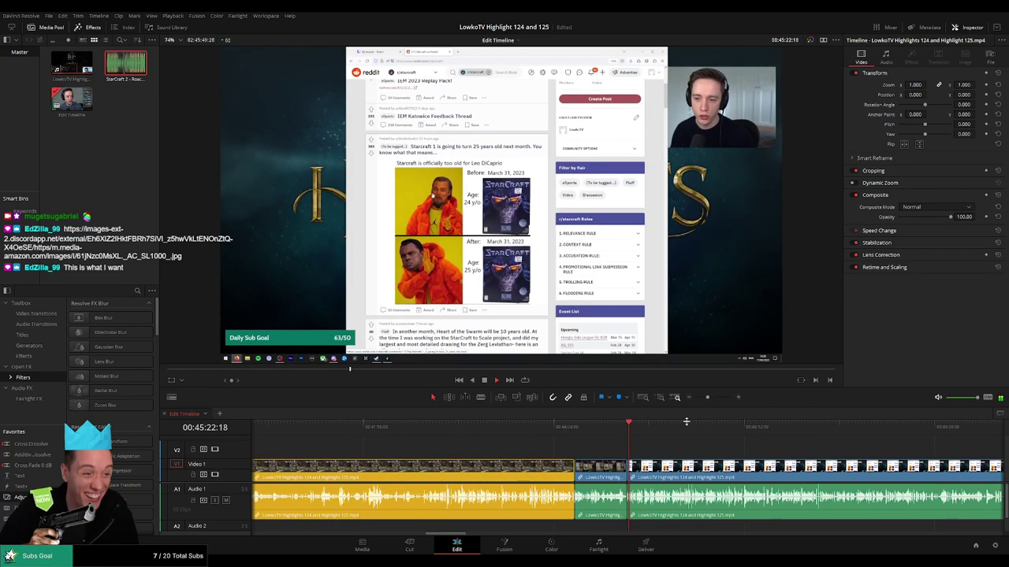
{"action": "left_click", "coordinate": [598, 476]}
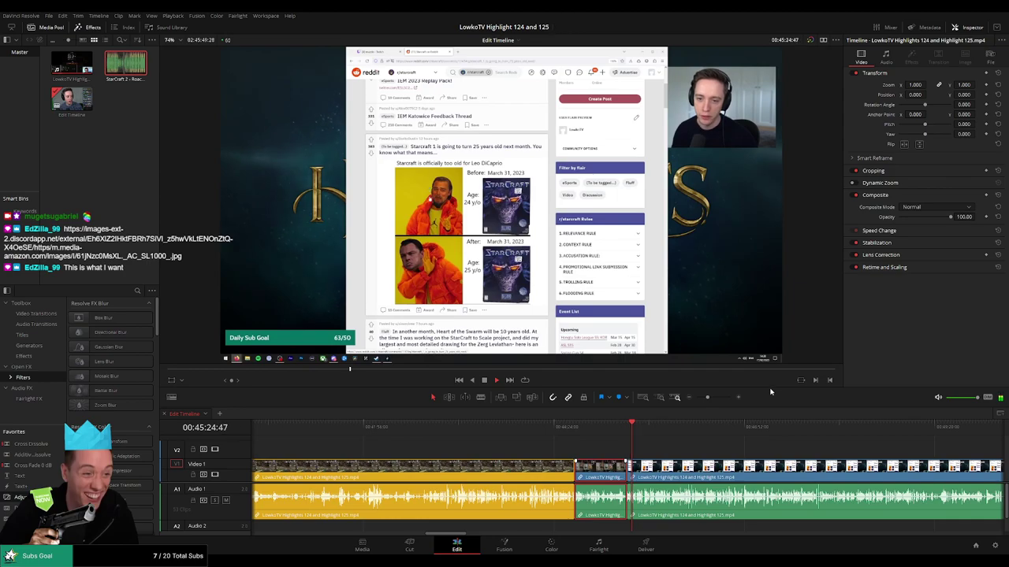
{"action": "left_click", "coordinate": [696, 458]}
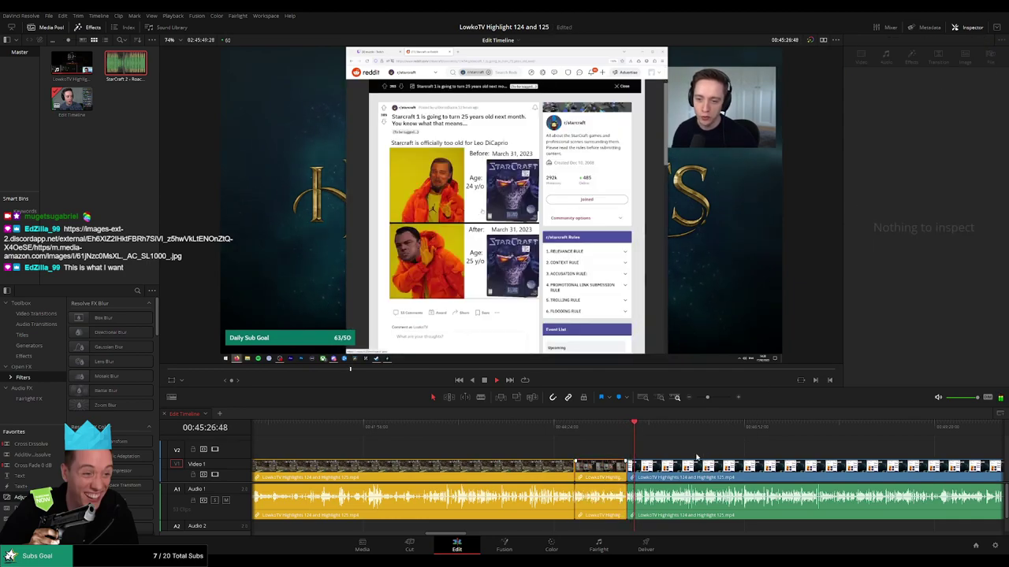
{"action": "key", "text": "ctrl+s"}
Cut out about one second of the StarCraft meme segment near 00:45:33, close the gap, and select the clip before the join.
{"action": "left_click_drag", "start_coordinate": [708, 397], "coordinate": [714, 397]}
{"action": "left_click_drag", "start_coordinate": [693, 453], "coordinate": [375, 453]}
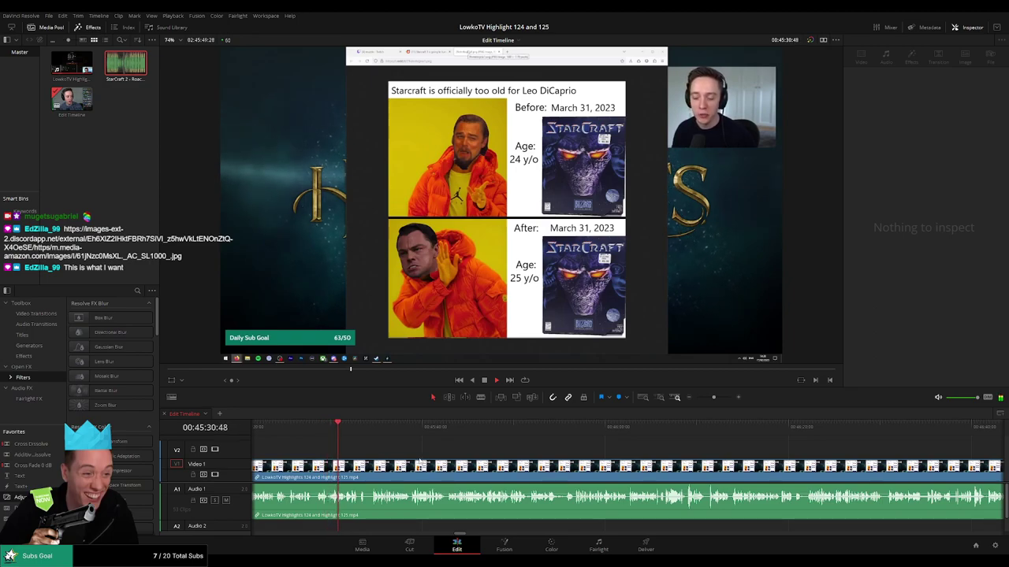
{"action": "scroll", "coordinate": [410, 462], "scroll_direction": "right", "scroll_amount": 1}
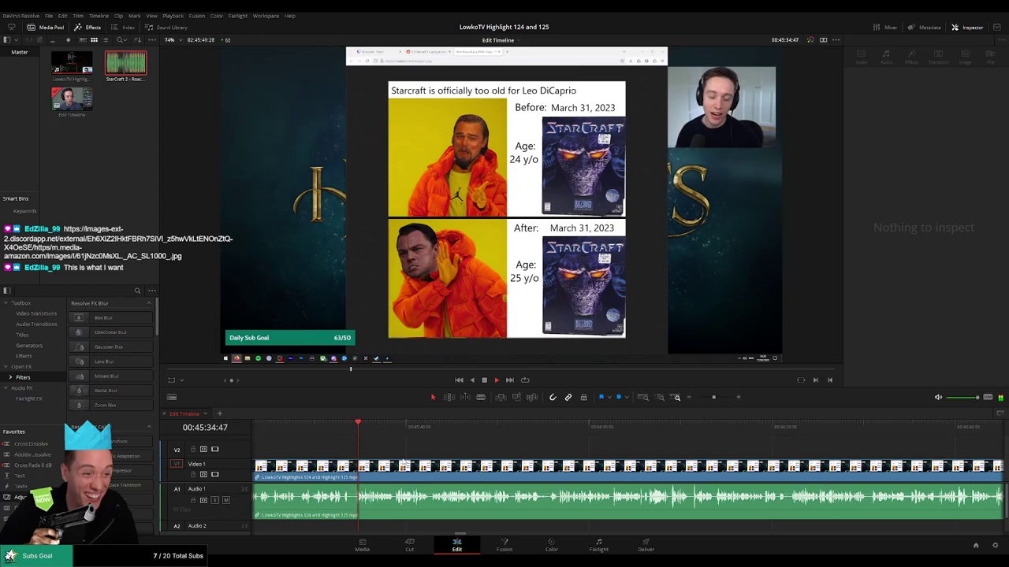
{"action": "scroll", "coordinate": [403, 462], "scroll_direction": "up", "scroll_amount": 3}
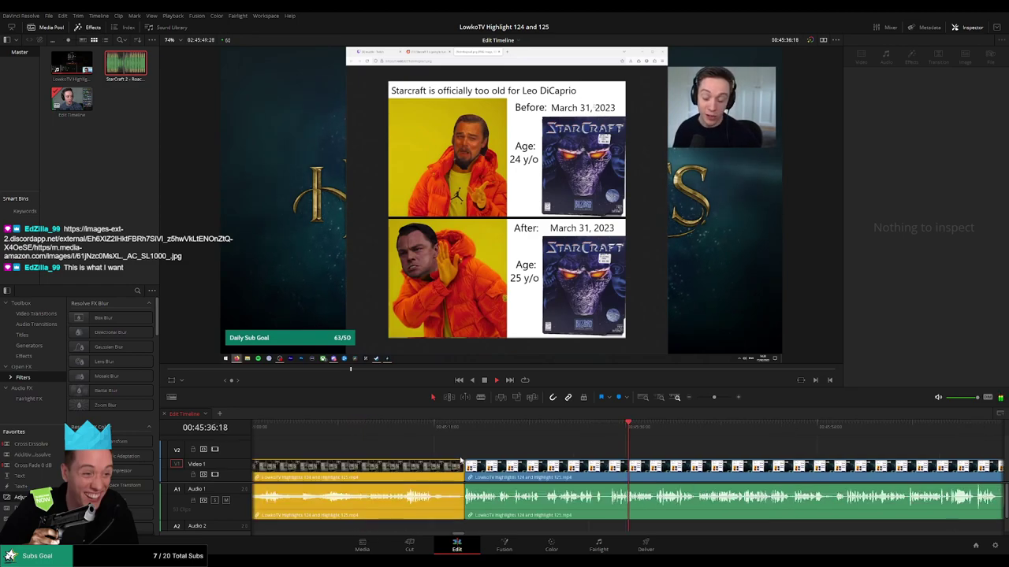
{"action": "key", "text": "b"}
{"action": "left_click", "coordinate": [580, 470]}
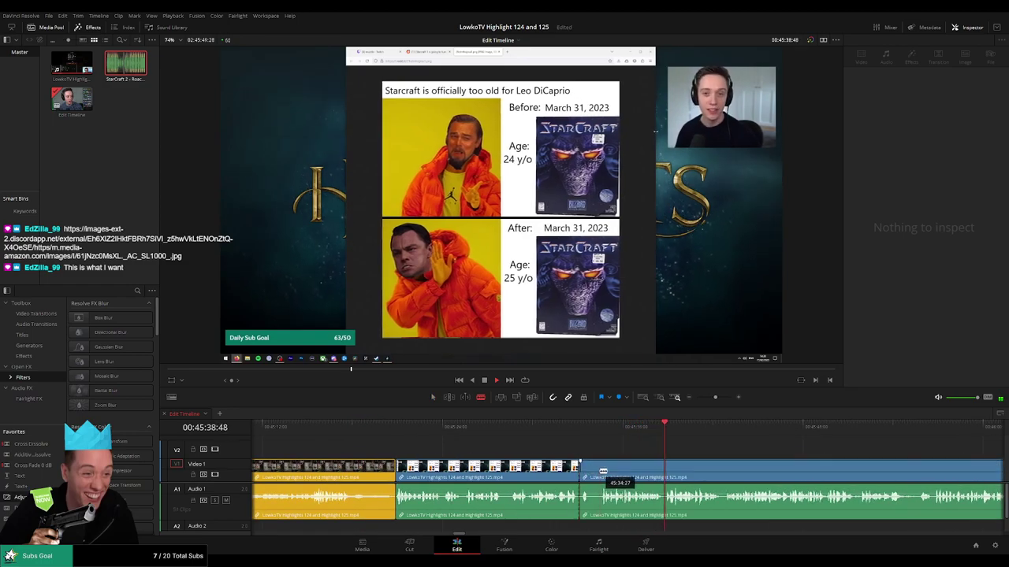
{"action": "left_click", "coordinate": [600, 473]}
{"action": "key", "text": "a"}
{"action": "left_click", "coordinate": [588, 475]}
{"action": "key", "text": "Delete"}
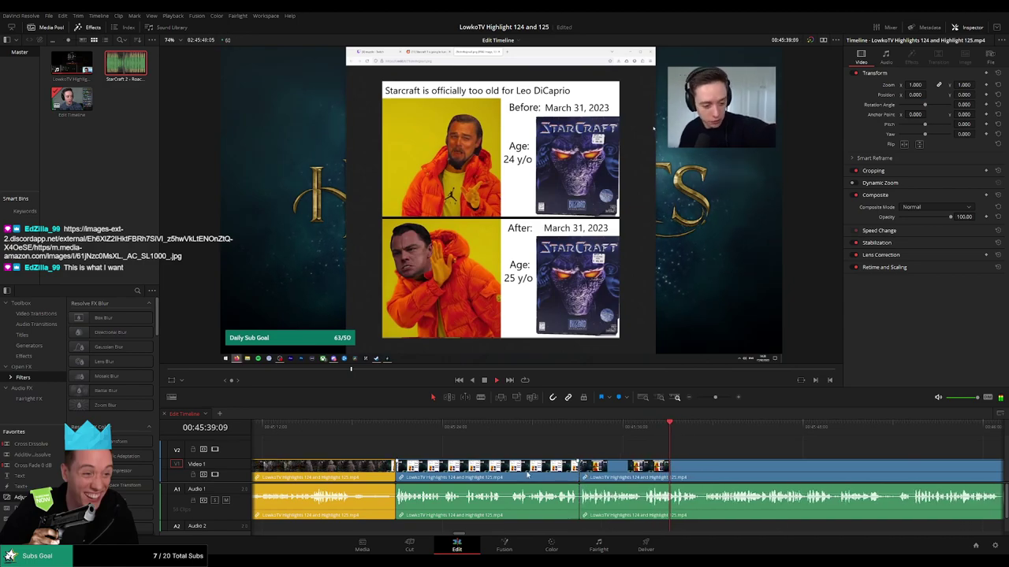
{"action": "left_click", "coordinate": [528, 476]}
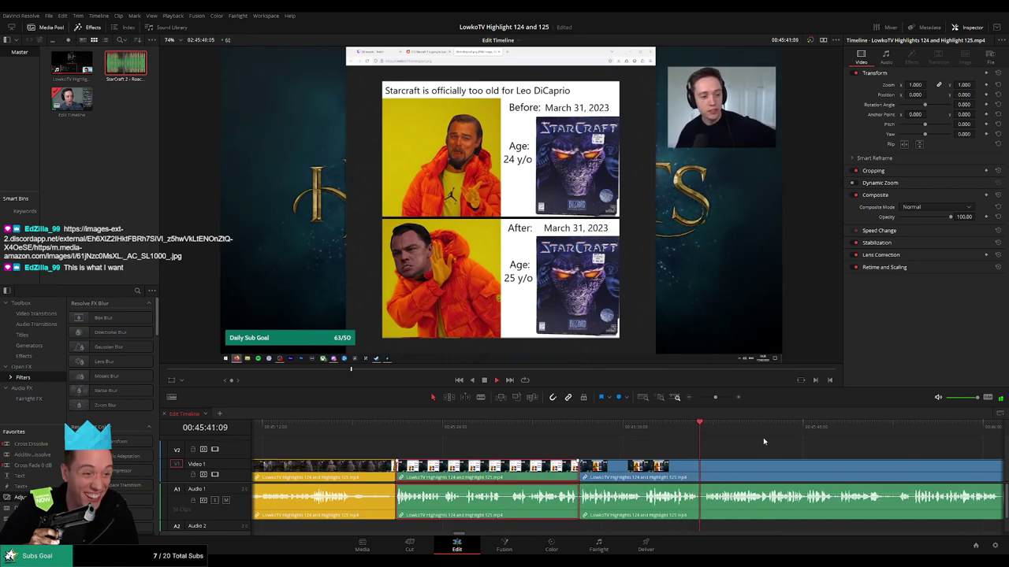
{"action": "key", "text": "Delete"}
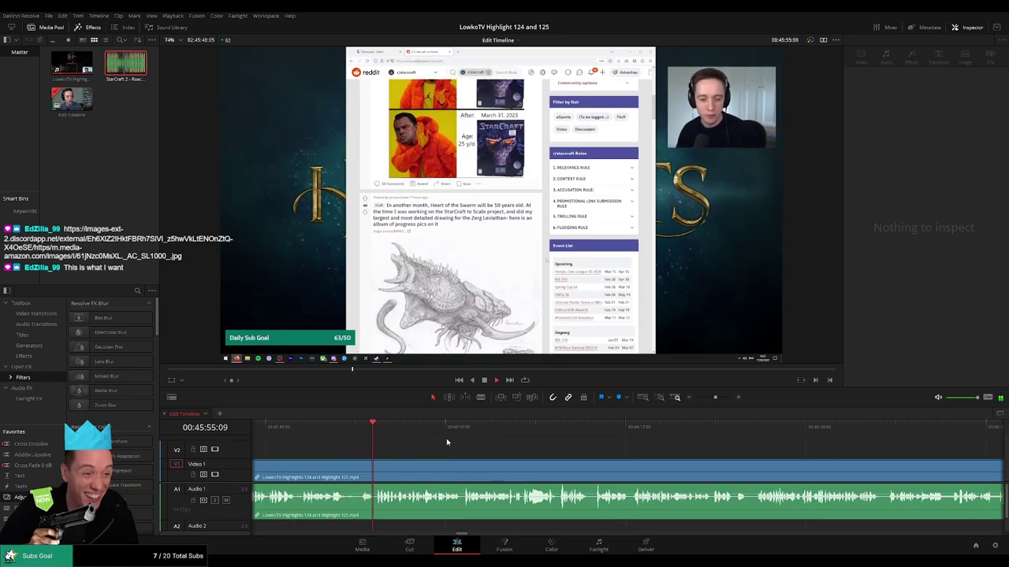
Split the clip at 45:55:07 and about 45:55:25, and ripple delete the short pause between the cuts.
{"action": "left_click", "coordinate": [385, 471]}
{"action": "key", "text": "b"}
{"action": "scroll", "coordinate": [387, 472], "scroll_direction": "up", "scroll_amount": 3}
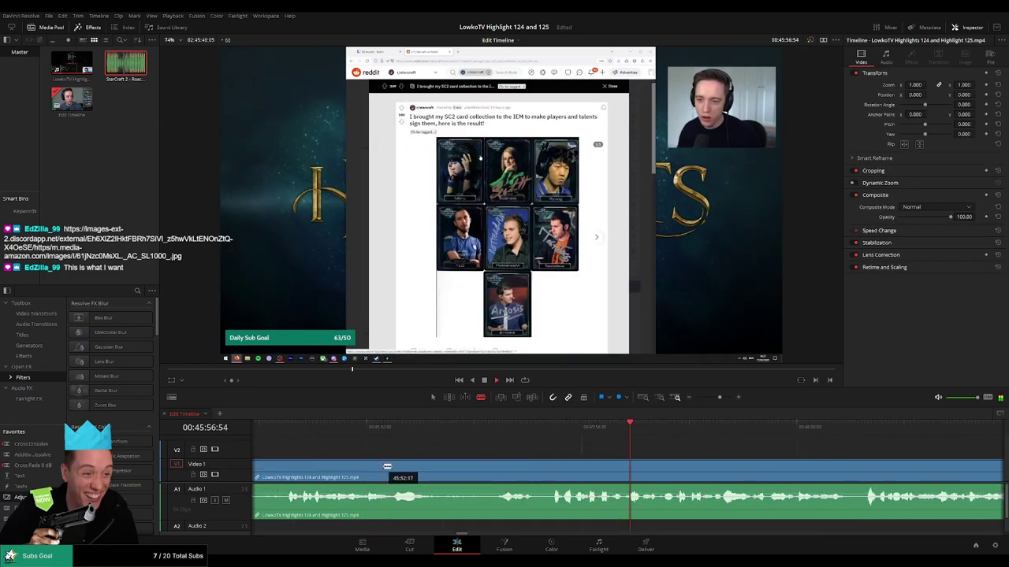
{"action": "key", "text": "space"}
{"action": "left_click", "coordinate": [488, 471]}
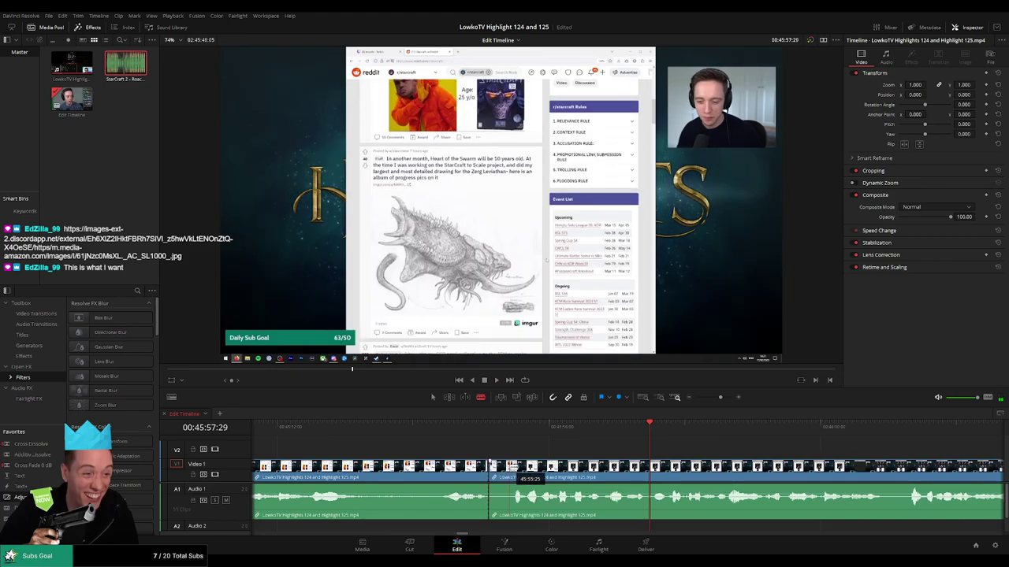
{"action": "left_click", "coordinate": [511, 470]}
{"action": "key", "text": "a"}
{"action": "left_click", "coordinate": [503, 471]}
{"action": "key", "text": "Delete"}
Play across the cut at 45:55:07 and color the finished clip before it green.
{"action": "left_click", "coordinate": [489, 426]}
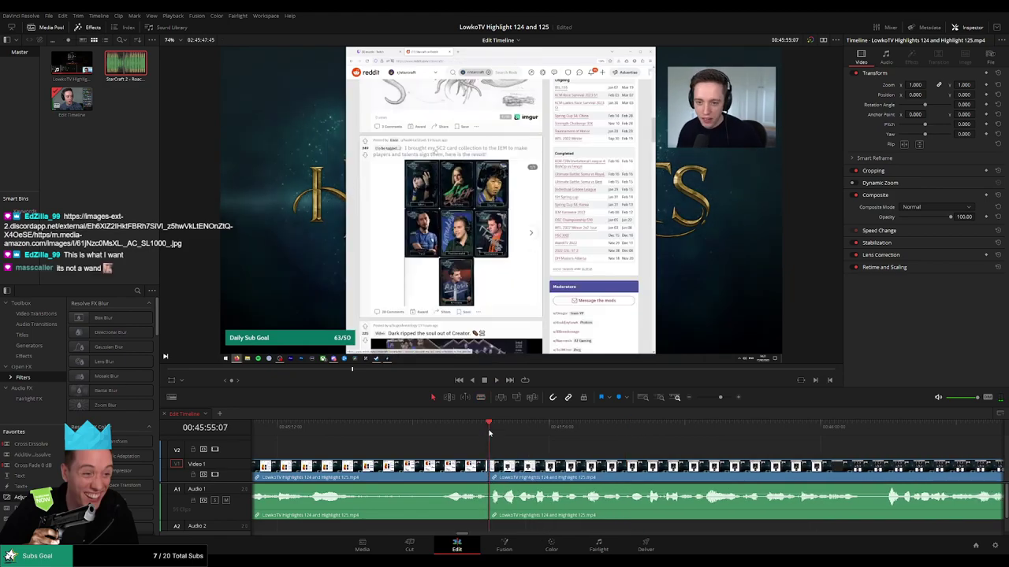
{"action": "key", "text": "space"}
{"action": "left_click", "coordinate": [430, 476]}
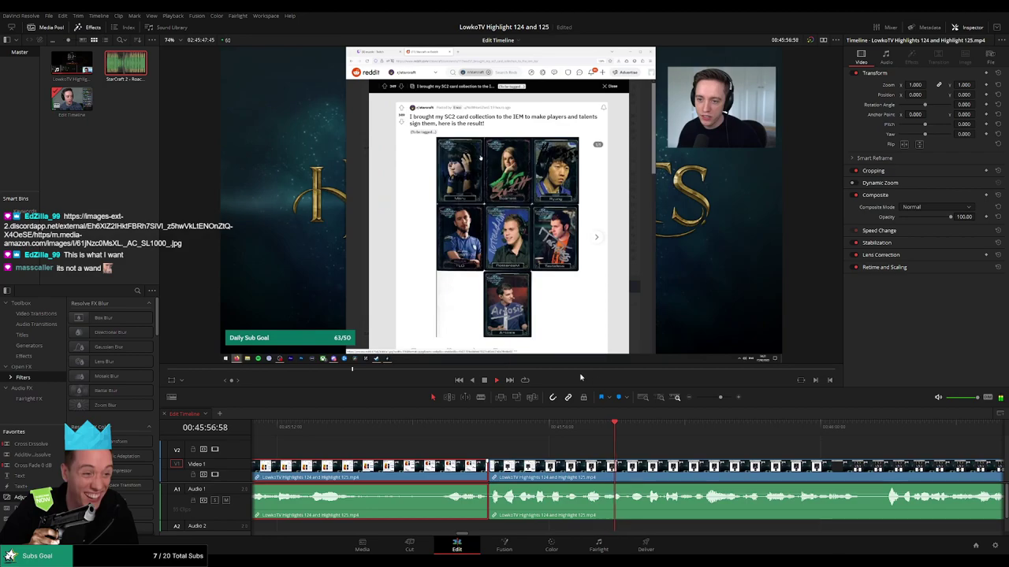
Play on to the end of the signed-card post, split at 46:28:38 and about 46:29:07, and ripple delete the short segment between.
{"action": "left_click", "coordinate": [773, 450]}
{"action": "left_click_drag", "start_coordinate": [741, 449], "coordinate": [406, 438]}
{"action": "left_click_drag", "start_coordinate": [721, 398], "coordinate": [716, 400]}
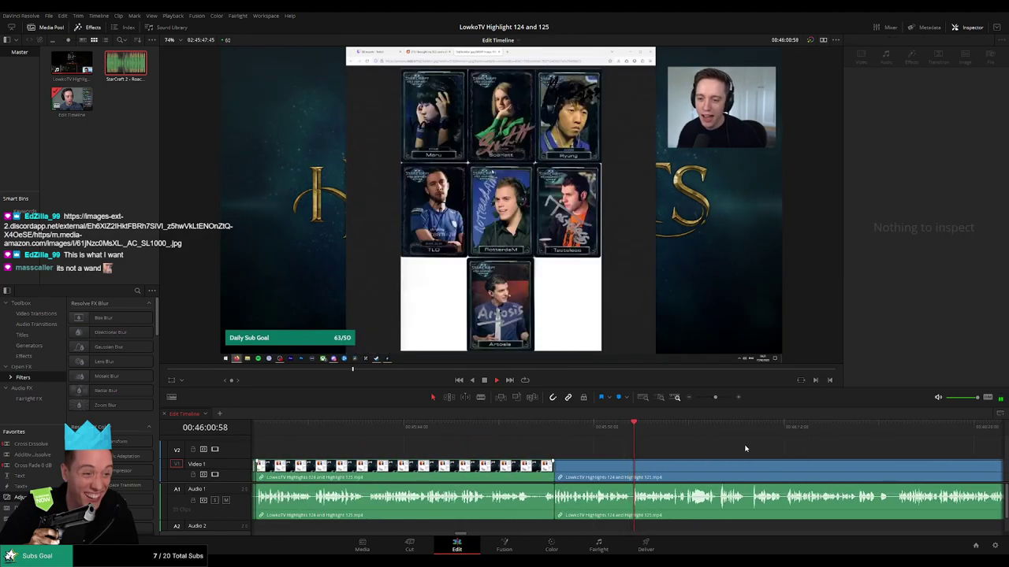
{"action": "left_click_drag", "start_coordinate": [745, 446], "coordinate": [463, 450]}
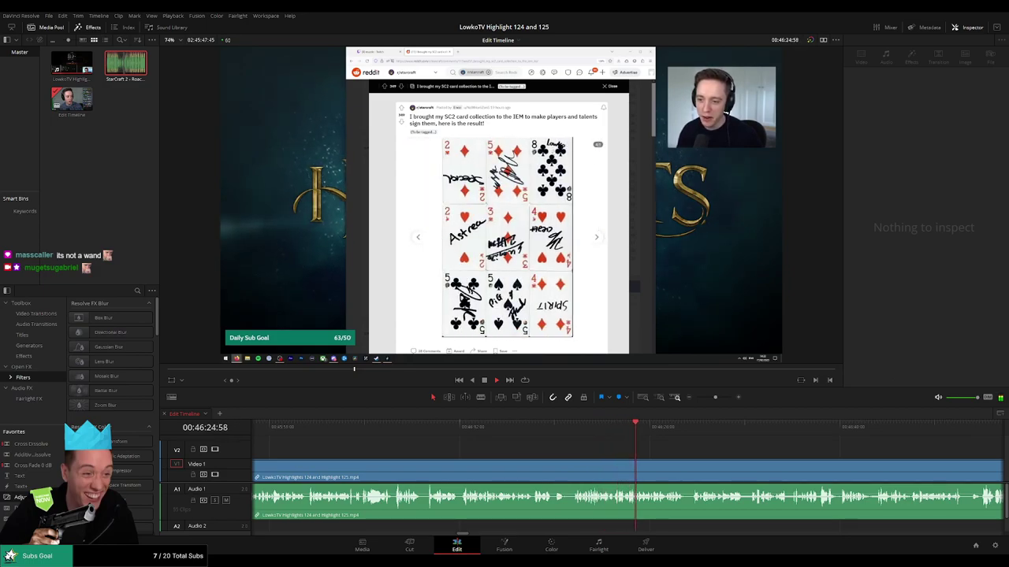
{"action": "left_click_drag", "start_coordinate": [640, 450], "coordinate": [431, 452]}
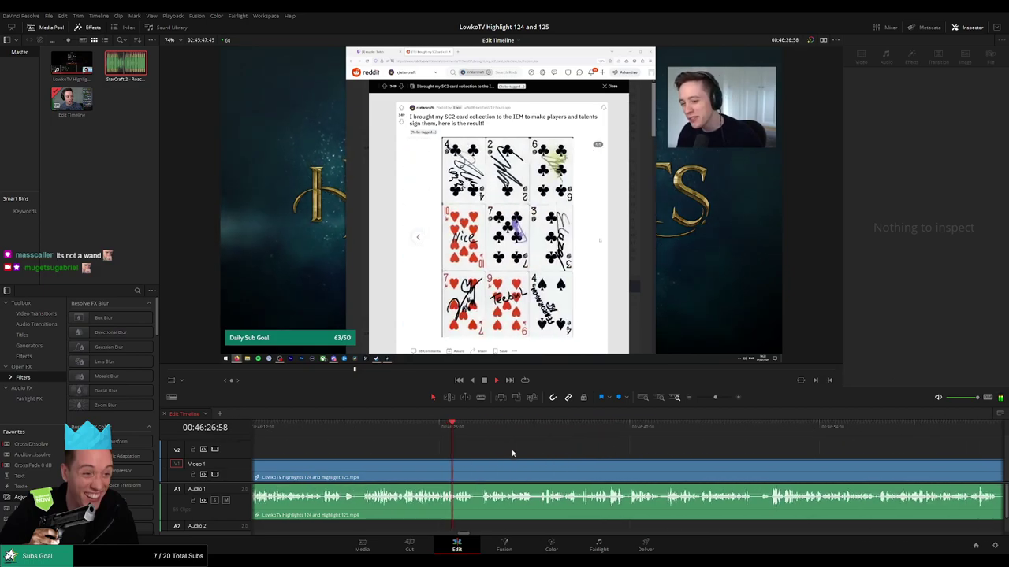
{"action": "left_click_drag", "start_coordinate": [558, 449], "coordinate": [452, 445]}
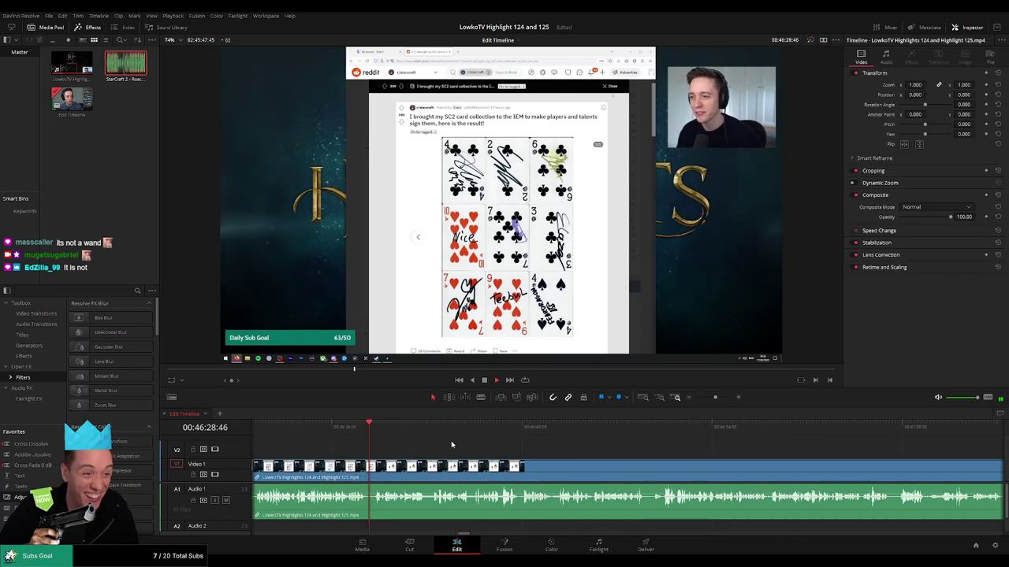
{"action": "left_click", "coordinate": [355, 431]}
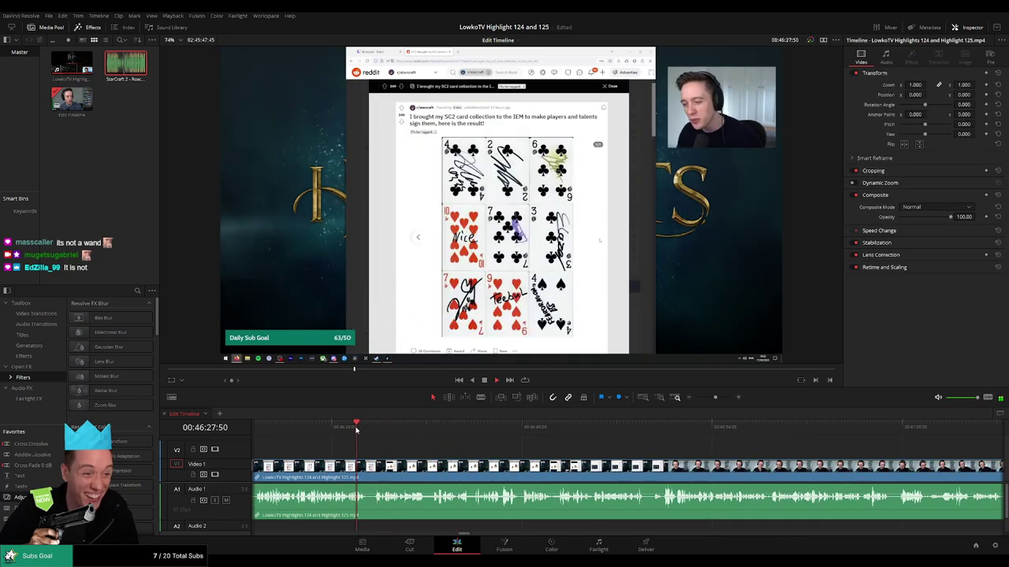
{"action": "key", "text": "b"}
{"action": "left_click", "coordinate": [369, 476]}
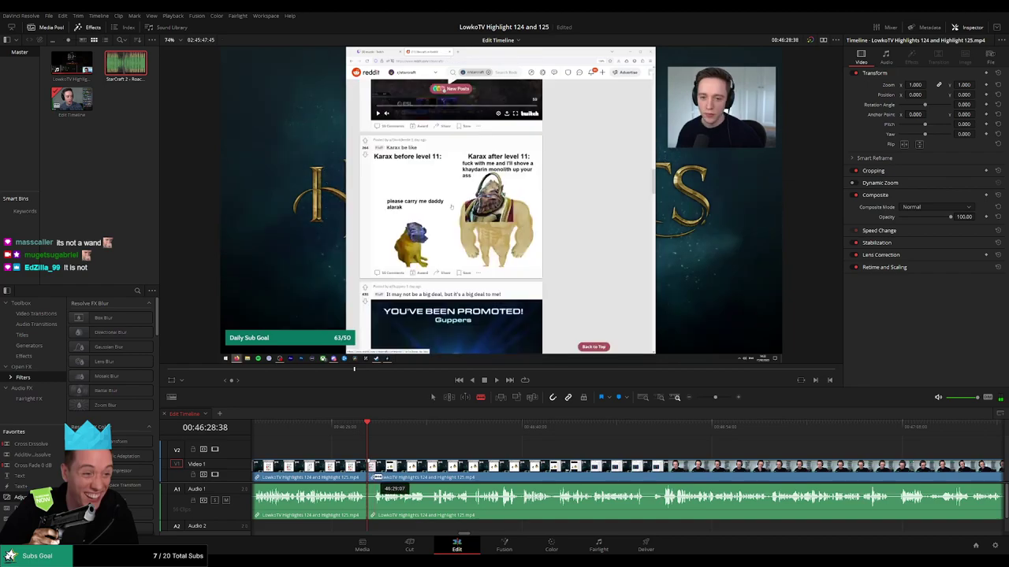
{"action": "key", "text": "space"}
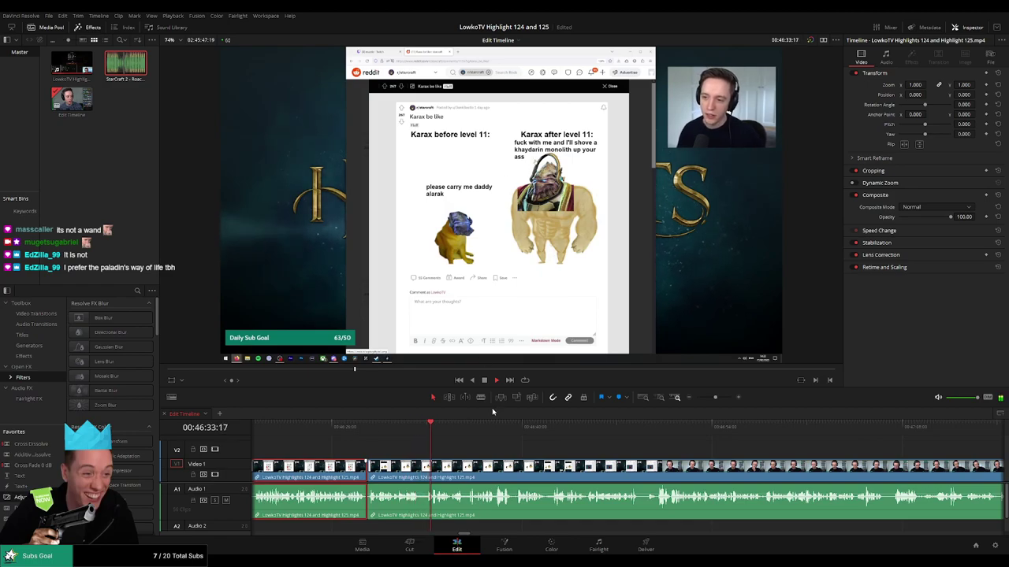
Split the clip at 46:44:09 and again just before the spy balloon post appears, and ripple delete the short segment between.
{"action": "left_click", "coordinate": [526, 449]}
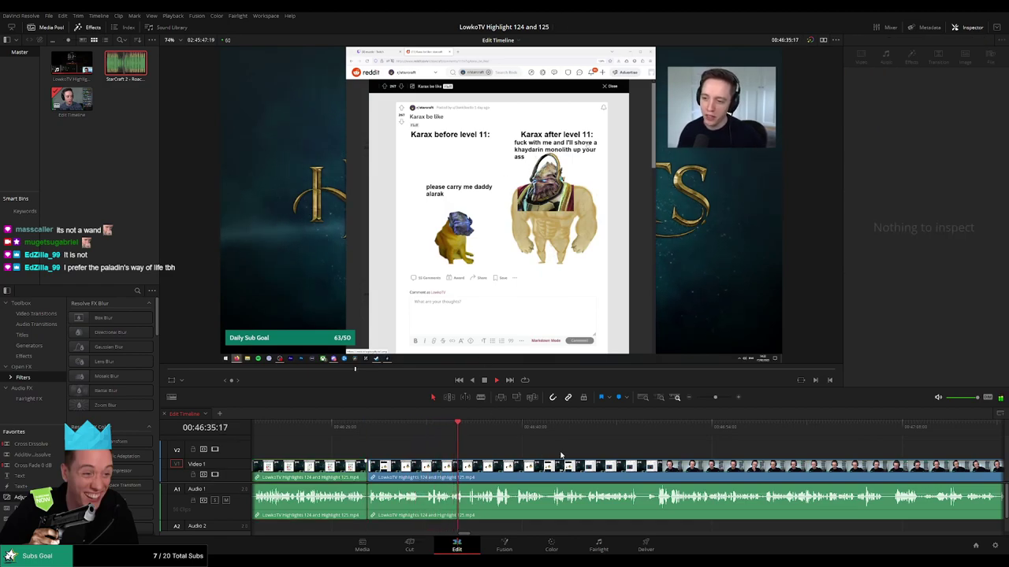
{"action": "left_click_drag", "start_coordinate": [561, 454], "coordinate": [477, 447]}
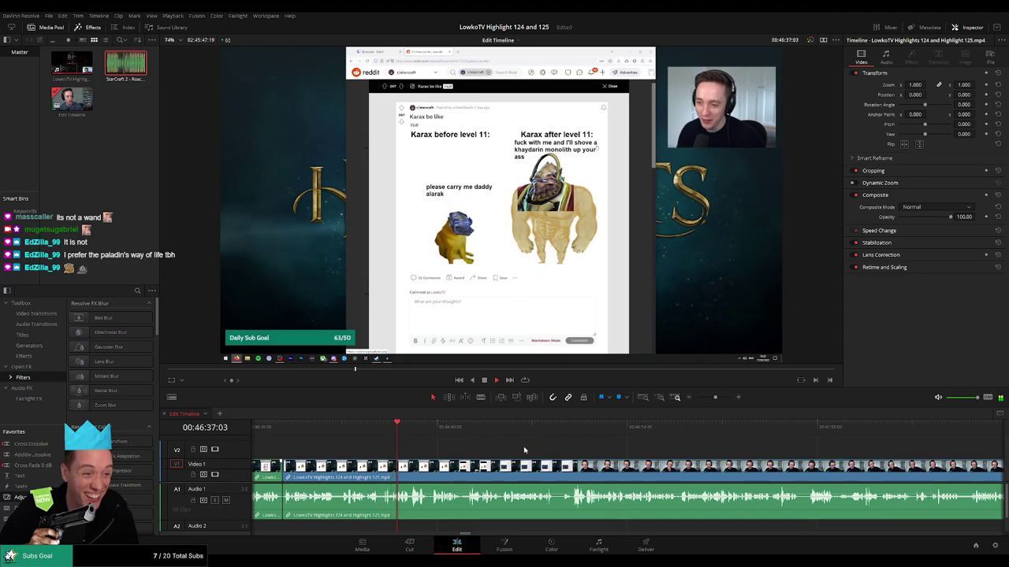
{"action": "scroll", "coordinate": [524, 450], "scroll_direction": "right", "scroll_amount": 1}
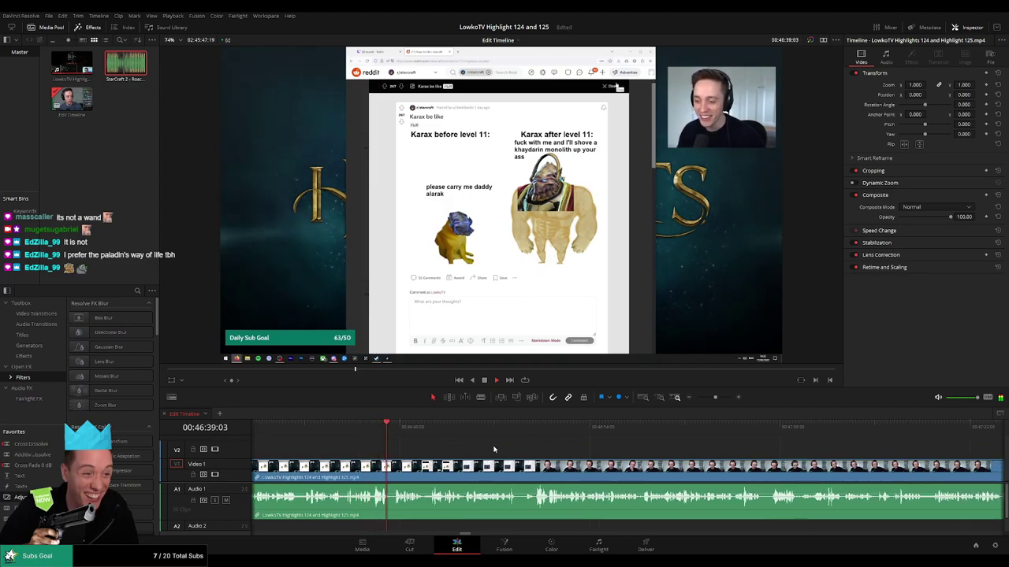
{"action": "scroll", "coordinate": [494, 450], "scroll_direction": "right", "scroll_amount": 2}
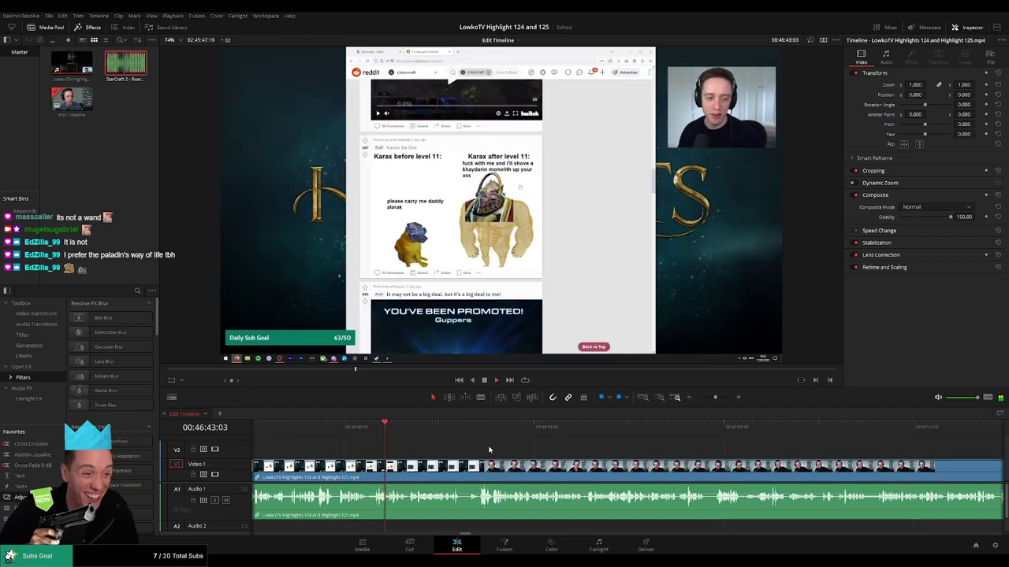
{"action": "scroll", "coordinate": [497, 451], "scroll_direction": "right", "scroll_amount": 1}
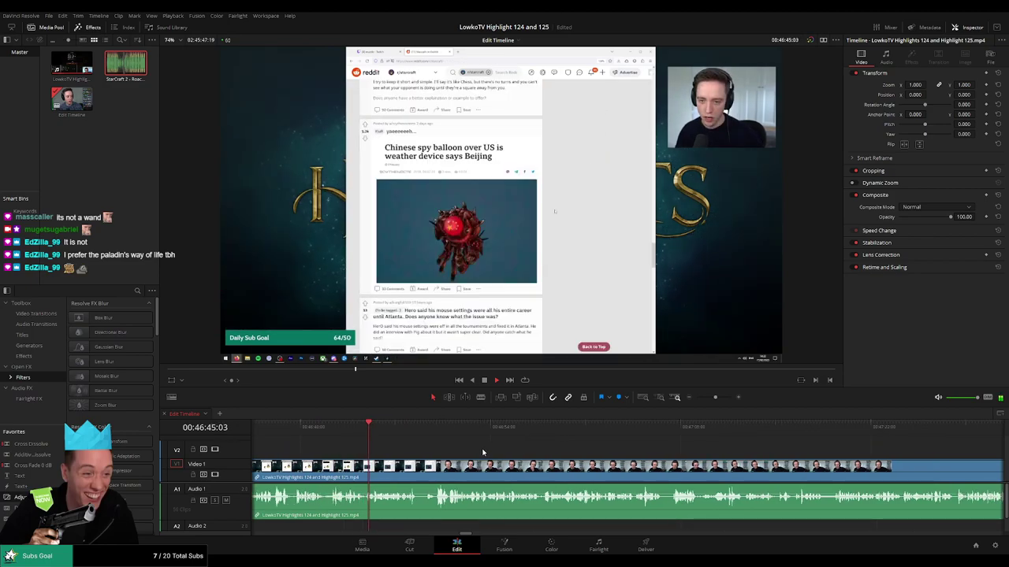
{"action": "left_click", "coordinate": [353, 430]}
{"action": "scroll", "coordinate": [610, 448], "scroll_direction": "up", "scroll_amount": 2}
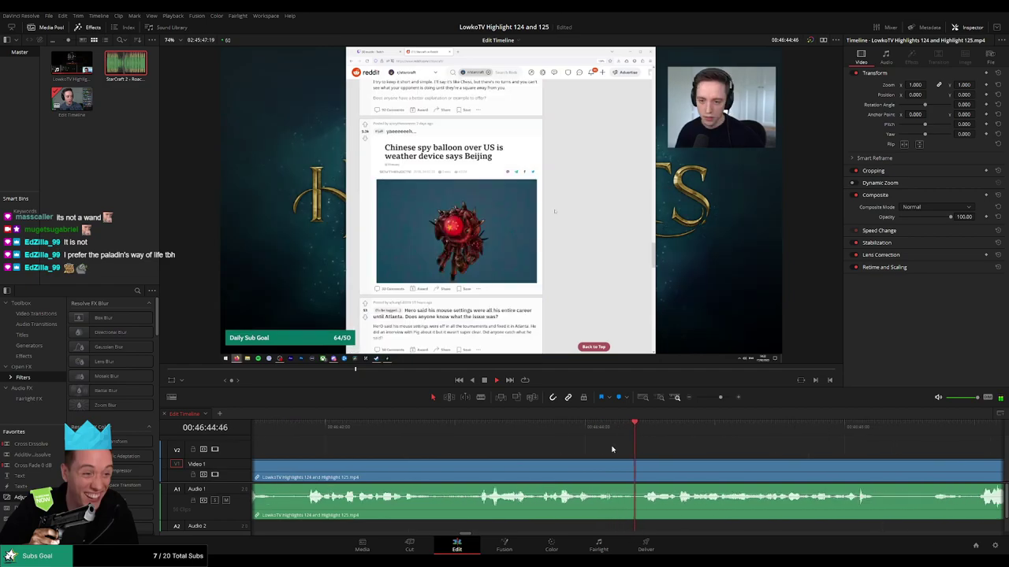
{"action": "scroll", "coordinate": [657, 418], "scroll_direction": "up", "scroll_amount": 2}
{"action": "left_click", "coordinate": [595, 430]}
{"action": "key", "text": "ctrl+b"}
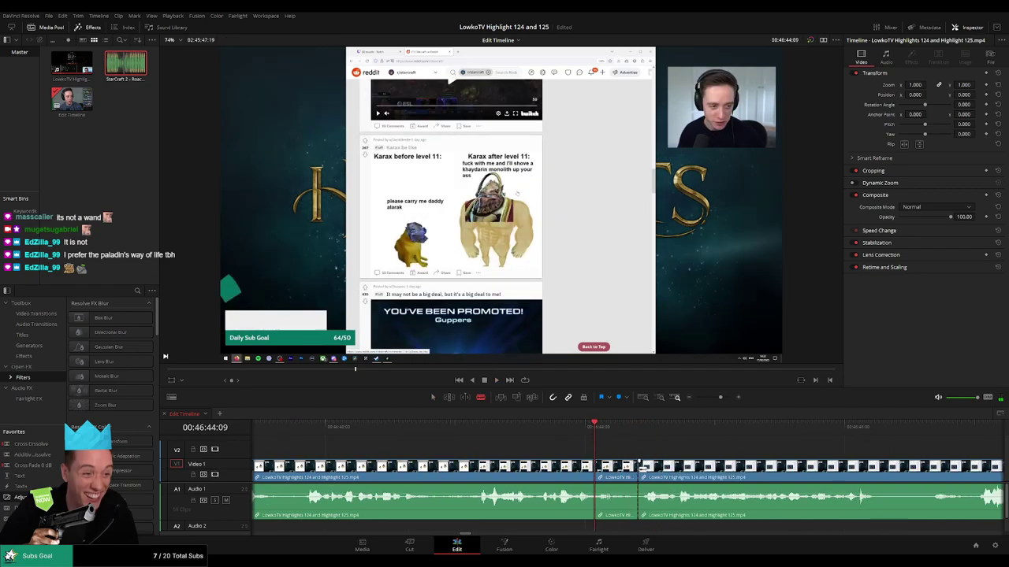
Play across the cut at 46:44:09 and color the finished clip before it green.
{"action": "left_click", "coordinate": [564, 426]}
{"action": "key", "text": "space"}
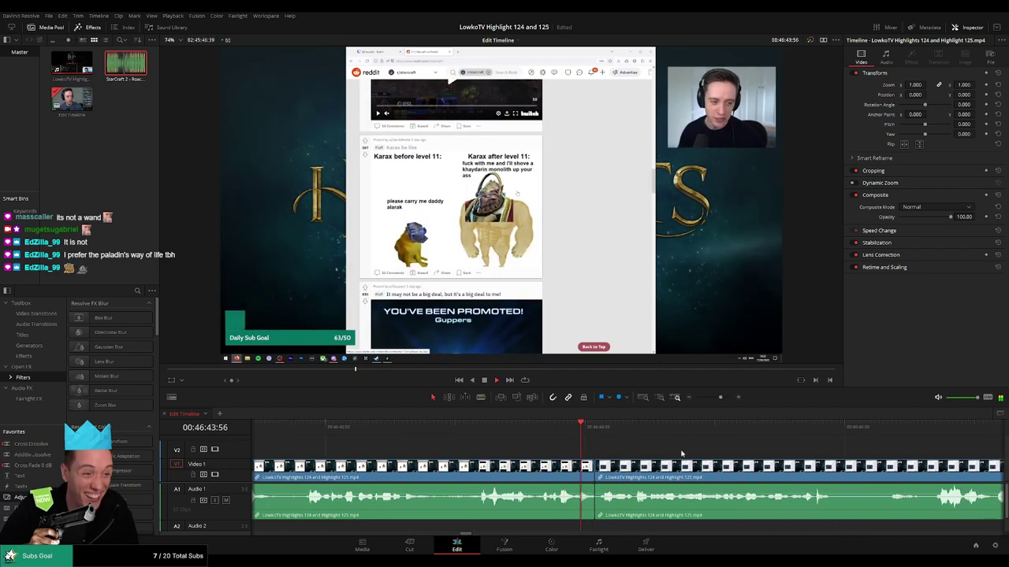
{"action": "left_click", "coordinate": [568, 468]}
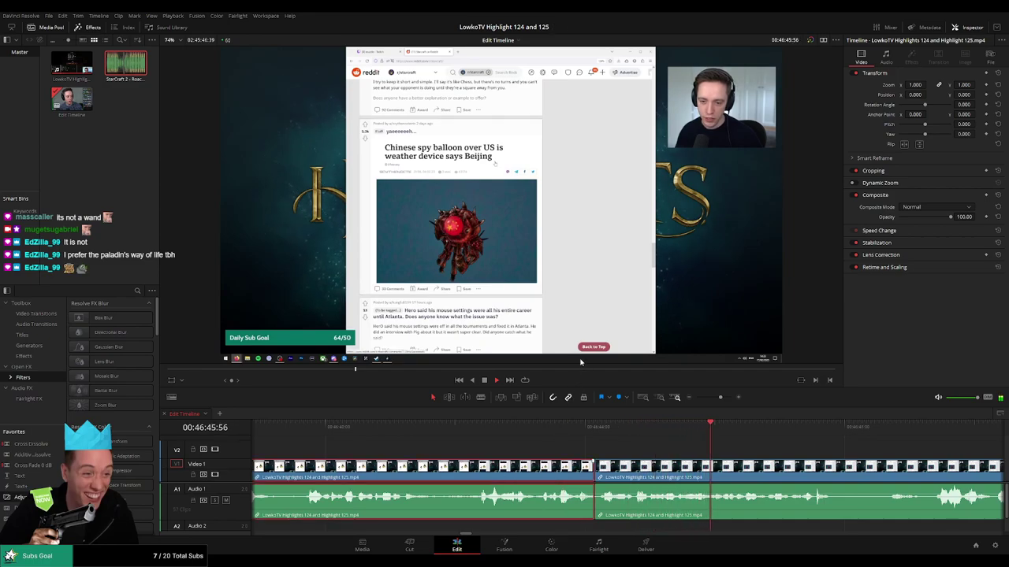
{"action": "key", "text": "BackSpace"}
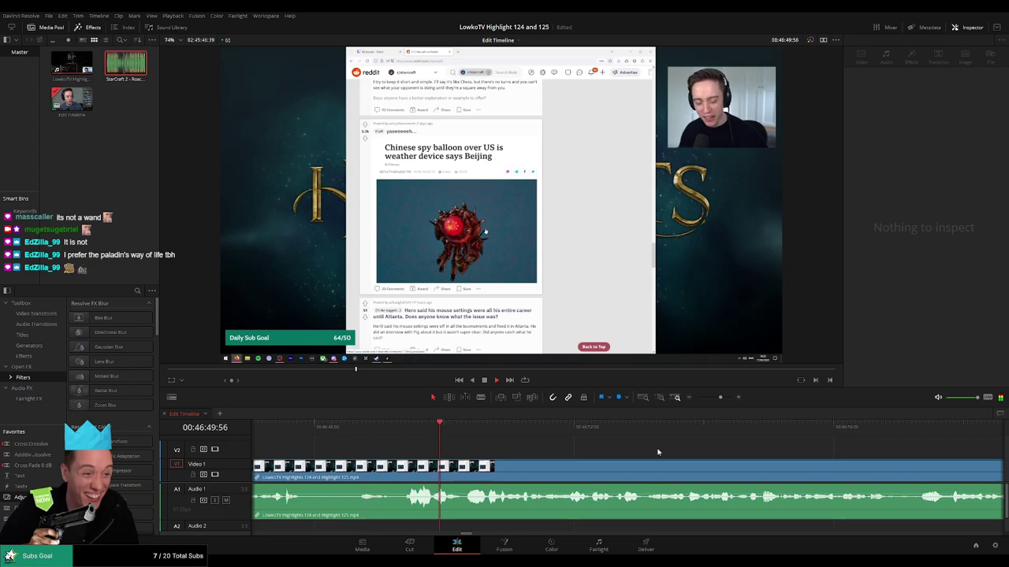
Split the spy balloon clip at 46:49:12 and slightly after it, and ripple delete the tiny pause between the cuts.
{"action": "left_click_drag", "start_coordinate": [715, 399], "coordinate": [719, 399]}
{"action": "key", "text": "space"}
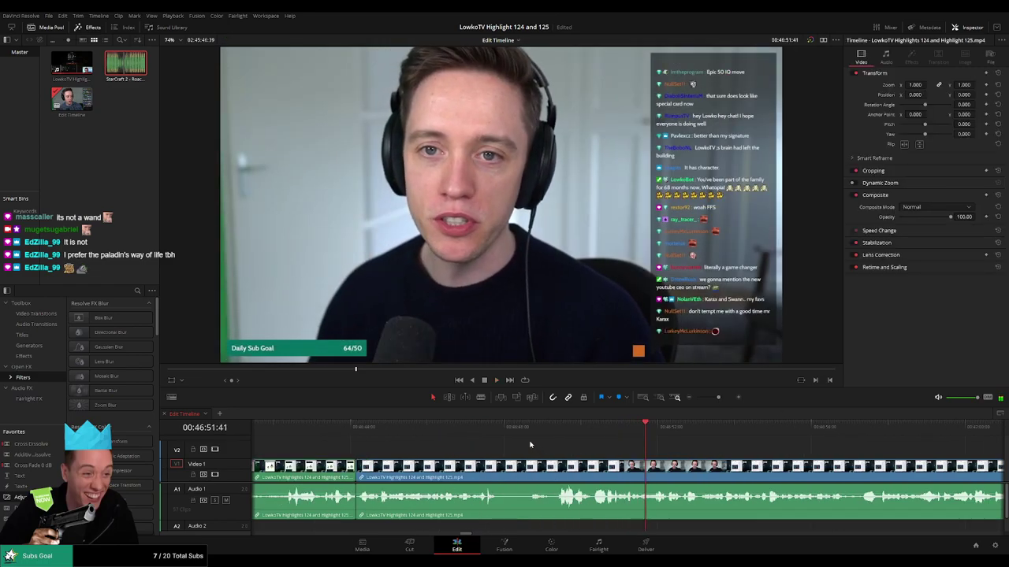
{"action": "left_click", "coordinate": [529, 434]}
{"action": "key", "text": "space"}
{"action": "key", "text": "space"}
{"action": "left_click", "coordinate": [550, 438]}
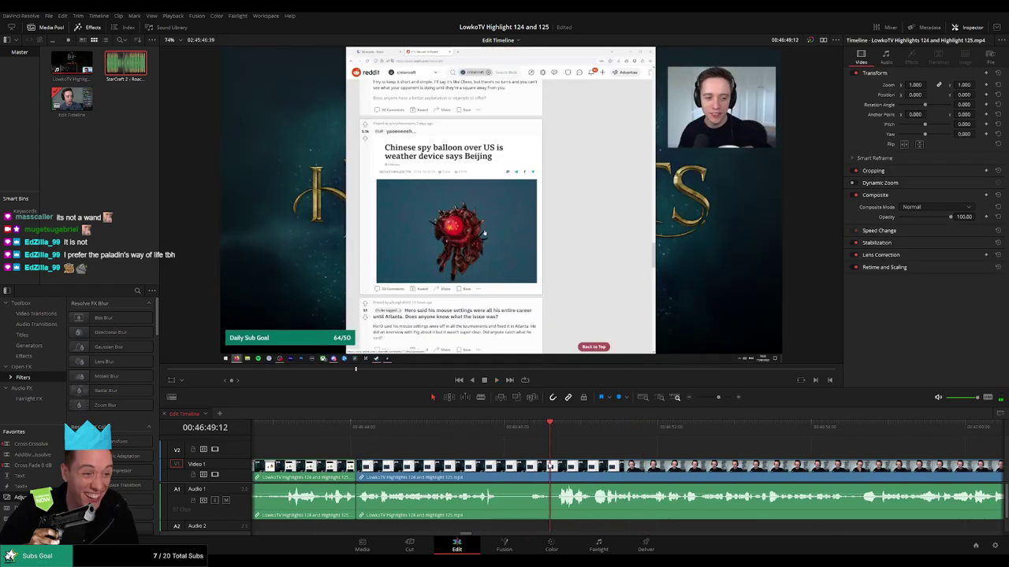
{"action": "key", "text": "b"}
{"action": "left_click", "coordinate": [551, 471]}
{"action": "left_click", "coordinate": [559, 470]}
{"action": "key", "text": "a"}
{"action": "left_click", "coordinate": [553, 476]}
{"action": "key", "text": "Delete"}
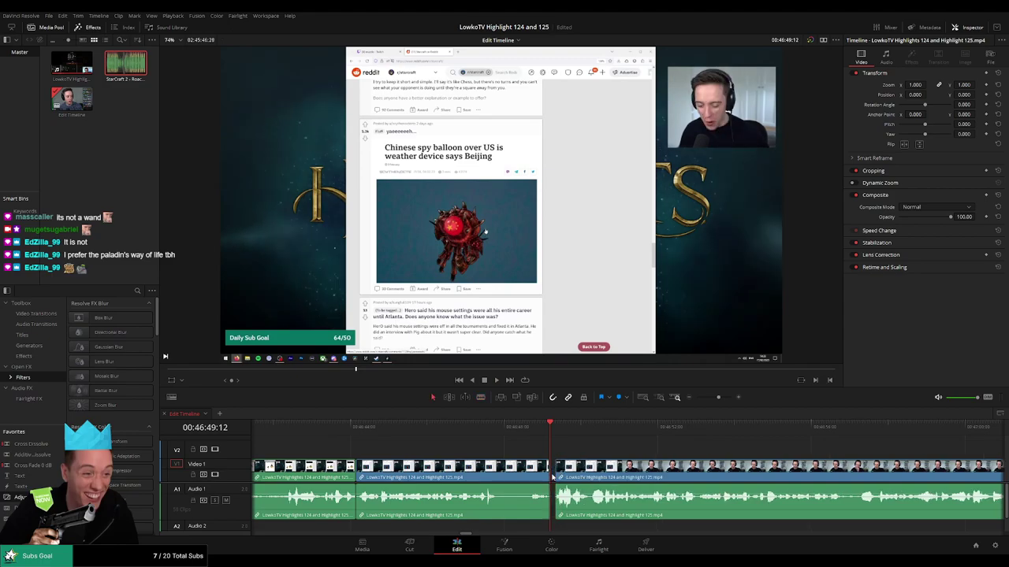
Play across the cut at 46:49:12 and color the short finished clip before it green.
{"action": "key", "text": "space"}
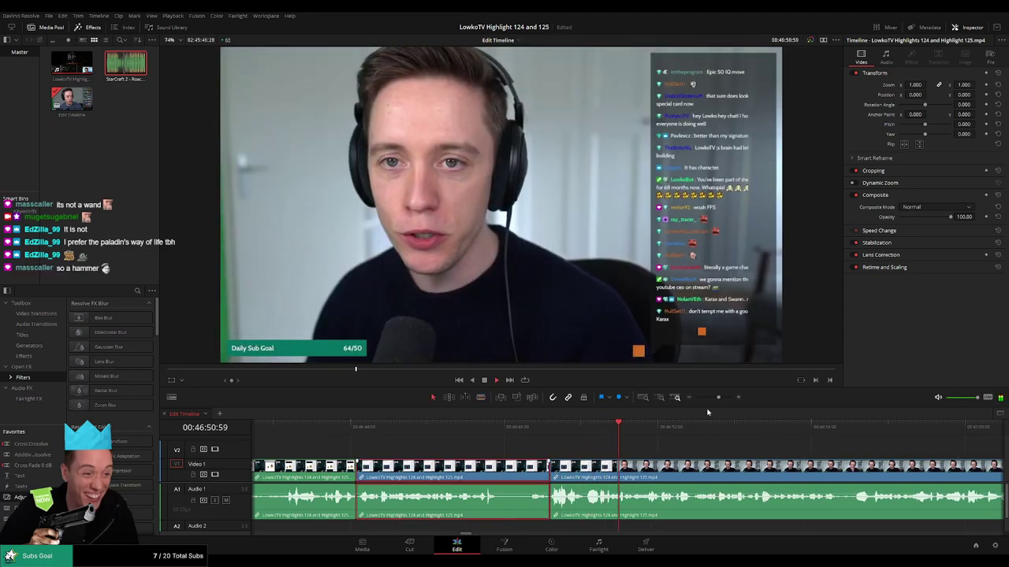
{"action": "left_click", "coordinate": [750, 450]}
{"action": "left_click_drag", "start_coordinate": [783, 449], "coordinate": [493, 449]}
{"action": "mouse_move", "coordinate": [718, 398]}
{"action": "left_mouse_down"}
{"action": "mouse_move", "coordinate": [696, 399]}
{"action": "mouse_move", "coordinate": [716, 400]}
{"action": "left_mouse_up"}
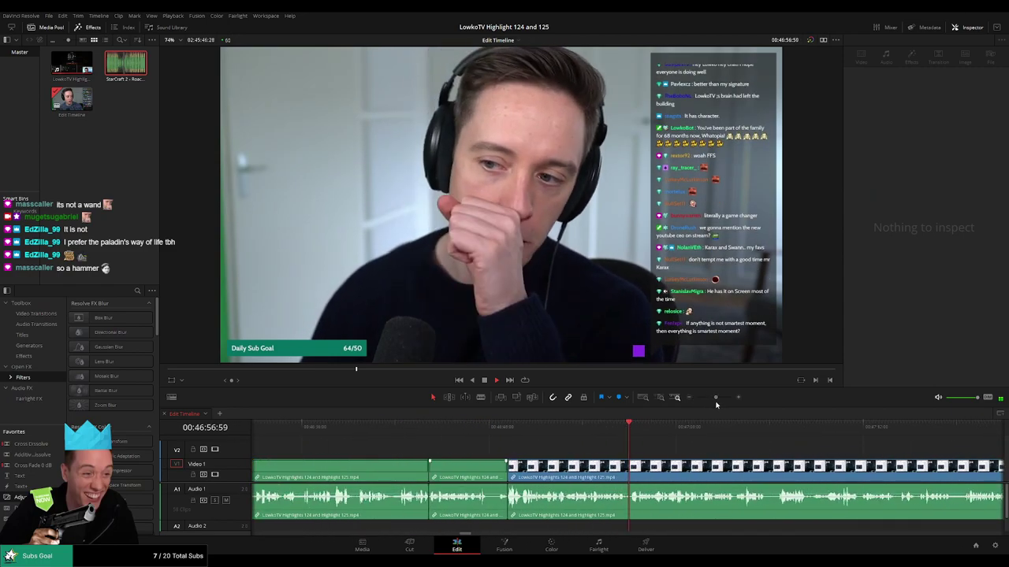
{"action": "left_click_drag", "start_coordinate": [751, 448], "coordinate": [526, 450]}
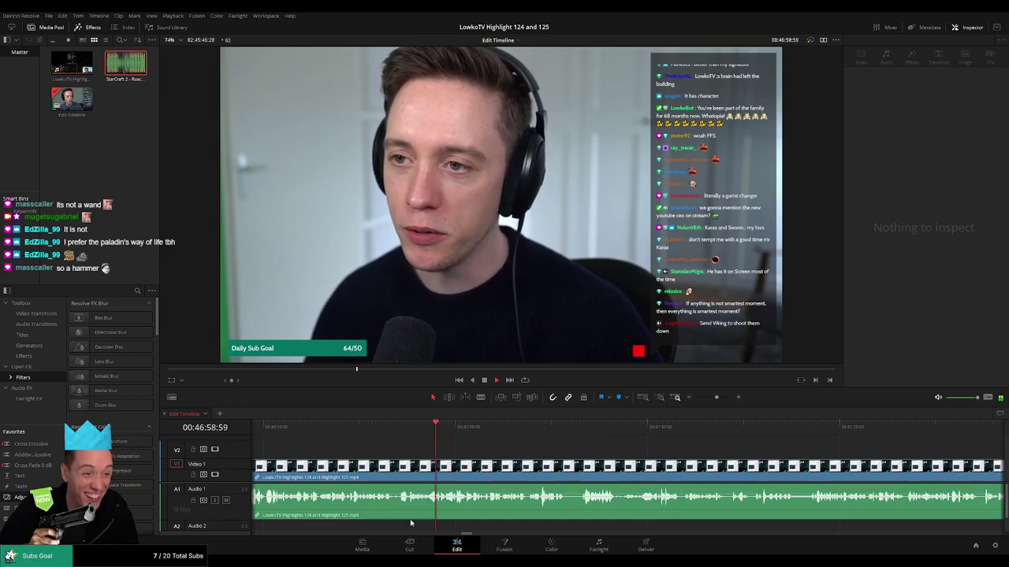
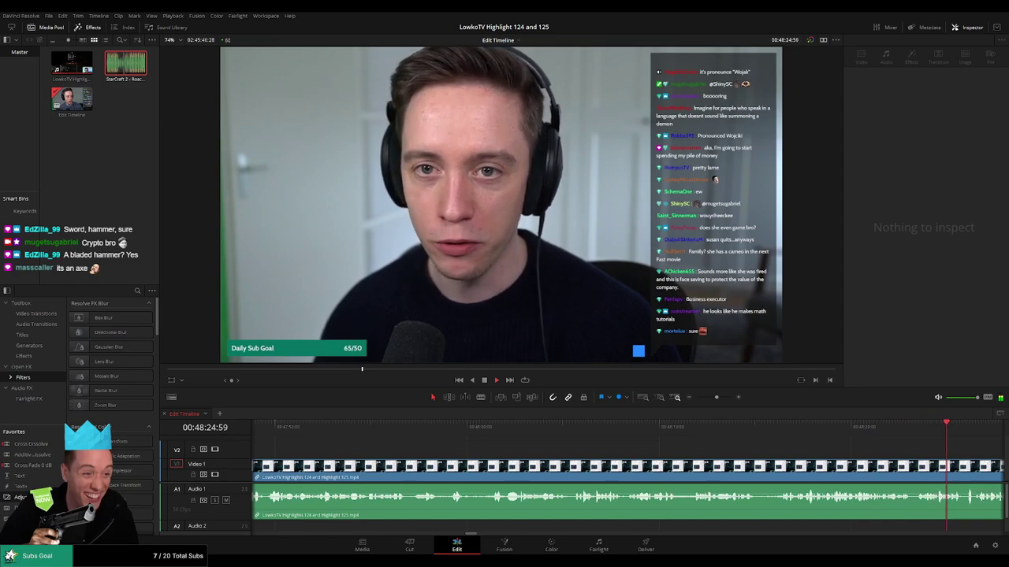
Return to about 48:22 and replay the webcam commentary to check it for parts to cut.
{"action": "key", "text": "space"}
{"action": "left_click", "coordinate": [905, 429]}
{"action": "key", "text": "space"}
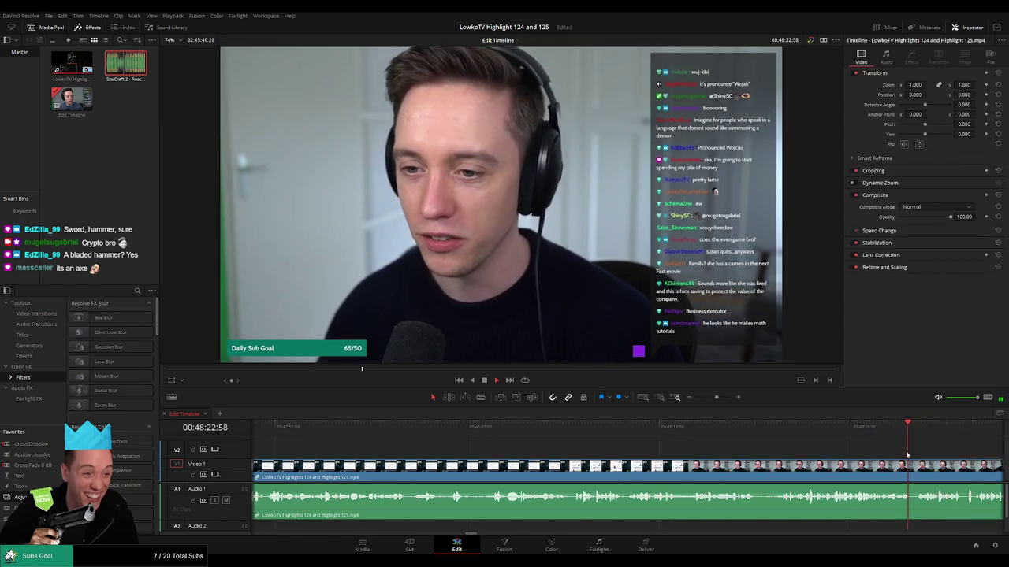
{"action": "left_click_drag", "start_coordinate": [919, 455], "coordinate": [669, 451]}
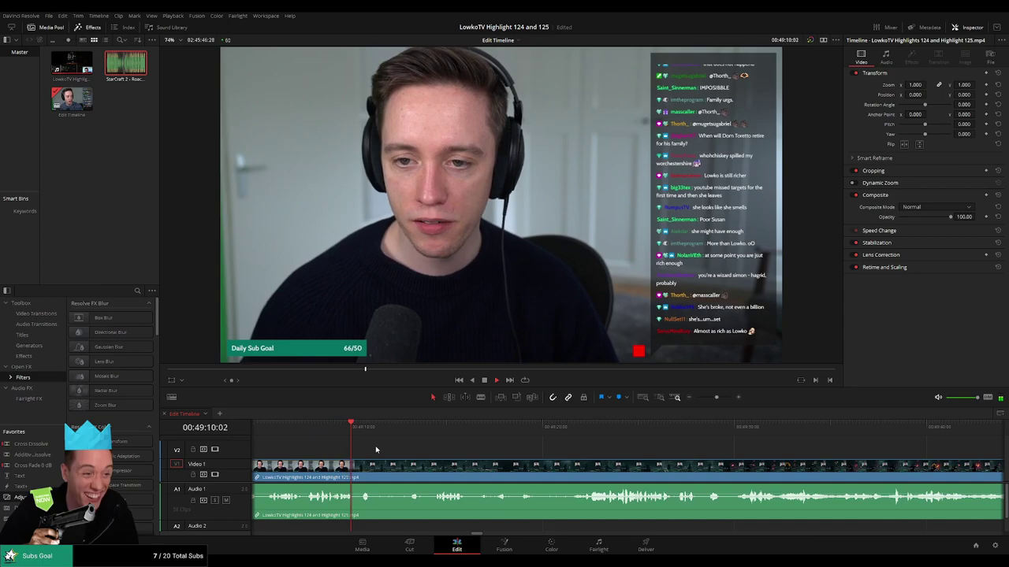
Split the footage at 49:11:03 and 49:12:38, where the webcam talk changes to gameplay, and ripple delete the segment between.
{"action": "key", "text": "space"}
{"action": "left_click_drag", "start_coordinate": [377, 440], "coordinate": [370, 440]}
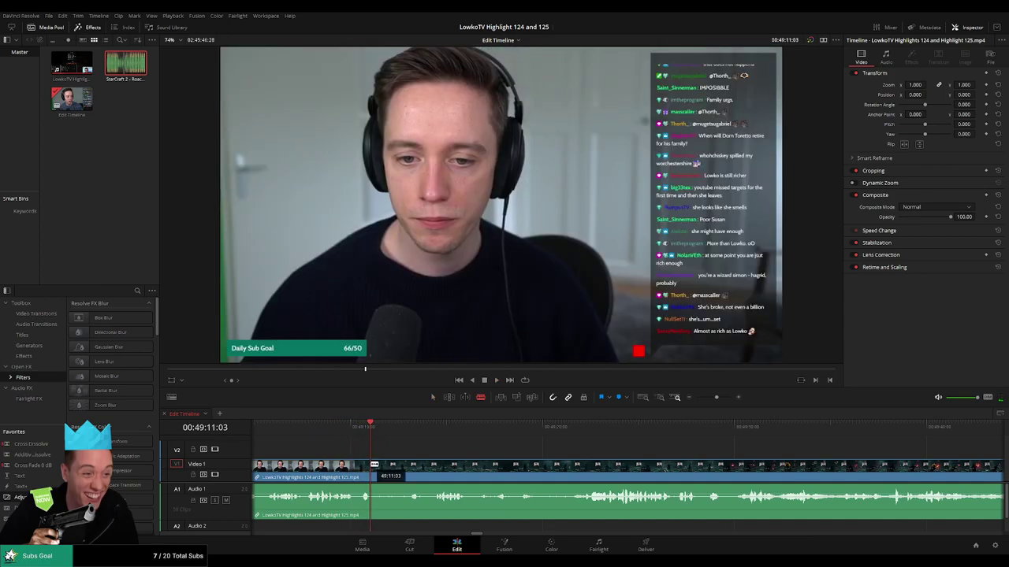
{"action": "left_click", "coordinate": [374, 465]}
{"action": "key", "text": "space"}
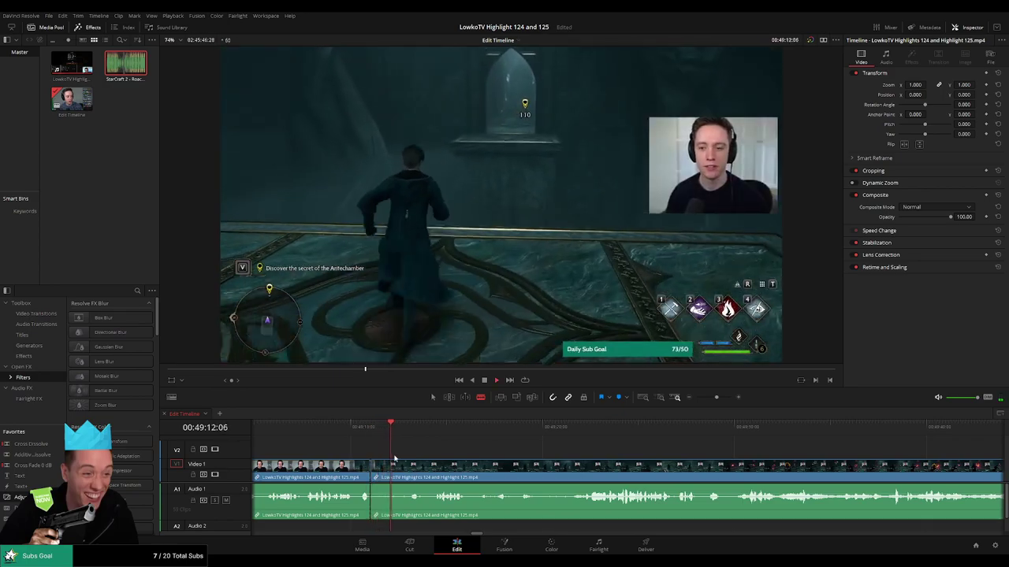
{"action": "left_click", "coordinate": [405, 464]}
{"action": "key", "text": "a"}
{"action": "left_click", "coordinate": [394, 471]}
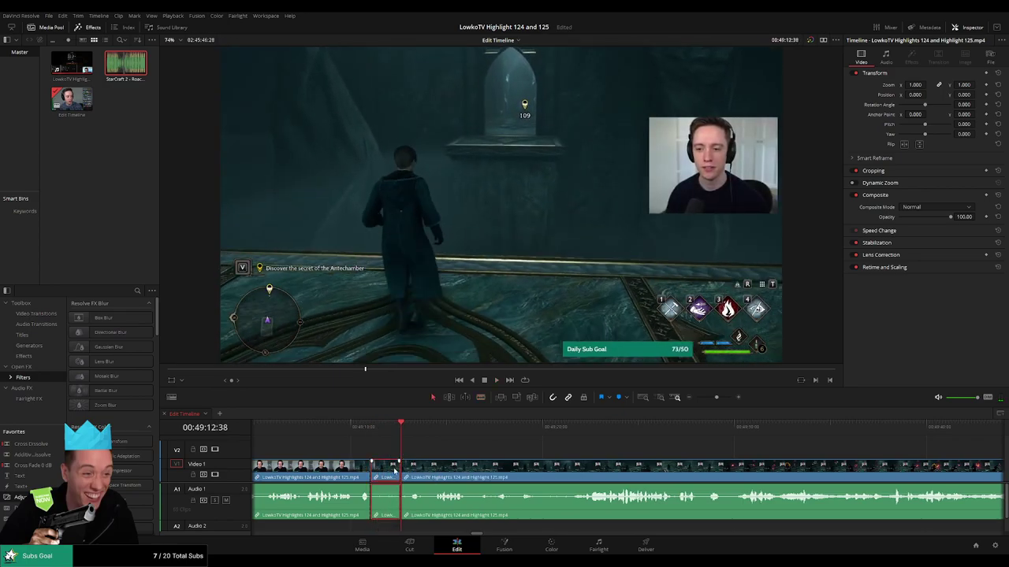
{"action": "key", "text": "Delete"}
Color the finished webcam clip green and replay the gameplay from just after the 49:11:03 cut.
{"action": "key", "text": "space"}
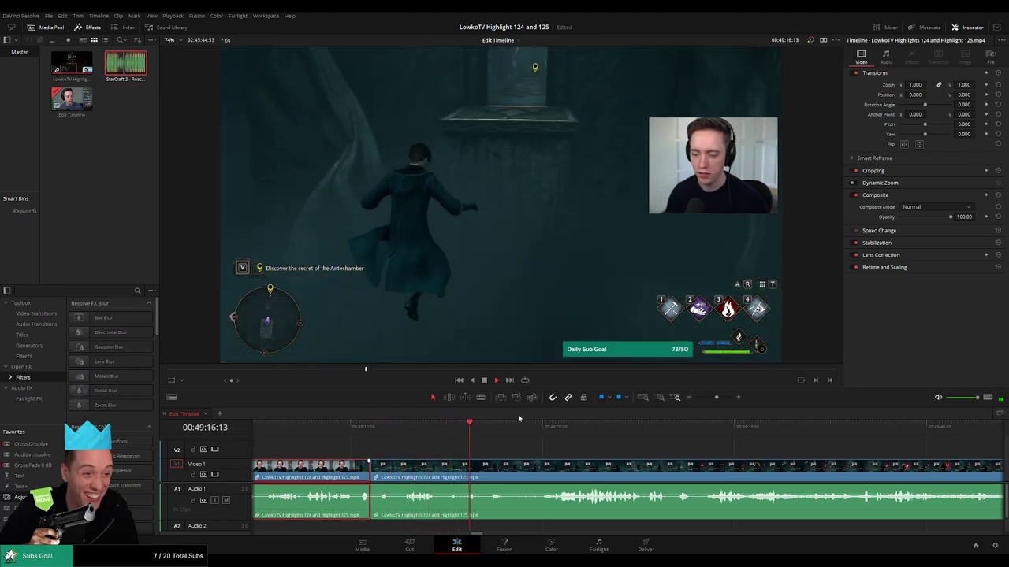
{"action": "left_click", "coordinate": [376, 425]}
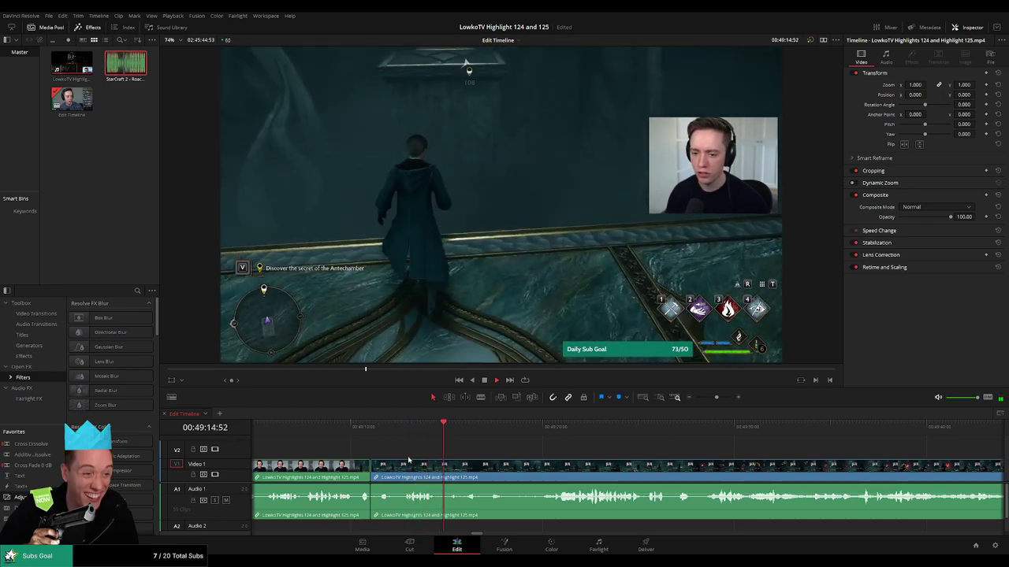
Trim the gameplay clip's start at the 49:11:03 cut and replay the footage from that cut.
{"action": "left_click_drag", "start_coordinate": [391, 473], "coordinate": [370, 475]}
{"action": "left_click", "coordinate": [370, 430]}
{"action": "key", "text": "space"}
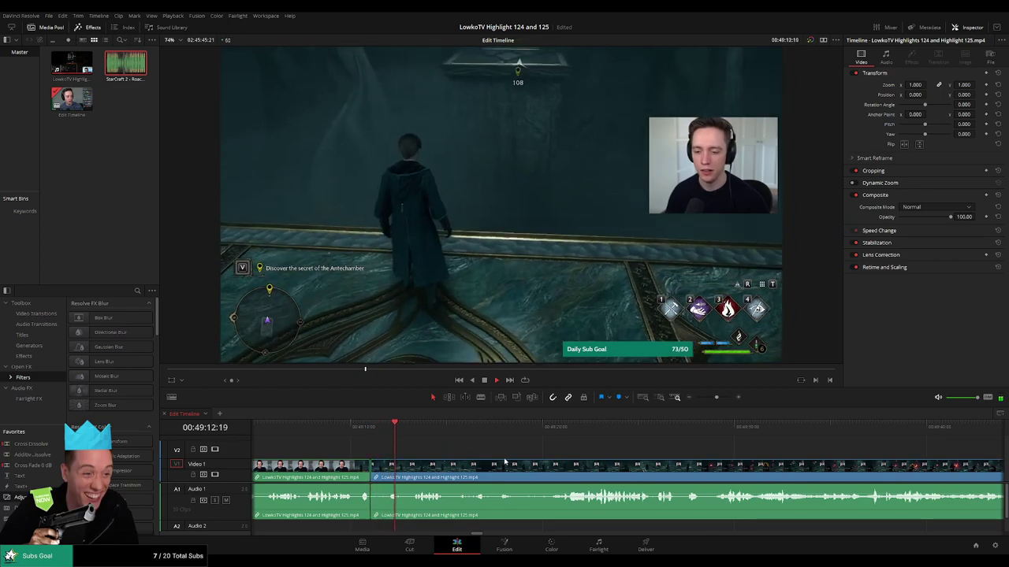
Split the gameplay at 49:27:03 and 49:27:24, just before the Pensieve Sentinel fight, and ripple delete the short segment between.
{"action": "mouse_move", "coordinate": [717, 399]}
{"action": "left_mouse_down"}
{"action": "mouse_move", "coordinate": [696, 401]}
{"action": "mouse_move", "coordinate": [716, 401]}
{"action": "left_mouse_up"}
{"action": "scroll", "coordinate": [495, 443], "scroll_direction": "right", "scroll_amount": 3}
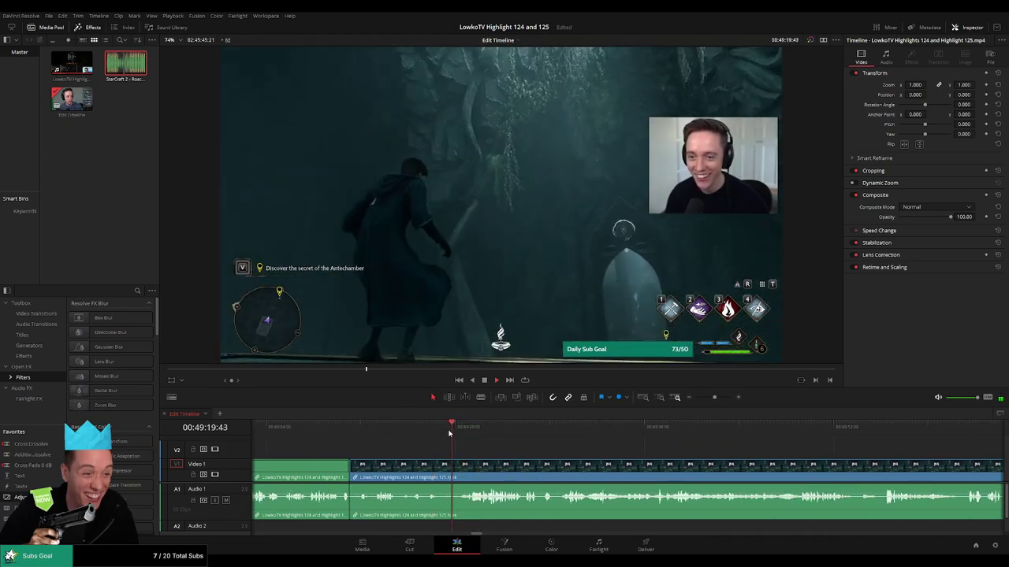
{"action": "left_click_drag", "start_coordinate": [587, 466], "coordinate": [492, 457]}
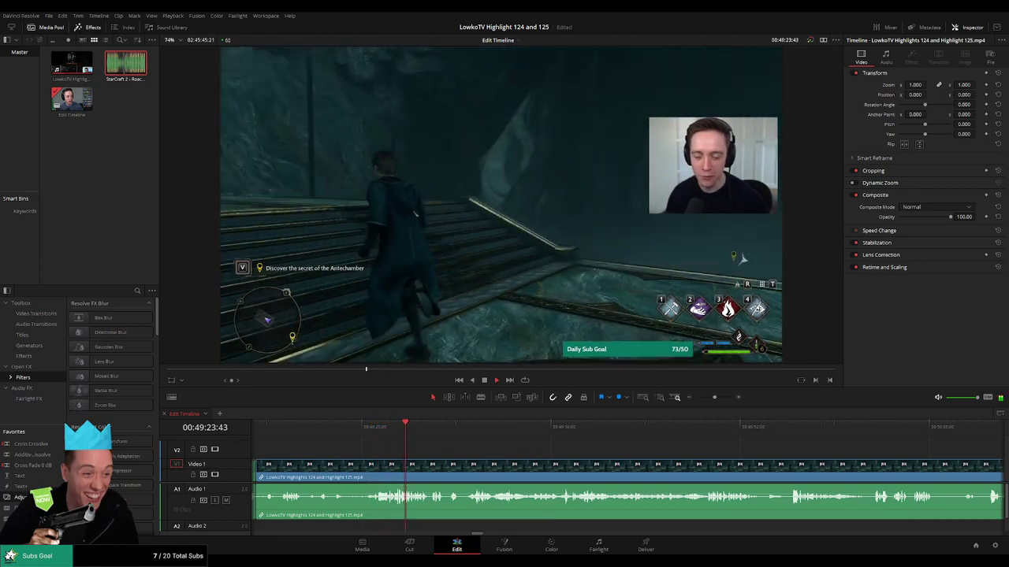
{"action": "scroll", "coordinate": [467, 454], "scroll_direction": "right", "scroll_amount": 1}
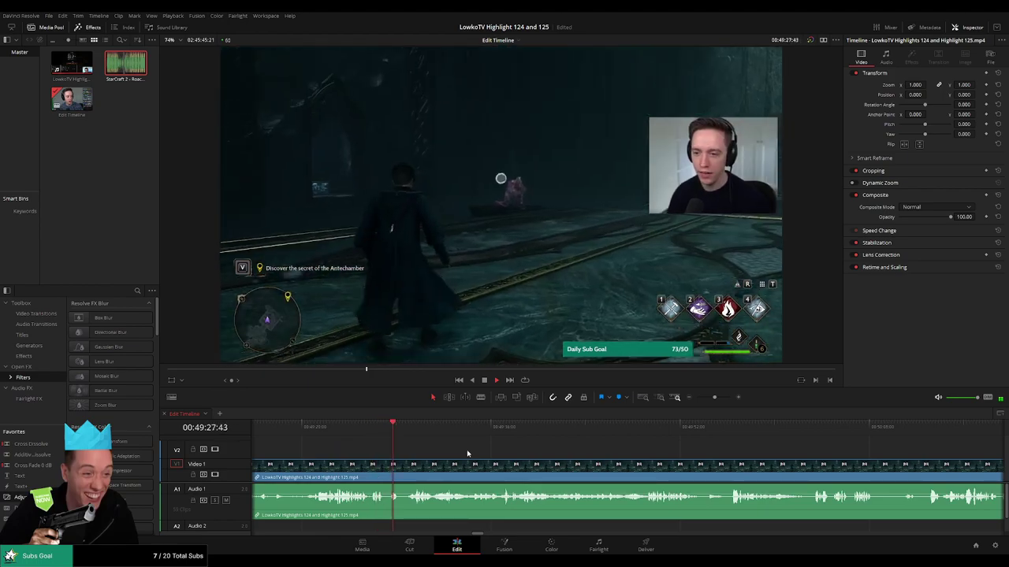
{"action": "left_click", "coordinate": [373, 428]}
{"action": "key", "text": "space"}
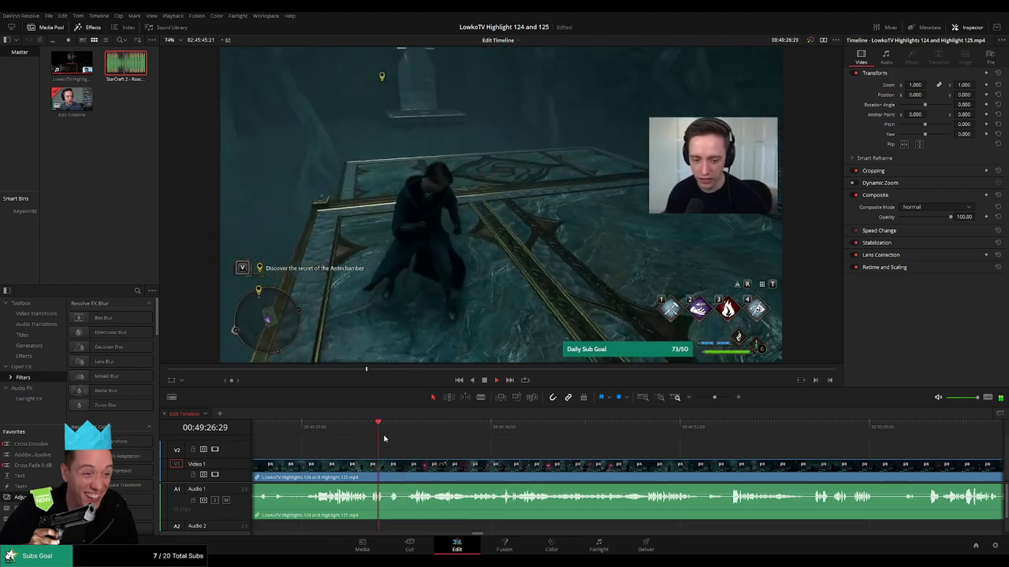
{"action": "key", "text": "b"}
{"action": "left_click", "coordinate": [386, 476]}
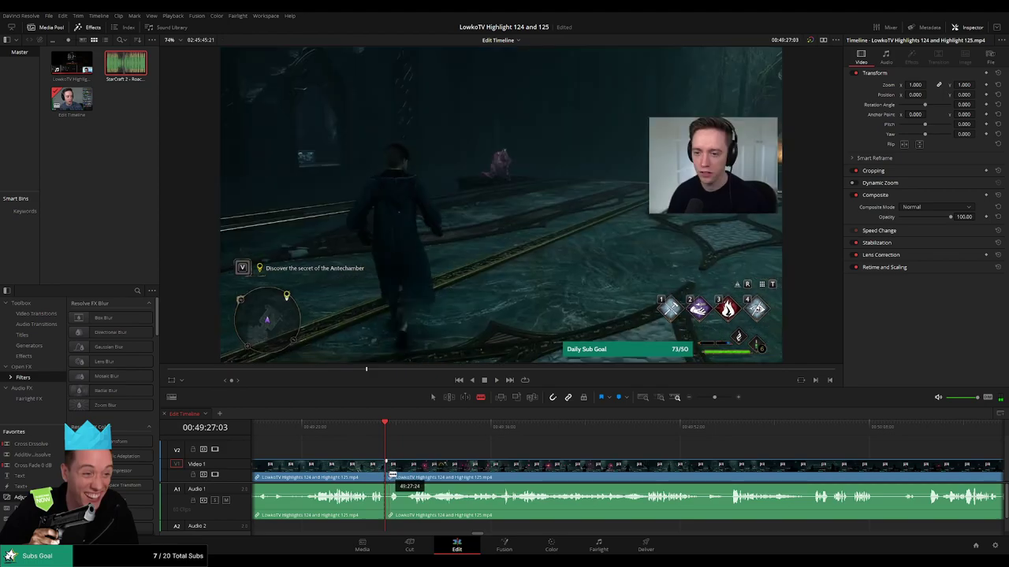
{"action": "key", "text": "a"}
{"action": "key", "text": "Delete"}
{"action": "key", "text": "space"}
Color the finished gameplay clip before the 49:27:03 cut yellow and clear the selection.
{"action": "left_click", "coordinate": [374, 476]}
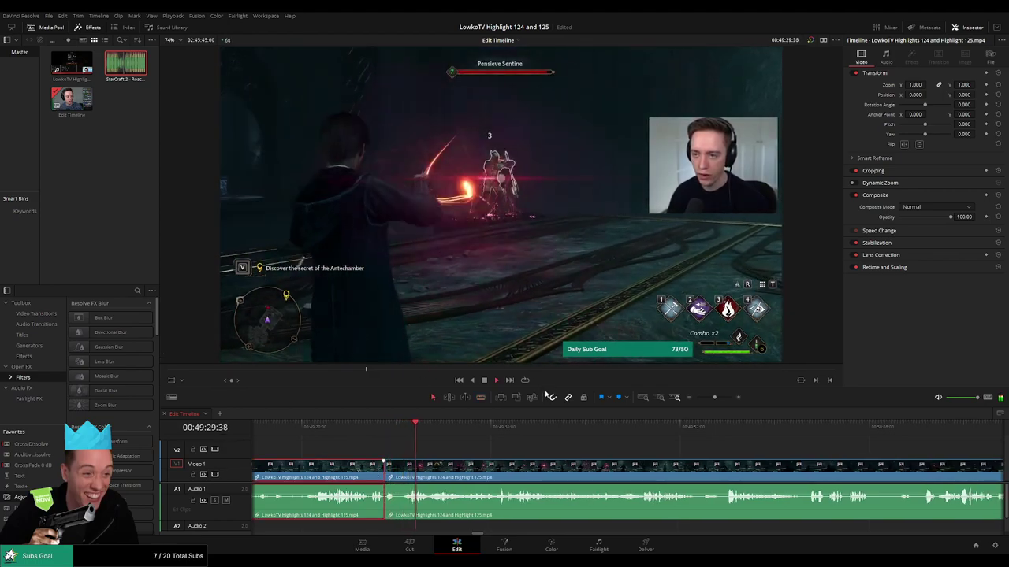
{"action": "key", "text": "1"}
{"action": "left_click", "coordinate": [518, 450]}
Play through the Pensieve Sentinel fight and skip ahead over the quiet part near 49:54 to check for parts to cut.
{"action": "scroll", "coordinate": [551, 456], "scroll_direction": "right", "scroll_amount": 1}
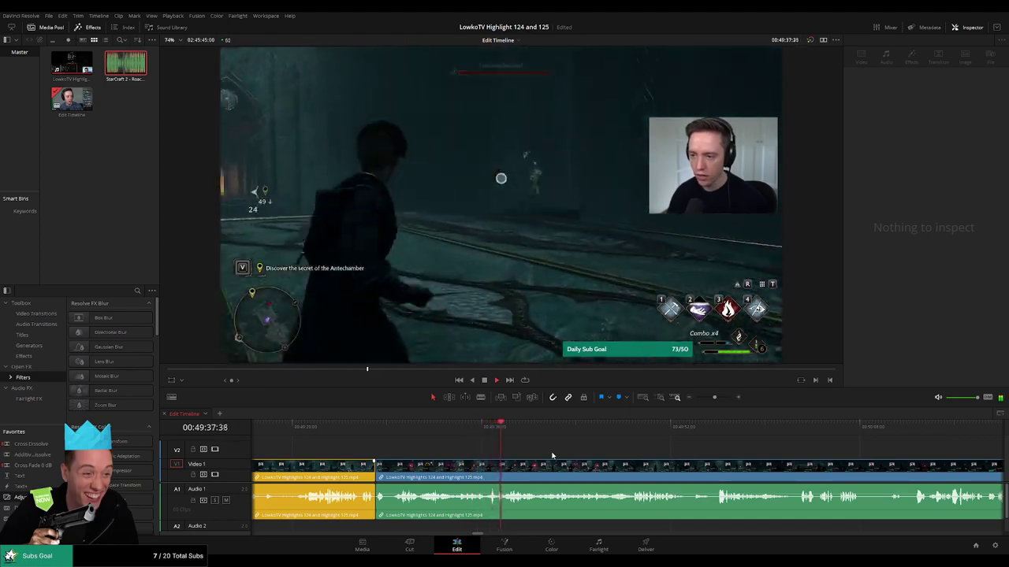
{"action": "scroll", "coordinate": [538, 452], "scroll_direction": "right", "scroll_amount": 1}
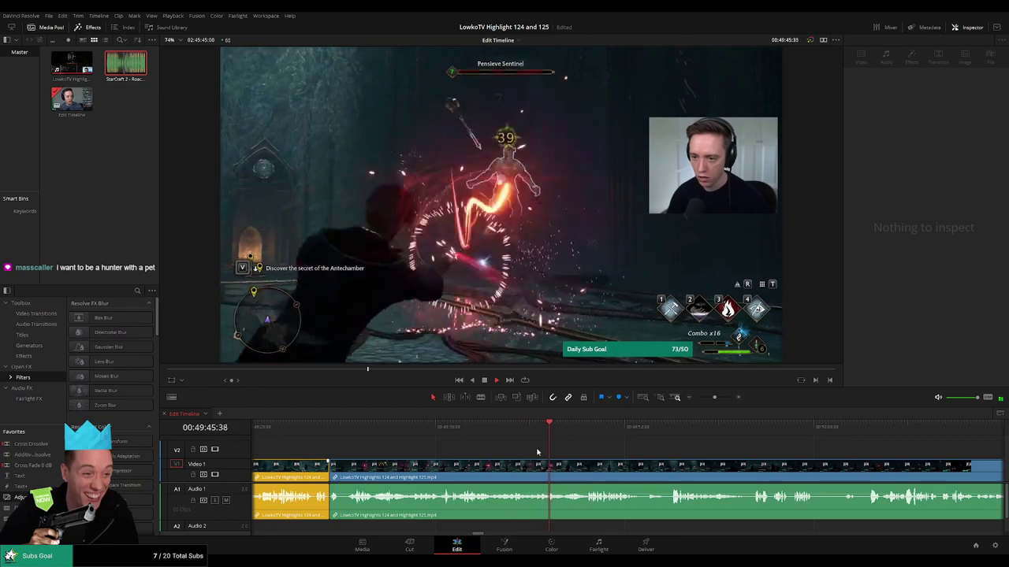
{"action": "left_click_drag", "start_coordinate": [598, 455], "coordinate": [558, 457]}
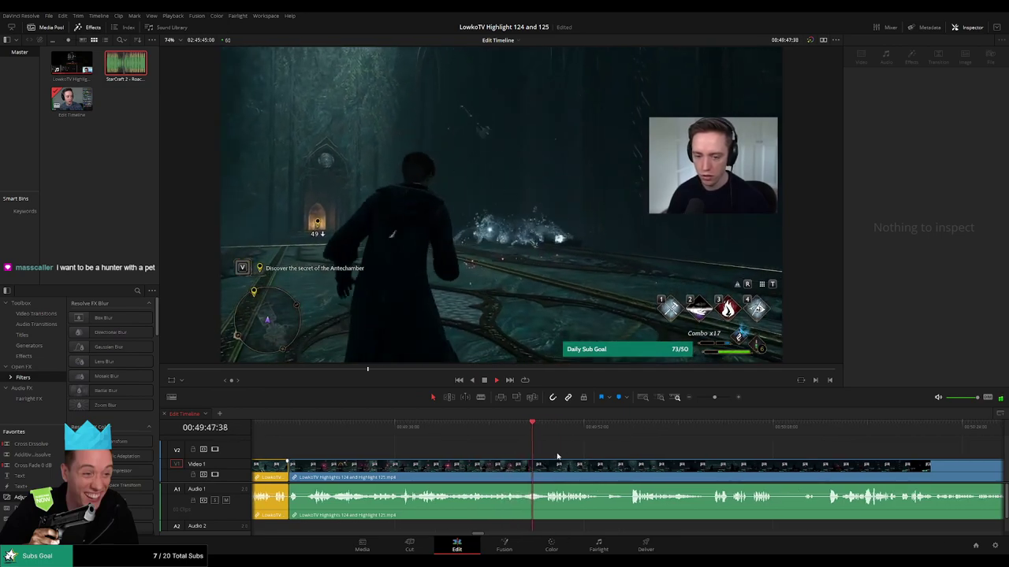
{"action": "scroll", "coordinate": [544, 455], "scroll_direction": "right", "scroll_amount": 2}
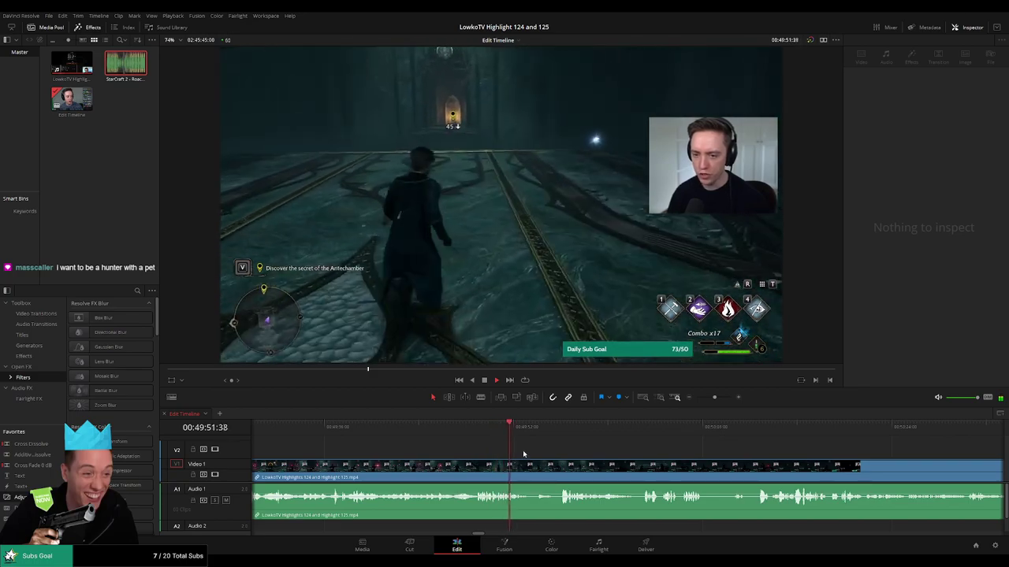
{"action": "left_click", "coordinate": [531, 429]}
{"action": "left_click", "coordinate": [538, 430]}
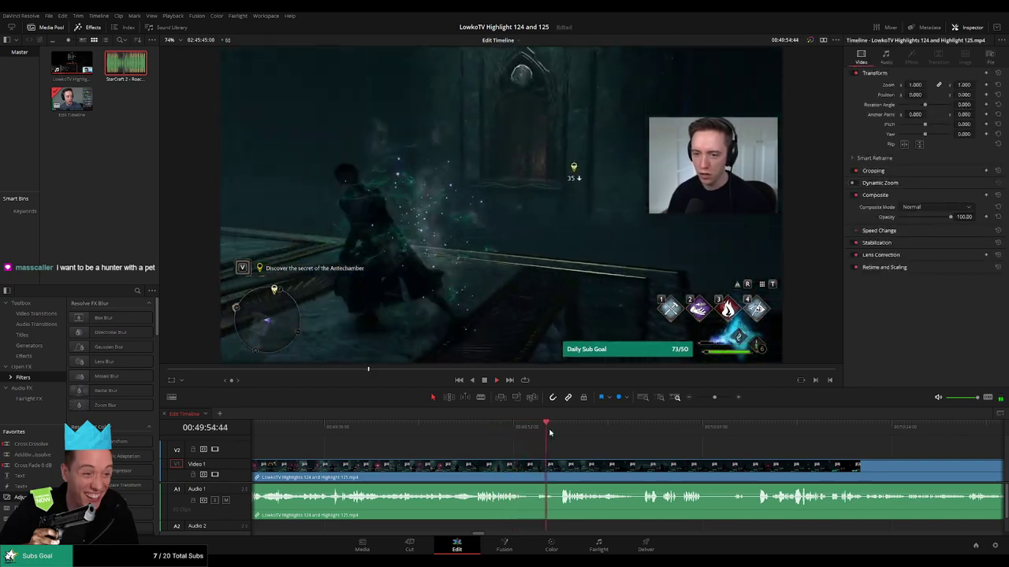
{"action": "left_click", "coordinate": [557, 431]}
{"action": "left_click_drag", "start_coordinate": [619, 452], "coordinate": [562, 450]}
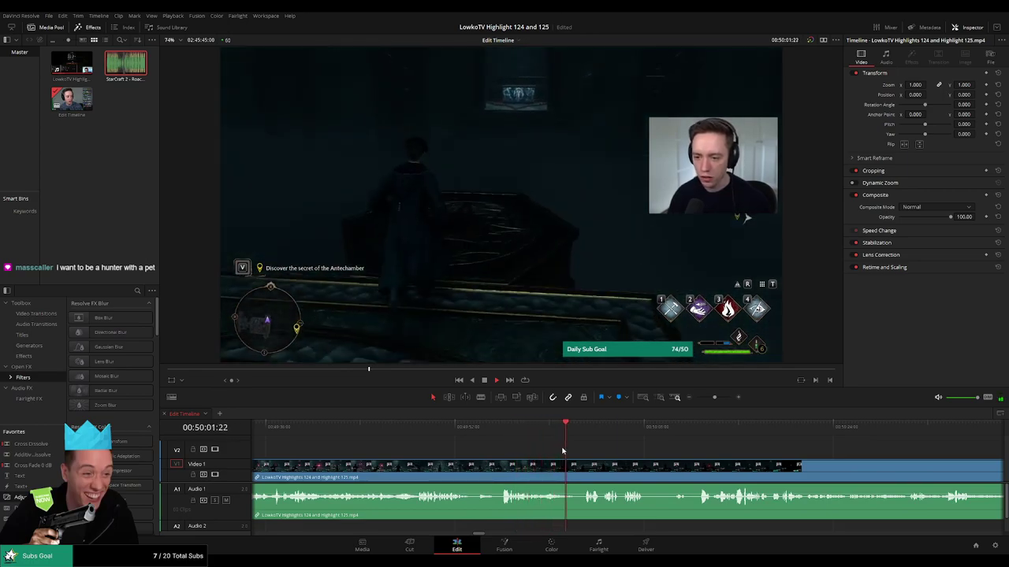
Review the dark chamber footage from about 50:01, skipping the quiet stretches up to the chest at about 50:40.
{"action": "scroll", "coordinate": [568, 451], "scroll_direction": "right", "scroll_amount": 2}
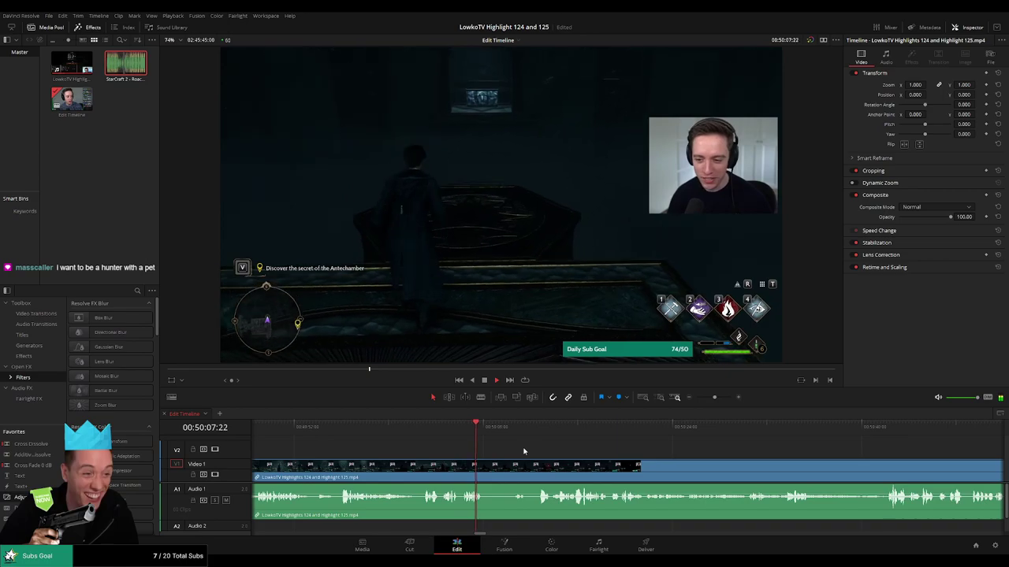
{"action": "left_click", "coordinate": [494, 434]}
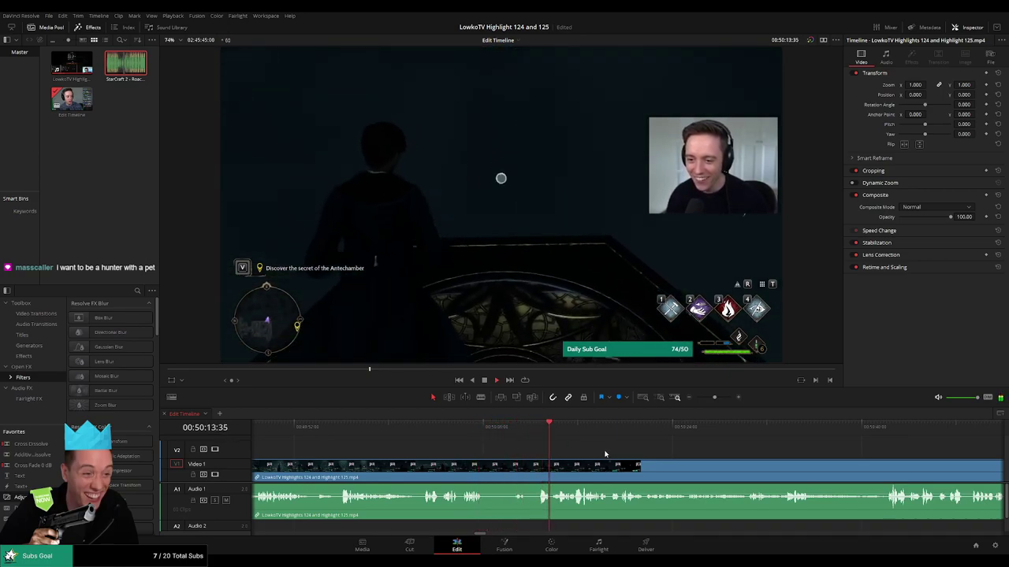
{"action": "left_click_drag", "start_coordinate": [602, 453], "coordinate": [548, 453]}
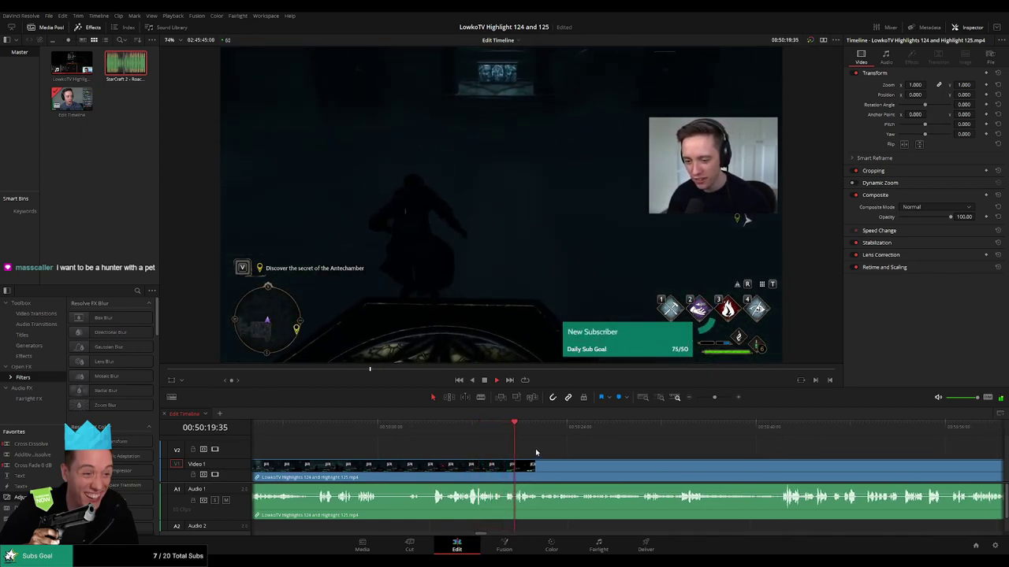
{"action": "scroll", "coordinate": [544, 451], "scroll_direction": "right", "scroll_amount": 2}
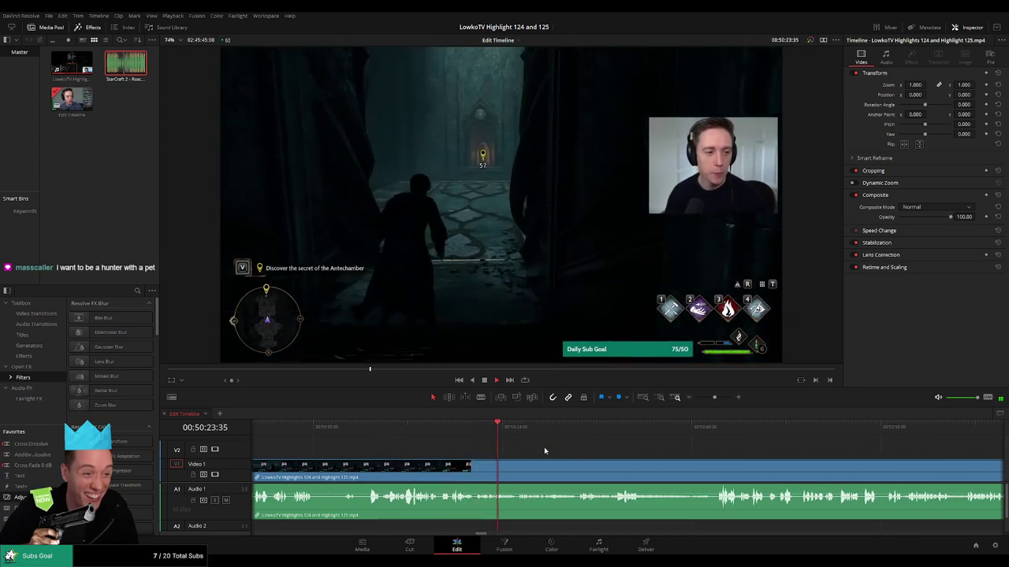
{"action": "scroll", "coordinate": [539, 453], "scroll_direction": "right", "scroll_amount": 2}
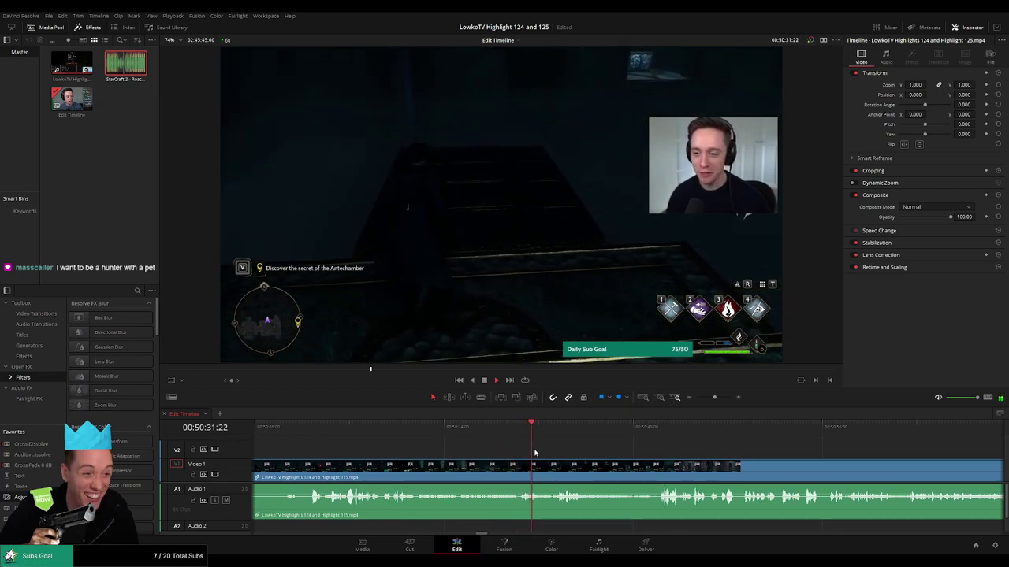
{"action": "left_click", "coordinate": [558, 436]}
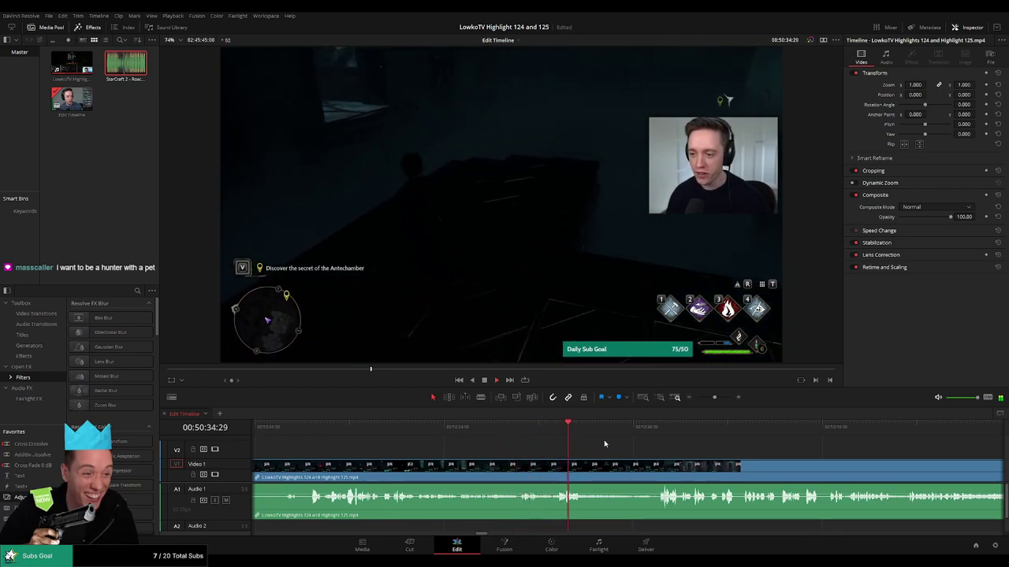
{"action": "left_click", "coordinate": [639, 436]}
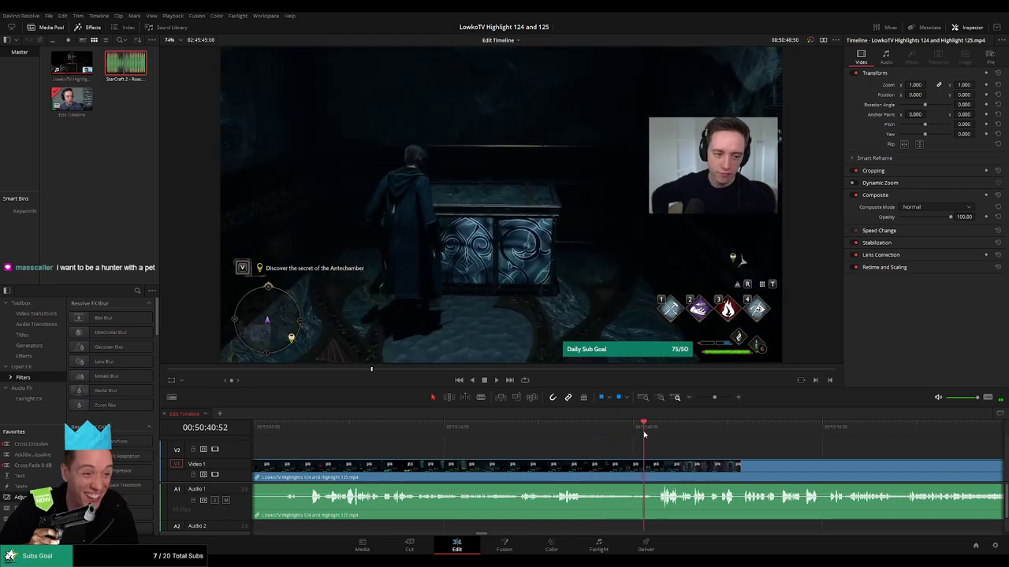
Review the footage from the chest and headwear screen through the walk back, checking the commentary up to about 51:43.
{"action": "scroll", "coordinate": [640, 455], "scroll_direction": "right", "scroll_amount": 3}
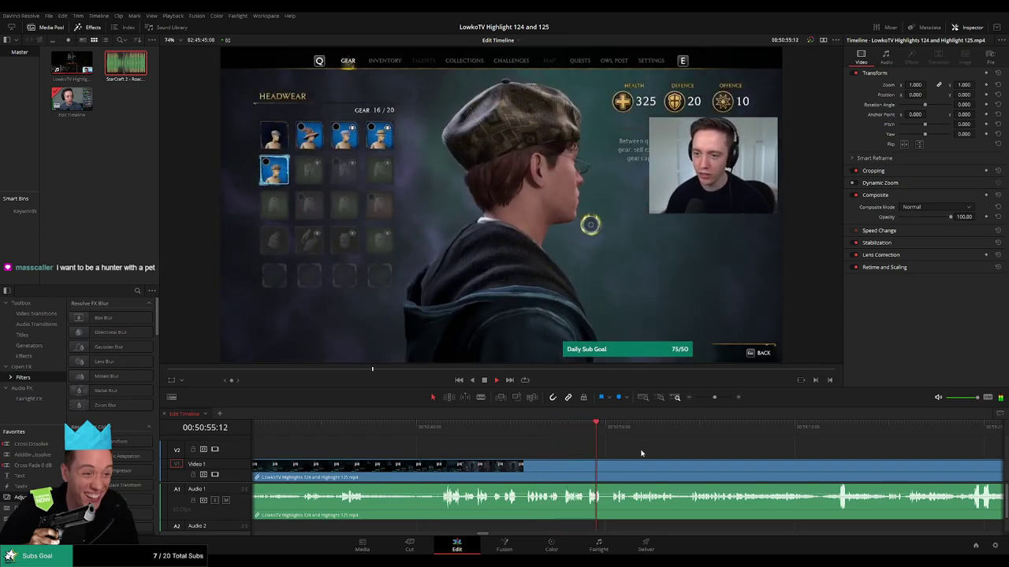
{"action": "left_click_drag", "start_coordinate": [642, 453], "coordinate": [445, 446]}
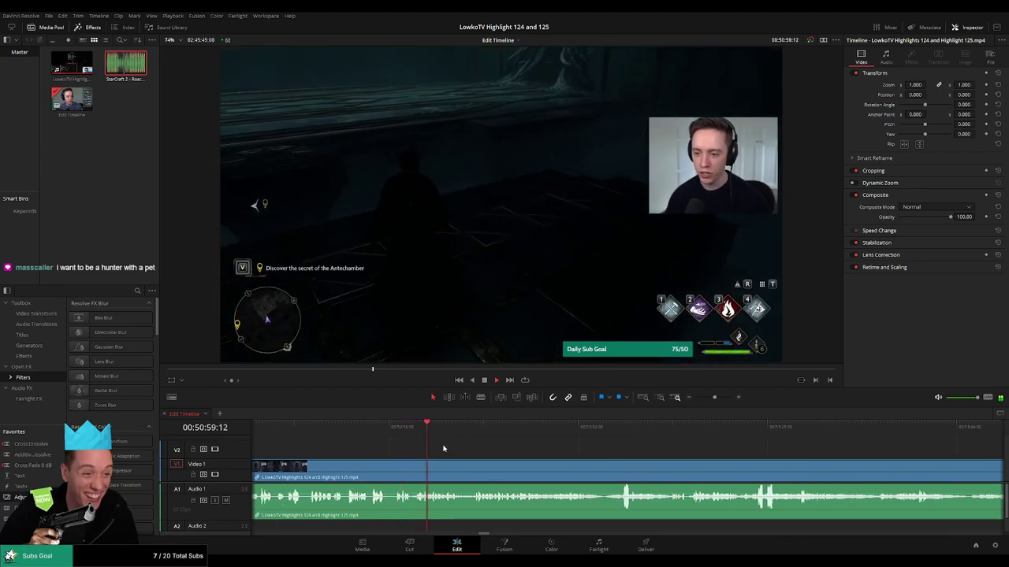
{"action": "left_click_drag", "start_coordinate": [499, 453], "coordinate": [471, 451]}
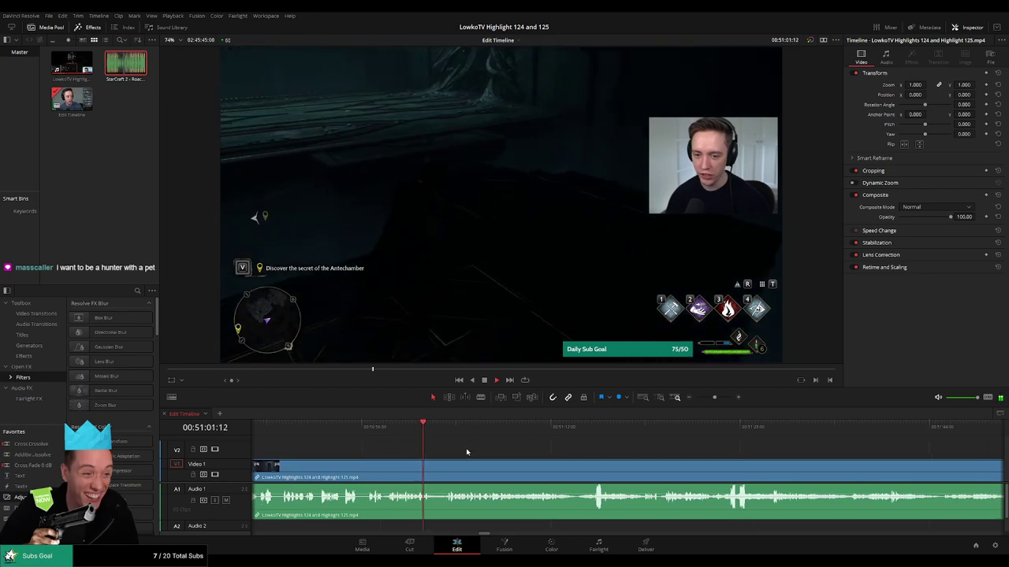
{"action": "left_click", "coordinate": [445, 430]}
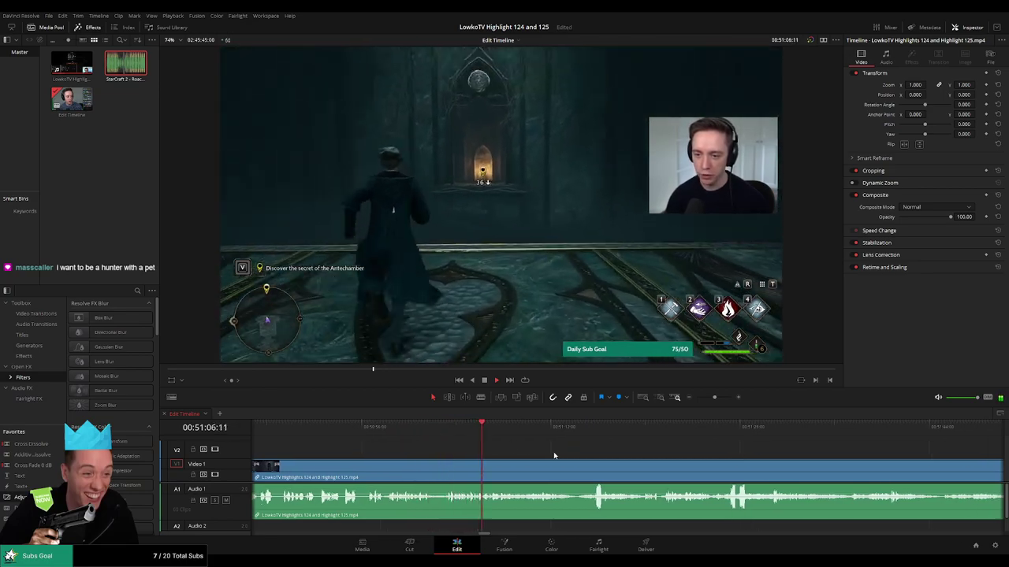
{"action": "scroll", "coordinate": [482, 452], "scroll_direction": "right", "scroll_amount": 3}
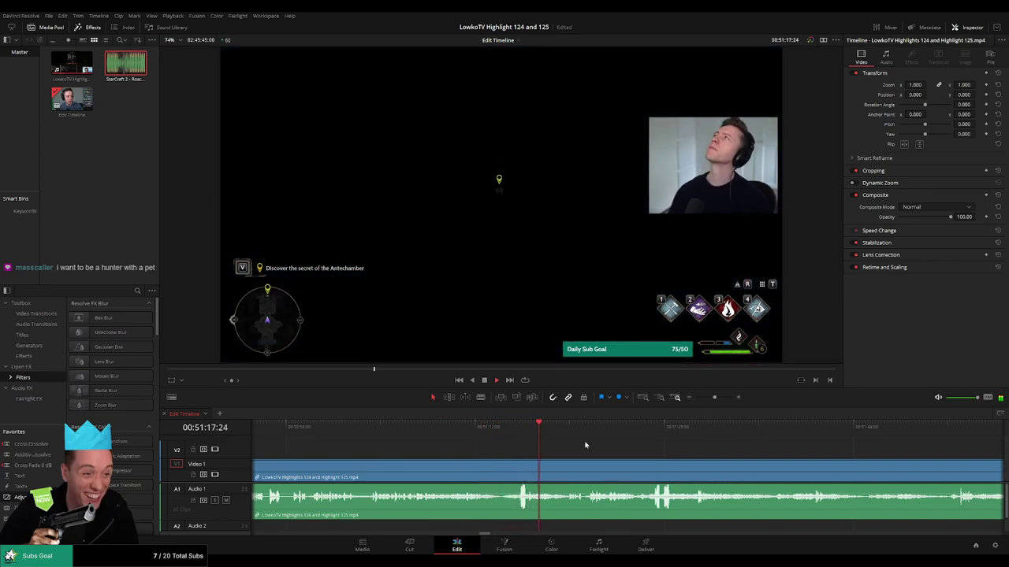
{"action": "left_click_drag", "start_coordinate": [603, 446], "coordinate": [517, 448]}
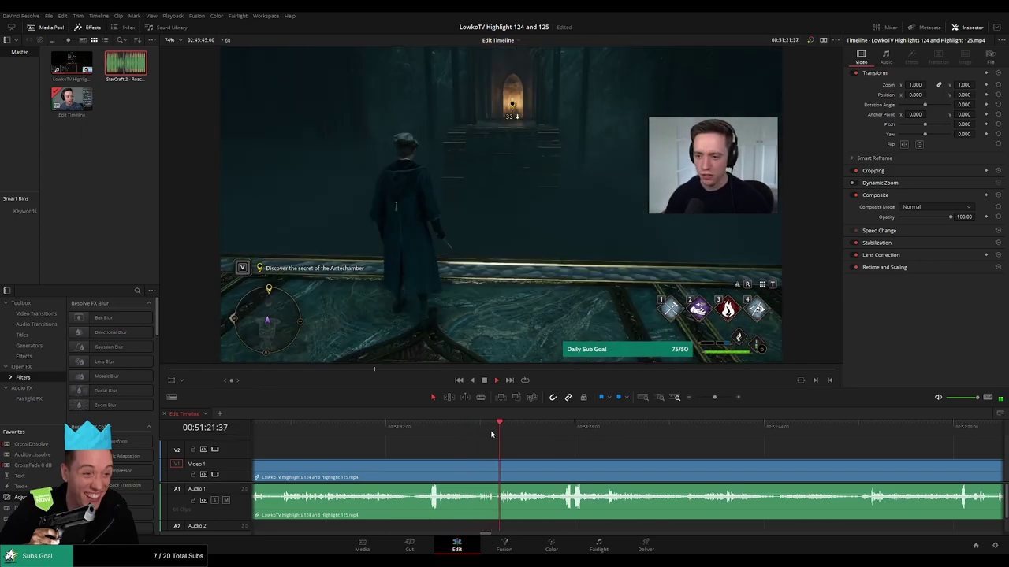
{"action": "left_click_drag", "start_coordinate": [565, 450], "coordinate": [524, 451]}
{"action": "scroll", "coordinate": [523, 451], "scroll_direction": "right", "scroll_amount": 1}
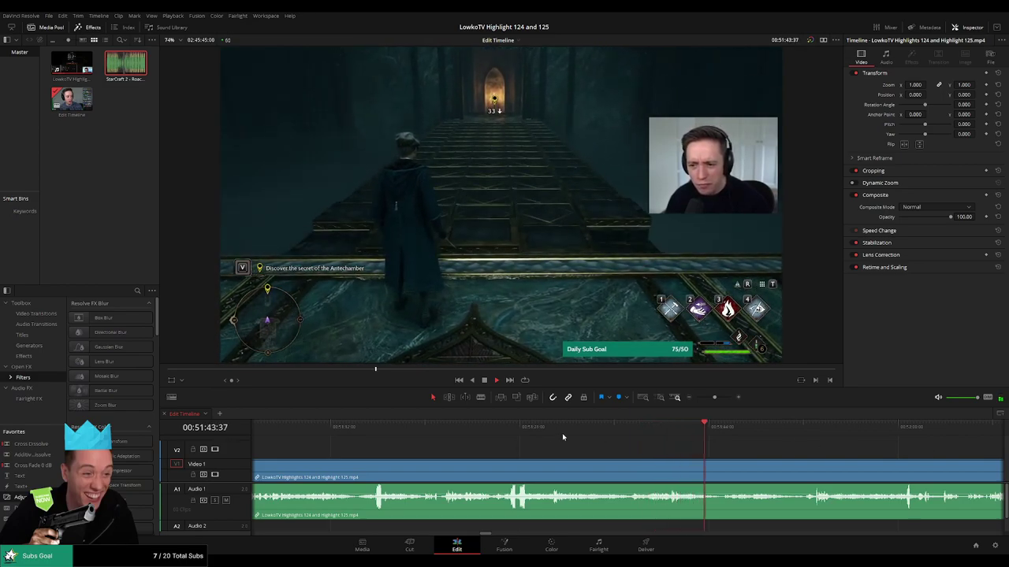
Skip ahead to about 51:52 and play the walk into the lit corridor, pausing at 52:06:50.
{"action": "left_click_drag", "start_coordinate": [776, 470], "coordinate": [498, 460]}
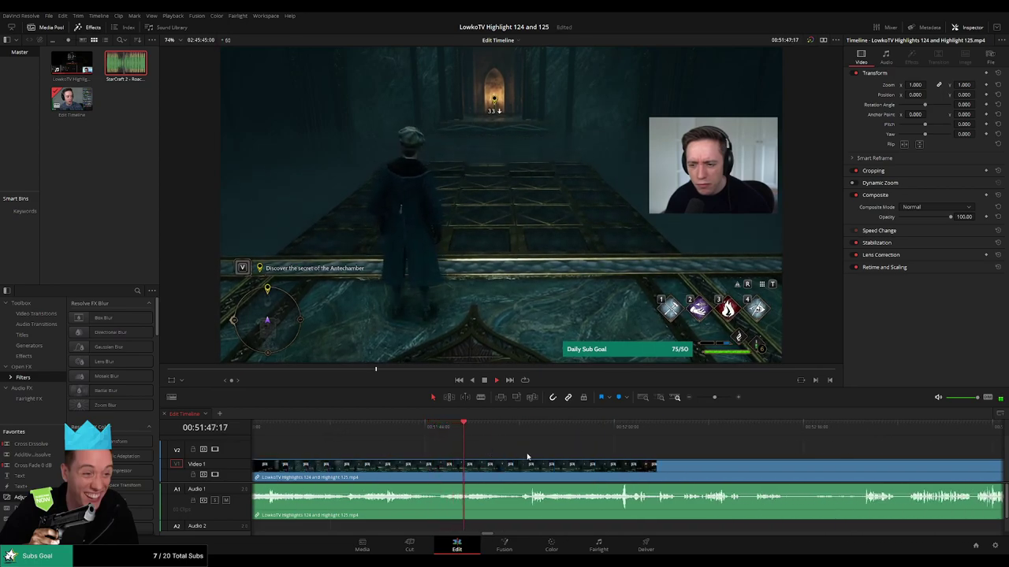
{"action": "left_click_drag", "start_coordinate": [487, 433], "coordinate": [524, 435]}
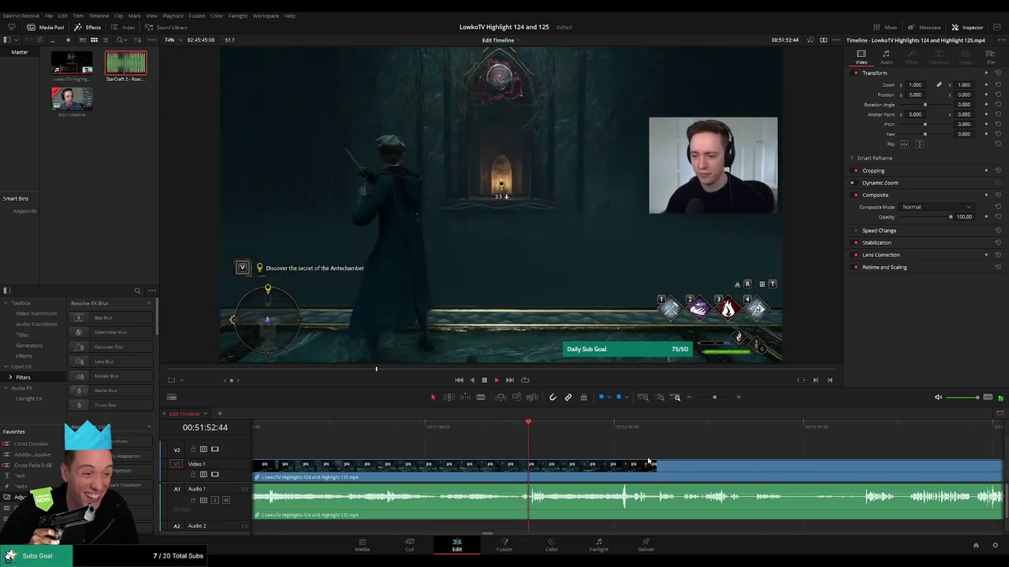
{"action": "left_click_drag", "start_coordinate": [651, 461], "coordinate": [516, 453]}
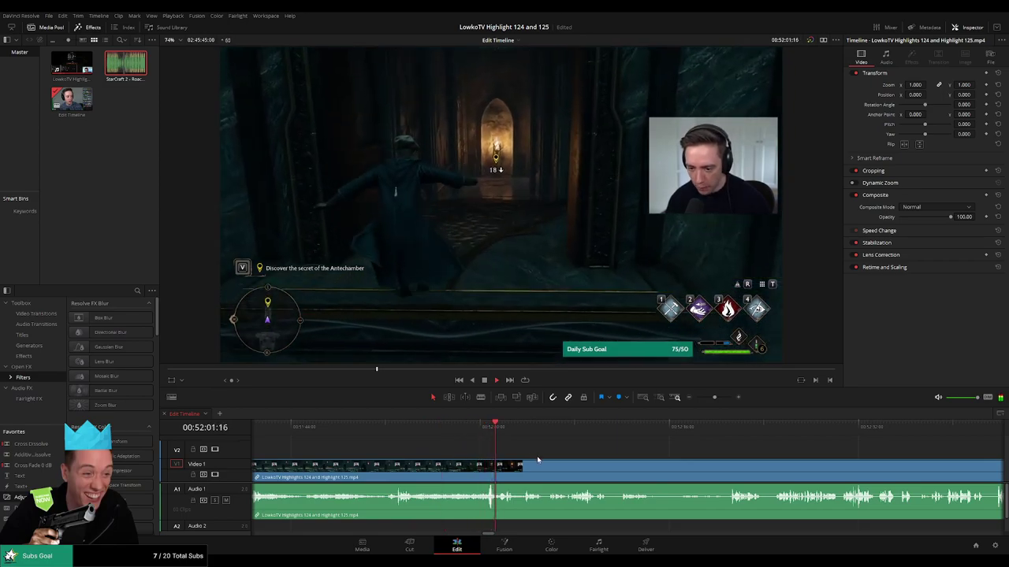
{"action": "scroll", "coordinate": [528, 457], "scroll_direction": "right", "scroll_amount": 1}
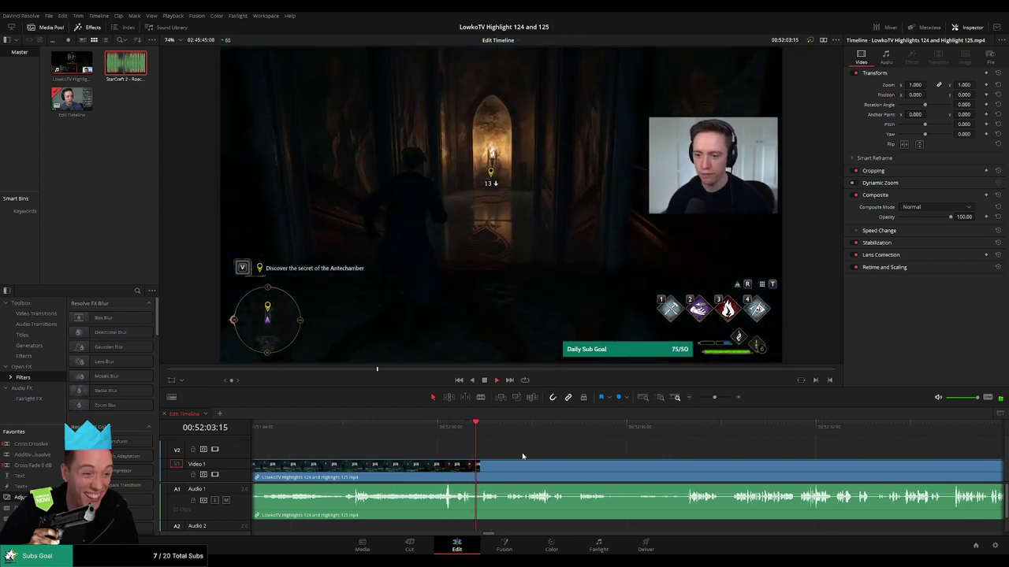
{"action": "scroll", "coordinate": [532, 455], "scroll_direction": "up", "scroll_amount": 2}
{"action": "left_click_drag", "start_coordinate": [684, 460], "coordinate": [461, 451]}
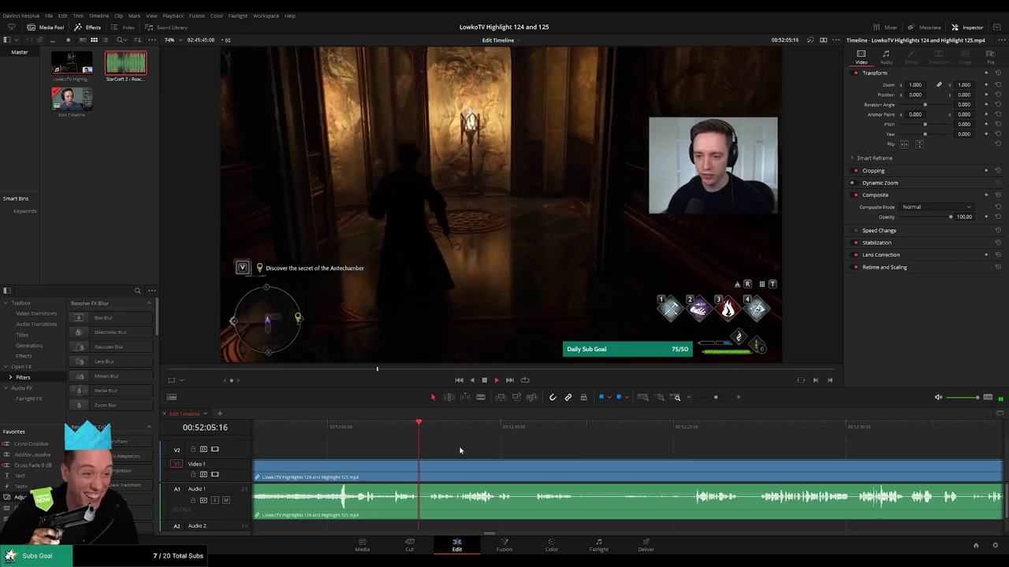
{"action": "key", "text": "space"}
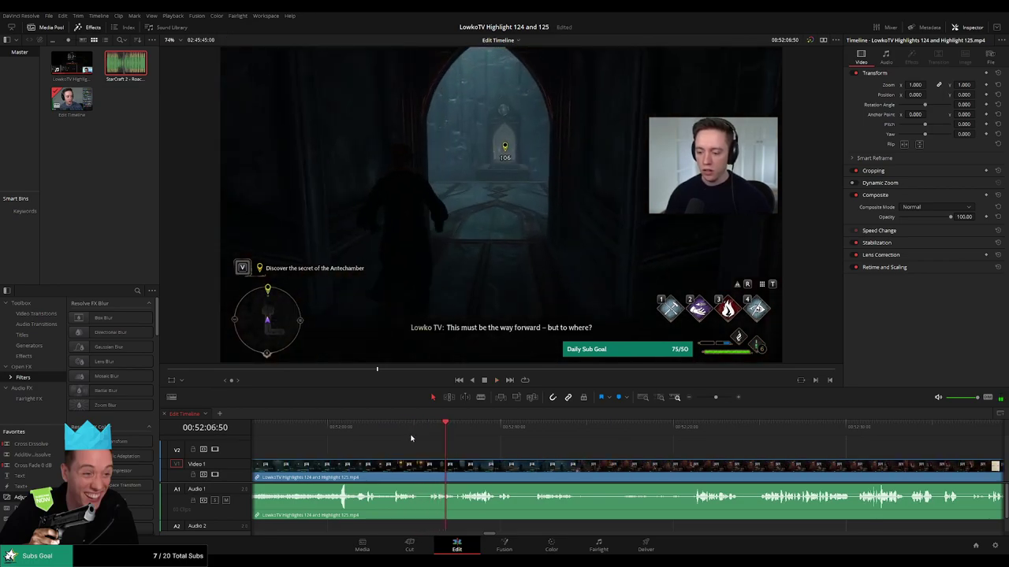
Split the gameplay at 52:05:19 and again just before 52:06, in the lit corridor, and ripple delete the segment between.
{"action": "left_click", "coordinate": [408, 429]}
{"action": "key", "text": "space"}
{"action": "key", "text": "space"}
{"action": "key", "text": "b"}
{"action": "left_click", "coordinate": [422, 470]}
{"action": "left_click", "coordinate": [431, 471]}
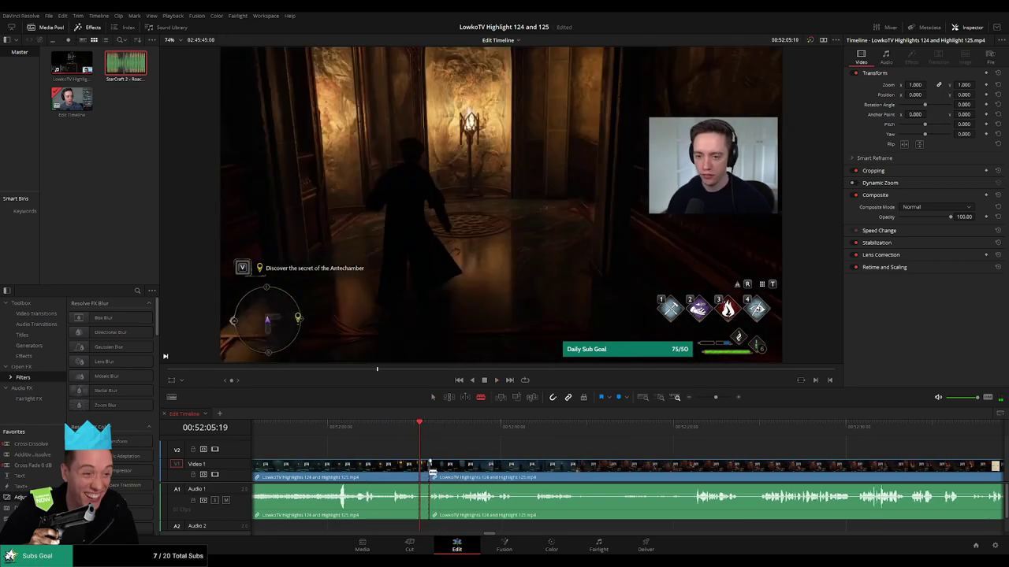
{"action": "key", "text": "Delete"}
Resume playback, color the lit-corridor clip that ends at 52:05:19 yellow, and clear the clip selection.
{"action": "key", "text": "space"}
{"action": "left_click", "coordinate": [377, 471]}
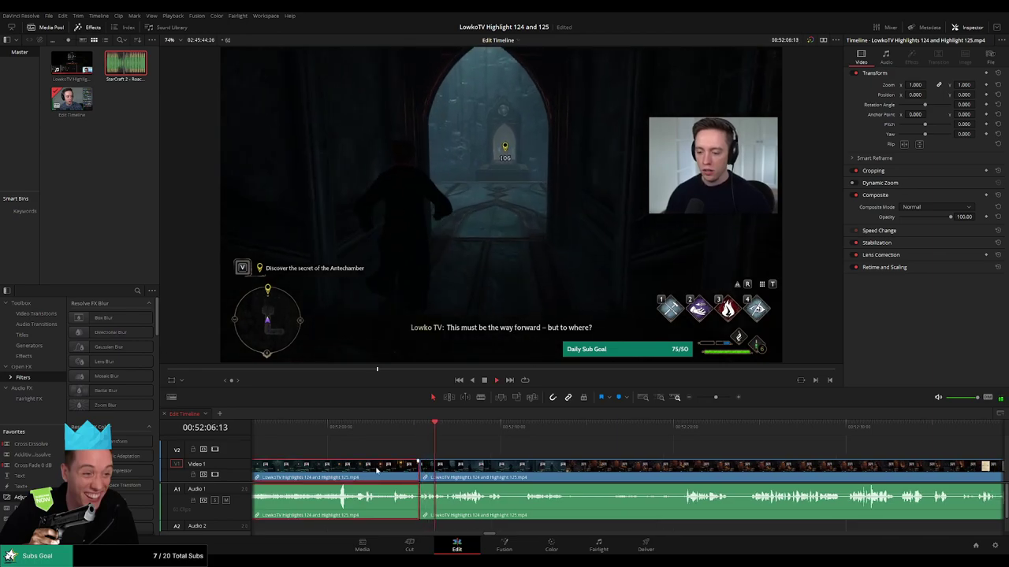
{"action": "key", "text": "1"}
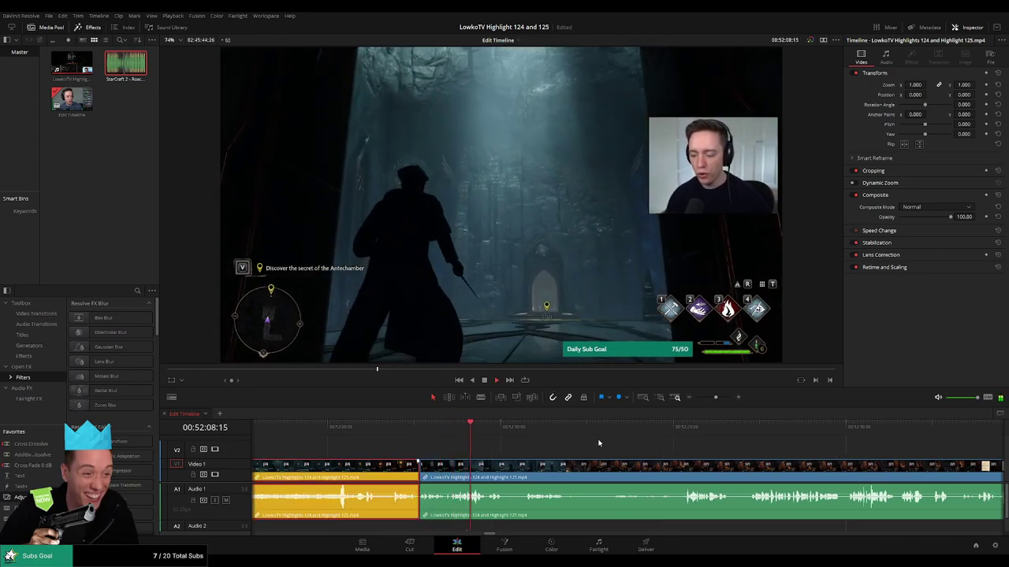
{"action": "left_click", "coordinate": [597, 444]}
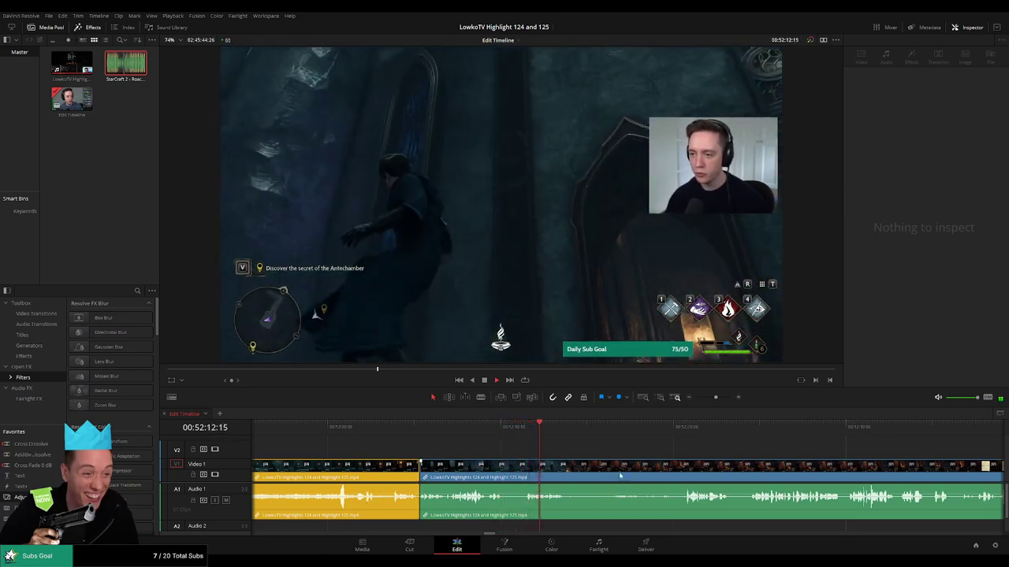
Split just before 52:14 and where the Room of Requirement footage starts, ripple delete the segment between, and color the preceding clip yellow.
{"action": "left_click_drag", "start_coordinate": [597, 451], "coordinate": [483, 445]}
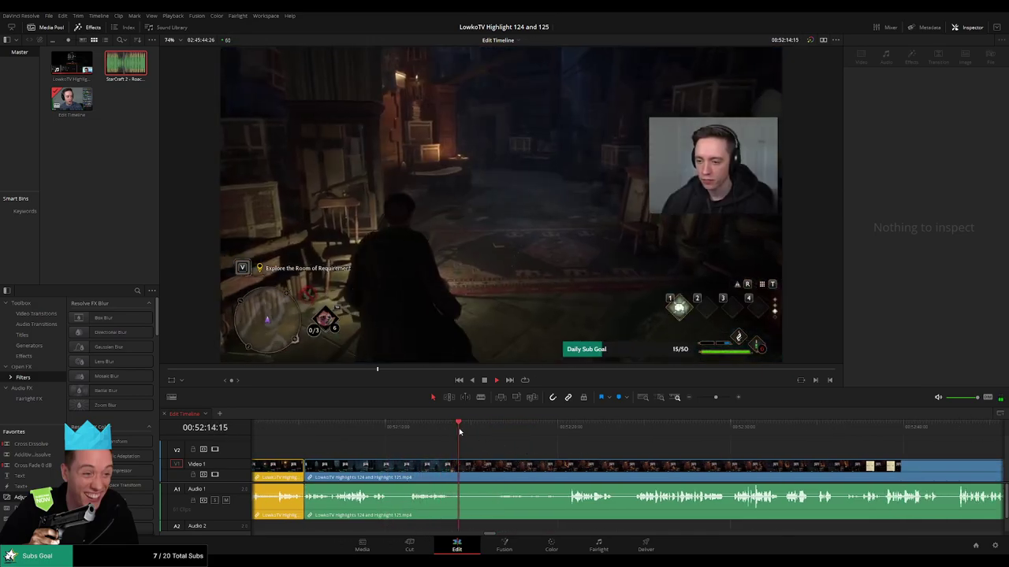
{"action": "left_click", "coordinate": [440, 430]}
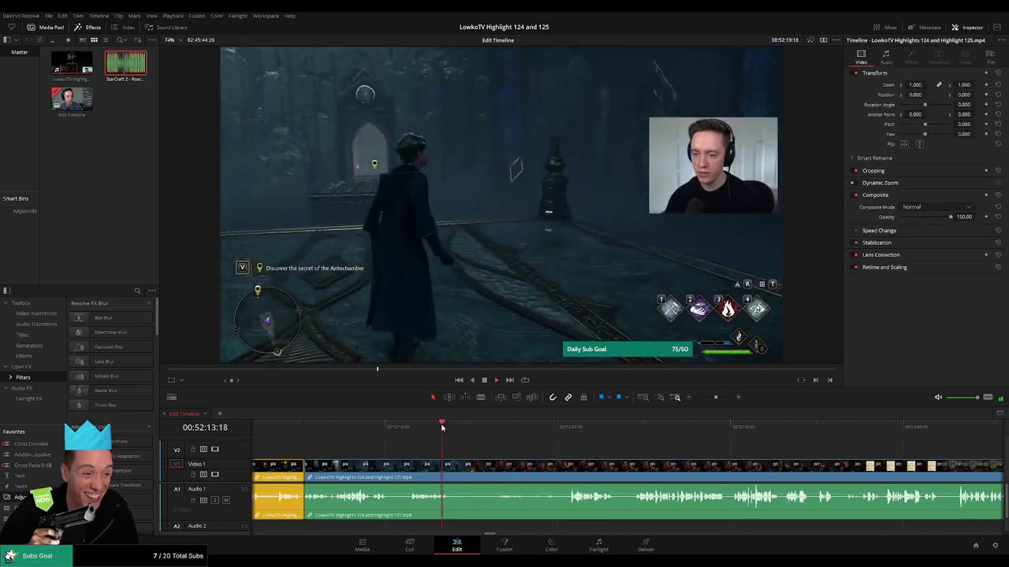
{"action": "left_click", "coordinate": [456, 471]}
{"action": "key", "text": "a"}
{"action": "left_click", "coordinate": [453, 476]}
{"action": "key", "text": "space"}
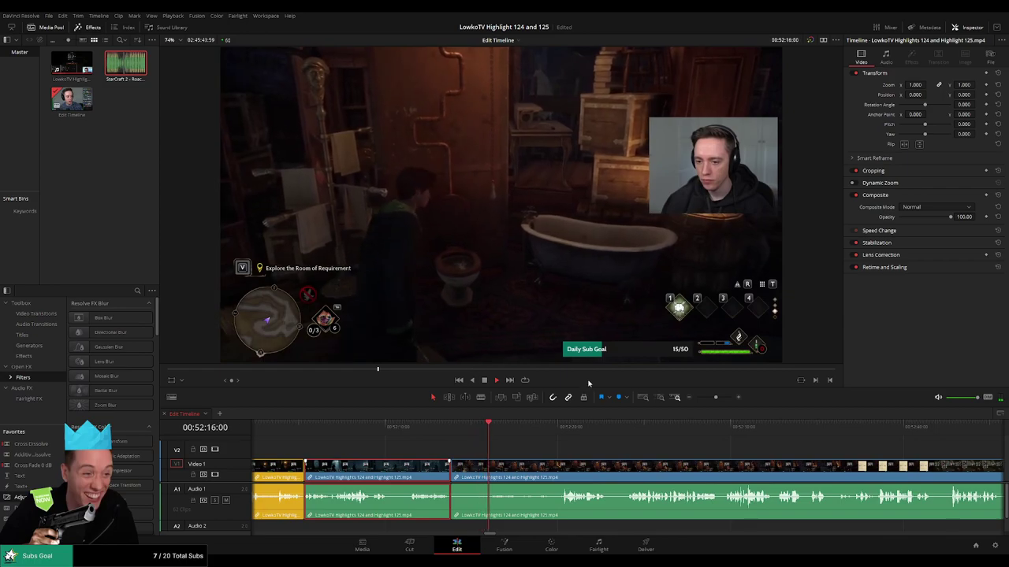
{"action": "key", "text": "y"}
{"action": "left_click", "coordinate": [591, 454]}
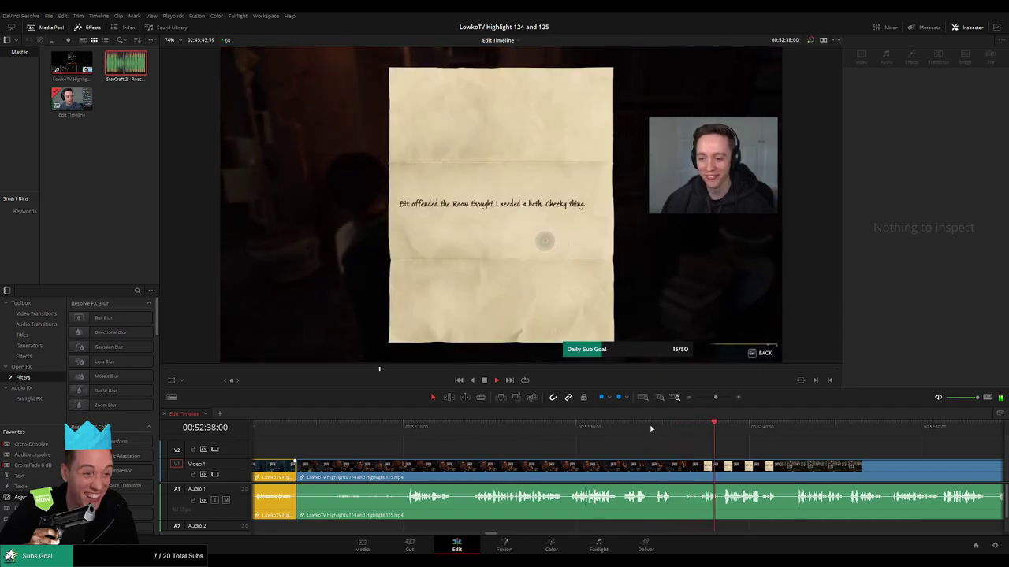
Review the parchment note scene, split at 52:42:21 and just before the spell menu, ripple delete the segment between, and color the preceding clip yellow.
{"action": "left_click", "coordinate": [653, 428]}
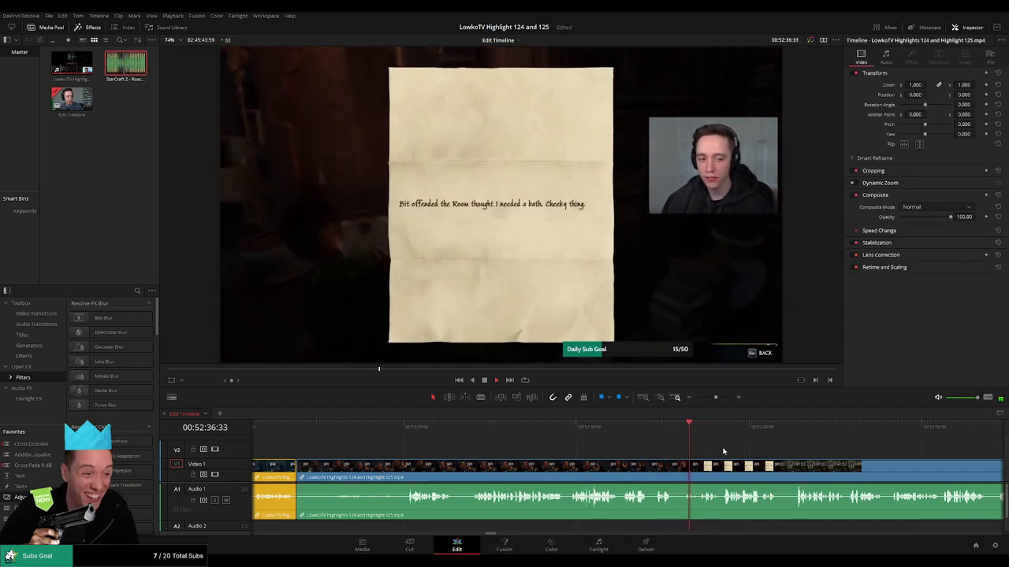
{"action": "left_click_drag", "start_coordinate": [724, 452], "coordinate": [526, 457]}
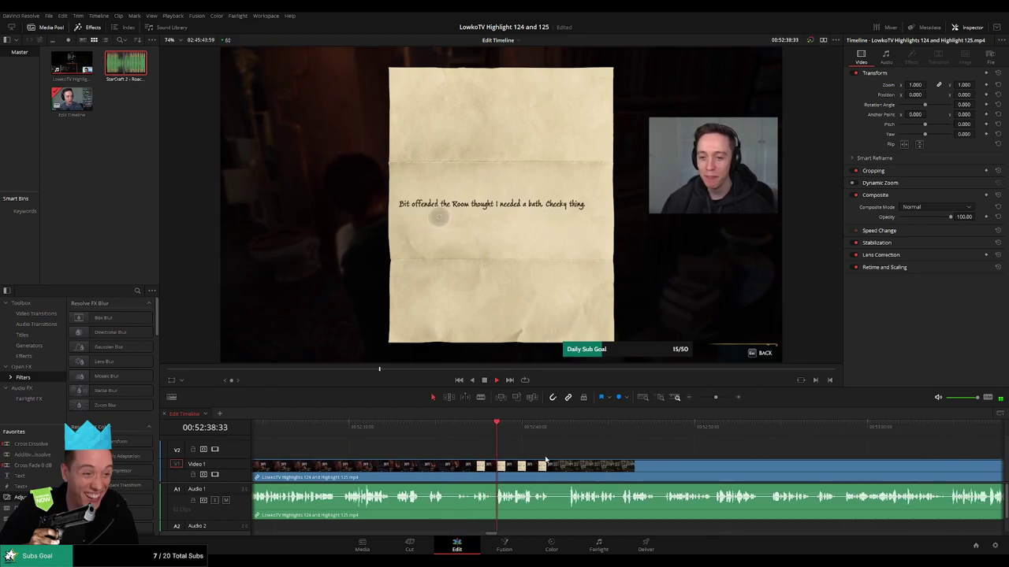
{"action": "scroll", "coordinate": [591, 449], "scroll_direction": "right", "scroll_amount": 1}
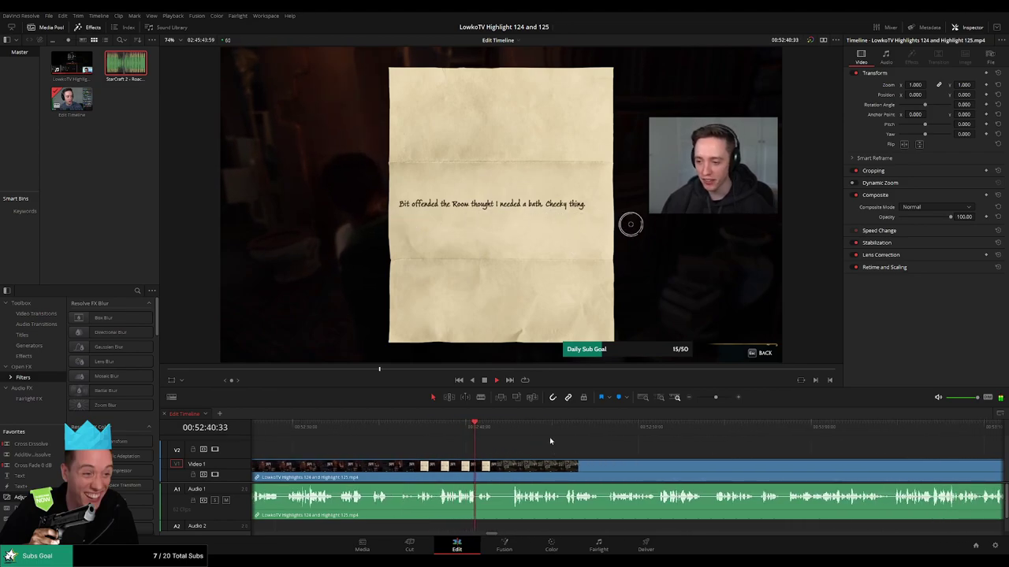
{"action": "scroll", "coordinate": [460, 452], "scroll_direction": "right", "scroll_amount": 1}
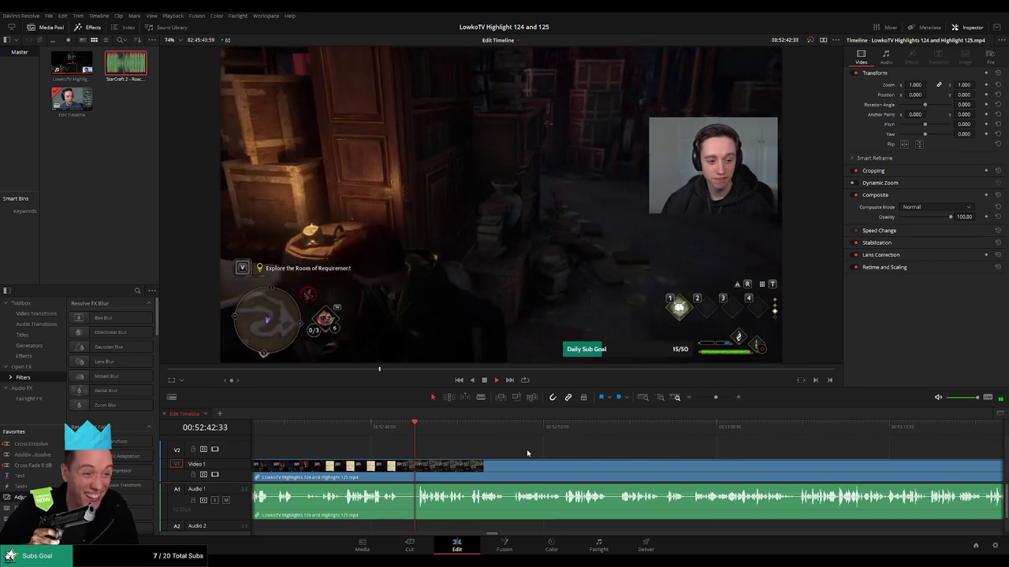
{"action": "scroll", "coordinate": [504, 451], "scroll_direction": "right", "scroll_amount": 1}
{"action": "left_click", "coordinate": [347, 435]}
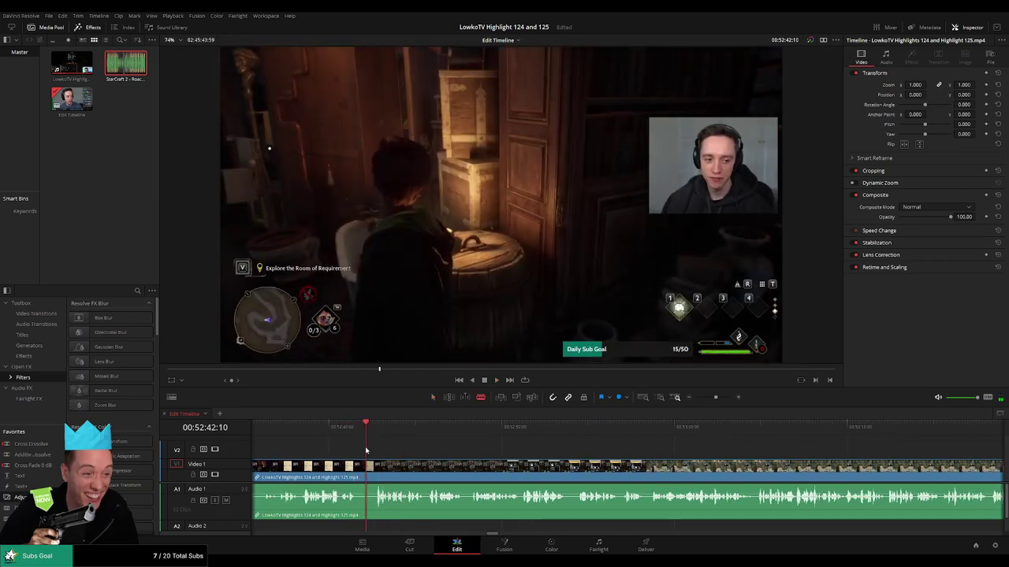
{"action": "key", "text": "ctrl+b"}
{"action": "left_click_drag", "start_coordinate": [367, 431], "coordinate": [369, 431]}
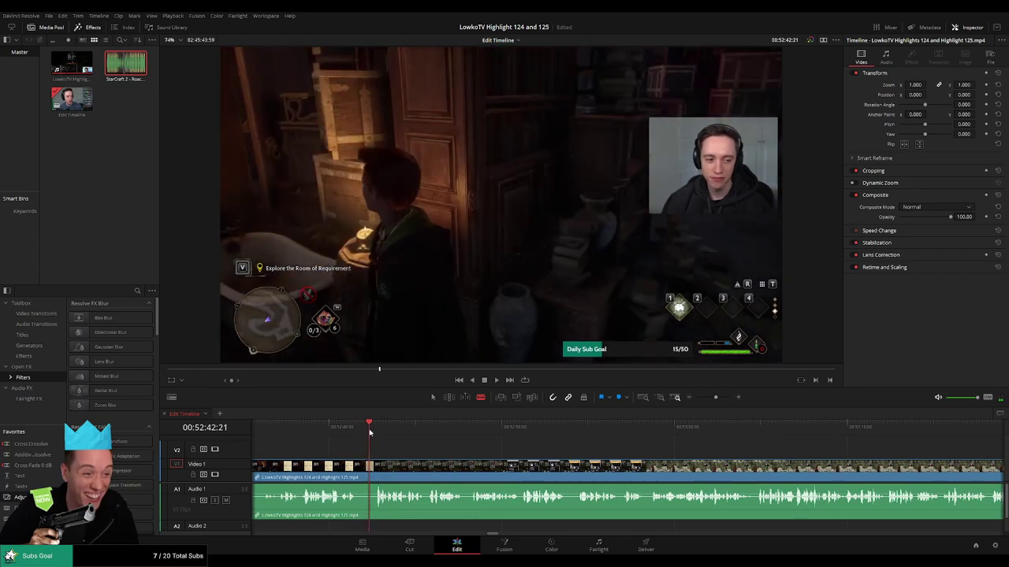
{"action": "left_click", "coordinate": [374, 471]}
{"action": "key", "text": "a"}
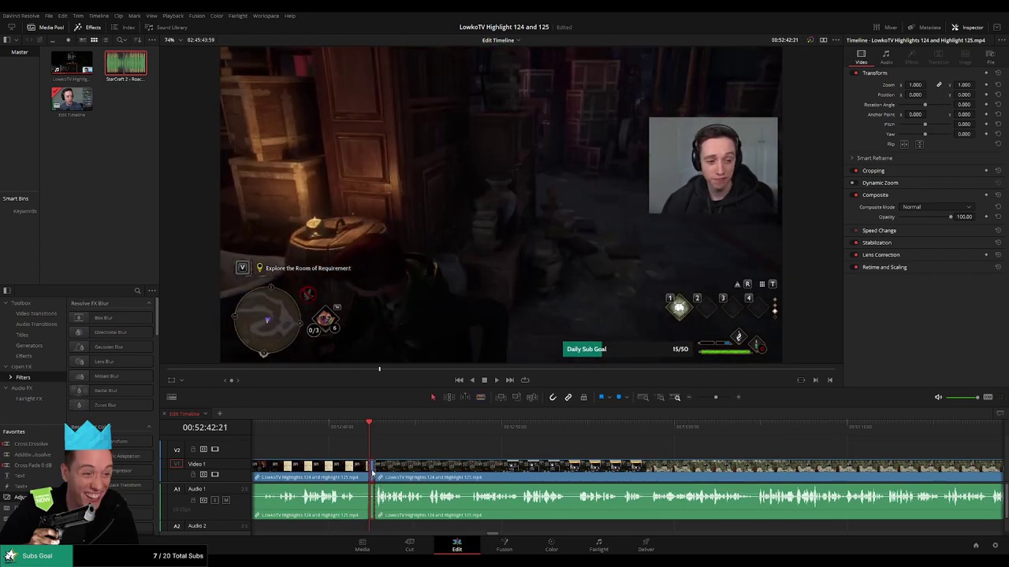
{"action": "key", "text": "space"}
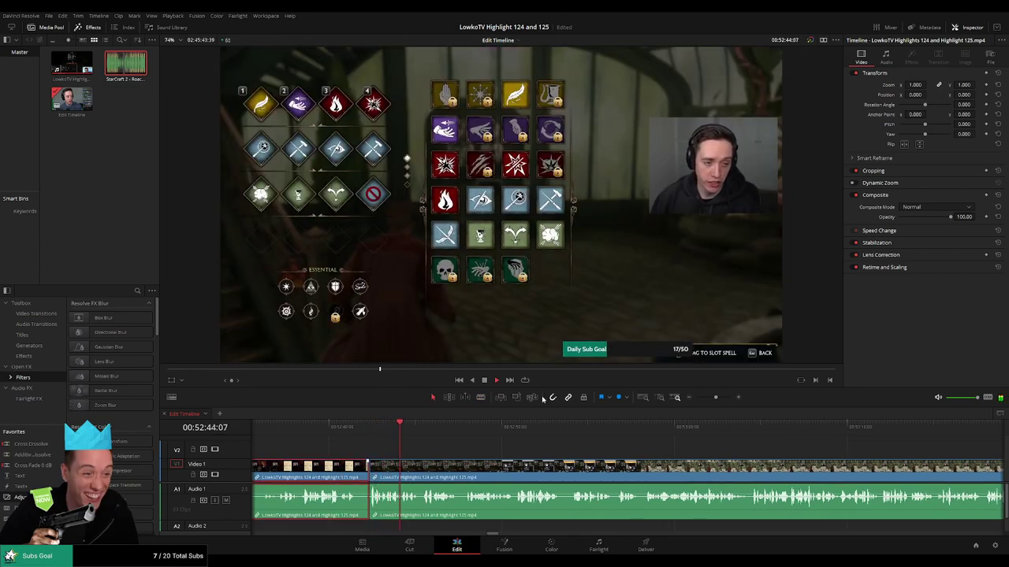
{"action": "left_click", "coordinate": [550, 451]}
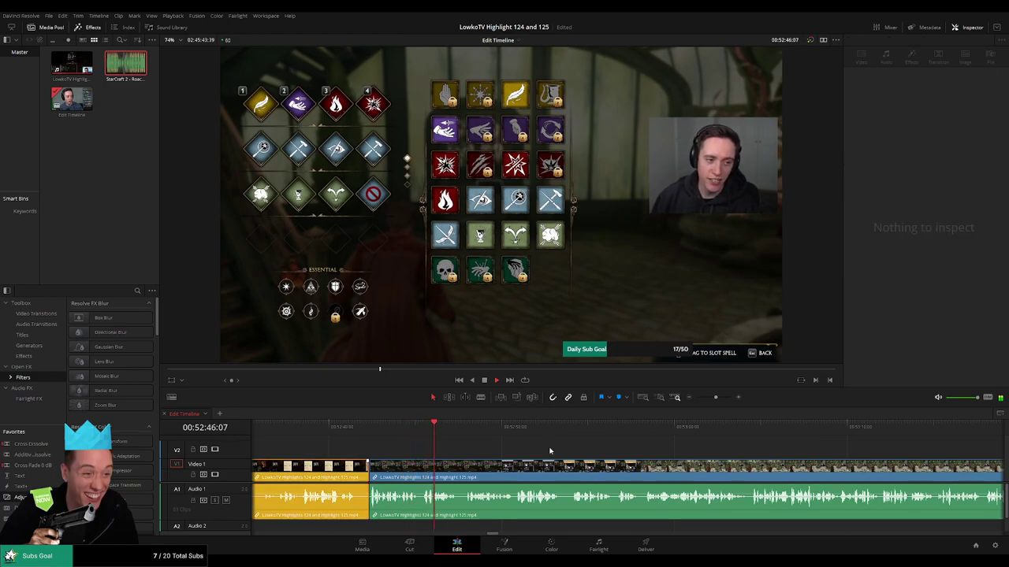
Review the spell menu footage, split at 52:58:04 and just before the greenhouse scene, ripple delete the segment between, and color the preceding clip green.
{"action": "left_click_drag", "start_coordinate": [557, 452], "coordinate": [490, 452]}
{"action": "key", "text": "space"}
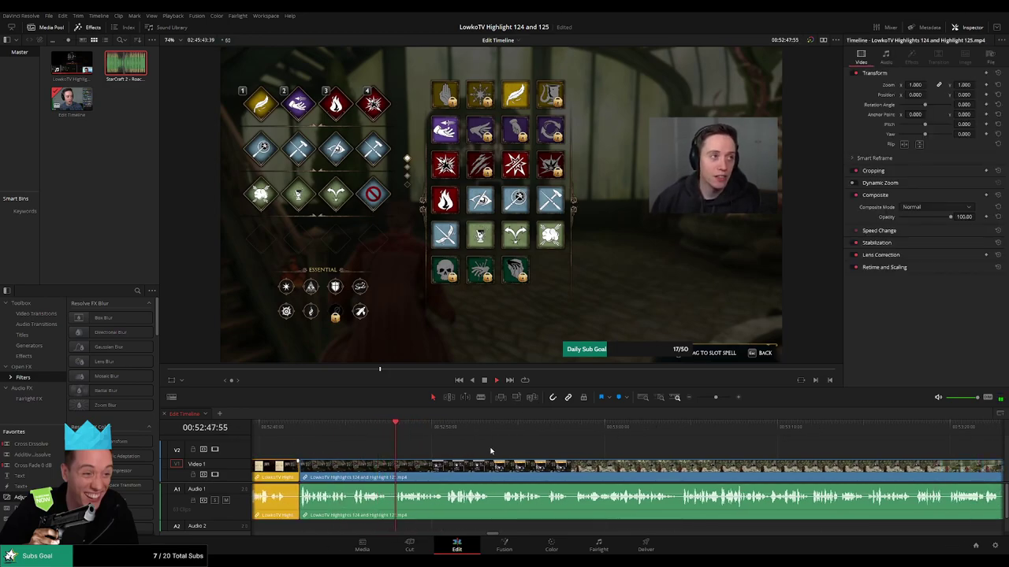
{"action": "scroll", "coordinate": [512, 453], "scroll_direction": "right", "scroll_amount": 2}
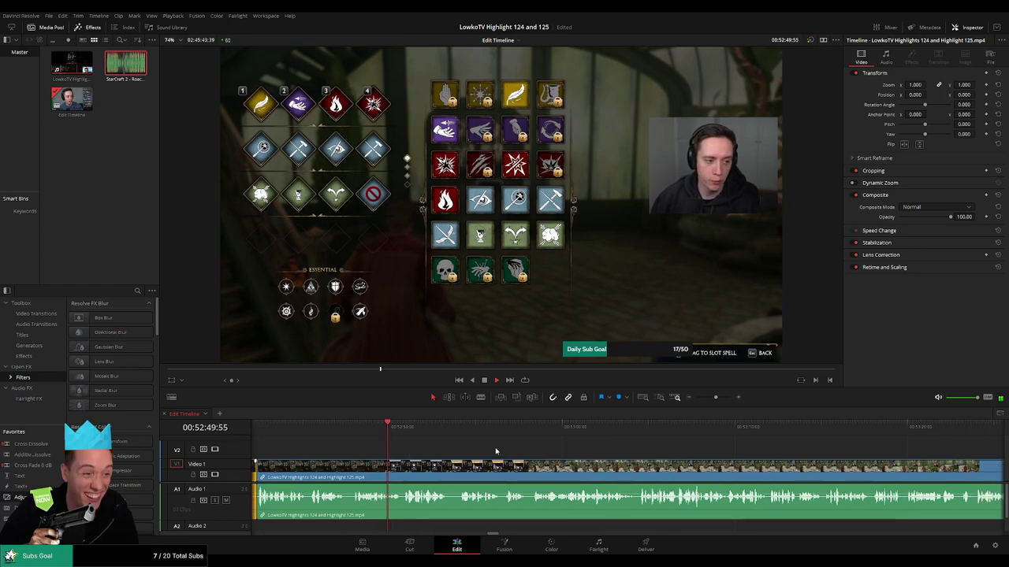
{"action": "scroll", "coordinate": [494, 451], "scroll_direction": "right", "scroll_amount": 2}
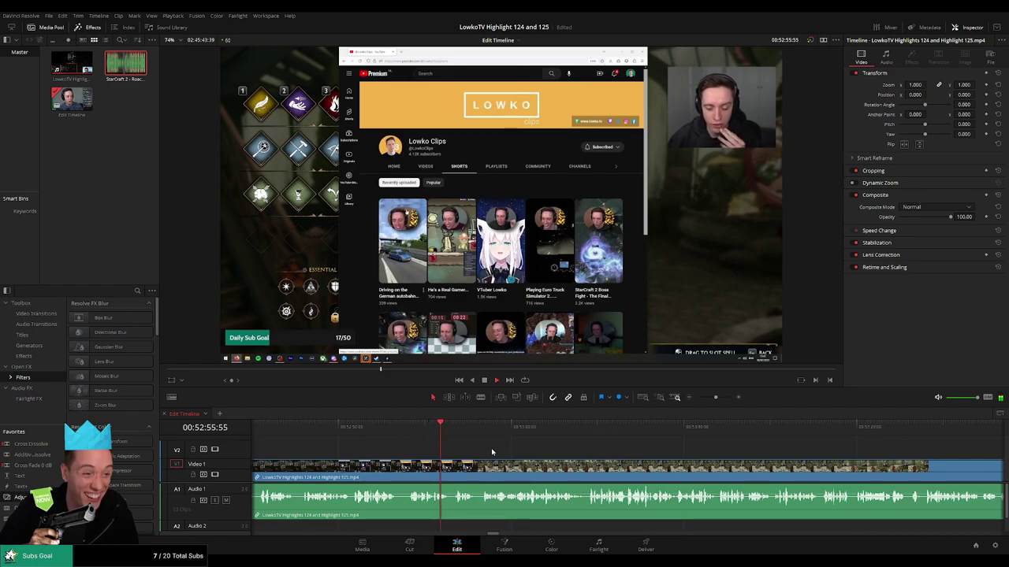
{"action": "scroll", "coordinate": [512, 451], "scroll_direction": "right", "scroll_amount": 2}
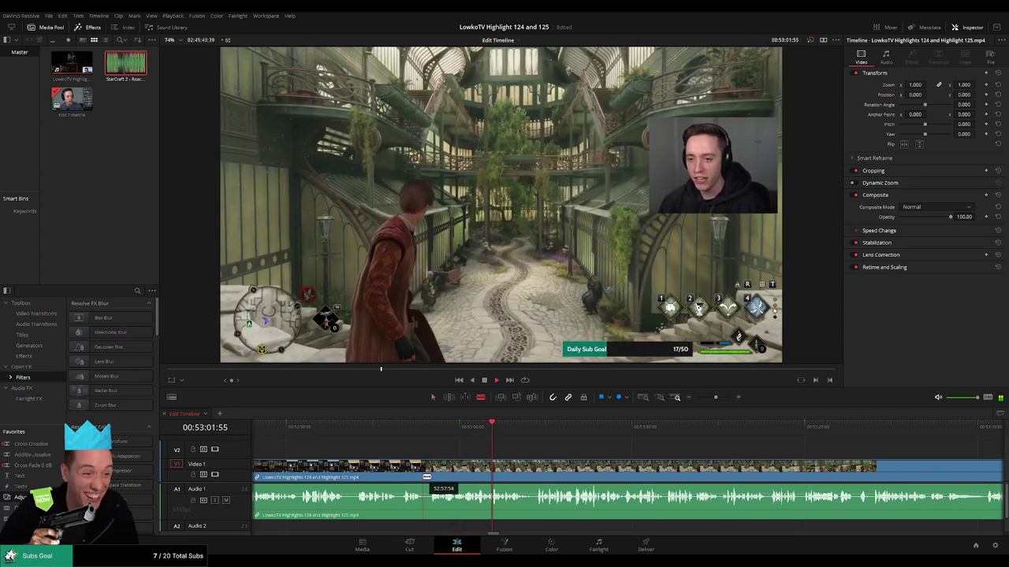
{"action": "left_click", "coordinate": [418, 431]}
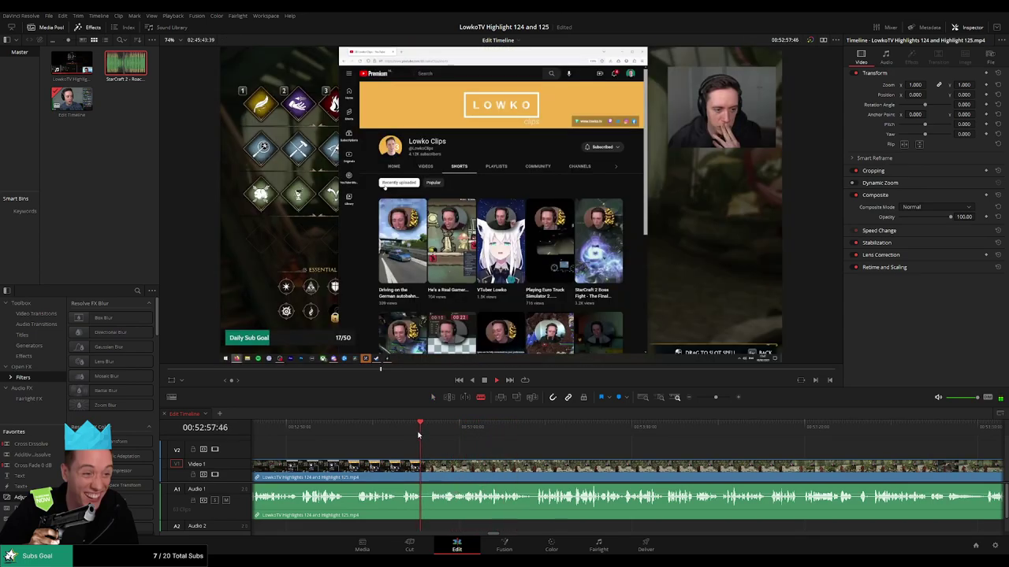
{"action": "left_click", "coordinate": [431, 470]}
{"action": "key", "text": "a"}
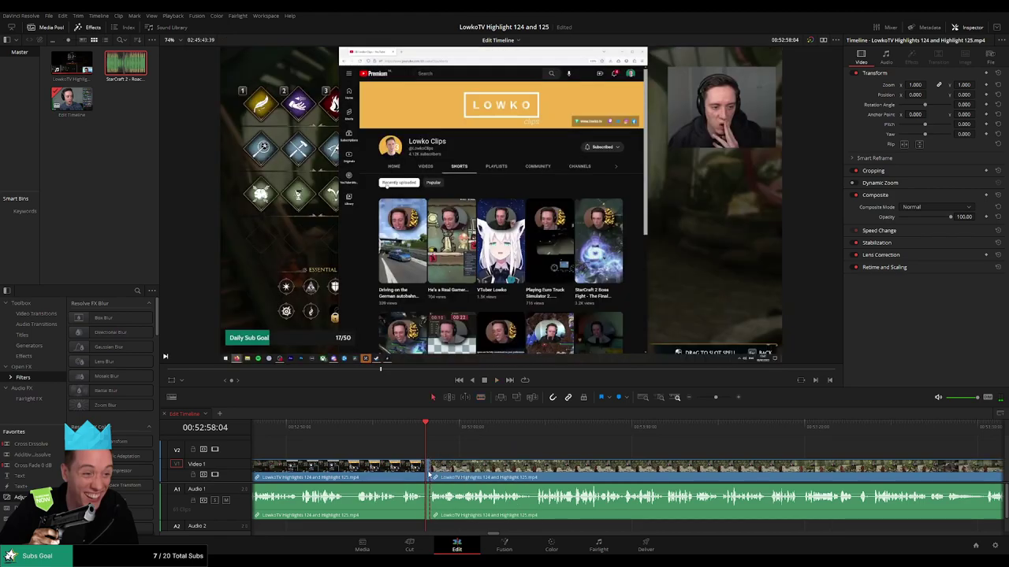
{"action": "key", "text": "space"}
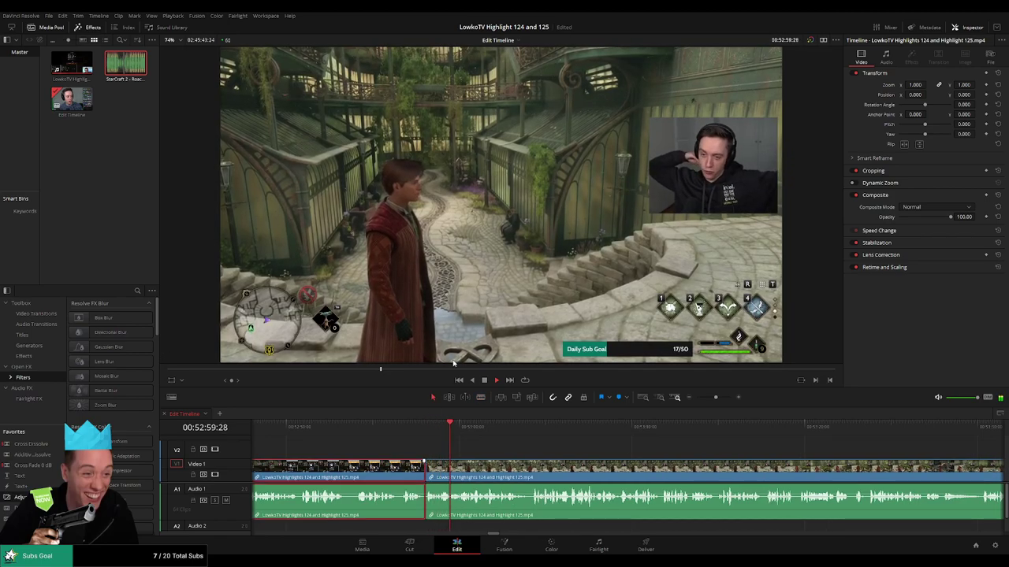
{"action": "left_click", "coordinate": [583, 437]}
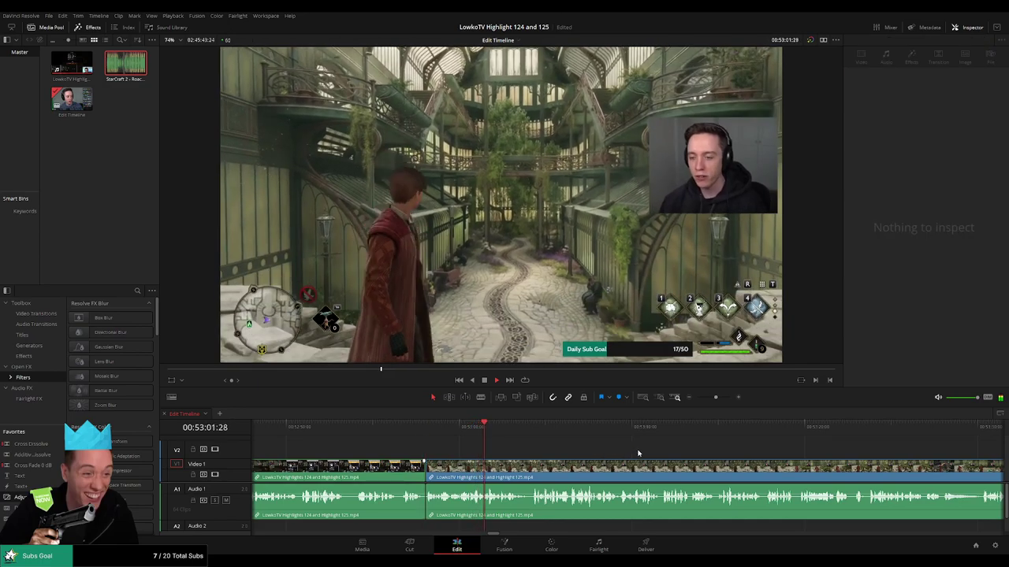
Review the greenhouse footage from about 53:01 to the Combat Patrol: Chaos Daemons page, skipping the silence up to about 53:41.
{"action": "left_click_drag", "start_coordinate": [639, 453], "coordinate": [537, 450]}
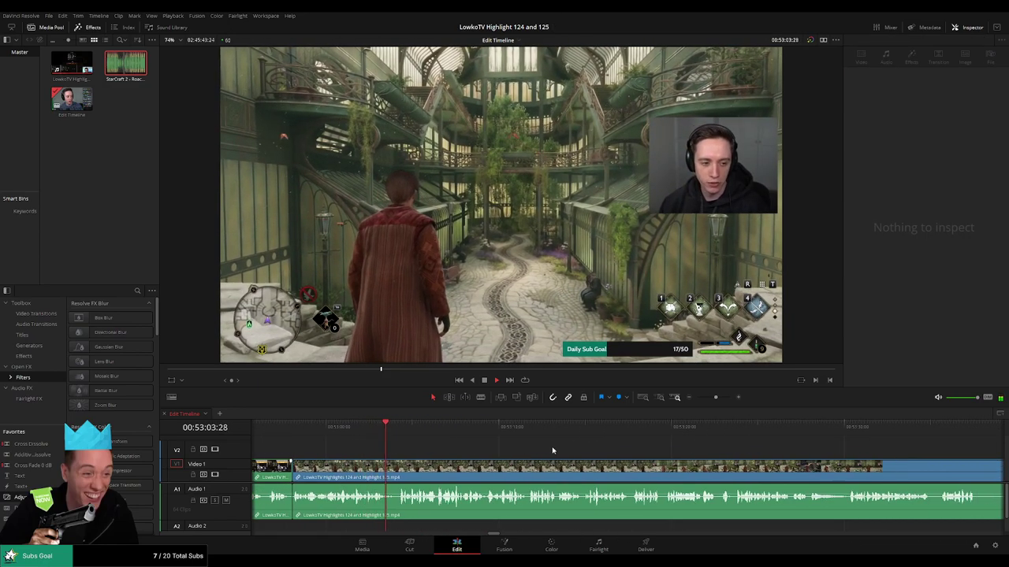
{"action": "scroll", "coordinate": [559, 447], "scroll_direction": "right", "scroll_amount": 2}
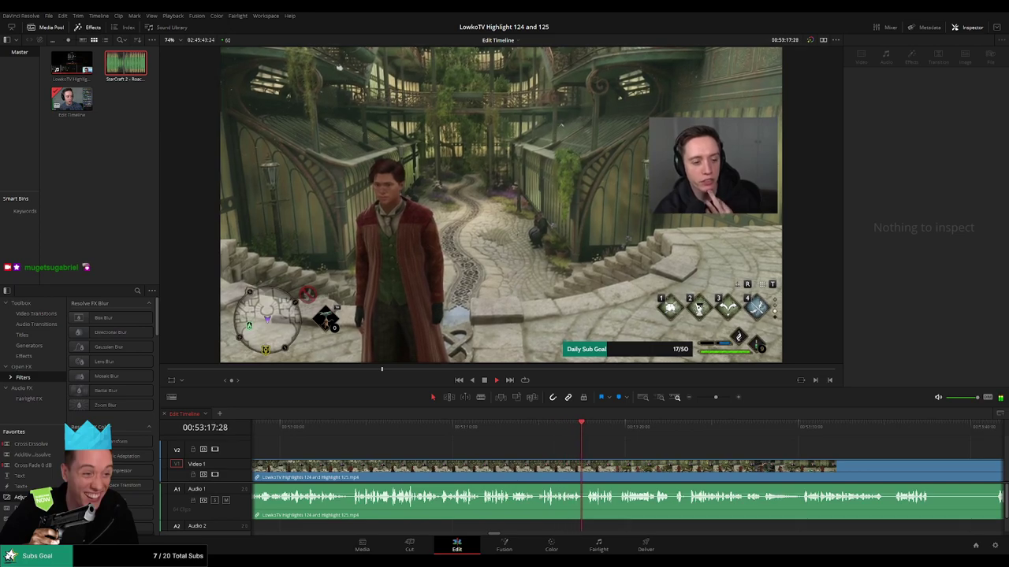
{"action": "scroll", "coordinate": [549, 436], "scroll_direction": "right", "scroll_amount": 3}
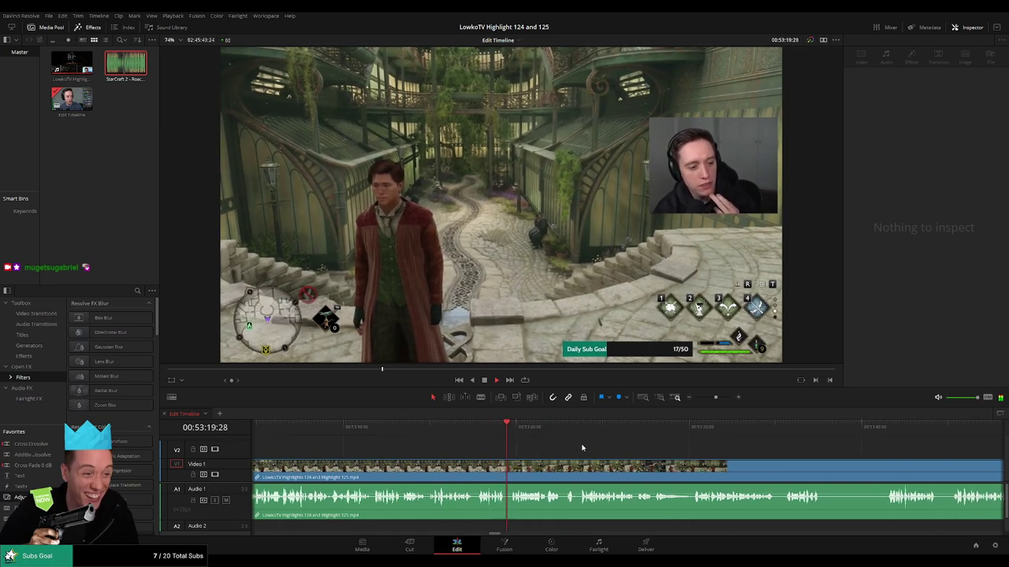
{"action": "scroll", "coordinate": [581, 447], "scroll_direction": "right", "scroll_amount": 2}
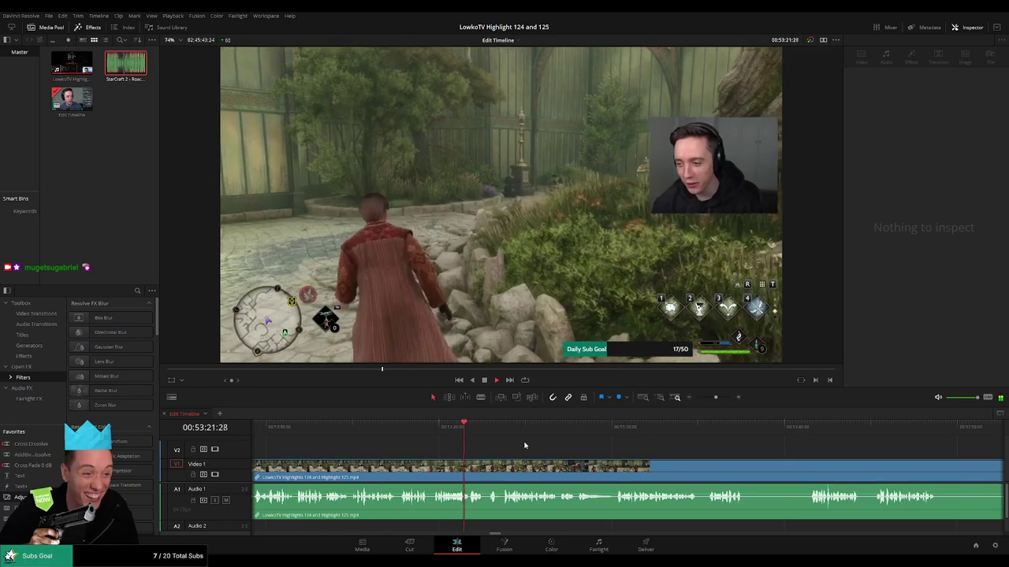
{"action": "scroll", "coordinate": [532, 443], "scroll_direction": "right", "scroll_amount": 1}
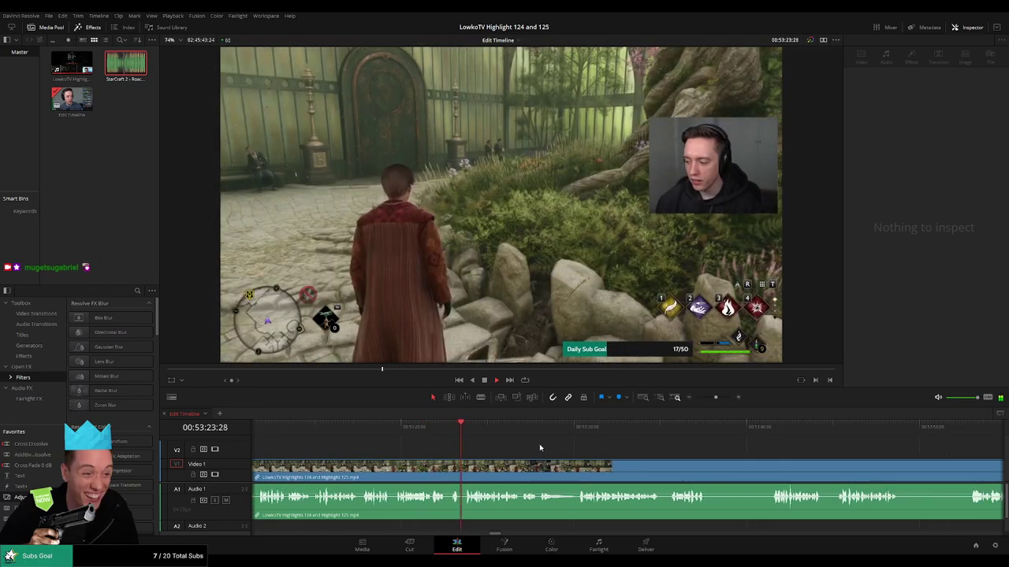
{"action": "scroll", "coordinate": [579, 450], "scroll_direction": "right", "scroll_amount": 1}
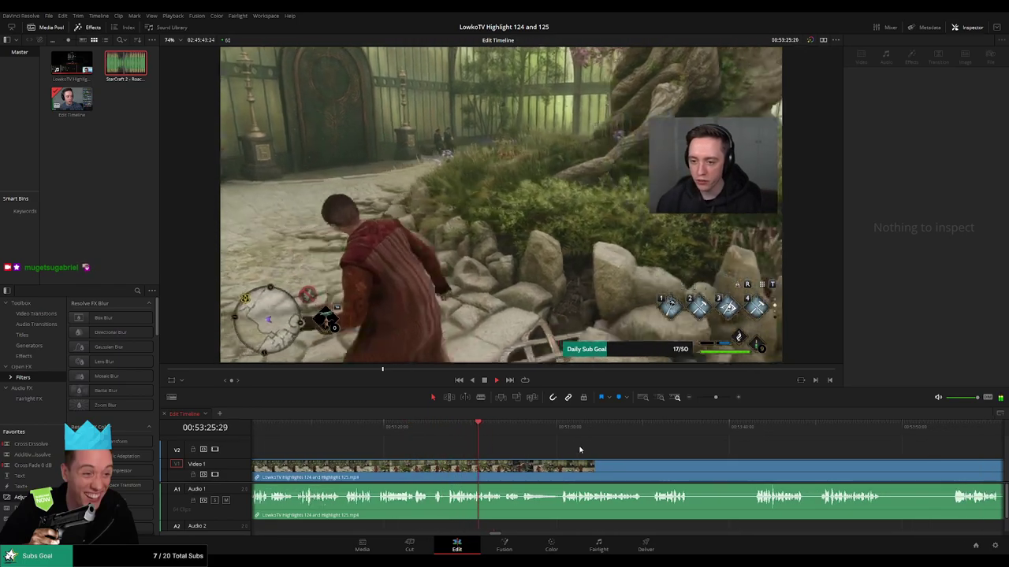
{"action": "scroll", "coordinate": [579, 450], "scroll_direction": "right", "scroll_amount": 1}
{"action": "scroll", "coordinate": [528, 448], "scroll_direction": "right", "scroll_amount": 1}
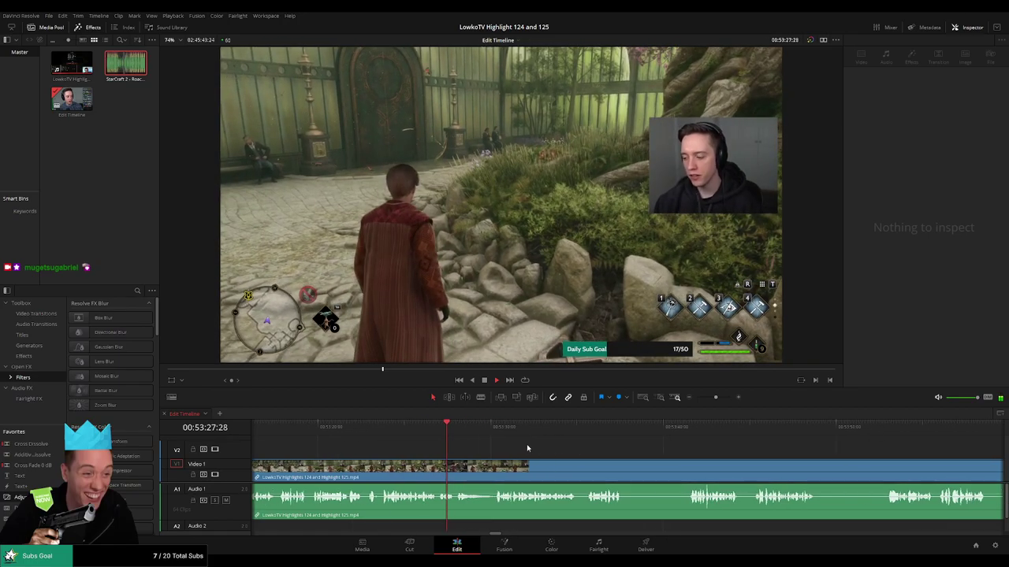
{"action": "scroll", "coordinate": [527, 449], "scroll_direction": "right", "scroll_amount": 1}
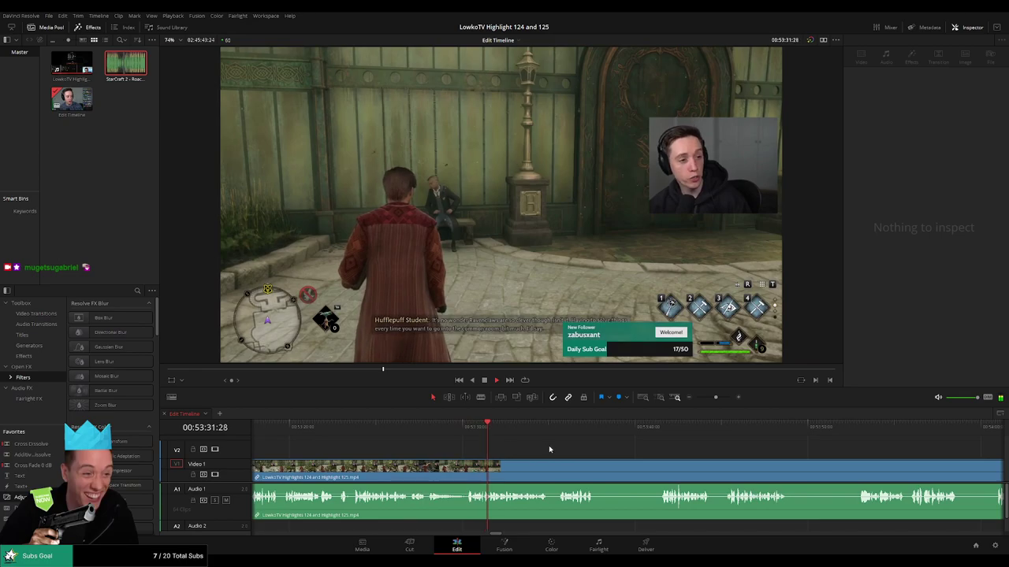
{"action": "scroll", "coordinate": [505, 447], "scroll_direction": "right", "scroll_amount": 3}
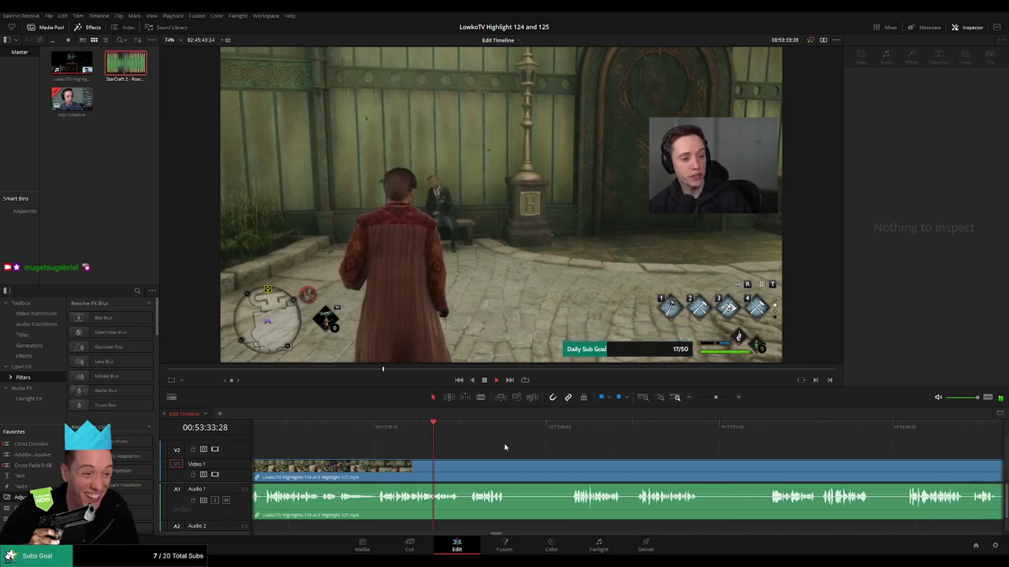
{"action": "scroll", "coordinate": [495, 448], "scroll_direction": "right", "scroll_amount": 3}
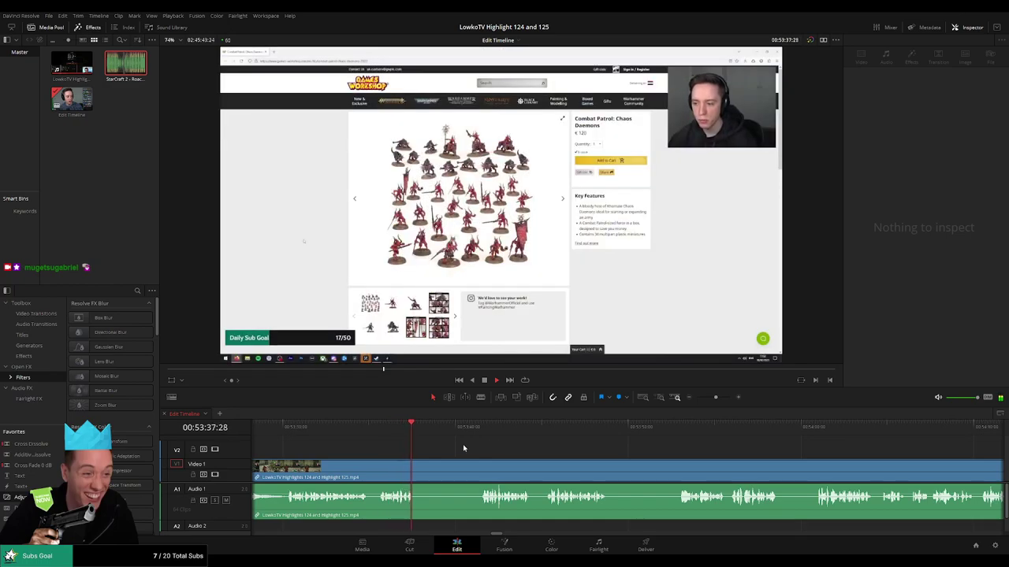
{"action": "left_click_drag", "start_coordinate": [432, 432], "coordinate": [471, 431]}
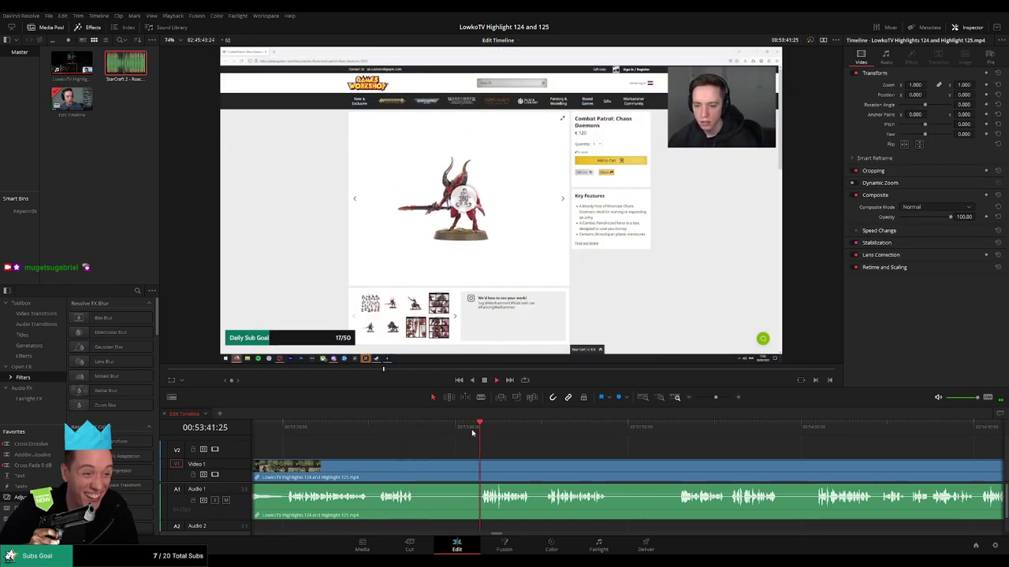
Review the Chaos Daemons page footage, split just after 53:58 and just before speech resumes near 54:01, and ripple delete the segment between.
{"action": "scroll", "coordinate": [504, 445], "scroll_direction": "right", "scroll_amount": 3}
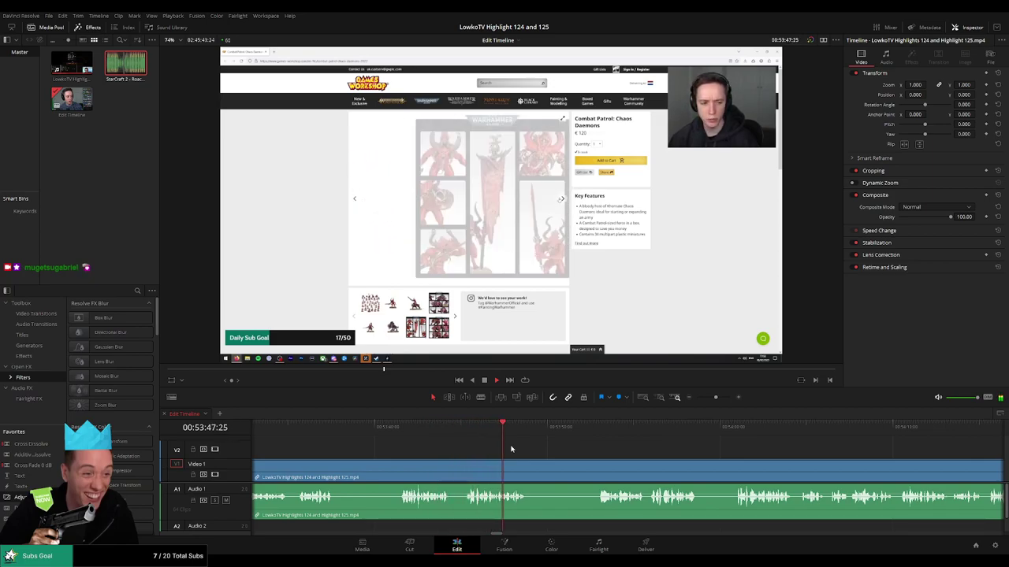
{"action": "scroll", "coordinate": [544, 454], "scroll_direction": "right", "scroll_amount": 1}
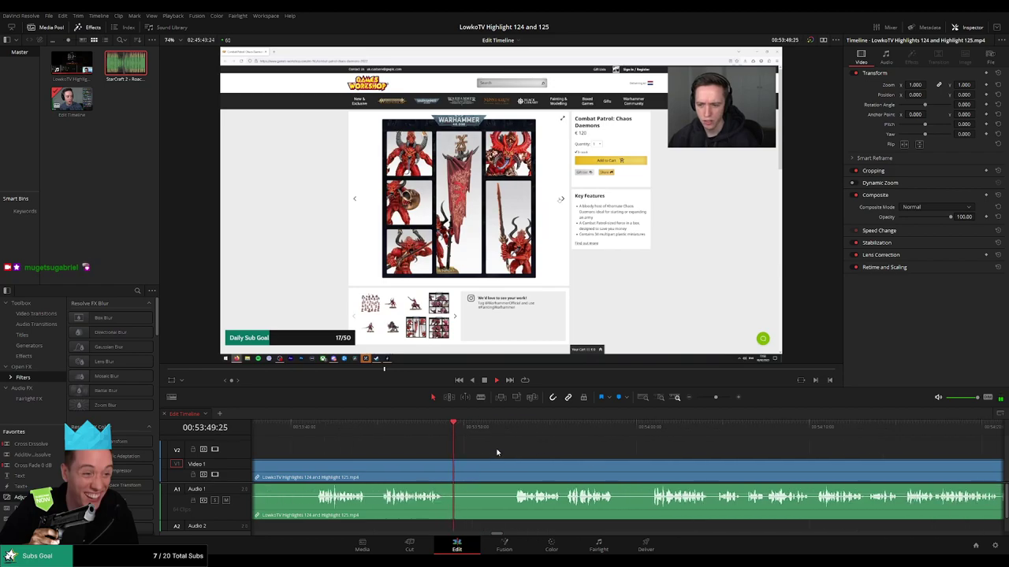
{"action": "scroll", "coordinate": [562, 457], "scroll_direction": "right", "scroll_amount": 1}
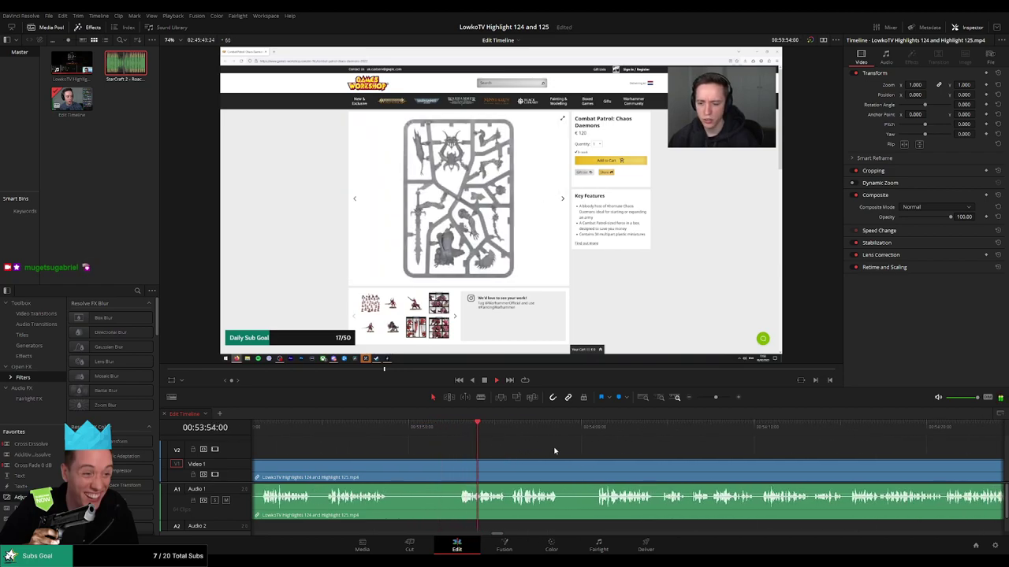
{"action": "scroll", "coordinate": [544, 452], "scroll_direction": "right", "scroll_amount": 1}
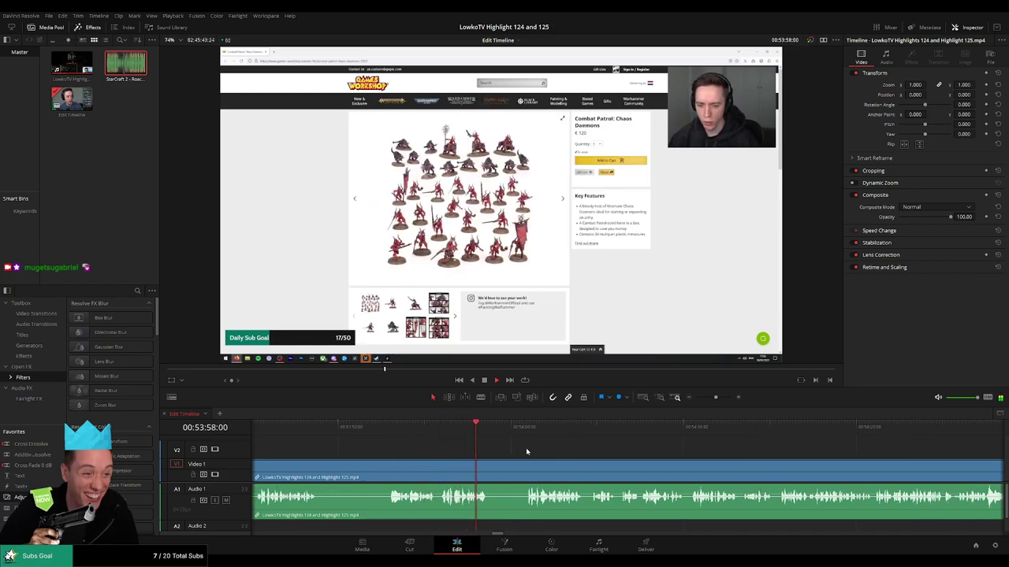
{"action": "left_click", "coordinate": [523, 428]}
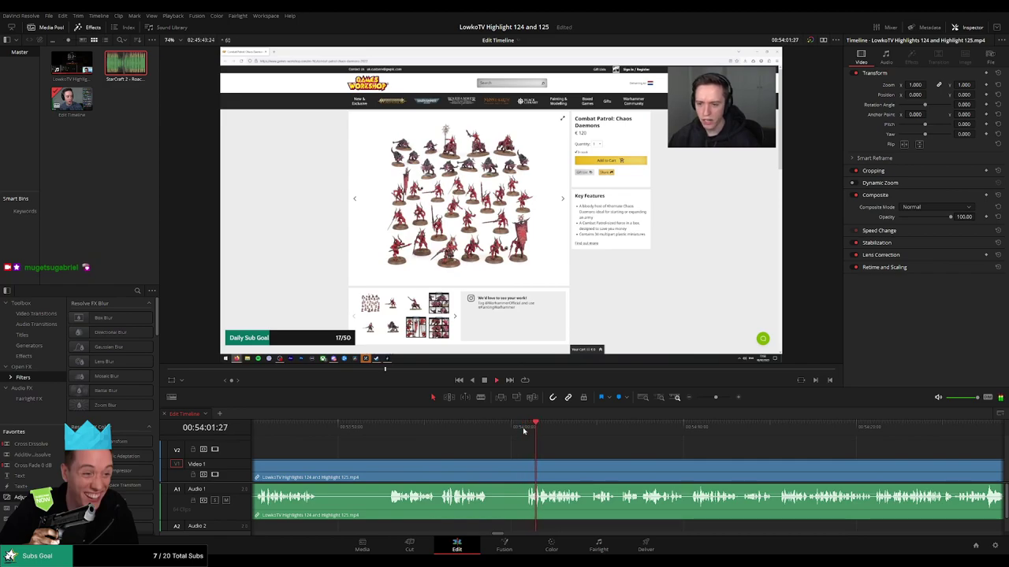
{"action": "key", "text": "b"}
{"action": "left_click", "coordinate": [489, 473]}
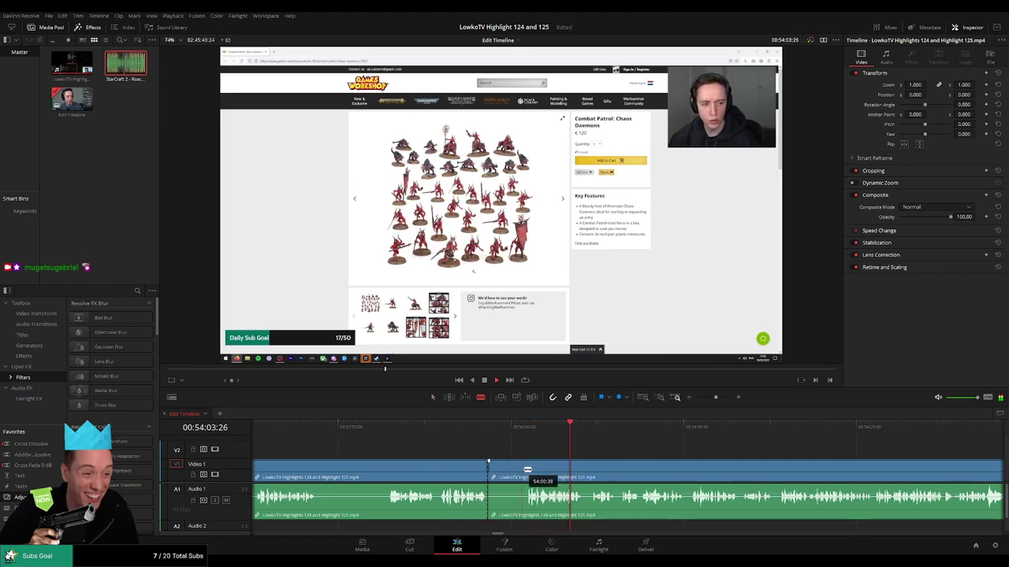
{"action": "left_click", "coordinate": [525, 473]}
{"action": "key", "text": "a"}
{"action": "left_click", "coordinate": [514, 472]}
{"action": "key", "text": "Delete"}
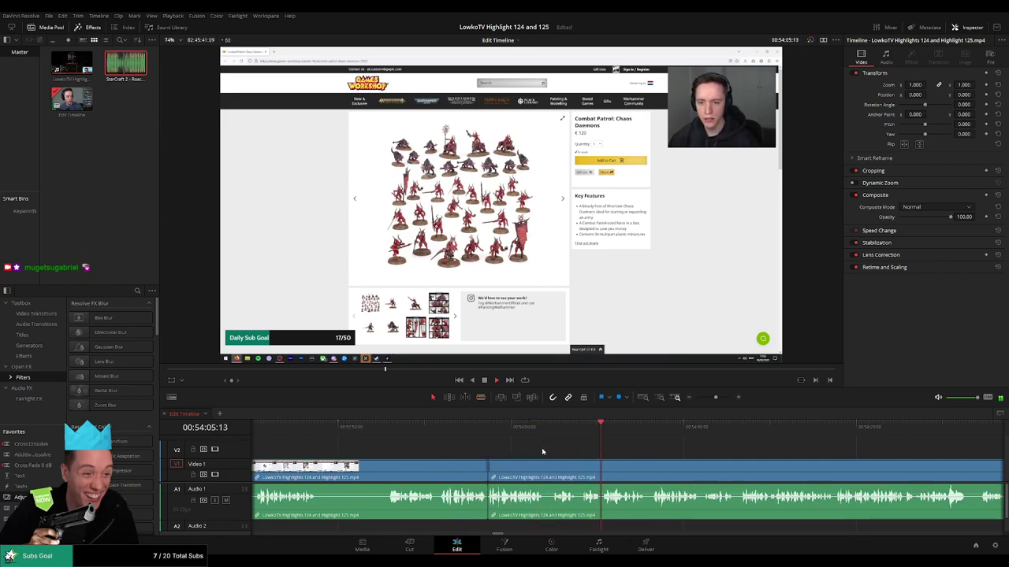
Color the clip preceding the cut near 53:58 green and leave it deselected.
{"action": "left_click", "coordinate": [556, 427]}
{"action": "left_click", "coordinate": [409, 471]}
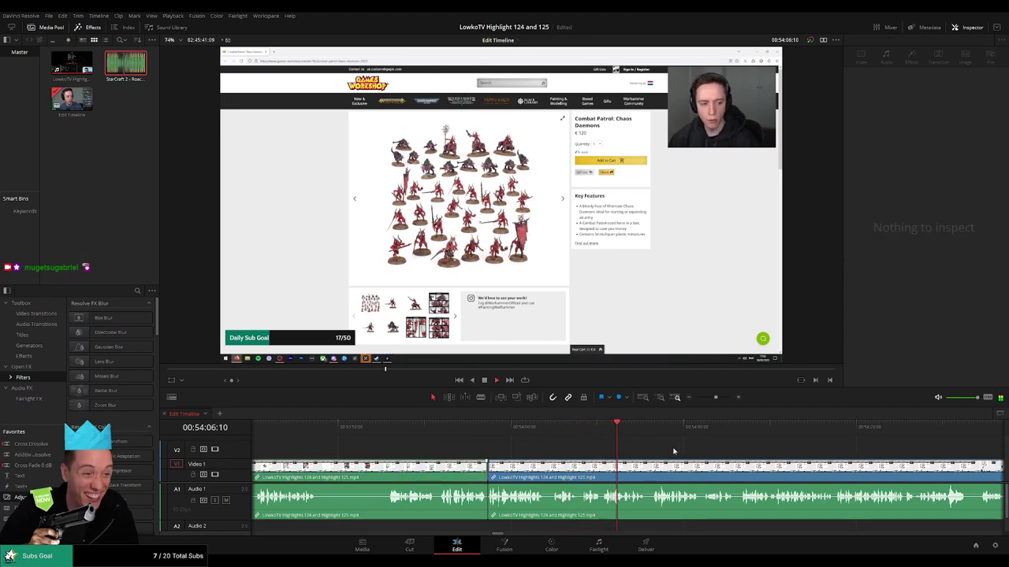
{"action": "key", "text": "Delete"}
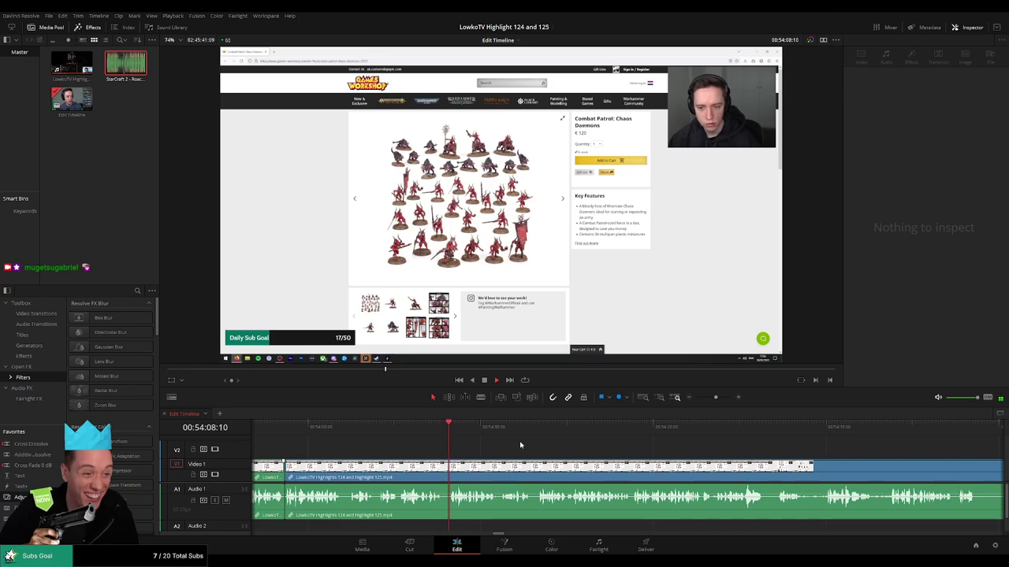
Review the footage from about 54:06 through the Daemons of Khorne Bloodthirster page, skipping the silence up to the Skulltaker page at 54:45:28.
{"action": "mouse_move", "coordinate": [715, 398]}
{"action": "left_mouse_down"}
{"action": "mouse_move", "coordinate": [694, 400]}
{"action": "mouse_move", "coordinate": [716, 400]}
{"action": "left_mouse_up"}
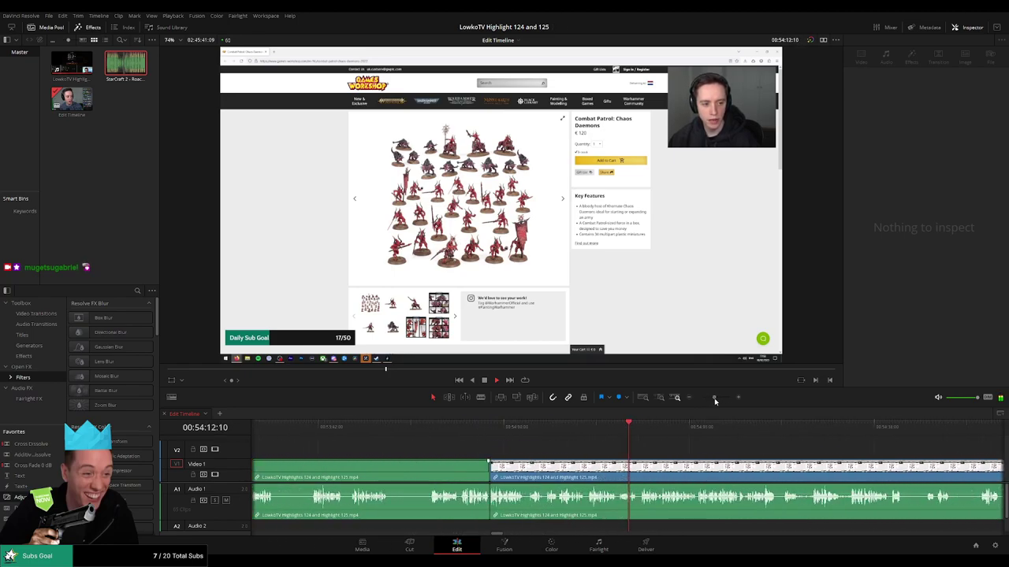
{"action": "left_click_drag", "start_coordinate": [740, 458], "coordinate": [509, 440]}
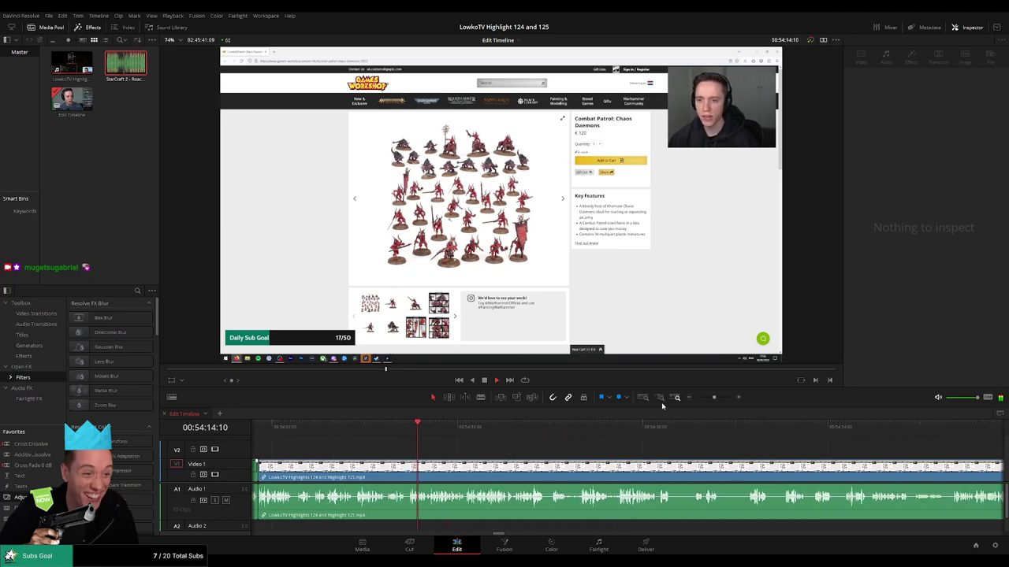
{"action": "left_click_drag", "start_coordinate": [714, 399], "coordinate": [714, 400]}
{"action": "left_click_drag", "start_coordinate": [758, 454], "coordinate": [541, 456]}
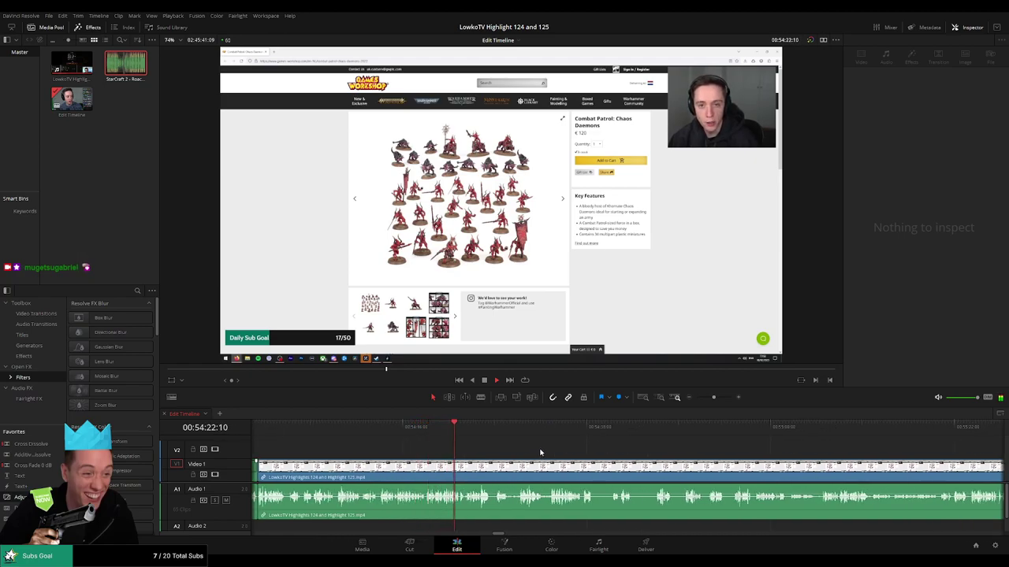
{"action": "scroll", "coordinate": [549, 450], "scroll_direction": "up", "scroll_amount": 2}
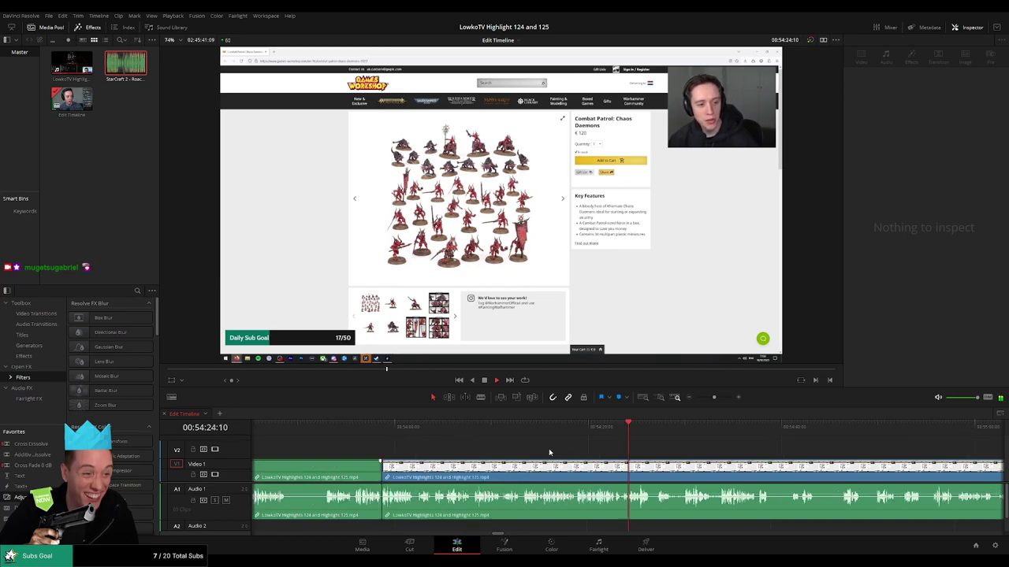
{"action": "left_click_drag", "start_coordinate": [689, 451], "coordinate": [506, 442]}
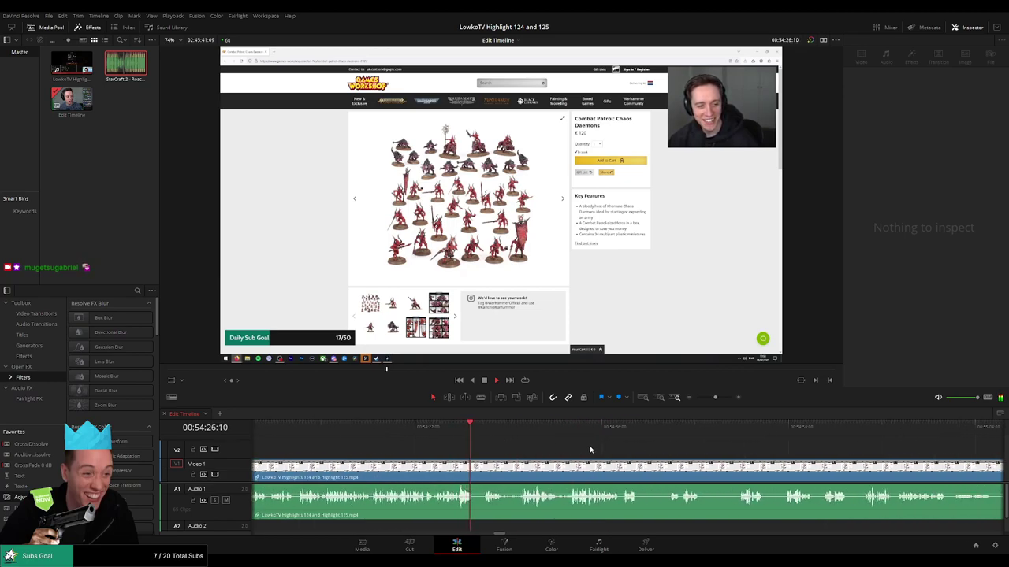
{"action": "scroll", "coordinate": [520, 451], "scroll_direction": "right", "scroll_amount": 2}
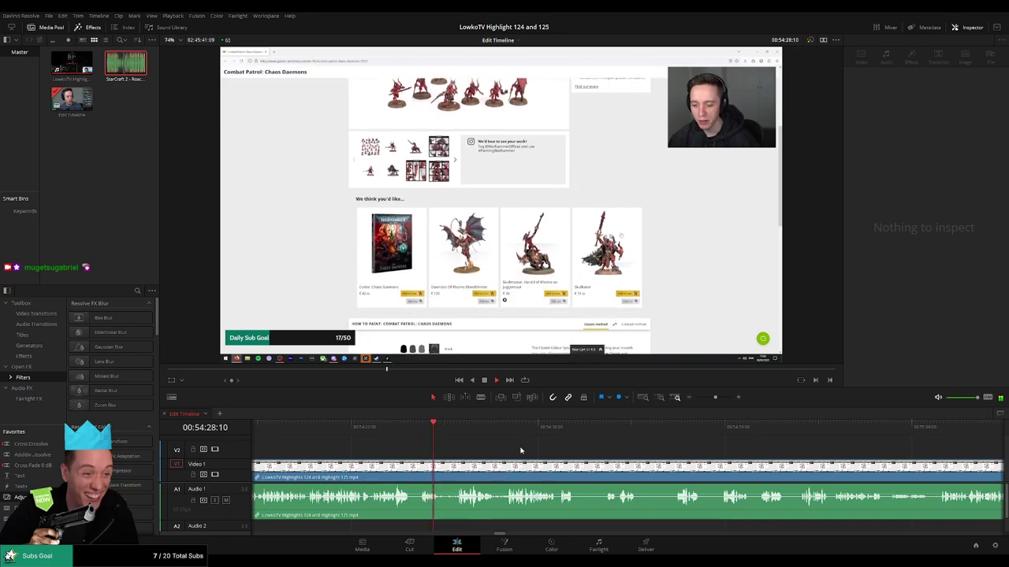
{"action": "scroll", "coordinate": [524, 450], "scroll_direction": "right", "scroll_amount": 2}
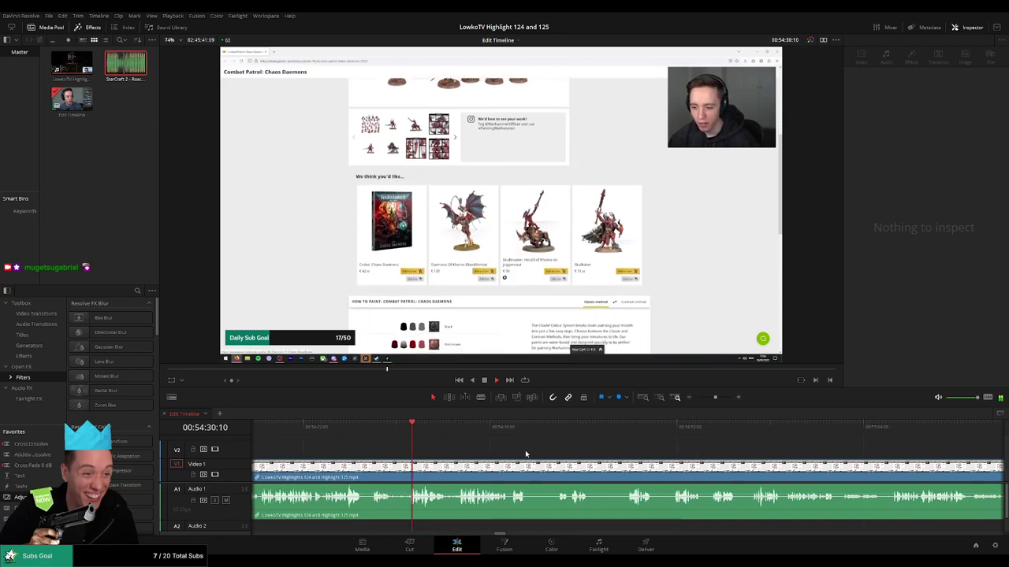
{"action": "scroll", "coordinate": [544, 453], "scroll_direction": "right", "scroll_amount": 2}
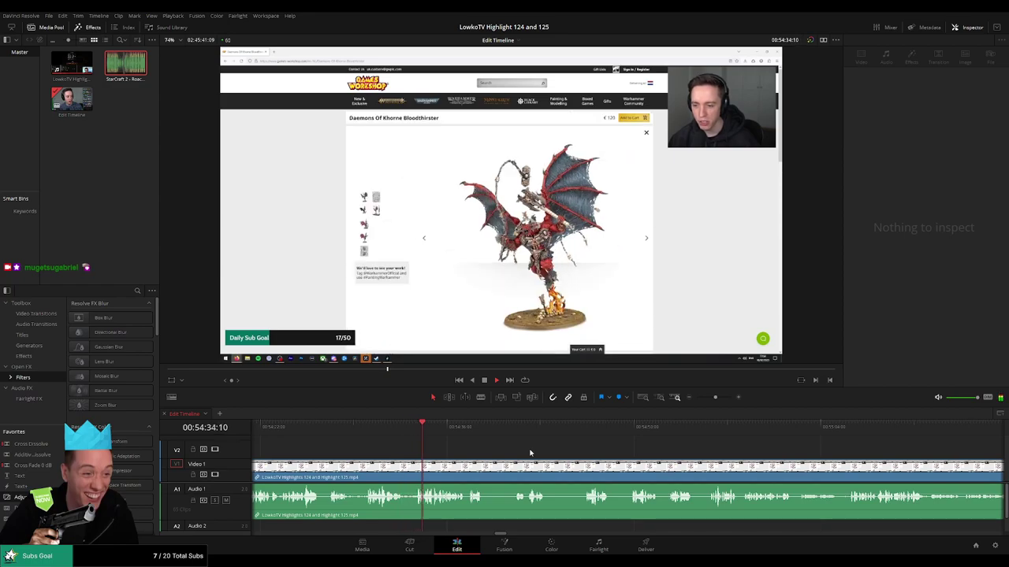
{"action": "scroll", "coordinate": [512, 453], "scroll_direction": "right", "scroll_amount": 2}
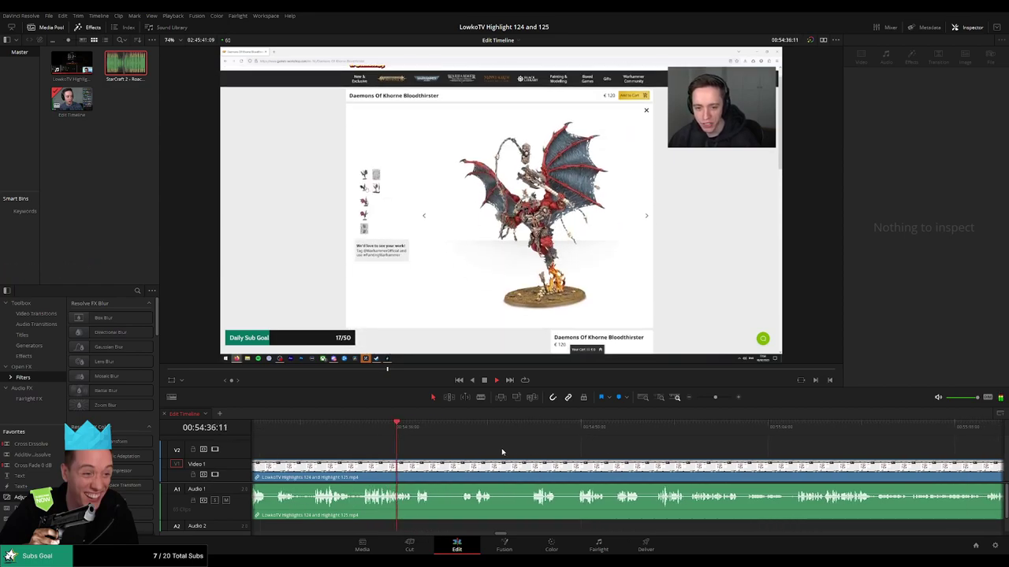
{"action": "scroll", "coordinate": [502, 452], "scroll_direction": "right", "scroll_amount": 2}
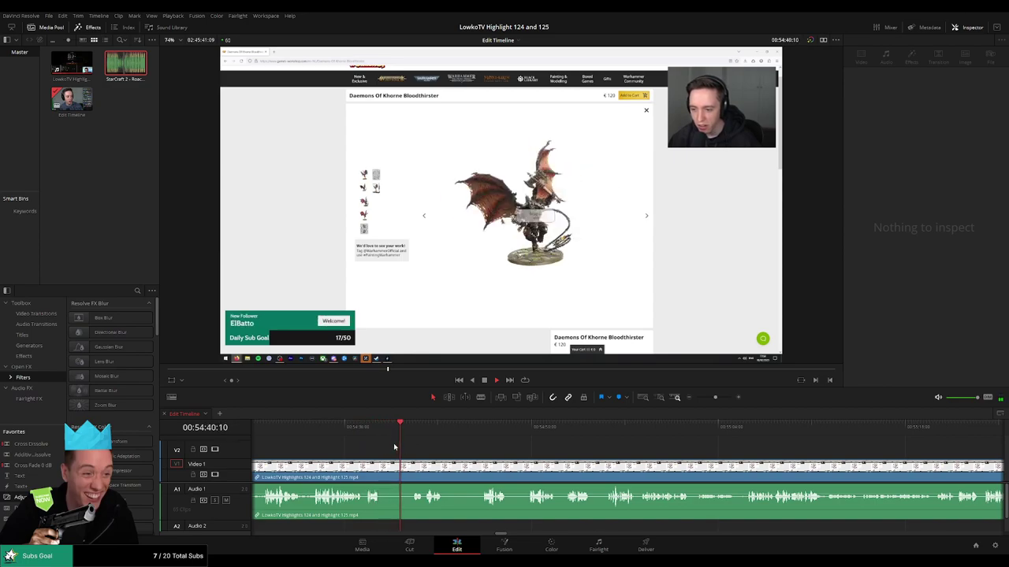
{"action": "scroll", "coordinate": [434, 449], "scroll_direction": "right", "scroll_amount": 2}
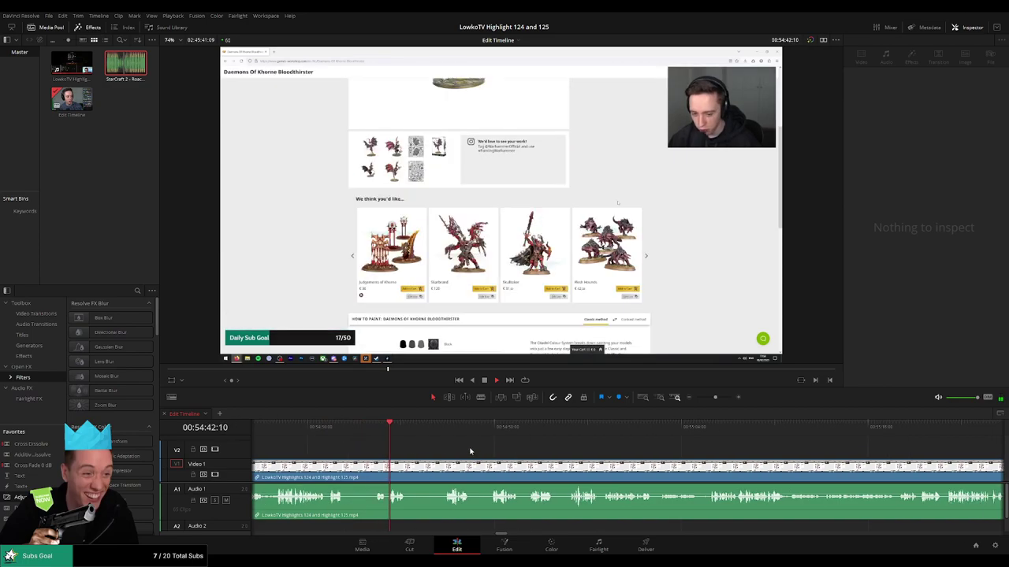
{"action": "left_click", "coordinate": [434, 428]}
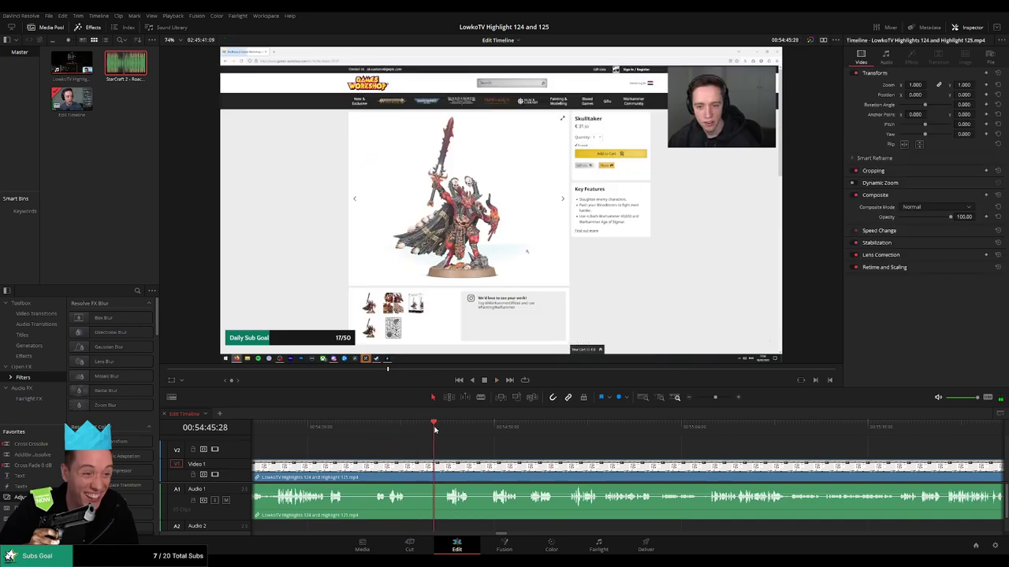
Review the Skulltaker page footage and the return to the greenhouse up to the large green door at about 55:08.
{"action": "scroll", "coordinate": [481, 440], "scroll_direction": "right", "scroll_amount": 4}
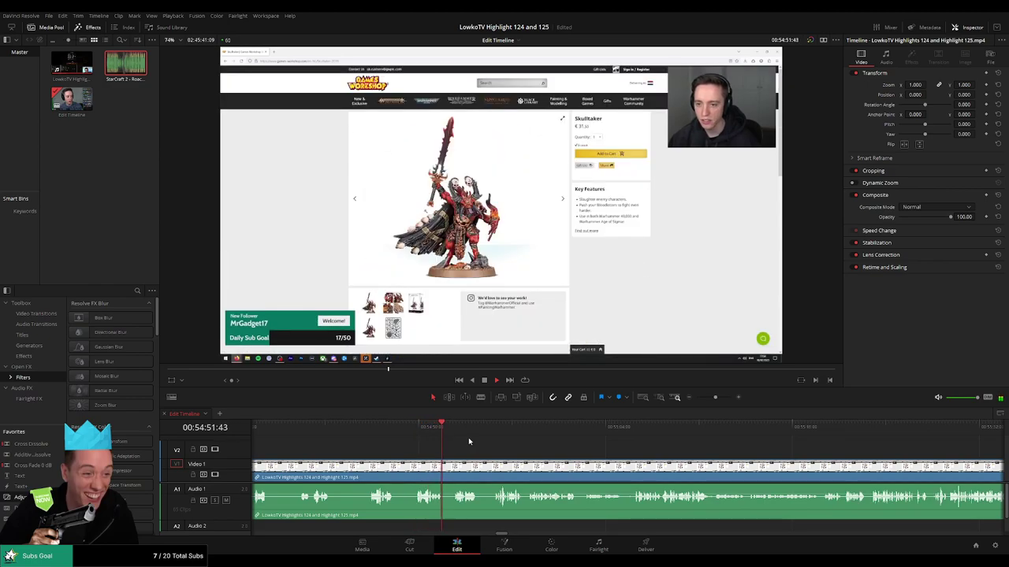
{"action": "scroll", "coordinate": [507, 446], "scroll_direction": "right", "scroll_amount": 3}
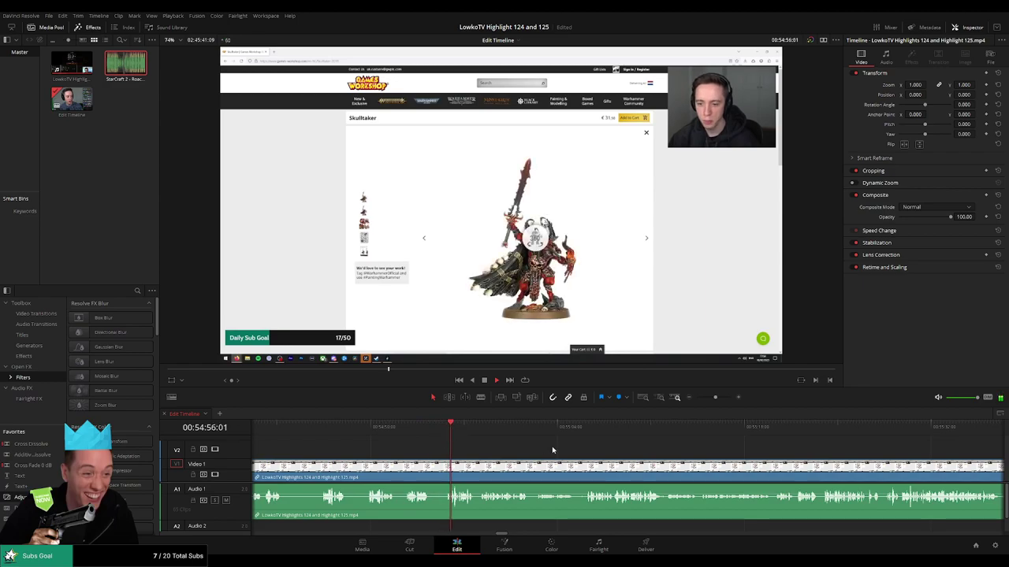
{"action": "scroll", "coordinate": [544, 450], "scroll_direction": "right", "scroll_amount": 3}
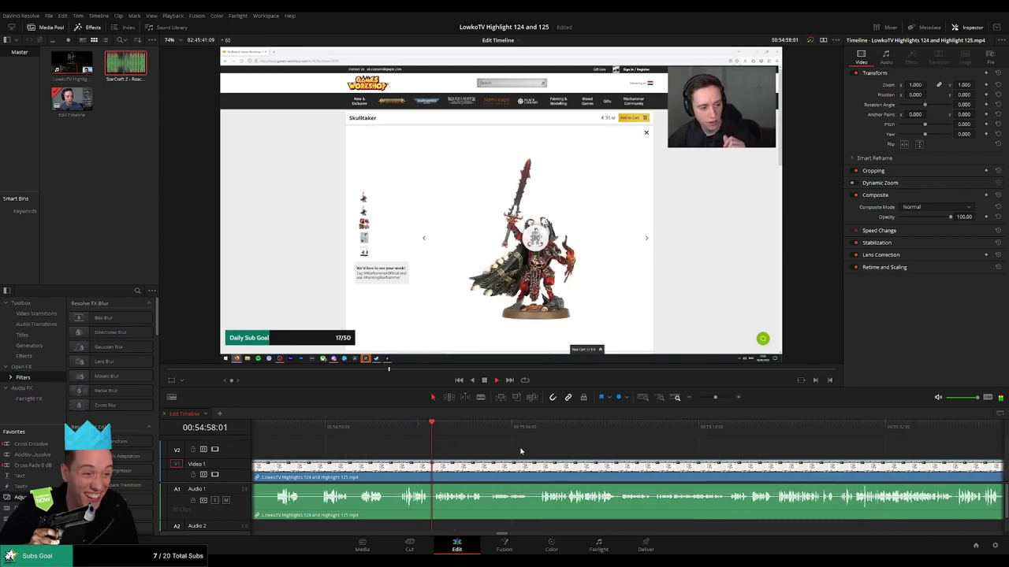
{"action": "scroll", "coordinate": [531, 453], "scroll_direction": "right", "scroll_amount": 3}
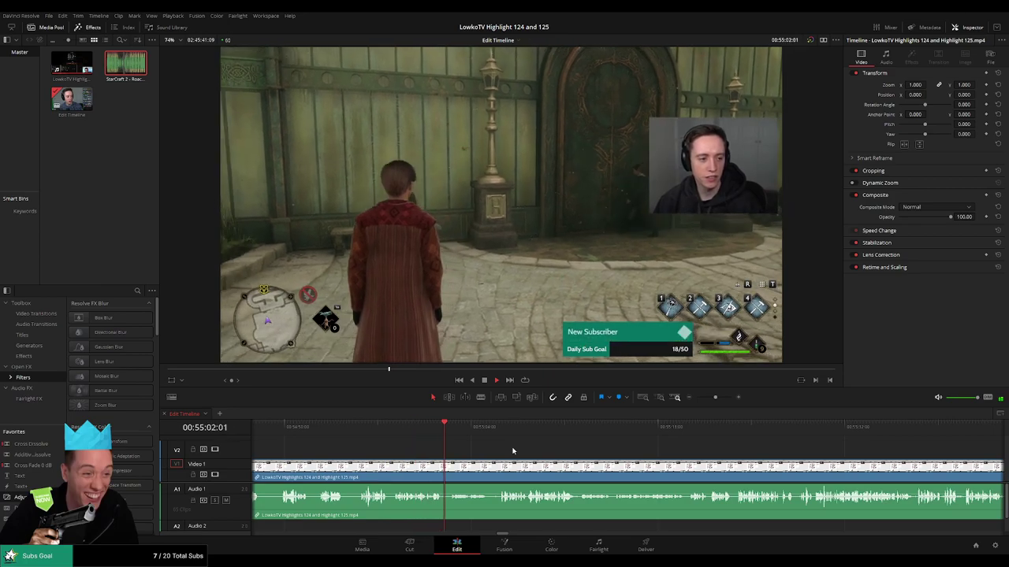
{"action": "scroll", "coordinate": [541, 455], "scroll_direction": "right", "scroll_amount": 1}
{"action": "scroll", "coordinate": [528, 454], "scroll_direction": "right", "scroll_amount": 3}
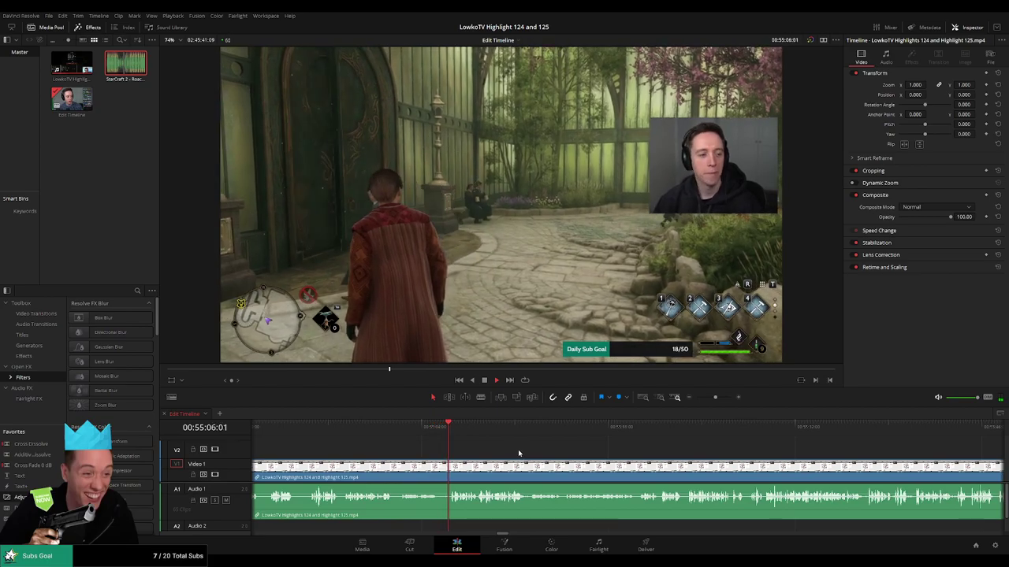
{"action": "scroll", "coordinate": [523, 454], "scroll_direction": "right", "scroll_amount": 3}
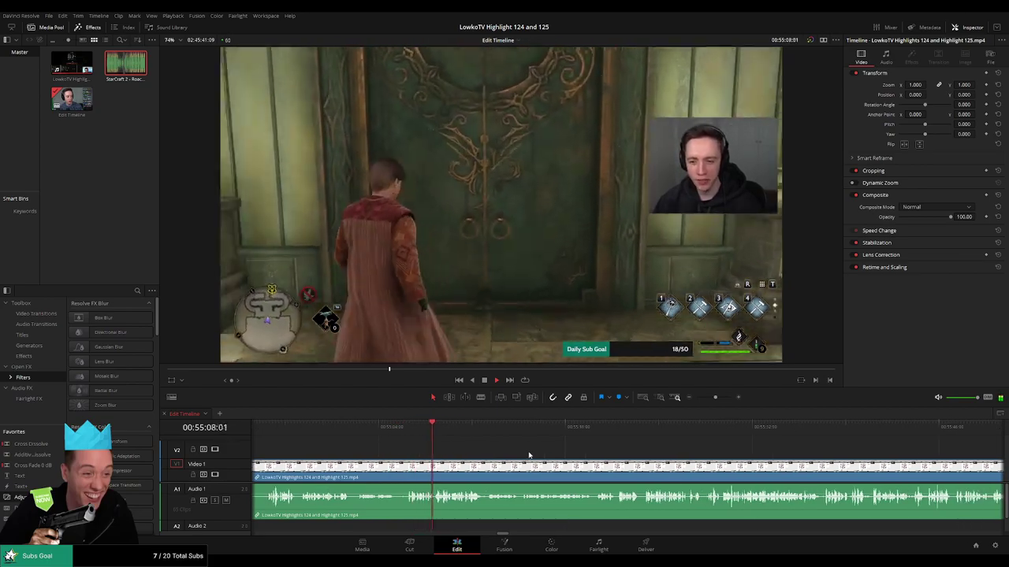
Review the footage from the large green door at about 55:08 through the Central Hall up to about 55:33.
{"action": "scroll", "coordinate": [524, 458], "scroll_direction": "right", "scroll_amount": 3}
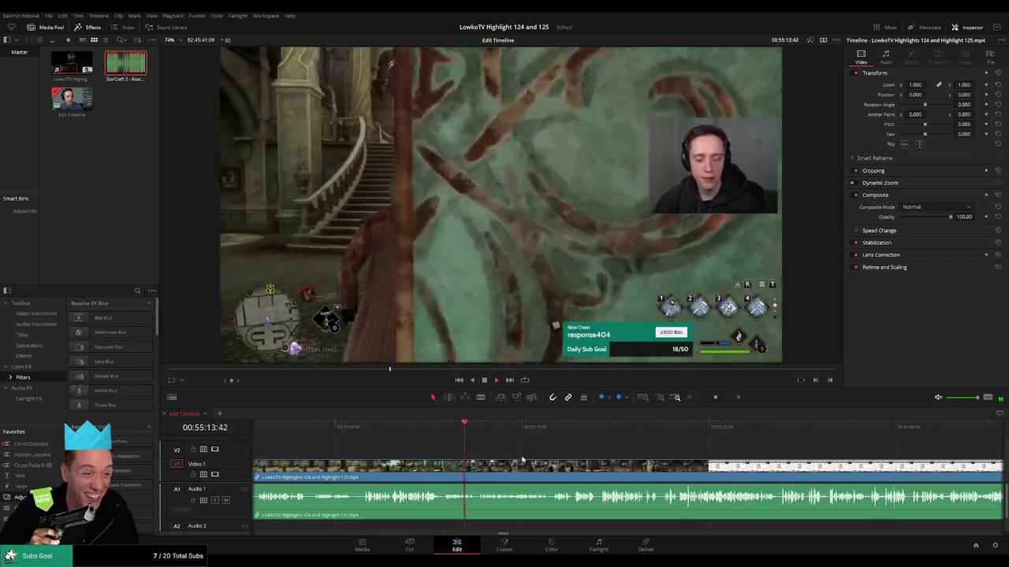
{"action": "scroll", "coordinate": [544, 459], "scroll_direction": "right", "scroll_amount": 3}
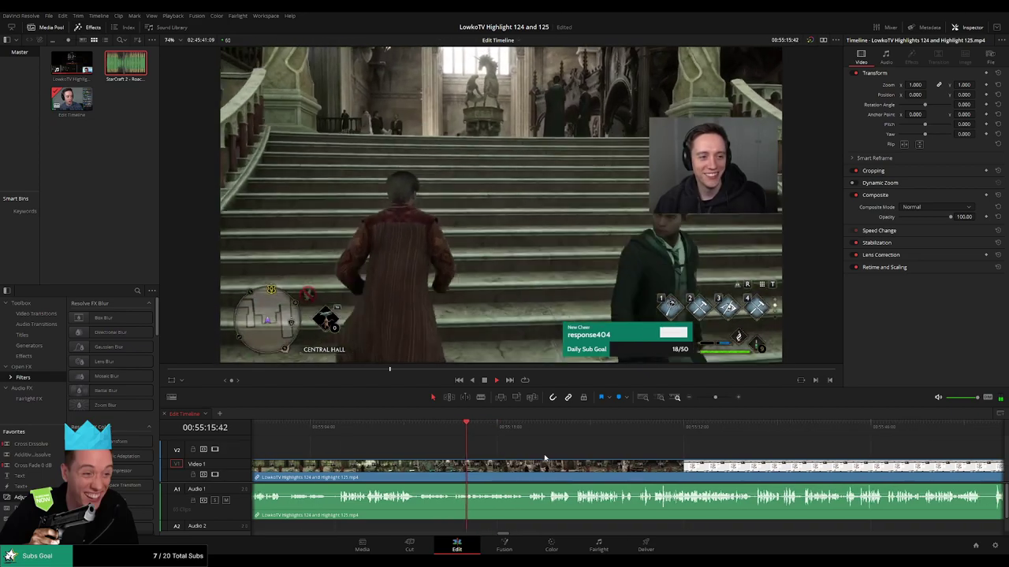
{"action": "scroll", "coordinate": [555, 459], "scroll_direction": "right", "scroll_amount": 3}
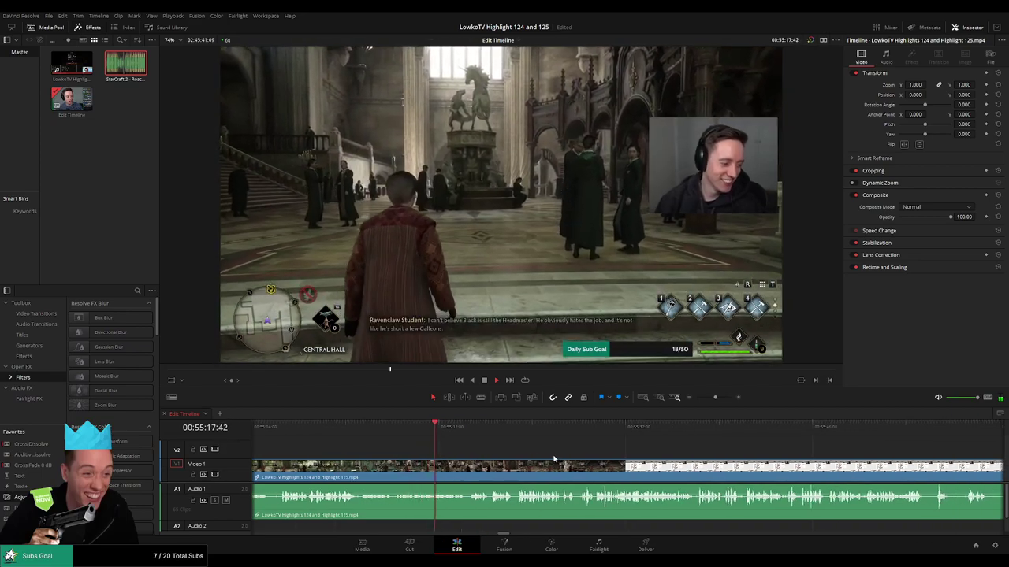
{"action": "scroll", "coordinate": [601, 473], "scroll_direction": "up", "scroll_amount": 1}
{"action": "scroll", "coordinate": [569, 457], "scroll_direction": "right", "scroll_amount": 5}
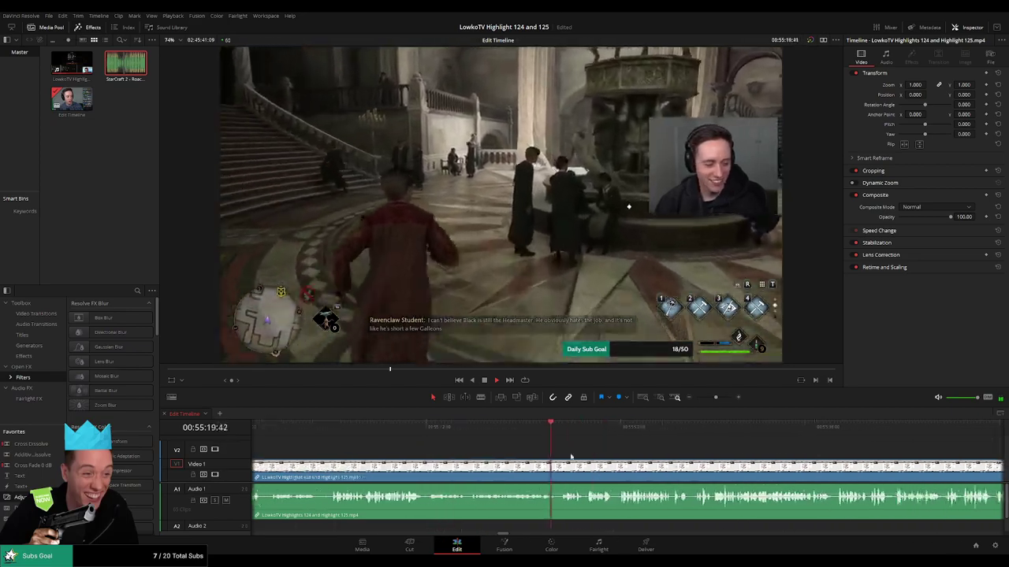
{"action": "scroll", "coordinate": [523, 455], "scroll_direction": "right", "scroll_amount": 3}
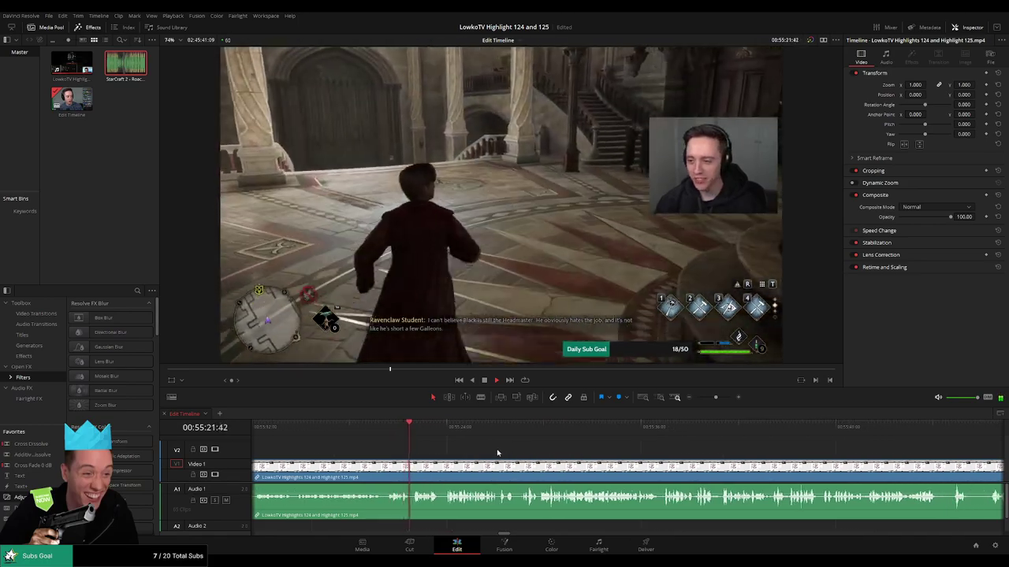
{"action": "scroll", "coordinate": [500, 454], "scroll_direction": "right", "scroll_amount": 3}
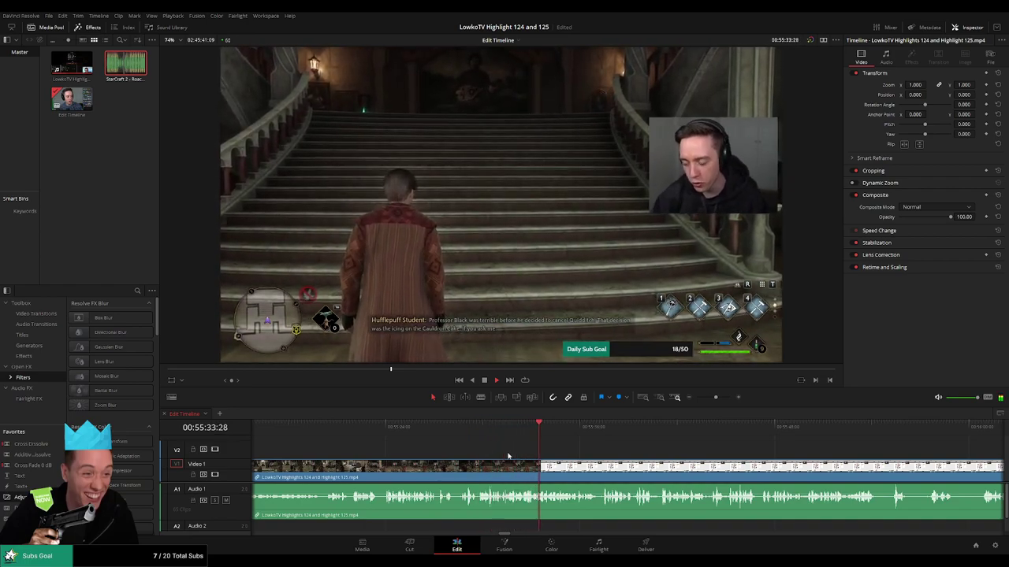
Review the staircase footage from about 55:35 through the portrait hall up to the opening of the game menu near 55:54.
{"action": "scroll", "coordinate": [574, 464], "scroll_direction": "right", "scroll_amount": 2}
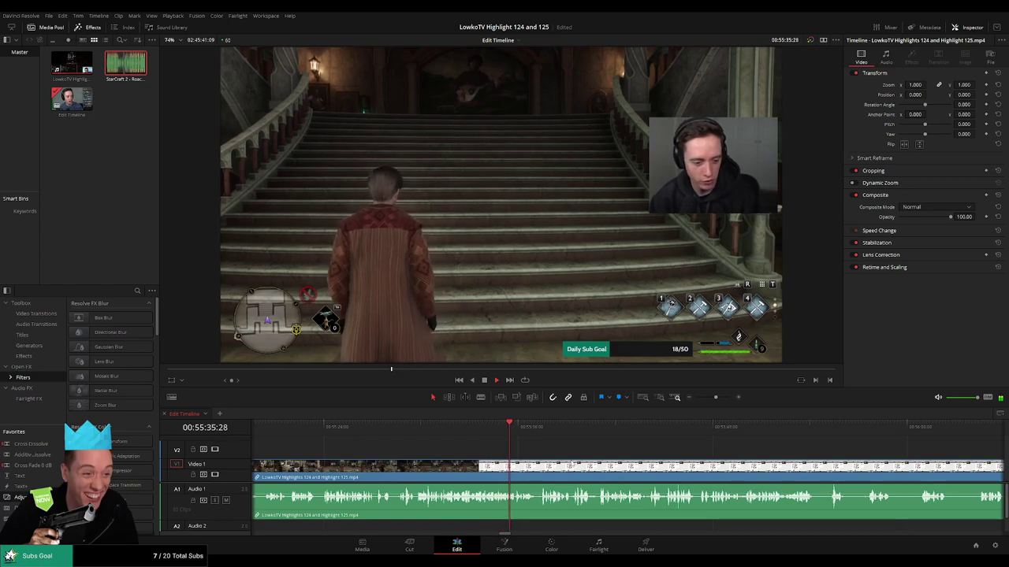
{"action": "left_click_drag", "start_coordinate": [571, 465], "coordinate": [533, 462]}
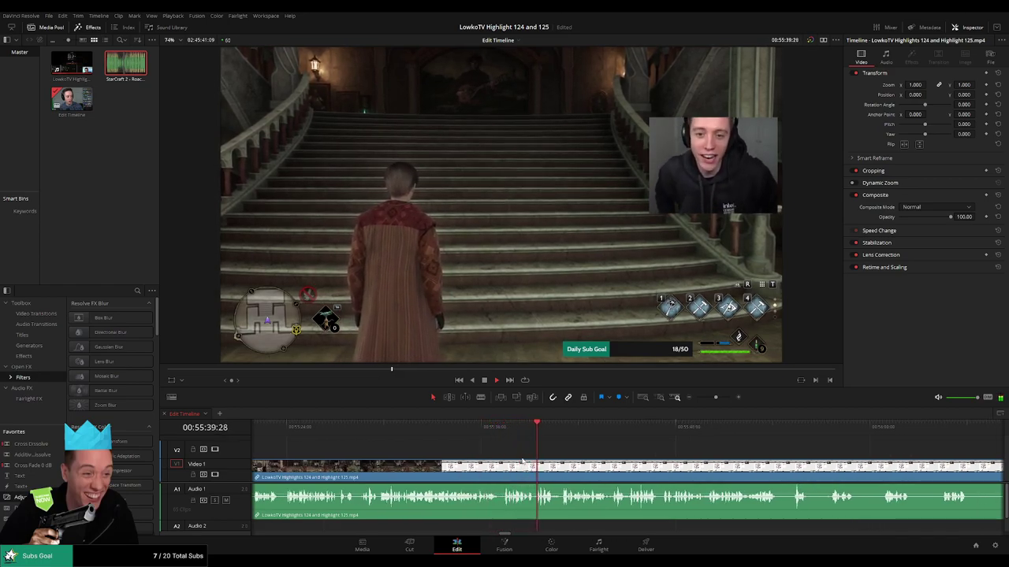
{"action": "scroll", "coordinate": [532, 467], "scroll_direction": "right", "scroll_amount": 3}
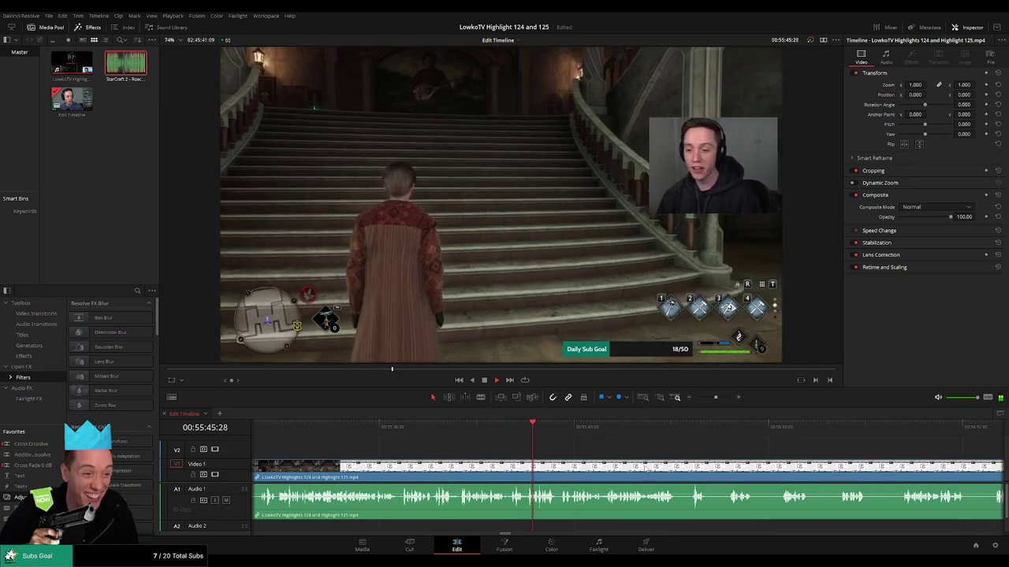
{"action": "scroll", "coordinate": [551, 467], "scroll_direction": "right", "scroll_amount": 3}
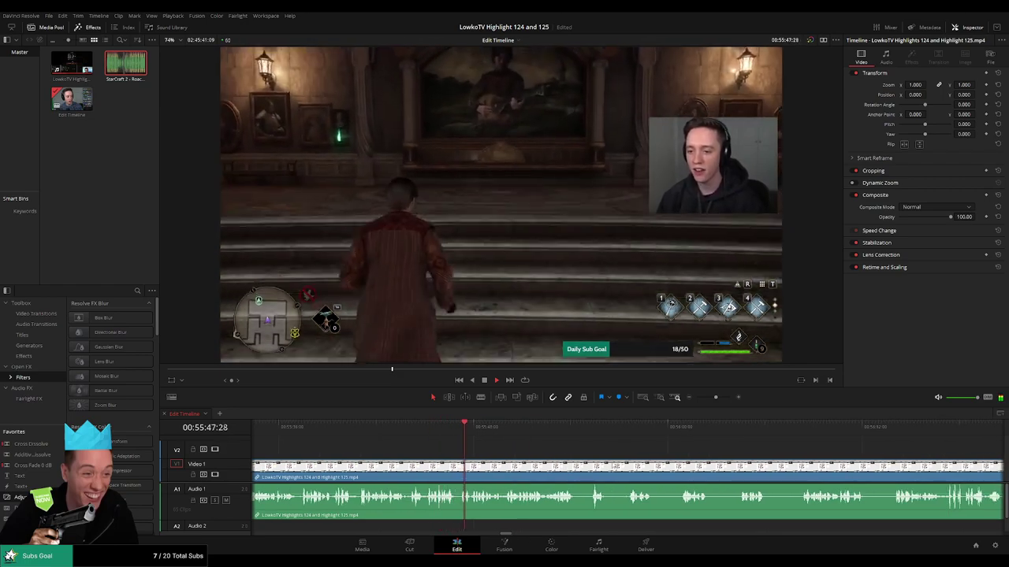
{"action": "scroll", "coordinate": [549, 464], "scroll_direction": "right", "scroll_amount": 2}
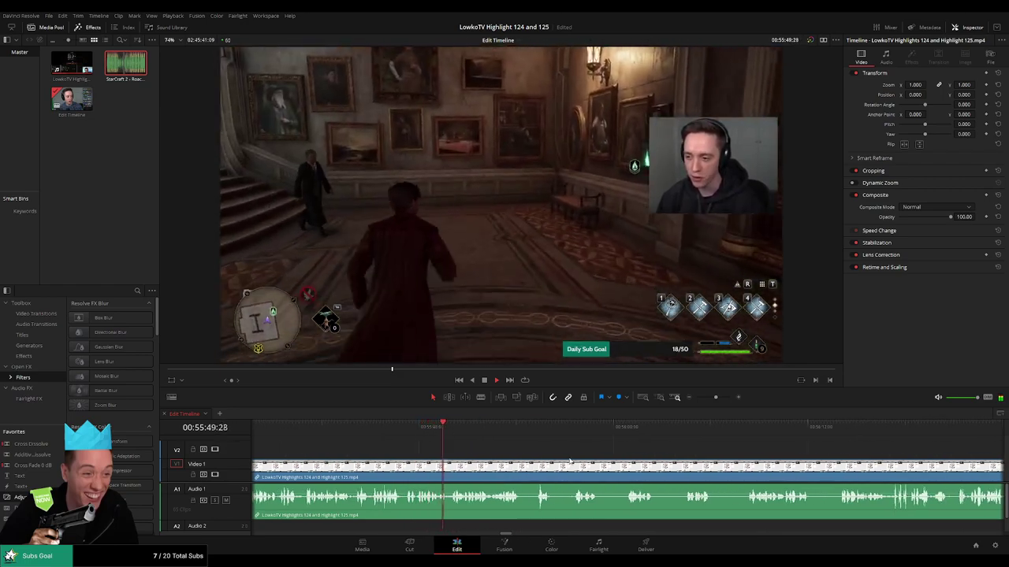
{"action": "scroll", "coordinate": [546, 457], "scroll_direction": "right", "scroll_amount": 2}
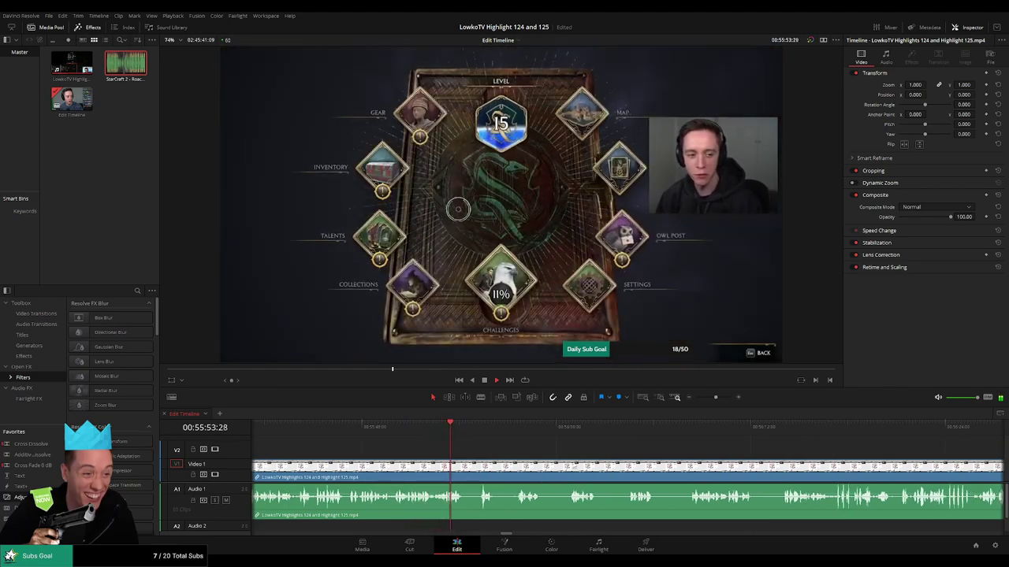
{"action": "scroll", "coordinate": [544, 461], "scroll_direction": "right", "scroll_amount": 2}
Cut out and ripple delete the pause between about 55:54 and 55:55, and color the clip preceding the cut green.
{"action": "key", "text": "b"}
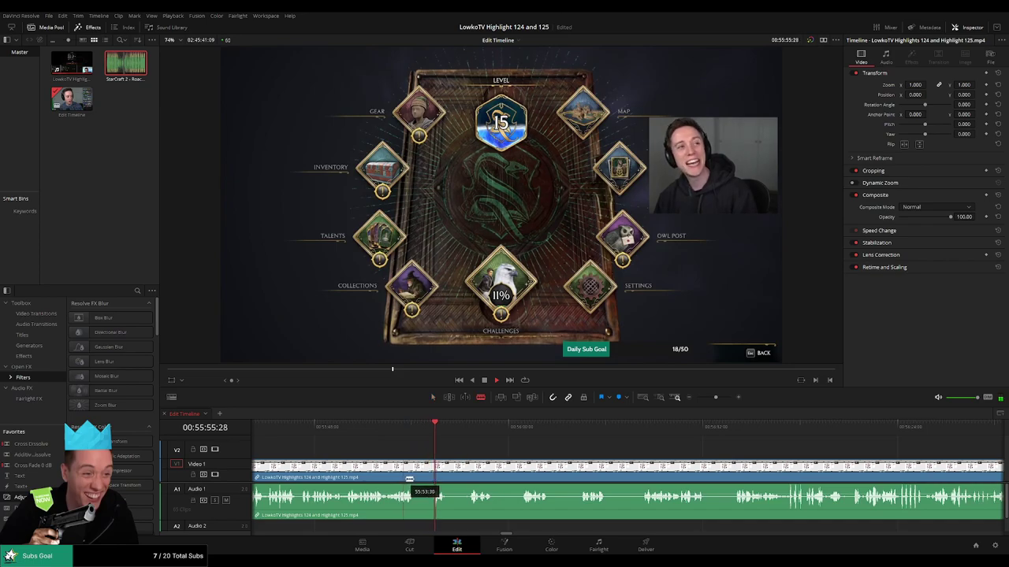
{"action": "left_click", "coordinate": [416, 477]}
{"action": "left_click", "coordinate": [428, 476]}
{"action": "key", "text": "a"}
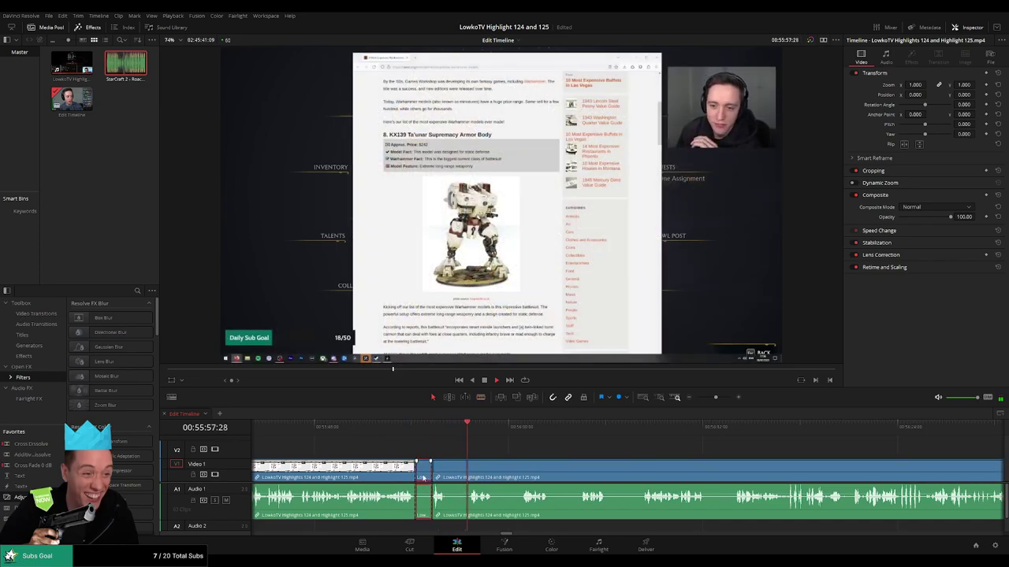
{"action": "left_click", "coordinate": [424, 477]}
{"action": "key", "text": "Delete"}
{"action": "left_click", "coordinate": [405, 424]}
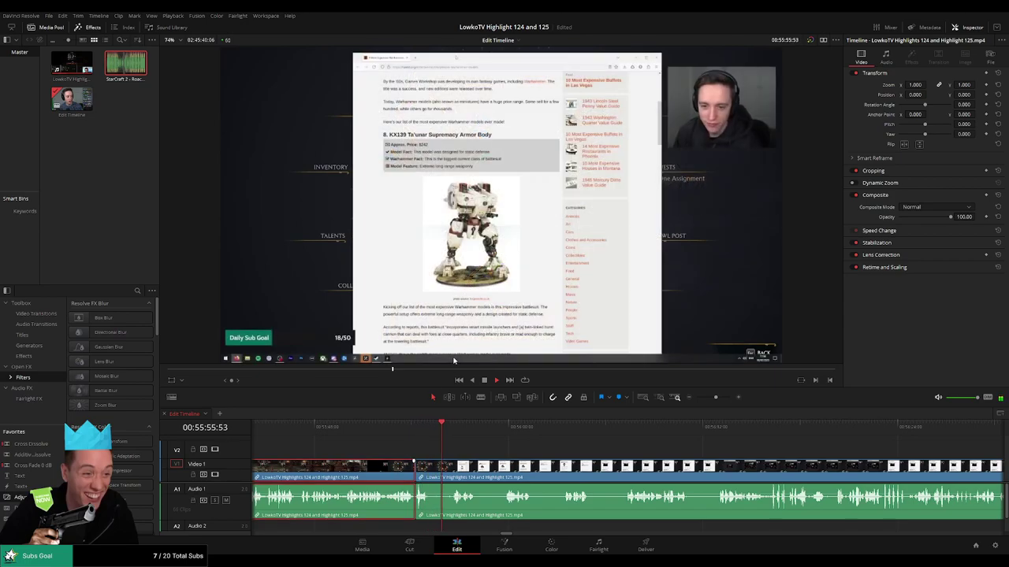
{"action": "left_click", "coordinate": [539, 448]}
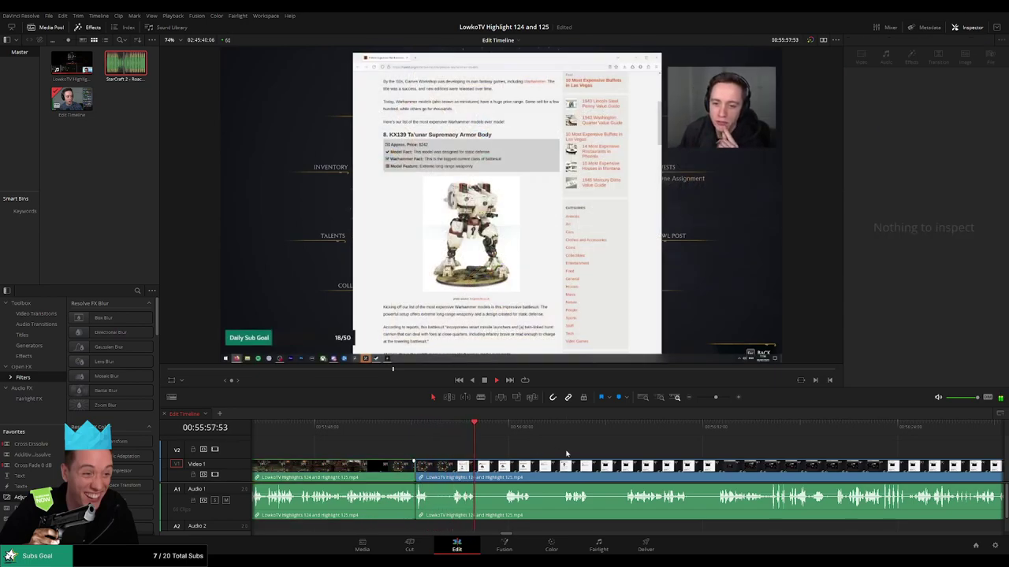
Review the most expensive Warhammer models footage from about 55:57 through the 1997 Space Marine Thunderhawk Gunship reaction at 56:25.
{"action": "scroll", "coordinate": [490, 448], "scroll_direction": "right", "scroll_amount": 3}
{"action": "scroll", "coordinate": [490, 447], "scroll_direction": "right", "scroll_amount": 1}
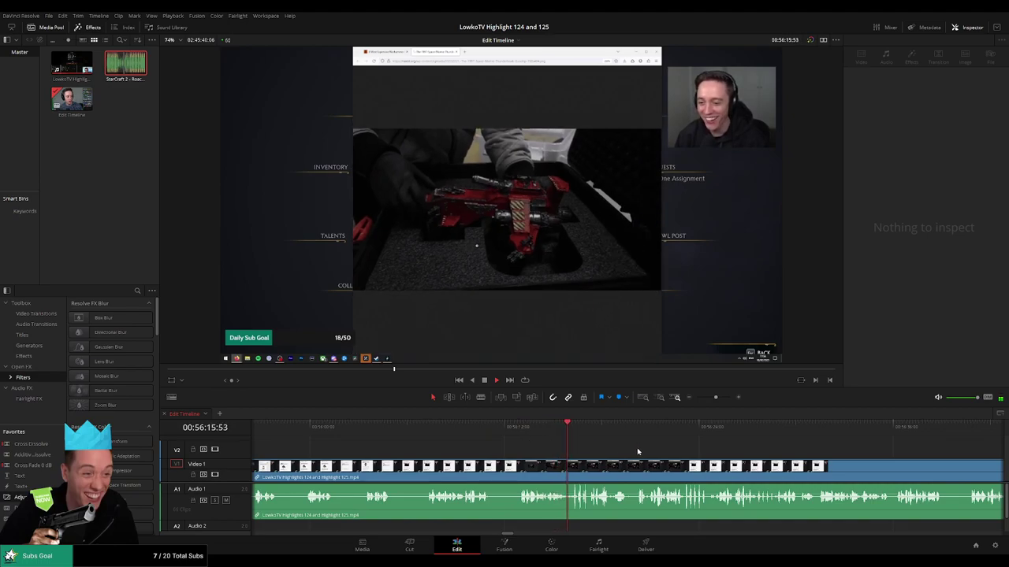
{"action": "left_click_drag", "start_coordinate": [636, 451], "coordinate": [543, 446]}
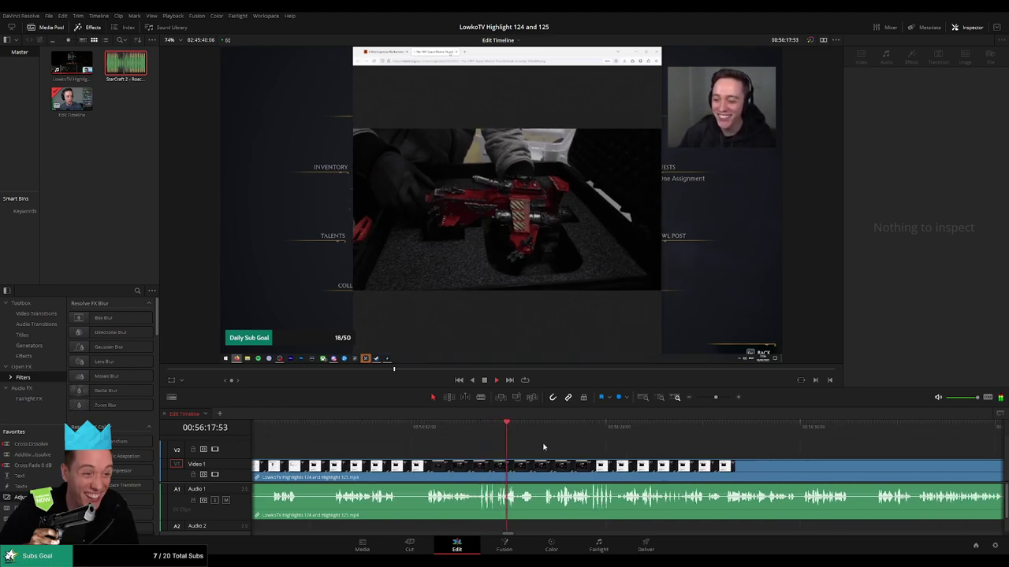
{"action": "left_click_drag", "start_coordinate": [604, 452], "coordinate": [539, 447]}
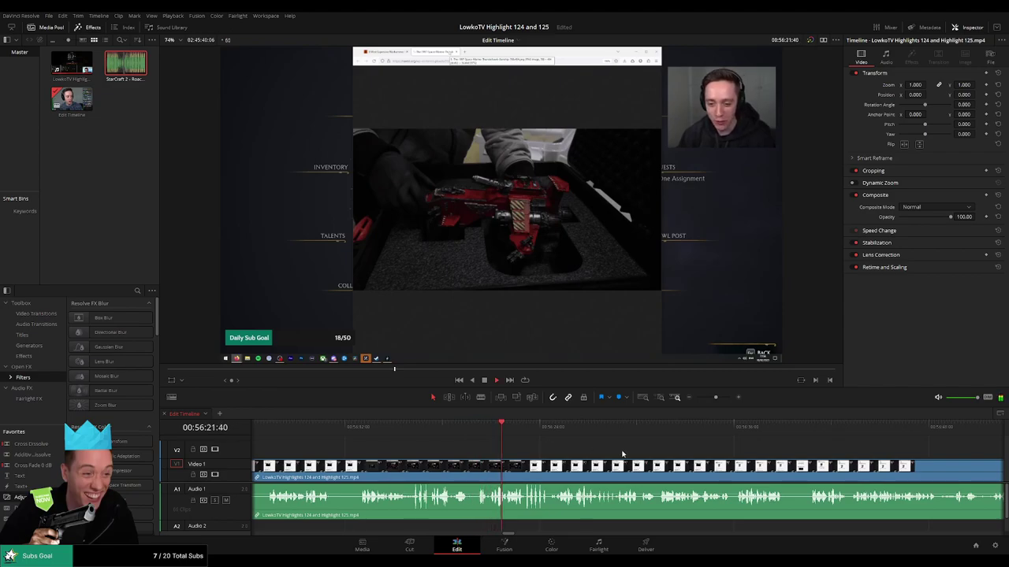
{"action": "scroll", "coordinate": [542, 447], "scroll_direction": "right", "scroll_amount": 2}
{"action": "scroll", "coordinate": [536, 451], "scroll_direction": "right", "scroll_amount": 2}
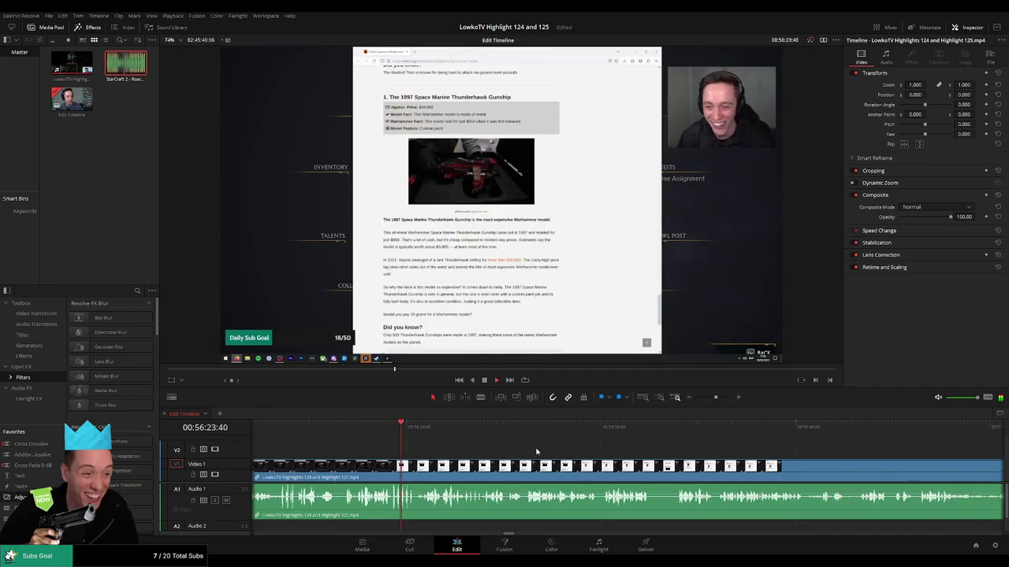
{"action": "scroll", "coordinate": [533, 451], "scroll_direction": "right", "scroll_amount": 2}
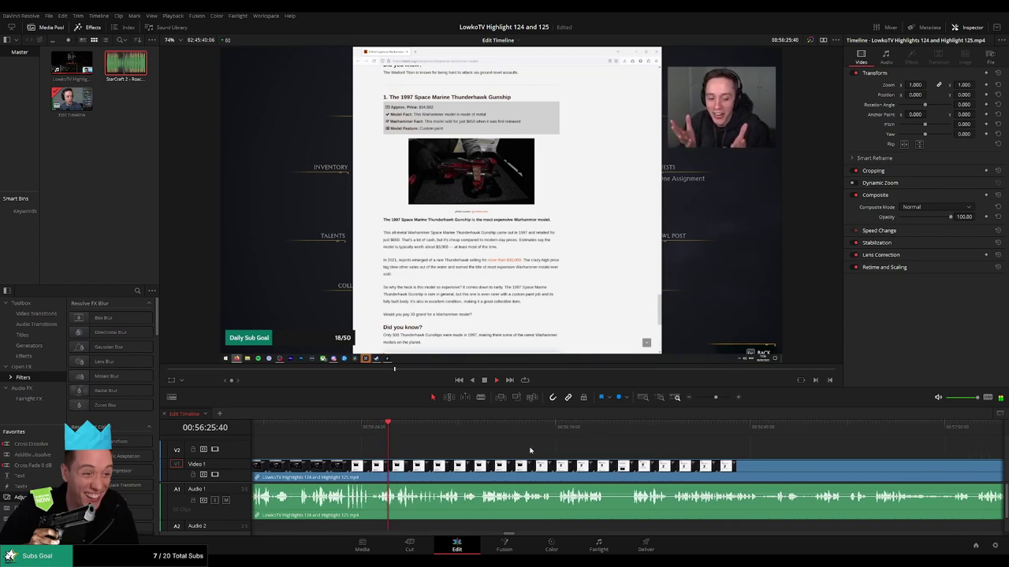
Add an adjustment clip on Video 2 at 56:24:40 with zoom 1.690, position X -633 and Y -266 to enlarge the webcam reaction.
{"action": "left_click", "coordinate": [362, 433]}
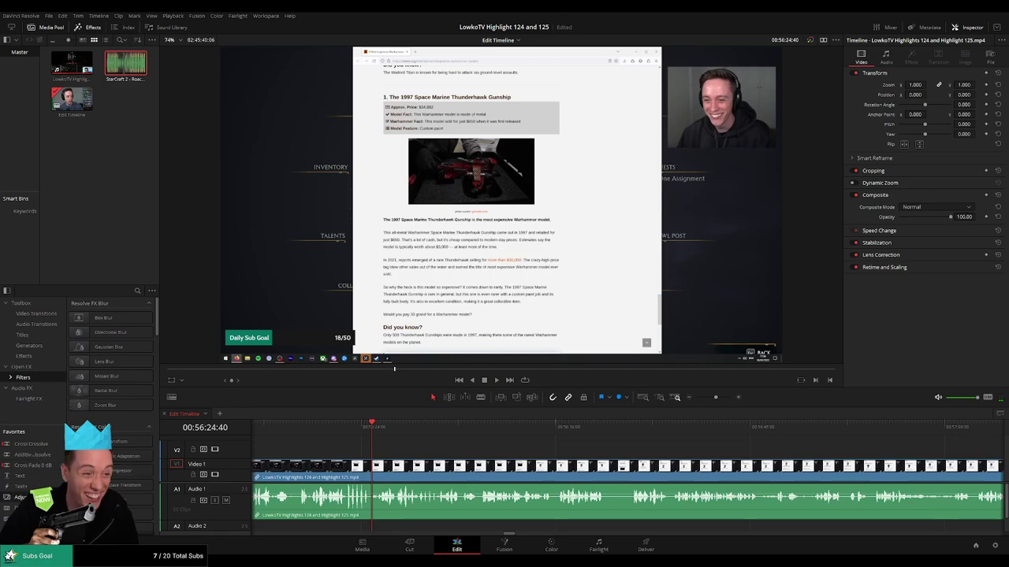
{"action": "left_click_drag", "start_coordinate": [21, 497], "coordinate": [410, 451]}
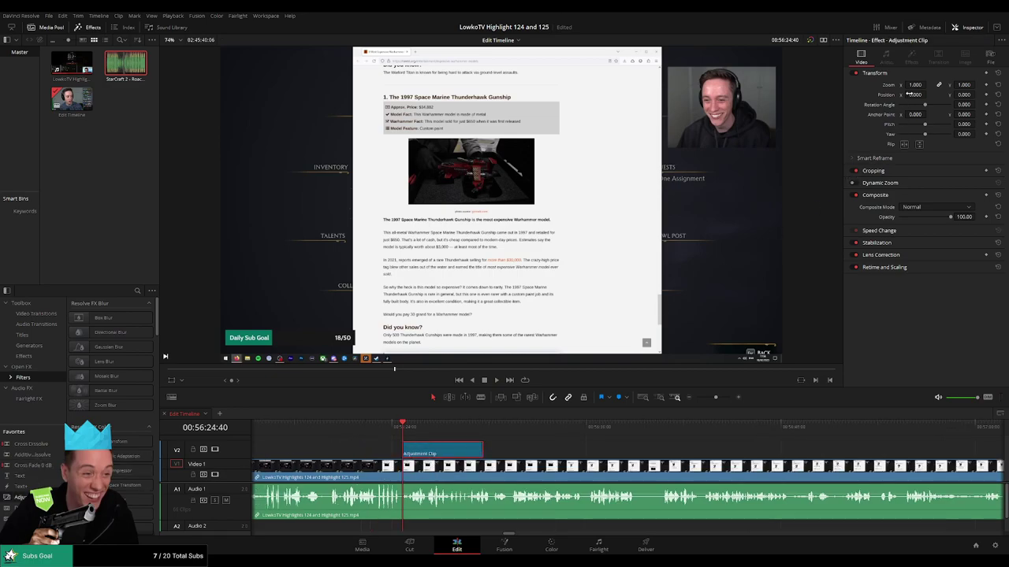
{"action": "mouse_move", "coordinate": [911, 86]}
{"action": "left_mouse_down"}
{"action": "mouse_move", "coordinate": [977, 94]}
{"action": "mouse_move", "coordinate": [923, 95]}
{"action": "left_mouse_up"}
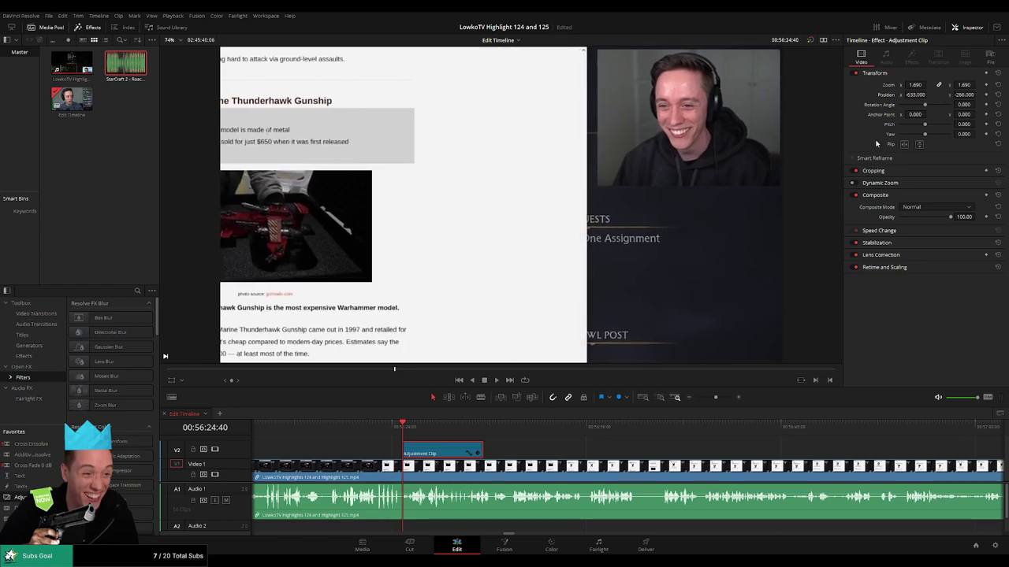
Play back the webcam zoom and shift the adjustment clip slightly later to start at about 56:25.
{"action": "key", "text": "space"}
{"action": "left_click", "coordinate": [409, 433]}
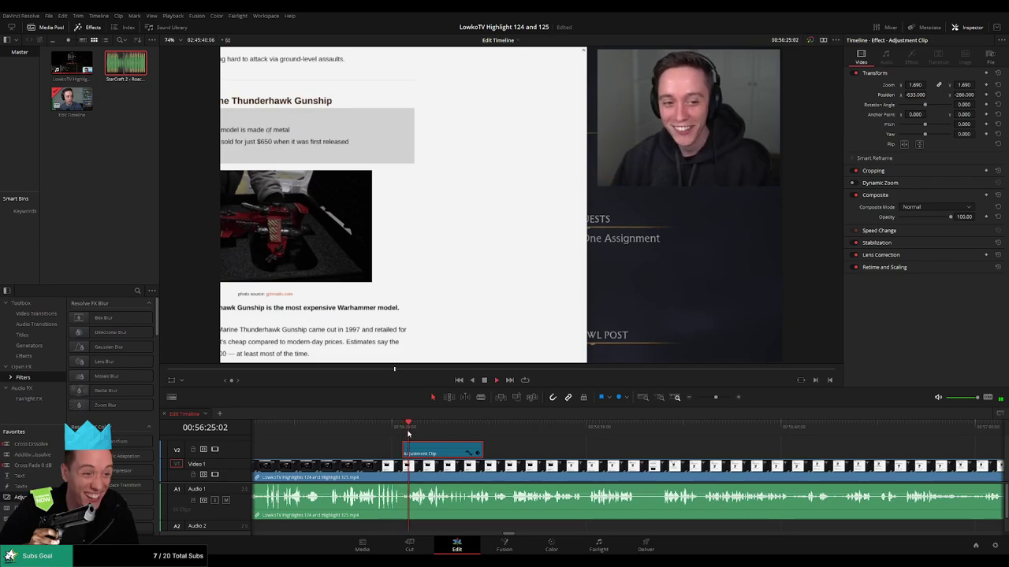
{"action": "left_click", "coordinate": [402, 428]}
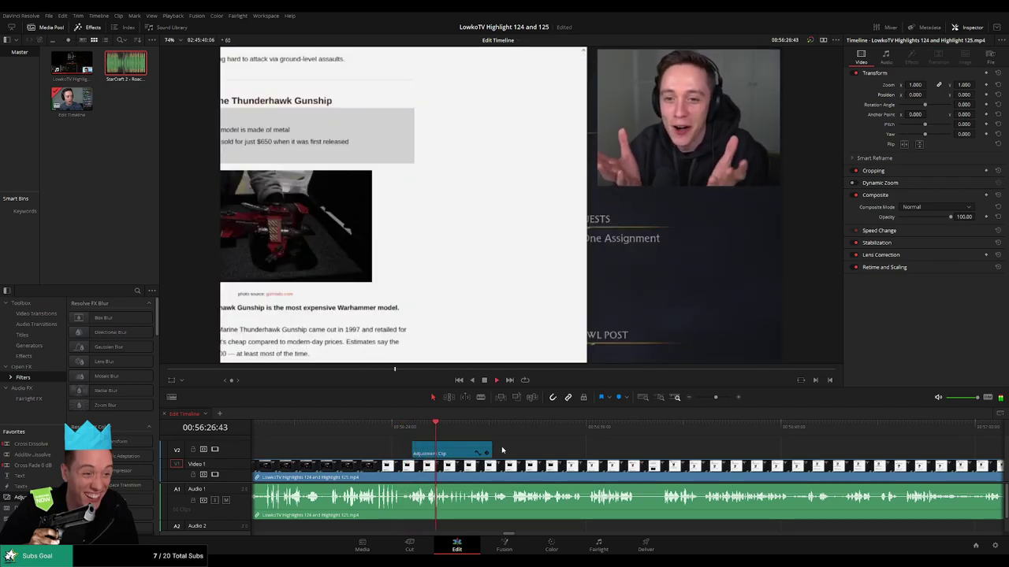
Review the footage after the zoom, from about 56:27 through the Warlord Titan and Acastus Knight Porphyrion sections to about 57:02.
{"action": "left_click_drag", "start_coordinate": [582, 451], "coordinate": [537, 449]}
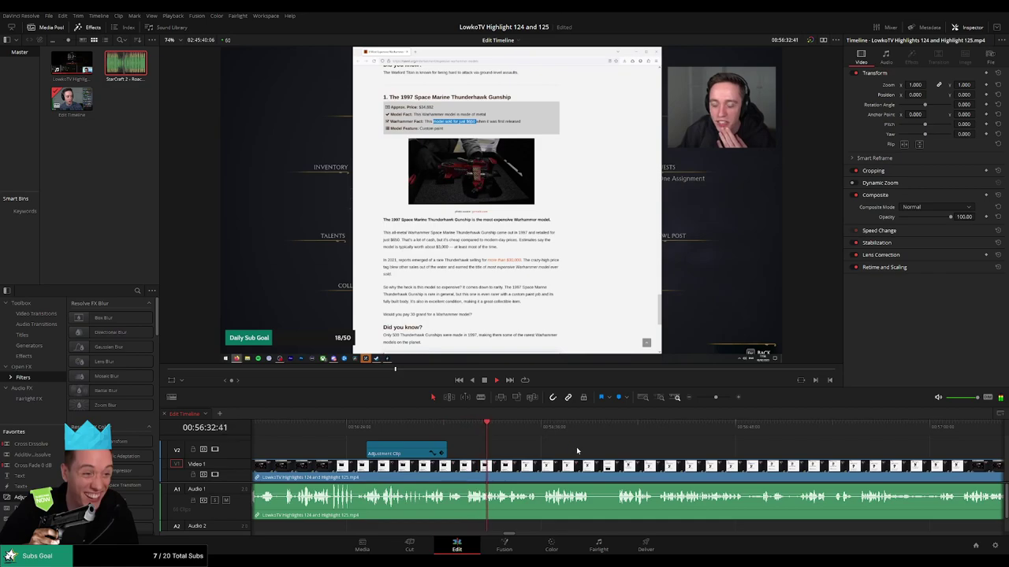
{"action": "left_click_drag", "start_coordinate": [615, 451], "coordinate": [548, 449]}
{"action": "scroll", "coordinate": [575, 452], "scroll_direction": "right", "scroll_amount": 1}
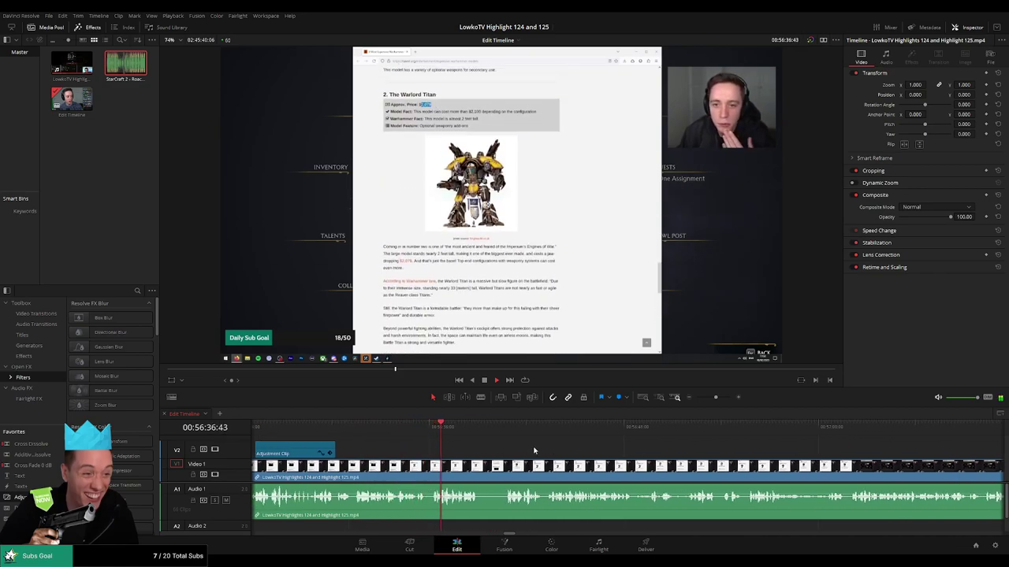
{"action": "scroll", "coordinate": [542, 452], "scroll_direction": "right", "scroll_amount": 1}
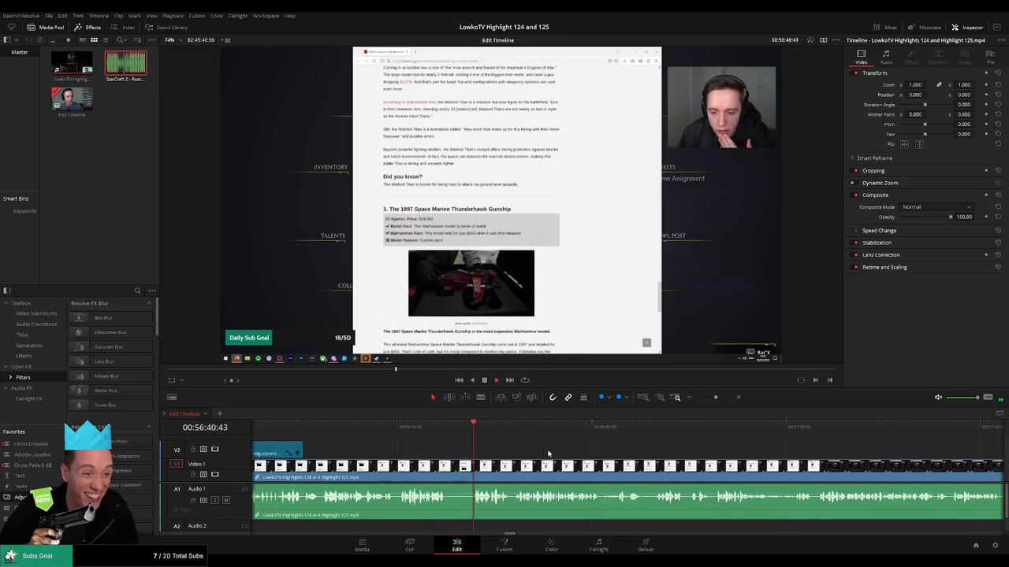
{"action": "left_click_drag", "start_coordinate": [614, 458], "coordinate": [556, 455]}
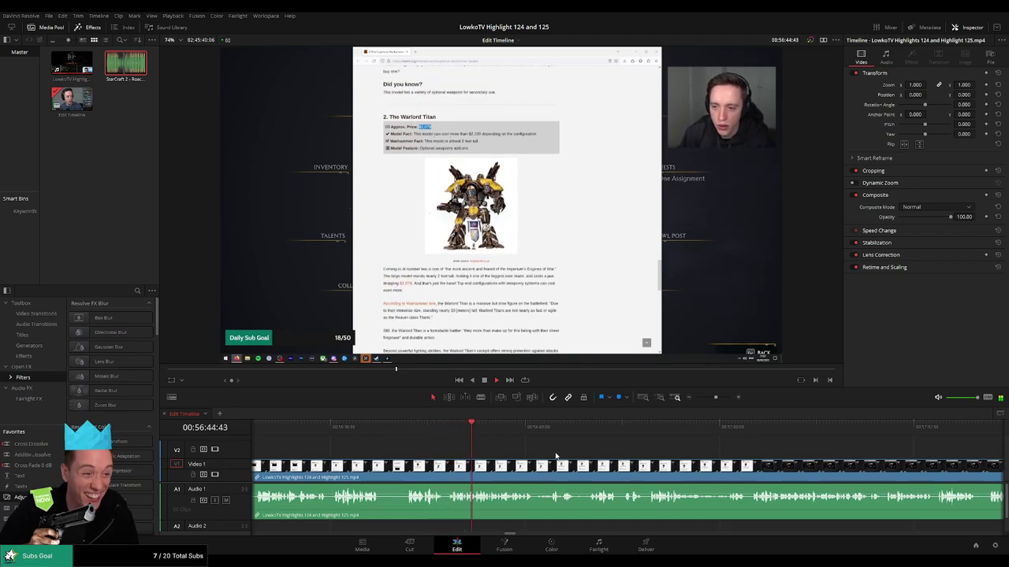
{"action": "scroll", "coordinate": [641, 456], "scroll_direction": "right", "scroll_amount": 1}
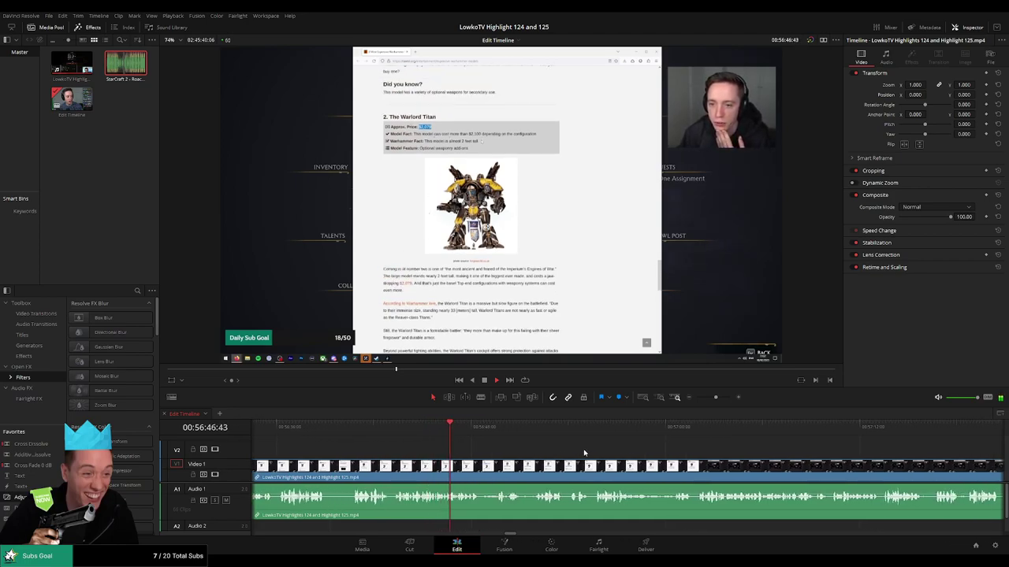
{"action": "scroll", "coordinate": [567, 452], "scroll_direction": "right", "scroll_amount": 1}
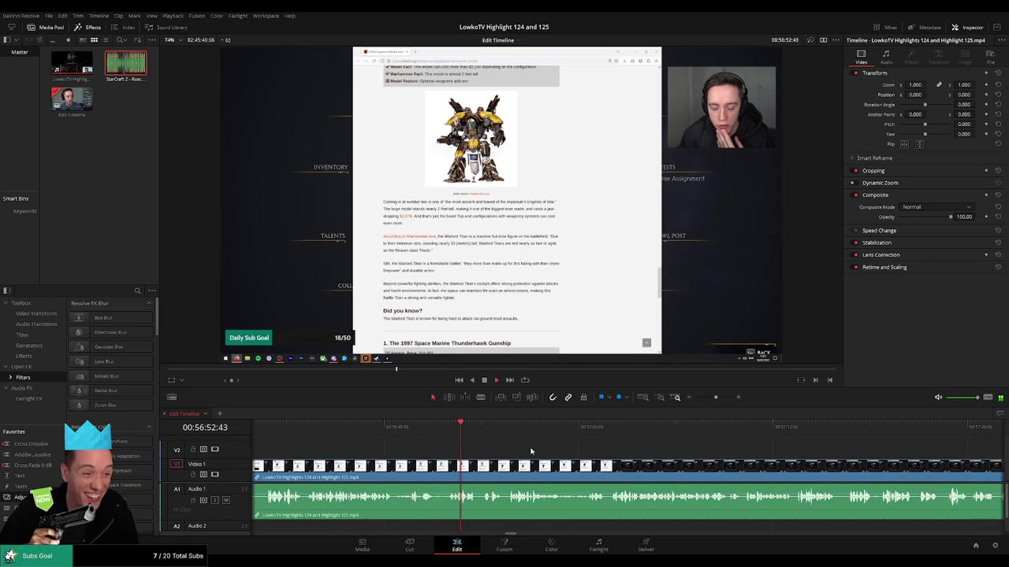
{"action": "scroll", "coordinate": [531, 452], "scroll_direction": "right", "scroll_amount": 1}
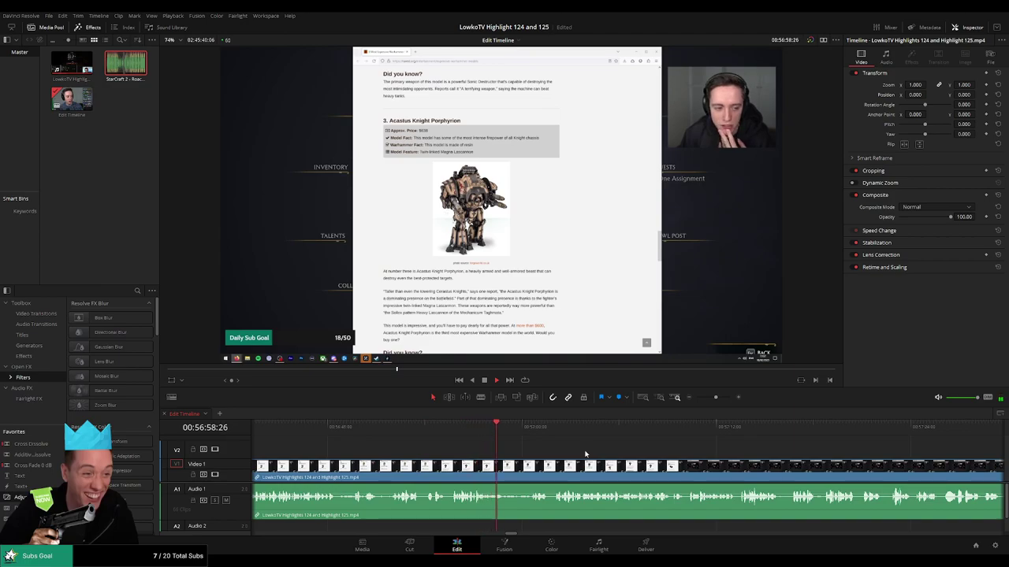
{"action": "scroll", "coordinate": [562, 457], "scroll_direction": "right", "scroll_amount": 1}
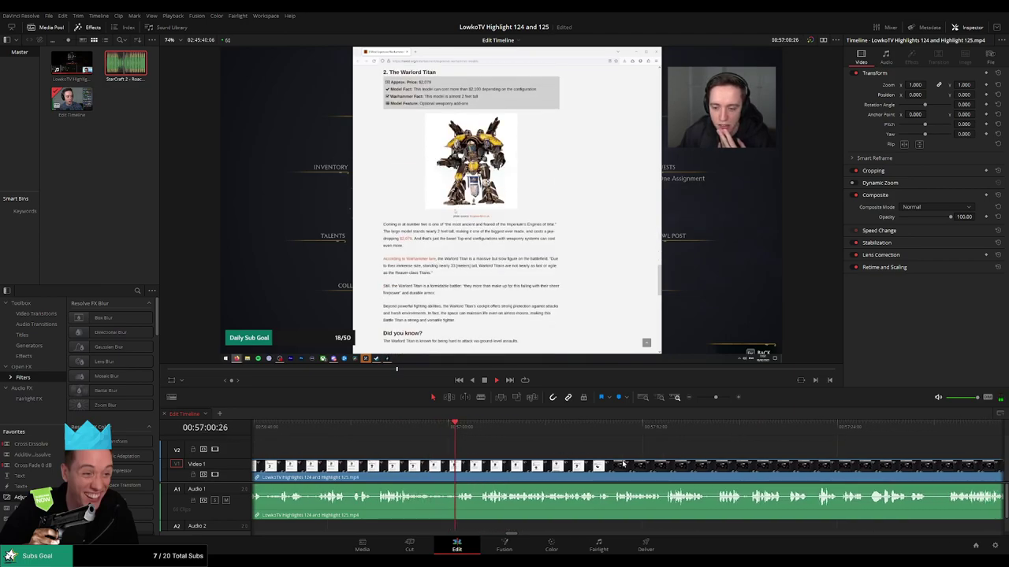
{"action": "scroll", "coordinate": [554, 457], "scroll_direction": "right", "scroll_amount": 1}
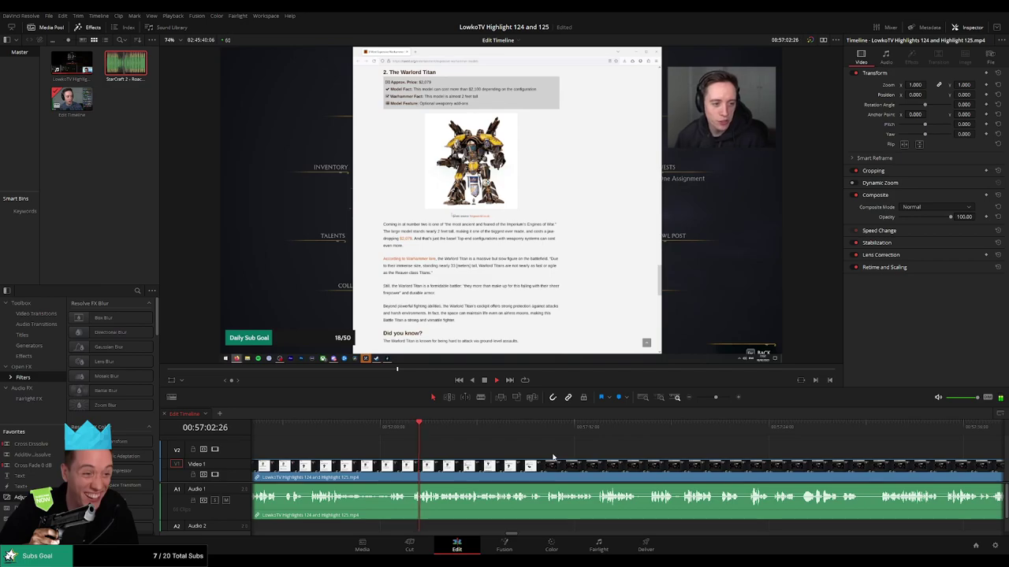
Cut out the short dead moment starting at 57:13:12, where the Warhammer article gives way to the potion shop, closing the gap.
{"action": "scroll", "coordinate": [553, 457], "scroll_direction": "right", "scroll_amount": 1}
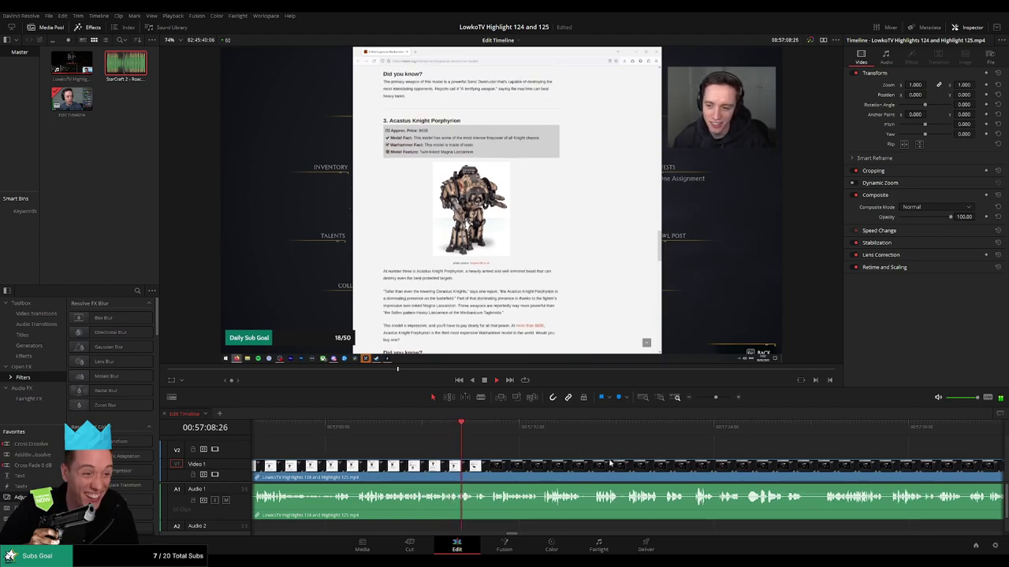
{"action": "scroll", "coordinate": [563, 459], "scroll_direction": "right", "scroll_amount": 1}
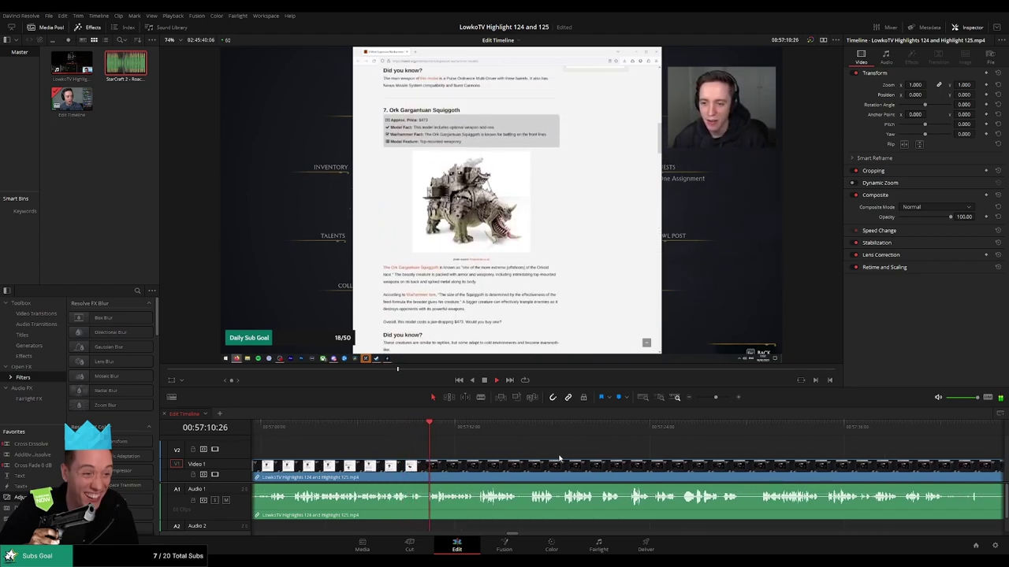
{"action": "scroll", "coordinate": [571, 458], "scroll_direction": "right", "scroll_amount": 1}
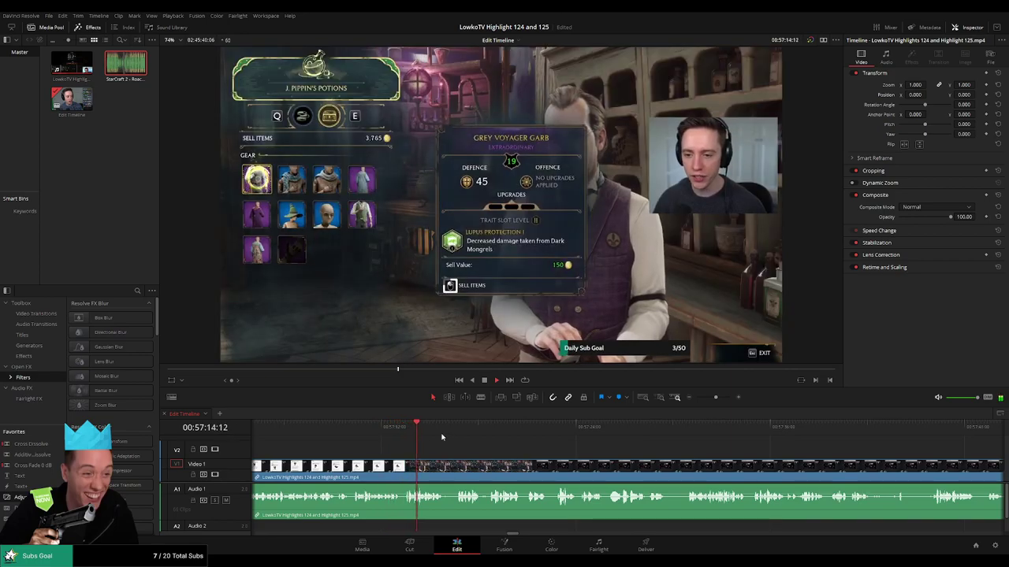
{"action": "left_click", "coordinate": [390, 427]}
{"action": "key", "text": "ctrl+b"}
{"action": "left_click_drag", "start_coordinate": [400, 469], "coordinate": [406, 472]}
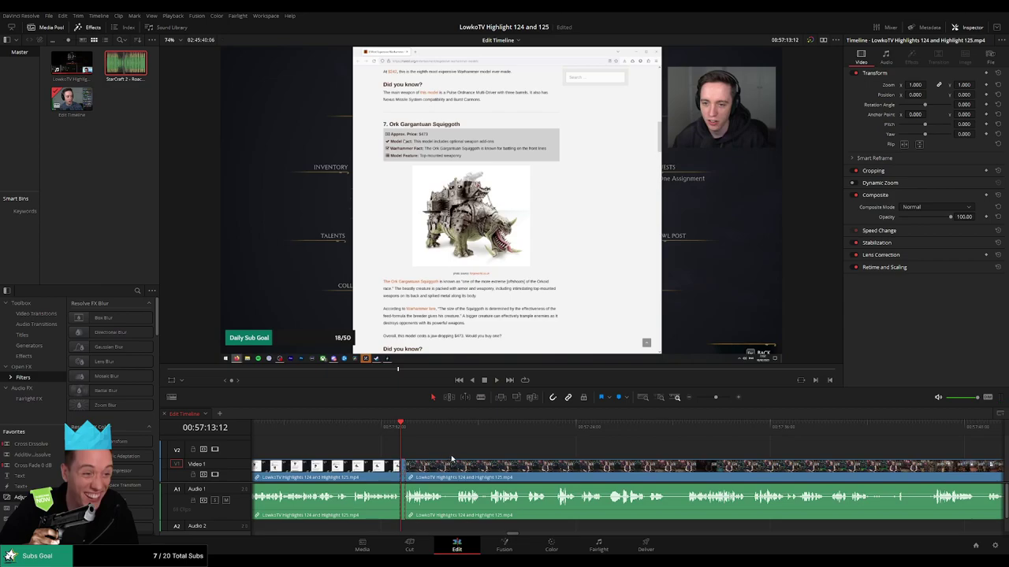
{"action": "scroll", "coordinate": [455, 458], "scroll_direction": "up", "scroll_amount": 3}
{"action": "left_click_drag", "start_coordinate": [644, 476], "coordinate": [646, 476]}
{"action": "left_click", "coordinate": [640, 476]}
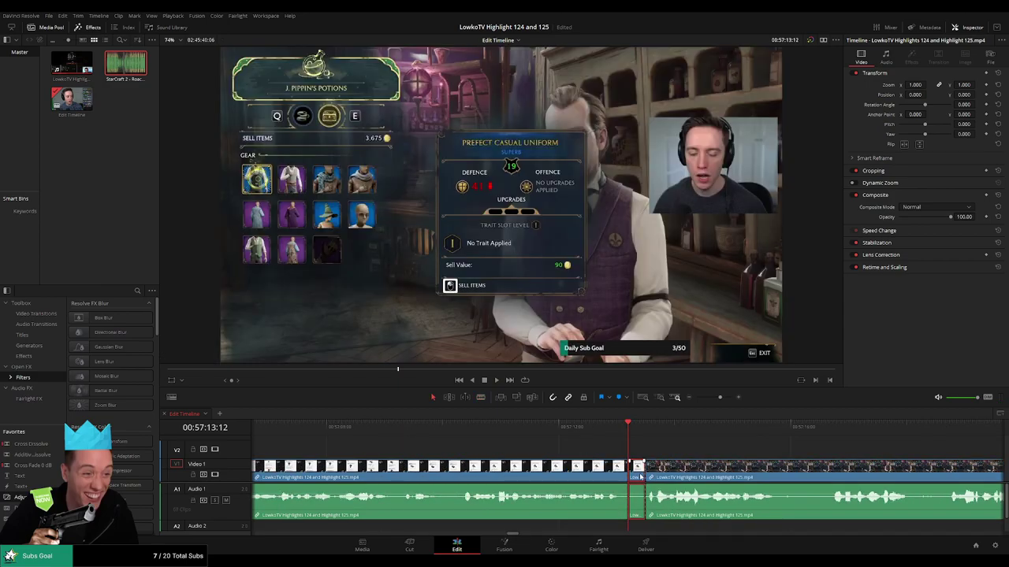
{"action": "key", "text": "BackSpace"}
{"action": "left_click", "coordinate": [637, 476]}
{"action": "key", "text": "BackSpace"}
{"action": "key", "text": "space"}
Color the finished Warhammer article clip ending at 57:13:12 green and clear the selection.
{"action": "left_click", "coordinate": [625, 472]}
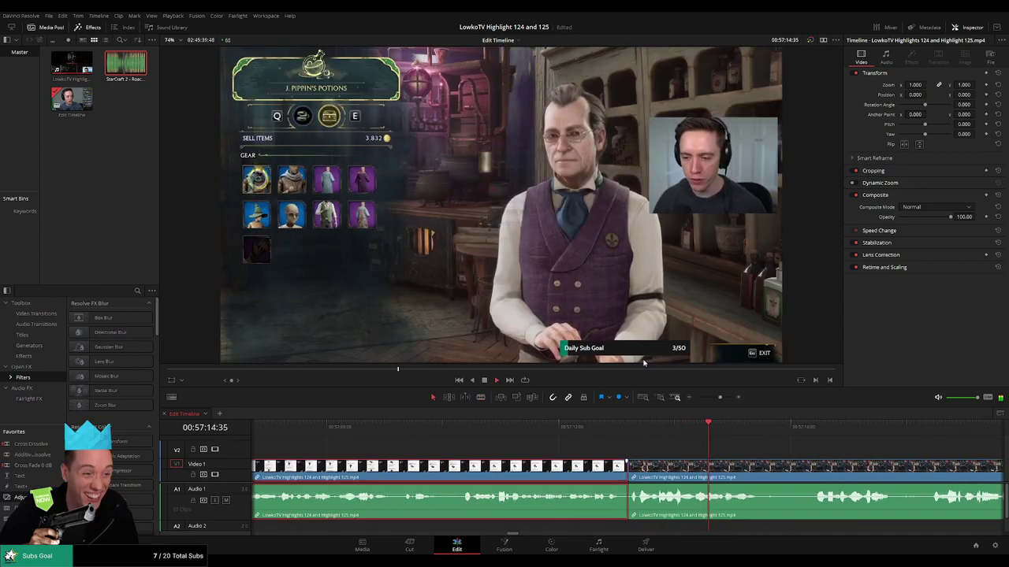
{"action": "key", "text": "g"}
{"action": "left_click", "coordinate": [853, 449]}
{"action": "key", "text": "space"}
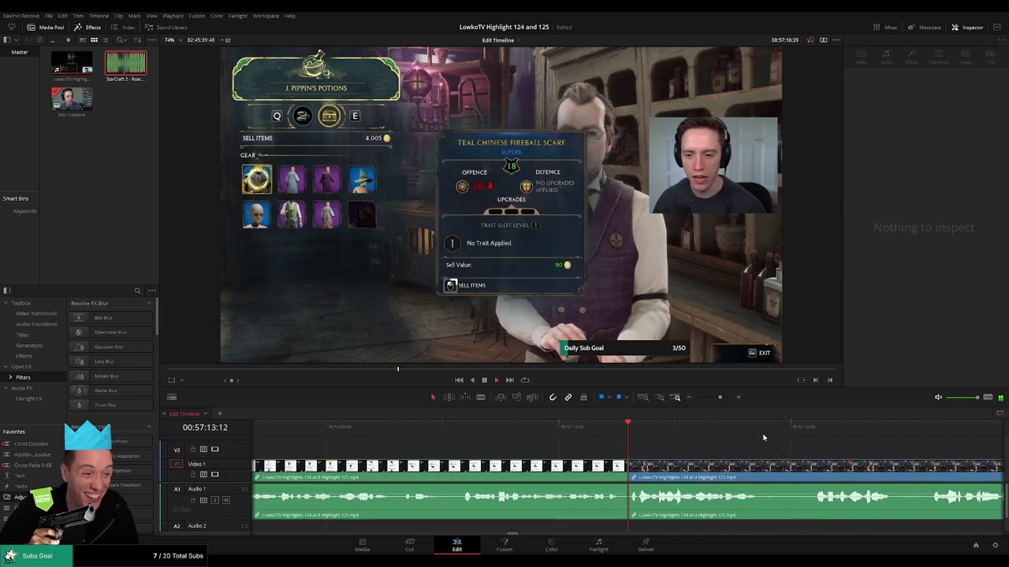
Review the potion shop, Hogsmeade map and quest list footage from about 57:13 to 58:39, skipping ahead to 57:43:08.
{"action": "mouse_move", "coordinate": [719, 397]}
{"action": "left_mouse_down"}
{"action": "mouse_move", "coordinate": [694, 399]}
{"action": "mouse_move", "coordinate": [716, 398]}
{"action": "left_mouse_up"}
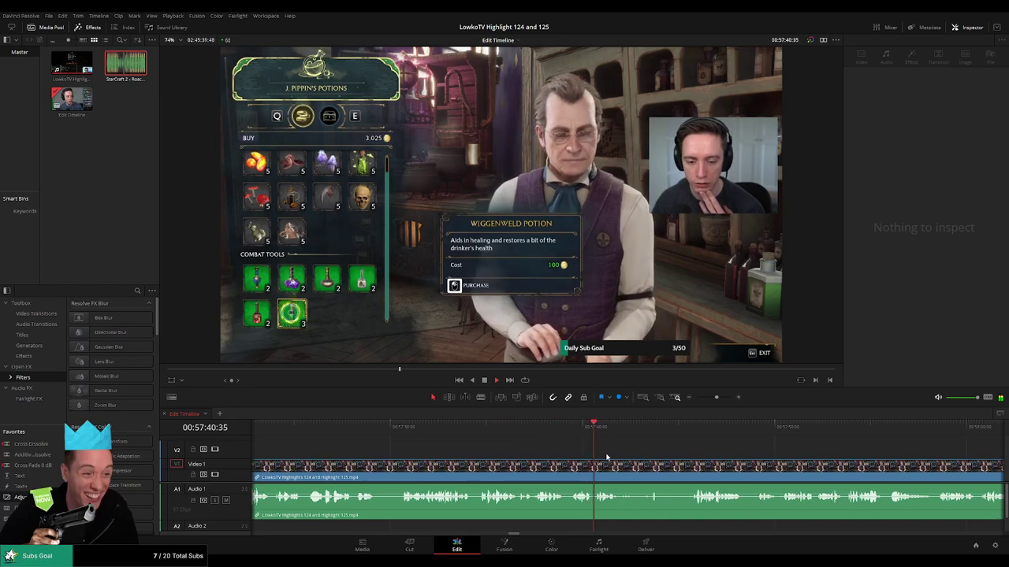
{"action": "left_click", "coordinate": [642, 428]}
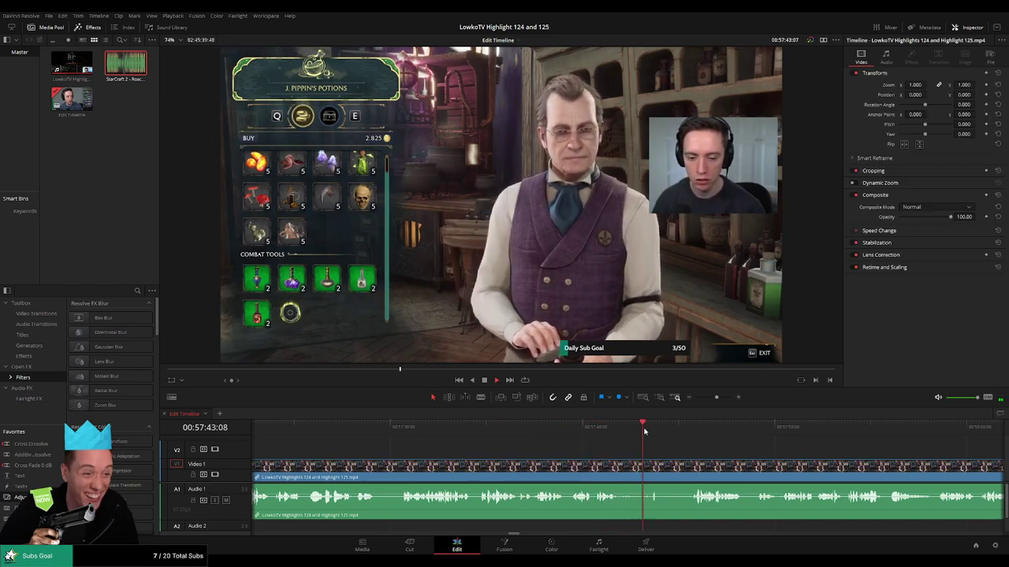
{"action": "key", "text": "space"}
{"action": "left_click_drag", "start_coordinate": [665, 453], "coordinate": [497, 450]}
{"action": "left_click", "coordinate": [523, 434]}
{"action": "key", "text": "space"}
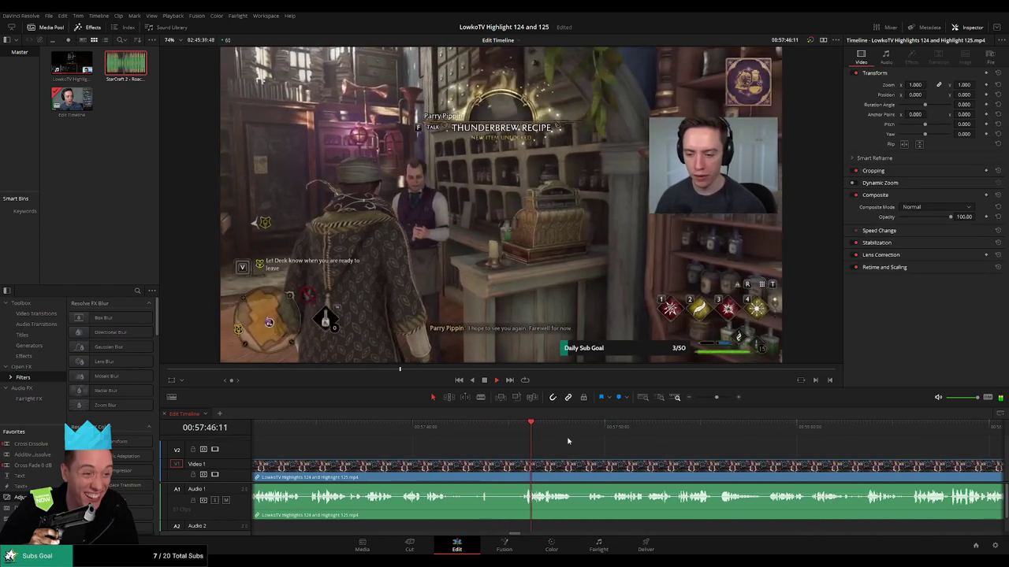
{"action": "scroll", "coordinate": [547, 445], "scroll_direction": "right", "scroll_amount": 3}
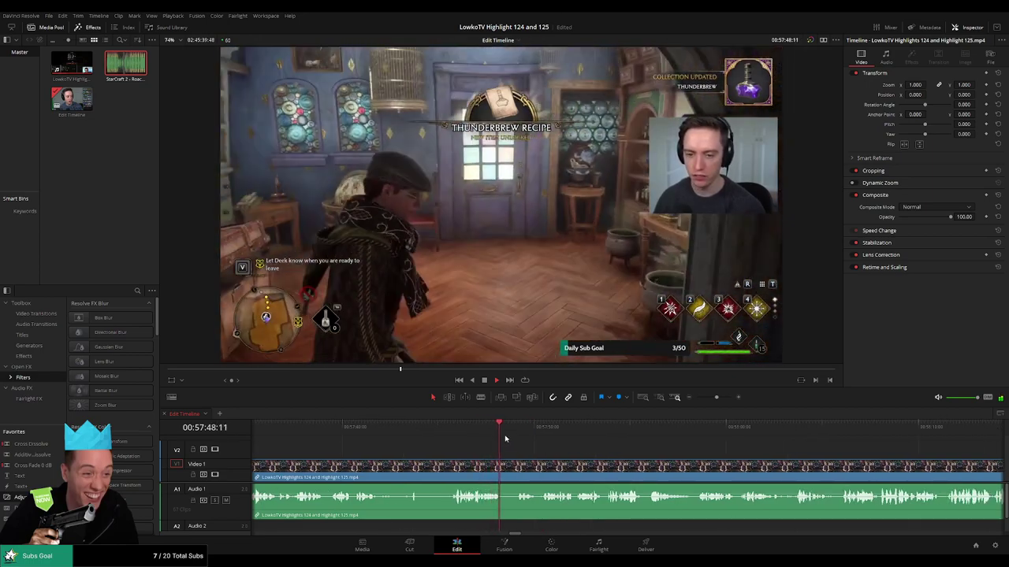
{"action": "scroll", "coordinate": [564, 443], "scroll_direction": "right", "scroll_amount": 3}
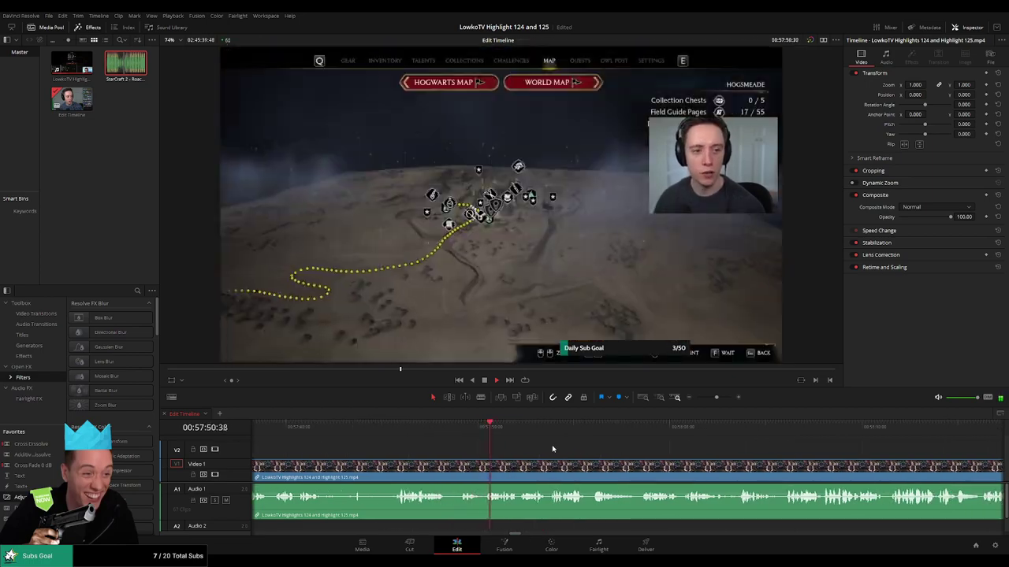
{"action": "scroll", "coordinate": [558, 451], "scroll_direction": "right", "scroll_amount": 6}
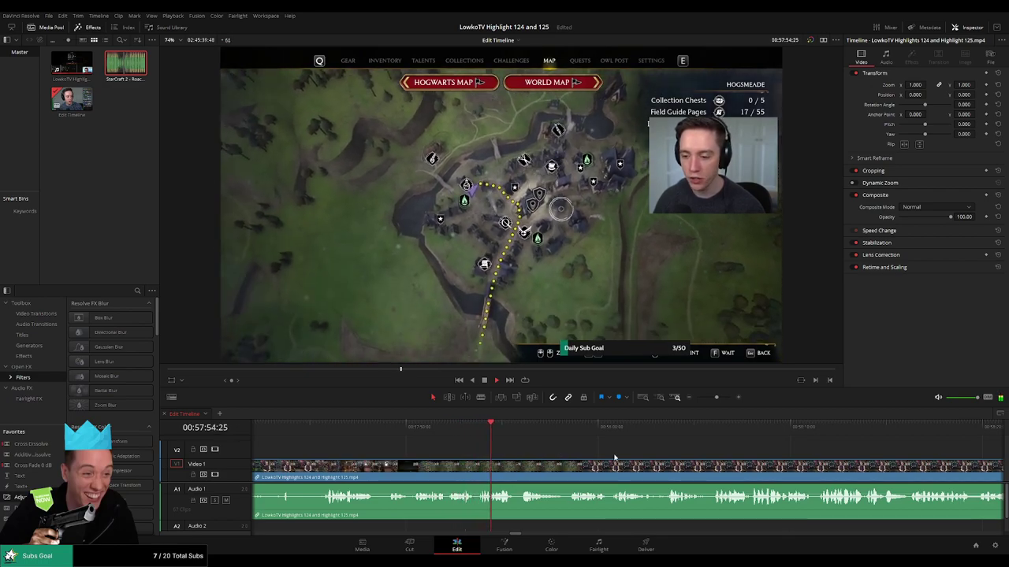
{"action": "scroll", "coordinate": [544, 451], "scroll_direction": "right", "scroll_amount": 4}
{"action": "left_click", "coordinate": [339, 428]}
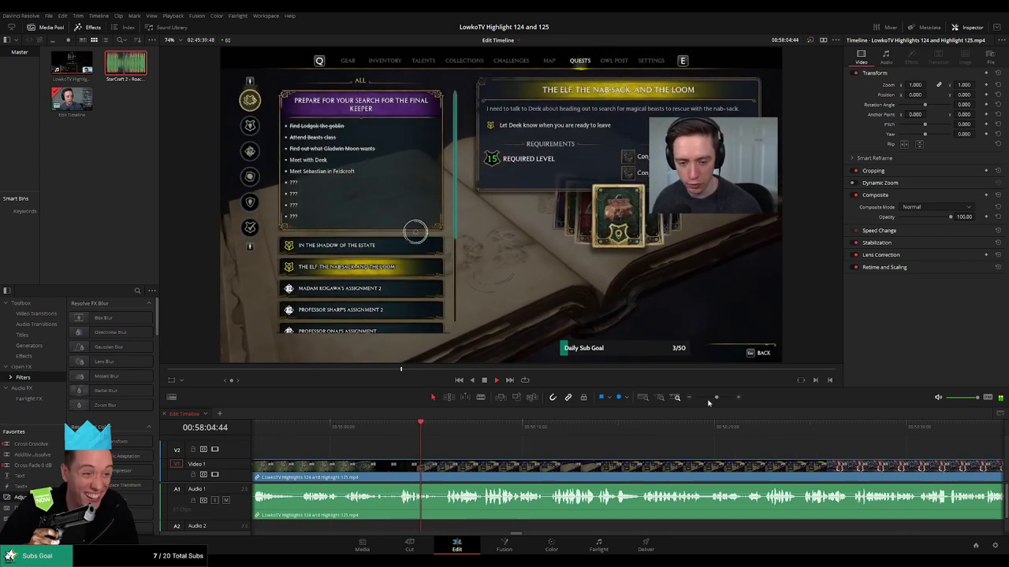
{"action": "mouse_move", "coordinate": [715, 397]}
{"action": "left_mouse_down"}
{"action": "mouse_move", "coordinate": [694, 398]}
{"action": "mouse_move", "coordinate": [717, 404]}
{"action": "left_mouse_up"}
{"action": "left_click_drag", "start_coordinate": [762, 461], "coordinate": [540, 450]}
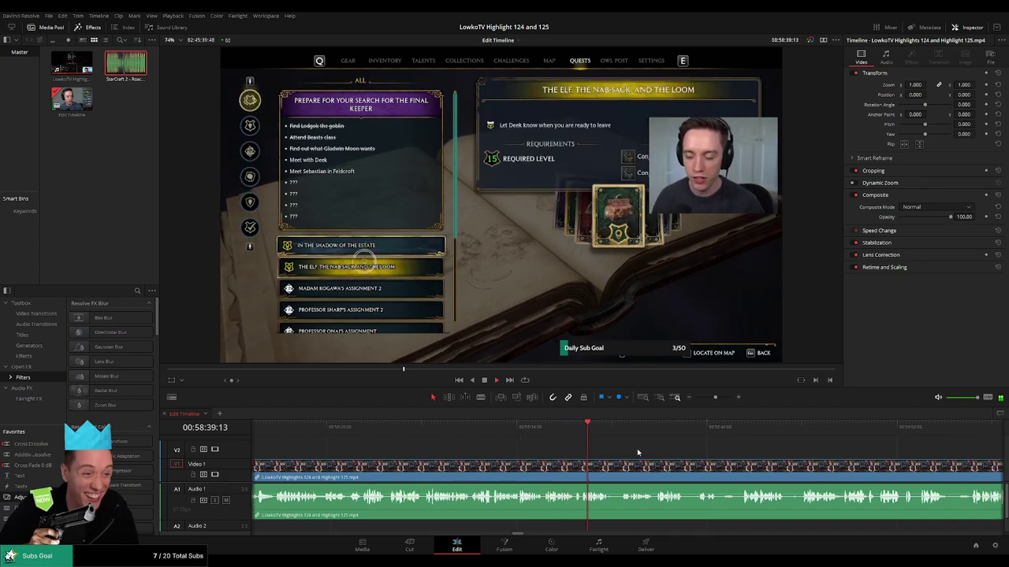
Review the footage from about 58:39 through the village scene and the net worth article to about 59:08.
{"action": "scroll", "coordinate": [637, 450], "scroll_direction": "right", "scroll_amount": 3}
{"action": "scroll", "coordinate": [604, 450], "scroll_direction": "up", "scroll_amount": 2}
{"action": "scroll", "coordinate": [597, 450], "scroll_direction": "right", "scroll_amount": 3}
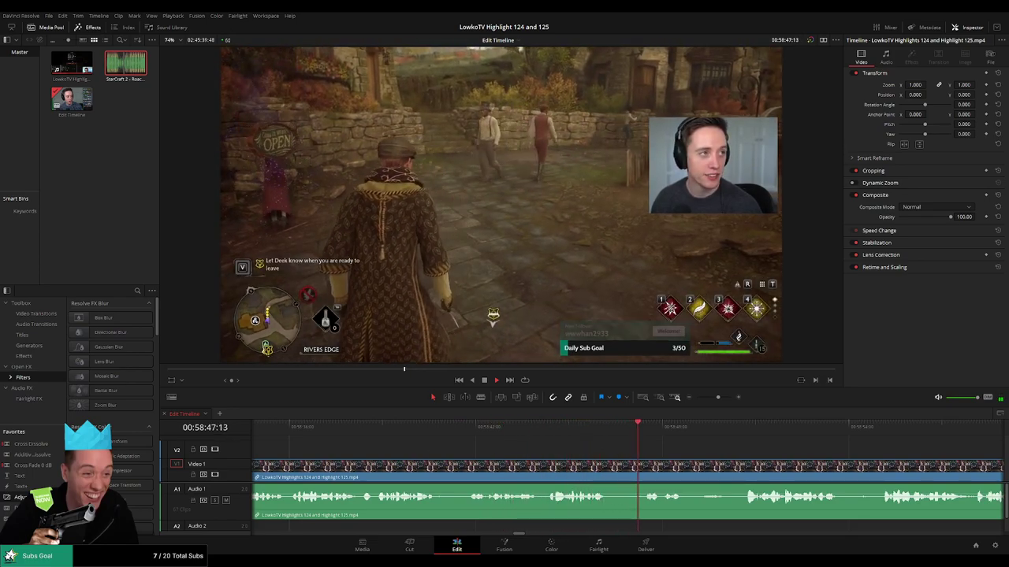
{"action": "left_click_drag", "start_coordinate": [759, 464], "coordinate": [552, 454]}
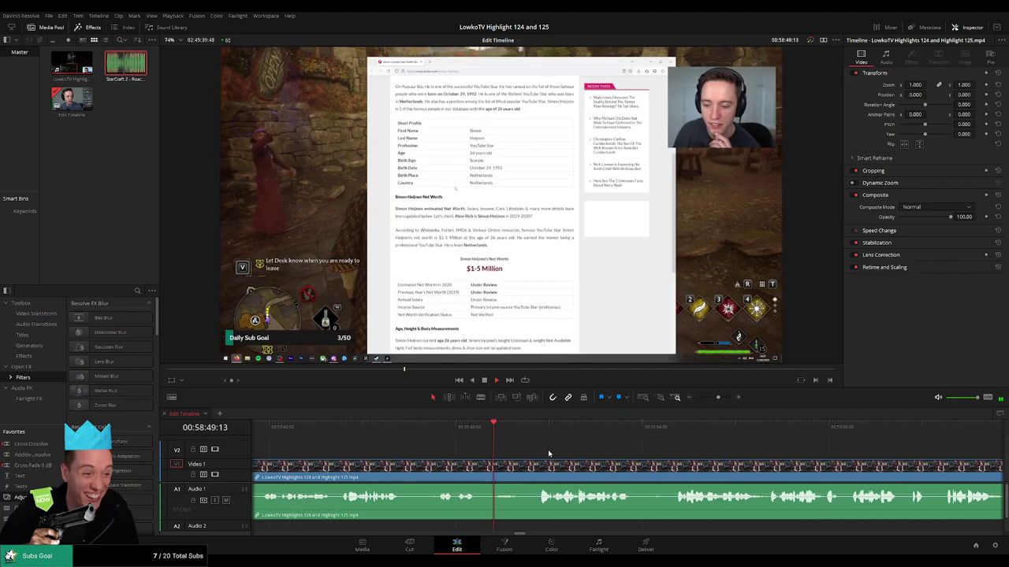
{"action": "scroll", "coordinate": [514, 451], "scroll_direction": "right", "scroll_amount": 2}
{"action": "scroll", "coordinate": [513, 451], "scroll_direction": "right", "scroll_amount": 2}
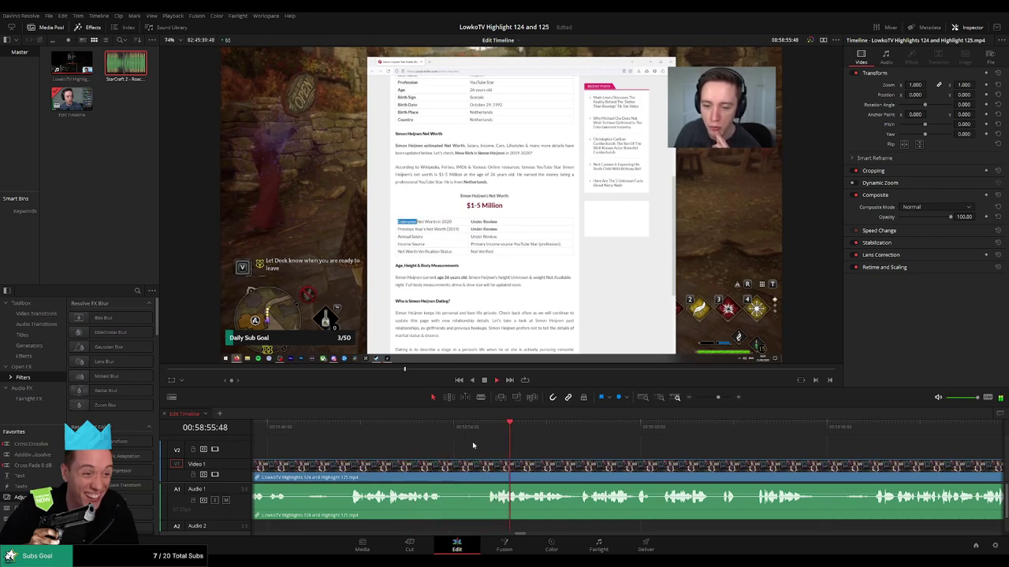
{"action": "scroll", "coordinate": [481, 448], "scroll_direction": "right", "scroll_amount": 3}
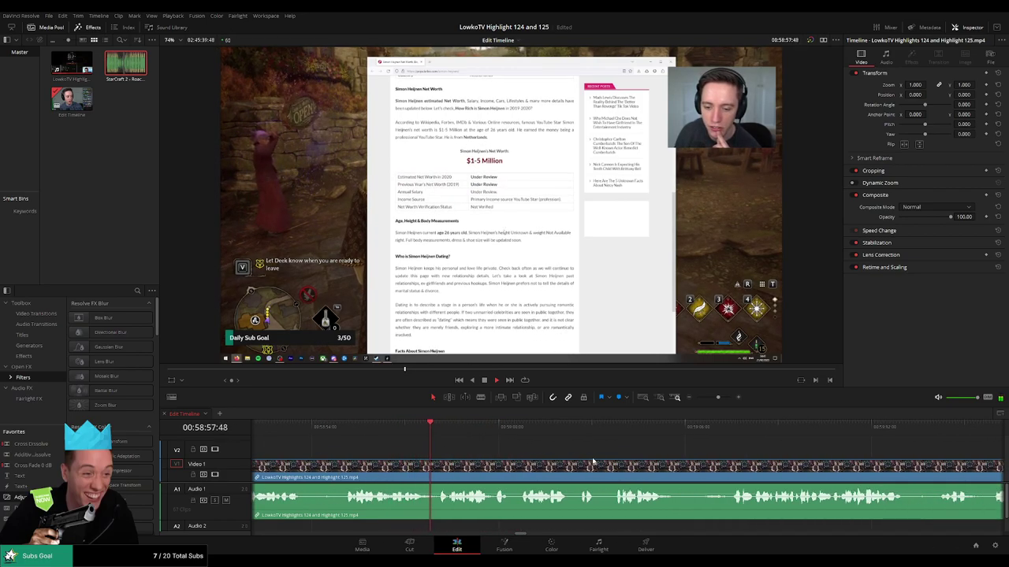
{"action": "scroll", "coordinate": [520, 455], "scroll_direction": "right", "scroll_amount": 2}
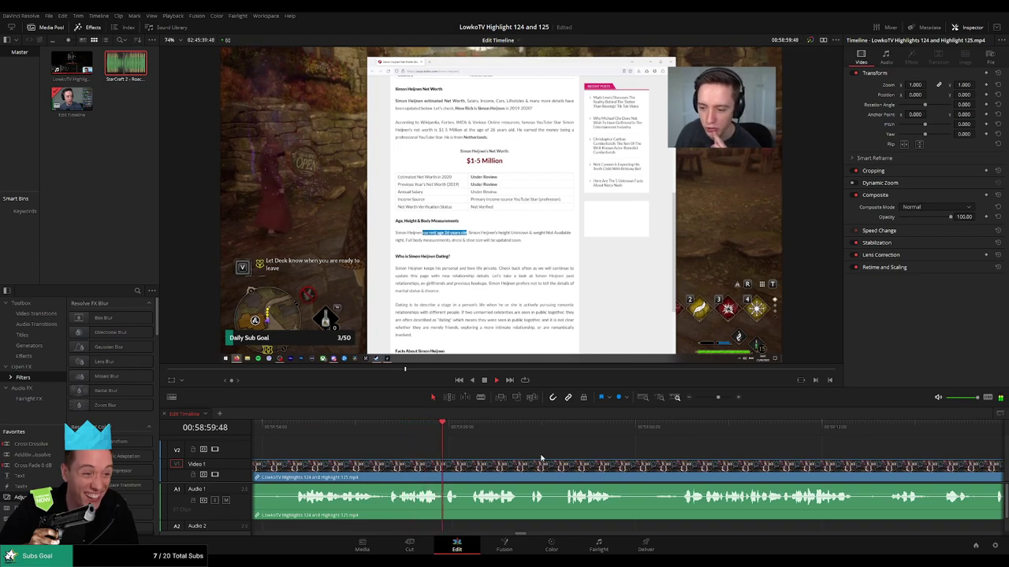
{"action": "scroll", "coordinate": [621, 461], "scroll_direction": "right", "scroll_amount": 3}
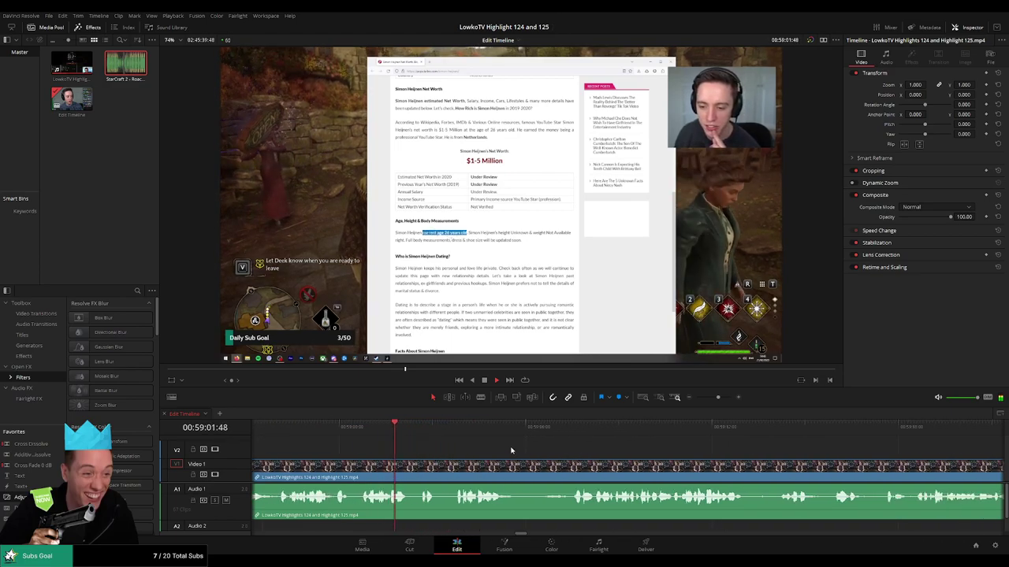
{"action": "scroll", "coordinate": [579, 460], "scroll_direction": "right", "scroll_amount": 3}
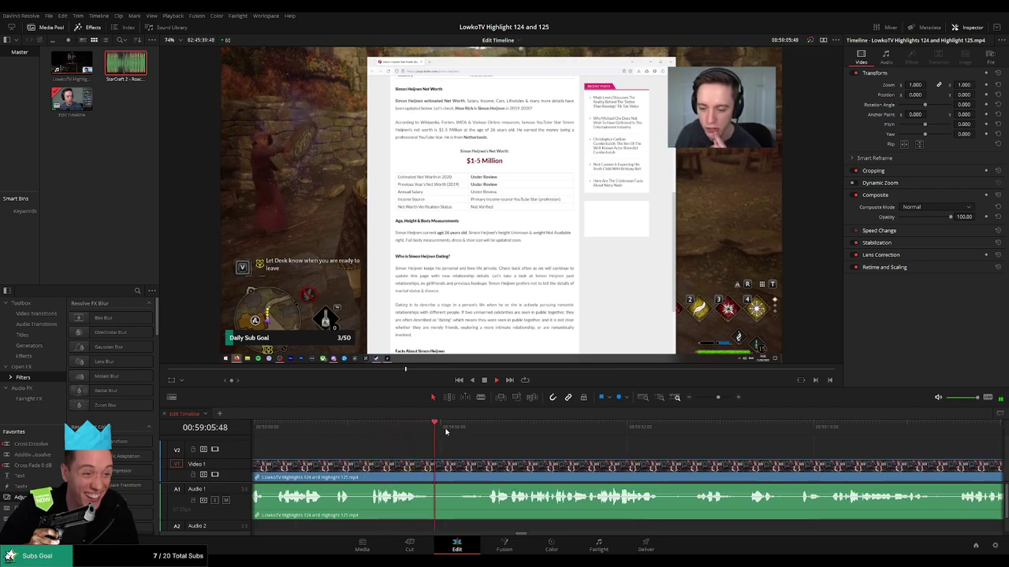
{"action": "key", "text": "b"}
{"action": "left_click", "coordinate": [428, 466]}
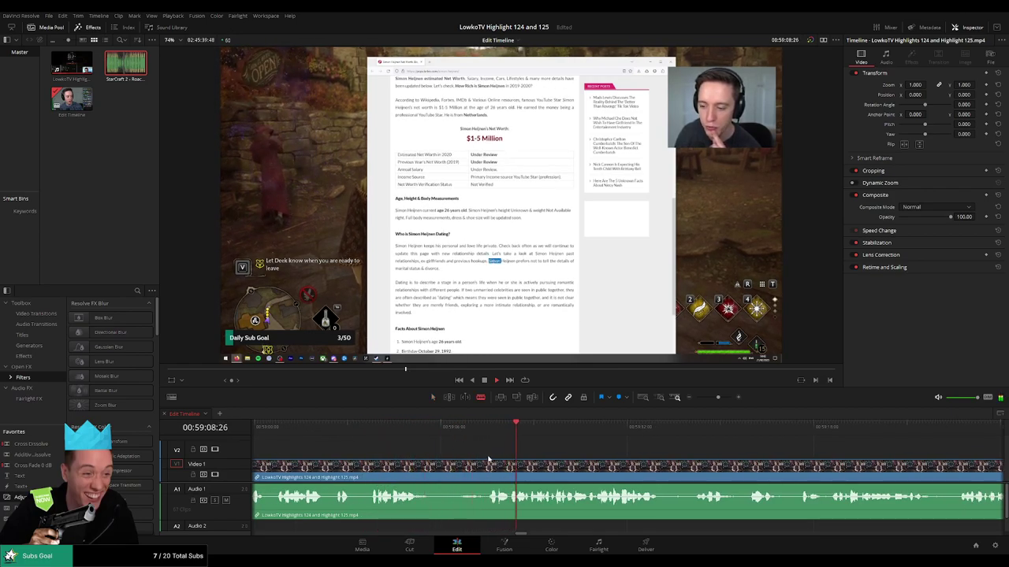
Split the clip at 59:18:21, in the village scene after the net worth article.
{"action": "scroll", "coordinate": [649, 460], "scroll_direction": "right", "scroll_amount": 3}
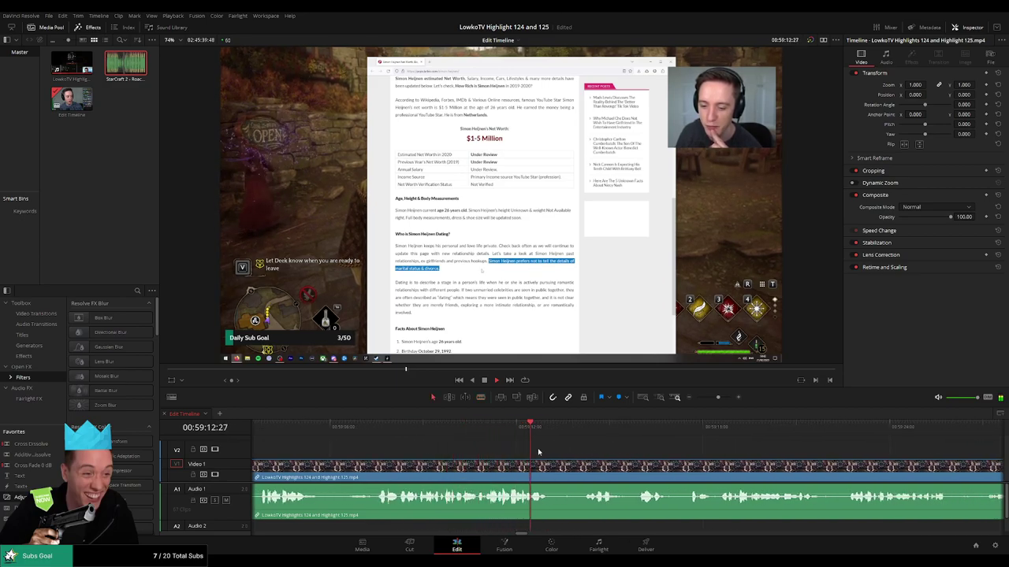
{"action": "scroll", "coordinate": [567, 452], "scroll_direction": "right", "scroll_amount": 2}
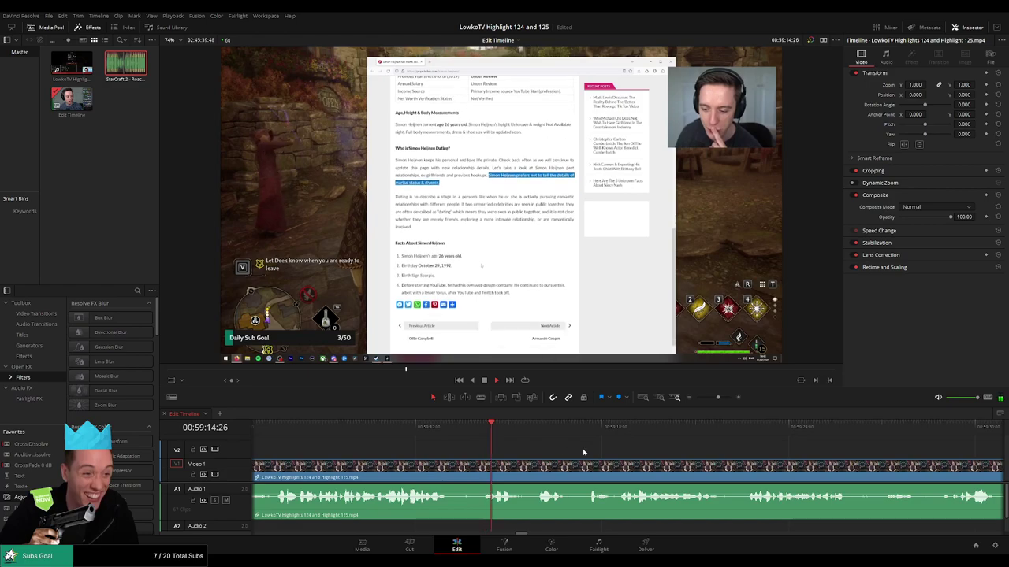
{"action": "left_click_drag", "start_coordinate": [617, 451], "coordinate": [539, 449]}
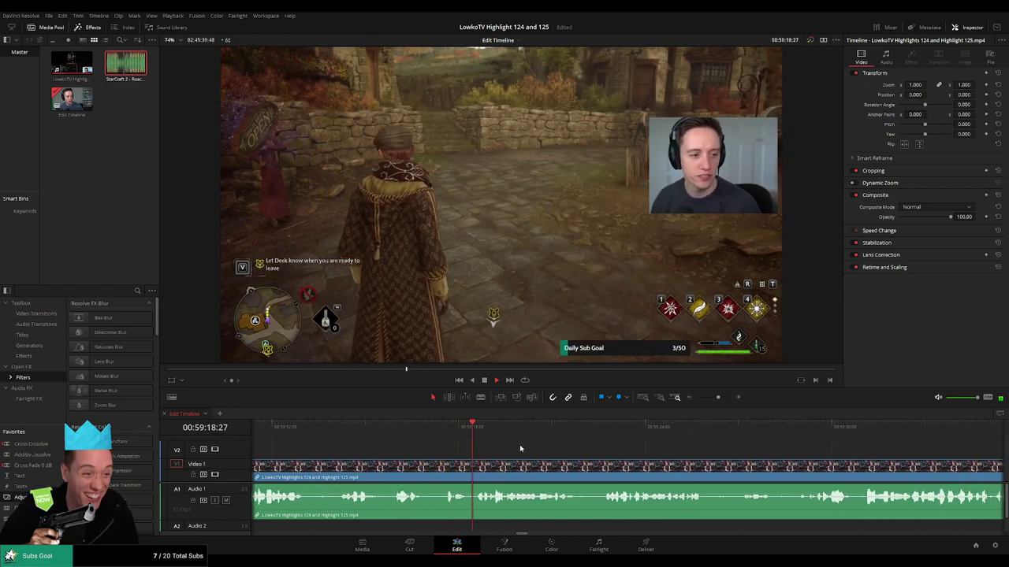
{"action": "left_click_drag", "start_coordinate": [607, 447], "coordinate": [509, 446]}
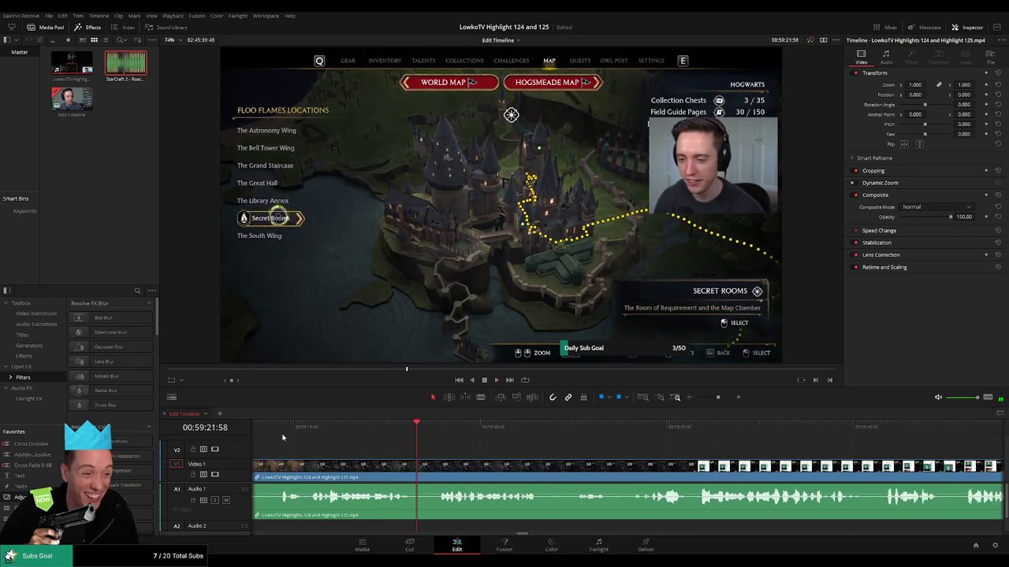
{"action": "scroll", "coordinate": [488, 451], "scroll_direction": "right", "scroll_amount": 2}
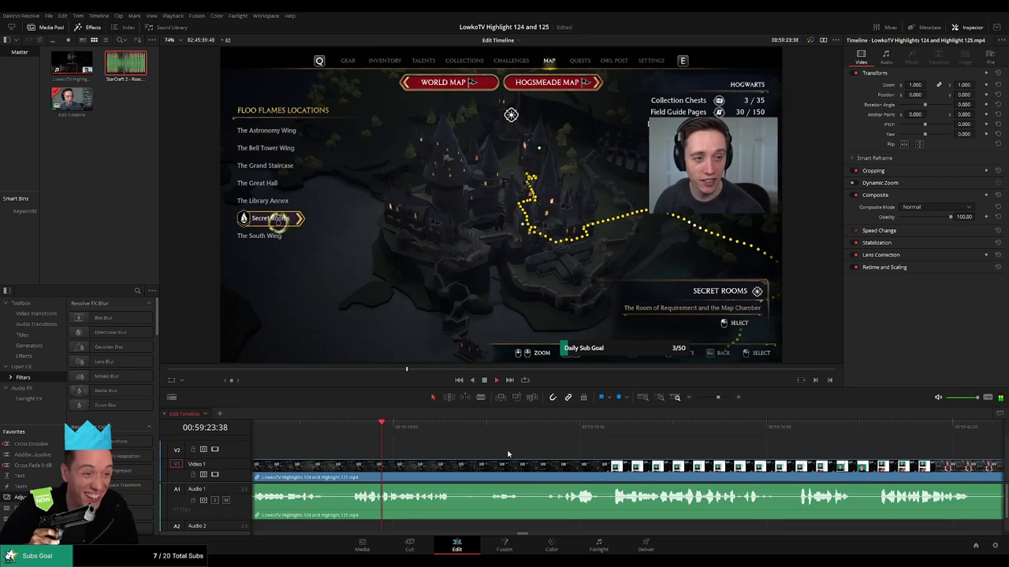
{"action": "scroll", "coordinate": [378, 453], "scroll_direction": "left", "scroll_amount": 4}
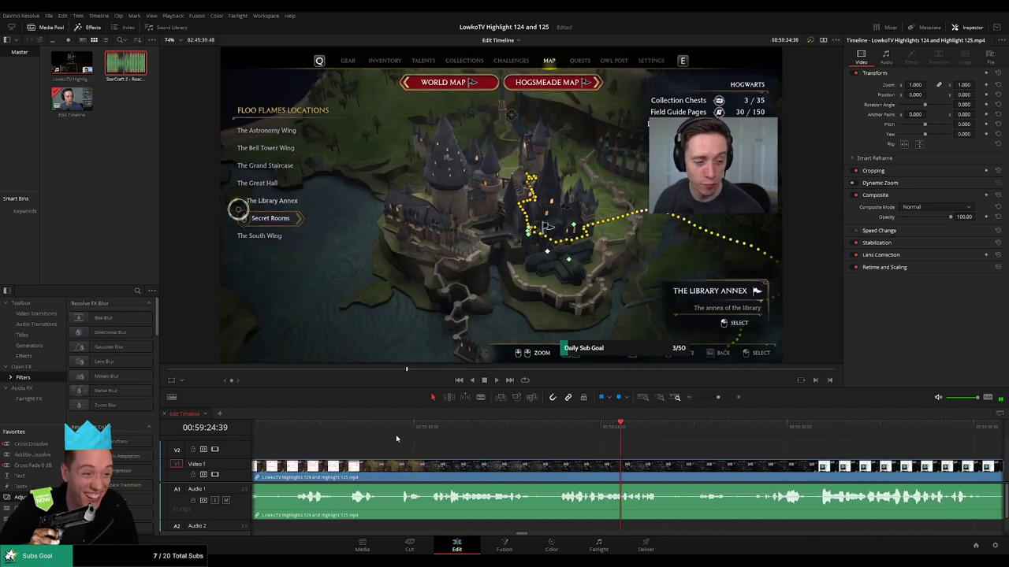
{"action": "left_click", "coordinate": [399, 430]}
{"action": "key", "text": "b"}
{"action": "left_click", "coordinate": [426, 471]}
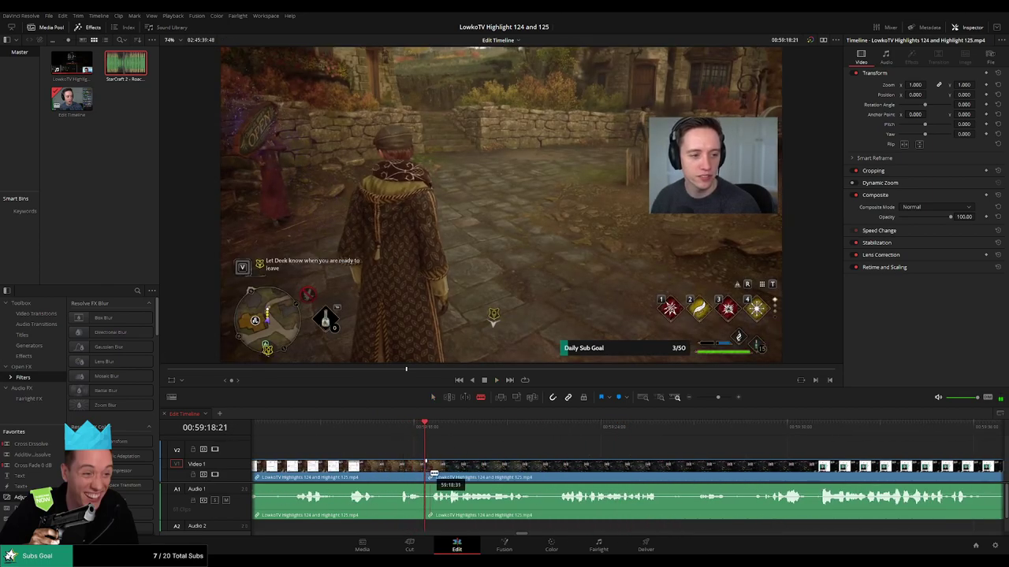
{"action": "key", "text": "a"}
{"action": "key", "text": "Delete"}
{"action": "key", "text": "space"}
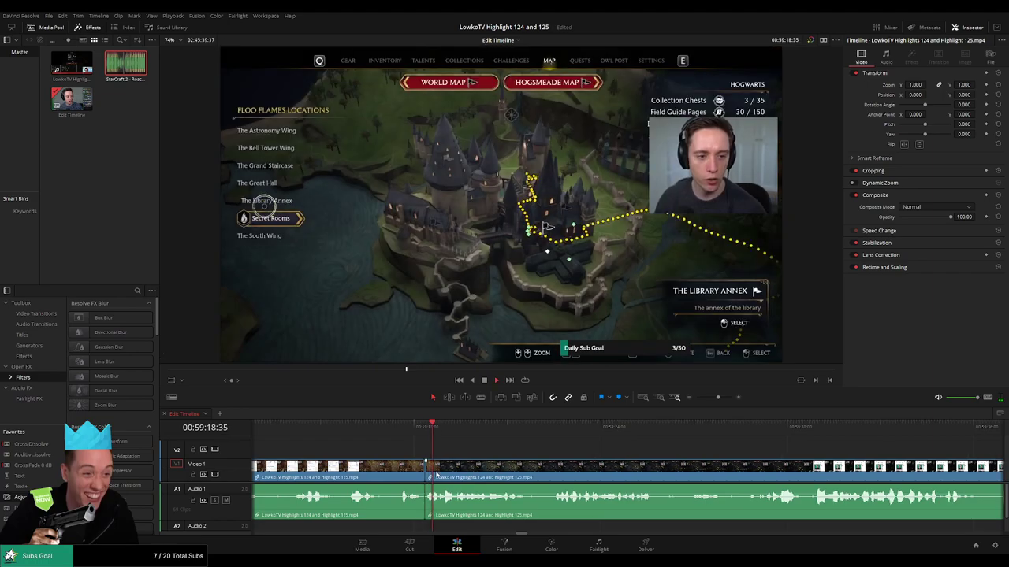
{"action": "key", "text": "space"}
{"action": "key", "text": "Up"}
Split the clip again at 59:18:35 and delete the pause between 59:18:21 and 59:18:35, closing the gap.
{"action": "key", "text": "ctrl+equal"}
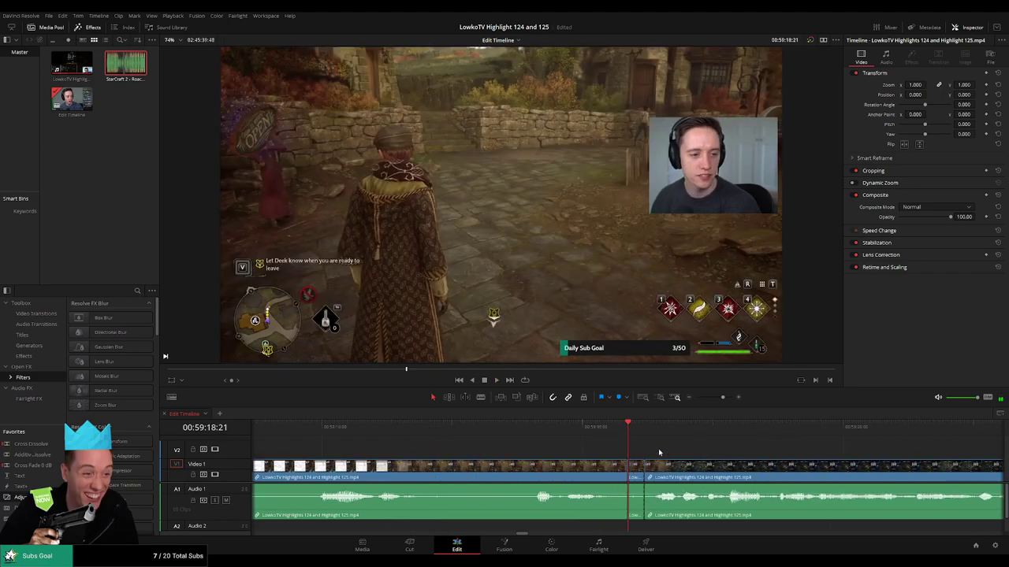
{"action": "left_click", "coordinate": [655, 432]}
{"action": "left_click_drag", "start_coordinate": [655, 432], "coordinate": [659, 433]}
{"action": "key", "text": "b"}
{"action": "left_click", "coordinate": [658, 466]}
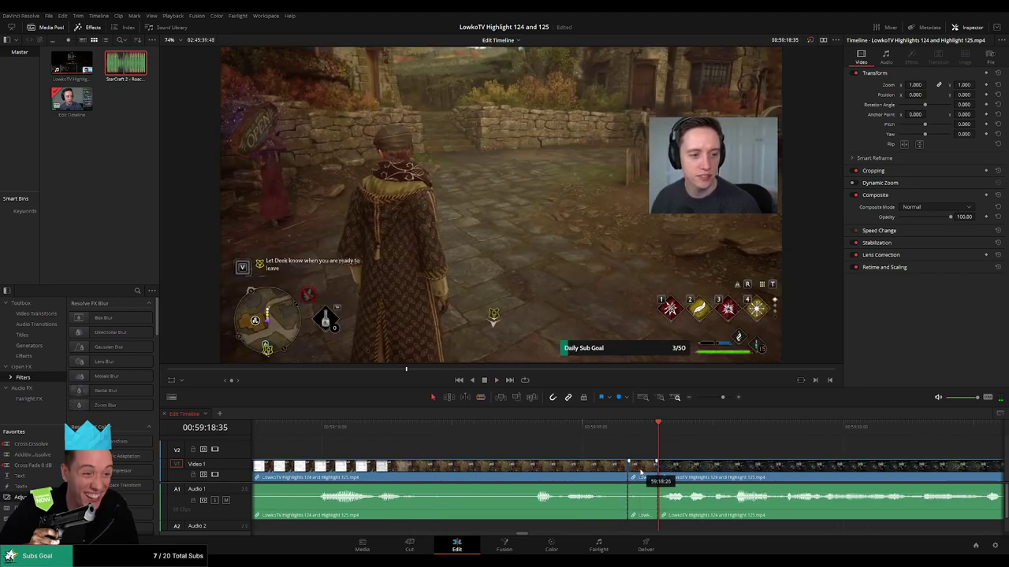
{"action": "key", "text": "a"}
{"action": "left_click", "coordinate": [641, 473]}
{"action": "key", "text": "Delete"}
{"action": "key", "text": "Up"}
{"action": "key", "text": "space"}
Color the finished clip before the 59:18:21 cut green and clear the selection.
{"action": "left_click", "coordinate": [553, 474]}
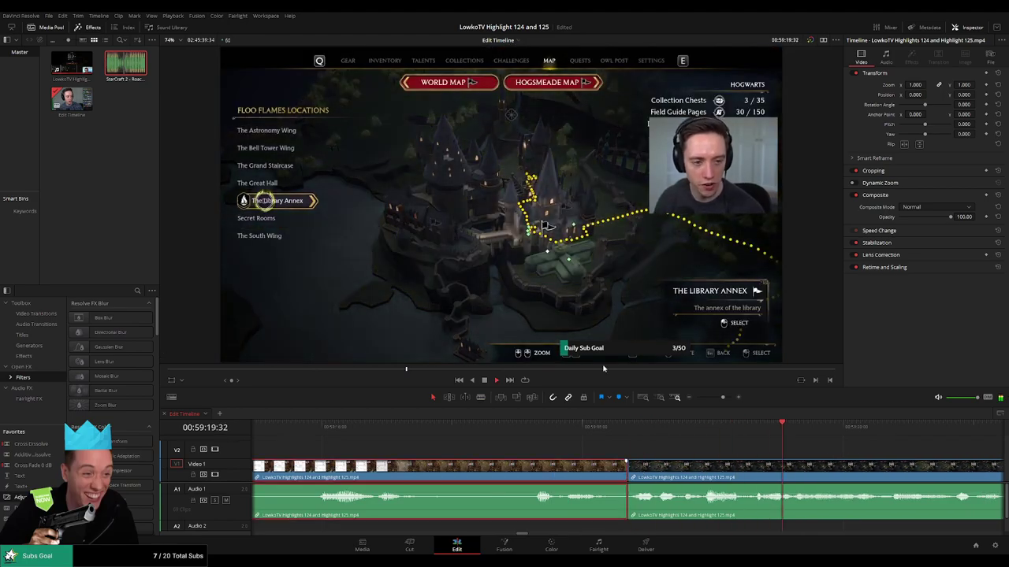
{"action": "key", "text": "F1"}
{"action": "mouse_move", "coordinate": [723, 398]}
{"action": "left_mouse_down"}
{"action": "mouse_move", "coordinate": [695, 400]}
{"action": "mouse_move", "coordinate": [716, 401]}
{"action": "left_mouse_up"}
{"action": "left_click", "coordinate": [706, 446]}
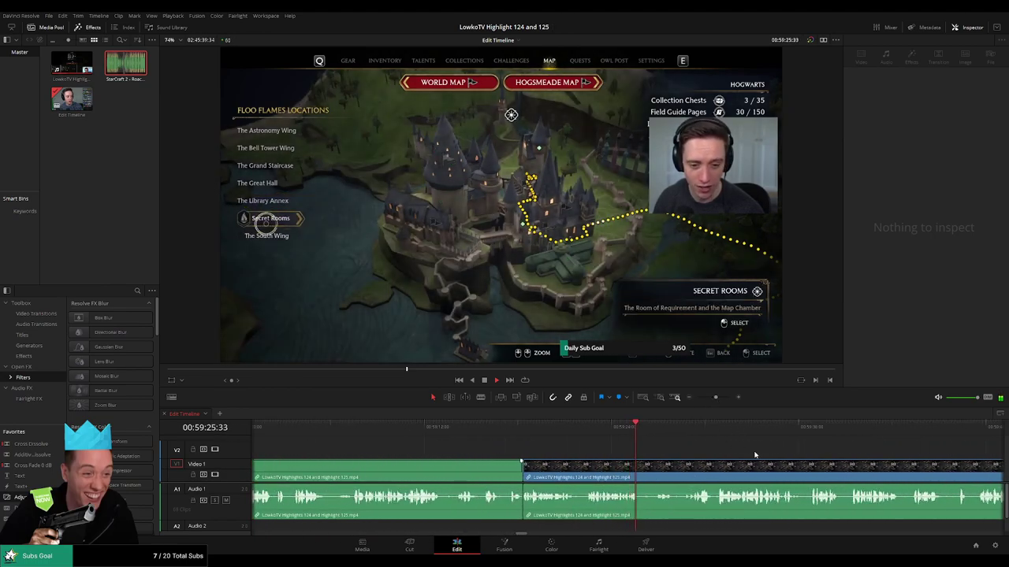
Review the footage from about 59:25 through the castle map and the "What could LowkoTV buy?" article to about 1:00:12.
{"action": "left_click_drag", "start_coordinate": [754, 455], "coordinate": [547, 445]}
{"action": "left_click_drag", "start_coordinate": [615, 451], "coordinate": [547, 449]}
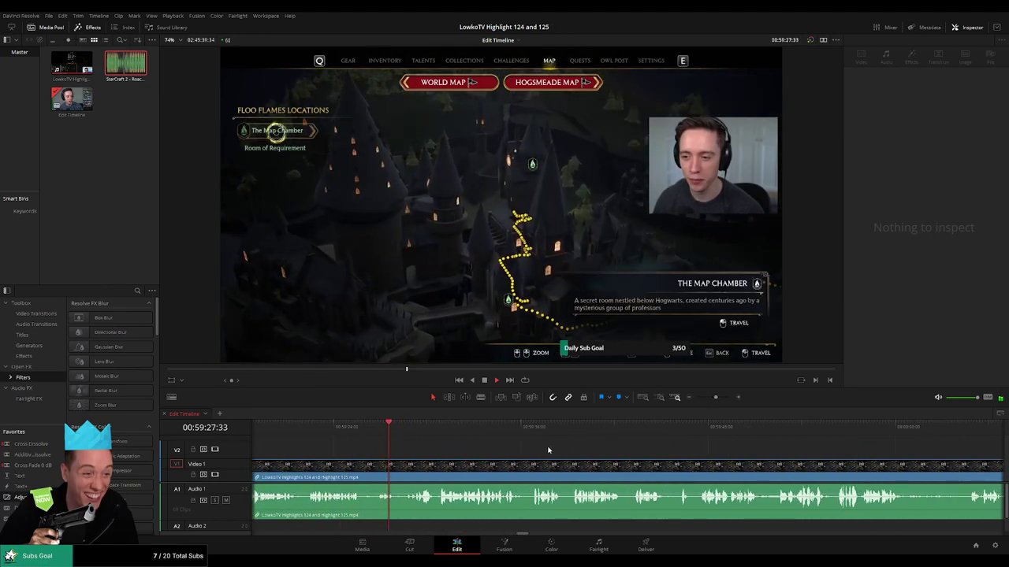
{"action": "scroll", "coordinate": [565, 455], "scroll_direction": "right", "scroll_amount": 2}
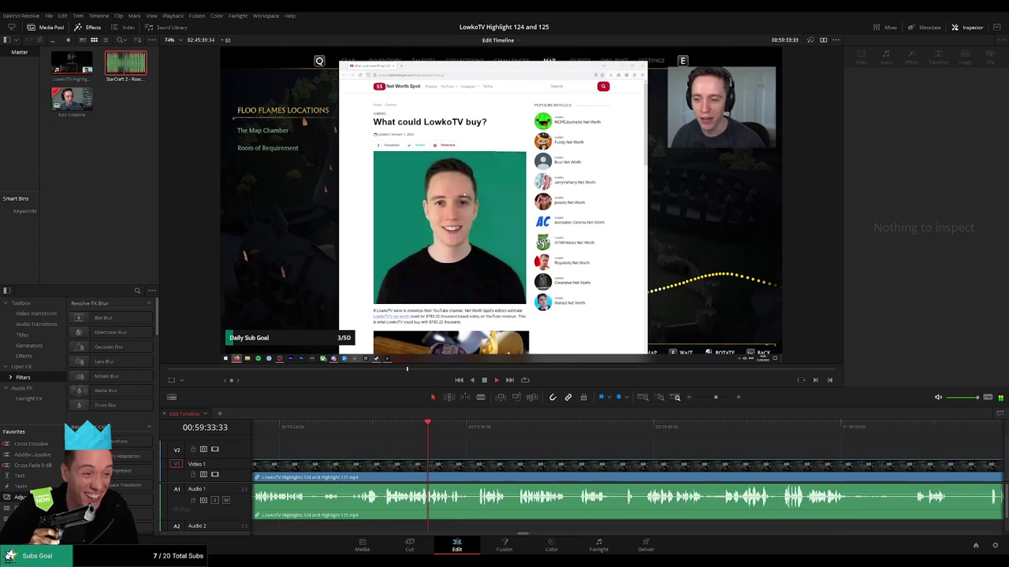
{"action": "scroll", "coordinate": [550, 455], "scroll_direction": "right", "scroll_amount": 2}
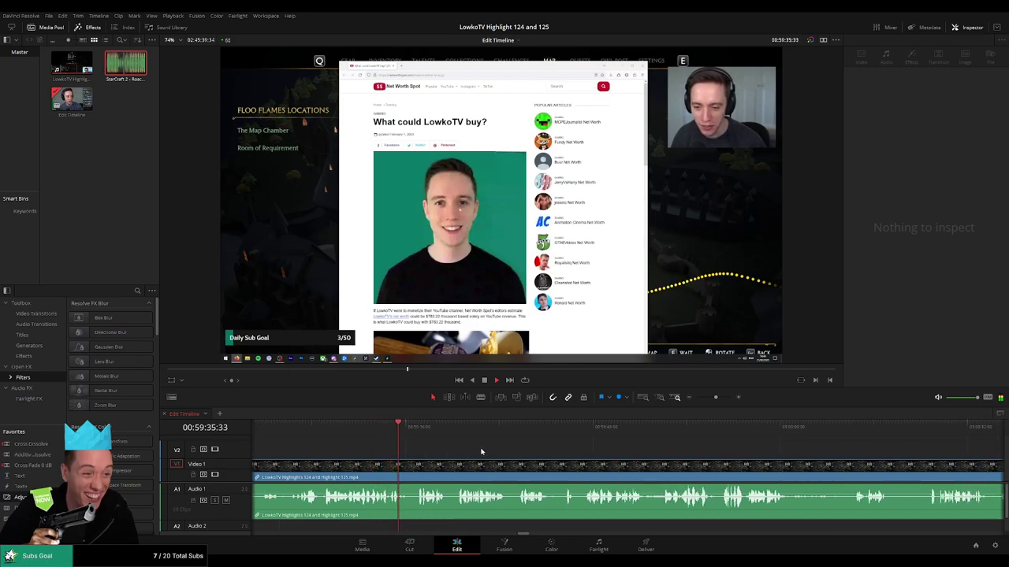
{"action": "scroll", "coordinate": [480, 452], "scroll_direction": "right", "scroll_amount": 2}
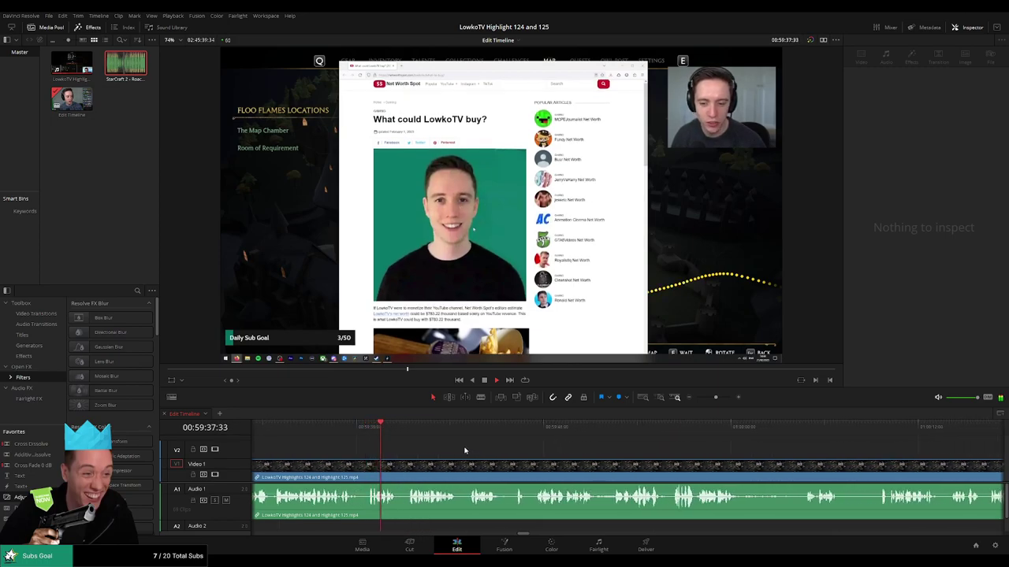
{"action": "scroll", "coordinate": [430, 451], "scroll_direction": "right", "scroll_amount": 1}
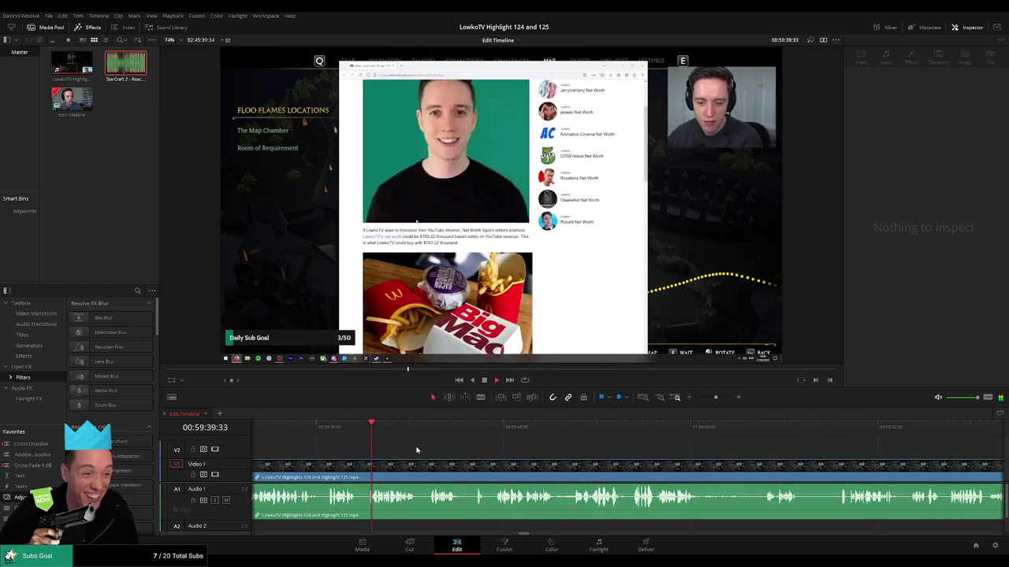
{"action": "scroll", "coordinate": [425, 451], "scroll_direction": "right", "scroll_amount": 2}
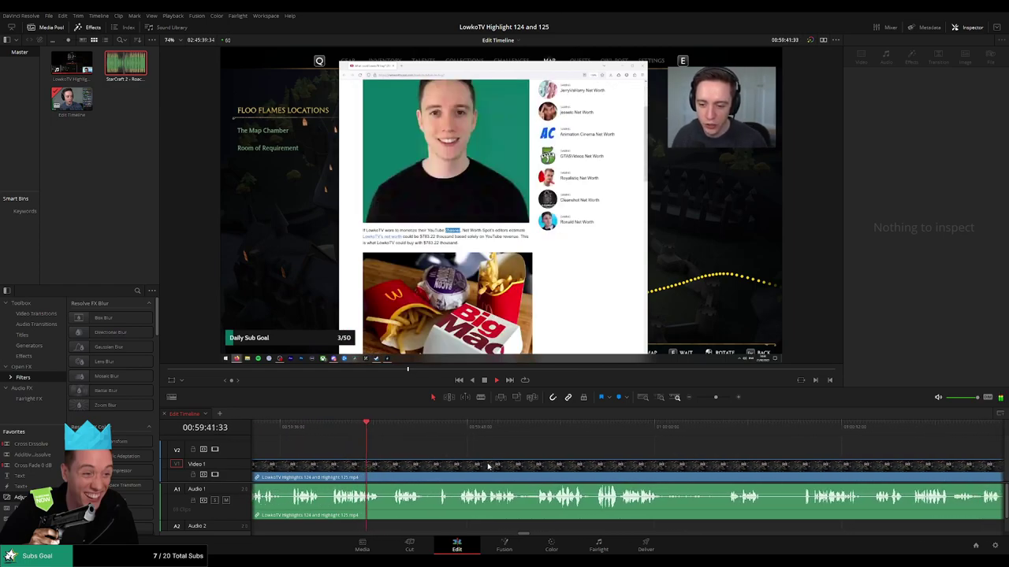
{"action": "scroll", "coordinate": [435, 451], "scroll_direction": "right", "scroll_amount": 2}
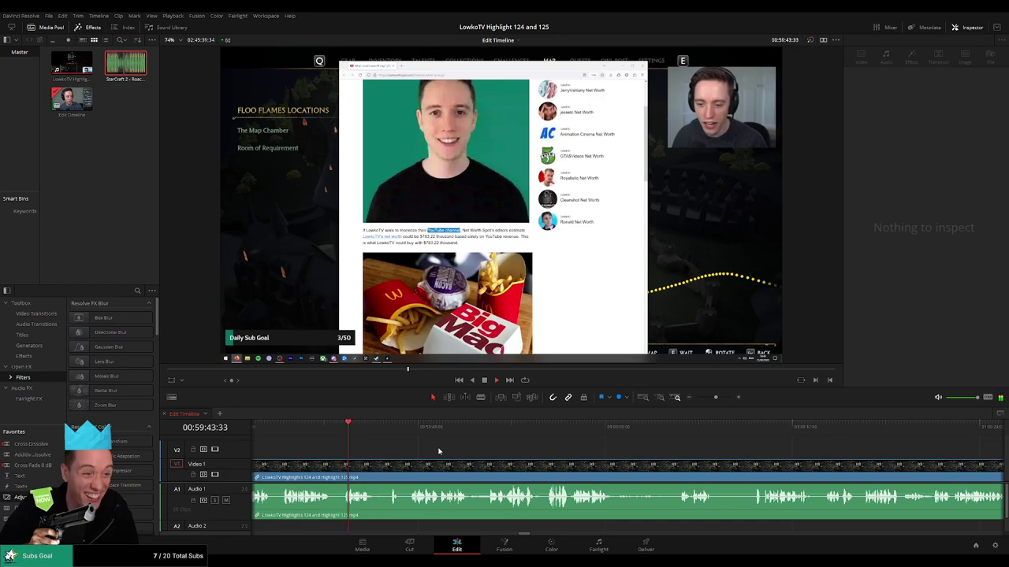
{"action": "scroll", "coordinate": [440, 451], "scroll_direction": "right", "scroll_amount": 1}
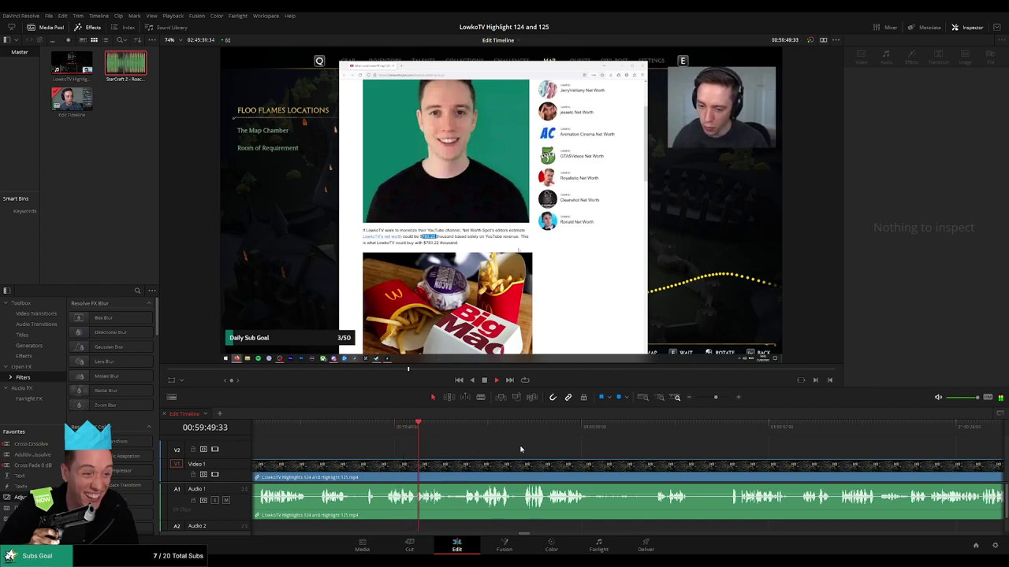
{"action": "scroll", "coordinate": [504, 448], "scroll_direction": "right", "scroll_amount": 1}
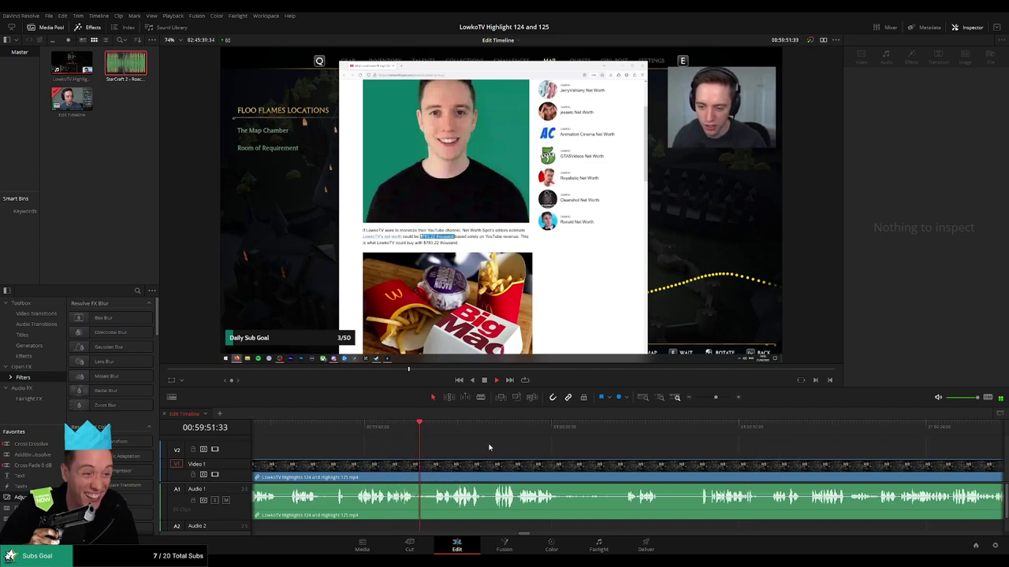
{"action": "scroll", "coordinate": [497, 451], "scroll_direction": "right", "scroll_amount": 2}
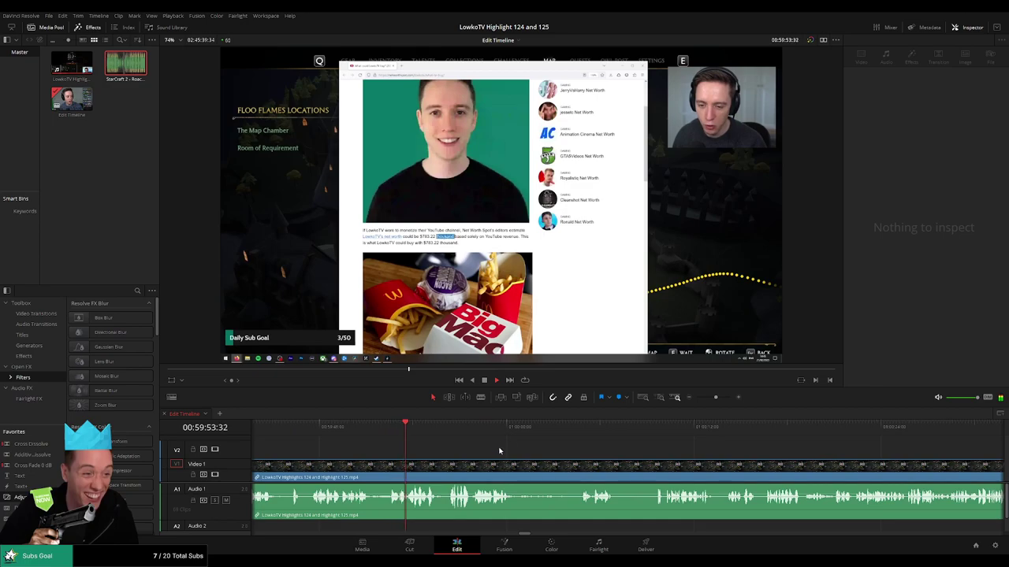
{"action": "scroll", "coordinate": [512, 452], "scroll_direction": "right", "scroll_amount": 2}
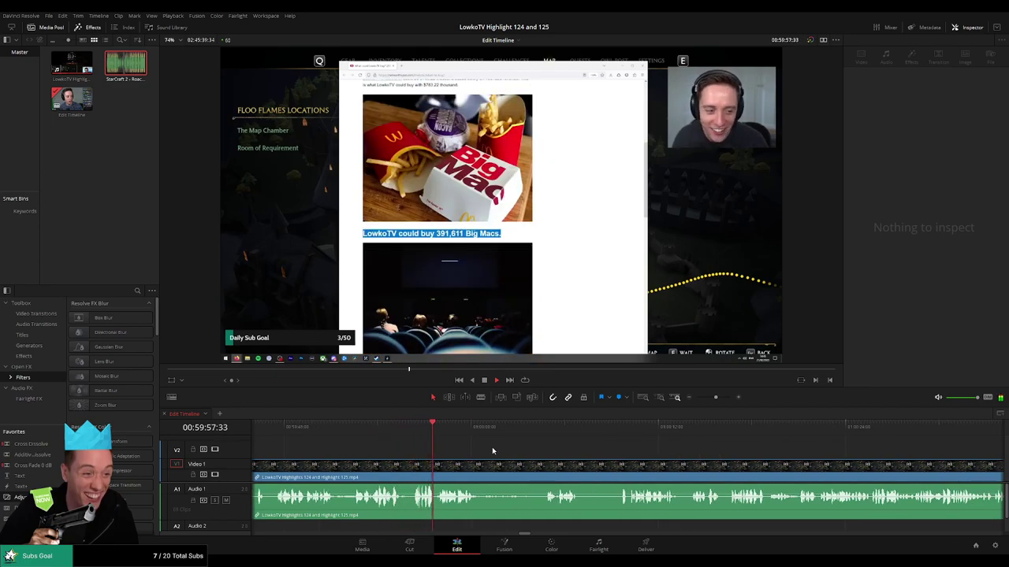
{"action": "scroll", "coordinate": [475, 448], "scroll_direction": "right", "scroll_amount": 4}
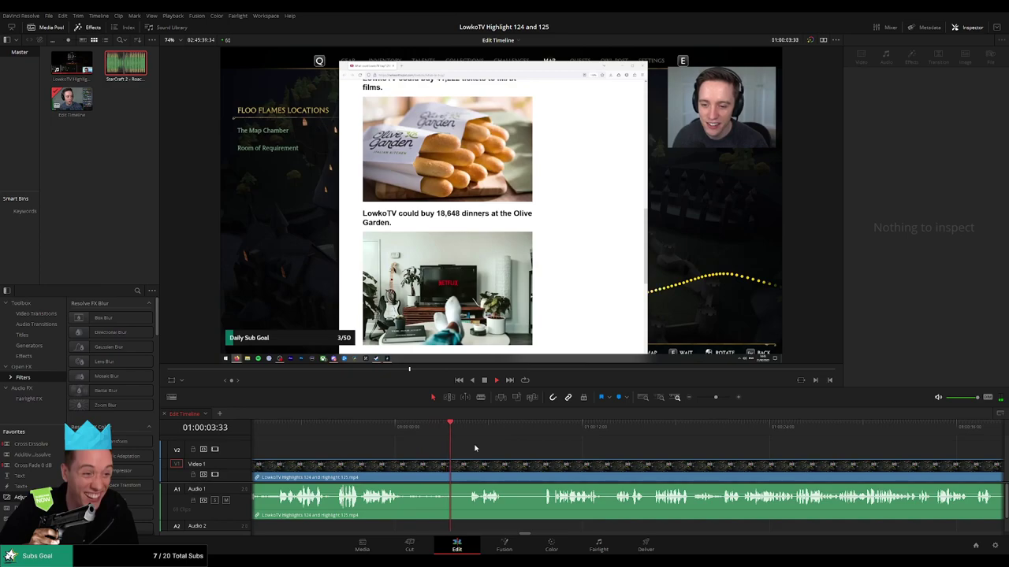
{"action": "scroll", "coordinate": [479, 448], "scroll_direction": "right", "scroll_amount": 3}
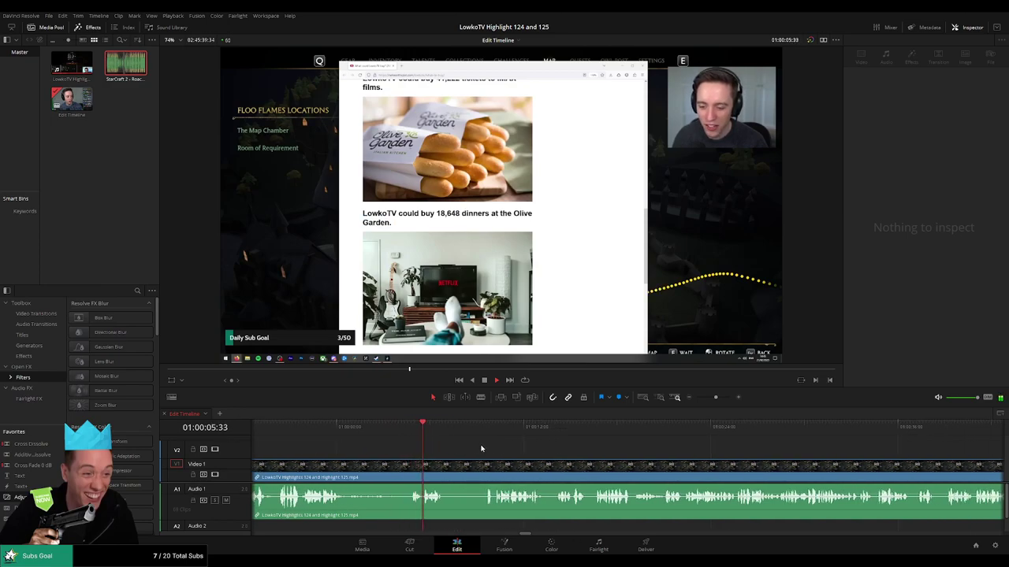
{"action": "left_click", "coordinate": [470, 428]}
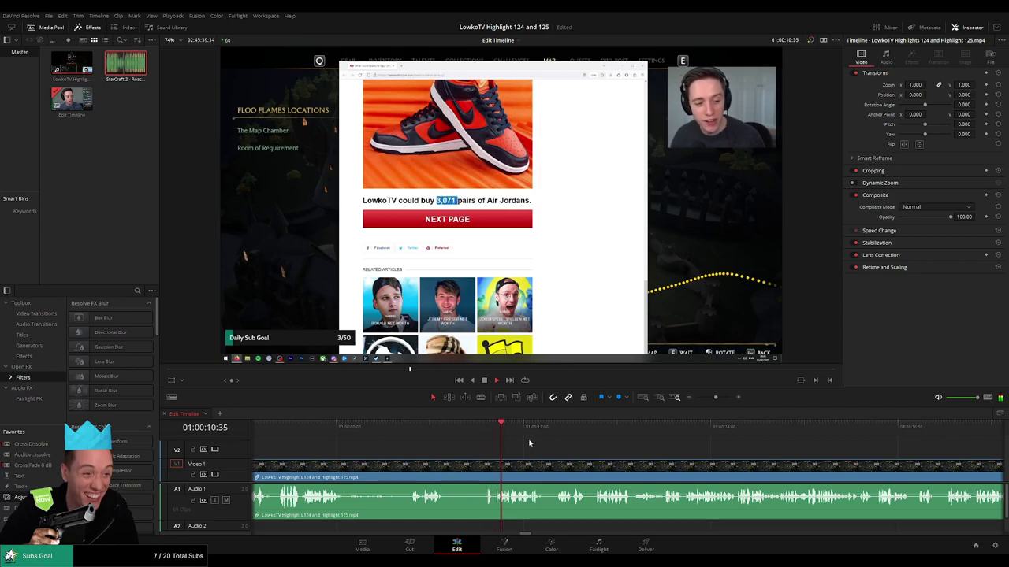
{"action": "left_click_drag", "start_coordinate": [598, 457], "coordinate": [448, 433]}
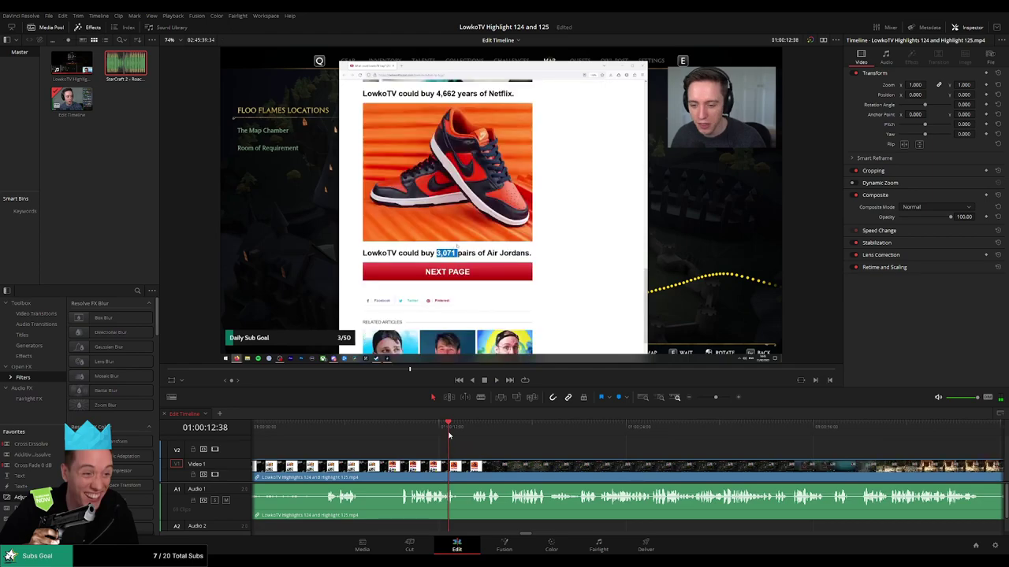
Review the footage from about 1:00:12 through the Room of Requirement scene and the loading screens to about 1:00:56.
{"action": "scroll", "coordinate": [465, 443], "scroll_direction": "right", "scroll_amount": 4}
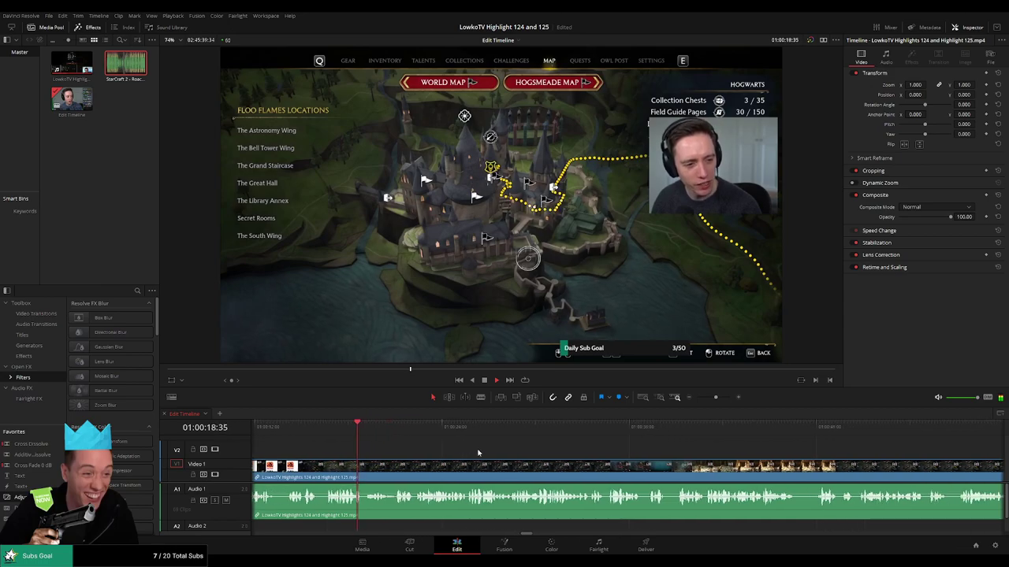
{"action": "scroll", "coordinate": [476, 449], "scroll_direction": "right", "scroll_amount": 3}
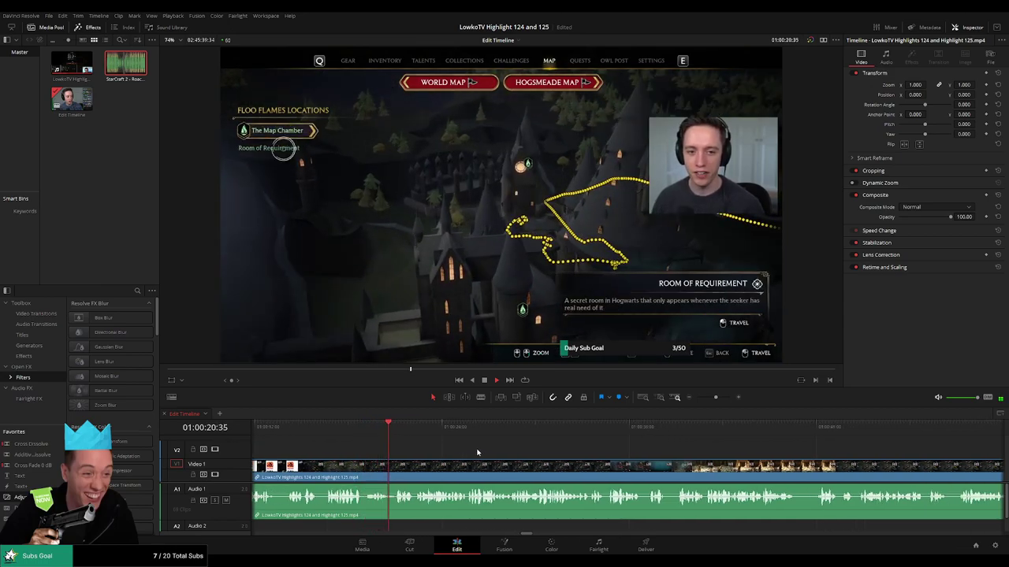
{"action": "scroll", "coordinate": [505, 454], "scroll_direction": "right", "scroll_amount": 3}
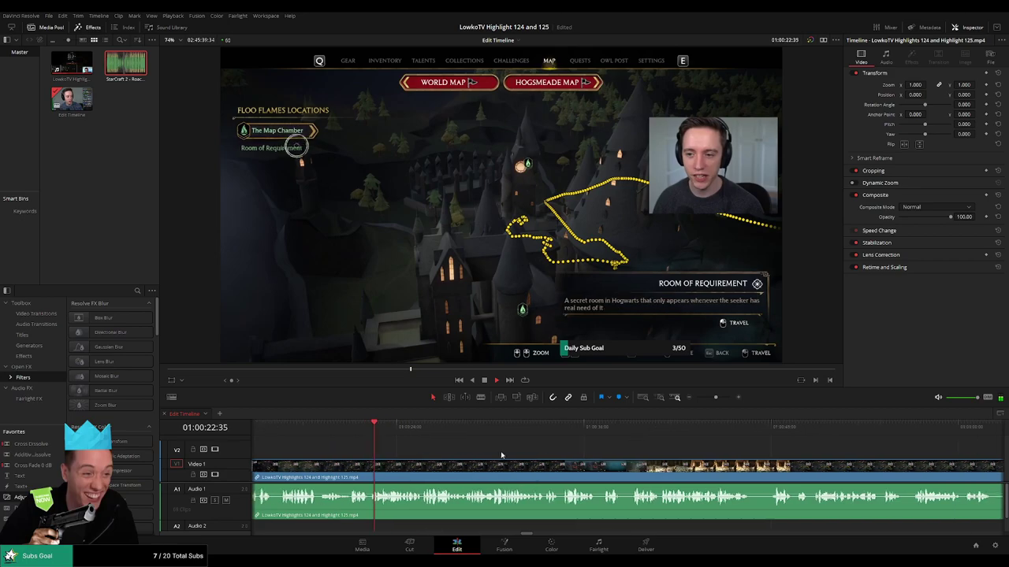
{"action": "scroll", "coordinate": [536, 456], "scroll_direction": "right", "scroll_amount": 2}
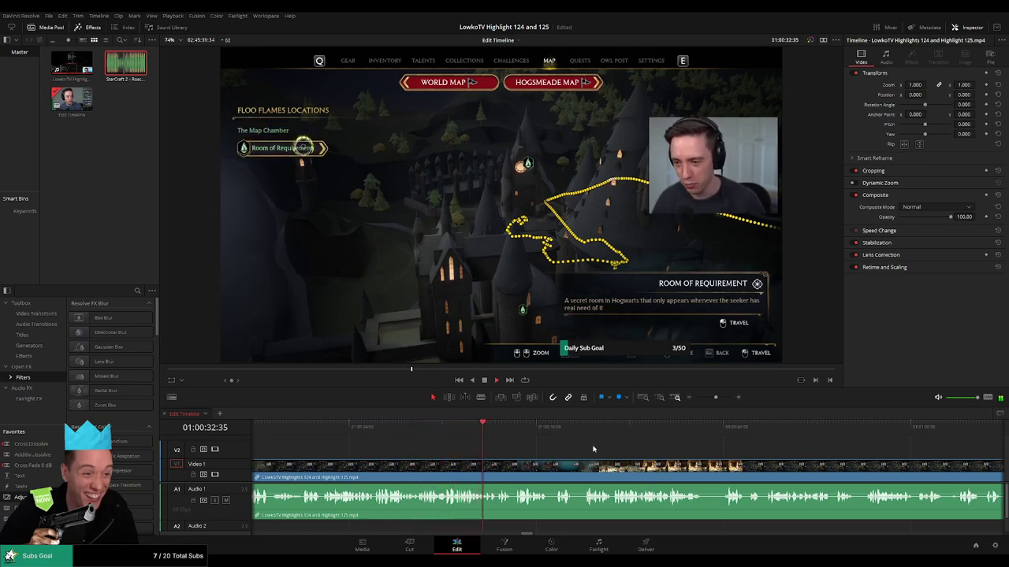
{"action": "scroll", "coordinate": [532, 447], "scroll_direction": "right", "scroll_amount": 3}
{"action": "scroll", "coordinate": [561, 447], "scroll_direction": "right", "scroll_amount": 2}
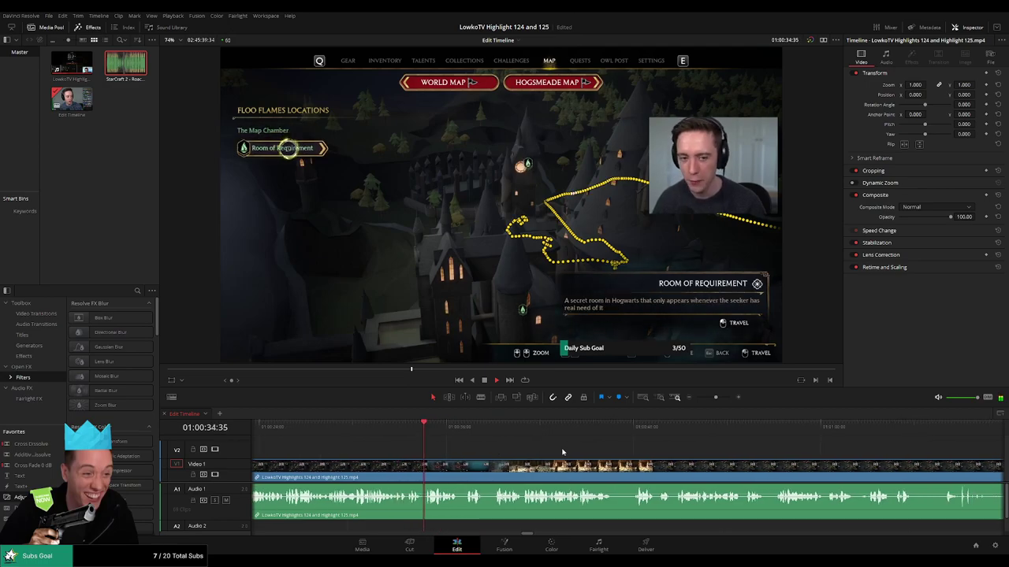
{"action": "scroll", "coordinate": [579, 454], "scroll_direction": "right", "scroll_amount": 1}
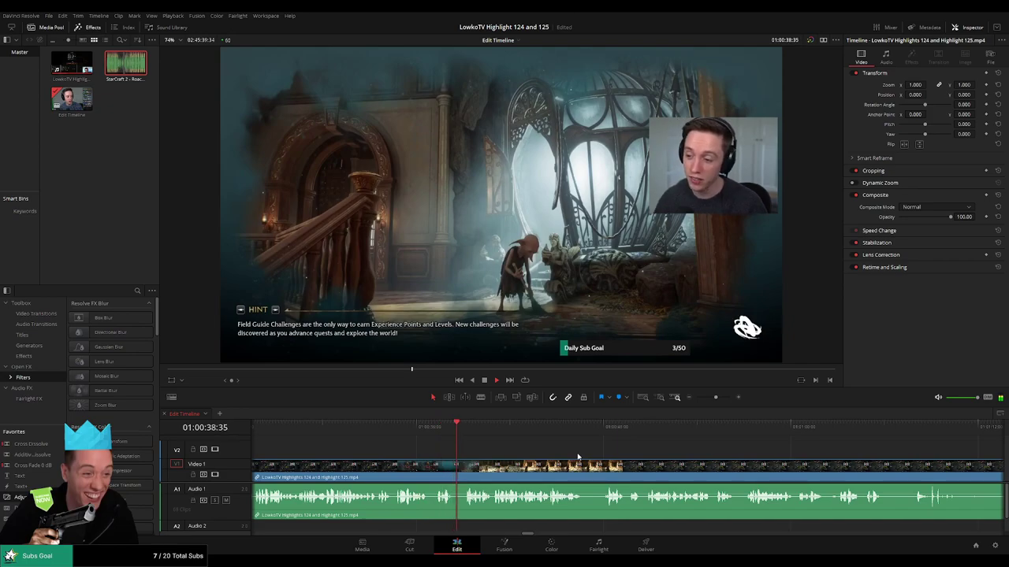
{"action": "scroll", "coordinate": [564, 455], "scroll_direction": "right", "scroll_amount": 2}
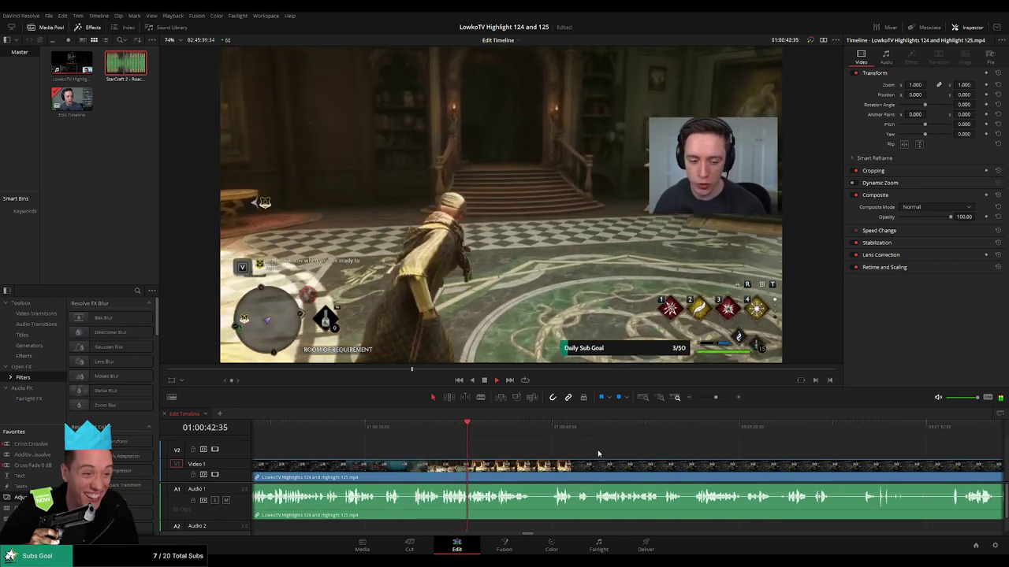
{"action": "scroll", "coordinate": [554, 452], "scroll_direction": "right", "scroll_amount": 2}
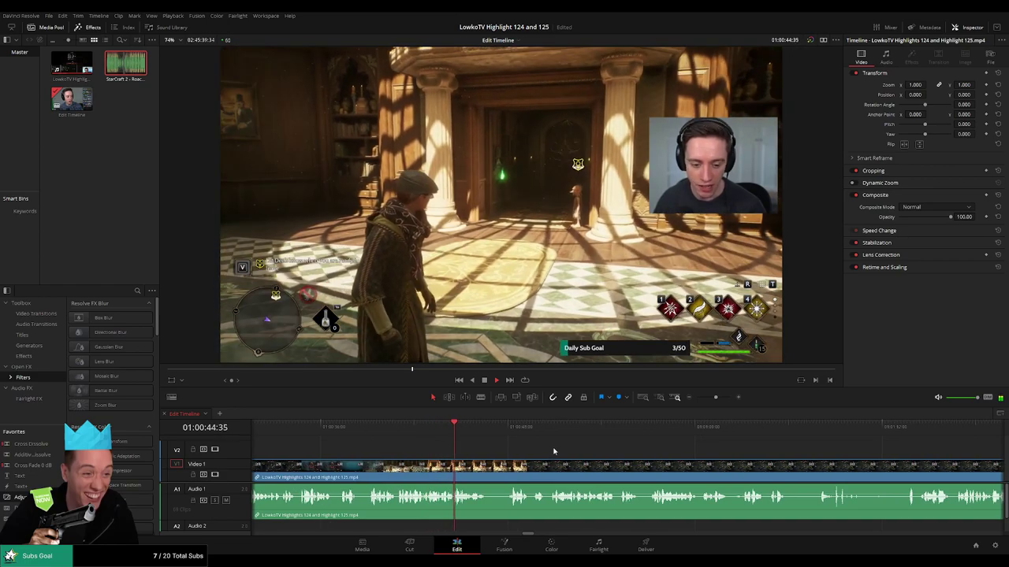
{"action": "scroll", "coordinate": [554, 453], "scroll_direction": "right", "scroll_amount": 2}
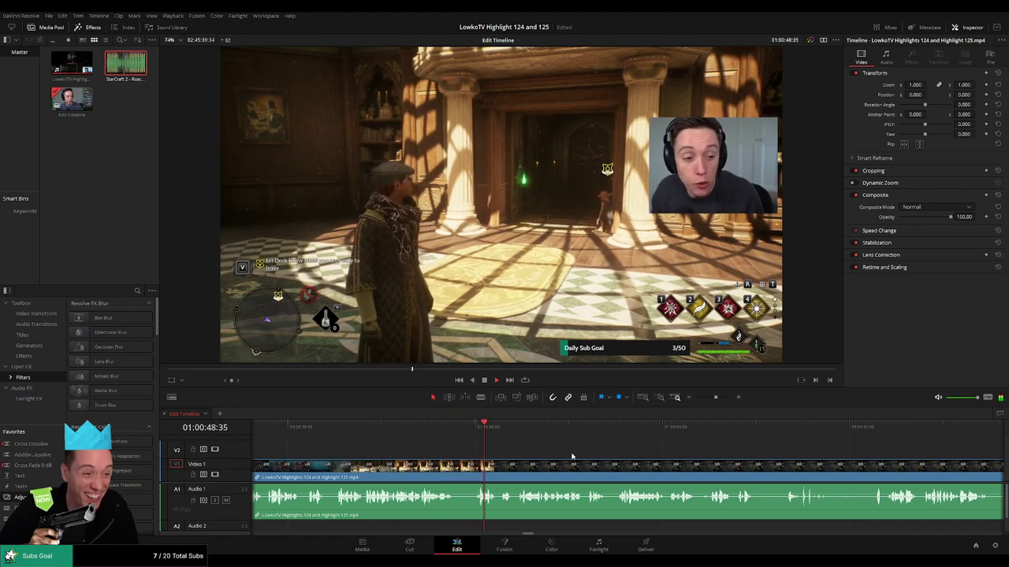
{"action": "scroll", "coordinate": [572, 457], "scroll_direction": "right", "scroll_amount": 3}
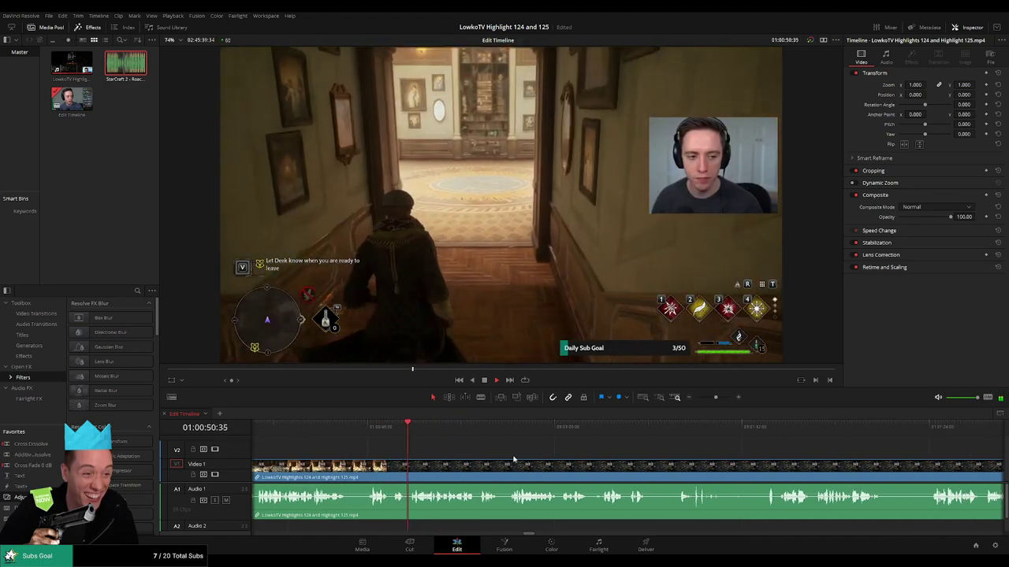
{"action": "scroll", "coordinate": [575, 460], "scroll_direction": "right", "scroll_amount": 2}
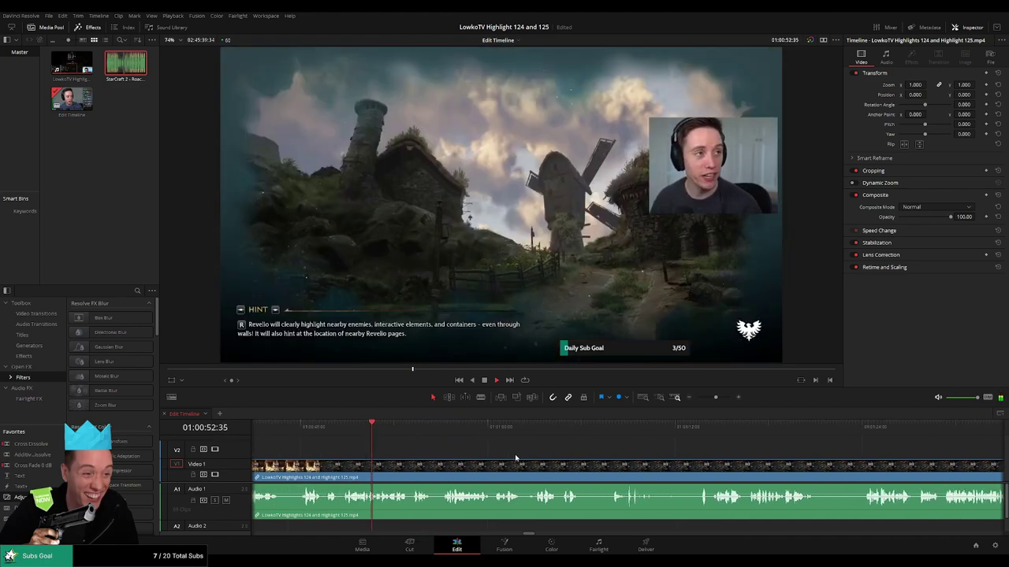
{"action": "scroll", "coordinate": [518, 459], "scroll_direction": "right", "scroll_amount": 1}
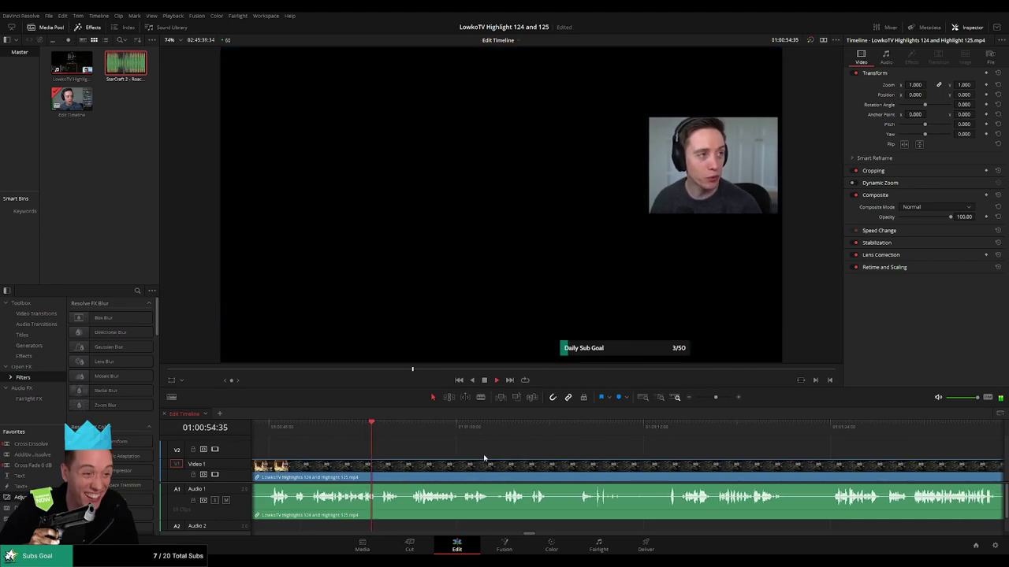
{"action": "scroll", "coordinate": [511, 460], "scroll_direction": "right", "scroll_amount": 1}
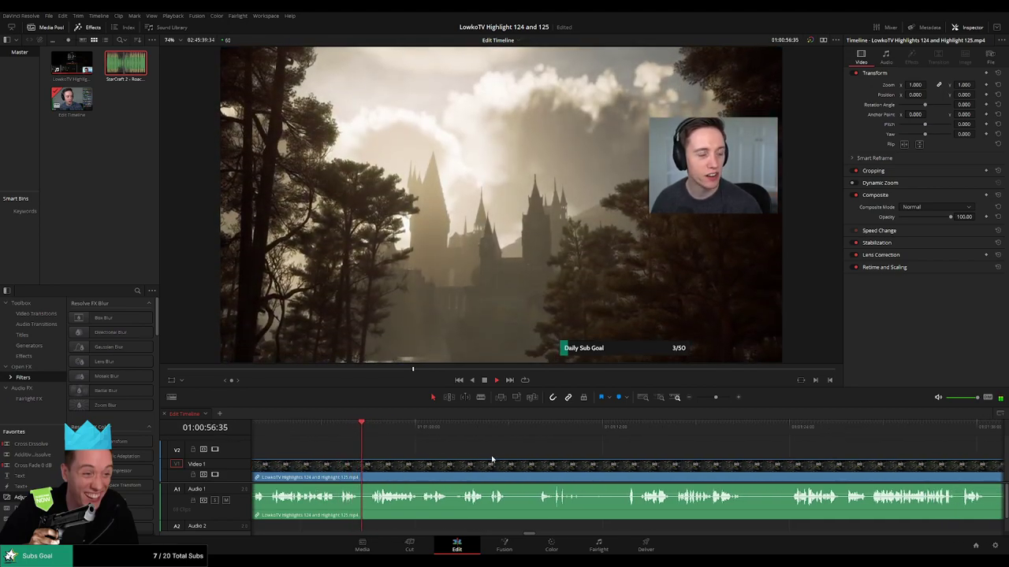
{"action": "key", "text": "b"}
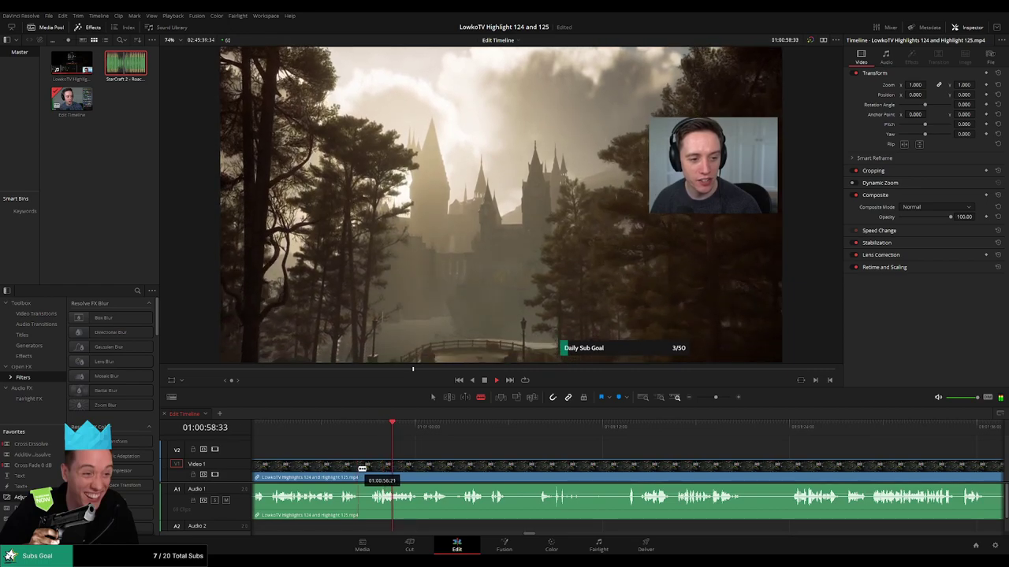
{"action": "left_click", "coordinate": [358, 469]}
{"action": "key", "text": "ctrl+z"}
{"action": "key", "text": "a"}
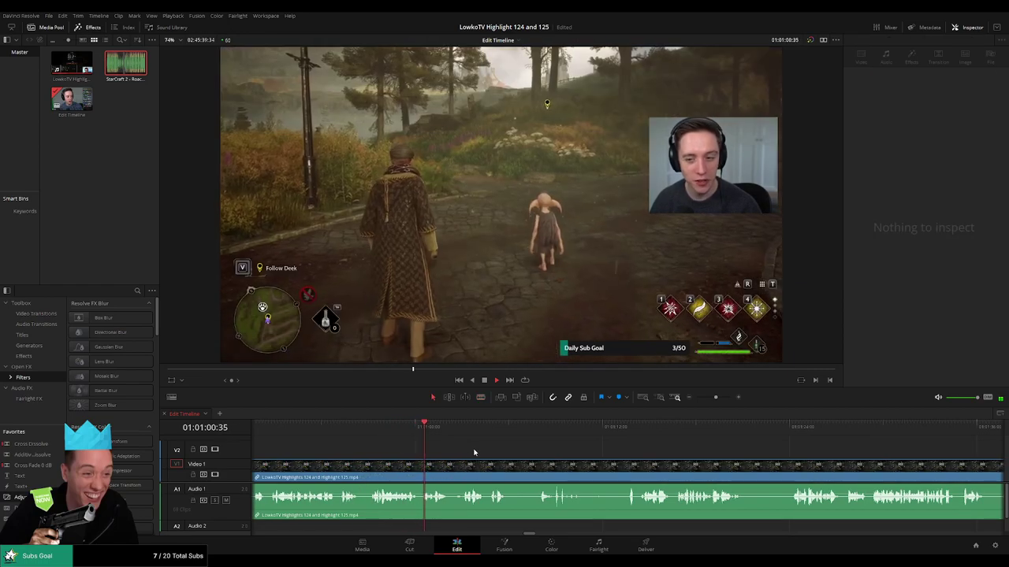
Review the footage from about 1:01:00 through the walk with Deek and the article's second page to about 1:01:13.
{"action": "scroll", "coordinate": [520, 452], "scroll_direction": "right", "scroll_amount": 1}
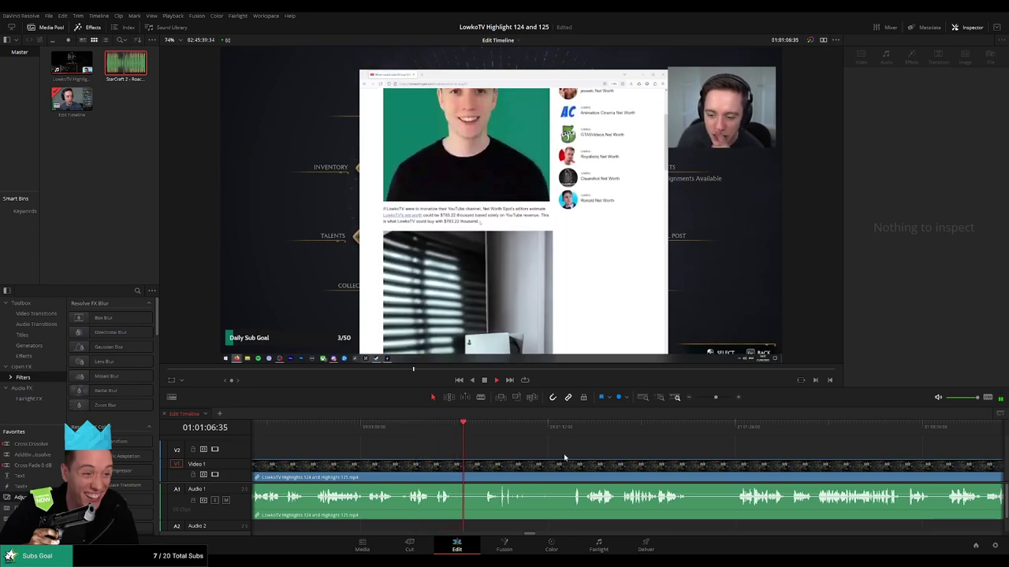
{"action": "left_click_drag", "start_coordinate": [572, 456], "coordinate": [510, 453]}
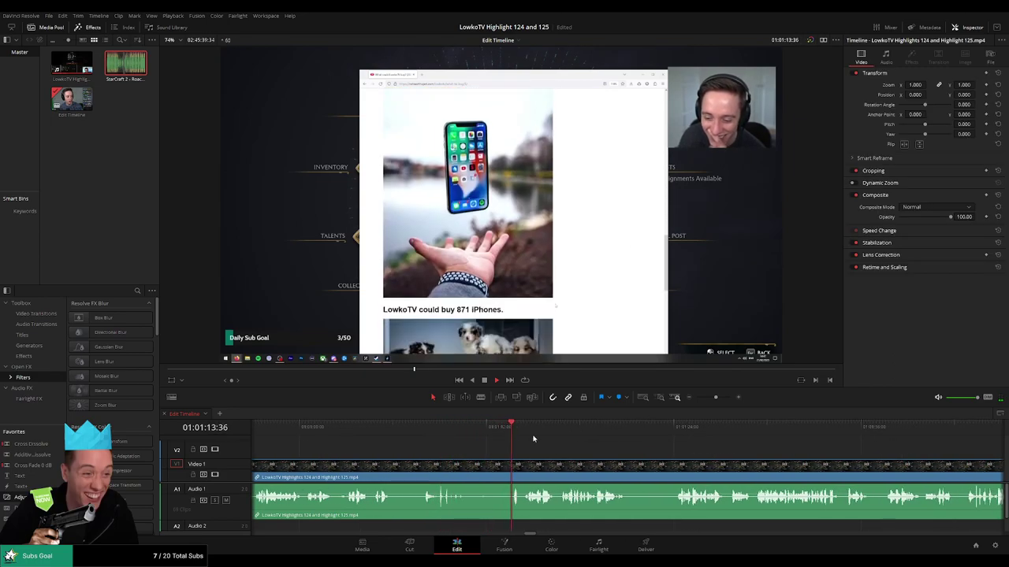
{"action": "left_click", "coordinate": [485, 427]}
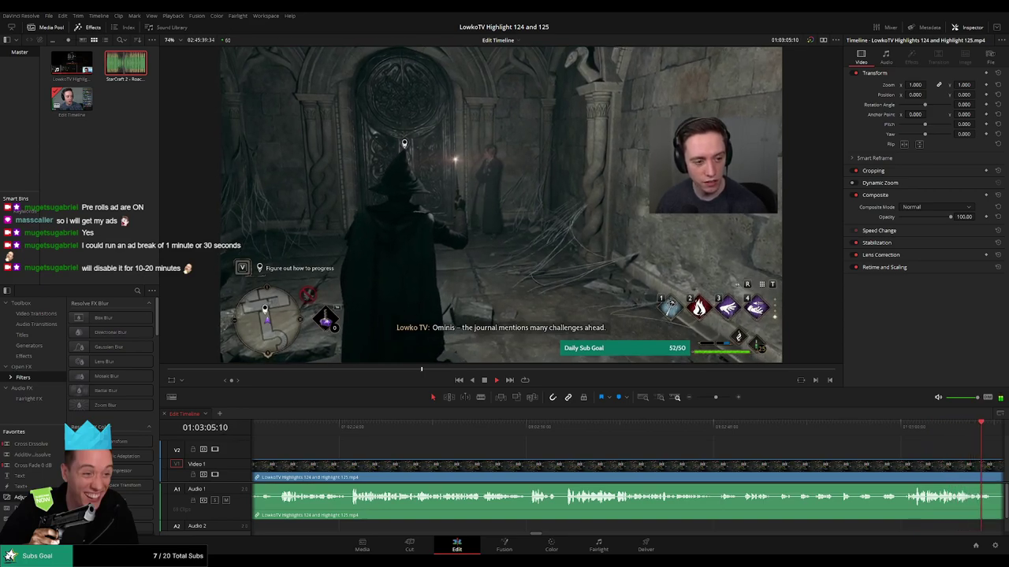
Go back to the first journal page scene and split the clip at 1:02:24:32, just before the speech starts.
{"action": "left_click", "coordinate": [651, 432]}
{"action": "scroll", "coordinate": [557, 454], "scroll_direction": "right", "scroll_amount": 2}
{"action": "scroll", "coordinate": [555, 454], "scroll_direction": "right", "scroll_amount": 2}
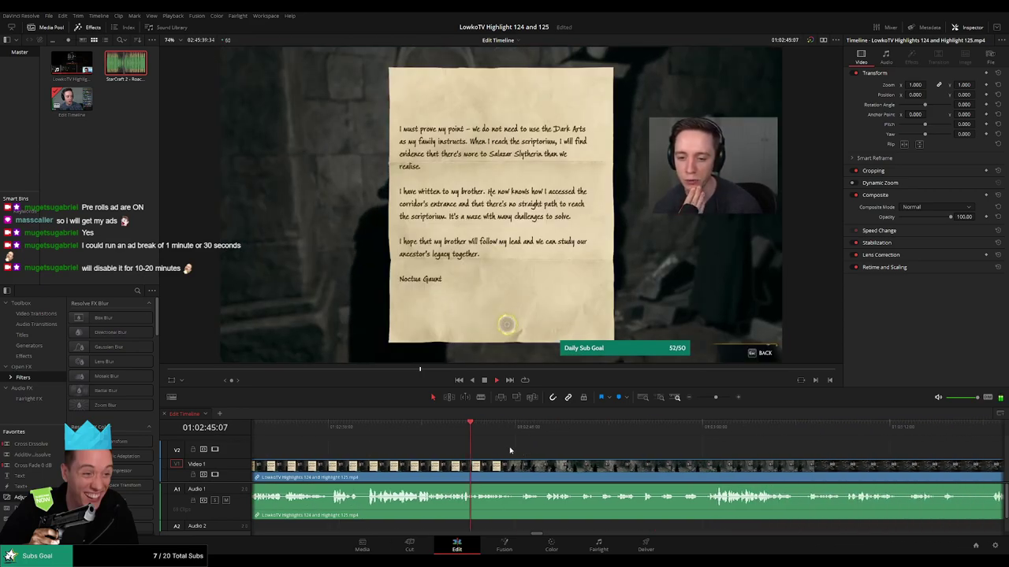
{"action": "left_click", "coordinate": [331, 430]}
{"action": "left_click_drag", "start_coordinate": [363, 446], "coordinate": [491, 458]}
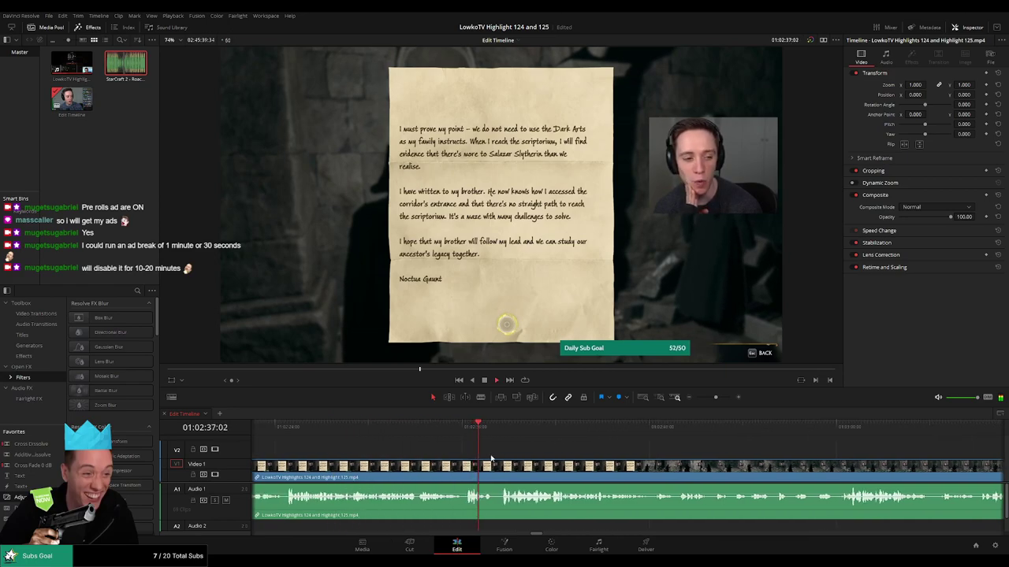
{"action": "left_click", "coordinate": [413, 431]}
{"action": "scroll", "coordinate": [452, 457], "scroll_direction": "left", "scroll_amount": 3}
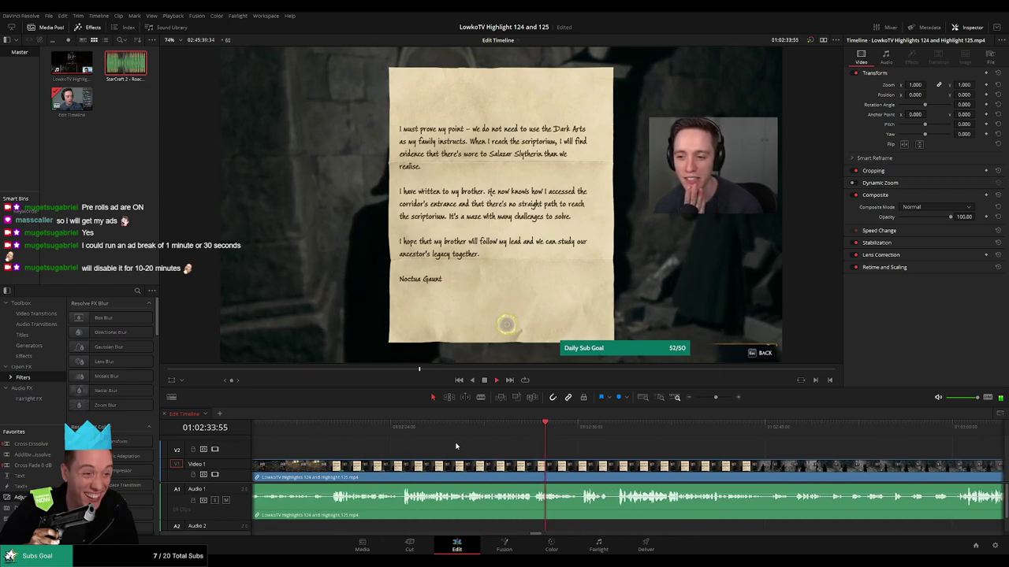
{"action": "left_click", "coordinate": [364, 431]}
{"action": "scroll", "coordinate": [530, 456], "scroll_direction": "left", "scroll_amount": 4}
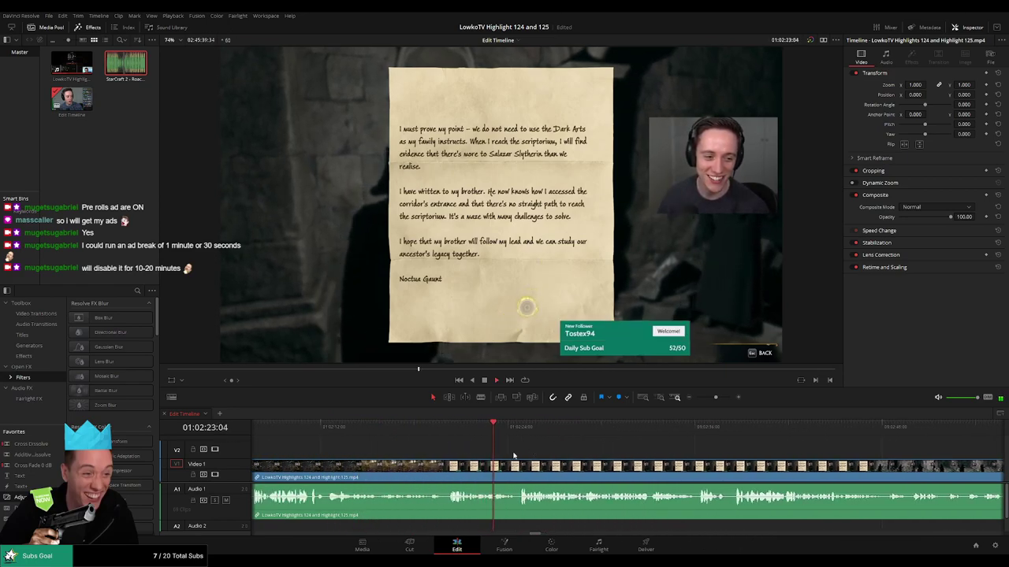
{"action": "key", "text": "b"}
{"action": "left_click", "coordinate": [518, 470]}
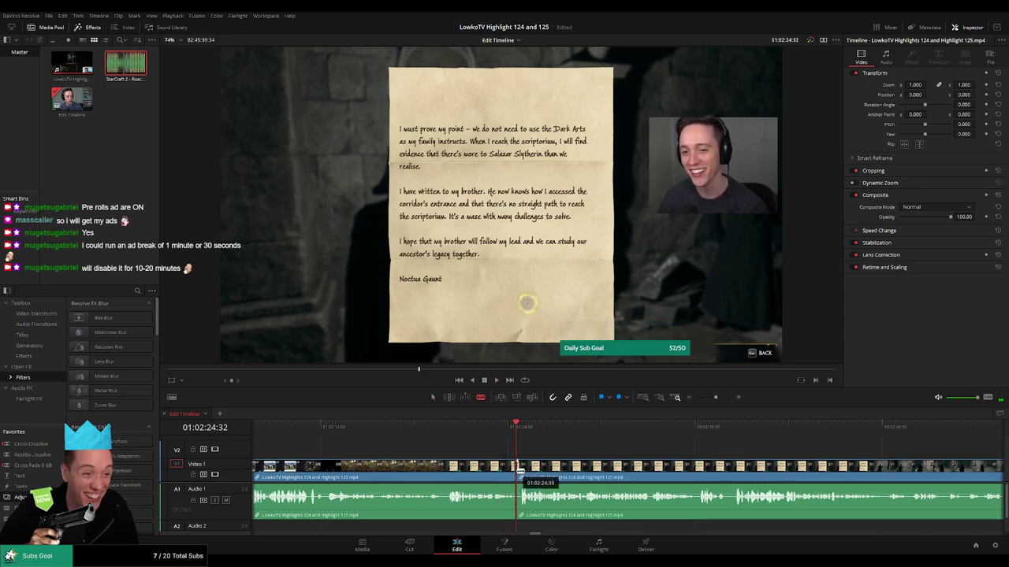
Trim the short pause right after the 1:02:24:32 cut, color the finished clip before it green and clear the selection.
{"action": "scroll", "coordinate": [543, 471], "scroll_direction": "up", "scroll_amount": 2}
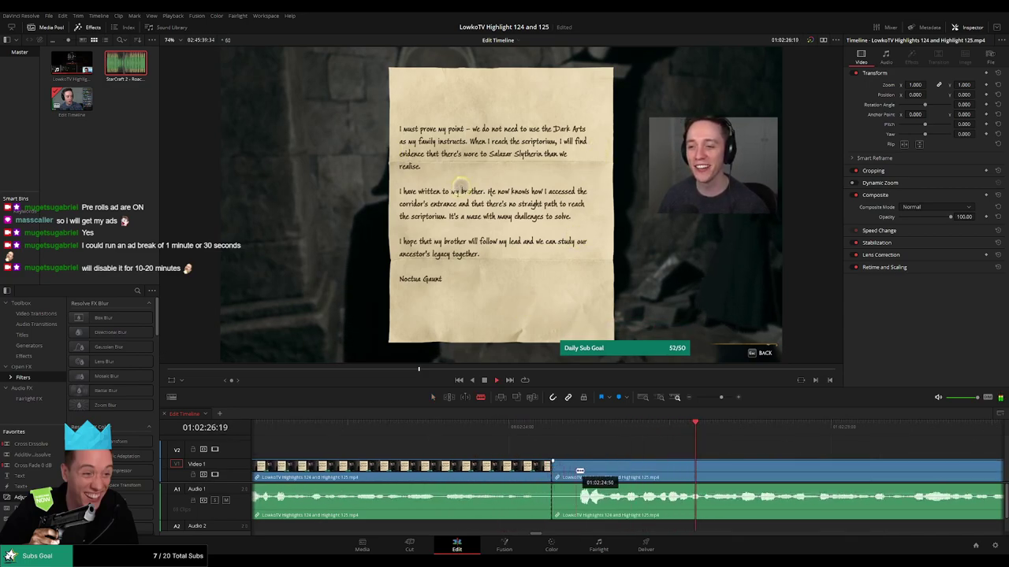
{"action": "key", "text": "a"}
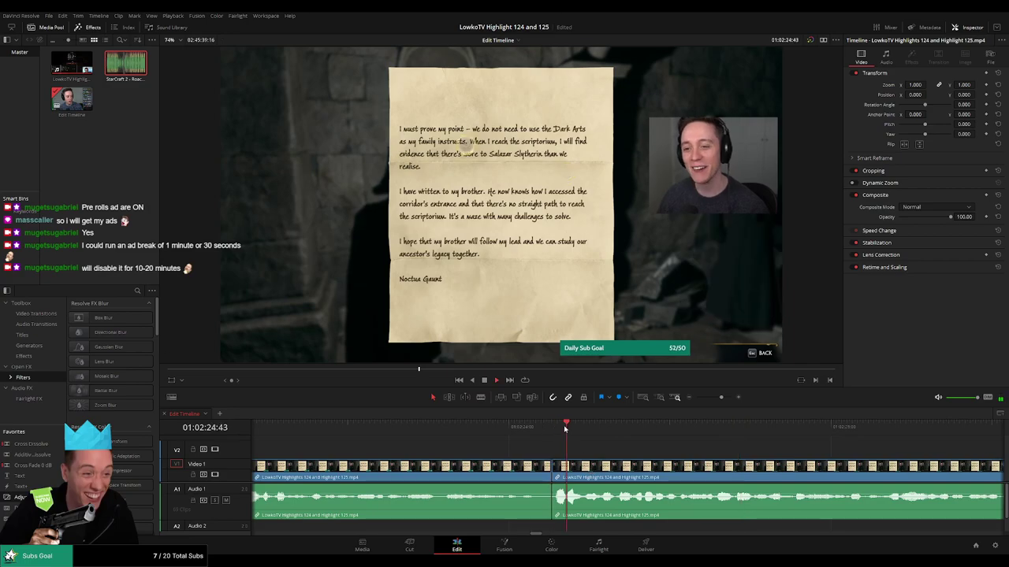
{"action": "left_click_drag", "start_coordinate": [721, 398], "coordinate": [711, 398]}
{"action": "left_click", "coordinate": [763, 429]}
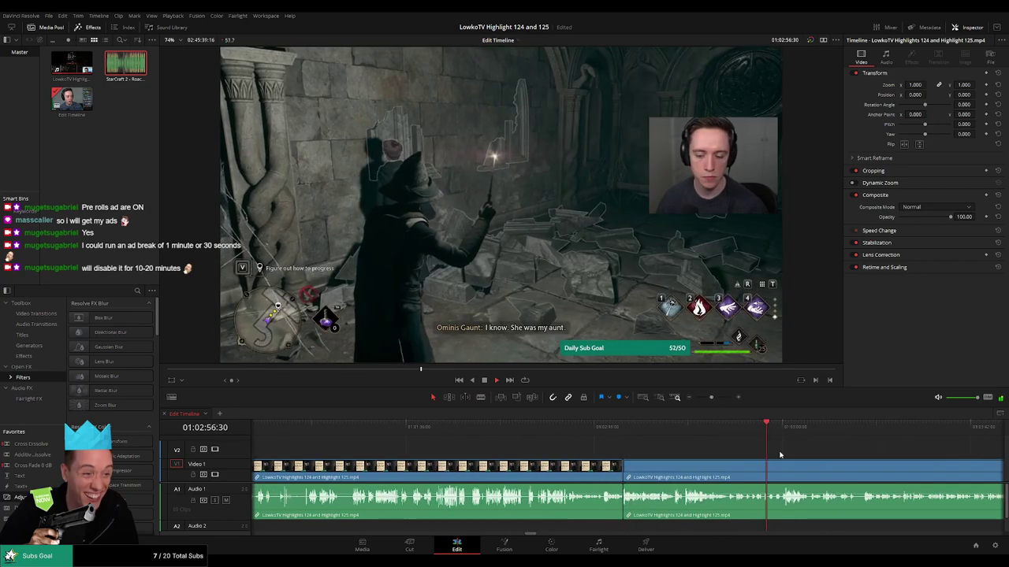
{"action": "left_click", "coordinate": [731, 434]}
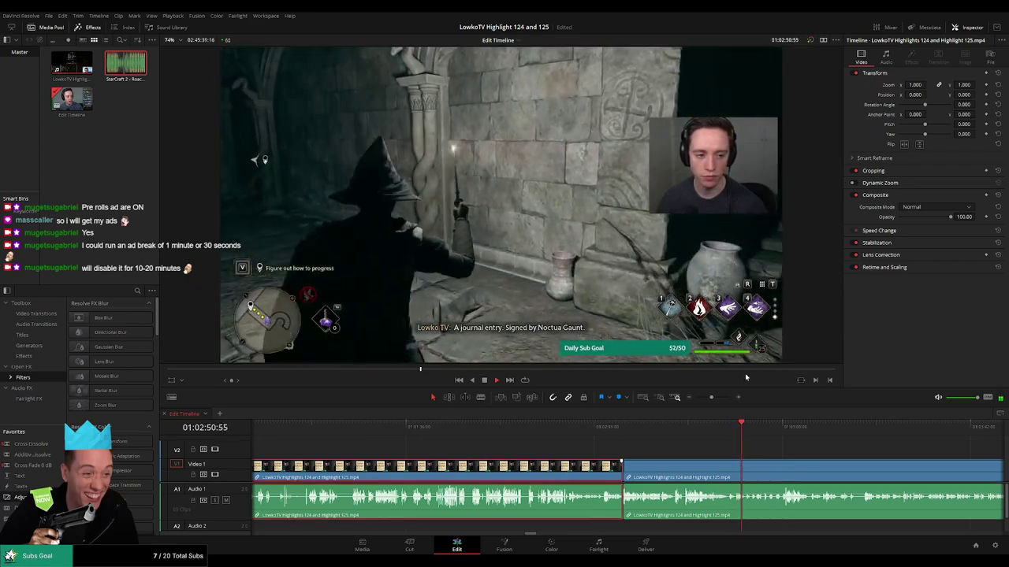
{"action": "left_click", "coordinate": [792, 448]}
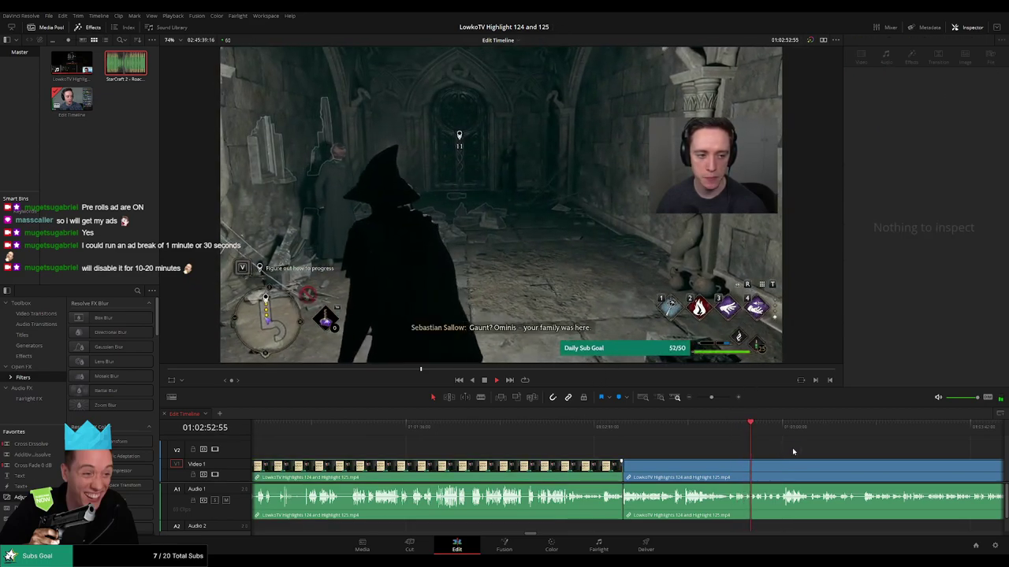
Review the footage from about 1:02:55 through the Parseltongue door scene and the second journal page to about 1:06:35.
{"action": "scroll", "coordinate": [793, 451], "scroll_direction": "right", "scroll_amount": 5}
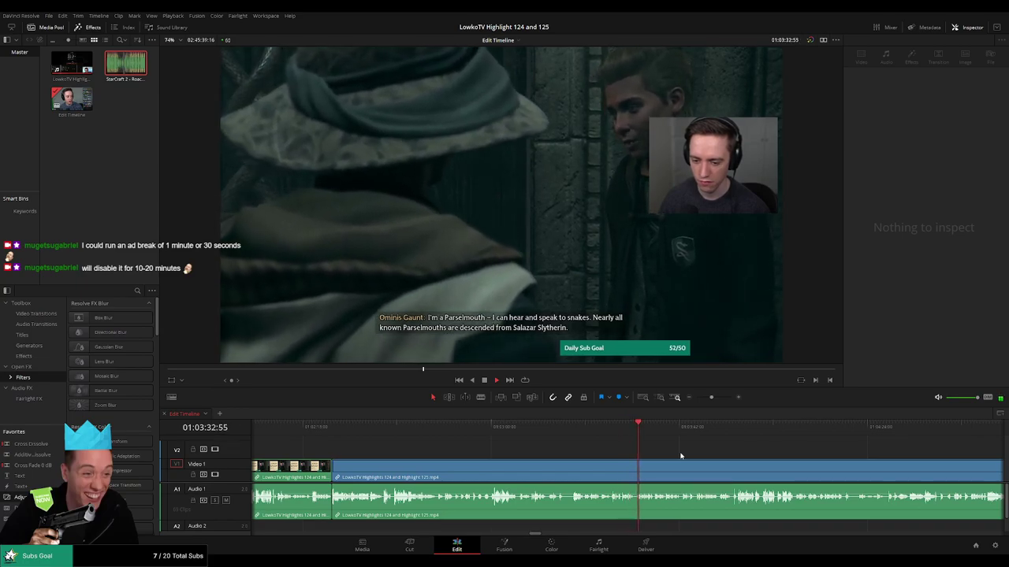
{"action": "left_click_drag", "start_coordinate": [684, 454], "coordinate": [487, 443]}
{"action": "key", "text": "space"}
{"action": "key", "text": "space"}
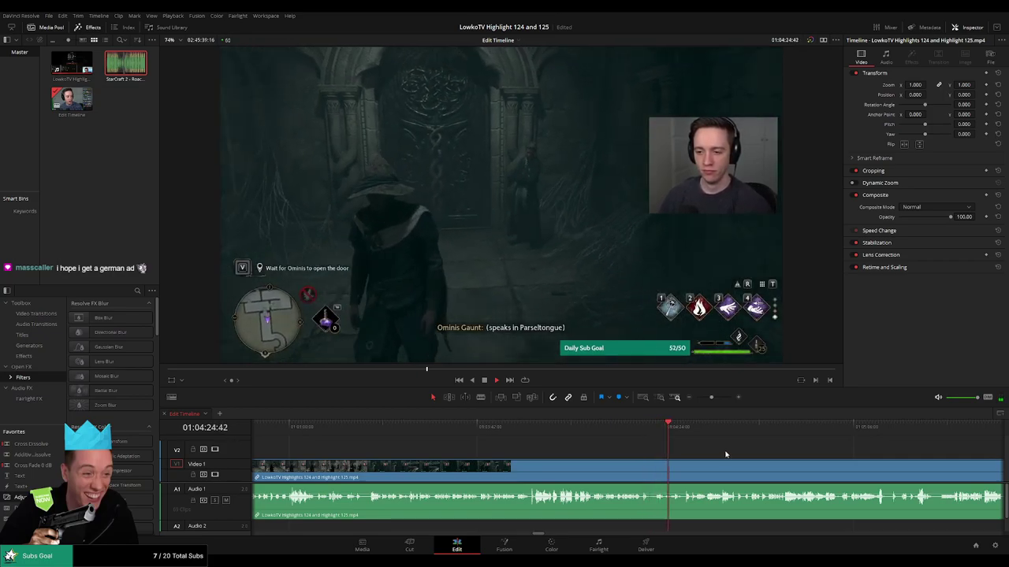
{"action": "left_click_drag", "start_coordinate": [726, 455], "coordinate": [523, 459]}
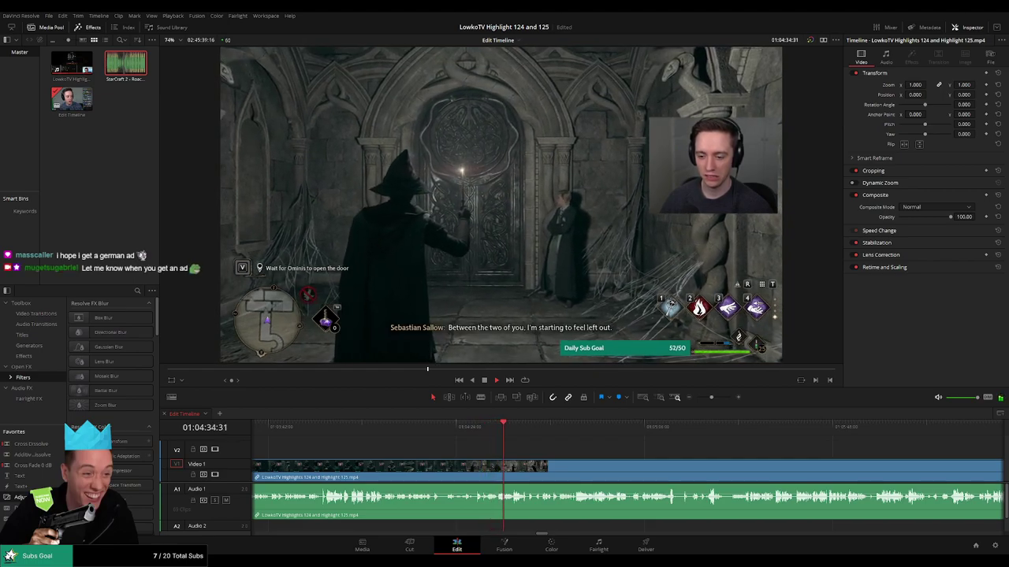
{"action": "scroll", "coordinate": [506, 447], "scroll_direction": "right", "scroll_amount": 2}
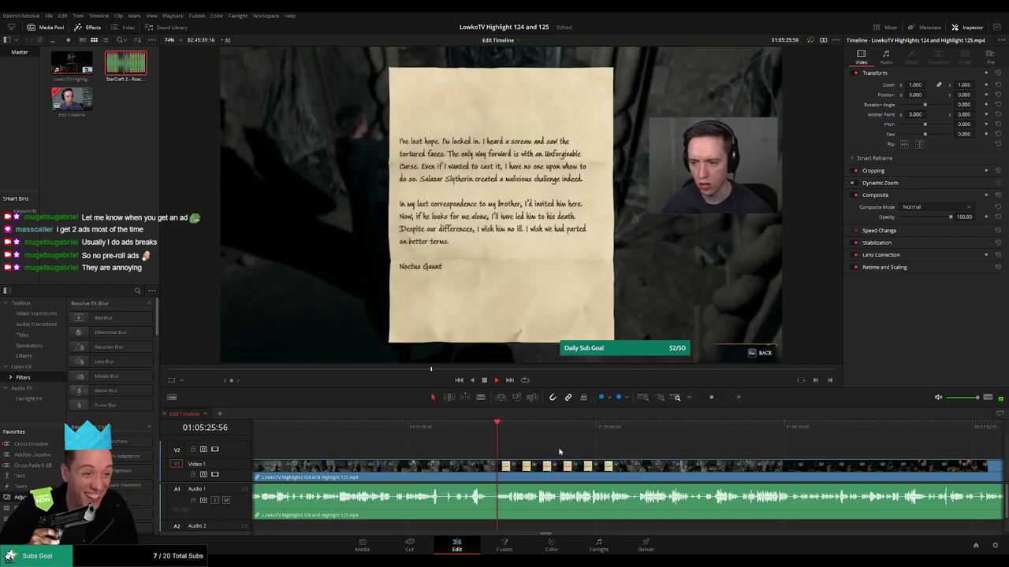
{"action": "left_click_drag", "start_coordinate": [558, 452], "coordinate": [510, 451]}
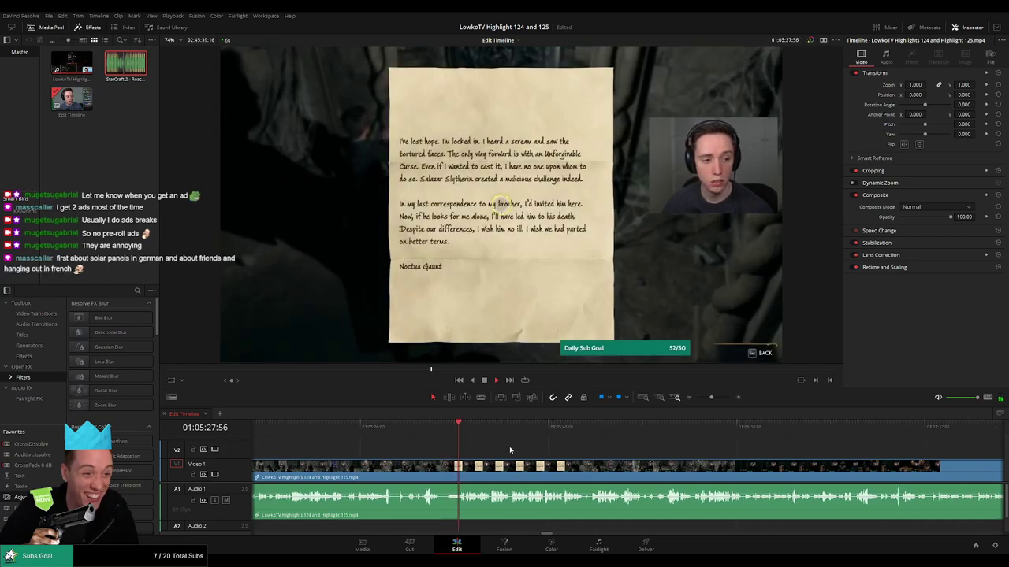
{"action": "scroll", "coordinate": [518, 452], "scroll_direction": "right", "scroll_amount": 2}
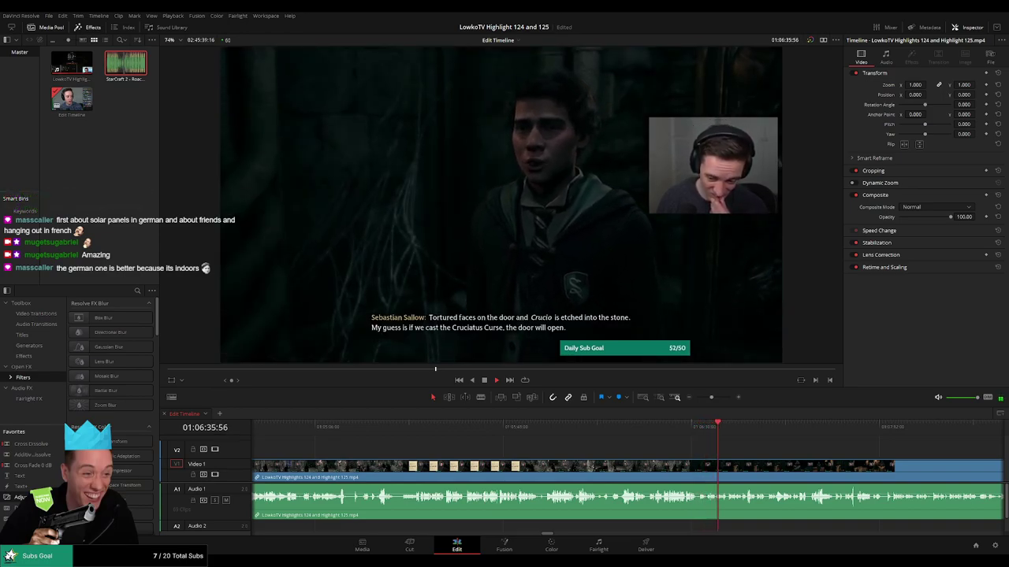
Review the footage from about 1:06:36 through the conversations with Sebastian and Ominis about the Cruciatus Curse to about 1:08:38.
{"action": "scroll", "coordinate": [528, 451], "scroll_direction": "right", "scroll_amount": 5}
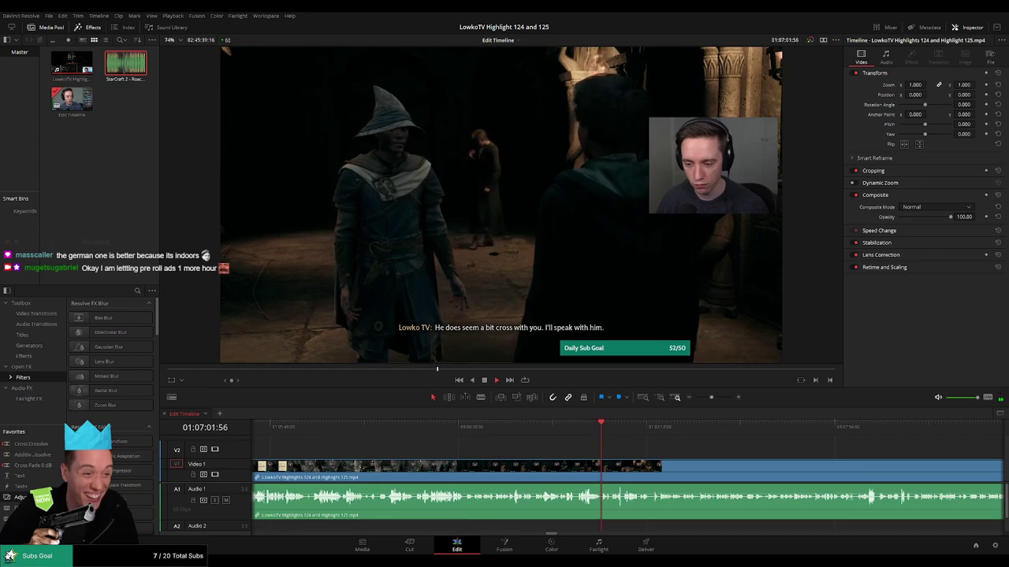
{"action": "left_click_drag", "start_coordinate": [658, 455], "coordinate": [560, 450]}
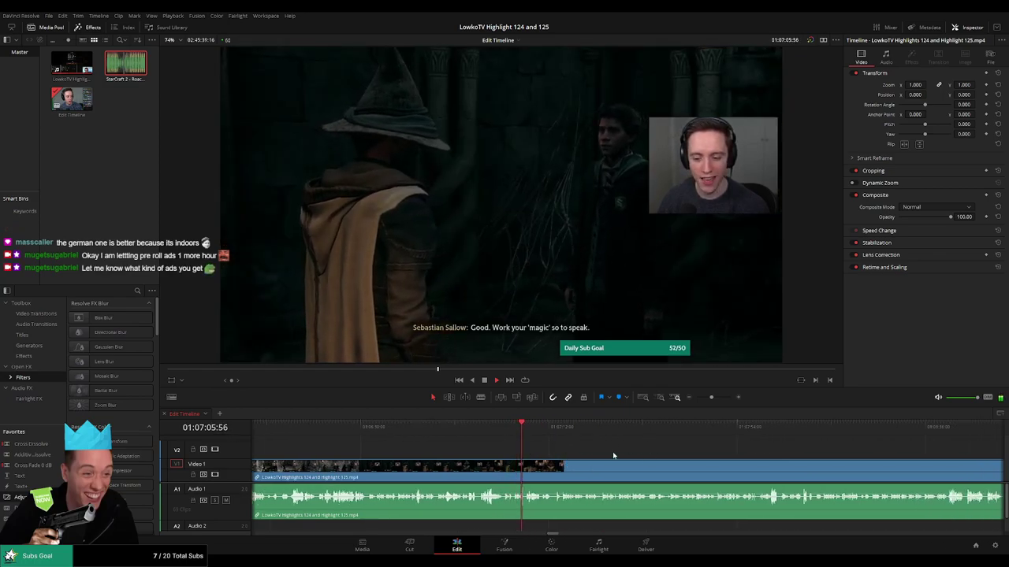
{"action": "left_click", "coordinate": [528, 430]}
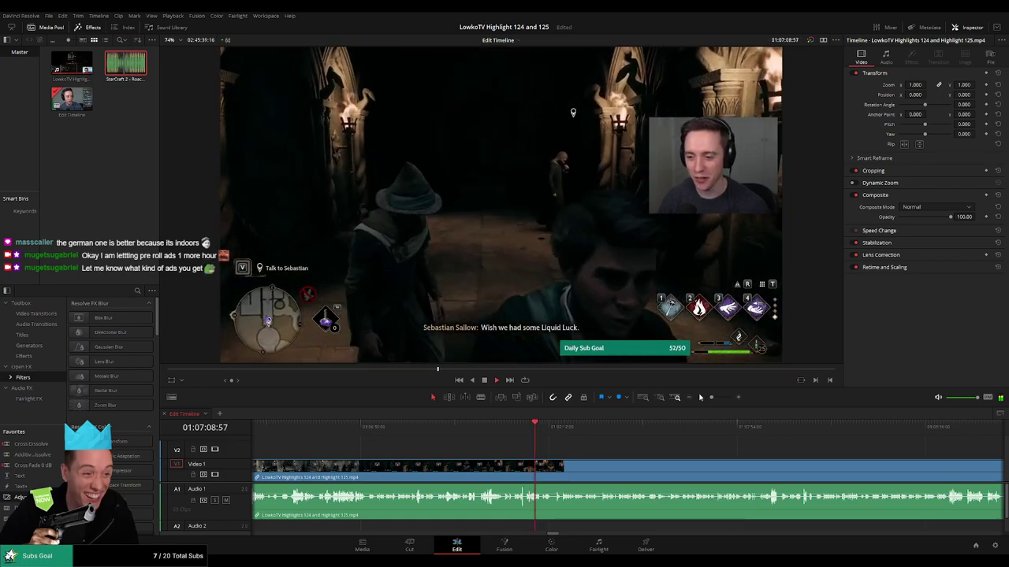
{"action": "mouse_move", "coordinate": [711, 398]}
{"action": "left_mouse_down"}
{"action": "mouse_move", "coordinate": [696, 401]}
{"action": "mouse_move", "coordinate": [708, 398]}
{"action": "left_mouse_up"}
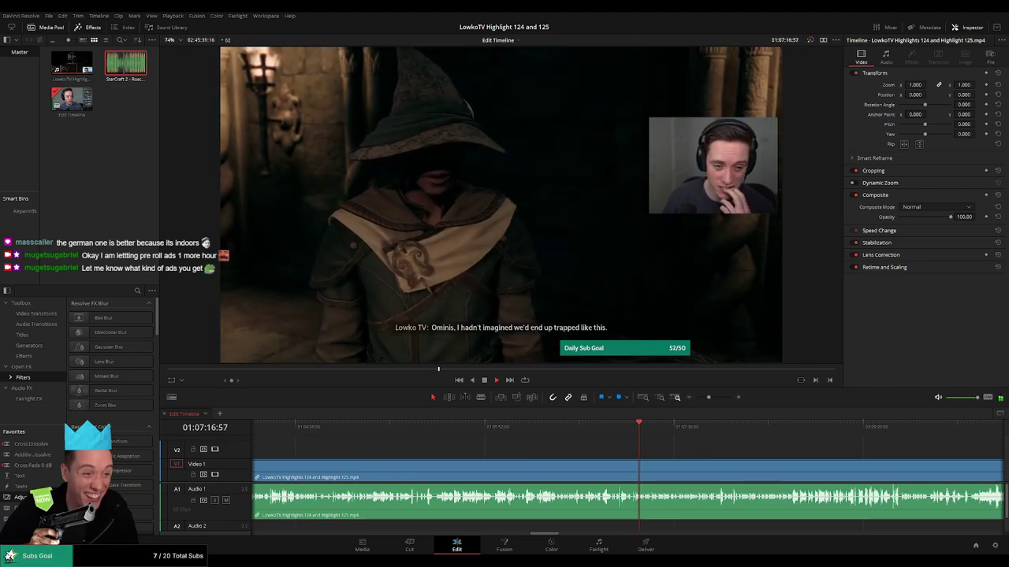
{"action": "left_click_drag", "start_coordinate": [675, 452], "coordinate": [624, 449]}
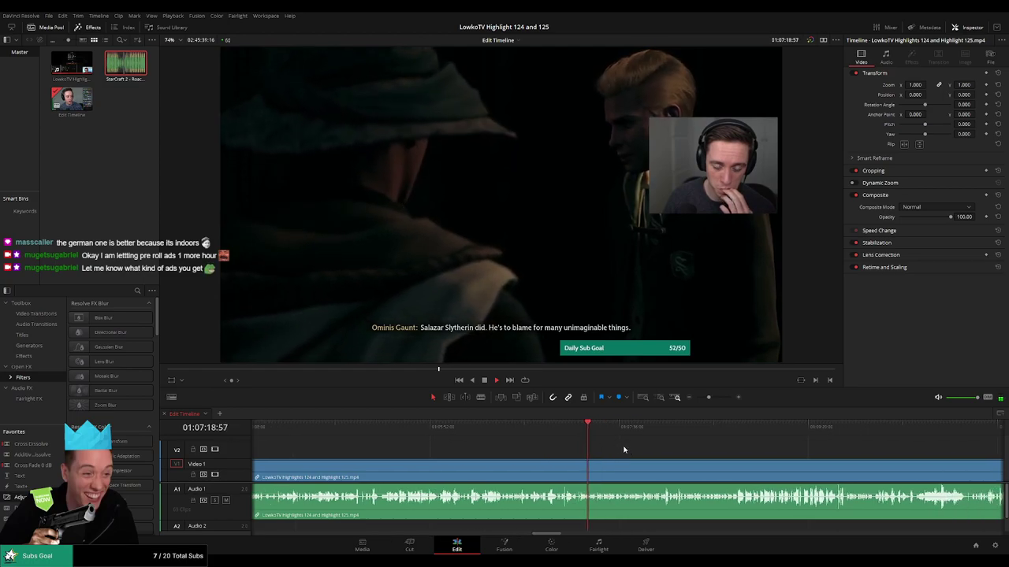
{"action": "left_click_drag", "start_coordinate": [708, 398], "coordinate": [714, 400]}
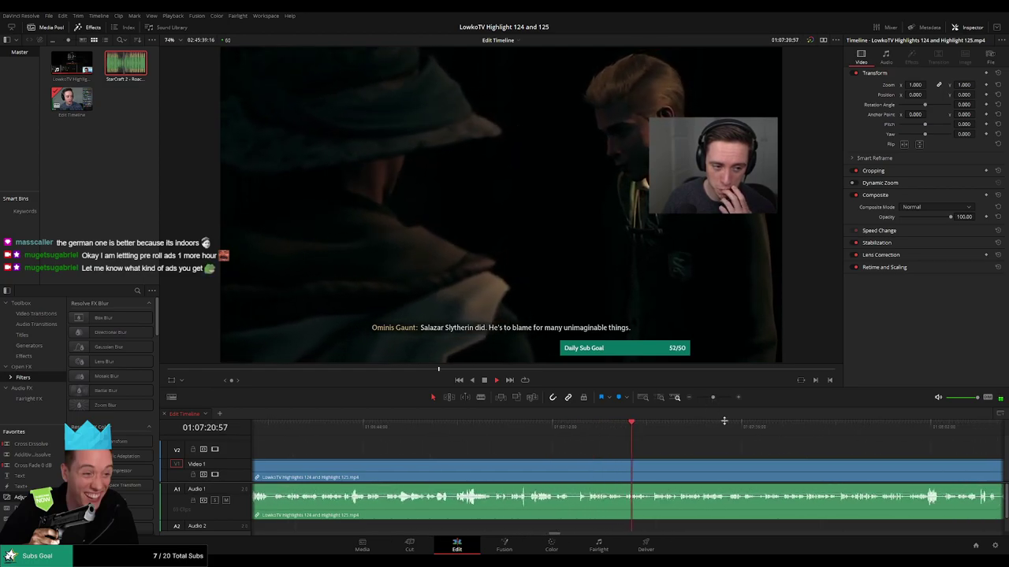
{"action": "left_click_drag", "start_coordinate": [695, 446], "coordinate": [525, 447]}
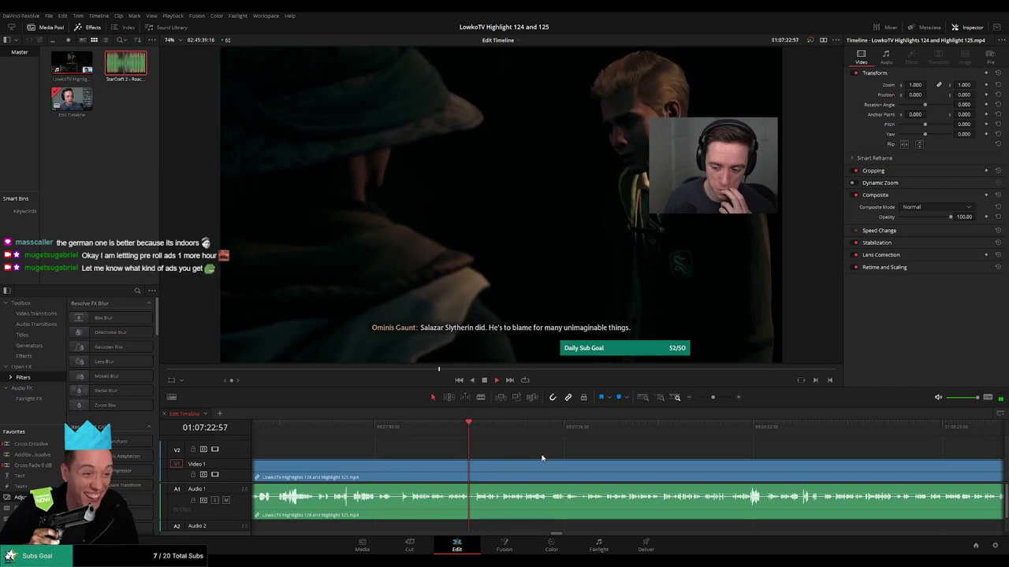
{"action": "scroll", "coordinate": [502, 451], "scroll_direction": "right", "scroll_amount": 1}
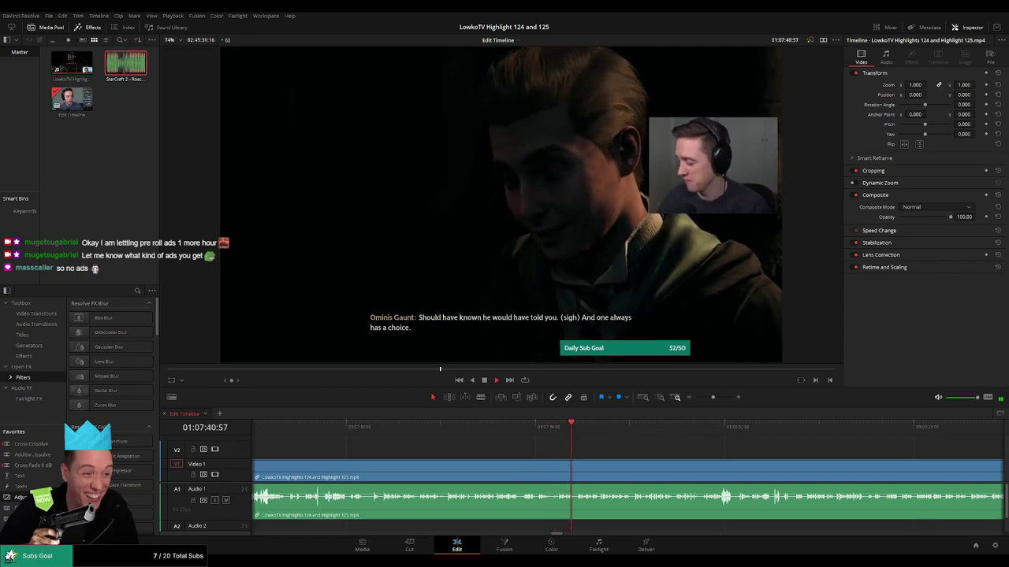
{"action": "left_click_drag", "start_coordinate": [662, 451], "coordinate": [456, 447]}
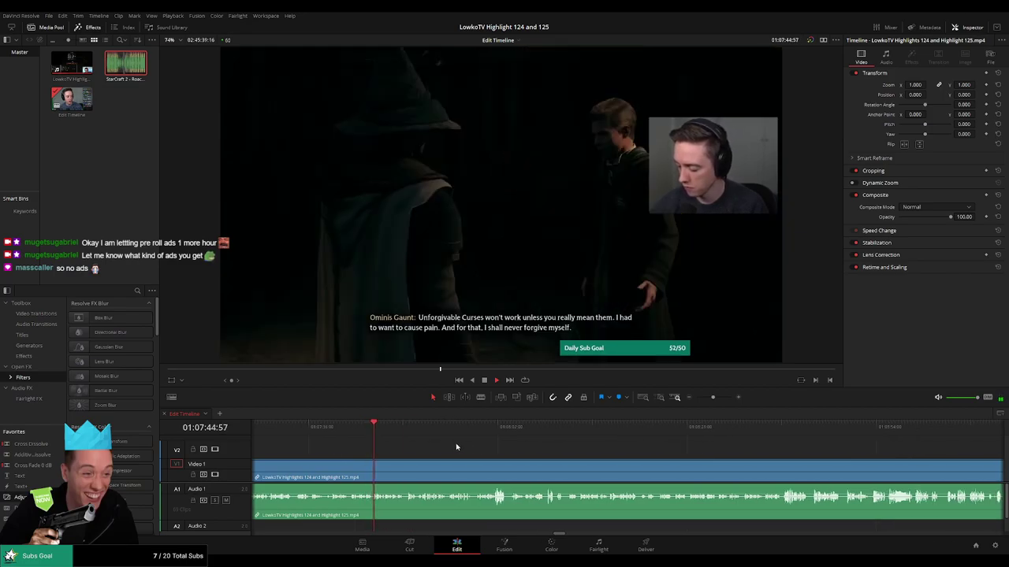
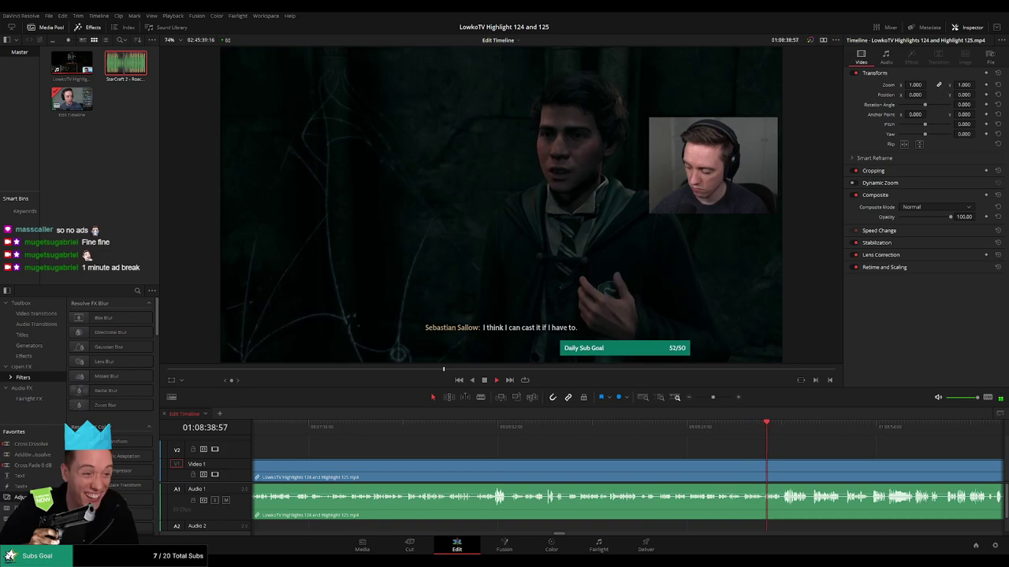
Review the footage from about 1:08:39 through the Cruciatus Curse dialogue choices and the viewer poll to about 1:09:12.
{"action": "left_click_drag", "start_coordinate": [803, 454], "coordinate": [510, 452]}
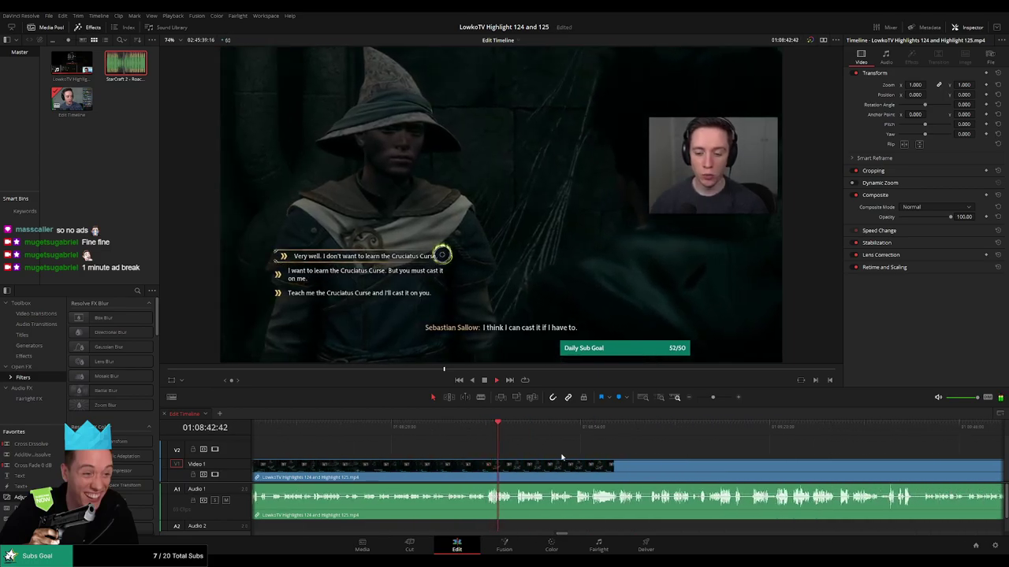
{"action": "scroll", "coordinate": [481, 452], "scroll_direction": "right", "scroll_amount": 2}
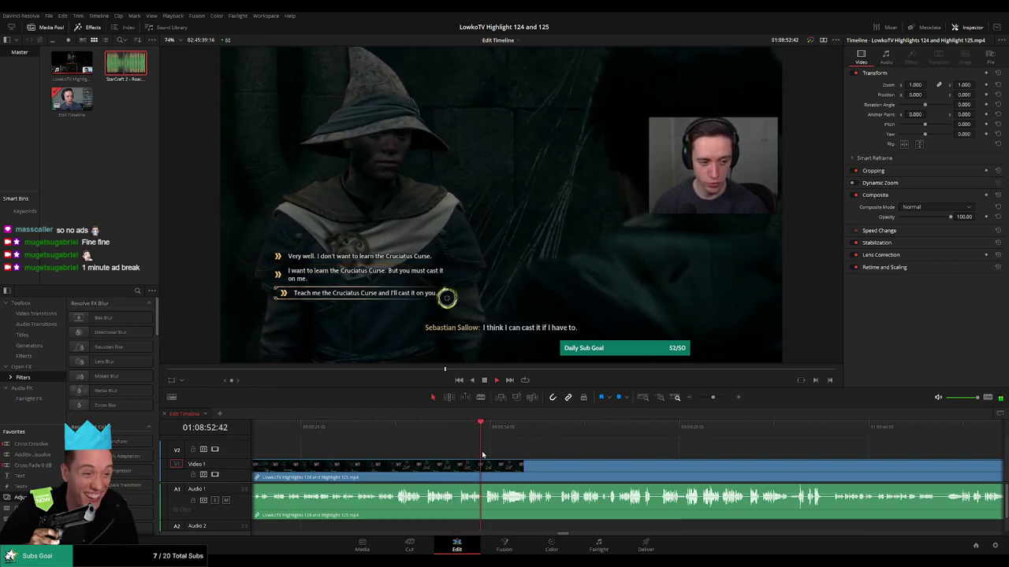
{"action": "scroll", "coordinate": [499, 451], "scroll_direction": "right", "scroll_amount": 3}
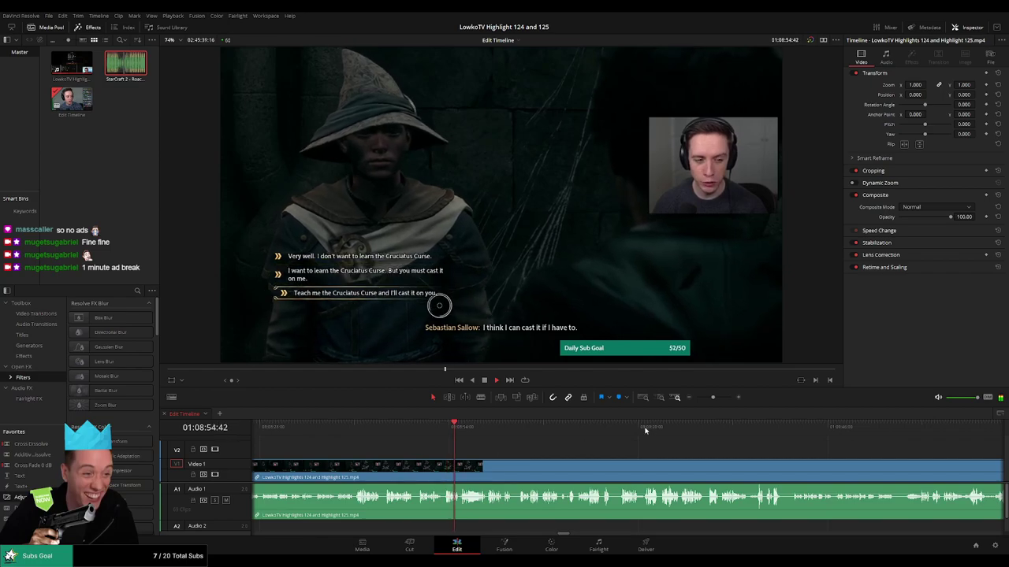
{"action": "mouse_move", "coordinate": [713, 399]}
{"action": "left_mouse_down"}
{"action": "mouse_move", "coordinate": [698, 402]}
{"action": "mouse_move", "coordinate": [714, 406]}
{"action": "left_mouse_up"}
{"action": "left_click_drag", "start_coordinate": [712, 448], "coordinate": [508, 454]}
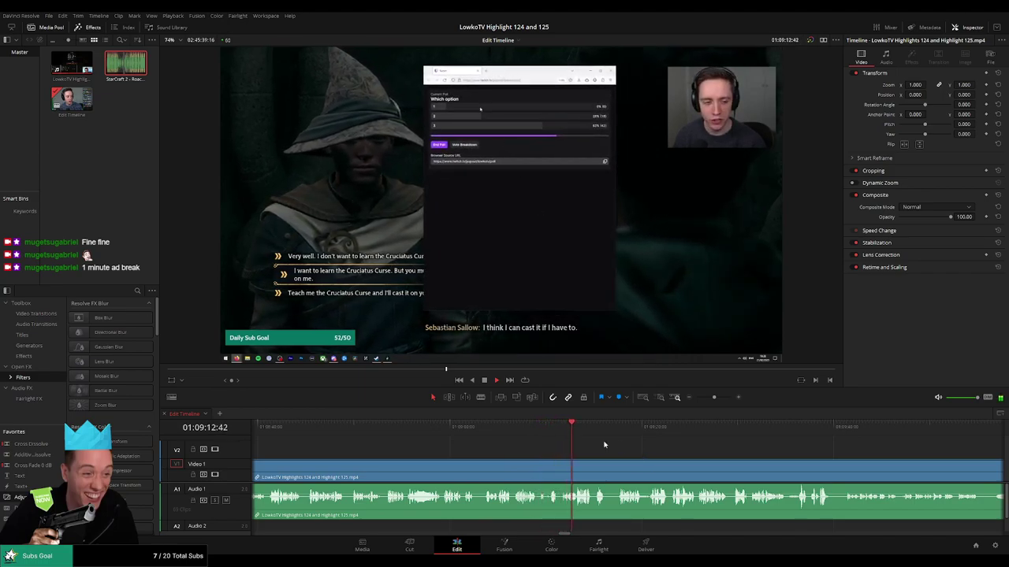
Split the clip at 1:09:11:26 in the pause during the viewer poll.
{"action": "left_click", "coordinate": [556, 428]}
{"action": "scroll", "coordinate": [611, 446], "scroll_direction": "up", "scroll_amount": 3}
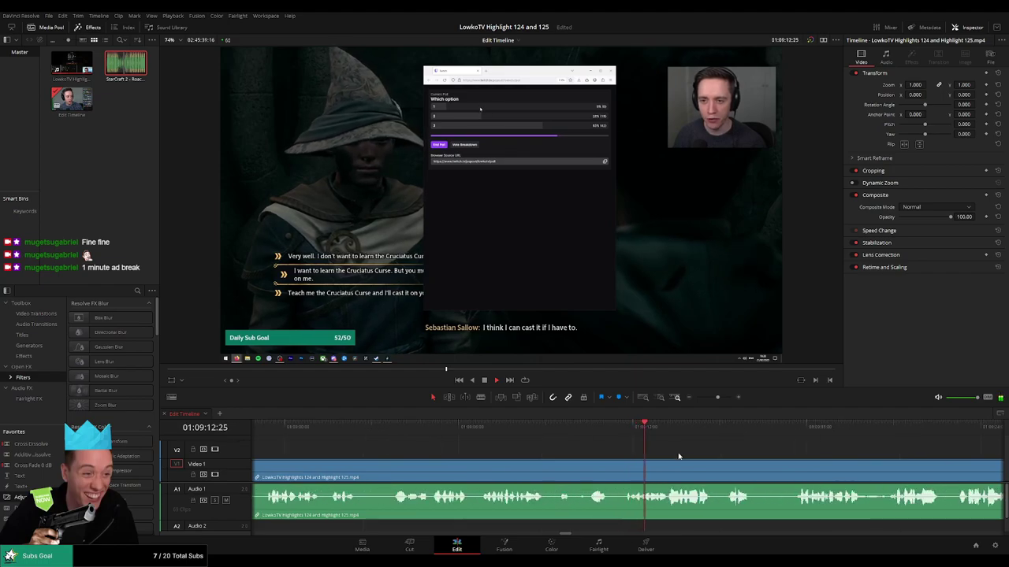
{"action": "left_click_drag", "start_coordinate": [752, 460], "coordinate": [642, 453]}
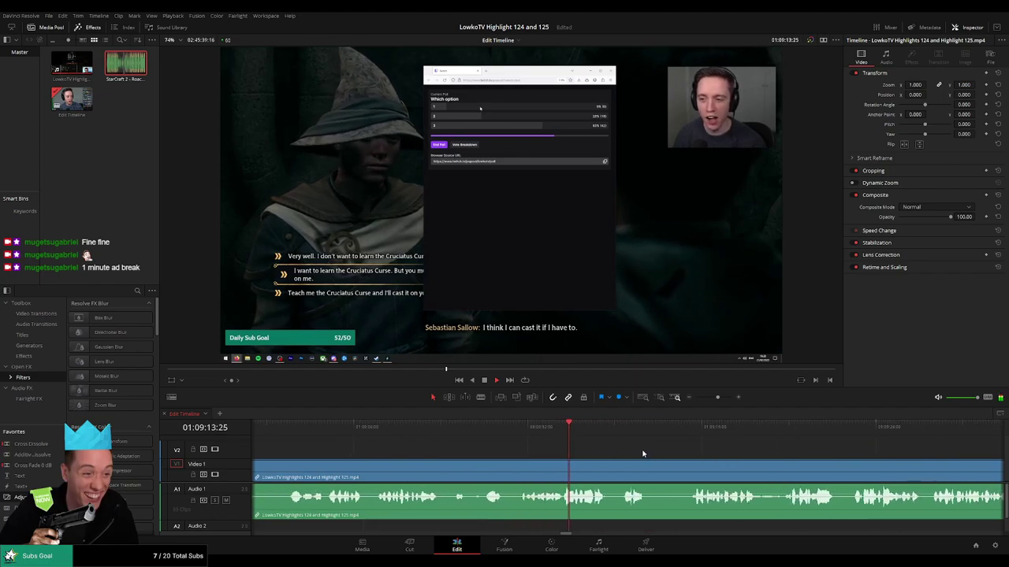
{"action": "left_click", "coordinate": [487, 431]}
{"action": "key", "text": "space"}
{"action": "key", "text": "b"}
{"action": "left_click", "coordinate": [513, 468]}
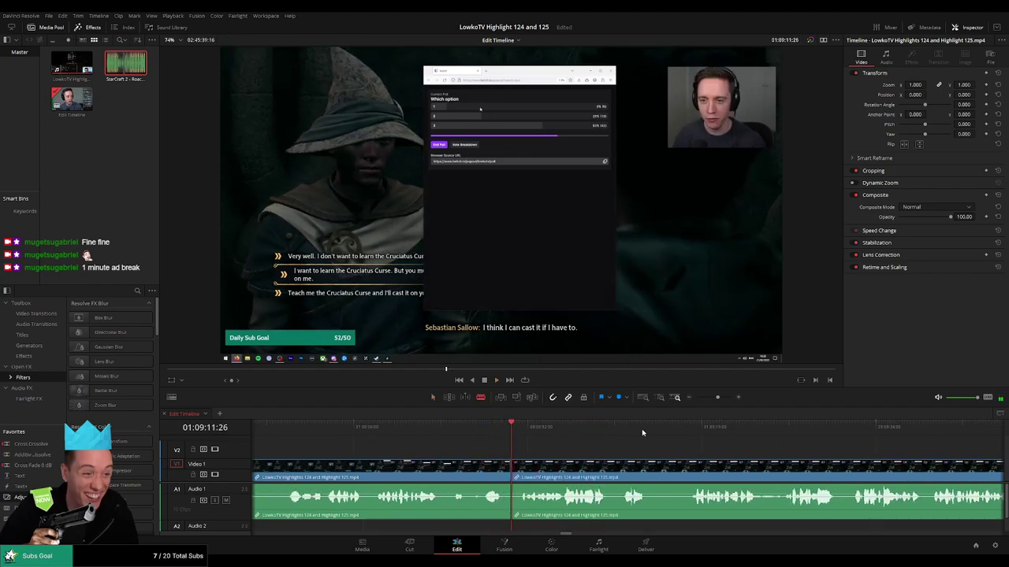
Cut out the dead stretch of the viewer poll from 1:09:11:26 to about 1:09:17 and close the gap.
{"action": "left_click_drag", "start_coordinate": [649, 430], "coordinate": [680, 429]}
{"action": "left_click", "coordinate": [686, 473]}
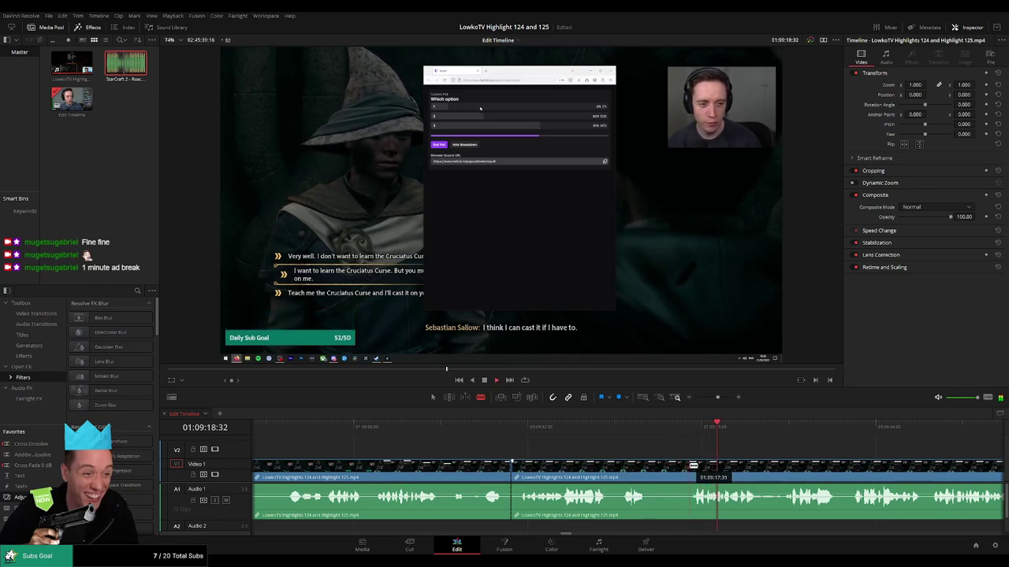
{"action": "key", "text": "a"}
{"action": "left_click", "coordinate": [648, 471]}
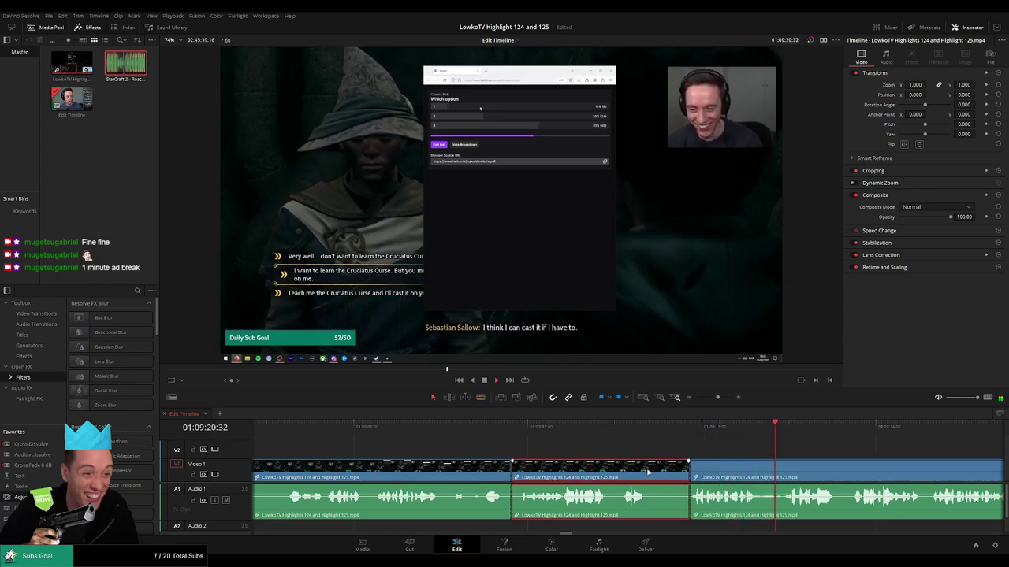
{"action": "key", "text": "BackSpace"}
Review the footage from about 1:09:11 through the rest of the poll and the Crucio spell lesson to about 1:10:26.
{"action": "left_click", "coordinate": [485, 428]}
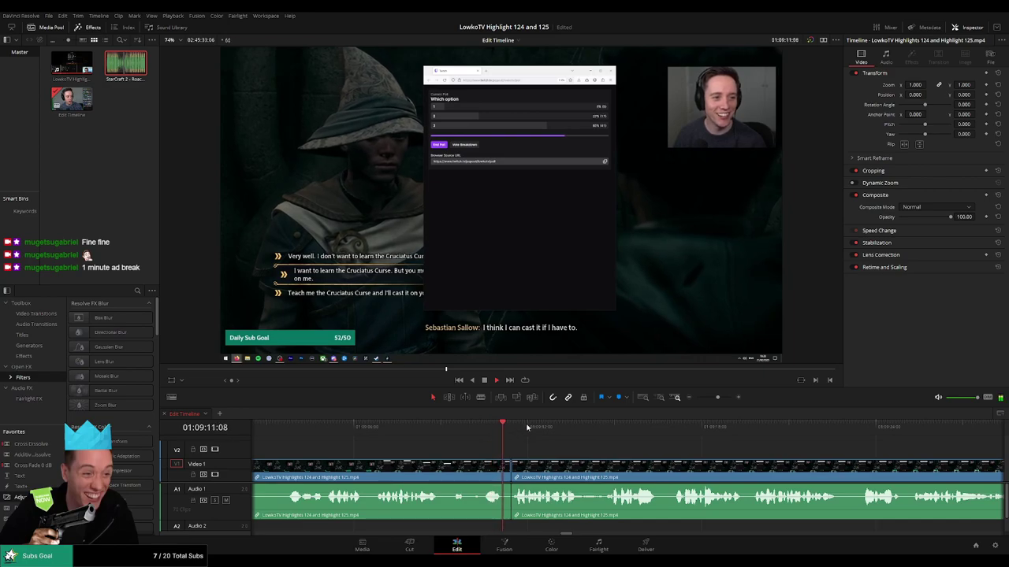
{"action": "left_click", "coordinate": [465, 471]}
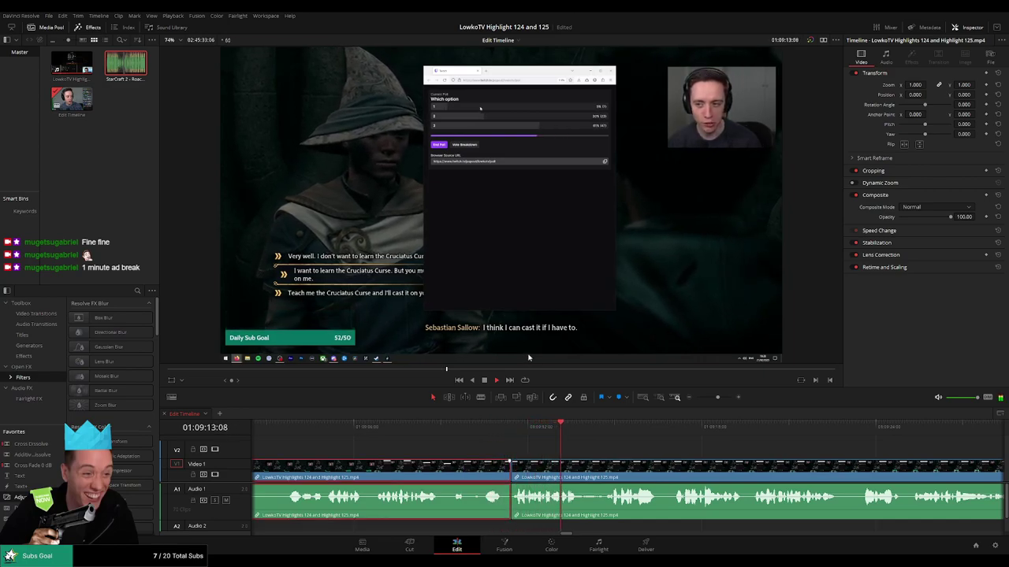
{"action": "key", "text": "c"}
{"action": "left_click", "coordinate": [704, 451]}
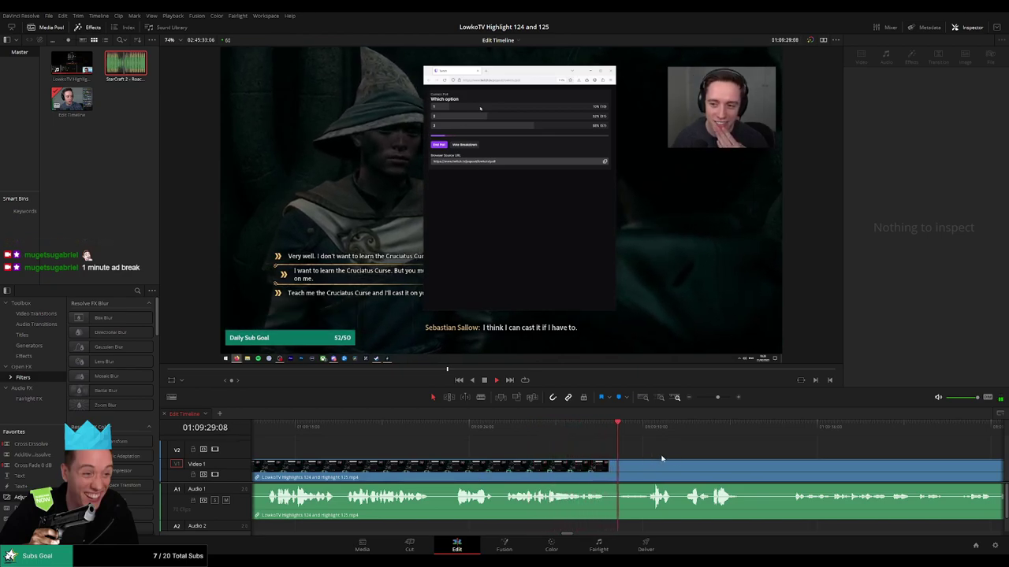
{"action": "left_click", "coordinate": [434, 428]}
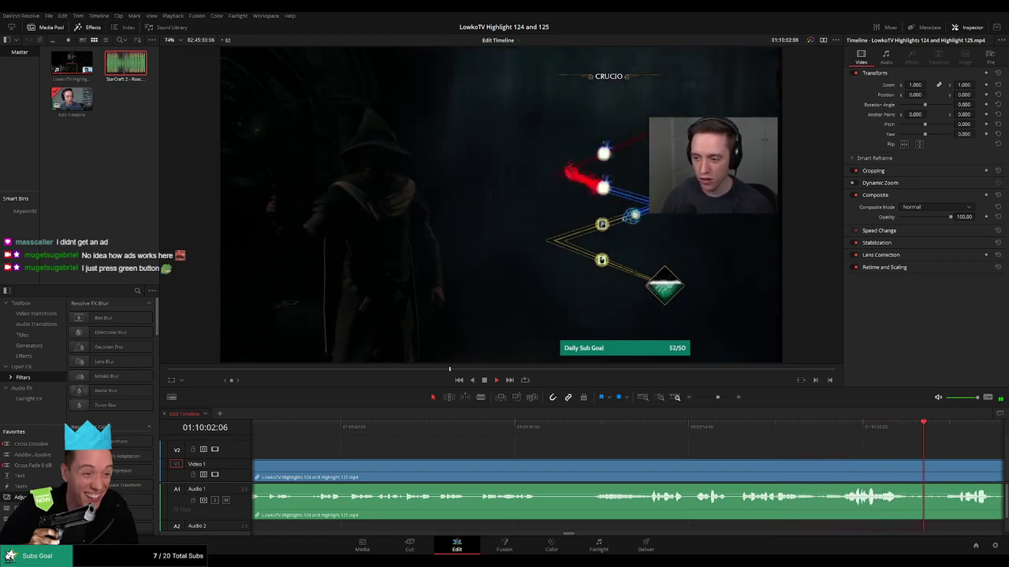
{"action": "left_click_drag", "start_coordinate": [897, 441], "coordinate": [492, 426]}
{"action": "left_click_drag", "start_coordinate": [615, 452], "coordinate": [486, 447]}
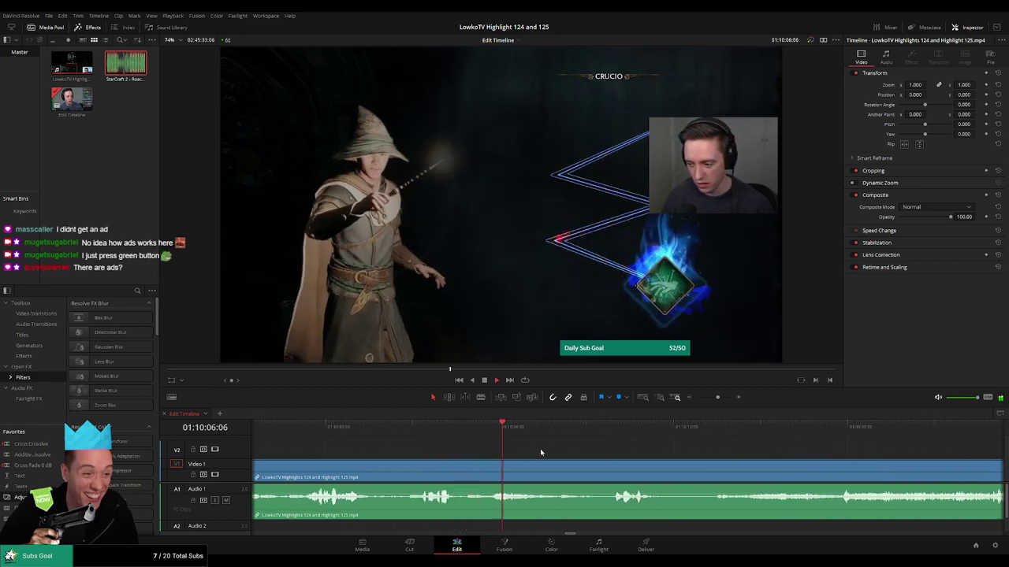
{"action": "scroll", "coordinate": [540, 448], "scroll_direction": "right", "scroll_amount": 1}
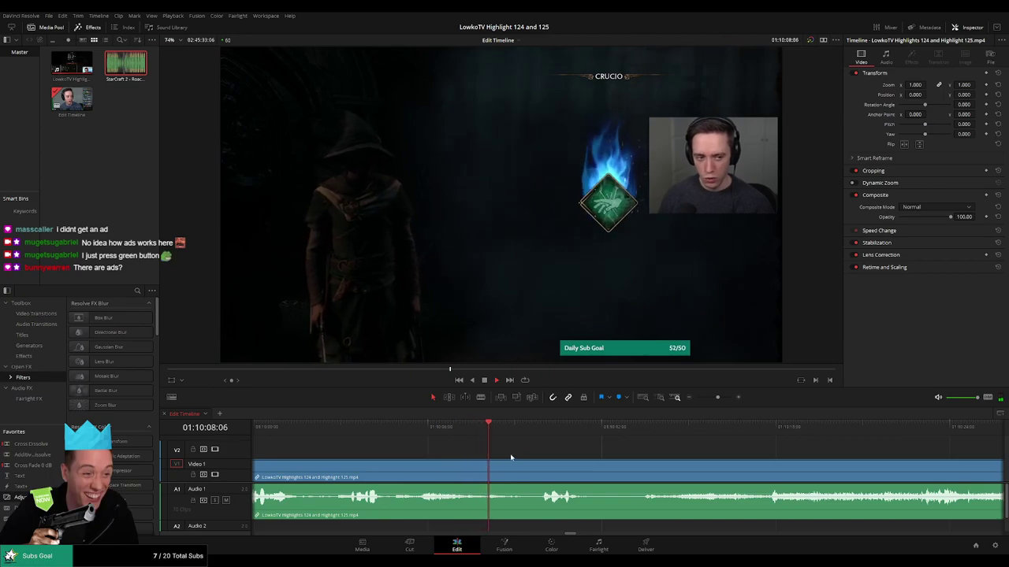
{"action": "scroll", "coordinate": [511, 457], "scroll_direction": "right", "scroll_amount": 1}
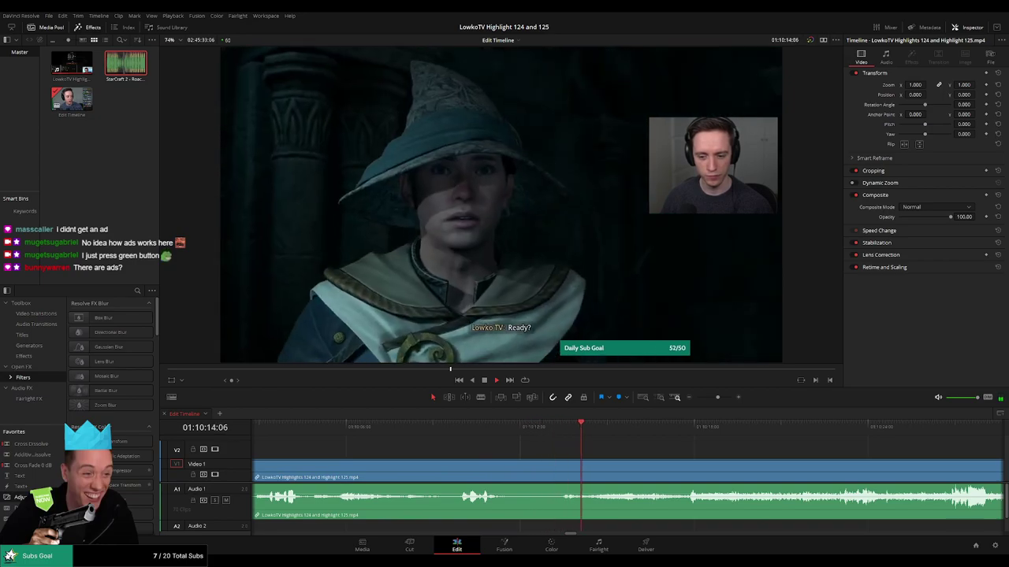
{"action": "scroll", "coordinate": [463, 452], "scroll_direction": "right", "scroll_amount": 3}
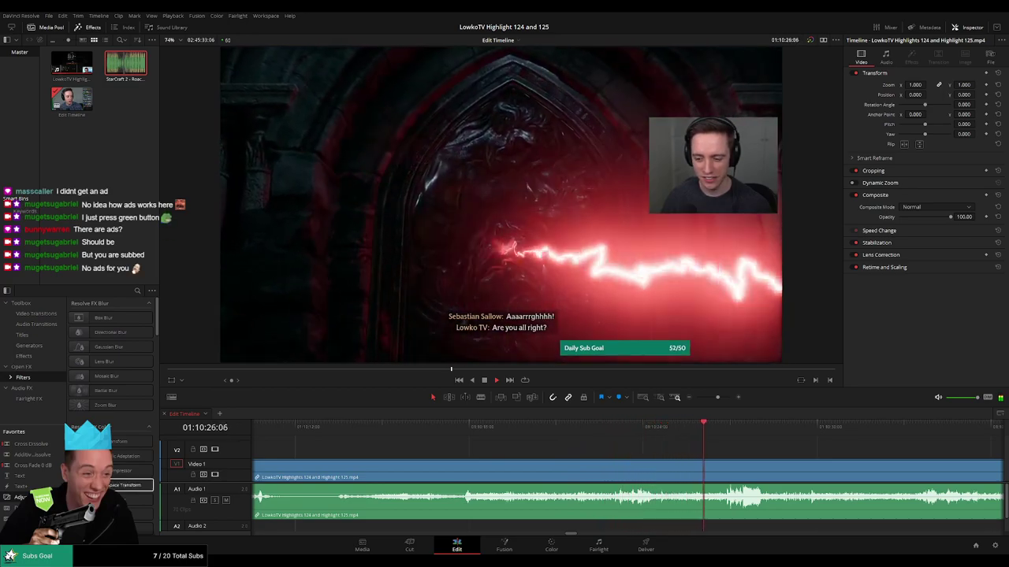
Review the footage from about 1:10:26 through the Crucio cutscene and the spell menu to about 1:11:27.
{"action": "left_click_drag", "start_coordinate": [836, 448], "coordinate": [600, 443]}
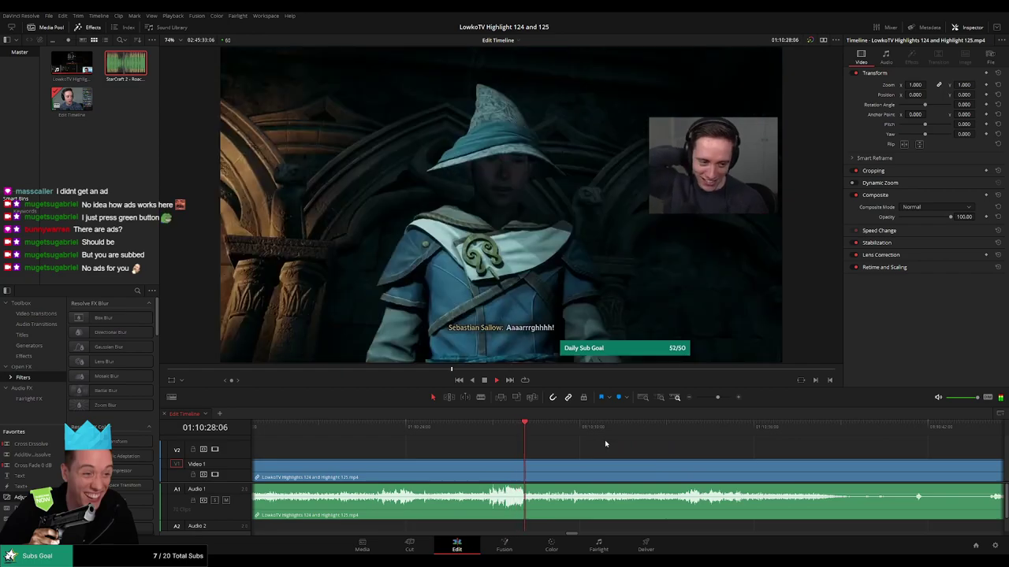
{"action": "scroll", "coordinate": [604, 441], "scroll_direction": "right", "scroll_amount": 1}
{"action": "scroll", "coordinate": [505, 447], "scroll_direction": "right", "scroll_amount": 2}
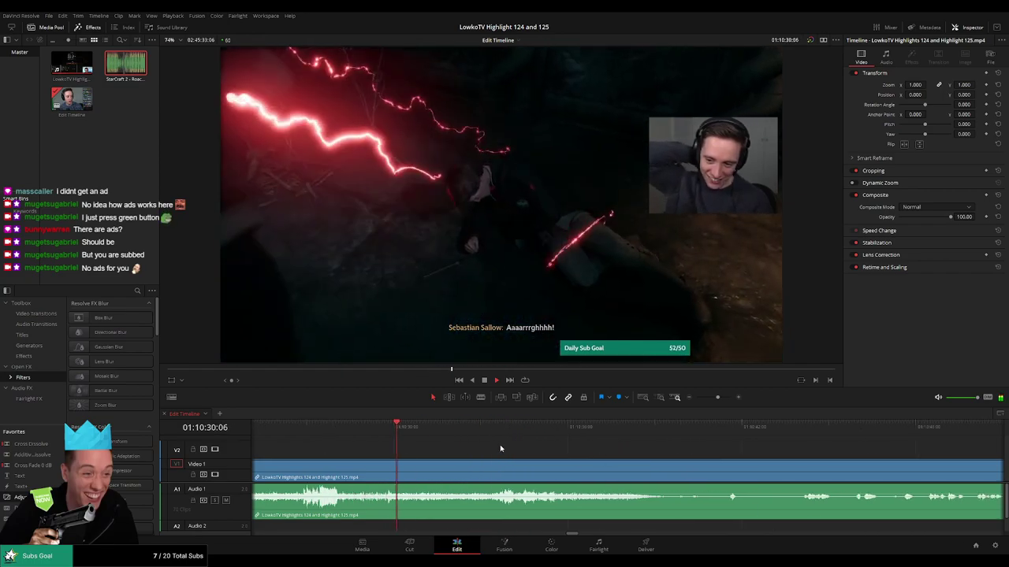
{"action": "scroll", "coordinate": [509, 457], "scroll_direction": "right", "scroll_amount": 1}
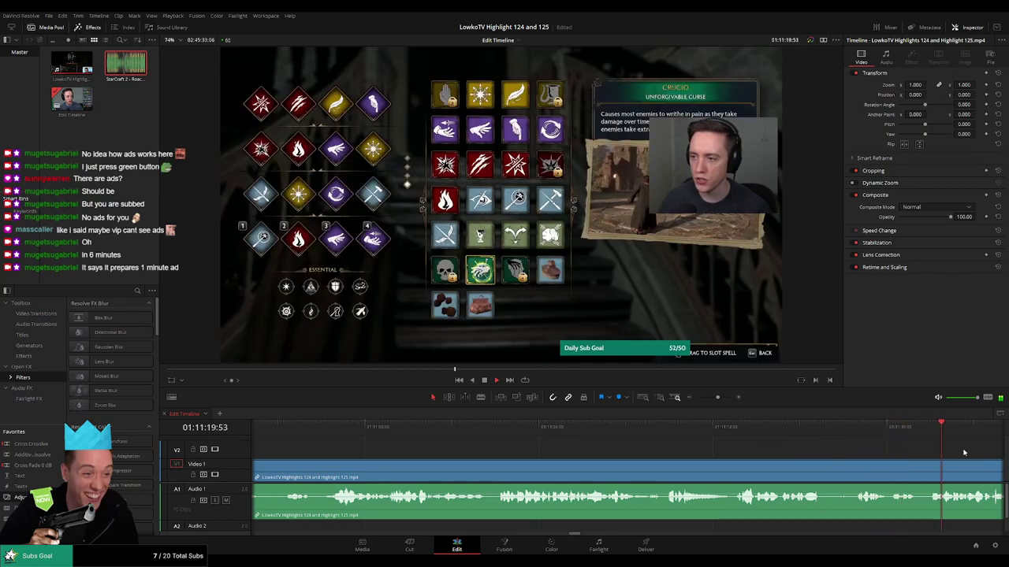
{"action": "left_click_drag", "start_coordinate": [963, 451], "coordinate": [513, 443]}
{"action": "left_click_drag", "start_coordinate": [635, 451], "coordinate": [540, 455]}
{"action": "scroll", "coordinate": [579, 452], "scroll_direction": "right", "scroll_amount": 2}
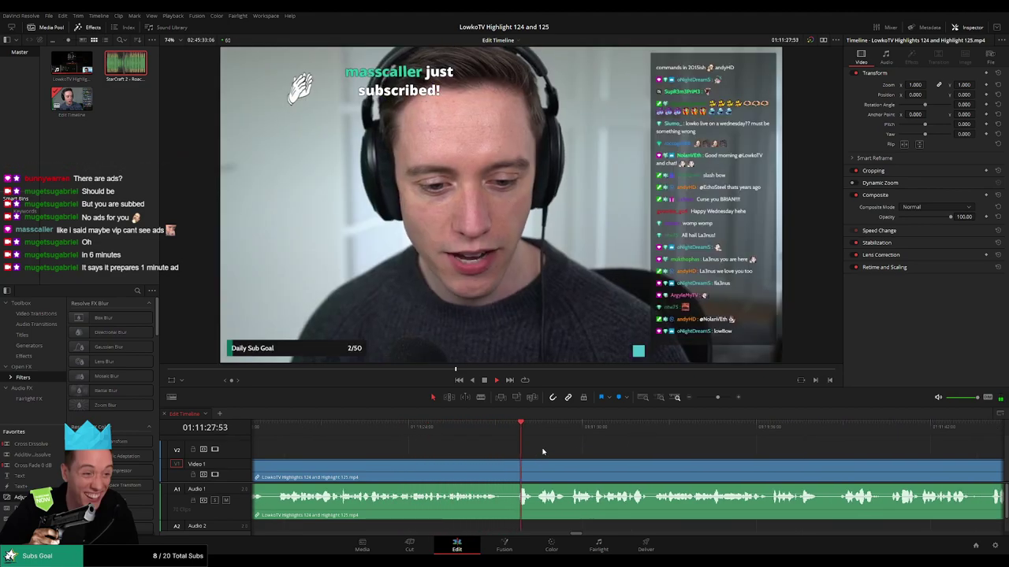
Cut out the short pause after 1:11:27:13 between the spell menu and the full-screen webcam footage, closing the gap.
{"action": "left_click", "coordinate": [471, 427]}
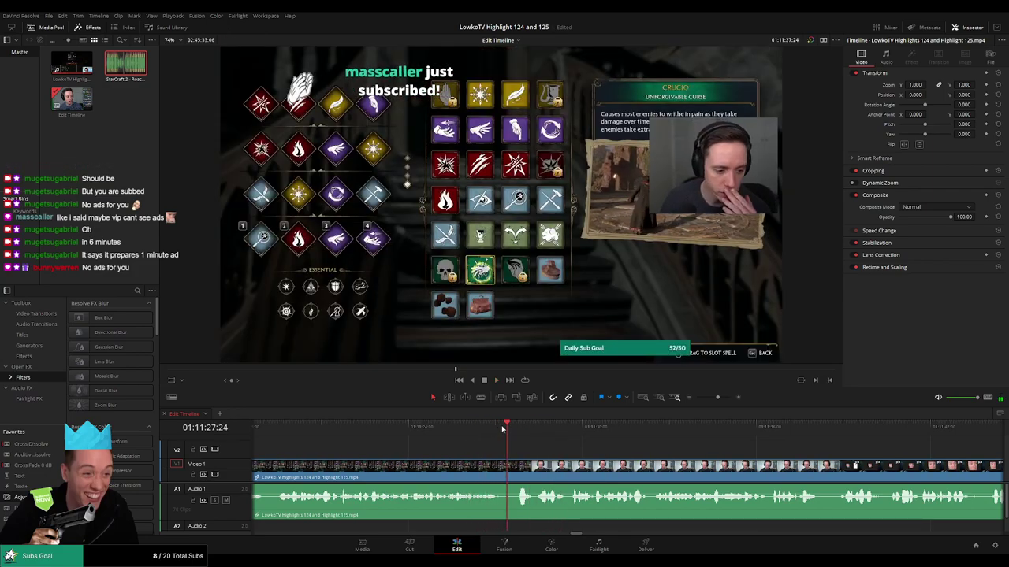
{"action": "left_click", "coordinate": [469, 427]}
{"action": "key", "text": "space"}
{"action": "key", "text": "ctrl+b"}
{"action": "left_click_drag", "start_coordinate": [501, 470], "coordinate": [516, 471]}
{"action": "key", "text": "ctrl+b"}
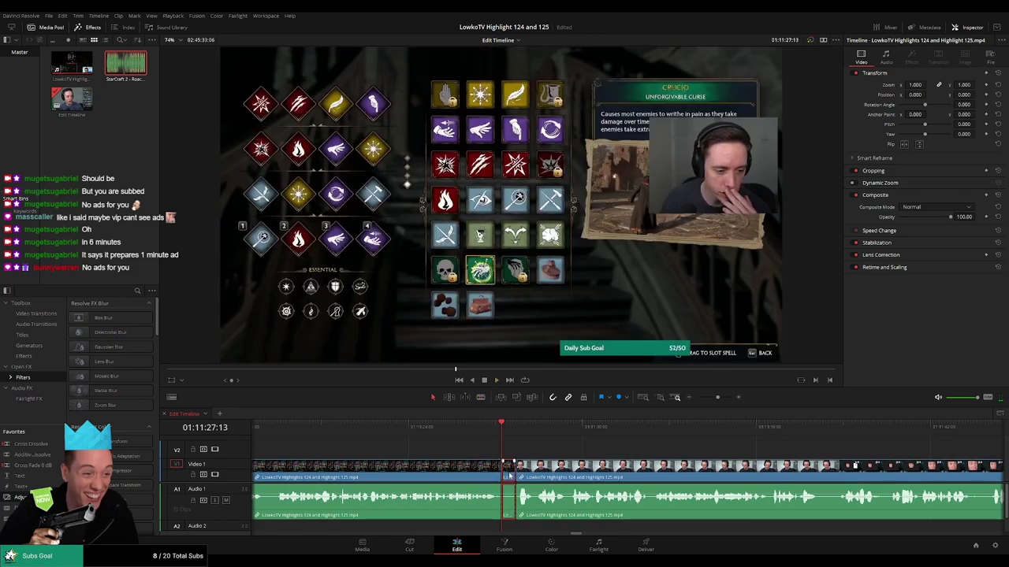
{"action": "left_click", "coordinate": [508, 476]}
{"action": "key", "text": "Delete"}
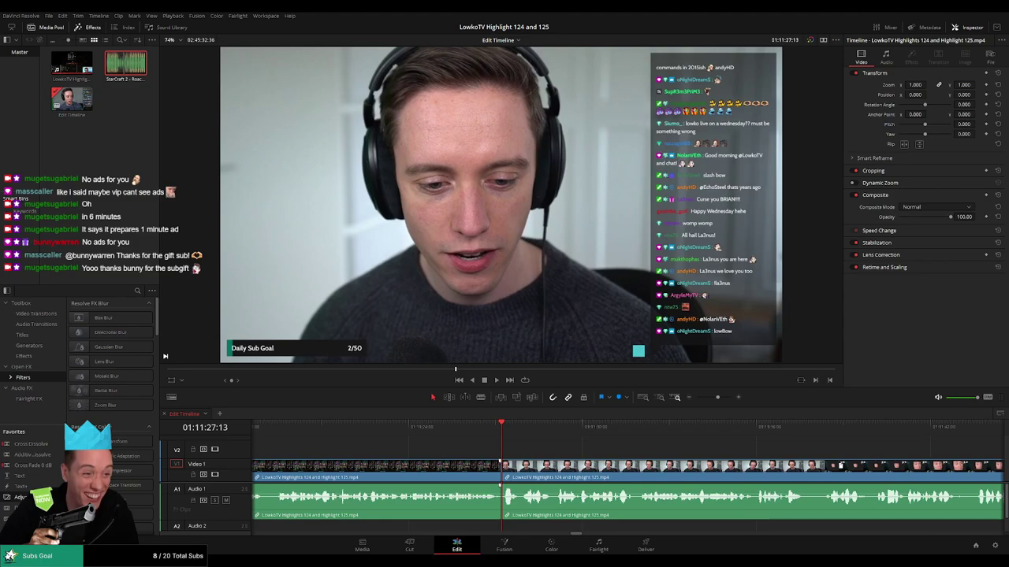
Color the clip ending at 1:11:27:13 yellow.
{"action": "left_click", "coordinate": [475, 434]}
{"action": "key", "text": "space"}
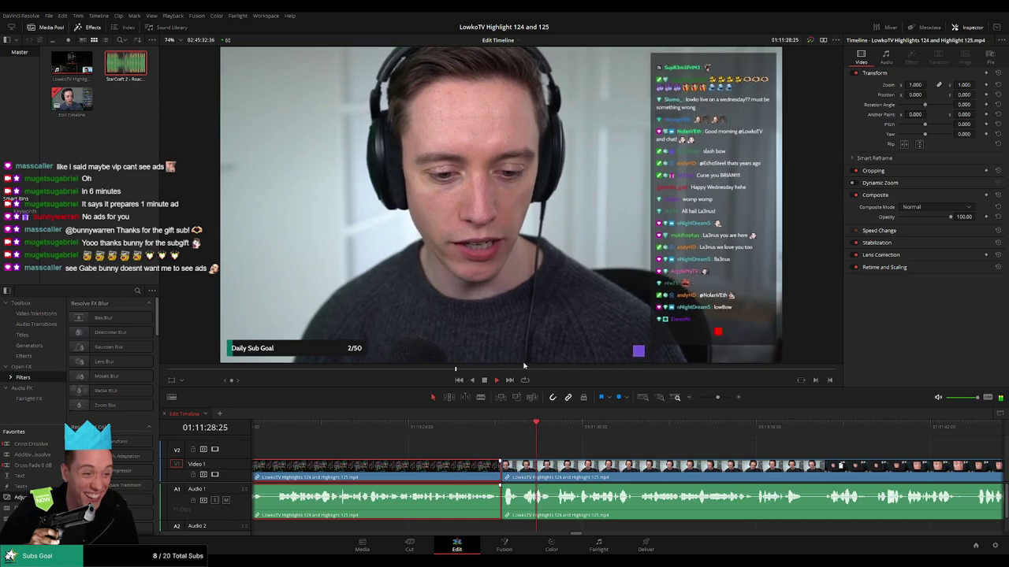
{"action": "key", "text": "1"}
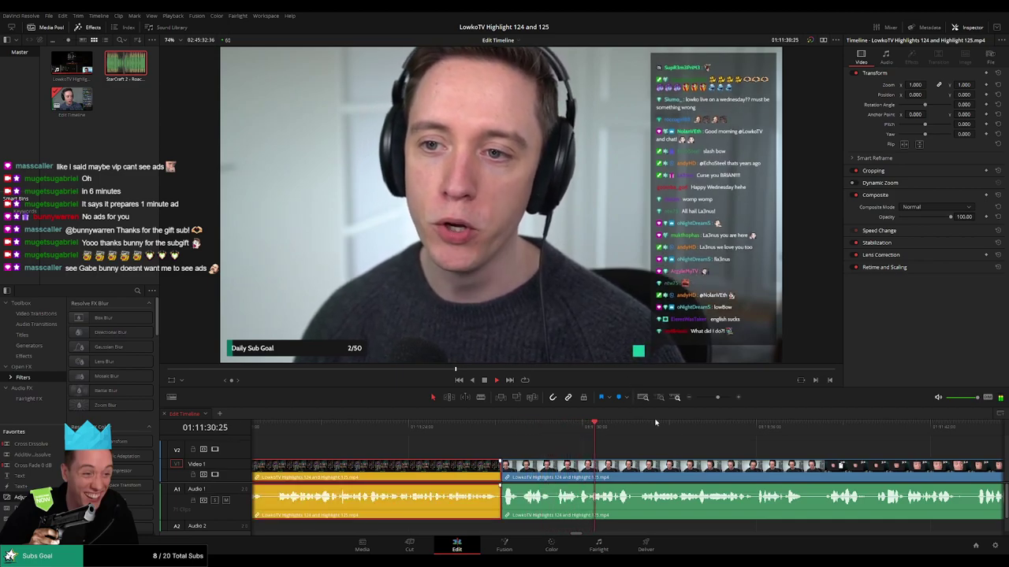
{"action": "left_click", "coordinate": [695, 454]}
Review the footage from about 1:11:30 through the webcam talk, the emote image and the emote upload form to about 1:11:56.
{"action": "left_click_drag", "start_coordinate": [785, 457], "coordinate": [520, 451]}
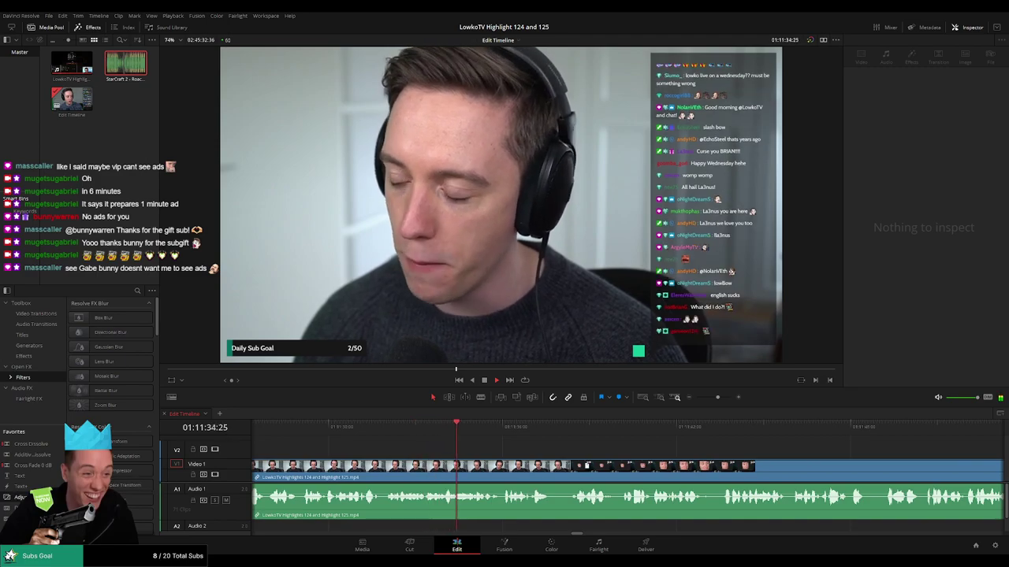
{"action": "scroll", "coordinate": [492, 454], "scroll_direction": "right", "scroll_amount": 5}
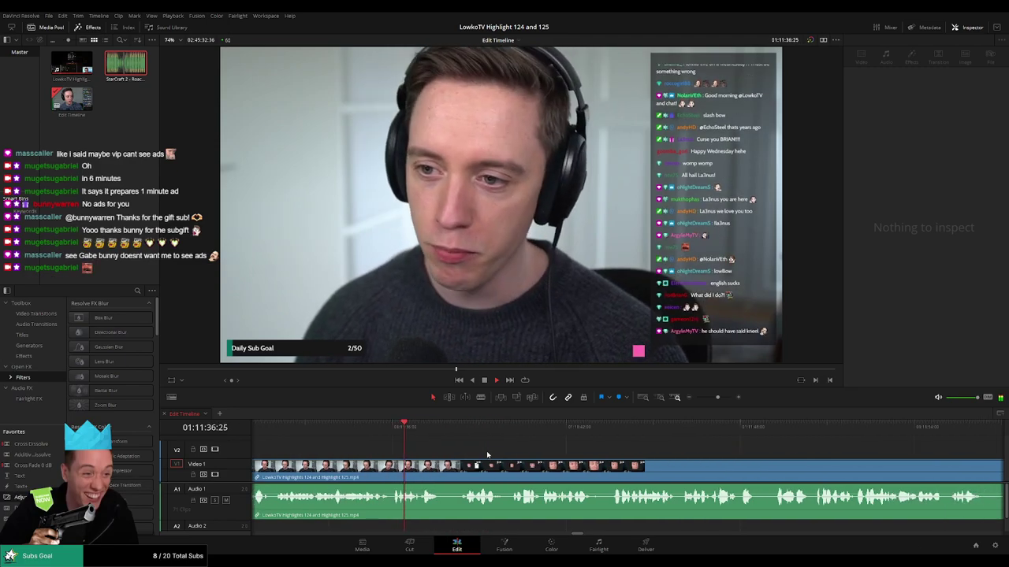
{"action": "left_click", "coordinate": [718, 399]}
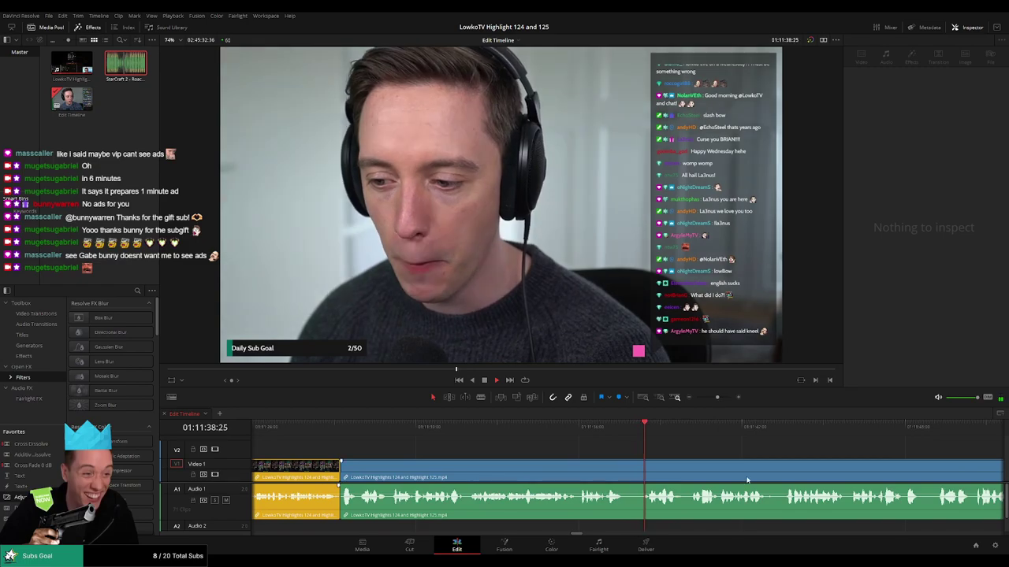
{"action": "left_click_drag", "start_coordinate": [744, 480], "coordinate": [494, 475]}
{"action": "left_click_drag", "start_coordinate": [549, 458], "coordinate": [507, 456]}
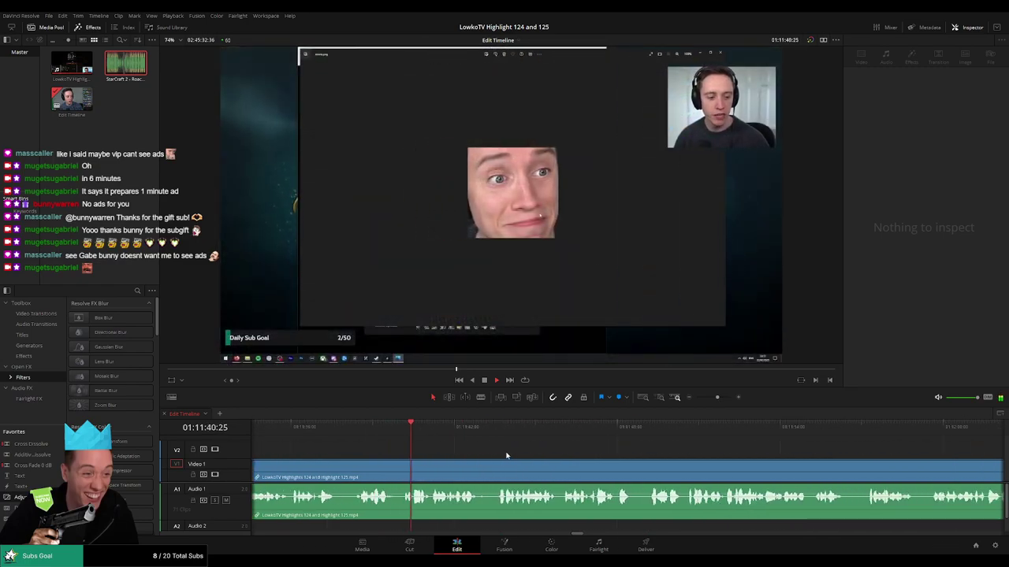
{"action": "scroll", "coordinate": [476, 454], "scroll_direction": "right", "scroll_amount": 5}
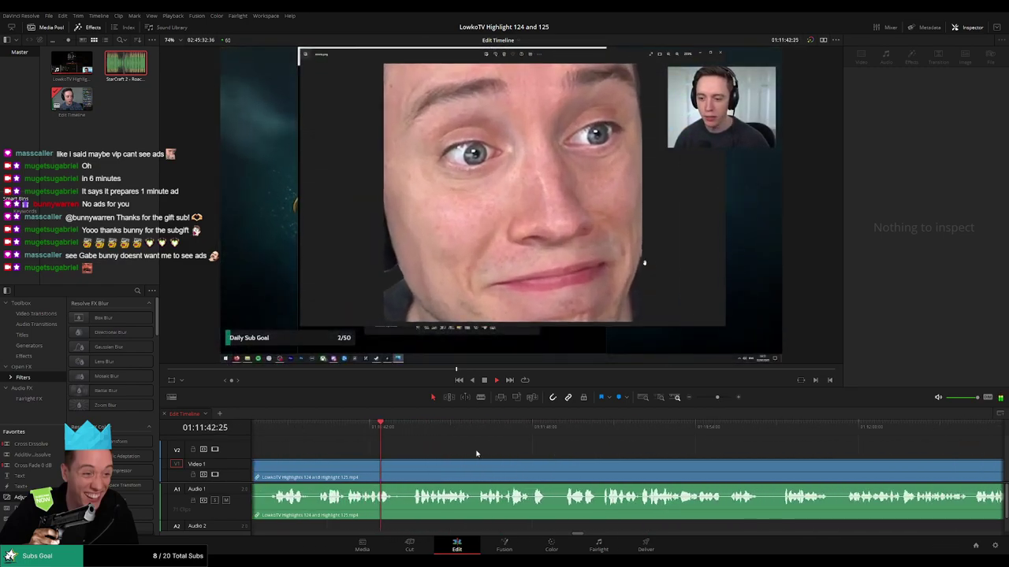
{"action": "scroll", "coordinate": [490, 449], "scroll_direction": "right", "scroll_amount": 4}
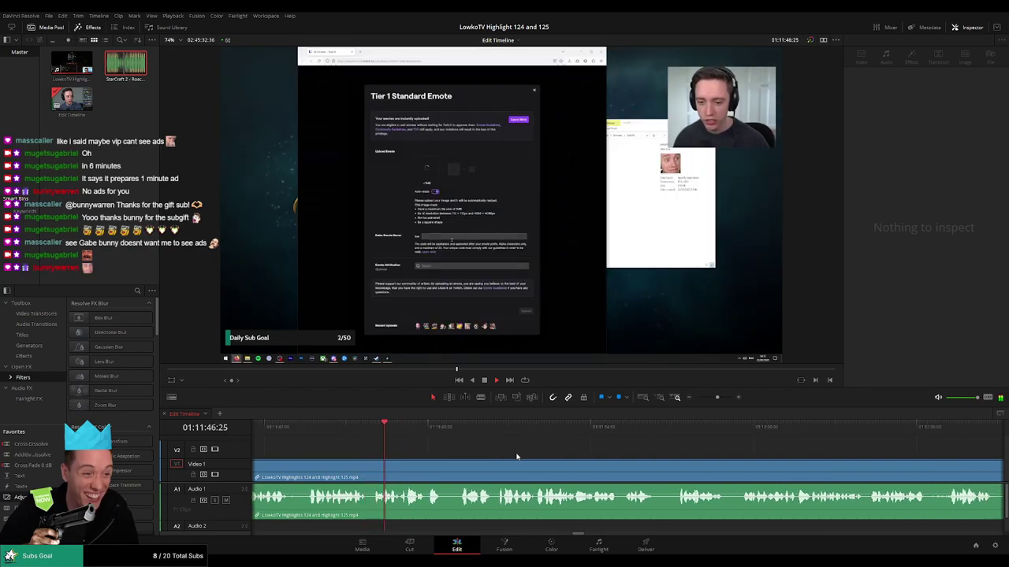
{"action": "scroll", "coordinate": [495, 454], "scroll_direction": "right", "scroll_amount": 3}
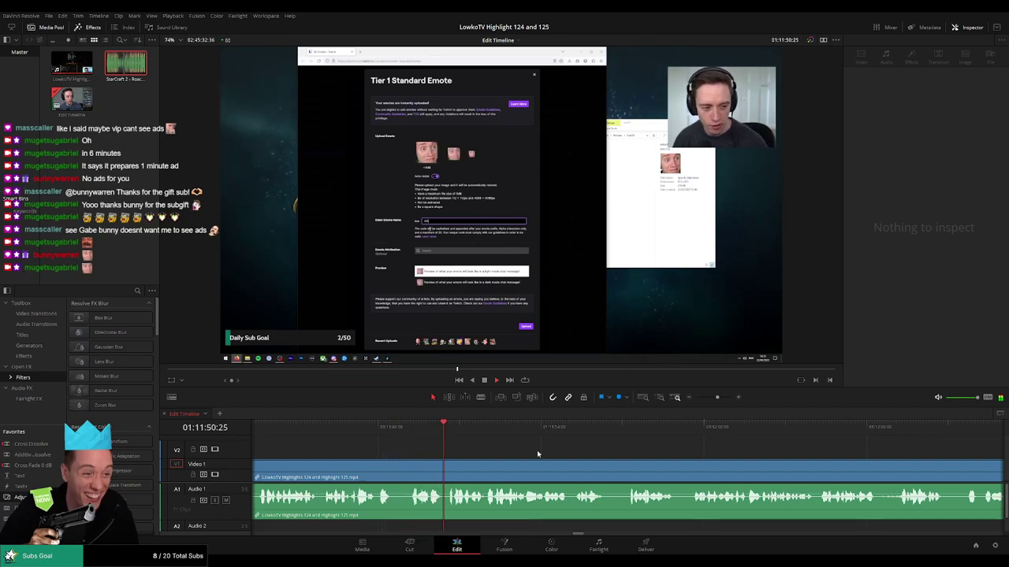
{"action": "scroll", "coordinate": [508, 448], "scroll_direction": "right", "scroll_amount": 3}
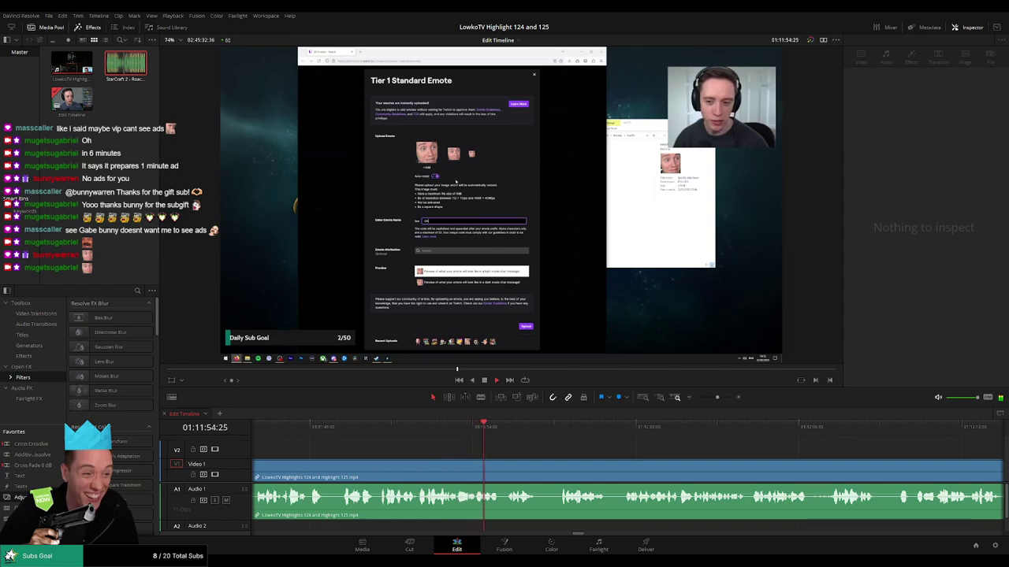
{"action": "scroll", "coordinate": [534, 448], "scroll_direction": "right", "scroll_amount": 3}
{"action": "scroll", "coordinate": [481, 447], "scroll_direction": "right", "scroll_amount": 3}
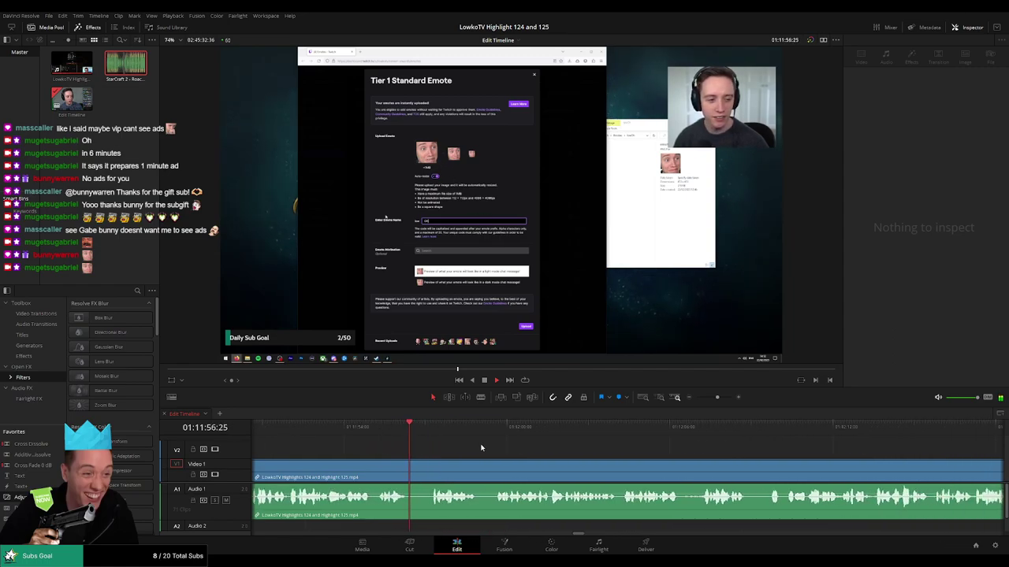
Review the footage from about 1:11:56 through the emote upload and the subscriber emote list to about 1:12:20.
{"action": "scroll", "coordinate": [497, 449], "scroll_direction": "right", "scroll_amount": 3}
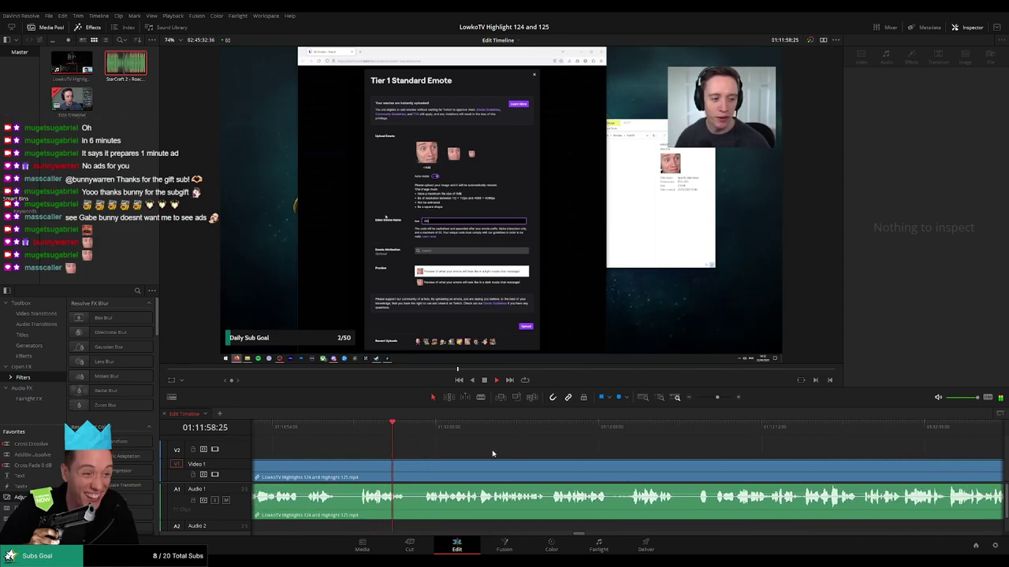
{"action": "scroll", "coordinate": [473, 449], "scroll_direction": "right", "scroll_amount": 3}
{"action": "scroll", "coordinate": [500, 451], "scroll_direction": "right", "scroll_amount": 2}
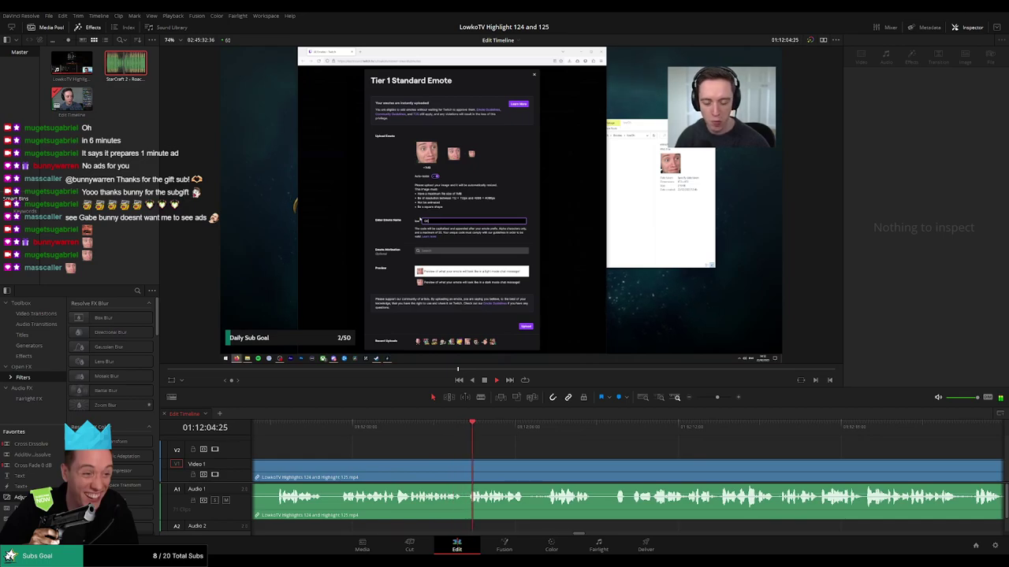
{"action": "scroll", "coordinate": [518, 449], "scroll_direction": "right", "scroll_amount": 5}
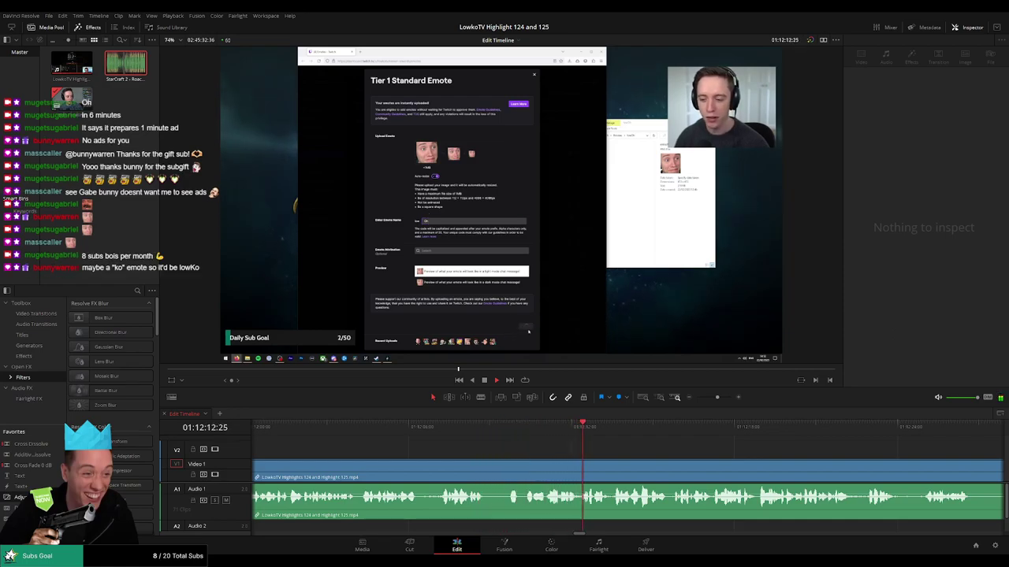
{"action": "scroll", "coordinate": [527, 445], "scroll_direction": "right", "scroll_amount": 8}
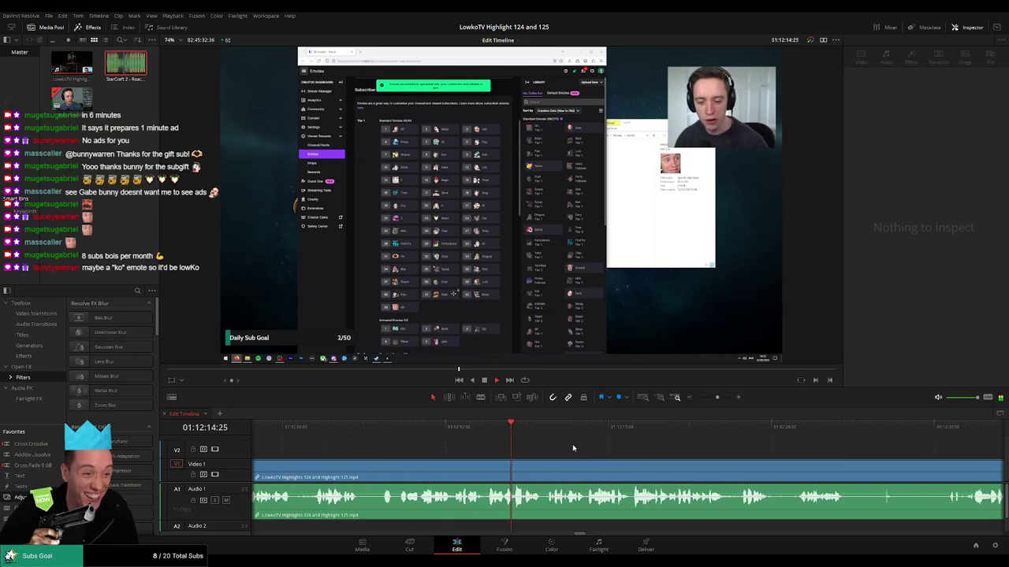
{"action": "key", "text": "space"}
{"action": "key", "text": "space"}
{"action": "scroll", "coordinate": [527, 451], "scroll_direction": "right", "scroll_amount": 5}
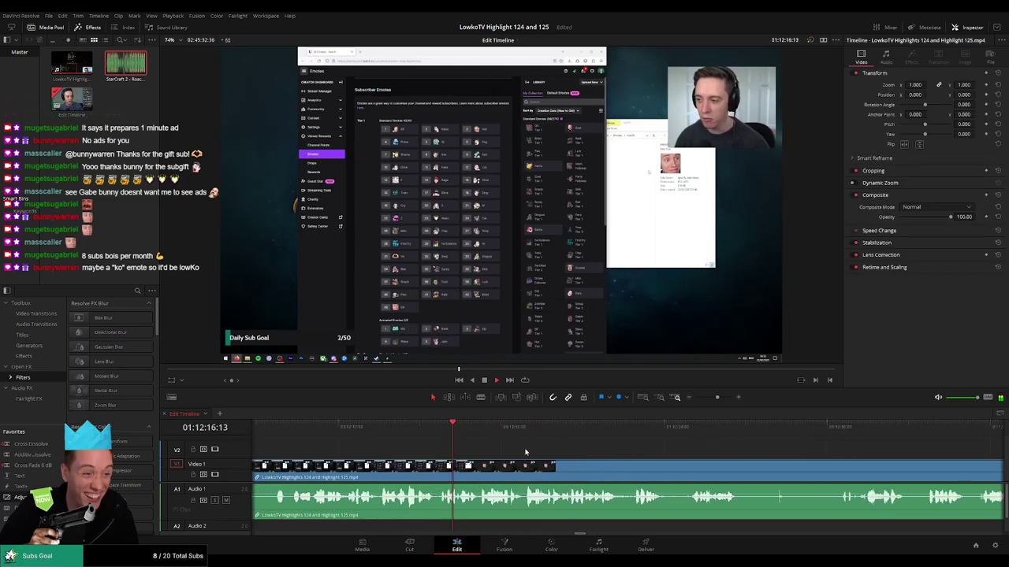
{"action": "scroll", "coordinate": [465, 447], "scroll_direction": "right", "scroll_amount": 3}
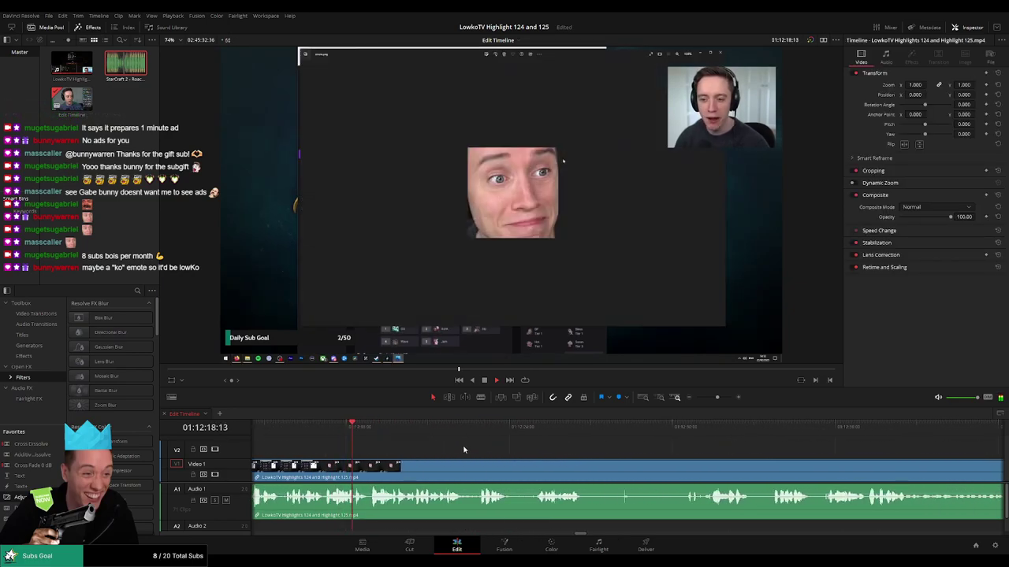
{"action": "scroll", "coordinate": [473, 445], "scroll_direction": "right", "scroll_amount": 3}
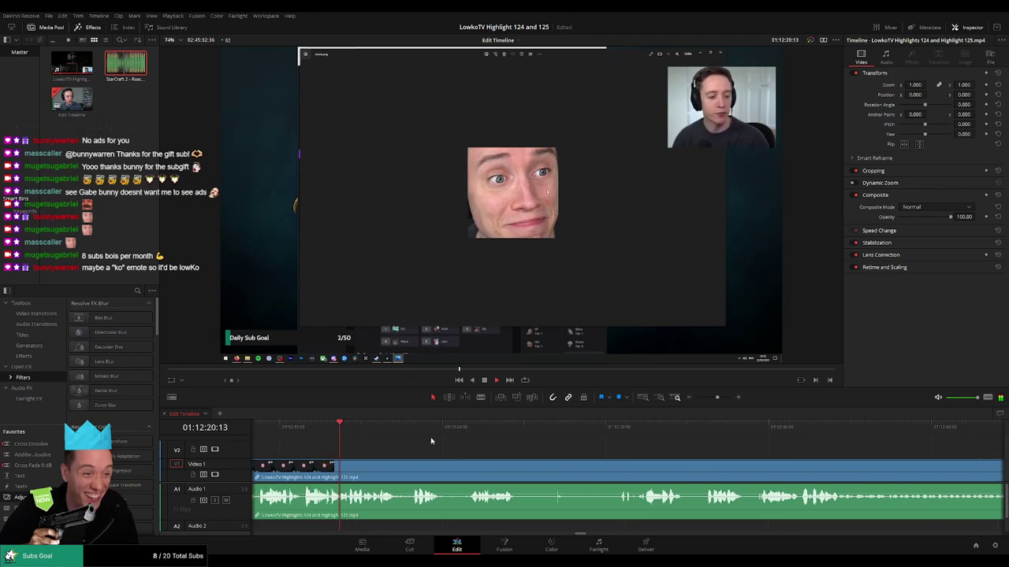
Cut out the pause in the full-screen webcam footage from 1:12:27:07 to 1:12:28:31, closing the gap.
{"action": "scroll", "coordinate": [454, 442], "scroll_direction": "right", "scroll_amount": 2}
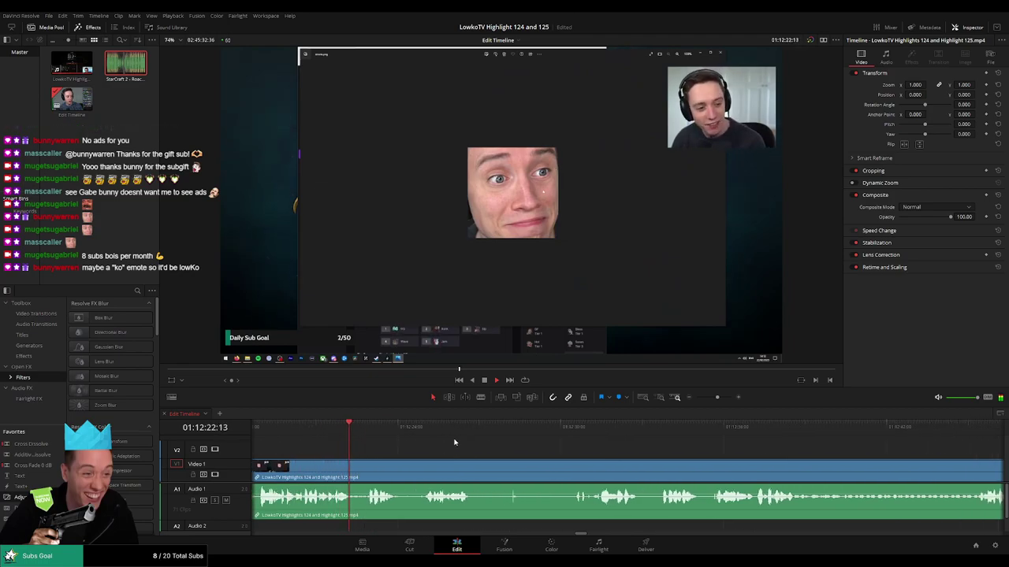
{"action": "scroll", "coordinate": [473, 443], "scroll_direction": "right", "scroll_amount": 2}
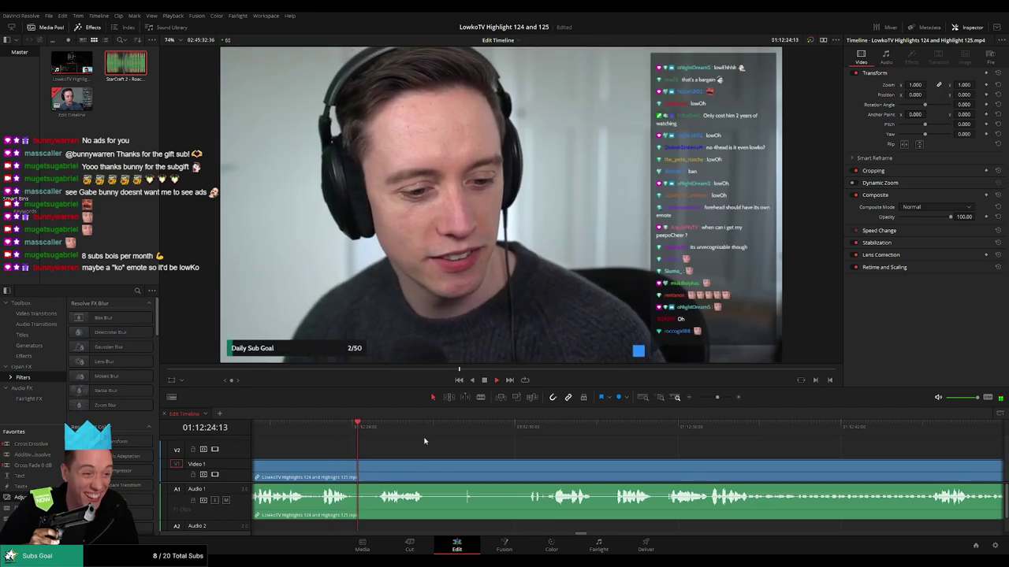
{"action": "scroll", "coordinate": [428, 443], "scroll_direction": "right", "scroll_amount": 3}
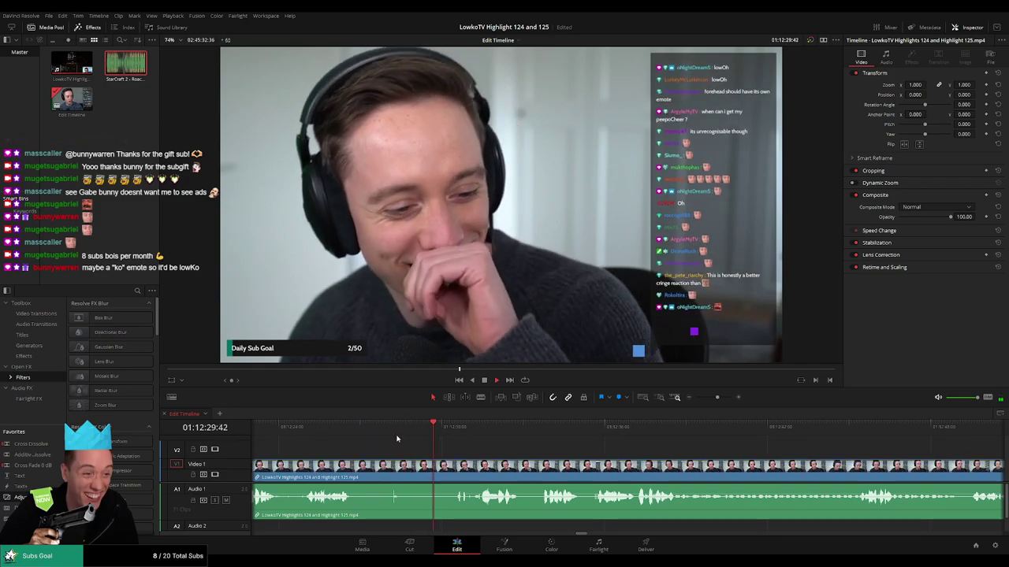
{"action": "left_click", "coordinate": [347, 435]}
{"action": "key", "text": "b"}
{"action": "left_click", "coordinate": [364, 466]}
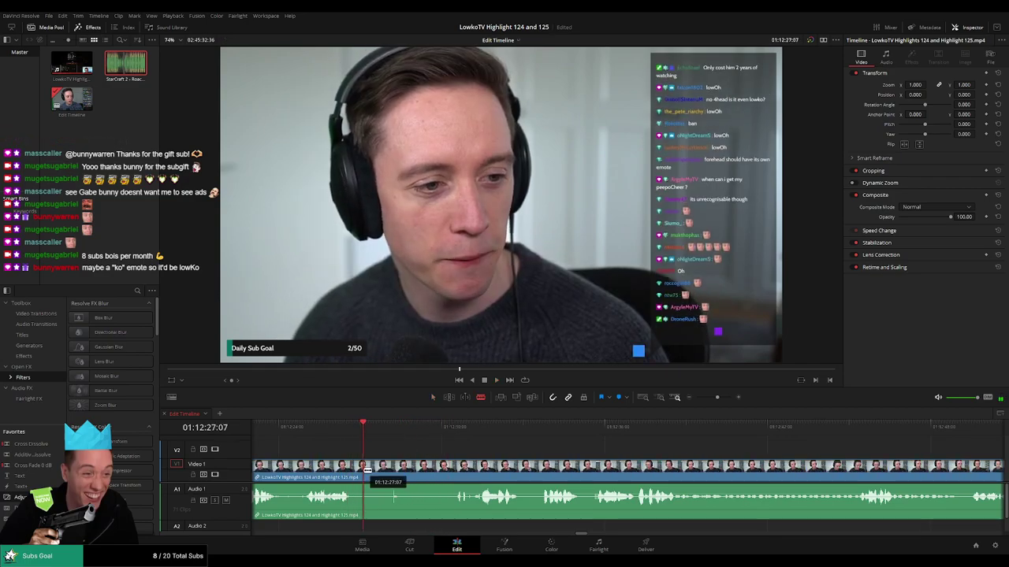
{"action": "left_click", "coordinate": [401, 467]}
{"action": "key", "text": "a"}
{"action": "left_click", "coordinate": [386, 475]}
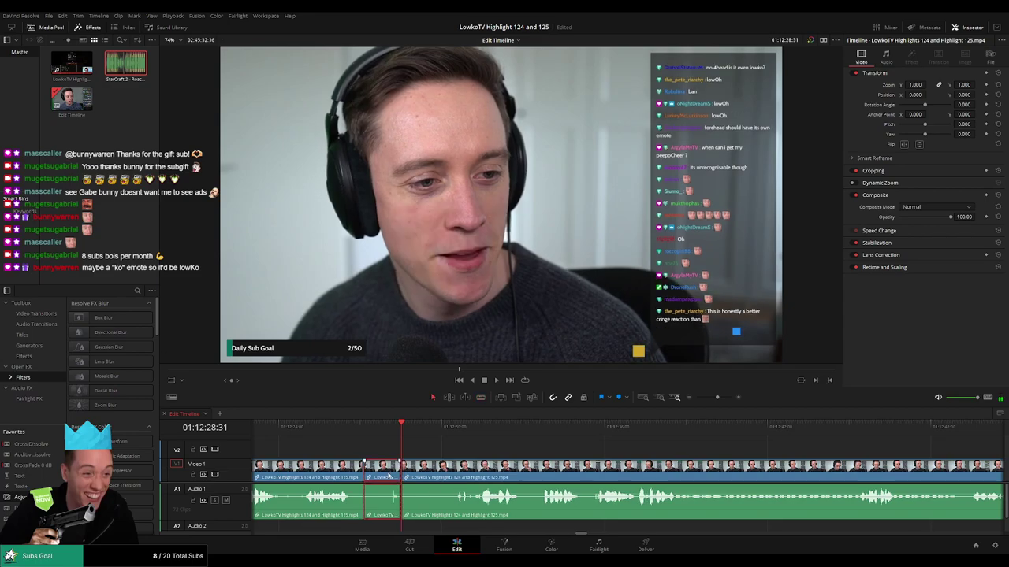
{"action": "key", "text": "Delete"}
Play across the new cut and color the clip ending at 1:12:27:07 green.
{"action": "left_click", "coordinate": [350, 428]}
{"action": "key", "text": "space"}
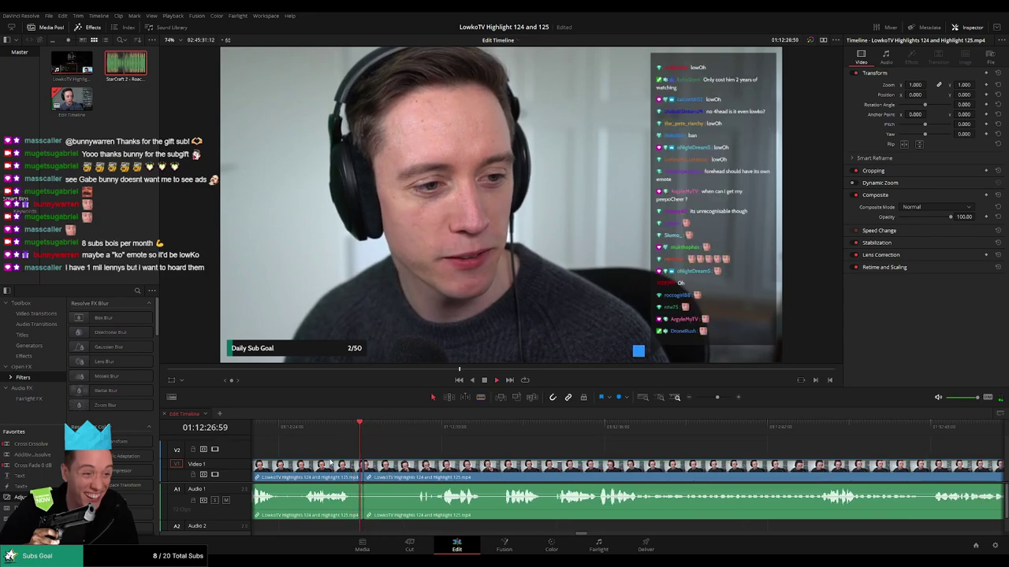
{"action": "left_click", "coordinate": [322, 478]}
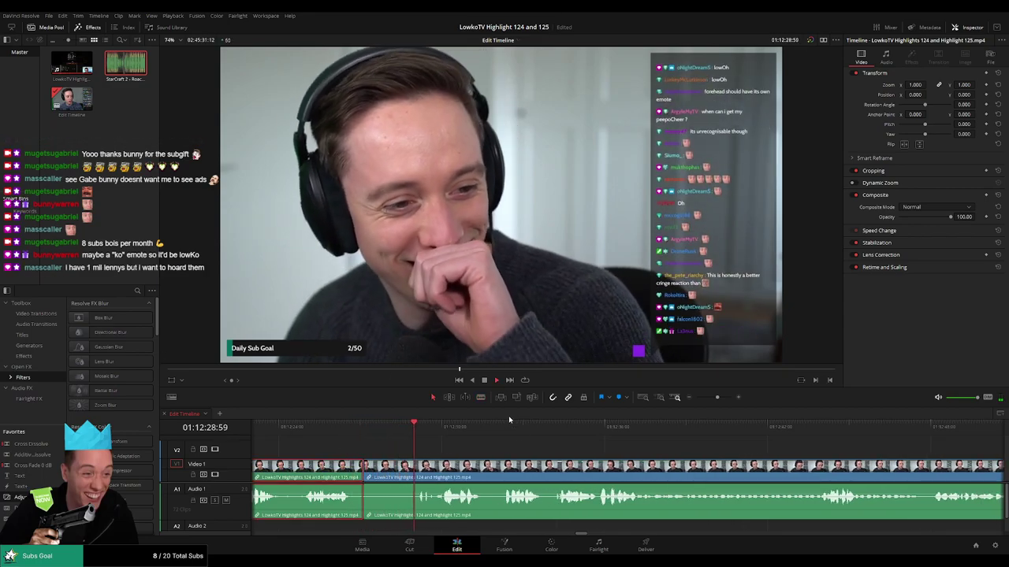
{"action": "left_click", "coordinate": [516, 452]}
Cut out the short pause from 1:12:47:37 to 1:12:48:00 in the webcam talk, closing the gap.
{"action": "left_click_drag", "start_coordinate": [536, 451], "coordinate": [452, 449]}
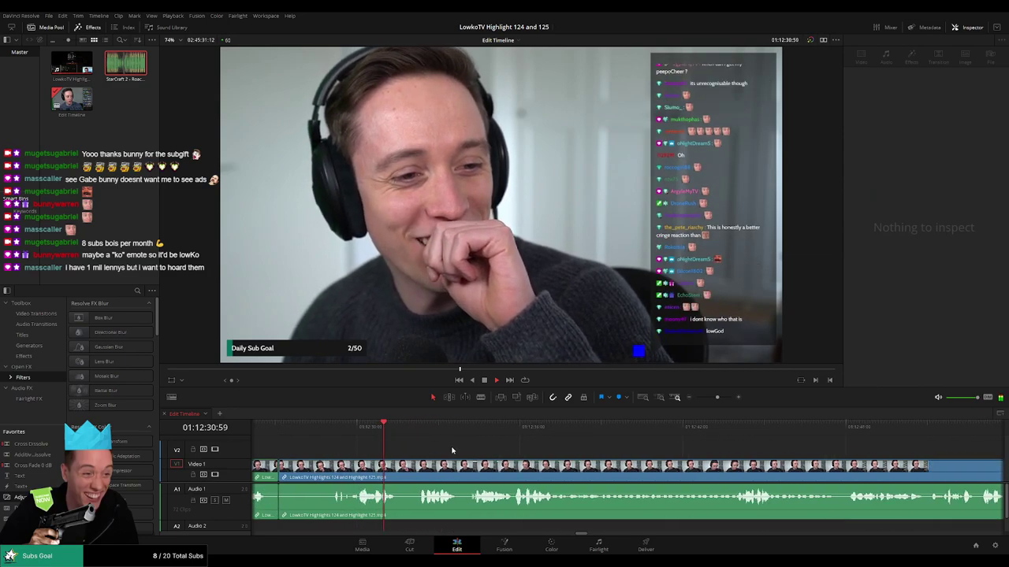
{"action": "scroll", "coordinate": [475, 449], "scroll_direction": "right", "scroll_amount": 2}
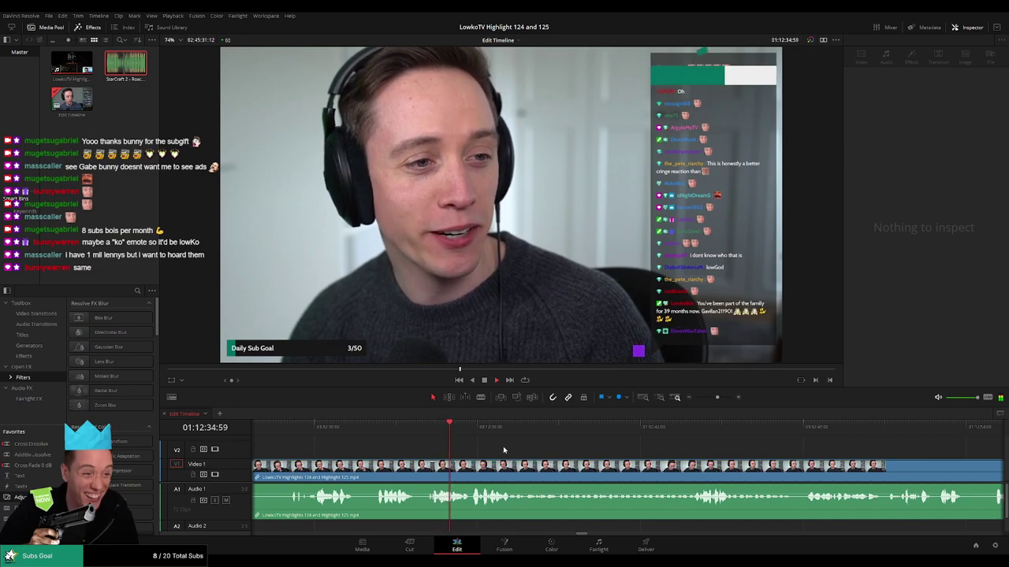
{"action": "scroll", "coordinate": [556, 459], "scroll_direction": "right", "scroll_amount": 2}
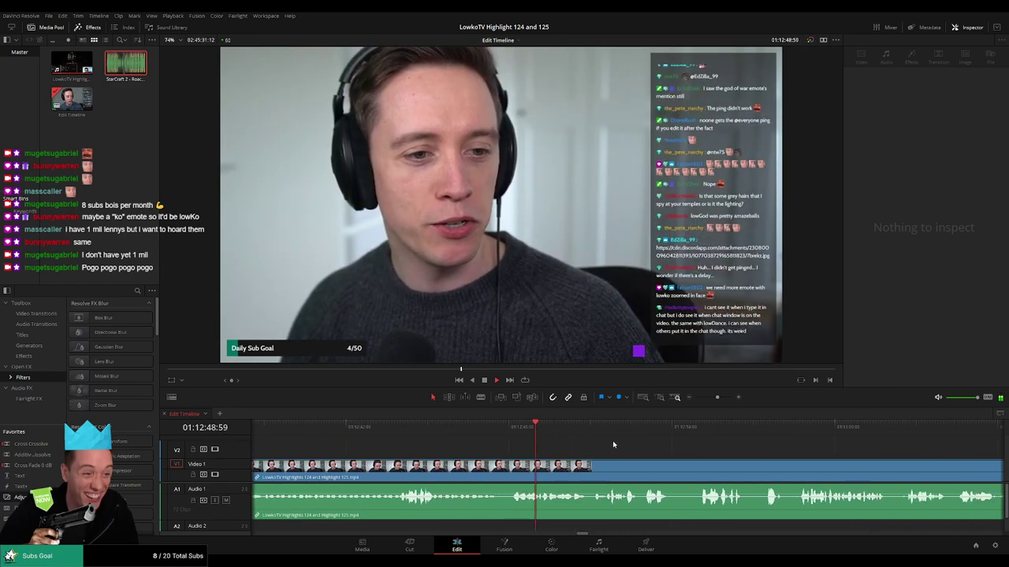
{"action": "left_click", "coordinate": [605, 464]}
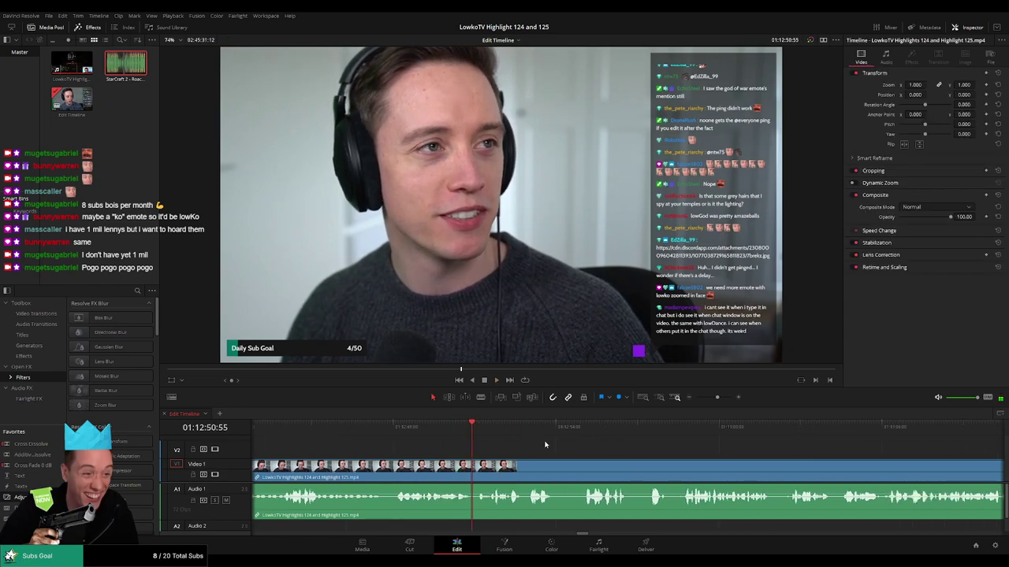
{"action": "scroll", "coordinate": [605, 458], "scroll_direction": "right", "scroll_amount": 2}
{"action": "left_click_drag", "start_coordinate": [309, 427], "coordinate": [287, 427]}
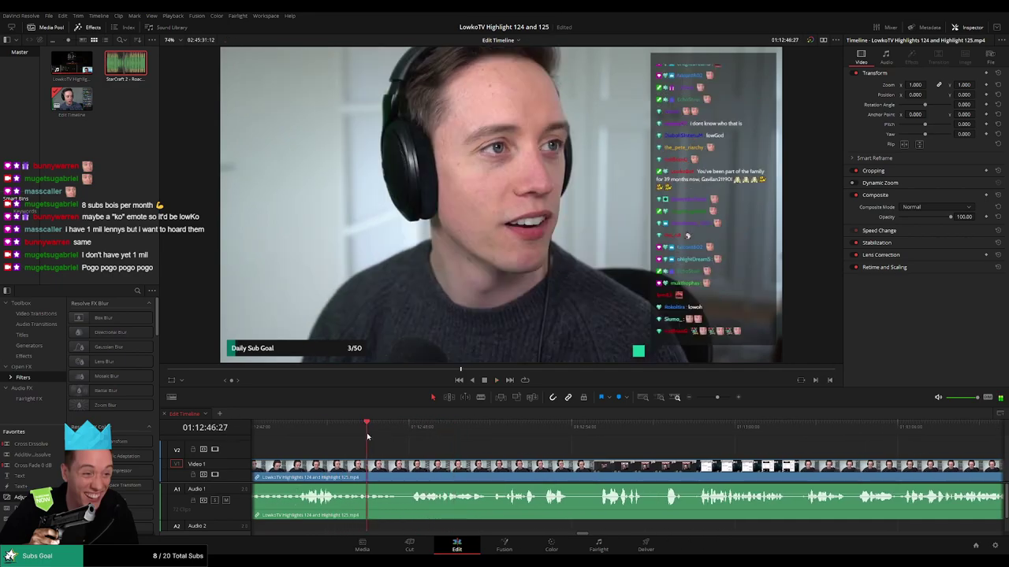
{"action": "left_click", "coordinate": [367, 432]}
{"action": "key", "text": "b"}
{"action": "left_click", "coordinate": [403, 476]}
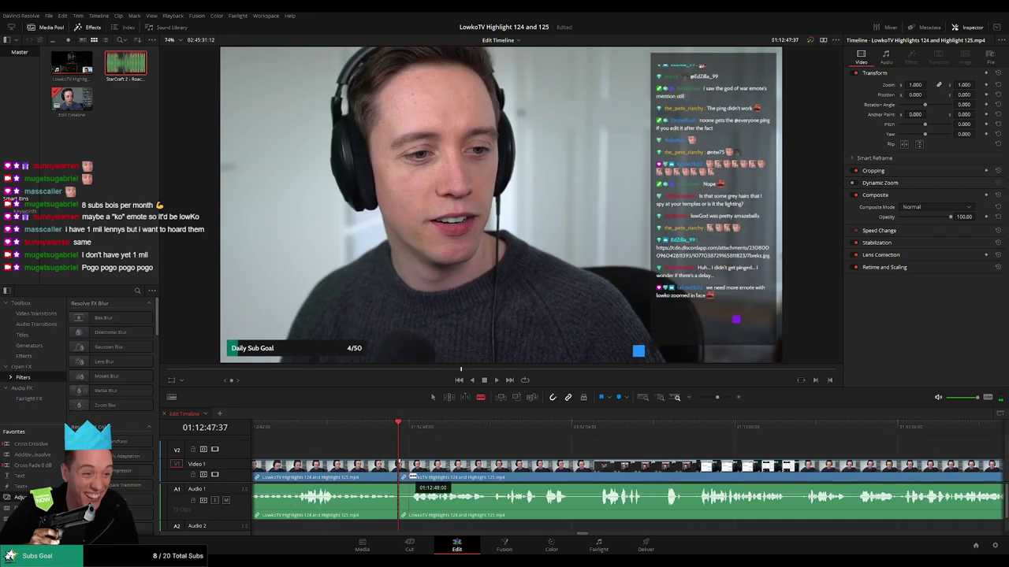
{"action": "left_click", "coordinate": [366, 473]}
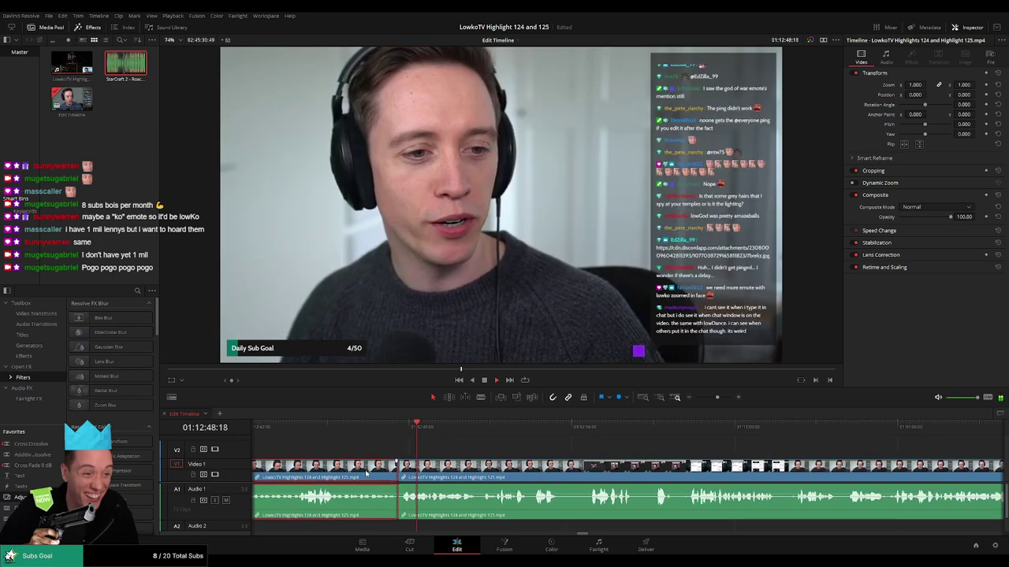
{"action": "key", "text": "Delete"}
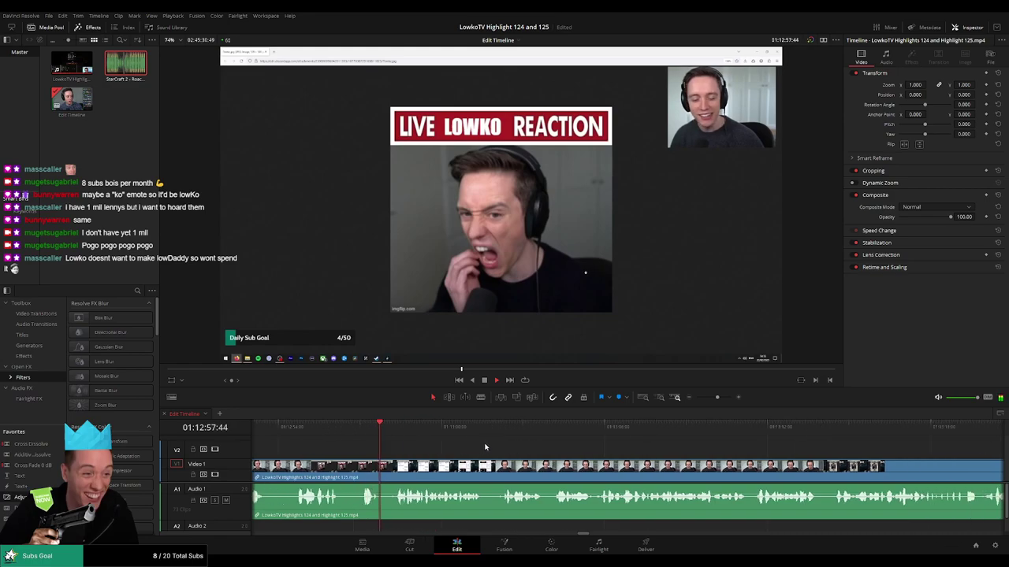
Cut out the pause from 1:12:57:52 to 1:12:58:16 on the Live Lowko Reaction image, closing the gap, and color the preceding clip green.
{"action": "left_click", "coordinate": [362, 430]}
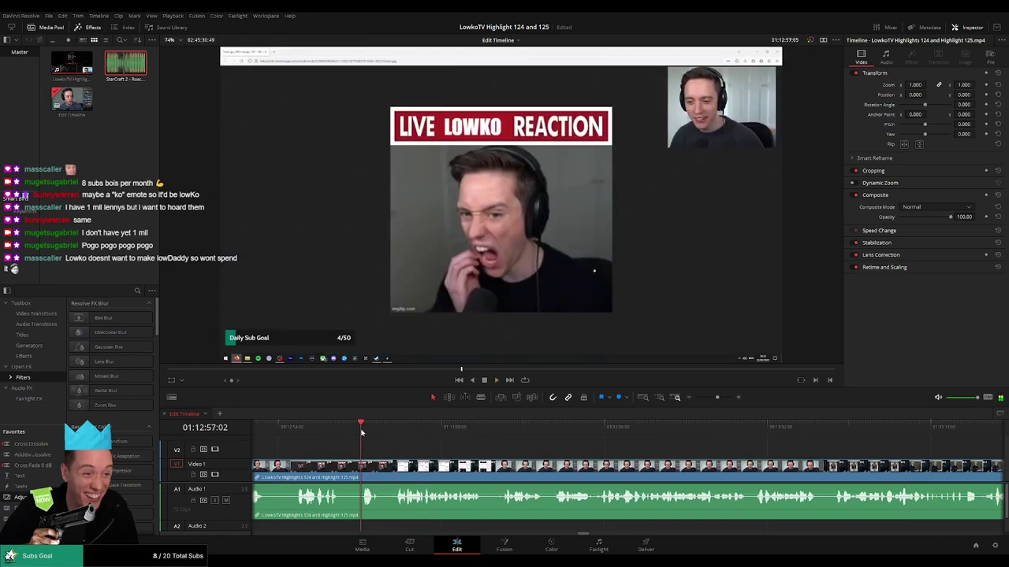
{"action": "key", "text": "space"}
{"action": "key", "text": "b"}
{"action": "left_click", "coordinate": [385, 466]}
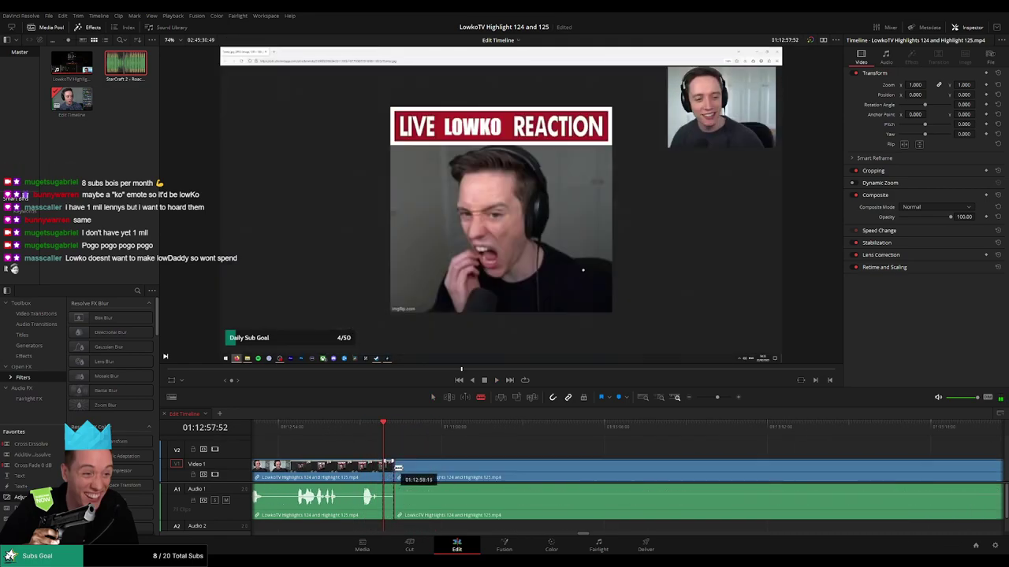
{"action": "key", "text": "a"}
{"action": "left_click", "coordinate": [377, 472]}
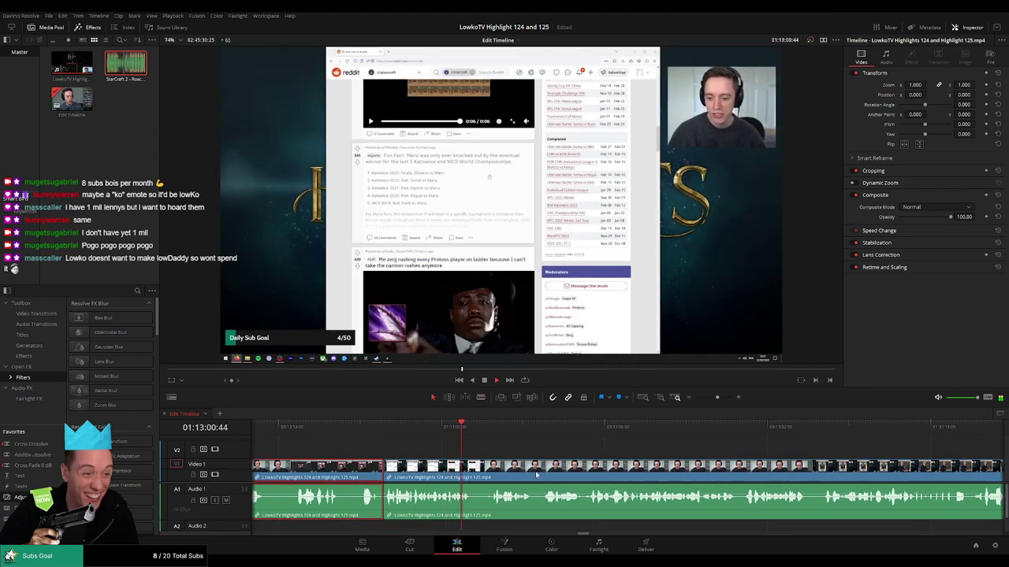
{"action": "left_click", "coordinate": [583, 450]}
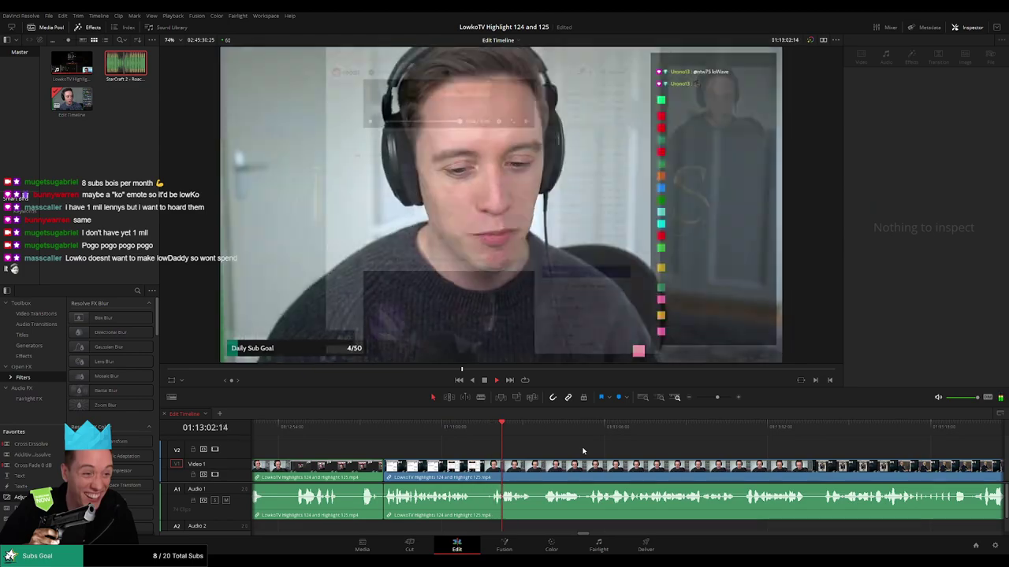
Review the footage from about 1:13:02 through the webcam talk and the painted portrait to about 1:13:40.
{"action": "left_click_drag", "start_coordinate": [583, 451], "coordinate": [457, 446]}
{"action": "scroll", "coordinate": [510, 446], "scroll_direction": "right", "scroll_amount": 4}
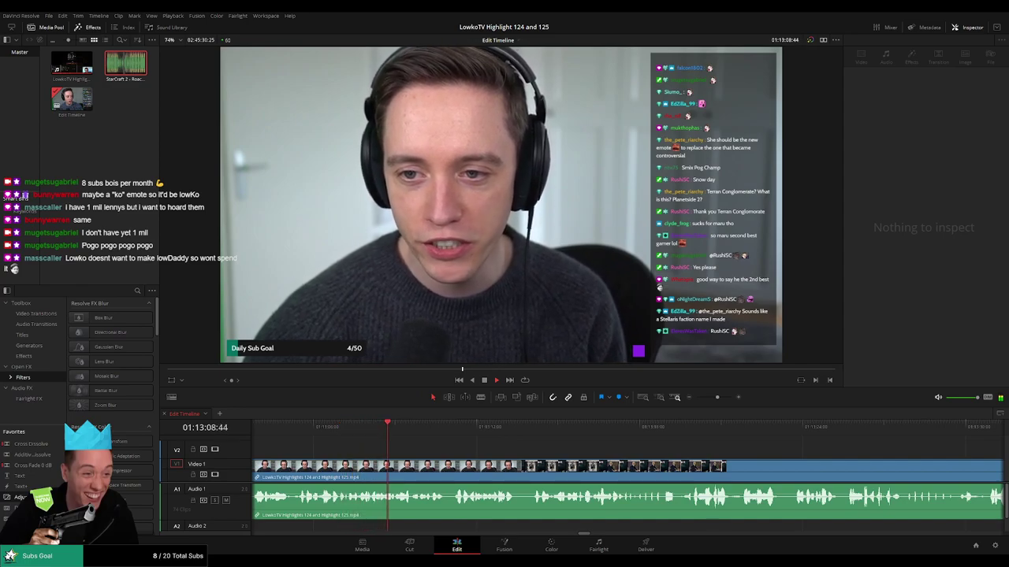
{"action": "scroll", "coordinate": [478, 449], "scroll_direction": "right", "scroll_amount": 2}
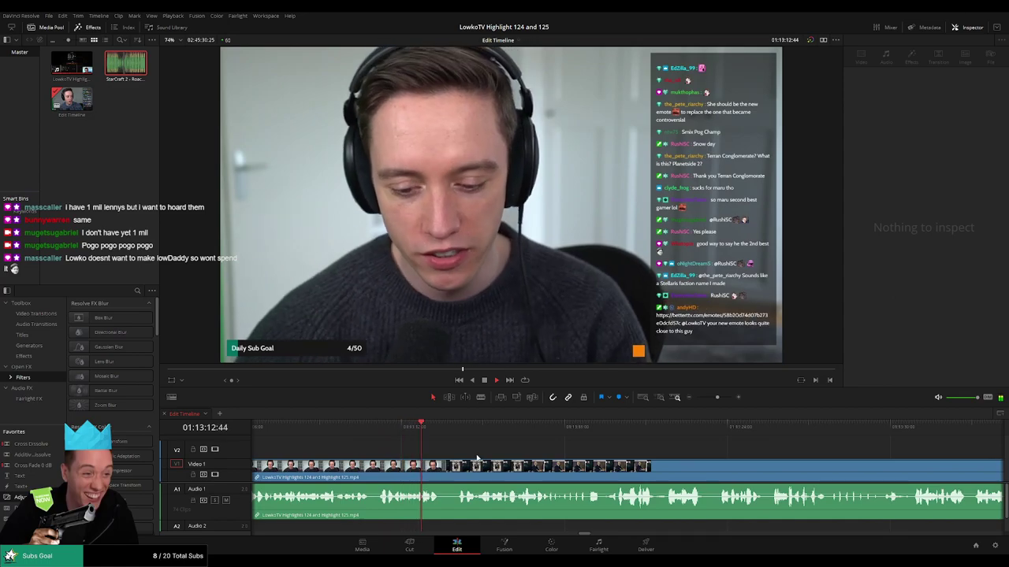
{"action": "scroll", "coordinate": [502, 453], "scroll_direction": "right", "scroll_amount": 1}
{"action": "scroll", "coordinate": [496, 452], "scroll_direction": "right", "scroll_amount": 1}
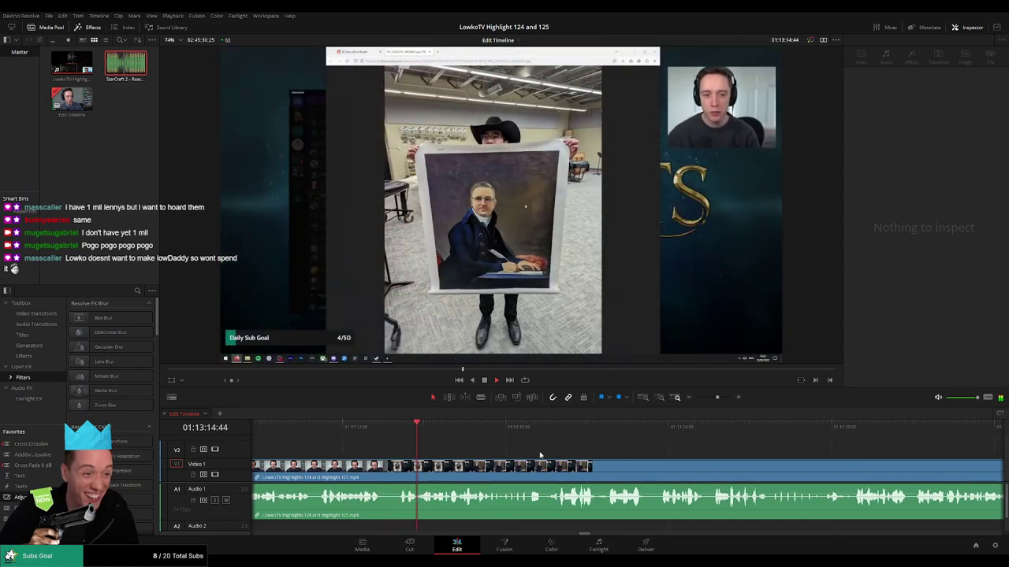
{"action": "scroll", "coordinate": [520, 454], "scroll_direction": "right", "scroll_amount": 1}
{"action": "scroll", "coordinate": [536, 456], "scroll_direction": "right", "scroll_amount": 2}
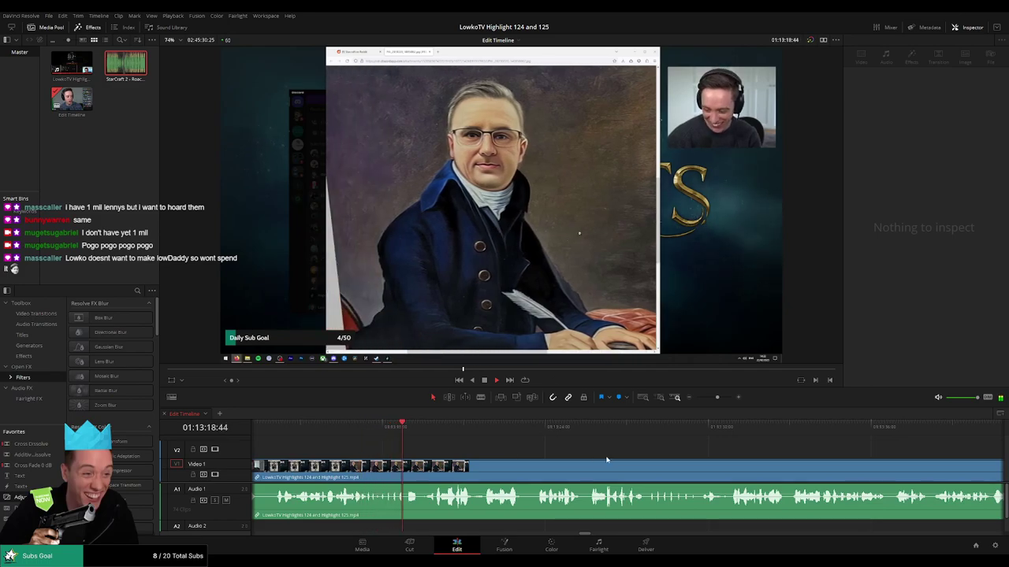
{"action": "scroll", "coordinate": [509, 450], "scroll_direction": "right", "scroll_amount": 2}
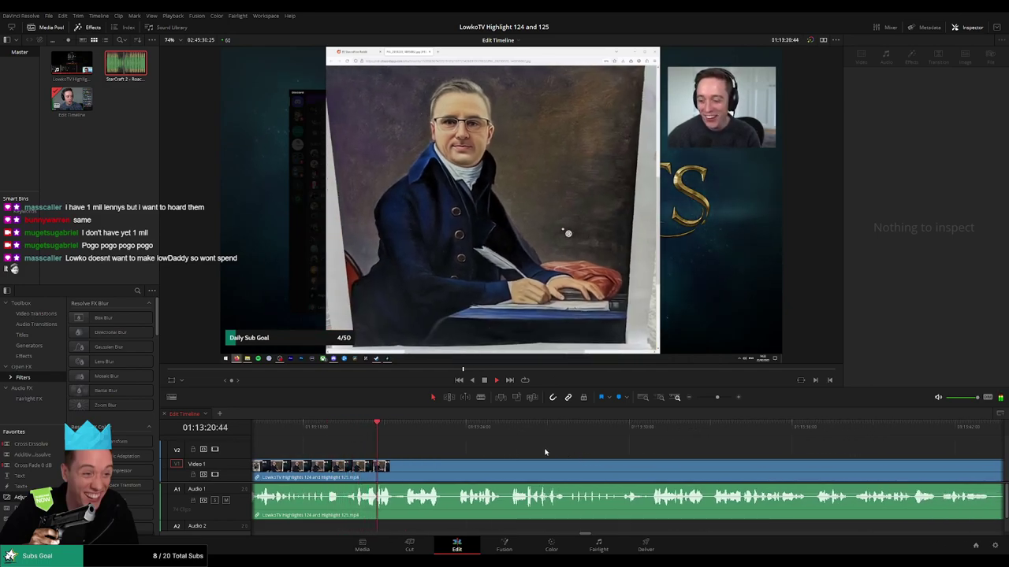
{"action": "scroll", "coordinate": [500, 450], "scroll_direction": "right", "scroll_amount": 2}
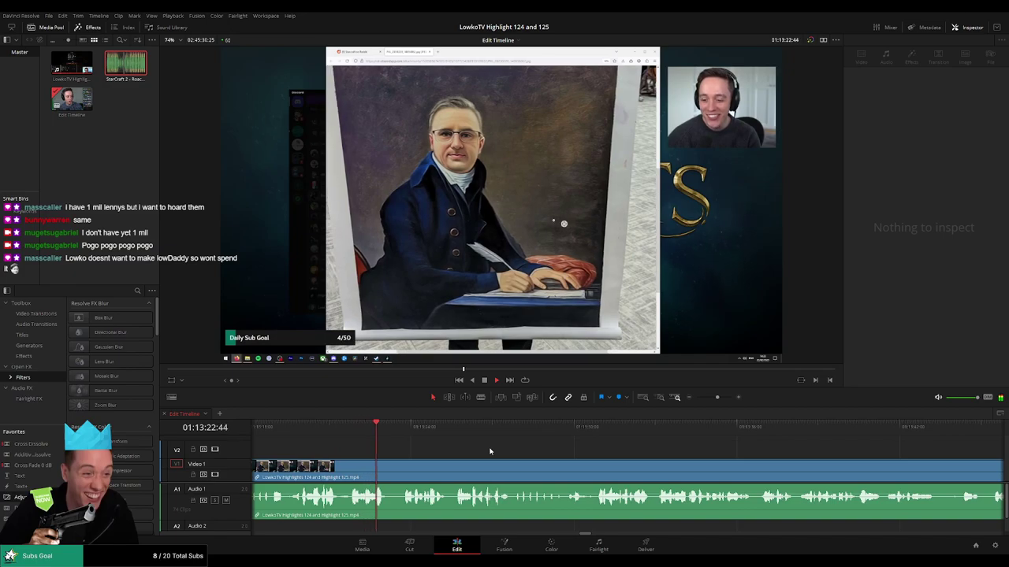
{"action": "scroll", "coordinate": [473, 450], "scroll_direction": "right", "scroll_amount": 2}
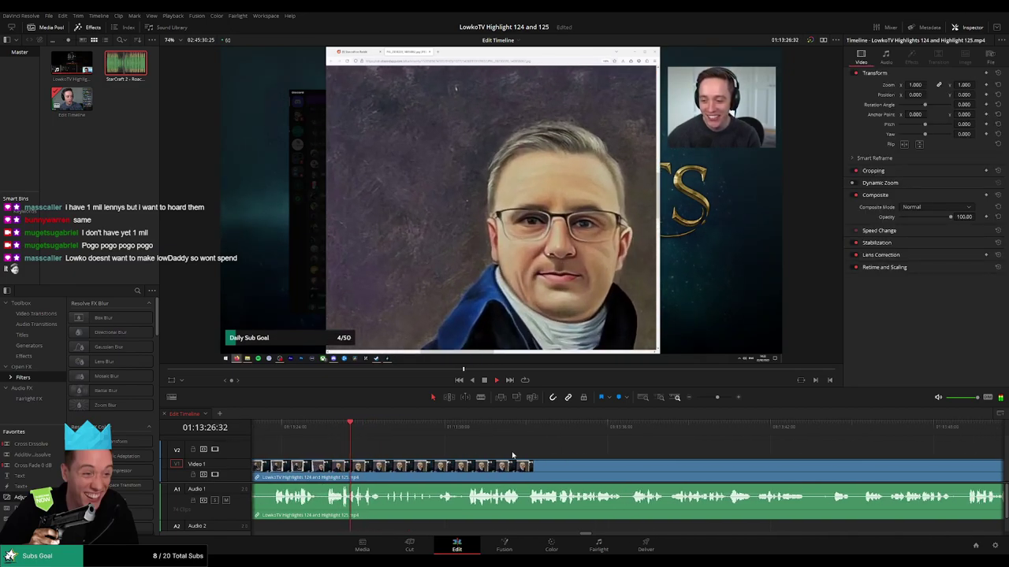
{"action": "scroll", "coordinate": [489, 453], "scroll_direction": "right", "scroll_amount": 2}
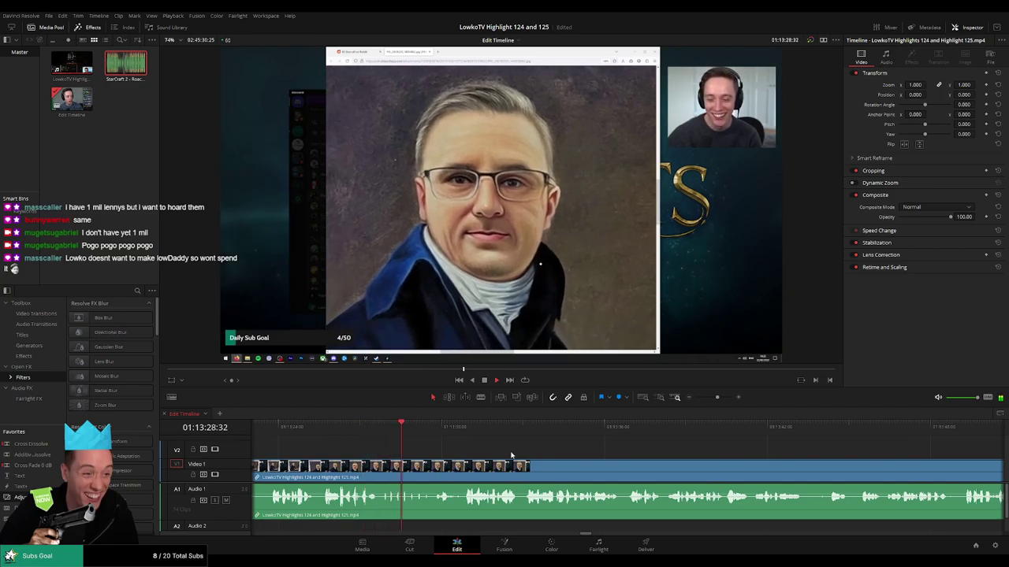
{"action": "scroll", "coordinate": [494, 447], "scroll_direction": "right", "scroll_amount": 2}
{"action": "scroll", "coordinate": [512, 447], "scroll_direction": "right", "scroll_amount": 2}
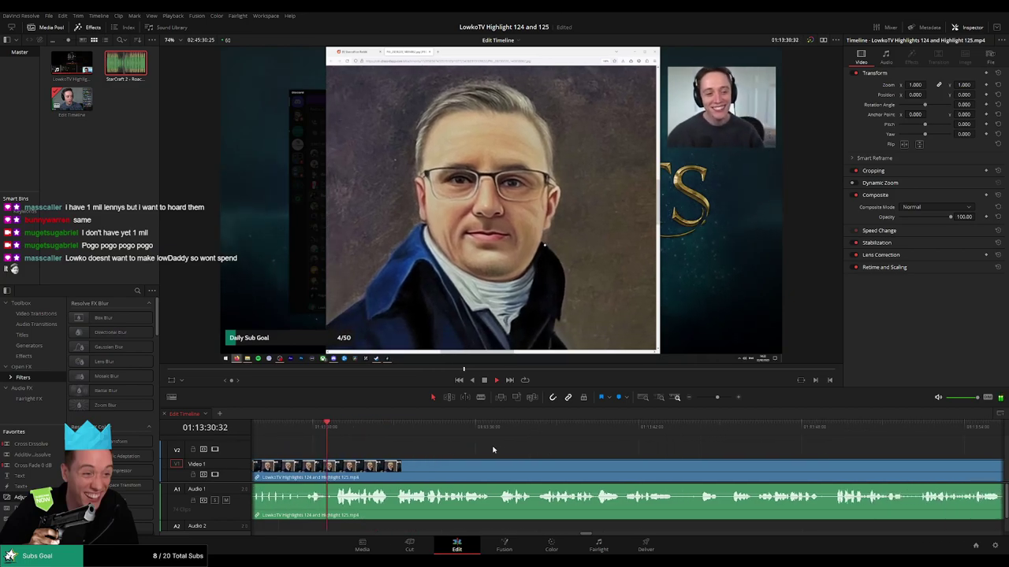
{"action": "scroll", "coordinate": [494, 450], "scroll_direction": "right", "scroll_amount": 2}
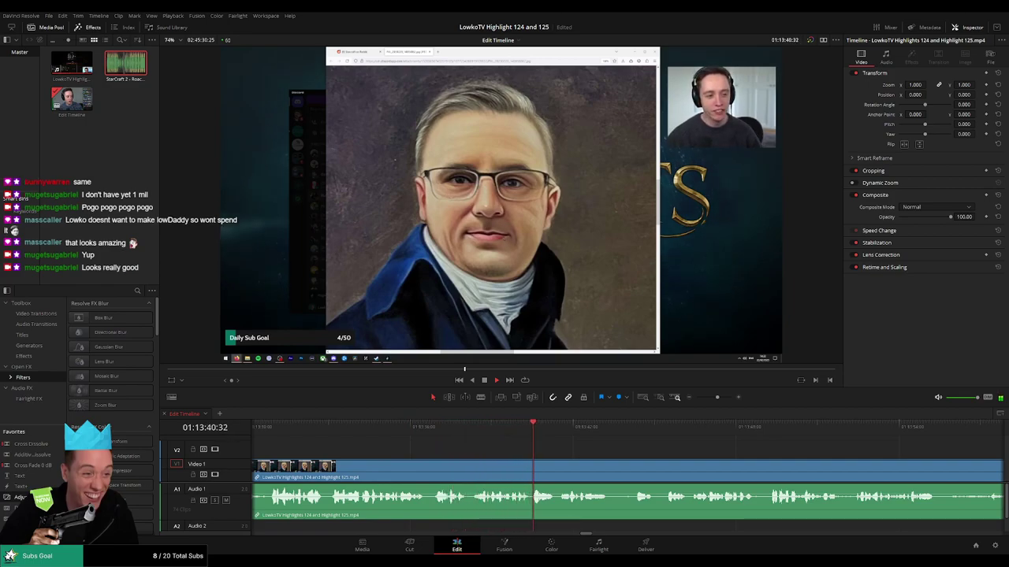
Cut out the pause of under a second just after 1:13:43 on the painted portrait, closing the gap, and color the preceding clip green.
{"action": "scroll", "coordinate": [695, 453], "scroll_direction": "right", "scroll_amount": 5}
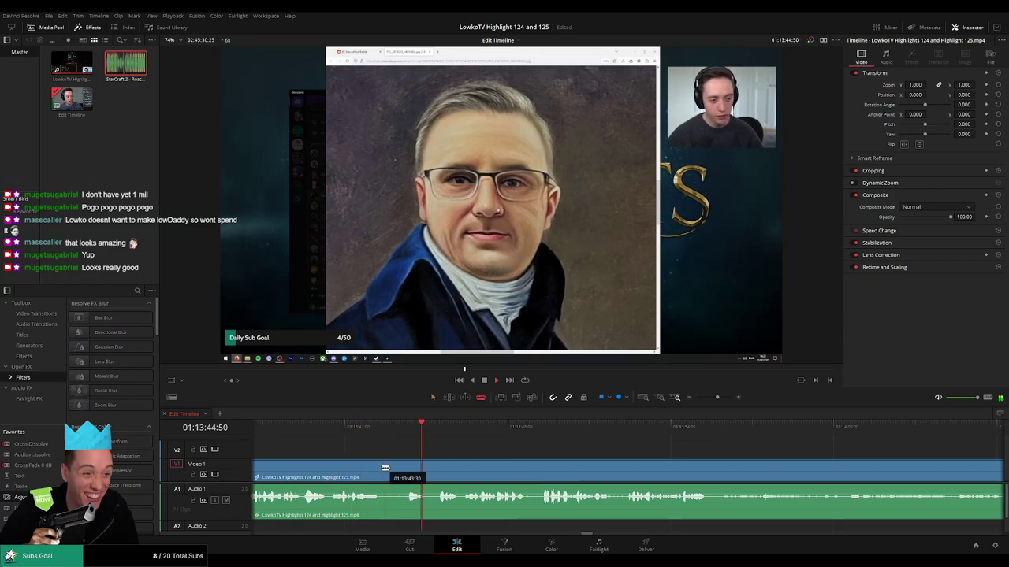
{"action": "left_click", "coordinate": [382, 468]}
{"action": "left_click", "coordinate": [404, 467]}
{"action": "key", "text": "a"}
{"action": "left_click", "coordinate": [397, 472]}
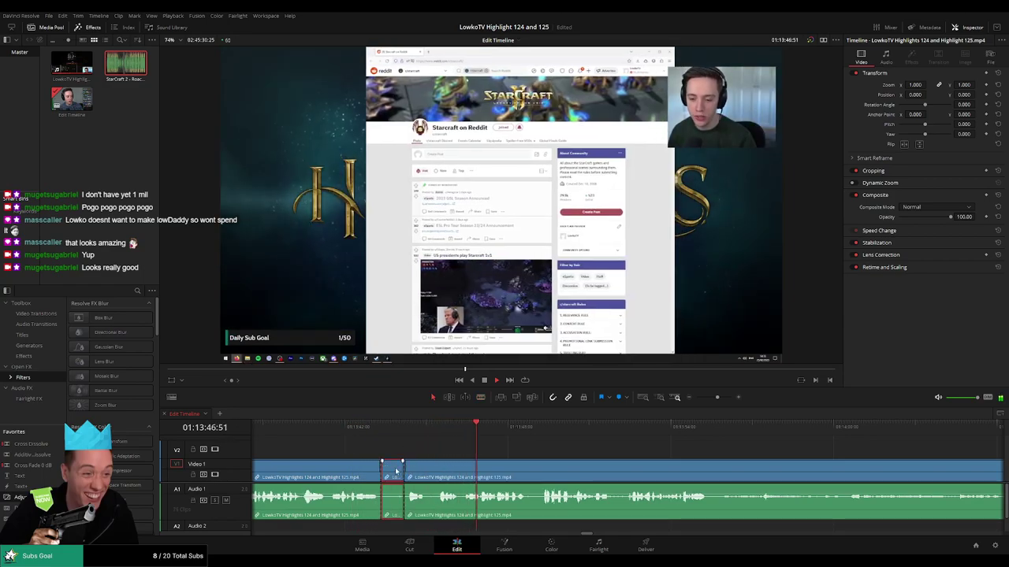
{"action": "key", "text": "Delete"}
{"action": "left_click", "coordinate": [363, 427]}
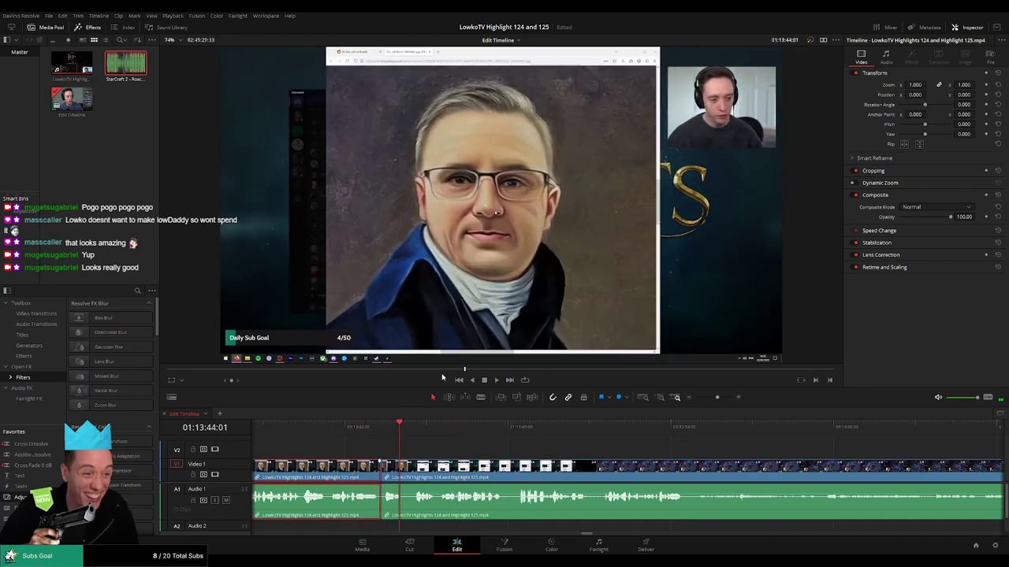
Cut out the brief moment between 1:13:44:10 and the StarCraft Reddit page footage, closing the gap.
{"action": "left_click", "coordinate": [403, 433]}
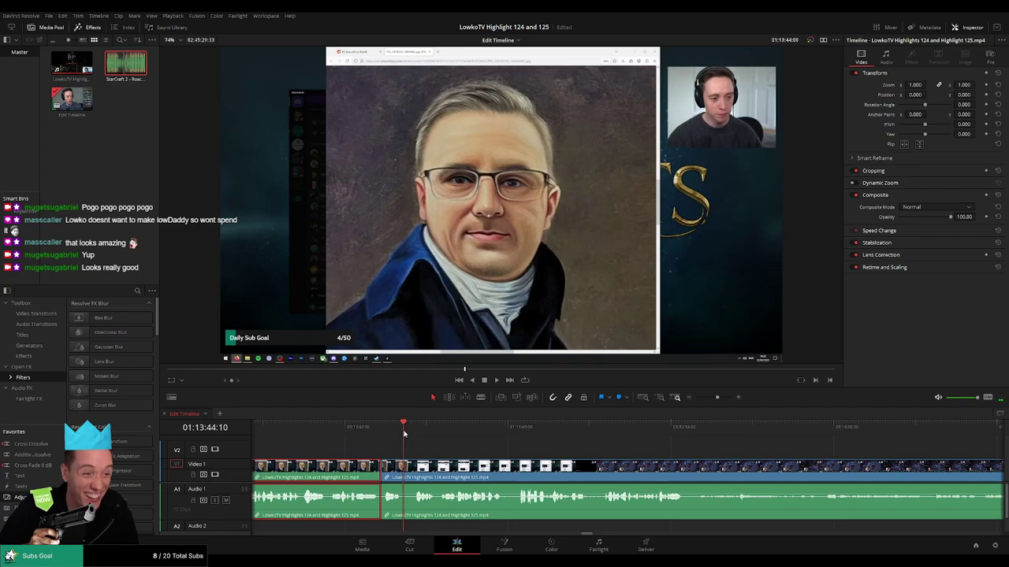
{"action": "left_click", "coordinate": [405, 468]}
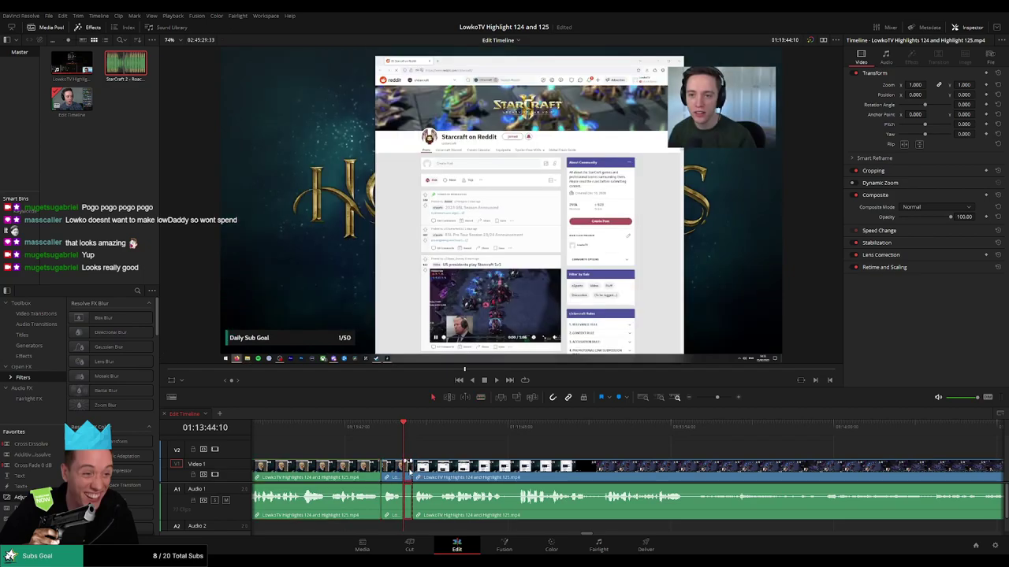
{"action": "key", "text": "Delete"}
Color the short clip just before the StarCraft Reddit page footage green.
{"action": "key", "text": "space"}
{"action": "left_click", "coordinate": [392, 476]}
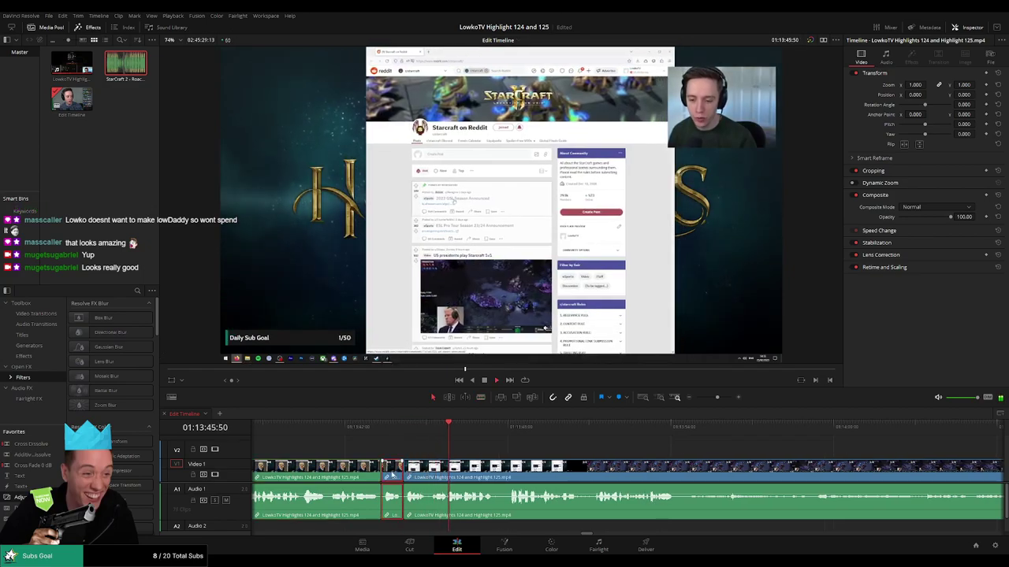
{"action": "left_click", "coordinate": [625, 457]}
Cut out the stretch of the US presidents video from about 1:13:54:25 to 1:13:59:13, closing the gap.
{"action": "left_click_drag", "start_coordinate": [641, 450], "coordinate": [525, 452]}
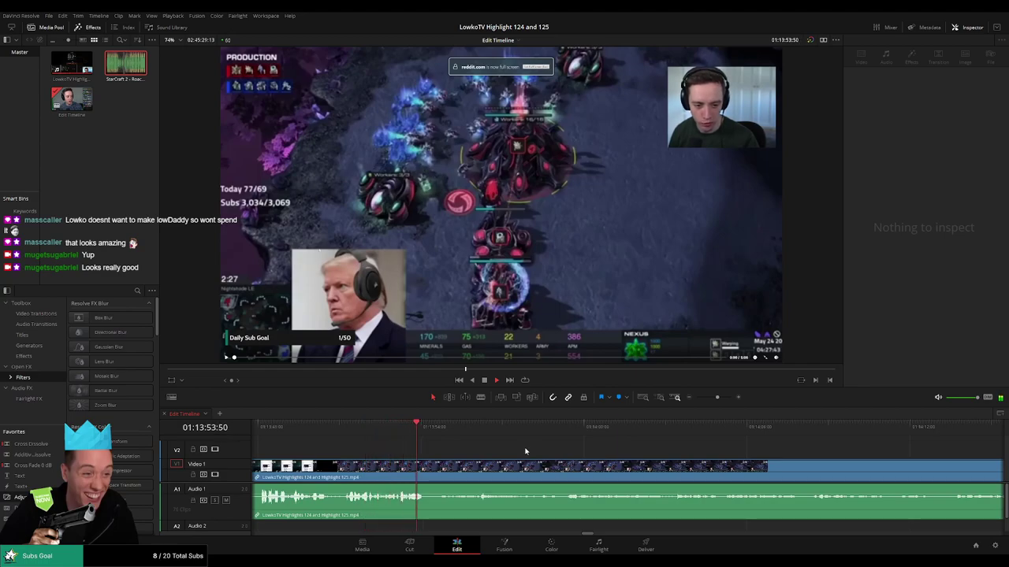
{"action": "key", "text": "space"}
{"action": "key", "text": "space"}
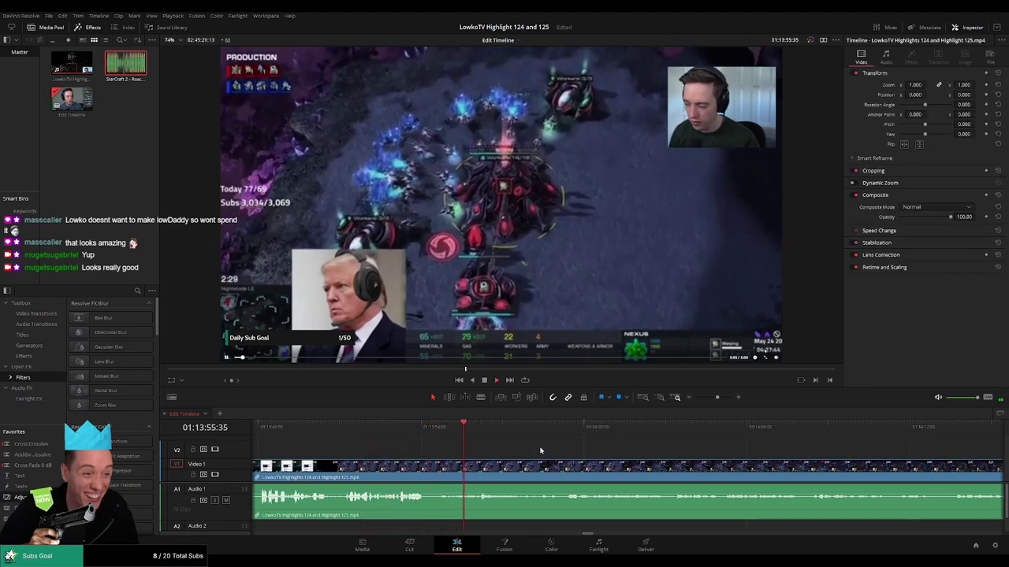
{"action": "scroll", "coordinate": [528, 450], "scroll_direction": "right", "scroll_amount": 1}
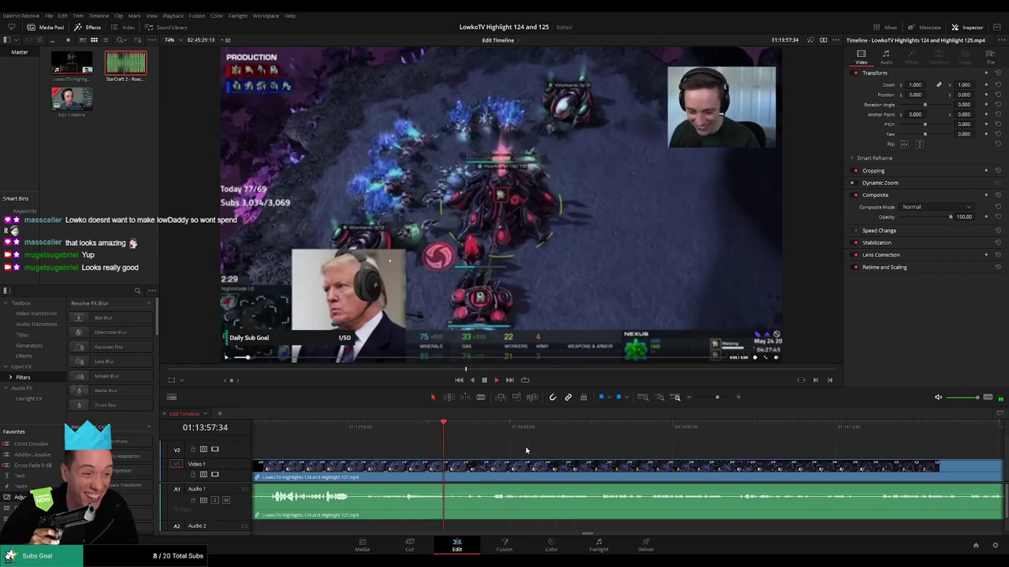
{"action": "scroll", "coordinate": [525, 451], "scroll_direction": "right", "scroll_amount": 1}
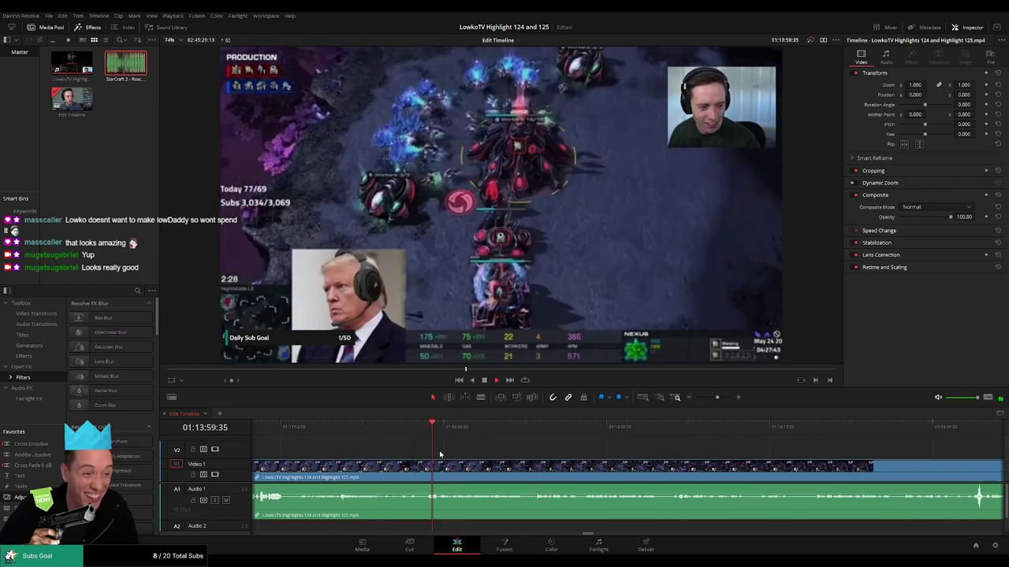
{"action": "scroll", "coordinate": [410, 449], "scroll_direction": "left", "scroll_amount": 1}
{"action": "left_click", "coordinate": [345, 438]}
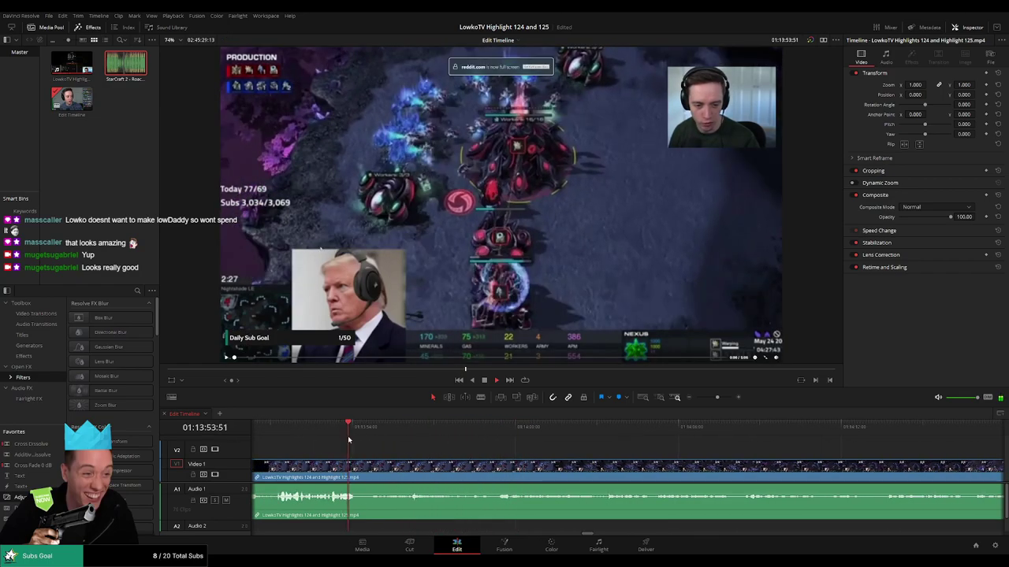
{"action": "key", "text": "ctrl+b"}
{"action": "left_click", "coordinate": [495, 439]}
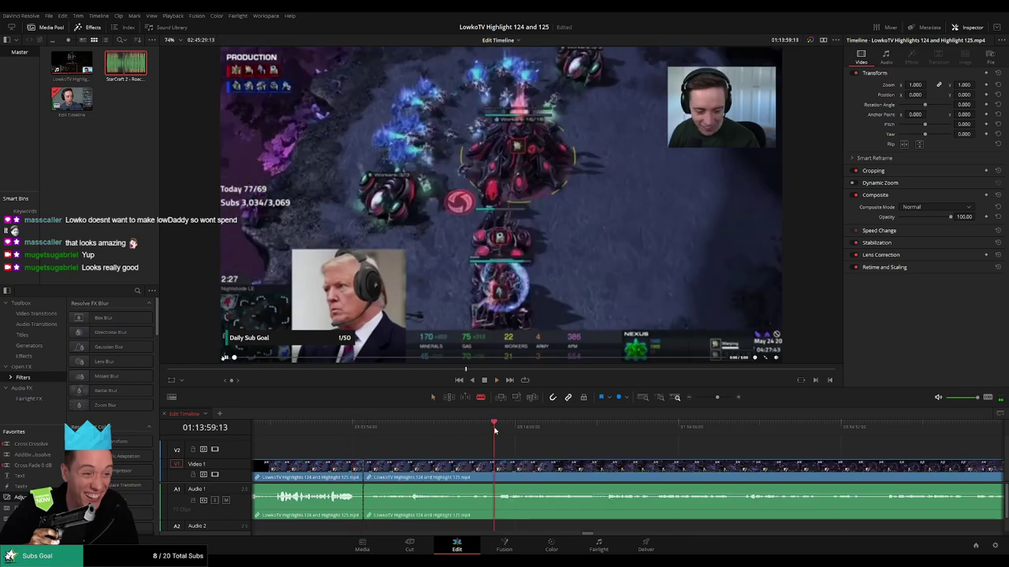
{"action": "key", "text": "ctrl+b"}
{"action": "left_click", "coordinate": [465, 474]}
{"action": "key", "text": "shift+Delete"}
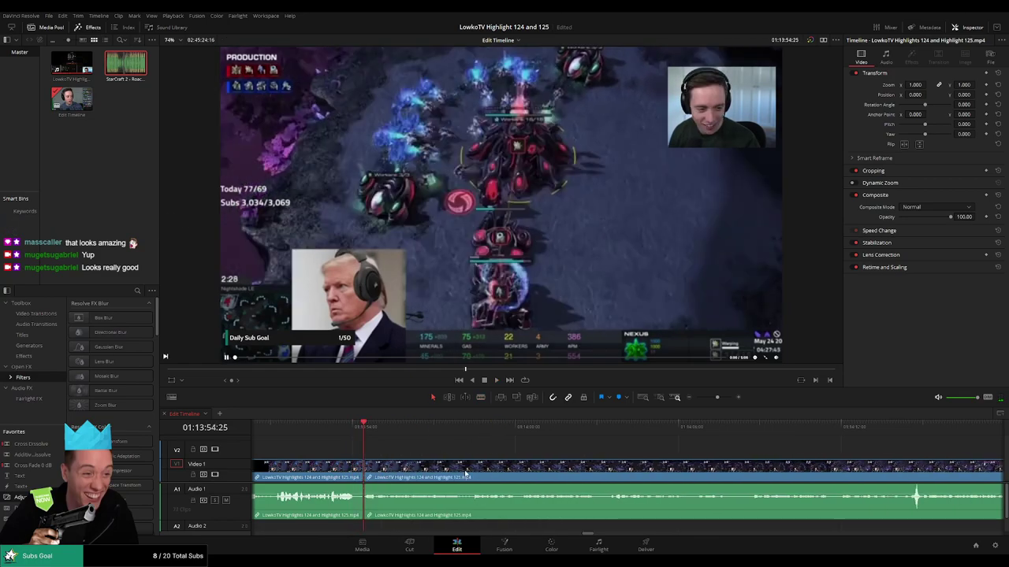
Color the clip preceding the new cut at 1:13:54:25 green.
{"action": "left_click", "coordinate": [334, 440]}
{"action": "key", "text": "space"}
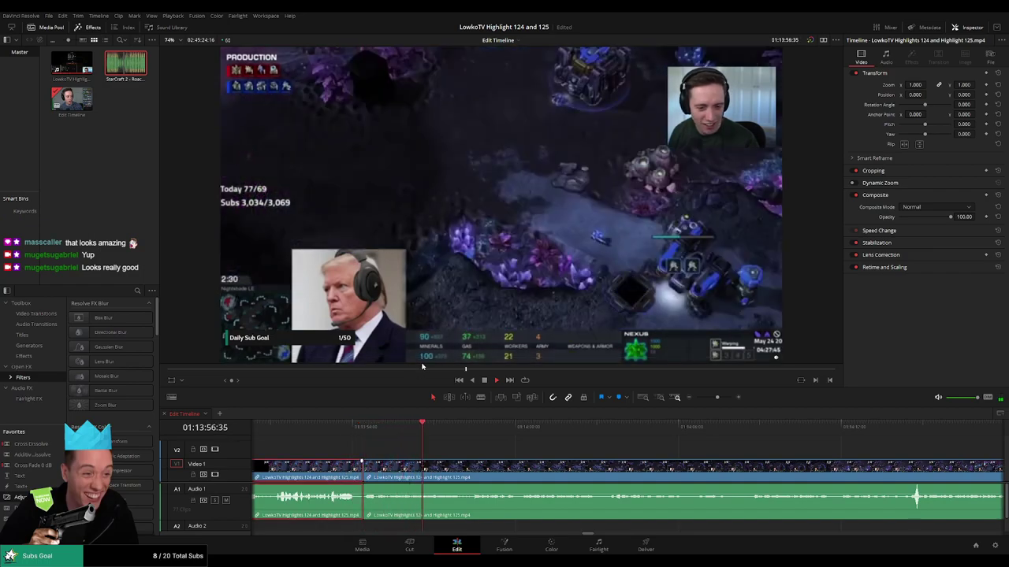
{"action": "left_click", "coordinate": [589, 457]}
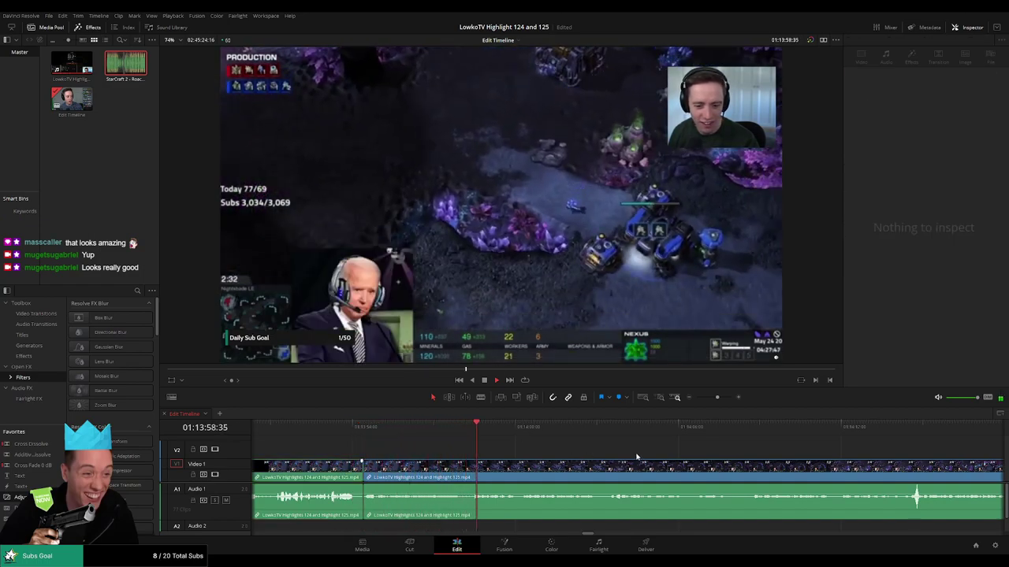
Review the US presidents StarCraft gameplay footage from about 1:13:58 to 1:14:26 for pauses or dead moments.
{"action": "left_click_drag", "start_coordinate": [624, 457], "coordinate": [565, 457]}
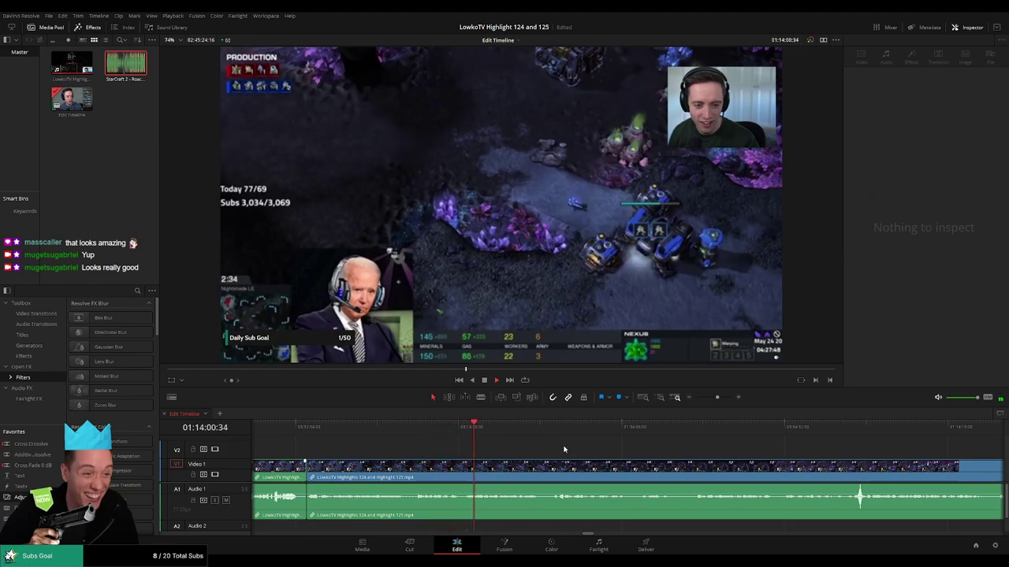
{"action": "left_click_drag", "start_coordinate": [647, 455], "coordinate": [606, 455]}
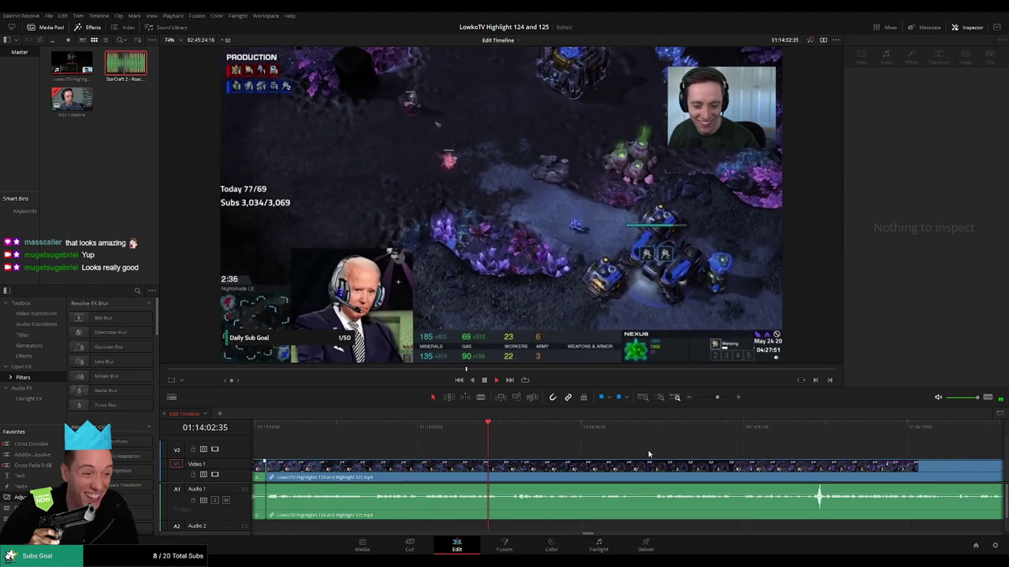
{"action": "scroll", "coordinate": [647, 450], "scroll_direction": "right", "scroll_amount": 3}
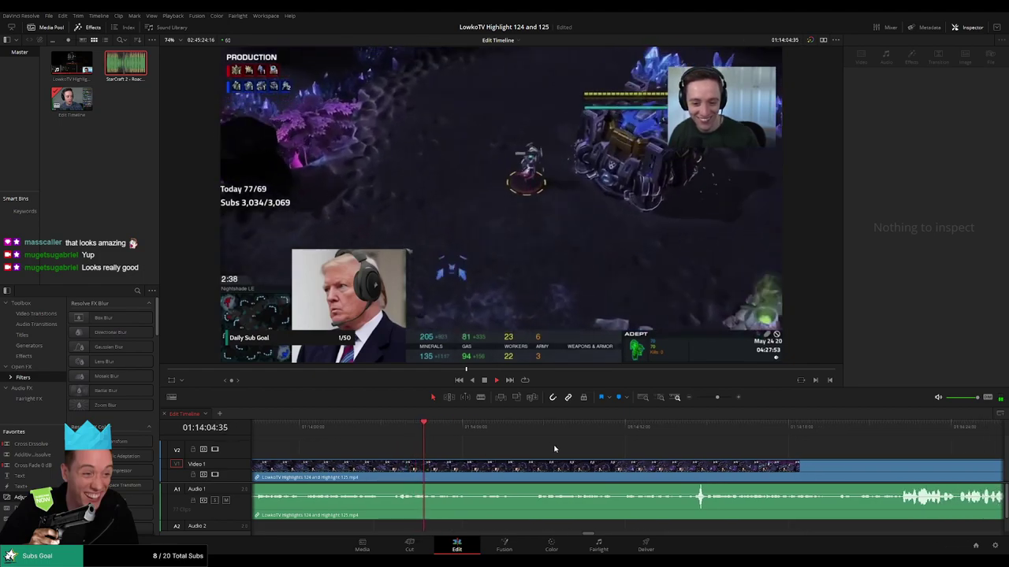
{"action": "scroll", "coordinate": [555, 448], "scroll_direction": "right", "scroll_amount": 2}
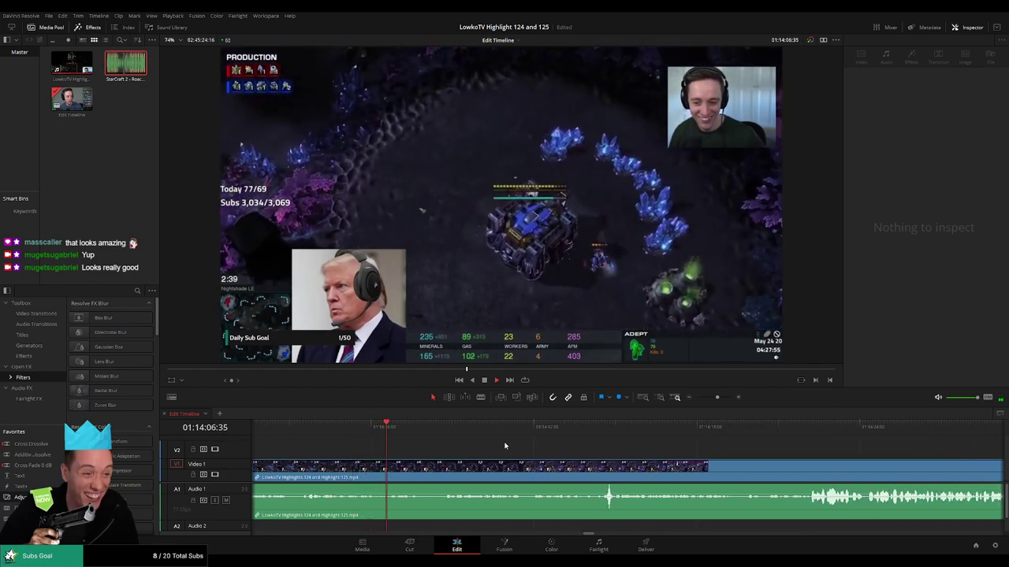
{"action": "scroll", "coordinate": [558, 448], "scroll_direction": "right", "scroll_amount": 2}
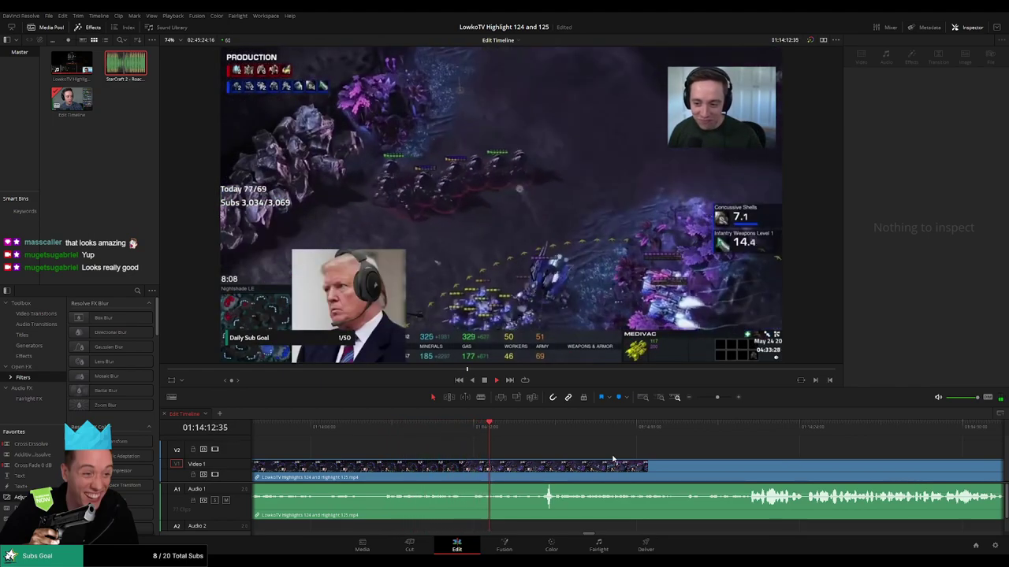
{"action": "scroll", "coordinate": [544, 449], "scroll_direction": "right", "scroll_amount": 2}
{"action": "scroll", "coordinate": [540, 452], "scroll_direction": "right", "scroll_amount": 2}
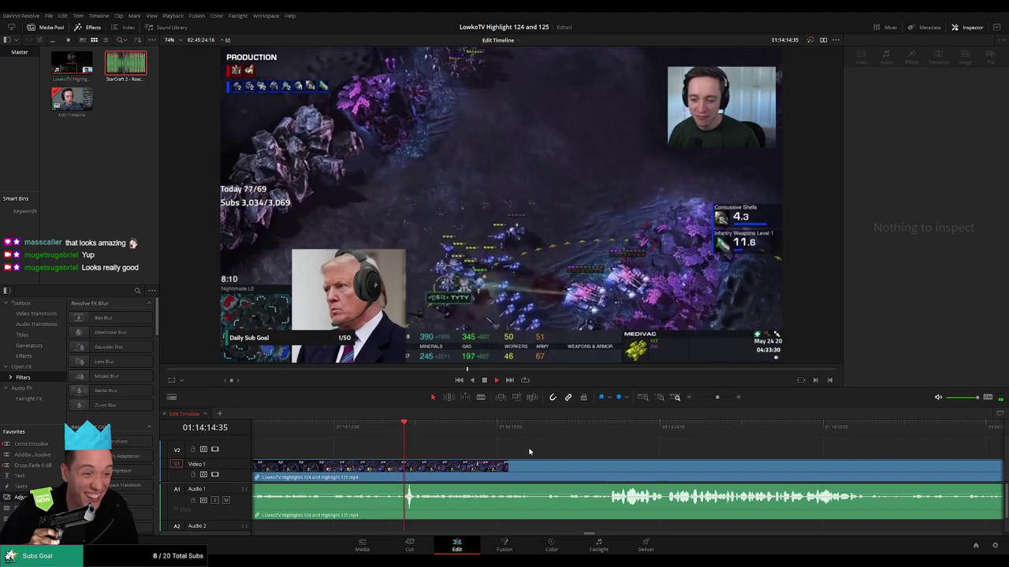
{"action": "scroll", "coordinate": [529, 452], "scroll_direction": "right", "scroll_amount": 2}
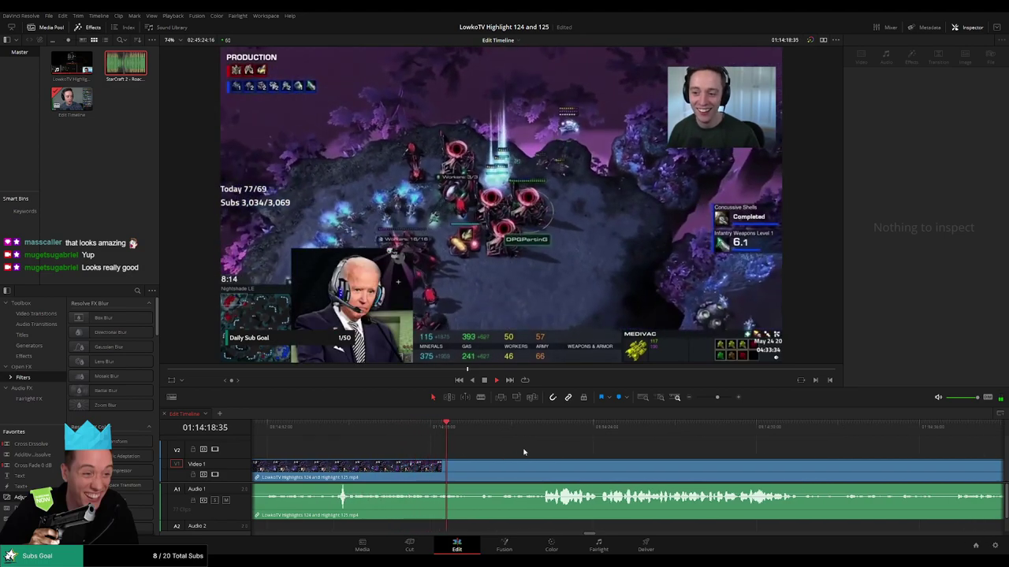
{"action": "scroll", "coordinate": [500, 452], "scroll_direction": "right", "scroll_amount": 2}
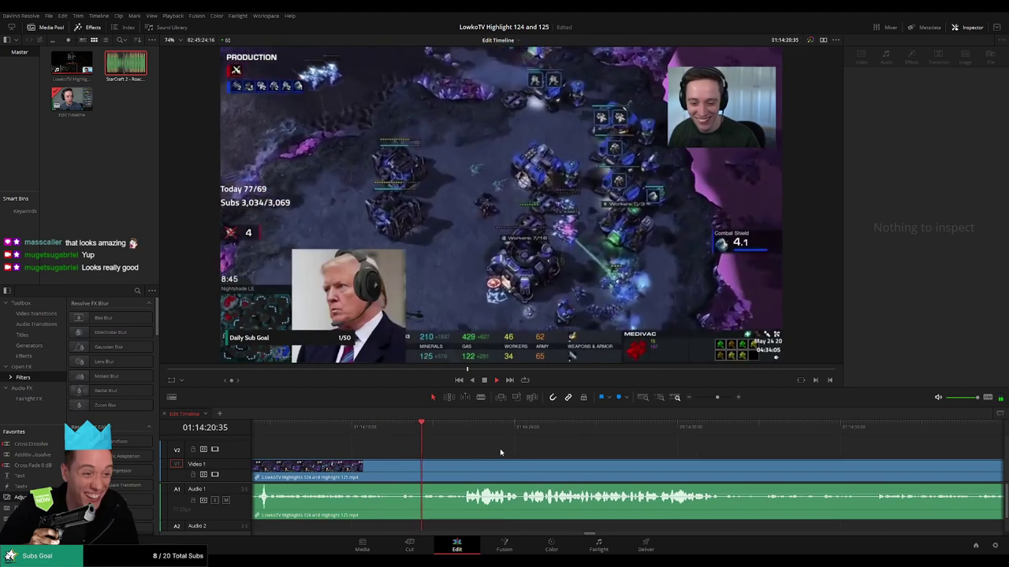
{"action": "scroll", "coordinate": [515, 450], "scroll_direction": "right", "scroll_amount": 2}
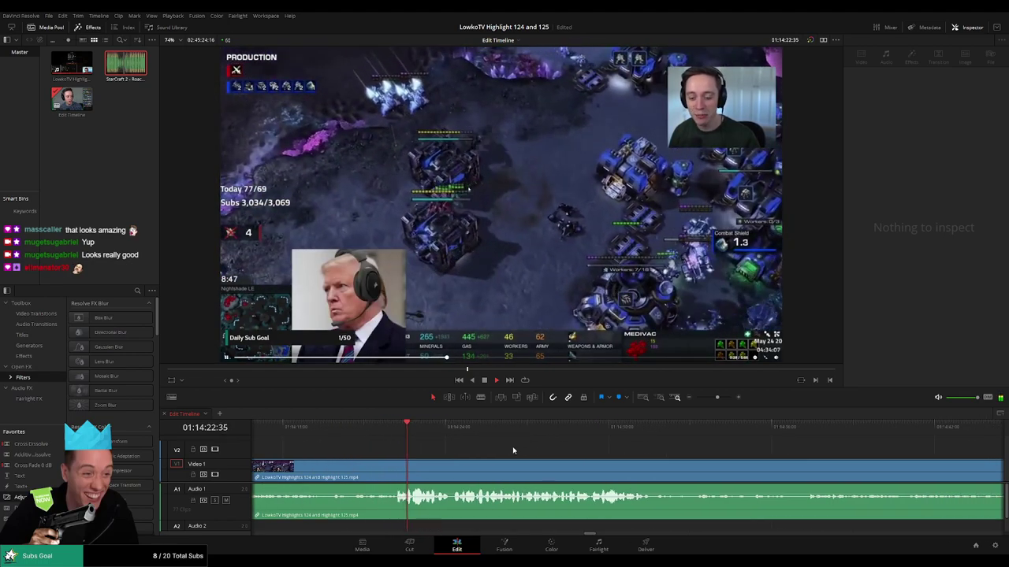
{"action": "scroll", "coordinate": [506, 448], "scroll_direction": "right", "scroll_amount": 2}
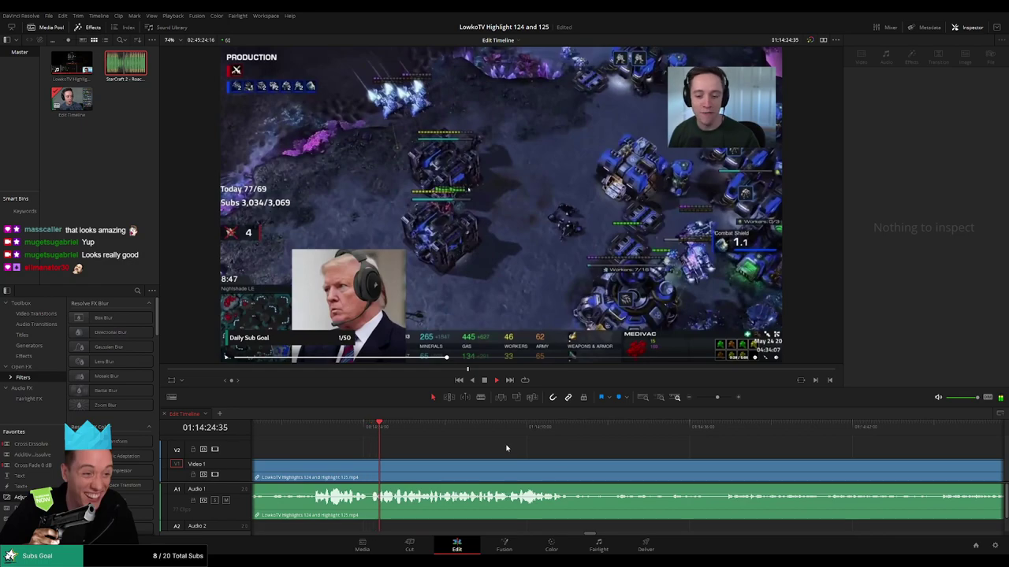
{"action": "scroll", "coordinate": [551, 448], "scroll_direction": "right", "scroll_amount": 2}
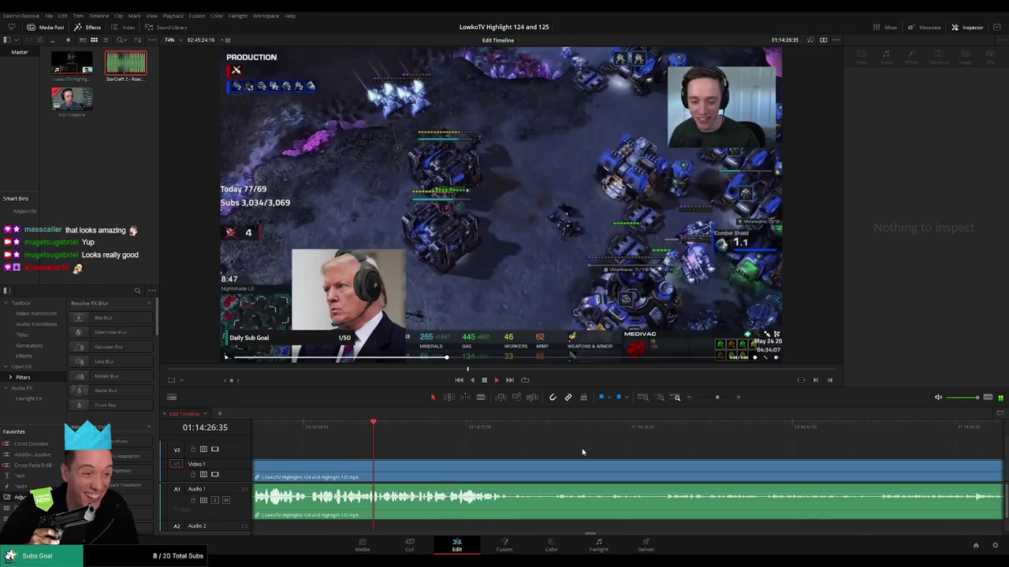
Review the battle footage and the reactions to it from about 1:14:26 to 1:15:04.
{"action": "scroll", "coordinate": [544, 450], "scroll_direction": "right", "scroll_amount": 1}
{"action": "mouse_move", "coordinate": [727, 399]}
{"action": "left_mouse_down"}
{"action": "mouse_move", "coordinate": [694, 405]}
{"action": "mouse_move", "coordinate": [713, 405]}
{"action": "left_mouse_up"}
{"action": "scroll", "coordinate": [539, 464], "scroll_direction": "right", "scroll_amount": 5}
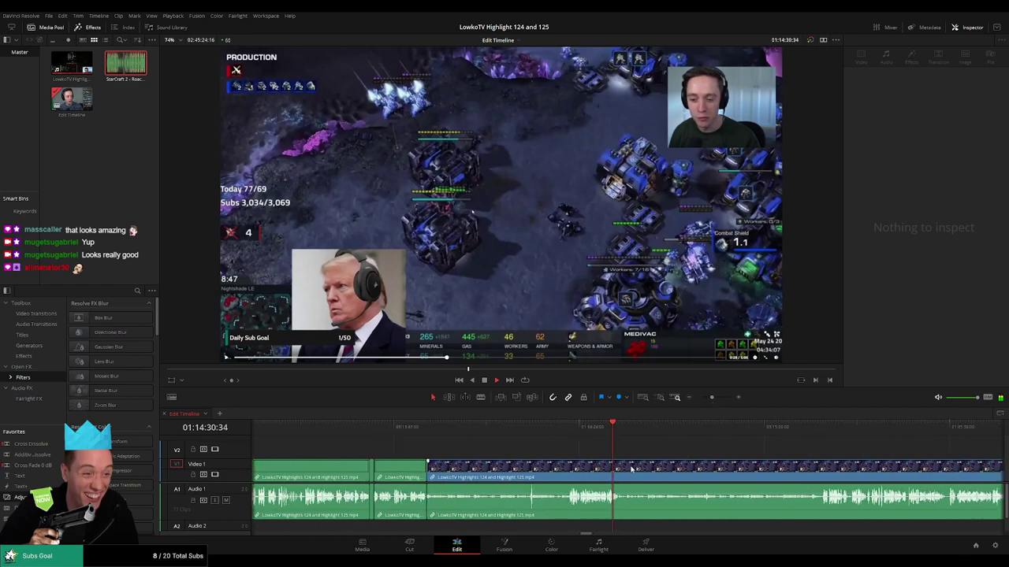
{"action": "scroll", "coordinate": [539, 464], "scroll_direction": "right", "scroll_amount": 1}
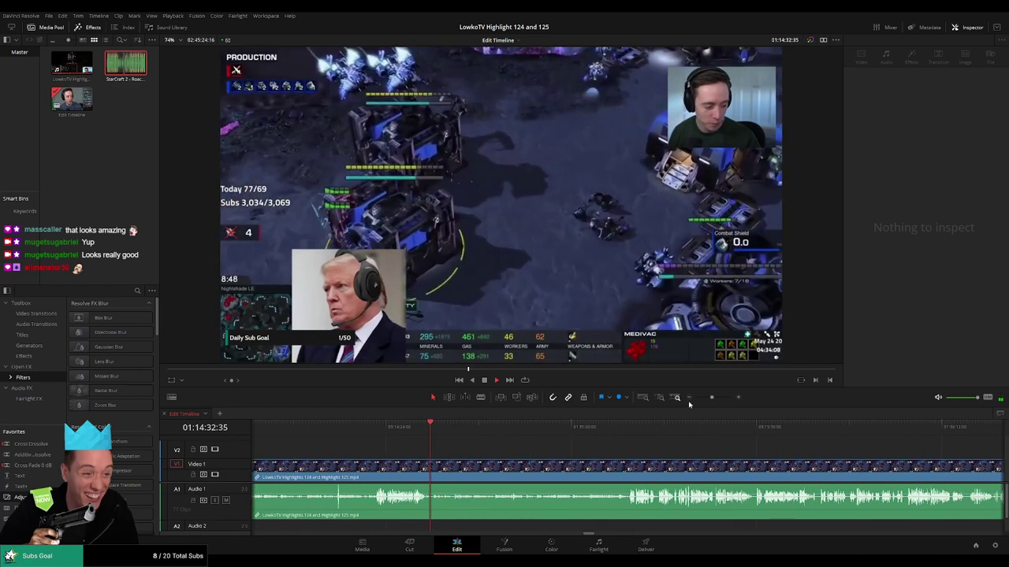
{"action": "left_click_drag", "start_coordinate": [711, 399], "coordinate": [711, 404]}
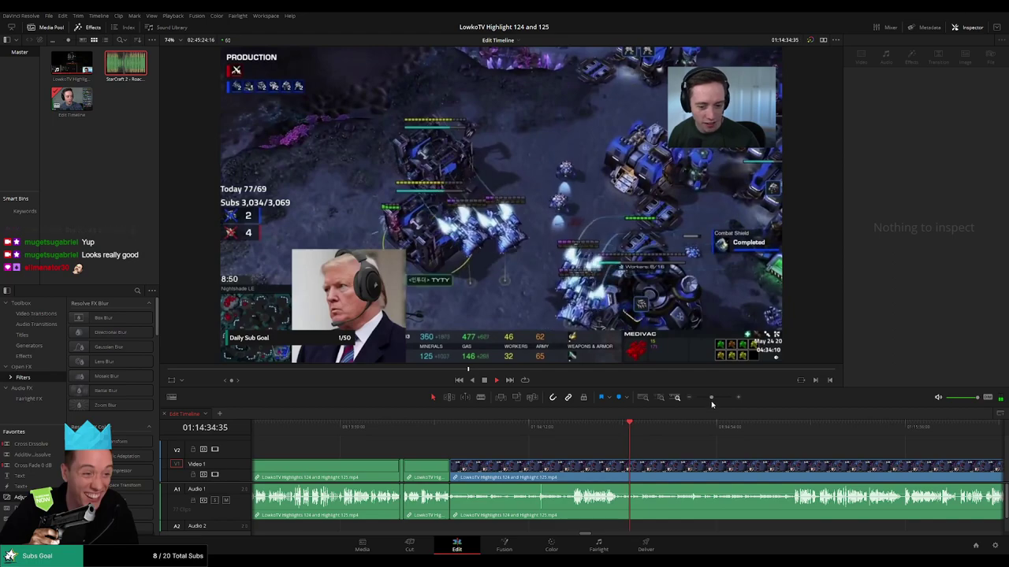
{"action": "scroll", "coordinate": [697, 451], "scroll_direction": "right", "scroll_amount": 5}
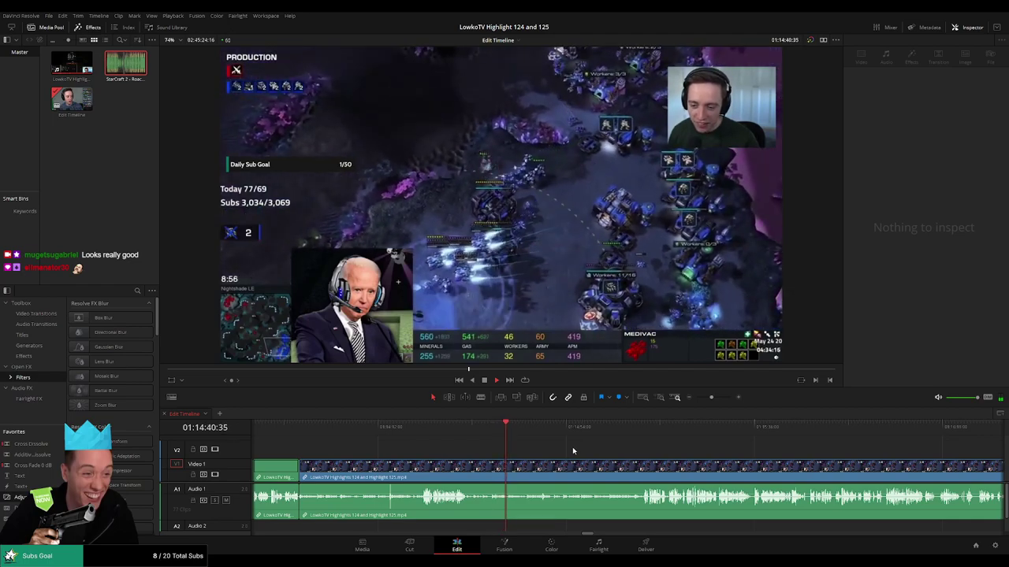
{"action": "scroll", "coordinate": [561, 451], "scroll_direction": "right", "scroll_amount": 2}
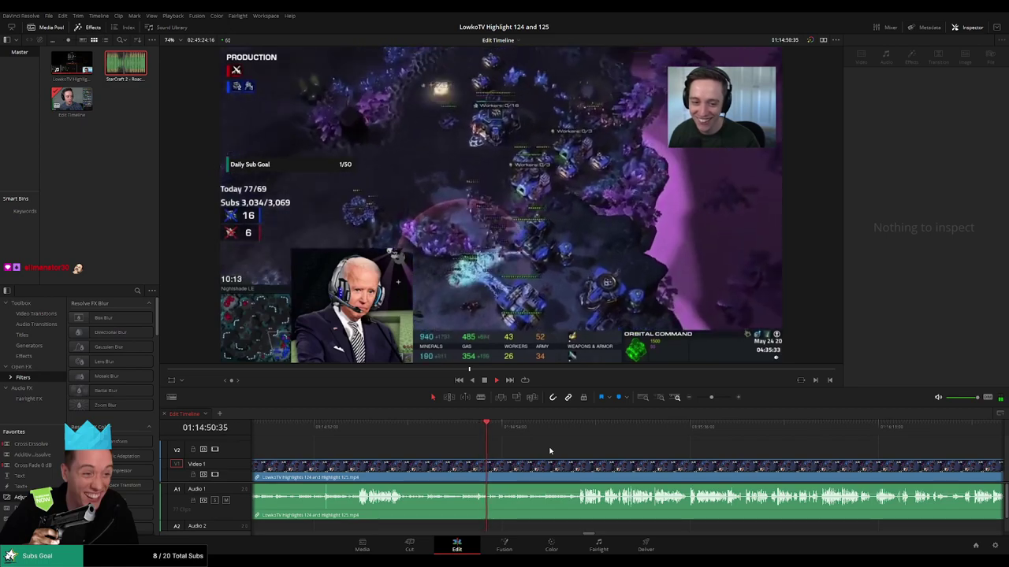
{"action": "scroll", "coordinate": [570, 457], "scroll_direction": "up", "scroll_amount": 1}
{"action": "left_click_drag", "start_coordinate": [673, 458], "coordinate": [502, 451]}
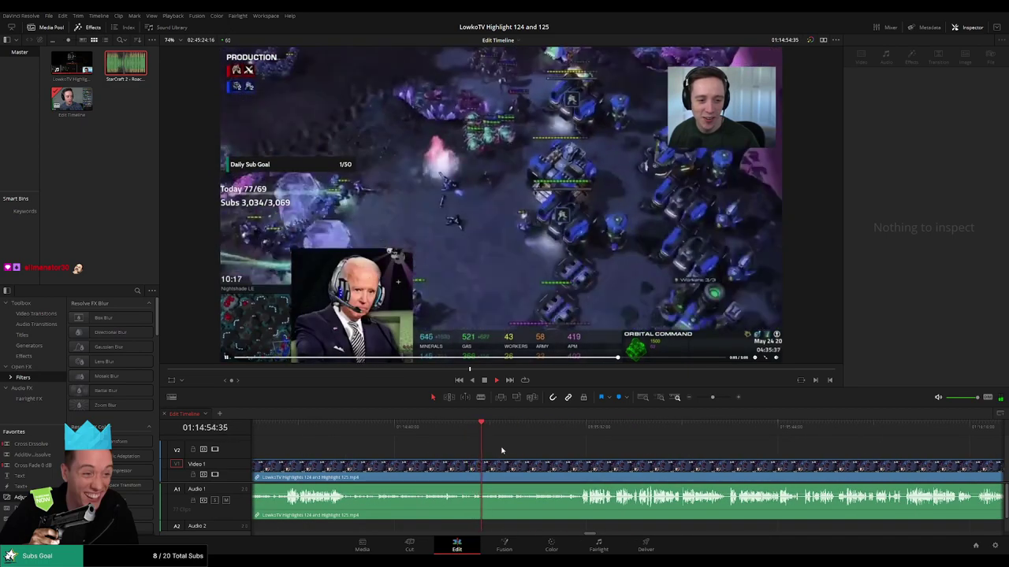
{"action": "scroll", "coordinate": [532, 455], "scroll_direction": "right", "scroll_amount": 1}
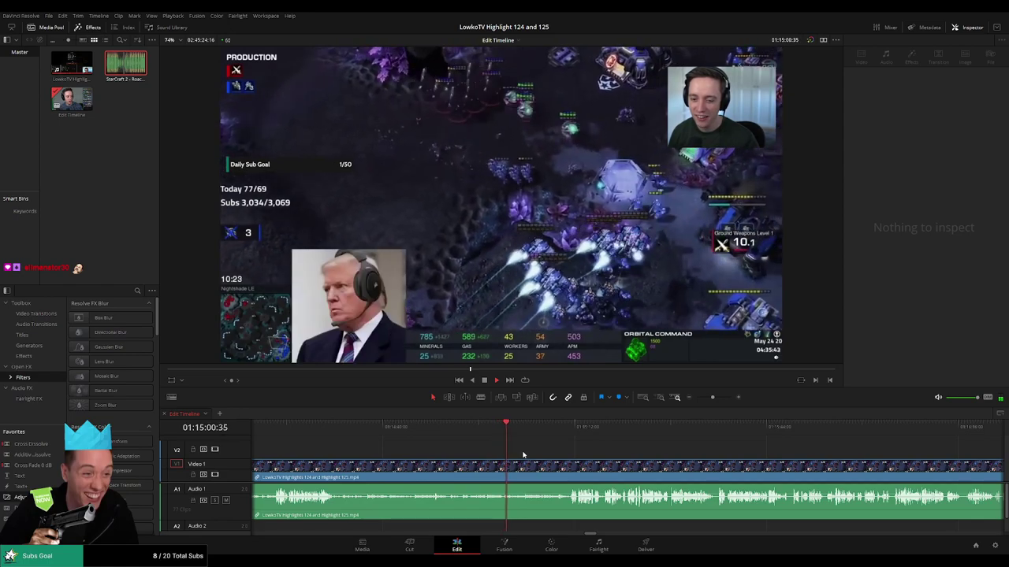
{"action": "scroll", "coordinate": [573, 454], "scroll_direction": "right", "scroll_amount": 5}
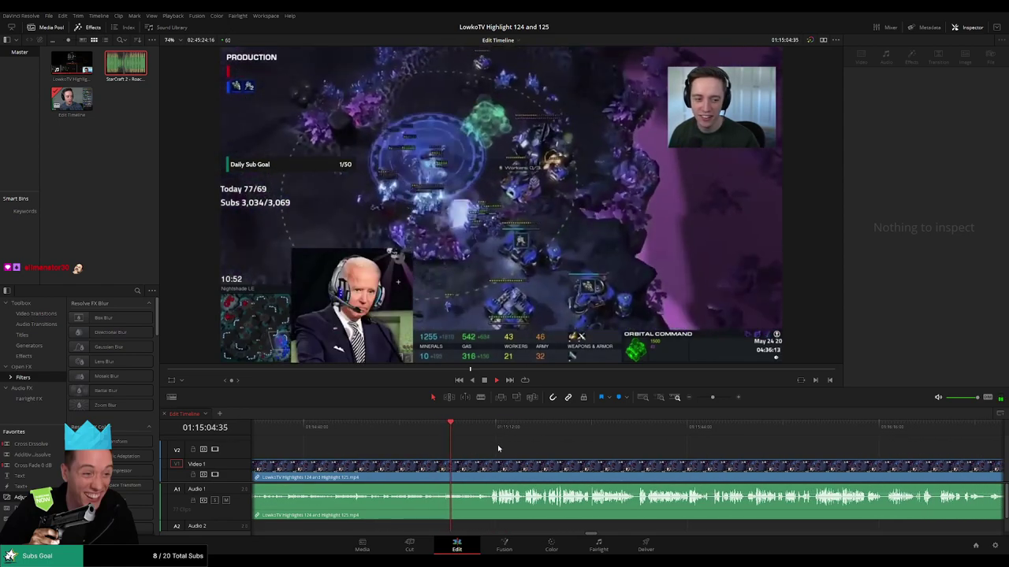
Review the commentary after the battle and over the Reddit post from about 1:15:04 to 1:15:34.
{"action": "scroll", "coordinate": [498, 446], "scroll_direction": "right", "scroll_amount": 4}
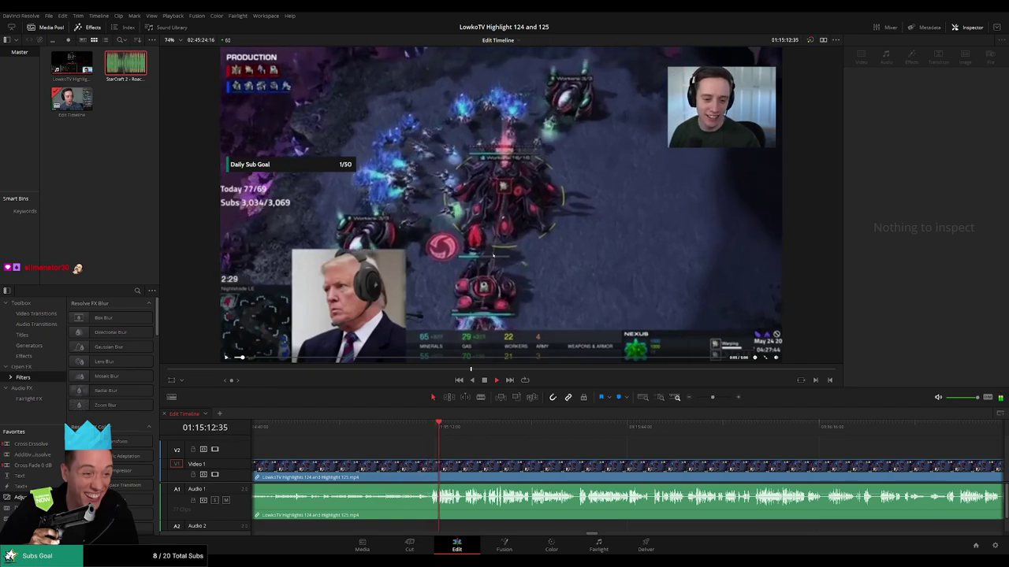
{"action": "scroll", "coordinate": [693, 458], "scroll_direction": "up", "scroll_amount": 2}
{"action": "scroll", "coordinate": [694, 458], "scroll_direction": "down", "scroll_amount": 5}
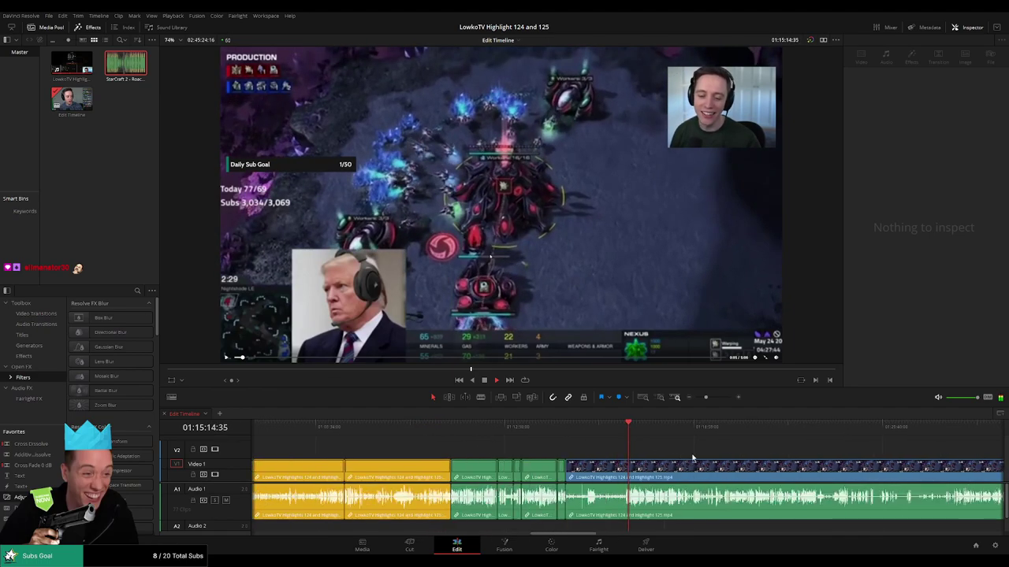
{"action": "left_click", "coordinate": [713, 398]}
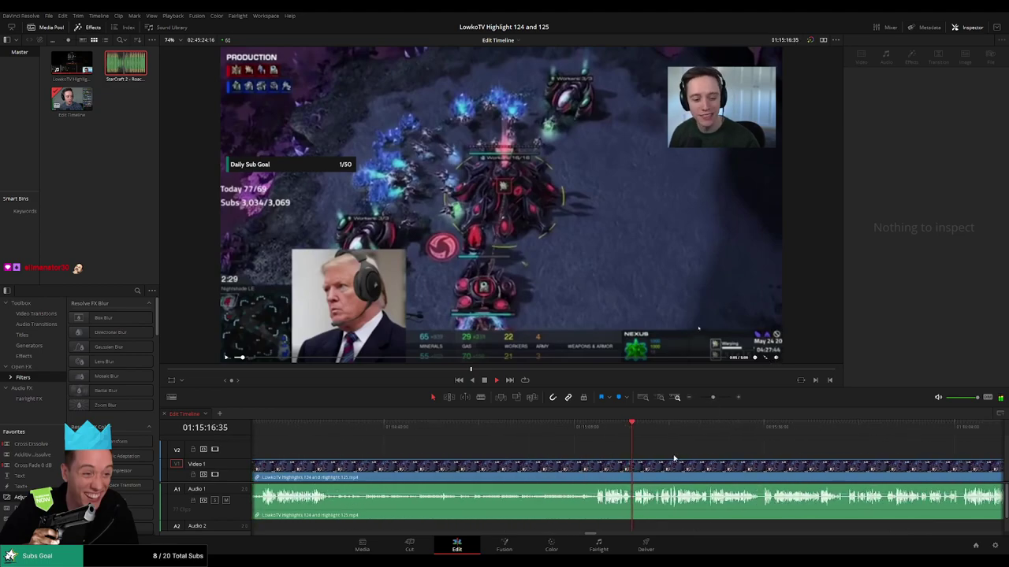
{"action": "scroll", "coordinate": [506, 449], "scroll_direction": "right", "scroll_amount": 3}
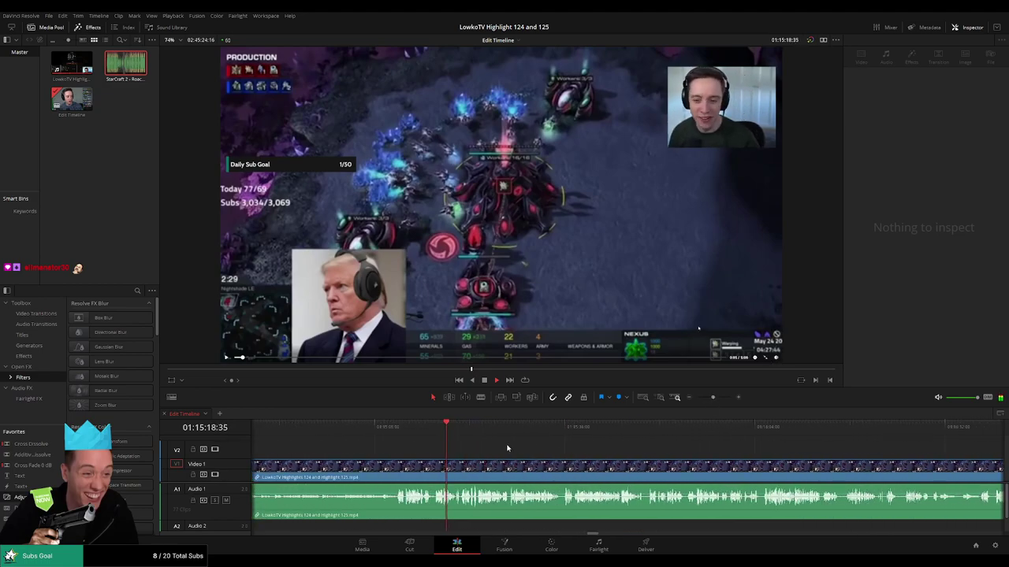
{"action": "left_click", "coordinate": [717, 398]}
{"action": "left_click_drag", "start_coordinate": [756, 464], "coordinate": [477, 460]}
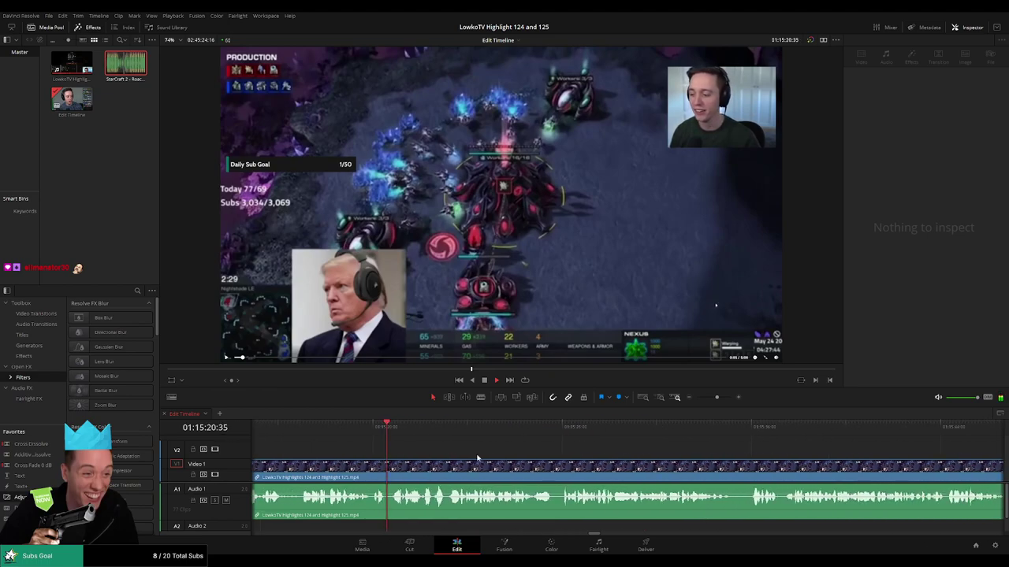
{"action": "left_click_drag", "start_coordinate": [583, 462], "coordinate": [537, 464]}
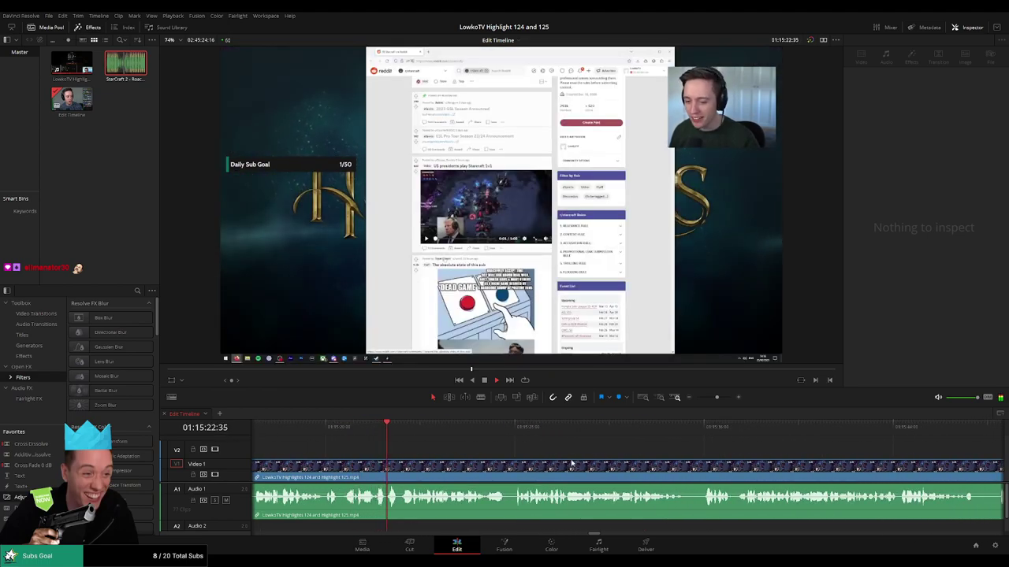
{"action": "scroll", "coordinate": [571, 463], "scroll_direction": "right", "scroll_amount": 1}
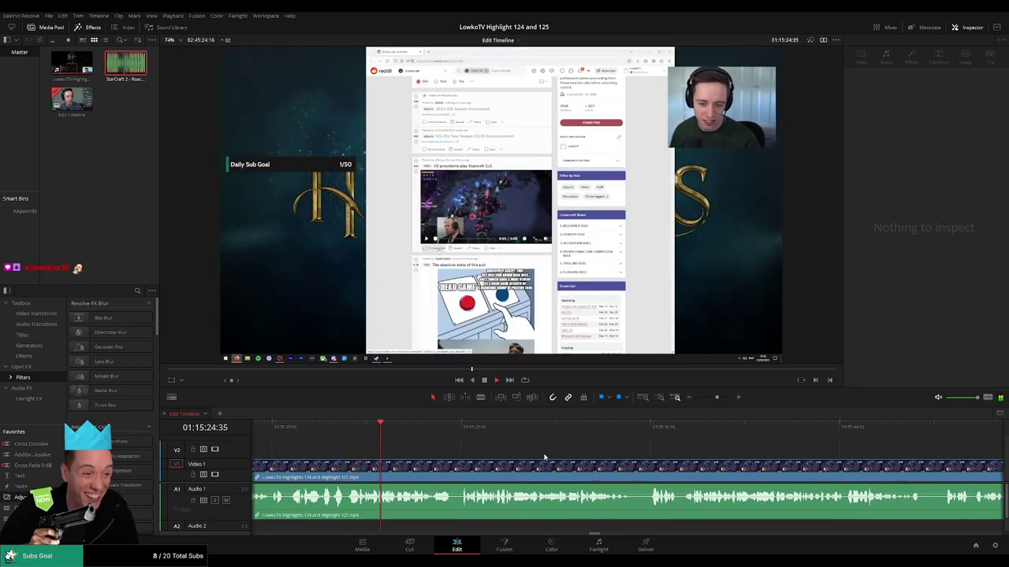
{"action": "scroll", "coordinate": [562, 460], "scroll_direction": "right", "scroll_amount": 1}
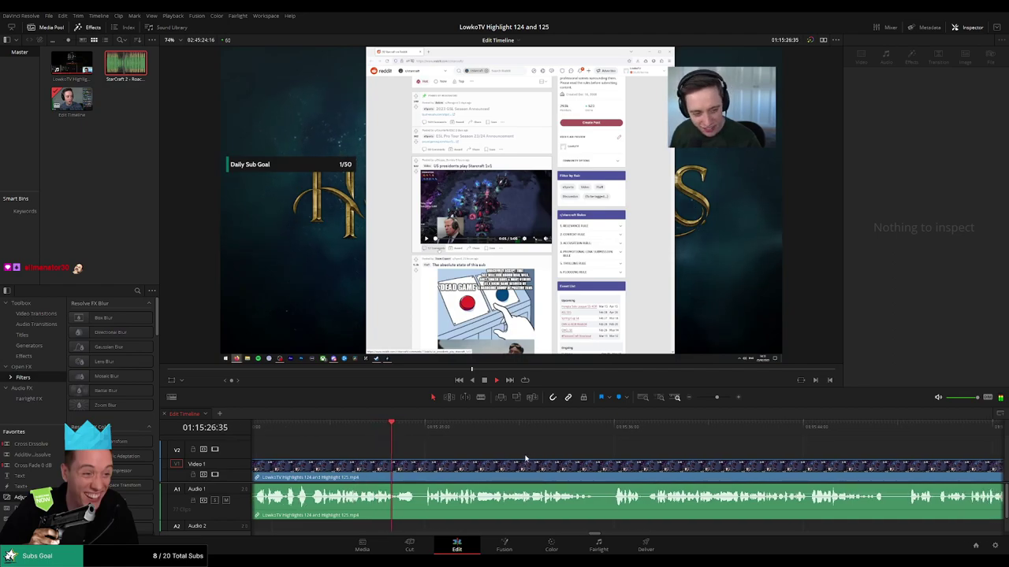
{"action": "left_click", "coordinate": [526, 458]}
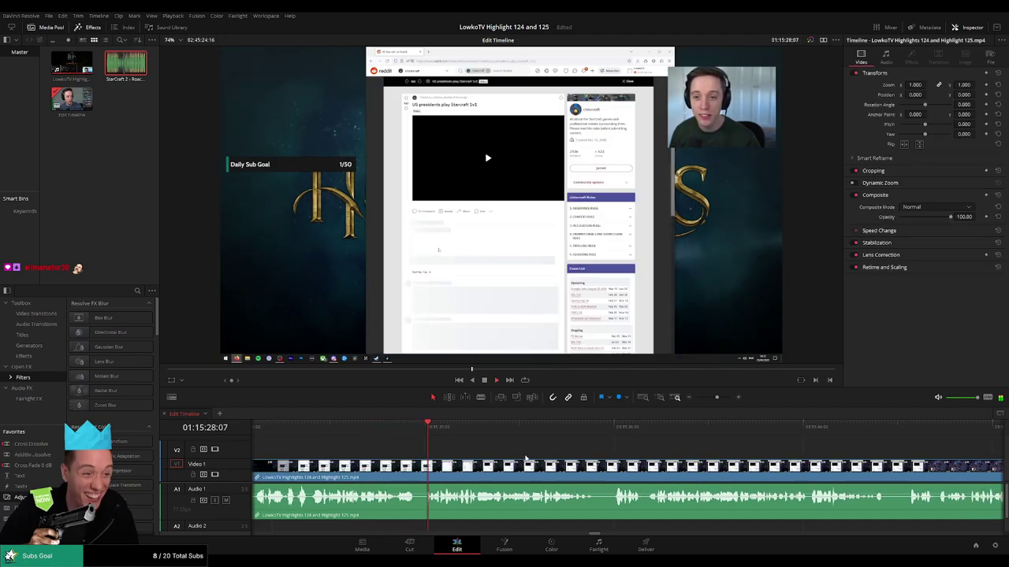
{"action": "scroll", "coordinate": [560, 462], "scroll_direction": "right", "scroll_amount": 2}
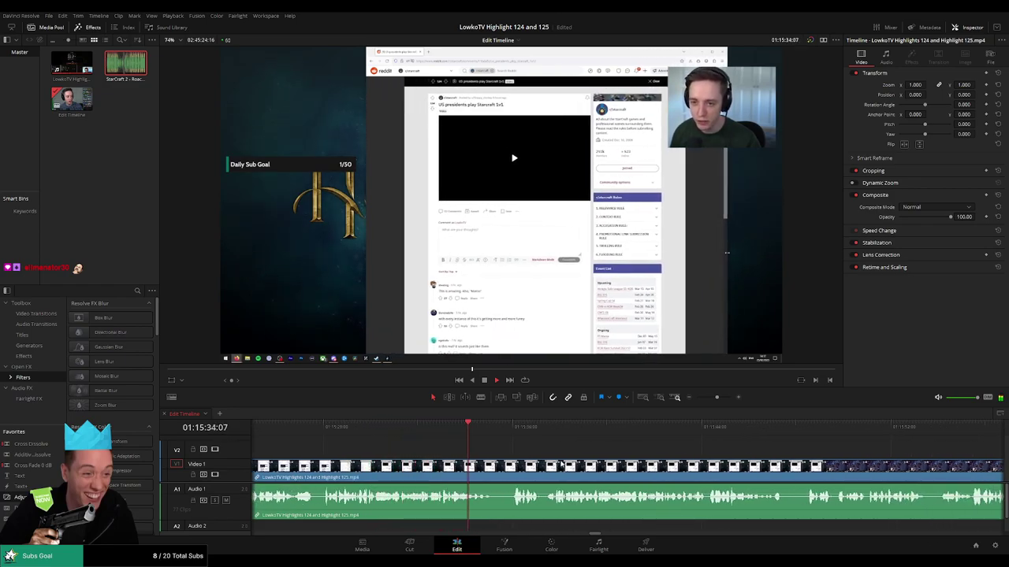
Play through the footage and cut out the silent gap of about one second near 01:15:47 on the video and audio tracks, closing the space.
{"action": "scroll", "coordinate": [498, 463], "scroll_direction": "right", "scroll_amount": 2}
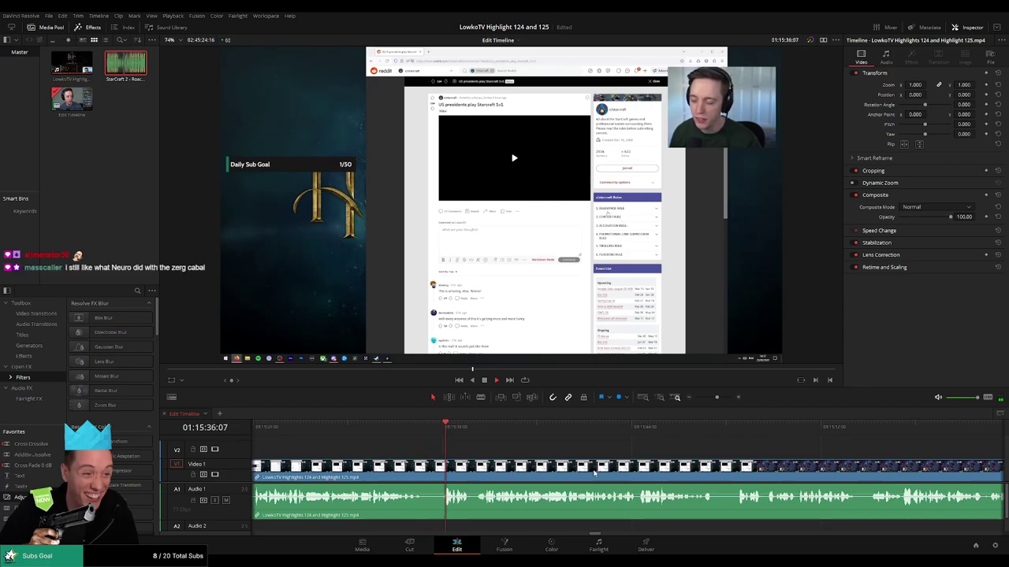
{"action": "scroll", "coordinate": [603, 470], "scroll_direction": "right", "scroll_amount": 4}
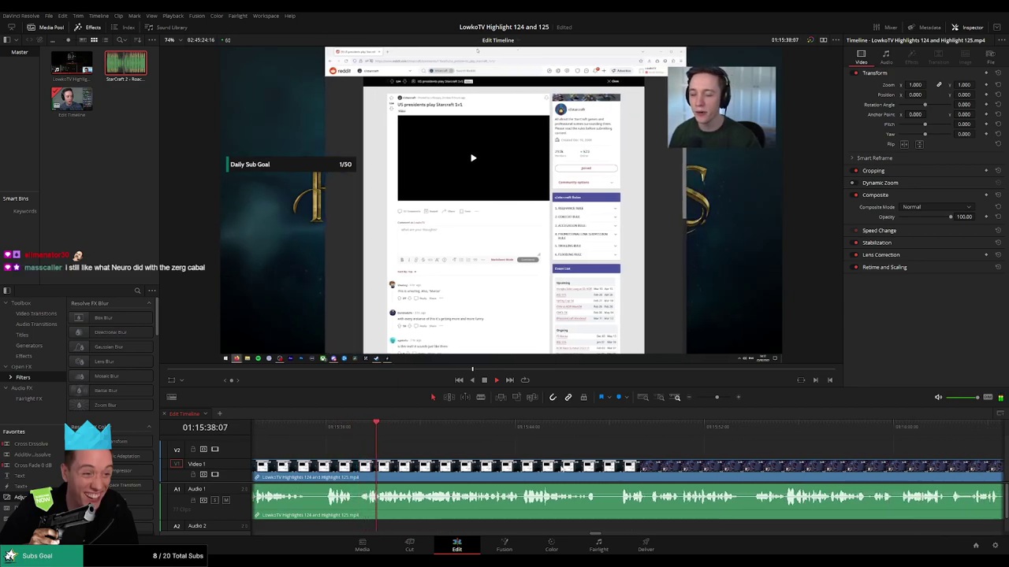
{"action": "scroll", "coordinate": [508, 459], "scroll_direction": "right", "scroll_amount": 2}
{"action": "scroll", "coordinate": [501, 458], "scroll_direction": "right", "scroll_amount": 1}
{"action": "scroll", "coordinate": [502, 458], "scroll_direction": "right", "scroll_amount": 3}
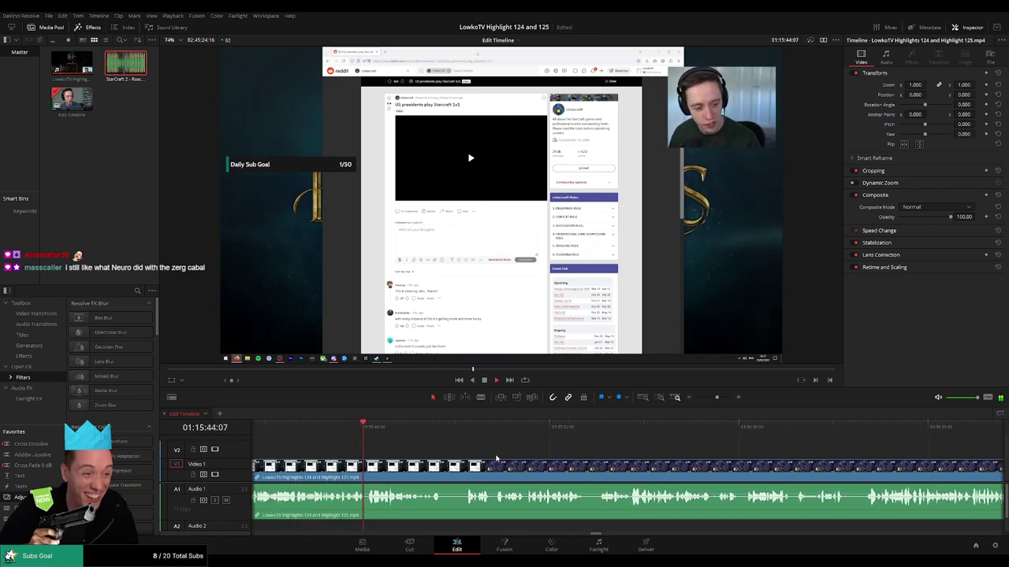
{"action": "scroll", "coordinate": [472, 459], "scroll_direction": "right", "scroll_amount": 2}
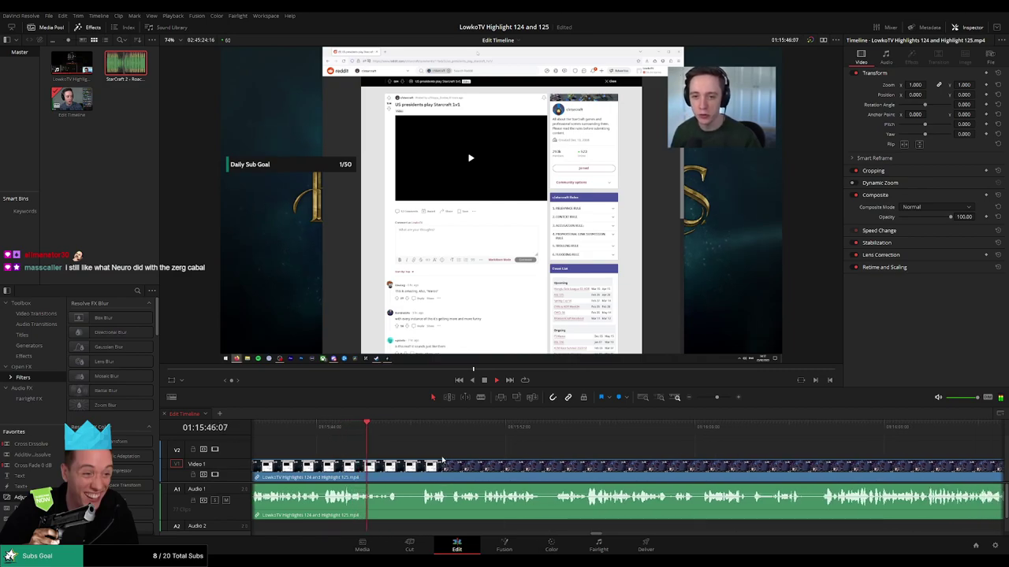
{"action": "scroll", "coordinate": [442, 461], "scroll_direction": "right", "scroll_amount": 2}
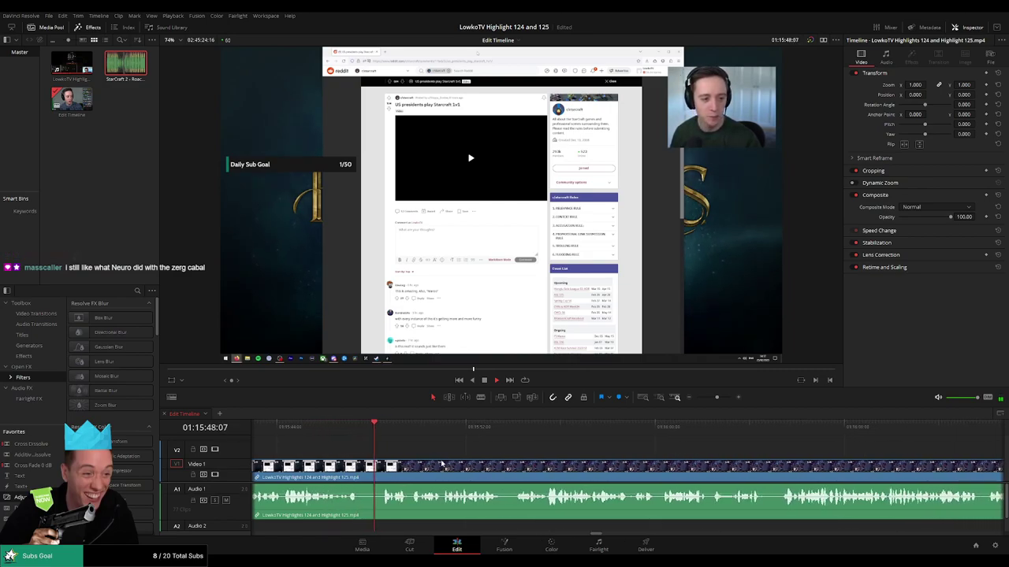
{"action": "left_click", "coordinate": [361, 472]}
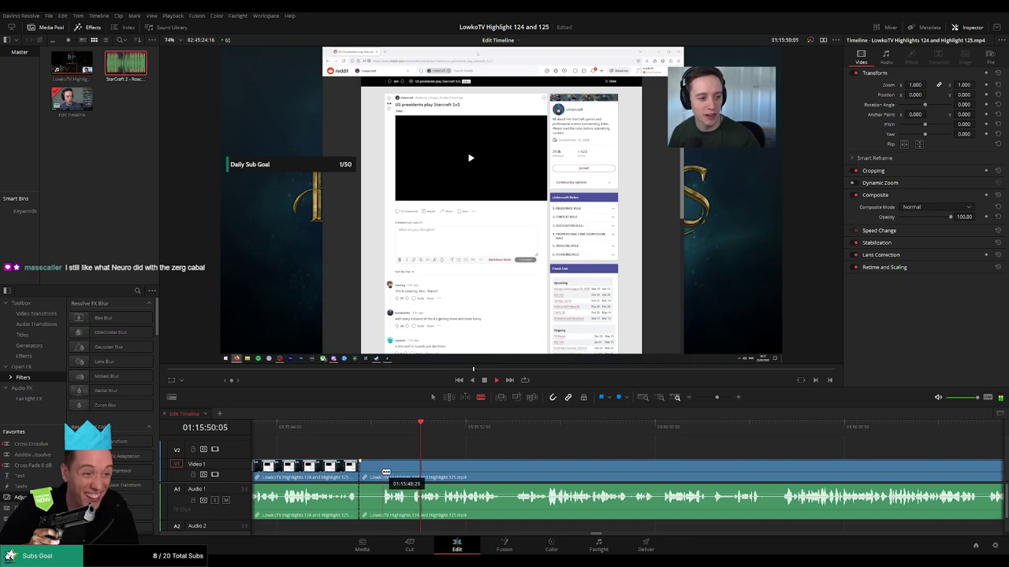
{"action": "left_click", "coordinate": [382, 471]}
{"action": "key", "text": "a"}
{"action": "left_click", "coordinate": [370, 476]}
{"action": "key", "text": "Delete"}
{"action": "left_click", "coordinate": [336, 471]}
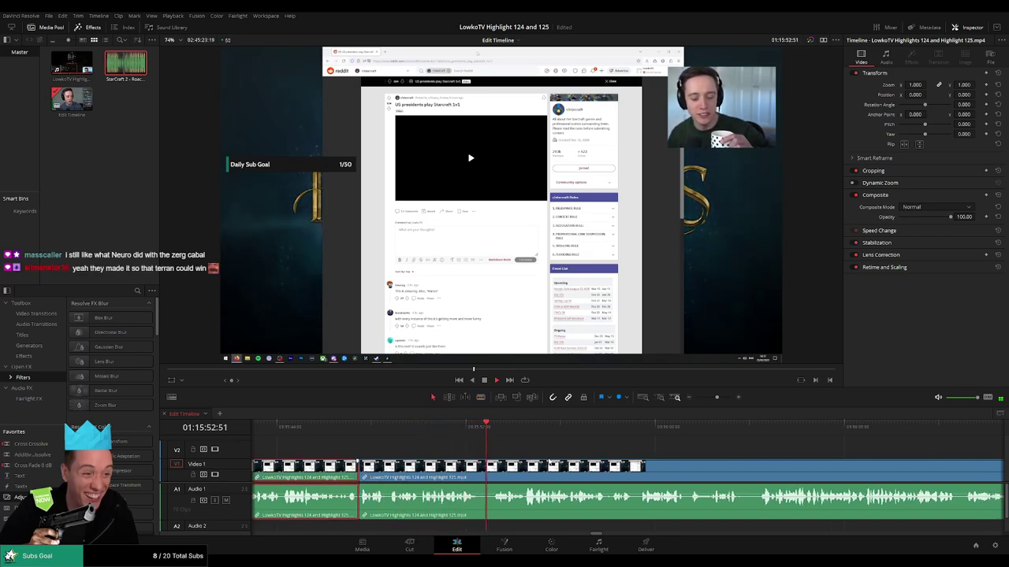
{"action": "key", "text": "Delete"}
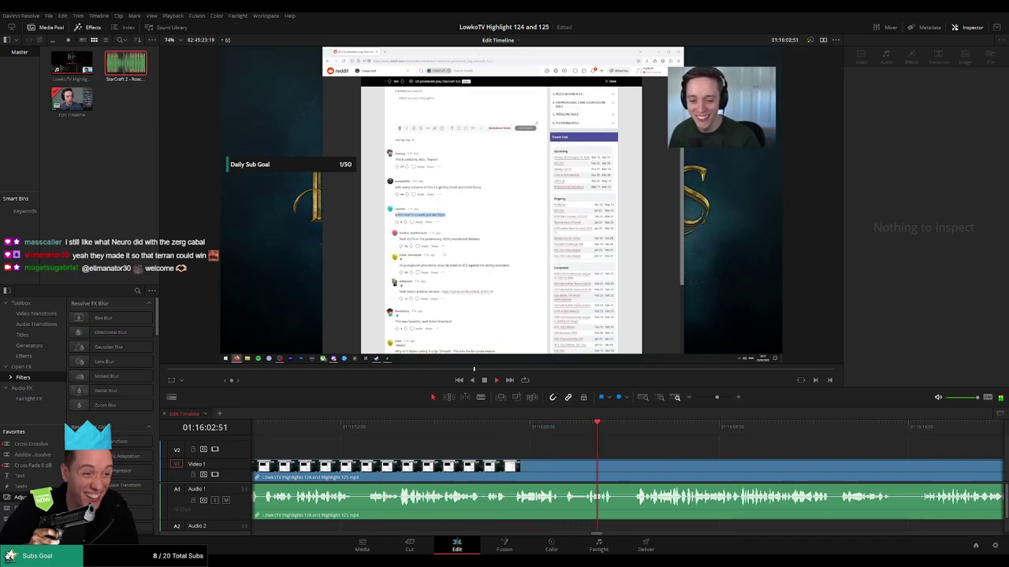
Review the Reddit comments footage from about 01:16:00 to 01:16:22 for pauses worth trimming.
{"action": "left_click", "coordinate": [522, 430]}
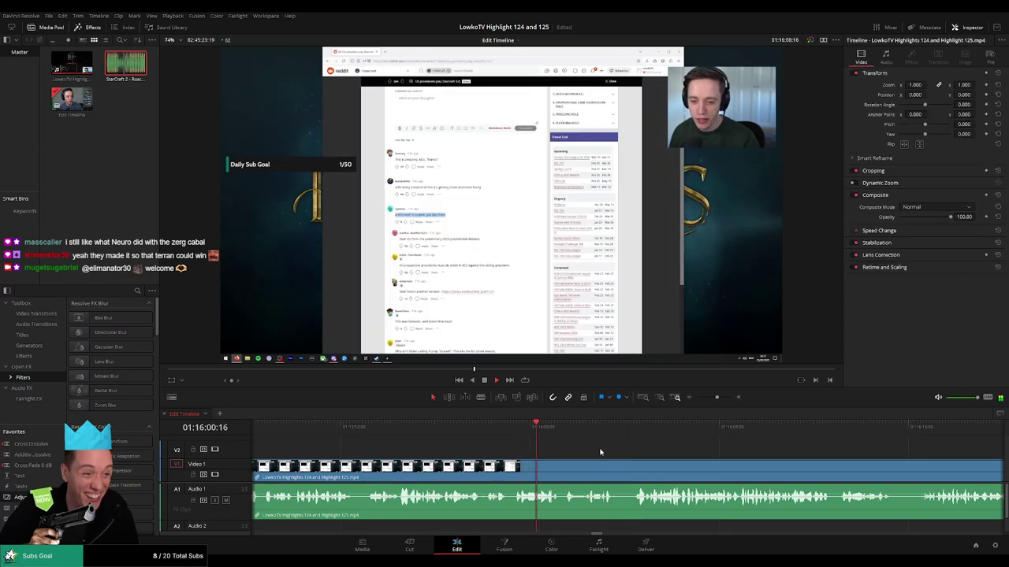
{"action": "left_click_drag", "start_coordinate": [657, 458], "coordinate": [488, 449]}
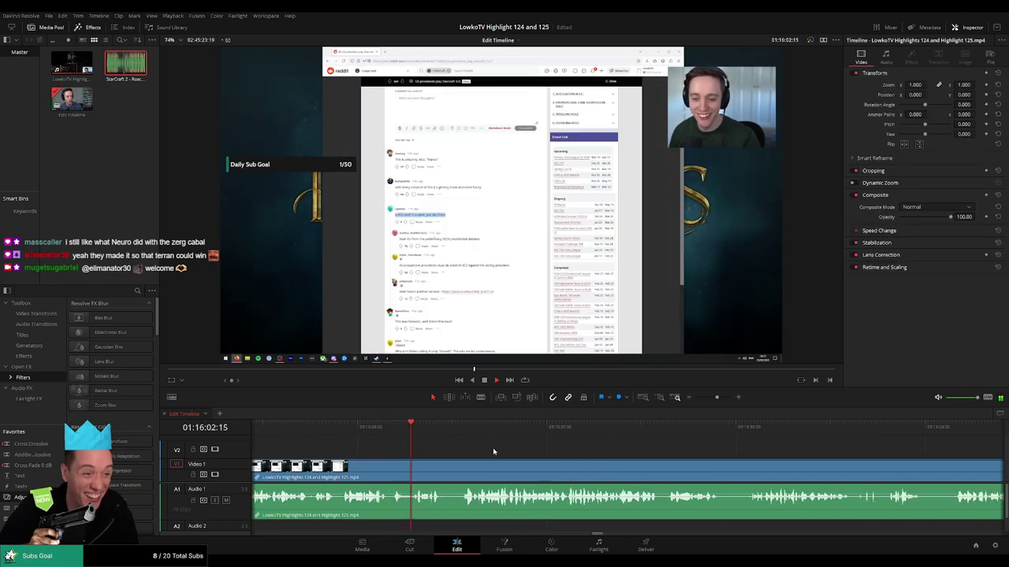
{"action": "scroll", "coordinate": [484, 449], "scroll_direction": "right", "scroll_amount": 1}
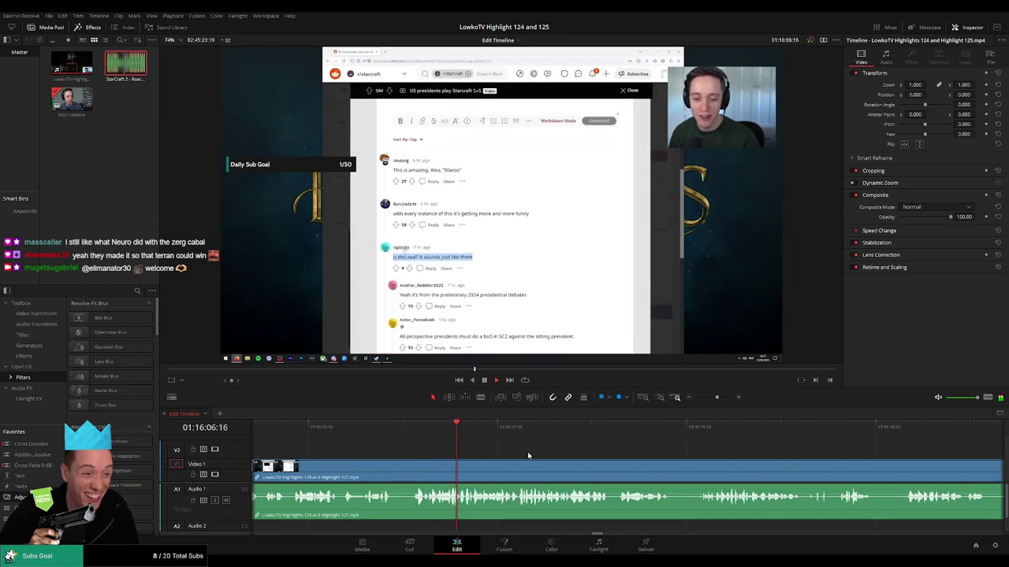
{"action": "scroll", "coordinate": [517, 453], "scroll_direction": "right", "scroll_amount": 2}
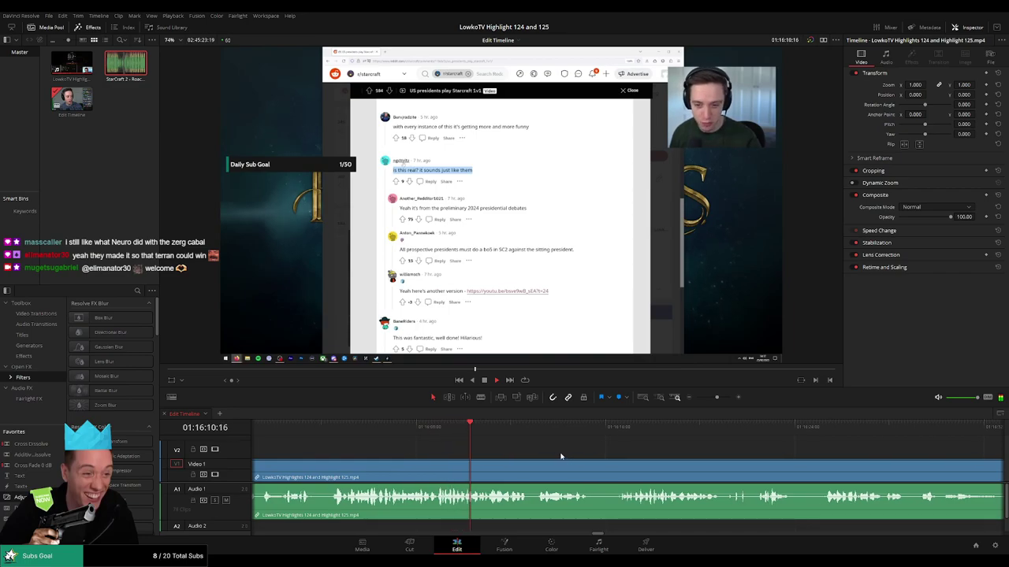
{"action": "scroll", "coordinate": [514, 452], "scroll_direction": "right", "scroll_amount": 1}
{"action": "scroll", "coordinate": [517, 451], "scroll_direction": "right", "scroll_amount": 1}
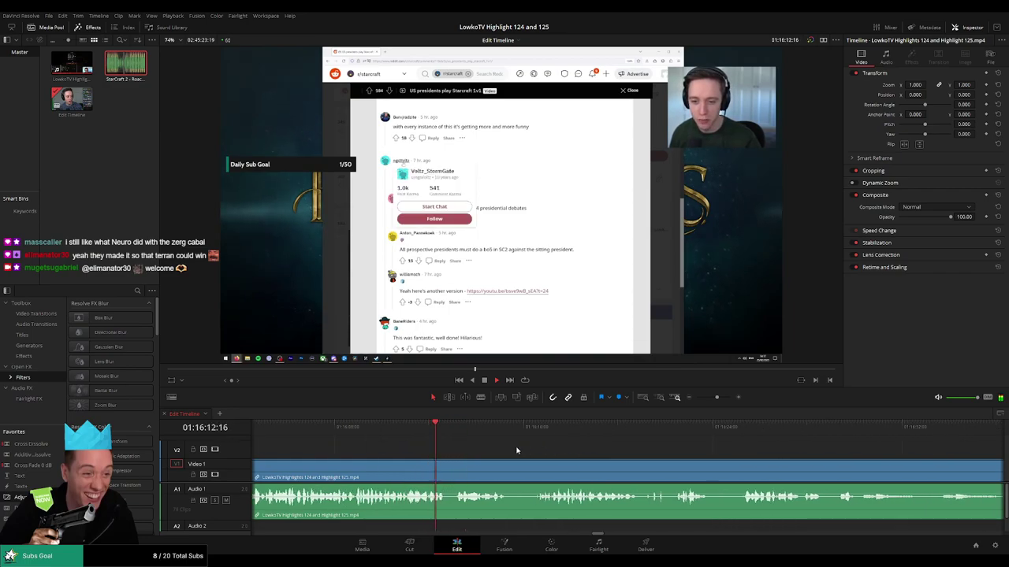
{"action": "scroll", "coordinate": [551, 452], "scroll_direction": "right", "scroll_amount": 1}
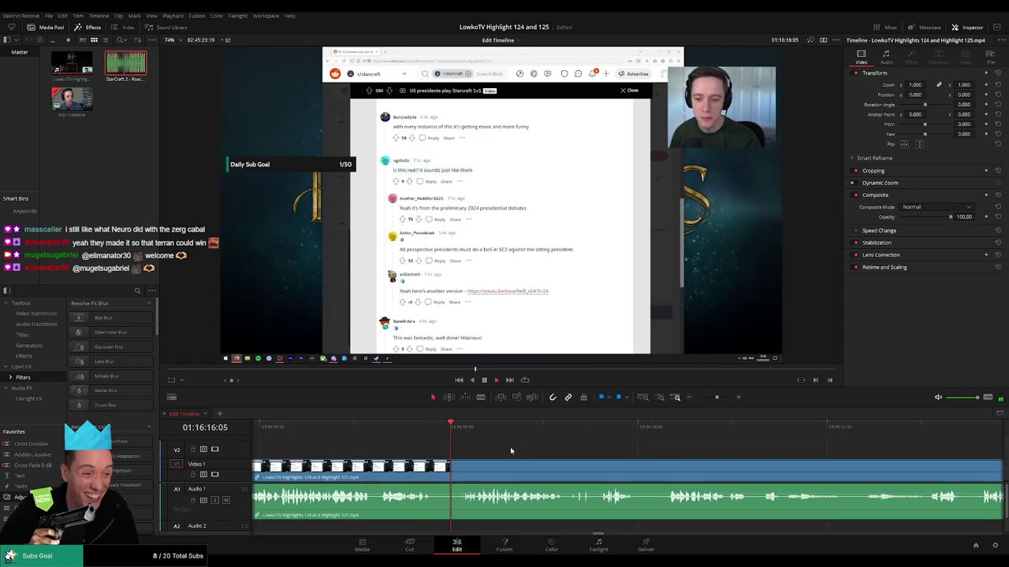
{"action": "scroll", "coordinate": [531, 450], "scroll_direction": "right", "scroll_amount": 1}
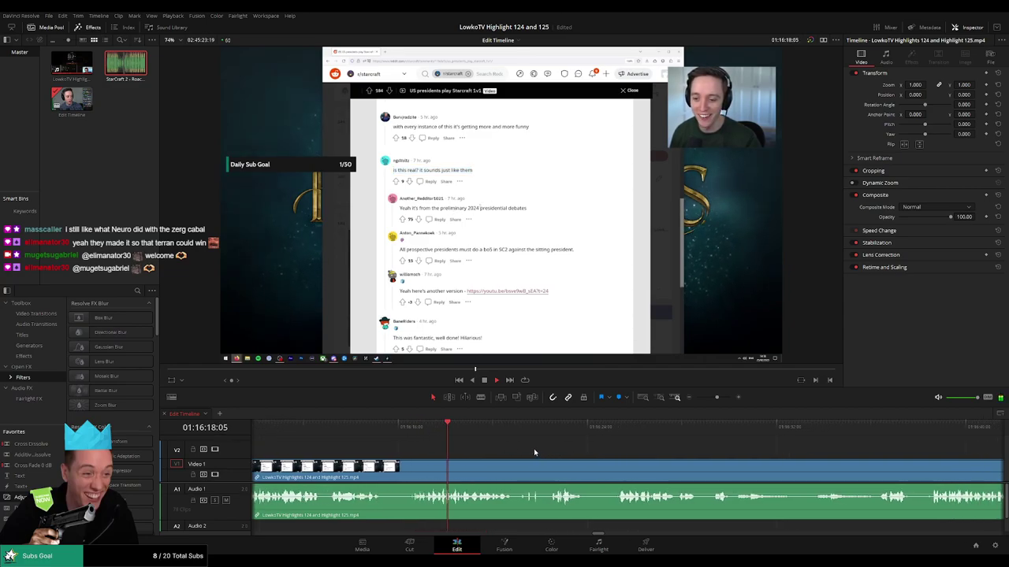
{"action": "scroll", "coordinate": [556, 453], "scroll_direction": "right", "scroll_amount": 1}
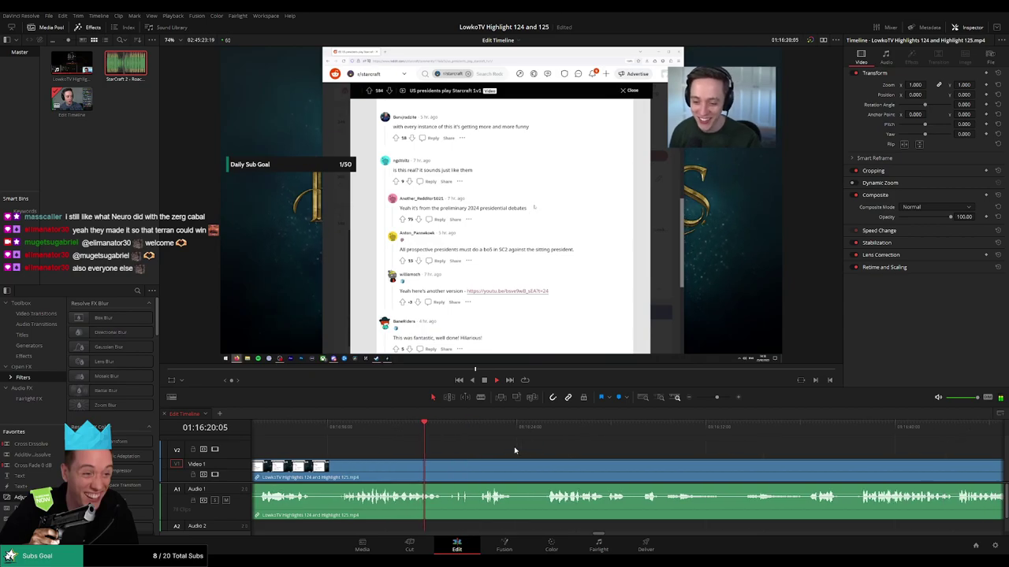
{"action": "scroll", "coordinate": [511, 447], "scroll_direction": "right", "scroll_amount": 1}
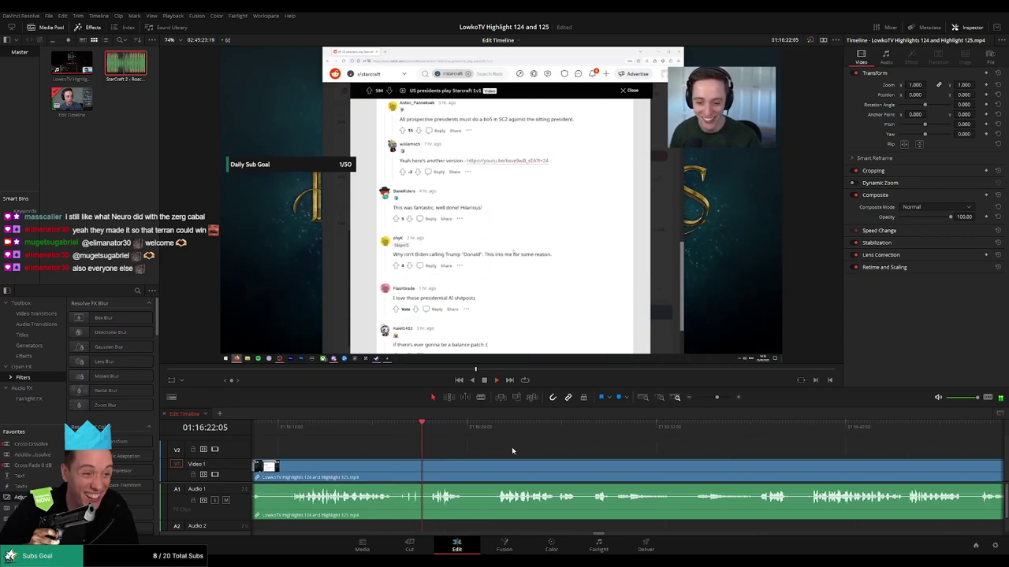
Split the clip and ripple out the short quiet stretch starting at about 01:16:23:55.
{"action": "scroll", "coordinate": [488, 446], "scroll_direction": "right", "scroll_amount": 1}
{"action": "key", "text": "b"}
{"action": "left_click", "coordinate": [414, 468]}
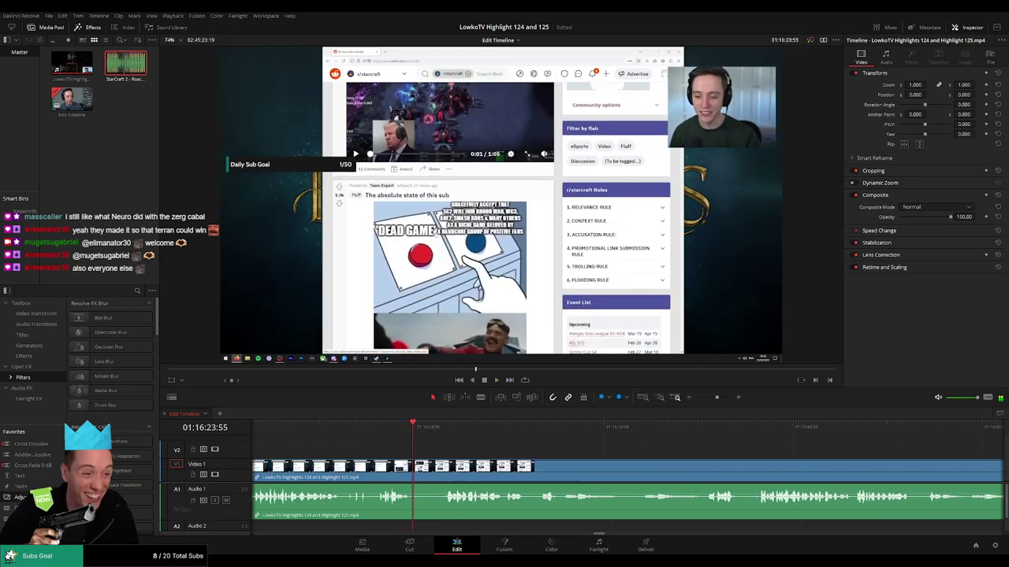
{"action": "key", "text": "a"}
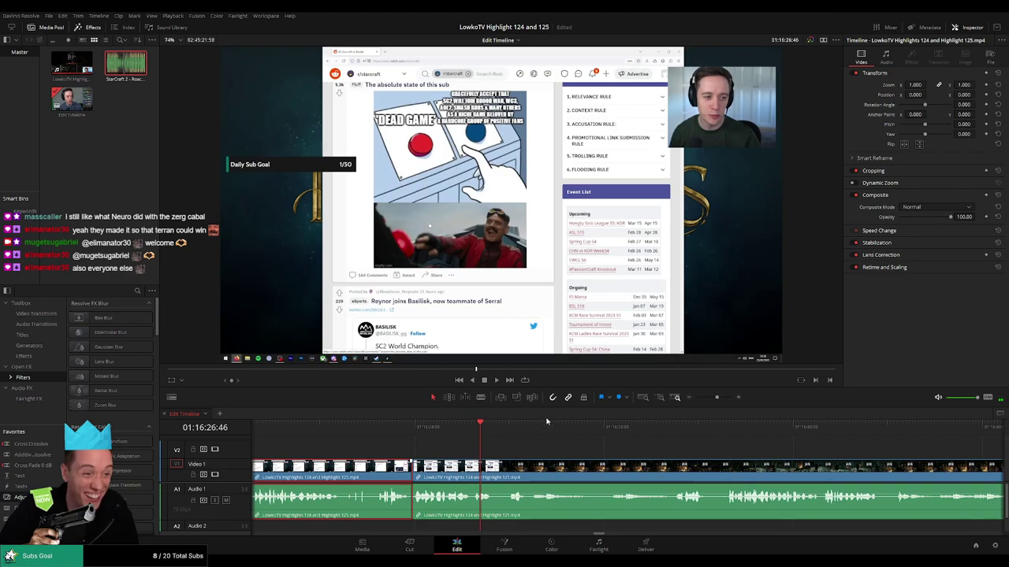
Cut out the brief pause from about 01:16:27:22, where the Reddit footage switches to gameplay, and close the gap.
{"action": "left_click", "coordinate": [451, 434]}
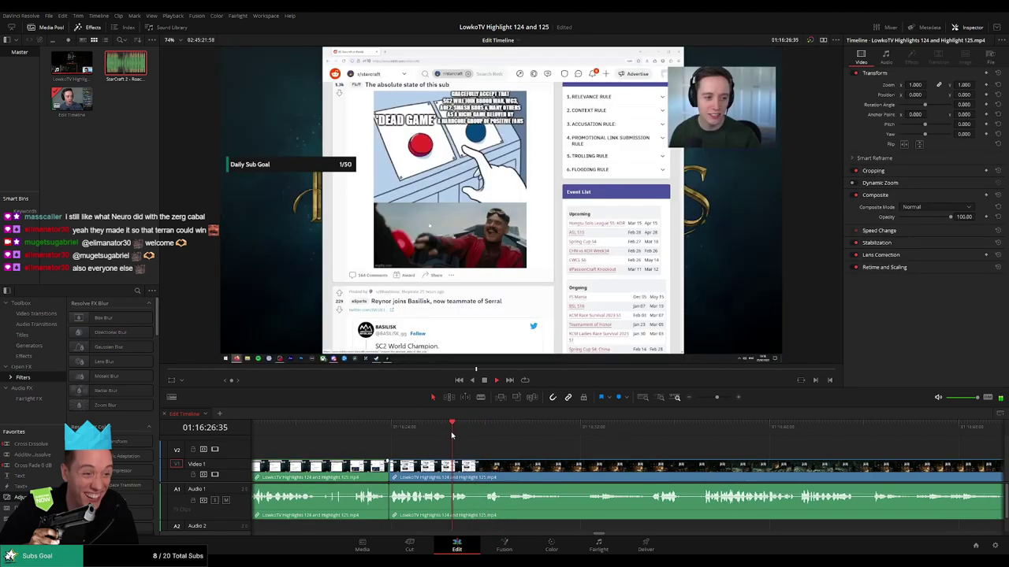
{"action": "left_click", "coordinate": [471, 470]}
{"action": "left_click", "coordinate": [481, 471]}
{"action": "key", "text": "a"}
{"action": "left_click", "coordinate": [479, 473]}
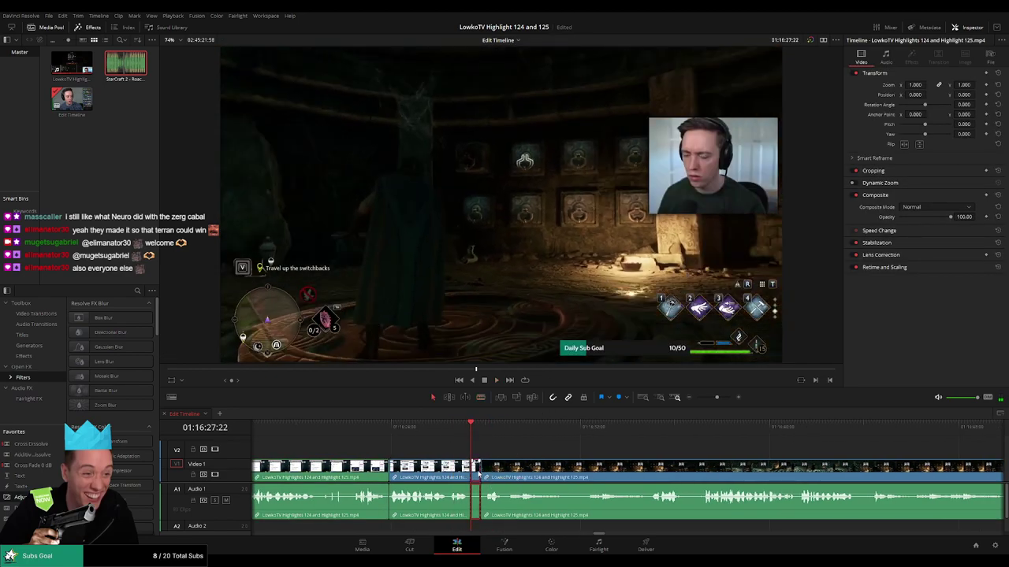
{"action": "key", "text": "space"}
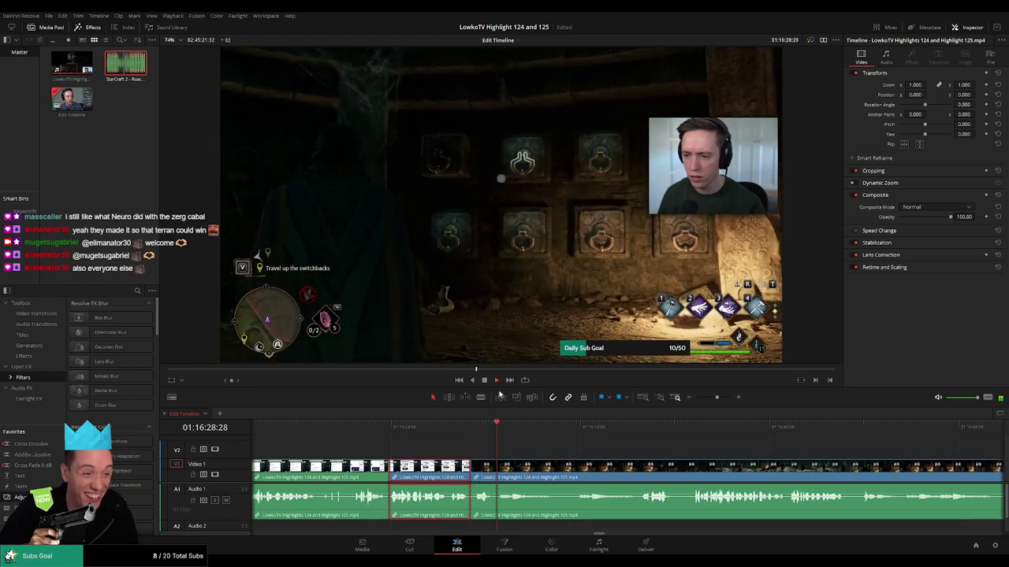
Review the dark-chamber gameplay footage from about 01:16:28 to 01:17:12 for dead moments to trim.
{"action": "left_click", "coordinate": [644, 455]}
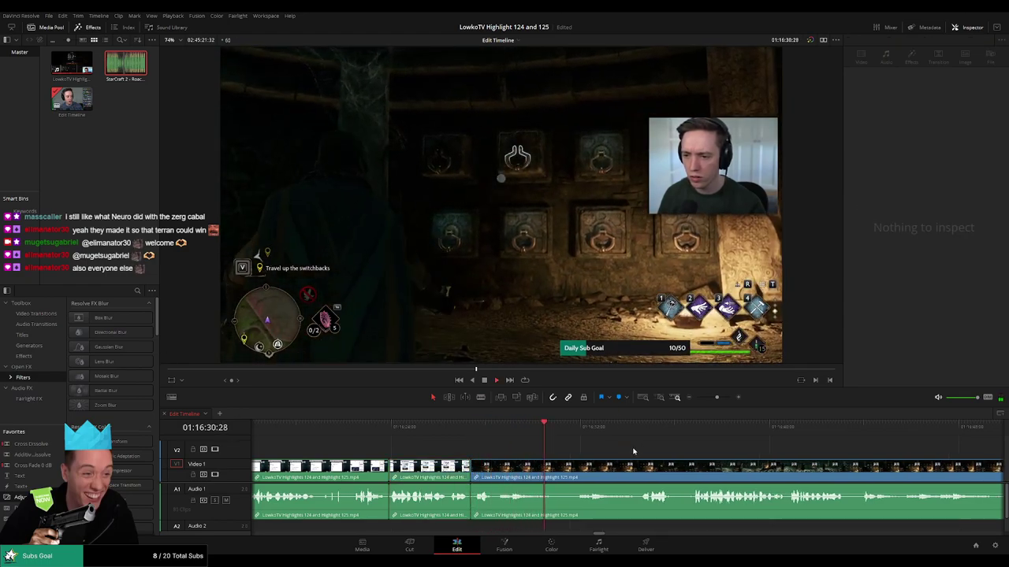
{"action": "left_click_drag", "start_coordinate": [644, 455], "coordinate": [543, 449]}
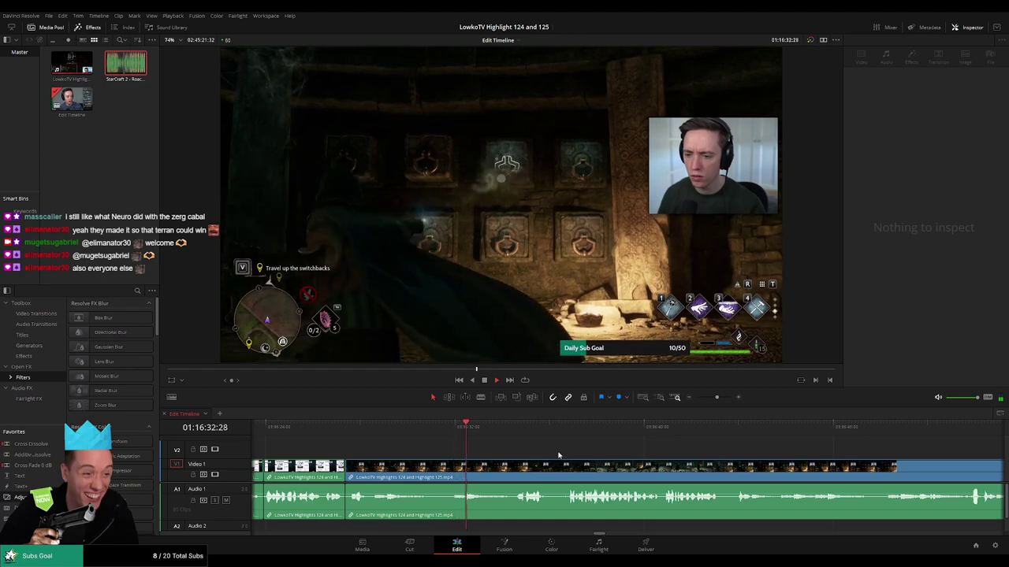
{"action": "left_click", "coordinate": [508, 428]}
{"action": "left_click_drag", "start_coordinate": [624, 452], "coordinate": [515, 448]}
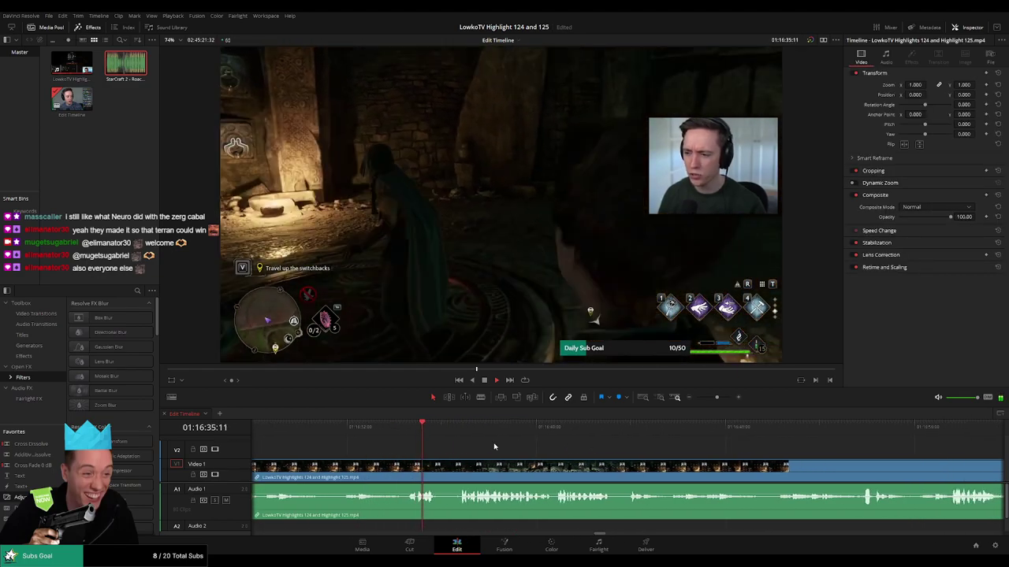
{"action": "left_click", "coordinate": [449, 437]}
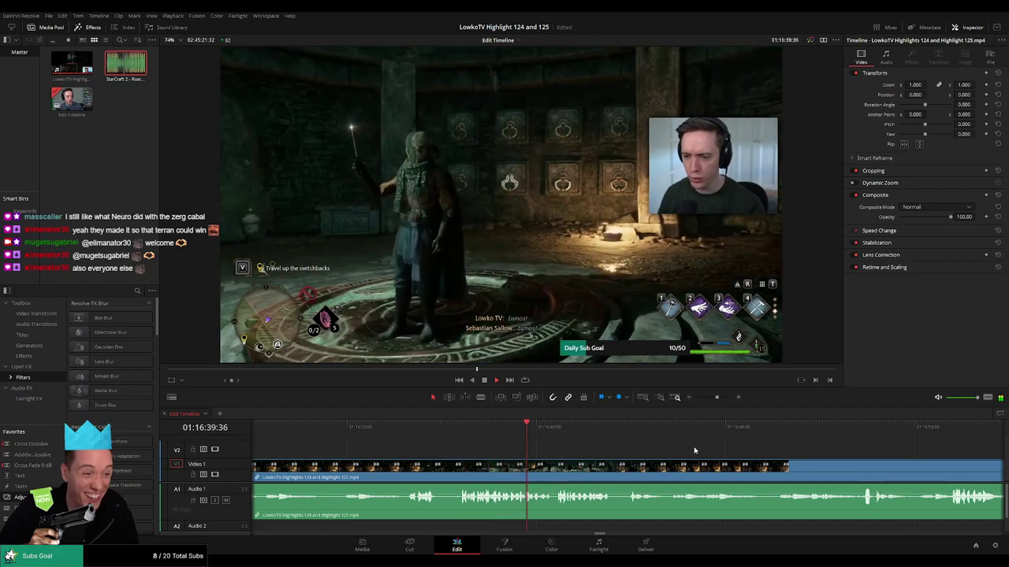
{"action": "scroll", "coordinate": [599, 444], "scroll_direction": "right", "scroll_amount": 3}
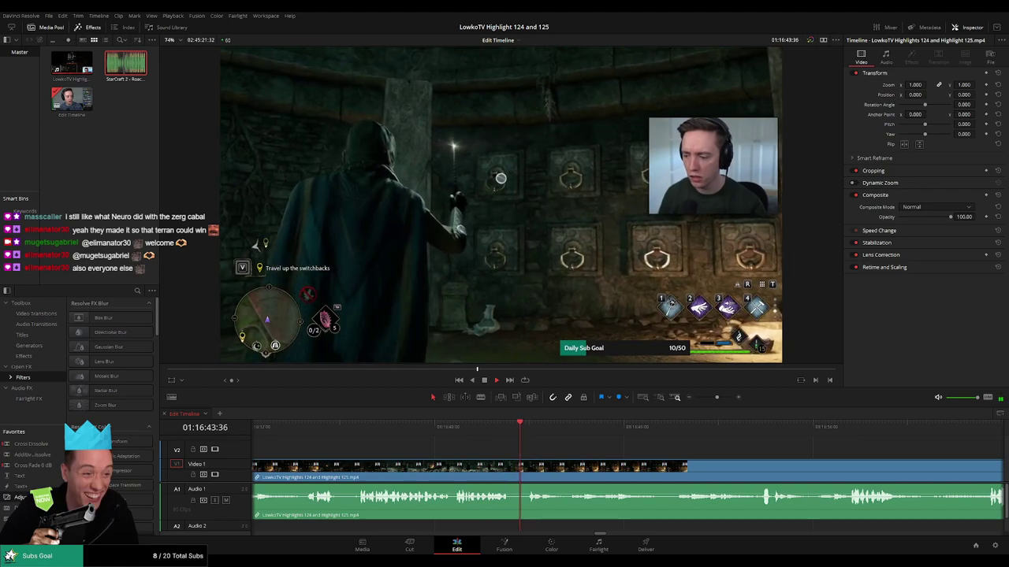
{"action": "scroll", "coordinate": [443, 445], "scroll_direction": "right", "scroll_amount": 5}
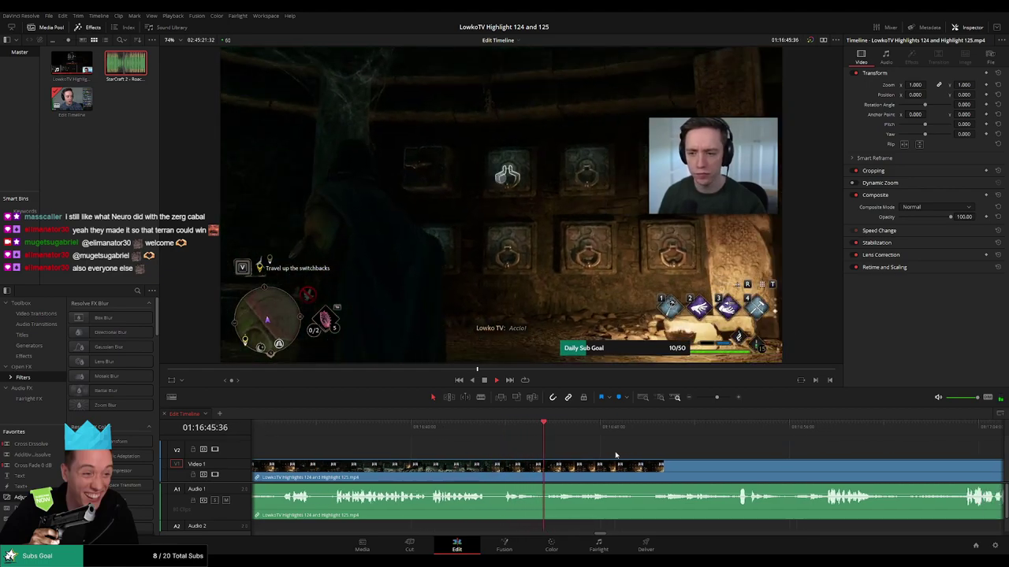
{"action": "scroll", "coordinate": [492, 453], "scroll_direction": "right", "scroll_amount": 1}
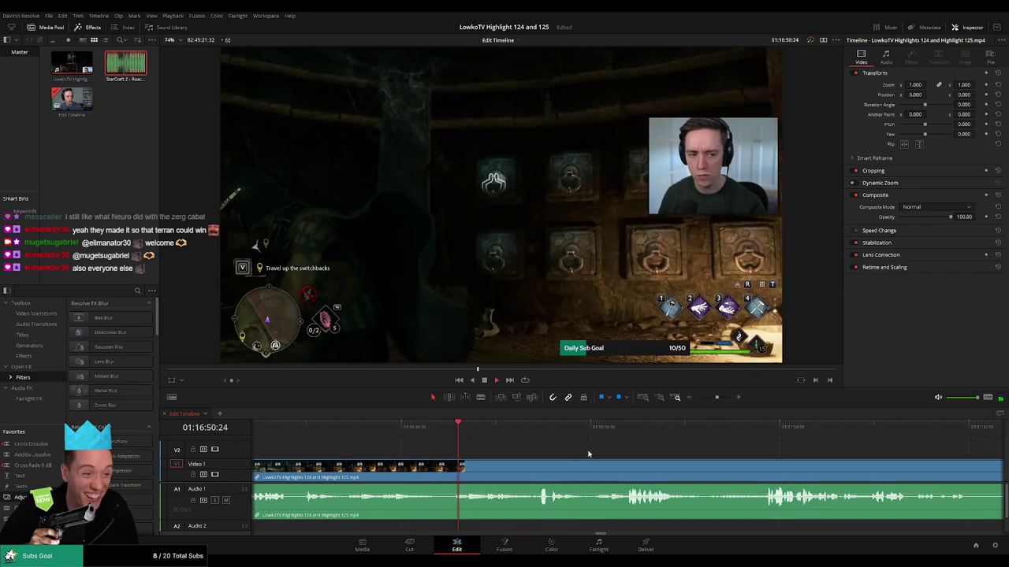
{"action": "scroll", "coordinate": [491, 447], "scroll_direction": "right", "scroll_amount": 3}
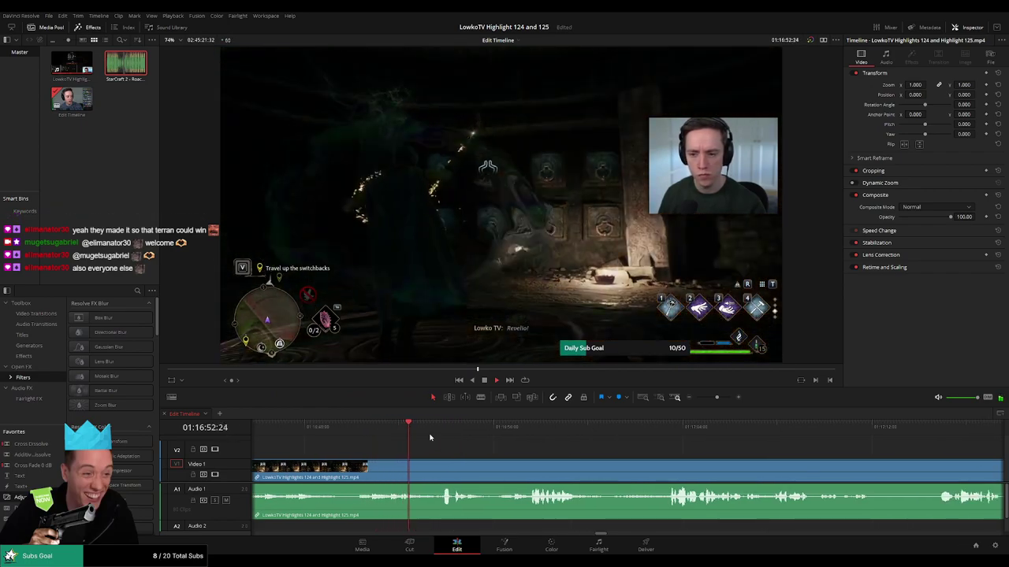
{"action": "scroll", "coordinate": [465, 445], "scroll_direction": "right", "scroll_amount": 2}
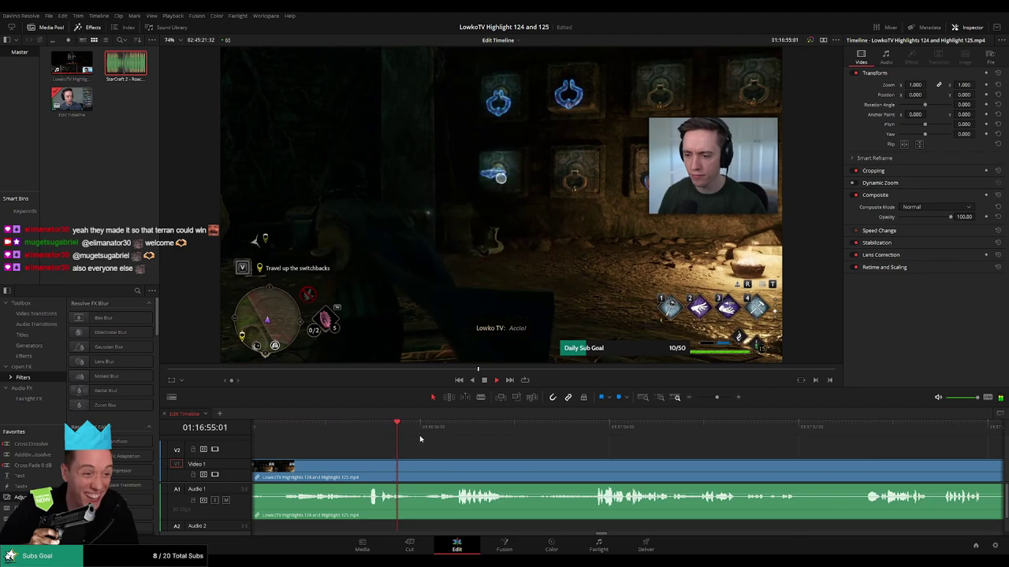
{"action": "scroll", "coordinate": [483, 446], "scroll_direction": "right", "scroll_amount": 2}
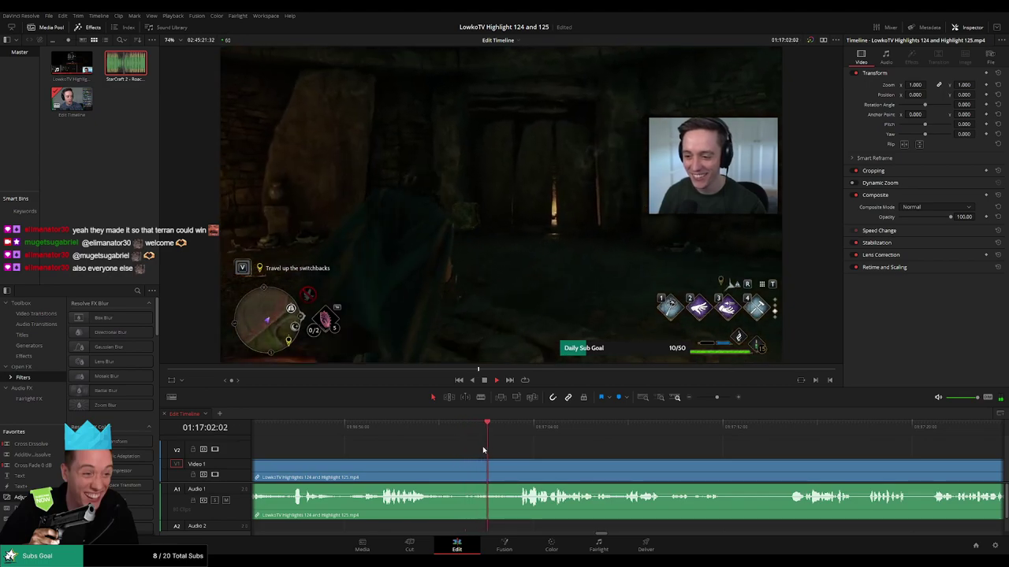
{"action": "scroll", "coordinate": [552, 448], "scroll_direction": "right", "scroll_amount": 3}
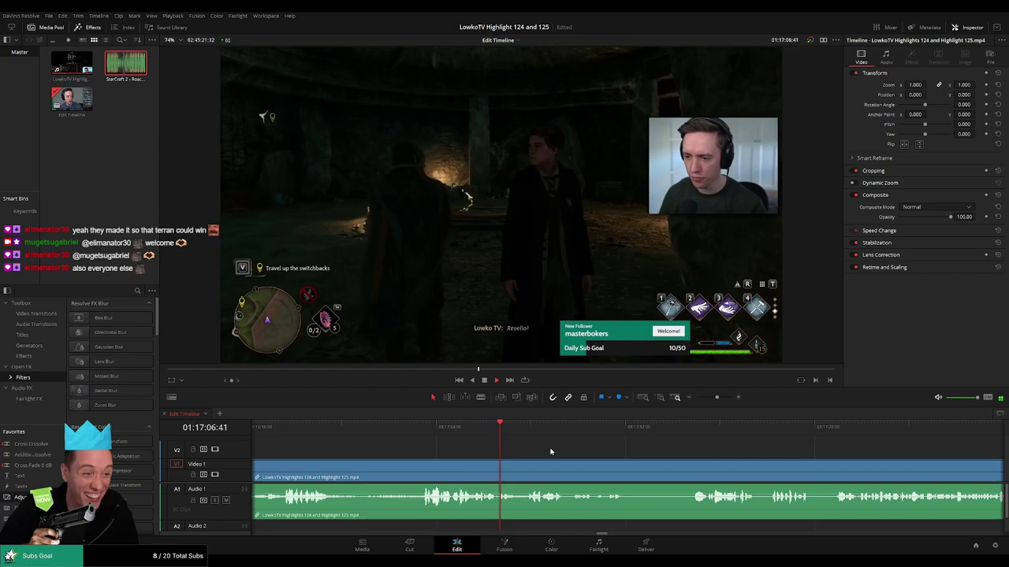
{"action": "scroll", "coordinate": [504, 447], "scroll_direction": "right", "scroll_amount": 3}
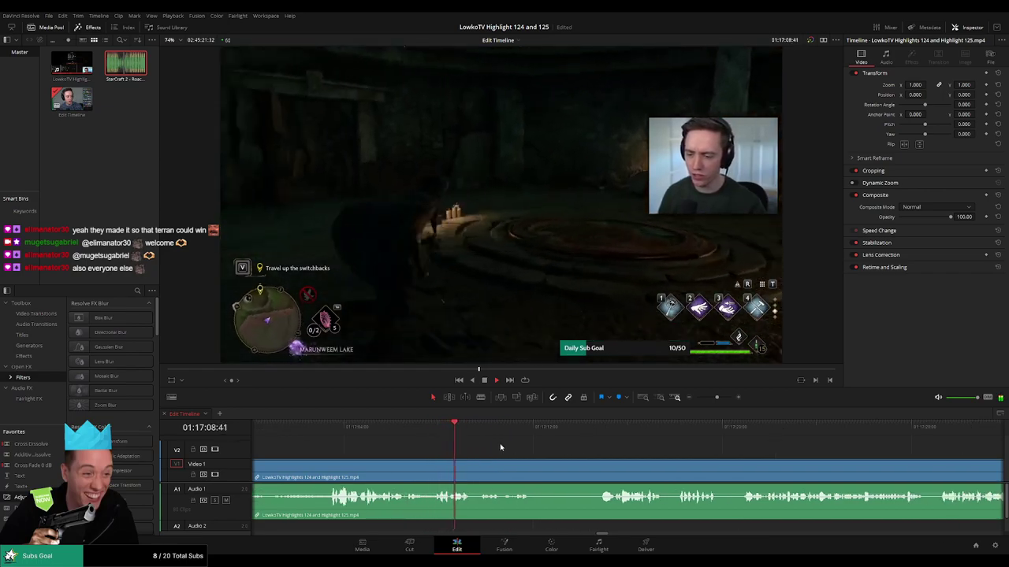
{"action": "scroll", "coordinate": [500, 448], "scroll_direction": "right", "scroll_amount": 2}
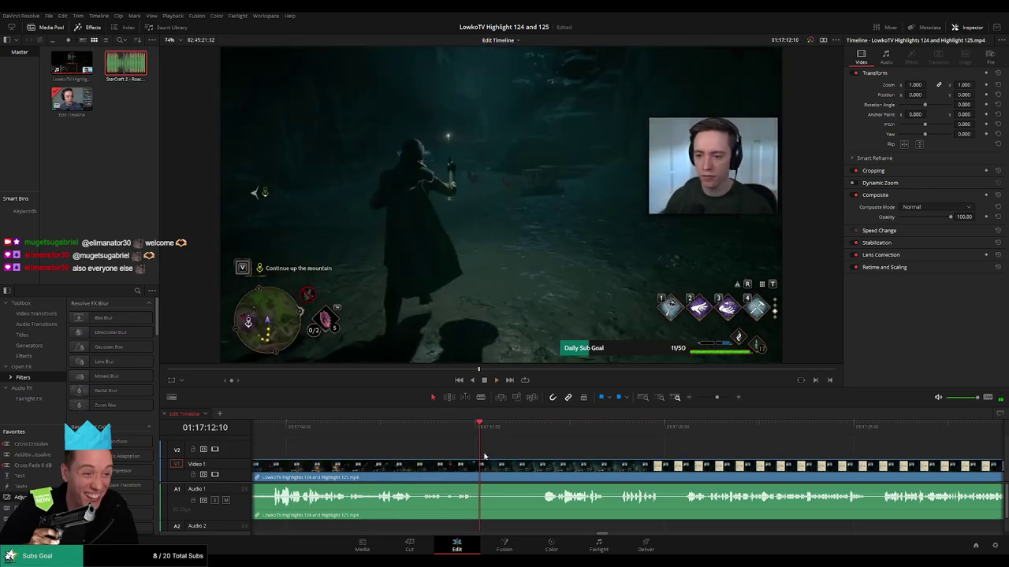
Cut out the quiet stretch from 01:17:12:02 to 01:17:12:47 in the dark-chamber gameplay and close the gap.
{"action": "key", "text": "Left"}
{"action": "key", "text": "Left"}
{"action": "key", "text": "b"}
{"action": "left_click", "coordinate": [477, 466]}
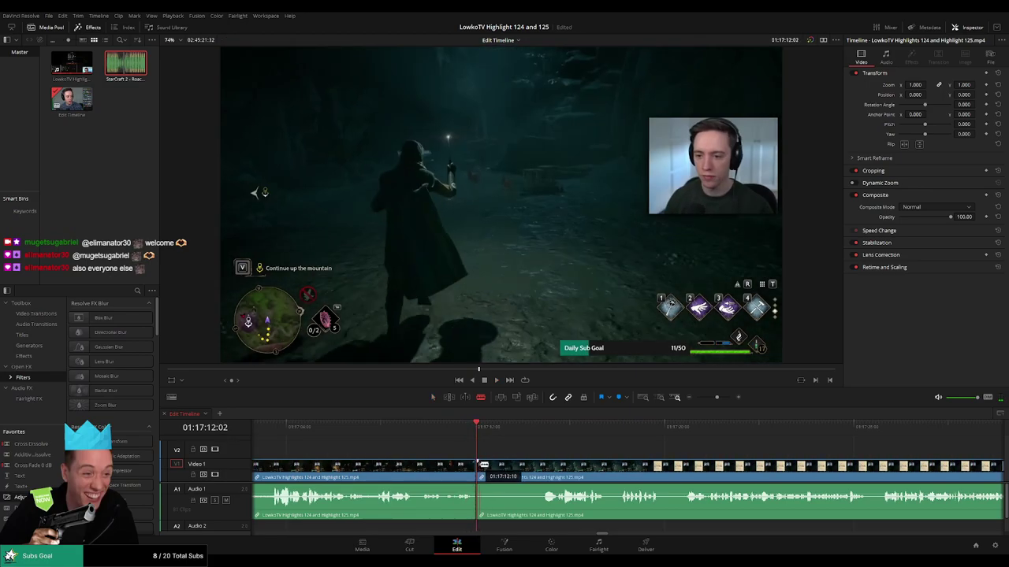
{"action": "key", "text": "space"}
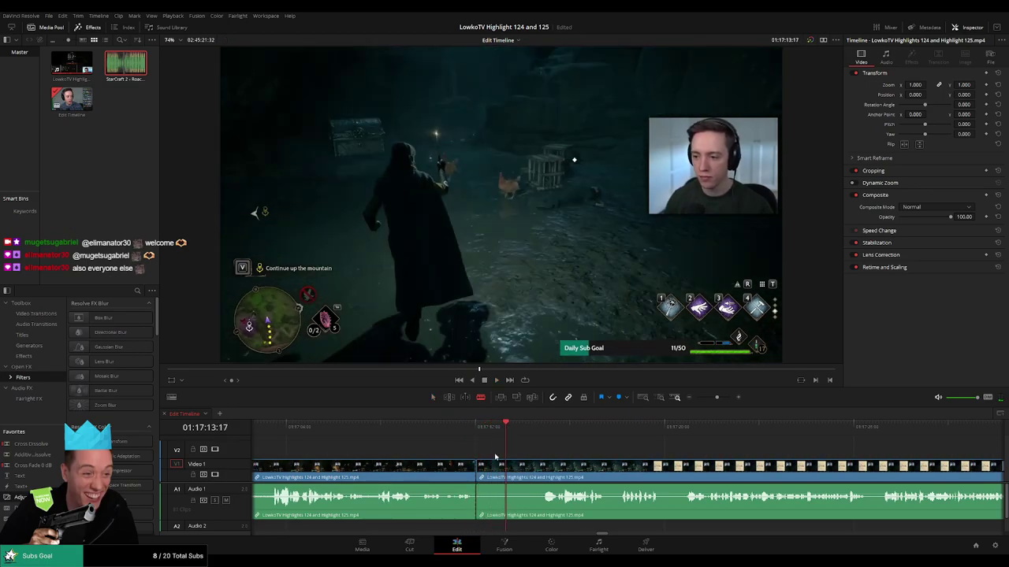
{"action": "left_click_drag", "start_coordinate": [502, 432], "coordinate": [494, 435]}
{"action": "left_click", "coordinate": [495, 467]}
{"action": "key", "text": "a"}
{"action": "left_click", "coordinate": [489, 469]}
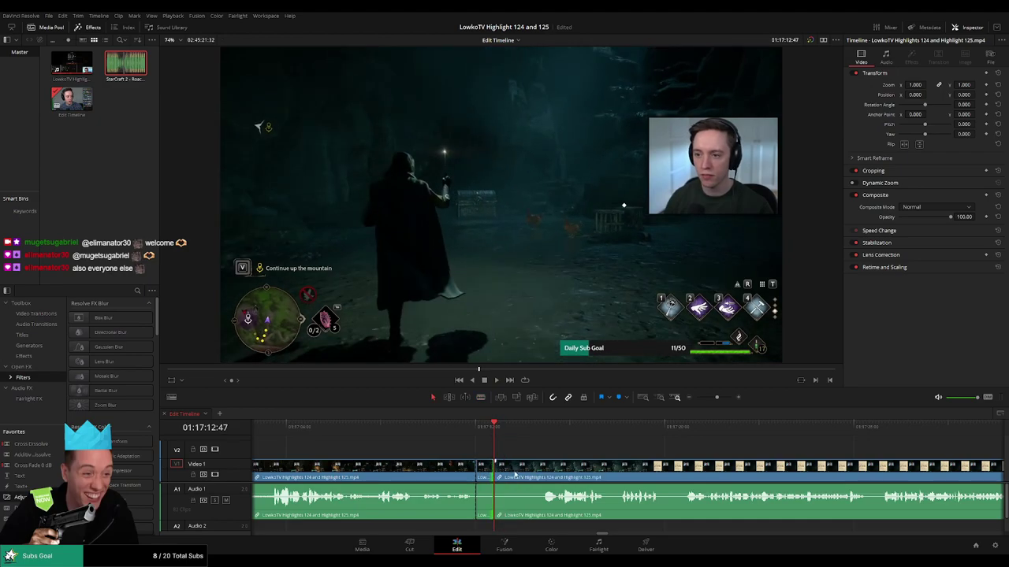
{"action": "left_click", "coordinate": [487, 476]}
{"action": "key", "text": "Delete"}
{"action": "key", "text": "space"}
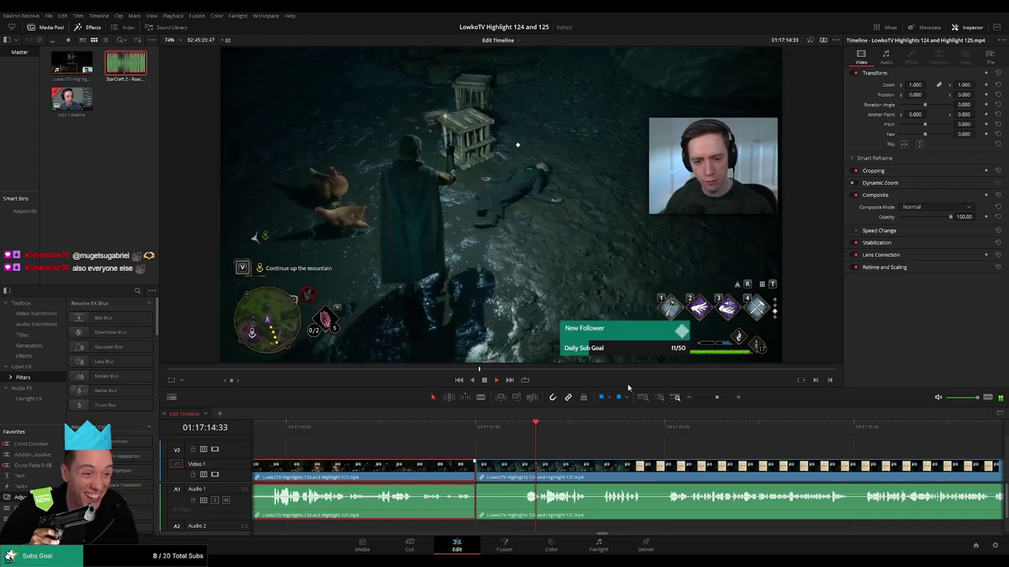
Cut out the brief pause from 01:17:45:06, where the cave footage switches to the village, closing the gap, and color the preceding clip yellow.
{"action": "key", "text": "F1"}
{"action": "left_click", "coordinate": [591, 454]}
{"action": "left_click_drag", "start_coordinate": [632, 449], "coordinate": [481, 450]}
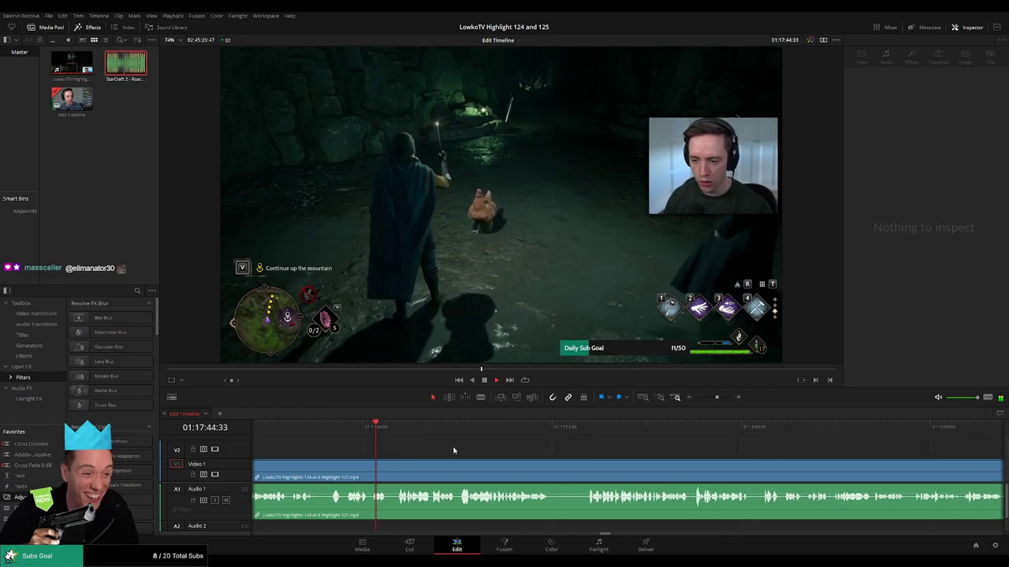
{"action": "left_click", "coordinate": [331, 428]}
{"action": "key", "text": "space"}
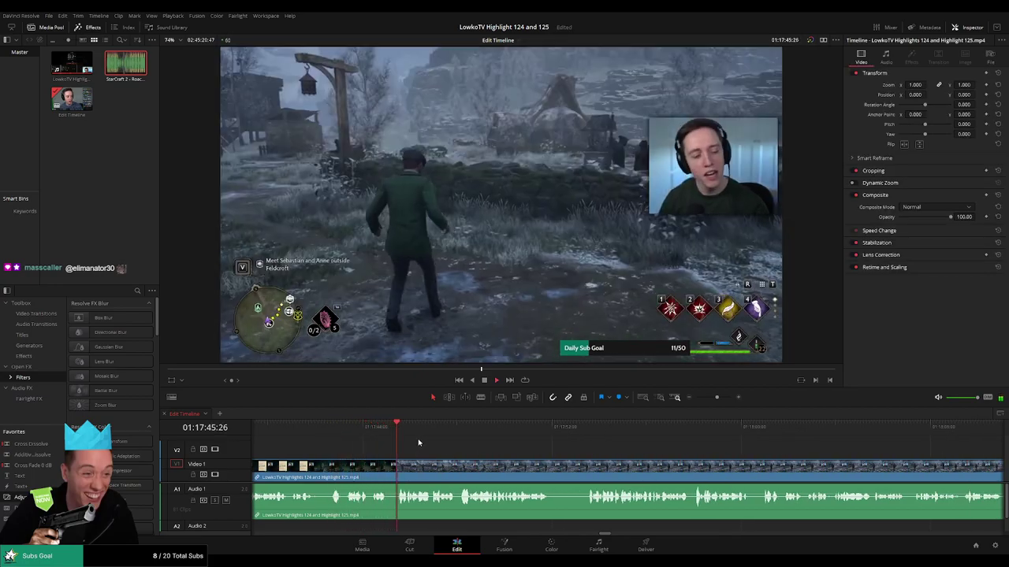
{"action": "left_click", "coordinate": [372, 432]}
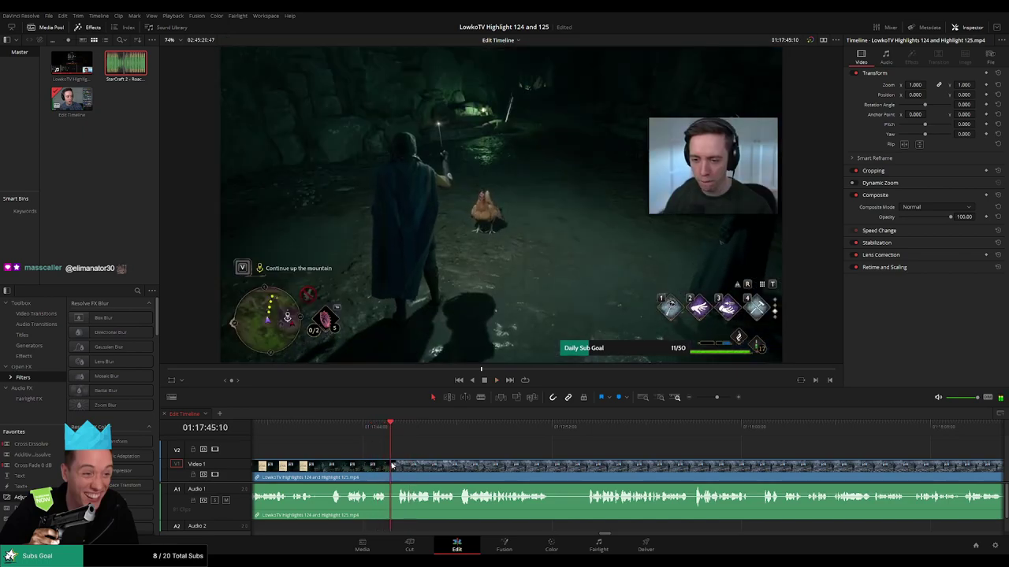
{"action": "key", "text": "ctrl+b"}
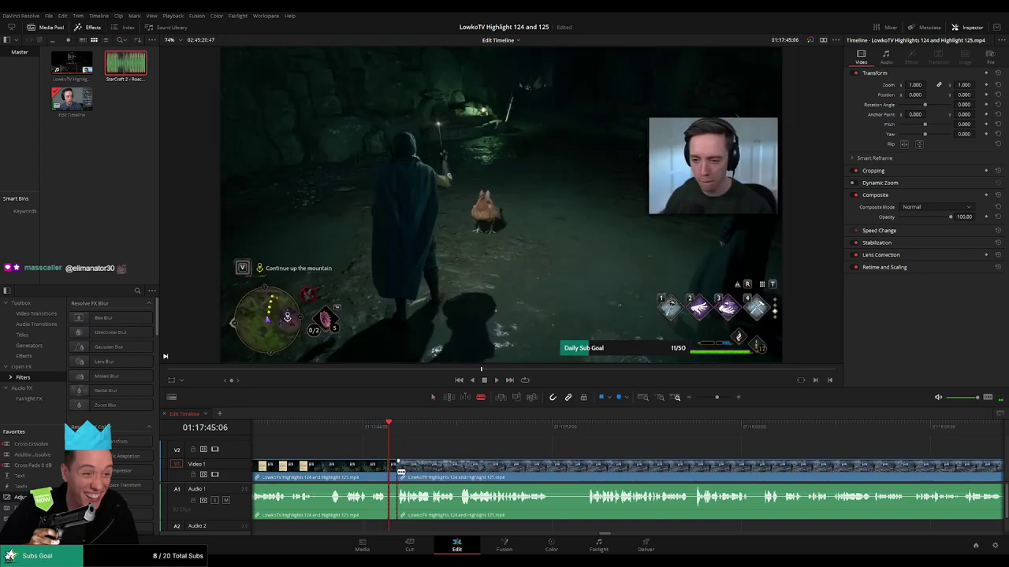
{"action": "key", "text": "Delete"}
{"action": "key", "text": "space"}
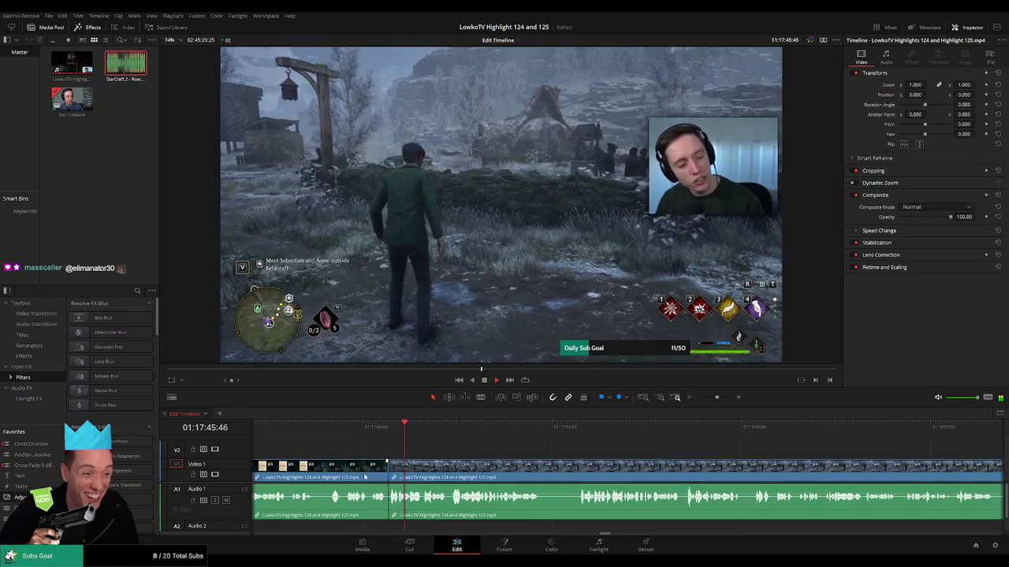
{"action": "left_click", "coordinate": [384, 475]}
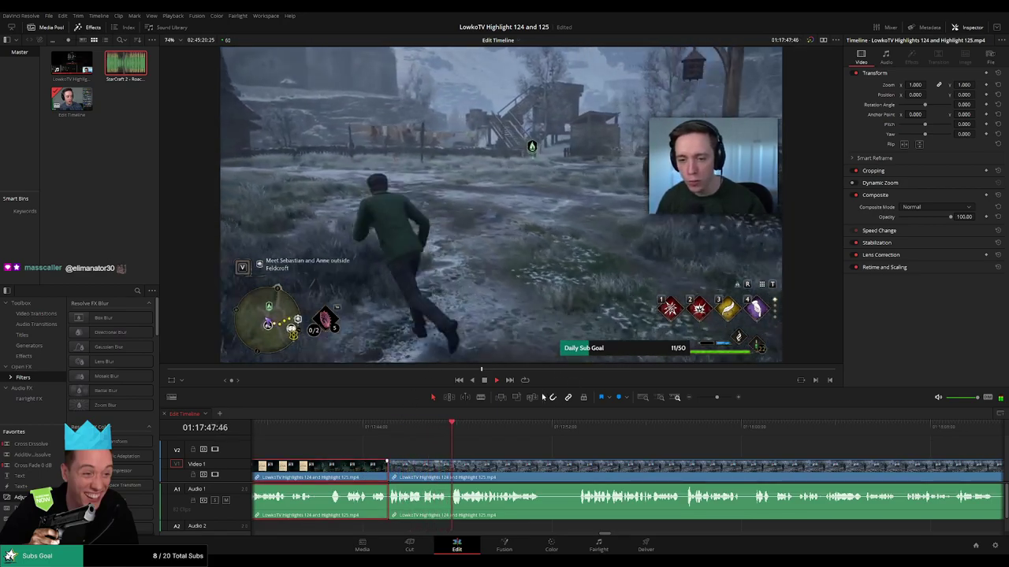
{"action": "left_click", "coordinate": [564, 453]}
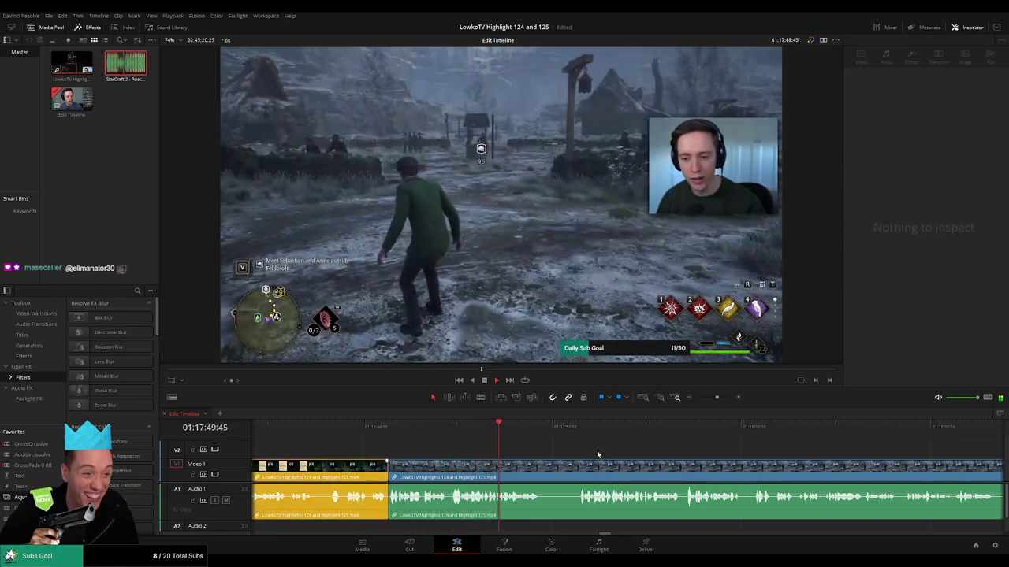
Review the village gameplay footage from about 01:17:50 to 01:18:47 for pauses worth trimming.
{"action": "left_click_drag", "start_coordinate": [597, 454], "coordinate": [504, 450]}
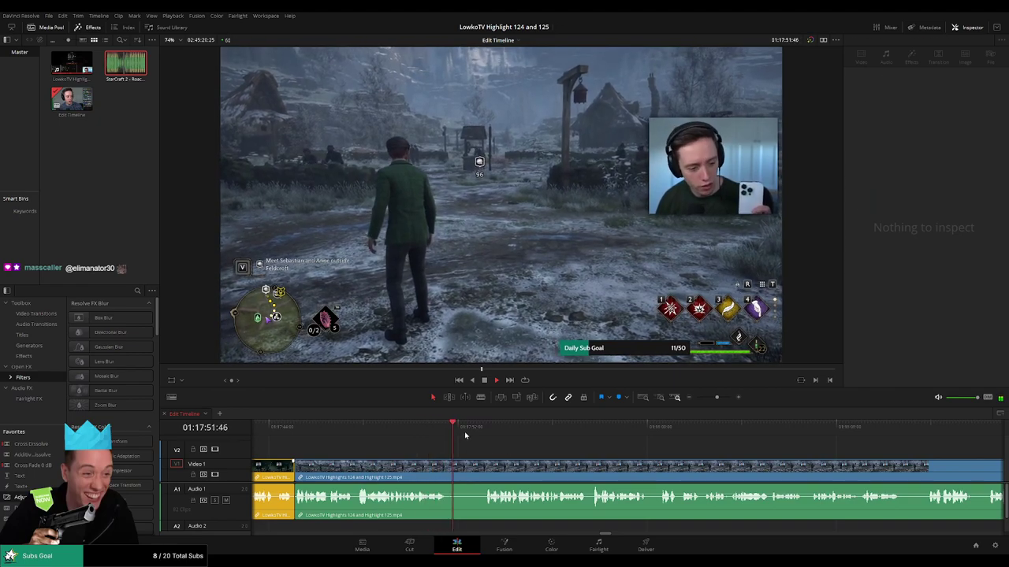
{"action": "left_click", "coordinate": [475, 431]}
{"action": "key", "text": "Delete"}
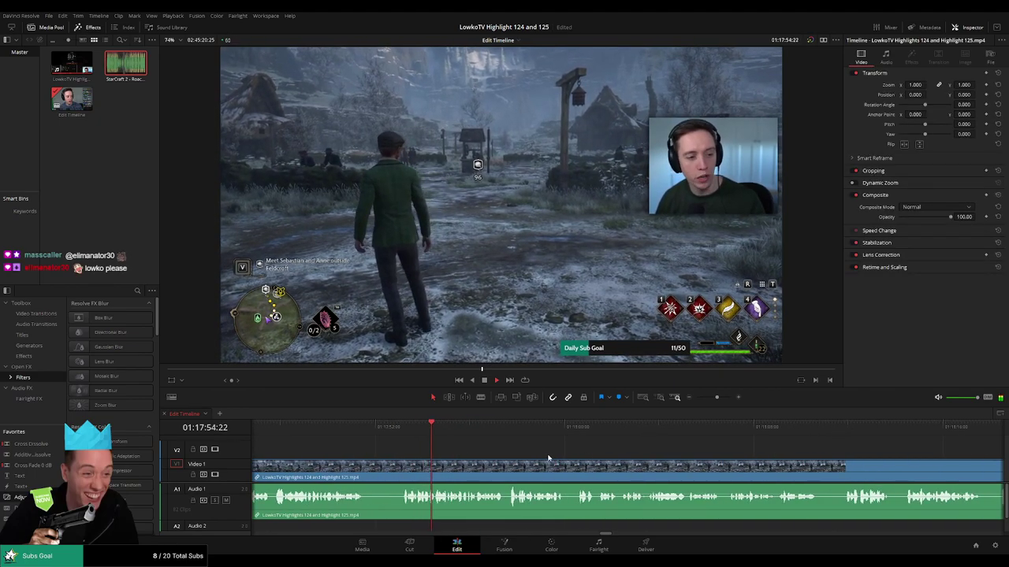
{"action": "scroll", "coordinate": [552, 455], "scroll_direction": "right", "scroll_amount": 1}
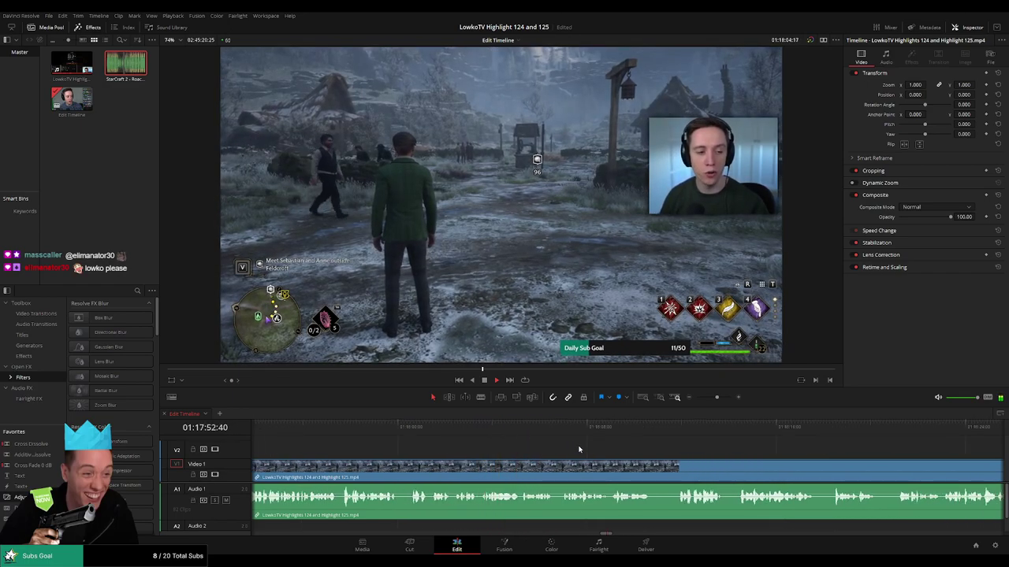
{"action": "mouse_move", "coordinate": [716, 398]}
{"action": "left_mouse_down"}
{"action": "mouse_move", "coordinate": [697, 397]}
{"action": "mouse_move", "coordinate": [713, 397]}
{"action": "left_mouse_up"}
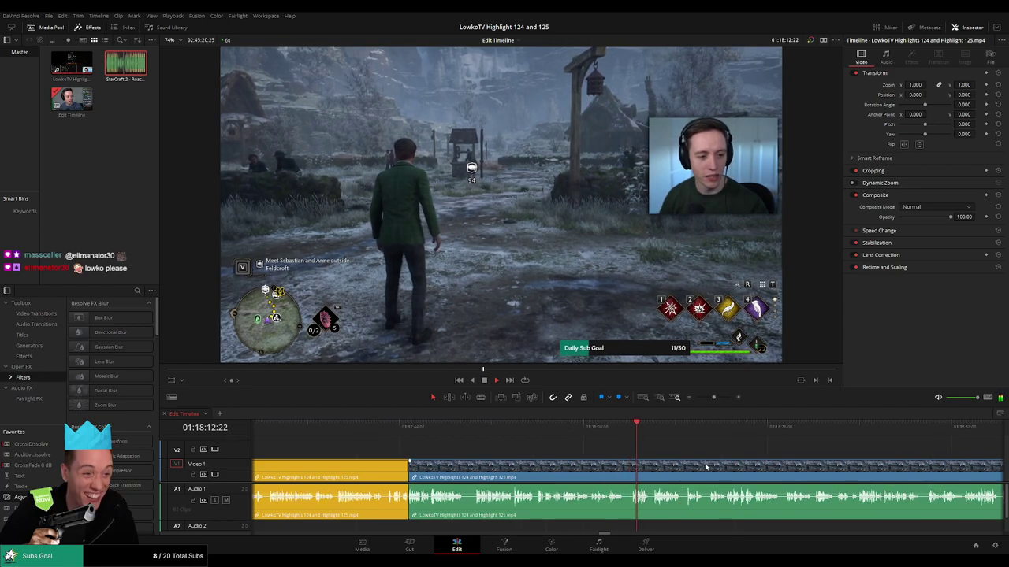
{"action": "left_click_drag", "start_coordinate": [705, 467], "coordinate": [528, 460]}
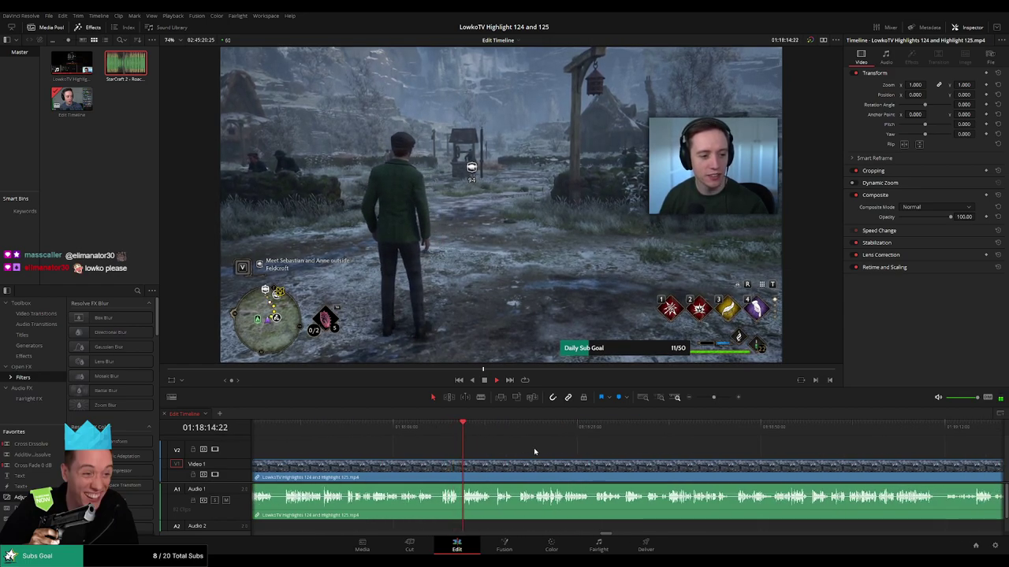
{"action": "left_click_drag", "start_coordinate": [713, 397], "coordinate": [714, 398]}
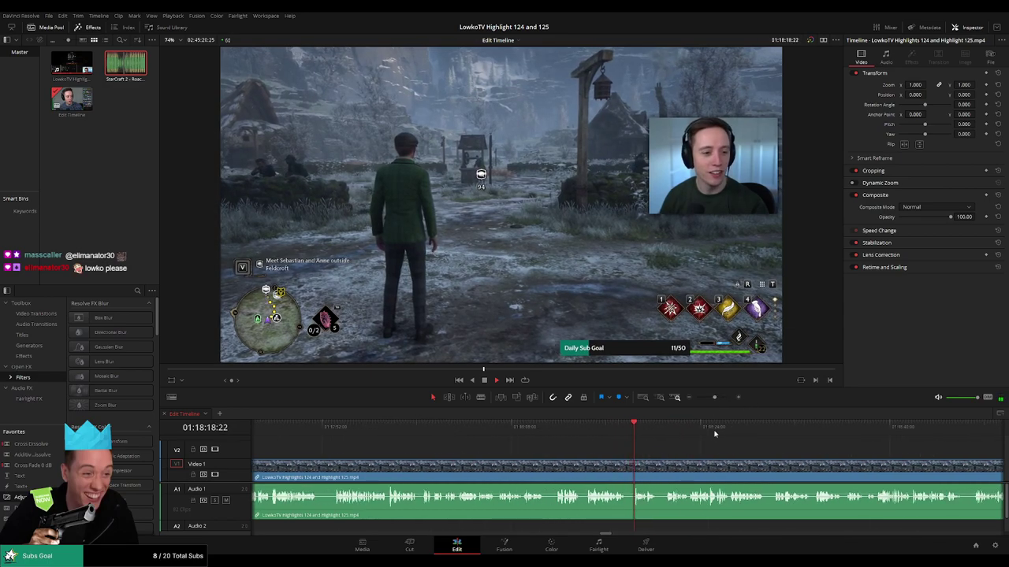
{"action": "left_click_drag", "start_coordinate": [716, 450], "coordinate": [510, 450]}
{"action": "scroll", "coordinate": [510, 450], "scroll_direction": "down", "scroll_amount": 1}
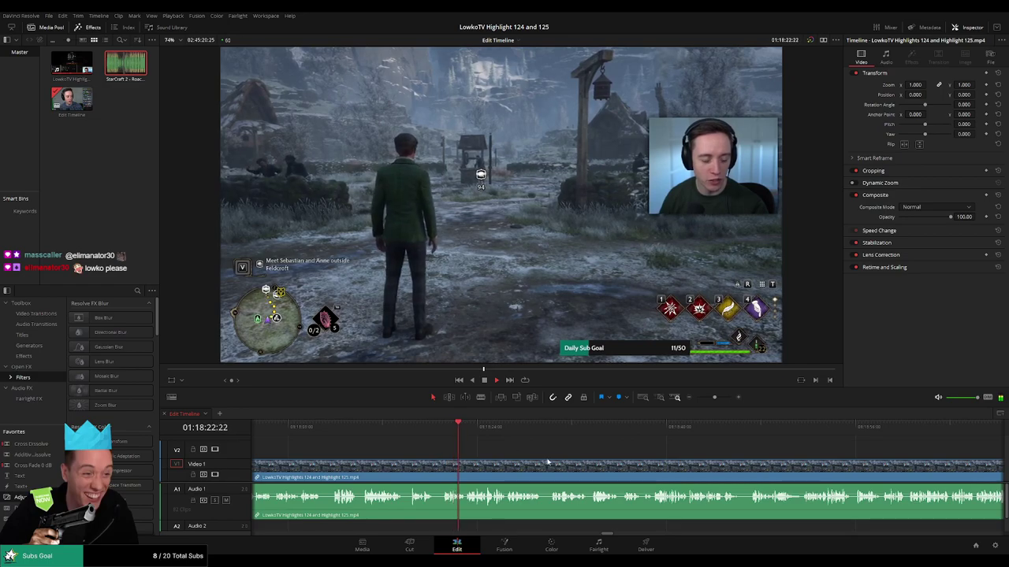
{"action": "left_click_drag", "start_coordinate": [548, 463], "coordinate": [497, 458]}
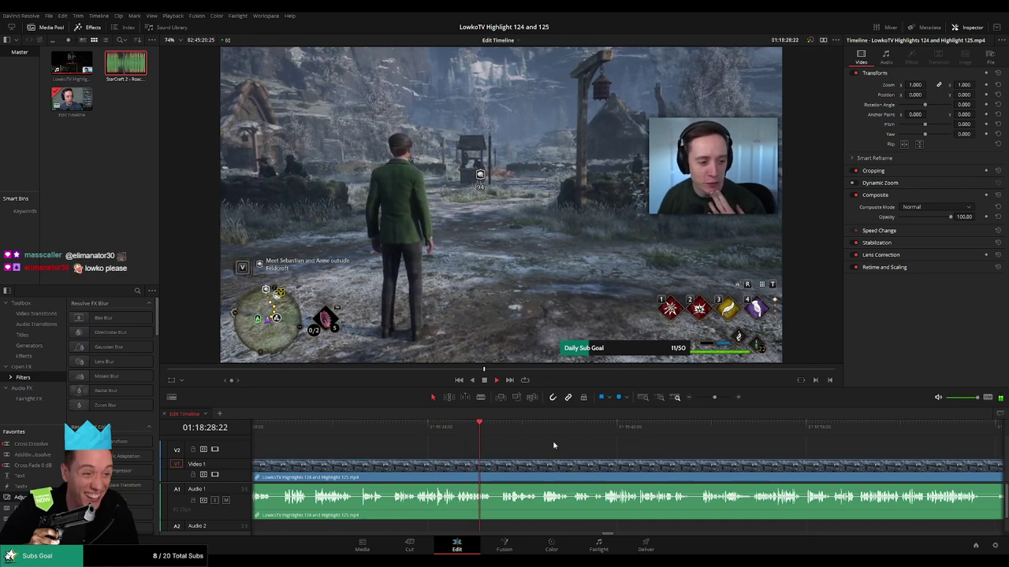
{"action": "left_click_drag", "start_coordinate": [714, 398], "coordinate": [716, 400]}
{"action": "left_click_drag", "start_coordinate": [720, 441], "coordinate": [476, 457]}
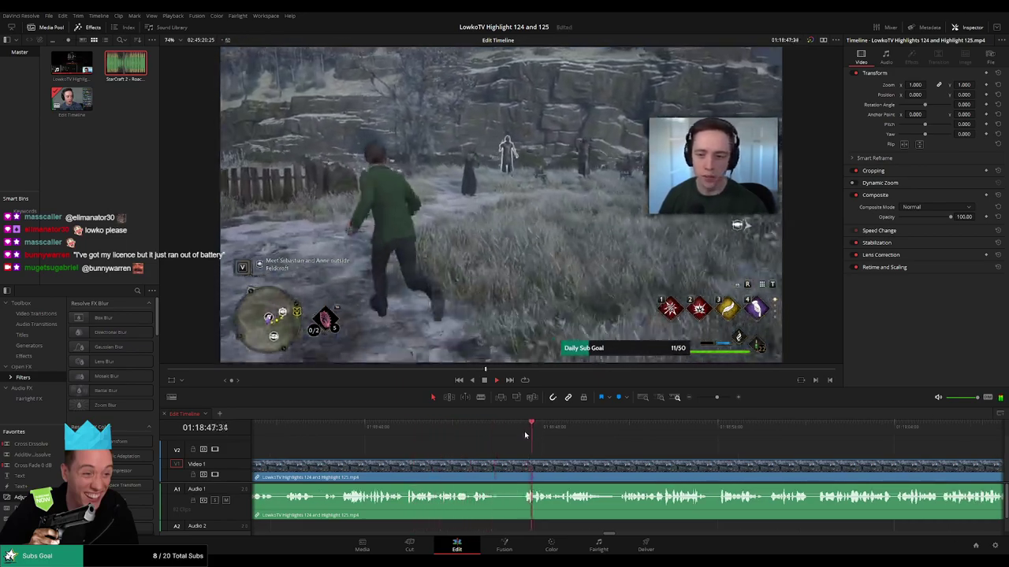
Split out the quiet stretch from about 01:18:45:47 to 01:18:47:11 and ripple delete it.
{"action": "key", "text": "b"}
{"action": "left_click", "coordinate": [494, 465]}
{"action": "left_click", "coordinate": [521, 466]}
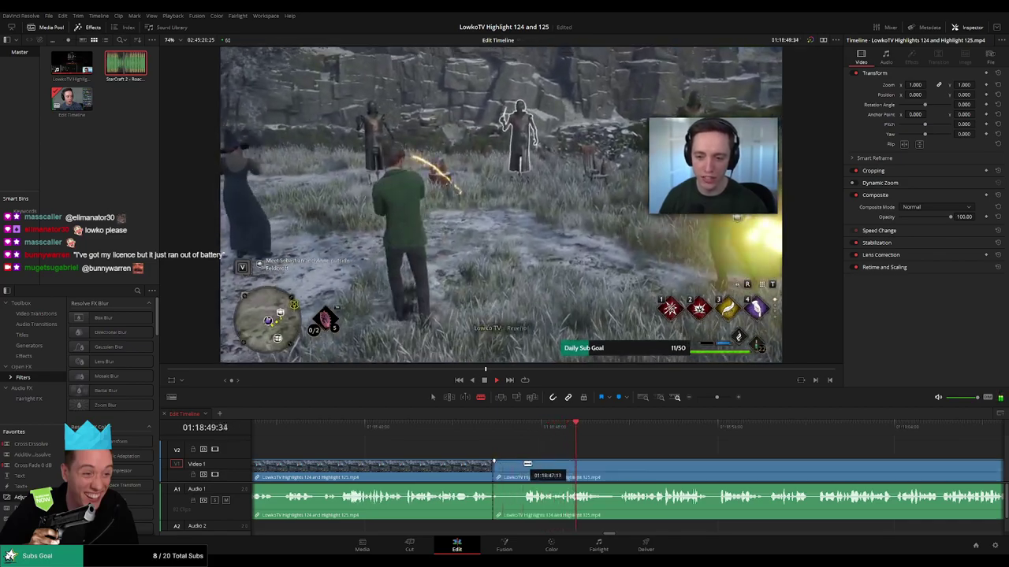
{"action": "key", "text": "a"}
{"action": "left_click", "coordinate": [516, 468]}
{"action": "key", "text": "Delete"}
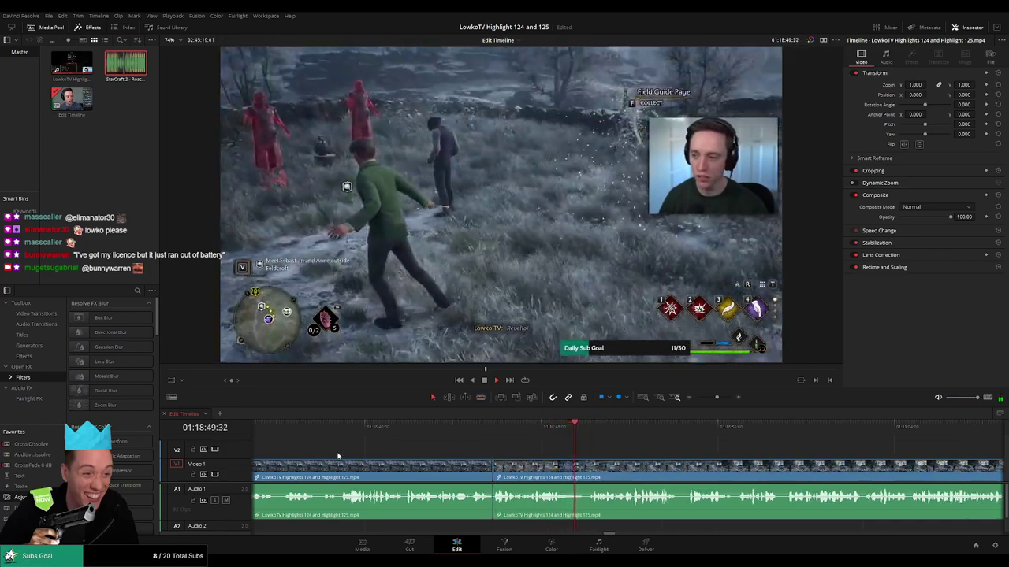
Color the clip before the new cut green and add a Cross Fade 0 dB to the audio at that cut.
{"action": "left_click", "coordinate": [462, 473]}
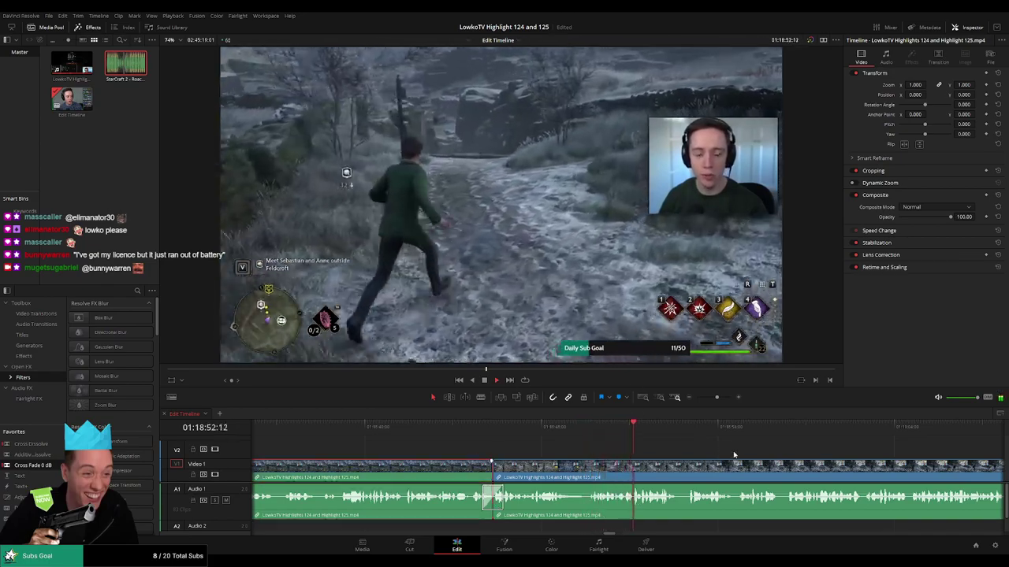
{"action": "key", "text": "Delete"}
Review the snowy path gameplay from about 01:18:52 to 01:19:08 for dead moments to trim.
{"action": "scroll", "coordinate": [547, 447], "scroll_direction": "right", "scroll_amount": 3}
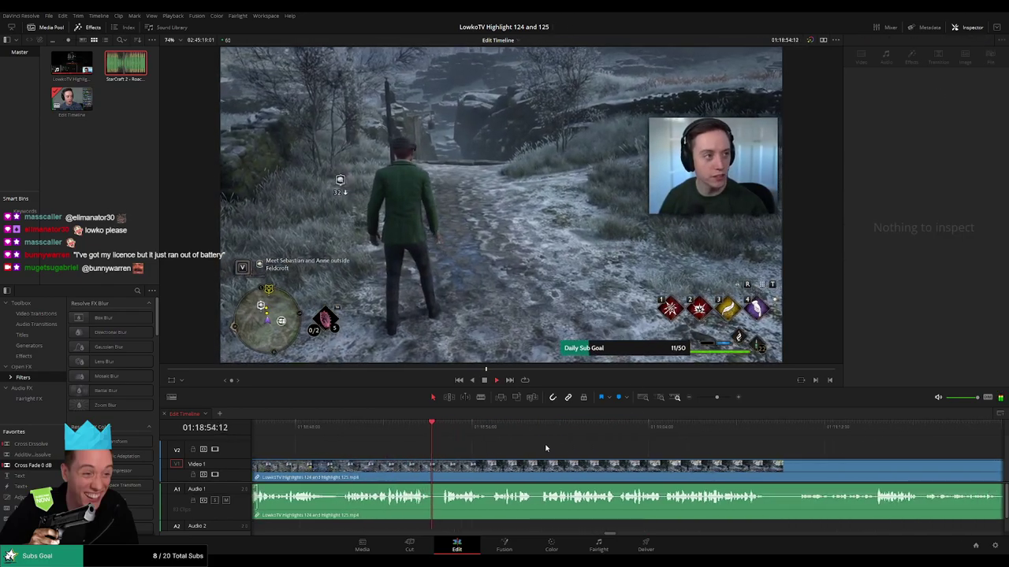
{"action": "scroll", "coordinate": [568, 452], "scroll_direction": "right", "scroll_amount": 1}
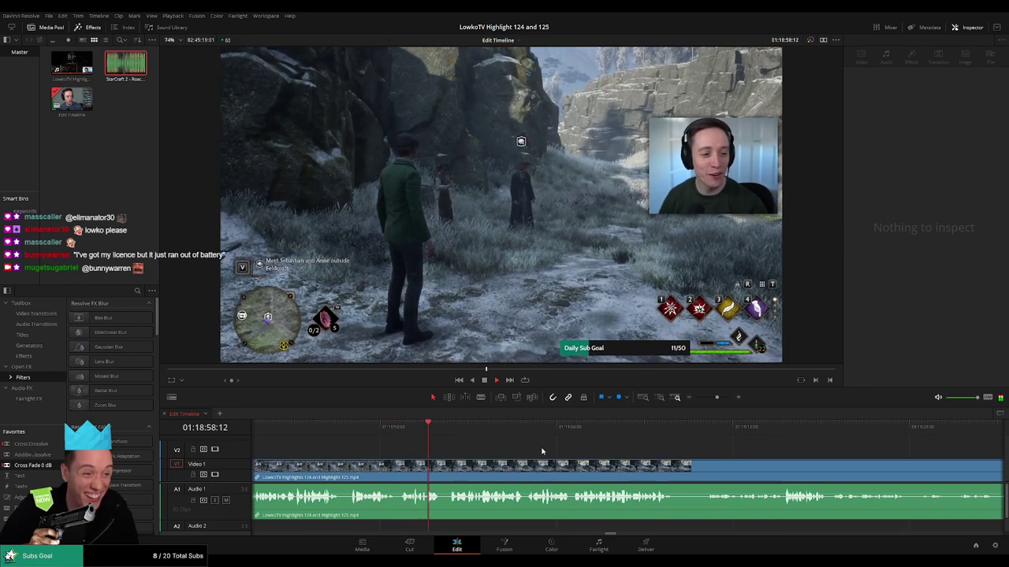
{"action": "scroll", "coordinate": [585, 450], "scroll_direction": "right", "scroll_amount": 2}
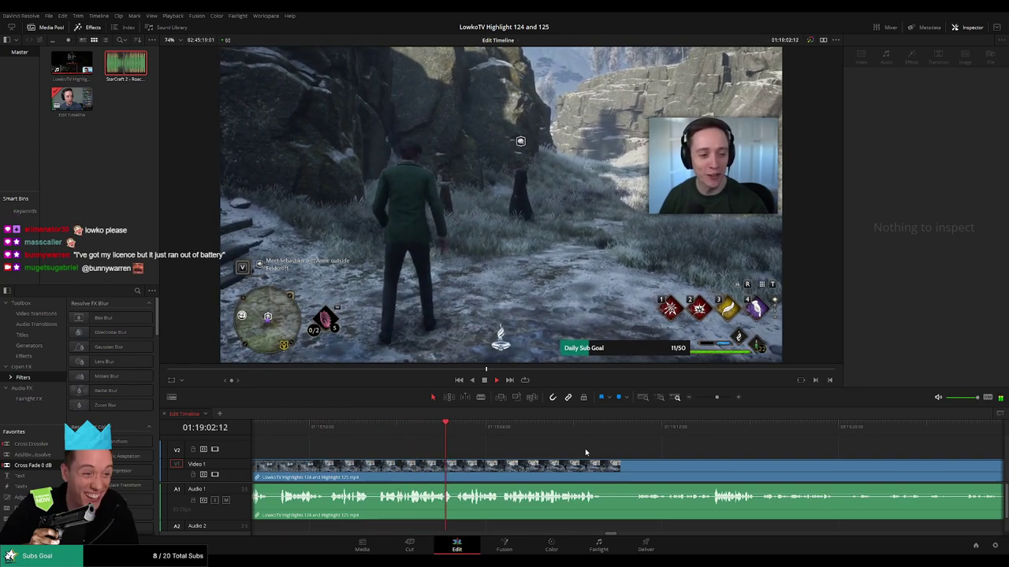
{"action": "scroll", "coordinate": [586, 453], "scroll_direction": "right", "scroll_amount": 2}
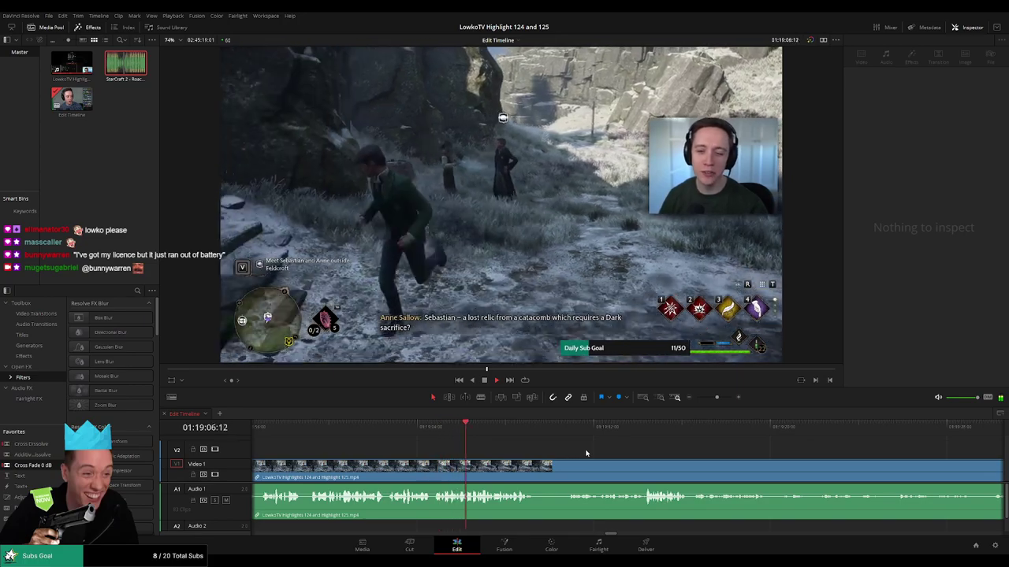
{"action": "scroll", "coordinate": [583, 454], "scroll_direction": "right", "scroll_amount": 2}
{"action": "scroll", "coordinate": [563, 454], "scroll_direction": "right", "scroll_amount": 1}
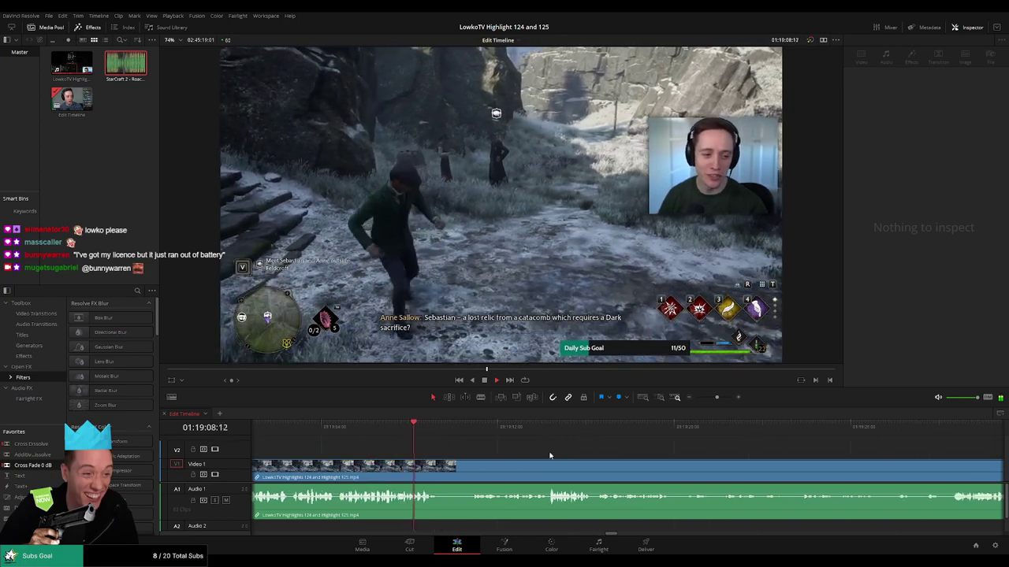
Cut out the silent stretch from 01:19:09:25 to about 01:19:10:44, closing the gap, and color the preceding clip green.
{"action": "left_click", "coordinate": [464, 428]}
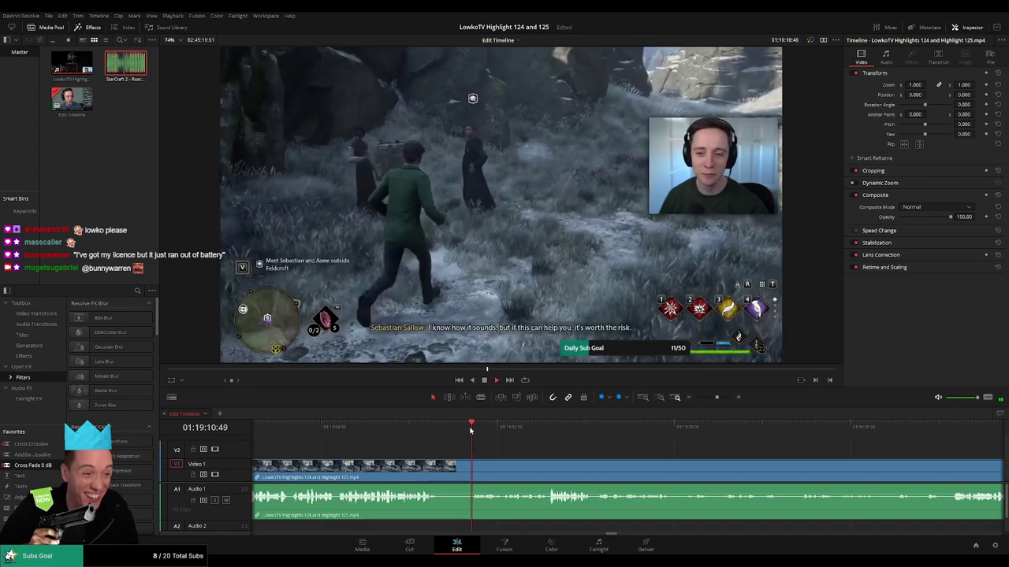
{"action": "key", "text": "b"}
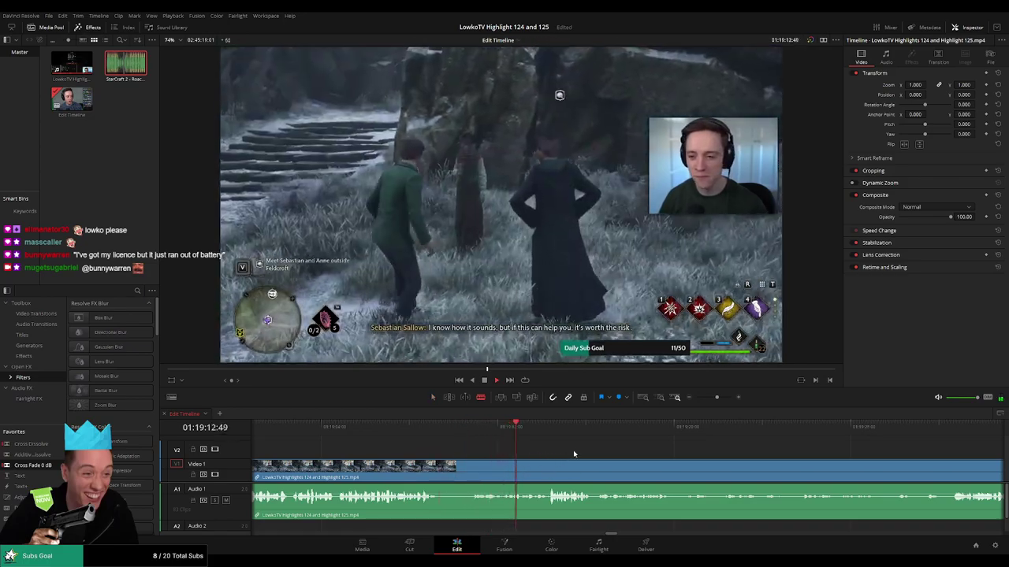
{"action": "key", "text": "a"}
{"action": "left_click", "coordinate": [433, 428]}
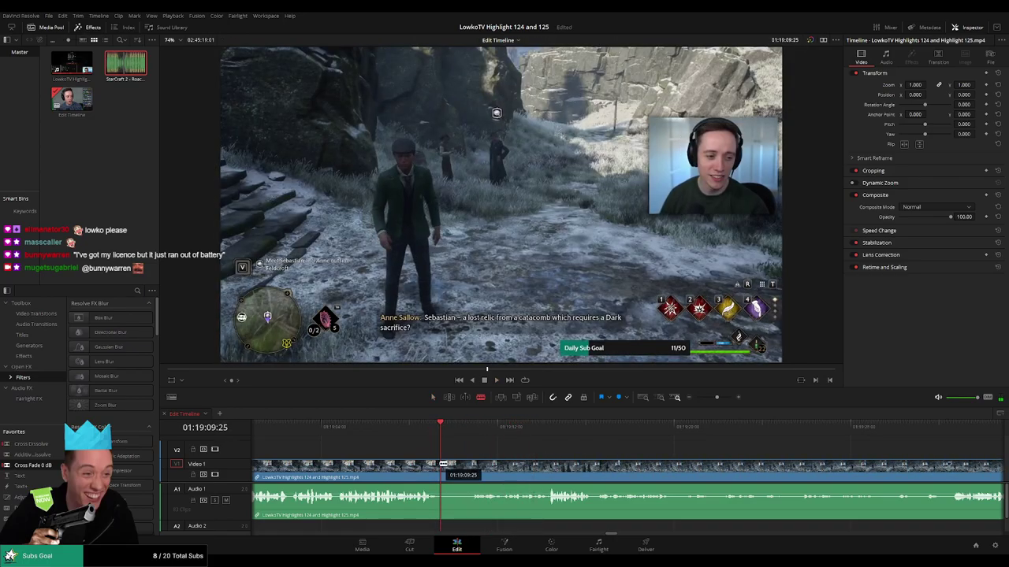
{"action": "left_click", "coordinate": [443, 464]}
{"action": "left_click", "coordinate": [470, 465]}
{"action": "key", "text": "a"}
{"action": "left_click", "coordinate": [460, 469]}
{"action": "key", "text": "Delete"}
{"action": "key", "text": "space"}
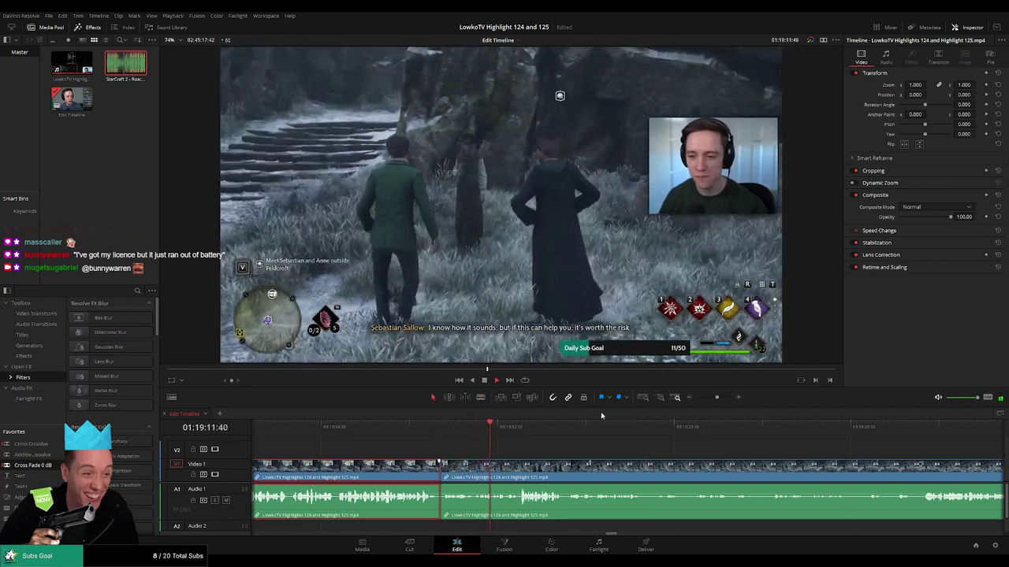
{"action": "left_click", "coordinate": [581, 449]}
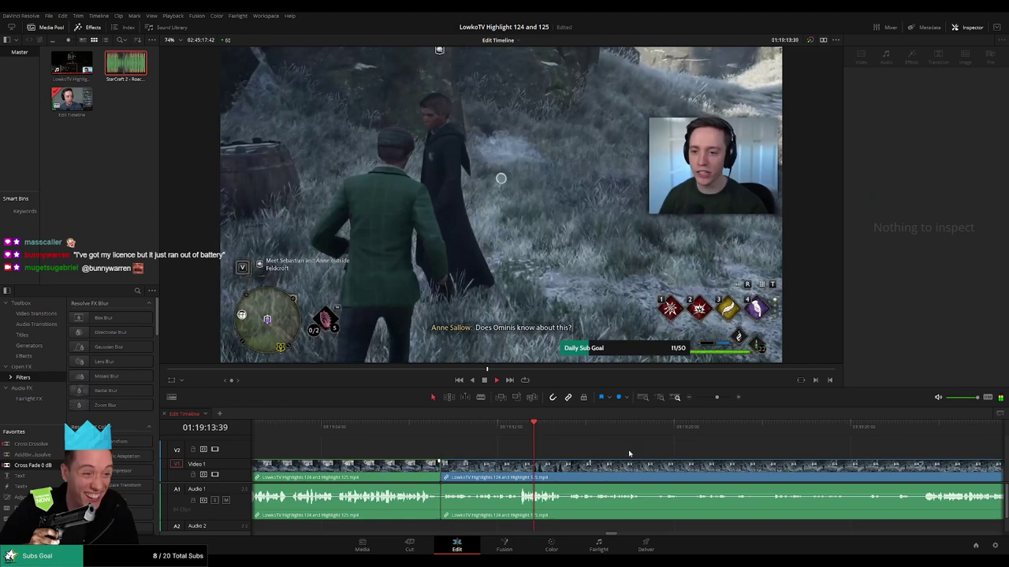
Review the Sebastian and Anne conversation from about 01:19:13 to 01:19:38 for silent stretches to trim.
{"action": "scroll", "coordinate": [507, 449], "scroll_direction": "right", "scroll_amount": 5}
{"action": "scroll", "coordinate": [515, 452], "scroll_direction": "right", "scroll_amount": 2}
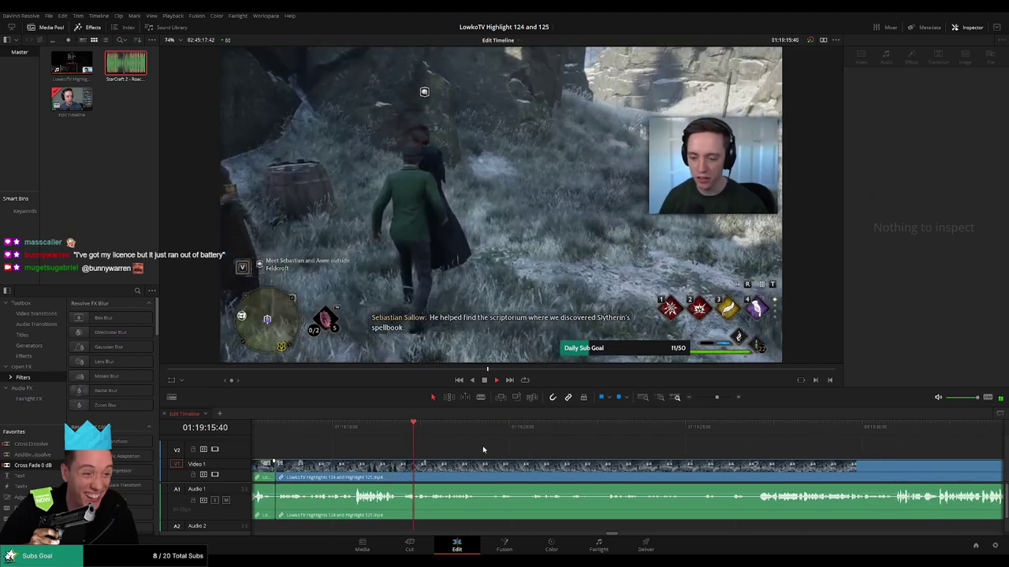
{"action": "left_click", "coordinate": [486, 433]}
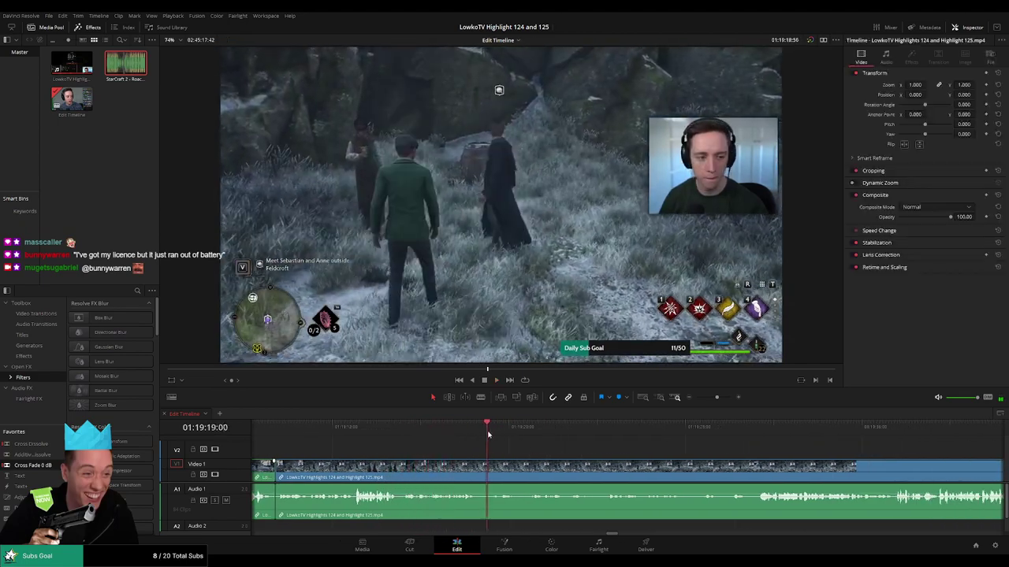
{"action": "left_click", "coordinate": [581, 432]}
{"action": "left_click", "coordinate": [617, 438]}
{"action": "left_click_drag", "start_coordinate": [617, 441], "coordinate": [734, 438]}
{"action": "scroll", "coordinate": [657, 452], "scroll_direction": "right", "scroll_amount": 9}
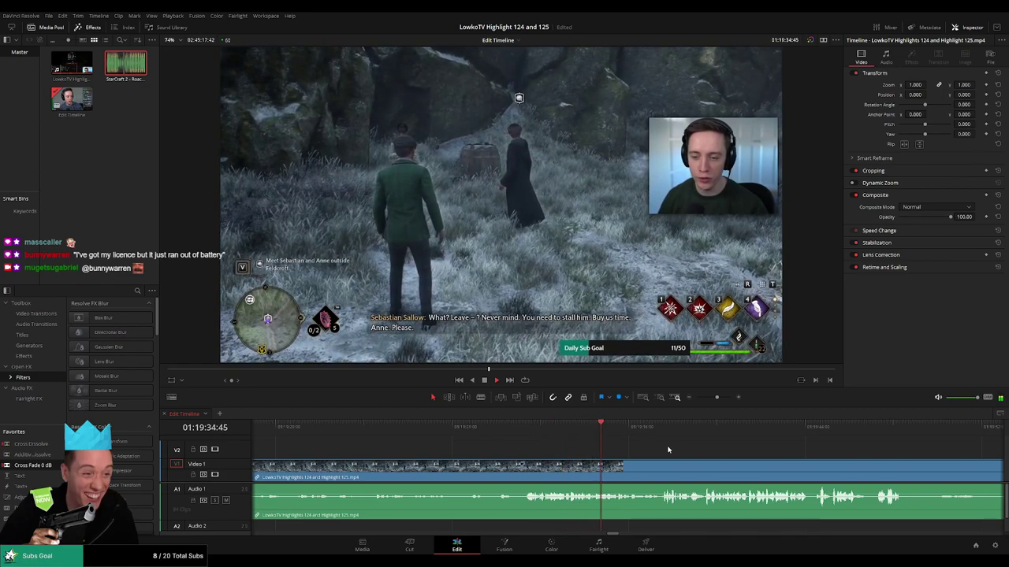
{"action": "scroll", "coordinate": [668, 450], "scroll_direction": "right", "scroll_amount": 6}
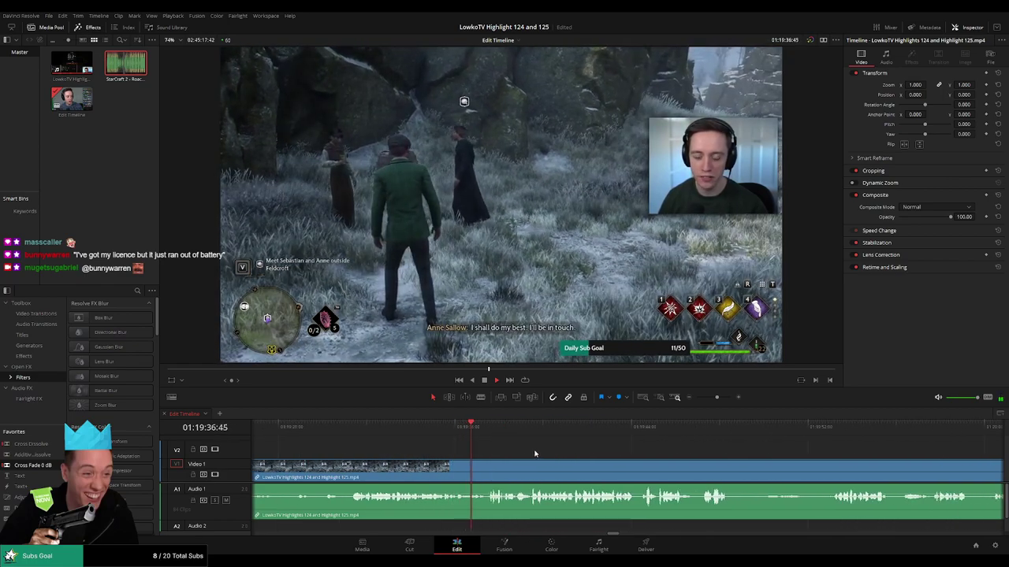
{"action": "scroll", "coordinate": [534, 454], "scroll_direction": "right", "scroll_amount": 4}
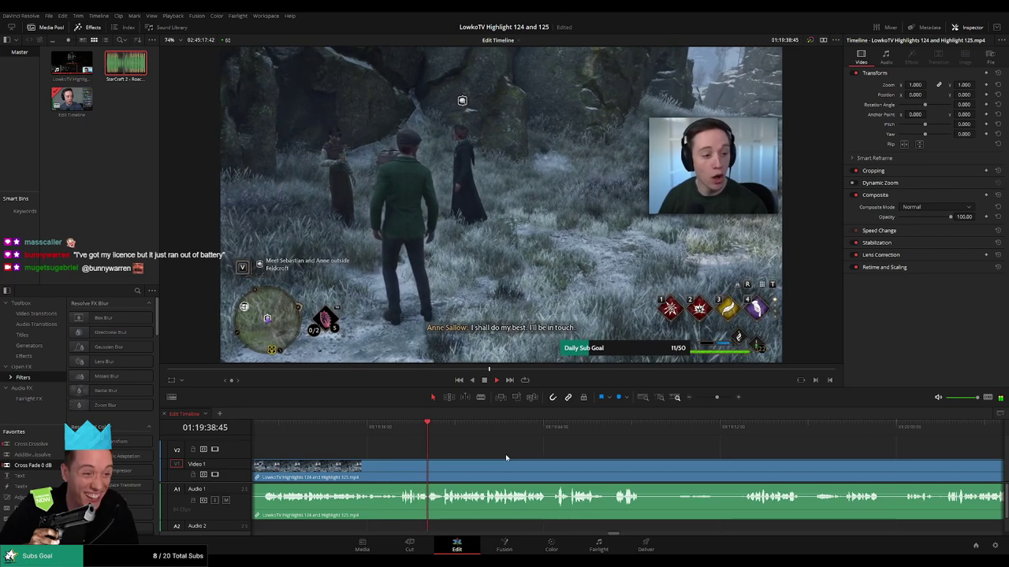
Replay from 01:19:37:23 and review the rest of the Sebastian scene up to about 01:20:03.
{"action": "left_click", "coordinate": [398, 440]}
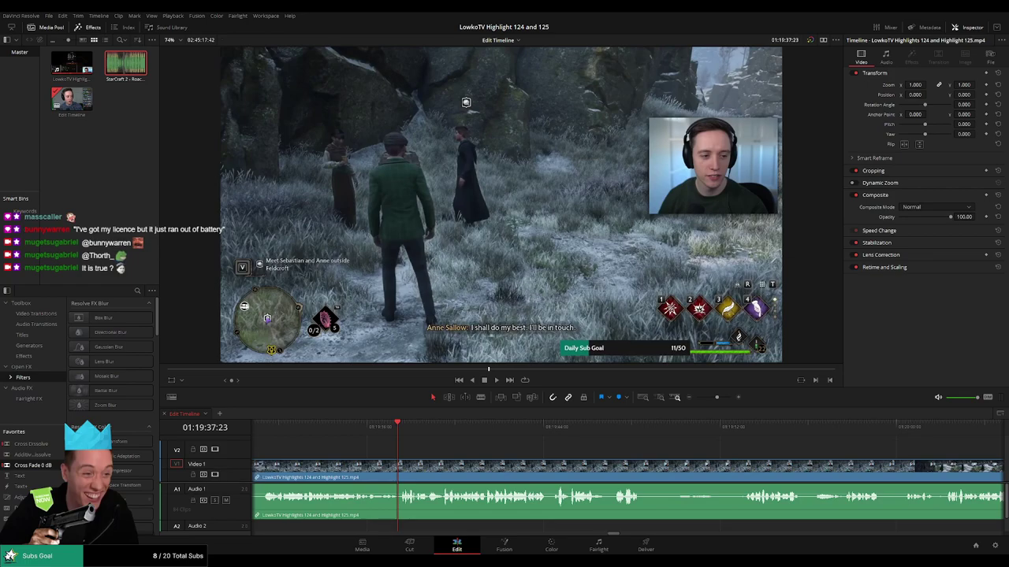
{"action": "key", "text": "space"}
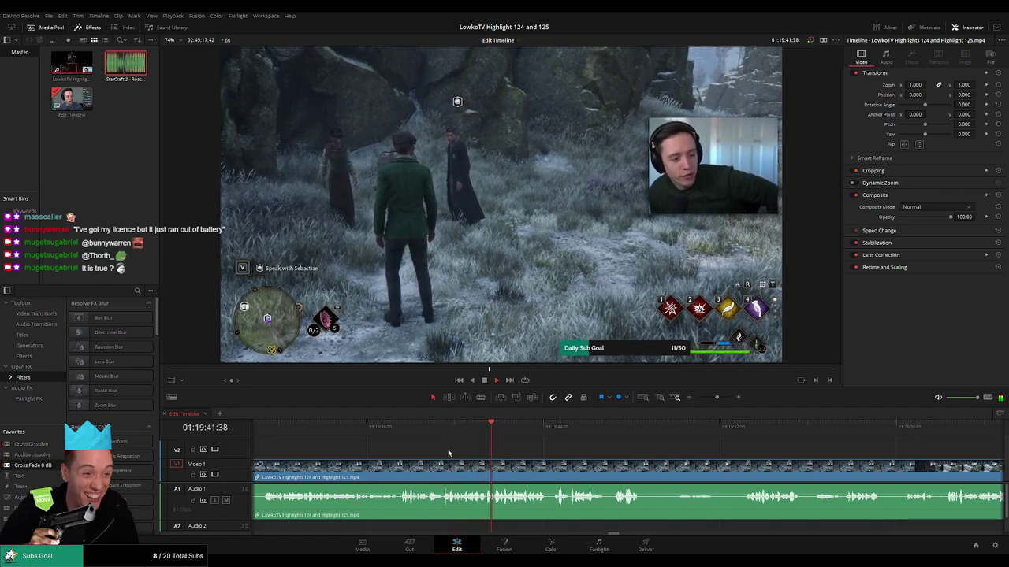
{"action": "scroll", "coordinate": [448, 454], "scroll_direction": "right", "scroll_amount": 3}
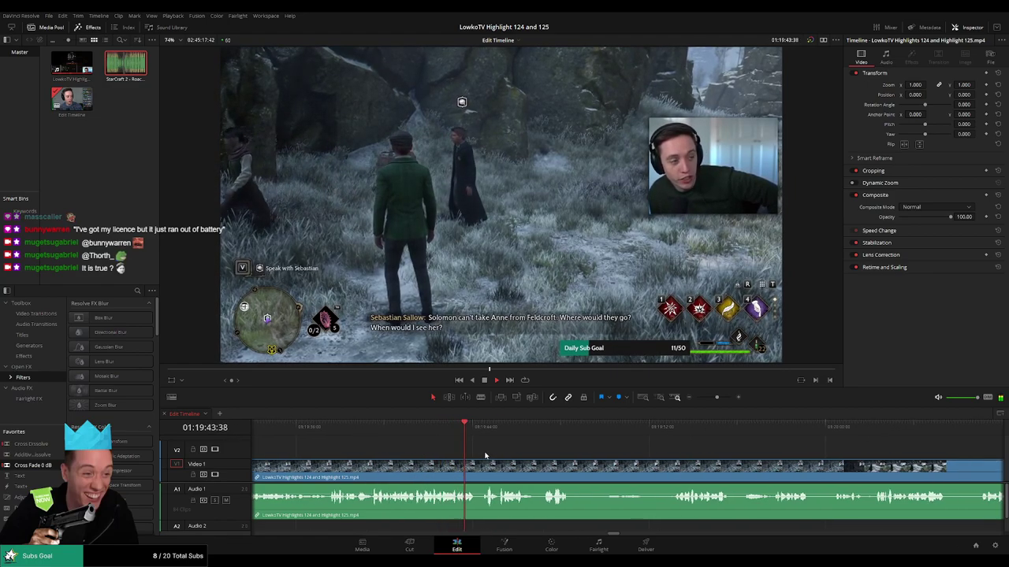
{"action": "scroll", "coordinate": [484, 456], "scroll_direction": "right", "scroll_amount": 3}
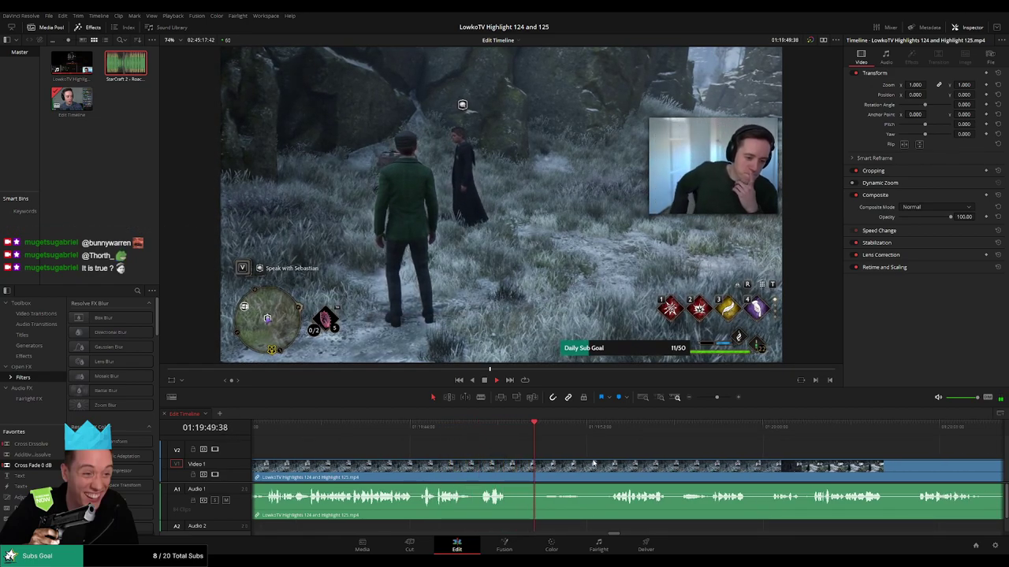
{"action": "scroll", "coordinate": [490, 452], "scroll_direction": "right", "scroll_amount": 5}
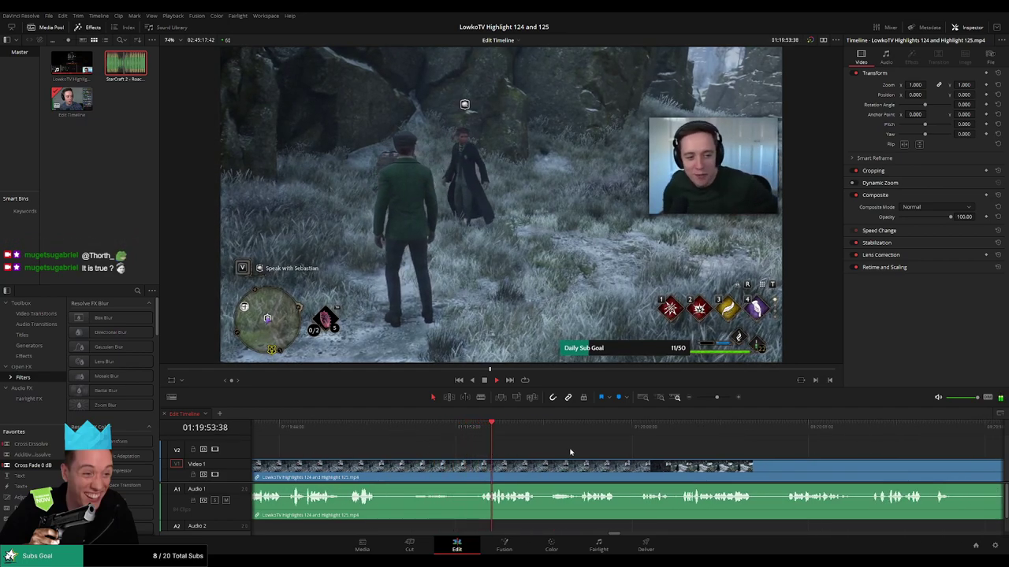
{"action": "scroll", "coordinate": [571, 452], "scroll_direction": "right", "scroll_amount": 2}
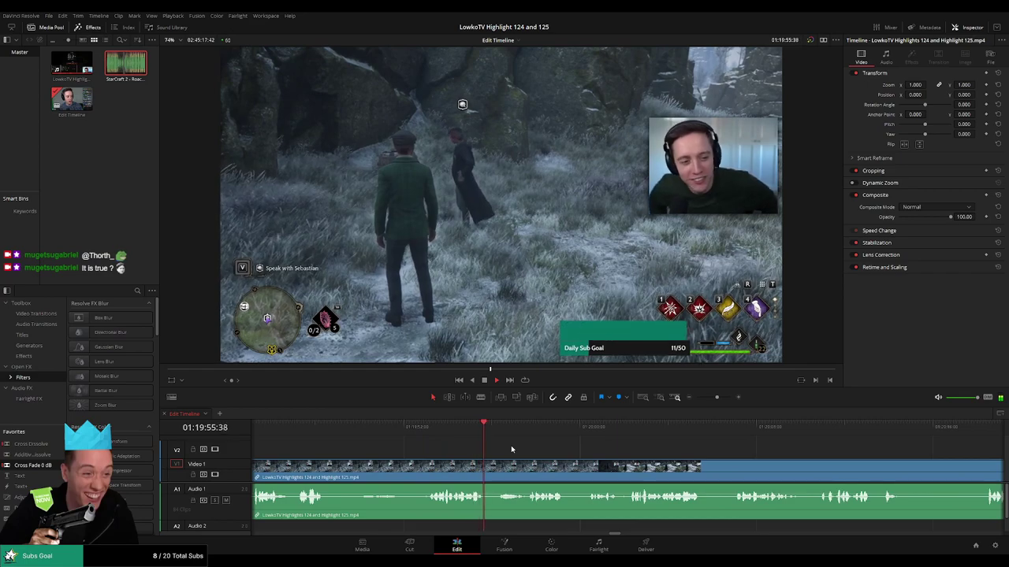
{"action": "scroll", "coordinate": [500, 449], "scroll_direction": "right", "scroll_amount": 3}
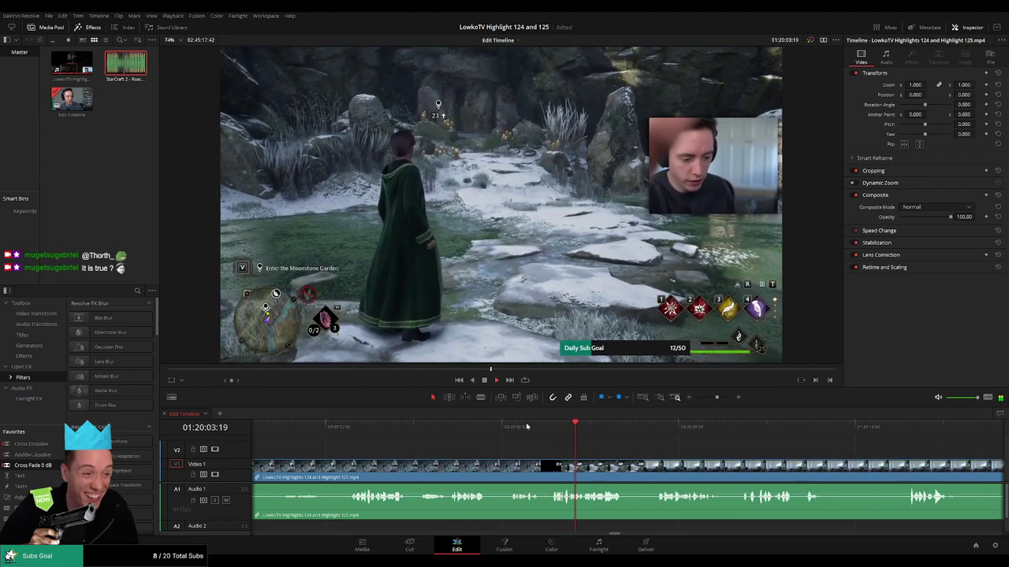
Split out the black transition from 01:20:01:41 to about 01:20:02:10 and ripple delete it.
{"action": "left_click", "coordinate": [535, 426]}
{"action": "key", "text": "space"}
{"action": "left_click", "coordinate": [539, 432]}
{"action": "key", "text": "b"}
{"action": "left_click", "coordinate": [540, 472]}
{"action": "left_click", "coordinate": [550, 474]}
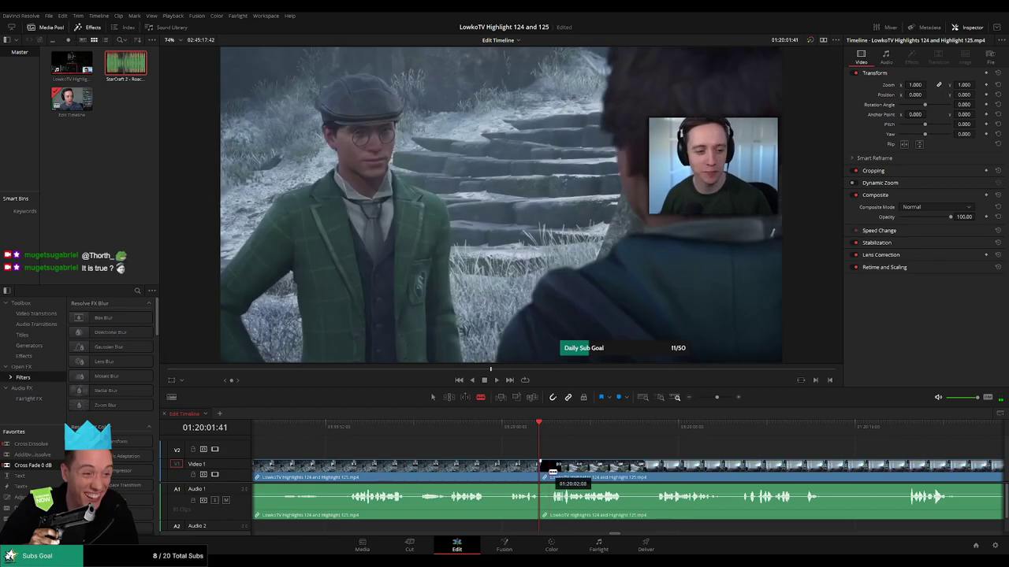
{"action": "key", "text": "a"}
{"action": "left_click", "coordinate": [543, 475]}
{"action": "key", "text": "Delete"}
{"action": "key", "text": "Delete"}
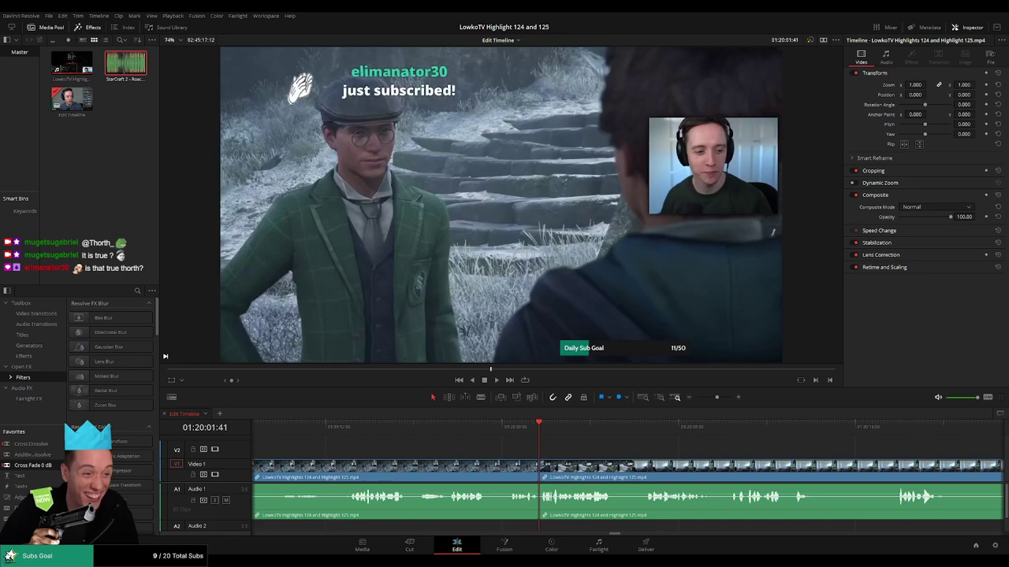
Color the clip before the cut at 01:20:01:41 green.
{"action": "left_click", "coordinate": [471, 461]}
{"action": "key", "text": "g"}
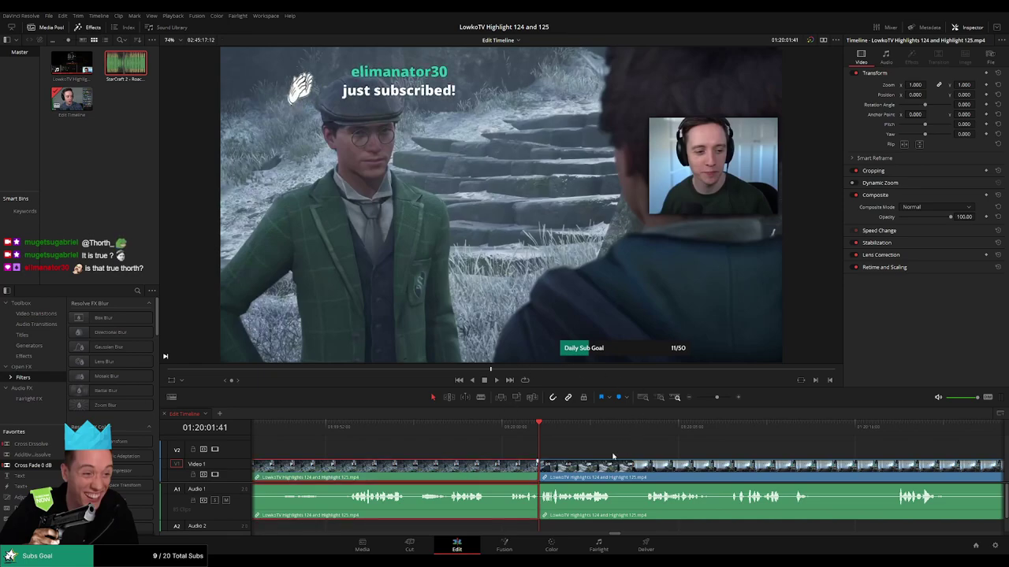
{"action": "left_click", "coordinate": [605, 459]}
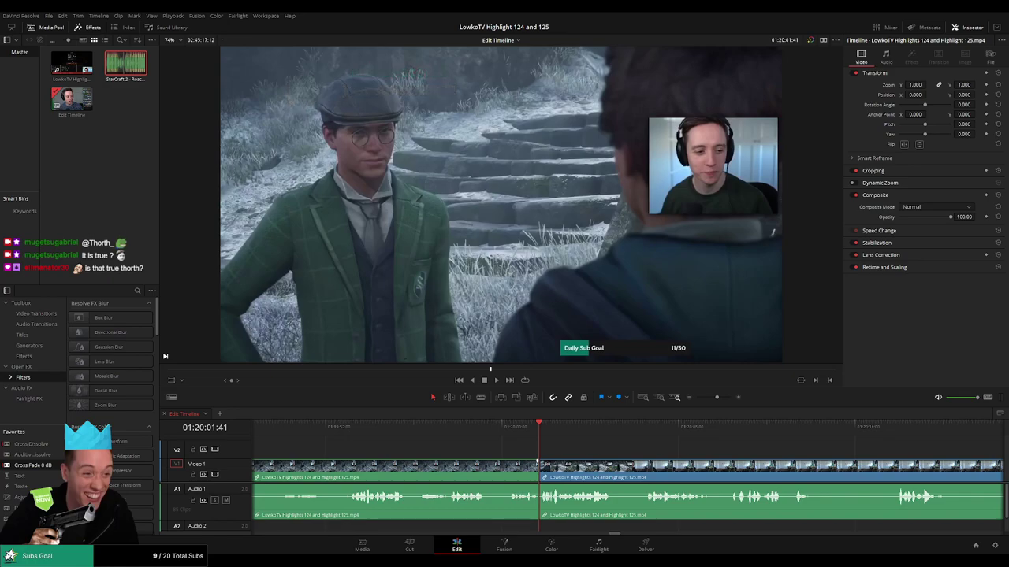
Check the cut, split the following clip at 01:20:01:49, and ripple delete the short leftover piece before it.
{"action": "left_click", "coordinate": [523, 440]}
{"action": "key", "text": "space"}
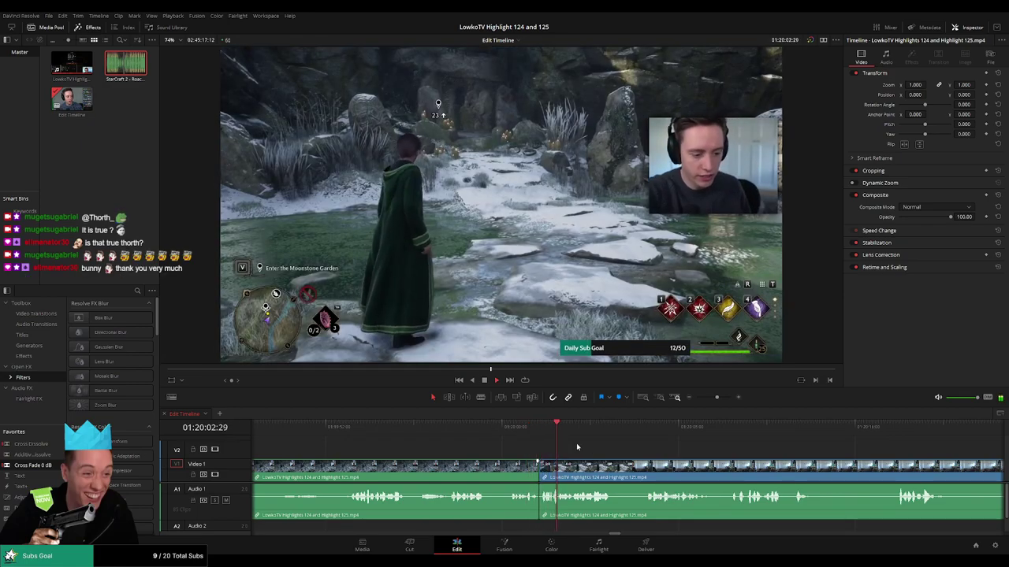
{"action": "left_click", "coordinate": [528, 428]}
{"action": "left_click", "coordinate": [528, 427]}
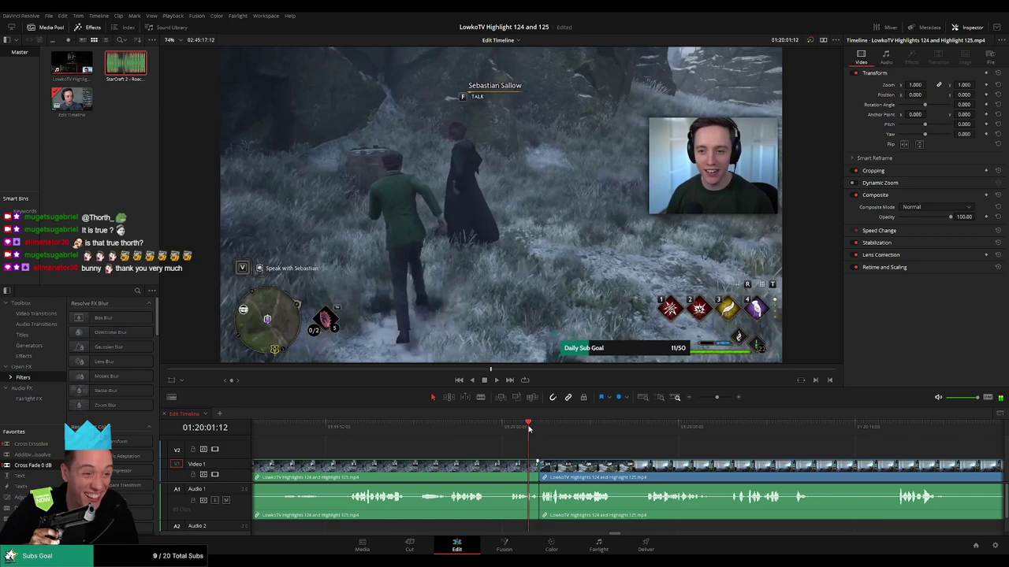
{"action": "left_click_drag", "start_coordinate": [529, 428], "coordinate": [535, 428]}
{"action": "scroll", "coordinate": [557, 444], "scroll_direction": "up", "scroll_amount": 4}
{"action": "left_click_drag", "start_coordinate": [631, 437], "coordinate": [662, 431]}
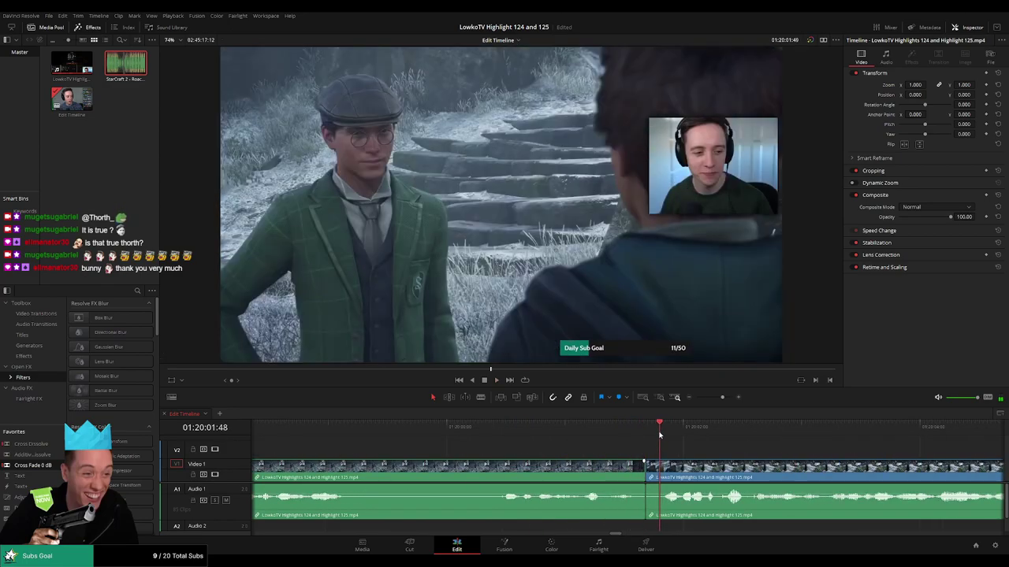
{"action": "key", "text": "b"}
{"action": "left_click", "coordinate": [666, 470]}
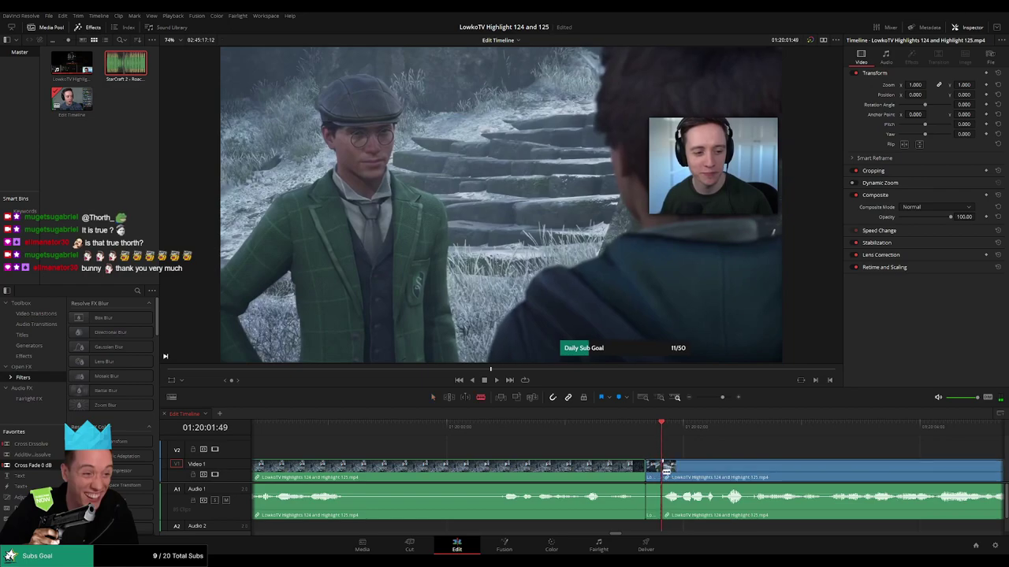
{"action": "key", "text": "a"}
{"action": "left_click", "coordinate": [654, 471]}
{"action": "key", "text": "Delete"}
{"action": "key", "text": "space"}
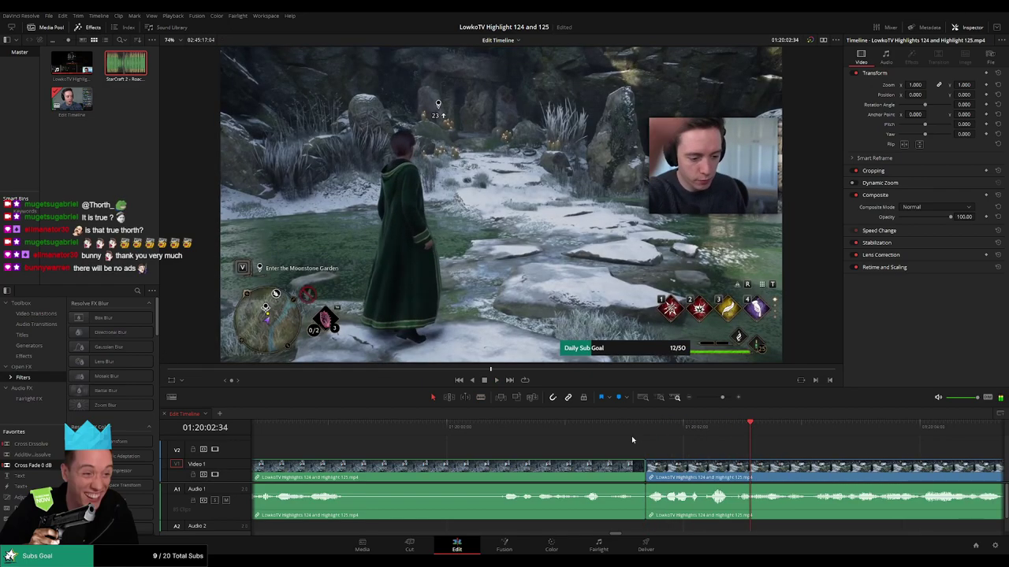
{"action": "key", "text": "space"}
Review the Moonstone Garden and cat camera footage from about 01:20:16 to 01:21:31 for parts to edit.
{"action": "left_click_drag", "start_coordinate": [721, 398], "coordinate": [714, 398]}
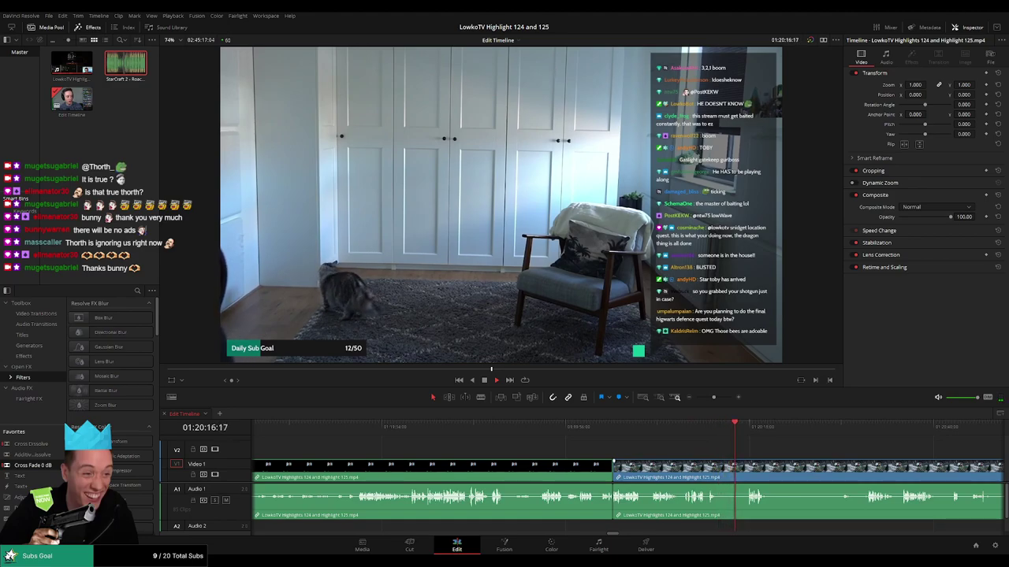
{"action": "left_click_drag", "start_coordinate": [783, 452], "coordinate": [640, 435]}
{"action": "scroll", "coordinate": [544, 447], "scroll_direction": "right", "scroll_amount": 4}
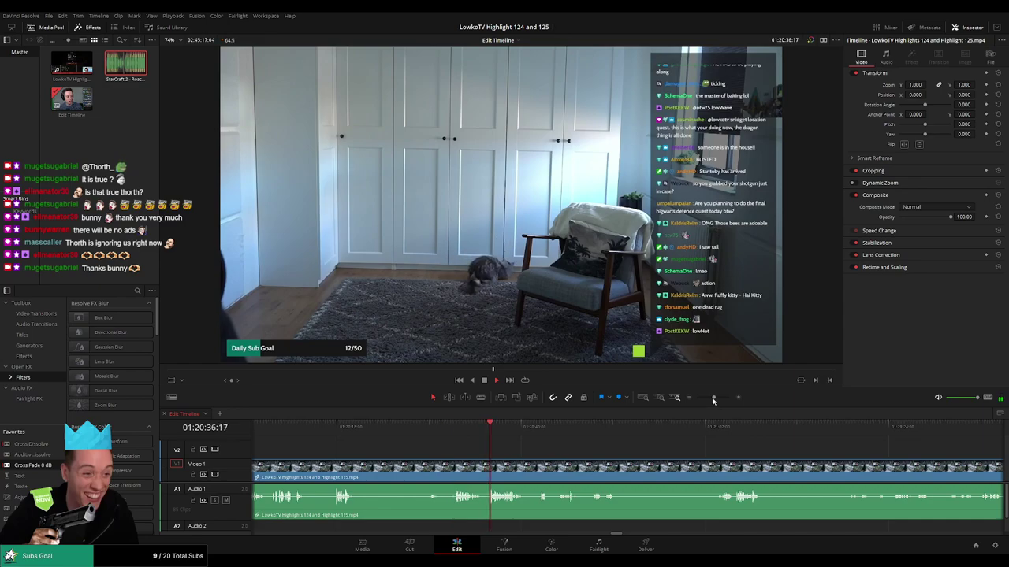
{"action": "left_click", "coordinate": [471, 436]}
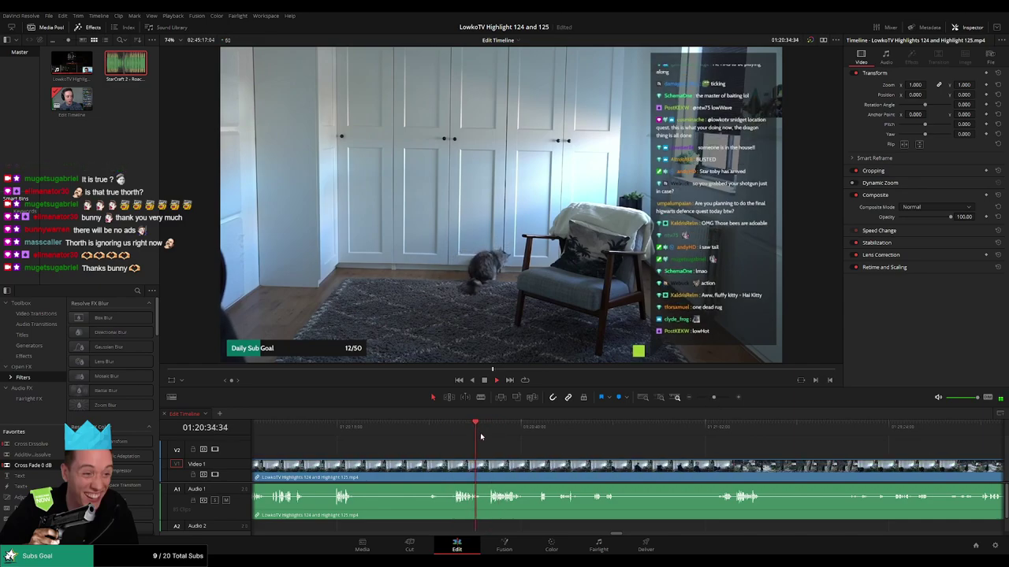
{"action": "mouse_move", "coordinate": [709, 398]}
{"action": "left_mouse_down"}
{"action": "mouse_move", "coordinate": [691, 400]}
{"action": "mouse_move", "coordinate": [712, 405]}
{"action": "left_mouse_up"}
{"action": "left_click_drag", "start_coordinate": [671, 446], "coordinate": [514, 432]}
{"action": "left_click", "coordinate": [424, 436]}
{"action": "left_click", "coordinate": [437, 436]}
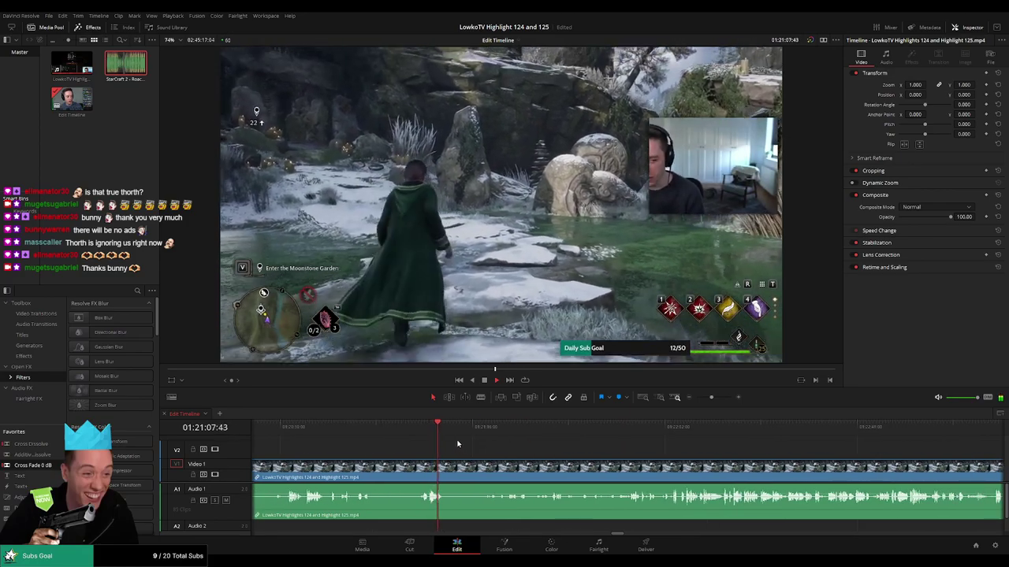
{"action": "left_click_drag", "start_coordinate": [444, 427], "coordinate": [483, 432]}
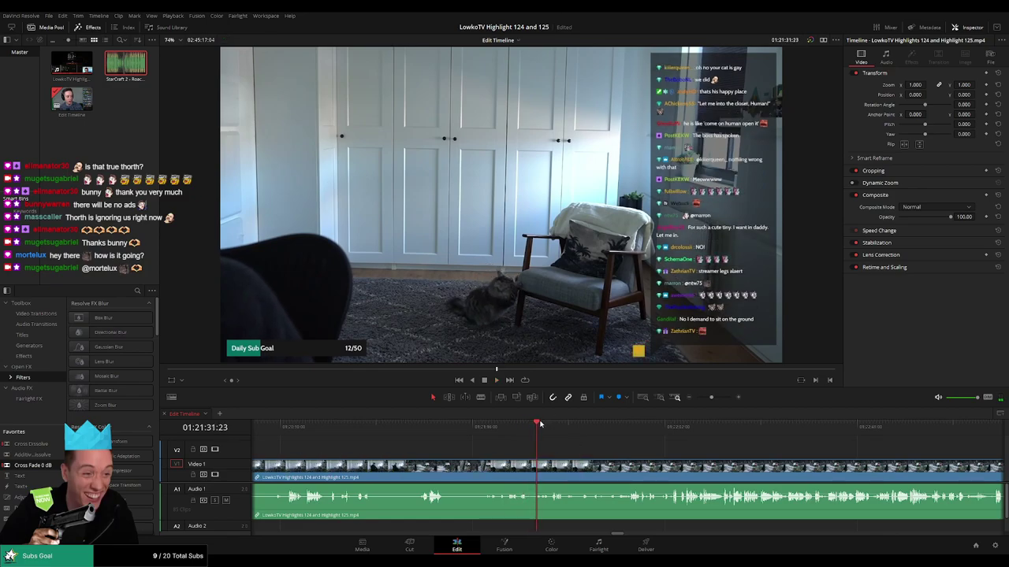
Add an Adjustment Clip on Video 2 at 01:21:24:18 and increase its zoom to enlarge the cat beside the chair.
{"action": "left_click", "coordinate": [506, 427]}
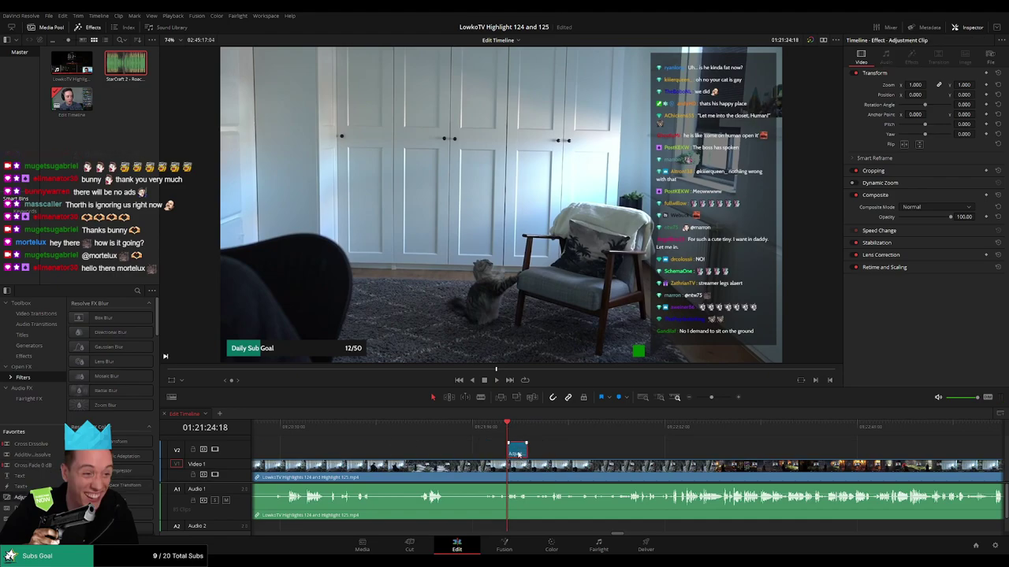
{"action": "left_click_drag", "start_coordinate": [915, 86], "coordinate": [995, 94]}
{"action": "key", "text": "space"}
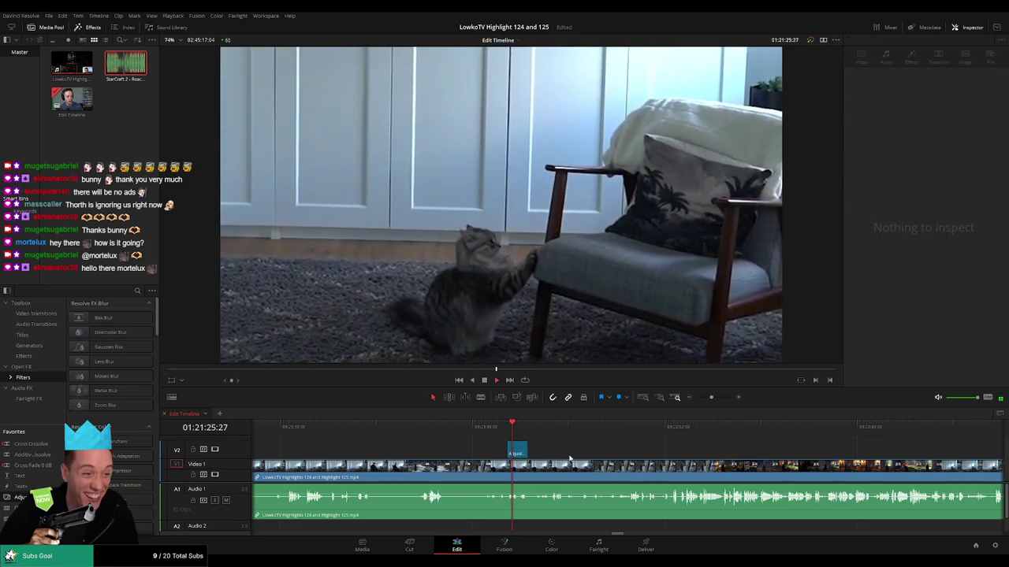
Shift the adjustment clip slightly earlier, closer to the switch to the room camera, and replay its start.
{"action": "scroll", "coordinate": [588, 433], "scroll_direction": "left", "scroll_amount": 3}
{"action": "left_click", "coordinate": [597, 427]}
{"action": "key", "text": "space"}
{"action": "scroll", "coordinate": [646, 449], "scroll_direction": "up", "scroll_amount": 2}
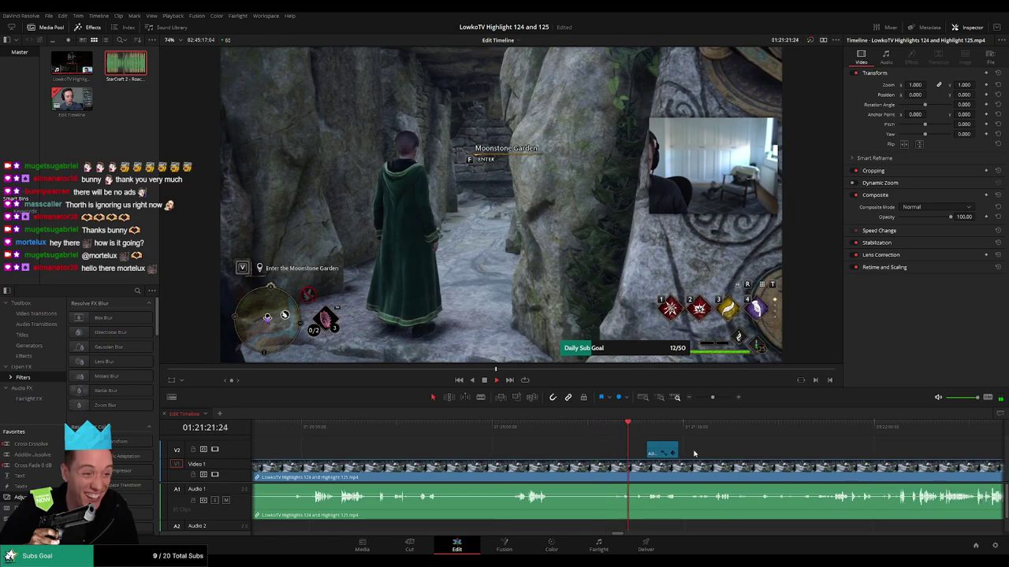
{"action": "key", "text": "space"}
{"action": "mouse_move", "coordinate": [661, 451]}
{"action": "left_mouse_down"}
{"action": "mouse_move", "coordinate": [636, 450]}
{"action": "mouse_move", "coordinate": [653, 448]}
{"action": "left_mouse_up"}
{"action": "key", "text": "space"}
{"action": "key", "text": "space"}
{"action": "left_click", "coordinate": [644, 439]}
{"action": "left_click", "coordinate": [639, 426]}
{"action": "key", "text": "space"}
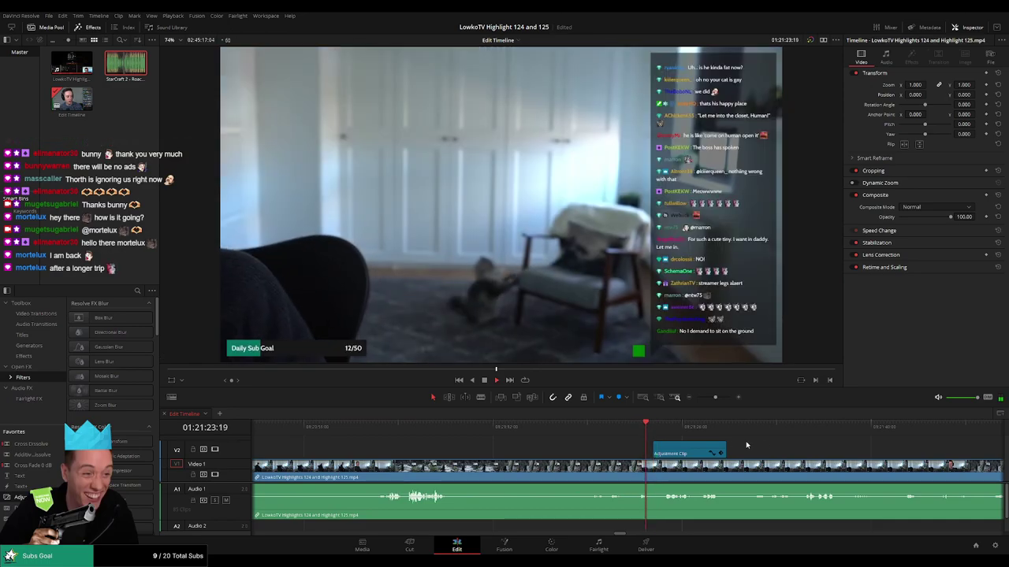
Extend the end of the adjustment clip to about 01:21:35 so the zoom covers more of the cat footage.
{"action": "scroll", "coordinate": [615, 439], "scroll_direction": "right", "scroll_amount": 5}
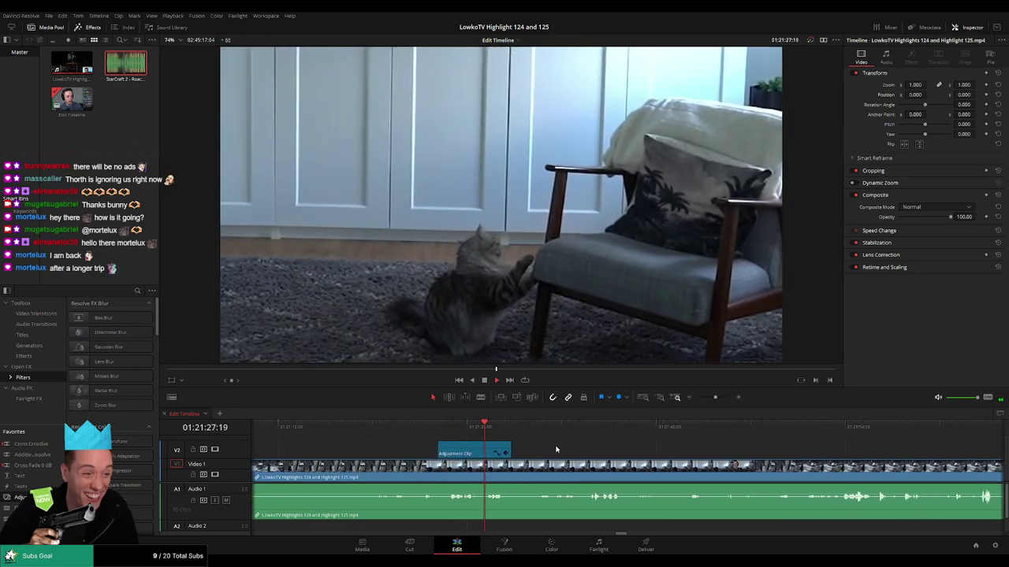
{"action": "left_click", "coordinate": [496, 431]}
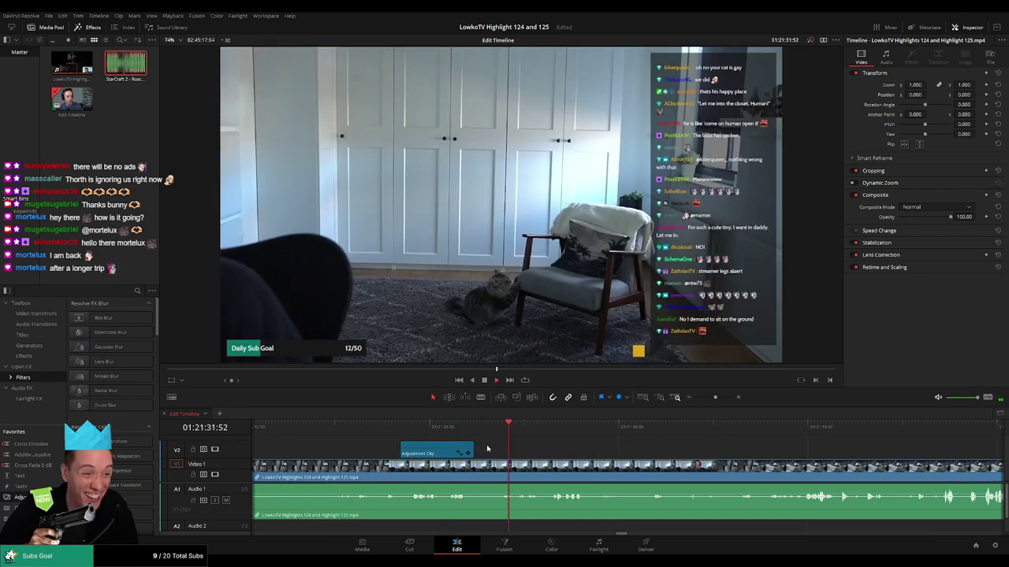
{"action": "left_click_drag", "start_coordinate": [473, 451], "coordinate": [544, 451]}
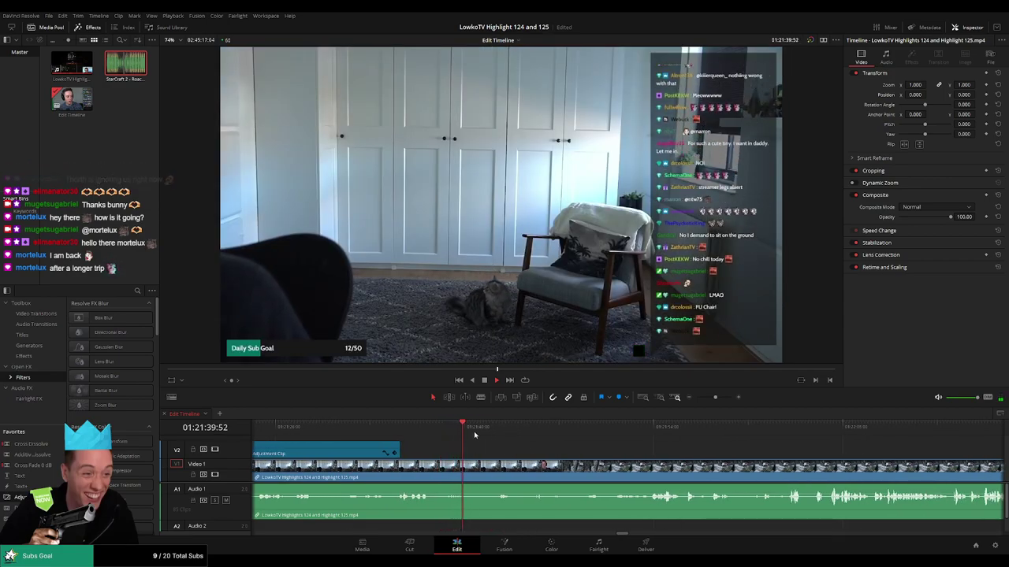
Remove the dead footage between cuts at about 01:21:40 and 01:21:51, closing the gap, and color the preceding cat clip purple.
{"action": "key", "text": "b"}
{"action": "left_click", "coordinate": [467, 461]}
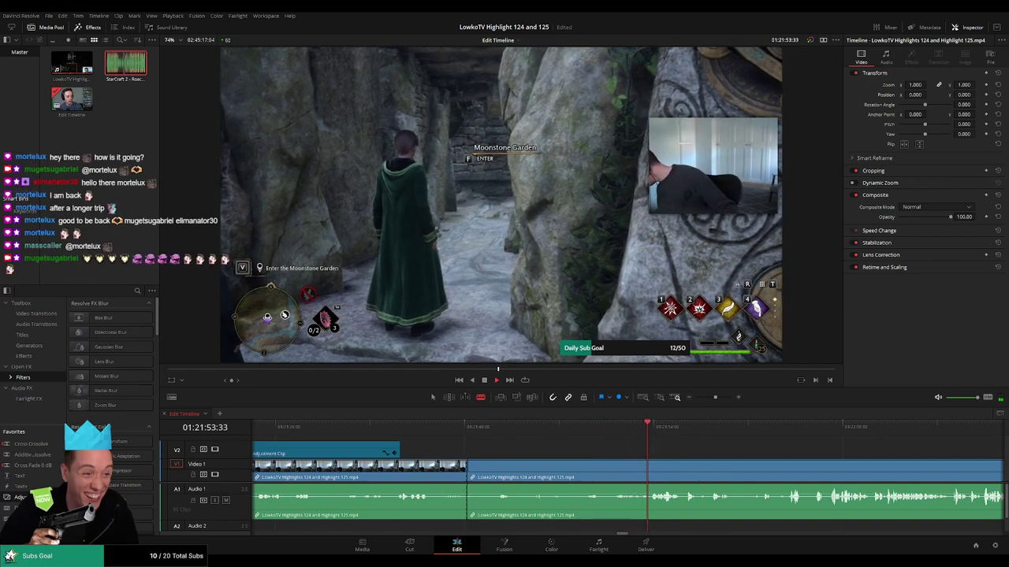
{"action": "left_click", "coordinate": [579, 429]}
{"action": "mouse_move", "coordinate": [579, 432]}
{"action": "left_mouse_down"}
{"action": "mouse_move", "coordinate": [552, 430]}
{"action": "mouse_move", "coordinate": [581, 431]}
{"action": "left_mouse_up"}
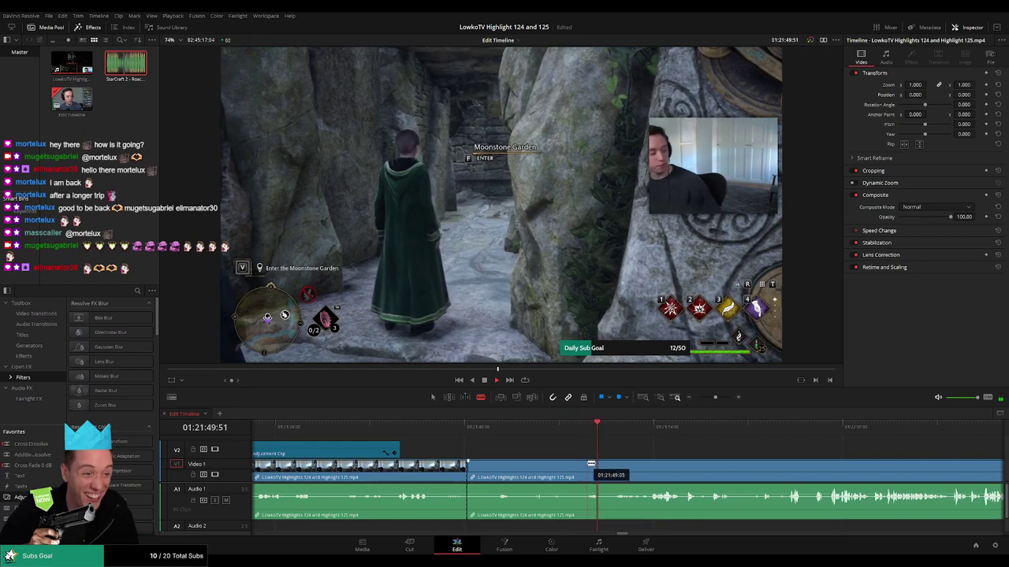
{"action": "left_click", "coordinate": [607, 465]}
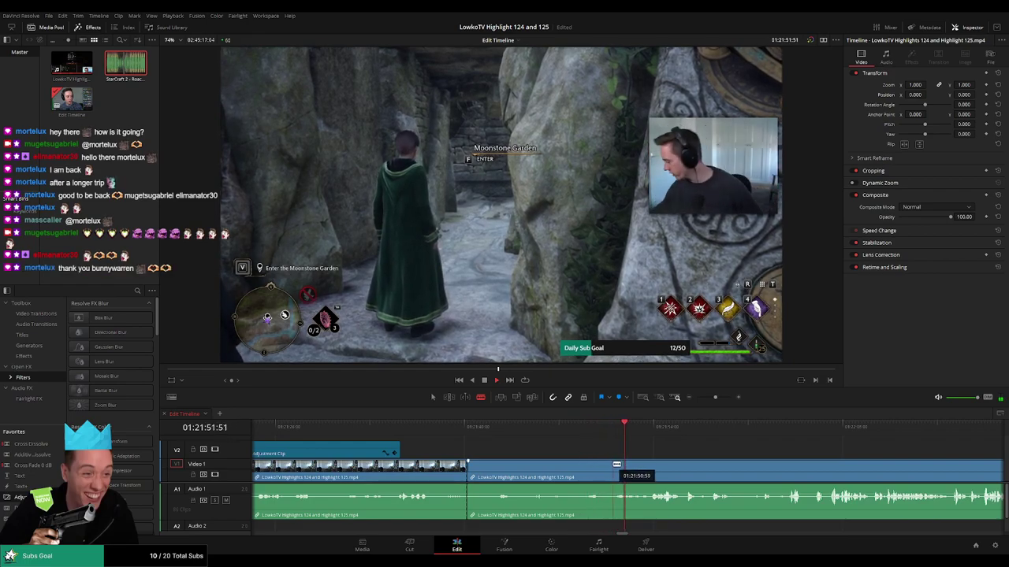
{"action": "key", "text": "a"}
{"action": "left_click", "coordinate": [587, 468]}
{"action": "key", "text": "Delete"}
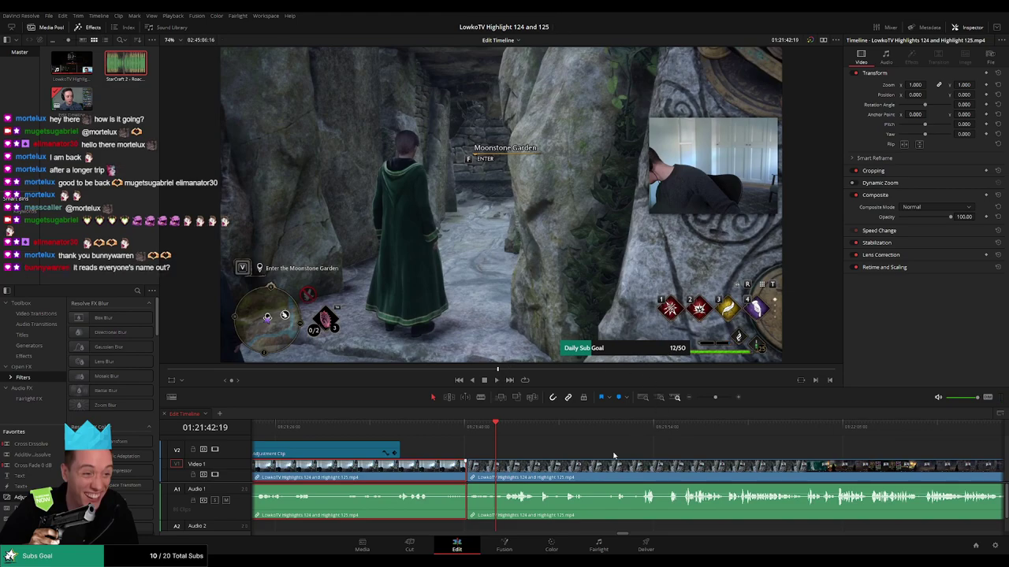
{"action": "key", "text": "v"}
{"action": "left_click", "coordinate": [563, 459]}
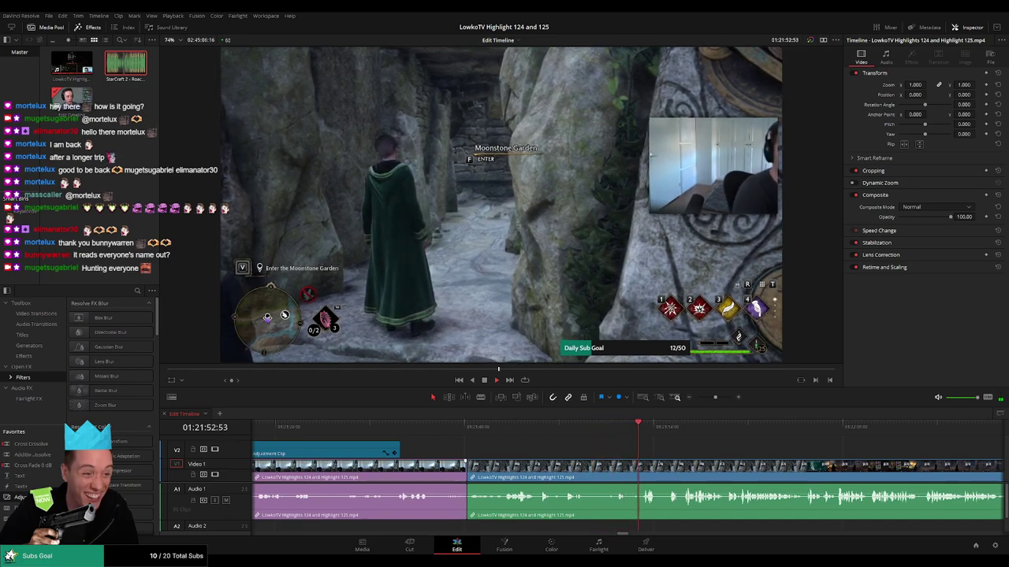
Review the Moonstone Garden gameplay and cat camera footage from about 01:21:53 to 01:23:44 for moments to cut.
{"action": "left_click_drag", "start_coordinate": [705, 454], "coordinate": [545, 458]}
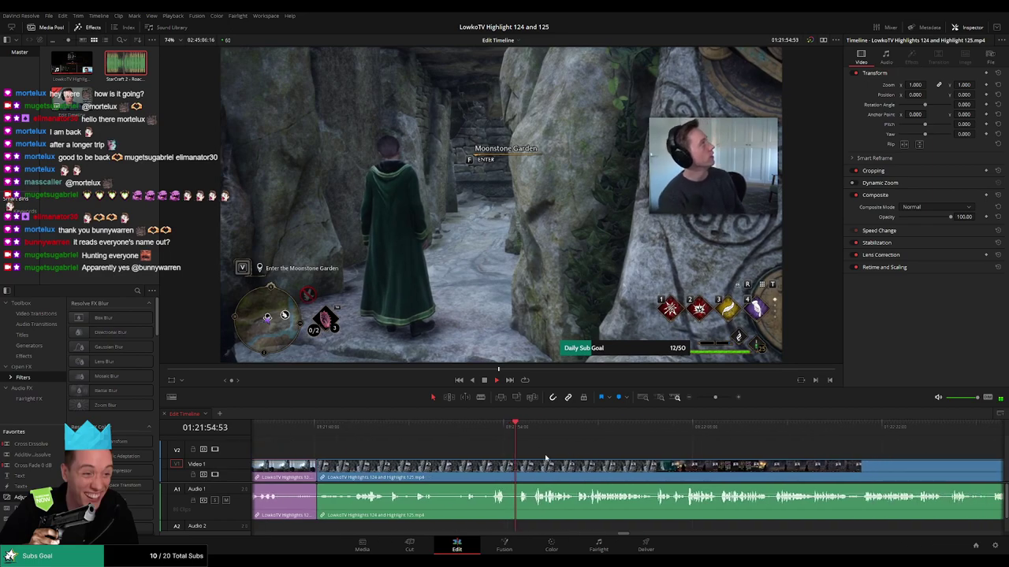
{"action": "scroll", "coordinate": [591, 452], "scroll_direction": "right", "scroll_amount": 3}
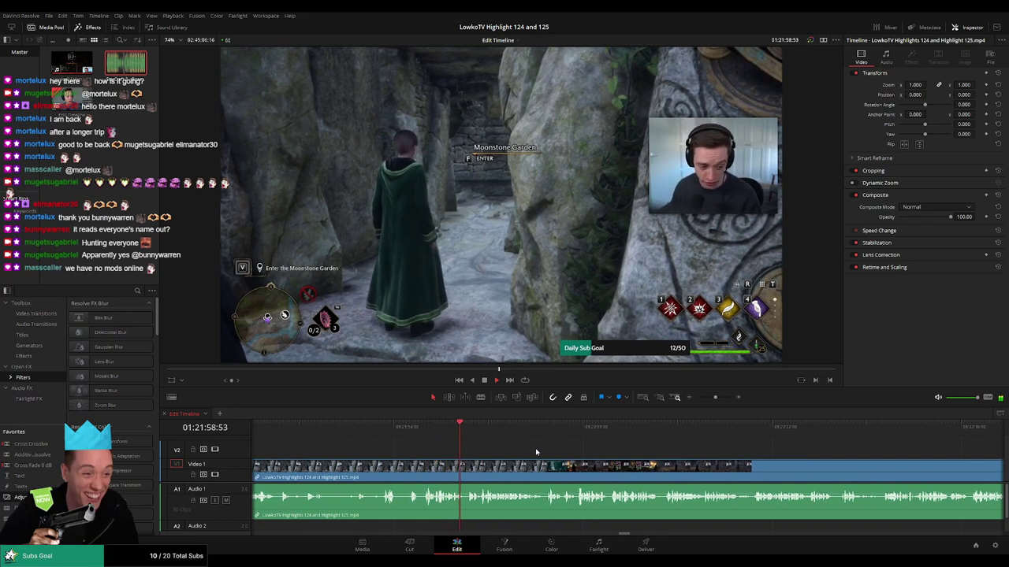
{"action": "scroll", "coordinate": [536, 453], "scroll_direction": "right", "scroll_amount": 2}
{"action": "scroll", "coordinate": [513, 454], "scroll_direction": "right", "scroll_amount": 2}
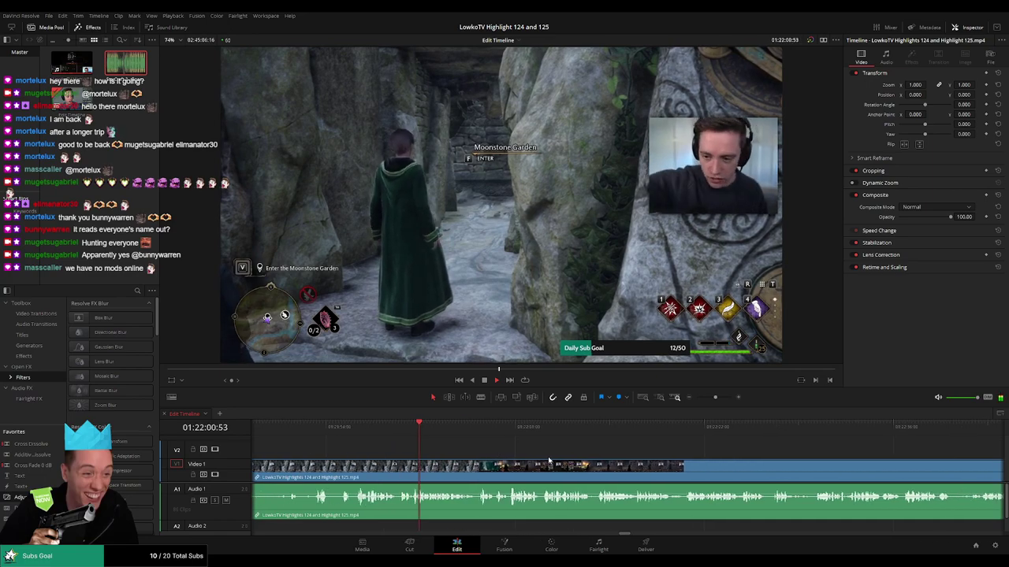
{"action": "mouse_move", "coordinate": [714, 398]}
{"action": "left_mouse_down"}
{"action": "mouse_move", "coordinate": [699, 402]}
{"action": "mouse_move", "coordinate": [716, 399]}
{"action": "left_mouse_up"}
{"action": "scroll", "coordinate": [591, 453], "scroll_direction": "right", "scroll_amount": 2}
{"action": "scroll", "coordinate": [520, 452], "scroll_direction": "right", "scroll_amount": 2}
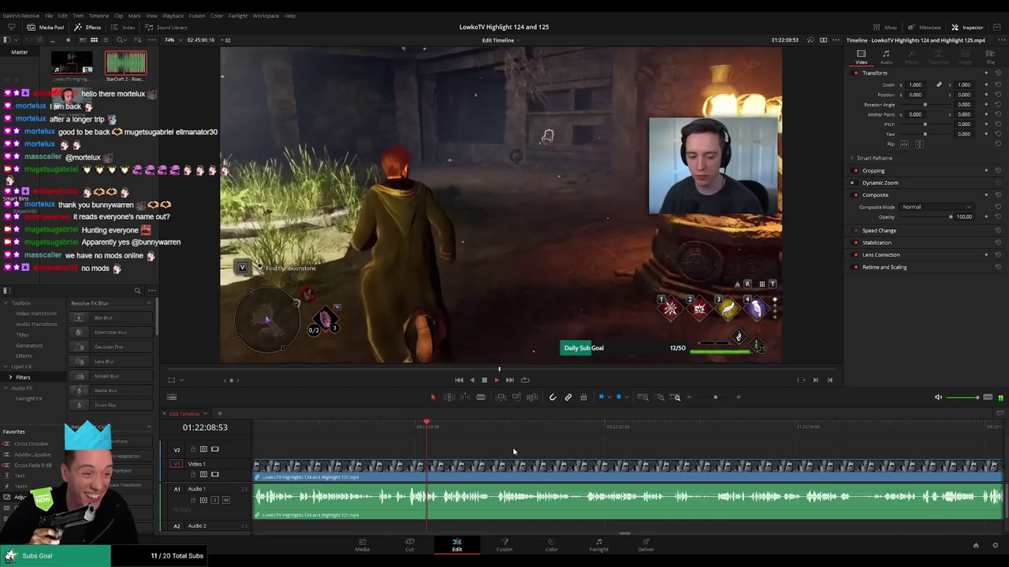
{"action": "left_click_drag", "start_coordinate": [513, 451], "coordinate": [472, 453]}
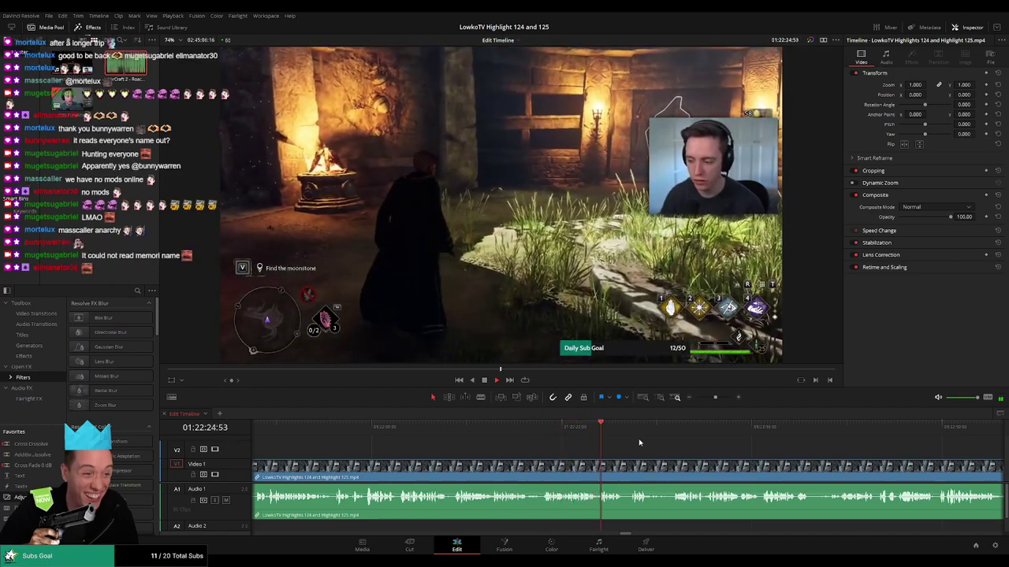
{"action": "left_click_drag", "start_coordinate": [660, 454], "coordinate": [541, 451]}
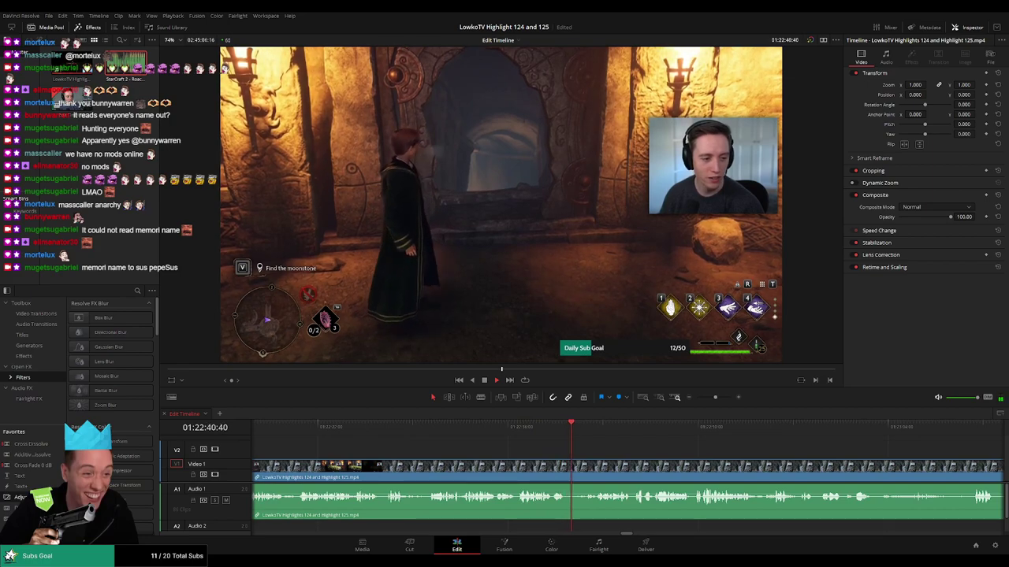
{"action": "left_click_drag", "start_coordinate": [648, 454], "coordinate": [521, 450]}
{"action": "scroll", "coordinate": [502, 449], "scroll_direction": "right", "scroll_amount": 2}
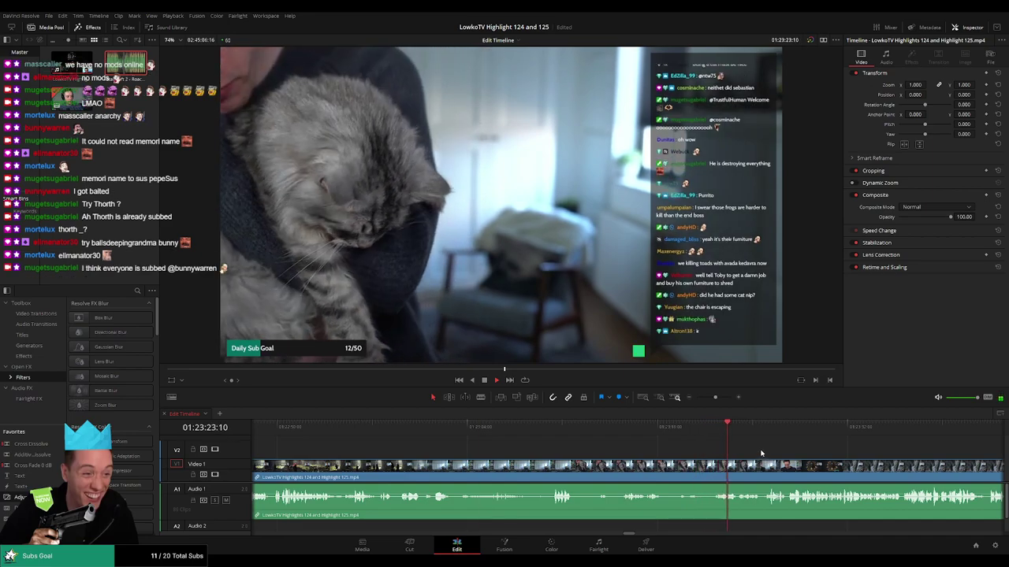
{"action": "left_click_drag", "start_coordinate": [763, 452], "coordinate": [666, 448]}
{"action": "left_click_drag", "start_coordinate": [452, 429], "coordinate": [482, 453]}
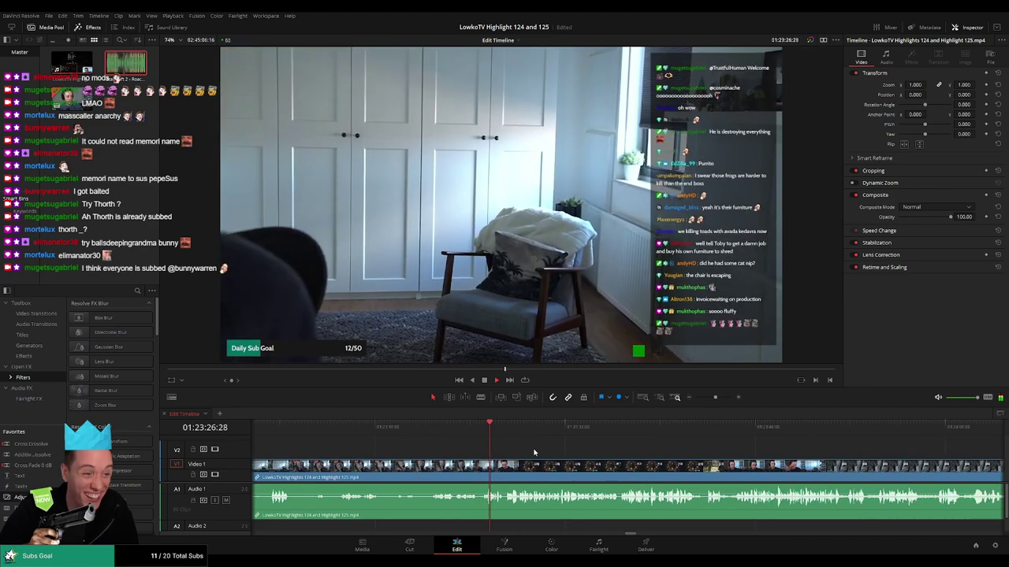
{"action": "scroll", "coordinate": [577, 463], "scroll_direction": "right", "scroll_amount": 2}
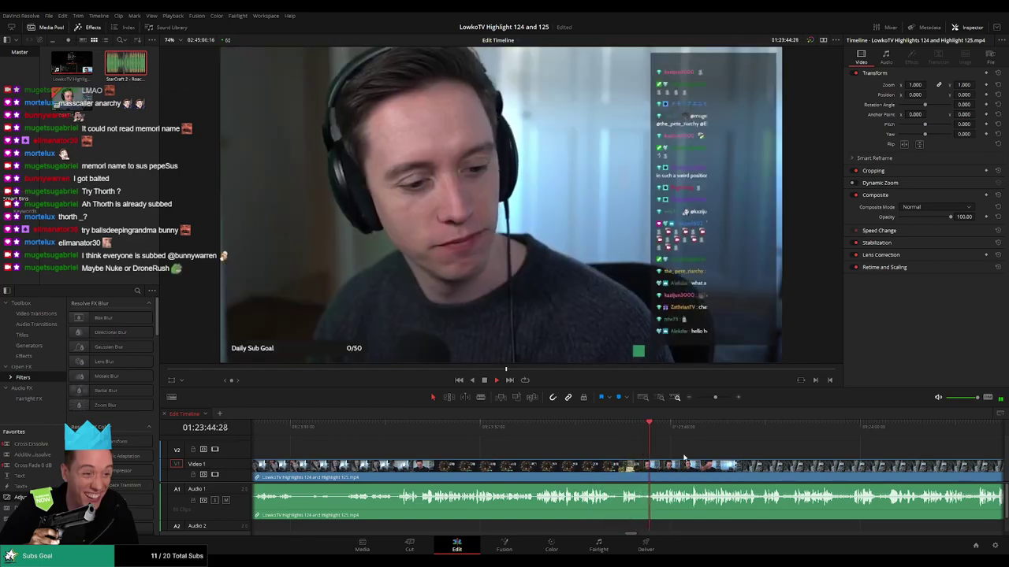
Cut out the short piece from 01:23:43:52 before the switch to the face camera, and color the preceding clip purple.
{"action": "left_click_drag", "start_coordinate": [696, 457], "coordinate": [580, 447]}
{"action": "left_click", "coordinate": [512, 429]}
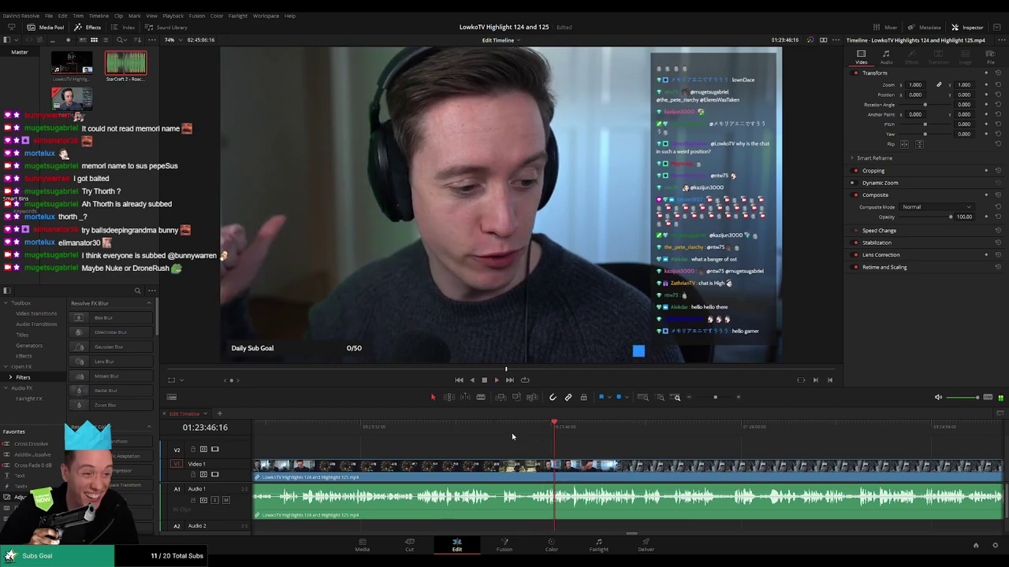
{"action": "key", "text": "ctrl+b"}
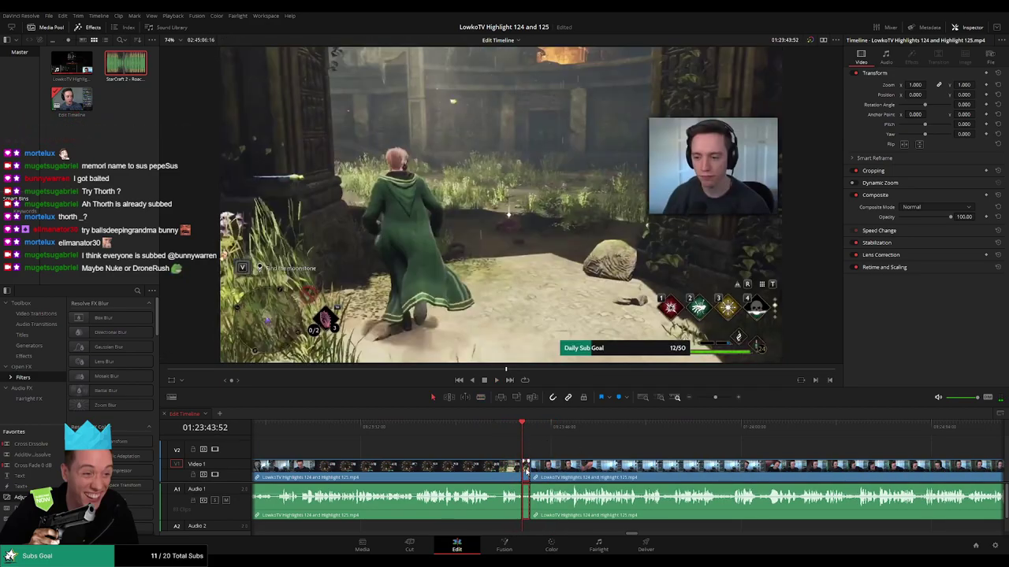
{"action": "key", "text": "Delete"}
{"action": "key", "text": "space"}
{"action": "left_click", "coordinate": [515, 473]}
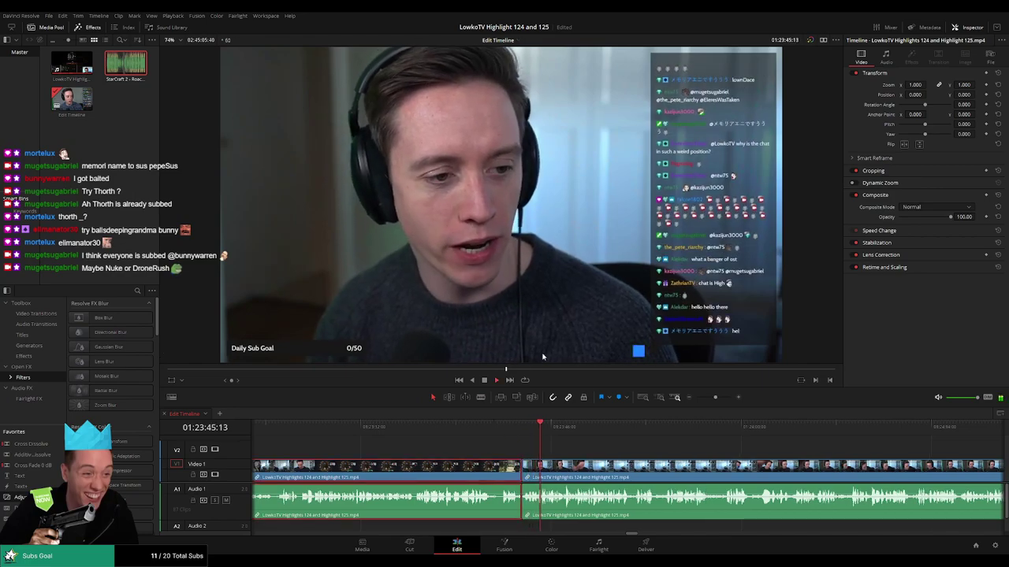
{"action": "key", "text": "1"}
{"action": "left_click", "coordinate": [639, 450]}
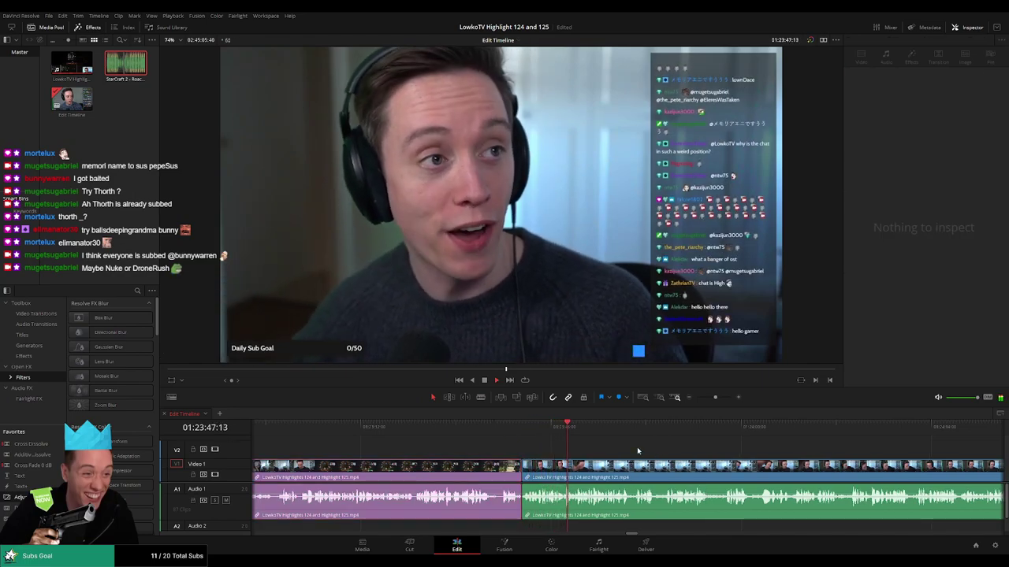
Review the face camera and room footage from about 01:23:47 to 01:24:19 for dead moments.
{"action": "left_click_drag", "start_coordinate": [639, 451], "coordinate": [559, 450]}
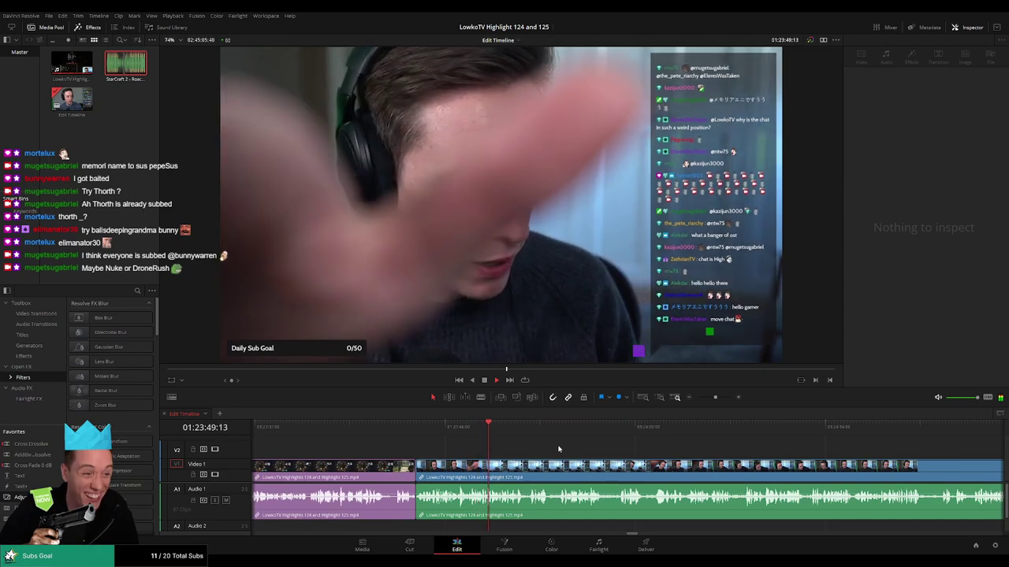
{"action": "scroll", "coordinate": [520, 452], "scroll_direction": "right", "scroll_amount": 3}
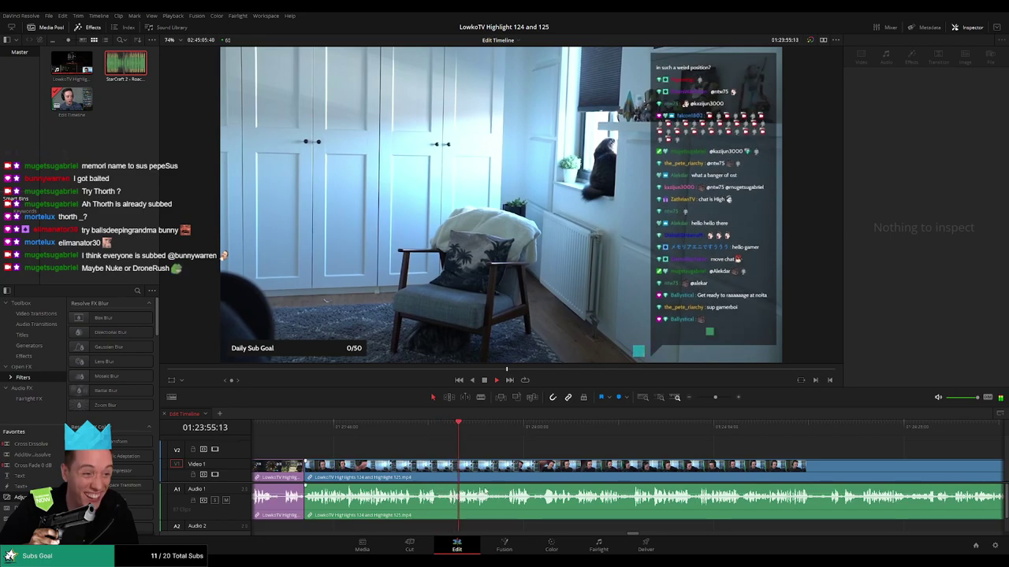
{"action": "scroll", "coordinate": [510, 457], "scroll_direction": "right", "scroll_amount": 2}
{"action": "scroll", "coordinate": [505, 457], "scroll_direction": "right", "scroll_amount": 2}
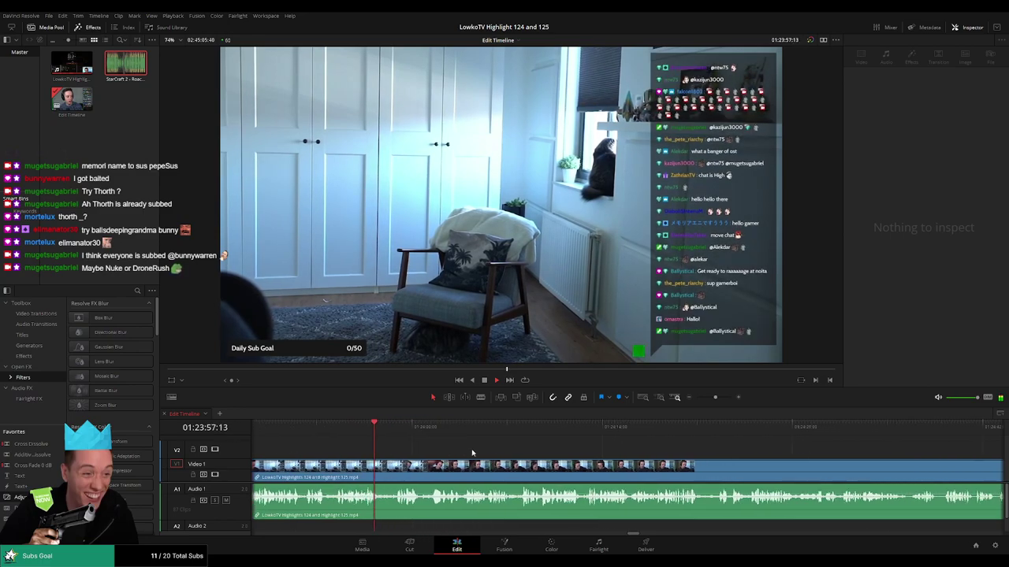
{"action": "scroll", "coordinate": [461, 456], "scroll_direction": "right", "scroll_amount": 2}
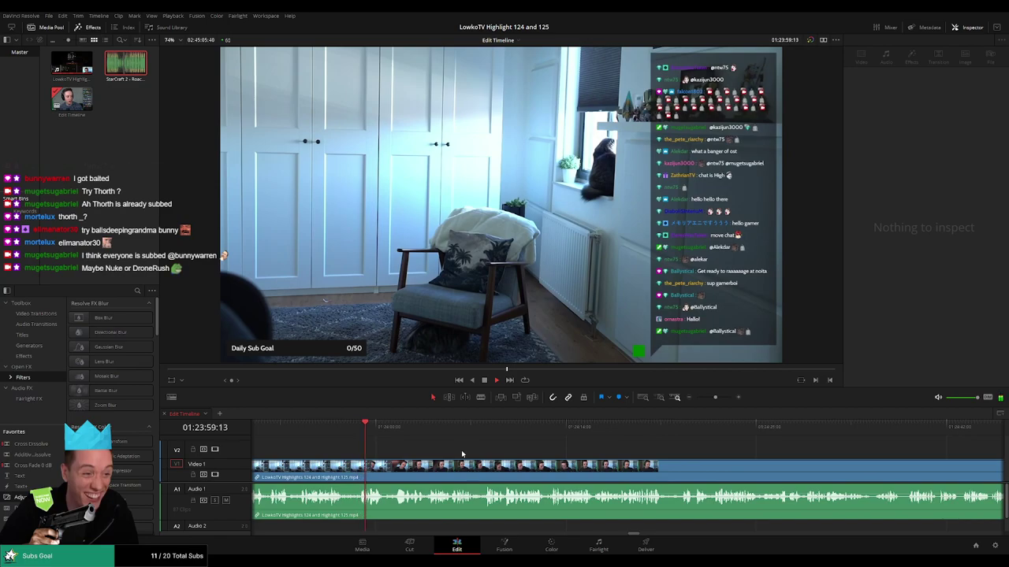
{"action": "scroll", "coordinate": [489, 456], "scroll_direction": "right", "scroll_amount": 2}
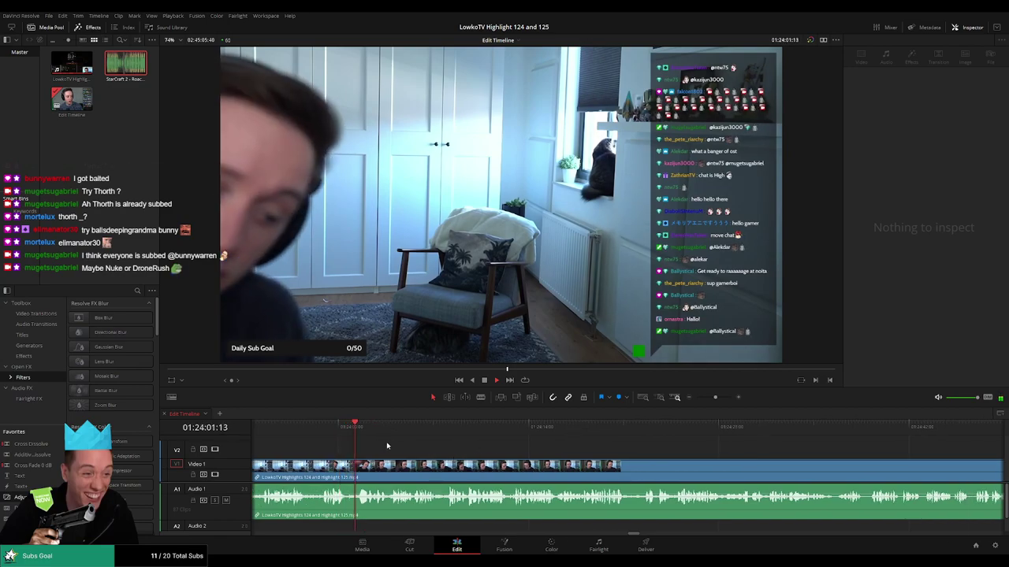
{"action": "scroll", "coordinate": [441, 452], "scroll_direction": "right", "scroll_amount": 2}
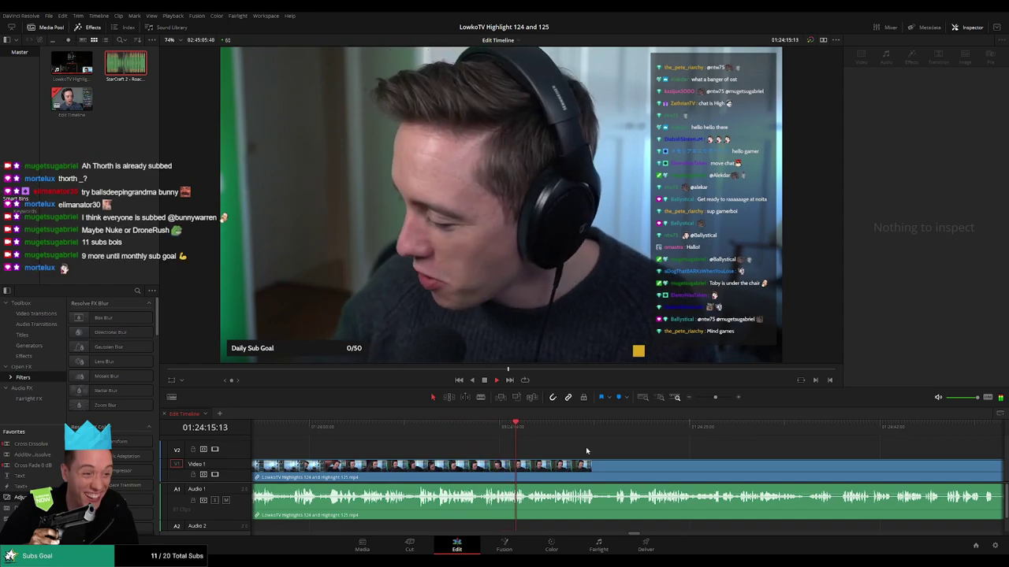
{"action": "left_click_drag", "start_coordinate": [588, 451], "coordinate": [478, 446]}
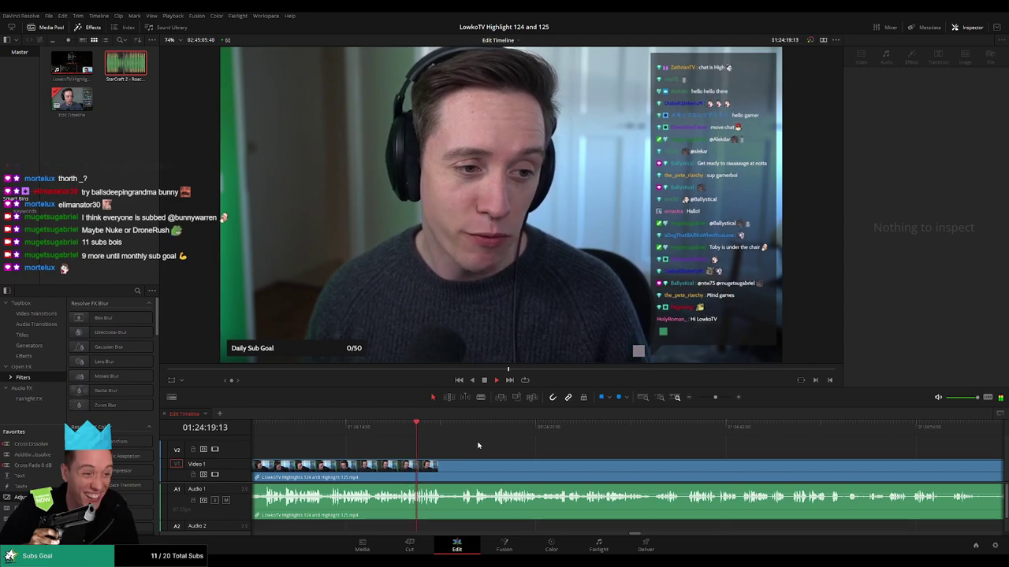
Cut out a short pause at about 01:24:21 with a Cross Fade 0 dB on the audio join, and color the preceding clip purple.
{"action": "scroll", "coordinate": [494, 450], "scroll_direction": "right", "scroll_amount": 5}
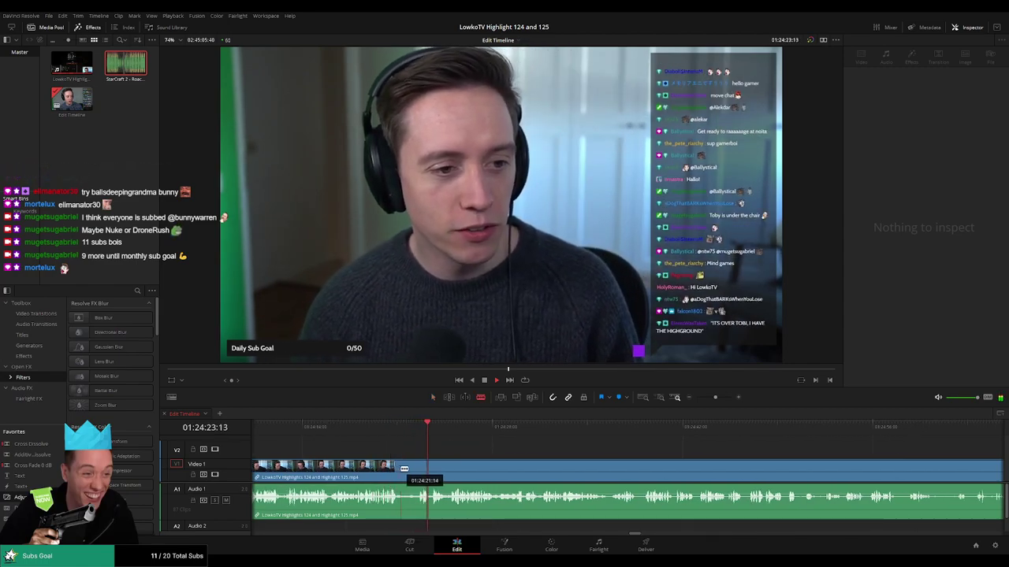
{"action": "left_click", "coordinate": [401, 469]}
{"action": "key", "text": "a"}
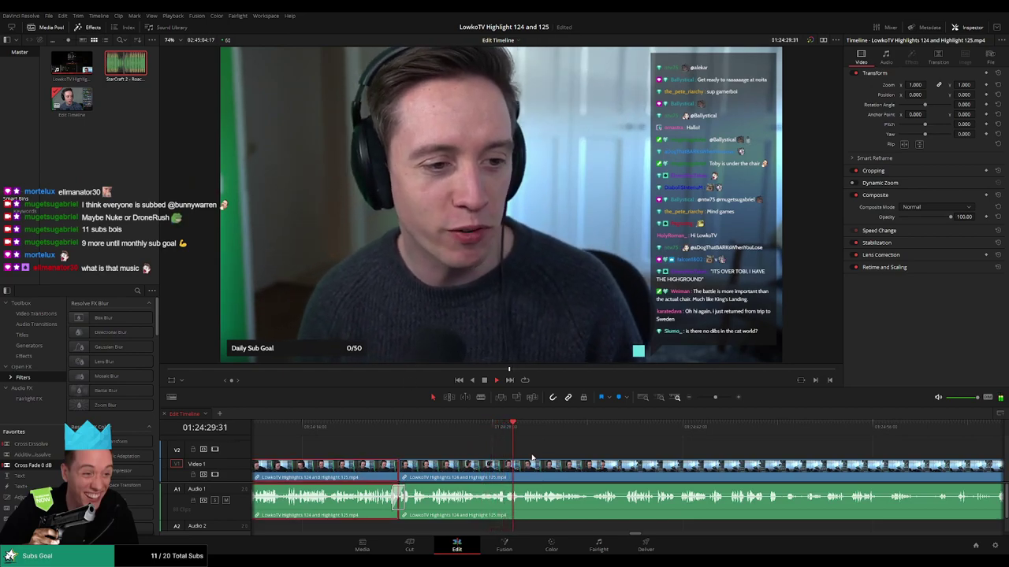
{"action": "left_click", "coordinate": [573, 455]}
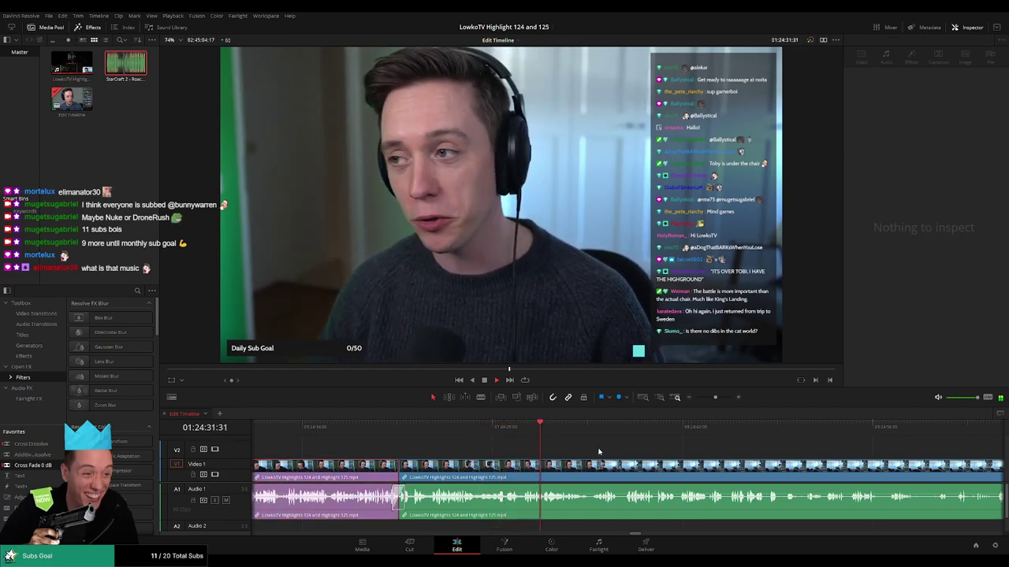
Review the room footage with the two cats from about 01:24:31 to 01:25:11 for parts to edit.
{"action": "left_click_drag", "start_coordinate": [614, 450], "coordinate": [509, 447]}
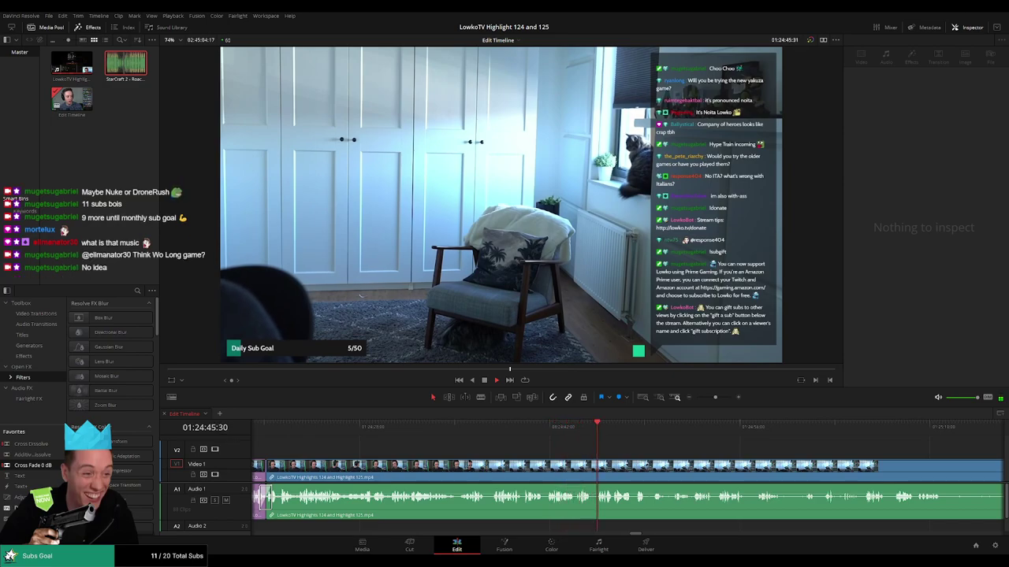
{"action": "left_click_drag", "start_coordinate": [673, 448], "coordinate": [576, 443]}
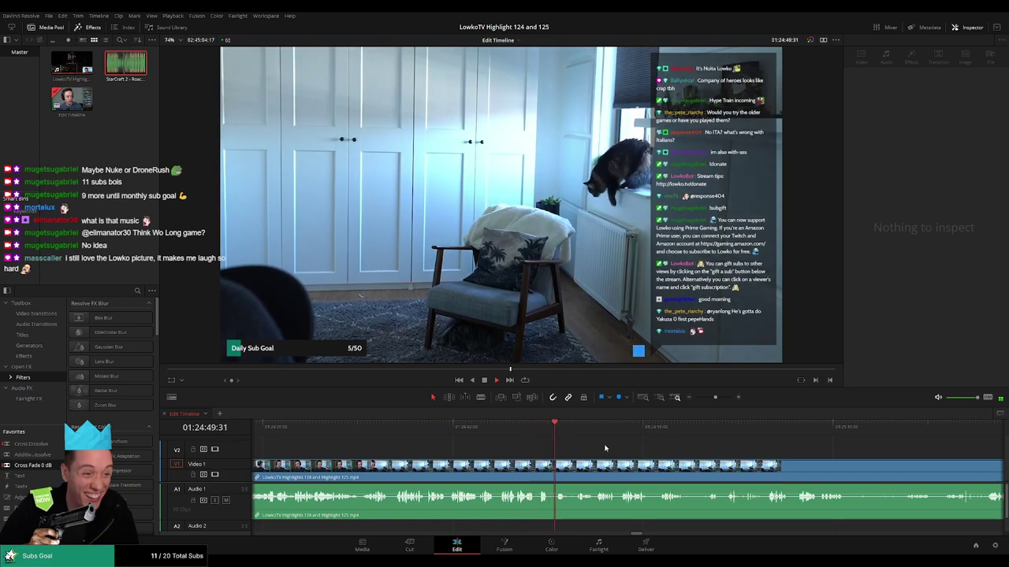
{"action": "scroll", "coordinate": [568, 443], "scroll_direction": "right", "scroll_amount": 3}
{"action": "left_click", "coordinate": [557, 443]}
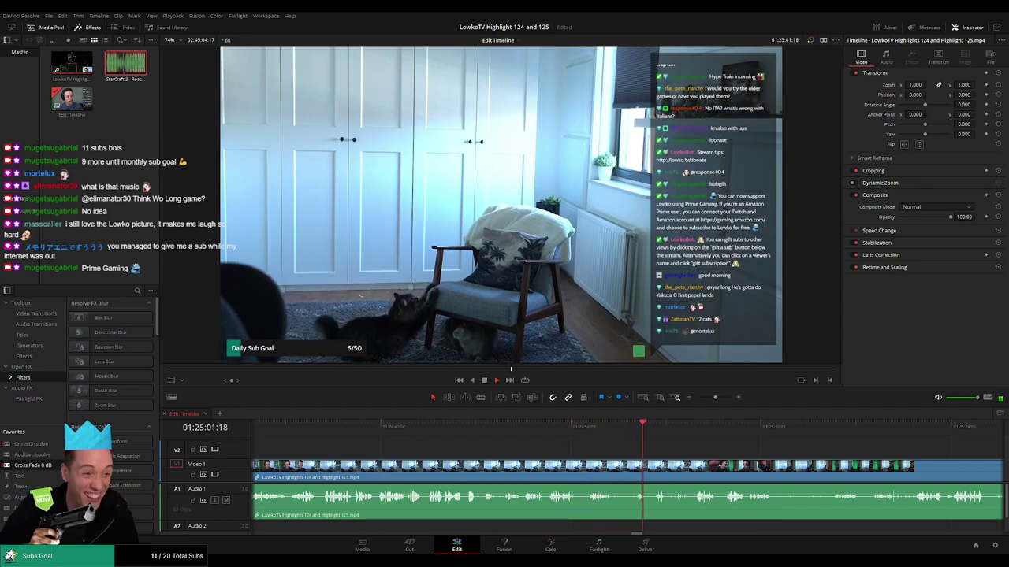
{"action": "left_click_drag", "start_coordinate": [707, 451], "coordinate": [521, 445]}
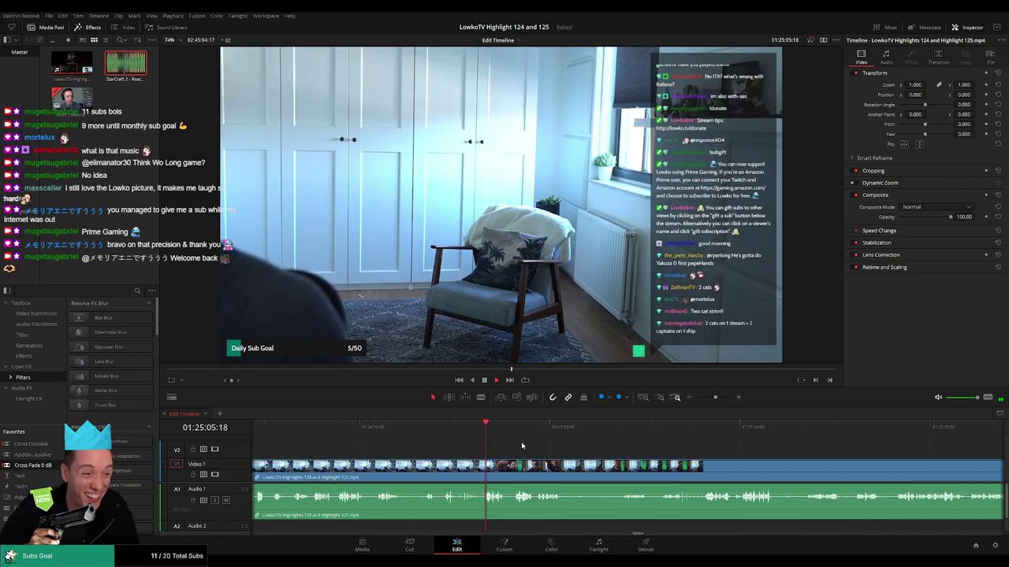
{"action": "scroll", "coordinate": [512, 446], "scroll_direction": "right", "scroll_amount": 3}
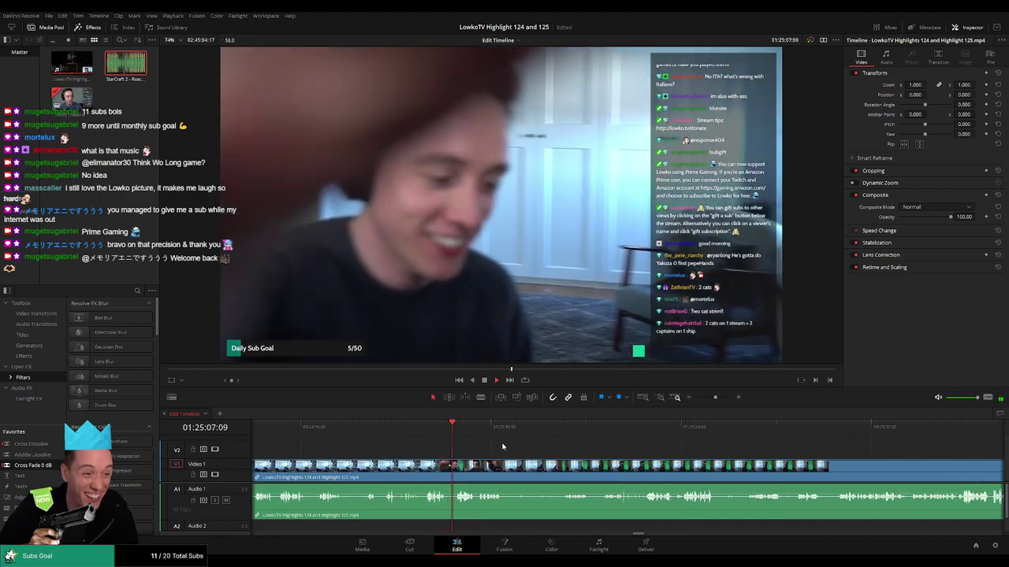
{"action": "scroll", "coordinate": [508, 451], "scroll_direction": "right", "scroll_amount": 2}
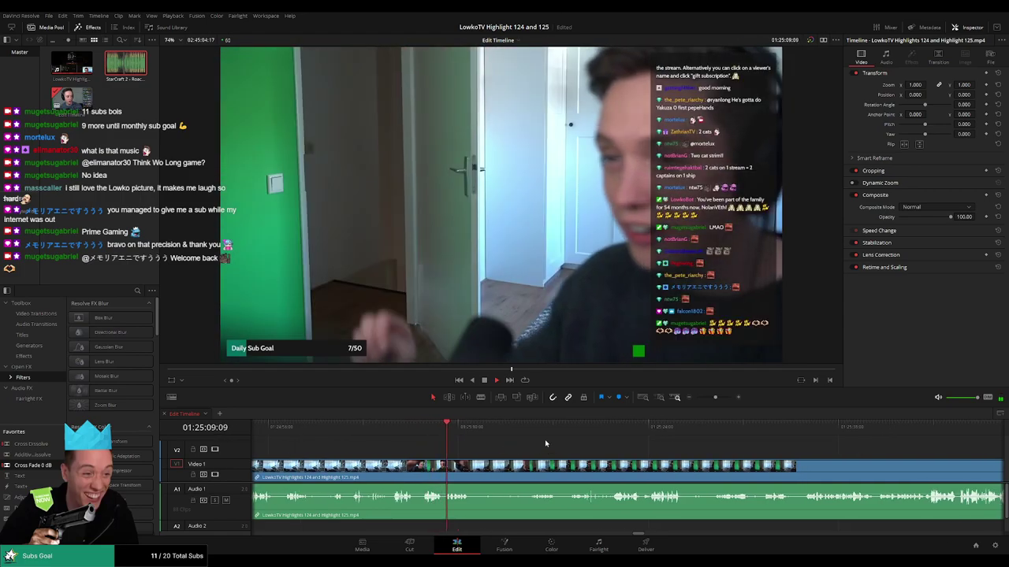
{"action": "left_click_drag", "start_coordinate": [583, 446], "coordinate": [547, 446]}
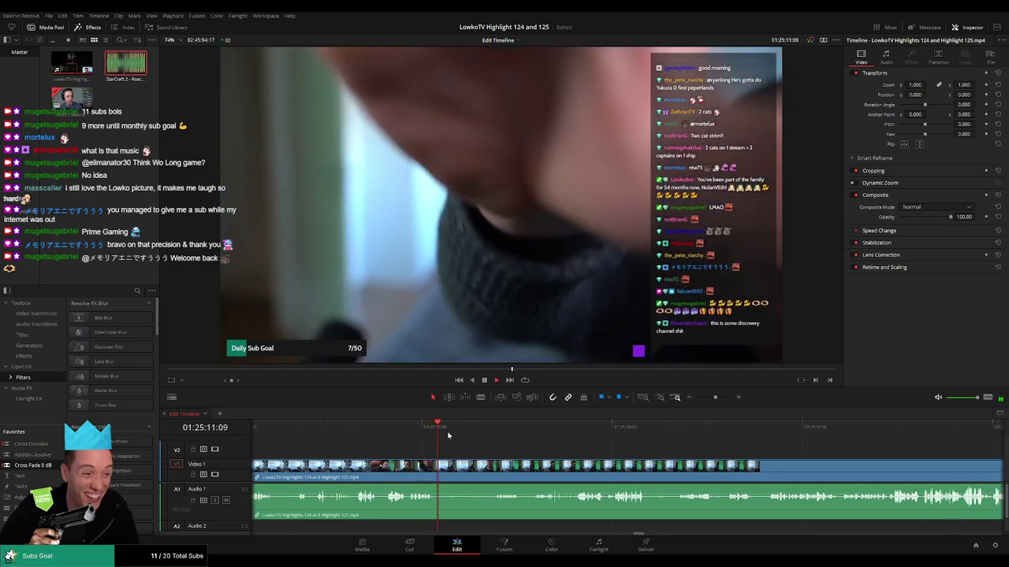
Review the footage of the two cats and the chair from about 01:25:11 to 01:26:44 for dead moments.
{"action": "left_click_drag", "start_coordinate": [450, 430], "coordinate": [489, 428]}
{"action": "left_click_drag", "start_coordinate": [566, 450], "coordinate": [491, 447]}
{"action": "left_click", "coordinate": [458, 432]}
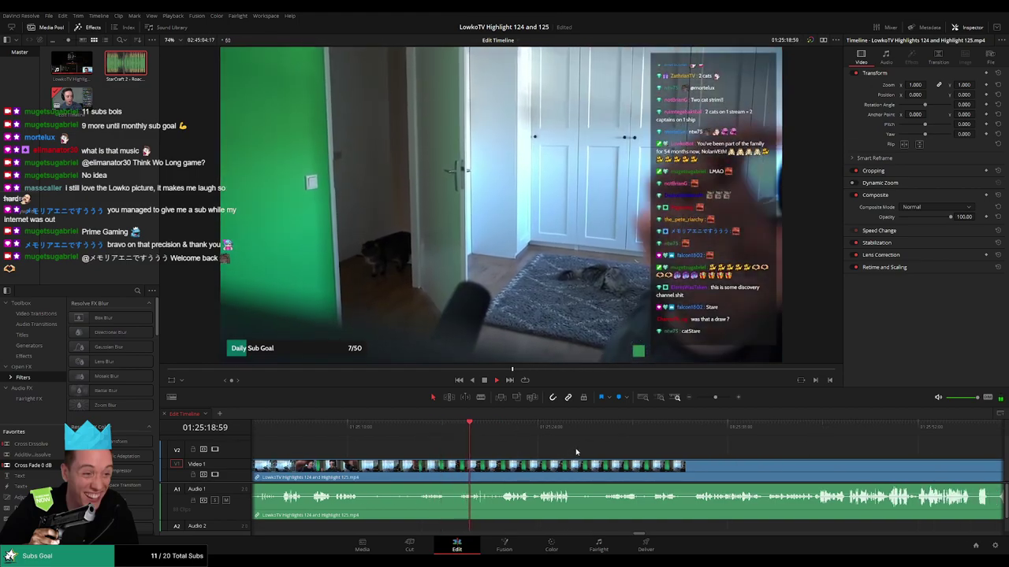
{"action": "left_click_drag", "start_coordinate": [576, 451], "coordinate": [552, 453]}
{"action": "scroll", "coordinate": [551, 453], "scroll_direction": "right", "scroll_amount": 2}
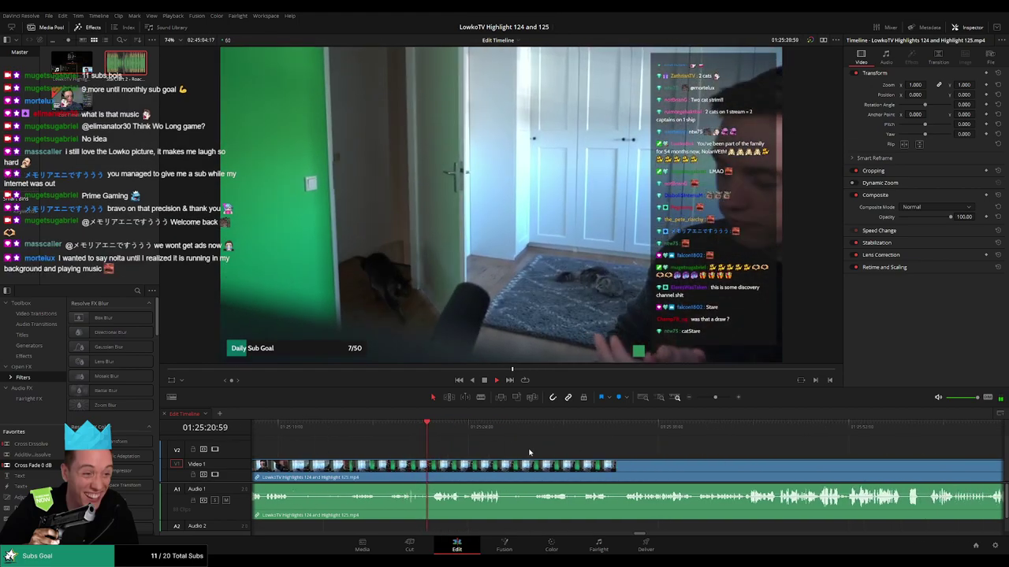
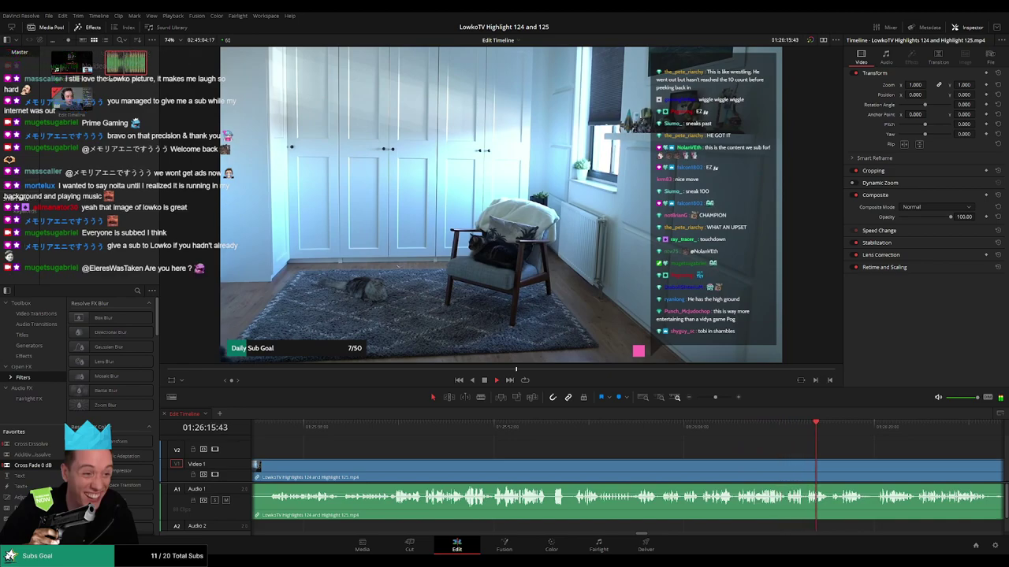
{"action": "scroll", "coordinate": [715, 454], "scroll_direction": "right", "scroll_amount": 3}
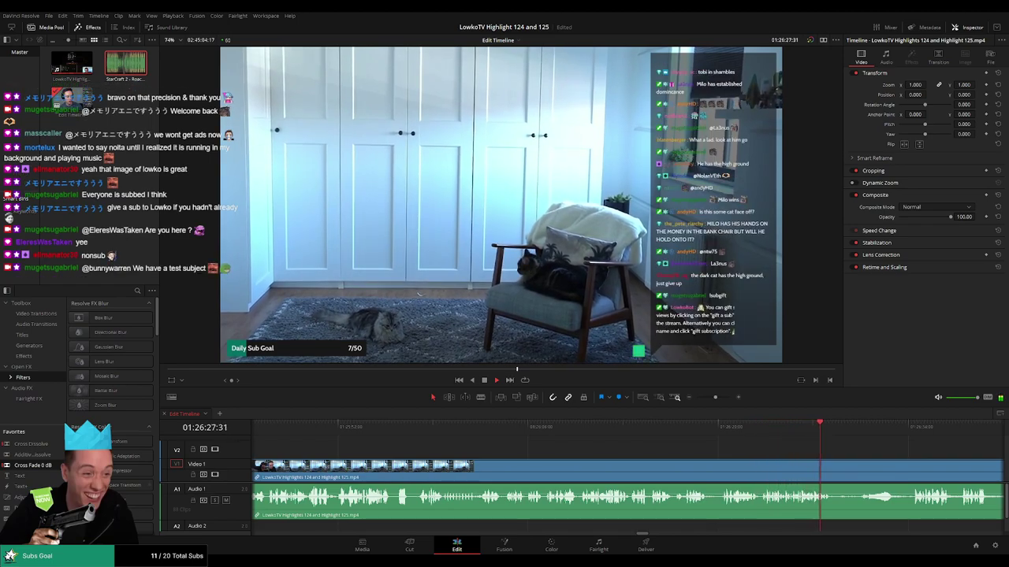
{"action": "left_click_drag", "start_coordinate": [892, 457], "coordinate": [632, 451]}
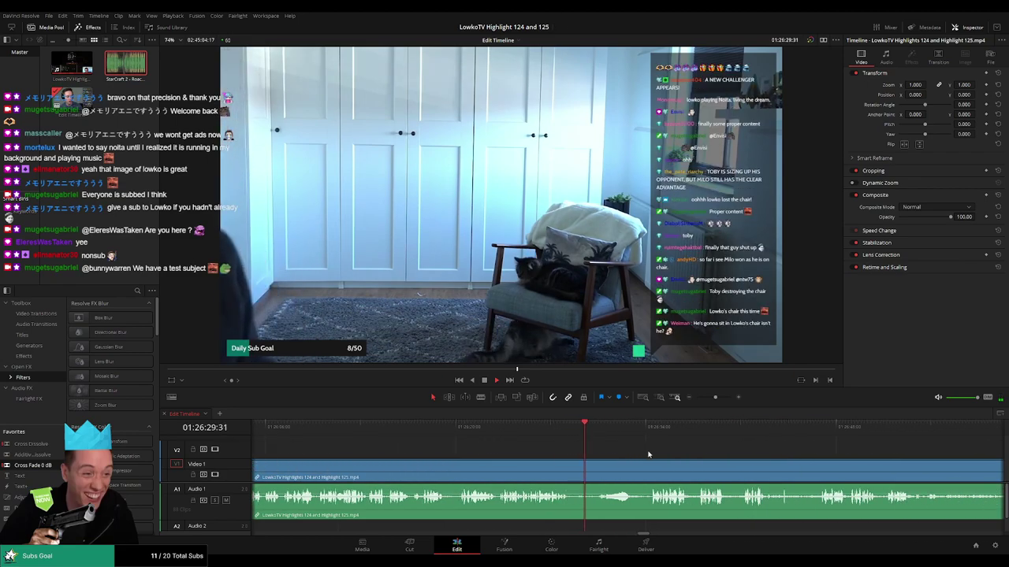
{"action": "scroll", "coordinate": [527, 447], "scroll_direction": "right", "scroll_amount": 2}
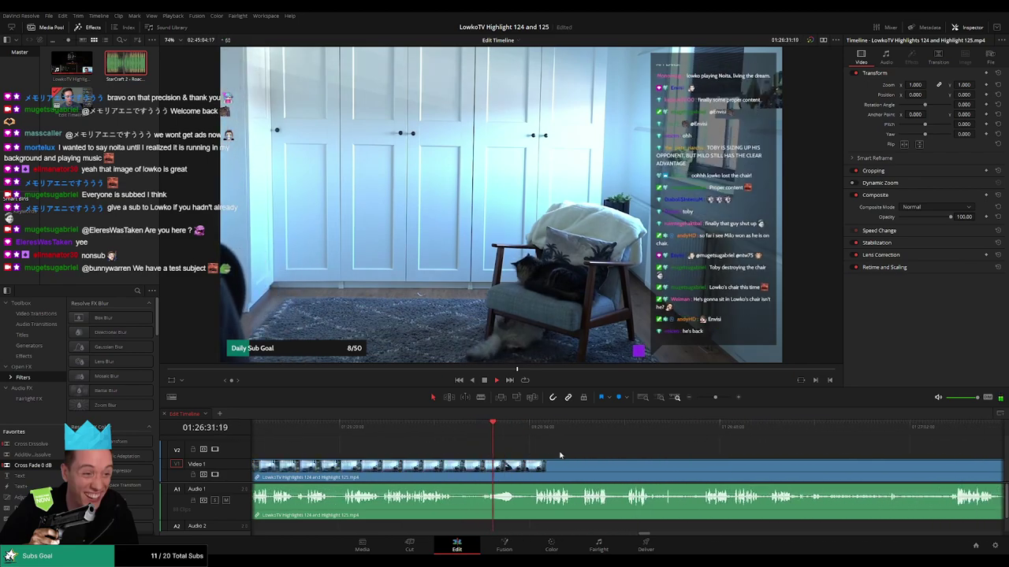
{"action": "scroll", "coordinate": [560, 454], "scroll_direction": "right", "scroll_amount": 1}
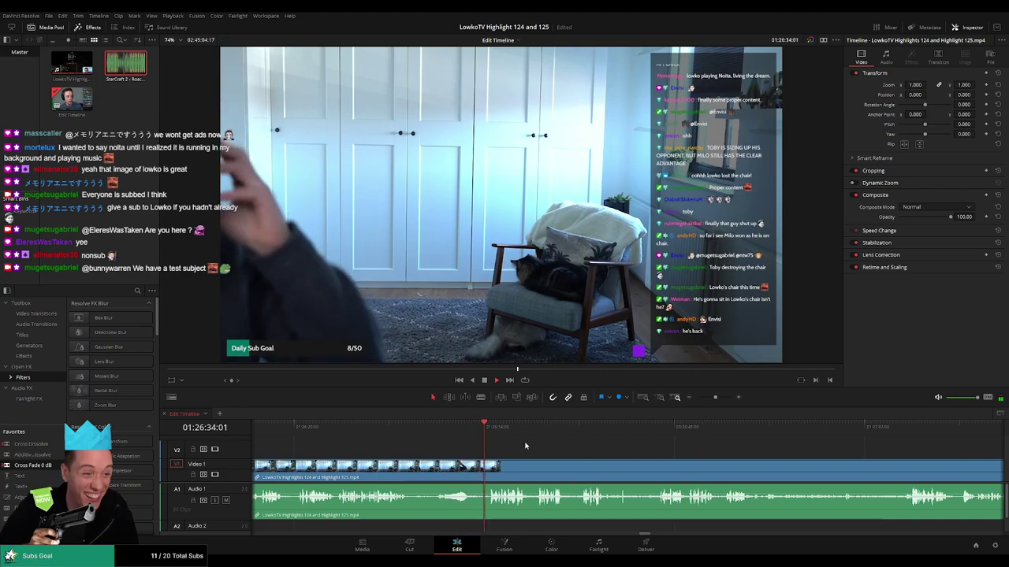
{"action": "scroll", "coordinate": [497, 450], "scroll_direction": "right", "scroll_amount": 2}
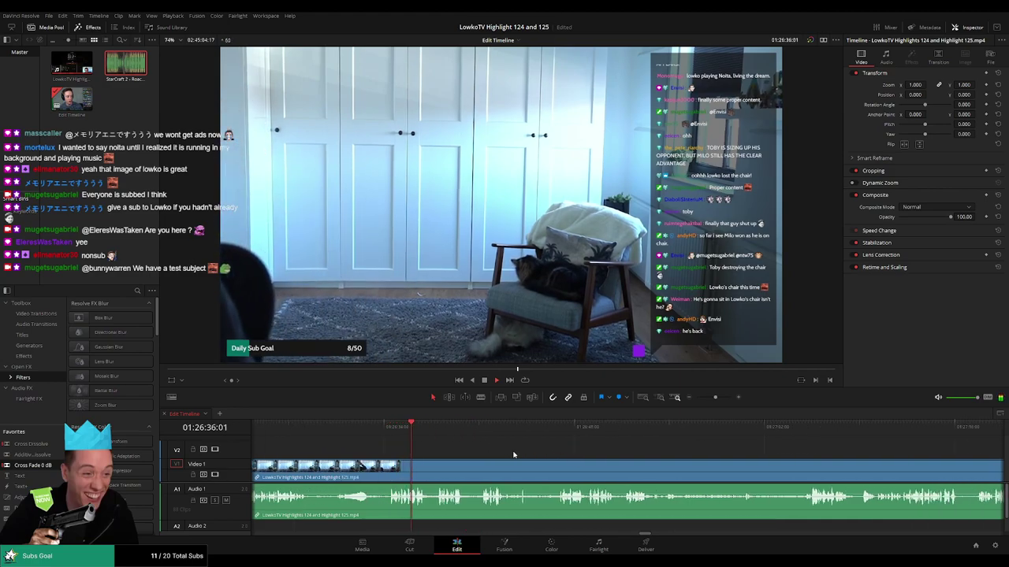
{"action": "scroll", "coordinate": [502, 452], "scroll_direction": "right", "scroll_amount": 1}
{"action": "scroll", "coordinate": [502, 452], "scroll_direction": "right", "scroll_amount": 1}
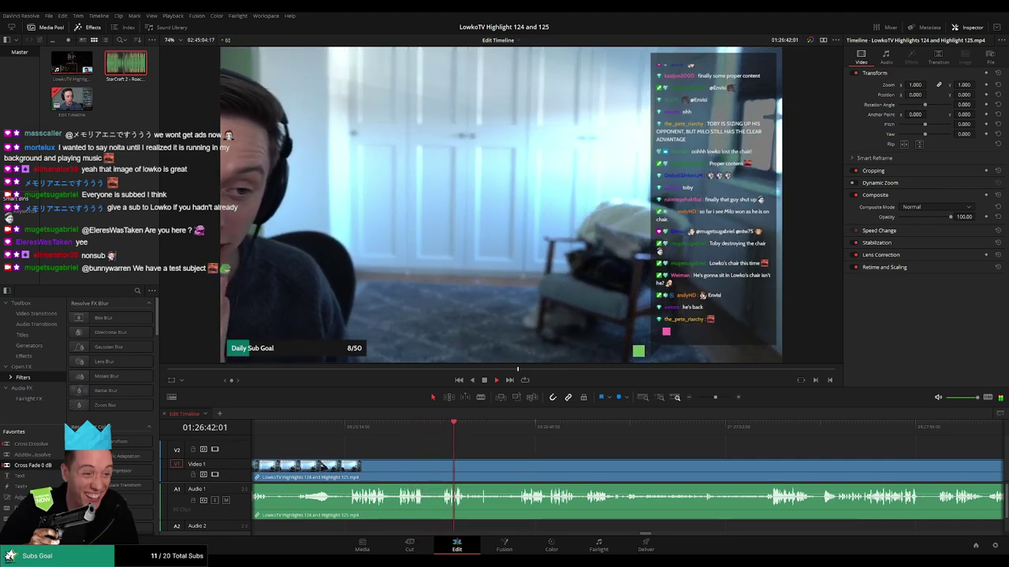
{"action": "scroll", "coordinate": [478, 448], "scroll_direction": "right", "scroll_amount": 5}
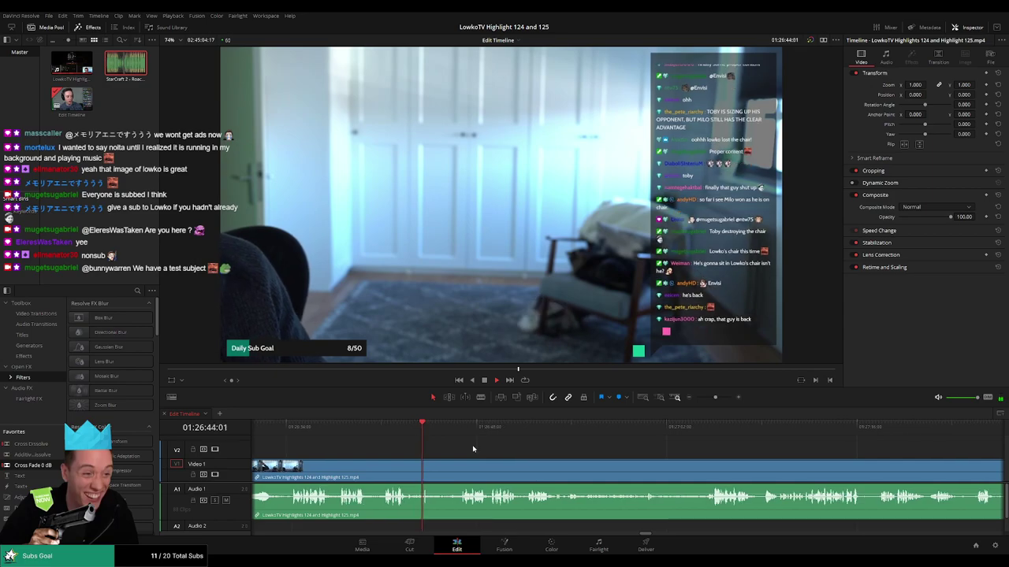
Cut out the pause at about 01:26:43 with a Cross Fade 0 dB on the audio join, and color the preceding clip purple.
{"action": "left_click", "coordinate": [441, 431]}
{"action": "left_click_drag", "start_coordinate": [441, 432], "coordinate": [453, 431]}
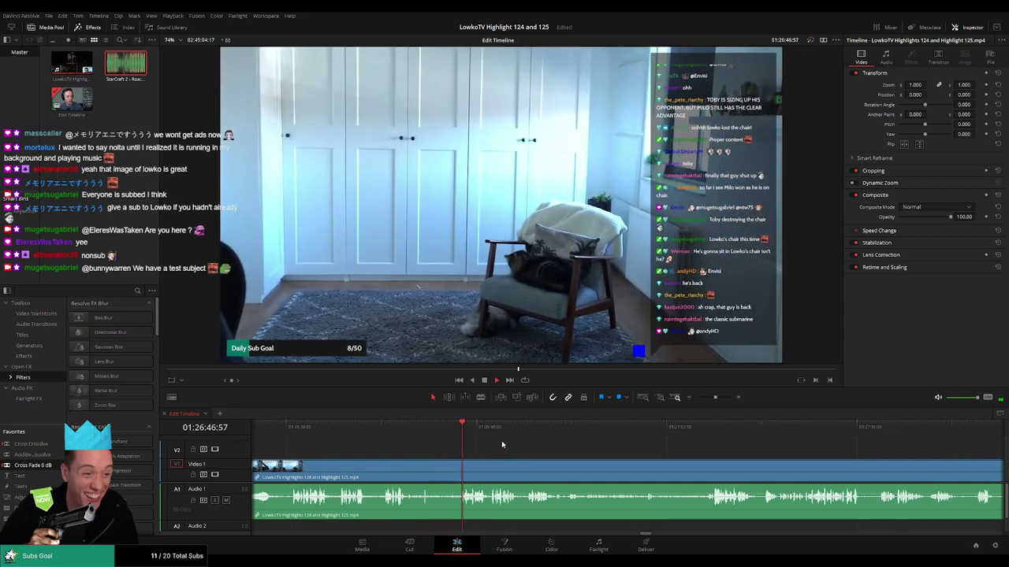
{"action": "left_click", "coordinate": [409, 434]}
{"action": "key", "text": "ctrl+b"}
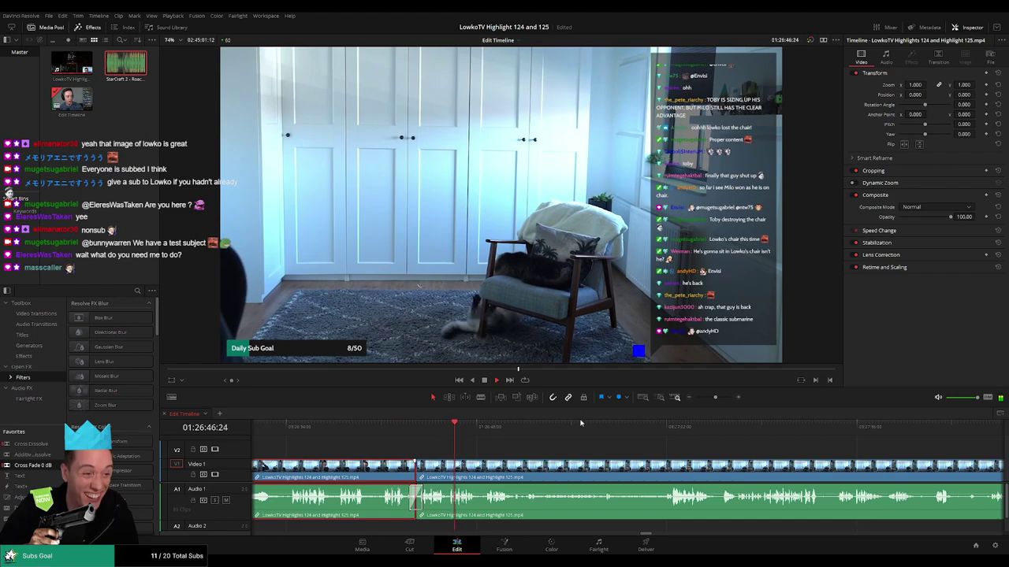
{"action": "key", "text": "ctrl+1"}
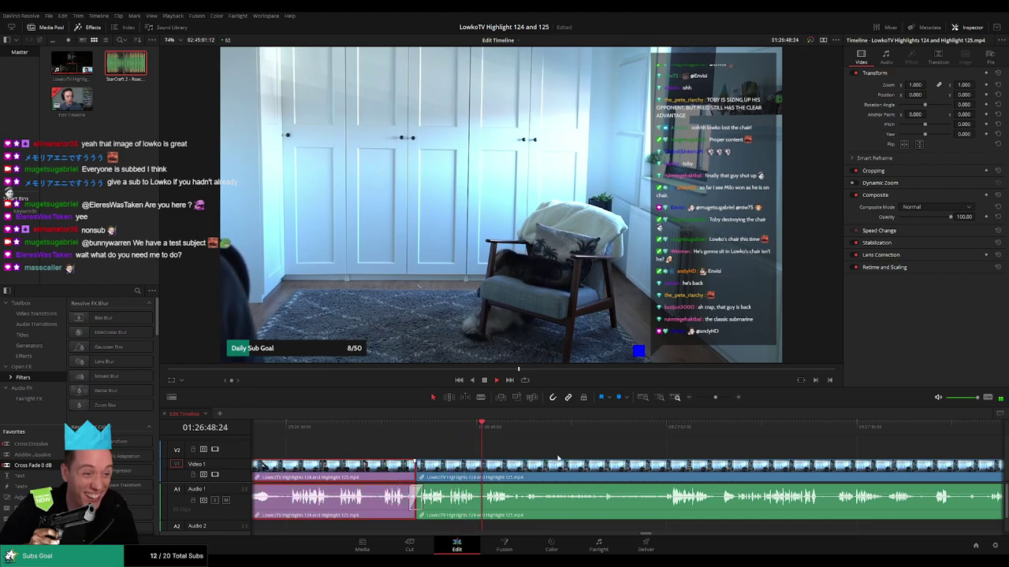
{"action": "left_click", "coordinate": [562, 452]}
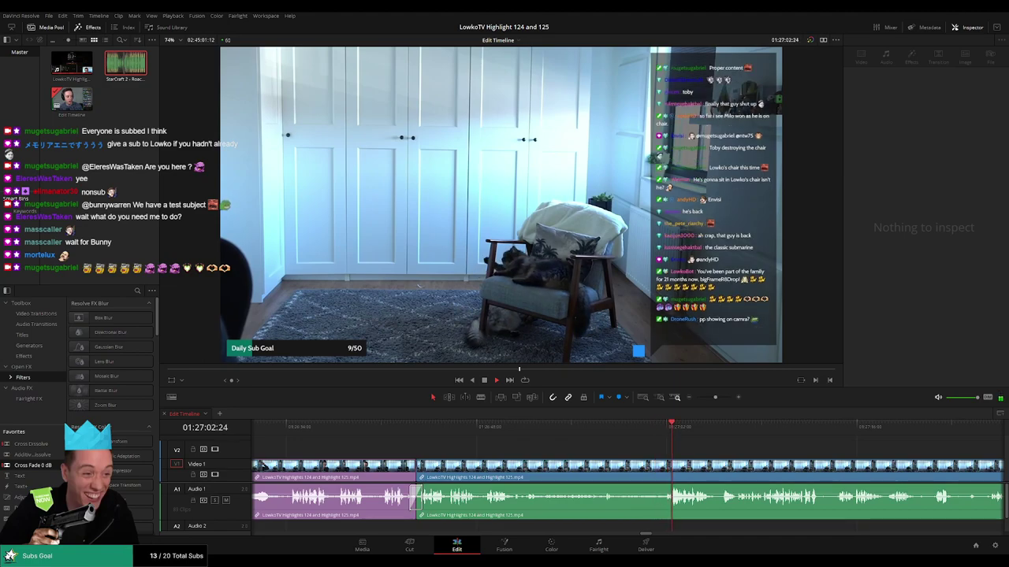
Review the chair and face camera footage from about 01:27:02 to 01:27:48 for parts to cut.
{"action": "left_click_drag", "start_coordinate": [753, 454], "coordinate": [607, 450]}
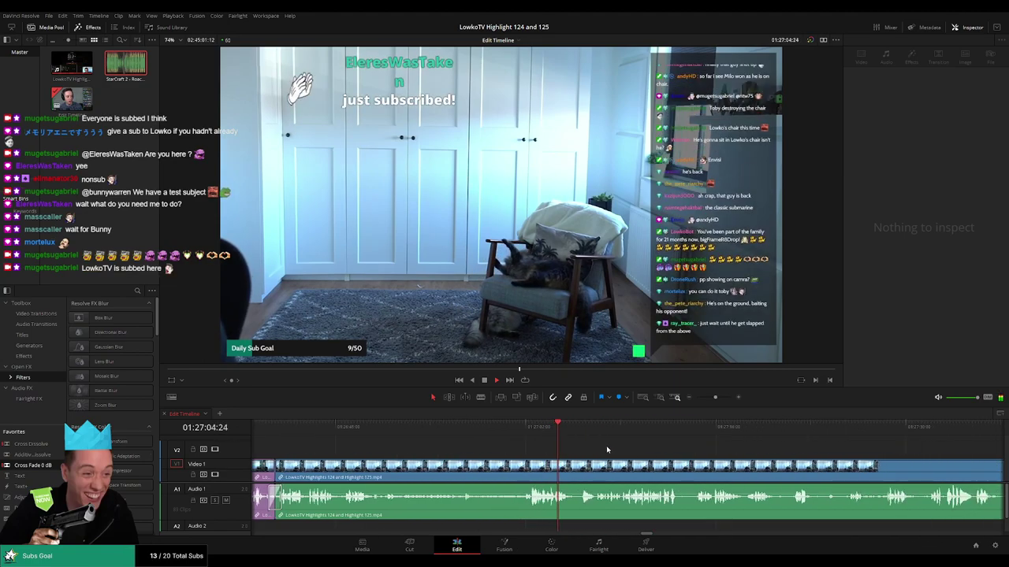
{"action": "scroll", "coordinate": [617, 450], "scroll_direction": "right", "scroll_amount": 1}
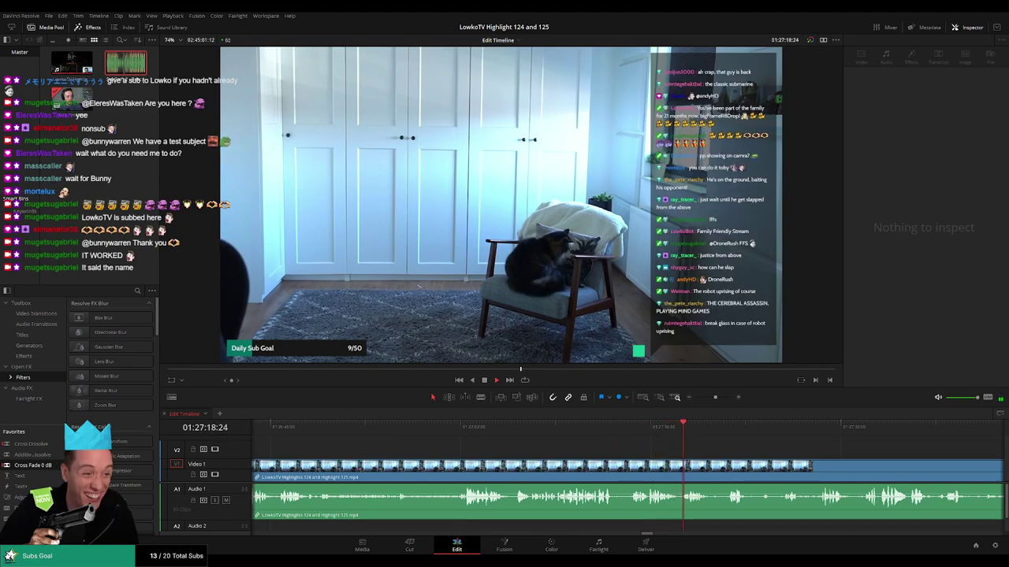
{"action": "scroll", "coordinate": [664, 450], "scroll_direction": "right", "scroll_amount": 2}
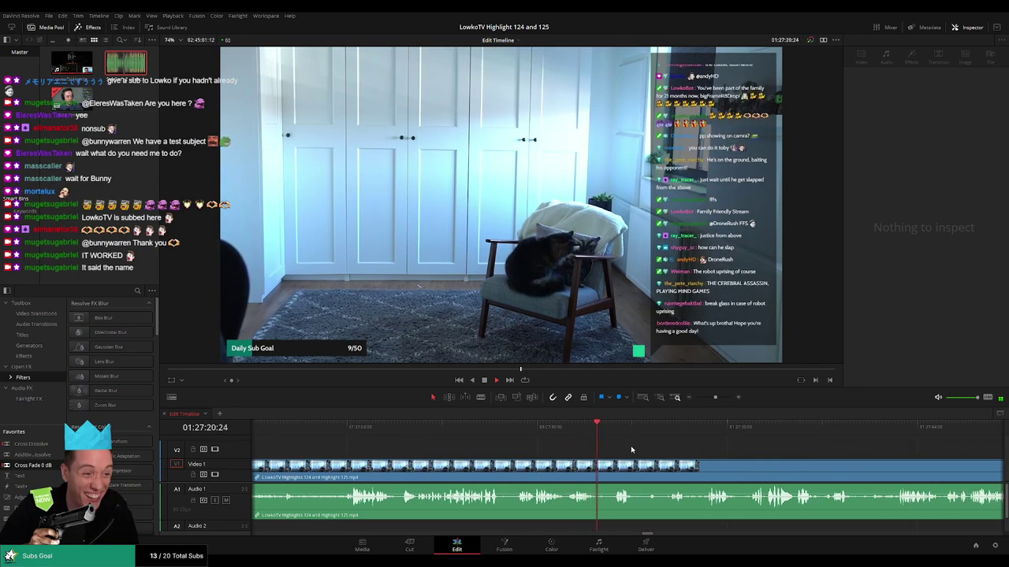
{"action": "scroll", "coordinate": [652, 454], "scroll_direction": "right", "scroll_amount": 3}
{"action": "key", "text": "space"}
{"action": "key", "text": "space"}
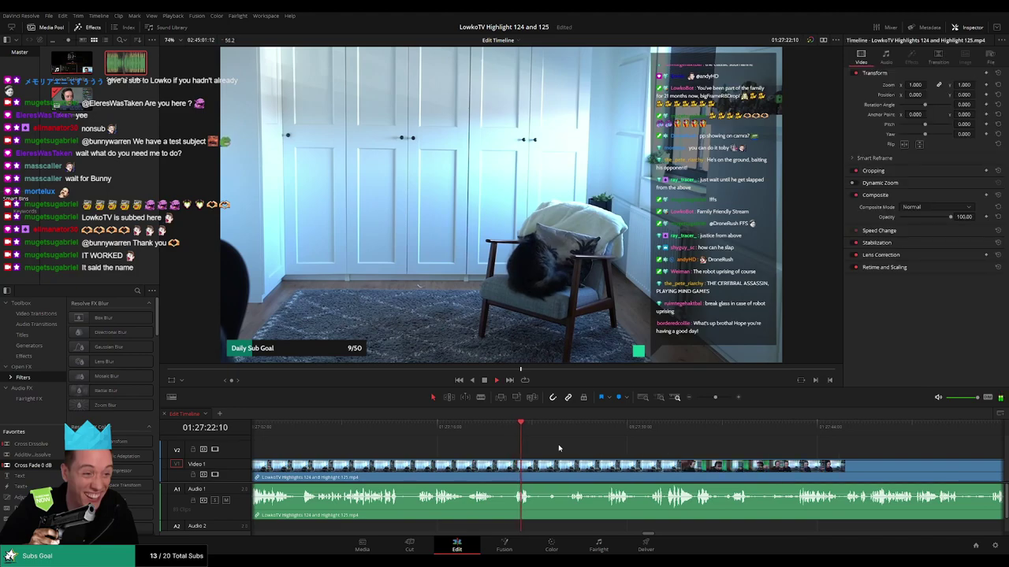
{"action": "scroll", "coordinate": [539, 440], "scroll_direction": "right", "scroll_amount": 3}
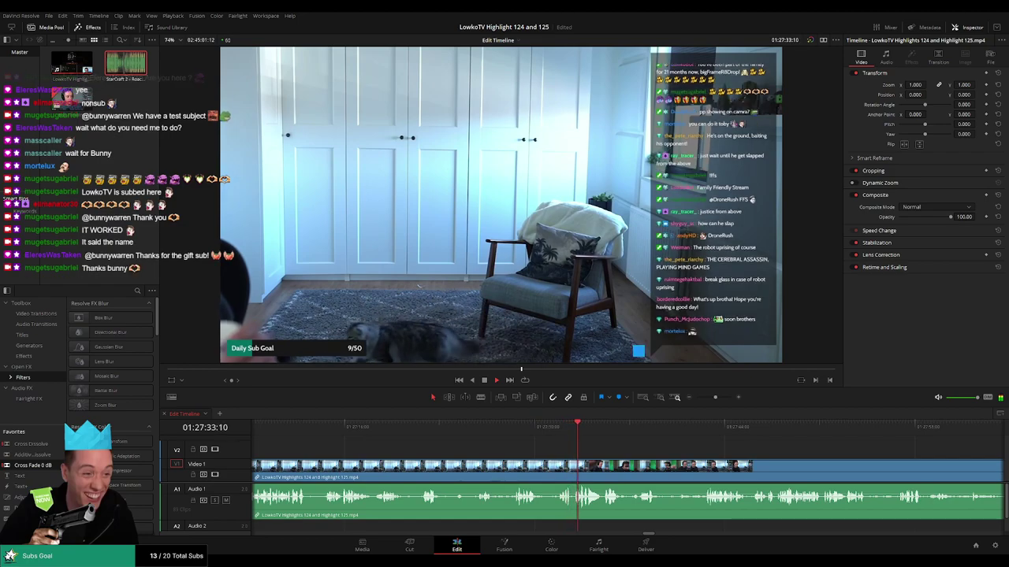
{"action": "scroll", "coordinate": [569, 457], "scroll_direction": "right", "scroll_amount": 1}
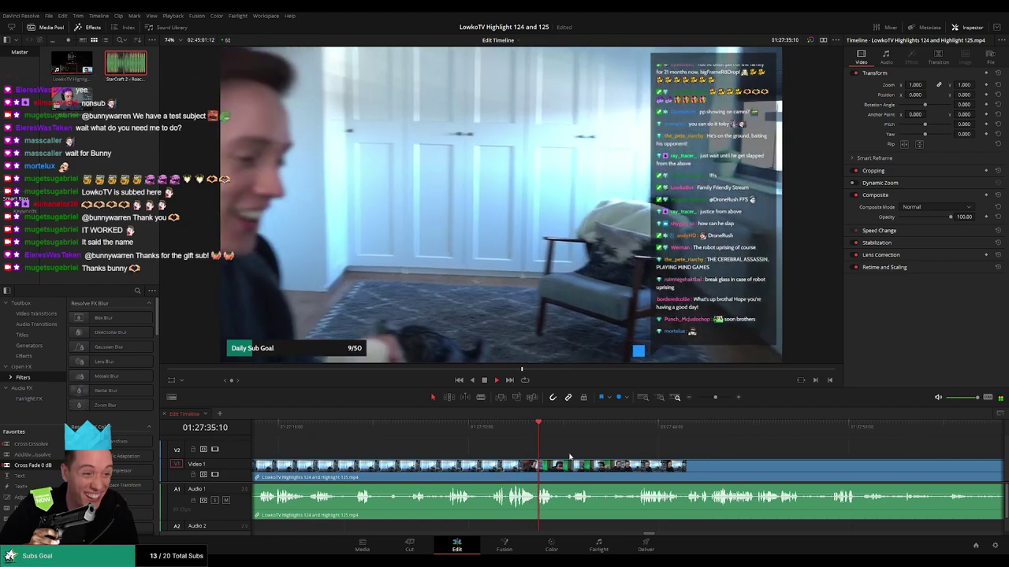
{"action": "scroll", "coordinate": [559, 456], "scroll_direction": "right", "scroll_amount": 2}
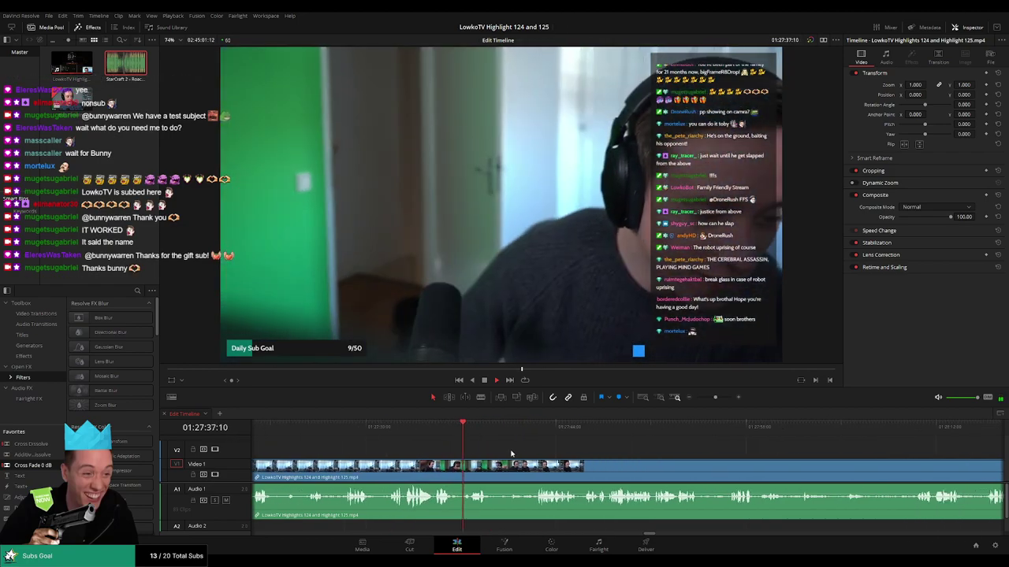
{"action": "scroll", "coordinate": [524, 454], "scroll_direction": "right", "scroll_amount": 2}
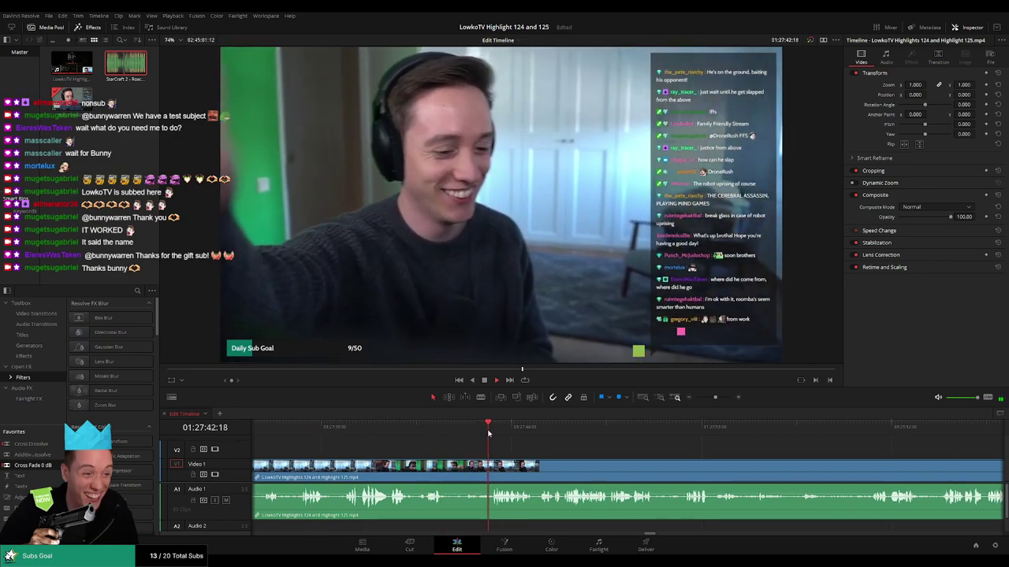
{"action": "scroll", "coordinate": [552, 453], "scroll_direction": "right", "scroll_amount": 2}
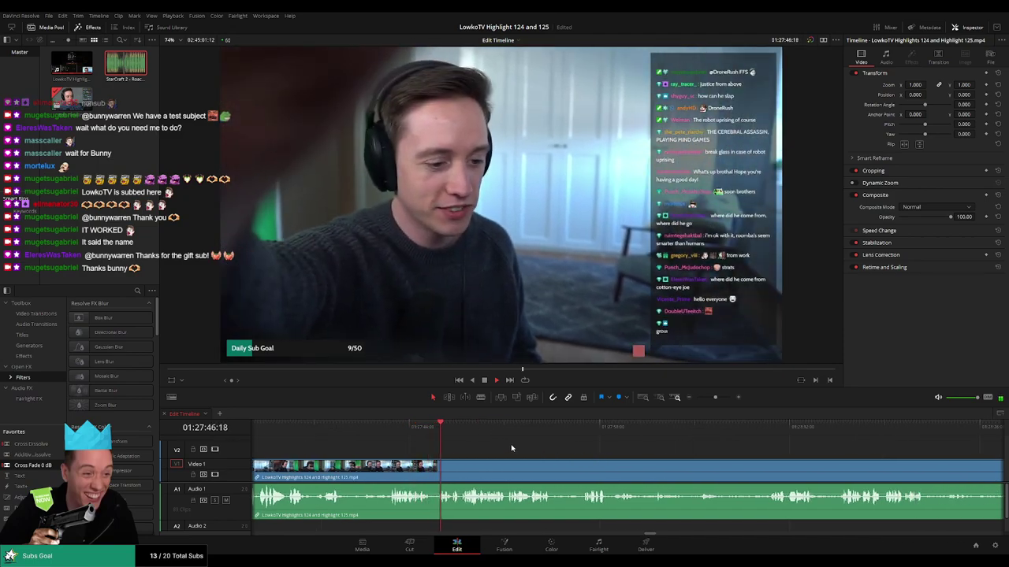
{"action": "scroll", "coordinate": [532, 452], "scroll_direction": "right", "scroll_amount": 1}
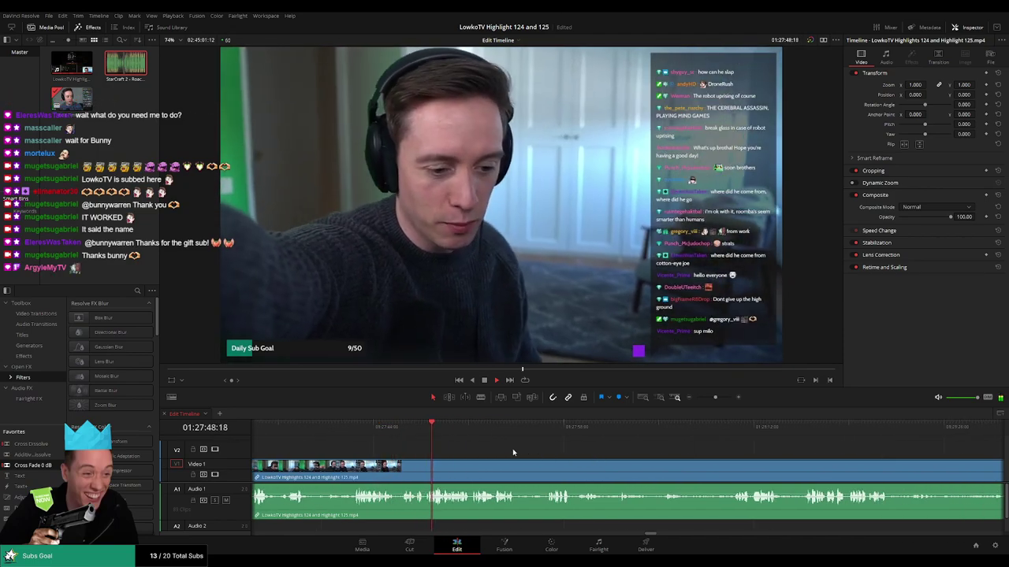
Review the remaining face camera and room footage from about 01:27:48 up to the switch to gameplay near 01:29:00.
{"action": "scroll", "coordinate": [517, 452], "scroll_direction": "right", "scroll_amount": 1}
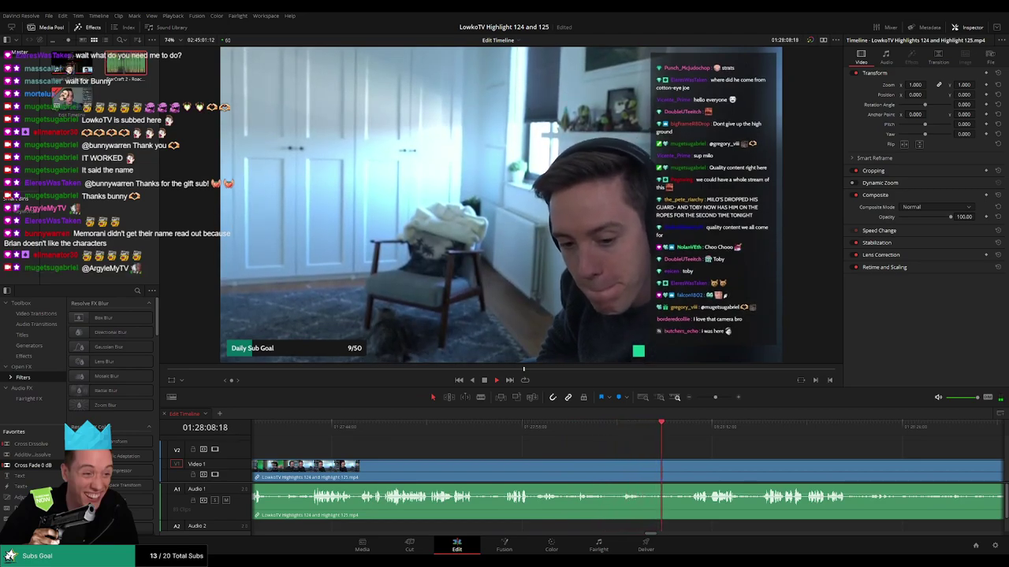
{"action": "left_click_drag", "start_coordinate": [721, 451], "coordinate": [614, 447]}
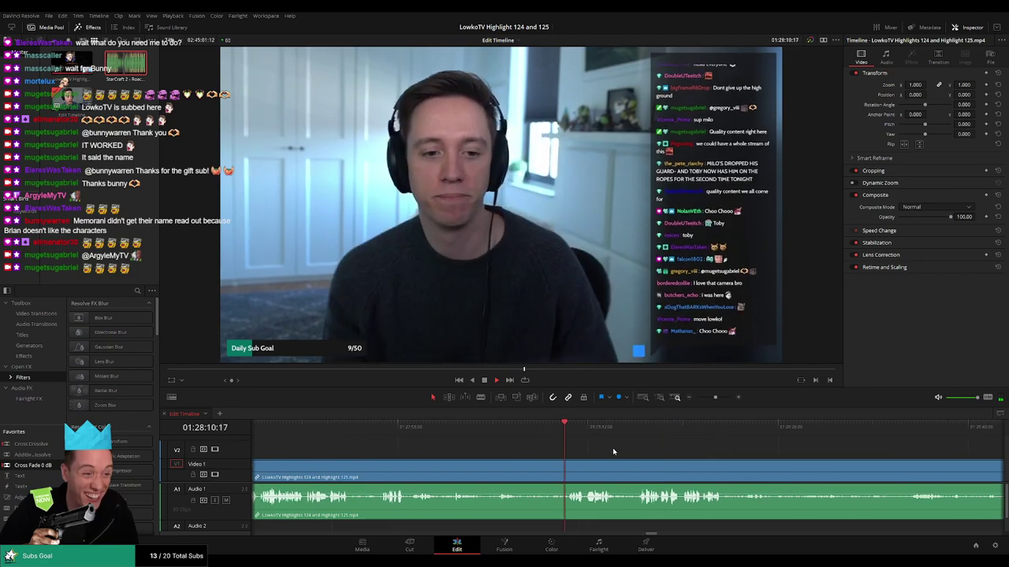
{"action": "scroll", "coordinate": [612, 448], "scroll_direction": "right", "scroll_amount": 3}
{"action": "left_click_drag", "start_coordinate": [533, 445], "coordinate": [494, 446]}
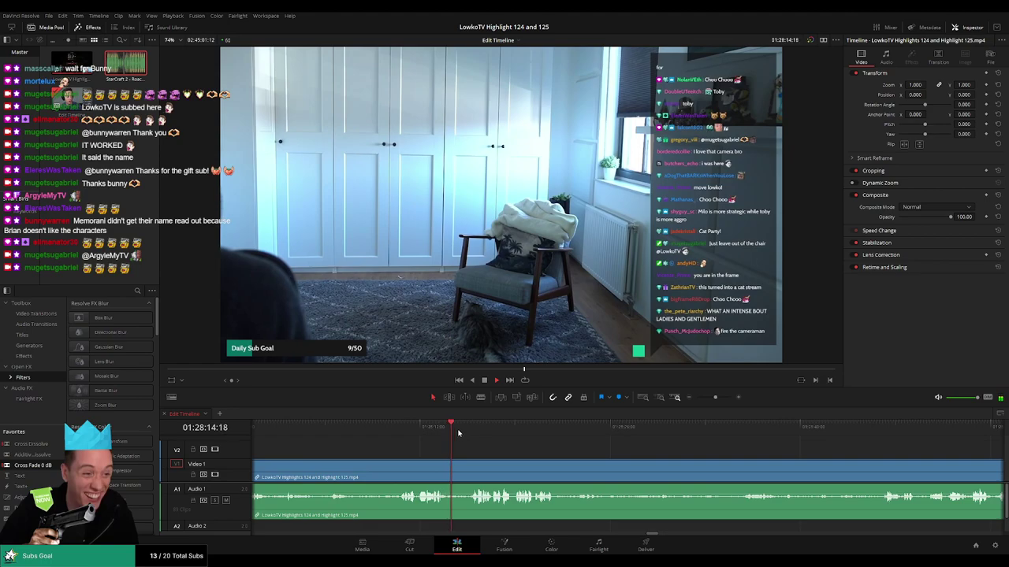
{"action": "left_click", "coordinate": [474, 434]}
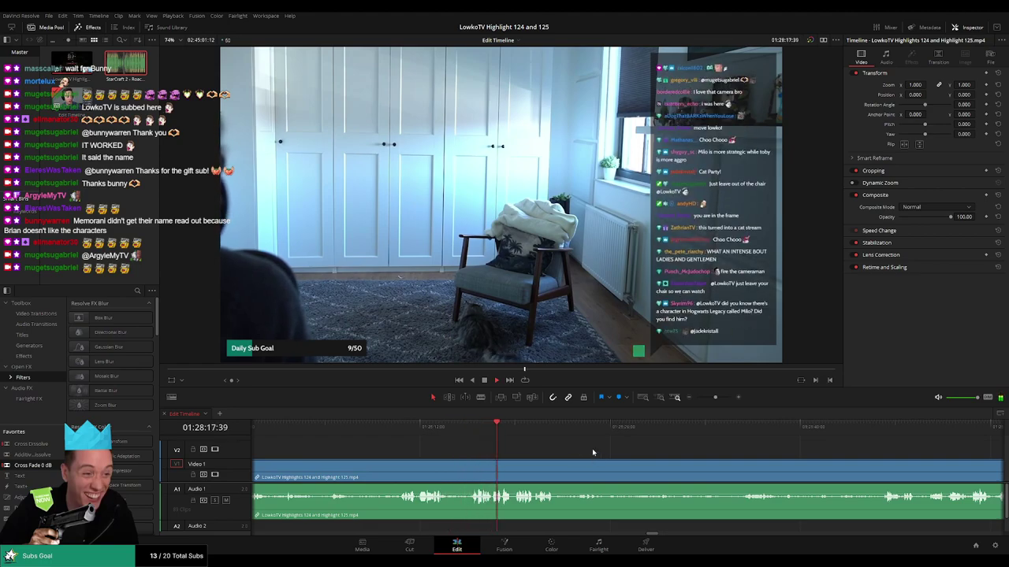
{"action": "scroll", "coordinate": [535, 452], "scroll_direction": "right", "scroll_amount": 2}
{"action": "scroll", "coordinate": [578, 457], "scroll_direction": "right", "scroll_amount": 1}
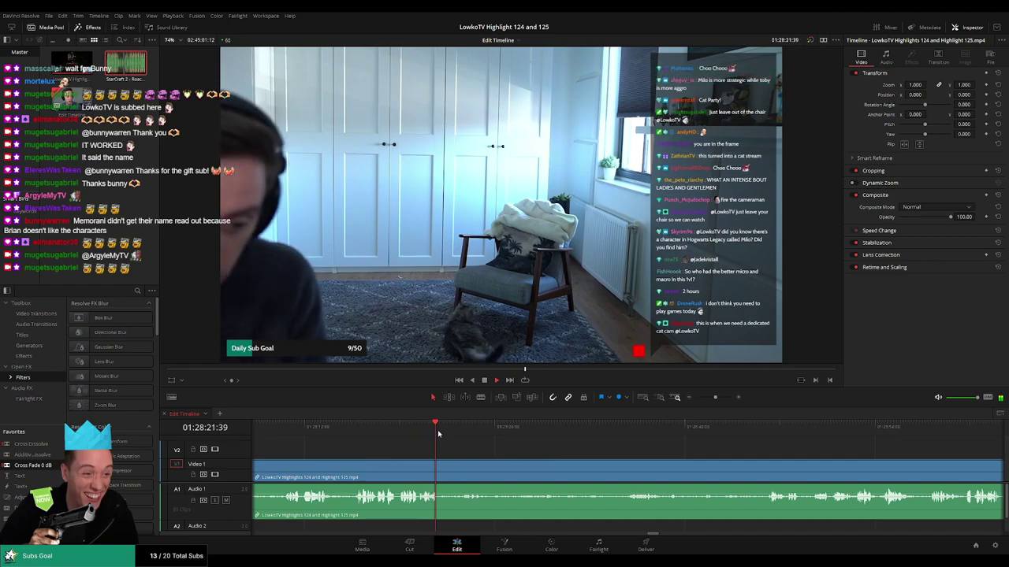
{"action": "left_click_drag", "start_coordinate": [438, 433], "coordinate": [635, 438]}
{"action": "key", "text": "space"}
{"action": "left_click_drag", "start_coordinate": [729, 454], "coordinate": [628, 447]}
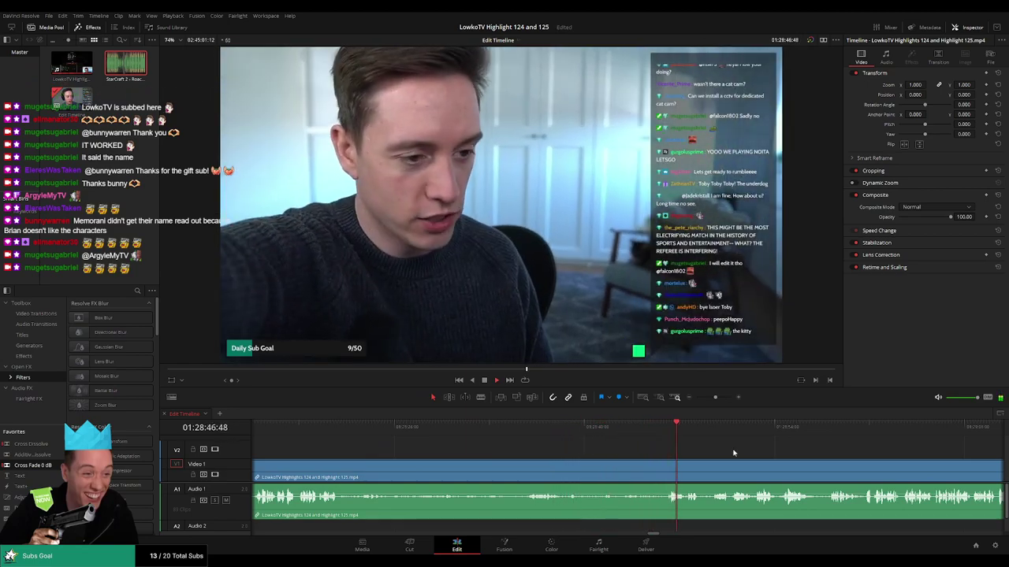
{"action": "left_click", "coordinate": [659, 435]}
{"action": "left_click_drag", "start_coordinate": [753, 453], "coordinate": [628, 450]}
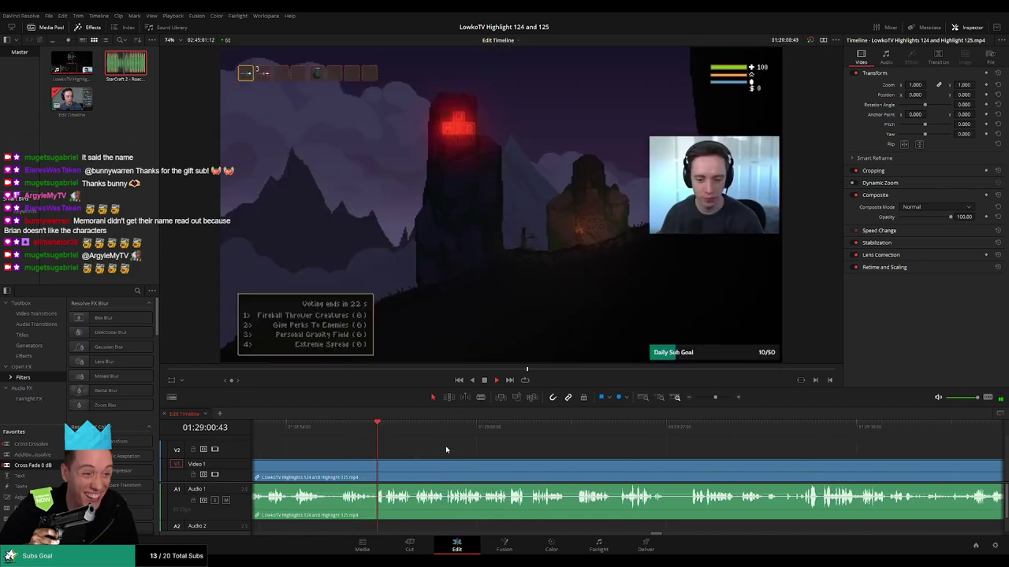
Cut out the short piece from 01:29:00:15 before the switch to gameplay, and color the preceding clip purple.
{"action": "left_click", "coordinate": [362, 431]}
{"action": "key", "text": "space"}
{"action": "key", "text": "ctrl+b"}
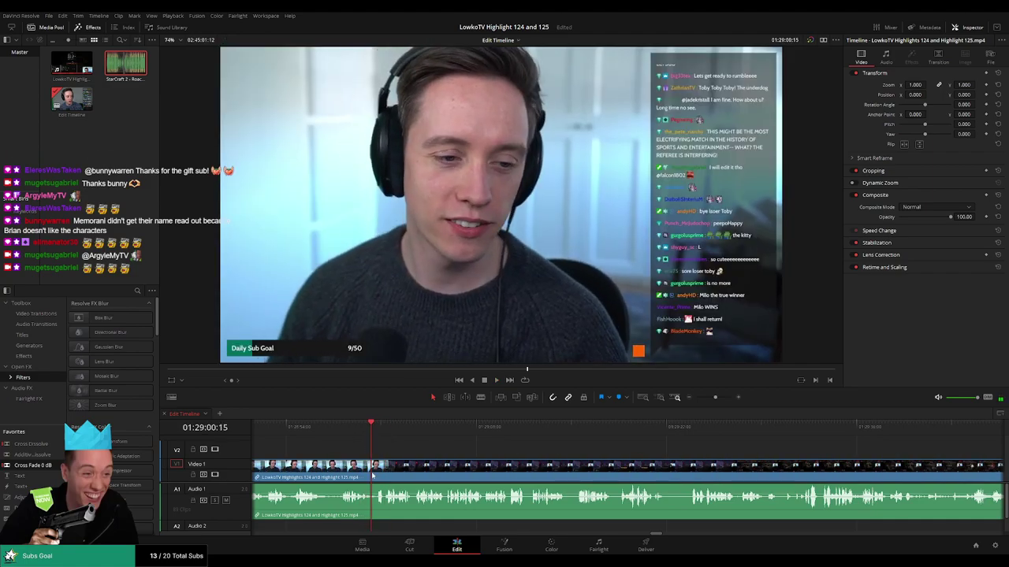
{"action": "left_click_drag", "start_coordinate": [372, 476], "coordinate": [378, 477]}
{"action": "left_click", "coordinate": [375, 478]}
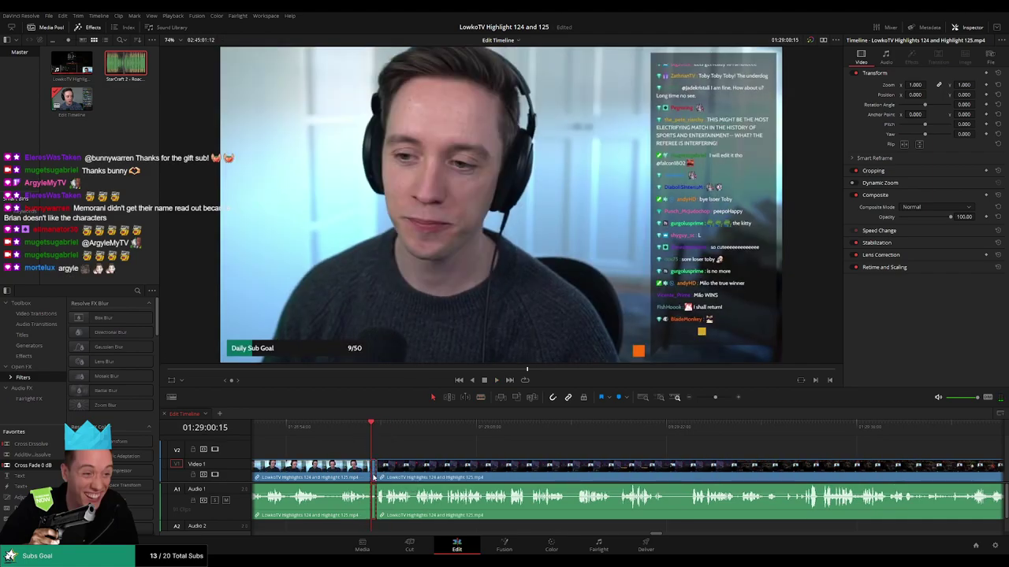
{"action": "key", "text": "space"}
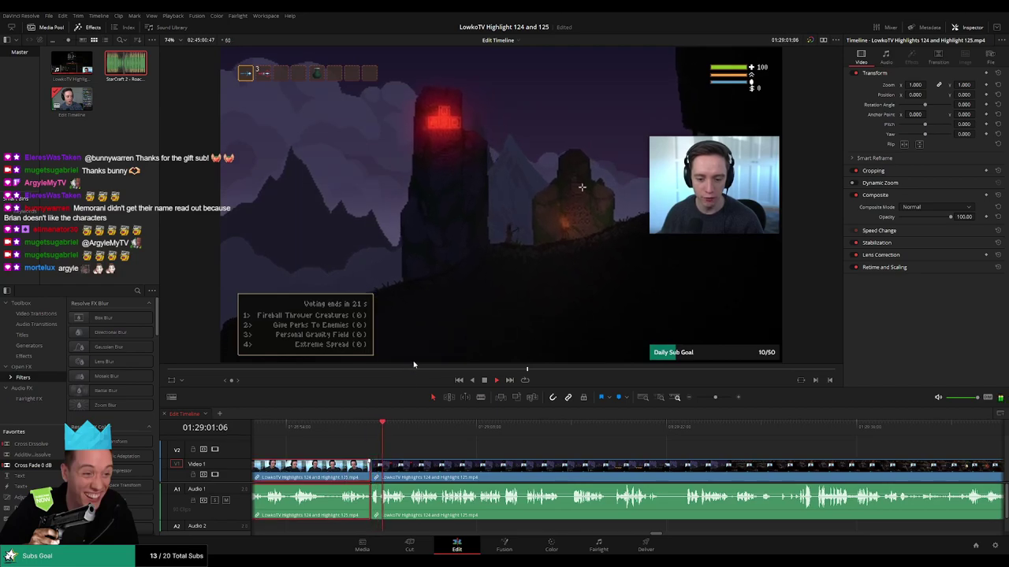
{"action": "left_click", "coordinate": [488, 457]}
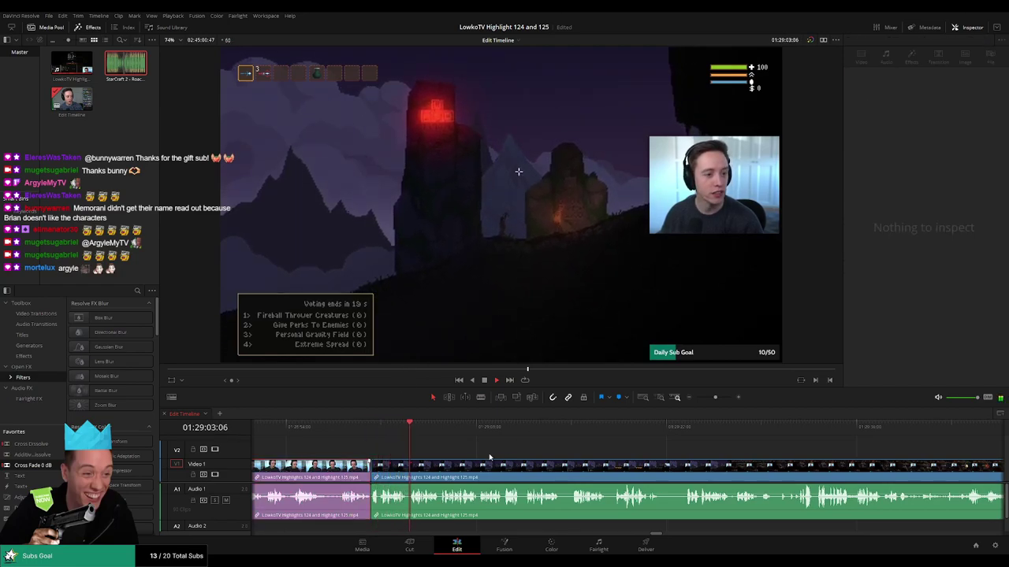
Cut out the short piece from 01:29:26:36 at the switch to the cave gameplay, and color the preceding clip teal.
{"action": "left_click_drag", "start_coordinate": [544, 457], "coordinate": [484, 451]}
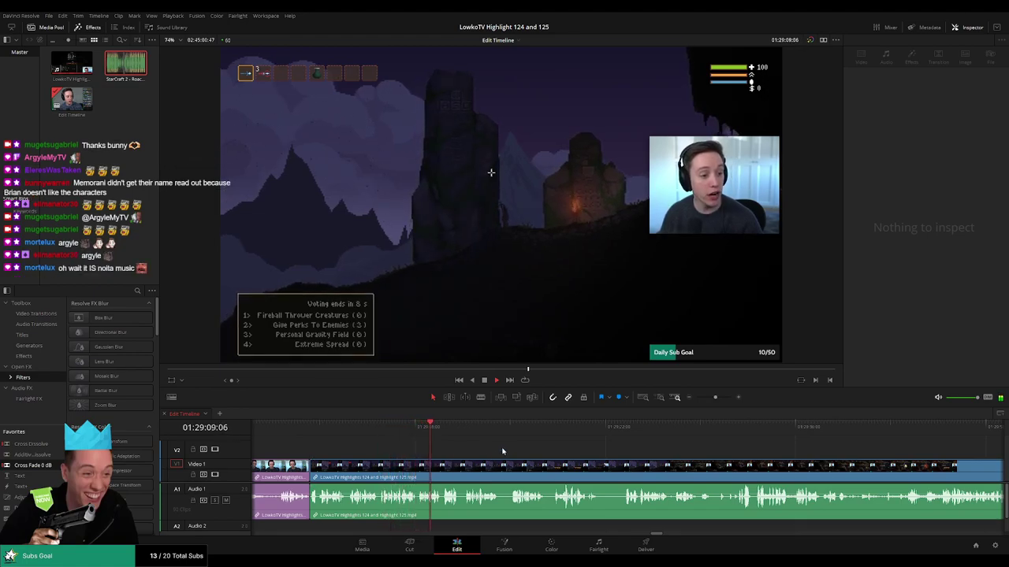
{"action": "scroll", "coordinate": [469, 443], "scroll_direction": "right", "scroll_amount": 2}
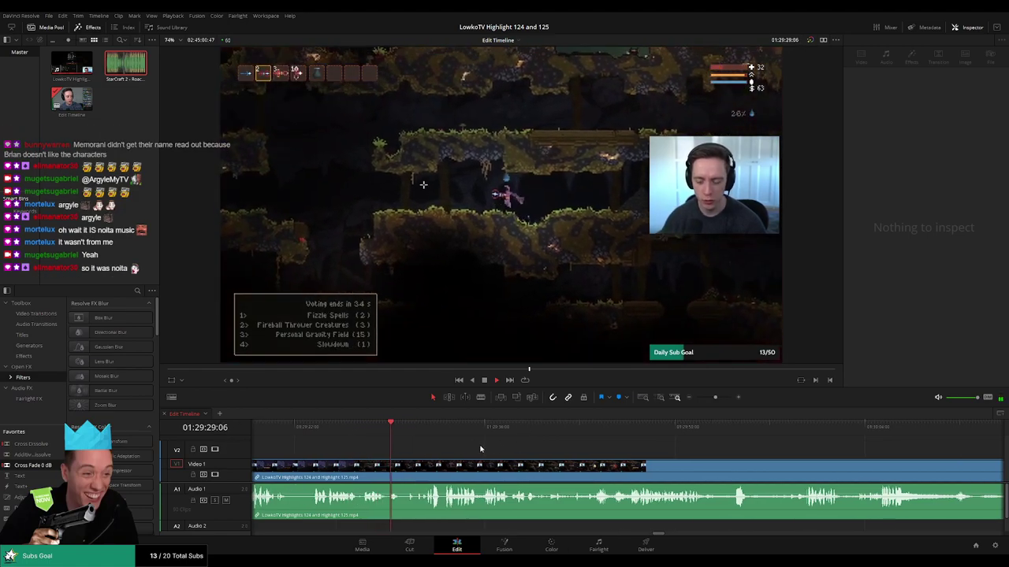
{"action": "left_click", "coordinate": [350, 430]}
{"action": "key", "text": "space"}
{"action": "scroll", "coordinate": [432, 448], "scroll_direction": "up", "scroll_amount": 3}
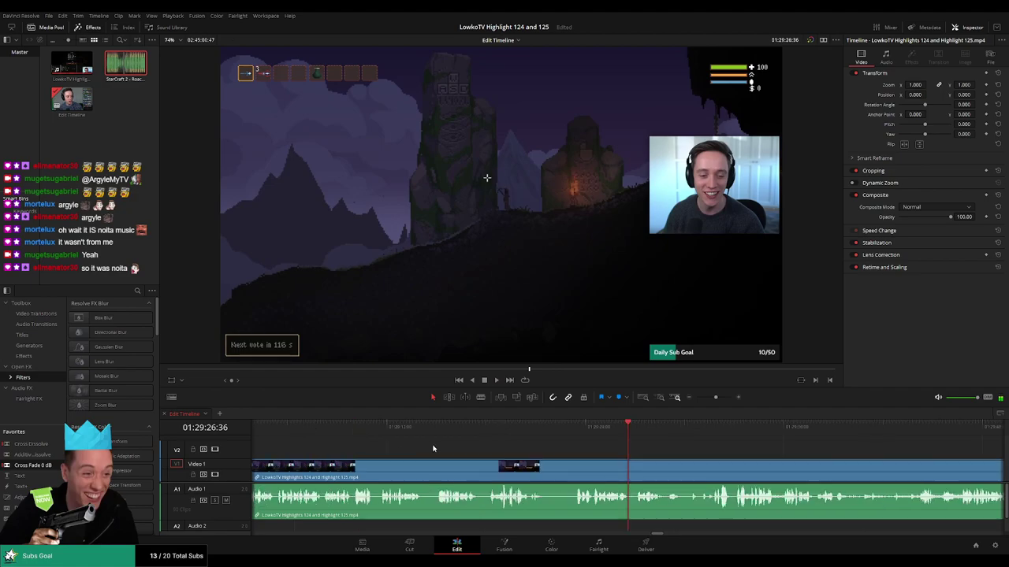
{"action": "key", "text": "b"}
{"action": "left_click", "coordinate": [629, 471]}
{"action": "left_click", "coordinate": [641, 471]}
{"action": "key", "text": "a"}
{"action": "left_click", "coordinate": [635, 471]}
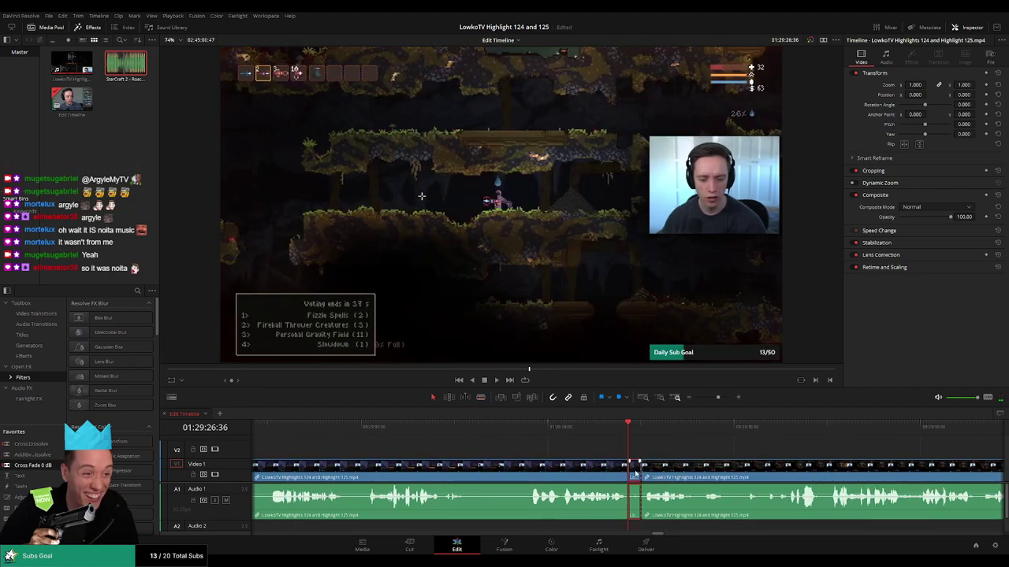
{"action": "key", "text": "Delete"}
{"action": "key", "text": "space"}
{"action": "left_click", "coordinate": [625, 467]}
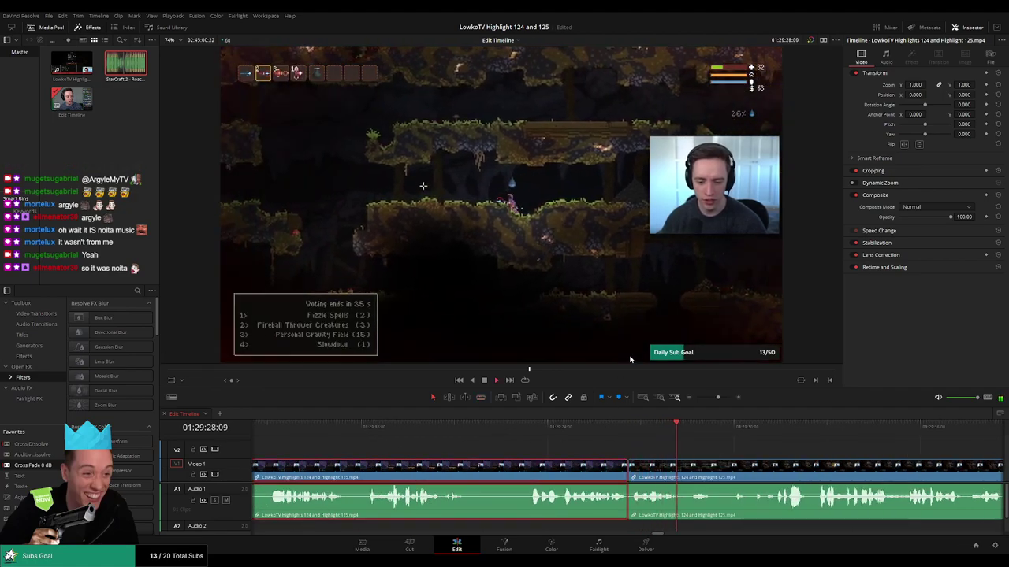
{"action": "left_click", "coordinate": [769, 449]}
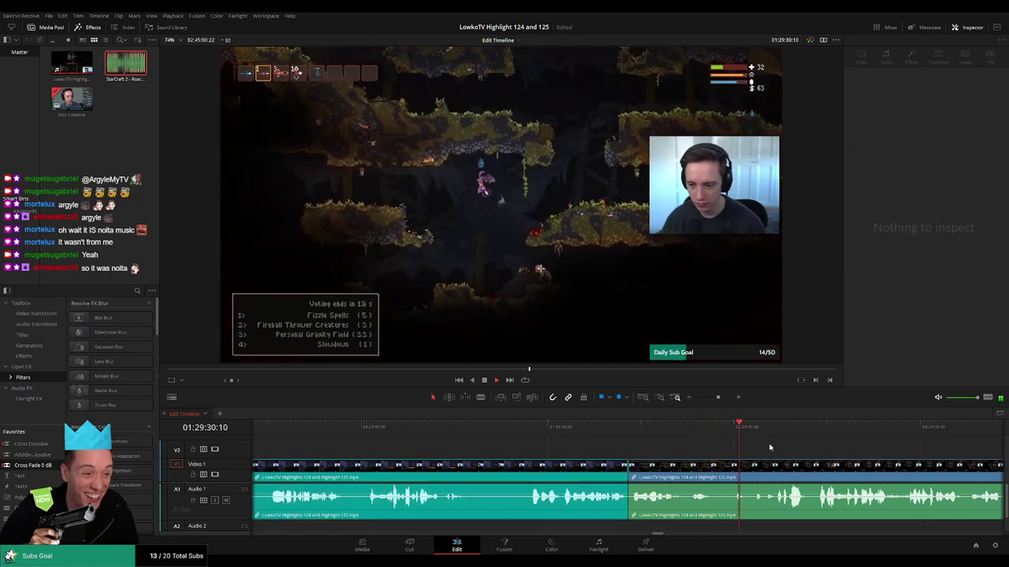
Review the cave gameplay from about 01:29:30 to 01:30:00 for the next part to cut.
{"action": "left_click_drag", "start_coordinate": [784, 455], "coordinate": [536, 450]}
{"action": "scroll", "coordinate": [593, 455], "scroll_direction": "right", "scroll_amount": 2}
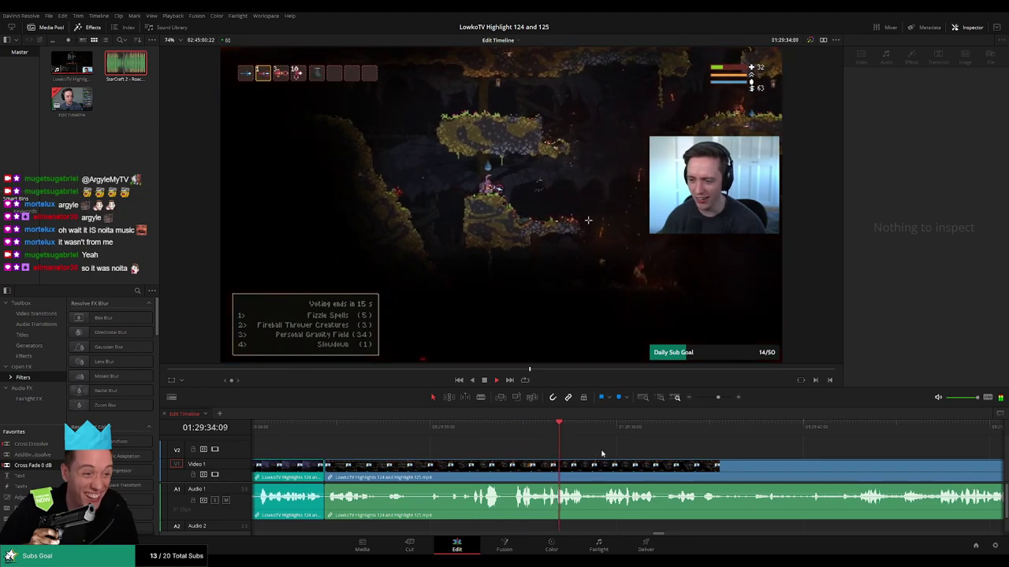
{"action": "scroll", "coordinate": [654, 460], "scroll_direction": "right", "scroll_amount": 5}
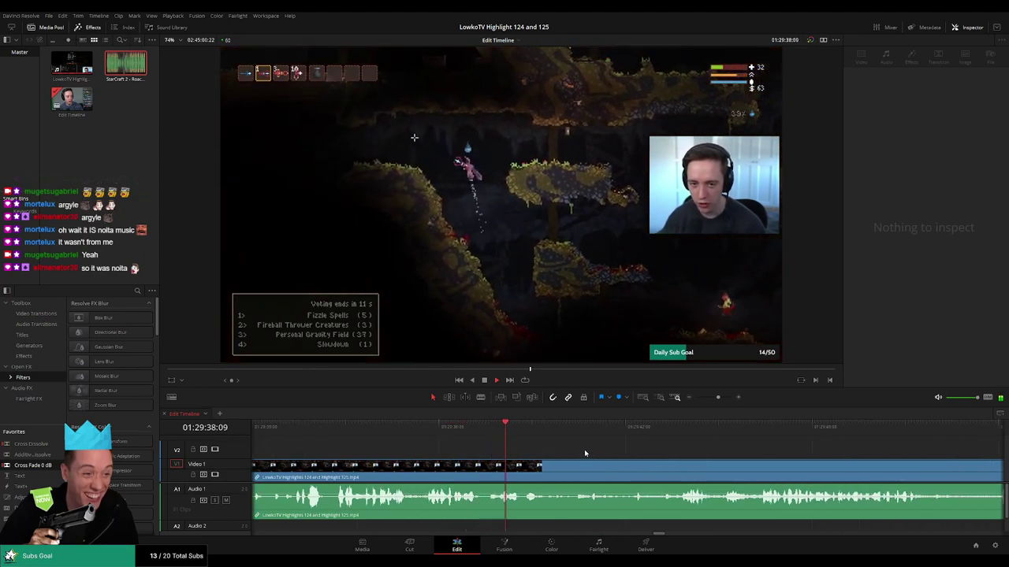
{"action": "scroll", "coordinate": [528, 448], "scroll_direction": "right", "scroll_amount": 4}
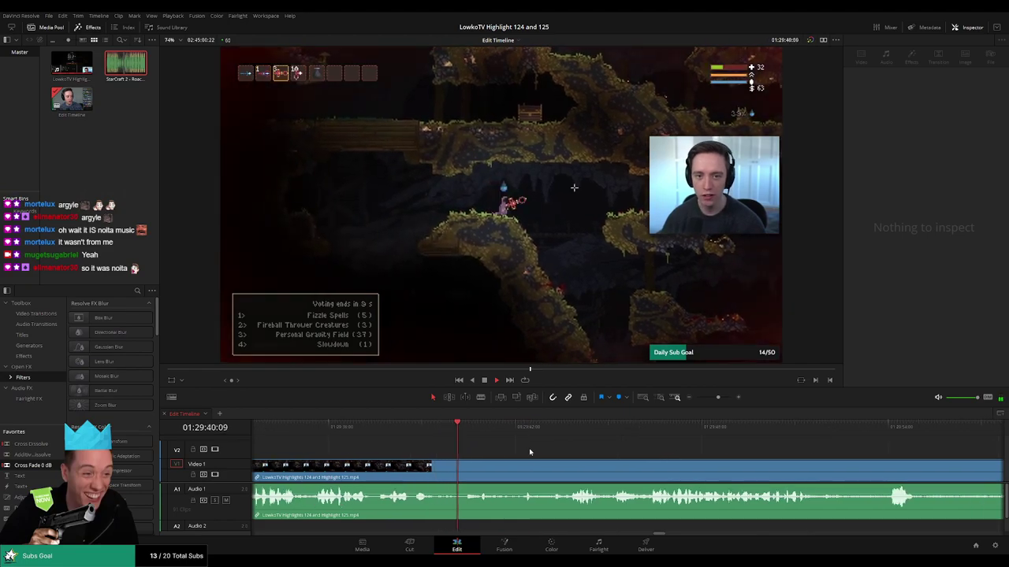
{"action": "scroll", "coordinate": [544, 454], "scroll_direction": "right", "scroll_amount": 2}
{"action": "scroll", "coordinate": [532, 452], "scroll_direction": "right", "scroll_amount": 3}
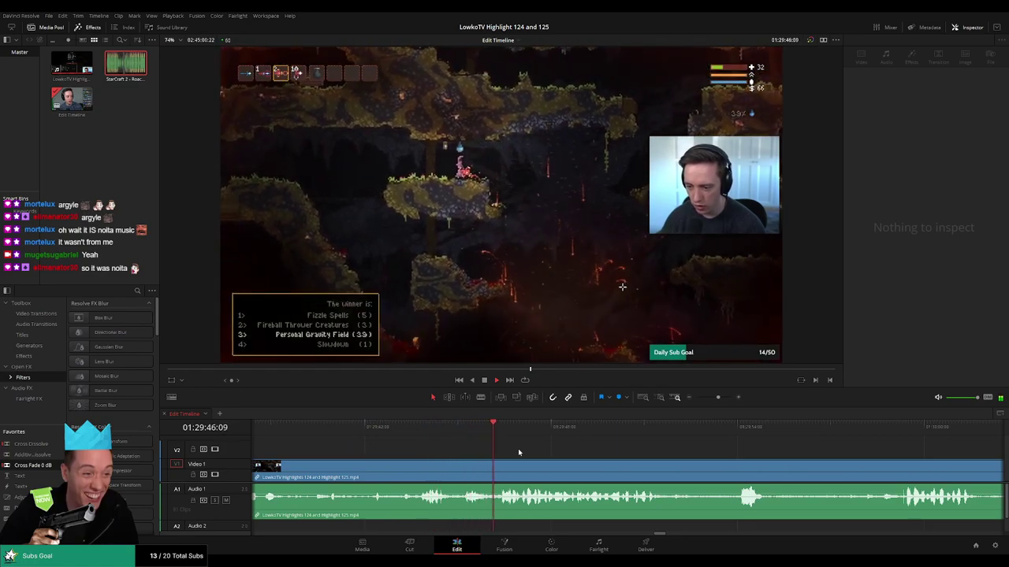
{"action": "scroll", "coordinate": [563, 446], "scroll_direction": "right", "scroll_amount": 2}
{"action": "scroll", "coordinate": [564, 446], "scroll_direction": "right", "scroll_amount": 2}
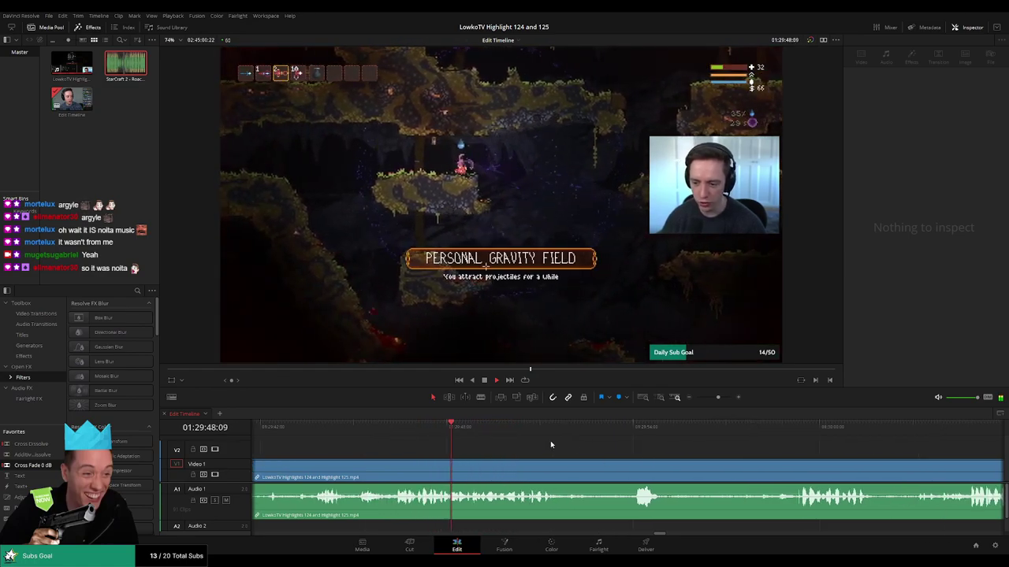
{"action": "scroll", "coordinate": [552, 446], "scroll_direction": "right", "scroll_amount": 4}
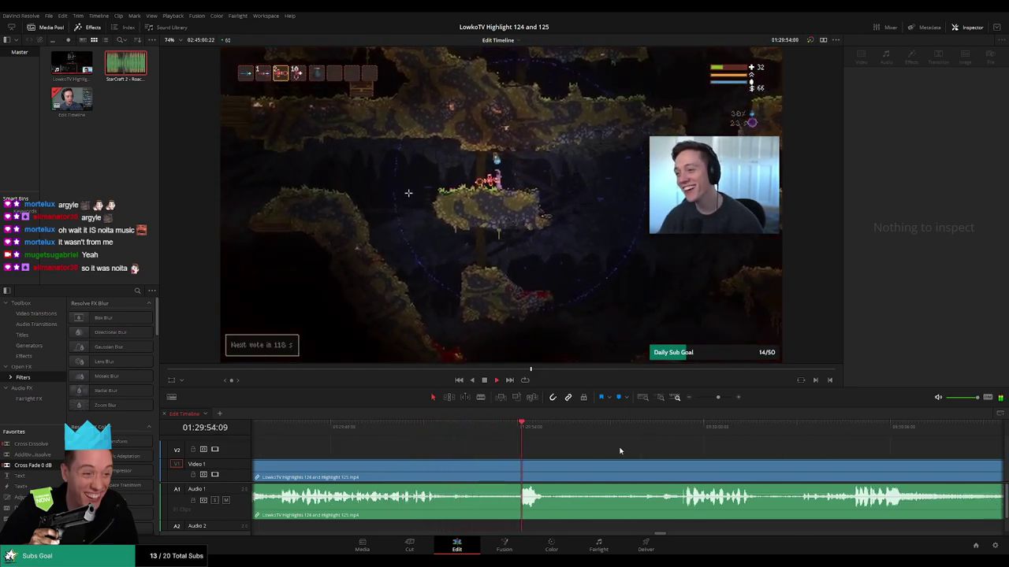
{"action": "scroll", "coordinate": [534, 446], "scroll_direction": "right", "scroll_amount": 3}
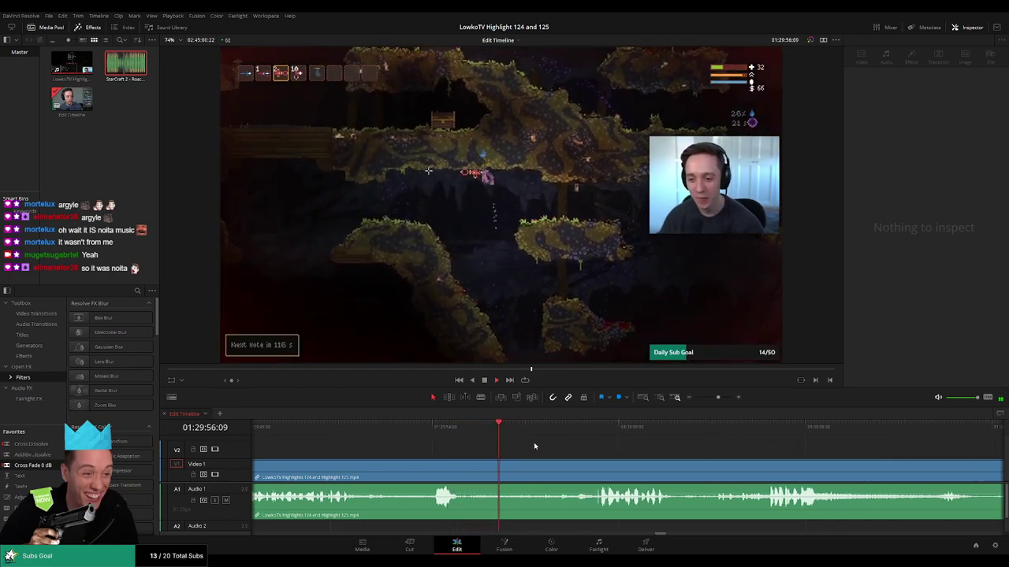
{"action": "scroll", "coordinate": [562, 447], "scroll_direction": "right", "scroll_amount": 3}
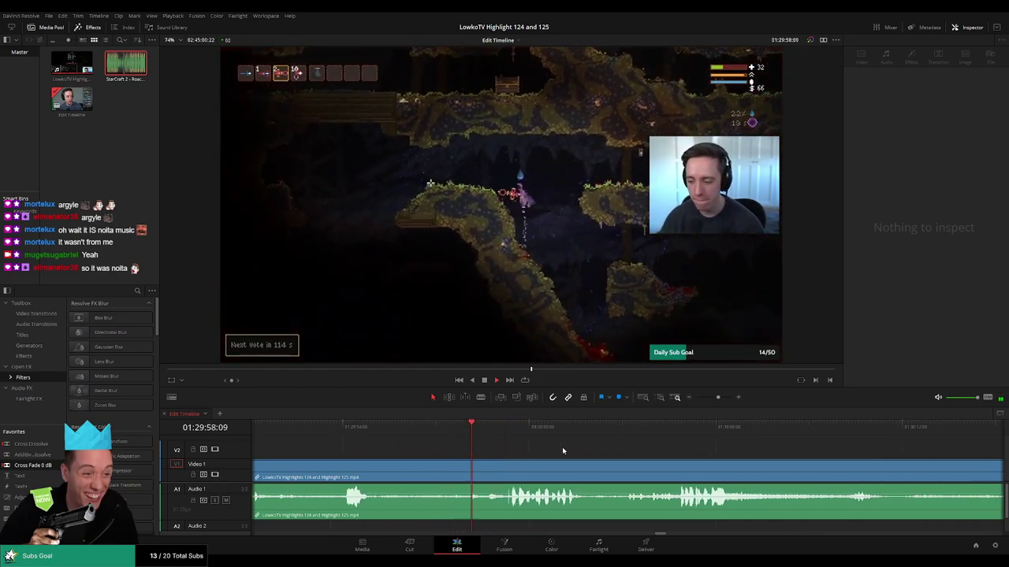
{"action": "scroll", "coordinate": [545, 451], "scroll_direction": "right", "scroll_amount": 3}
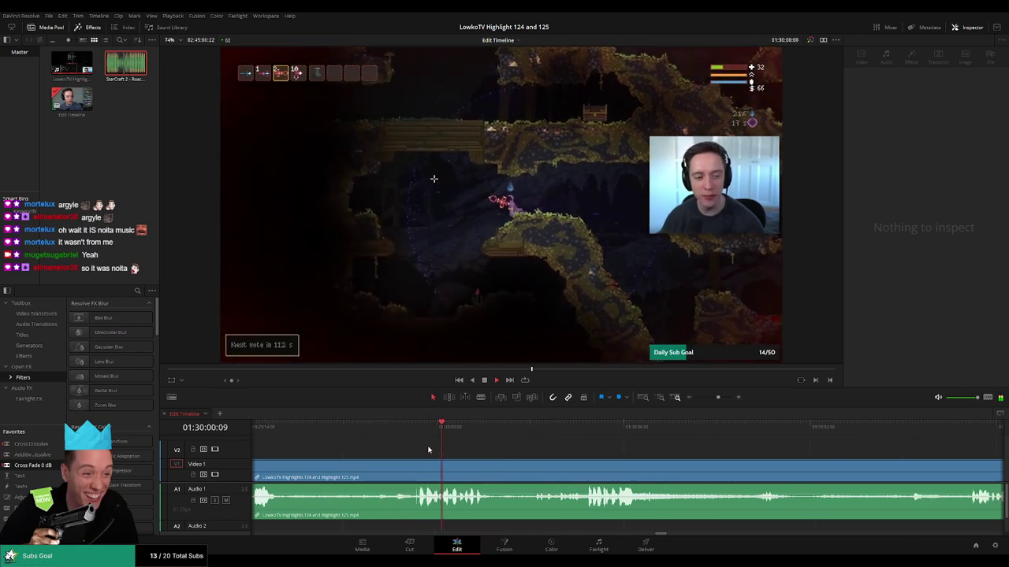
Cut out the short piece from 01:29:59:19 in the cave gameplay, and color the preceding clip teal.
{"action": "left_click", "coordinate": [414, 426]}
{"action": "scroll", "coordinate": [517, 450], "scroll_direction": "up", "scroll_amount": 4}
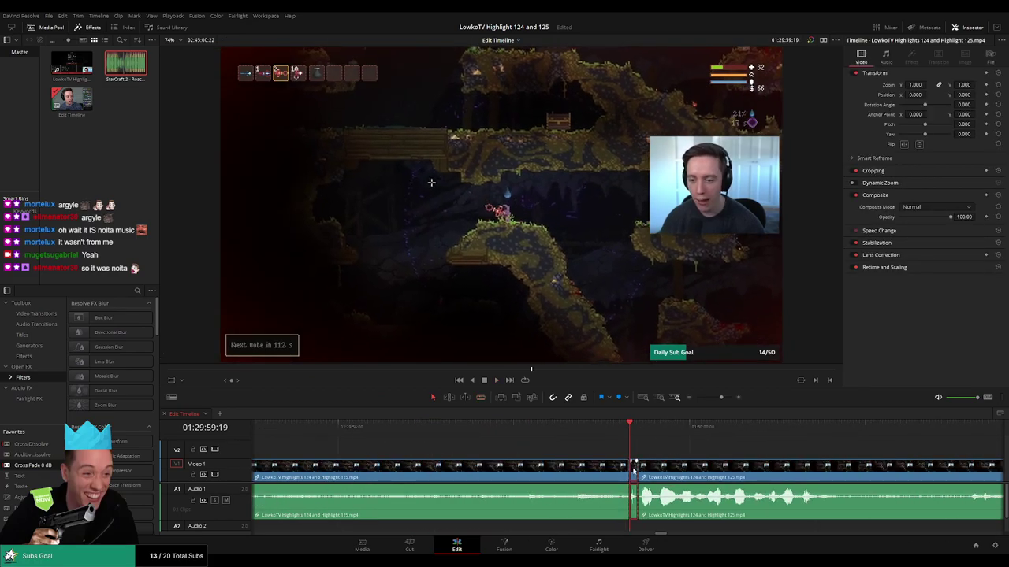
{"action": "key", "text": "Delete"}
{"action": "left_click", "coordinate": [597, 428]}
{"action": "key", "text": "space"}
{"action": "left_click_drag", "start_coordinate": [721, 398], "coordinate": [715, 399]}
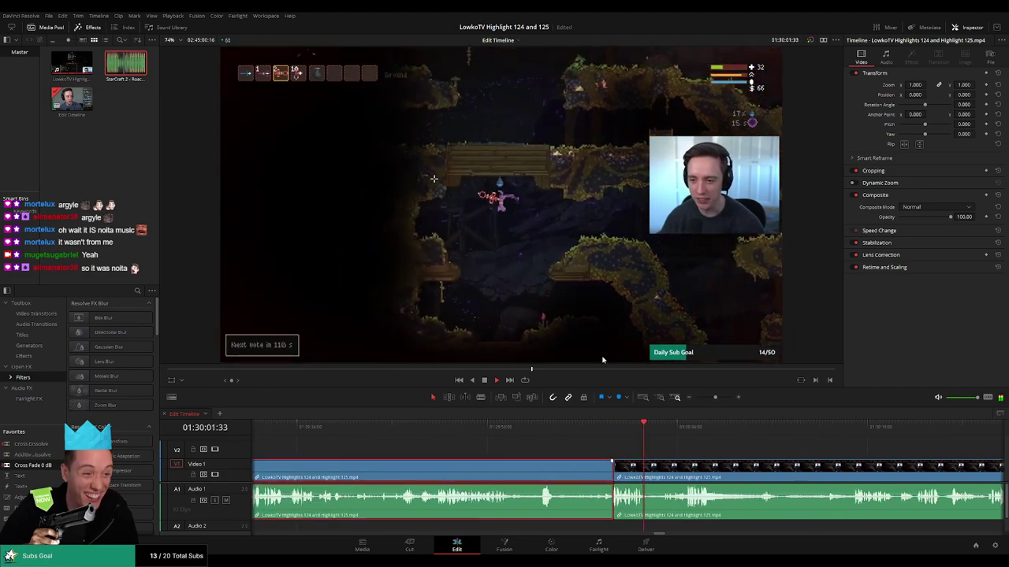
{"action": "key", "text": "c"}
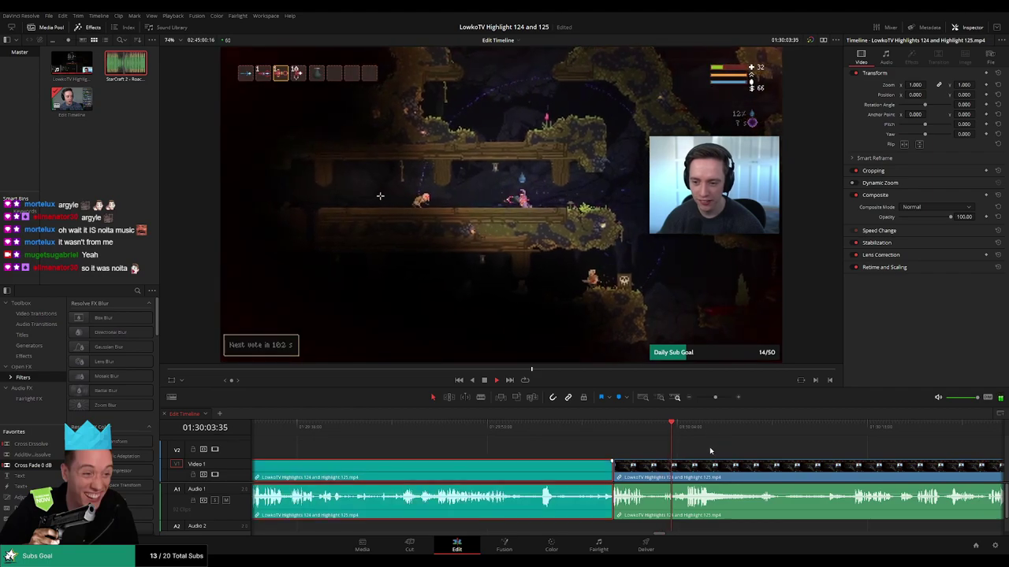
Add an adjustment clip on Video 2 from 01:30:01:37 to about 01:30:04, before the Game Over moment, with its Zoom set to 2.110.
{"action": "left_click", "coordinate": [711, 448]}
{"action": "left_click_drag", "start_coordinate": [706, 449], "coordinate": [583, 439]}
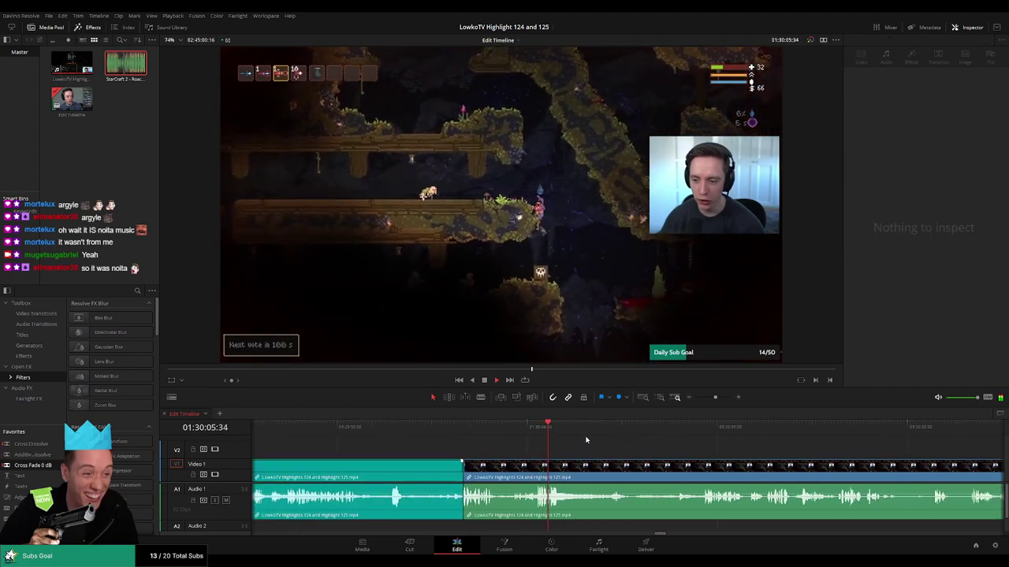
{"action": "key", "text": "space"}
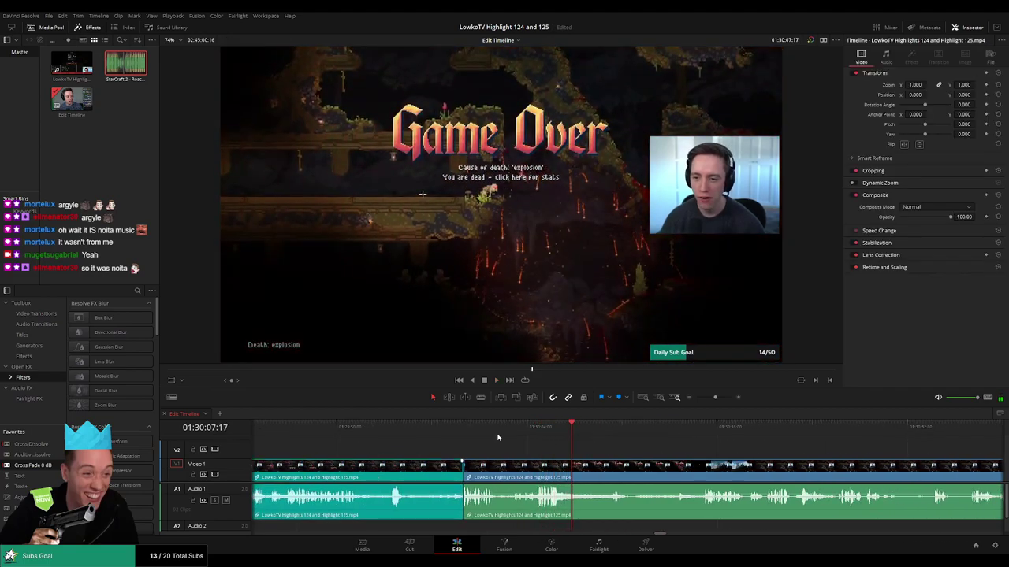
{"action": "left_click", "coordinate": [472, 428]}
{"action": "key", "text": "space"}
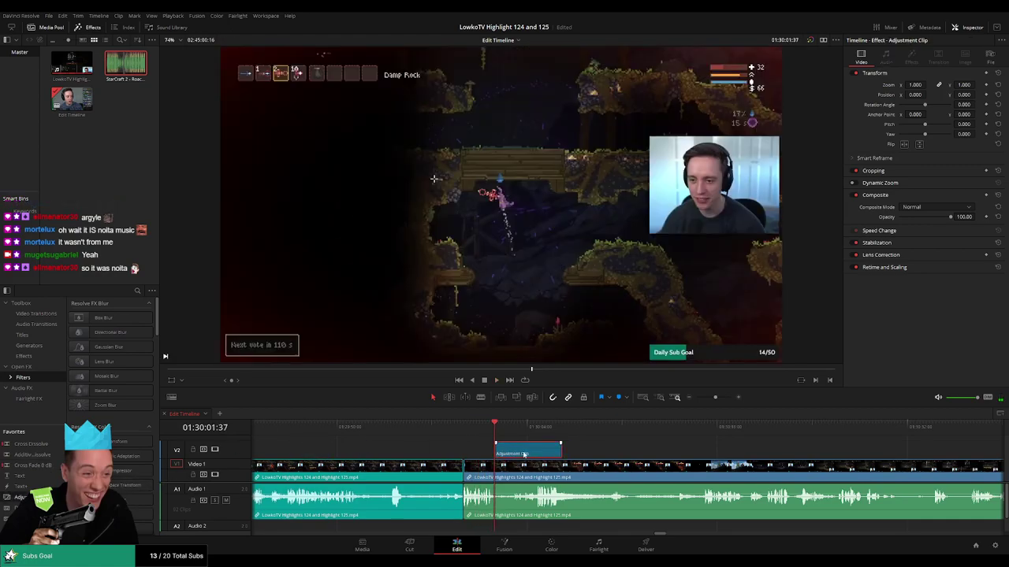
{"action": "left_click_drag", "start_coordinate": [557, 457], "coordinate": [530, 453]}
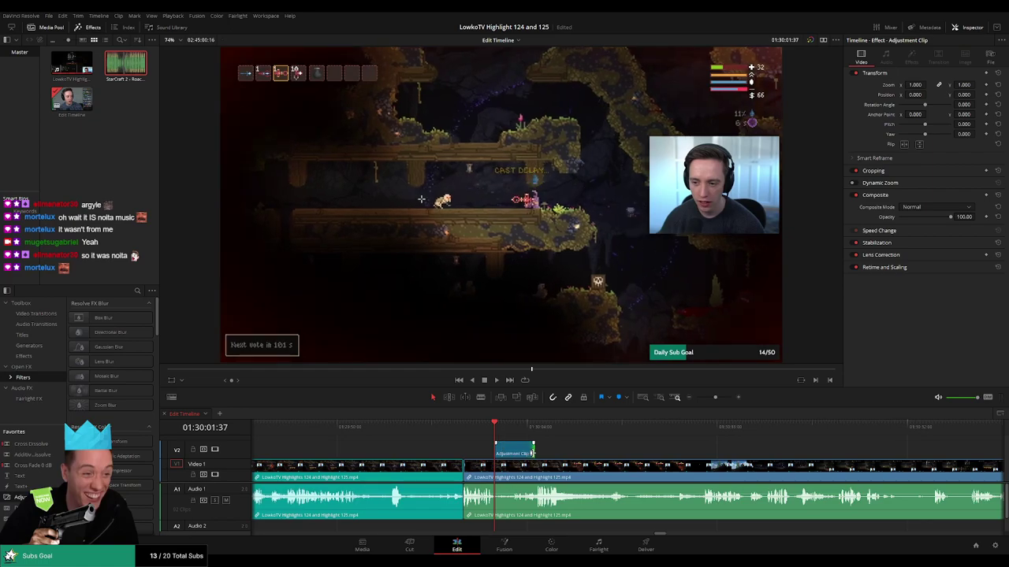
{"action": "key", "text": "space"}
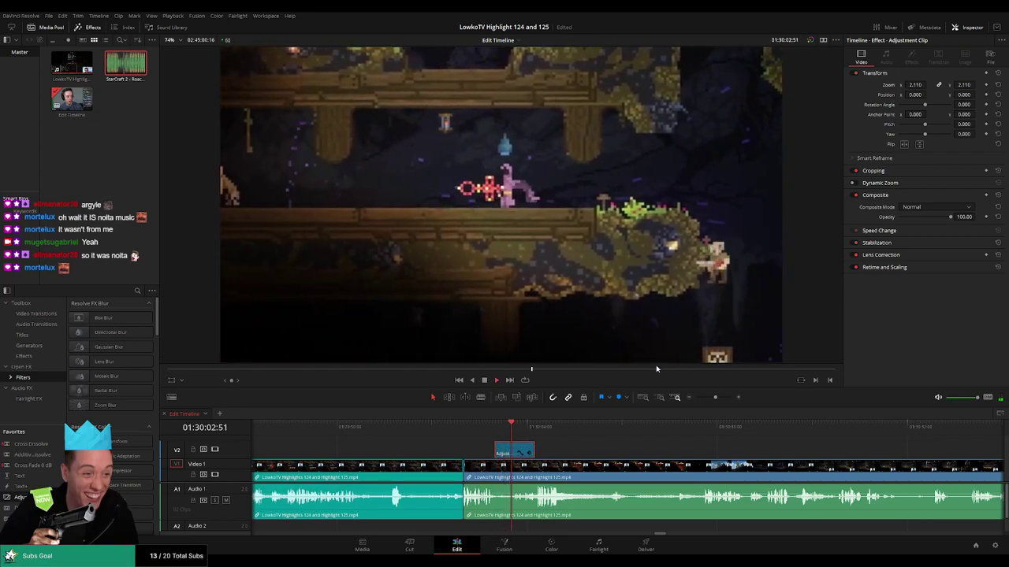
Trim the start of the zoomed adjustment clip to just before 01:30:02:42, and play back the moment to check the zoom timing.
{"action": "key", "text": "space"}
{"action": "left_click", "coordinate": [496, 431]}
{"action": "key", "text": "space"}
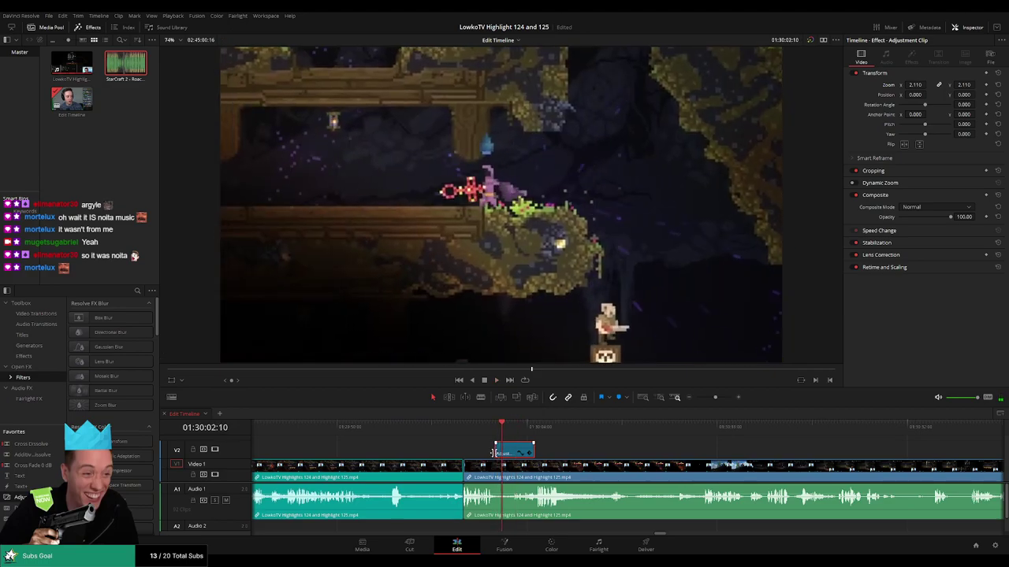
{"action": "left_click", "coordinate": [495, 431]}
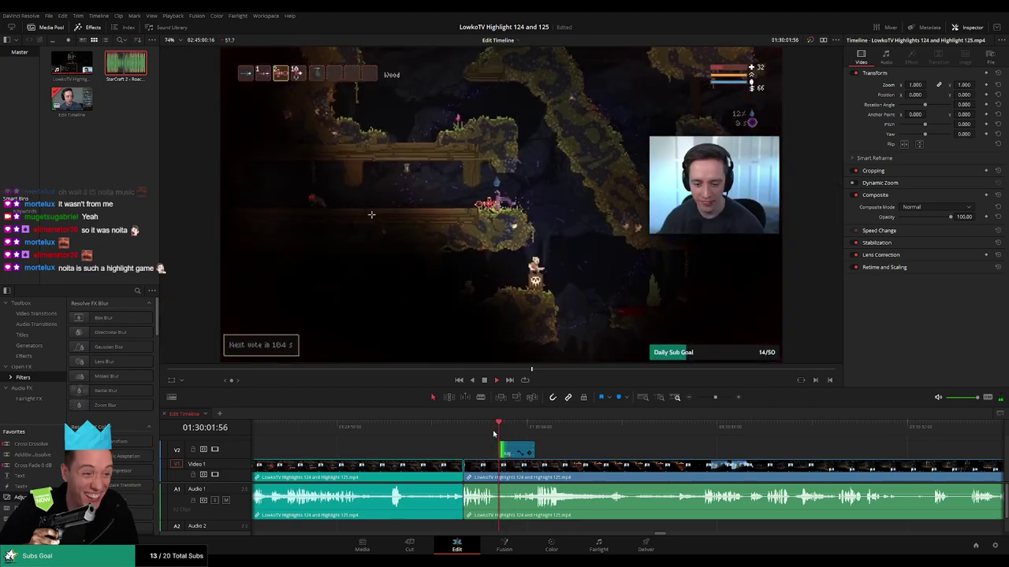
{"action": "key", "text": "space"}
{"action": "left_click", "coordinate": [501, 438]}
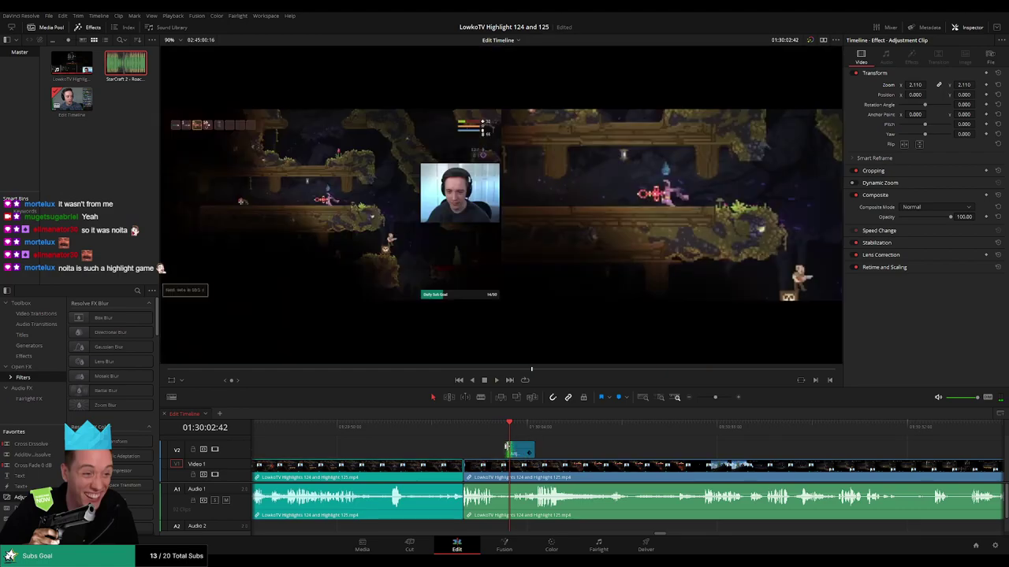
{"action": "key", "text": "space"}
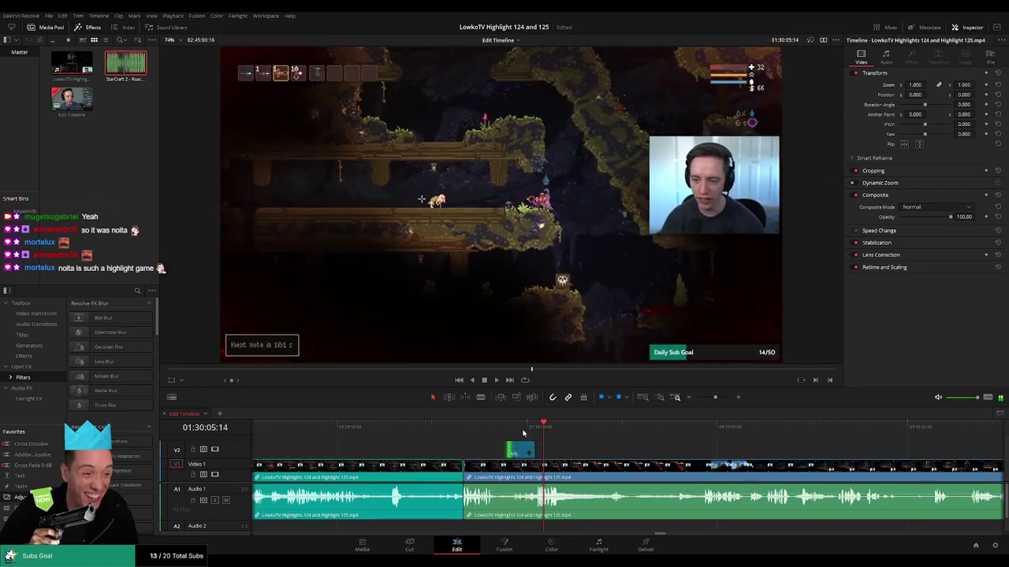
{"action": "left_click", "coordinate": [509, 431]}
{"action": "key", "text": "space"}
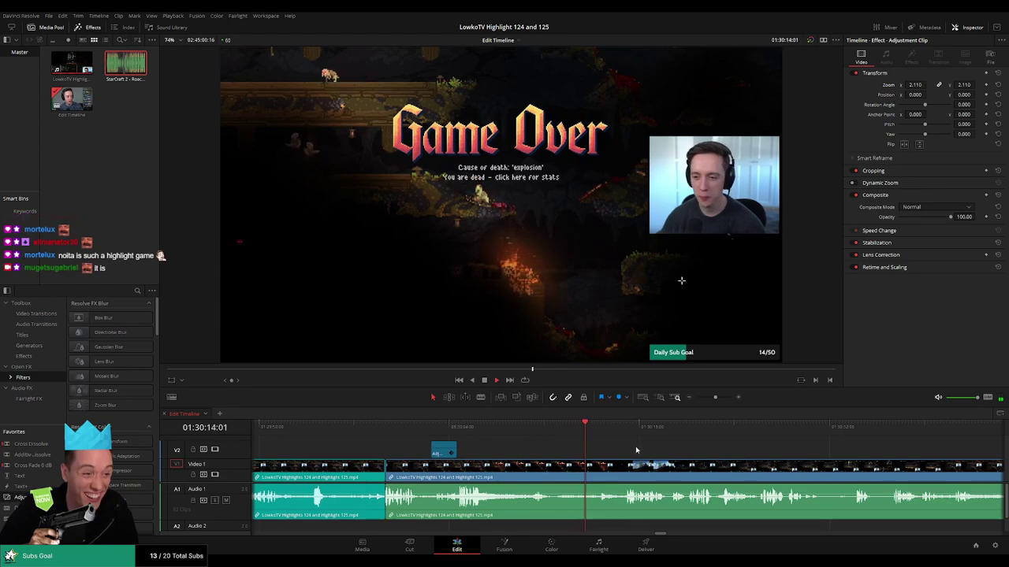
Cut out the short piece from 01:30:26:27 to about 01:30:26:48 at the gameplay change, and color the preceding clip teal.
{"action": "left_click_drag", "start_coordinate": [688, 449], "coordinate": [509, 452]}
{"action": "key", "text": "ctrl+b"}
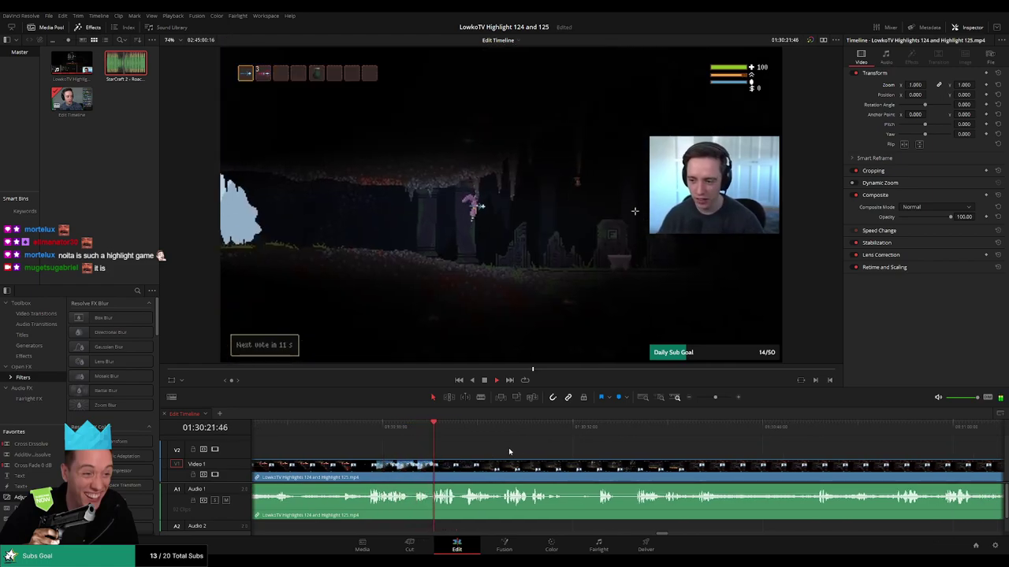
{"action": "left_click_drag", "start_coordinate": [551, 456], "coordinate": [499, 453]}
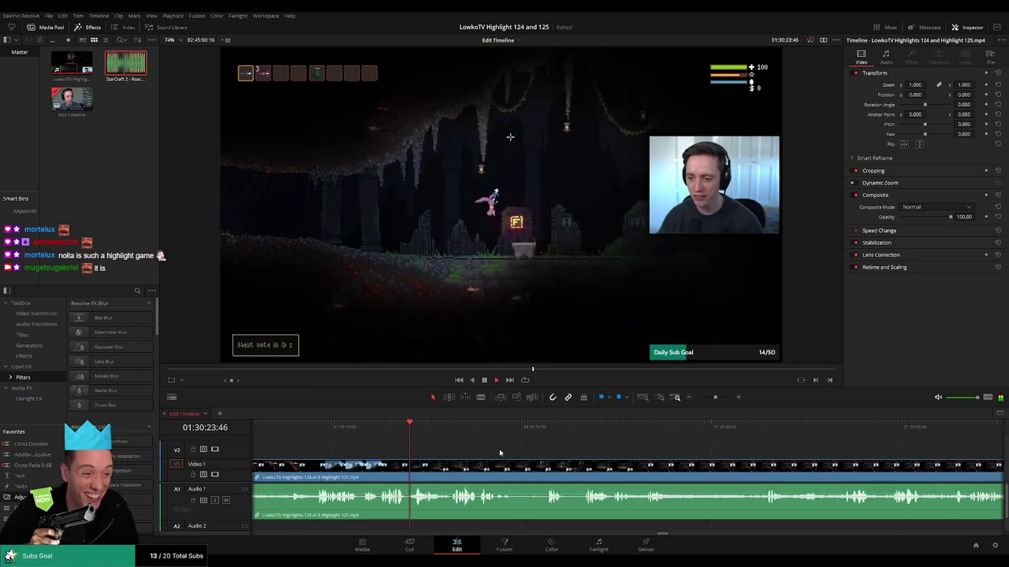
{"action": "scroll", "coordinate": [547, 467], "scroll_direction": "up", "scroll_amount": 2}
{"action": "left_click_drag", "start_coordinate": [711, 455], "coordinate": [473, 446]}
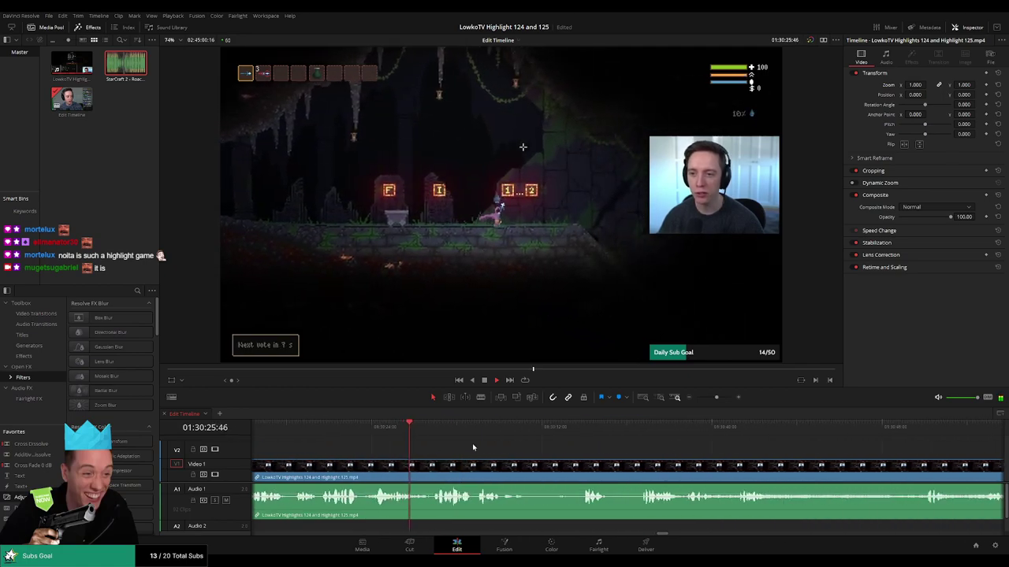
{"action": "key", "text": "space"}
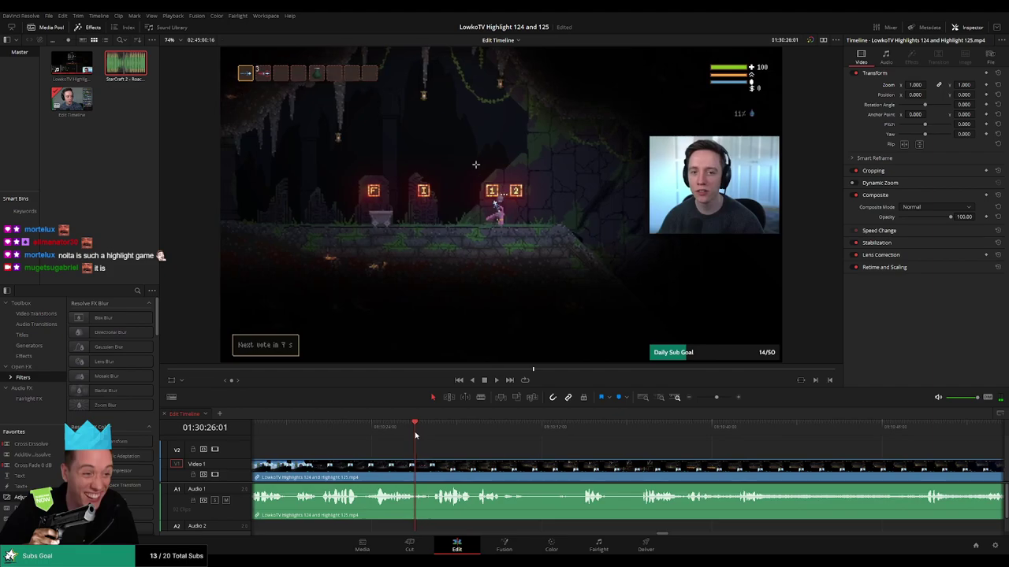
{"action": "key", "text": "b"}
{"action": "left_click", "coordinate": [426, 467]}
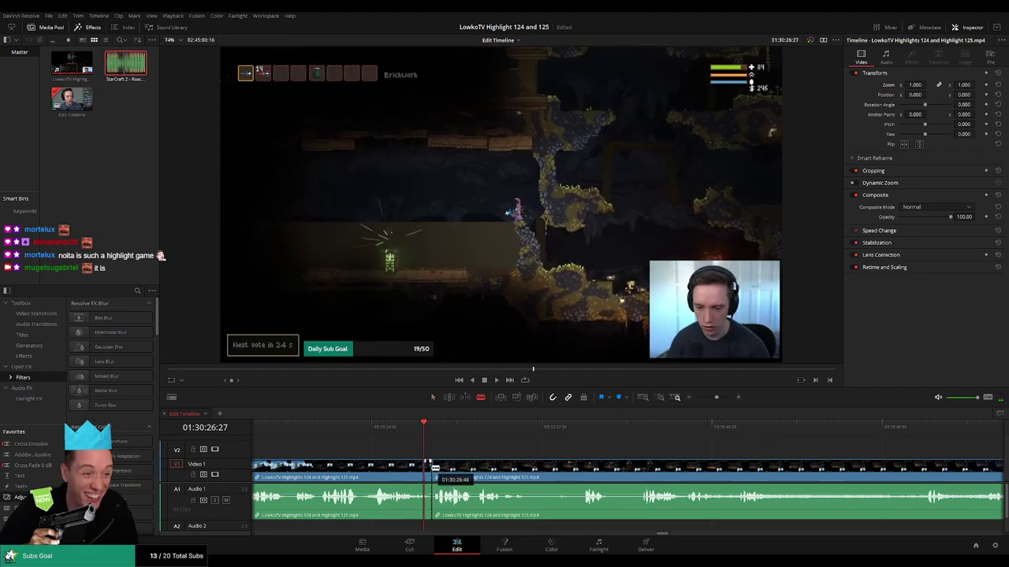
{"action": "key", "text": "a"}
{"action": "key", "text": "space"}
{"action": "left_click", "coordinate": [410, 471]}
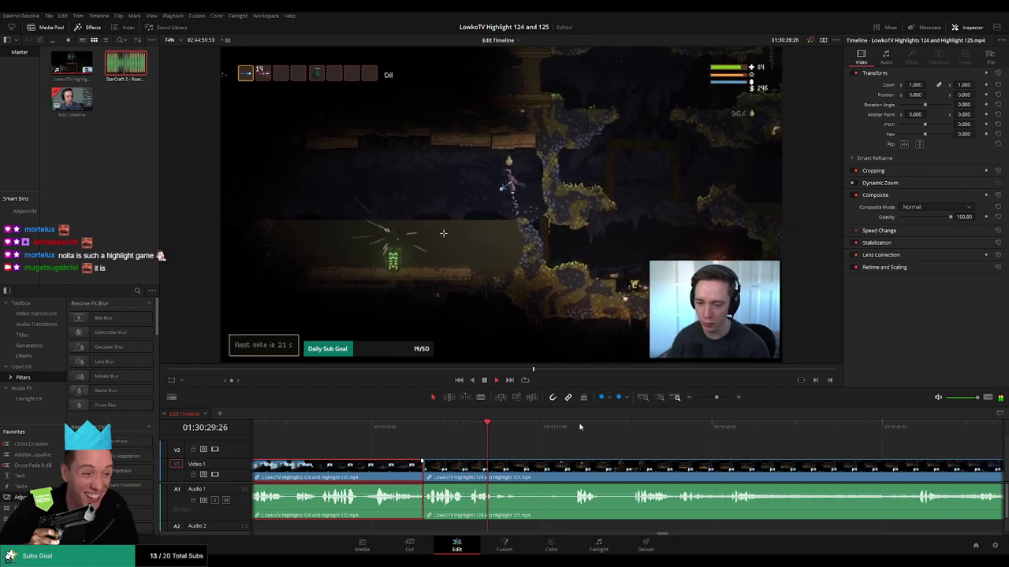
{"action": "key", "text": "1"}
Review the cave gameplay from 01:30:29 to about 01:30:47 for a dead moment to remove.
{"action": "left_click", "coordinate": [605, 454]}
{"action": "left_click_drag", "start_coordinate": [628, 455], "coordinate": [530, 450]}
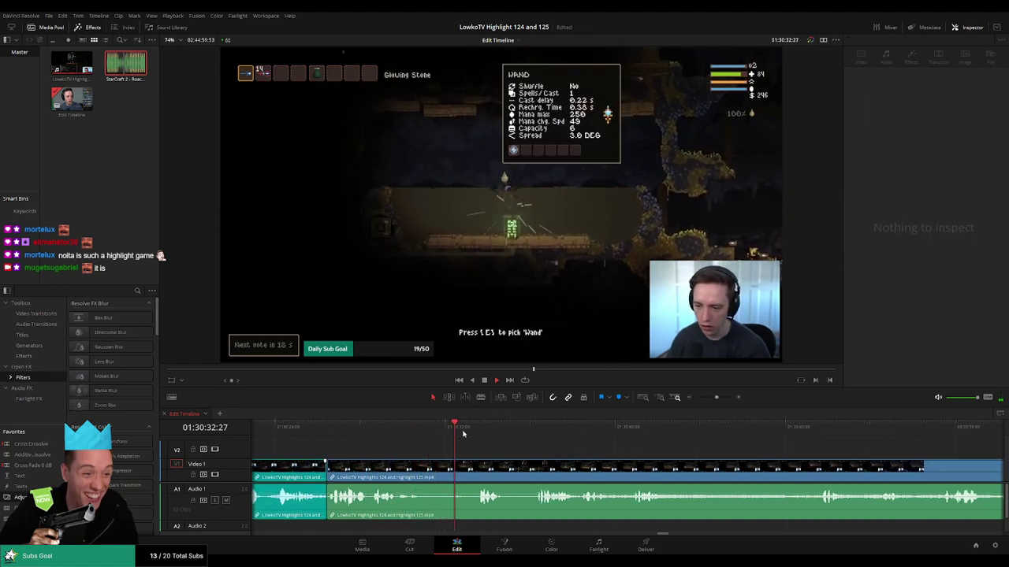
{"action": "left_click", "coordinate": [466, 433]}
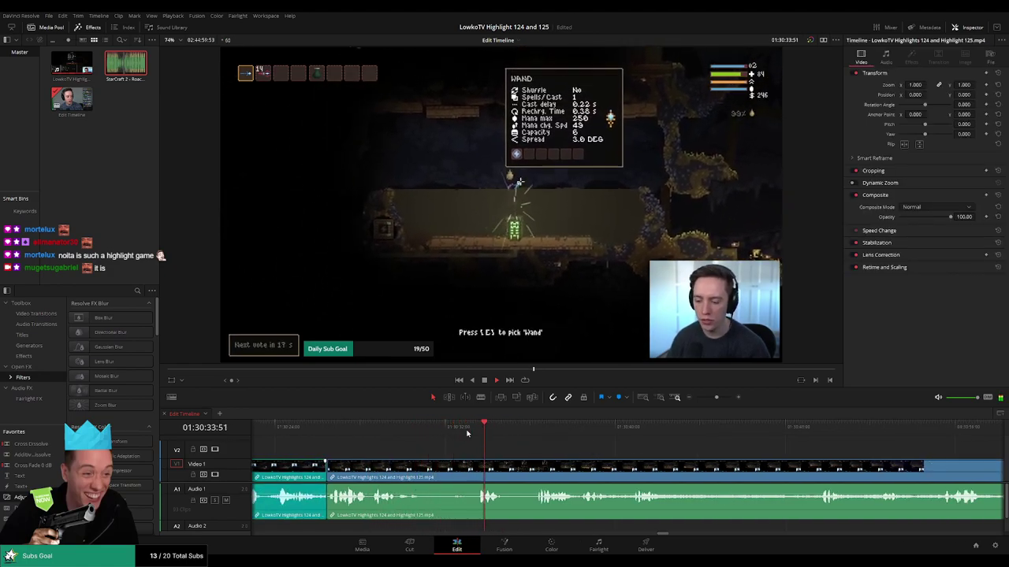
{"action": "left_click_drag", "start_coordinate": [565, 443], "coordinate": [458, 441]}
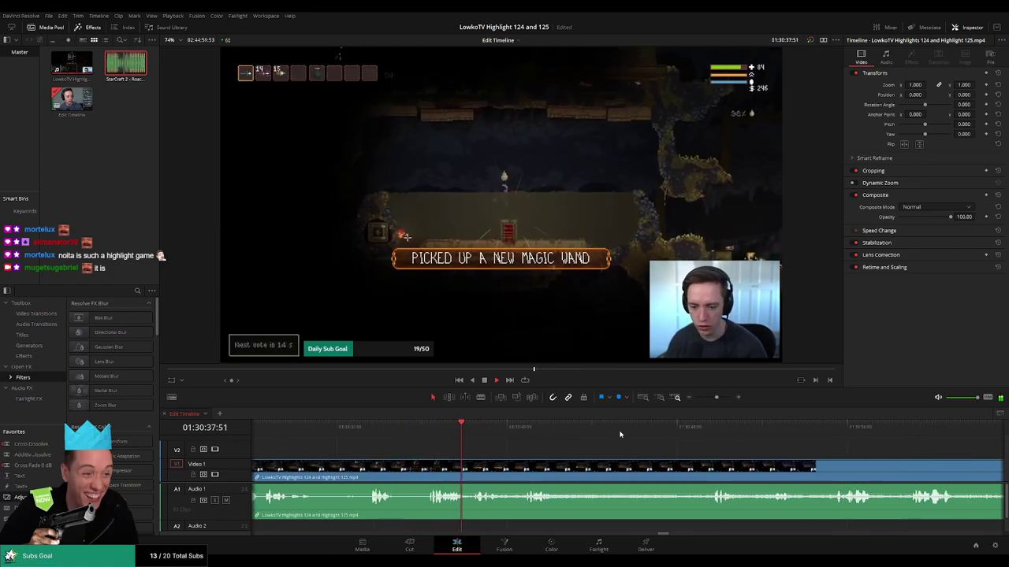
{"action": "scroll", "coordinate": [567, 452], "scroll_direction": "right", "scroll_amount": 2}
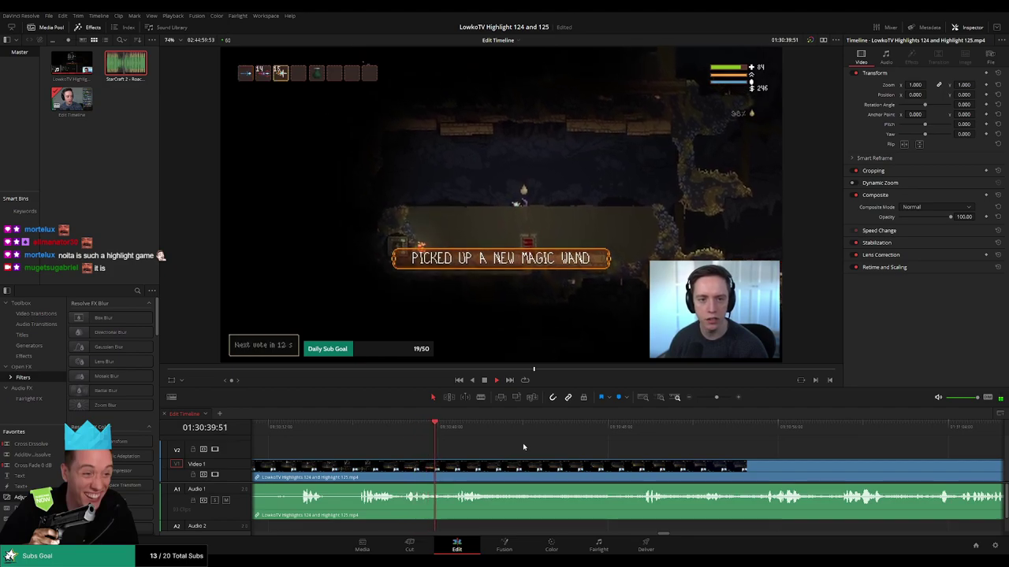
{"action": "scroll", "coordinate": [567, 449], "scroll_direction": "right", "scroll_amount": 2}
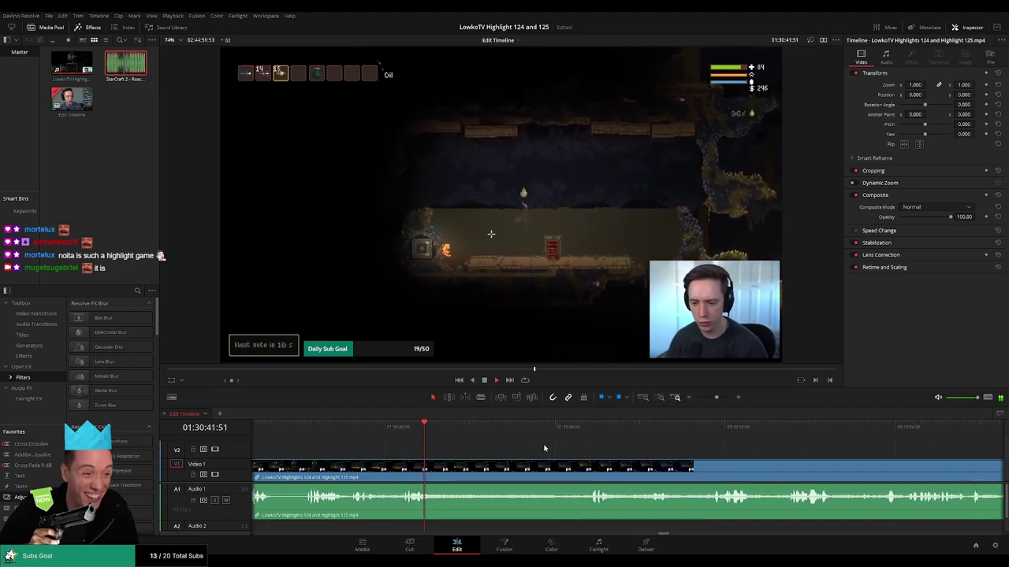
{"action": "left_click", "coordinate": [494, 430]}
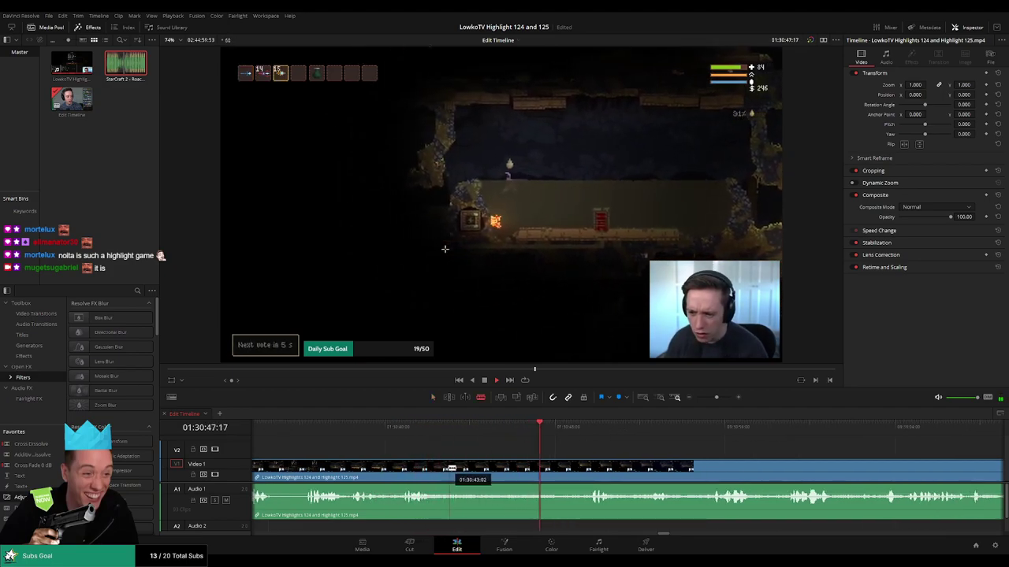
Cut out the dead gameplay piece from 01:30:42:44 to 01:30:48:44.
{"action": "left_click", "coordinate": [443, 468]}
{"action": "key", "text": "space"}
{"action": "left_click", "coordinate": [571, 465]}
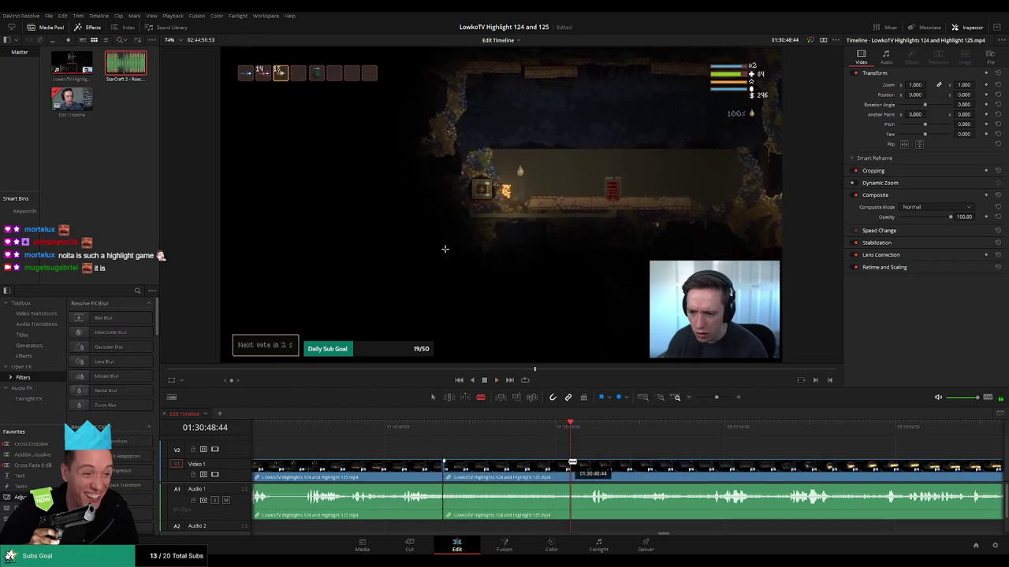
{"action": "key", "text": "a"}
{"action": "left_click", "coordinate": [546, 472]}
{"action": "key", "text": "Delete"}
Add a Cross Fade 0 dB to the audio join at 01:30:42:44 and color the preceding clip teal.
{"action": "key", "text": "space"}
{"action": "key", "text": "Up"}
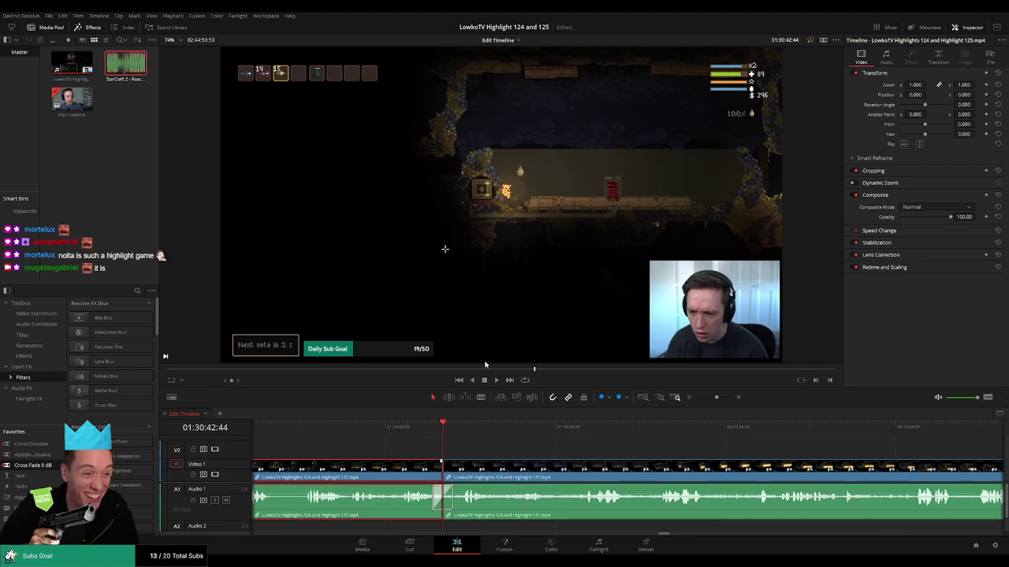
{"action": "left_click", "coordinate": [528, 452]}
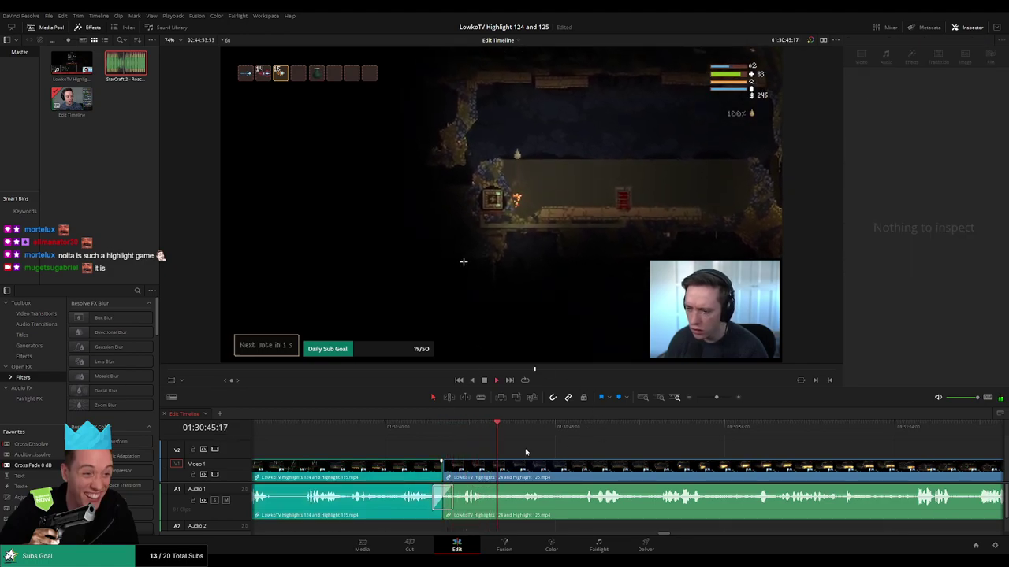
Review the cave fire gameplay from 01:30:45 to about 01:31:07 for another moment to tighten.
{"action": "left_click_drag", "start_coordinate": [574, 452], "coordinate": [516, 452]}
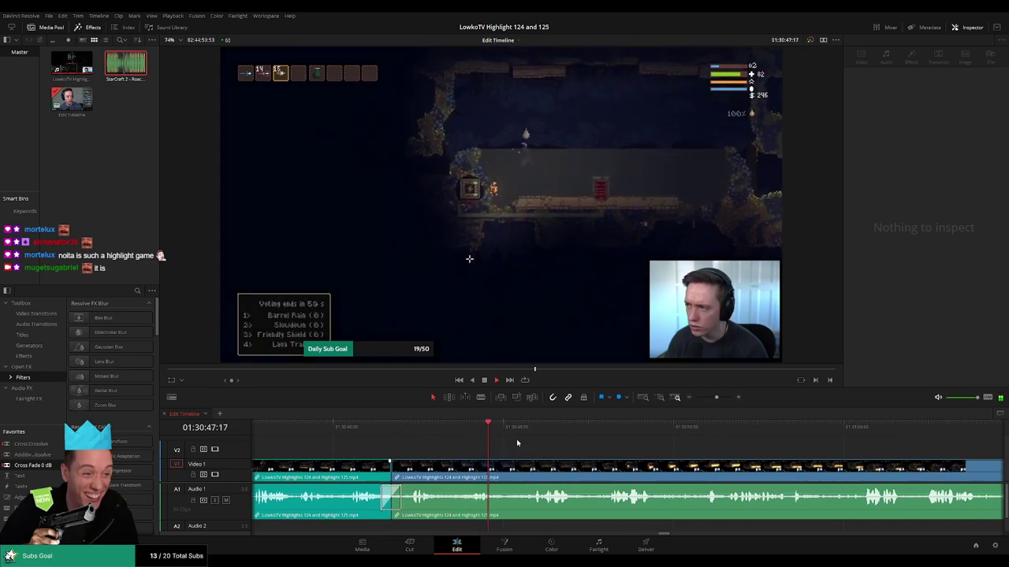
{"action": "scroll", "coordinate": [539, 443], "scroll_direction": "right", "scroll_amount": 2}
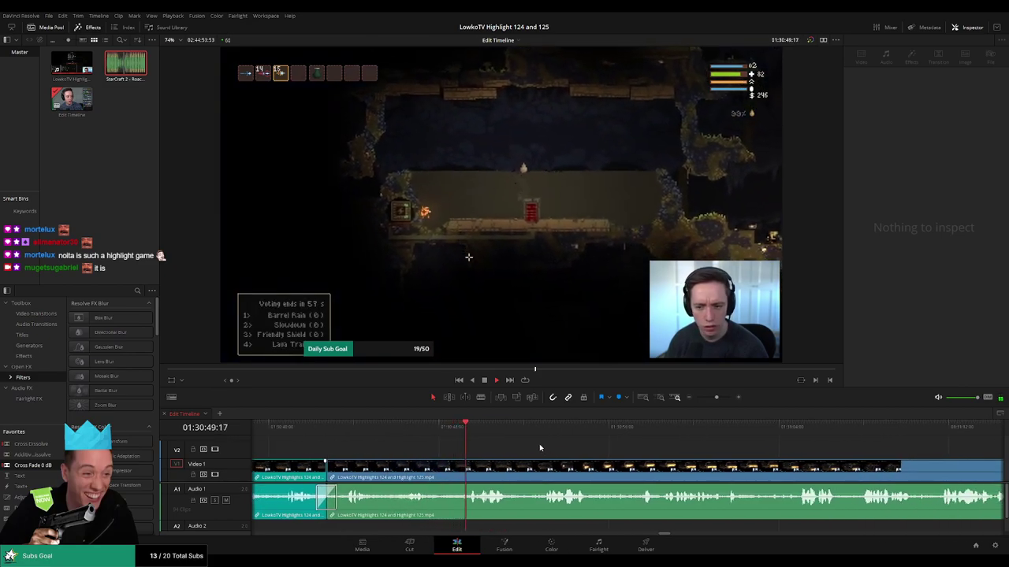
{"action": "scroll", "coordinate": [558, 446], "scroll_direction": "right", "scroll_amount": 1}
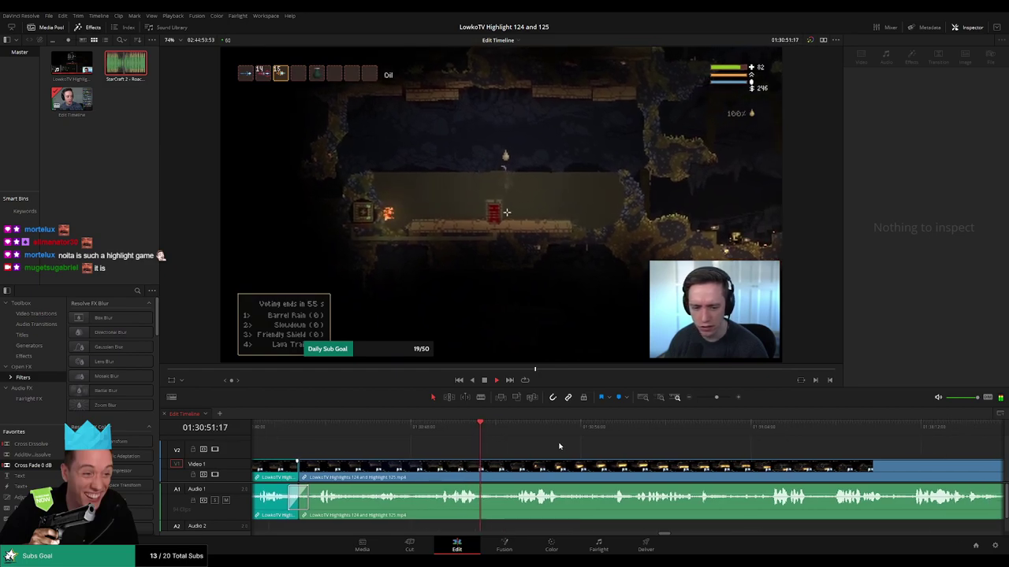
{"action": "scroll", "coordinate": [559, 446], "scroll_direction": "right", "scroll_amount": 1}
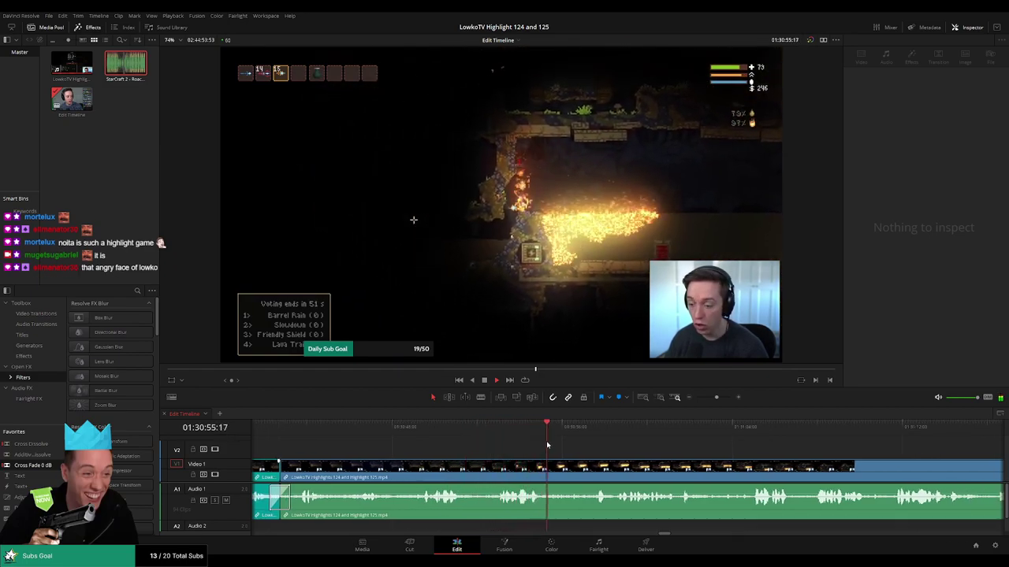
{"action": "scroll", "coordinate": [546, 446], "scroll_direction": "right", "scroll_amount": 4}
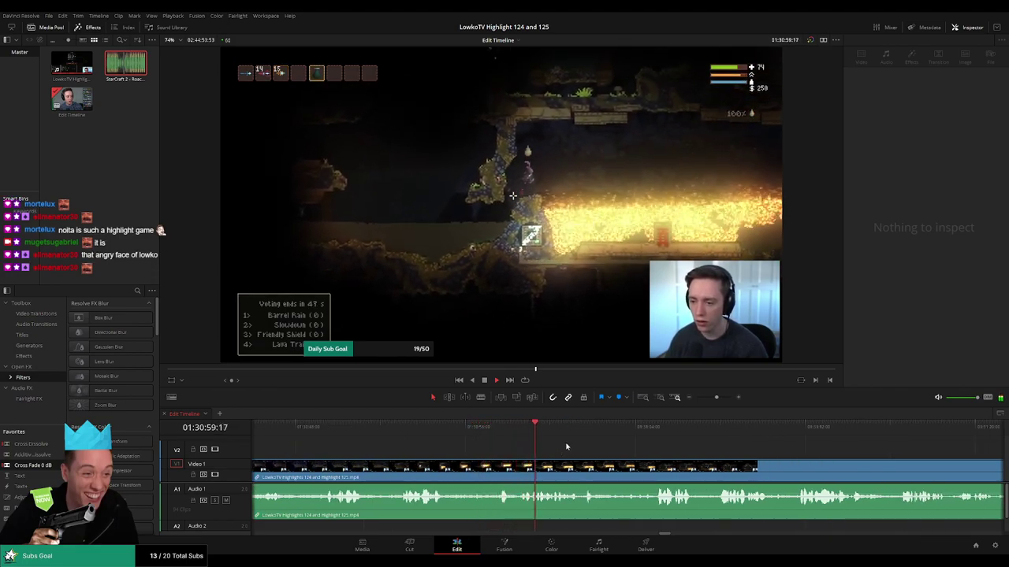
{"action": "scroll", "coordinate": [596, 448], "scroll_direction": "right", "scroll_amount": 8}
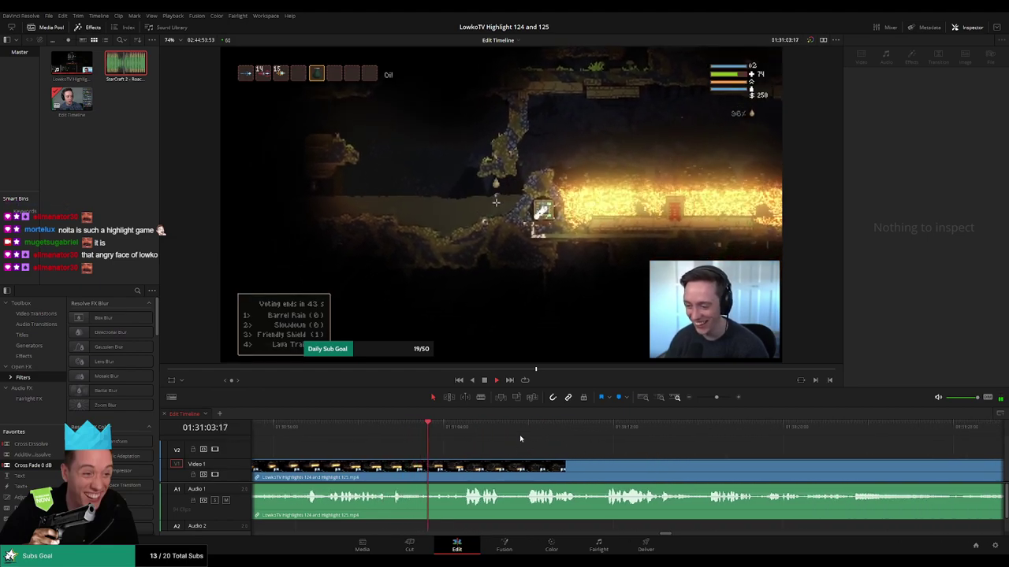
{"action": "left_click_drag", "start_coordinate": [520, 439], "coordinate": [466, 443]}
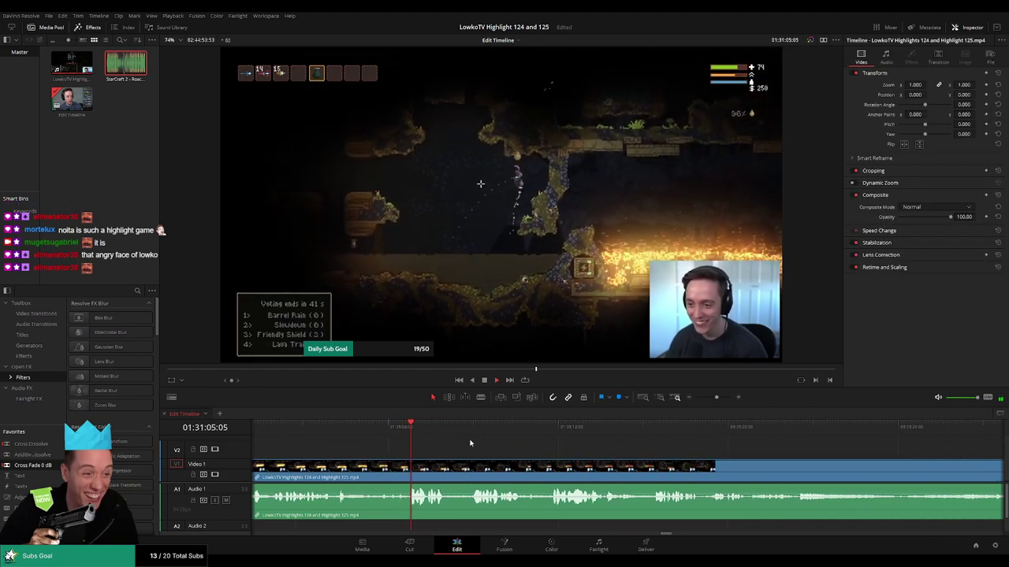
{"action": "scroll", "coordinate": [481, 443], "scroll_direction": "right", "scroll_amount": 2}
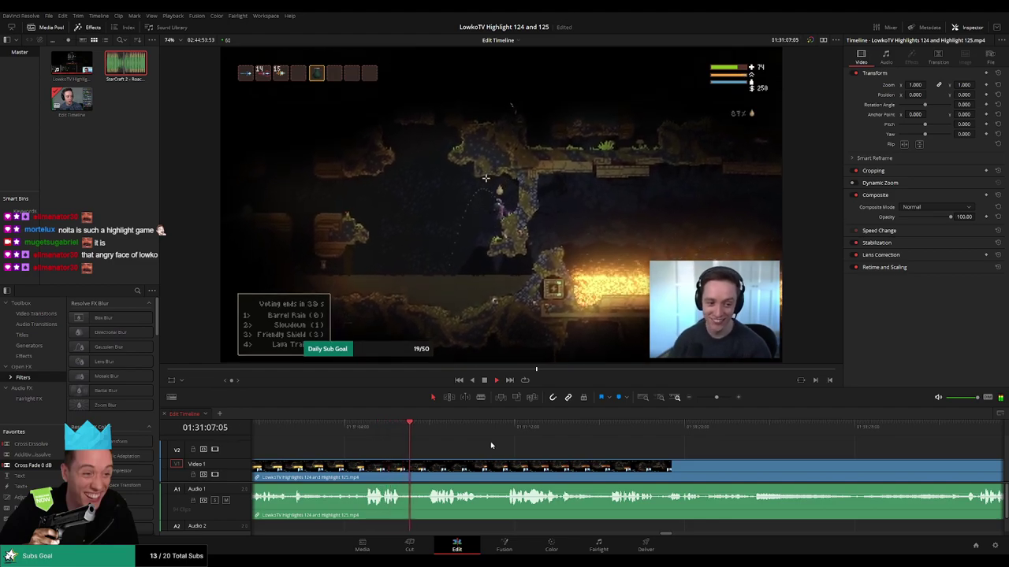
Cut out the short piece from 01:31:06:45 to about 01:31:07:55 in the cave gameplay.
{"action": "key", "text": "b"}
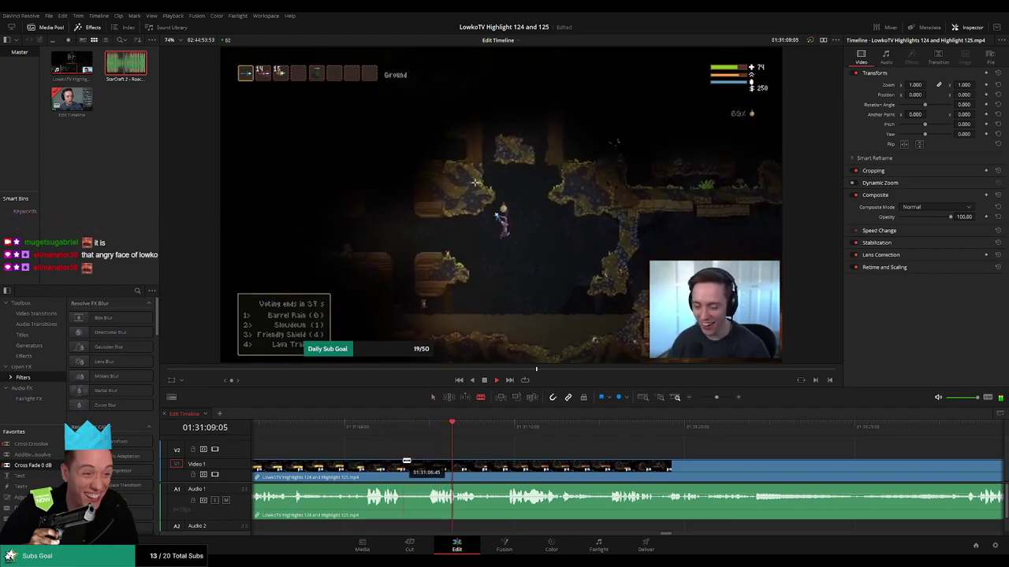
{"action": "left_click", "coordinate": [403, 461]}
{"action": "left_click", "coordinate": [428, 461]}
{"action": "key", "text": "BackSpace"}
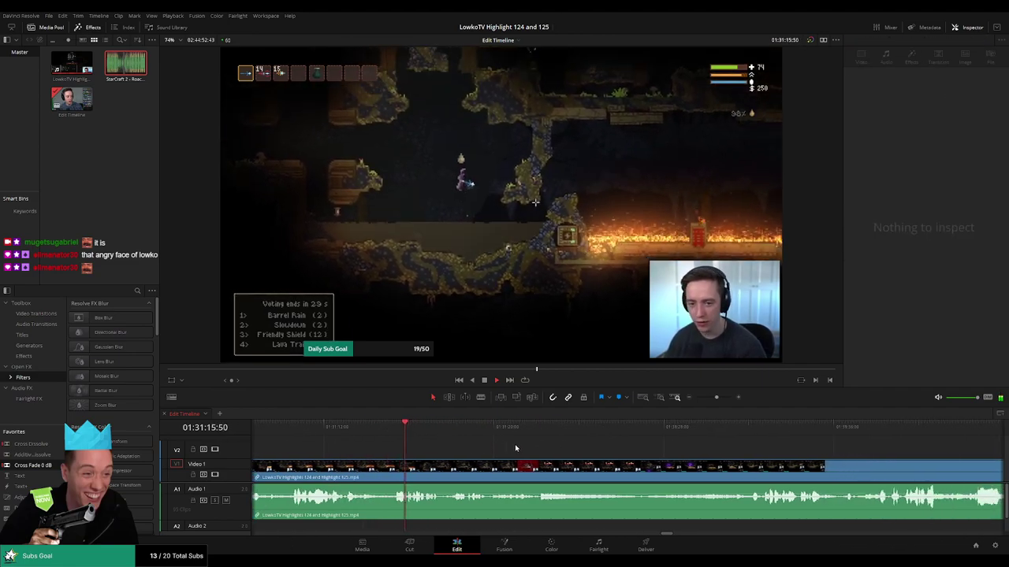
Cut out the short piece from 01:31:17:27 to about 01:31:17:50 at the gameplay change, and color the preceding clip teal.
{"action": "key", "text": "space"}
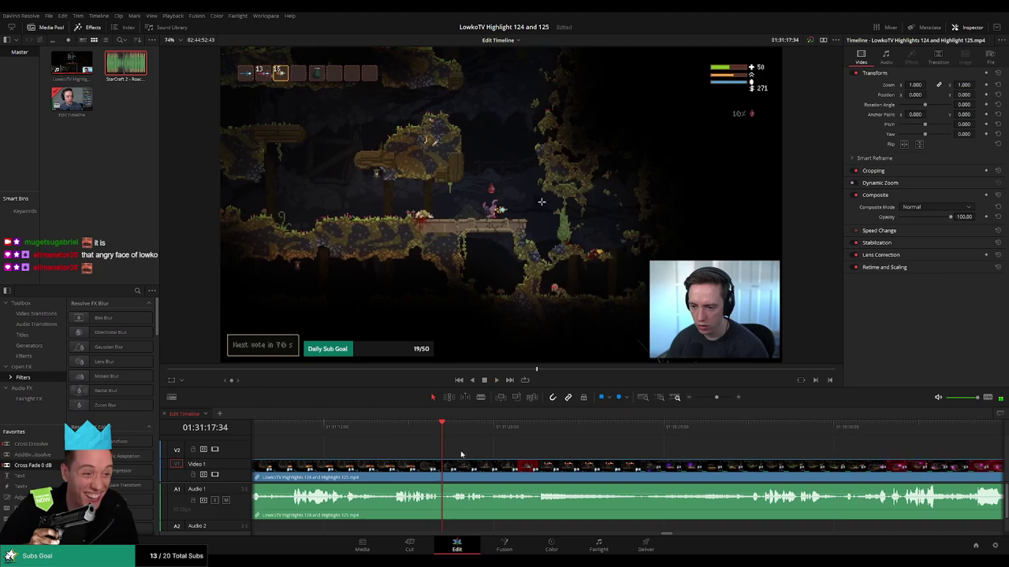
{"action": "key", "text": "b"}
{"action": "left_click", "coordinate": [446, 476]}
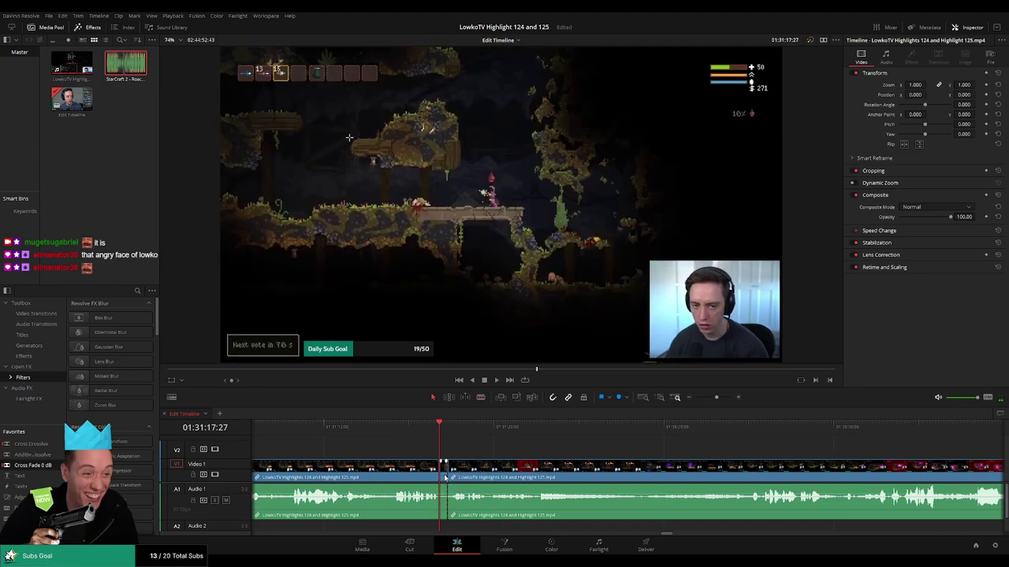
{"action": "key", "text": "space"}
{"action": "left_click", "coordinate": [411, 476]}
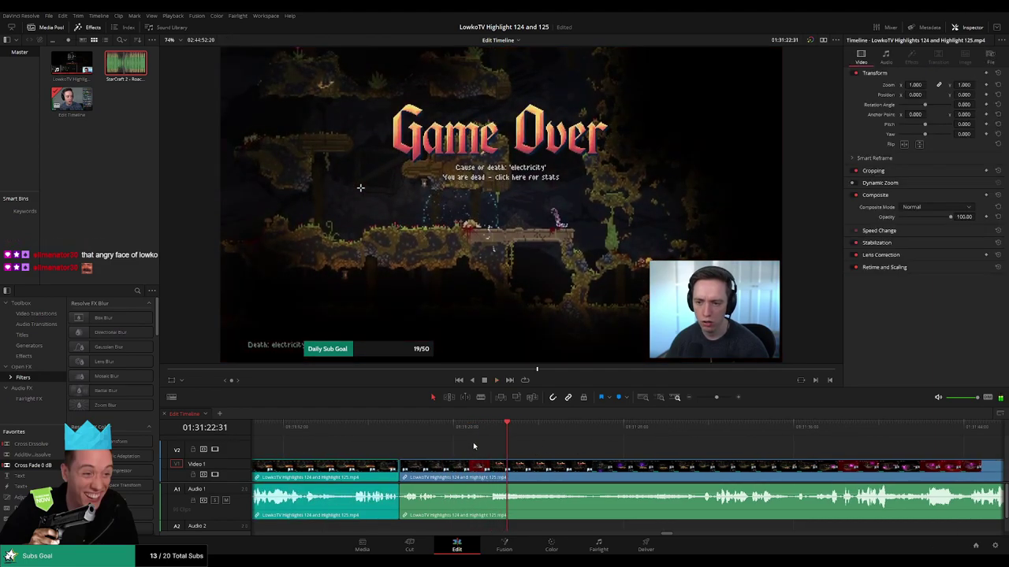
Add an adjustment clip on Video 2 starting at 01:31:19:18, before the Game Over moment, and shorten it to under one second.
{"action": "left_click", "coordinate": [401, 435]}
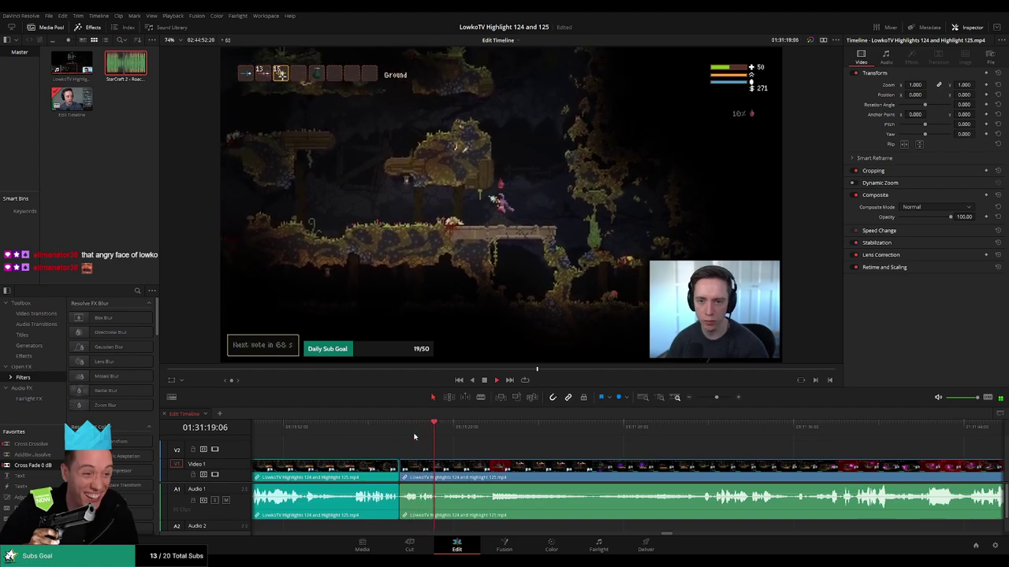
{"action": "left_click", "coordinate": [431, 436]}
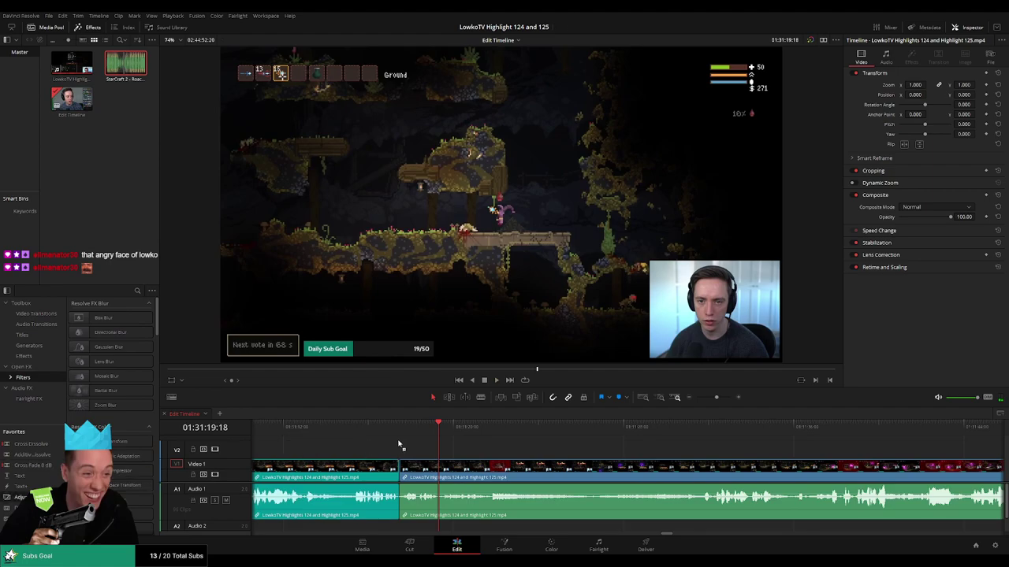
{"action": "left_click_drag", "start_coordinate": [398, 445], "coordinate": [441, 454]}
{"action": "left_click_drag", "start_coordinate": [539, 449], "coordinate": [455, 452]}
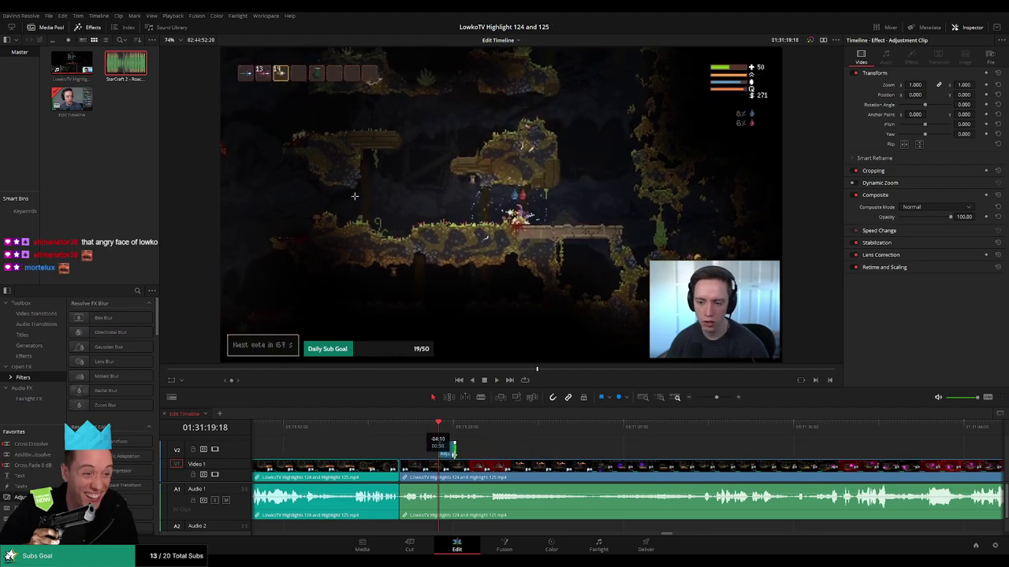
Set the adjustment clip's Zoom to 1.800 and Position to 829, -455 to frame the item slots, and trim its end to 01:31:19:49.
{"action": "left_click_drag", "start_coordinate": [913, 85], "coordinate": [955, 94]}
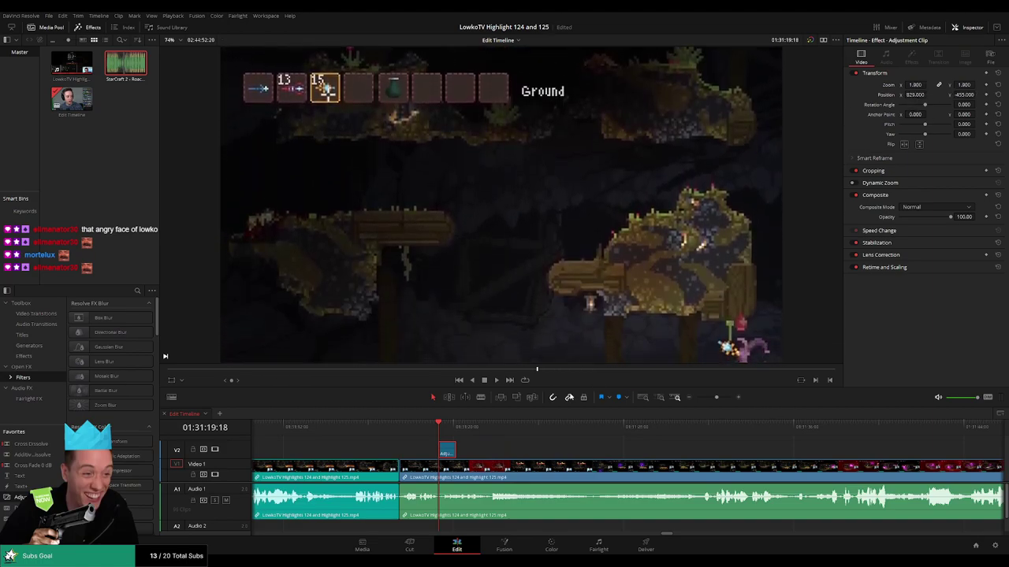
{"action": "key", "text": "space"}
{"action": "key", "text": "space"}
{"action": "left_click_drag", "start_coordinate": [455, 451], "coordinate": [448, 452]}
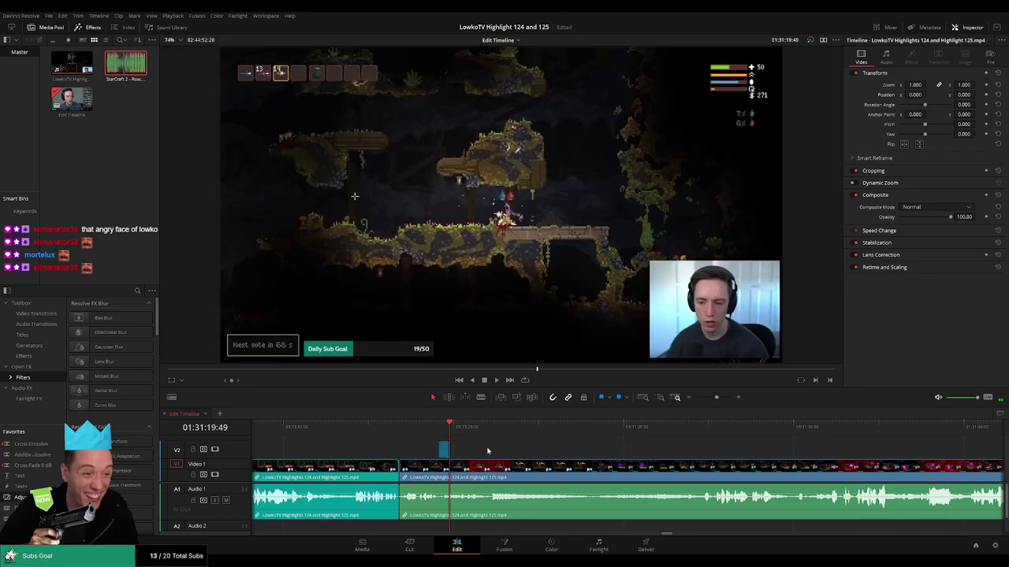
Add a second adjustment clip from 01:31:19:49 to 01:31:22:48 with Zoom 2.310 and Position X -197.
{"action": "left_click_drag", "start_coordinate": [23, 497], "coordinate": [479, 457]}
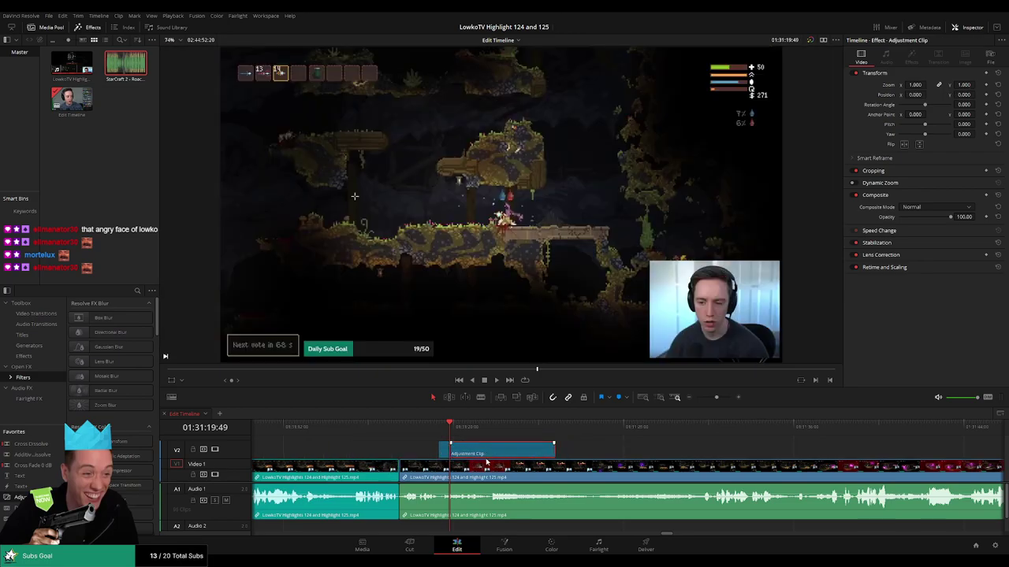
{"action": "key", "text": "space"}
{"action": "left_click_drag", "start_coordinate": [915, 85], "coordinate": [984, 86]}
{"action": "mouse_move", "coordinate": [918, 95]}
{"action": "left_mouse_down"}
{"action": "mouse_move", "coordinate": [898, 95]}
{"action": "mouse_move", "coordinate": [928, 94]}
{"action": "left_mouse_up"}
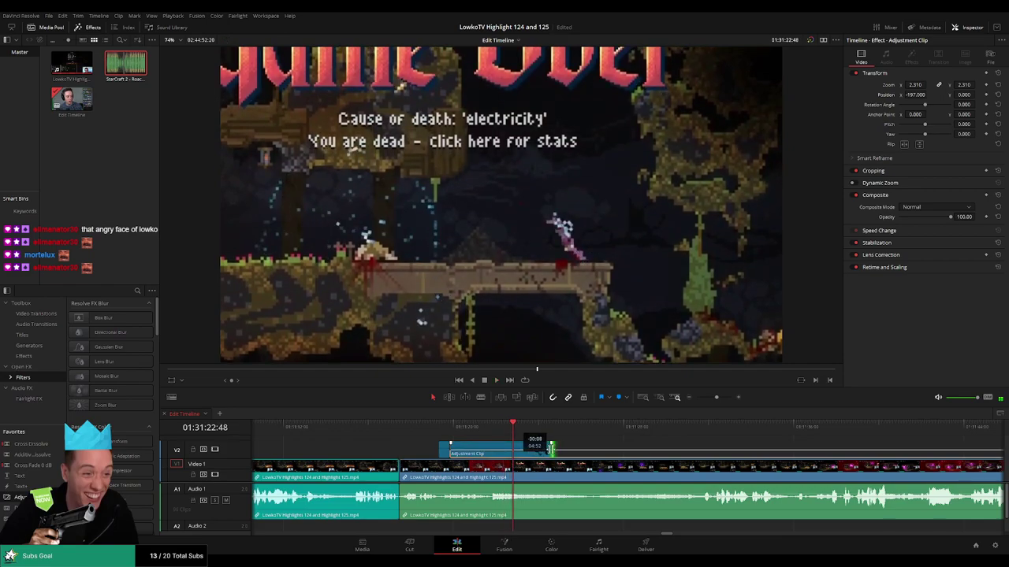
{"action": "left_click_drag", "start_coordinate": [551, 456], "coordinate": [511, 454]}
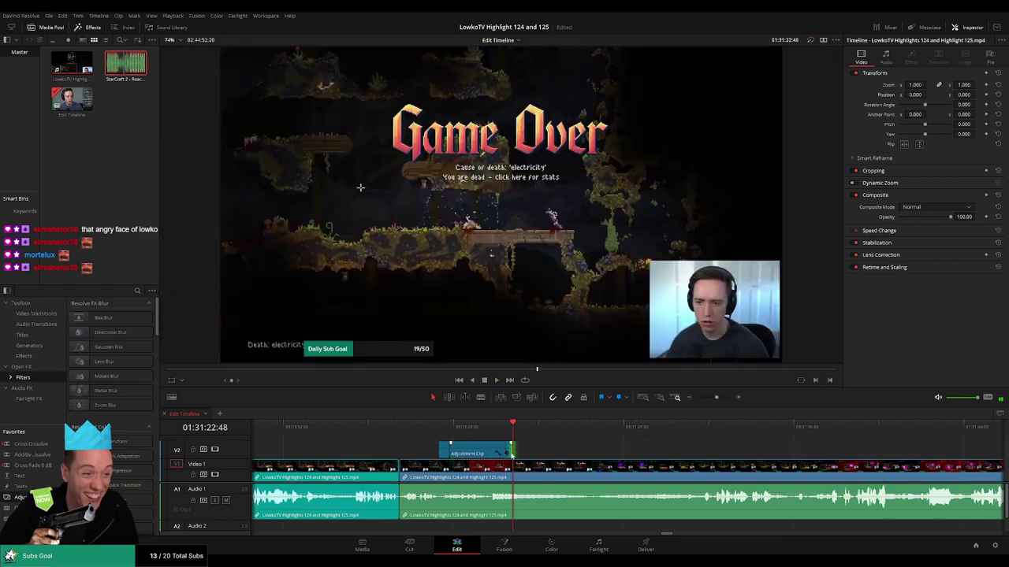
Extend the end of the second adjustment clip to 01:31:24:18 and play back the death moment to check the zoom.
{"action": "left_click", "coordinate": [475, 430]}
{"action": "key", "text": "space"}
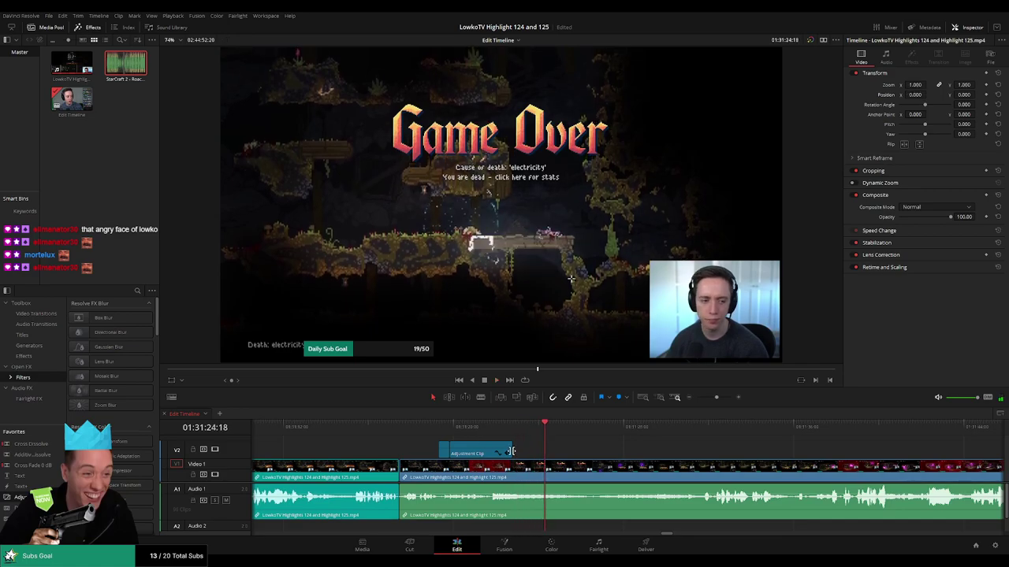
{"action": "left_click_drag", "start_coordinate": [510, 452], "coordinate": [544, 452]}
{"action": "left_click", "coordinate": [477, 430]}
{"action": "key", "text": "space"}
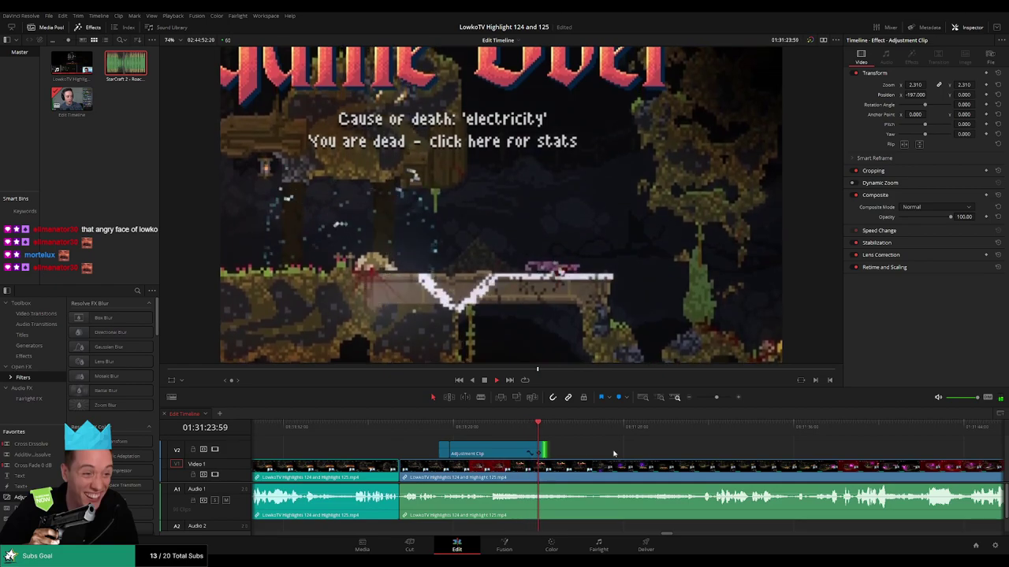
{"action": "key", "text": "space"}
Reframe the second adjustment clip with Zoom 2.050 and Position -79, -197, and replay the moment from the first zoom.
{"action": "left_click", "coordinate": [516, 430]}
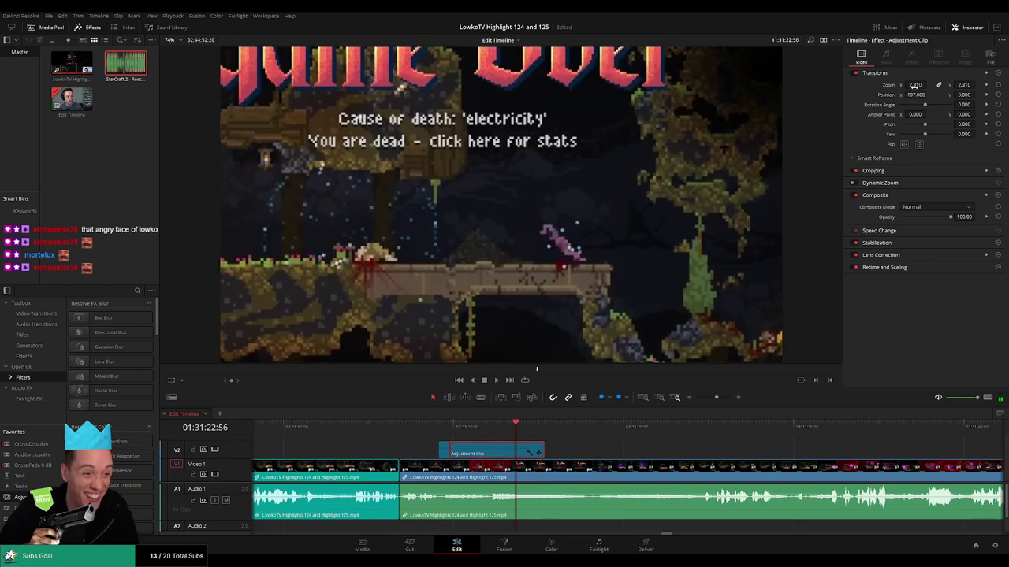
{"action": "mouse_move", "coordinate": [968, 93]}
{"action": "left_mouse_down"}
{"action": "mouse_move", "coordinate": [978, 93]}
{"action": "mouse_move", "coordinate": [934, 95]}
{"action": "mouse_move", "coordinate": [977, 94]}
{"action": "left_mouse_up"}
{"action": "left_click", "coordinate": [446, 428]}
{"action": "key", "text": "space"}
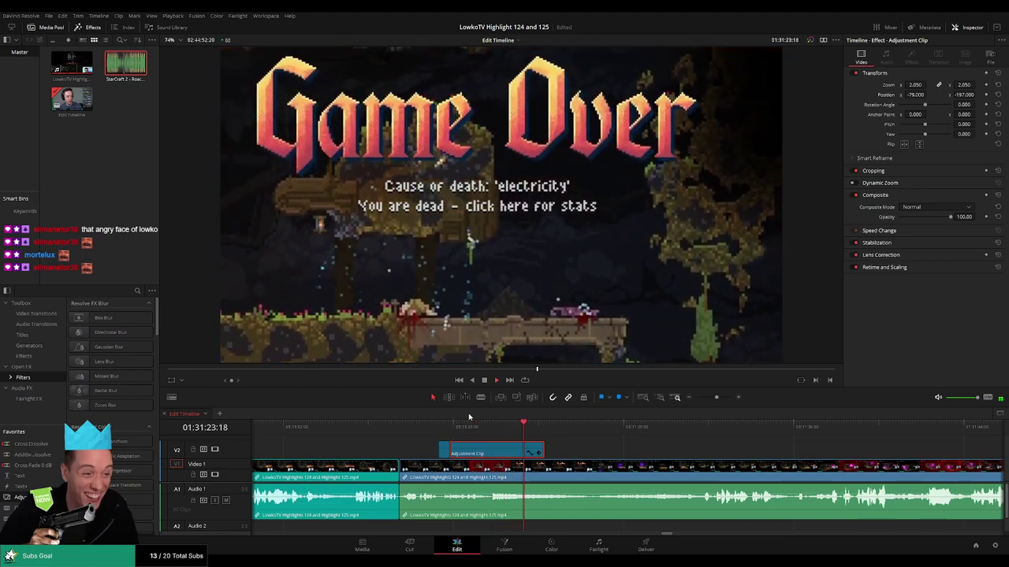
{"action": "left_click", "coordinate": [641, 457]}
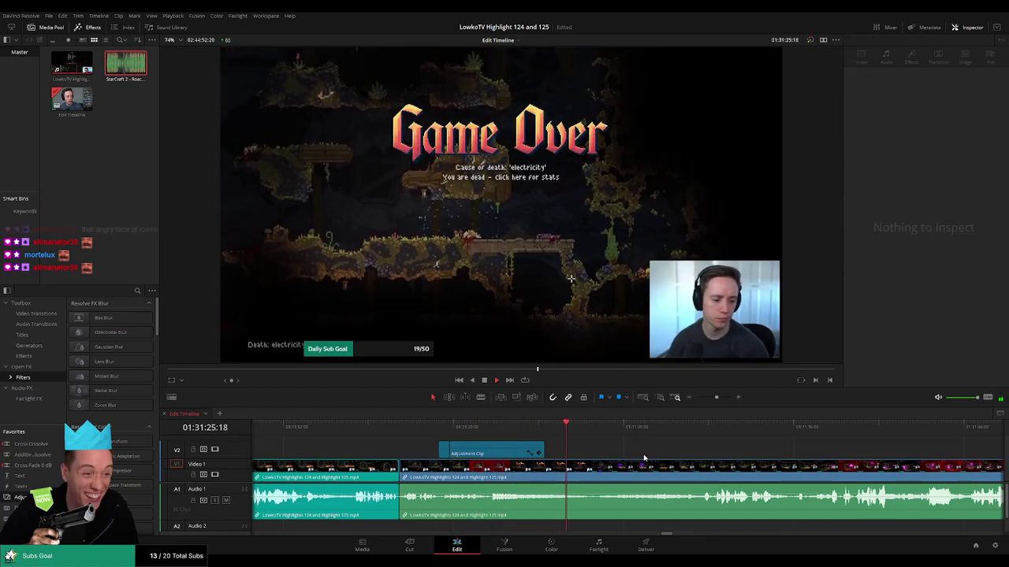
Cut out the dead stretch at about 01:31:26 after the electricity death and color the finished clip before it teal.
{"action": "left_click_drag", "start_coordinate": [664, 458], "coordinate": [574, 457]}
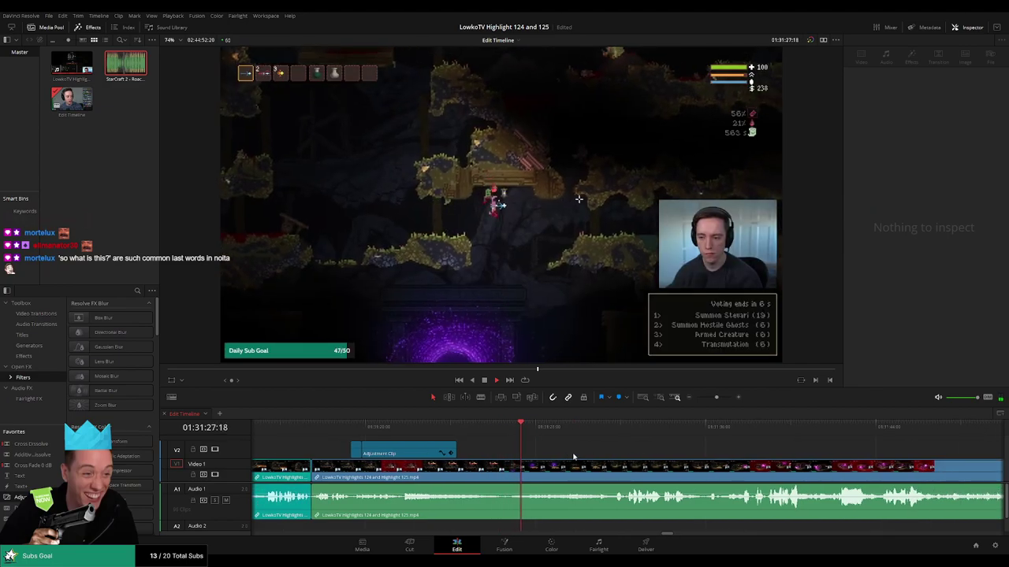
{"action": "left_click", "coordinate": [479, 432]}
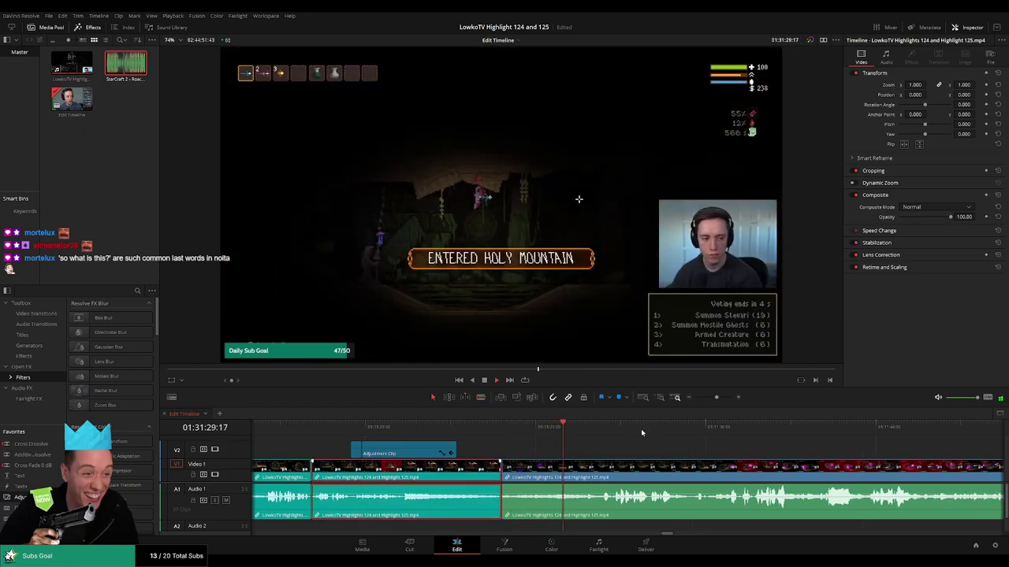
{"action": "left_click", "coordinate": [608, 452]}
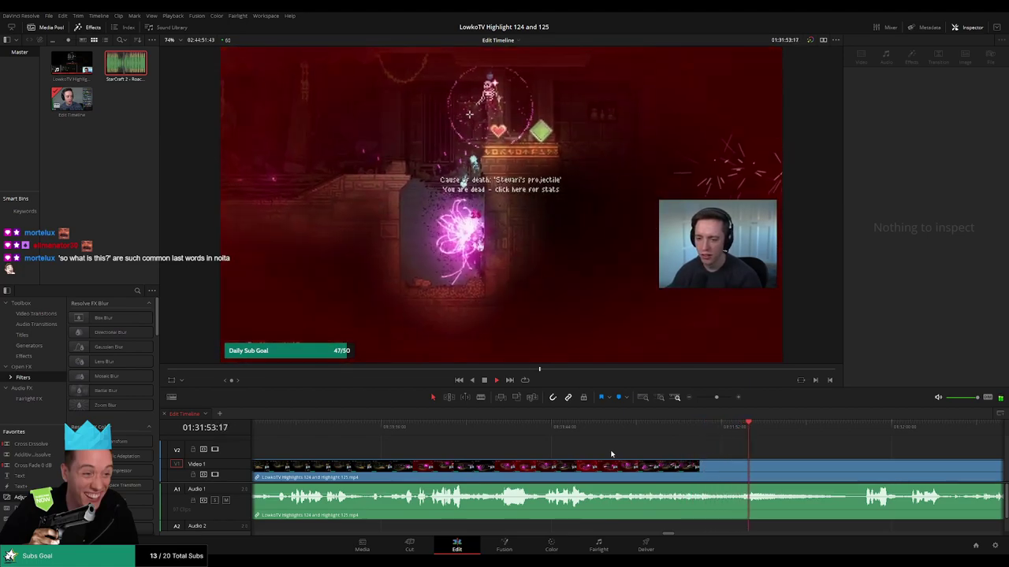
Cut out the short leftover stretch from 01:32:02:30, between the Stevari death reaction and the next run.
{"action": "left_click_drag", "start_coordinate": [791, 454], "coordinate": [531, 447]}
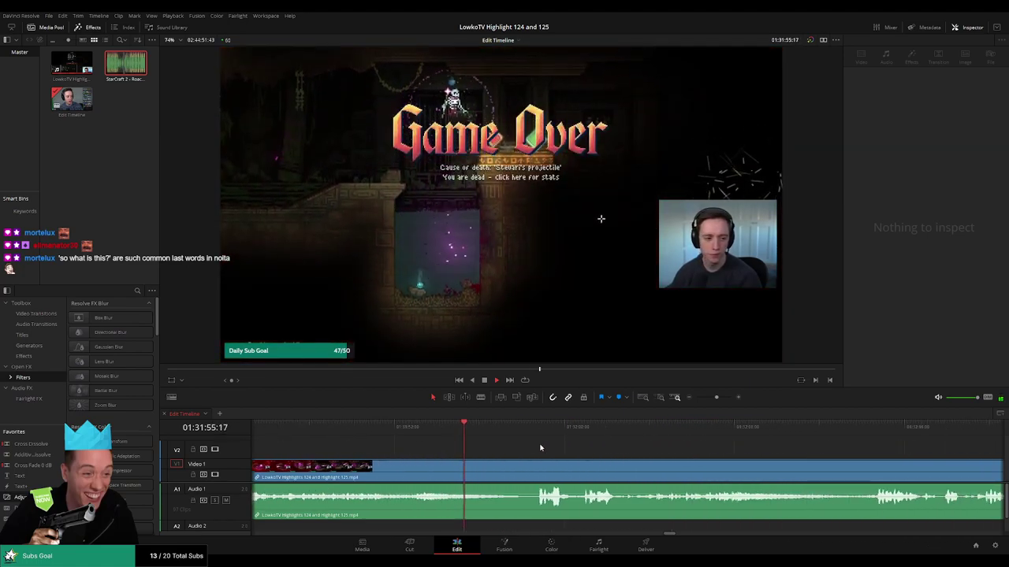
{"action": "left_click", "coordinate": [496, 432]}
{"action": "scroll", "coordinate": [595, 453], "scroll_direction": "right", "scroll_amount": 1}
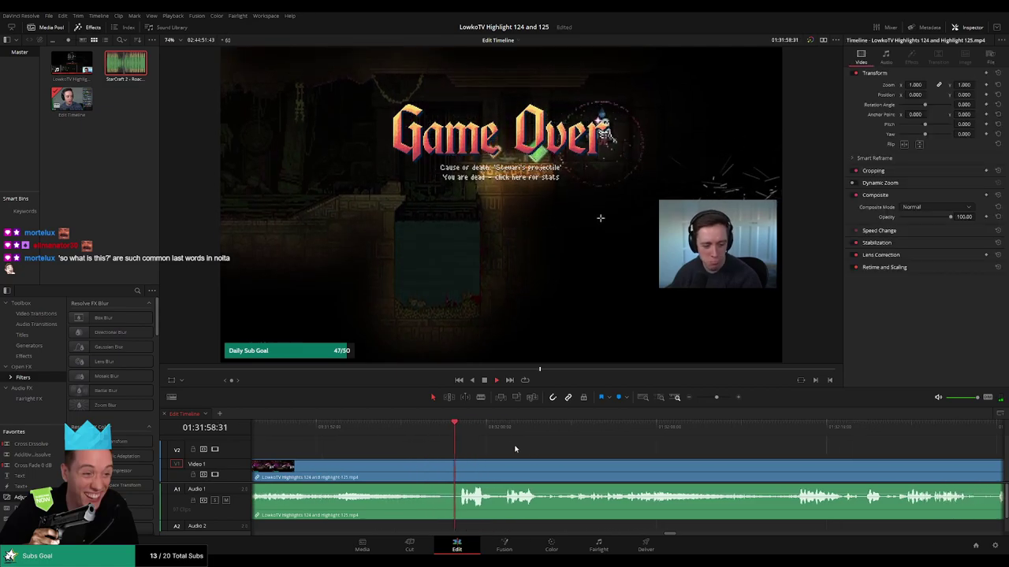
{"action": "scroll", "coordinate": [551, 453], "scroll_direction": "right", "scroll_amount": 1}
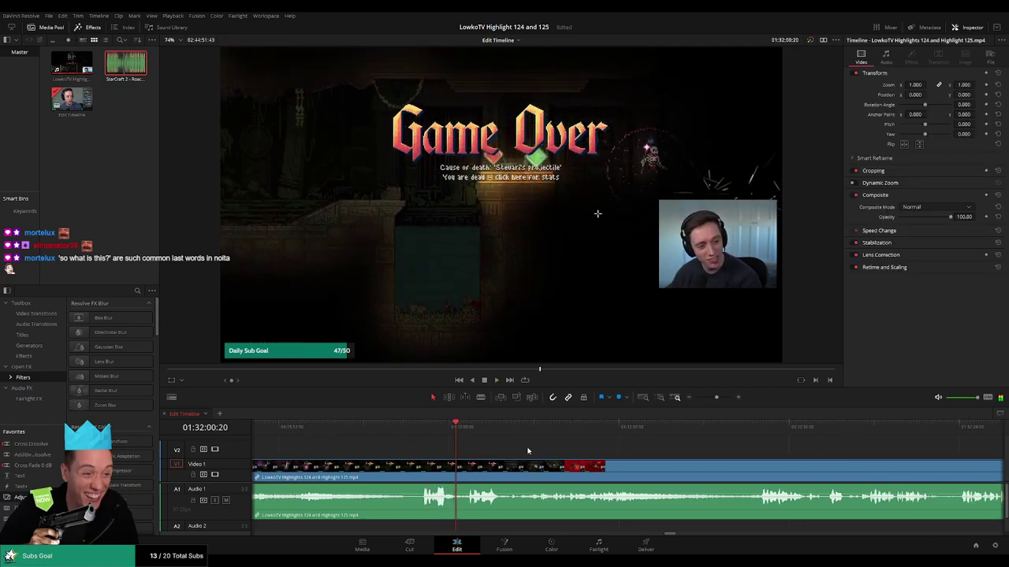
{"action": "scroll", "coordinate": [520, 446], "scroll_direction": "right", "scroll_amount": 1}
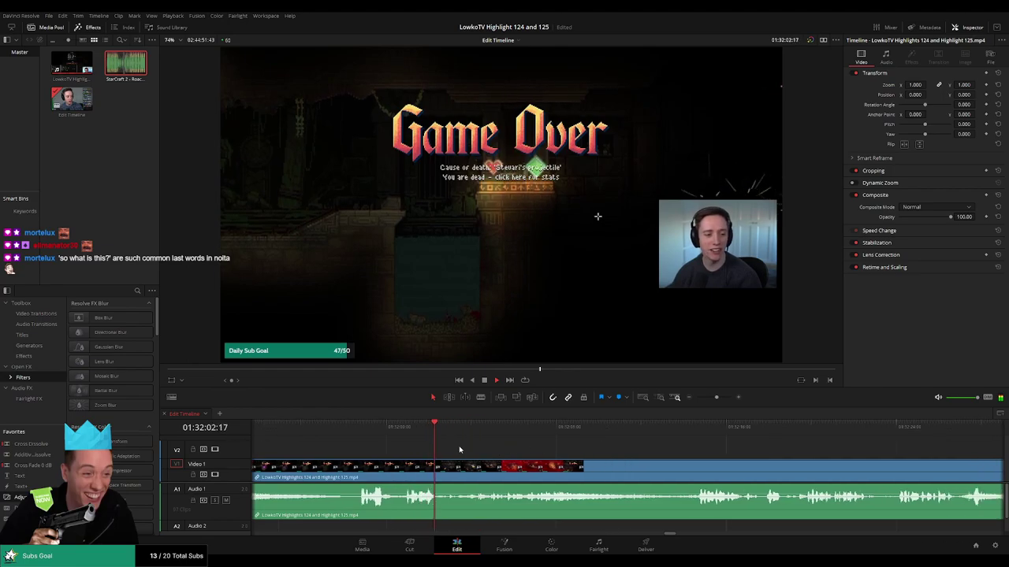
{"action": "left_click_drag", "start_coordinate": [442, 429], "coordinate": [439, 429]}
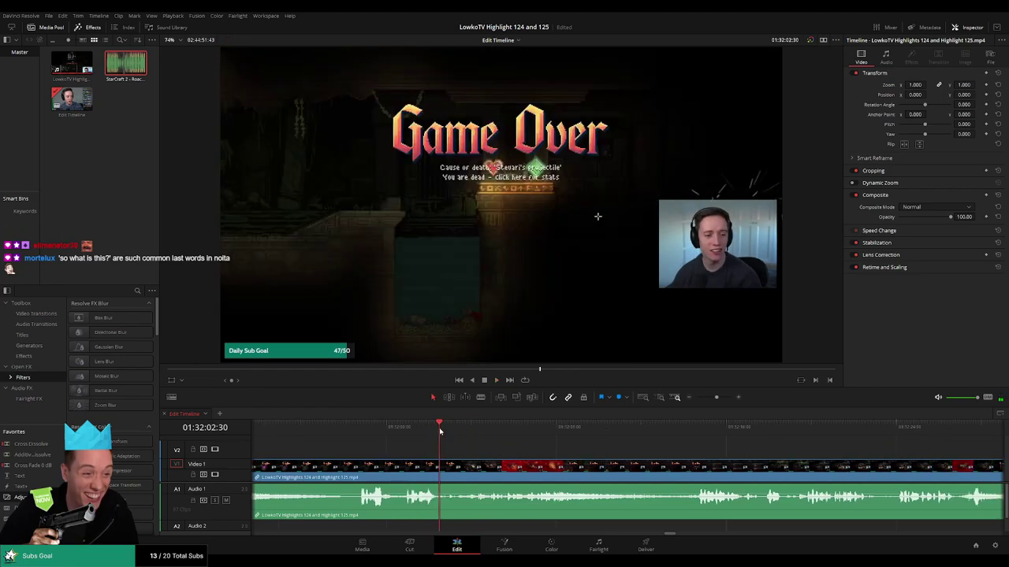
{"action": "key", "text": "b"}
{"action": "left_click", "coordinate": [440, 468]}
{"action": "left_click", "coordinate": [456, 468]}
{"action": "key", "text": "a"}
{"action": "left_click", "coordinate": [448, 468]}
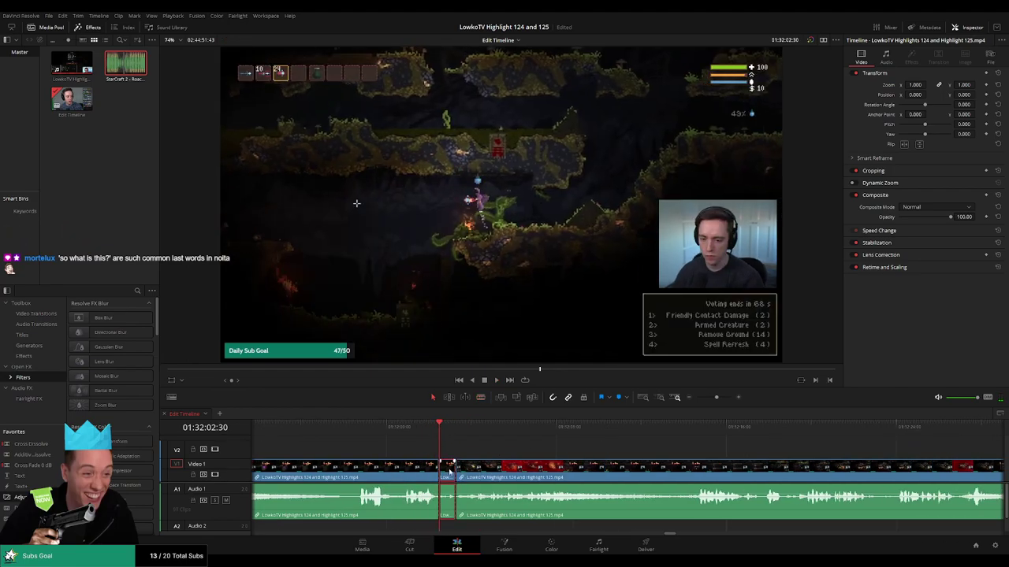
{"action": "key", "text": "Delete"}
Color the finished Stevari death clip before the 01:32:02:30 cut teal.
{"action": "key", "text": "space"}
{"action": "left_click", "coordinate": [434, 465]}
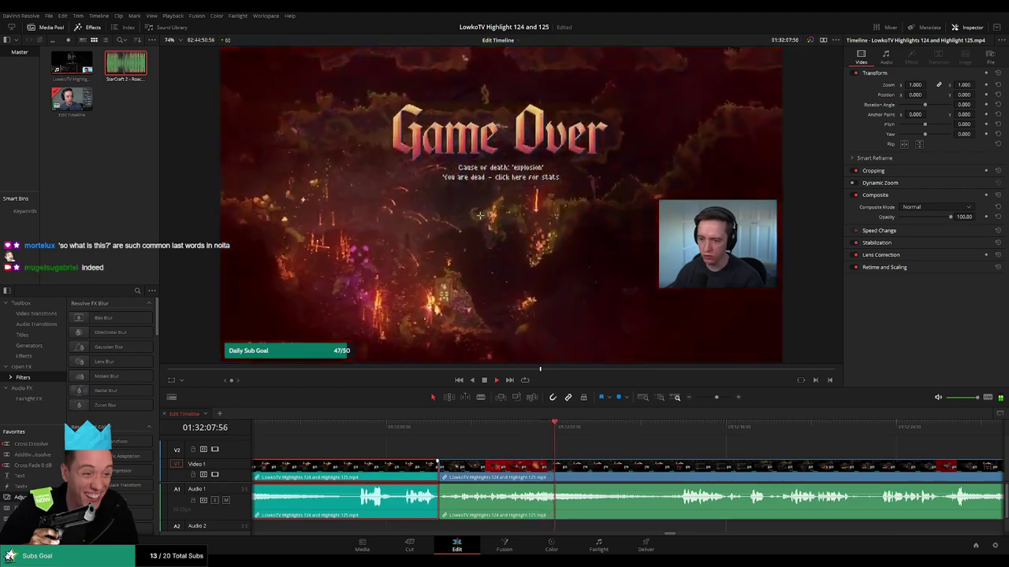
{"action": "left_click", "coordinate": [626, 450]}
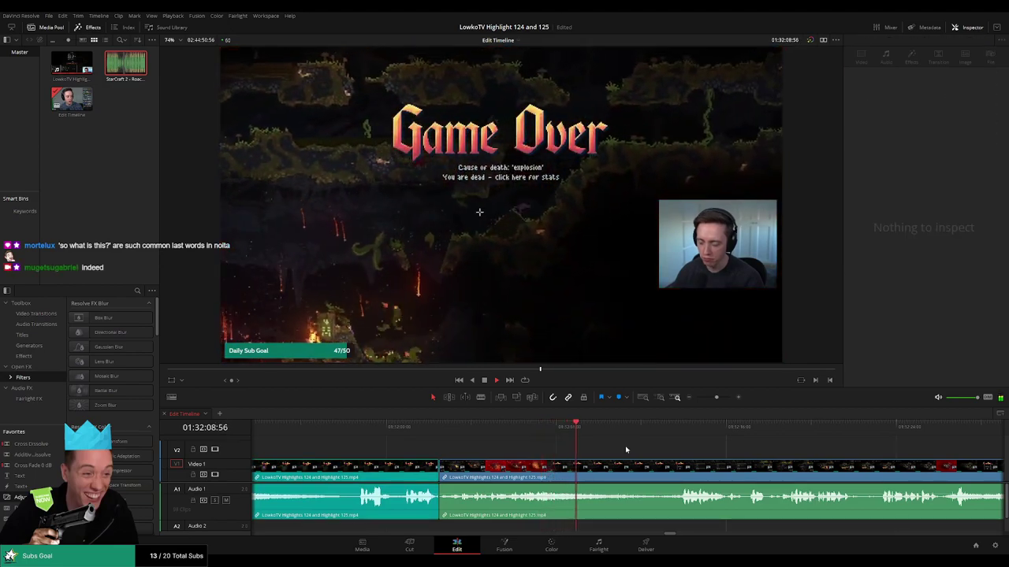
Add an adjustment clip on Video 2 at 01:32:08:24 over the explosion death, with starting keyframes for Zoom and Position.
{"action": "left_click", "coordinate": [439, 433]}
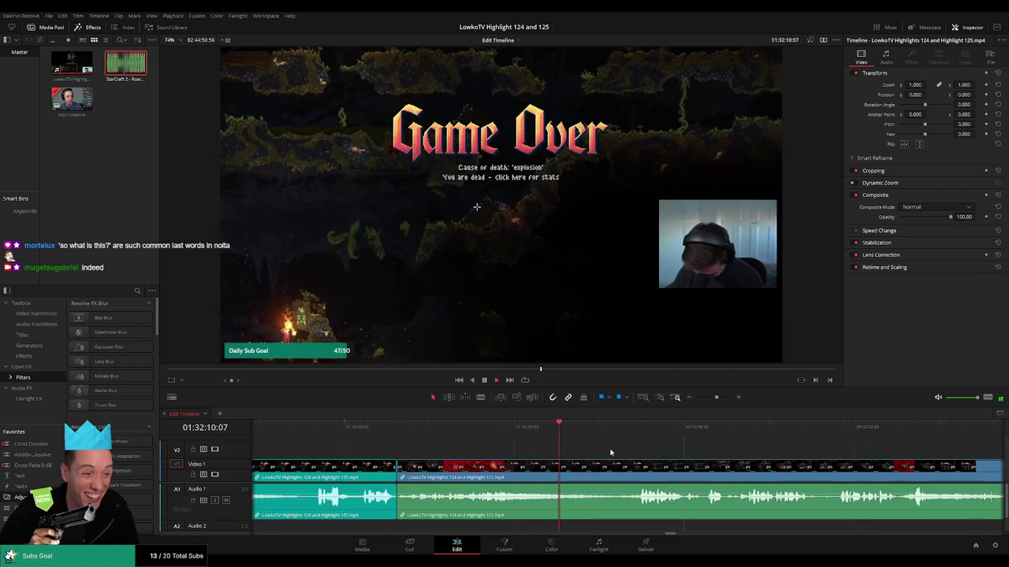
{"action": "left_click", "coordinate": [502, 431]}
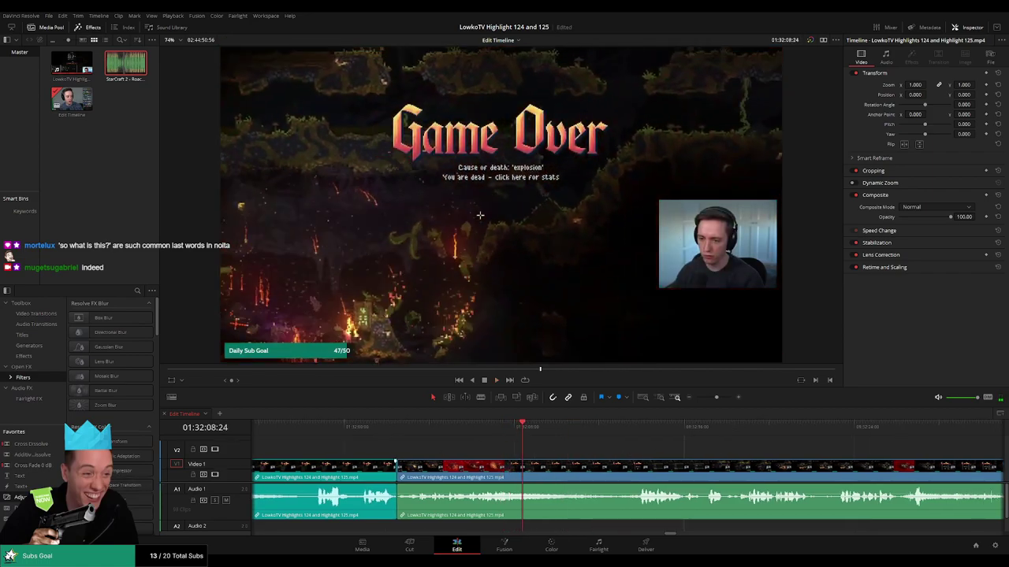
{"action": "left_click_drag", "start_coordinate": [19, 497], "coordinate": [512, 456]}
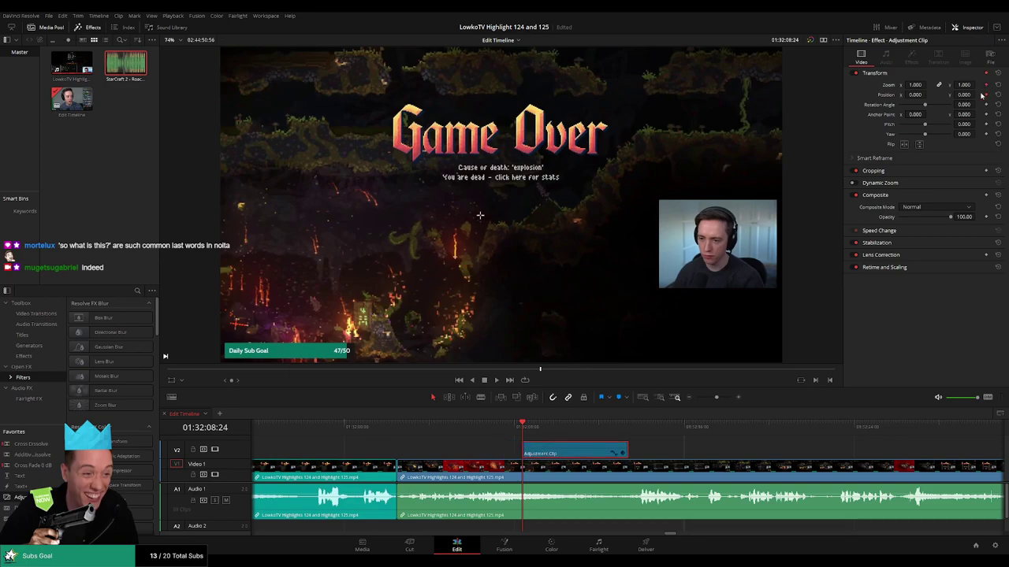
Animate the adjustment clip to Zoom 1.730 and Position -686, 113 toward the webcam reaction, and play back the move.
{"action": "key", "text": "space"}
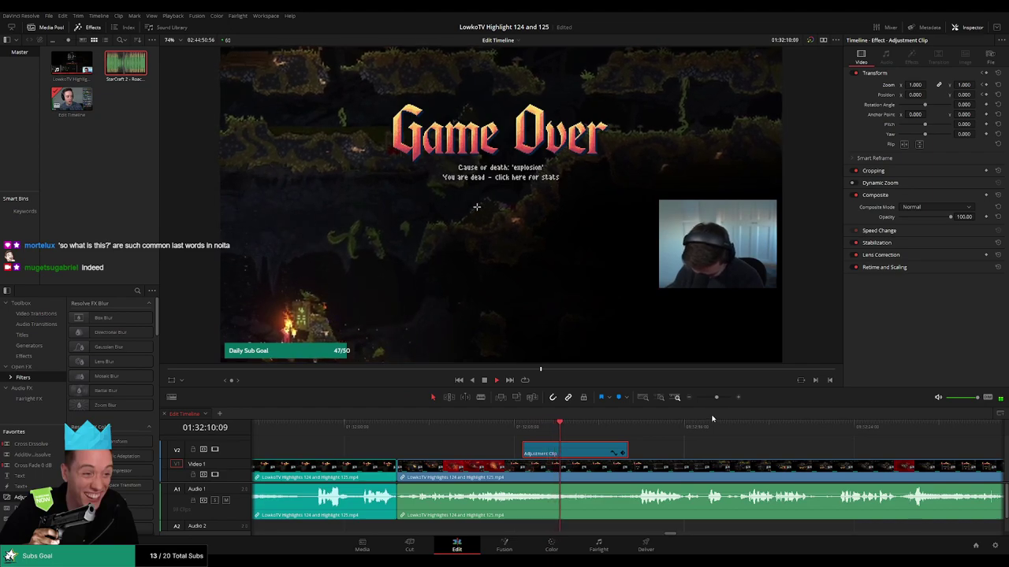
{"action": "left_click_drag", "start_coordinate": [916, 84], "coordinate": [978, 95]}
{"action": "left_click", "coordinate": [527, 427]}
{"action": "key", "text": "space"}
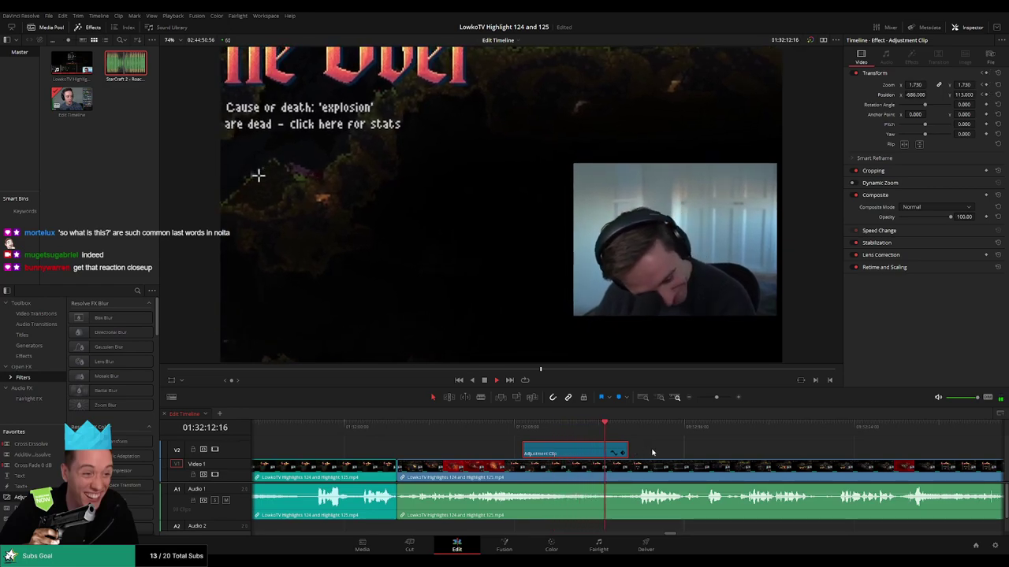
Cut out the short stretch starting at 01:32:17:51, just after the game mode selection.
{"action": "left_click", "coordinate": [697, 450]}
{"action": "left_click_drag", "start_coordinate": [698, 450], "coordinate": [538, 446]}
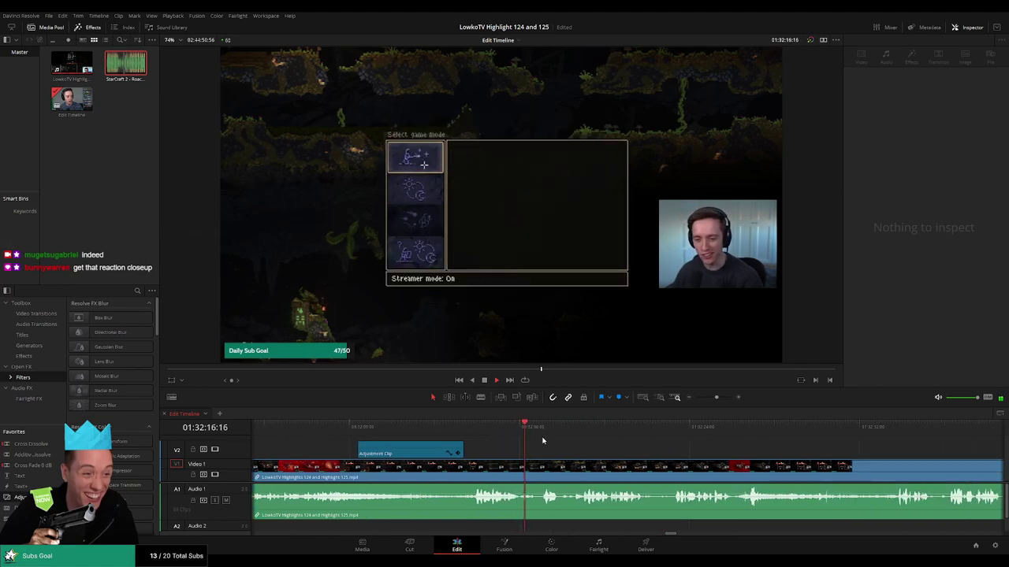
{"action": "key", "text": "space"}
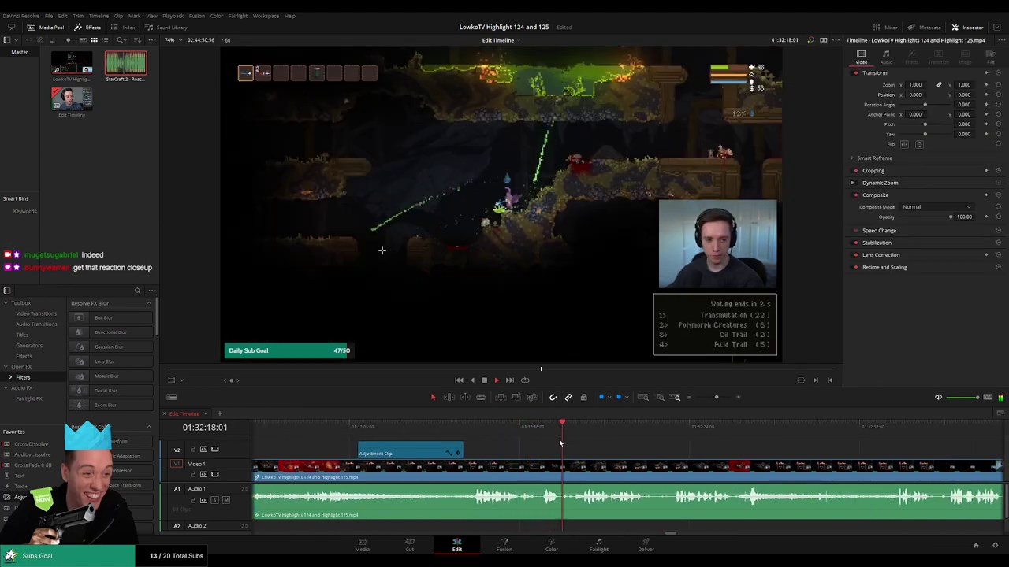
{"action": "left_click", "coordinate": [560, 428]}
{"action": "left_click", "coordinate": [574, 472]}
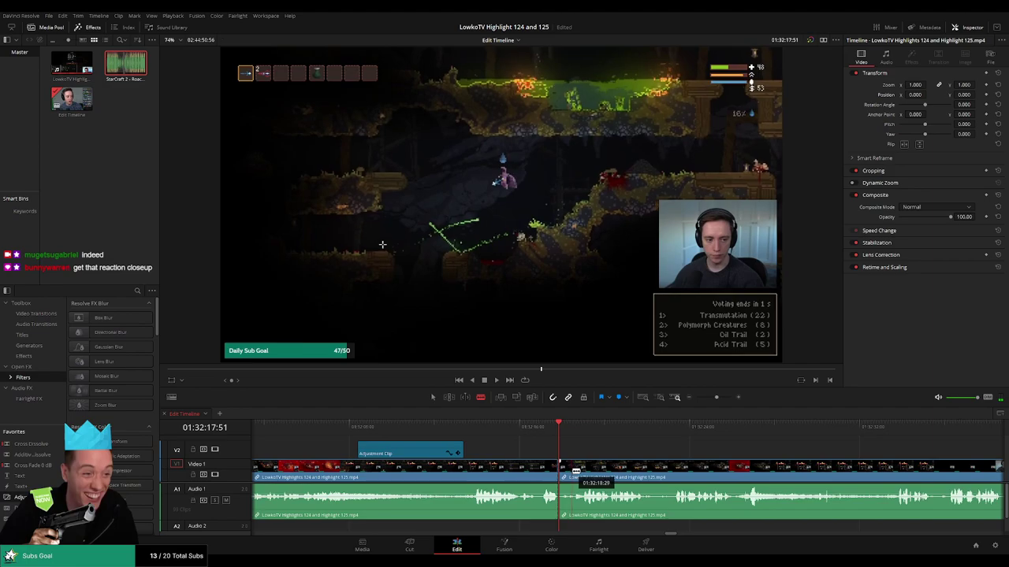
{"action": "key", "text": "a"}
{"action": "left_click", "coordinate": [568, 476]}
{"action": "key", "text": "BackSpace"}
{"action": "key", "text": "space"}
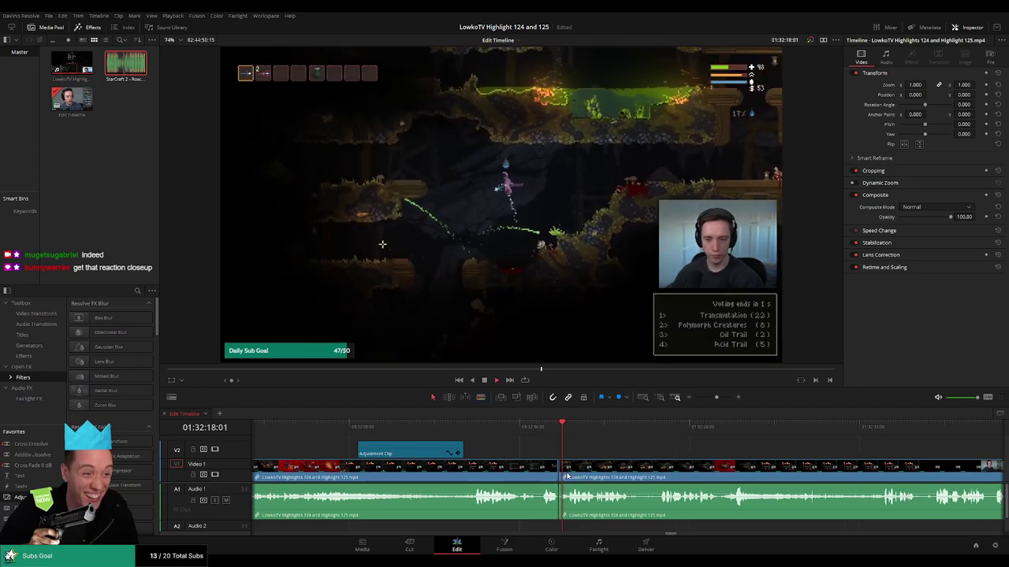
Color the finished explosion death clip before the 01:32:17:51 cut teal.
{"action": "left_click", "coordinate": [532, 476]}
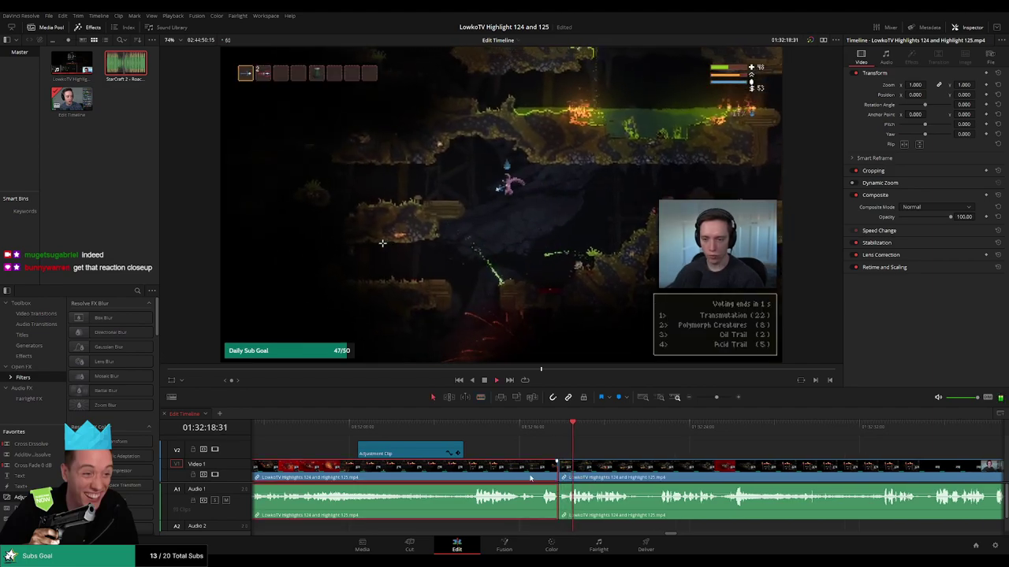
{"action": "key", "text": "ctrl+1"}
{"action": "left_click", "coordinate": [695, 449]}
Play back the transmutation acid death and replay it through the Game Over reaction to check the pacing.
{"action": "key", "text": "space"}
{"action": "scroll", "coordinate": [602, 448], "scroll_direction": "right", "scroll_amount": 4}
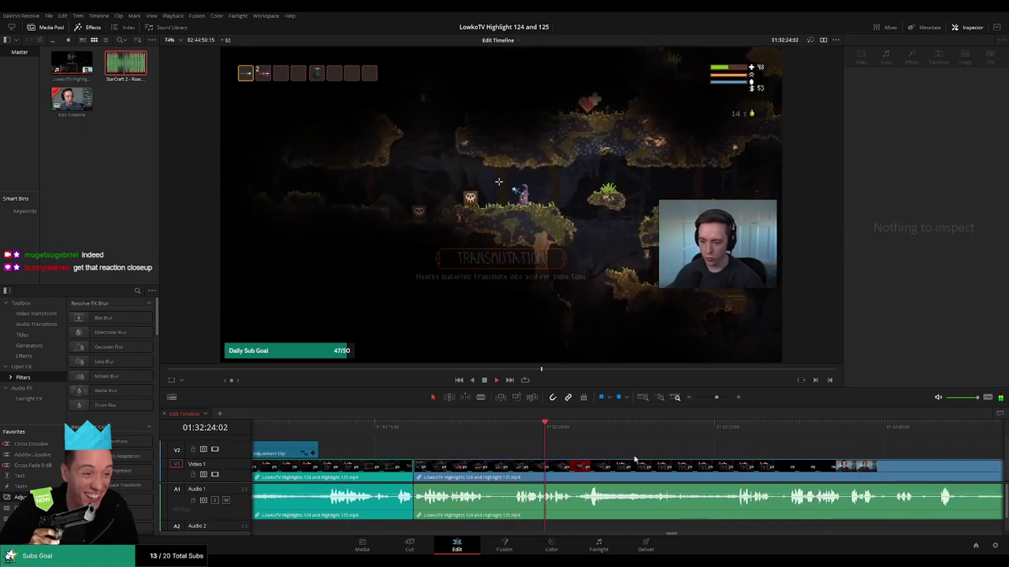
{"action": "scroll", "coordinate": [600, 455], "scroll_direction": "right", "scroll_amount": 2}
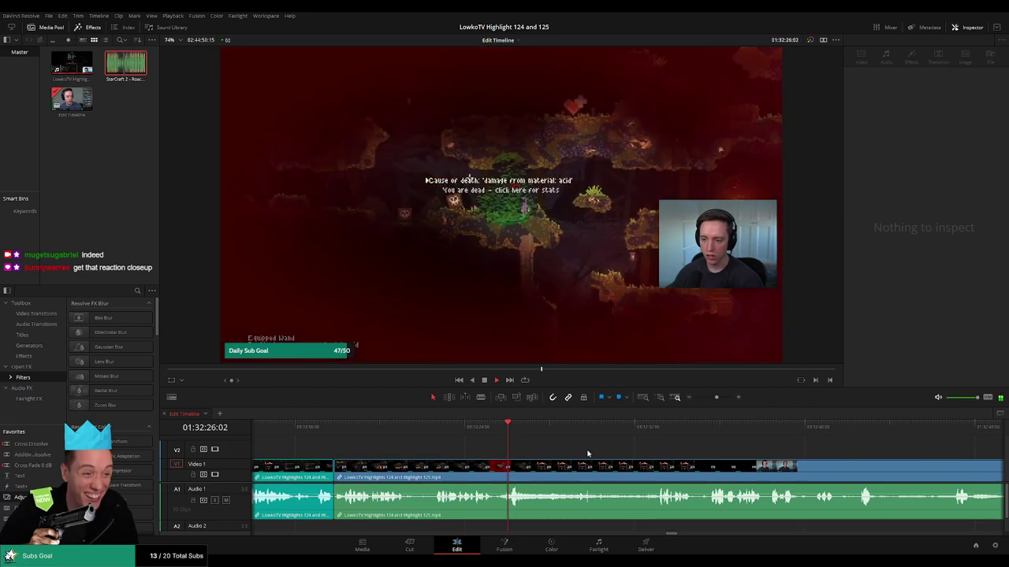
{"action": "key", "text": "space"}
{"action": "left_click", "coordinate": [472, 435]}
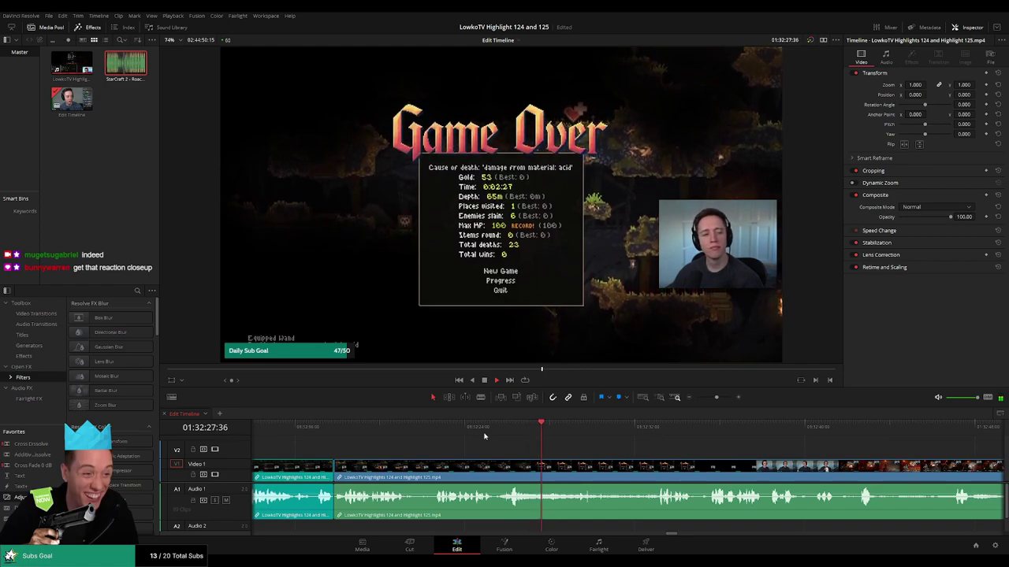
{"action": "left_click_drag", "start_coordinate": [663, 459], "coordinate": [536, 454]}
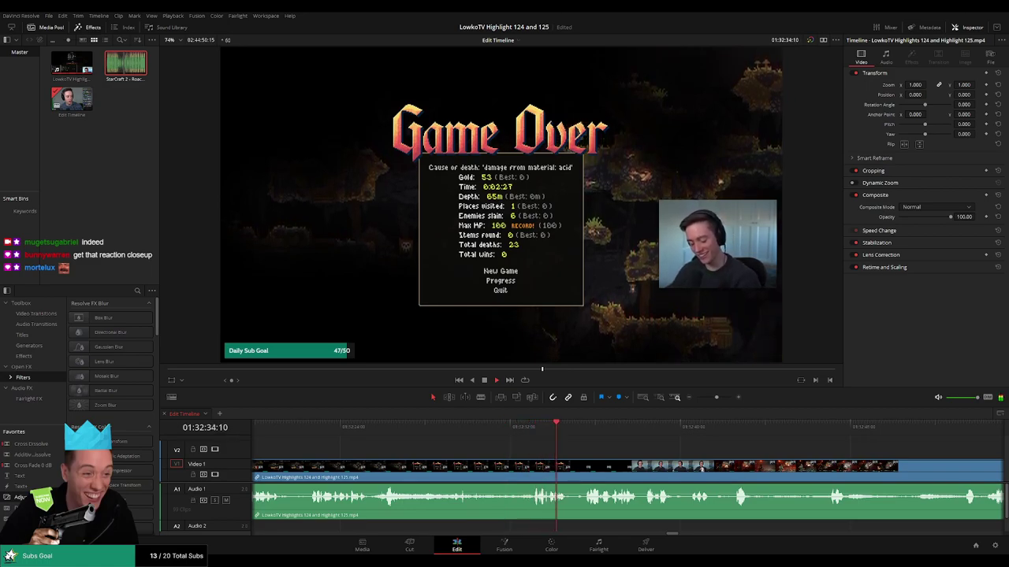
Cut out the drinking moment from 01:32:41:28 at the end of the full-screen webcam segment.
{"action": "scroll", "coordinate": [559, 447], "scroll_direction": "right", "scroll_amount": 4}
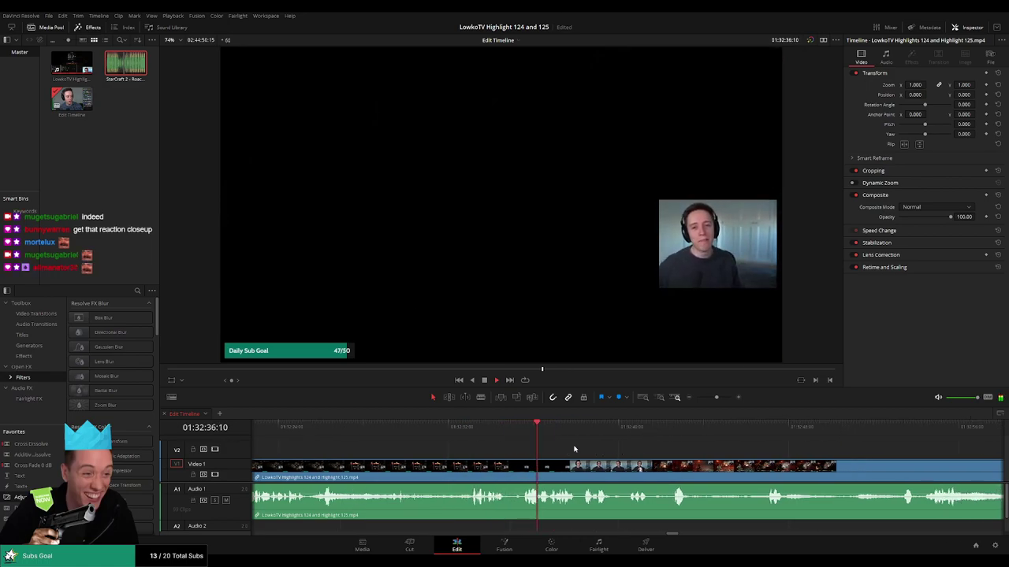
{"action": "scroll", "coordinate": [528, 446], "scroll_direction": "right", "scroll_amount": 2}
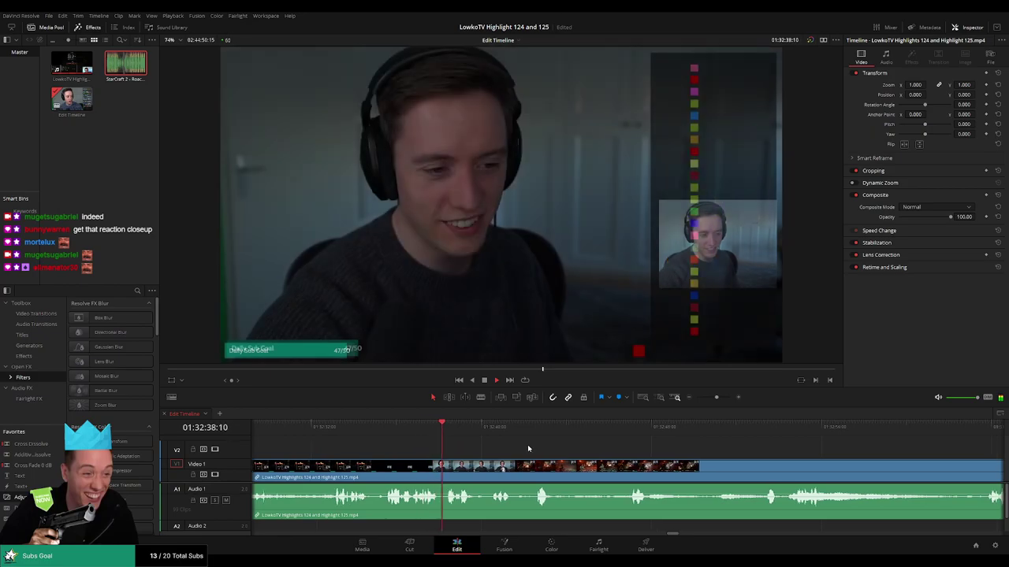
{"action": "scroll", "coordinate": [520, 446], "scroll_direction": "right", "scroll_amount": 1}
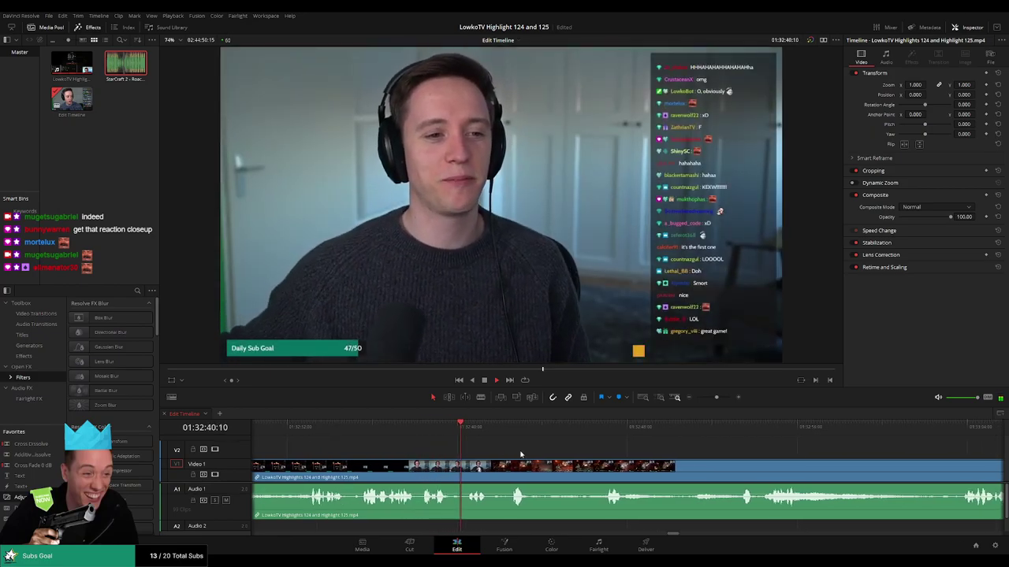
{"action": "scroll", "coordinate": [496, 452], "scroll_direction": "right", "scroll_amount": 2}
{"action": "key", "text": "b"}
{"action": "left_click", "coordinate": [452, 471]}
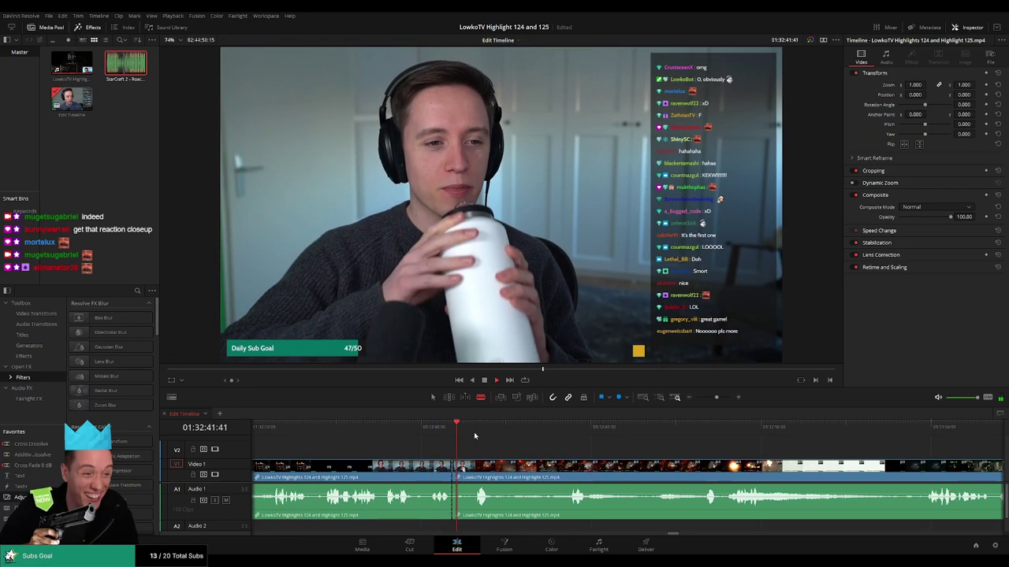
{"action": "mouse_move", "coordinate": [475, 436]}
{"action": "left_mouse_down"}
{"action": "mouse_move", "coordinate": [453, 437]}
{"action": "mouse_move", "coordinate": [465, 438]}
{"action": "left_mouse_up"}
{"action": "key", "text": "a"}
{"action": "left_click", "coordinate": [458, 477]}
{"action": "key", "text": "Delete"}
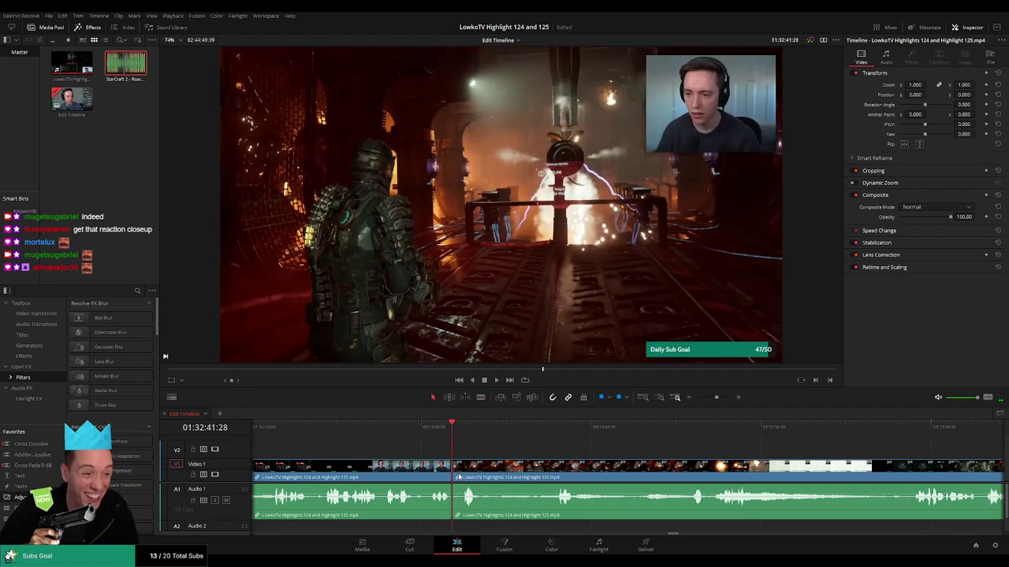
Color the finished clip with the acid death and full-screen webcam reaction teal.
{"action": "left_click", "coordinate": [420, 478]}
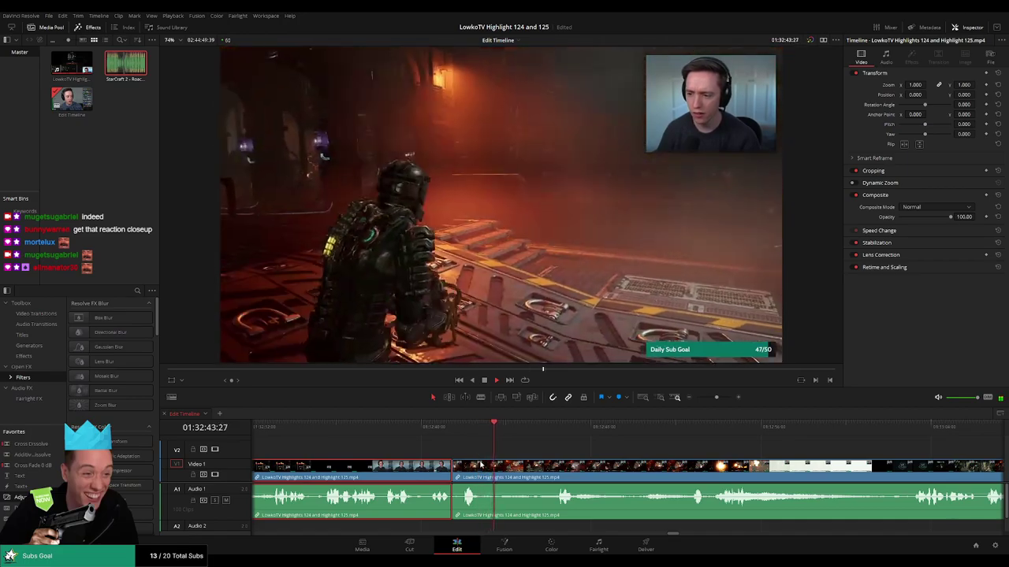
{"action": "key", "text": "c"}
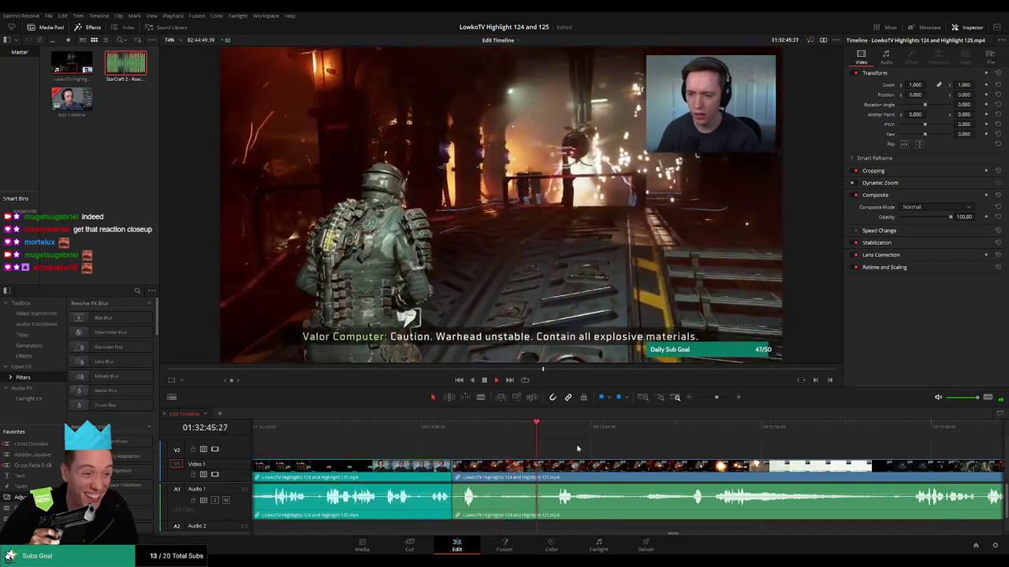
{"action": "left_click", "coordinate": [578, 448]}
Play back the Dead Space warhead scene through the white-out and widen the timeline's visible range.
{"action": "key", "text": "space"}
{"action": "left_click", "coordinate": [556, 426]}
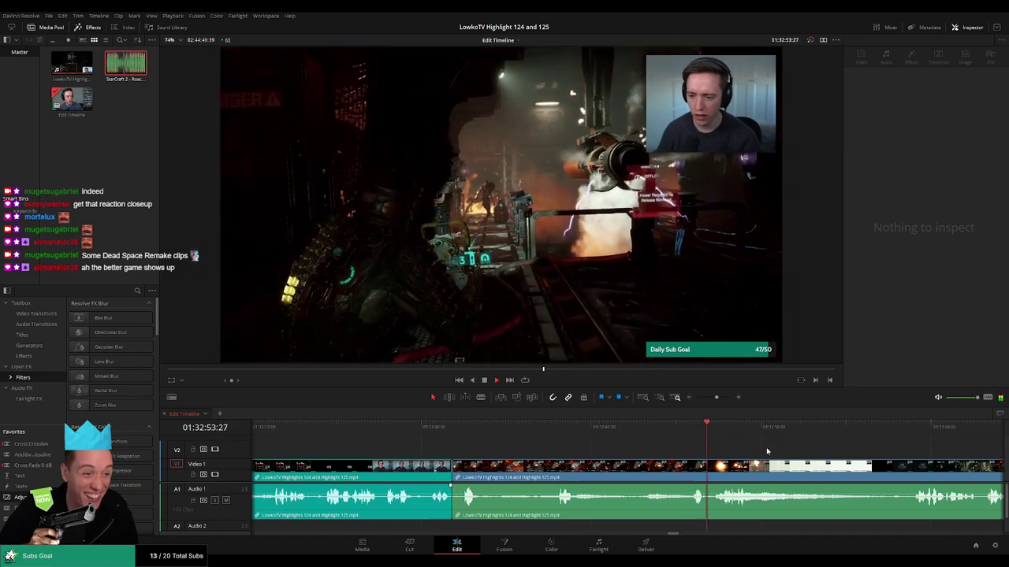
{"action": "left_click_drag", "start_coordinate": [811, 455], "coordinate": [583, 439]}
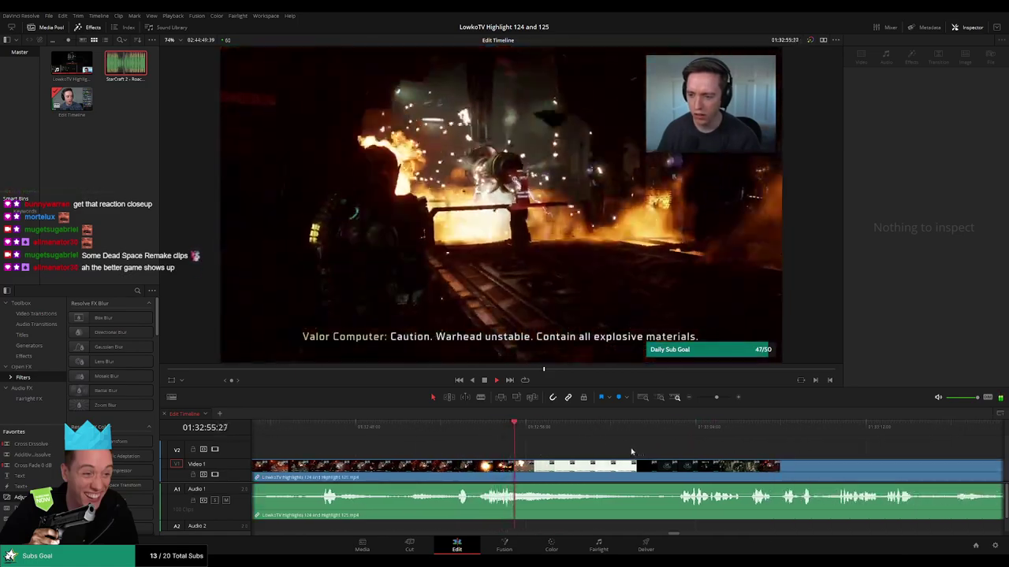
{"action": "left_click_drag", "start_coordinate": [648, 450], "coordinate": [611, 449]}
{"action": "mouse_move", "coordinate": [715, 397]}
{"action": "left_mouse_down"}
{"action": "mouse_move", "coordinate": [697, 404]}
{"action": "mouse_move", "coordinate": [715, 399]}
{"action": "left_mouse_up"}
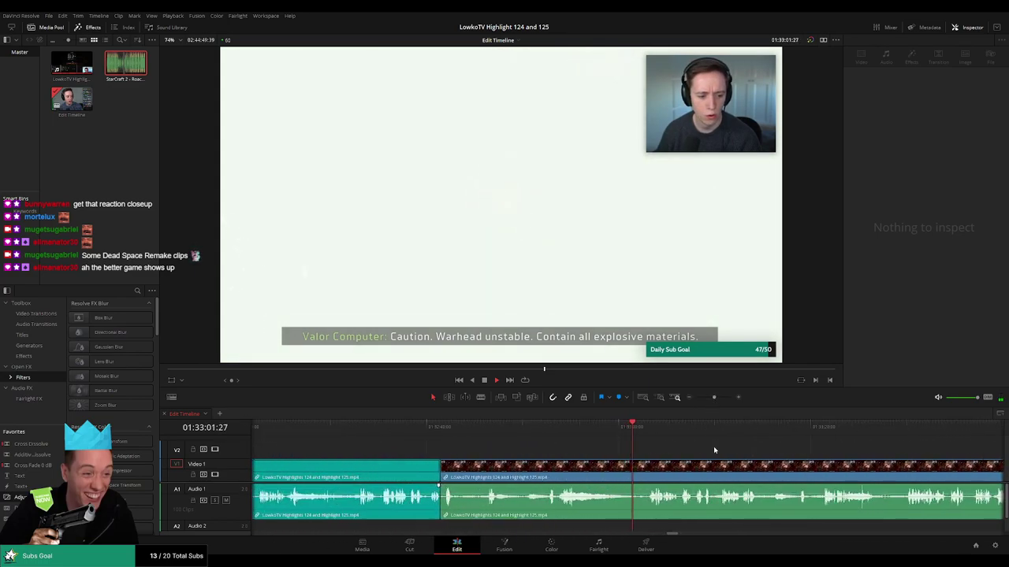
Play back the warhead scene through the pause menu and Ishimura loading screen to the Torpedo Bay door.
{"action": "left_click_drag", "start_coordinate": [720, 450], "coordinate": [477, 455]}
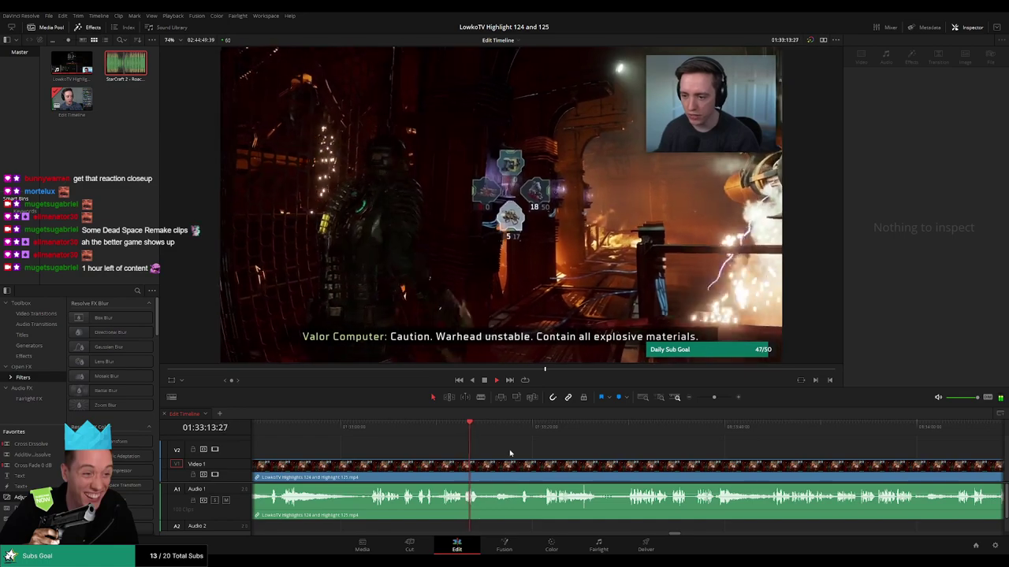
{"action": "scroll", "coordinate": [504, 453], "scroll_direction": "right", "scroll_amount": 1}
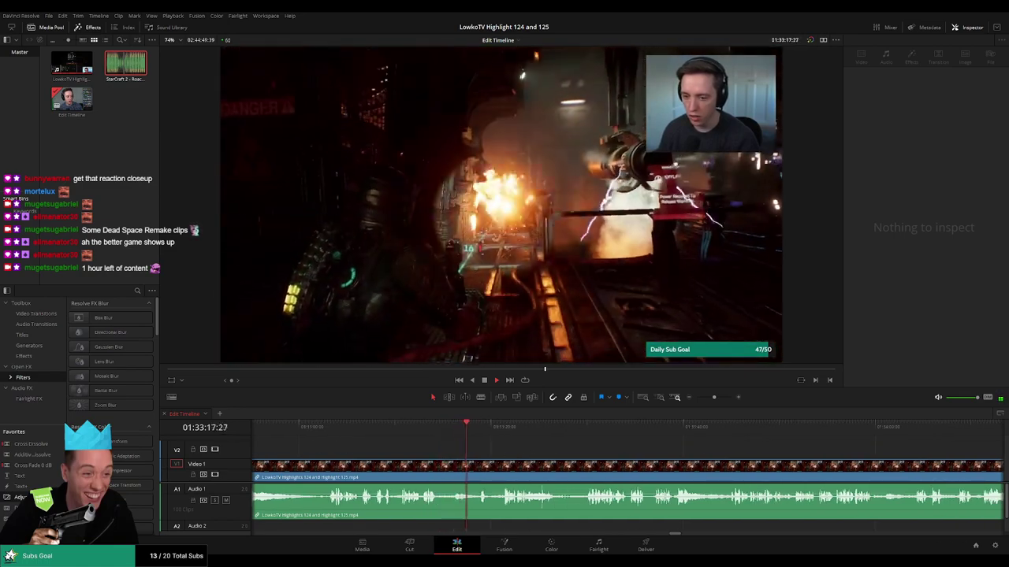
{"action": "scroll", "coordinate": [520, 456], "scroll_direction": "right", "scroll_amount": 2}
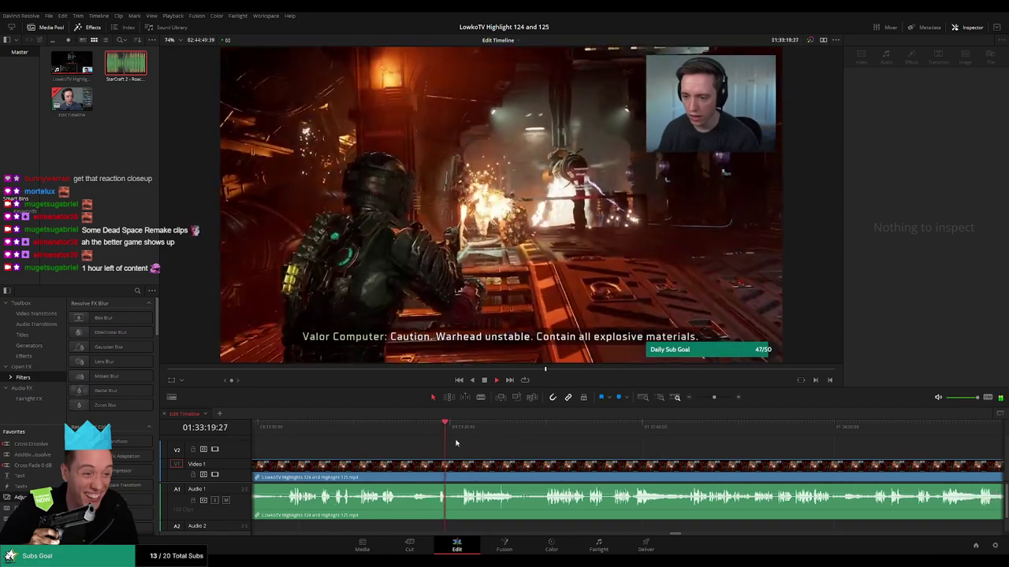
{"action": "left_click", "coordinate": [462, 435]}
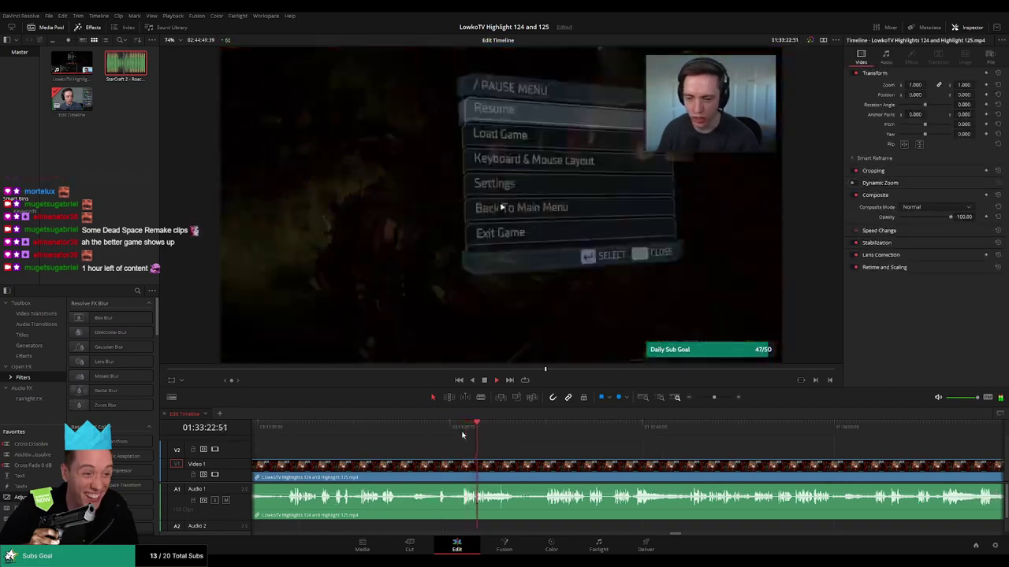
{"action": "scroll", "coordinate": [488, 445], "scroll_direction": "right", "scroll_amount": 4}
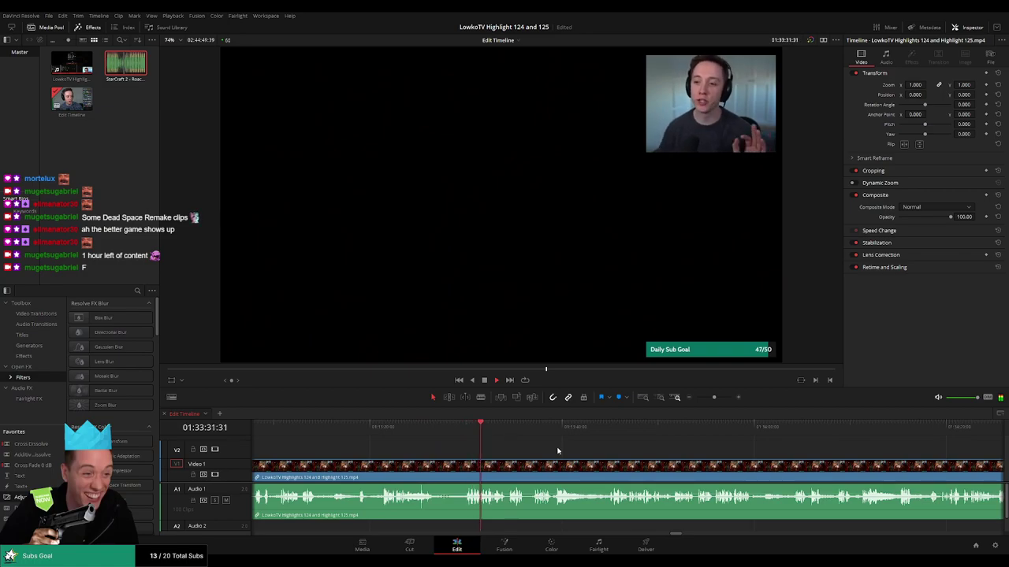
{"action": "scroll", "coordinate": [551, 451], "scroll_direction": "right", "scroll_amount": 1}
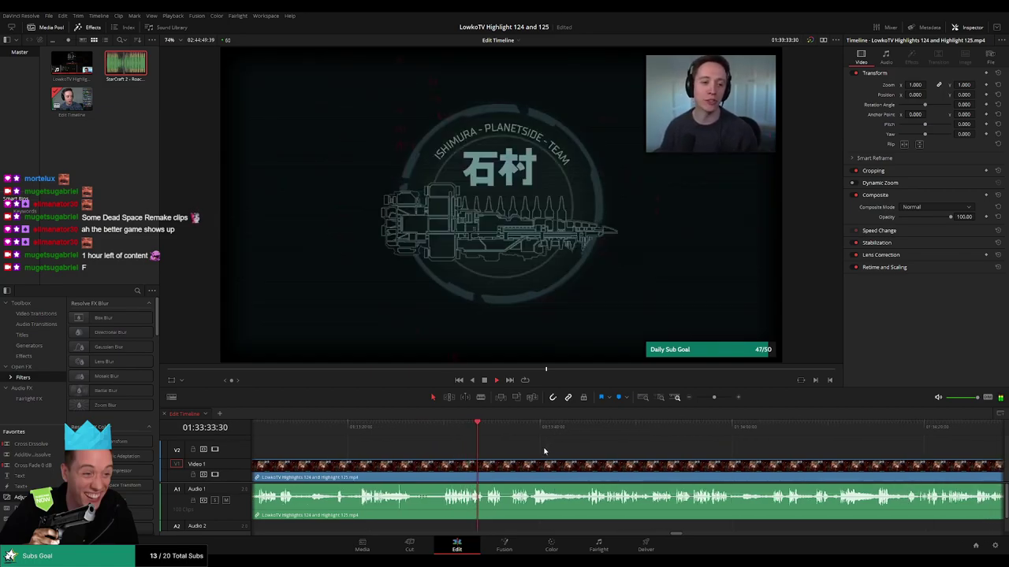
{"action": "scroll", "coordinate": [561, 454], "scroll_direction": "up", "scroll_amount": 2}
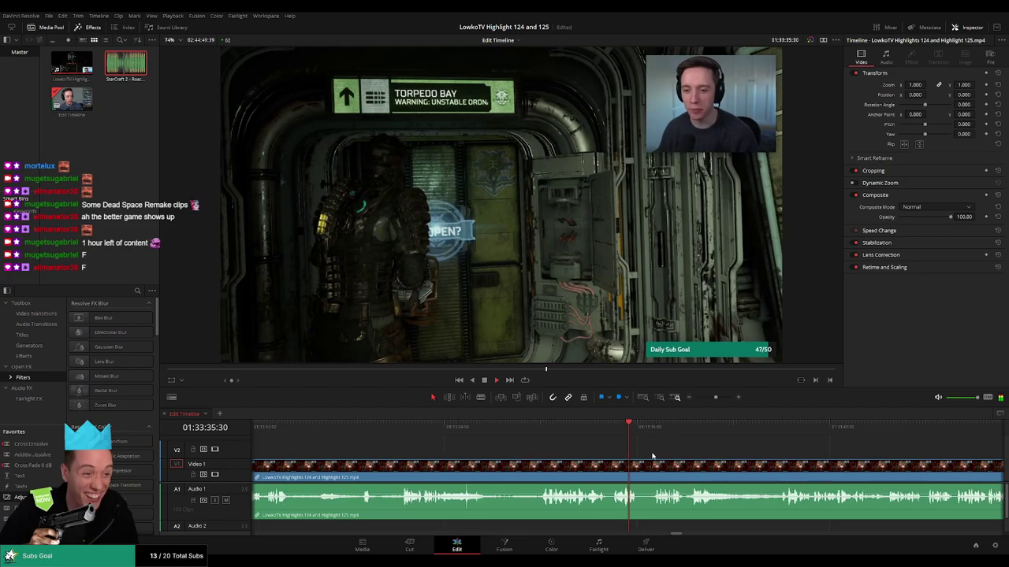
Cut out the brief dead moment at about 01:33:36, just before the Torpedo Bay door, and close the gap.
{"action": "scroll", "coordinate": [614, 452], "scroll_direction": "right", "scroll_amount": 5}
{"action": "key", "text": "b"}
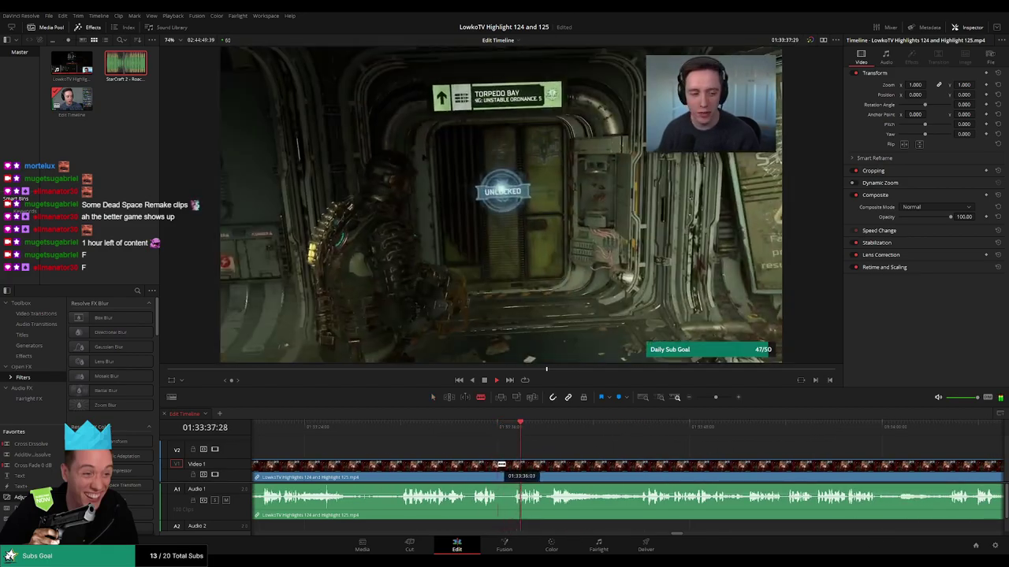
{"action": "left_click", "coordinate": [498, 465]}
{"action": "left_click", "coordinate": [513, 465]}
{"action": "key", "text": "a"}
{"action": "left_click", "coordinate": [505, 466]}
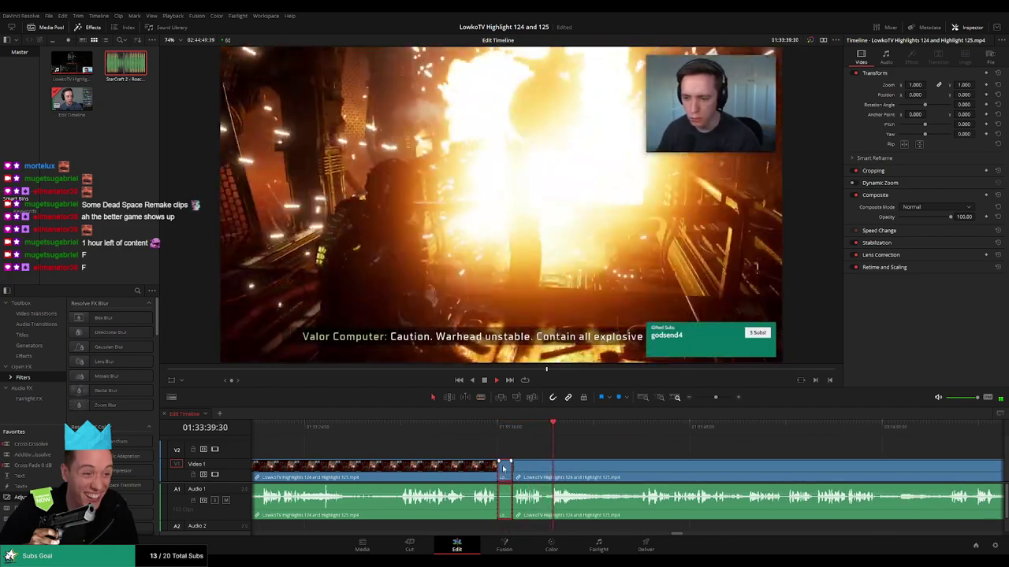
{"action": "key", "text": "Delete"}
Add a Cross Fade 0 dB at the audio join before the Torpedo Bay door and color the preceding warhead clip orange.
{"action": "left_click", "coordinate": [507, 432]}
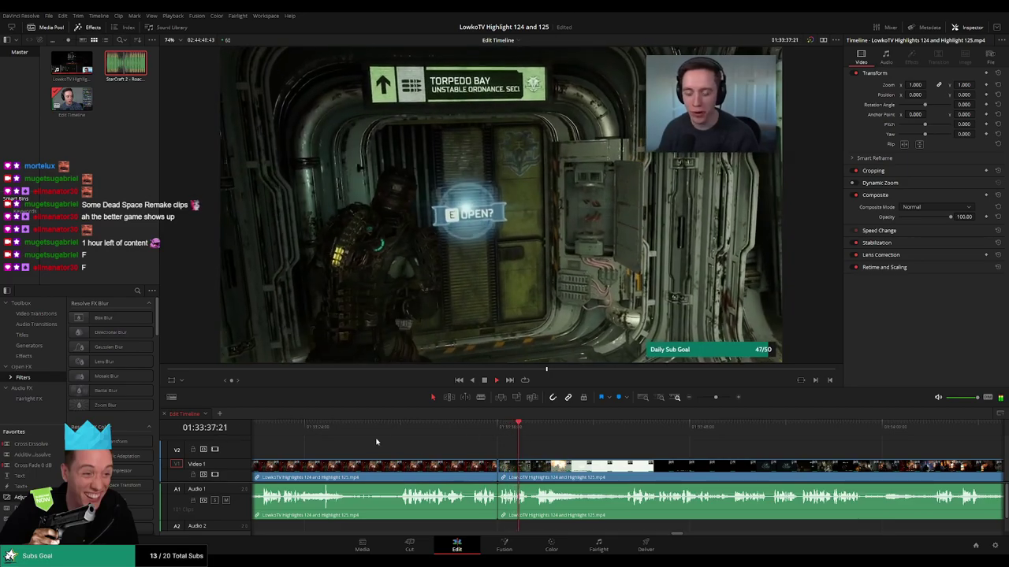
{"action": "key", "text": "space"}
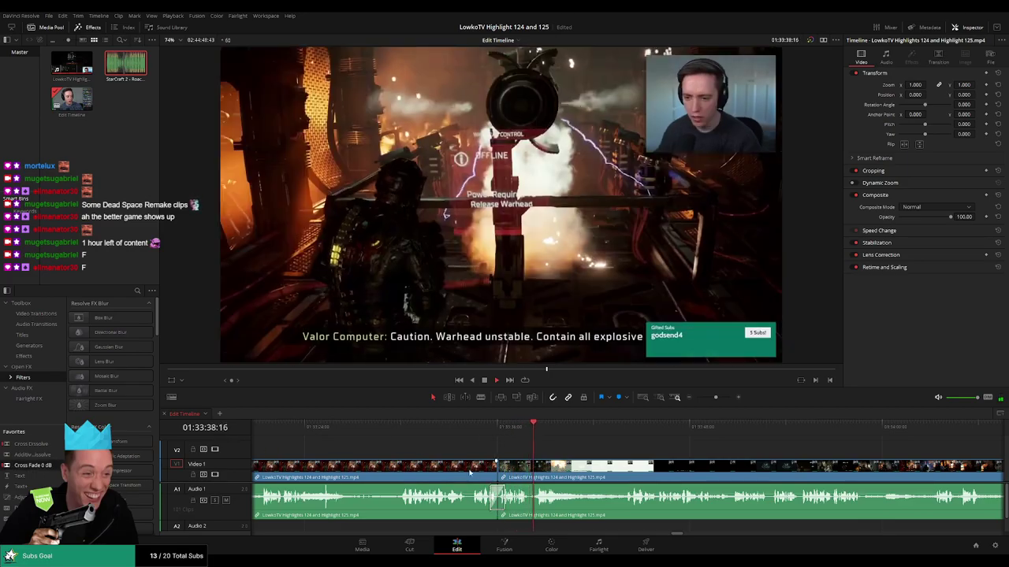
{"action": "left_click", "coordinate": [466, 463]}
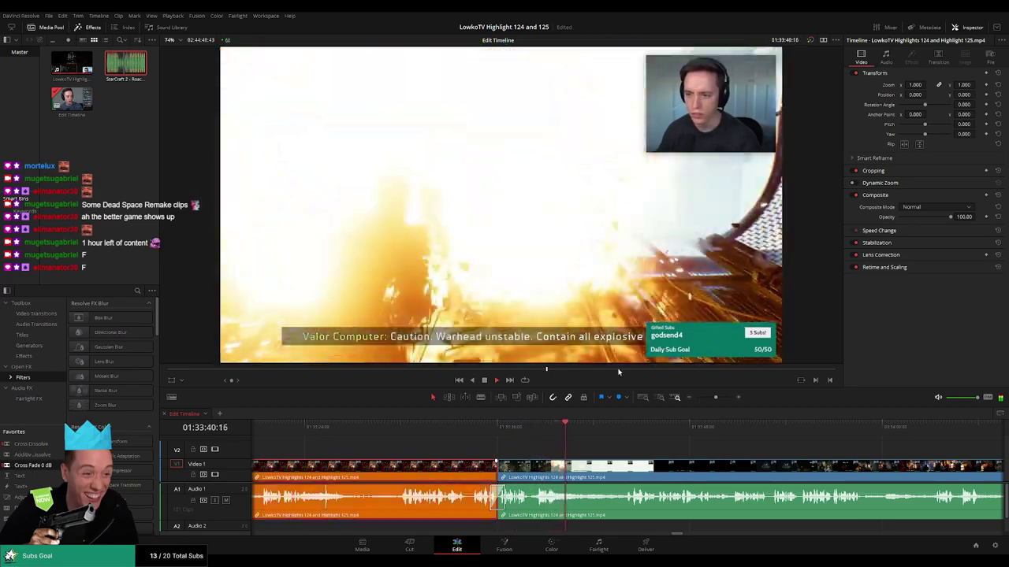
Cut out the short moment from 01:33:38:03 before the warhead explosion and color the short Torpedo Bay clip orange.
{"action": "left_click", "coordinate": [518, 425]}
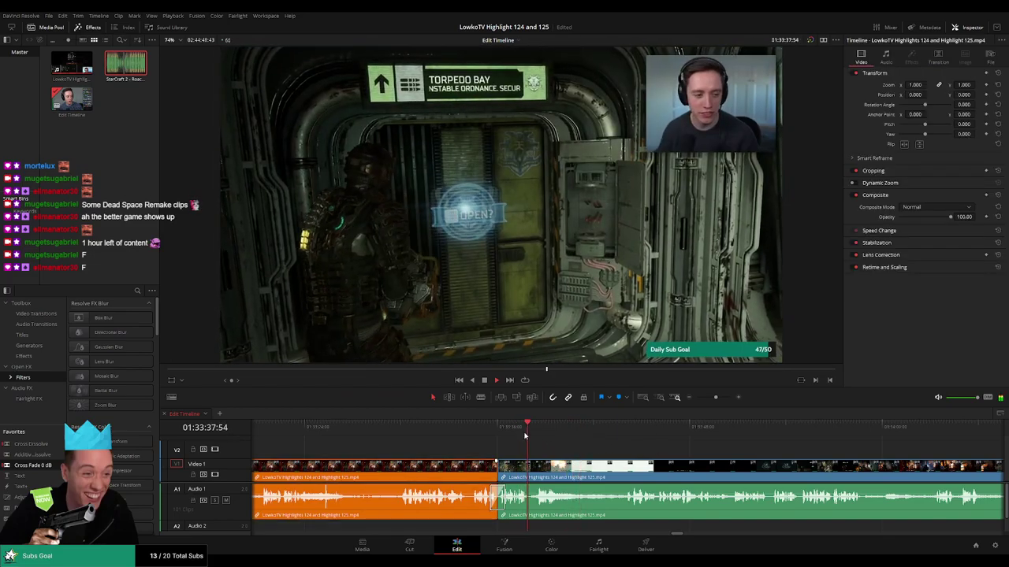
{"action": "key", "text": "space"}
{"action": "key", "text": "ctrl+b"}
{"action": "left_click_drag", "start_coordinate": [530, 471], "coordinate": [533, 477]}
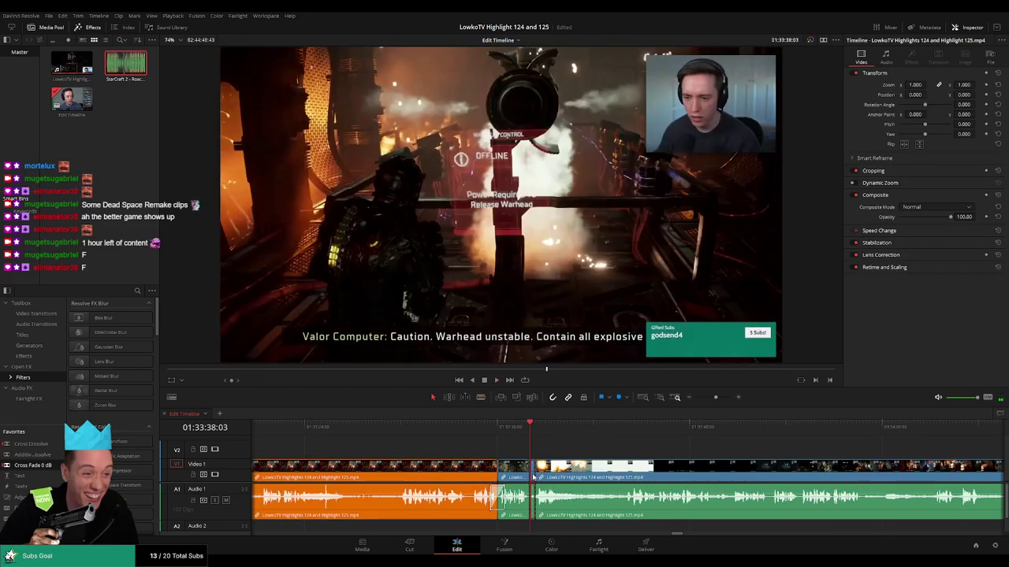
{"action": "key", "text": "space"}
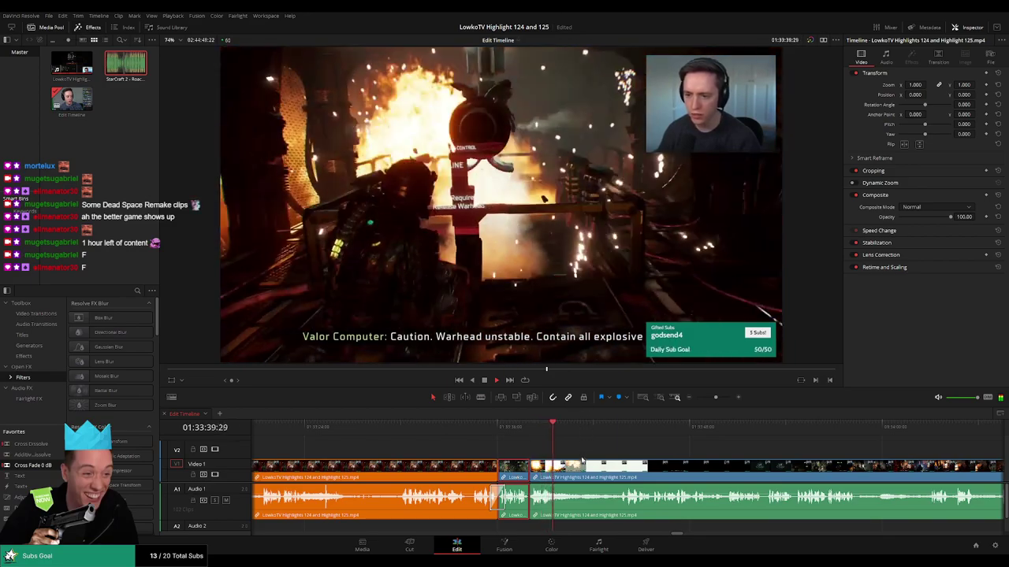
{"action": "left_click", "coordinate": [655, 448]}
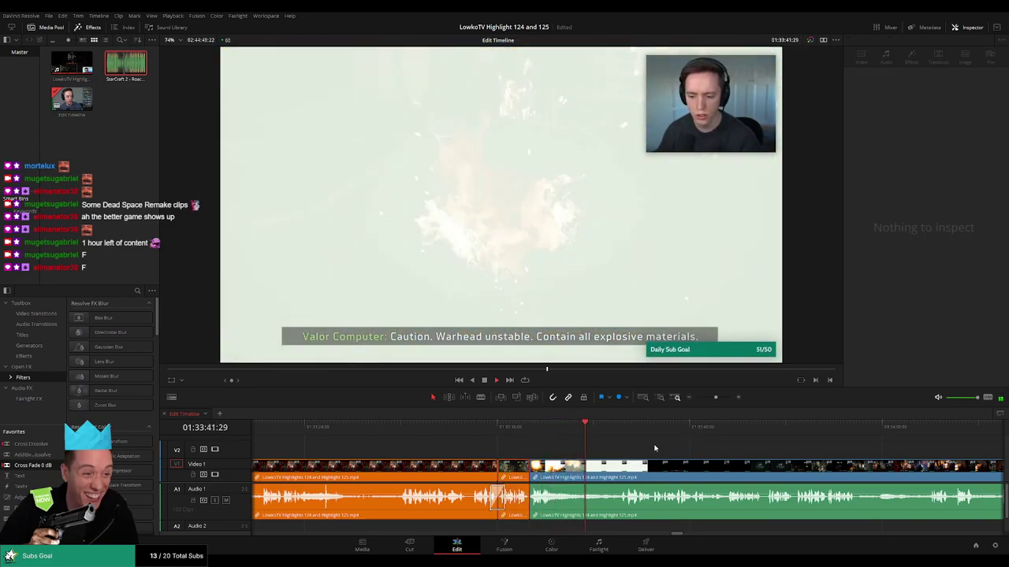
Review the explosion and black-screen reaction, and cut out the short dead moment from 01:33:58:23 as the warhead fight resumes.
{"action": "left_click_drag", "start_coordinate": [654, 448], "coordinate": [509, 443]}
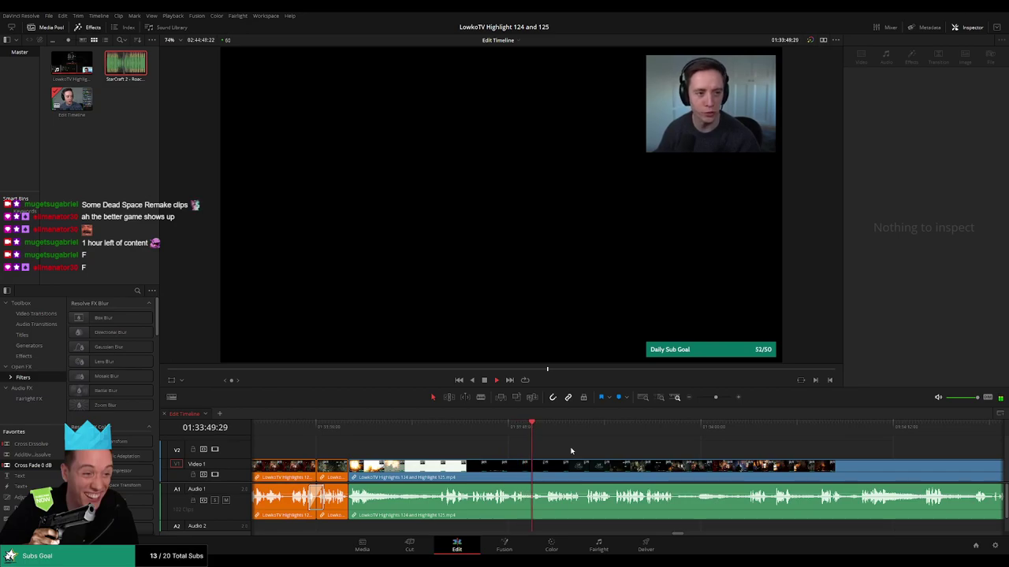
{"action": "scroll", "coordinate": [572, 451], "scroll_direction": "right", "scroll_amount": 3}
{"action": "scroll", "coordinate": [485, 444], "scroll_direction": "right", "scroll_amount": 2}
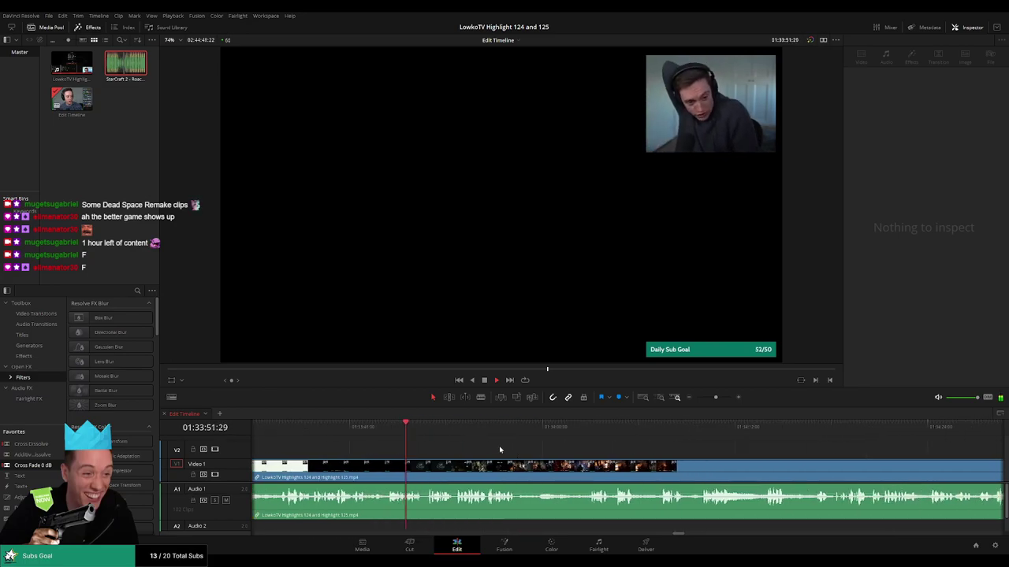
{"action": "scroll", "coordinate": [494, 449], "scroll_direction": "right", "scroll_amount": 1}
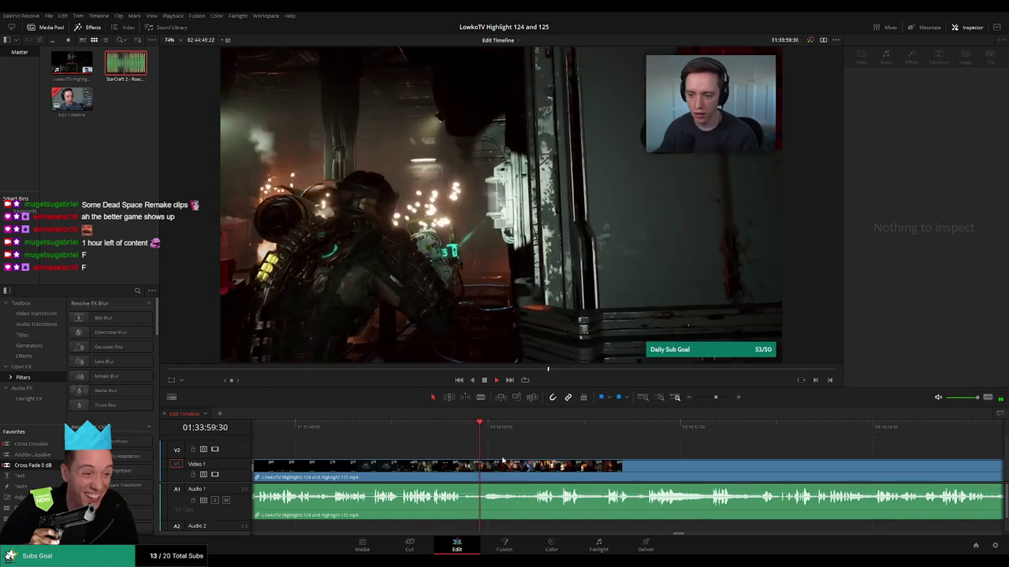
{"action": "key", "text": "space"}
{"action": "left_click_drag", "start_coordinate": [449, 431], "coordinate": [463, 436]}
{"action": "key", "text": "b"}
{"action": "left_click", "coordinate": [464, 463]}
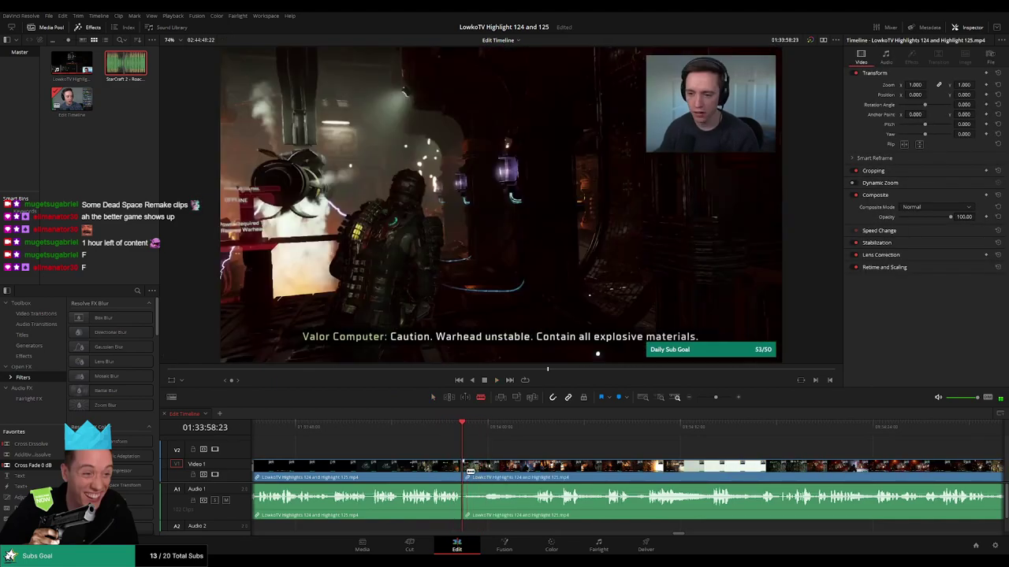
{"action": "left_click", "coordinate": [475, 472]}
{"action": "key", "text": "a"}
{"action": "left_click", "coordinate": [468, 475]}
{"action": "key", "text": "Delete"}
{"action": "key", "text": "space"}
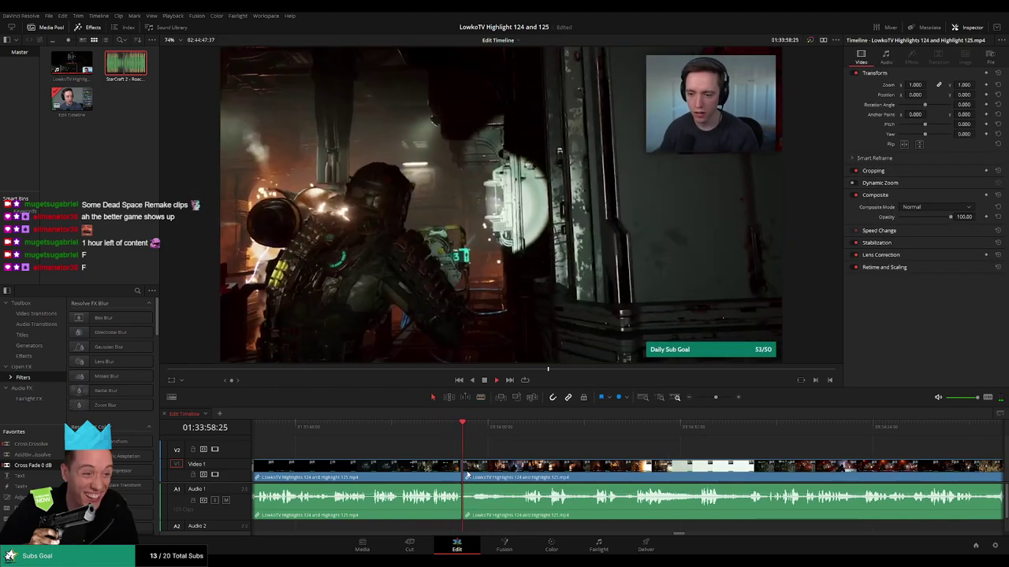
Color the clip with the explosion and black-screen reaction before the latest cut orange.
{"action": "left_click", "coordinate": [428, 478]}
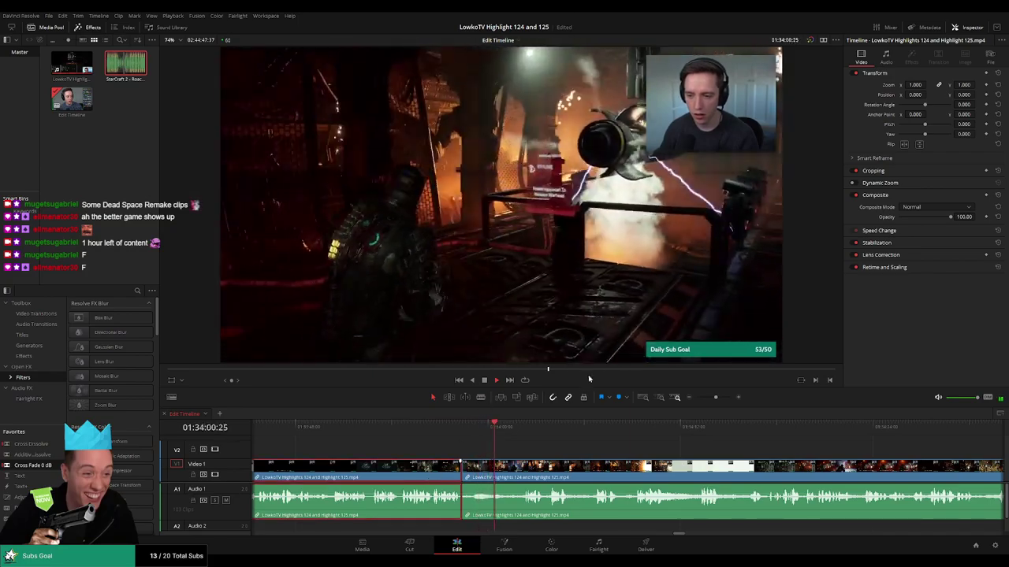
{"action": "key", "text": "1"}
{"action": "left_click", "coordinate": [560, 457]}
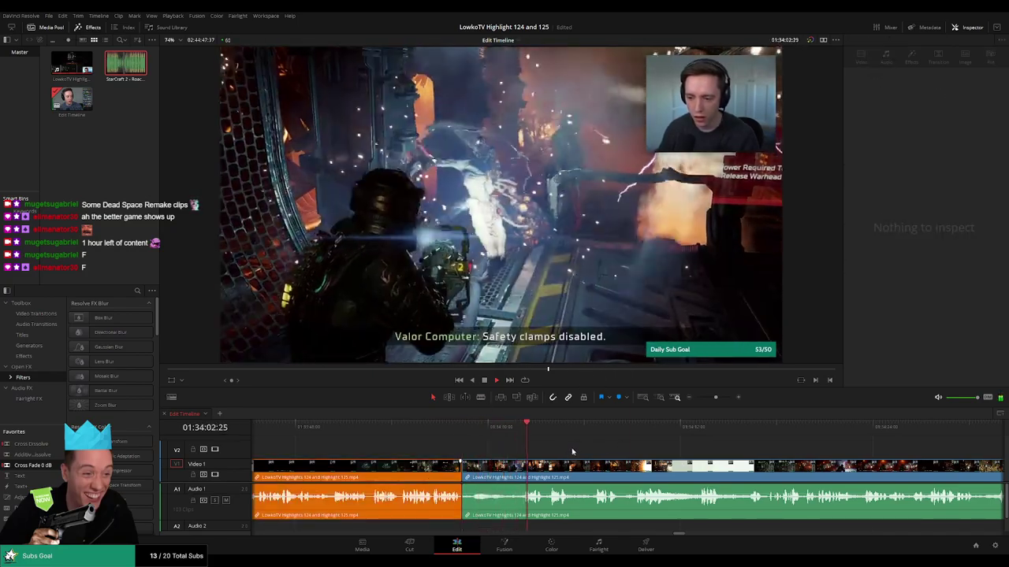
Review the next warhead attempt through its white-out and cut out the brief pause at about 01:34:17.
{"action": "left_click_drag", "start_coordinate": [612, 456], "coordinate": [539, 454]}
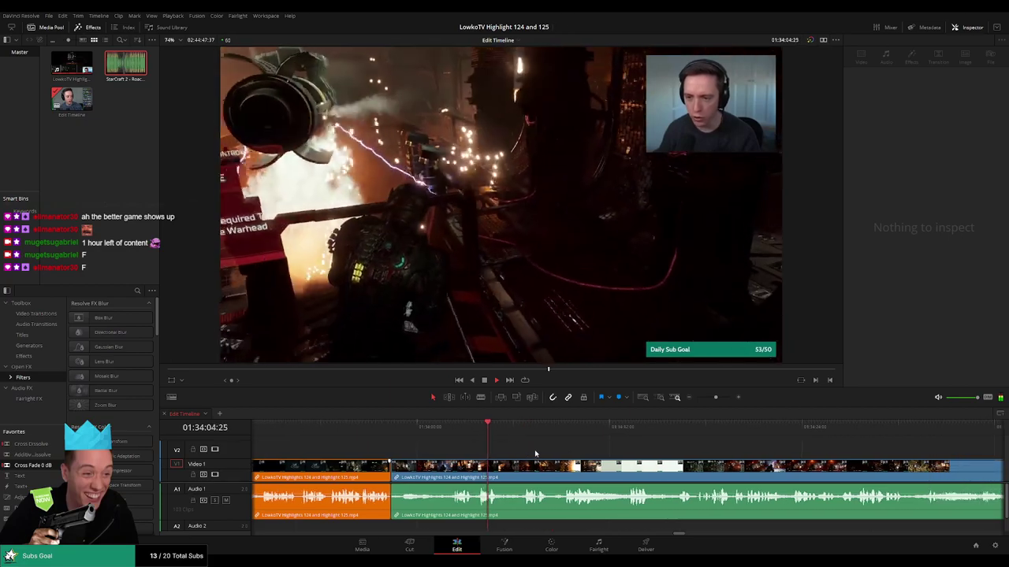
{"action": "left_click", "coordinate": [517, 469]}
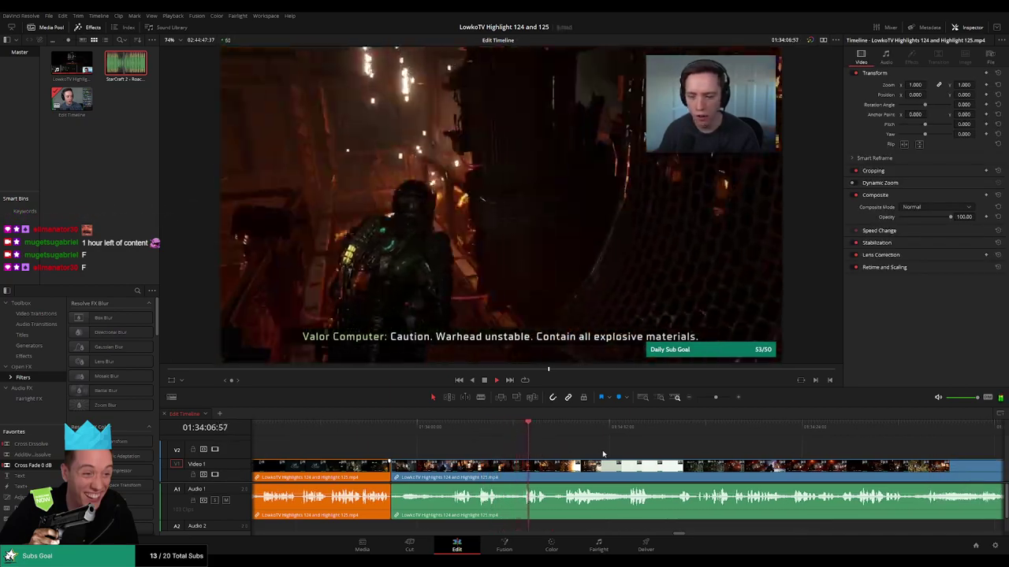
{"action": "scroll", "coordinate": [526, 454], "scroll_direction": "right", "scroll_amount": 2}
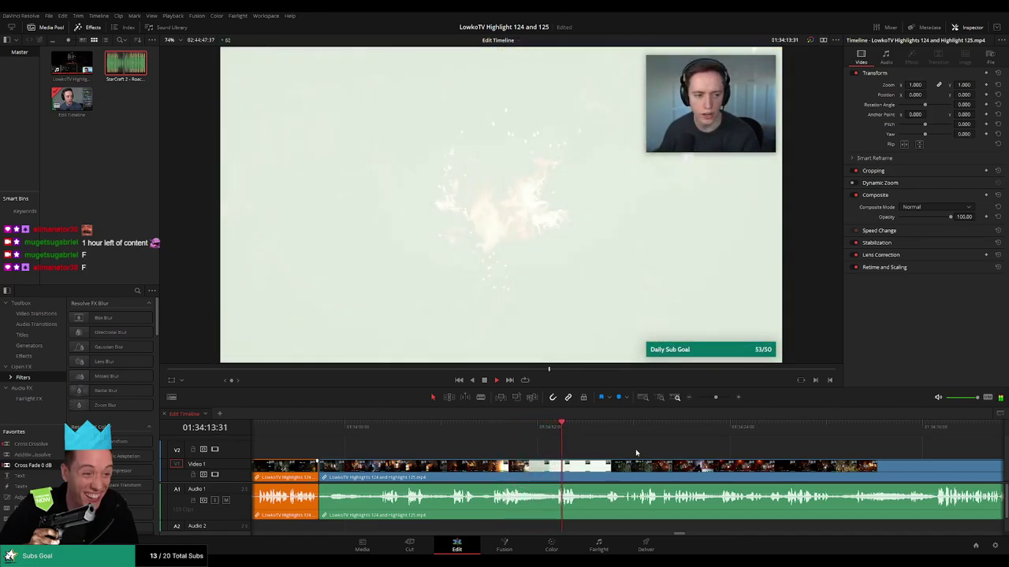
{"action": "scroll", "coordinate": [526, 448], "scroll_direction": "right", "scroll_amount": 2}
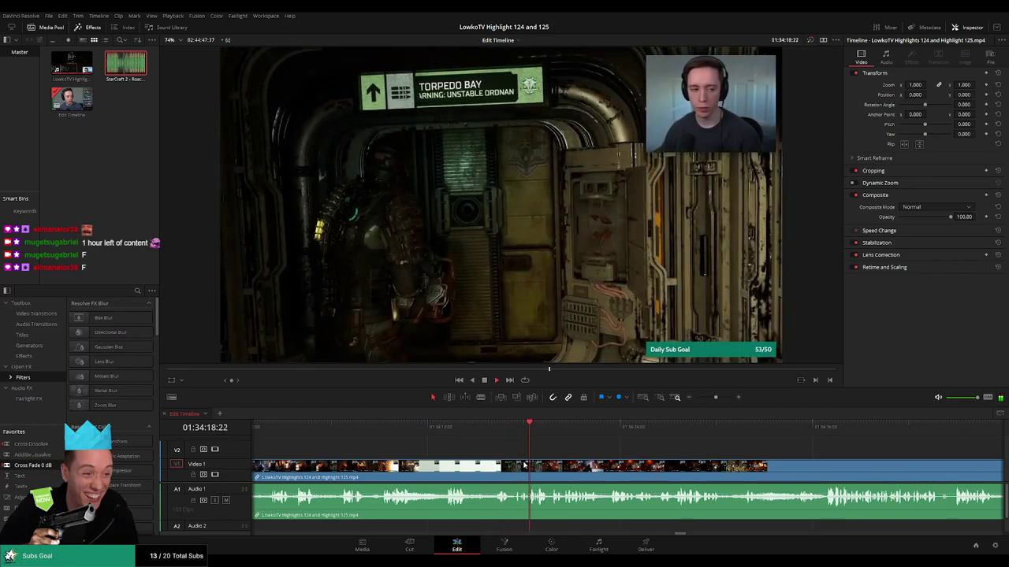
{"action": "scroll", "coordinate": [524, 465], "scroll_direction": "up", "scroll_amount": 1}
{"action": "key", "text": "b"}
{"action": "left_click", "coordinate": [544, 466]}
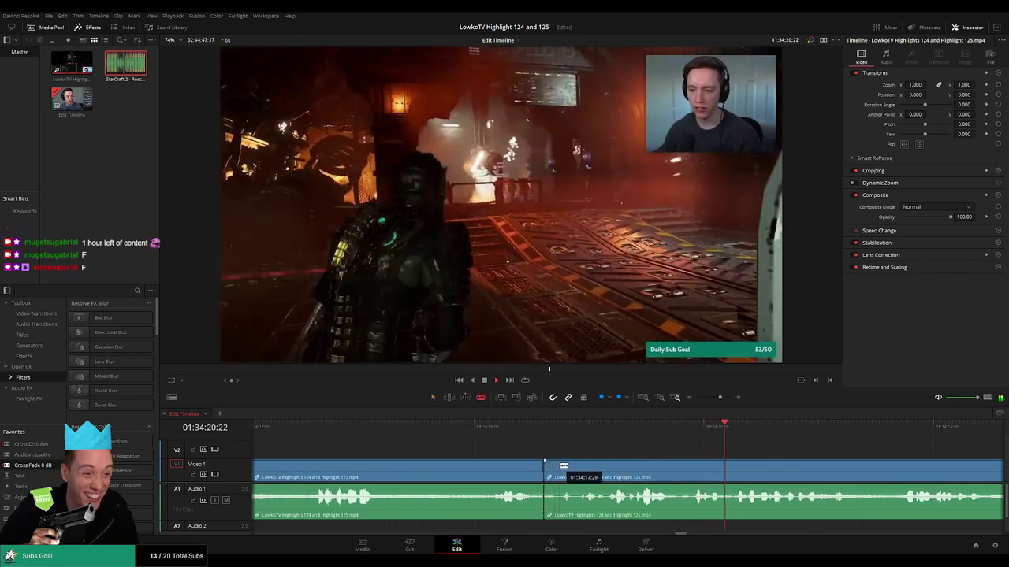
{"action": "left_click", "coordinate": [557, 466]}
{"action": "key", "text": "a"}
{"action": "left_click", "coordinate": [552, 471]}
{"action": "key", "text": "Delete"}
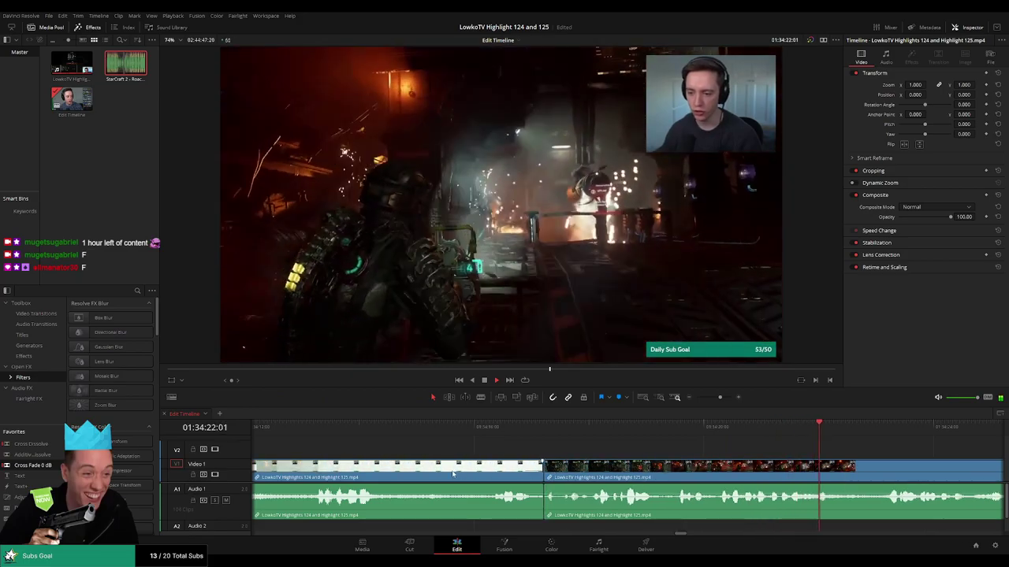
Color the clip with the second warhead white-out orange and widen the timeline's visible range.
{"action": "key", "text": "1"}
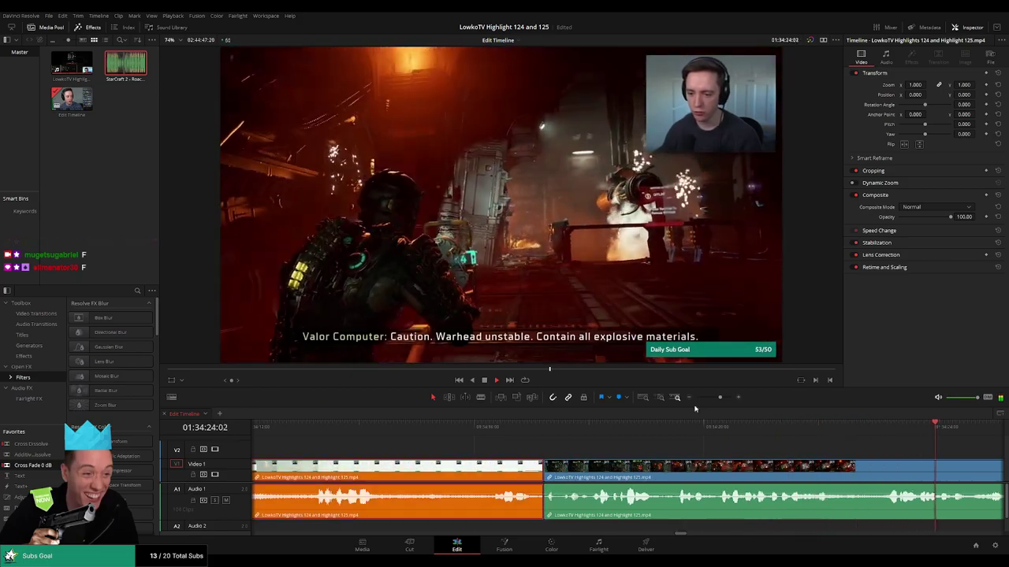
{"action": "left_click", "coordinate": [710, 398]}
{"action": "left_click", "coordinate": [712, 456]}
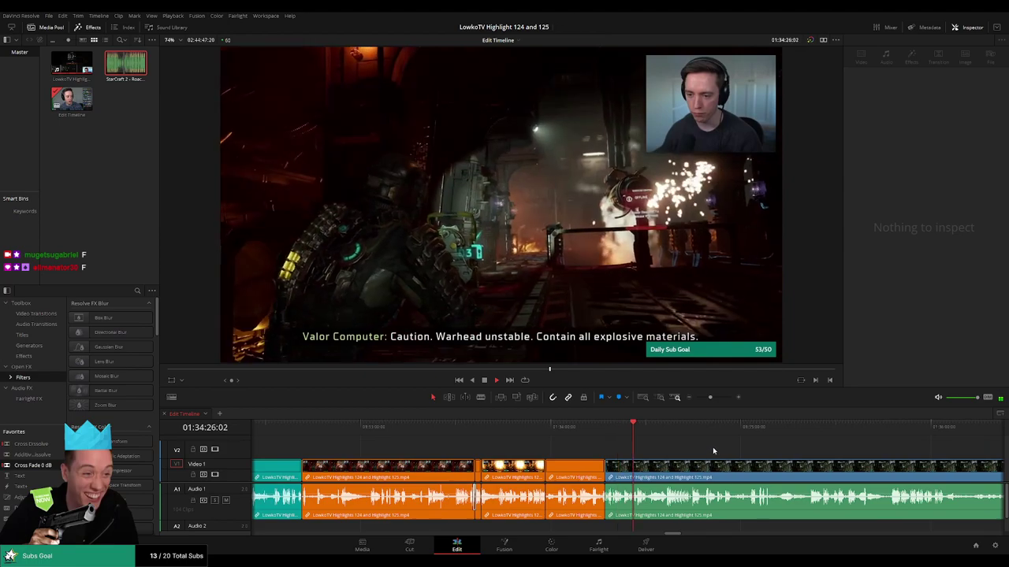
Review the warhead attempt from 01:34:26:02 through its white-out and the pause menu for dead moments.
{"action": "left_click_drag", "start_coordinate": [712, 448], "coordinate": [526, 446]}
{"action": "scroll", "coordinate": [623, 460], "scroll_direction": "up", "scroll_amount": 2}
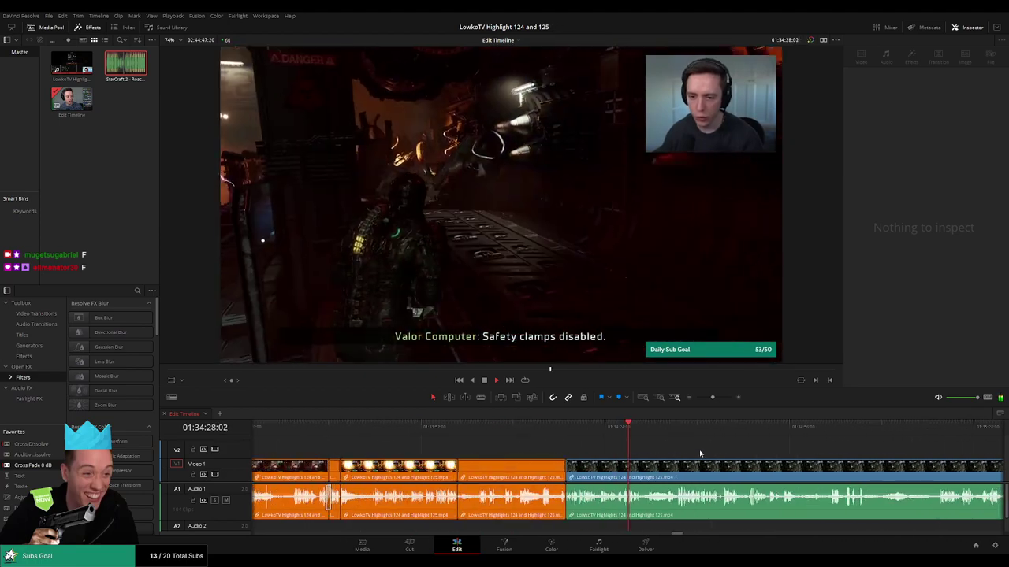
{"action": "scroll", "coordinate": [693, 453], "scroll_direction": "right", "scroll_amount": 3}
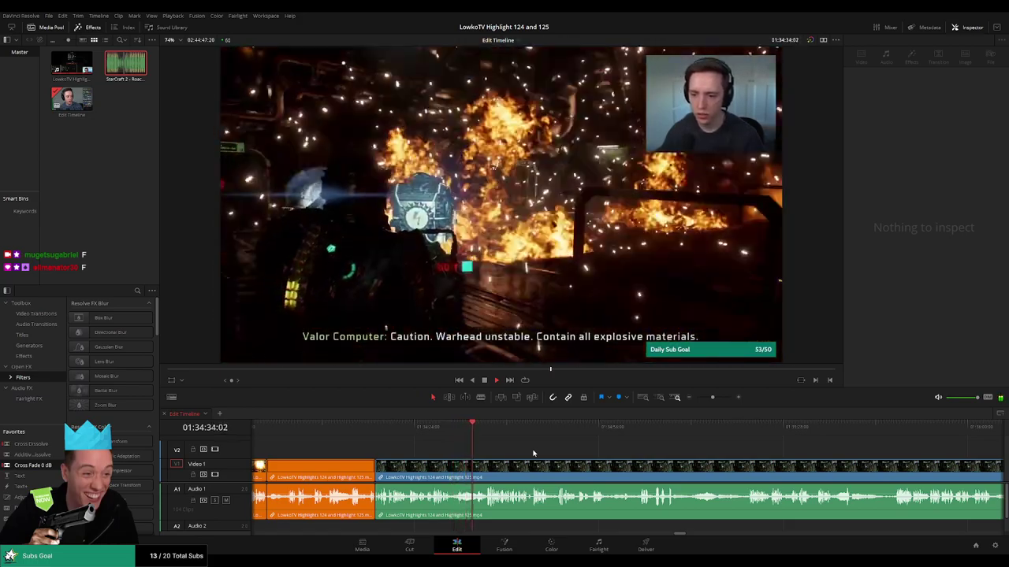
{"action": "scroll", "coordinate": [552, 461], "scroll_direction": "left", "scroll_amount": 3}
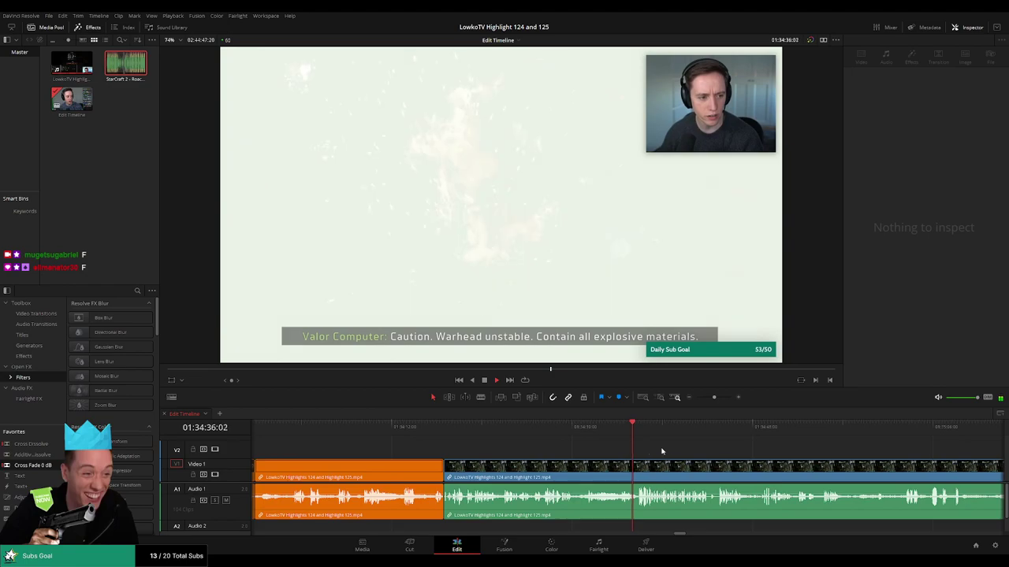
{"action": "scroll", "coordinate": [543, 454], "scroll_direction": "right", "scroll_amount": 3}
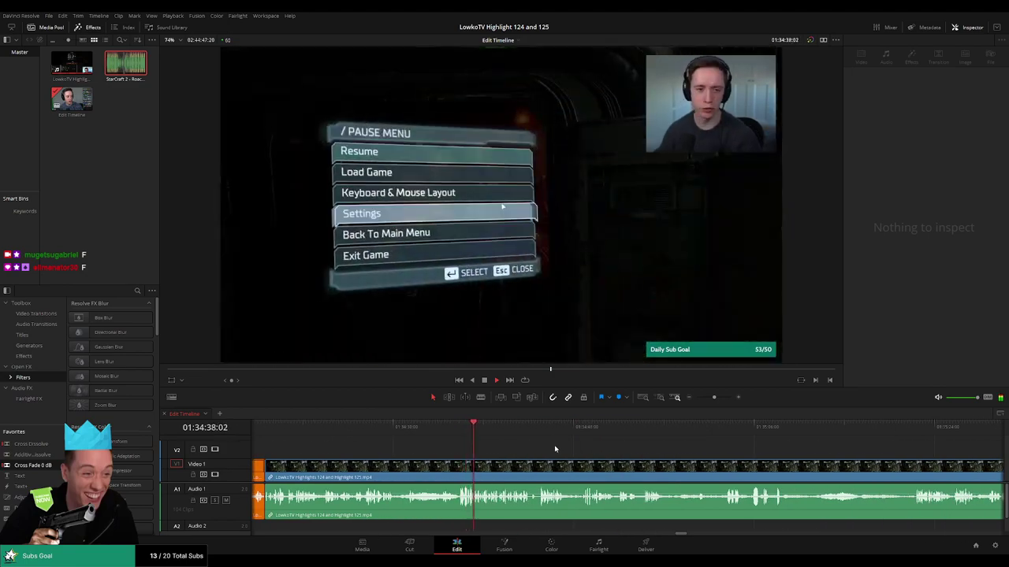
{"action": "scroll", "coordinate": [556, 449], "scroll_direction": "right", "scroll_amount": 1}
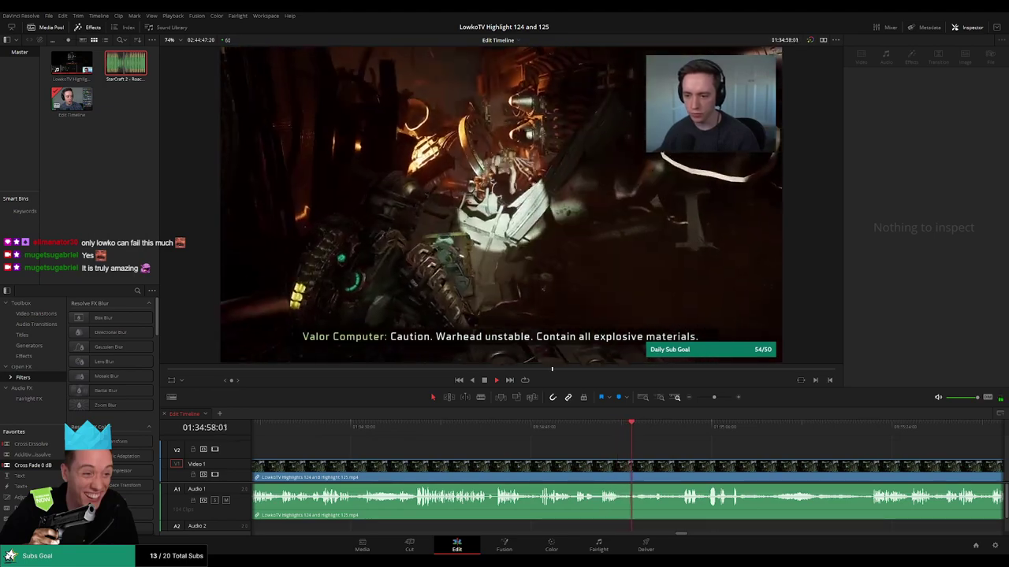
Review the following warhead attempt from about 01:34:58 through its white-out, skipping ahead to the black-screen reaction at about 01:35:21.
{"action": "left_click_drag", "start_coordinate": [653, 444], "coordinate": [543, 443]}
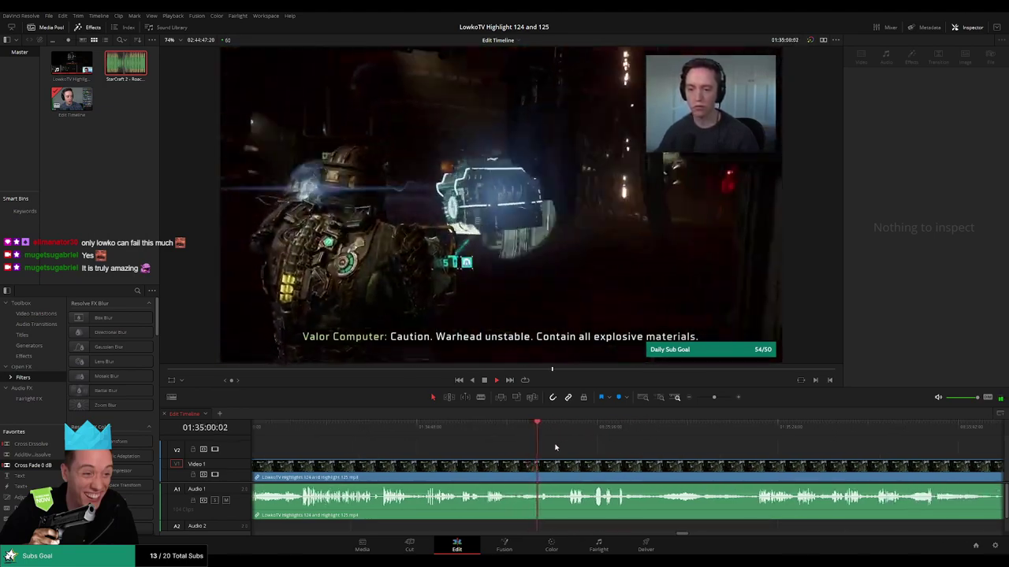
{"action": "scroll", "coordinate": [488, 446], "scroll_direction": "right", "scroll_amount": 2}
{"action": "scroll", "coordinate": [530, 457], "scroll_direction": "up", "scroll_amount": 2}
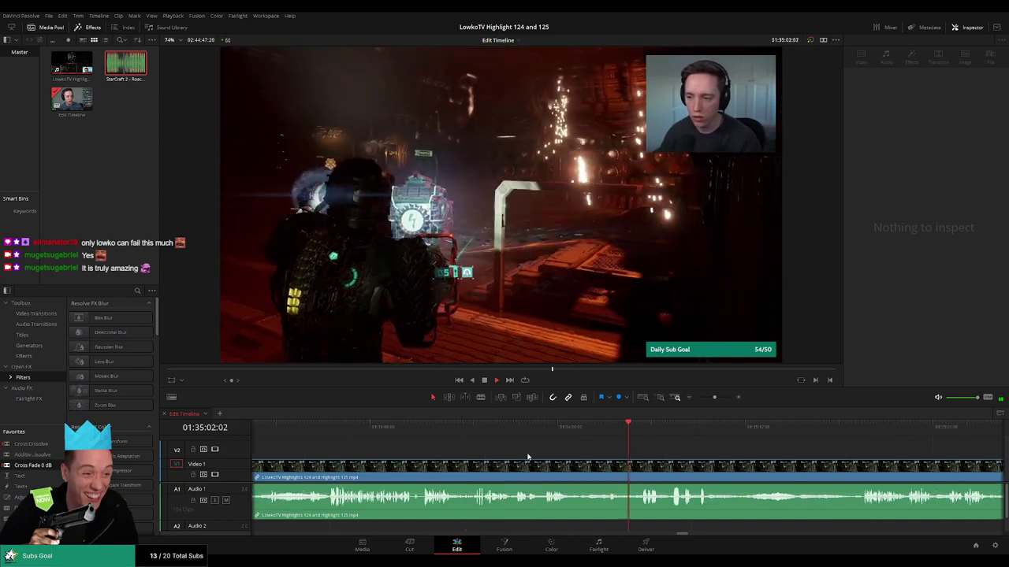
{"action": "left_click_drag", "start_coordinate": [687, 461], "coordinate": [478, 446]}
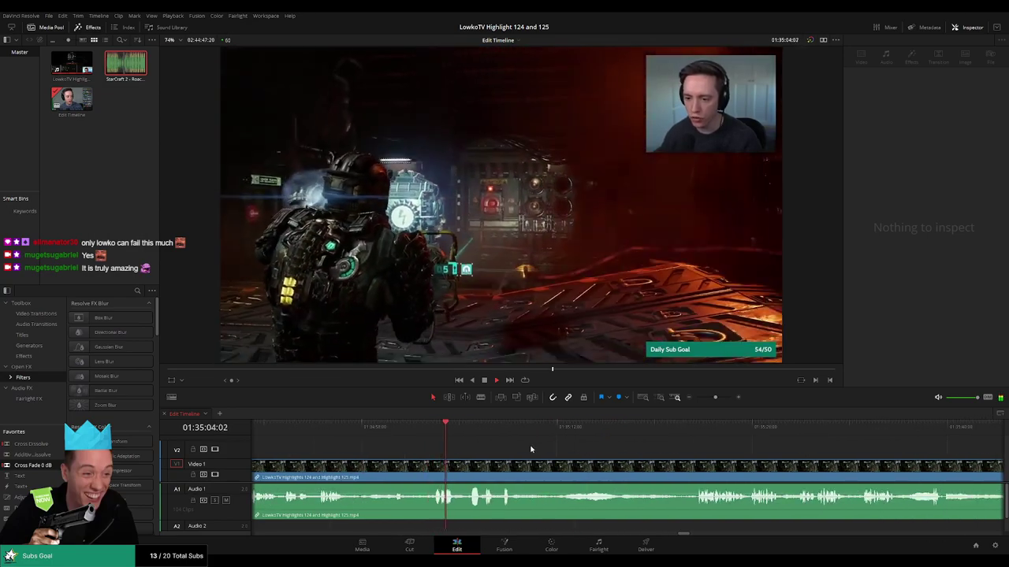
{"action": "scroll", "coordinate": [520, 450], "scroll_direction": "right", "scroll_amount": 2}
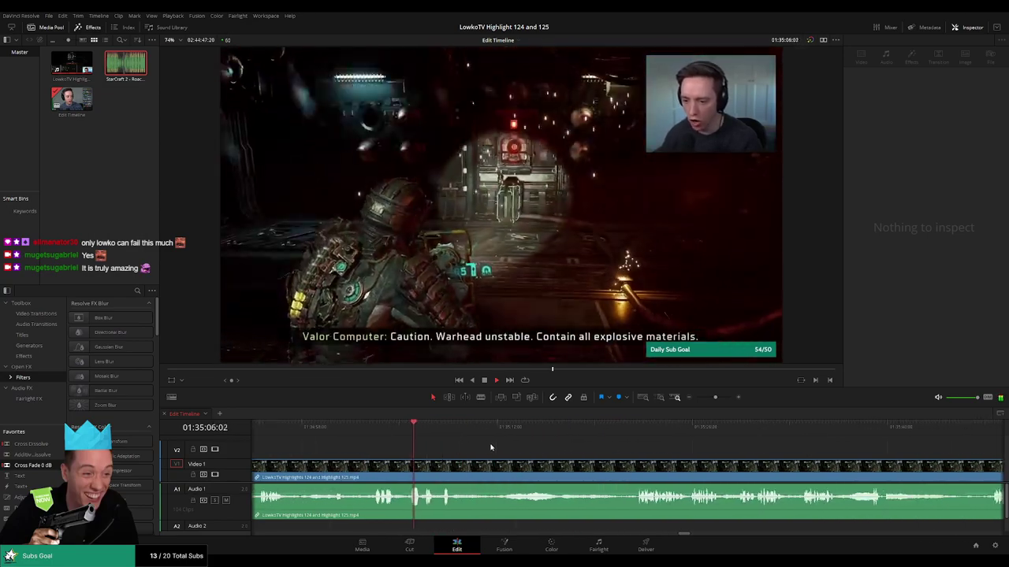
{"action": "scroll", "coordinate": [546, 457], "scroll_direction": "right", "scroll_amount": 1}
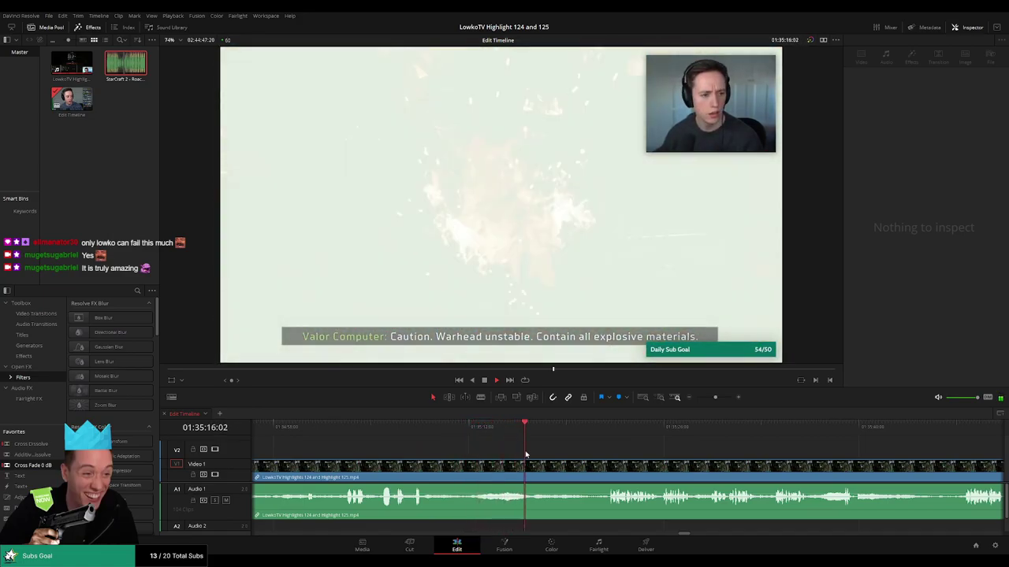
{"action": "scroll", "coordinate": [608, 463], "scroll_direction": "right", "scroll_amount": 2}
{"action": "left_click", "coordinate": [481, 434]}
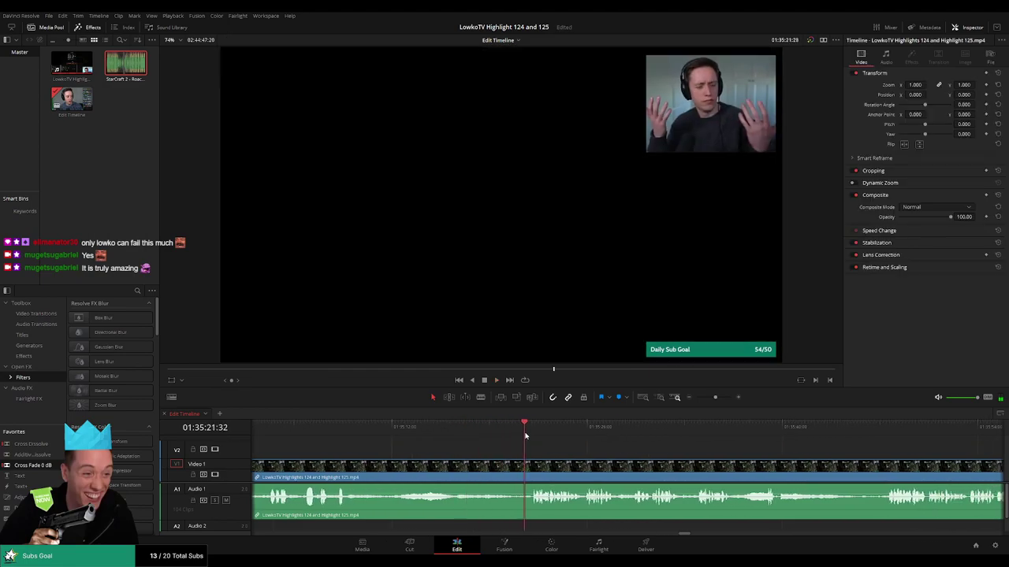
Examine the footage from the Torpedo Bay door at about 01:35:23 to the explosion at about 01:36:34, skipping through parts of the fight.
{"action": "left_click_drag", "start_coordinate": [634, 456], "coordinate": [533, 455]}
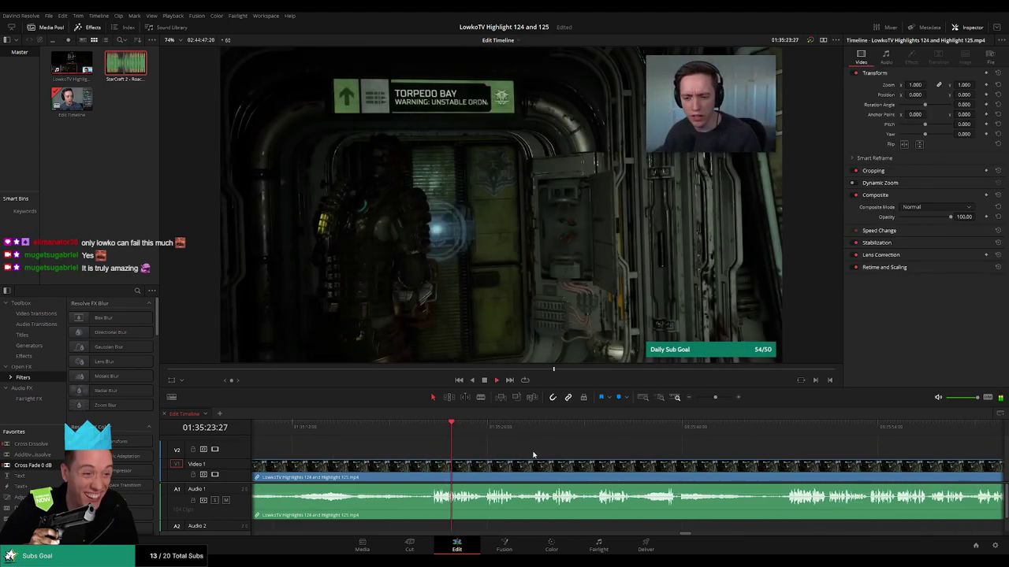
{"action": "mouse_move", "coordinate": [715, 397]}
{"action": "left_mouse_down"}
{"action": "mouse_move", "coordinate": [702, 400]}
{"action": "mouse_move", "coordinate": [714, 401]}
{"action": "left_mouse_up"}
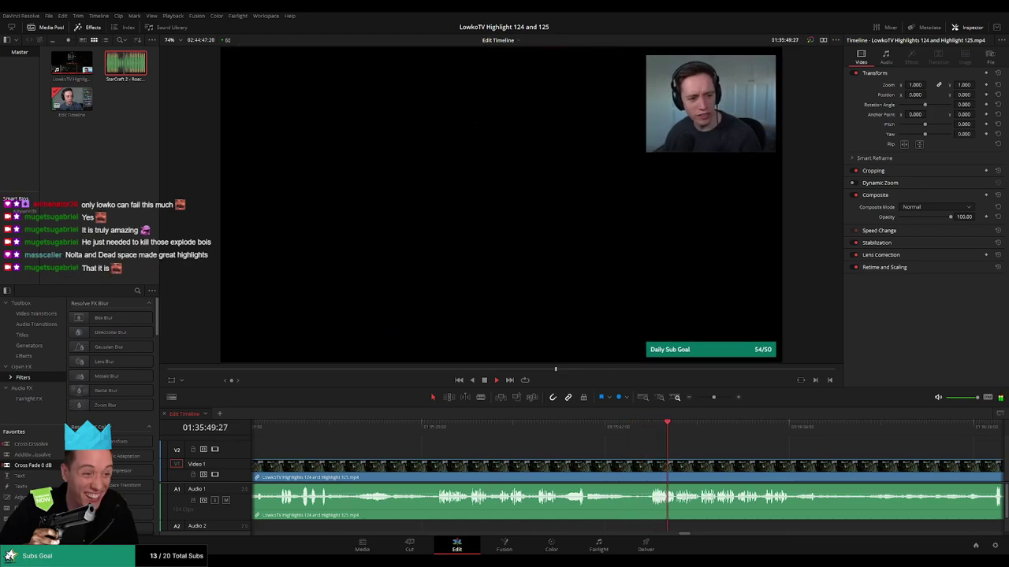
{"action": "left_click_drag", "start_coordinate": [736, 448], "coordinate": [564, 441]}
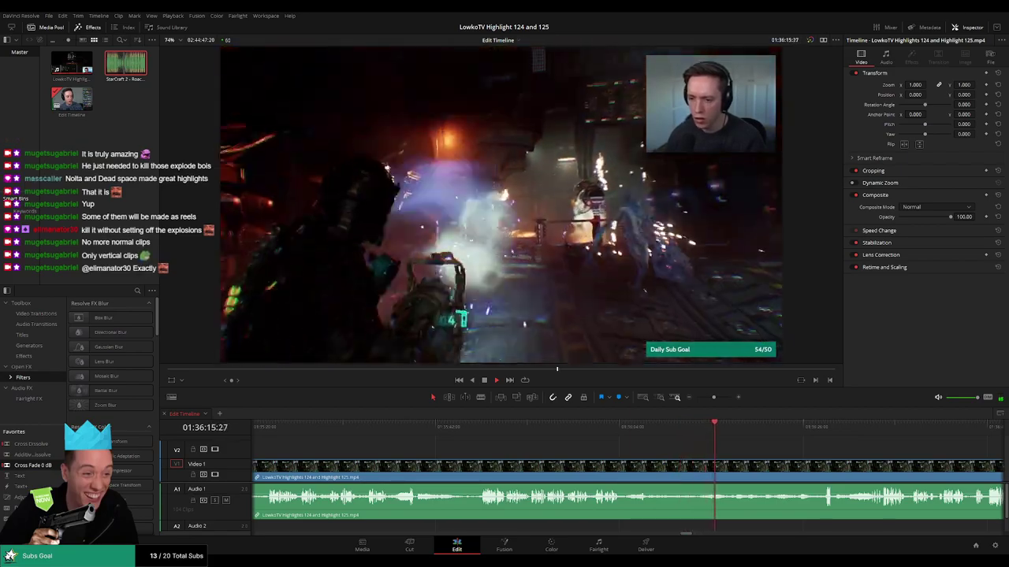
{"action": "scroll", "coordinate": [699, 450], "scroll_direction": "right", "scroll_amount": 5}
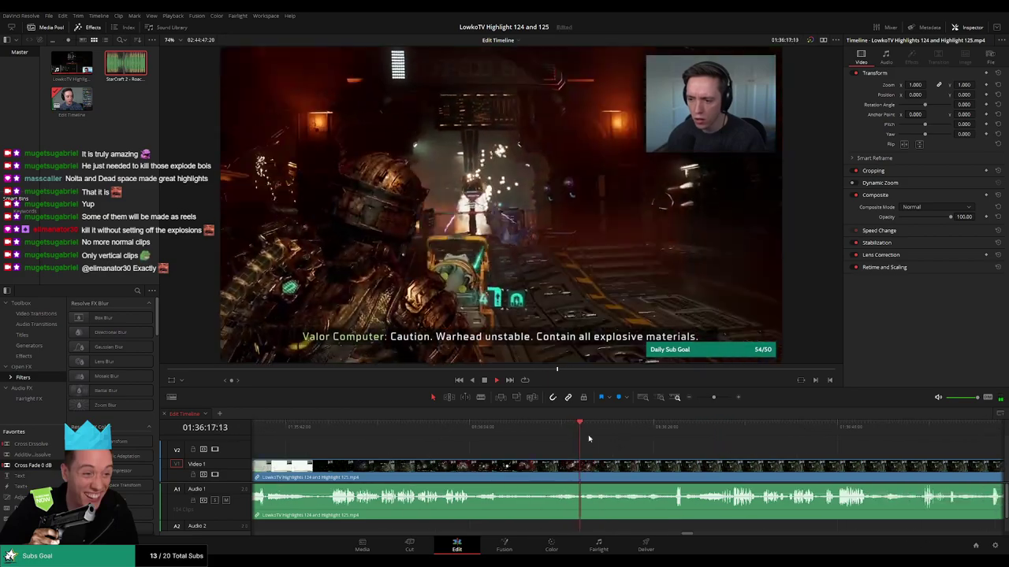
{"action": "left_click_drag", "start_coordinate": [597, 431], "coordinate": [610, 430]}
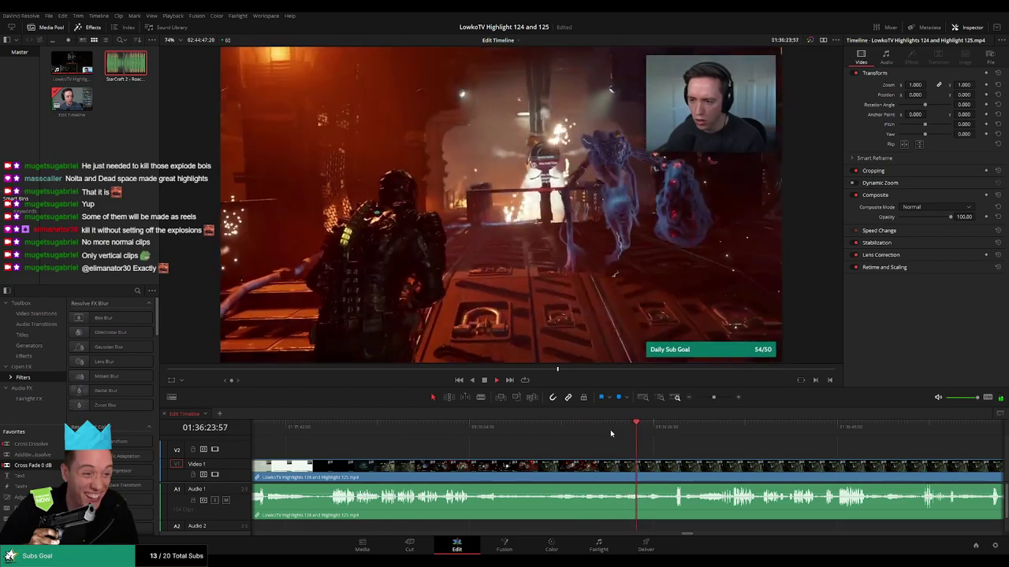
{"action": "left_click_drag", "start_coordinate": [648, 429], "coordinate": [668, 429]}
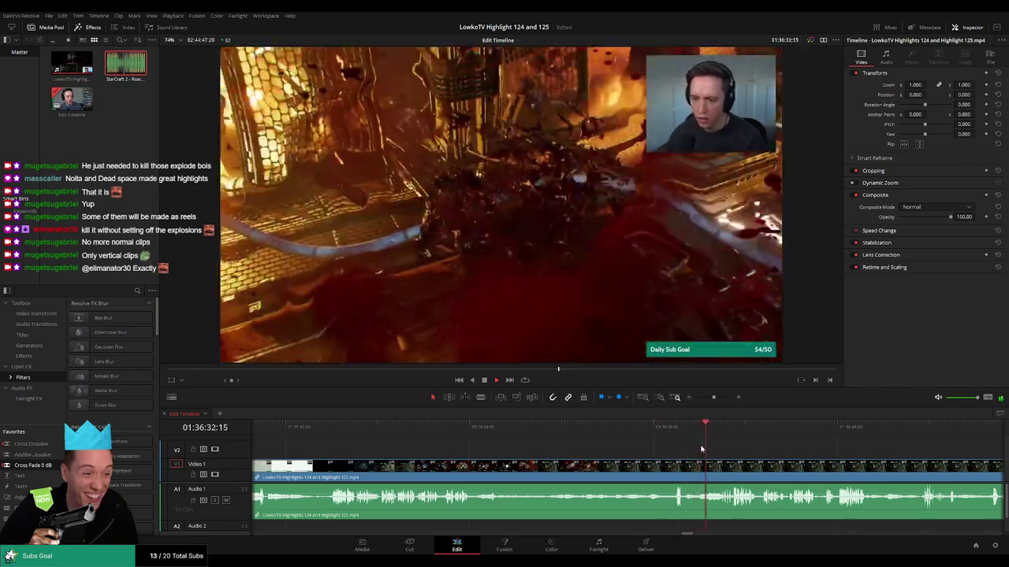
{"action": "left_click_drag", "start_coordinate": [739, 440], "coordinate": [598, 443]}
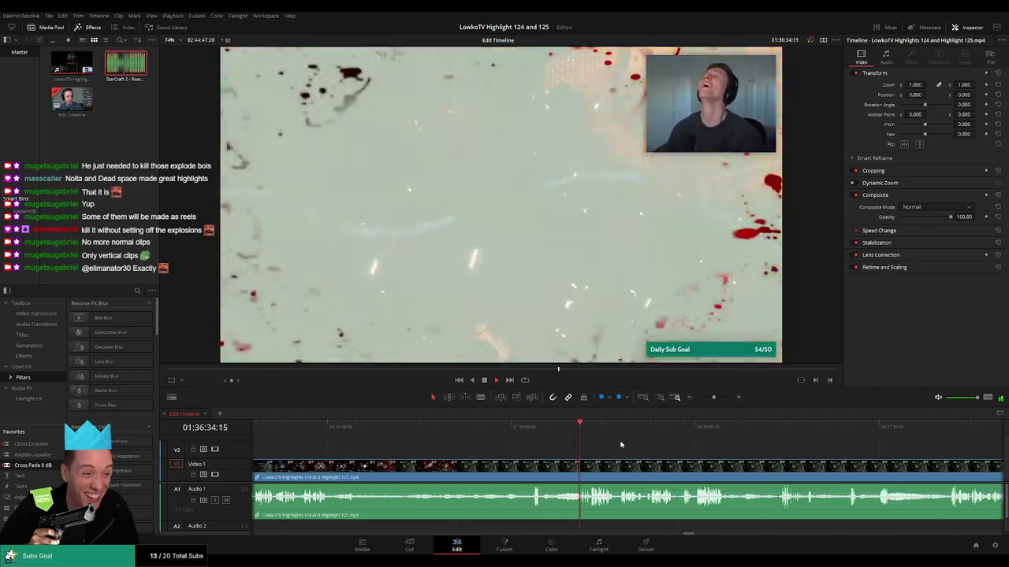
Review the Ishimura loading screen and the next Torpedo Bay entry, and replay the fight from about 01:36:57.
{"action": "scroll", "coordinate": [690, 453], "scroll_direction": "right", "scroll_amount": 3}
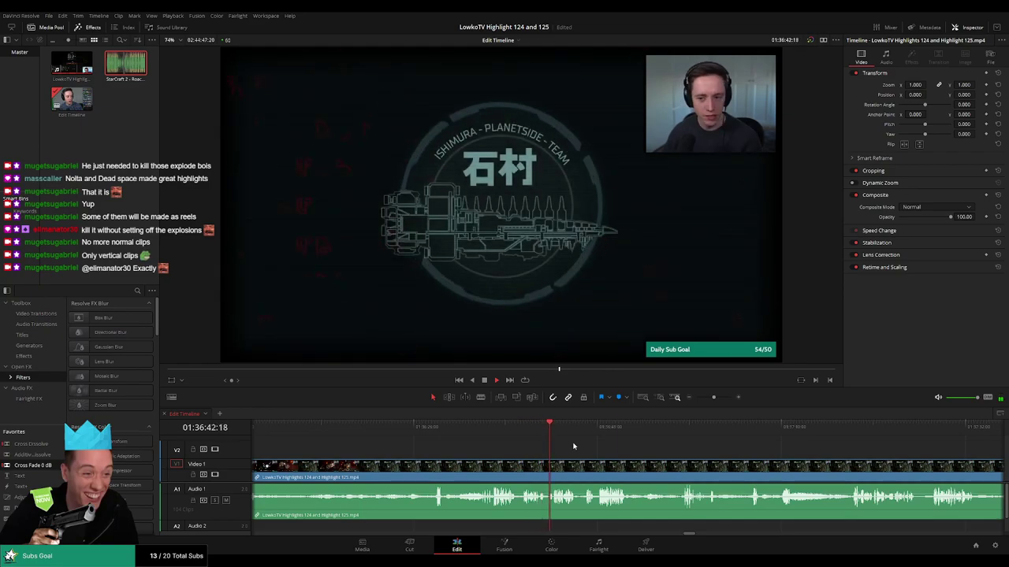
{"action": "scroll", "coordinate": [628, 450], "scroll_direction": "right", "scroll_amount": 2}
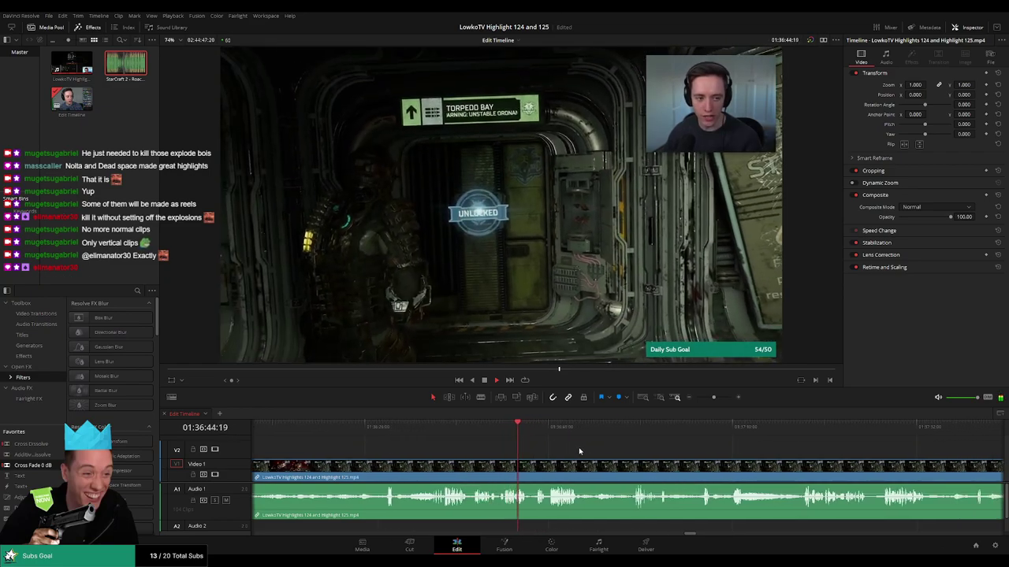
{"action": "scroll", "coordinate": [582, 452], "scroll_direction": "right", "scroll_amount": 2}
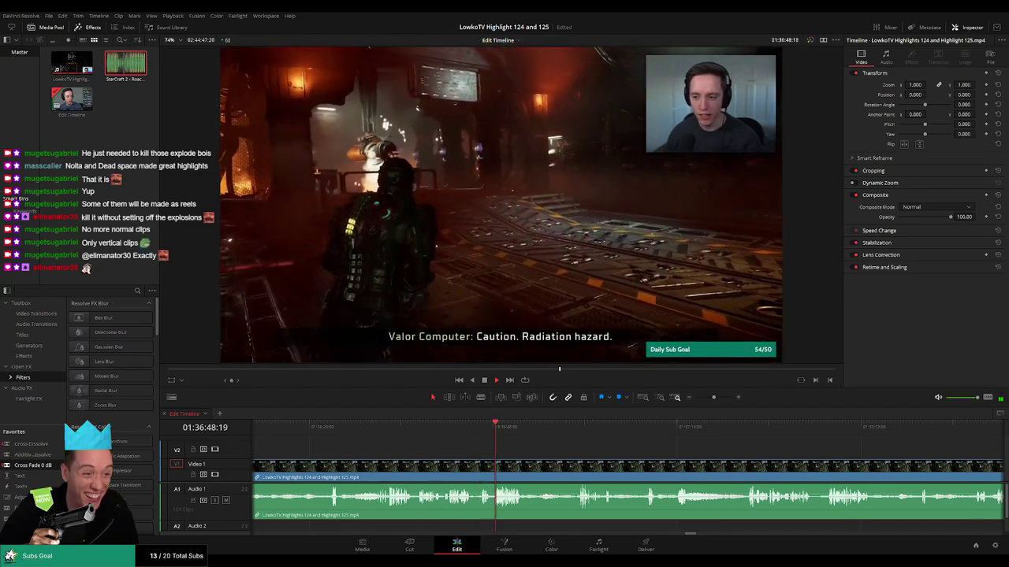
{"action": "scroll", "coordinate": [497, 445], "scroll_direction": "right", "scroll_amount": 3}
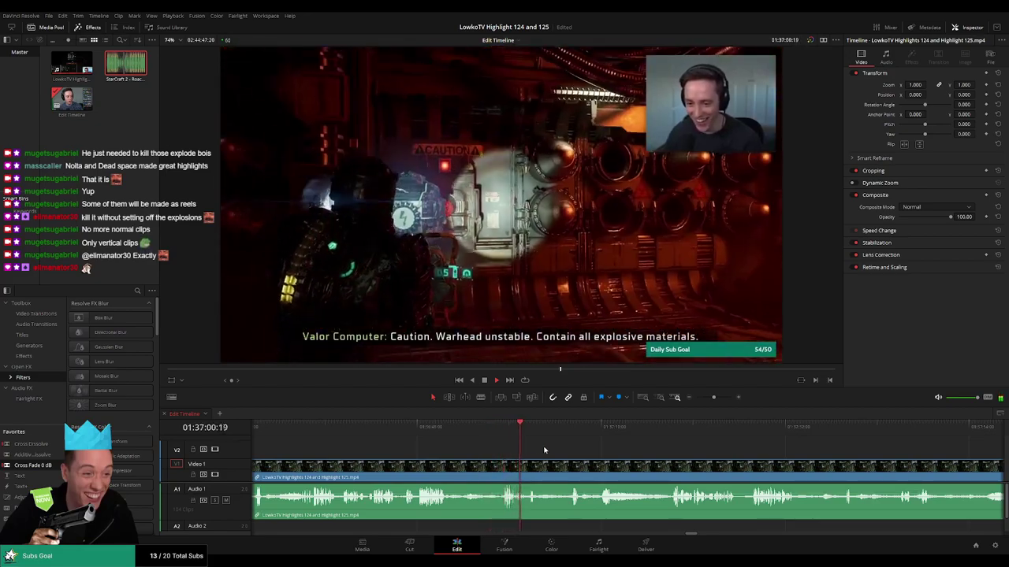
{"action": "left_click", "coordinate": [500, 430]}
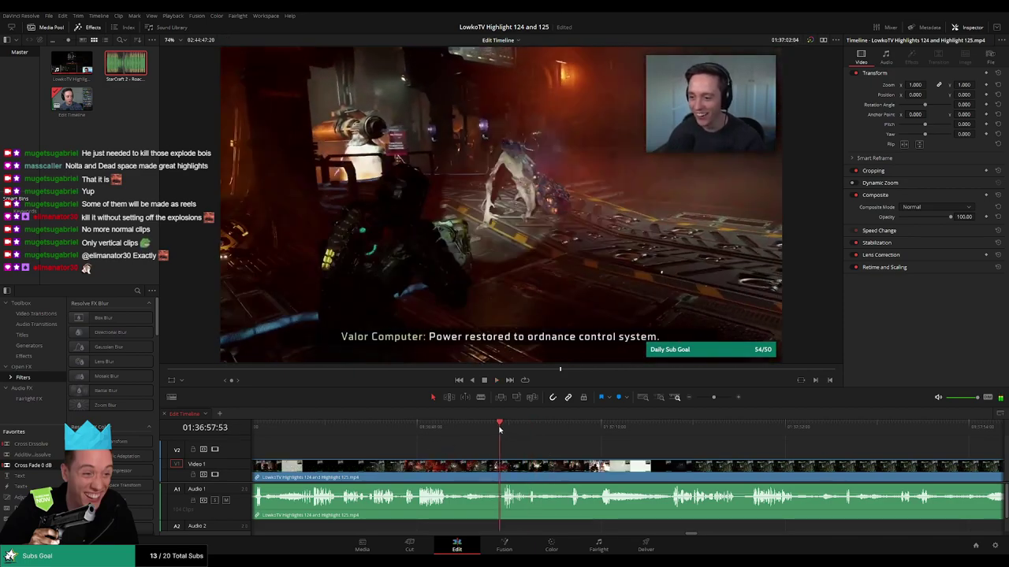
{"action": "left_click_drag", "start_coordinate": [499, 429], "coordinate": [494, 428]}
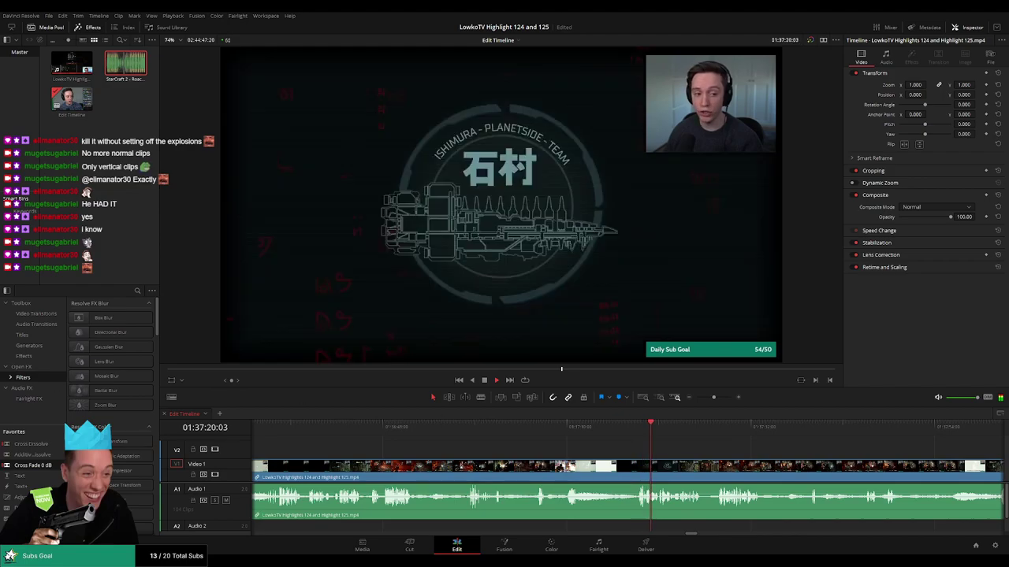
Review the attempt from the loading screen at 01:37:20:03, and widen the timeline's visible range to compare it with the color-marked clips.
{"action": "scroll", "coordinate": [632, 444], "scroll_direction": "right", "scroll_amount": 3}
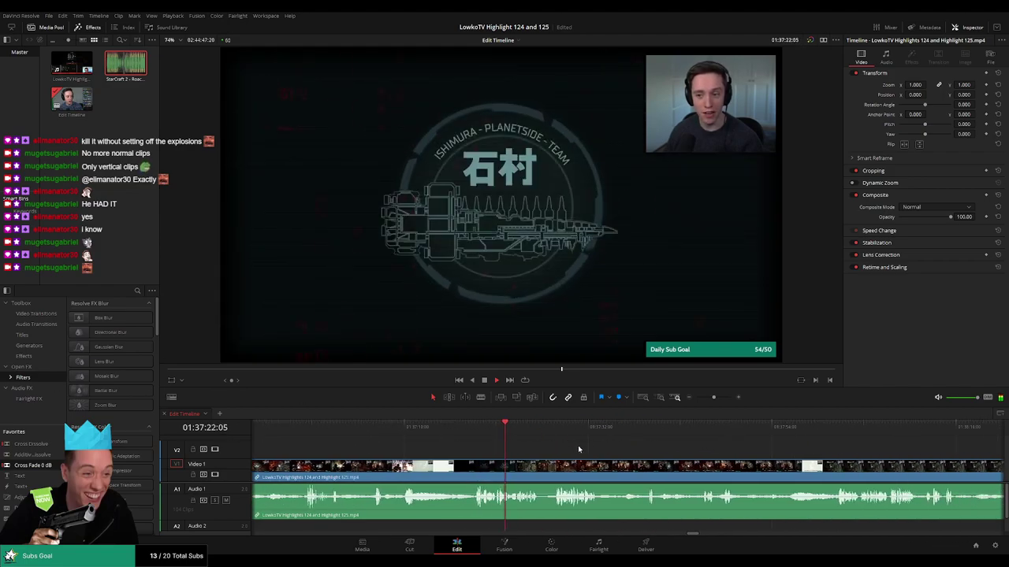
{"action": "scroll", "coordinate": [552, 451], "scroll_direction": "right", "scroll_amount": 2}
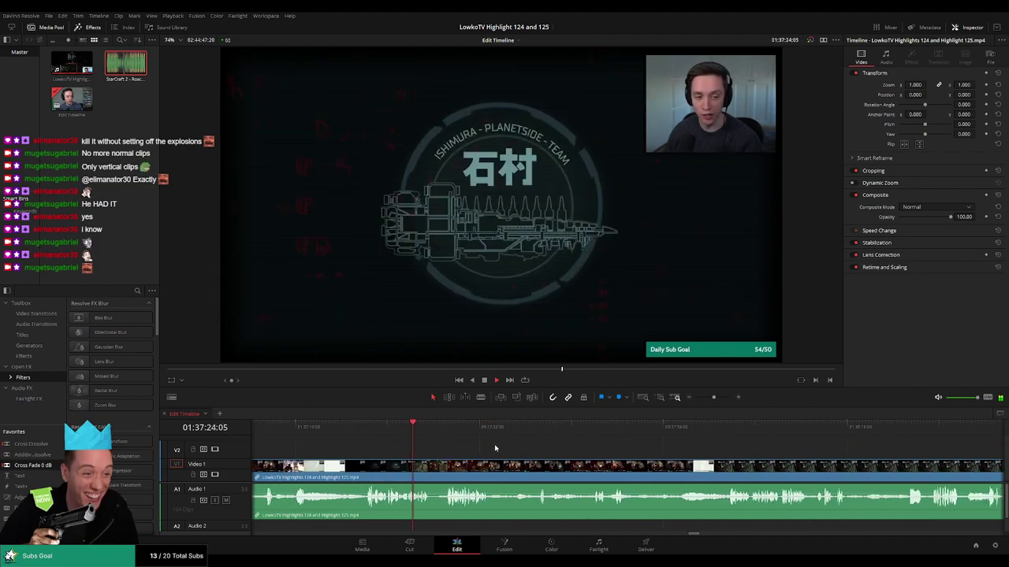
{"action": "scroll", "coordinate": [547, 457], "scroll_direction": "up", "scroll_amount": 1}
{"action": "scroll", "coordinate": [559, 439], "scroll_direction": "right", "scroll_amount": 3}
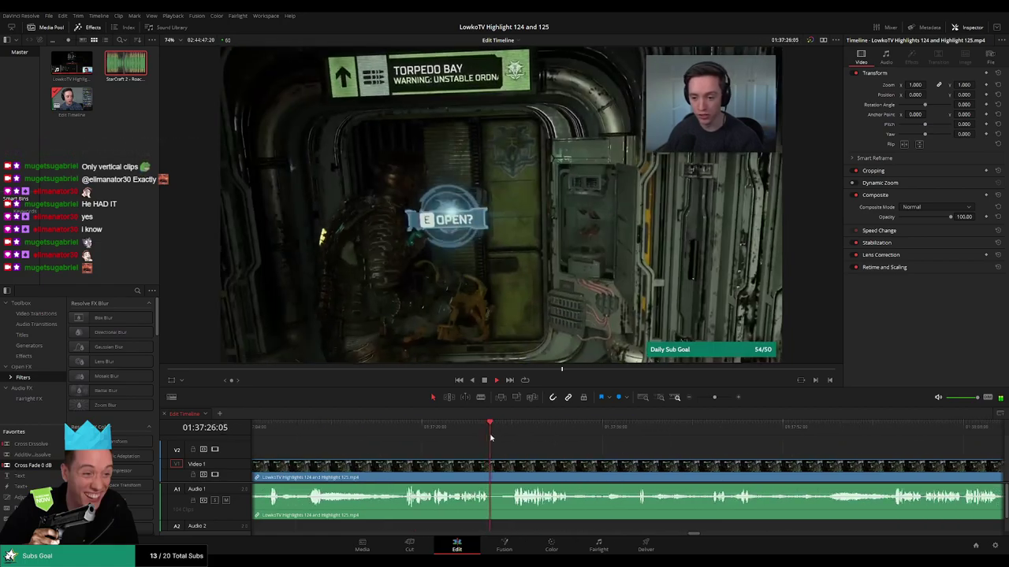
{"action": "scroll", "coordinate": [595, 449], "scroll_direction": "right", "scroll_amount": 1}
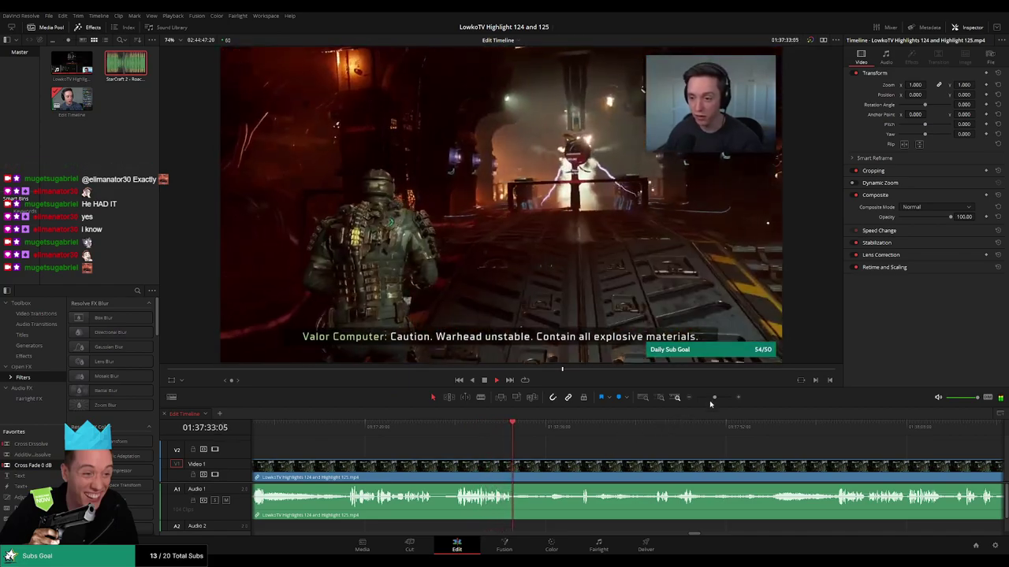
{"action": "left_click_drag", "start_coordinate": [713, 397], "coordinate": [699, 398]}
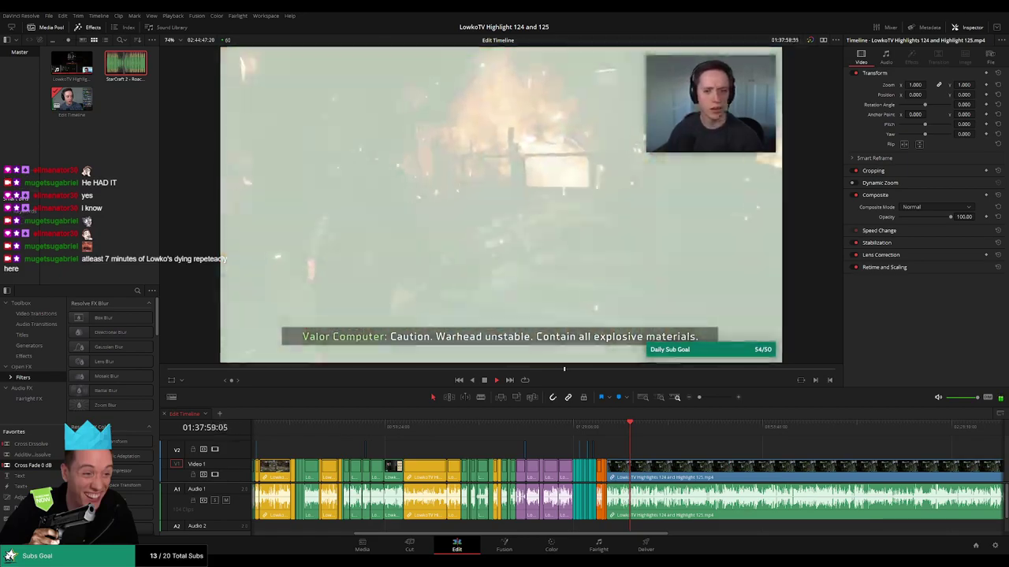
Examine the warhead attempt from about 01:38:09 up to the black-screen reaction at about 01:38:36, rechecking an earlier moment.
{"action": "scroll", "coordinate": [650, 450], "scroll_direction": "up", "scroll_amount": 5}
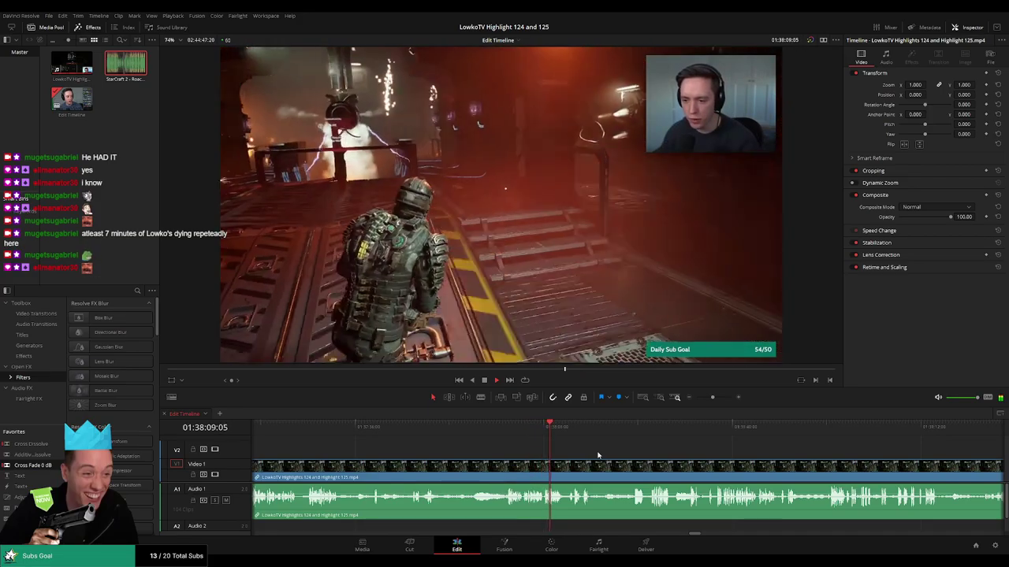
{"action": "left_click_drag", "start_coordinate": [601, 455], "coordinate": [529, 452]}
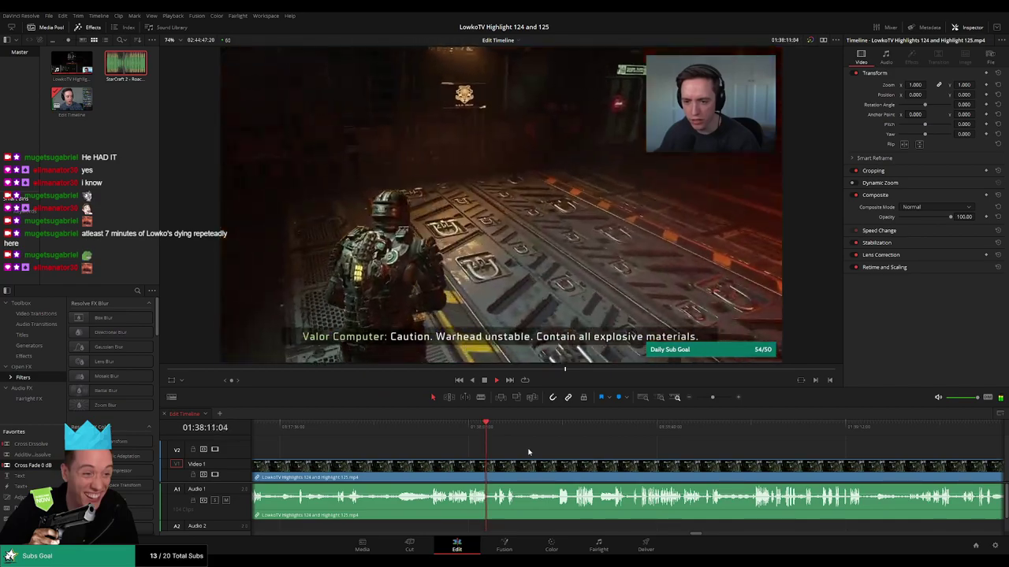
{"action": "left_click_drag", "start_coordinate": [713, 398], "coordinate": [716, 398]}
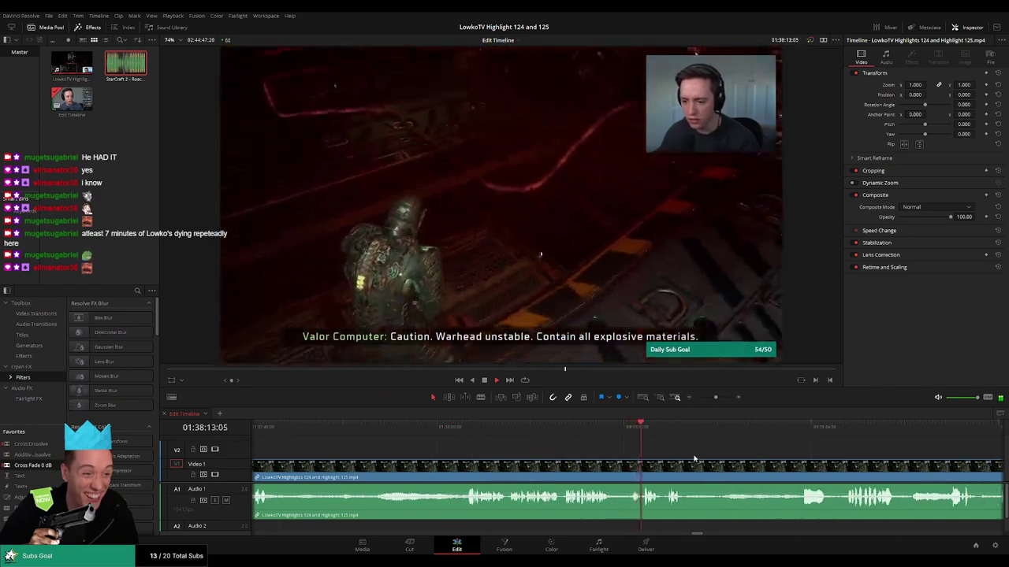
{"action": "scroll", "coordinate": [694, 459], "scroll_direction": "right", "scroll_amount": 3}
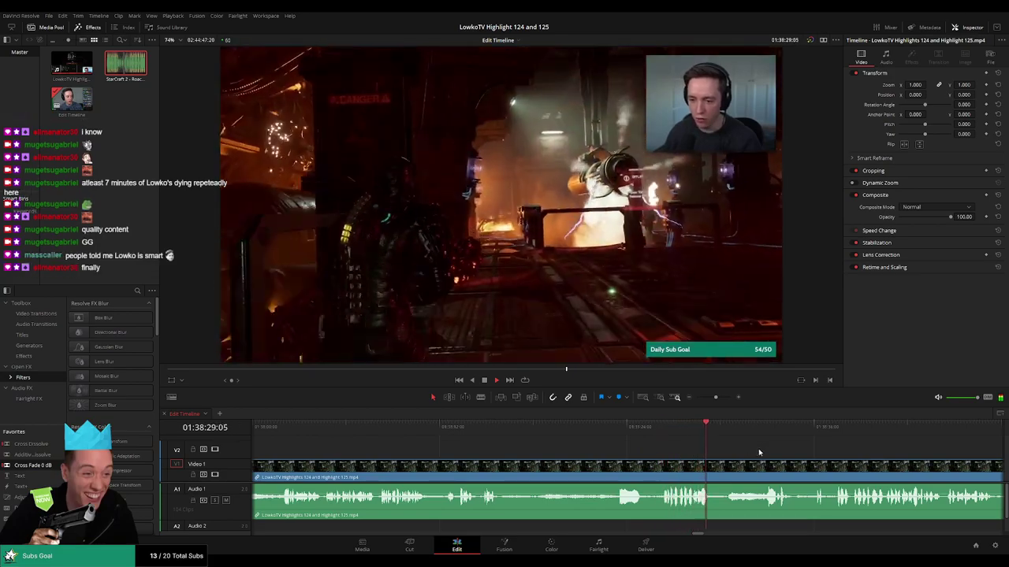
{"action": "left_click_drag", "start_coordinate": [760, 451], "coordinate": [611, 442]}
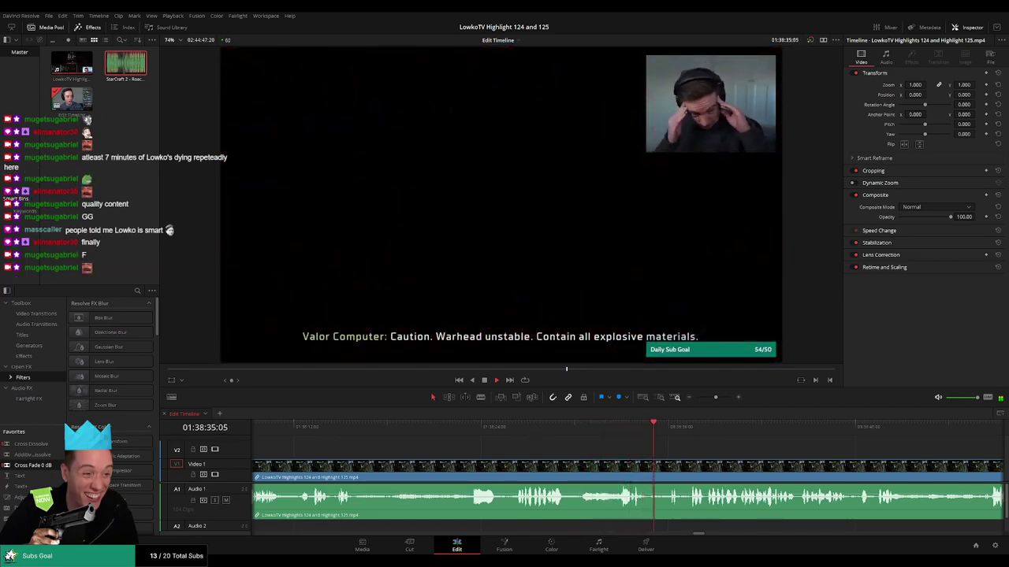
{"action": "left_click", "coordinate": [512, 430]}
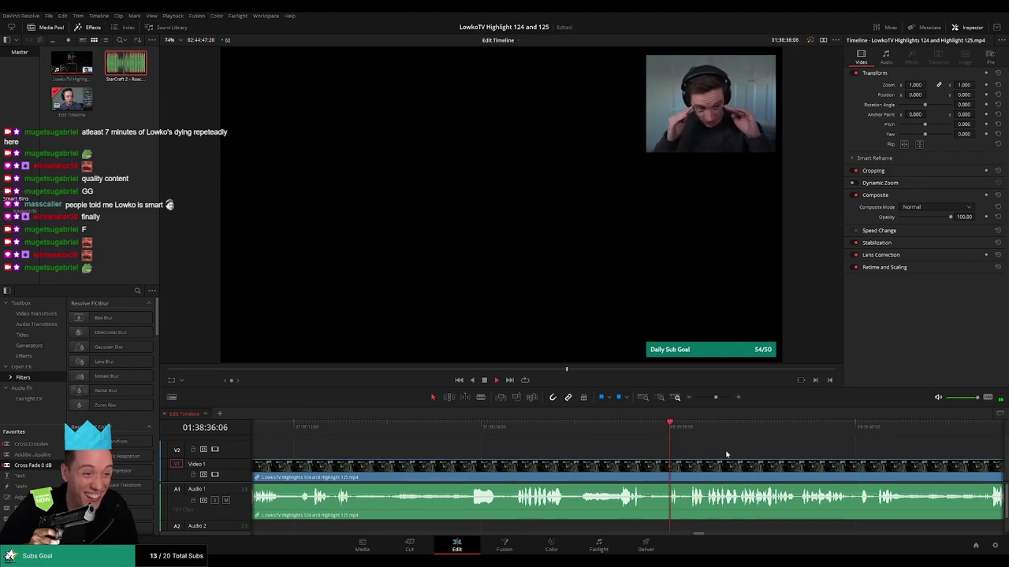
Examine the footage from the black-screen reaction at about 01:38:36 to the warhead release at about 01:39:45.
{"action": "left_click_drag", "start_coordinate": [770, 457], "coordinate": [578, 447]}
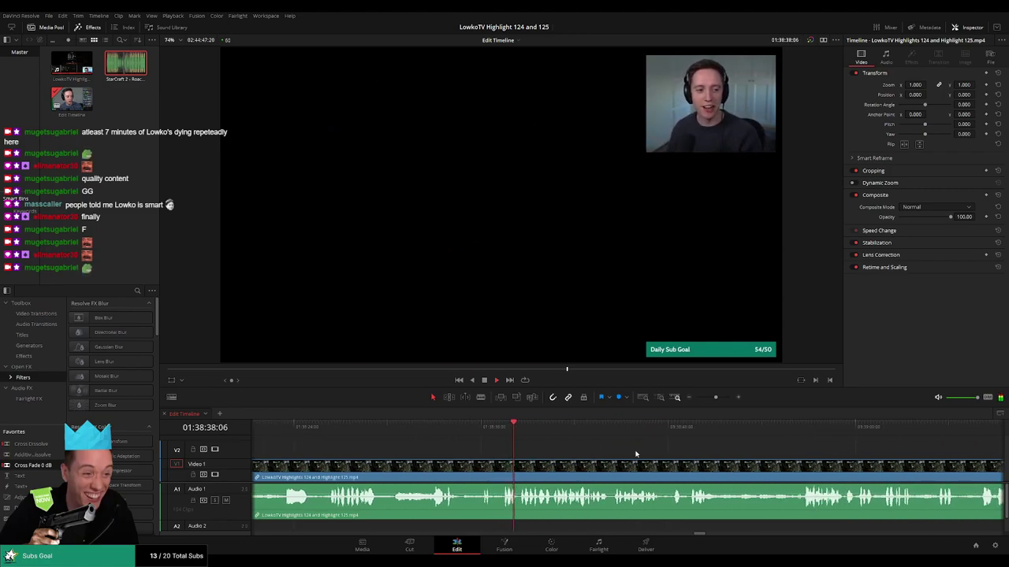
{"action": "scroll", "coordinate": [636, 455], "scroll_direction": "right", "scroll_amount": 2}
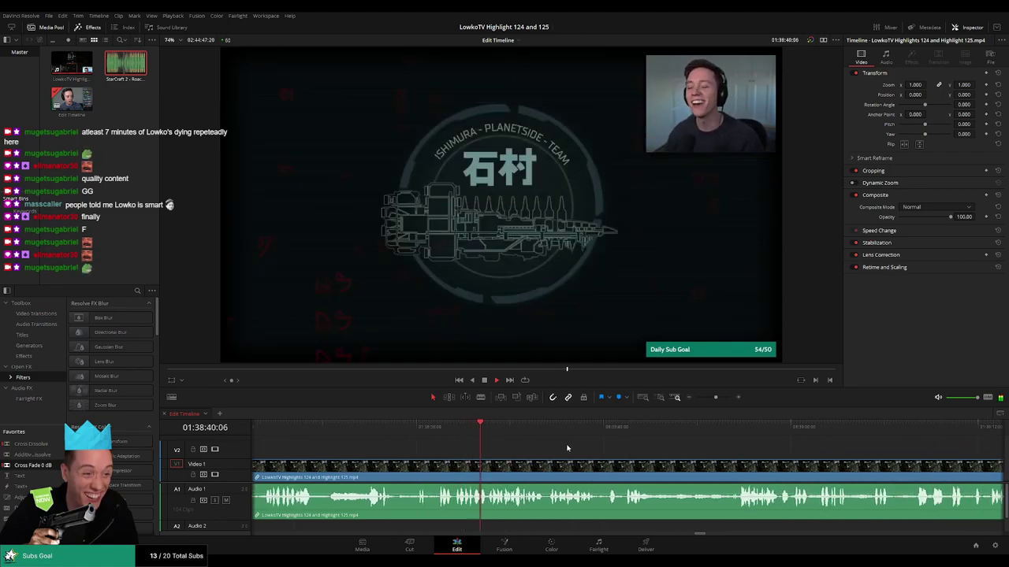
{"action": "scroll", "coordinate": [551, 447], "scroll_direction": "right", "scroll_amount": 2}
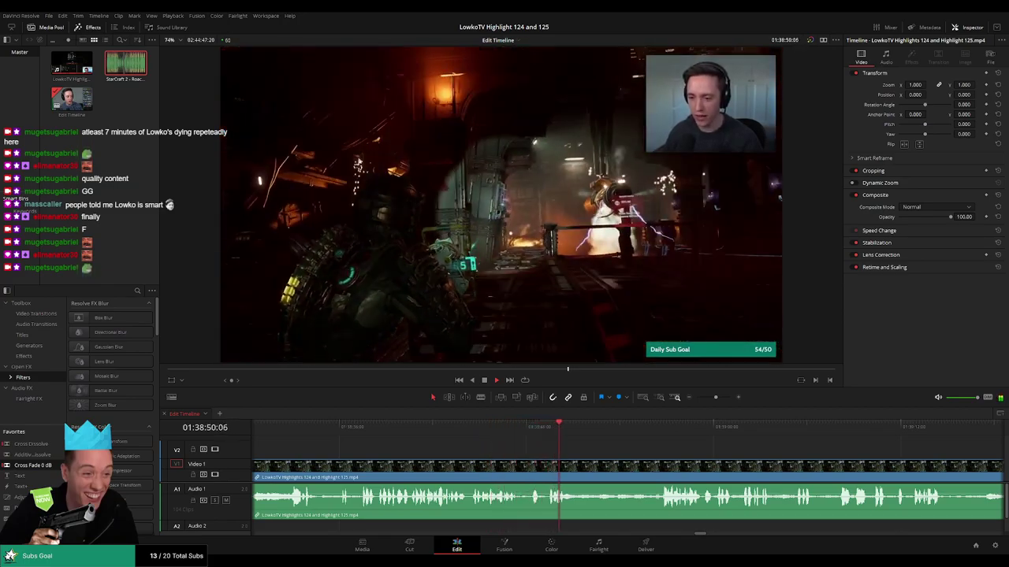
{"action": "left_click_drag", "start_coordinate": [631, 454], "coordinate": [528, 452]}
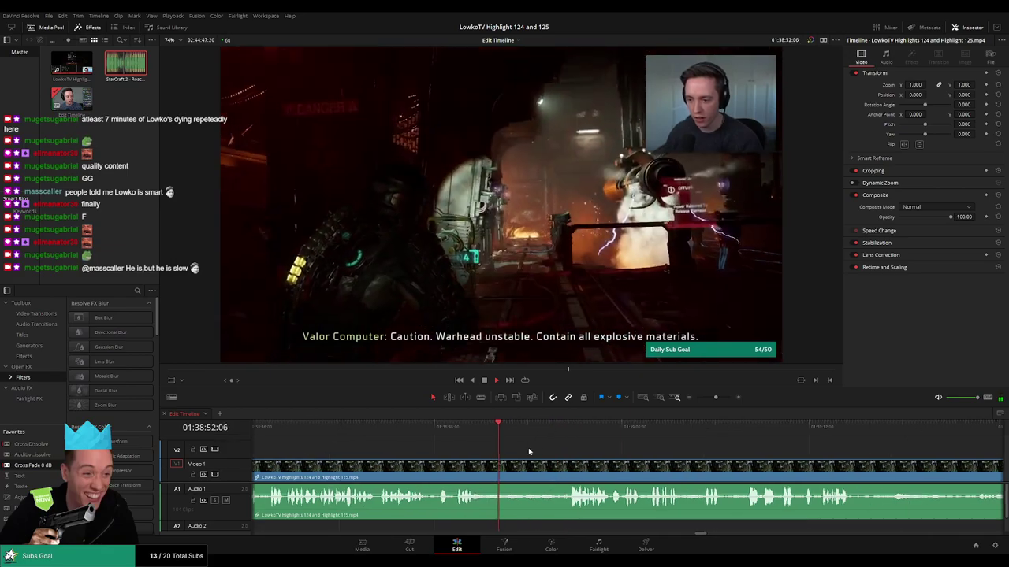
{"action": "scroll", "coordinate": [567, 460], "scroll_direction": "right", "scroll_amount": 1}
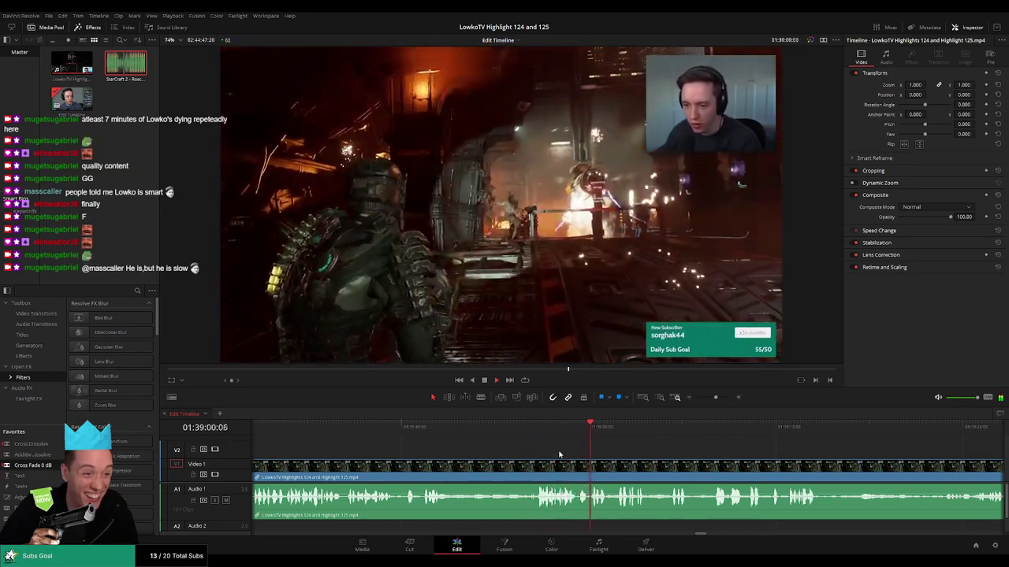
{"action": "scroll", "coordinate": [544, 456], "scroll_direction": "right", "scroll_amount": 3}
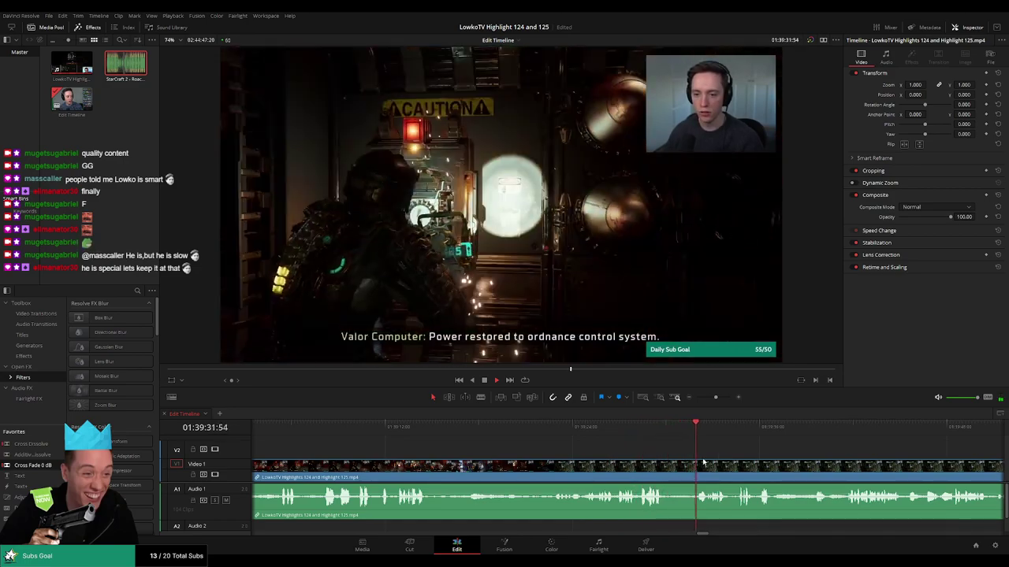
{"action": "left_click_drag", "start_coordinate": [703, 462], "coordinate": [529, 457]}
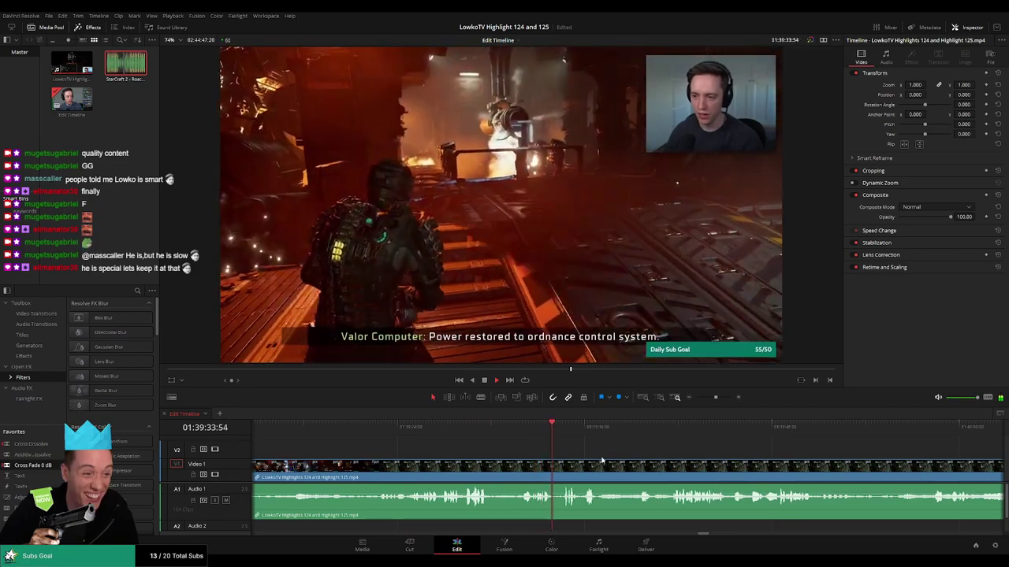
{"action": "scroll", "coordinate": [561, 457], "scroll_direction": "right", "scroll_amount": 2}
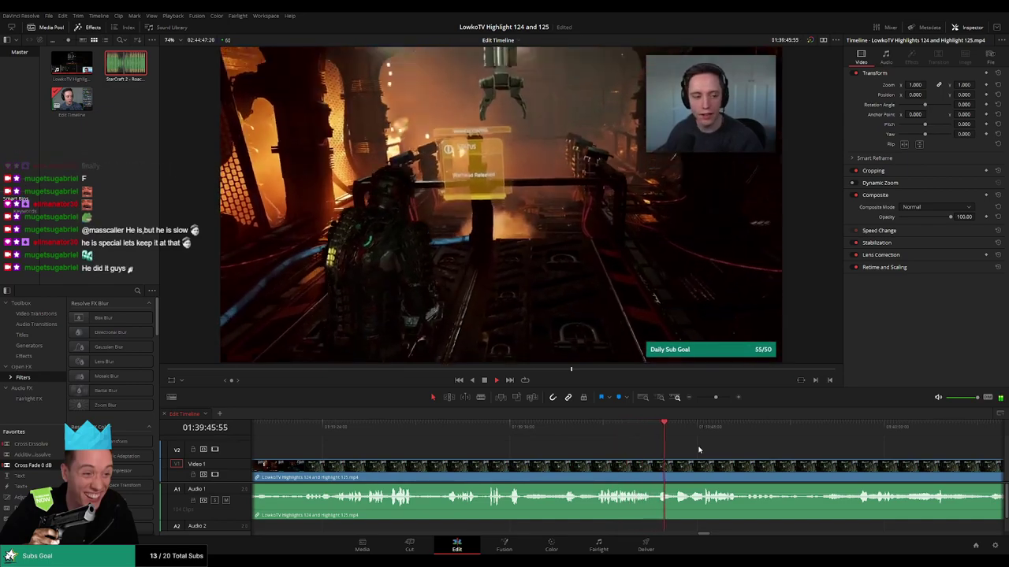
Save the project, and cut the short piece from 01:39:55:55 to 01:39:56:11 out of the footage, closing the gap.
{"action": "key", "text": "ctrl+s"}
{"action": "left_click_drag", "start_coordinate": [732, 450], "coordinate": [553, 448]}
{"action": "scroll", "coordinate": [552, 449], "scroll_direction": "right", "scroll_amount": 4}
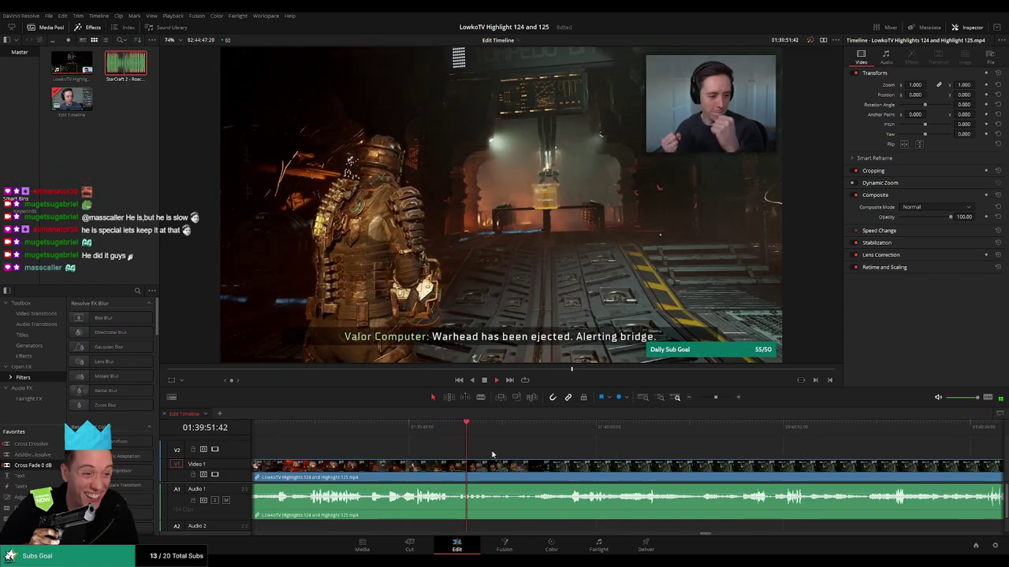
{"action": "scroll", "coordinate": [558, 465], "scroll_direction": "right", "scroll_amount": 3}
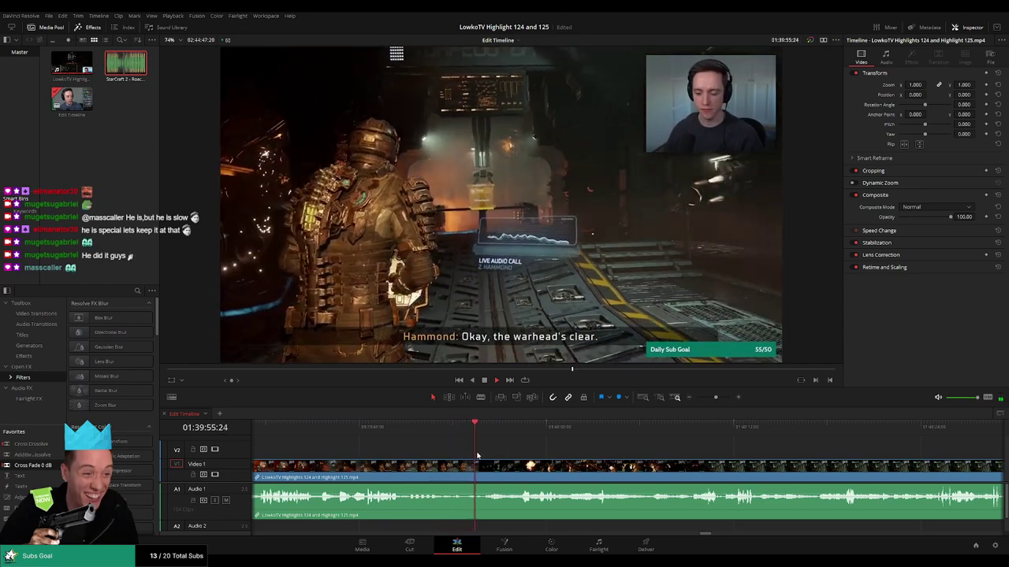
{"action": "key", "text": "space"}
{"action": "key", "text": "ctrl+b"}
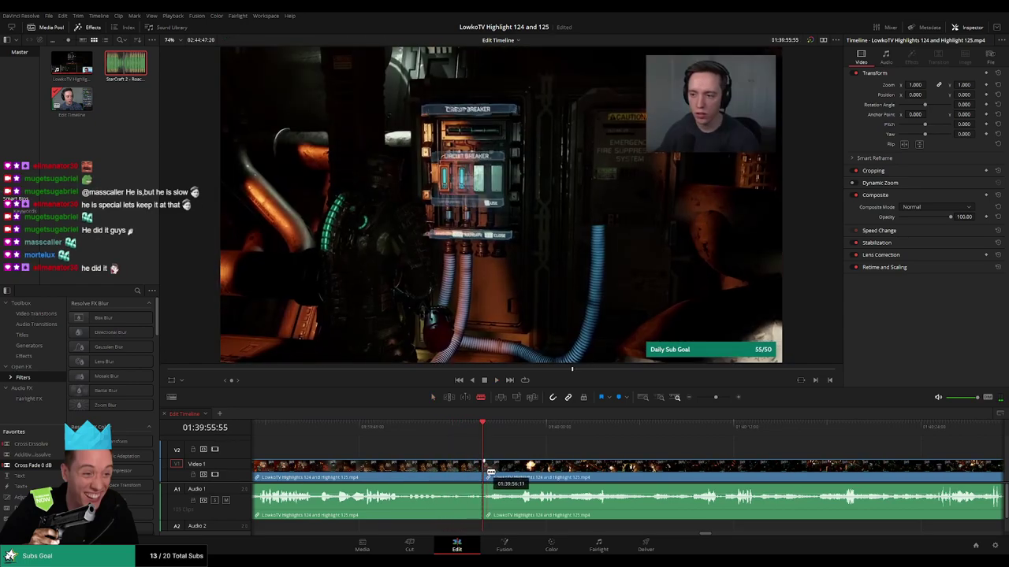
{"action": "left_click", "coordinate": [485, 476]}
{"action": "key", "text": "Delete"}
{"action": "key", "text": "space"}
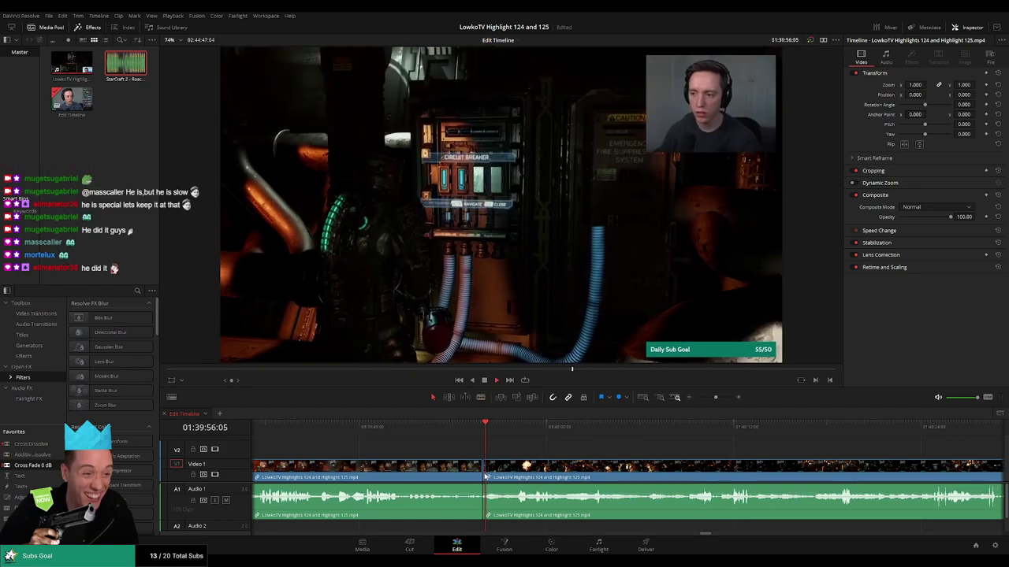
Color the warhead clip that ends at the 01:39:55:55 cut orange.
{"action": "left_click", "coordinate": [428, 476]}
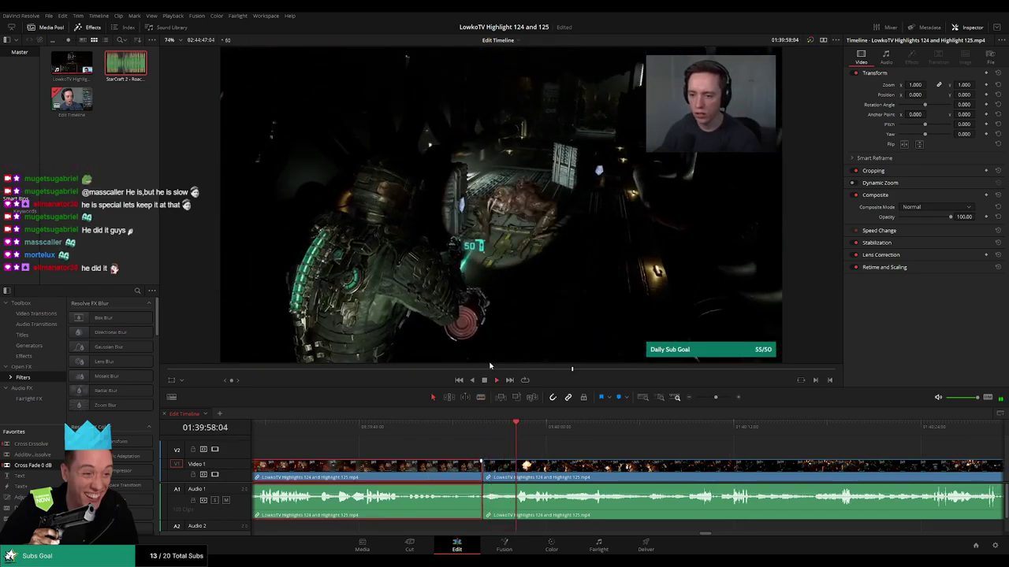
{"action": "key", "text": "F1"}
{"action": "left_click", "coordinate": [646, 454]}
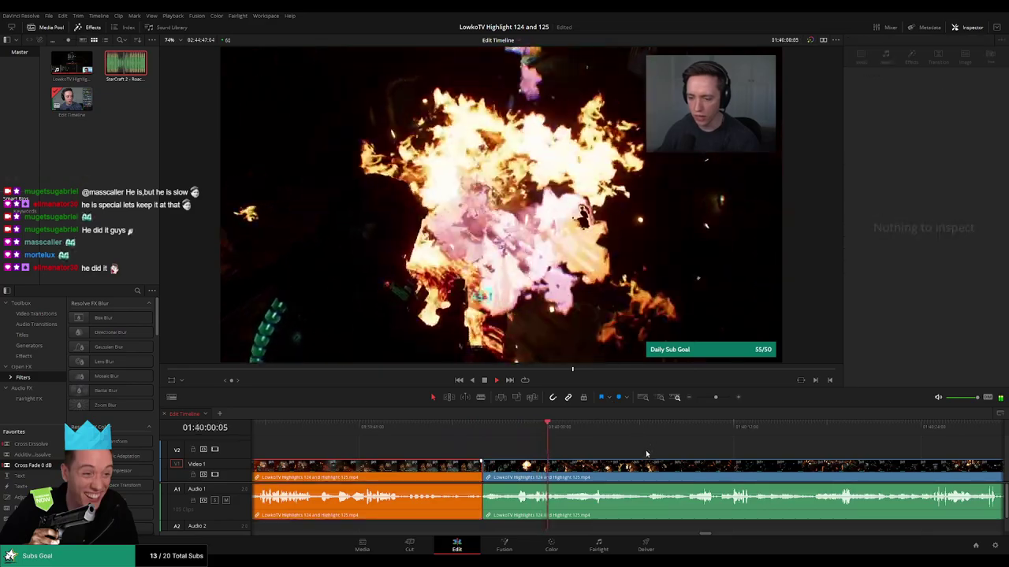
Review the footage from the fire burst at about 01:40:00 to the biohazard lockdown corridor at about 01:40:36.
{"action": "left_click_drag", "start_coordinate": [651, 455], "coordinate": [512, 454]}
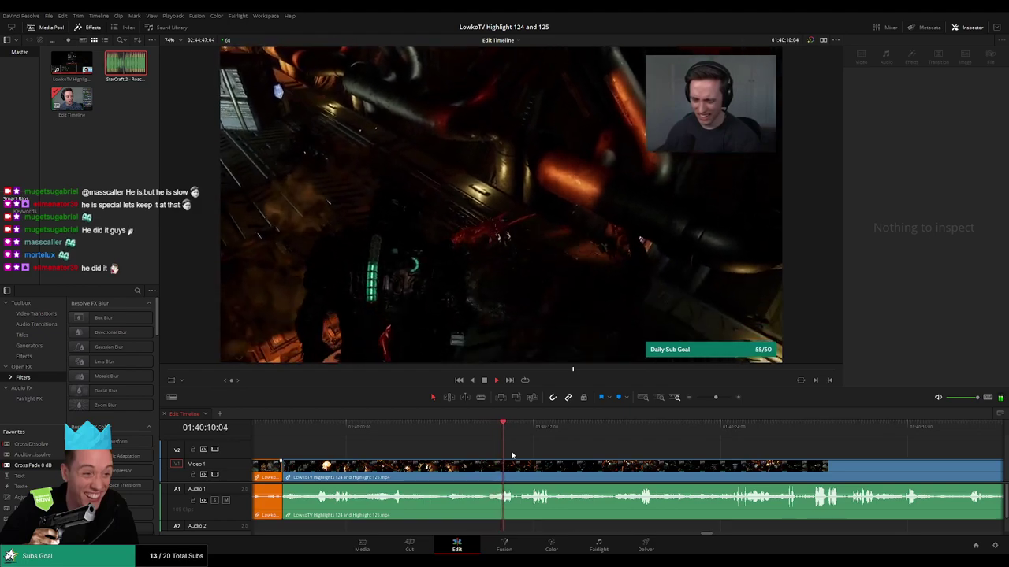
{"action": "left_click_drag", "start_coordinate": [591, 456], "coordinate": [520, 452]}
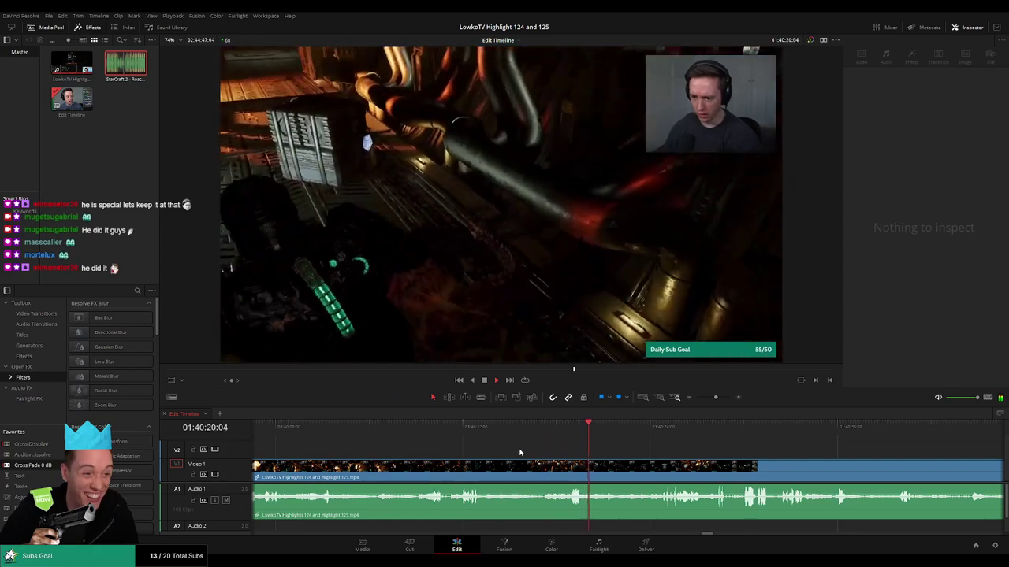
{"action": "scroll", "coordinate": [533, 451], "scroll_direction": "right", "scroll_amount": 3}
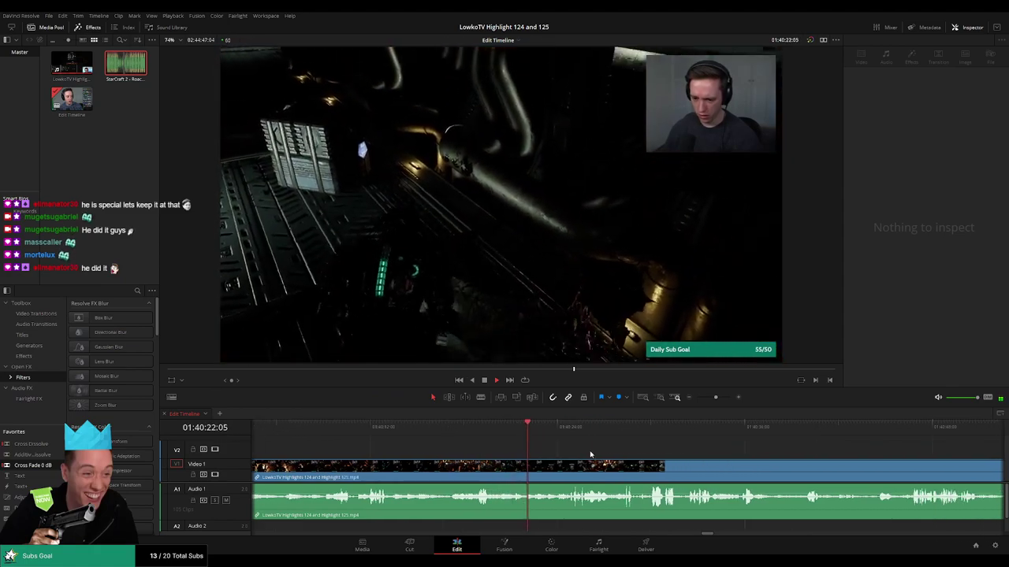
{"action": "scroll", "coordinate": [605, 455], "scroll_direction": "right", "scroll_amount": 1}
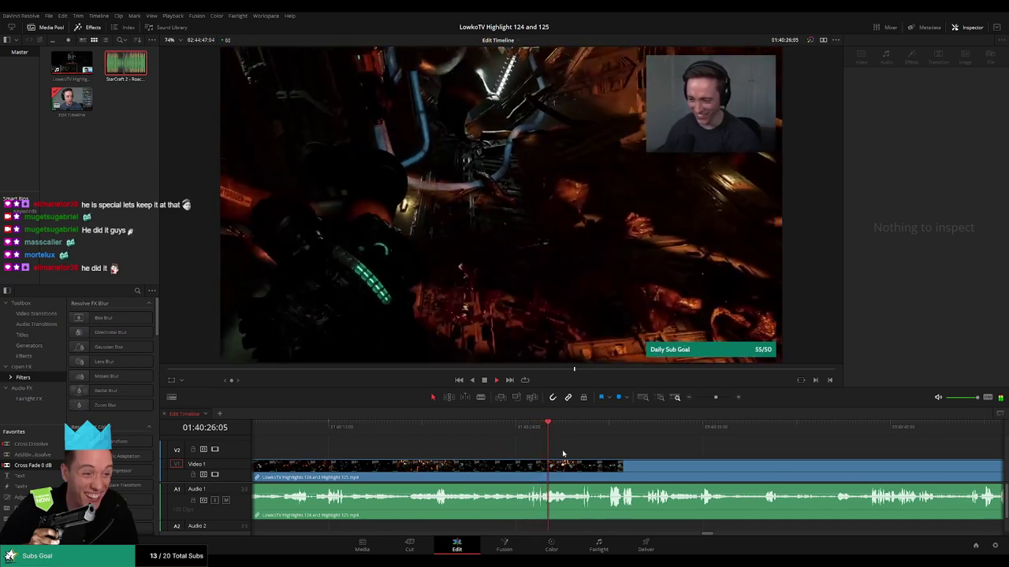
{"action": "scroll", "coordinate": [560, 452], "scroll_direction": "right", "scroll_amount": 2}
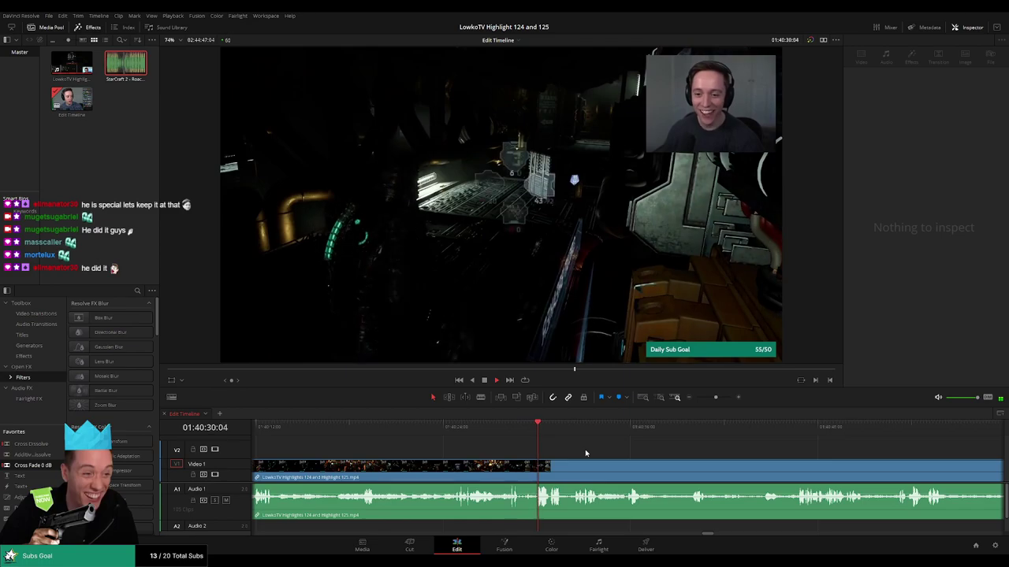
{"action": "scroll", "coordinate": [584, 449], "scroll_direction": "right", "scroll_amount": 3}
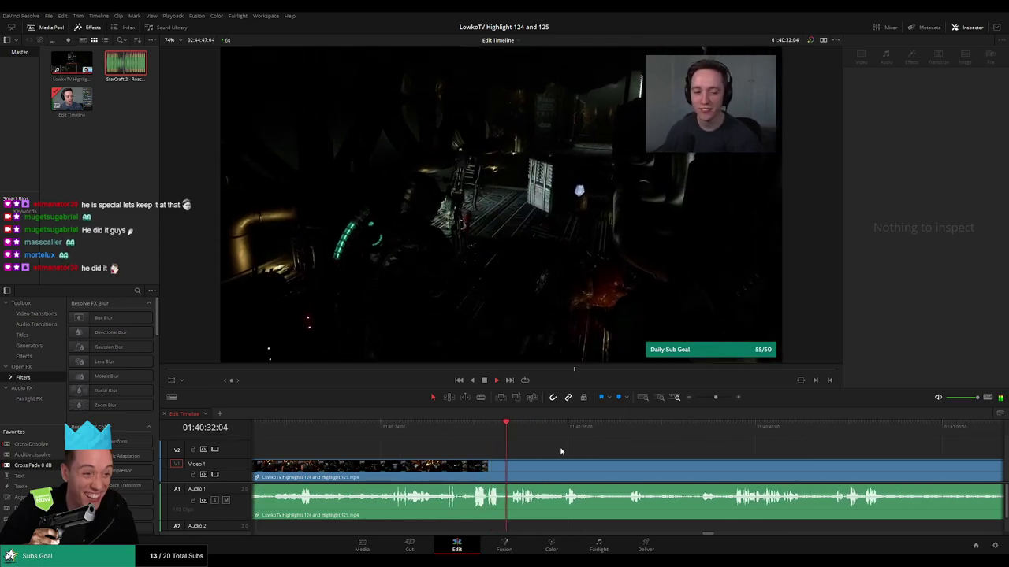
{"action": "scroll", "coordinate": [561, 451], "scroll_direction": "right", "scroll_amount": 2}
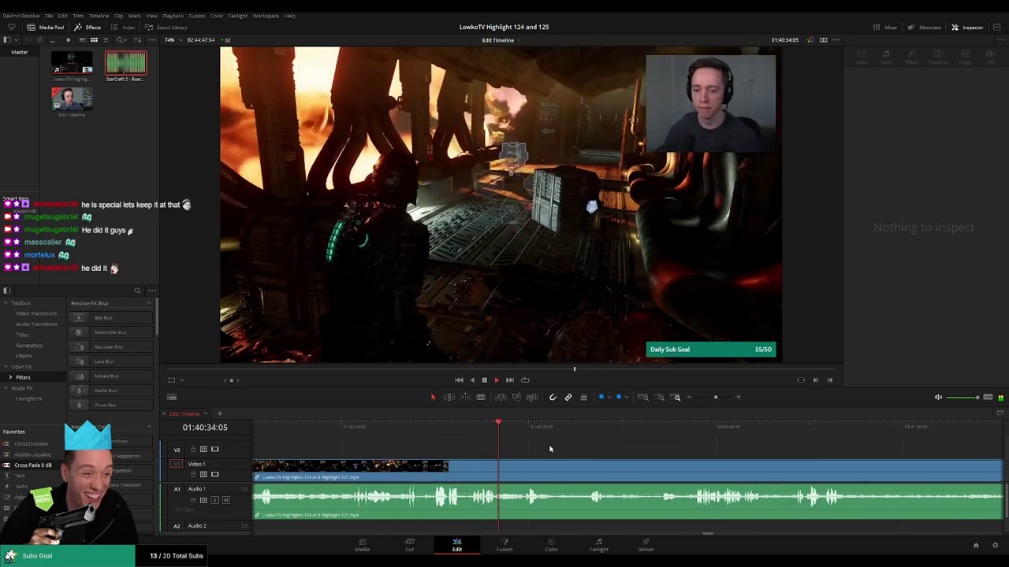
{"action": "scroll", "coordinate": [551, 450], "scroll_direction": "right", "scroll_amount": 2}
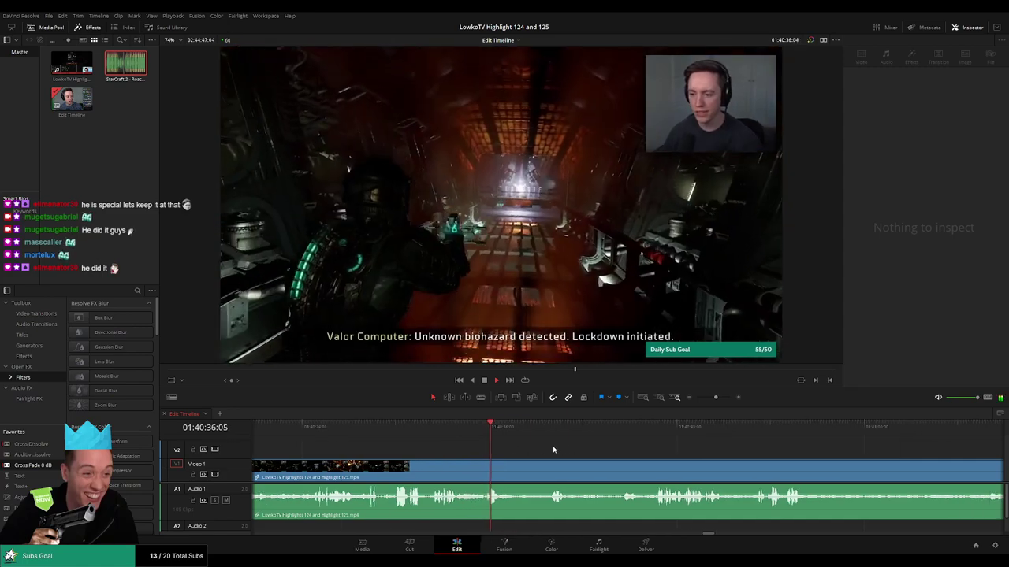
Cut out the roughly one-second piece starting at 01:40:34:36, before the lockdown corridor, and close the gap.
{"action": "left_click", "coordinate": [447, 433]}
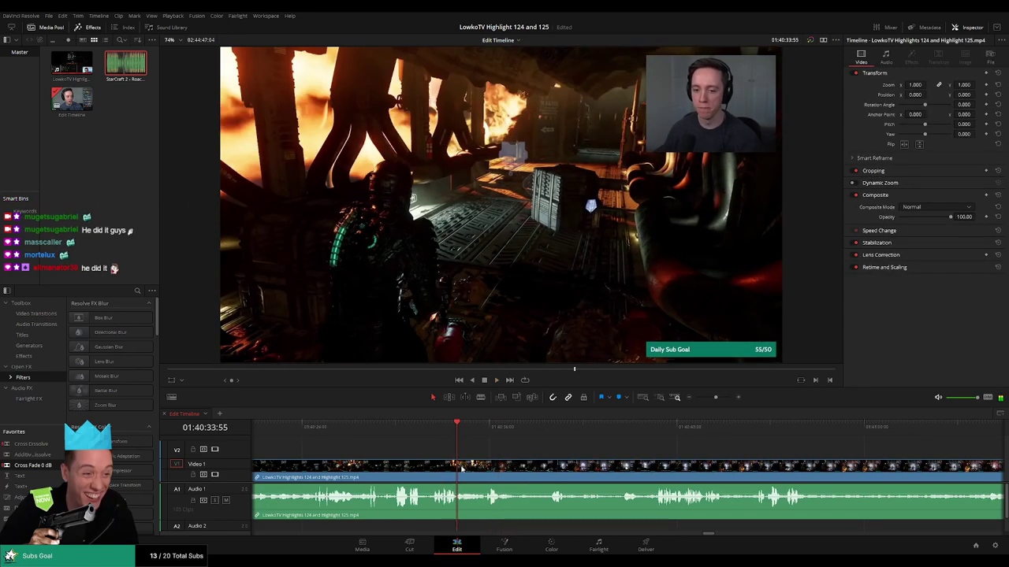
{"action": "key", "text": "b"}
{"action": "left_click", "coordinate": [468, 472]}
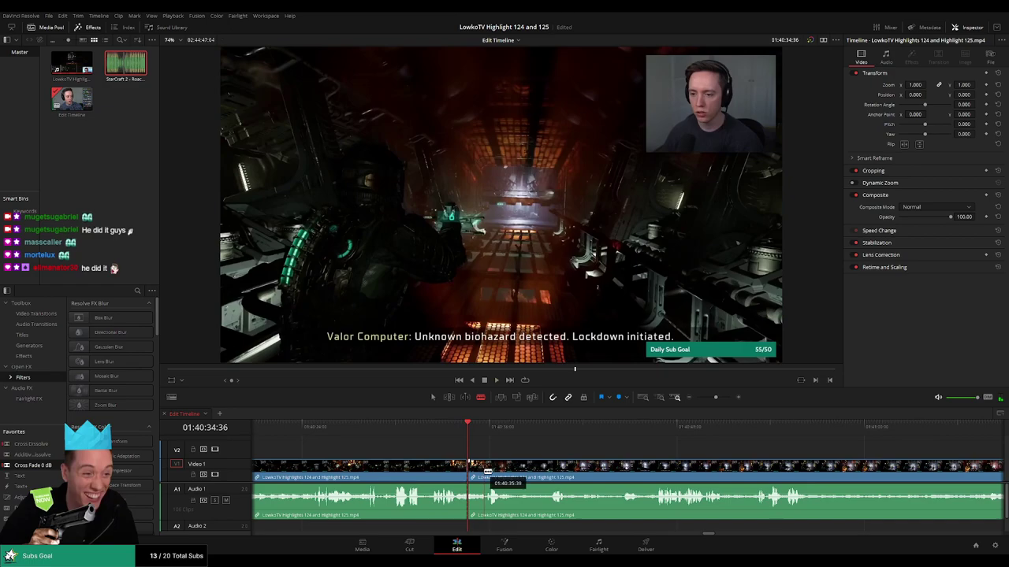
{"action": "left_click", "coordinate": [489, 473]}
{"action": "key", "text": "a"}
{"action": "left_click", "coordinate": [479, 474]}
{"action": "key", "text": "Delete"}
Play on from the new join and color the clip before the 01:40:34:36 cut orange.
{"action": "left_click", "coordinate": [495, 380]}
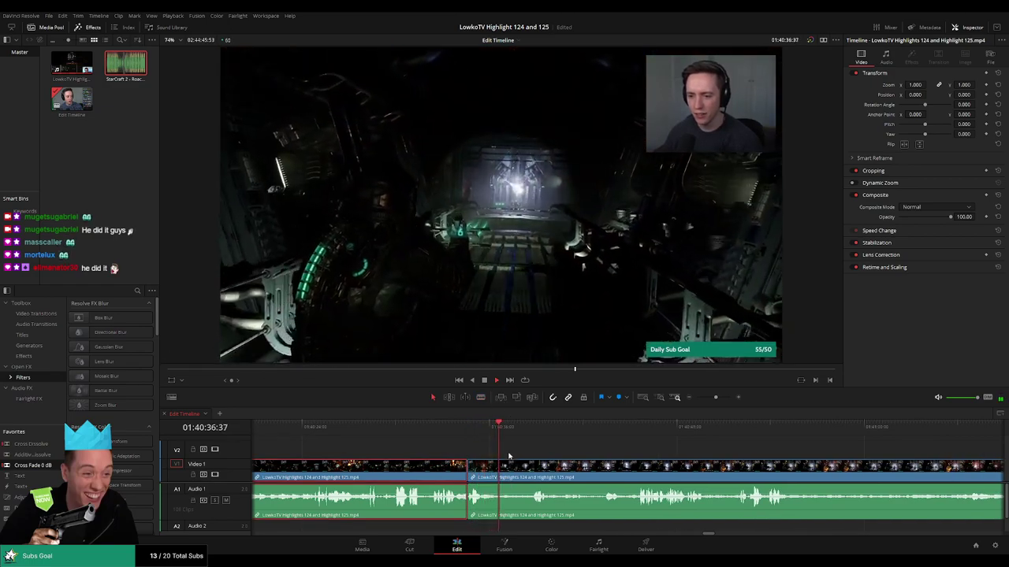
{"action": "key", "text": "1"}
{"action": "left_click", "coordinate": [588, 450]}
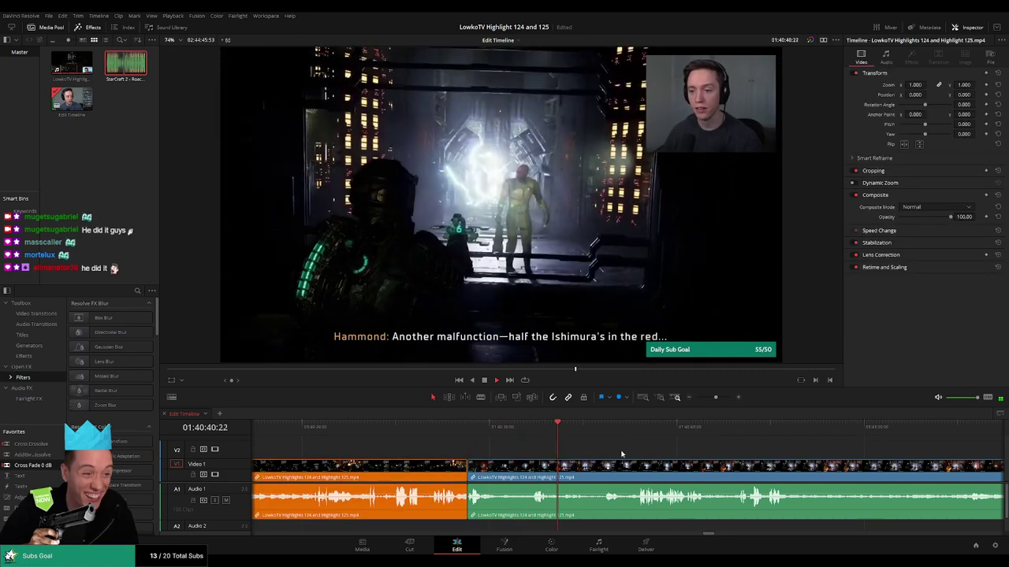
Examine the Hammond and Chen scene from about 01:40:40 through to the electrical grid overload warning at about 01:41:48.
{"action": "left_click_drag", "start_coordinate": [622, 454], "coordinate": [546, 453]}
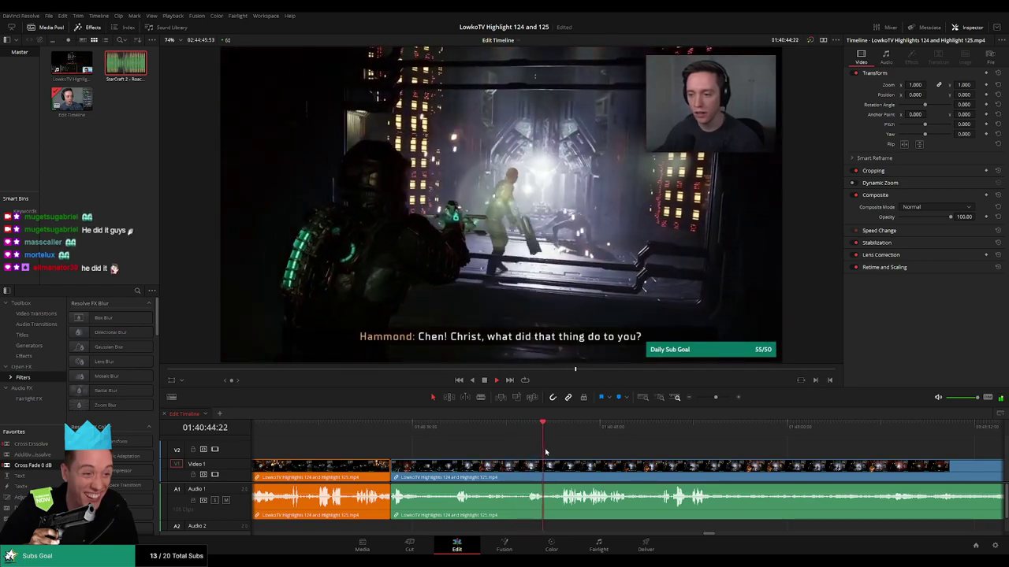
{"action": "scroll", "coordinate": [544, 450], "scroll_direction": "right", "scroll_amount": 2}
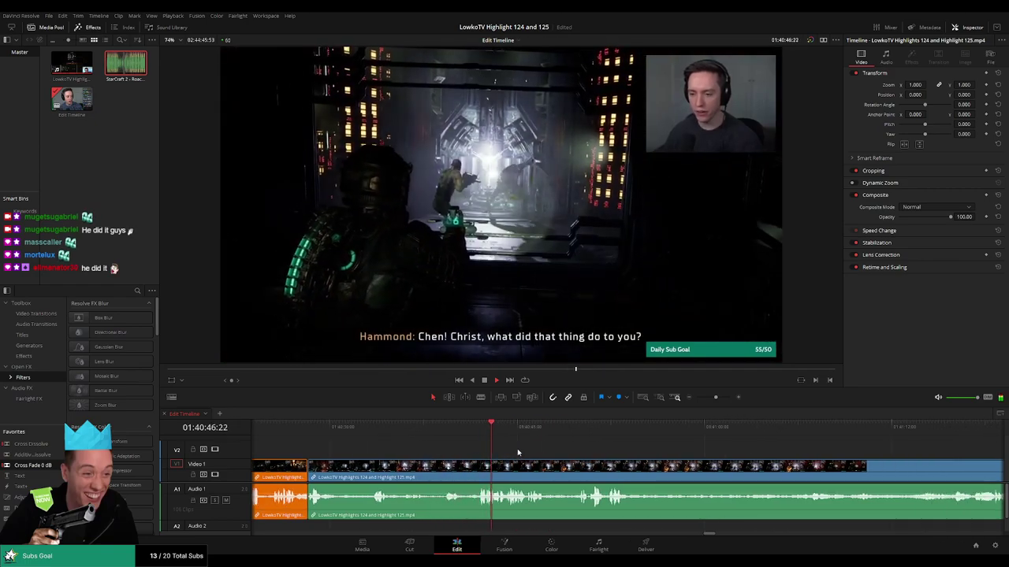
{"action": "scroll", "coordinate": [545, 454], "scroll_direction": "right", "scroll_amount": 1}
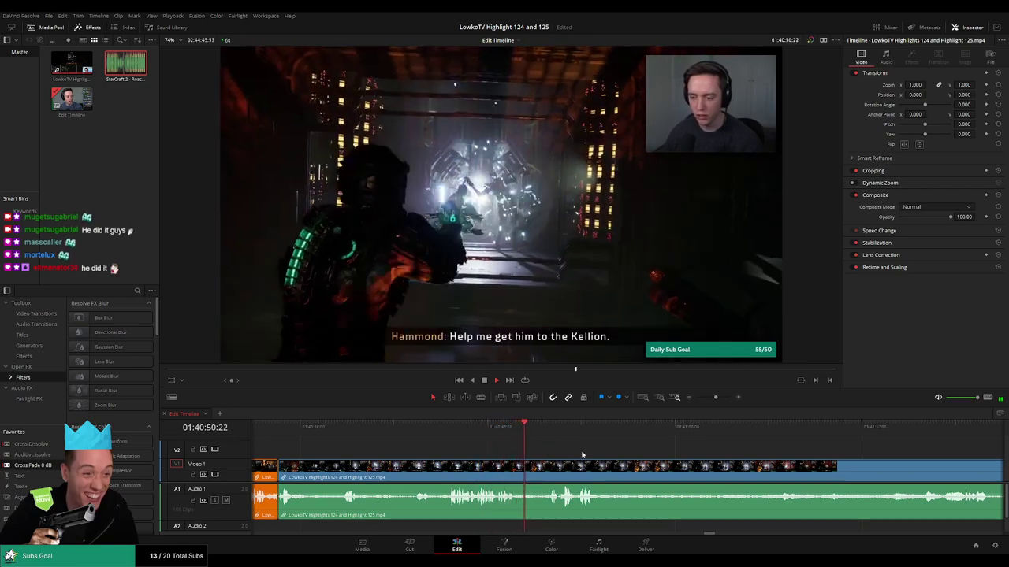
{"action": "scroll", "coordinate": [520, 453], "scroll_direction": "right", "scroll_amount": 1}
{"action": "scroll", "coordinate": [512, 454], "scroll_direction": "right", "scroll_amount": 1}
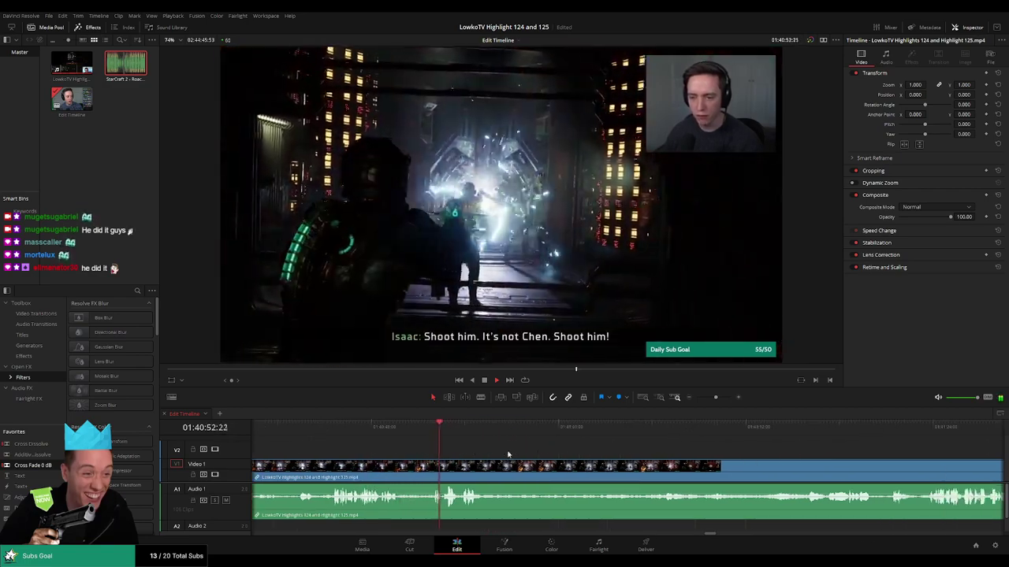
{"action": "scroll", "coordinate": [529, 455], "scroll_direction": "right", "scroll_amount": 1}
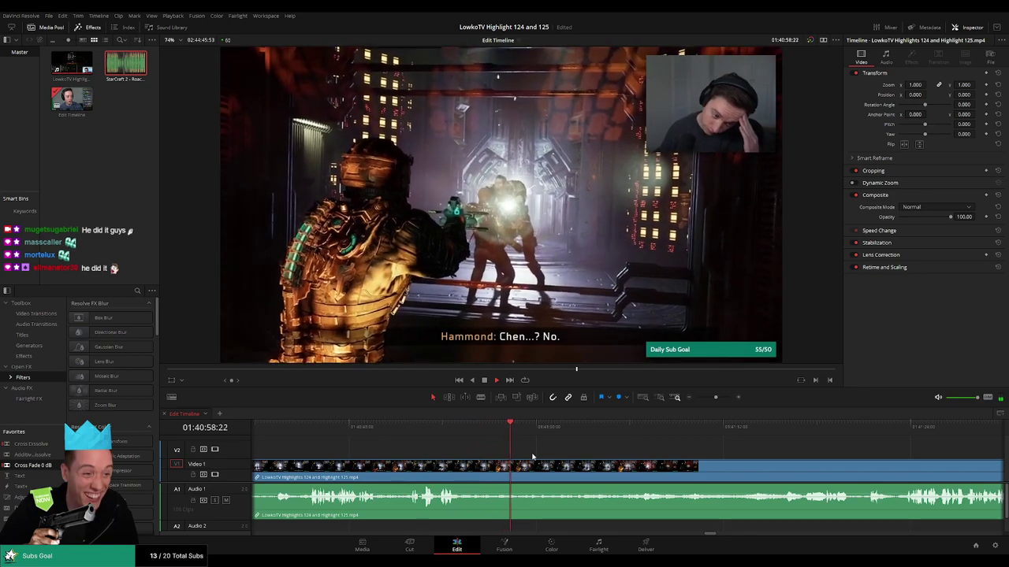
{"action": "scroll", "coordinate": [627, 465], "scroll_direction": "right", "scroll_amount": 1}
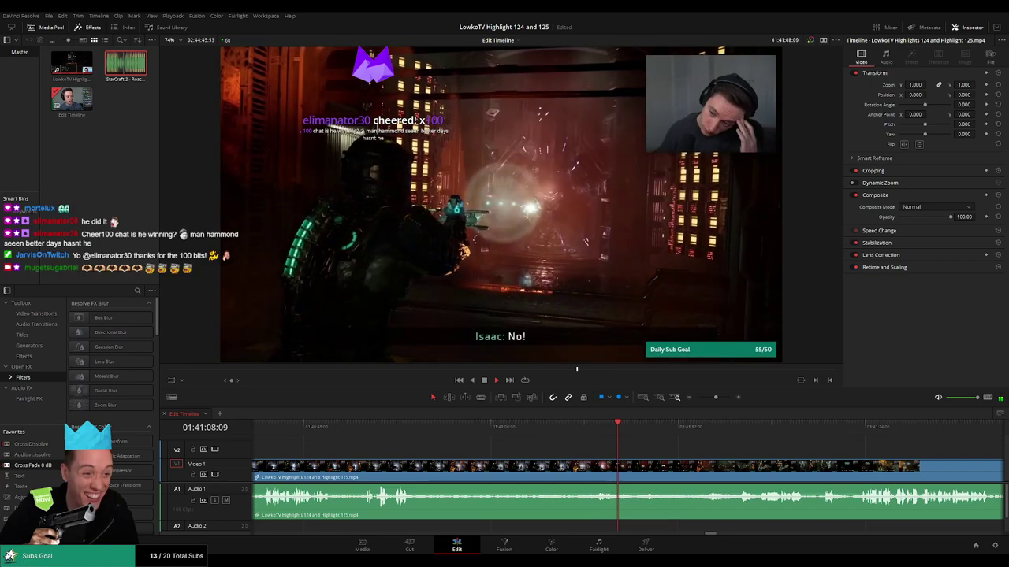
{"action": "left_click_drag", "start_coordinate": [679, 456], "coordinate": [484, 451]}
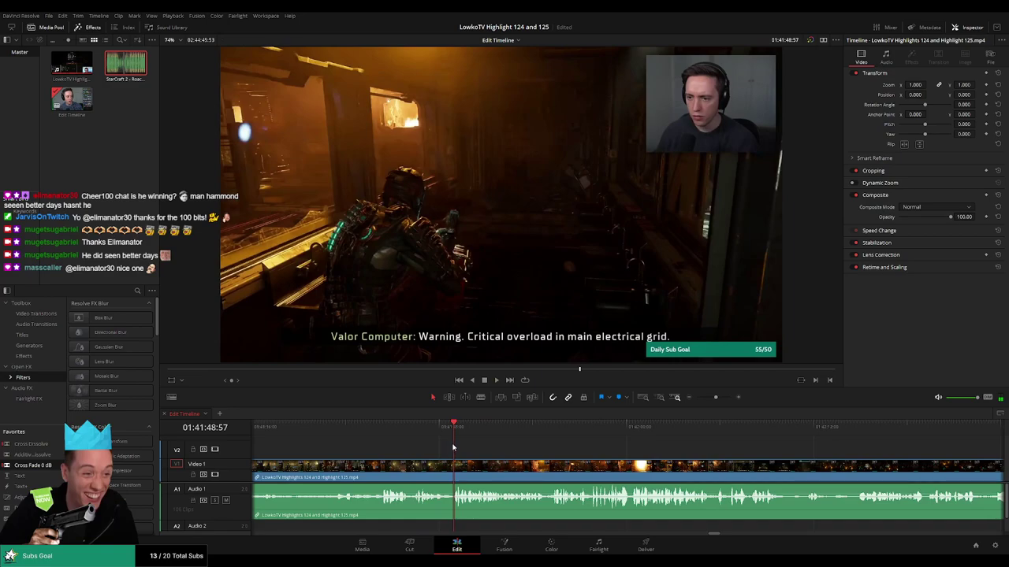
Cut out about half a second of the Video 1 clip and its audio starting at 01:41:48:15, and close the gap.
{"action": "key", "text": "b"}
{"action": "left_click", "coordinate": [444, 476]}
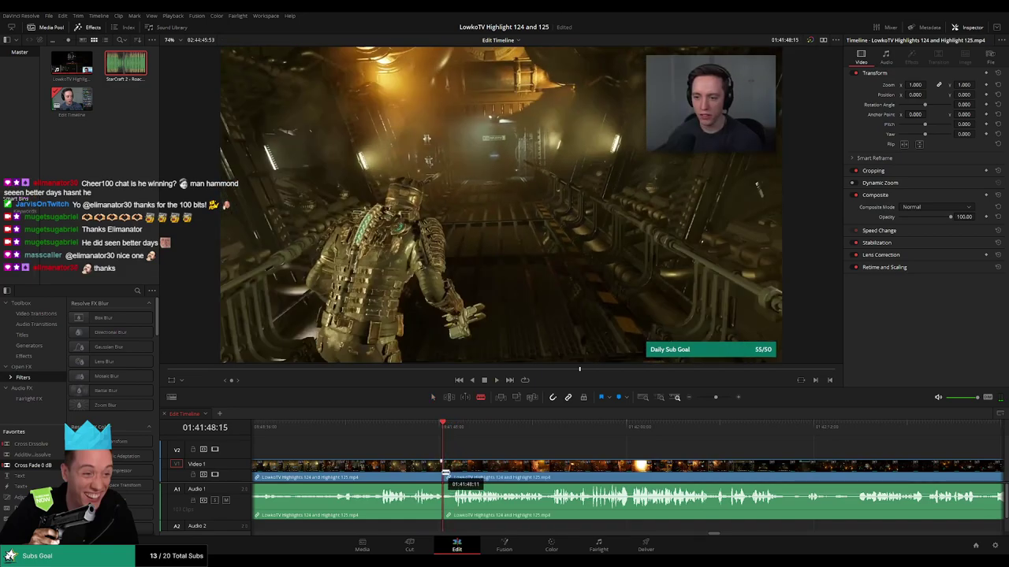
{"action": "left_click", "coordinate": [451, 476]}
{"action": "key", "text": "a"}
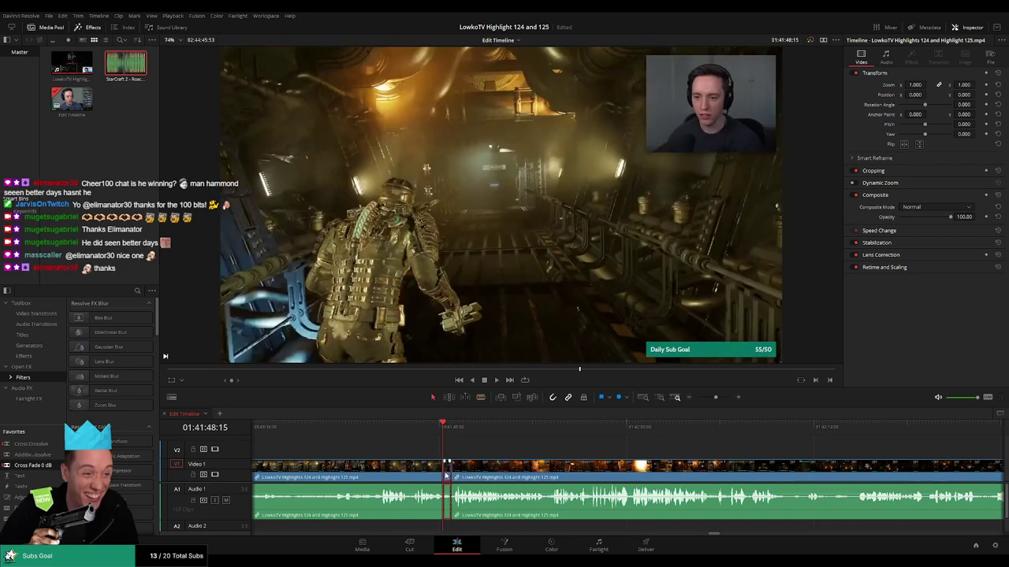
{"action": "left_click", "coordinate": [446, 476]}
{"action": "key", "text": "Delete"}
Play across the 01:41:48:15 cut and color the finished clip before it orange.
{"action": "key", "text": "space"}
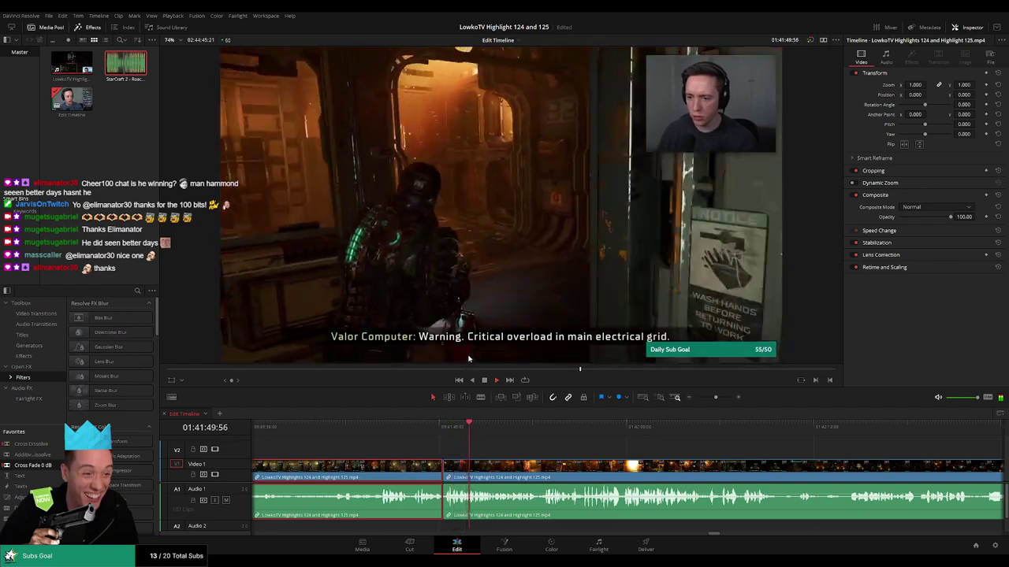
{"action": "key", "text": "F1"}
{"action": "left_click", "coordinate": [538, 449]}
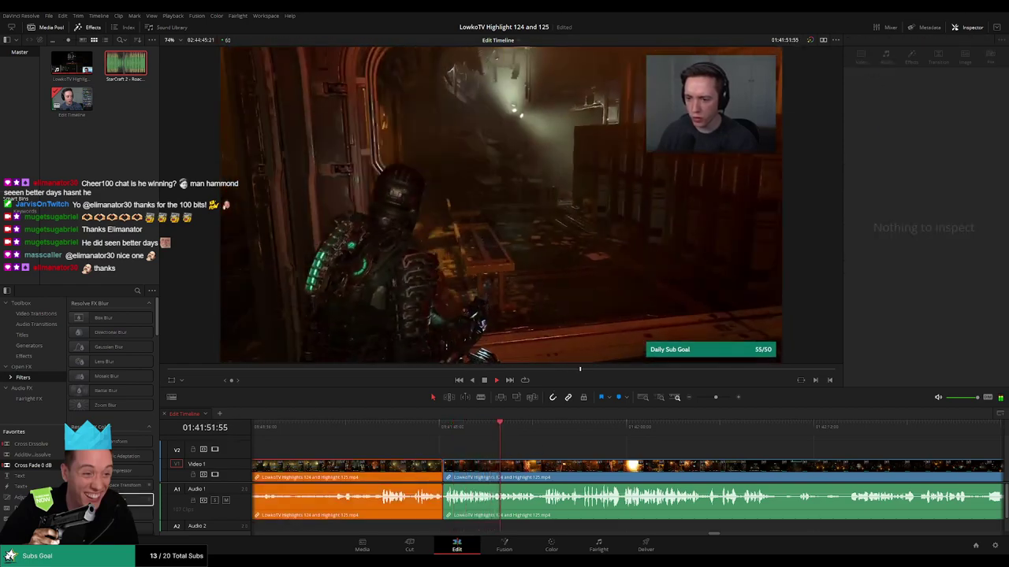
Play on through the footage, then cut out a sliver of the clip at 01:42:07:12 and close the gap.
{"action": "left_click_drag", "start_coordinate": [640, 454], "coordinate": [486, 447]}
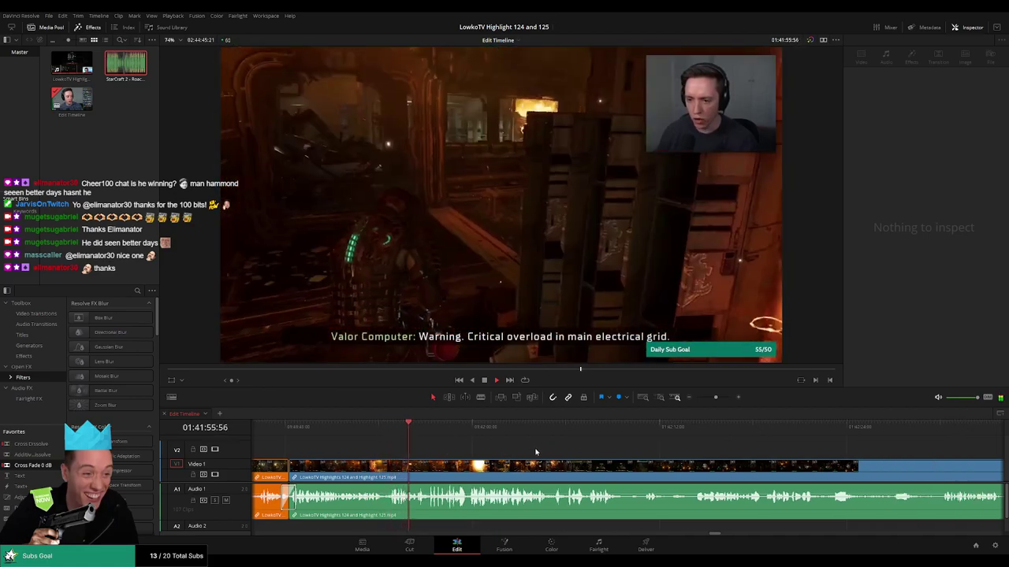
{"action": "scroll", "coordinate": [520, 450], "scroll_direction": "right", "scroll_amount": 1}
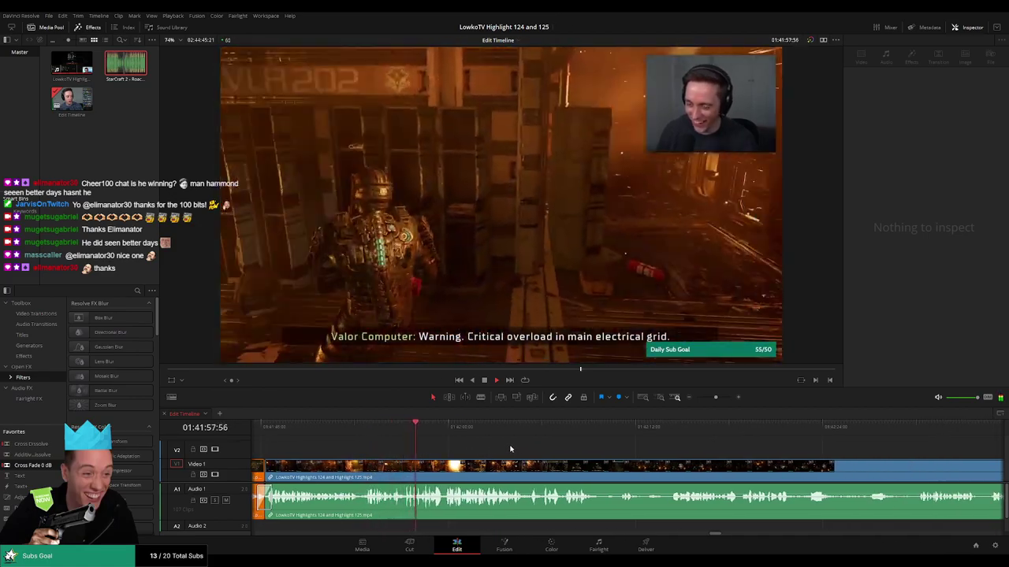
{"action": "scroll", "coordinate": [506, 449], "scroll_direction": "right", "scroll_amount": 1}
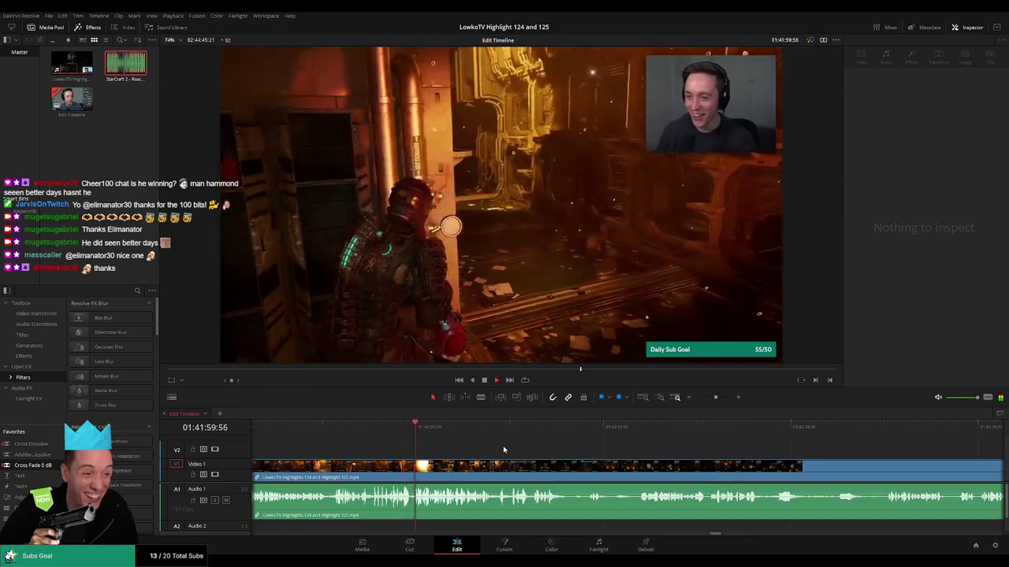
{"action": "scroll", "coordinate": [528, 449], "scroll_direction": "right", "scroll_amount": 1}
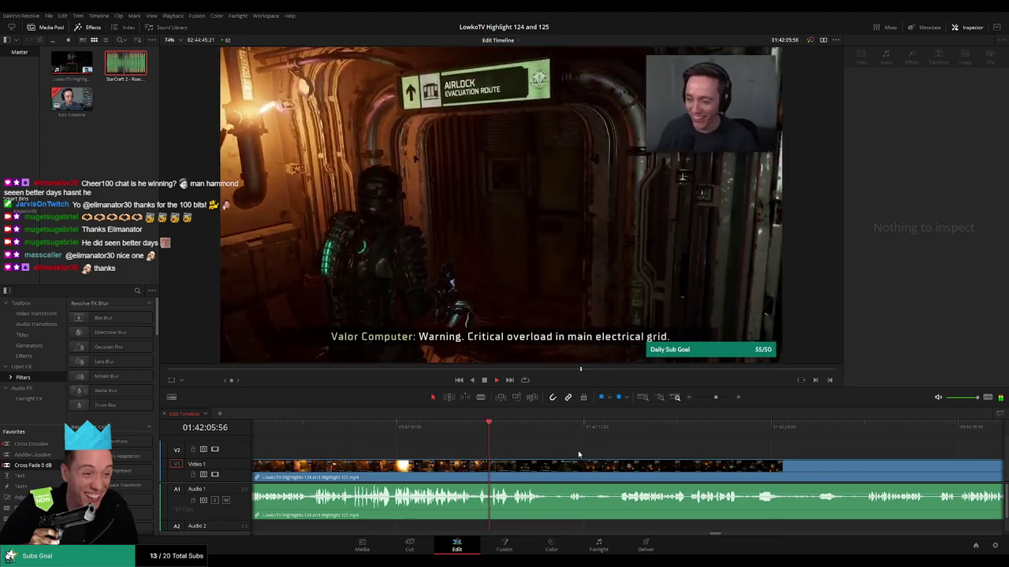
{"action": "scroll", "coordinate": [498, 443], "scroll_direction": "right", "scroll_amount": 3}
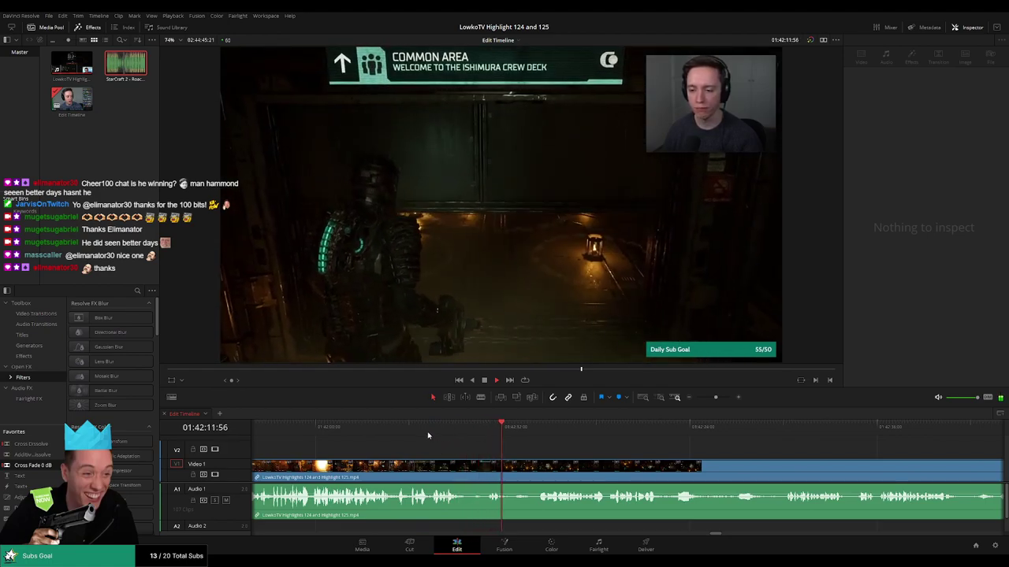
{"action": "left_click", "coordinate": [418, 428]}
{"action": "key", "text": "space"}
{"action": "key", "text": "b"}
{"action": "left_click", "coordinate": [430, 470]}
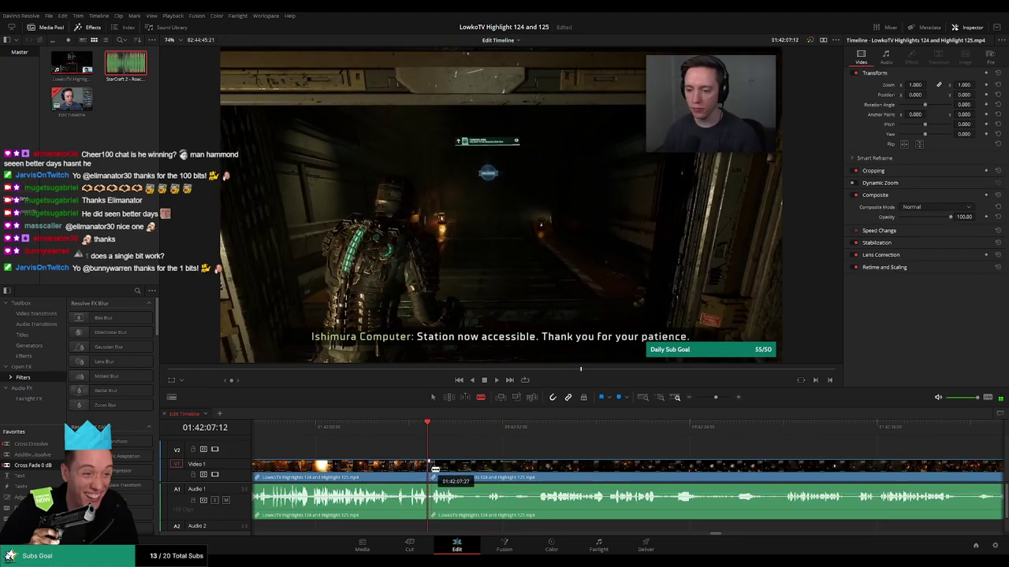
{"action": "key", "text": "a"}
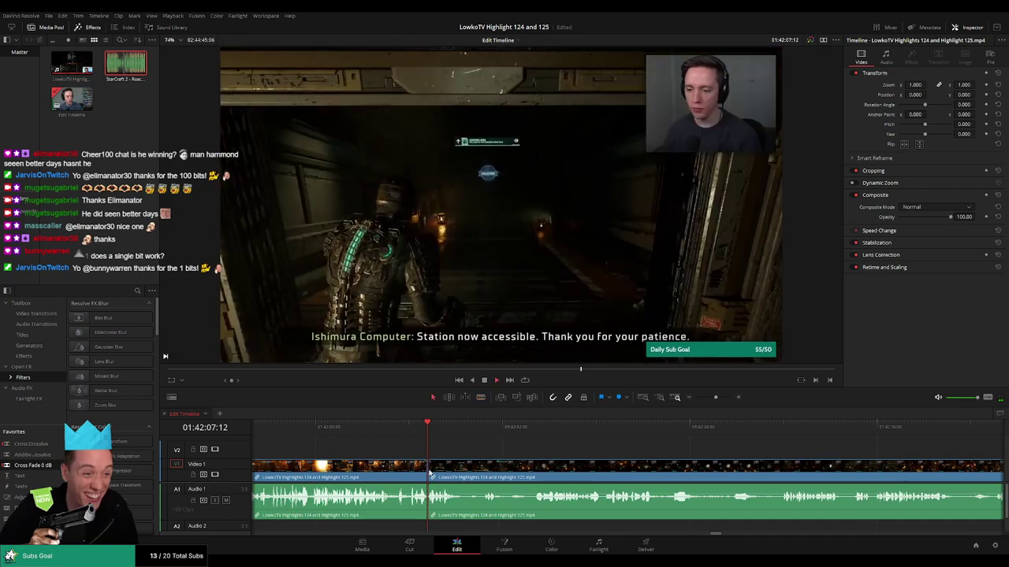
Play back the cut at 01:42:07:12 and color the finished clip before it orange.
{"action": "left_click", "coordinate": [419, 431]}
{"action": "key", "text": "space"}
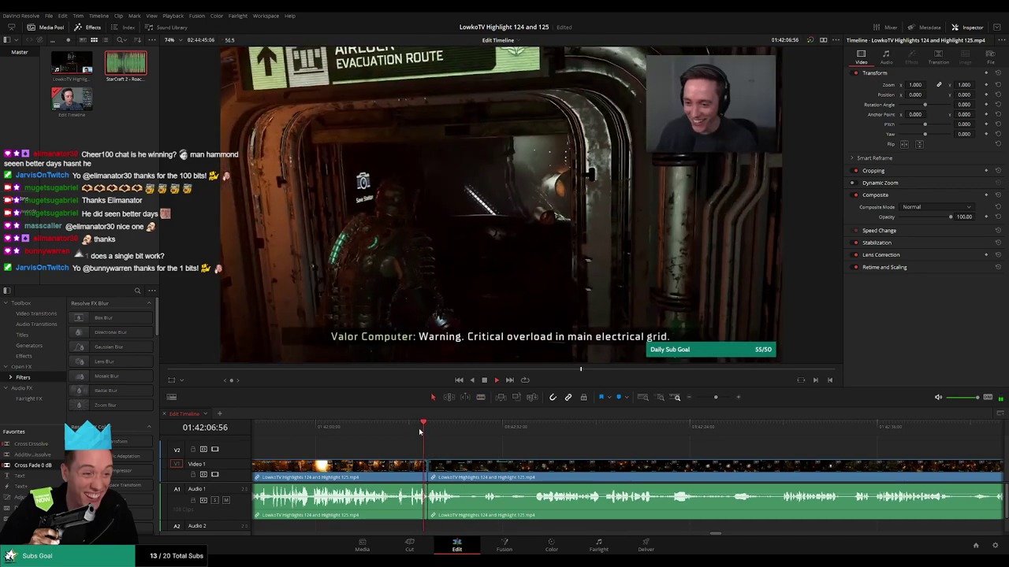
{"action": "left_click", "coordinate": [399, 476]}
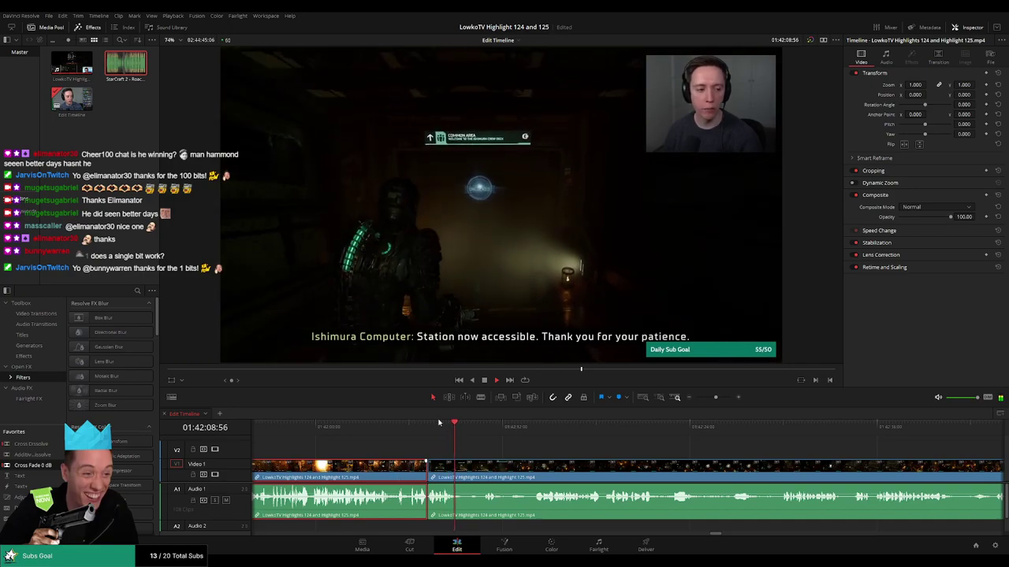
{"action": "key", "text": "1"}
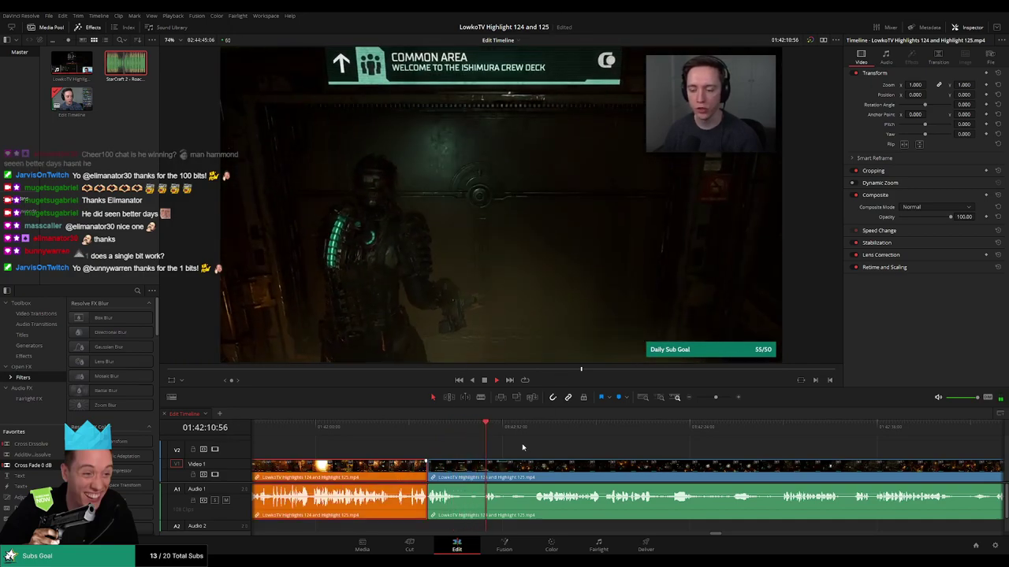
{"action": "left_click", "coordinate": [523, 447]}
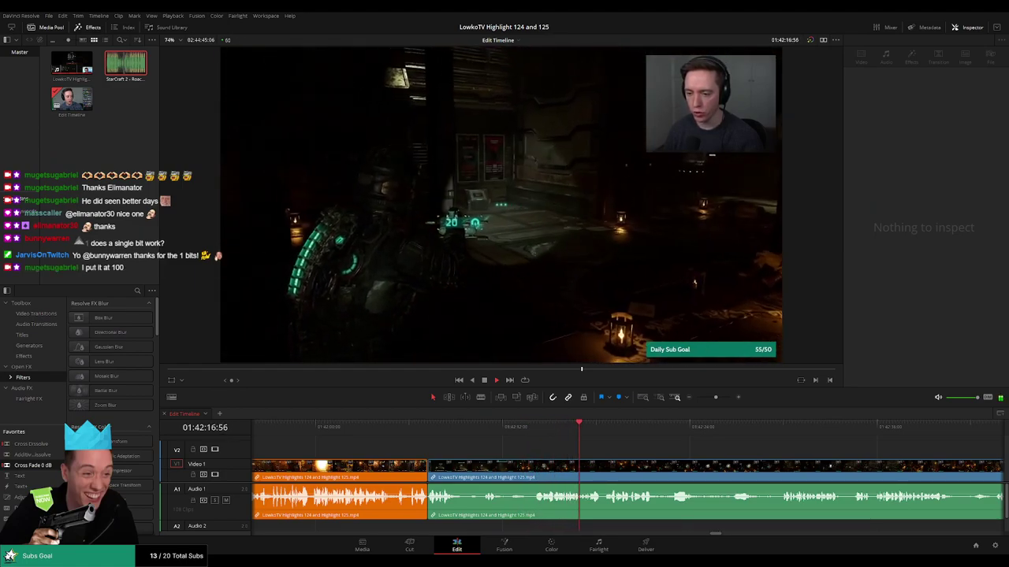
Review the footage from about 01:42:16 to 01:43:11, replaying uncertain passages, to find the next section to trim.
{"action": "left_click_drag", "start_coordinate": [614, 451], "coordinate": [474, 446]}
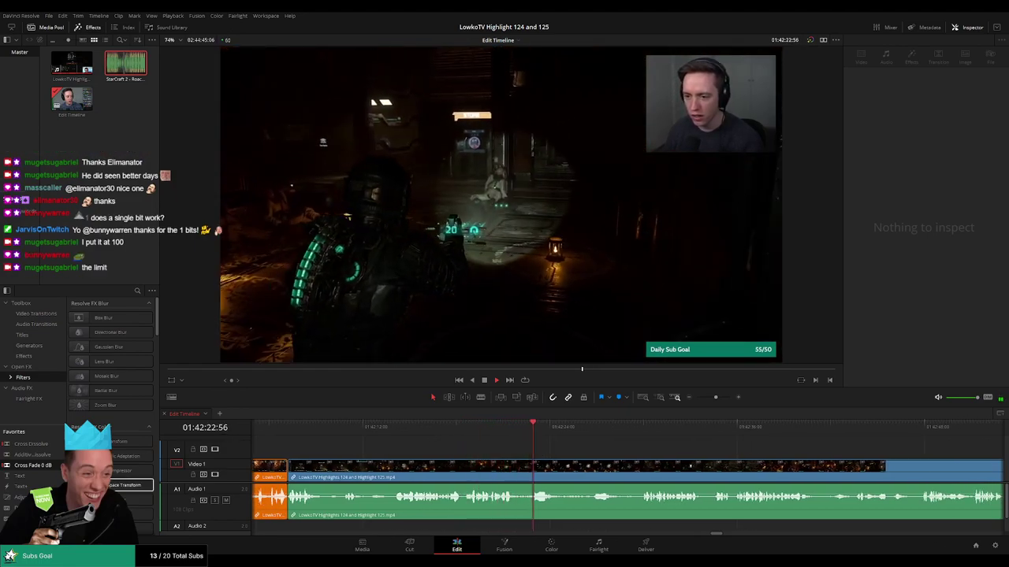
{"action": "scroll", "coordinate": [579, 451], "scroll_direction": "right", "scroll_amount": 1}
{"action": "scroll", "coordinate": [482, 441], "scroll_direction": "right", "scroll_amount": 3}
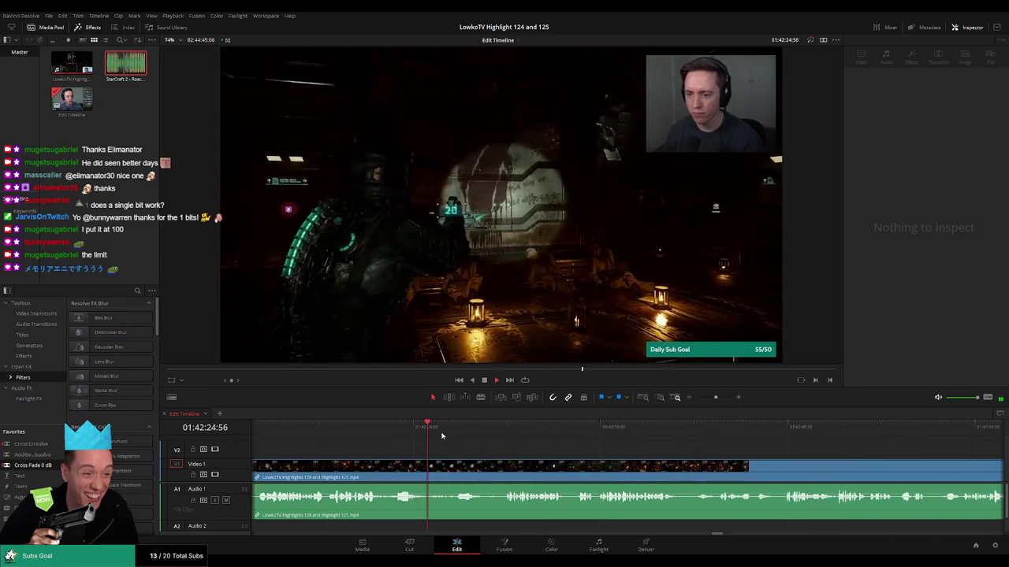
{"action": "left_click", "coordinate": [450, 430]}
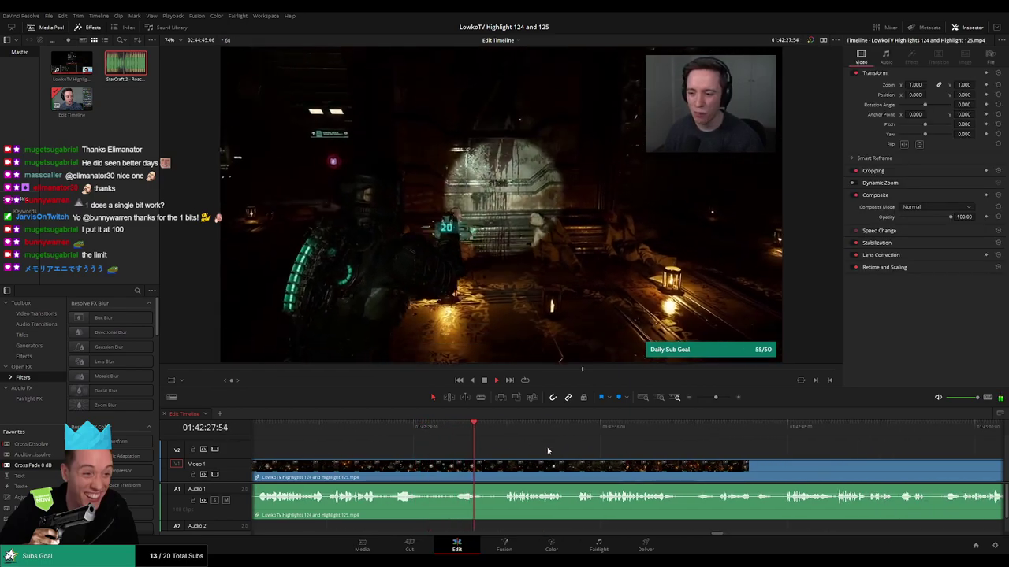
{"action": "left_click", "coordinate": [352, 431]}
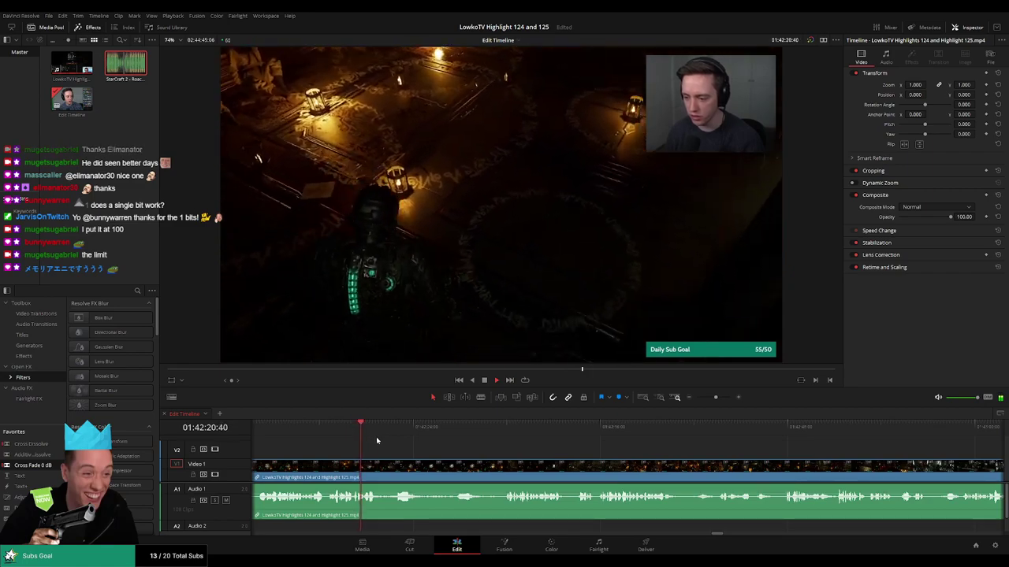
{"action": "left_click", "coordinate": [391, 432]}
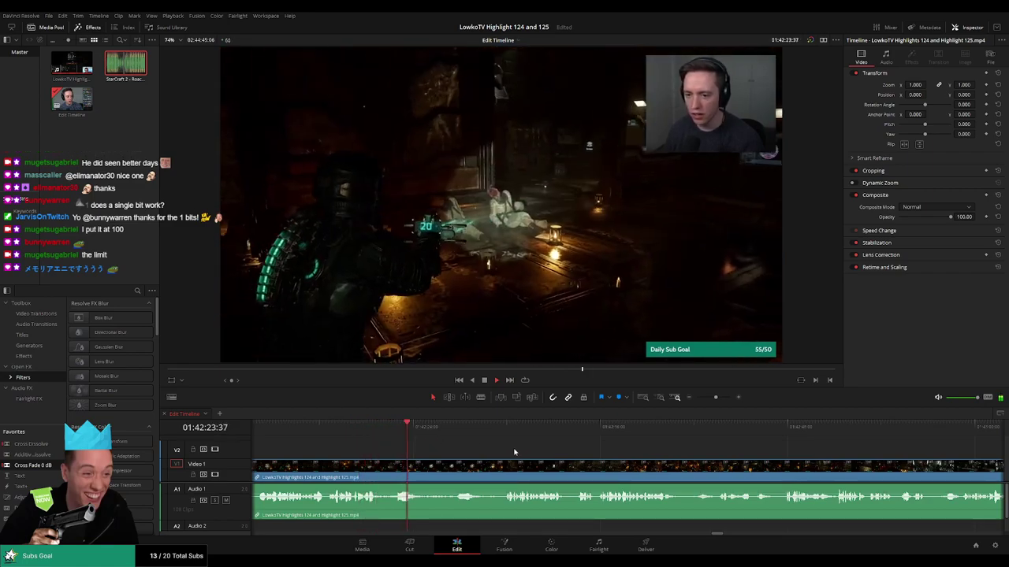
{"action": "scroll", "coordinate": [504, 450], "scroll_direction": "right", "scroll_amount": 1}
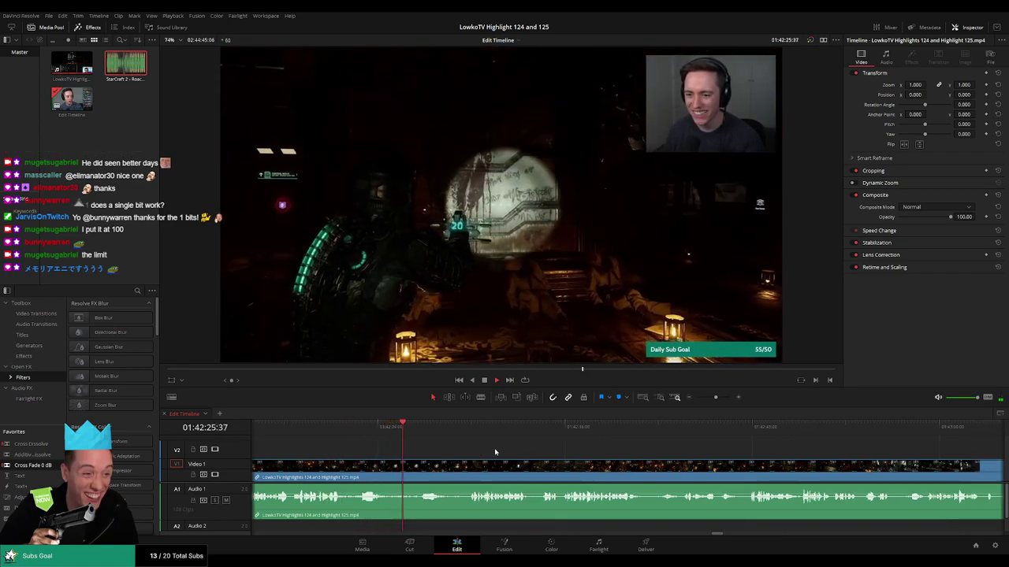
{"action": "scroll", "coordinate": [496, 450], "scroll_direction": "right", "scroll_amount": 1}
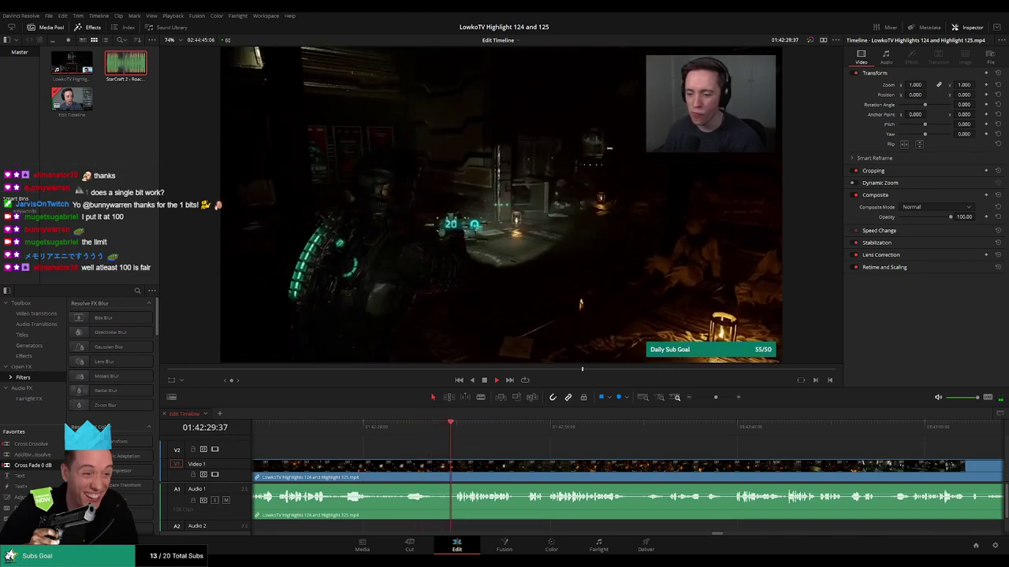
{"action": "scroll", "coordinate": [483, 447], "scroll_direction": "right", "scroll_amount": 2}
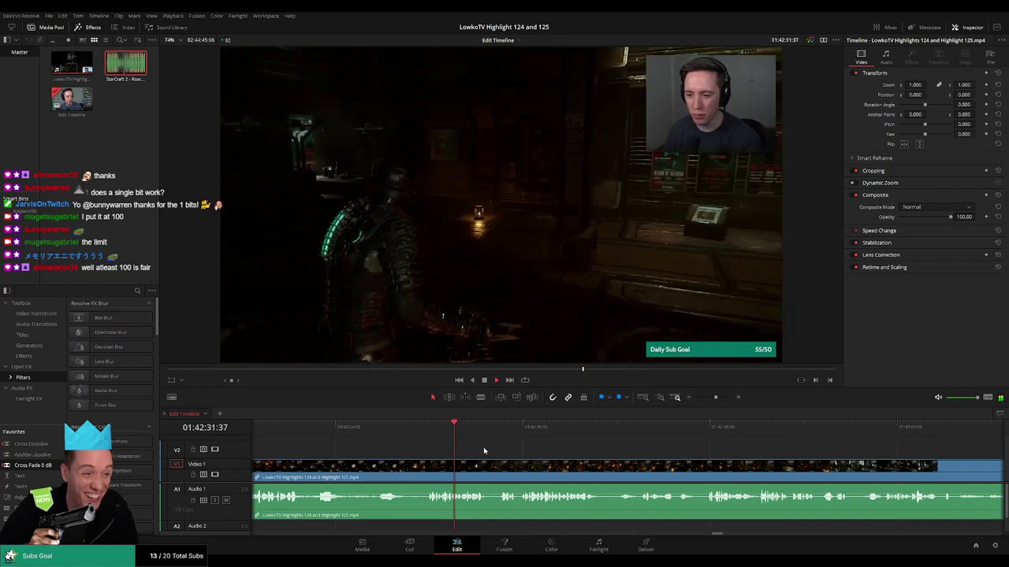
{"action": "scroll", "coordinate": [483, 447], "scroll_direction": "right", "scroll_amount": 4}
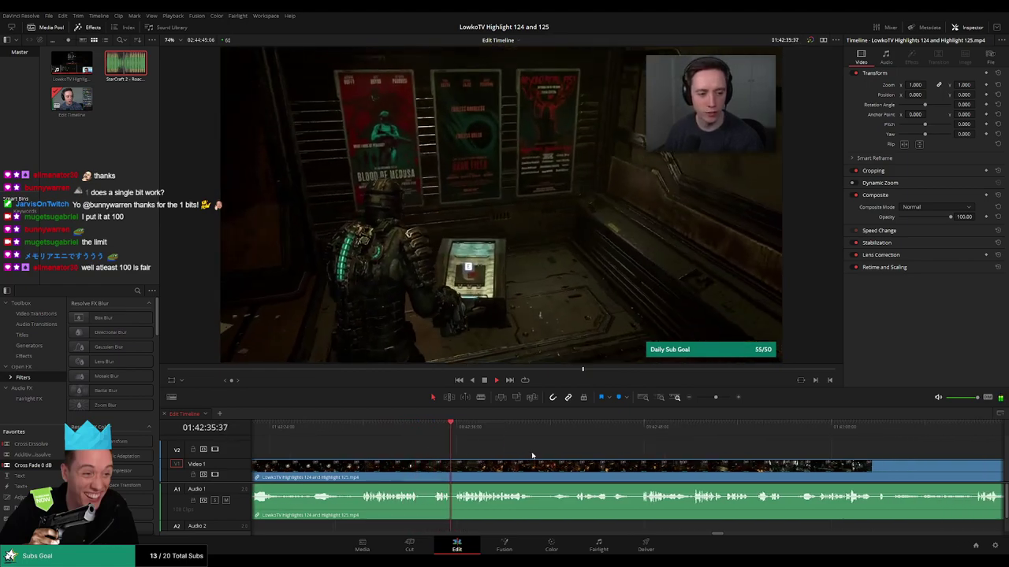
{"action": "scroll", "coordinate": [488, 450], "scroll_direction": "right", "scroll_amount": 4}
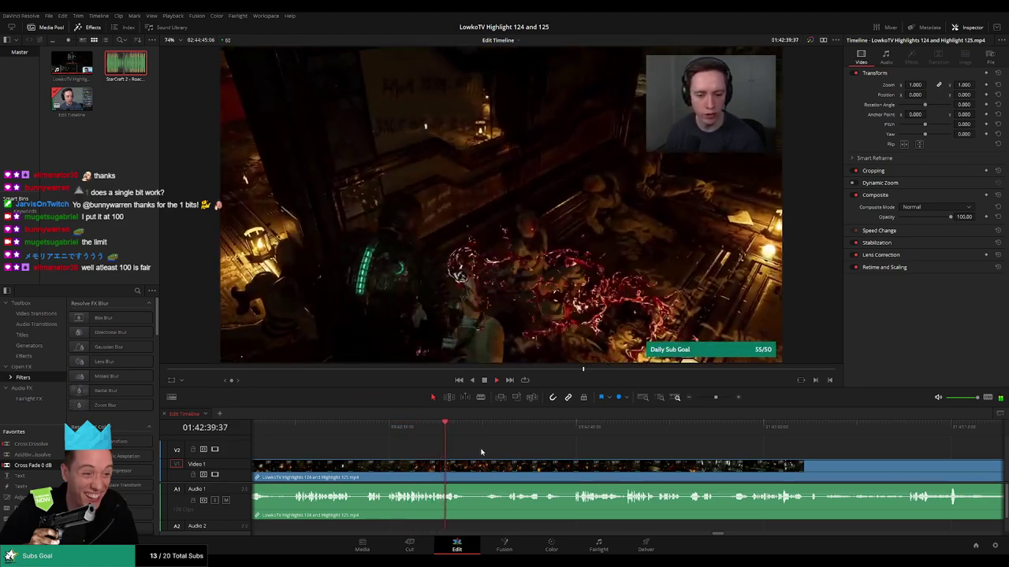
{"action": "scroll", "coordinate": [477, 451], "scroll_direction": "right", "scroll_amount": 2}
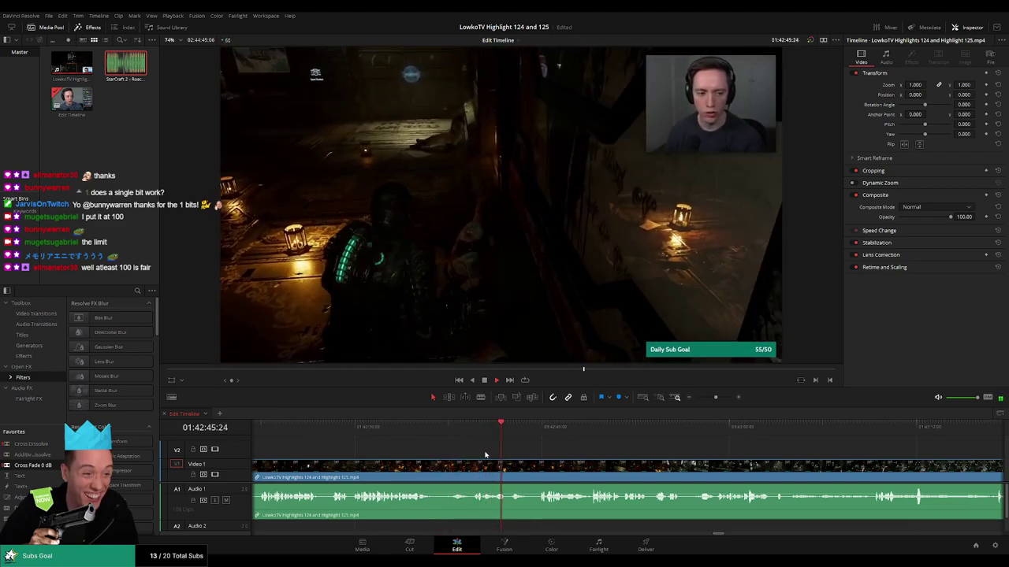
{"action": "scroll", "coordinate": [484, 455], "scroll_direction": "right", "scroll_amount": 1}
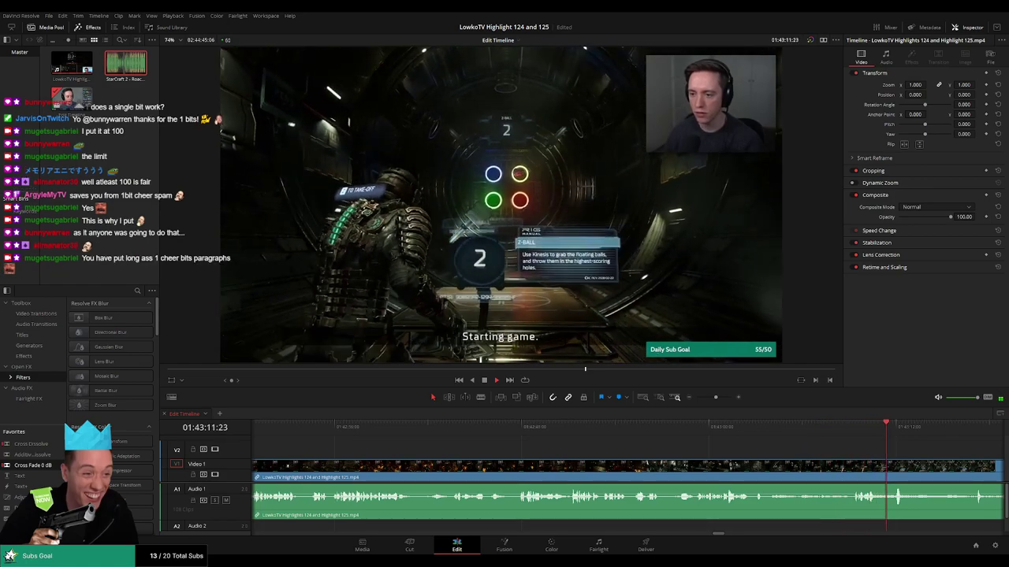
Go back to the quiet passage at 01:42:56:58, cut out just under a second of video and audio, and close the gap.
{"action": "scroll", "coordinate": [543, 451], "scroll_direction": "right", "scroll_amount": 5}
{"action": "left_click", "coordinate": [325, 427]}
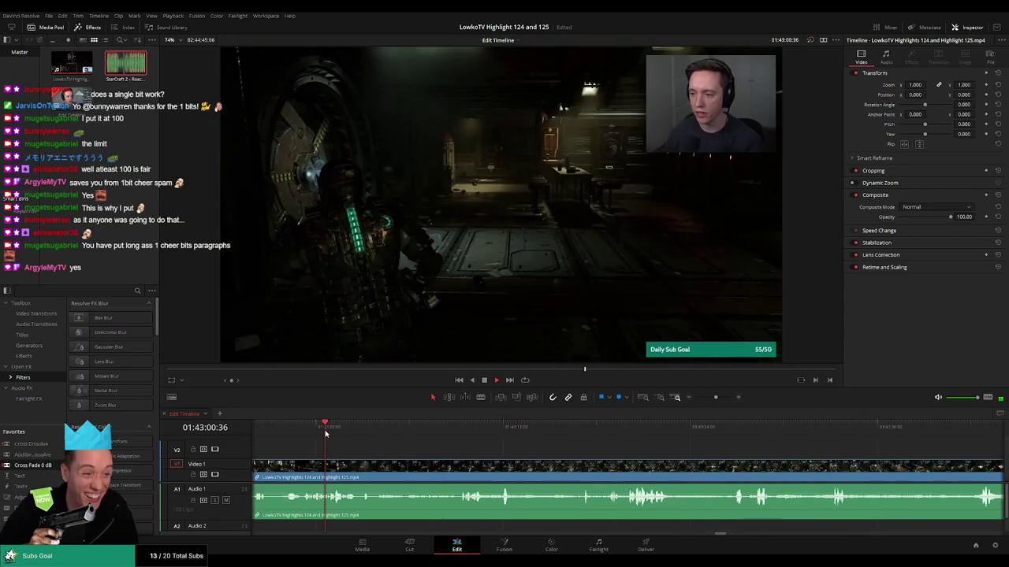
{"action": "scroll", "coordinate": [394, 457], "scroll_direction": "left", "scroll_amount": 1}
{"action": "key", "text": "space"}
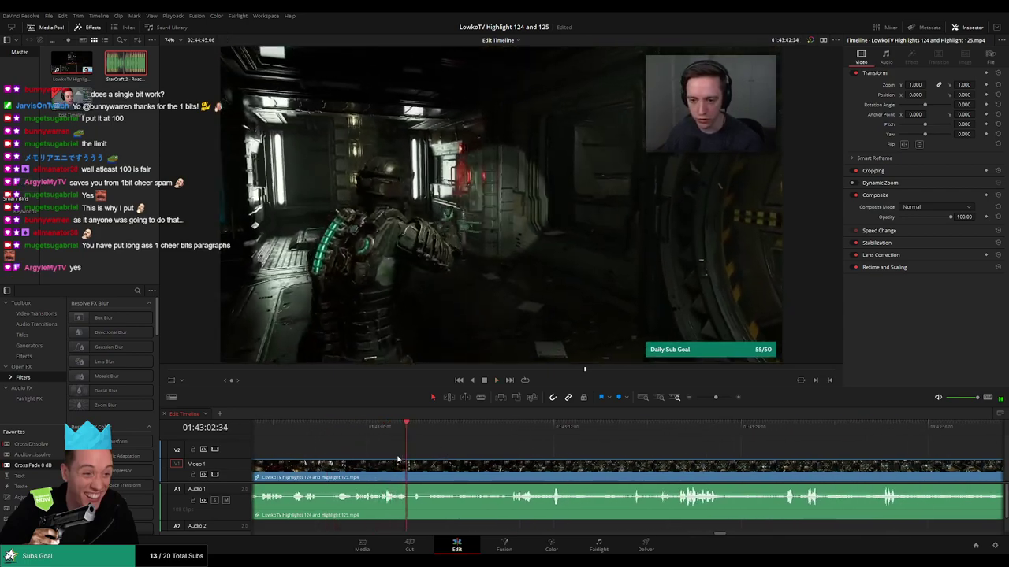
{"action": "scroll", "coordinate": [417, 450], "scroll_direction": "left", "scroll_amount": 2}
{"action": "left_click", "coordinate": [430, 429]}
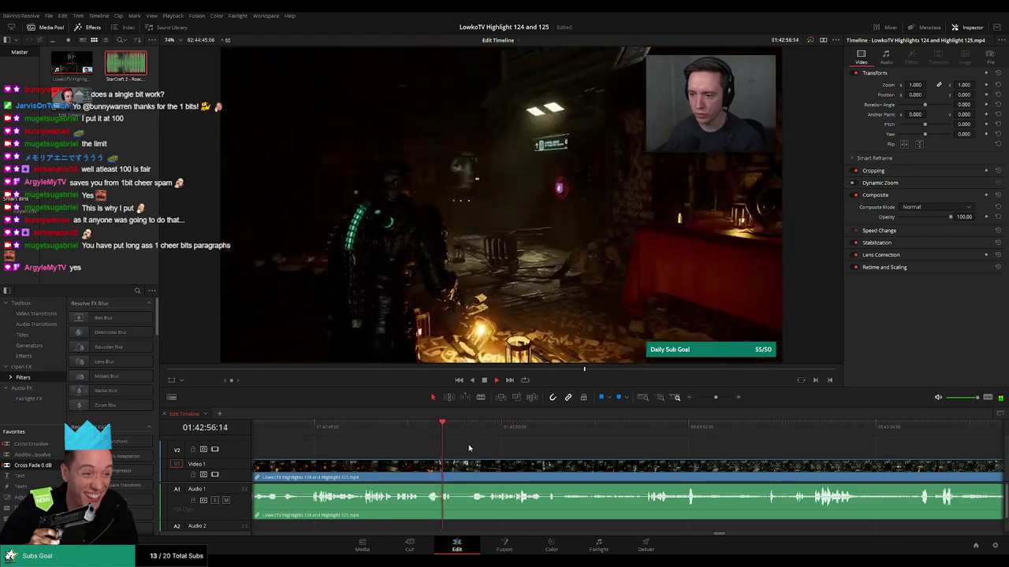
{"action": "key", "text": "space"}
{"action": "key", "text": "b"}
{"action": "left_click", "coordinate": [455, 471]}
{"action": "left_click", "coordinate": [466, 471]}
{"action": "key", "text": "a"}
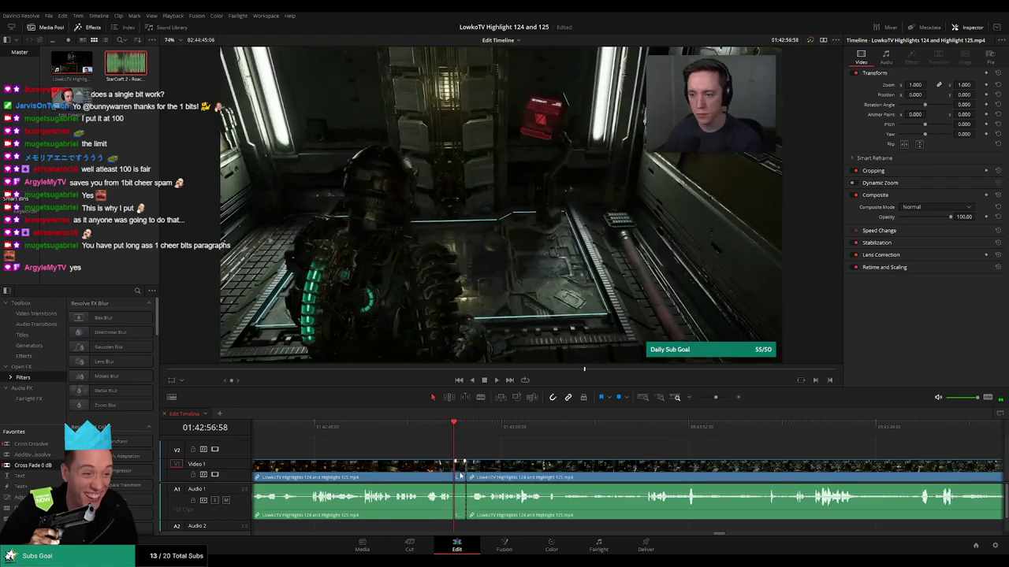
{"action": "key", "text": "Delete"}
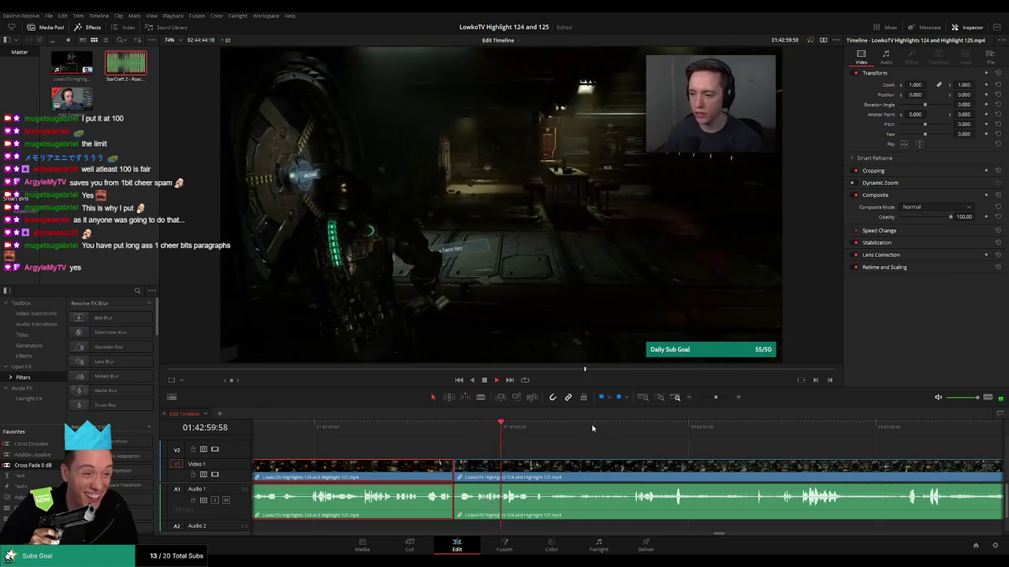
Color the clip before the 01:42:56:58 cut orange and play the following footage past 01:43:37.
{"action": "key", "text": "1"}
{"action": "left_click", "coordinate": [581, 451]}
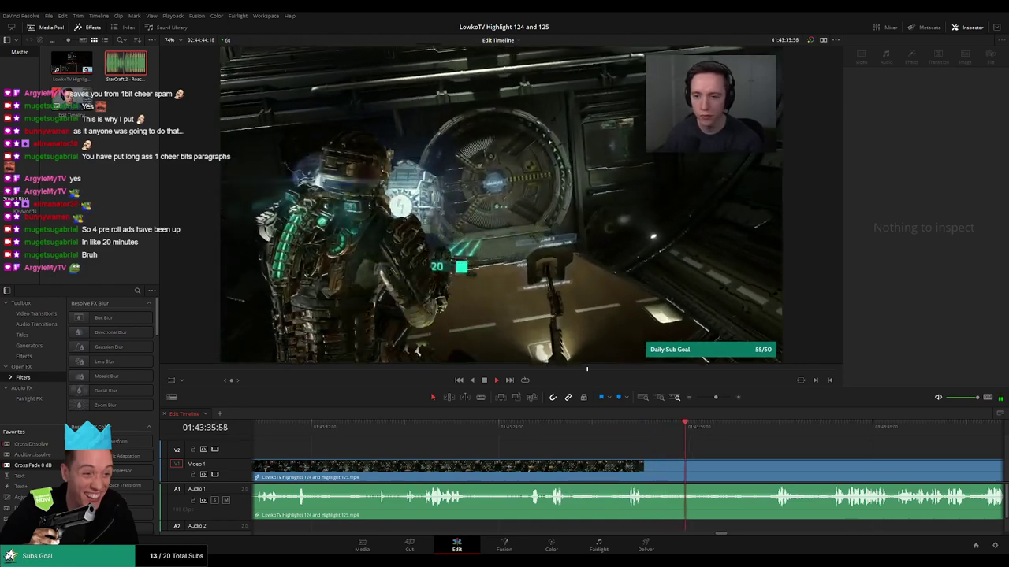
{"action": "left_click_drag", "start_coordinate": [786, 452], "coordinate": [531, 448]}
{"action": "key", "text": "space"}
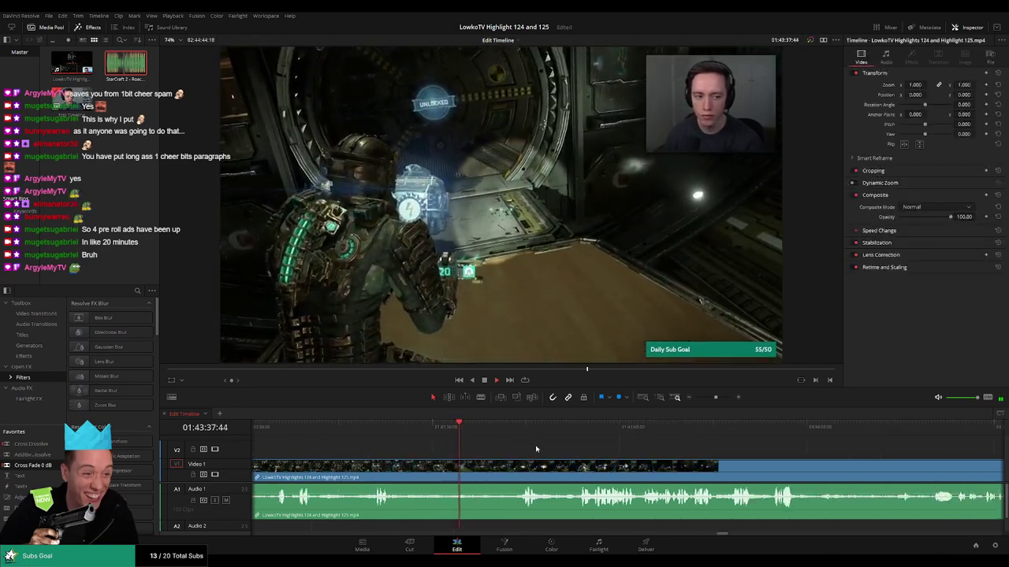
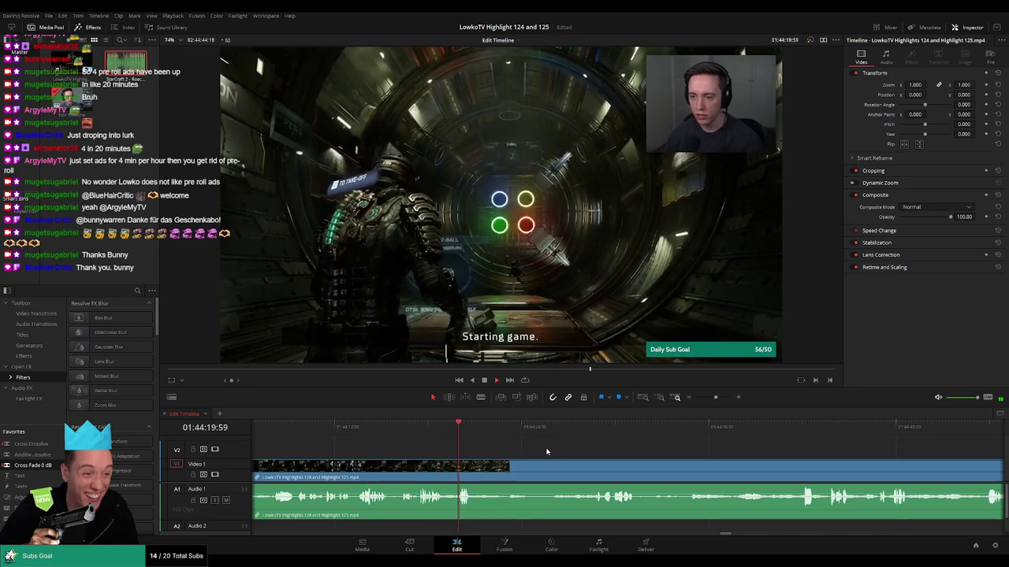
Review the Z-Ball footage from about 01:44:20 to 01:46:07, skipping ahead in places, to find the next section to trim.
{"action": "left_click", "coordinate": [483, 442]}
{"action": "left_click", "coordinate": [526, 449]}
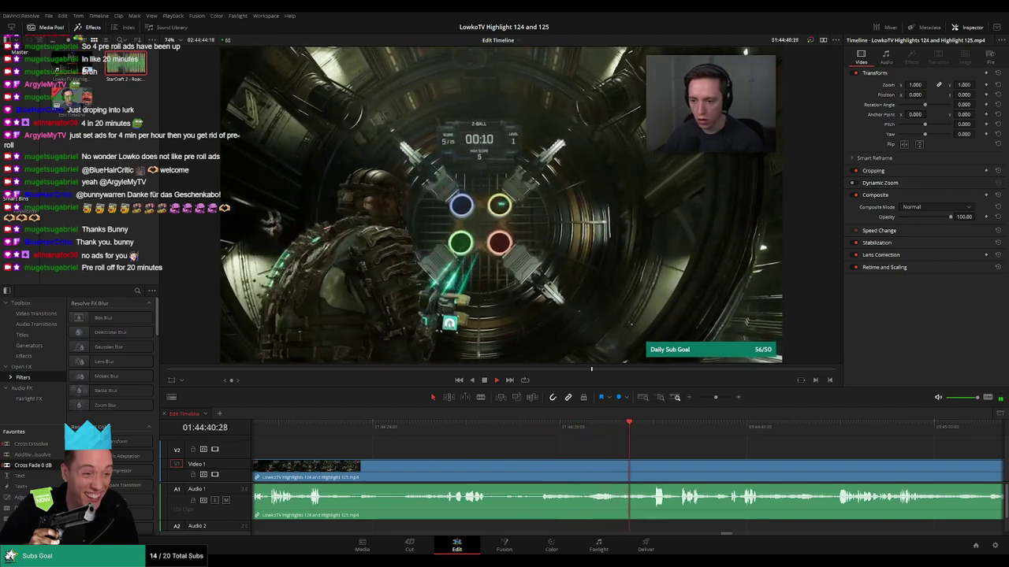
{"action": "scroll", "coordinate": [564, 455], "scroll_direction": "right", "scroll_amount": 2}
{"action": "scroll", "coordinate": [563, 454], "scroll_direction": "right", "scroll_amount": 2}
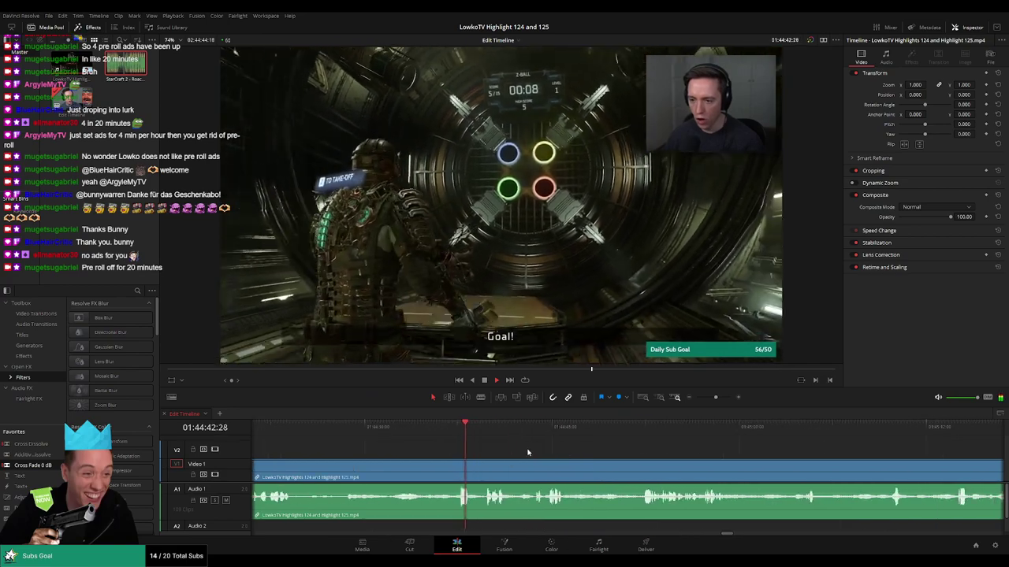
{"action": "scroll", "coordinate": [464, 451], "scroll_direction": "right", "scroll_amount": 2}
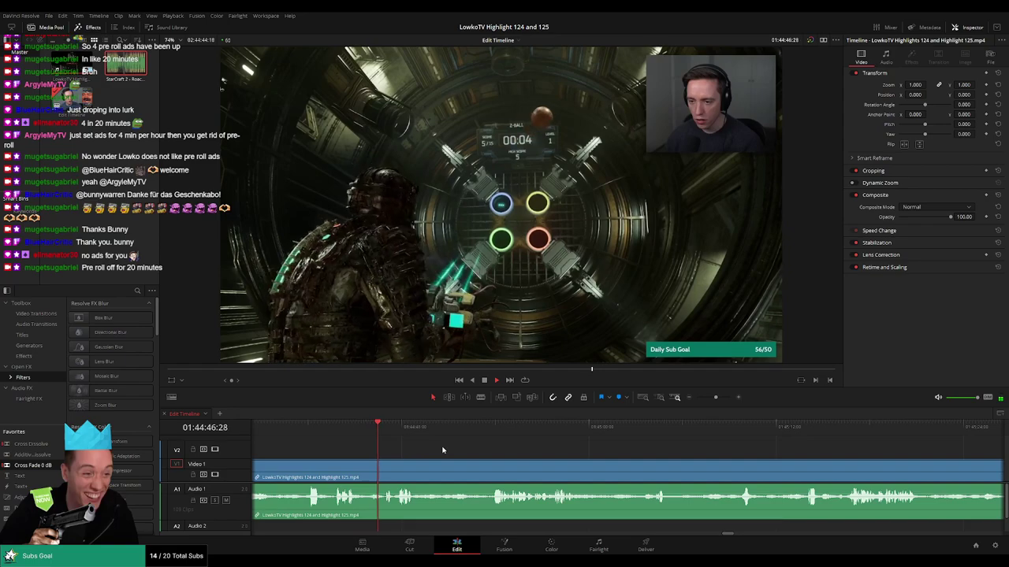
{"action": "scroll", "coordinate": [450, 450], "scroll_direction": "right", "scroll_amount": 1}
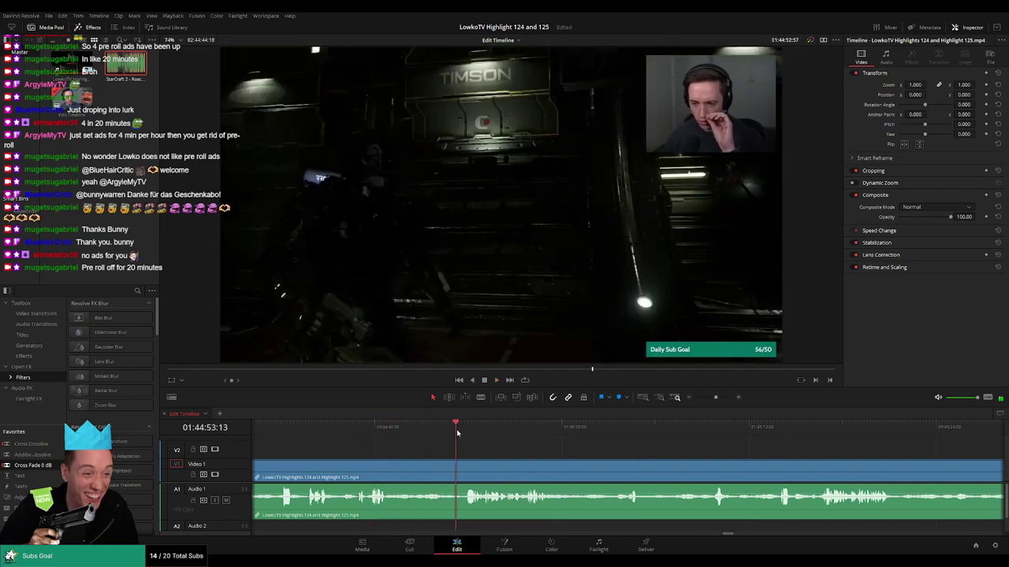
{"action": "scroll", "coordinate": [536, 446], "scroll_direction": "right", "scroll_amount": 1}
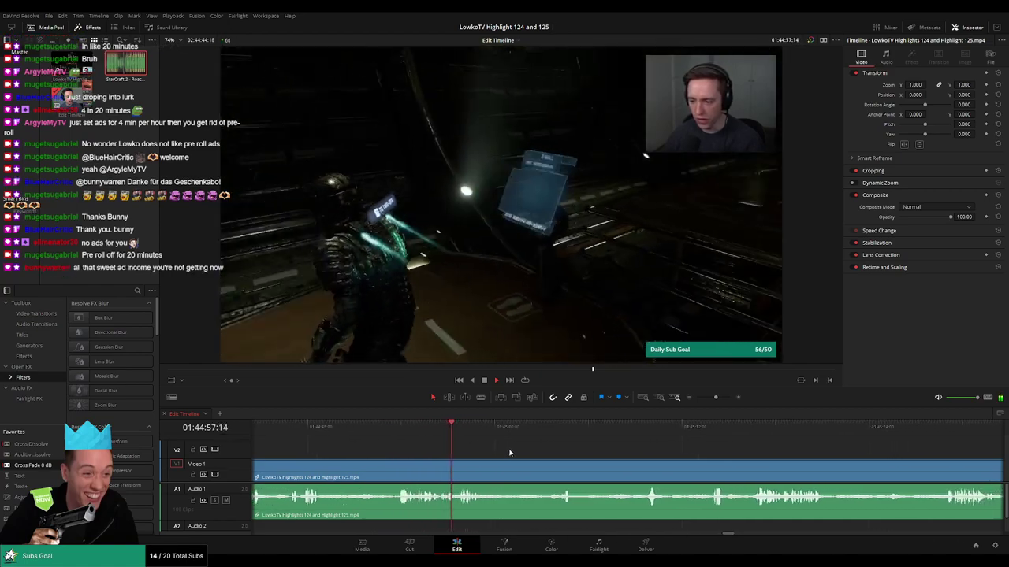
{"action": "mouse_move", "coordinate": [714, 398]}
{"action": "left_mouse_down"}
{"action": "mouse_move", "coordinate": [696, 404]}
{"action": "mouse_move", "coordinate": [712, 399]}
{"action": "left_mouse_up"}
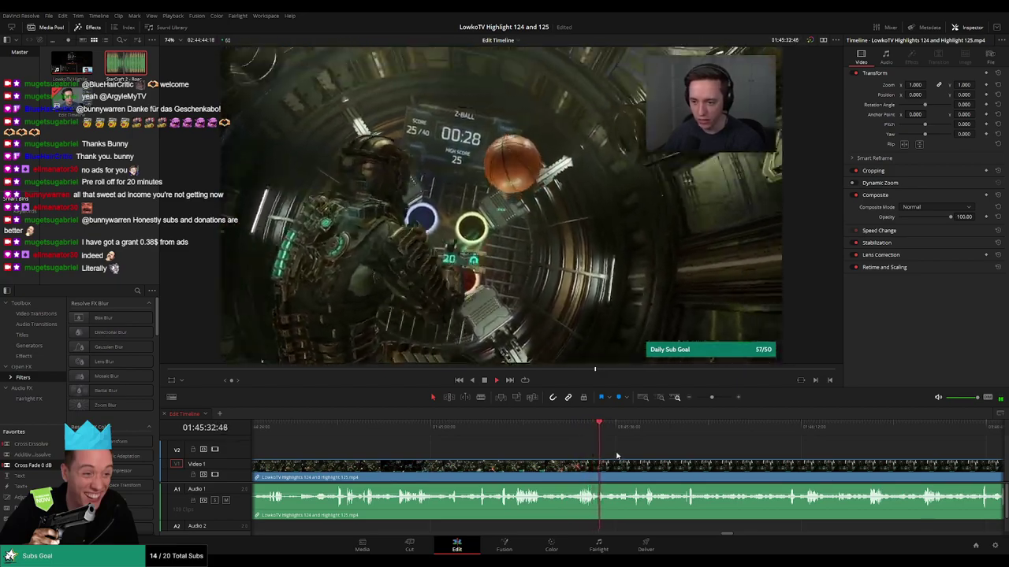
{"action": "left_click_drag", "start_coordinate": [640, 457], "coordinate": [562, 448]}
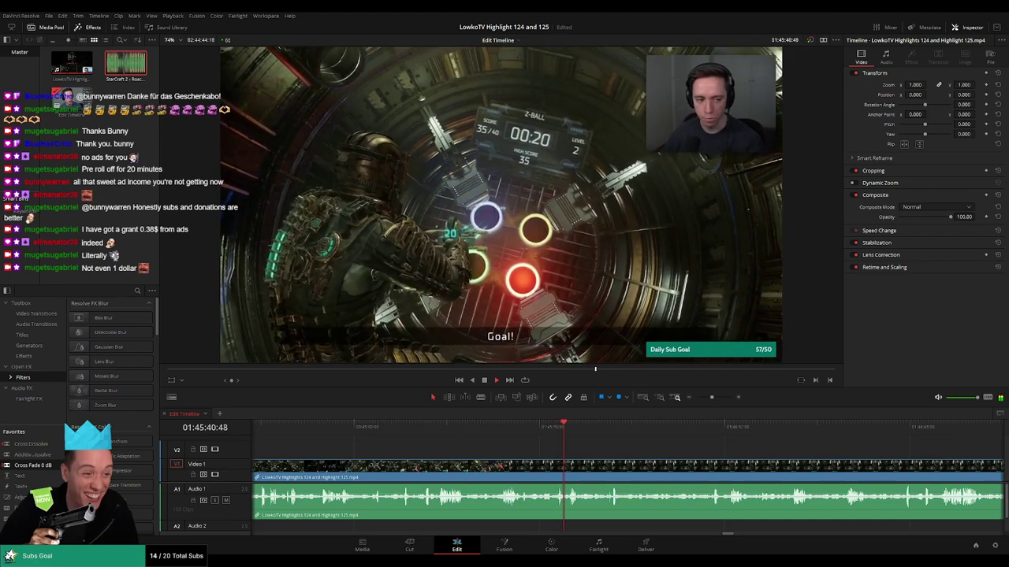
{"action": "scroll", "coordinate": [607, 458], "scroll_direction": "up", "scroll_amount": 3}
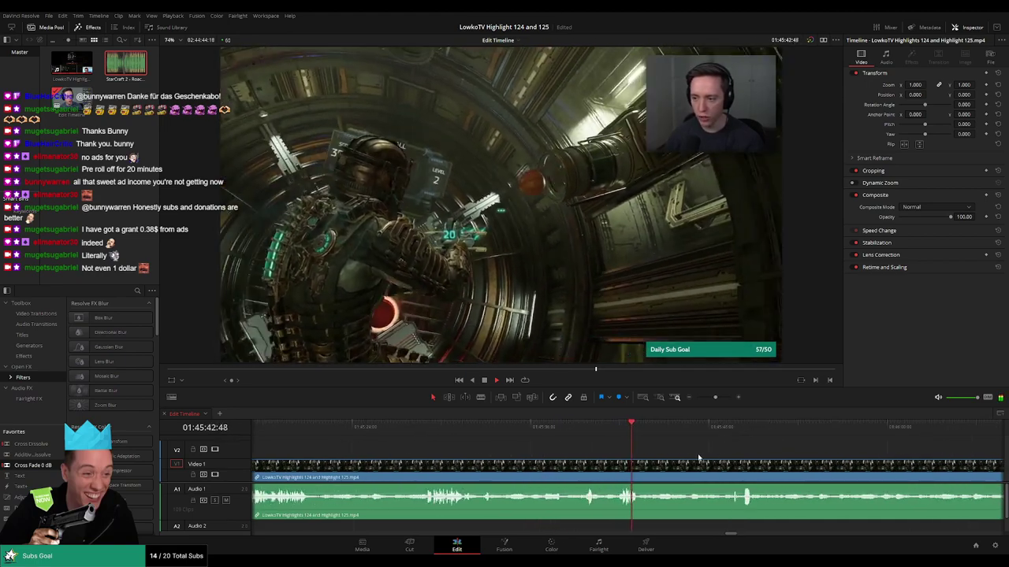
{"action": "left_click_drag", "start_coordinate": [714, 457], "coordinate": [513, 446]}
{"action": "left_click", "coordinate": [715, 401]}
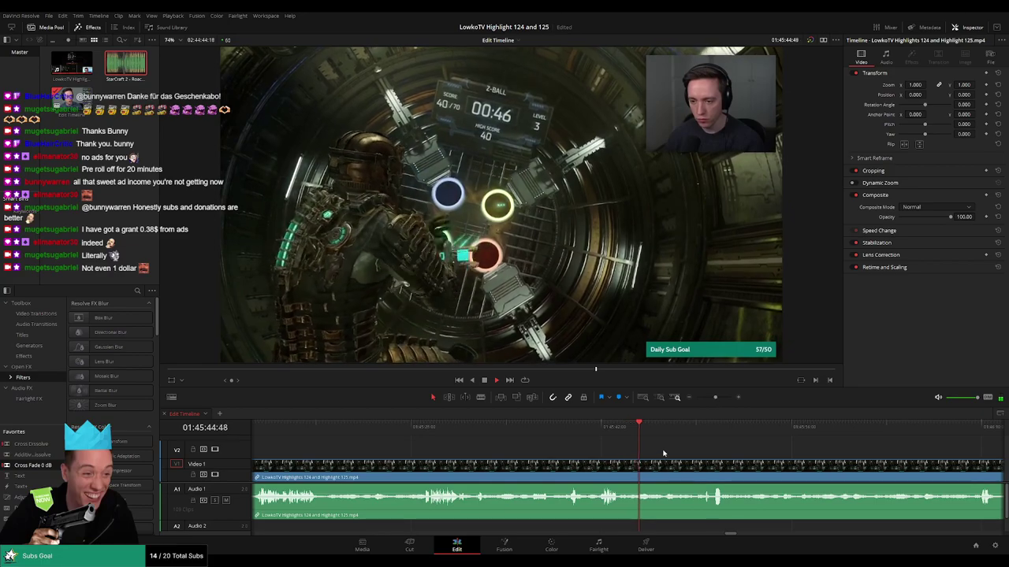
{"action": "left_click_drag", "start_coordinate": [697, 450], "coordinate": [531, 446]}
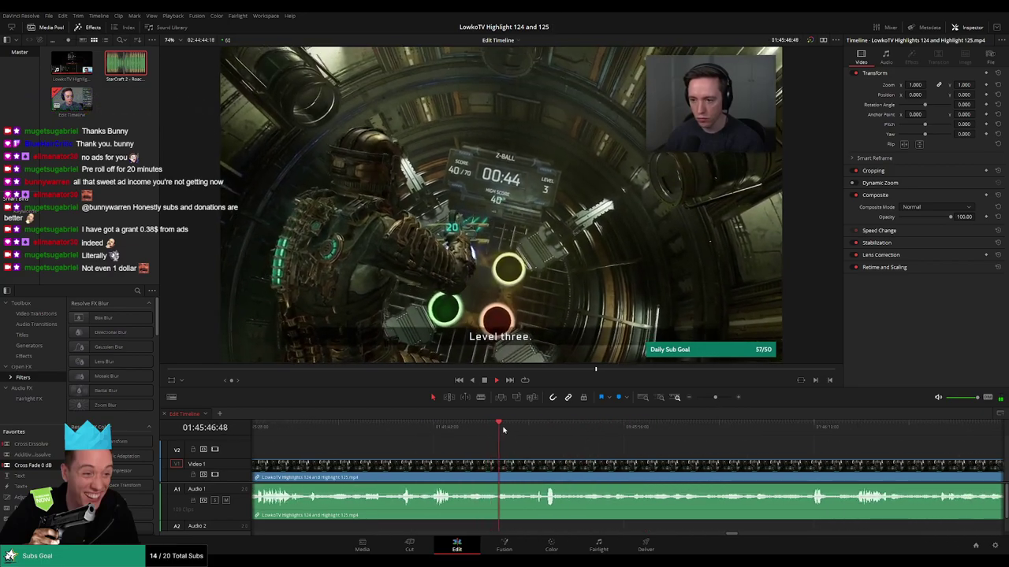
{"action": "scroll", "coordinate": [576, 447], "scroll_direction": "right", "scroll_amount": 2}
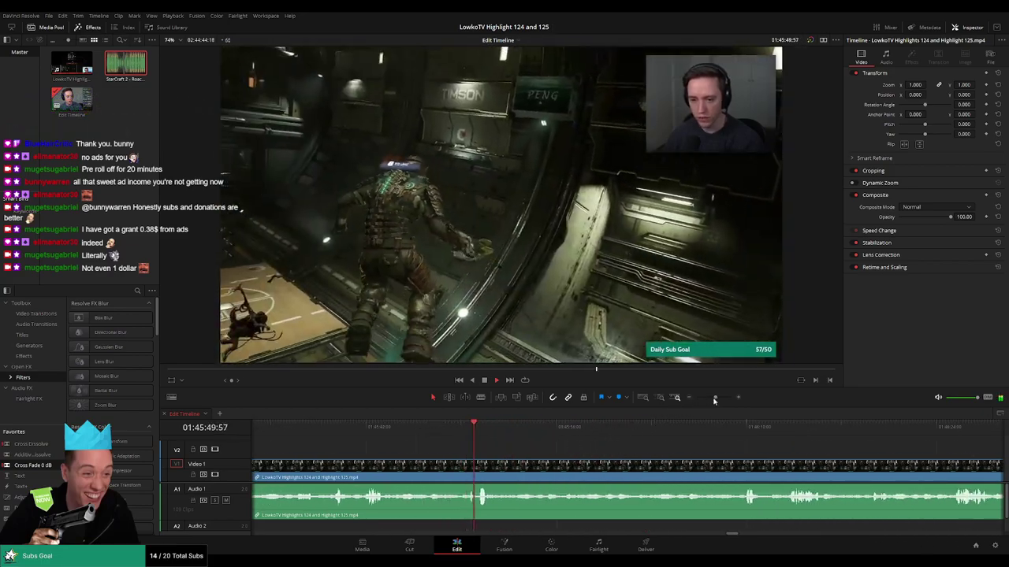
{"action": "mouse_move", "coordinate": [715, 400]}
{"action": "left_mouse_down"}
{"action": "mouse_move", "coordinate": [699, 401]}
{"action": "mouse_move", "coordinate": [712, 402]}
{"action": "left_mouse_up"}
{"action": "left_click_drag", "start_coordinate": [654, 432], "coordinate": [685, 429]}
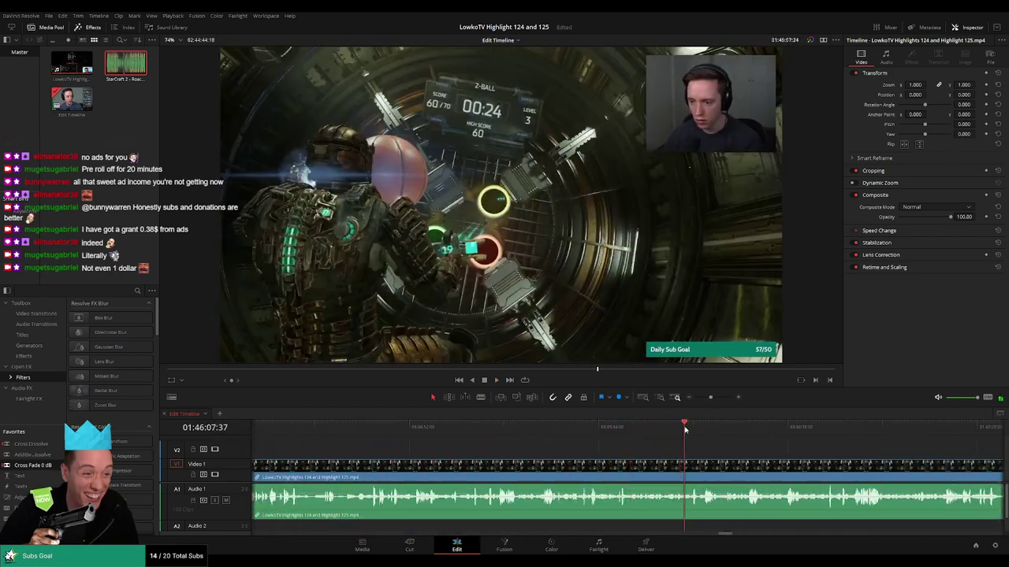
Continue reviewing the Z-Ball footage from 01:46:07 to about 01:47:25 for pauses worth cutting.
{"action": "scroll", "coordinate": [705, 436], "scroll_direction": "right", "scroll_amount": 10}
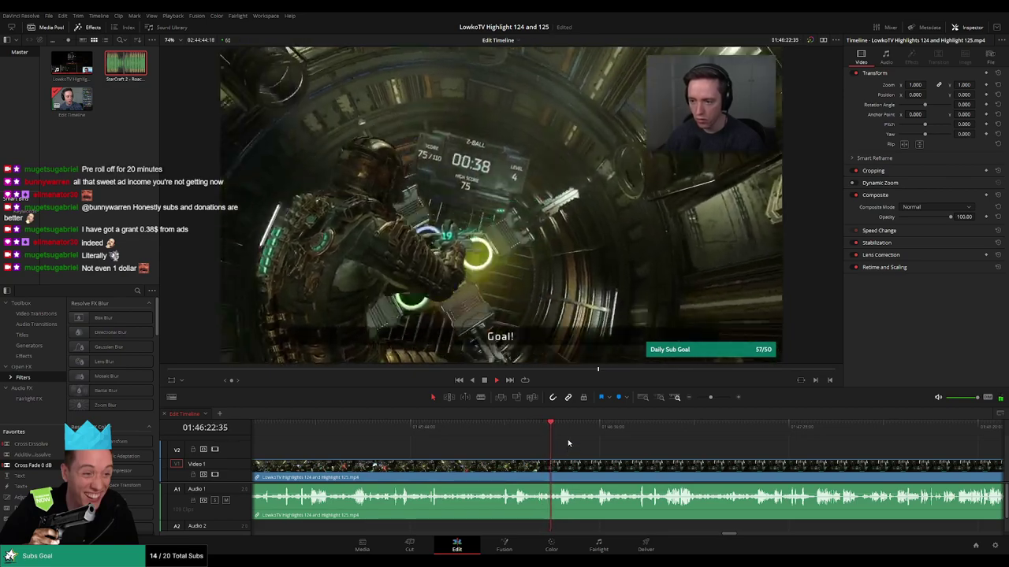
{"action": "scroll", "coordinate": [629, 447], "scroll_direction": "up", "scroll_amount": 2}
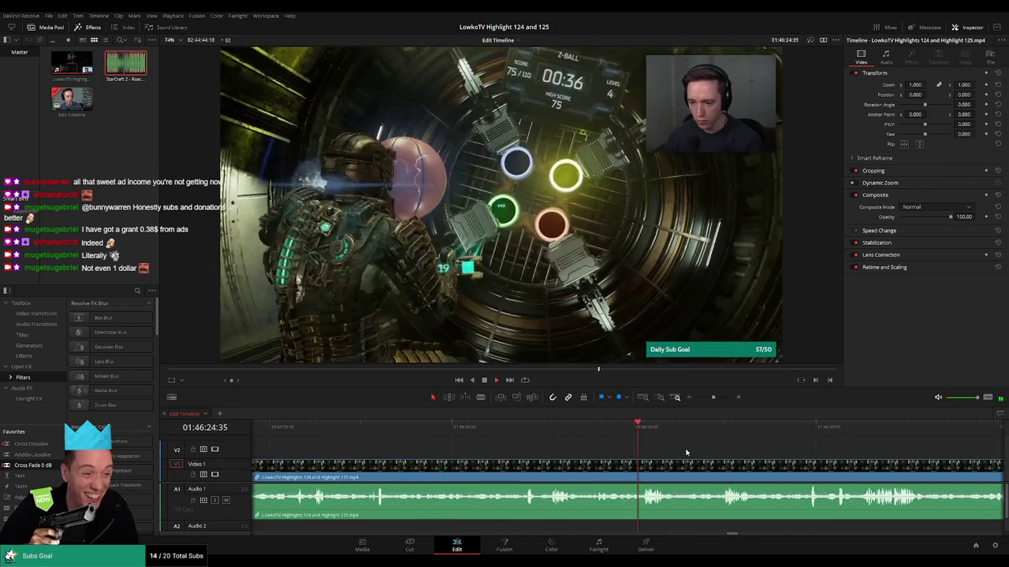
{"action": "left_click_drag", "start_coordinate": [686, 451], "coordinate": [476, 442]}
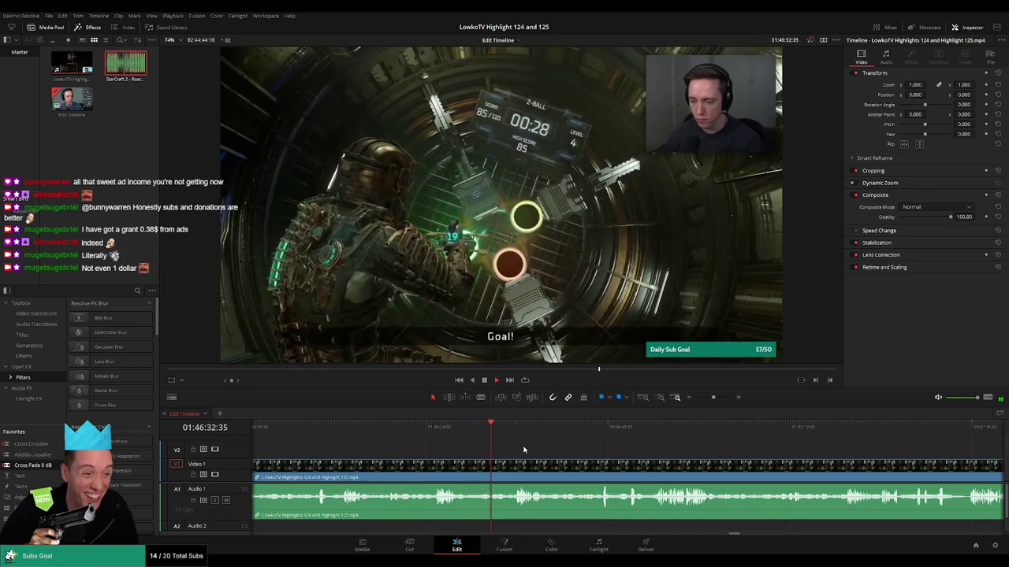
{"action": "scroll", "coordinate": [526, 444], "scroll_direction": "up", "scroll_amount": 1}
{"action": "left_click_drag", "start_coordinate": [727, 456], "coordinate": [517, 443]}
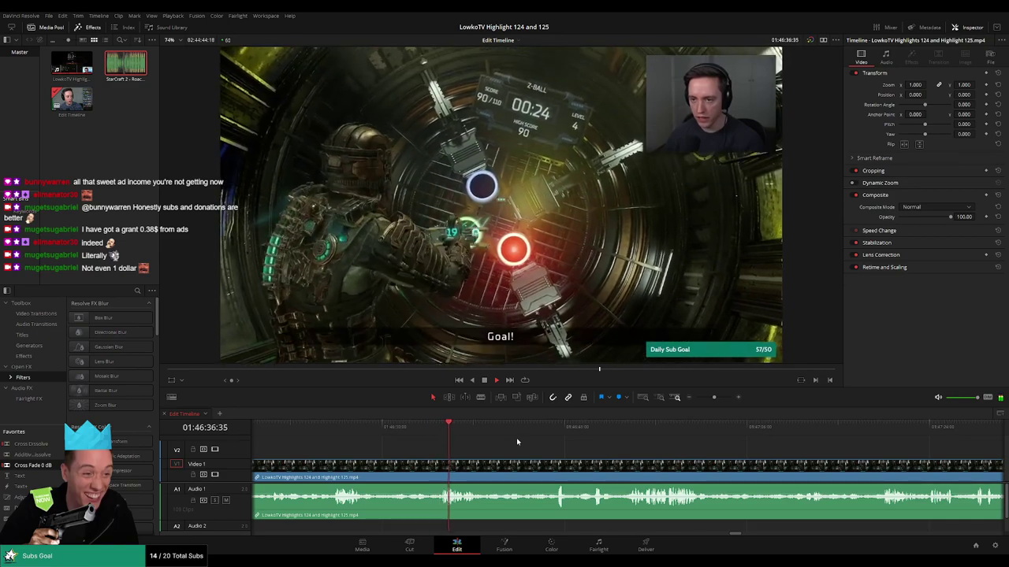
{"action": "scroll", "coordinate": [514, 440], "scroll_direction": "down", "scroll_amount": 1}
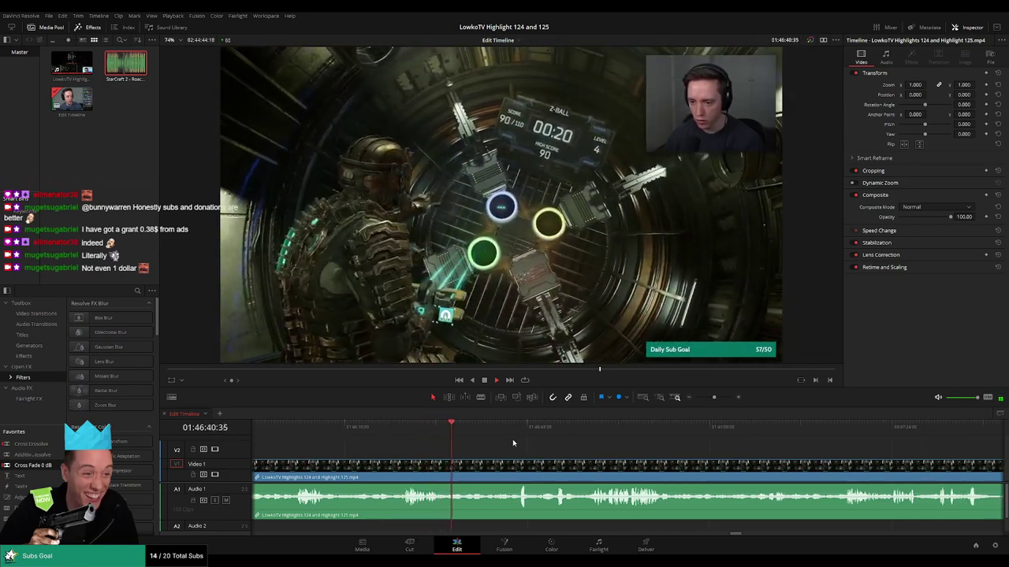
{"action": "left_click", "coordinate": [489, 430]}
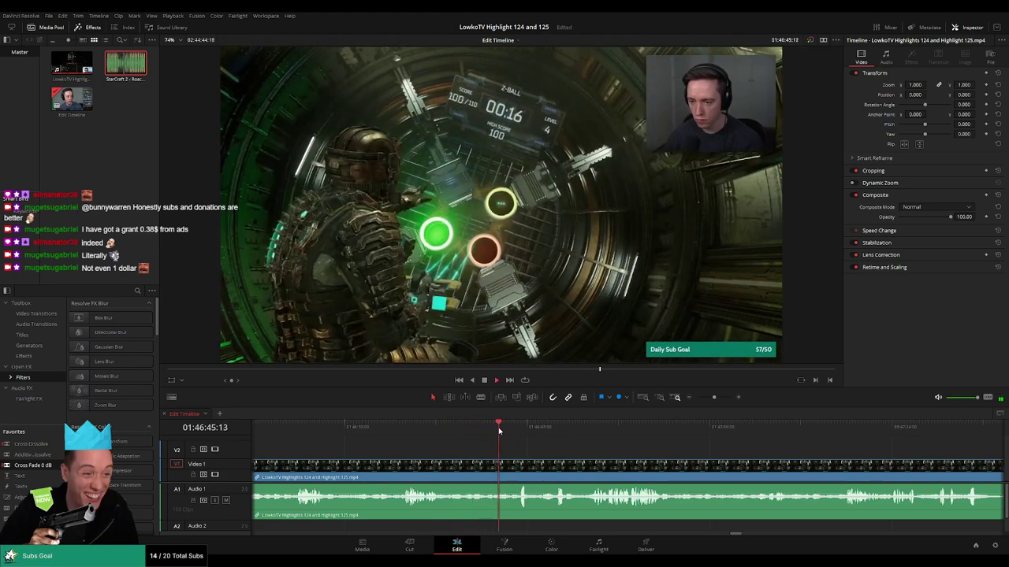
{"action": "scroll", "coordinate": [604, 458], "scroll_direction": "right", "scroll_amount": 1}
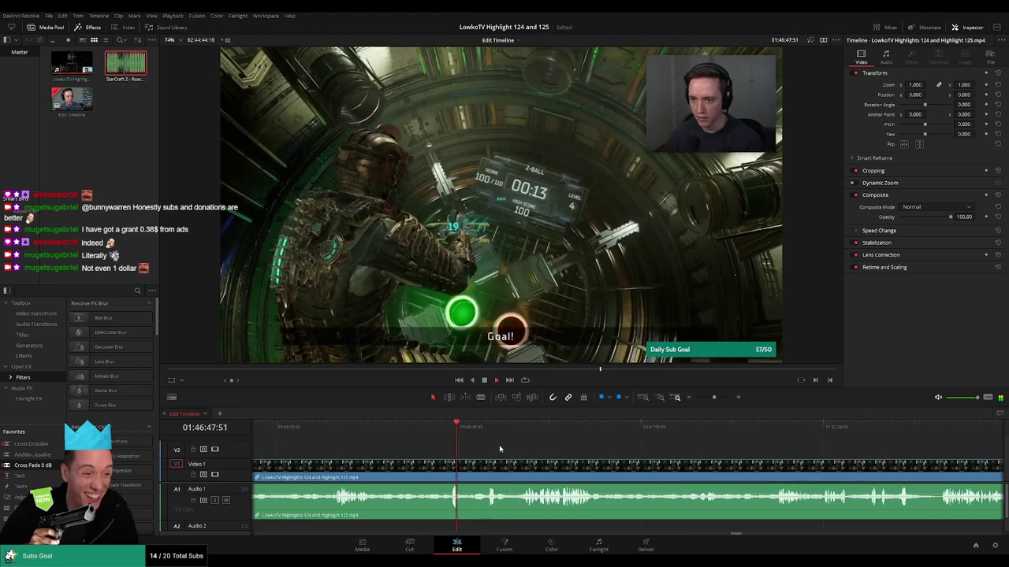
{"action": "left_click", "coordinate": [480, 427]}
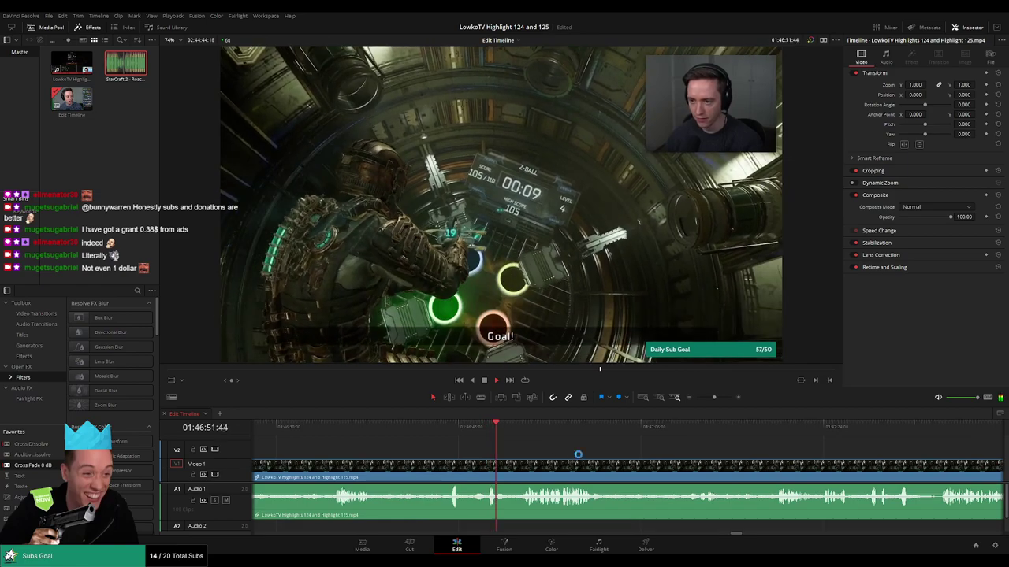
{"action": "scroll", "coordinate": [592, 449], "scroll_direction": "right", "scroll_amount": 1}
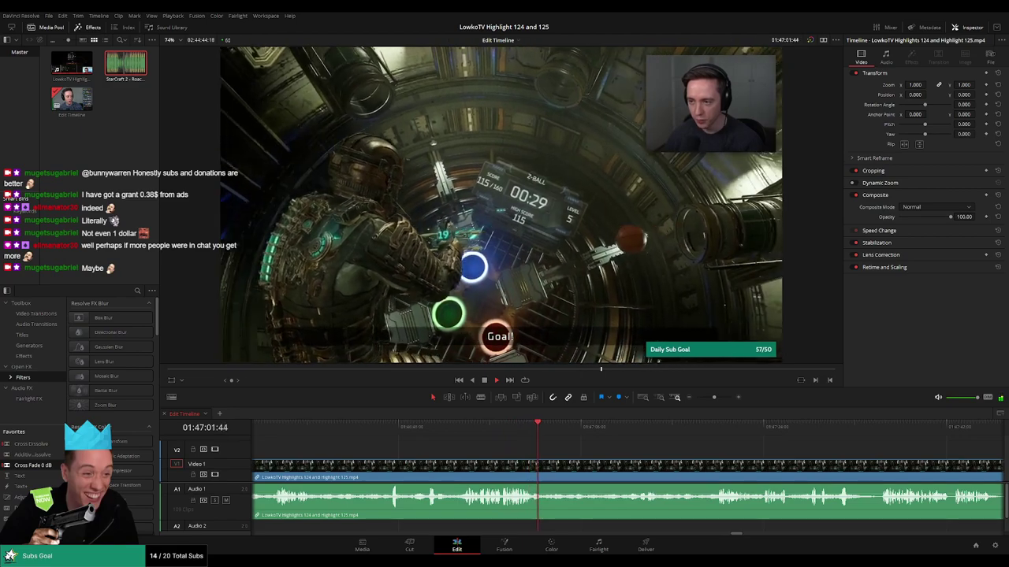
{"action": "left_click_drag", "start_coordinate": [581, 452], "coordinate": [438, 441]}
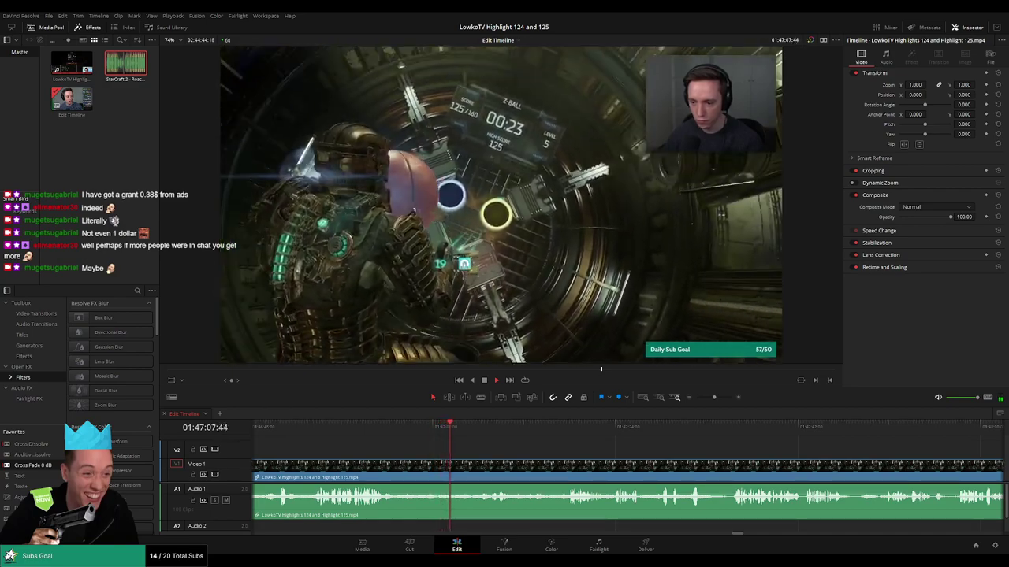
{"action": "scroll", "coordinate": [440, 449], "scroll_direction": "right", "scroll_amount": 3}
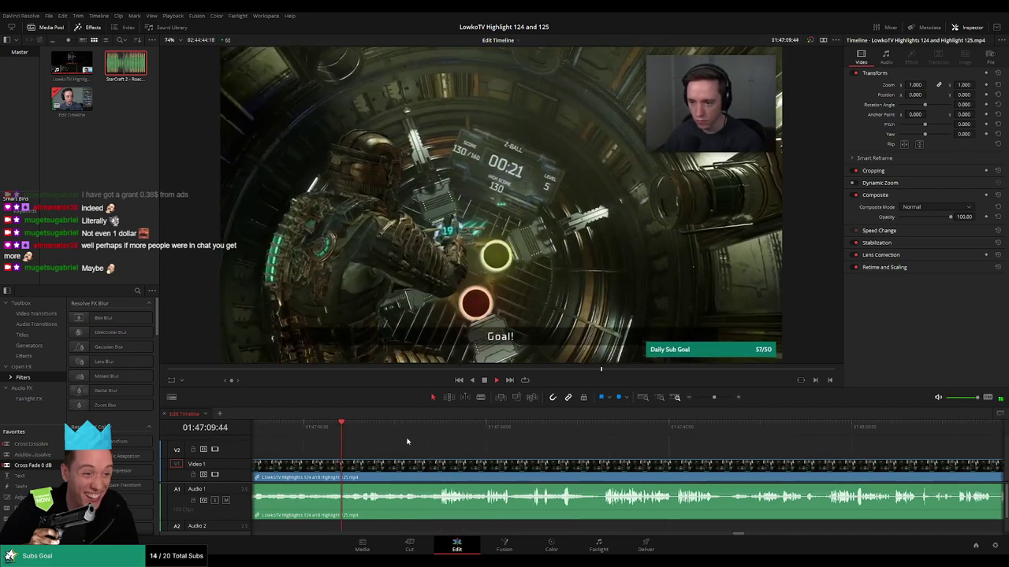
{"action": "scroll", "coordinate": [434, 448], "scroll_direction": "right", "scroll_amount": 1}
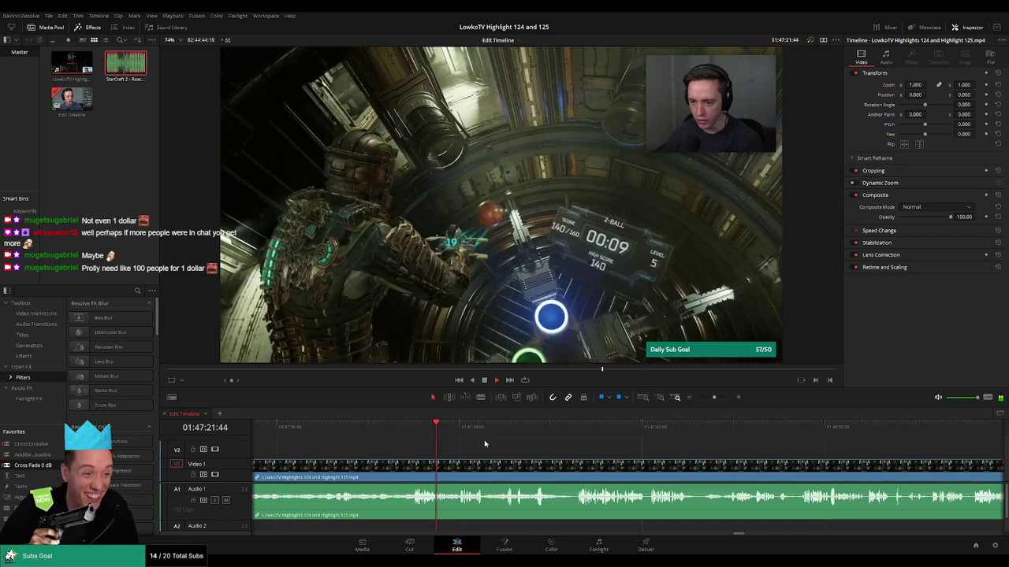
{"action": "left_click_drag", "start_coordinate": [502, 450], "coordinate": [433, 450]}
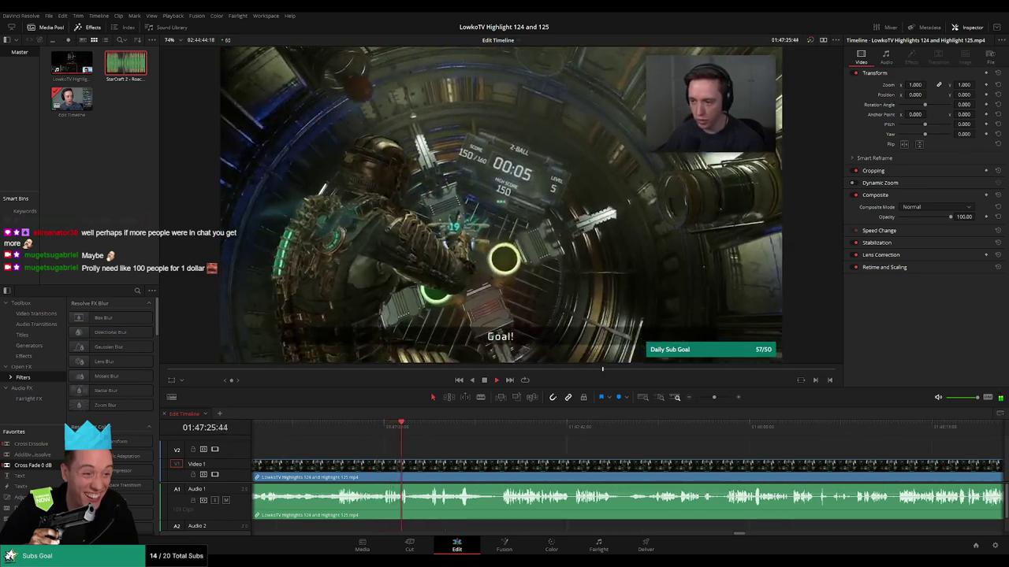
Review the footage after the Z-Ball game, from about 01:47:25 to 01:48:03, looking for where the gameplay section ends.
{"action": "scroll", "coordinate": [471, 459], "scroll_direction": "right", "scroll_amount": 2}
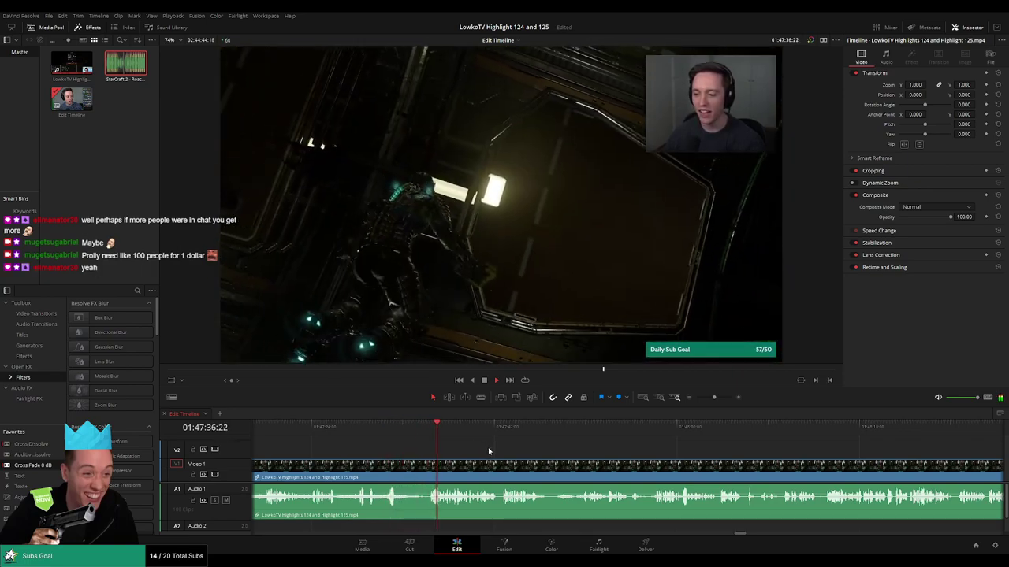
{"action": "scroll", "coordinate": [480, 447], "scroll_direction": "right", "scroll_amount": 2}
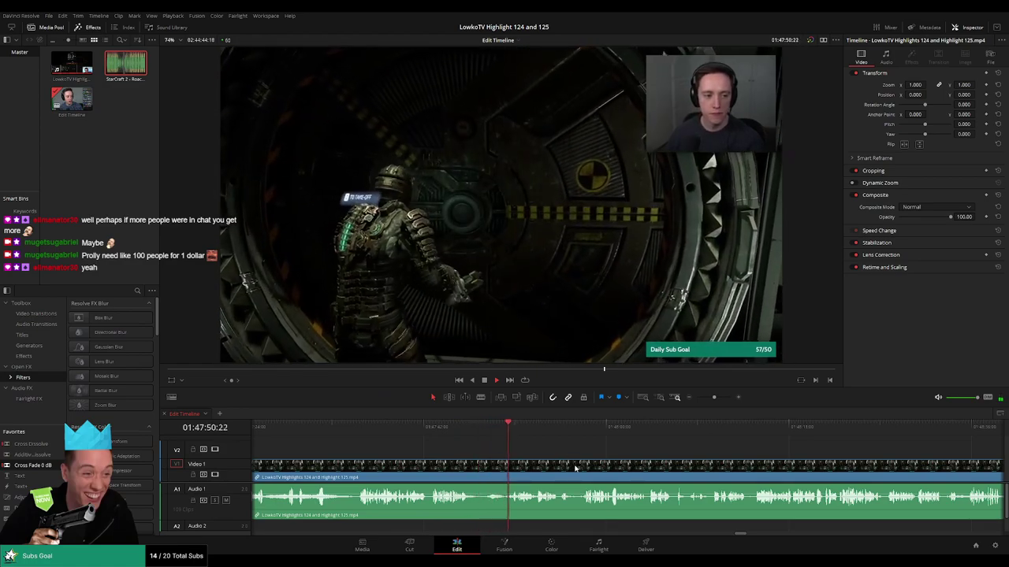
{"action": "left_click_drag", "start_coordinate": [573, 454], "coordinate": [471, 443]}
{"action": "scroll", "coordinate": [502, 446], "scroll_direction": "up", "scroll_amount": 1}
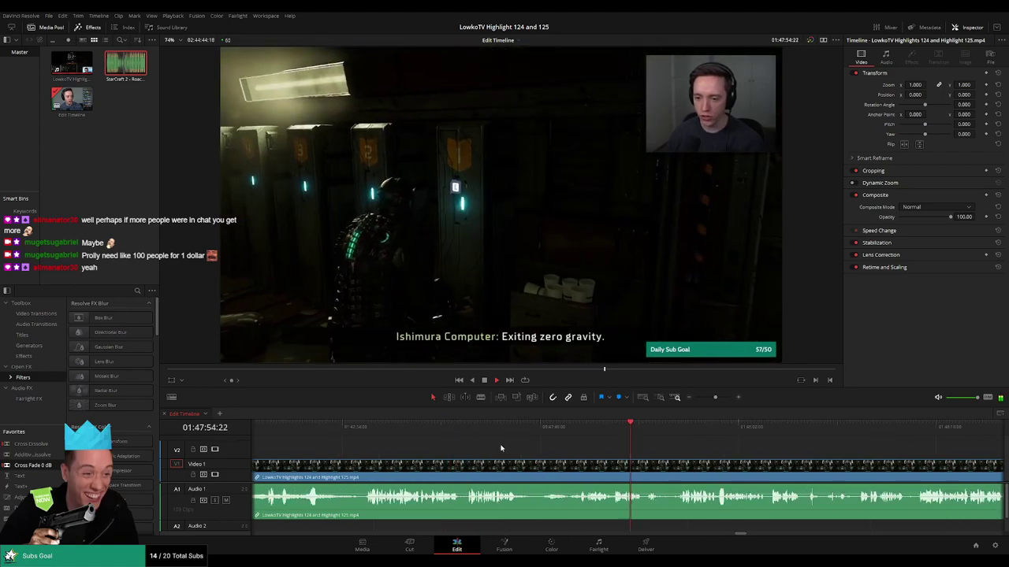
{"action": "left_click_drag", "start_coordinate": [599, 445], "coordinate": [371, 441]}
{"action": "left_click", "coordinate": [415, 431]}
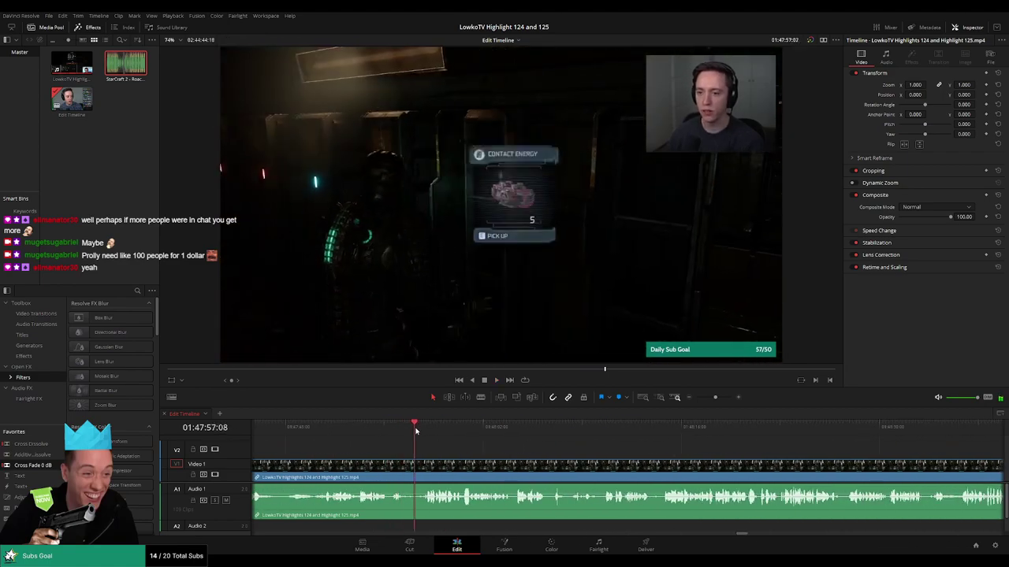
{"action": "scroll", "coordinate": [455, 447], "scroll_direction": "right", "scroll_amount": 3}
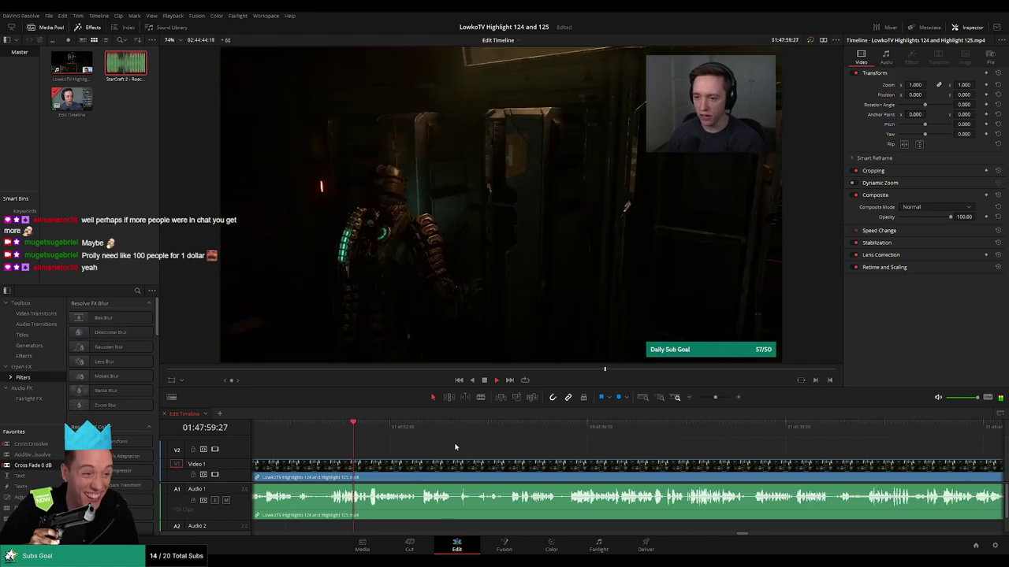
{"action": "scroll", "coordinate": [457, 449], "scroll_direction": "right", "scroll_amount": 3}
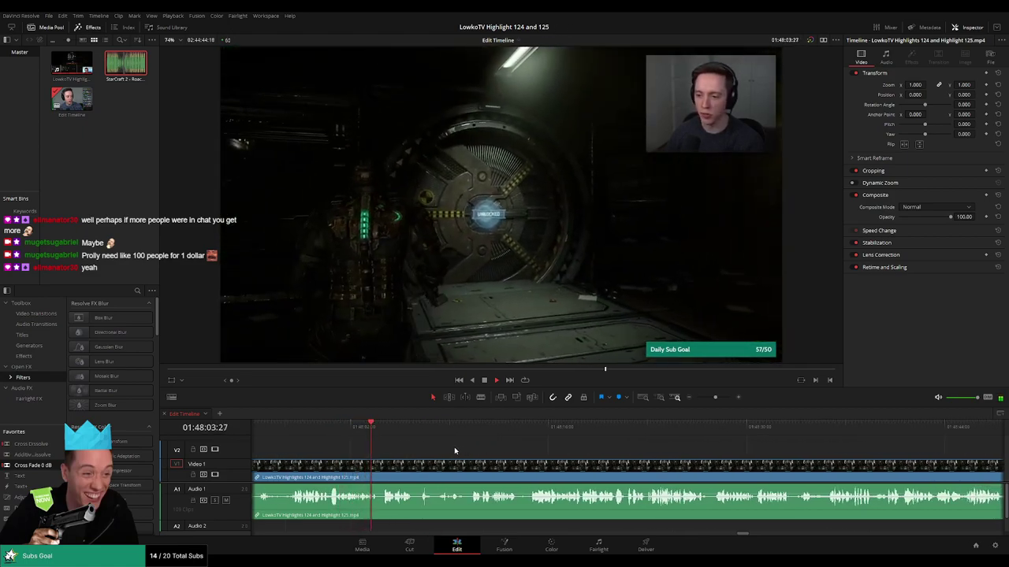
Cut out 22 frames of video and audio at 01:48:03:59, where gameplay switches to desktop footage, and close the gap.
{"action": "left_click", "coordinate": [368, 426]}
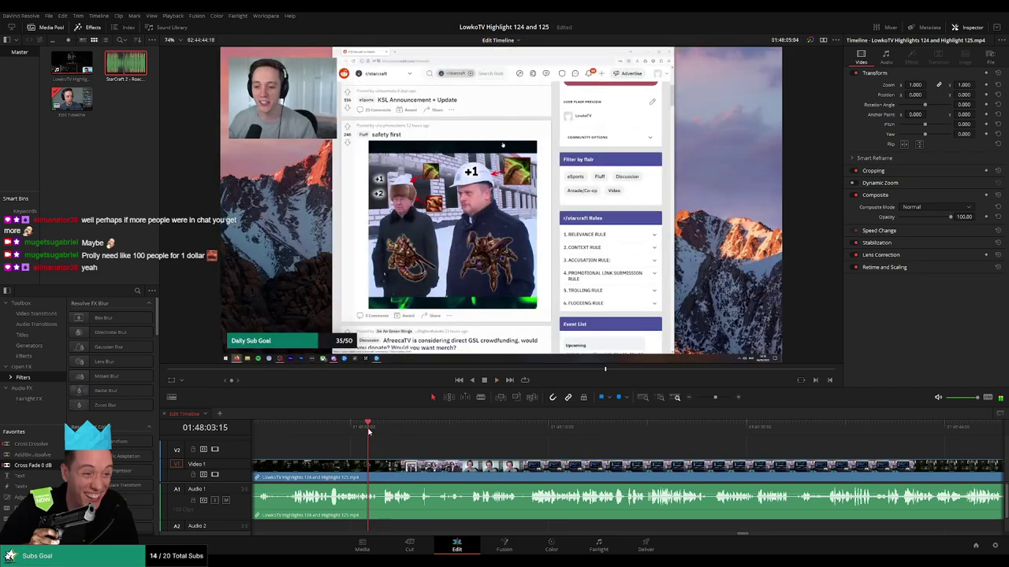
{"action": "scroll", "coordinate": [390, 446], "scroll_direction": "up", "scroll_amount": 3}
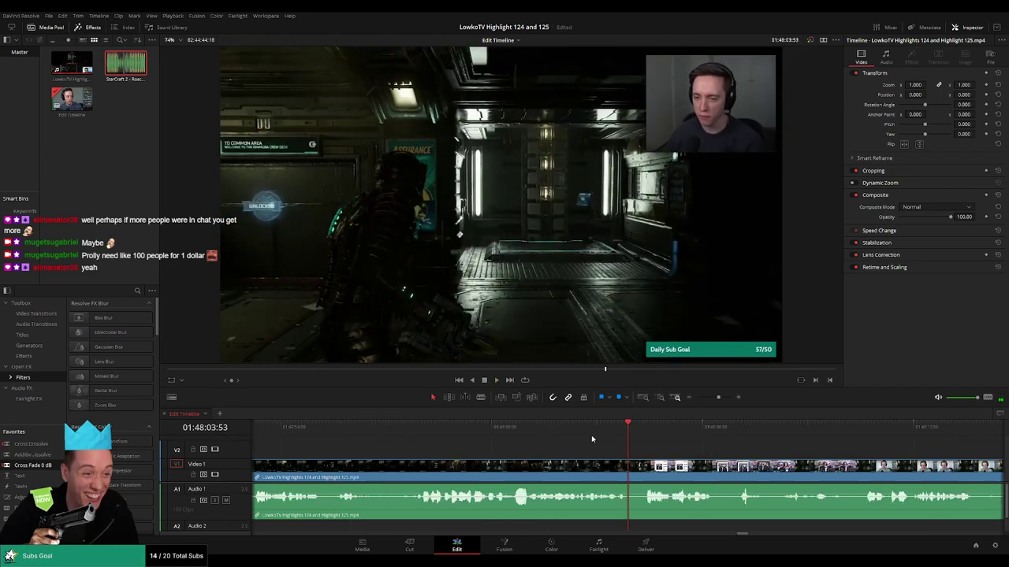
{"action": "left_click_drag", "start_coordinate": [629, 433], "coordinate": [631, 434]}
{"action": "key", "text": "b"}
{"action": "left_click", "coordinate": [633, 474]}
{"action": "left_click", "coordinate": [646, 475]}
{"action": "key", "text": "a"}
{"action": "left_click", "coordinate": [639, 474]}
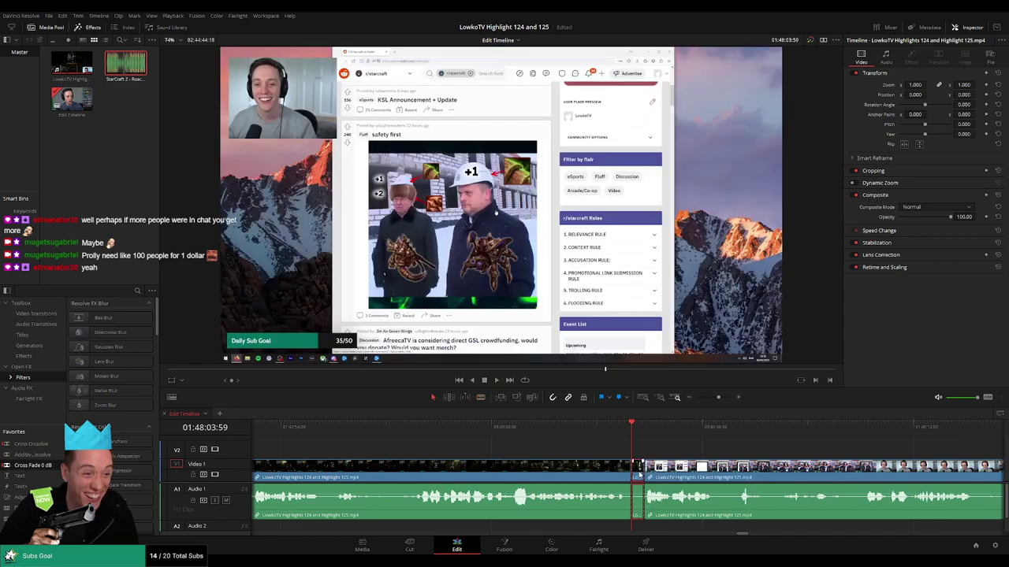
{"action": "key", "text": "Delete"}
Color the finished gameplay clip that ends at about 01:48:04 orange.
{"action": "key", "text": "space"}
{"action": "left_click", "coordinate": [593, 471]}
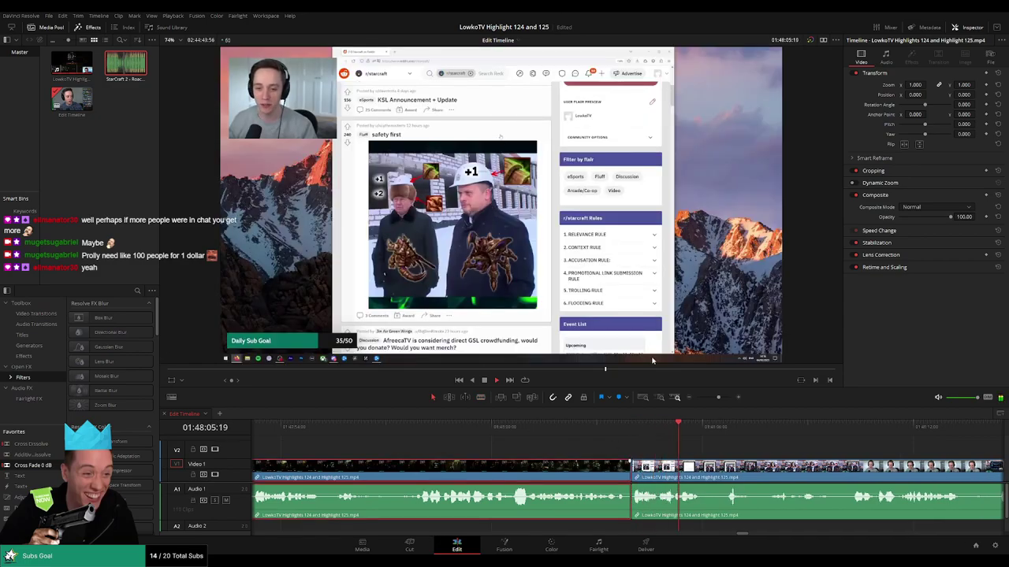
{"action": "key", "text": "Delete"}
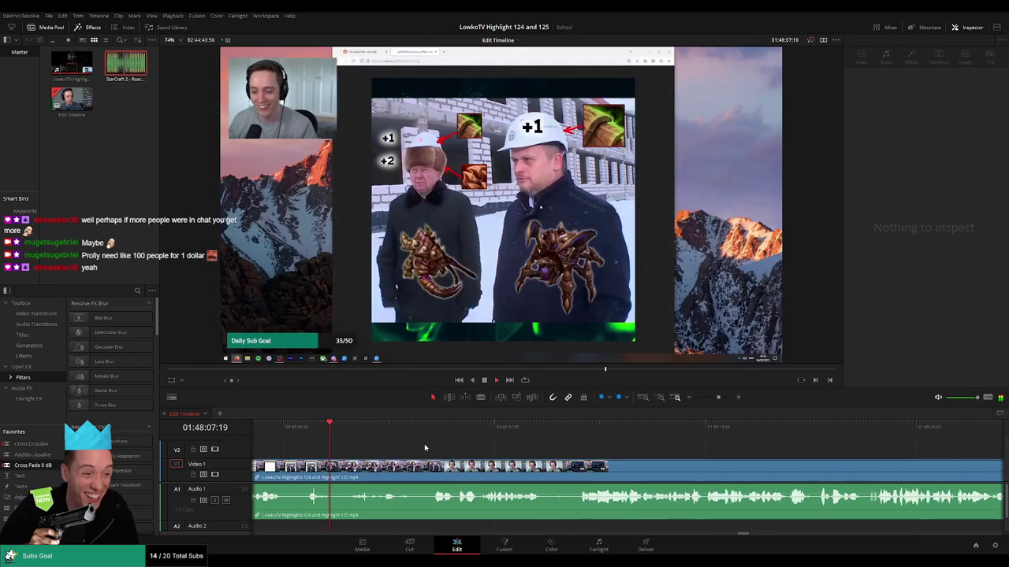
{"action": "left_click_drag", "start_coordinate": [718, 397], "coordinate": [715, 398]}
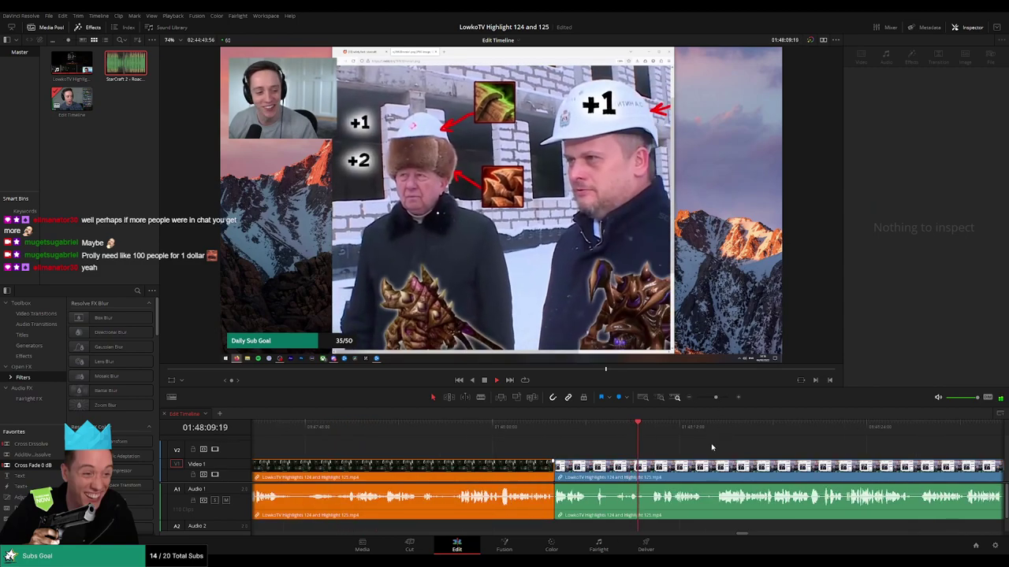
Split the clip at 01:48:10:52, where desktop footage switches to the full webcam view, cut 7 frames there and close the gap.
{"action": "left_click_drag", "start_coordinate": [715, 446], "coordinate": [405, 455]}
{"action": "key", "text": "space"}
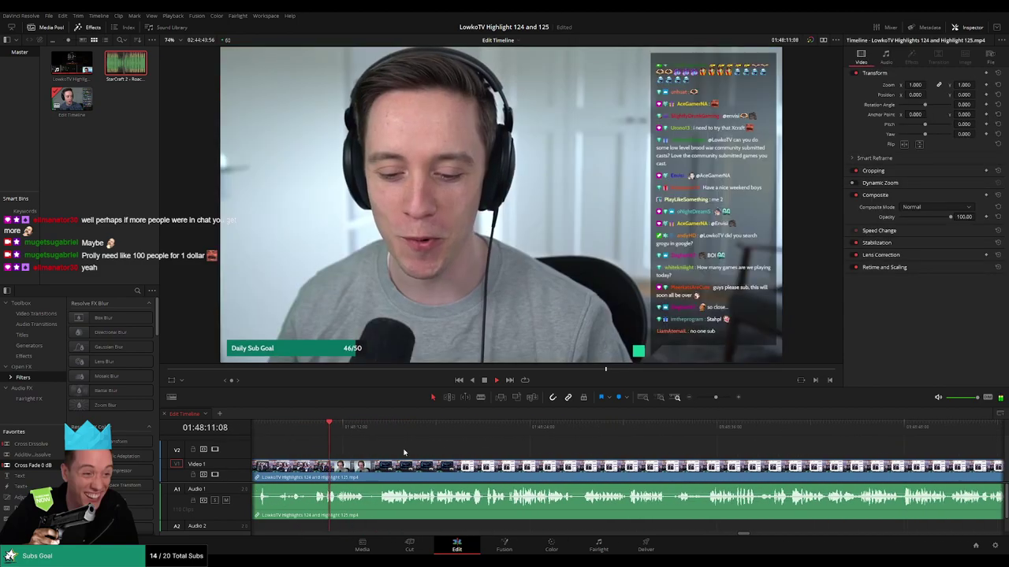
{"action": "key", "text": "space"}
{"action": "left_click", "coordinate": [319, 431]}
{"action": "key", "text": "ctrl+equal"}
{"action": "key", "text": "ctrl+equal"}
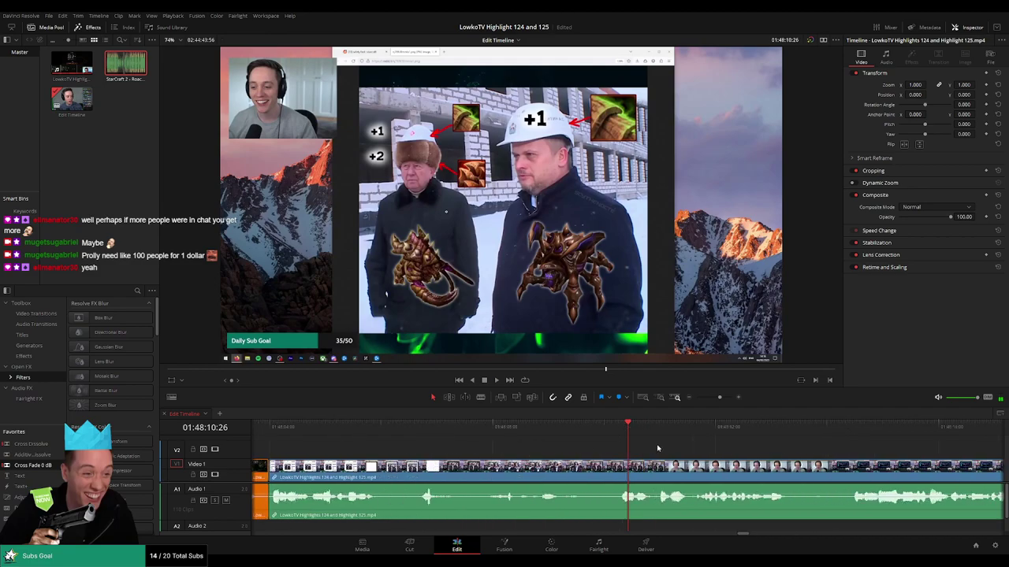
{"action": "left_click", "coordinate": [655, 430]}
{"action": "key", "text": "ctrl+b"}
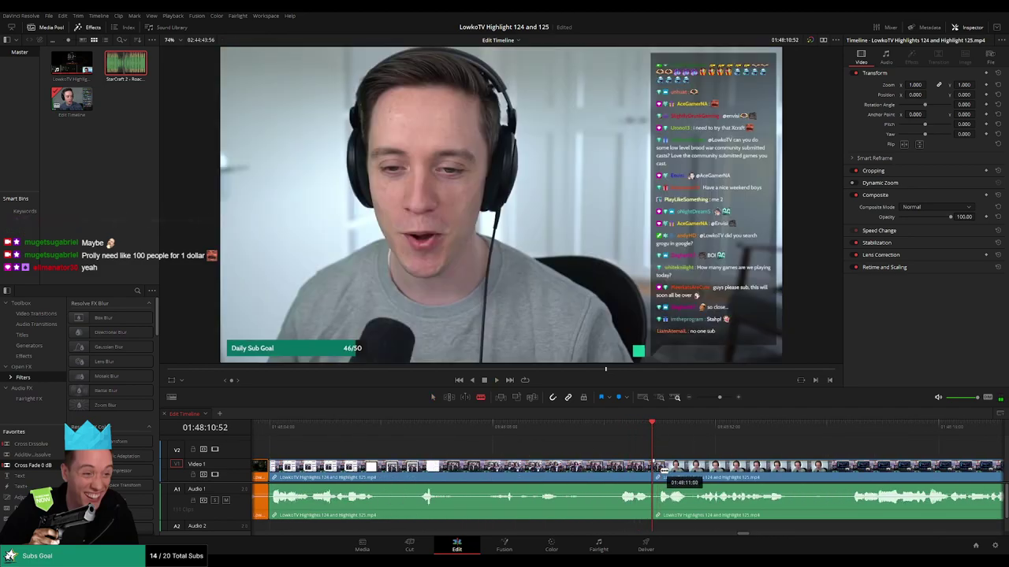
{"action": "key", "text": "space"}
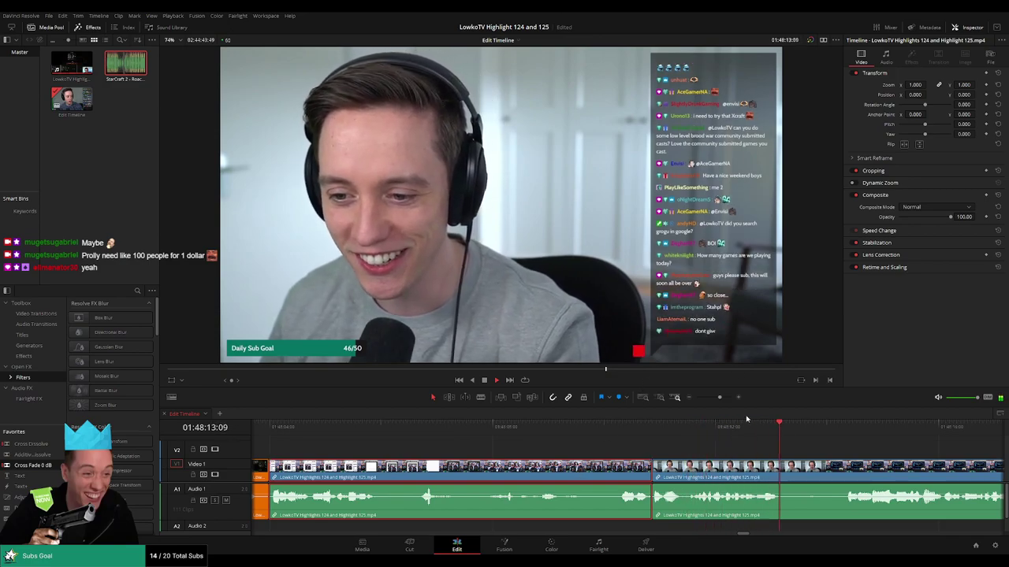
Review the defeat-screen discussion from about 01:48:13 to 01:48:35 for pauses worth cutting.
{"action": "left_click_drag", "start_coordinate": [873, 449], "coordinate": [546, 441]}
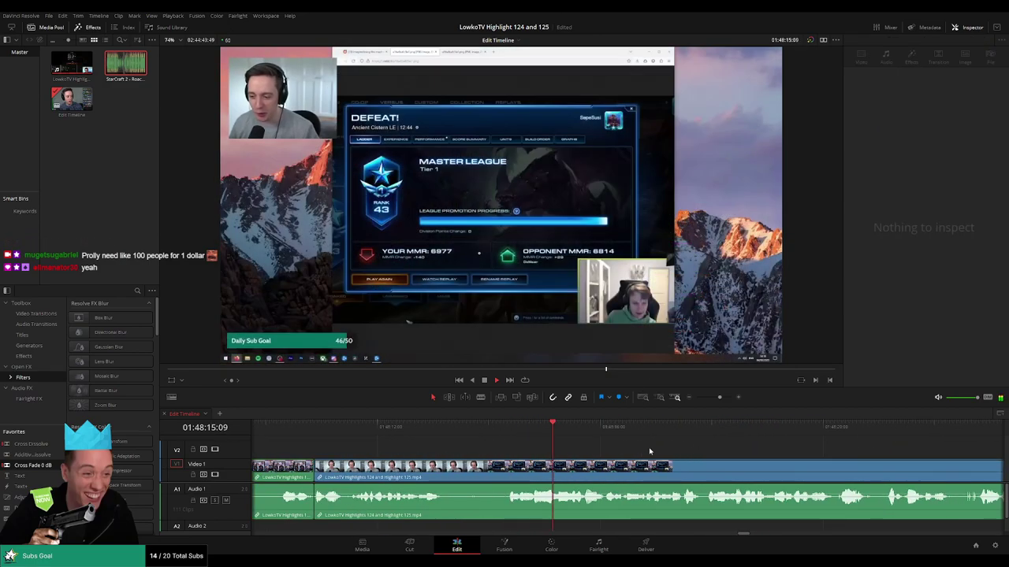
{"action": "scroll", "coordinate": [650, 452], "scroll_direction": "right", "scroll_amount": 5}
{"action": "left_click_drag", "start_coordinate": [663, 461], "coordinate": [546, 460]}
{"action": "left_click_drag", "start_coordinate": [721, 399], "coordinate": [719, 401]}
{"action": "scroll", "coordinate": [536, 450], "scroll_direction": "right", "scroll_amount": 7}
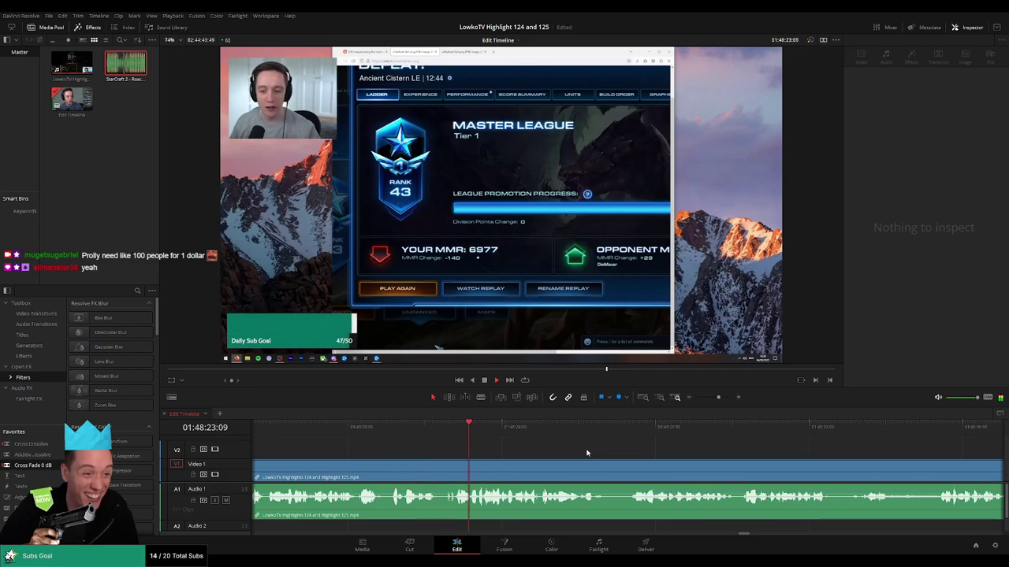
{"action": "scroll", "coordinate": [633, 459], "scroll_direction": "right", "scroll_amount": 3}
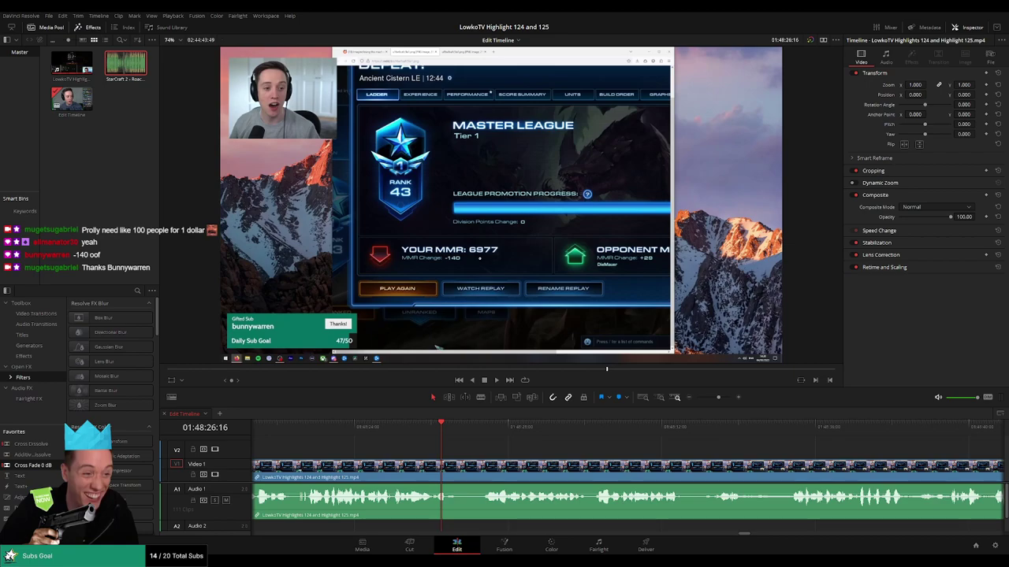
{"action": "key", "text": "space"}
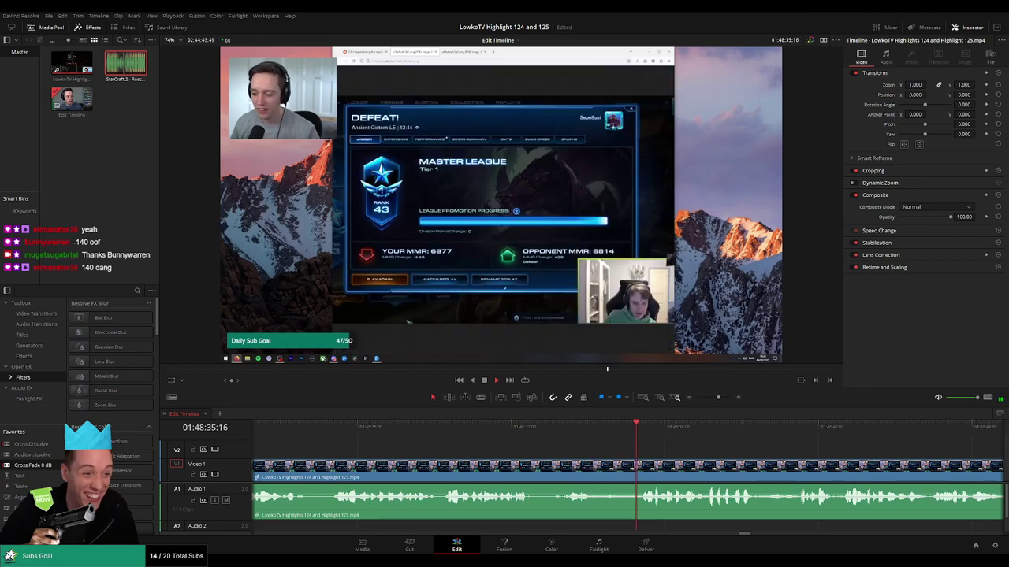
Continue reviewing the Master League defeat-screen footage from 01:48:35 to about 01:49:00, checking the waveform for silent gaps.
{"action": "left_click_drag", "start_coordinate": [730, 453], "coordinate": [503, 444]}
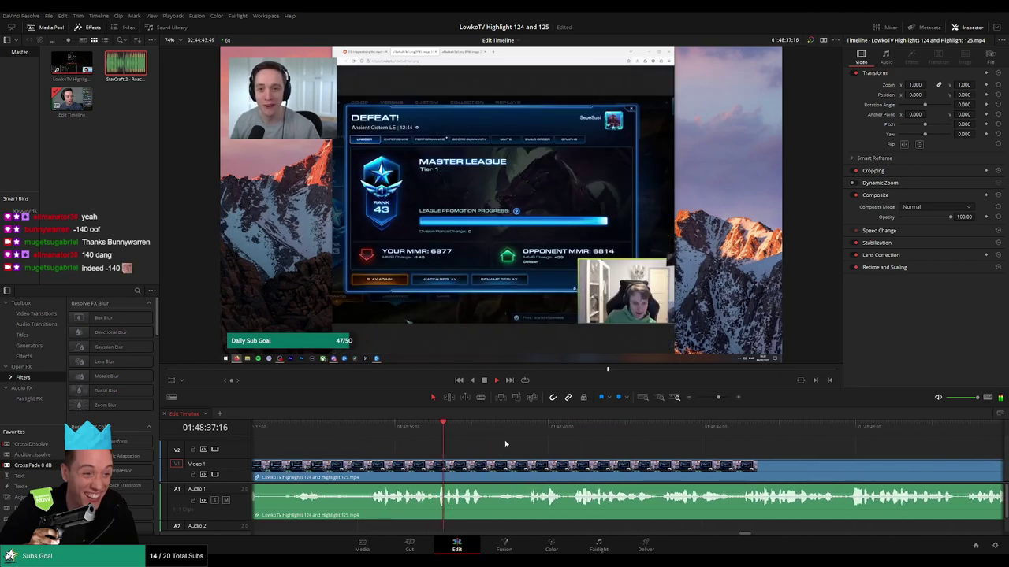
{"action": "scroll", "coordinate": [563, 459], "scroll_direction": "right", "scroll_amount": 2}
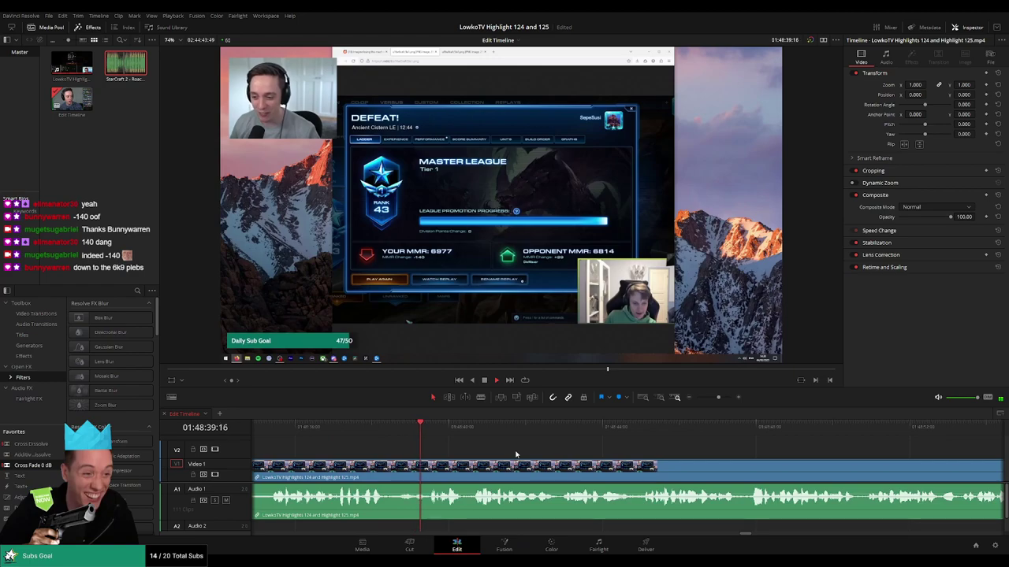
{"action": "scroll", "coordinate": [595, 457], "scroll_direction": "right", "scroll_amount": 2}
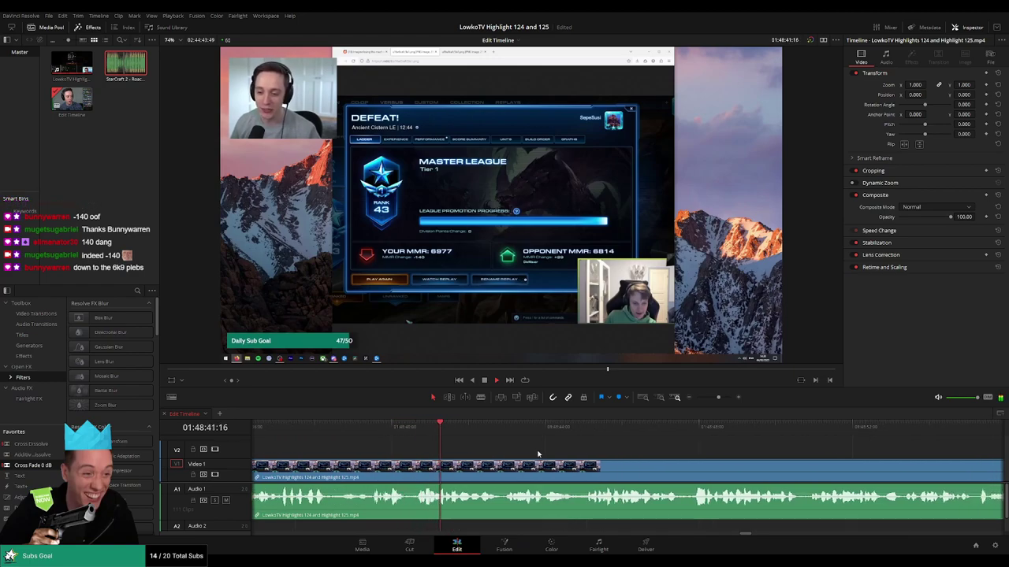
{"action": "scroll", "coordinate": [538, 455], "scroll_direction": "right", "scroll_amount": 2}
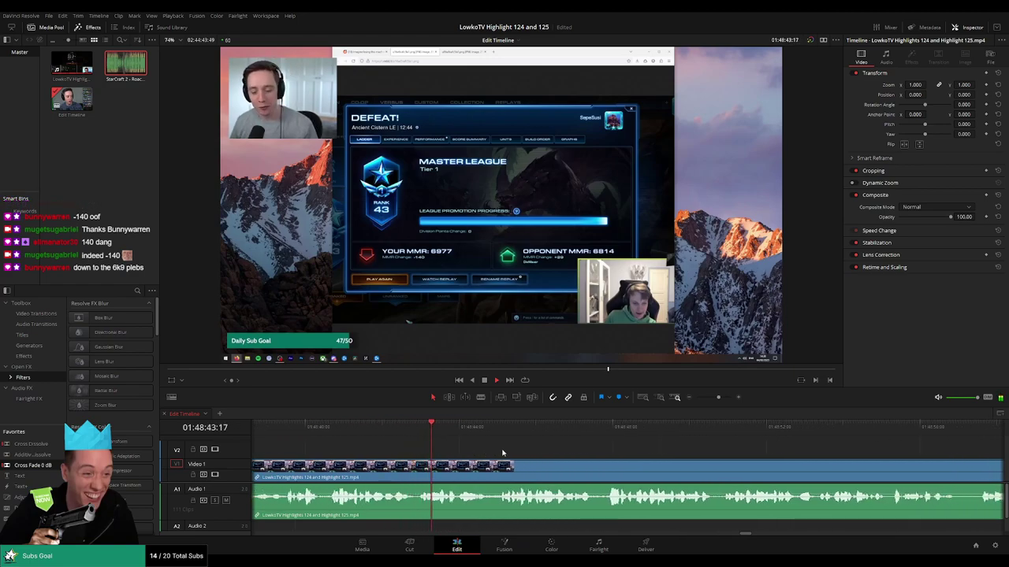
{"action": "scroll", "coordinate": [505, 452], "scroll_direction": "right", "scroll_amount": 2}
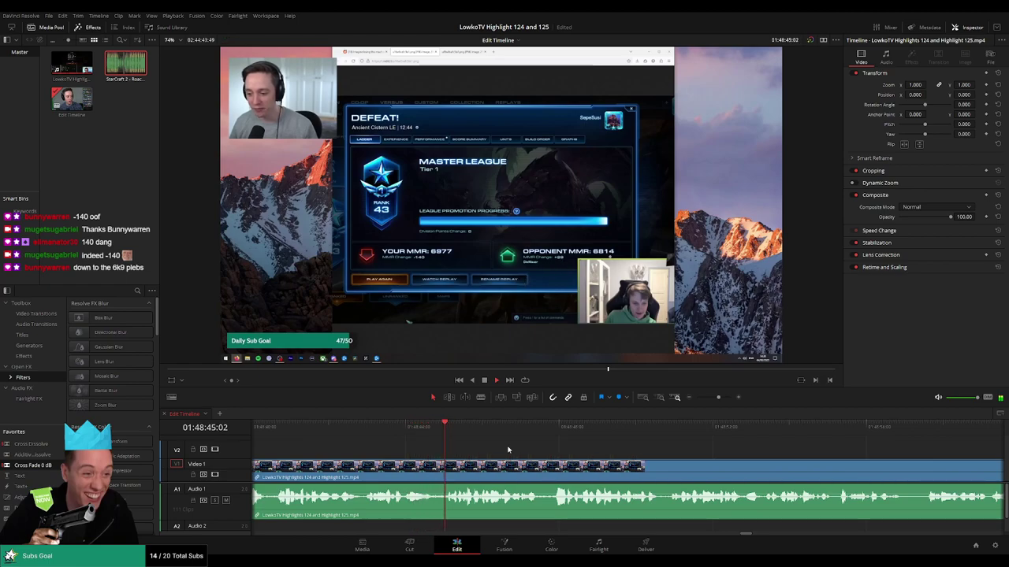
{"action": "scroll", "coordinate": [554, 451], "scroll_direction": "right", "scroll_amount": 2}
{"action": "scroll", "coordinate": [628, 456], "scroll_direction": "right", "scroll_amount": 3}
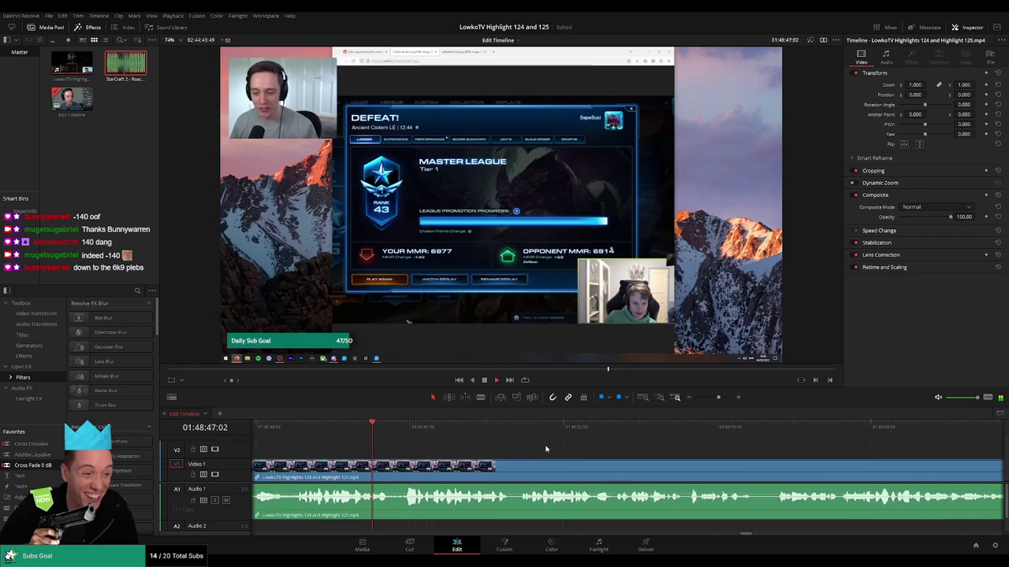
{"action": "scroll", "coordinate": [581, 452], "scroll_direction": "right", "scroll_amount": 2}
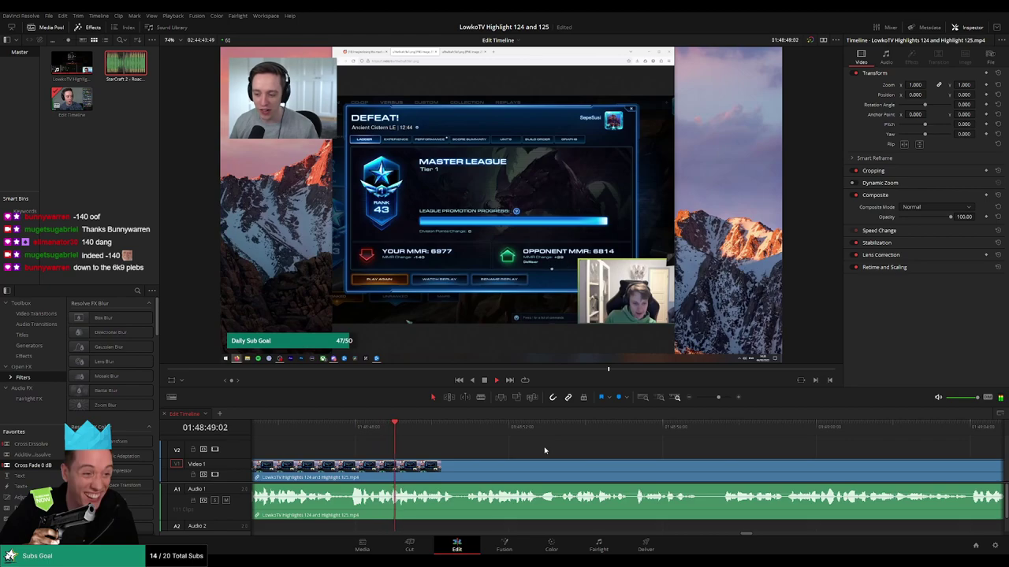
{"action": "scroll", "coordinate": [544, 451], "scroll_direction": "right", "scroll_amount": 2}
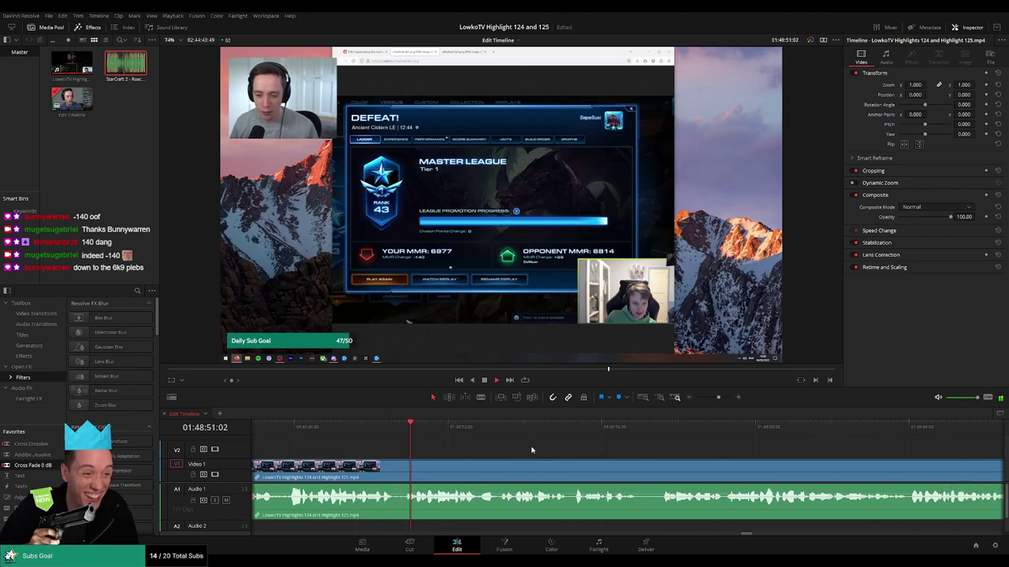
{"action": "scroll", "coordinate": [594, 452], "scroll_direction": "right", "scroll_amount": 3}
{"action": "scroll", "coordinate": [532, 448], "scroll_direction": "right", "scroll_amount": 2}
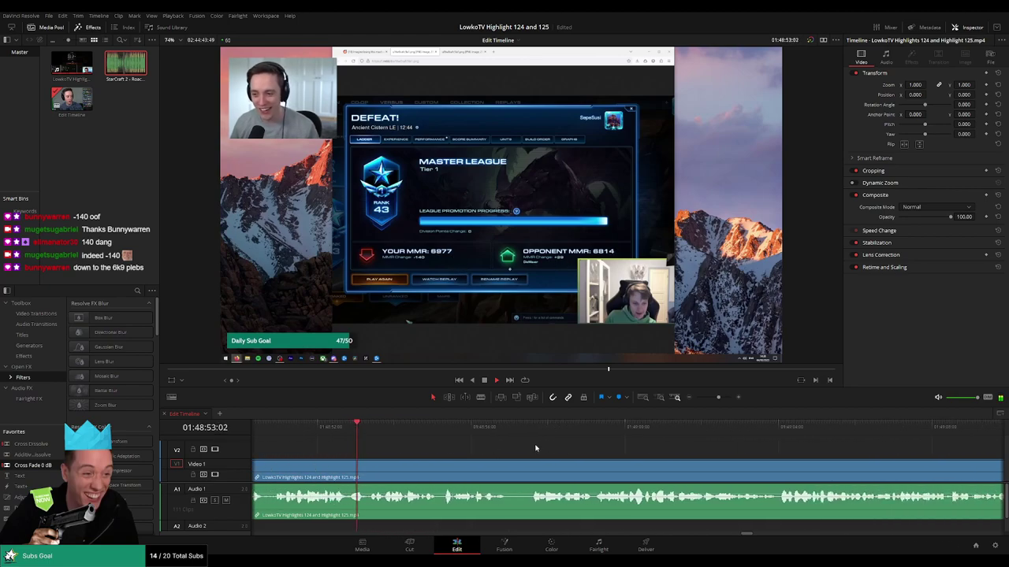
{"action": "scroll", "coordinate": [585, 451], "scroll_direction": "right", "scroll_amount": 2}
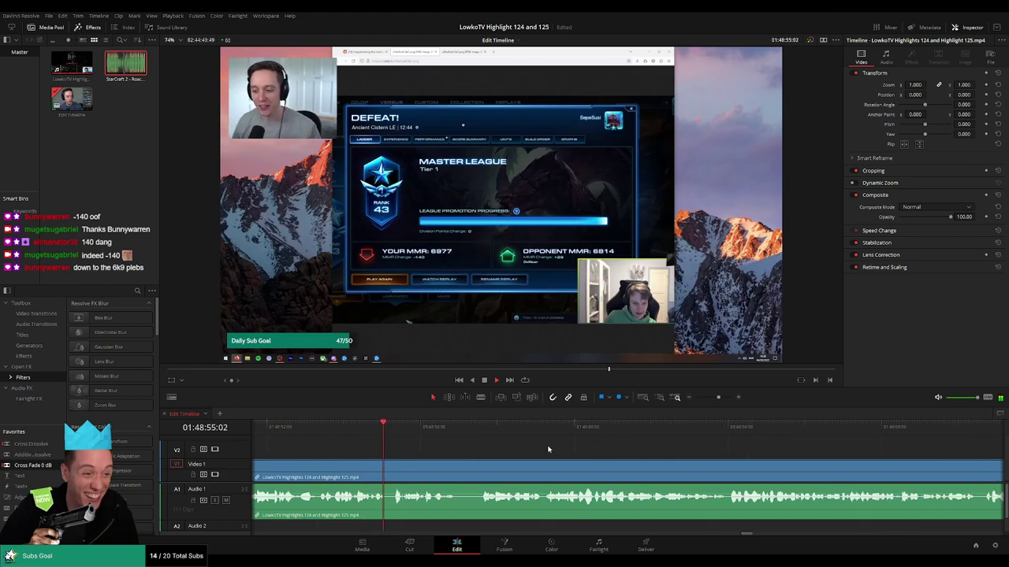
{"action": "scroll", "coordinate": [538, 449], "scroll_direction": "right", "scroll_amount": 2}
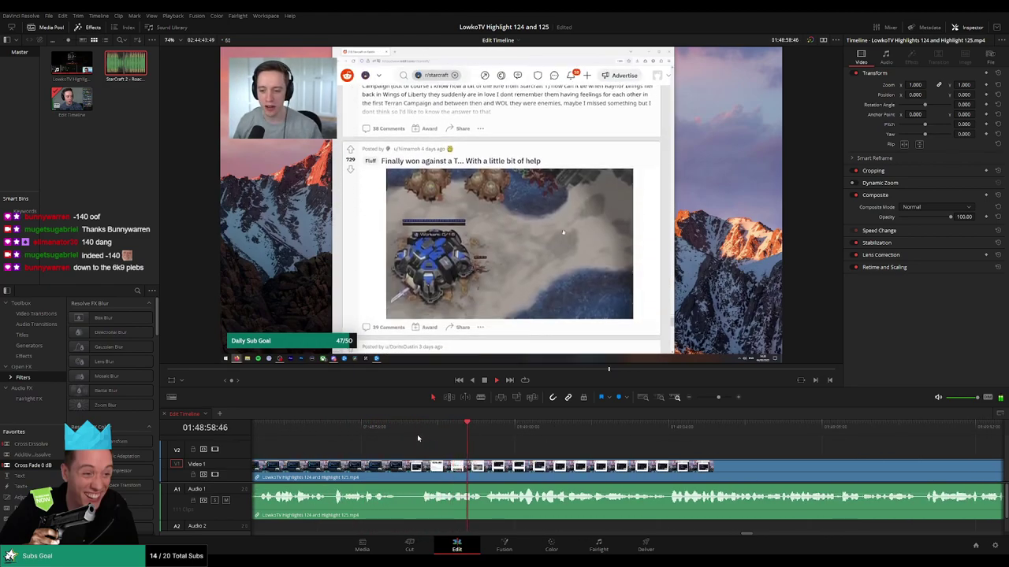
{"action": "scroll", "coordinate": [599, 452], "scroll_direction": "right", "scroll_amount": 3}
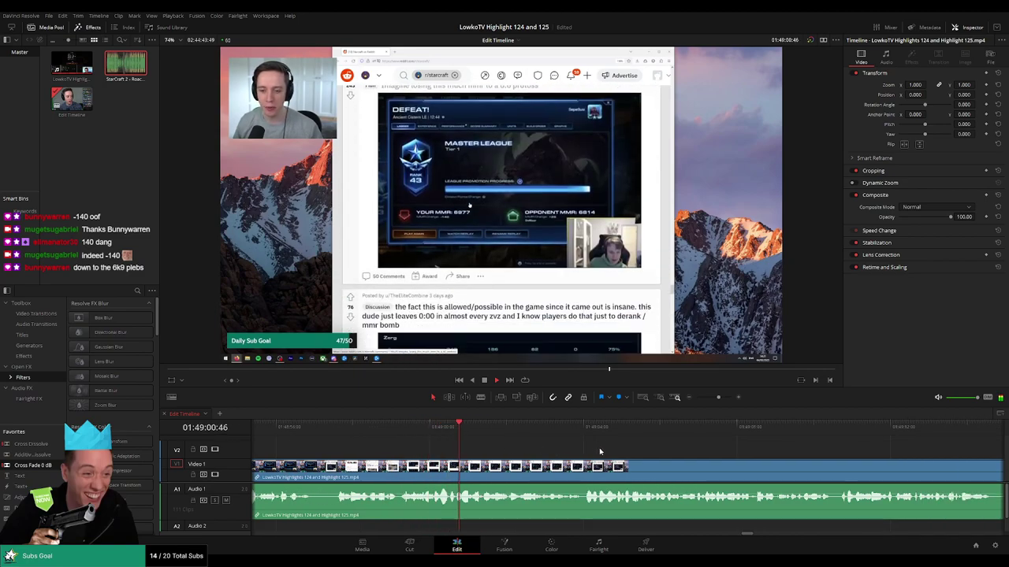
Review the Reddit post footage from about 01:49:00 to 01:49:14 to find the next pause to trim.
{"action": "left_click_drag", "start_coordinate": [600, 452], "coordinate": [537, 445]}
{"action": "left_click_drag", "start_coordinate": [605, 454], "coordinate": [534, 443]}
{"action": "left_click_drag", "start_coordinate": [718, 398], "coordinate": [716, 401]}
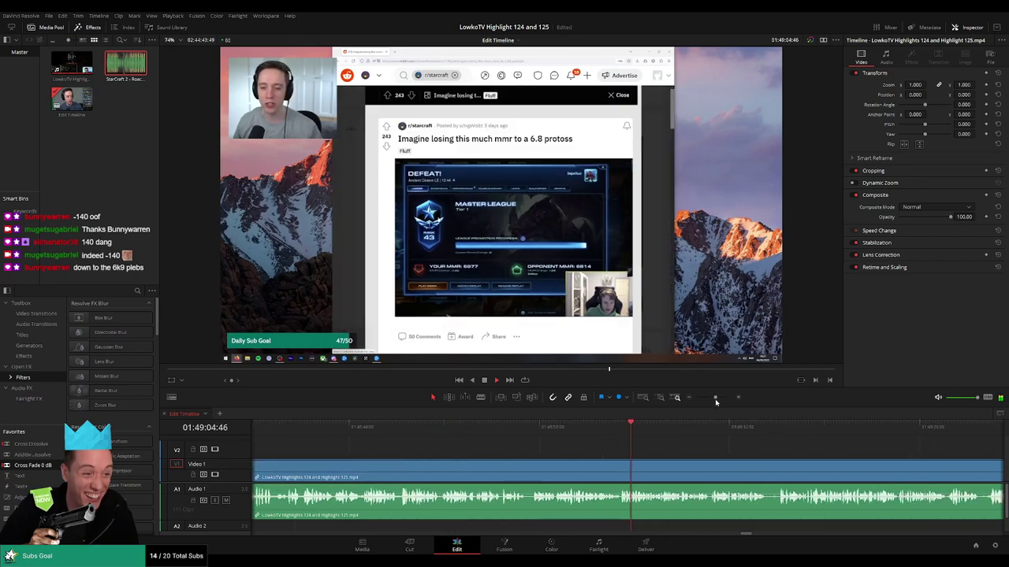
{"action": "scroll", "coordinate": [556, 446], "scroll_direction": "right", "scroll_amount": 5}
{"action": "scroll", "coordinate": [563, 451], "scroll_direction": "right", "scroll_amount": 2}
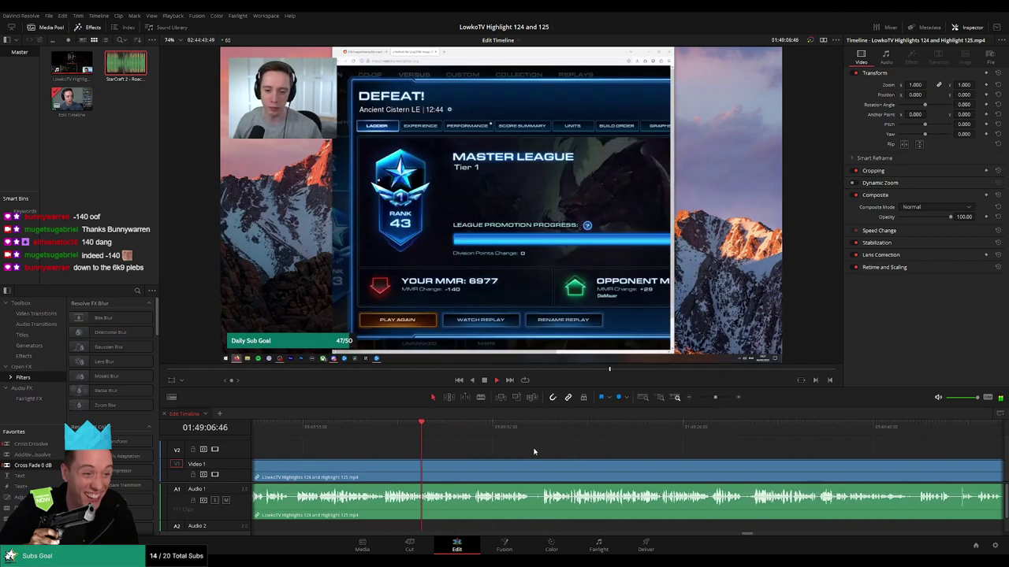
{"action": "scroll", "coordinate": [567, 465], "scroll_direction": "right", "scroll_amount": 1}
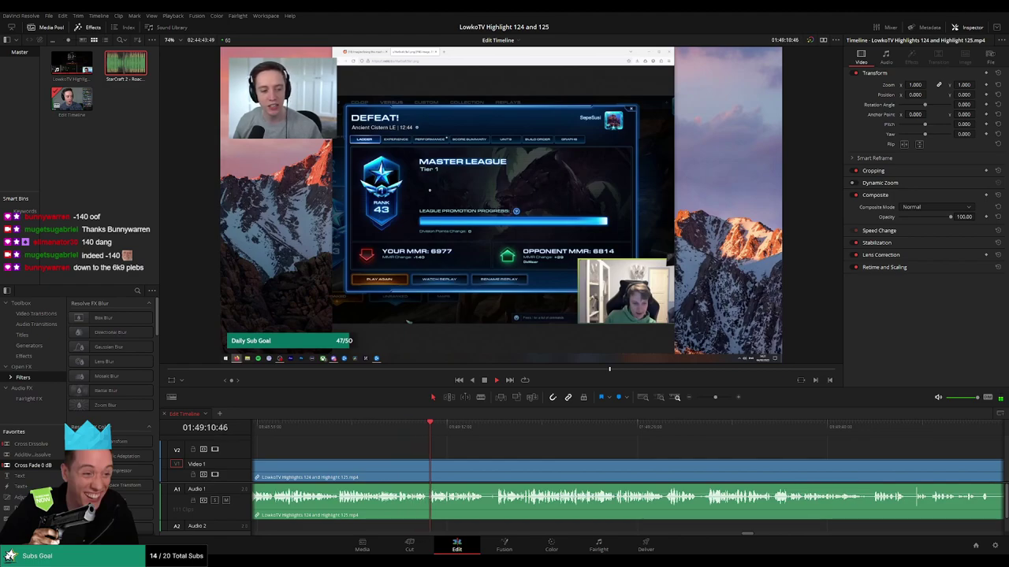
{"action": "left_click_drag", "start_coordinate": [516, 450], "coordinate": [452, 450]}
{"action": "scroll", "coordinate": [584, 459], "scroll_direction": "down", "scroll_amount": 5}
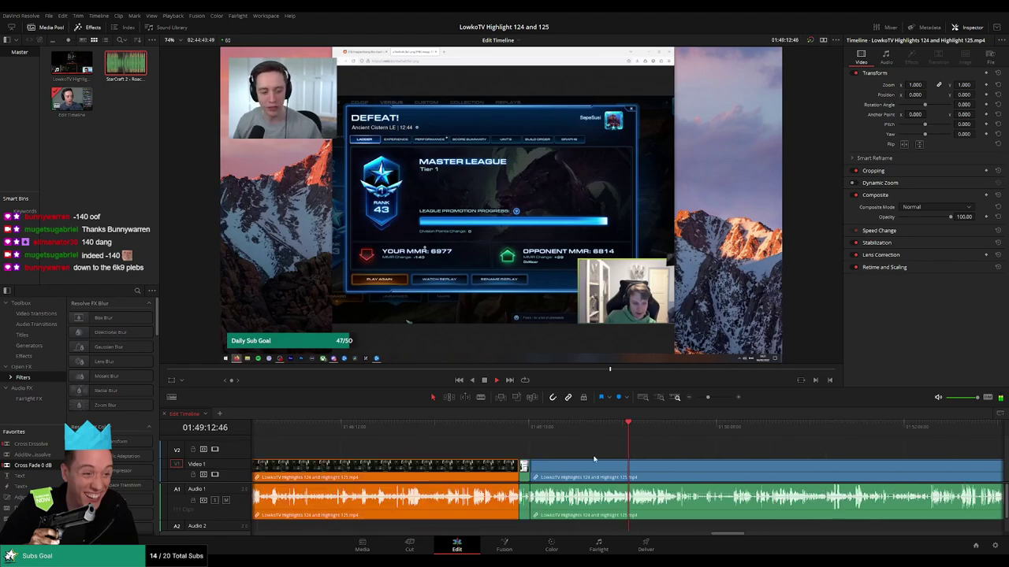
{"action": "scroll", "coordinate": [701, 461], "scroll_direction": "up", "scroll_amount": 2}
{"action": "key", "text": "Delete"}
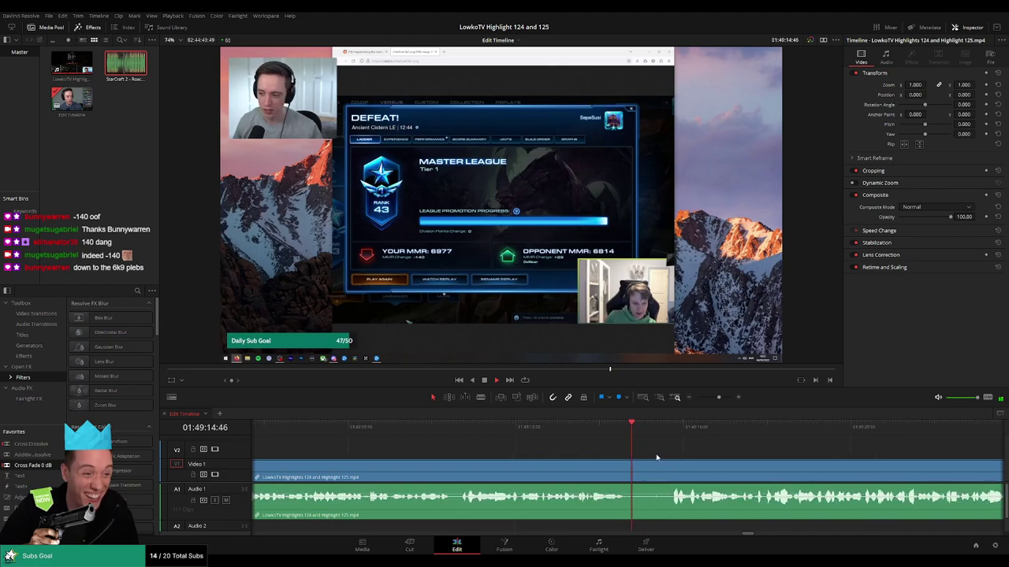
Cut out the 62-frame silent pause starting at about 01:49:14:40, close the gap and select the clip before the cut.
{"action": "key", "text": "b"}
{"action": "left_click", "coordinate": [535, 473]}
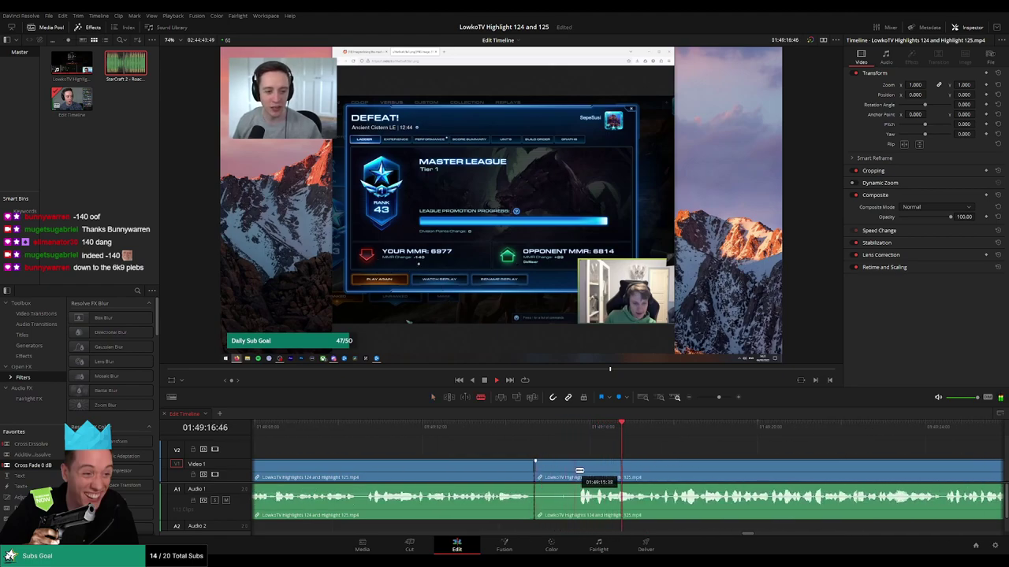
{"action": "left_click", "coordinate": [578, 472]}
{"action": "key", "text": "a"}
{"action": "left_click", "coordinate": [560, 475]}
{"action": "key", "text": "Delete"}
{"action": "left_click", "coordinate": [442, 465]}
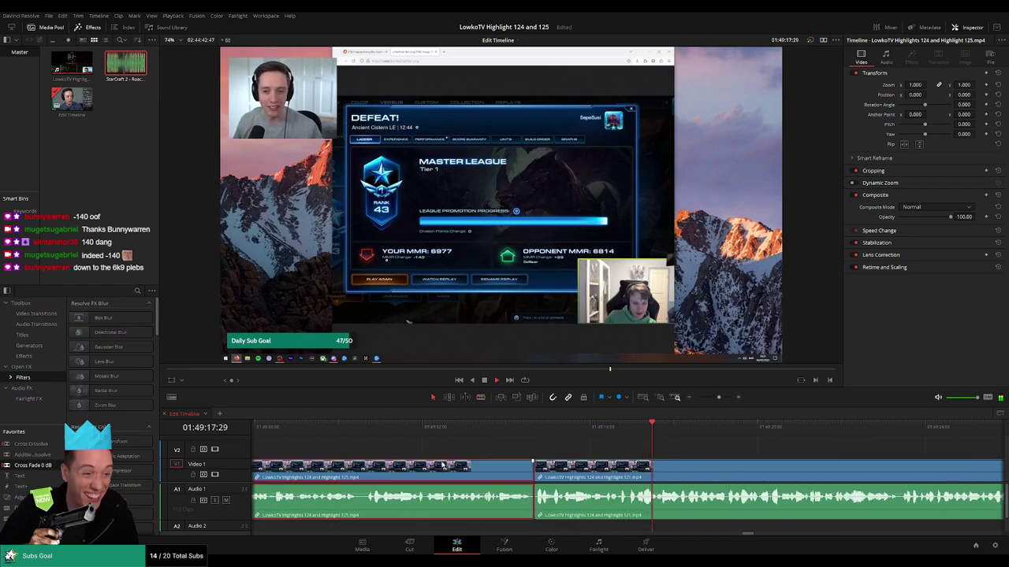
Review the footage from about 01:49:17 to 01:49:41, looking for where the Reddit section ends.
{"action": "left_click", "coordinate": [815, 452]}
{"action": "scroll", "coordinate": [772, 451], "scroll_direction": "right", "scroll_amount": 7}
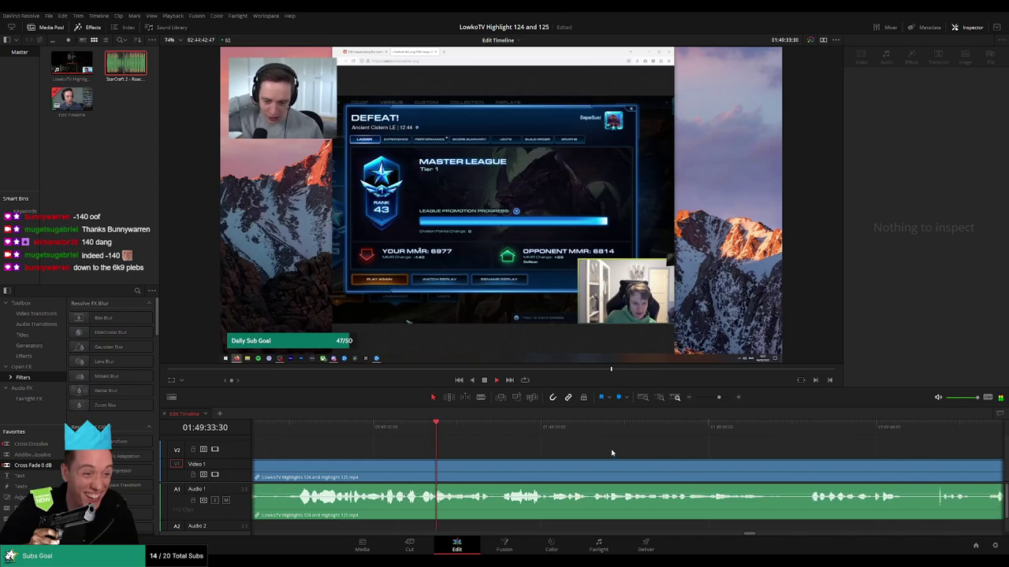
{"action": "left_click_drag", "start_coordinate": [718, 400], "coordinate": [716, 411]}
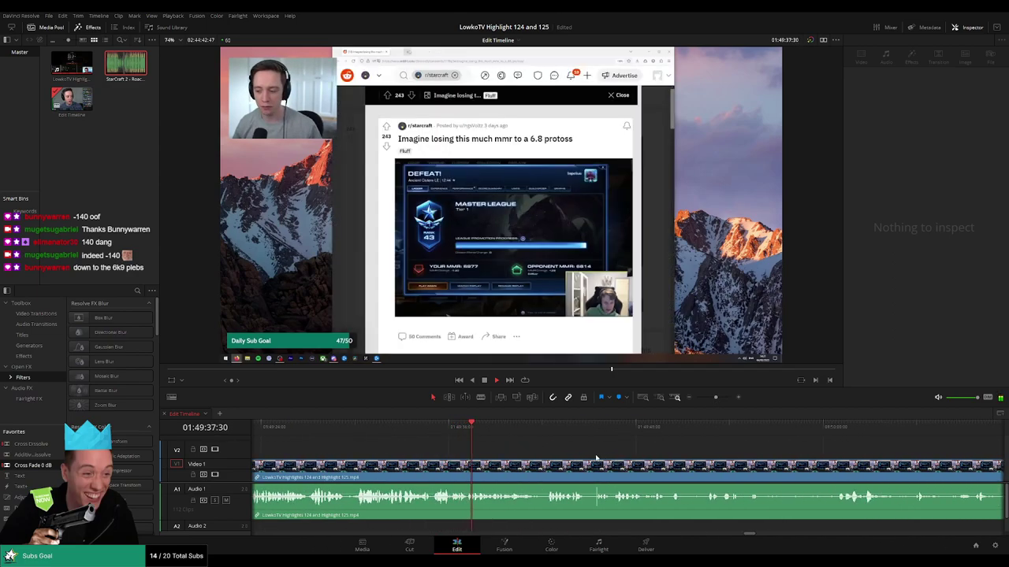
{"action": "scroll", "coordinate": [536, 450], "scroll_direction": "up", "scroll_amount": 2}
{"action": "scroll", "coordinate": [544, 449], "scroll_direction": "left", "scroll_amount": 3}
{"action": "scroll", "coordinate": [564, 445], "scroll_direction": "right", "scroll_amount": 3}
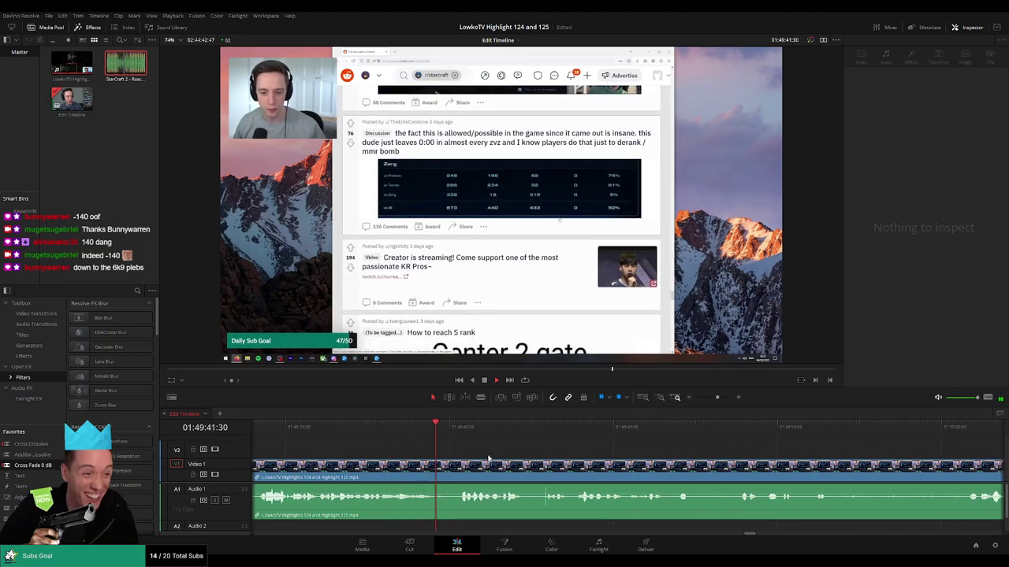
Cut out 39 frames of video and audio at 01:49:41:40, where Reddit footage switches to the black game screen, and close the gap.
{"action": "mouse_move", "coordinate": [455, 432]}
{"action": "left_mouse_down"}
{"action": "mouse_move", "coordinate": [416, 434]}
{"action": "mouse_move", "coordinate": [440, 438]}
{"action": "left_mouse_up"}
{"action": "key", "text": "b"}
{"action": "left_click", "coordinate": [441, 468]}
{"action": "left_click", "coordinate": [456, 471]}
{"action": "key", "text": "a"}
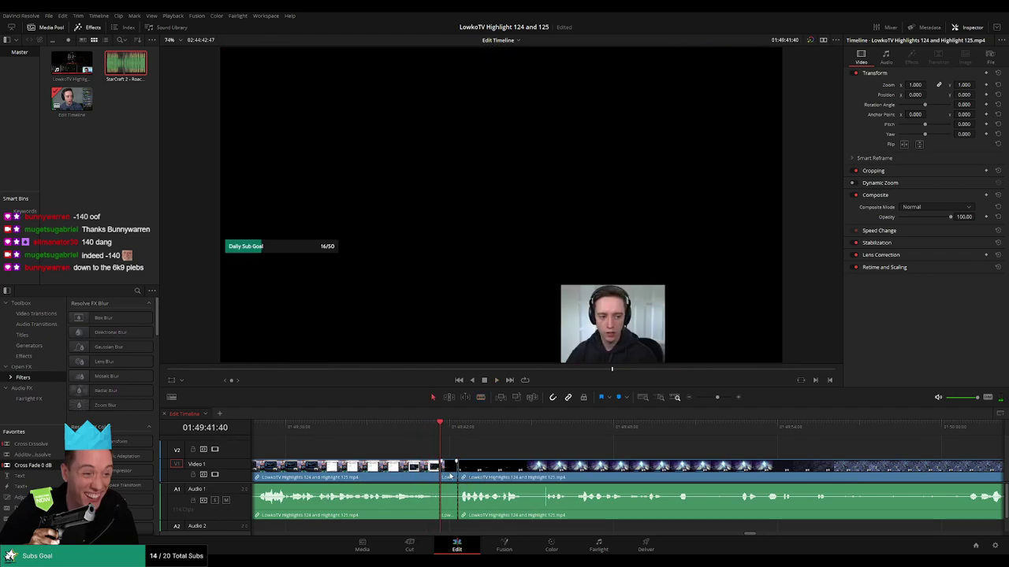
{"action": "key", "text": "Delete"}
{"action": "key", "text": "space"}
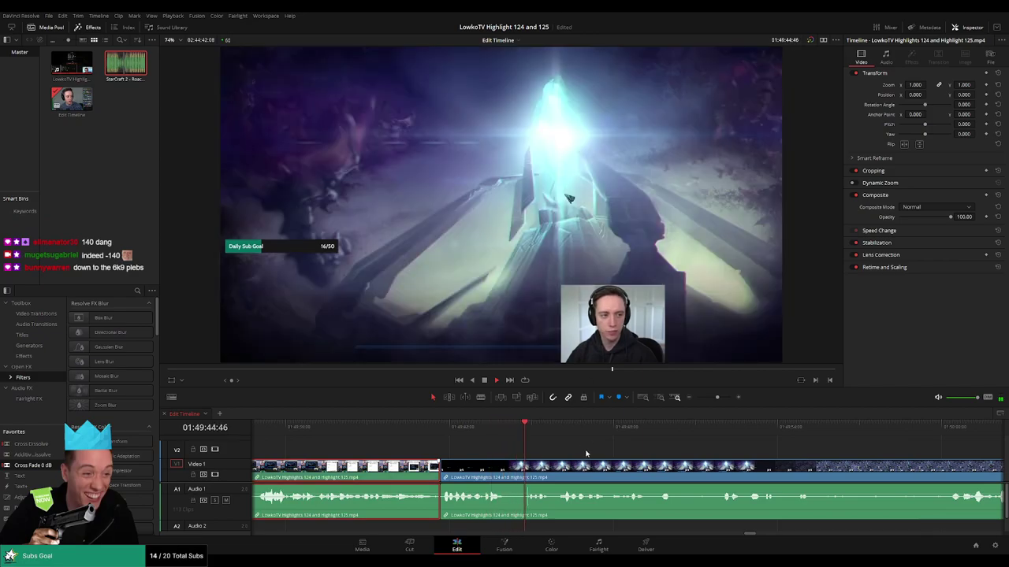
Cut out the 7-frame noise spike at 01:49:44:49, close the gap and color the black-screen clip before the cut green.
{"action": "scroll", "coordinate": [540, 447], "scroll_direction": "up", "scroll_amount": 4}
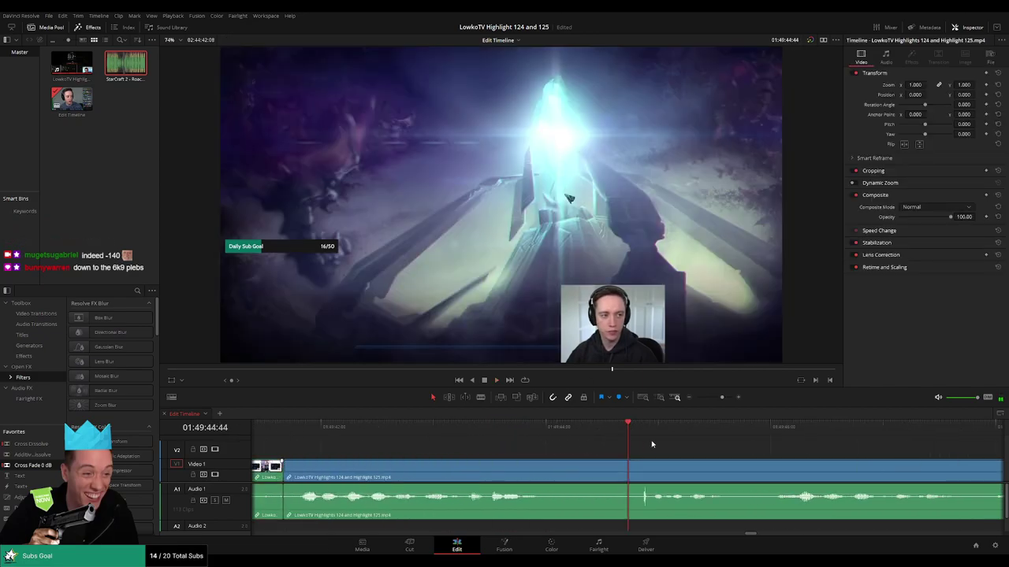
{"action": "left_click", "coordinate": [639, 428]}
{"action": "left_click", "coordinate": [636, 432]}
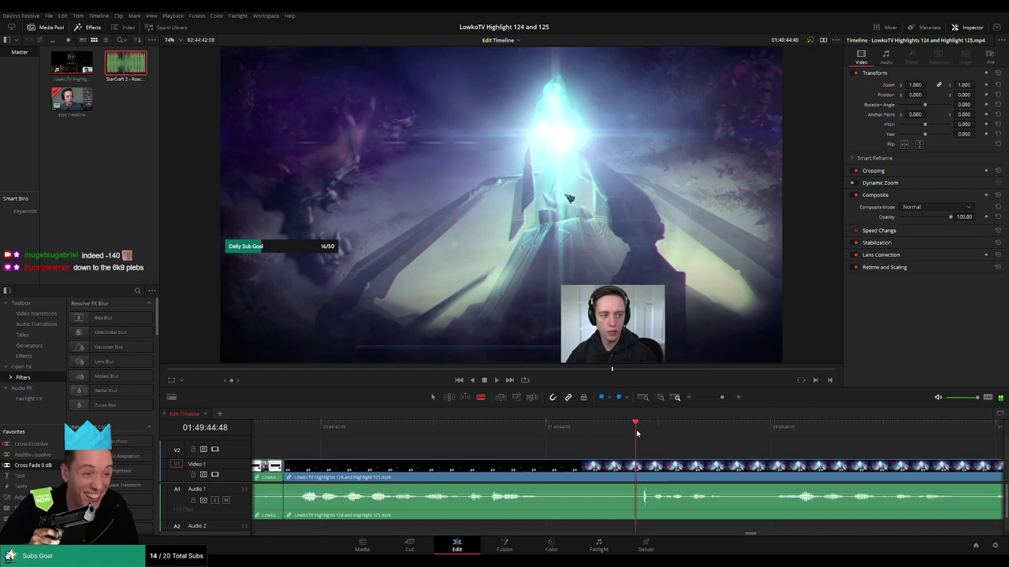
{"action": "left_click", "coordinate": [652, 467]}
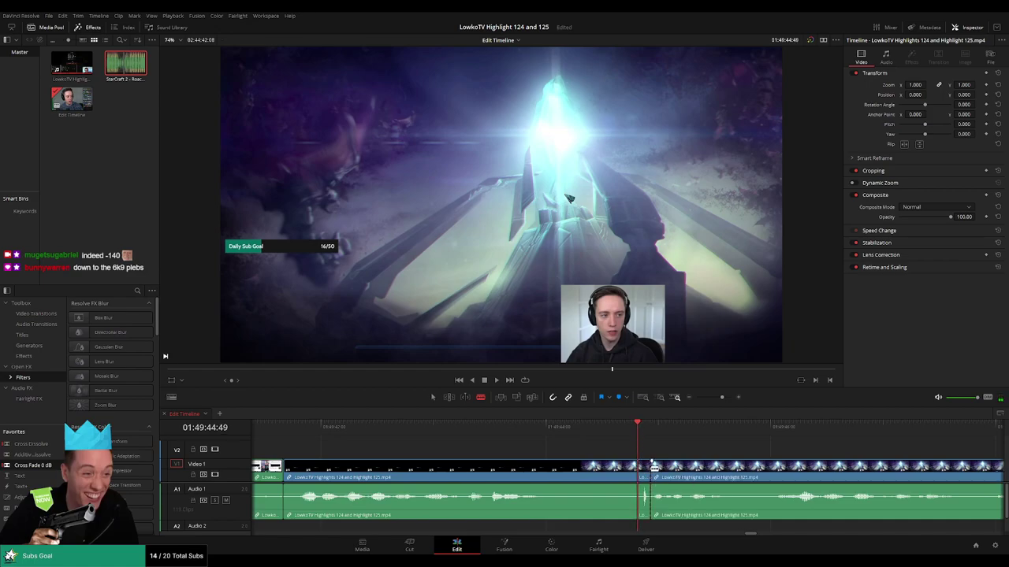
{"action": "key", "text": "Delete"}
{"action": "scroll", "coordinate": [656, 448], "scroll_direction": "down", "scroll_amount": 4}
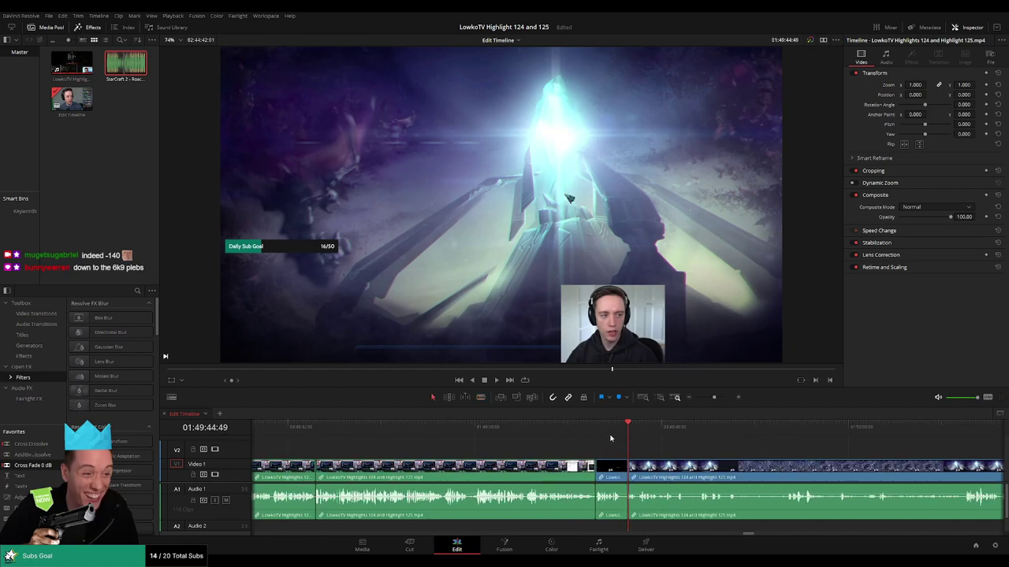
{"action": "left_click", "coordinate": [606, 433]}
{"action": "key", "text": "space"}
{"action": "left_click", "coordinate": [607, 476]}
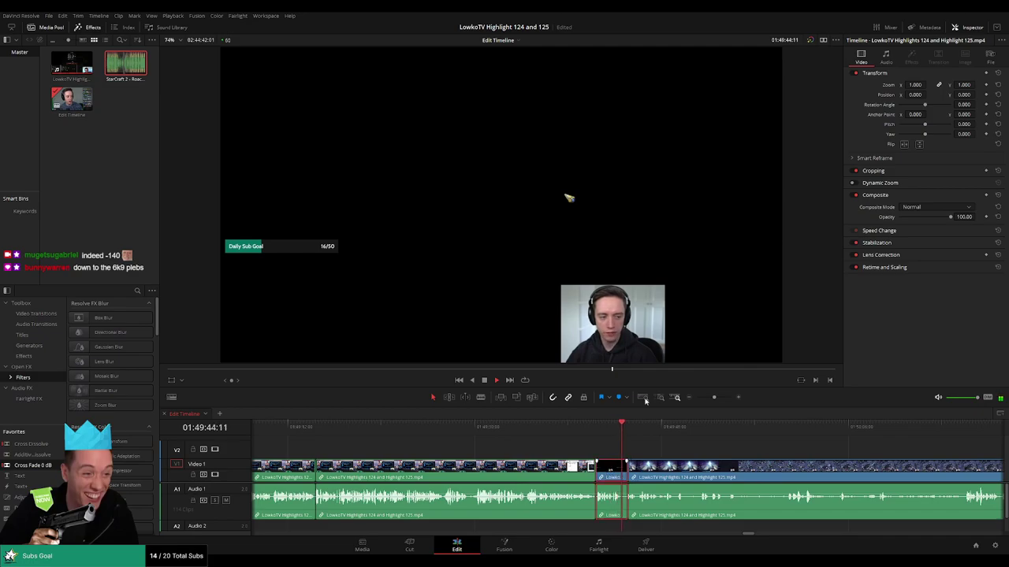
{"action": "left_click", "coordinate": [708, 457]}
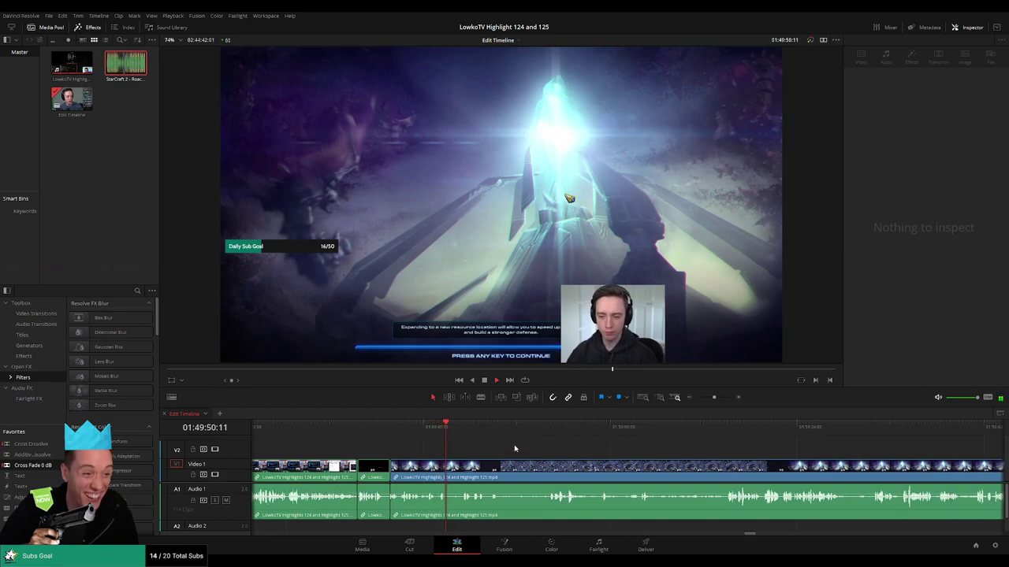
Review the StarCraft loading screen, cutscene and early gameplay from about 01:49:49 to 01:50:41 for the next pause to trim.
{"action": "key", "text": "space"}
{"action": "key", "text": "space"}
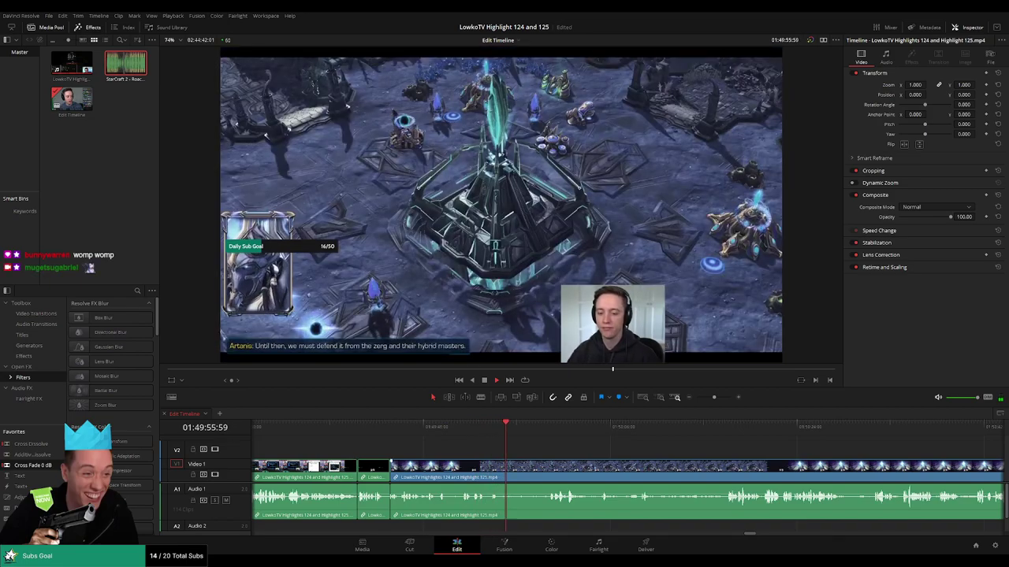
{"action": "left_click", "coordinate": [473, 430]}
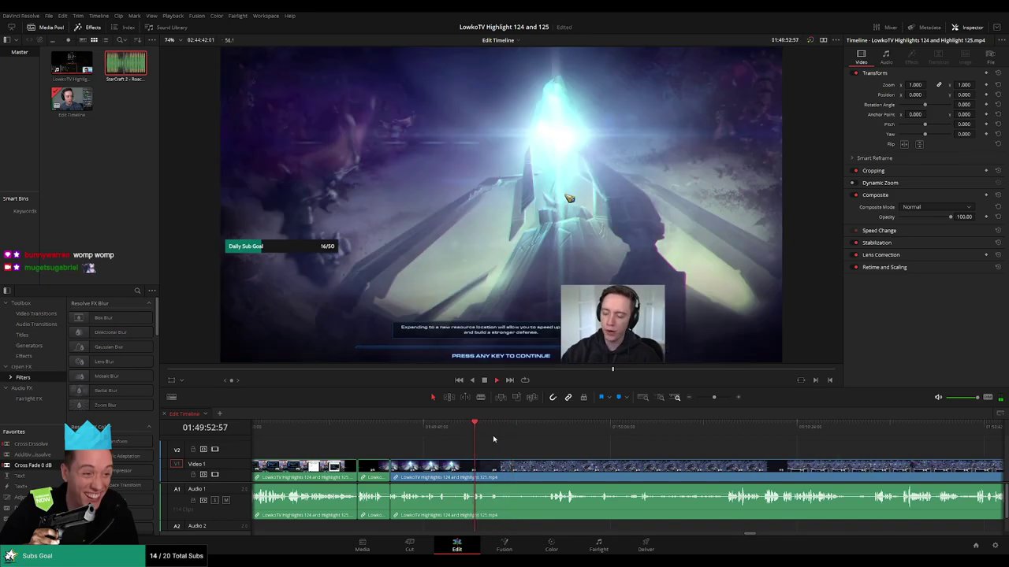
{"action": "left_click", "coordinate": [456, 428]}
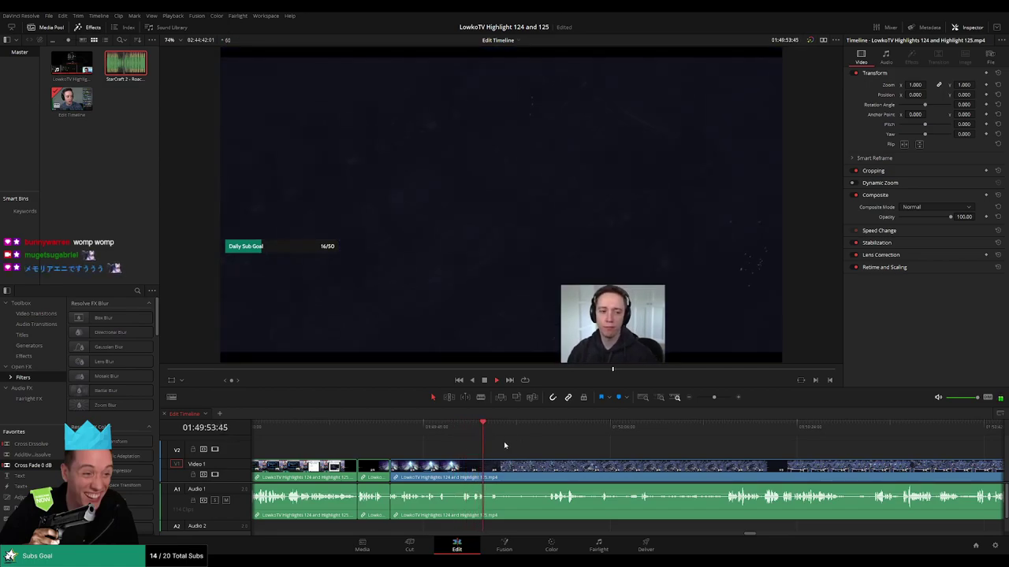
{"action": "left_click", "coordinate": [420, 430]}
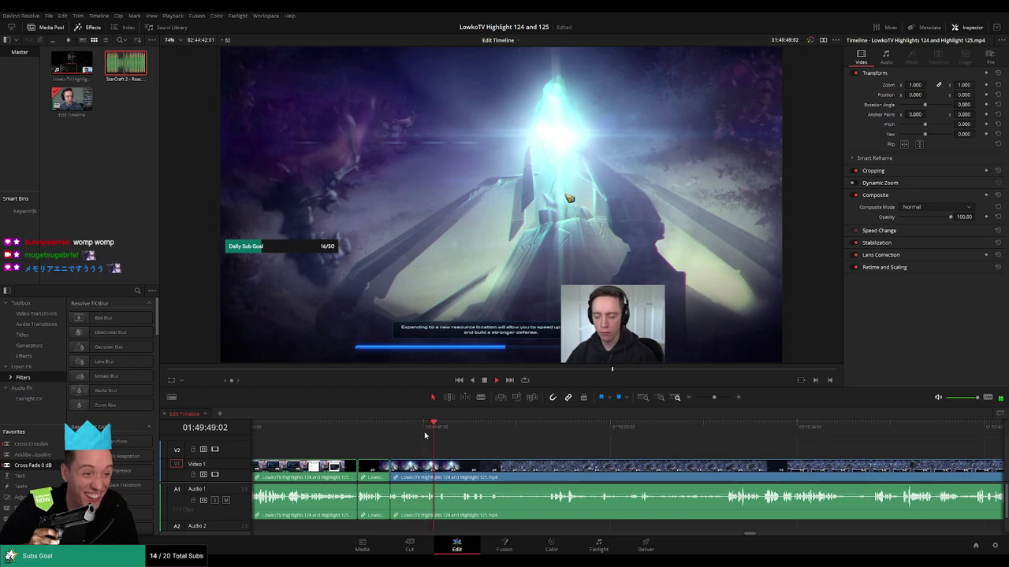
{"action": "key", "text": "space"}
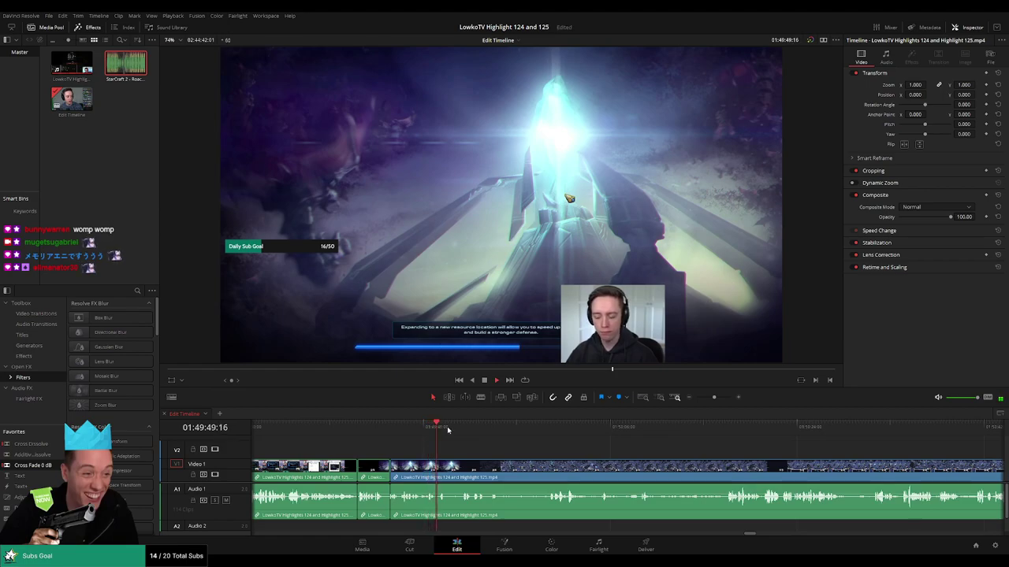
{"action": "left_click", "coordinate": [459, 430]}
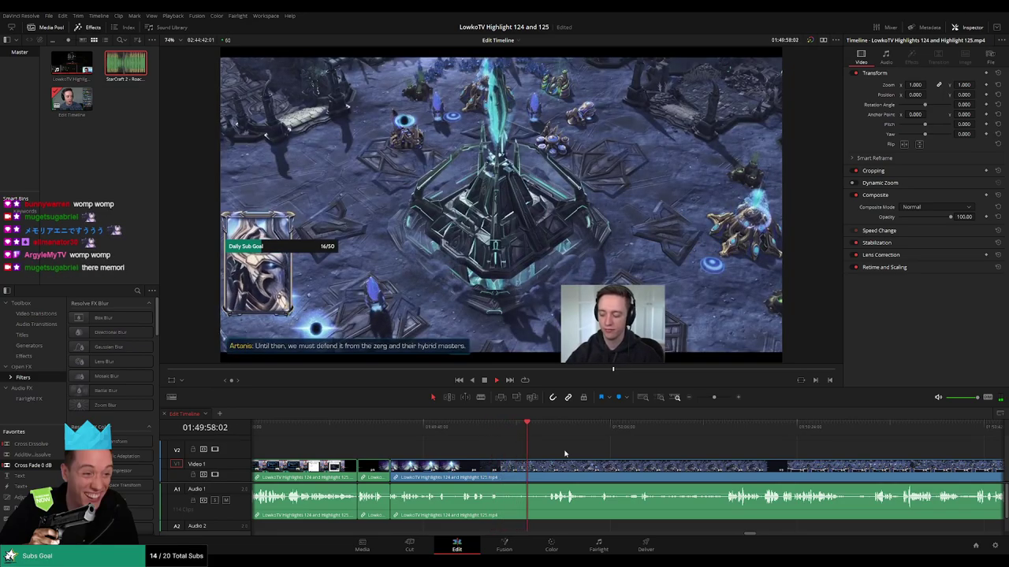
{"action": "left_click_drag", "start_coordinate": [622, 463], "coordinate": [515, 455]}
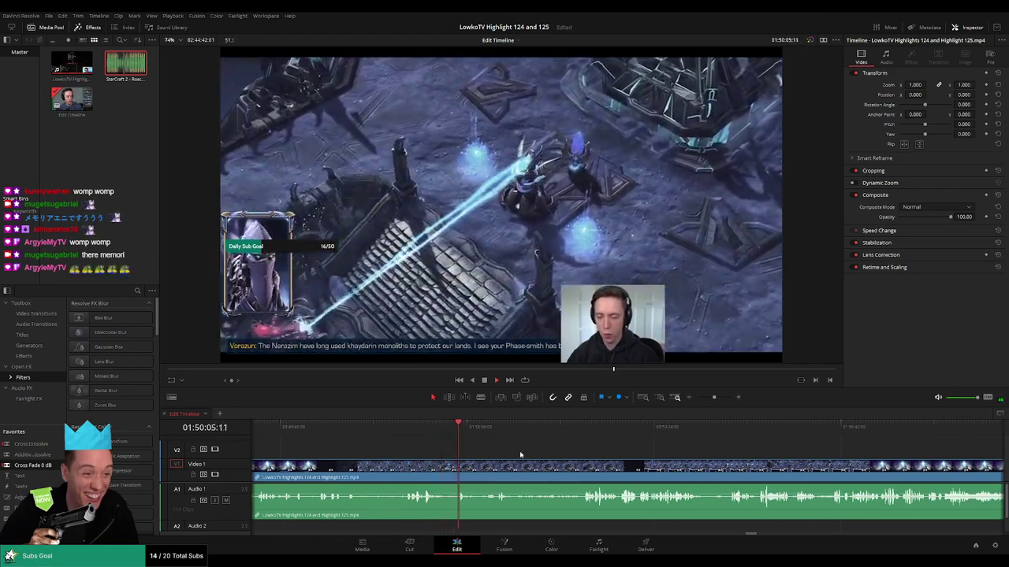
{"action": "scroll", "coordinate": [505, 451], "scroll_direction": "right", "scroll_amount": 2}
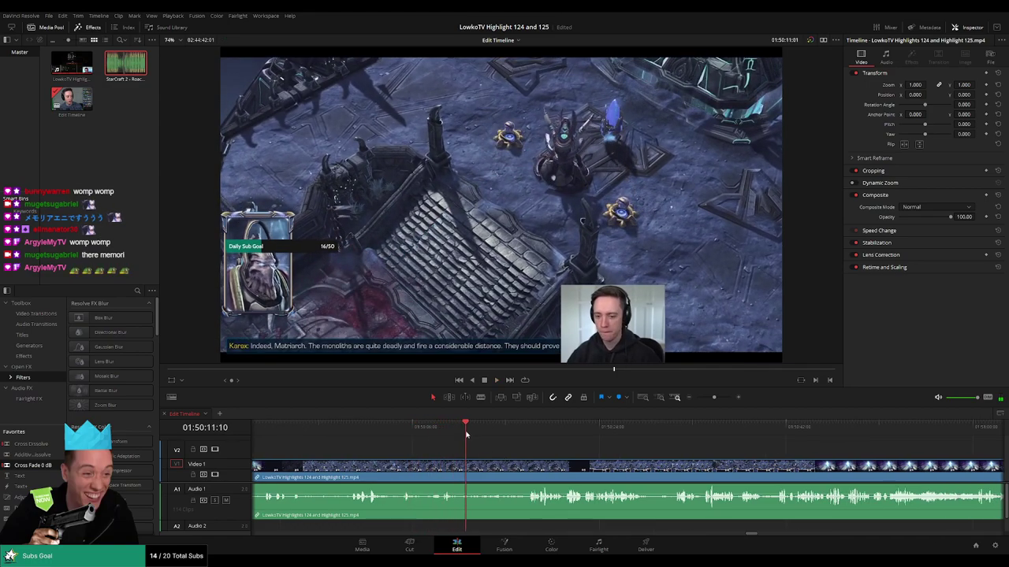
{"action": "scroll", "coordinate": [528, 443], "scroll_direction": "right", "scroll_amount": 3}
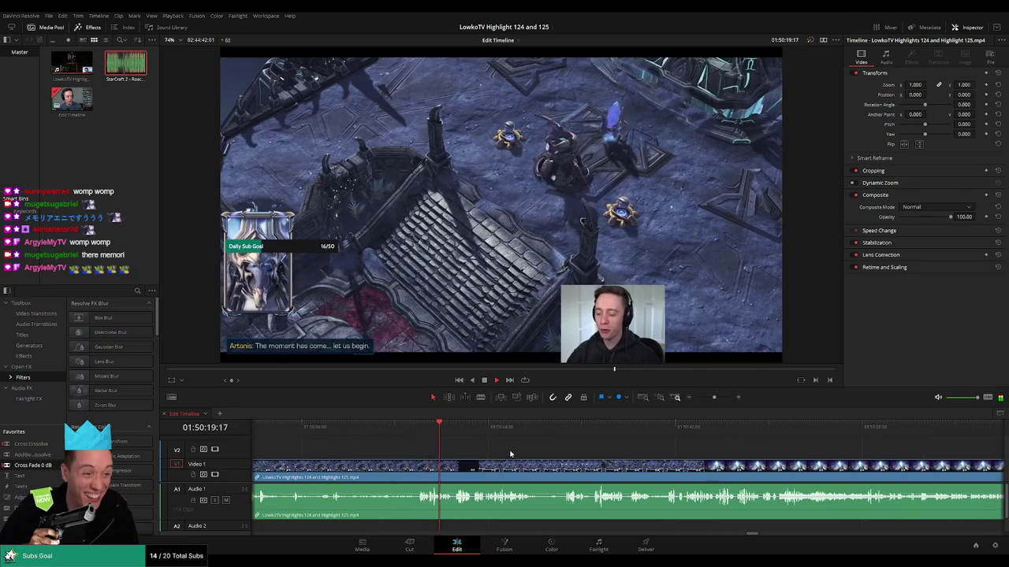
{"action": "scroll", "coordinate": [488, 453], "scroll_direction": "right", "scroll_amount": 1}
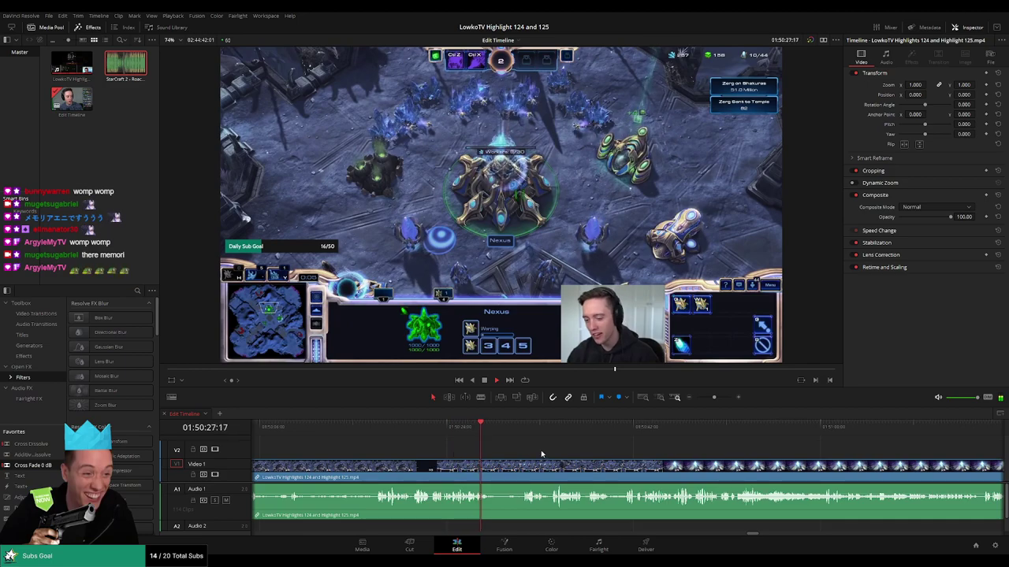
{"action": "scroll", "coordinate": [467, 447], "scroll_direction": "right", "scroll_amount": 2}
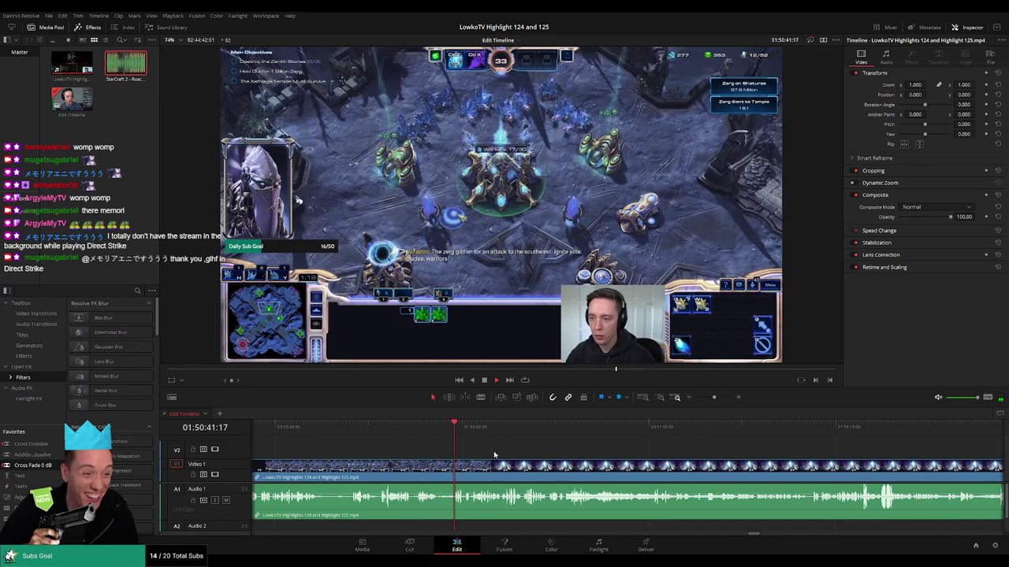
Cut out 80 frames at about 01:50:40, close the gap with an audio cross fade and color the clip before it green.
{"action": "key", "text": "space"}
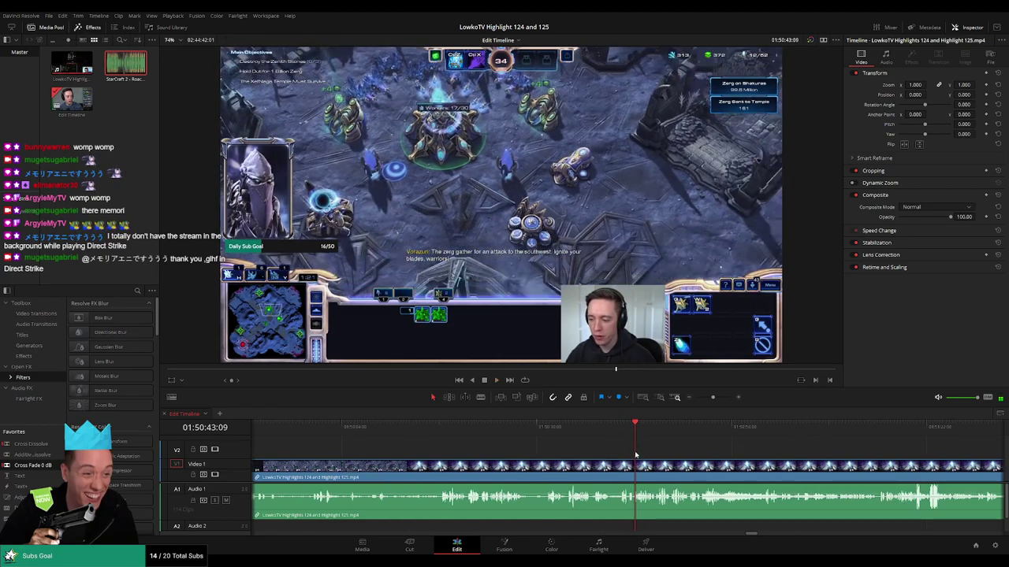
{"action": "key", "text": "b"}
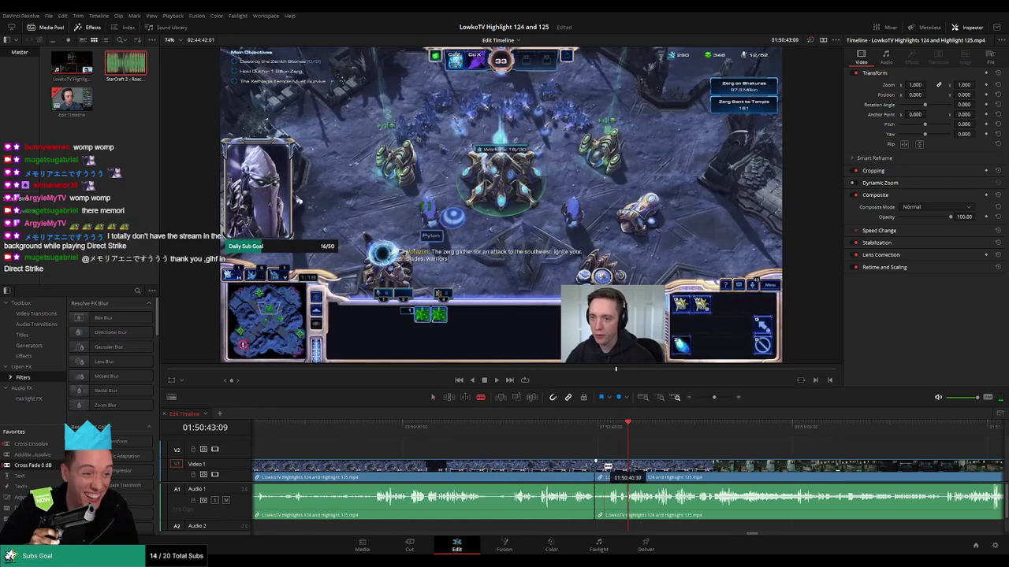
{"action": "left_click", "coordinate": [601, 468]}
{"action": "key", "text": "a"}
{"action": "key", "text": "Delete"}
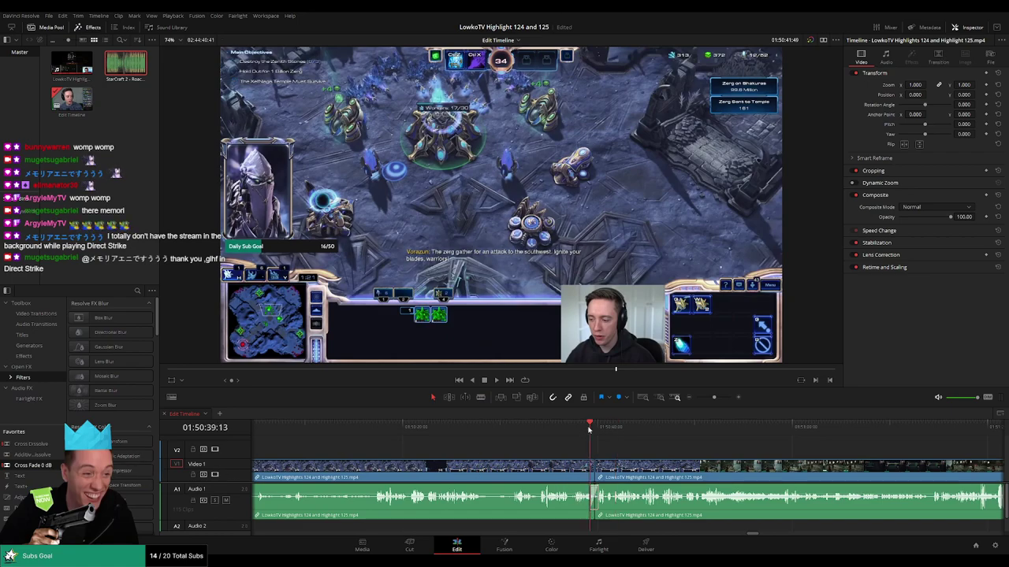
{"action": "key", "text": "space"}
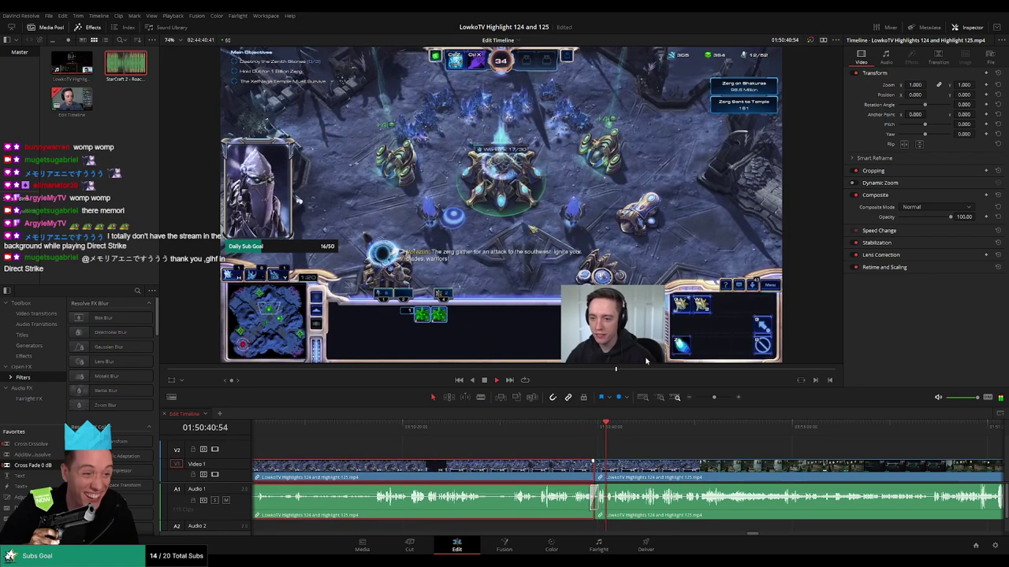
{"action": "left_click", "coordinate": [683, 446]}
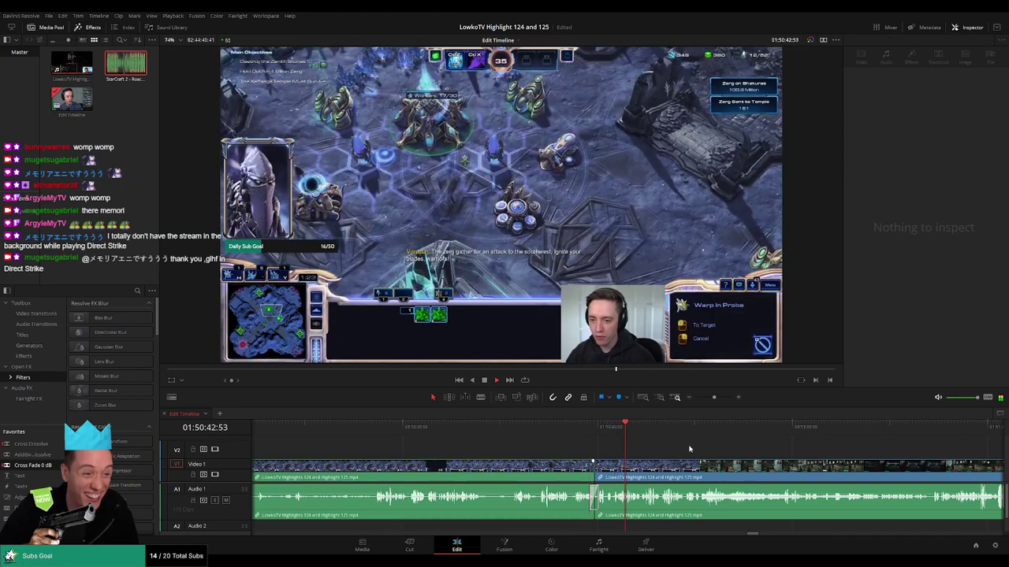
Cut out 14 frames at 01:50:50:33, where StarCraft switches to the Professor Fig gameplay, close the gap and color the preceding clip green.
{"action": "left_click_drag", "start_coordinate": [689, 450], "coordinate": [480, 452]}
{"action": "scroll", "coordinate": [569, 447], "scroll_direction": "up", "scroll_amount": 2}
{"action": "key", "text": "space"}
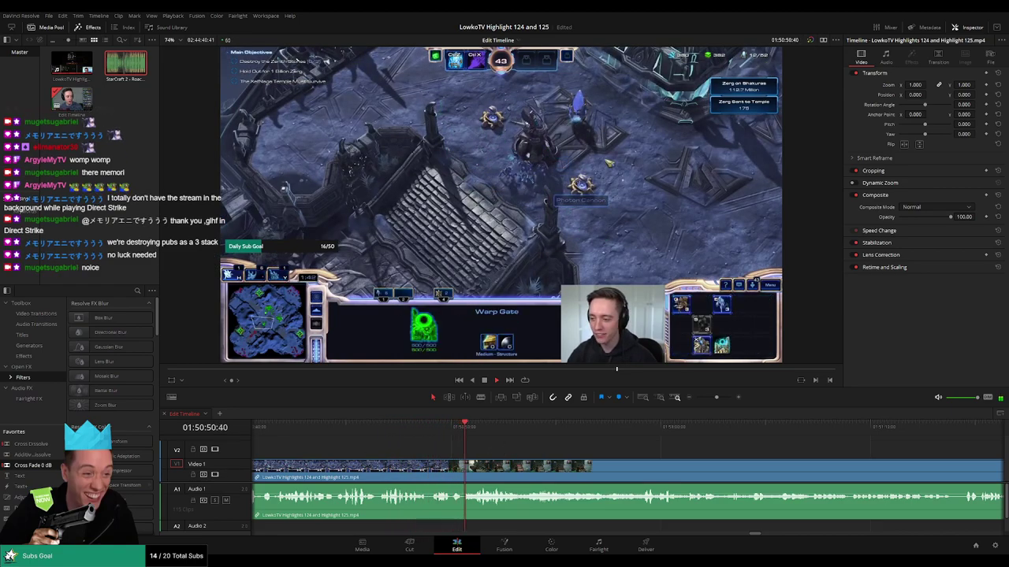
{"action": "left_click", "coordinate": [445, 432]}
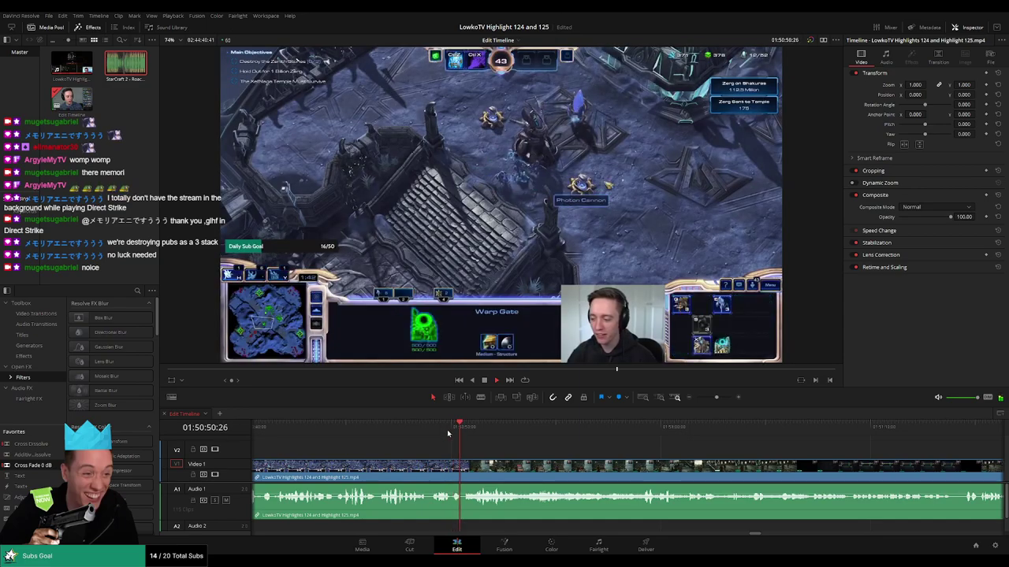
{"action": "key", "text": "b"}
{"action": "left_click", "coordinate": [464, 473]}
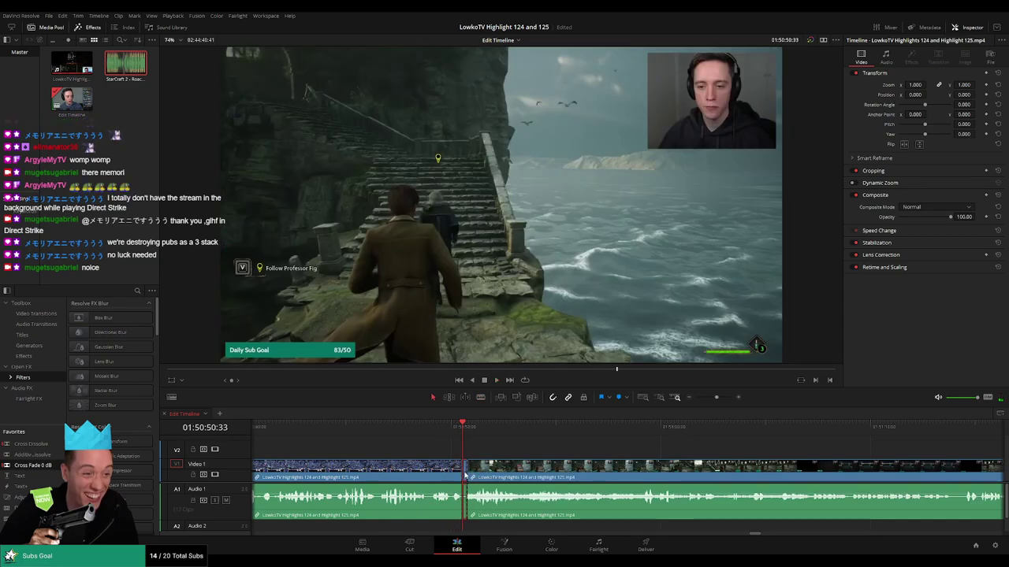
{"action": "key", "text": "space"}
{"action": "left_click", "coordinate": [424, 471]}
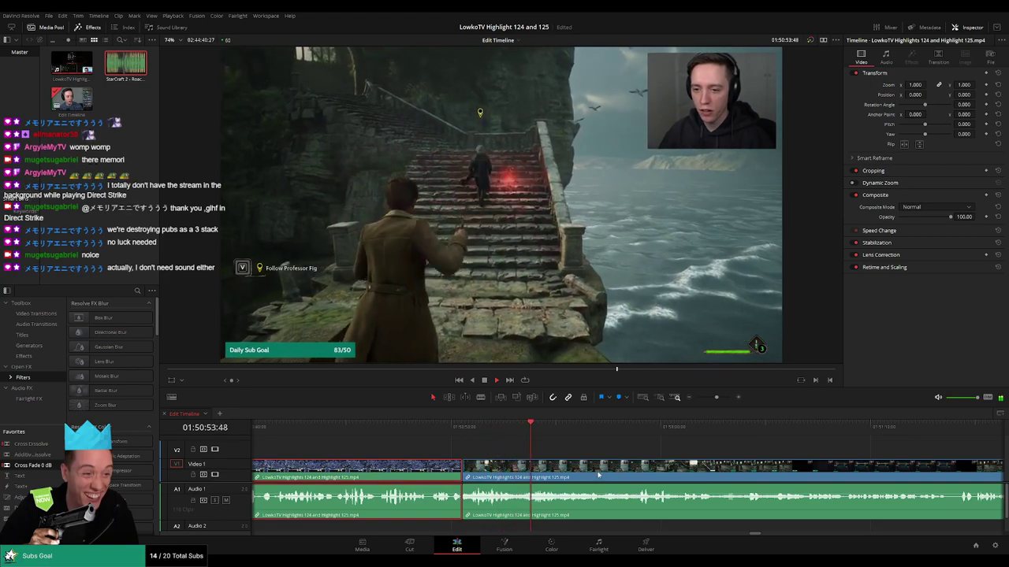
{"action": "left_click", "coordinate": [611, 450]}
Place an Adjustment Clip on Video 2 starting at 01:51:18:47, over the Professor Fig footage in the stone ruins.
{"action": "left_click_drag", "start_coordinate": [639, 448], "coordinate": [535, 444]}
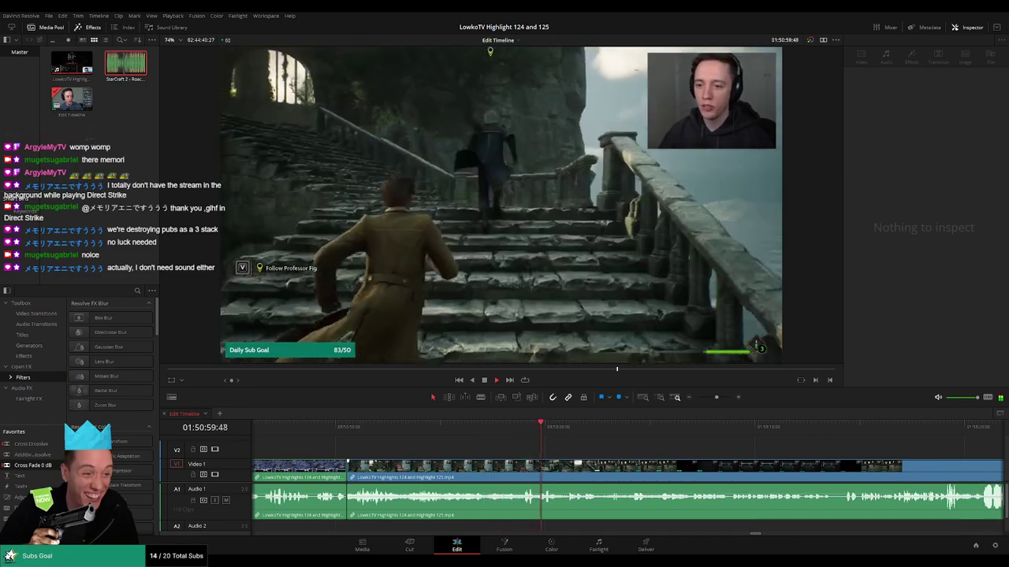
{"action": "left_click_drag", "start_coordinate": [663, 449], "coordinate": [518, 444]}
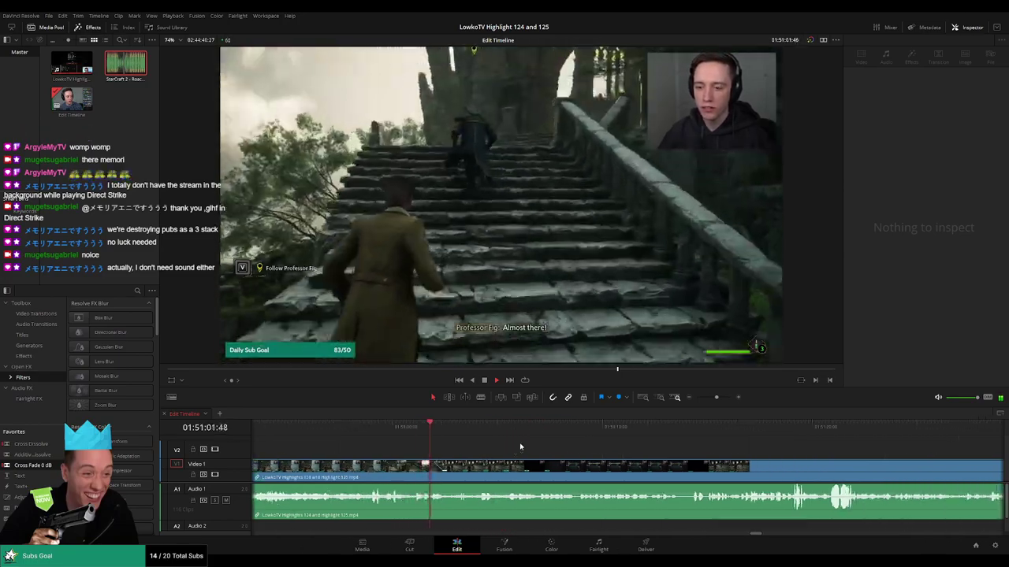
{"action": "scroll", "coordinate": [541, 445], "scroll_direction": "right", "scroll_amount": 2}
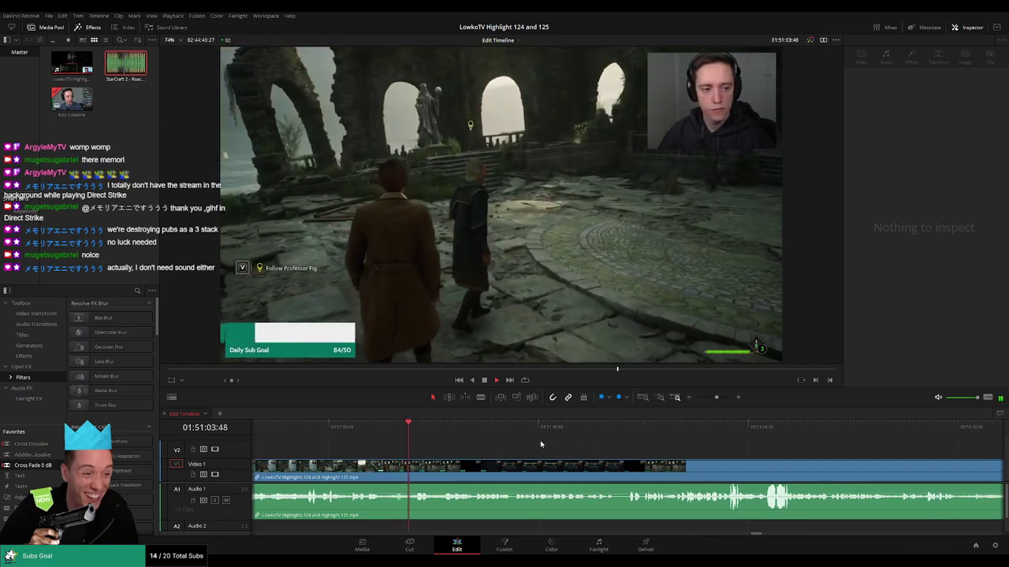
{"action": "scroll", "coordinate": [558, 445], "scroll_direction": "right", "scroll_amount": 2}
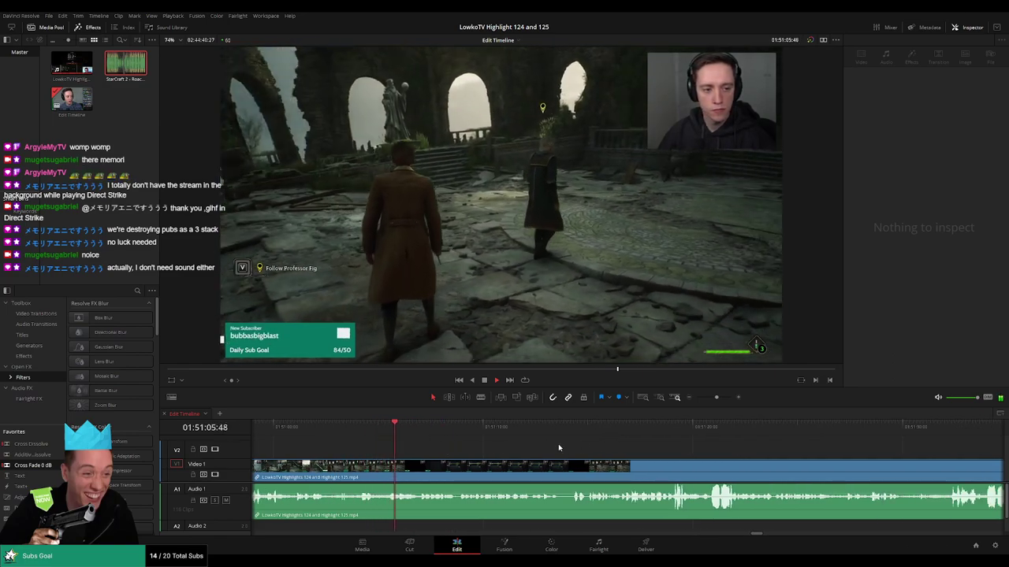
{"action": "scroll", "coordinate": [567, 449], "scroll_direction": "right", "scroll_amount": 2}
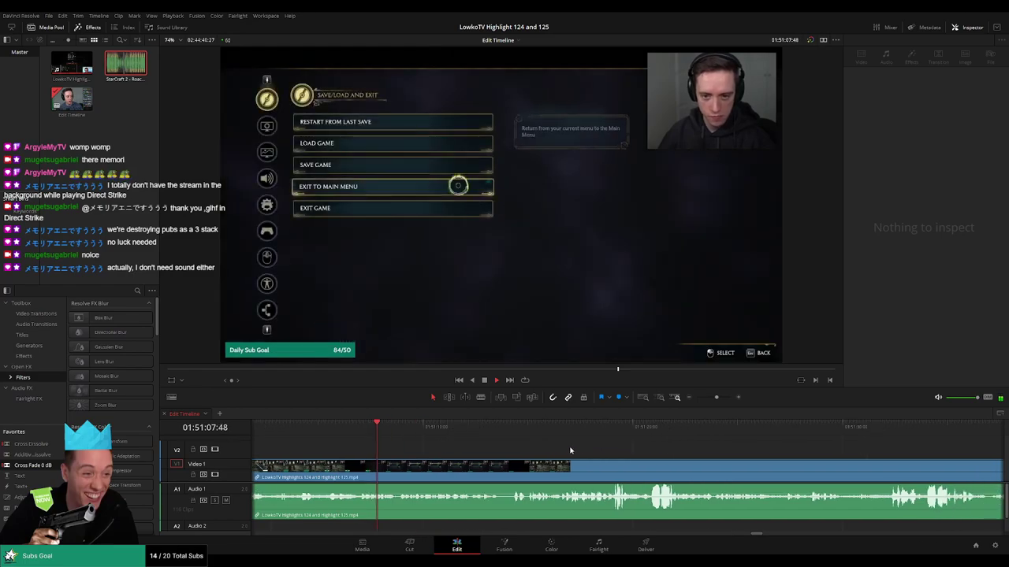
{"action": "scroll", "coordinate": [573, 449], "scroll_direction": "right", "scroll_amount": 2}
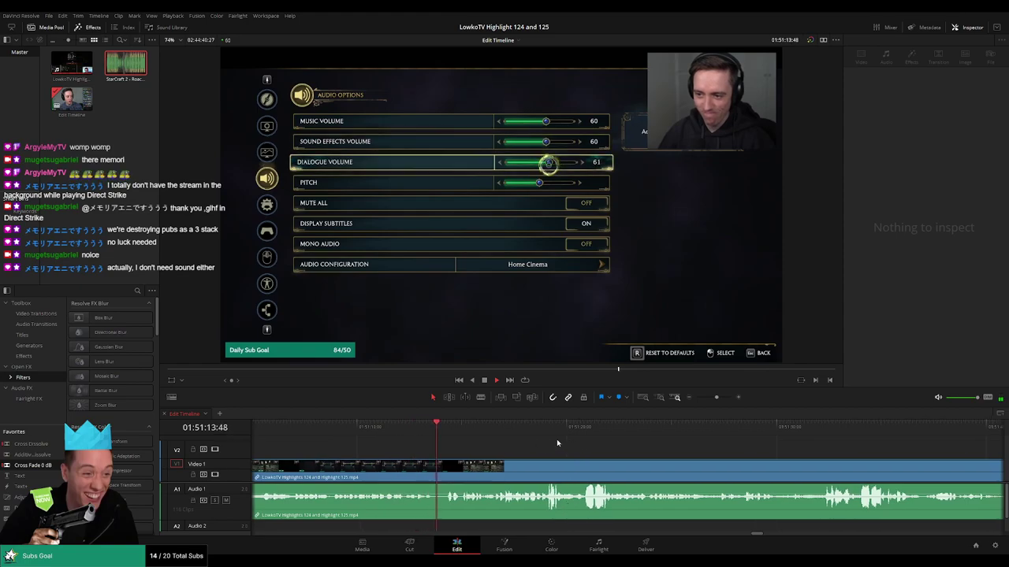
{"action": "scroll", "coordinate": [557, 439], "scroll_direction": "right", "scroll_amount": 2}
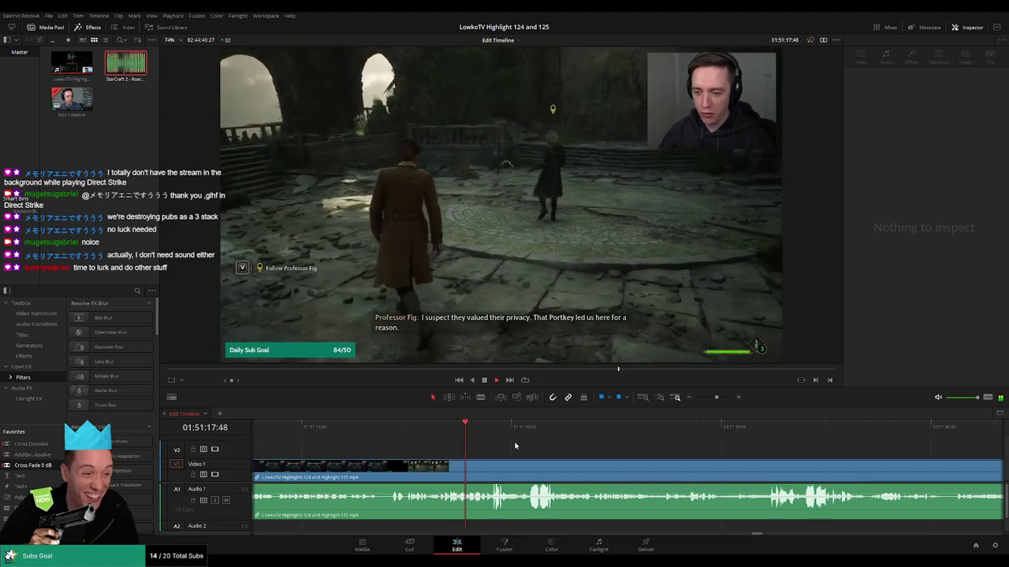
{"action": "left_click", "coordinate": [486, 431]}
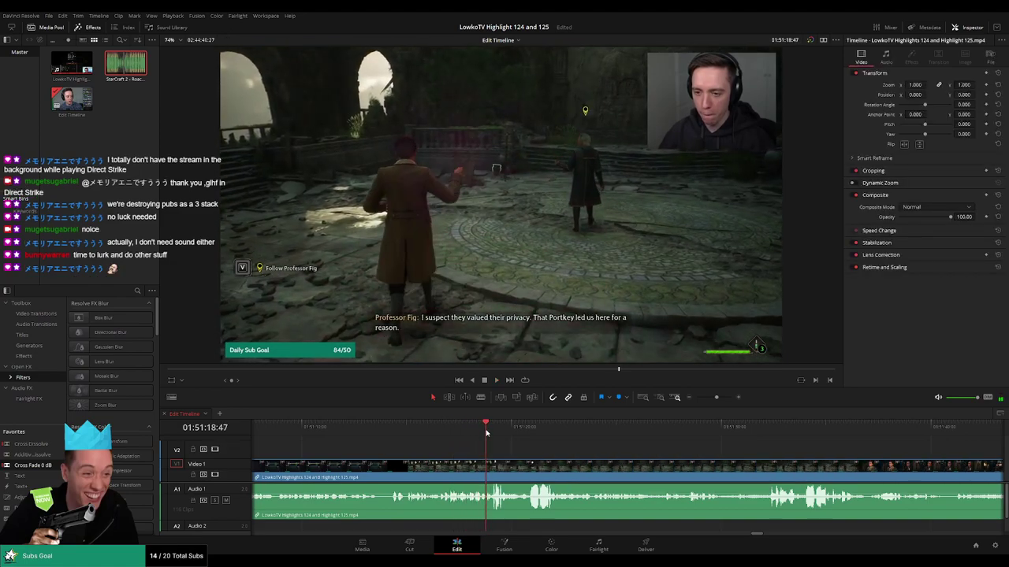
{"action": "left_click_drag", "start_coordinate": [20, 497], "coordinate": [485, 447]}
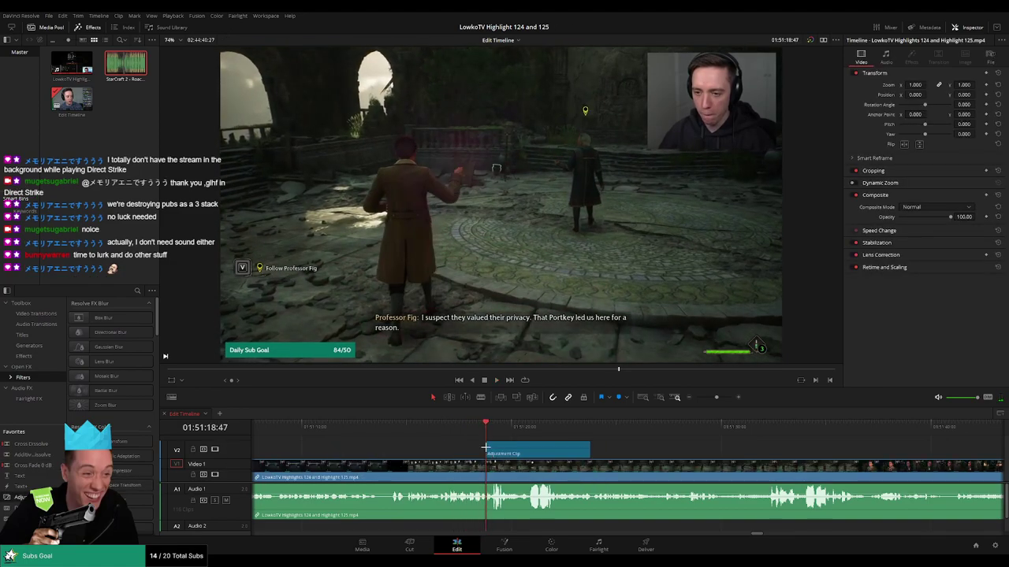
Enlarge the streamer's webcam through the new Adjustment Clip by setting zoom to 1.690 and position to X -641, Y -346.
{"action": "mouse_move", "coordinate": [916, 88]}
{"action": "left_mouse_down"}
{"action": "mouse_move", "coordinate": [953, 87]}
{"action": "mouse_move", "coordinate": [919, 92]}
{"action": "mouse_move", "coordinate": [956, 97]}
{"action": "mouse_move", "coordinate": [929, 94]}
{"action": "left_mouse_up"}
{"action": "key", "text": "space"}
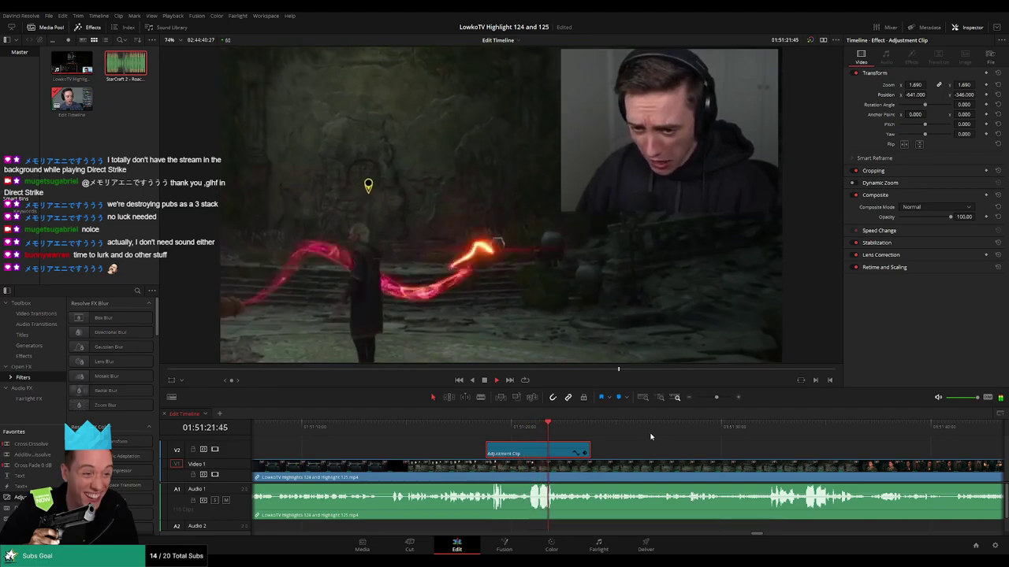
{"action": "mouse_move", "coordinate": [533, 426]}
{"action": "left_mouse_down"}
{"action": "mouse_move", "coordinate": [557, 428]}
{"action": "mouse_move", "coordinate": [529, 433]}
{"action": "left_mouse_up"}
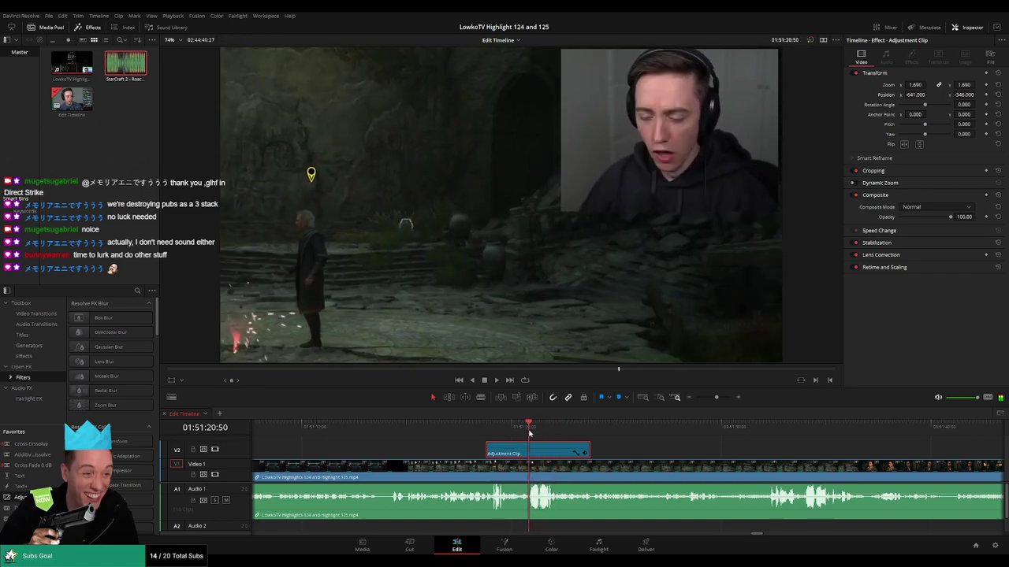
Shorten the Adjustment Clip over the stone ruins footage so it ends at 01:51:22:47, and play it through from its start.
{"action": "key", "text": "space"}
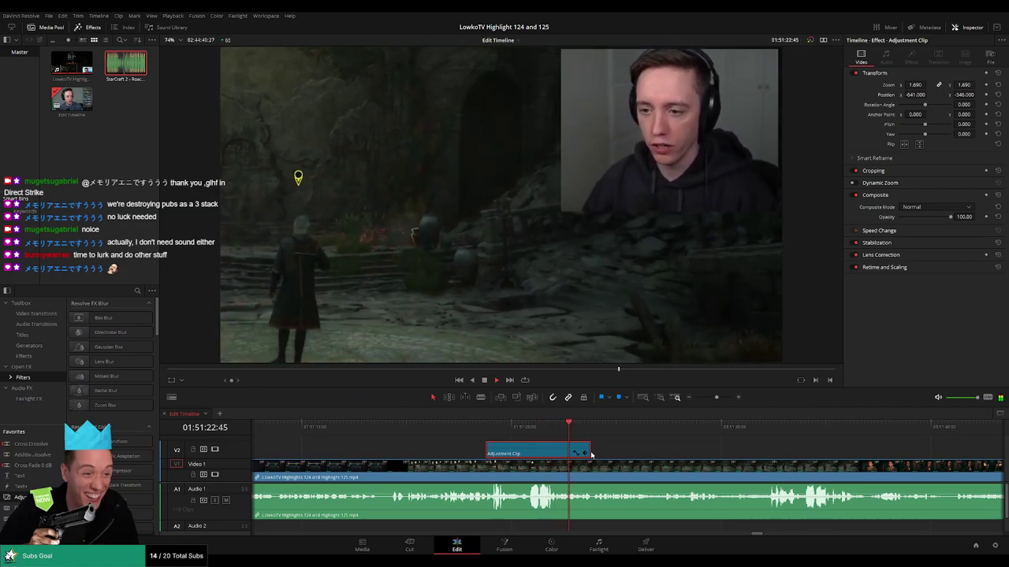
{"action": "key", "text": "space"}
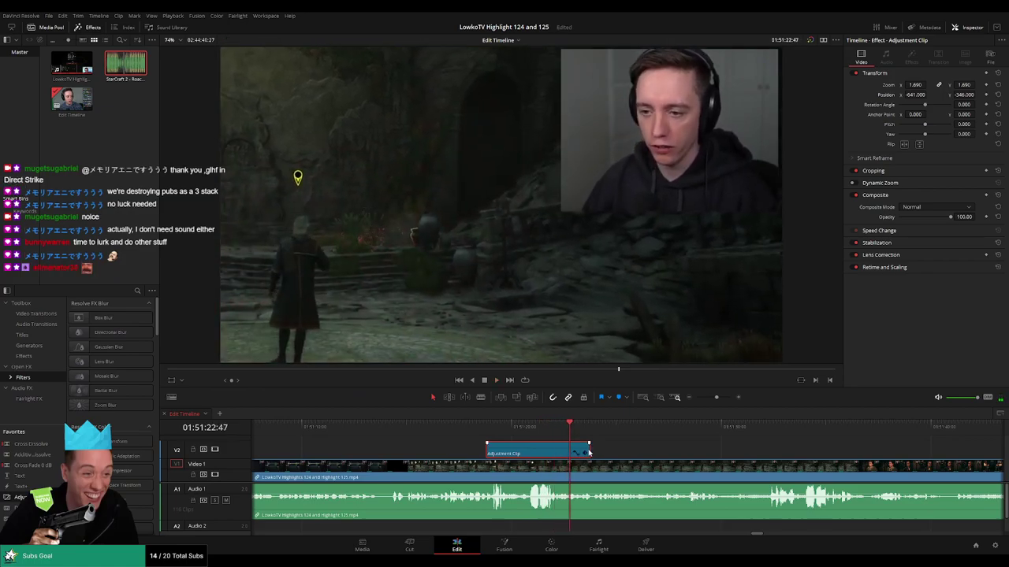
{"action": "left_click_drag", "start_coordinate": [588, 452], "coordinate": [568, 451]}
{"action": "left_click", "coordinate": [486, 426]}
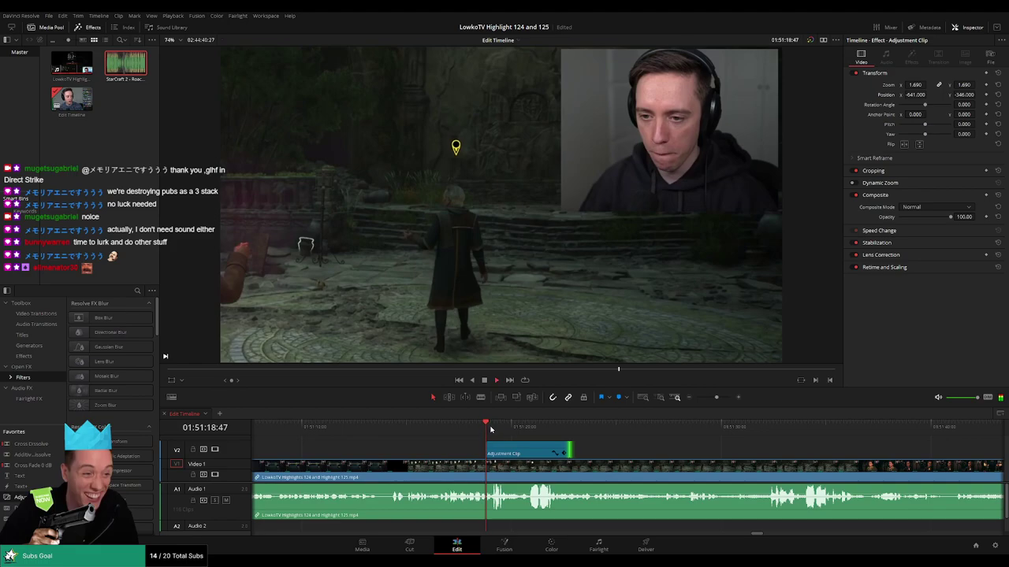
{"action": "key", "text": "space"}
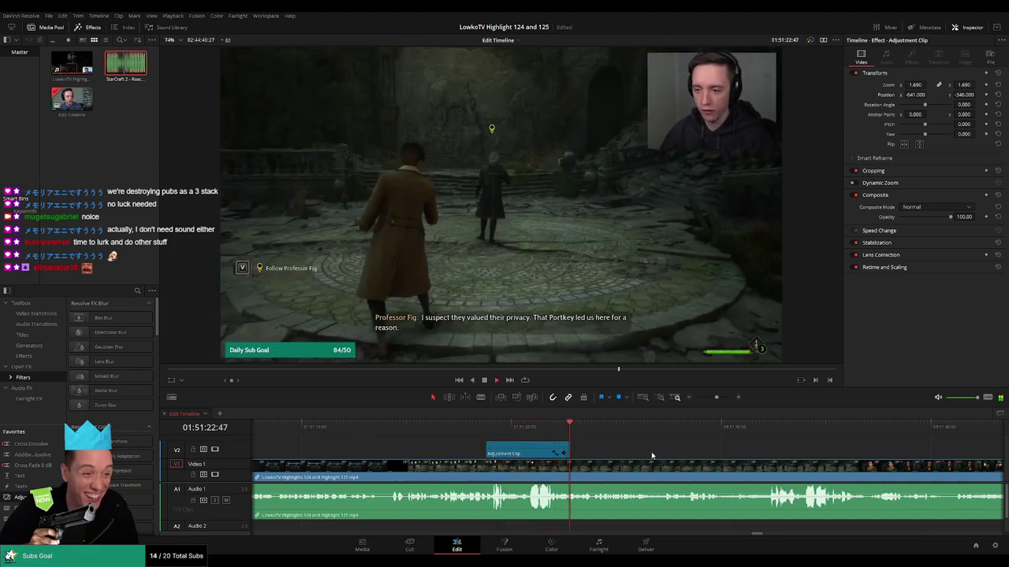
Add an Adjustment Clip on Video 2 at 01:51:33:54 with zoom 1.710 and position X -660, Y -359, enlarging the webcam.
{"action": "left_click_drag", "start_coordinate": [667, 455], "coordinate": [598, 454]}
{"action": "scroll", "coordinate": [540, 447], "scroll_direction": "right", "scroll_amount": 3}
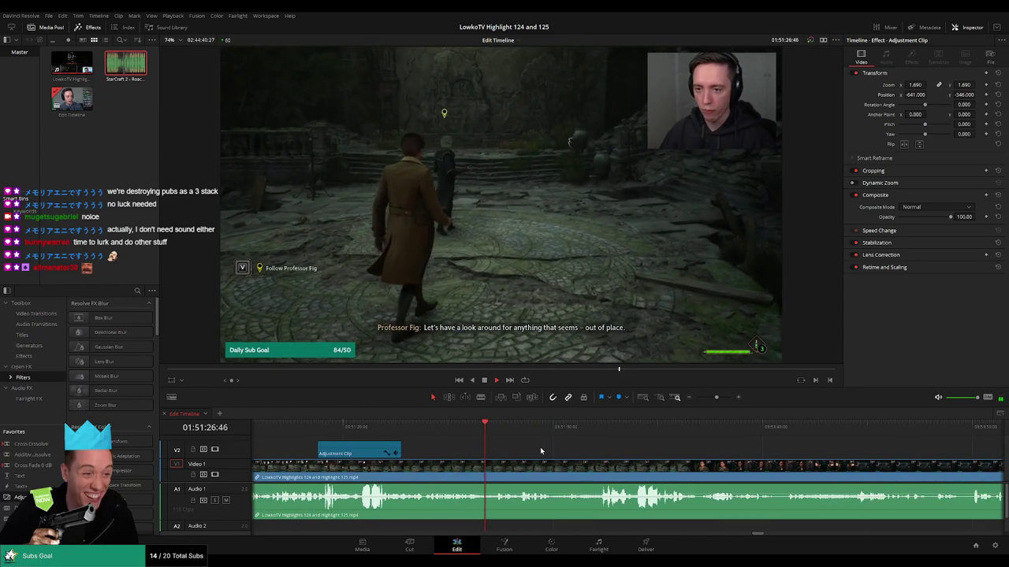
{"action": "scroll", "coordinate": [554, 451], "scroll_direction": "right", "scroll_amount": 2}
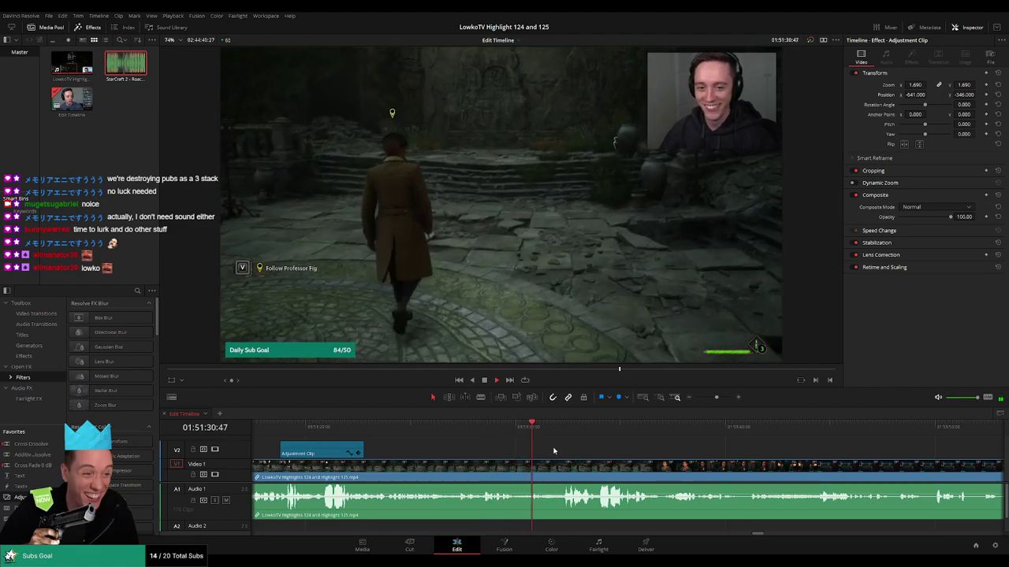
{"action": "scroll", "coordinate": [550, 443], "scroll_direction": "right", "scroll_amount": 4}
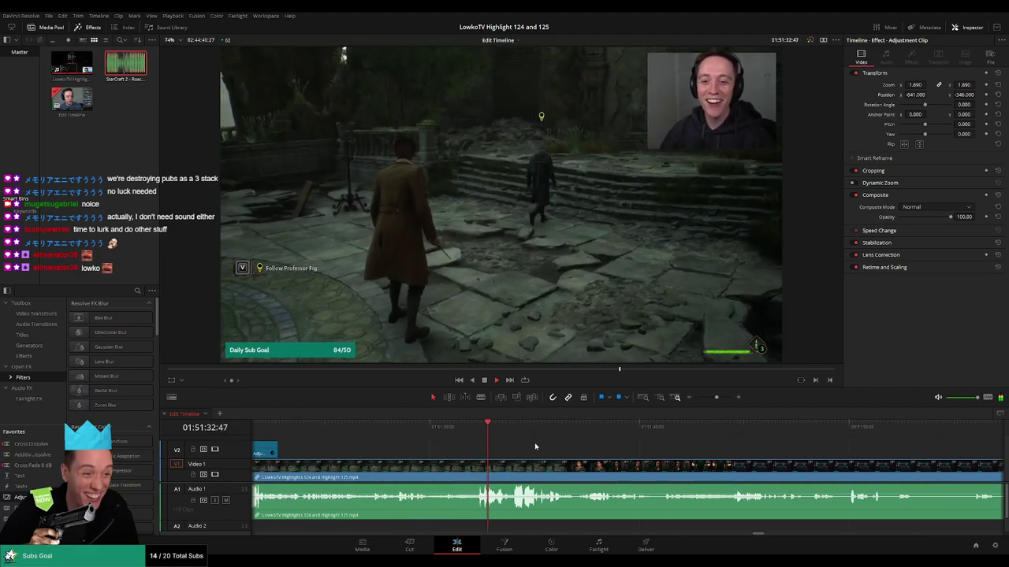
{"action": "key", "text": "space"}
{"action": "scroll", "coordinate": [524, 444], "scroll_direction": "left", "scroll_amount": 4}
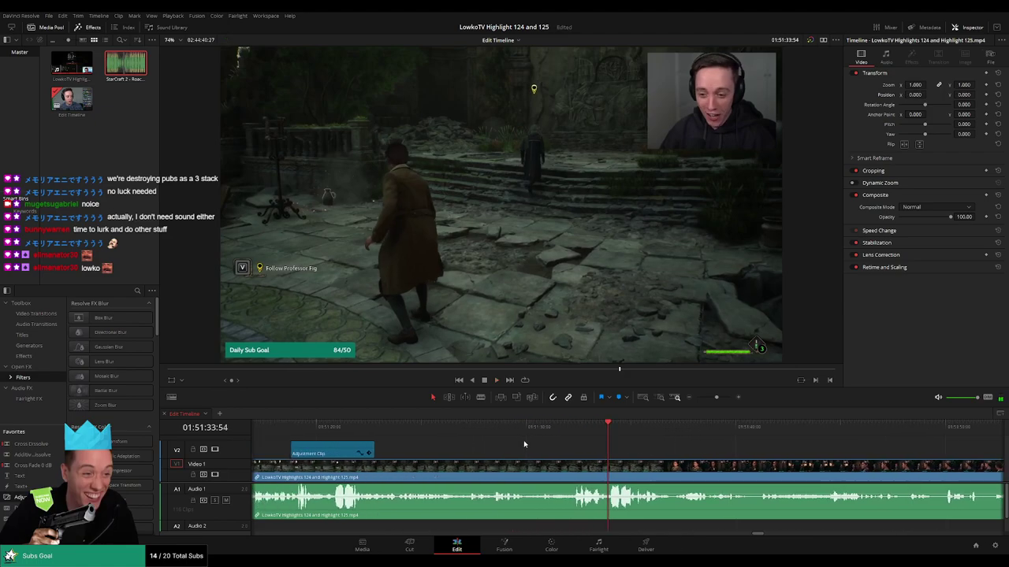
{"action": "key", "text": "ctrl+b"}
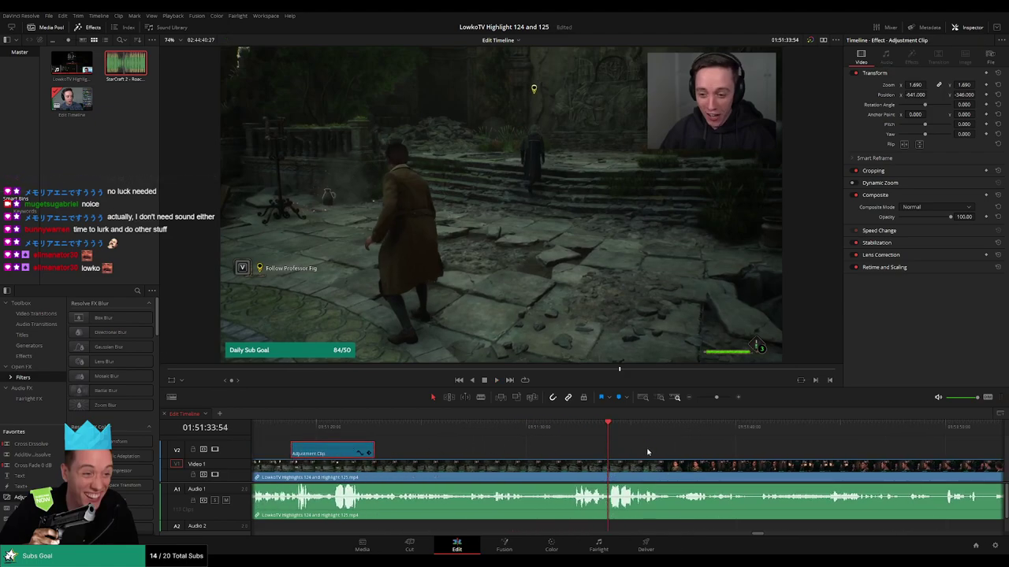
{"action": "left_click_drag", "start_coordinate": [136, 499], "coordinate": [607, 451]}
{"action": "left_click_drag", "start_coordinate": [914, 84], "coordinate": [977, 94]}
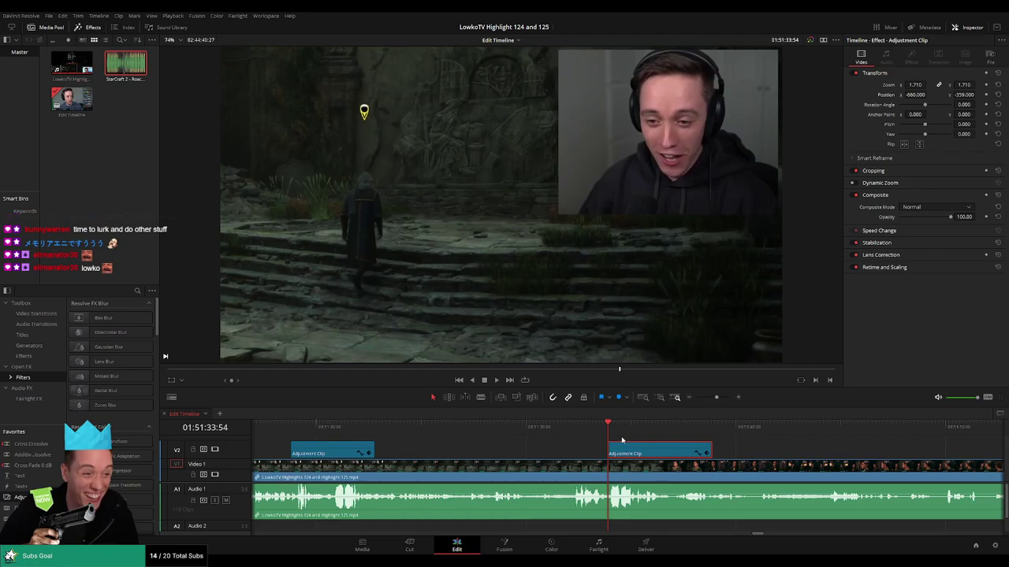
Shorten the second Adjustment Clip to end at 01:51:36:29, during the streamer's laugh, and play it back.
{"action": "key", "text": "space"}
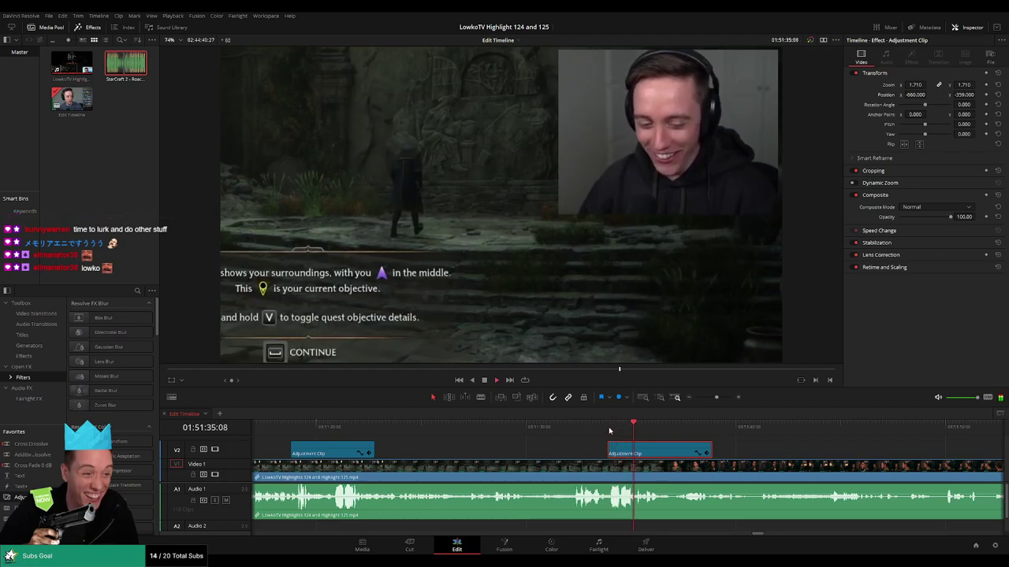
{"action": "key", "text": "space"}
{"action": "key", "text": "shift+]"}
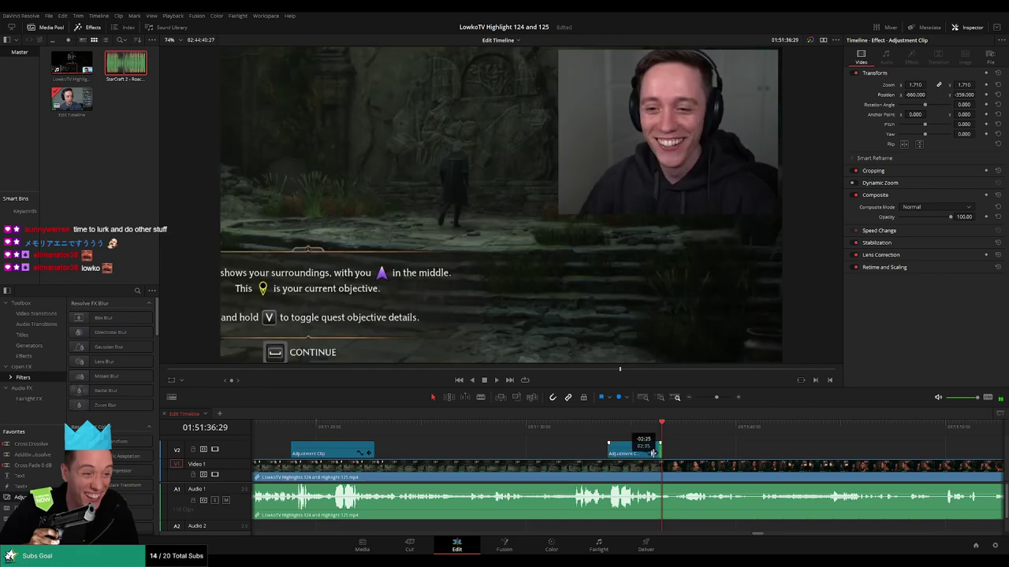
{"action": "left_click", "coordinate": [589, 429]}
{"action": "key", "text": "space"}
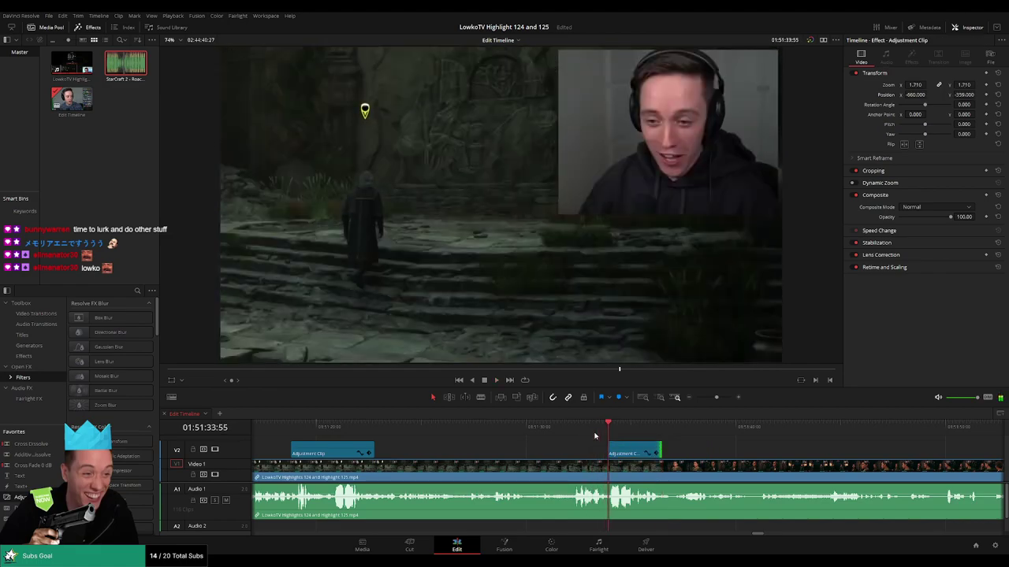
{"action": "key", "text": "space"}
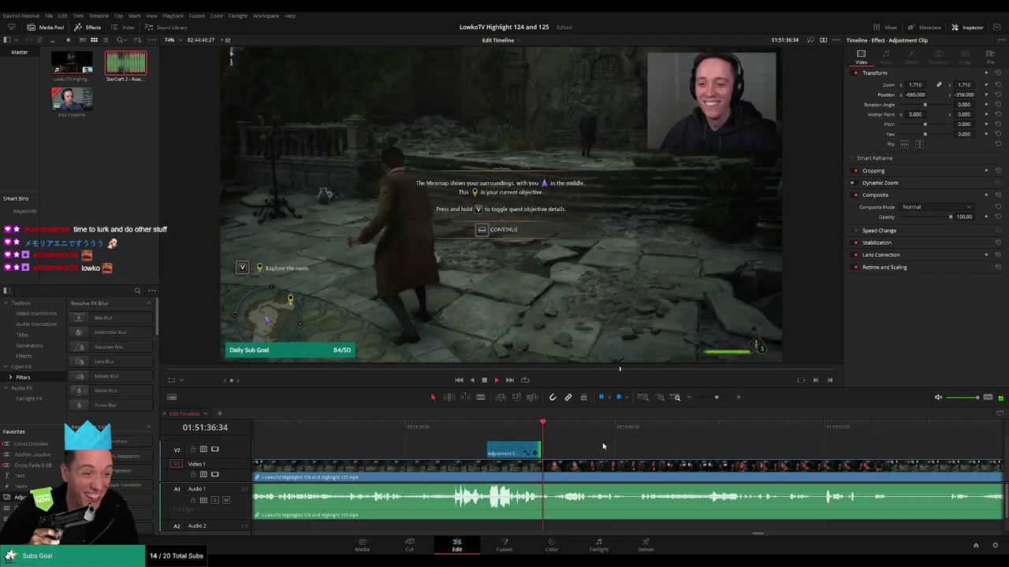
Extend the second Adjustment Clip to 01:51:36:45 and ripple-delete the footage from there to 01:51:37:09, at the switch to the Professor Weasley cutscene.
{"action": "left_click_drag", "start_coordinate": [541, 429], "coordinate": [546, 449]}
{"action": "key", "text": "space"}
{"action": "key", "text": "b"}
{"action": "left_click", "coordinate": [547, 471]}
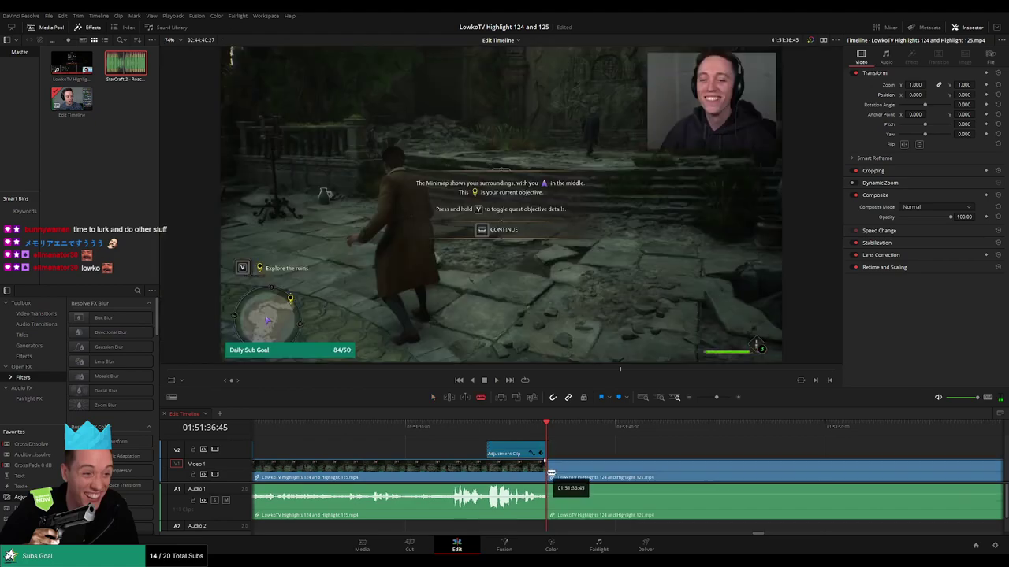
{"action": "key", "text": "space"}
{"action": "key", "text": "space"}
{"action": "left_click", "coordinate": [555, 466]}
{"action": "key", "text": "a"}
{"action": "left_click", "coordinate": [550, 477]}
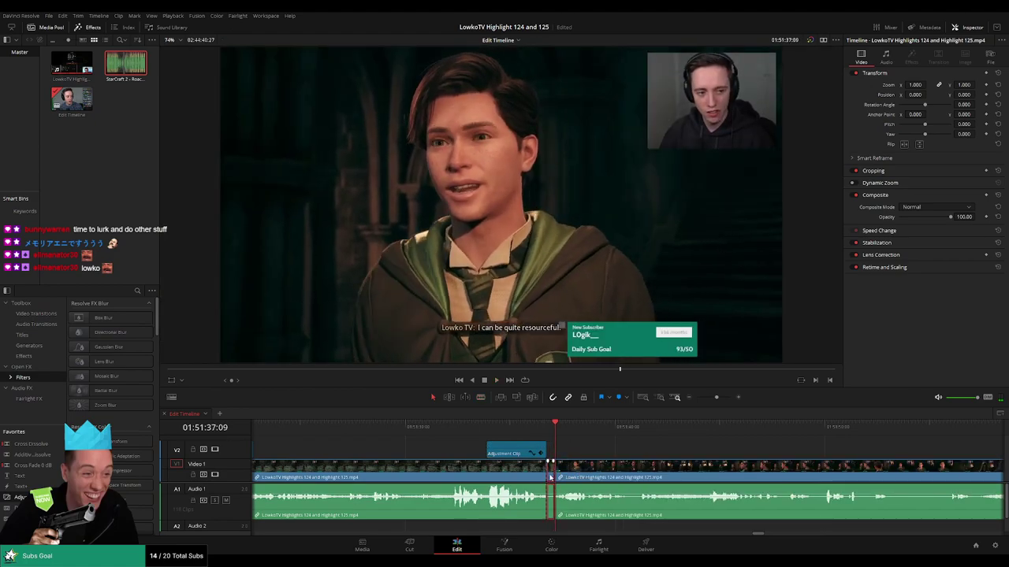
{"action": "key", "text": "Delete"}
{"action": "key", "text": "space"}
Color the clip before the Professor Weasley cutscene yellow and save the project.
{"action": "left_click", "coordinate": [500, 479]}
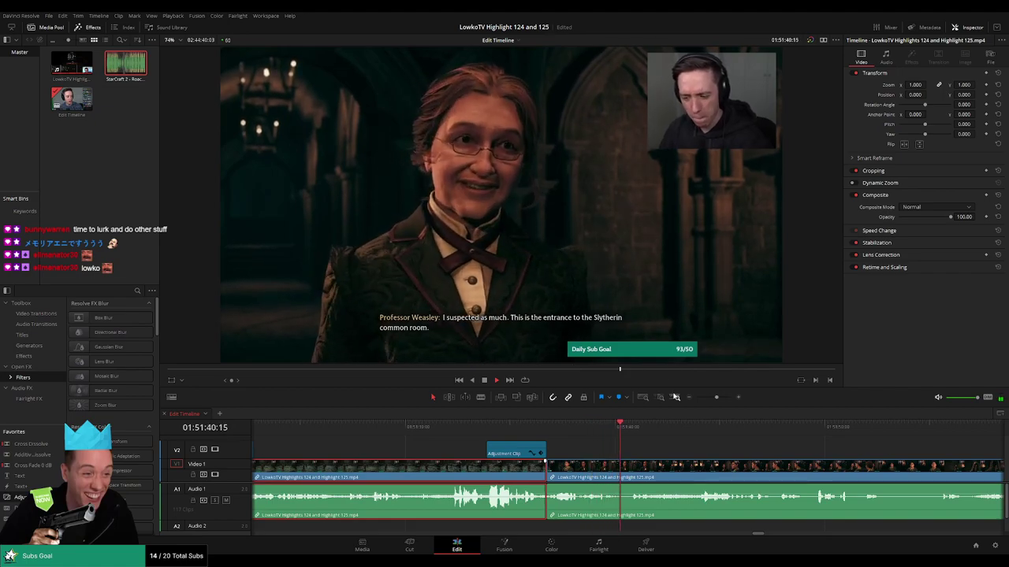
{"action": "key", "text": "F1"}
{"action": "left_click", "coordinate": [687, 437]}
{"action": "key", "text": "ctrl+s"}
{"action": "left_click_drag", "start_coordinate": [736, 446], "coordinate": [661, 440]}
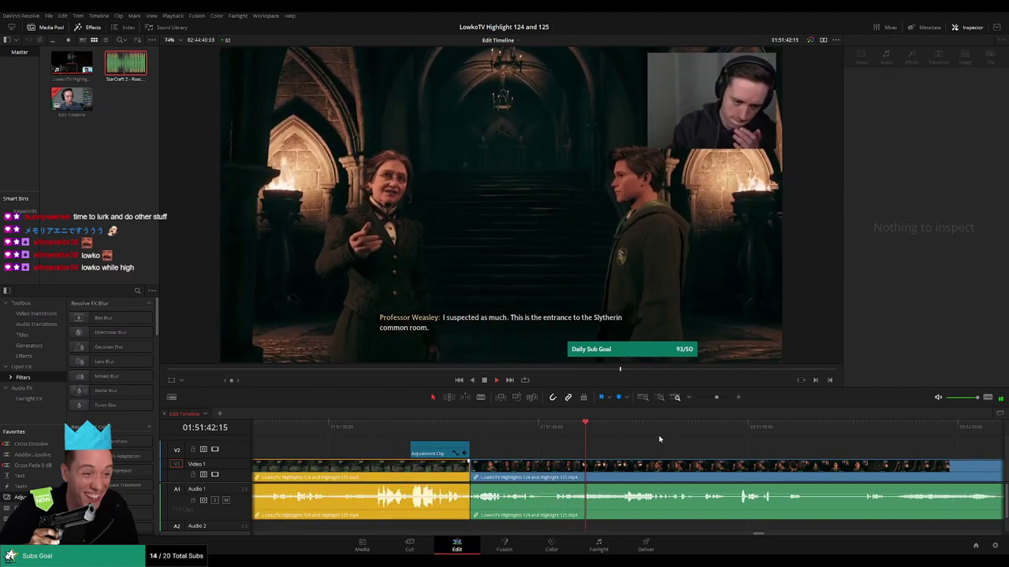
Examine the enlarged webcam reaction under the second Adjustment Clip from 01:51:33:54 to 01:51:35:37.
{"action": "left_click", "coordinate": [438, 453]}
{"action": "left_click", "coordinate": [424, 426]}
{"action": "left_click", "coordinate": [411, 426]}
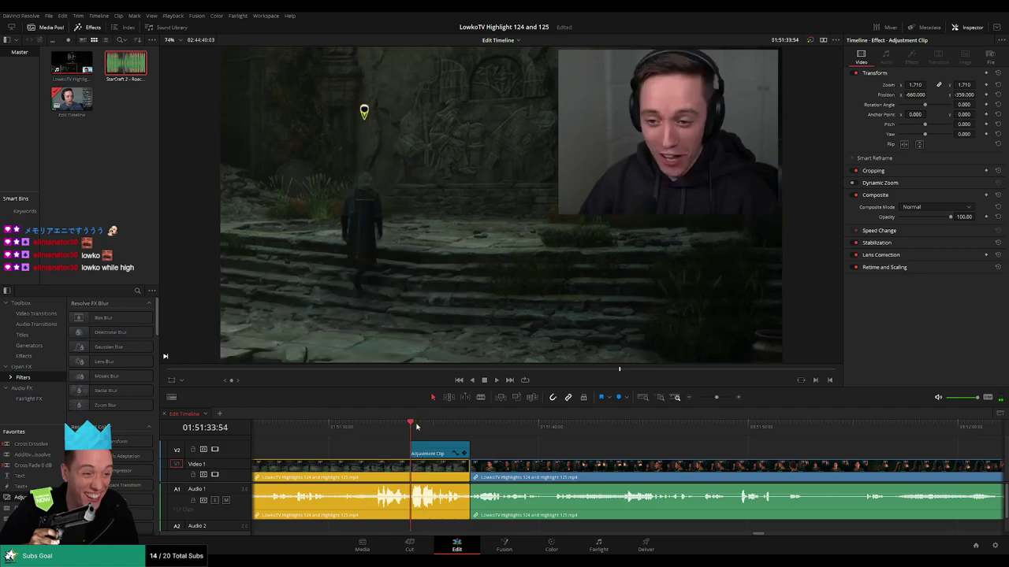
{"action": "left_click", "coordinate": [420, 425]}
{"action": "left_click", "coordinate": [425, 426]}
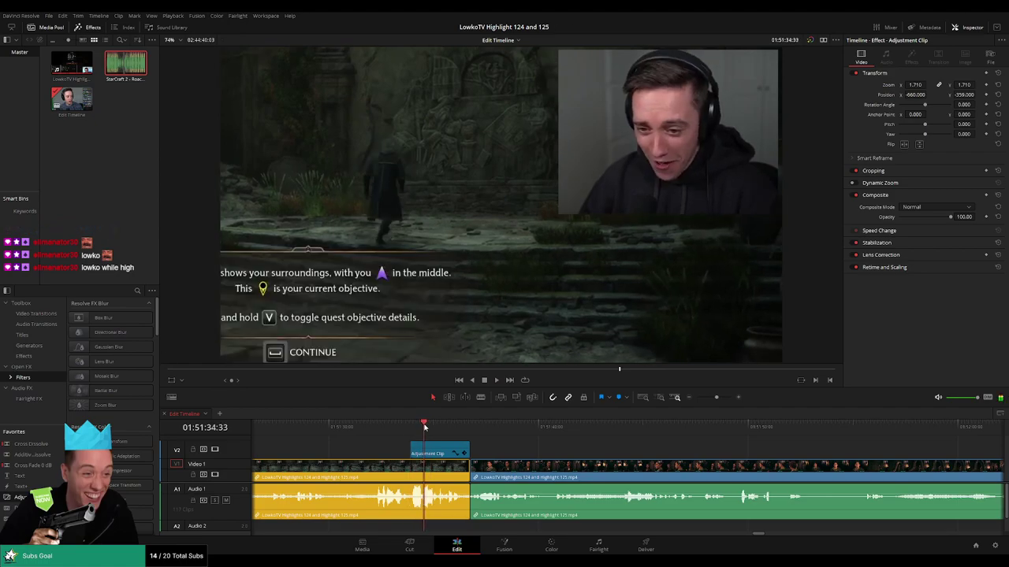
{"action": "left_click", "coordinate": [418, 427]}
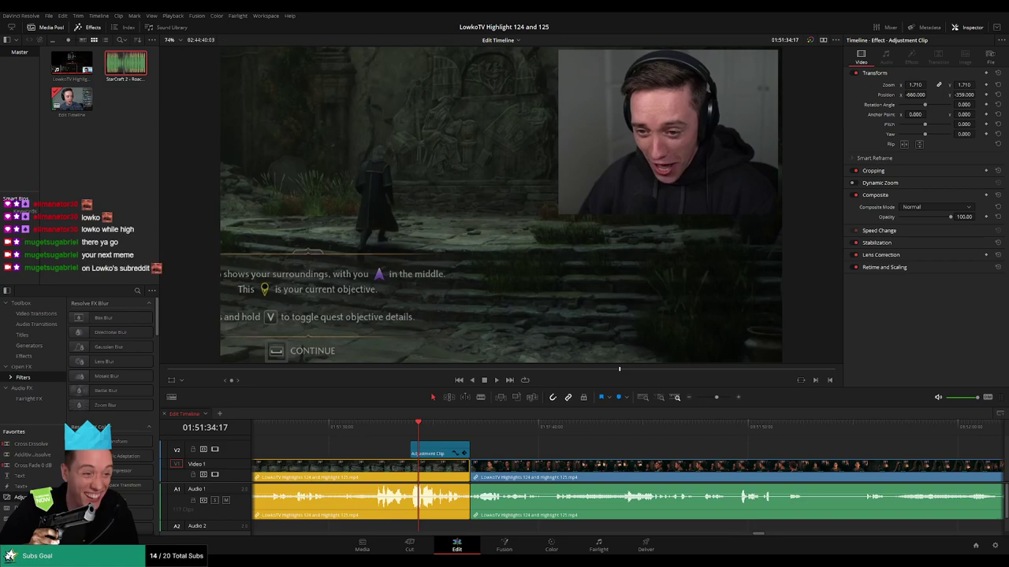
{"action": "left_click_drag", "start_coordinate": [716, 397], "coordinate": [724, 399]}
{"action": "left_click_drag", "start_coordinate": [592, 427], "coordinate": [898, 435]}
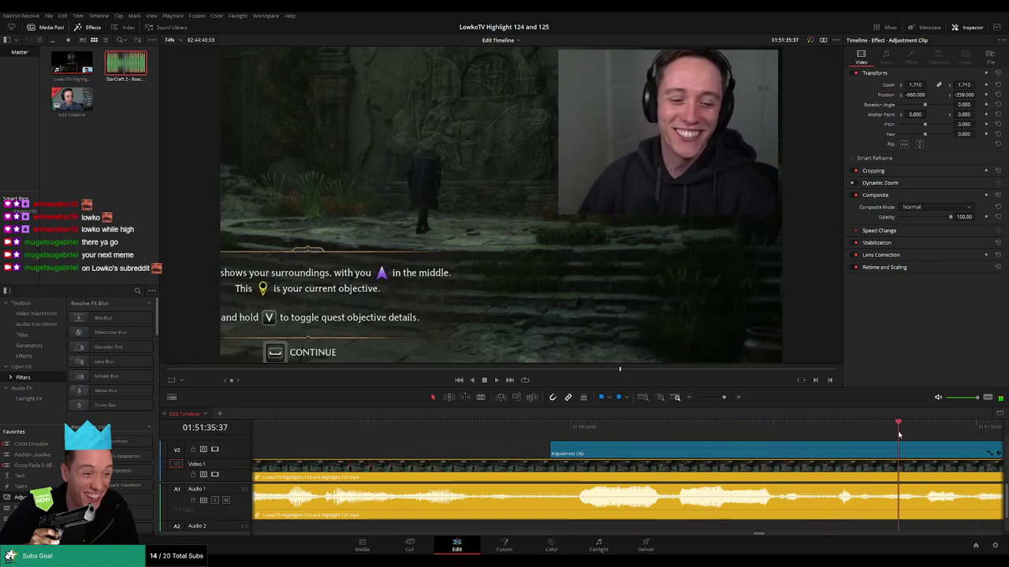
Review the Professor Weasley cutscene outside the Slytherin common room from about 01:51:37 to 01:52:16 for the next pause to trim.
{"action": "left_click_drag", "start_coordinate": [723, 398], "coordinate": [717, 399]}
{"action": "key", "text": "Down"}
{"action": "key", "text": "space"}
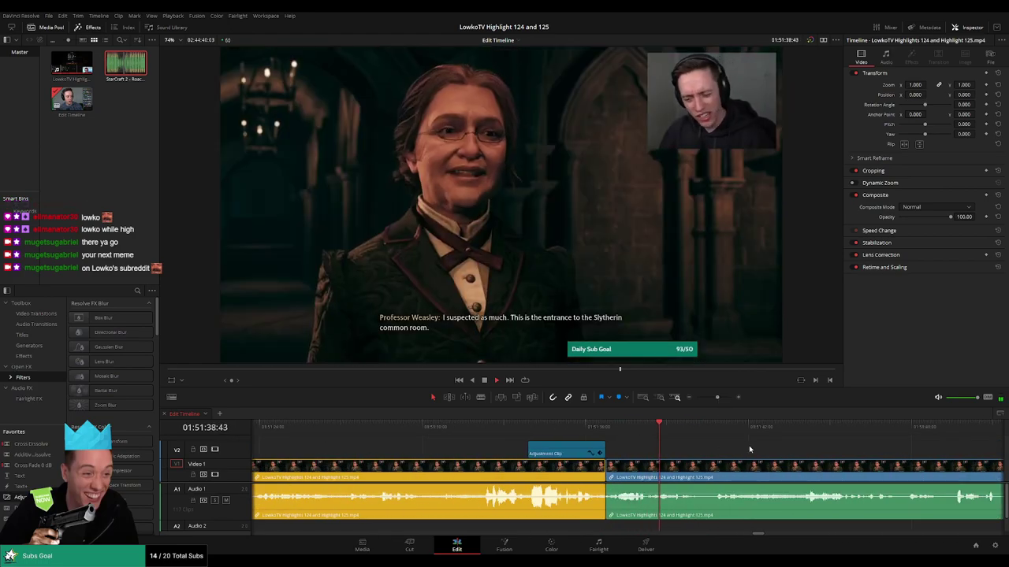
{"action": "left_click_drag", "start_coordinate": [769, 450], "coordinate": [616, 446]}
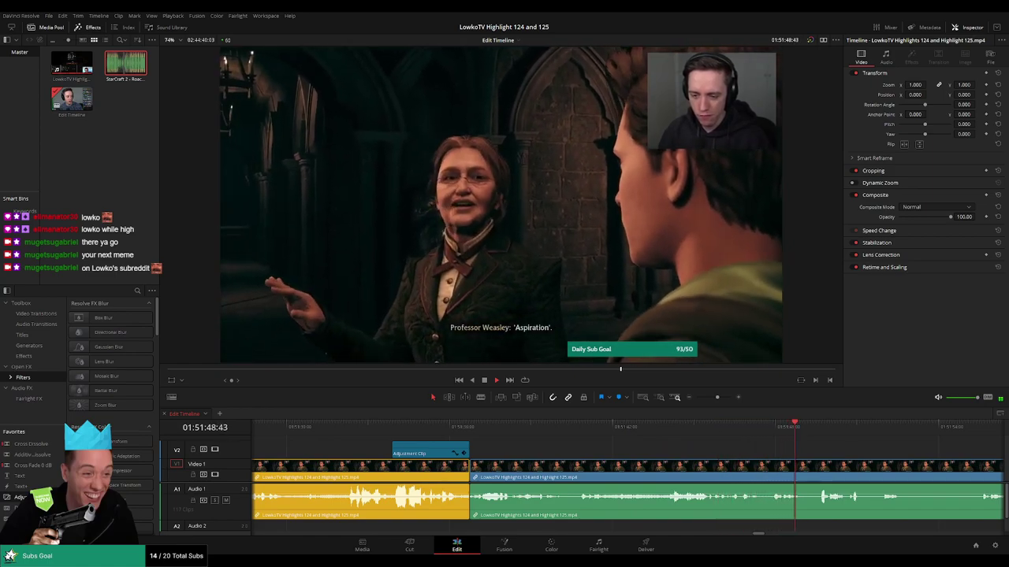
{"action": "scroll", "coordinate": [647, 431], "scroll_direction": "right", "scroll_amount": 6}
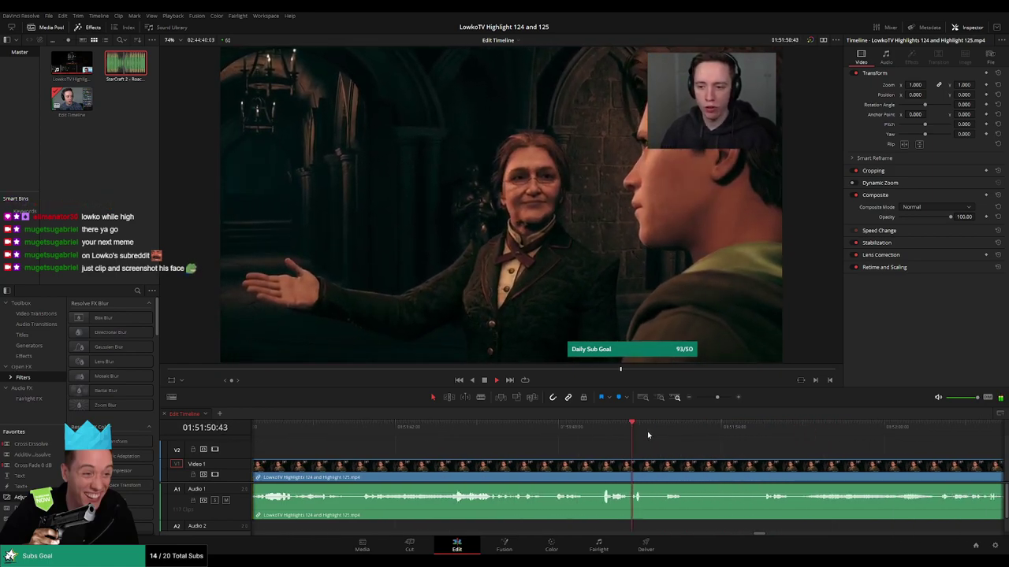
{"action": "left_click", "coordinate": [556, 430]}
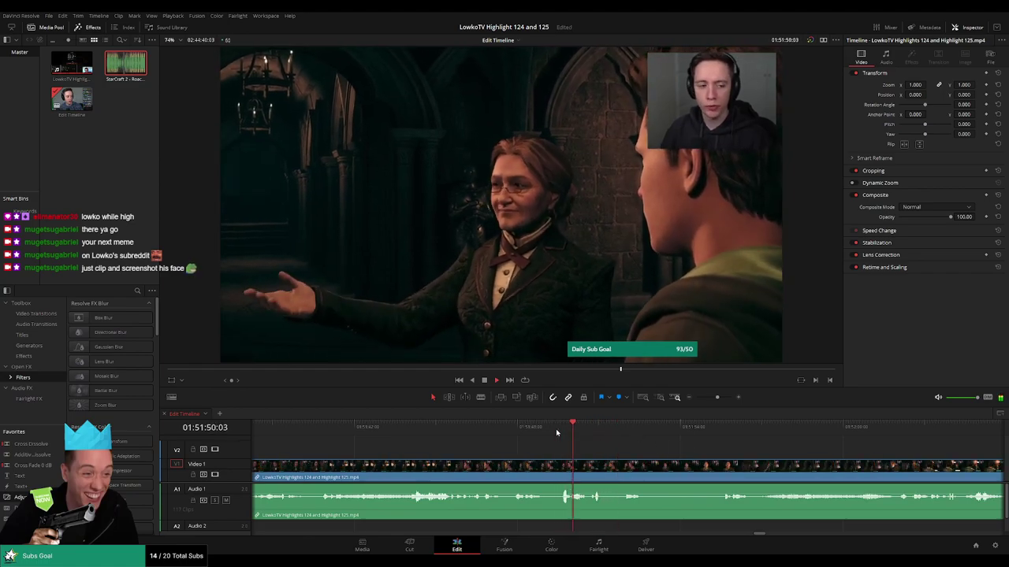
{"action": "left_click", "coordinate": [510, 431]}
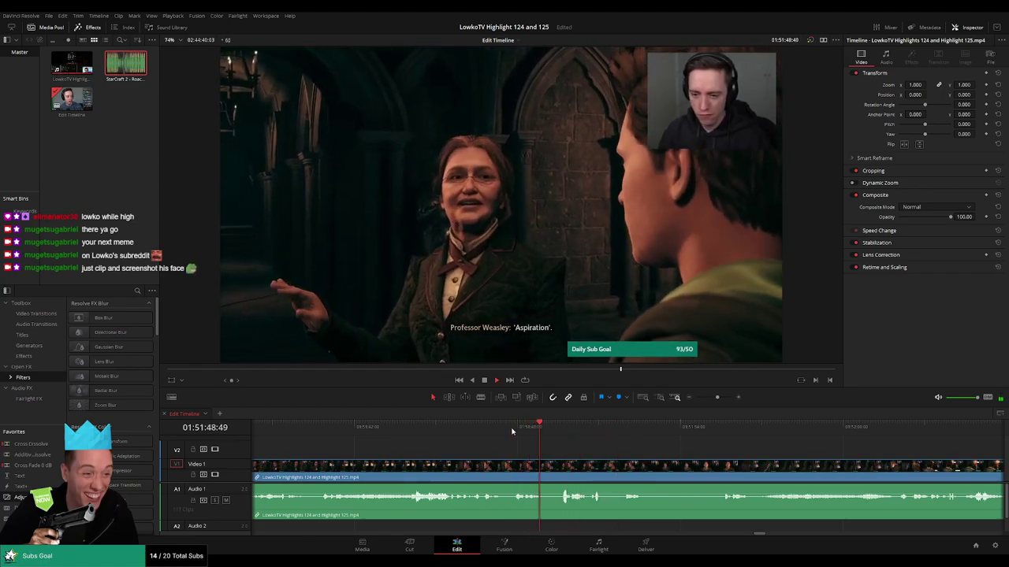
{"action": "scroll", "coordinate": [562, 439], "scroll_direction": "right", "scroll_amount": 3}
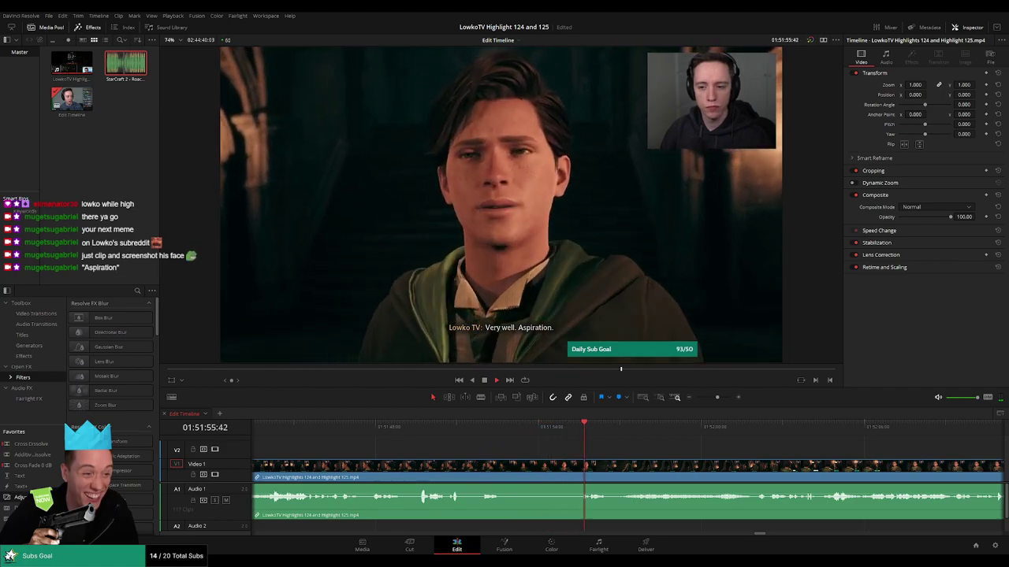
{"action": "left_click_drag", "start_coordinate": [713, 449], "coordinate": [556, 450]}
{"action": "left_click", "coordinate": [519, 429]}
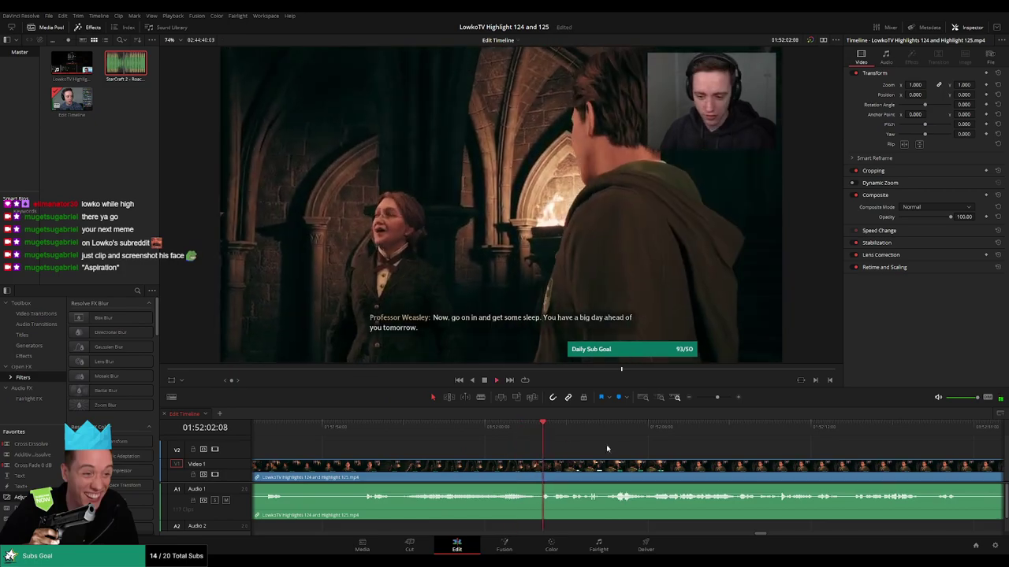
{"action": "scroll", "coordinate": [606, 444], "scroll_direction": "right", "scroll_amount": 4}
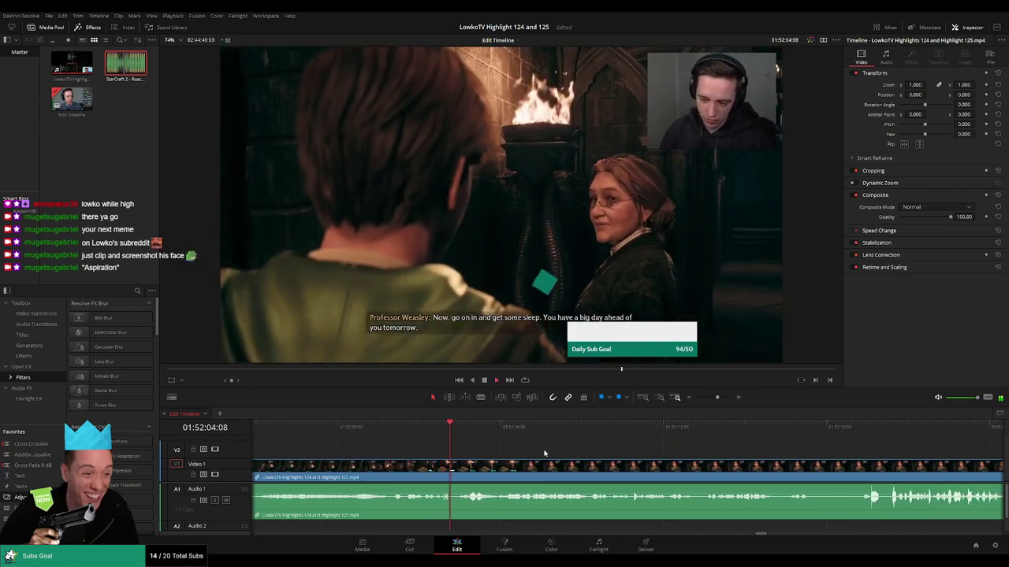
{"action": "scroll", "coordinate": [547, 454], "scroll_direction": "right", "scroll_amount": 2}
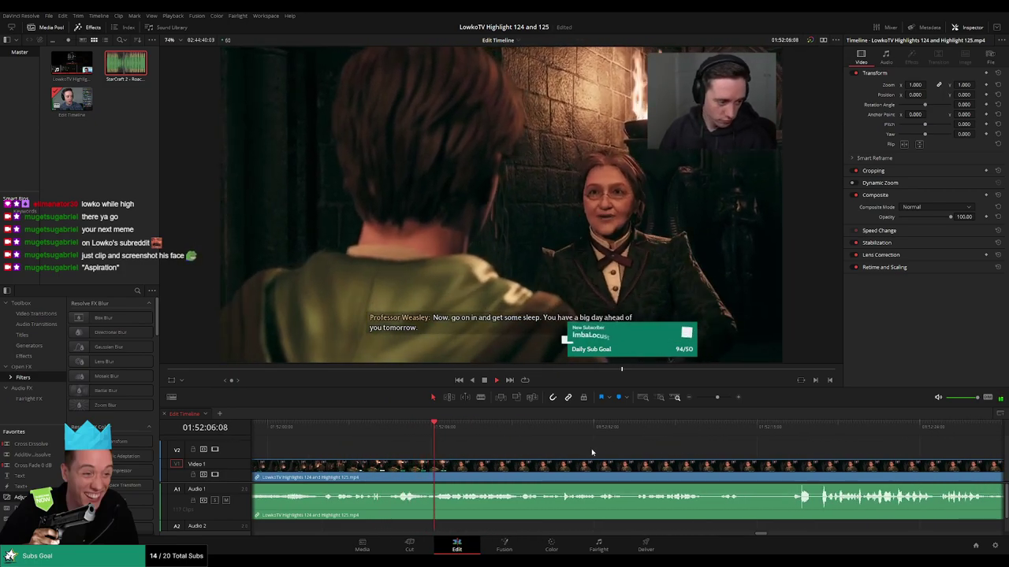
{"action": "scroll", "coordinate": [584, 451], "scroll_direction": "right", "scroll_amount": 1}
{"action": "scroll", "coordinate": [587, 451], "scroll_direction": "right", "scroll_amount": 1}
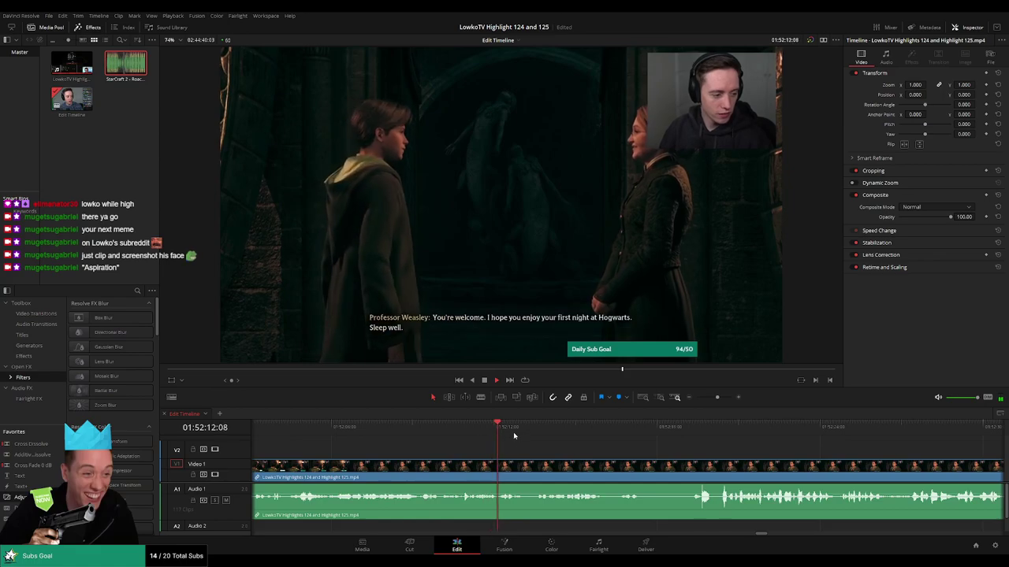
{"action": "left_click", "coordinate": [537, 430]}
{"action": "left_click", "coordinate": [619, 430]}
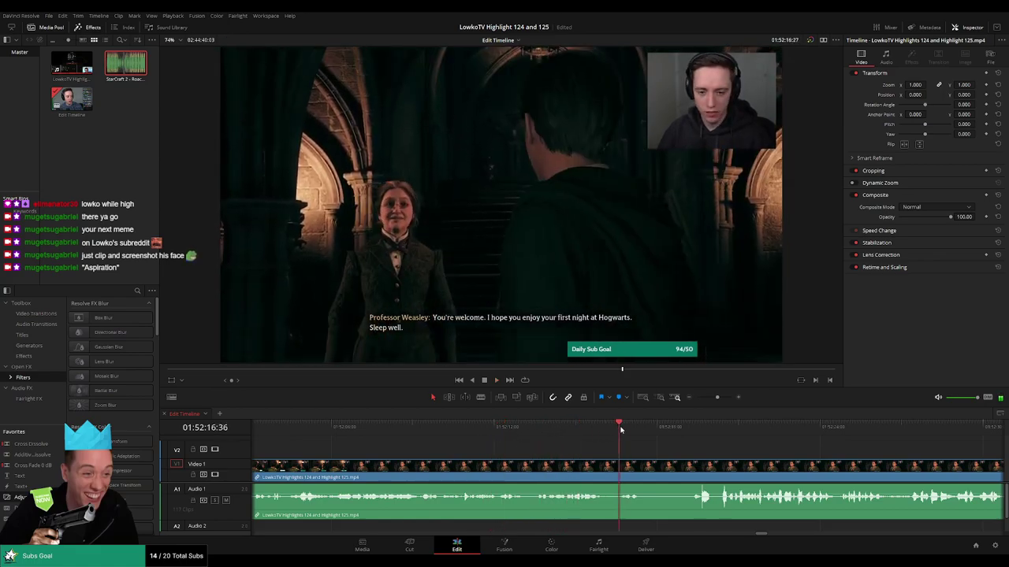
Find where the webcam hand gesture starts over the Hogwarts castle shot and set the playhead to 01:52:23:26.
{"action": "left_click_drag", "start_coordinate": [662, 431], "coordinate": [681, 430]}
{"action": "scroll", "coordinate": [703, 450], "scroll_direction": "right", "scroll_amount": 6}
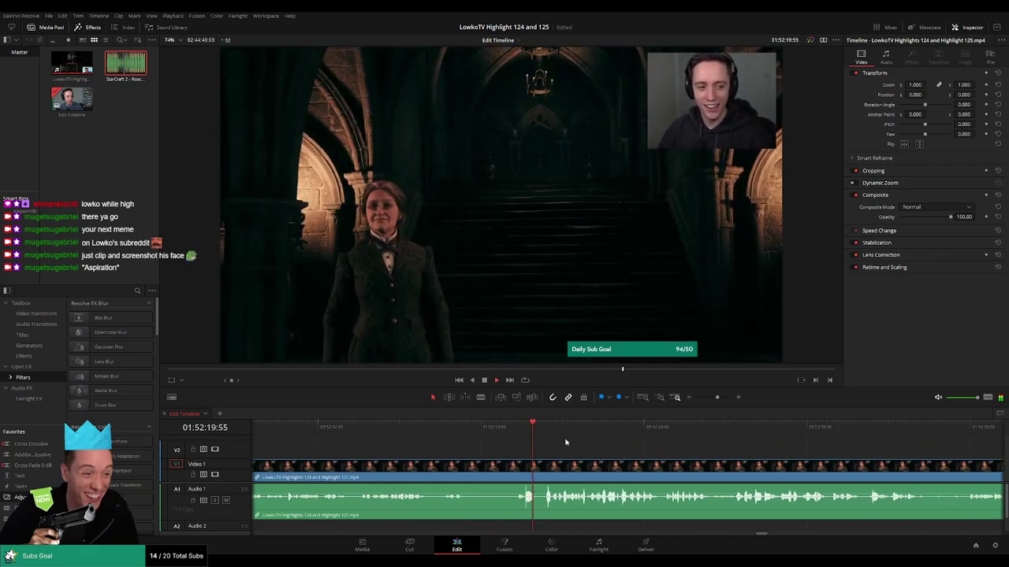
{"action": "scroll", "coordinate": [580, 446], "scroll_direction": "right", "scroll_amount": 2}
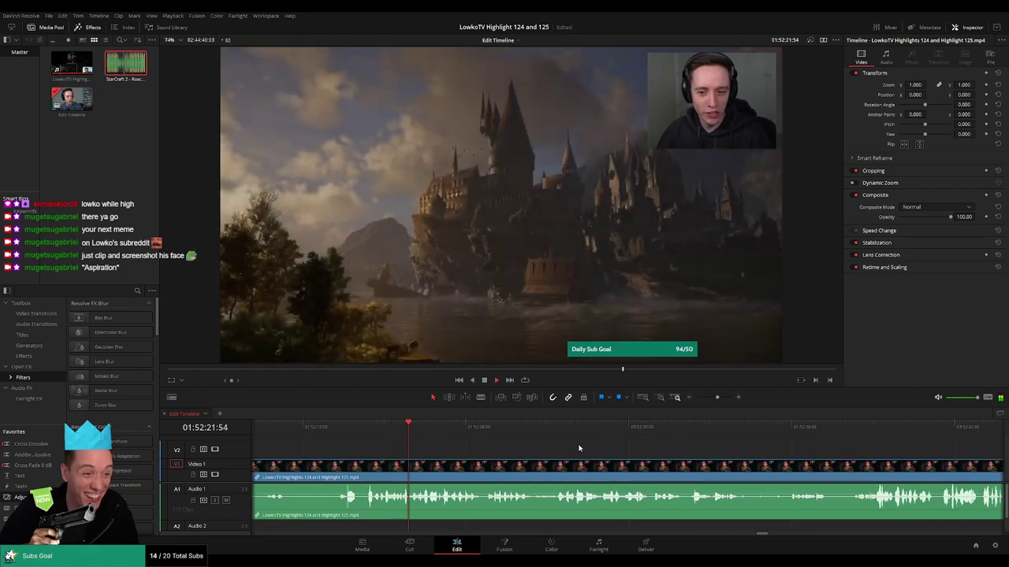
{"action": "scroll", "coordinate": [578, 448], "scroll_direction": "right", "scroll_amount": 2}
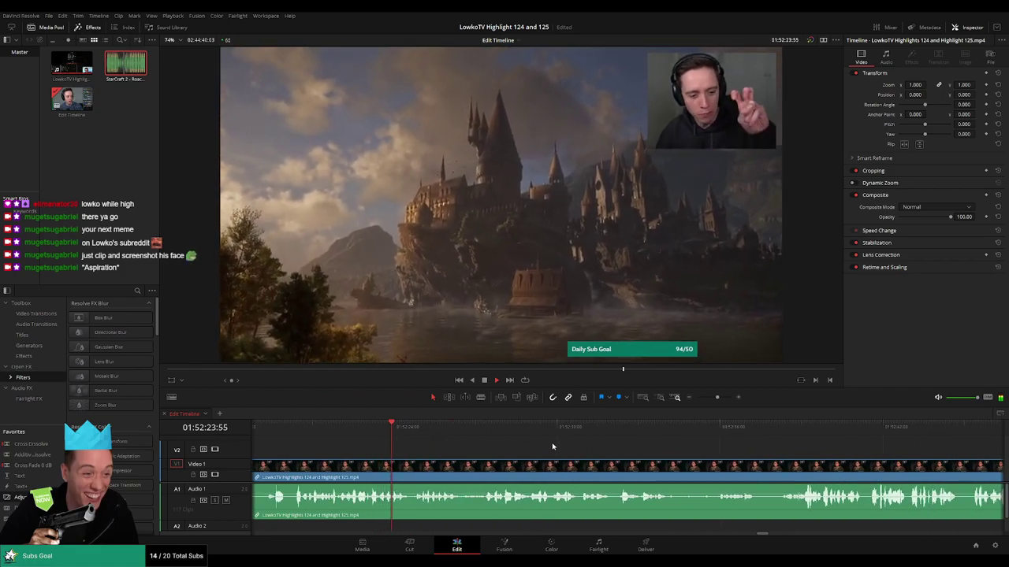
{"action": "left_click", "coordinate": [379, 433]}
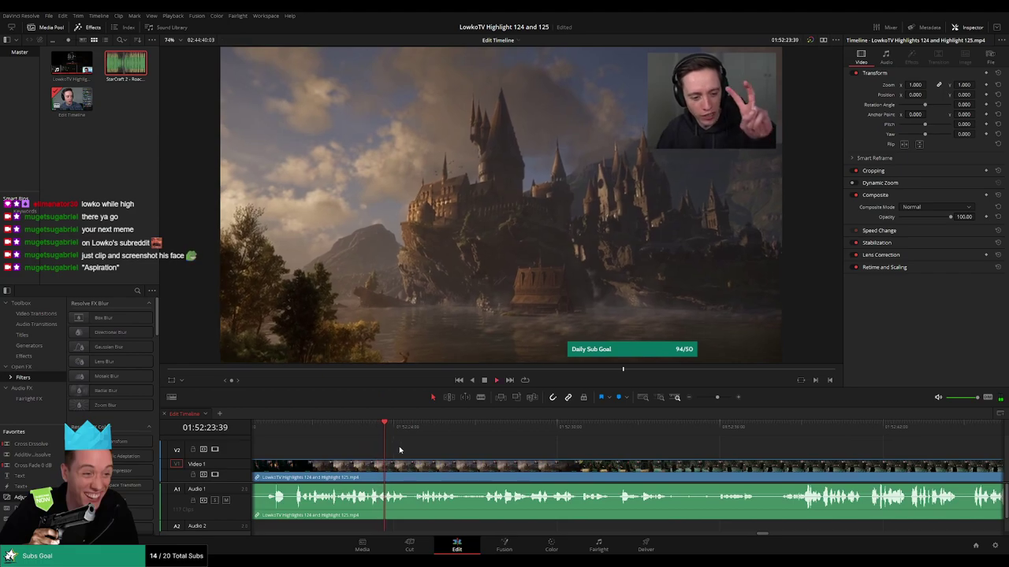
{"action": "left_click", "coordinate": [378, 430]}
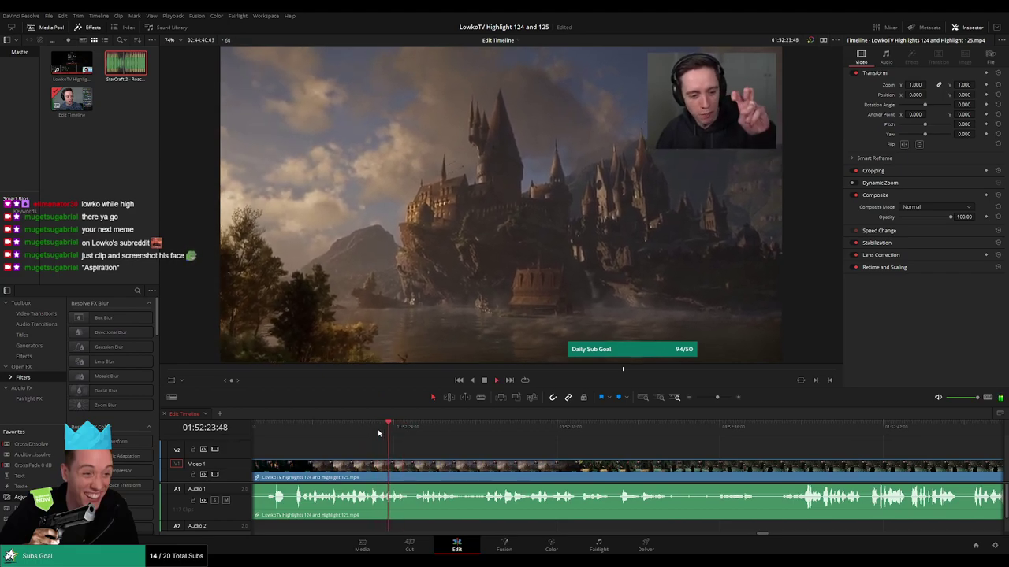
{"action": "left_click", "coordinate": [375, 432]}
{"action": "left_click_drag", "start_coordinate": [375, 433], "coordinate": [379, 432]}
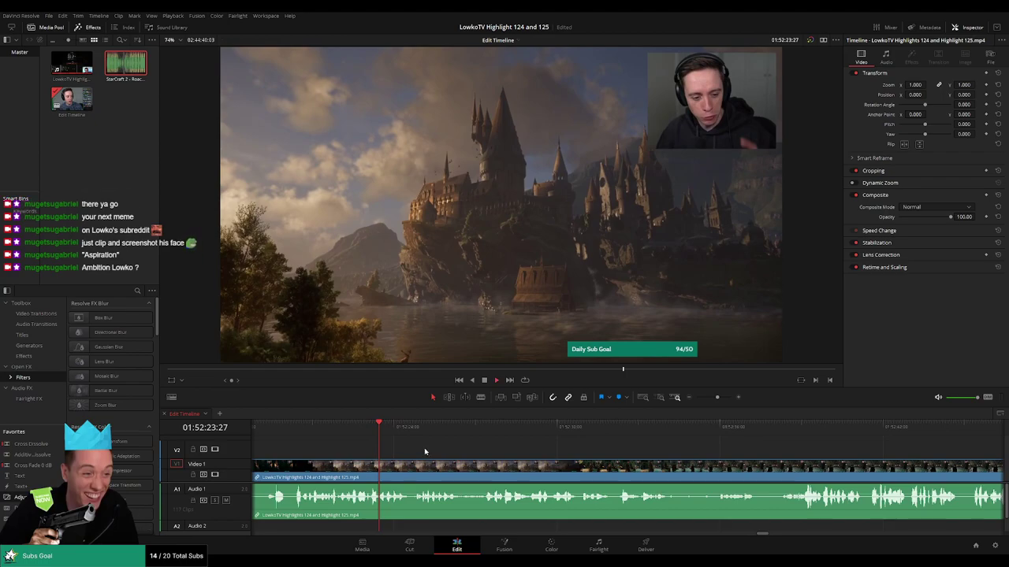
{"action": "left_click", "coordinate": [392, 445]}
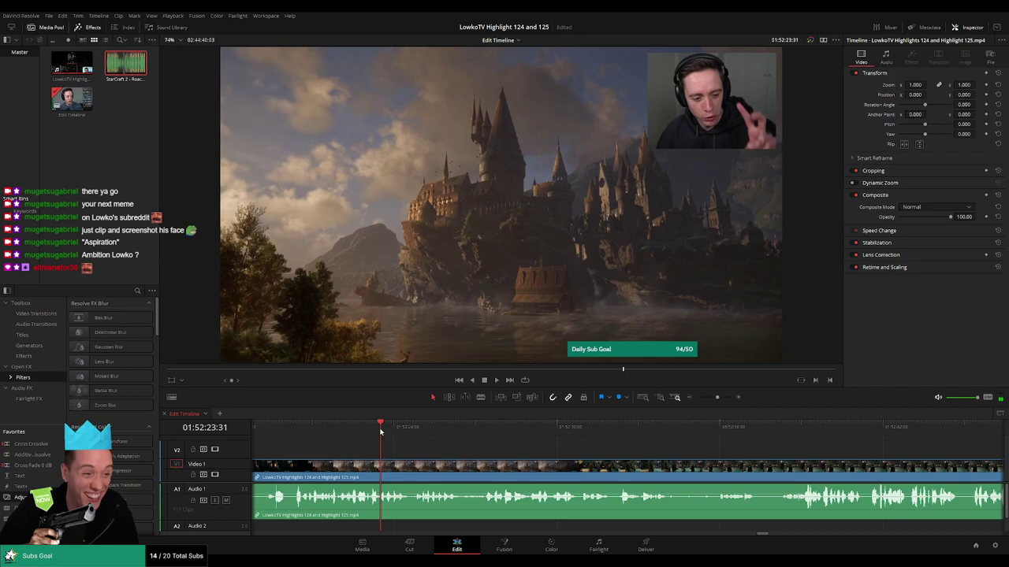
{"action": "left_click_drag", "start_coordinate": [381, 431], "coordinate": [378, 431]}
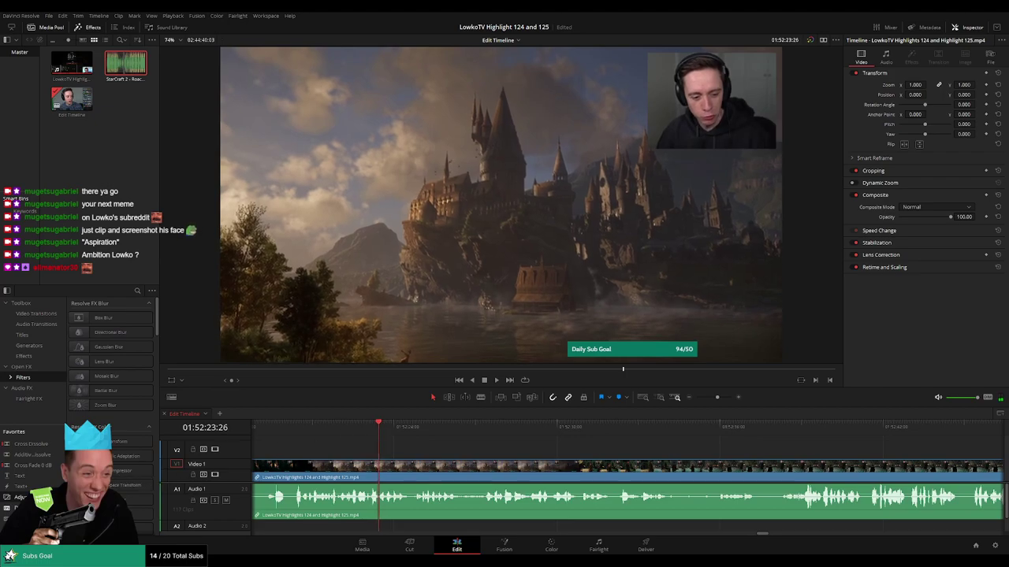
Place an Adjustment Clip on V2 starting at 01:52:23:26 and shorten it to just over one second.
{"action": "left_click_drag", "start_coordinate": [21, 497], "coordinate": [395, 450]}
{"action": "left_click_drag", "start_coordinate": [513, 455], "coordinate": [413, 456]}
{"action": "left_click", "coordinate": [395, 449]}
Enlarge the webcam over the castle shot by setting the Adjustment Clip's zoom to 1.690 and position to X -642, Y -352, and preview it.
{"action": "key", "text": "space"}
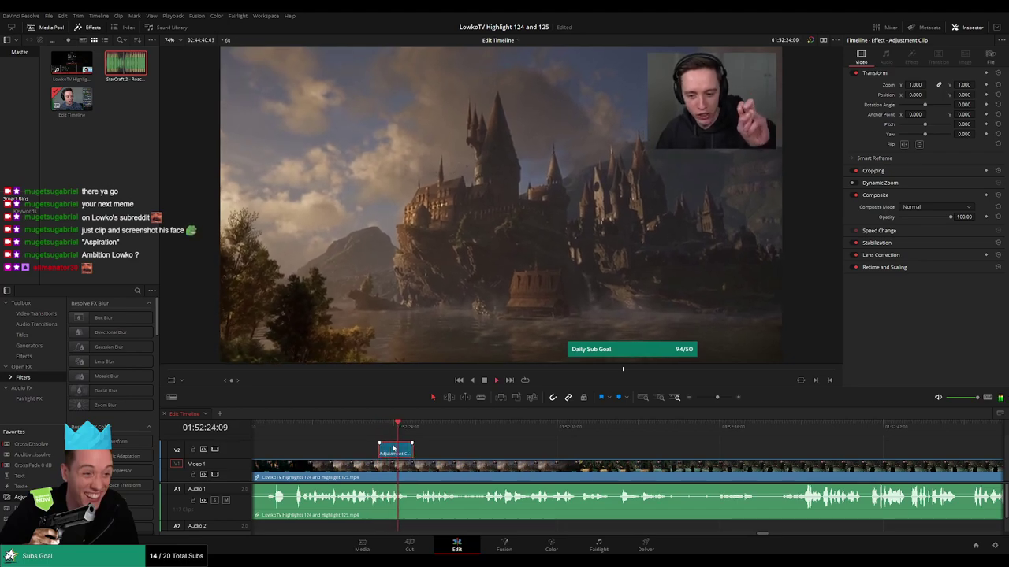
{"action": "left_click", "coordinate": [378, 428]}
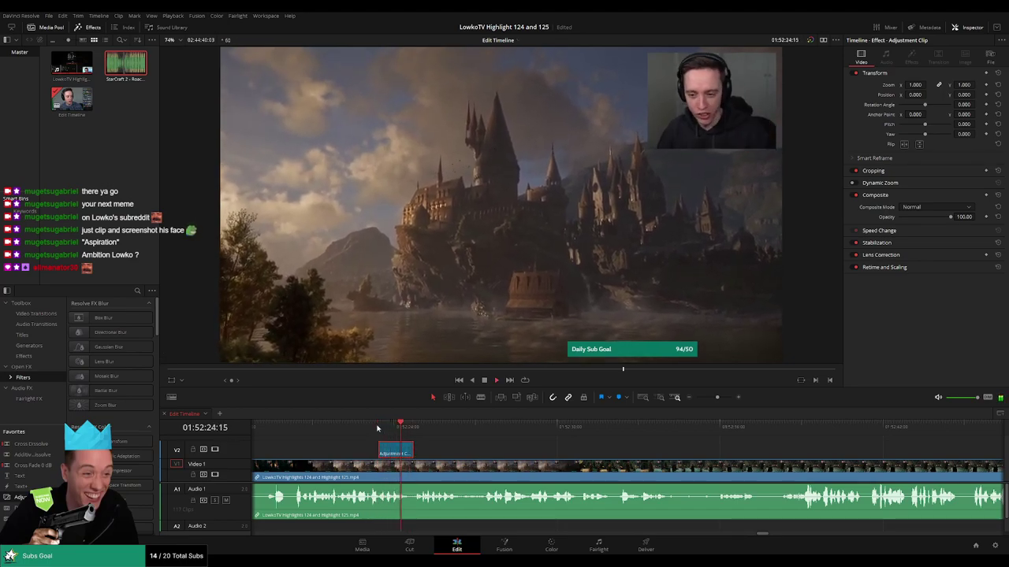
{"action": "left_click", "coordinate": [378, 428]}
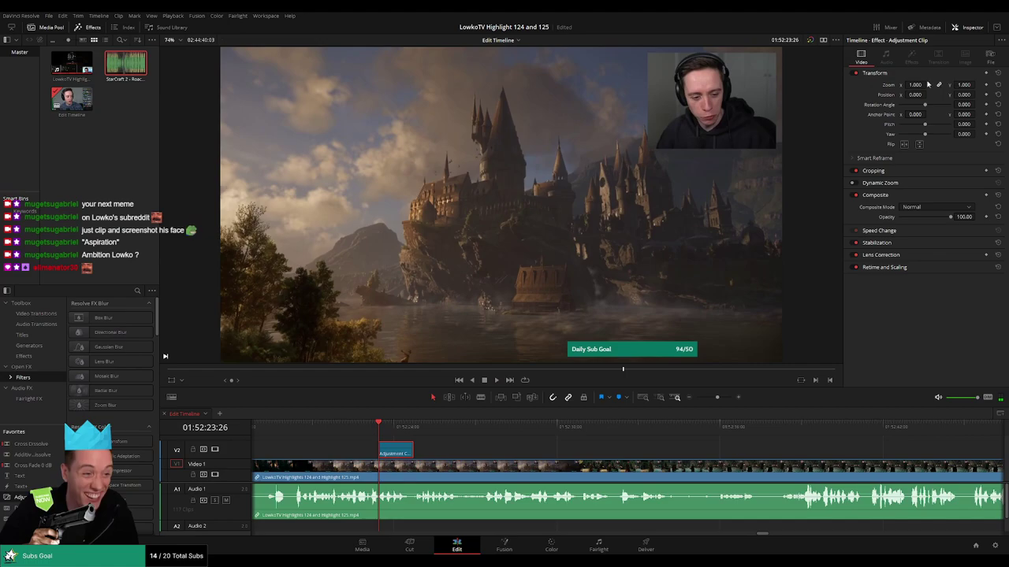
{"action": "left_click_drag", "start_coordinate": [928, 84], "coordinate": [977, 94]}
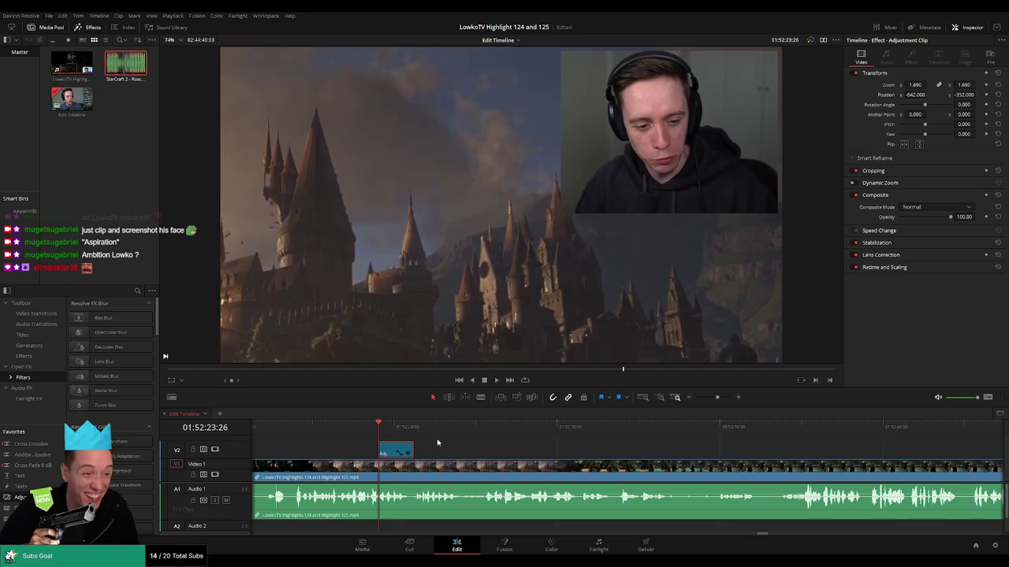
{"action": "key", "text": "space"}
{"action": "left_click", "coordinate": [380, 426]}
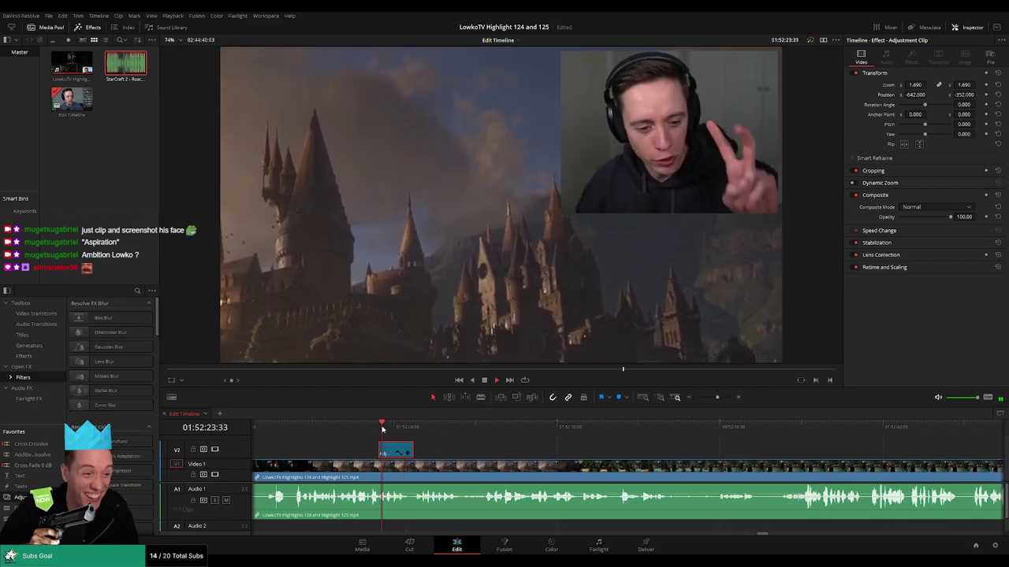
{"action": "left_click", "coordinate": [473, 453]}
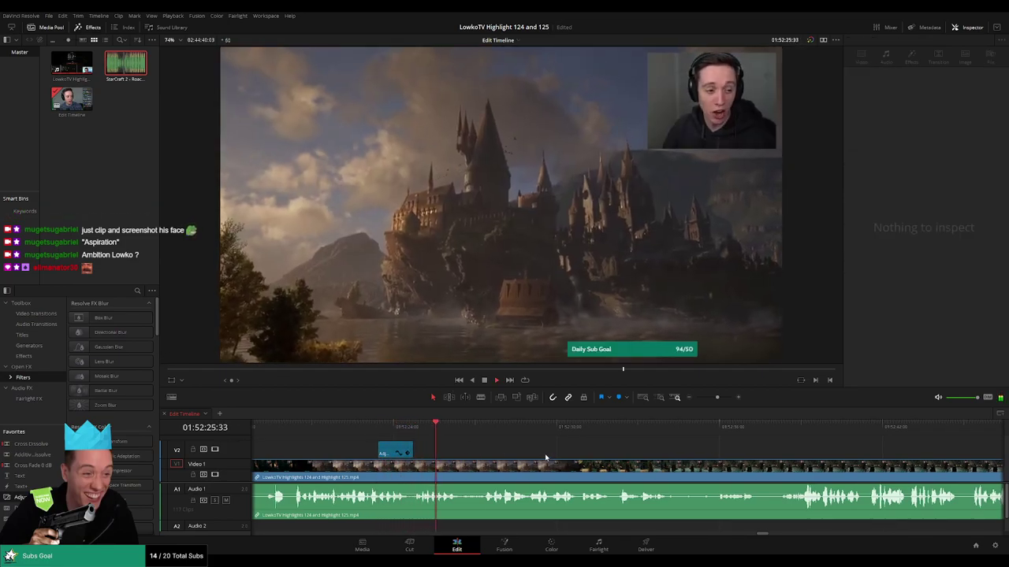
Review the castle shot and the wake-up scene in the Slytherin dormitory from 01:52:25 to about 01:52:38 for a cut point.
{"action": "left_click_drag", "start_coordinate": [552, 455], "coordinate": [484, 453]}
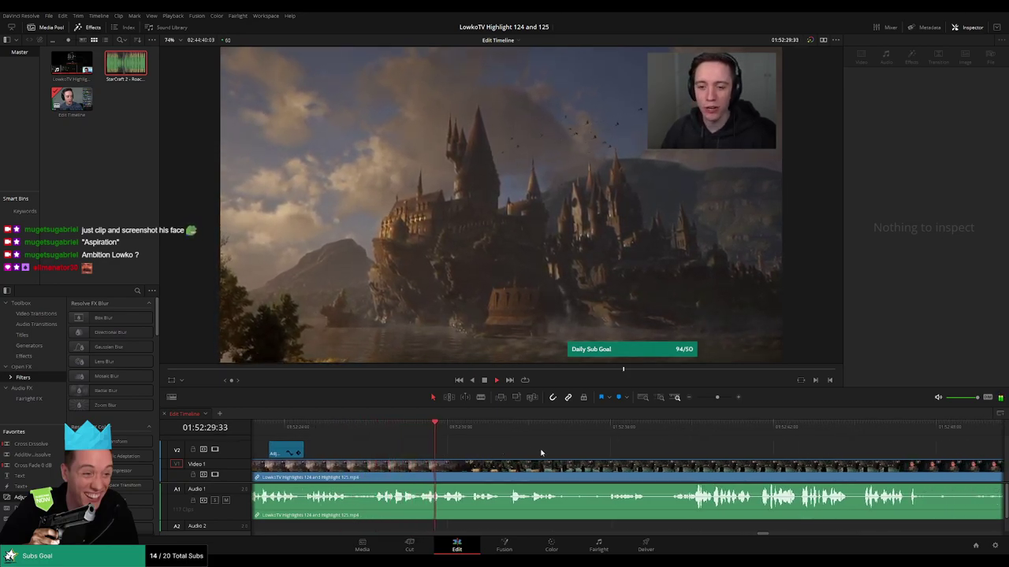
{"action": "left_click_drag", "start_coordinate": [591, 453], "coordinate": [522, 451]}
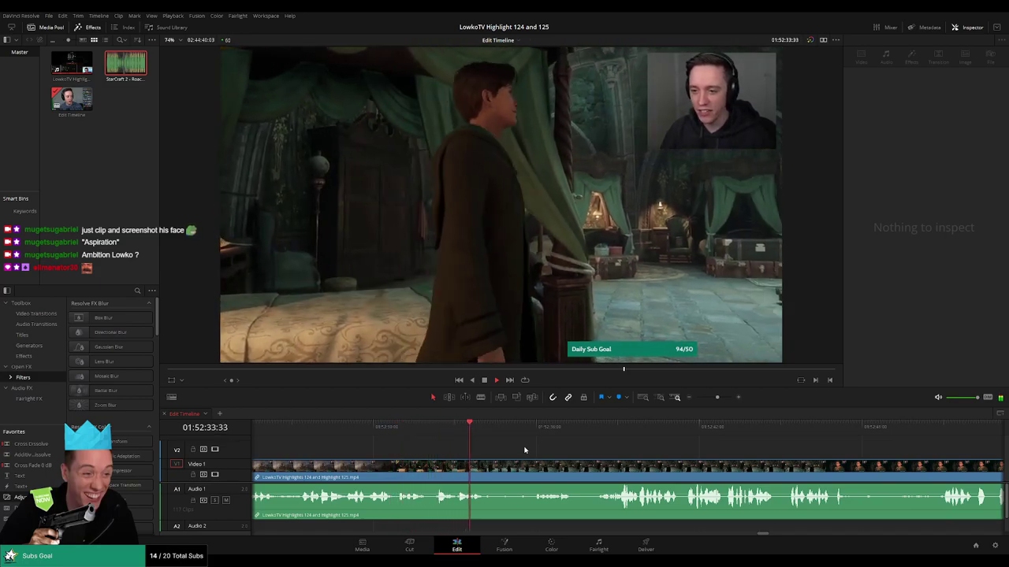
{"action": "key", "text": "b"}
{"action": "left_click", "coordinate": [497, 473]}
{"action": "left_click", "coordinate": [530, 429]}
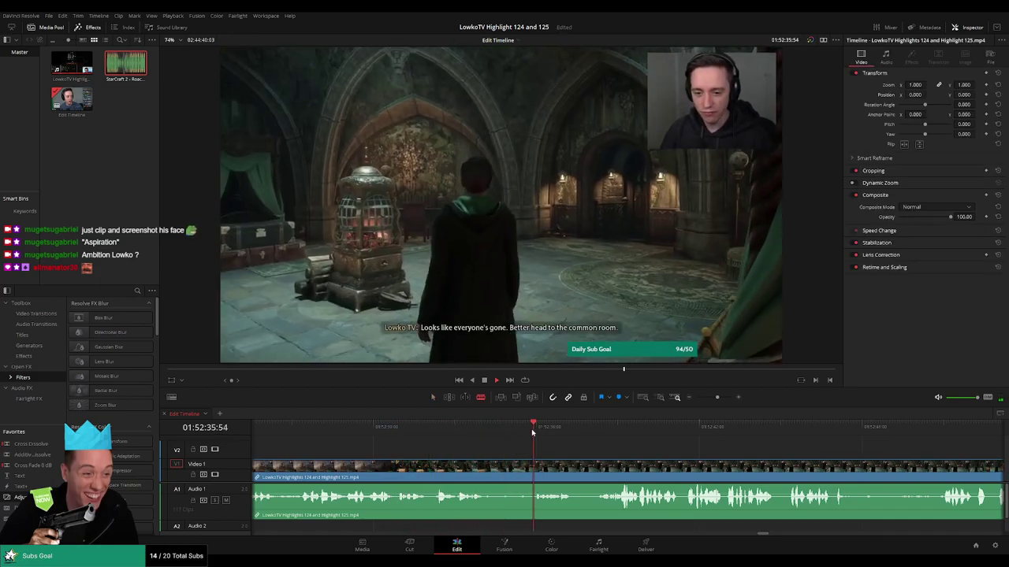
{"action": "scroll", "coordinate": [608, 447], "scroll_direction": "right", "scroll_amount": 4}
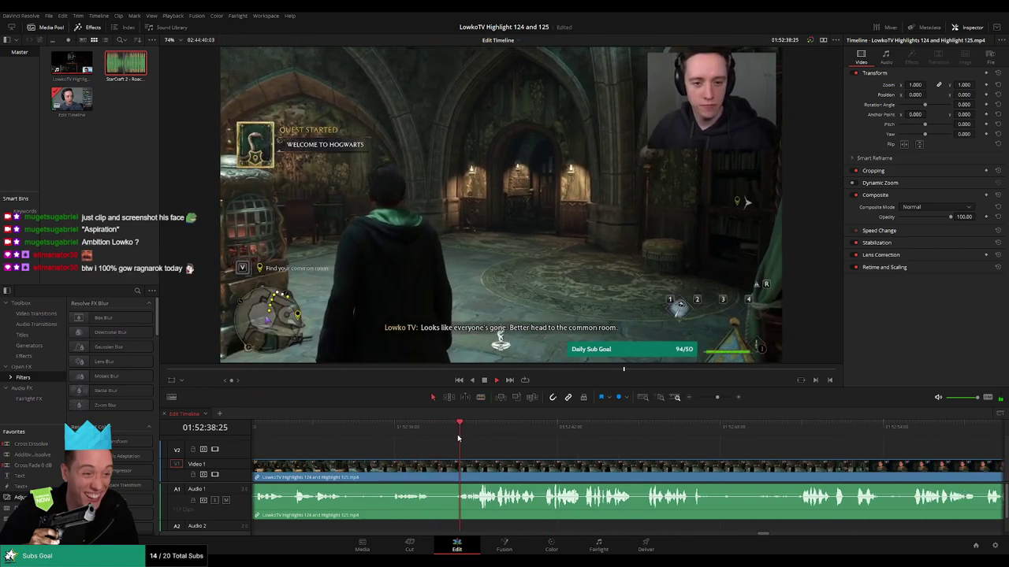
Review the dormitory gameplay and webcam reaction from about 01:52:38 to 01:53:07 for the next footage to trim.
{"action": "left_click_drag", "start_coordinate": [625, 449], "coordinate": [565, 445]}
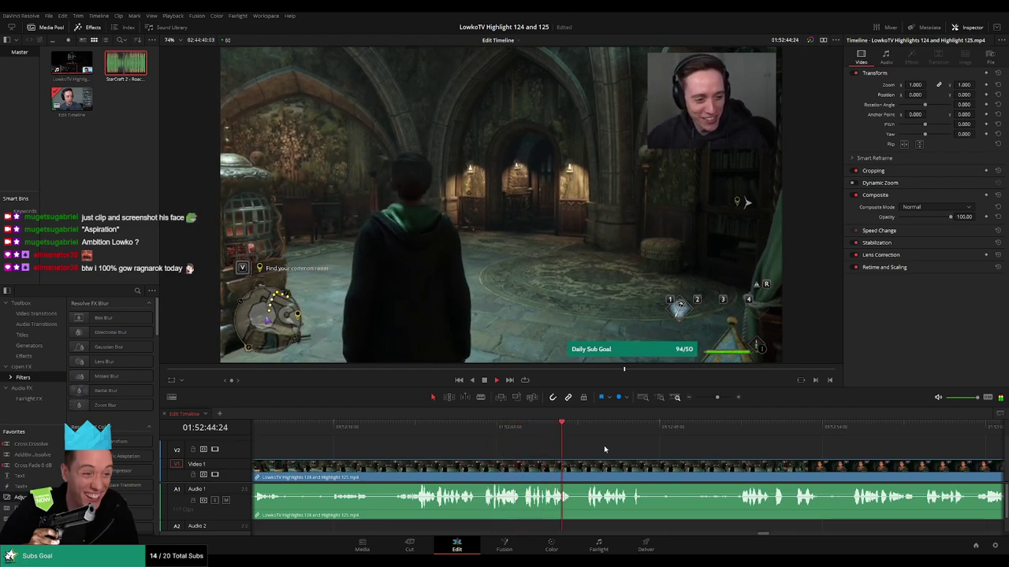
{"action": "scroll", "coordinate": [569, 448], "scroll_direction": "right", "scroll_amount": 1}
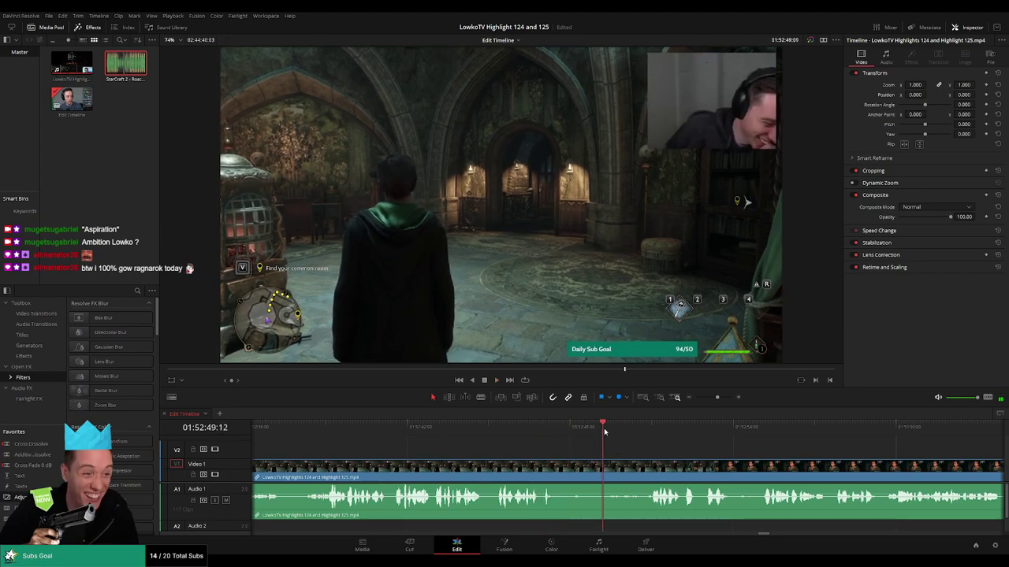
{"action": "scroll", "coordinate": [501, 439], "scroll_direction": "right", "scroll_amount": 2}
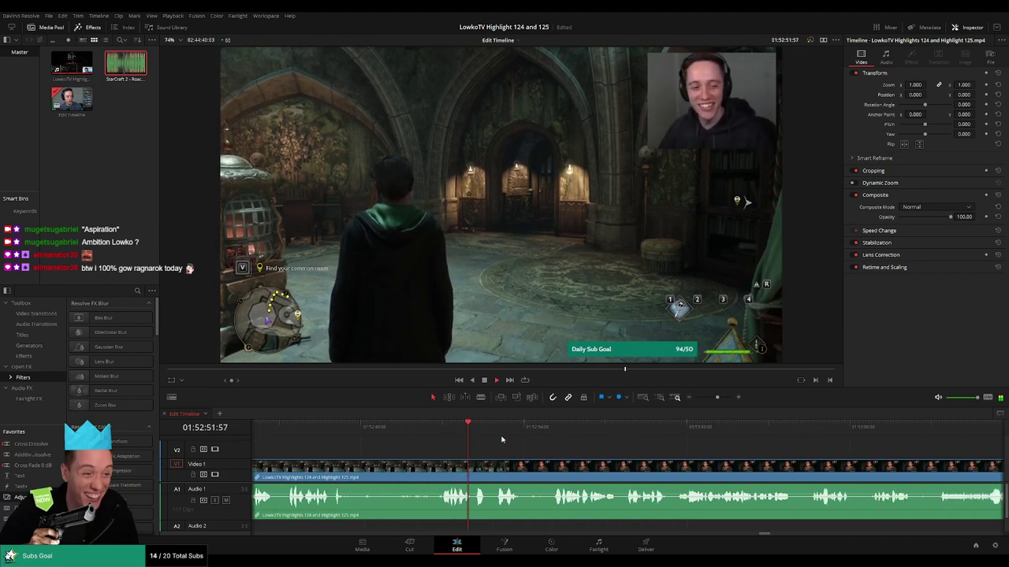
{"action": "left_click", "coordinate": [443, 431]}
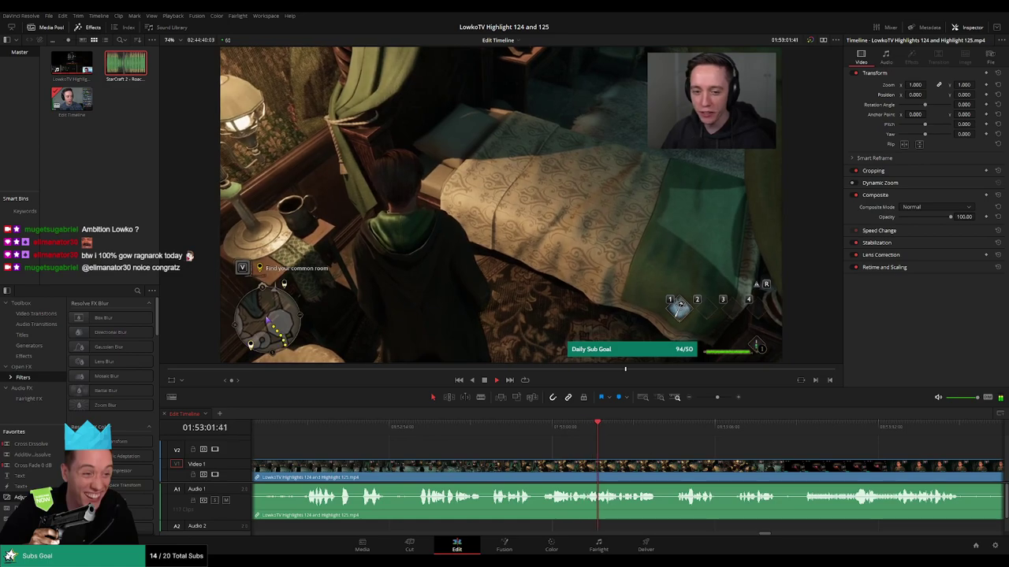
{"action": "scroll", "coordinate": [562, 446], "scroll_direction": "right", "scroll_amount": 2}
{"action": "mouse_move", "coordinate": [717, 399]}
{"action": "left_mouse_down"}
{"action": "mouse_move", "coordinate": [708, 401]}
{"action": "mouse_move", "coordinate": [717, 400]}
{"action": "left_mouse_up"}
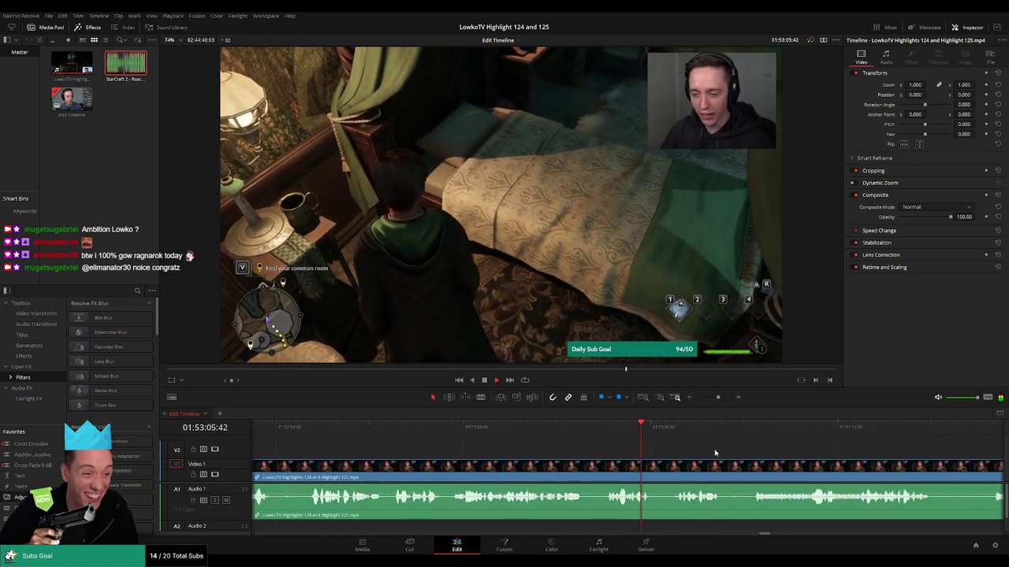
{"action": "scroll", "coordinate": [555, 448], "scroll_direction": "right", "scroll_amount": 3}
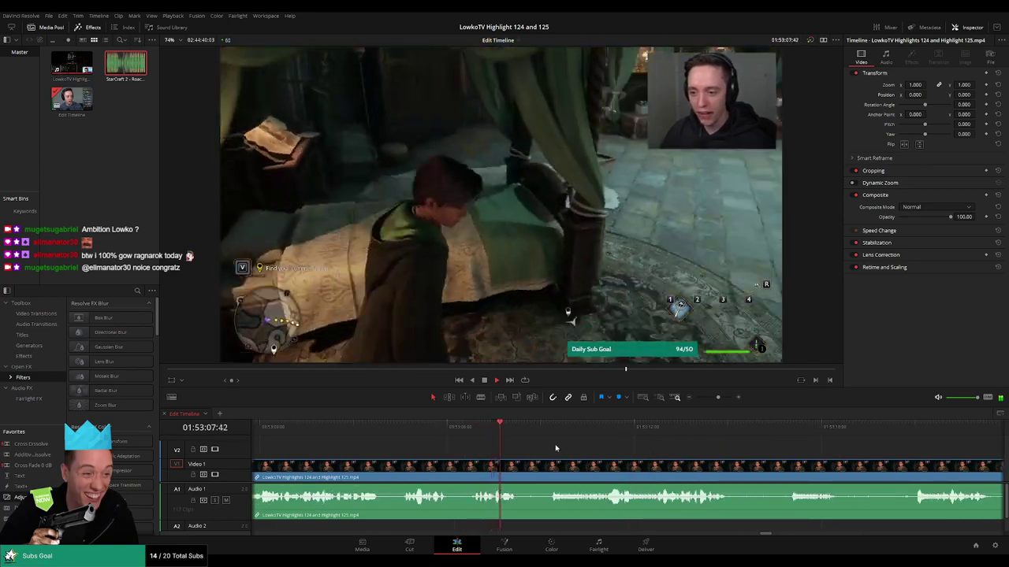
Split the dormitory footage at 01:53:08:21 and ripple-delete the short remainder before the switch to the Noita gameplay.
{"action": "left_click", "coordinate": [528, 436]}
{"action": "left_click_drag", "start_coordinate": [528, 438], "coordinate": [521, 439]}
{"action": "key", "text": "b"}
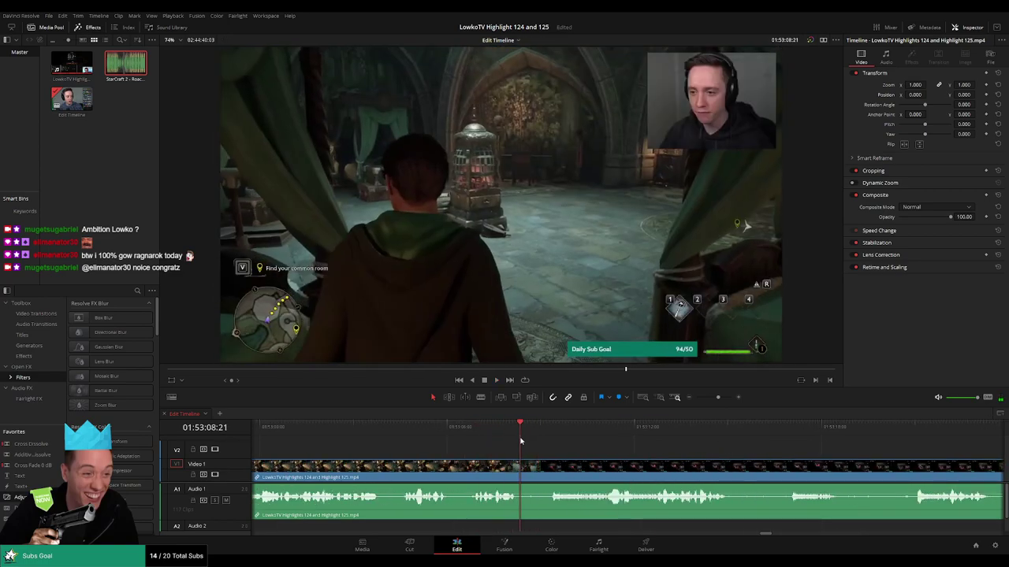
{"action": "left_click", "coordinate": [521, 470]}
{"action": "left_click", "coordinate": [536, 471]}
{"action": "key", "text": "Delete"}
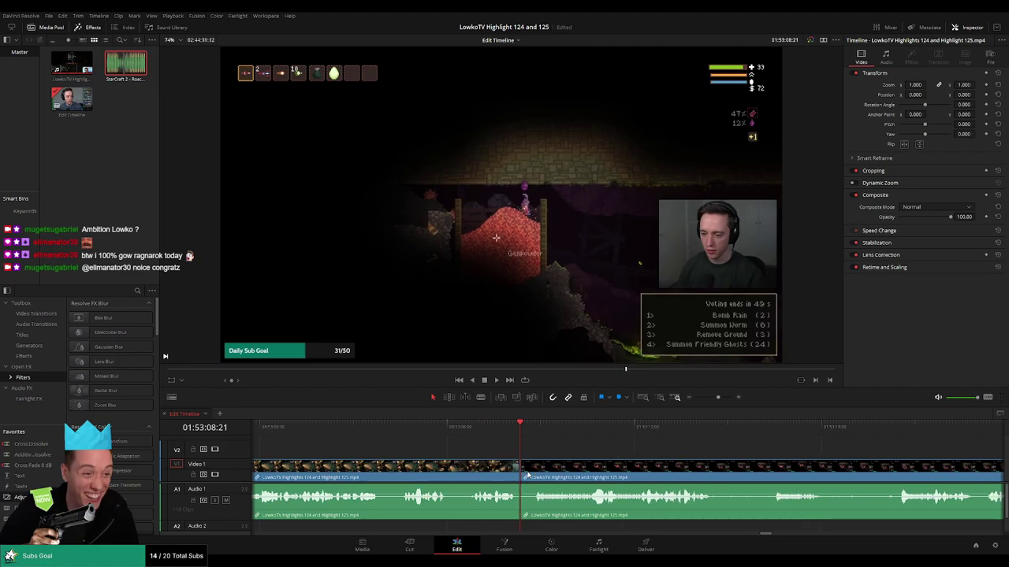
Color the finished Hogwarts clip before the Noita gameplay yellow.
{"action": "key", "text": "space"}
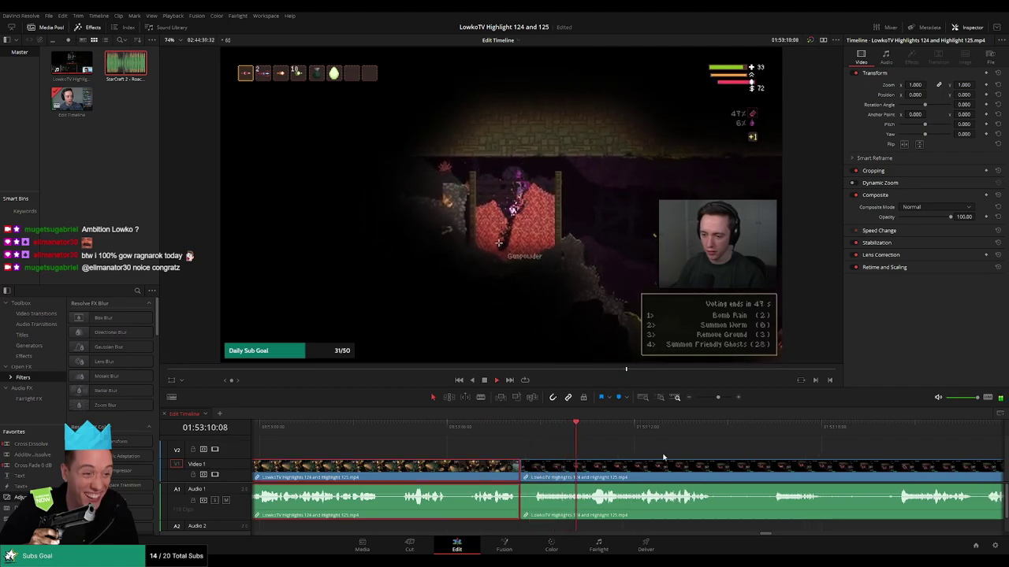
{"action": "key", "text": "y"}
{"action": "left_click", "coordinate": [683, 456]}
Review the Noita gameplay from about 01:53:10 to 01:53:39 for the next pause or scene change to trim.
{"action": "left_click_drag", "start_coordinate": [718, 398], "coordinate": [713, 402]}
{"action": "left_click_drag", "start_coordinate": [706, 453], "coordinate": [600, 446]}
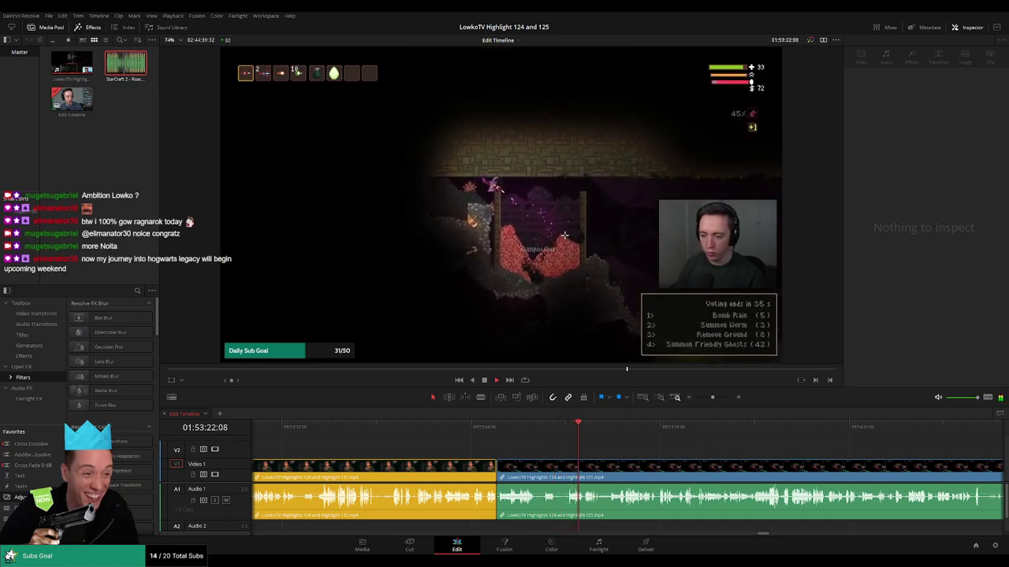
{"action": "scroll", "coordinate": [631, 453], "scroll_direction": "up", "scroll_amount": 4}
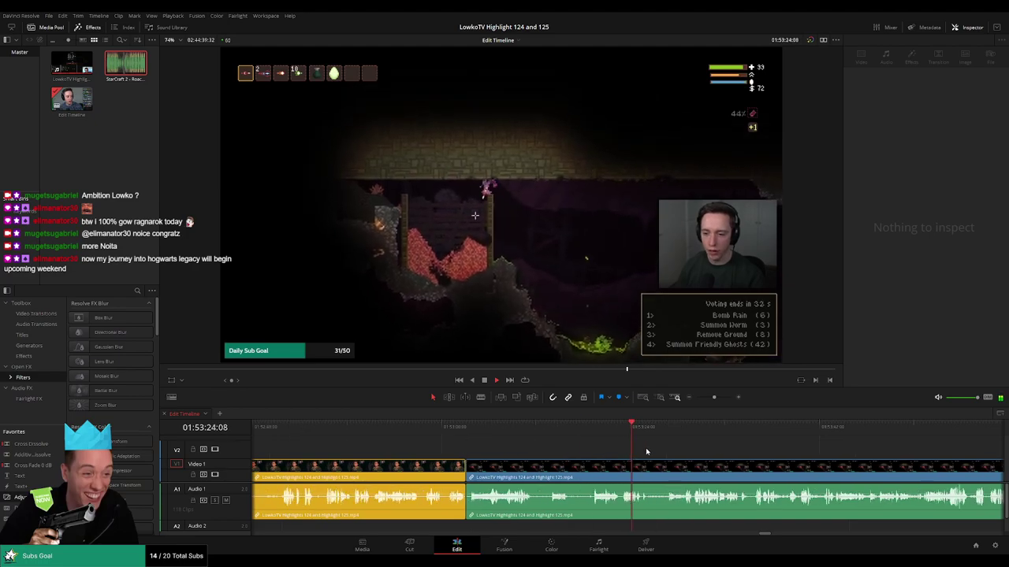
{"action": "scroll", "coordinate": [677, 447], "scroll_direction": "right", "scroll_amount": 6}
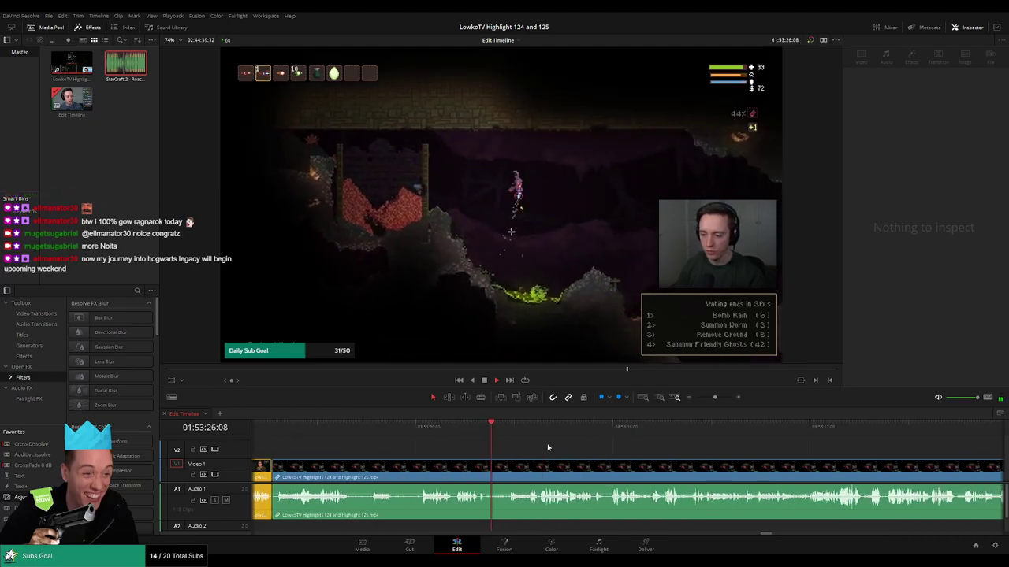
{"action": "scroll", "coordinate": [492, 445], "scroll_direction": "right", "scroll_amount": 1}
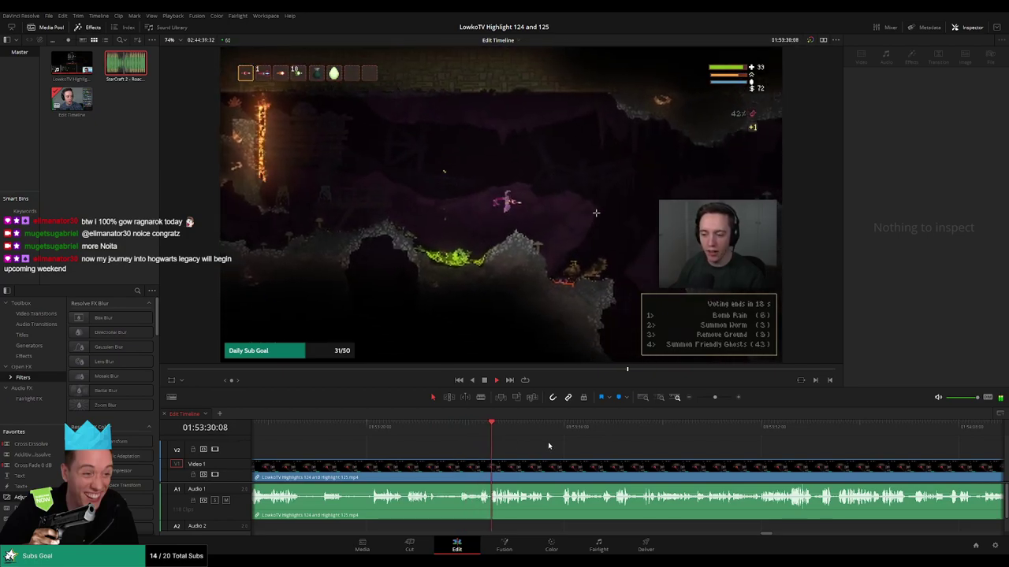
{"action": "scroll", "coordinate": [606, 449], "scroll_direction": "right", "scroll_amount": 4}
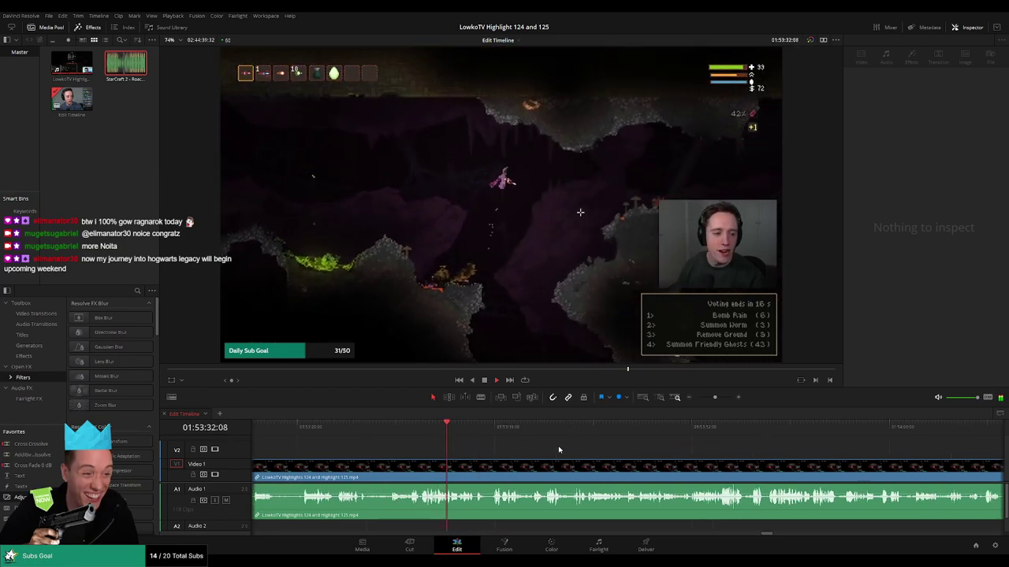
{"action": "scroll", "coordinate": [599, 450], "scroll_direction": "right", "scroll_amount": 4}
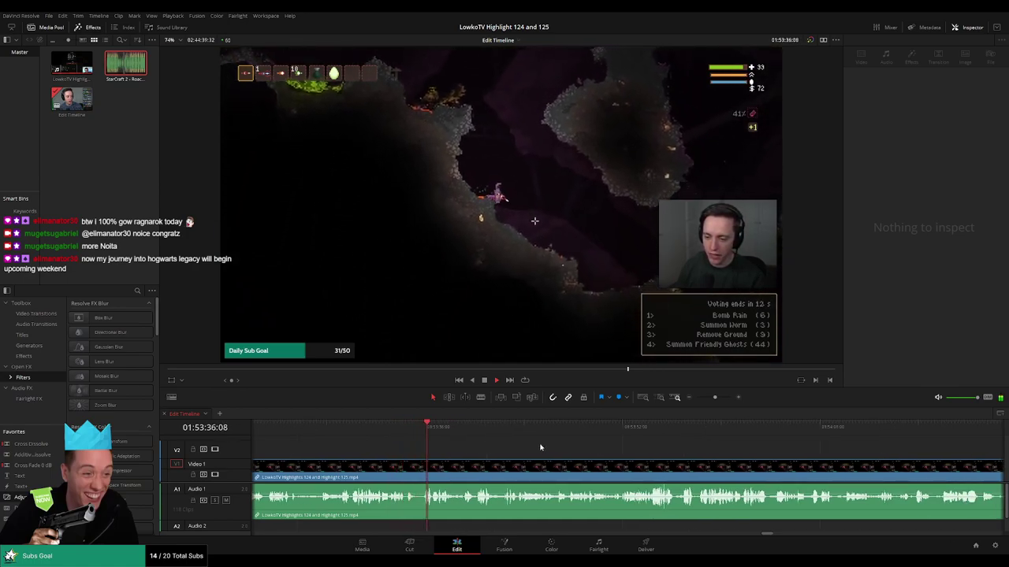
{"action": "scroll", "coordinate": [550, 447], "scroll_direction": "right", "scroll_amount": 1}
{"action": "scroll", "coordinate": [549, 447], "scroll_direction": "right", "scroll_amount": 1}
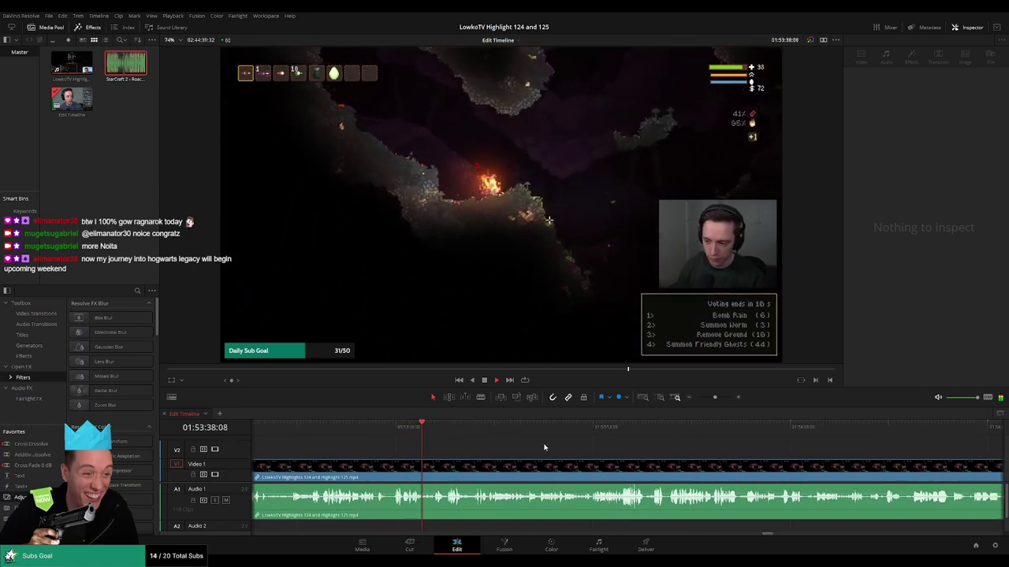
{"action": "scroll", "coordinate": [504, 447], "scroll_direction": "up", "scroll_amount": 4}
{"action": "left_click", "coordinate": [567, 427]}
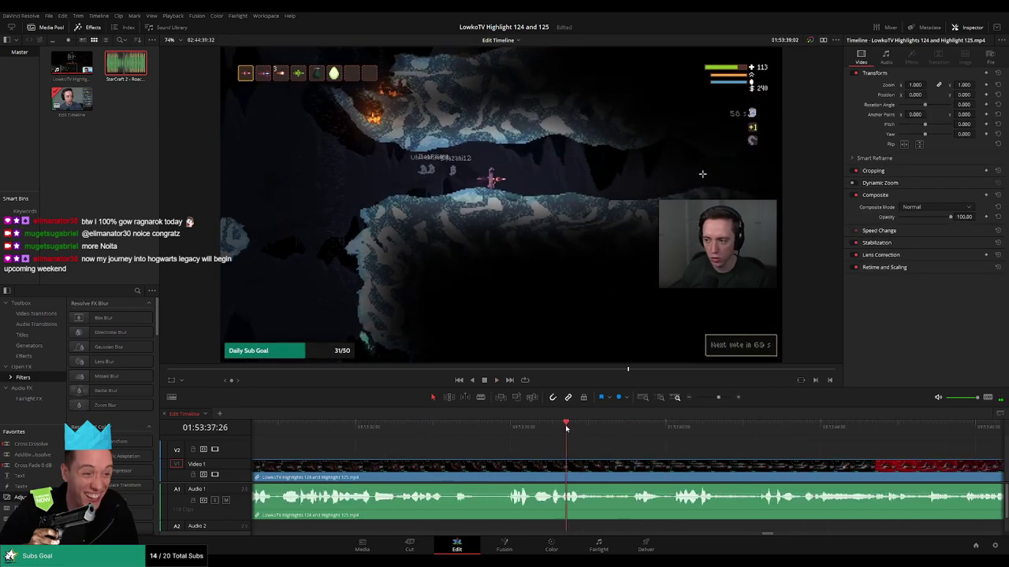
Split out and ripple-delete the Noita footage from 01:53:37:48 to 01:53:38:52, and color the finished clip before the cut teal.
{"action": "key", "text": "space"}
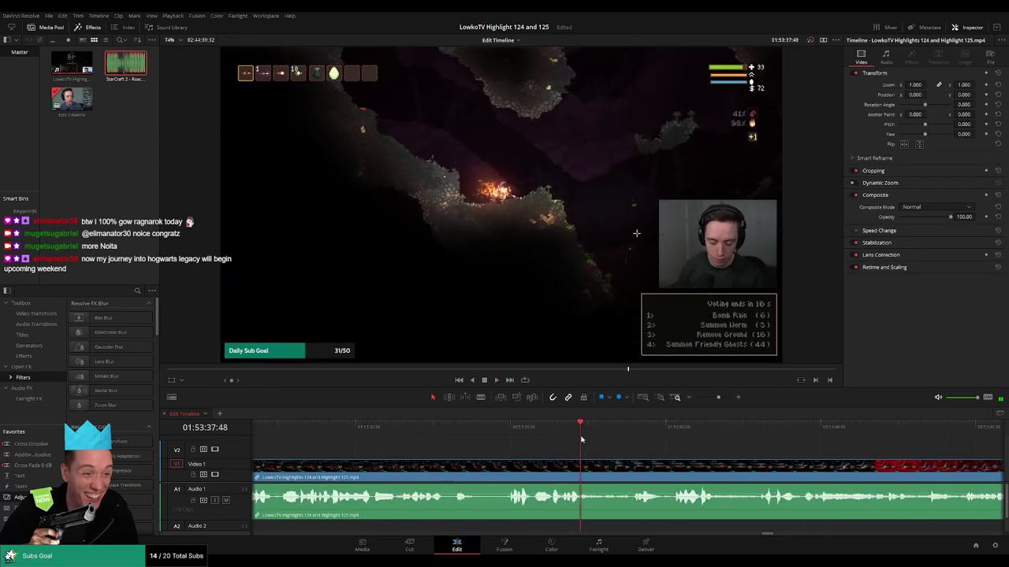
{"action": "key", "text": "b"}
{"action": "left_click", "coordinate": [582, 464]}
{"action": "key", "text": "space"}
{"action": "key", "text": "space"}
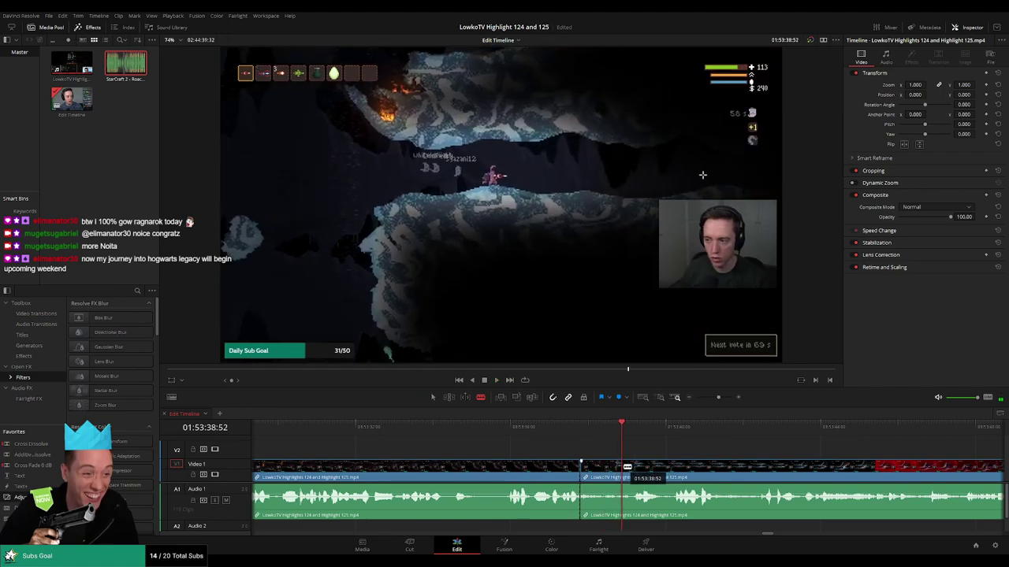
{"action": "left_click", "coordinate": [623, 466]}
{"action": "key", "text": "a"}
{"action": "left_click", "coordinate": [607, 475]}
{"action": "key", "text": "Delete"}
{"action": "key", "text": "space"}
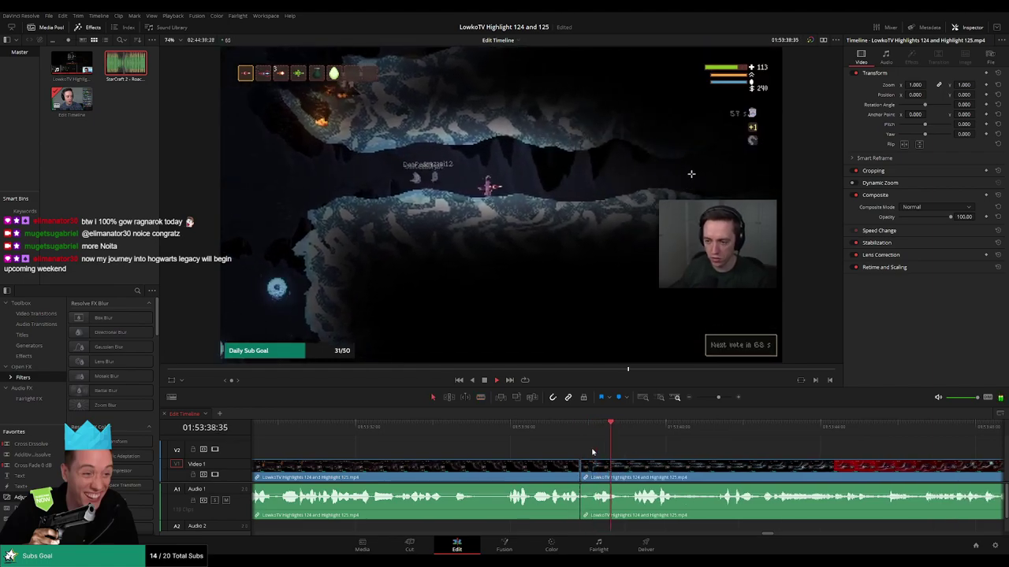
{"action": "left_click", "coordinate": [542, 479]}
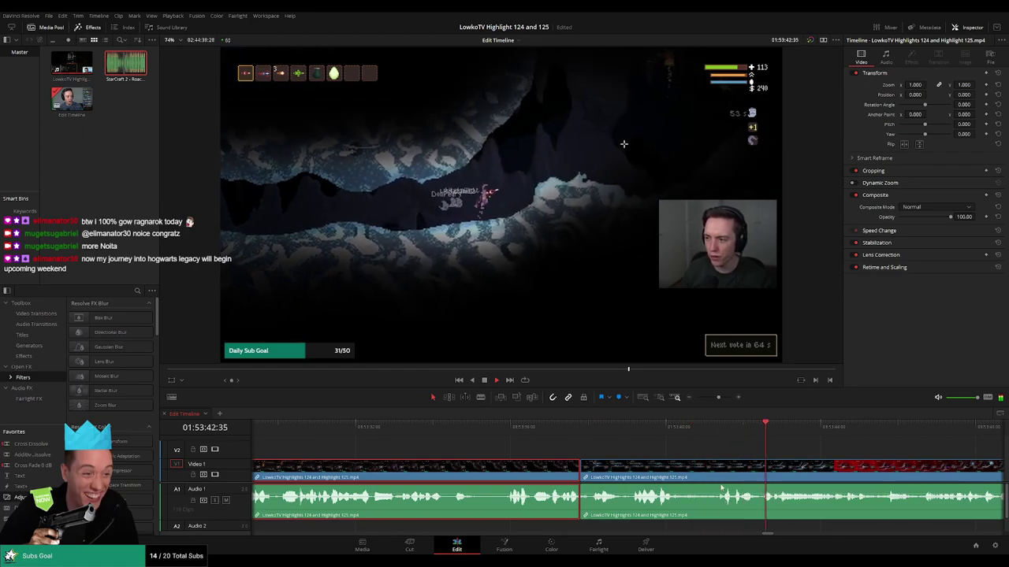
{"action": "left_click", "coordinate": [892, 450]}
Review the Noita cave gameplay from about 01:53:42 to 01:54:20 for the next pause or webcam reaction to edit.
{"action": "left_click_drag", "start_coordinate": [918, 449], "coordinate": [664, 439]}
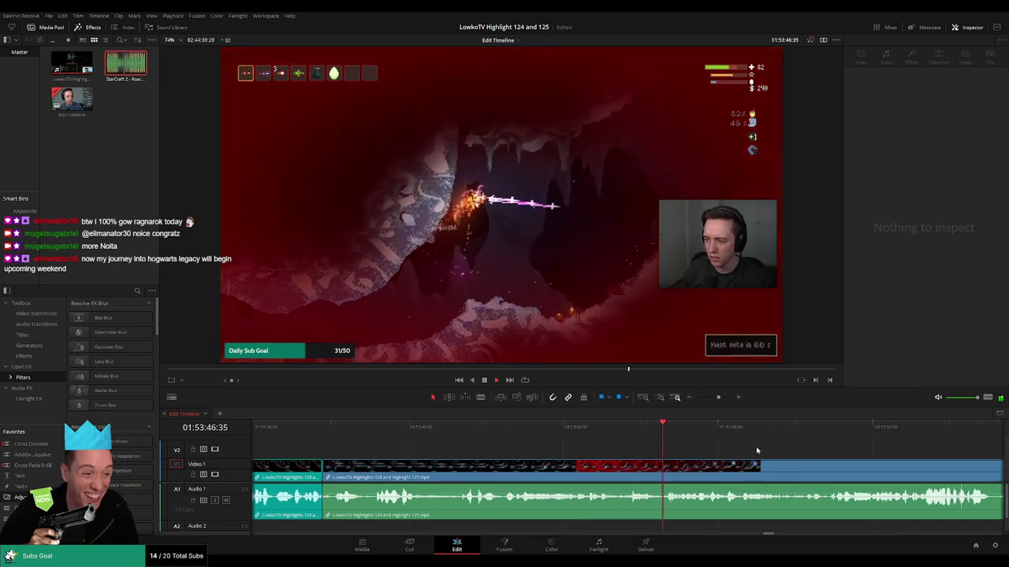
{"action": "left_click_drag", "start_coordinate": [780, 450], "coordinate": [621, 446]}
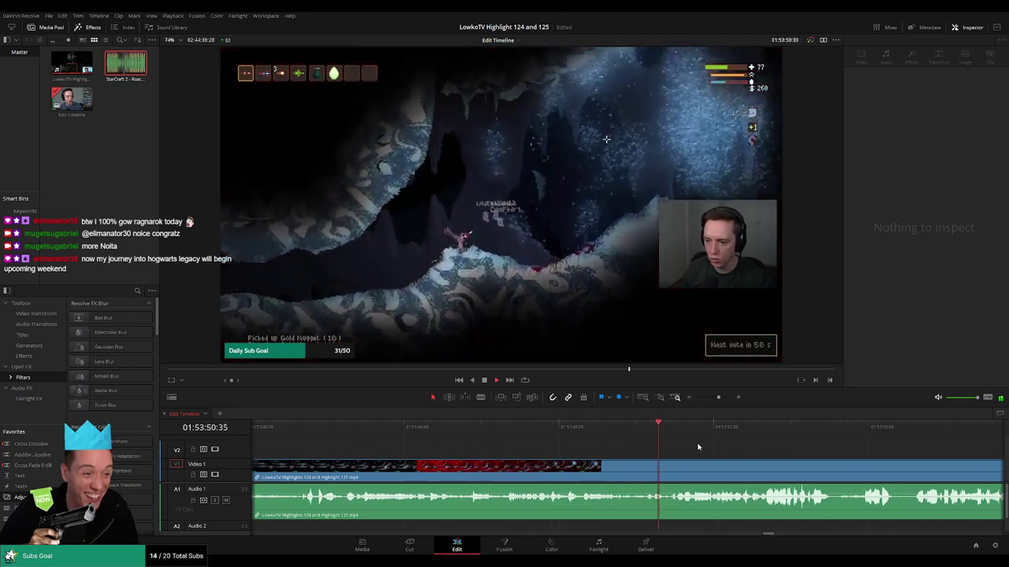
{"action": "scroll", "coordinate": [762, 446], "scroll_direction": "right", "scroll_amount": 3}
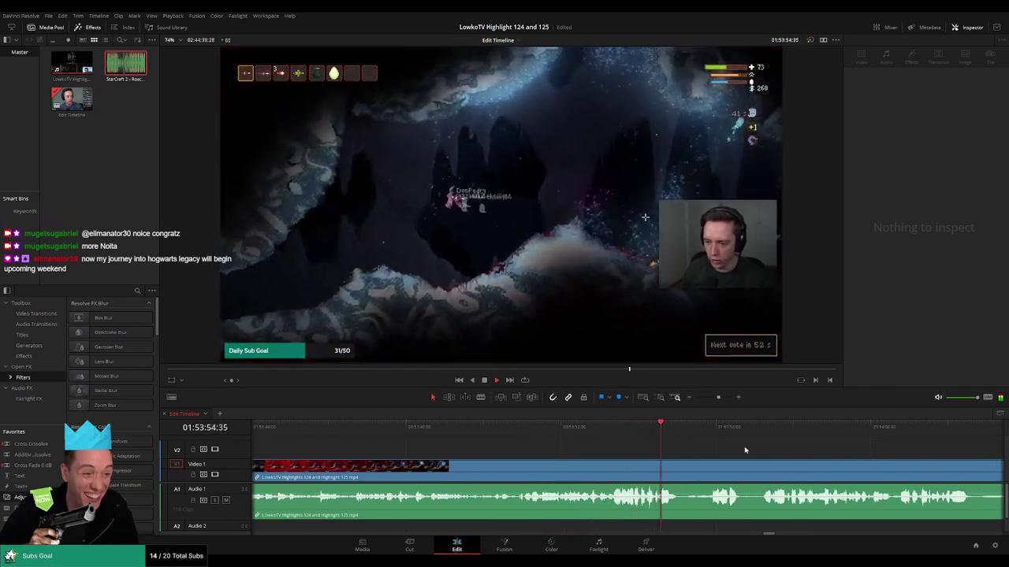
{"action": "scroll", "coordinate": [635, 451], "scroll_direction": "right", "scroll_amount": 3}
{"action": "scroll", "coordinate": [741, 456], "scroll_direction": "right", "scroll_amount": 3}
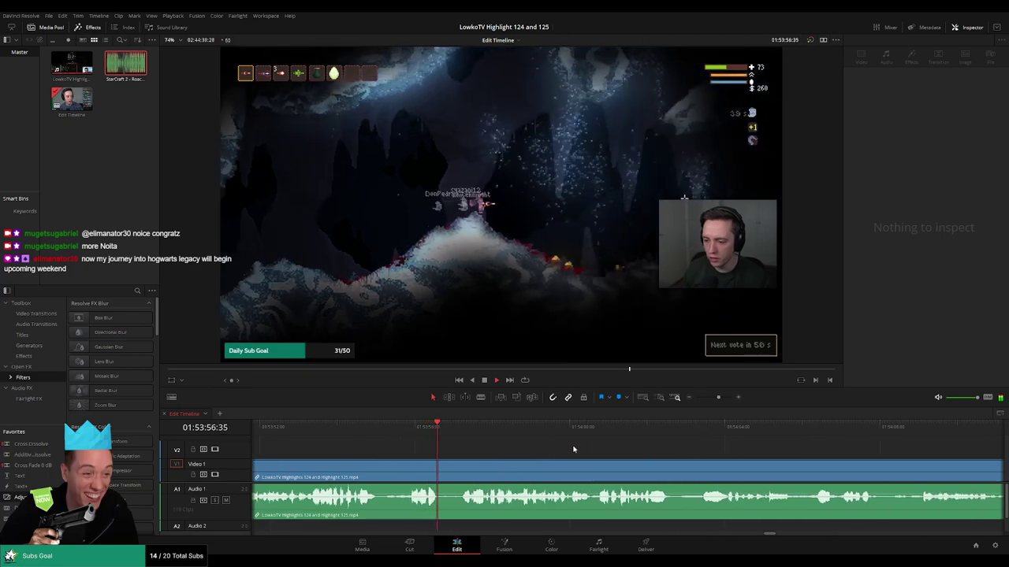
{"action": "scroll", "coordinate": [709, 458], "scroll_direction": "right", "scroll_amount": 2}
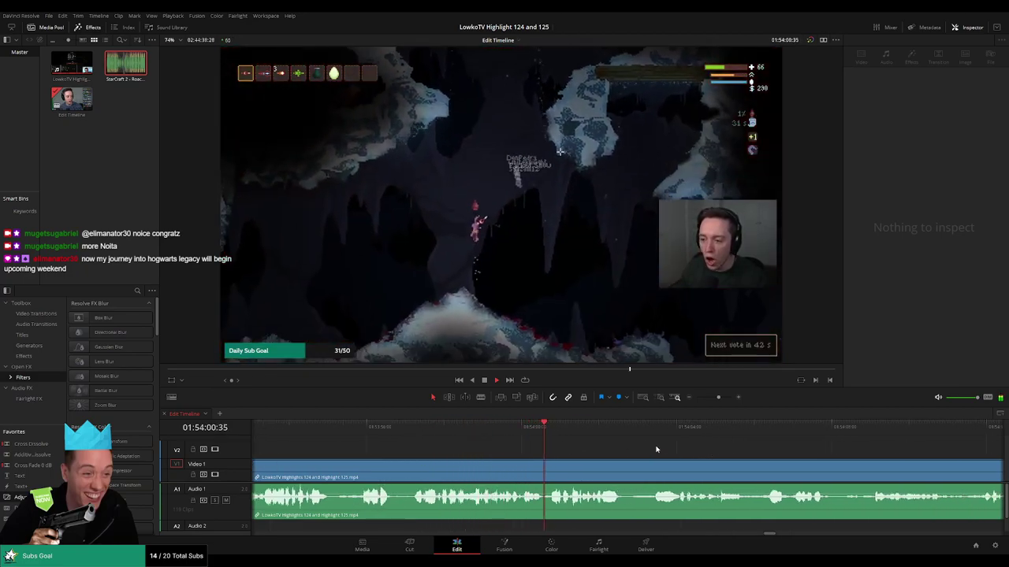
{"action": "scroll", "coordinate": [642, 450], "scroll_direction": "right", "scroll_amount": 1}
{"action": "scroll", "coordinate": [607, 449], "scroll_direction": "right", "scroll_amount": 2}
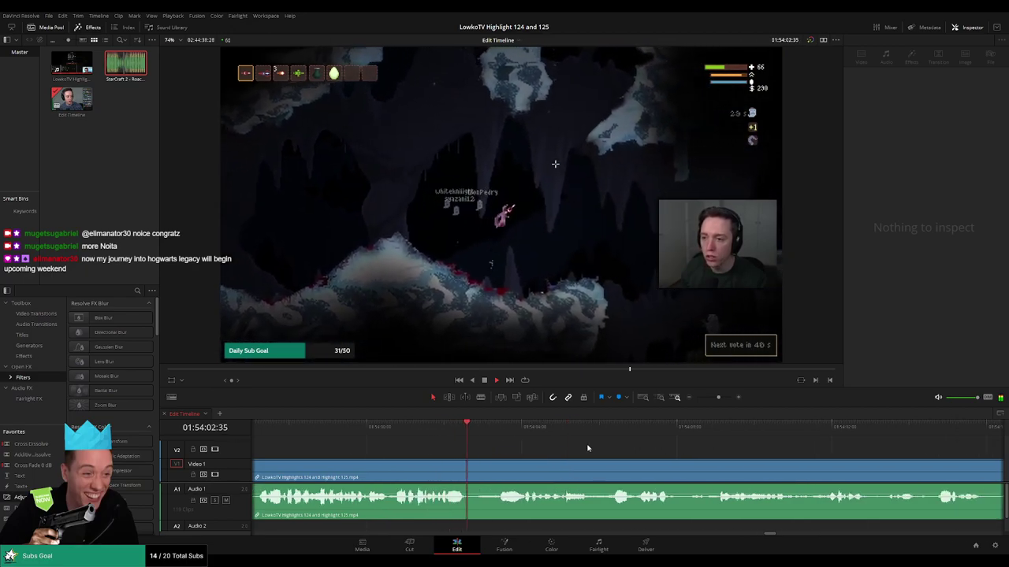
{"action": "scroll", "coordinate": [599, 449], "scroll_direction": "right", "scroll_amount": 2}
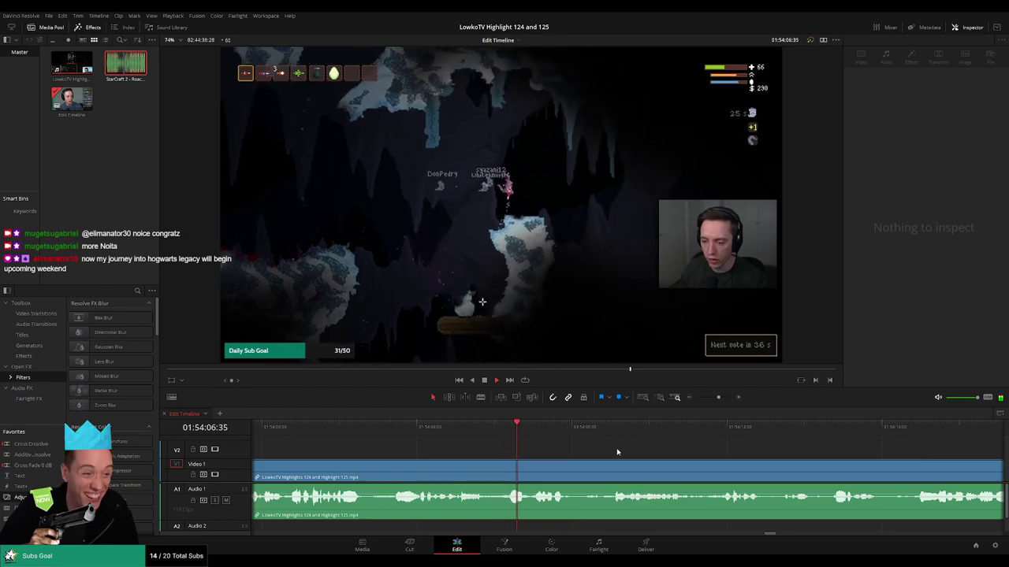
{"action": "scroll", "coordinate": [709, 453], "scroll_direction": "right", "scroll_amount": 2}
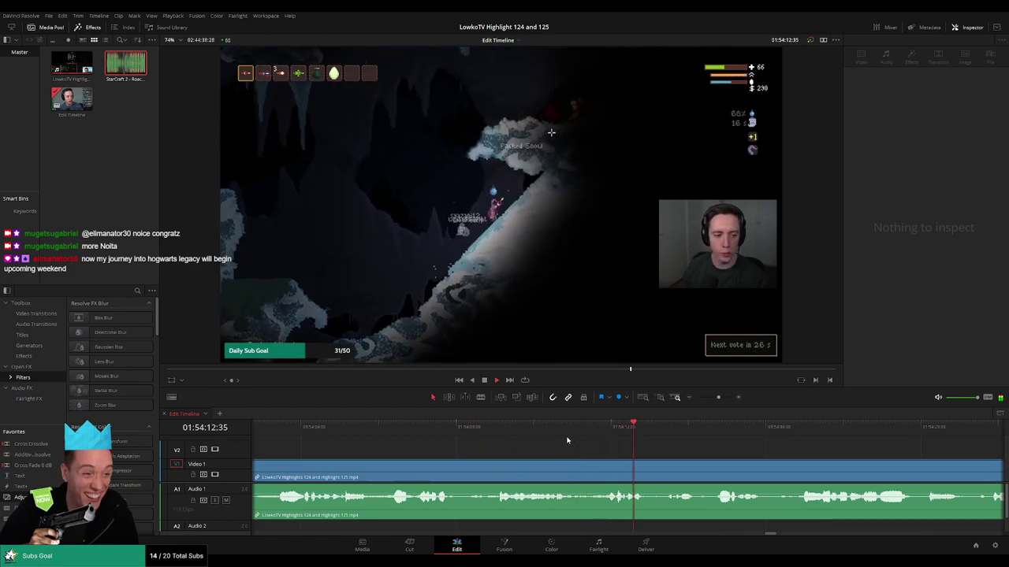
{"action": "scroll", "coordinate": [677, 446], "scroll_direction": "right", "scroll_amount": 3}
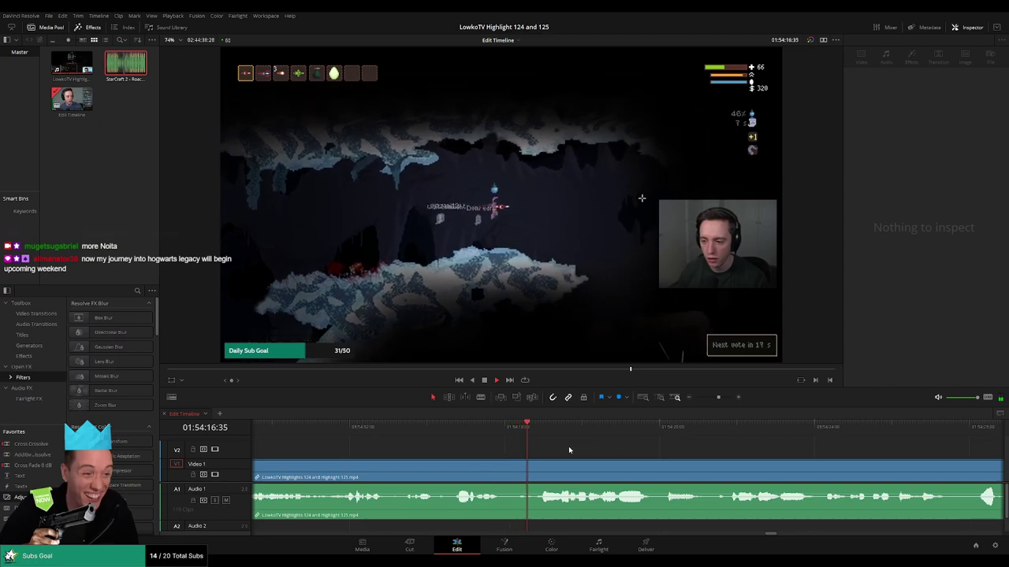
{"action": "scroll", "coordinate": [588, 449], "scroll_direction": "right", "scroll_amount": 3}
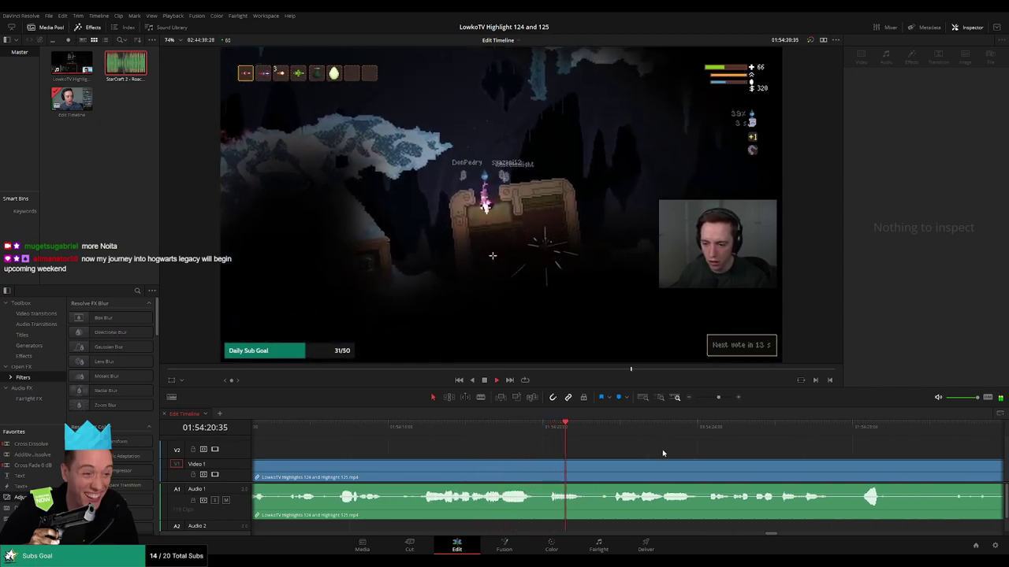
Review the Noita gameplay around the wooden structure from about 01:54:20 to 01:54:59 for a reaction worth zooming in on.
{"action": "mouse_move", "coordinate": [719, 399]}
{"action": "left_mouse_down"}
{"action": "mouse_move", "coordinate": [702, 400]}
{"action": "mouse_move", "coordinate": [715, 403]}
{"action": "left_mouse_up"}
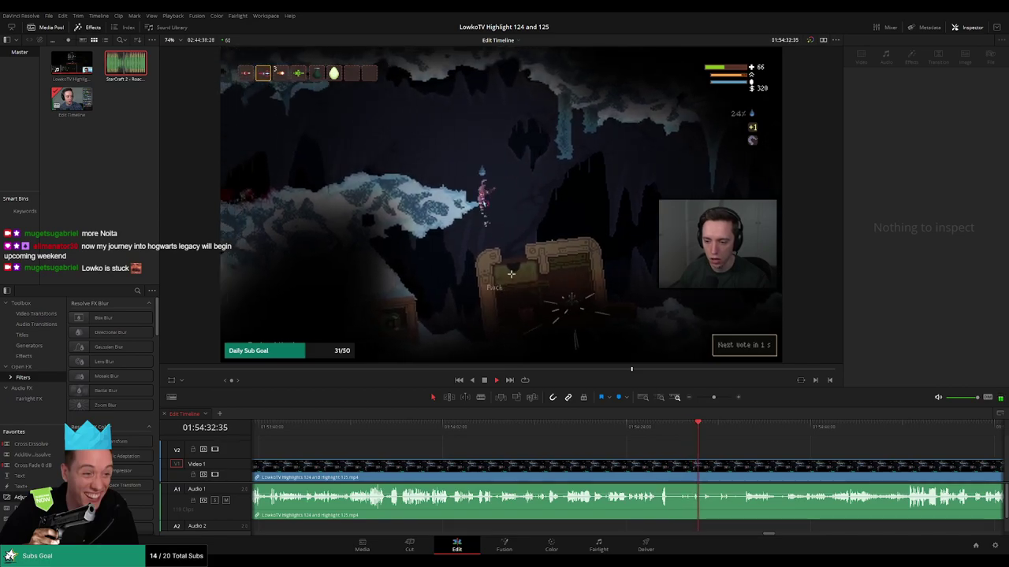
{"action": "left_click_drag", "start_coordinate": [757, 447], "coordinate": [560, 441]}
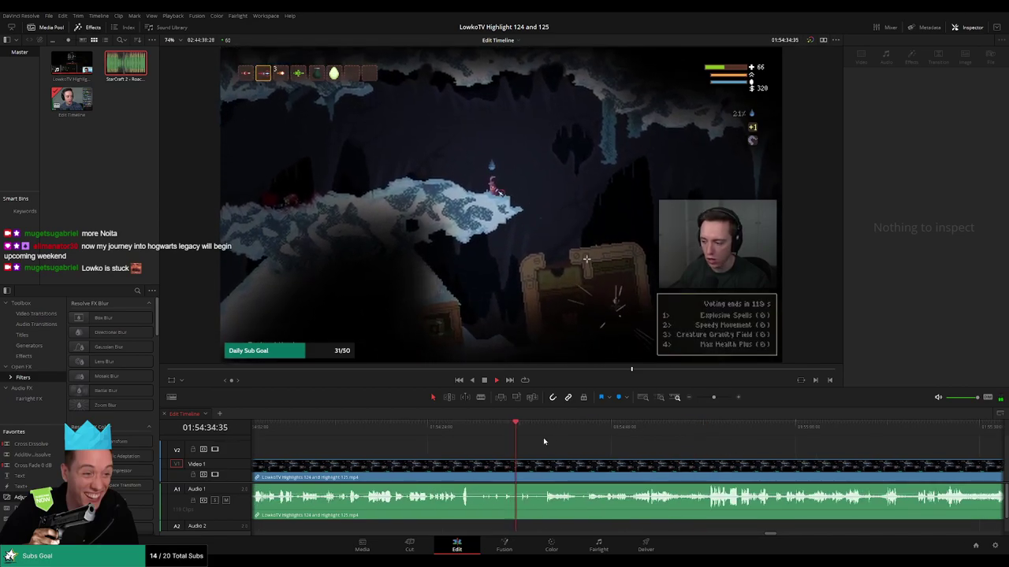
{"action": "scroll", "coordinate": [569, 441], "scroll_direction": "up", "scroll_amount": 2}
{"action": "left_click_drag", "start_coordinate": [633, 447], "coordinate": [518, 444]}
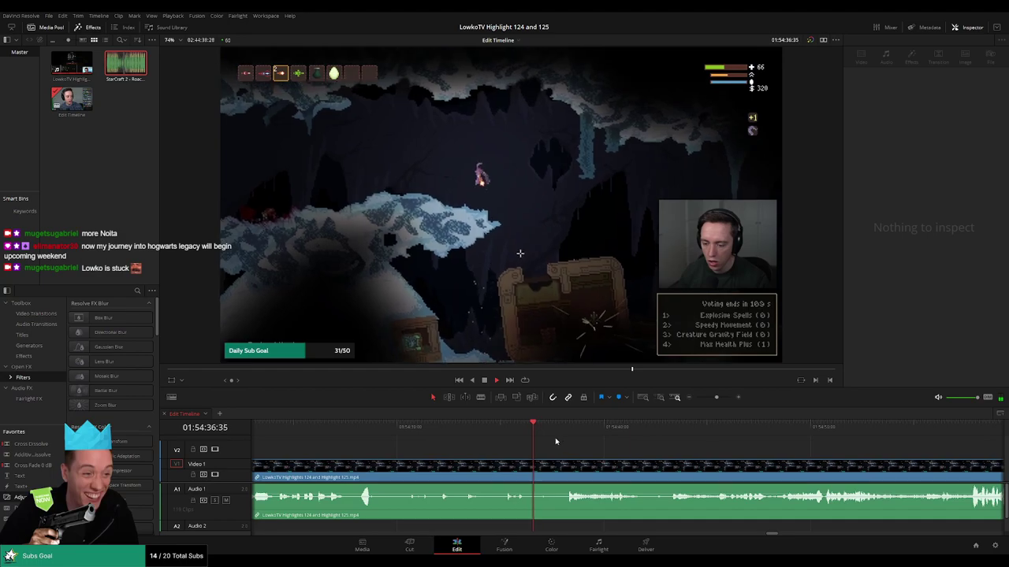
{"action": "left_click", "coordinate": [560, 428]}
{"action": "scroll", "coordinate": [573, 439], "scroll_direction": "right", "scroll_amount": 2}
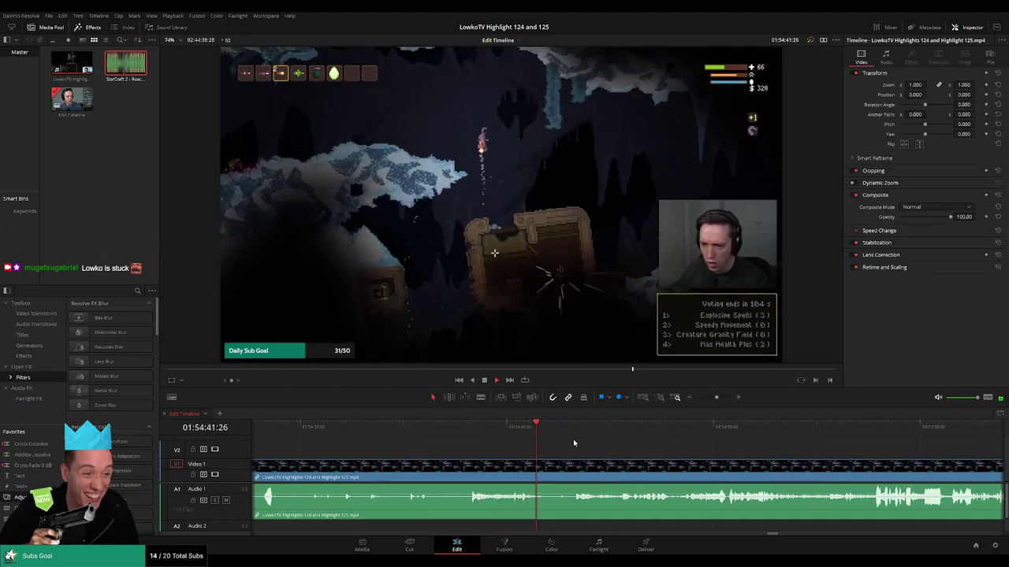
{"action": "scroll", "coordinate": [665, 454], "scroll_direction": "right", "scroll_amount": 2}
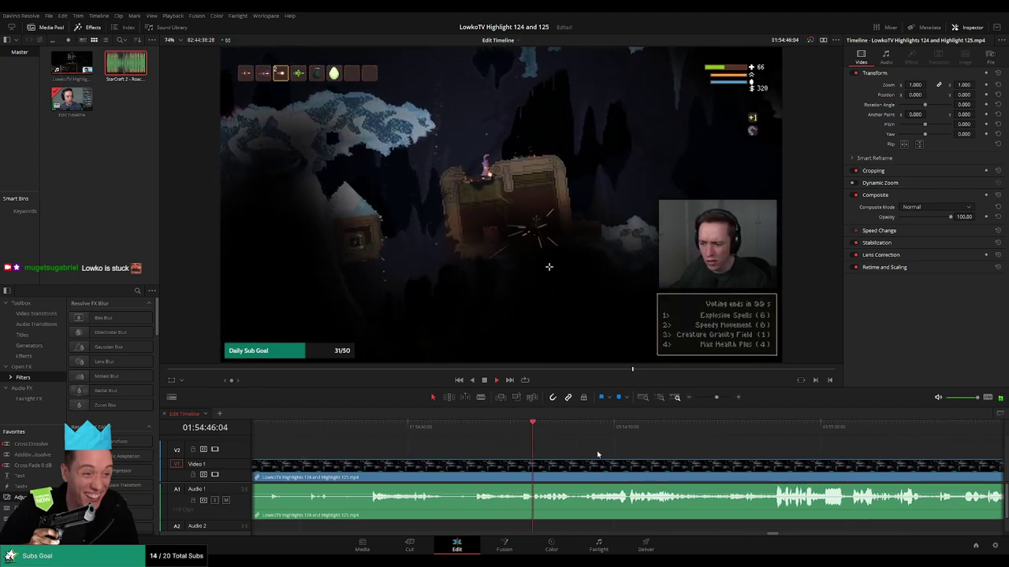
{"action": "scroll", "coordinate": [597, 455], "scroll_direction": "right", "scroll_amount": 2}
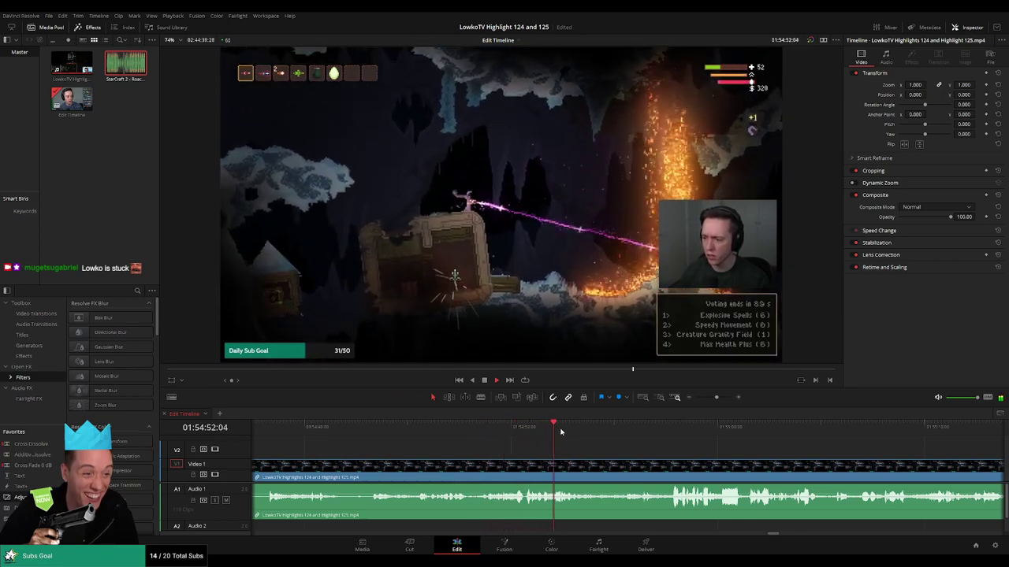
{"action": "scroll", "coordinate": [632, 451], "scroll_direction": "right", "scroll_amount": 1}
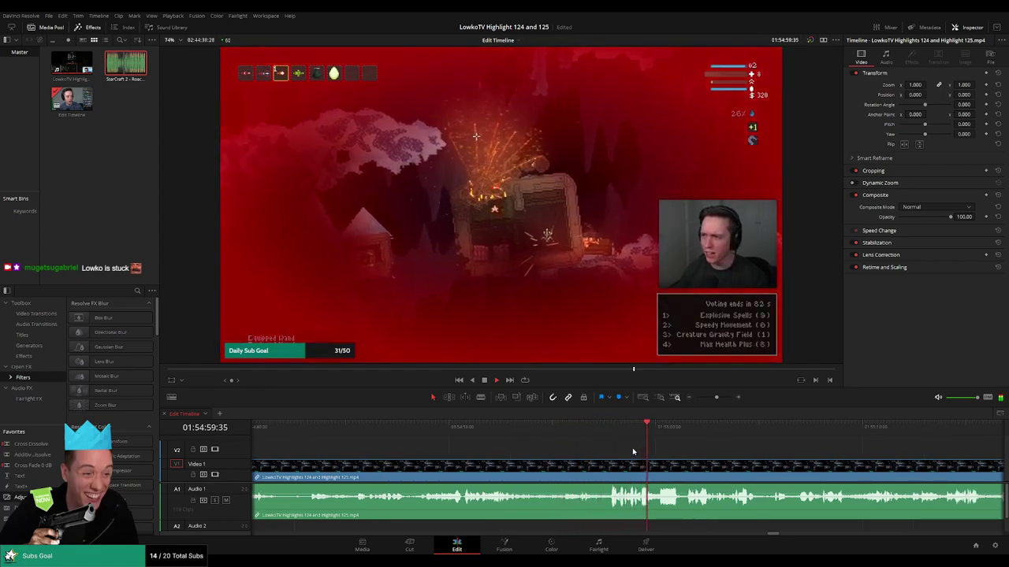
Place an adjustment clip above the Noita footage at 01:54:55:02 with zoom 1.450 and position X -420, Y 140.
{"action": "left_click", "coordinate": [601, 436]}
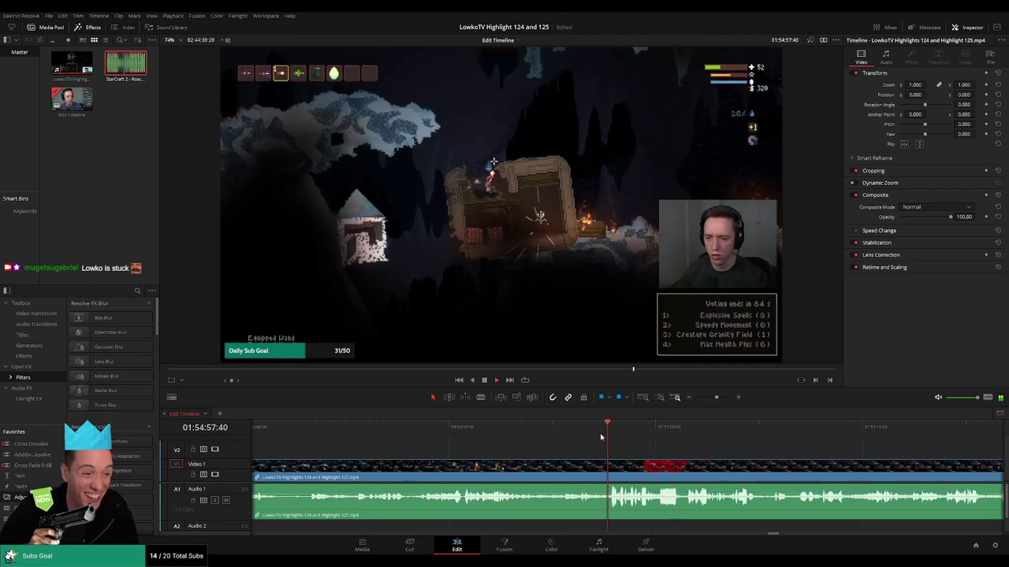
{"action": "left_click", "coordinate": [570, 435]}
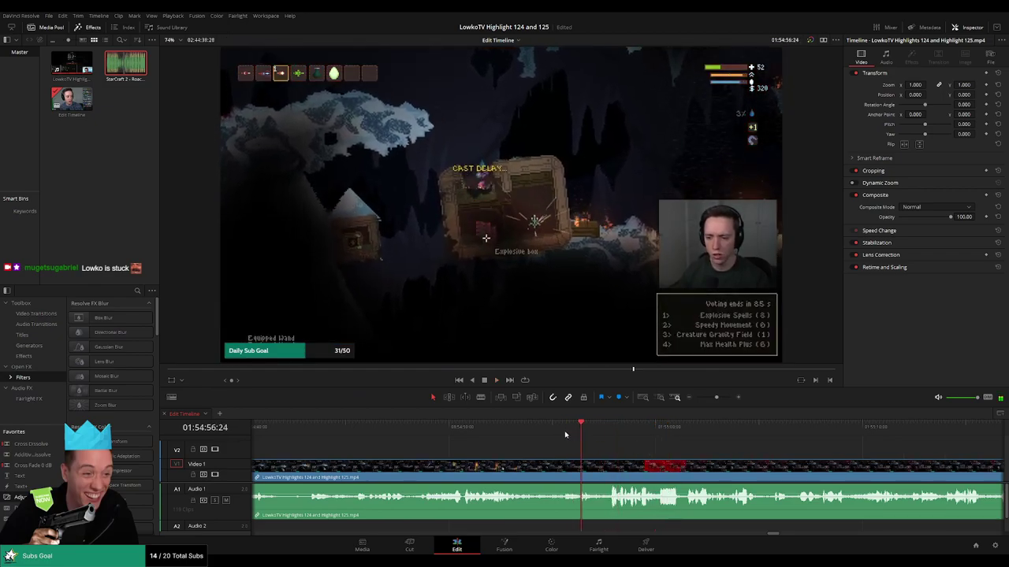
{"action": "left_click_drag", "start_coordinate": [565, 434], "coordinate": [553, 434]}
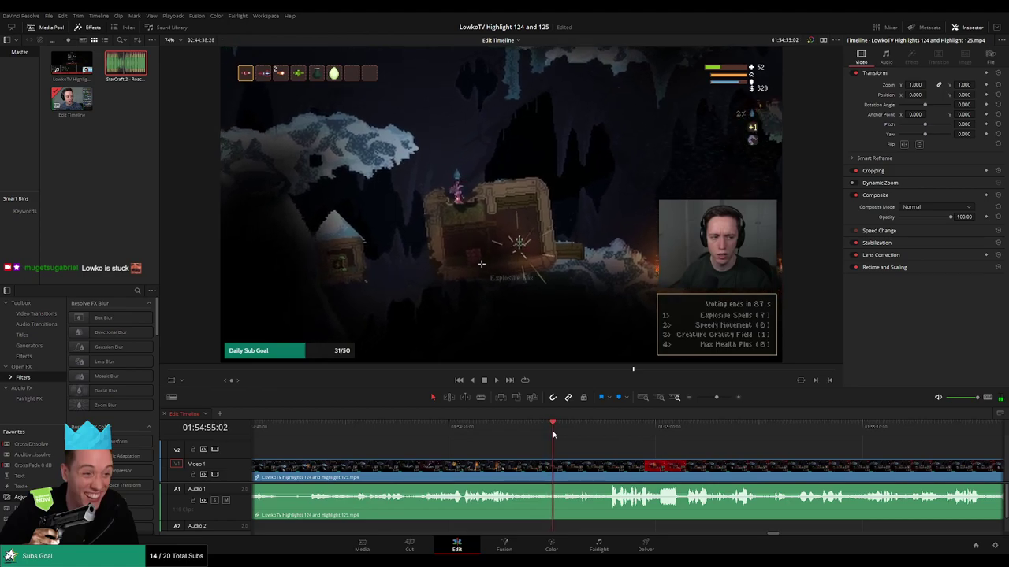
{"action": "left_click_drag", "start_coordinate": [116, 489], "coordinate": [557, 455]}
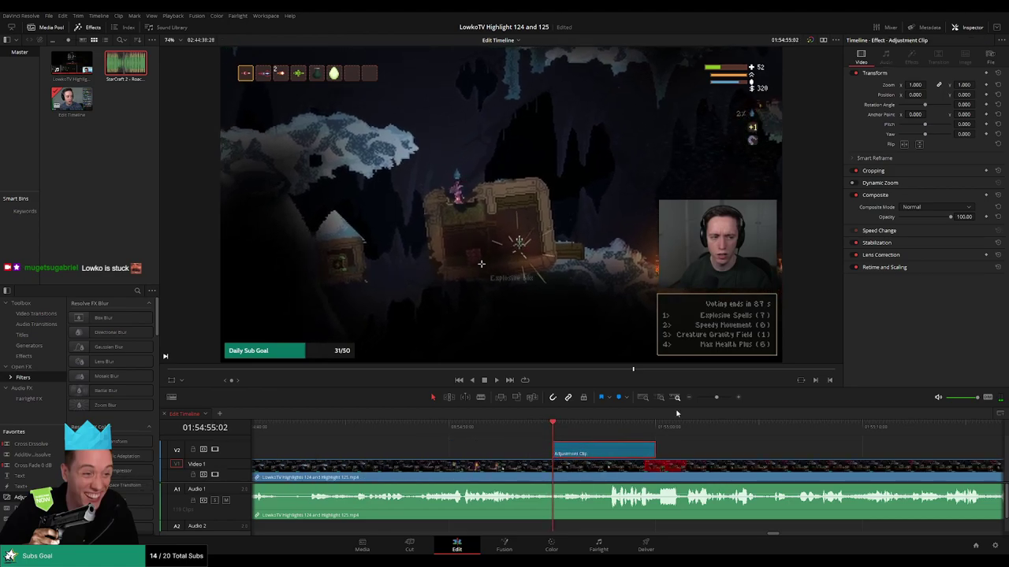
{"action": "left_click_drag", "start_coordinate": [925, 85], "coordinate": [928, 95]}
{"action": "left_click_drag", "start_coordinate": [357, 291], "coordinate": [349, 249]}
{"action": "key", "text": "space"}
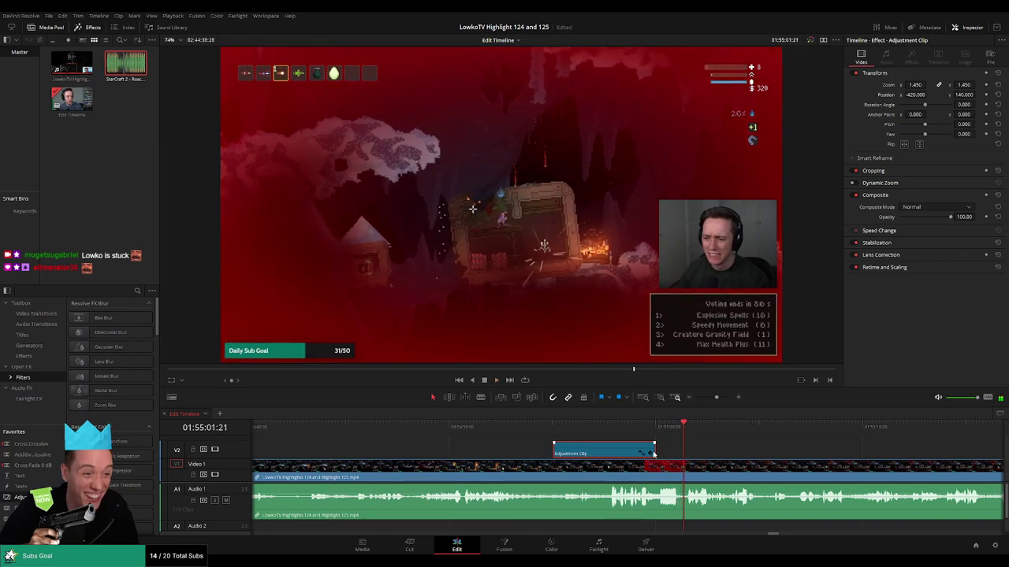
Extend the adjustment clip's end to 01:55:01:21 and set its position to X -412, Y 35.
{"action": "left_click_drag", "start_coordinate": [652, 455], "coordinate": [704, 454]}
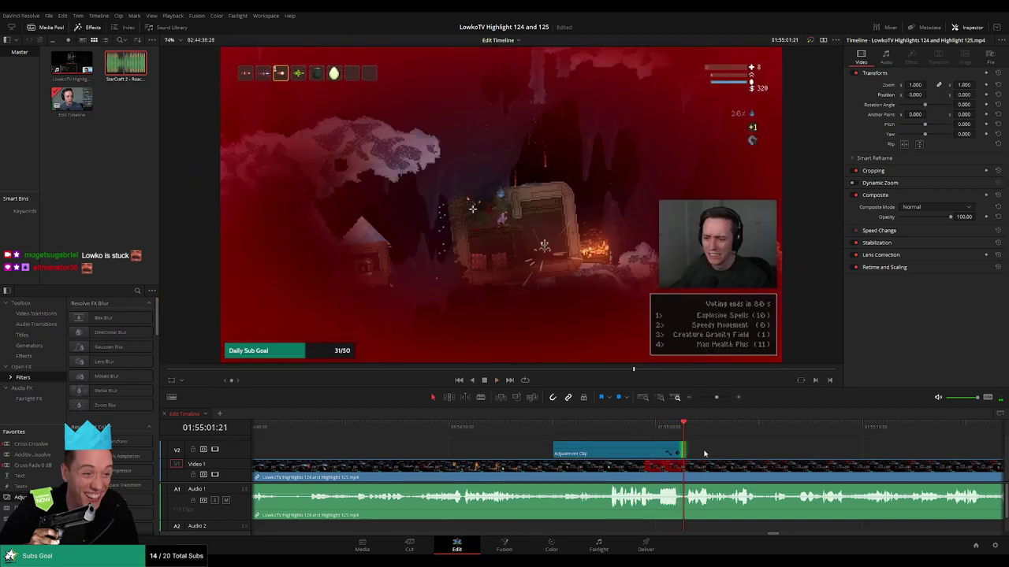
{"action": "left_click", "coordinate": [601, 434]}
{"action": "left_click", "coordinate": [598, 455]}
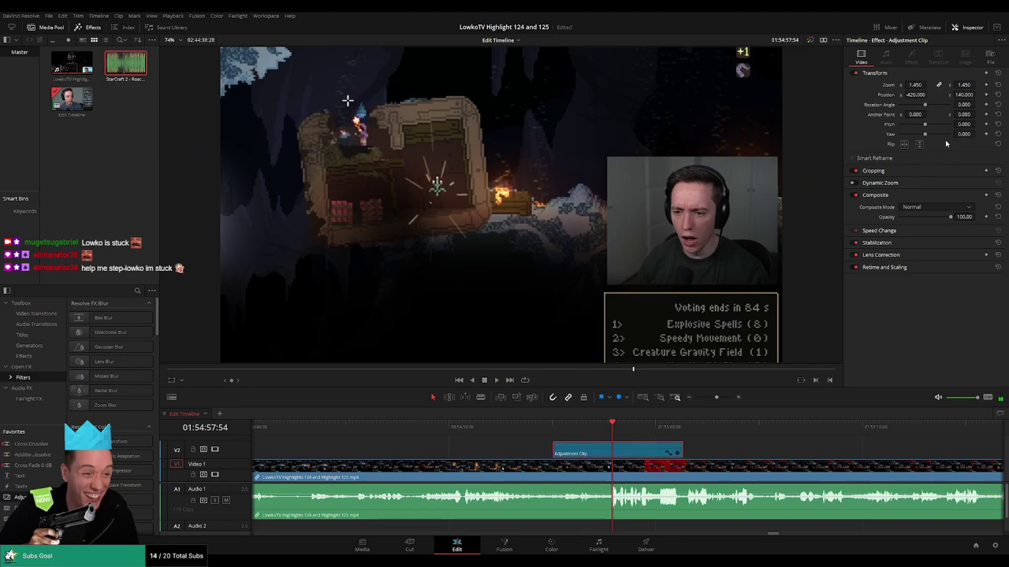
{"action": "left_click_drag", "start_coordinate": [348, 101], "coordinate": [348, 131]}
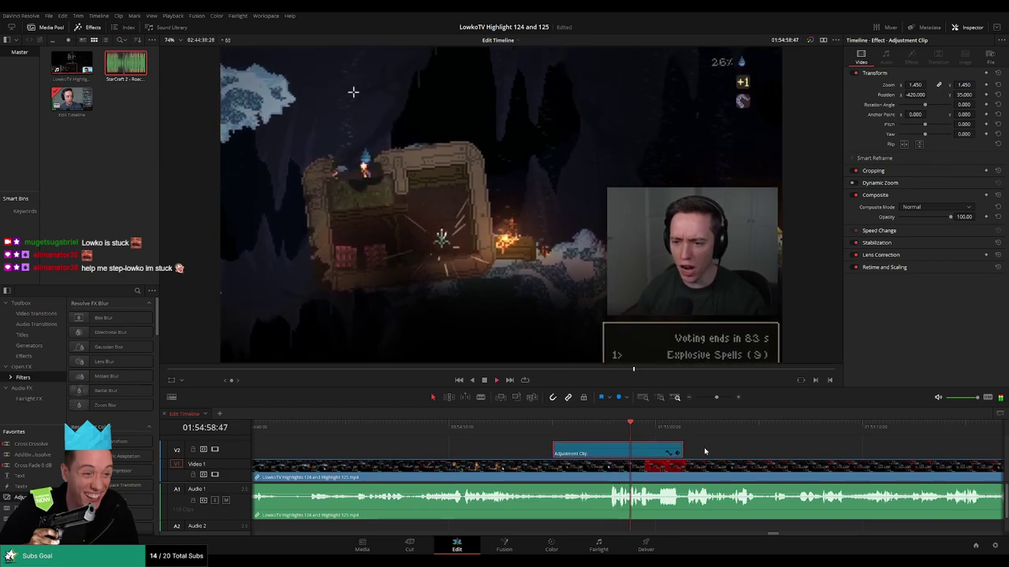
{"action": "key", "text": "space"}
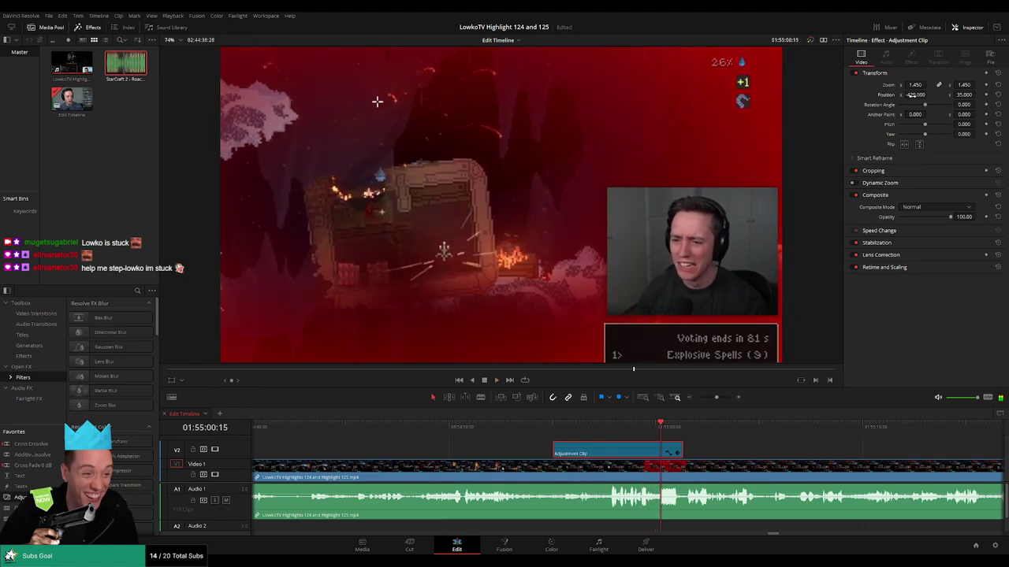
{"action": "left_click_drag", "start_coordinate": [920, 95], "coordinate": [929, 95]}
{"action": "key", "text": "space"}
Play back the end of the webcam zoom and extend the adjustment clip to 01:55:02:45.
{"action": "left_click", "coordinate": [730, 446]}
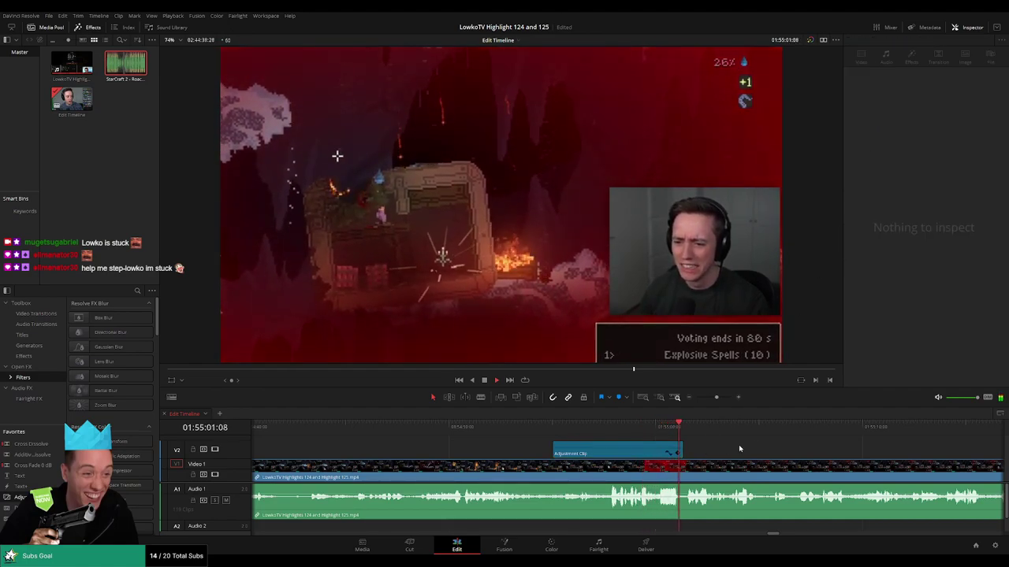
{"action": "left_click_drag", "start_coordinate": [758, 447], "coordinate": [669, 449]}
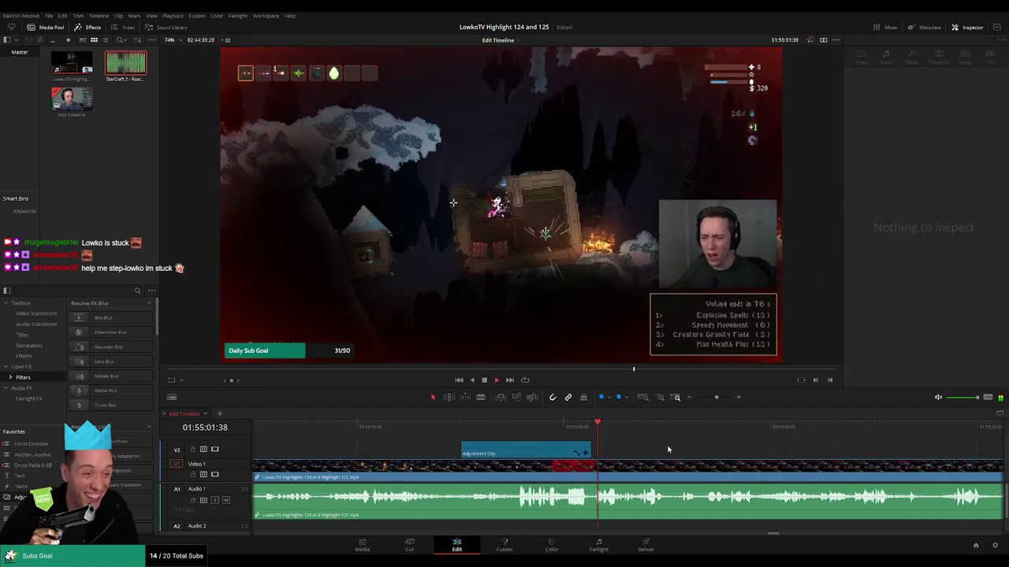
{"action": "left_click", "coordinate": [608, 427]}
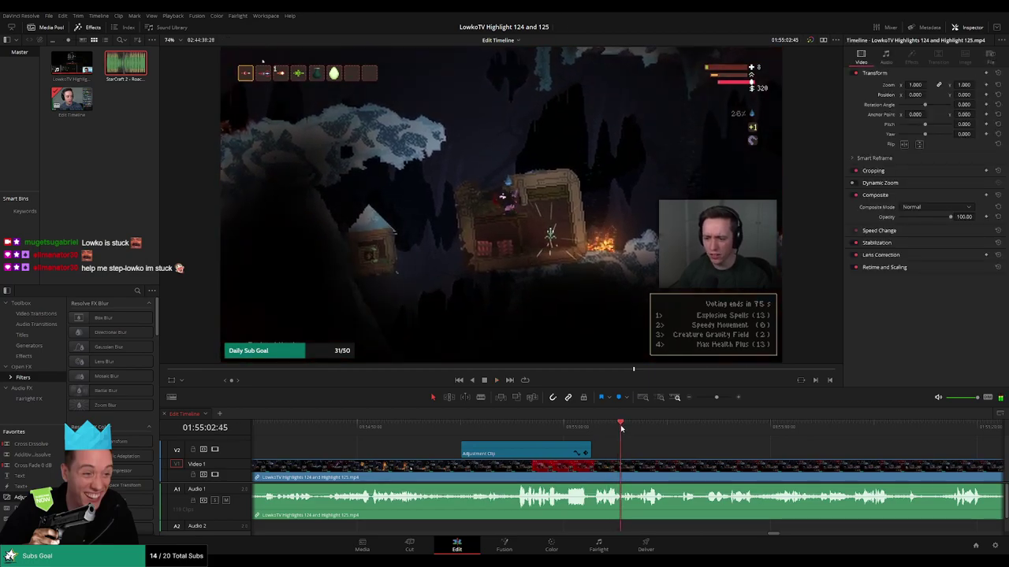
{"action": "left_click_drag", "start_coordinate": [591, 447], "coordinate": [621, 447]}
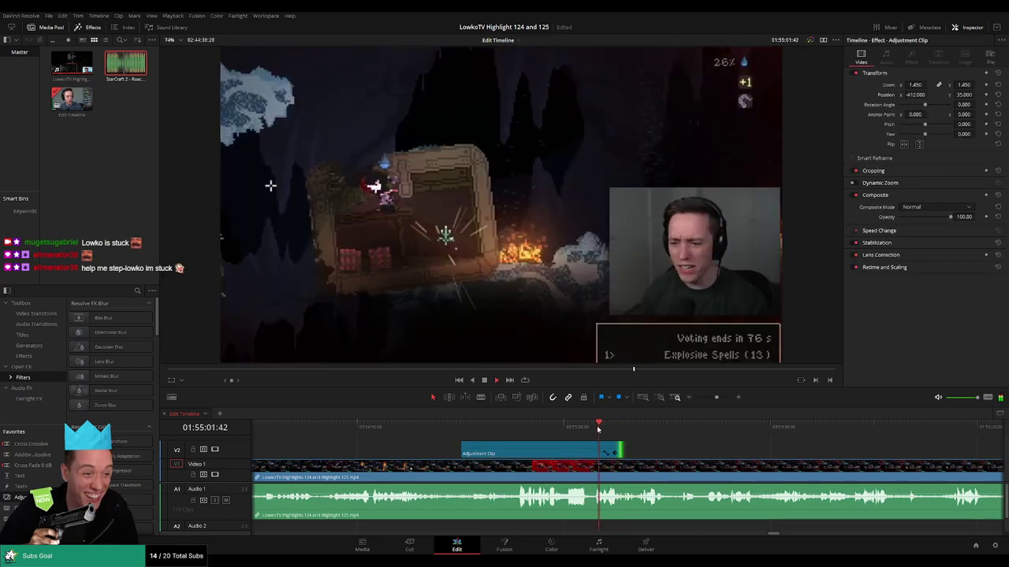
{"action": "left_click", "coordinate": [680, 446]}
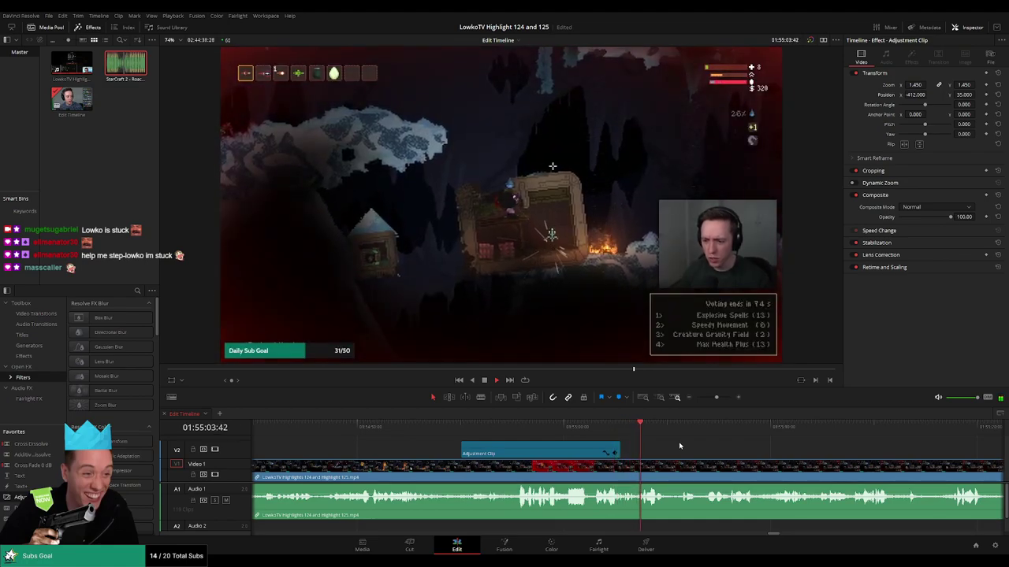
Review the Noita footage at the wooden structure from about 01:55:03 to 01:55:49 for pauses to trim or reactions to zoom in on.
{"action": "left_click_drag", "start_coordinate": [738, 448], "coordinate": [604, 447]}
{"action": "scroll", "coordinate": [575, 451], "scroll_direction": "right", "scroll_amount": 3}
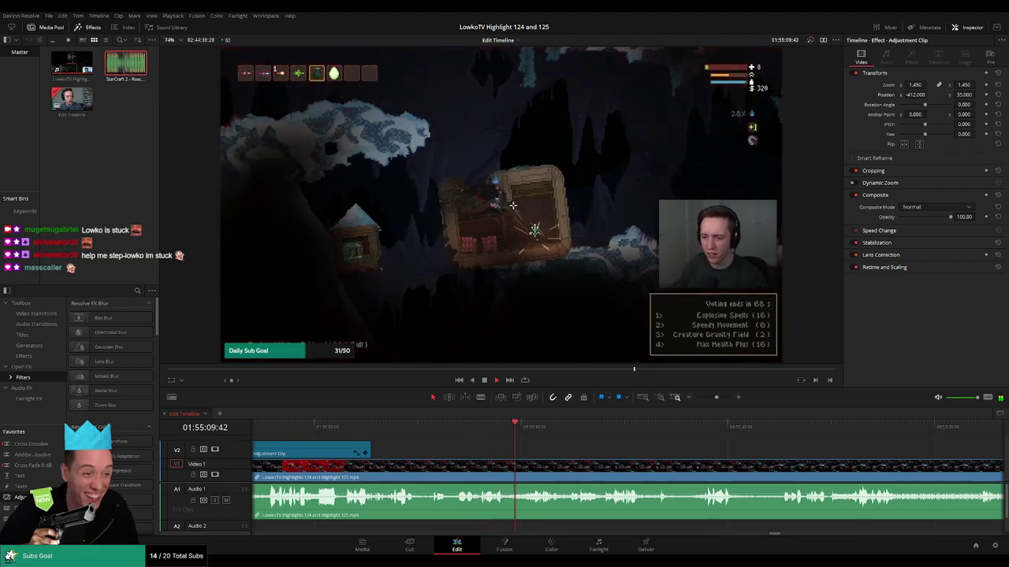
{"action": "scroll", "coordinate": [559, 449], "scroll_direction": "right", "scroll_amount": 3}
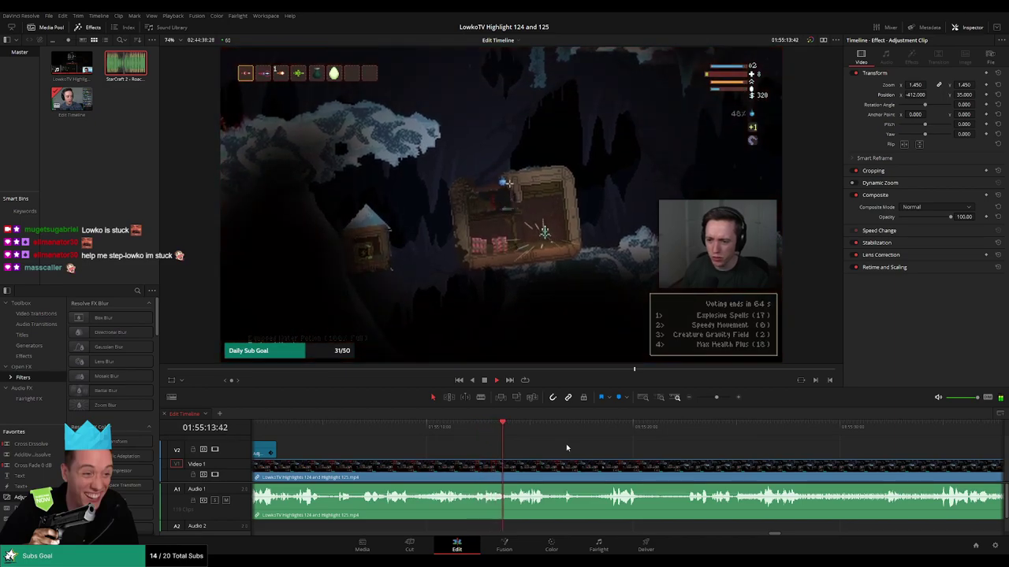
{"action": "scroll", "coordinate": [552, 442], "scroll_direction": "right", "scroll_amount": 3}
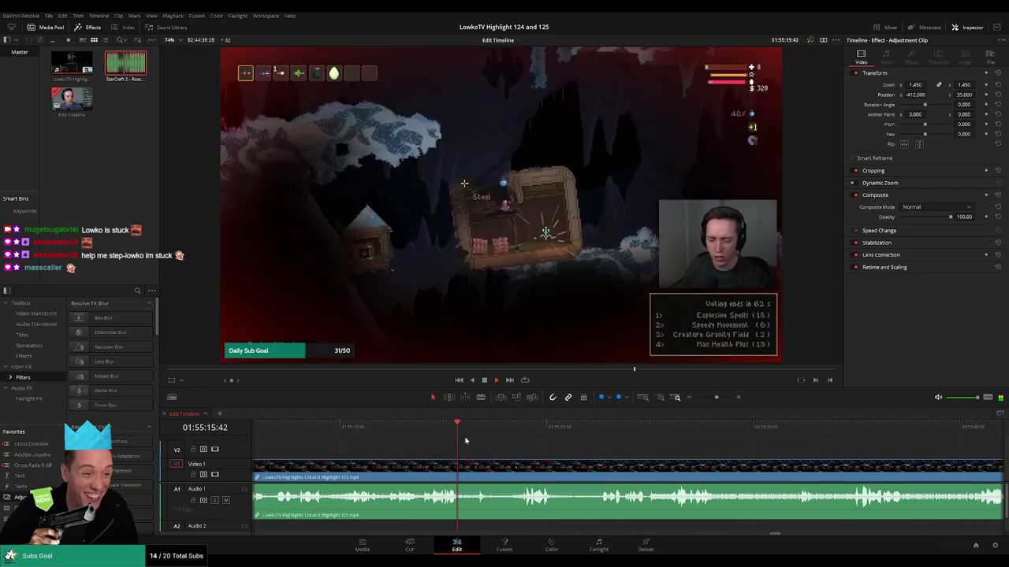
{"action": "scroll", "coordinate": [552, 443], "scroll_direction": "right", "scroll_amount": 3}
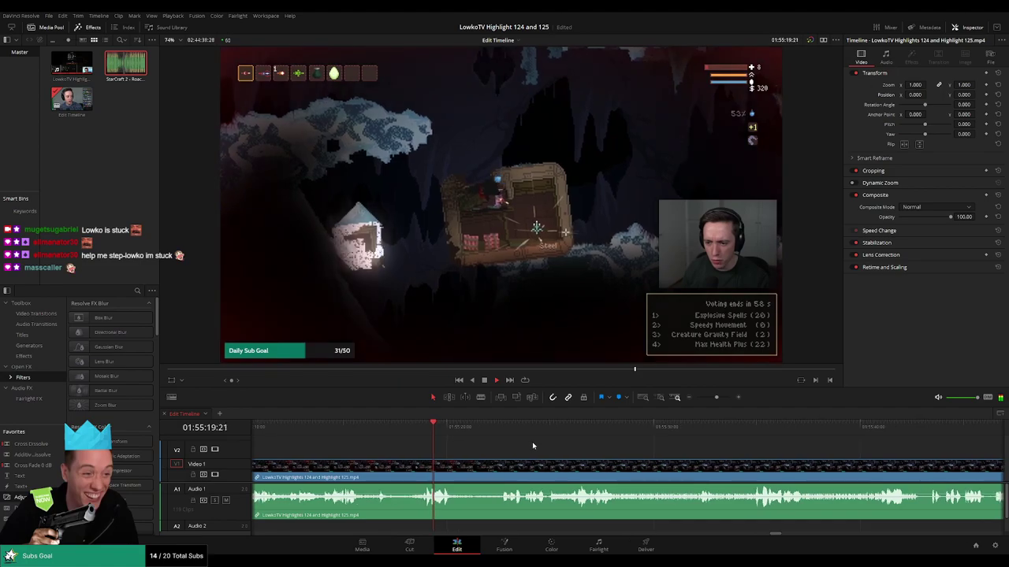
{"action": "scroll", "coordinate": [583, 446], "scroll_direction": "right", "scroll_amount": 2}
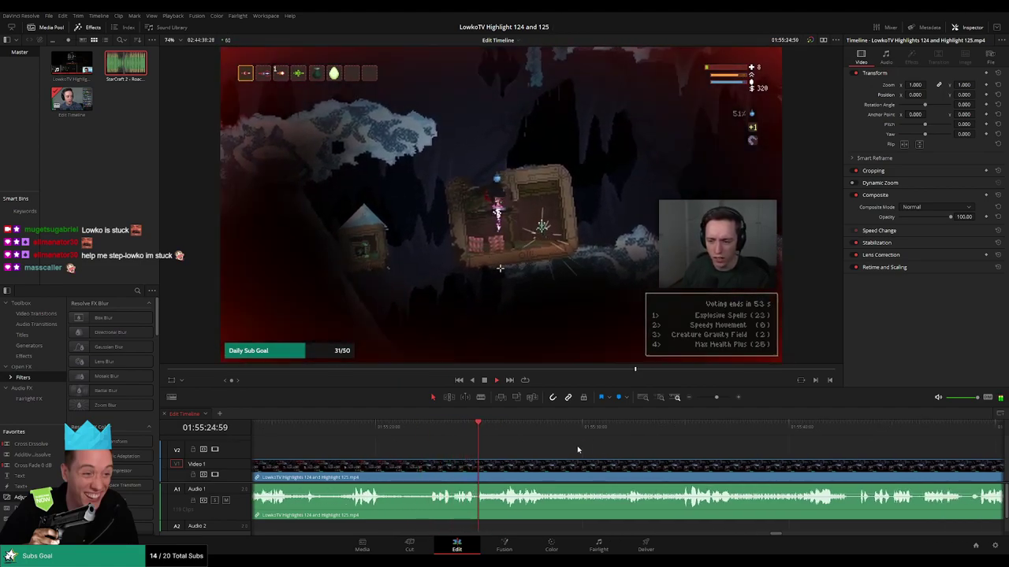
{"action": "scroll", "coordinate": [595, 457], "scroll_direction": "right", "scroll_amount": 2}
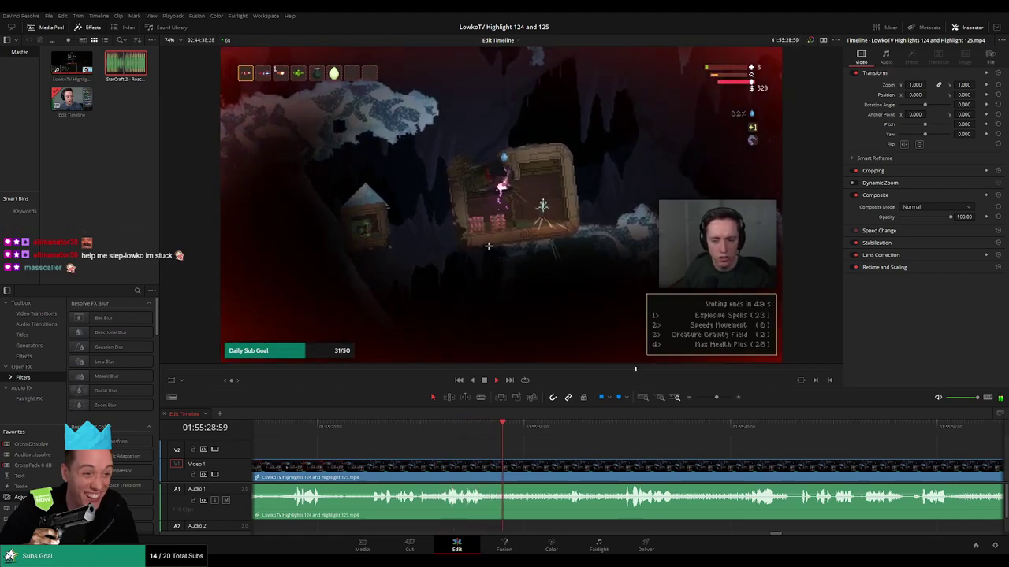
{"action": "scroll", "coordinate": [527, 444], "scroll_direction": "right", "scroll_amount": 3}
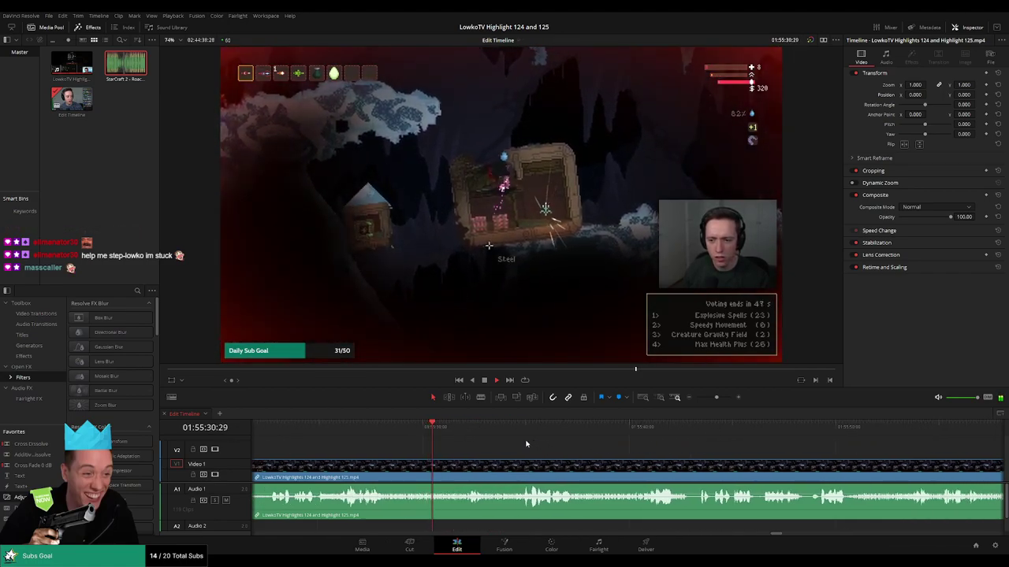
{"action": "left_click", "coordinate": [468, 426]}
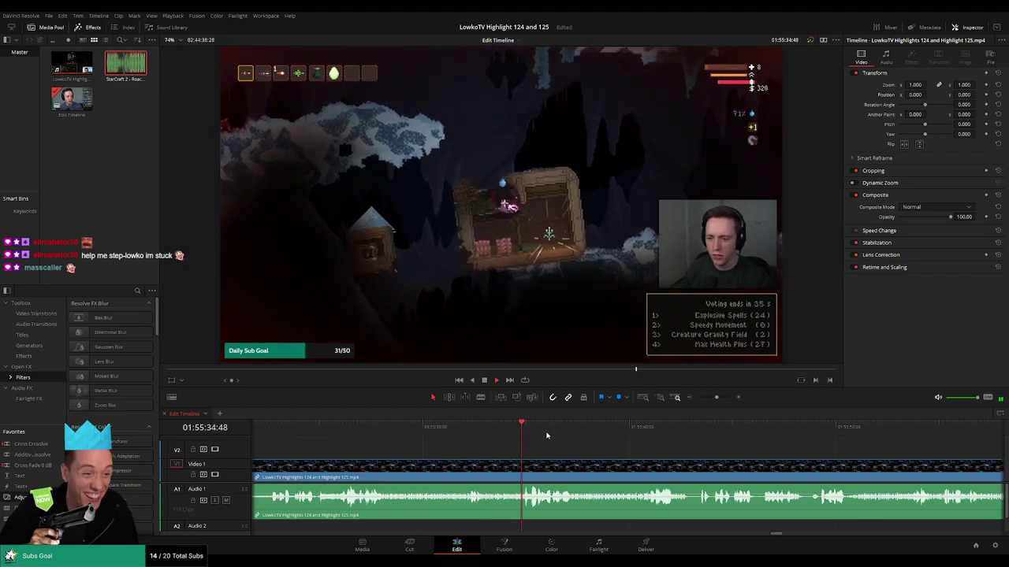
{"action": "scroll", "coordinate": [558, 442], "scroll_direction": "right", "scroll_amount": 2}
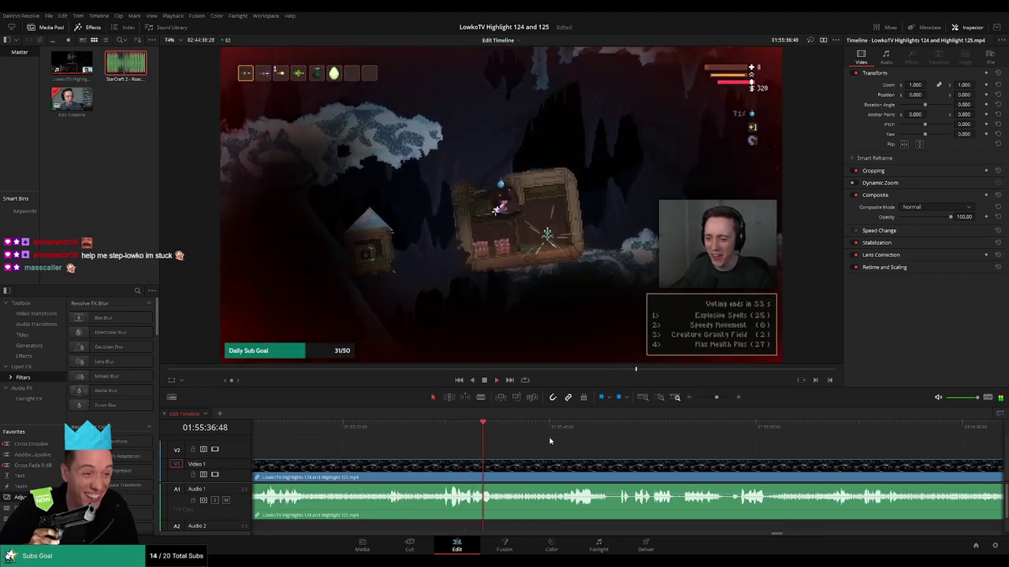
{"action": "scroll", "coordinate": [520, 448], "scroll_direction": "right", "scroll_amount": 4}
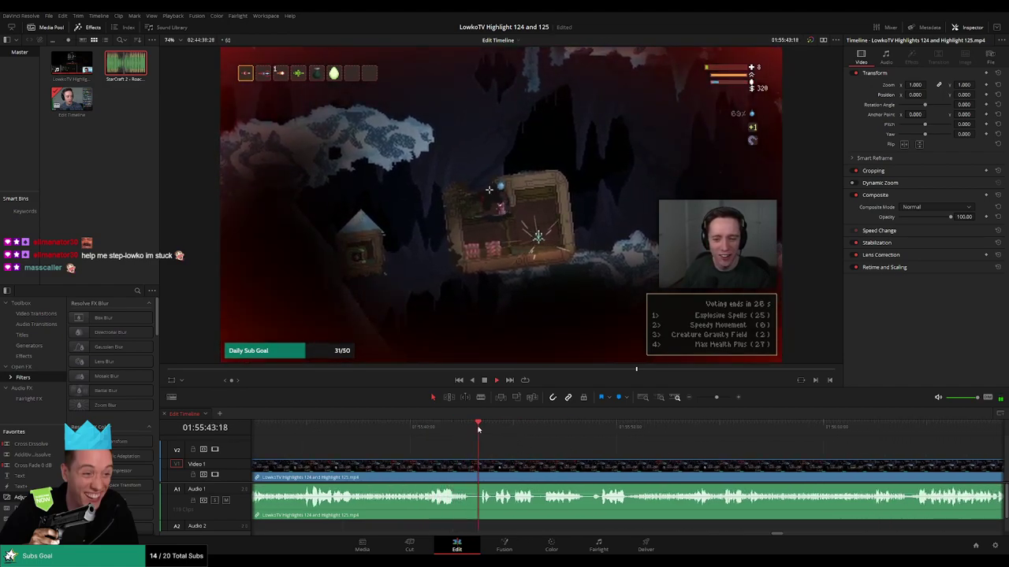
{"action": "left_click_drag", "start_coordinate": [630, 464], "coordinate": [544, 457]}
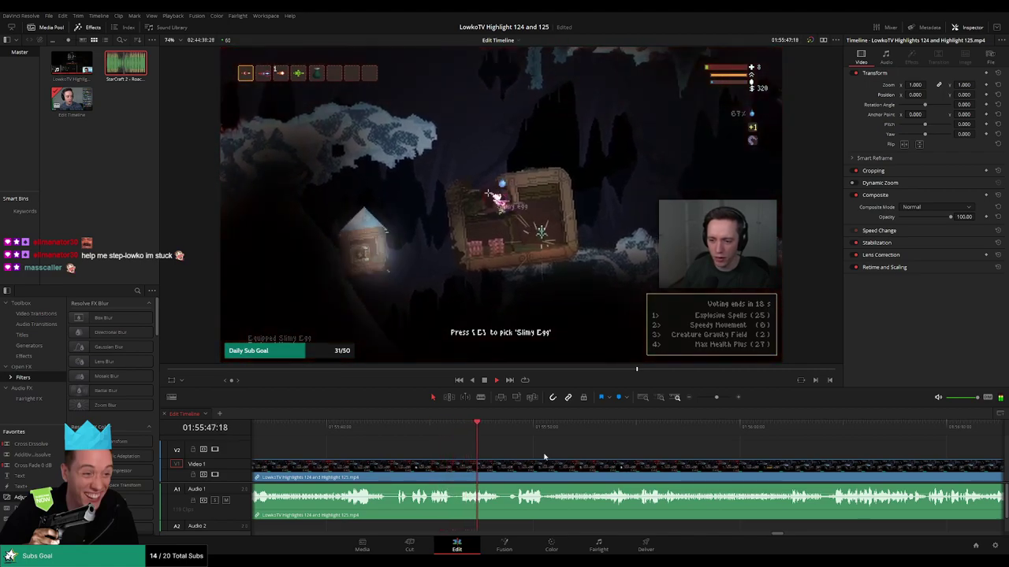
{"action": "scroll", "coordinate": [608, 465], "scroll_direction": "right", "scroll_amount": 3}
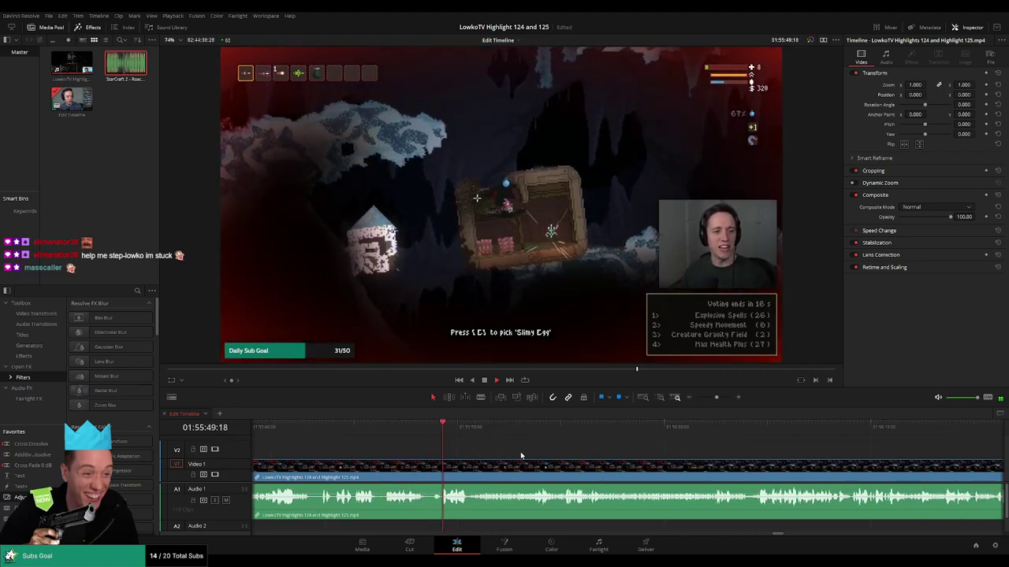
Continue reviewing the Noita footage from about 01:55:49 to the scene change near 01:56:43 for pauses or reactions.
{"action": "left_click", "coordinate": [505, 431]}
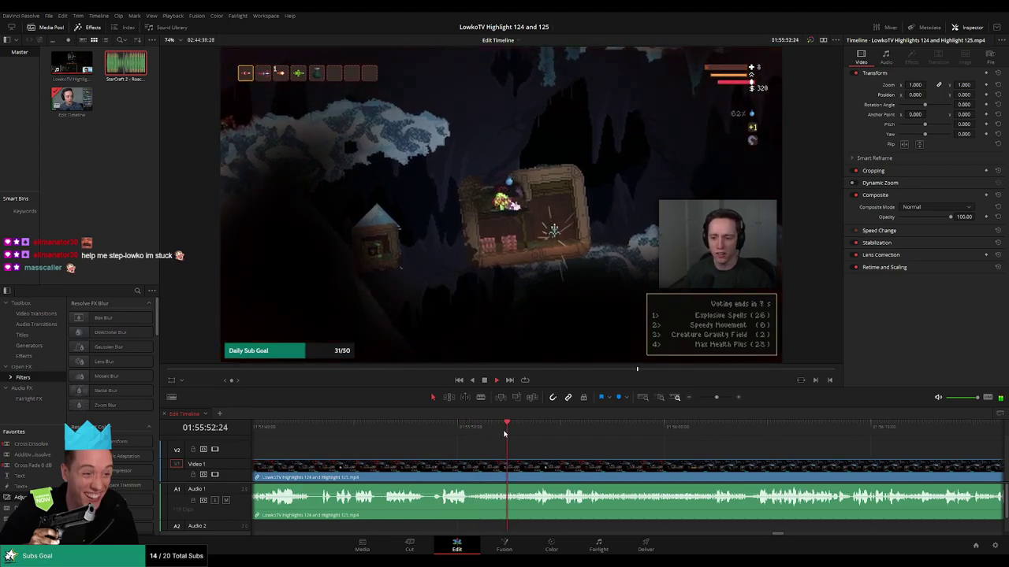
{"action": "scroll", "coordinate": [620, 448], "scroll_direction": "right", "scroll_amount": 5}
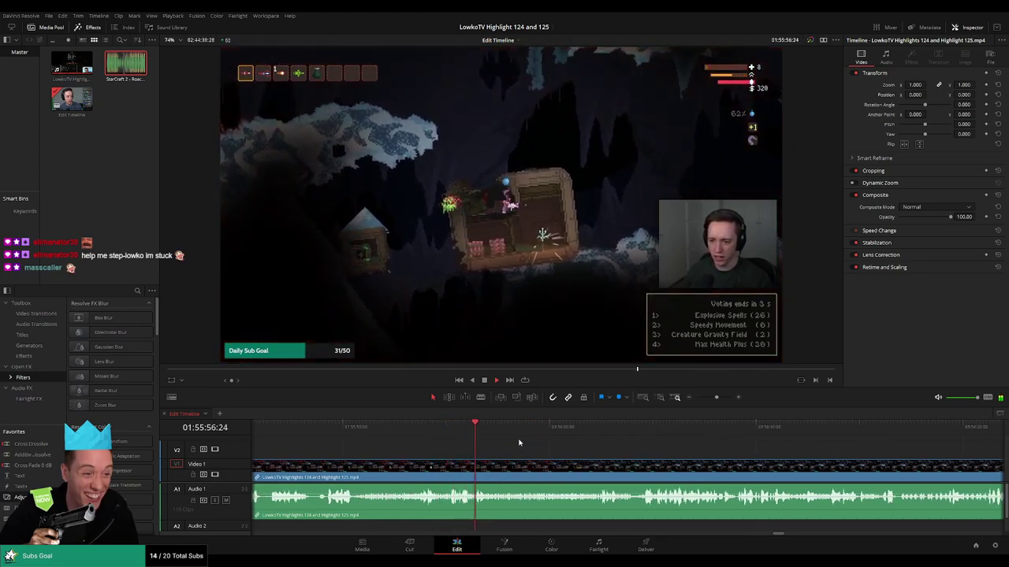
{"action": "left_click_drag", "start_coordinate": [512, 433], "coordinate": [576, 436]}
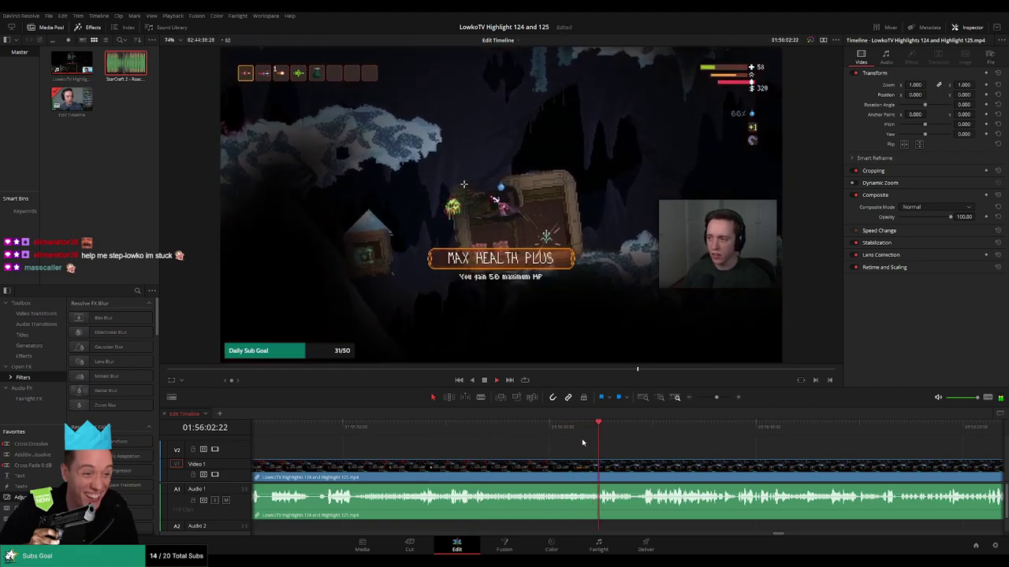
{"action": "scroll", "coordinate": [569, 448], "scroll_direction": "right", "scroll_amount": 5}
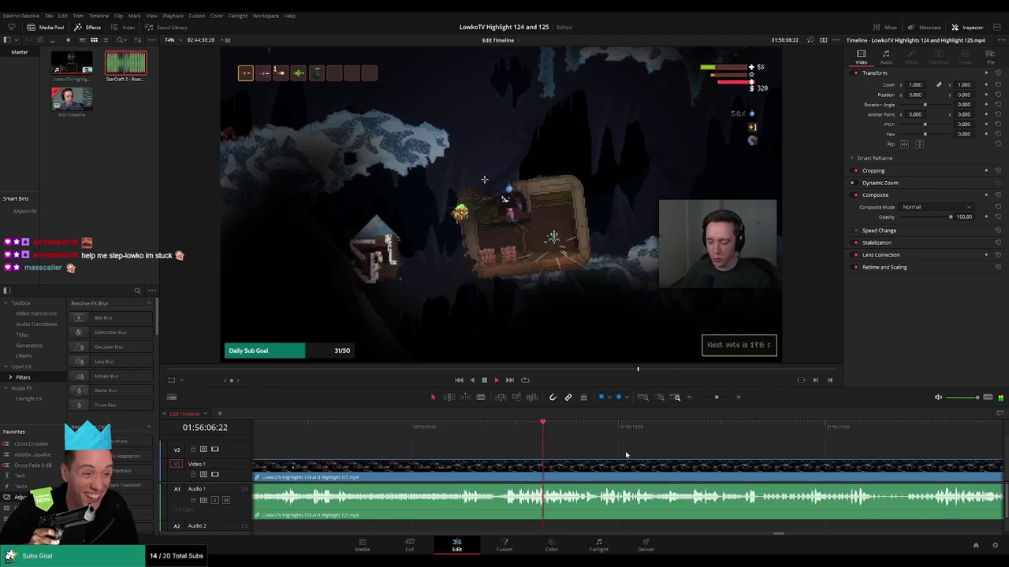
{"action": "scroll", "coordinate": [570, 447], "scroll_direction": "right", "scroll_amount": 5}
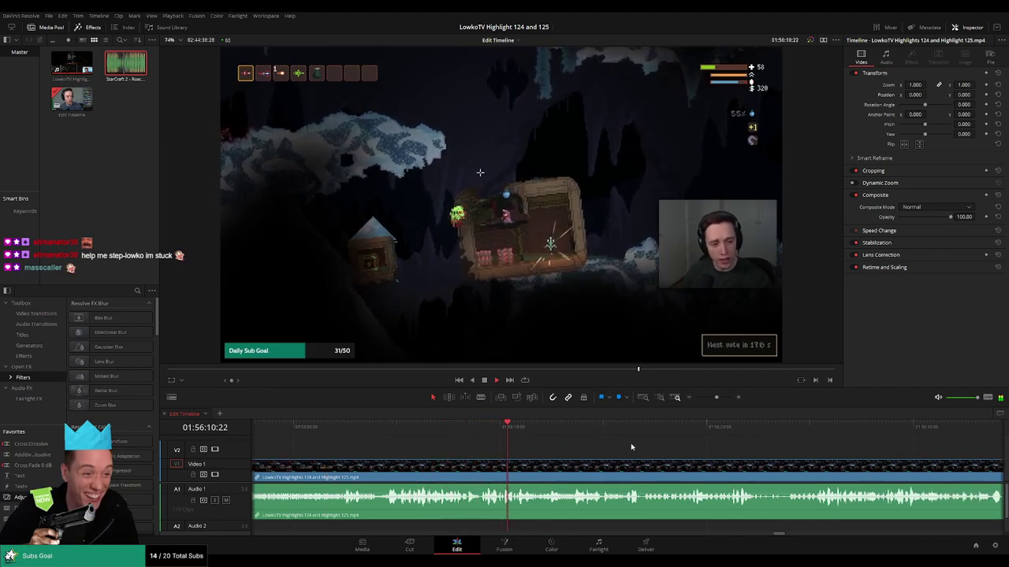
{"action": "scroll", "coordinate": [569, 446], "scroll_direction": "right", "scroll_amount": 4}
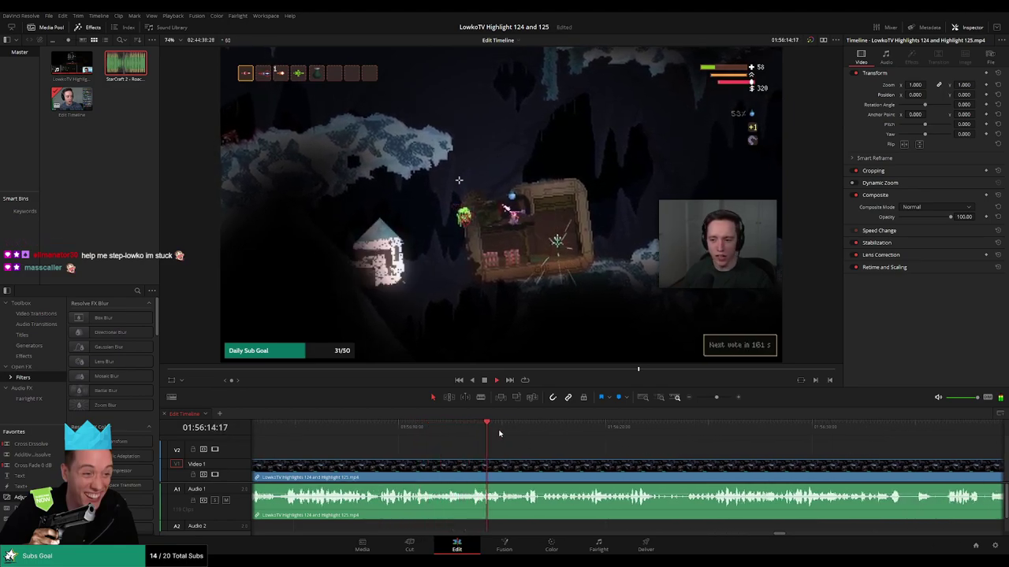
{"action": "scroll", "coordinate": [600, 453], "scroll_direction": "right", "scroll_amount": 4}
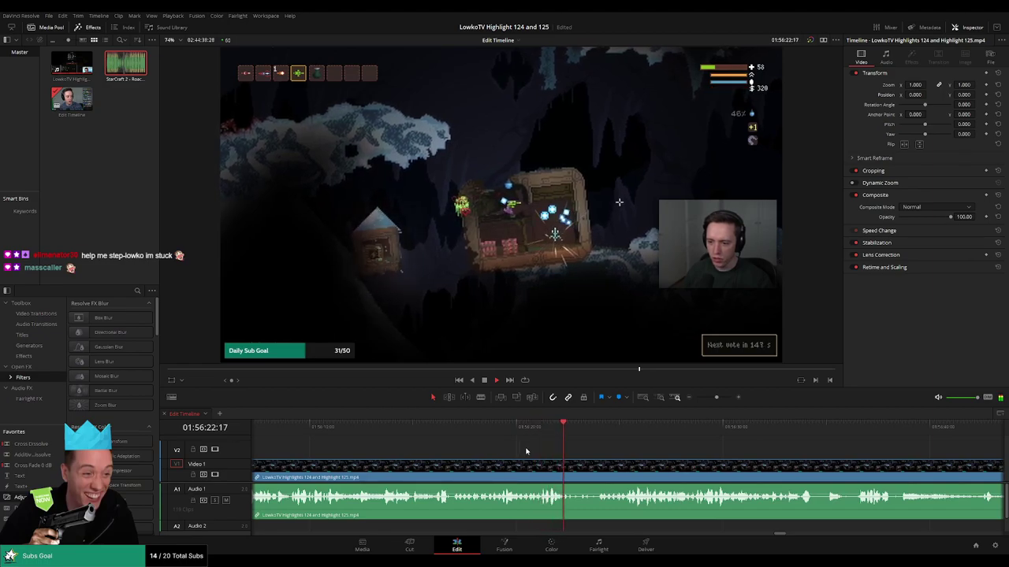
{"action": "scroll", "coordinate": [536, 450], "scroll_direction": "right", "scroll_amount": 5}
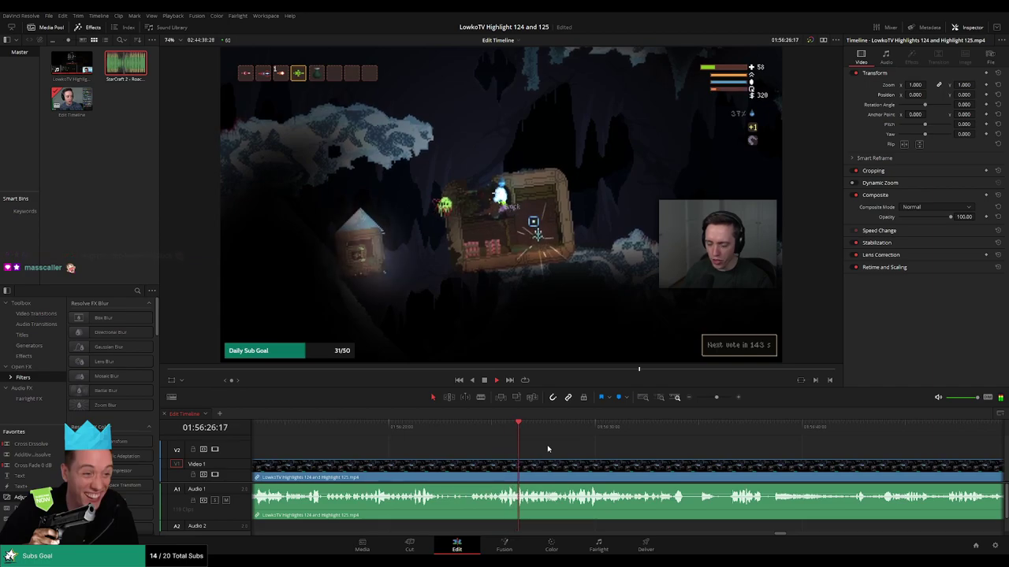
{"action": "scroll", "coordinate": [607, 452], "scroll_direction": "right", "scroll_amount": 4}
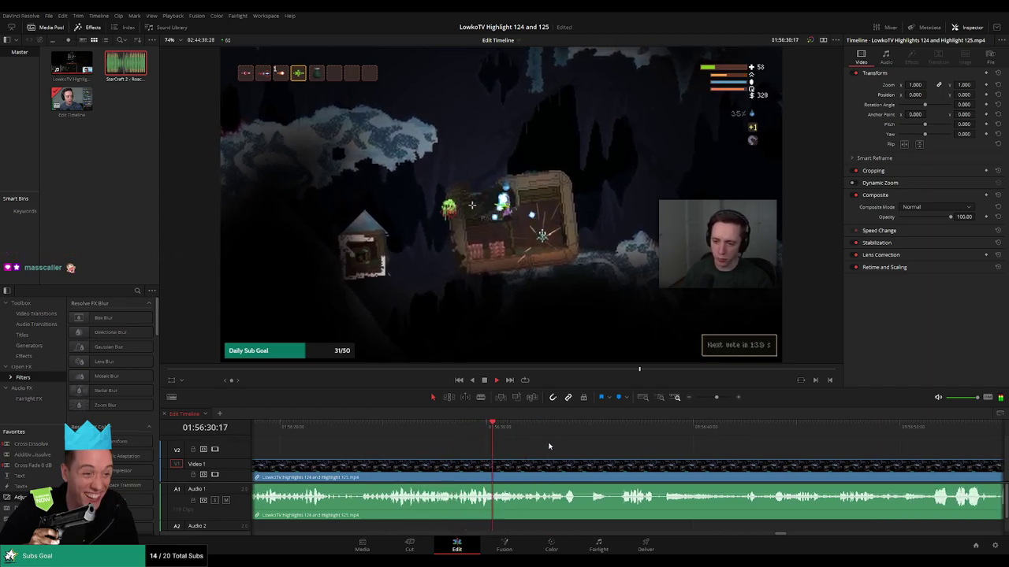
{"action": "scroll", "coordinate": [550, 446], "scroll_direction": "right", "scroll_amount": 4}
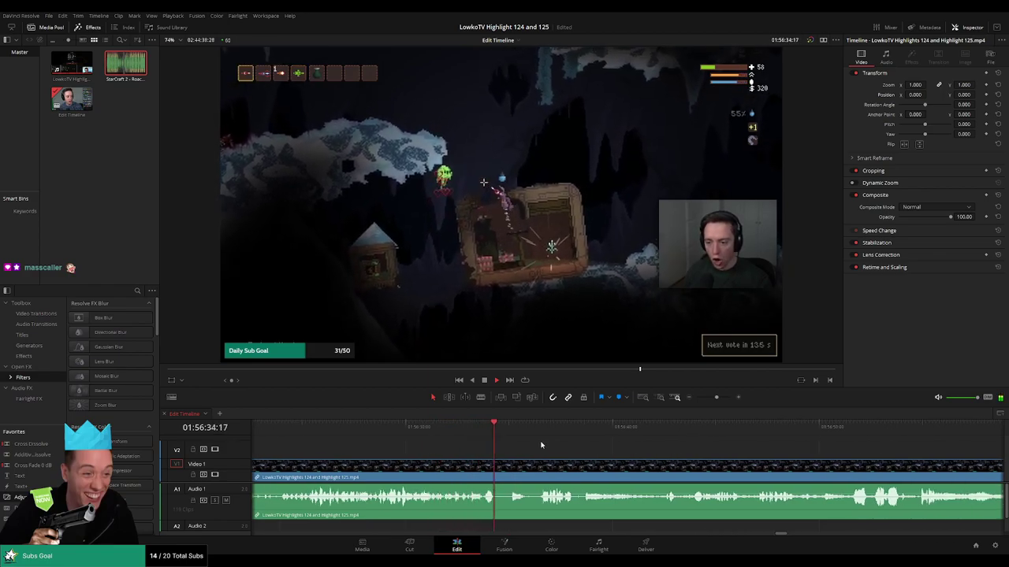
{"action": "scroll", "coordinate": [532, 444], "scroll_direction": "right", "scroll_amount": 3}
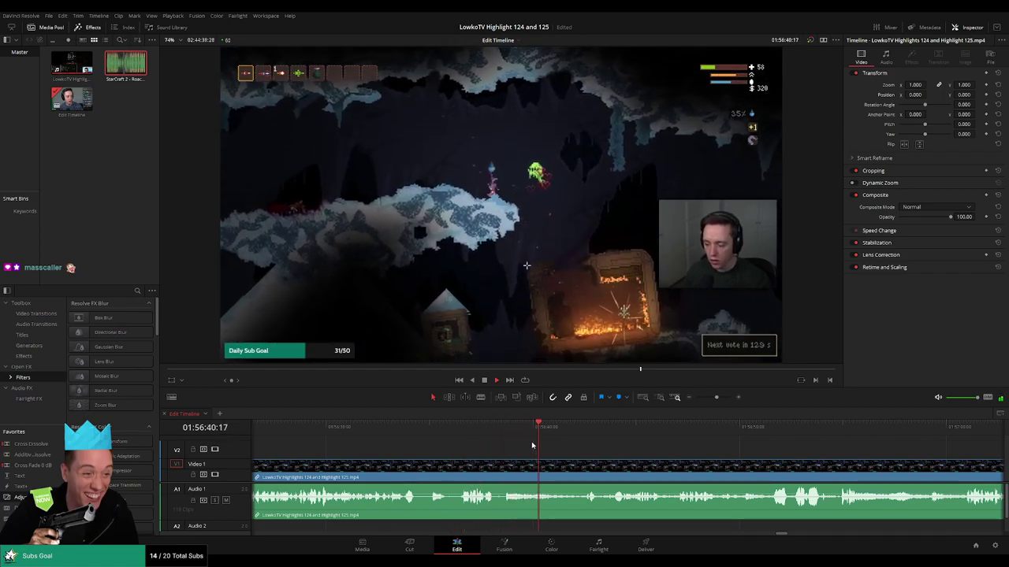
{"action": "scroll", "coordinate": [527, 448], "scroll_direction": "right", "scroll_amount": 6}
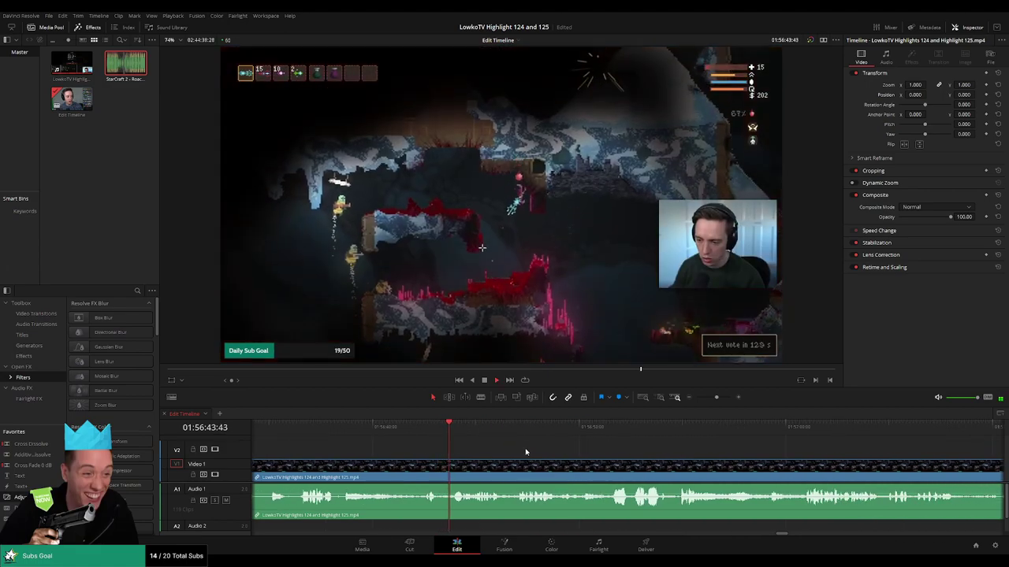
Split the Noita clip at 01:56:43:13, trim the leftover frames before the next run, and color the finished clip teal.
{"action": "left_click", "coordinate": [425, 431]}
{"action": "key", "text": "space"}
{"action": "key", "text": "b"}
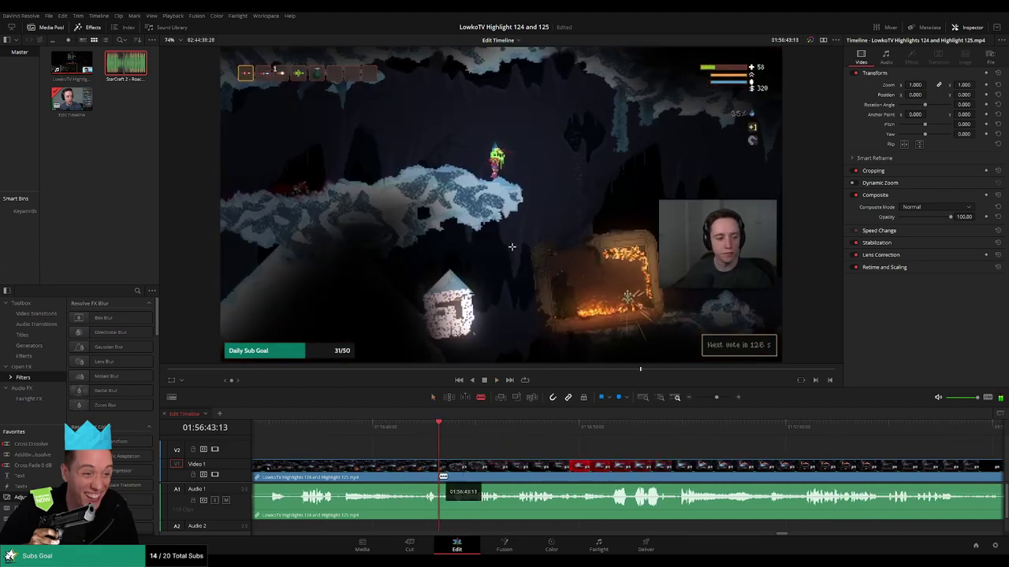
{"action": "left_click", "coordinate": [443, 477]}
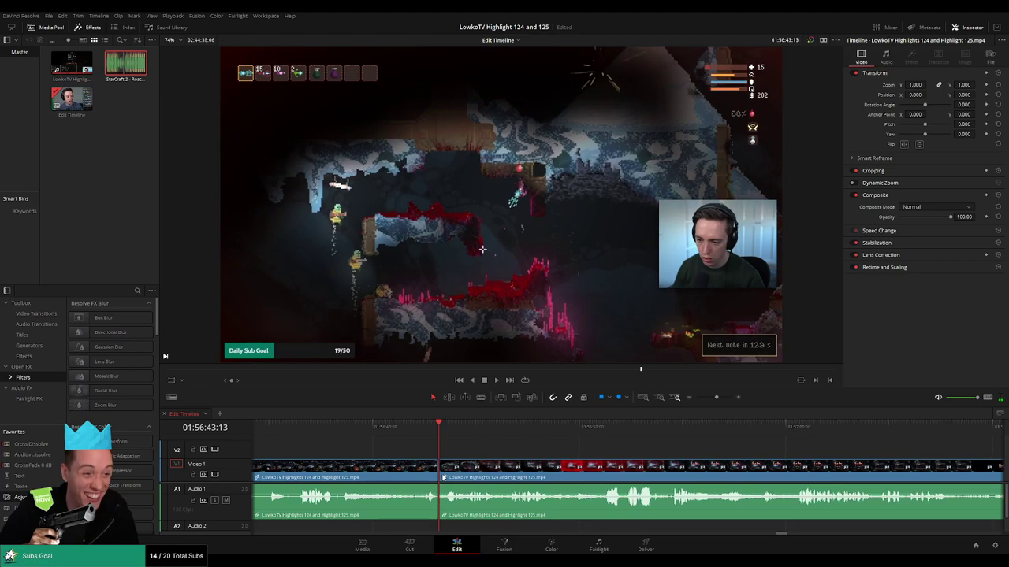
{"action": "key", "text": "space"}
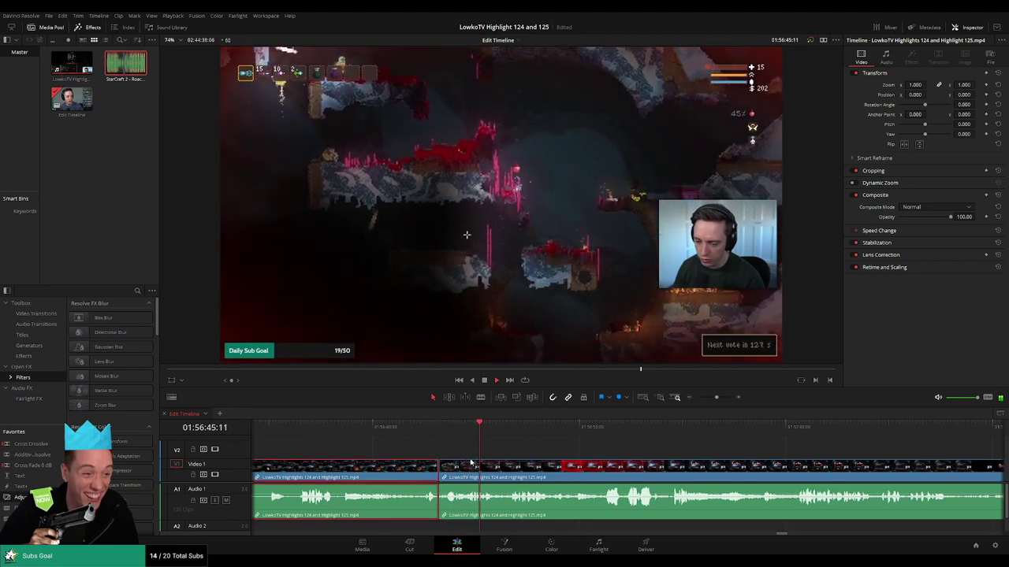
{"action": "left_click", "coordinate": [572, 451]}
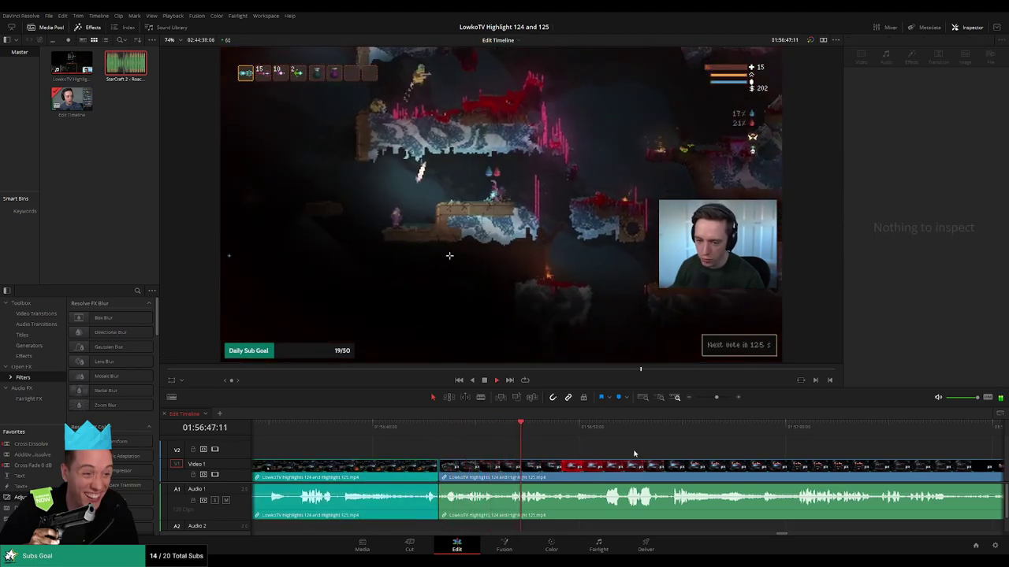
Ripple-delete the new-game loading section from about 01:57:08 to 01:57:09:52 and add a Cross Fade 0 dB on the audio cut.
{"action": "left_click_drag", "start_coordinate": [628, 452], "coordinate": [516, 451]}
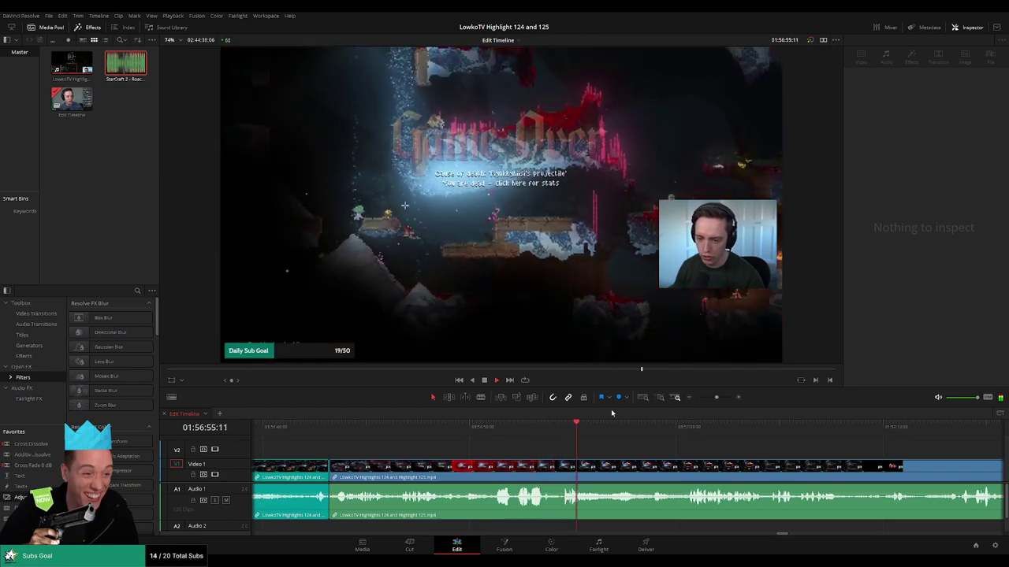
{"action": "left_click_drag", "start_coordinate": [669, 452], "coordinate": [551, 458]}
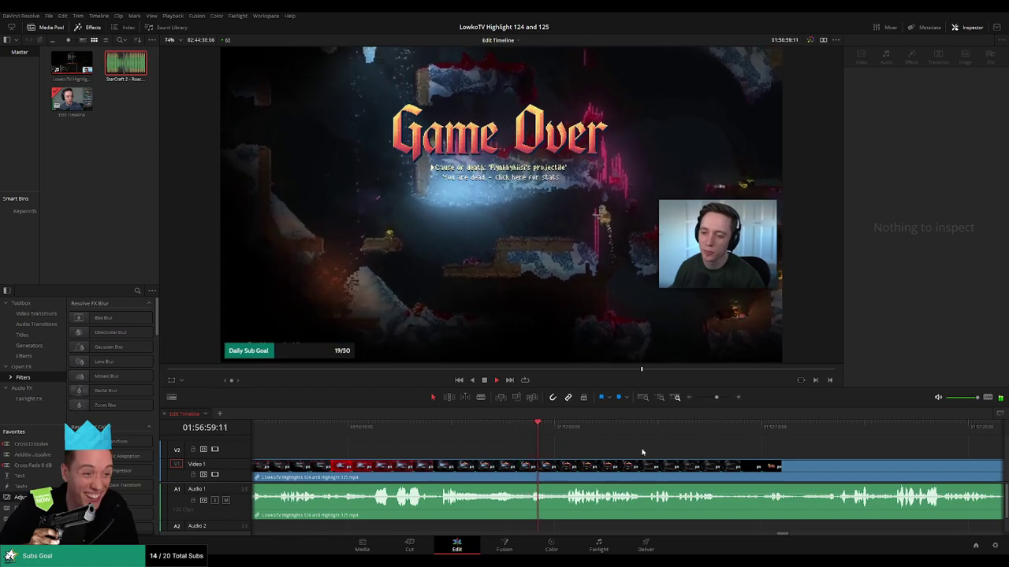
{"action": "scroll", "coordinate": [547, 450], "scroll_direction": "right", "scroll_amount": 2}
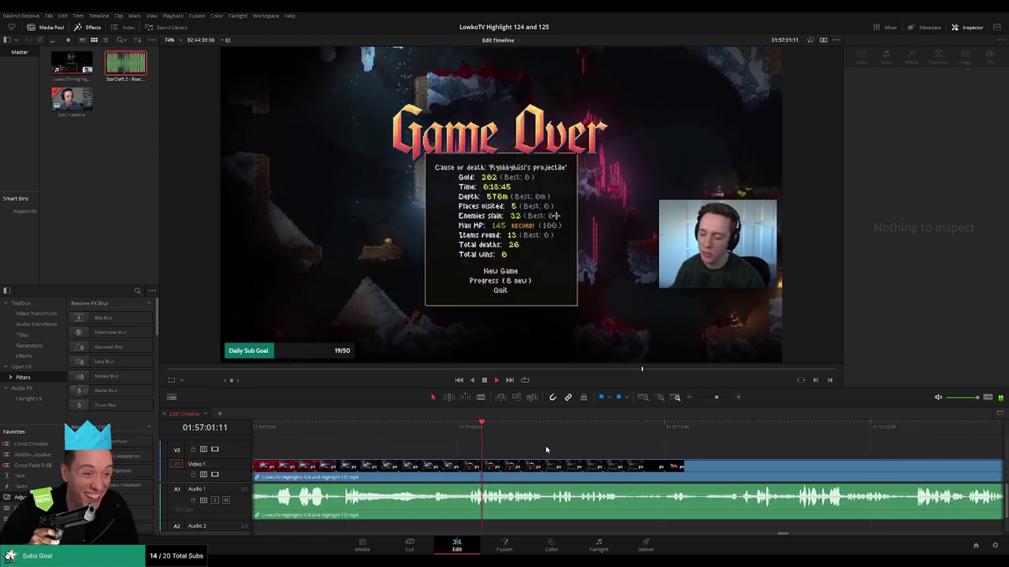
{"action": "scroll", "coordinate": [567, 450], "scroll_direction": "right", "scroll_amount": 2}
{"action": "scroll", "coordinate": [584, 457], "scroll_direction": "right", "scroll_amount": 2}
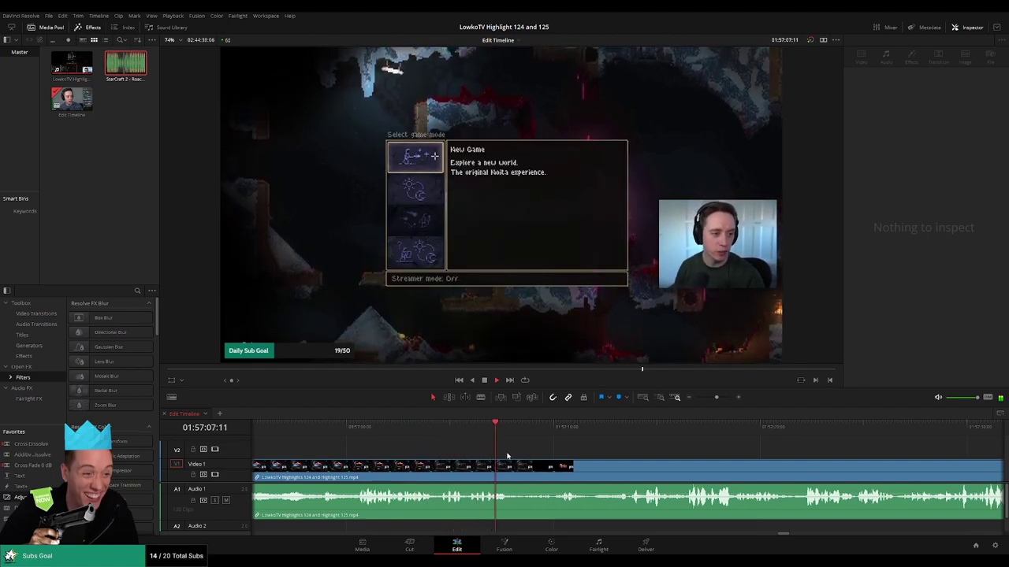
{"action": "key", "text": "b"}
{"action": "left_click", "coordinate": [514, 467]}
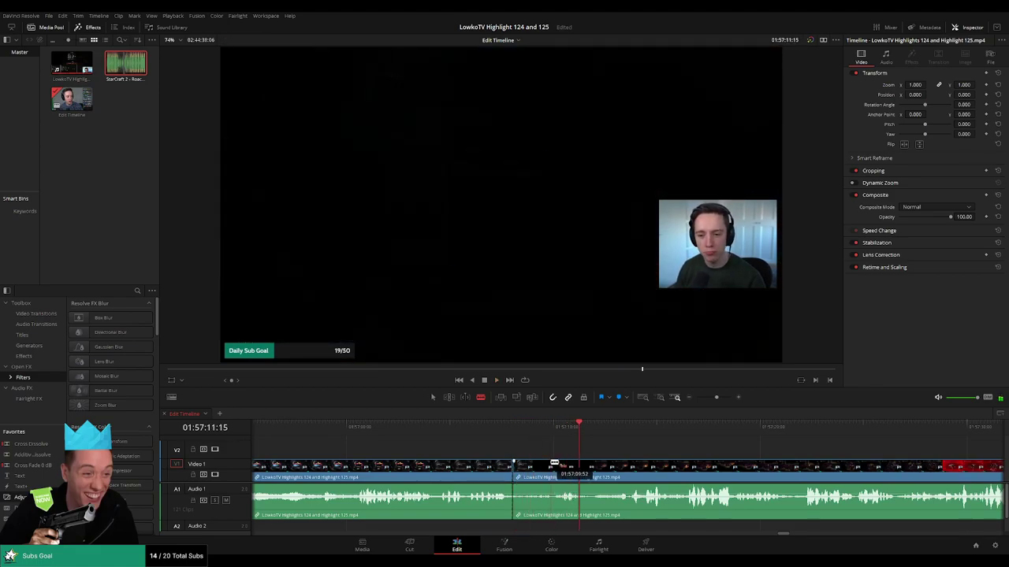
{"action": "left_click", "coordinate": [554, 465]}
{"action": "key", "text": "a"}
{"action": "left_click", "coordinate": [539, 469]}
{"action": "key", "text": "Delete"}
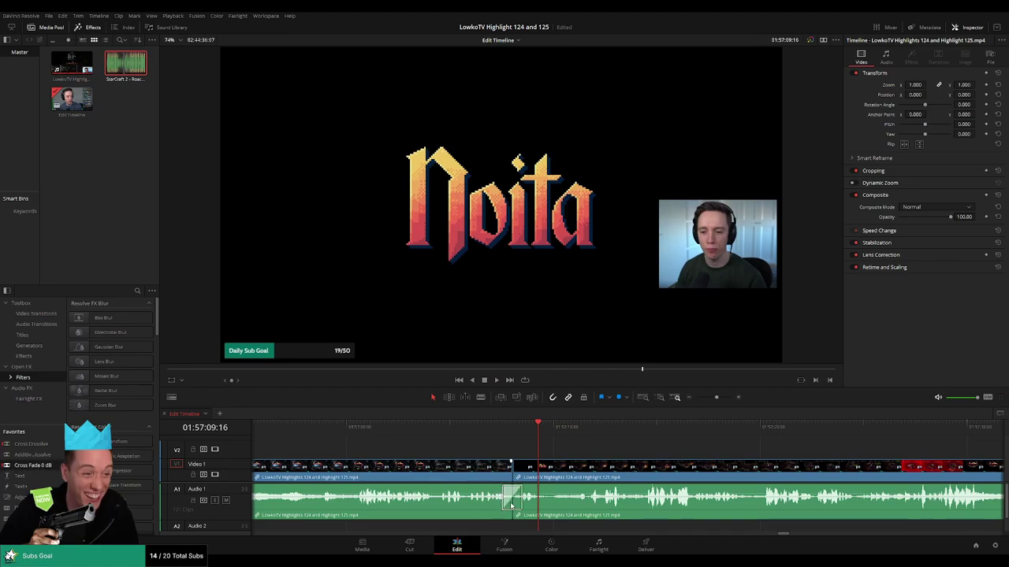
{"action": "key", "text": "space"}
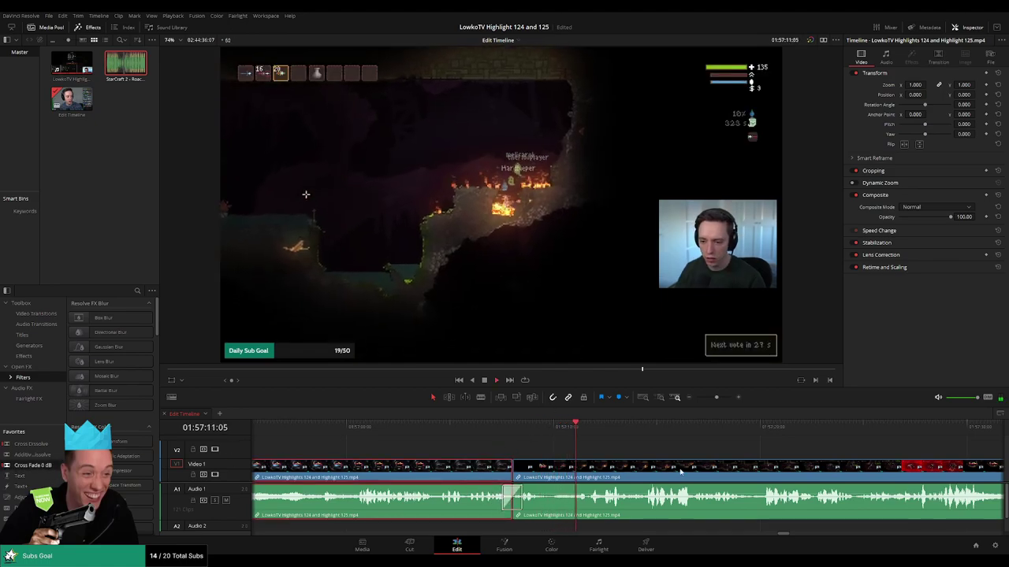
Ripple-delete the short pause after 01:57:09:38 in the Noita footage and color the short clip before the cut teal.
{"action": "left_click", "coordinate": [524, 432]}
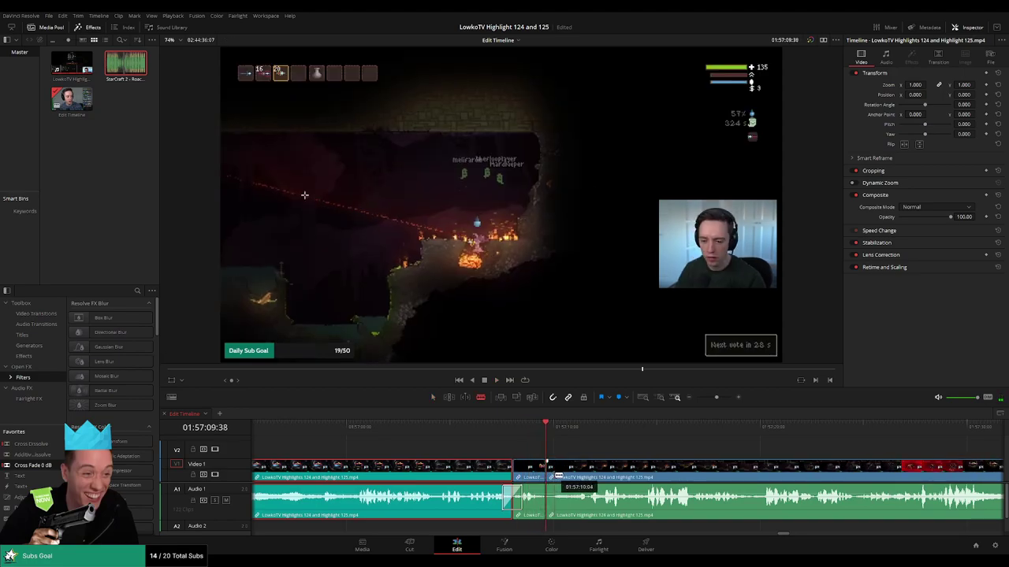
{"action": "key", "text": "a"}
{"action": "key", "text": "Delete"}
{"action": "key", "text": "space"}
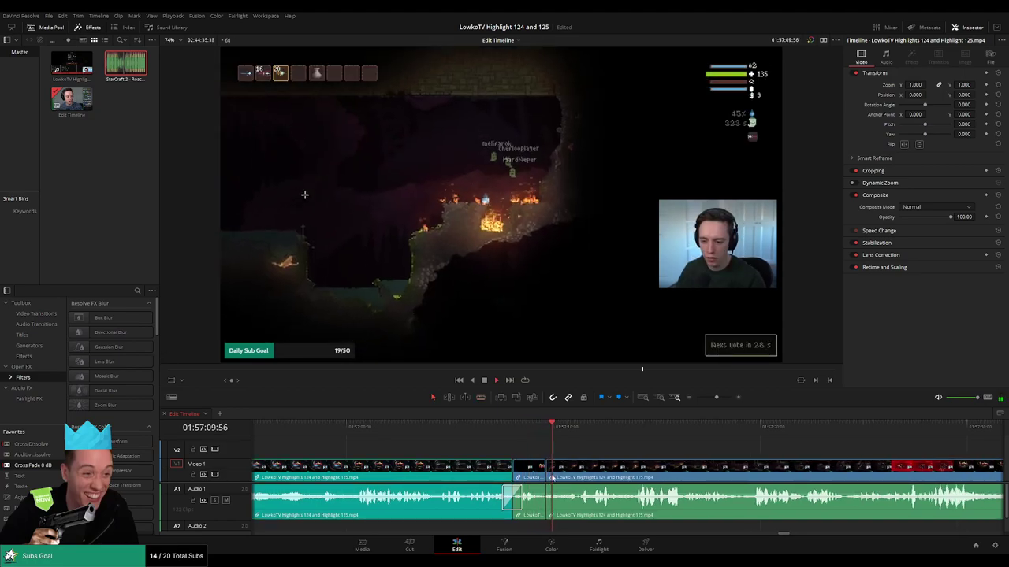
{"action": "left_click", "coordinate": [533, 468]}
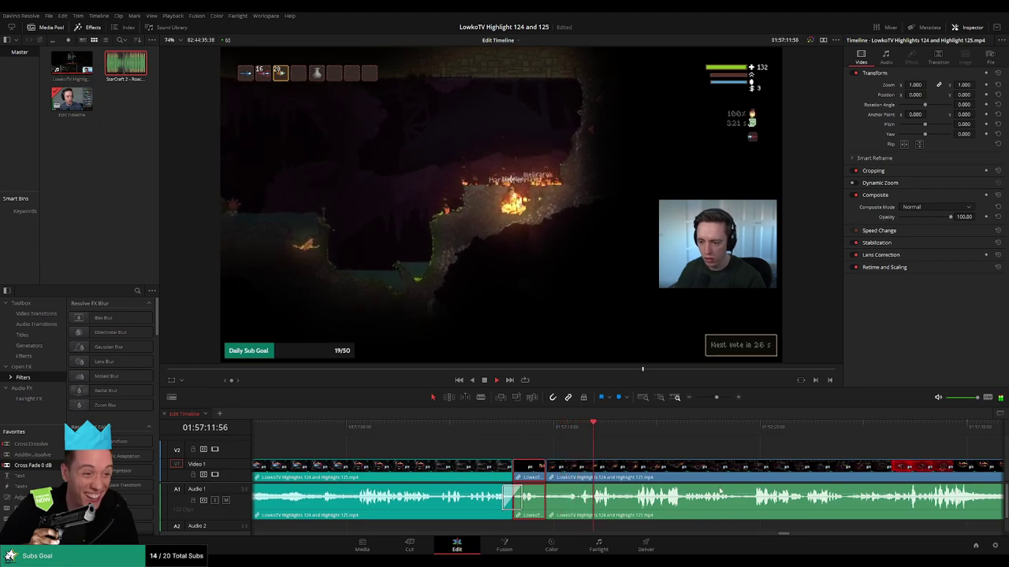
Place an Adjustment Clip on Video 2 at 01:57:11:55 and set its zoom to 1.960.
{"action": "left_click", "coordinate": [577, 428]}
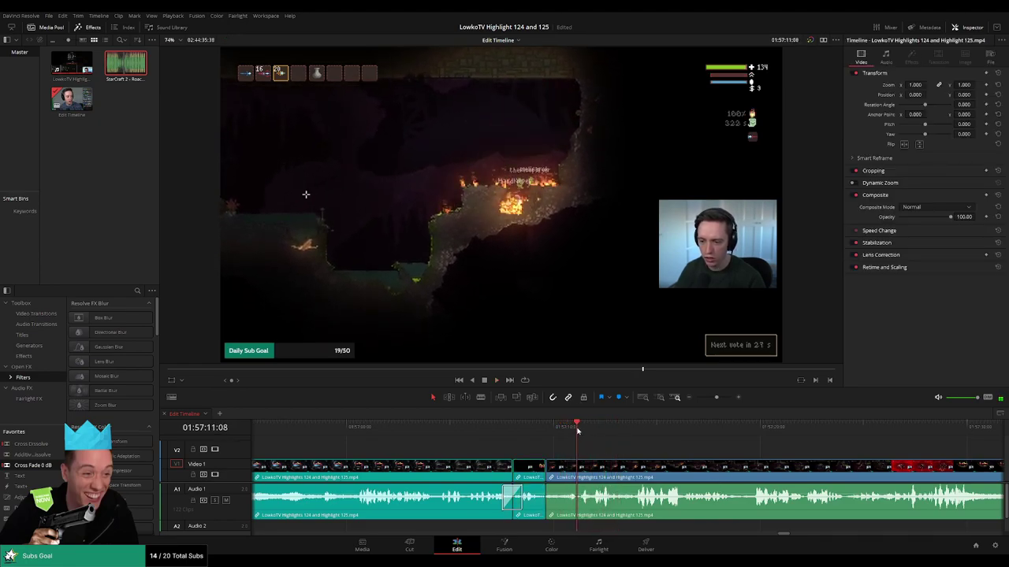
{"action": "left_click", "coordinate": [562, 428]}
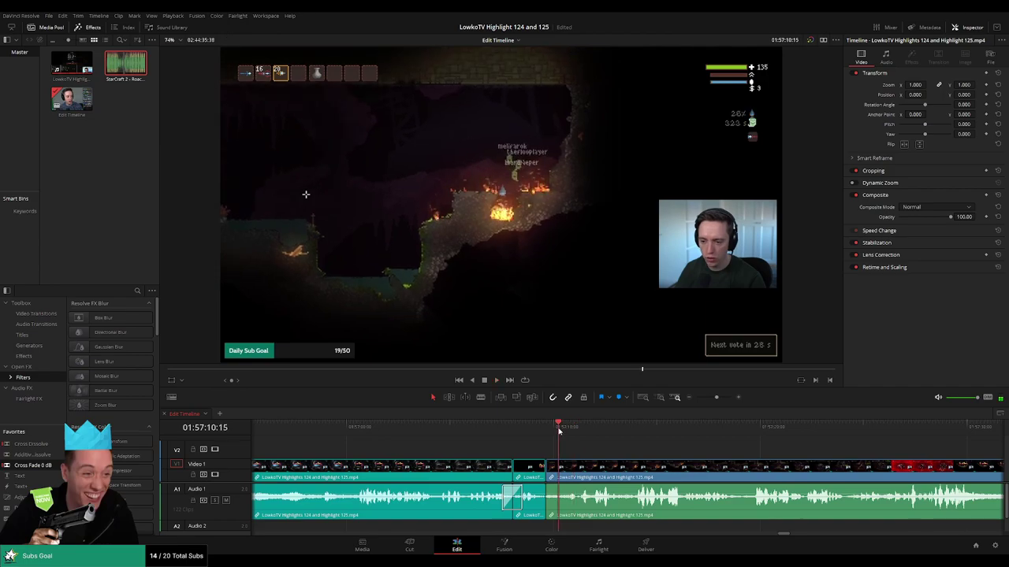
{"action": "left_click", "coordinate": [559, 430]}
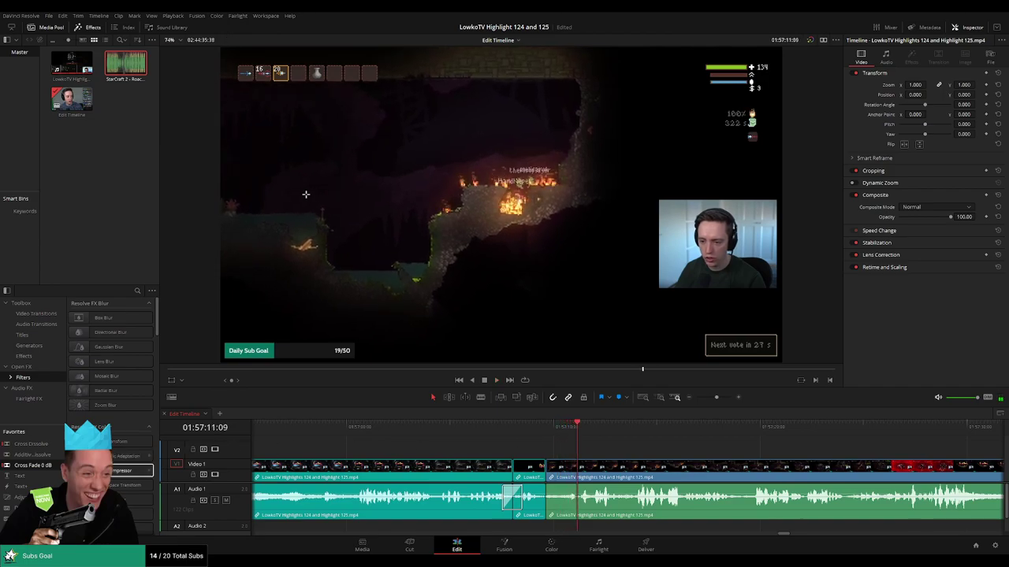
{"action": "left_click_drag", "start_coordinate": [587, 447], "coordinate": [587, 449]}
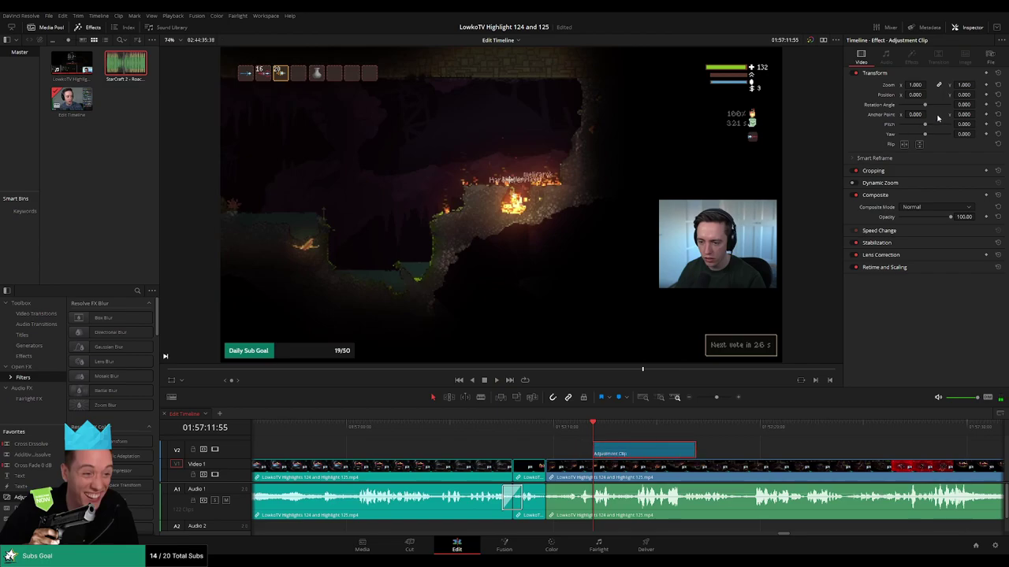
{"action": "left_click_drag", "start_coordinate": [912, 85], "coordinate": [928, 84]}
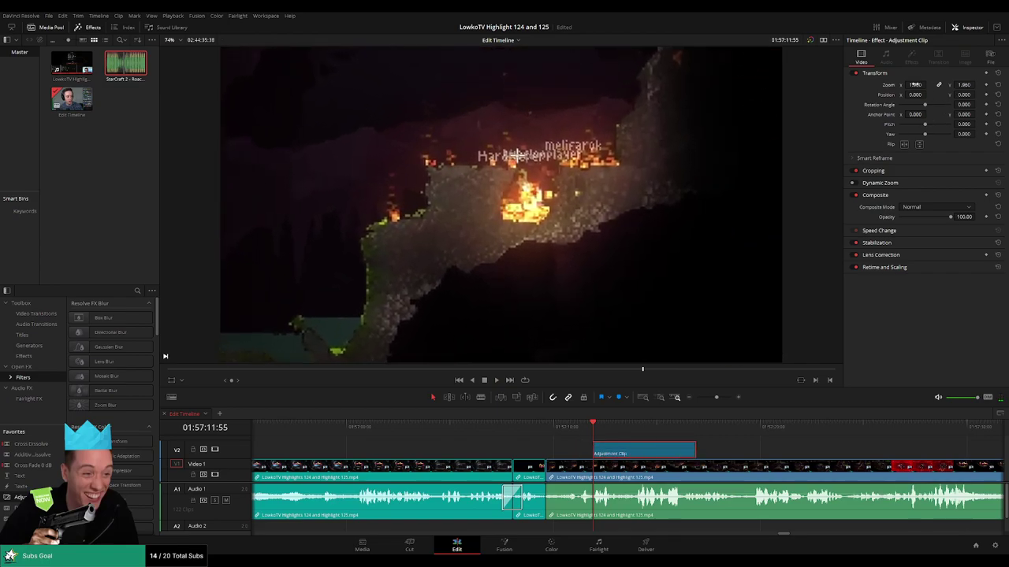
Play back the zoomed section and trim the end of the adjustment clip to 01:57:15:00.
{"action": "key", "text": "space"}
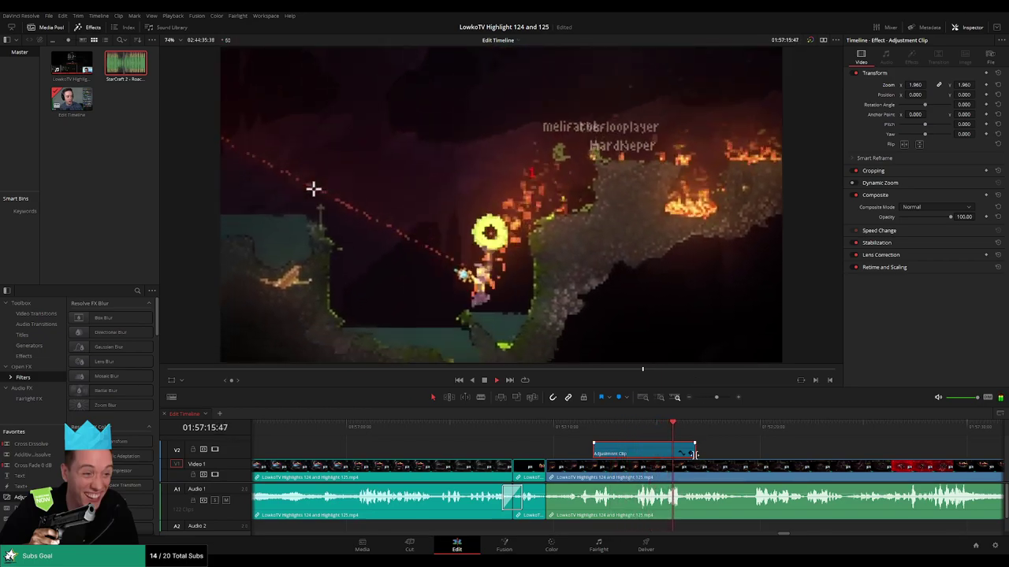
{"action": "left_click_drag", "start_coordinate": [693, 454], "coordinate": [628, 444]}
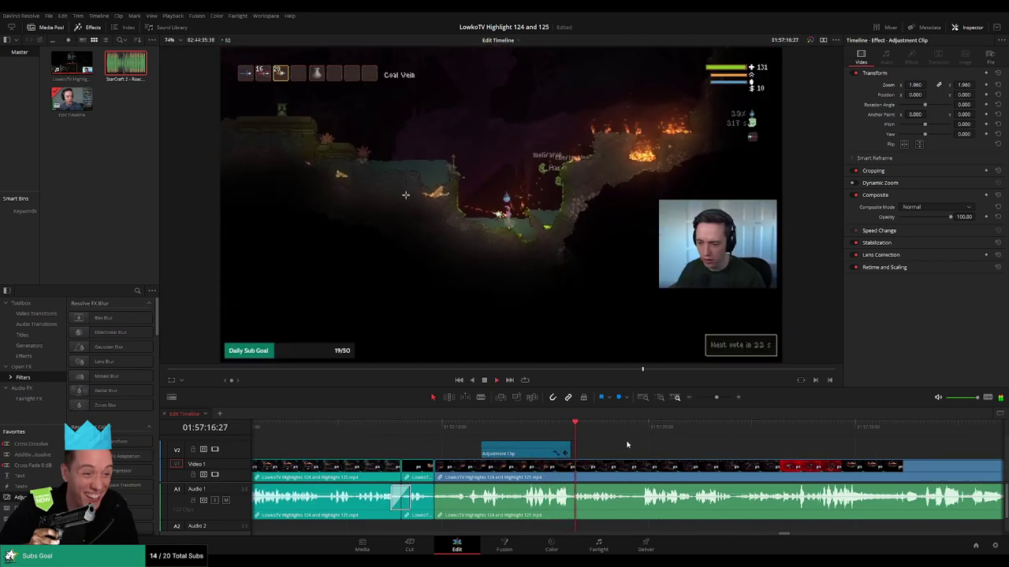
{"action": "key", "text": "space"}
{"action": "left_click", "coordinate": [526, 427]}
{"action": "key", "text": "space"}
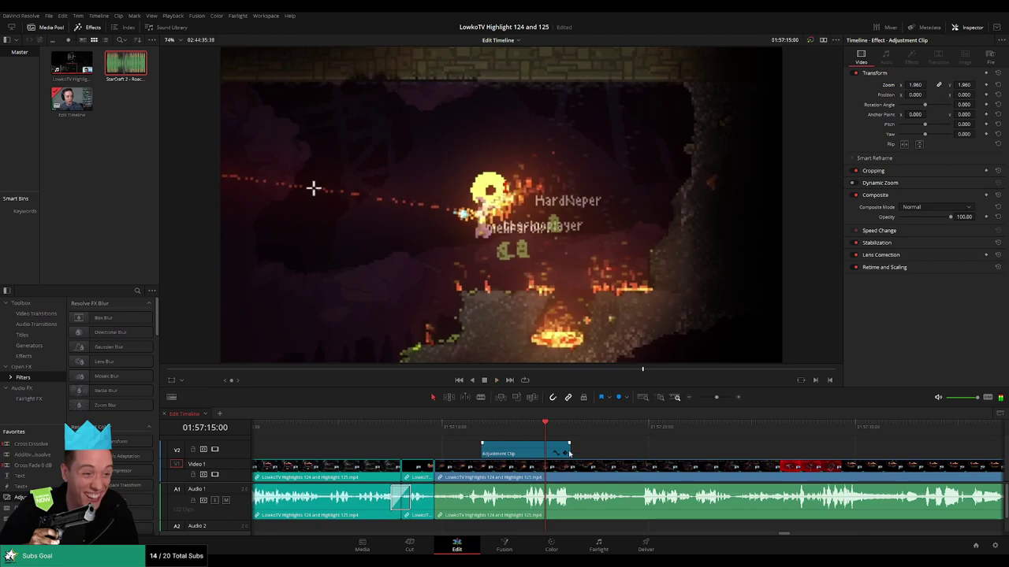
{"action": "left_click_drag", "start_coordinate": [569, 450], "coordinate": [546, 450]}
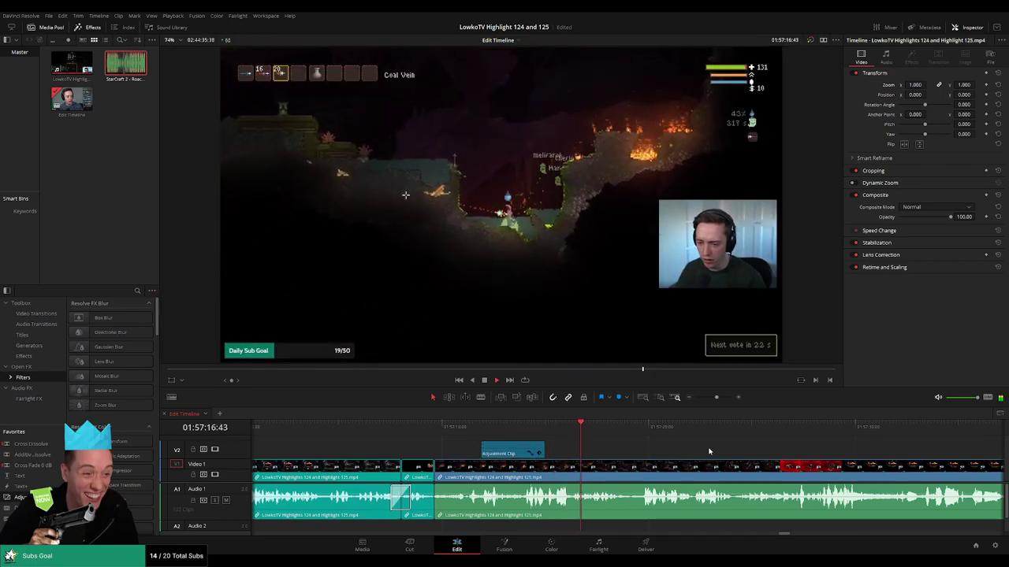
Split the Noita clip at 01:57:24:06 and ripple-delete the short pause that follows.
{"action": "scroll", "coordinate": [599, 450], "scroll_direction": "right", "scroll_amount": 3}
{"action": "scroll", "coordinate": [560, 448], "scroll_direction": "right", "scroll_amount": 1}
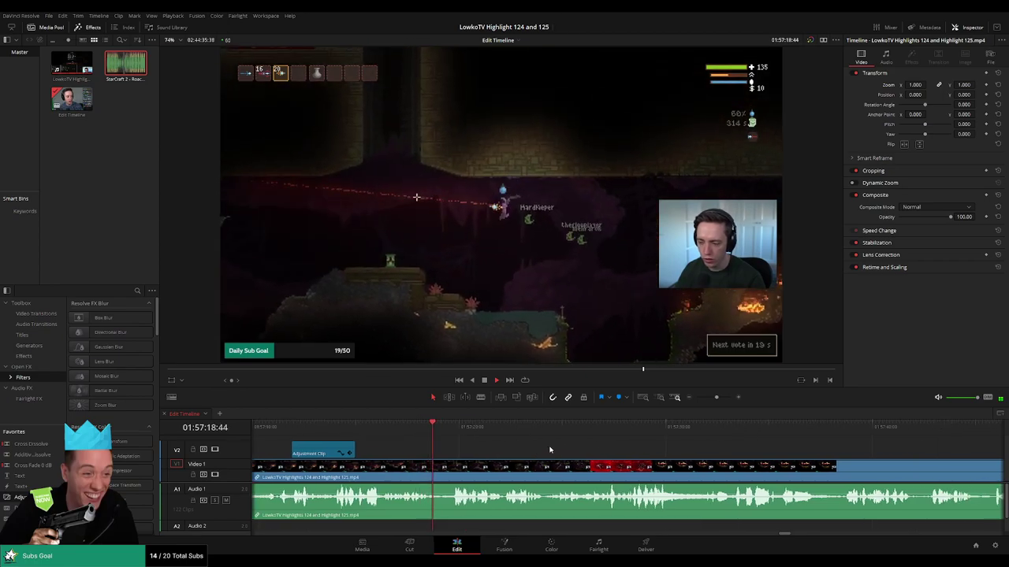
{"action": "scroll", "coordinate": [542, 450], "scroll_direction": "right", "scroll_amount": 1}
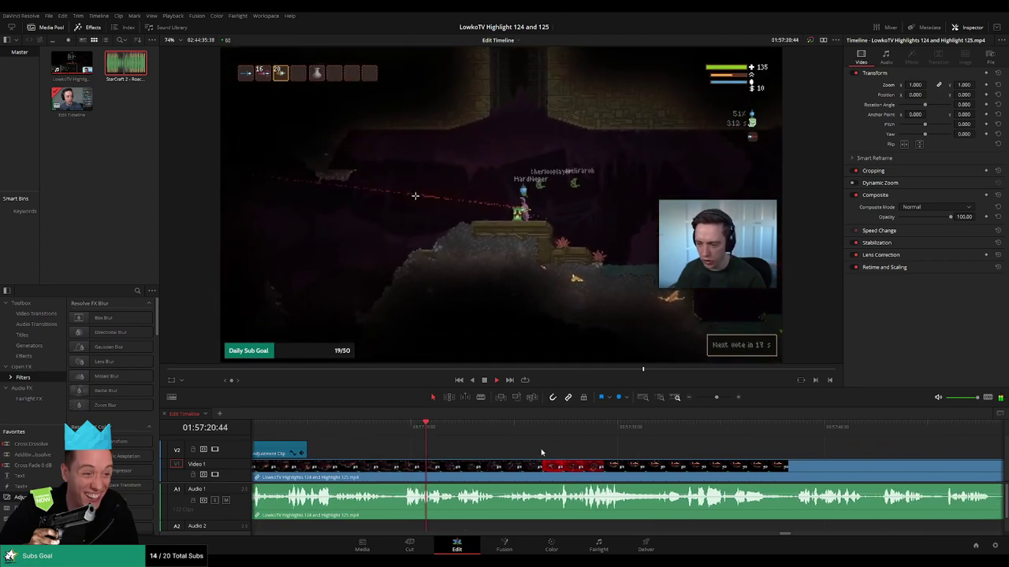
{"action": "scroll", "coordinate": [529, 449], "scroll_direction": "right", "scroll_amount": 1}
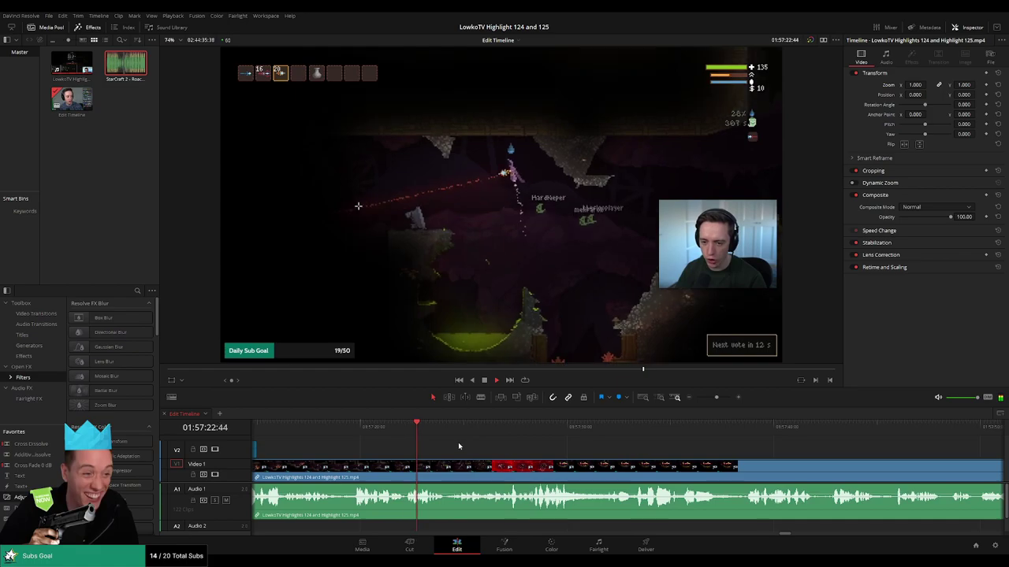
{"action": "scroll", "coordinate": [458, 442], "scroll_direction": "right", "scroll_amount": 1}
{"action": "key", "text": "space"}
{"action": "key", "text": "b"}
{"action": "left_click", "coordinate": [448, 466]}
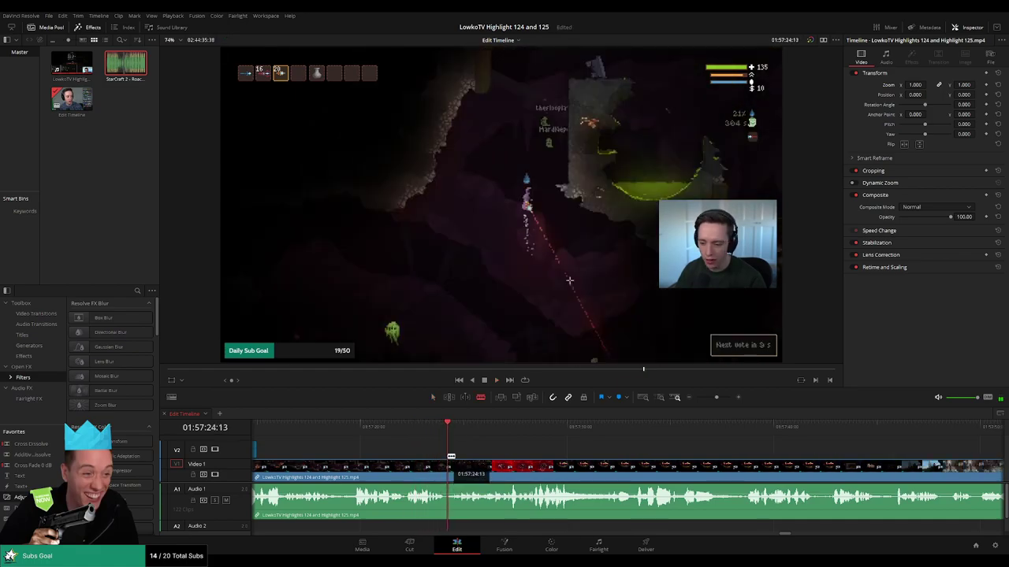
{"action": "left_click", "coordinate": [445, 424]}
{"action": "left_click", "coordinate": [450, 468]}
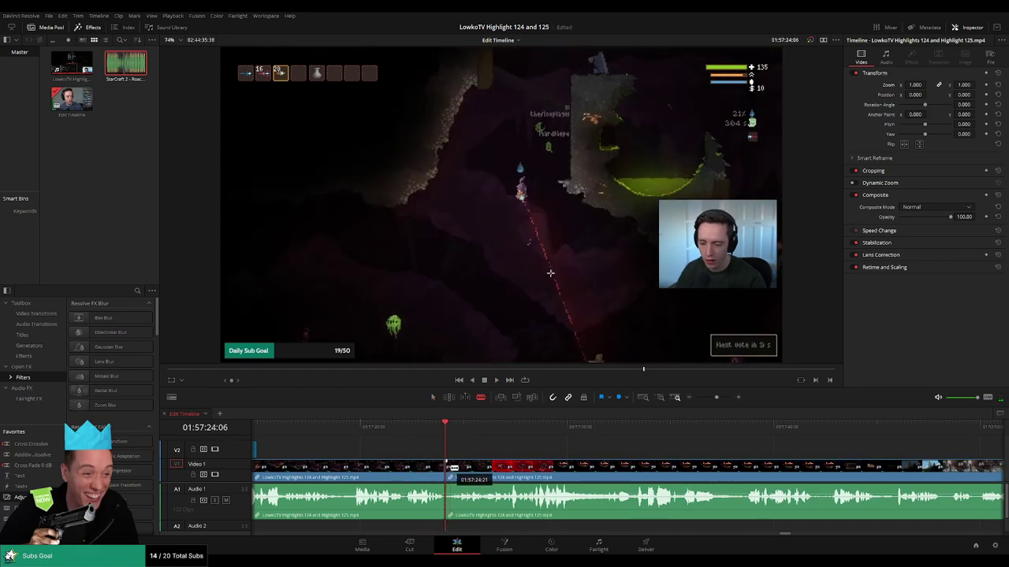
{"action": "key", "text": "a"}
{"action": "key", "text": "Delete"}
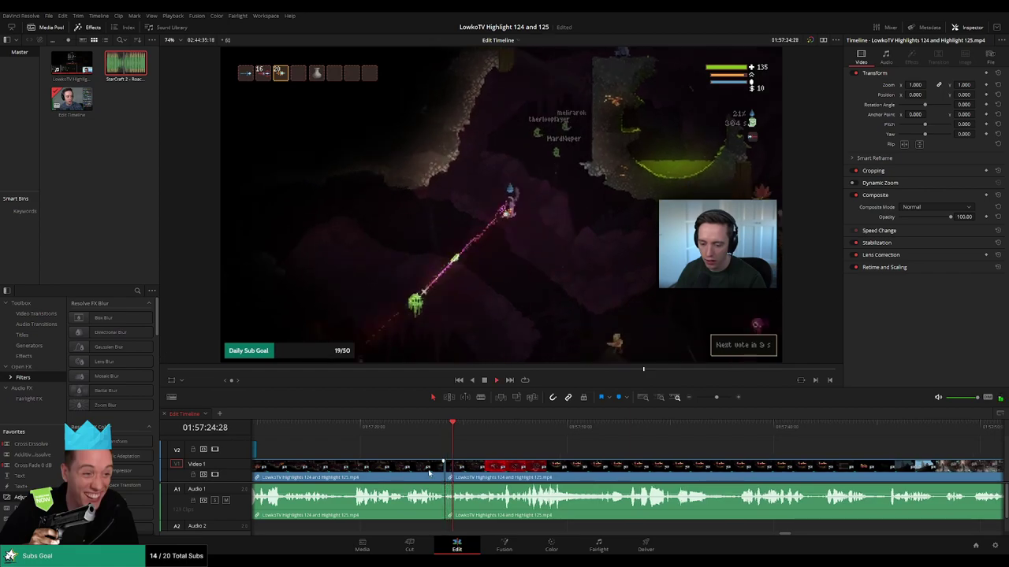
Color the Noita clip before the 01:57:24:06 cut teal and add a Cross Fade 0 dB on the audio cut.
{"action": "left_click", "coordinate": [430, 473]}
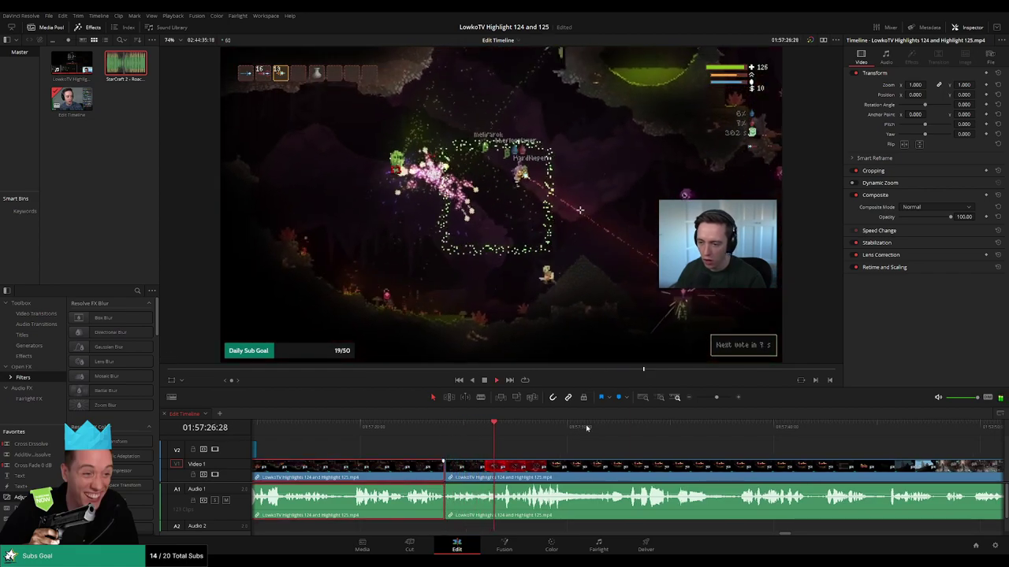
{"action": "left_click", "coordinate": [592, 456]}
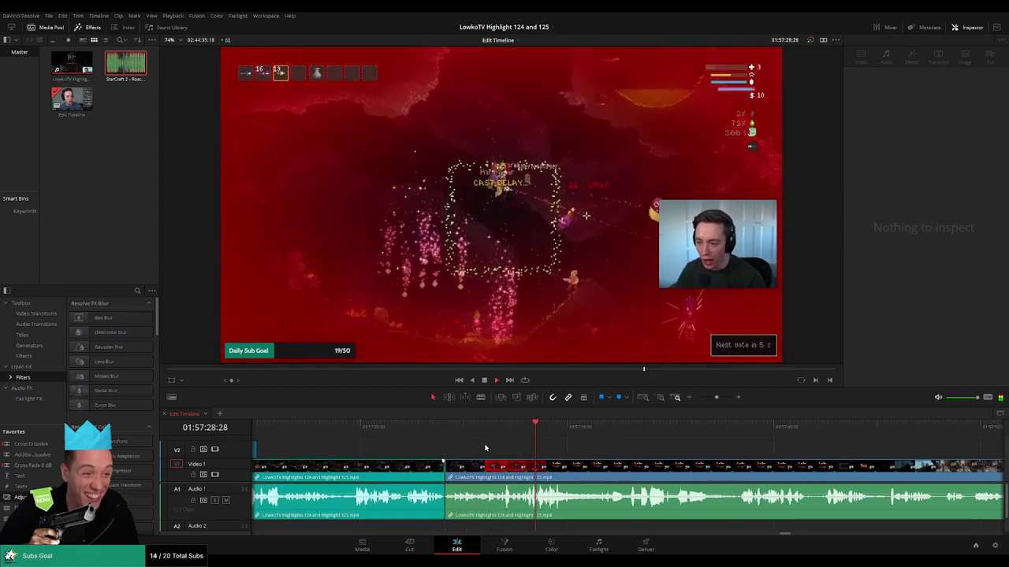
{"action": "left_click", "coordinate": [427, 426]}
{"action": "scroll", "coordinate": [606, 453], "scroll_direction": "right", "scroll_amount": 2}
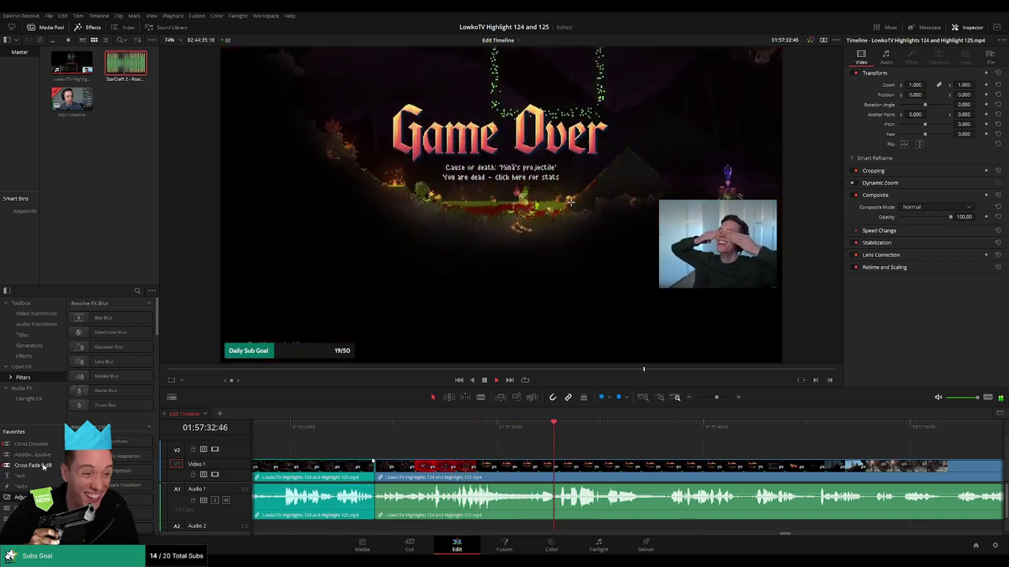
{"action": "left_click", "coordinate": [286, 427]}
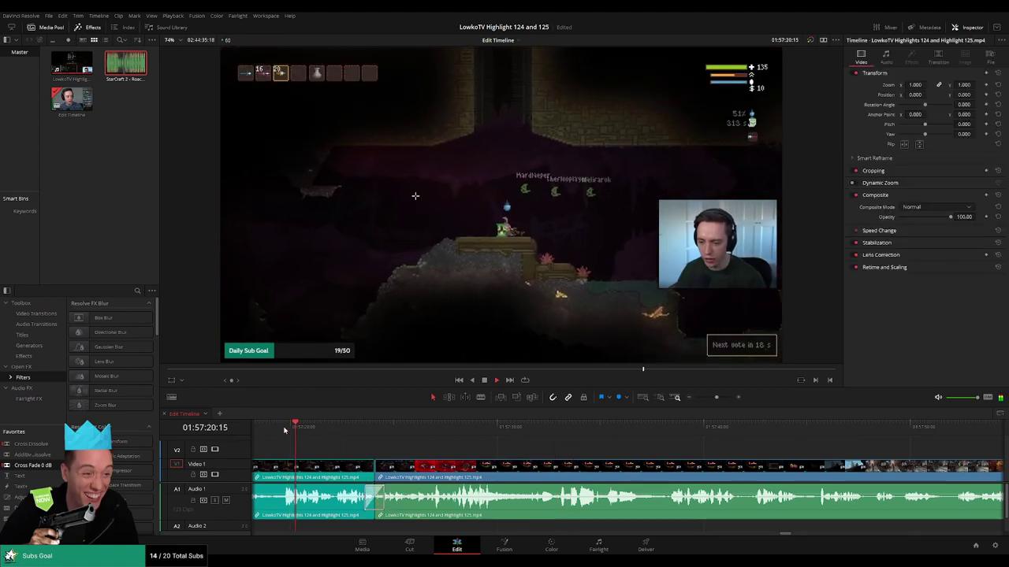
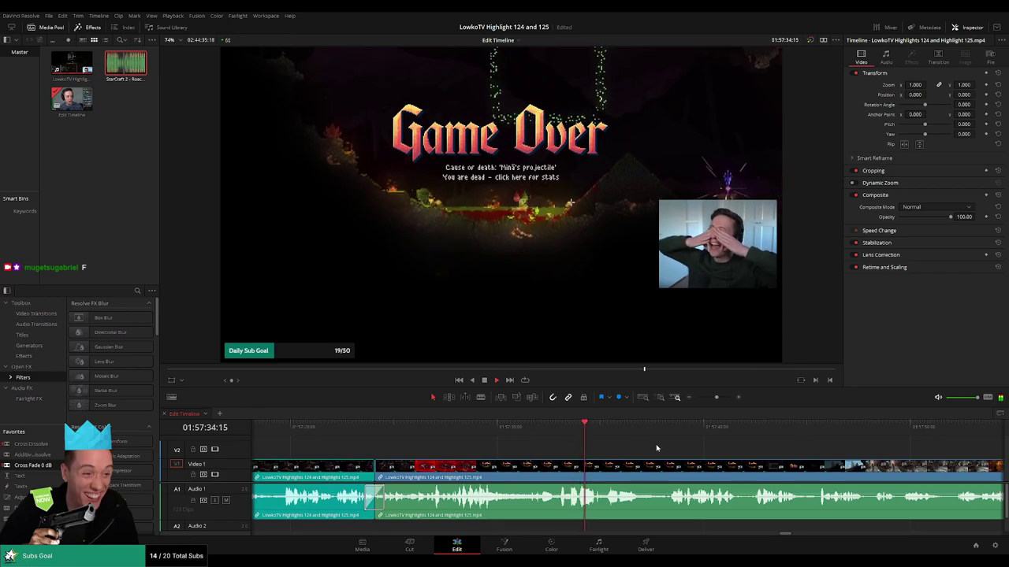
Split the clip at 01:57:47:54, where the Hogwarts footage begins, and ripple-delete the short stretch after the cut.
{"action": "left_click_drag", "start_coordinate": [657, 447], "coordinate": [461, 441]}
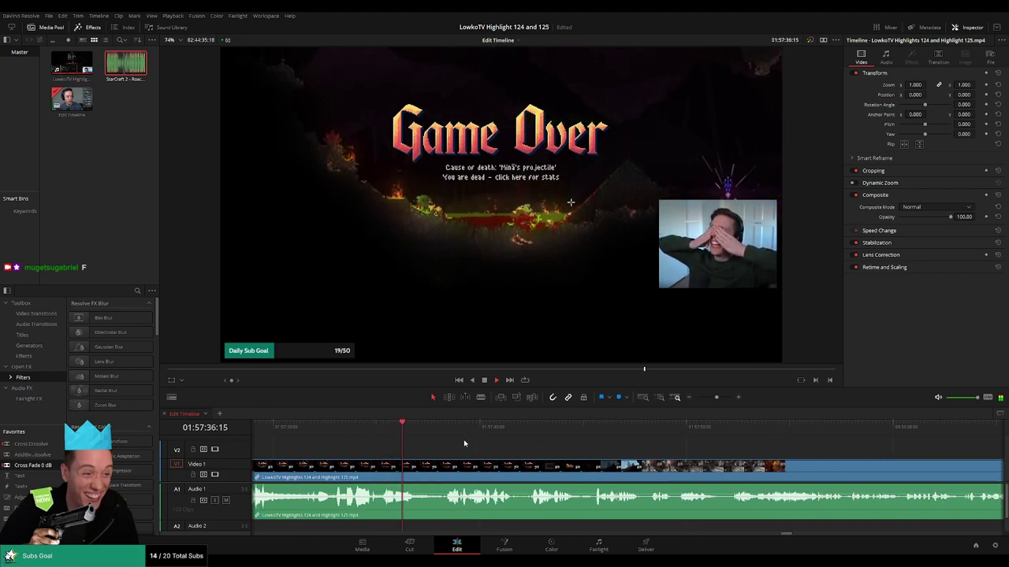
{"action": "scroll", "coordinate": [501, 439], "scroll_direction": "right", "scroll_amount": 2}
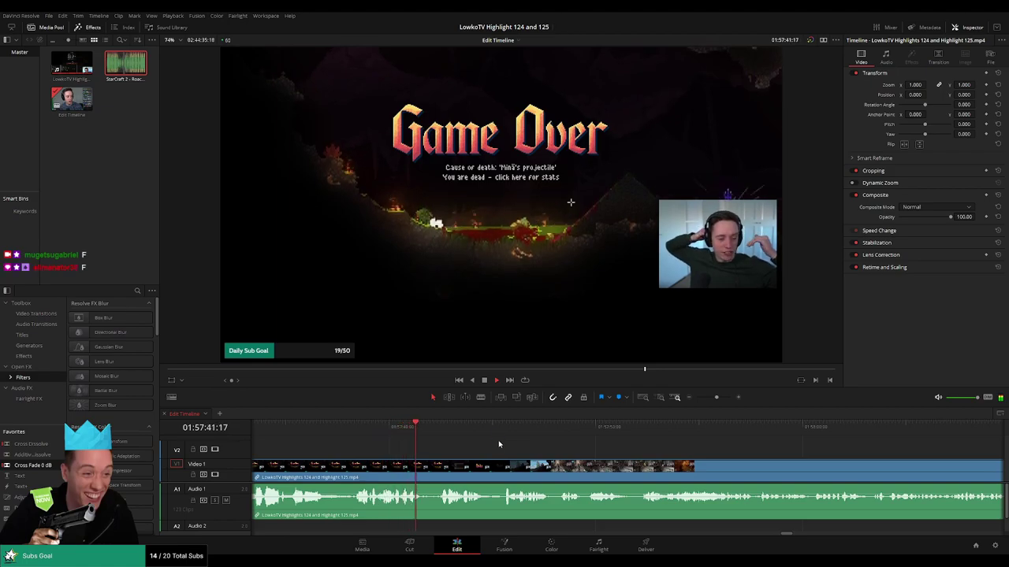
{"action": "scroll", "coordinate": [538, 453], "scroll_direction": "right", "scroll_amount": 2}
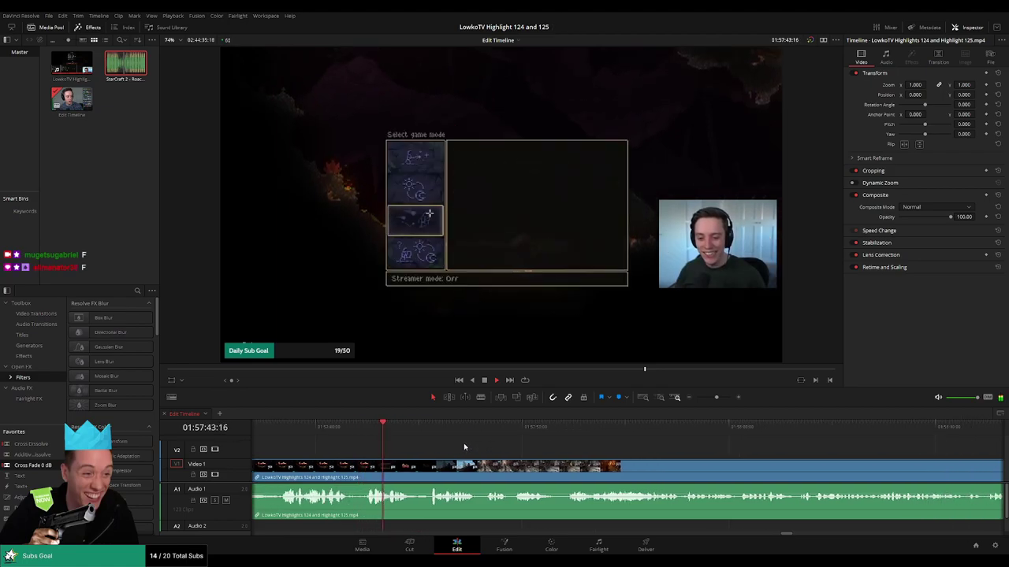
{"action": "scroll", "coordinate": [464, 445], "scroll_direction": "right", "scroll_amount": 1}
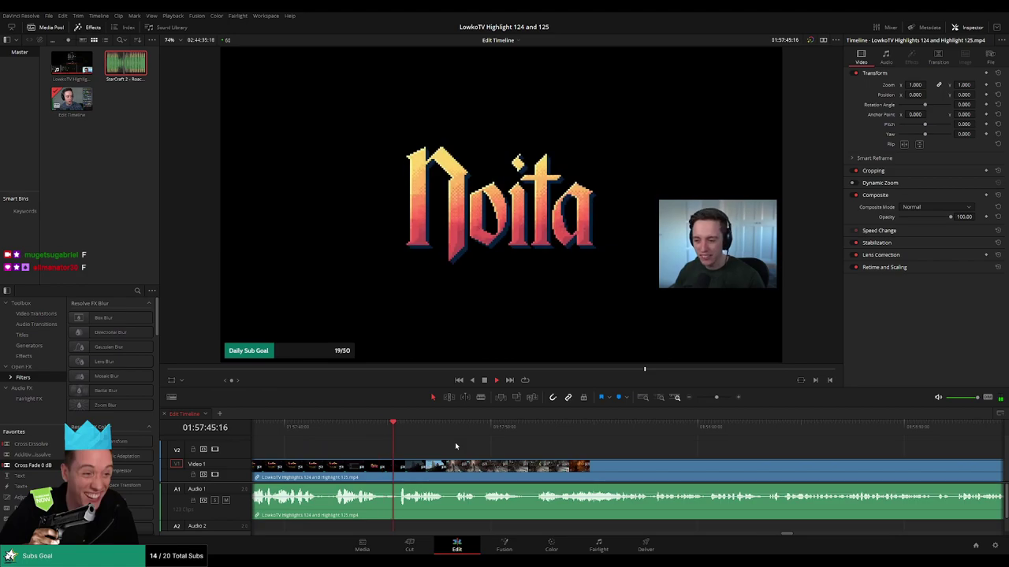
{"action": "scroll", "coordinate": [446, 446], "scroll_direction": "right", "scroll_amount": 1}
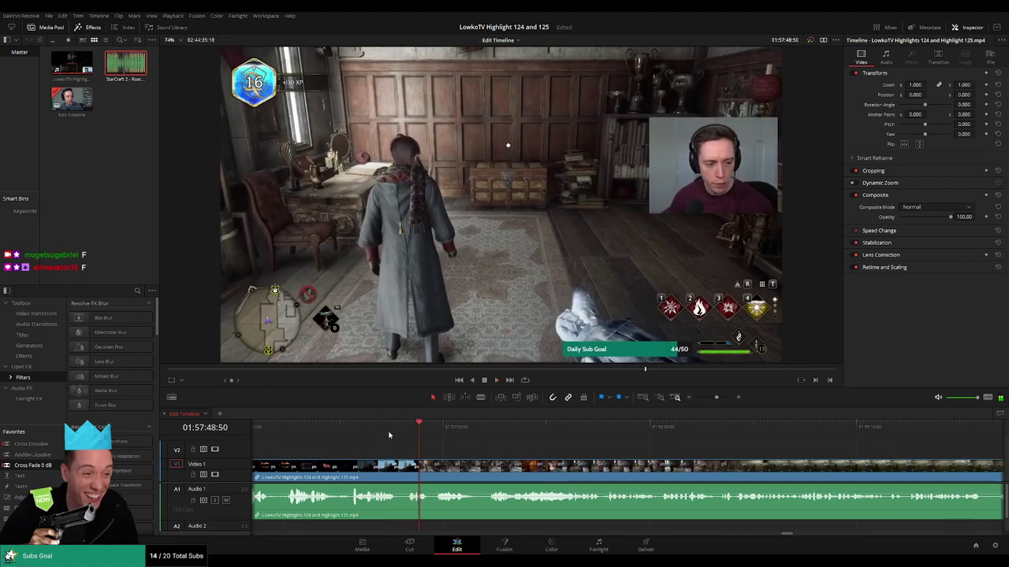
{"action": "left_click", "coordinate": [389, 435]}
{"action": "key", "text": "b"}
{"action": "left_click", "coordinate": [403, 473]}
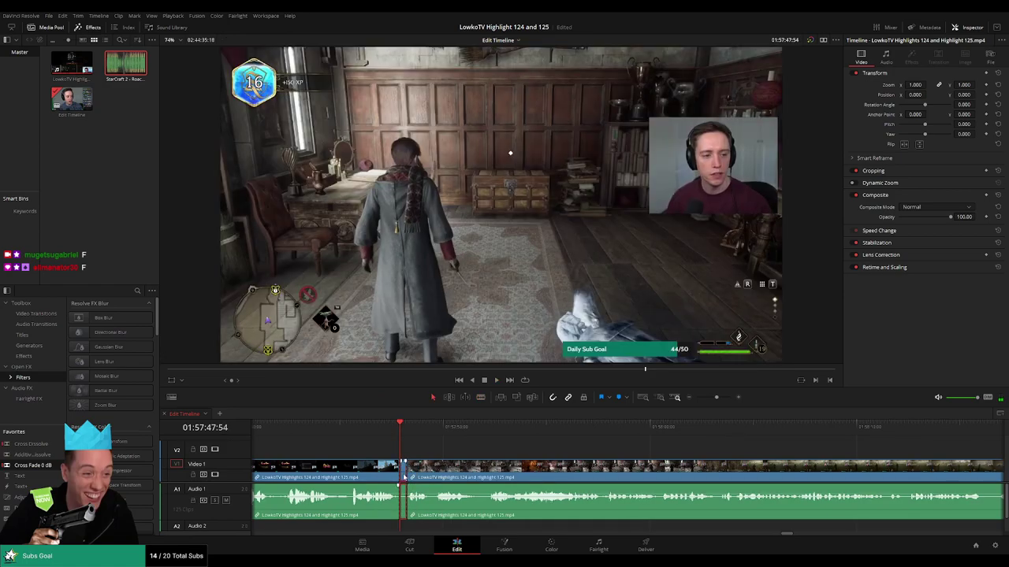
{"action": "key", "text": "Delete"}
{"action": "key", "text": "space"}
Color the finished Noita clip before the Hogwarts footage teal.
{"action": "left_click", "coordinate": [393, 477]}
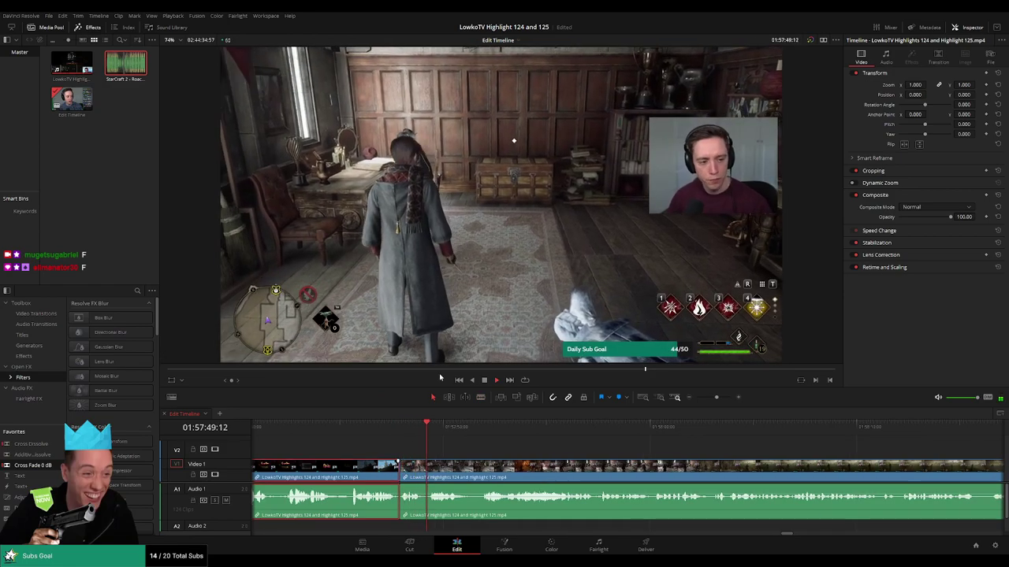
{"action": "key", "text": "F1"}
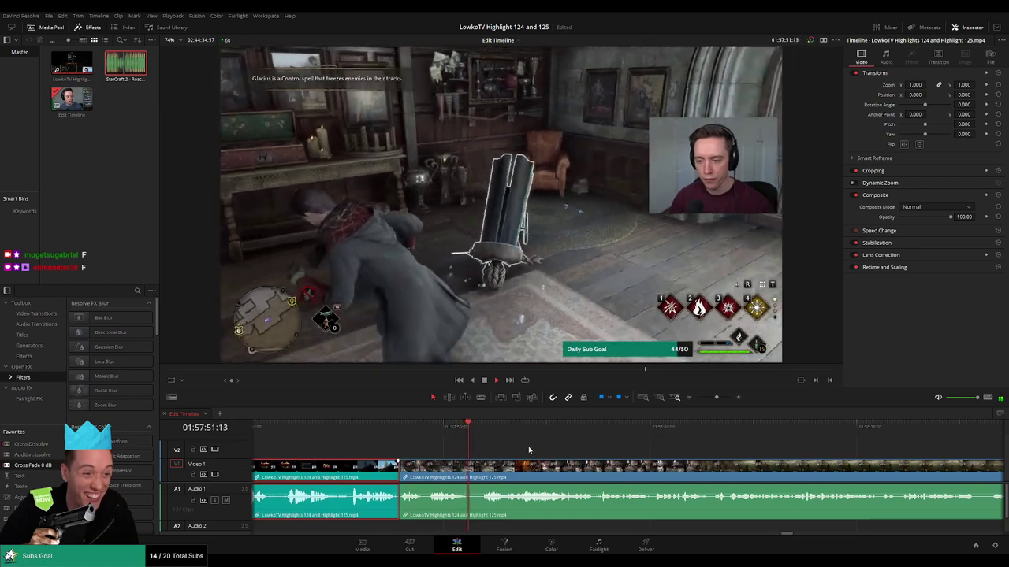
{"action": "left_click", "coordinate": [526, 450]}
Review the Hogwarts footage from its start and split the clip at 01:57:51:21.
{"action": "key", "text": "space"}
{"action": "left_click", "coordinate": [406, 432]}
{"action": "scroll", "coordinate": [473, 442], "scroll_direction": "right", "scroll_amount": 1}
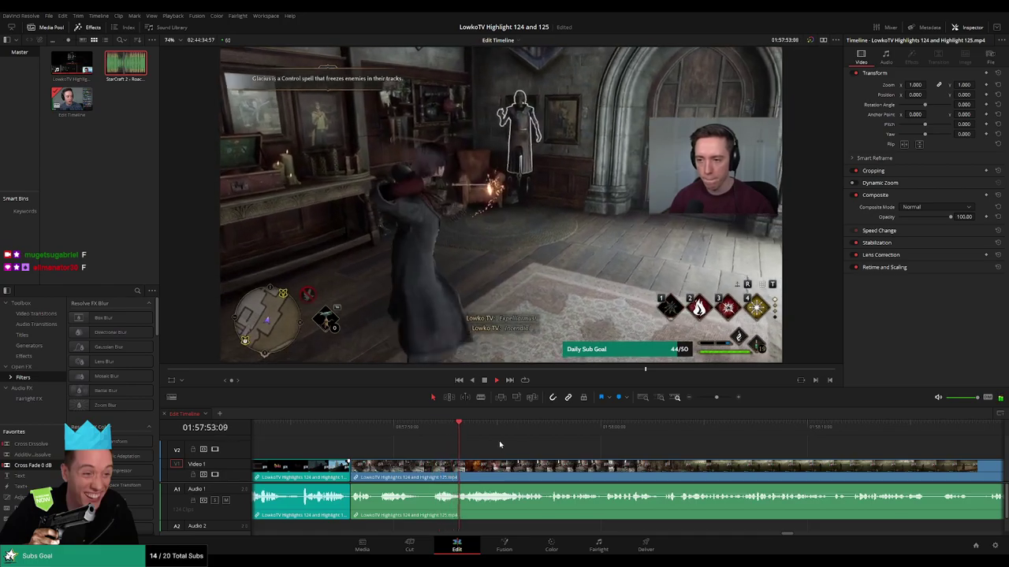
{"action": "scroll", "coordinate": [544, 446], "scroll_direction": "right", "scroll_amount": 2}
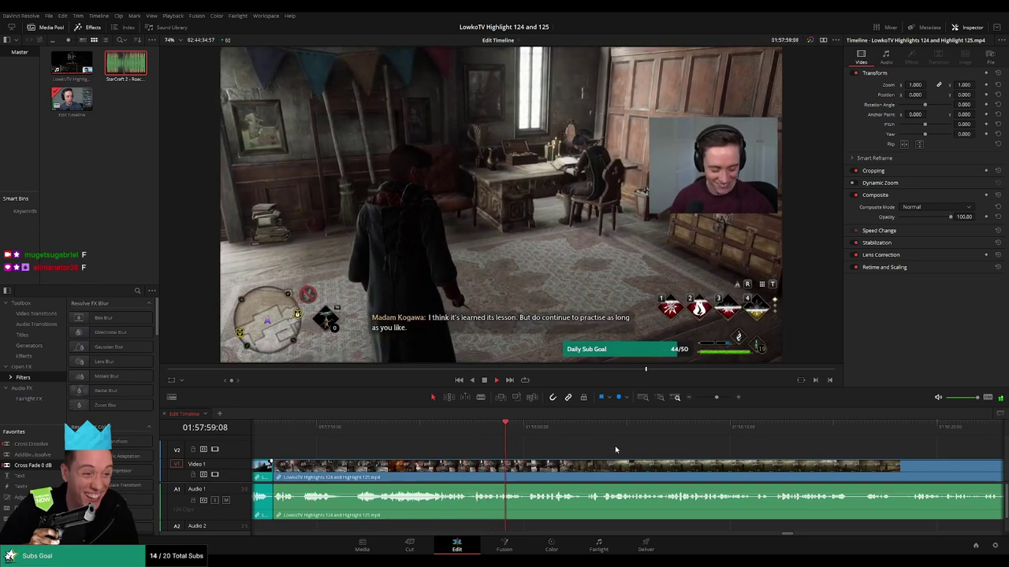
{"action": "scroll", "coordinate": [616, 450], "scroll_direction": "right", "scroll_amount": 3}
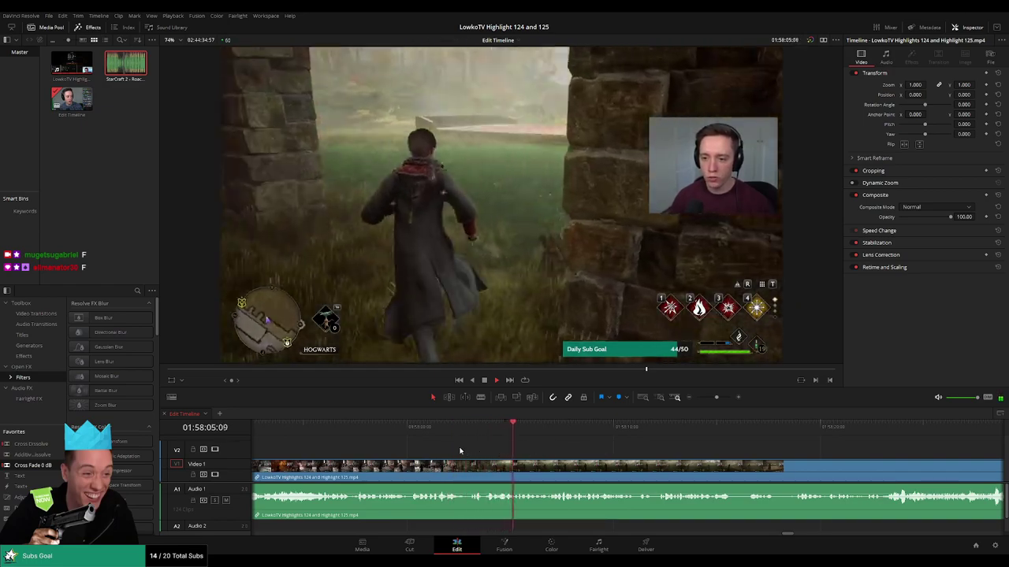
{"action": "scroll", "coordinate": [543, 450], "scroll_direction": "left", "scroll_amount": 3}
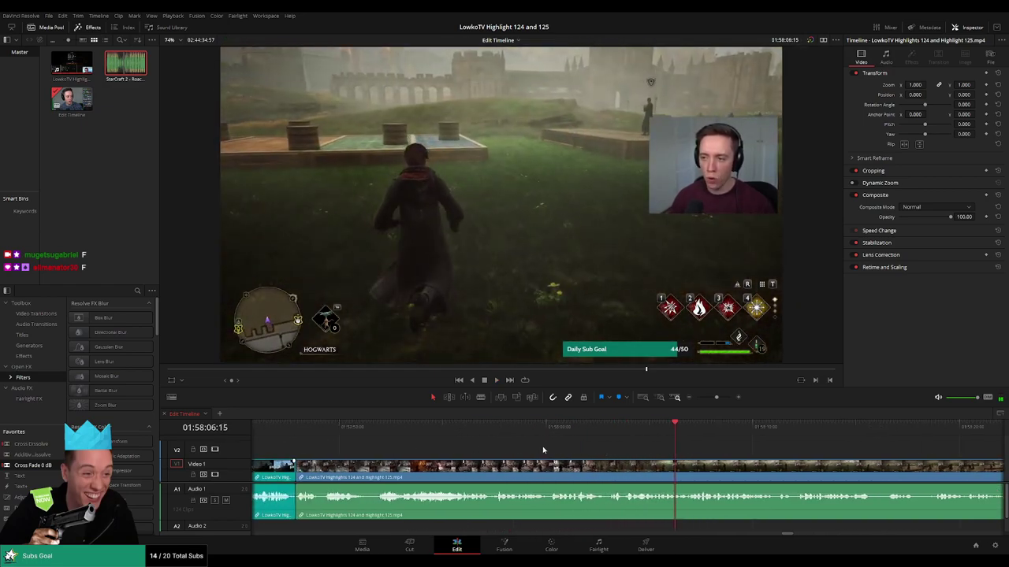
{"action": "left_click", "coordinate": [340, 436]}
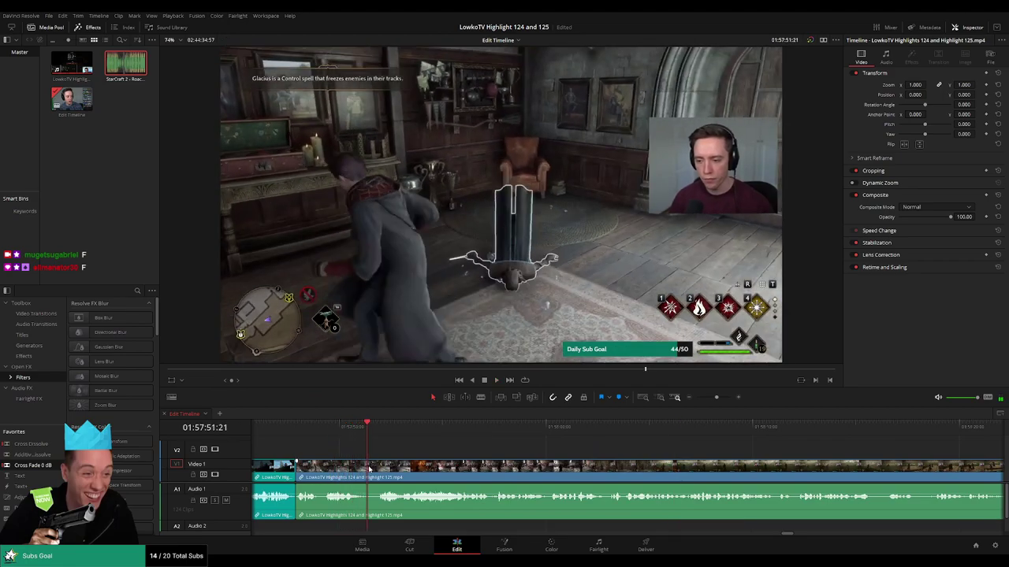
{"action": "key", "text": "b"}
{"action": "left_click", "coordinate": [368, 470]}
Split the Hogwarts clip again at 01:58:02:59 and ripple-delete the section between the two cuts.
{"action": "key", "text": "space"}
{"action": "left_click", "coordinate": [553, 435]}
{"action": "left_click", "coordinate": [596, 436]}
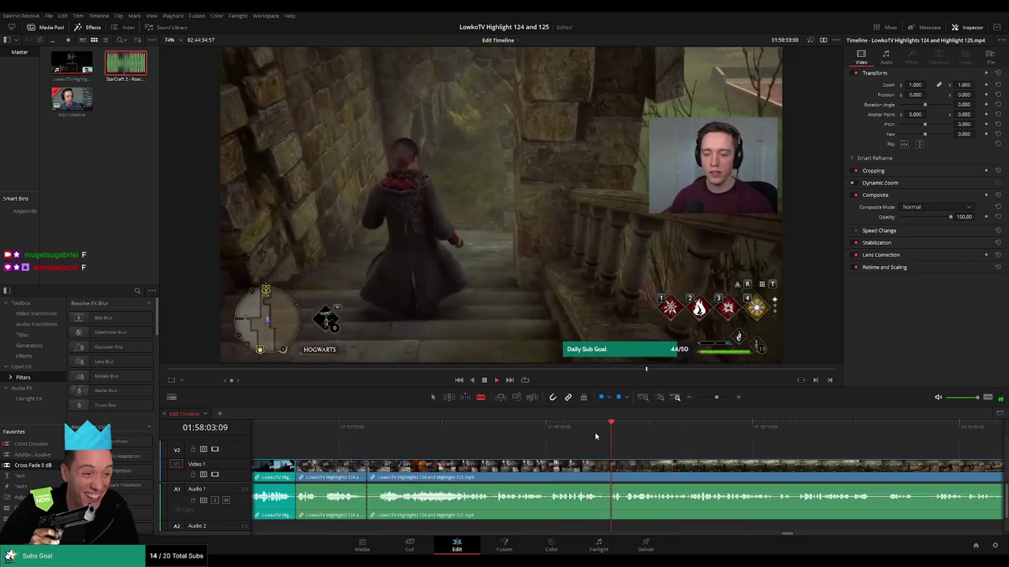
{"action": "key", "text": "space"}
{"action": "left_click_drag", "start_coordinate": [611, 428], "coordinate": [607, 428]}
{"action": "left_click", "coordinate": [608, 465]}
{"action": "key", "text": "a"}
{"action": "left_click", "coordinate": [557, 472]}
{"action": "key", "text": "Delete"}
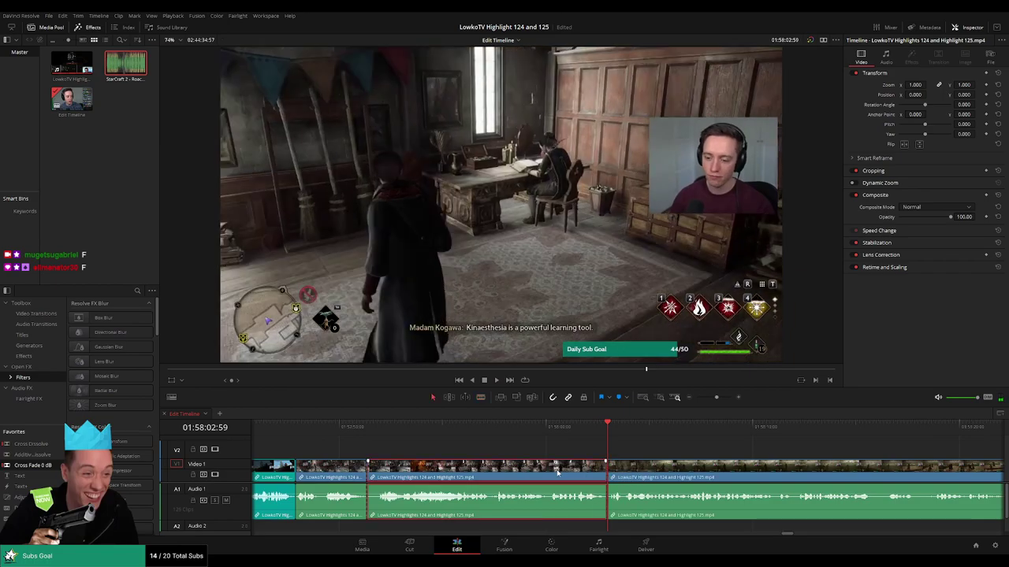
{"action": "key", "text": "Delete"}
Color the short Hogwarts clip before the 01:57:51:21 cut yellow.
{"action": "key", "text": "space"}
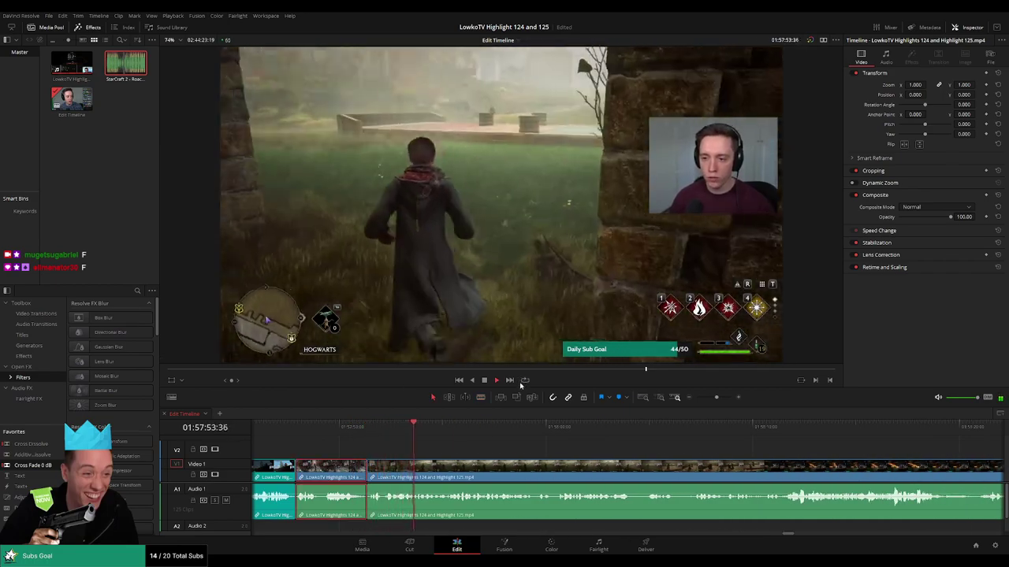
{"action": "key", "text": "F1"}
{"action": "left_click", "coordinate": [534, 453]}
Split the clip at 01:58:11:19, where the Noita footage begins, and ripple-delete the short stretch after the cut.
{"action": "left_click_drag", "start_coordinate": [587, 450], "coordinate": [520, 447]}
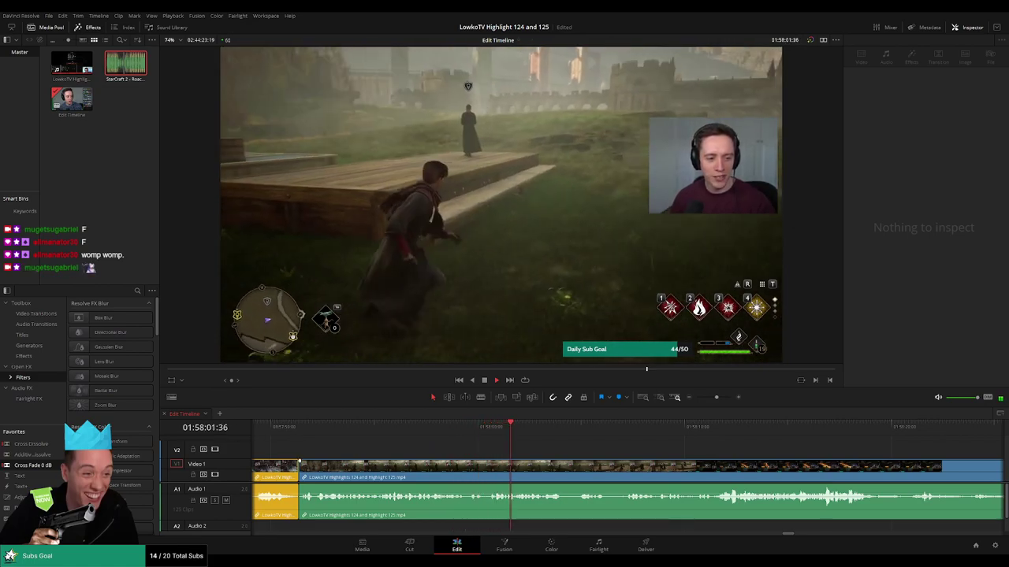
{"action": "left_click_drag", "start_coordinate": [662, 451], "coordinate": [506, 453]}
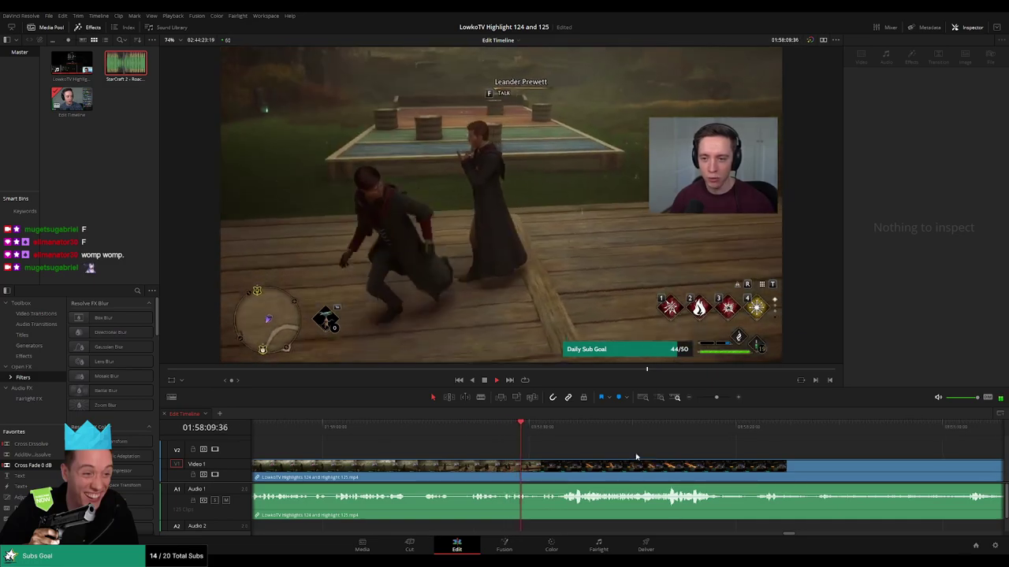
{"action": "scroll", "coordinate": [543, 451], "scroll_direction": "right", "scroll_amount": 2}
{"action": "key", "text": "space"}
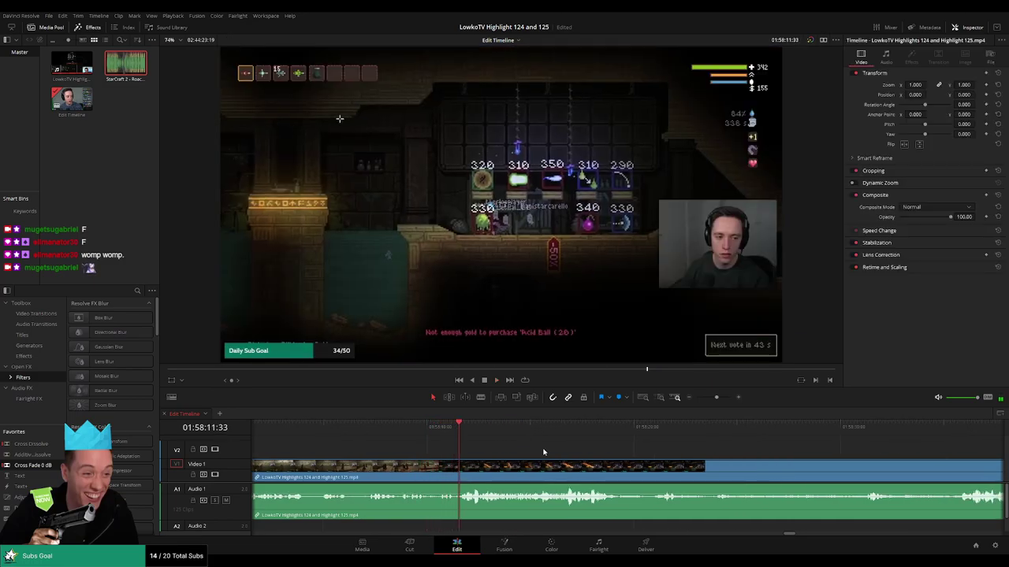
{"action": "left_click", "coordinate": [444, 432]}
{"action": "left_click_drag", "start_coordinate": [444, 431], "coordinate": [454, 433]}
{"action": "key", "text": "ctrl+b"}
{"action": "left_click_drag", "start_coordinate": [455, 472], "coordinate": [458, 474]}
{"action": "key", "text": "Delete"}
Color the second Hogwarts clip, ending at 01:58:11:19, yellow.
{"action": "key", "text": "space"}
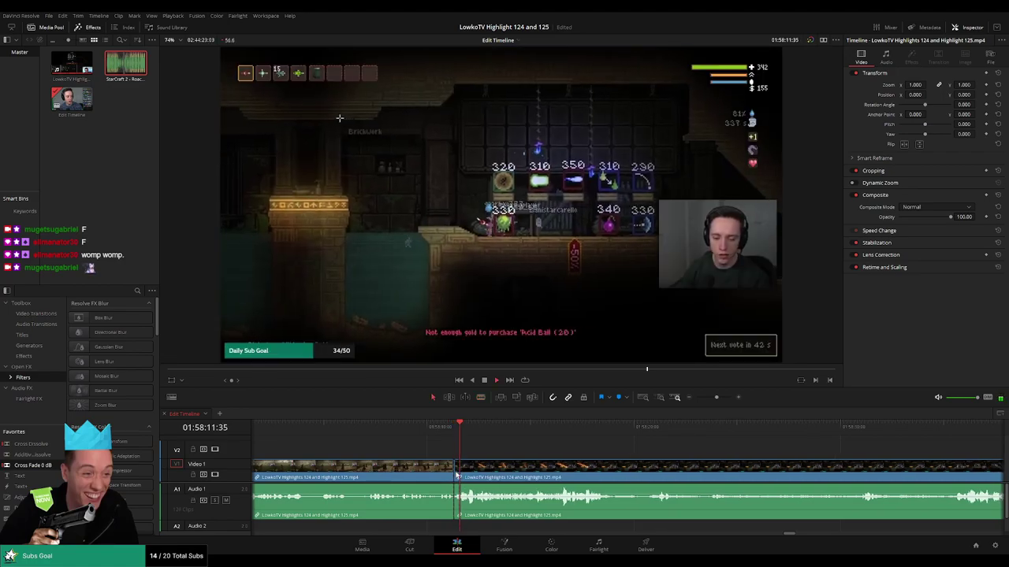
{"action": "left_click", "coordinate": [417, 473]}
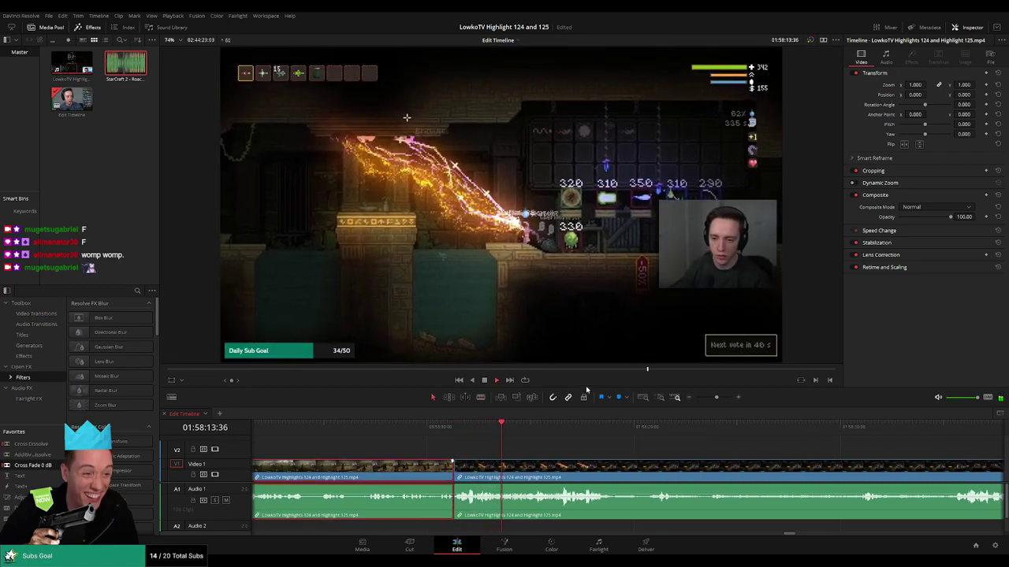
{"action": "key", "text": "F1"}
{"action": "left_click", "coordinate": [630, 457]}
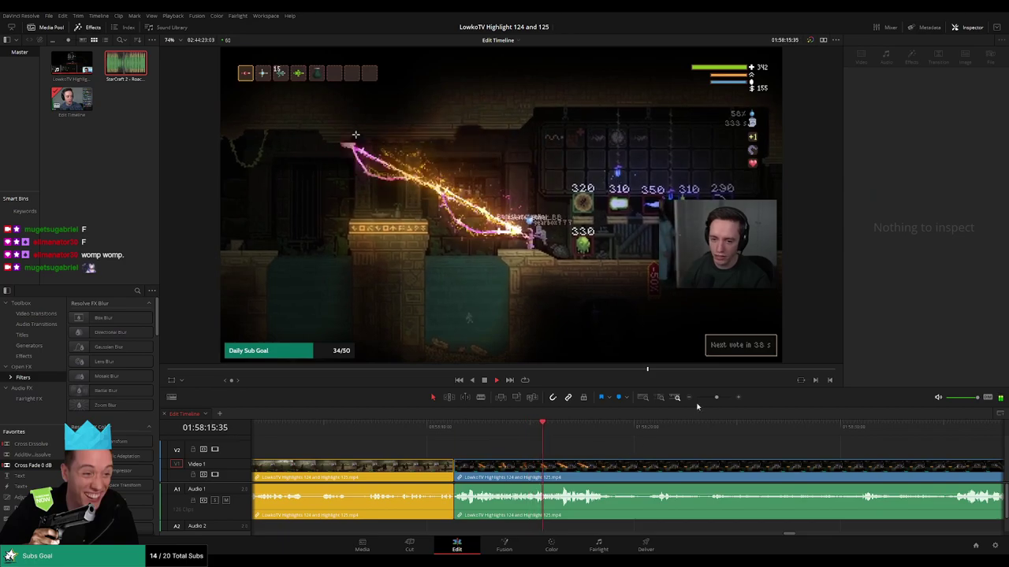
Examine the remaining unedited footage from 01:58:11:19 to the end of the timeline.
{"action": "left_click_drag", "start_coordinate": [697, 402], "coordinate": [702, 401]}
{"action": "key", "text": "space"}
{"action": "left_click_drag", "start_coordinate": [633, 431], "coordinate": [629, 432]}
{"action": "key", "text": "ctrl+shift+["}
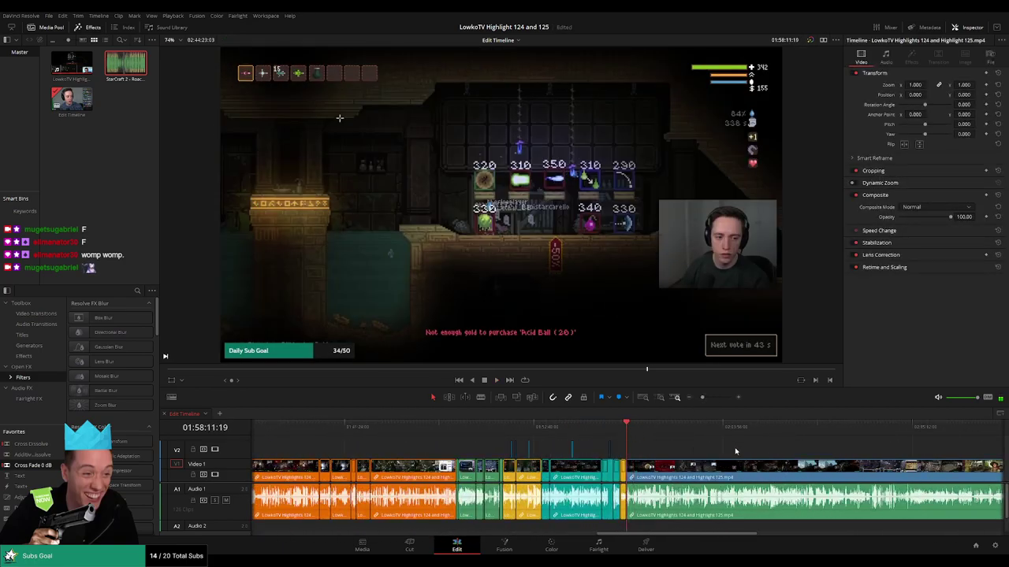
{"action": "scroll", "coordinate": [735, 452], "scroll_direction": "right", "scroll_amount": 5}
{"action": "left_click_drag", "start_coordinate": [703, 398], "coordinate": [699, 399]}
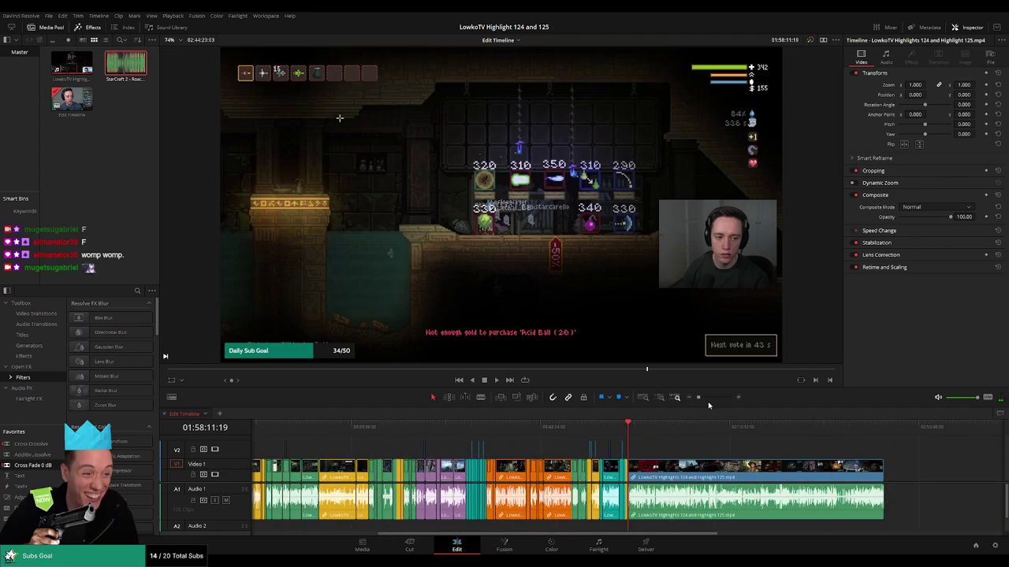
{"action": "left_click", "coordinate": [881, 431]}
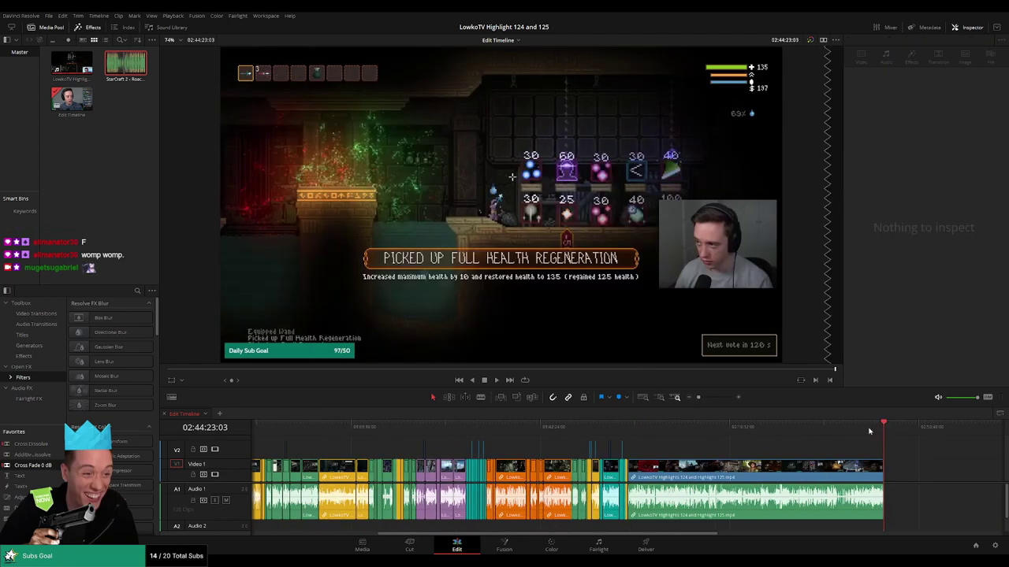
{"action": "left_click", "coordinate": [630, 426]}
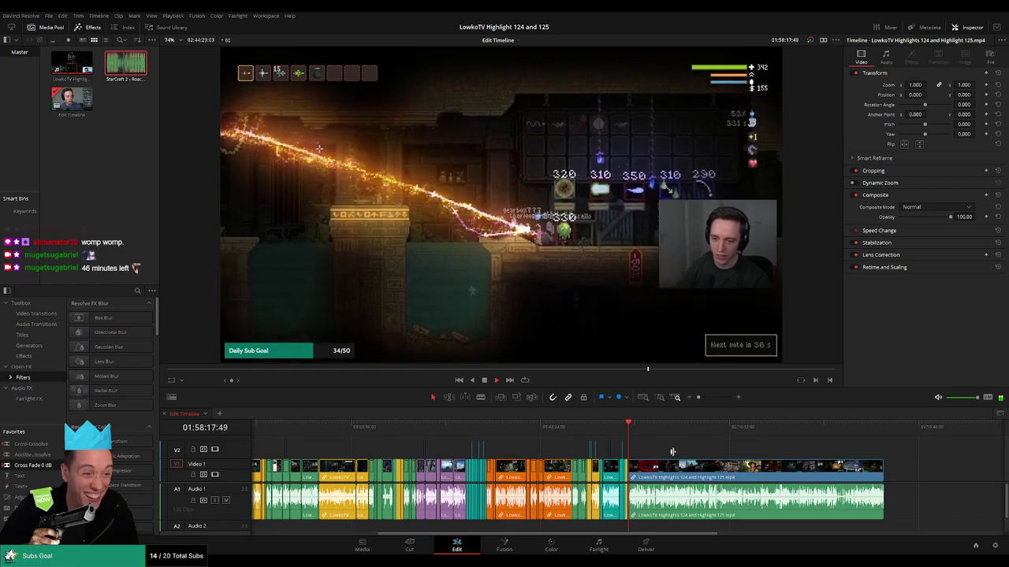
{"action": "key", "text": "space"}
{"action": "left_click", "coordinate": [716, 398]}
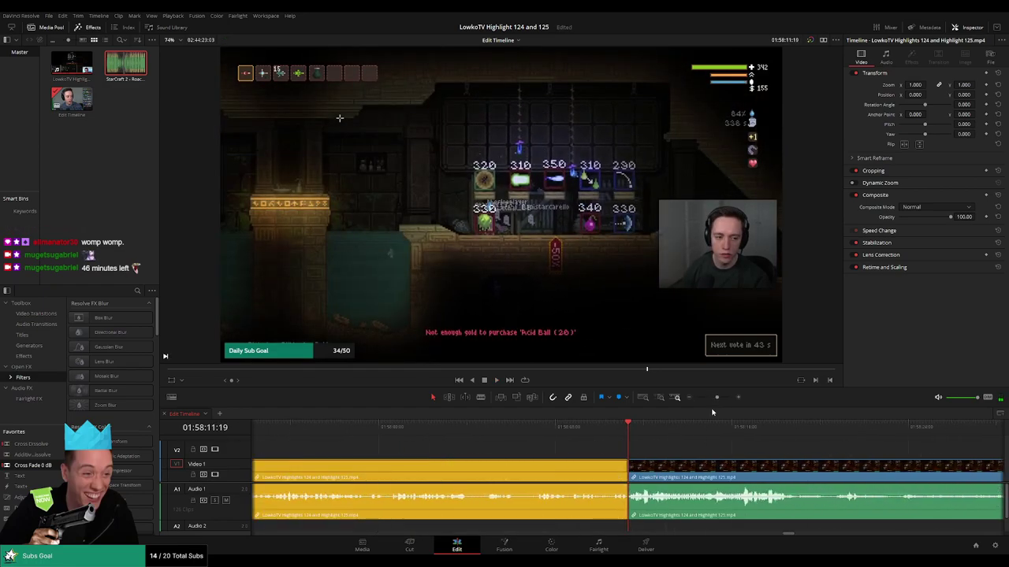
Place an Adjustment Clip on video track 2 above the Noita footage, starting at 01:58:16:25.
{"action": "left_click", "coordinate": [696, 428]}
{"action": "left_click_drag", "start_coordinate": [812, 452], "coordinate": [606, 448]}
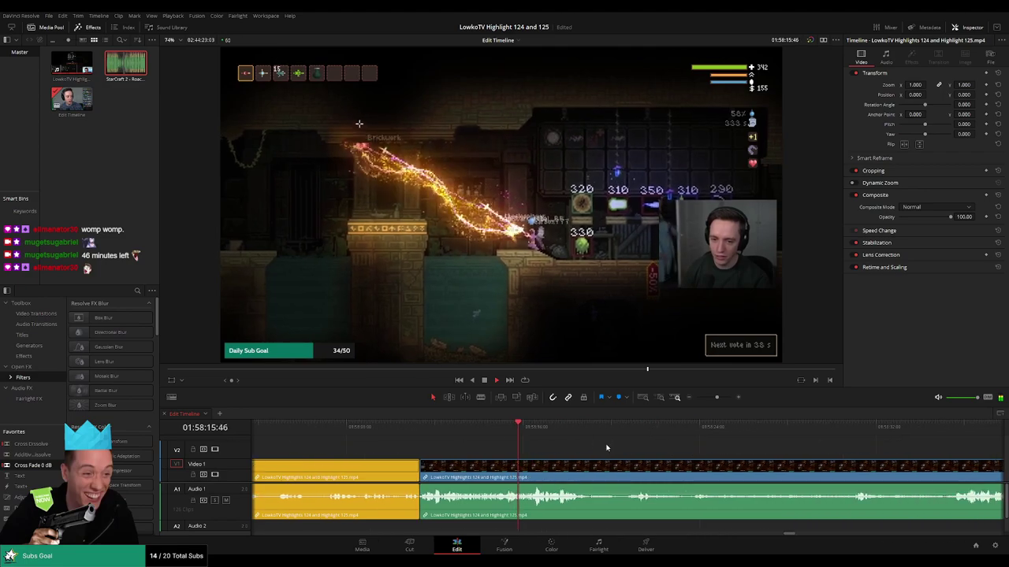
{"action": "scroll", "coordinate": [610, 448], "scroll_direction": "right", "scroll_amount": 2}
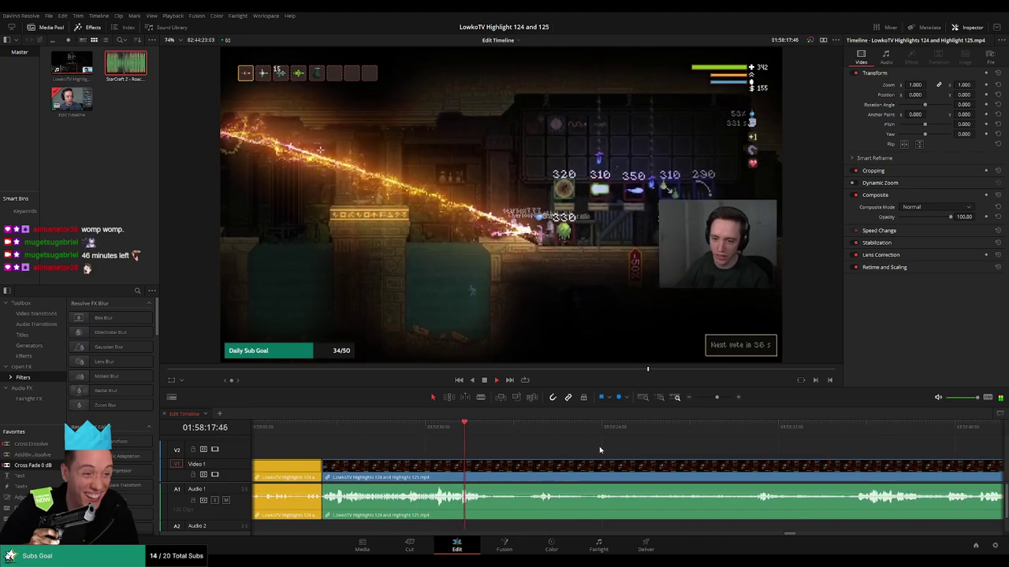
{"action": "left_click", "coordinate": [465, 427]}
{"action": "left_click", "coordinate": [465, 427]}
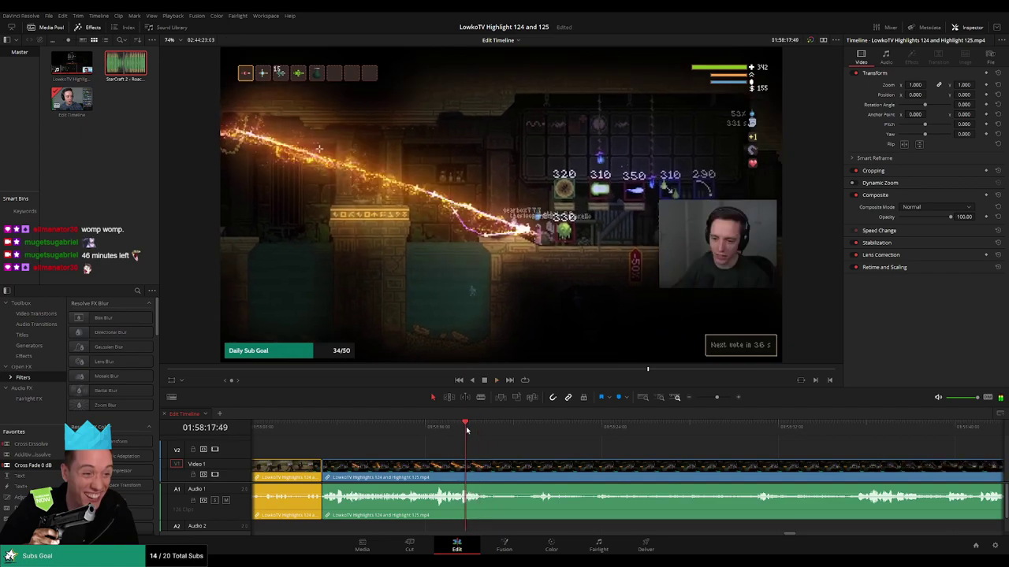
{"action": "left_click", "coordinate": [431, 427]}
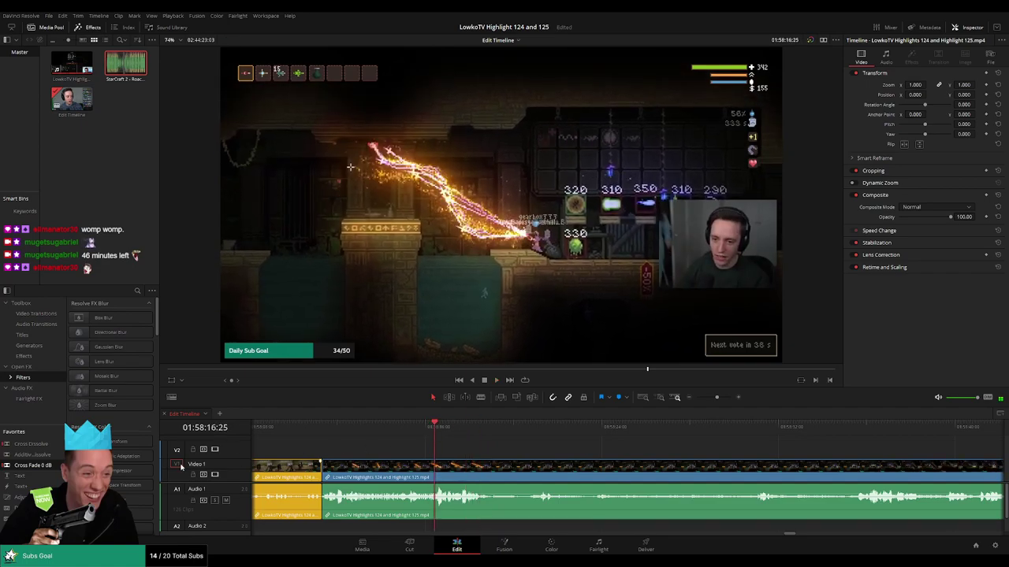
{"action": "left_click_drag", "start_coordinate": [15, 497], "coordinate": [455, 450]}
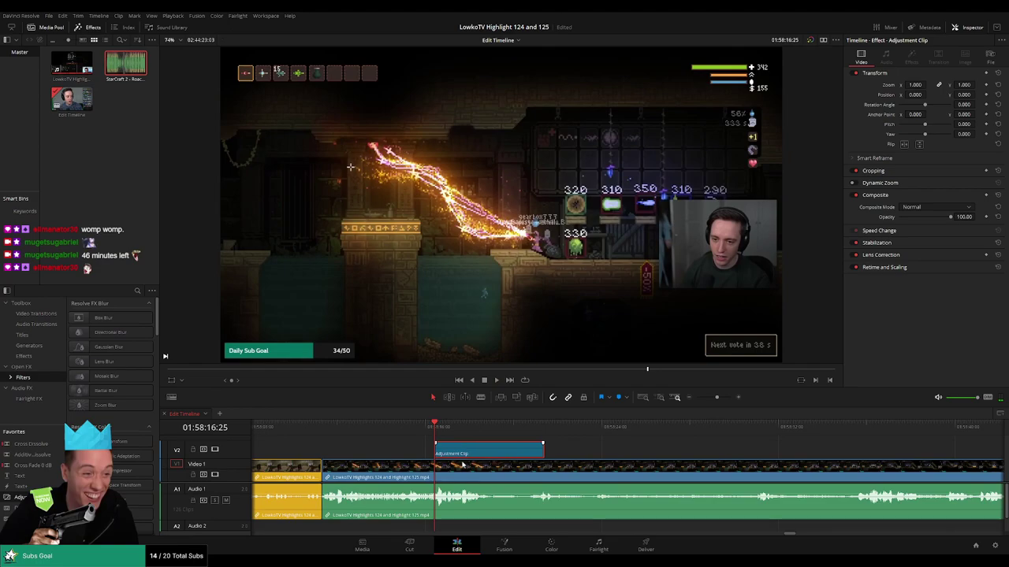
Set the adjustment clip's zoom to 1.690 and position to X -648, Y -2, and extend its end to about 01:58:22.
{"action": "left_click_drag", "start_coordinate": [919, 85], "coordinate": [893, 92]}
{"action": "key", "text": "space"}
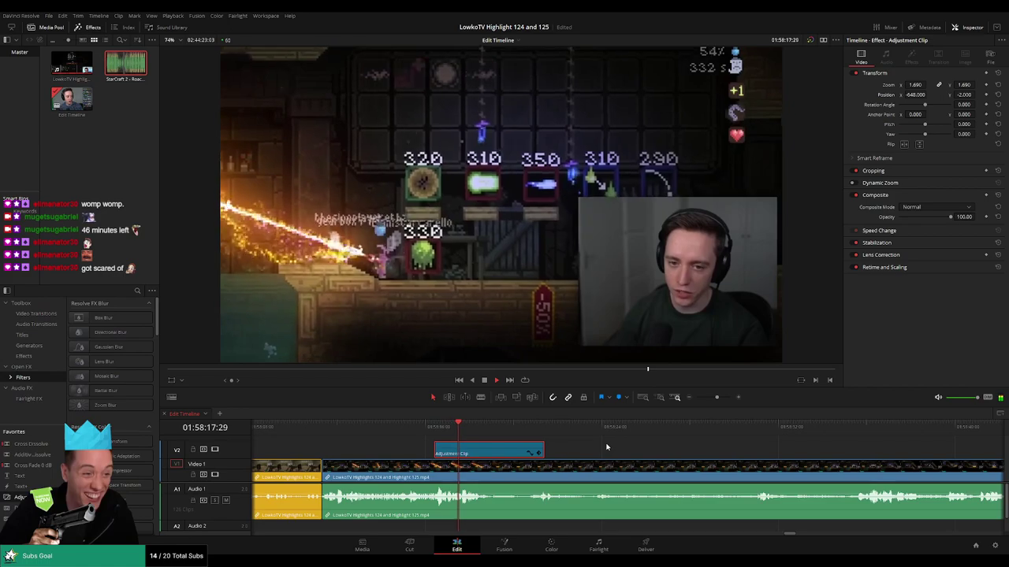
{"action": "left_click", "coordinate": [609, 443]}
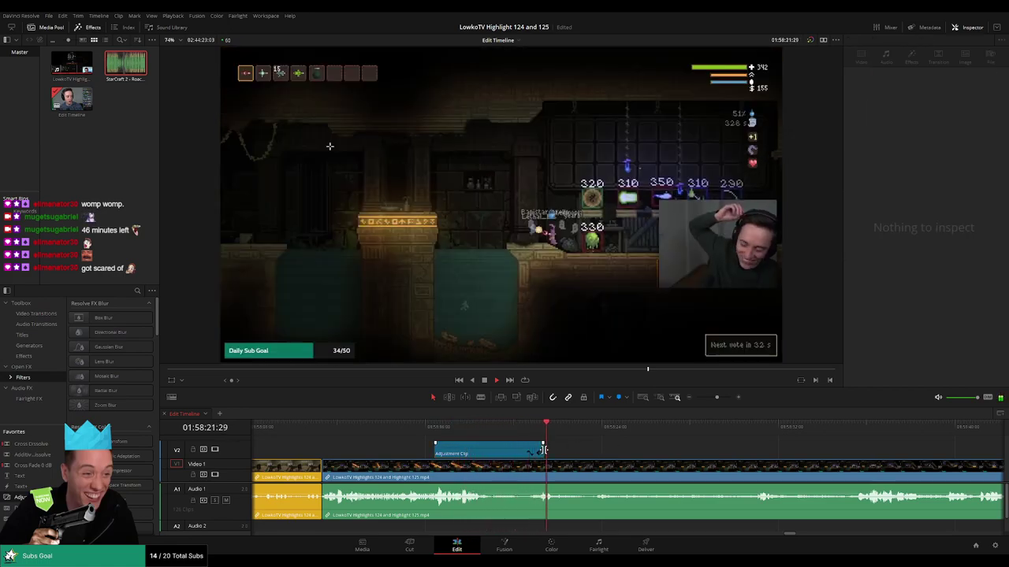
{"action": "left_click_drag", "start_coordinate": [543, 450], "coordinate": [574, 453]}
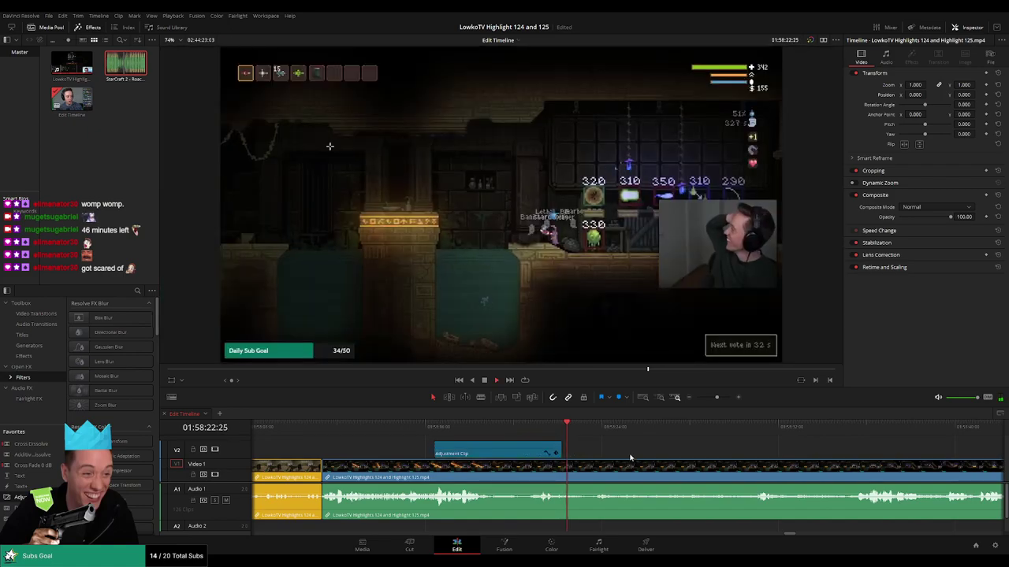
Split the Noita clip at 01:58:23:28 and 01:58:30:30 and ripple-delete the stretch between the cuts.
{"action": "scroll", "coordinate": [630, 456], "scroll_direction": "right", "scroll_amount": 3}
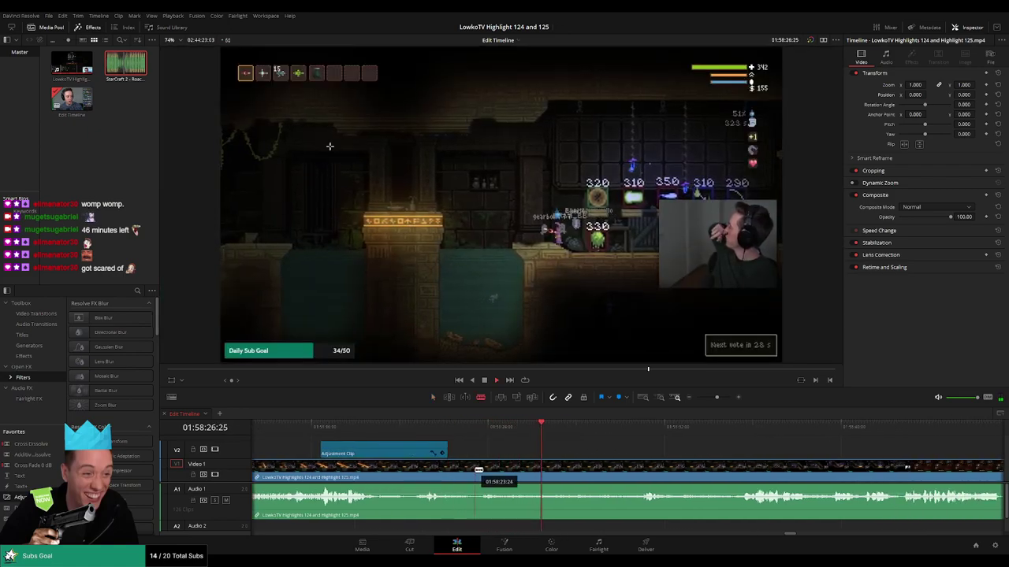
{"action": "left_click", "coordinate": [480, 471]}
{"action": "left_click", "coordinate": [639, 426]}
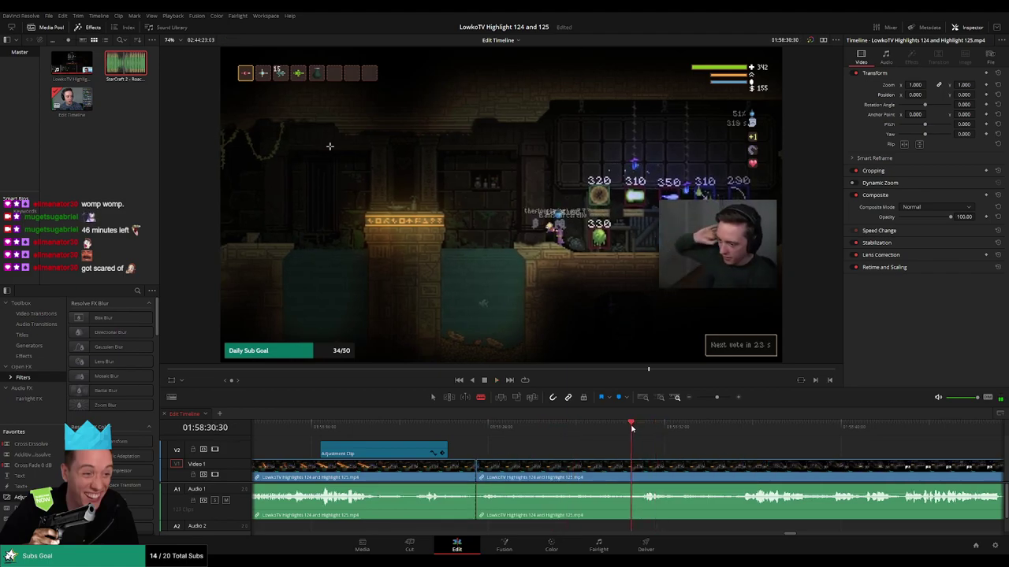
{"action": "left_click", "coordinate": [631, 469]}
{"action": "key", "text": "Delete"}
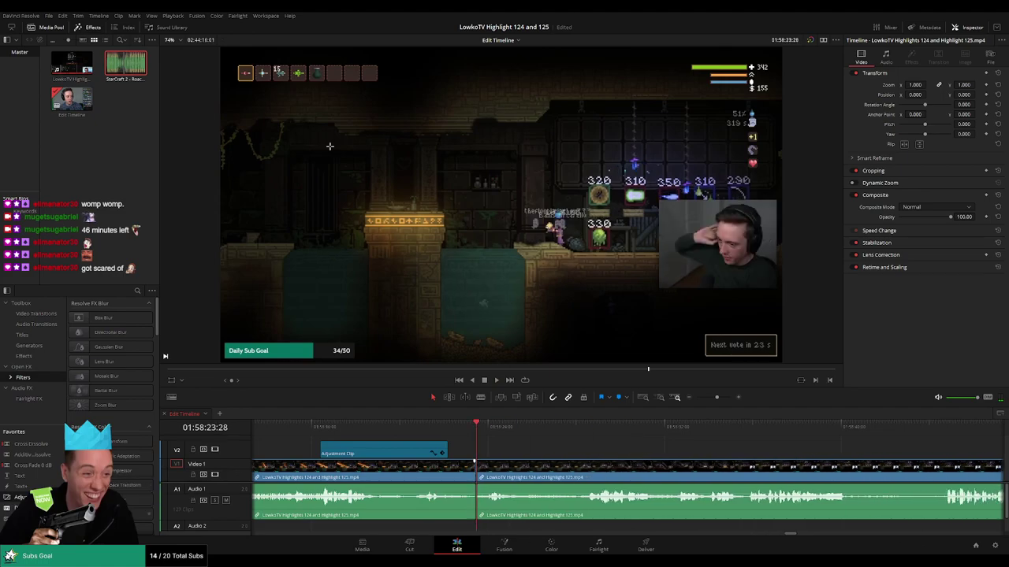
Add a Cross Fade 0 dB on the audio cut at 01:58:23:28.
{"action": "left_click", "coordinate": [411, 478]}
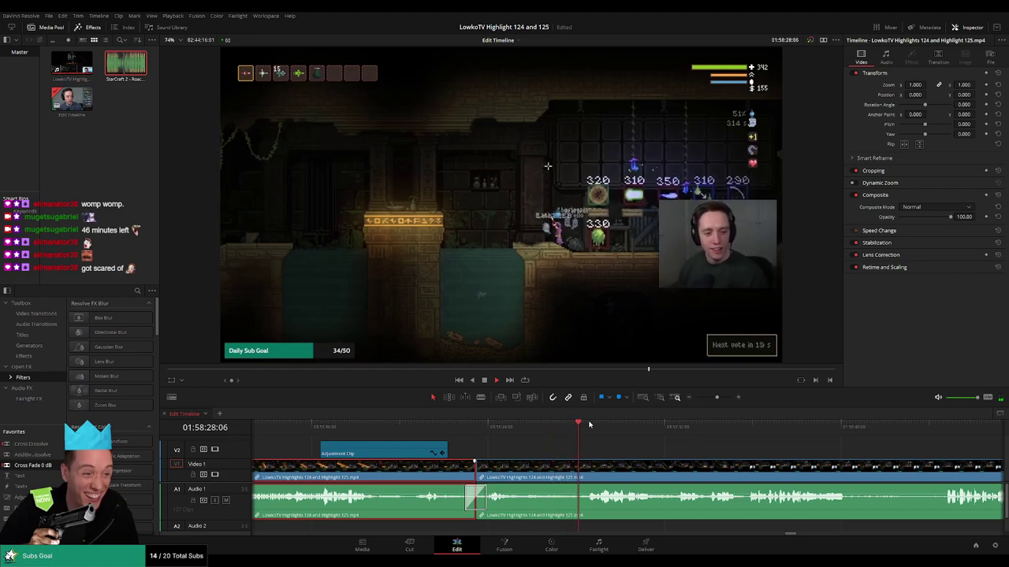
{"action": "left_click", "coordinate": [613, 450]}
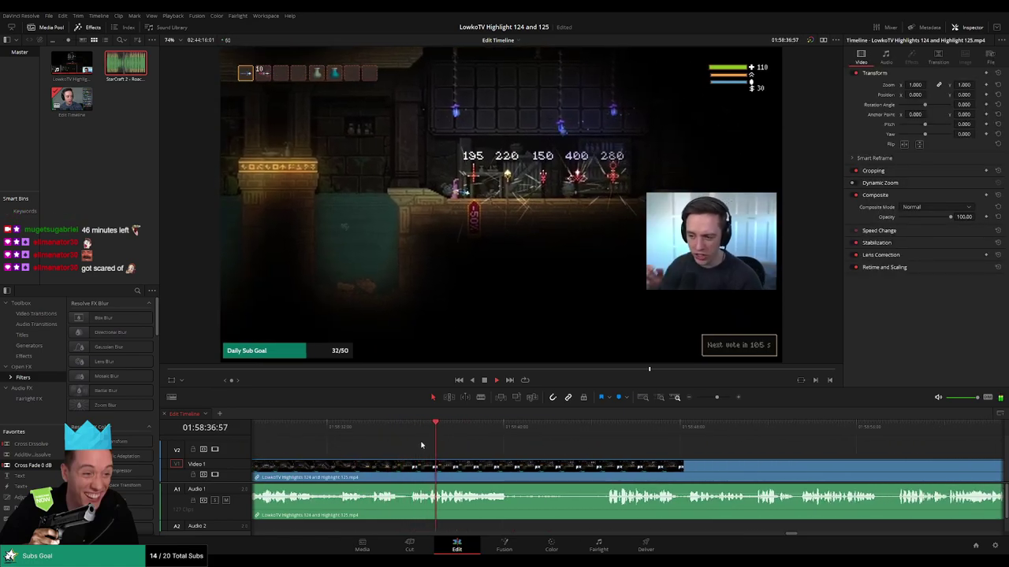
Split at 01:58:35:22, ripple-delete the short stretch after the cut, and color the finished Noita clip before it green.
{"action": "left_click", "coordinate": [385, 425]}
{"action": "key", "text": "b"}
{"action": "left_click", "coordinate": [402, 472]}
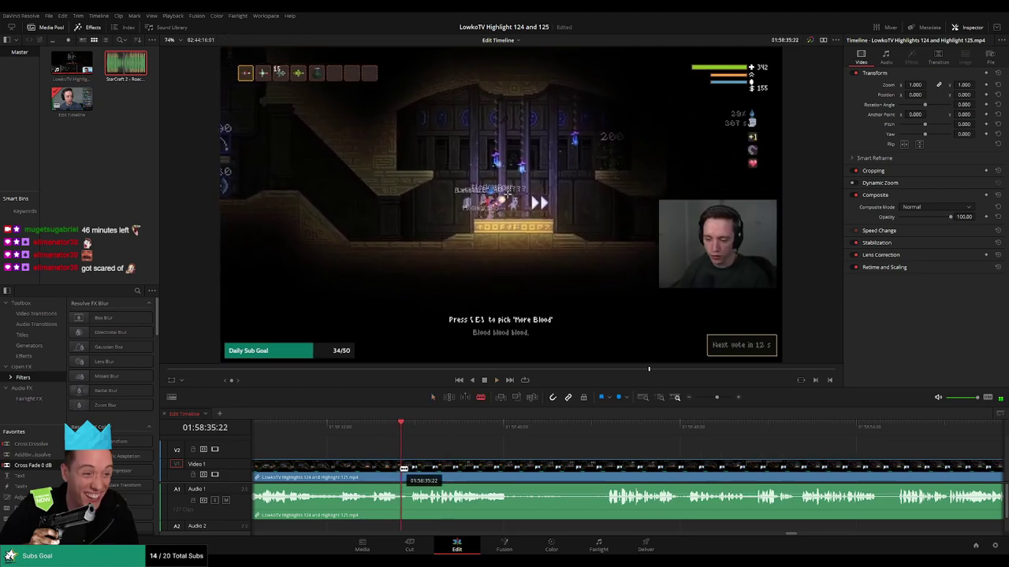
{"action": "key", "text": "Delete"}
{"action": "key", "text": "space"}
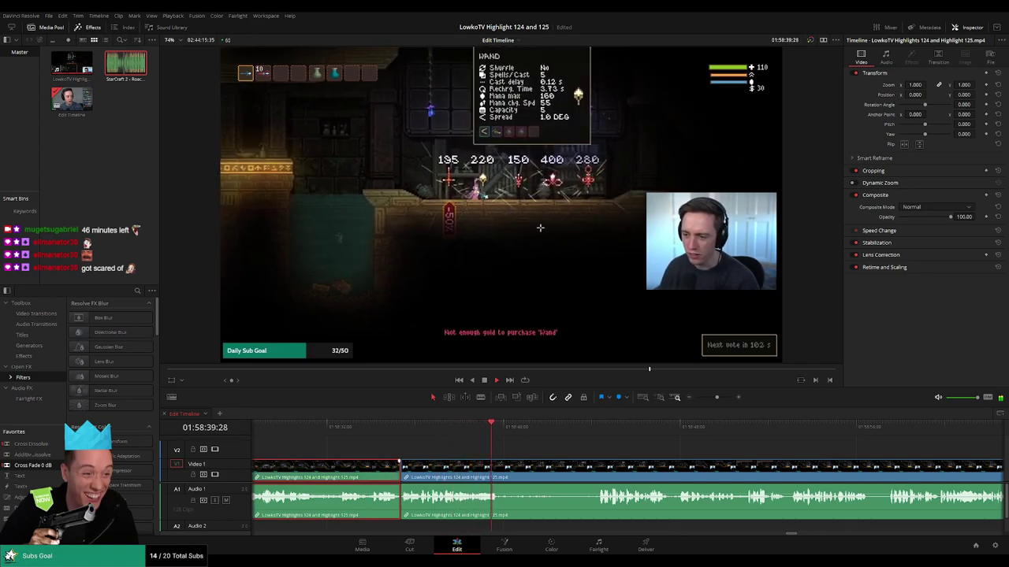
{"action": "left_click", "coordinate": [590, 429]}
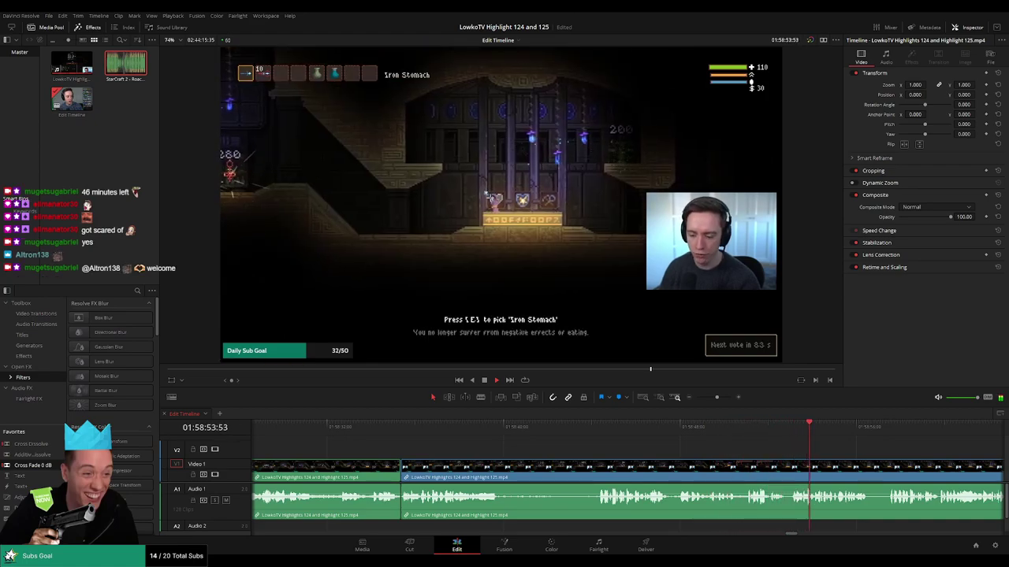
Split at 01:59:13:10, ripple-delete the short stretch after the cut, and color the finished Noita clip before it yellow.
{"action": "left_click_drag", "start_coordinate": [883, 451], "coordinate": [608, 432]}
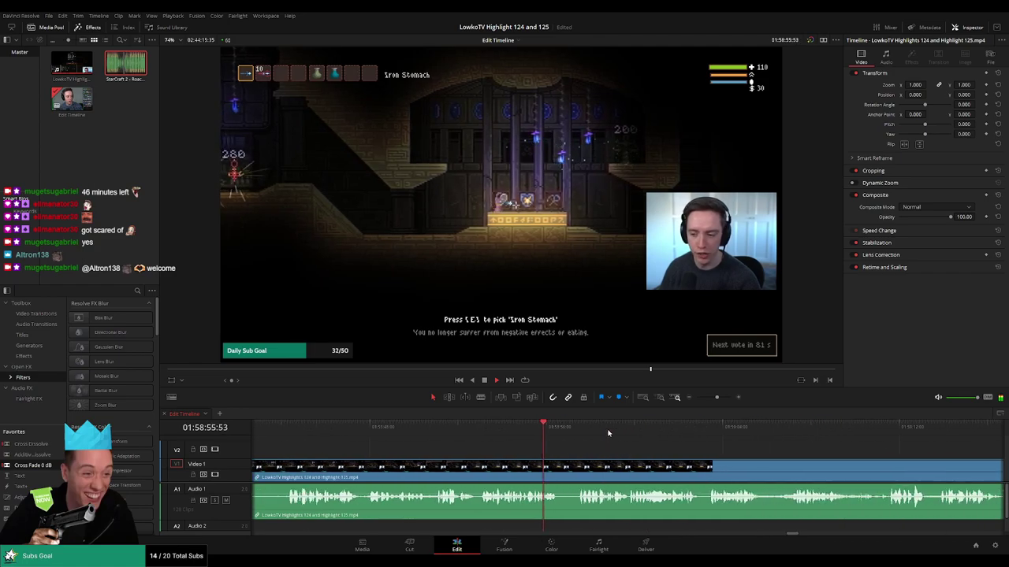
{"action": "left_click", "coordinate": [384, 428]}
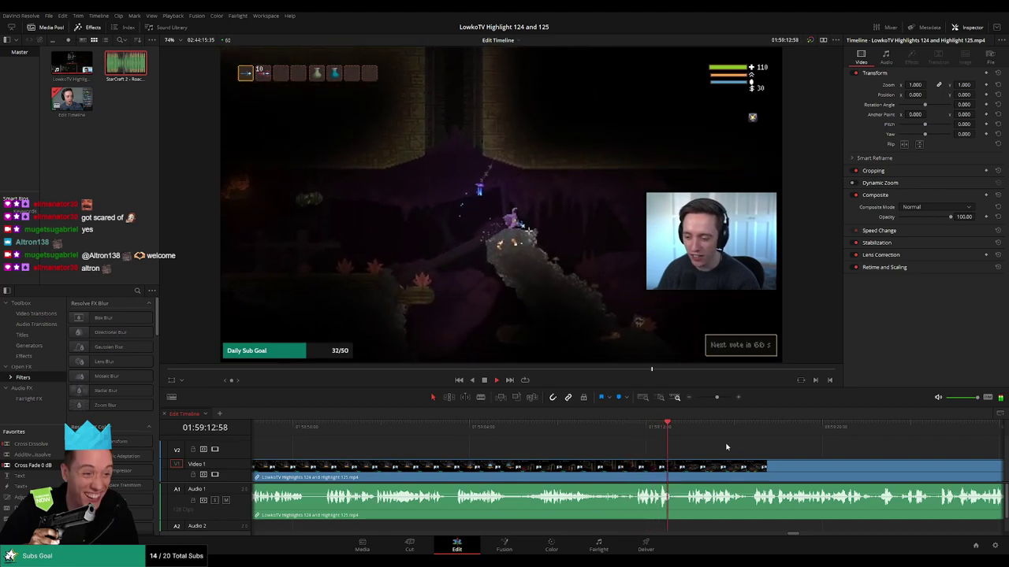
{"action": "left_click_drag", "start_coordinate": [737, 444], "coordinate": [508, 439]}
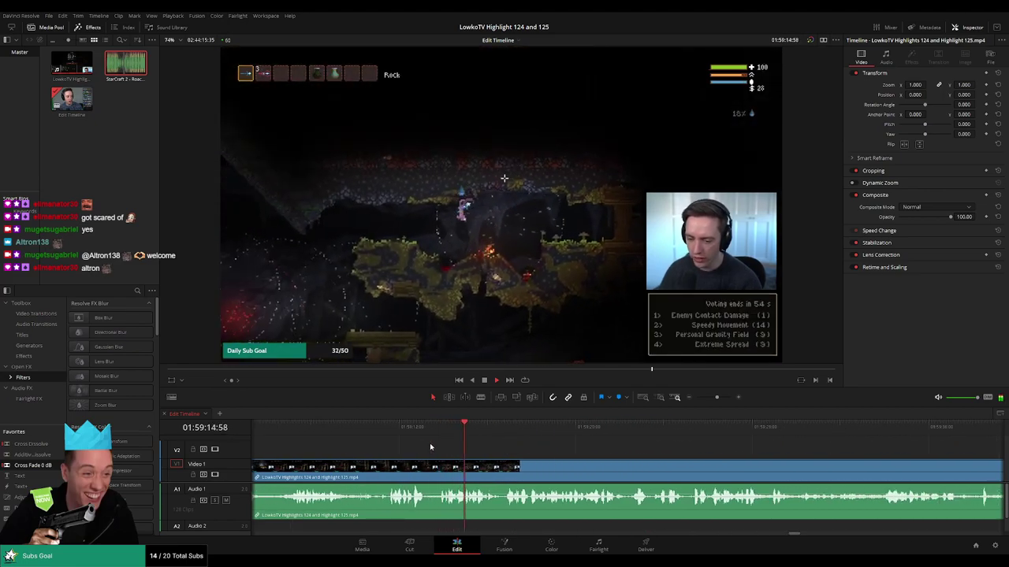
{"action": "left_click", "coordinate": [412, 428]}
{"action": "key", "text": "space"}
{"action": "key", "text": "b"}
{"action": "left_click", "coordinate": [427, 474]}
{"action": "left_click", "coordinate": [438, 474]}
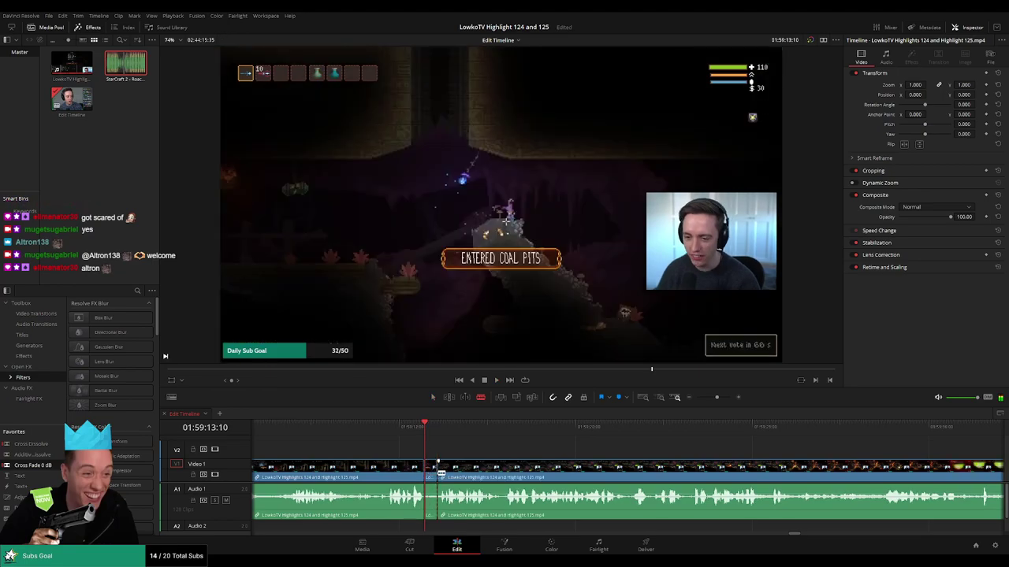
{"action": "left_click", "coordinate": [430, 476]}
{"action": "key", "text": "Delete"}
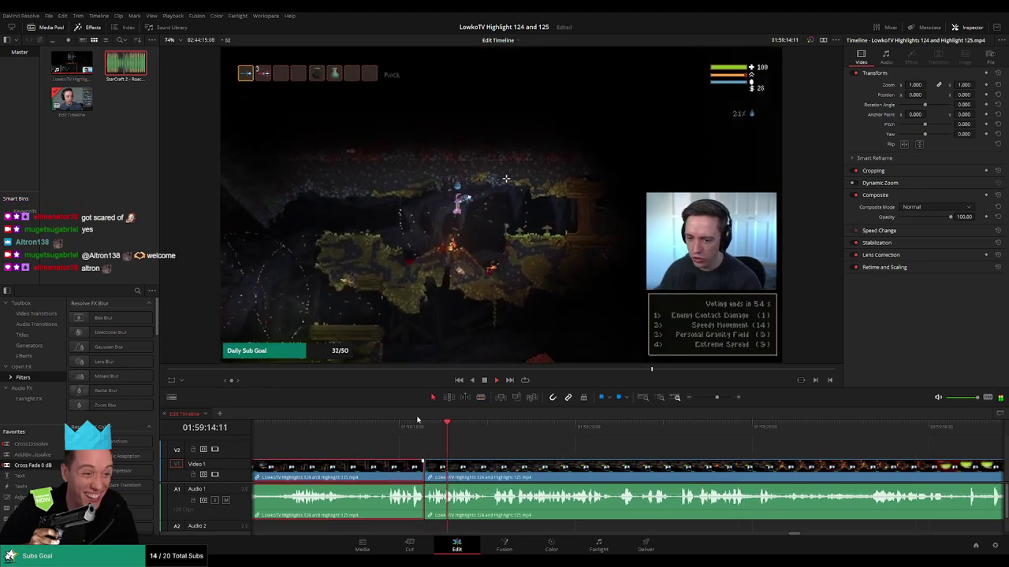
{"action": "key", "text": "F1"}
{"action": "left_click", "coordinate": [614, 446]}
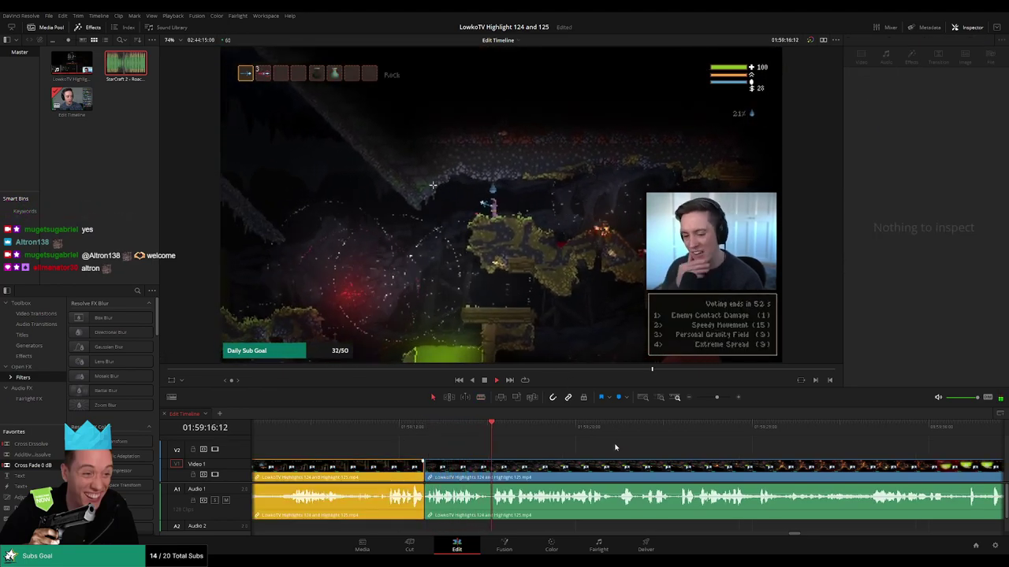
Split at 01:59:47:16, ripple-delete the short stretch after the cut, and color the finished Noita clip before it yellow.
{"action": "key", "text": "Up"}
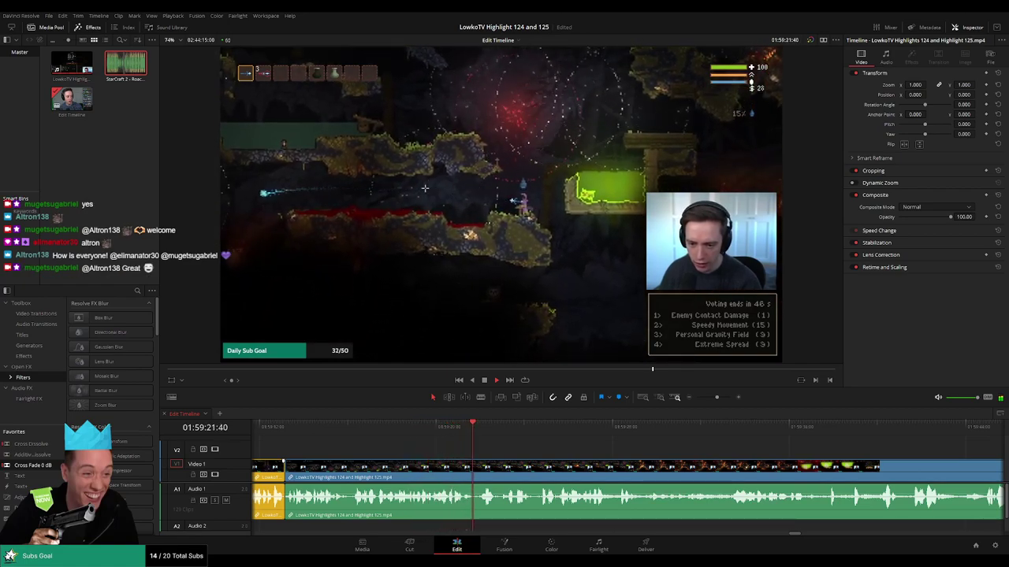
{"action": "scroll", "coordinate": [530, 451], "scroll_direction": "right", "scroll_amount": 2}
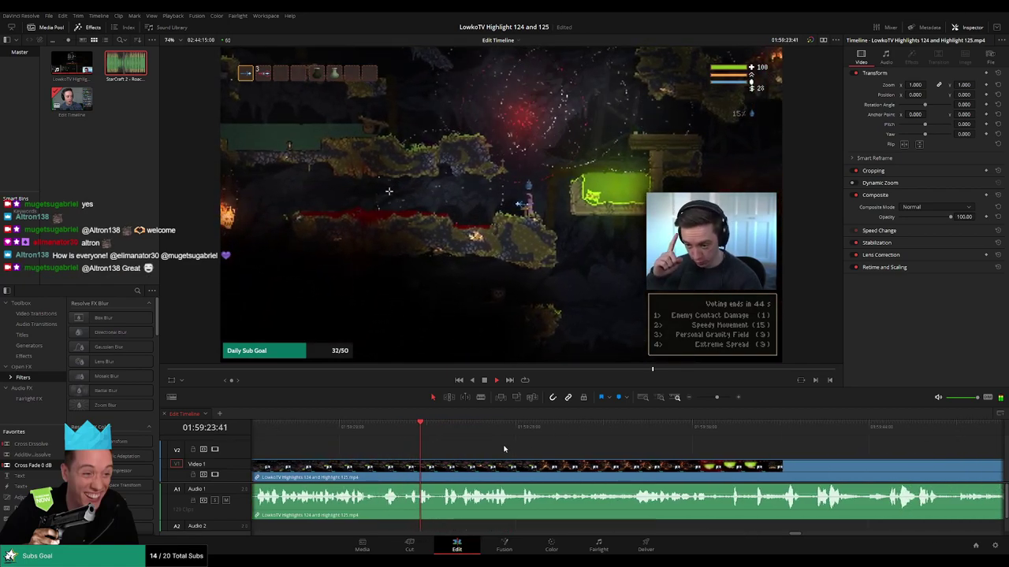
{"action": "scroll", "coordinate": [483, 443], "scroll_direction": "right", "scroll_amount": 1}
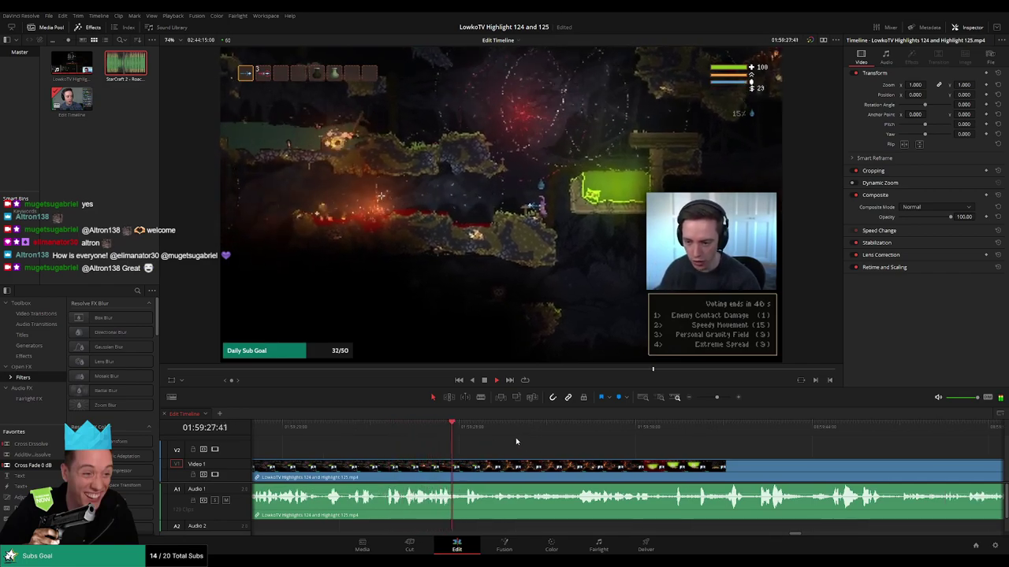
{"action": "scroll", "coordinate": [550, 449], "scroll_direction": "right", "scroll_amount": 1}
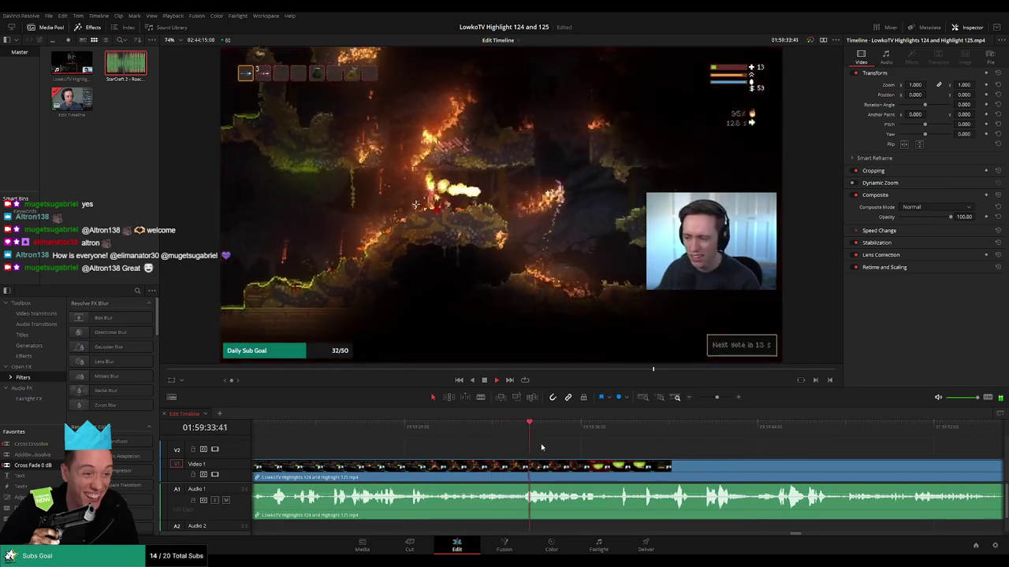
{"action": "scroll", "coordinate": [641, 454], "scroll_direction": "right", "scroll_amount": 1}
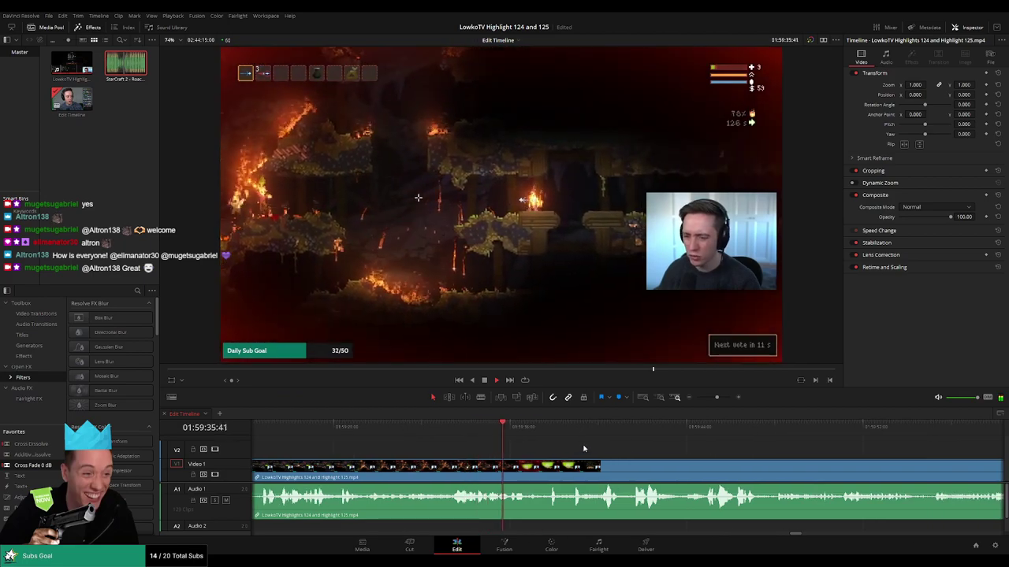
{"action": "scroll", "coordinate": [634, 452], "scroll_direction": "right", "scroll_amount": 1}
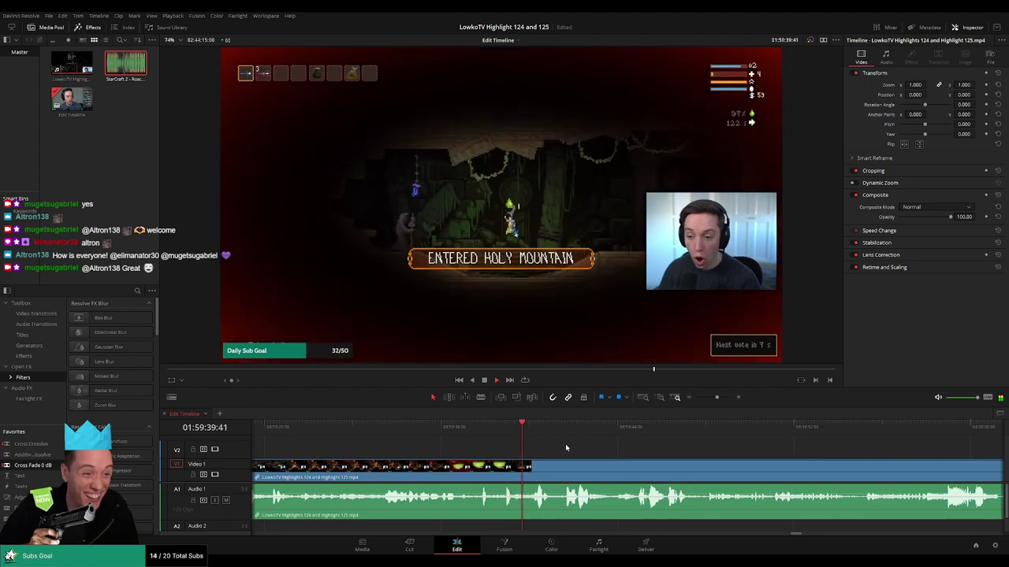
{"action": "scroll", "coordinate": [598, 449], "scroll_direction": "right", "scroll_amount": 1}
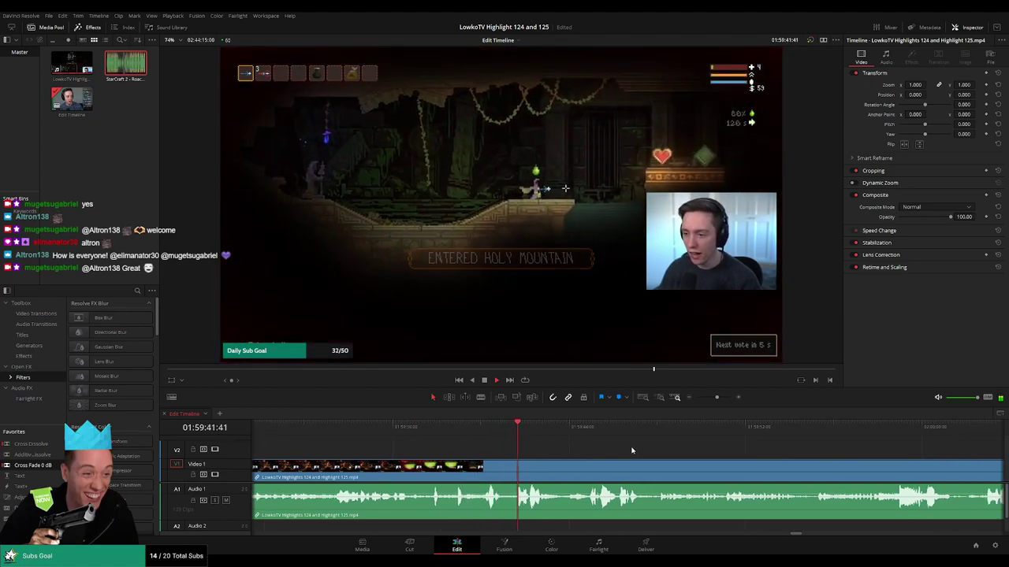
{"action": "scroll", "coordinate": [599, 449], "scroll_direction": "right", "scroll_amount": 1}
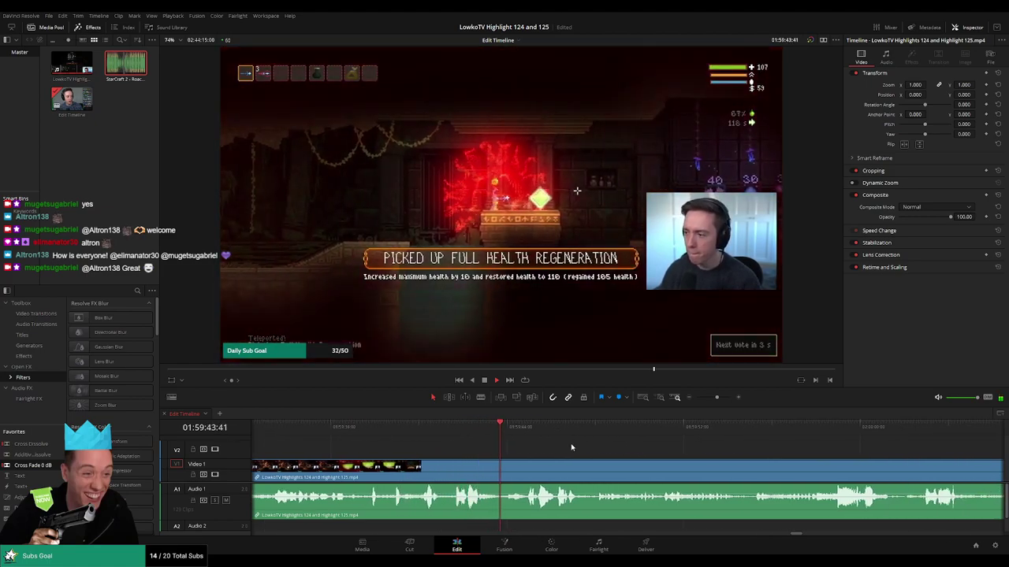
{"action": "scroll", "coordinate": [538, 438], "scroll_direction": "right", "scroll_amount": 2}
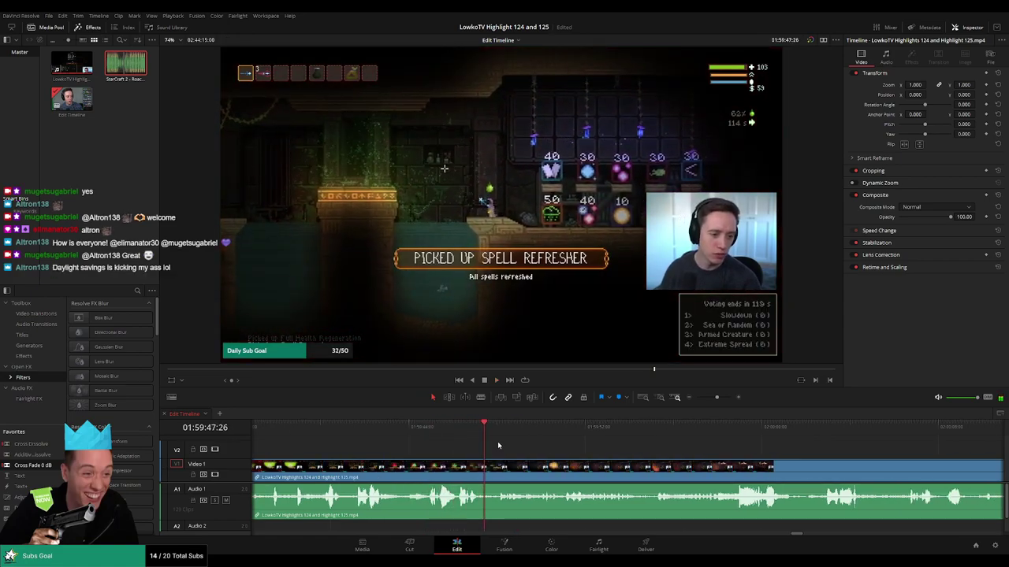
{"action": "left_click", "coordinate": [483, 427]}
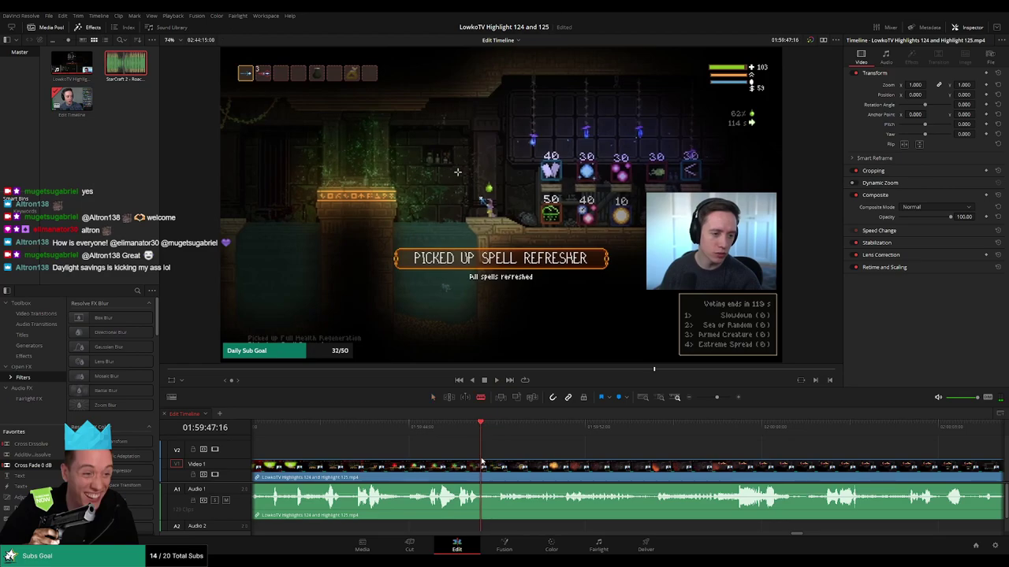
{"action": "key", "text": "ctrl+b"}
{"action": "key", "text": "space"}
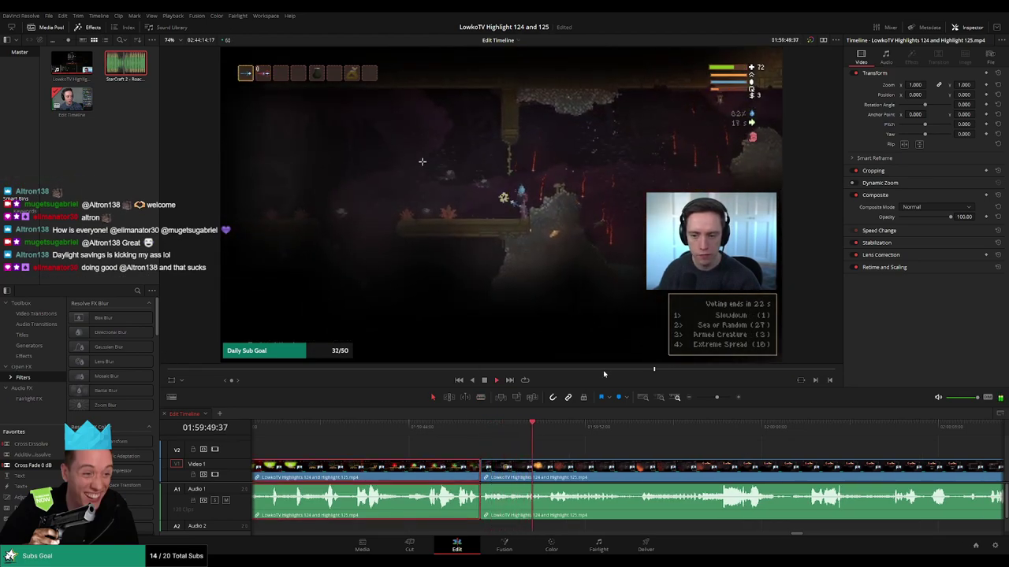
{"action": "left_click", "coordinate": [618, 447]}
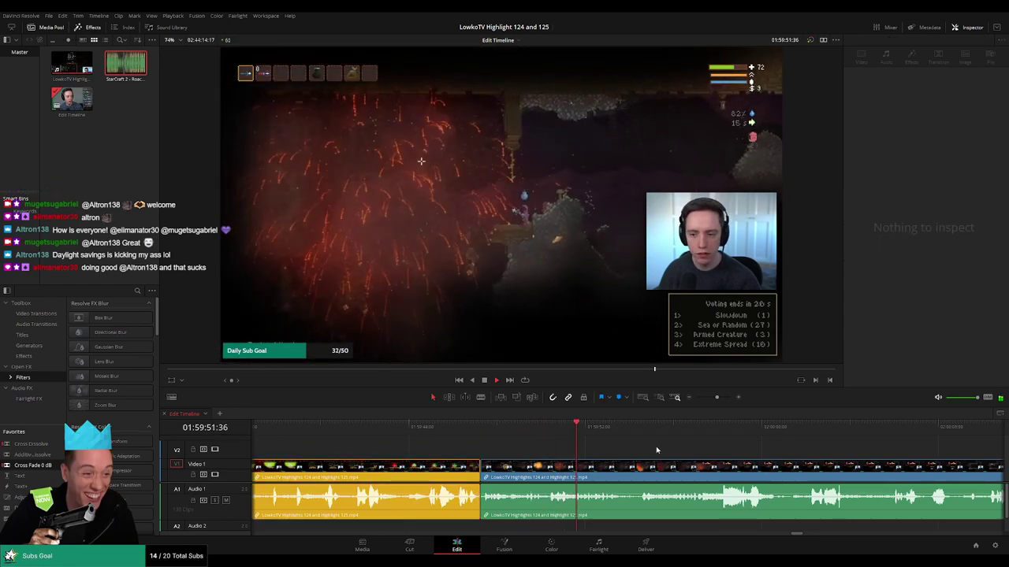
Cut out and ripple-delete the stretch of about one second starting near 02:00:14, on the black screen after the Game Over scene.
{"action": "left_click_drag", "start_coordinate": [657, 450], "coordinate": [565, 446]}
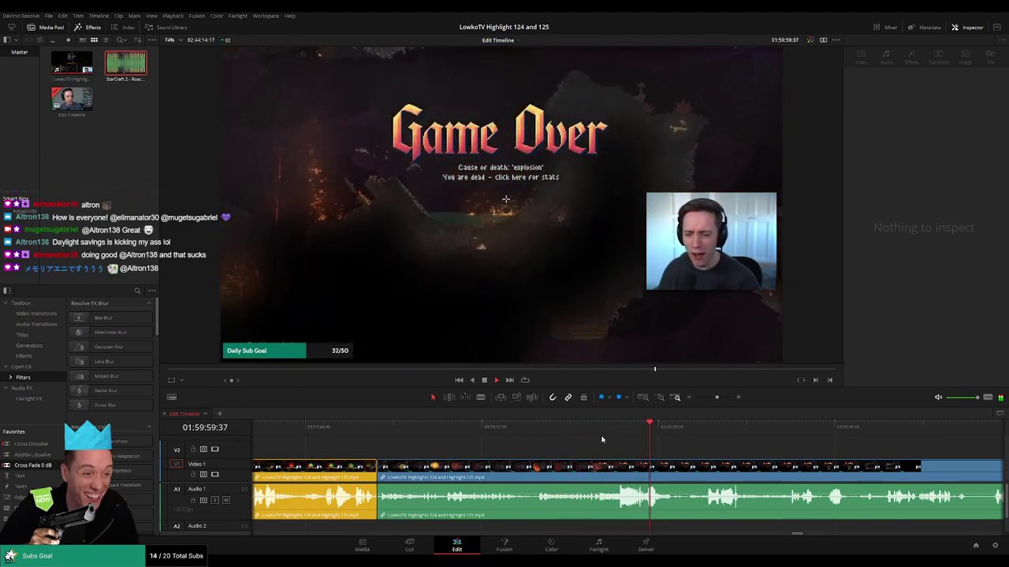
{"action": "left_click_drag", "start_coordinate": [572, 429], "coordinate": [536, 433]}
{"action": "key", "text": "space"}
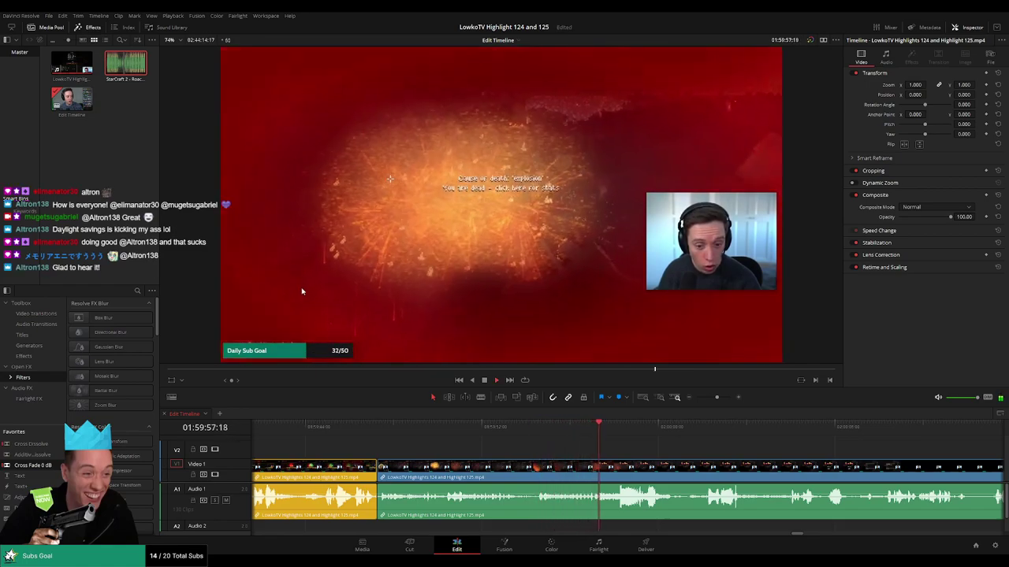
{"action": "left_click_drag", "start_coordinate": [710, 446], "coordinate": [550, 444]}
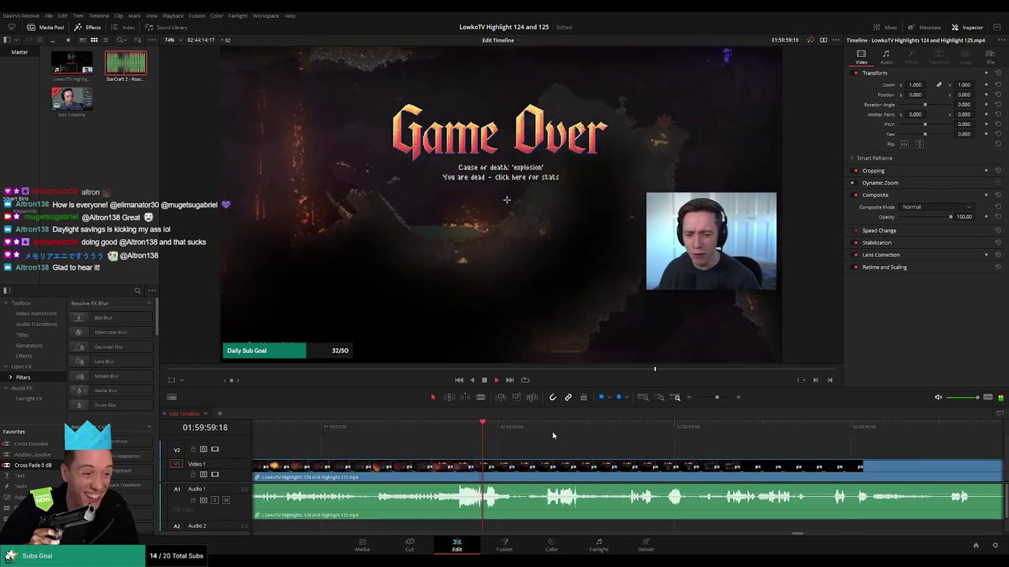
{"action": "scroll", "coordinate": [525, 446], "scroll_direction": "right", "scroll_amount": 2}
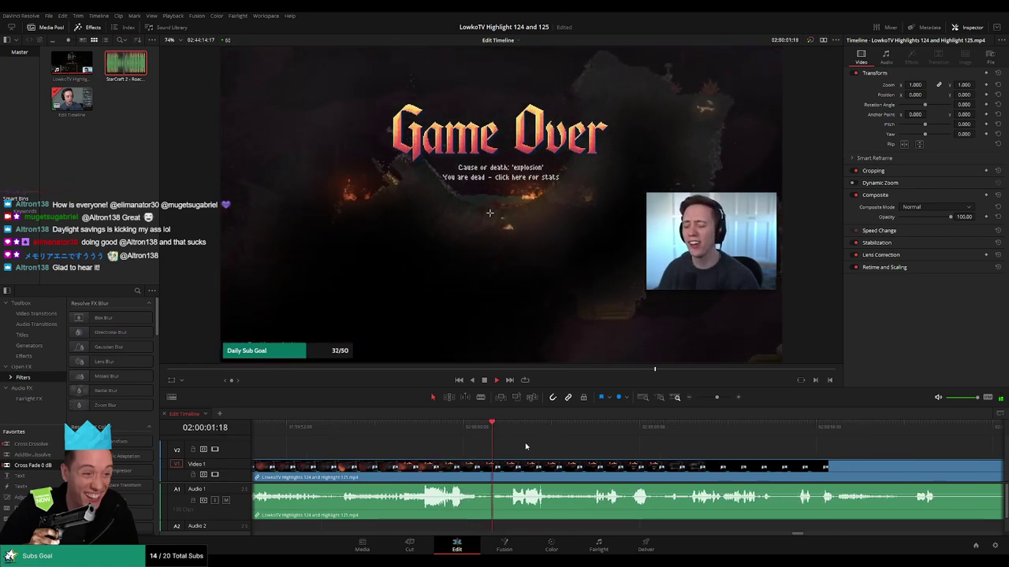
{"action": "scroll", "coordinate": [507, 446], "scroll_direction": "right", "scroll_amount": 2}
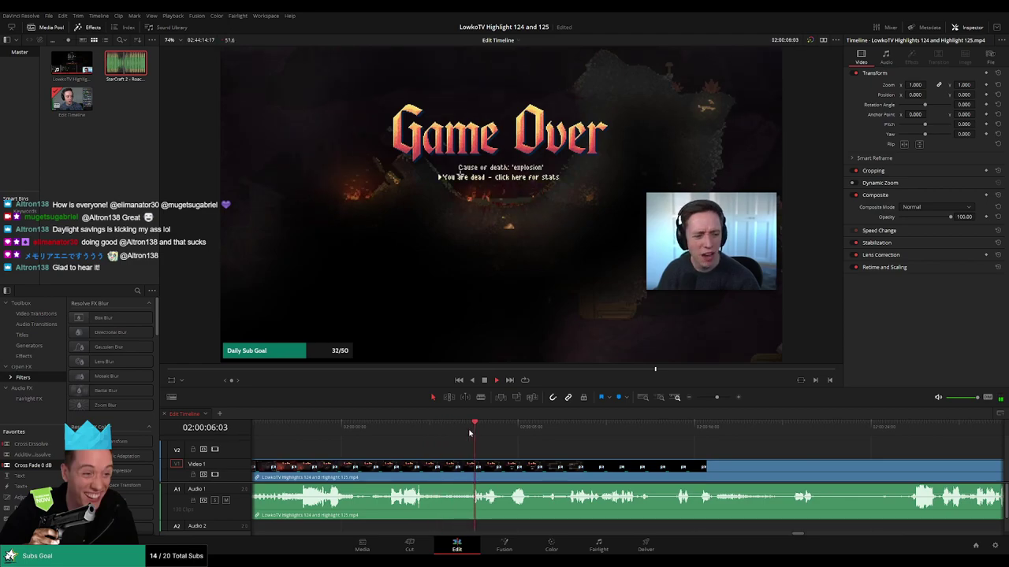
{"action": "scroll", "coordinate": [580, 449], "scroll_direction": "right", "scroll_amount": 2}
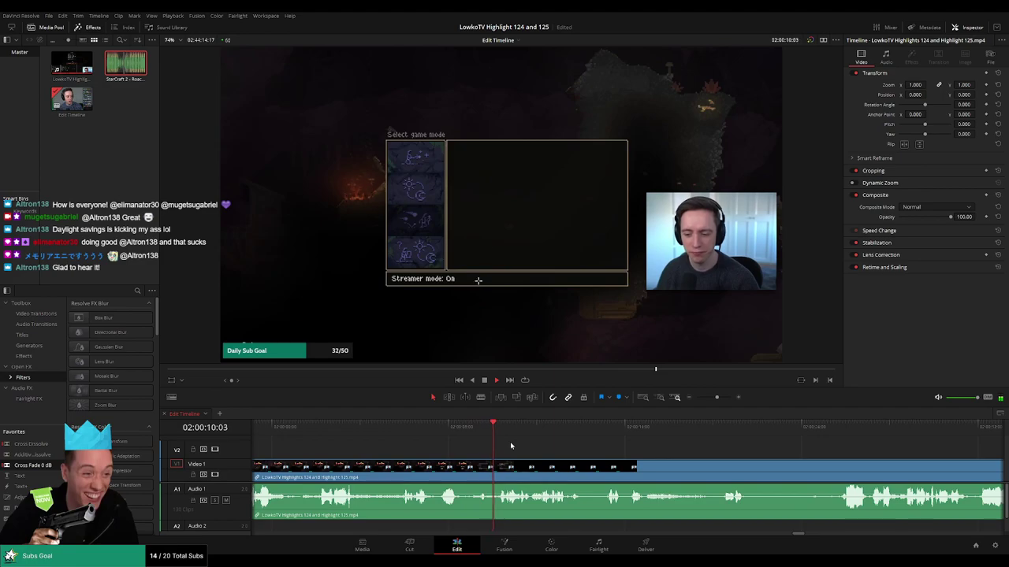
{"action": "scroll", "coordinate": [598, 450], "scroll_direction": "right", "scroll_amount": 5}
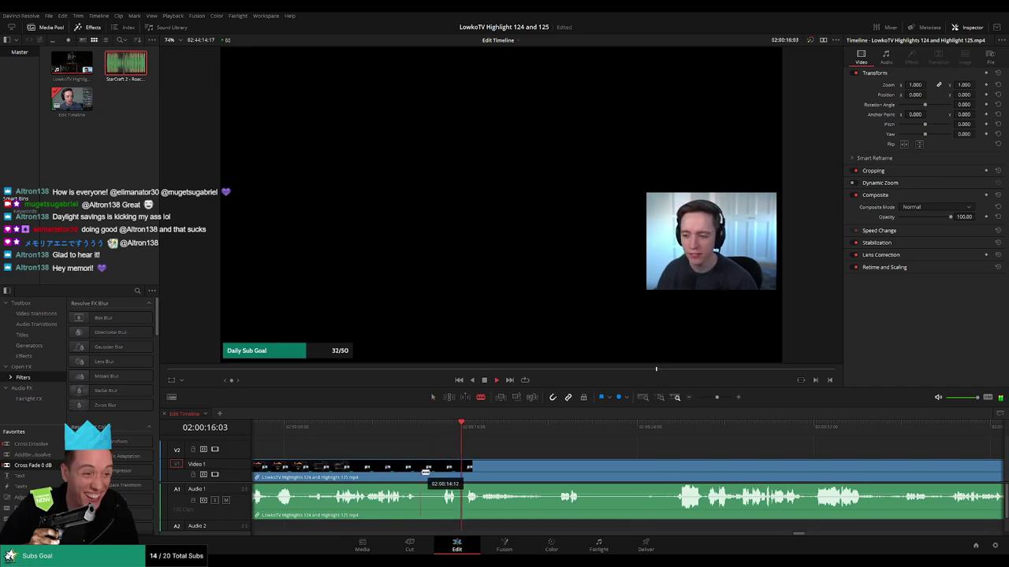
{"action": "left_click", "coordinate": [444, 474]}
{"action": "key", "text": "a"}
{"action": "left_click", "coordinate": [433, 477]}
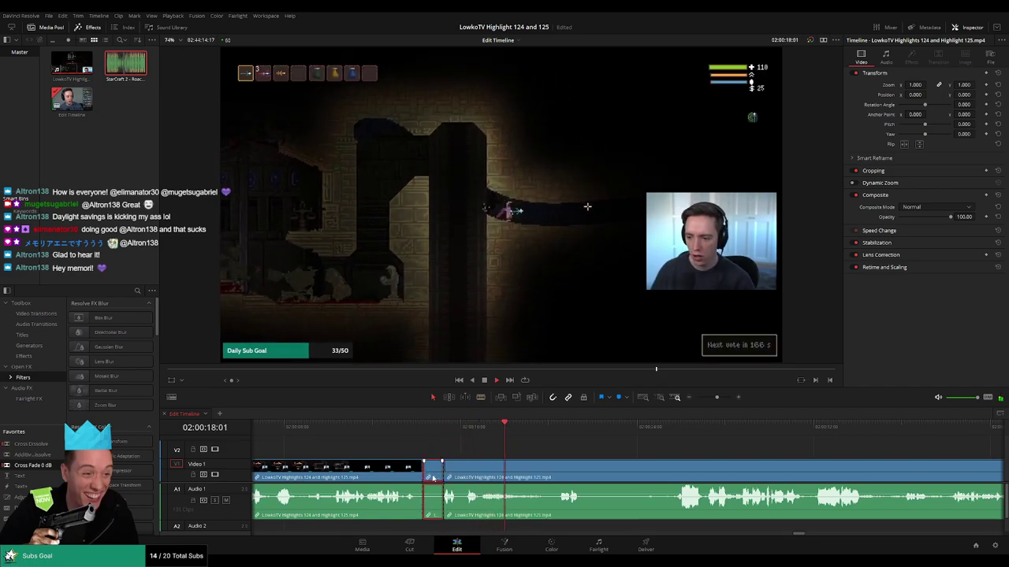
{"action": "key", "text": "Delete"}
Split the clip at 02:00:15:57 and ripple-delete the short stretch right after the cut.
{"action": "left_click", "coordinate": [410, 425]}
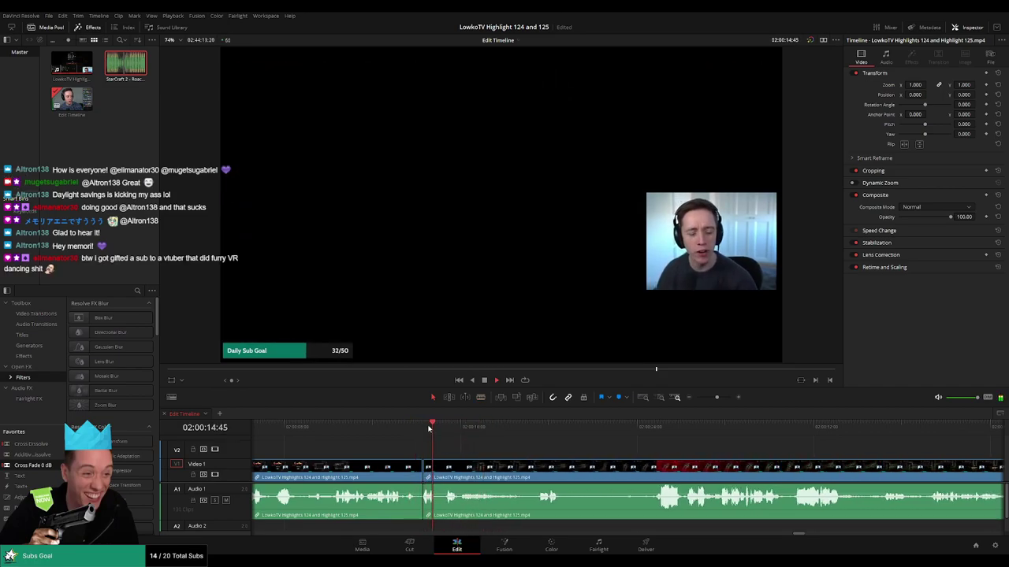
{"action": "left_click", "coordinate": [462, 477]}
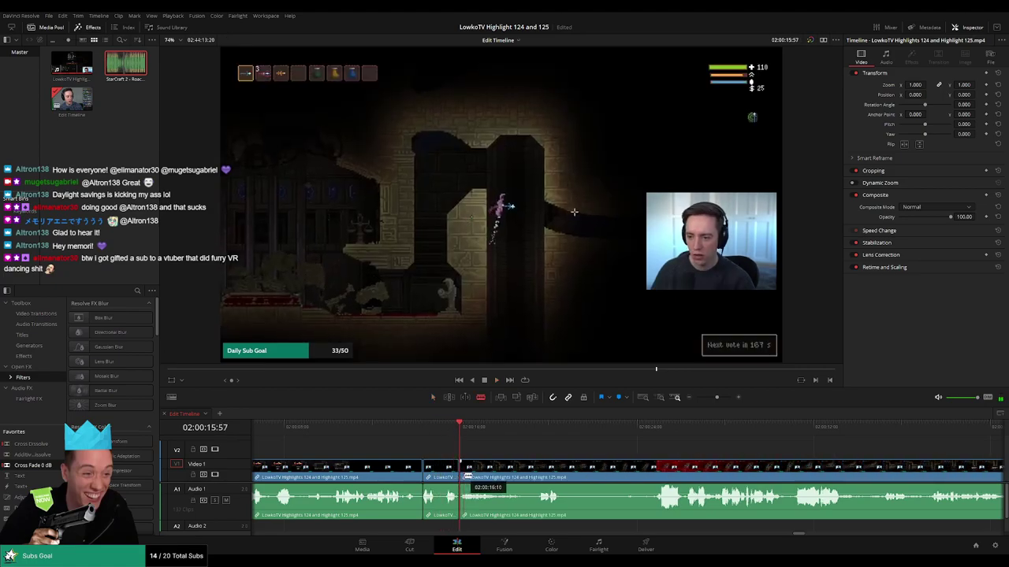
{"action": "key", "text": "Delete"}
{"action": "key", "text": "space"}
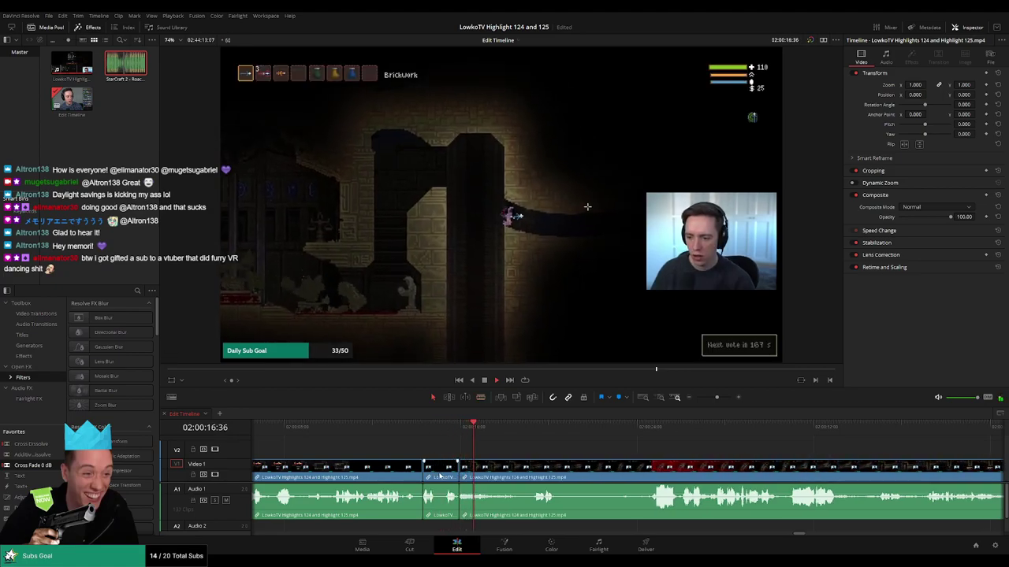
Mark the two finished clips before the playhead, up to about 02:00:16, with the yellow clip color and deselect them.
{"action": "left_click_drag", "start_coordinate": [436, 455], "coordinate": [415, 472]}
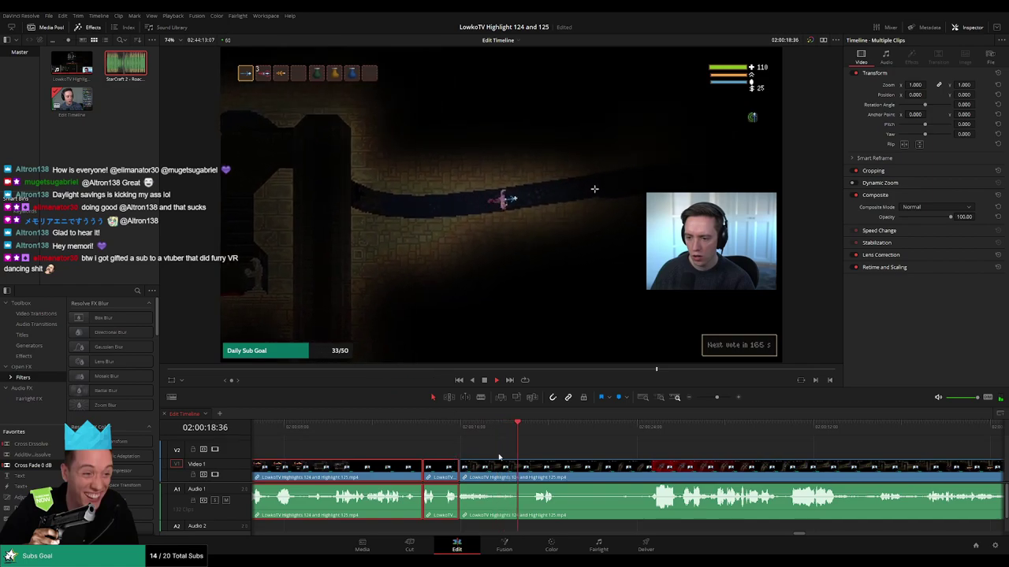
{"action": "key", "text": "1"}
{"action": "left_click", "coordinate": [590, 456]}
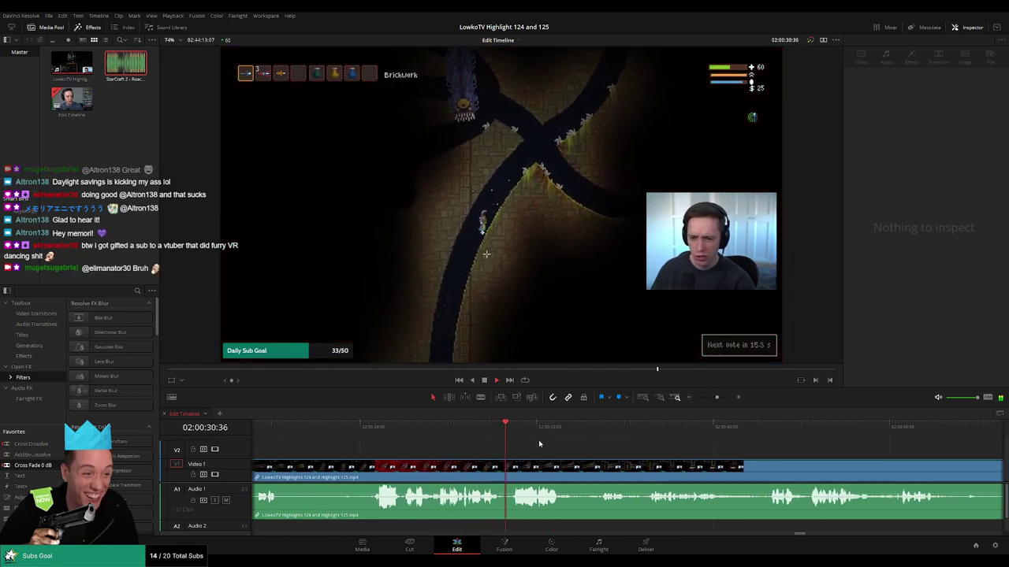
Add an adjustment clip above the worm attack footage, starting at 02:00:24:01 and extended to about 02:00:33.
{"action": "left_click", "coordinate": [365, 431]}
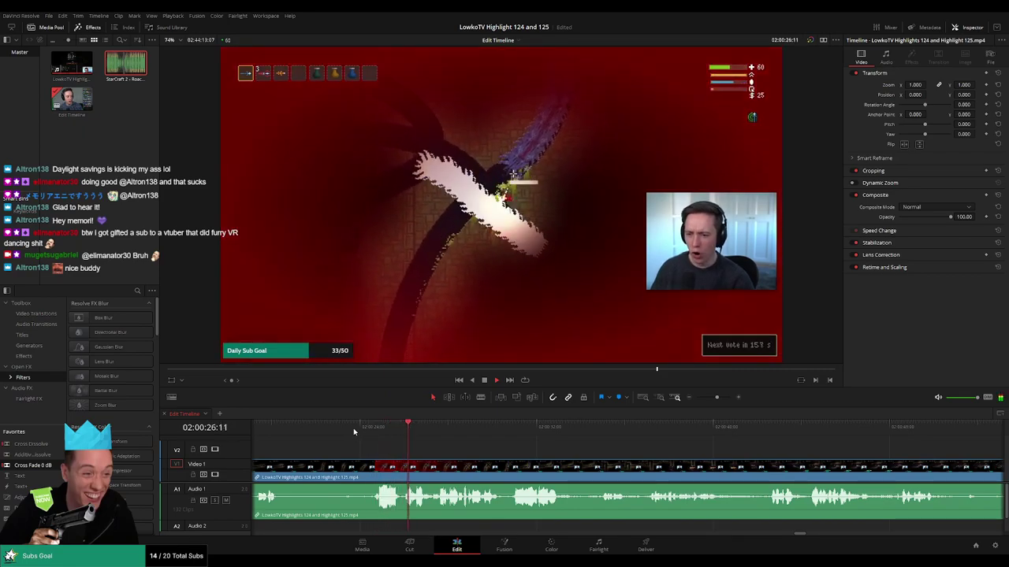
{"action": "left_click", "coordinate": [358, 427]}
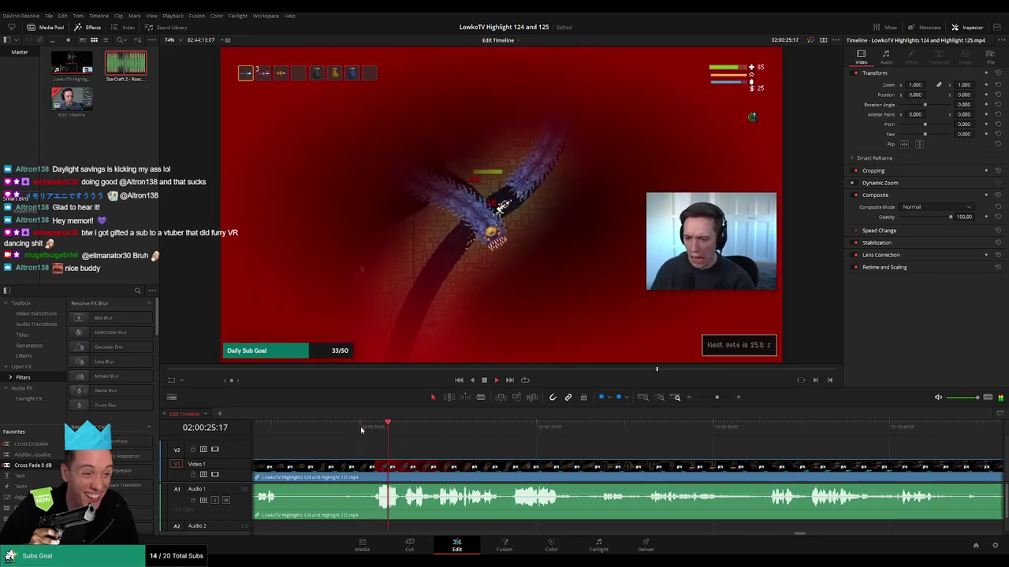
{"action": "left_click", "coordinate": [361, 429]}
{"action": "left_click", "coordinate": [360, 428]}
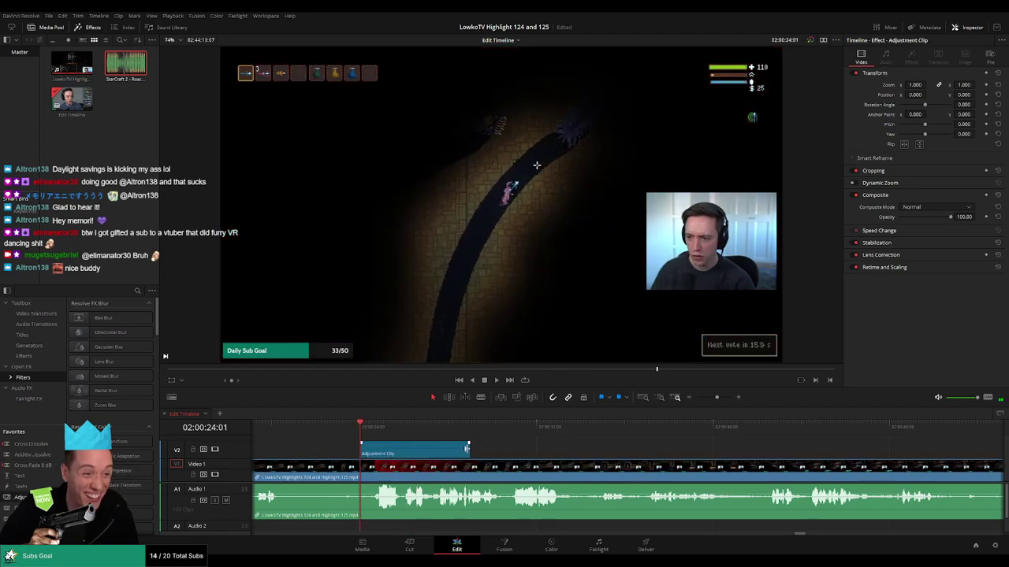
{"action": "left_click_drag", "start_coordinate": [468, 451], "coordinate": [569, 451]}
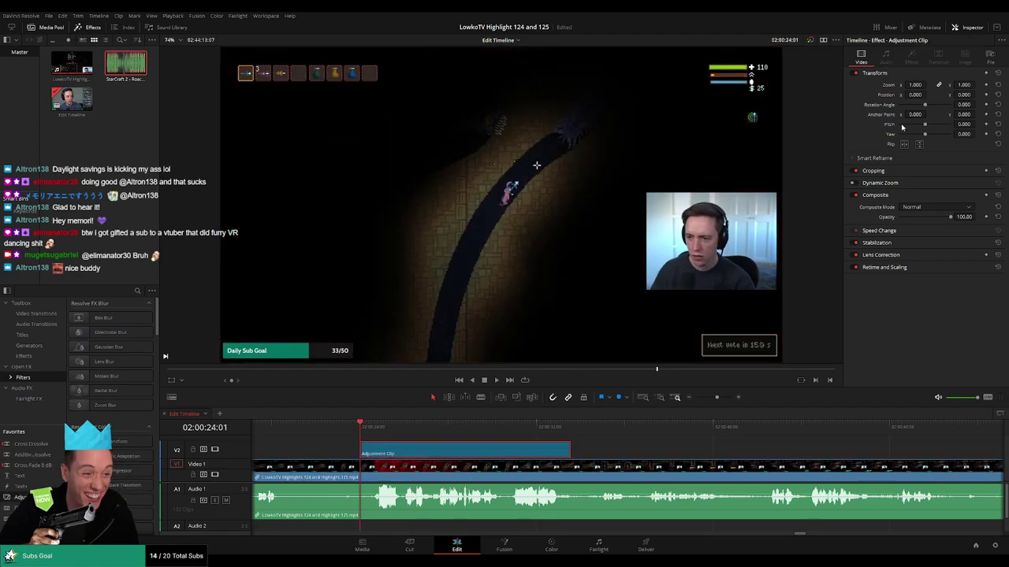
Set the adjustment clip's zoom to 1.430 and its position to X -394, Y -87, and play the section back.
{"action": "left_click_drag", "start_coordinate": [913, 86], "coordinate": [855, 95]}
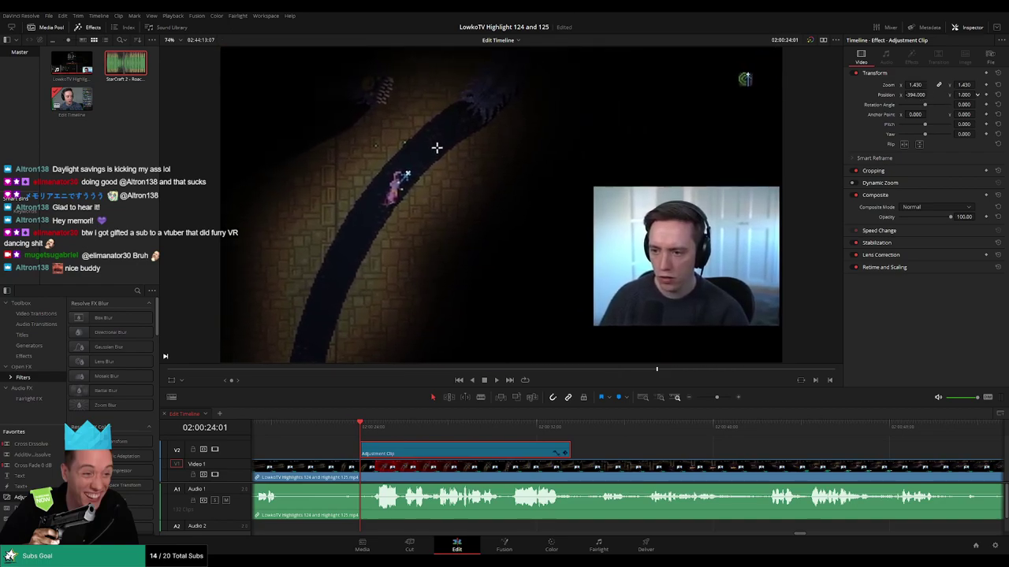
{"action": "left_click_drag", "start_coordinate": [436, 147], "coordinate": [436, 172]}
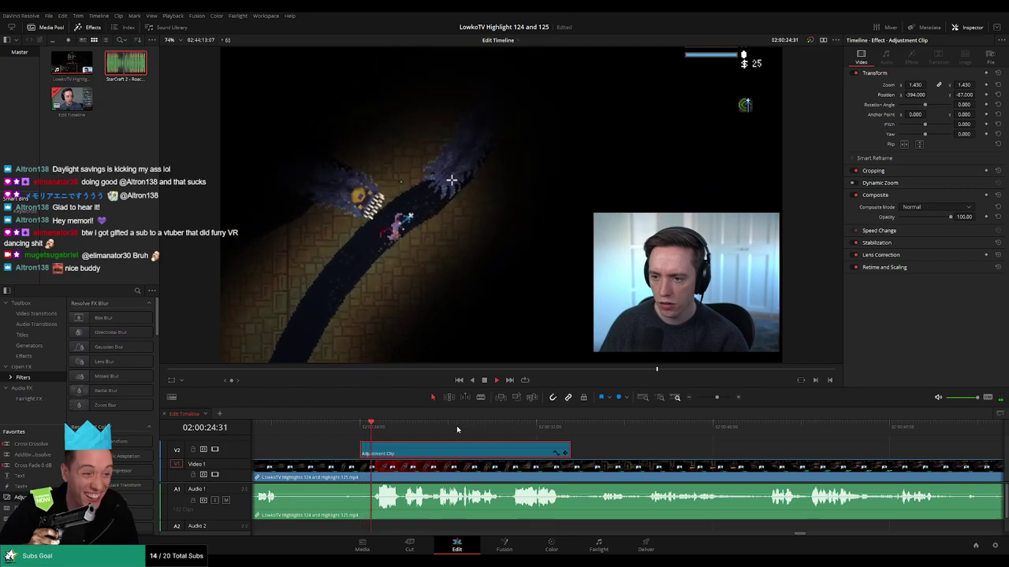
{"action": "left_click", "coordinate": [344, 432]}
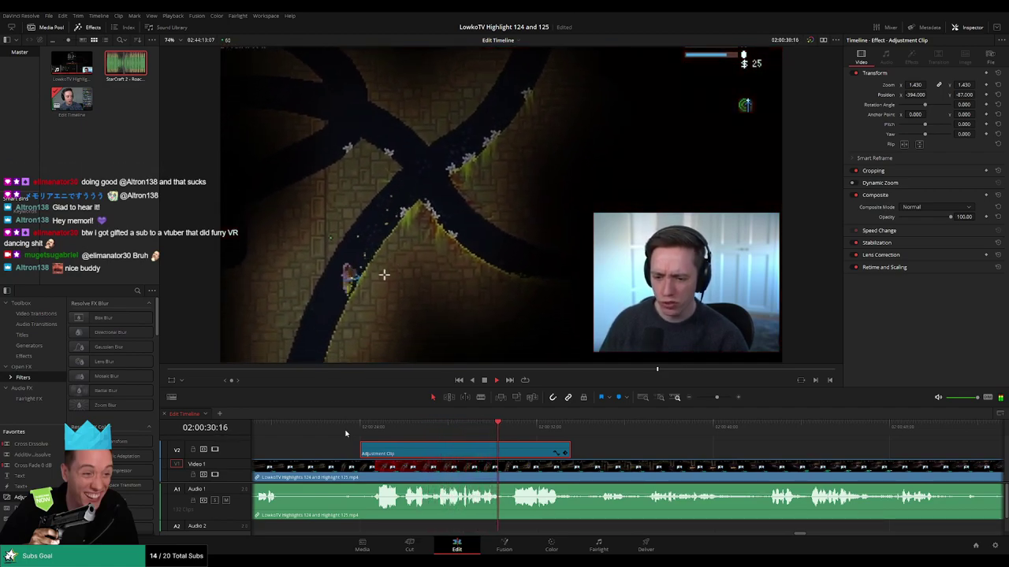
{"action": "left_click", "coordinate": [648, 447]}
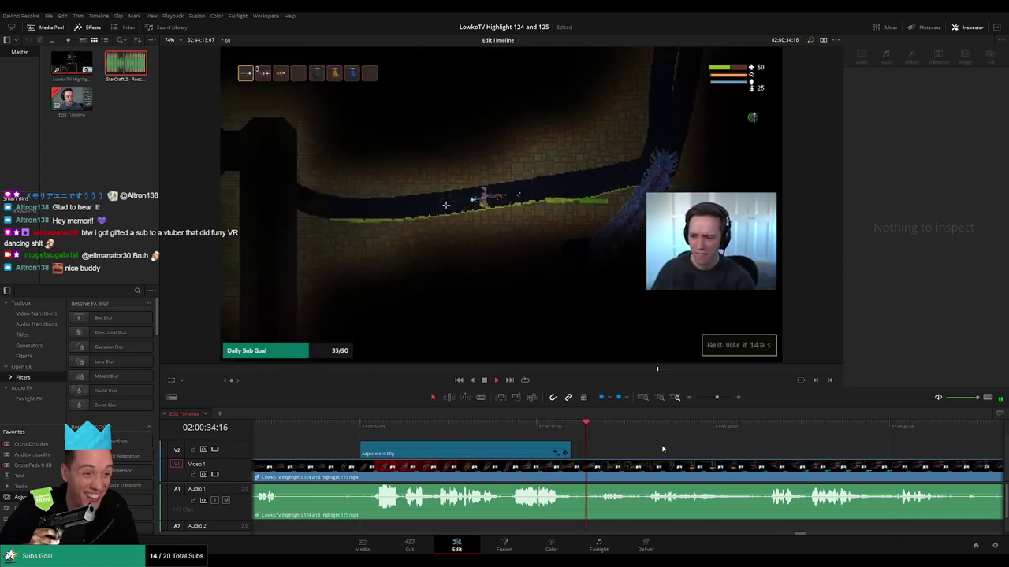
Play on through the Coal Pits footage and split the clip at 02:00:50:25.
{"action": "left_click_drag", "start_coordinate": [664, 447], "coordinate": [588, 444]}
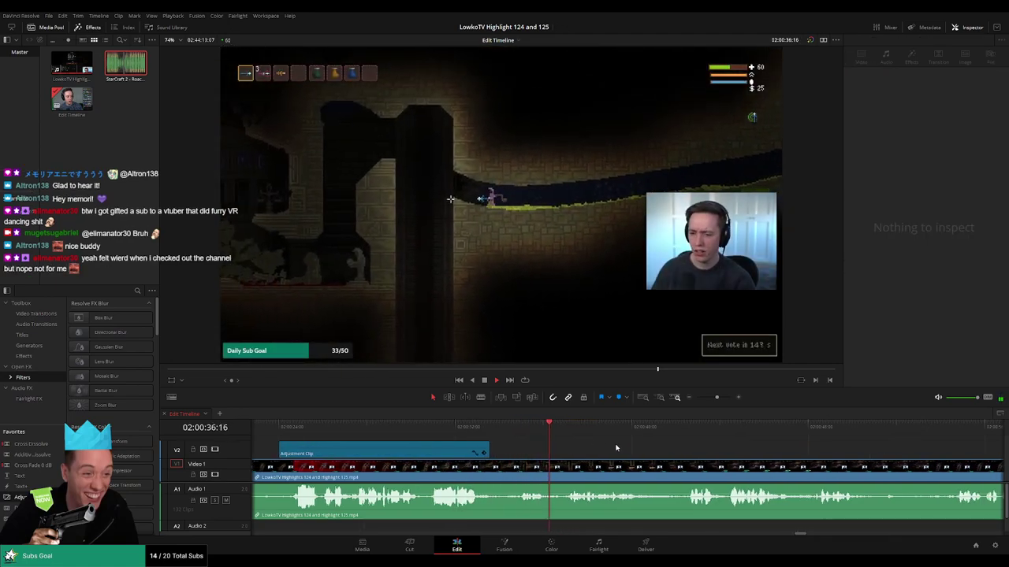
{"action": "scroll", "coordinate": [529, 446], "scroll_direction": "right", "scroll_amount": 3}
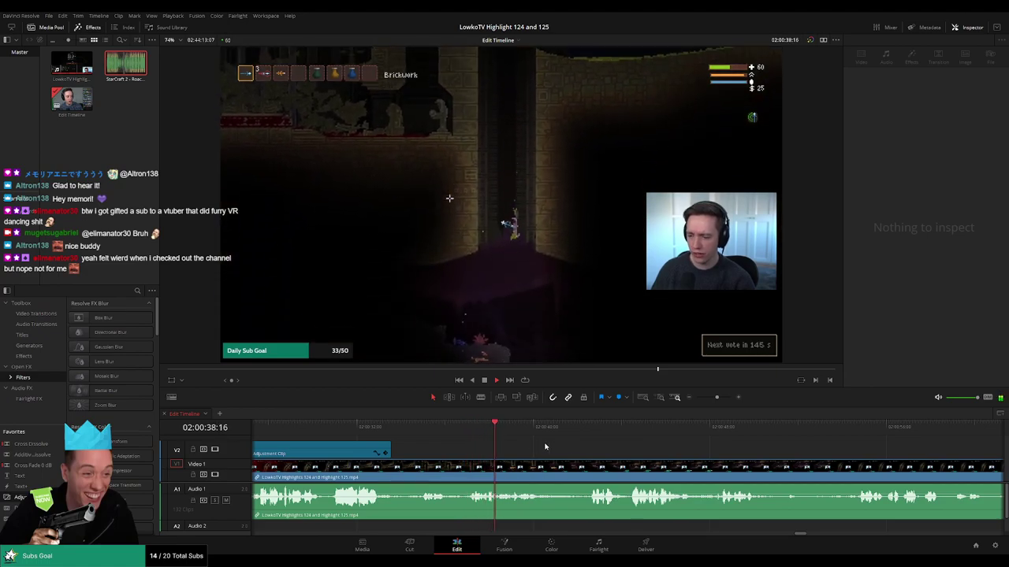
{"action": "scroll", "coordinate": [531, 445], "scroll_direction": "right", "scroll_amount": 2}
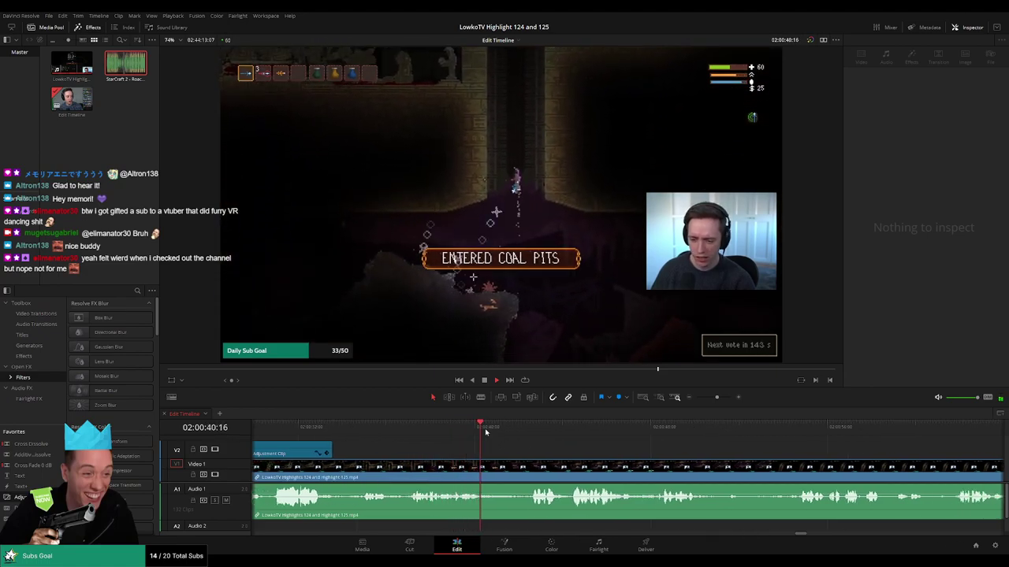
{"action": "left_click", "coordinate": [527, 431]}
{"action": "scroll", "coordinate": [565, 435], "scroll_direction": "right", "scroll_amount": 3}
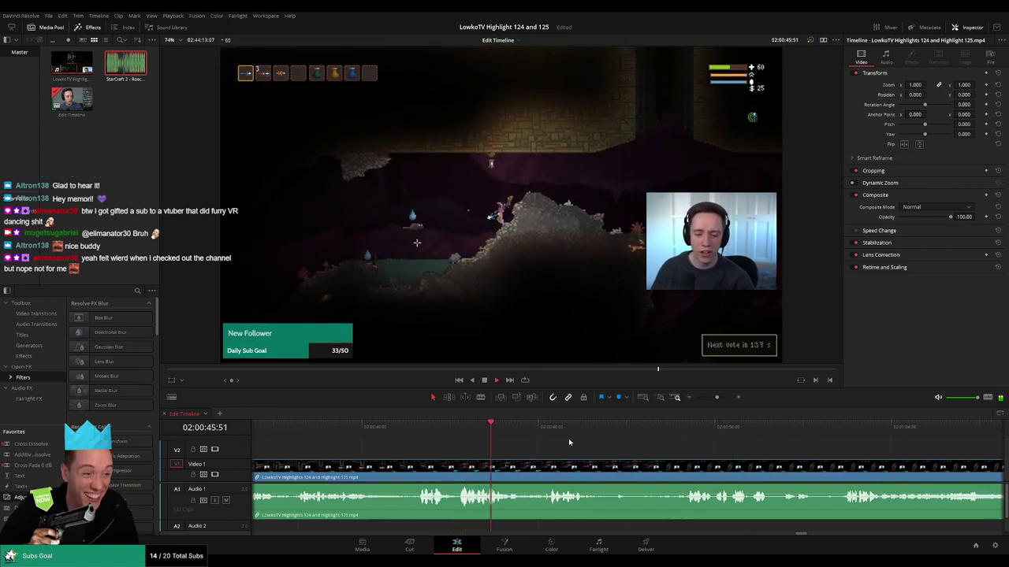
{"action": "scroll", "coordinate": [571, 439], "scroll_direction": "right", "scroll_amount": 2}
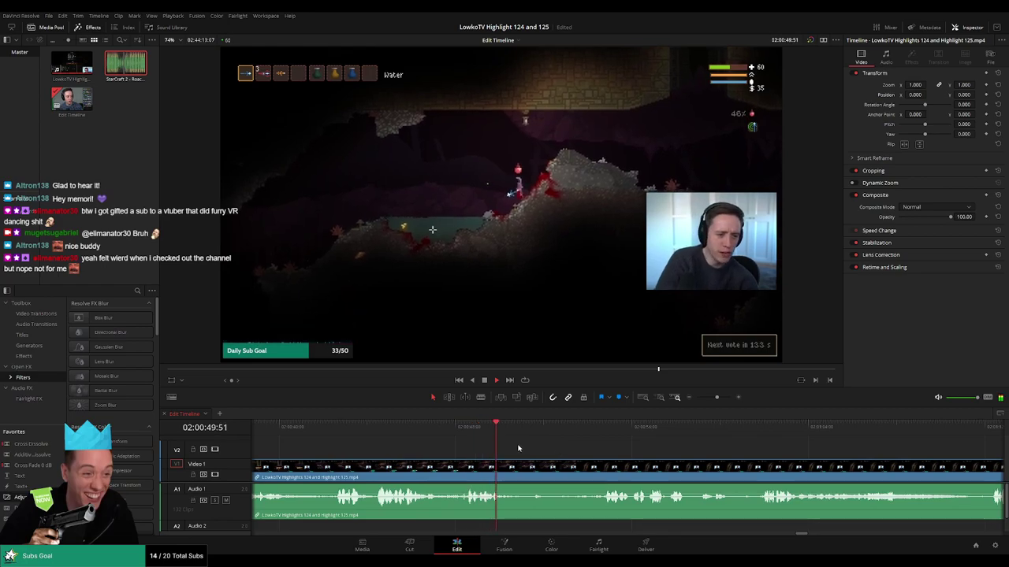
{"action": "key", "text": "b"}
{"action": "left_click", "coordinate": [509, 469]}
Ripple-delete the roughly three seconds after the 02:00:50:25 cut and cross-fade the audio at the join.
{"action": "left_click", "coordinate": [465, 426]}
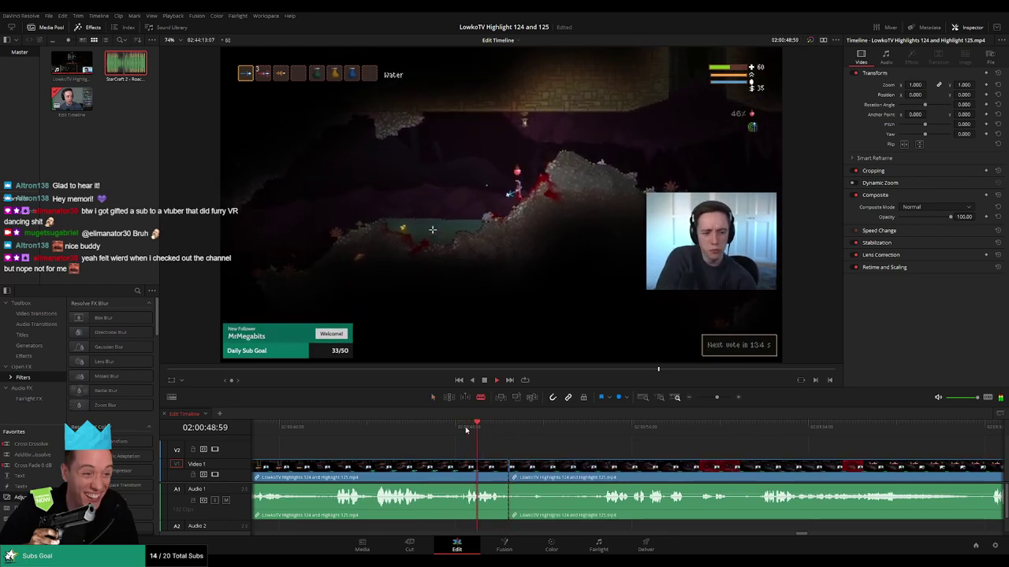
{"action": "left_click", "coordinate": [533, 427]}
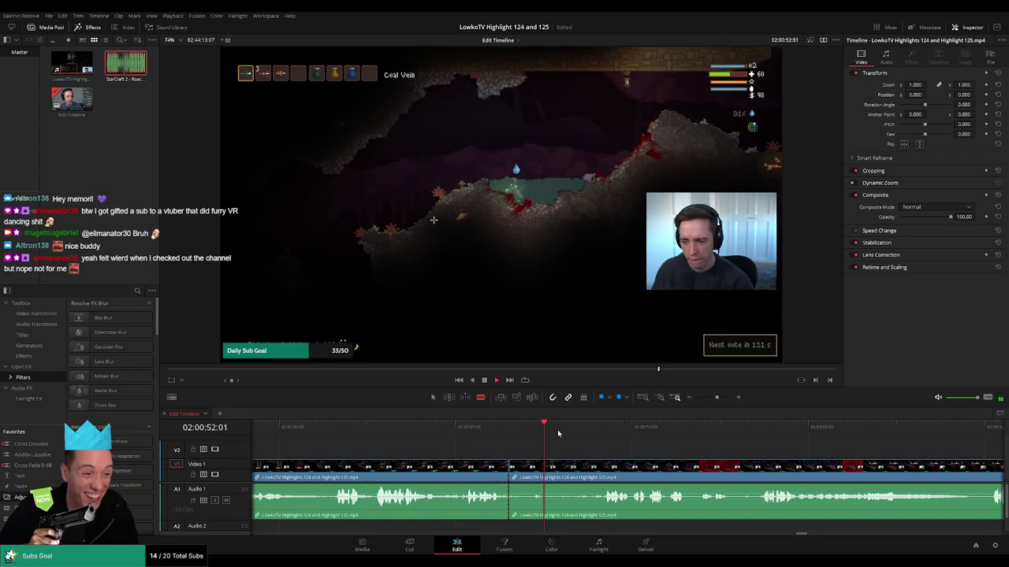
{"action": "left_click", "coordinate": [593, 428]}
{"action": "left_click_drag", "start_coordinate": [581, 429], "coordinate": [574, 442]}
{"action": "left_click", "coordinate": [574, 469]}
{"action": "key", "text": "a"}
{"action": "left_click", "coordinate": [560, 473]}
{"action": "key", "text": "Delete"}
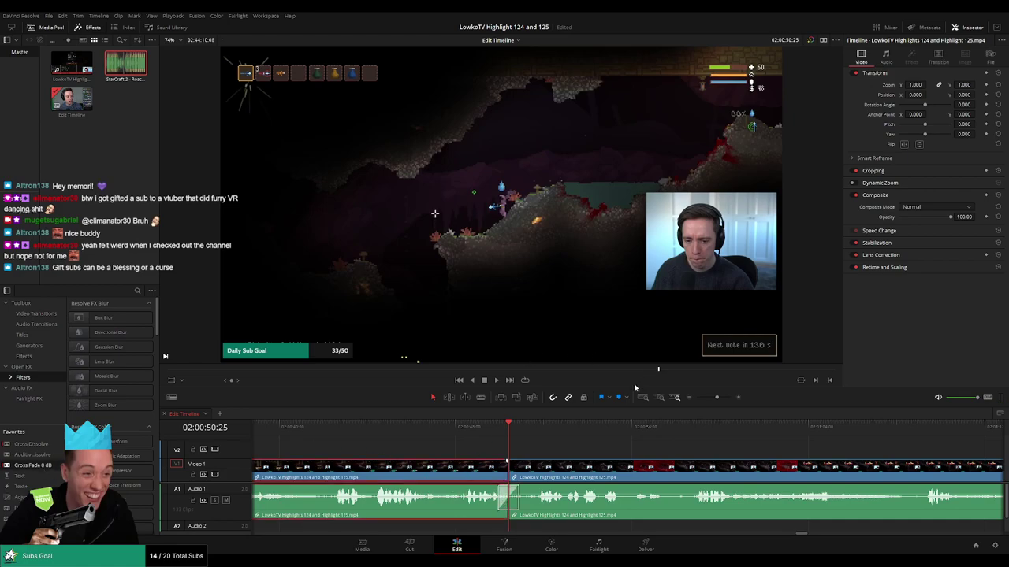
Color the finished clip before the 02:00:50:25 cut yellow and resume playback.
{"action": "left_click", "coordinate": [604, 451]}
{"action": "key", "text": "space"}
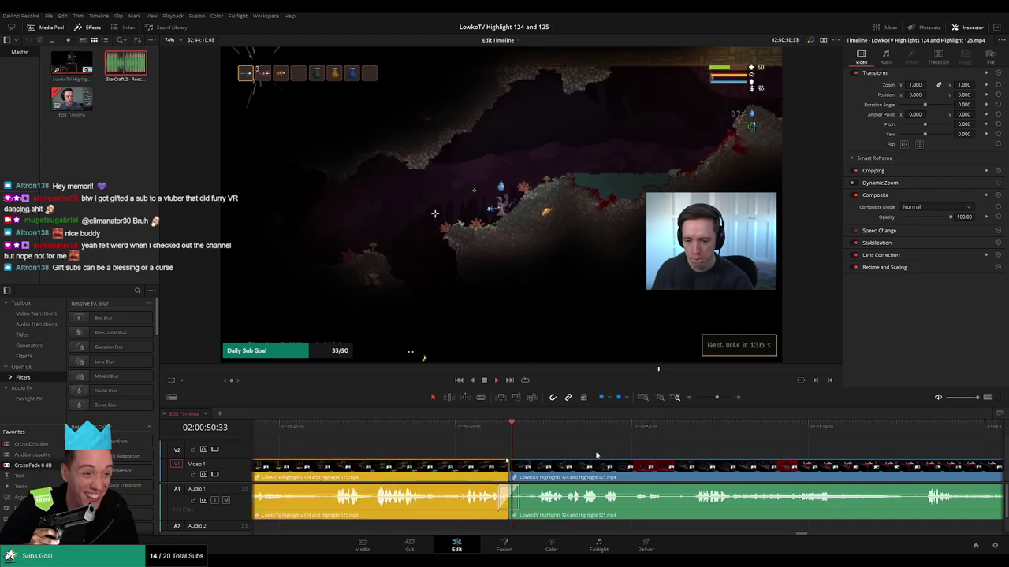
Cut the following clip at 02:00:55:29 and ripple-delete the short piece of about half a second after it.
{"action": "left_click_drag", "start_coordinate": [661, 449], "coordinate": [507, 448]}
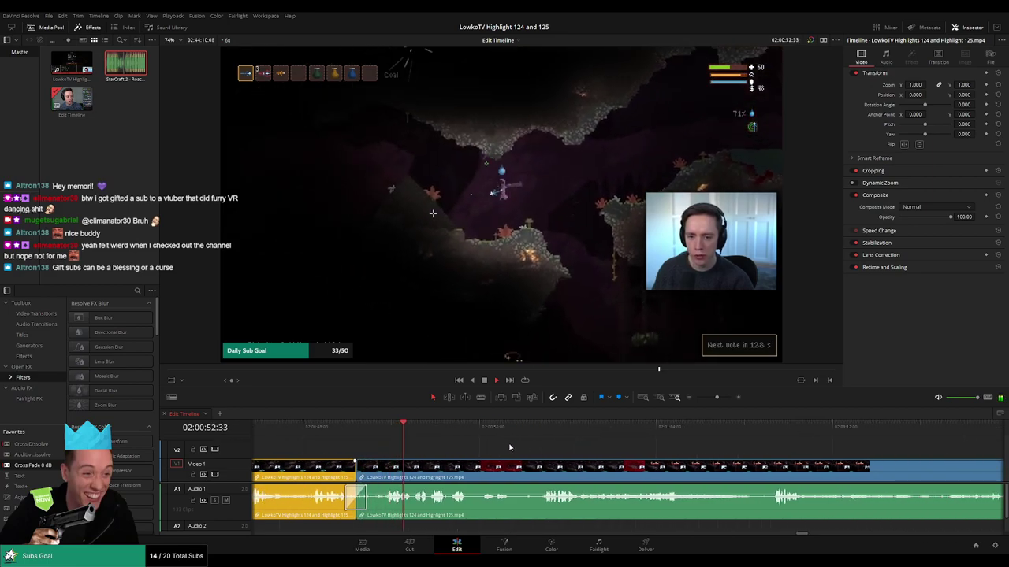
{"action": "scroll", "coordinate": [505, 446], "scroll_direction": "right", "scroll_amount": 1}
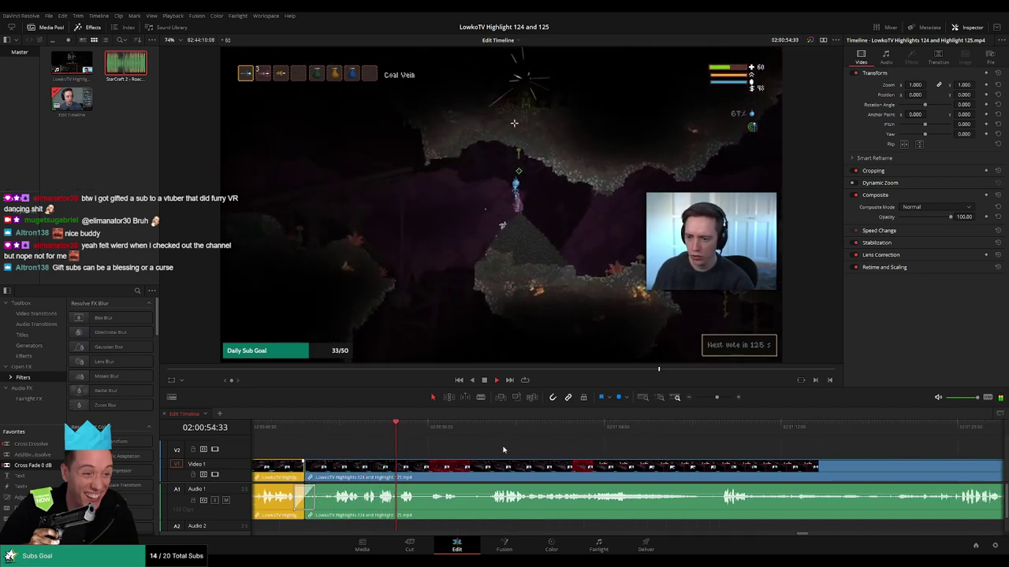
{"action": "scroll", "coordinate": [472, 448], "scroll_direction": "right", "scroll_amount": 1}
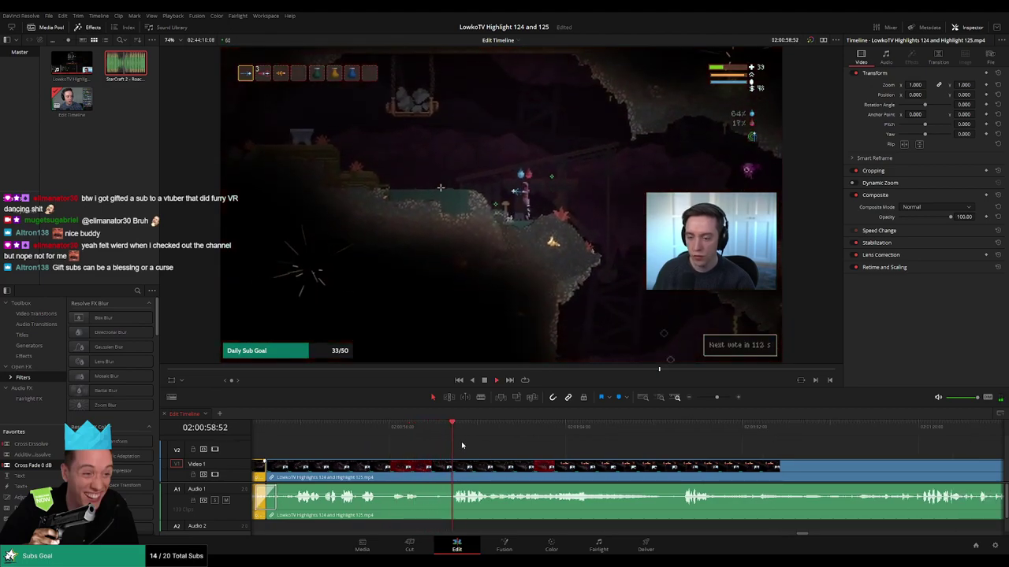
{"action": "left_click", "coordinate": [364, 429]}
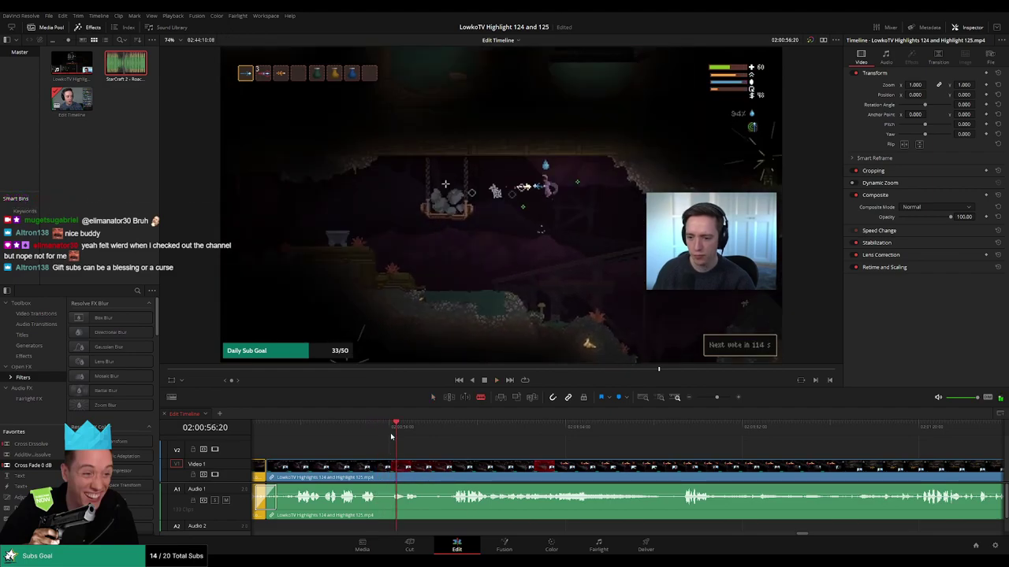
{"action": "left_click", "coordinate": [378, 429]}
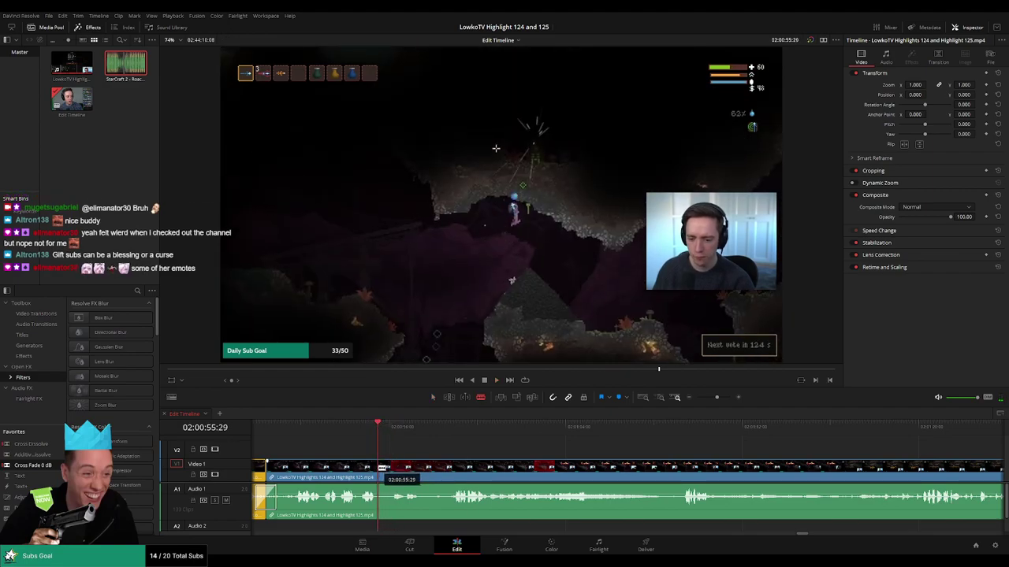
{"action": "left_click", "coordinate": [382, 468]}
{"action": "key", "text": "Delete"}
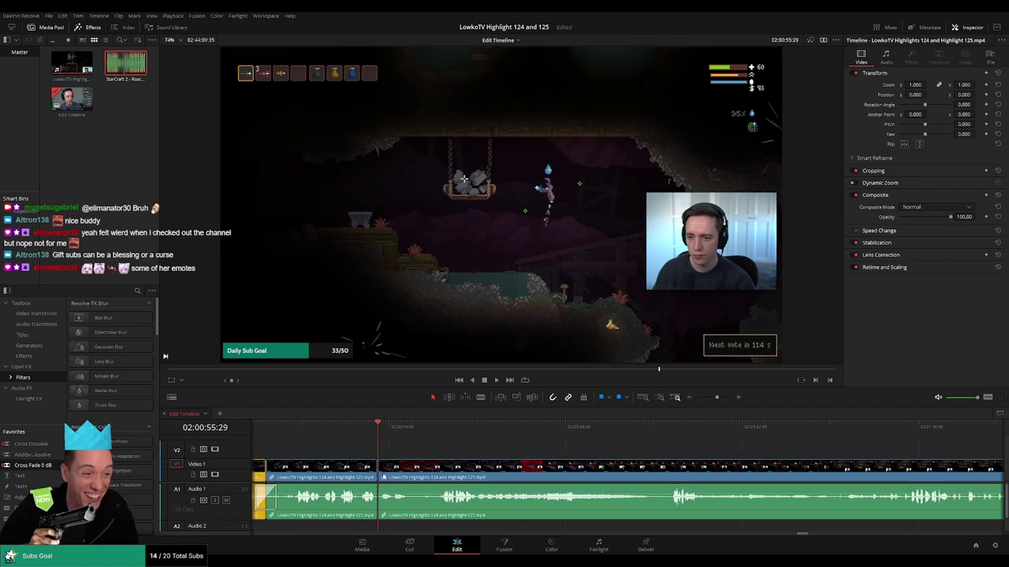
Color the clip ending at 02:00:55:29 yellow and replay the footage leading up to the Game Over screen.
{"action": "key", "text": "space"}
{"action": "left_click", "coordinate": [374, 476]}
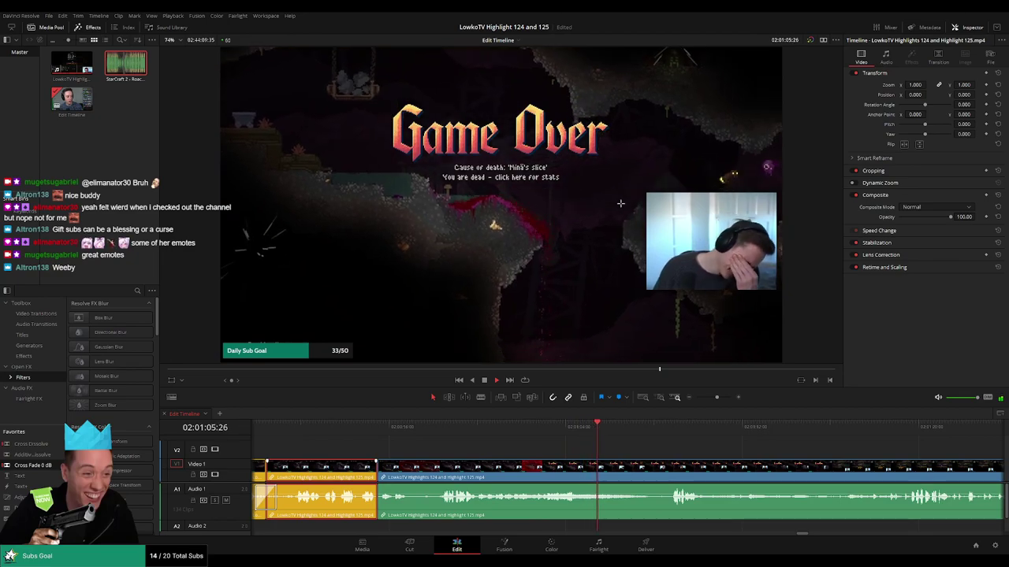
{"action": "left_click", "coordinate": [439, 433]}
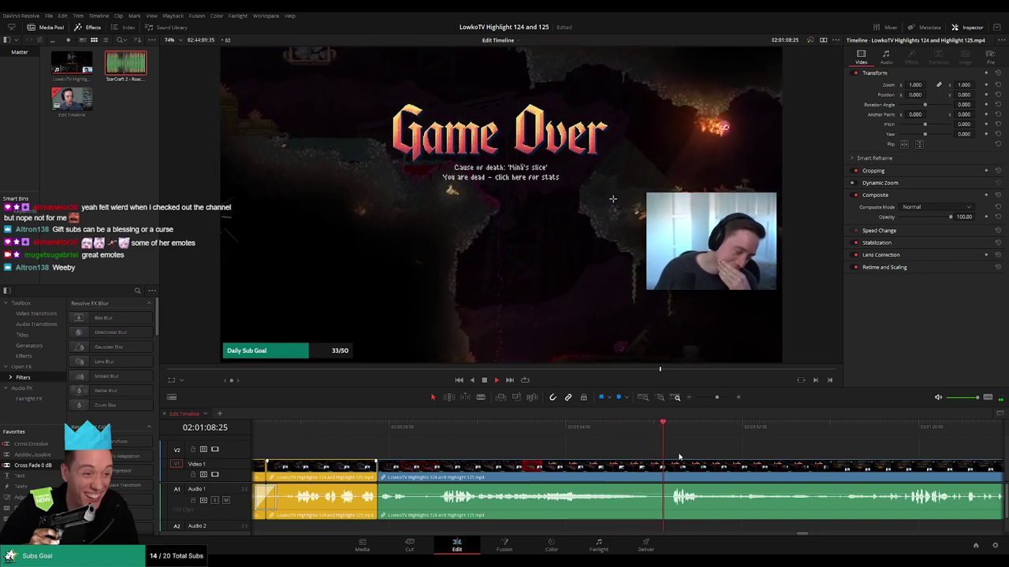
Try to split the clip on the Game Over screen at about 02:01:10.
{"action": "left_click_drag", "start_coordinate": [695, 457], "coordinate": [559, 445]}
{"action": "key", "text": "space"}
{"action": "key", "text": "b"}
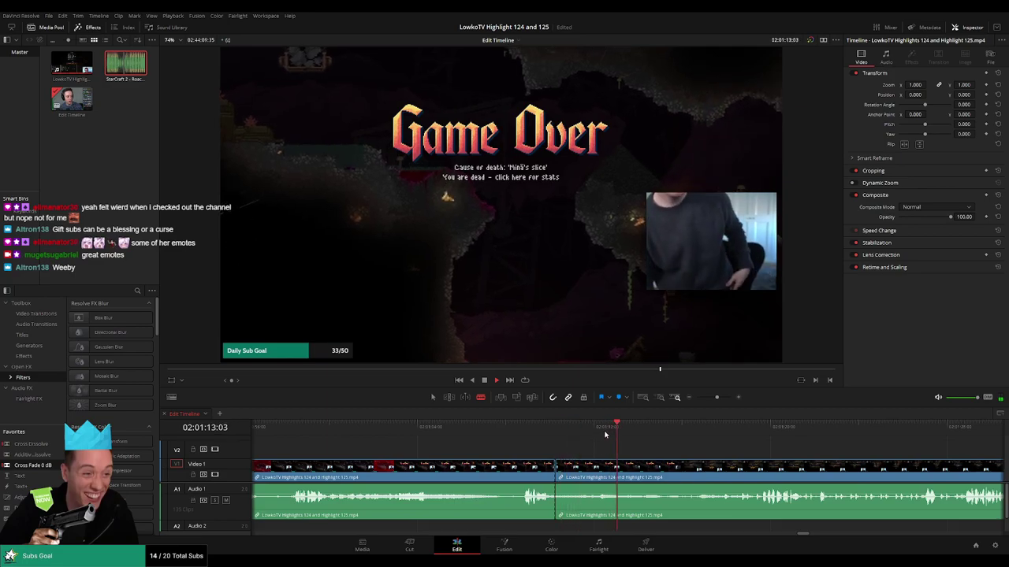
Cut out the footage from 02:01:15:59 to about 02:01:16:50, just after the Game Over screen, and close the gap.
{"action": "left_click_drag", "start_coordinate": [685, 434], "coordinate": [650, 436]}
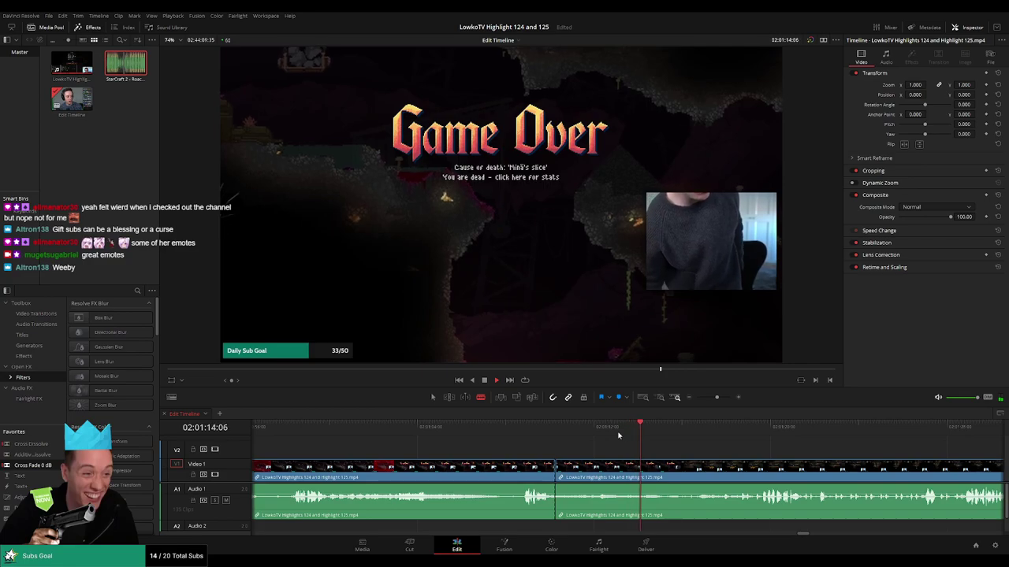
{"action": "left_click_drag", "start_coordinate": [619, 435], "coordinate": [686, 430]}
{"action": "left_click_drag", "start_coordinate": [771, 452], "coordinate": [645, 446]}
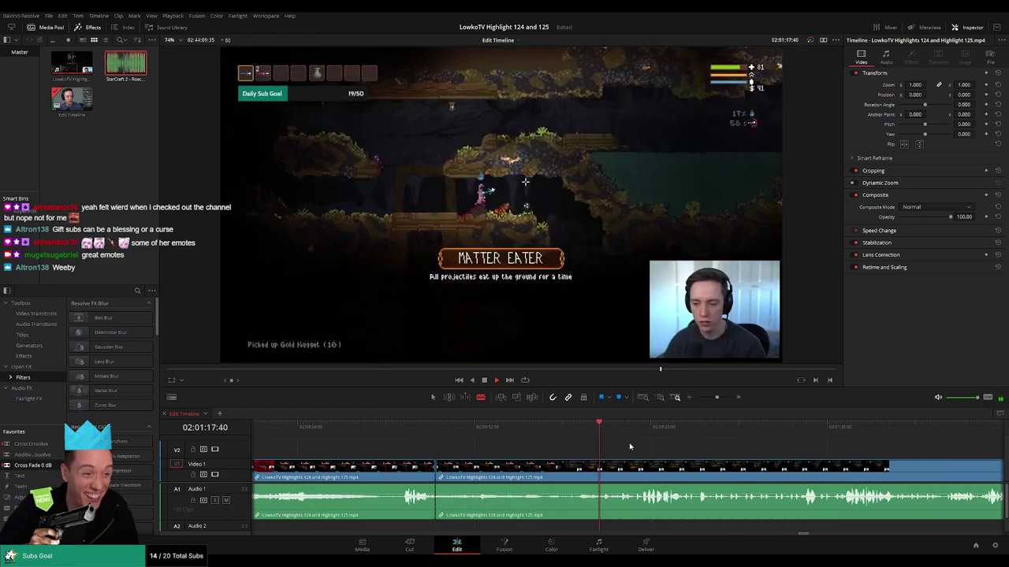
{"action": "left_click", "coordinate": [564, 429]}
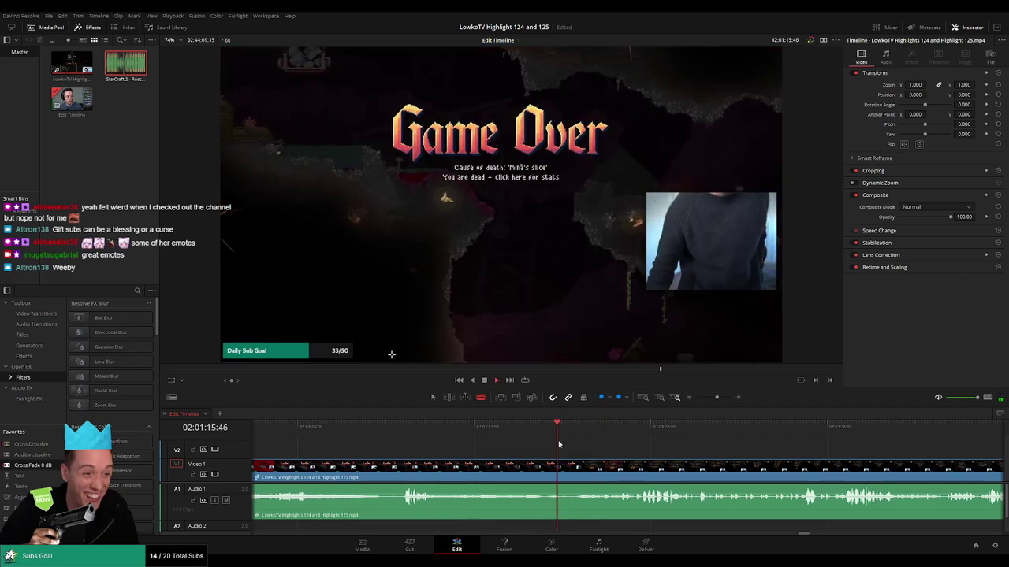
{"action": "left_click", "coordinate": [581, 465]}
{"action": "key", "text": "a"}
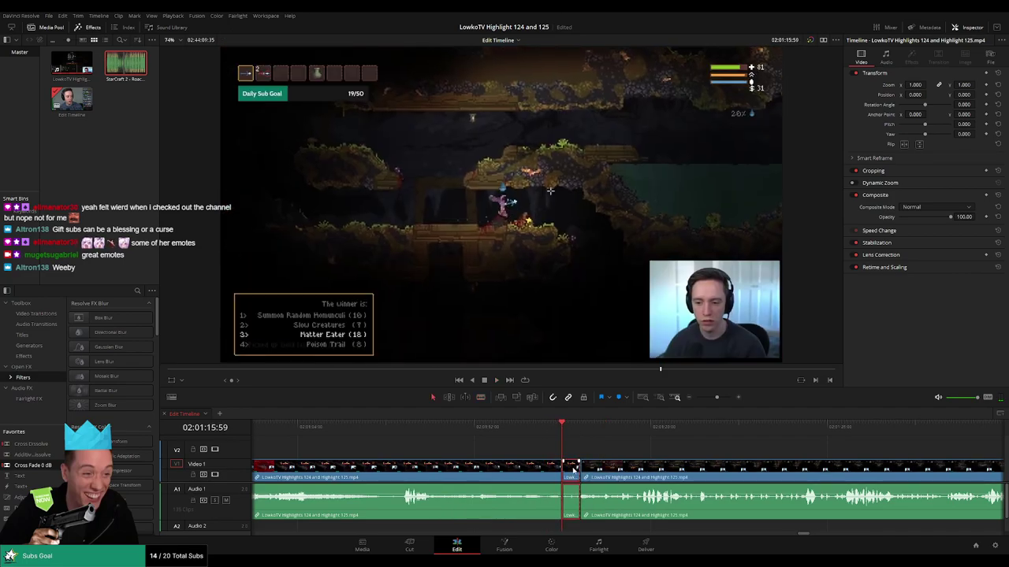
{"action": "key", "text": "Delete"}
Color the Game Over clip ending at 02:01:15:59 yellow and play on into the next highlight.
{"action": "key", "text": "space"}
{"action": "left_click", "coordinate": [517, 470]}
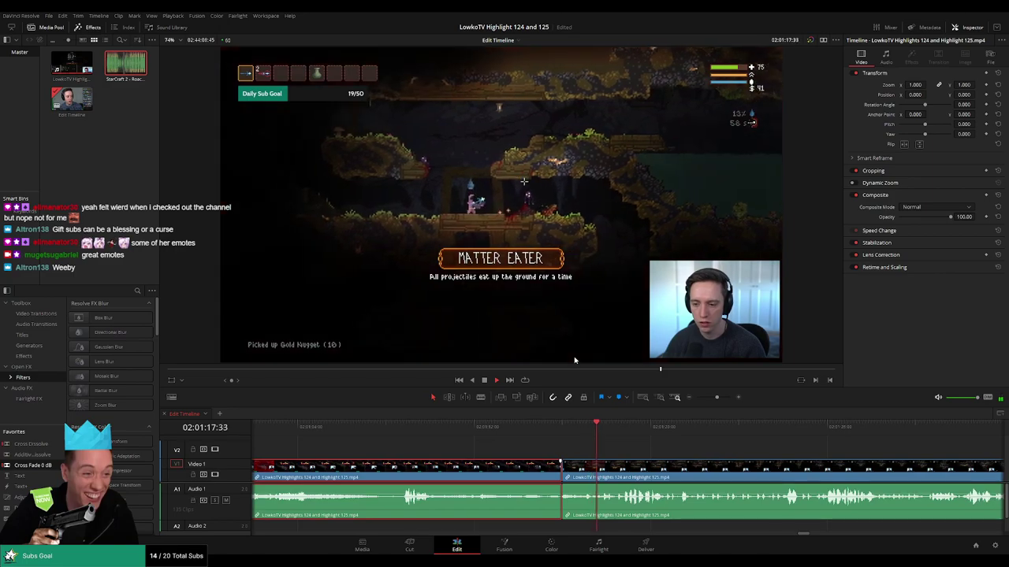
{"action": "key", "text": "1"}
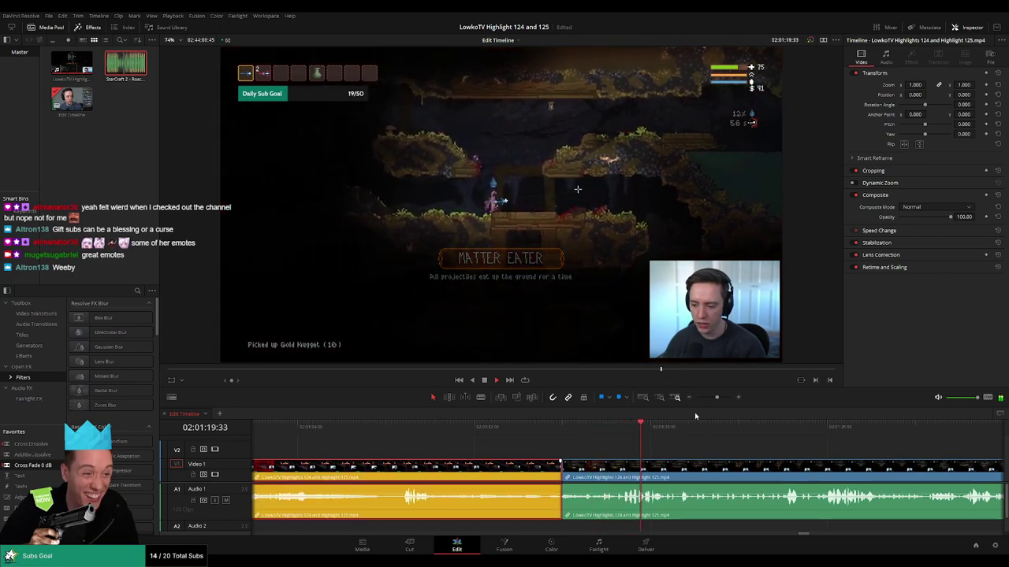
{"action": "left_click", "coordinate": [694, 448]}
{"action": "left_click_drag", "start_coordinate": [717, 449], "coordinate": [616, 451]}
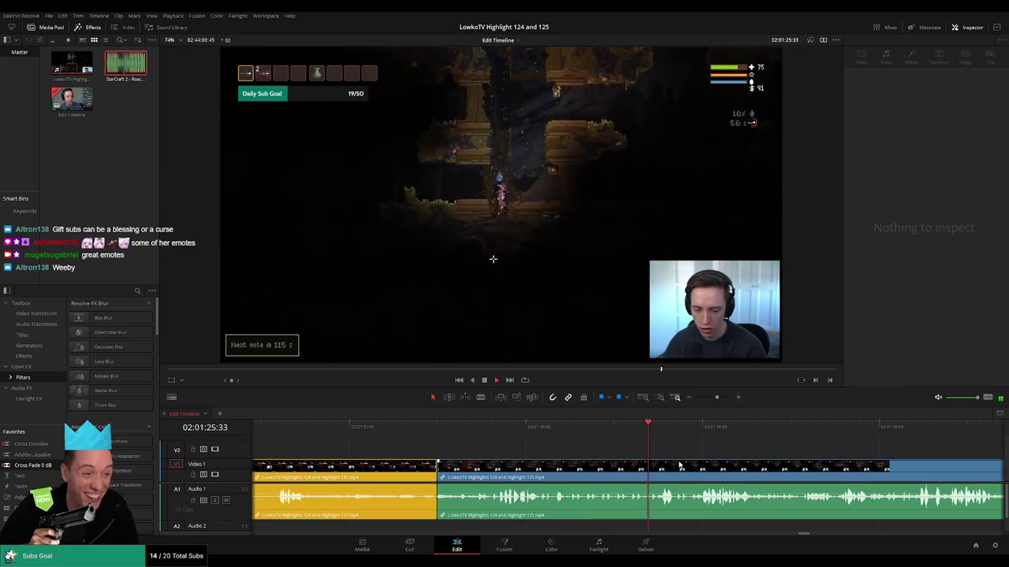
Cut out the short piece starting at 02:01:46:49, where the cave gameplay changes to the dialogue scene, and close the gap.
{"action": "scroll", "coordinate": [580, 440], "scroll_direction": "right", "scroll_amount": 3}
{"action": "scroll", "coordinate": [551, 441], "scroll_direction": "right", "scroll_amount": 3}
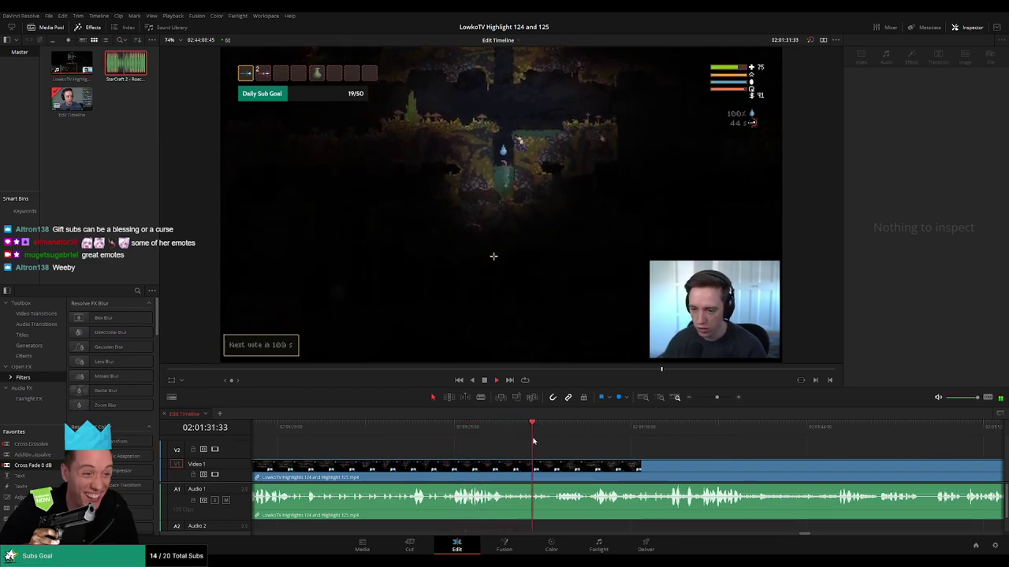
{"action": "scroll", "coordinate": [588, 445], "scroll_direction": "right", "scroll_amount": 3}
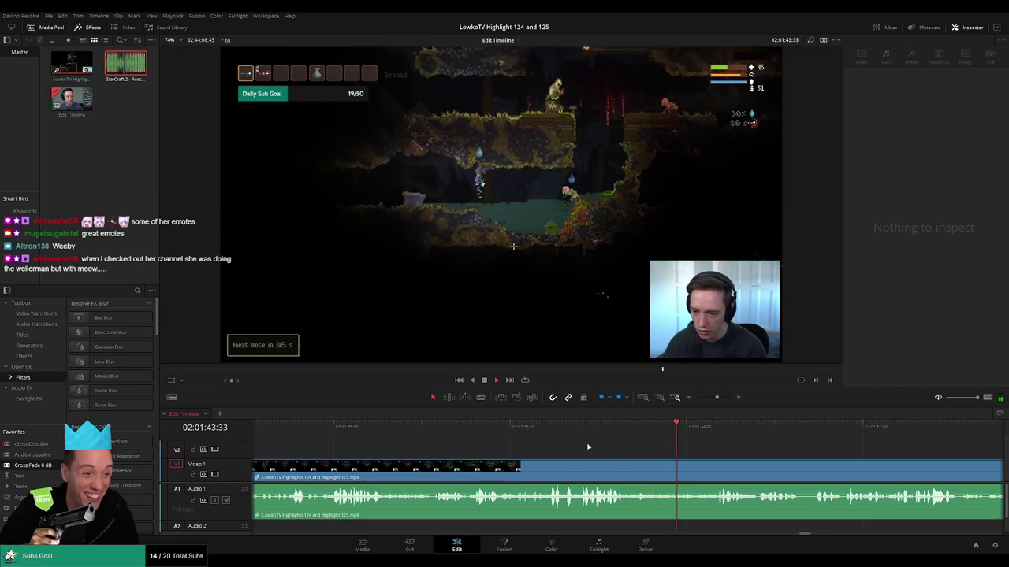
{"action": "scroll", "coordinate": [624, 445], "scroll_direction": "right", "scroll_amount": 4}
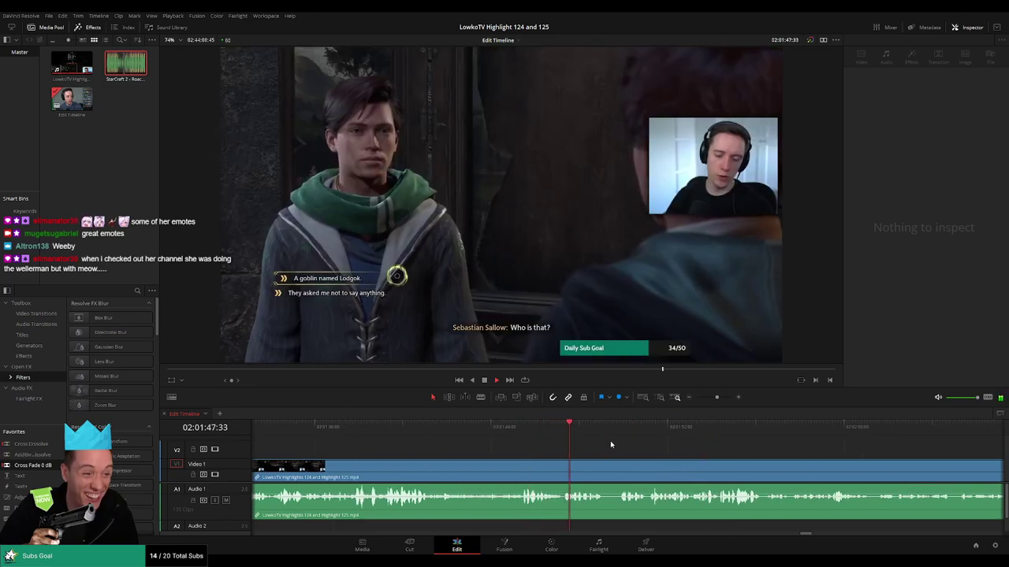
{"action": "key", "text": "space"}
{"action": "left_click", "coordinate": [500, 426]}
{"action": "key", "text": "space"}
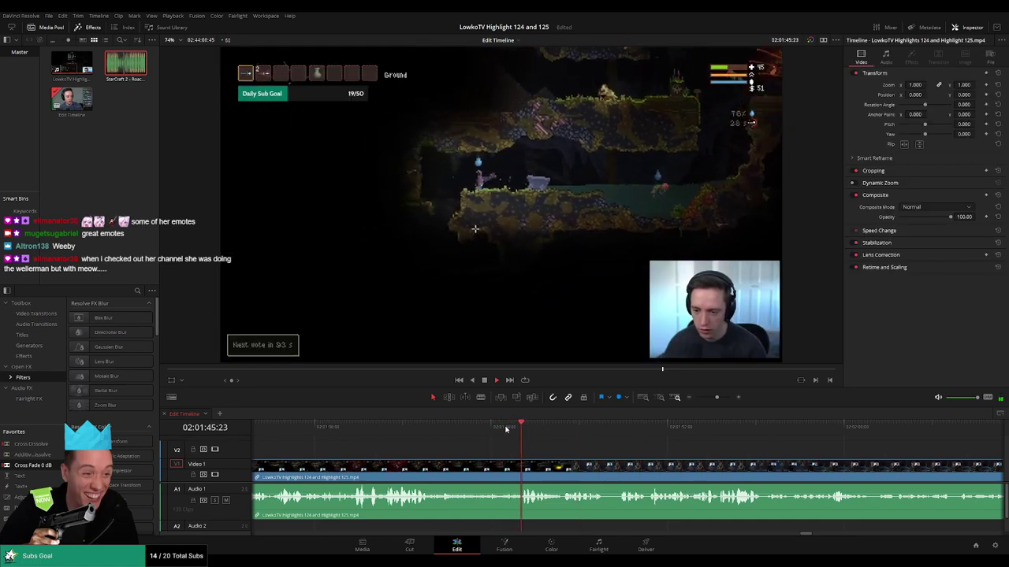
{"action": "key", "text": "b"}
{"action": "left_click", "coordinate": [563, 471]}
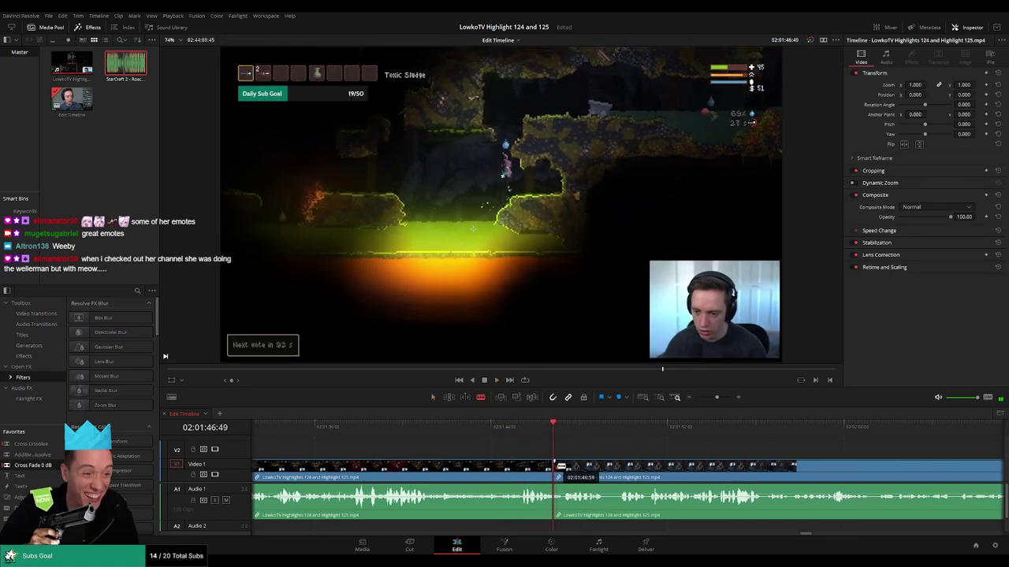
{"action": "key", "text": "a"}
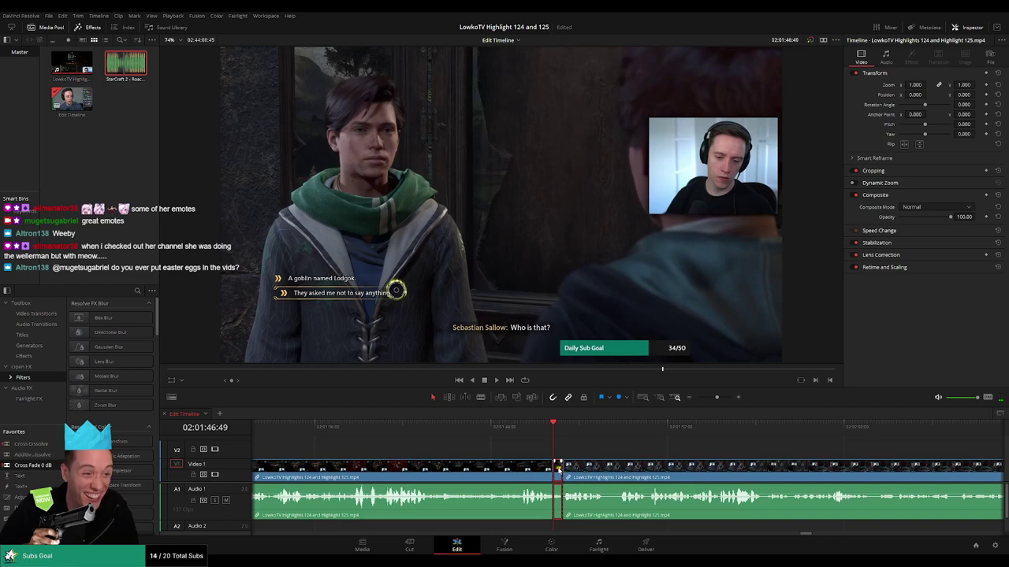
{"action": "key", "text": "Delete"}
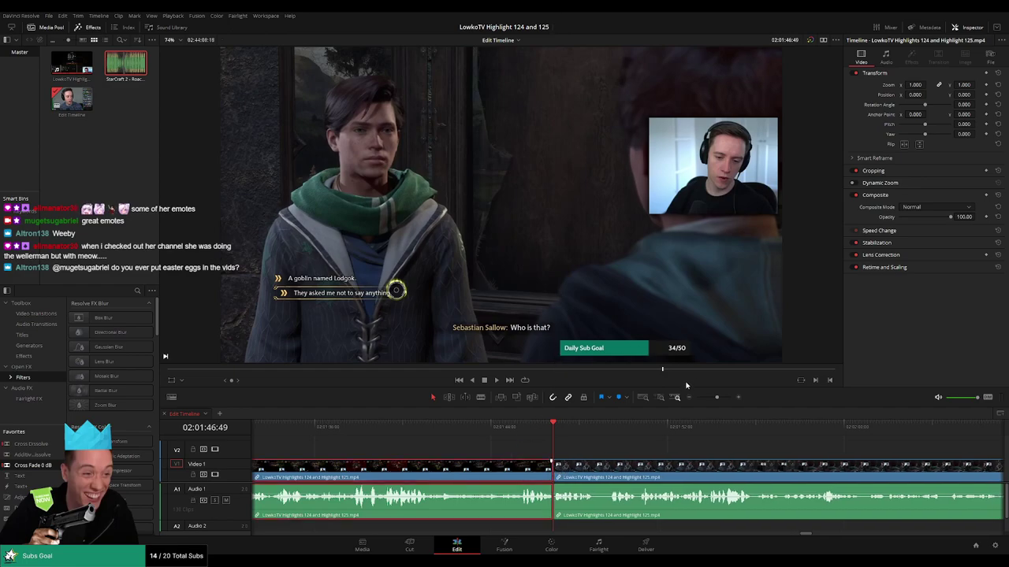
Color the cave gameplay clip ending at 02:01:46:49 yellow and replay the transition from 02:01:45:39.
{"action": "key", "text": "c"}
{"action": "left_click", "coordinate": [587, 447]}
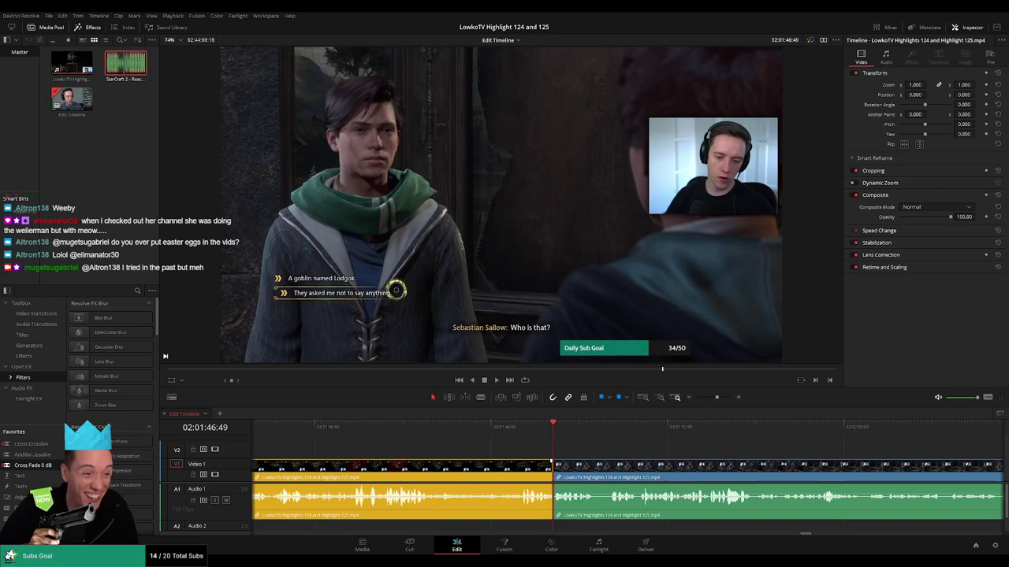
{"action": "left_click", "coordinate": [528, 427]}
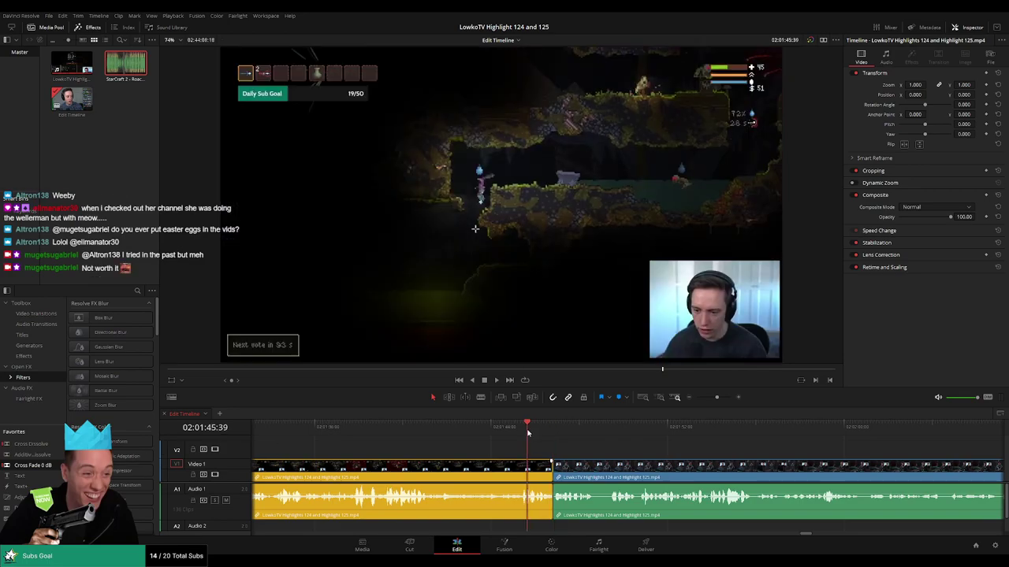
{"action": "key", "text": "space"}
Play through the Sebastian Sallow dialogue and the cellar gameplay up to about 02:03:28, checking for dull moments to trim.
{"action": "left_click_drag", "start_coordinate": [621, 453], "coordinate": [499, 455]}
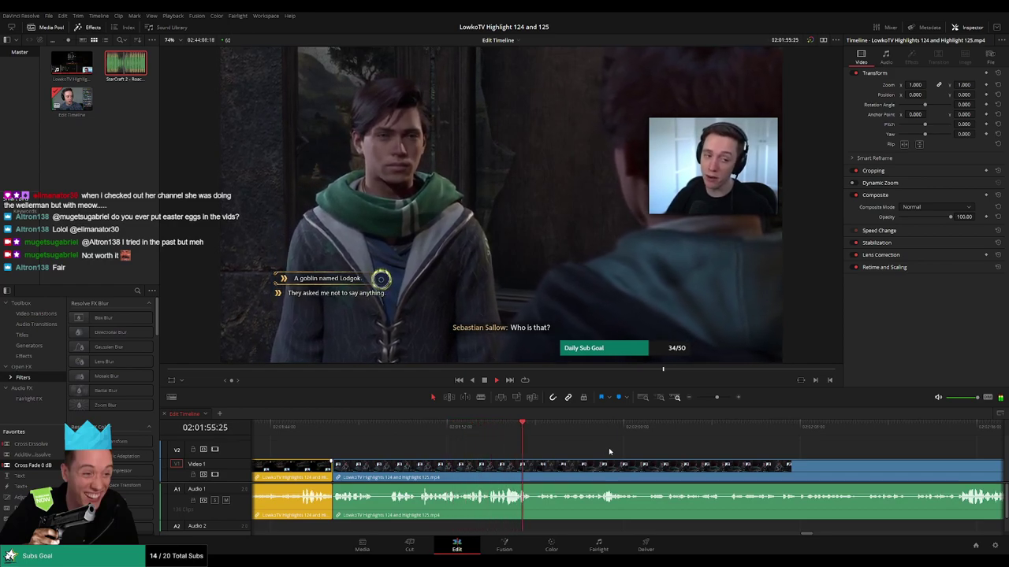
{"action": "scroll", "coordinate": [495, 447], "scroll_direction": "right", "scroll_amount": 5}
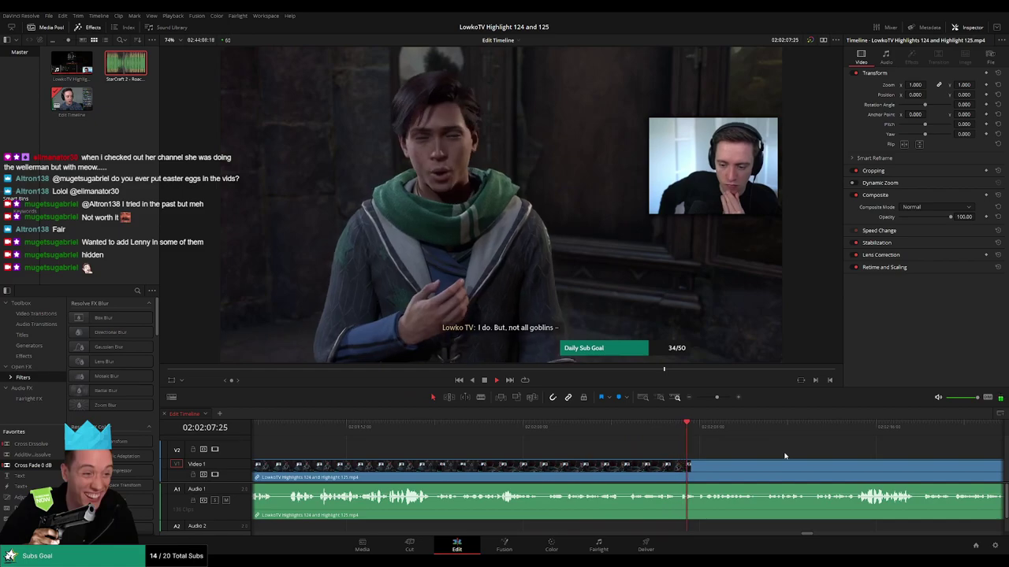
{"action": "left_click_drag", "start_coordinate": [760, 452], "coordinate": [612, 450]}
{"action": "scroll", "coordinate": [580, 446], "scroll_direction": "right", "scroll_amount": 2}
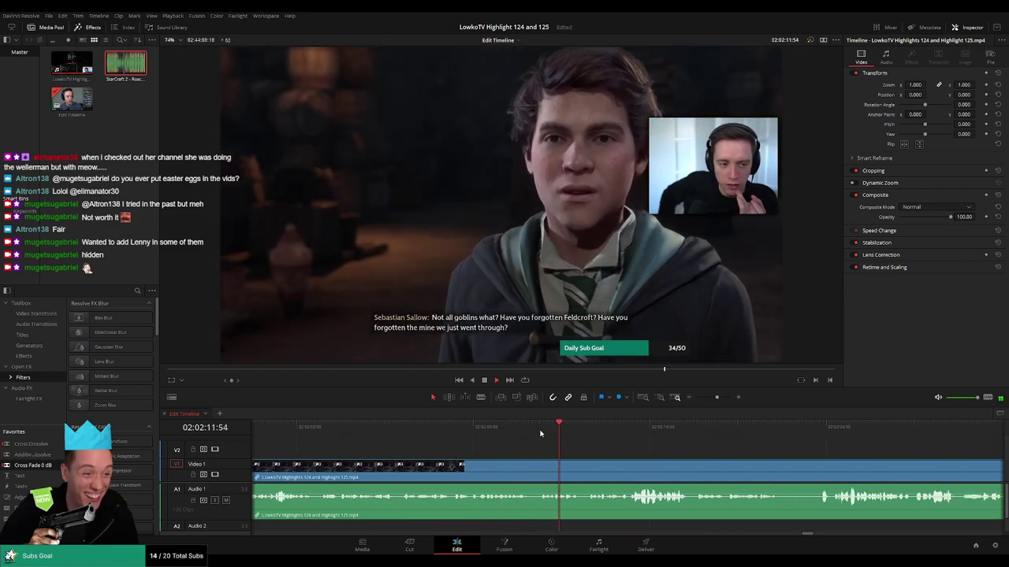
{"action": "scroll", "coordinate": [658, 449], "scroll_direction": "right", "scroll_amount": 3}
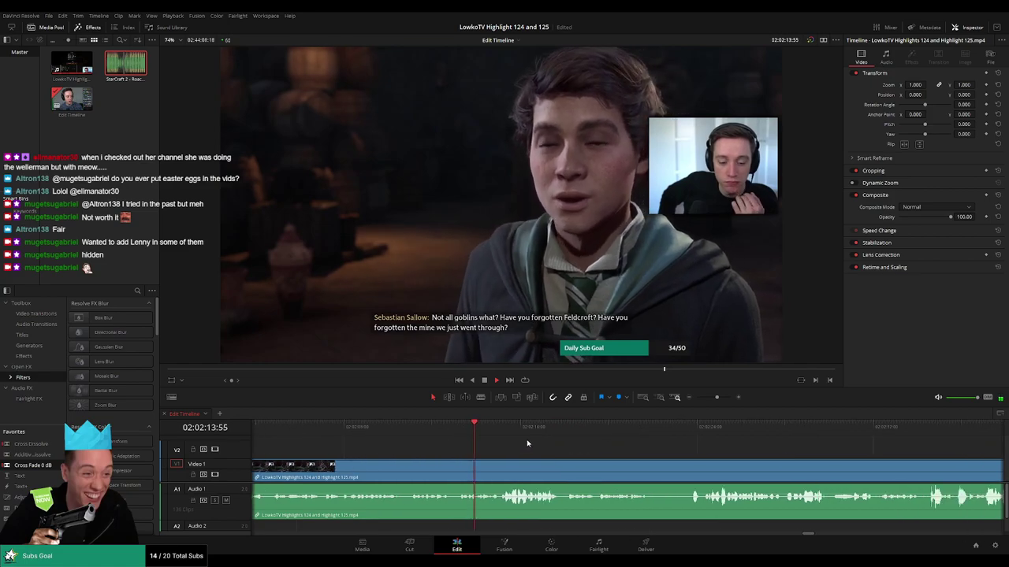
{"action": "scroll", "coordinate": [551, 440], "scroll_direction": "right", "scroll_amount": 2}
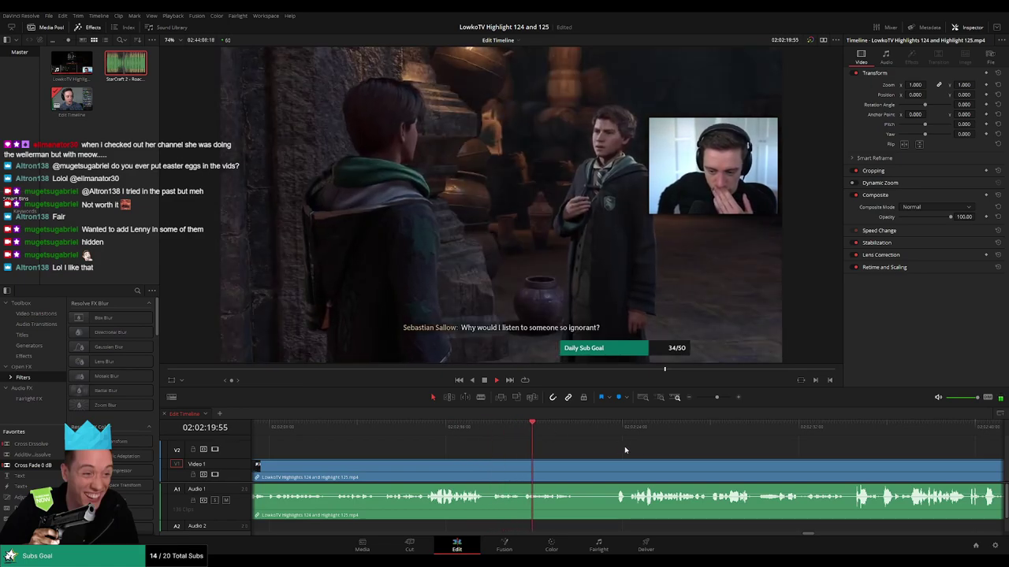
{"action": "scroll", "coordinate": [527, 448], "scroll_direction": "right", "scroll_amount": 3}
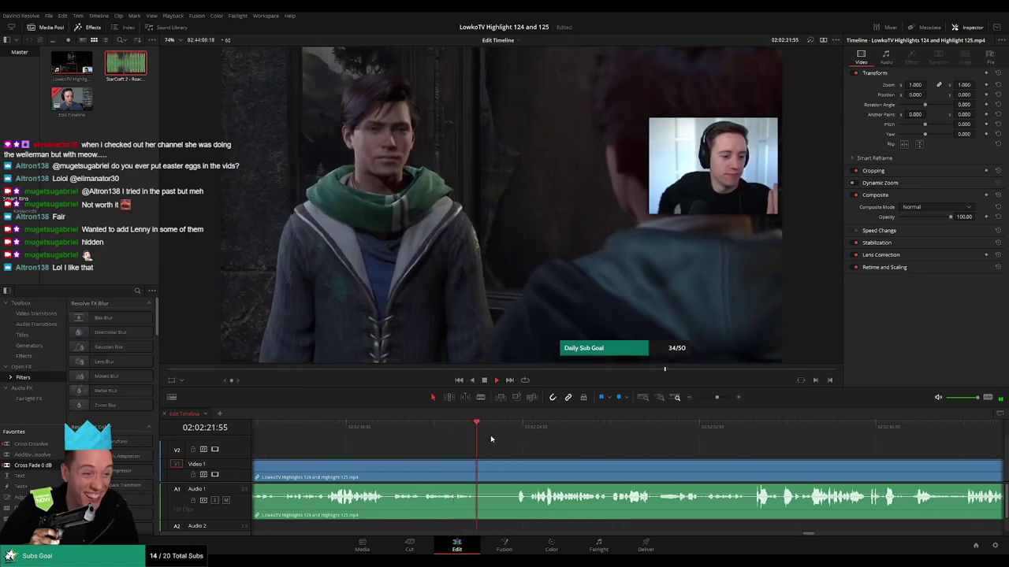
{"action": "scroll", "coordinate": [509, 439], "scroll_direction": "right", "scroll_amount": 3}
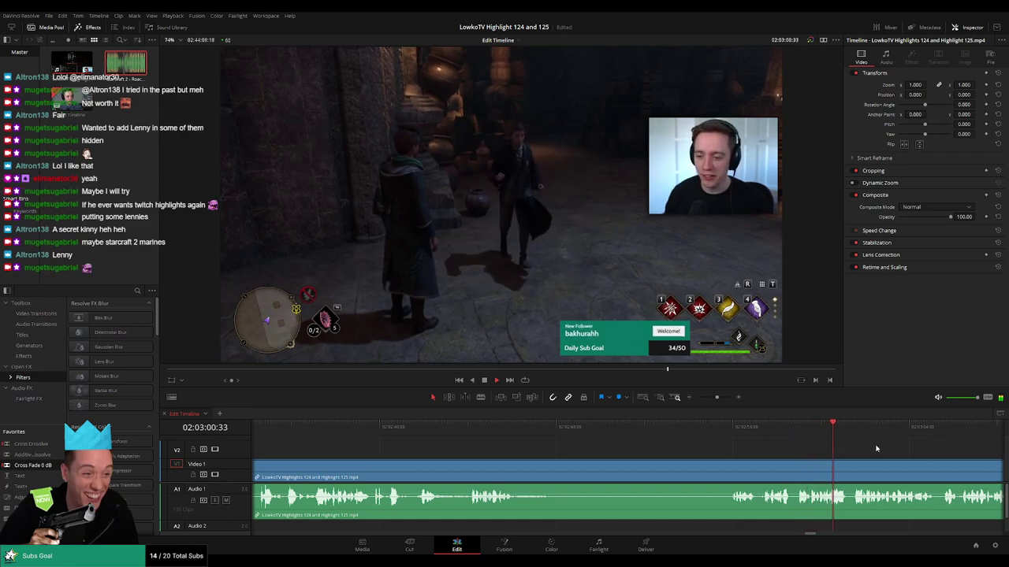
{"action": "left_click_drag", "start_coordinate": [876, 449], "coordinate": [628, 443]}
{"action": "scroll", "coordinate": [579, 447], "scroll_direction": "right", "scroll_amount": 2}
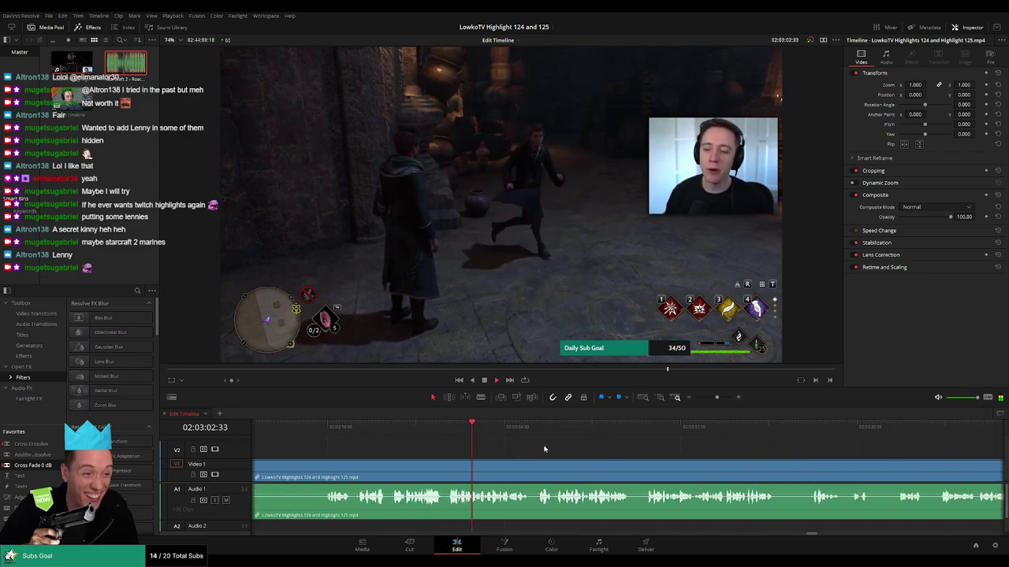
{"action": "scroll", "coordinate": [520, 444], "scroll_direction": "right", "scroll_amount": 1}
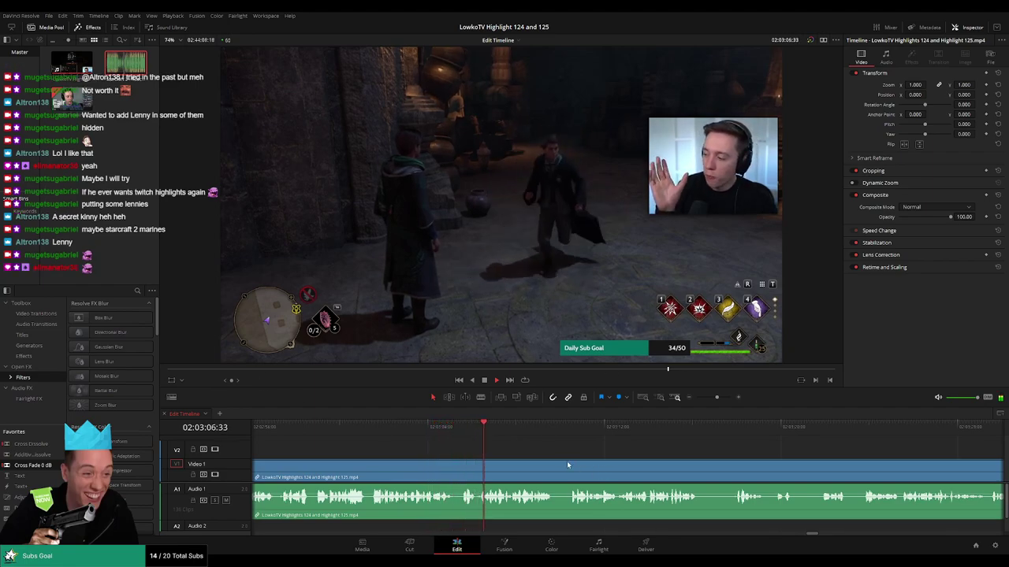
{"action": "left_click_drag", "start_coordinate": [567, 461], "coordinate": [513, 446]}
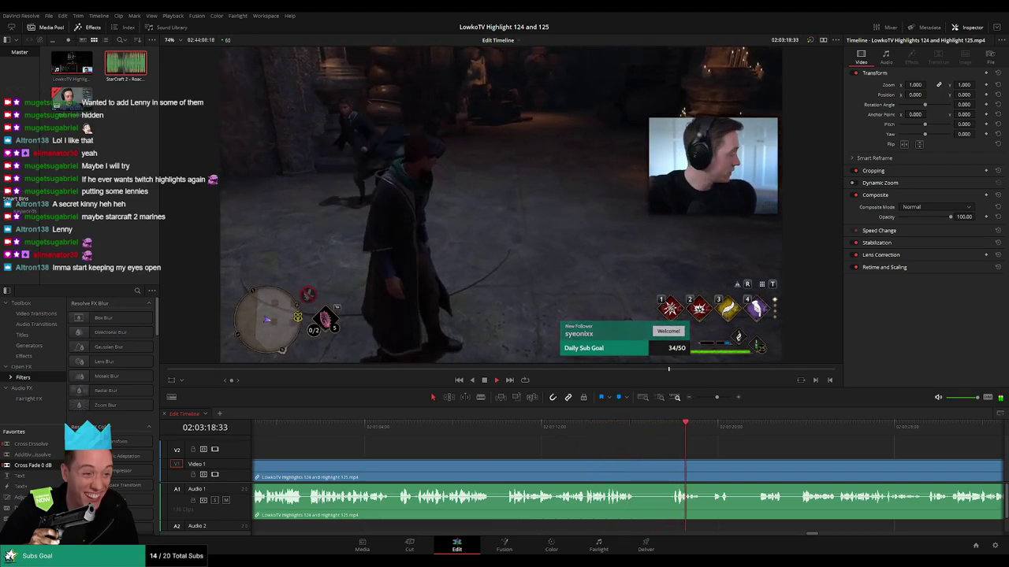
{"action": "left_click_drag", "start_coordinate": [798, 458], "coordinate": [518, 452]}
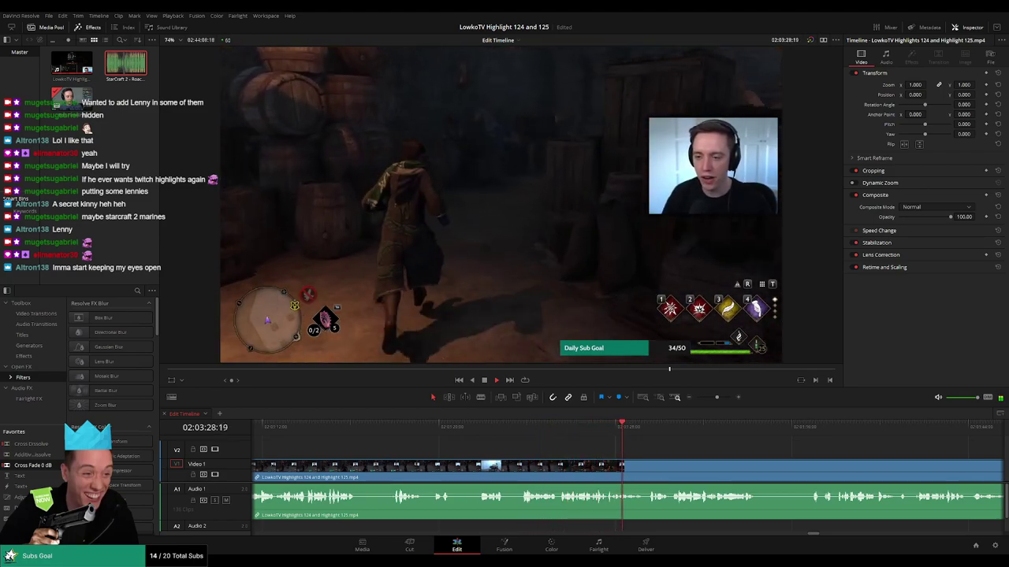
Cut out the footage from about 02:03:20:30 to 02:03:21:47, while the streamer's chair is empty, and close the gap.
{"action": "left_click_drag", "start_coordinate": [439, 433], "coordinate": [337, 436]}
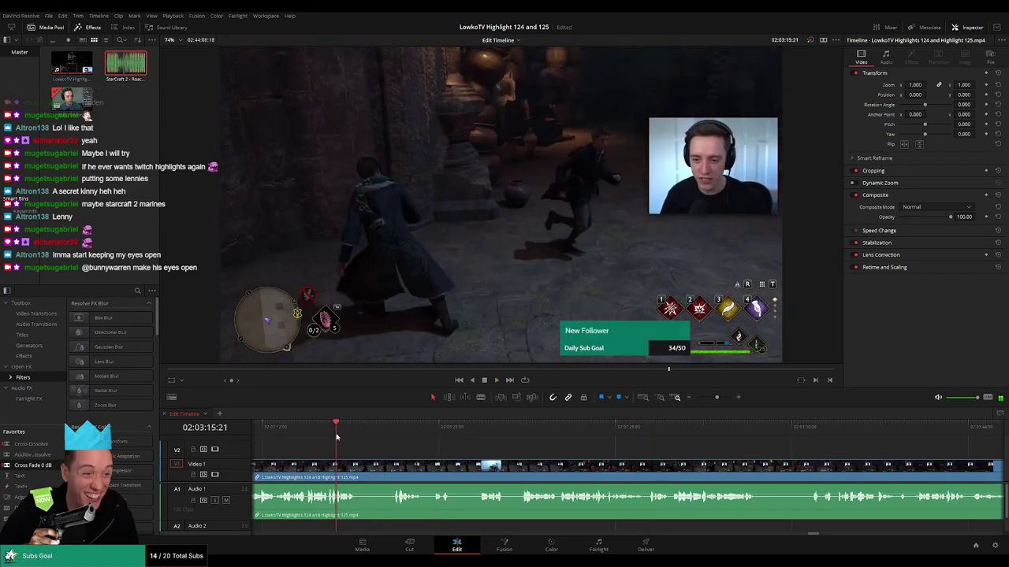
{"action": "left_click", "coordinate": [396, 437]}
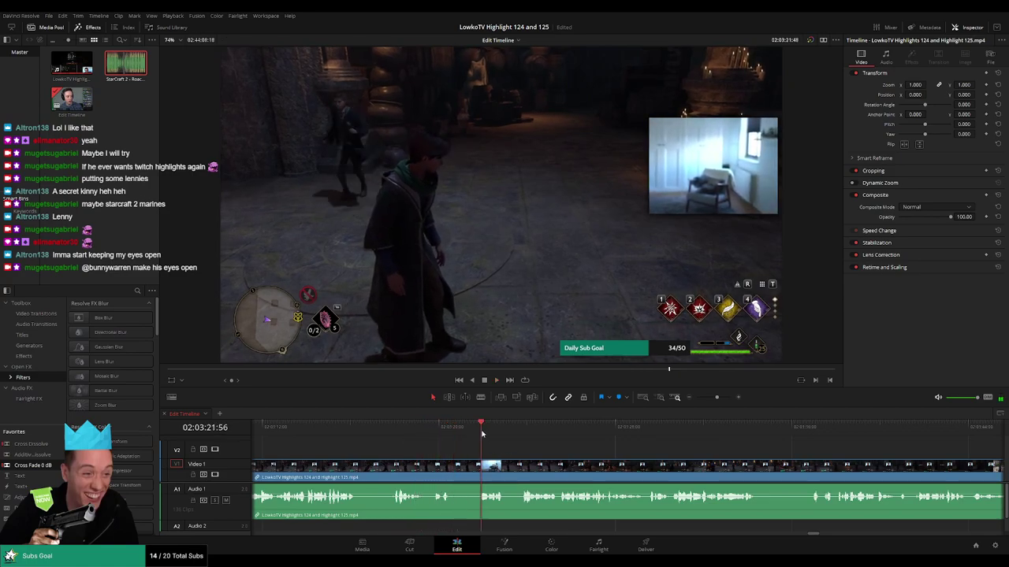
{"action": "key", "text": "b"}
{"action": "left_click", "coordinate": [450, 468]}
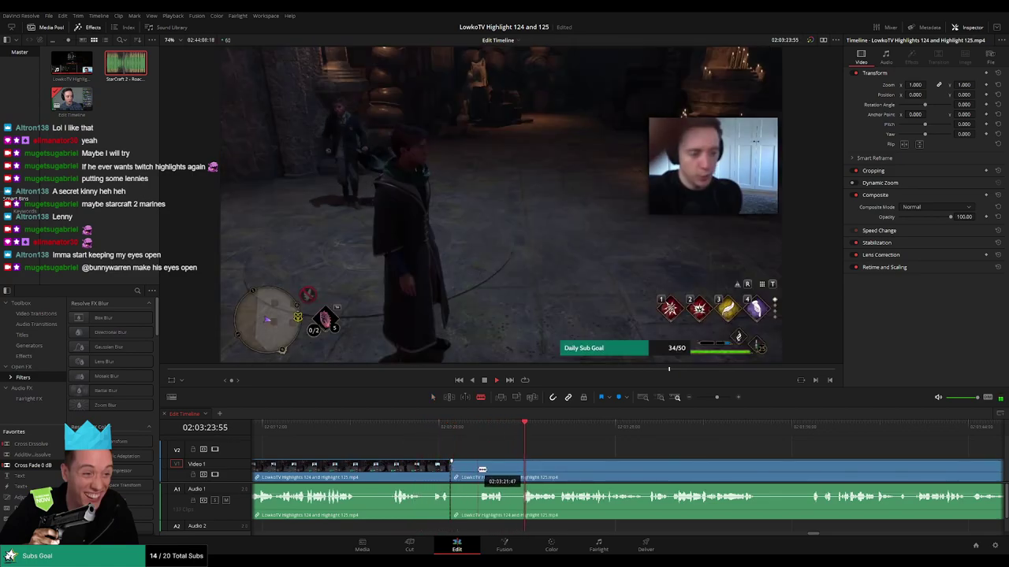
{"action": "left_click", "coordinate": [478, 470]}
{"action": "key", "text": "a"}
{"action": "left_click", "coordinate": [467, 473]}
{"action": "key", "text": "Delete"}
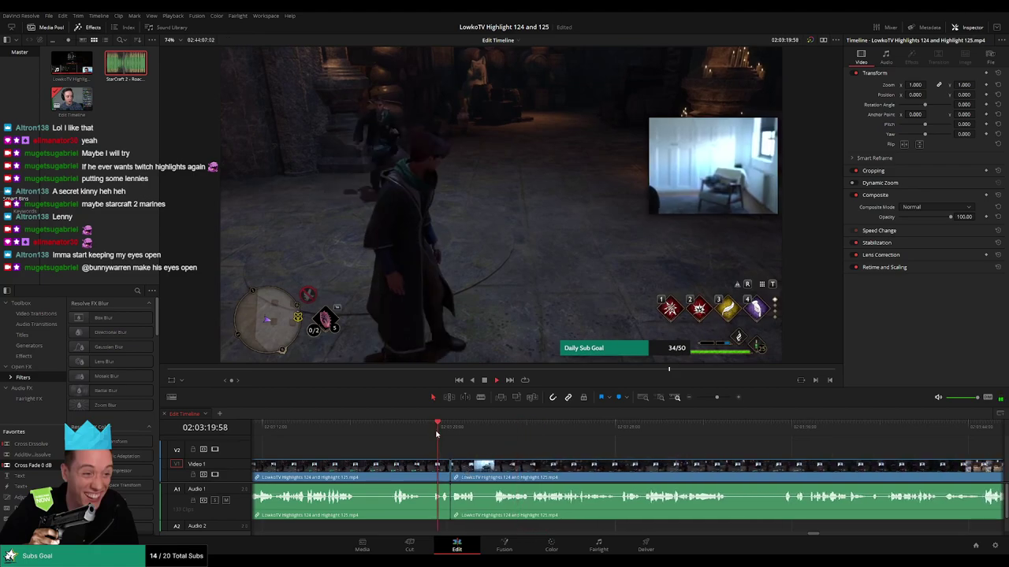
Color the clip ending at about 02:03:20:30 yellow and continue playback in the following clip.
{"action": "left_click", "coordinate": [447, 468]}
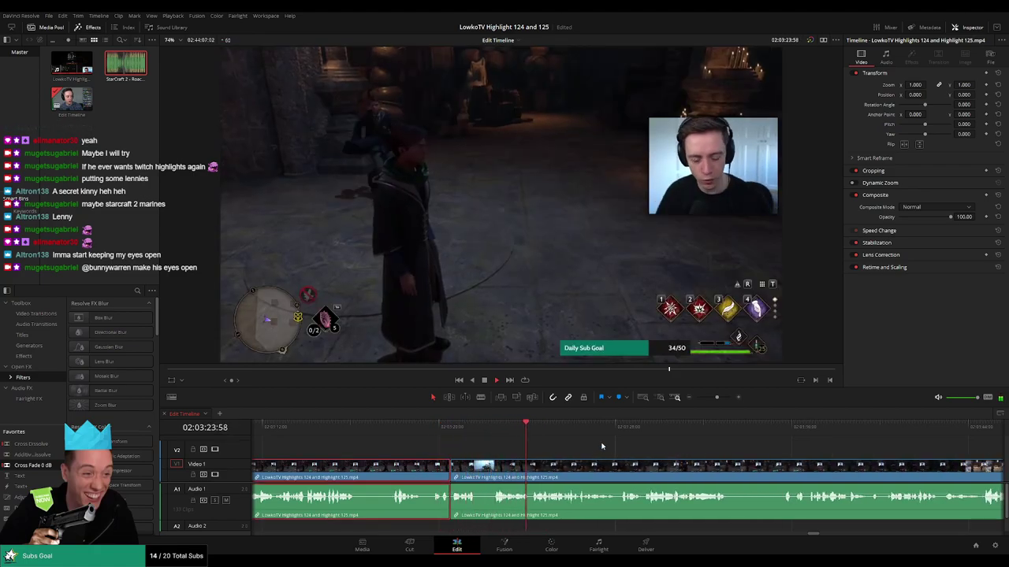
{"action": "key", "text": "1"}
{"action": "left_click", "coordinate": [599, 452]}
{"action": "key", "text": "space"}
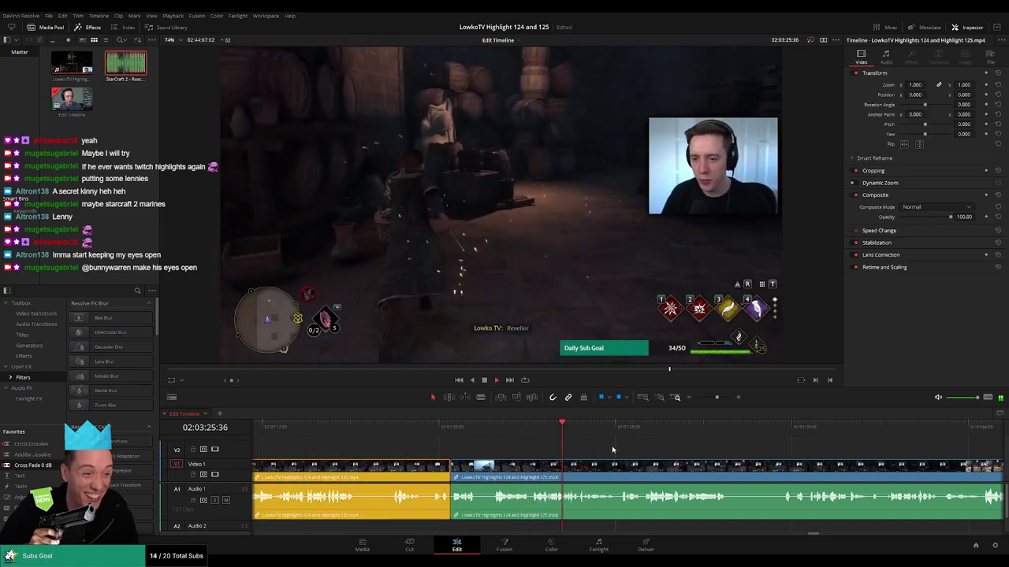
Cut out the short piece starting at 02:03:44:09, where the staircase hall scene begins, and close the gap.
{"action": "left_click_drag", "start_coordinate": [654, 453], "coordinate": [523, 447]}
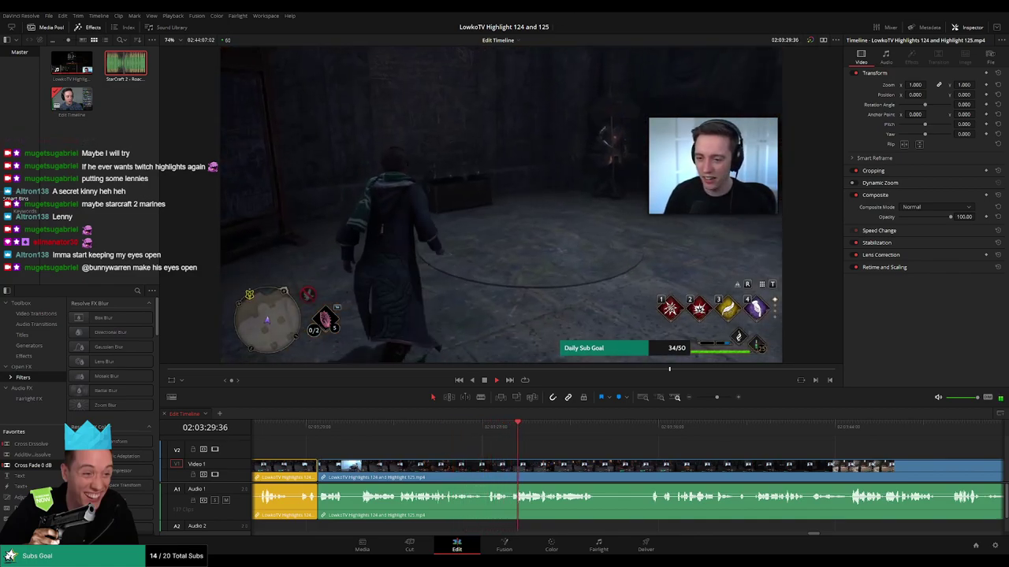
{"action": "scroll", "coordinate": [620, 449], "scroll_direction": "right", "scroll_amount": 2}
{"action": "scroll", "coordinate": [533, 451], "scroll_direction": "right", "scroll_amount": 1}
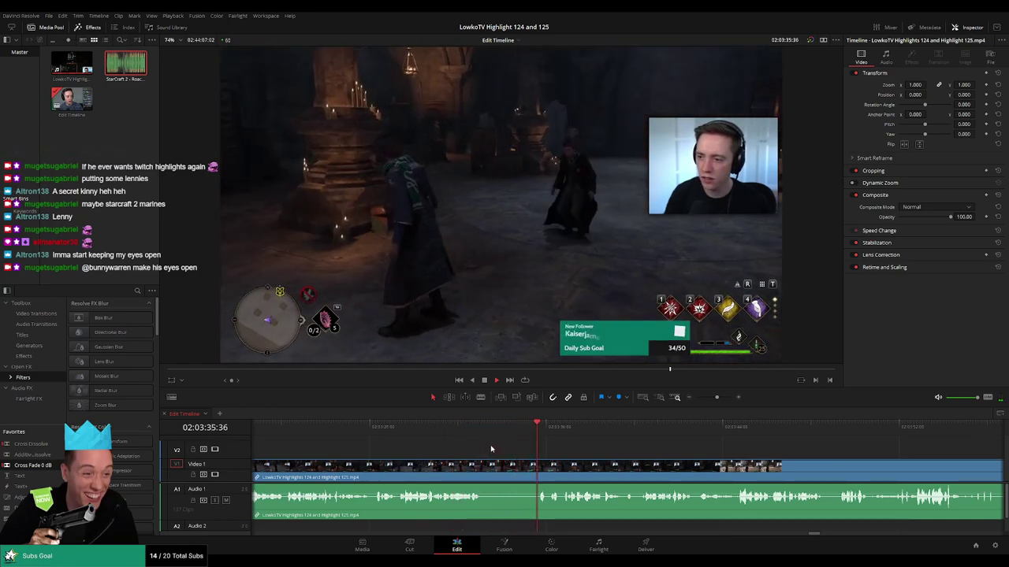
{"action": "scroll", "coordinate": [540, 443], "scroll_direction": "right", "scroll_amount": 2}
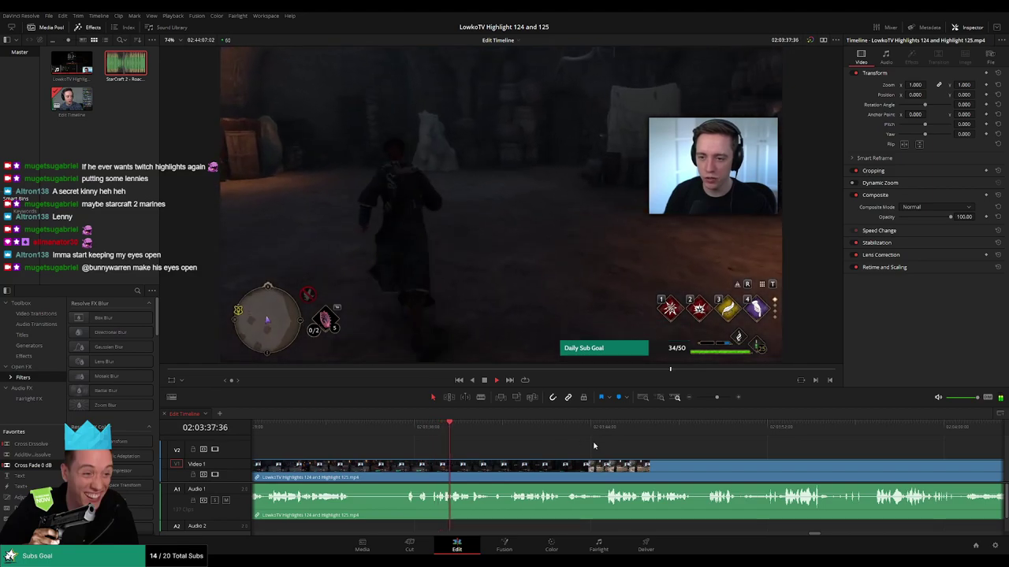
{"action": "scroll", "coordinate": [528, 439], "scroll_direction": "right", "scroll_amount": 2}
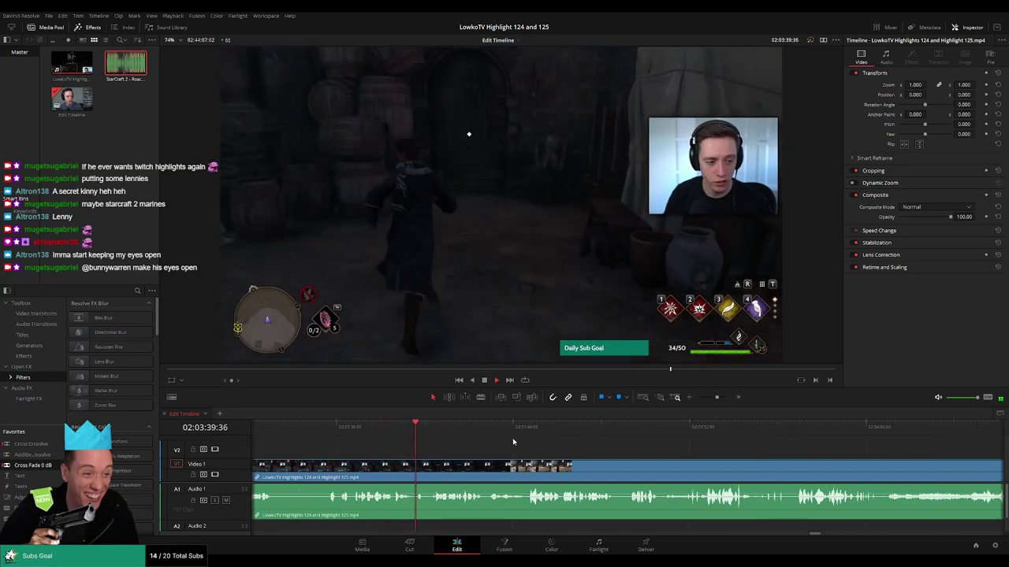
{"action": "scroll", "coordinate": [511, 443], "scroll_direction": "right", "scroll_amount": 1}
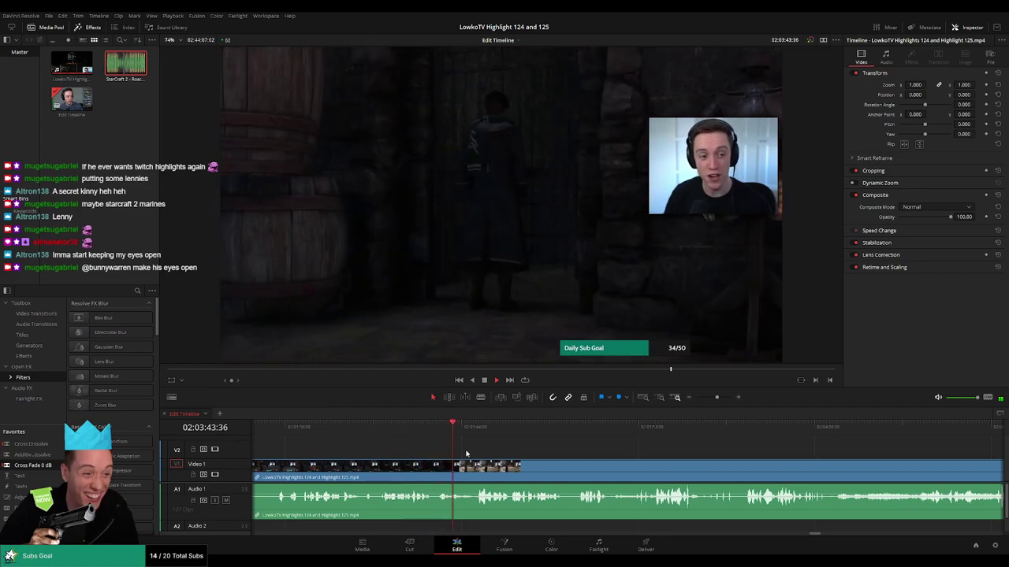
{"action": "key", "text": "space"}
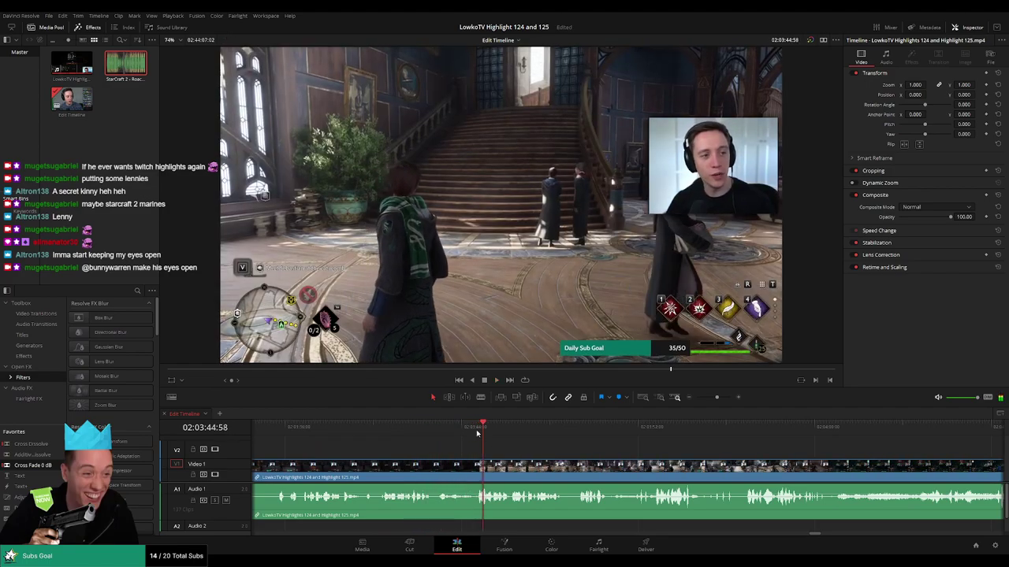
{"action": "left_click_drag", "start_coordinate": [477, 433], "coordinate": [465, 435]}
{"action": "left_click", "coordinate": [475, 468]}
{"action": "key", "text": "a"}
{"action": "left_click", "coordinate": [468, 475]}
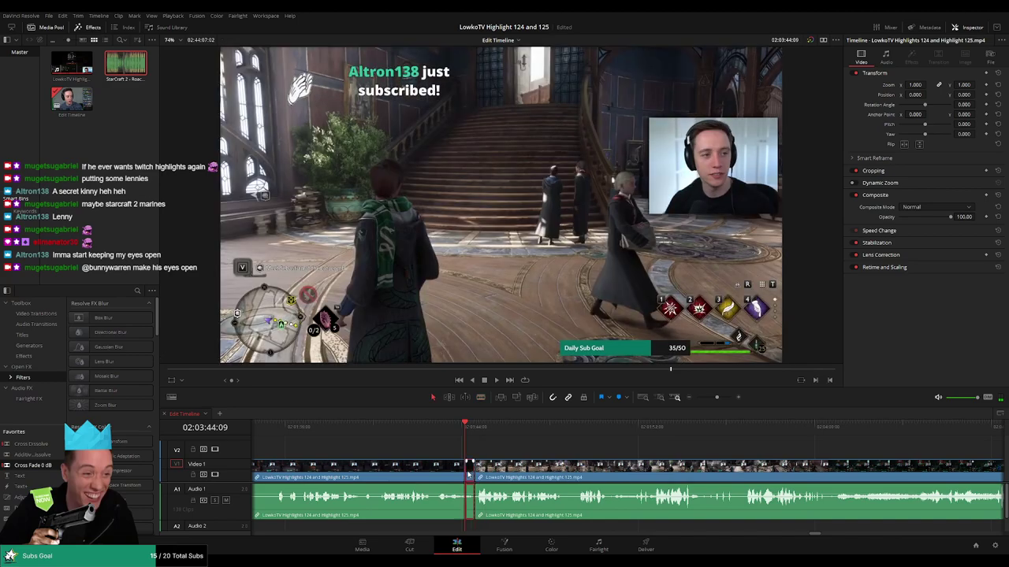
Play past the cut and color the cellar clip ending at 02:03:44:09 yellow.
{"action": "key", "text": "space"}
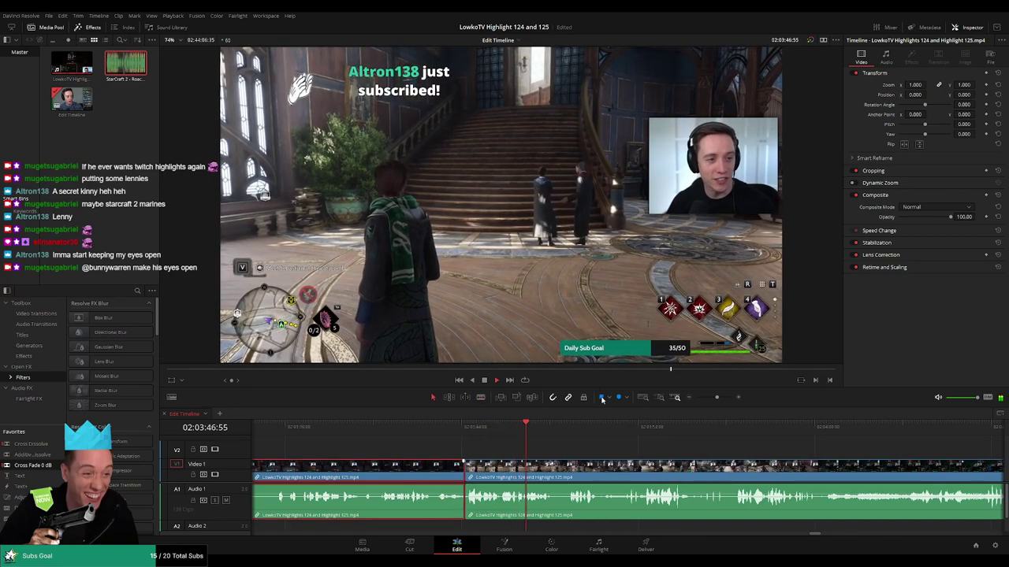
{"action": "key", "text": "space"}
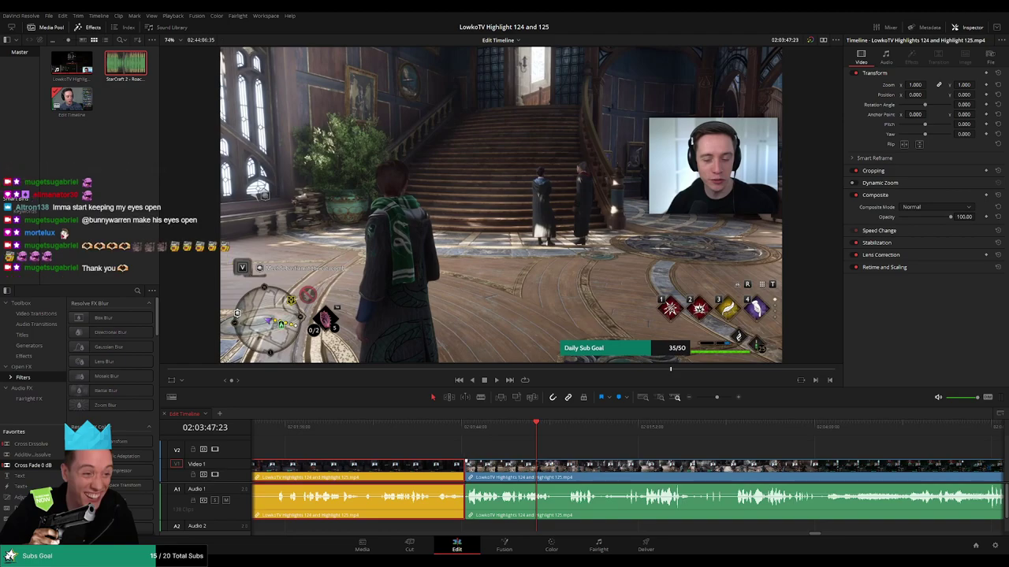
Cut out the short piece starting at 02:04:00:08, where the Loyalist Commander fight begins, and close the gap.
{"action": "key", "text": "Up"}
{"action": "key", "text": "space"}
{"action": "left_click", "coordinate": [550, 446]}
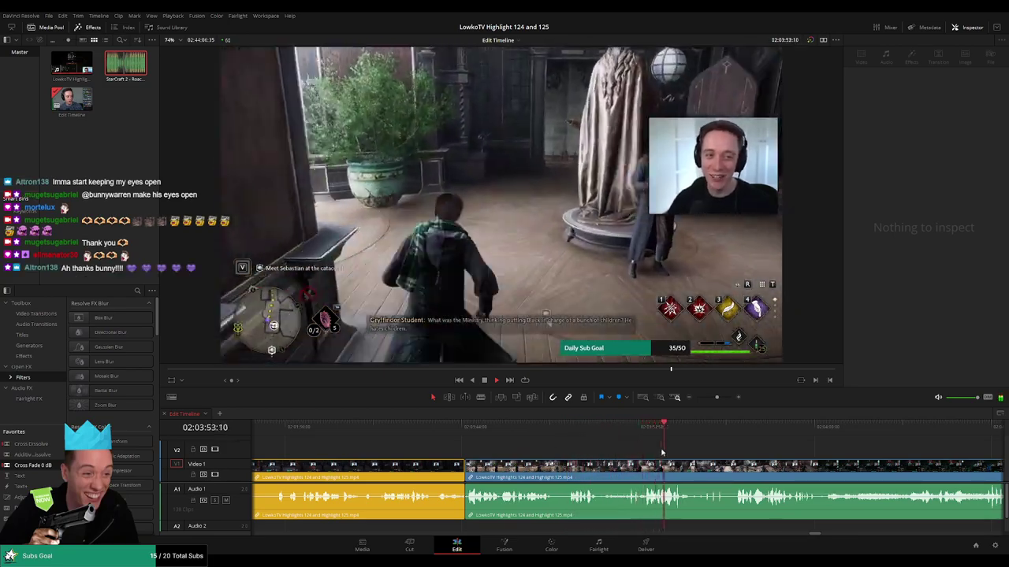
{"action": "left_click_drag", "start_coordinate": [708, 453], "coordinate": [512, 453]}
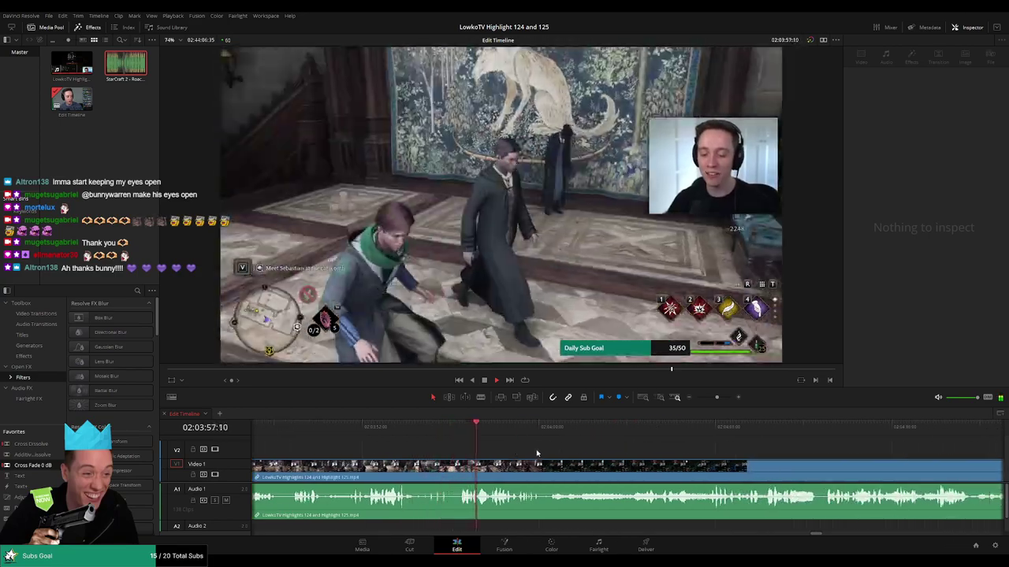
{"action": "scroll", "coordinate": [583, 447], "scroll_direction": "right", "scroll_amount": 3}
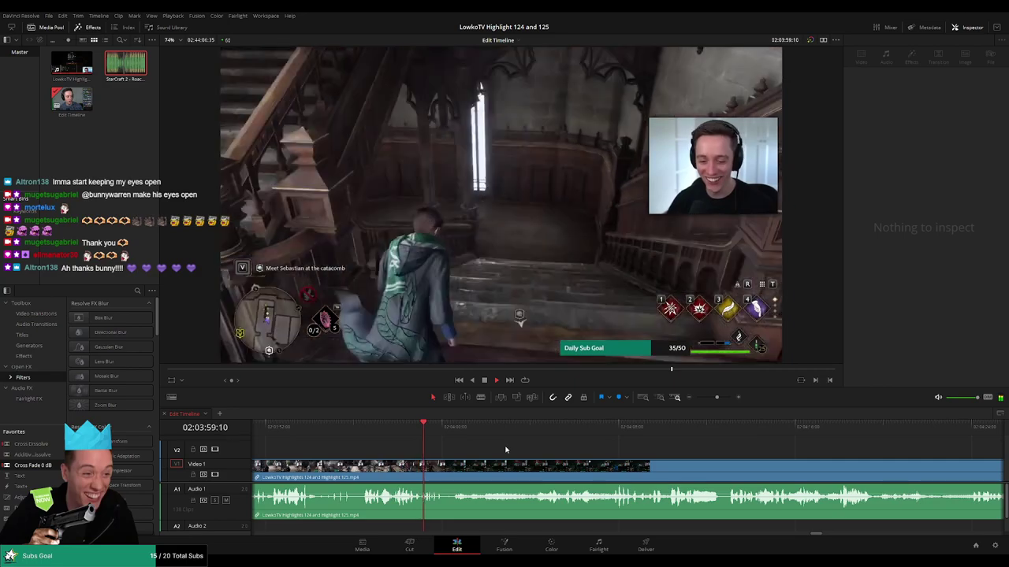
{"action": "left_click", "coordinate": [450, 431]}
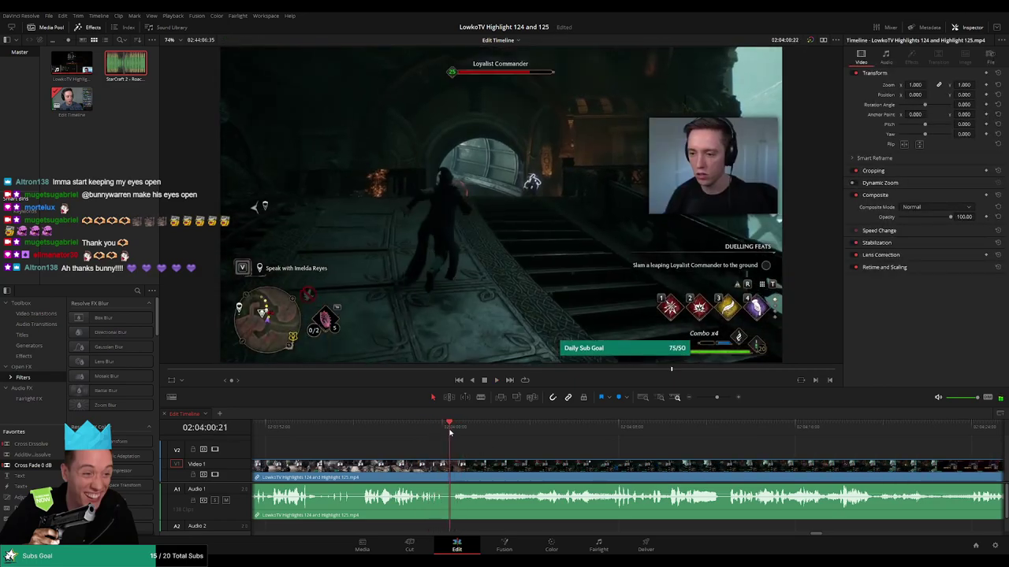
{"action": "left_click", "coordinate": [449, 469]}
{"action": "key", "text": "a"}
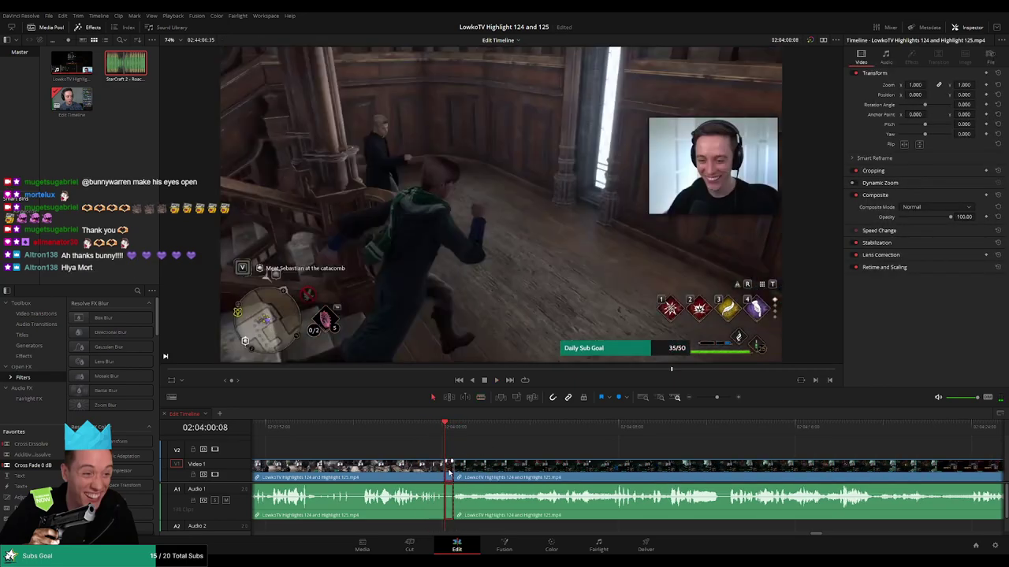
{"action": "key", "text": "Delete"}
Color the castle clip ending at 02:04:00:08 yellow and continue playback into the Loyalist Commander fight.
{"action": "key", "text": "space"}
{"action": "left_click", "coordinate": [409, 480]}
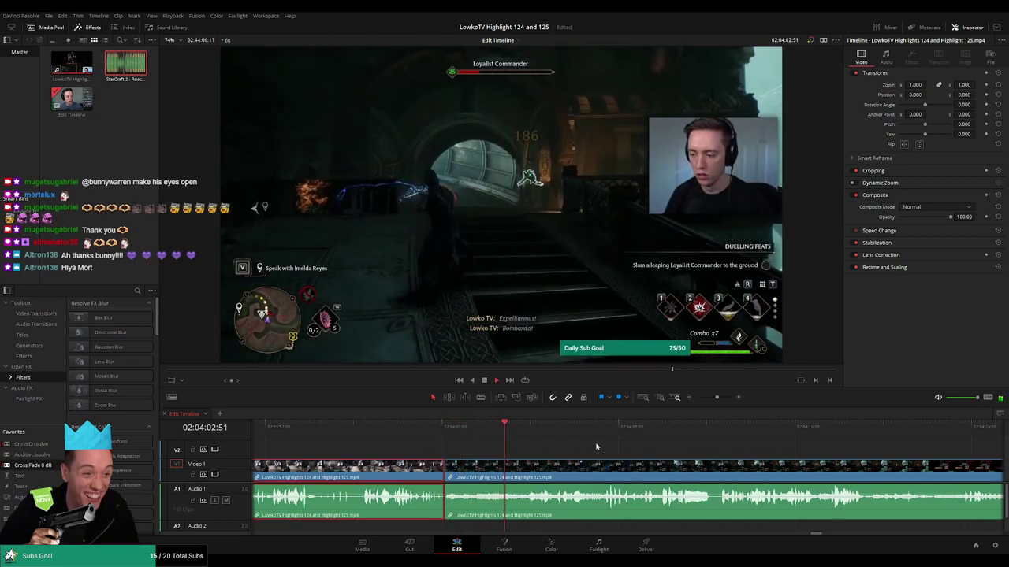
{"action": "key", "text": "1"}
{"action": "left_click", "coordinate": [627, 453]}
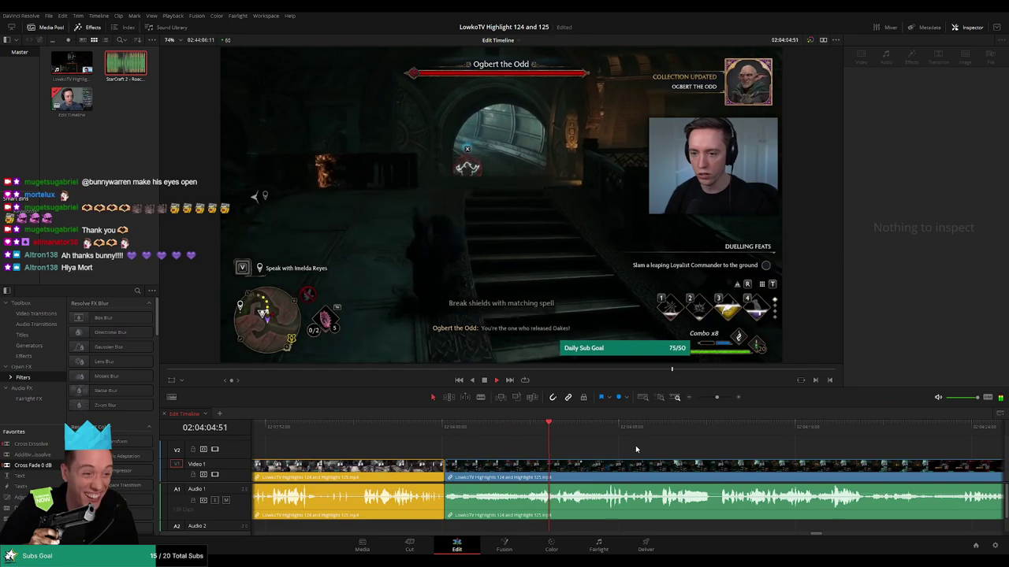
Play through the Loyalist fight and split the clip at 02:04:21:37, just before the Magical Temple footage.
{"action": "left_click_drag", "start_coordinate": [673, 451], "coordinate": [562, 450]}
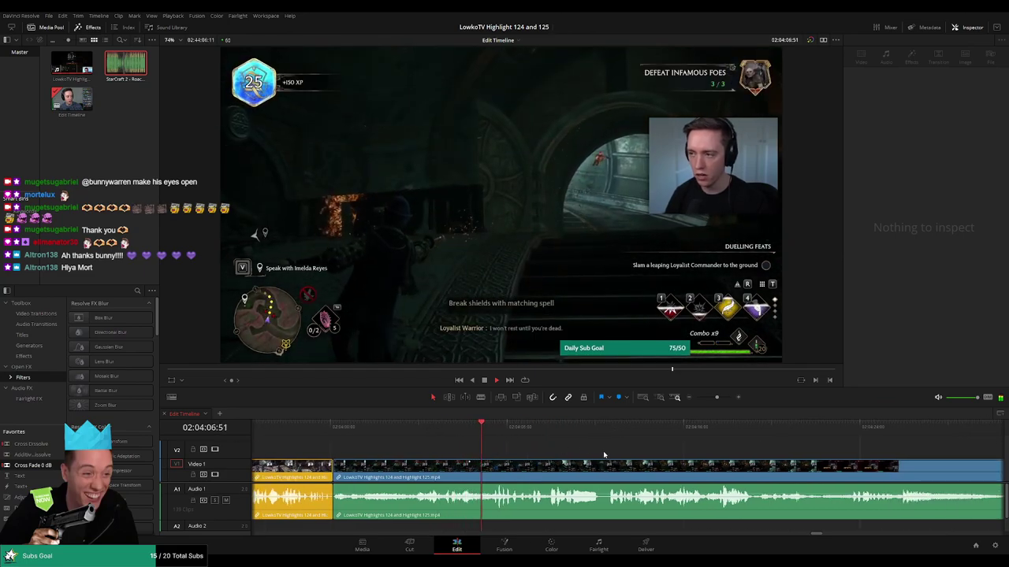
{"action": "scroll", "coordinate": [603, 451], "scroll_direction": "right", "scroll_amount": 1}
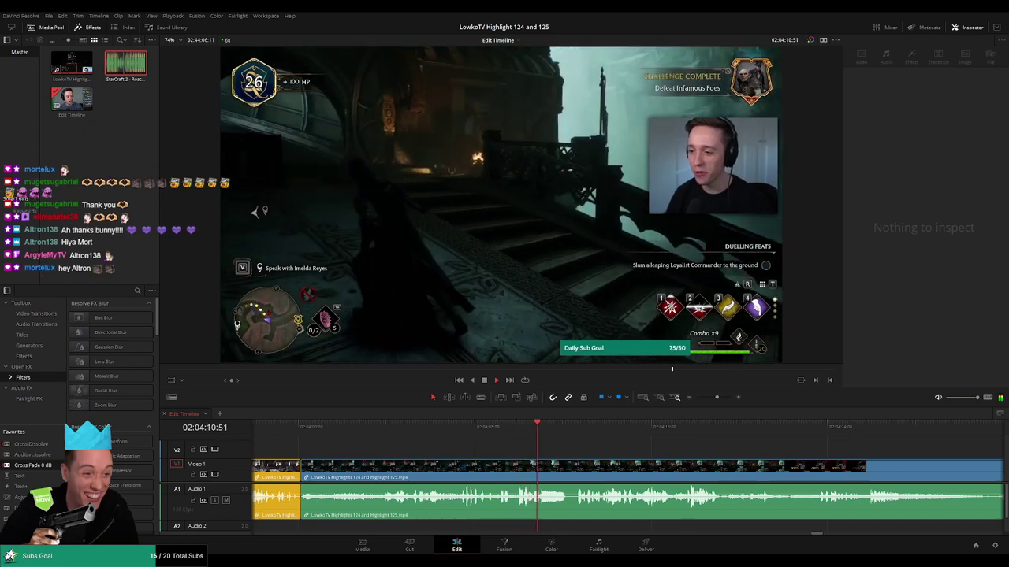
{"action": "scroll", "coordinate": [496, 446], "scroll_direction": "right", "scroll_amount": 4}
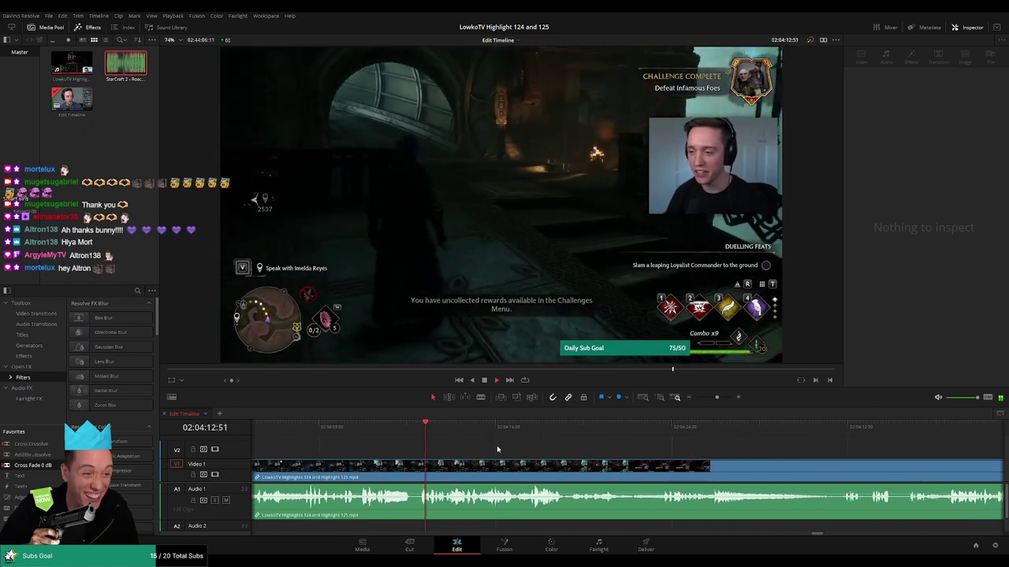
{"action": "scroll", "coordinate": [505, 445], "scroll_direction": "right", "scroll_amount": 2}
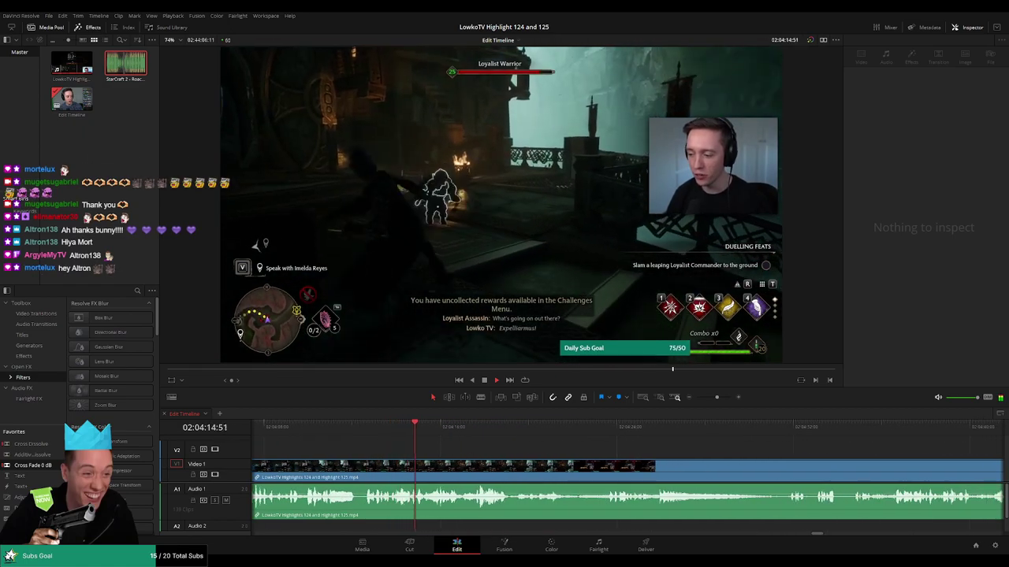
{"action": "scroll", "coordinate": [551, 453], "scroll_direction": "right", "scroll_amount": 2}
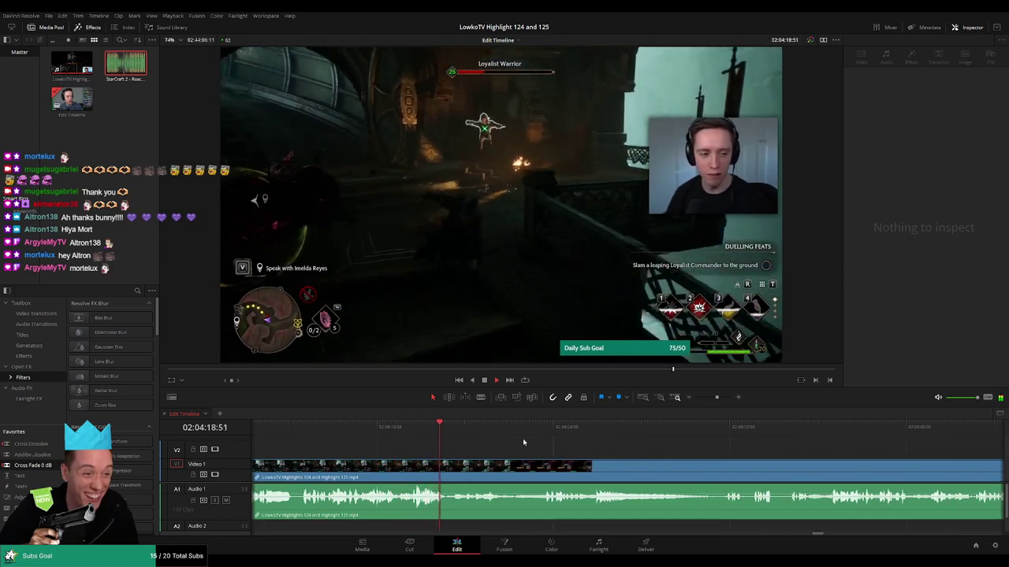
{"action": "scroll", "coordinate": [516, 444], "scroll_direction": "right", "scroll_amount": 1}
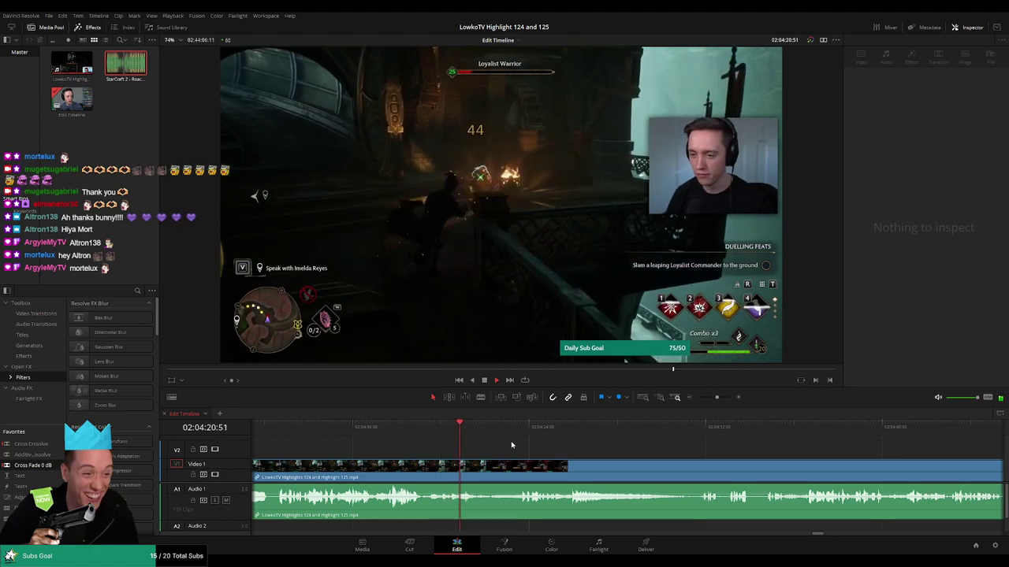
{"action": "left_click", "coordinate": [517, 432]}
{"action": "left_click_drag", "start_coordinate": [517, 432], "coordinate": [477, 434]}
{"action": "left_click", "coordinate": [479, 475]}
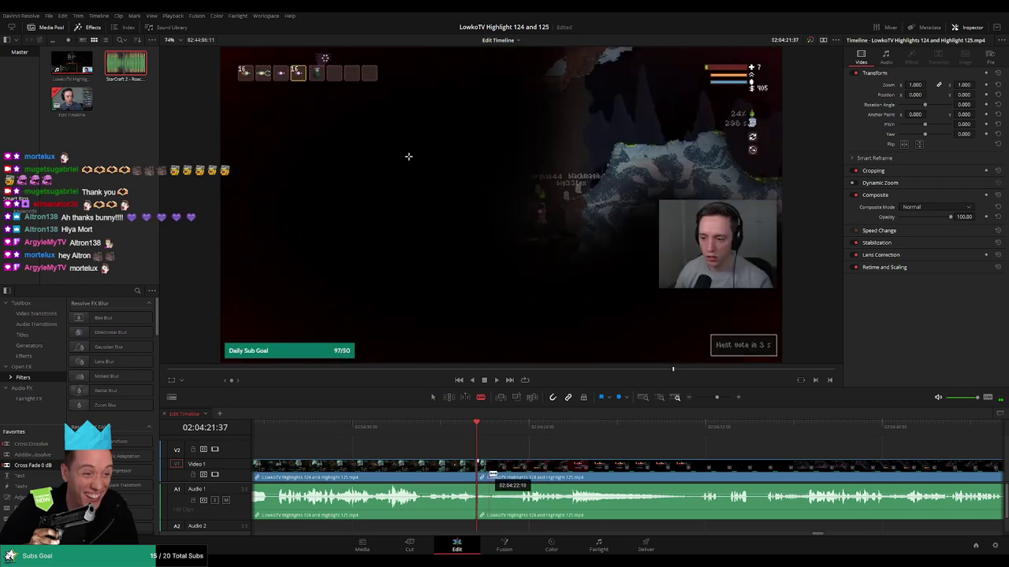
Try removing the short piece after 02:04:21:37 up to the Magical Temple scene, then undo that removal.
{"action": "key", "text": "a"}
{"action": "key", "text": "space"}
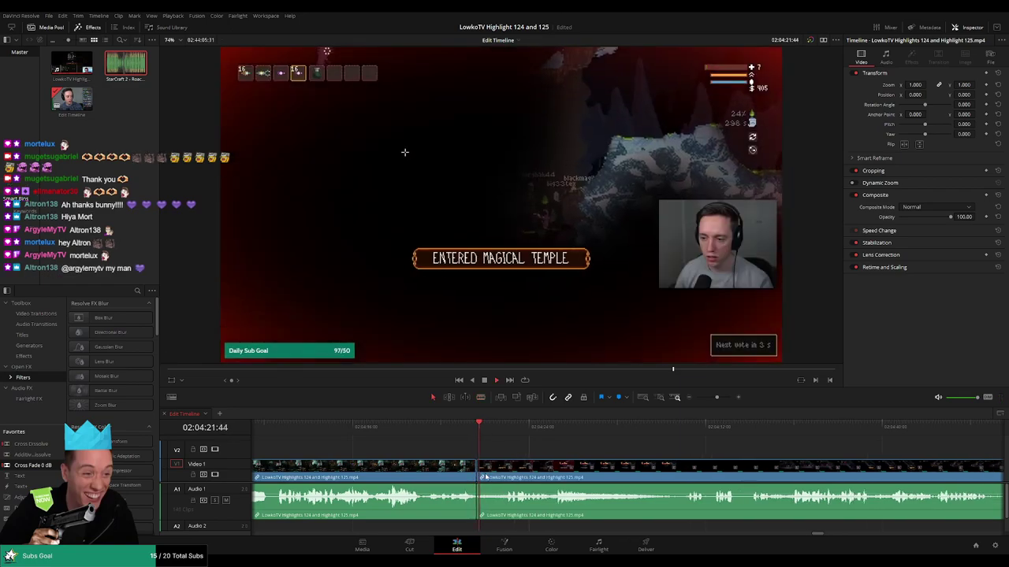
{"action": "key", "text": "space"}
{"action": "key", "text": "ctrl+z"}
{"action": "left_click_drag", "start_coordinate": [489, 430], "coordinate": [482, 428]}
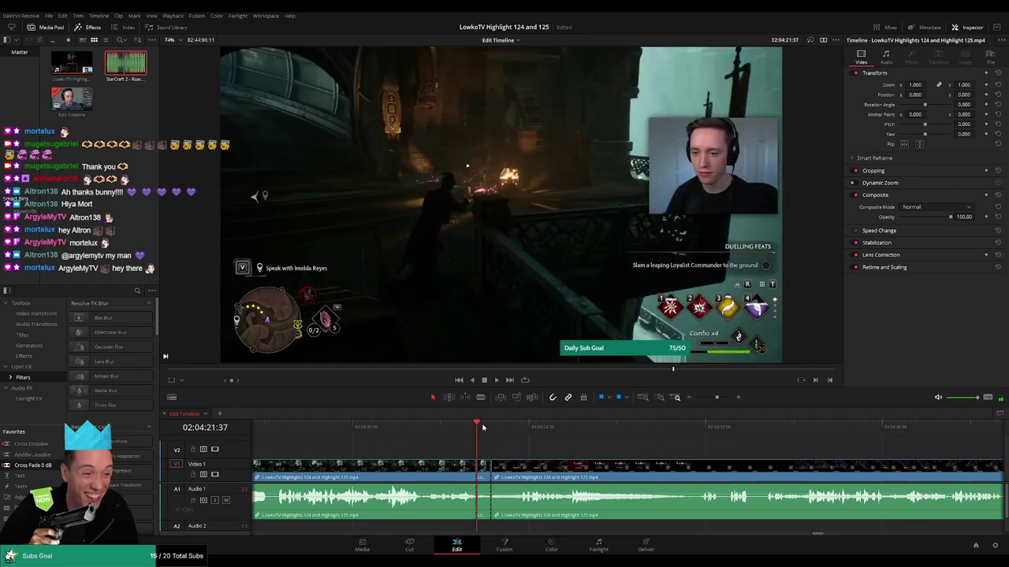
Cut out the footage from 02:04:21:37 to 02:04:21:58, before the Magical Temple scene, and close the gap.
{"action": "key", "text": "space"}
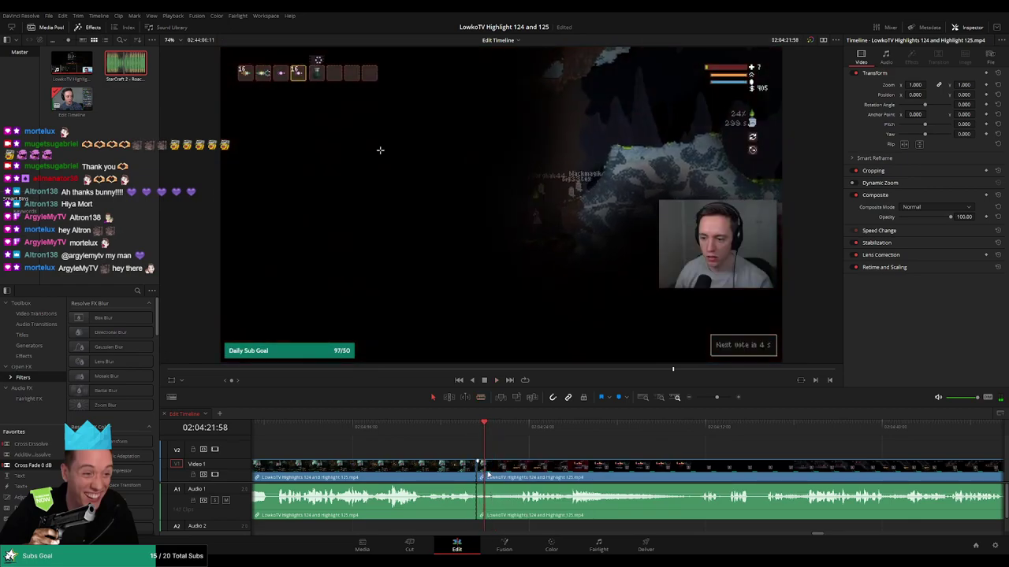
{"action": "key", "text": "b"}
{"action": "left_click", "coordinate": [488, 475]}
{"action": "key", "text": "a"}
{"action": "left_click", "coordinate": [482, 476]}
{"action": "key", "text": "Delete"}
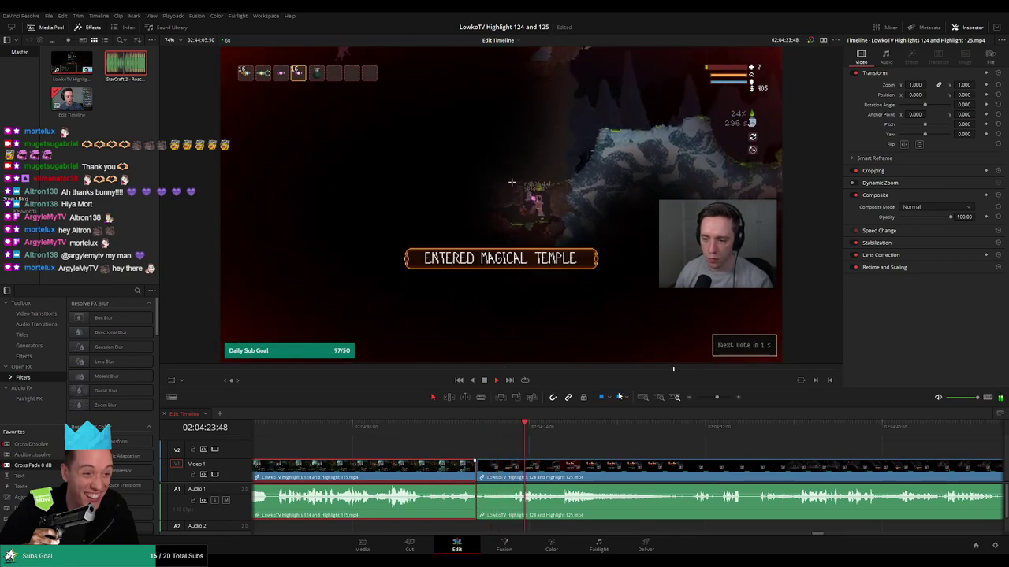
Color the Loyalist fight clip ending at 02:04:21:37 yellow and keep playing into the Magical Temple clip.
{"action": "key", "text": "y"}
{"action": "left_click", "coordinate": [646, 449]}
{"action": "key", "text": "Up"}
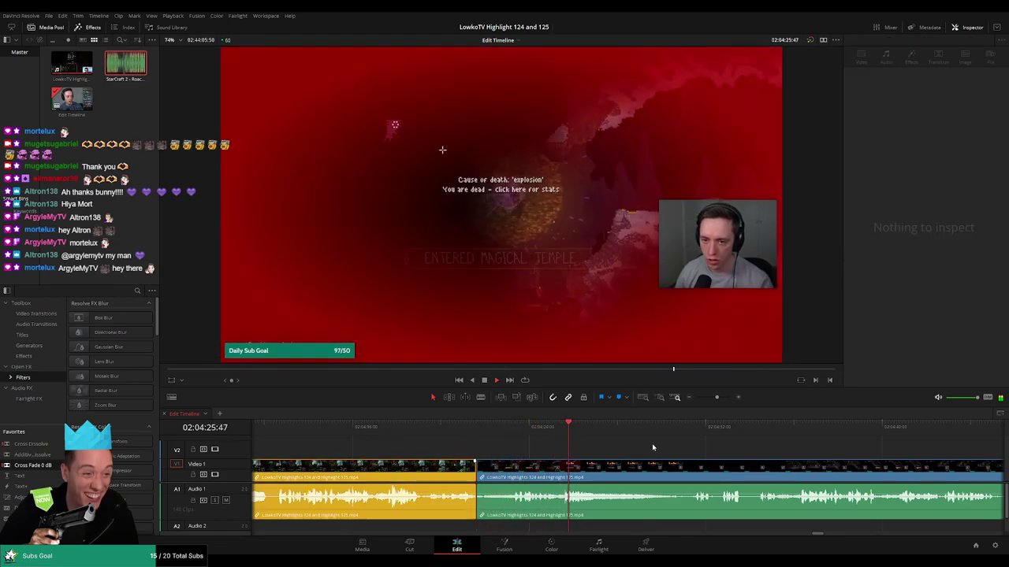
Review the explosion death and paste an adjustment clip above the Game Over footage at 02:04:26:23.
{"action": "left_click", "coordinate": [510, 431]}
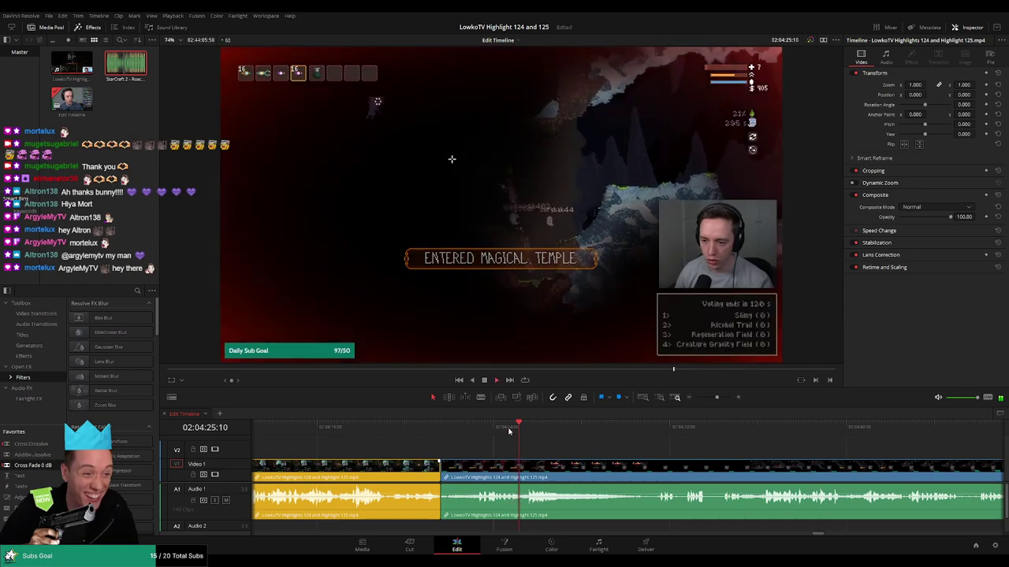
{"action": "left_click_drag", "start_coordinate": [648, 449], "coordinate": [554, 444]}
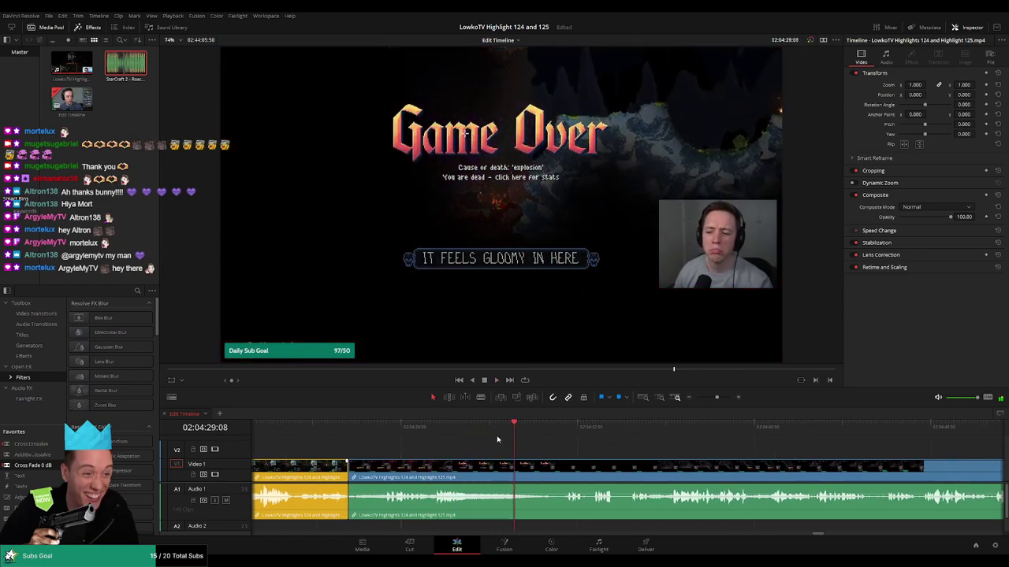
{"action": "left_click", "coordinate": [441, 431]}
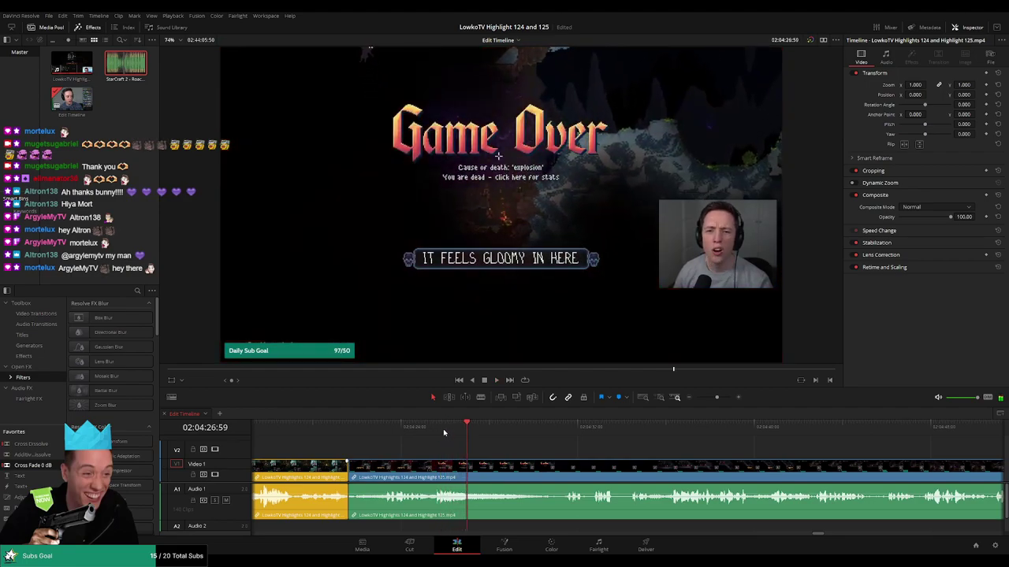
{"action": "left_click", "coordinate": [439, 430]}
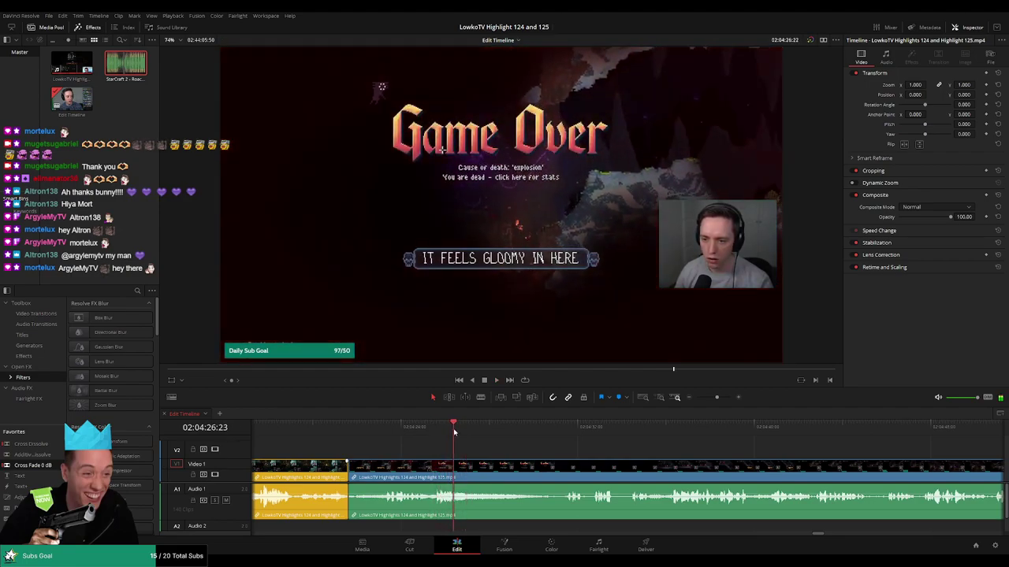
{"action": "key", "text": "ctrl+v"}
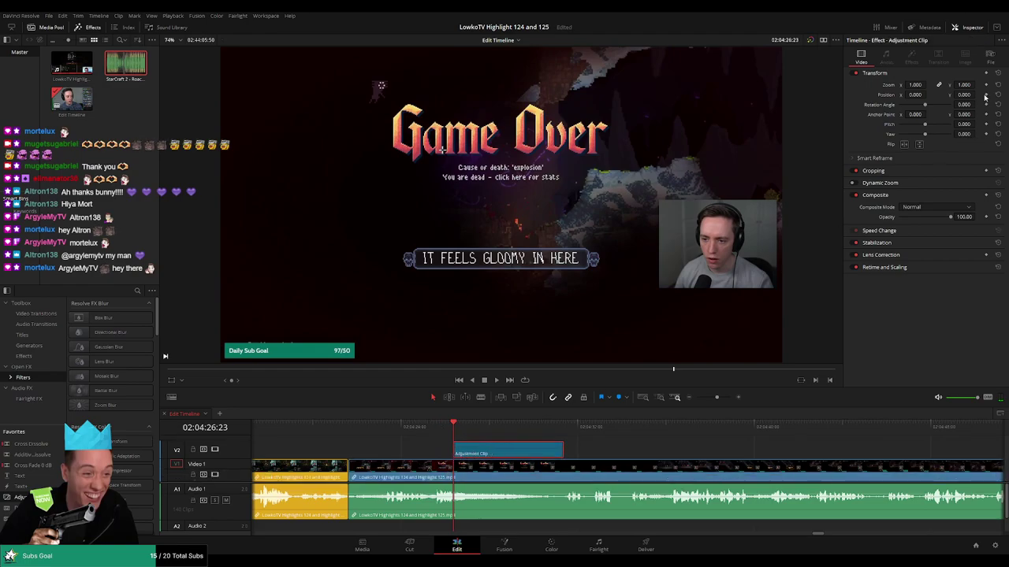
At 02:04:31:02, set the keyframed adjustment clip's zoom to 1.690 and position to X -641, Y 22, framing the streamer's webcam.
{"action": "left_click", "coordinate": [546, 429]}
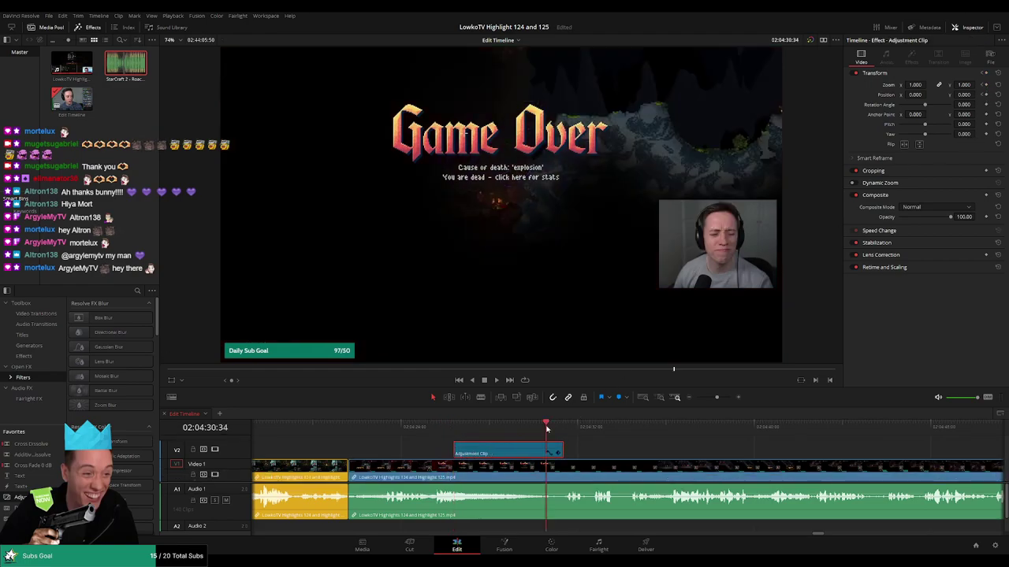
{"action": "left_click_drag", "start_coordinate": [551, 428], "coordinate": [556, 426]}
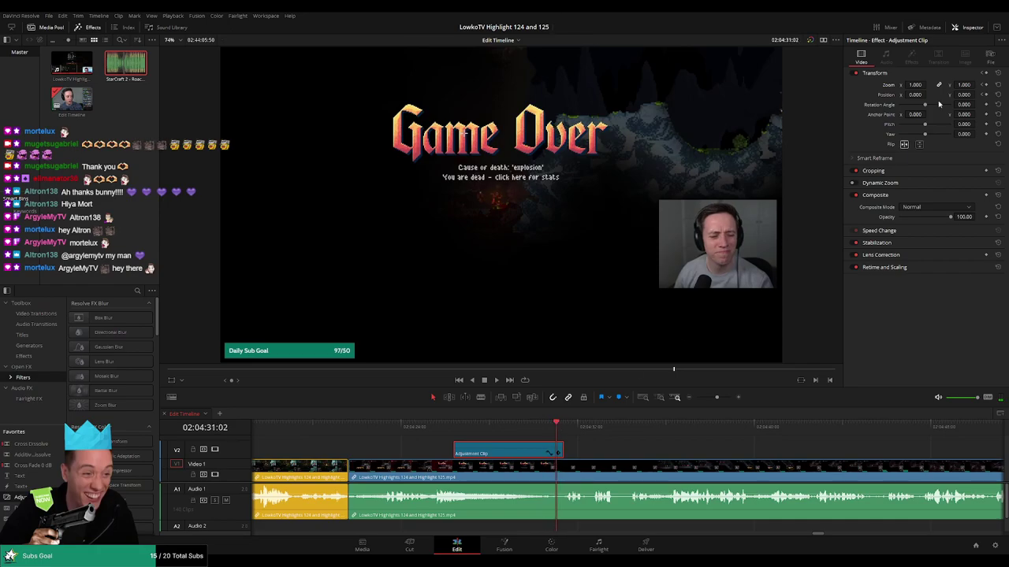
{"action": "left_click_drag", "start_coordinate": [912, 84], "coordinate": [967, 84]}
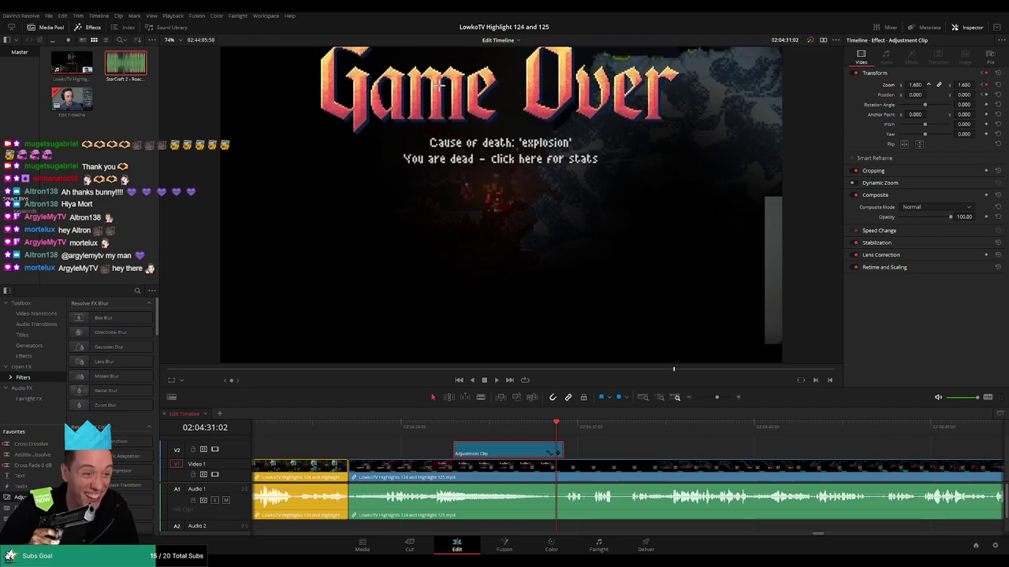
{"action": "left_click_drag", "start_coordinate": [438, 85], "coordinate": [259, 82]}
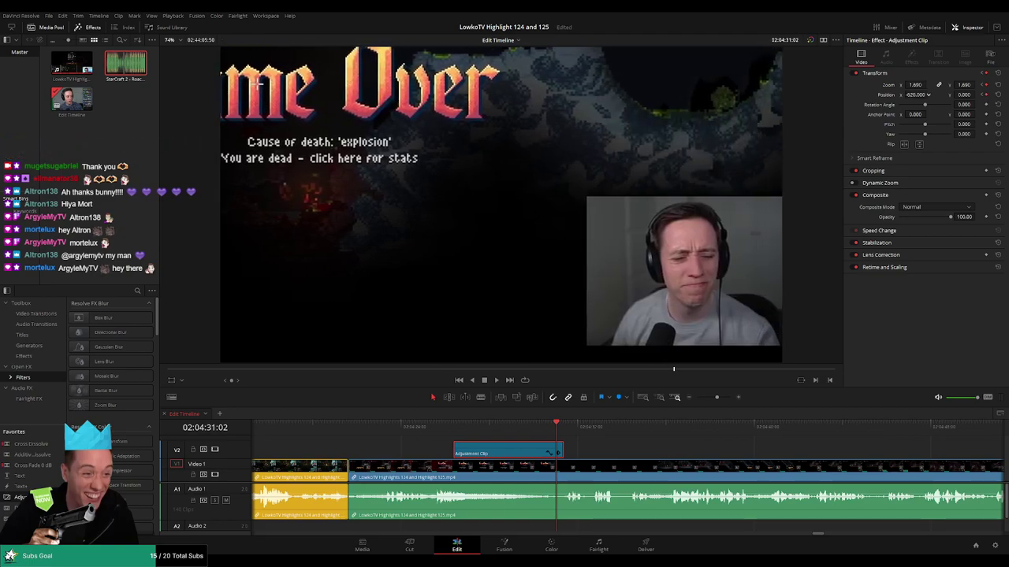
{"action": "mouse_move", "coordinate": [929, 95]}
{"action": "left_mouse_down"}
{"action": "mouse_move", "coordinate": [988, 95]}
{"action": "mouse_move", "coordinate": [945, 94]}
{"action": "left_mouse_up"}
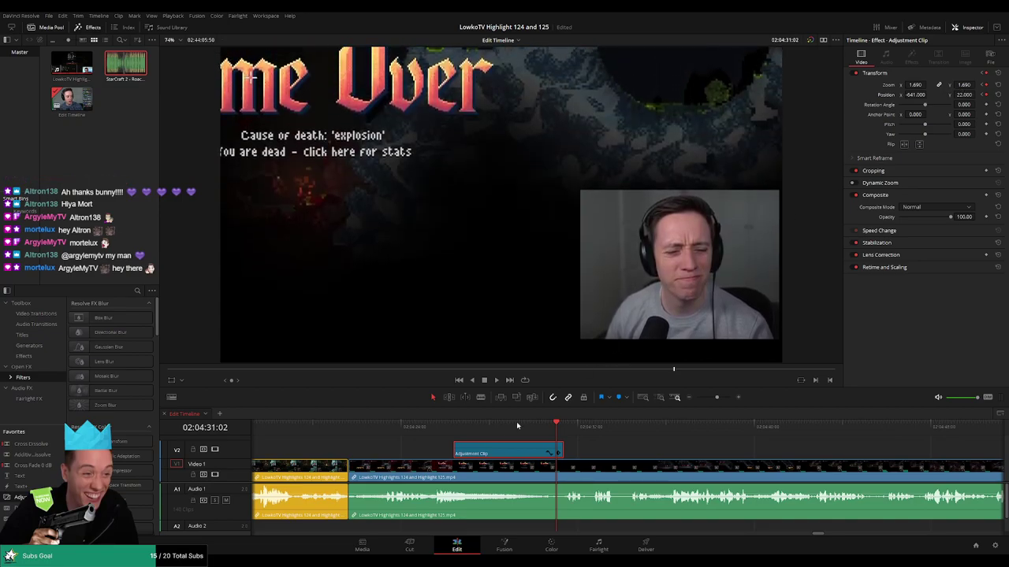
Play back the Game Over zoom from shortly before the explosion.
{"action": "key", "text": "space"}
{"action": "left_click", "coordinate": [434, 426]}
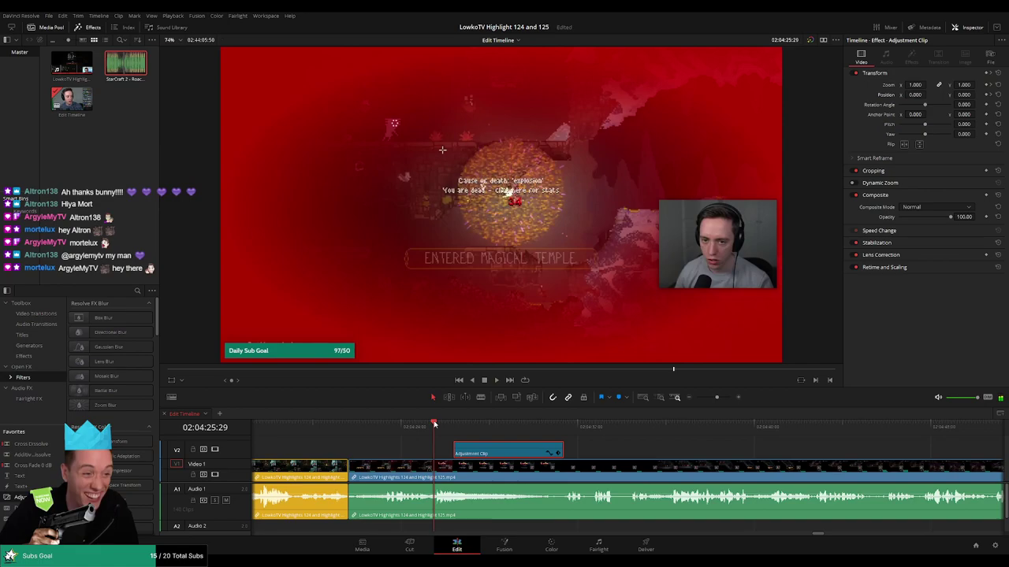
{"action": "left_click", "coordinate": [392, 427]}
{"action": "key", "text": "space"}
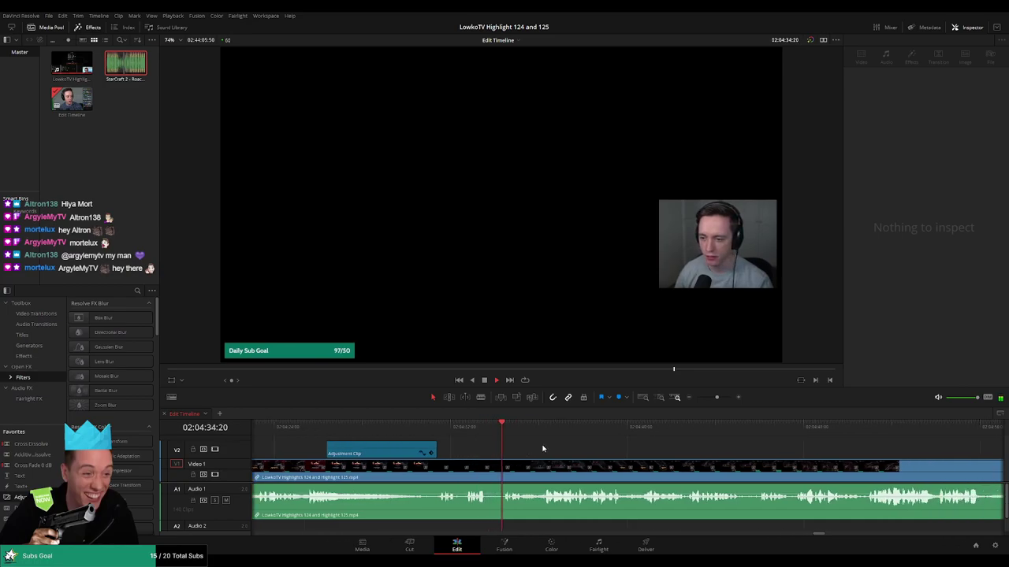
Cut out the short piece around 02:04:34, before the new run starts, and close the gap.
{"action": "left_click", "coordinate": [490, 468]}
{"action": "left_click", "coordinate": [504, 467]}
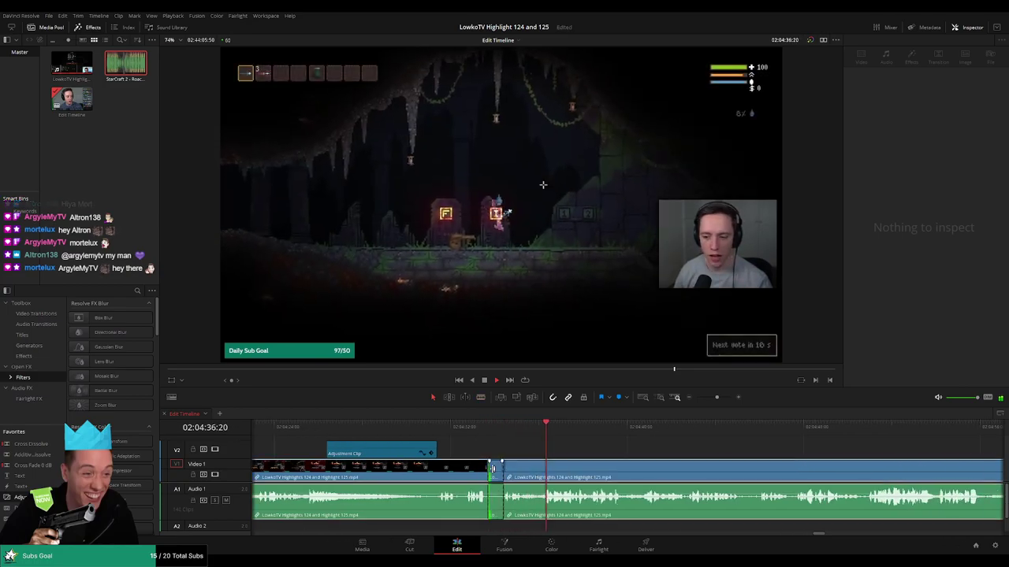
{"action": "key", "text": "a"}
{"action": "left_click", "coordinate": [497, 472]}
{"action": "key", "text": "Delete"}
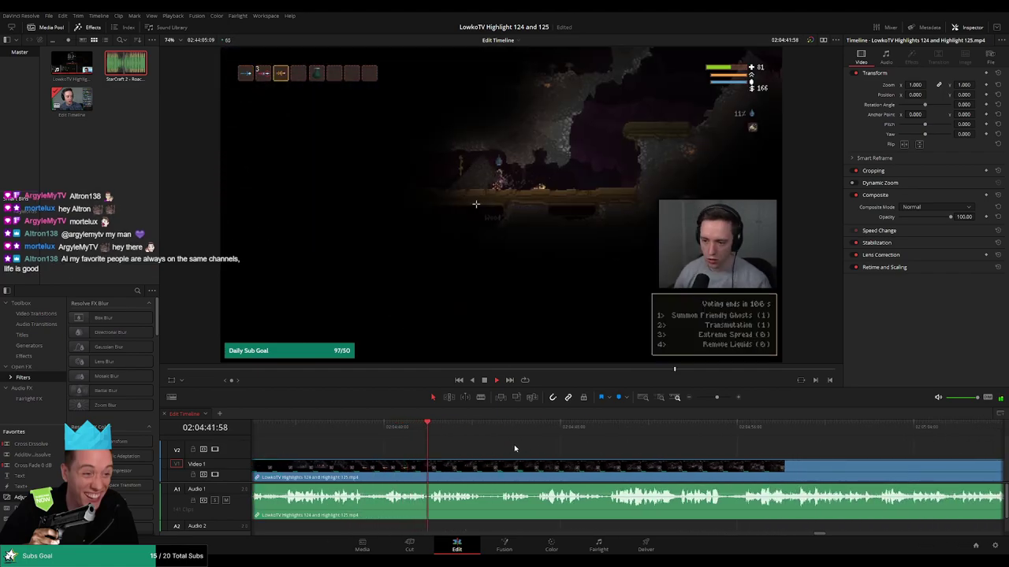
Cut out the piece just under a second long starting at 02:04:41:07, close the gap and color-mark the clip before the cut.
{"action": "left_click", "coordinate": [410, 429]}
{"action": "key", "text": "space"}
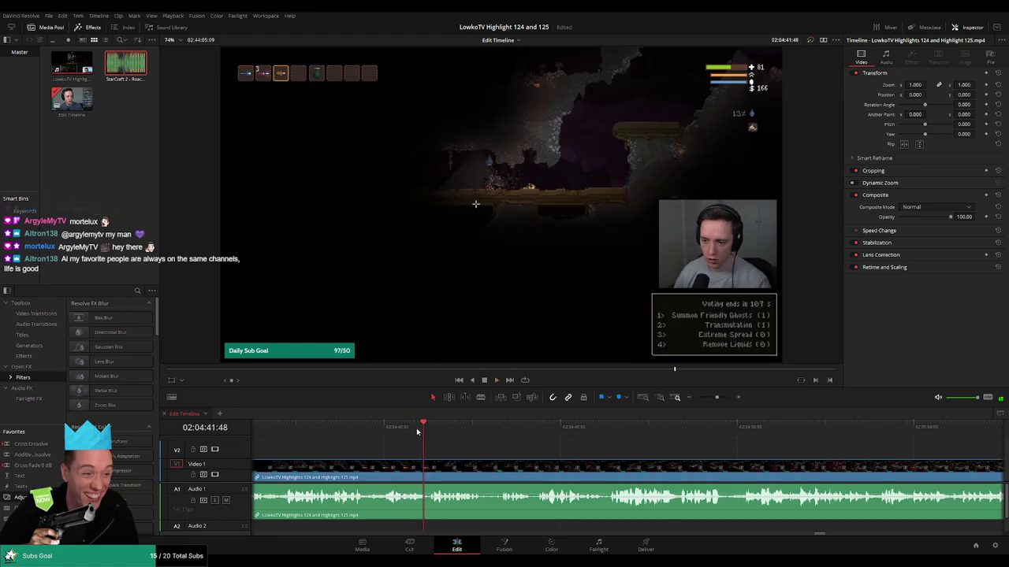
{"action": "left_click", "coordinate": [395, 430]}
{"action": "key", "text": "space"}
{"action": "key", "text": "space"}
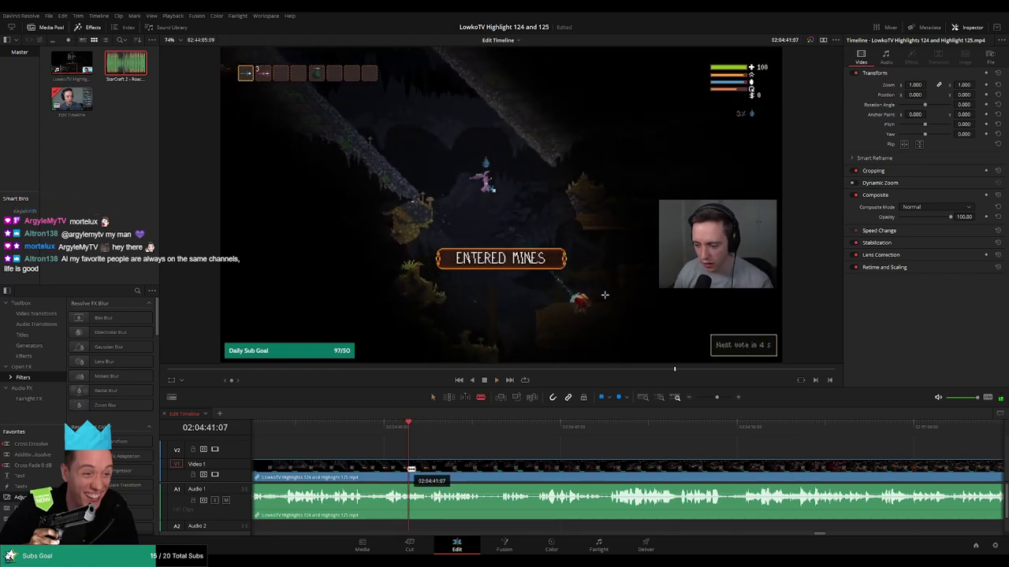
{"action": "left_click", "coordinate": [410, 468]}
{"action": "left_click", "coordinate": [427, 468]}
{"action": "key", "text": "a"}
{"action": "left_click", "coordinate": [419, 473]}
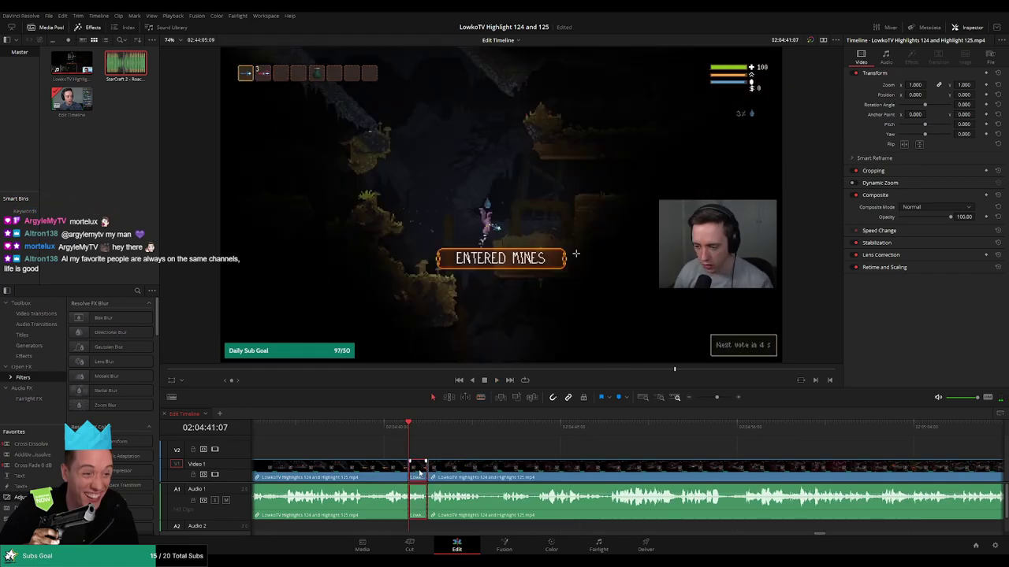
{"action": "key", "text": "Delete"}
{"action": "key", "text": "space"}
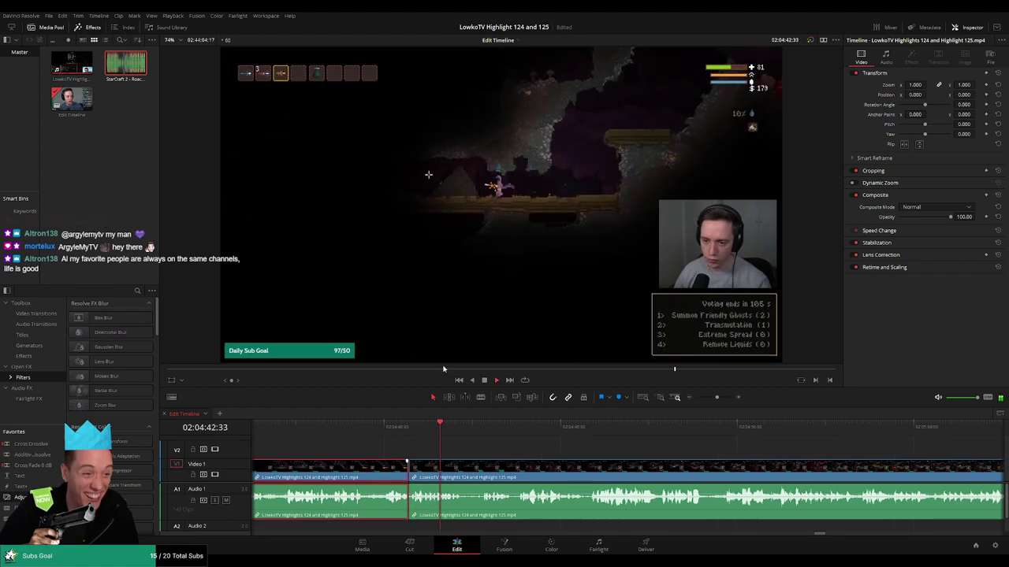
{"action": "left_click", "coordinate": [551, 448]}
Review the mines run after the cut, playing it through to the Game Over screen for death by fire.
{"action": "left_click_drag", "start_coordinate": [607, 449], "coordinate": [513, 446]}
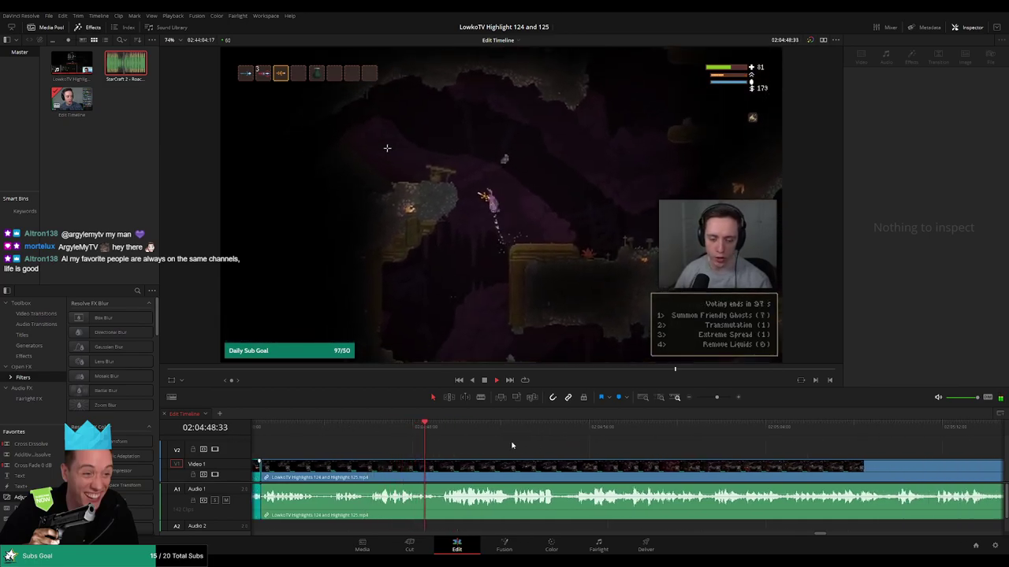
{"action": "scroll", "coordinate": [592, 444], "scroll_direction": "right", "scroll_amount": 2}
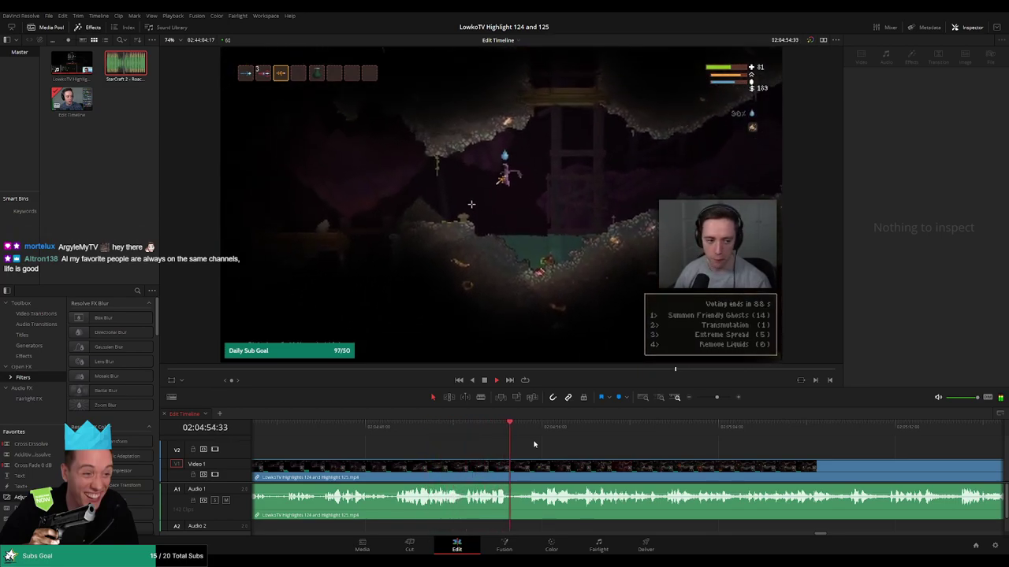
{"action": "left_click", "coordinate": [390, 429]}
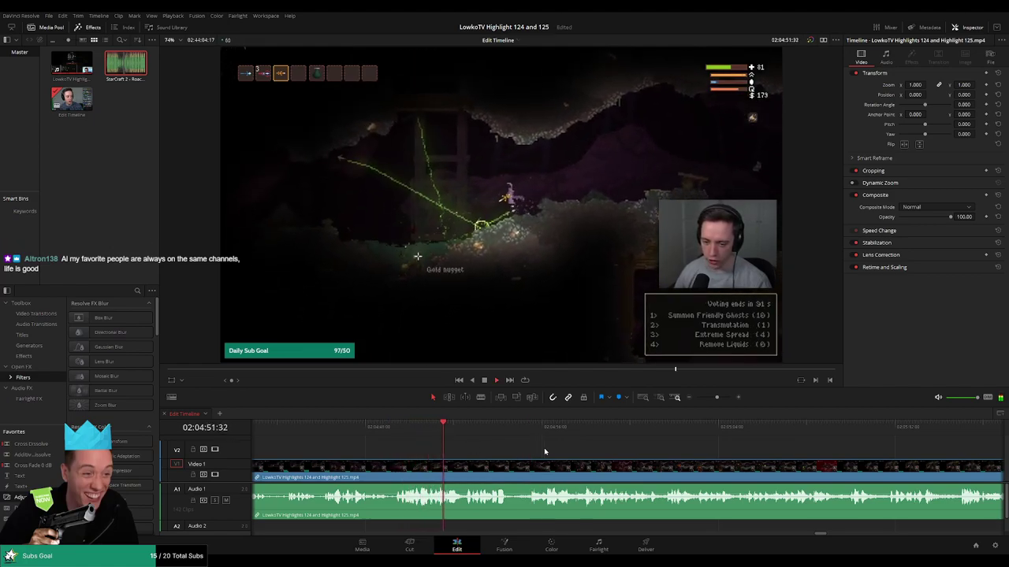
{"action": "left_click_drag", "start_coordinate": [544, 447], "coordinate": [499, 448]}
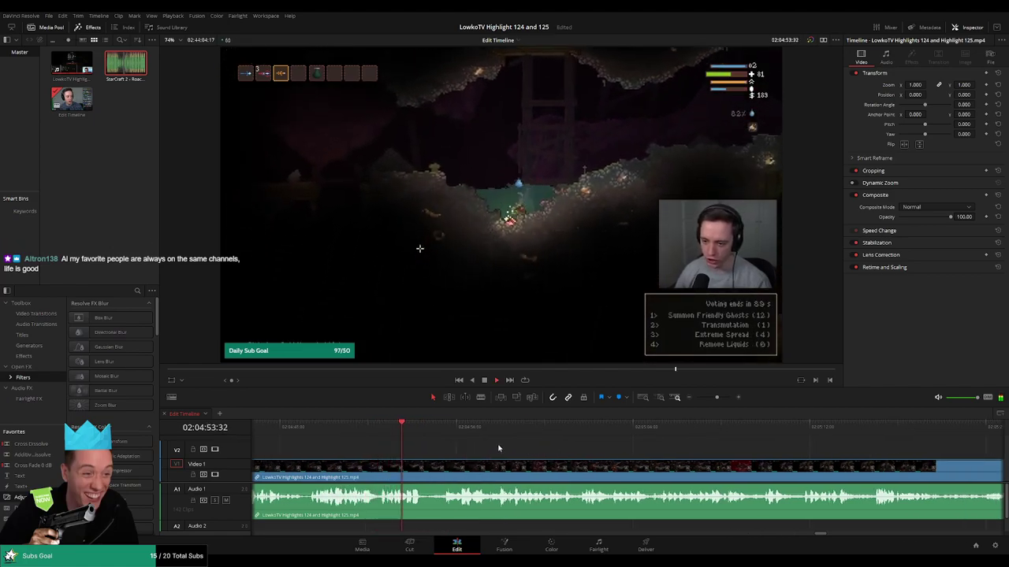
{"action": "scroll", "coordinate": [499, 446], "scroll_direction": "right", "scroll_amount": 2}
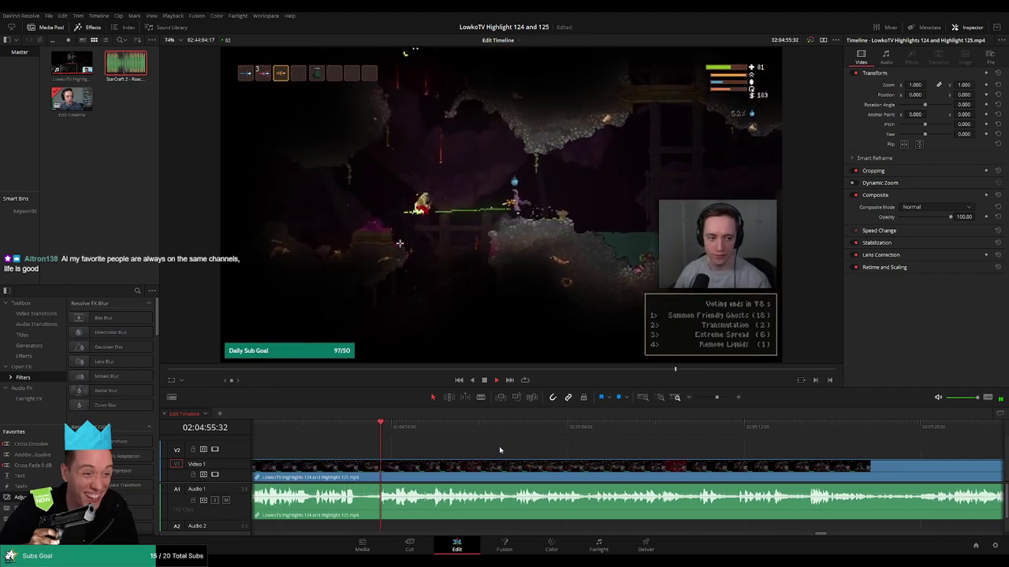
{"action": "scroll", "coordinate": [555, 448], "scroll_direction": "right", "scroll_amount": 2}
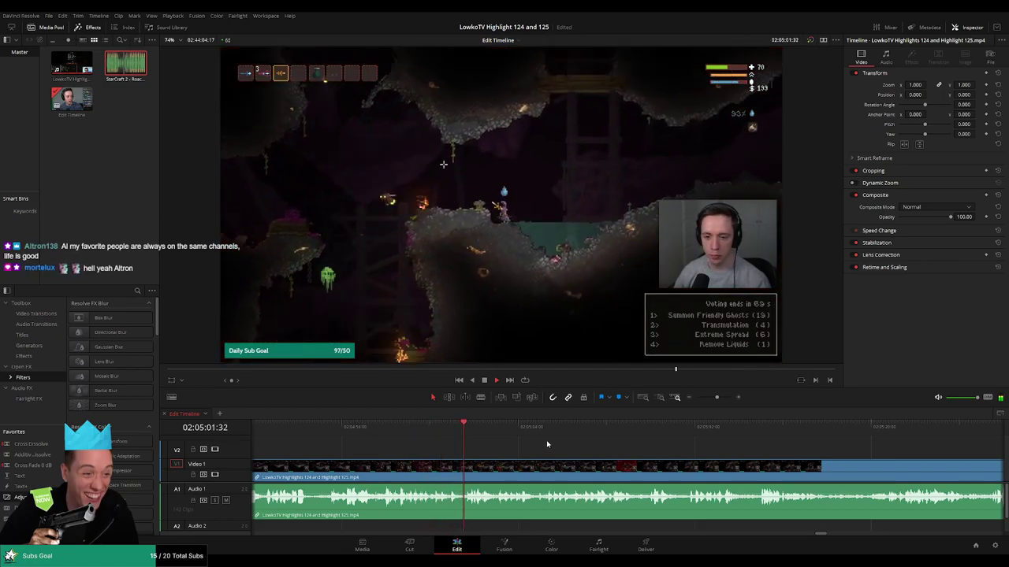
{"action": "scroll", "coordinate": [524, 446], "scroll_direction": "right", "scroll_amount": 2}
{"action": "scroll", "coordinate": [504, 446], "scroll_direction": "right", "scroll_amount": 2}
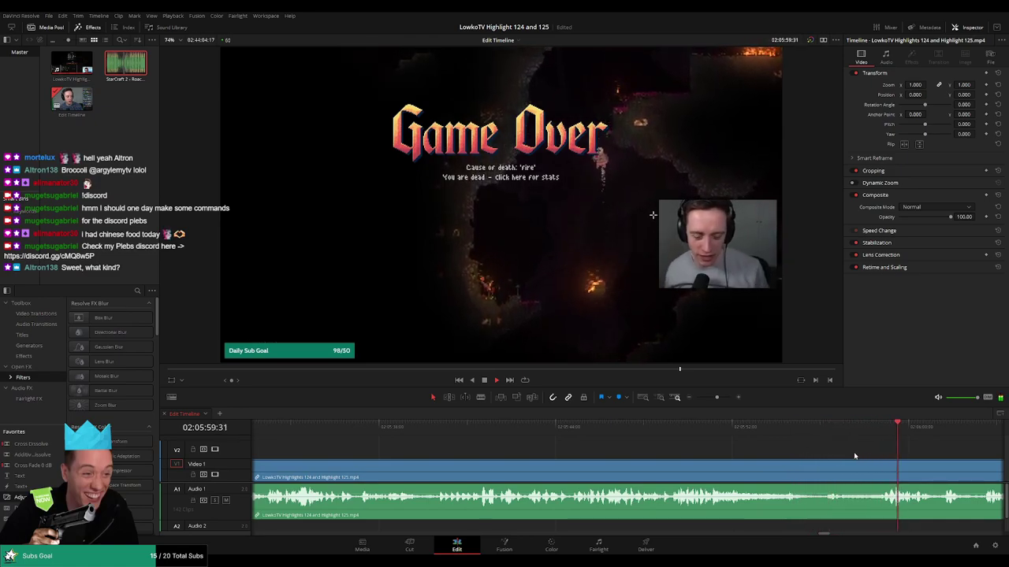
Review the fire death around 02:05:50 and the Game Over footage up to the full-screen webcam shot.
{"action": "left_click", "coordinate": [333, 436]}
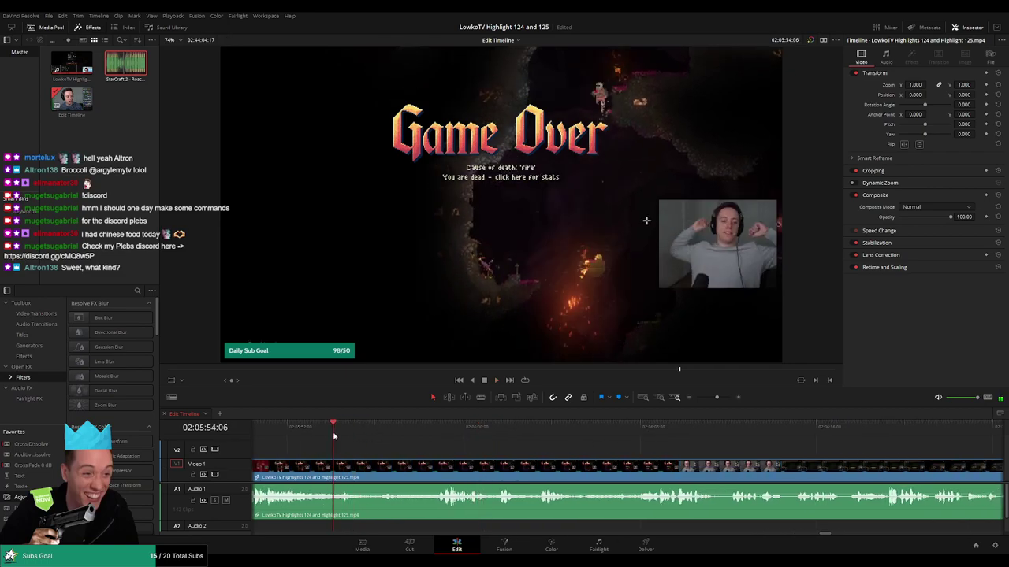
{"action": "left_click", "coordinate": [390, 436]}
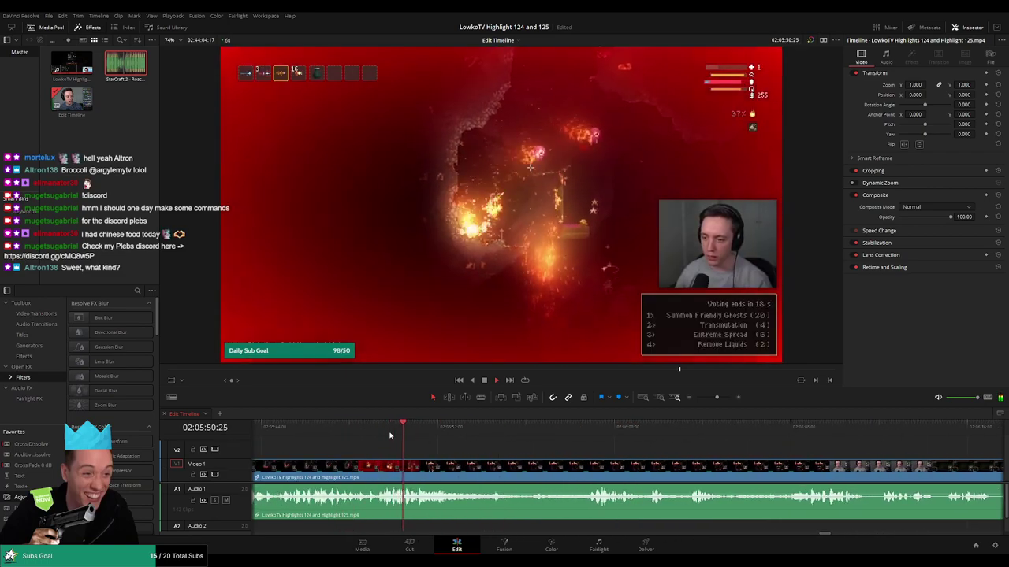
{"action": "left_click", "coordinate": [538, 435]}
{"action": "left_click_drag", "start_coordinate": [679, 450], "coordinate": [531, 454]}
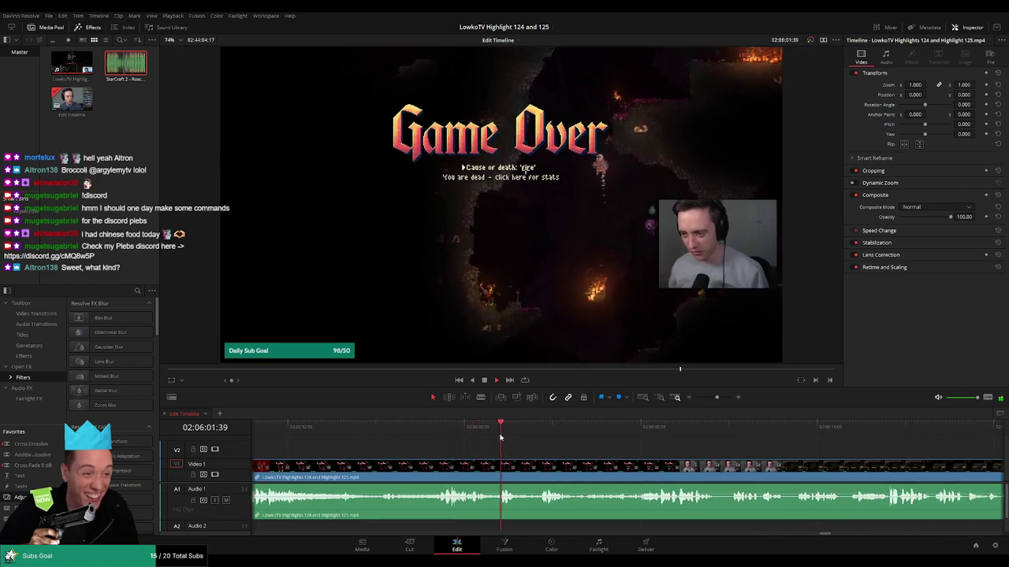
{"action": "left_click_drag", "start_coordinate": [613, 449], "coordinate": [538, 436]}
{"action": "scroll", "coordinate": [569, 449], "scroll_direction": "right", "scroll_amount": 2}
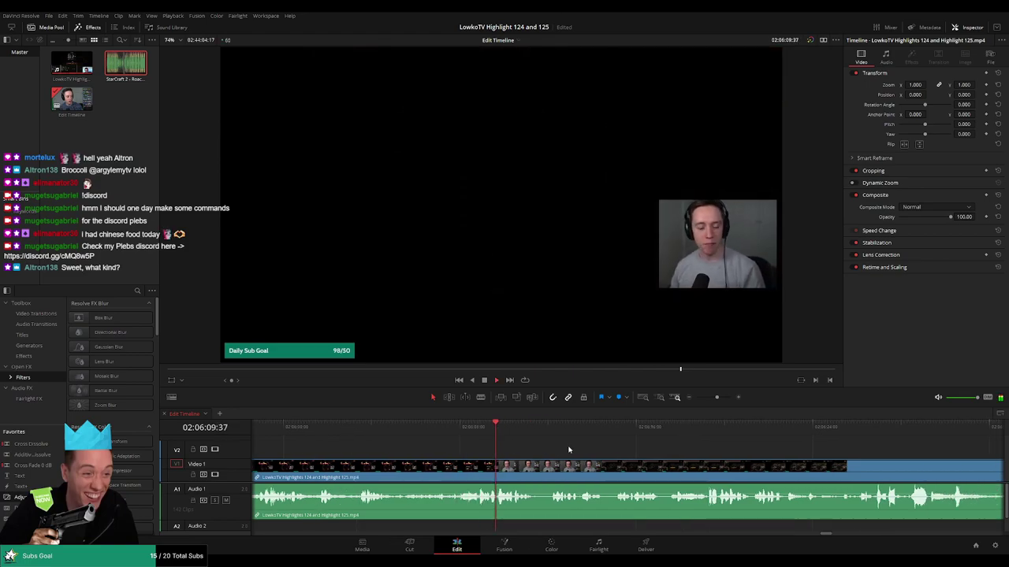
Go back to the fire death and skim the Game Over footage again for a dull stretch before the death stats.
{"action": "scroll", "coordinate": [448, 461], "scroll_direction": "left", "scroll_amount": 5}
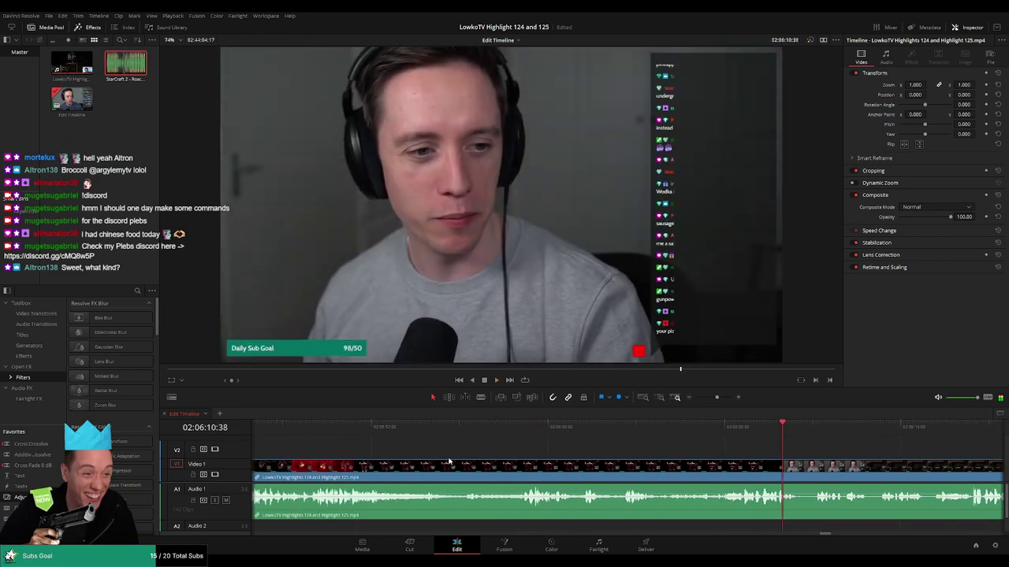
{"action": "left_click", "coordinate": [342, 441]}
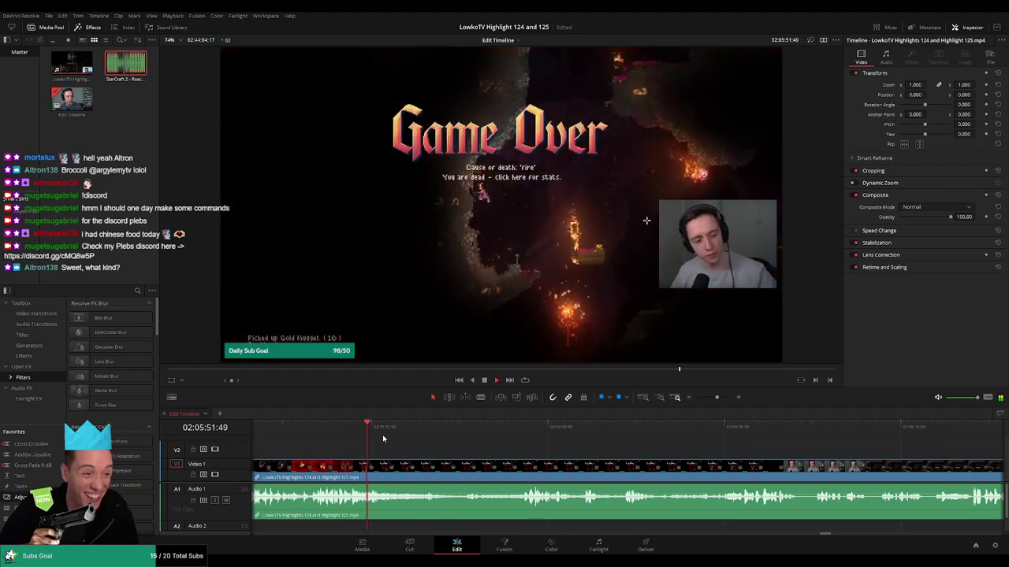
{"action": "left_click", "coordinate": [424, 434]}
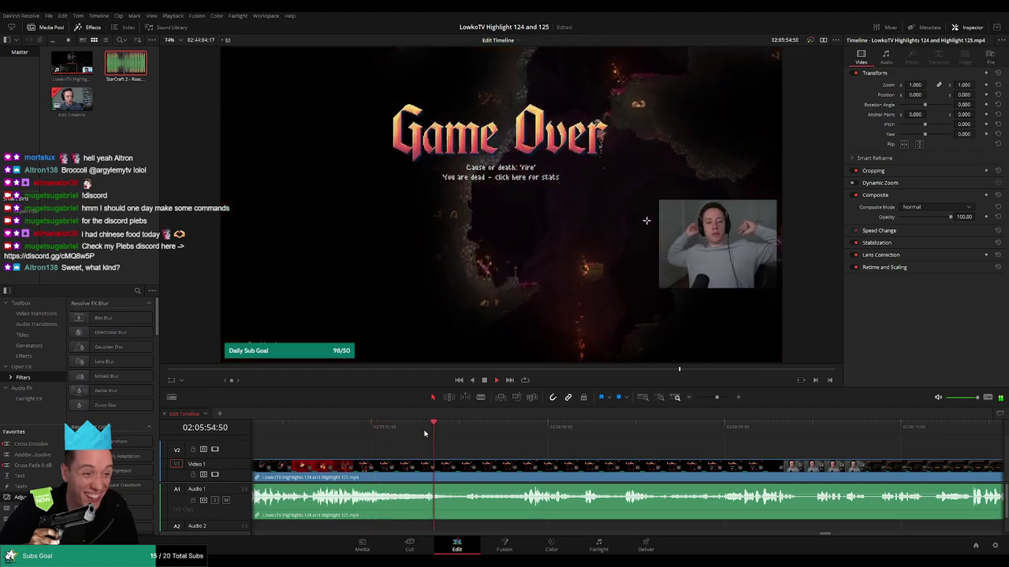
{"action": "left_click", "coordinate": [506, 432]}
{"action": "left_click", "coordinate": [527, 434]}
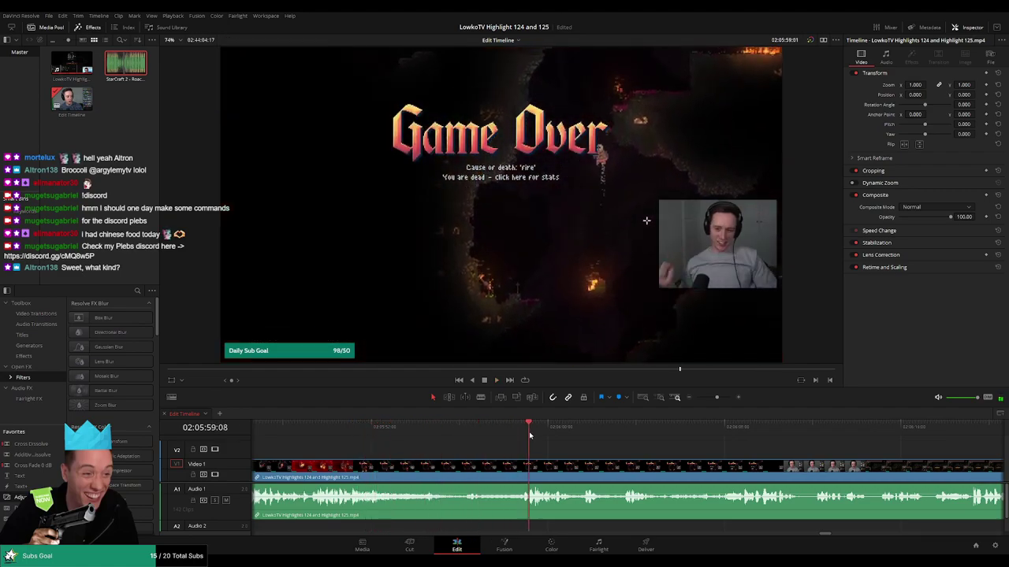
{"action": "left_click", "coordinate": [582, 434]}
{"action": "left_click", "coordinate": [633, 434]}
{"action": "left_click_drag", "start_coordinate": [727, 457], "coordinate": [517, 457]}
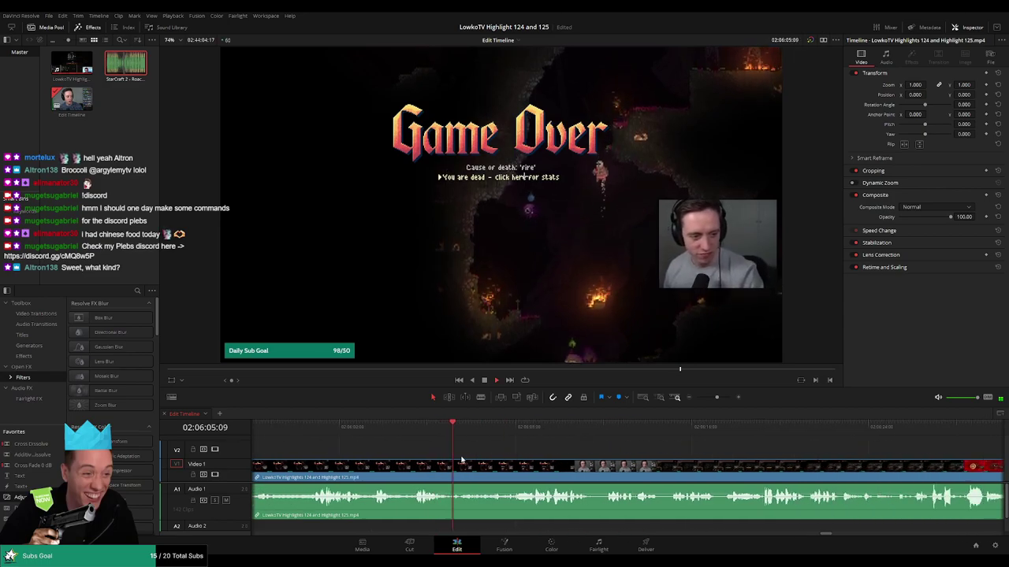
Remove the Game Over stretch from 02:06:04:45 to about 02:06:07:50, close the gap and cross-fade the audio at the cut.
{"action": "key", "text": "b"}
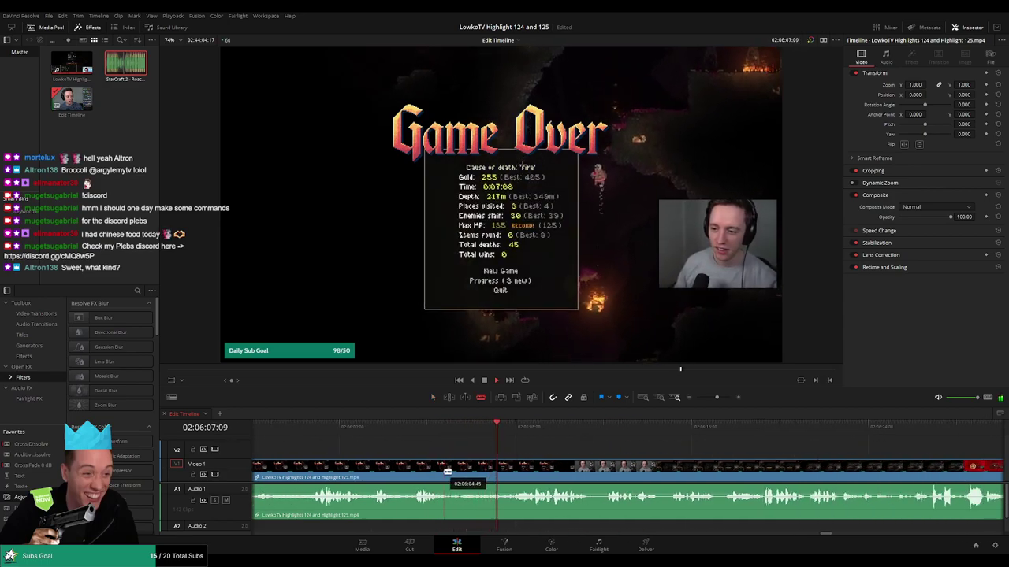
{"action": "left_click", "coordinate": [444, 473]}
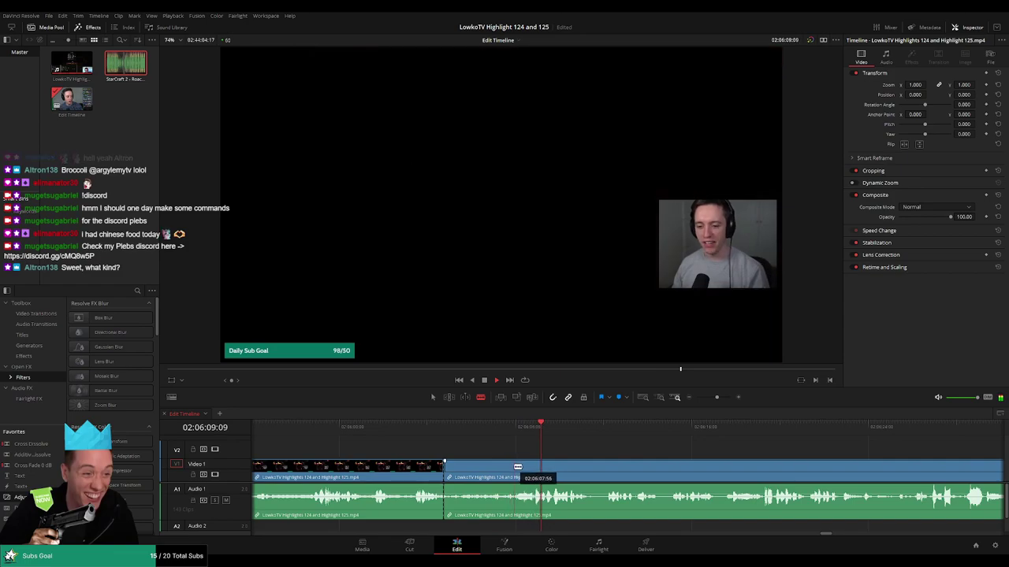
{"action": "left_click", "coordinate": [514, 467]}
{"action": "key", "text": "a"}
{"action": "left_click", "coordinate": [495, 473]}
{"action": "key", "text": "Delete"}
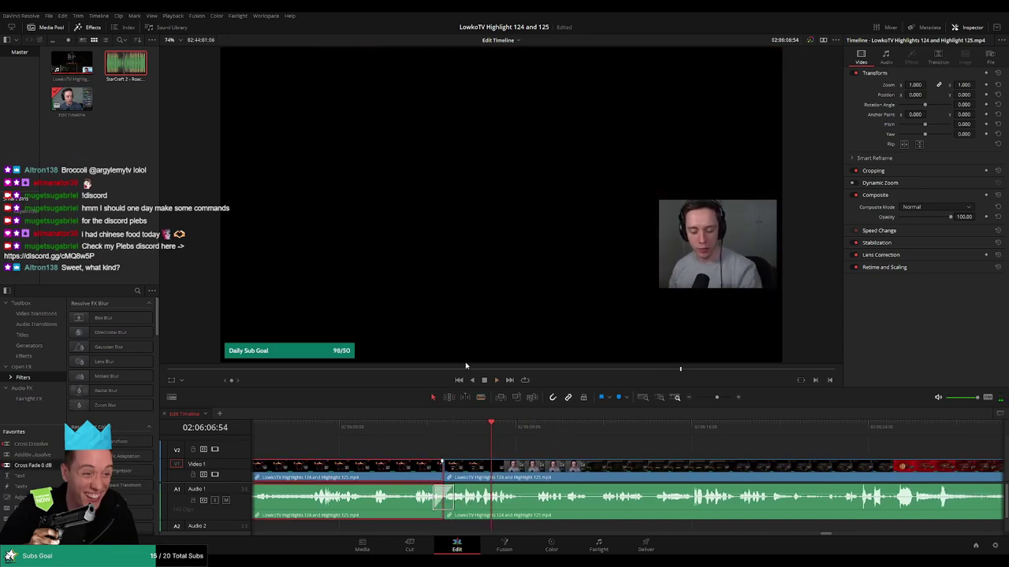
Color-mark the Game Over clip before the cross-faded cut and play on through the webcam segment.
{"action": "key", "text": "g"}
{"action": "key", "text": "space"}
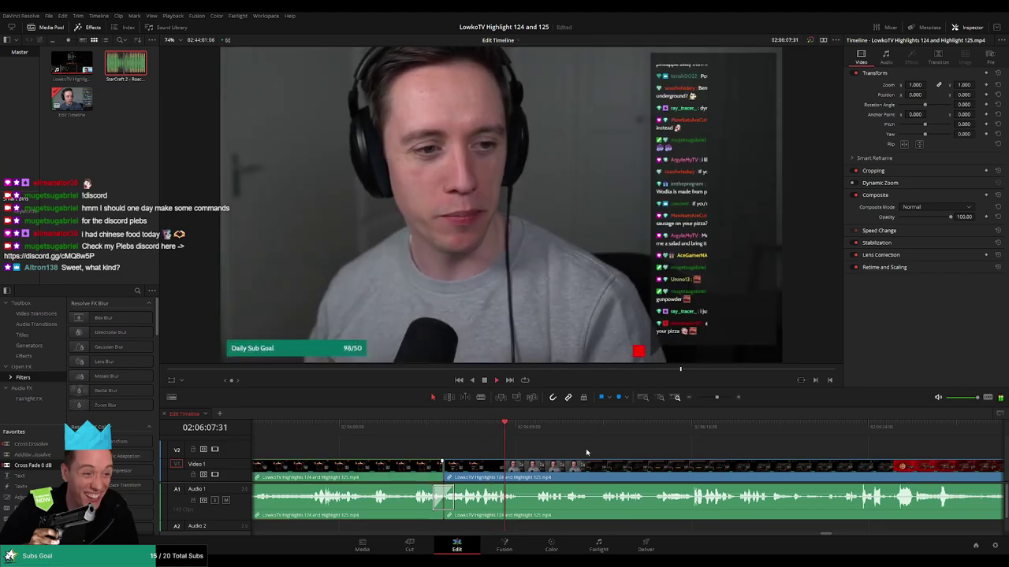
{"action": "left_click", "coordinate": [591, 448]}
{"action": "left_click_drag", "start_coordinate": [598, 449], "coordinate": [507, 454]}
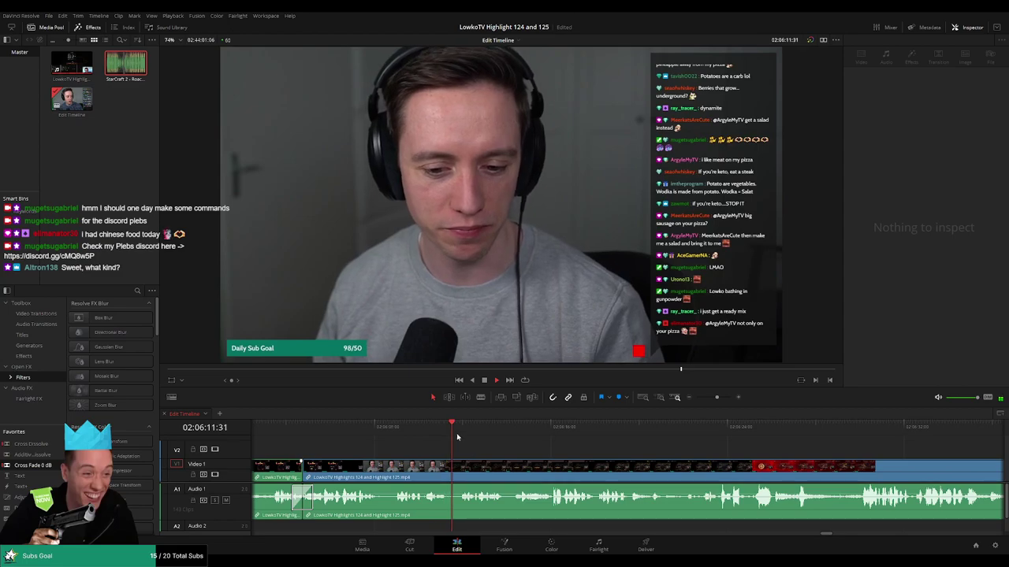
Cut out the short piece at 02:06:11:20, between the webcam shot and the wand inventory footage, and close the gap.
{"action": "left_click_drag", "start_coordinate": [458, 432], "coordinate": [433, 431]}
{"action": "key", "text": "space"}
{"action": "key", "text": "space"}
{"action": "key", "text": "b"}
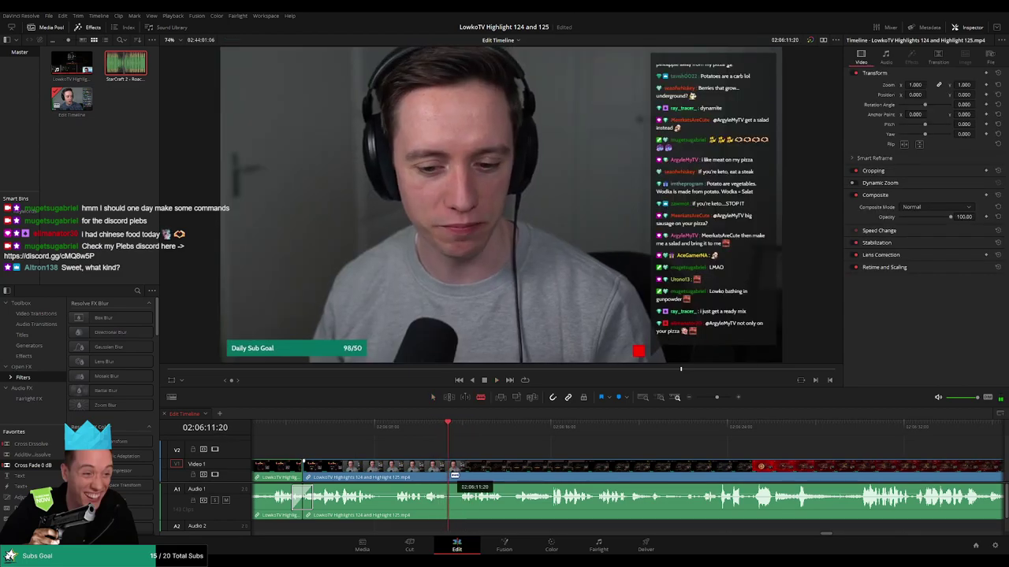
{"action": "left_click", "coordinate": [448, 473]}
{"action": "left_click", "coordinate": [458, 475]}
{"action": "key", "text": "a"}
{"action": "left_click", "coordinate": [454, 478]}
{"action": "key", "text": "Delete"}
{"action": "key", "text": "space"}
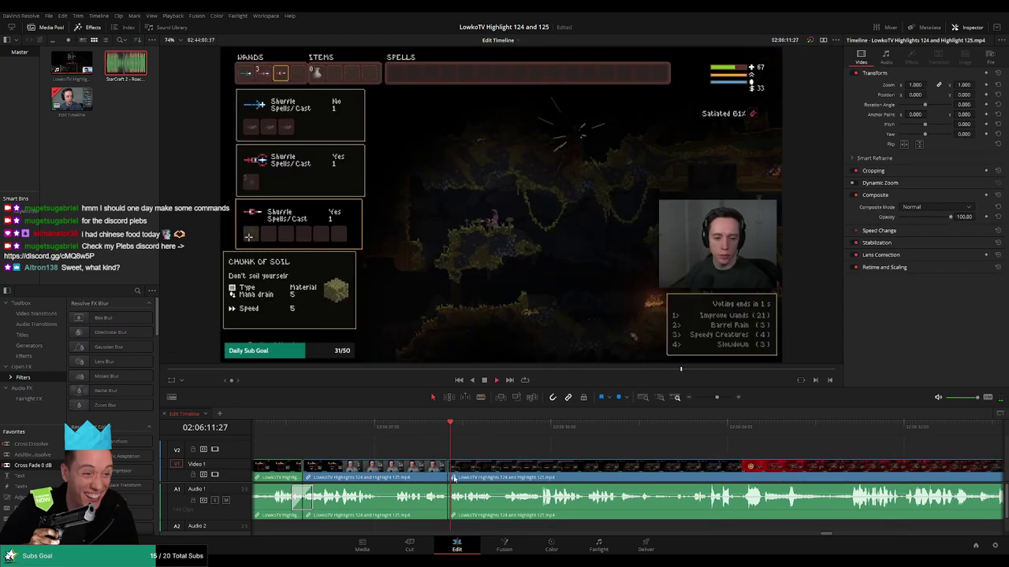
Color-mark the finished webcam clip that ends at the new cut.
{"action": "left_click", "coordinate": [407, 477]}
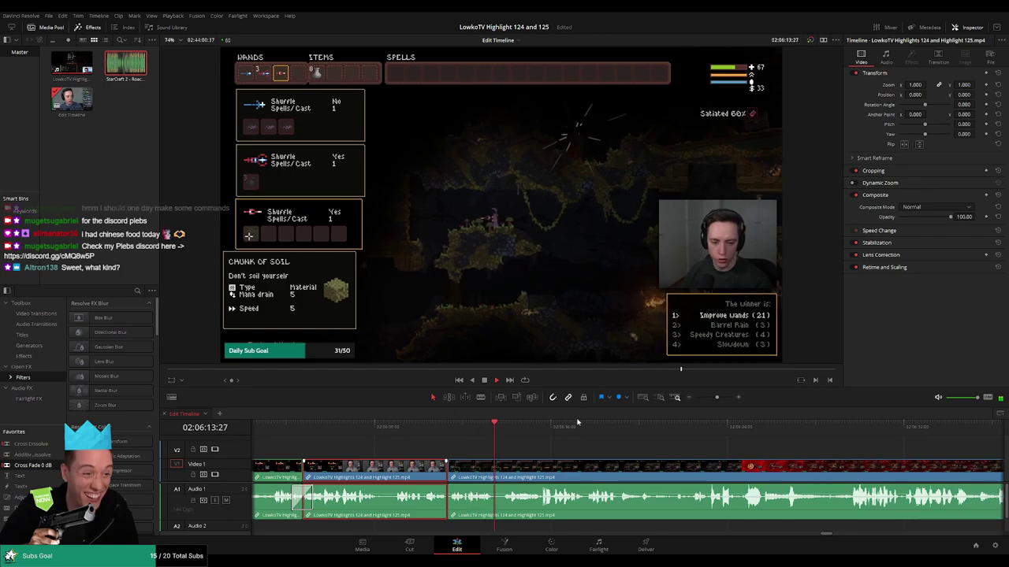
{"action": "left_click", "coordinate": [585, 461]}
{"action": "left_click_drag", "start_coordinate": [609, 454], "coordinate": [444, 450]}
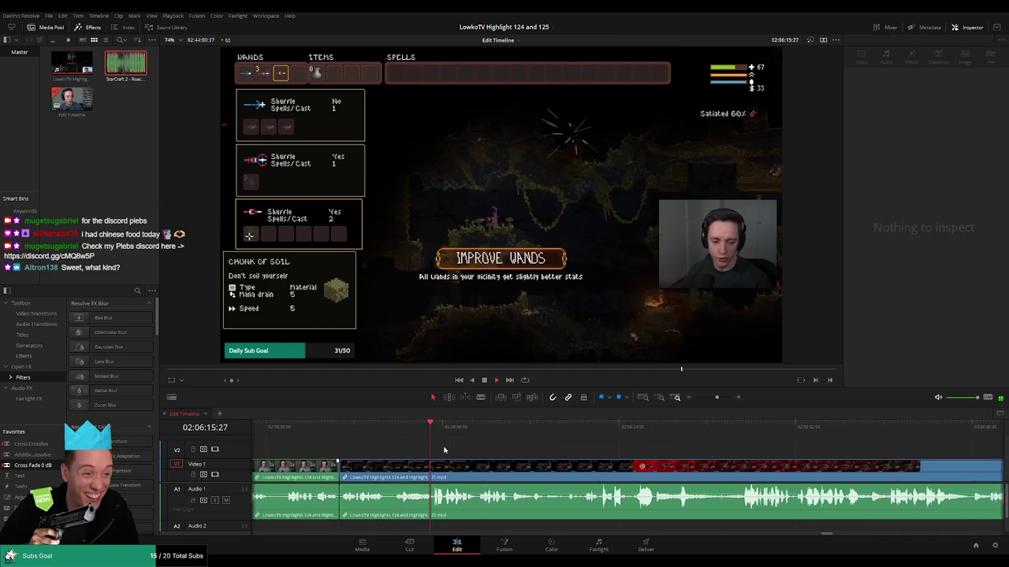
Review the Improve Wands footage around 02:06:18 to find where a zoom-in should start.
{"action": "scroll", "coordinate": [505, 453], "scroll_direction": "right", "scroll_amount": 2}
{"action": "left_click", "coordinate": [345, 463]}
{"action": "left_click", "coordinate": [325, 435]}
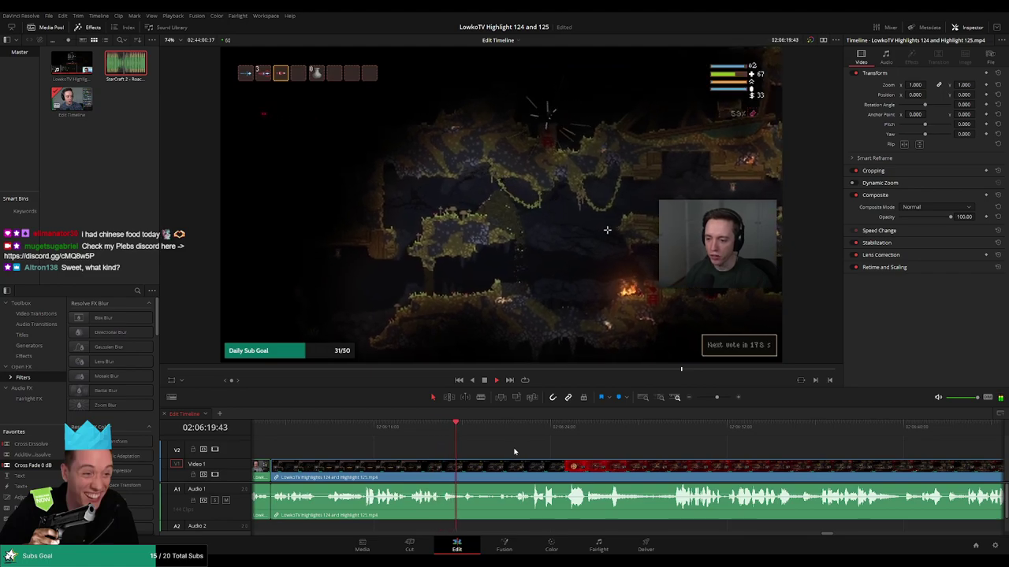
{"action": "left_click_drag", "start_coordinate": [538, 454], "coordinate": [452, 454]}
{"action": "key", "text": "space"}
{"action": "left_click", "coordinate": [361, 437]}
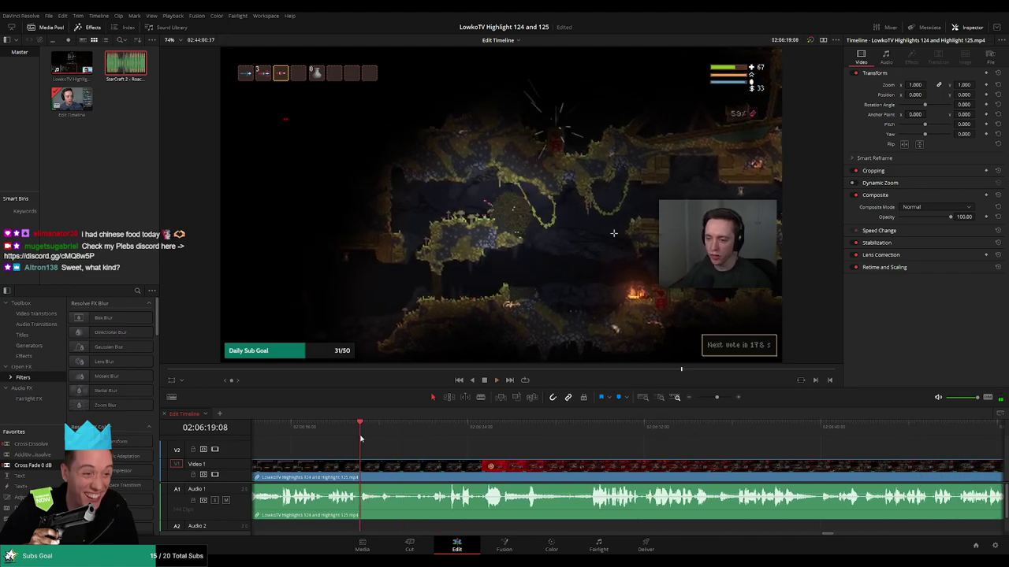
{"action": "key", "text": "space"}
{"action": "left_click_drag", "start_coordinate": [360, 437], "coordinate": [327, 435]}
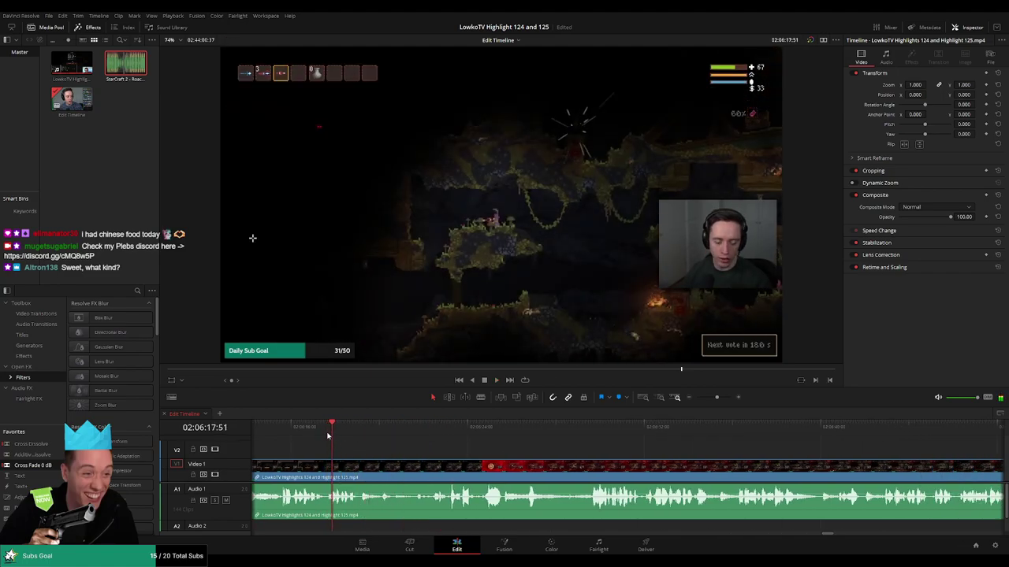
{"action": "left_click", "coordinate": [326, 432]}
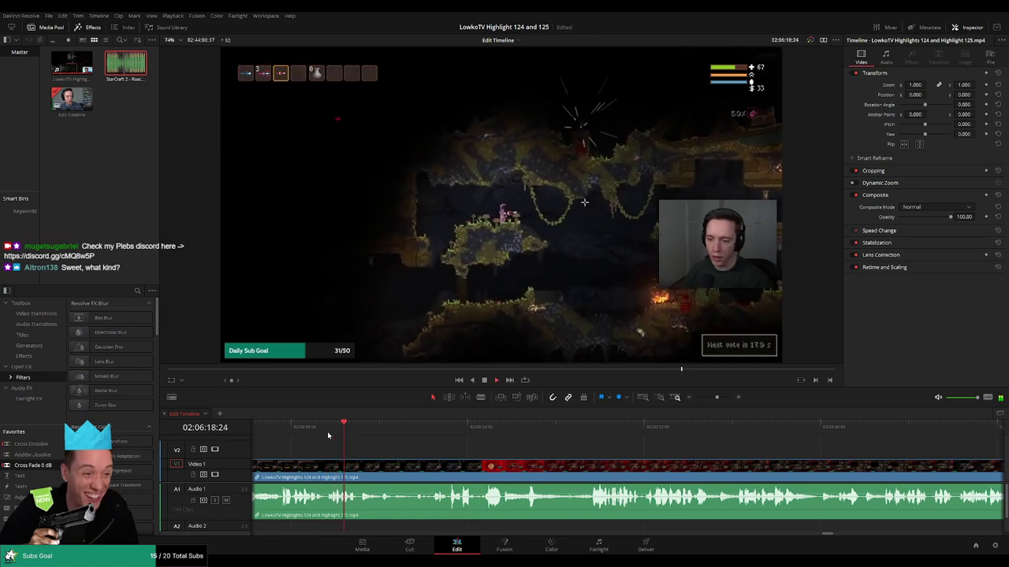
Place an adjustment clip above the footage from about 02:06:19 with its zoom at 1.820, and play it back.
{"action": "left_click_drag", "start_coordinate": [20, 497], "coordinate": [382, 454]}
{"action": "left_click_drag", "start_coordinate": [614, 233], "coordinate": [704, 256]}
{"action": "key", "text": "space"}
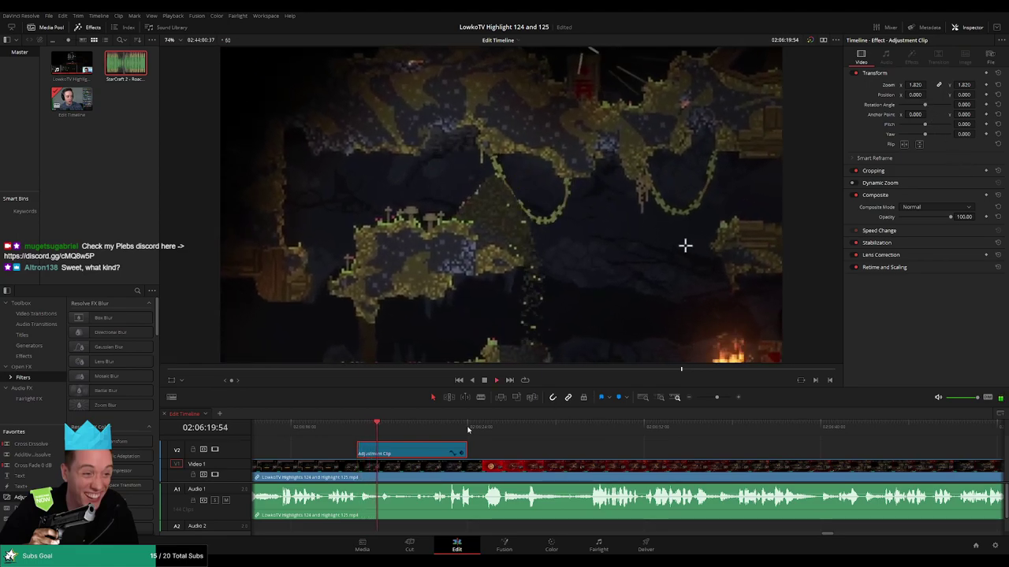
{"action": "left_click", "coordinate": [343, 427]}
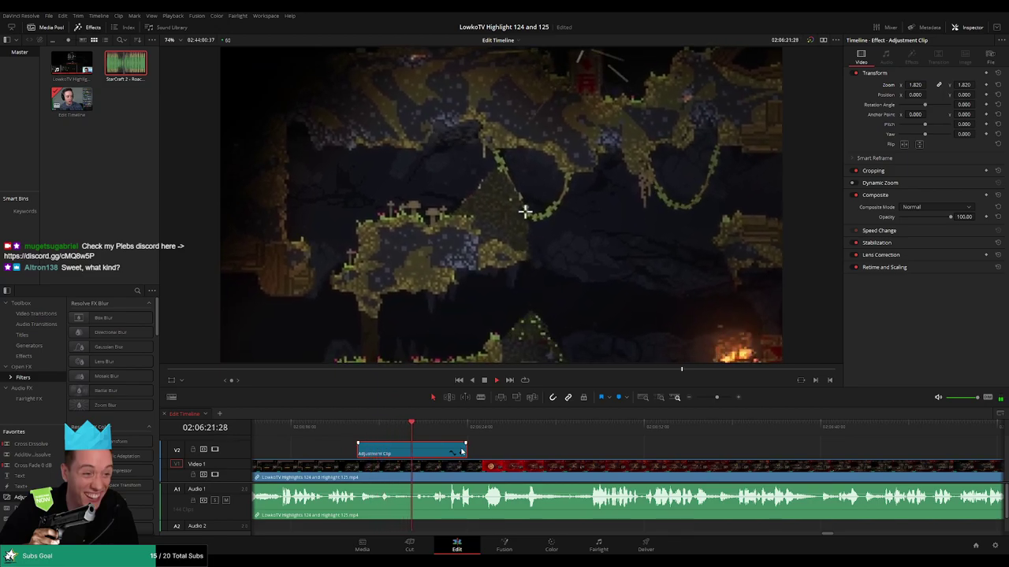
Shorten the zoomed adjustment clip so it ends at about 02:06:20:00, and play the zoom back.
{"action": "left_click_drag", "start_coordinate": [464, 450], "coordinate": [386, 456]}
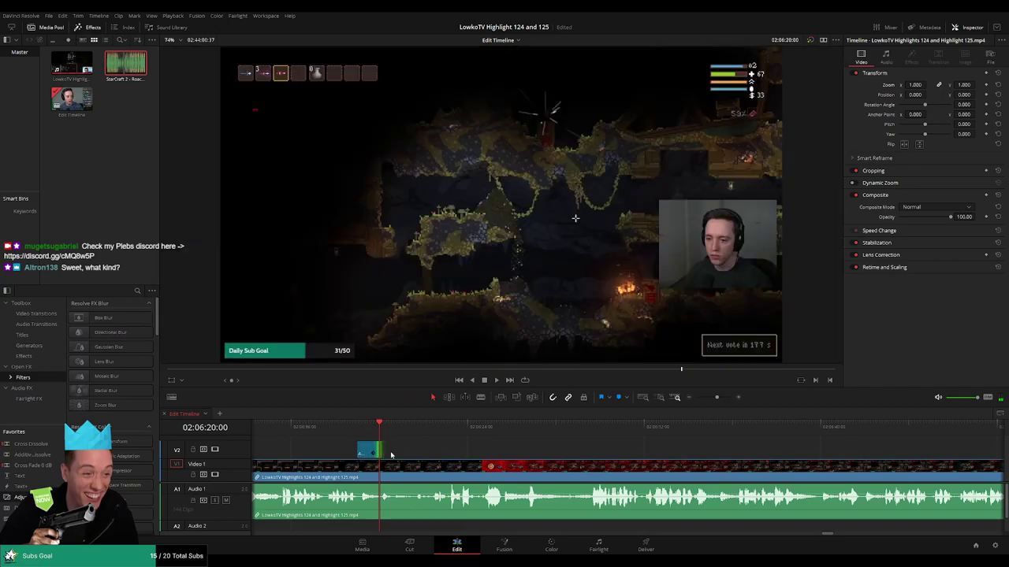
{"action": "left_click", "coordinate": [344, 430]}
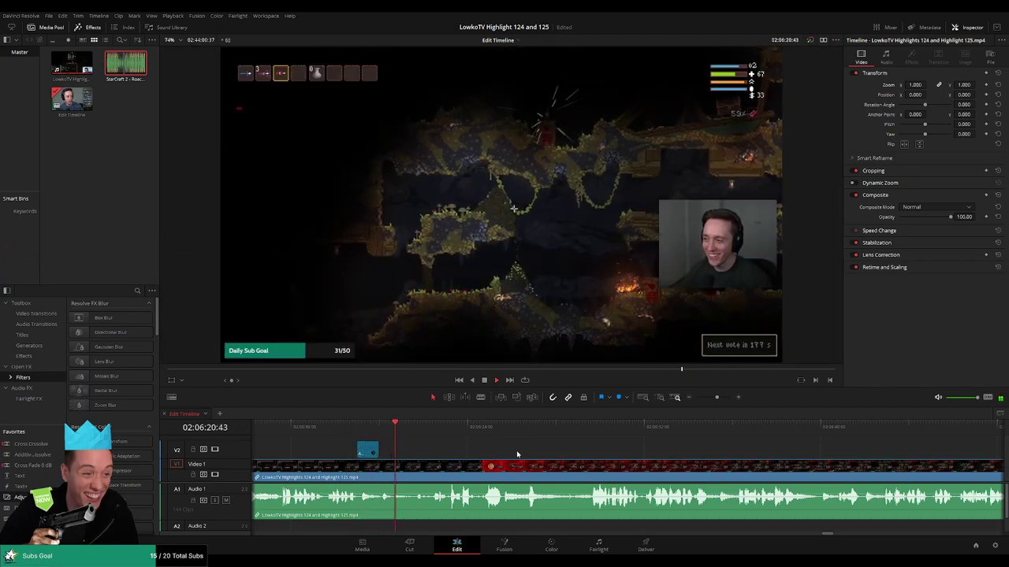
Review the cave footage from about 02:06:20 to 02:06:58 for dull or quiet moments to cut.
{"action": "left_click_drag", "start_coordinate": [555, 449], "coordinate": [495, 447]}
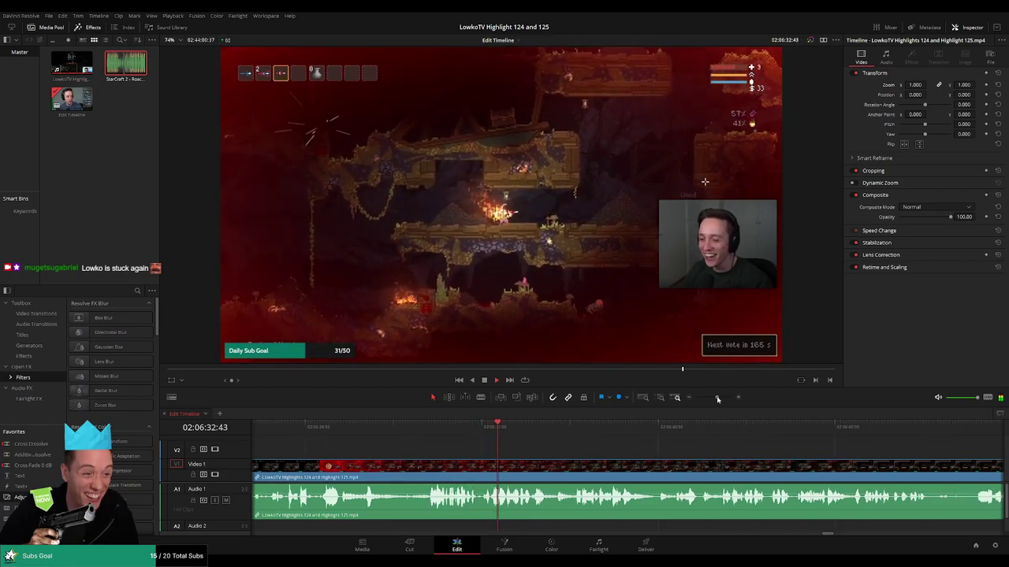
{"action": "mouse_move", "coordinate": [717, 397]}
{"action": "left_mouse_down"}
{"action": "mouse_move", "coordinate": [696, 402]}
{"action": "mouse_move", "coordinate": [714, 400]}
{"action": "left_mouse_up"}
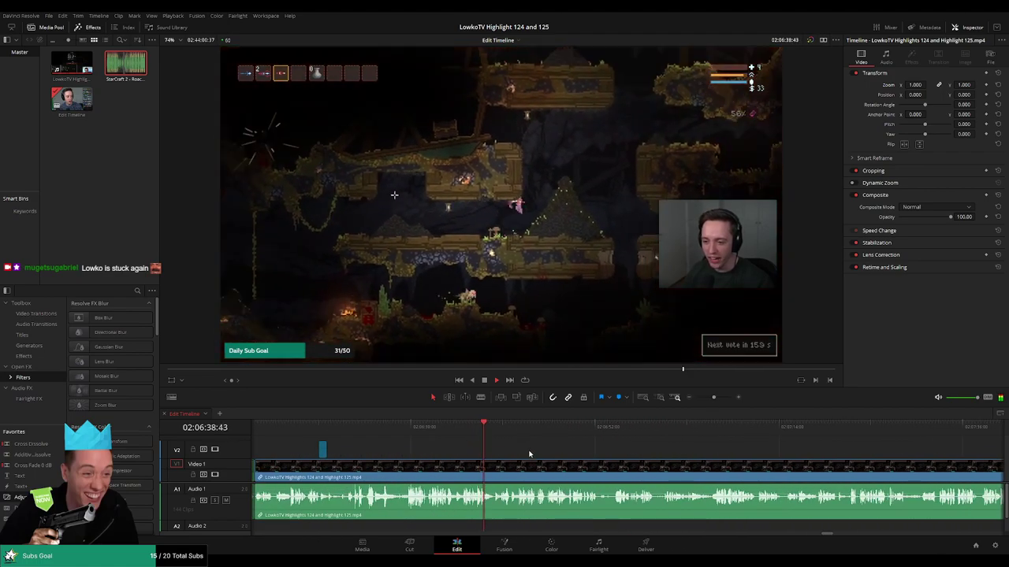
{"action": "scroll", "coordinate": [529, 454], "scroll_direction": "up", "scroll_amount": 1}
{"action": "left_click_drag", "start_coordinate": [675, 446], "coordinate": [507, 443]}
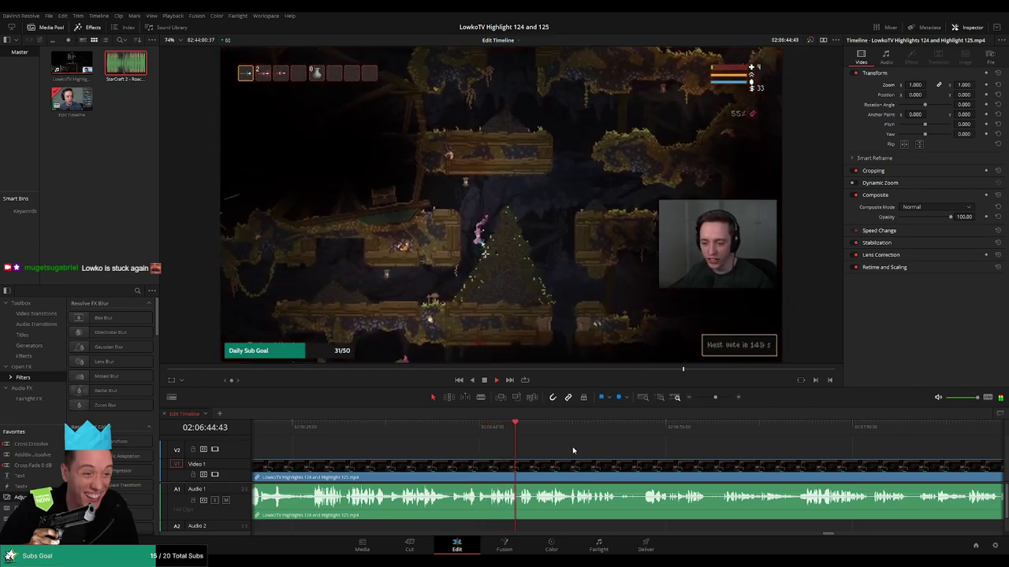
{"action": "scroll", "coordinate": [583, 451], "scroll_direction": "up", "scroll_amount": 1}
{"action": "left_click_drag", "start_coordinate": [693, 451], "coordinate": [495, 449]}
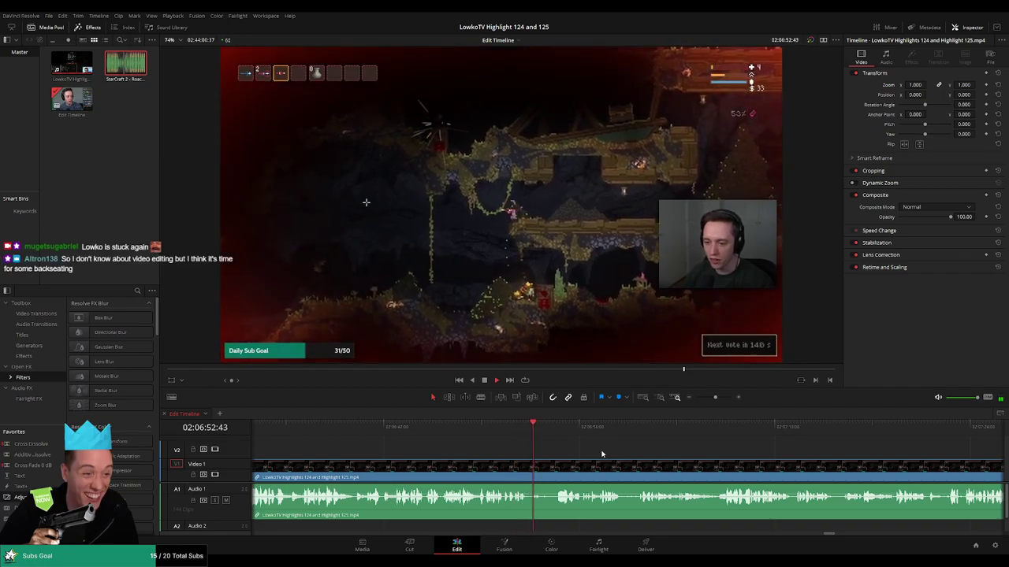
{"action": "scroll", "coordinate": [521, 453], "scroll_direction": "down", "scroll_amount": 2}
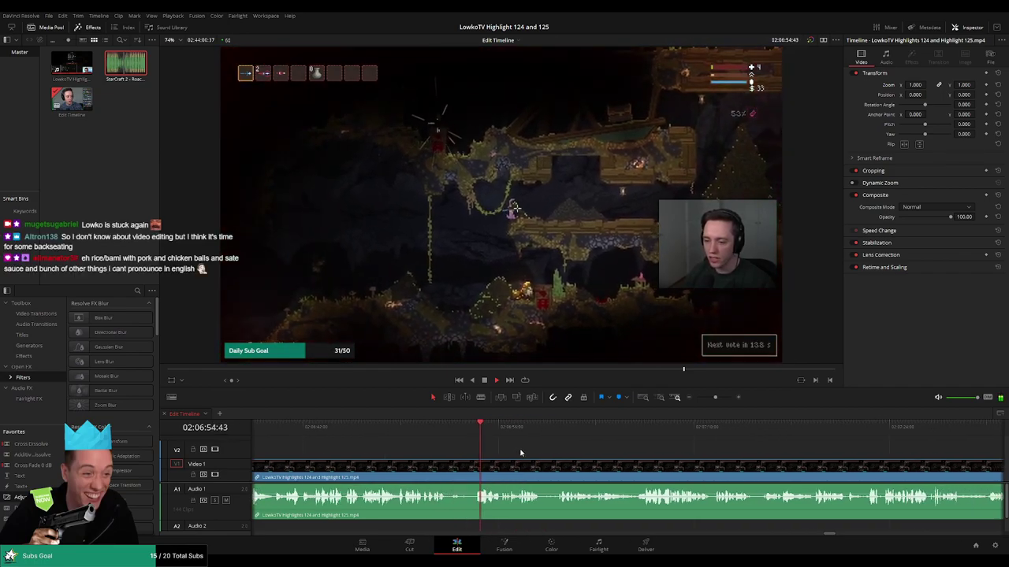
{"action": "scroll", "coordinate": [521, 453], "scroll_direction": "down", "scroll_amount": 1}
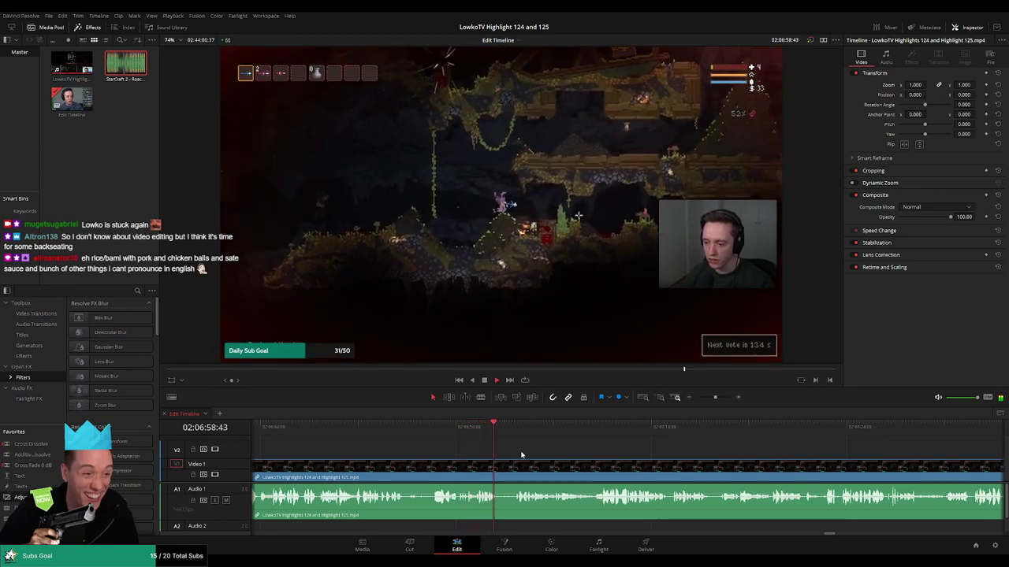
Cut out the quiet stretch from about 02:06:52 to 02:06:54 and close the gap.
{"action": "left_click", "coordinate": [402, 432]}
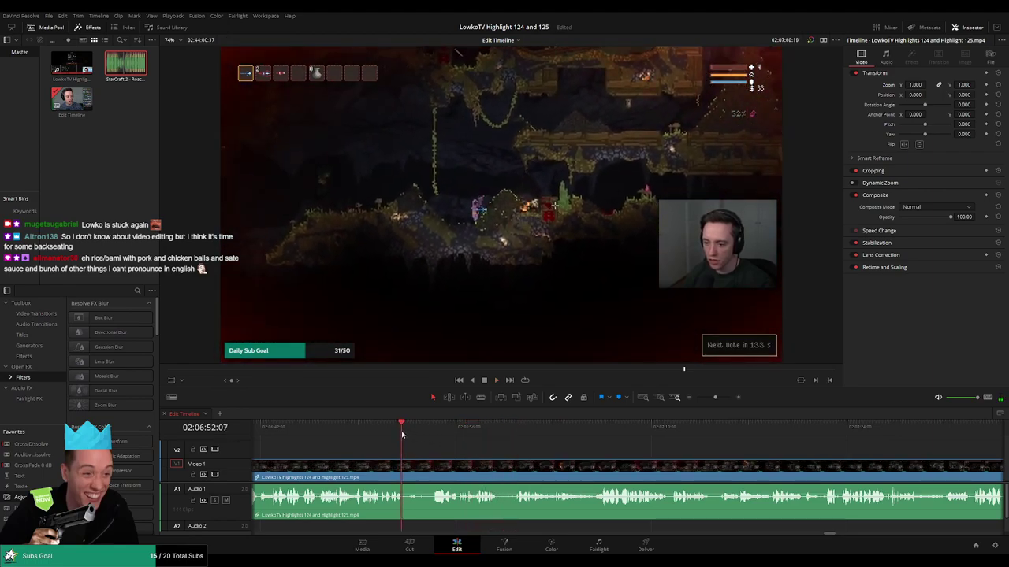
{"action": "key", "text": "b"}
{"action": "left_click", "coordinate": [406, 471]}
{"action": "left_click", "coordinate": [431, 473]}
{"action": "key", "text": "a"}
{"action": "left_click", "coordinate": [419, 476]}
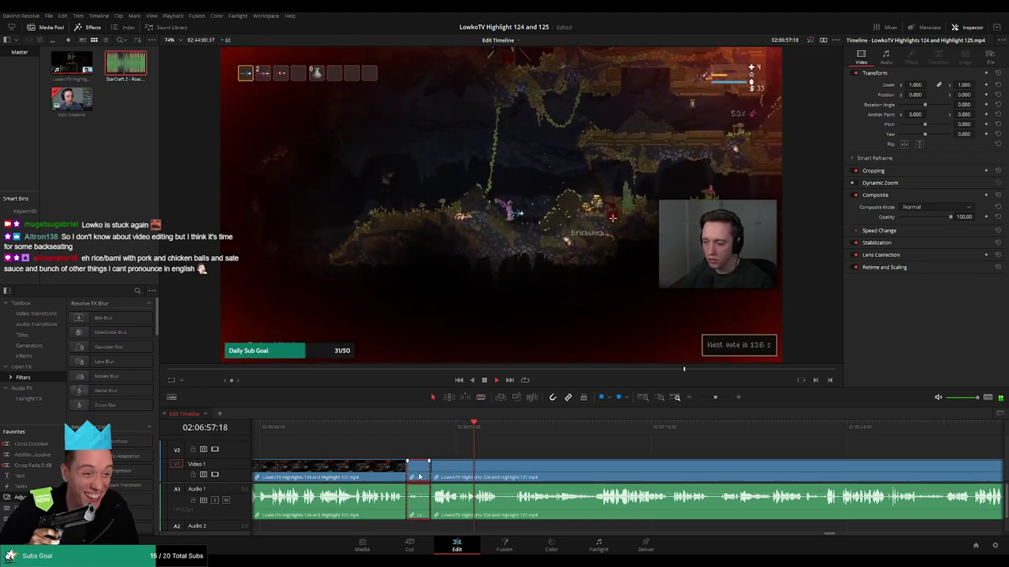
{"action": "key", "text": "Delete"}
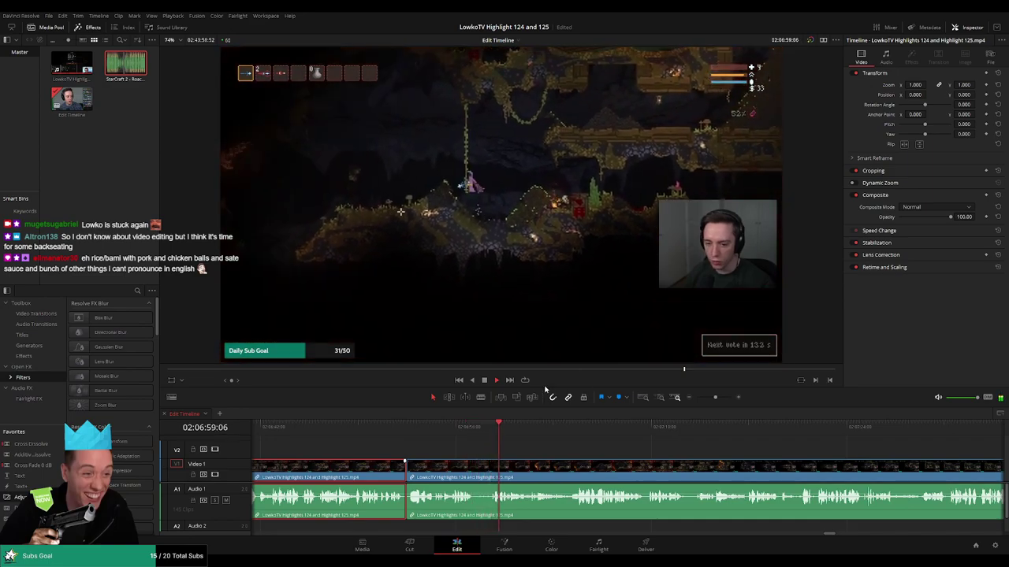
Color-mark the finished clip that ends at the 02:06:52 cut and save the project.
{"action": "key", "text": "1"}
{"action": "left_click", "coordinate": [555, 448]}
{"action": "key", "text": "ctrl+s"}
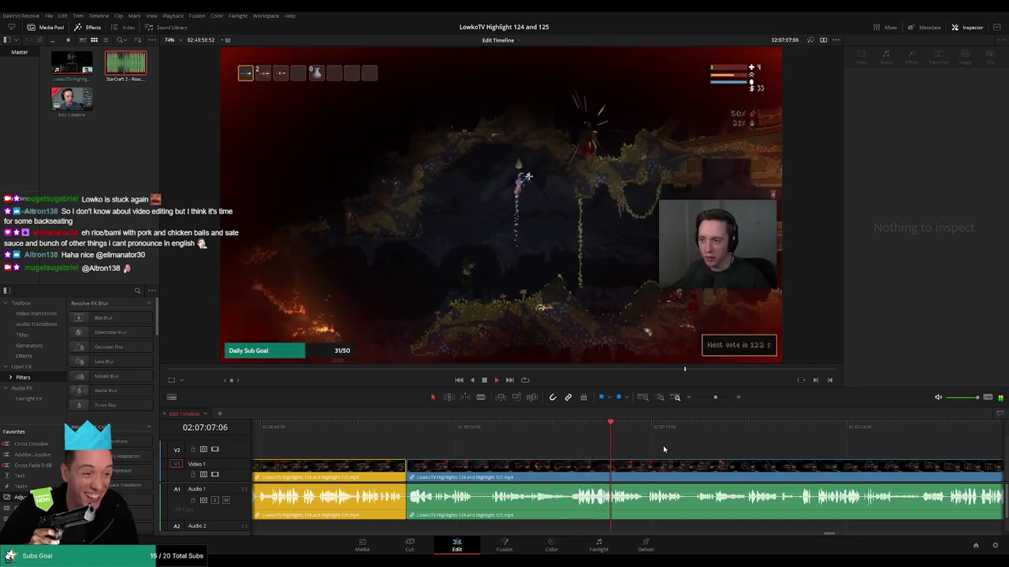
Cut out the quiet stretch from about 02:07:27 to 02:07:29, close the gap and smooth the join with an audio cross fade.
{"action": "left_click_drag", "start_coordinate": [665, 450], "coordinate": [514, 436]}
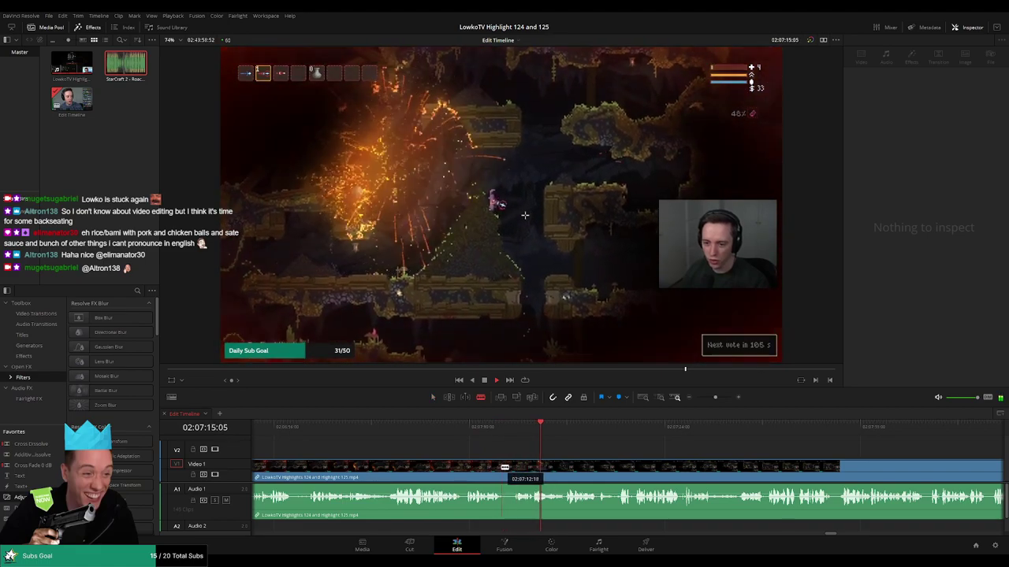
{"action": "key", "text": "a"}
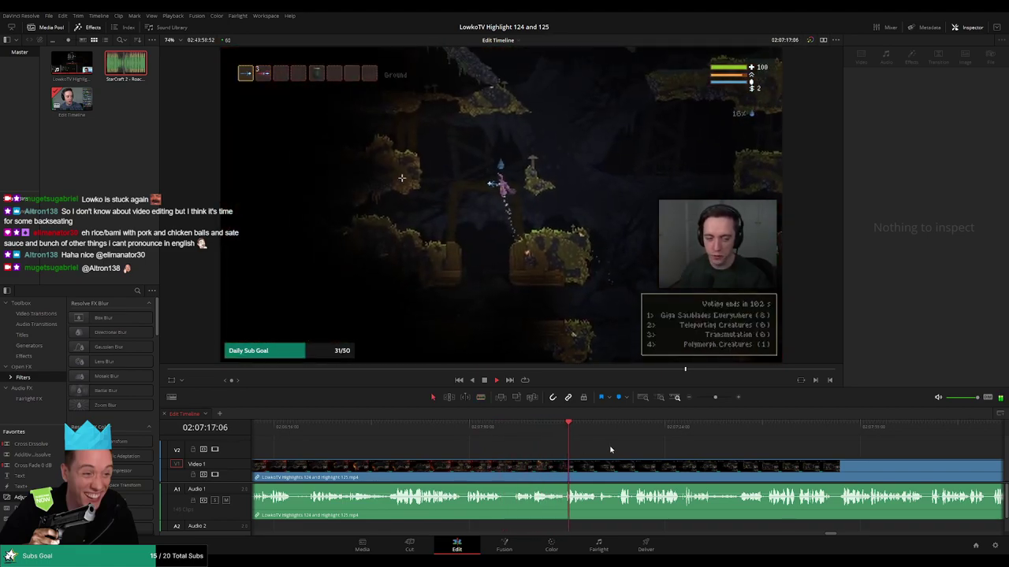
{"action": "scroll", "coordinate": [609, 450], "scroll_direction": "up", "scroll_amount": 2}
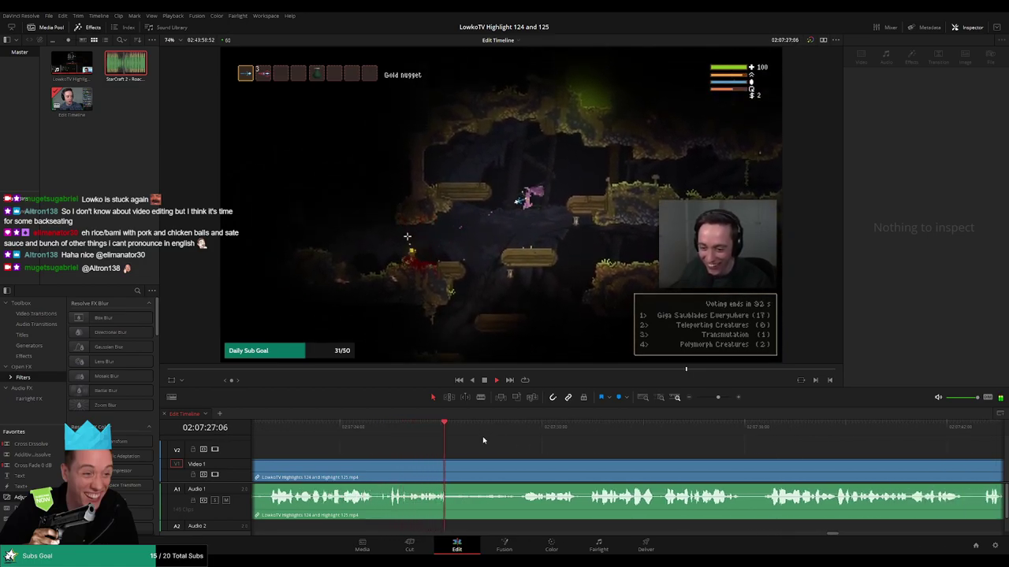
{"action": "left_click", "coordinate": [508, 427]}
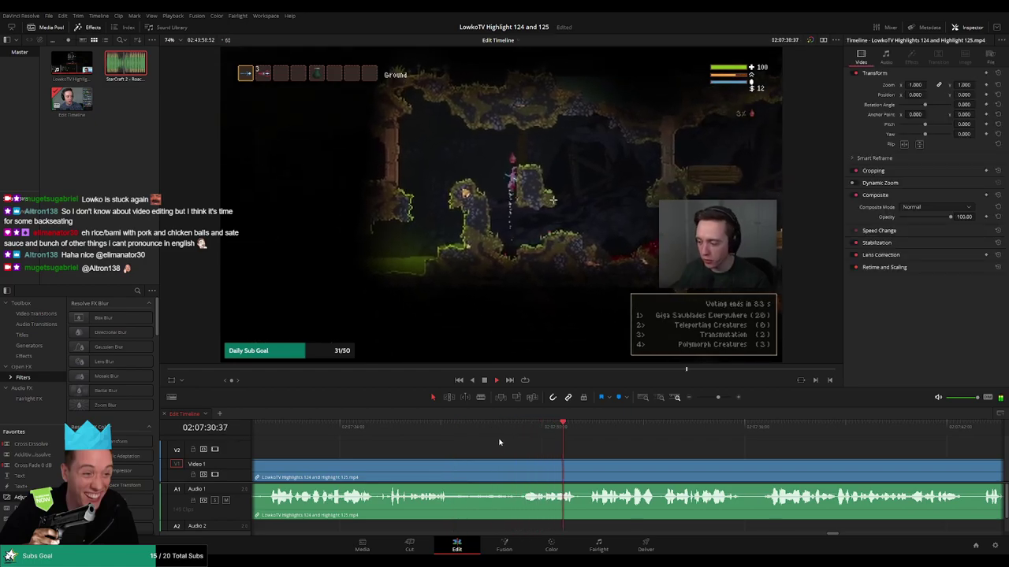
{"action": "left_click", "coordinate": [454, 428]}
{"action": "key", "text": "b"}
{"action": "left_click", "coordinate": [451, 470]}
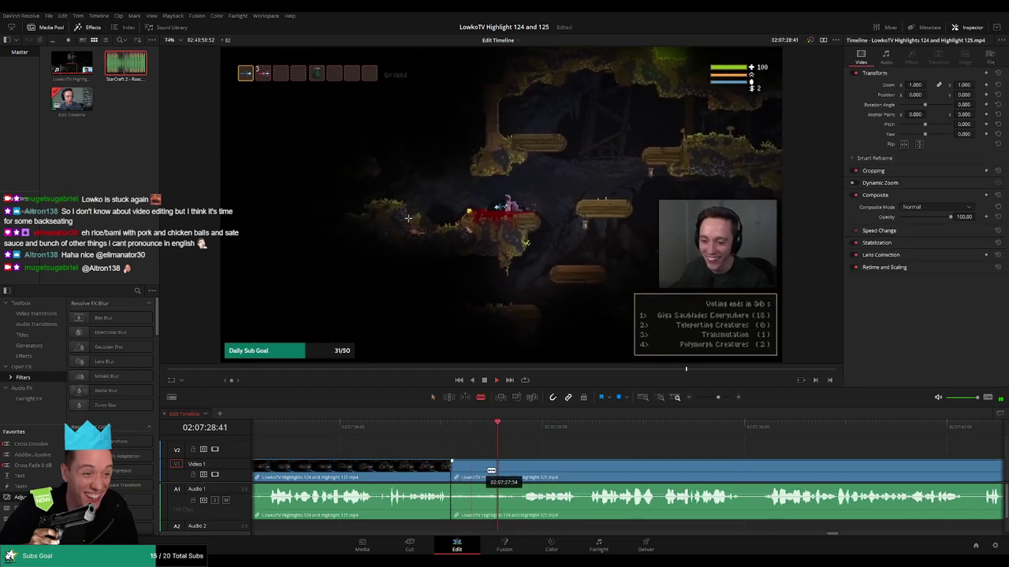
{"action": "left_click", "coordinate": [520, 473]}
{"action": "key", "text": "a"}
{"action": "left_click", "coordinate": [513, 475]}
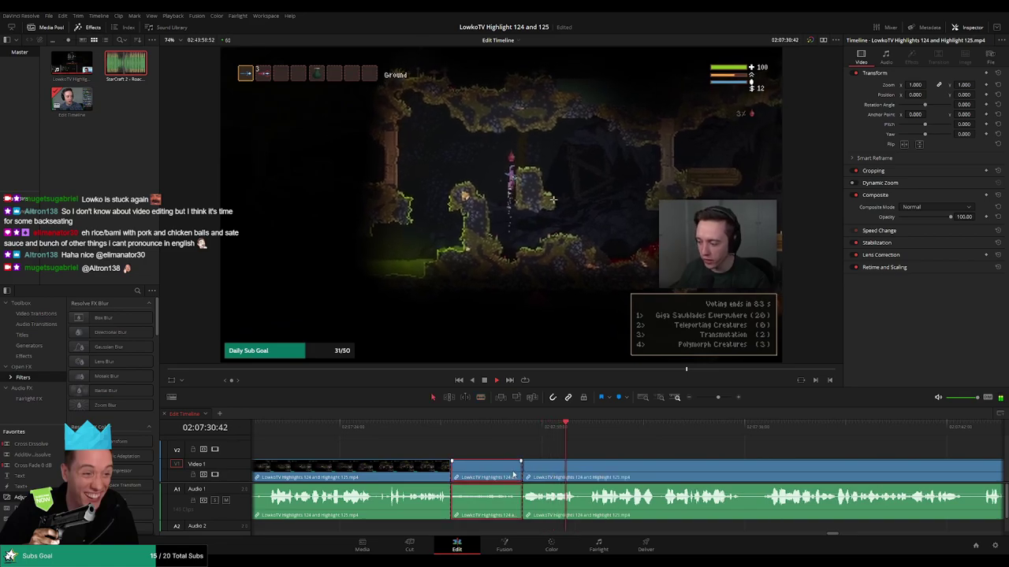
{"action": "key", "text": "Delete"}
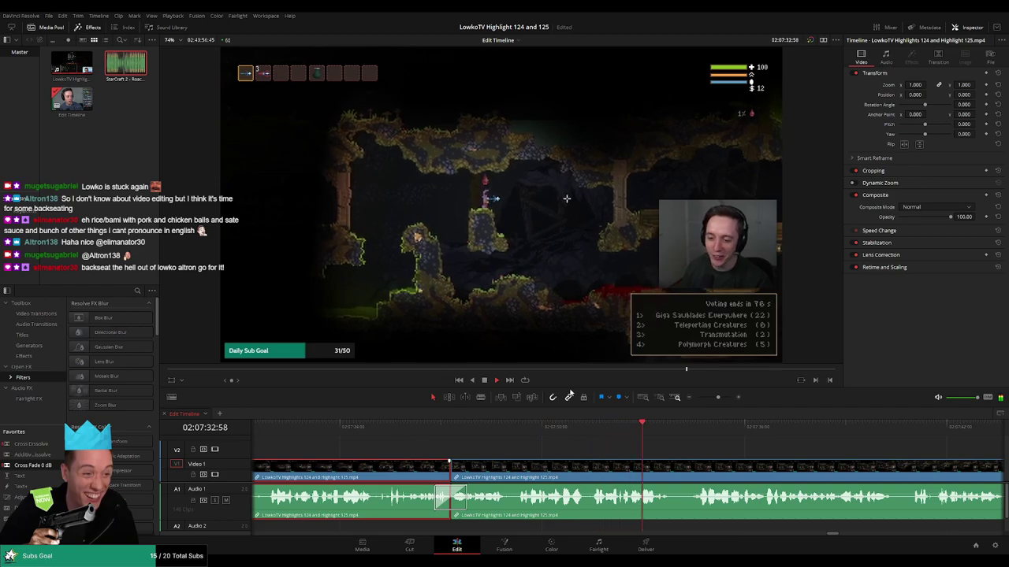
Color-mark the finished clip that ends at the cross-faded 02:07:27 join and save the project.
{"action": "left_click", "coordinate": [758, 451]}
{"action": "left_click_drag", "start_coordinate": [784, 455], "coordinate": [565, 442]}
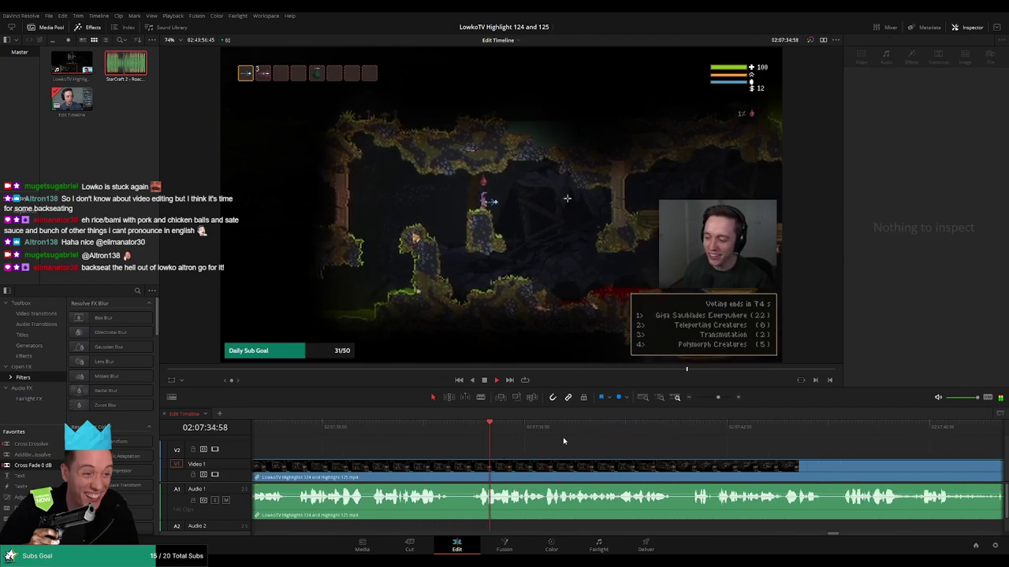
Review the footage from about 02:07:34 to 02:08:08, up to the new magic wand pickup, for a place to trim.
{"action": "scroll", "coordinate": [597, 455], "scroll_direction": "down", "scroll_amount": 3}
{"action": "left_click_drag", "start_coordinate": [701, 456], "coordinate": [544, 447]}
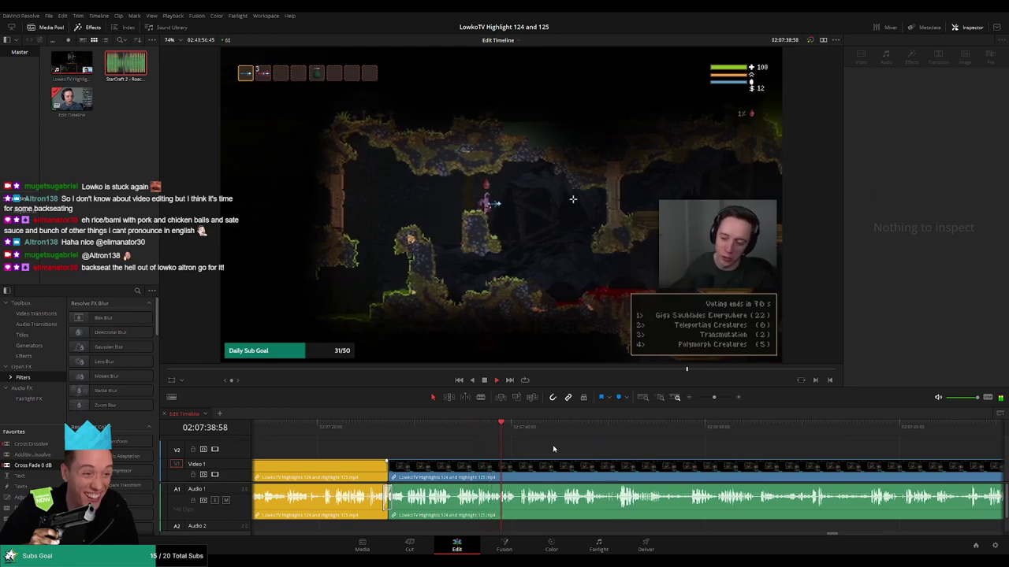
{"action": "left_click_drag", "start_coordinate": [597, 450], "coordinate": [529, 449]}
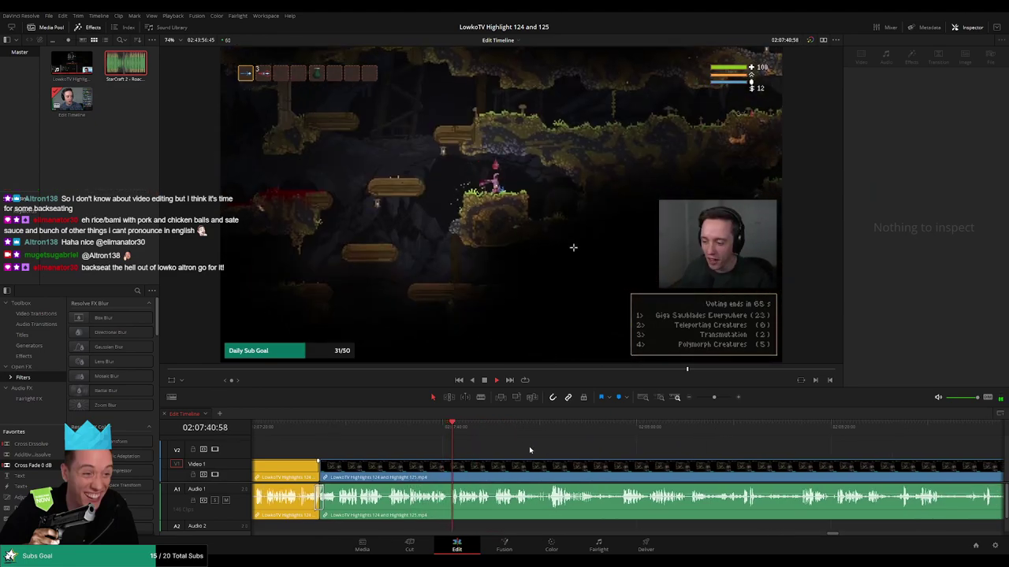
{"action": "scroll", "coordinate": [559, 455], "scroll_direction": "left", "scroll_amount": 2}
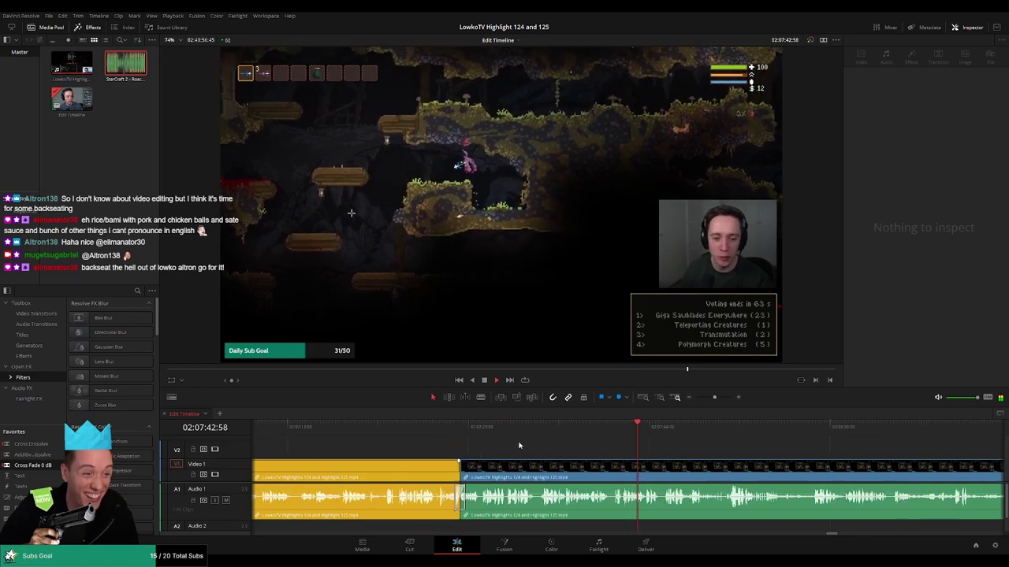
{"action": "left_click", "coordinate": [604, 460]}
{"action": "scroll", "coordinate": [561, 444], "scroll_direction": "right", "scroll_amount": 3}
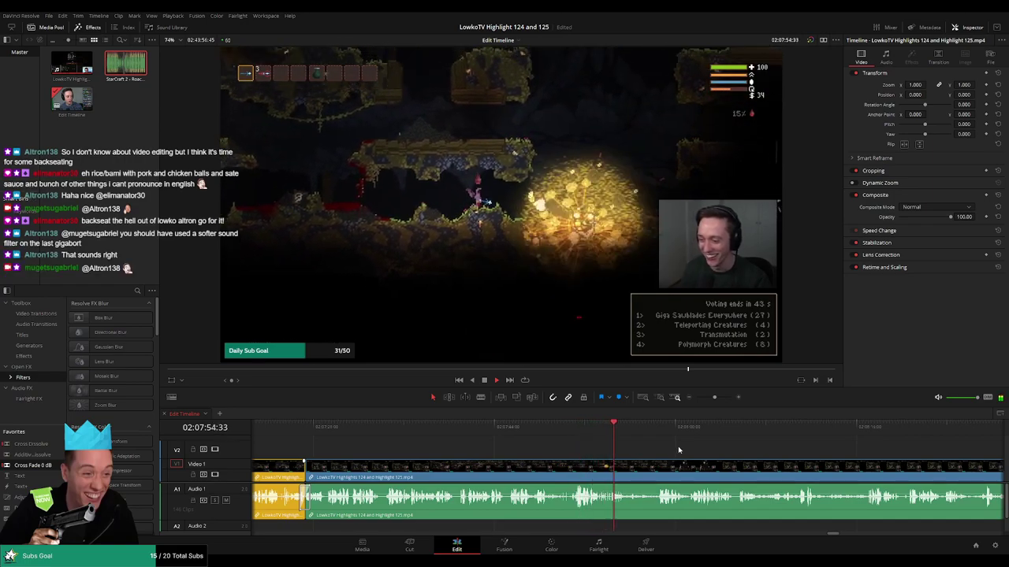
{"action": "left_click_drag", "start_coordinate": [677, 449], "coordinate": [599, 443]}
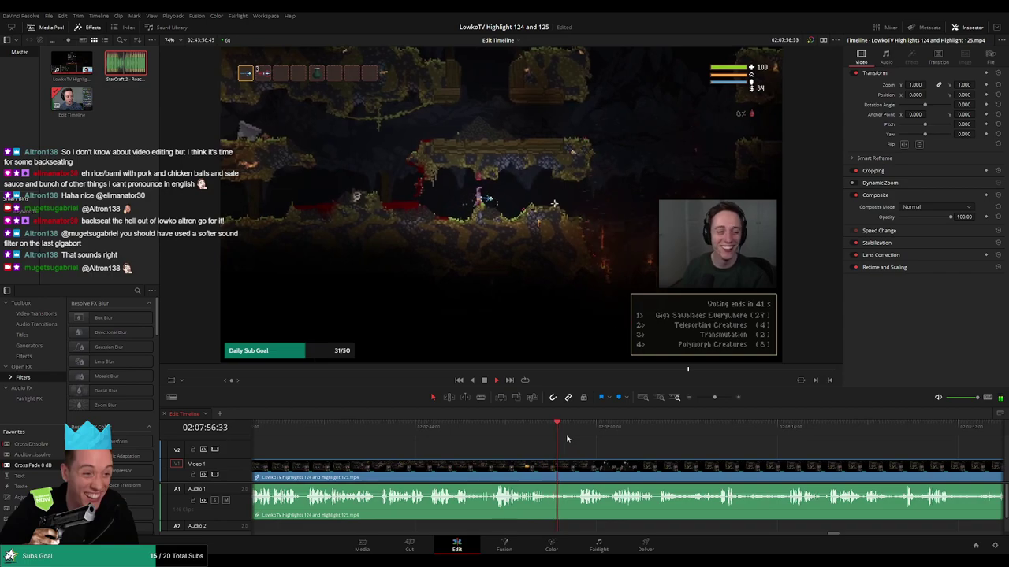
{"action": "left_click", "coordinate": [582, 433]}
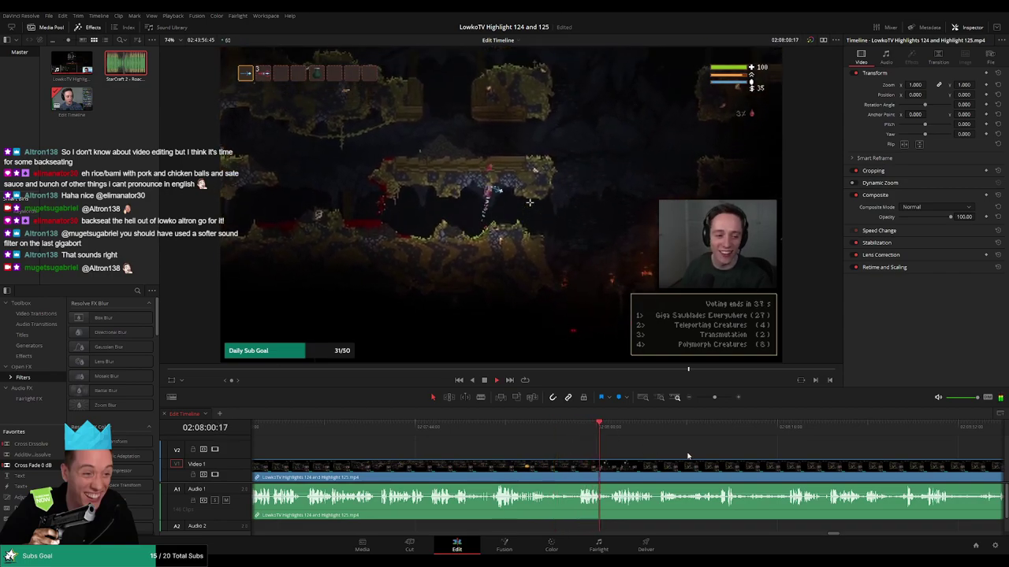
{"action": "scroll", "coordinate": [576, 449], "scroll_direction": "right", "scroll_amount": 3}
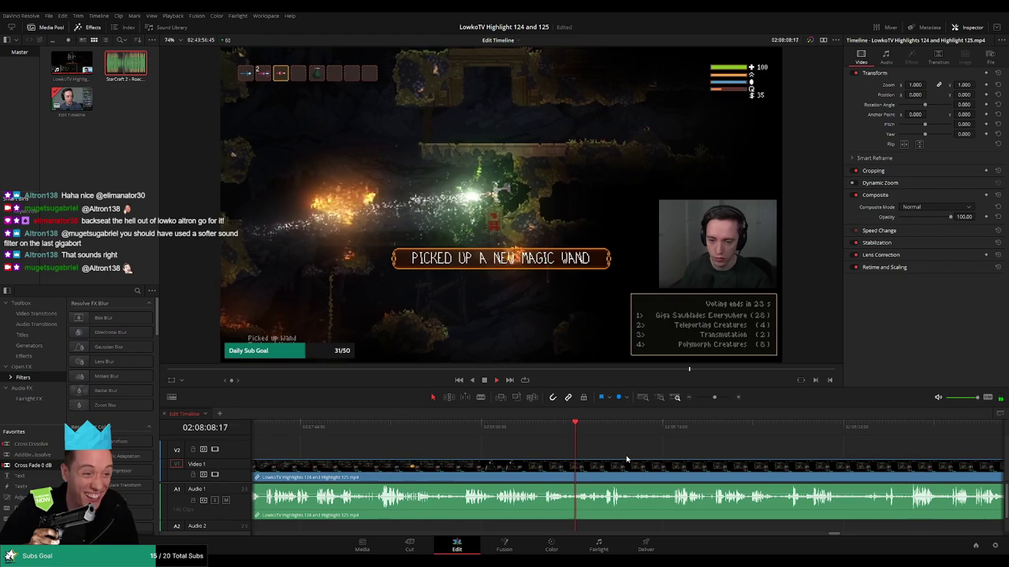
Cut out the tiny piece at about 02:08:01:02, between the cave footage and the New Wand screen, and close the gap.
{"action": "left_click", "coordinate": [532, 426]}
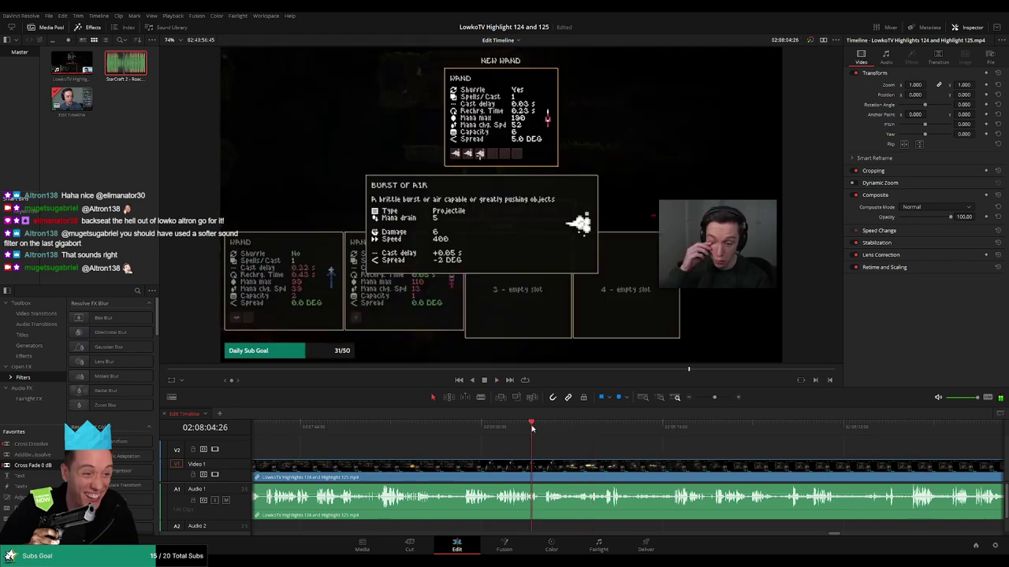
{"action": "left_click_drag", "start_coordinate": [495, 426], "coordinate": [469, 429]}
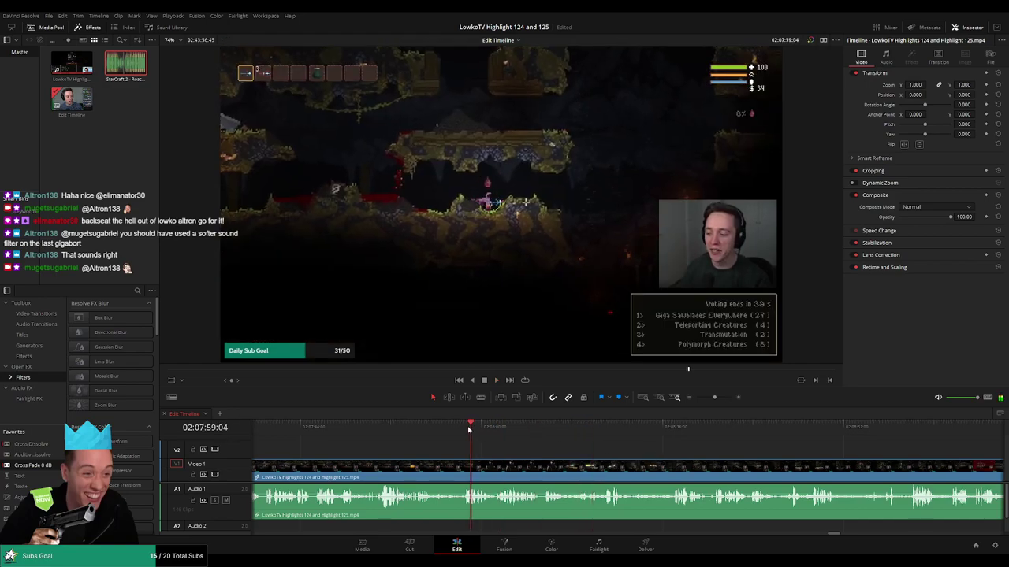
{"action": "key", "text": "space"}
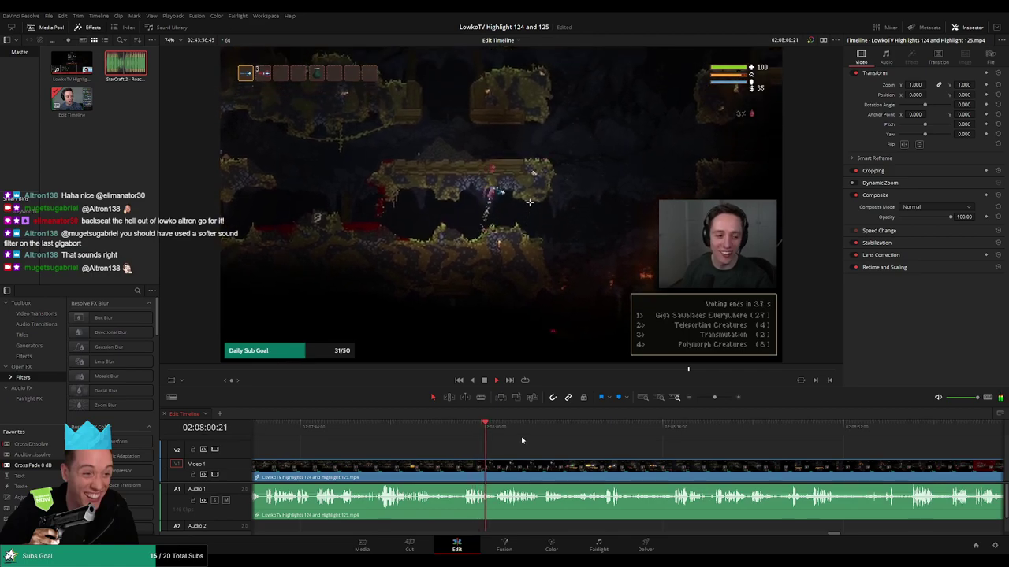
{"action": "scroll", "coordinate": [614, 462], "scroll_direction": "up", "scroll_amount": 2}
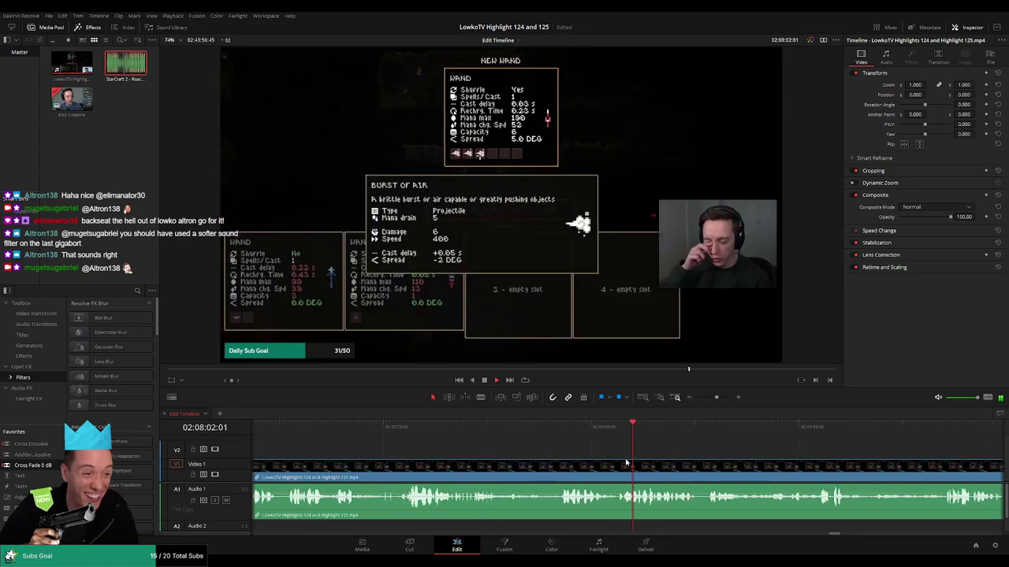
{"action": "left_click", "coordinate": [603, 428]}
{"action": "left_click_drag", "start_coordinate": [604, 428], "coordinate": [612, 426]}
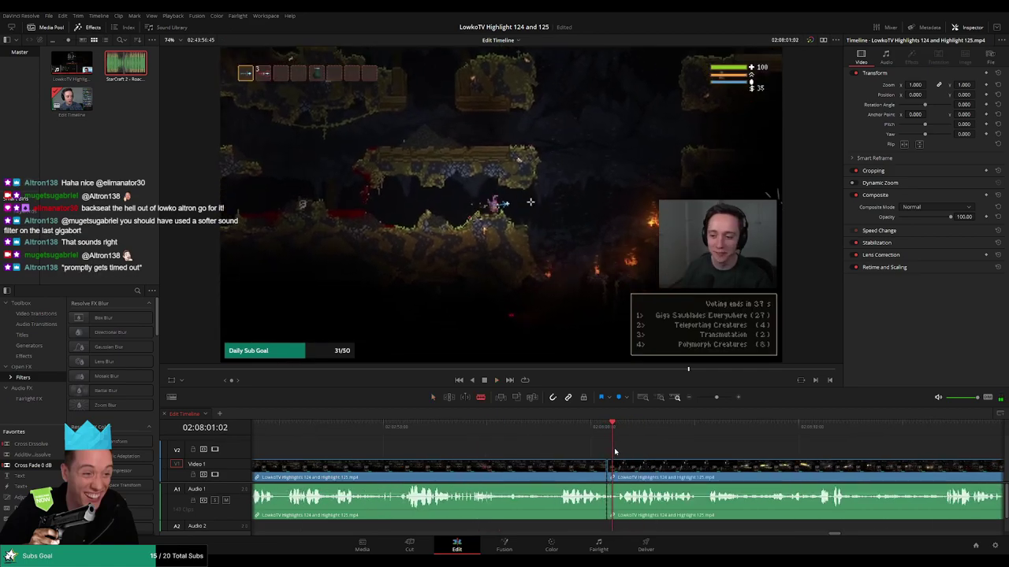
{"action": "key", "text": "a"}
{"action": "left_click_drag", "start_coordinate": [614, 476], "coordinate": [620, 478]}
{"action": "left_click", "coordinate": [615, 479]}
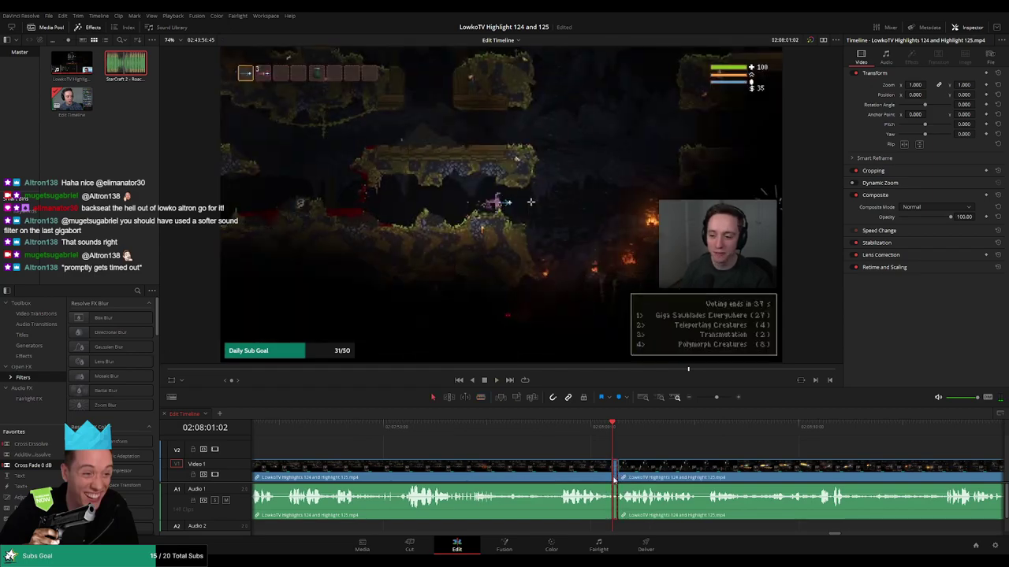
{"action": "key", "text": "space"}
Color-mark the finished cave clip that ends at the 02:08:01 cut.
{"action": "left_click", "coordinate": [560, 481]}
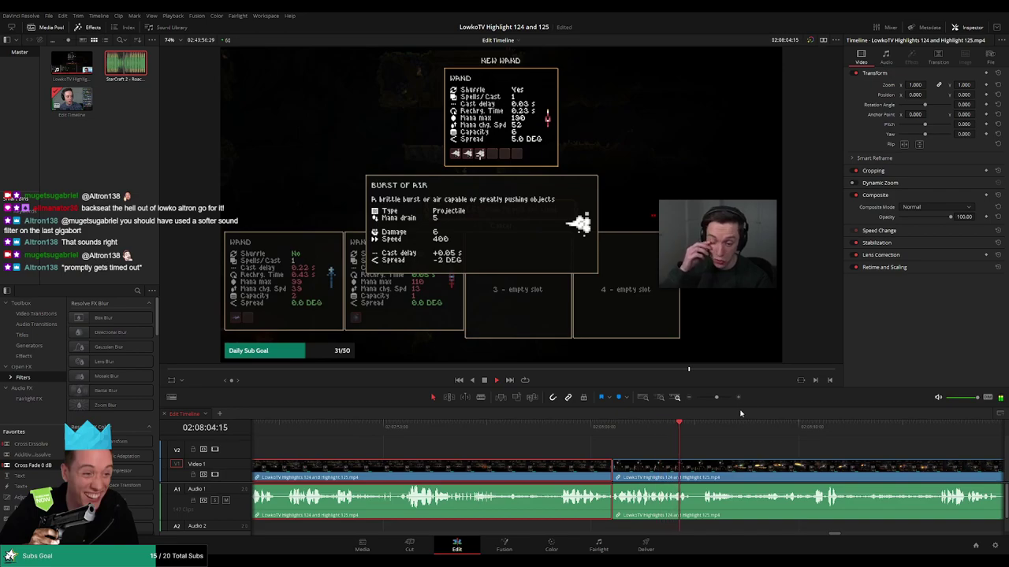
{"action": "left_click", "coordinate": [740, 384]}
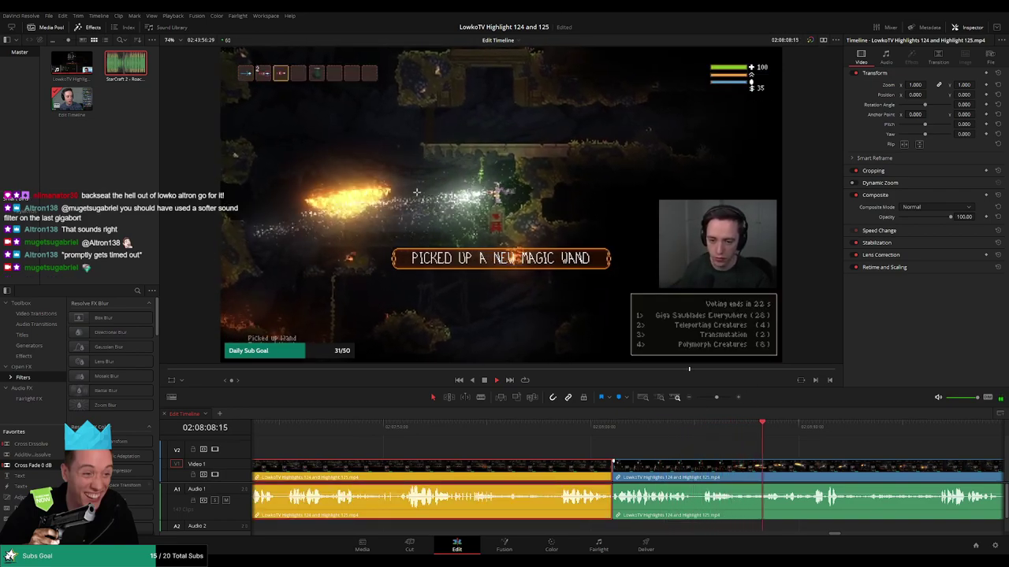
Review the footage from about 02:08:08 to the Game Over screen at about 02:08:49.
{"action": "left_click", "coordinate": [813, 450]}
{"action": "scroll", "coordinate": [813, 450], "scroll_direction": "right", "scroll_amount": 3}
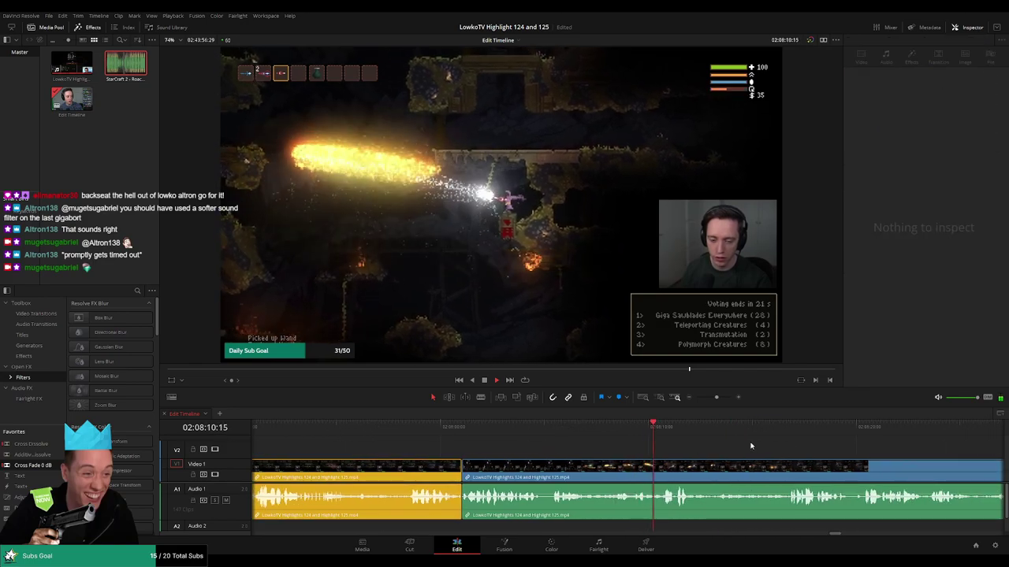
{"action": "mouse_move", "coordinate": [716, 398]}
{"action": "left_mouse_down"}
{"action": "mouse_move", "coordinate": [703, 399]}
{"action": "mouse_move", "coordinate": [714, 399]}
{"action": "left_mouse_up"}
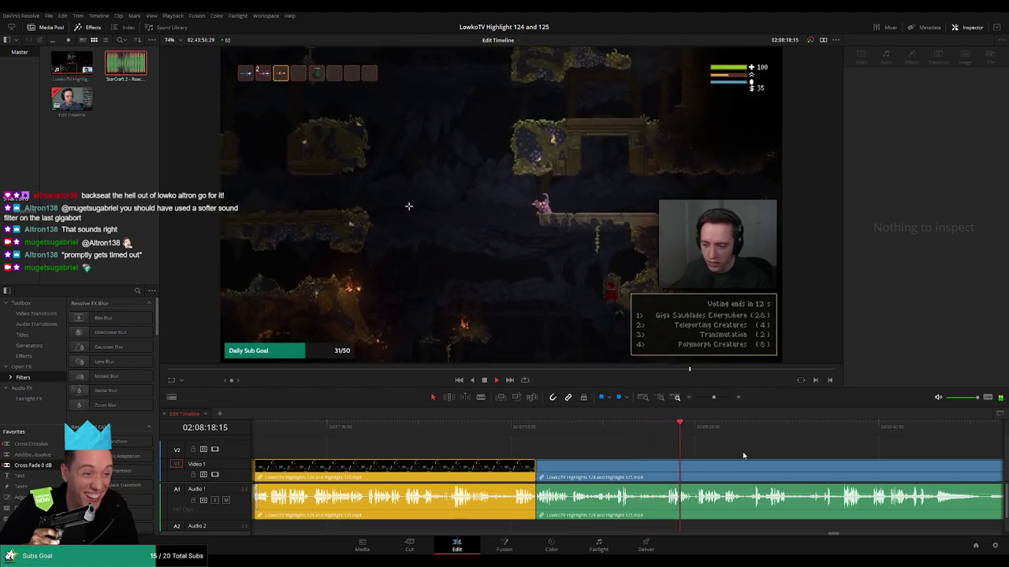
{"action": "scroll", "coordinate": [742, 456], "scroll_direction": "right", "scroll_amount": 3}
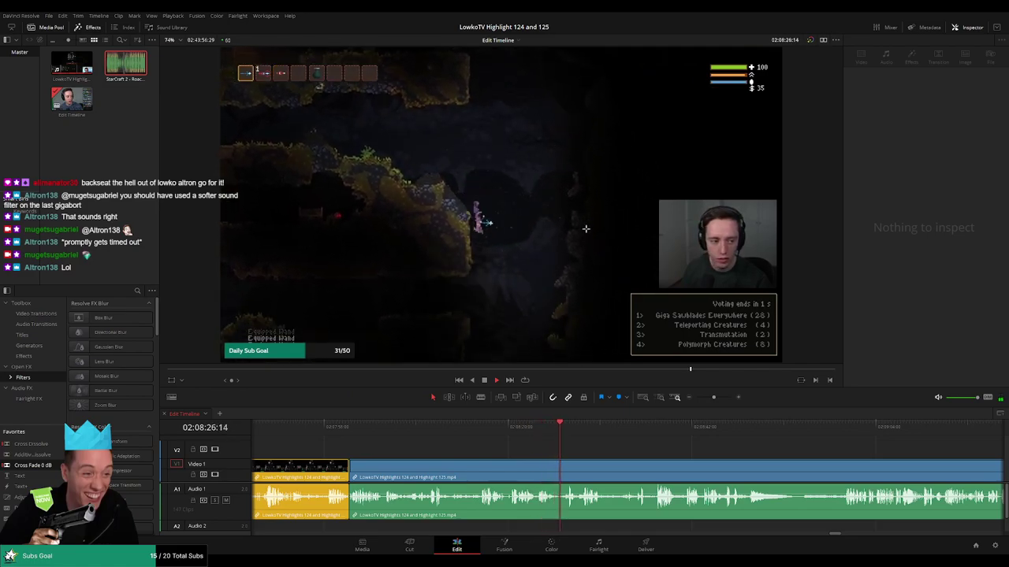
{"action": "left_click_drag", "start_coordinate": [685, 452], "coordinate": [603, 446]}
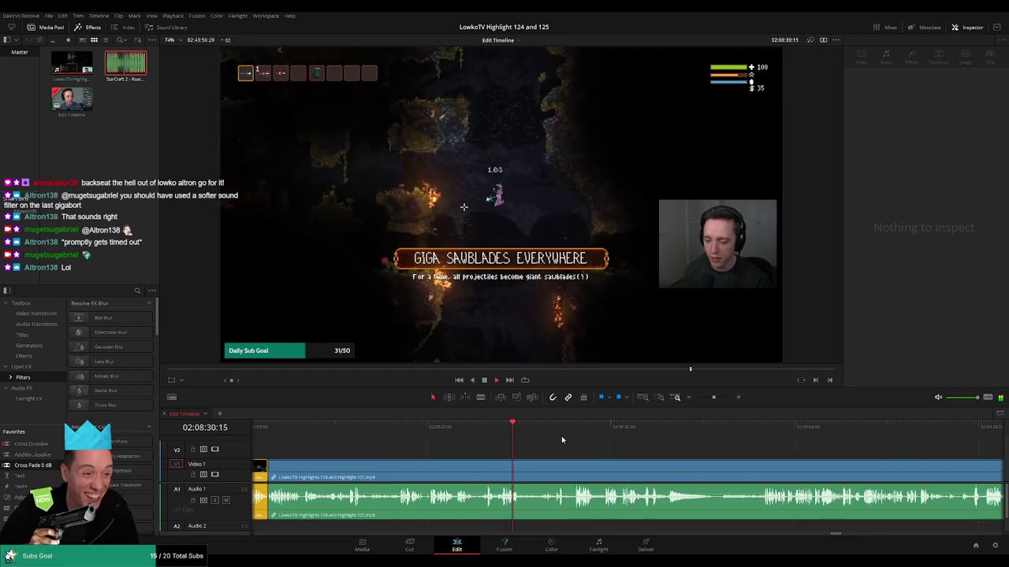
{"action": "left_click", "coordinate": [533, 430]}
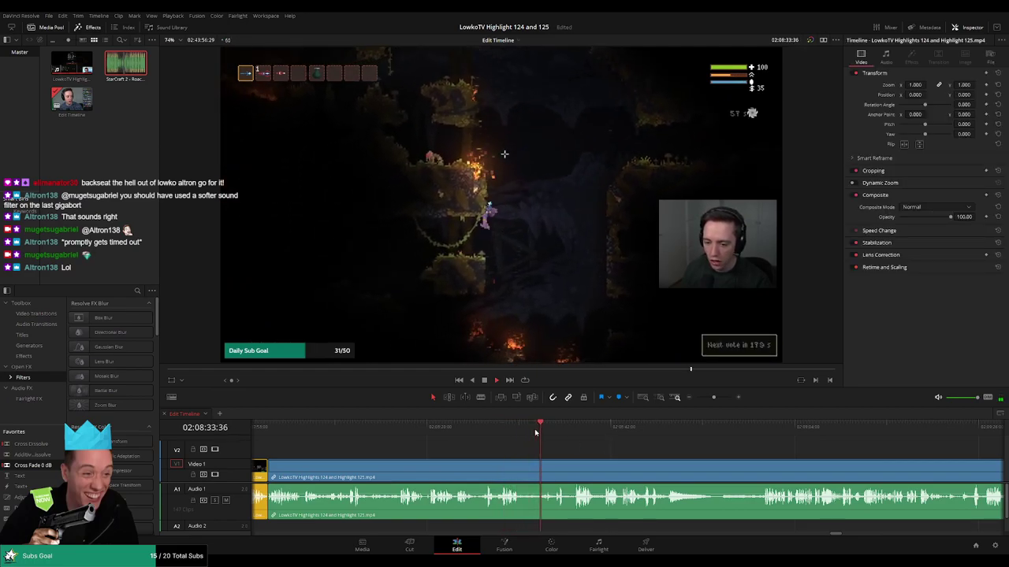
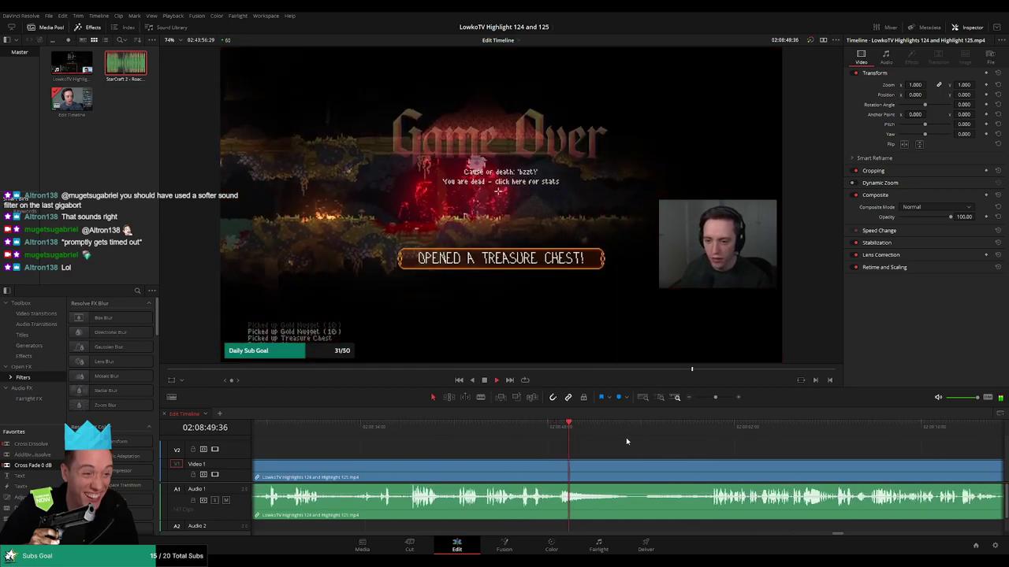
Add an adjustment clip above the treasure chest death at 02:08:48:22 and trim its end to about 02:08:50:38.
{"action": "left_click", "coordinate": [553, 425]}
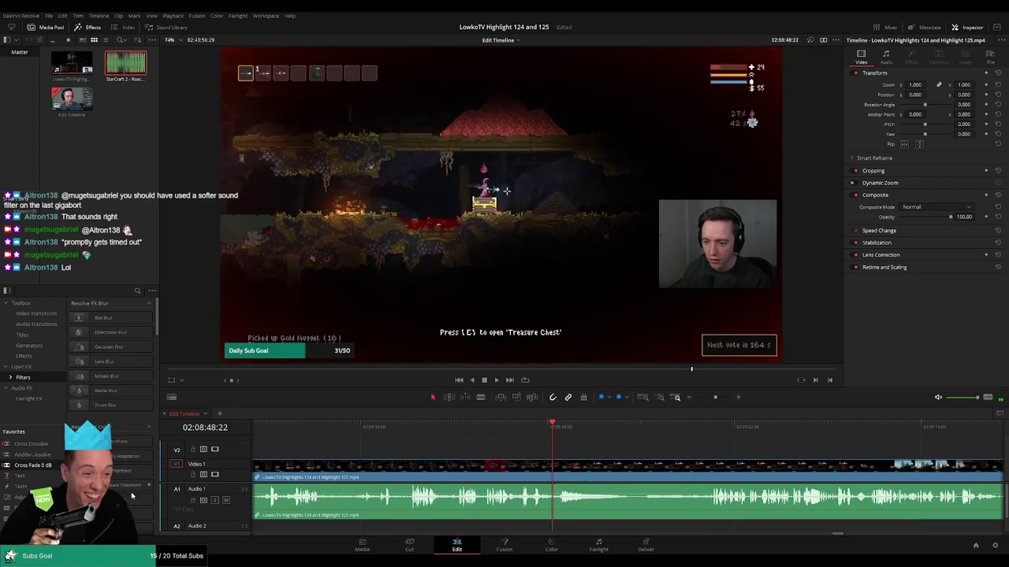
{"action": "left_click_drag", "start_coordinate": [23, 497], "coordinate": [567, 455]}
{"action": "key", "text": "space"}
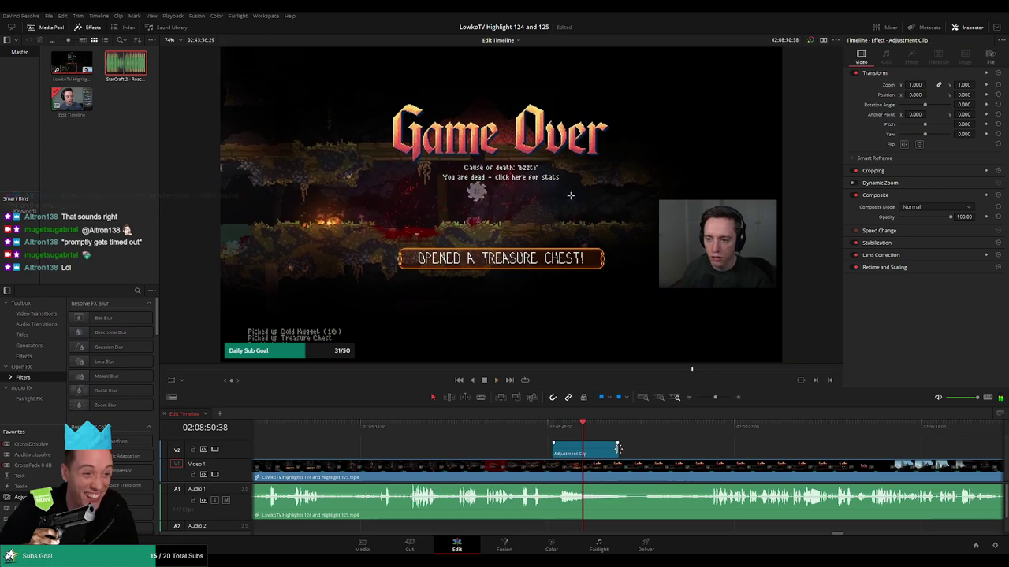
{"action": "left_click_drag", "start_coordinate": [617, 448], "coordinate": [582, 450]}
Keyframe a zoom on the adjustment clip from its start to zoom 1.600, position X 103, Y -96, centered on the death.
{"action": "left_click", "coordinate": [555, 428]}
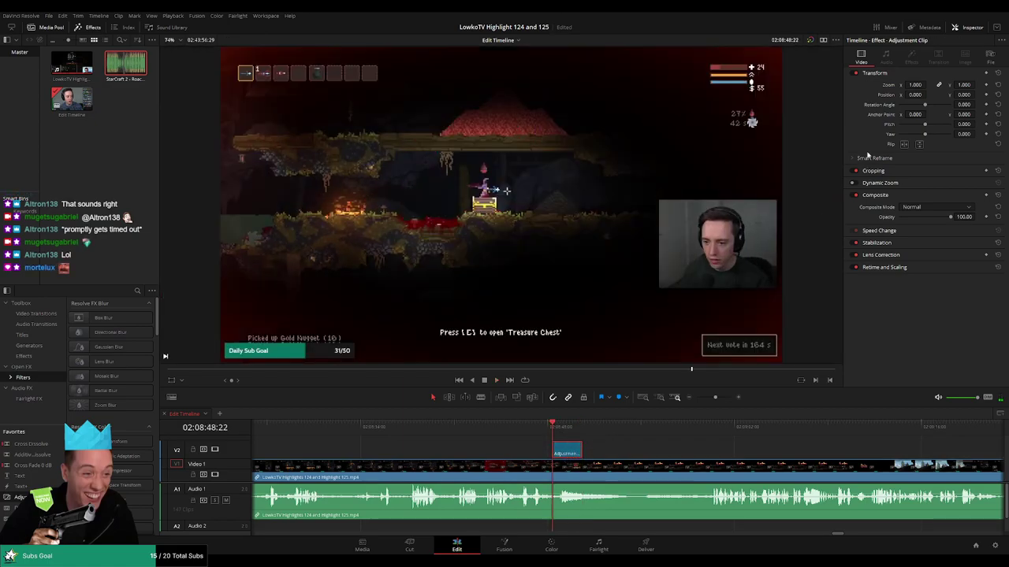
{"action": "left_click_drag", "start_coordinate": [915, 85], "coordinate": [993, 94]}
{"action": "left_click_drag", "start_coordinate": [542, 180], "coordinate": [542, 227]}
{"action": "key", "text": "space"}
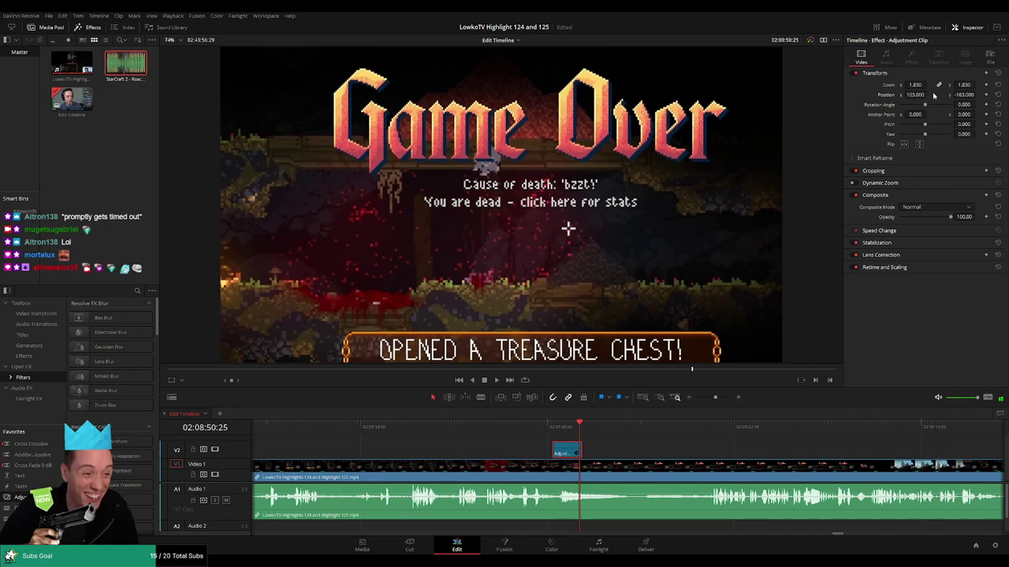
{"action": "left_click_drag", "start_coordinate": [917, 85], "coordinate": [898, 85]}
{"action": "left_click_drag", "start_coordinate": [962, 95], "coordinate": [986, 94]}
Extend the start of the death-zoom adjustment clip slightly earlier, to about 02:08:48, and play back the moment.
{"action": "left_click", "coordinate": [535, 428]}
{"action": "key", "text": "space"}
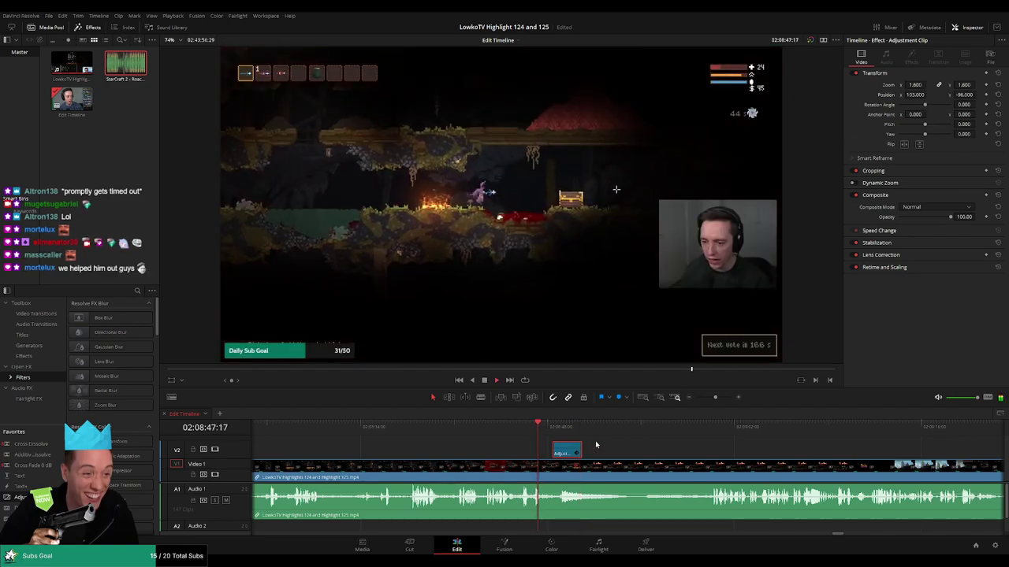
{"action": "left_click", "coordinate": [543, 429]}
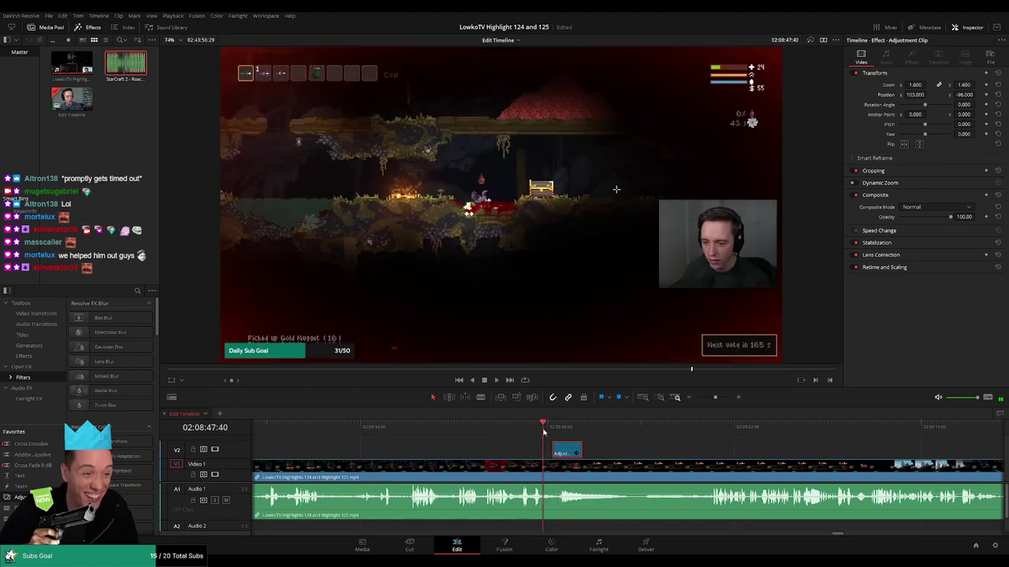
{"action": "left_click_drag", "start_coordinate": [553, 450], "coordinate": [547, 452]}
{"action": "left_click", "coordinate": [635, 442]}
{"action": "key", "text": "space"}
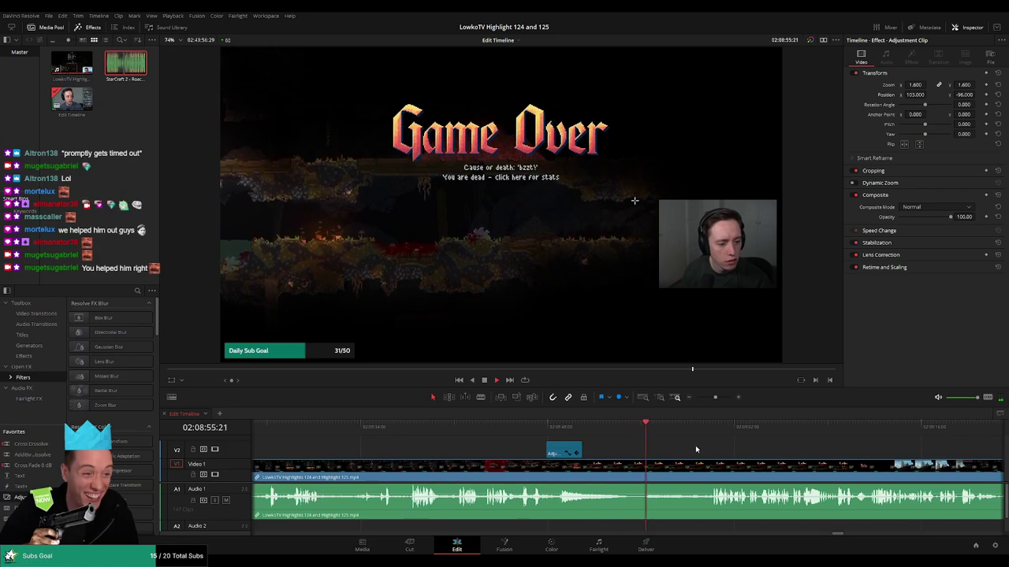
Add a second adjustment clip over the Game Over screen from about 02:08:52:47 and extend its end to about 02:09:03.
{"action": "left_click_drag", "start_coordinate": [714, 448], "coordinate": [621, 443]}
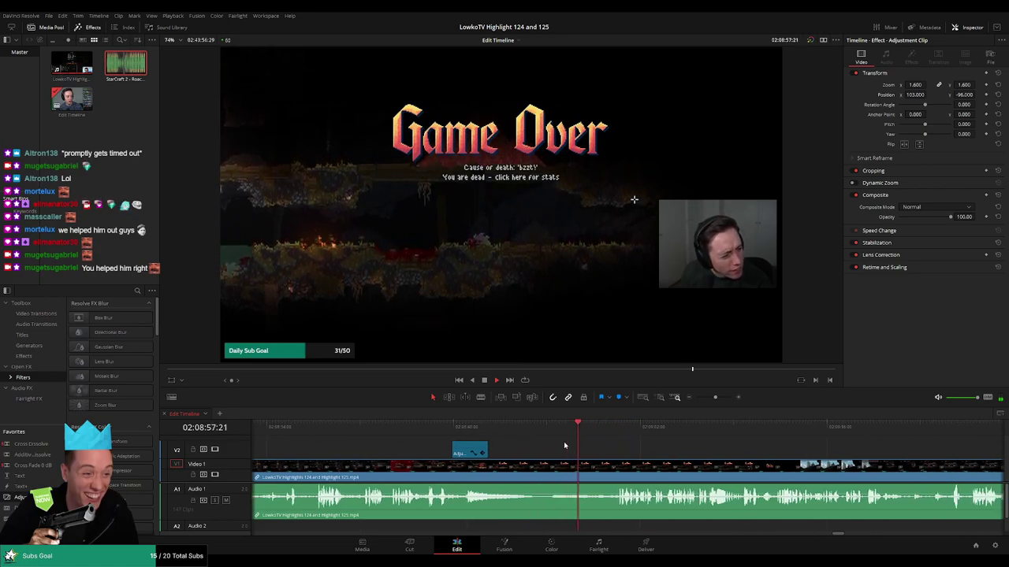
{"action": "left_click", "coordinate": [490, 426]}
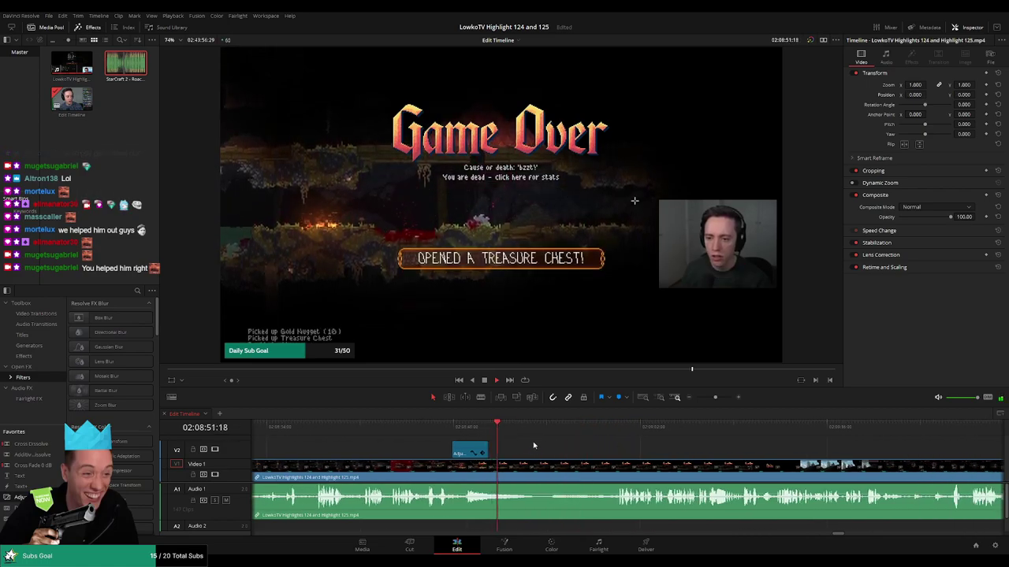
{"action": "left_click", "coordinate": [509, 427]}
{"action": "left_click_drag", "start_coordinate": [48, 498], "coordinate": [524, 457]}
{"action": "left_click_drag", "start_coordinate": [585, 453], "coordinate": [653, 453]}
{"action": "left_click", "coordinate": [623, 430]}
{"action": "left_click", "coordinate": [658, 433]}
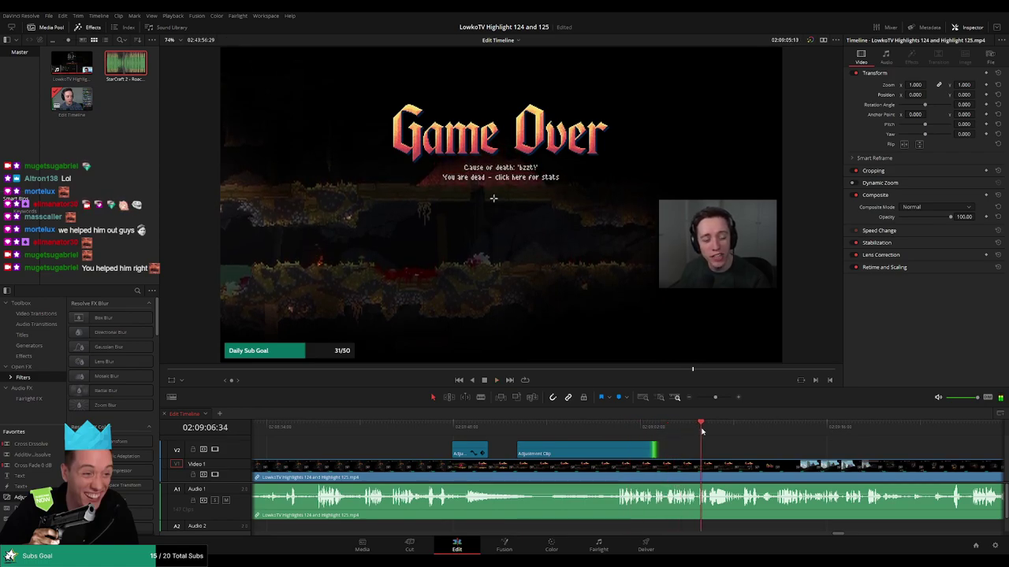
Cut out the short piece at about 02:09:09:29, just before the death stats appear, and close the gap.
{"action": "key", "text": "space"}
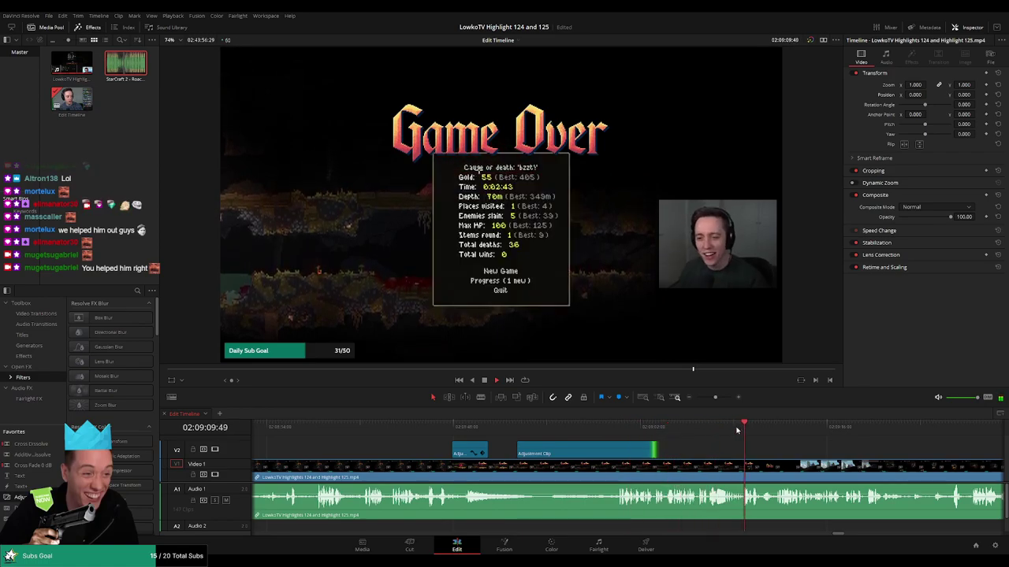
{"action": "left_click", "coordinate": [739, 428]}
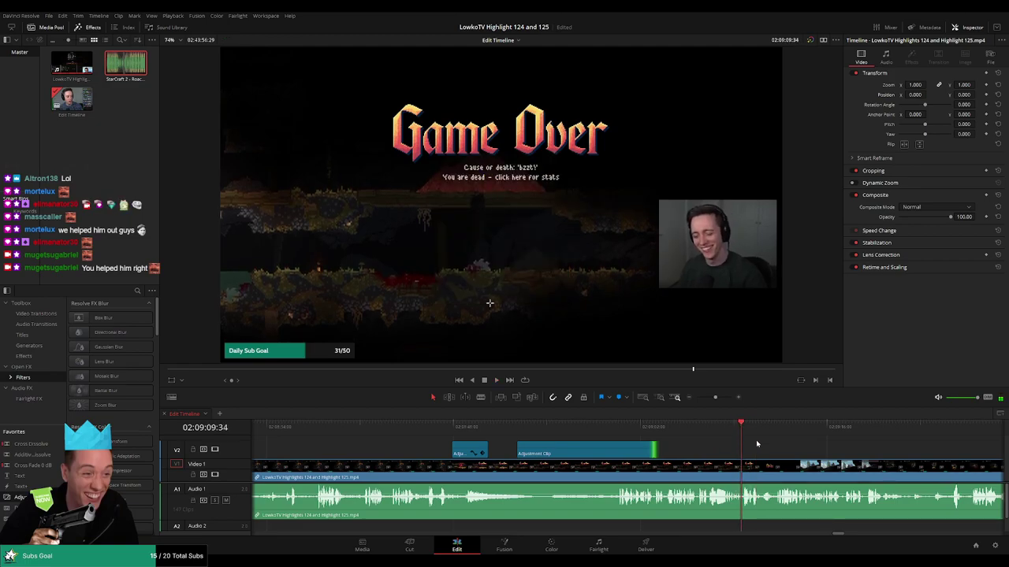
{"action": "scroll", "coordinate": [701, 450], "scroll_direction": "up", "scroll_amount": 5}
{"action": "mouse_move", "coordinate": [629, 424]}
{"action": "left_mouse_down"}
{"action": "mouse_move", "coordinate": [640, 423]}
{"action": "mouse_move", "coordinate": [628, 423]}
{"action": "left_mouse_up"}
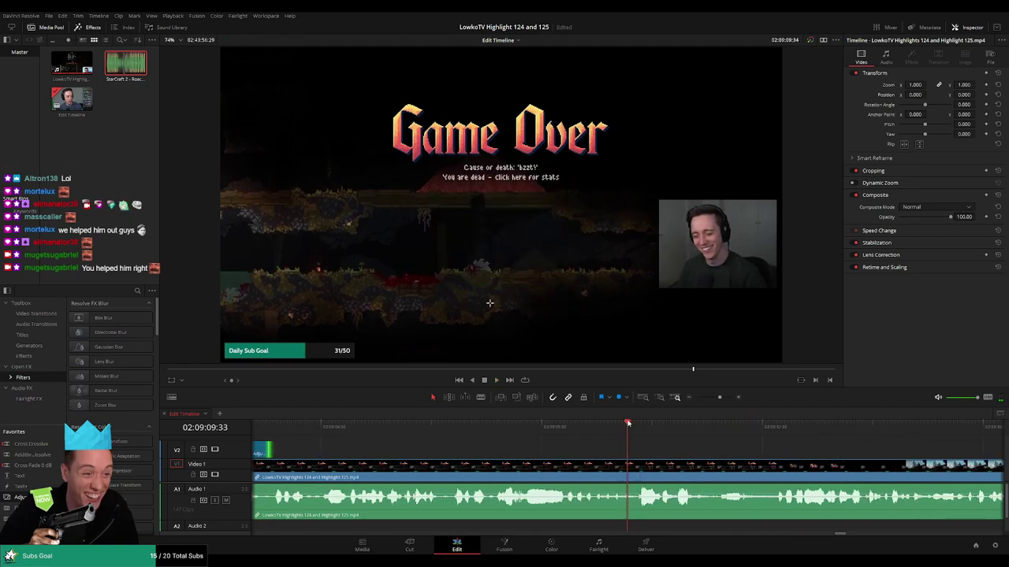
{"action": "left_click", "coordinate": [630, 462]}
{"action": "left_click", "coordinate": [638, 462]}
{"action": "key", "text": "a"}
{"action": "left_click", "coordinate": [629, 466]}
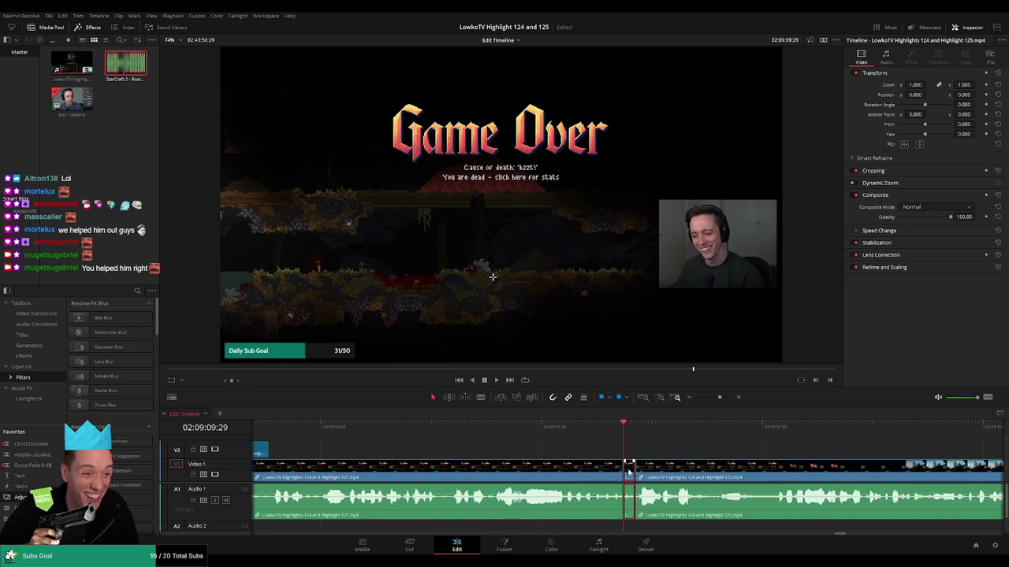
{"action": "key", "text": "Delete"}
Extend the second adjustment clip to the 02:09:09 cut and keyframe a zoom on the webcam to 2.000, position X -932, Y 246.
{"action": "scroll", "coordinate": [629, 465], "scroll_direction": "down", "scroll_amount": 6}
{"action": "left_click_drag", "start_coordinate": [594, 455], "coordinate": [628, 455]}
{"action": "left_click", "coordinate": [569, 428]}
{"action": "left_click", "coordinate": [536, 428]}
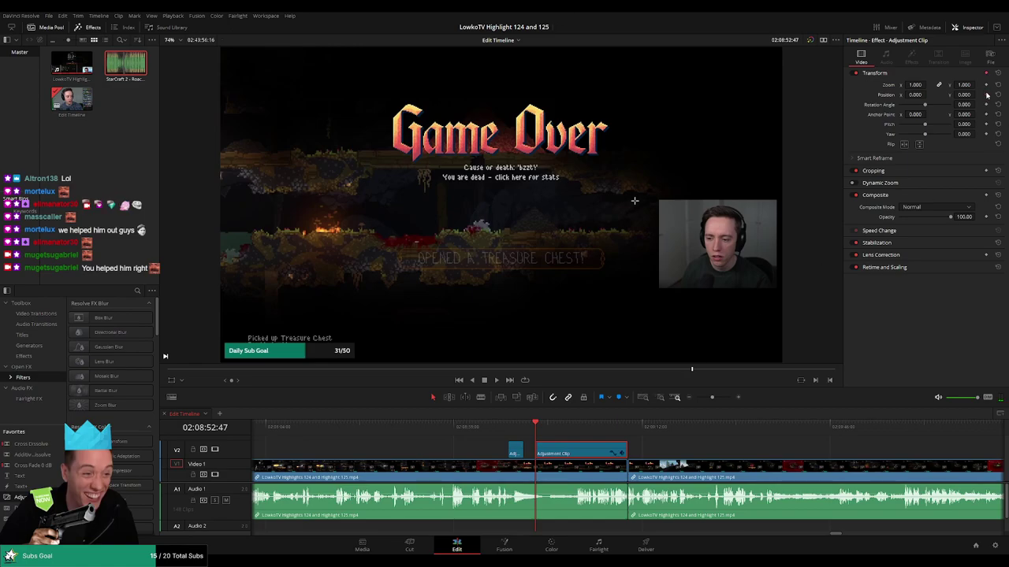
{"action": "left_click", "coordinate": [577, 426]}
{"action": "left_click_drag", "start_coordinate": [711, 397], "coordinate": [718, 401]}
{"action": "left_click_drag", "start_coordinate": [636, 429], "coordinate": [618, 434]}
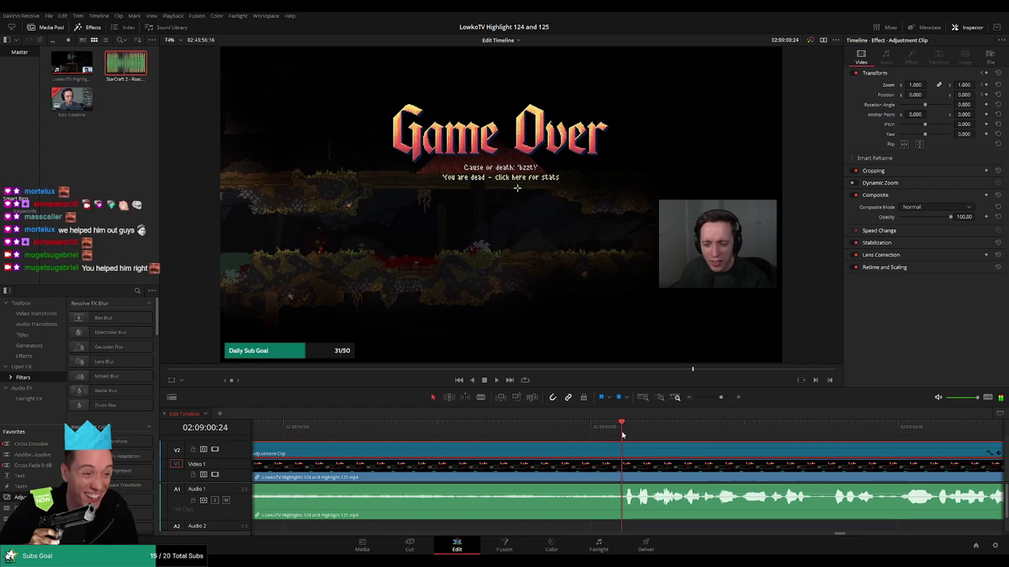
{"action": "left_click_drag", "start_coordinate": [913, 85], "coordinate": [928, 85]}
{"action": "left_click_drag", "start_coordinate": [527, 176], "coordinate": [260, 97]}
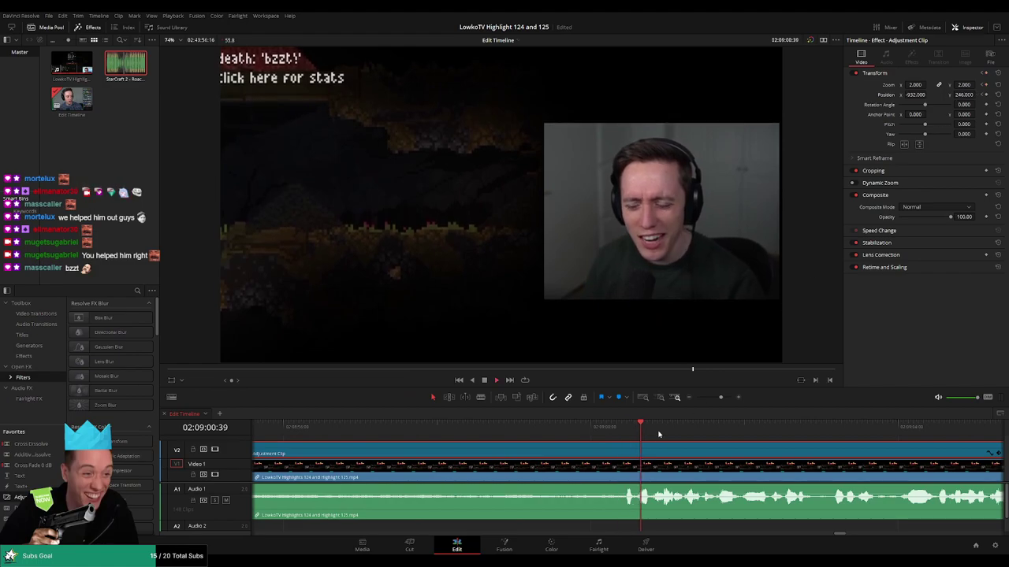
Play back the webcam zoom from about 02:08:54 through the 02:09:09 cut.
{"action": "left_click_drag", "start_coordinate": [722, 397], "coordinate": [714, 399]}
{"action": "left_click", "coordinate": [573, 434]}
{"action": "key", "text": "space"}
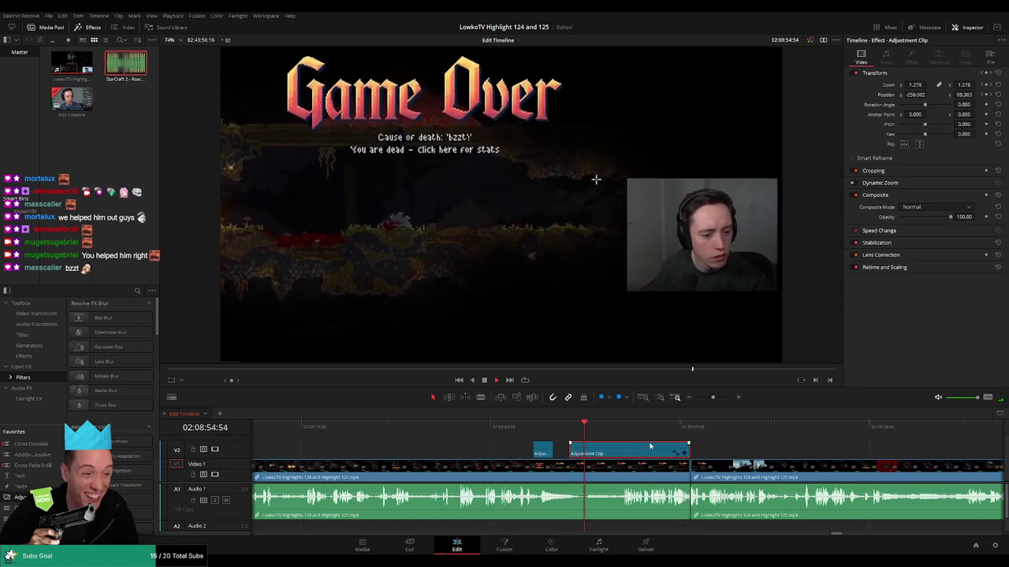
{"action": "left_click", "coordinate": [736, 452]}
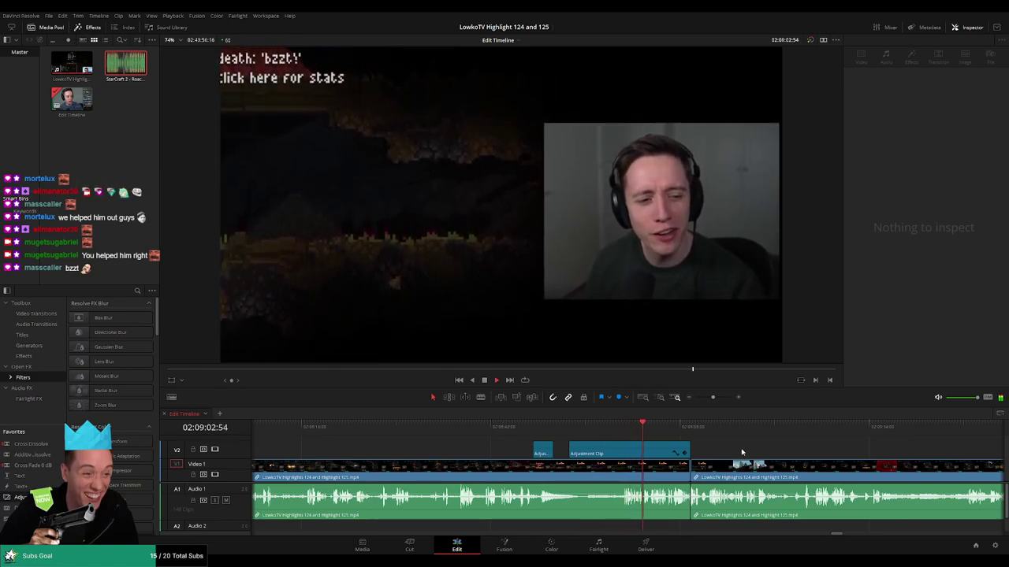
{"action": "scroll", "coordinate": [749, 449], "scroll_direction": "up", "scroll_amount": 3}
{"action": "left_click_drag", "start_coordinate": [750, 448], "coordinate": [676, 445]}
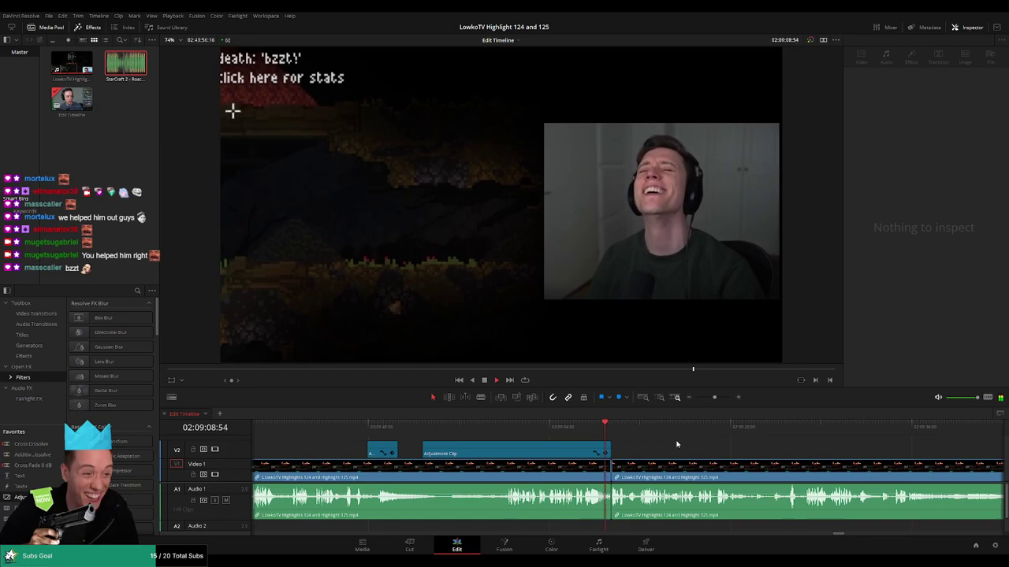
Color-mark the finished Game Over clip that ends at the 02:09:09 cut.
{"action": "left_click", "coordinate": [499, 476]}
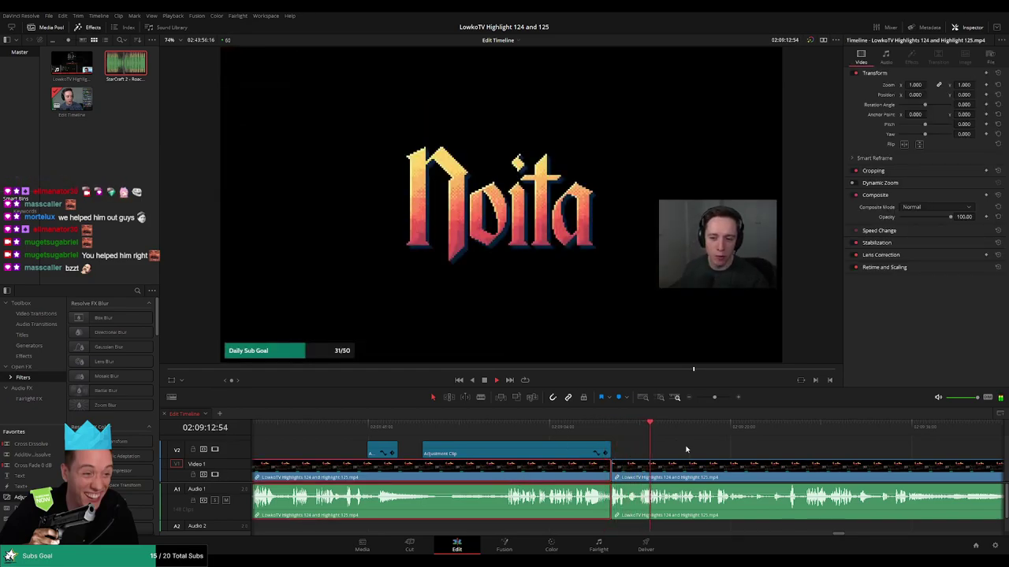
{"action": "key", "text": "F1"}
{"action": "left_click", "coordinate": [692, 449]}
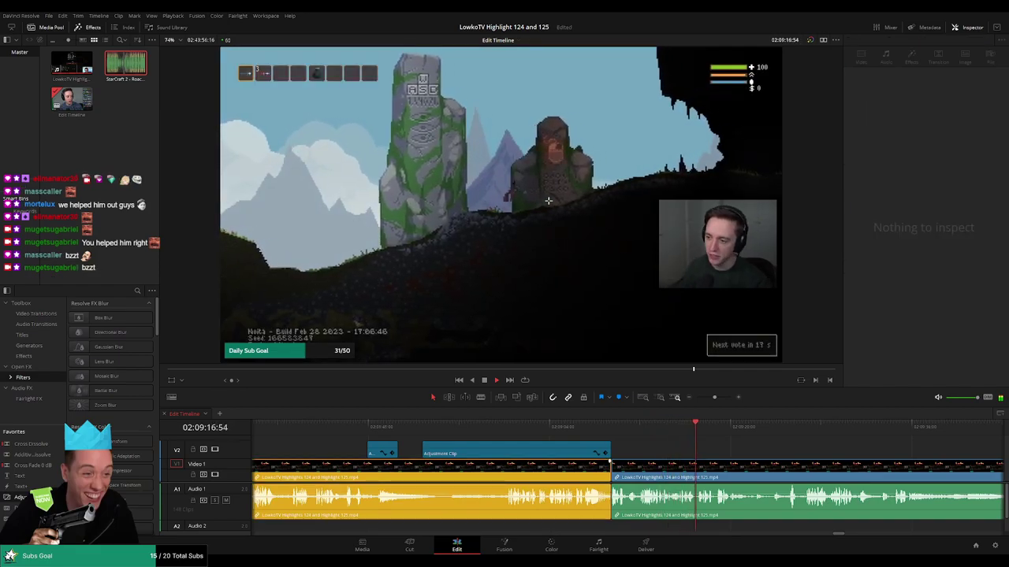
Cut out the short piece after about 02:09:21:16, between the cave entrance and the loot footage, and close the gap.
{"action": "left_click_drag", "start_coordinate": [757, 452], "coordinate": [529, 441]}
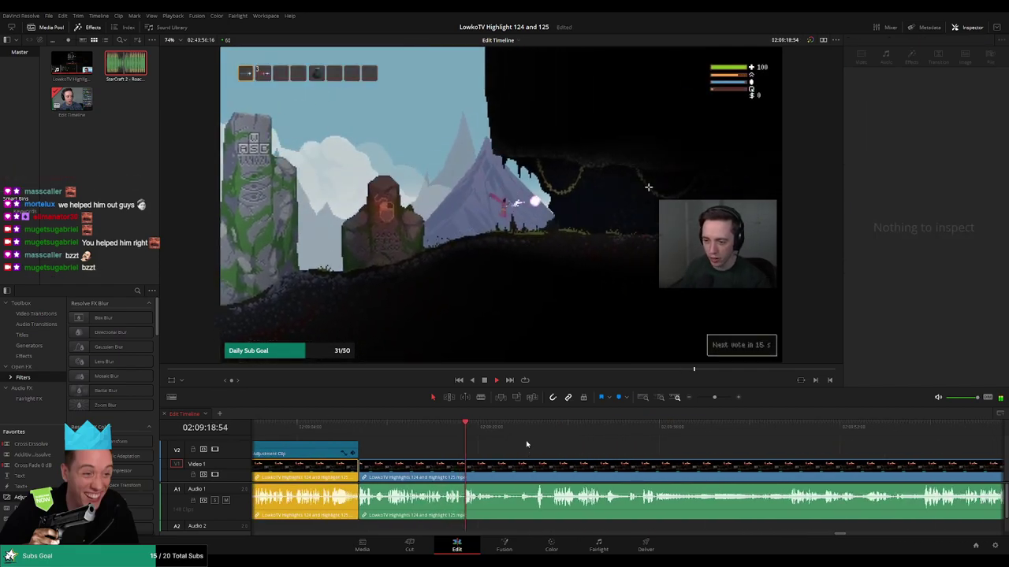
{"action": "scroll", "coordinate": [542, 457], "scroll_direction": "up", "scroll_amount": 2}
{"action": "left_click_drag", "start_coordinate": [703, 448], "coordinate": [547, 431]}
{"action": "key", "text": "space"}
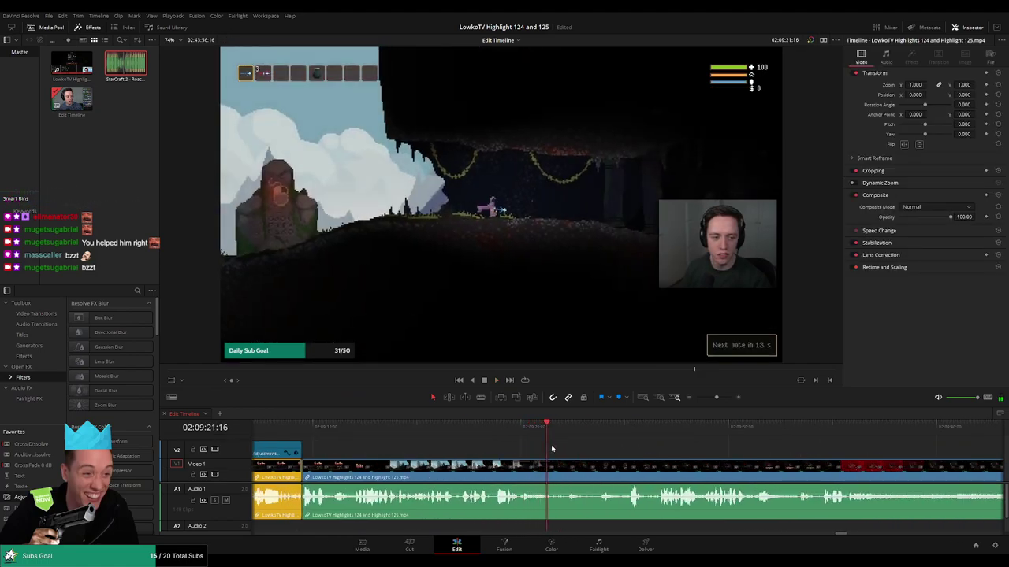
{"action": "key", "text": "b"}
{"action": "left_click", "coordinate": [549, 470]}
{"action": "key", "text": "a"}
Color-mark the finished new-run clip that ends at the 02:09:21 cut.
{"action": "left_click", "coordinate": [508, 477]}
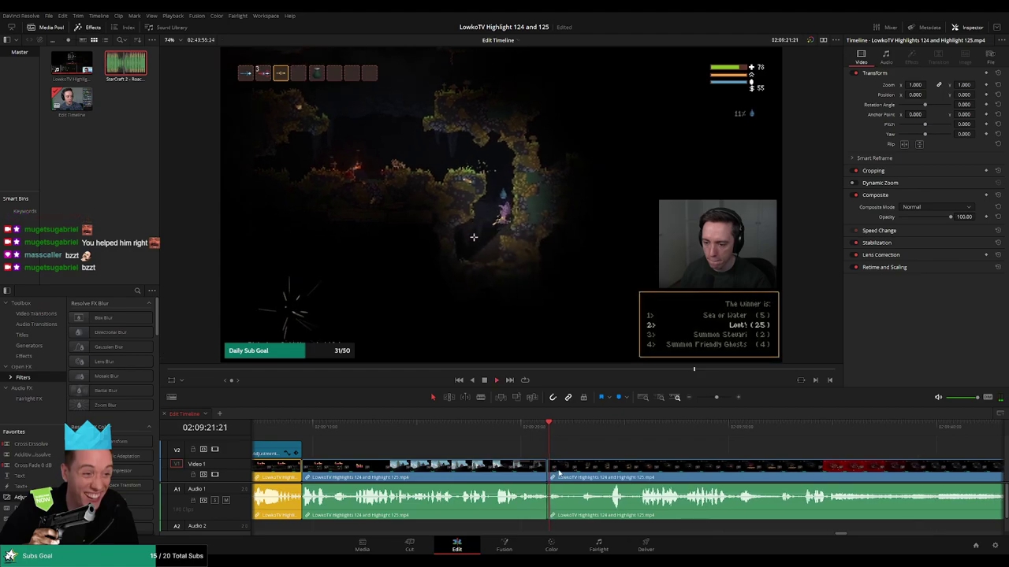
{"action": "key", "text": "space"}
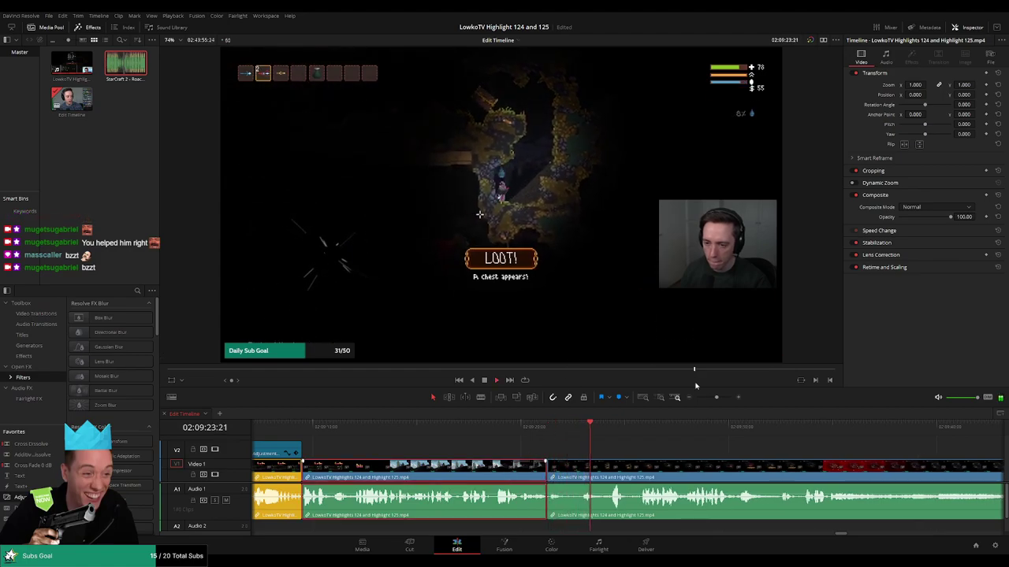
{"action": "key", "text": "F1"}
{"action": "left_click", "coordinate": [679, 448]}
Play back the loot and treasure chest footage from about 02:09:23 through the wand pickup near 02:09:54.
{"action": "left_click_drag", "start_coordinate": [721, 448], "coordinate": [588, 447]}
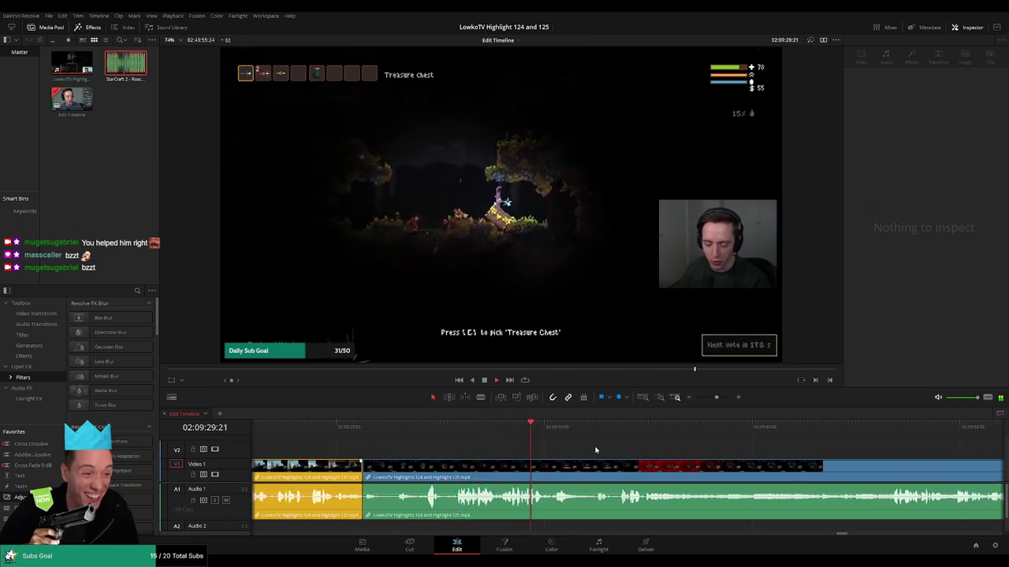
{"action": "left_click_drag", "start_coordinate": [638, 448], "coordinate": [574, 443]}
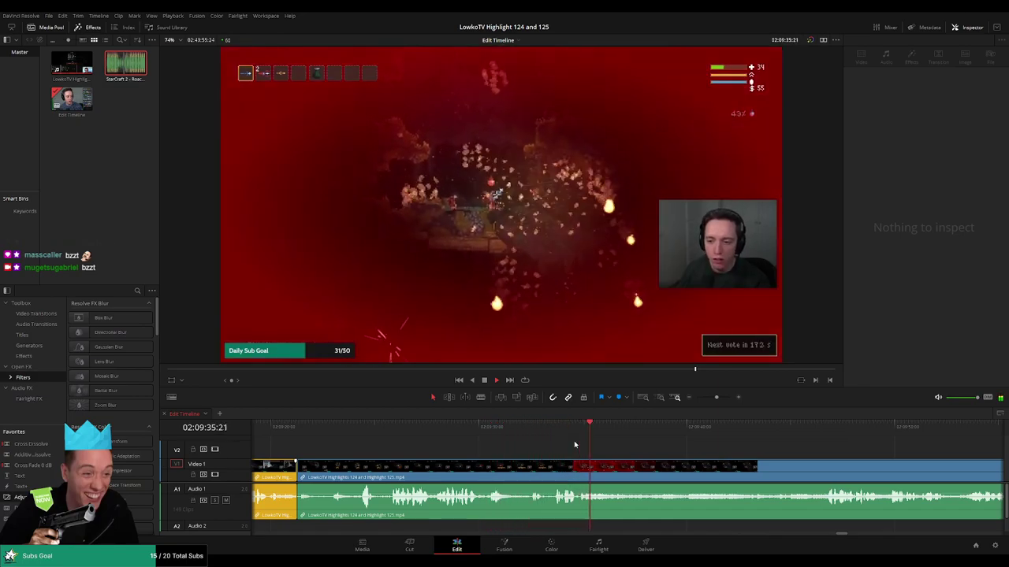
{"action": "left_click", "coordinate": [554, 429]}
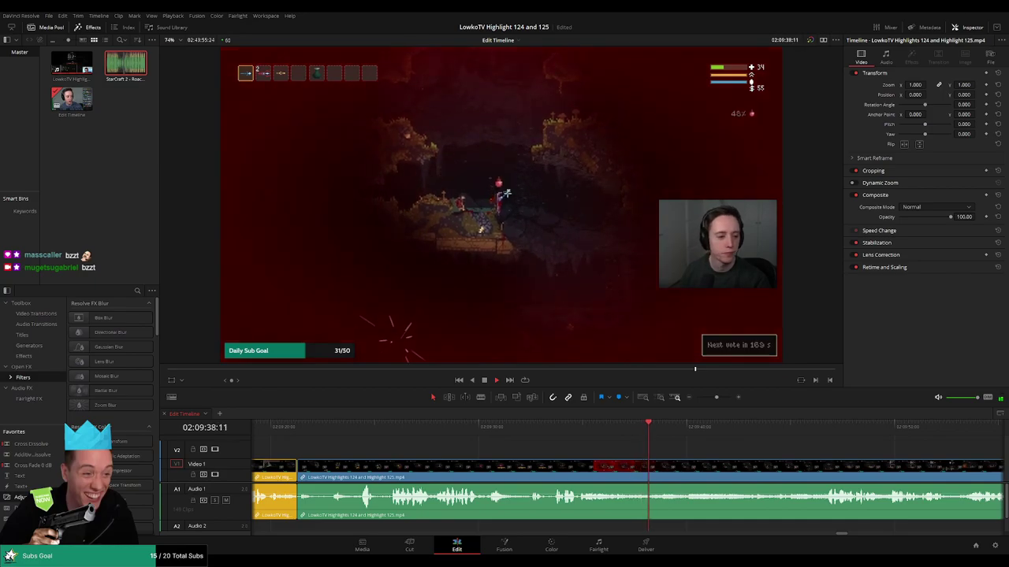
{"action": "left_click_drag", "start_coordinate": [754, 450], "coordinate": [650, 452]}
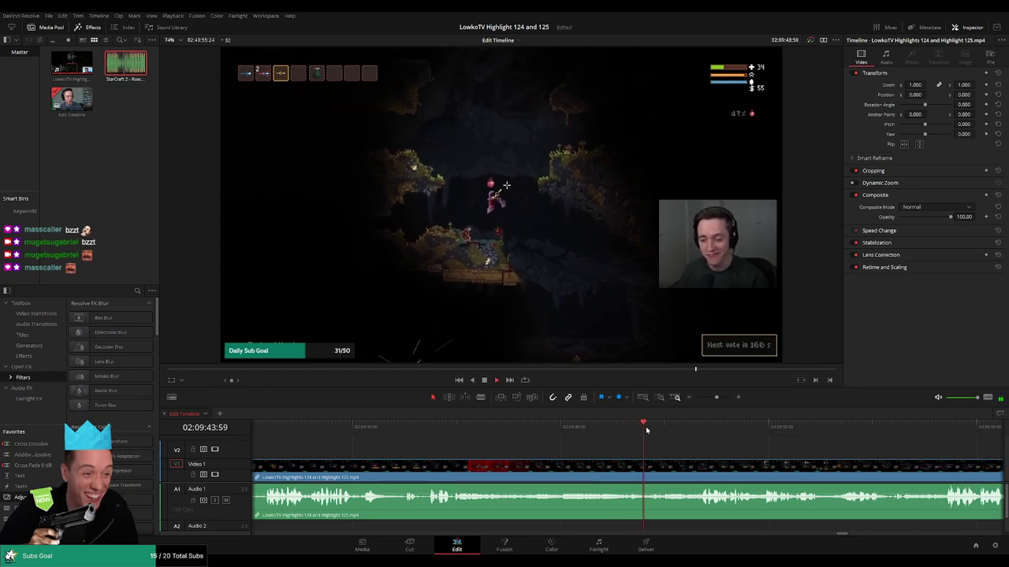
{"action": "scroll", "coordinate": [638, 435], "scroll_direction": "right", "scroll_amount": 6}
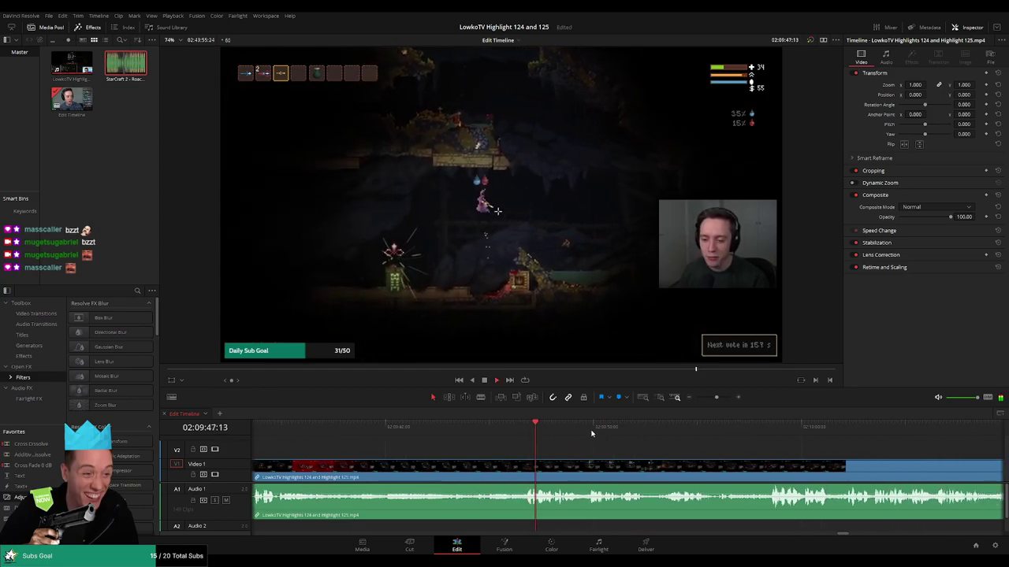
{"action": "scroll", "coordinate": [599, 439], "scroll_direction": "right", "scroll_amount": 1}
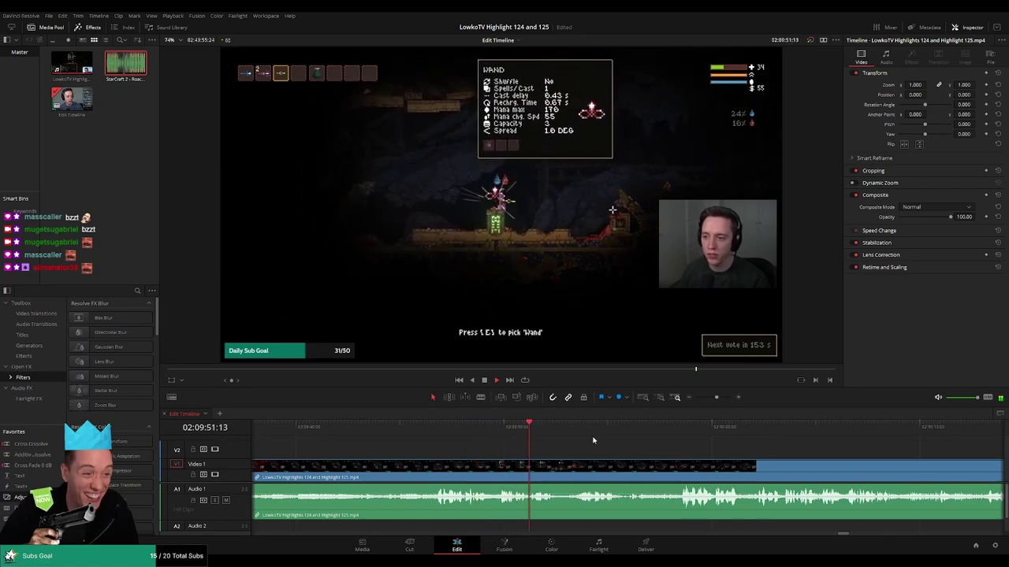
{"action": "scroll", "coordinate": [542, 446], "scroll_direction": "right", "scroll_amount": 2}
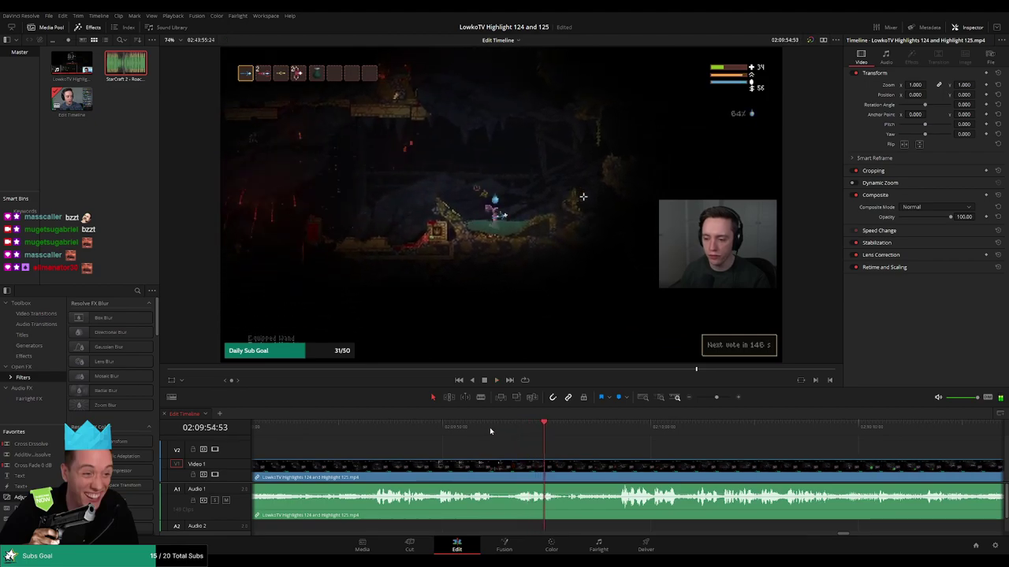
Cut out the wand pickup piece between about 02:09:52:38 and 02:09:53:32 and close the gap.
{"action": "left_click", "coordinate": [485, 429]}
{"action": "key", "text": "space"}
{"action": "key", "text": "b"}
{"action": "left_click", "coordinate": [498, 466]}
{"action": "left_click", "coordinate": [516, 470]}
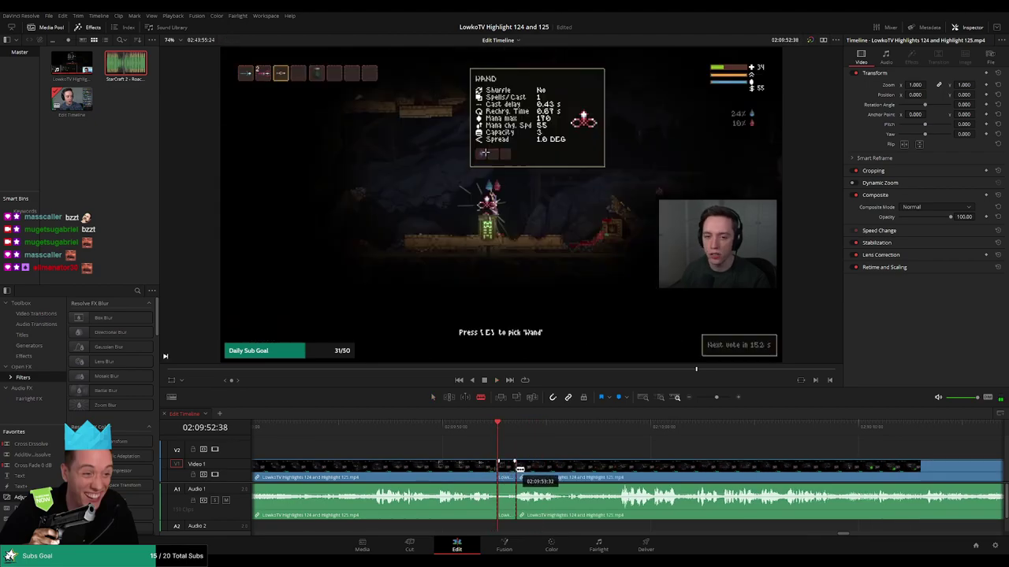
{"action": "key", "text": "a"}
{"action": "left_click", "coordinate": [509, 473]}
{"action": "key", "text": "Delete"}
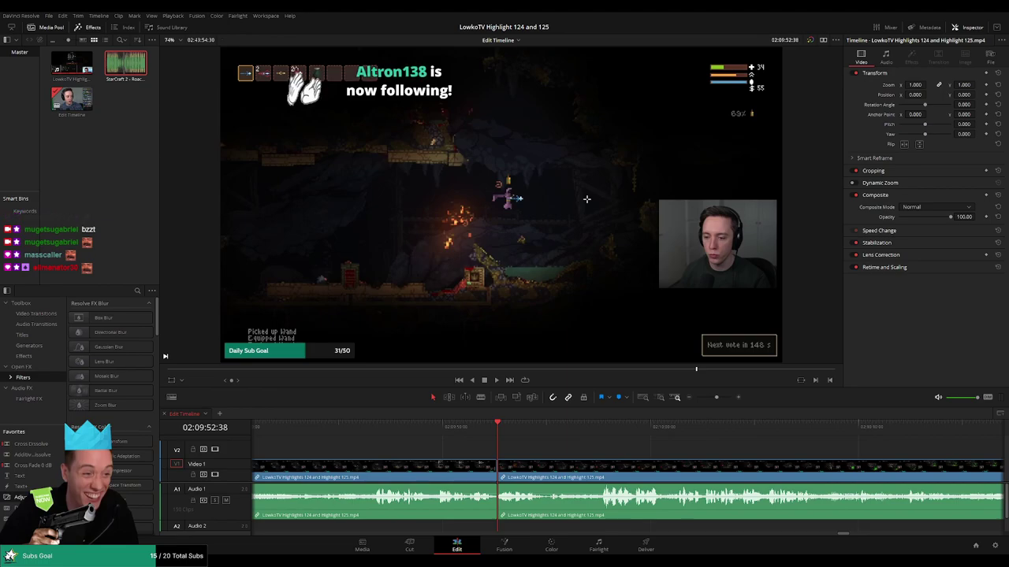
Color-mark the finished treasure chest clip that ends at the 02:09:52 cut.
{"action": "key", "text": "space"}
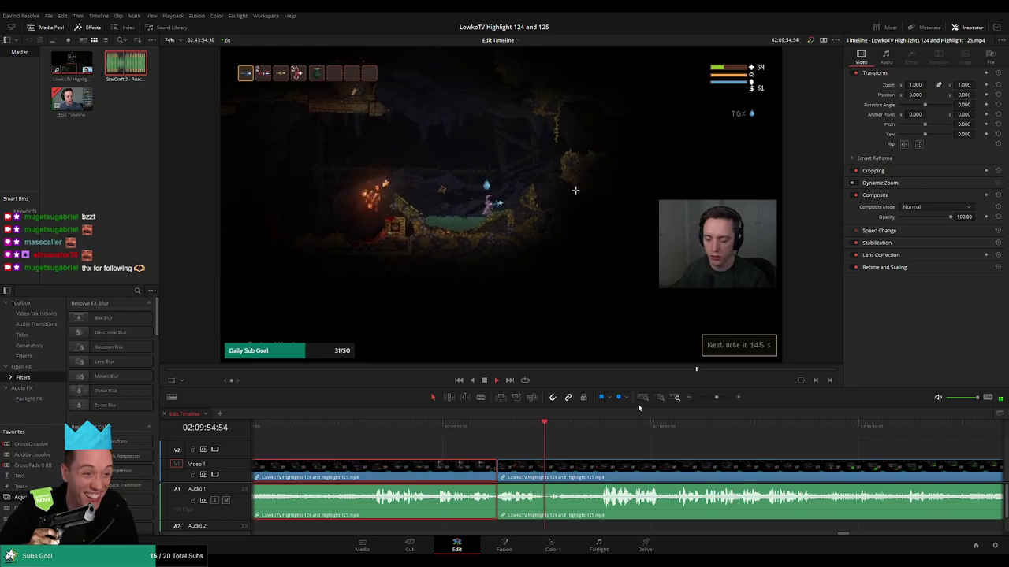
{"action": "key", "text": "F1"}
{"action": "left_click", "coordinate": [627, 450]}
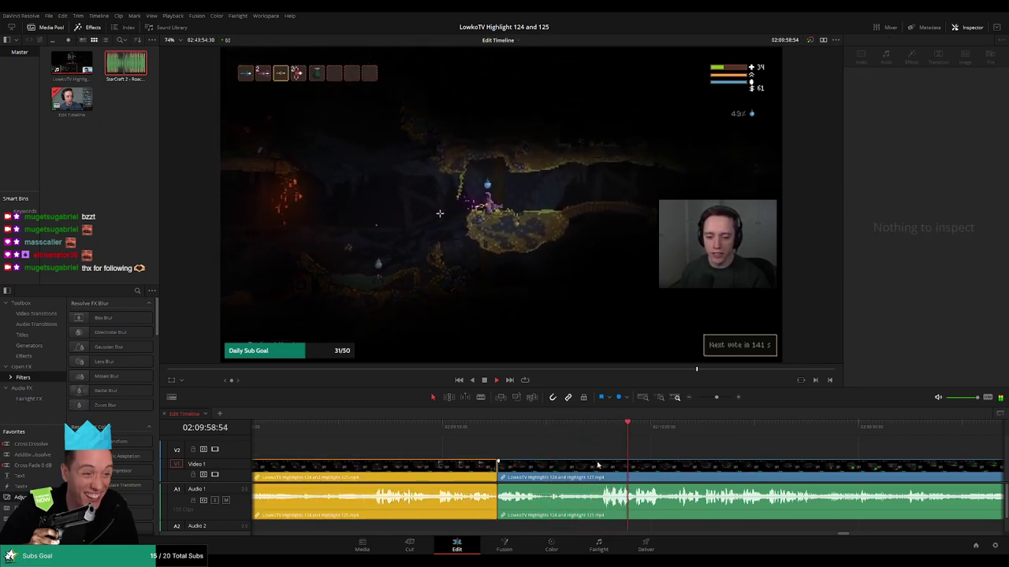
Remove the dull opening seconds after the 02:09:52 cut, close the gap and put a Cross Fade 0 dB on its audio.
{"action": "key", "text": "b"}
{"action": "key", "text": "a"}
{"action": "left_click", "coordinate": [558, 471]}
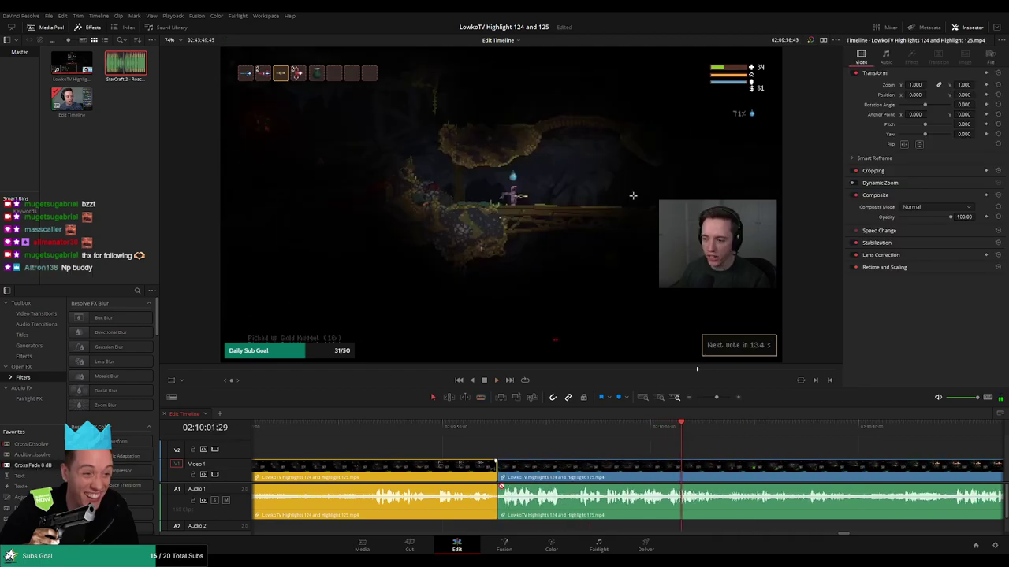
{"action": "left_click", "coordinate": [479, 427]}
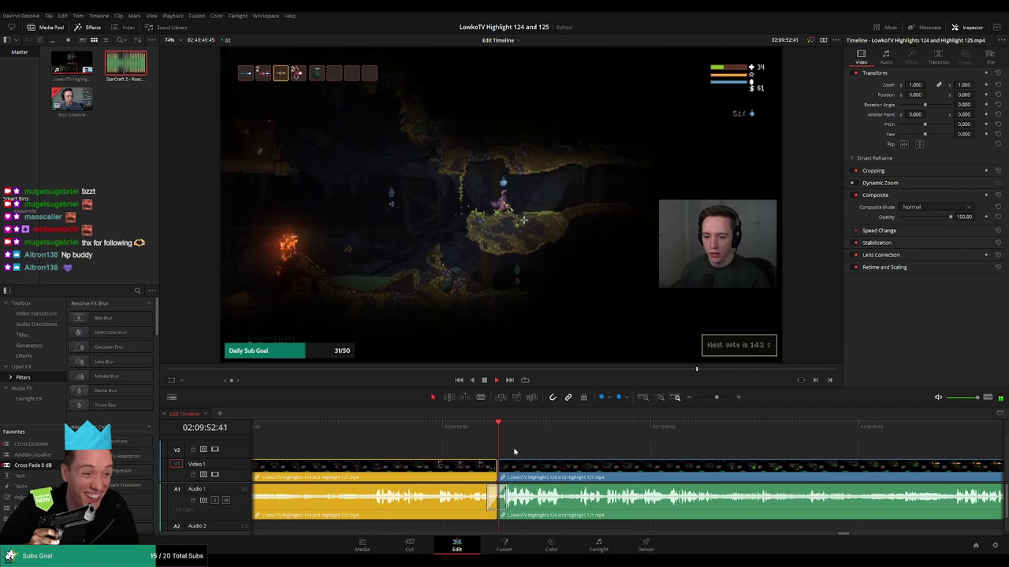
Cut out the short piece after about 02:10:03:11, past the wooden bridge footage, and close the gap.
{"action": "left_click_drag", "start_coordinate": [602, 449], "coordinate": [557, 447]}
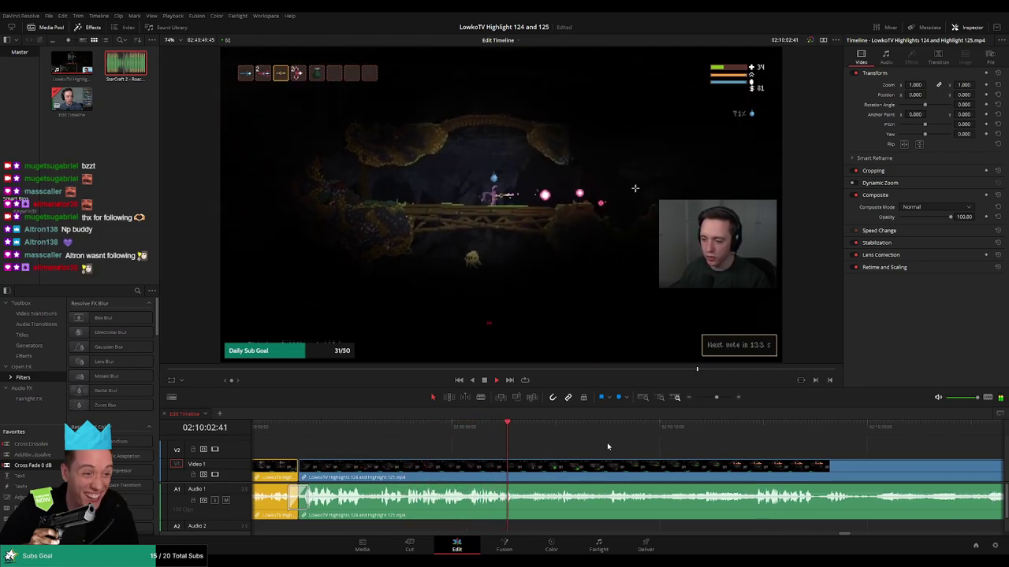
{"action": "left_click", "coordinate": [520, 426]}
{"action": "left_click", "coordinate": [513, 426]}
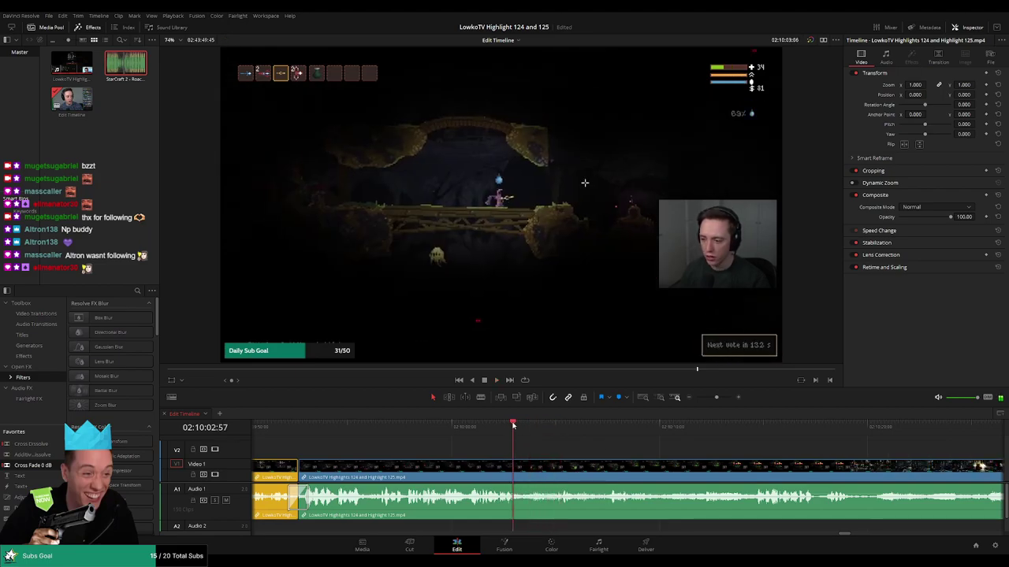
{"action": "key", "text": "b"}
{"action": "left_click", "coordinate": [519, 473]}
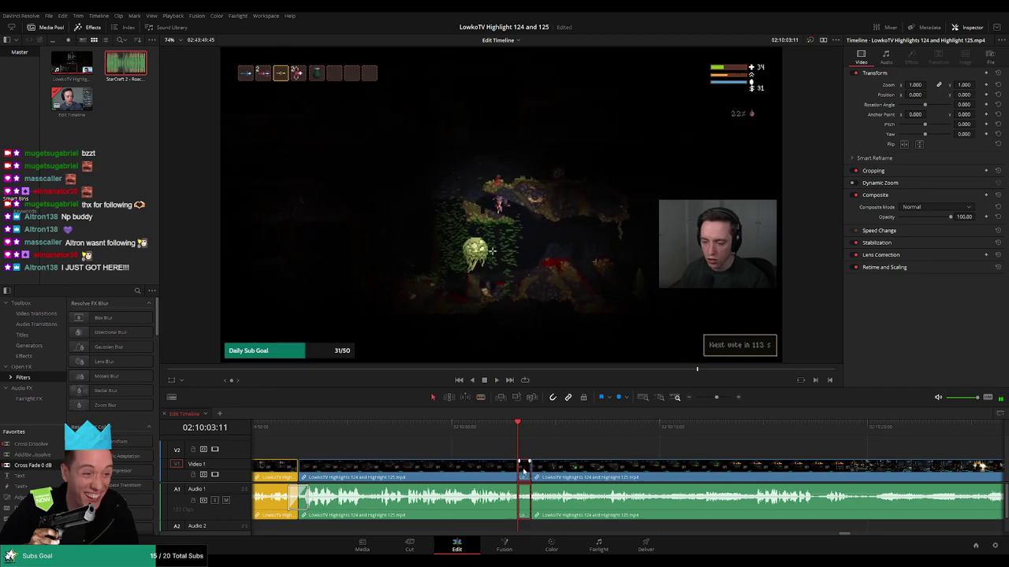
Color-mark the finished wooden bridge clip and add a Cross Fade 0 dB to the audio at the 02:10:03 cut.
{"action": "left_click", "coordinate": [512, 472]}
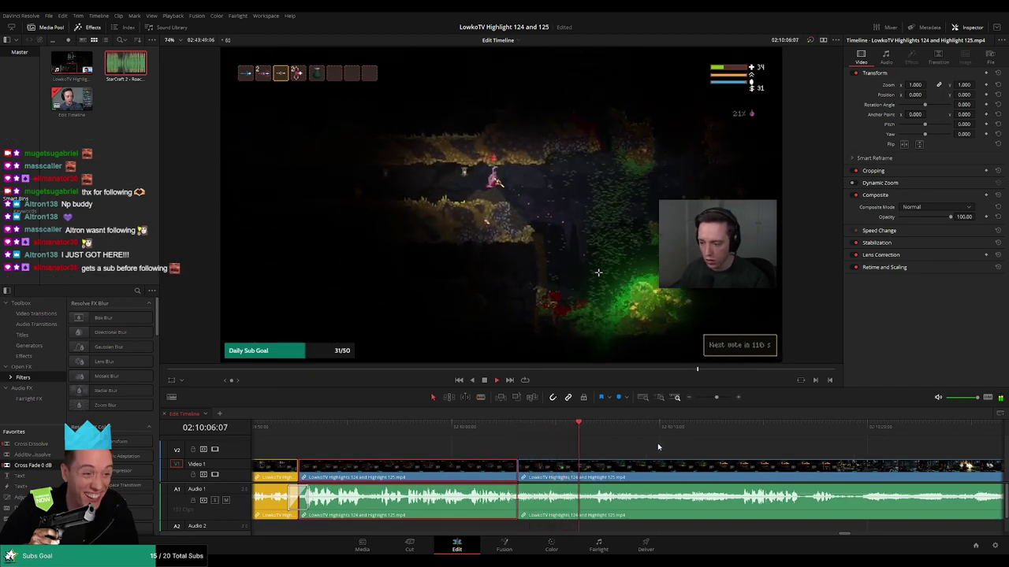
{"action": "key", "text": "1"}
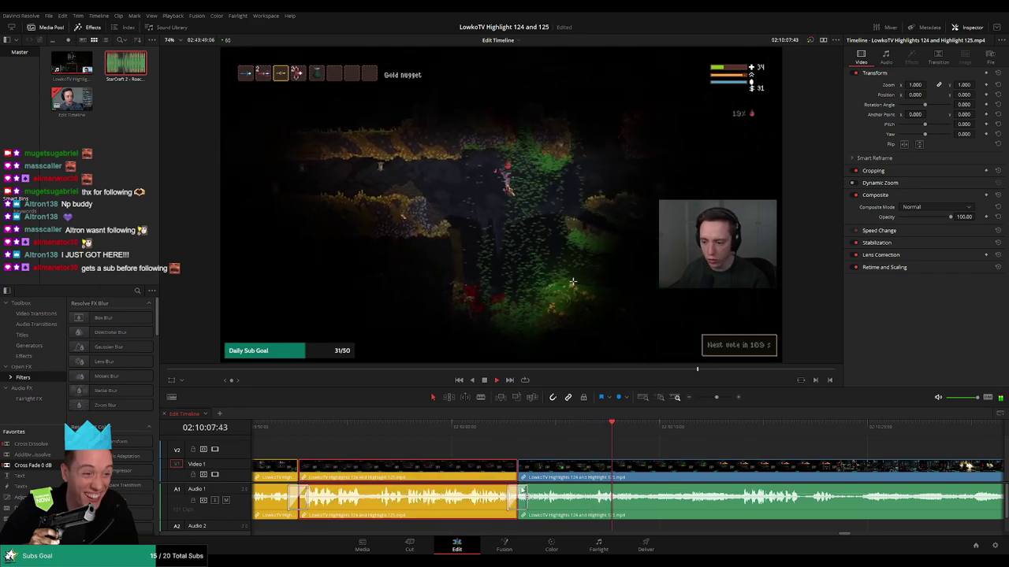
{"action": "left_click", "coordinate": [709, 451]}
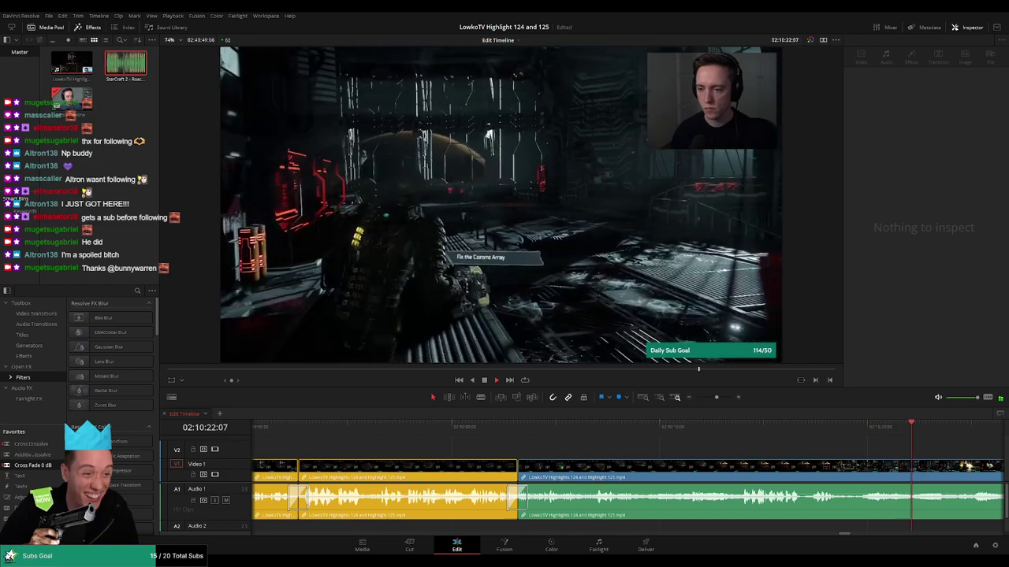
Play back the acid death and Game Over footage from about 02:10:08 to 02:10:16.
{"action": "left_click", "coordinate": [738, 433]}
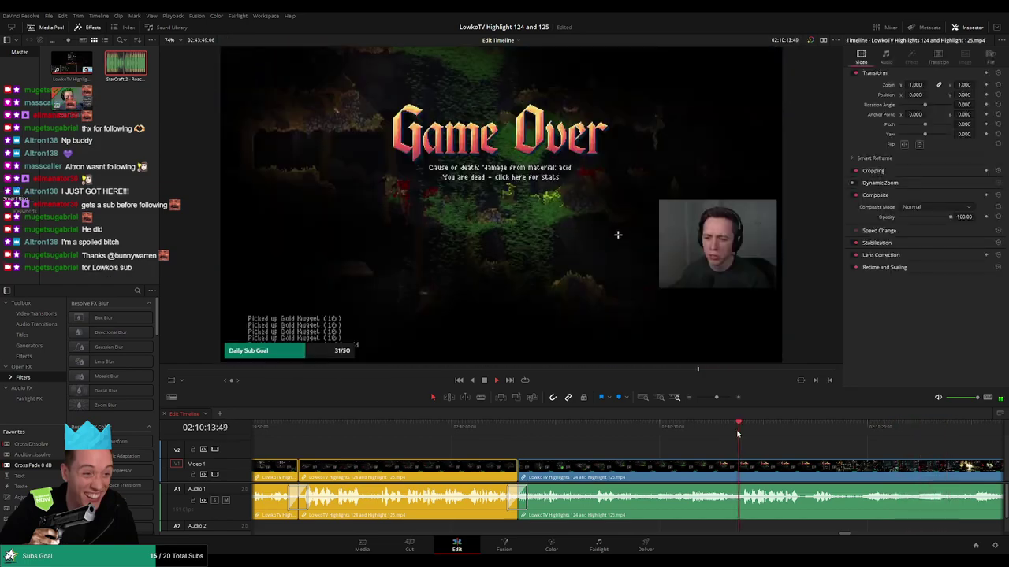
{"action": "scroll", "coordinate": [567, 435], "scroll_direction": "right", "scroll_amount": 5}
{"action": "left_click_drag", "start_coordinate": [455, 435], "coordinate": [420, 436]}
{"action": "key", "text": "space"}
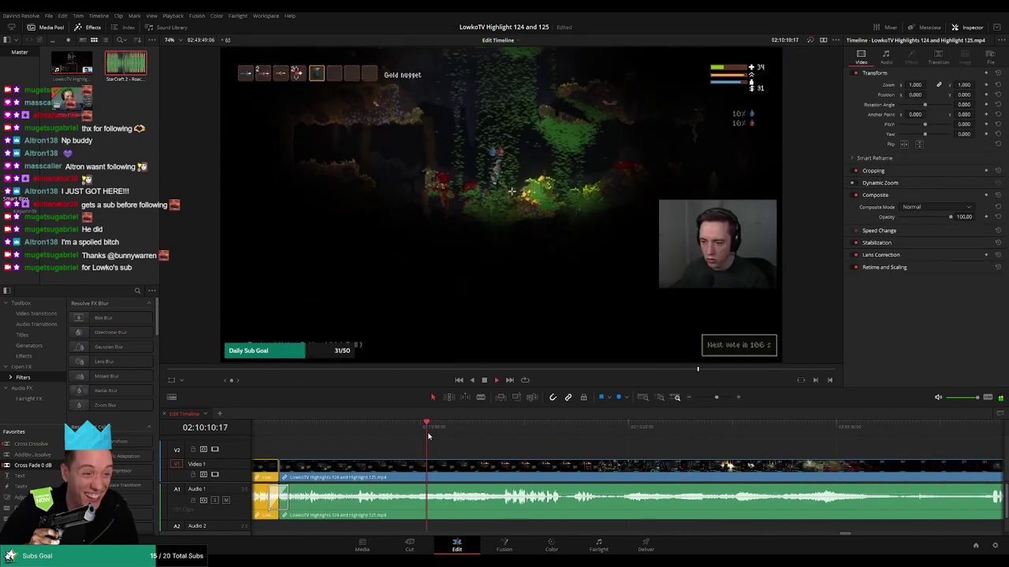
{"action": "left_click", "coordinate": [378, 431]}
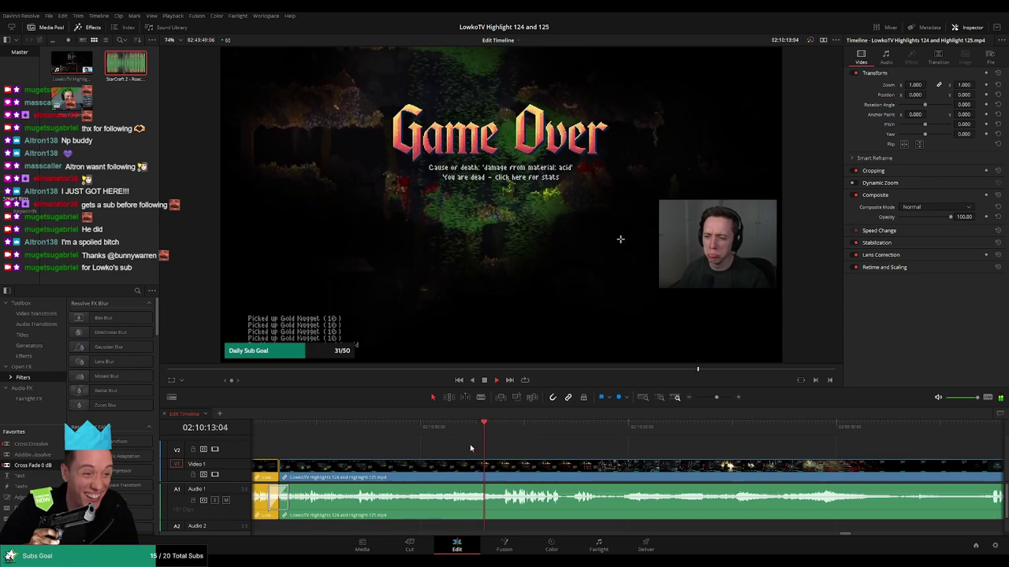
{"action": "scroll", "coordinate": [530, 438], "scroll_direction": "right", "scroll_amount": 3}
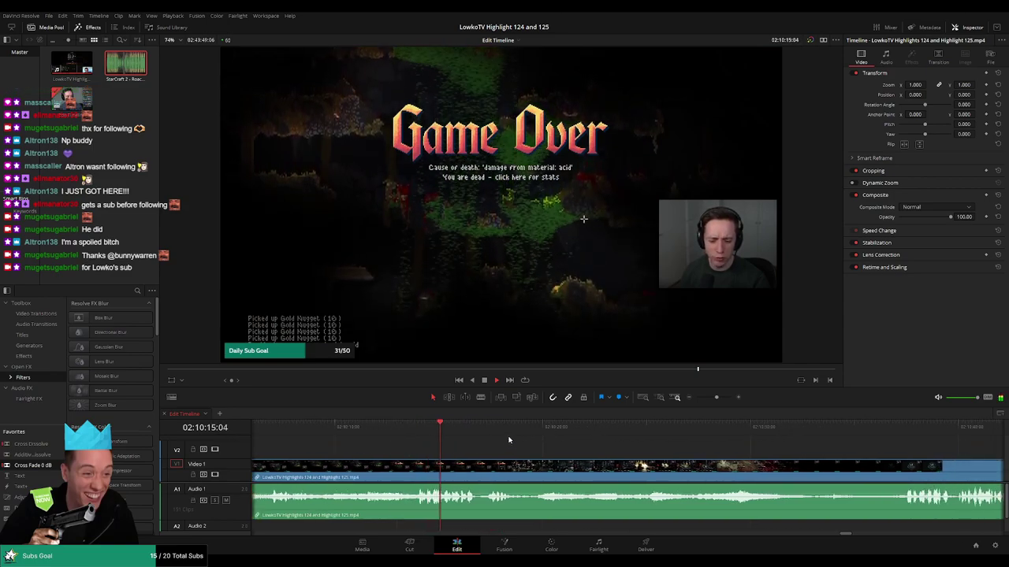
{"action": "scroll", "coordinate": [508, 440], "scroll_direction": "right", "scroll_amount": 1}
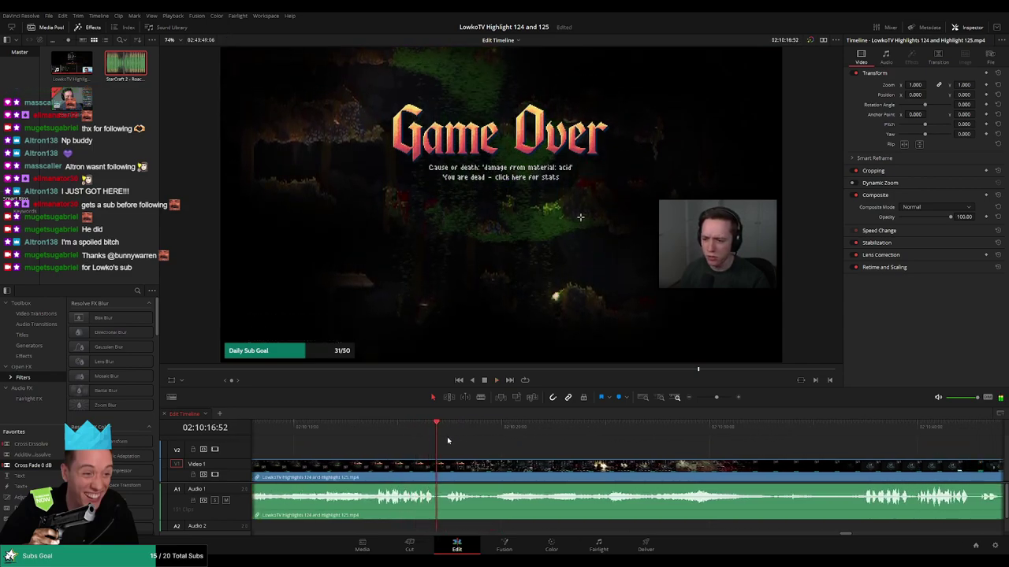
Cut out the short piece after about 02:10:18:34, between the Game Over screen and the spaceship footage, and close the gap.
{"action": "key", "text": "b"}
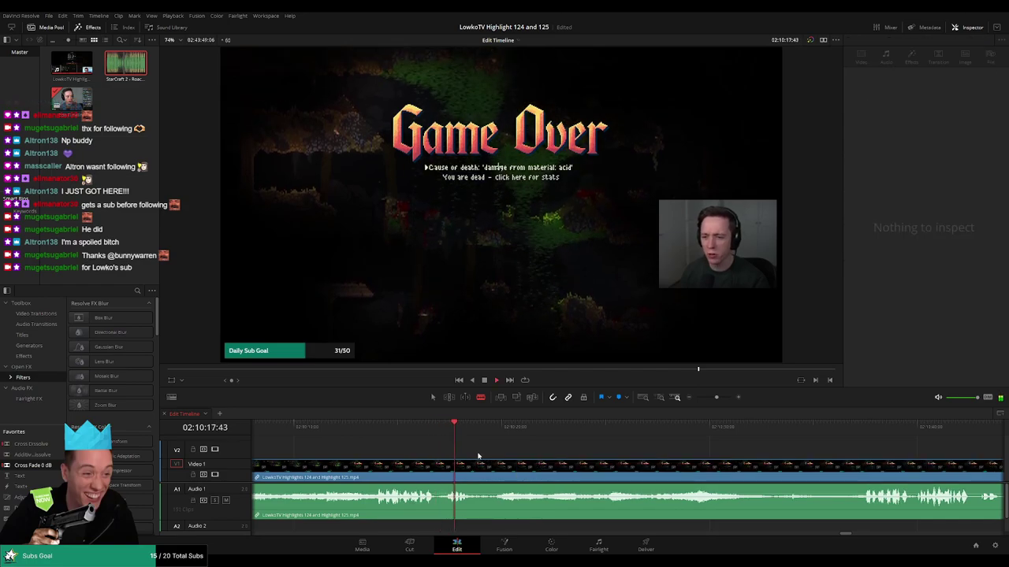
{"action": "left_click_drag", "start_coordinate": [480, 438], "coordinate": [473, 440]}
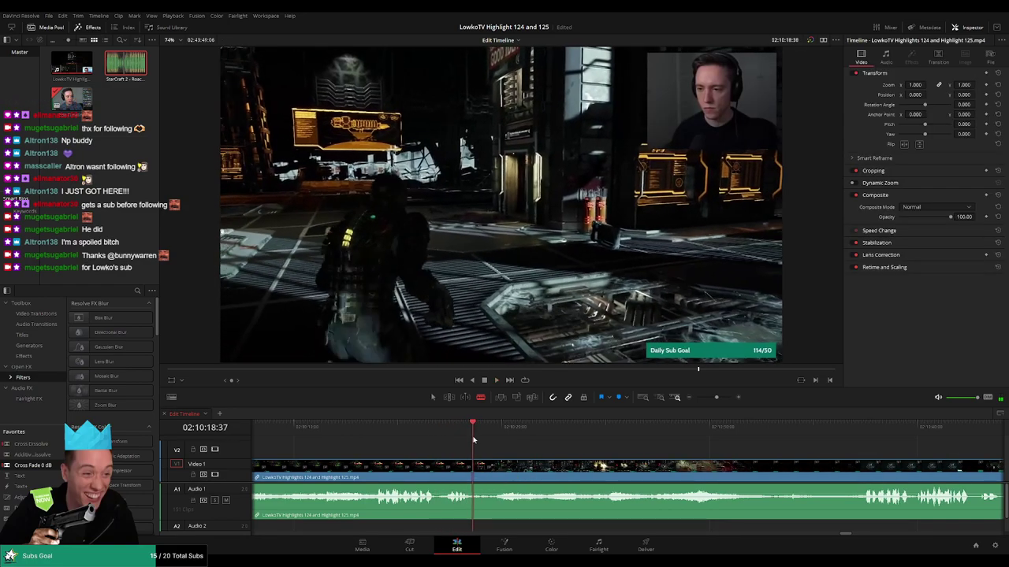
{"action": "left_click", "coordinate": [483, 473]}
{"action": "key", "text": "a"}
{"action": "left_click", "coordinate": [479, 477]}
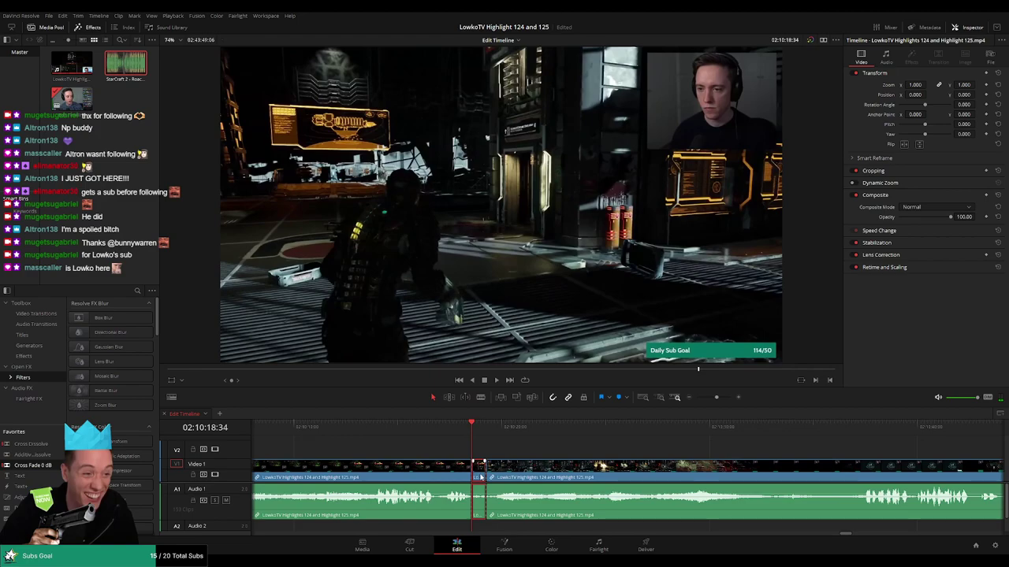
{"action": "key", "text": "Delete"}
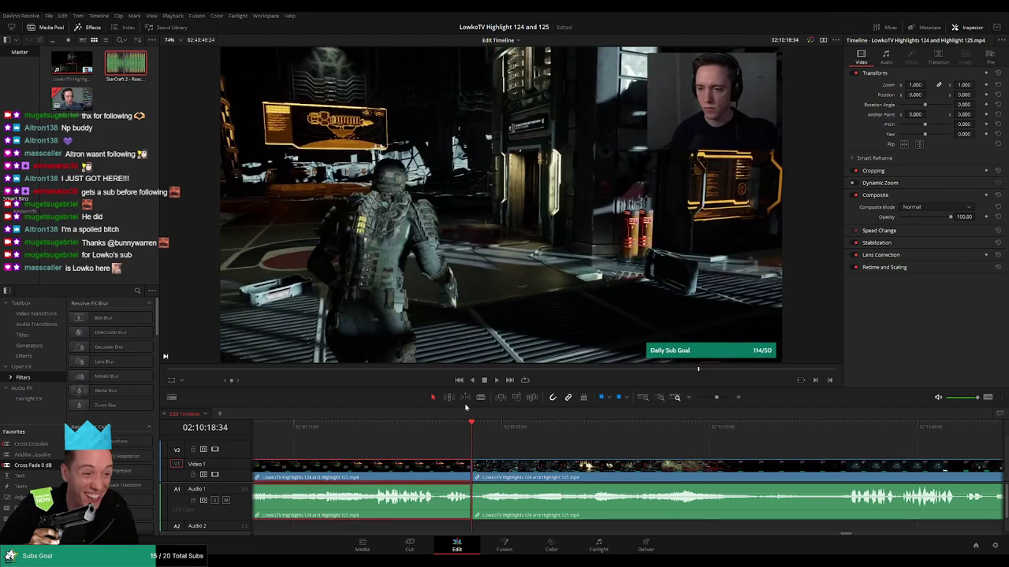
Color-mark the finished Game Over clip that ends at the 02:10:18 cut and play back across the cut.
{"action": "key", "text": "F1"}
{"action": "left_click", "coordinate": [553, 454]}
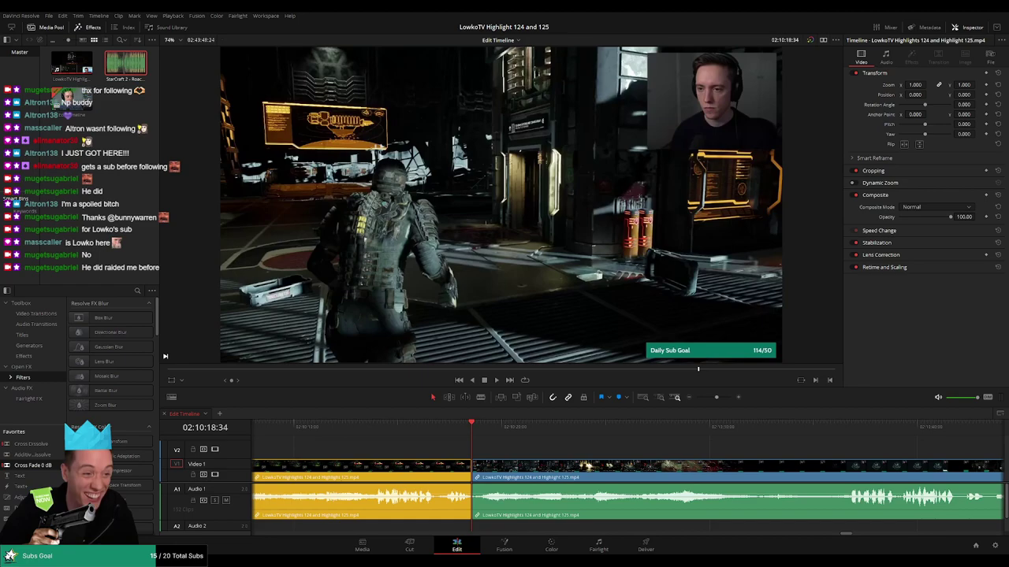
{"action": "left_click", "coordinate": [448, 431]}
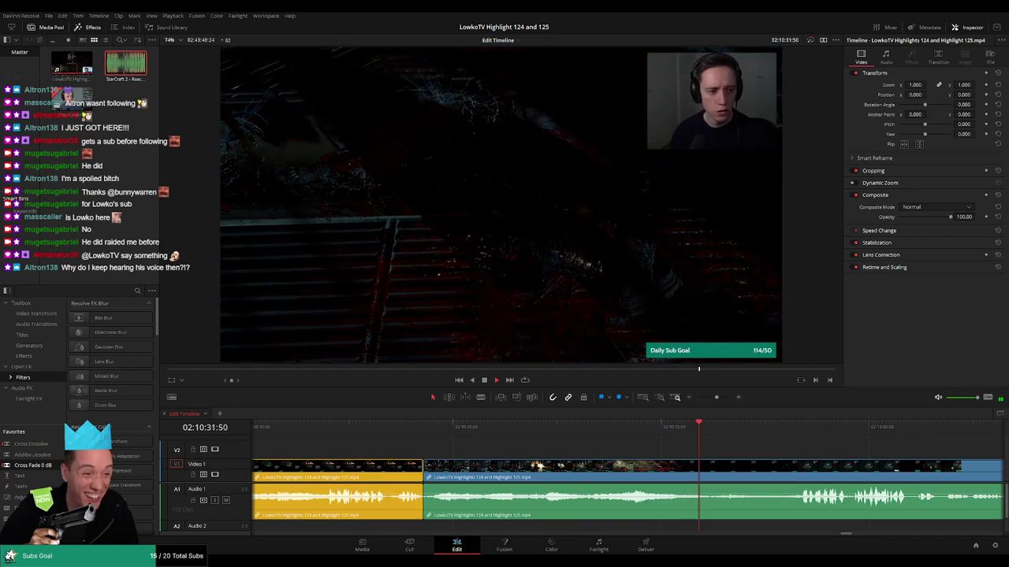
Play back the dark spaceship footage from about 02:10:31 to 02:11:13, rechecking the part around 02:10:37.
{"action": "left_click_drag", "start_coordinate": [766, 457], "coordinate": [490, 442]}
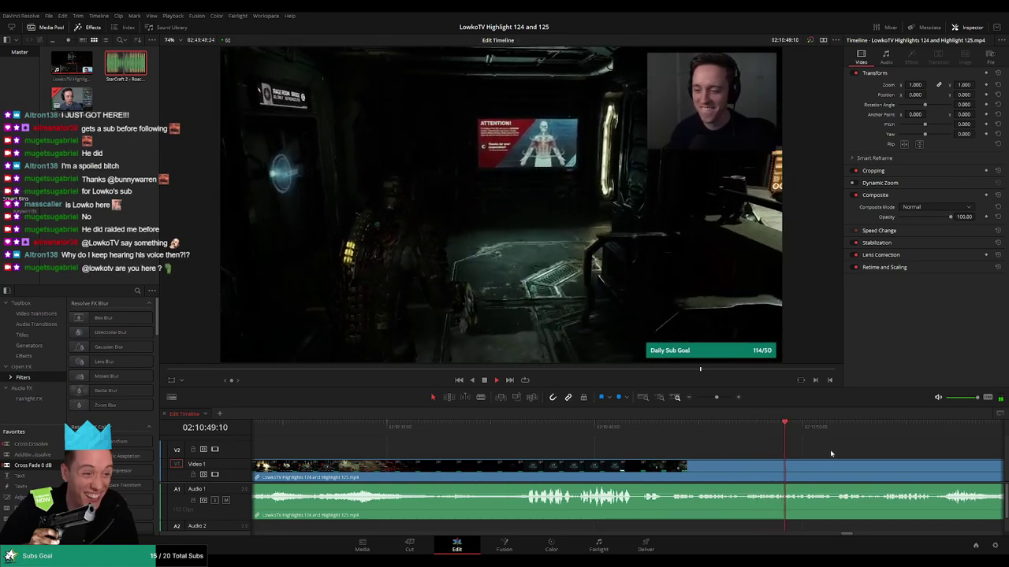
{"action": "left_click", "coordinate": [528, 430]}
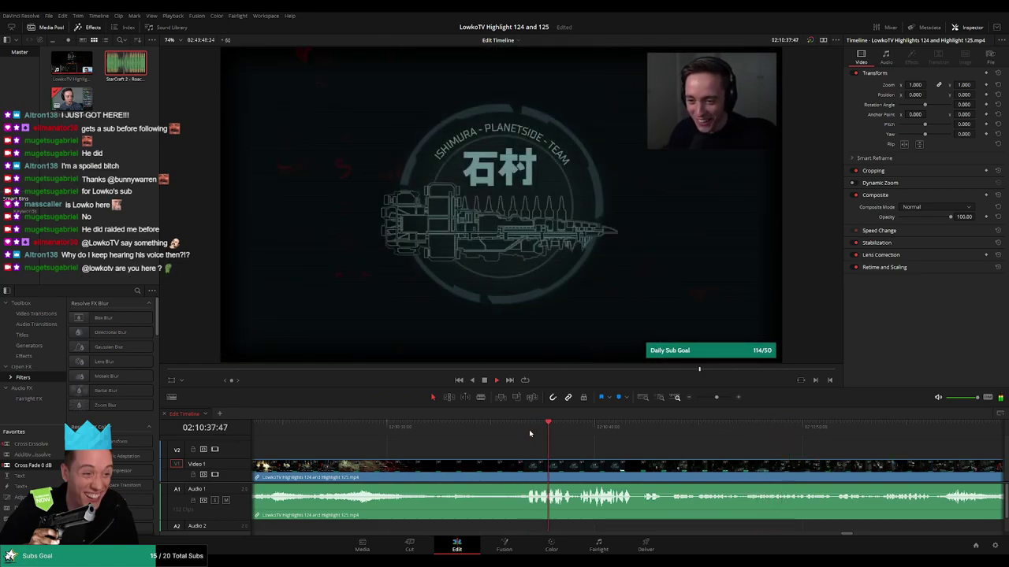
{"action": "left_click_drag", "start_coordinate": [647, 434], "coordinate": [519, 438]}
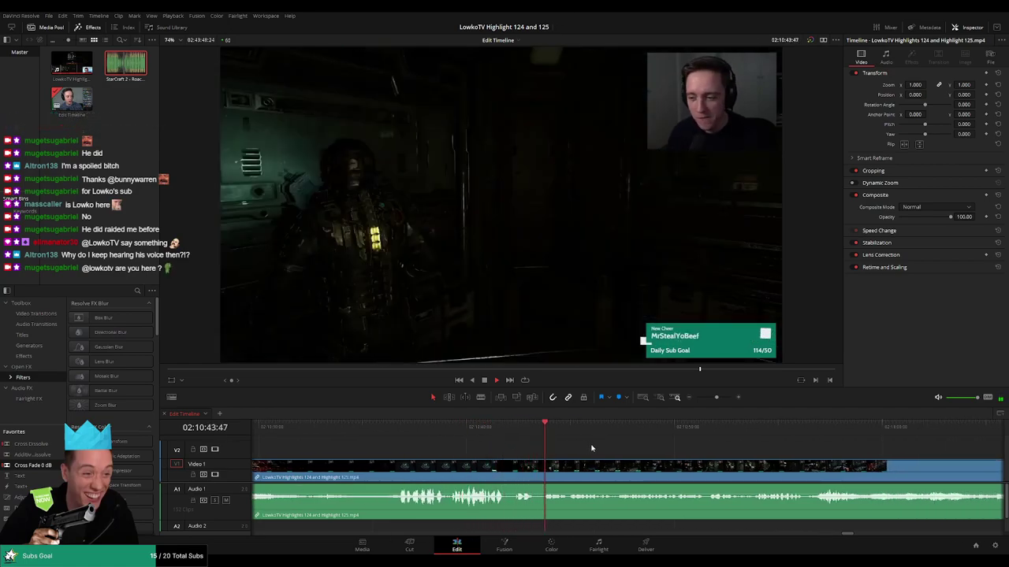
{"action": "scroll", "coordinate": [589, 448], "scroll_direction": "right", "scroll_amount": 3}
{"action": "scroll", "coordinate": [590, 448], "scroll_direction": "right", "scroll_amount": 1}
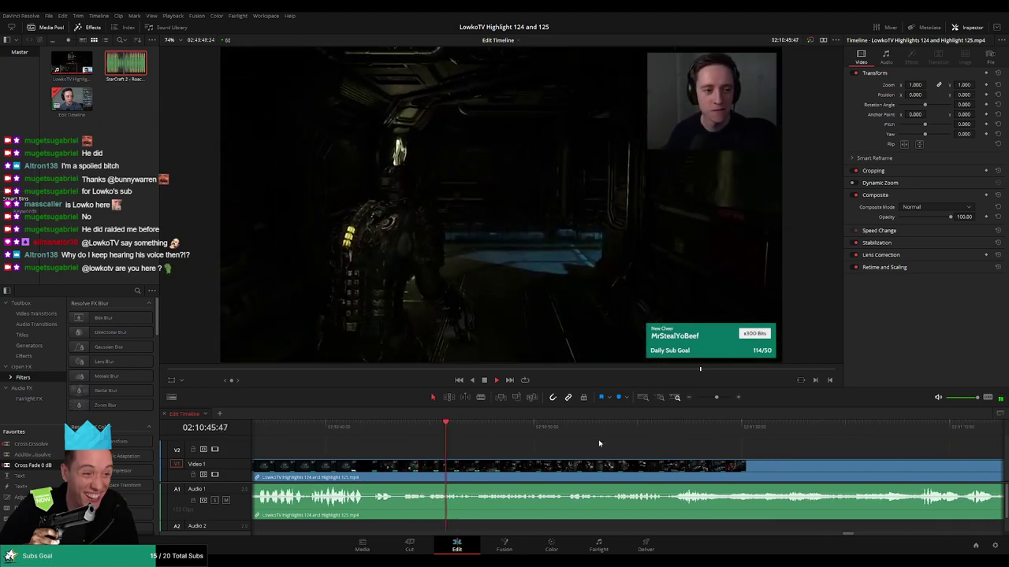
{"action": "mouse_move", "coordinate": [713, 403]}
{"action": "left_mouse_down"}
{"action": "mouse_move", "coordinate": [703, 405]}
{"action": "mouse_move", "coordinate": [715, 405]}
{"action": "left_mouse_up"}
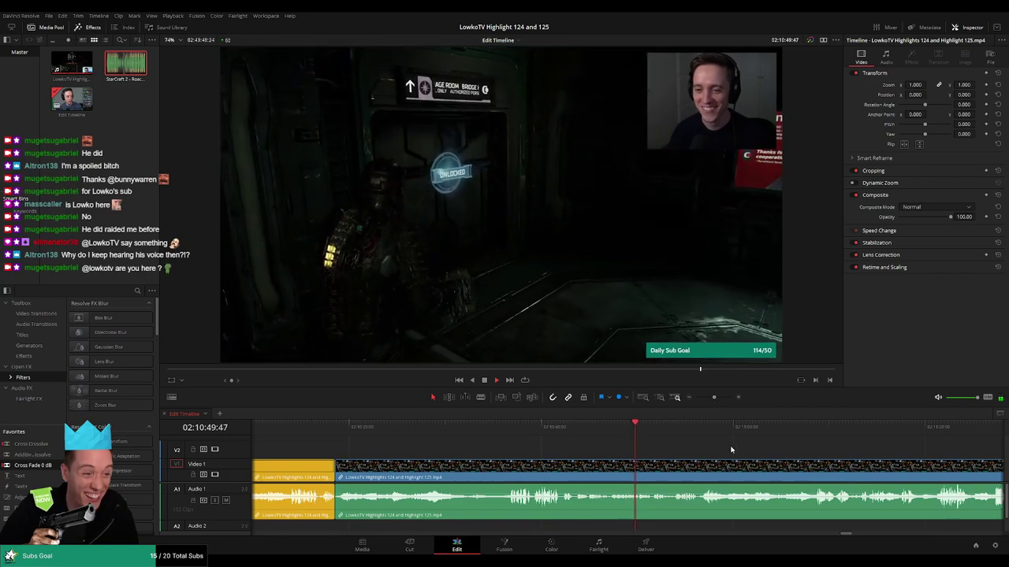
{"action": "left_click_drag", "start_coordinate": [731, 450], "coordinate": [623, 444]}
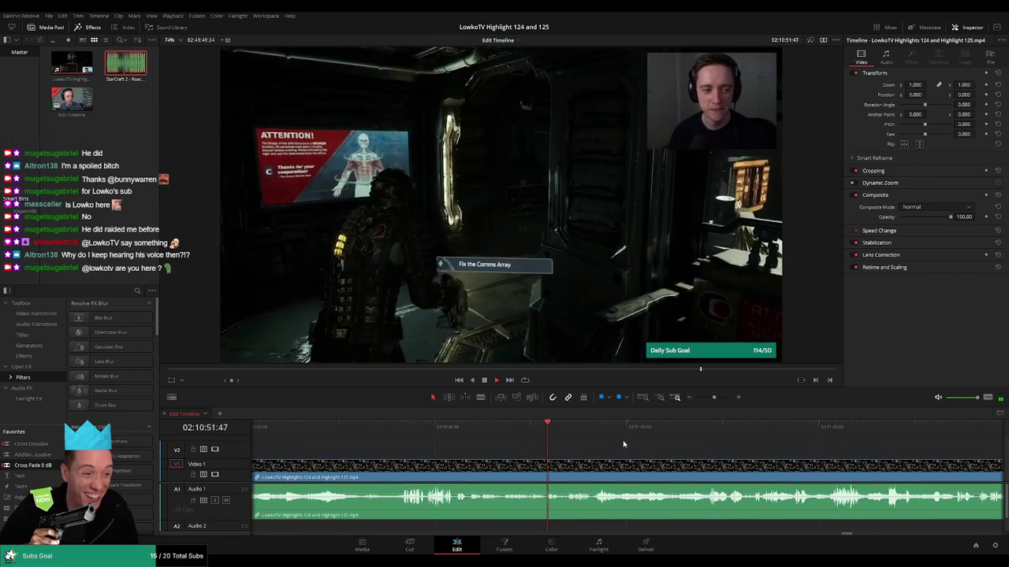
{"action": "scroll", "coordinate": [583, 447], "scroll_direction": "right", "scroll_amount": 2}
{"action": "scroll", "coordinate": [584, 445], "scroll_direction": "right", "scroll_amount": 1}
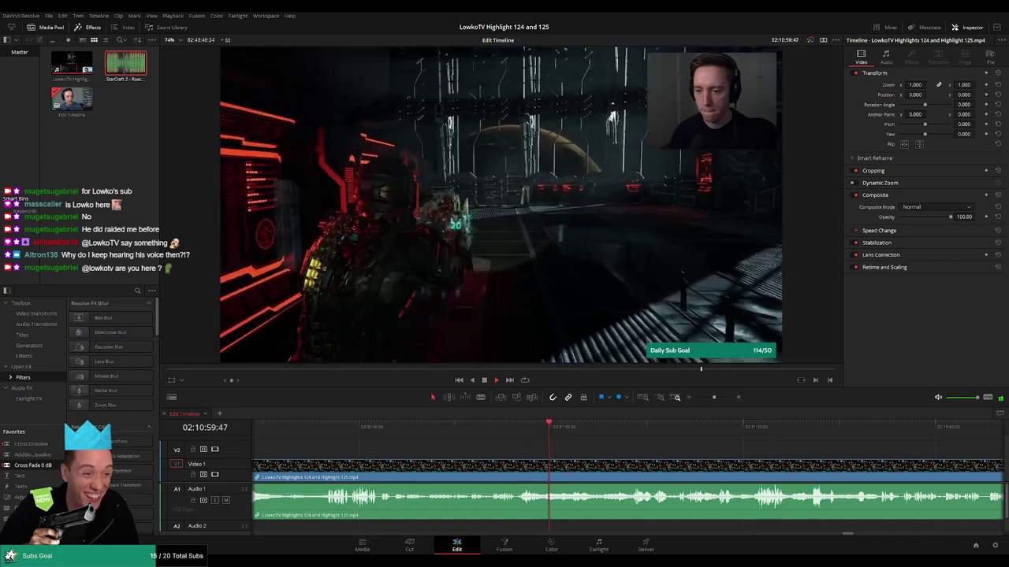
{"action": "scroll", "coordinate": [598, 445], "scroll_direction": "right", "scroll_amount": 2}
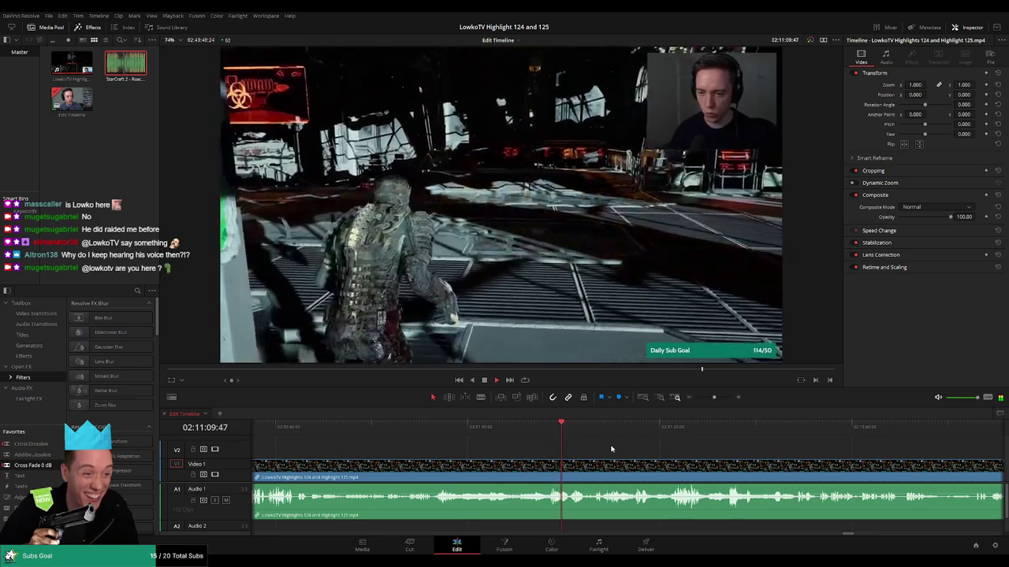
{"action": "scroll", "coordinate": [583, 449], "scroll_direction": "right", "scroll_amount": 2}
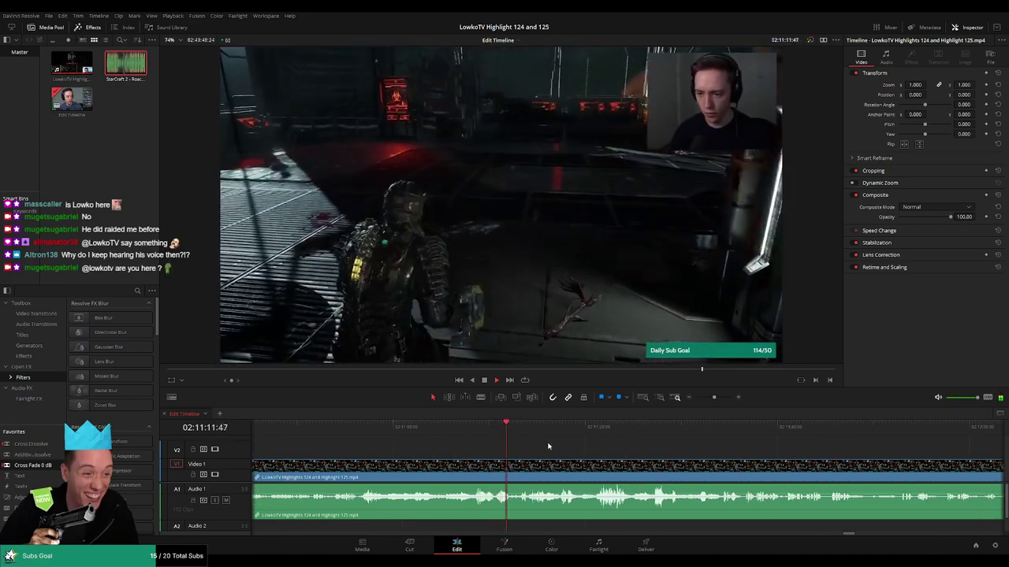
{"action": "key", "text": "space"}
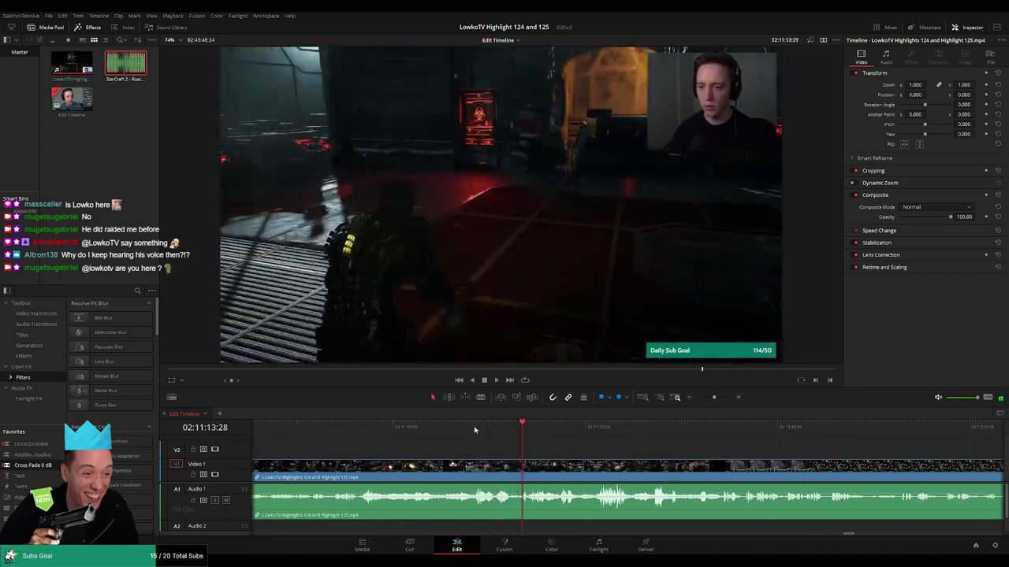
Place an adjustment clip above the footage at 02:11:08:22 and reposition its 1.690 zoom on the webcam to X -536, Y -364.
{"action": "left_click", "coordinate": [473, 428]}
{"action": "left_click_drag", "start_coordinate": [176, 477], "coordinate": [479, 451]}
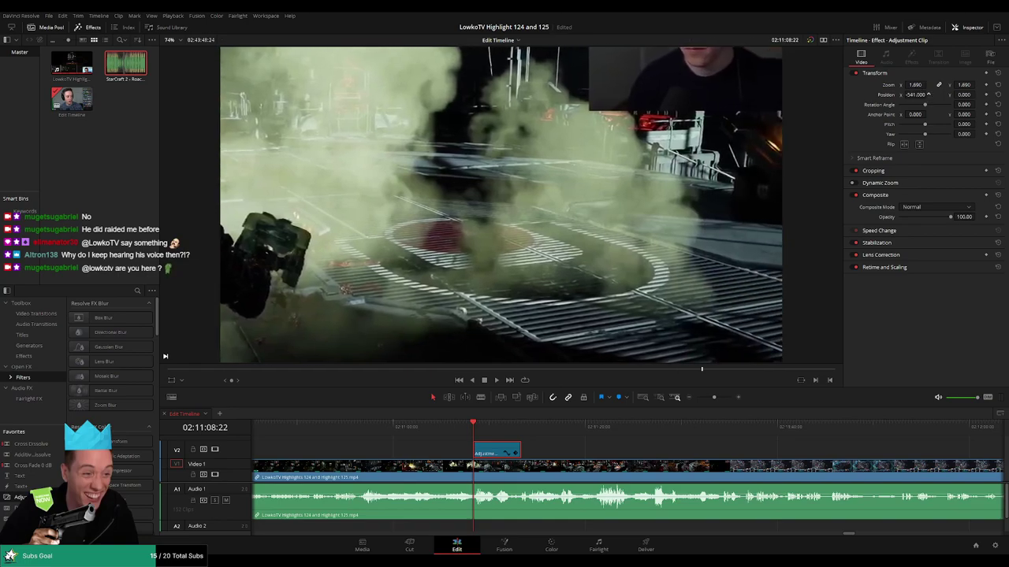
{"action": "left_click_drag", "start_coordinate": [967, 95], "coordinate": [923, 94]}
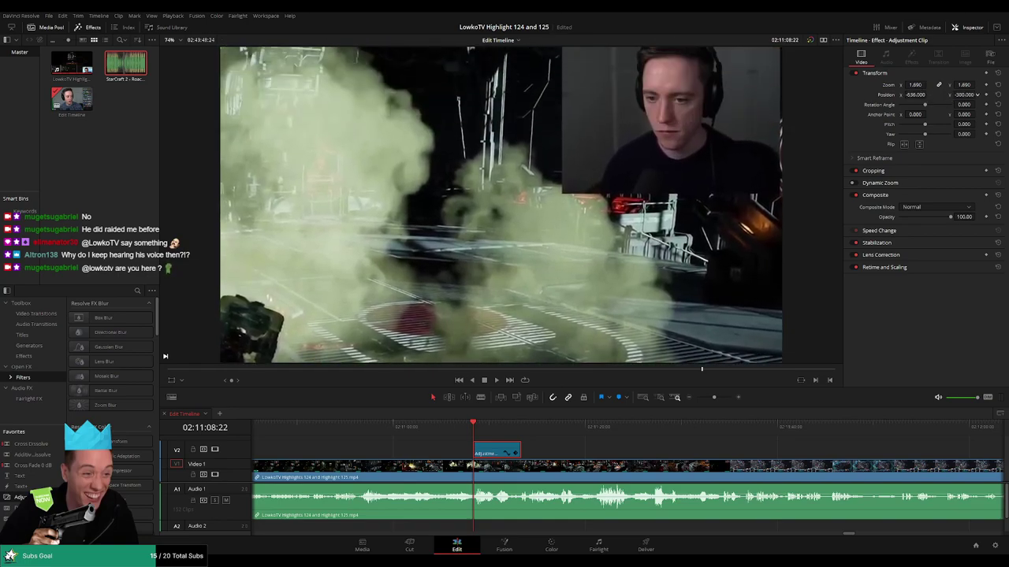
Play back the webcam zoom and shorten the adjustment clip to end at about 02:11:12:33.
{"action": "key", "text": "space"}
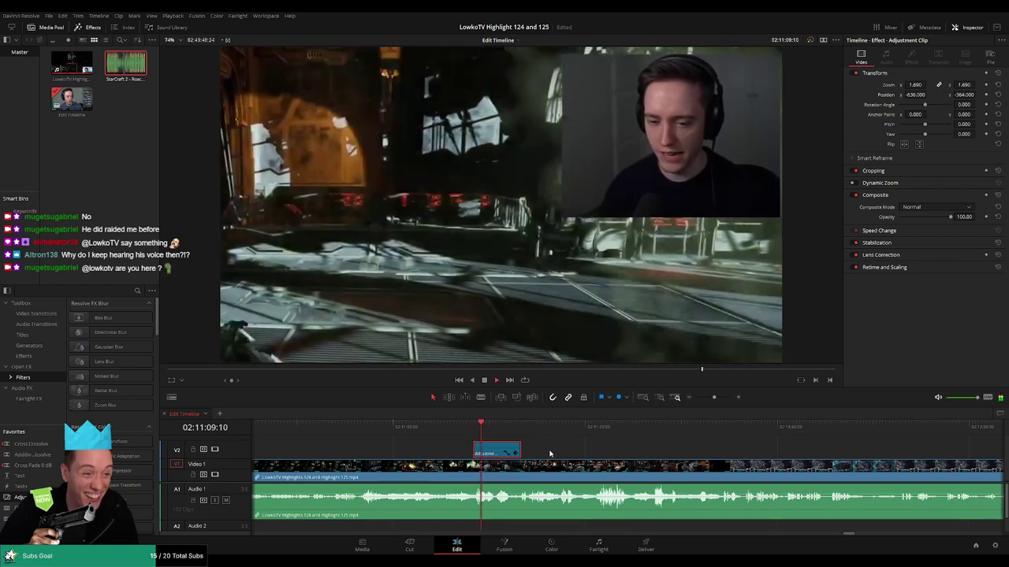
{"action": "left_click", "coordinate": [552, 452]}
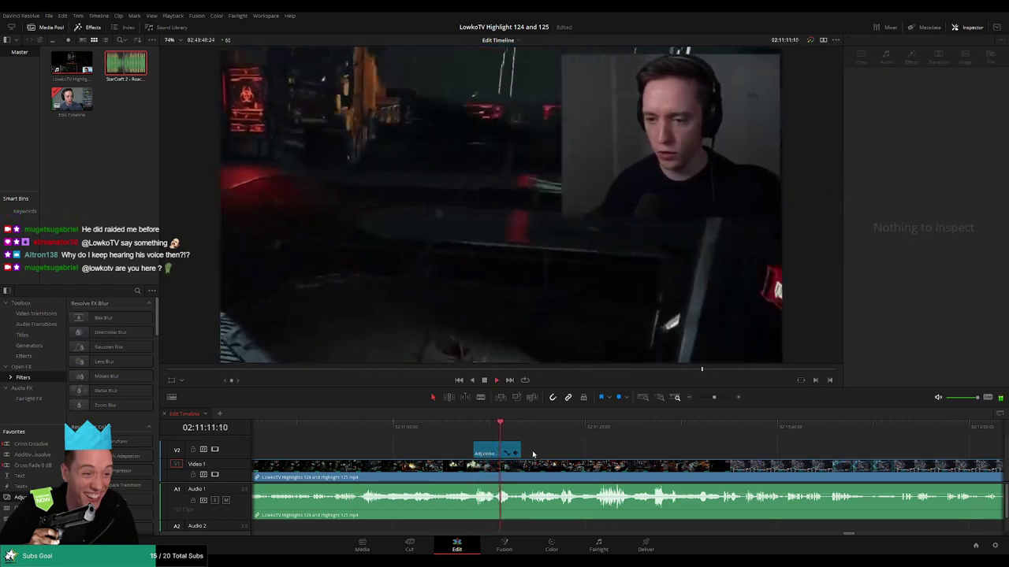
{"action": "left_click", "coordinate": [518, 451]}
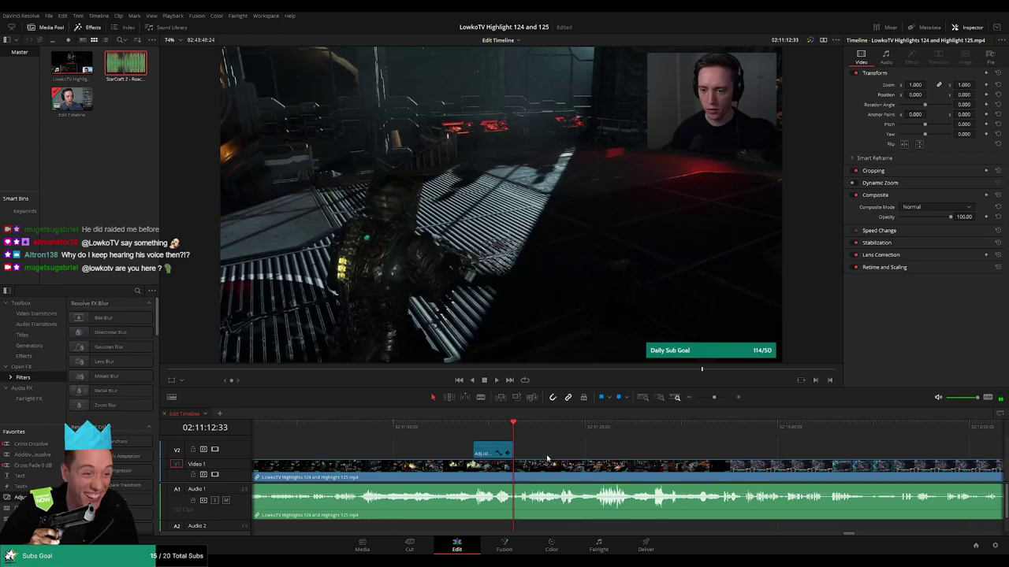
Play back the spaceship combat footage from about 02:11:12 up to the black screen near 02:11:35.
{"action": "scroll", "coordinate": [565, 452], "scroll_direction": "right", "scroll_amount": 3}
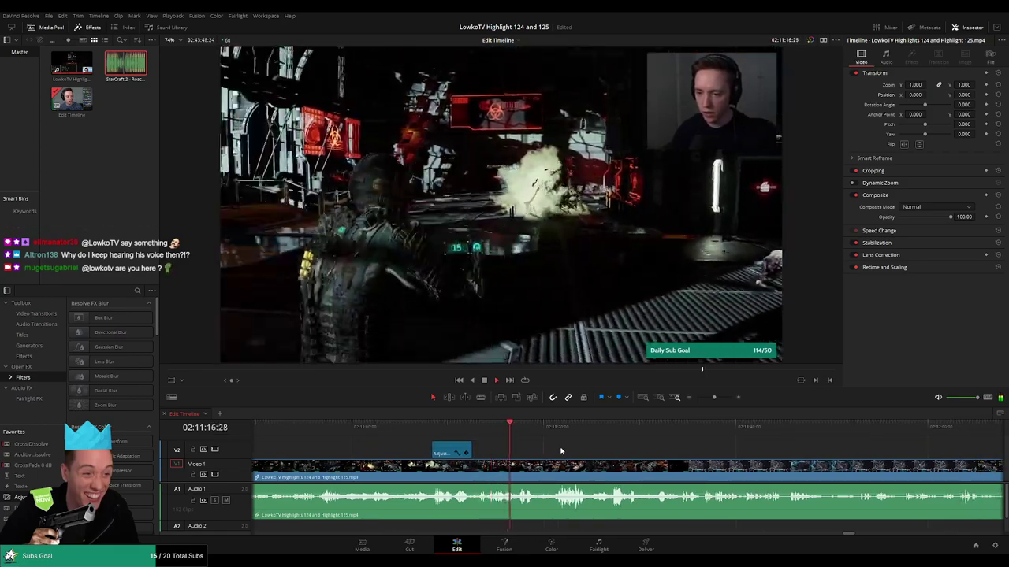
{"action": "scroll", "coordinate": [543, 448], "scroll_direction": "right", "scroll_amount": 2}
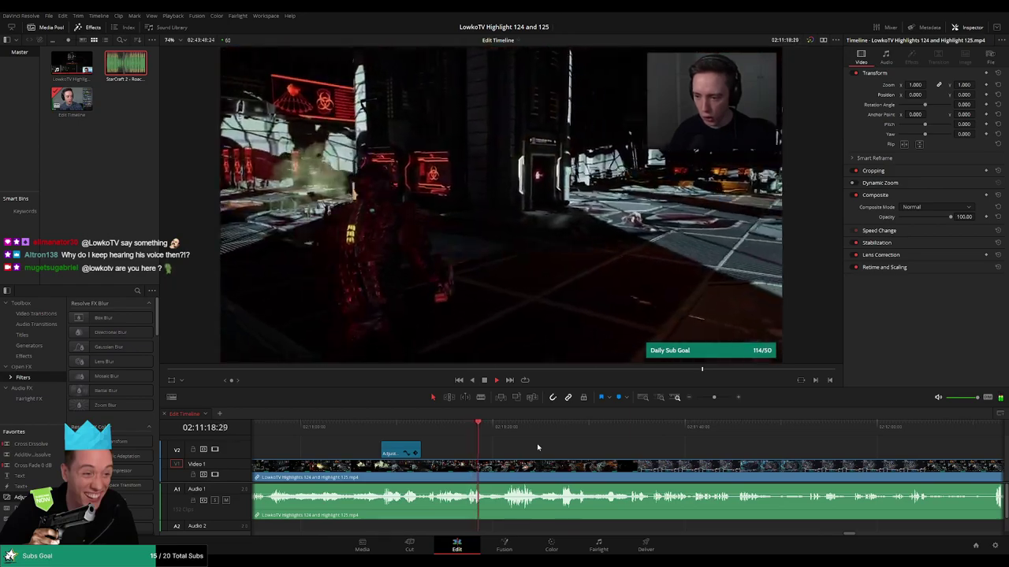
{"action": "left_click", "coordinate": [493, 432]}
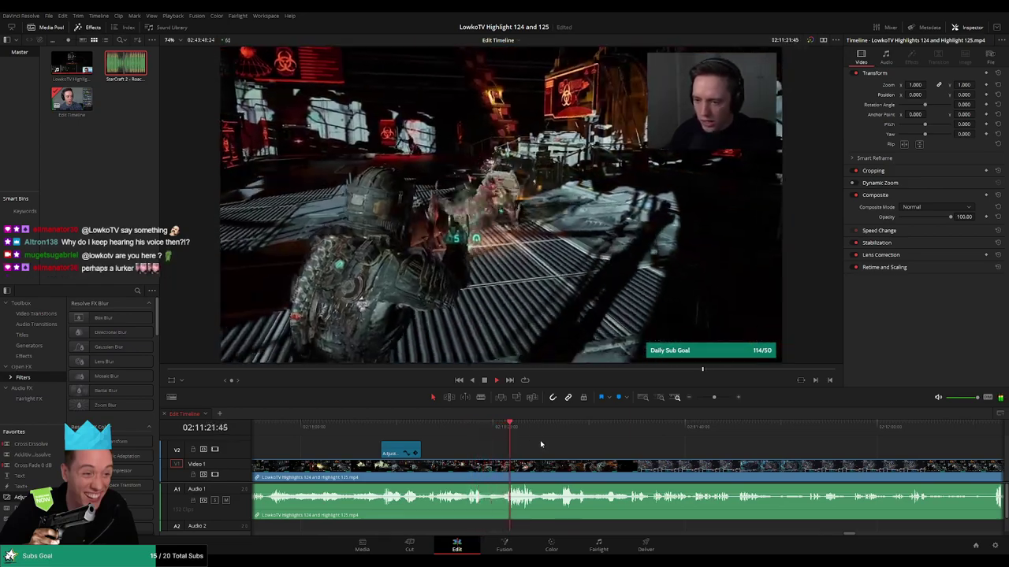
{"action": "scroll", "coordinate": [583, 441], "scroll_direction": "right", "scroll_amount": 1}
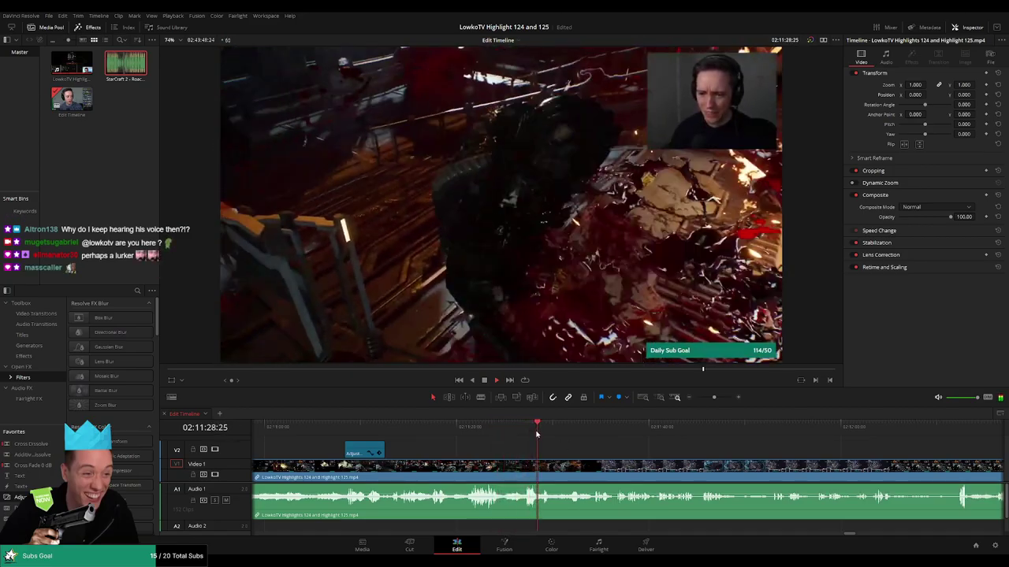
{"action": "left_click", "coordinate": [572, 431]}
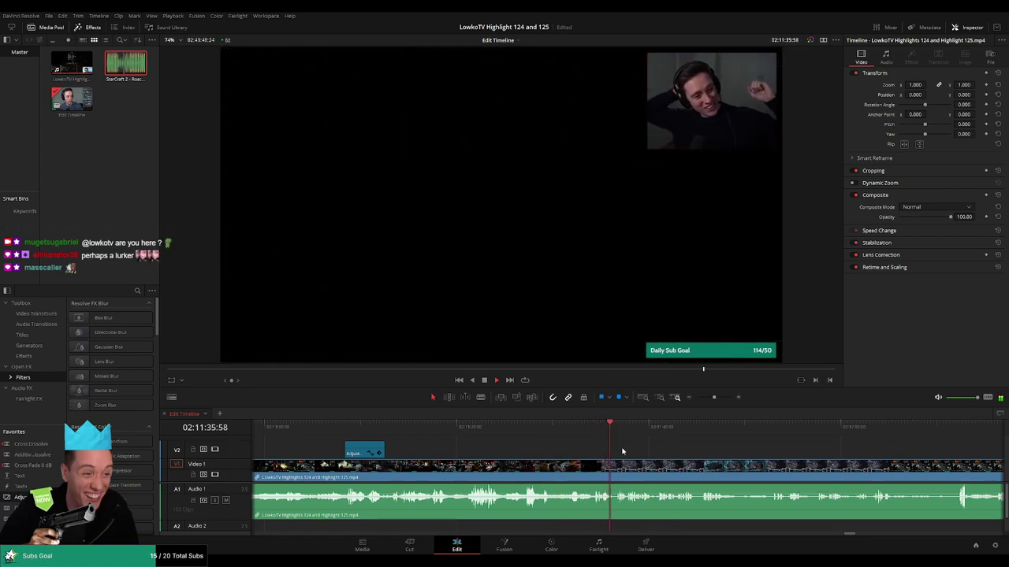
Cut out the short transition piece at about 02:11:36, between the spaceship footage and the StarCraft footage, and close the gap.
{"action": "scroll", "coordinate": [613, 458], "scroll_direction": "up", "scroll_amount": 2}
{"action": "key", "text": "space"}
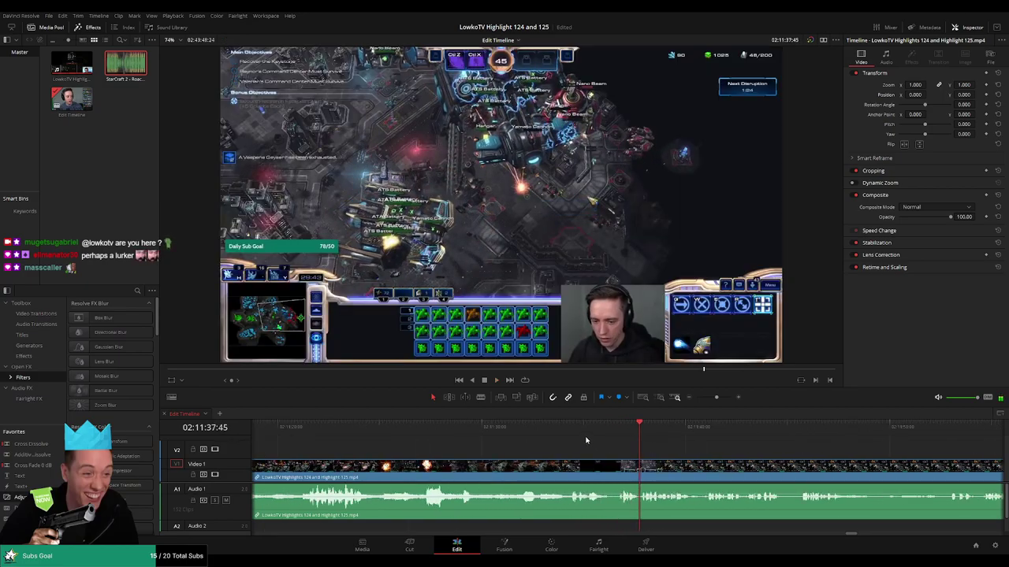
{"action": "left_click", "coordinate": [585, 440]}
{"action": "key", "text": "b"}
{"action": "left_click", "coordinate": [608, 470]}
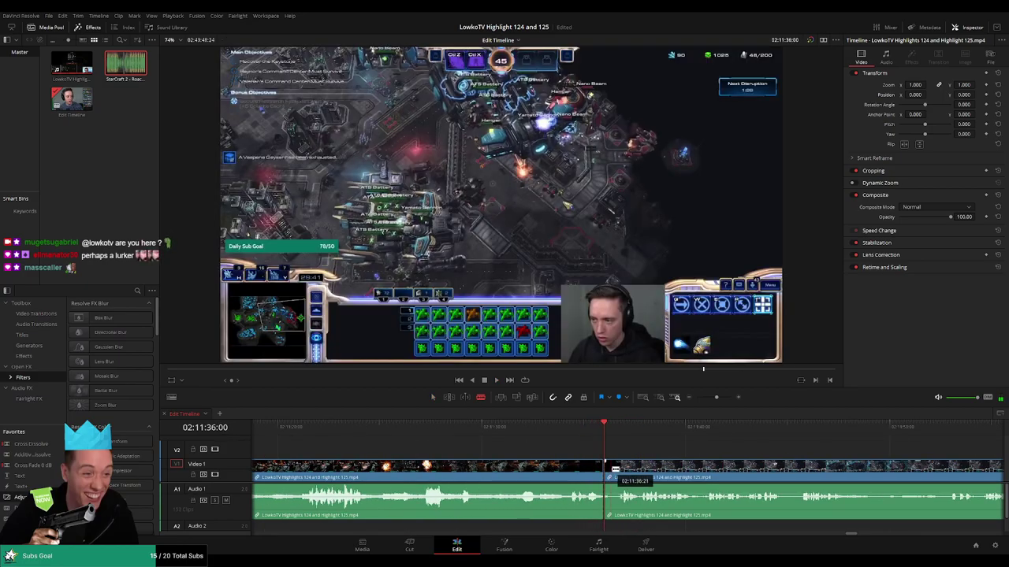
{"action": "key", "text": "a"}
{"action": "left_click", "coordinate": [611, 470]}
{"action": "key", "text": "Delete"}
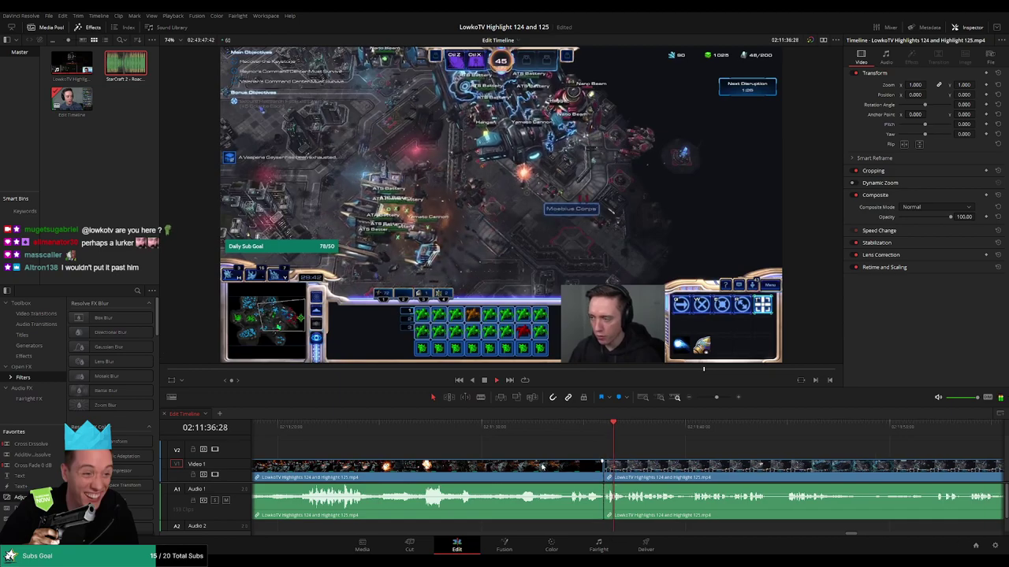
Color-mark the spaceship clip that ends at the 02:11:36 cut orange and deselect it.
{"action": "left_click", "coordinate": [541, 466]}
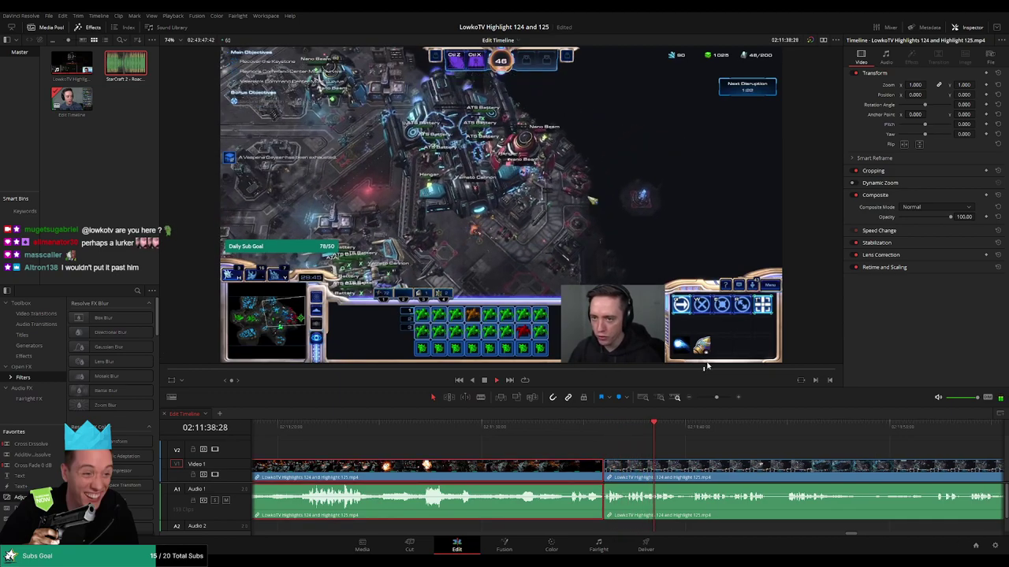
{"action": "key", "text": "1"}
{"action": "scroll", "coordinate": [706, 445], "scroll_direction": "down", "scroll_amount": 2}
{"action": "left_click", "coordinate": [708, 448]}
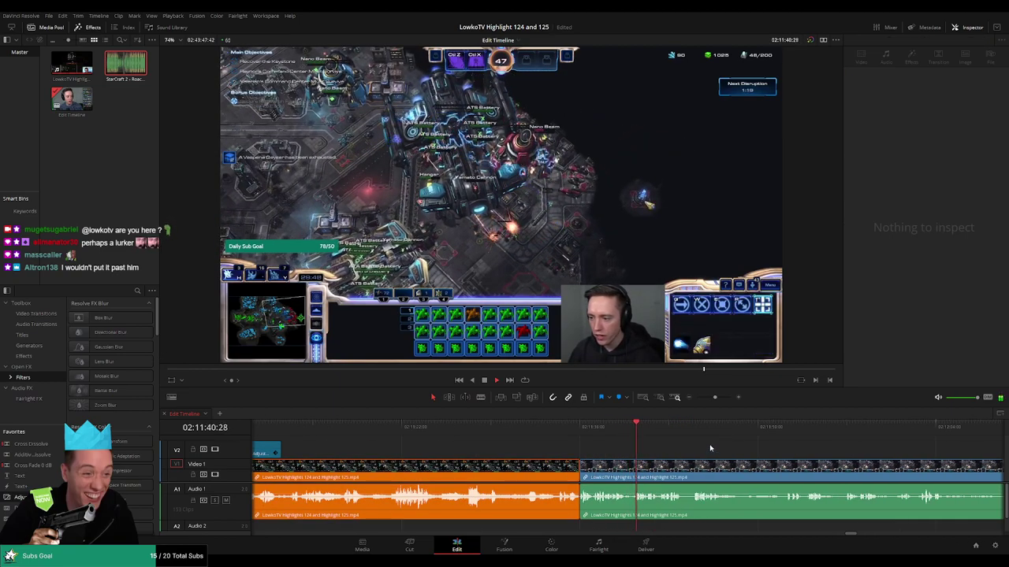
Play back the StarCraft battle footage from about 02:11:40 to 02:12:52.
{"action": "scroll", "coordinate": [694, 449], "scroll_direction": "down", "scroll_amount": 2}
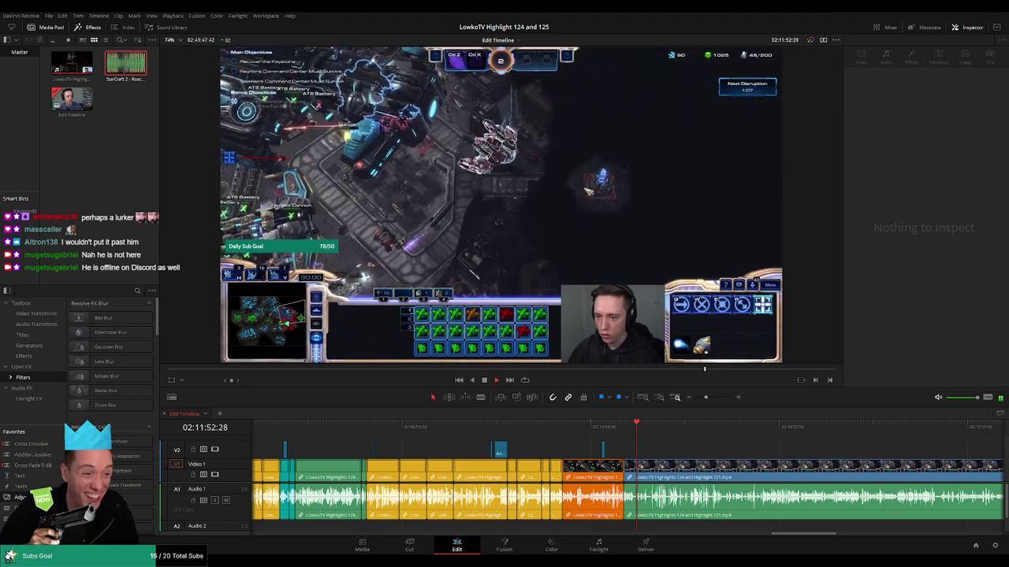
{"action": "scroll", "coordinate": [665, 447], "scroll_direction": "right", "scroll_amount": 3}
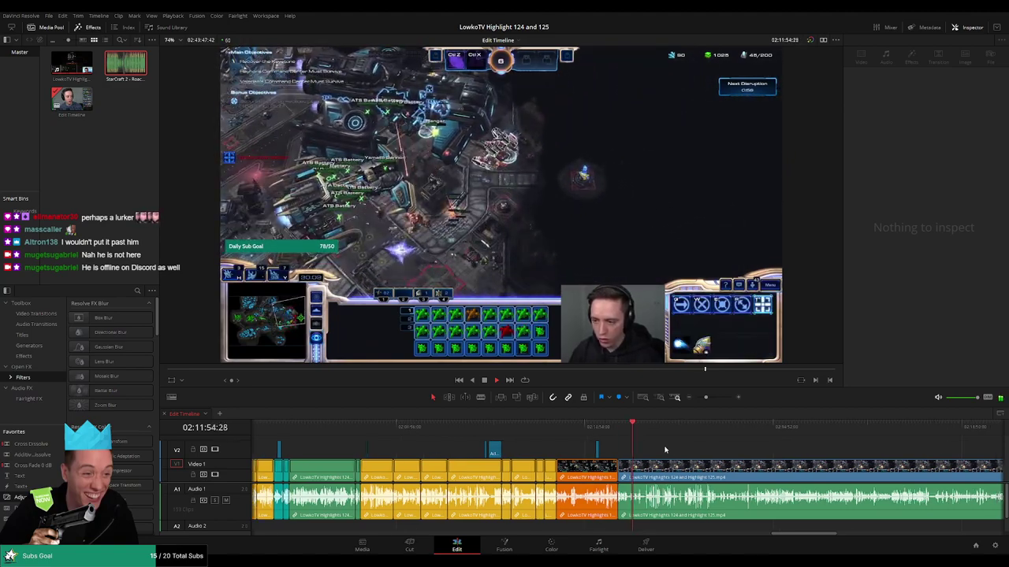
{"action": "mouse_move", "coordinate": [706, 398]}
{"action": "left_mouse_down"}
{"action": "mouse_move", "coordinate": [694, 400]}
{"action": "mouse_move", "coordinate": [714, 400]}
{"action": "left_mouse_up"}
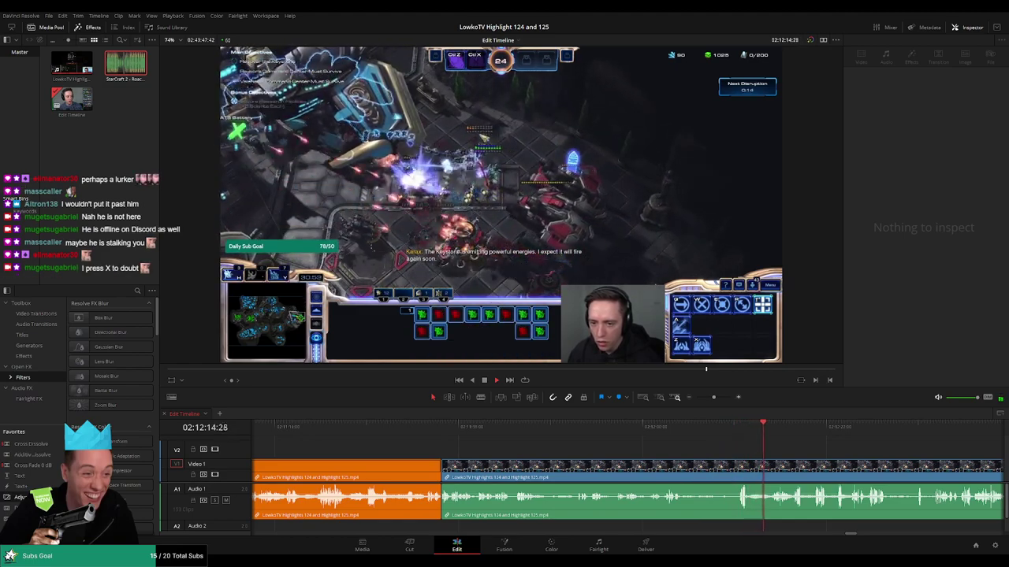
{"action": "left_click_drag", "start_coordinate": [838, 453], "coordinate": [612, 449]}
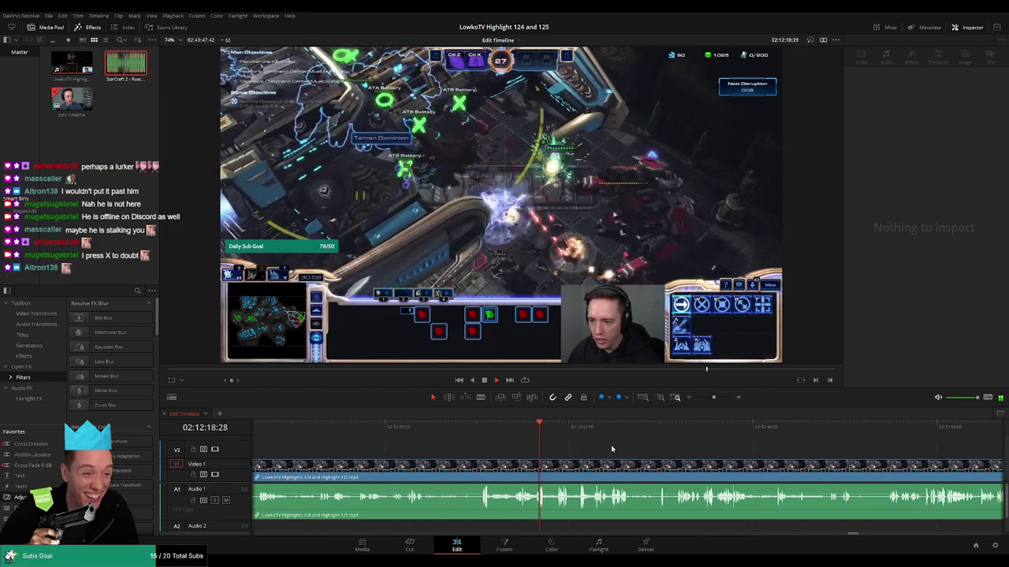
{"action": "scroll", "coordinate": [597, 449], "scroll_direction": "right", "scroll_amount": 1}
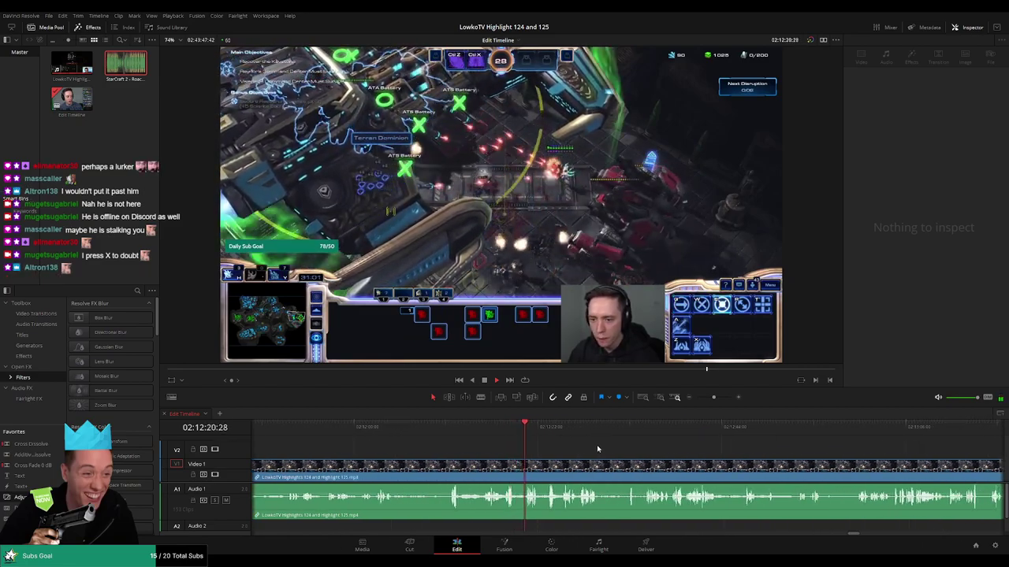
{"action": "mouse_move", "coordinate": [710, 402]}
{"action": "left_mouse_down"}
{"action": "mouse_move", "coordinate": [696, 402]}
{"action": "mouse_move", "coordinate": [717, 401]}
{"action": "left_mouse_up"}
{"action": "scroll", "coordinate": [621, 441], "scroll_direction": "right", "scroll_amount": 4}
{"action": "scroll", "coordinate": [620, 441], "scroll_direction": "right", "scroll_amount": 2}
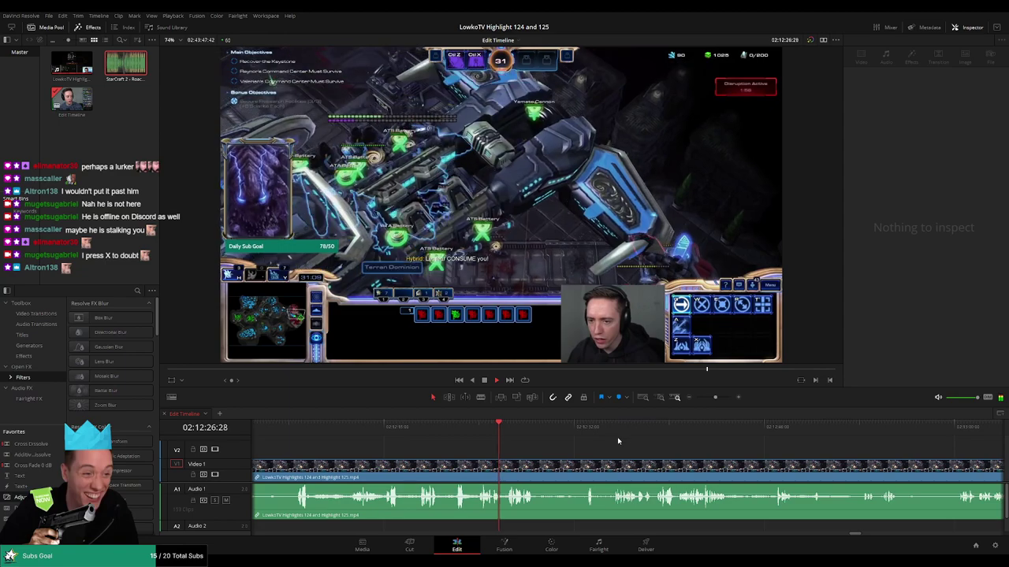
{"action": "scroll", "coordinate": [617, 442], "scroll_direction": "right", "scroll_amount": 5}
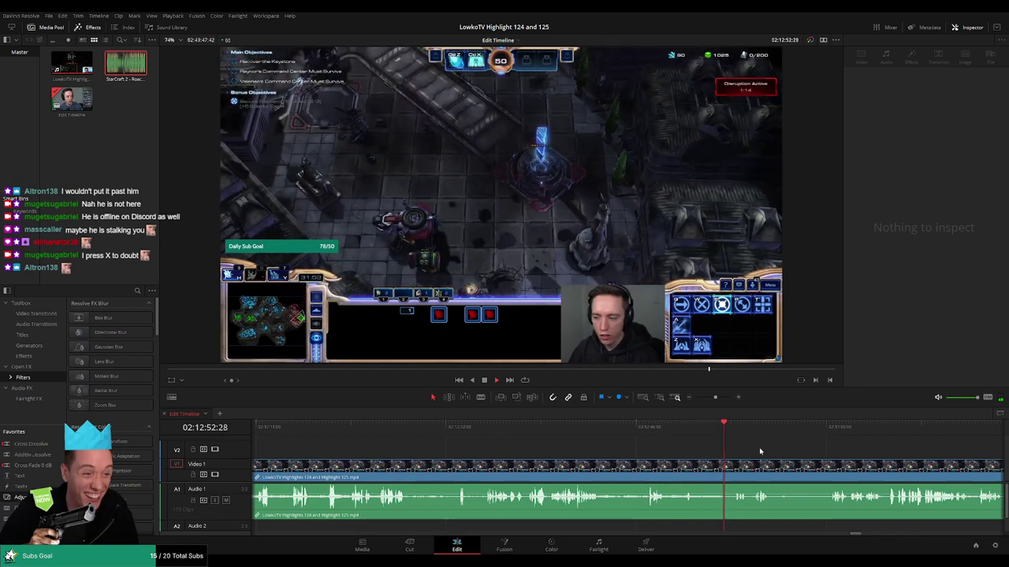
Skip through the quiet StarCraft stretch after 02:12:52 and play back the footage from about 02:13:00.
{"action": "left_click_drag", "start_coordinate": [730, 451], "coordinate": [481, 453]}
{"action": "left_click", "coordinate": [508, 432]}
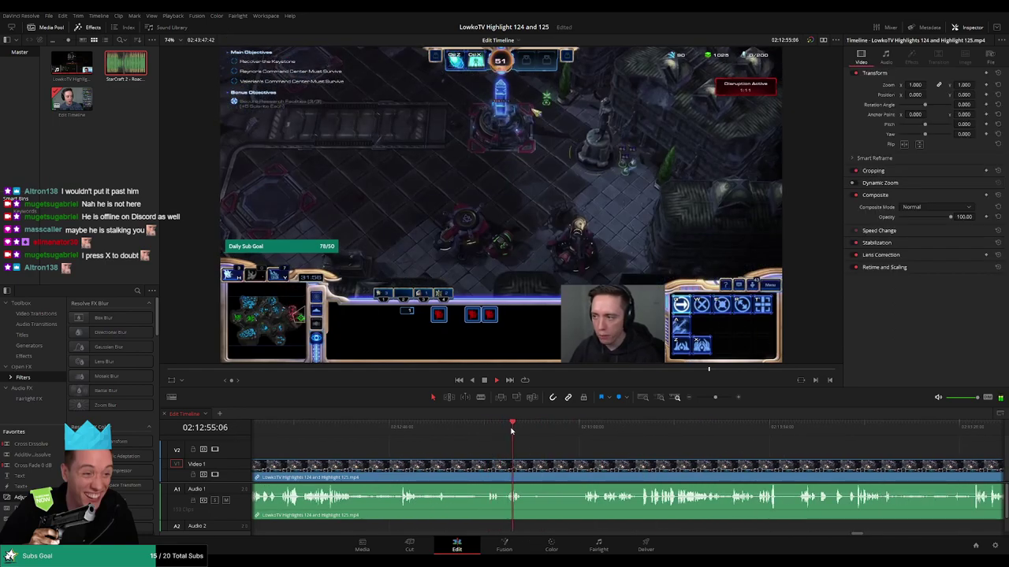
{"action": "left_click", "coordinate": [536, 431]}
{"action": "left_click", "coordinate": [552, 432]}
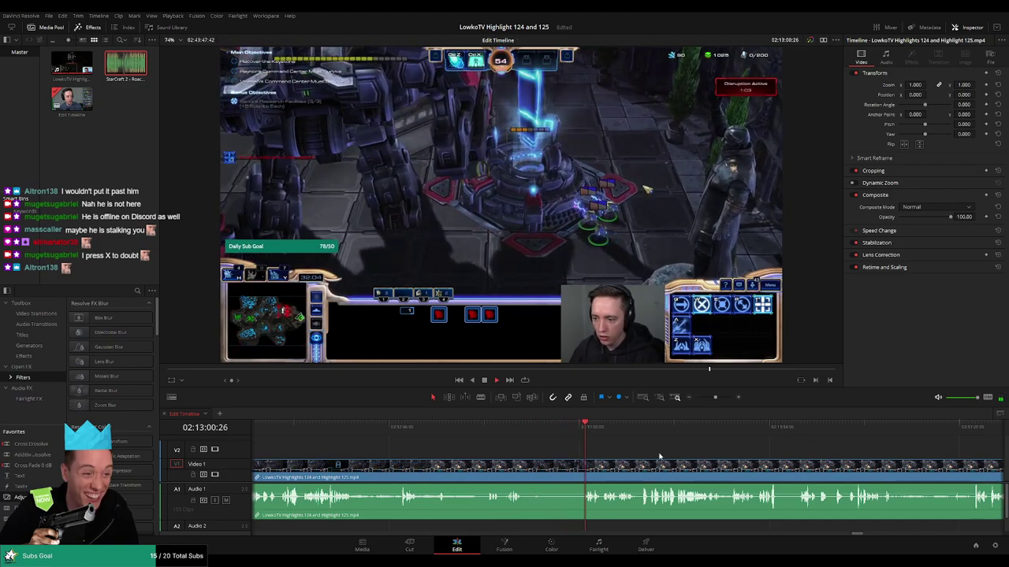
{"action": "left_click_drag", "start_coordinate": [656, 454], "coordinate": [465, 444]}
{"action": "scroll", "coordinate": [517, 450], "scroll_direction": "right", "scroll_amount": 1}
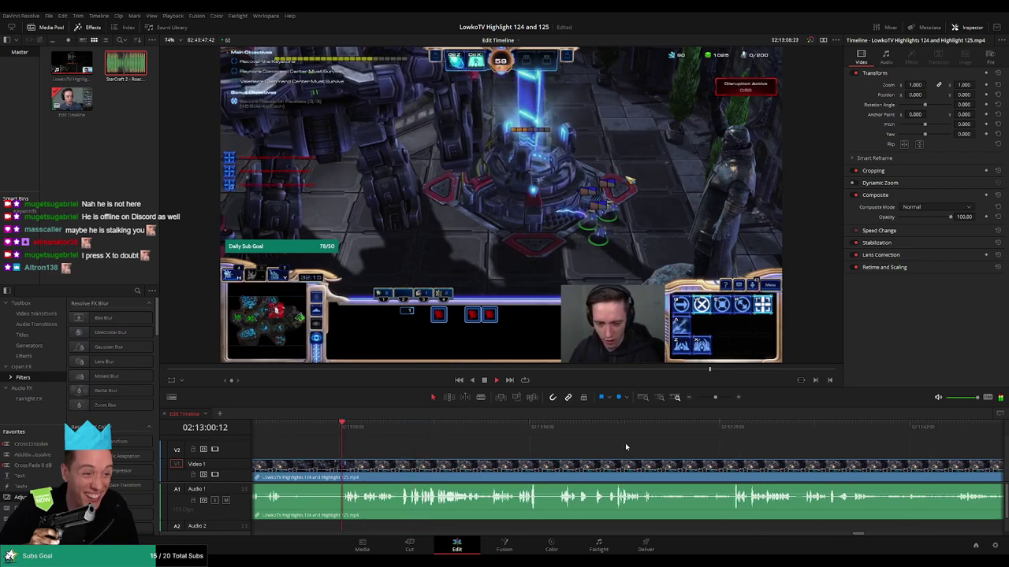
Place an adjustment clip on track V2 above the StarCraft footage, starting at 02:13:23:06, just before the probes explode.
{"action": "mouse_move", "coordinate": [715, 397]}
{"action": "left_mouse_down"}
{"action": "mouse_move", "coordinate": [706, 401]}
{"action": "mouse_move", "coordinate": [716, 401]}
{"action": "left_mouse_up"}
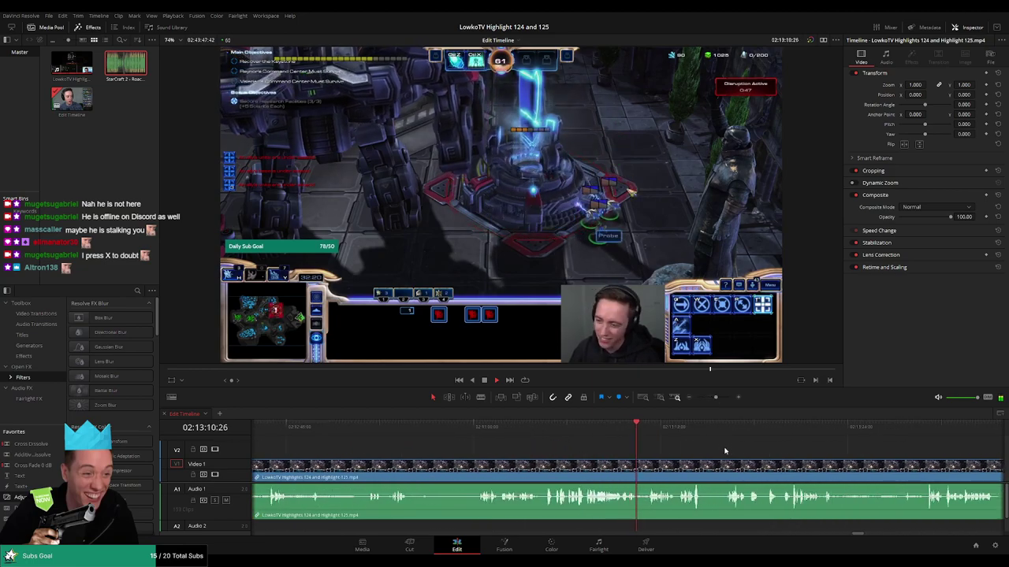
{"action": "left_click_drag", "start_coordinate": [726, 452], "coordinate": [530, 454]}
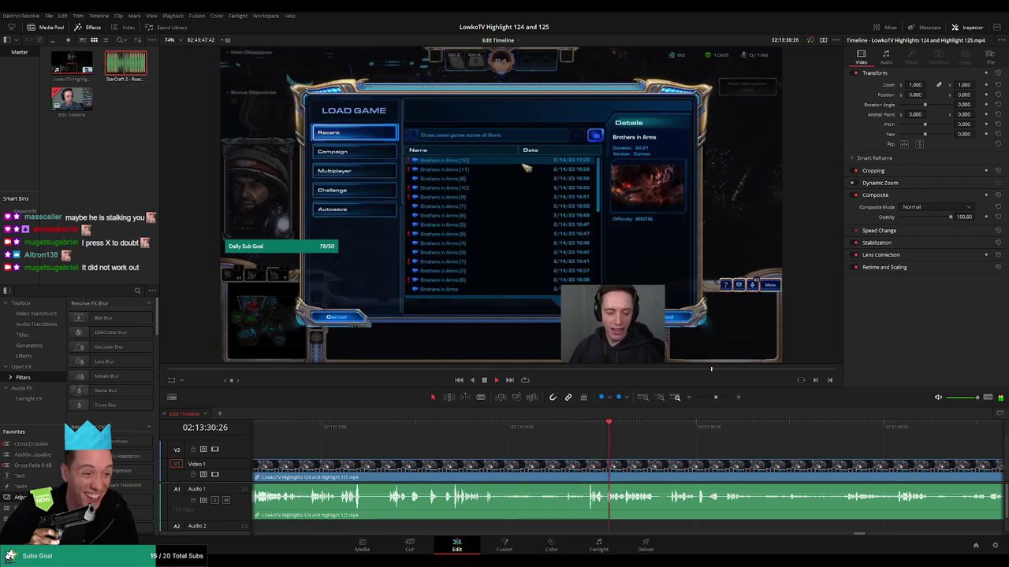
{"action": "left_click_drag", "start_coordinate": [515, 433], "coordinate": [498, 434]}
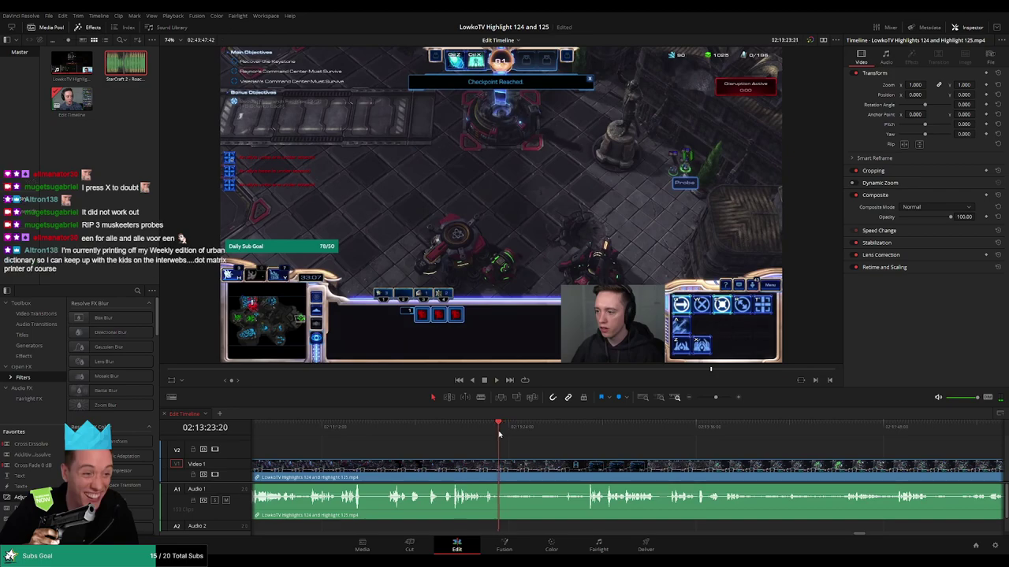
{"action": "left_click_drag", "start_coordinate": [39, 497], "coordinate": [495, 454]}
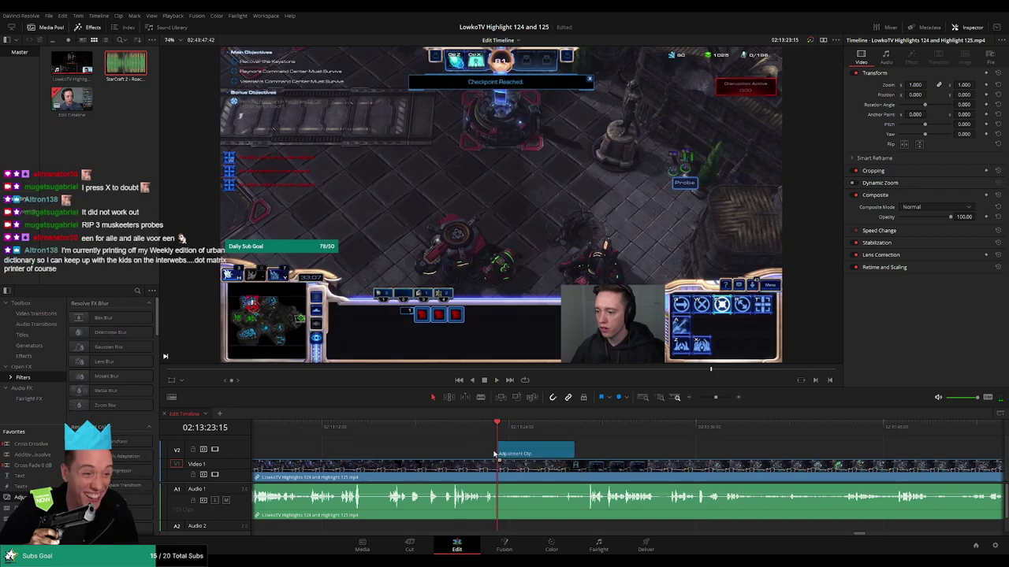
{"action": "left_click", "coordinate": [480, 433]}
{"action": "key", "text": "space"}
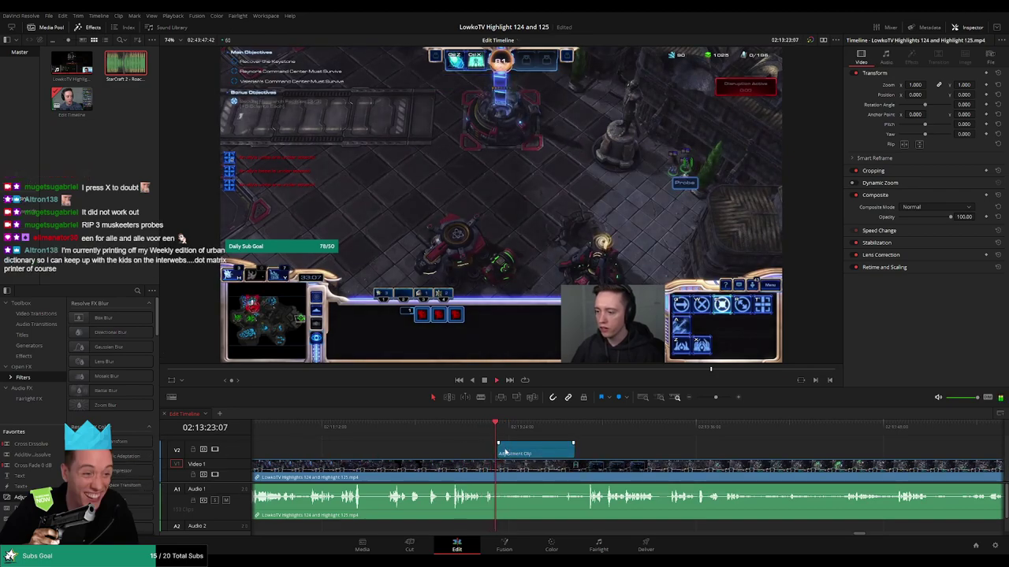
{"action": "key", "text": "space"}
{"action": "left_click", "coordinate": [484, 428]}
{"action": "key", "text": "space"}
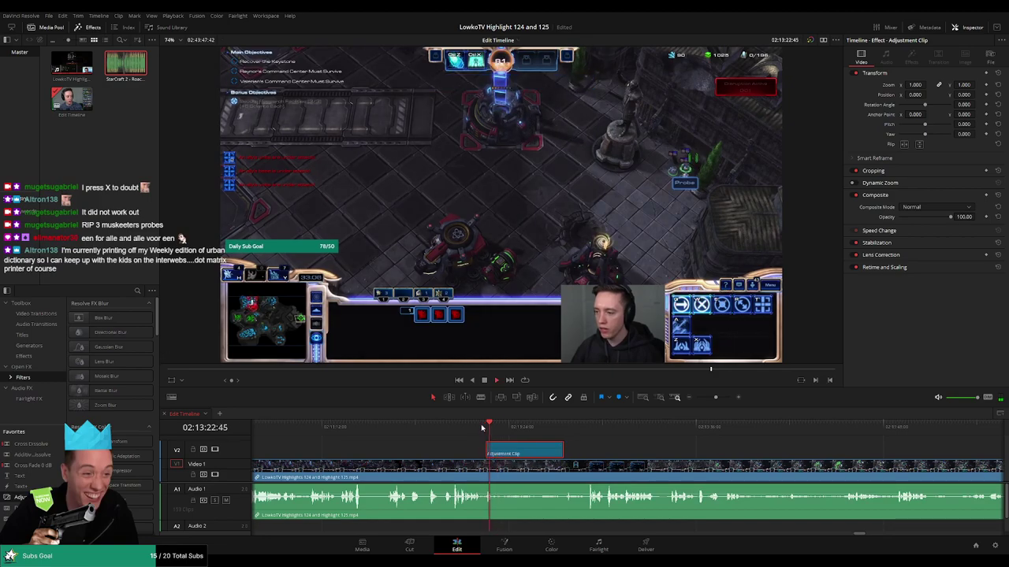
{"action": "key", "text": "space"}
{"action": "left_click_drag", "start_coordinate": [505, 455], "coordinate": [514, 455]}
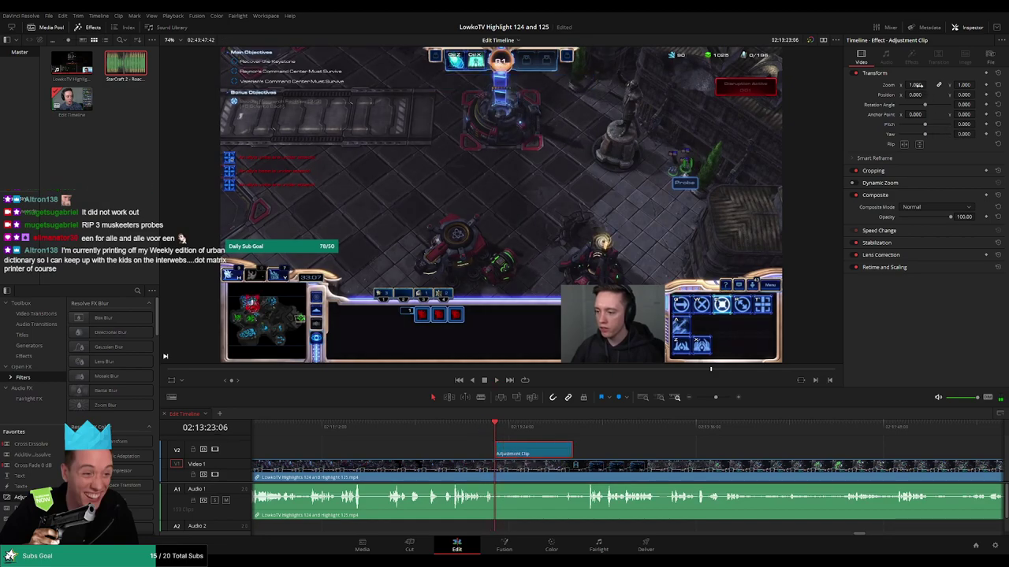
Zoom the adjustment clip to 1.640 at position X -486, Y -237 to frame the probes, and trim its end to 02:13:25:19.
{"action": "left_click_drag", "start_coordinate": [919, 85], "coordinate": [648, 94]}
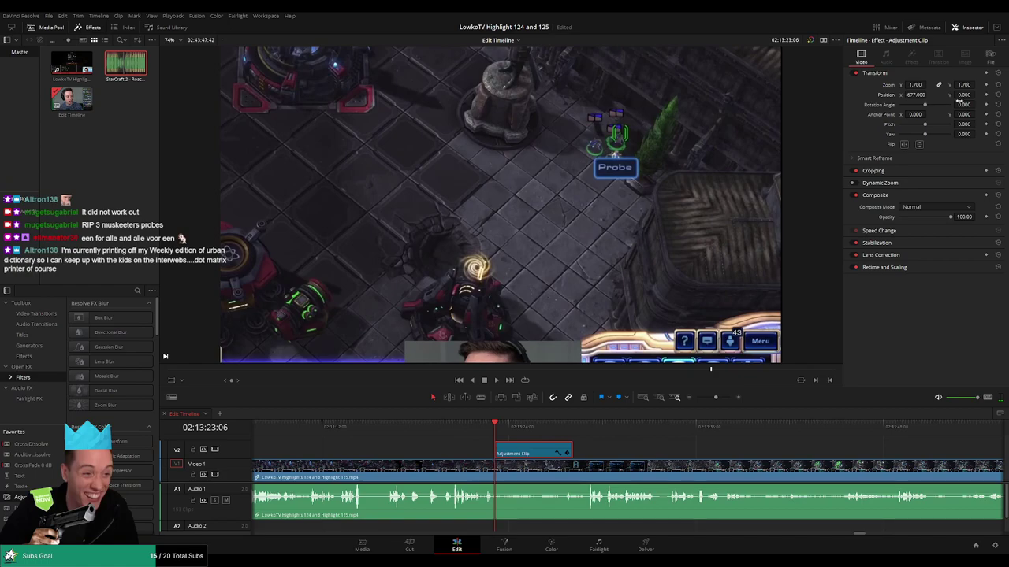
{"action": "left_click_drag", "start_coordinate": [964, 95], "coordinate": [871, 94]}
{"action": "key", "text": "space"}
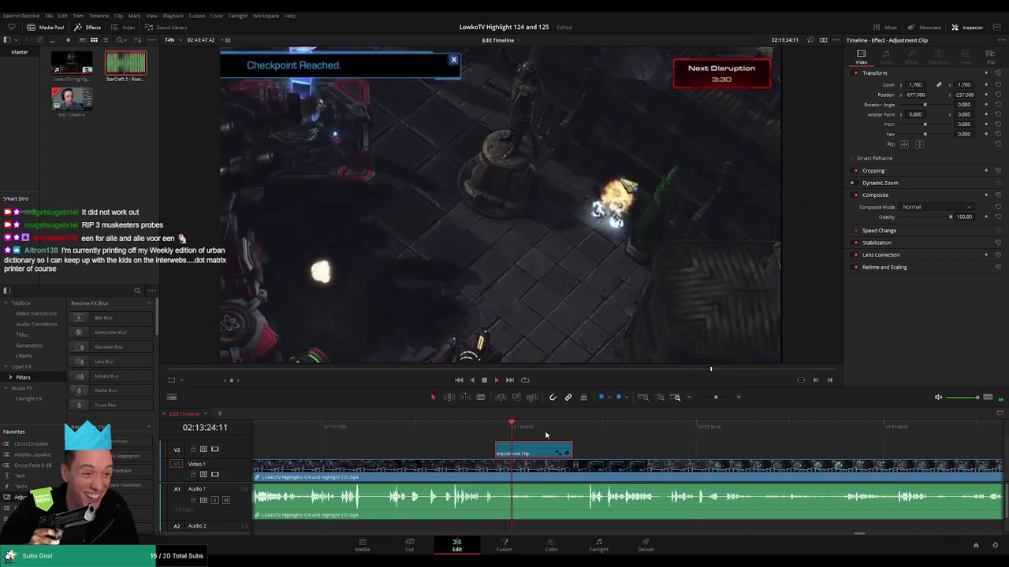
{"action": "left_click", "coordinate": [494, 436]}
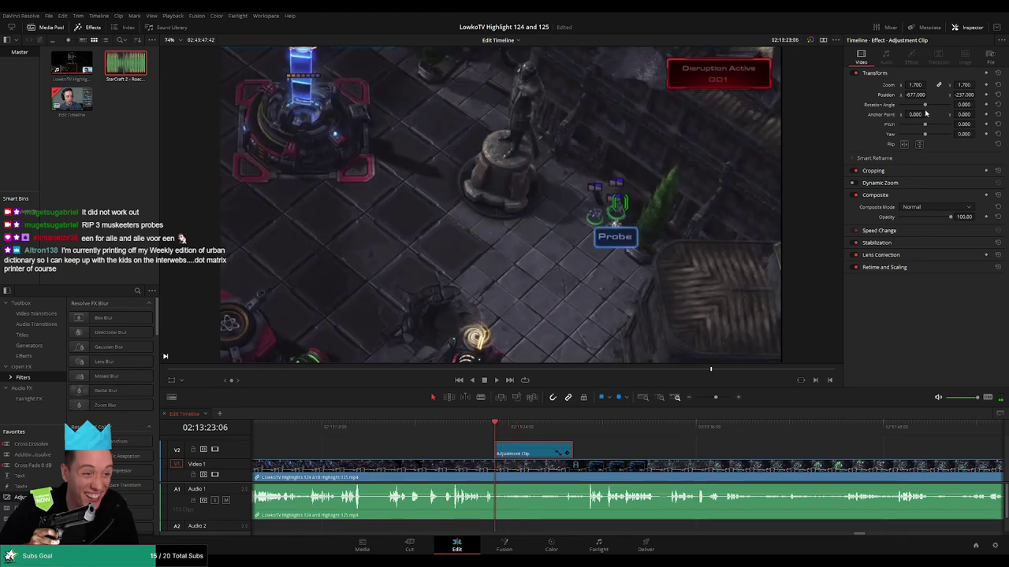
{"action": "mouse_move", "coordinate": [914, 94]}
{"action": "left_mouse_down"}
{"action": "mouse_move", "coordinate": [973, 95]}
{"action": "mouse_move", "coordinate": [909, 85]}
{"action": "mouse_move", "coordinate": [926, 94]}
{"action": "left_mouse_up"}
{"action": "key", "text": "space"}
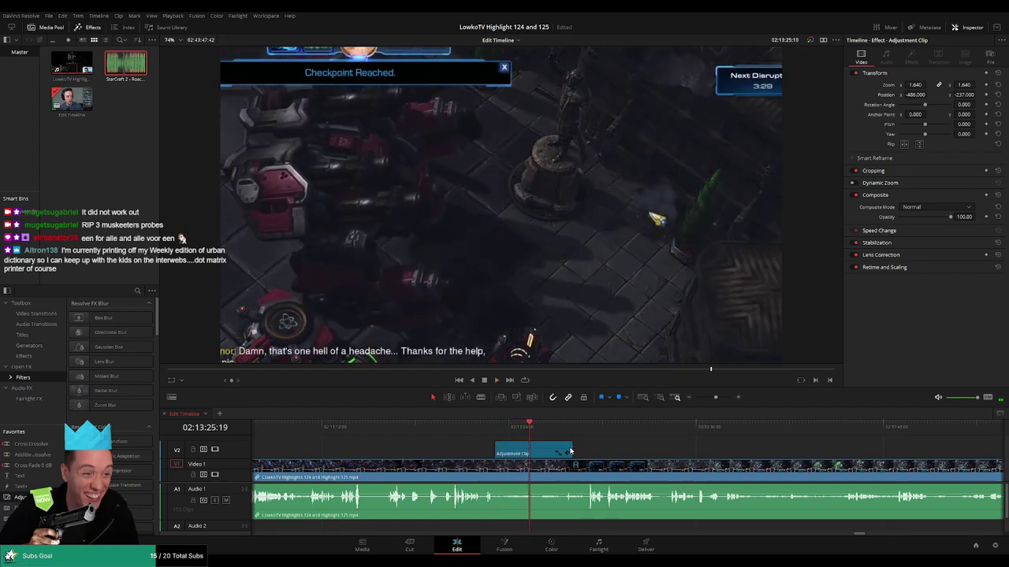
{"action": "left_click_drag", "start_coordinate": [569, 451], "coordinate": [554, 455]}
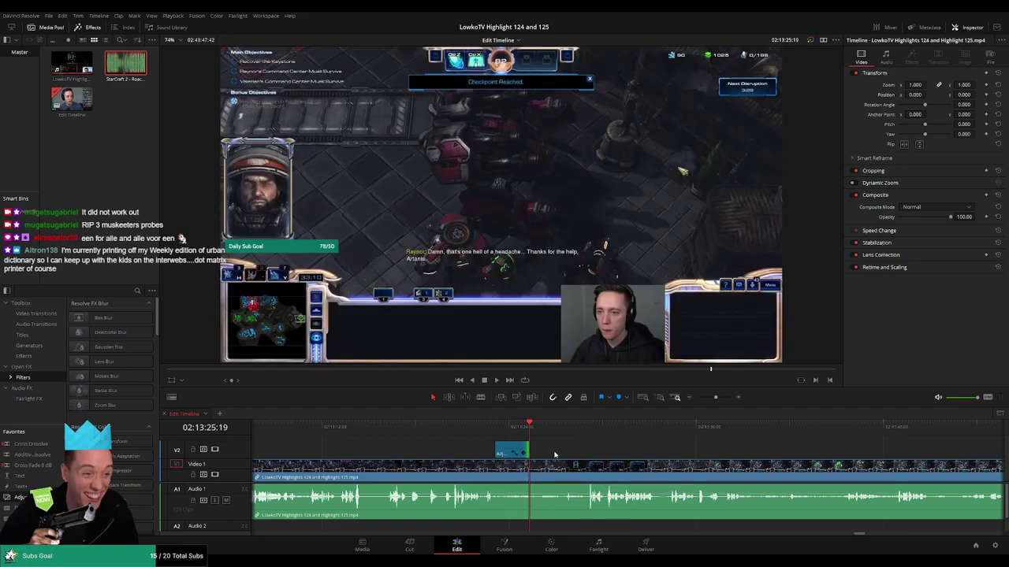
{"action": "left_click", "coordinate": [495, 427]}
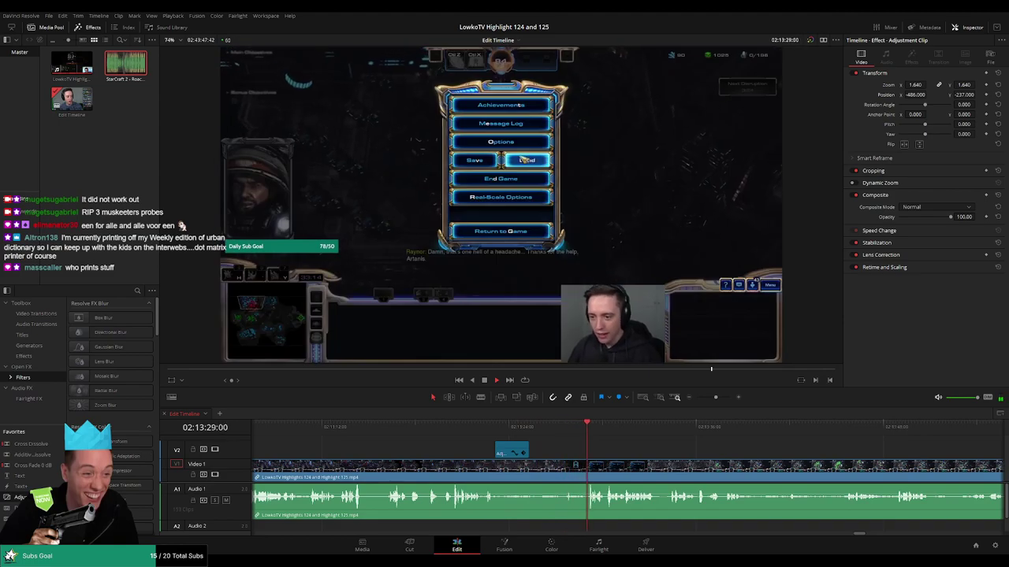
Cut out the quiet stretch of roughly 1.5 seconds after about 02:13:27, before the load game screen, and close the gap.
{"action": "left_click", "coordinate": [566, 470]}
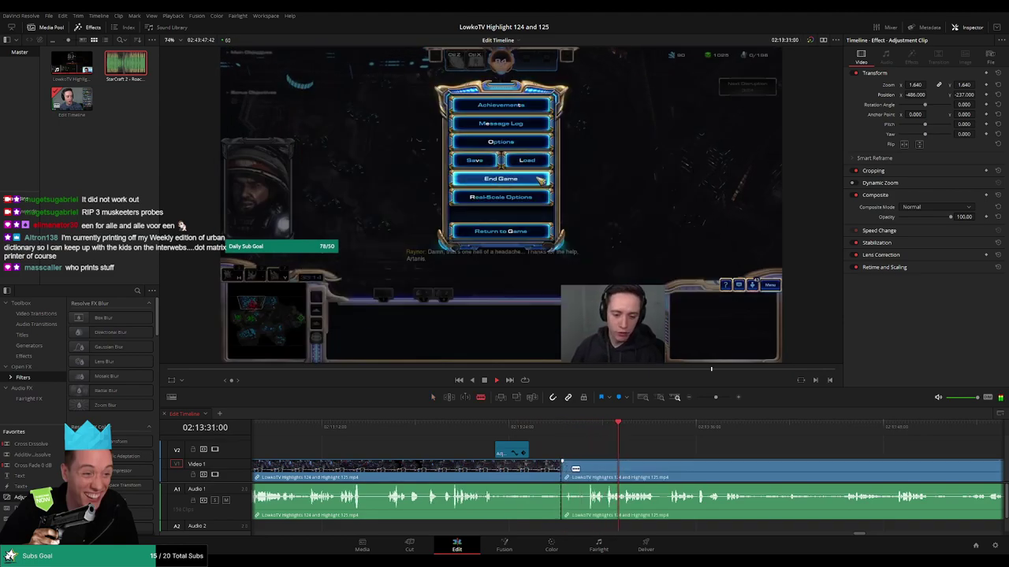
{"action": "key", "text": "a"}
{"action": "left_click", "coordinate": [571, 473]}
{"action": "key", "text": "Delete"}
{"action": "left_click", "coordinate": [546, 429]}
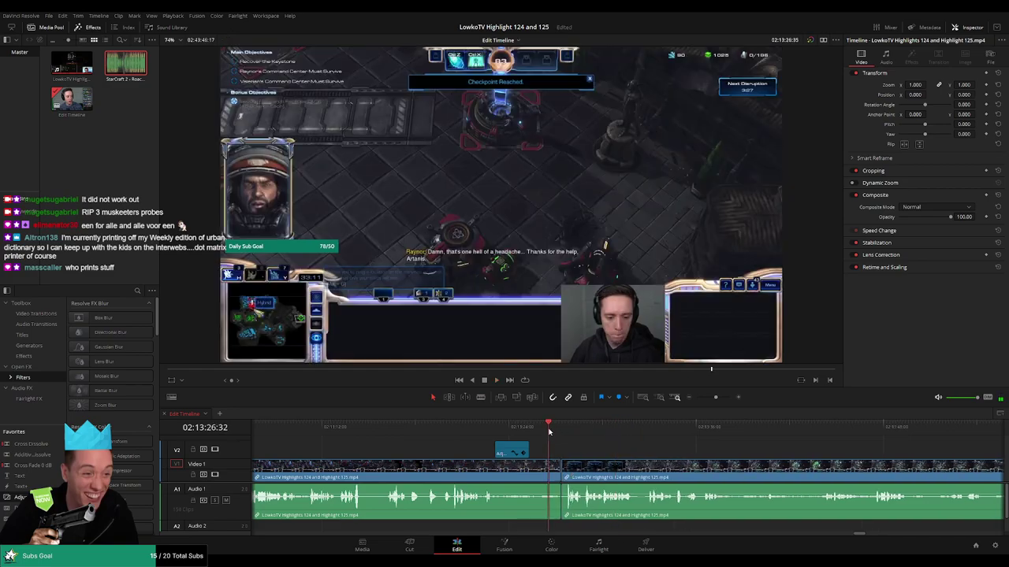
Color-mark the StarCraft clip that ends at the 02:13:27 cut blue and deselect it.
{"action": "left_click", "coordinate": [530, 480]}
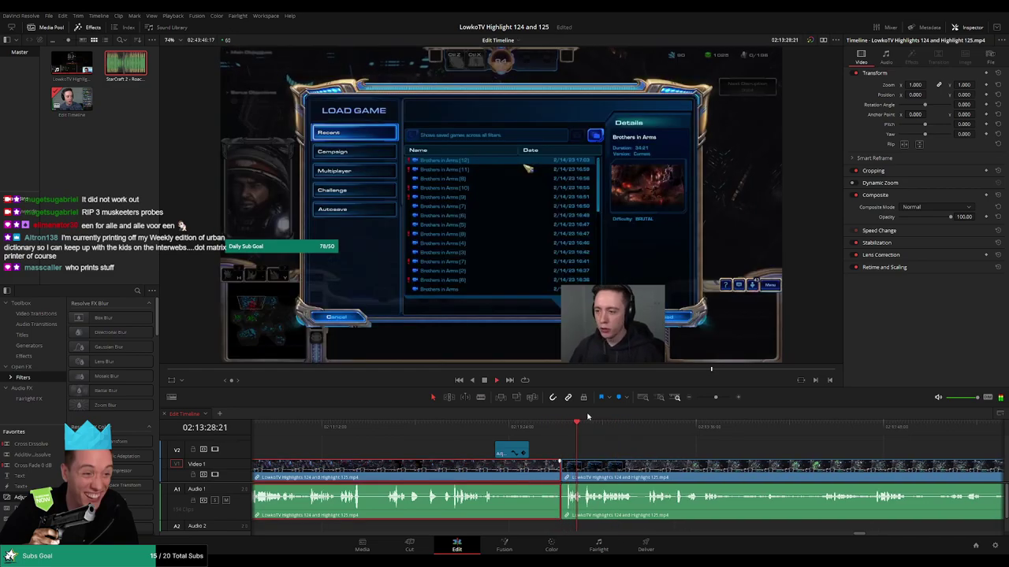
{"action": "key", "text": "1"}
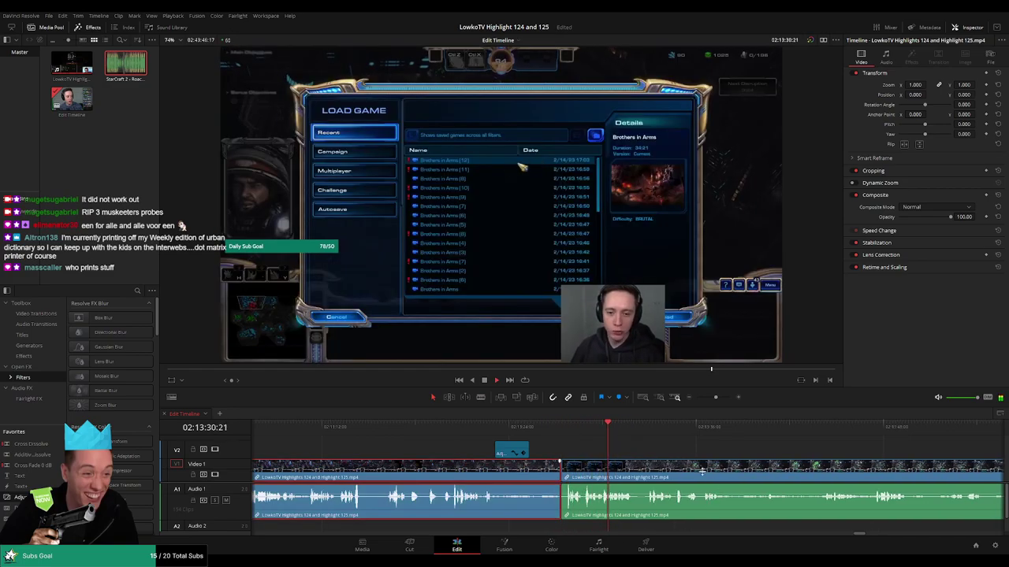
{"action": "left_click", "coordinate": [681, 451]}
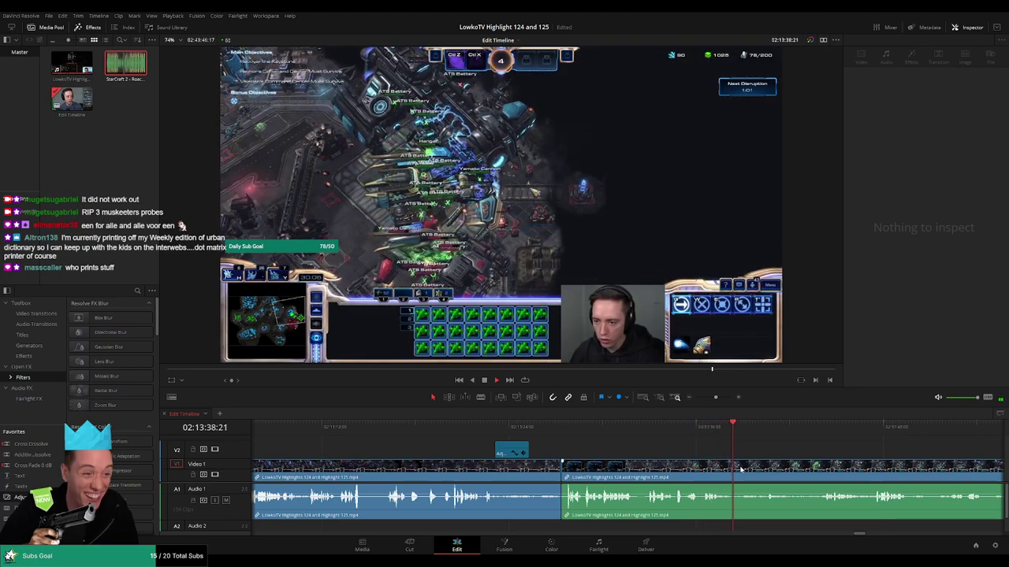
Skim through the StarCraft battle footage from about 02:13:38 to the webcam scene near 02:14:35.
{"action": "left_click_drag", "start_coordinate": [753, 449], "coordinate": [562, 452]}
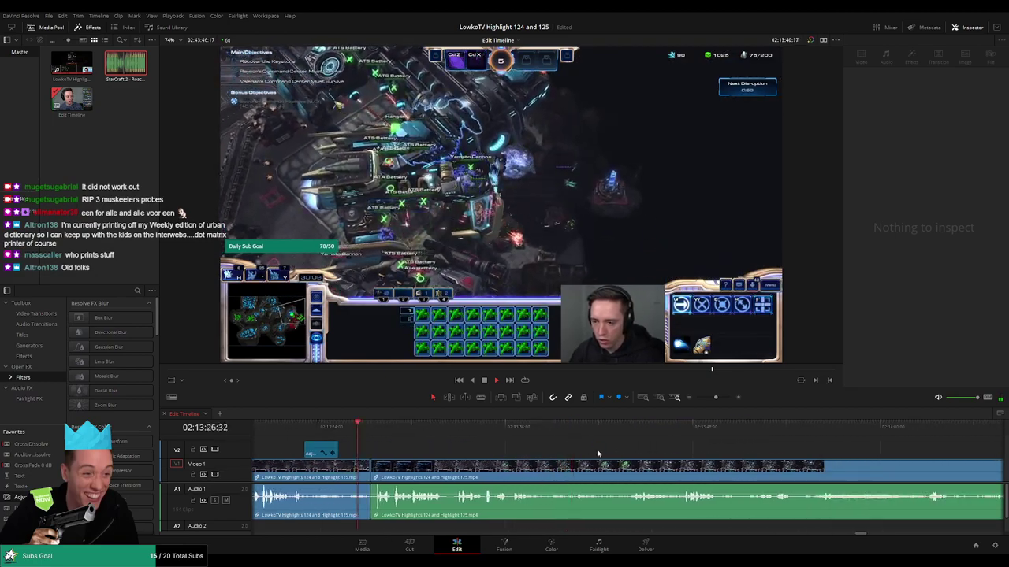
{"action": "left_click", "coordinate": [628, 429]}
{"action": "left_click_drag", "start_coordinate": [726, 440], "coordinate": [596, 443]}
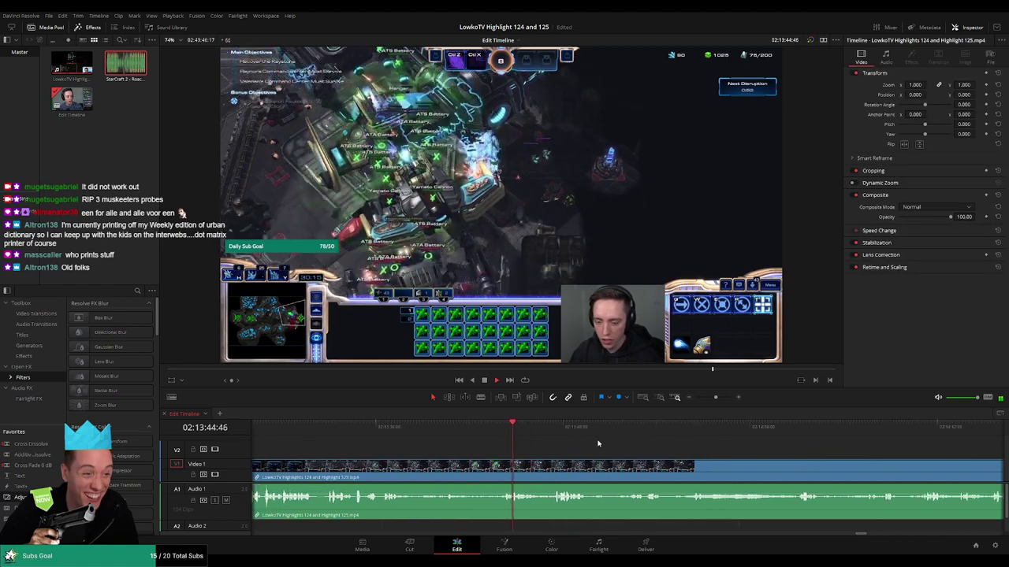
{"action": "mouse_move", "coordinate": [716, 398]}
{"action": "left_mouse_down"}
{"action": "mouse_move", "coordinate": [702, 401]}
{"action": "mouse_move", "coordinate": [716, 401]}
{"action": "left_mouse_up"}
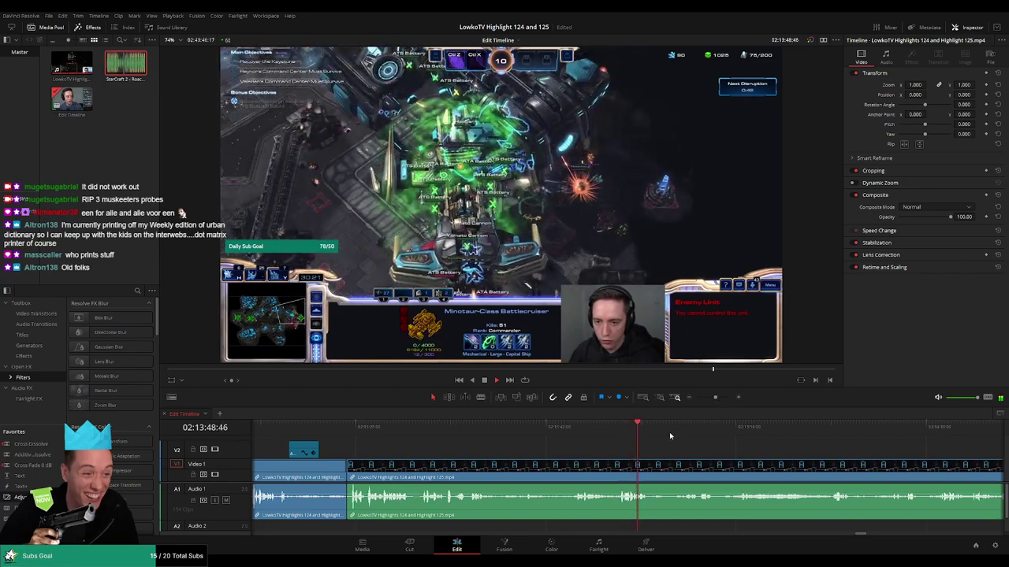
{"action": "left_click", "coordinate": [669, 431]}
{"action": "left_click", "coordinate": [687, 432]}
{"action": "left_click_drag", "start_coordinate": [769, 447], "coordinate": [542, 430]}
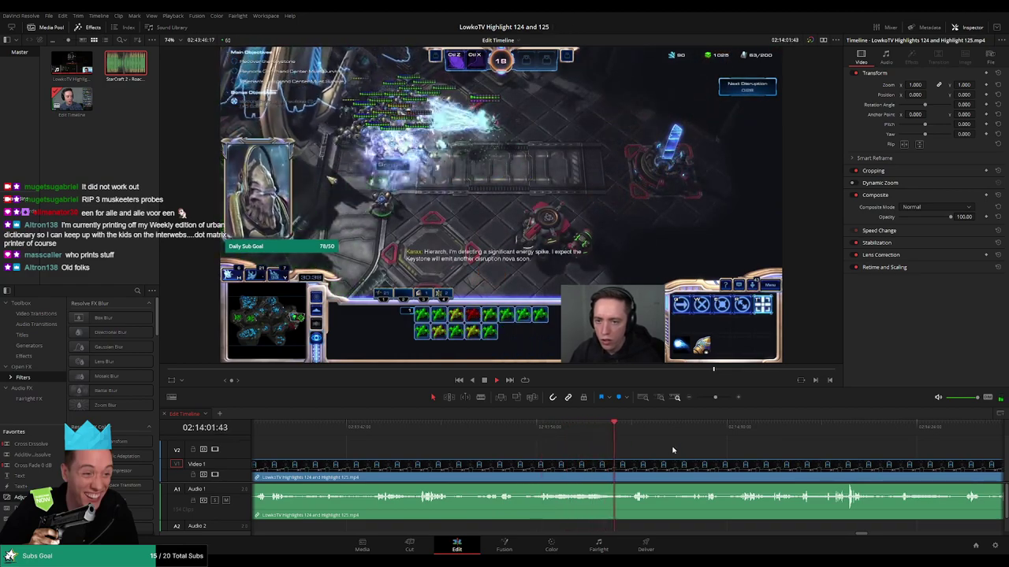
{"action": "left_click_drag", "start_coordinate": [672, 450], "coordinate": [576, 447]}
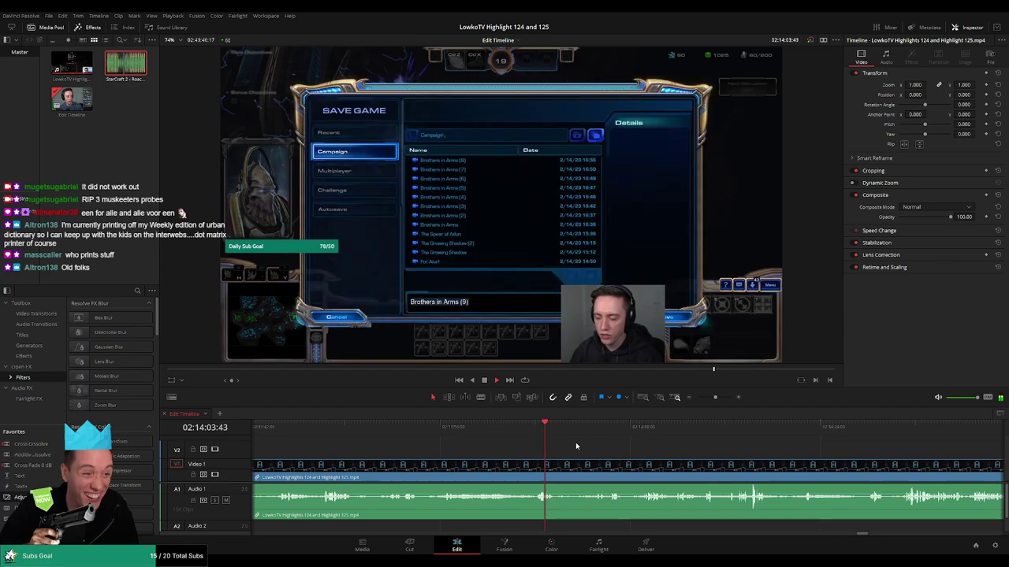
{"action": "left_click", "coordinate": [573, 429]}
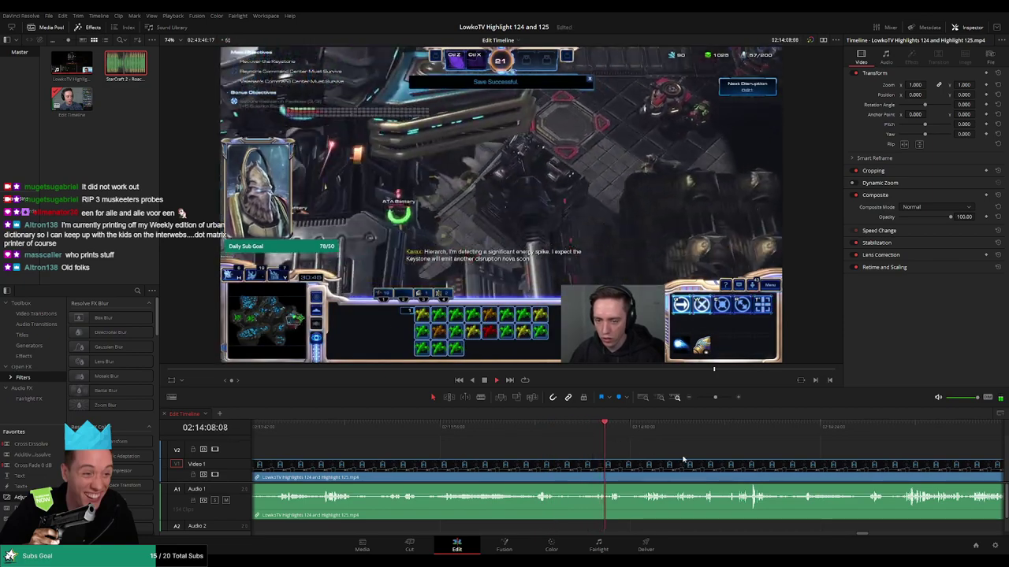
{"action": "left_click_drag", "start_coordinate": [685, 459], "coordinate": [567, 452]}
{"action": "left_click", "coordinate": [527, 430]}
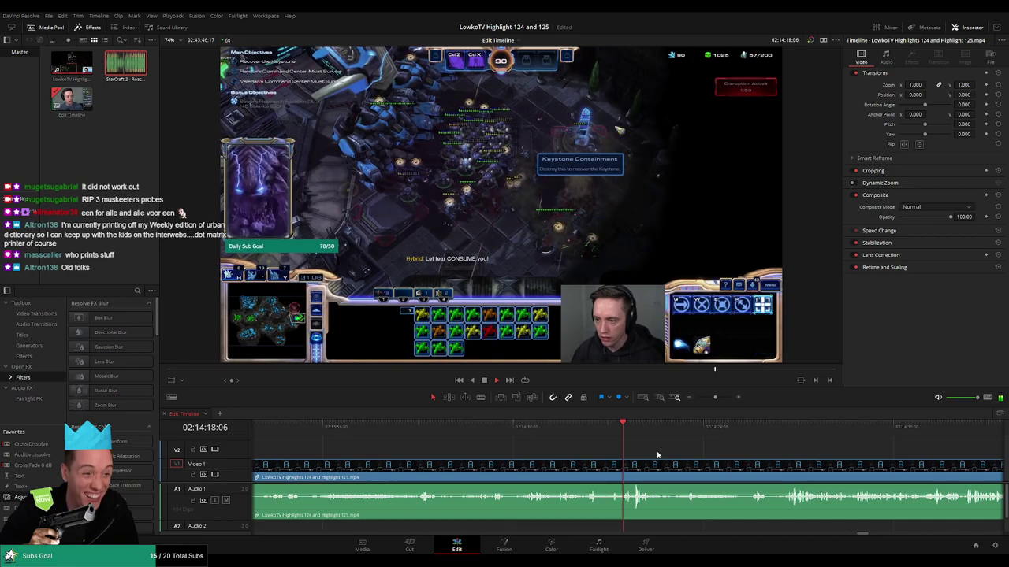
{"action": "left_click_drag", "start_coordinate": [751, 466], "coordinate": [572, 453]}
{"action": "left_click", "coordinate": [507, 432]}
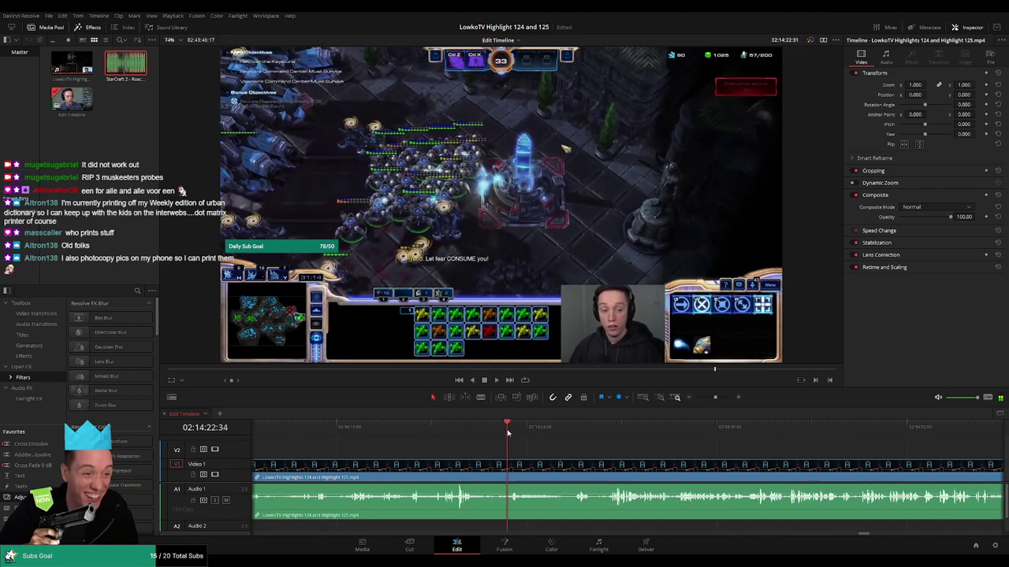
{"action": "left_click", "coordinate": [482, 433]}
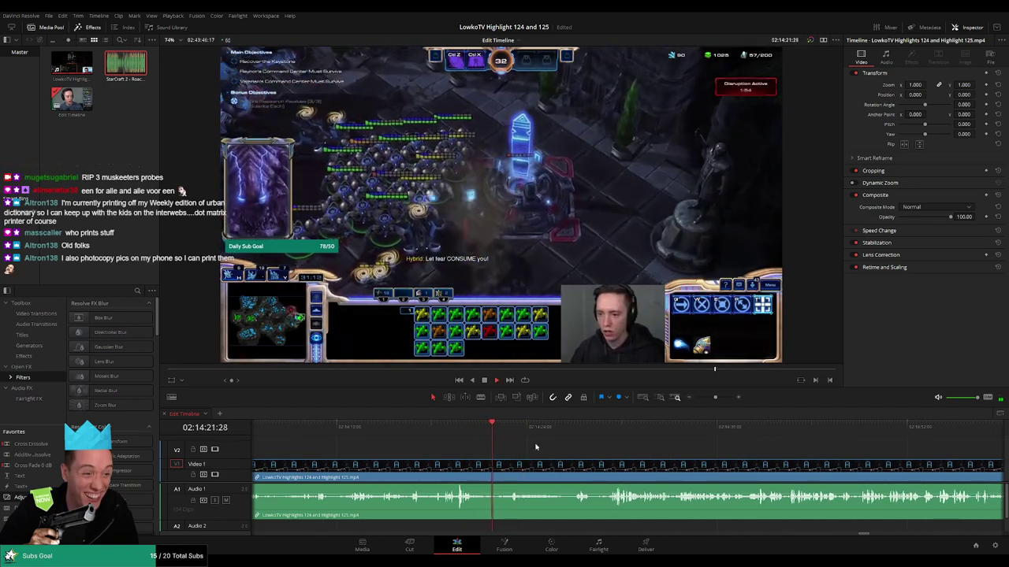
{"action": "key", "text": "space"}
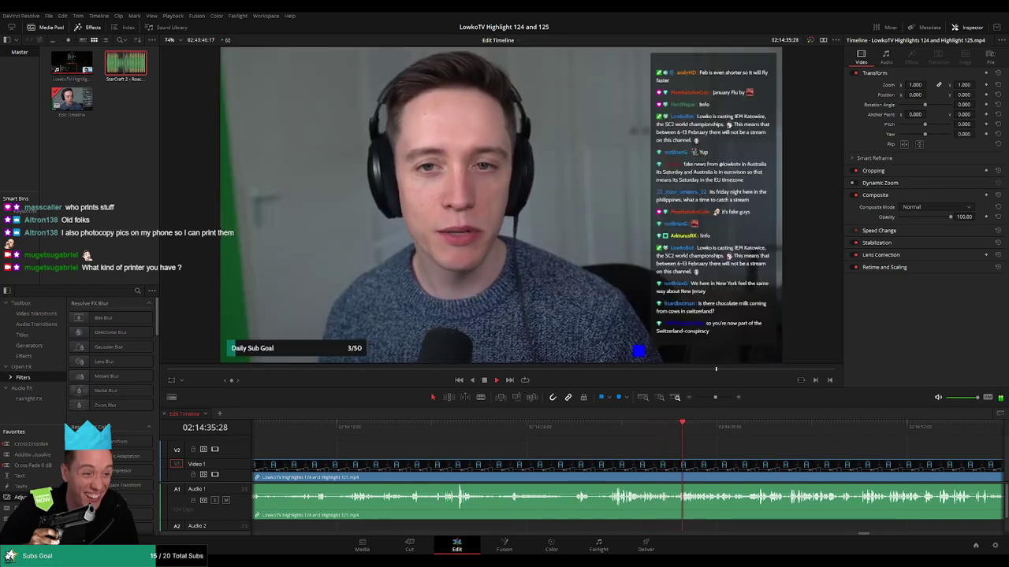
Cut out the short piece right after 02:14:34:41, where the StarCraft footage changes to the webcam scene, and close the gap.
{"action": "mouse_move", "coordinate": [664, 430]}
{"action": "left_mouse_down"}
{"action": "mouse_move", "coordinate": [667, 443]}
{"action": "mouse_move", "coordinate": [672, 433]}
{"action": "left_mouse_up"}
{"action": "scroll", "coordinate": [691, 445], "scroll_direction": "up", "scroll_amount": 4}
{"action": "left_click_drag", "start_coordinate": [575, 429], "coordinate": [623, 443]}
{"action": "left_click", "coordinate": [630, 469]}
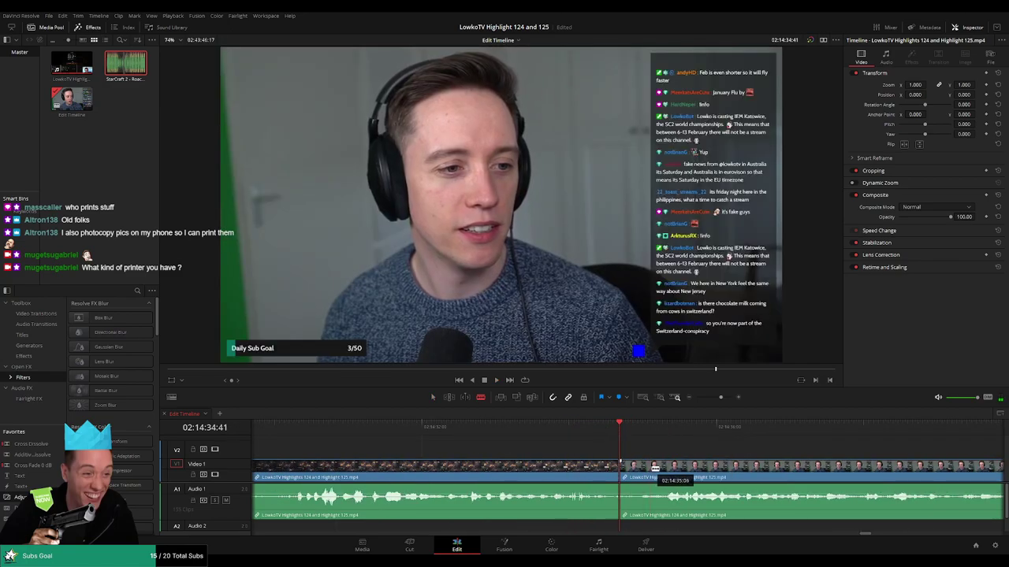
{"action": "left_click", "coordinate": [666, 469]}
{"action": "key", "text": "a"}
{"action": "left_click", "coordinate": [654, 473]}
{"action": "key", "text": "Delete"}
{"action": "key", "text": "space"}
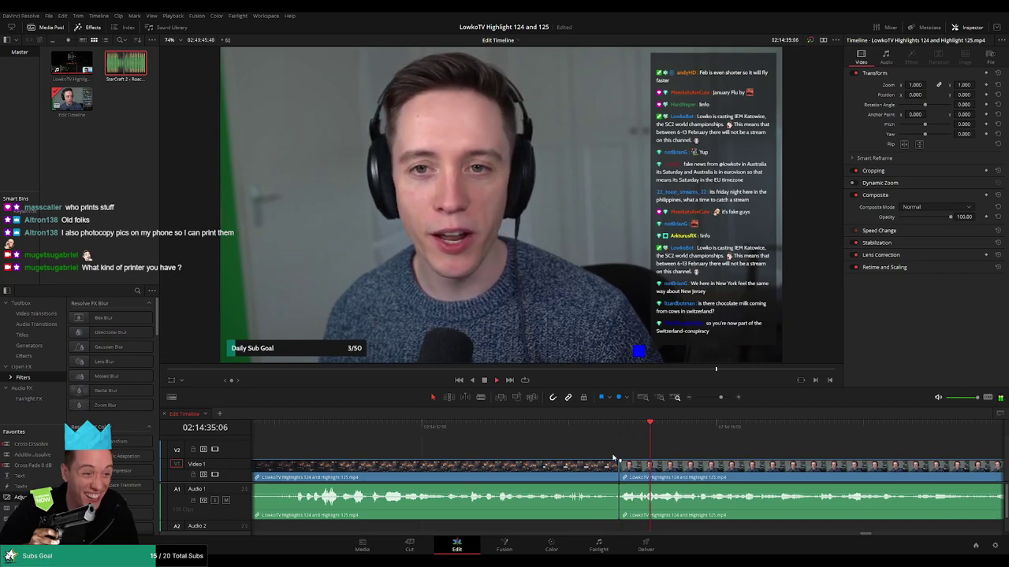
{"action": "left_click", "coordinate": [566, 426]}
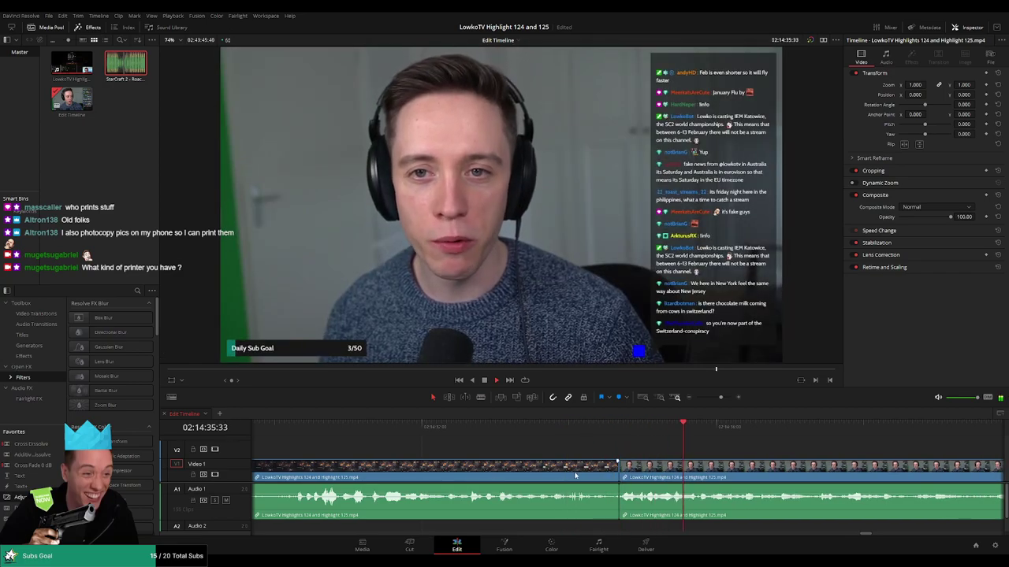
Color-mark the StarCraft clip that ends at the 02:14:34 cut blue and deselect it.
{"action": "left_click", "coordinate": [564, 474]}
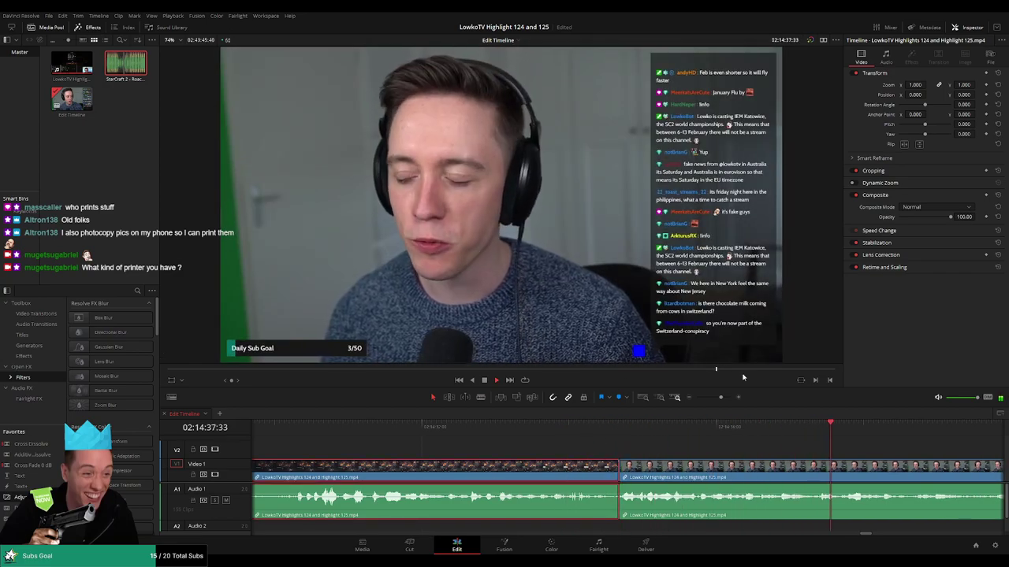
{"action": "key", "text": "1"}
{"action": "left_click", "coordinate": [817, 451]}
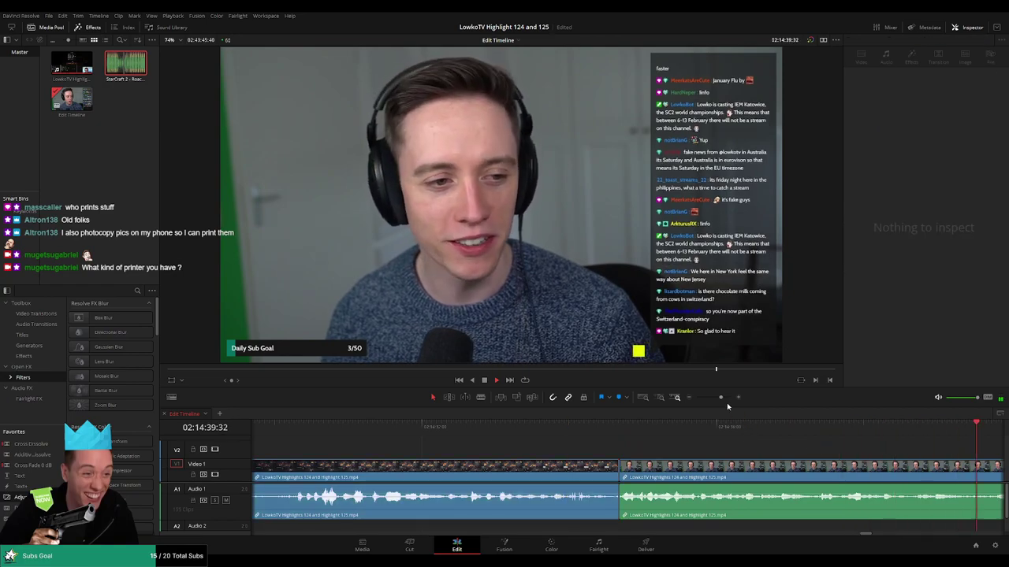
Play the webcam scene after the 02:14:34 cut and compare it with the Wikipedia platypus scene in the timeline's first 100 seconds.
{"action": "mouse_move", "coordinate": [722, 398]}
{"action": "left_mouse_down"}
{"action": "mouse_move", "coordinate": [705, 400]}
{"action": "mouse_move", "coordinate": [714, 401]}
{"action": "left_mouse_up"}
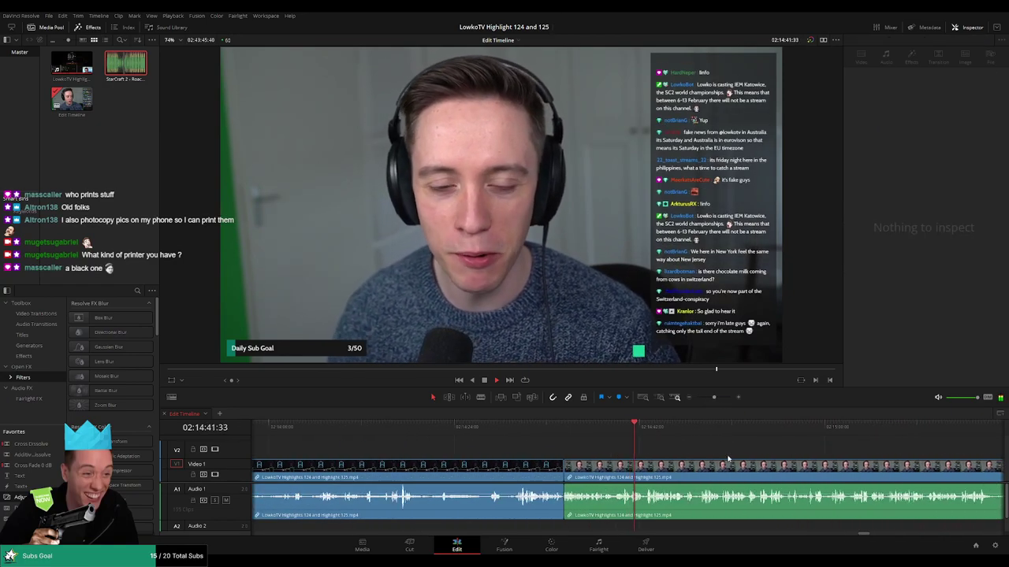
{"action": "left_click_drag", "start_coordinate": [744, 458], "coordinate": [592, 453]}
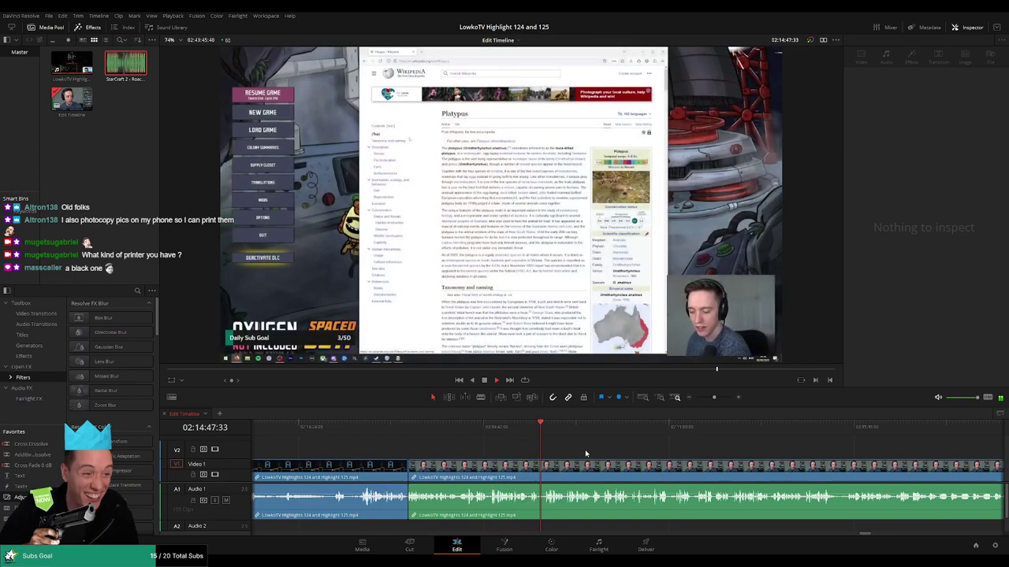
{"action": "key", "text": "space"}
{"action": "left_click_drag", "start_coordinate": [714, 397], "coordinate": [674, 407]}
{"action": "left_click", "coordinate": [256, 426]}
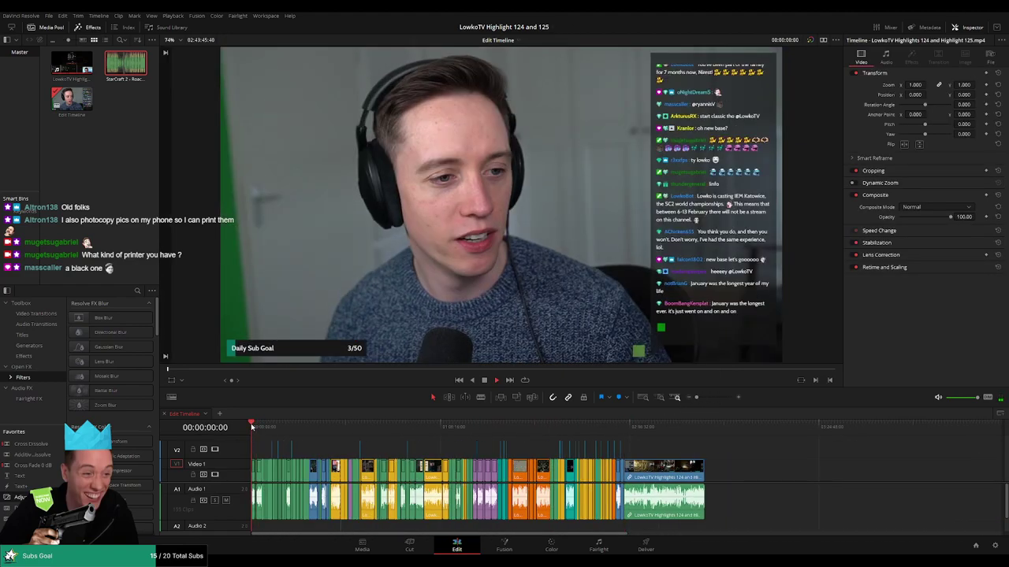
{"action": "scroll", "coordinate": [306, 453], "scroll_direction": "up", "scroll_amount": 5}
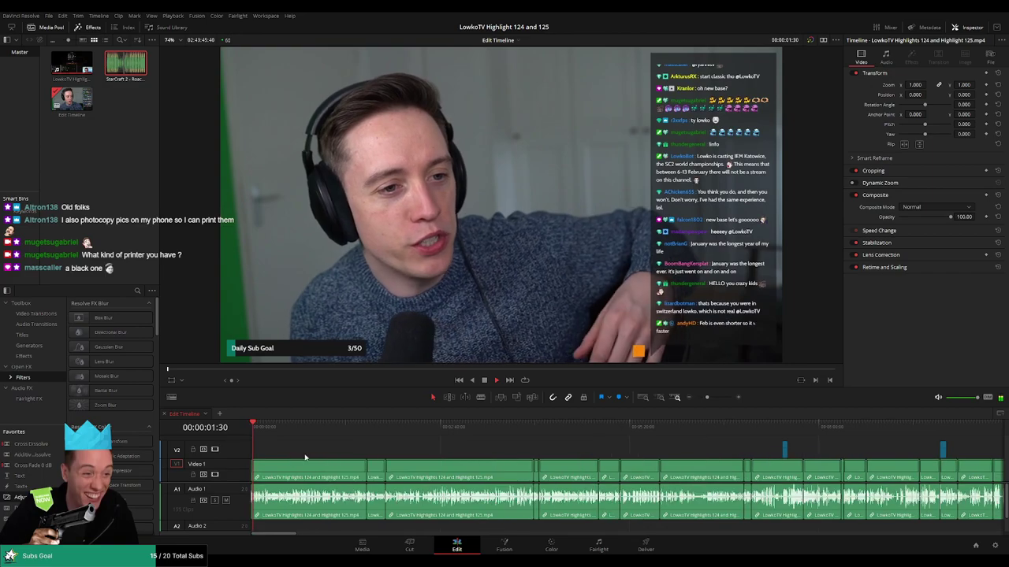
{"action": "left_click", "coordinate": [369, 427]}
{"action": "left_click", "coordinate": [384, 428]}
{"action": "left_click", "coordinate": [365, 427]}
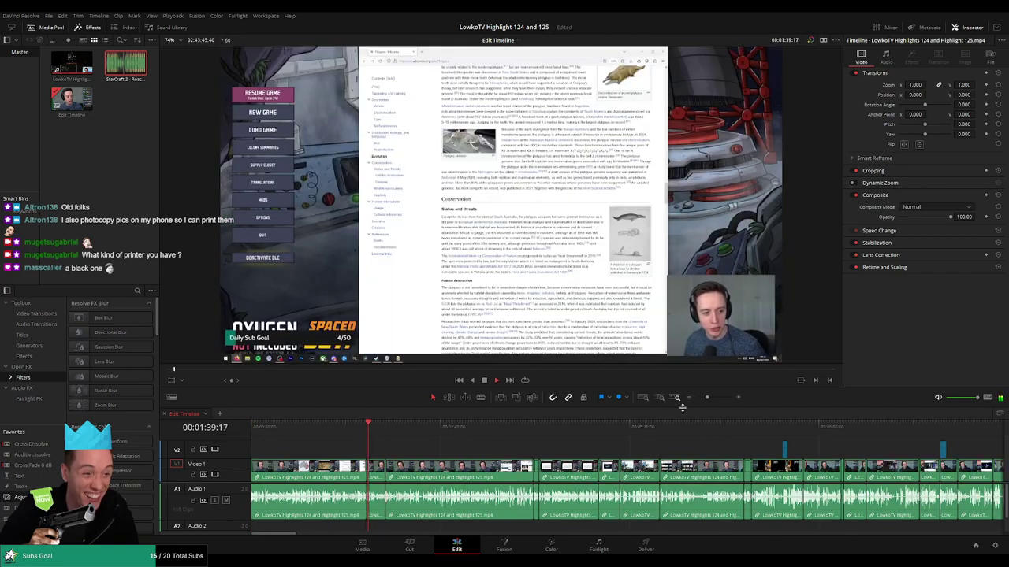
{"action": "left_click", "coordinate": [349, 430]}
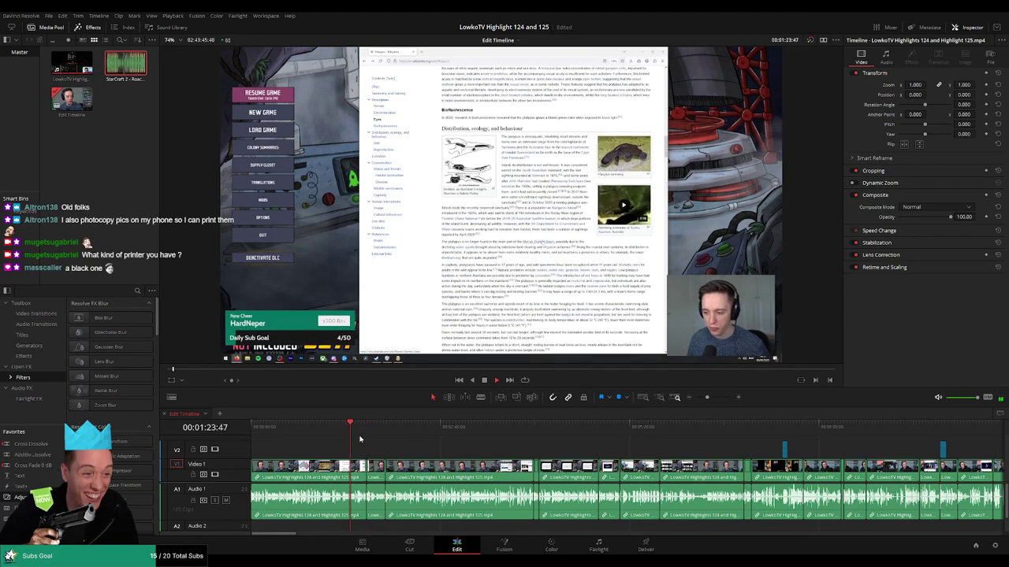
{"action": "left_click", "coordinate": [322, 429]}
Cut out the repeated webcam and platypus footage from the 02:14:34 cut to about 02:15:56:37 and close the gap.
{"action": "left_click_drag", "start_coordinate": [719, 399], "coordinate": [689, 400]}
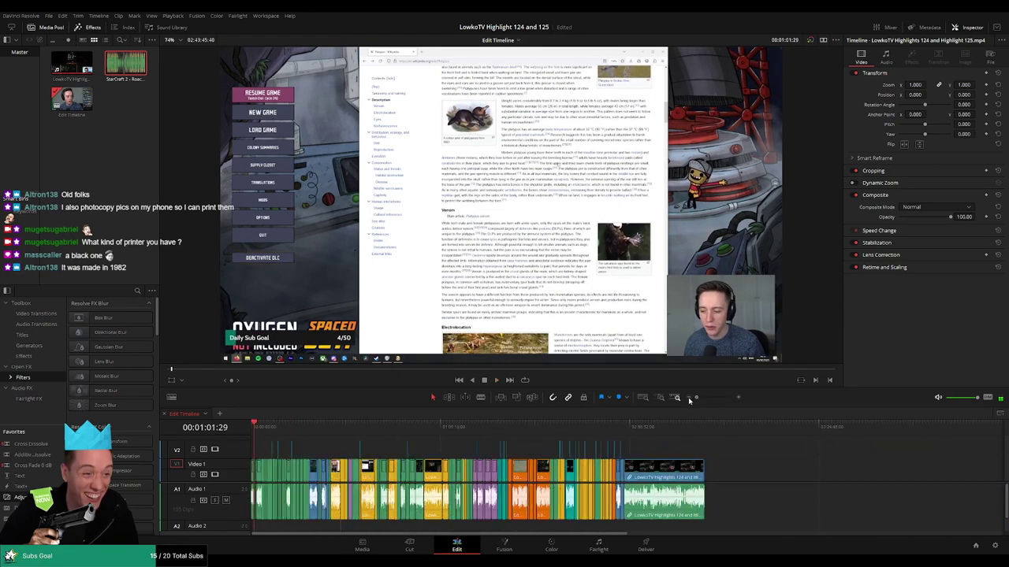
{"action": "left_click", "coordinate": [627, 432]}
{"action": "scroll", "coordinate": [678, 452], "scroll_direction": "up", "scroll_amount": 10}
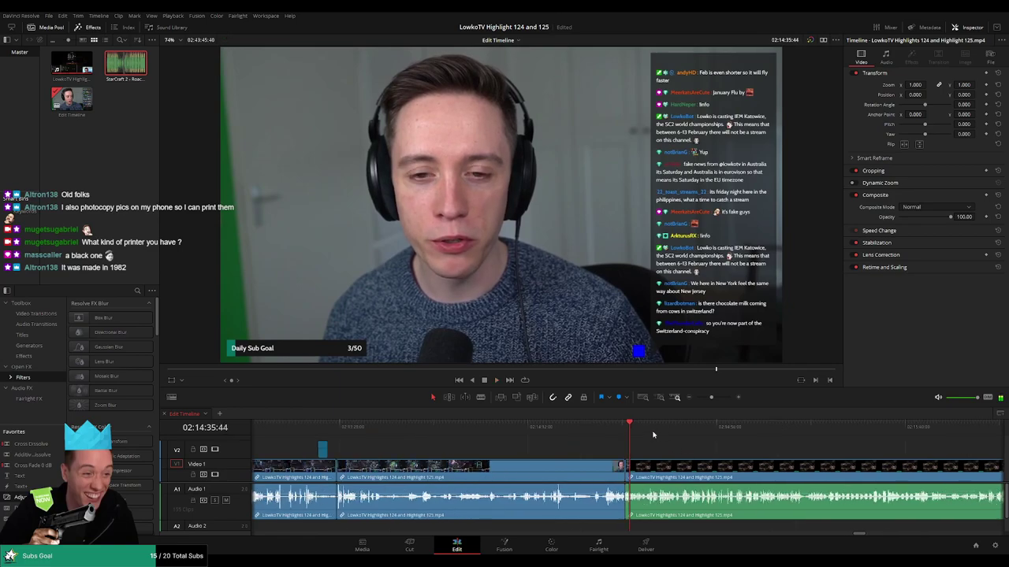
{"action": "left_click", "coordinate": [679, 433]}
{"action": "left_click_drag", "start_coordinate": [680, 430], "coordinate": [851, 432]}
{"action": "scroll", "coordinate": [846, 473], "scroll_direction": "right", "scroll_amount": 5}
{"action": "mouse_move", "coordinate": [623, 436]}
{"action": "left_mouse_down"}
{"action": "mouse_move", "coordinate": [753, 430]}
{"action": "mouse_move", "coordinate": [628, 432]}
{"action": "left_mouse_up"}
{"action": "scroll", "coordinate": [654, 450], "scroll_direction": "up", "scroll_amount": 4}
{"action": "left_click", "coordinate": [580, 433]}
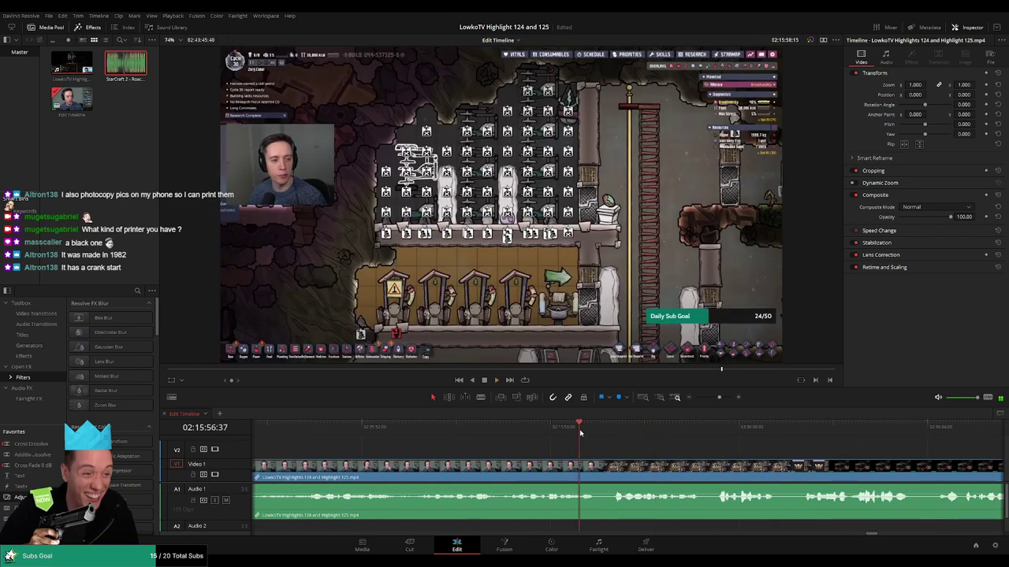
{"action": "key", "text": "space"}
{"action": "key", "text": "ctrl+b"}
{"action": "left_click", "coordinate": [578, 474]}
{"action": "key", "text": "Delete"}
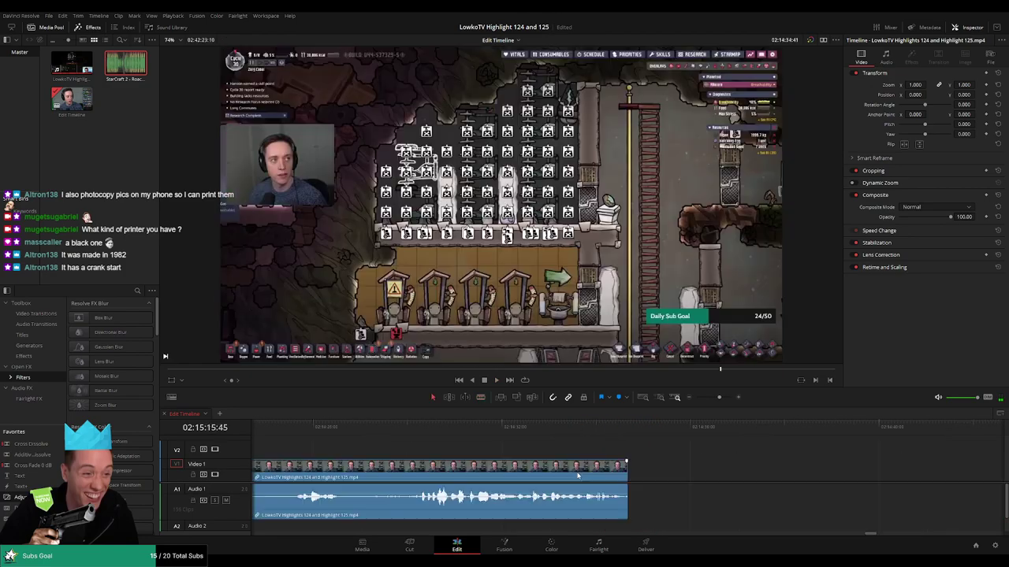
Review the Oxygen Not Included base-building footage from the 02:14:34 cut to about 02:15:08.
{"action": "scroll", "coordinate": [584, 468], "scroll_direction": "down", "scroll_amount": 4}
{"action": "left_click_drag", "start_coordinate": [693, 454], "coordinate": [468, 449]}
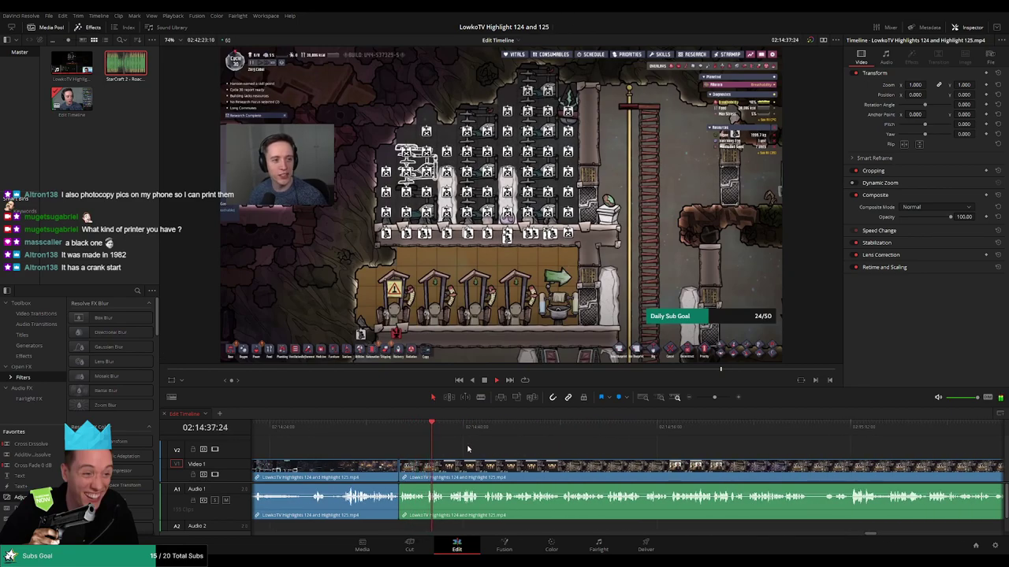
{"action": "scroll", "coordinate": [461, 449], "scroll_direction": "right", "scroll_amount": 1}
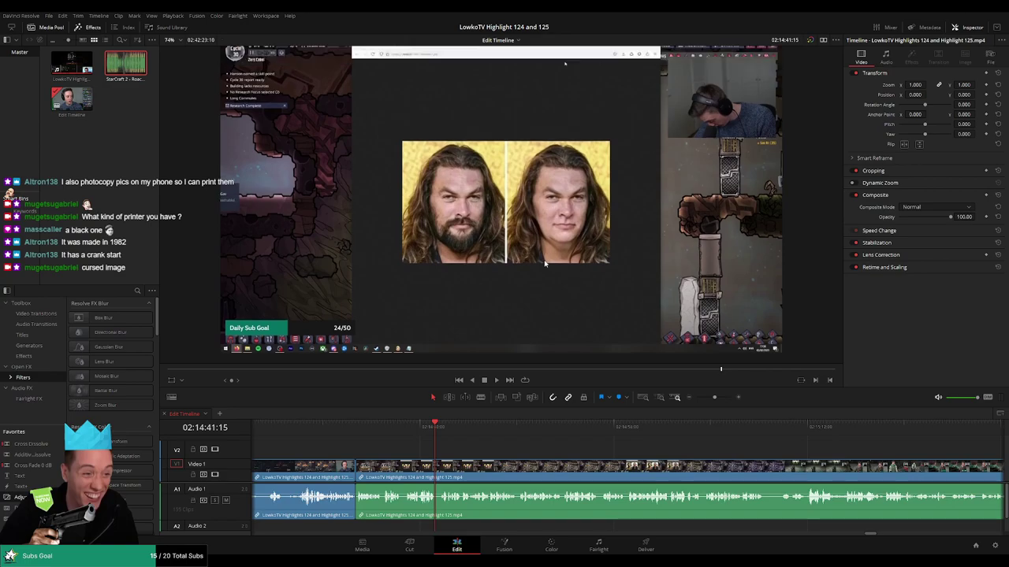
{"action": "left_click", "coordinate": [434, 427]}
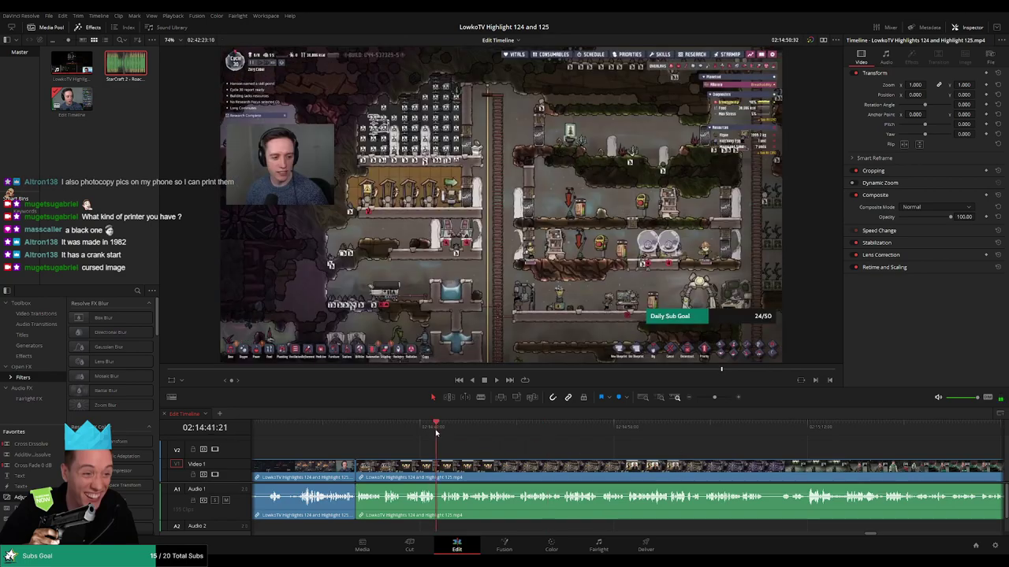
{"action": "key", "text": "space"}
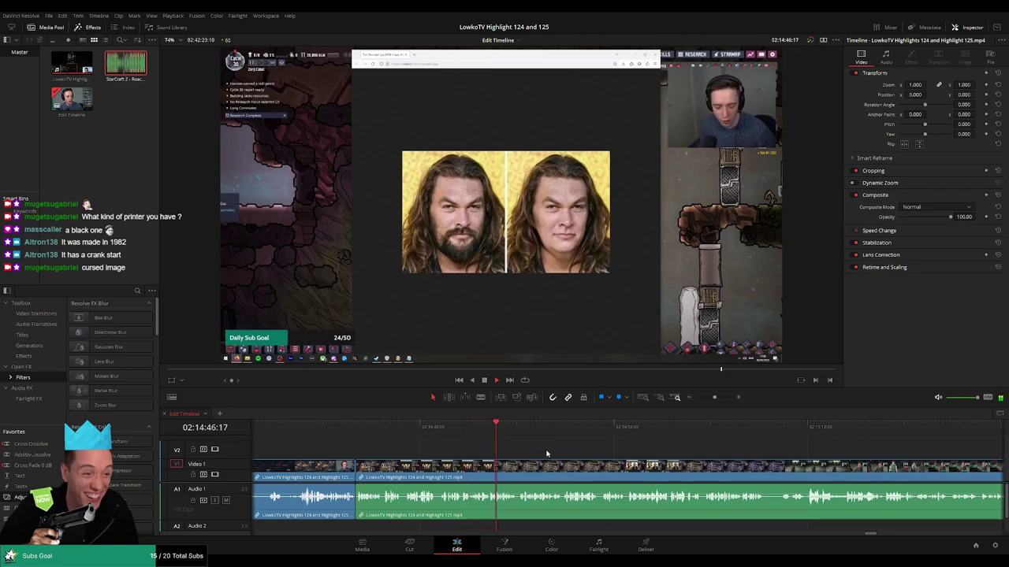
{"action": "scroll", "coordinate": [587, 452], "scroll_direction": "up", "scroll_amount": 1}
{"action": "scroll", "coordinate": [566, 444], "scroll_direction": "right", "scroll_amount": 2}
{"action": "scroll", "coordinate": [546, 437], "scroll_direction": "right", "scroll_amount": 2}
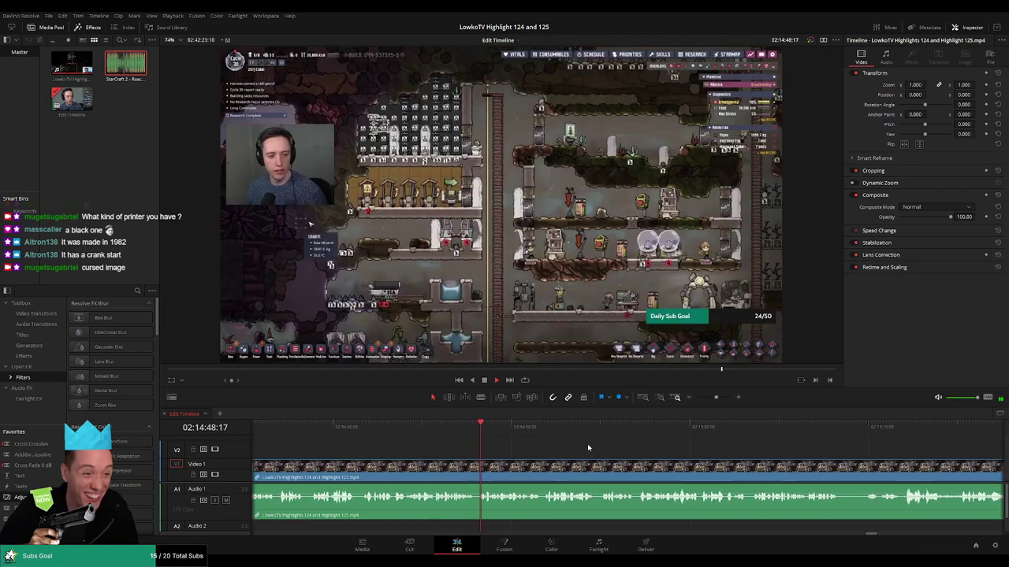
{"action": "scroll", "coordinate": [541, 442], "scroll_direction": "right", "scroll_amount": 2}
{"action": "scroll", "coordinate": [512, 455], "scroll_direction": "right", "scroll_amount": 2}
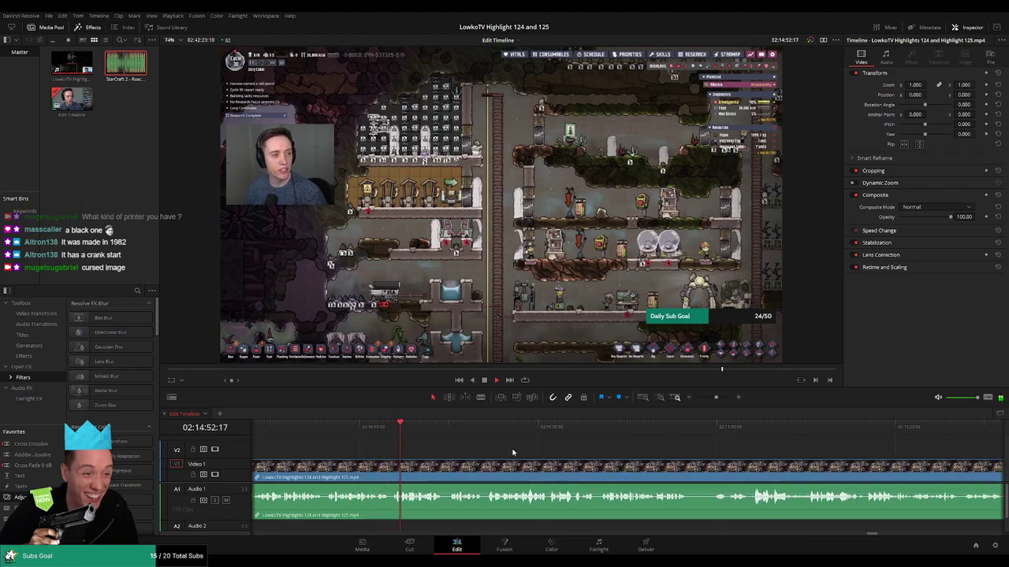
{"action": "scroll", "coordinate": [455, 451], "scroll_direction": "right", "scroll_amount": 2}
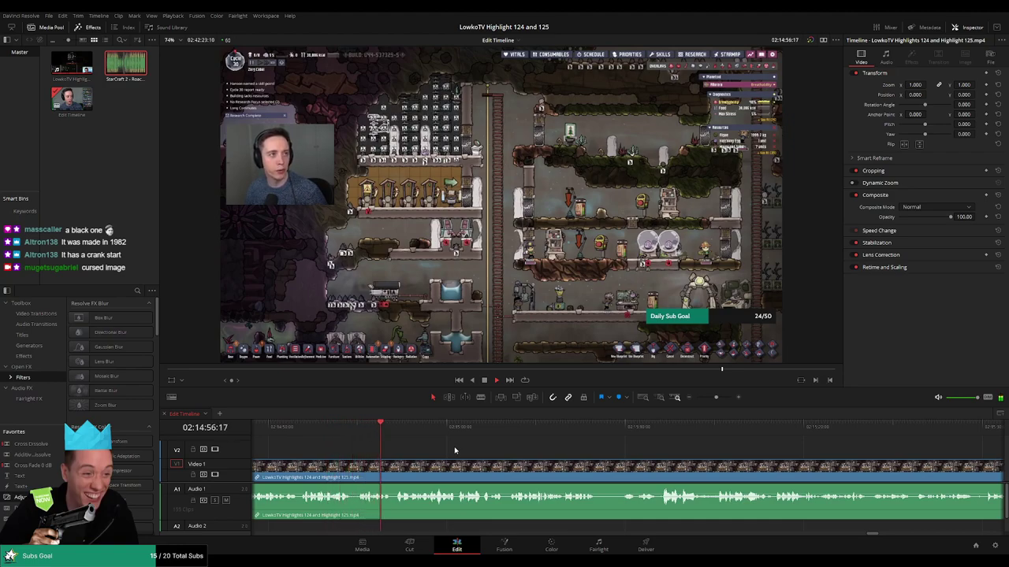
{"action": "left_click_drag", "start_coordinate": [540, 457], "coordinate": [472, 453]}
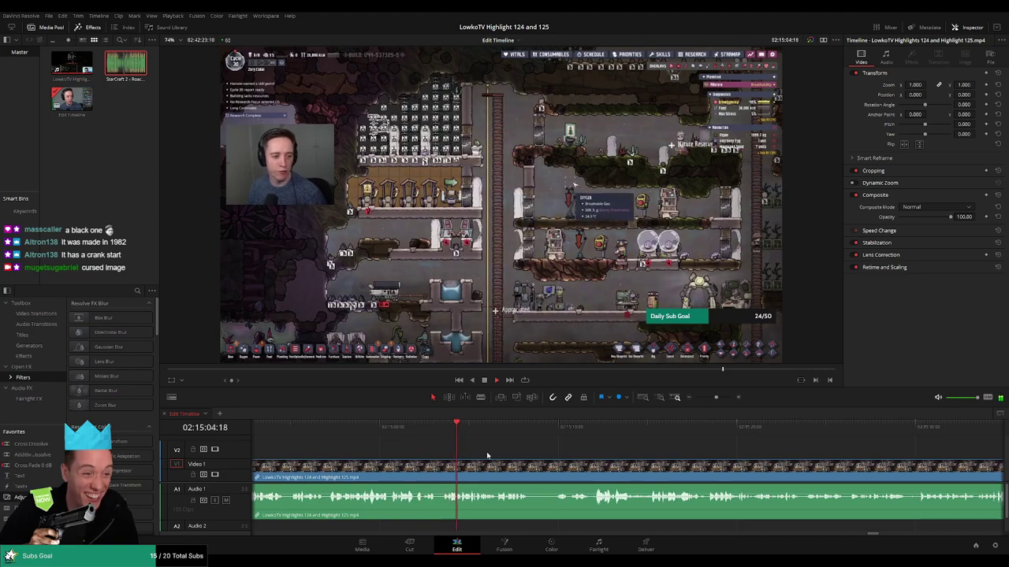
{"action": "scroll", "coordinate": [464, 447], "scroll_direction": "right", "scroll_amount": 2}
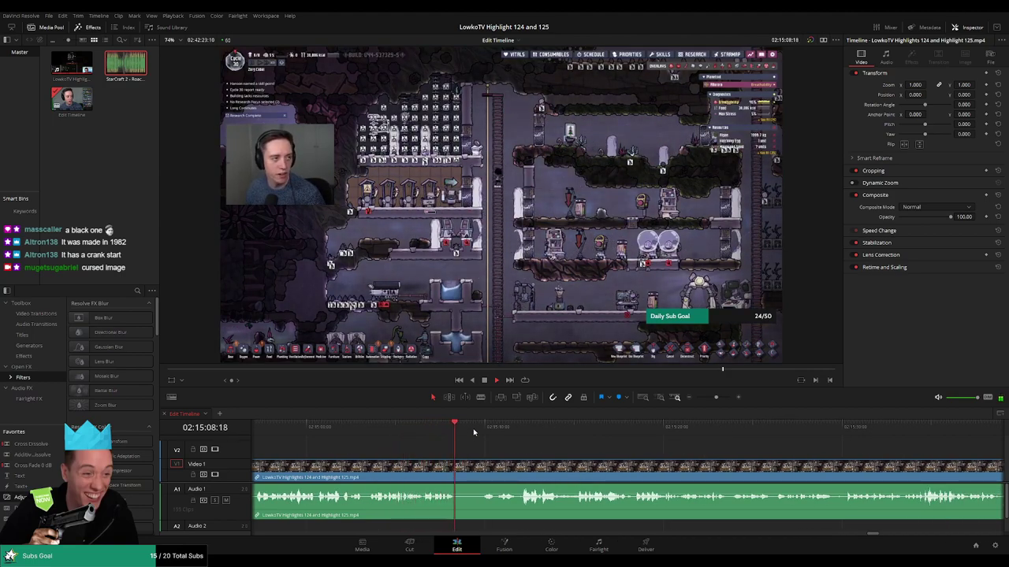
Cut out the short piece of base-building footage right after 02:15:08:25, close the gap and color-mark the clip before it green.
{"action": "key", "text": "b"}
{"action": "left_click", "coordinate": [457, 466]}
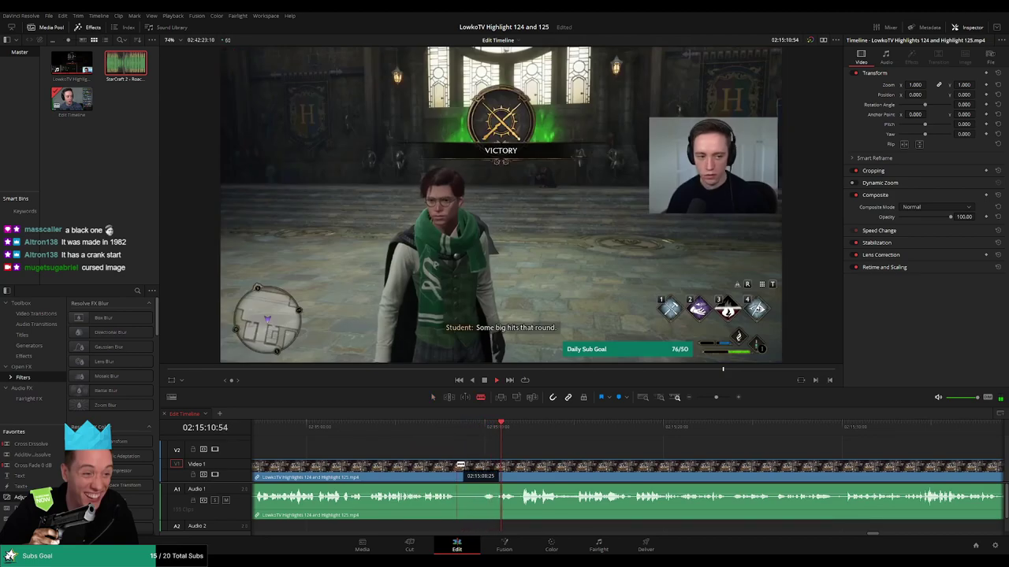
{"action": "left_click", "coordinate": [491, 439]}
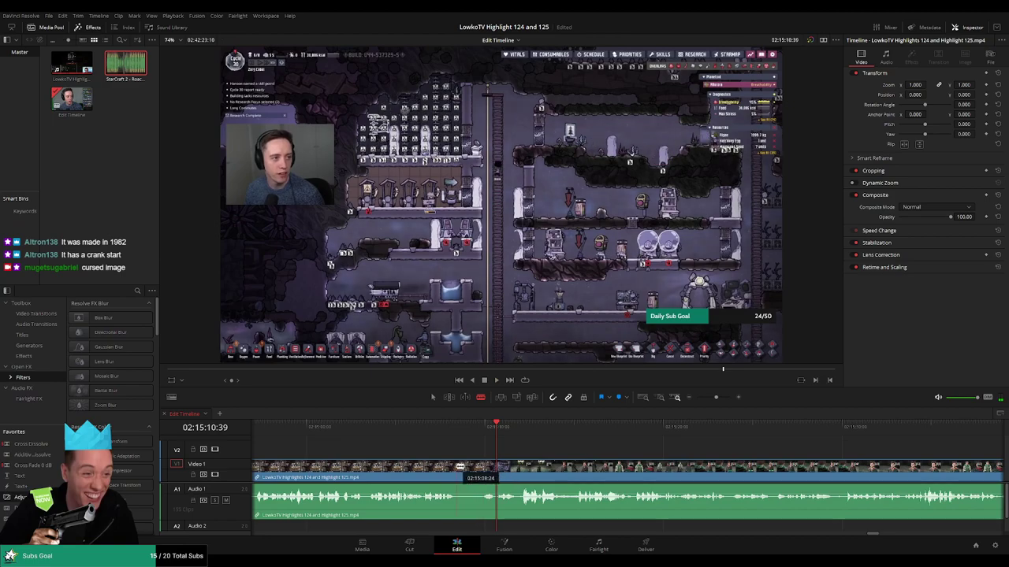
{"action": "left_click", "coordinate": [484, 466]}
{"action": "key", "text": "a"}
{"action": "key", "text": "Delete"}
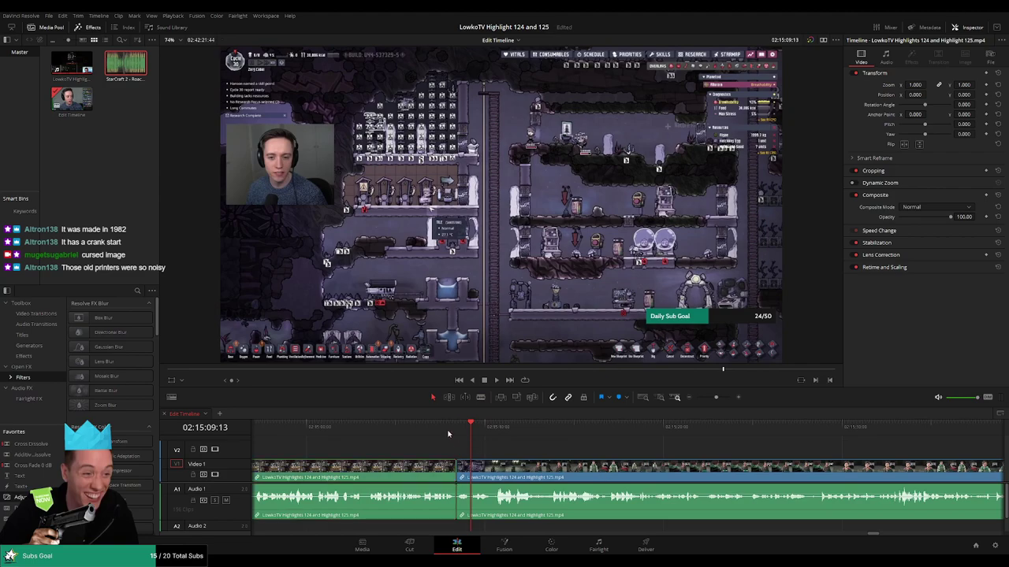
Split off the short remainder of the base-building footage at 02:15:09:11, color-mark it green and deselect it.
{"action": "left_click", "coordinate": [465, 473]}
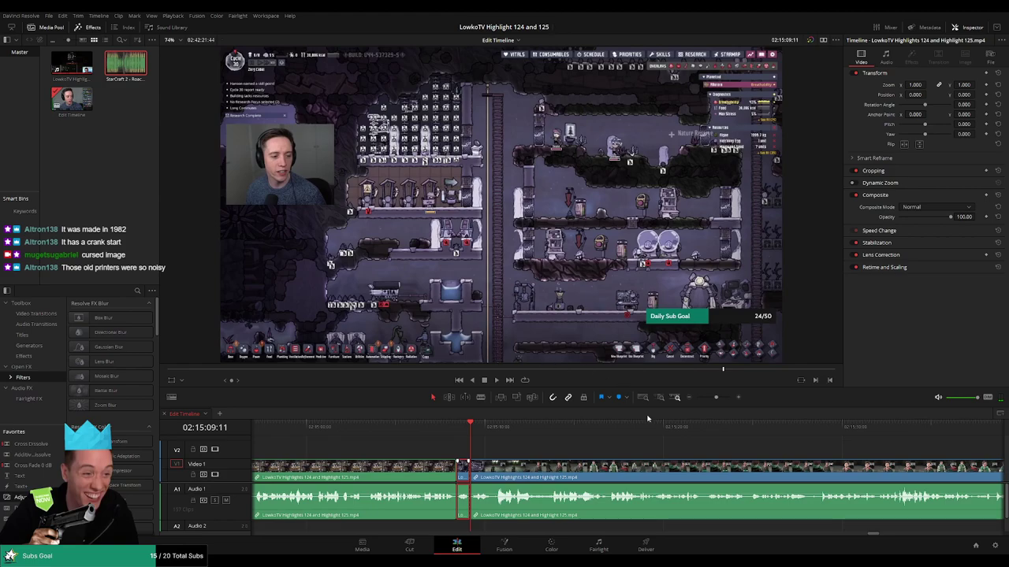
{"action": "left_click", "coordinate": [515, 449]}
{"action": "key", "text": "ctrl+equal"}
{"action": "key", "text": "ctrl+equal"}
Trim the opening frames of the Hogwarts victory footage, from the 02:15:09:11 cut to about 02:15:09:27, and close the gap.
{"action": "key", "text": "space"}
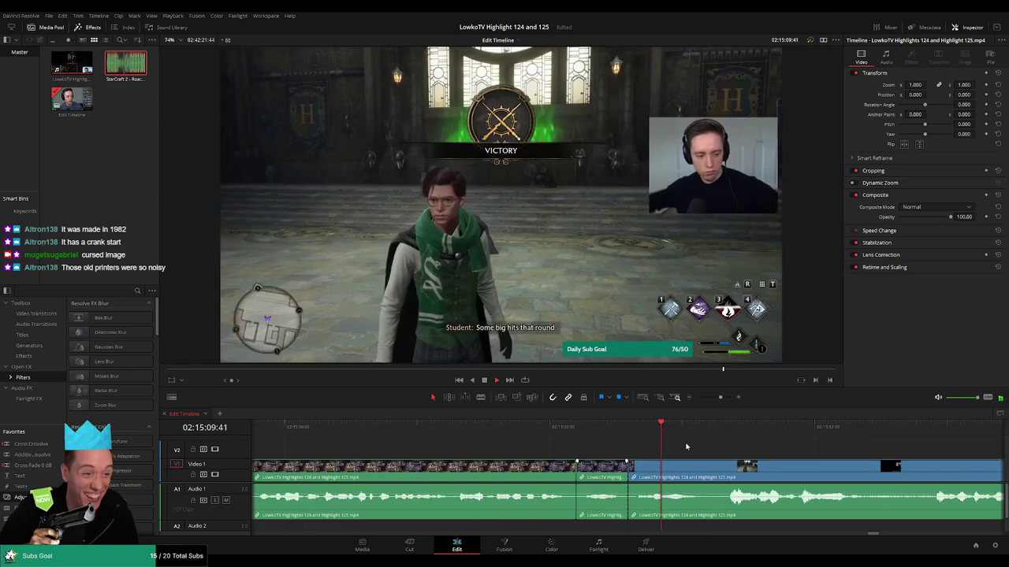
{"action": "left_click_drag", "start_coordinate": [686, 447], "coordinate": [508, 435]}
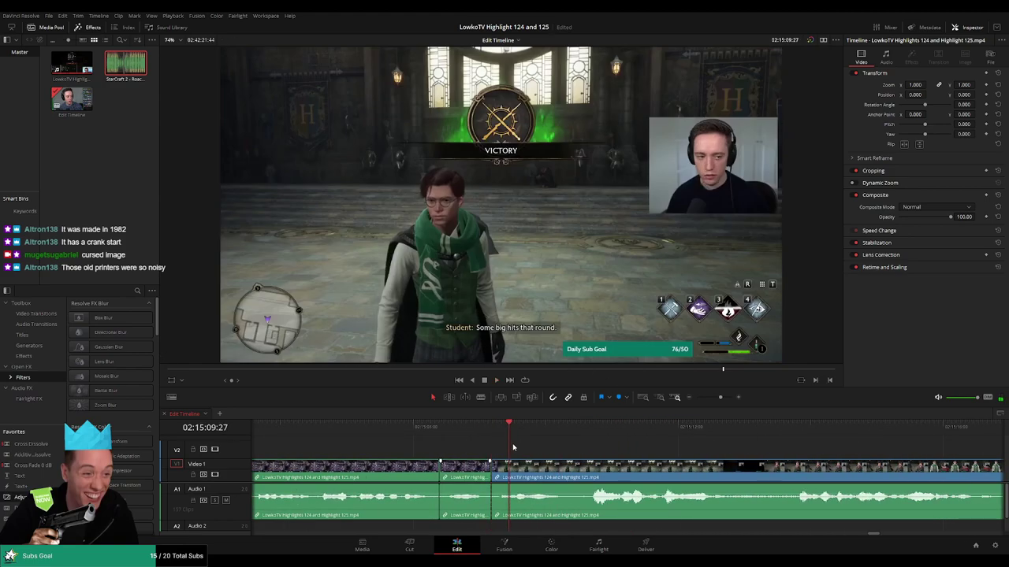
{"action": "key", "text": "Delete"}
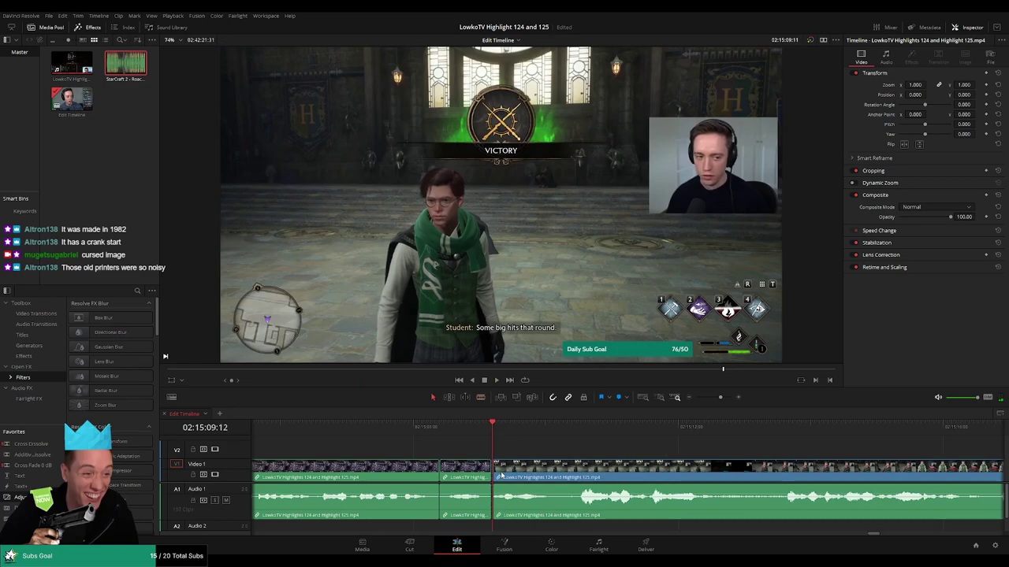
Review the Hogwarts footage from the victory screen at 02:15:09 through the duelling-award conversation to about 02:15:57.
{"action": "key", "text": "space"}
{"action": "left_click_drag", "start_coordinate": [601, 448], "coordinate": [466, 442]}
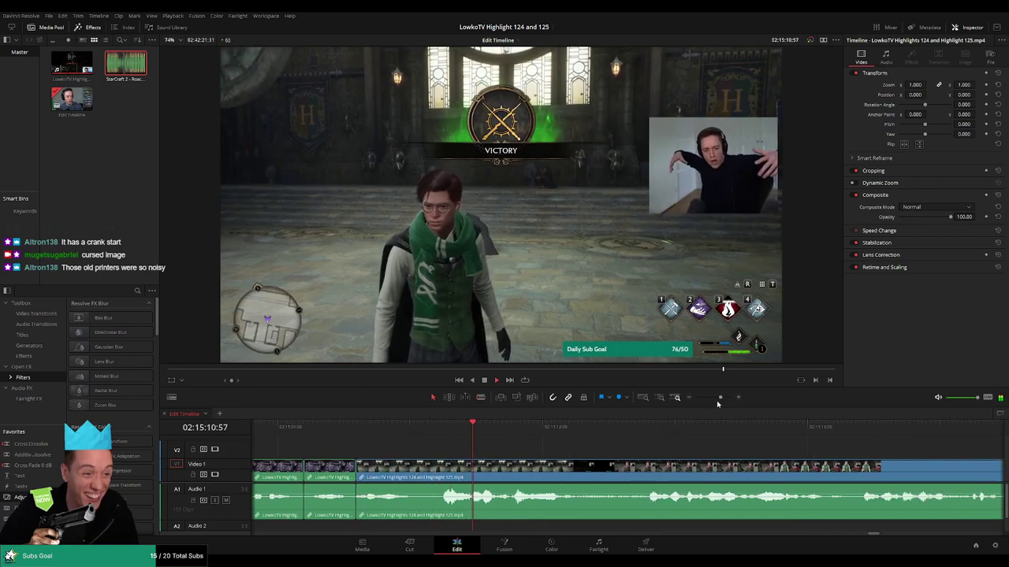
{"action": "left_click_drag", "start_coordinate": [720, 398], "coordinate": [715, 399]}
{"action": "left_click_drag", "start_coordinate": [649, 450], "coordinate": [445, 444]}
{"action": "left_click_drag", "start_coordinate": [444, 432], "coordinate": [674, 431]}
{"action": "key", "text": "space"}
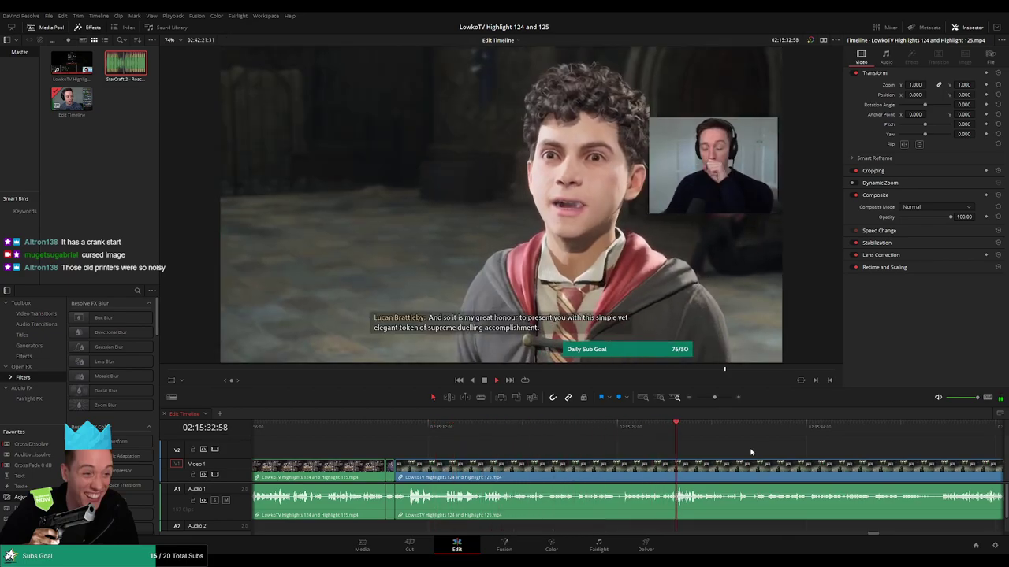
{"action": "left_click_drag", "start_coordinate": [752, 453], "coordinate": [556, 455]}
{"action": "left_click", "coordinate": [475, 428]}
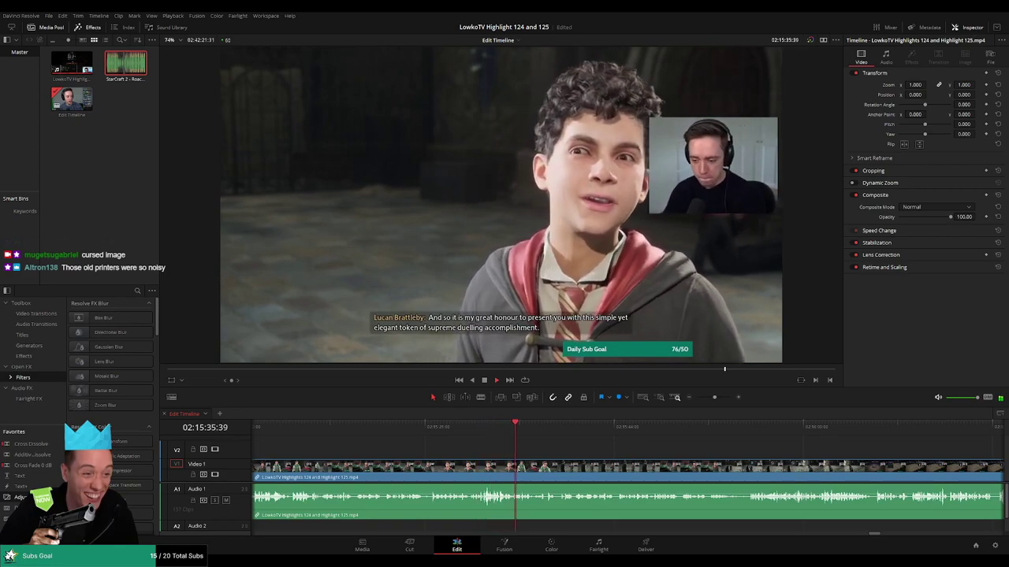
{"action": "left_click", "coordinate": [463, 428]}
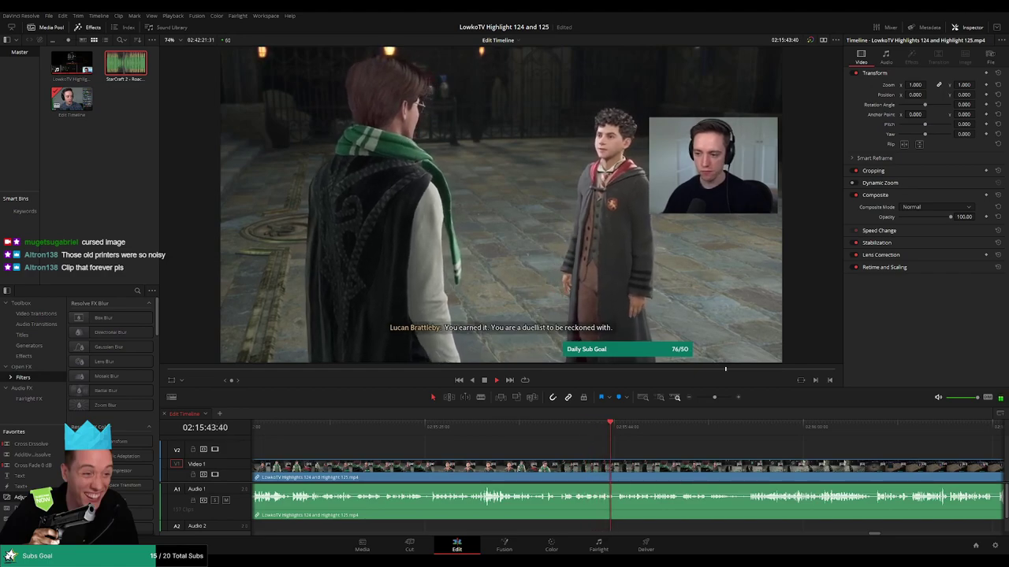
{"action": "left_click", "coordinate": [466, 430]}
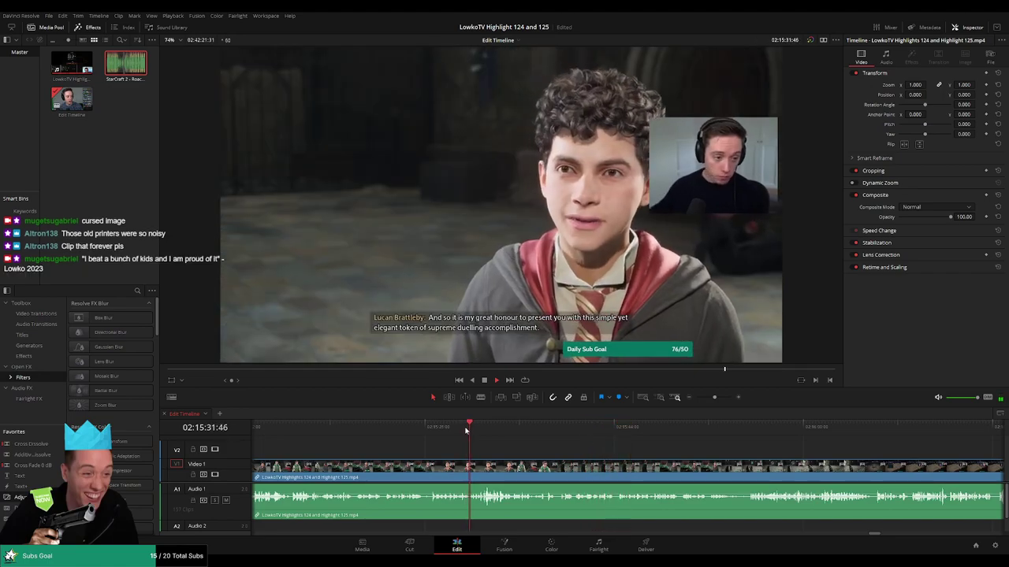
{"action": "left_click", "coordinate": [428, 430]}
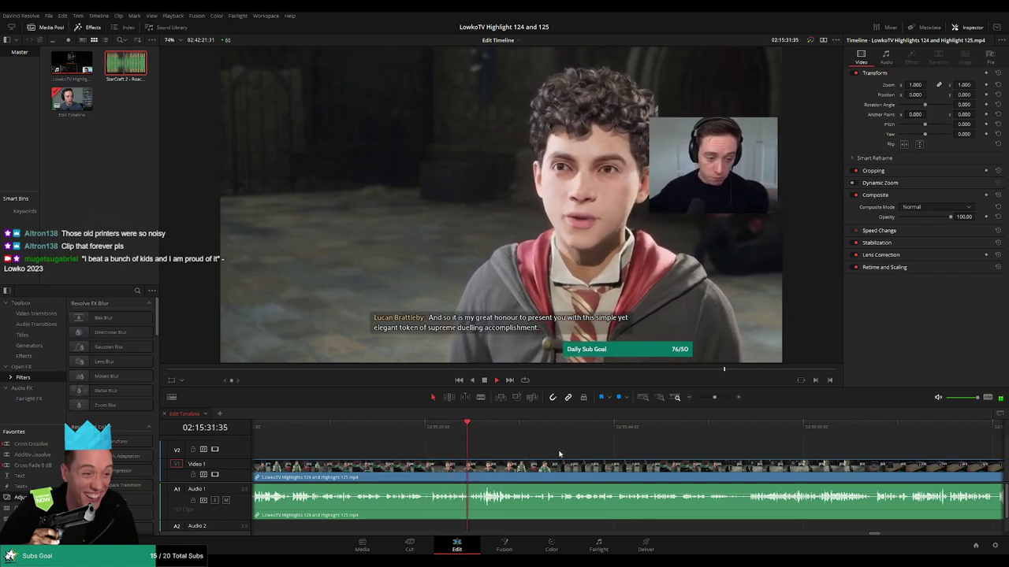
{"action": "left_click_drag", "start_coordinate": [560, 454], "coordinate": [504, 451]}
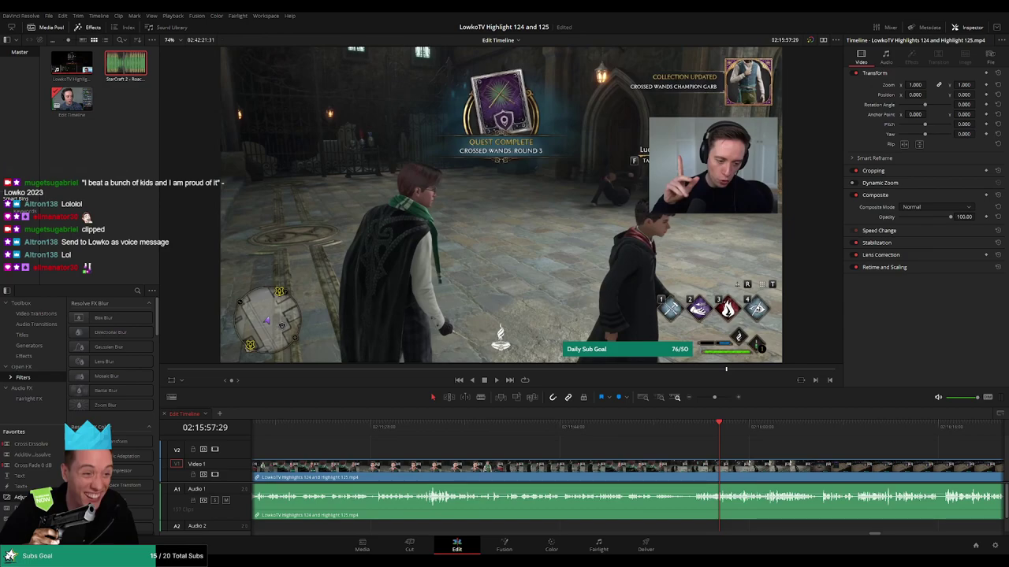
Recheck the end of the duelling-award conversation from about 02:15:36, and review the quest-complete and quest-menu footage to about 02:16:39.
{"action": "left_click", "coordinate": [693, 428]}
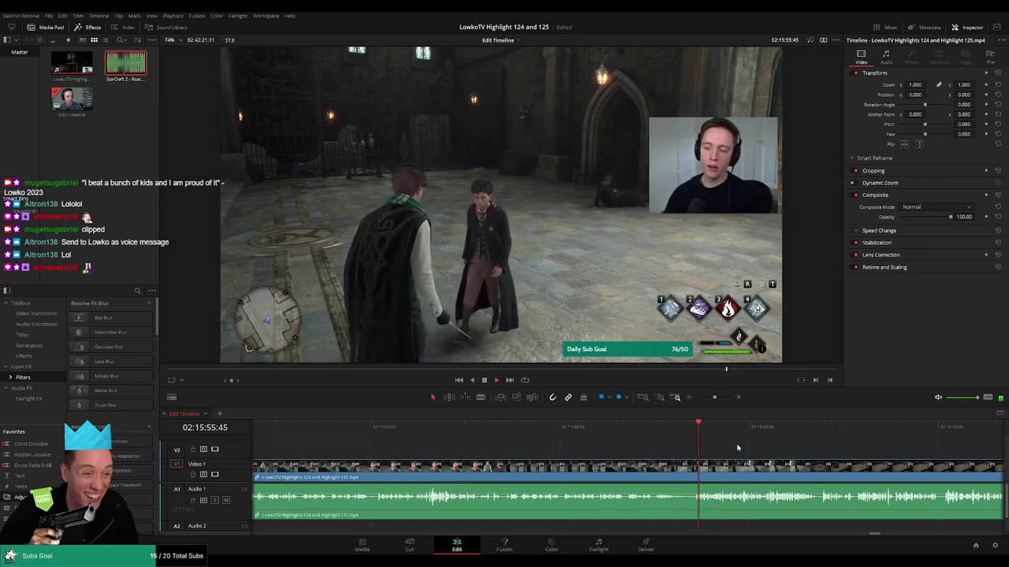
{"action": "left_click", "coordinate": [466, 426]}
{"action": "left_click", "coordinate": [421, 426]}
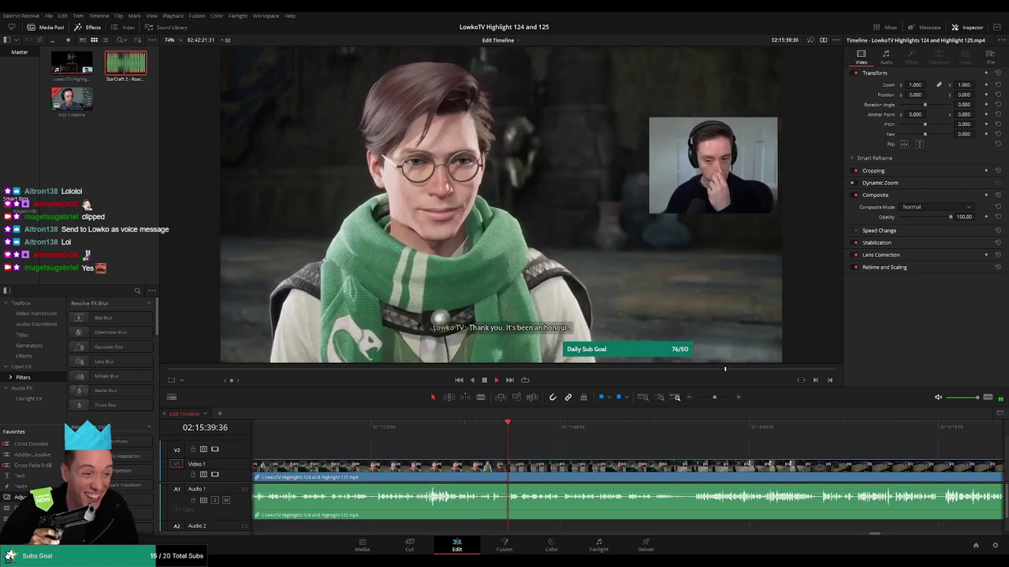
{"action": "left_click_drag", "start_coordinate": [619, 430], "coordinate": [688, 434]}
{"action": "scroll", "coordinate": [754, 459], "scroll_direction": "right", "scroll_amount": 3}
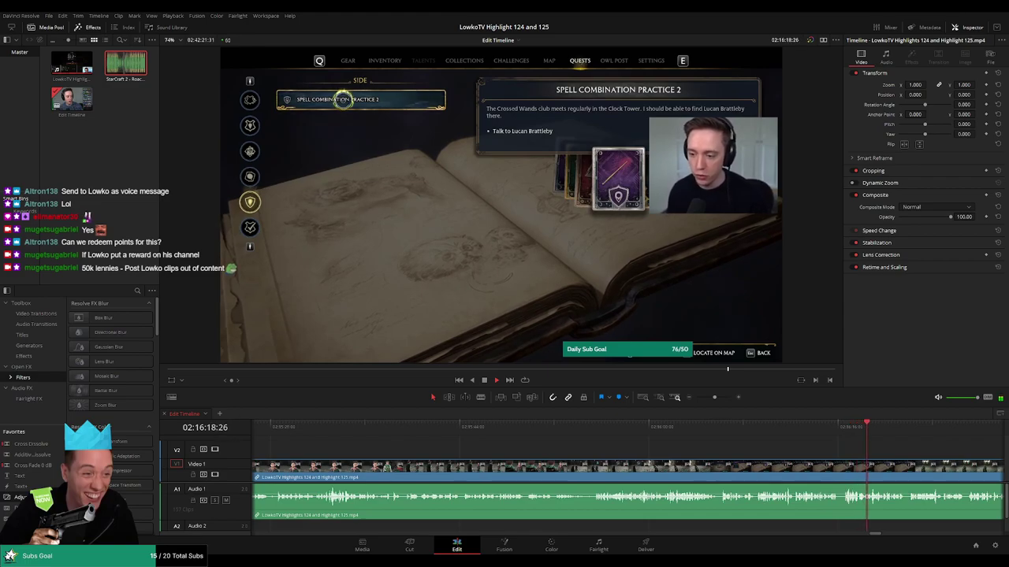
{"action": "left_click", "coordinate": [612, 434]}
{"action": "left_click", "coordinate": [600, 437]}
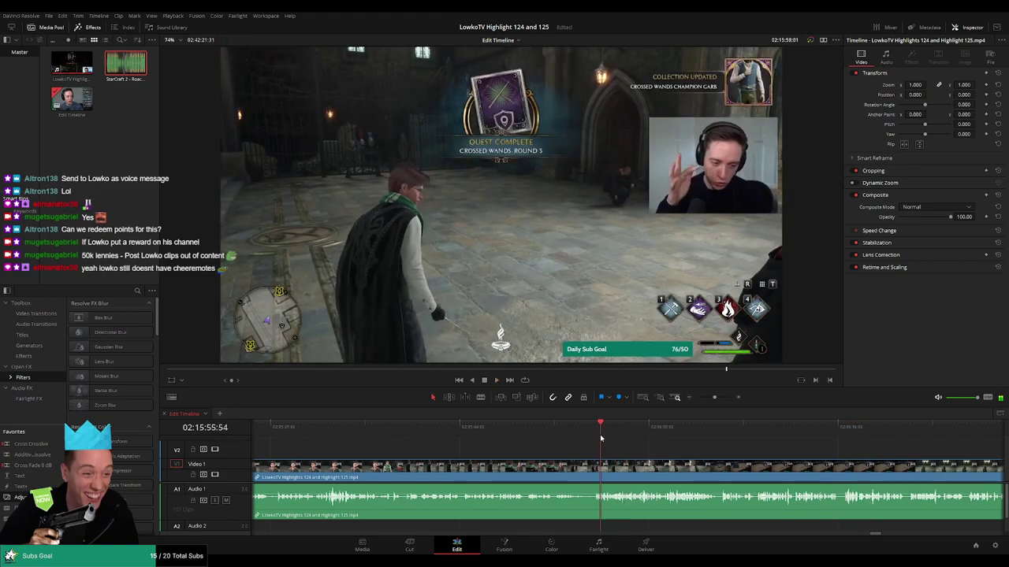
{"action": "left_click_drag", "start_coordinate": [704, 451], "coordinate": [592, 444]}
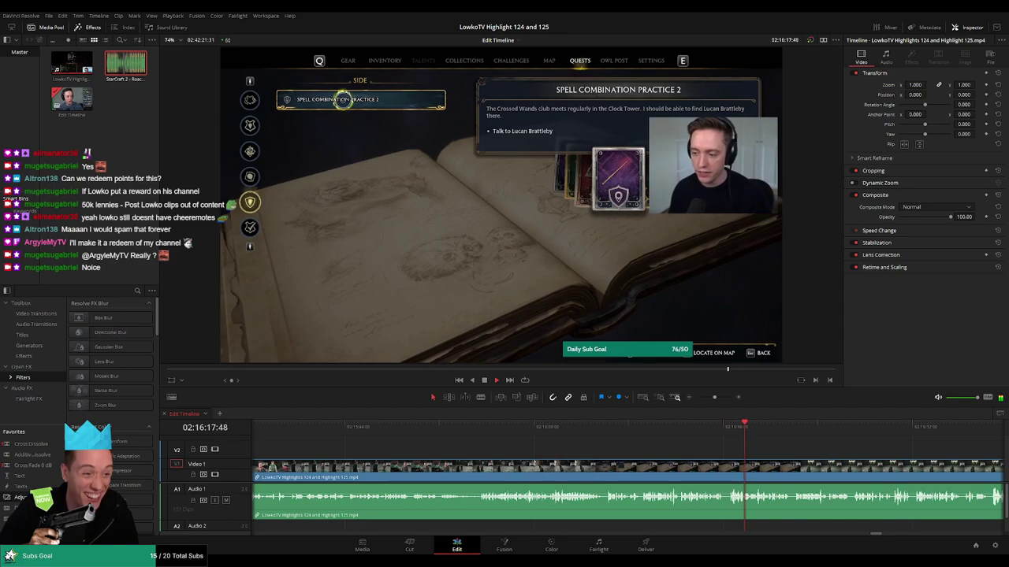
{"action": "left_click_drag", "start_coordinate": [813, 456], "coordinate": [607, 441]}
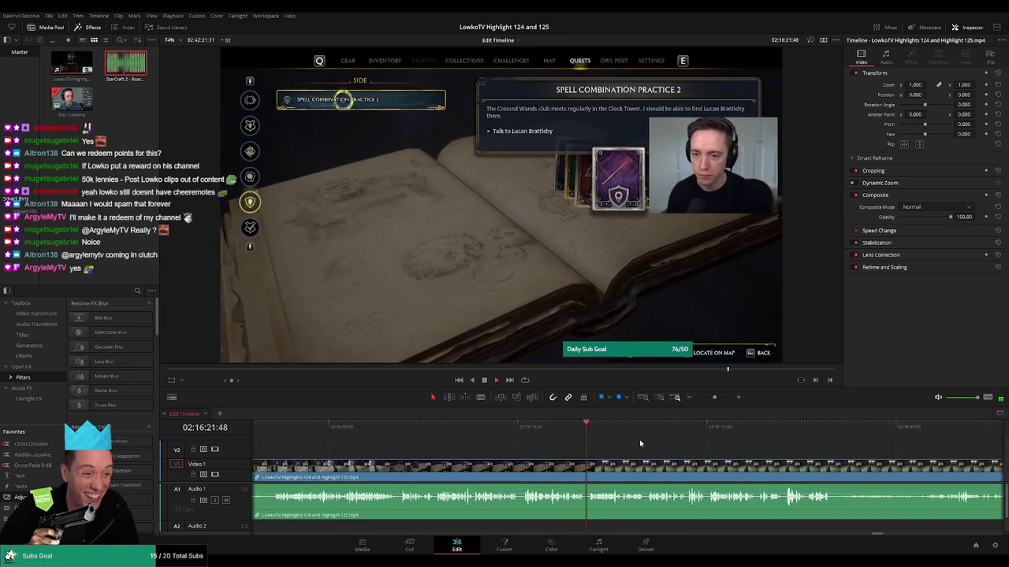
{"action": "mouse_move", "coordinate": [715, 400]}
{"action": "left_mouse_down"}
{"action": "mouse_move", "coordinate": [699, 400]}
{"action": "mouse_move", "coordinate": [716, 399]}
{"action": "left_mouse_up"}
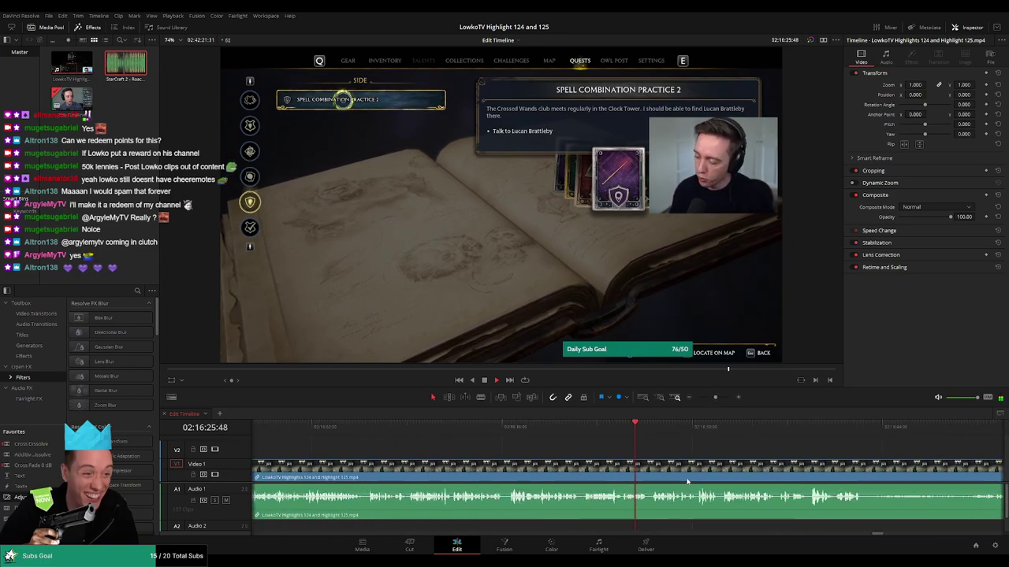
{"action": "left_click_drag", "start_coordinate": [688, 480], "coordinate": [450, 454]}
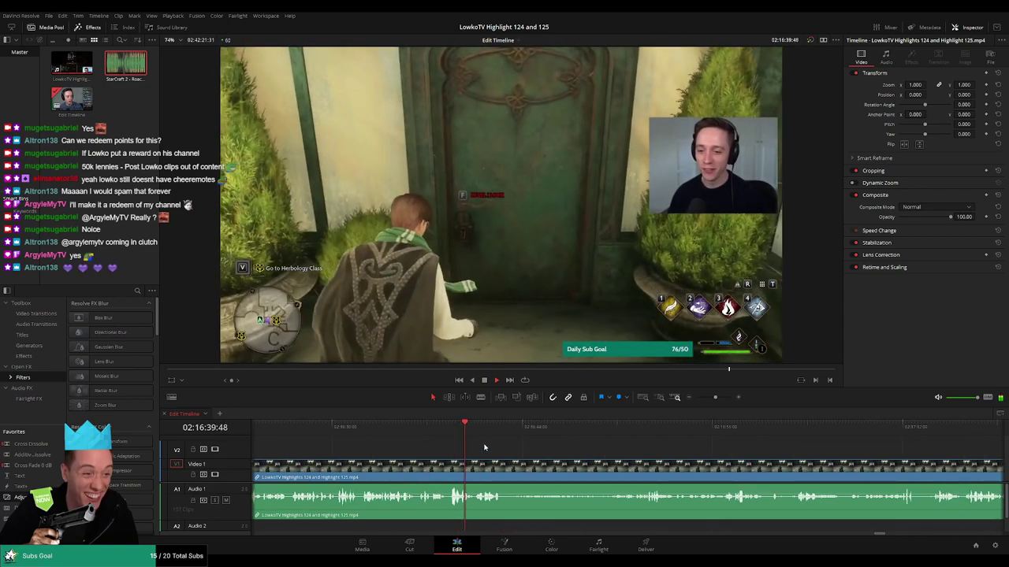
Cut out the short piece of footage right after 02:16:38:24, at the end of the quest-menu talk, and close the gap.
{"action": "left_click", "coordinate": [432, 428]}
{"action": "key", "text": "b"}
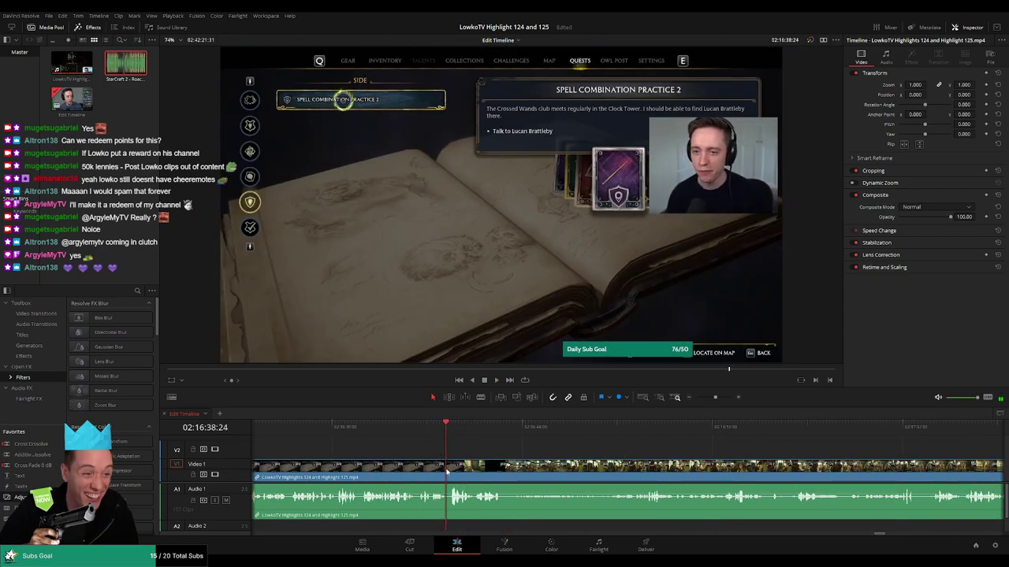
{"action": "left_click", "coordinate": [447, 469]}
{"action": "key", "text": "a"}
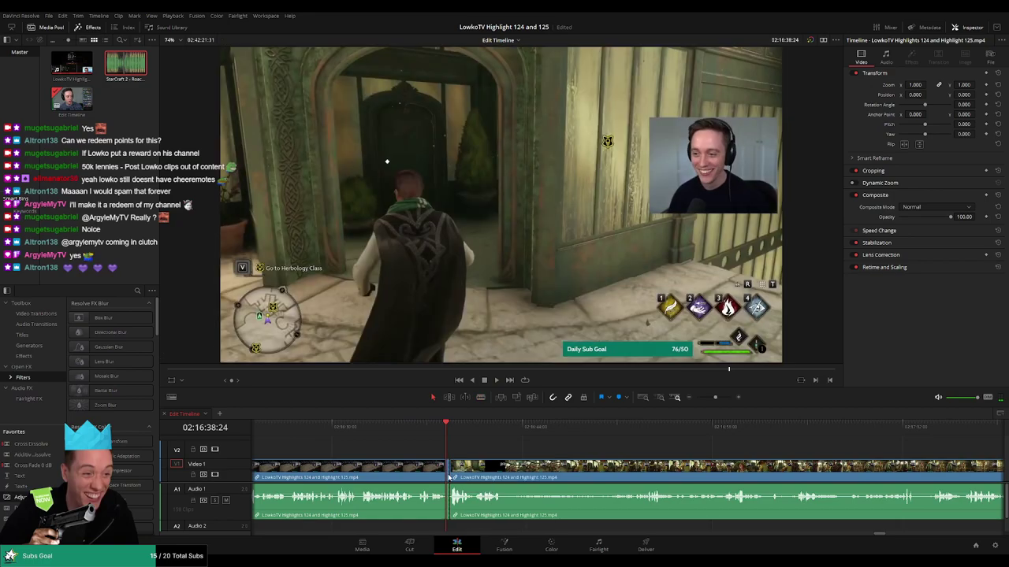
{"action": "scroll", "coordinate": [450, 476], "scroll_direction": "up", "scroll_amount": 3}
{"action": "left_click", "coordinate": [633, 479]}
{"action": "key", "text": "Delete"}
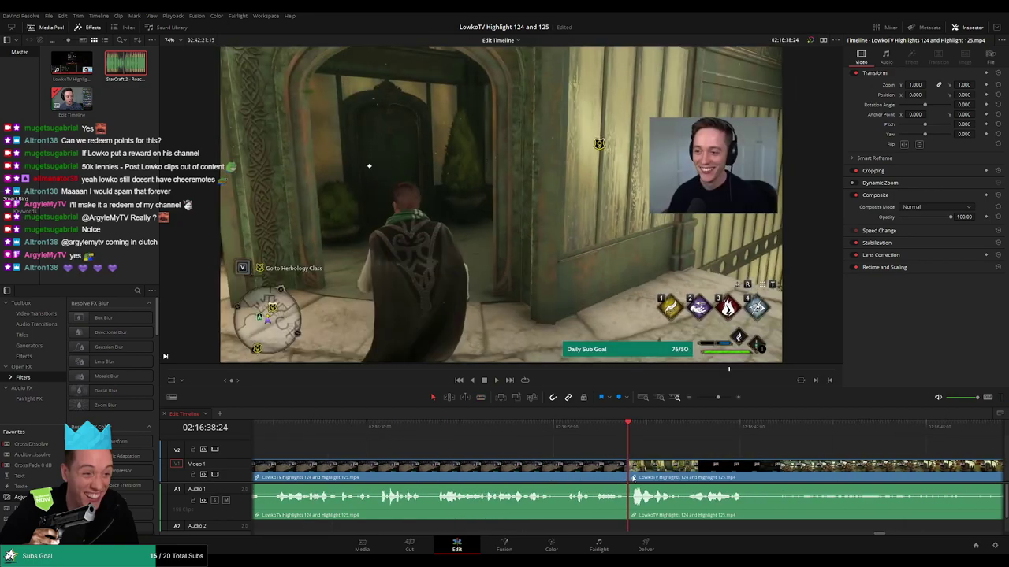
Color-mark the Hogwarts clip before the 02:16:38:24 cut yellow and deselect it.
{"action": "key", "text": "space"}
{"action": "left_click", "coordinate": [620, 476]}
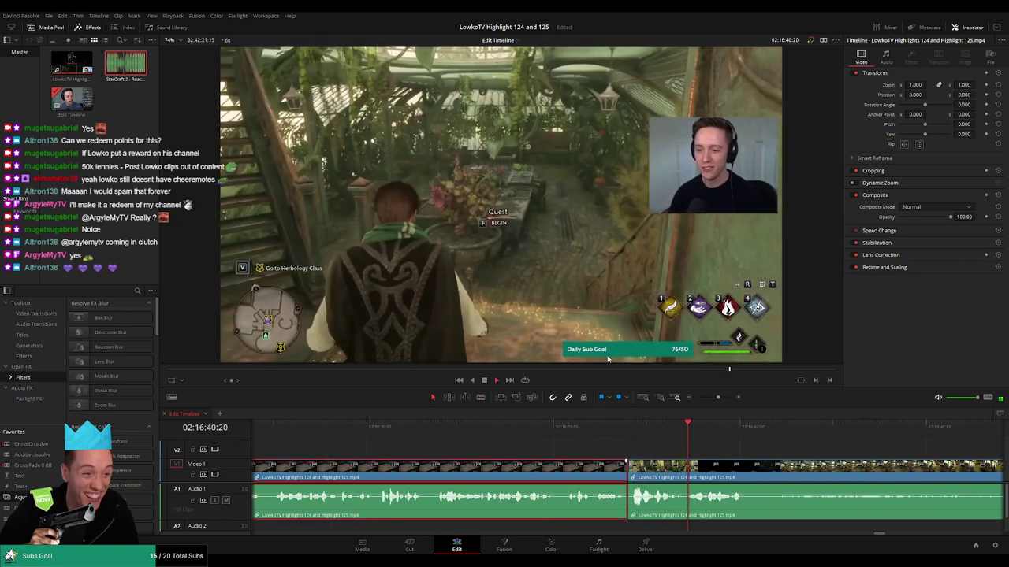
{"action": "key", "text": "2"}
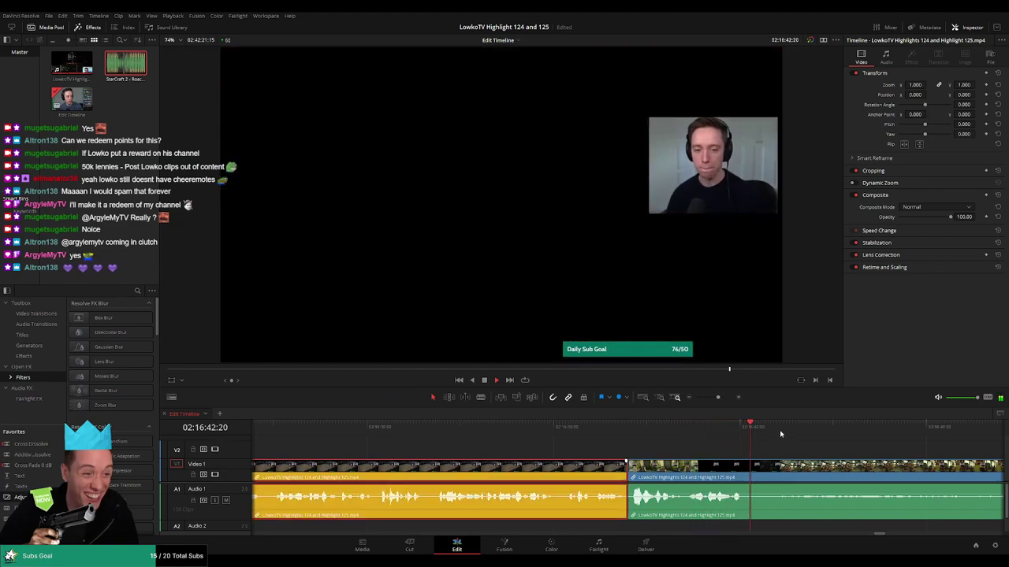
{"action": "left_click", "coordinate": [788, 441]}
Review the start of the Herbology class footage in the greenhouse, from about 02:16:44 to 02:17:34.
{"action": "scroll", "coordinate": [696, 464], "scroll_direction": "down", "scroll_amount": 4}
{"action": "scroll", "coordinate": [694, 463], "scroll_direction": "down", "scroll_amount": 2}
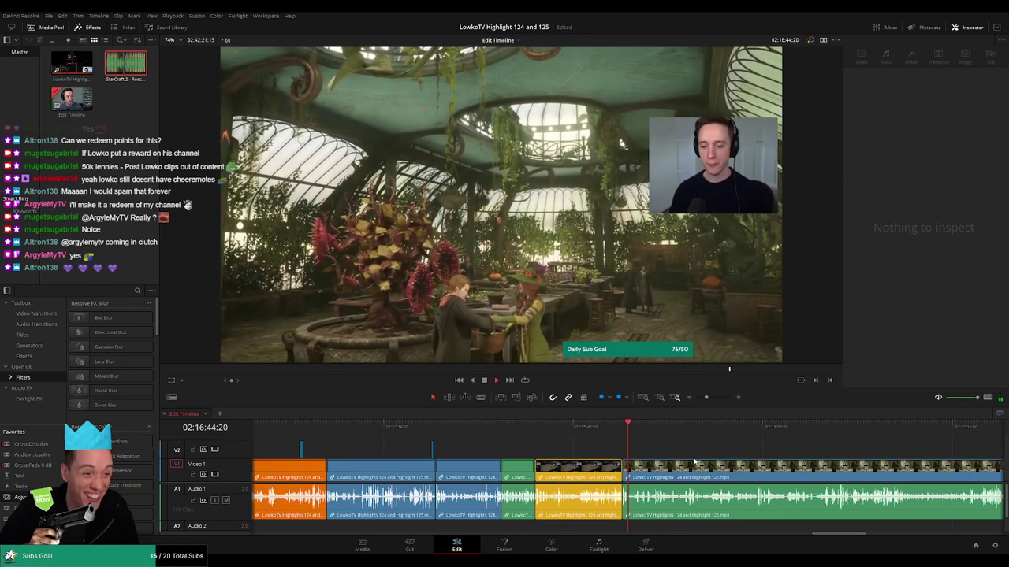
{"action": "scroll", "coordinate": [695, 462], "scroll_direction": "up", "scroll_amount": 5}
{"action": "scroll", "coordinate": [698, 461], "scroll_direction": "up", "scroll_amount": 2}
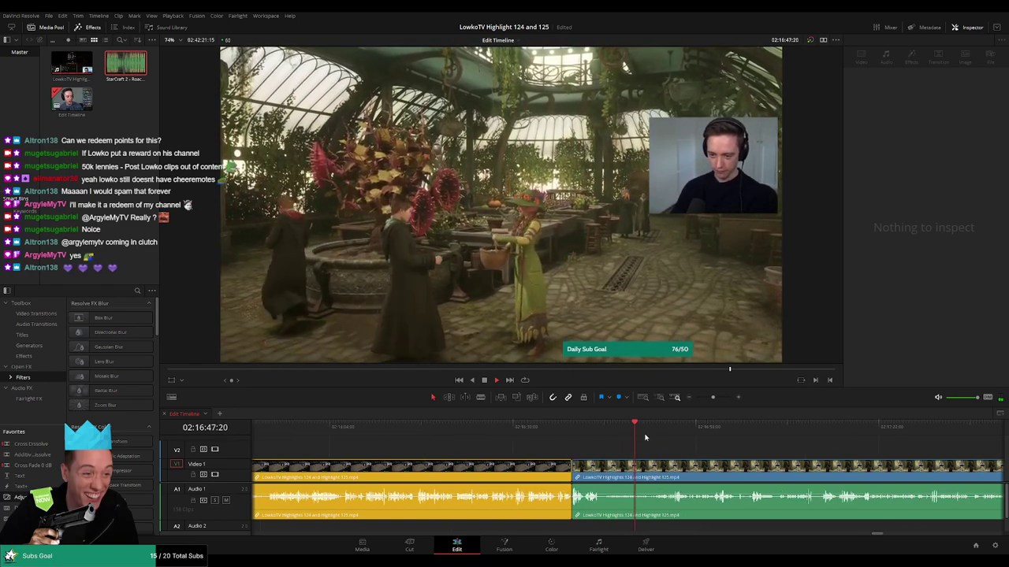
{"action": "left_click", "coordinate": [662, 431]}
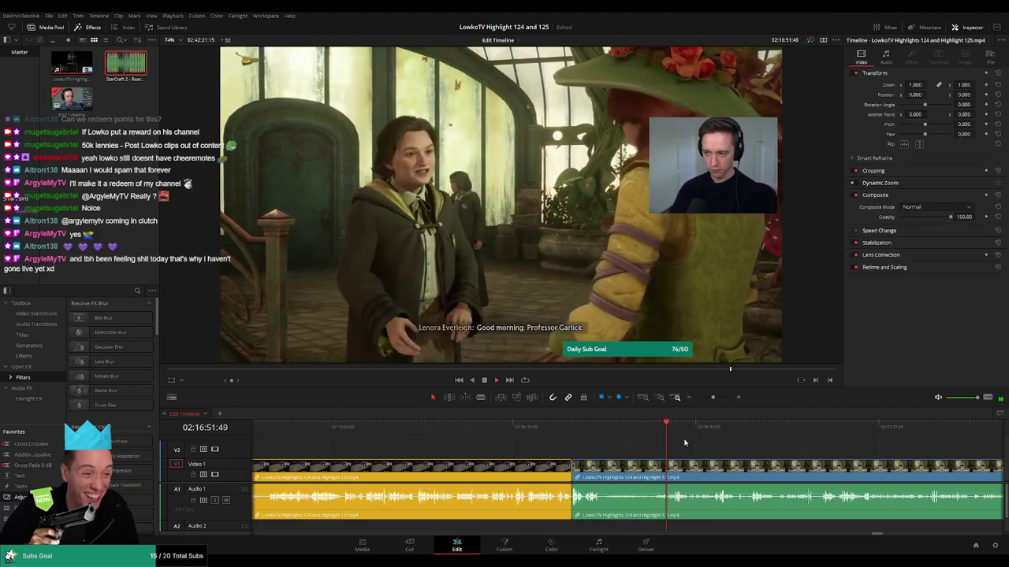
{"action": "left_click_drag", "start_coordinate": [718, 450], "coordinate": [581, 439]}
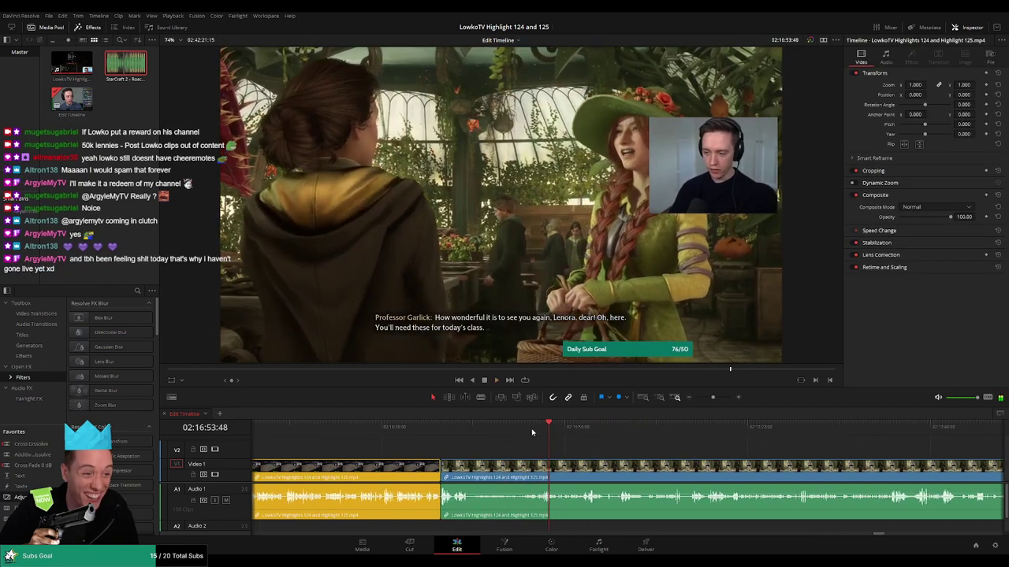
{"action": "left_click", "coordinate": [526, 431]}
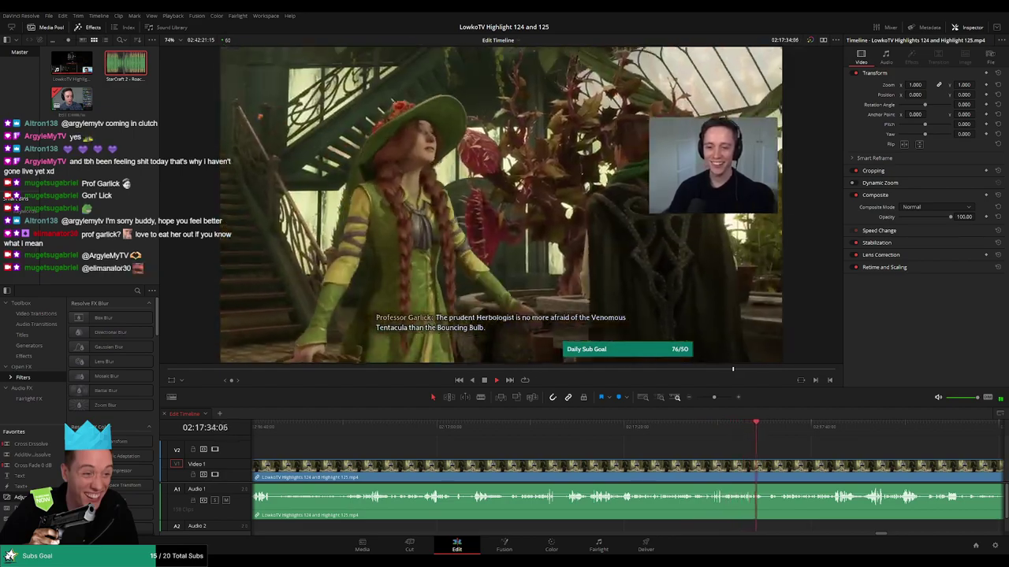
Examine the professor's Mandrake lesson from about 02:17:34 to 02:18:00 for a place to cut.
{"action": "scroll", "coordinate": [787, 450], "scroll_direction": "right", "scroll_amount": 1}
{"action": "scroll", "coordinate": [787, 450], "scroll_direction": "right", "scroll_amount": 5}
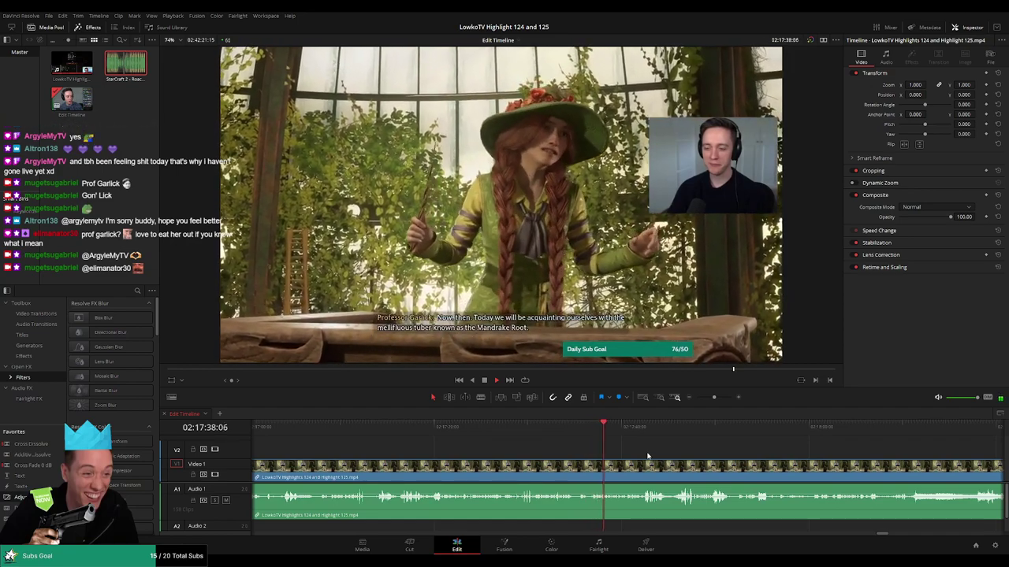
{"action": "scroll", "coordinate": [552, 443], "scroll_direction": "right", "scroll_amount": 4}
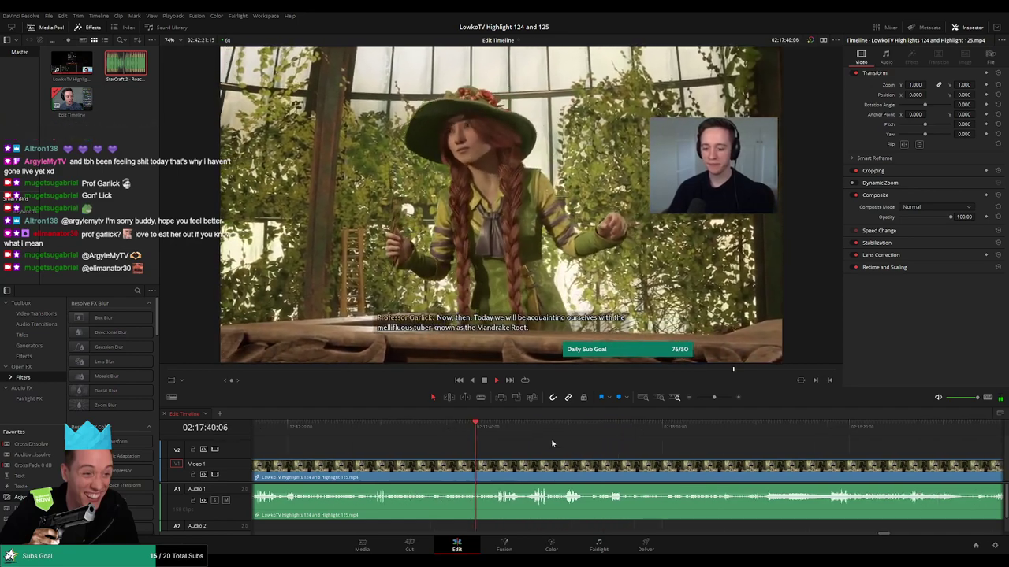
{"action": "left_click_drag", "start_coordinate": [541, 450], "coordinate": [477, 449]}
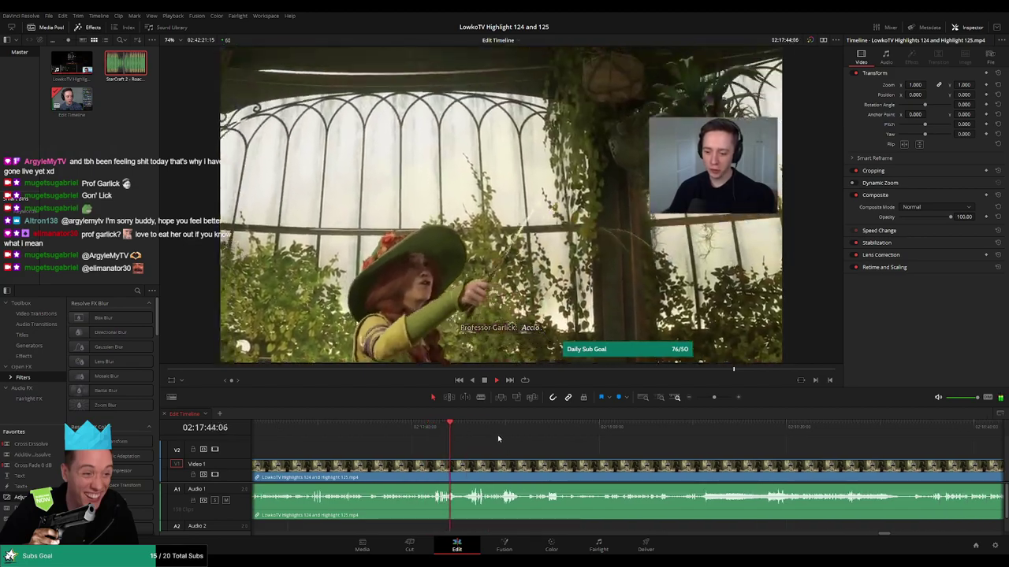
{"action": "left_click", "coordinate": [466, 427]}
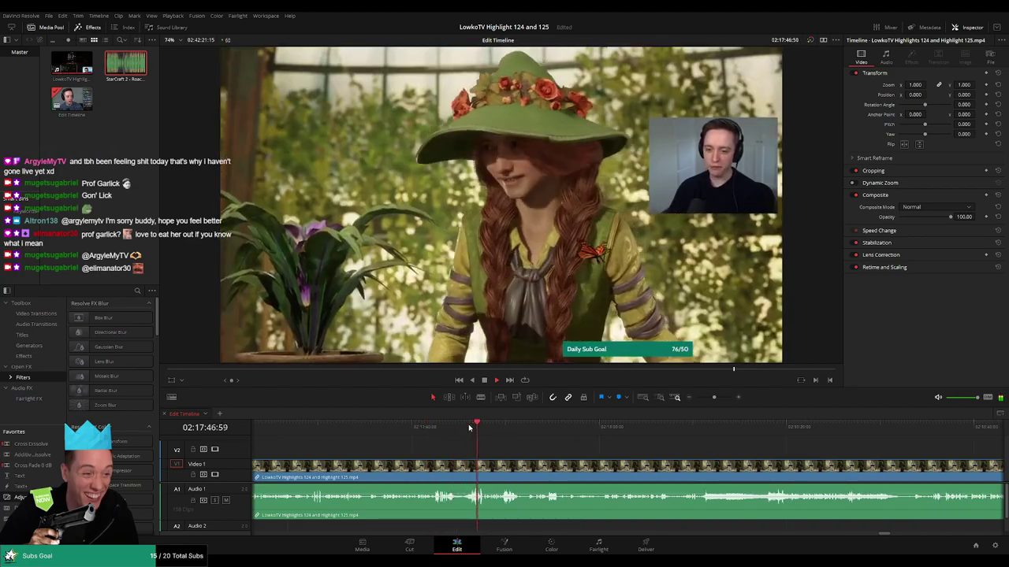
{"action": "left_click", "coordinate": [498, 428]}
{"action": "left_click", "coordinate": [530, 428]}
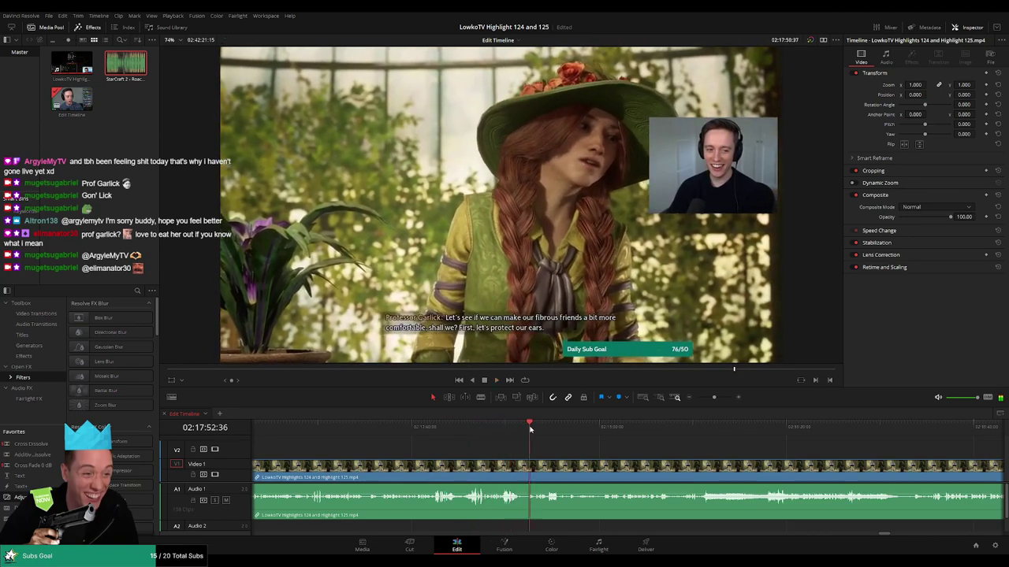
{"action": "scroll", "coordinate": [539, 444], "scroll_direction": "right", "scroll_amount": 3}
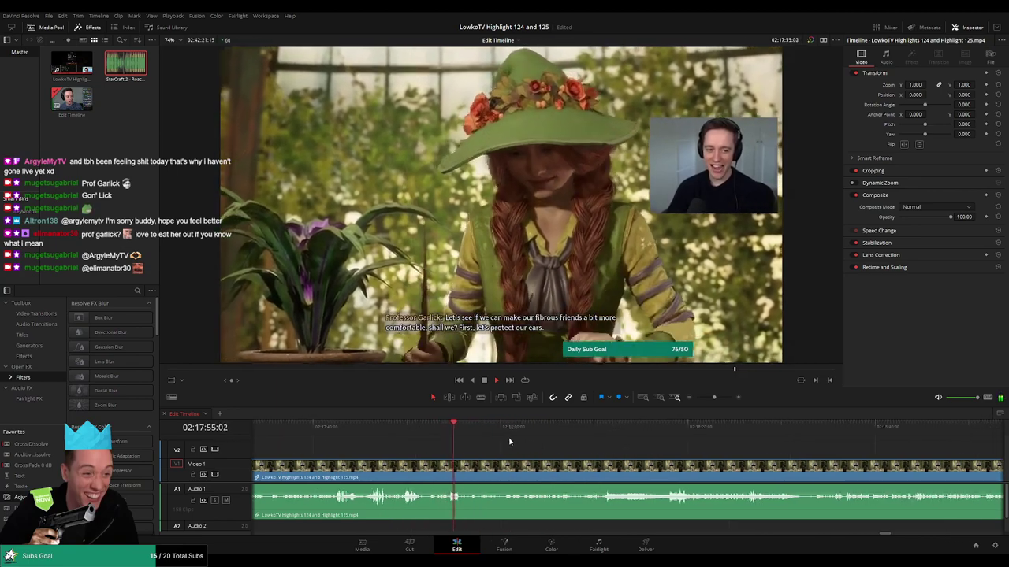
{"action": "left_click", "coordinate": [502, 427]}
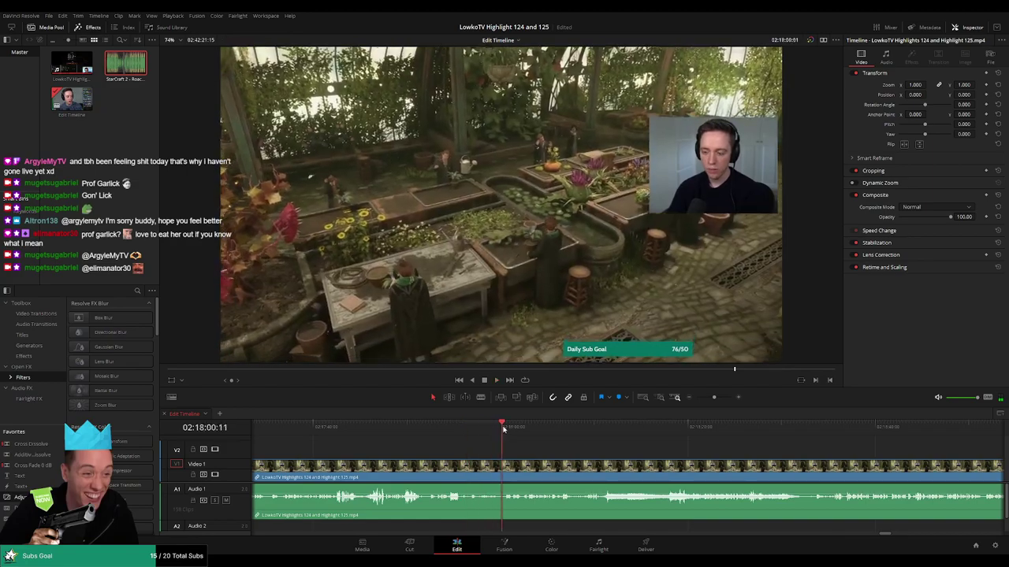
{"action": "left_click", "coordinate": [509, 430]}
{"action": "left_click", "coordinate": [455, 430]}
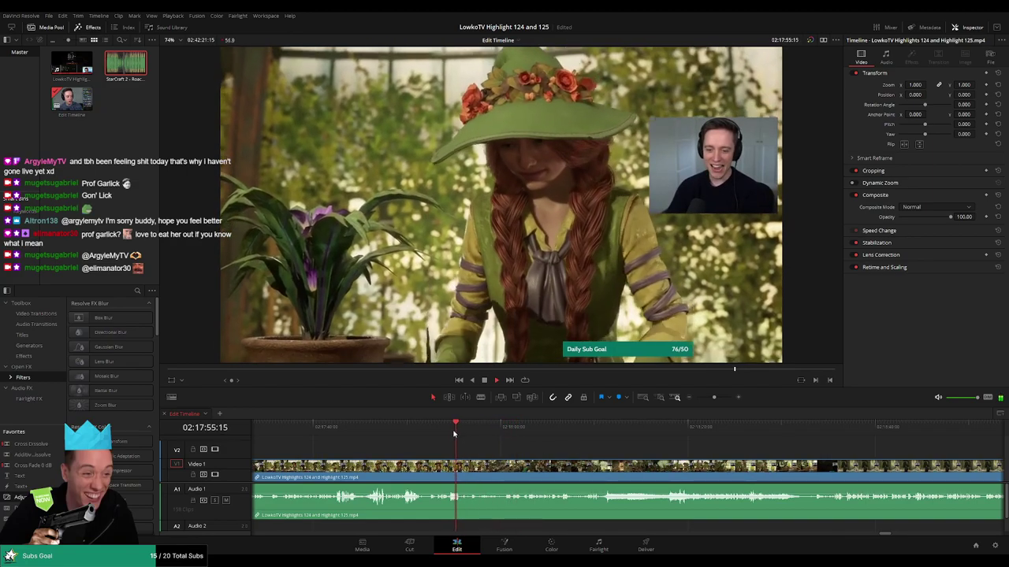
Try splitting the Herbology class footage at 02:17:56:53, undo the cut and return to the selection tool.
{"action": "key", "text": "b"}
{"action": "left_click", "coordinate": [471, 467]}
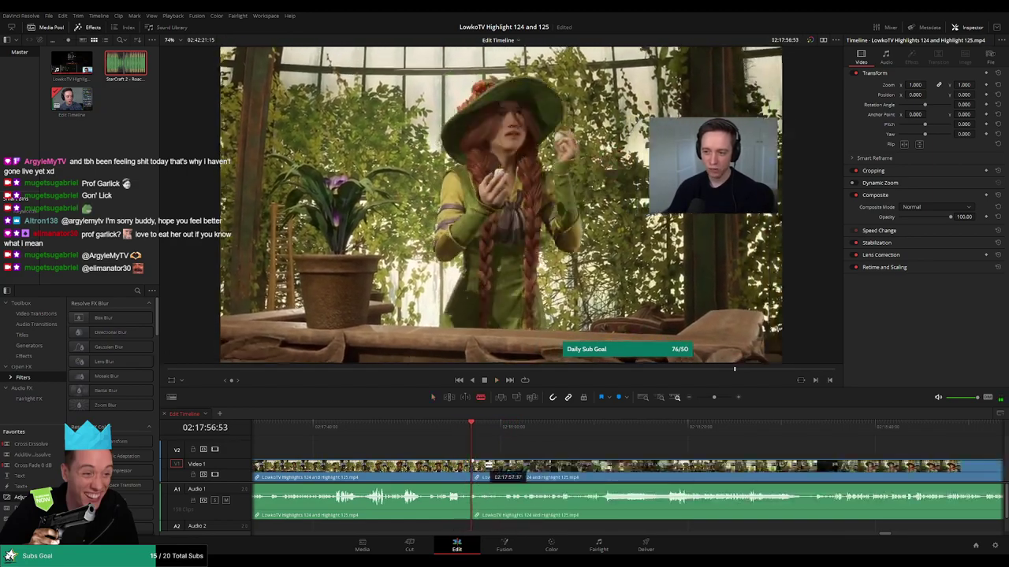
{"action": "key", "text": "ctrl+z"}
{"action": "key", "text": "a"}
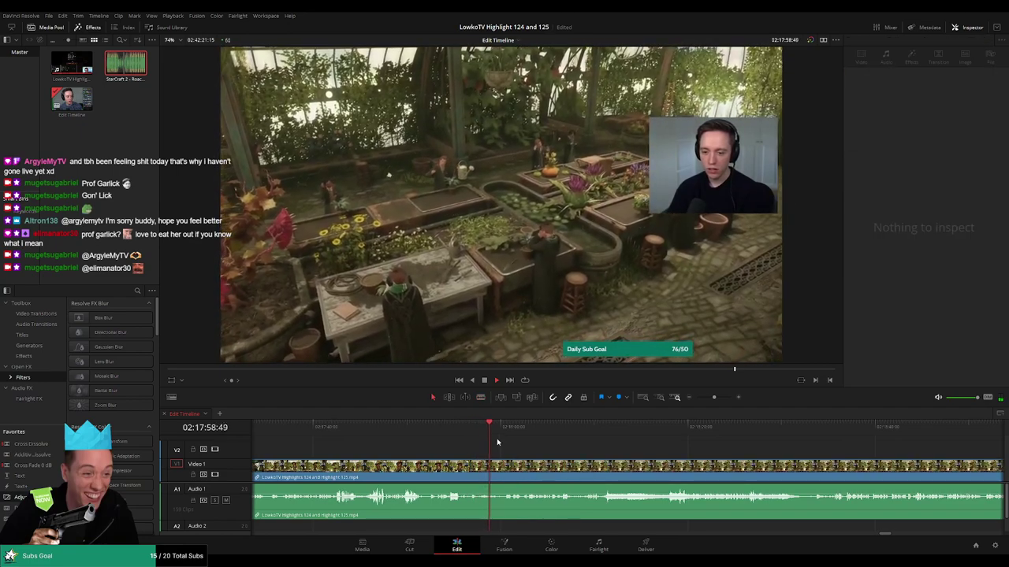
Replay the professor's "firm tug" Mandrake line around 02:18:03 to 02:18:07 and review the footage up to about 02:18:27.
{"action": "left_click", "coordinate": [512, 431]}
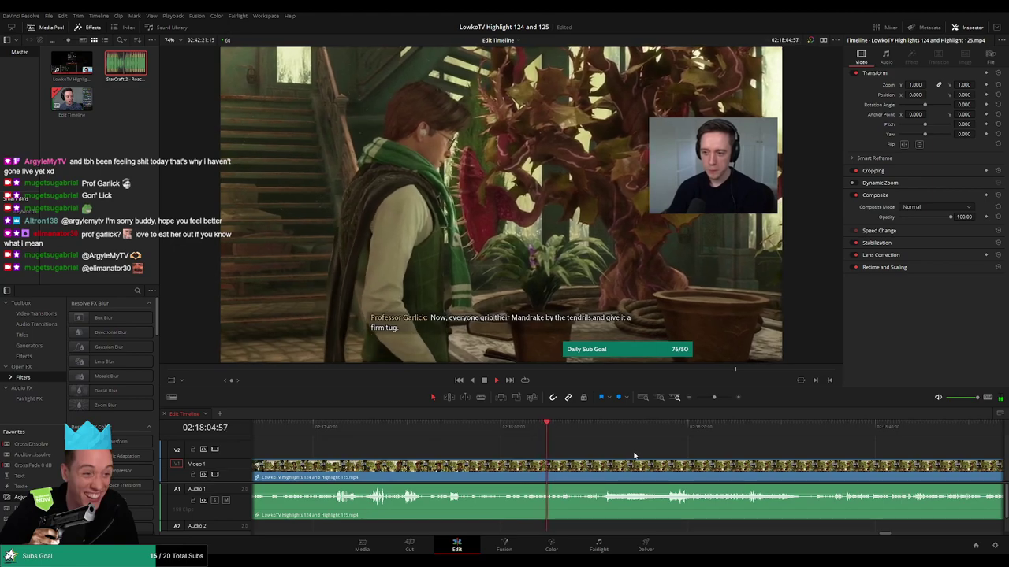
{"action": "left_click_drag", "start_coordinate": [636, 456], "coordinate": [544, 451]}
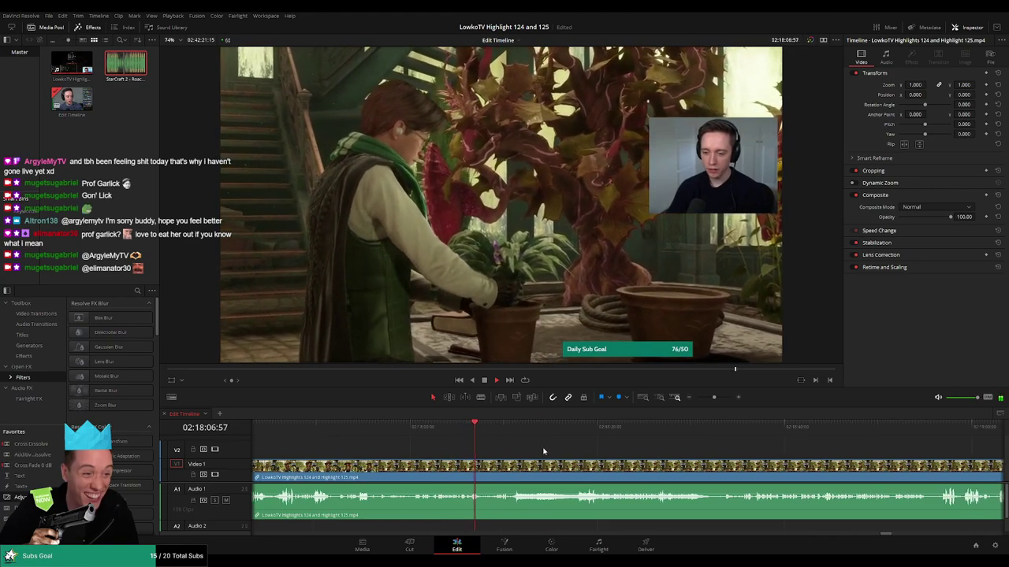
{"action": "left_click", "coordinate": [446, 432]}
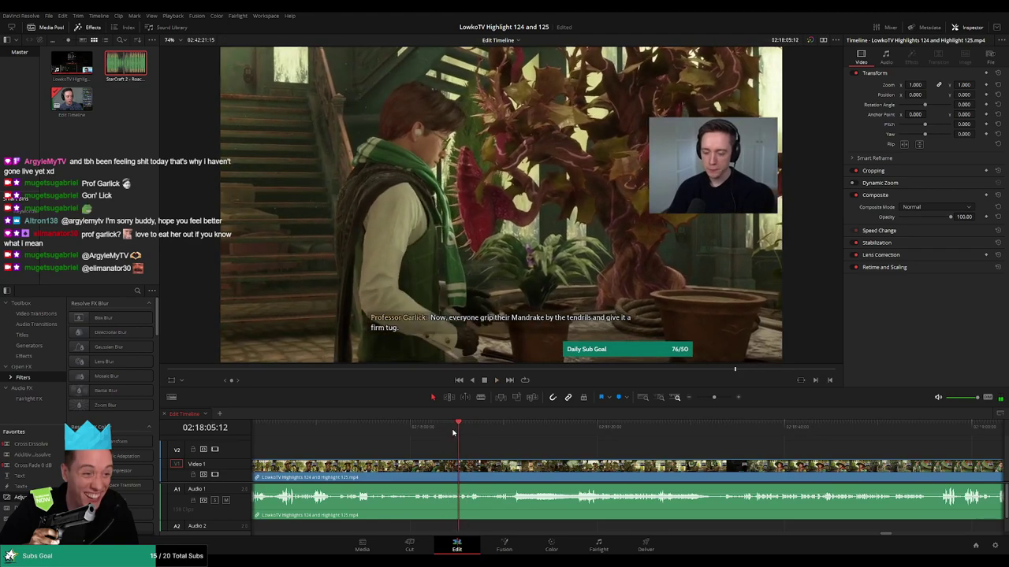
{"action": "left_click", "coordinate": [447, 433]}
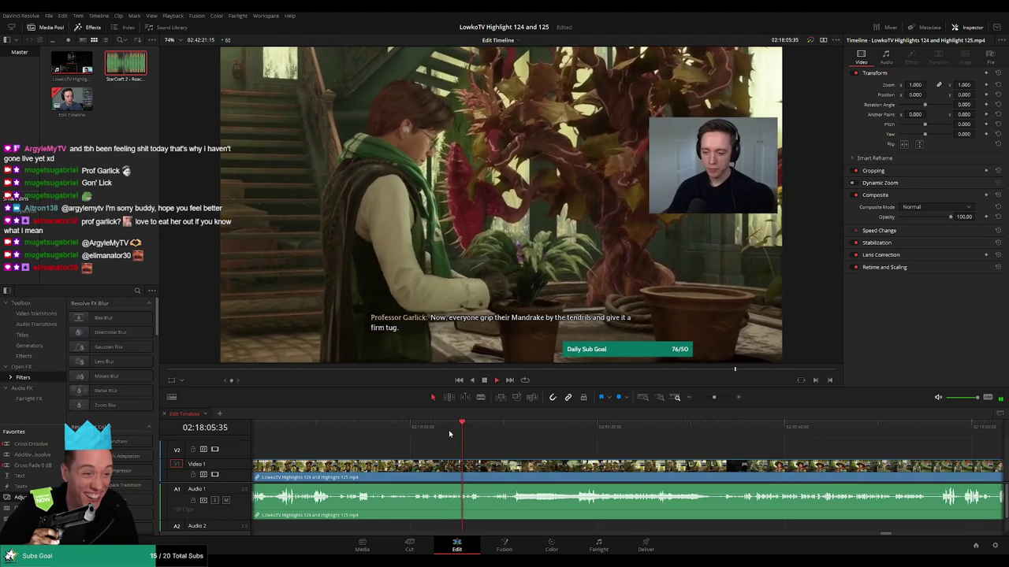
{"action": "left_click", "coordinate": [455, 433]}
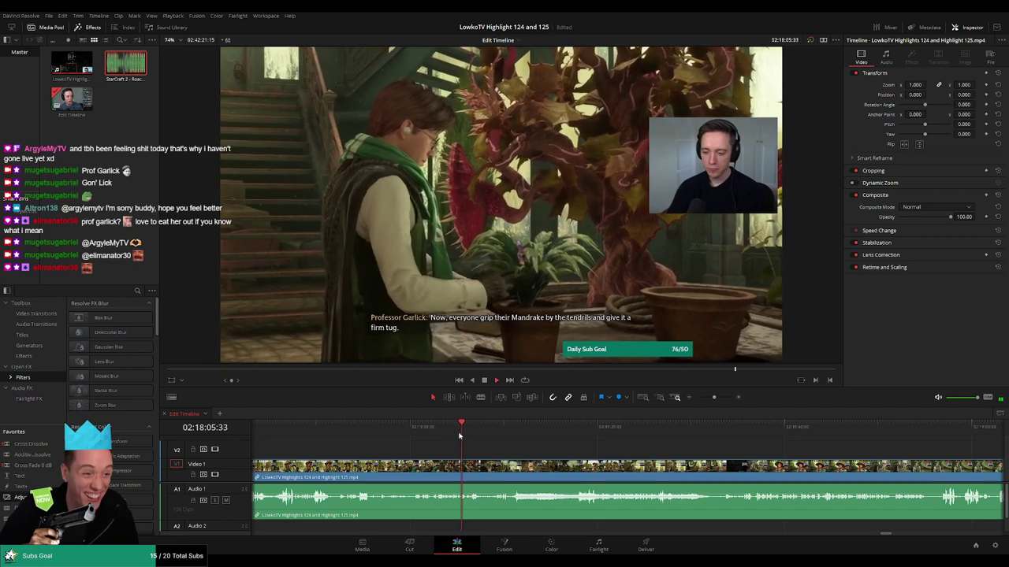
{"action": "left_click", "coordinate": [454, 433]}
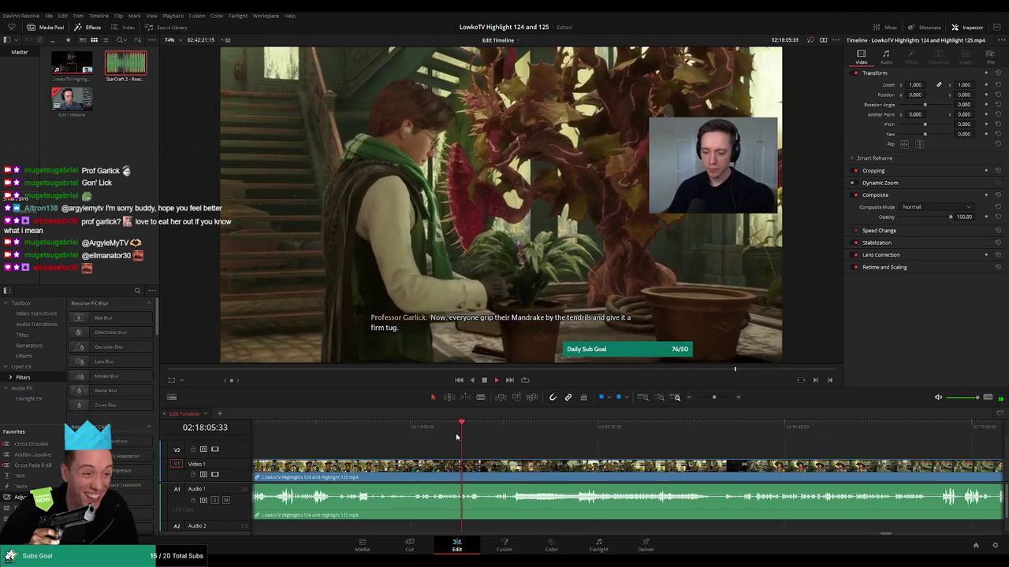
{"action": "left_click", "coordinate": [456, 437]}
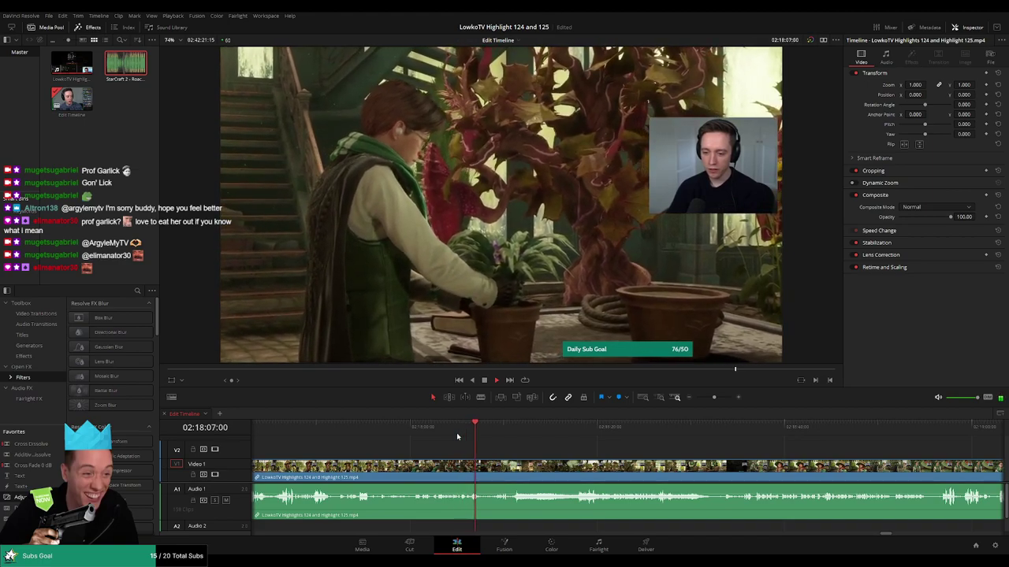
{"action": "left_click", "coordinate": [457, 436]}
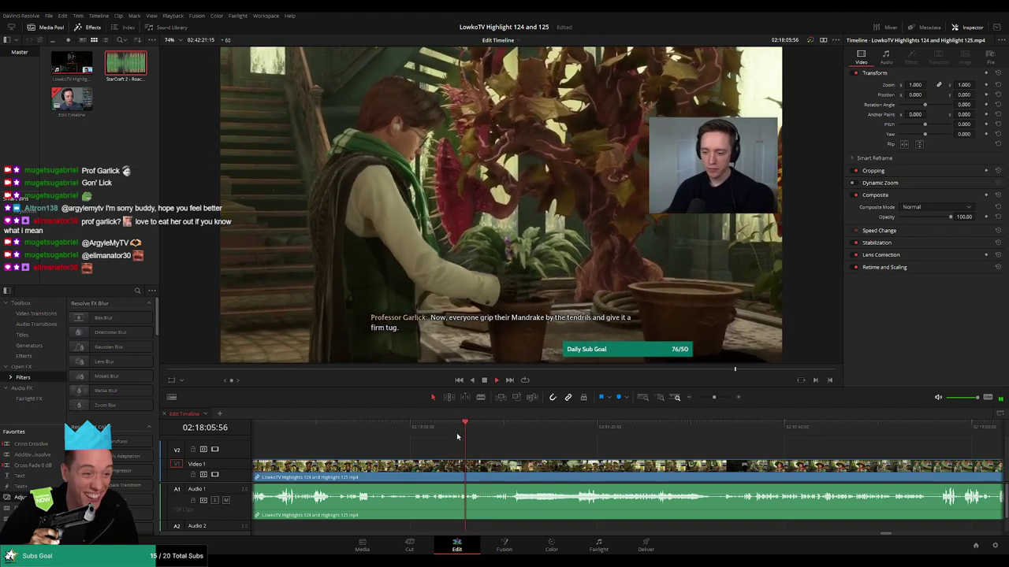
{"action": "left_click", "coordinate": [437, 431]}
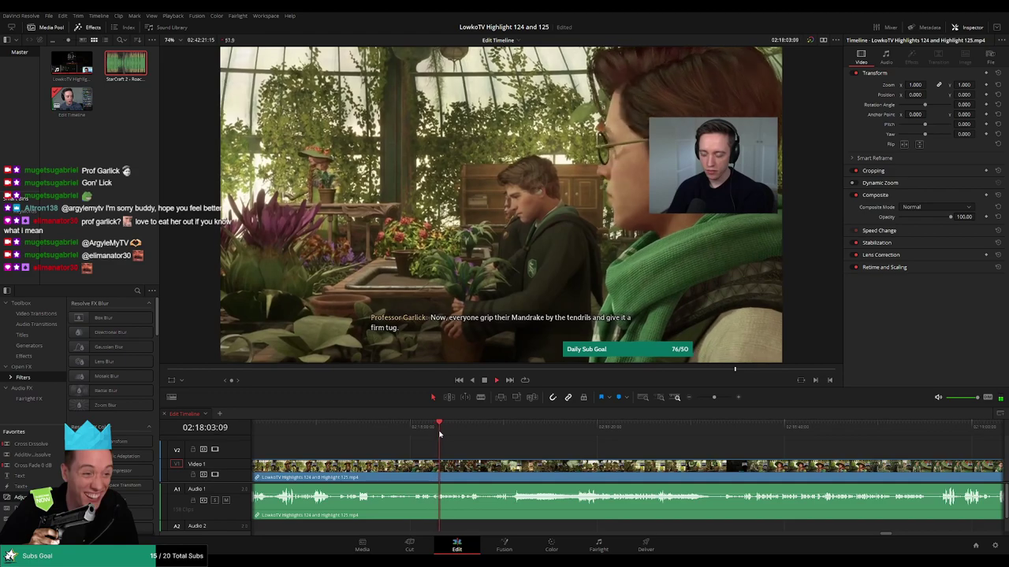
{"action": "left_click", "coordinate": [458, 433]}
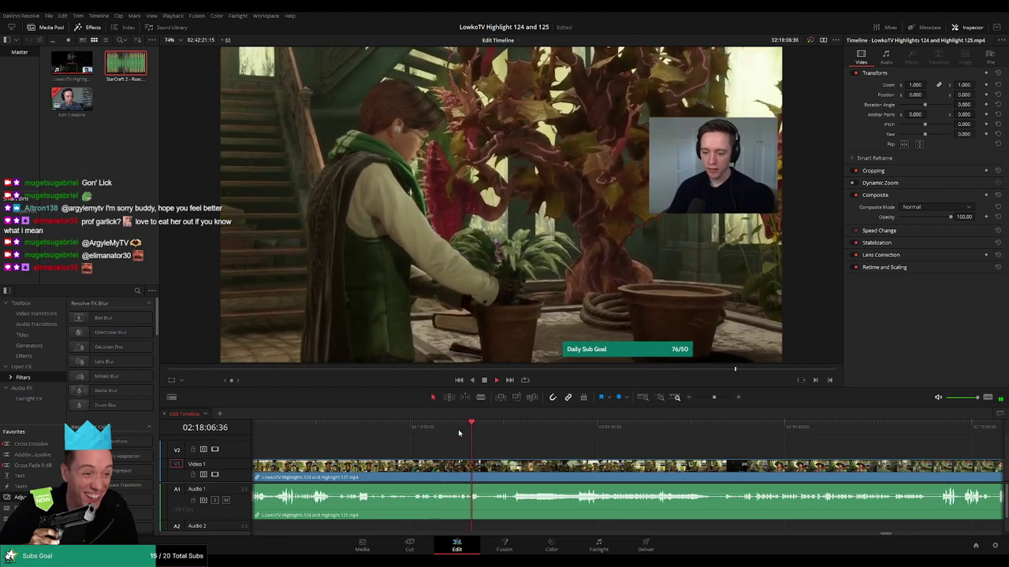
{"action": "left_click", "coordinate": [446, 435]}
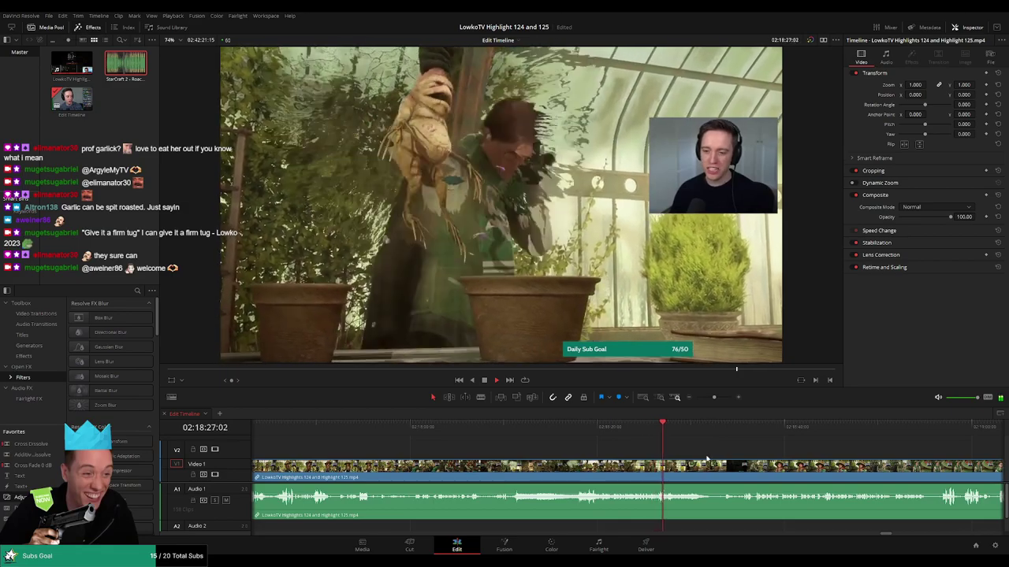
Play through the Professor Garlick conversation and replay the passage around 02:18:52 to check it for highlights.
{"action": "left_click_drag", "start_coordinate": [708, 453], "coordinate": [544, 452]}
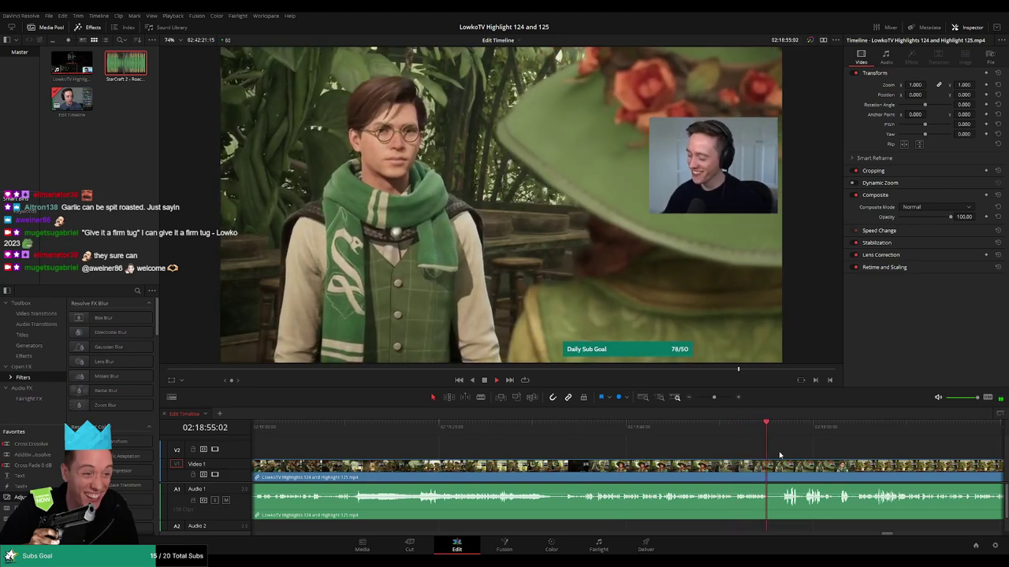
{"action": "left_click_drag", "start_coordinate": [781, 457], "coordinate": [617, 457]}
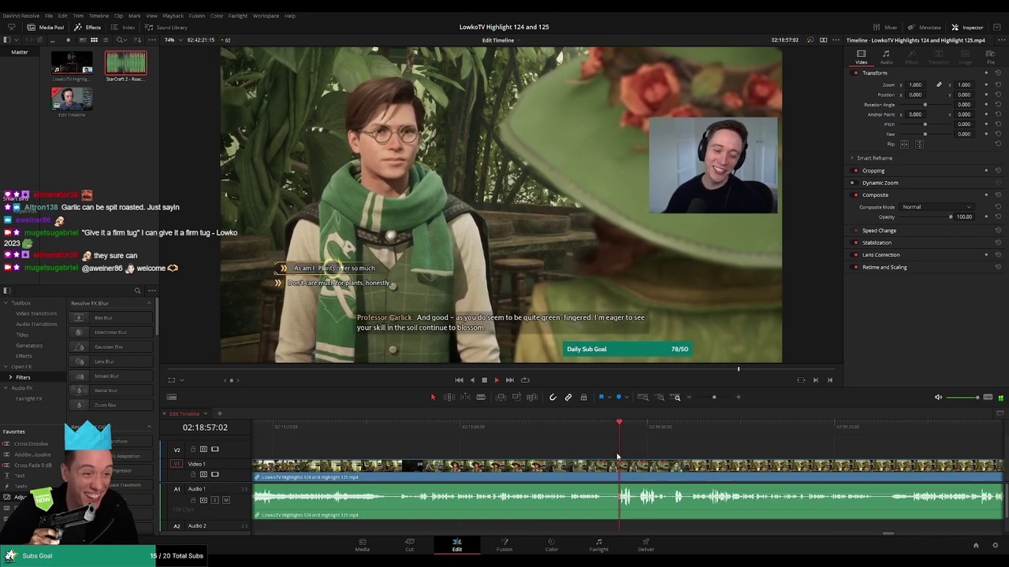
{"action": "left_click", "coordinate": [562, 431]}
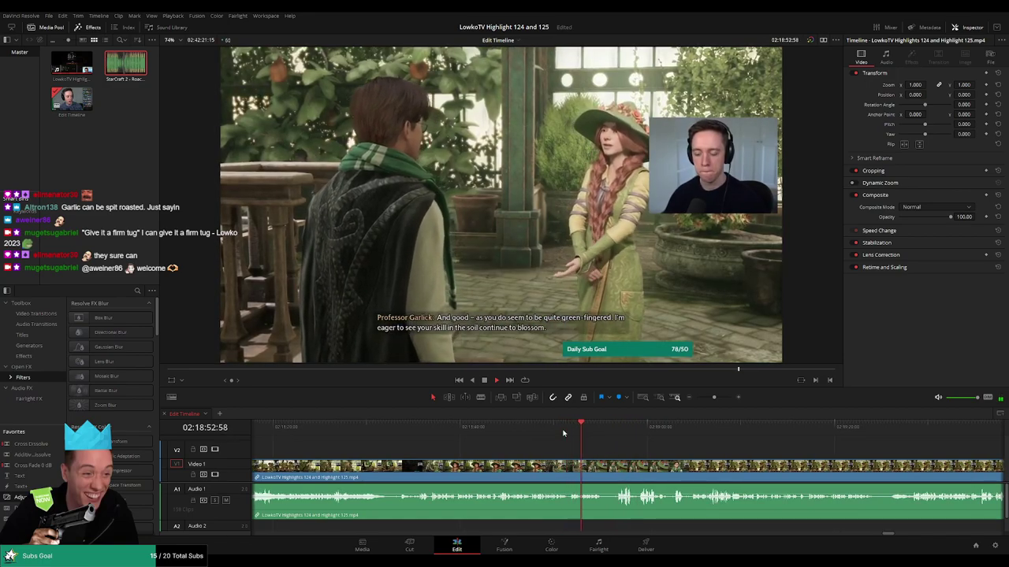
{"action": "left_click", "coordinate": [569, 430]}
{"action": "left_click", "coordinate": [569, 431]}
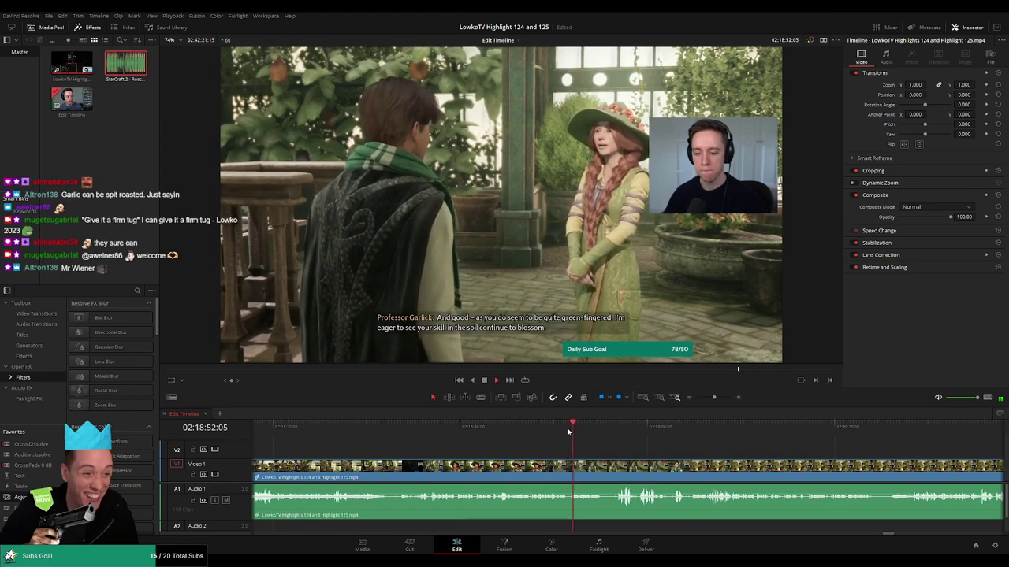
{"action": "left_click", "coordinate": [568, 432]}
{"action": "left_click", "coordinate": [568, 431]}
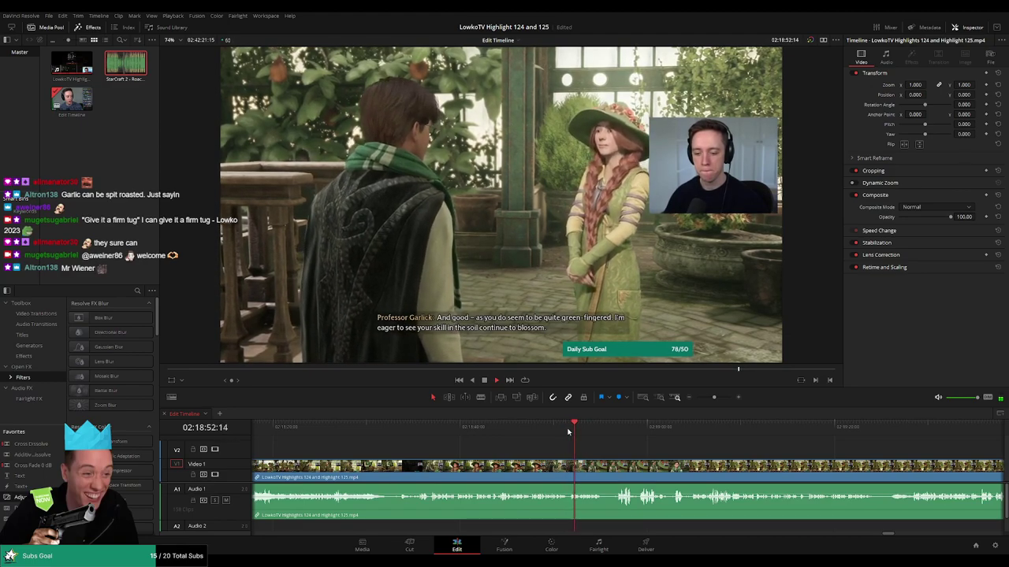
{"action": "left_click", "coordinate": [569, 431]}
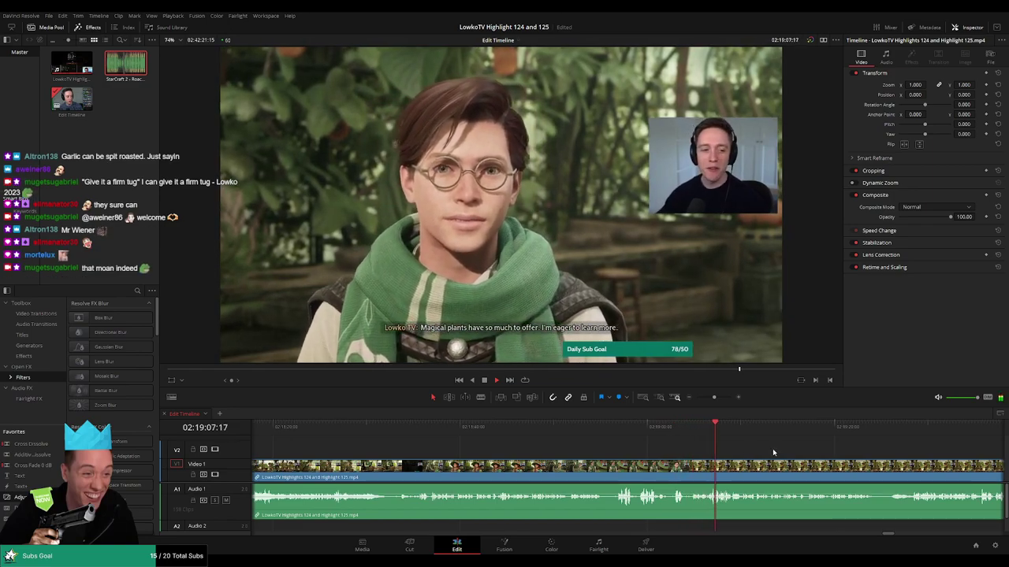
Review the rest of the Herbology class footage up to the loading screen near 02:19:45.
{"action": "left_click_drag", "start_coordinate": [773, 450], "coordinate": [672, 451]}
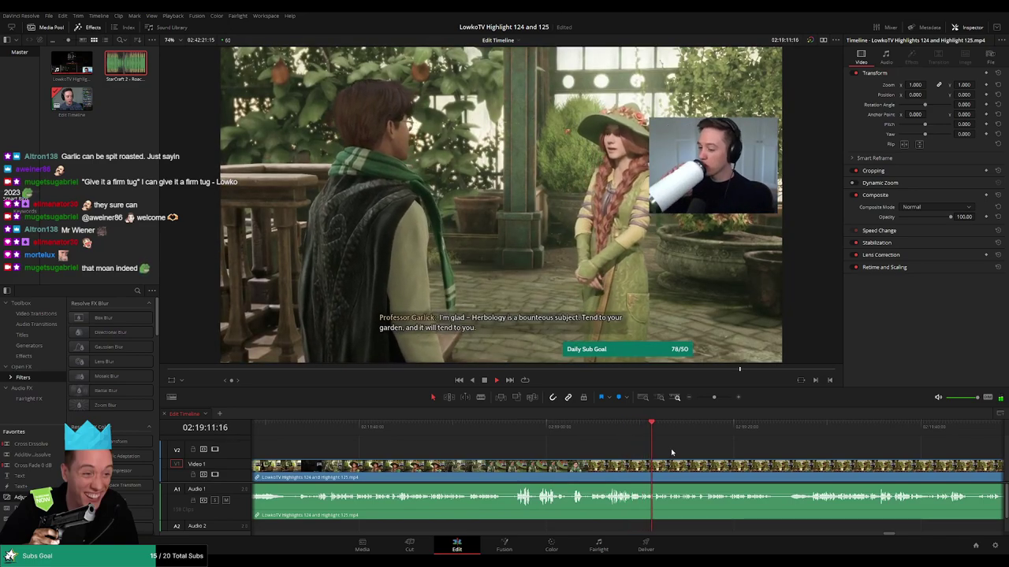
{"action": "left_click_drag", "start_coordinate": [657, 450], "coordinate": [564, 447]}
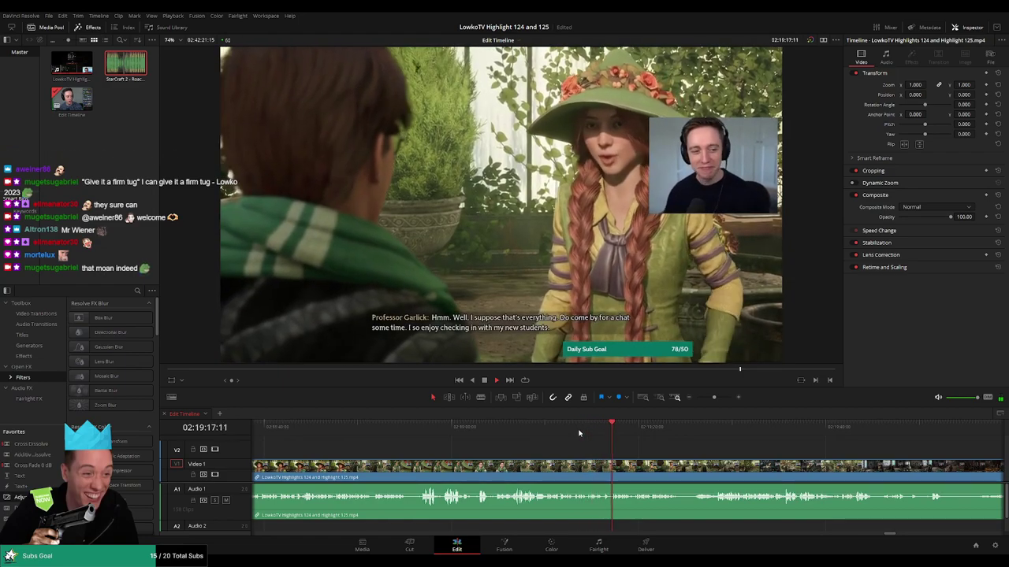
{"action": "left_click_drag", "start_coordinate": [692, 459], "coordinate": [566, 447]}
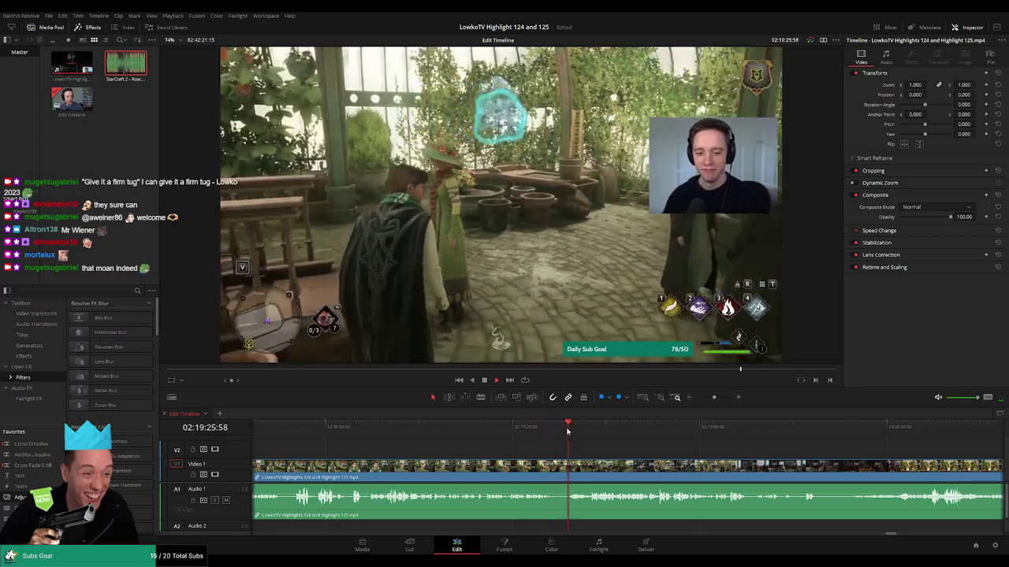
{"action": "left_click", "coordinate": [588, 429]}
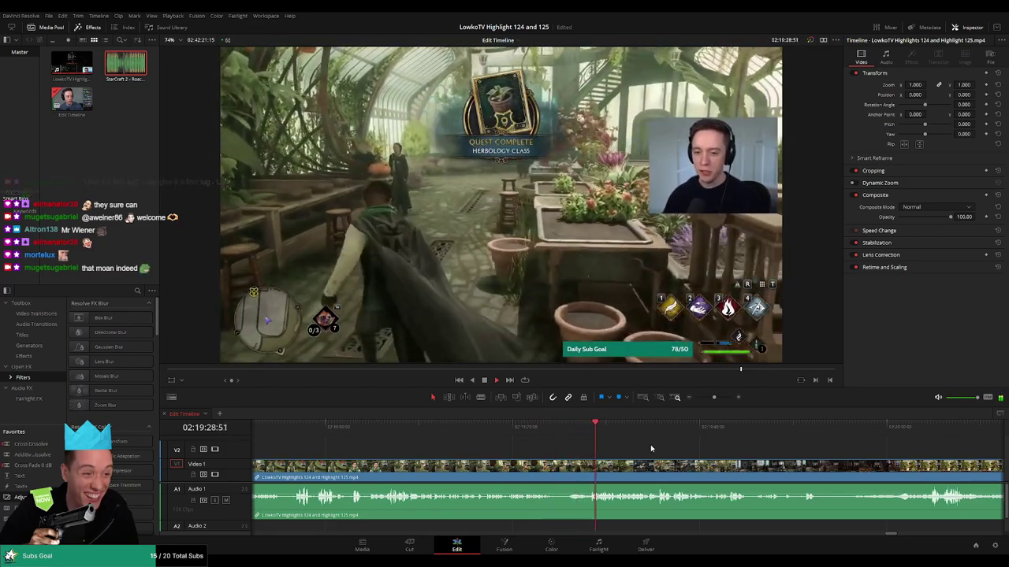
{"action": "left_click_drag", "start_coordinate": [658, 445], "coordinate": [549, 443]}
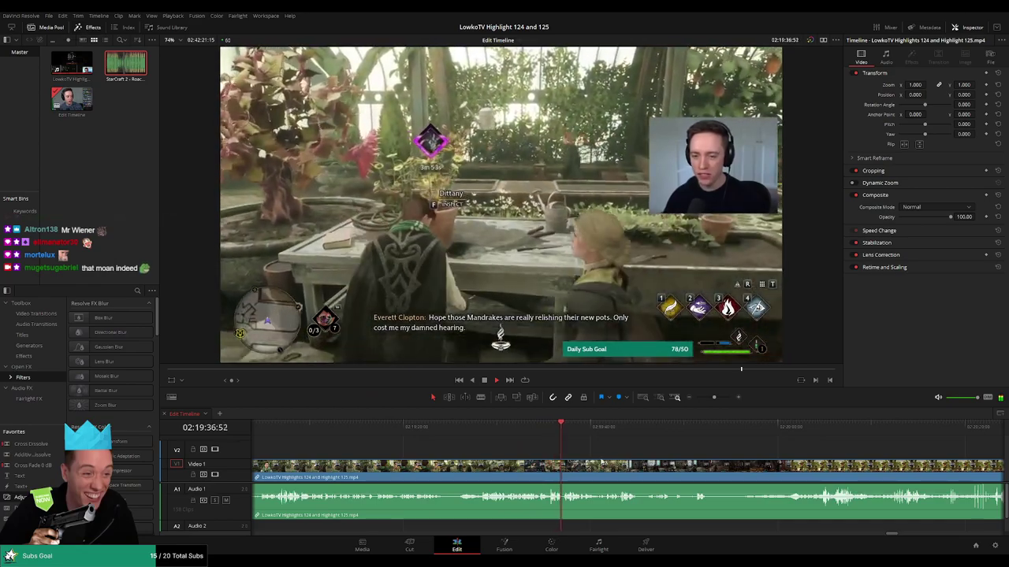
{"action": "left_click_drag", "start_coordinate": [625, 453], "coordinate": [558, 450]}
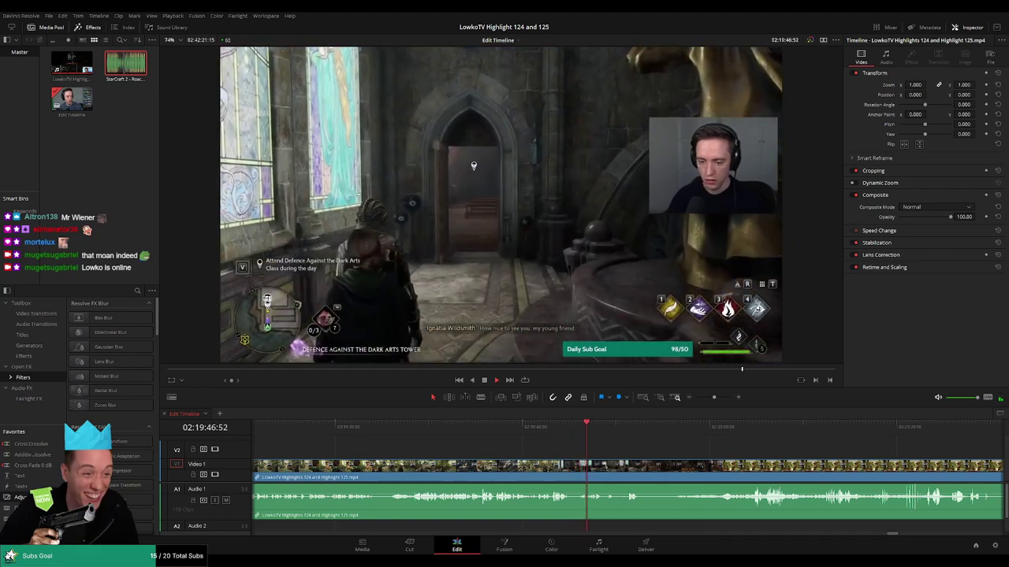
Split the clip at the loading screen, at 02:19:44:53 and again at about 02:19:45:56.
{"action": "left_click", "coordinate": [557, 429]}
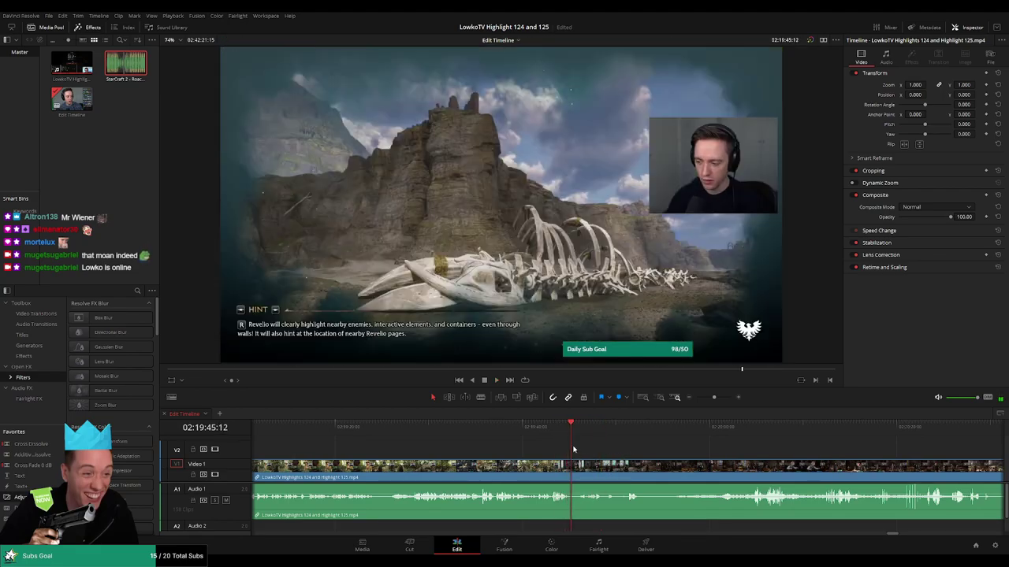
{"action": "left_click", "coordinate": [570, 474]}
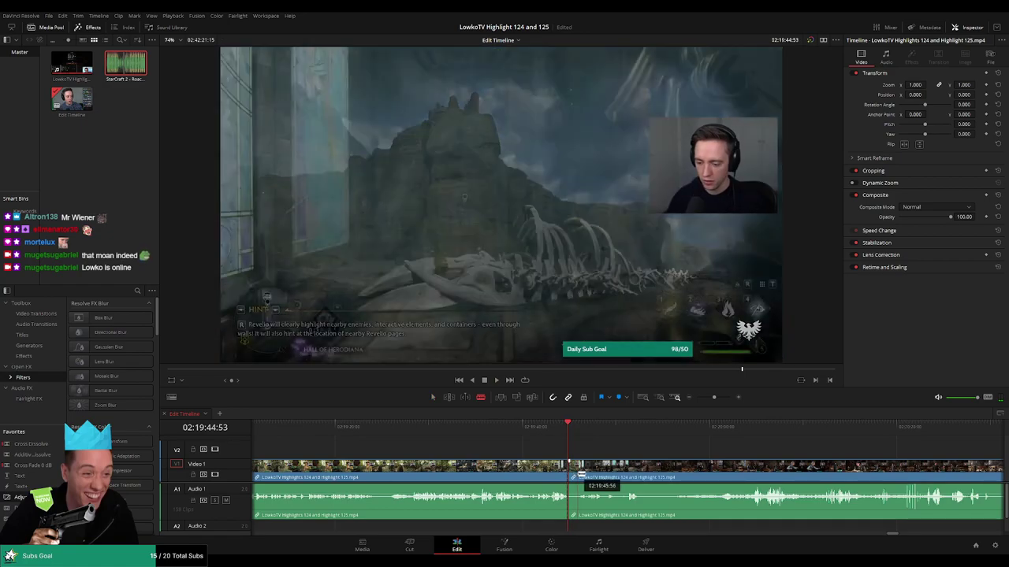
{"action": "left_click", "coordinate": [579, 474]}
Try removing the short loading-screen segment between the two cuts, check playback, and undo the deletion.
{"action": "key", "text": "a"}
{"action": "left_click", "coordinate": [574, 478]}
{"action": "key", "text": "Delete"}
{"action": "key", "text": "space"}
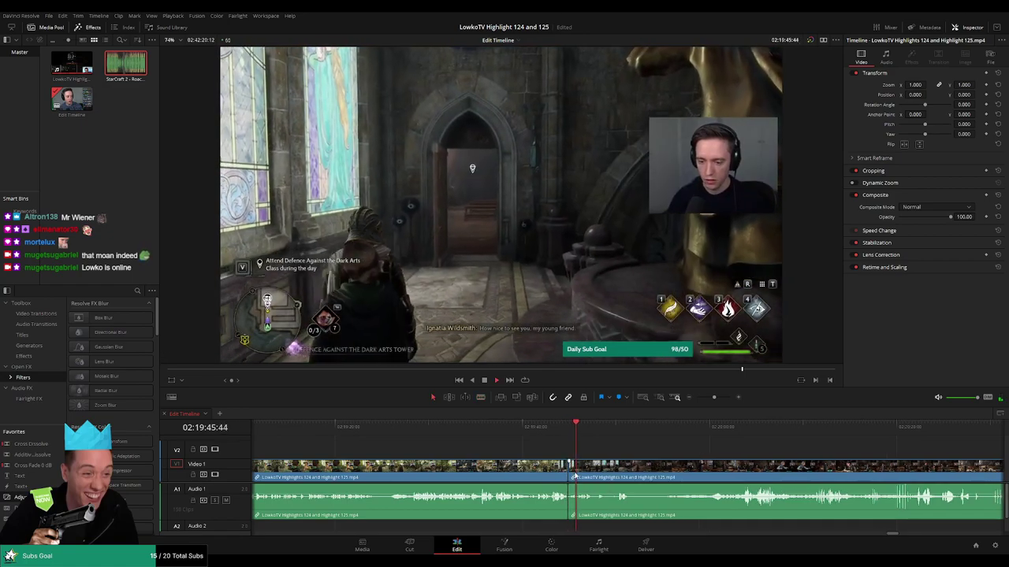
{"action": "key", "text": "ctrl+z"}
Adjust the cut at the loading screen, ripple-delete the short segment between the cuts, and play back the join.
{"action": "left_click", "coordinate": [586, 432]}
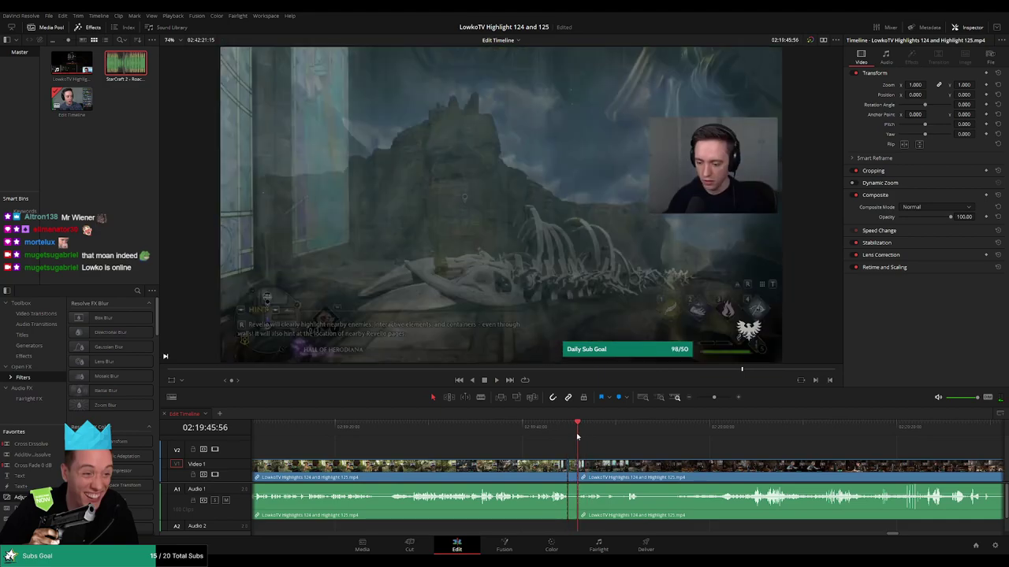
{"action": "left_click_drag", "start_coordinate": [570, 473], "coordinate": [578, 472]}
{"action": "left_click", "coordinate": [573, 473]}
{"action": "key", "text": "Delete"}
{"action": "key", "text": "space"}
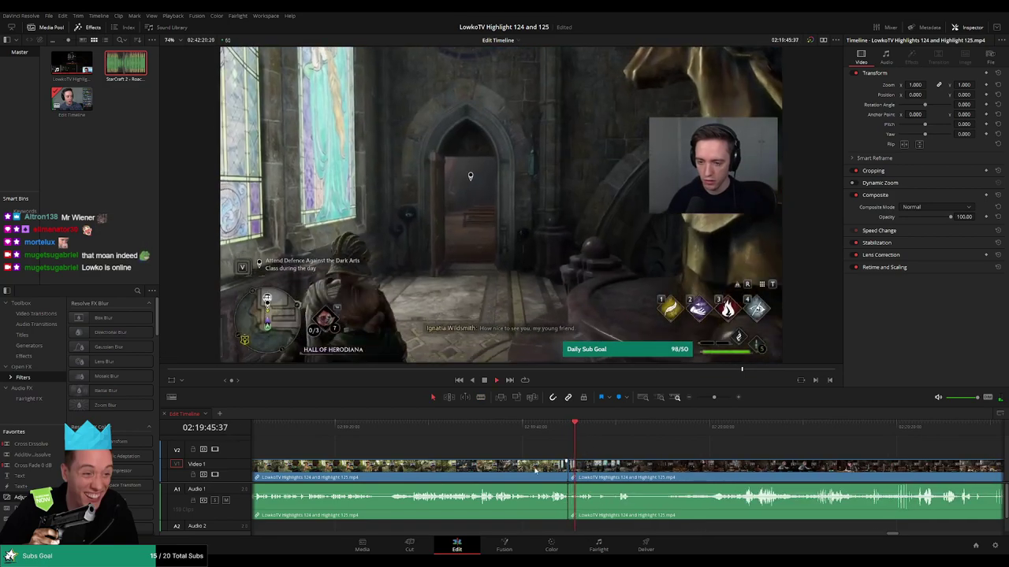
Mark the reviewed clip before the loading-screen cut with the yellow clip color and deselect it.
{"action": "left_click", "coordinate": [533, 471]}
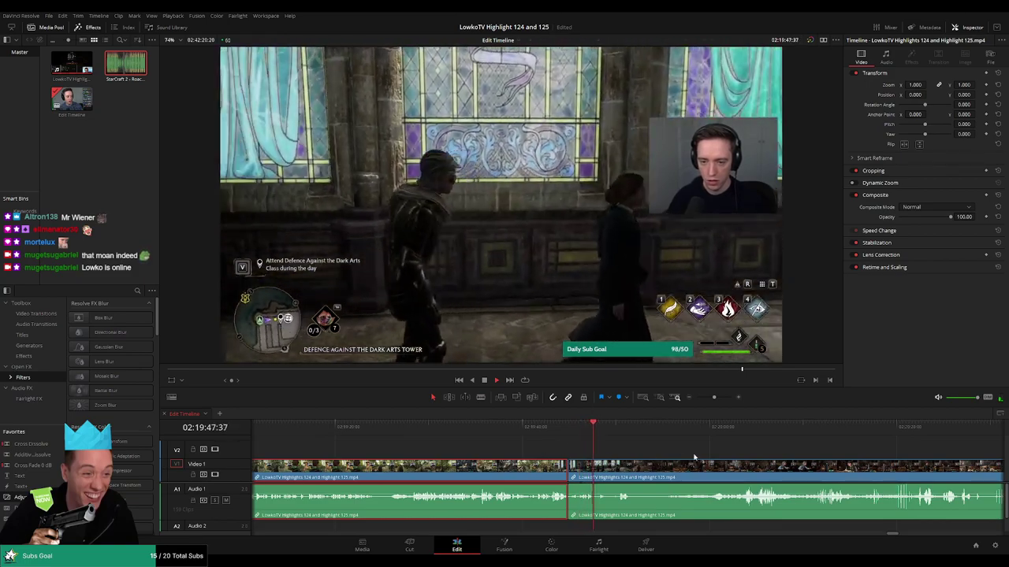
{"action": "key", "text": "1"}
{"action": "left_click", "coordinate": [666, 449]}
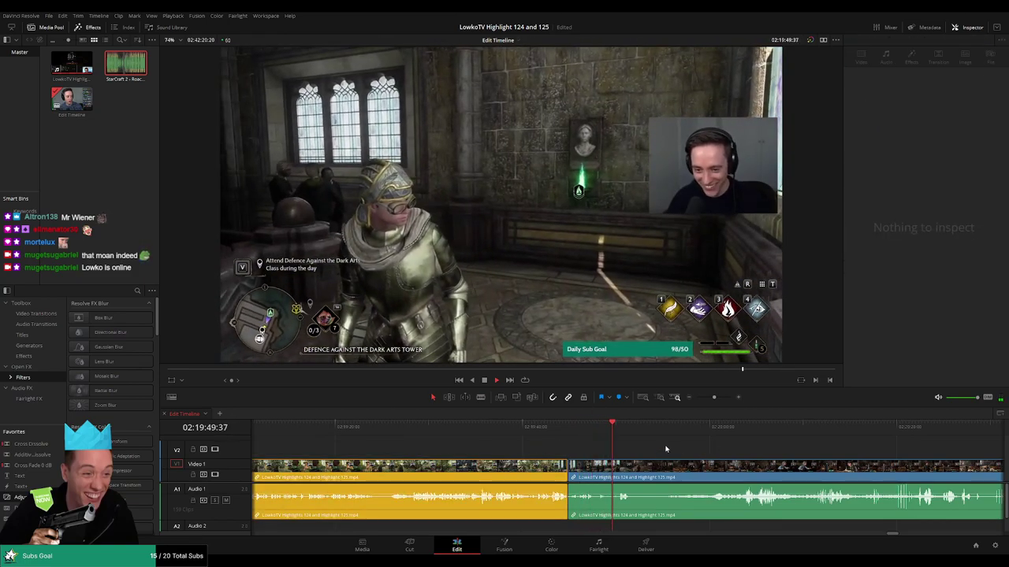
Review the Defence Against the Dark Arts class footage and find where the scene ends, around 02:20:30.
{"action": "scroll", "coordinate": [583, 444], "scroll_direction": "right", "scroll_amount": 3}
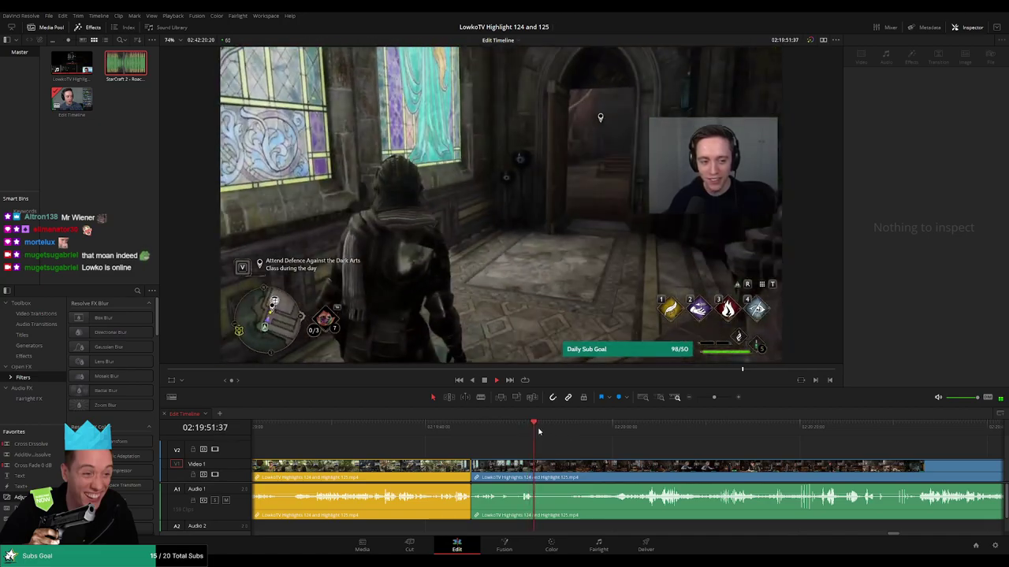
{"action": "left_click_drag", "start_coordinate": [539, 432], "coordinate": [570, 432]}
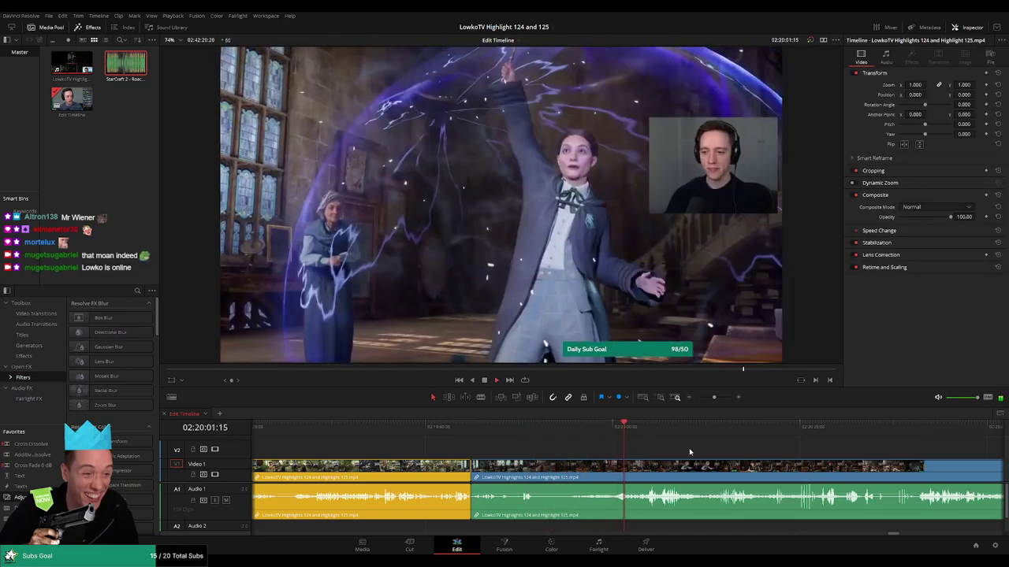
{"action": "scroll", "coordinate": [517, 446], "scroll_direction": "right", "scroll_amount": 4}
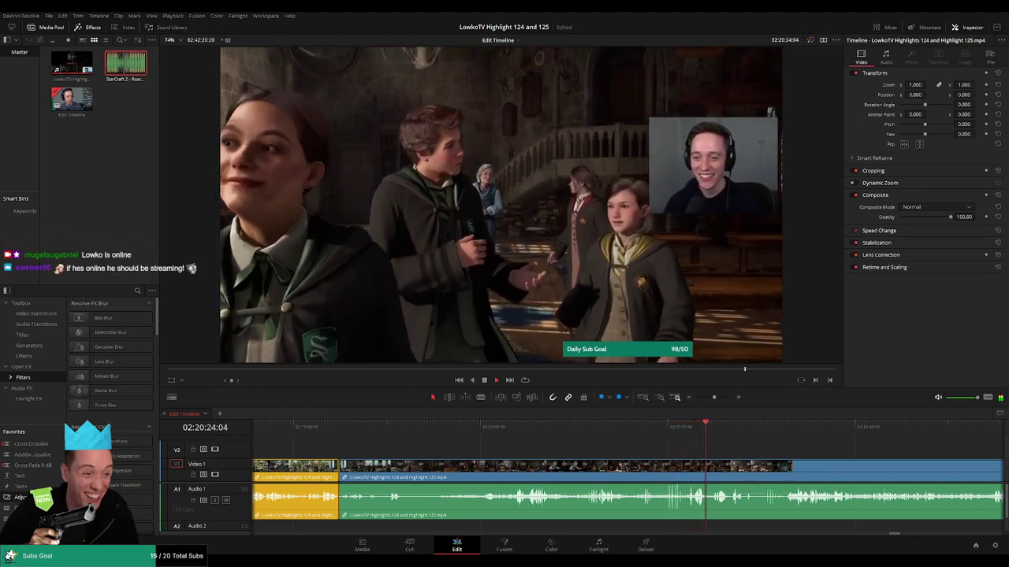
{"action": "left_click_drag", "start_coordinate": [754, 450], "coordinate": [543, 443]}
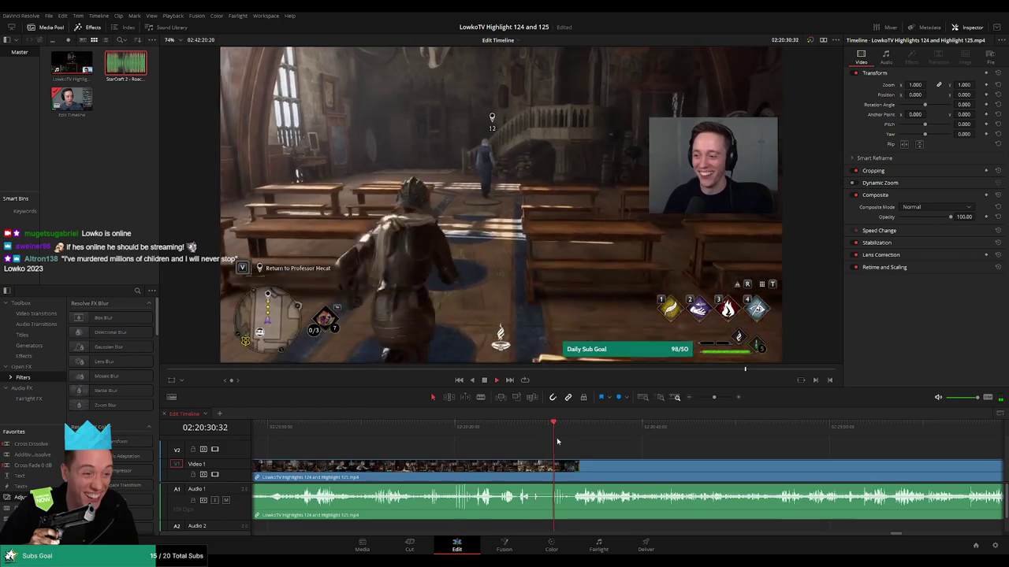
{"action": "scroll", "coordinate": [624, 449], "scroll_direction": "right", "scroll_amount": 2}
{"action": "left_click_drag", "start_coordinate": [464, 431], "coordinate": [428, 432]}
{"action": "left_click", "coordinate": [449, 430]}
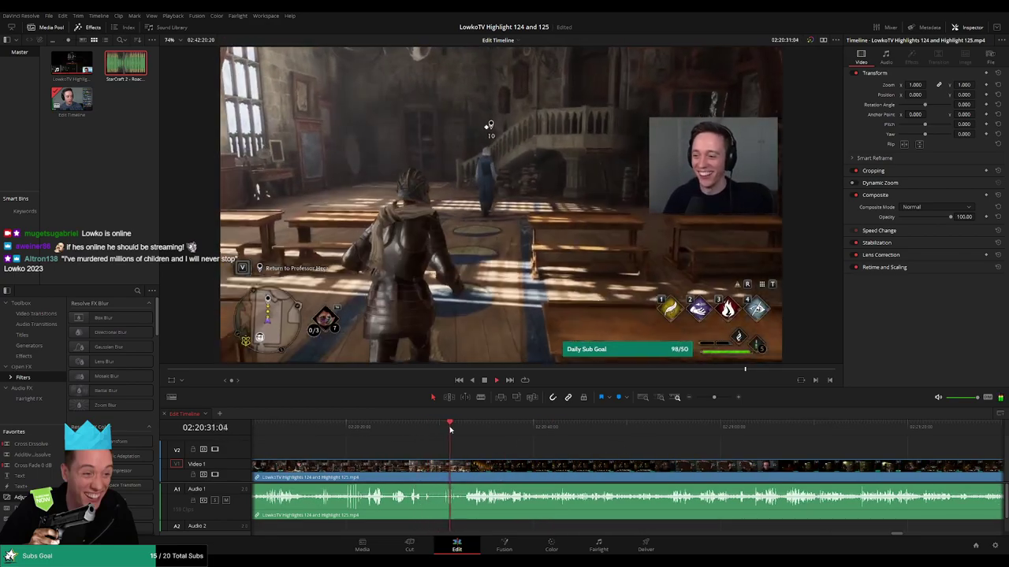
{"action": "left_click_drag", "start_coordinate": [460, 432], "coordinate": [456, 432]}
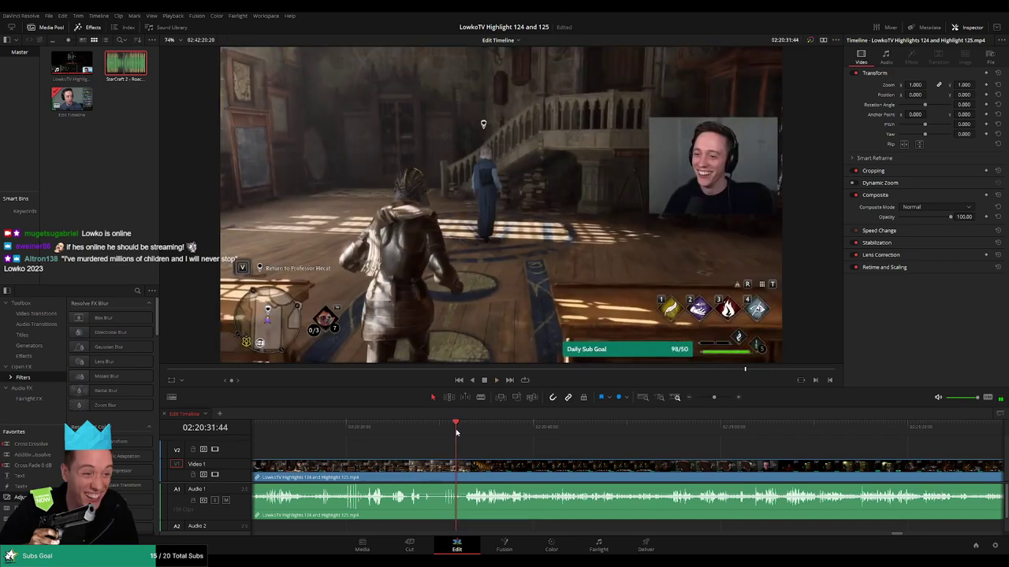
Split the clip at 02:20:29:55 and again just before the Dead Space footage, and ripple-delete the piece between.
{"action": "left_click", "coordinate": [416, 439]}
{"action": "key", "text": "space"}
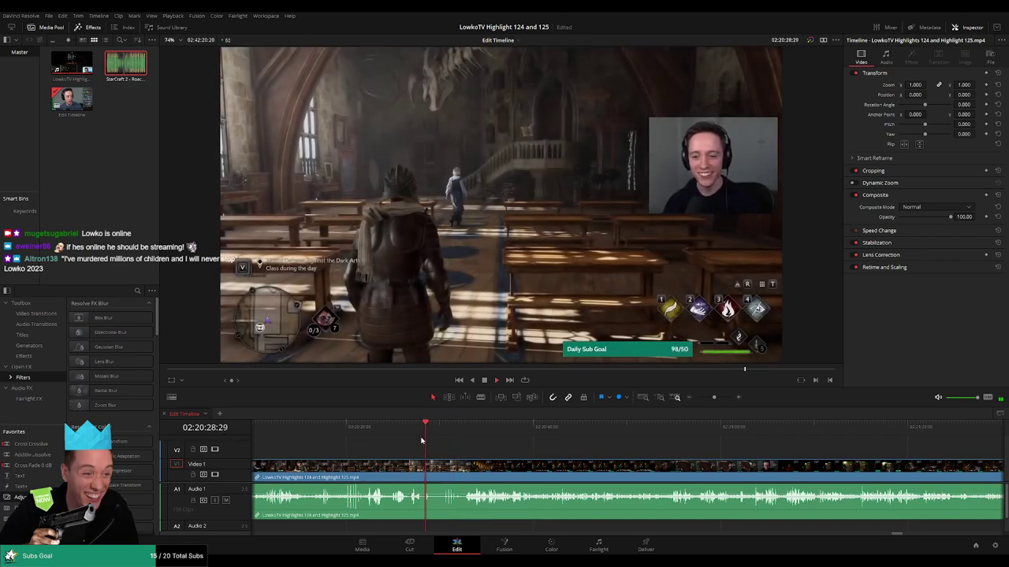
{"action": "key", "text": "space"}
{"action": "key", "text": "b"}
{"action": "left_click", "coordinate": [439, 465]}
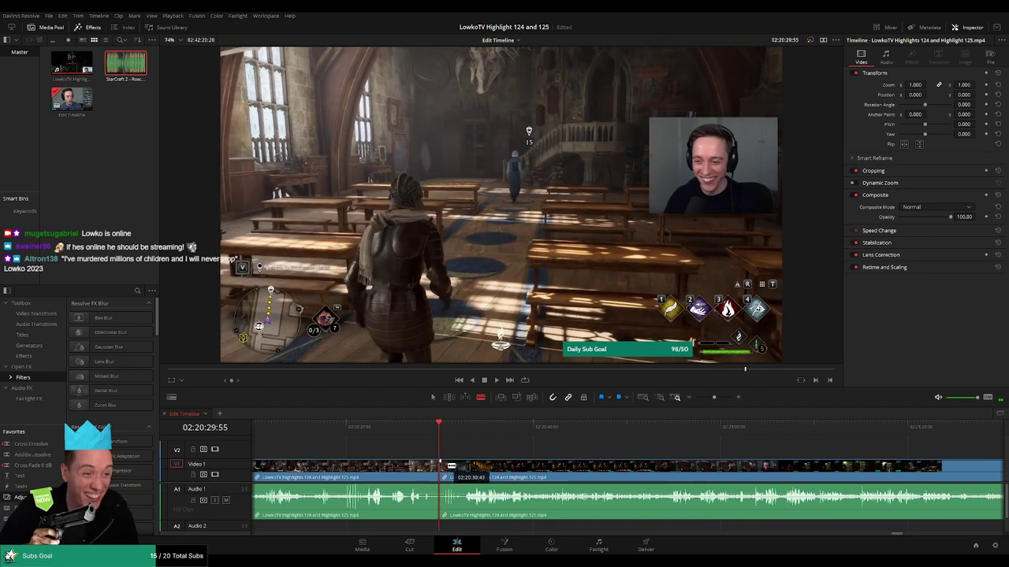
{"action": "left_click", "coordinate": [463, 466]}
{"action": "key", "text": "a"}
{"action": "left_click", "coordinate": [452, 470]}
{"action": "key", "text": "Delete"}
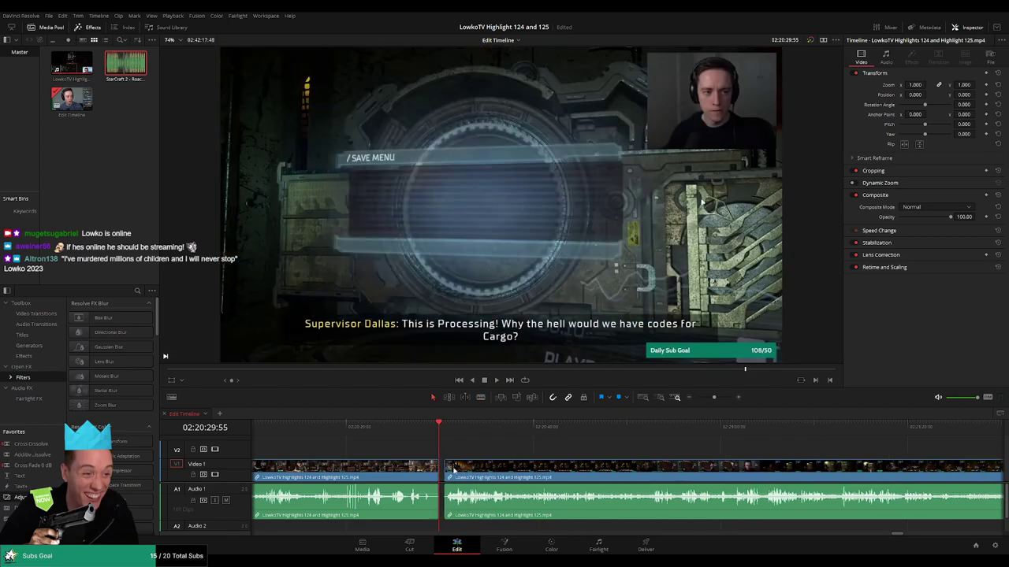
Play across the new join and mark the clip before it with the yellow clip color.
{"action": "key", "text": "space"}
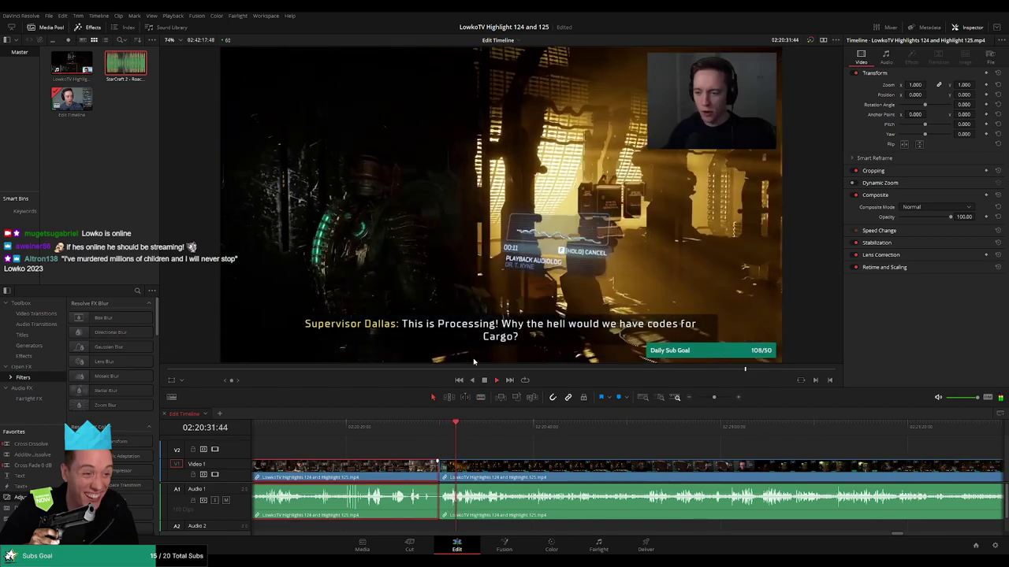
{"action": "key", "text": "1"}
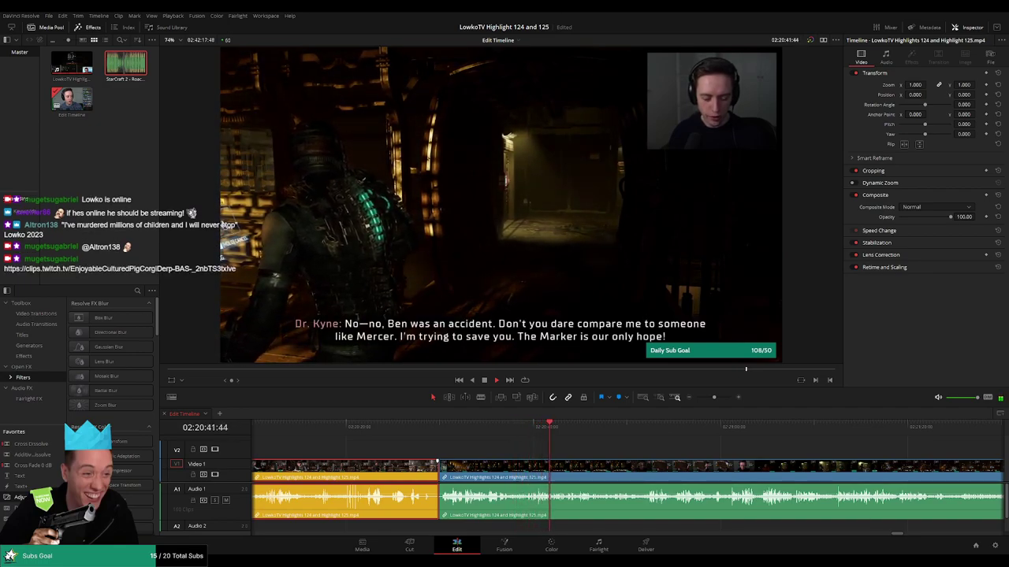
{"action": "left_click", "coordinate": [576, 449]}
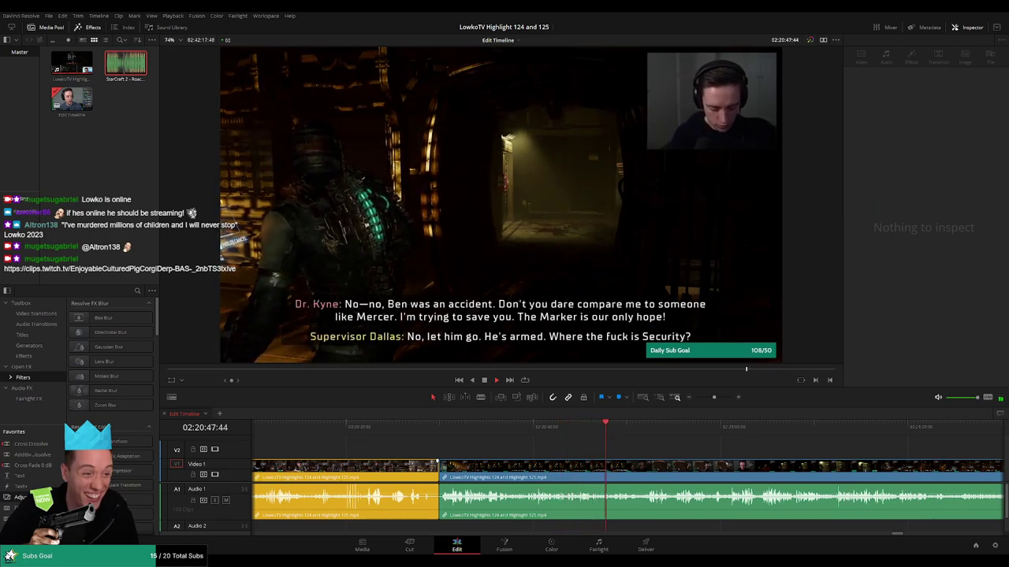
Review the Dead Space footage from about 02:20:47 through the phone close-up to the door scene near 02:21:18.
{"action": "scroll", "coordinate": [668, 453], "scroll_direction": "right", "scroll_amount": 3}
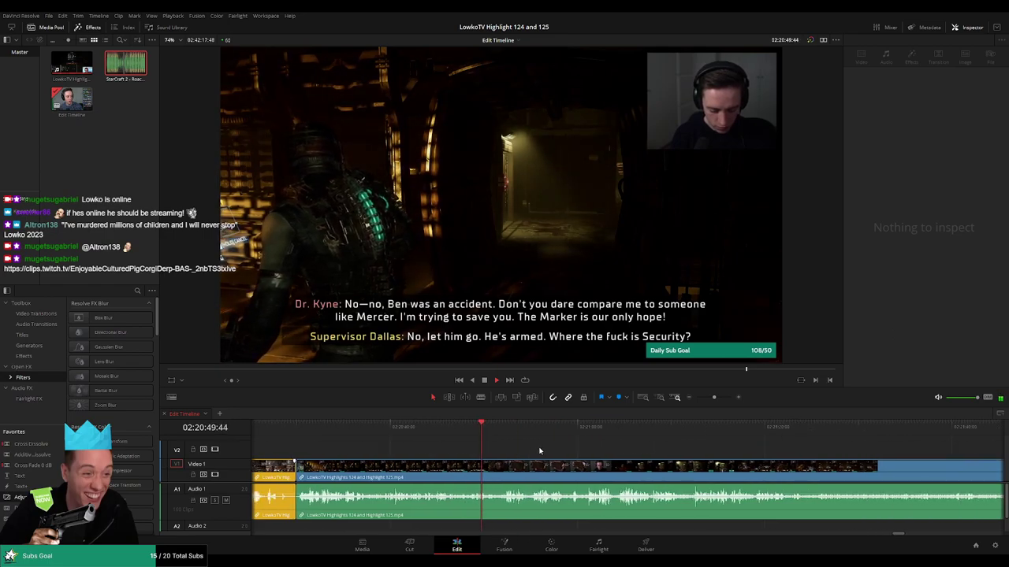
{"action": "left_click", "coordinate": [476, 431]}
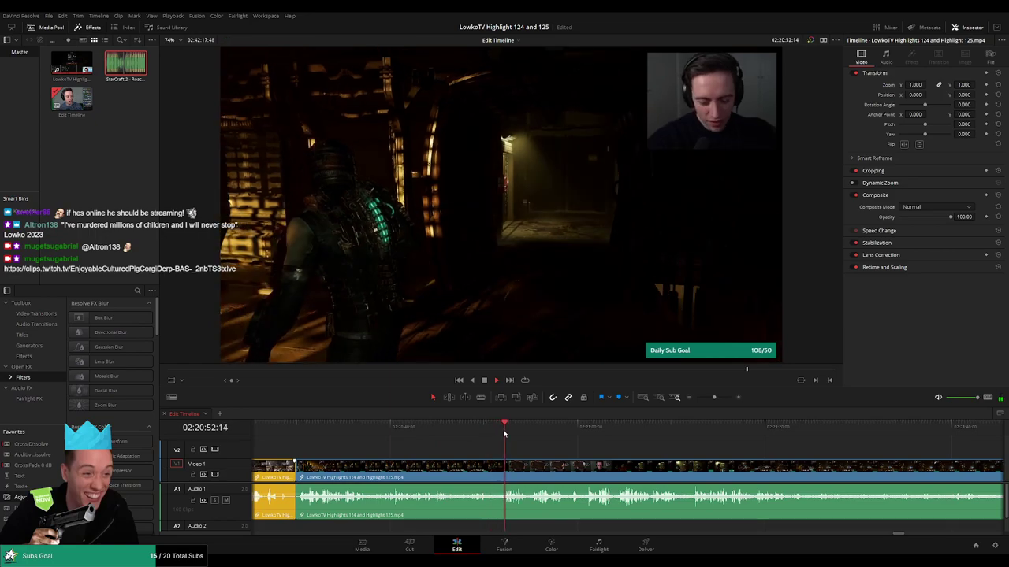
{"action": "scroll", "coordinate": [504, 441], "scroll_direction": "right", "scroll_amount": 2}
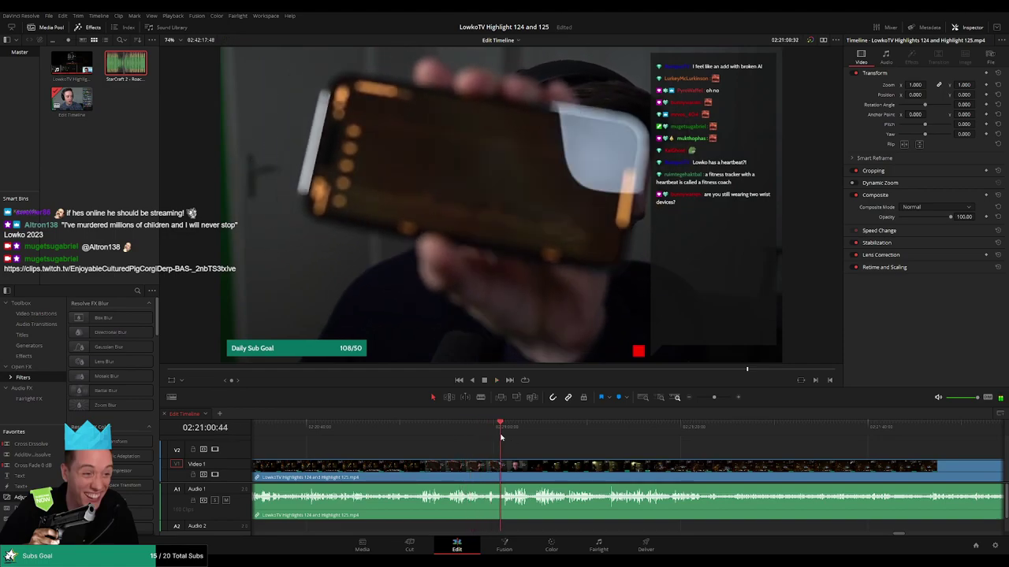
{"action": "scroll", "coordinate": [502, 454], "scroll_direction": "right", "scroll_amount": 2}
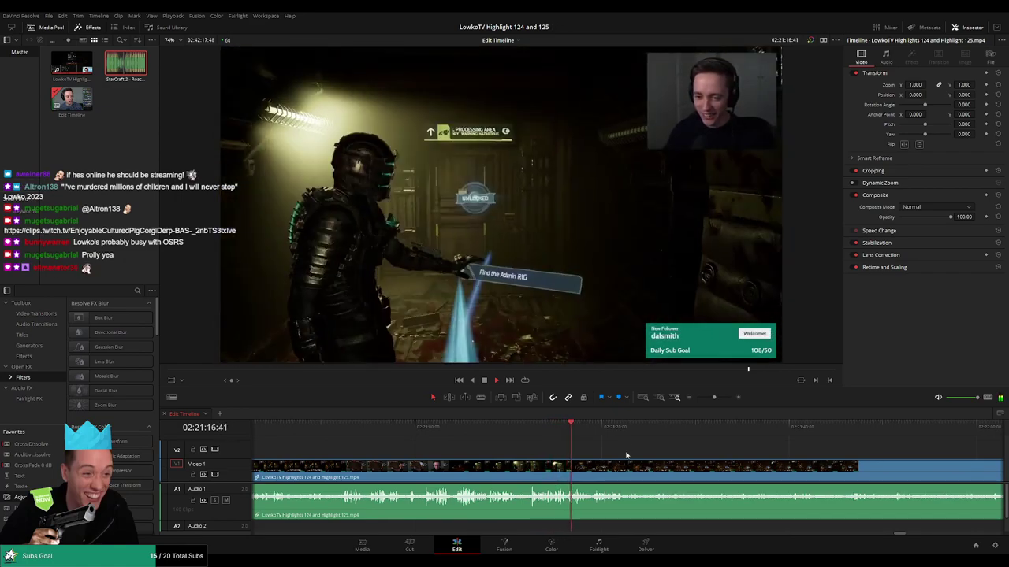
{"action": "left_click_drag", "start_coordinate": [616, 450], "coordinate": [504, 441]}
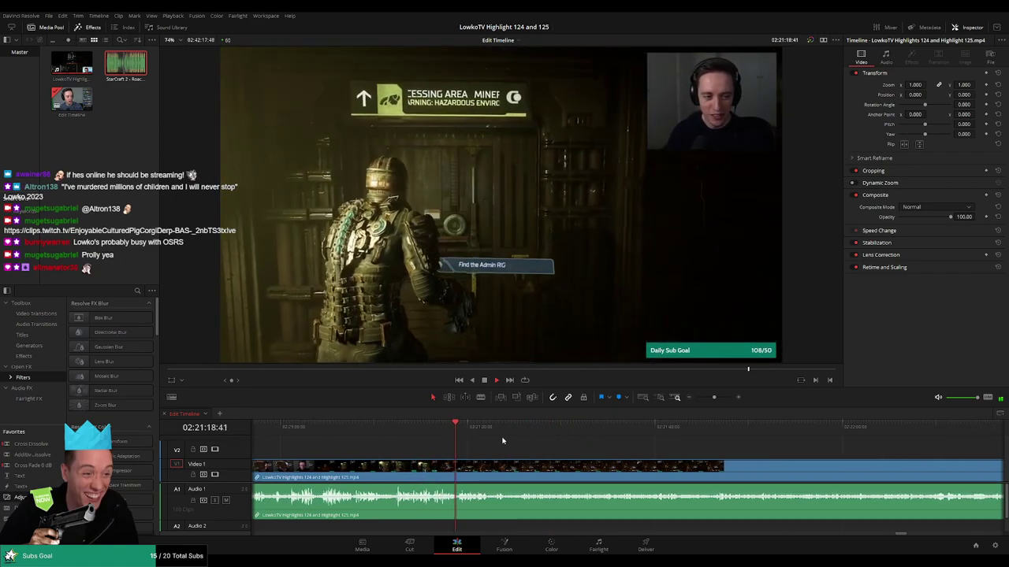
Split the clip at 02:21:18:43 and again a few frames away, and ripple-delete the short piece between.
{"action": "scroll", "coordinate": [581, 449], "scroll_direction": "up", "scroll_amount": 2}
{"action": "left_click", "coordinate": [504, 424]}
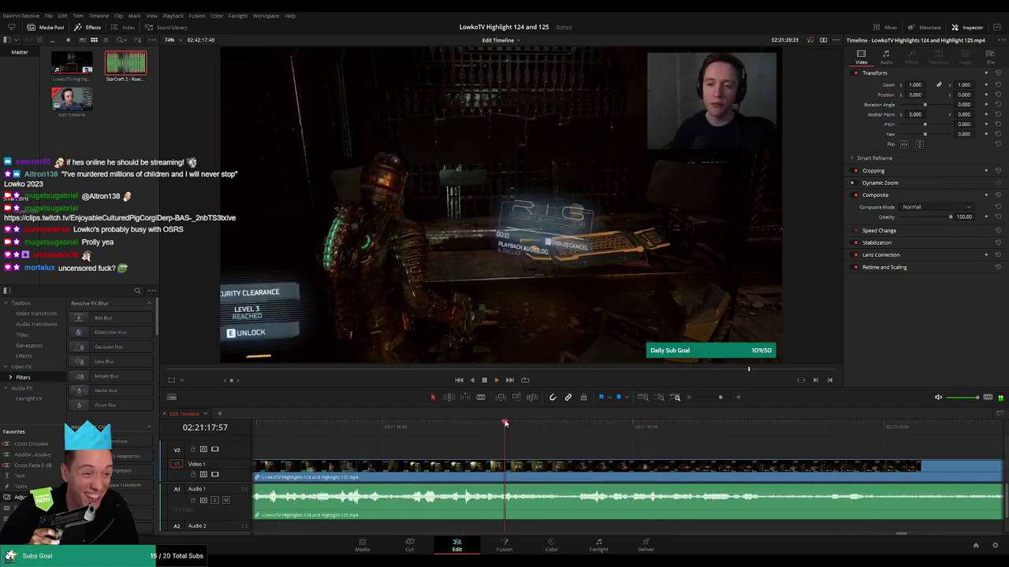
{"action": "key", "text": "space"}
{"action": "left_click", "coordinate": [552, 431]}
{"action": "key", "text": "b"}
{"action": "left_click", "coordinate": [553, 470]}
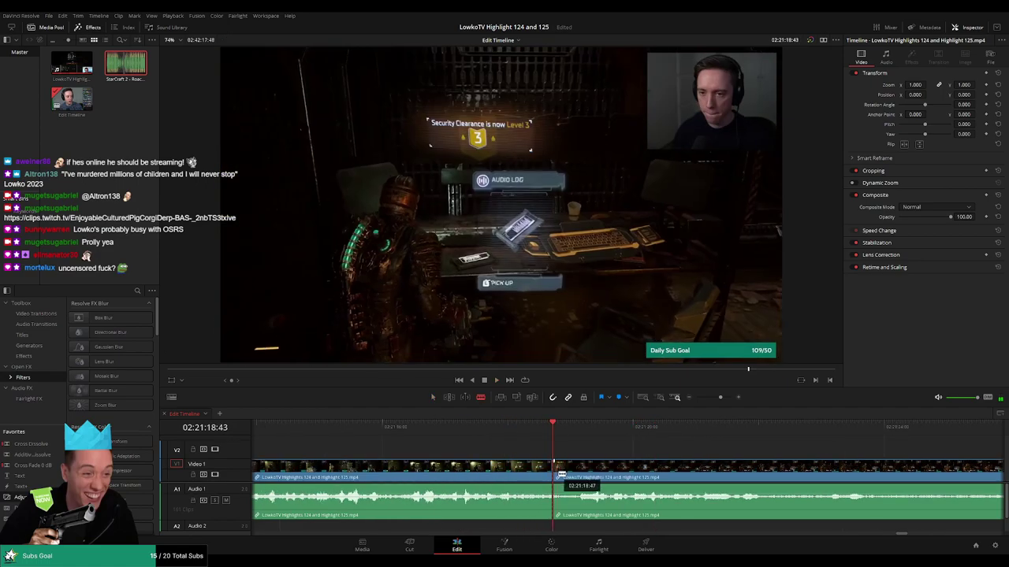
{"action": "left_click", "coordinate": [569, 474]}
{"action": "key", "text": "a"}
{"action": "key", "text": "Delete"}
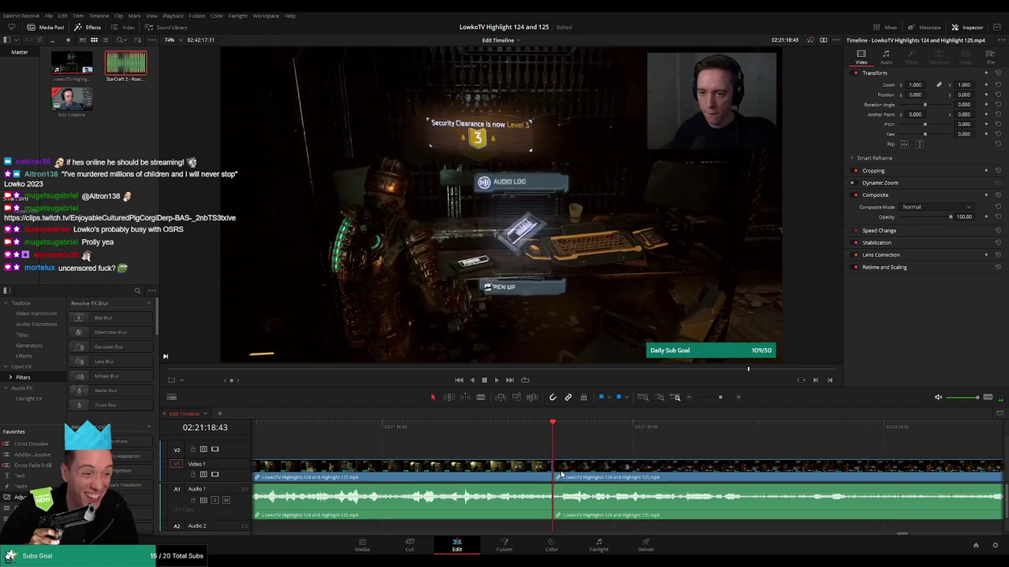
Go back through the Dead Space footage to find the Supervisor Dallas swear word around 02:20:48.
{"action": "left_click_drag", "start_coordinate": [391, 460], "coordinate": [631, 463]}
{"action": "left_click", "coordinate": [384, 426]}
{"action": "key", "text": "space"}
{"action": "key", "text": "space"}
{"action": "left_click_drag", "start_coordinate": [378, 459], "coordinate": [661, 462]}
{"action": "left_click", "coordinate": [344, 430]}
{"action": "key", "text": "space"}
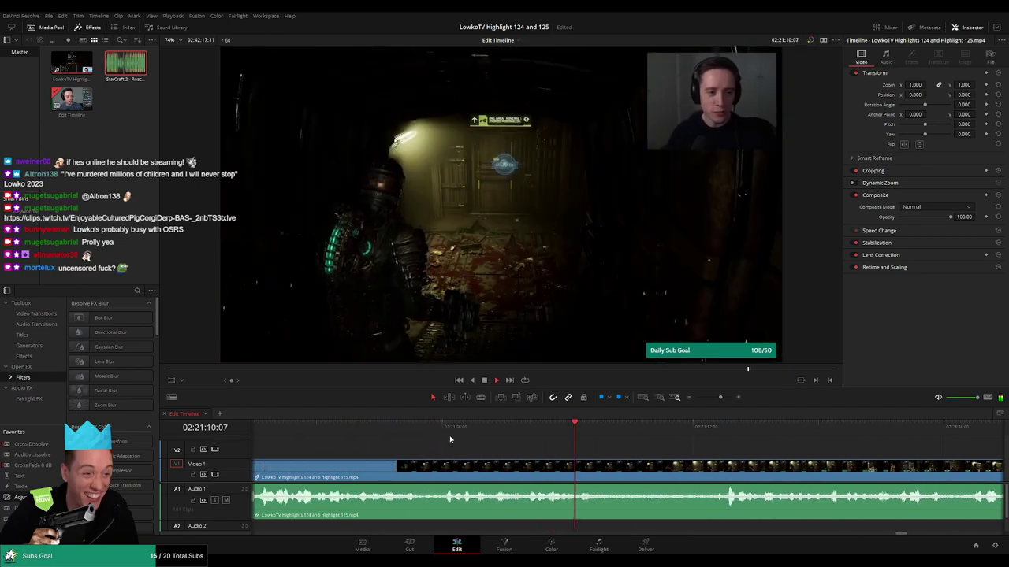
{"action": "left_click", "coordinate": [366, 431]}
{"action": "scroll", "coordinate": [439, 444], "scroll_direction": "down", "scroll_amount": 2}
{"action": "left_click", "coordinate": [384, 427]}
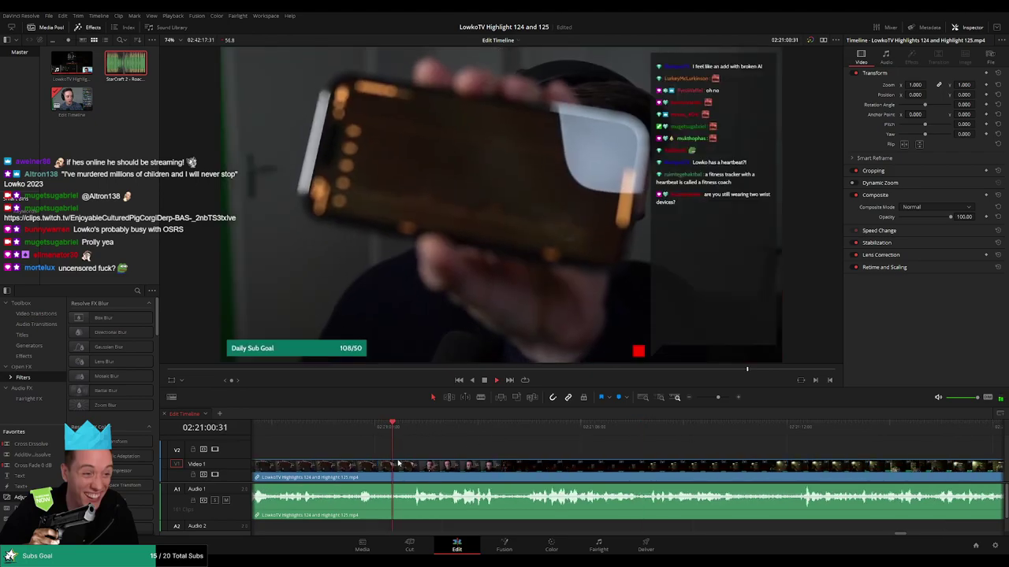
{"action": "left_click_drag", "start_coordinate": [394, 464], "coordinate": [542, 464]}
{"action": "left_click", "coordinate": [327, 429]}
{"action": "left_click_drag", "start_coordinate": [338, 466], "coordinate": [574, 465]}
{"action": "left_click", "coordinate": [367, 430]}
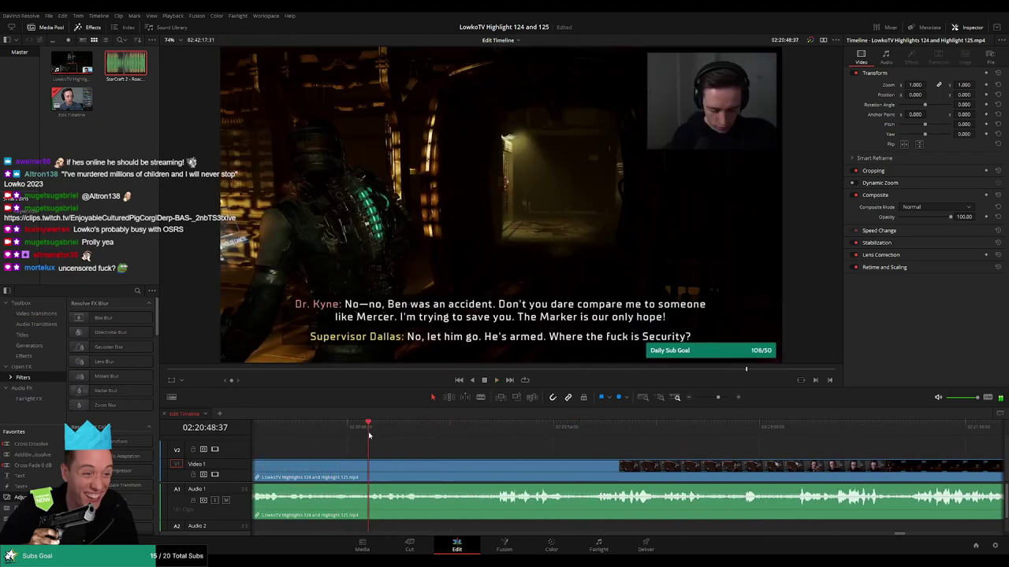
Isolate the swear word in a short piece by splitting the clip just after 02:20:49:00 and at 02:20:49:23.
{"action": "left_click", "coordinate": [364, 432]}
{"action": "key", "text": "b"}
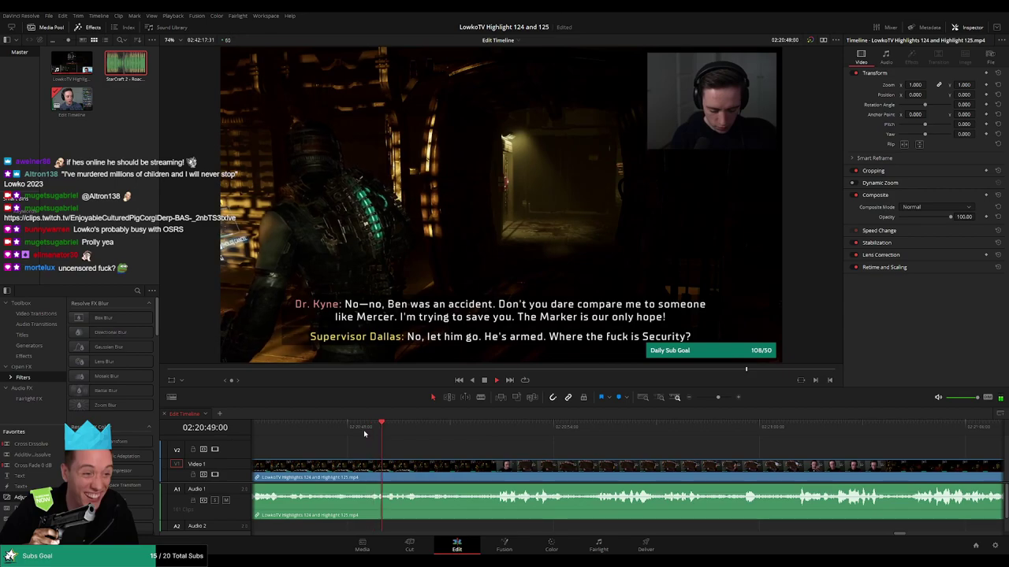
{"action": "left_click", "coordinate": [385, 467]}
{"action": "left_click", "coordinate": [394, 465]}
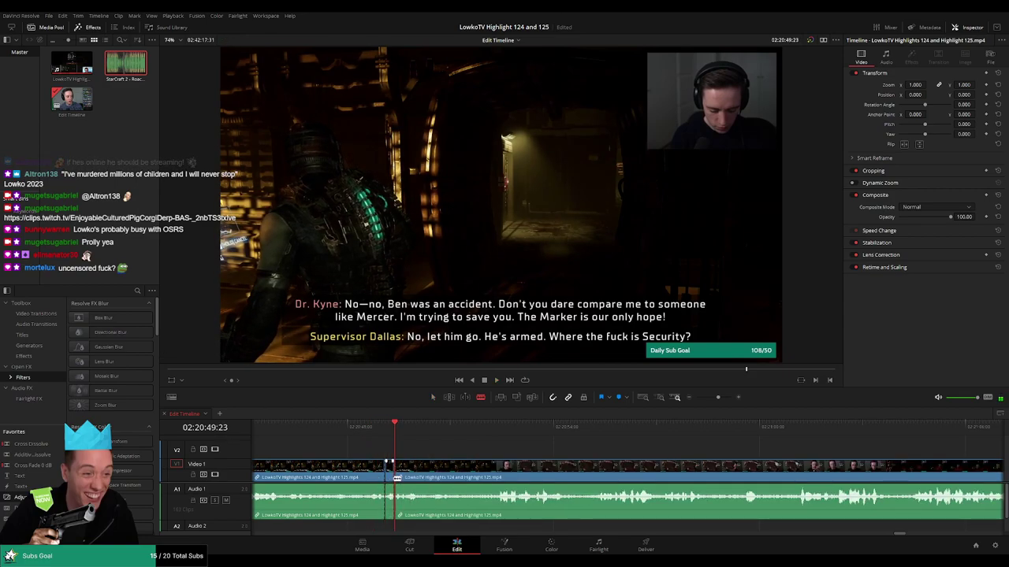
Place the StarCraft 2 Roach sound on Audio 2 under the isolated word and mark the clip before it with the orange clip color.
{"action": "left_click_drag", "start_coordinate": [125, 64], "coordinate": [377, 533]}
{"action": "left_click_drag", "start_coordinate": [377, 530], "coordinate": [394, 529]}
{"action": "left_click", "coordinate": [368, 471]}
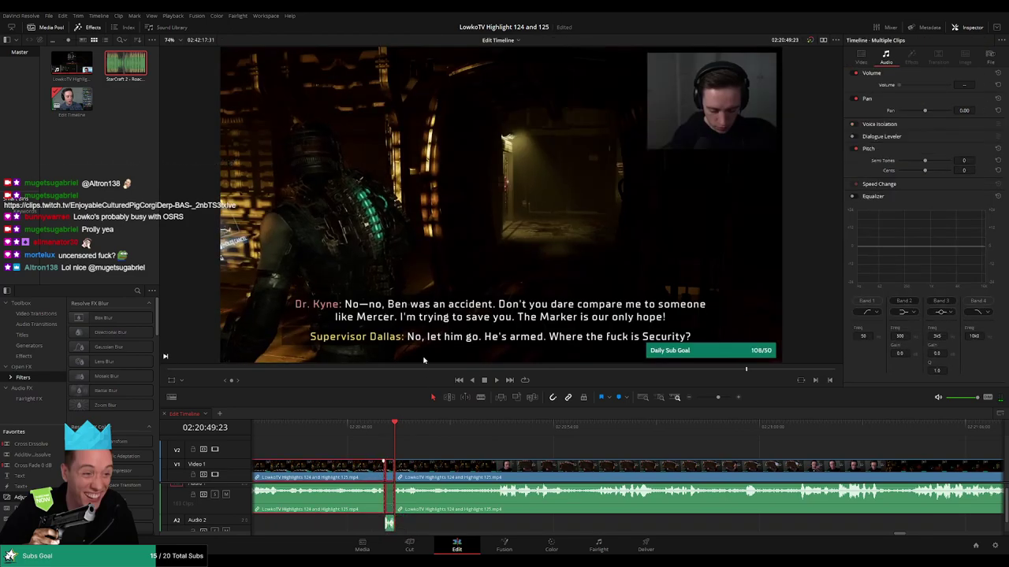
{"action": "left_click", "coordinate": [454, 455]}
{"action": "key", "text": "space"}
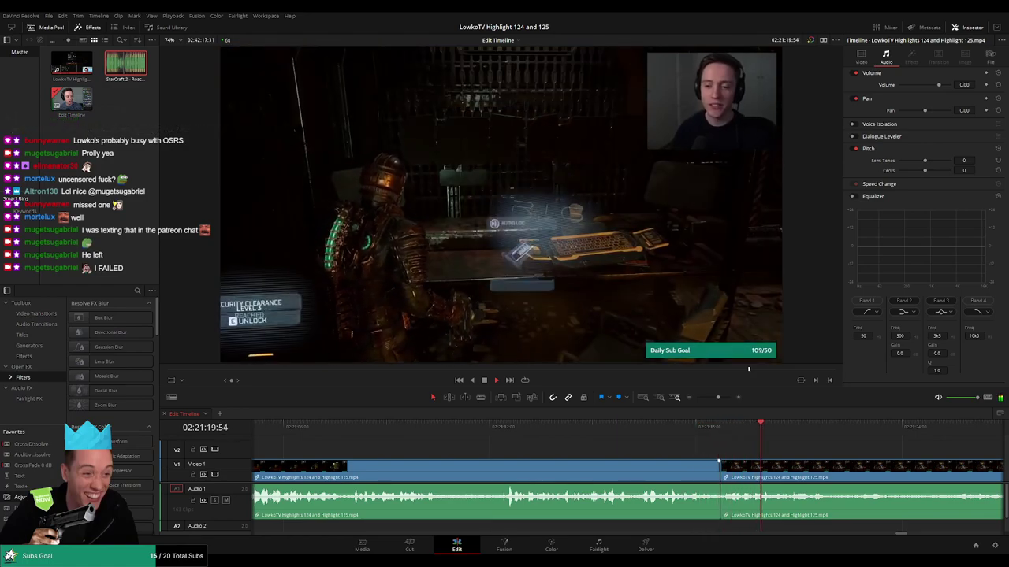
Play across the join near 02:21:18 and mark the clip before it with the orange clip color.
{"action": "left_click", "coordinate": [703, 426]}
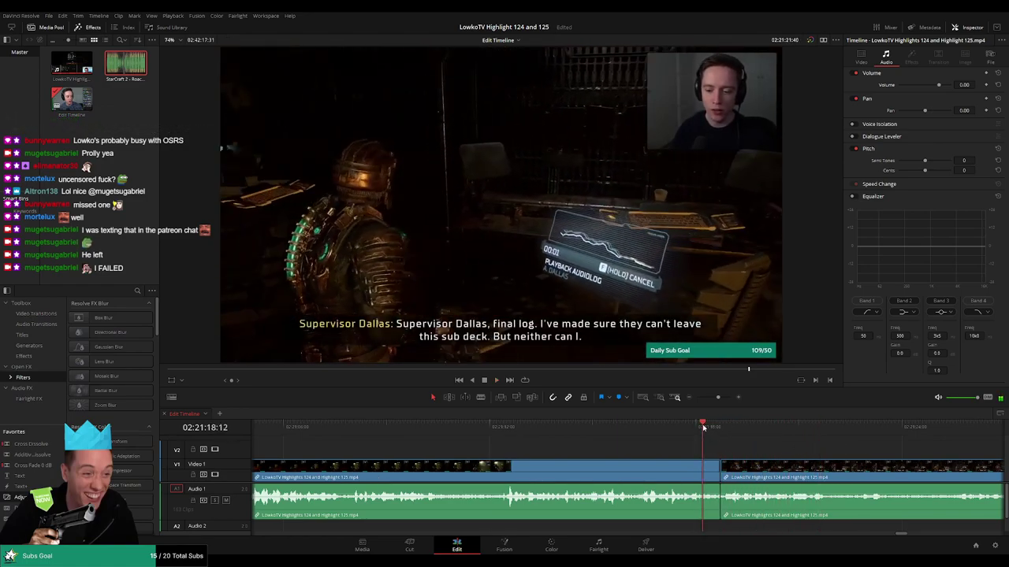
{"action": "key", "text": "space"}
{"action": "scroll", "coordinate": [734, 439], "scroll_direction": "up", "scroll_amount": 3}
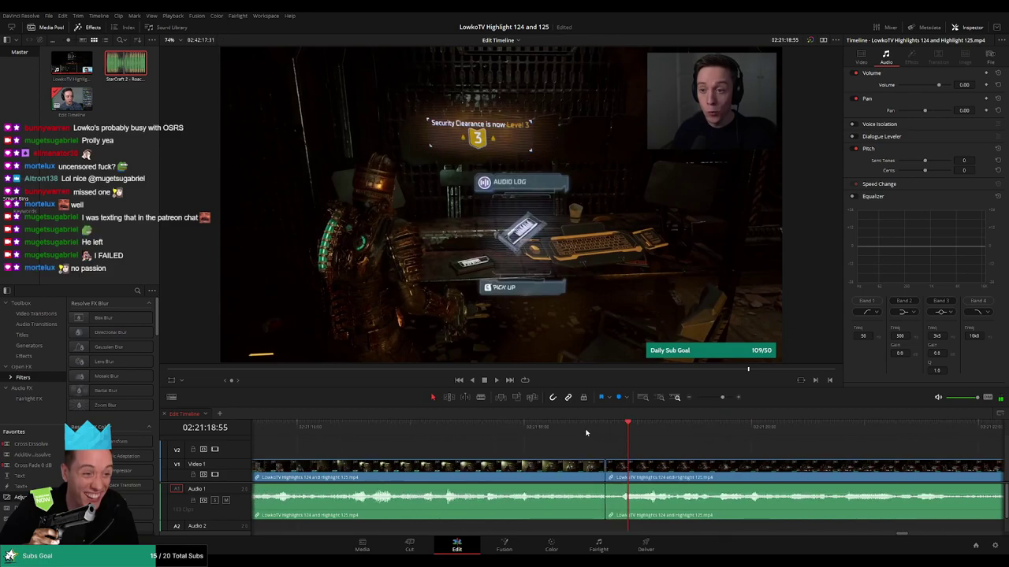
{"action": "left_click_drag", "start_coordinate": [585, 432], "coordinate": [600, 435]}
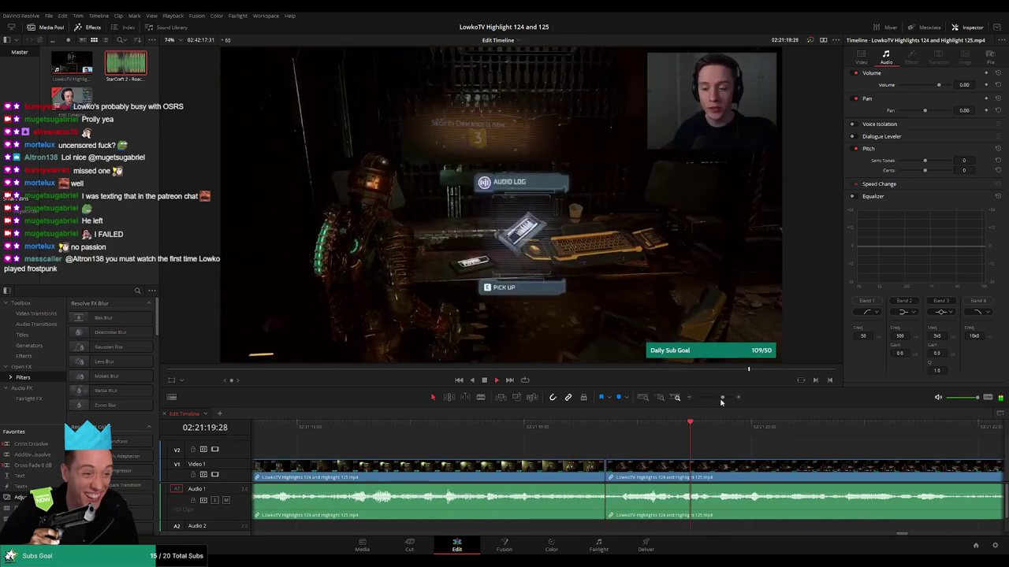
{"action": "left_click_drag", "start_coordinate": [720, 400], "coordinate": [708, 399]}
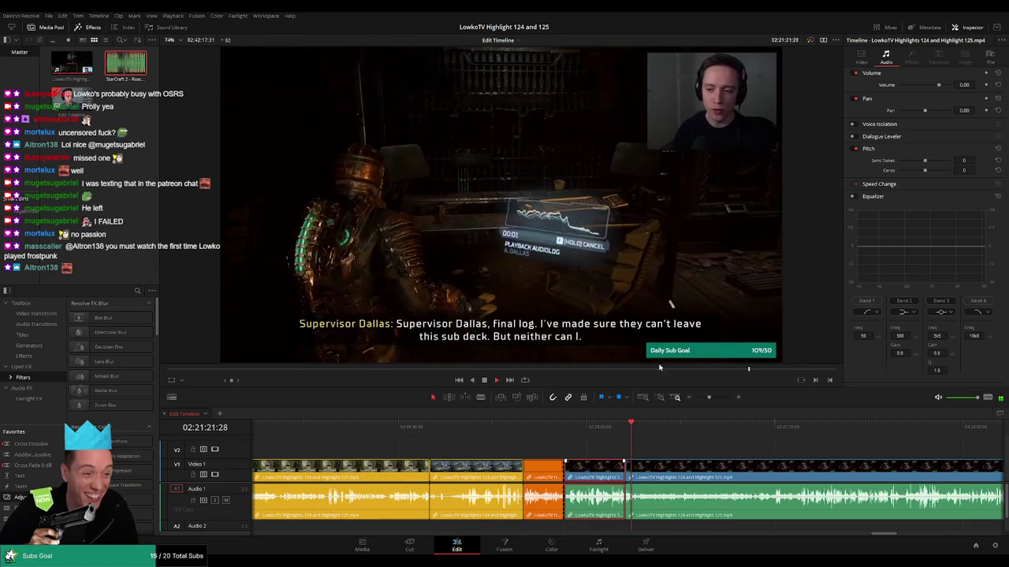
{"action": "key", "text": "1"}
{"action": "left_click", "coordinate": [687, 449]}
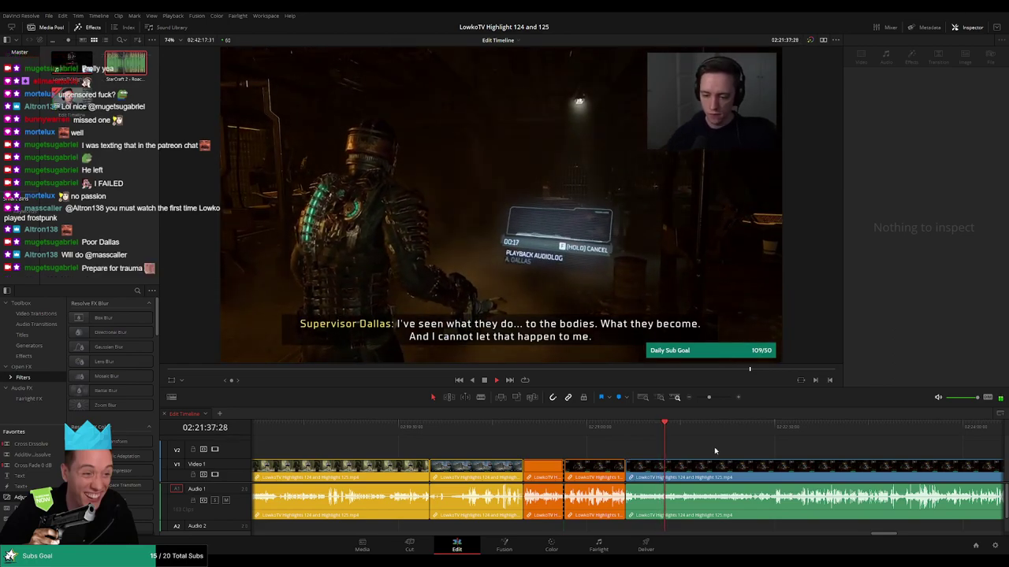
Review the Supervisor Dallas audio log footage from about 02:21:37 to 02:22:47.
{"action": "left_click_drag", "start_coordinate": [700, 455], "coordinate": [432, 453]}
{"action": "scroll", "coordinate": [646, 453], "scroll_direction": "up", "scroll_amount": 4}
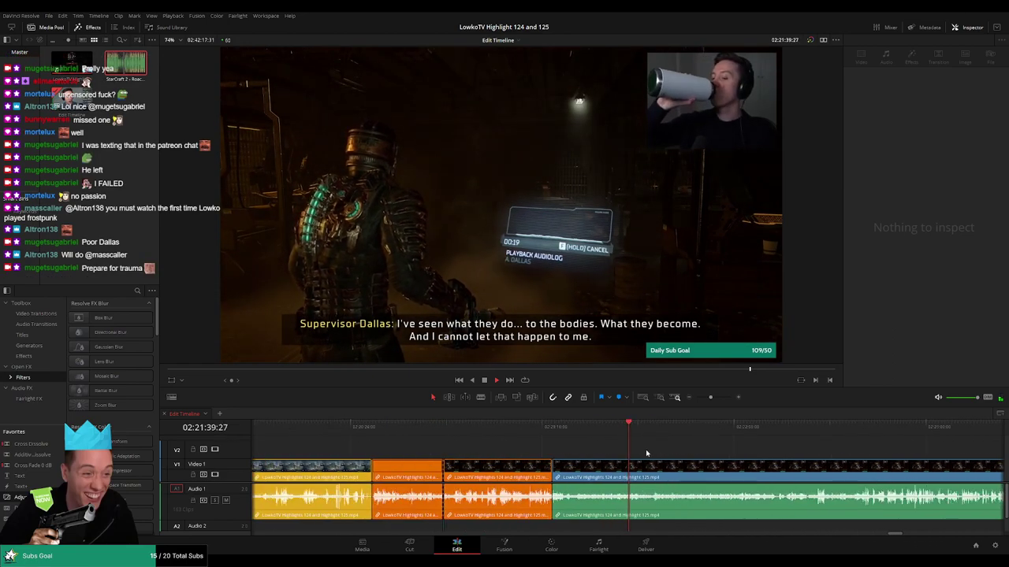
{"action": "scroll", "coordinate": [501, 452], "scroll_direction": "down", "scroll_amount": 2}
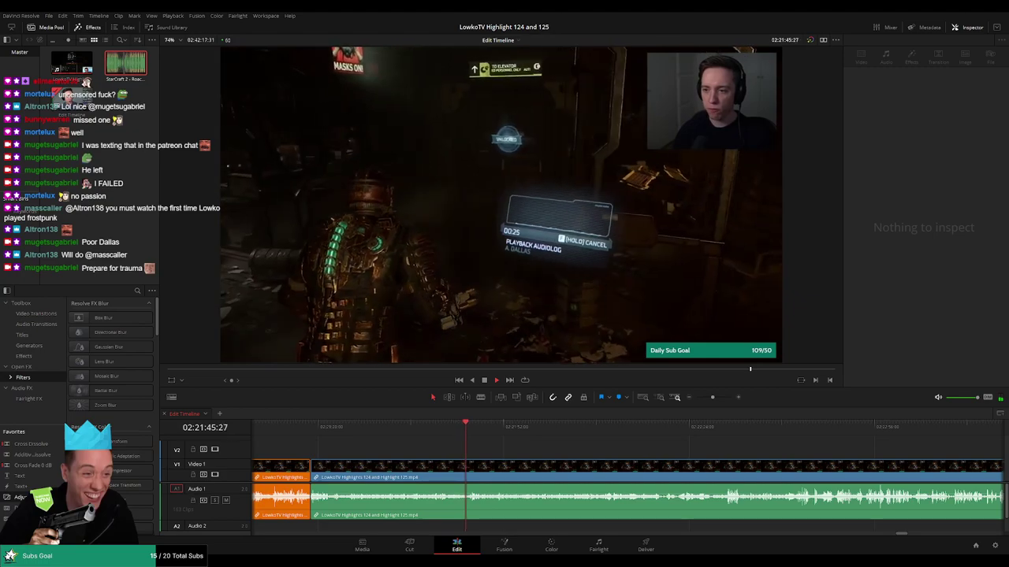
{"action": "left_click_drag", "start_coordinate": [528, 451], "coordinate": [486, 450]}
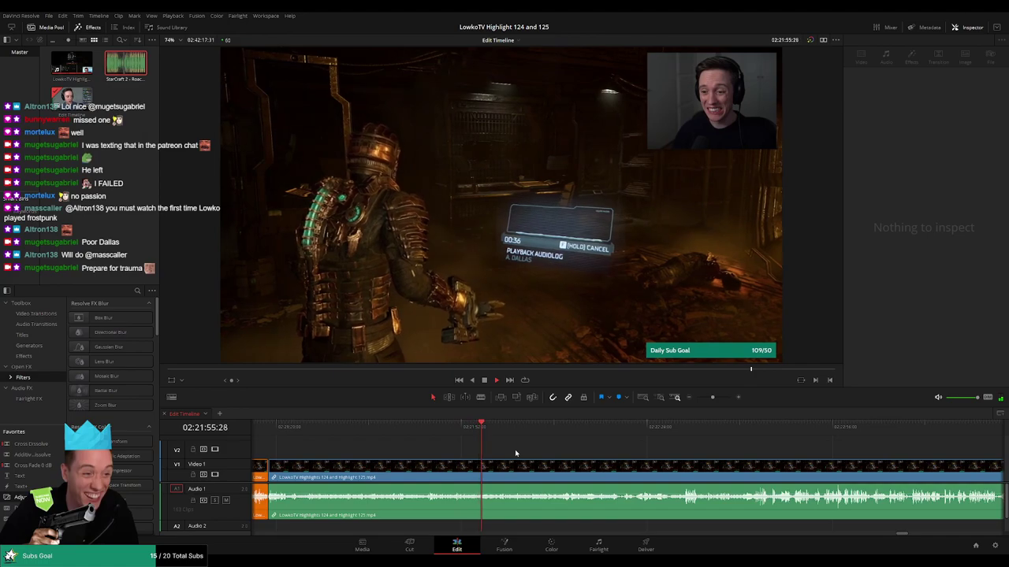
{"action": "scroll", "coordinate": [585, 454], "scroll_direction": "up", "scroll_amount": 2}
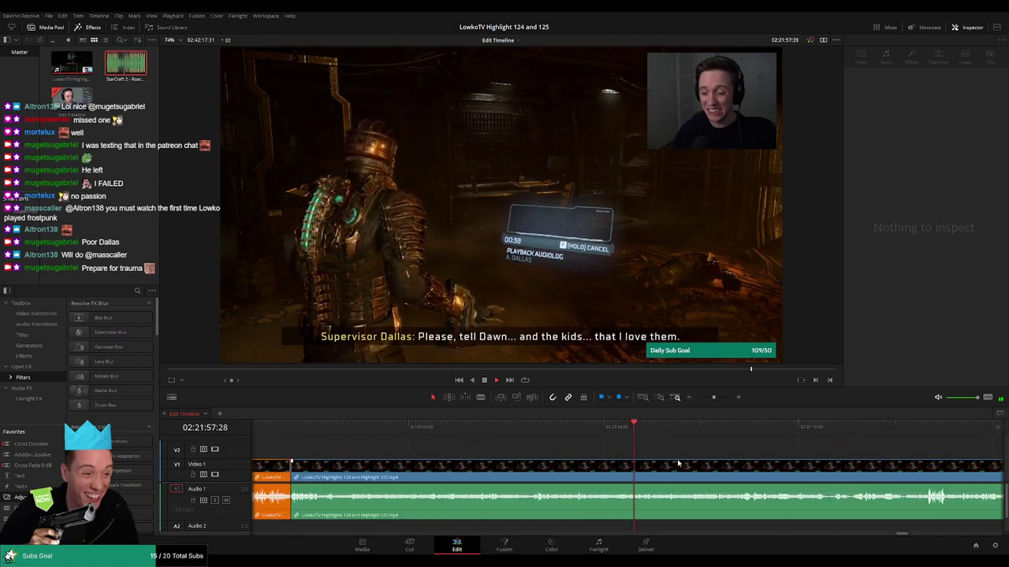
{"action": "left_click_drag", "start_coordinate": [678, 464], "coordinate": [512, 454]}
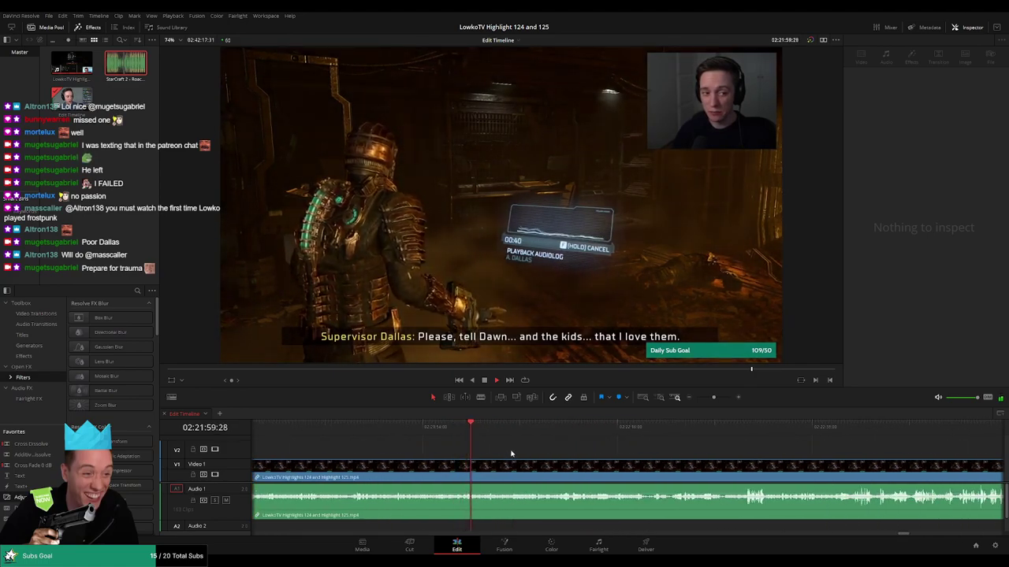
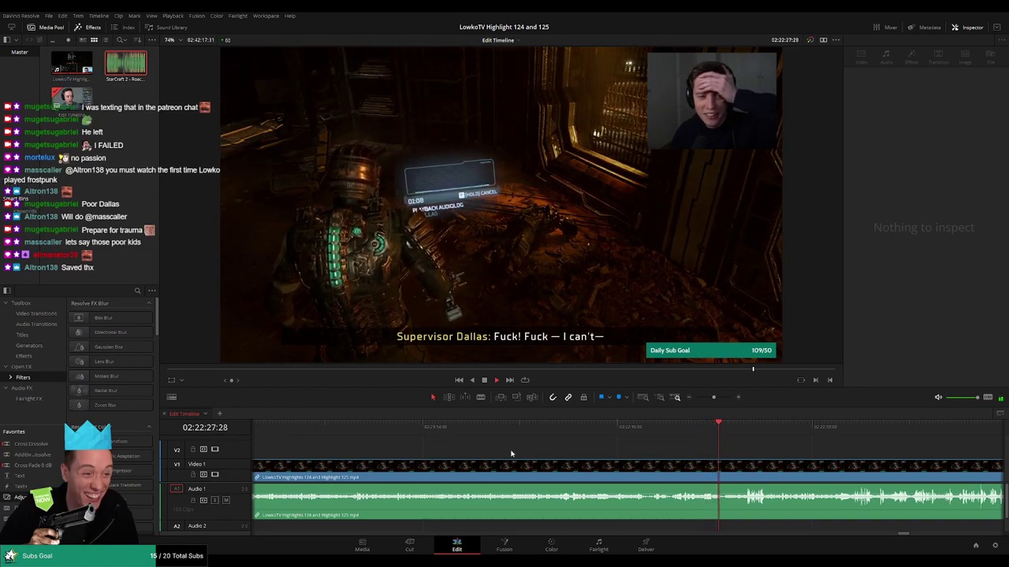
{"action": "scroll", "coordinate": [665, 452], "scroll_direction": "right", "scroll_amount": 3}
{"action": "left_click_drag", "start_coordinate": [521, 446], "coordinate": [486, 444]}
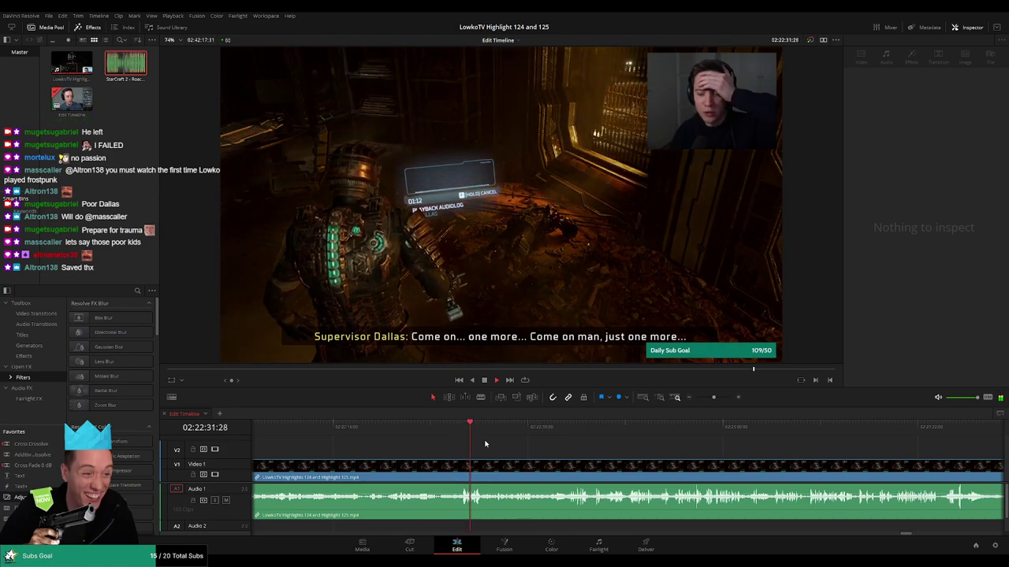
{"action": "scroll", "coordinate": [522, 446], "scroll_direction": "right", "scroll_amount": 1}
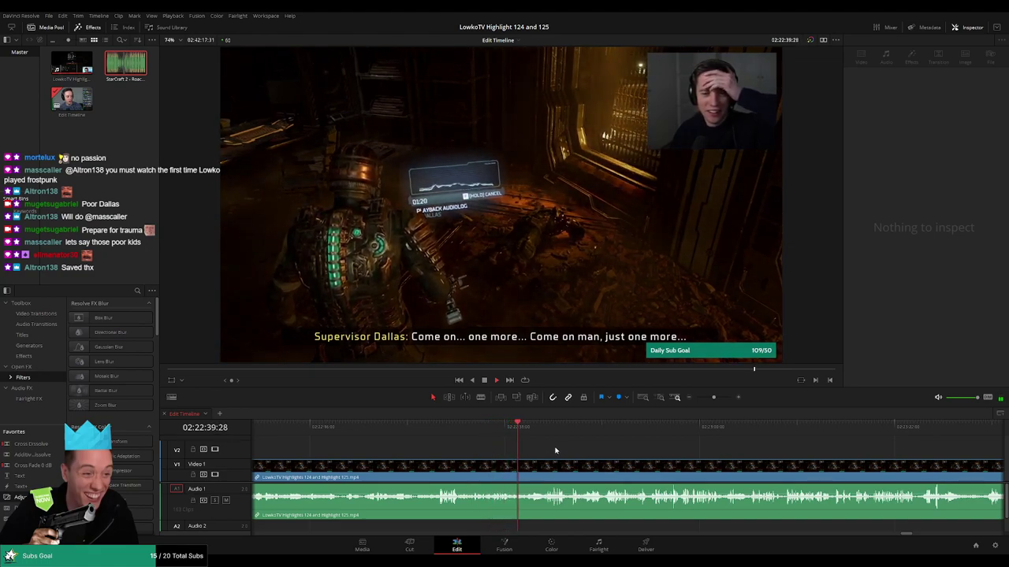
{"action": "scroll", "coordinate": [554, 450], "scroll_direction": "right", "scroll_amount": 2}
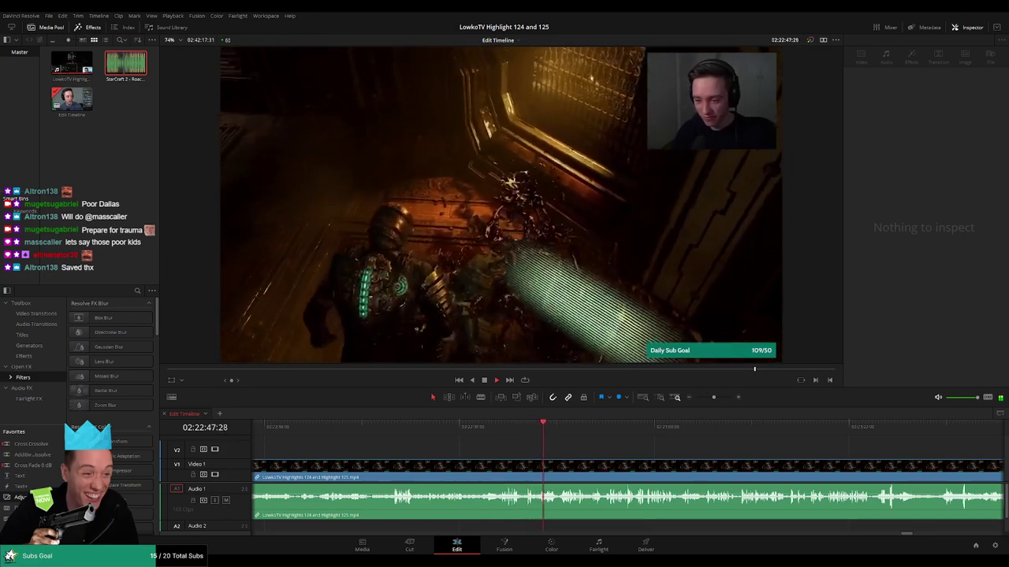
Split the clip at 02:23:09:10 and again less than a second after it, and ripple-delete the piece between.
{"action": "left_click", "coordinate": [534, 430]}
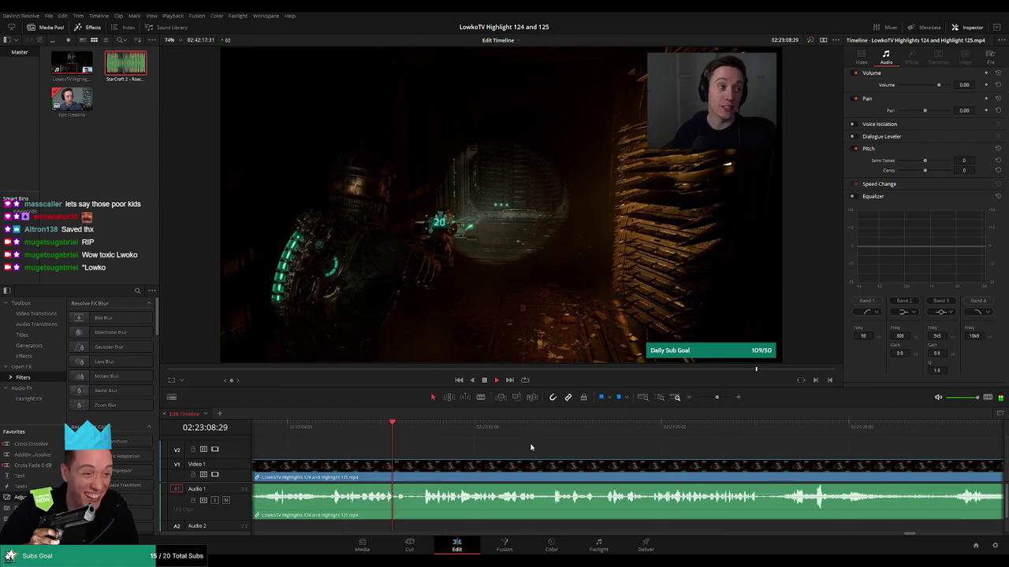
{"action": "left_click_drag", "start_coordinate": [421, 471], "coordinate": [425, 472]}
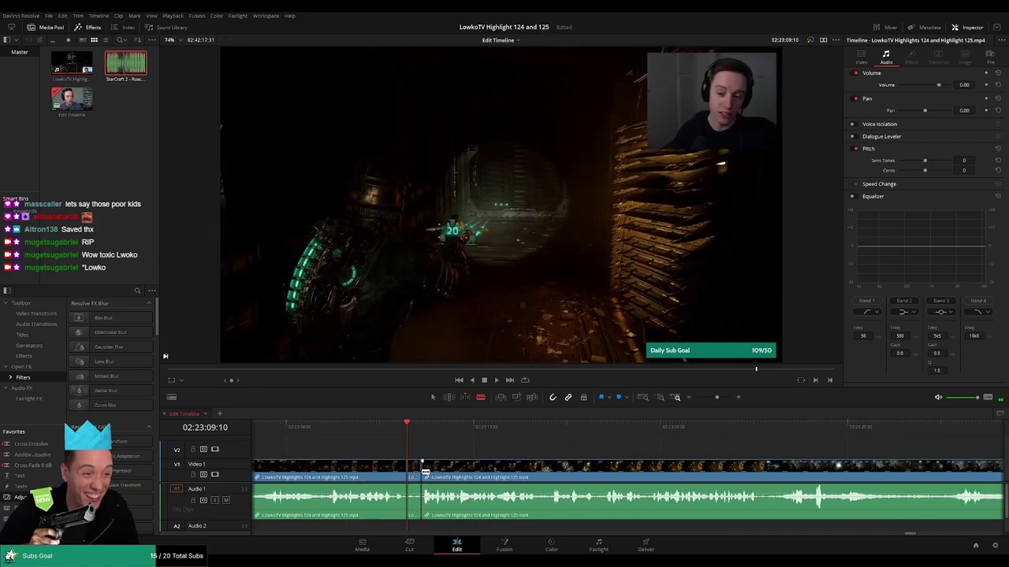
{"action": "key", "text": "Delete"}
Play across the new join near 02:23:09 and mark the clip before it with the orange clip color.
{"action": "key", "text": "space"}
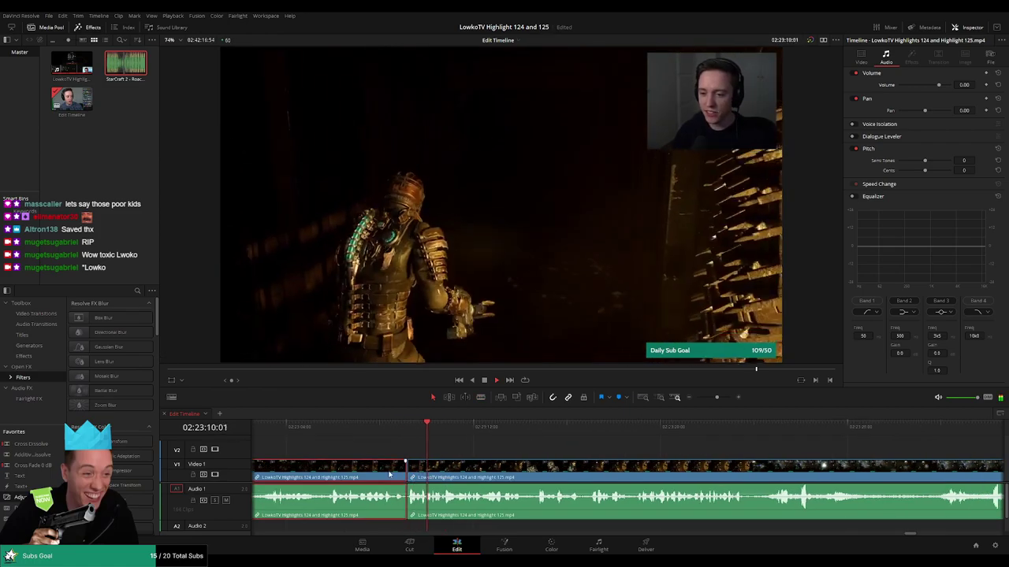
{"action": "left_click", "coordinate": [560, 451]}
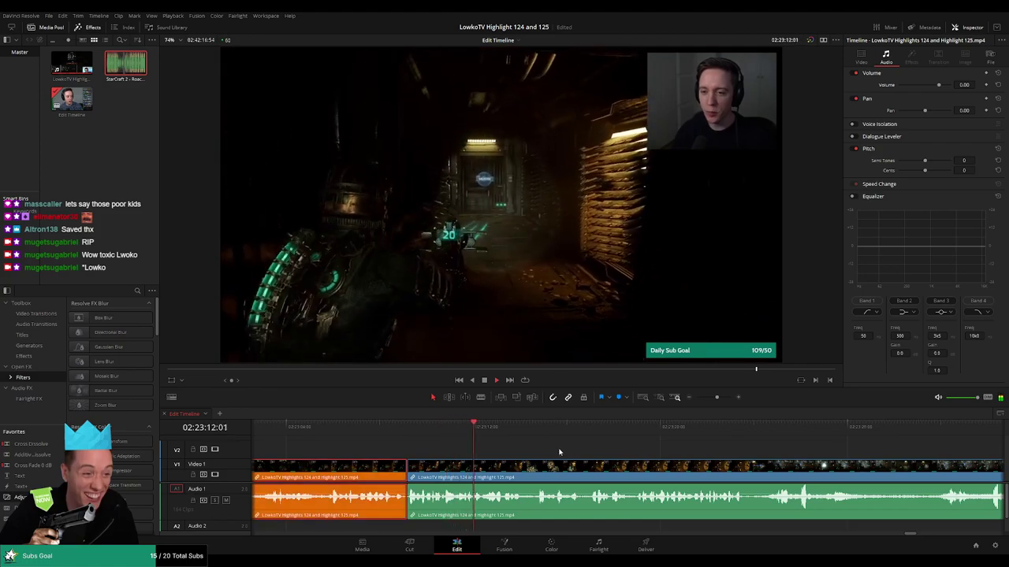
{"action": "scroll", "coordinate": [539, 446], "scroll_direction": "right", "scroll_amount": 10}
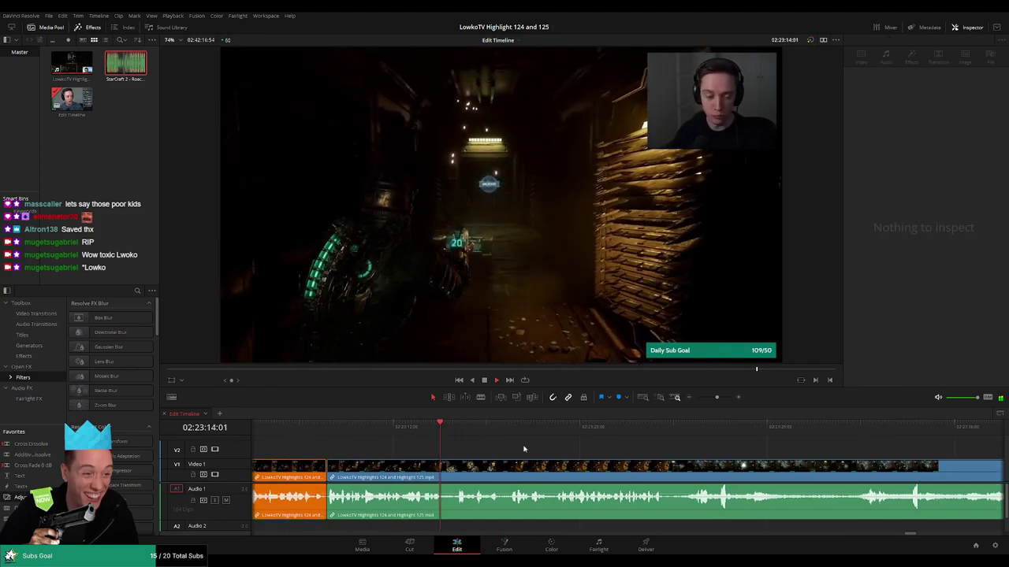
{"action": "scroll", "coordinate": [501, 447], "scroll_direction": "right", "scroll_amount": 3}
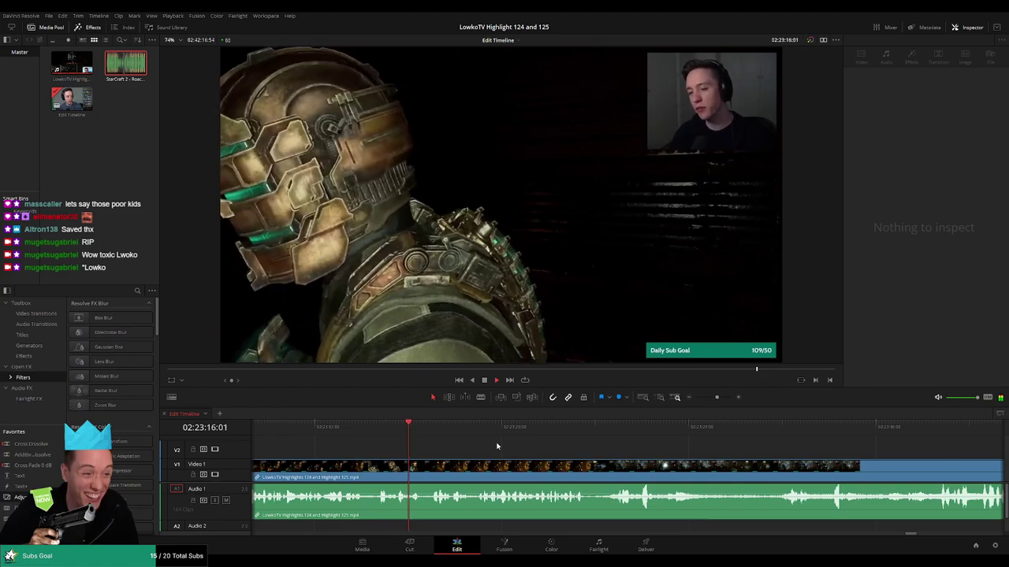
Split the clip at 02:23:23:48 and again at 02:23:24:27, and ripple-delete the piece between.
{"action": "scroll", "coordinate": [502, 446], "scroll_direction": "right", "scroll_amount": 2}
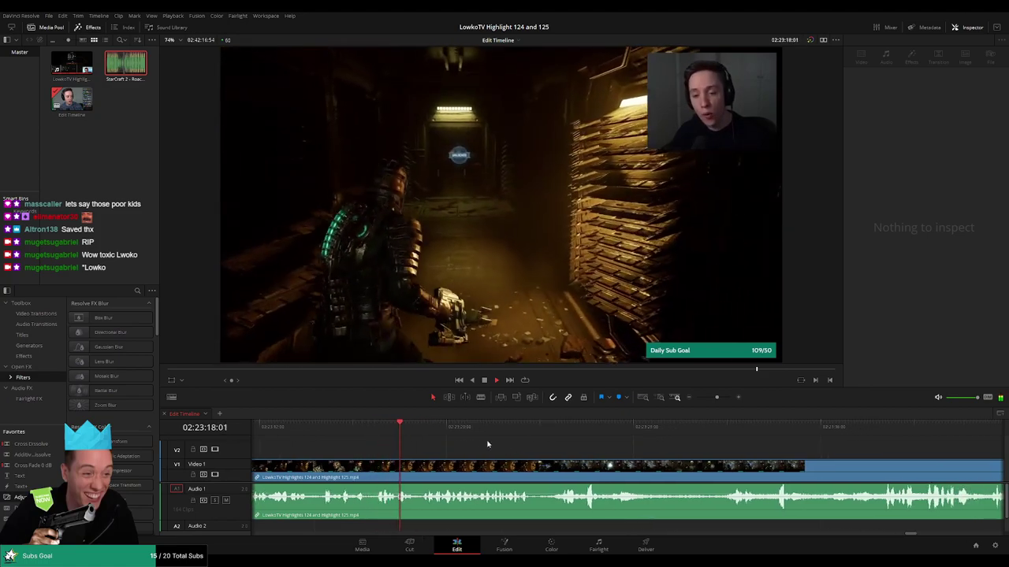
{"action": "scroll", "coordinate": [494, 445], "scroll_direction": "right", "scroll_amount": 2}
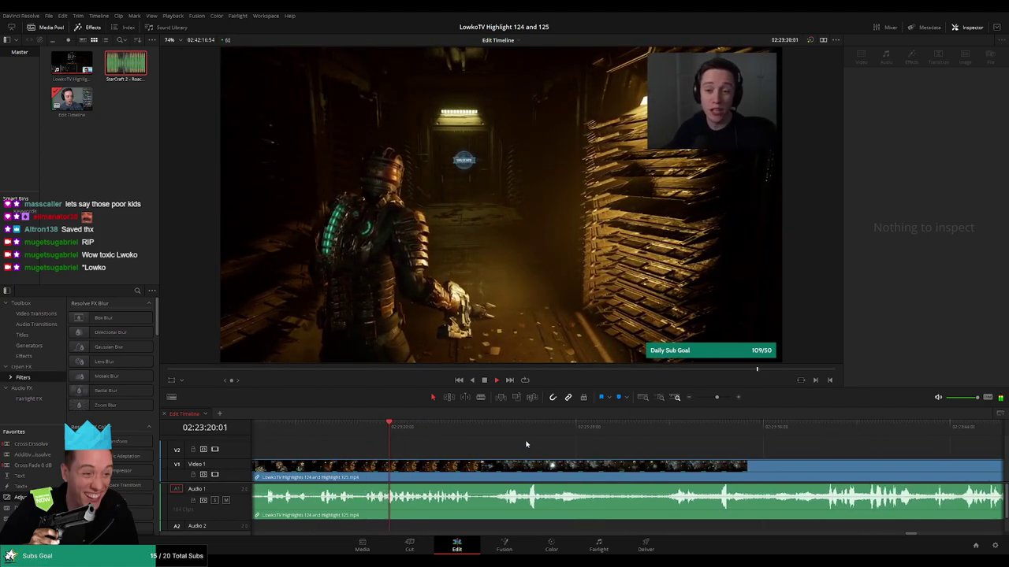
{"action": "scroll", "coordinate": [504, 439], "scroll_direction": "right", "scroll_amount": 2}
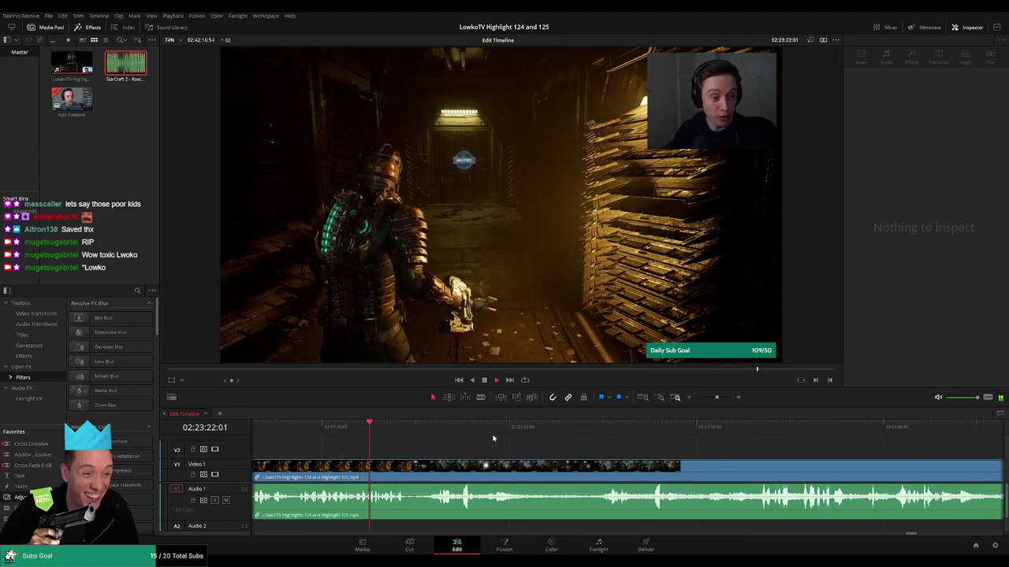
{"action": "key", "text": "space"}
{"action": "key", "text": "b"}
{"action": "left_click", "coordinate": [415, 471]}
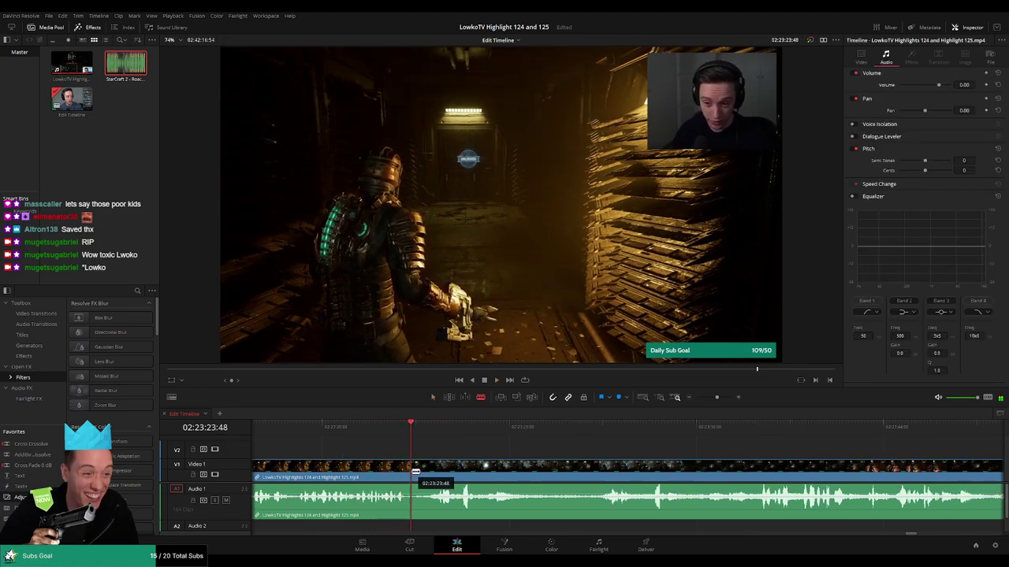
{"action": "key", "text": "space"}
{"action": "key", "text": "a"}
{"action": "left_click", "coordinate": [419, 471]}
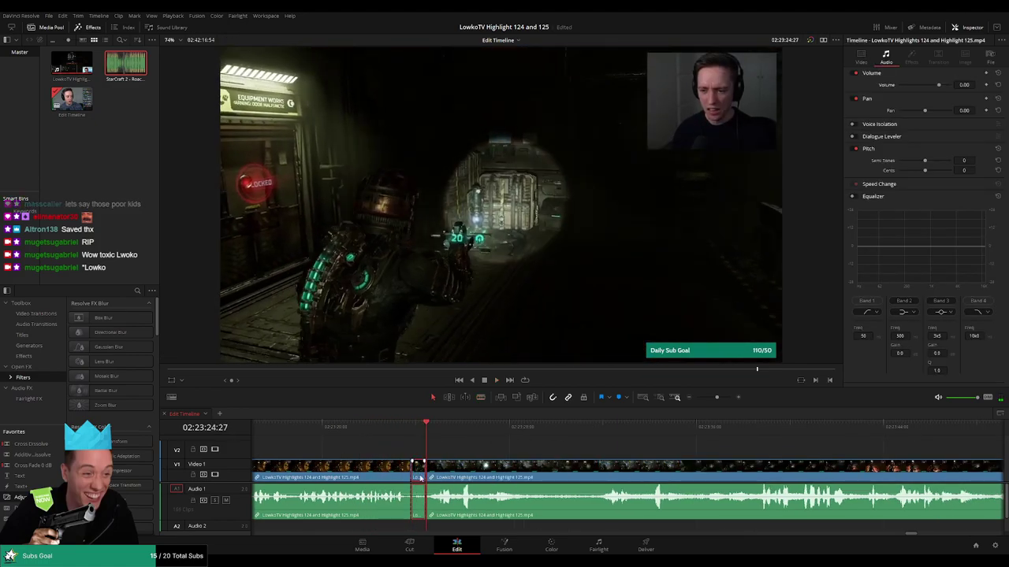
{"action": "key", "text": "Delete"}
Play across the new join near 02:23:23, mark the clip before it with the orange clip color, and save the project.
{"action": "key", "text": "space"}
{"action": "left_click", "coordinate": [390, 476]}
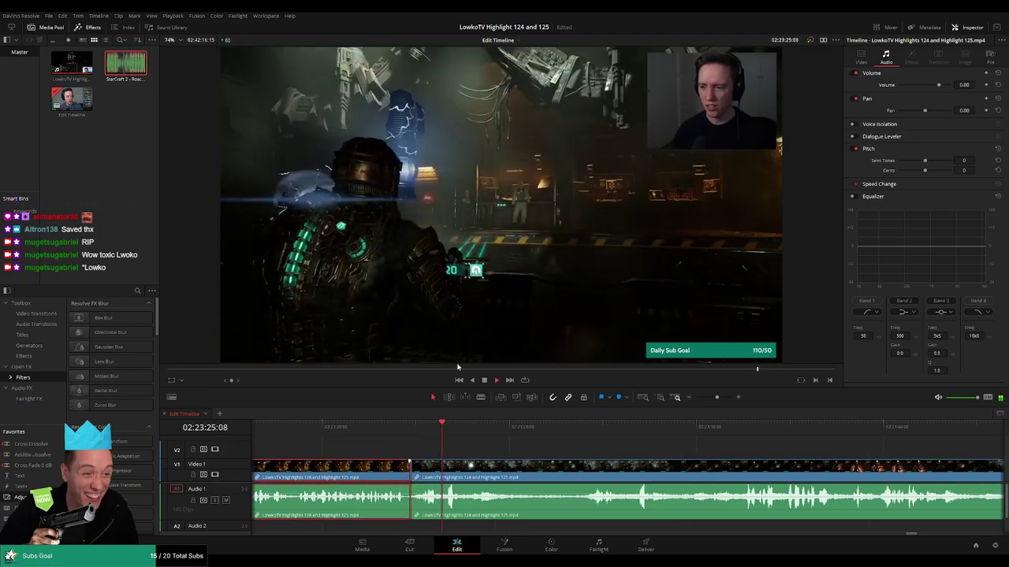
{"action": "key", "text": "1"}
{"action": "left_click", "coordinate": [569, 449]}
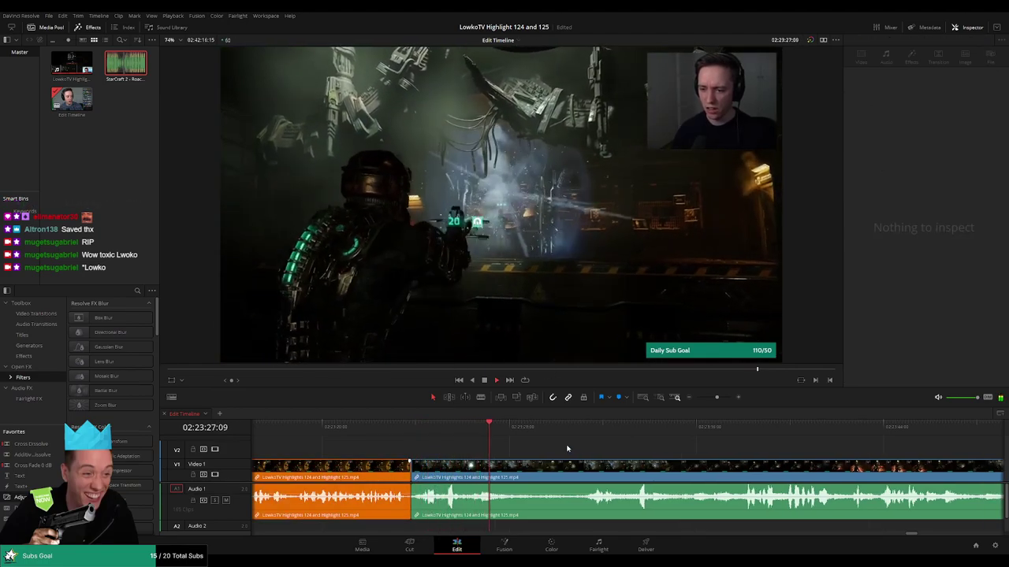
{"action": "key", "text": "ctrl+s"}
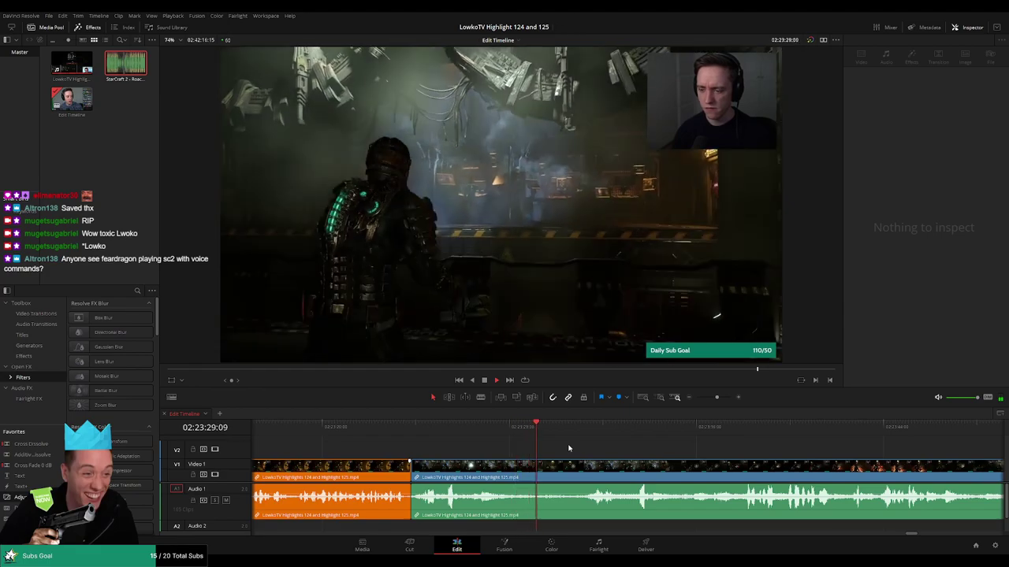
Check how much unreviewed footage remains by viewing the timeline's end near 02:38:49, and return to the join at 02:23:23:48.
{"action": "key", "text": "shift+z"}
{"action": "scroll", "coordinate": [663, 452], "scroll_direction": "up", "scroll_amount": 5}
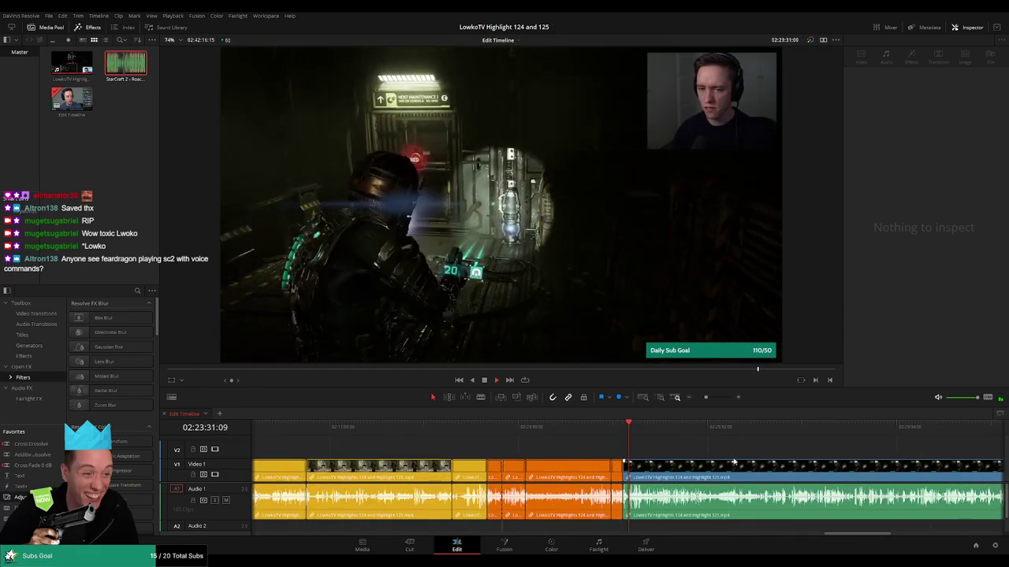
{"action": "left_click_drag", "start_coordinate": [649, 452], "coordinate": [472, 443]}
{"action": "key", "text": "space"}
{"action": "key", "text": "Up"}
{"action": "left_click_drag", "start_coordinate": [947, 438], "coordinate": [776, 438]}
{"action": "scroll", "coordinate": [816, 443], "scroll_direction": "down", "scroll_amount": 5}
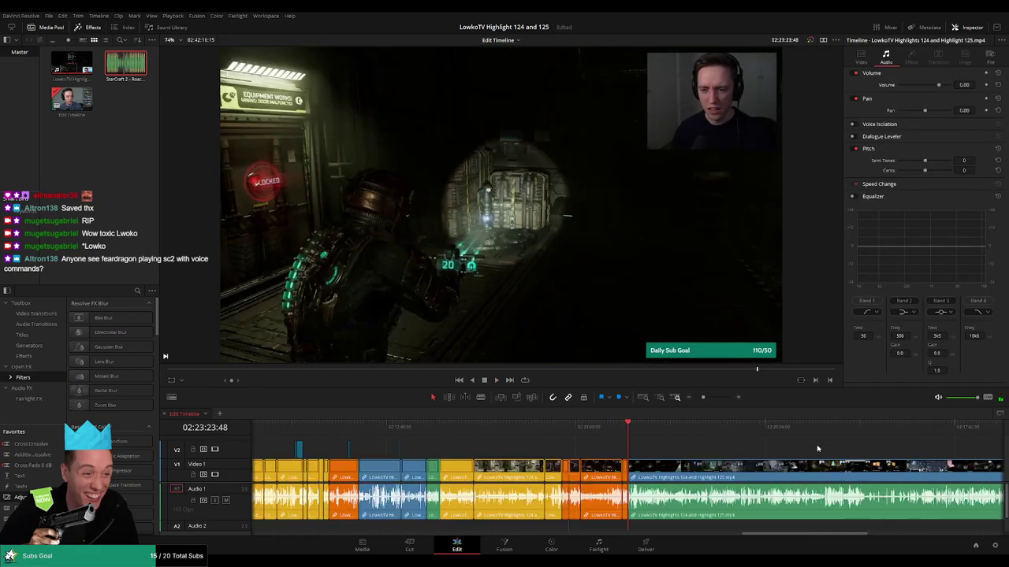
{"action": "left_click", "coordinate": [671, 426]}
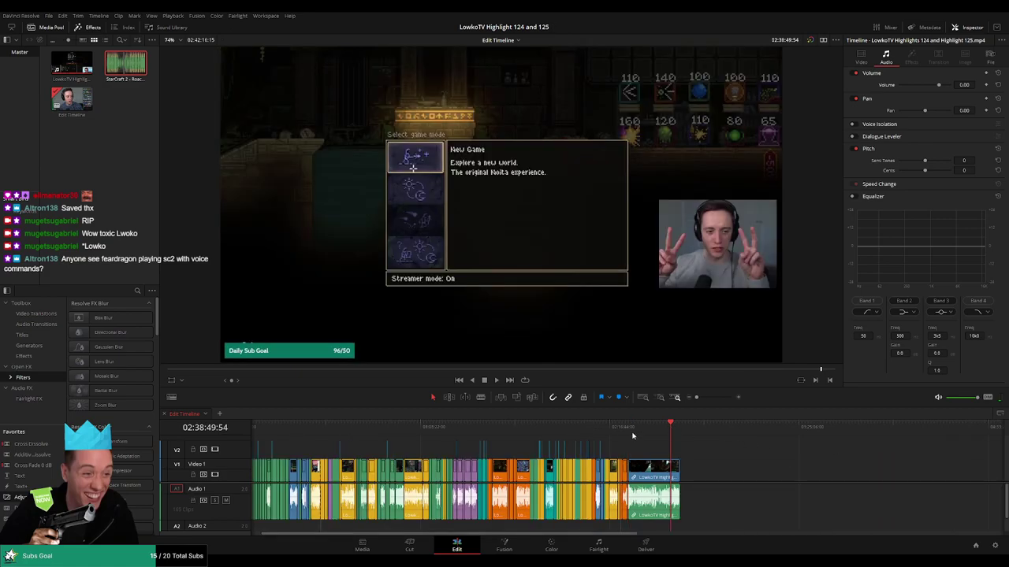
{"action": "left_click", "coordinate": [628, 429]}
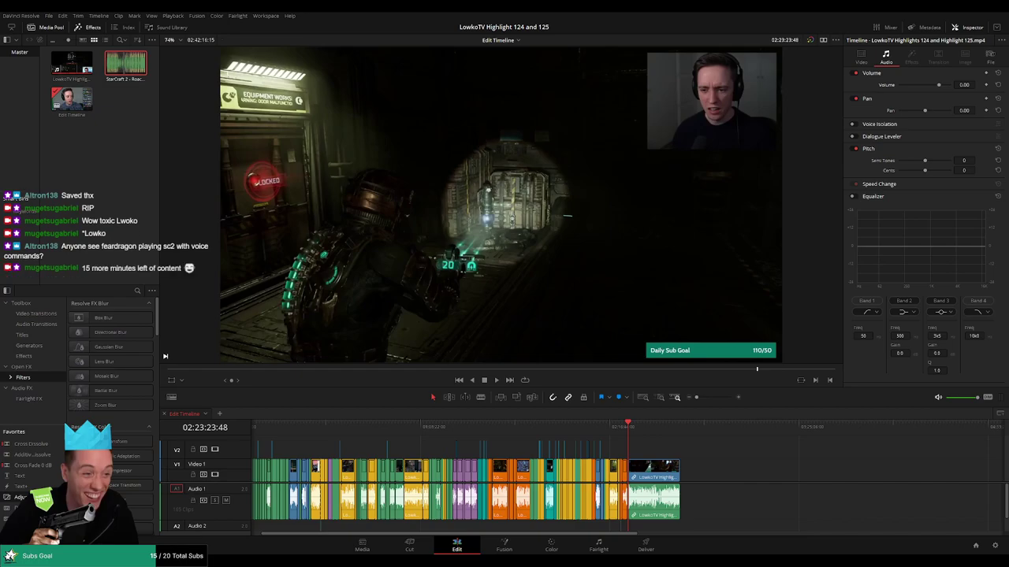
Review the Dead Space combat footage from about 02:23:23 to 02:24:06, replaying the moment around 02:23:50.
{"action": "scroll", "coordinate": [710, 468], "scroll_direction": "up", "scroll_amount": 5}
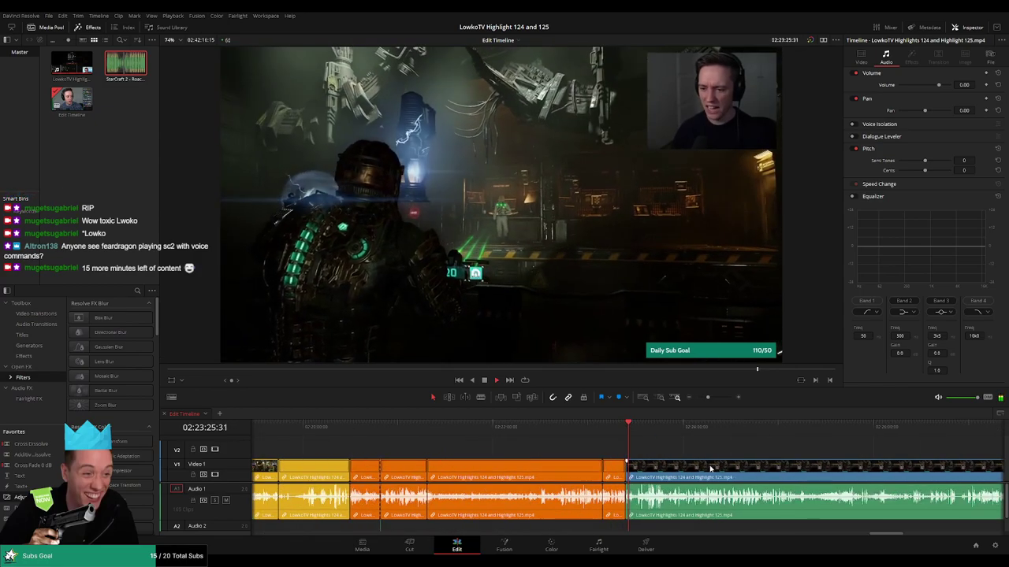
{"action": "scroll", "coordinate": [710, 469], "scroll_direction": "right", "scroll_amount": 4}
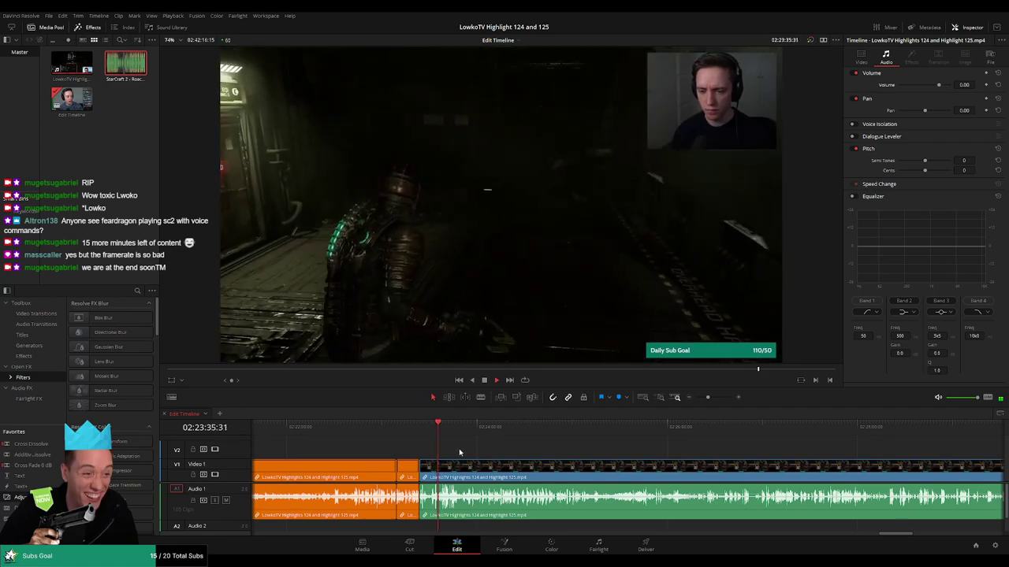
{"action": "key", "text": "ctrl+equal"}
{"action": "key", "text": "ctrl+equal"}
{"action": "scroll", "coordinate": [671, 454], "scroll_direction": "right", "scroll_amount": 3}
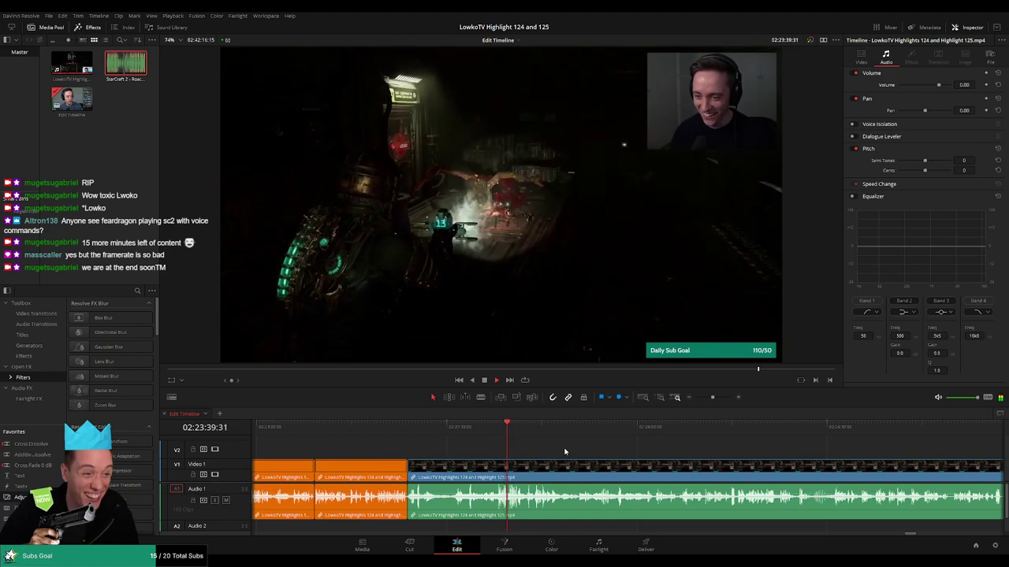
{"action": "scroll", "coordinate": [536, 452], "scroll_direction": "right", "scroll_amount": 2}
{"action": "mouse_move", "coordinate": [707, 401]}
{"action": "left_mouse_down"}
{"action": "mouse_move", "coordinate": [695, 400]}
{"action": "mouse_move", "coordinate": [713, 400]}
{"action": "left_mouse_up"}
{"action": "scroll", "coordinate": [541, 466], "scroll_direction": "right", "scroll_amount": 1}
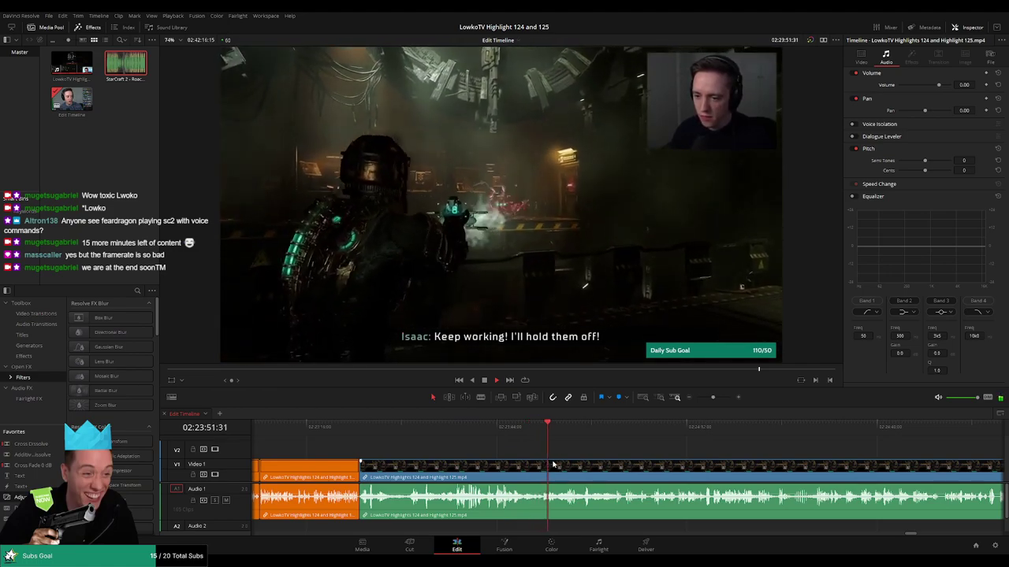
{"action": "left_click", "coordinate": [518, 432]}
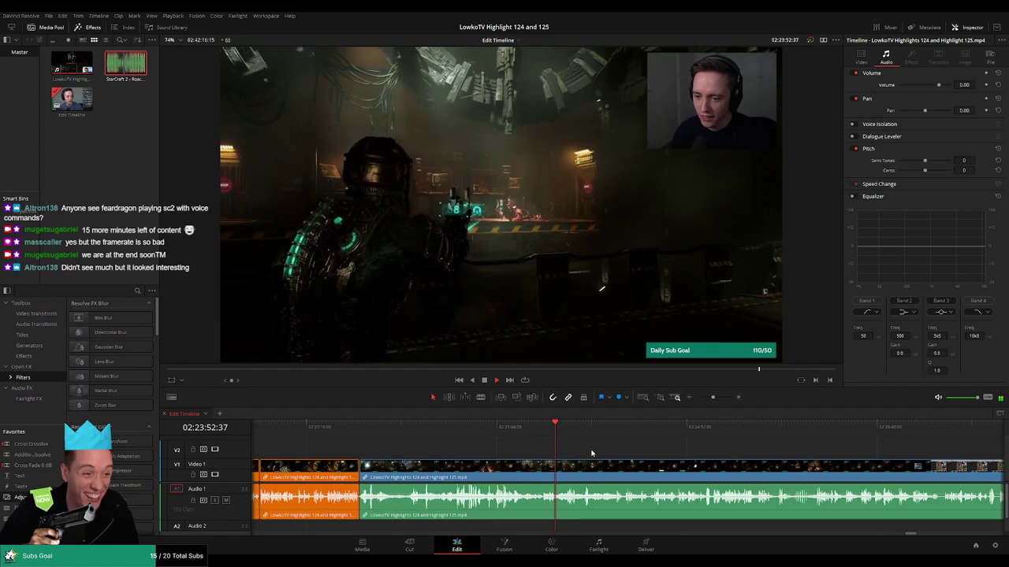
{"action": "left_click_drag", "start_coordinate": [592, 453], "coordinate": [507, 441]}
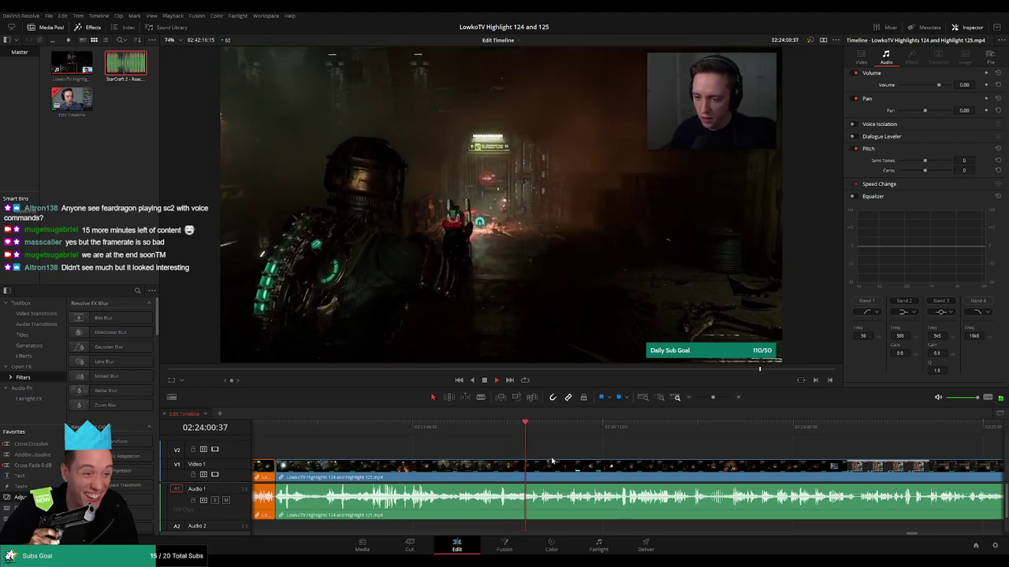
{"action": "scroll", "coordinate": [565, 450], "scroll_direction": "down", "scroll_amount": 1}
{"action": "scroll", "coordinate": [685, 455], "scroll_direction": "up", "scroll_amount": 4}
{"action": "scroll", "coordinate": [655, 452], "scroll_direction": "right", "scroll_amount": 2}
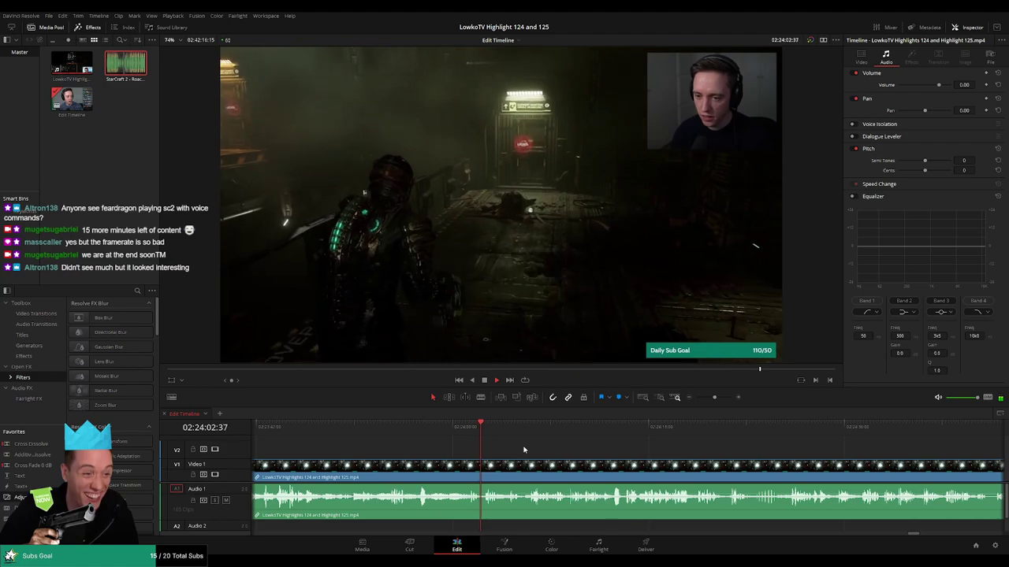
{"action": "scroll", "coordinate": [504, 446], "scroll_direction": "right", "scroll_amount": 2}
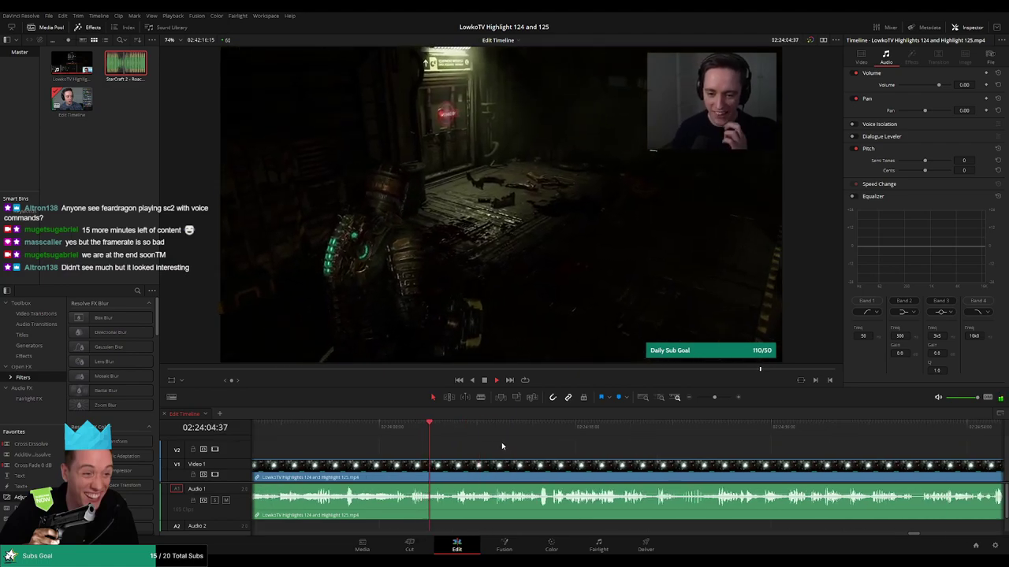
{"action": "scroll", "coordinate": [599, 449], "scroll_direction": "up", "scroll_amount": 1}
{"action": "scroll", "coordinate": [543, 446], "scroll_direction": "right", "scroll_amount": 2}
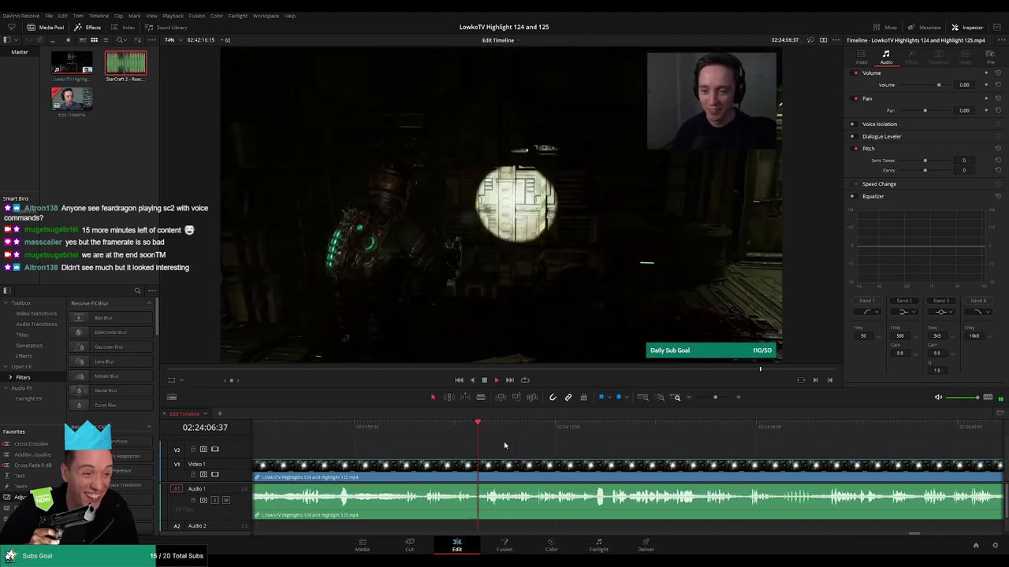
Split the clip at 02:24:06:15 and again less than a second after it, and ripple-delete the piece between.
{"action": "left_click", "coordinate": [465, 429]}
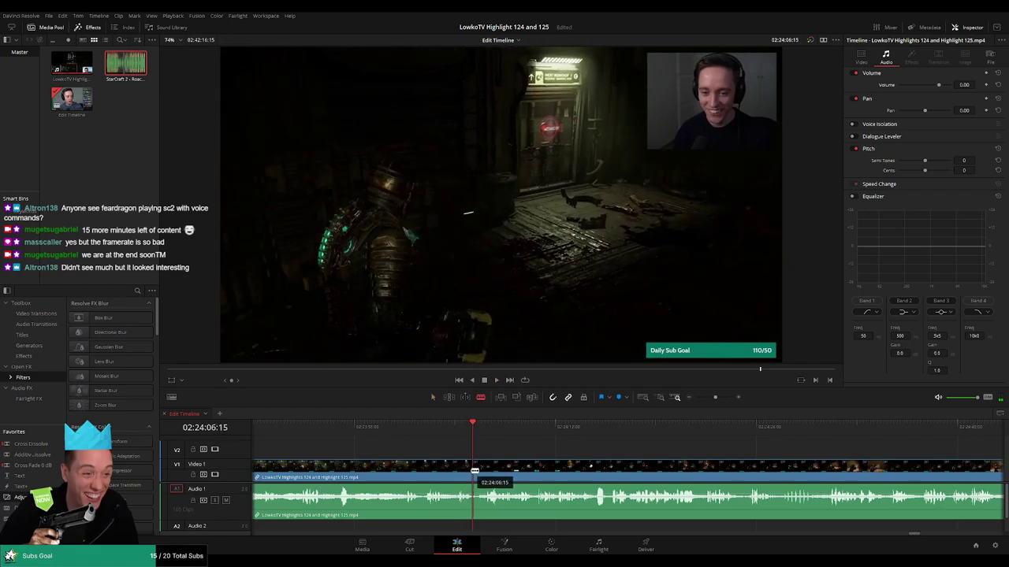
{"action": "key", "text": "ctrl+b"}
{"action": "key", "text": "Delete"}
Play across the new join near 02:24:06 and mark the clip before it with the orange clip color.
{"action": "key", "text": "space"}
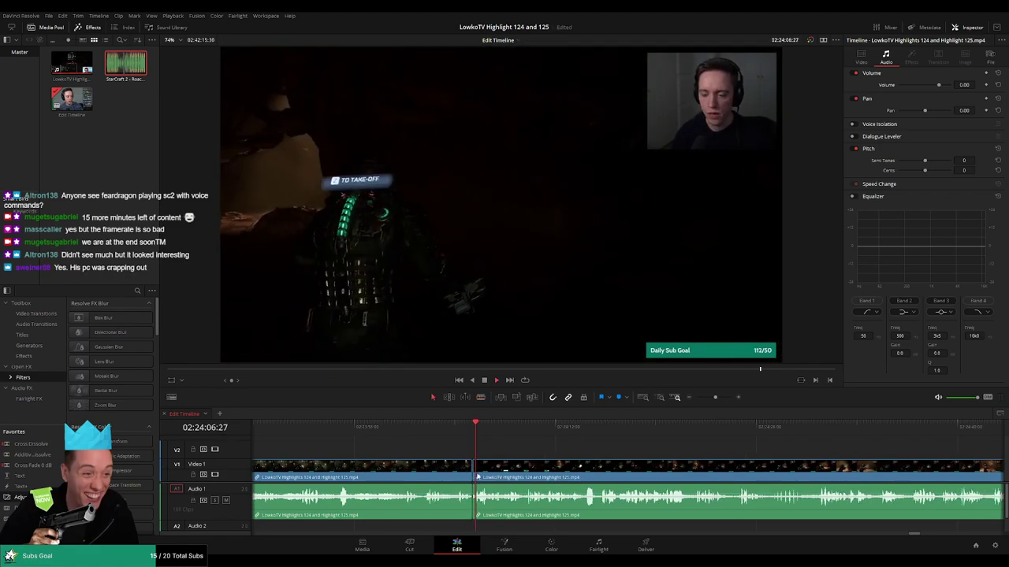
{"action": "left_click", "coordinate": [417, 475]}
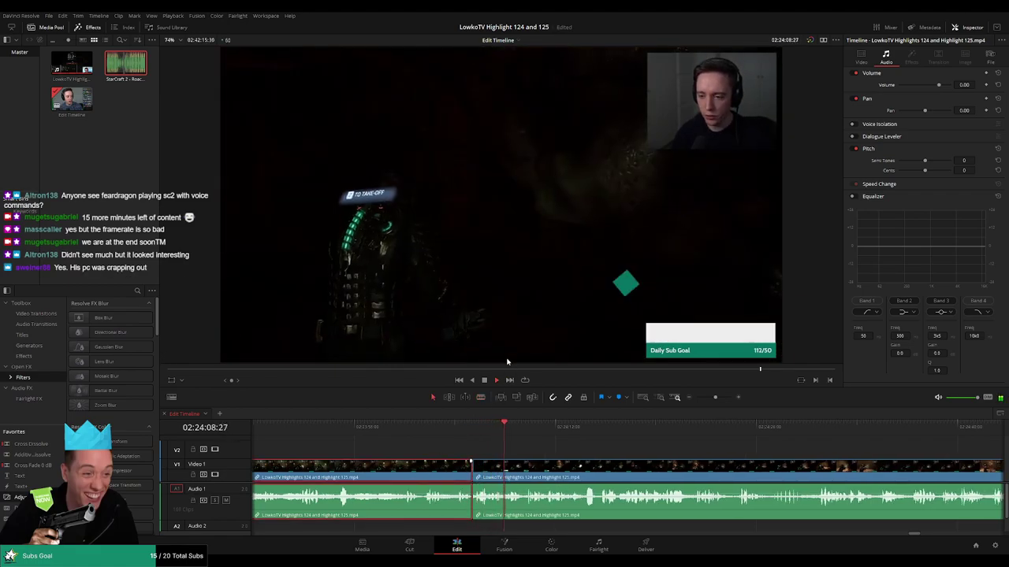
{"action": "key", "text": "1"}
{"action": "left_click", "coordinate": [585, 448]}
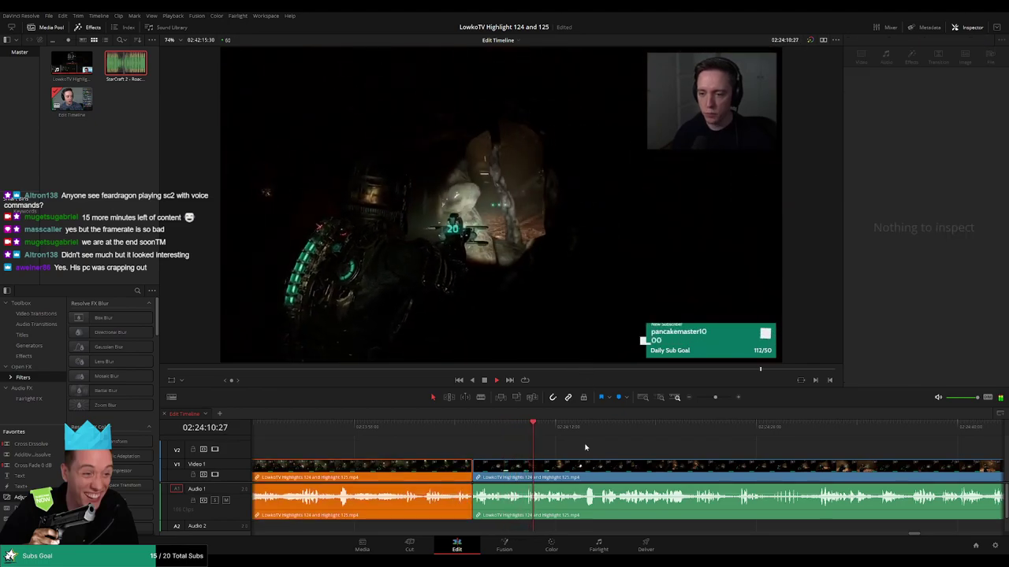
Review the dark cavern footage from about 02:24:10 up to the pause menu near 02:24:48.
{"action": "left_click_drag", "start_coordinate": [622, 450], "coordinate": [499, 443]}
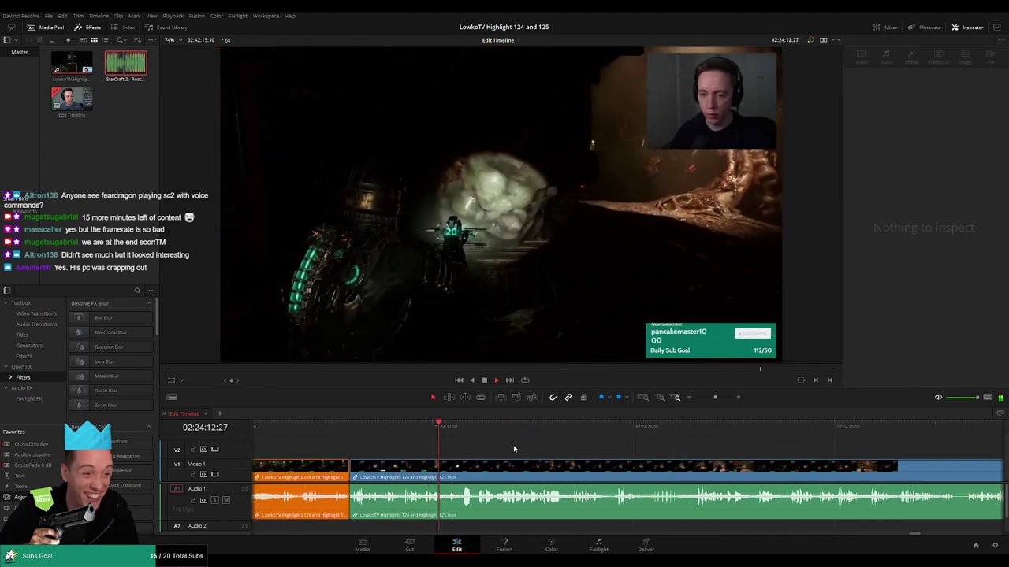
{"action": "scroll", "coordinate": [520, 448], "scroll_direction": "down", "scroll_amount": 1}
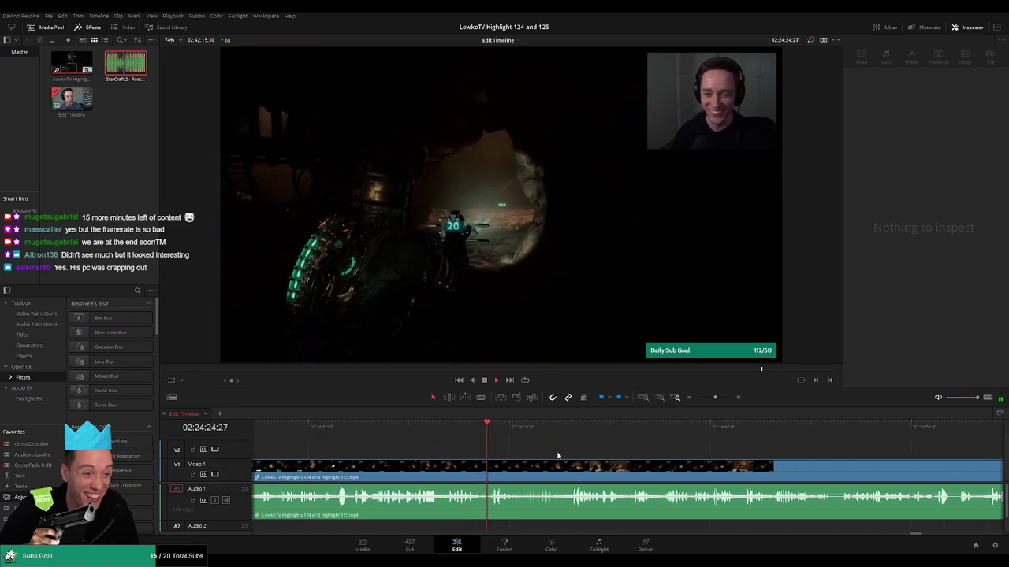
{"action": "left_click_drag", "start_coordinate": [555, 454], "coordinate": [512, 452]}
{"action": "left_click_drag", "start_coordinate": [573, 457], "coordinate": [535, 457]}
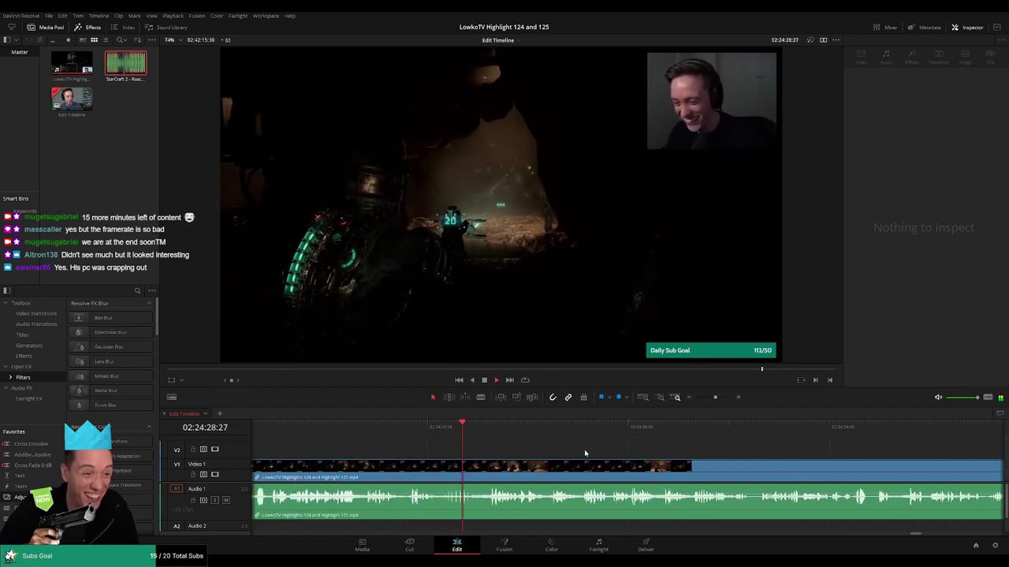
{"action": "scroll", "coordinate": [584, 449], "scroll_direction": "right", "scroll_amount": 1}
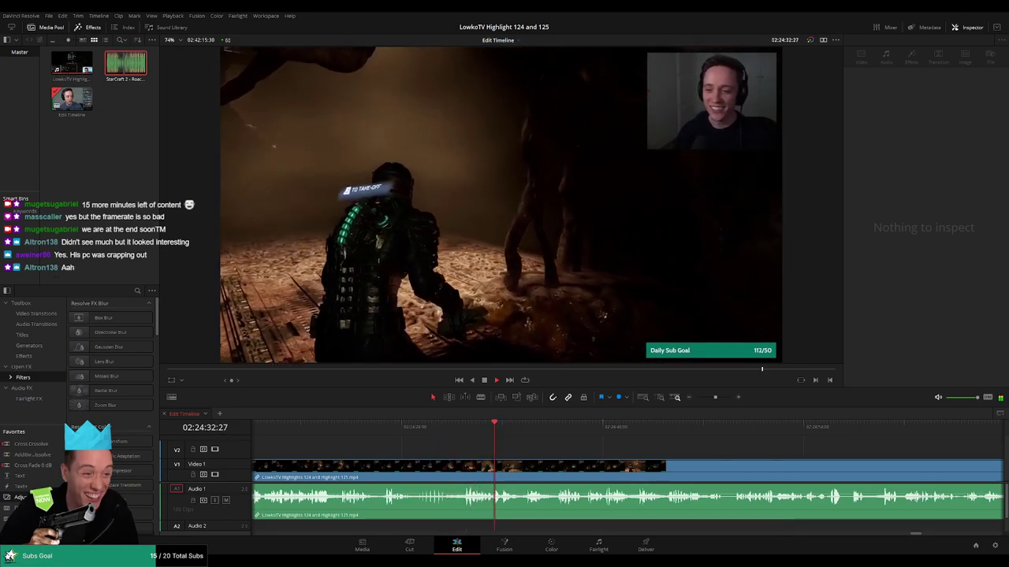
{"action": "scroll", "coordinate": [487, 448], "scroll_direction": "right", "scroll_amount": 3}
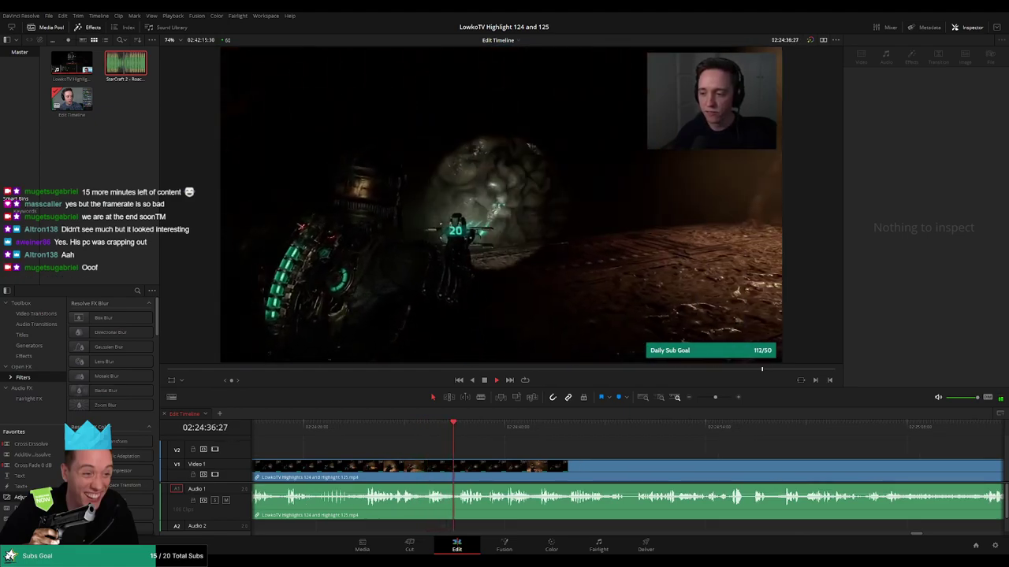
{"action": "scroll", "coordinate": [487, 444], "scroll_direction": "right", "scroll_amount": 2}
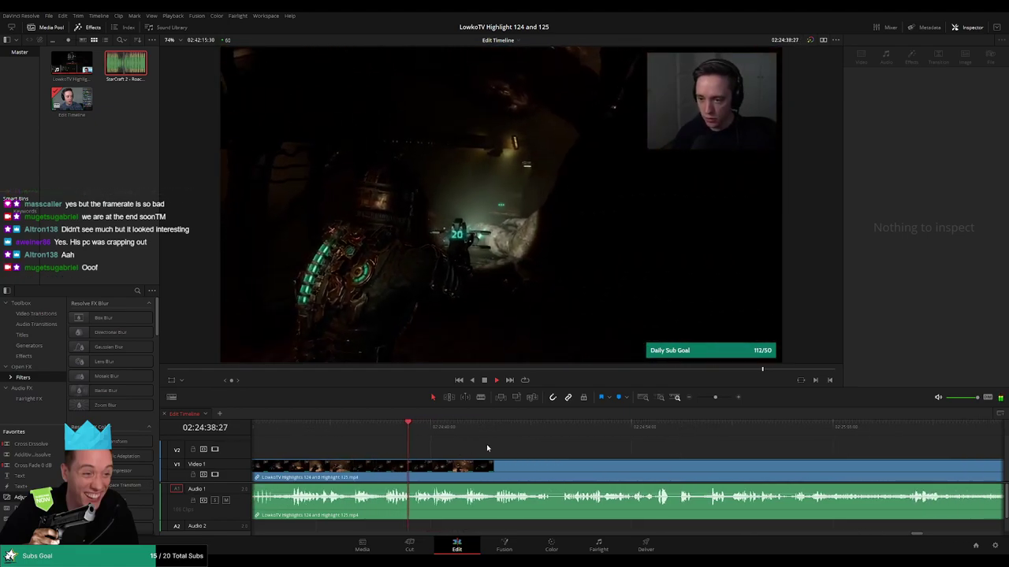
{"action": "mouse_move", "coordinate": [713, 407]}
{"action": "left_mouse_down"}
{"action": "mouse_move", "coordinate": [693, 401]}
{"action": "mouse_move", "coordinate": [714, 400]}
{"action": "left_mouse_up"}
{"action": "scroll", "coordinate": [642, 457], "scroll_direction": "up", "scroll_amount": 2}
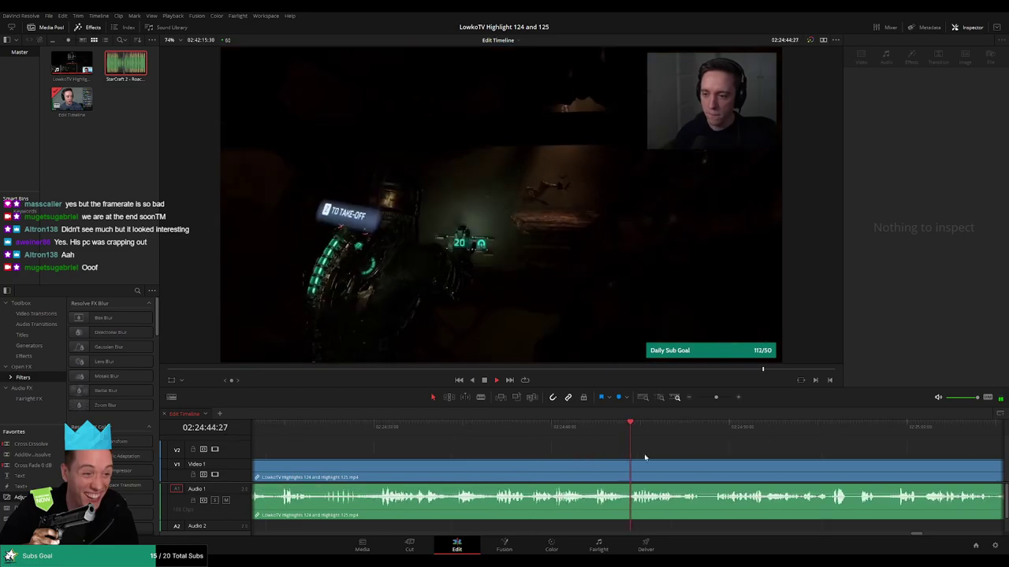
{"action": "scroll", "coordinate": [552, 449], "scroll_direction": "right", "scroll_amount": 4}
{"action": "scroll", "coordinate": [536, 453], "scroll_direction": "right", "scroll_amount": 2}
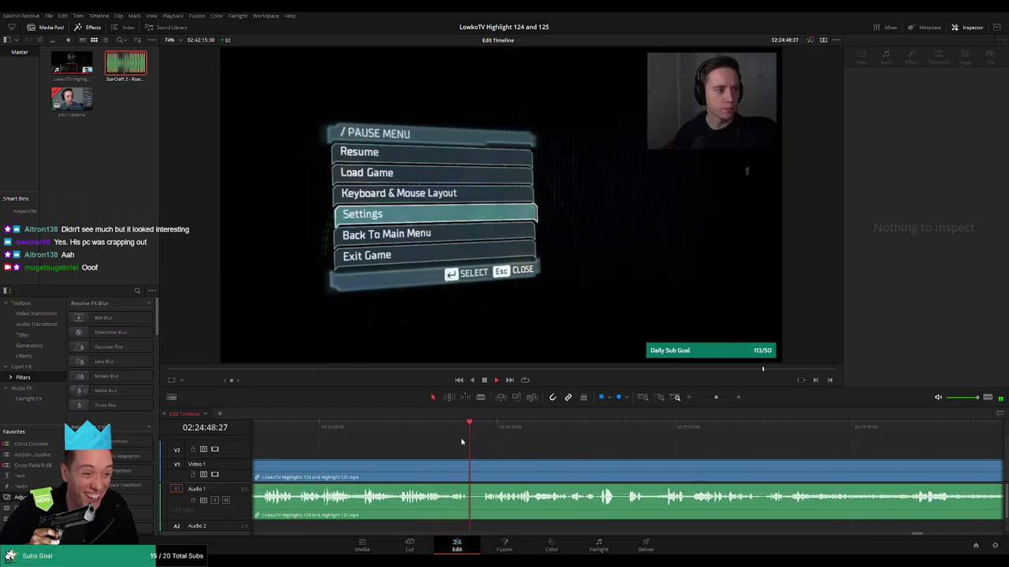
Split the clip at 02:24:47:02 and again at 02:24:47:24, and ripple-delete the pause menu piece between.
{"action": "left_click", "coordinate": [433, 424]}
{"action": "key", "text": "space"}
{"action": "key", "text": "b"}
{"action": "left_click", "coordinate": [446, 469]}
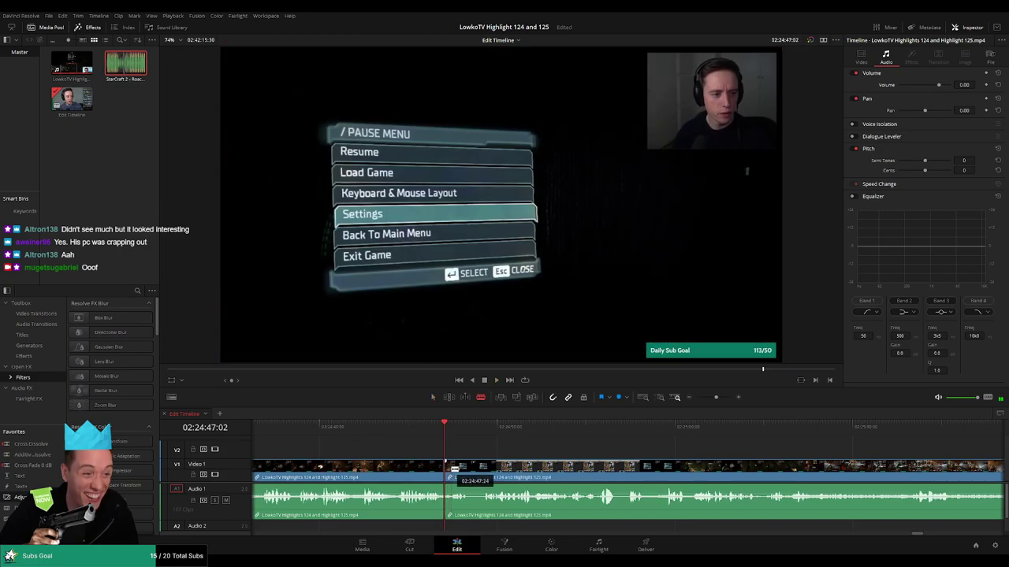
{"action": "key", "text": "a"}
Play across the new join at 02:24:47 and mark the clip before it with the green clip color.
{"action": "key", "text": "space"}
{"action": "left_click", "coordinate": [401, 471]}
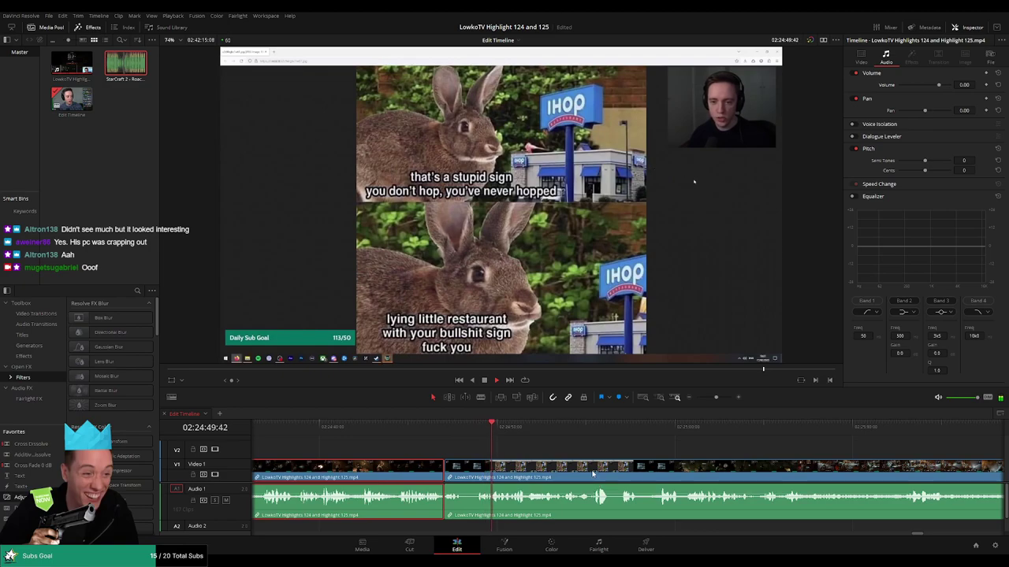
{"action": "left_click", "coordinate": [584, 448]}
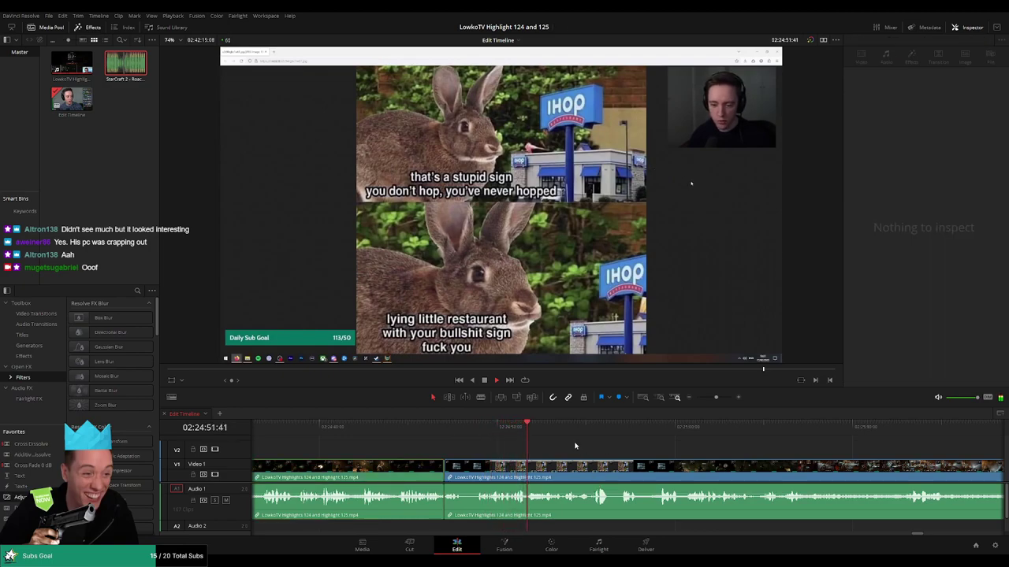
Review the rabbit meme footage, try a split at about 02:25:04 and undo it.
{"action": "scroll", "coordinate": [575, 446], "scroll_direction": "right", "scroll_amount": 2}
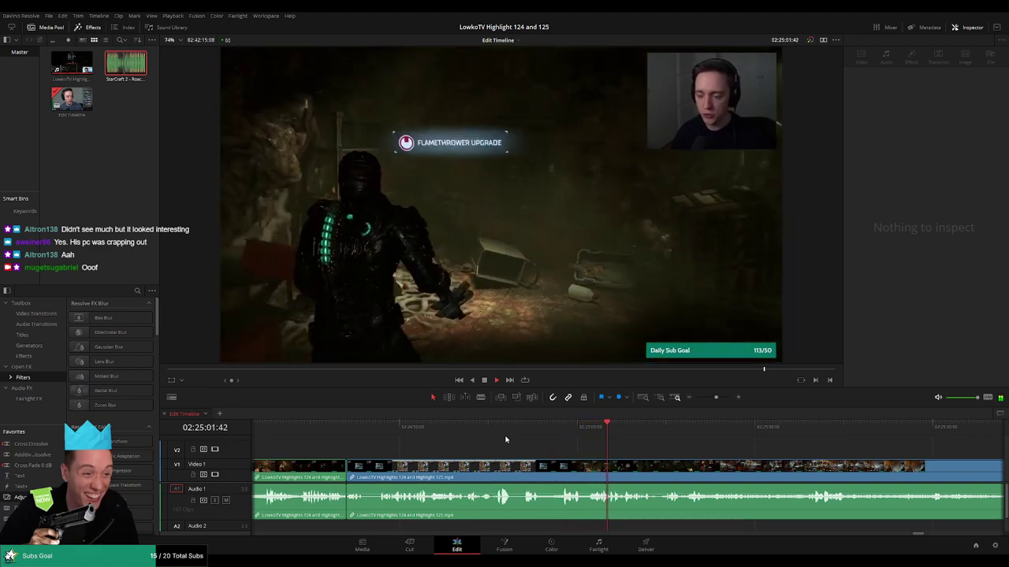
{"action": "left_click", "coordinate": [525, 432]}
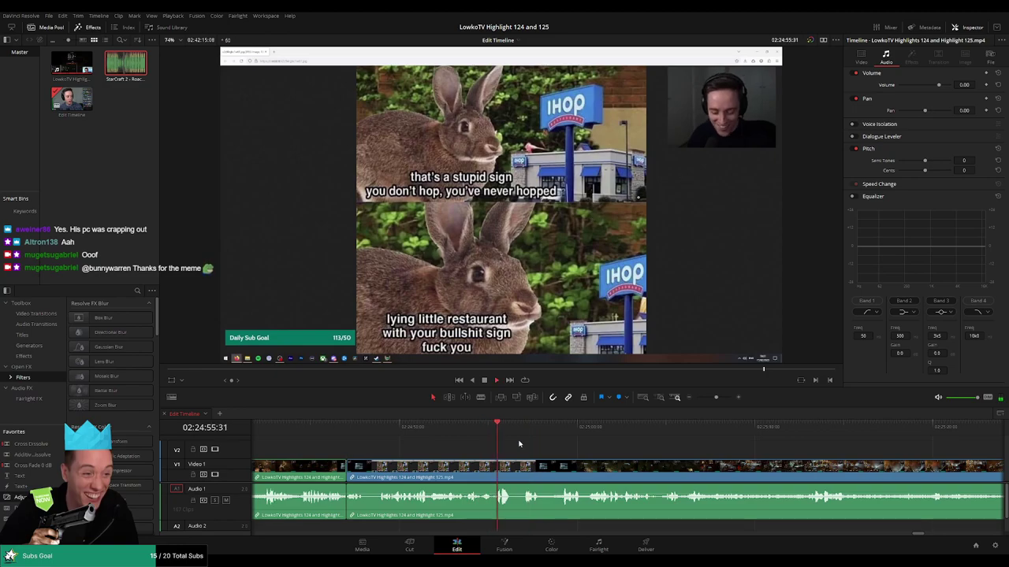
{"action": "key", "text": "space"}
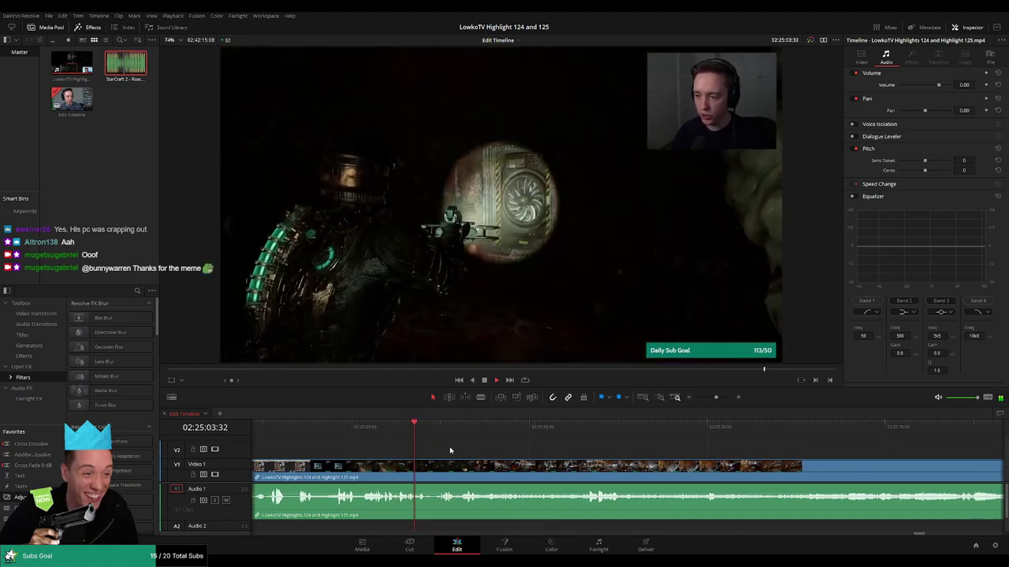
{"action": "key", "text": "space"}
{"action": "key", "text": "b"}
{"action": "left_click", "coordinate": [428, 464]}
{"action": "key", "text": "space"}
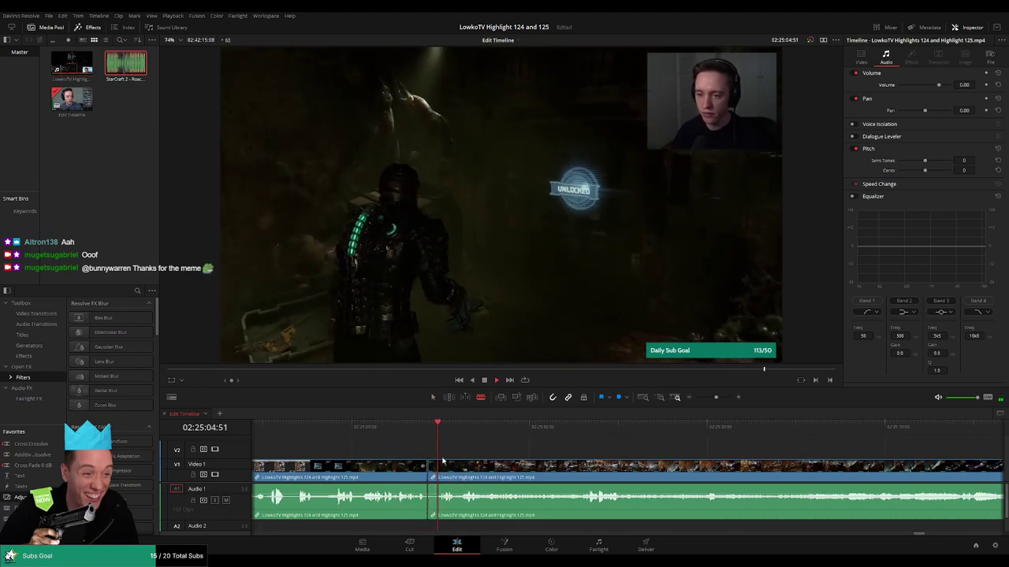
{"action": "key", "text": "ctrl+z"}
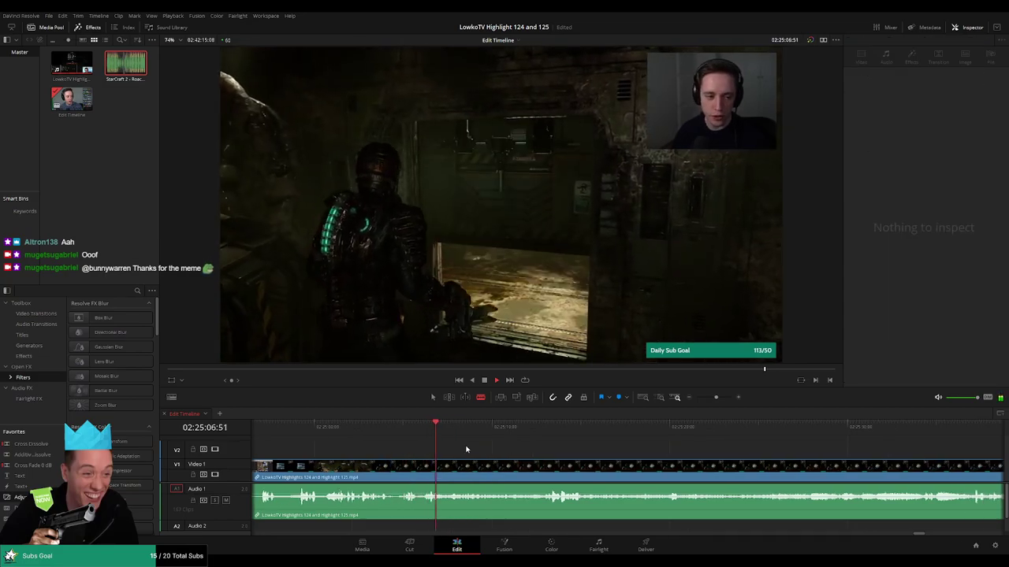
Split the clip at 02:25:07:11 and again at 02:25:07:45, and ripple-delete the piece between.
{"action": "left_click_drag", "start_coordinate": [452, 431], "coordinate": [439, 456]}
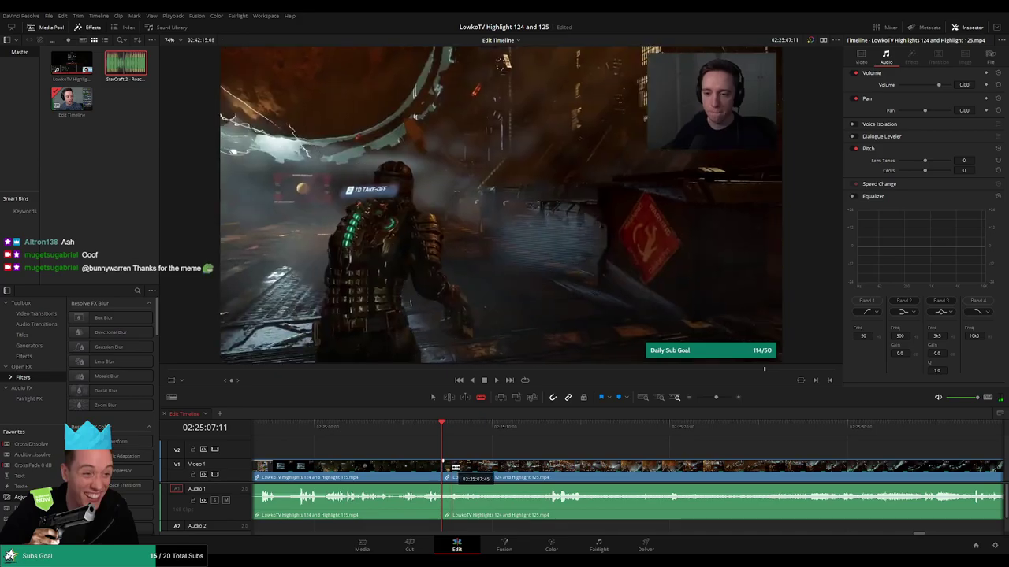
{"action": "left_click", "coordinate": [446, 468]}
{"action": "key", "text": "a"}
Play on from the join at 02:25:07 and mark the clip before it with the green clip color.
{"action": "key", "text": "space"}
{"action": "left_click", "coordinate": [394, 471]}
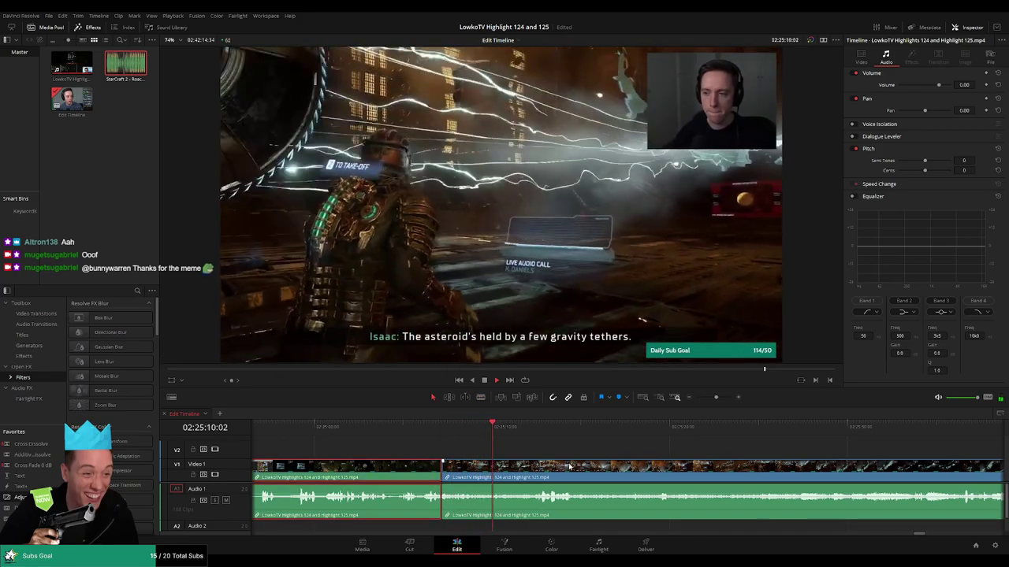
{"action": "left_click", "coordinate": [546, 448]}
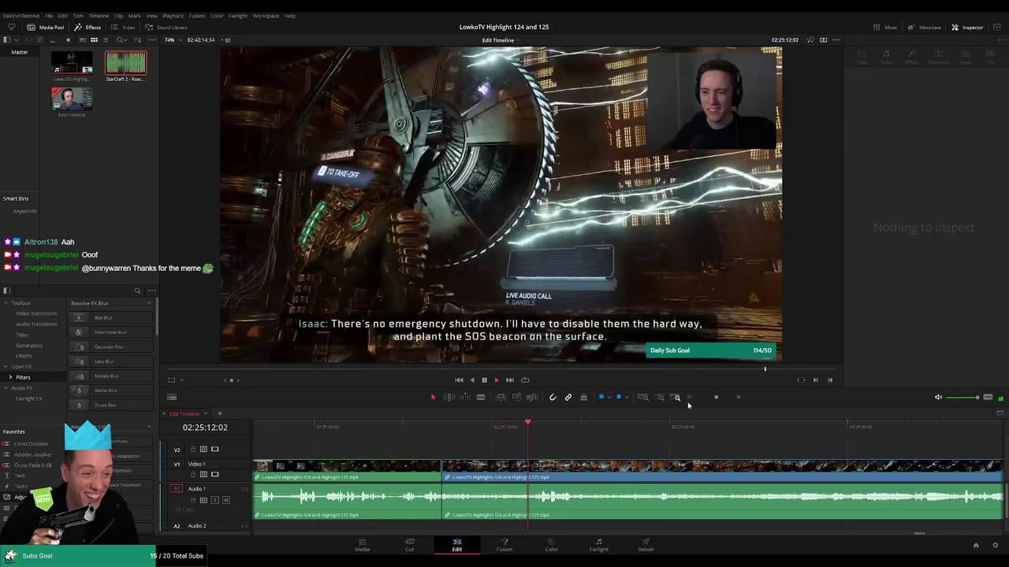
Replay the rabbit meme clip from 02:24:47 and the footage across the next join, up to about 02:25:12.
{"action": "mouse_move", "coordinate": [716, 397]}
{"action": "left_mouse_down"}
{"action": "mouse_move", "coordinate": [694, 402]}
{"action": "mouse_move", "coordinate": [708, 408]}
{"action": "left_mouse_up"}
{"action": "left_click_drag", "start_coordinate": [681, 461], "coordinate": [560, 450]}
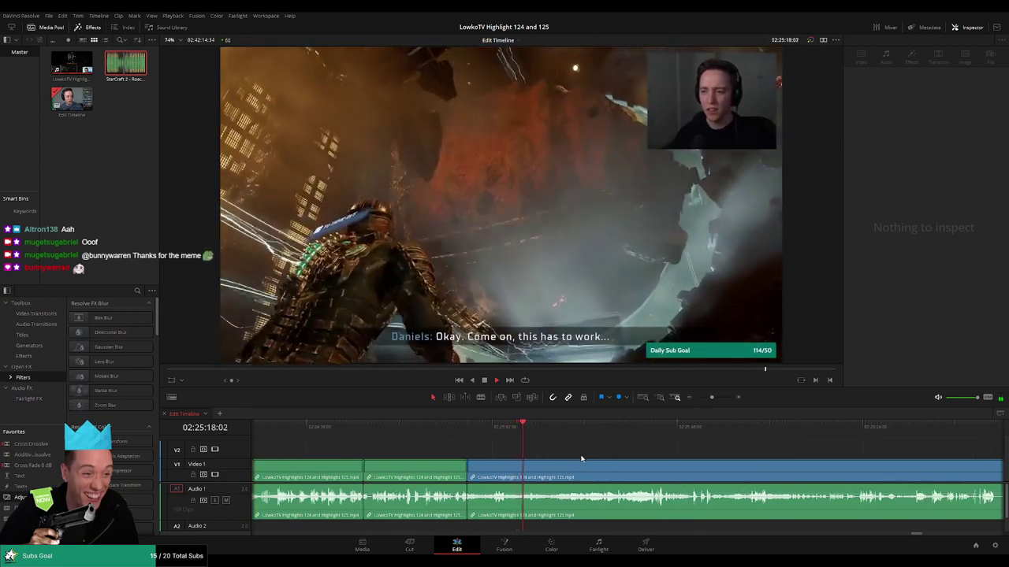
{"action": "left_click", "coordinate": [364, 424]}
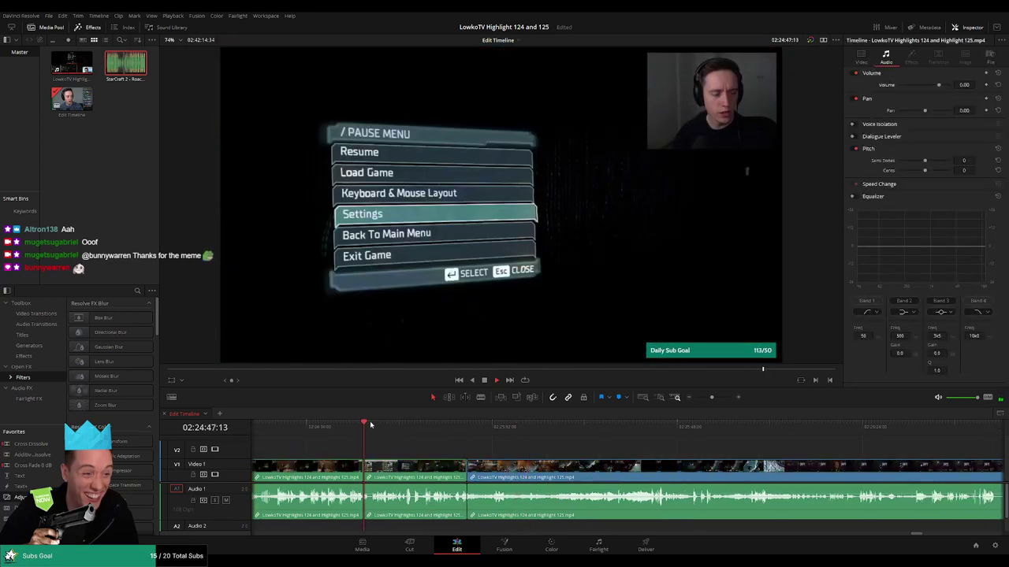
{"action": "left_click", "coordinate": [376, 424]}
{"action": "left_click_drag", "start_coordinate": [375, 425], "coordinate": [373, 424]}
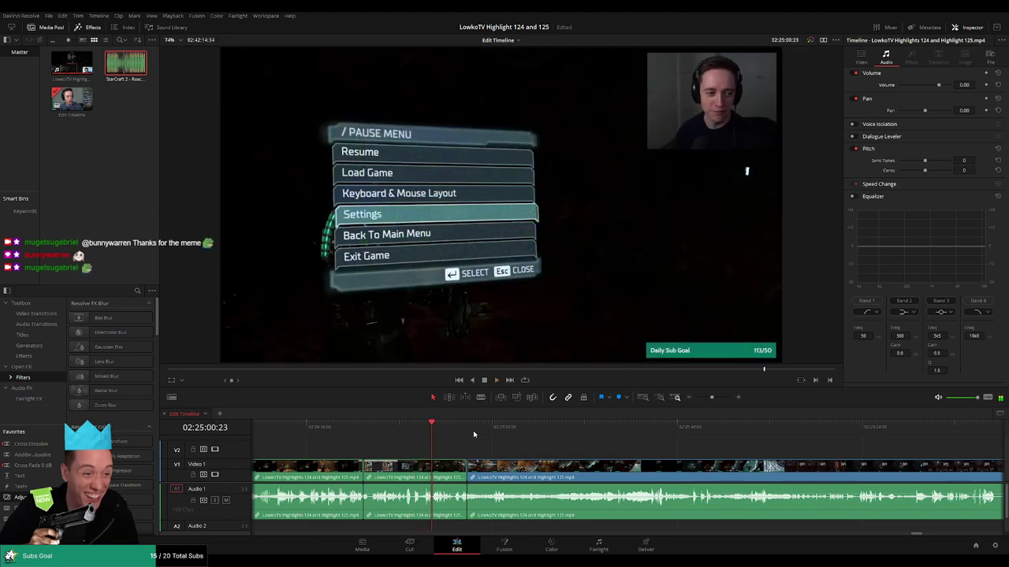
{"action": "left_click", "coordinate": [469, 429]}
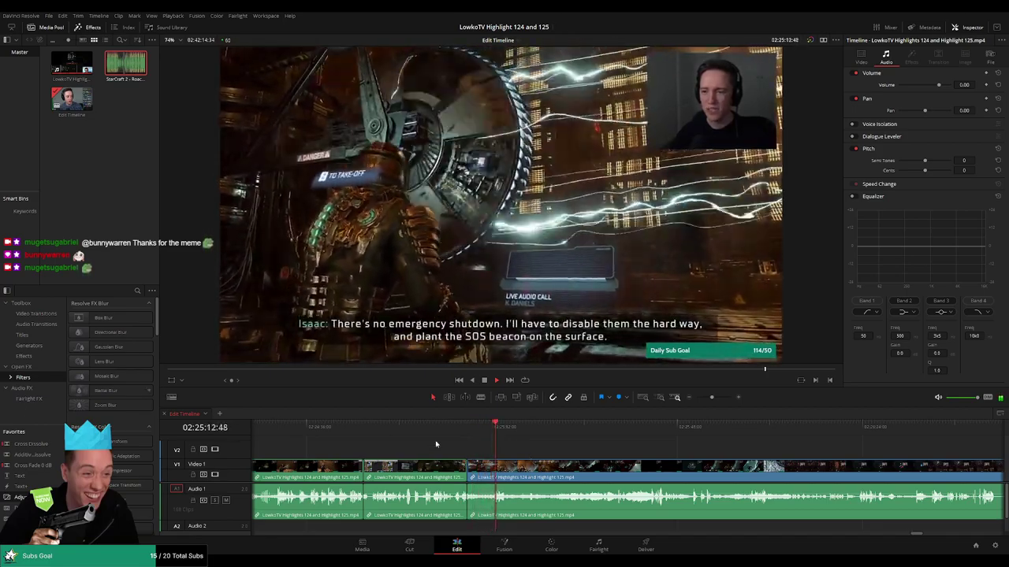
Review the gravity tether and asteroid footage from about 02:25:14 to 02:26:05.
{"action": "left_click_drag", "start_coordinate": [544, 448], "coordinate": [423, 444]}
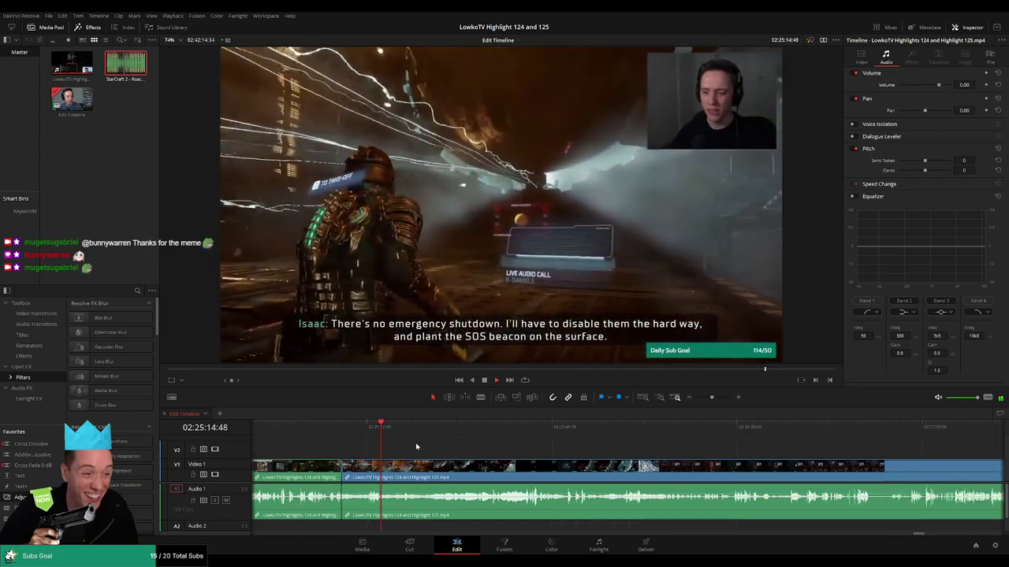
{"action": "scroll", "coordinate": [430, 455], "scroll_direction": "up", "scroll_amount": 1}
{"action": "left_click_drag", "start_coordinate": [715, 461], "coordinate": [420, 447]}
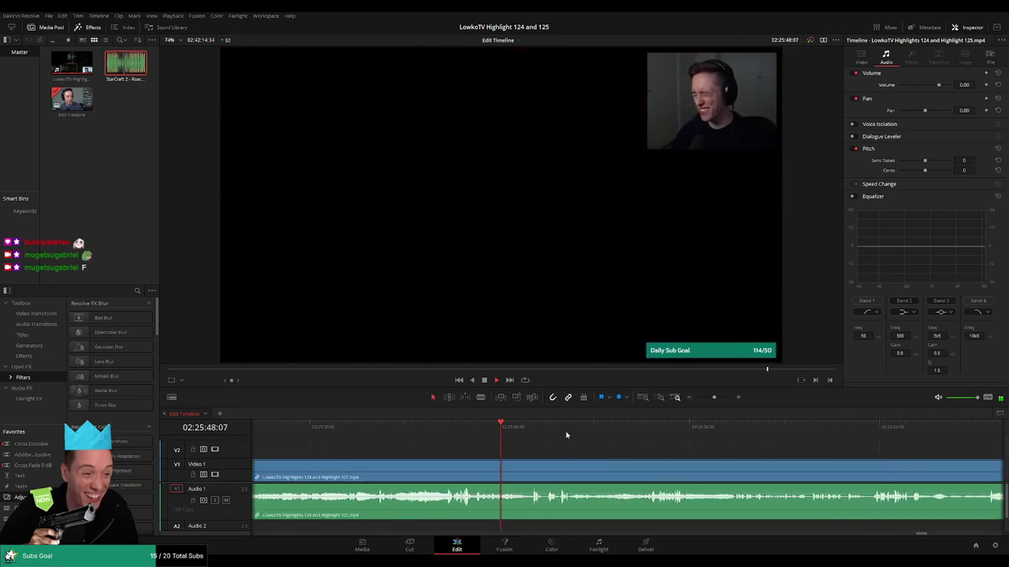
{"action": "left_click", "coordinate": [524, 429]}
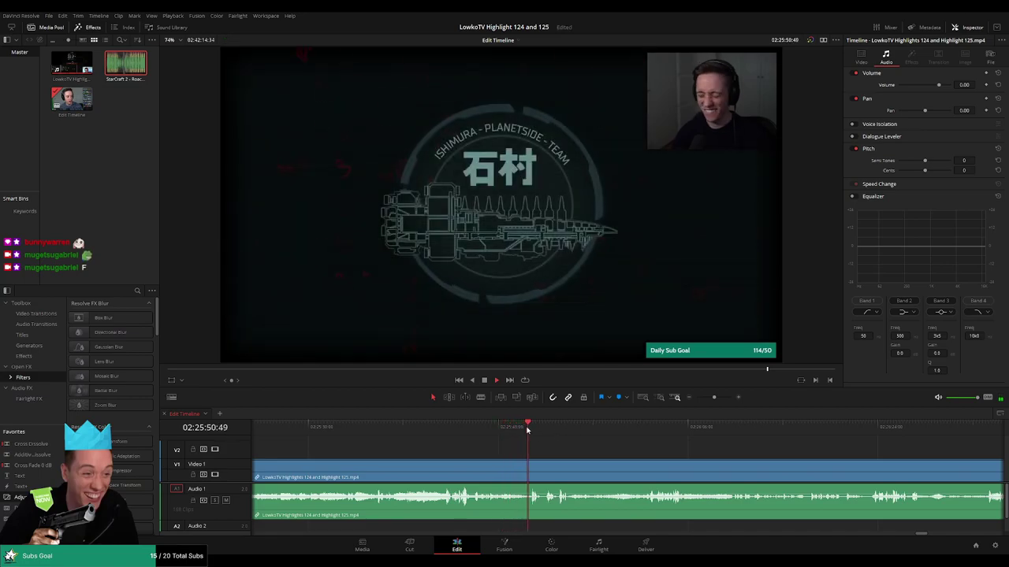
{"action": "left_click_drag", "start_coordinate": [603, 443], "coordinate": [524, 439]}
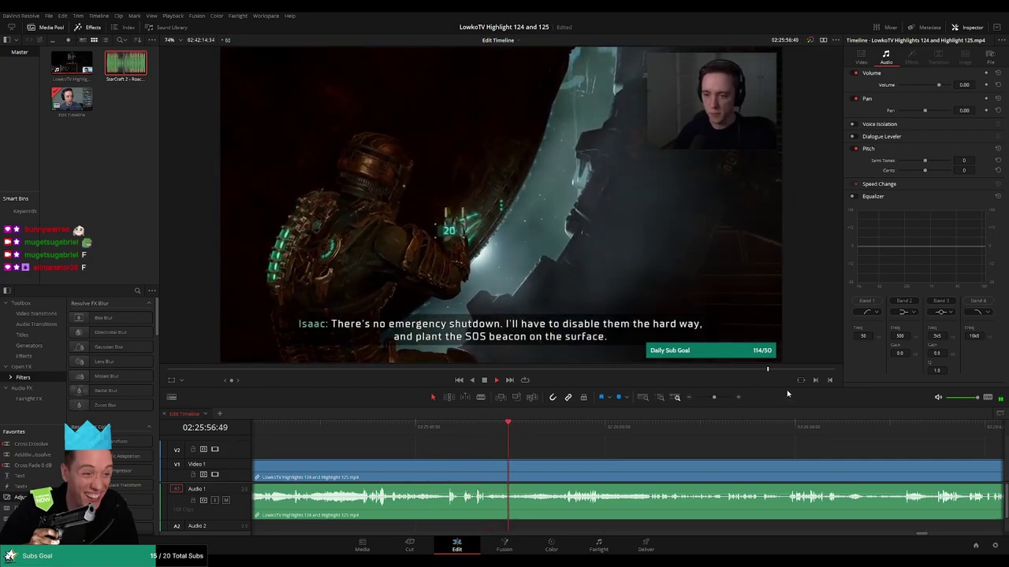
{"action": "mouse_move", "coordinate": [714, 397]}
{"action": "left_mouse_down"}
{"action": "mouse_move", "coordinate": [694, 401]}
{"action": "mouse_move", "coordinate": [713, 400]}
{"action": "left_mouse_up"}
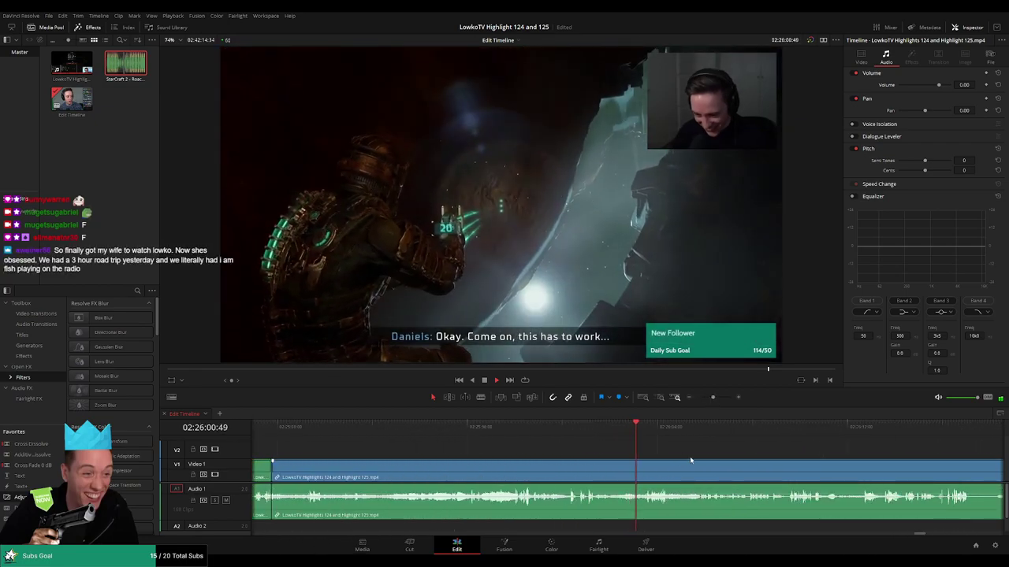
{"action": "left_click", "coordinate": [601, 436]}
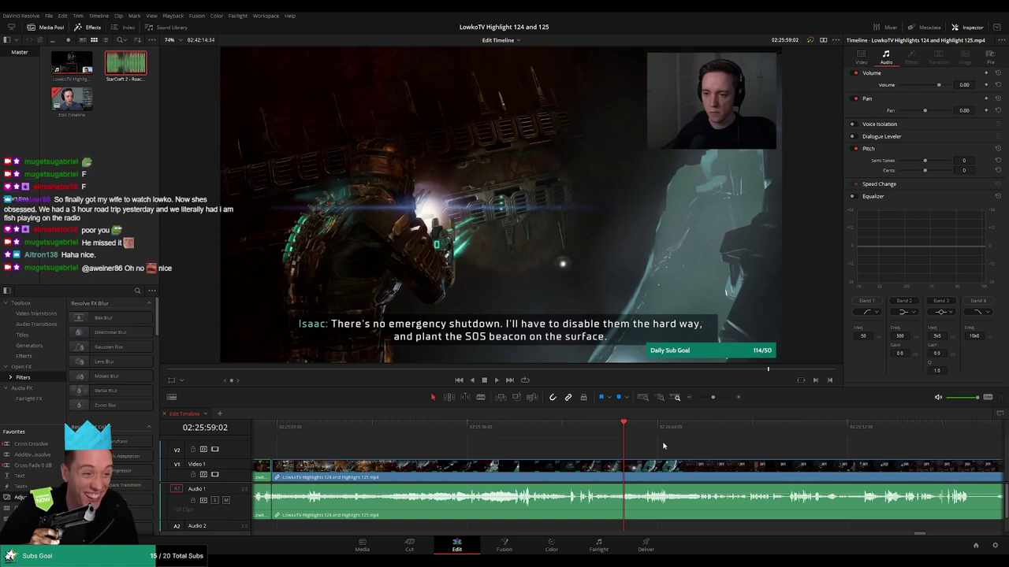
{"action": "key", "text": "space"}
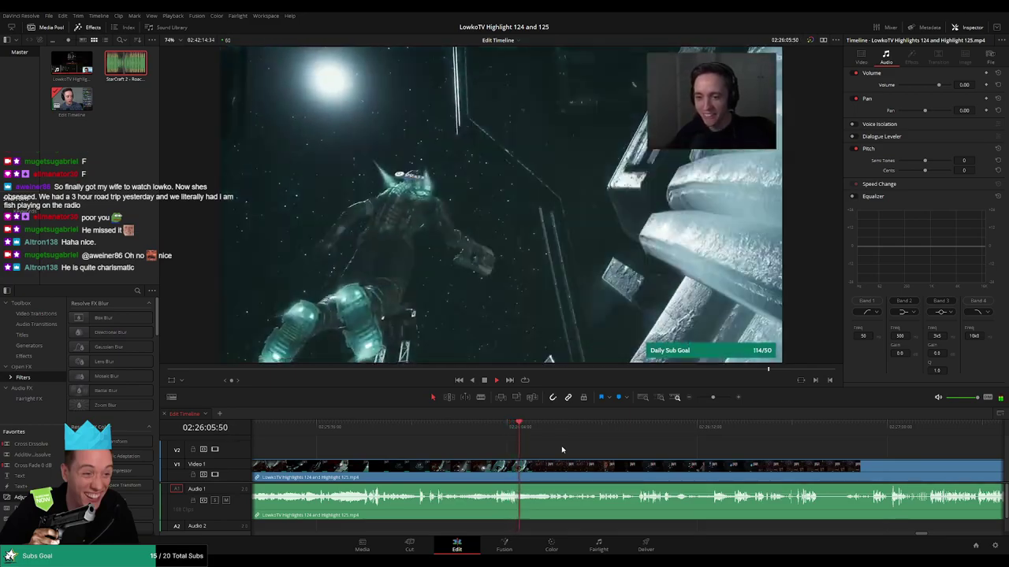
Split the clip at 02:26:09:13 and again about one second after it, and ripple-delete the piece between.
{"action": "left_click", "coordinate": [538, 429]}
{"action": "key", "text": "ctrl+equal"}
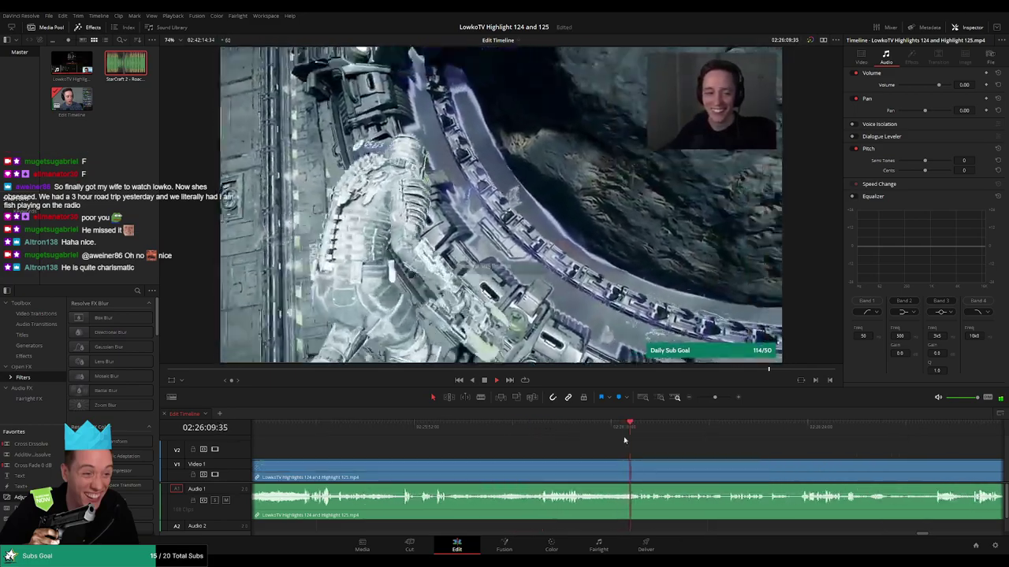
{"action": "left_click", "coordinate": [640, 467]}
{"action": "key", "text": "space"}
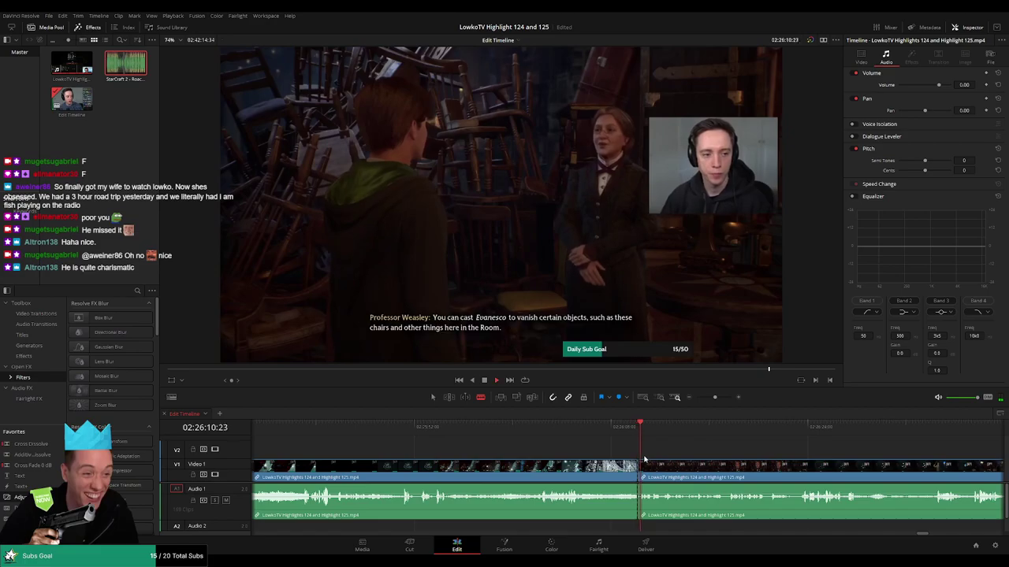
{"action": "key", "text": "ctrl+equal"}
{"action": "key", "text": "ctrl+z"}
{"action": "key", "text": "ctrl+z"}
{"action": "left_click_drag", "start_coordinate": [597, 433], "coordinate": [592, 457]}
{"action": "left_click", "coordinate": [591, 461]}
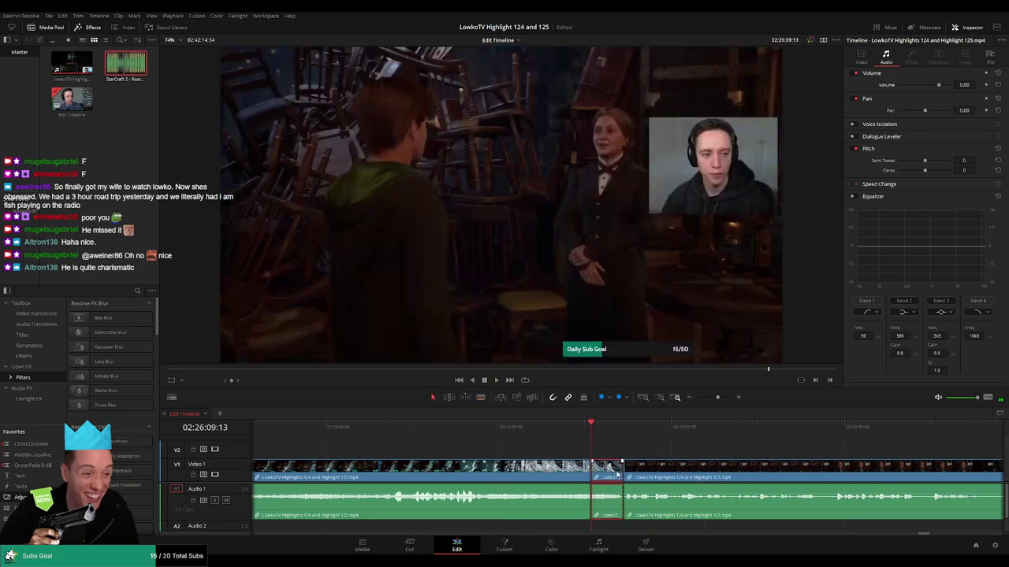
{"action": "key", "text": "a"}
Mark the clip ending at 02:26:09 with the orange clip color and save the project.
{"action": "left_click_drag", "start_coordinate": [717, 397], "coordinate": [708, 401]}
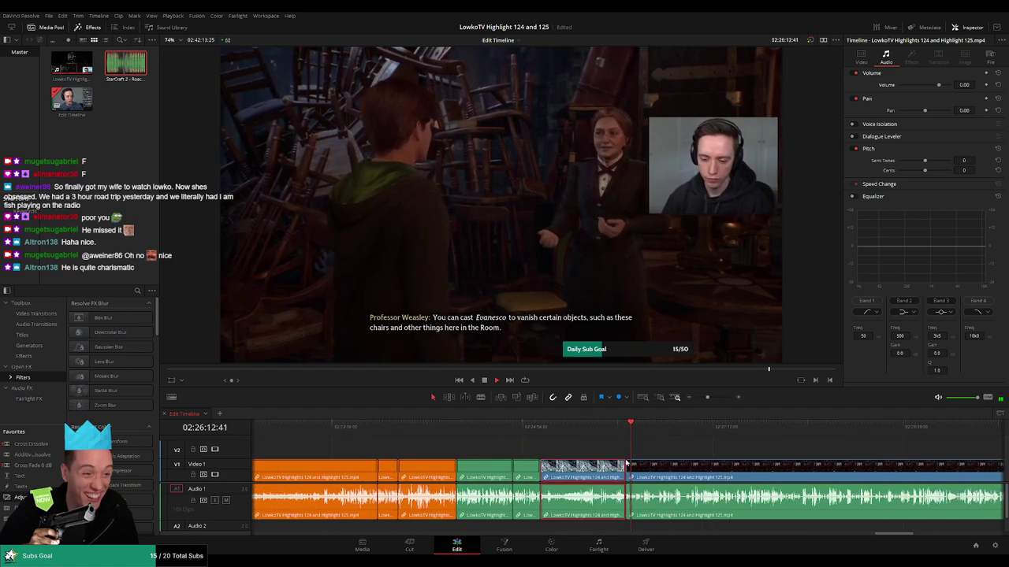
{"action": "key", "text": "F1"}
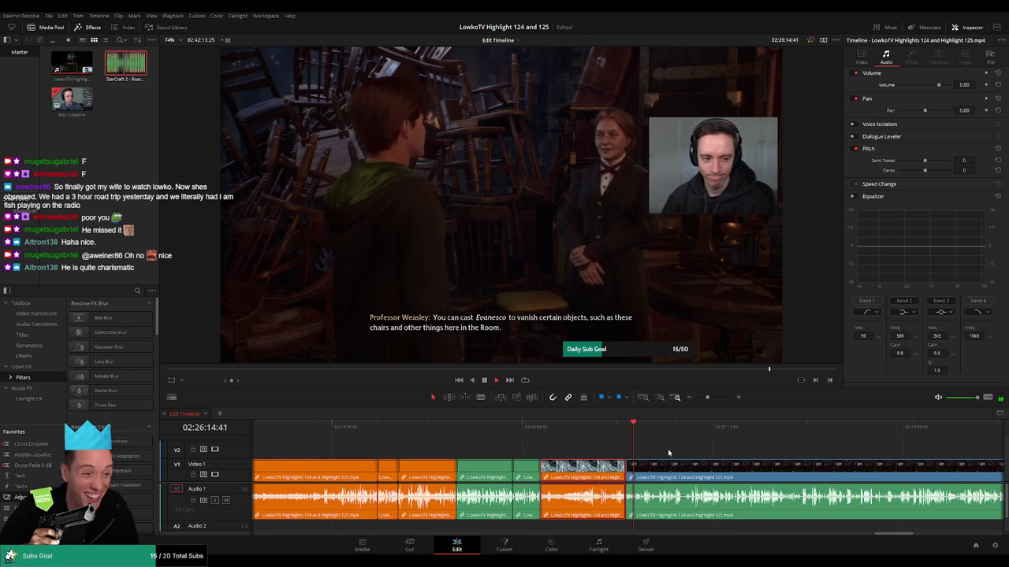
{"action": "left_click", "coordinate": [668, 453]}
{"action": "key", "text": "ctrl+s"}
Review the Professor Weasley and Evanesco footage from about 02:26:16 to 02:26:44.
{"action": "scroll", "coordinate": [659, 455], "scroll_direction": "down", "scroll_amount": 8}
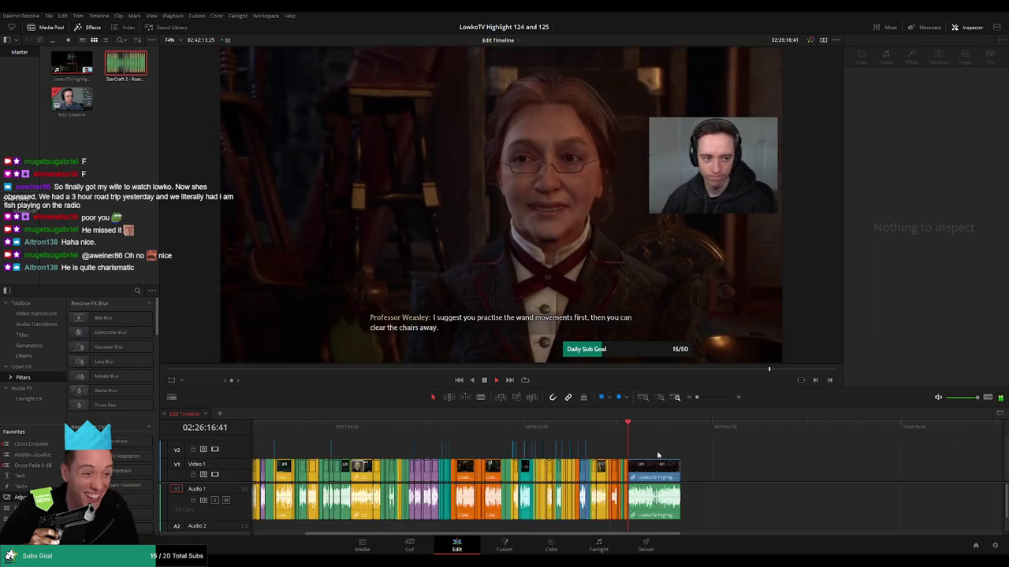
{"action": "scroll", "coordinate": [659, 455], "scroll_direction": "up", "scroll_amount": 5}
{"action": "scroll", "coordinate": [661, 455], "scroll_direction": "down", "scroll_amount": 5}
{"action": "scroll", "coordinate": [661, 456], "scroll_direction": "up", "scroll_amount": 7}
{"action": "scroll", "coordinate": [666, 456], "scroll_direction": "up", "scroll_amount": 6}
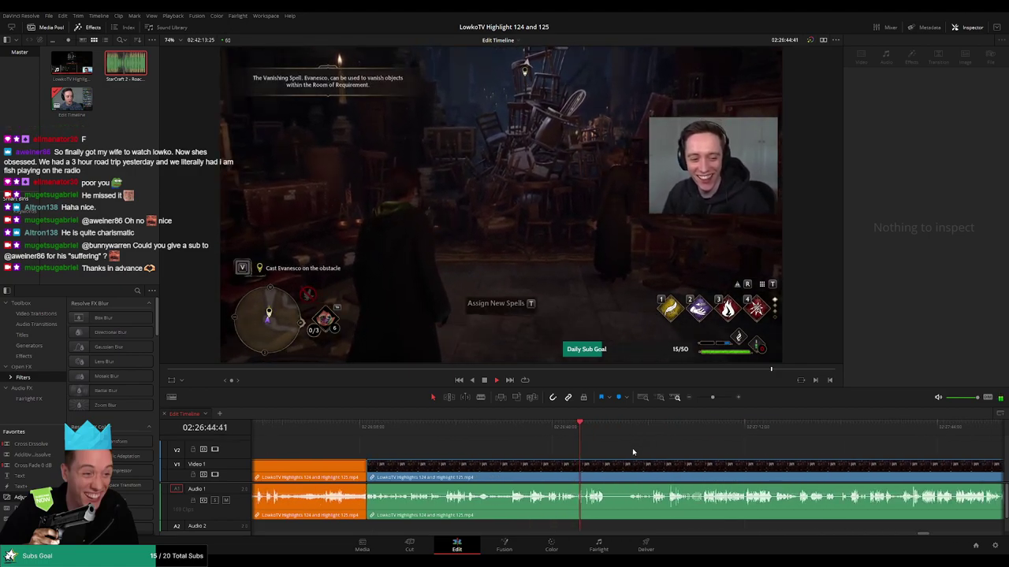
Split the clip at 02:26:48:35 and again at 02:26:49:21, and ripple-delete the short piece between.
{"action": "left_click", "coordinate": [547, 427]}
{"action": "mouse_move", "coordinate": [550, 427]}
{"action": "left_mouse_down"}
{"action": "mouse_move", "coordinate": [529, 426]}
{"action": "mouse_move", "coordinate": [548, 435]}
{"action": "mouse_move", "coordinate": [534, 434]}
{"action": "left_mouse_up"}
{"action": "key", "text": "b"}
{"action": "left_click", "coordinate": [529, 464]}
{"action": "key", "text": "space"}
{"action": "left_click", "coordinate": [535, 464]}
{"action": "key", "text": "a"}
{"action": "left_click", "coordinate": [529, 478]}
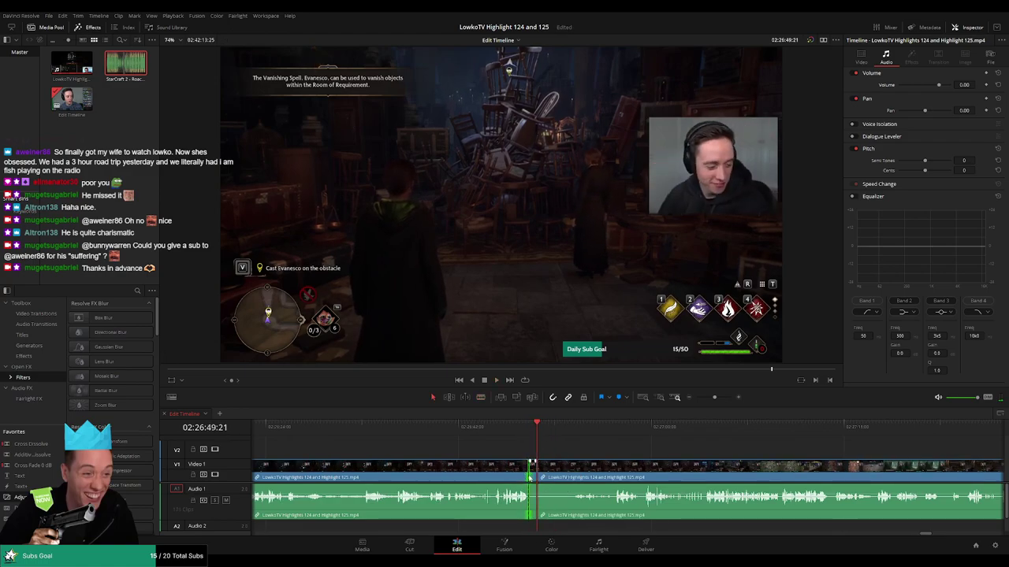
{"action": "key", "text": "Delete"}
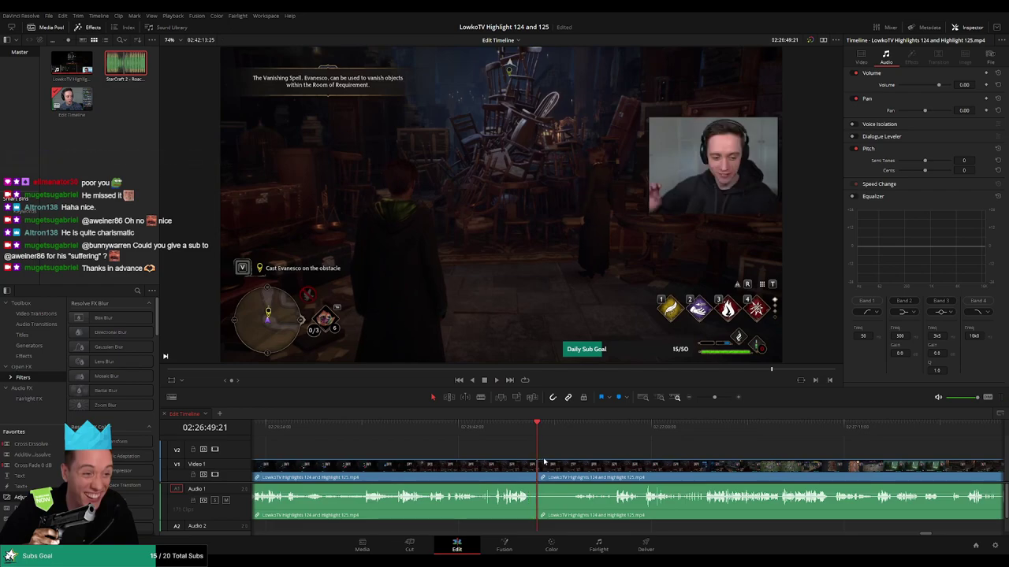
{"action": "key", "text": "a"}
{"action": "left_click", "coordinate": [534, 474]}
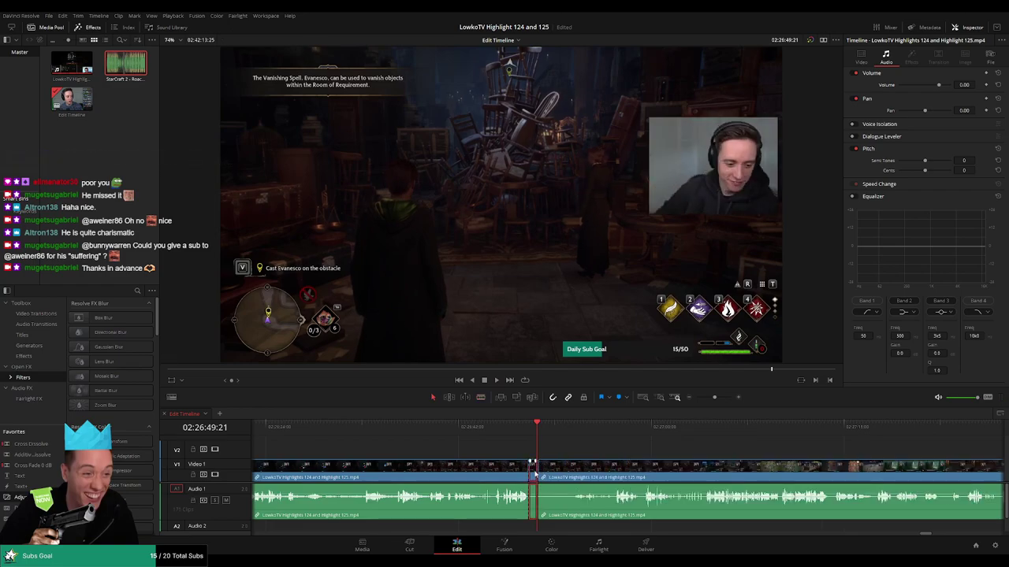
{"action": "key", "text": "Delete"}
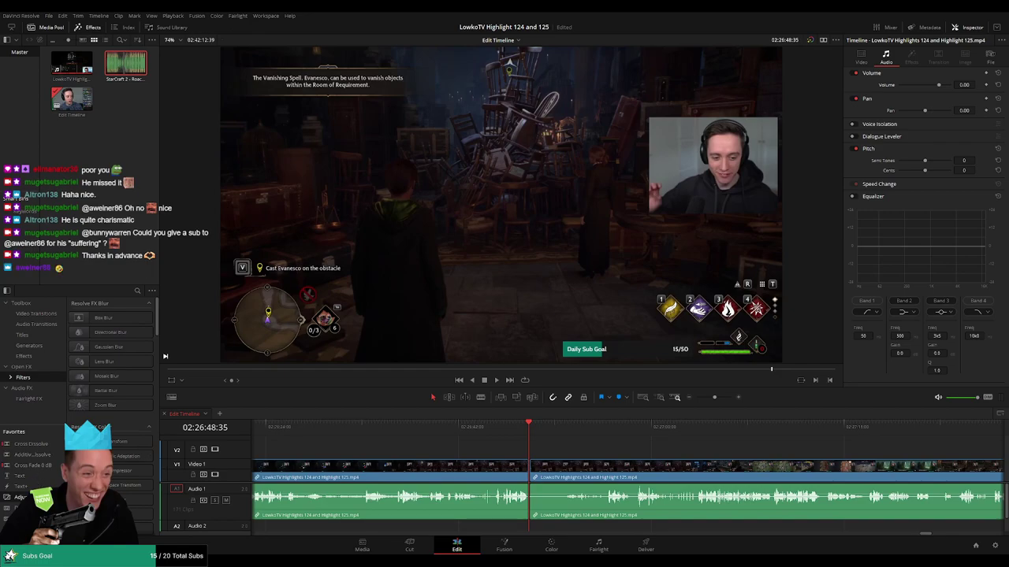
Add an adjustment clip above the join at 02:26:48:35 with zoom 2.000 and position X -941, Y -241, and play back the webcam close-up.
{"action": "left_click_drag", "start_coordinate": [21, 497], "coordinate": [531, 454]}
{"action": "left_click_drag", "start_coordinate": [909, 87], "coordinate": [966, 94]}
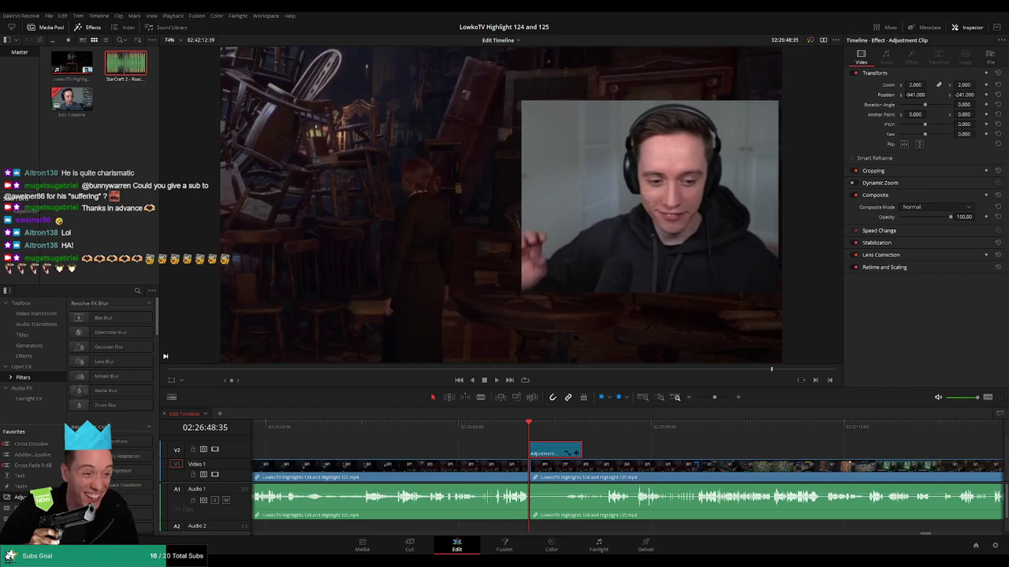
{"action": "key", "text": "space"}
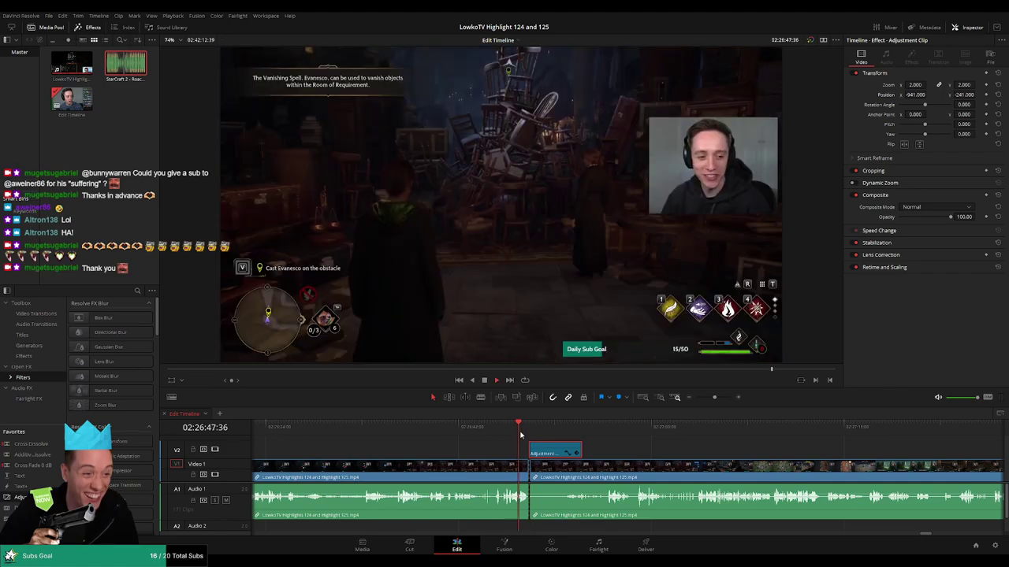
{"action": "left_click", "coordinate": [697, 448]}
{"action": "scroll", "coordinate": [704, 448], "scroll_direction": "down", "scroll_amount": 8}
{"action": "scroll", "coordinate": [702, 449], "scroll_direction": "up", "scroll_amount": 3}
{"action": "key", "text": "space"}
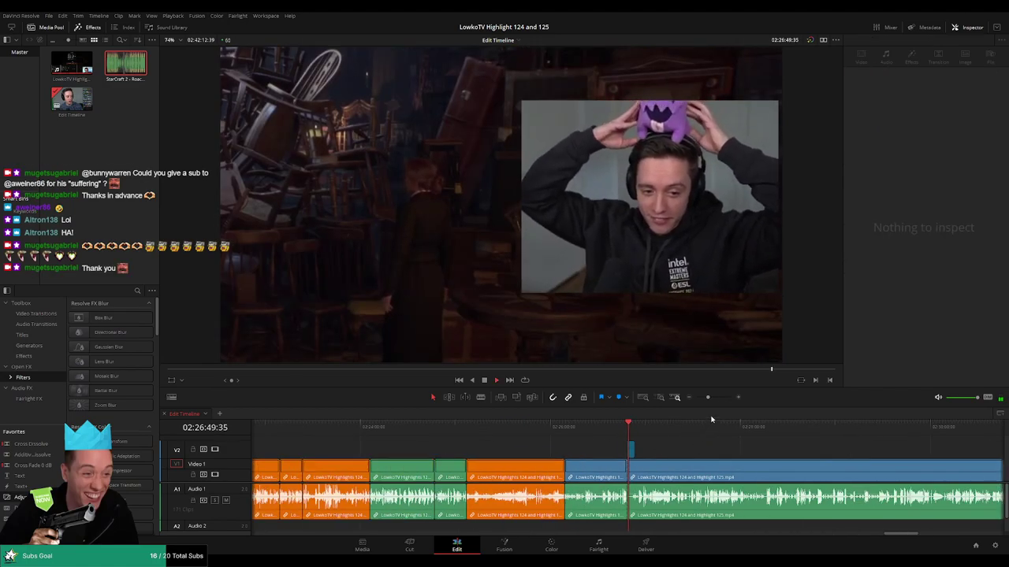
Remove the tiny leftover piece at the 02:26:48:35 join and align the adjustment clip's start with the cut.
{"action": "left_click_drag", "start_coordinate": [707, 398], "coordinate": [723, 398]}
{"action": "left_click", "coordinate": [490, 473]}
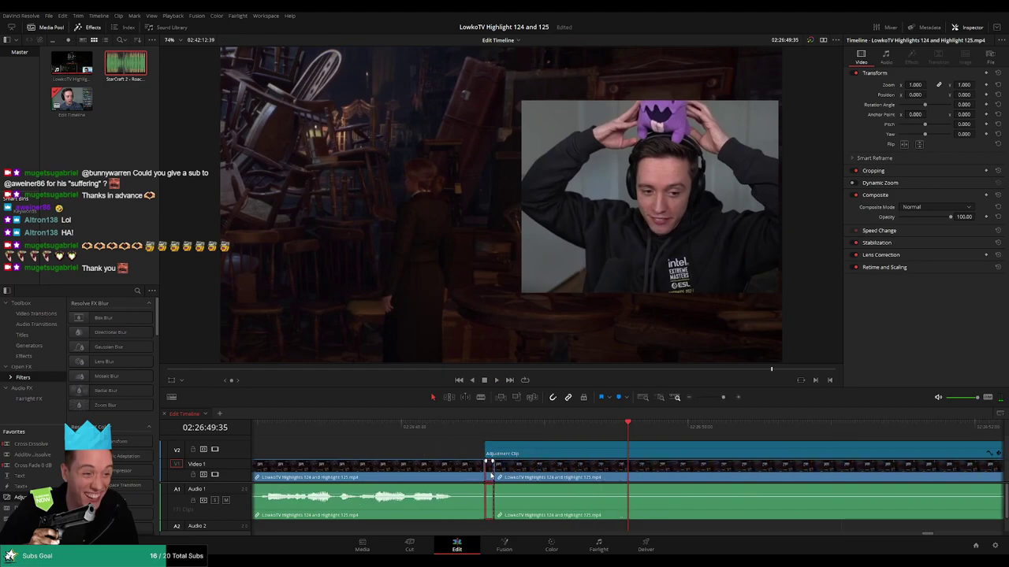
{"action": "key", "text": "ctrl+z"}
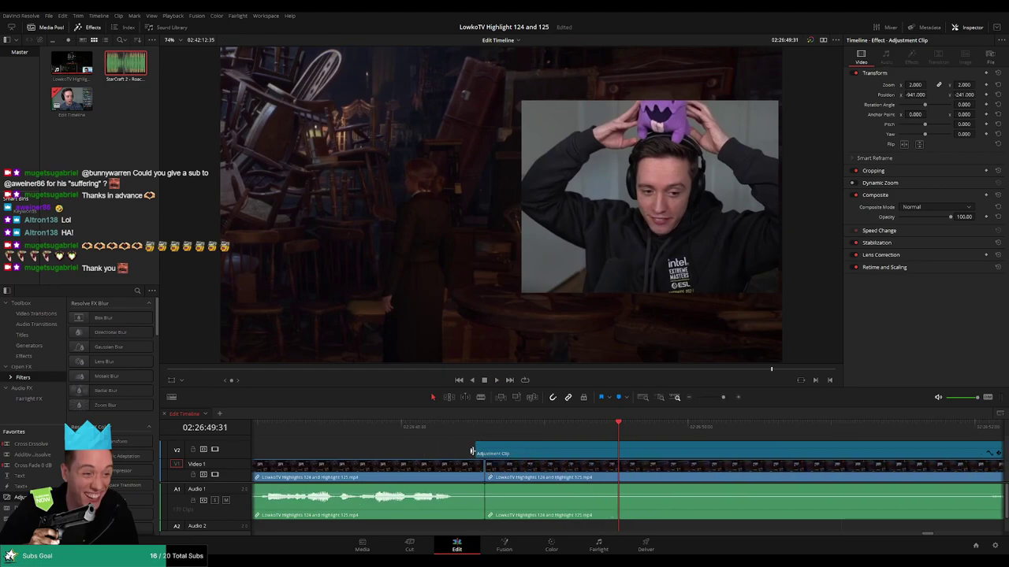
{"action": "key", "text": "ctrl+z"}
{"action": "left_click", "coordinate": [432, 429]}
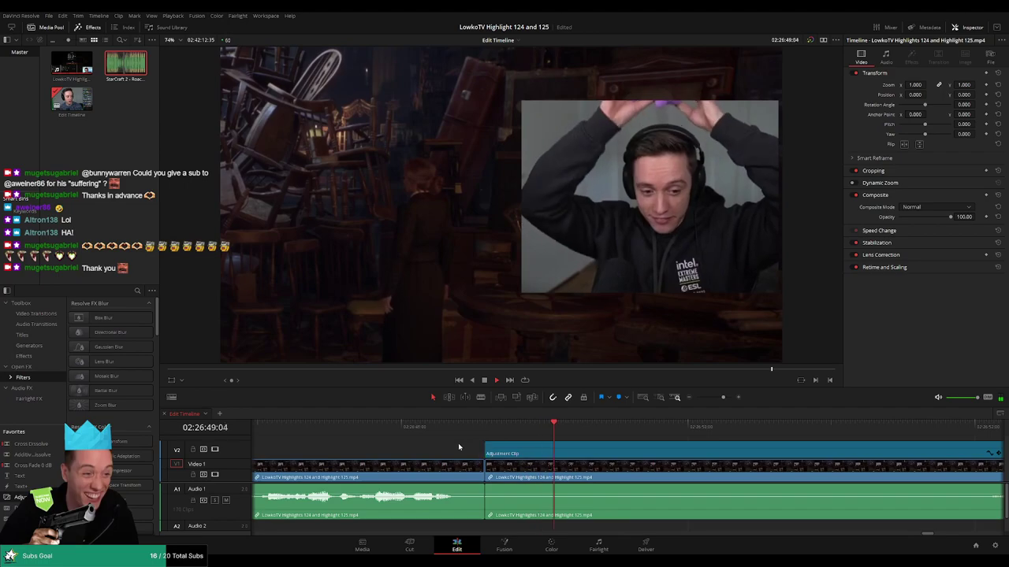
Extend the end of the webcam-zoom adjustment clip to about 02:26:58, following the reaction in the footage.
{"action": "left_click_drag", "start_coordinate": [722, 398], "coordinate": [718, 400]}
{"action": "left_click_drag", "start_coordinate": [751, 455], "coordinate": [621, 448]}
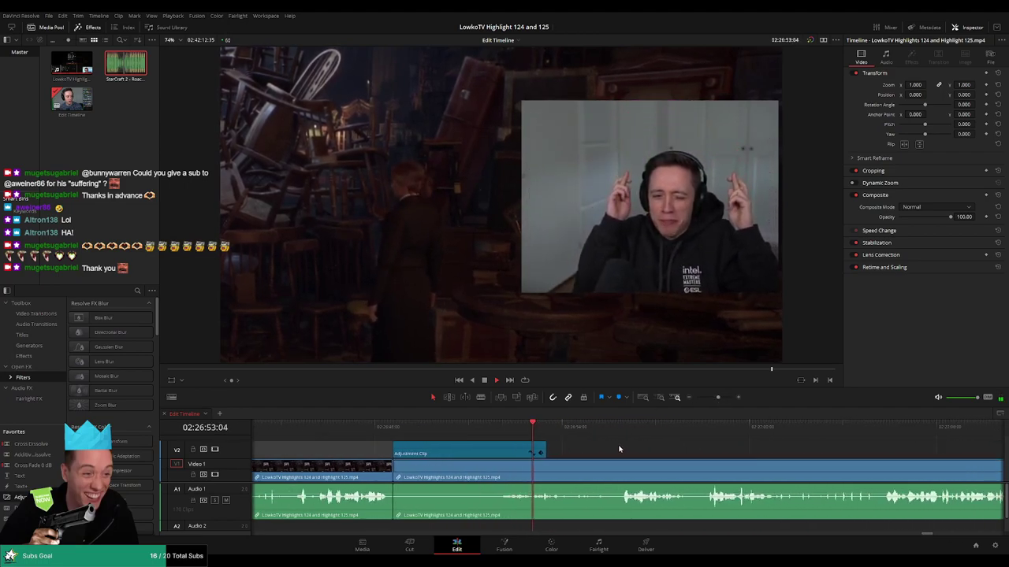
{"action": "left_click_drag", "start_coordinate": [551, 451], "coordinate": [623, 450]}
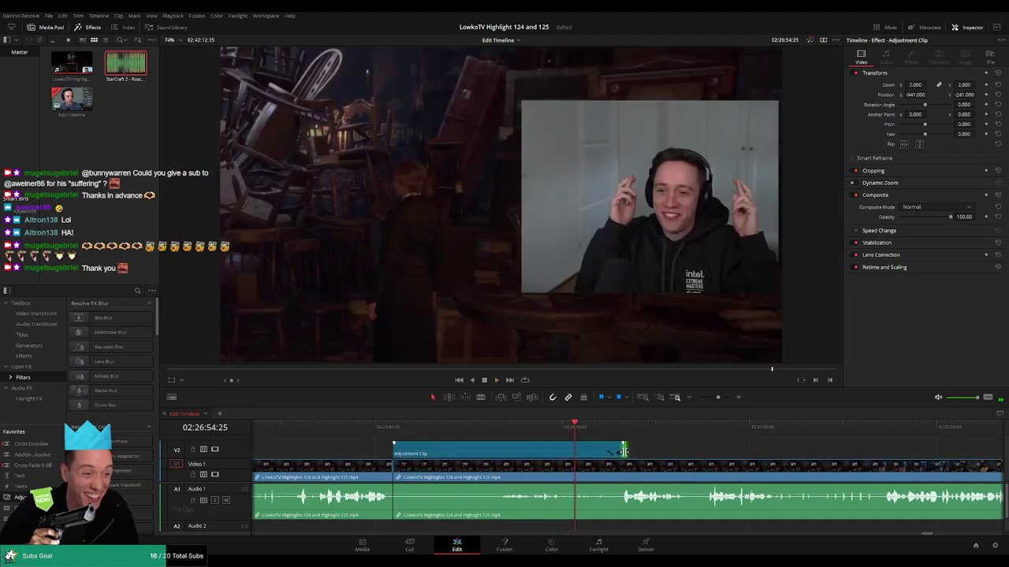
{"action": "left_click_drag", "start_coordinate": [692, 450], "coordinate": [619, 449]}
{"action": "left_click", "coordinate": [622, 449]}
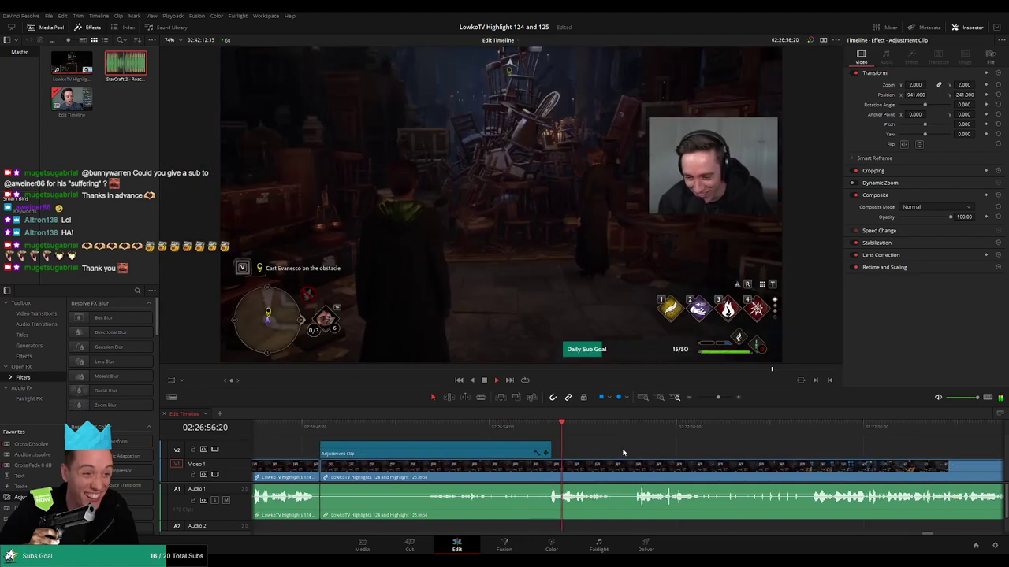
{"action": "left_click_drag", "start_coordinate": [549, 450], "coordinate": [613, 450]}
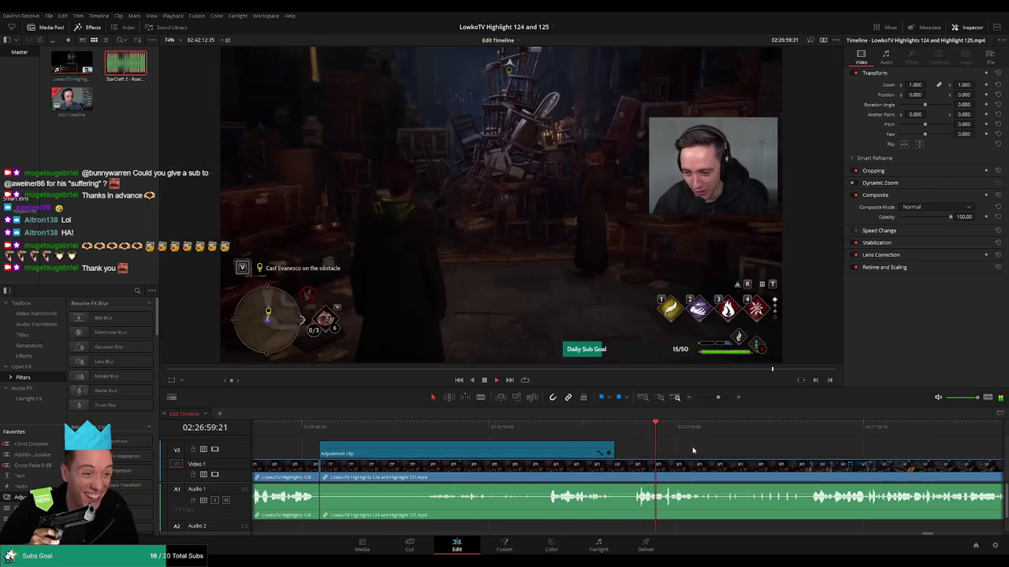
Split the clip at 02:27:04:02 and again just after it, and ripple-delete the short piece between.
{"action": "scroll", "coordinate": [649, 445], "scroll_direction": "right", "scroll_amount": 2}
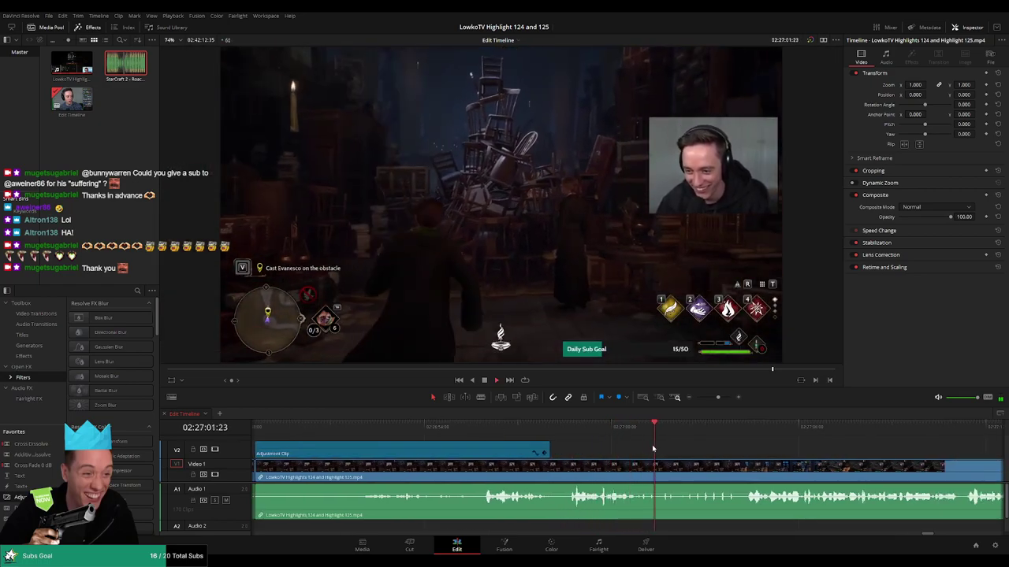
{"action": "scroll", "coordinate": [599, 446], "scroll_direction": "right", "scroll_amount": 4}
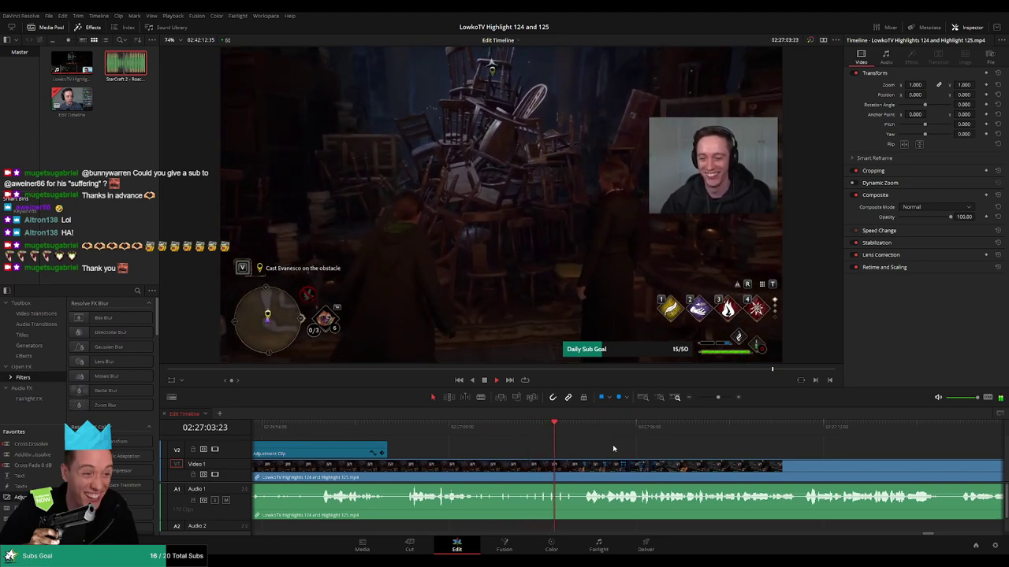
{"action": "scroll", "coordinate": [619, 448], "scroll_direction": "down", "scroll_amount": 6}
{"action": "left_click_drag", "start_coordinate": [688, 454], "coordinate": [537, 441]}
{"action": "scroll", "coordinate": [516, 452], "scroll_direction": "up", "scroll_amount": 5}
{"action": "key", "text": "b"}
{"action": "left_click", "coordinate": [538, 470]}
{"action": "left_click", "coordinate": [550, 470]}
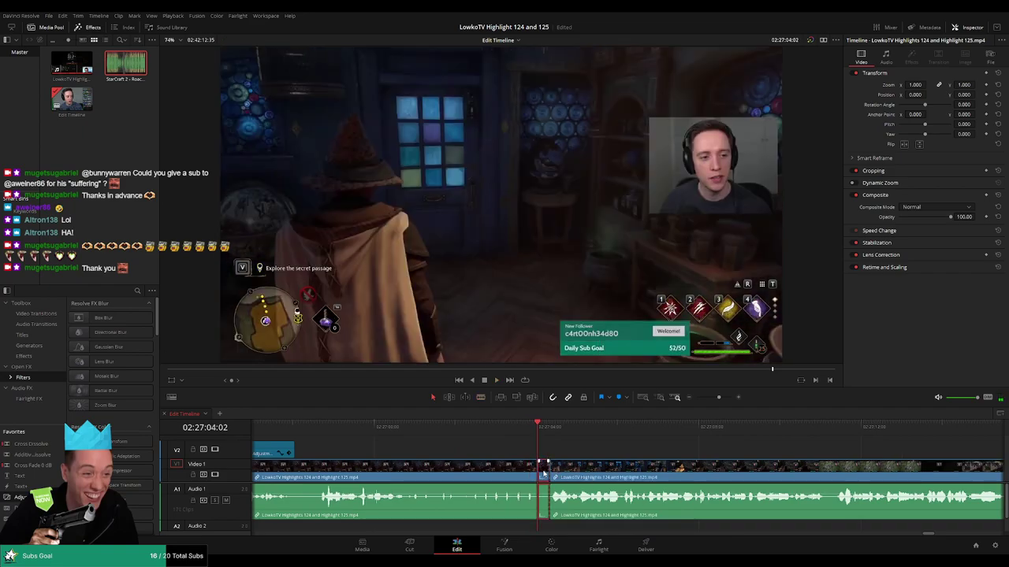
{"action": "key", "text": "a"}
{"action": "key", "text": "space"}
Mark the two clips ending at 02:27:04:02 with the green clip color.
{"action": "key", "text": "shift+z"}
{"action": "key", "text": "shift+z"}
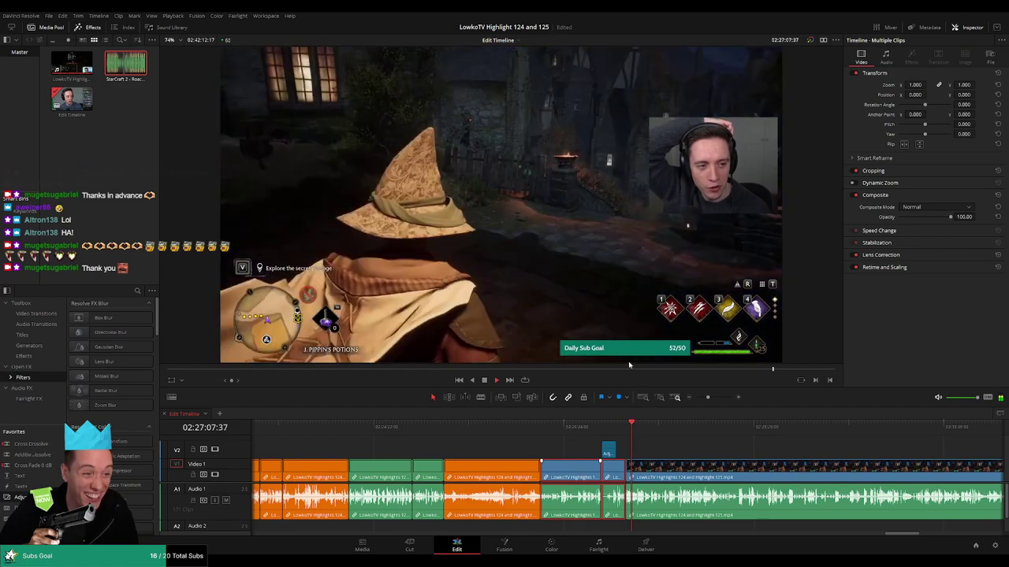
{"action": "left_click", "coordinate": [698, 447]}
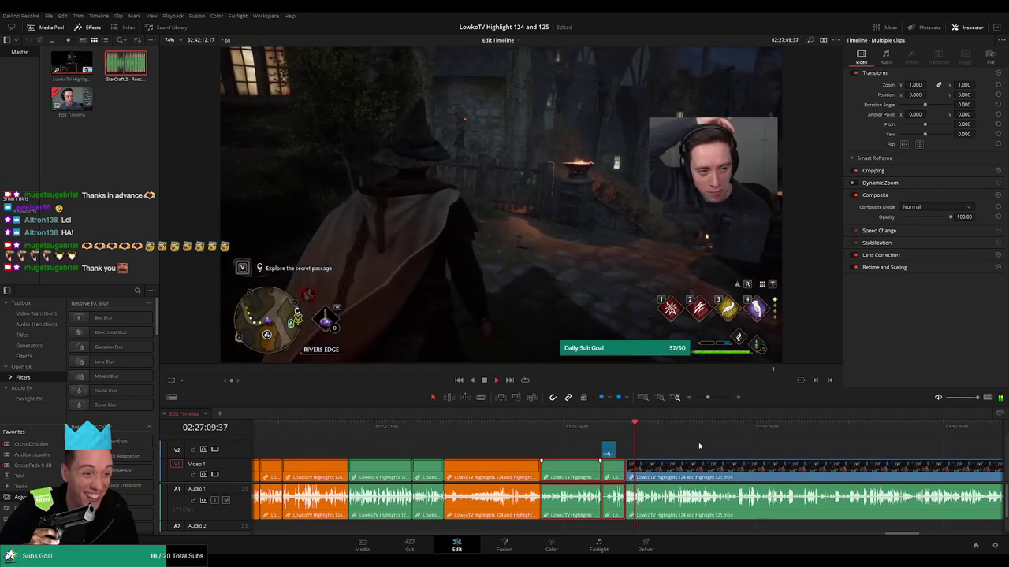
{"action": "left_click", "coordinate": [674, 450]}
Change the clip color of the two clips ending at 02:27:04:02 to yellow.
{"action": "scroll", "coordinate": [669, 466], "scroll_direction": "up", "scroll_amount": 4}
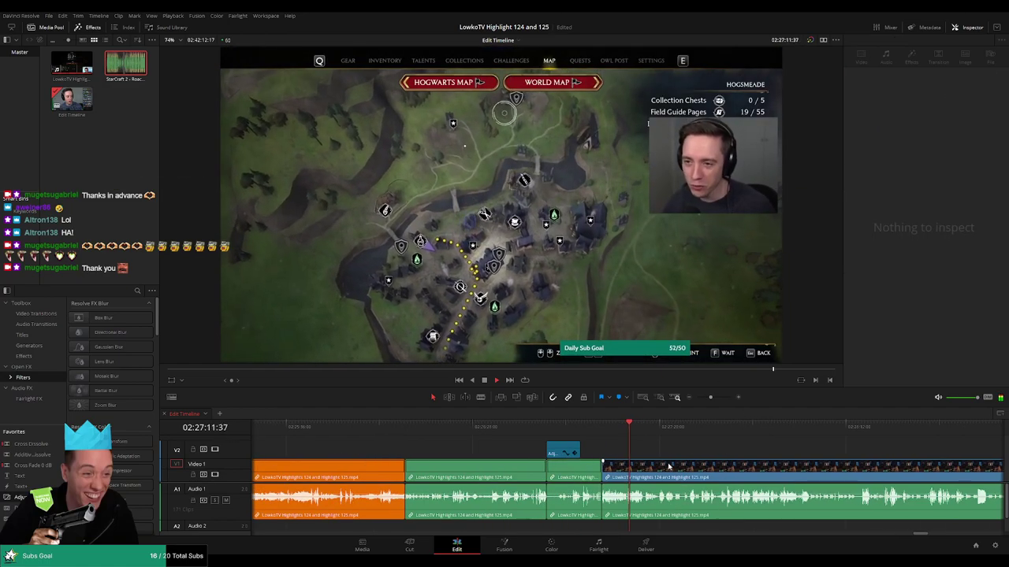
{"action": "scroll", "coordinate": [673, 449], "scroll_direction": "up", "scroll_amount": 3}
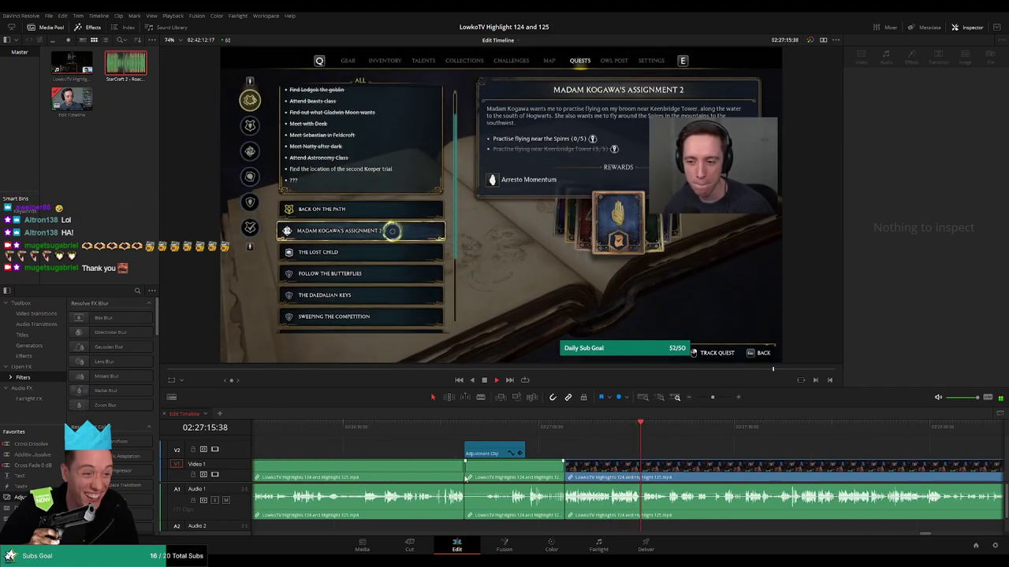
{"action": "left_click", "coordinate": [407, 472]}
{"action": "left_click", "coordinate": [540, 470], "text": "ctrl"}
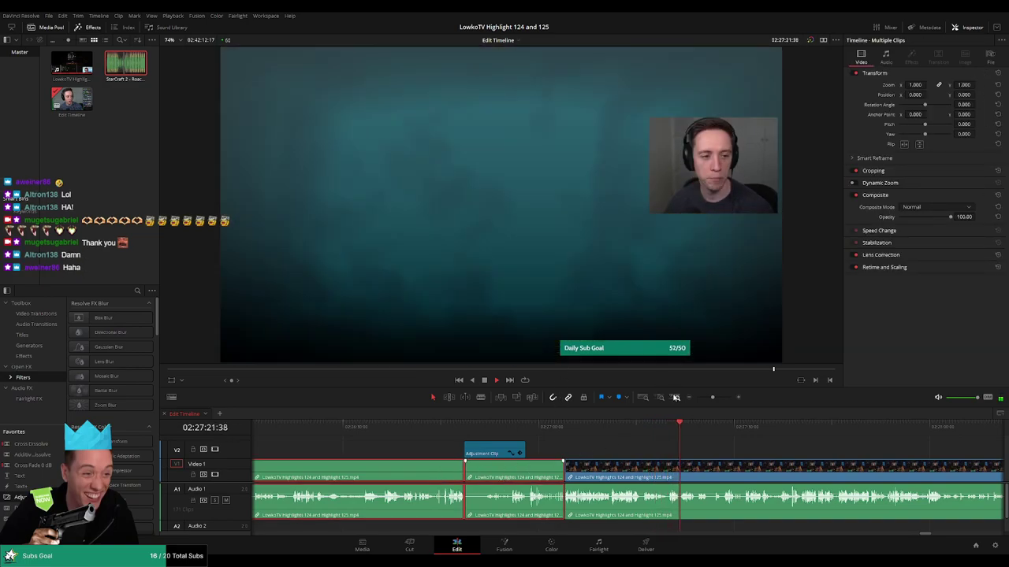
{"action": "left_click", "coordinate": [719, 440]}
{"action": "left_click", "coordinate": [431, 477]}
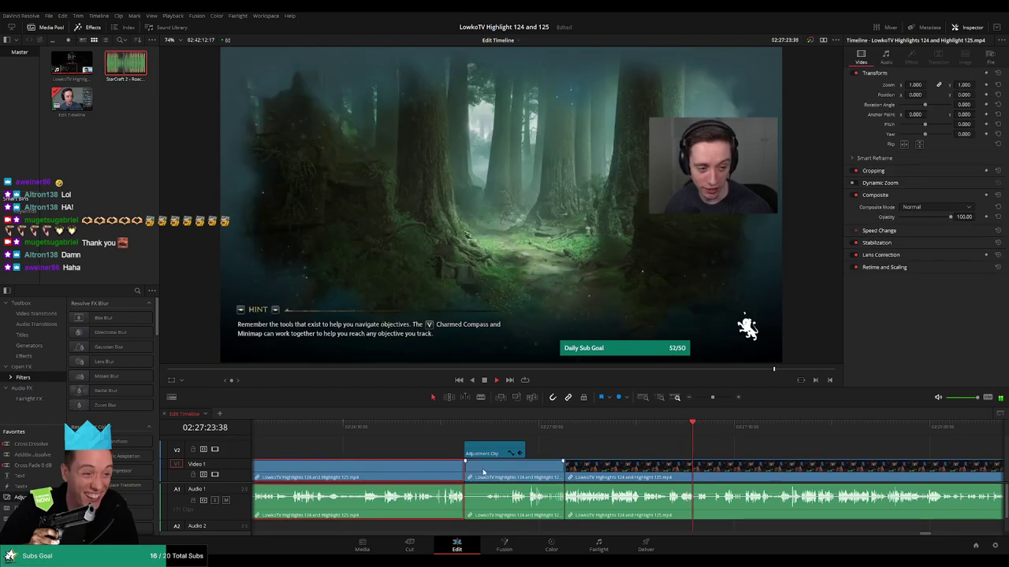
{"action": "left_click", "coordinate": [478, 475], "text": "ctrl"}
{"action": "key", "text": "ctrl+1"}
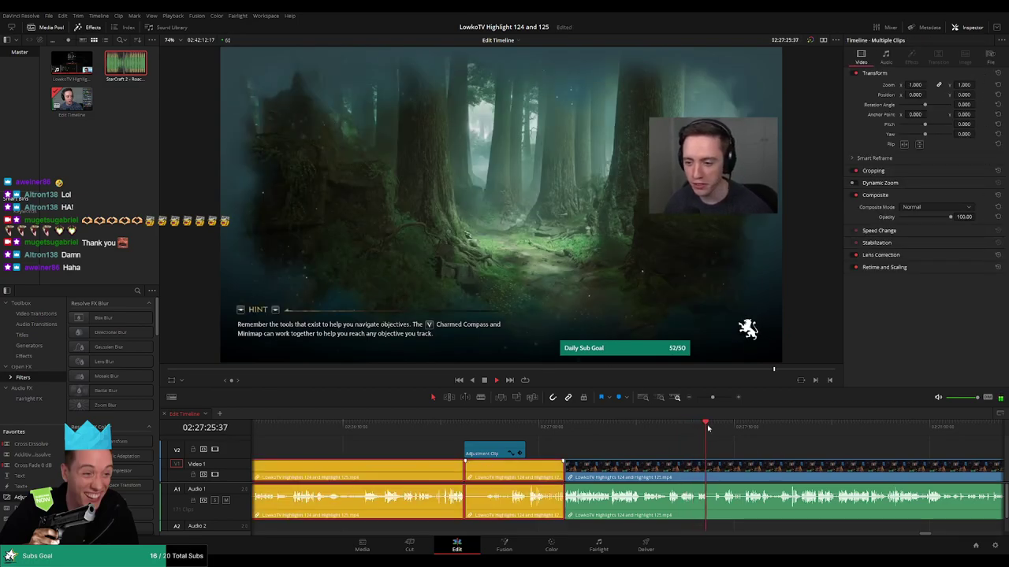
{"action": "left_click", "coordinate": [760, 450]}
Review the quest menu and secret passage footage from about 02:27:16 to 02:27:59, replaying the menu section.
{"action": "left_click_drag", "start_coordinate": [740, 449], "coordinate": [599, 444]}
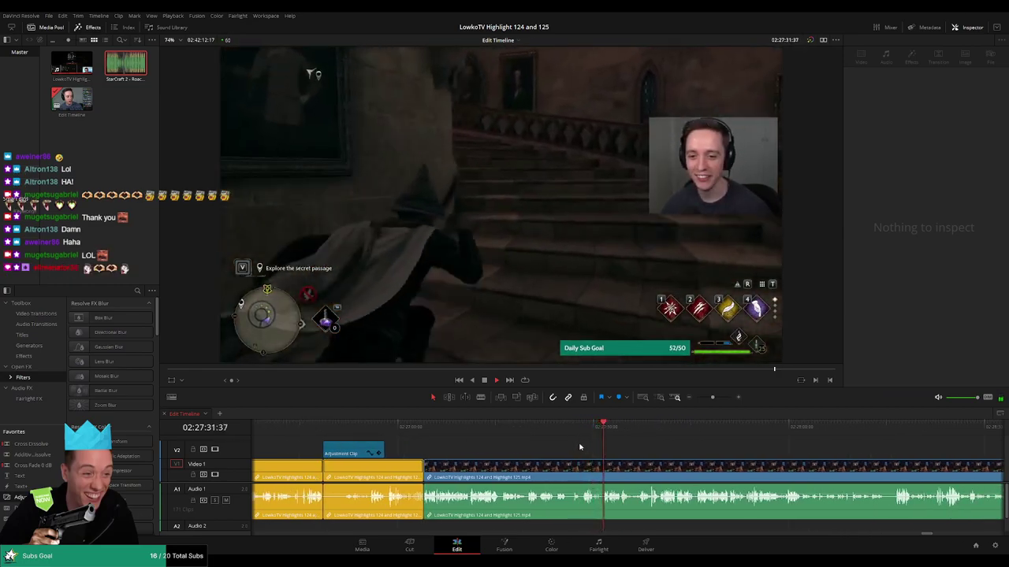
{"action": "left_click", "coordinate": [540, 434]}
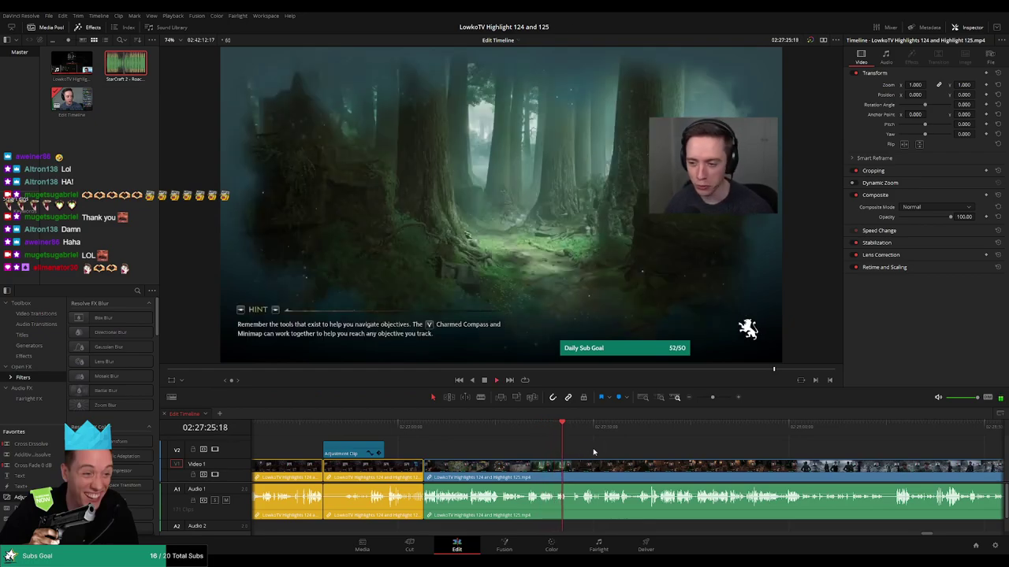
{"action": "scroll", "coordinate": [594, 446], "scroll_direction": "up", "scroll_amount": 2}
{"action": "left_click_drag", "start_coordinate": [693, 455], "coordinate": [551, 440]}
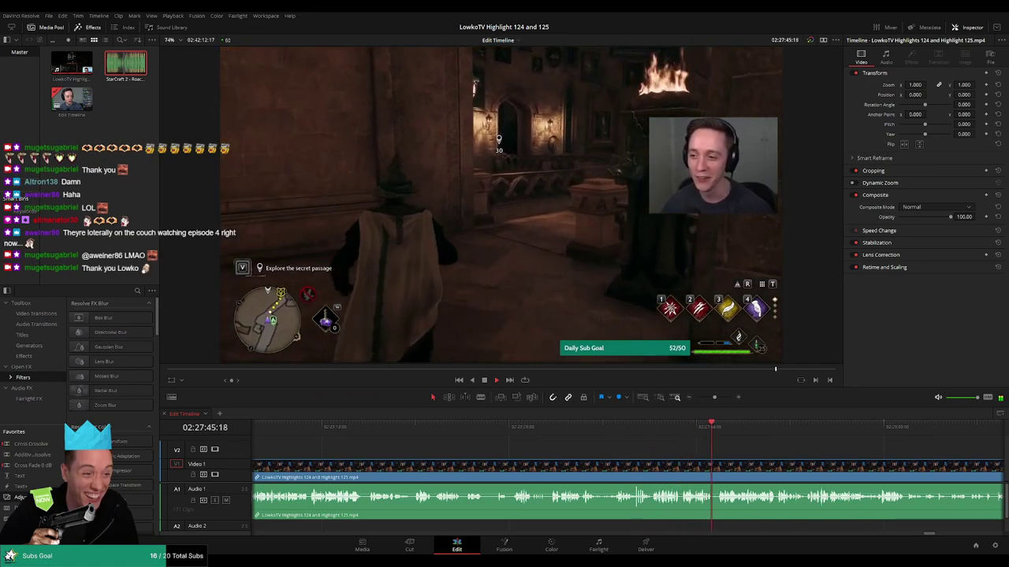
{"action": "left_click_drag", "start_coordinate": [516, 429], "coordinate": [369, 435]}
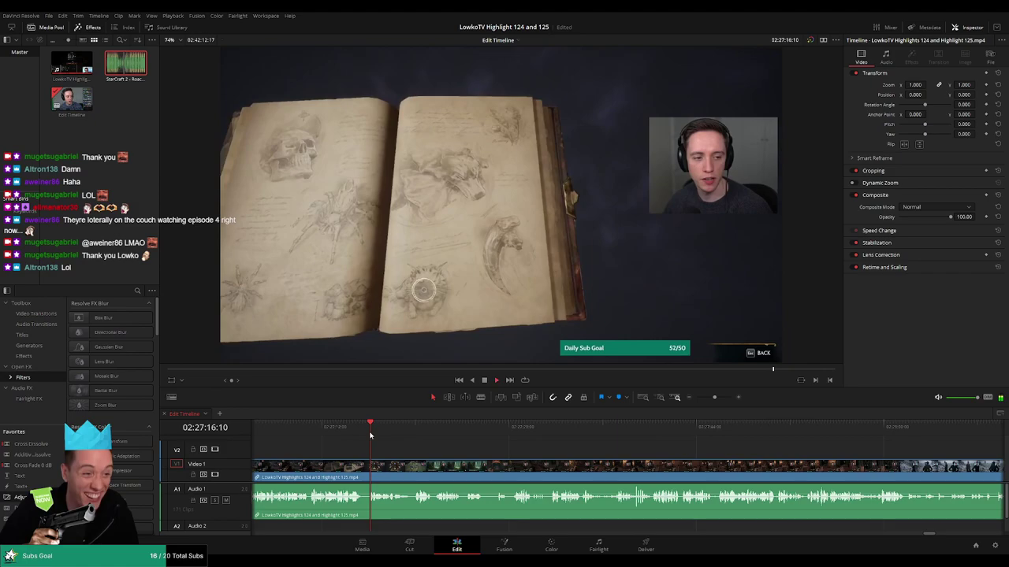
{"action": "key", "text": "space"}
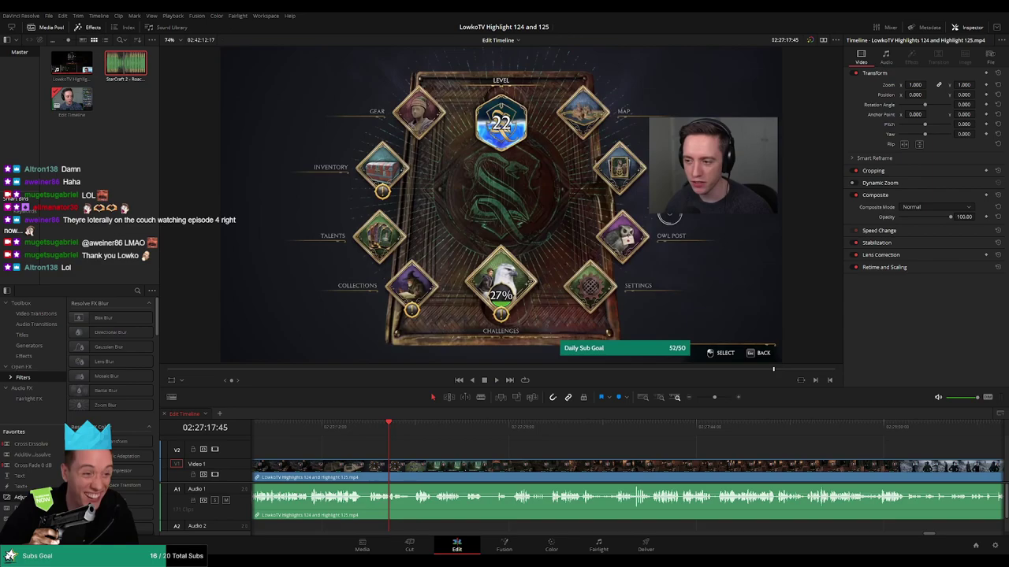
{"action": "left_click", "coordinate": [374, 426]}
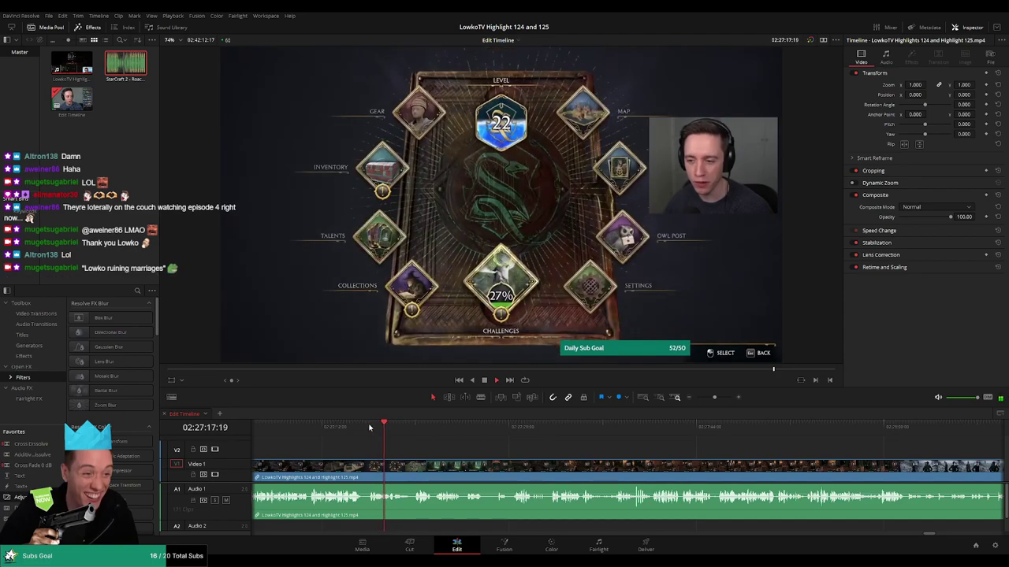
{"action": "left_click", "coordinate": [359, 427]}
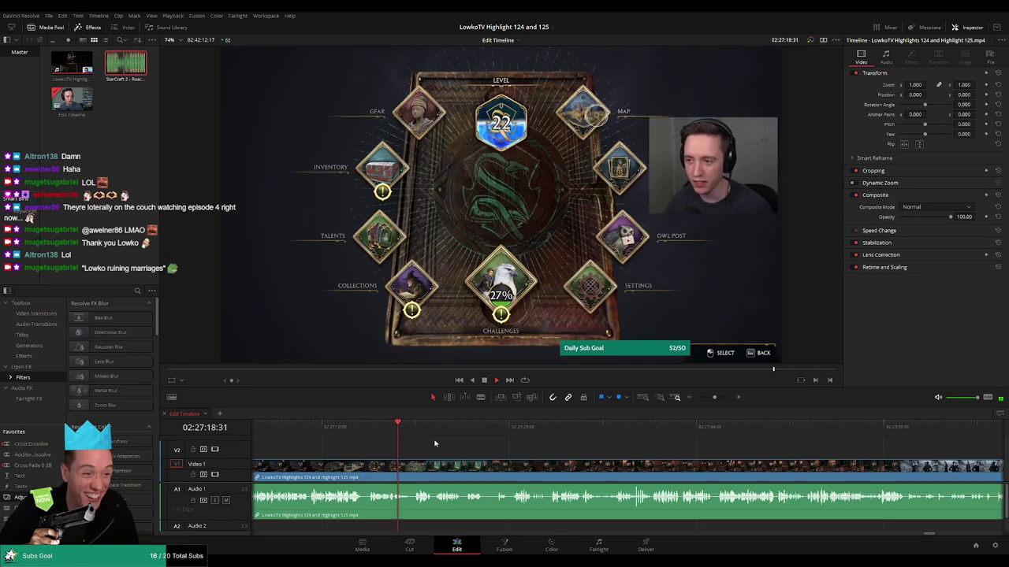
{"action": "left_click", "coordinate": [529, 427]}
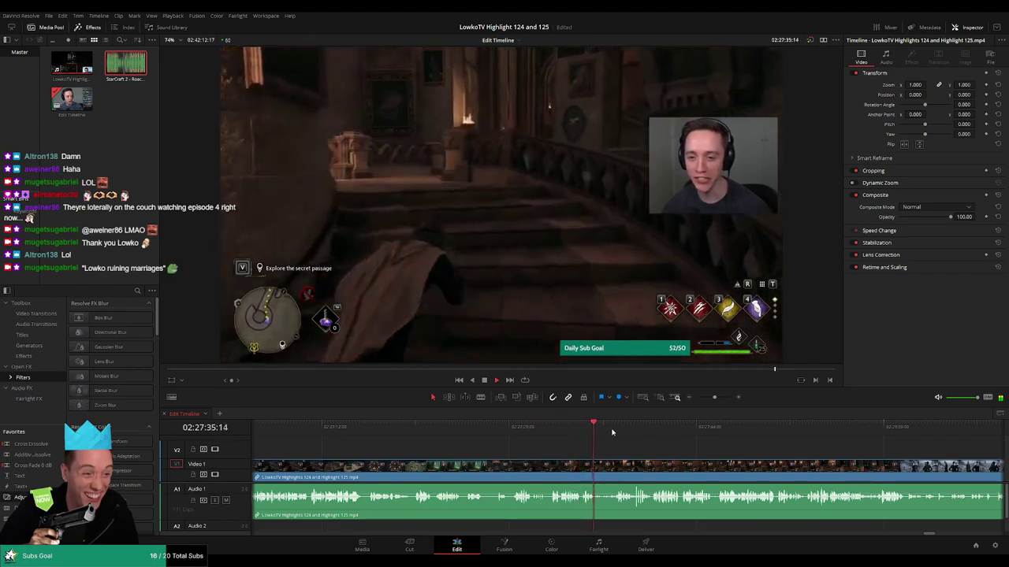
{"action": "left_click_drag", "start_coordinate": [694, 453], "coordinate": [550, 442]}
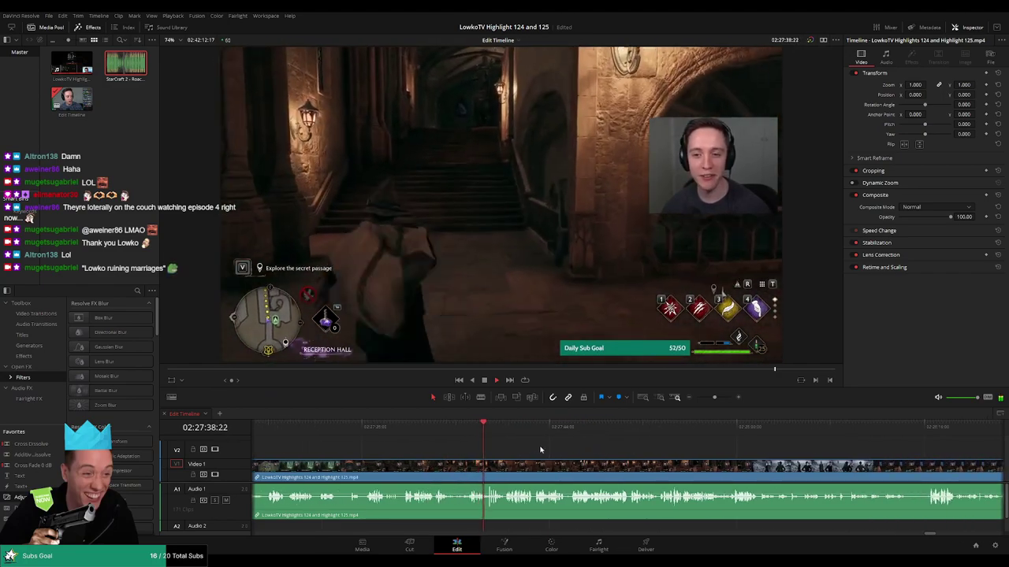
{"action": "scroll", "coordinate": [544, 451], "scroll_direction": "right", "scroll_amount": 2}
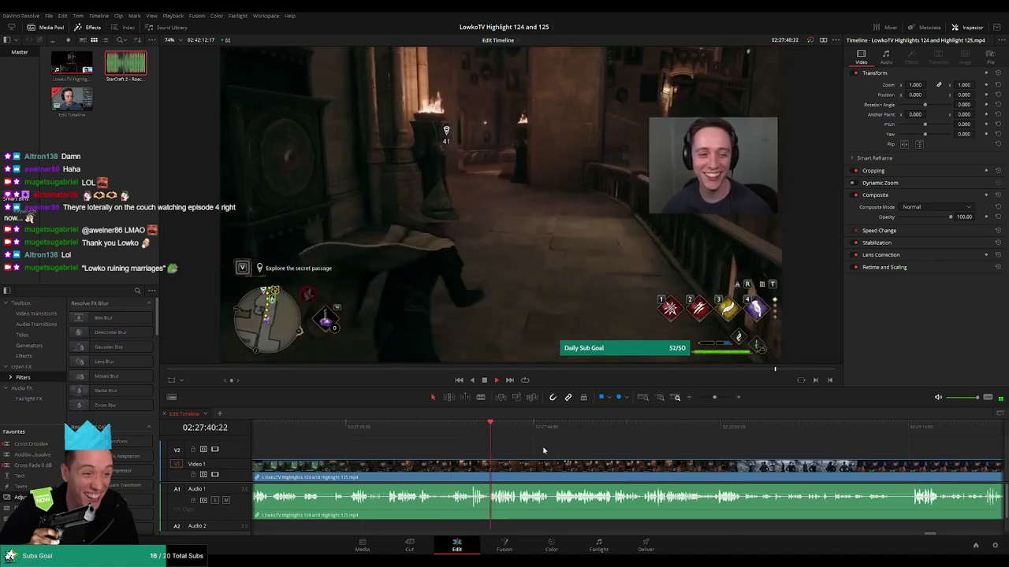
{"action": "mouse_move", "coordinate": [714, 398]}
{"action": "left_mouse_down"}
{"action": "mouse_move", "coordinate": [695, 400]}
{"action": "mouse_move", "coordinate": [714, 398]}
{"action": "left_mouse_up"}
{"action": "scroll", "coordinate": [630, 448], "scroll_direction": "right", "scroll_amount": 5}
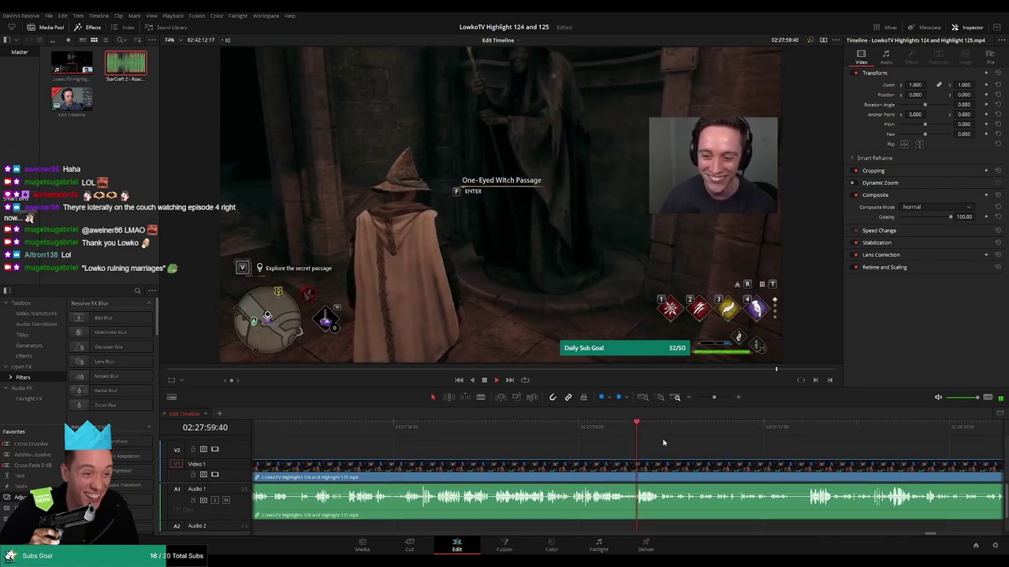
Split the clip at 02:27:59:30 and again just before the following speech, and ripple-delete the short piece between.
{"action": "scroll", "coordinate": [664, 443], "scroll_direction": "up", "scroll_amount": 4}
{"action": "left_click", "coordinate": [578, 428]}
{"action": "left_click_drag", "start_coordinate": [579, 429], "coordinate": [581, 429]}
{"action": "key", "text": "ctrl+b"}
{"action": "left_click_drag", "start_coordinate": [585, 474], "coordinate": [606, 474]}
{"action": "key", "text": "ctrl+z"}
{"action": "key", "text": "b"}
{"action": "left_click", "coordinate": [606, 474]}
{"action": "key", "text": "a"}
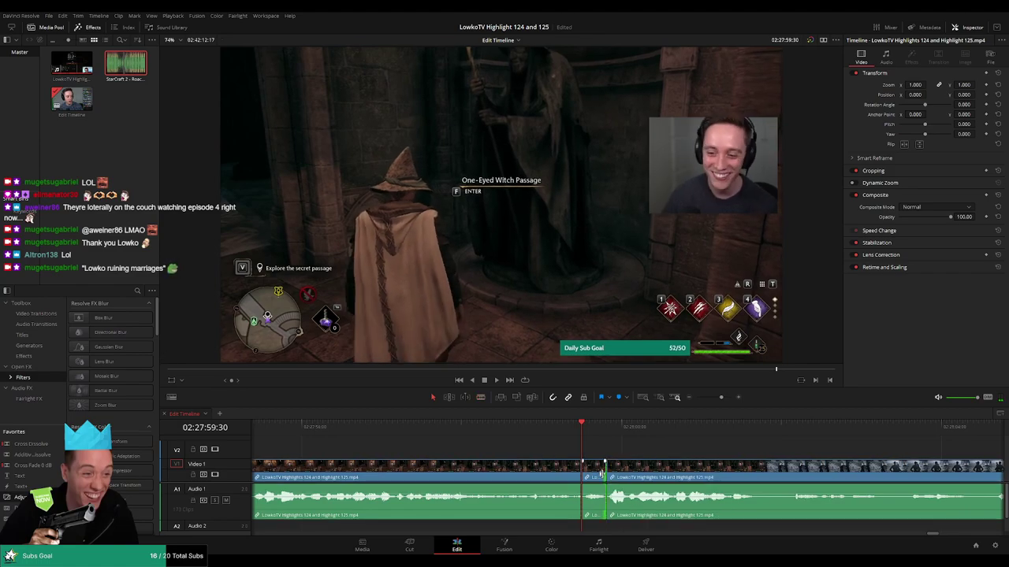
{"action": "key", "text": "Delete"}
Play back the join at 02:27:59:30 and mark the clip before it with the green clip color.
{"action": "left_click", "coordinate": [537, 429]}
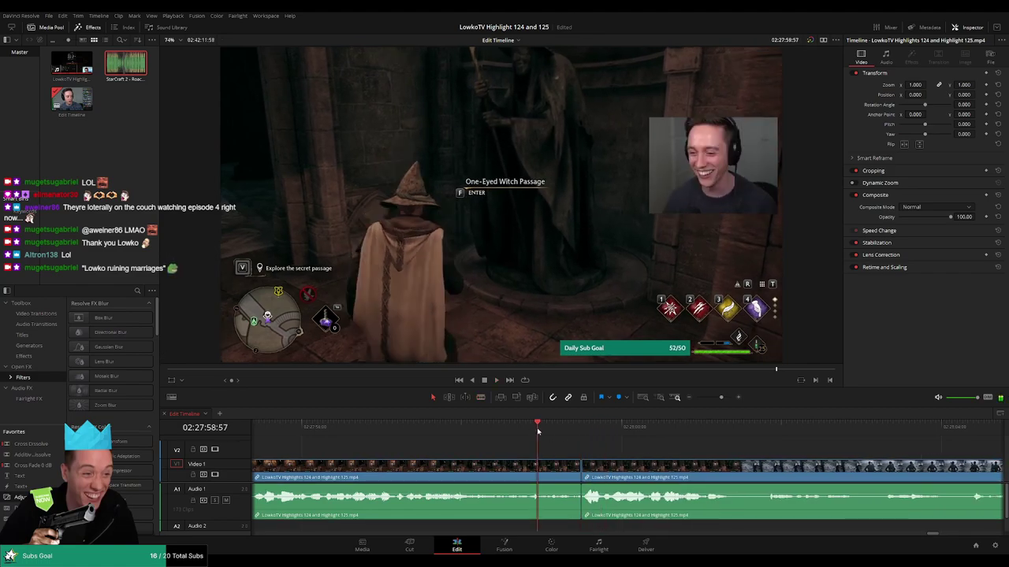
{"action": "scroll", "coordinate": [628, 444], "scroll_direction": "down", "scroll_amount": 2}
{"action": "left_click", "coordinate": [561, 472]}
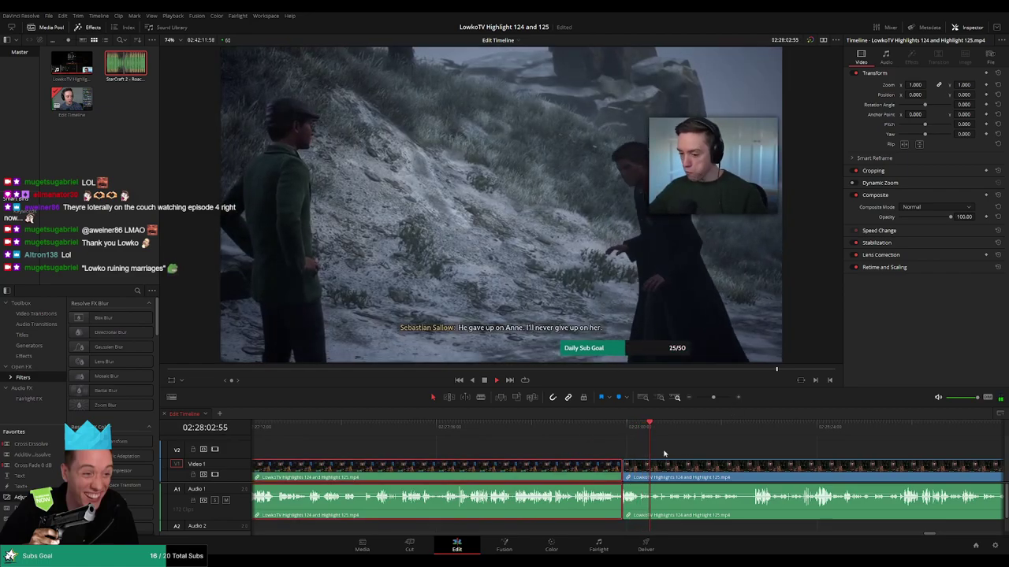
Split the clip at 02:28:01:33 and again just after it, ripple-delete the piece between, and play on into the Sebastian Sallow scene.
{"action": "left_click", "coordinate": [595, 426]}
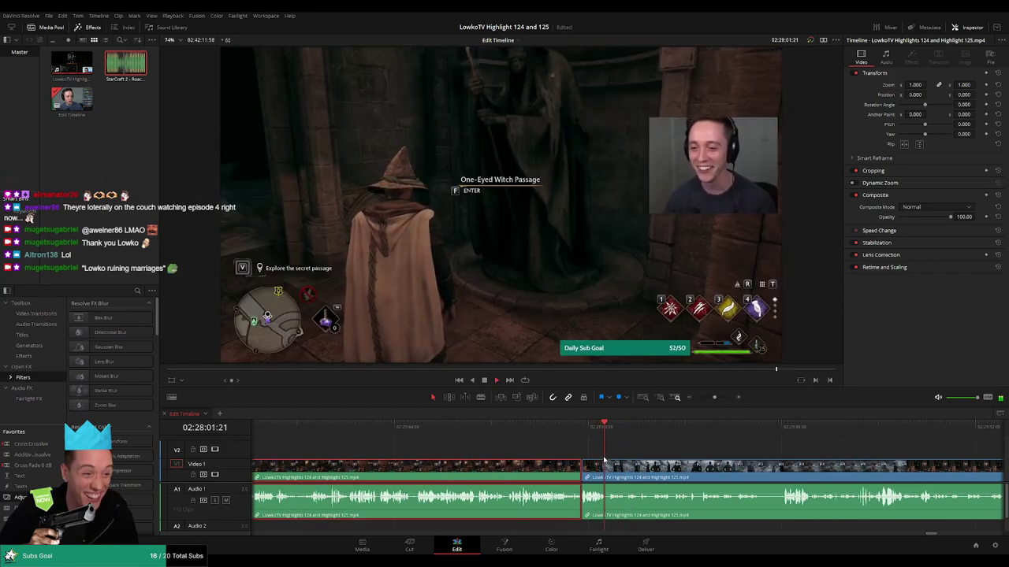
{"action": "key", "text": "space"}
{"action": "key", "text": "b"}
{"action": "left_click", "coordinate": [607, 467]}
{"action": "scroll", "coordinate": [623, 472], "scroll_direction": "up", "scroll_amount": 1}
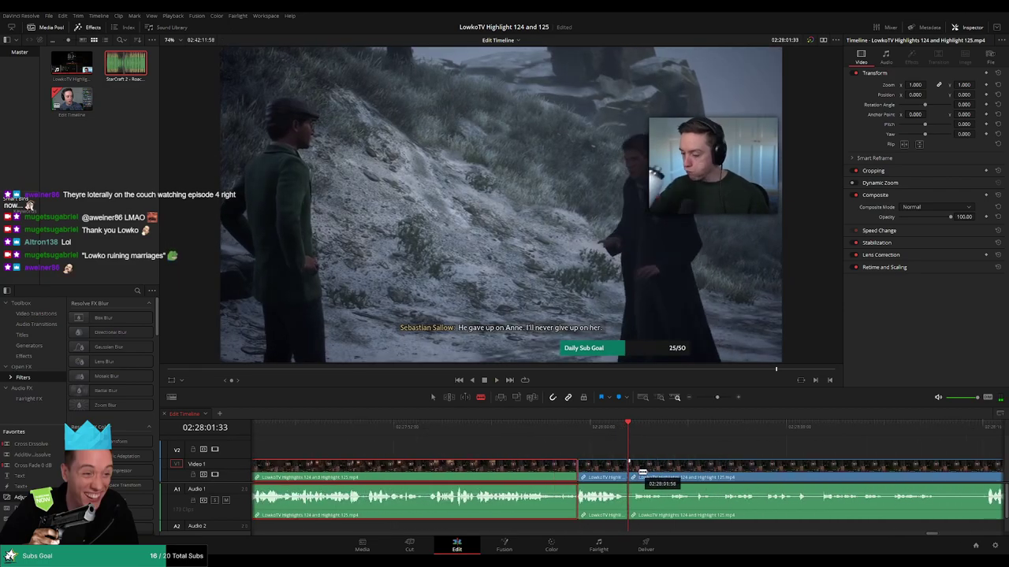
{"action": "scroll", "coordinate": [642, 472], "scroll_direction": "up", "scroll_amount": 2}
{"action": "left_click", "coordinate": [646, 472]}
{"action": "key", "text": "a"}
{"action": "left_click", "coordinate": [637, 476]}
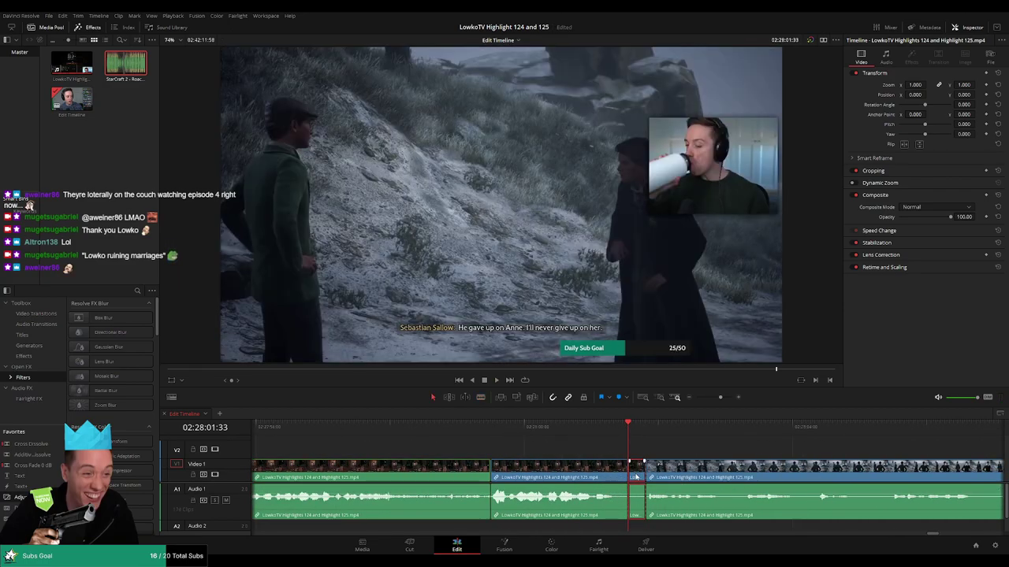
{"action": "key", "text": "Delete"}
{"action": "key", "text": "space"}
{"action": "left_click_drag", "start_coordinate": [720, 397], "coordinate": [710, 399]}
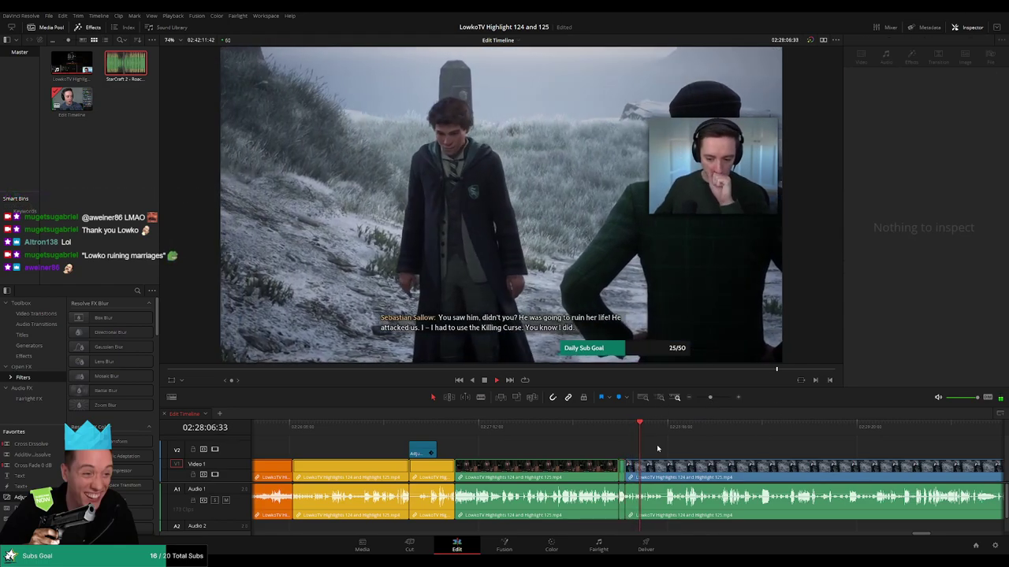
Review the Sebastian Sallow dialogue about the Killing Curse from about 02:28:06 to 02:28:49.
{"action": "left_click", "coordinate": [657, 448]}
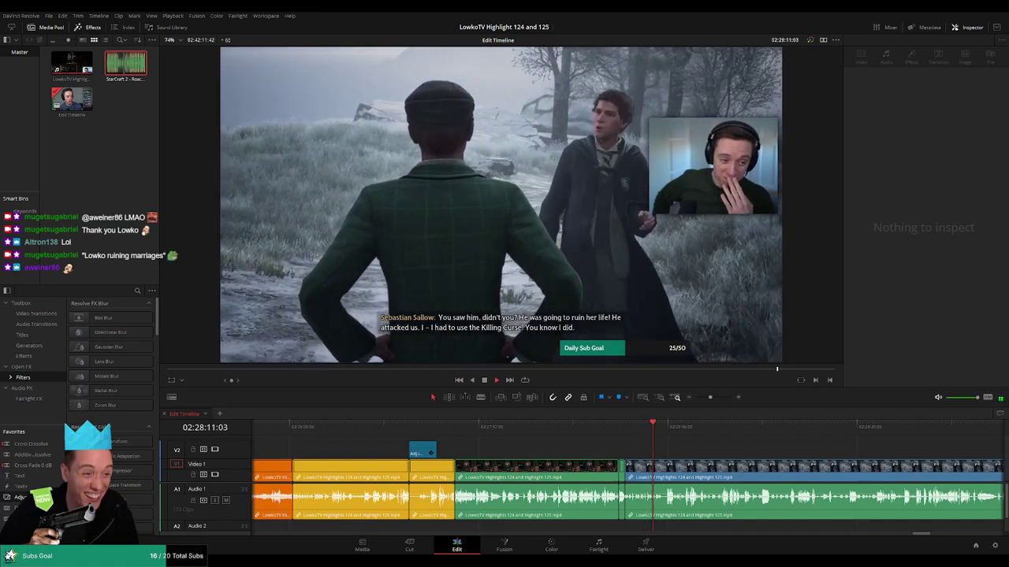
{"action": "scroll", "coordinate": [687, 443], "scroll_direction": "up", "scroll_amount": 3}
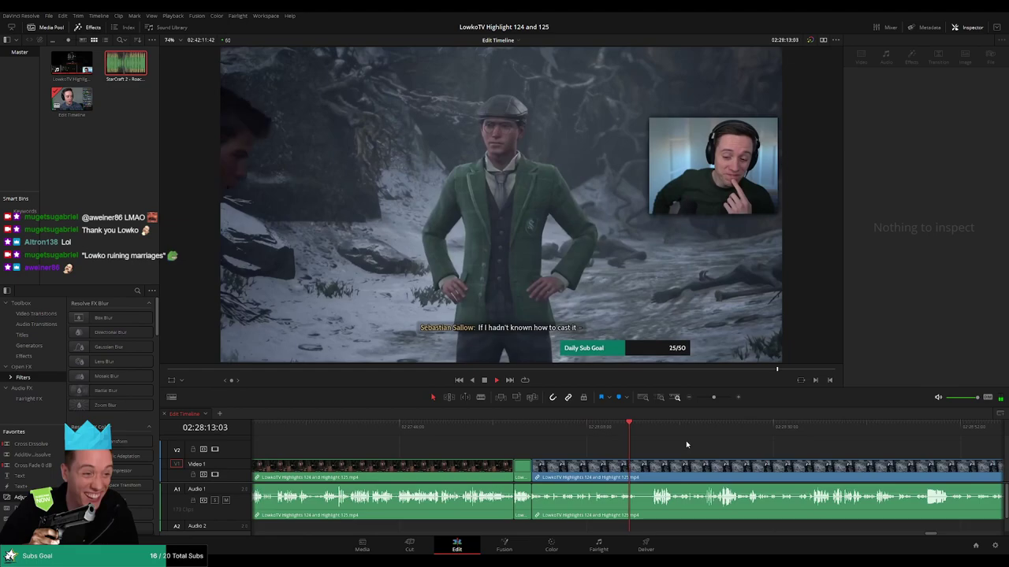
{"action": "left_click_drag", "start_coordinate": [715, 449], "coordinate": [572, 438]}
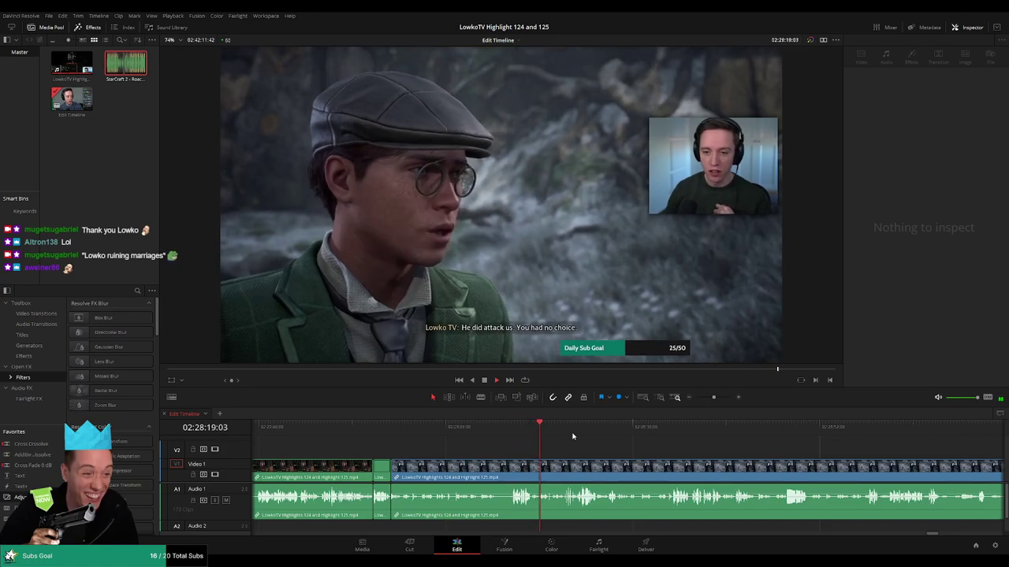
{"action": "left_click", "coordinate": [581, 437]}
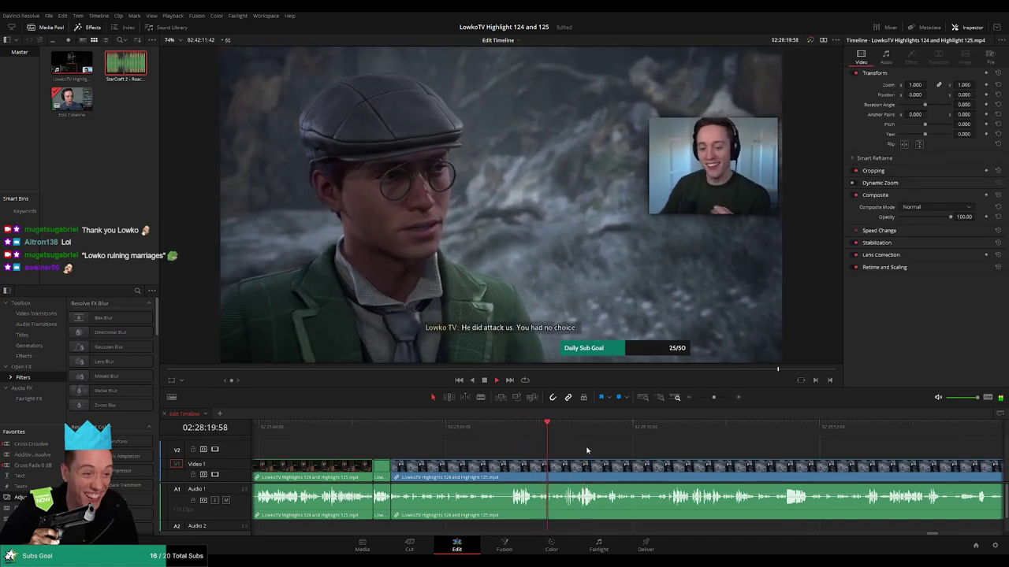
{"action": "left_click_drag", "start_coordinate": [625, 457], "coordinate": [557, 450]}
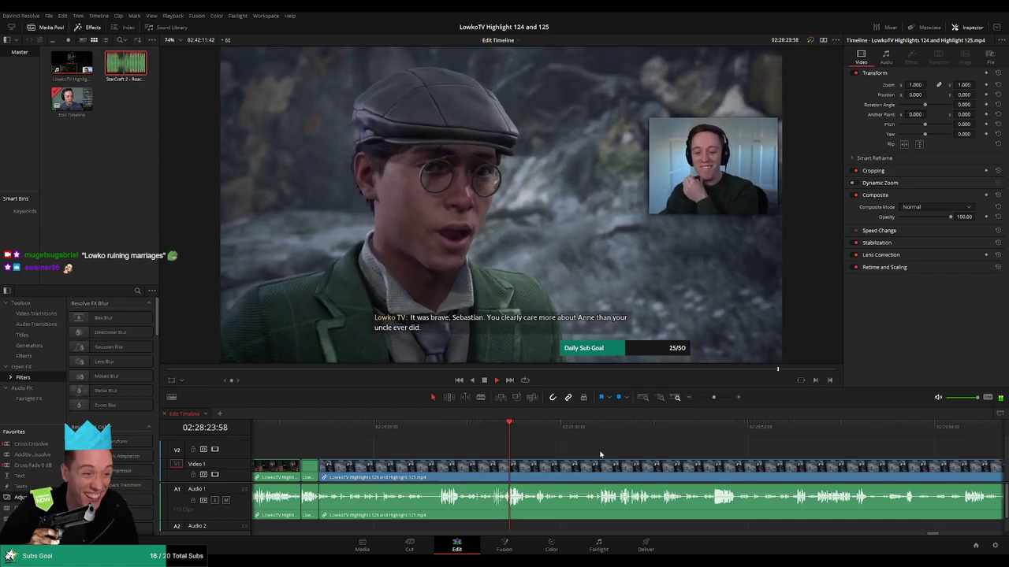
{"action": "scroll", "coordinate": [599, 457], "scroll_direction": "right", "scroll_amount": 2}
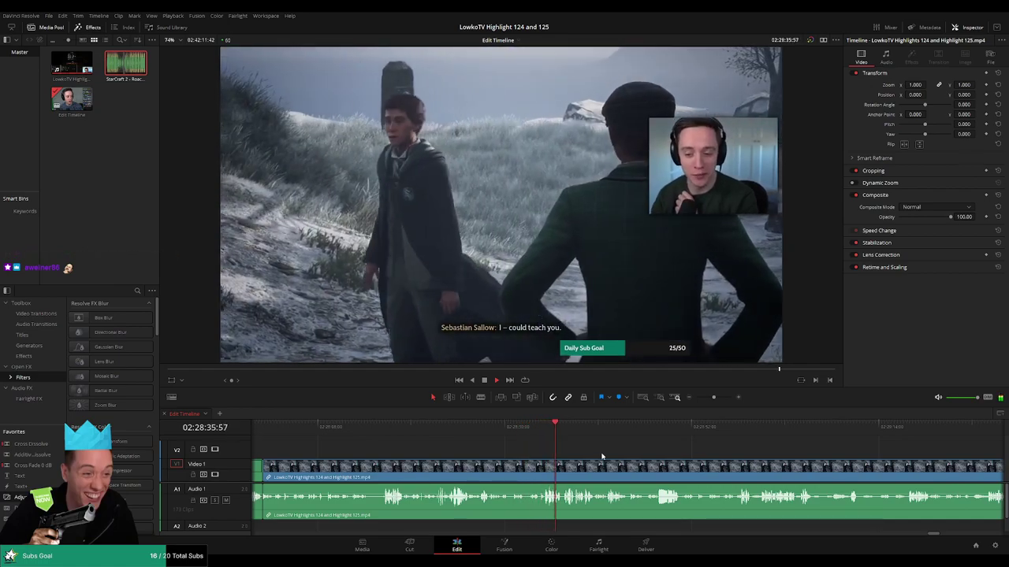
{"action": "left_click_drag", "start_coordinate": [596, 454], "coordinate": [546, 451]}
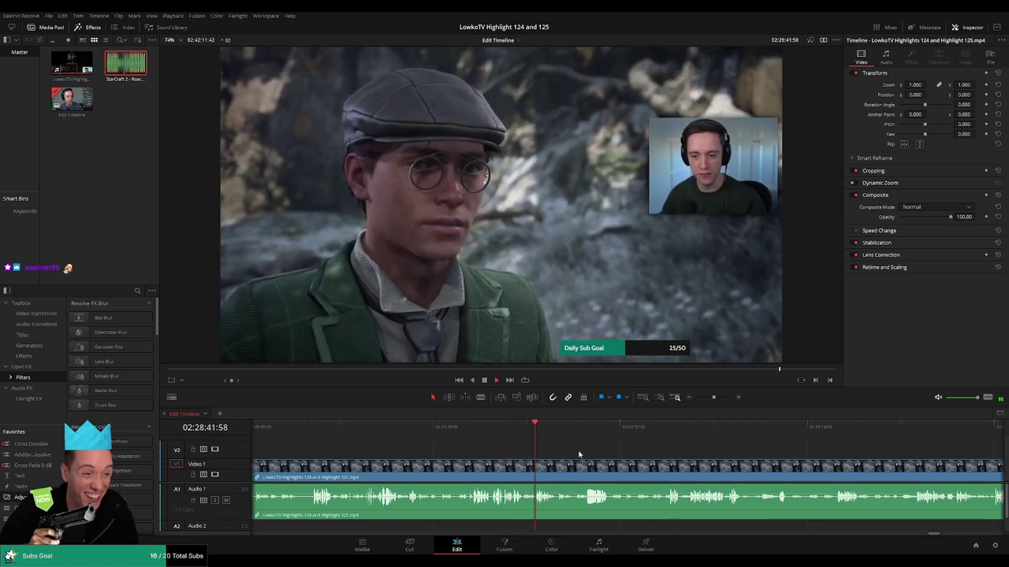
{"action": "scroll", "coordinate": [579, 451], "scroll_direction": "down", "scroll_amount": 10}
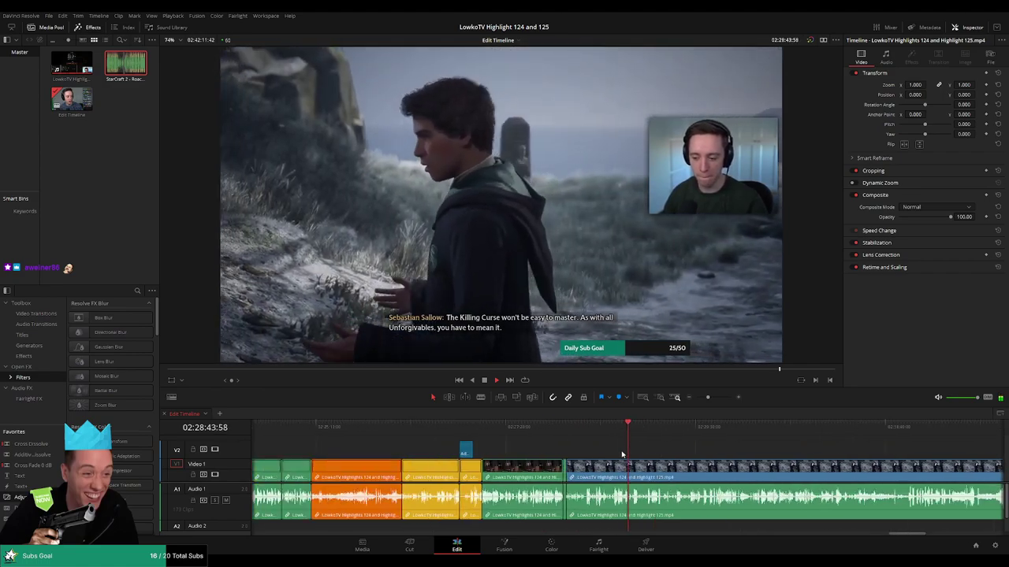
{"action": "scroll", "coordinate": [604, 469], "scroll_direction": "up", "scroll_amount": 10}
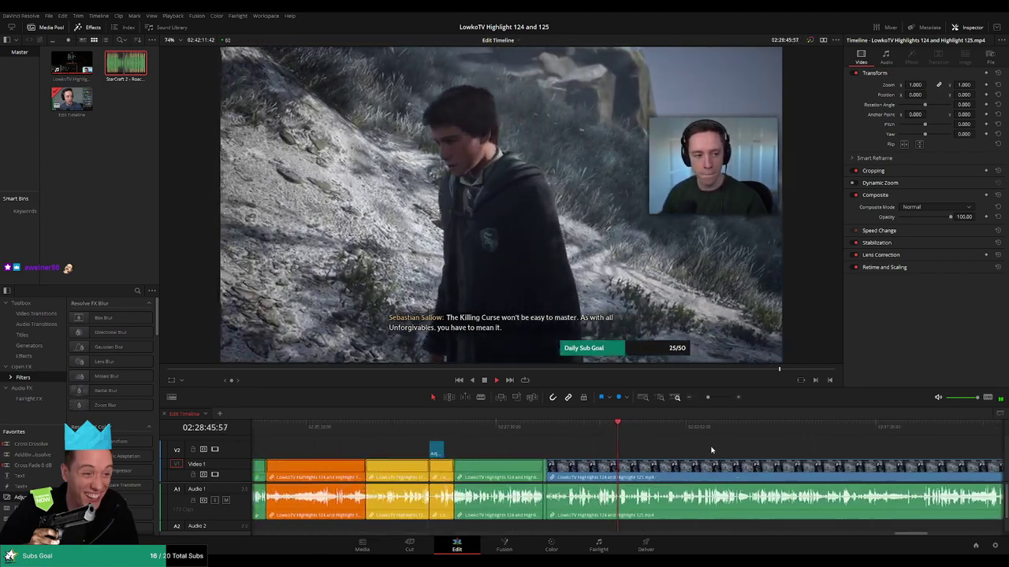
{"action": "scroll", "coordinate": [520, 458], "scroll_direction": "down", "scroll_amount": 4}
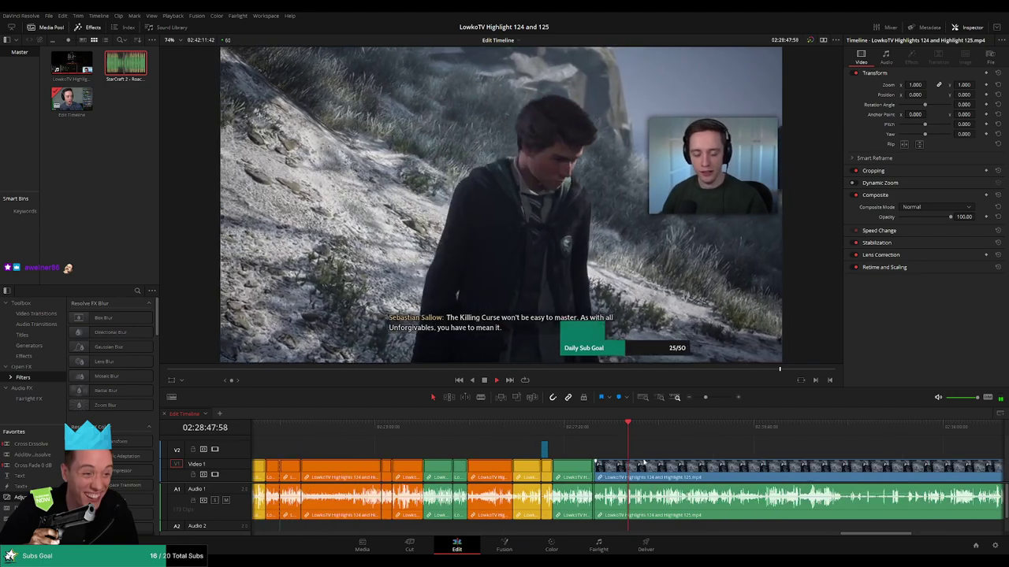
{"action": "left_click_drag", "start_coordinate": [770, 465], "coordinate": [543, 463]}
{"action": "scroll", "coordinate": [568, 461], "scroll_direction": "up", "scroll_amount": 8}
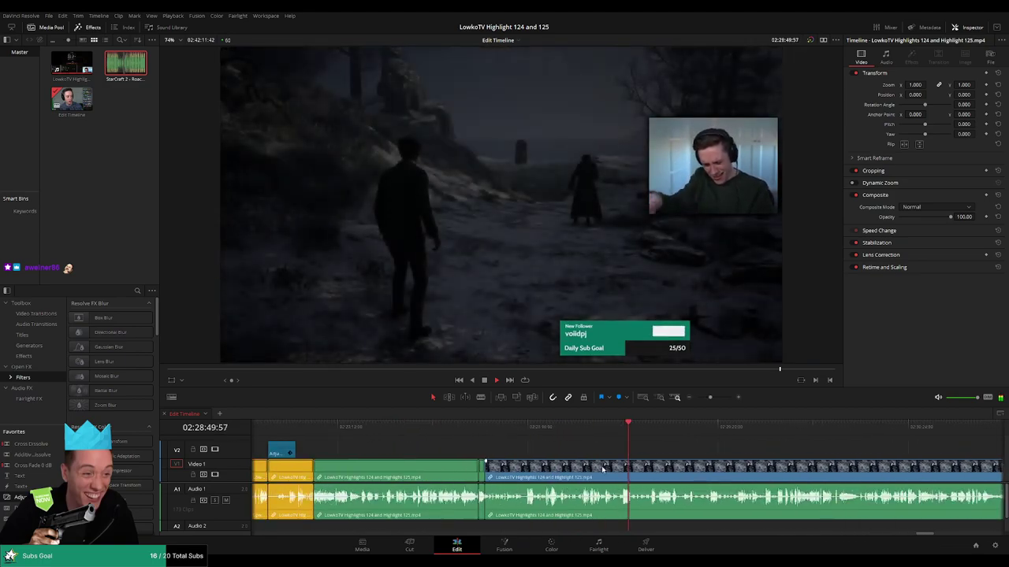
Add an adjustment clip from 02:28:46:46 to 02:28:50:48 with zoom 1.690 and position X -623, Y -180 to enlarge the webcam.
{"action": "left_click", "coordinate": [480, 427]}
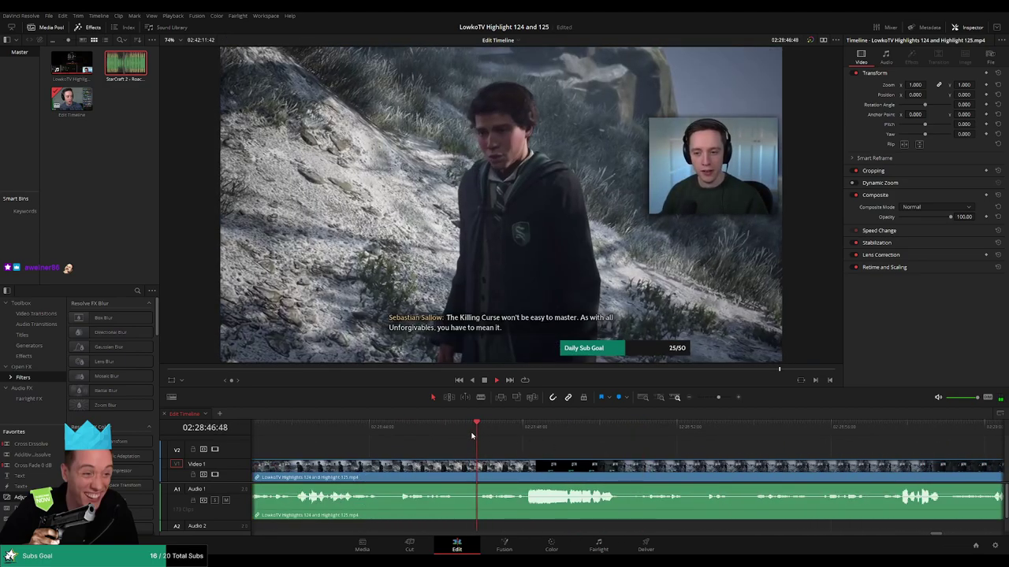
{"action": "left_click_drag", "start_coordinate": [487, 430], "coordinate": [476, 434]}
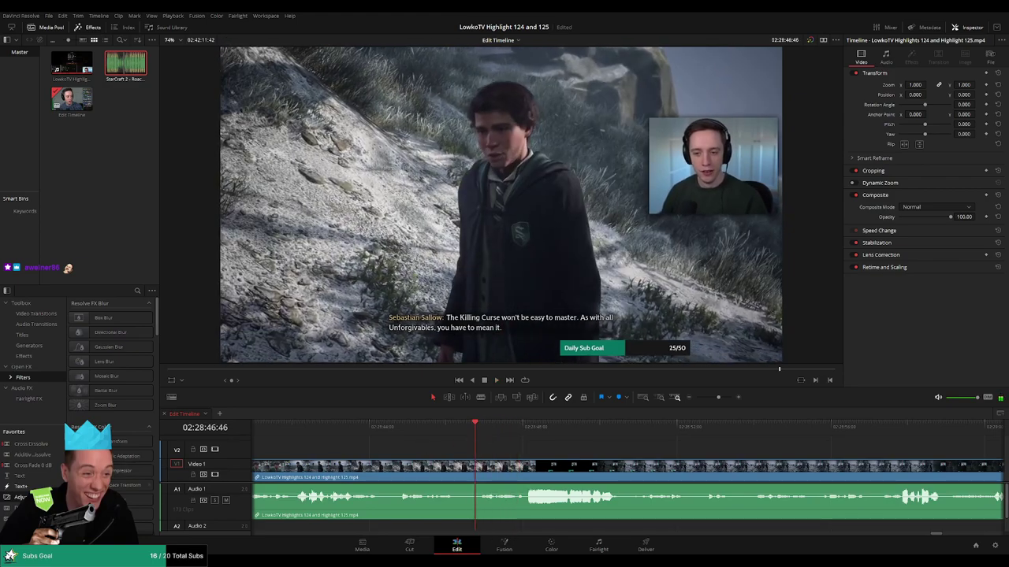
{"action": "left_click_drag", "start_coordinate": [22, 497], "coordinate": [485, 452]}
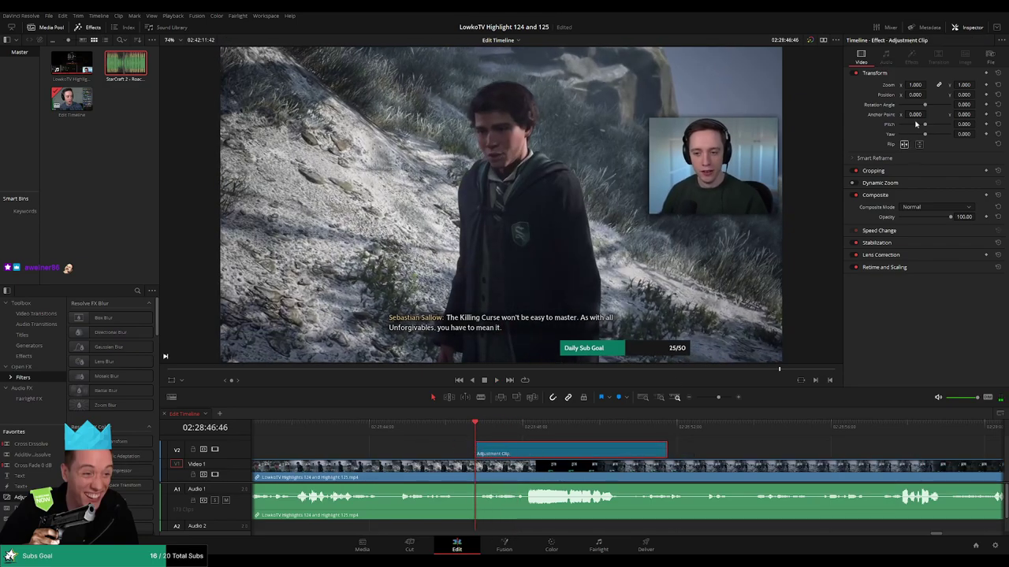
{"action": "left_click_drag", "start_coordinate": [914, 85], "coordinate": [867, 94]}
{"action": "left_click_drag", "start_coordinate": [927, 84], "coordinate": [978, 95]}
{"action": "key", "text": "space"}
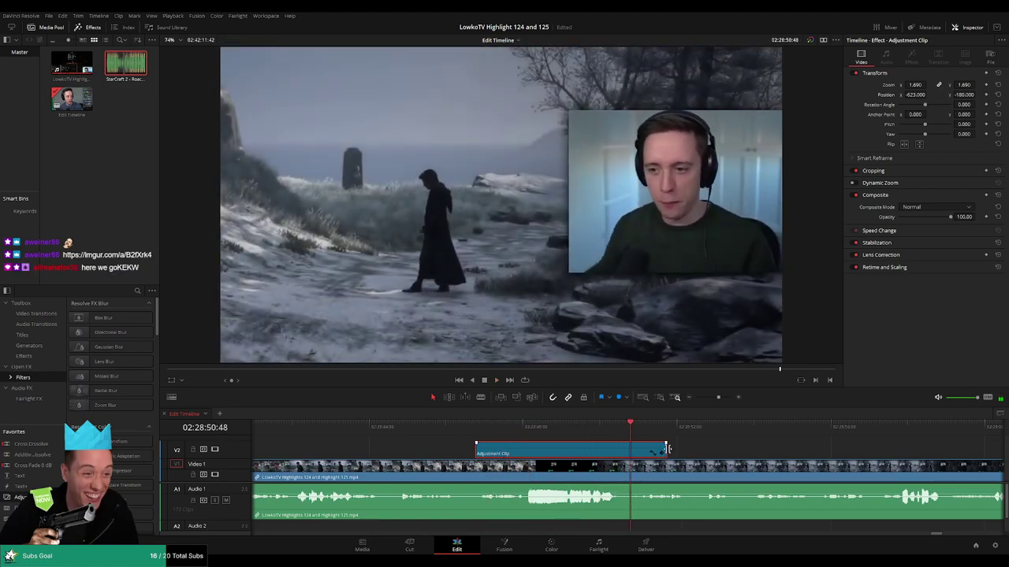
{"action": "left_click_drag", "start_coordinate": [665, 448], "coordinate": [630, 449]}
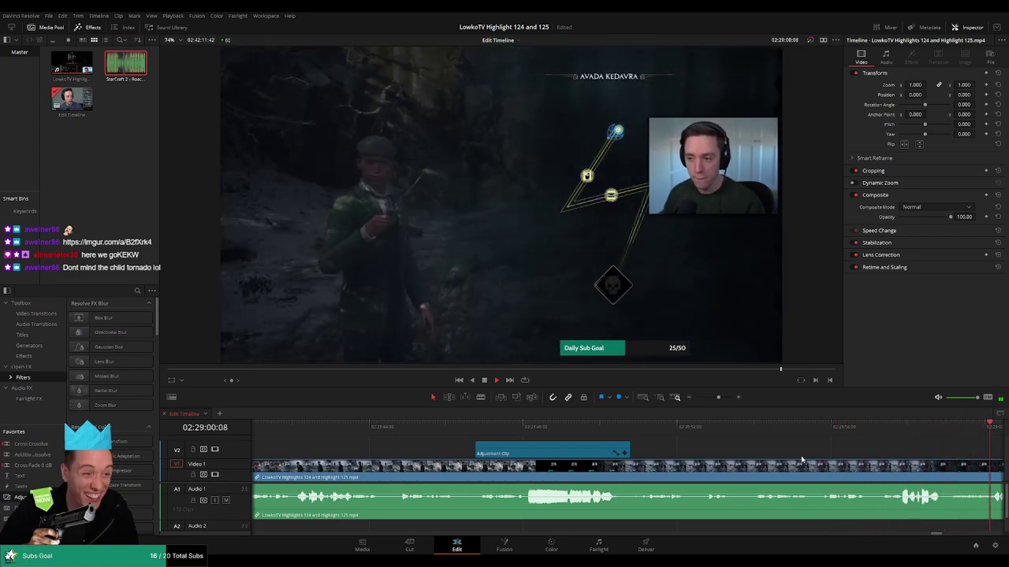
Review the Avada Kedavra lesson, Sebastian's farewell and the Poppy Sweeting letter footage from about 02:29:00 to 02:29:38.
{"action": "left_click_drag", "start_coordinate": [862, 461], "coordinate": [575, 452]}
{"action": "scroll", "coordinate": [575, 452], "scroll_direction": "down", "scroll_amount": 5}
{"action": "key", "text": "space"}
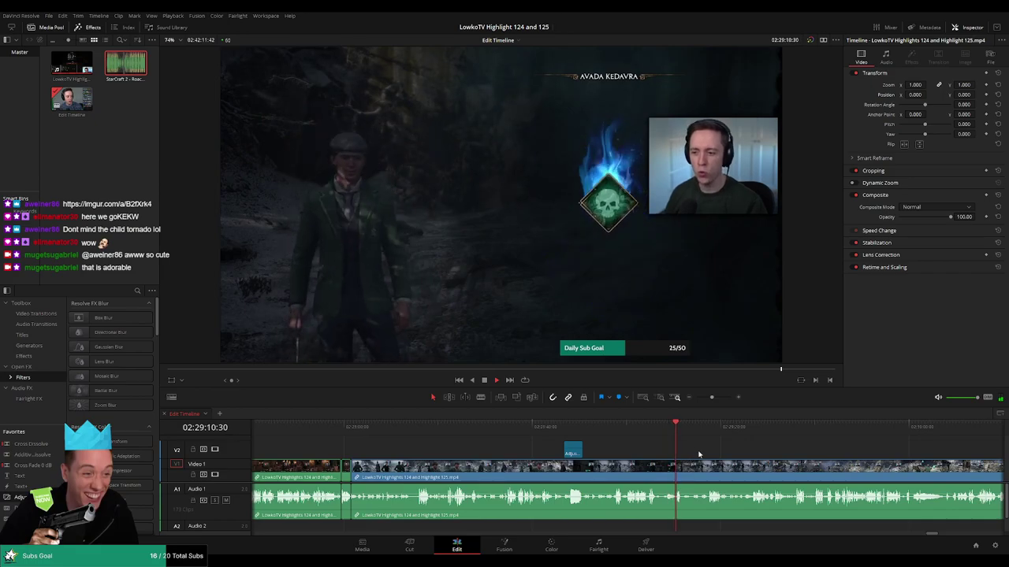
{"action": "scroll", "coordinate": [698, 454], "scroll_direction": "up", "scroll_amount": 2}
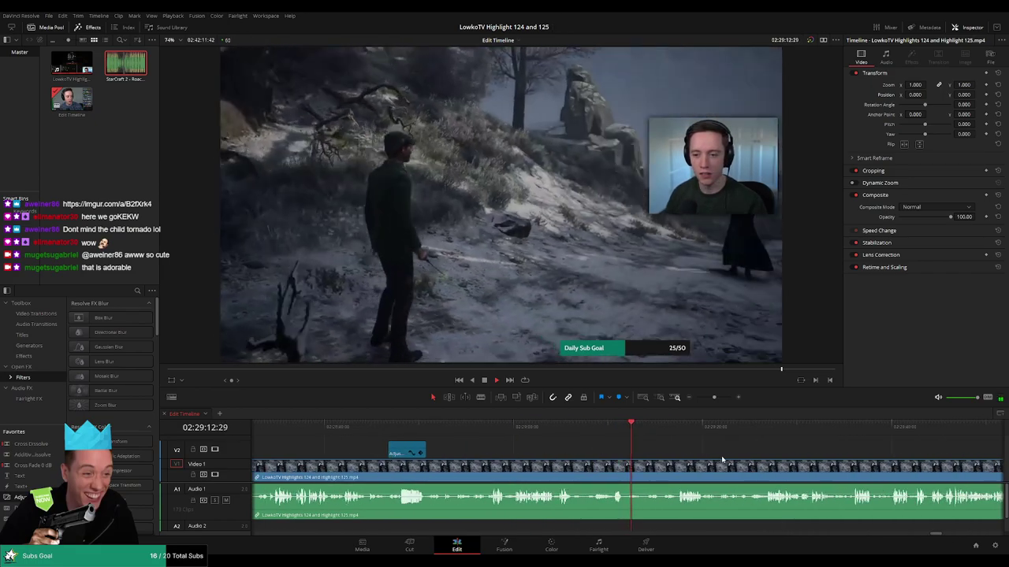
{"action": "left_click_drag", "start_coordinate": [721, 457], "coordinate": [519, 444]}
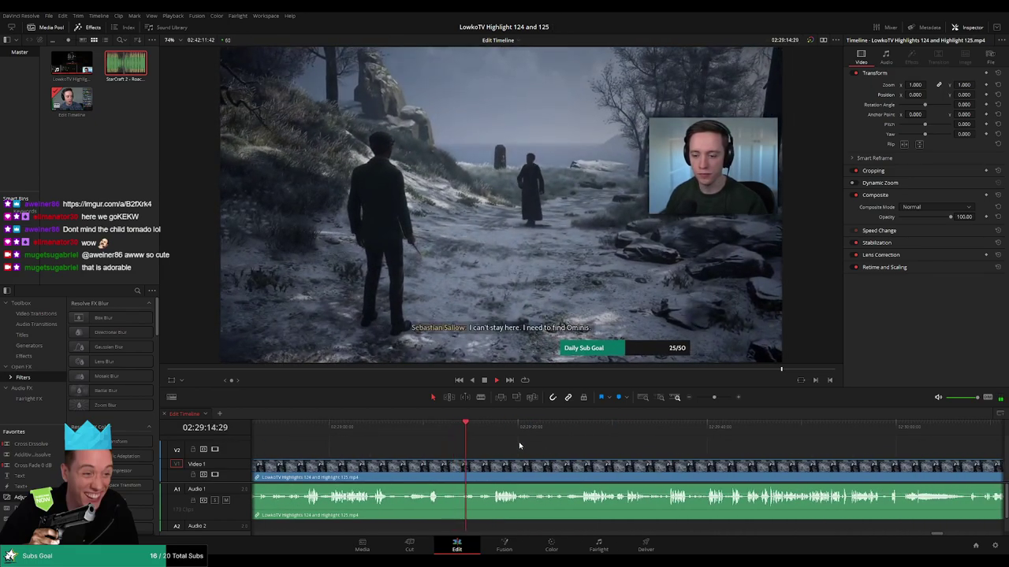
{"action": "scroll", "coordinate": [528, 452], "scroll_direction": "up", "scroll_amount": 1}
{"action": "left_click_drag", "start_coordinate": [693, 450], "coordinate": [513, 442]}
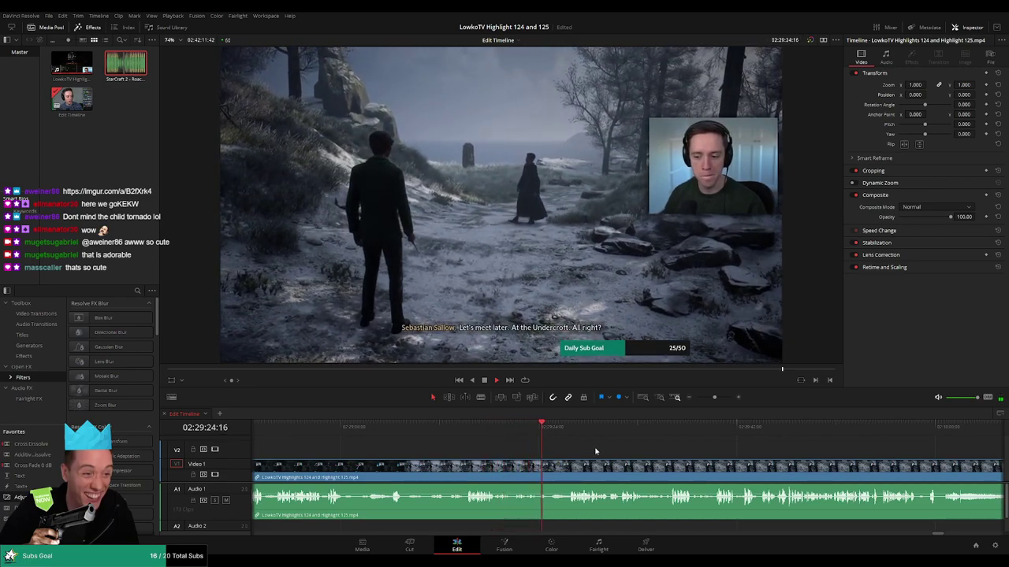
{"action": "scroll", "coordinate": [609, 451], "scroll_direction": "up", "scroll_amount": 2}
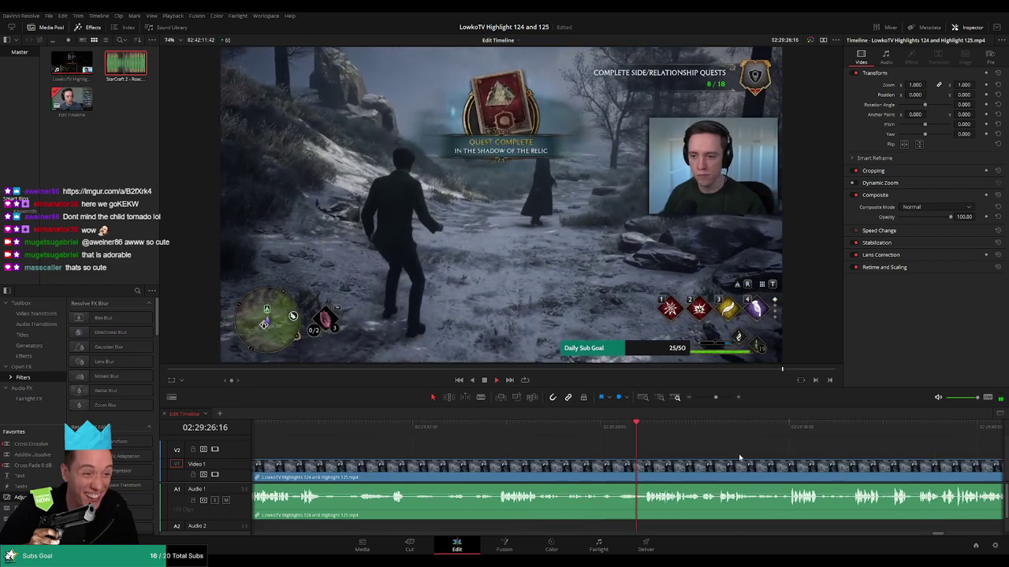
{"action": "left_click_drag", "start_coordinate": [723, 455], "coordinate": [518, 442]}
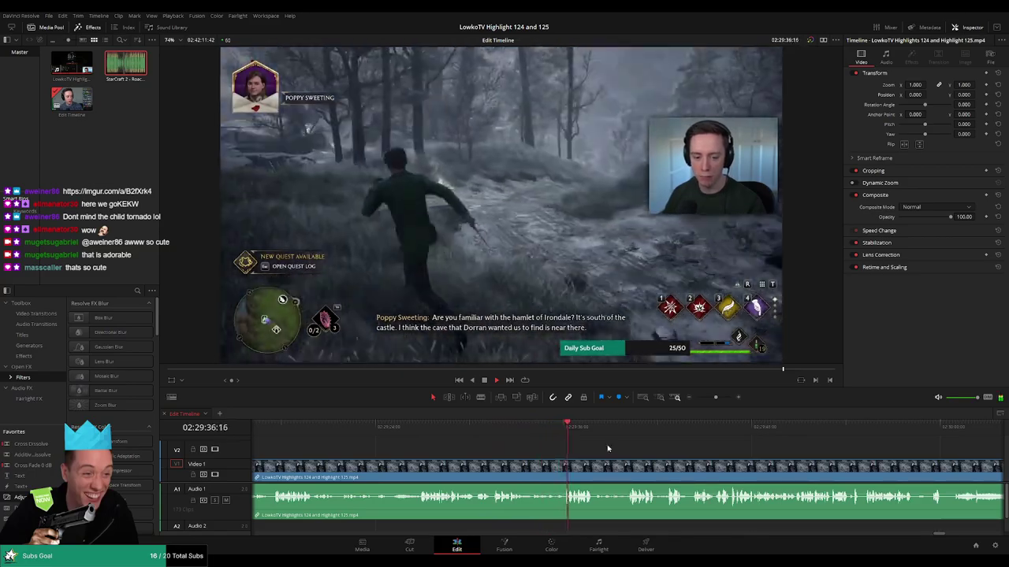
{"action": "left_click_drag", "start_coordinate": [608, 448], "coordinate": [523, 441]}
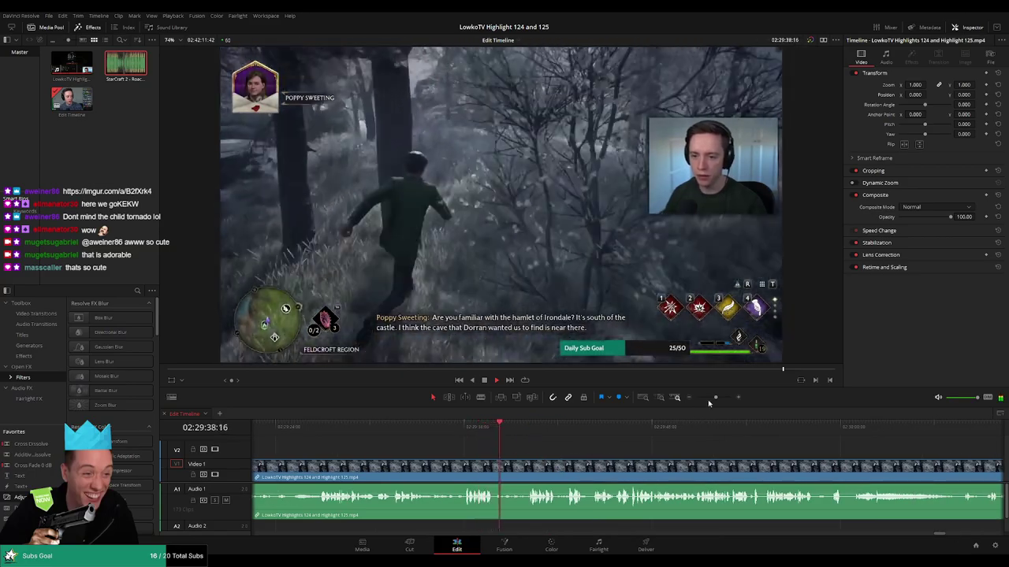
Review the broom flight and duelling feats footage up to the change to the sci-fi game at about 02:30:24.
{"action": "mouse_move", "coordinate": [714, 398]}
{"action": "left_mouse_down"}
{"action": "mouse_move", "coordinate": [699, 401]}
{"action": "mouse_move", "coordinate": [716, 400]}
{"action": "left_mouse_up"}
{"action": "left_click_drag", "start_coordinate": [681, 450], "coordinate": [556, 447]}
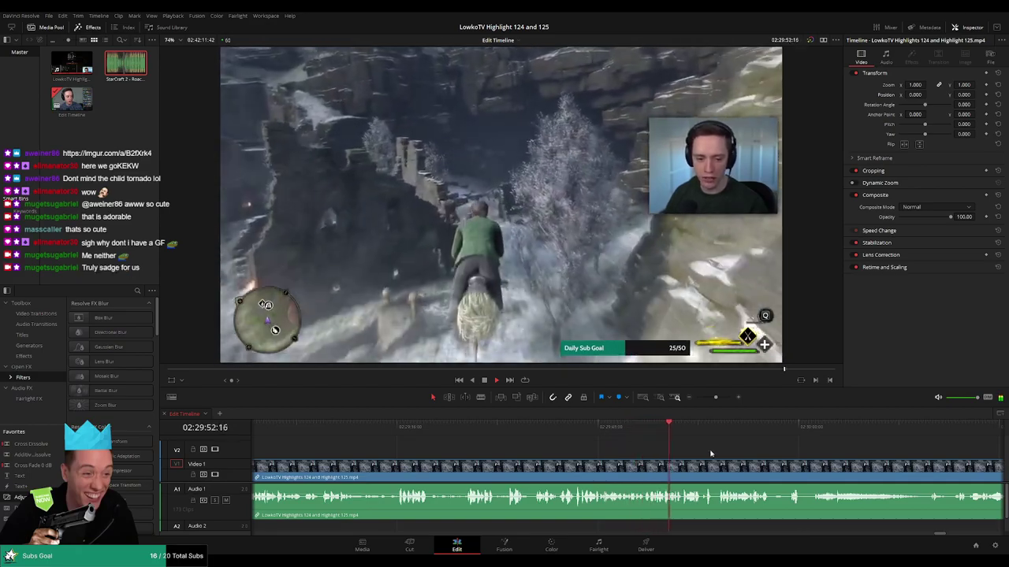
{"action": "left_click_drag", "start_coordinate": [710, 454], "coordinate": [520, 456]}
{"action": "left_click_drag", "start_coordinate": [588, 451], "coordinate": [491, 454]}
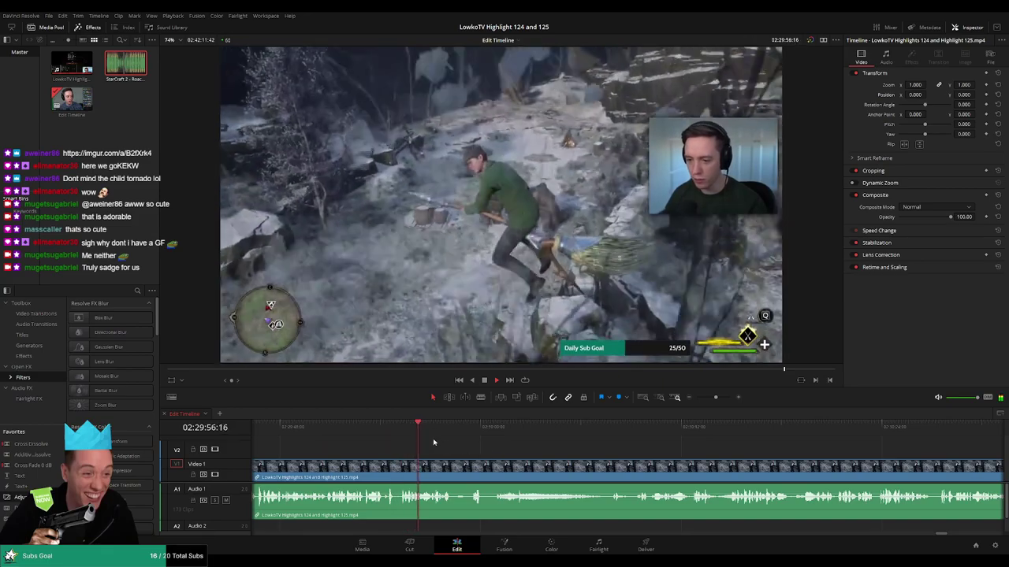
{"action": "scroll", "coordinate": [505, 453], "scroll_direction": "right", "scroll_amount": 1}
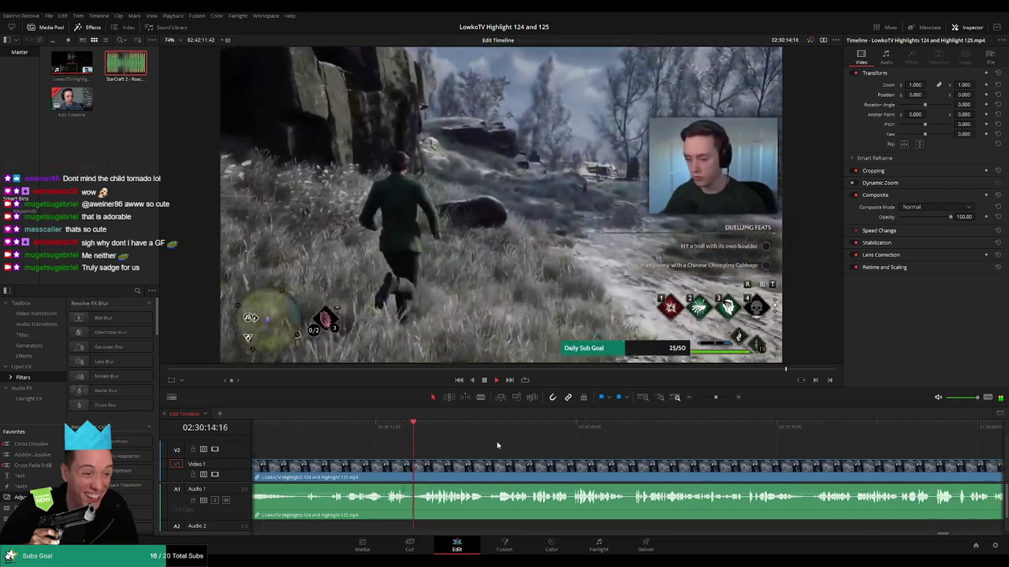
{"action": "scroll", "coordinate": [524, 450], "scroll_direction": "up", "scroll_amount": 1}
{"action": "scroll", "coordinate": [539, 441], "scroll_direction": "down", "scroll_amount": 2}
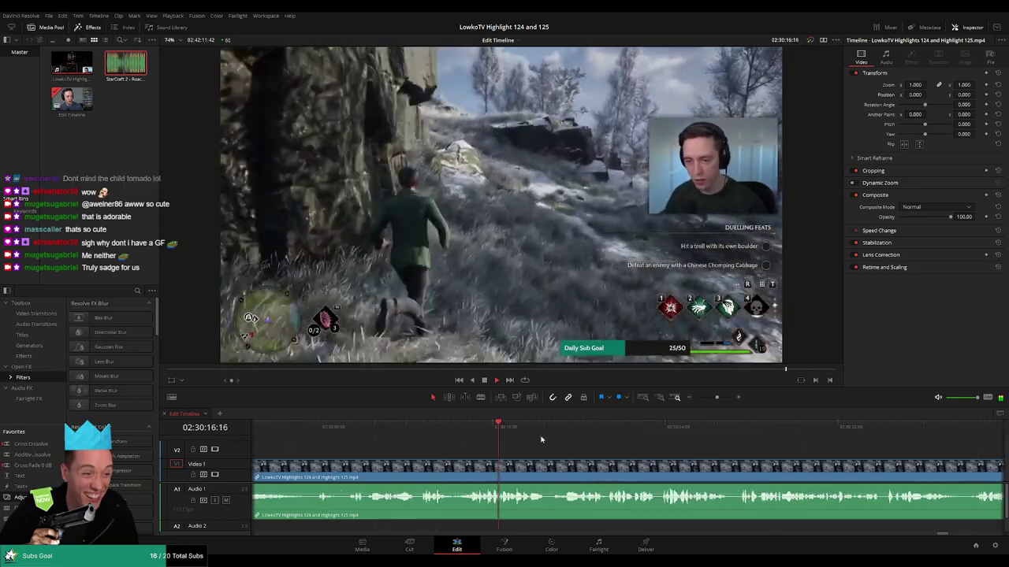
{"action": "left_click_drag", "start_coordinate": [621, 457], "coordinate": [520, 450]}
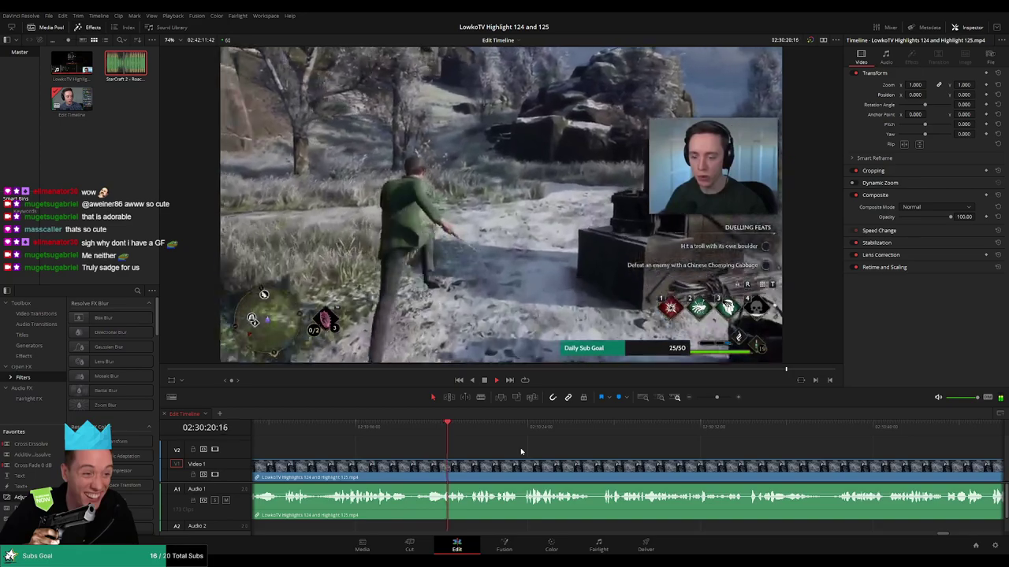
{"action": "scroll", "coordinate": [504, 451], "scroll_direction": "right", "scroll_amount": 2}
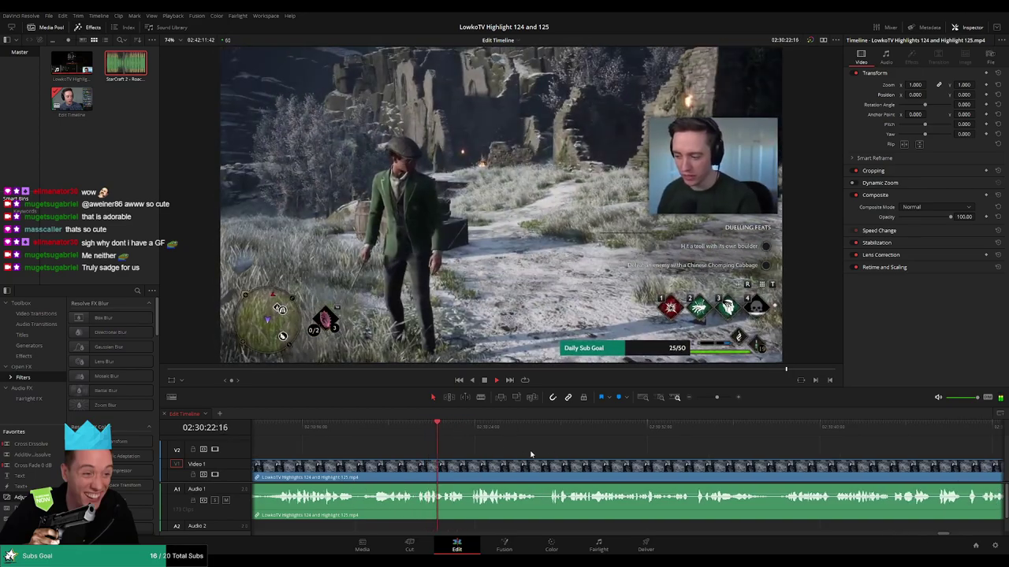
{"action": "scroll", "coordinate": [530, 454], "scroll_direction": "right", "scroll_amount": 2}
{"action": "left_click_drag", "start_coordinate": [537, 451], "coordinate": [495, 449]}
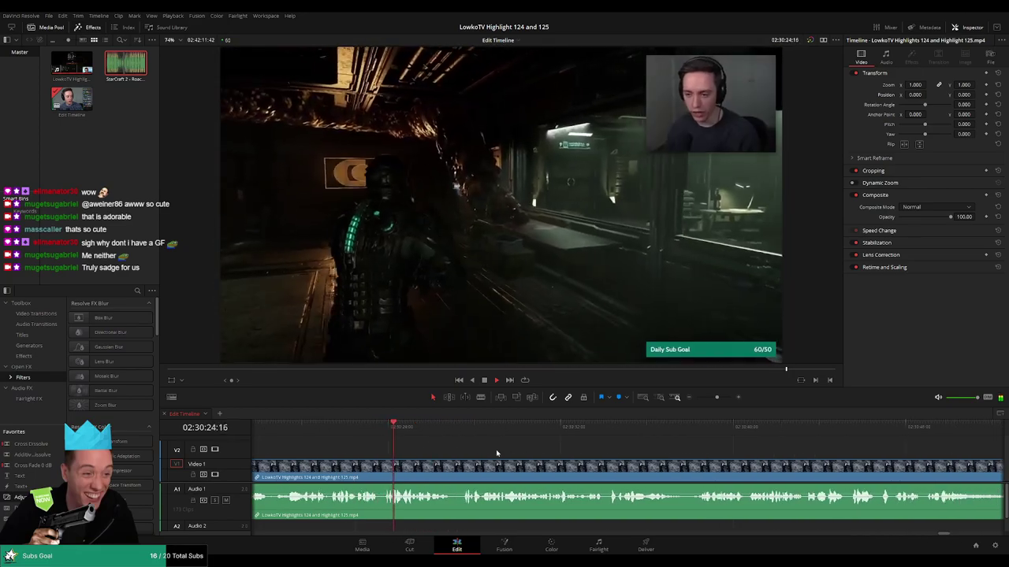
Split the clip at 02:30:23:36 and just after it near the game change, and ripple-delete the short piece between.
{"action": "left_click", "coordinate": [369, 430]}
{"action": "key", "text": "b"}
{"action": "left_click", "coordinate": [382, 471]}
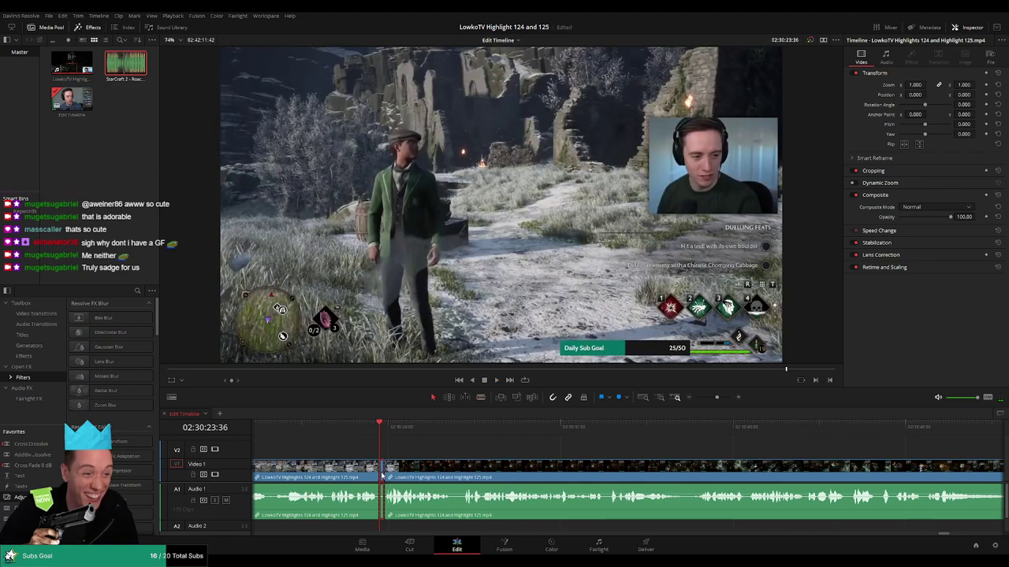
{"action": "key", "text": "Delete"}
Split the sci-fi game clip at 02:30:23:39, ripple-delete the few frames before the split, and play on from the join.
{"action": "scroll", "coordinate": [384, 473], "scroll_direction": "up", "scroll_amount": 4}
{"action": "key", "text": "b"}
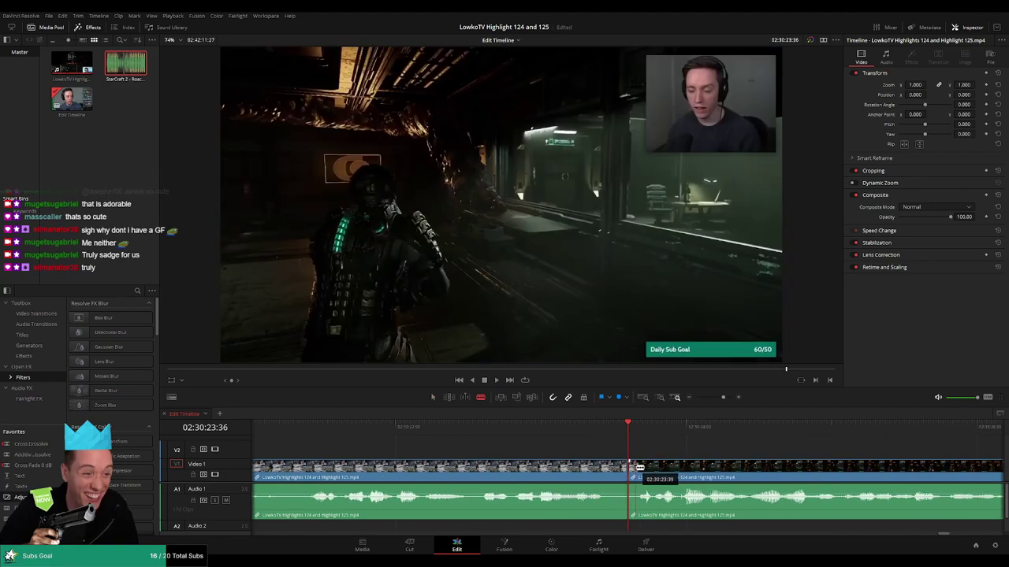
{"action": "key", "text": "a"}
{"action": "key", "text": "Delete"}
{"action": "key", "text": "space"}
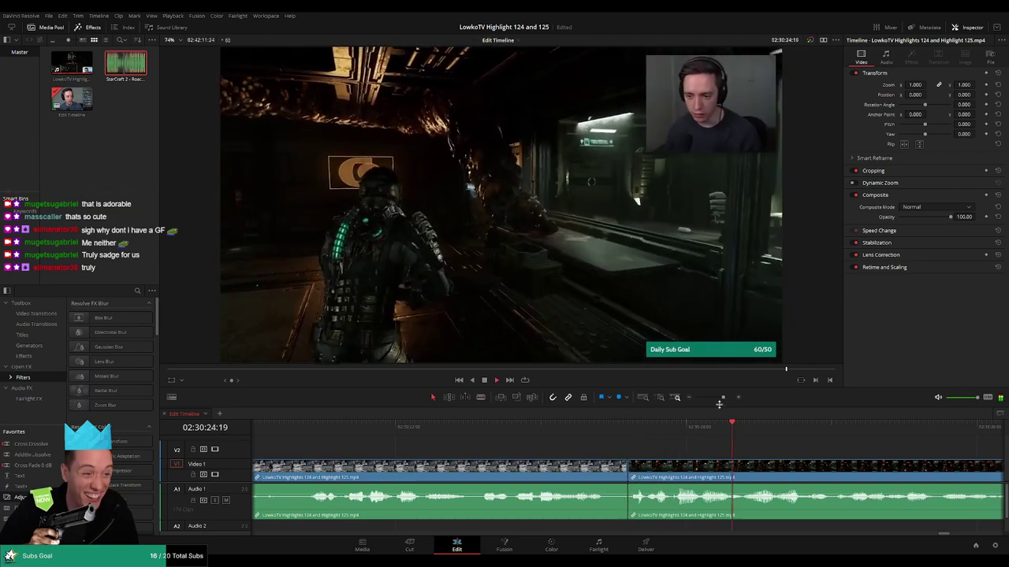
Play across the join at 02:30:23 and mark the last wizard-game clip before it yellow.
{"action": "left_click_drag", "start_coordinate": [723, 398], "coordinate": [717, 398]}
{"action": "left_click", "coordinate": [591, 424]}
{"action": "key", "text": "space"}
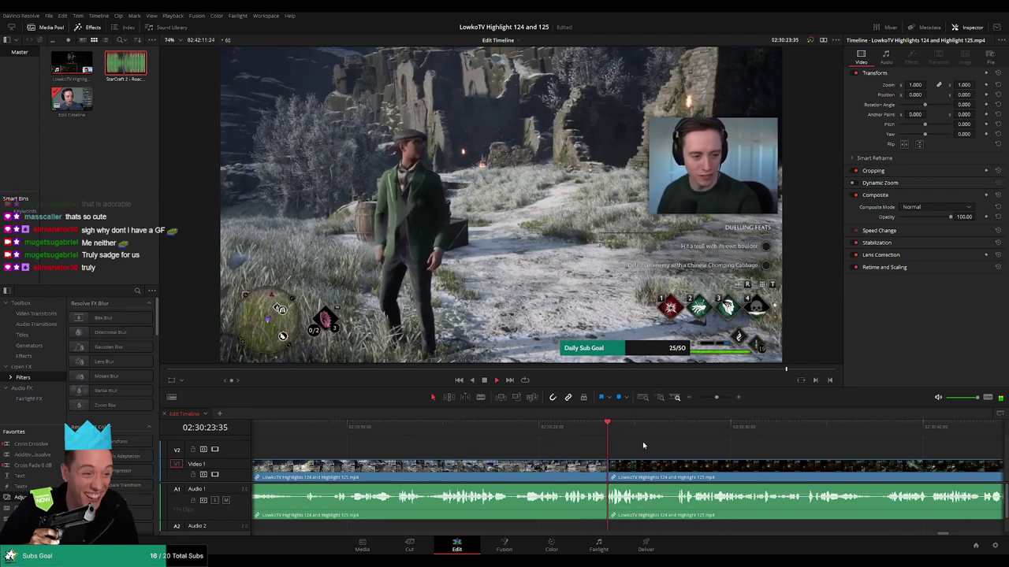
{"action": "scroll", "coordinate": [642, 441], "scroll_direction": "down", "scroll_amount": 2}
{"action": "left_click", "coordinate": [618, 470]}
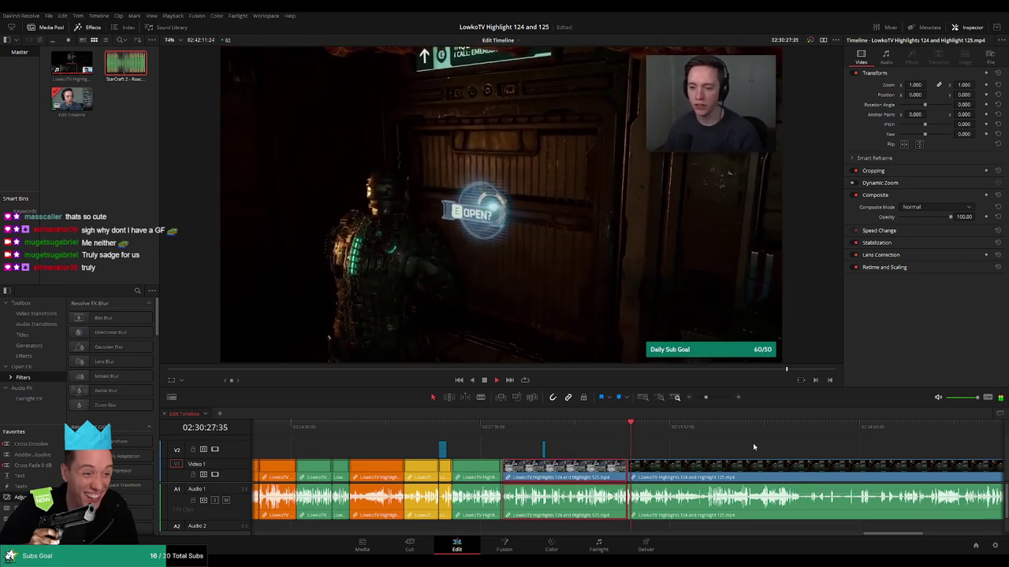
{"action": "left_click", "coordinate": [749, 444]}
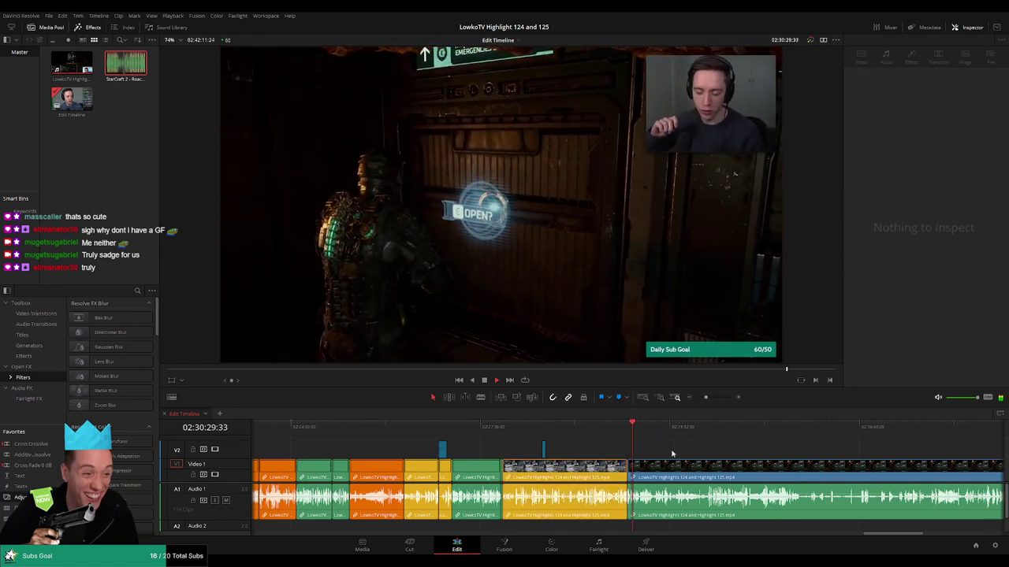
Place an adjustment clip on Video 2 at 02:30:27:04 and zoom it to 1.860 with position -803, -443 on the webcam.
{"action": "scroll", "coordinate": [686, 450], "scroll_direction": "up", "scroll_amount": 2}
{"action": "scroll", "coordinate": [545, 446], "scroll_direction": "right", "scroll_amount": 3}
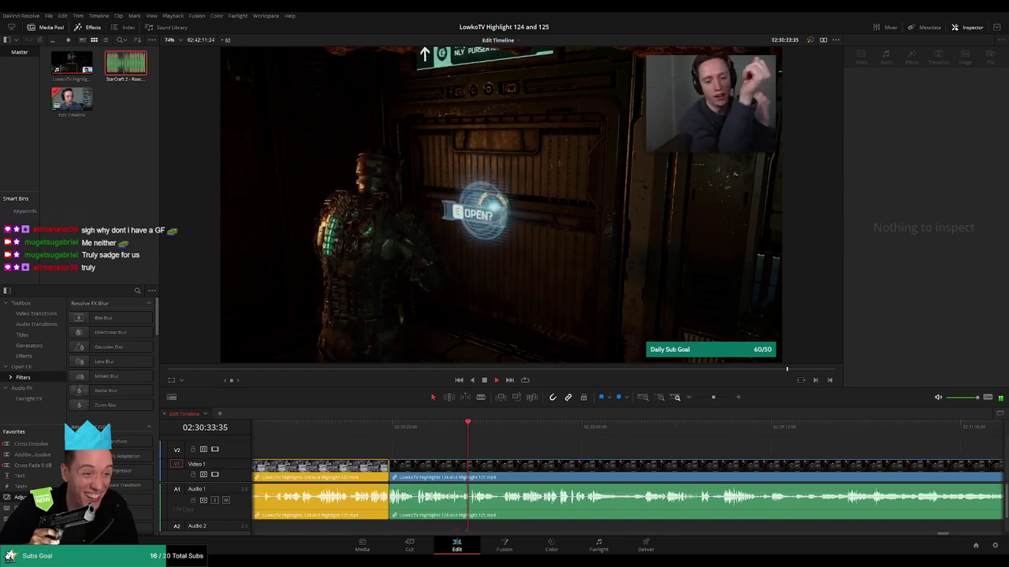
{"action": "left_click", "coordinate": [541, 444]}
{"action": "left_click", "coordinate": [404, 426]}
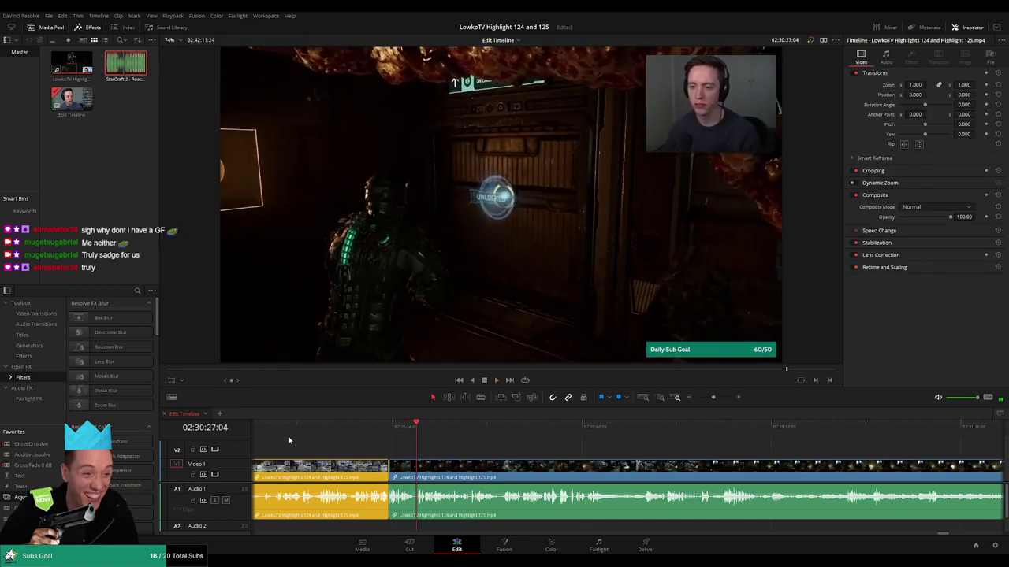
{"action": "left_click_drag", "start_coordinate": [465, 448], "coordinate": [420, 458]}
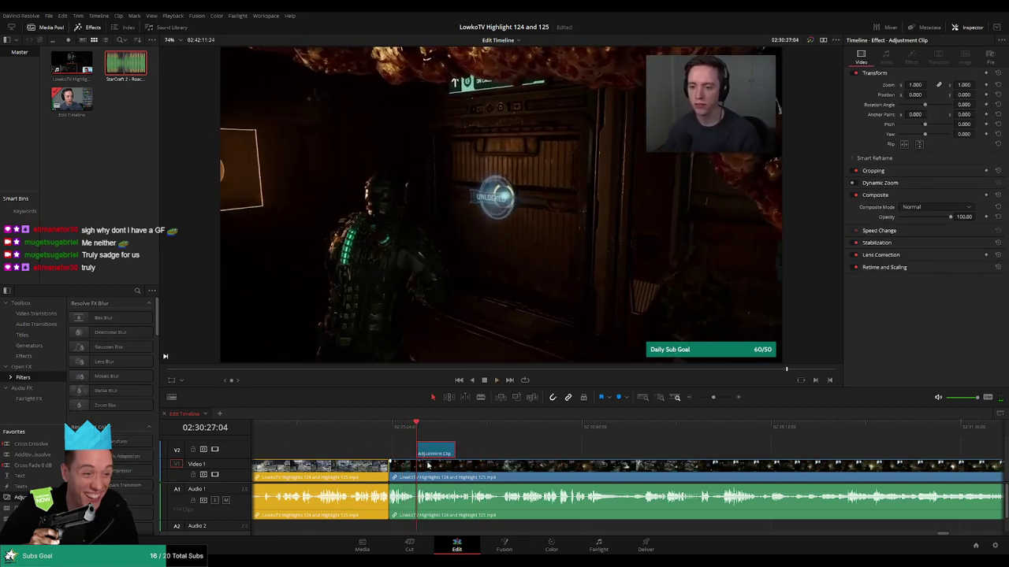
{"action": "left_click_drag", "start_coordinate": [916, 86], "coordinate": [954, 96]}
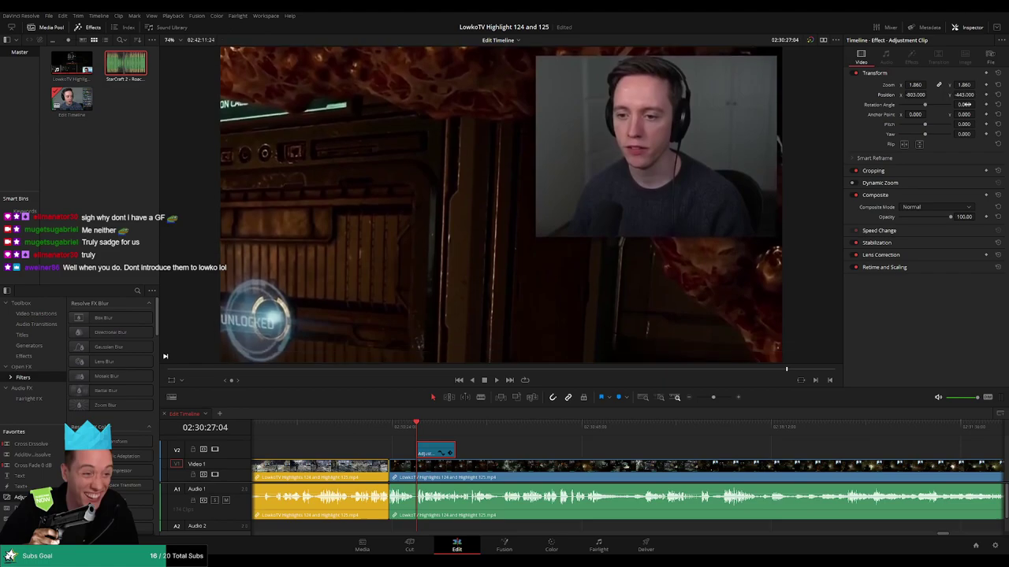
Play the zoomed webcam section and extend the adjustment clip's end to about 02:30:37.
{"action": "key", "text": "space"}
{"action": "left_click", "coordinate": [520, 452]}
{"action": "scroll", "coordinate": [707, 451], "scroll_direction": "down", "scroll_amount": 2}
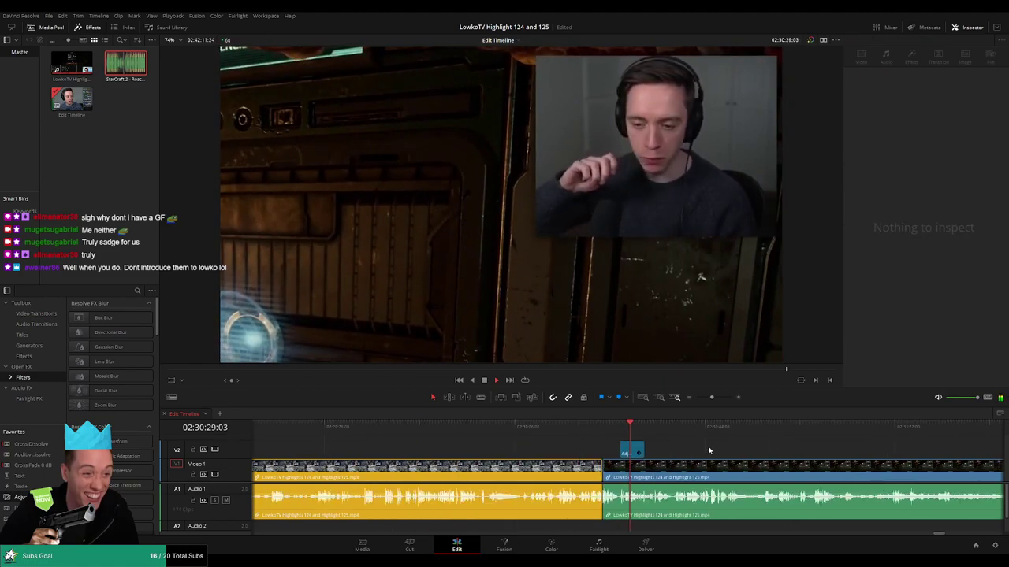
{"action": "scroll", "coordinate": [692, 458], "scroll_direction": "up", "scroll_amount": 1}
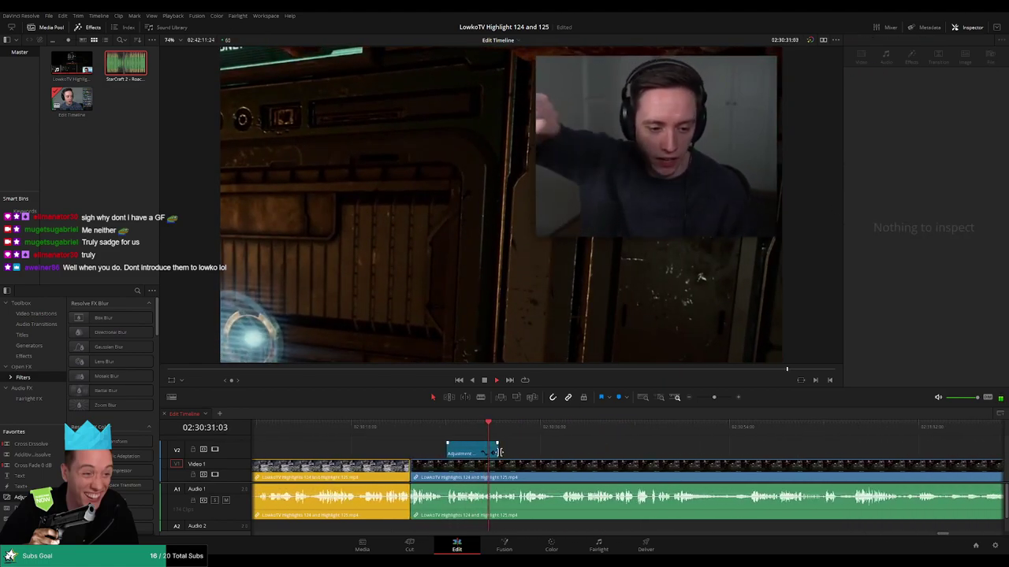
{"action": "left_click_drag", "start_coordinate": [497, 450], "coordinate": [569, 451]}
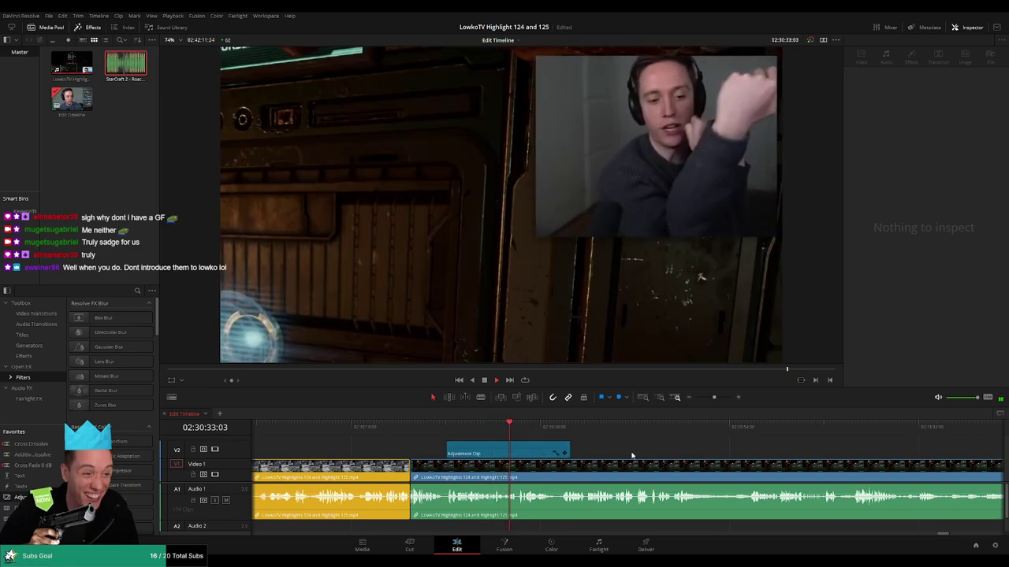
{"action": "scroll", "coordinate": [632, 455], "scroll_direction": "up", "scroll_amount": 2}
{"action": "scroll", "coordinate": [704, 452], "scroll_direction": "right", "scroll_amount": 3}
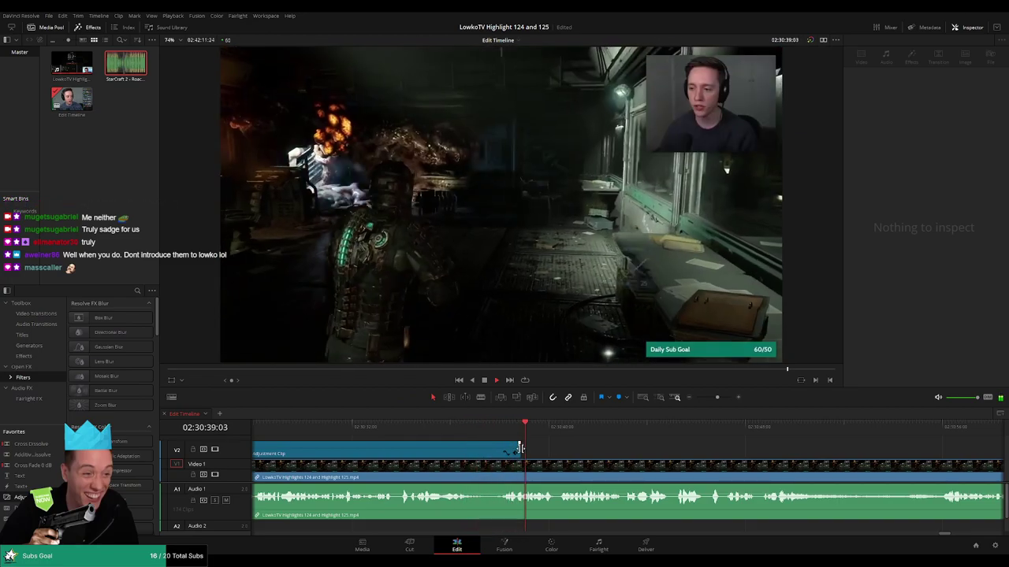
{"action": "left_click_drag", "start_coordinate": [520, 451], "coordinate": [487, 450]}
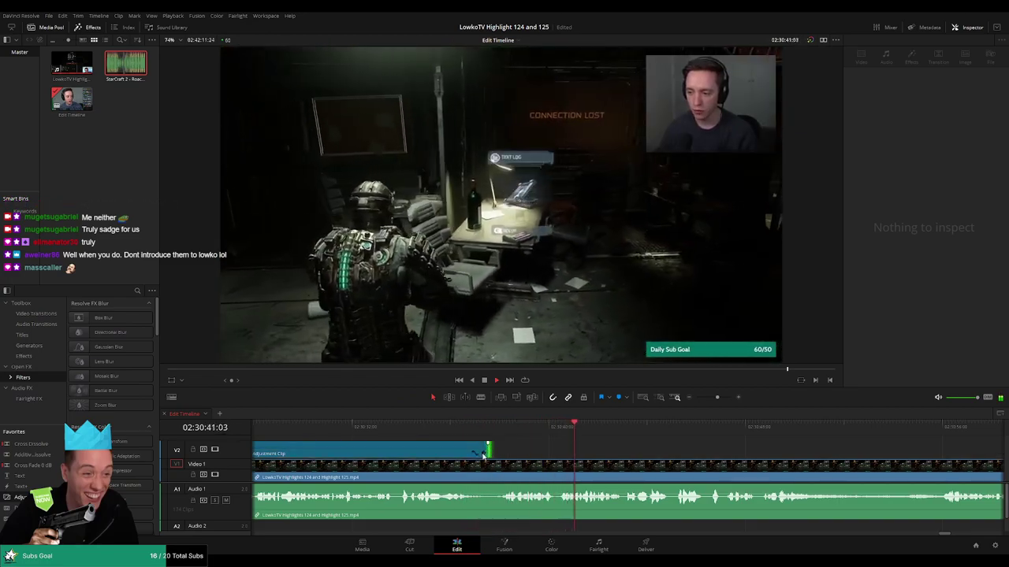
{"action": "left_click", "coordinate": [477, 451]}
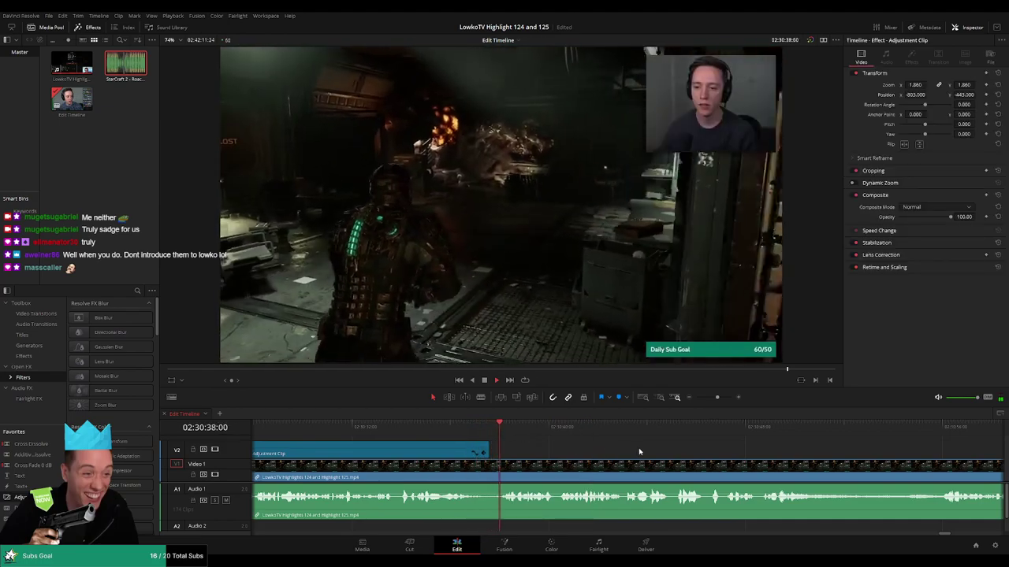
Review the tendril objective and Nexus Organism database footage from about 02:30:38 to 02:31:04:26.
{"action": "left_click_drag", "start_coordinate": [632, 451], "coordinate": [515, 442]}
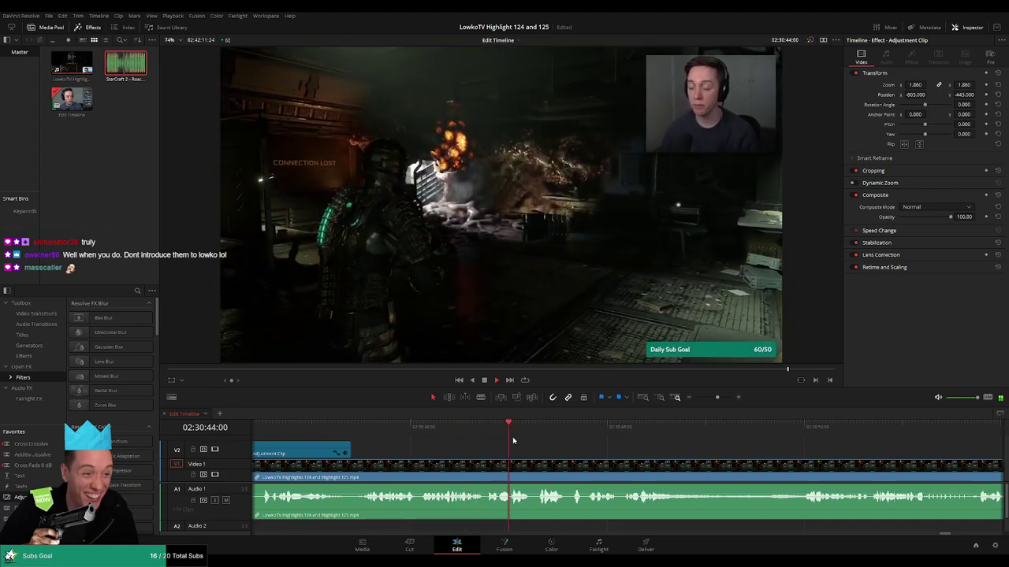
{"action": "left_click_drag", "start_coordinate": [618, 444], "coordinate": [539, 440]}
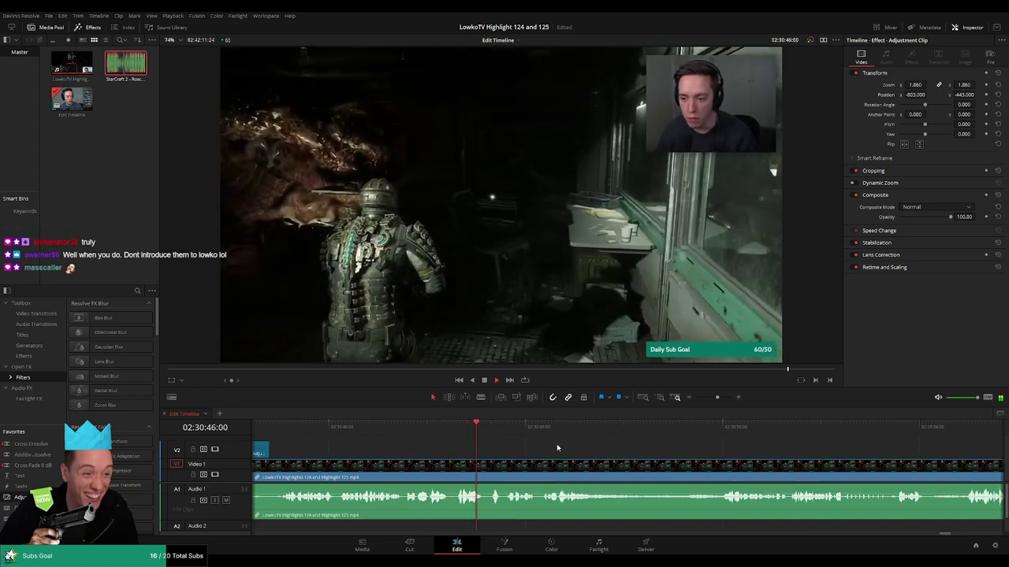
{"action": "key", "text": "space"}
{"action": "left_click_drag", "start_coordinate": [602, 450], "coordinate": [556, 448]}
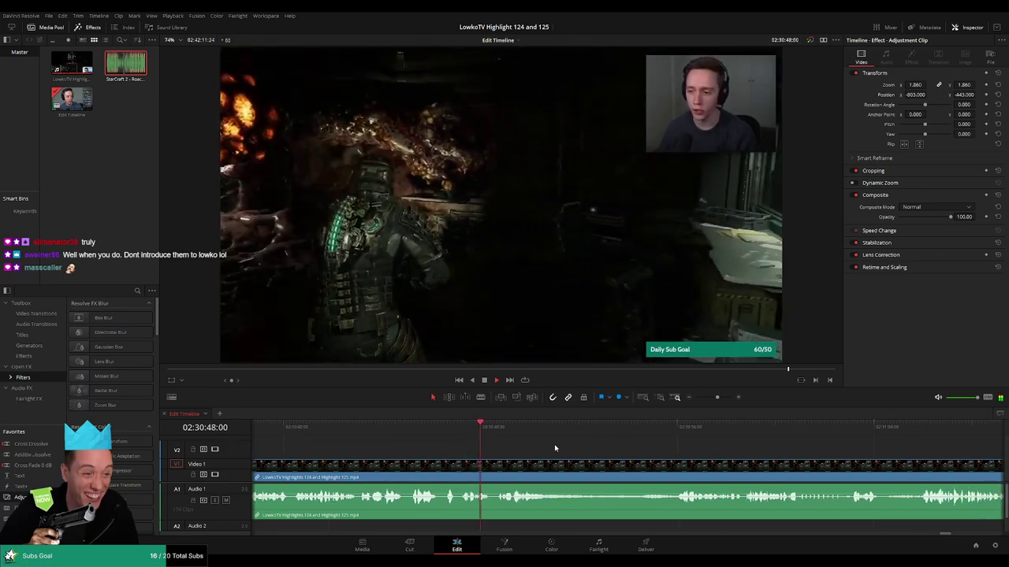
{"action": "left_click_drag", "start_coordinate": [716, 398], "coordinate": [712, 404]}
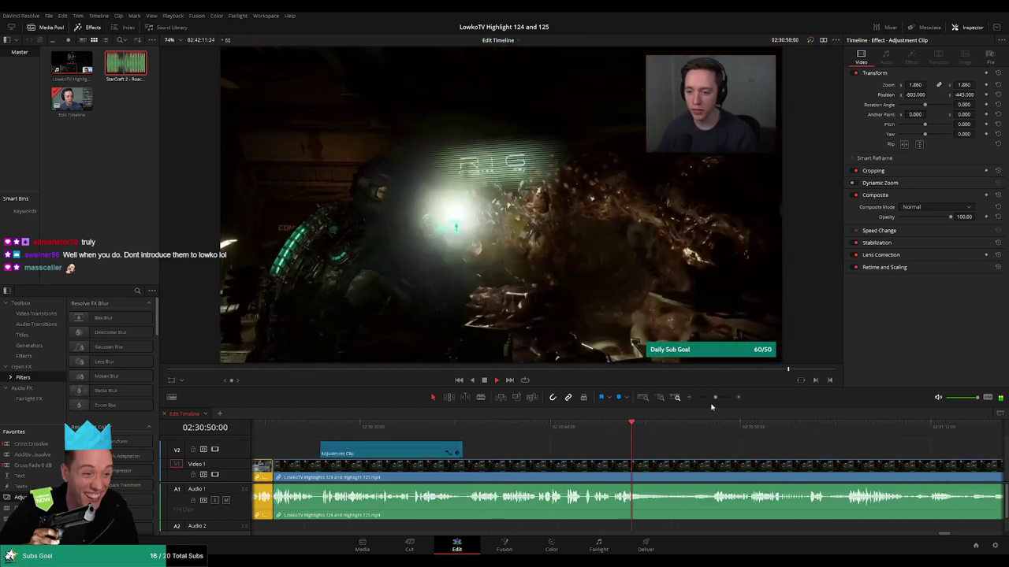
{"action": "left_click_drag", "start_coordinate": [675, 446], "coordinate": [566, 444]}
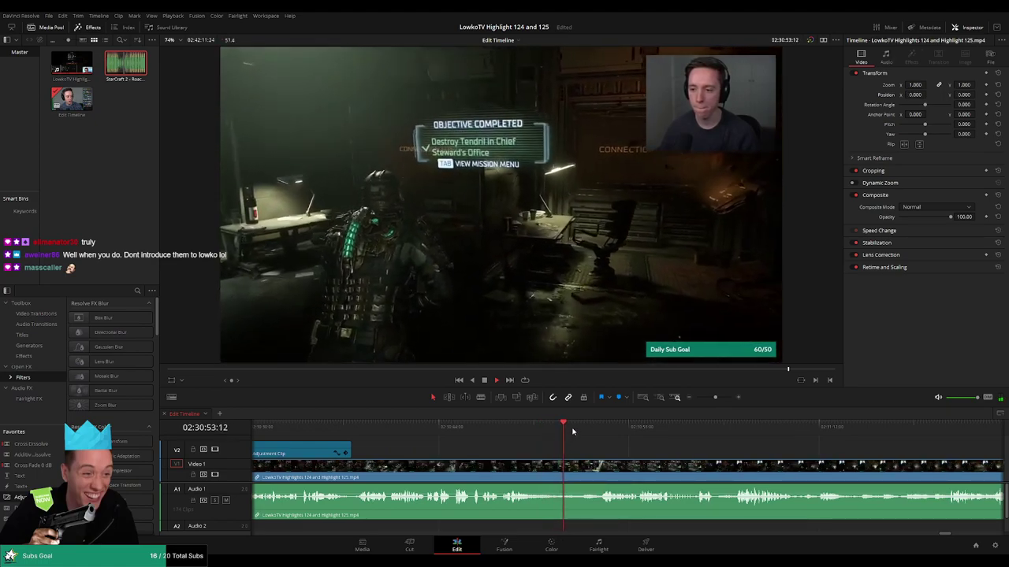
{"action": "left_click", "coordinate": [586, 430]}
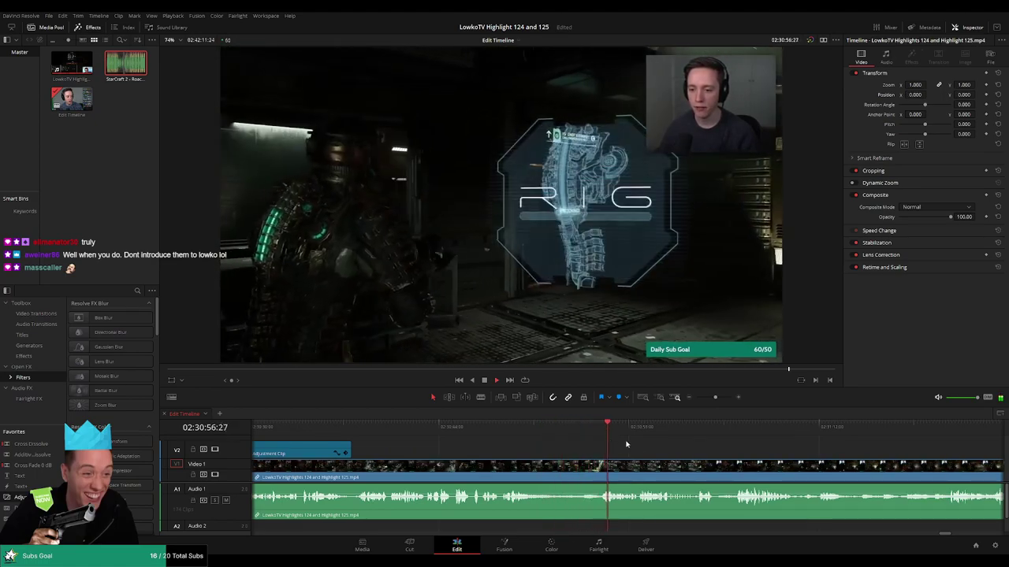
{"action": "scroll", "coordinate": [585, 452], "scroll_direction": "right", "scroll_amount": 3}
{"action": "scroll", "coordinate": [552, 452], "scroll_direction": "right", "scroll_amount": 2}
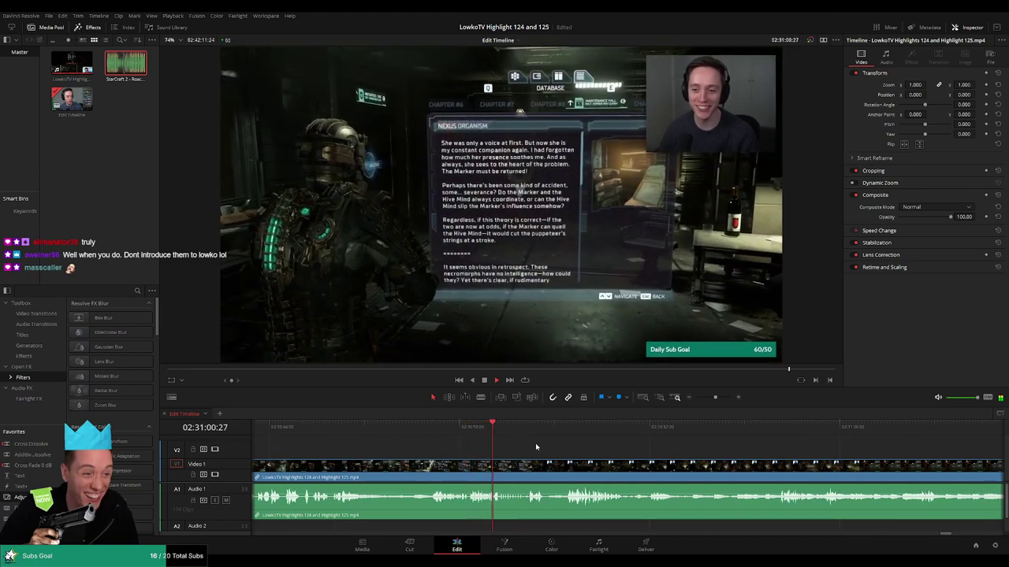
{"action": "scroll", "coordinate": [563, 455], "scroll_direction": "up", "scroll_amount": 2}
{"action": "left_click_drag", "start_coordinate": [716, 455], "coordinate": [497, 444]}
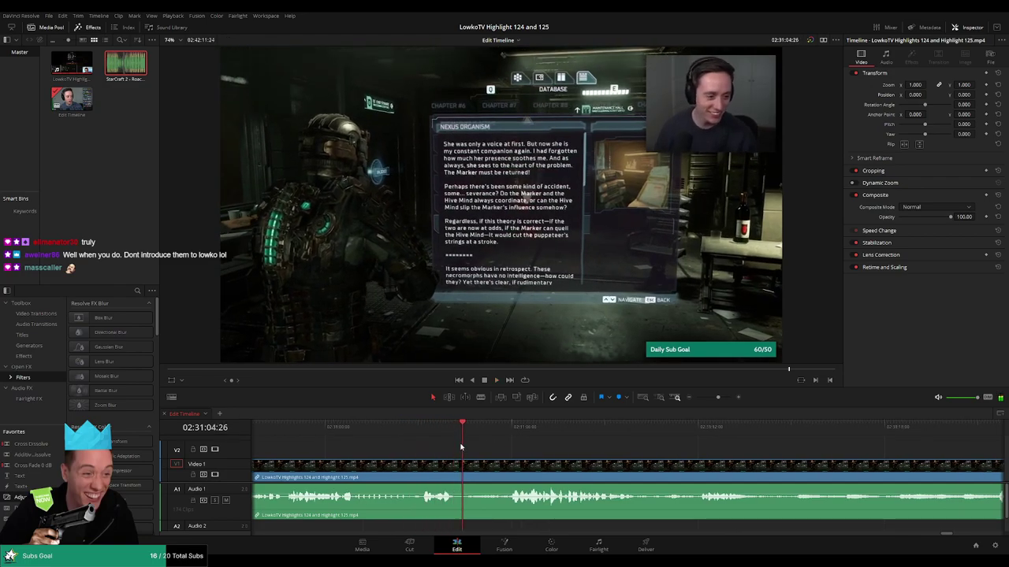
Split the clip at 02:31:04:26 and 02:31:05:48, ripple-delete the piece between, and mark the clip before the join green.
{"action": "key", "text": "b"}
{"action": "left_click", "coordinate": [462, 469]}
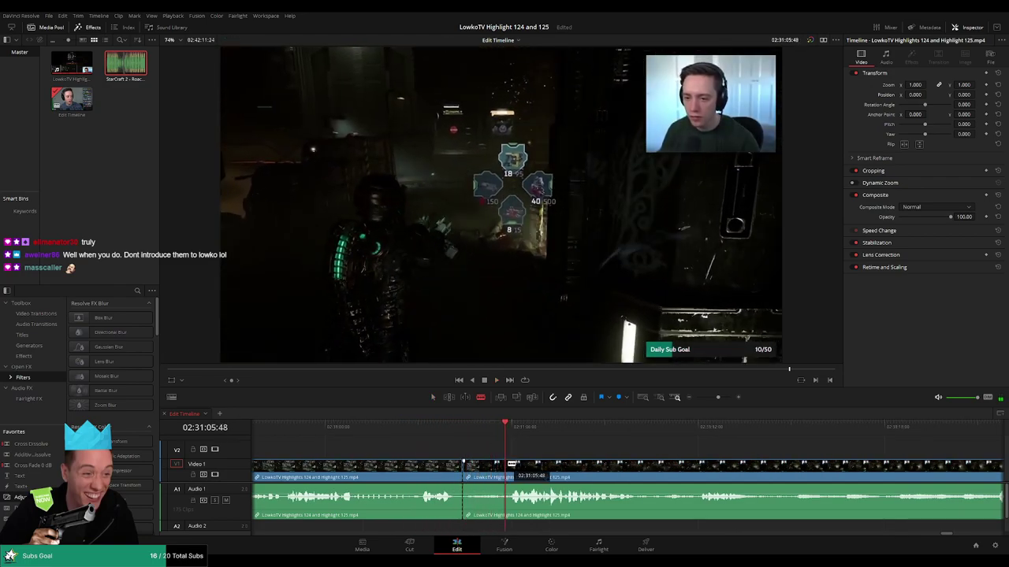
{"action": "left_click", "coordinate": [511, 465]}
{"action": "key", "text": "a"}
{"action": "left_click", "coordinate": [489, 475]}
{"action": "key", "text": "Delete"}
{"action": "key", "text": "space"}
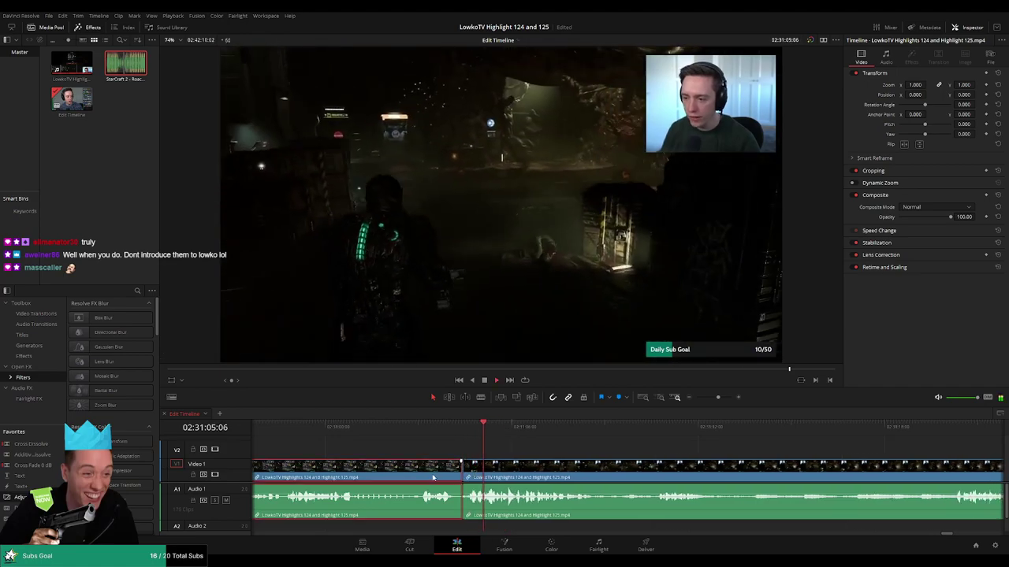
{"action": "left_click", "coordinate": [661, 456]}
Review the dark cavern combat footage after the join from about 02:31:06 to 02:31:44.
{"action": "scroll", "coordinate": [685, 458], "scroll_direction": "right", "scroll_amount": 1}
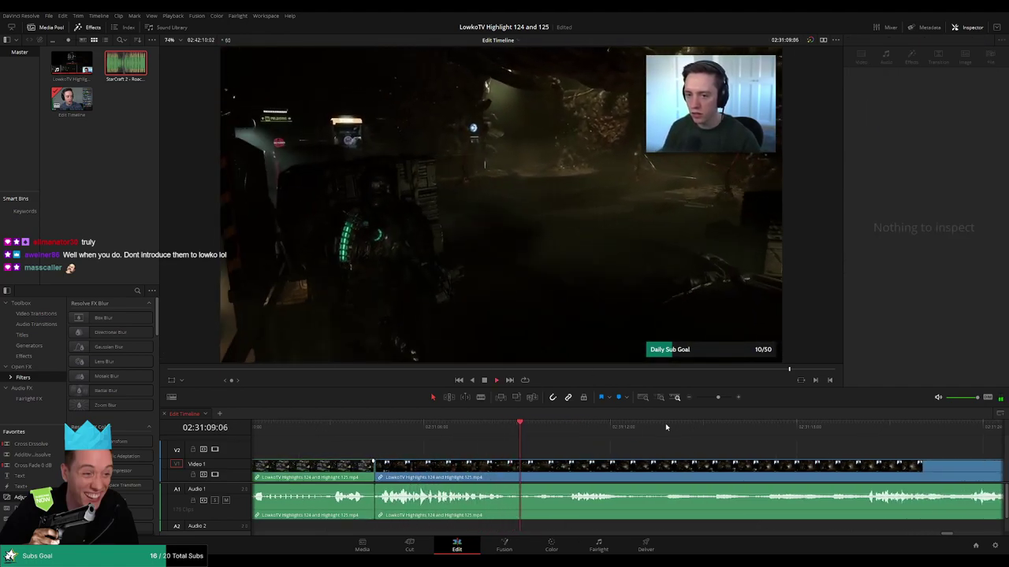
{"action": "left_click_drag", "start_coordinate": [718, 398], "coordinate": [718, 404]}
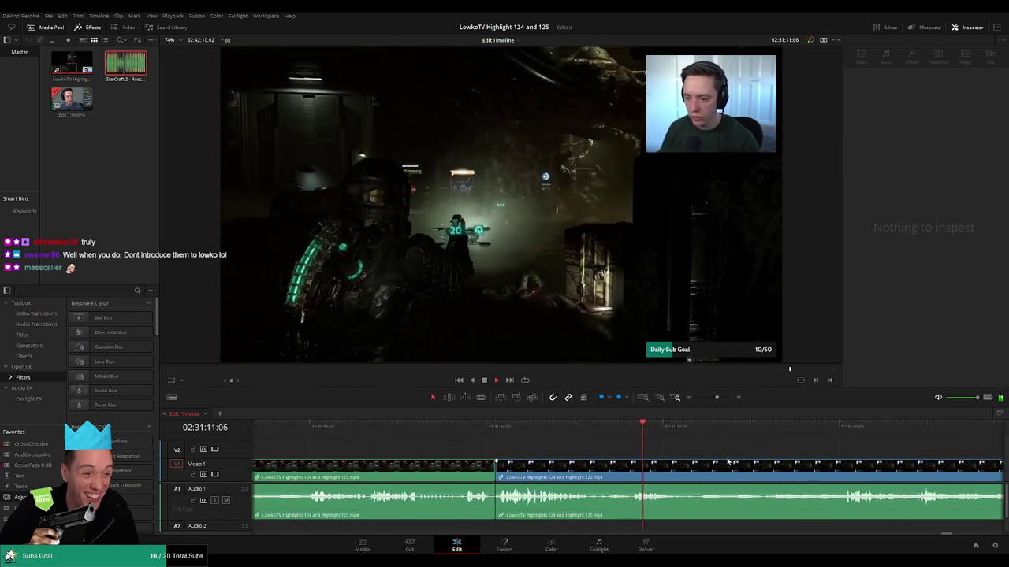
{"action": "left_click_drag", "start_coordinate": [729, 461], "coordinate": [608, 452]}
{"action": "left_click_drag", "start_coordinate": [558, 431], "coordinate": [698, 434]}
{"action": "left_click_drag", "start_coordinate": [782, 458], "coordinate": [579, 437]}
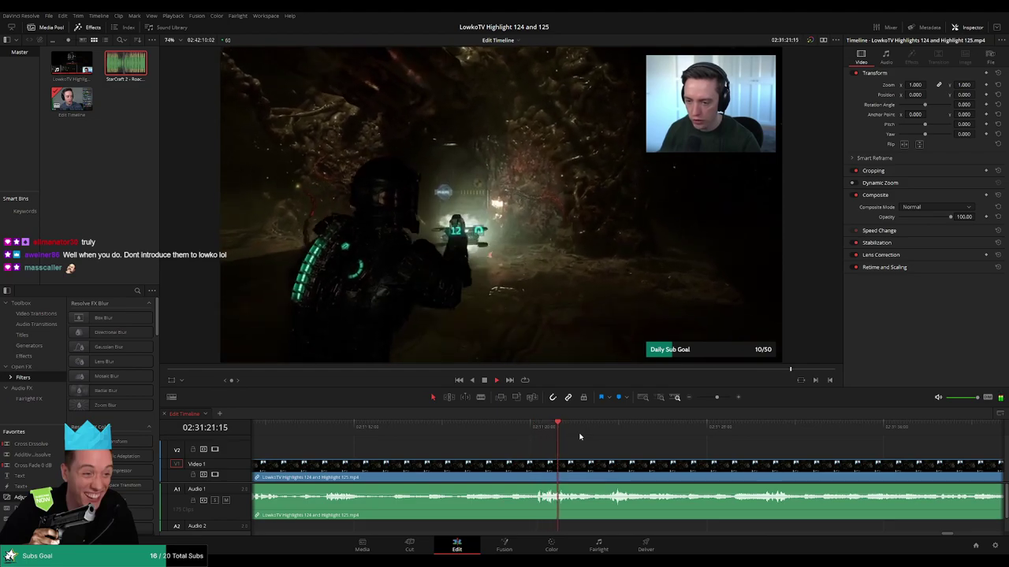
{"action": "left_click", "coordinate": [606, 431]}
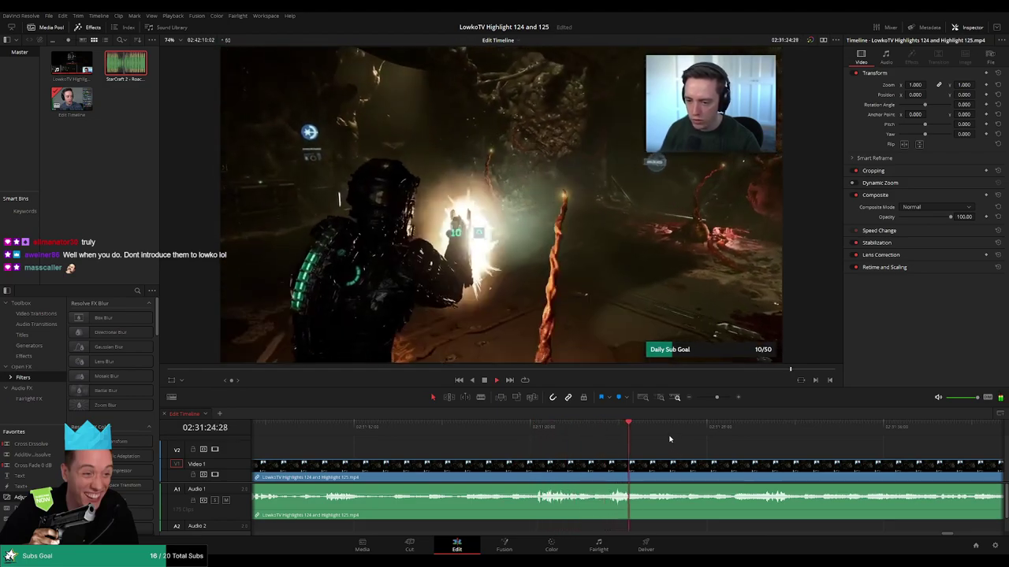
{"action": "left_click_drag", "start_coordinate": [717, 397], "coordinate": [710, 396]}
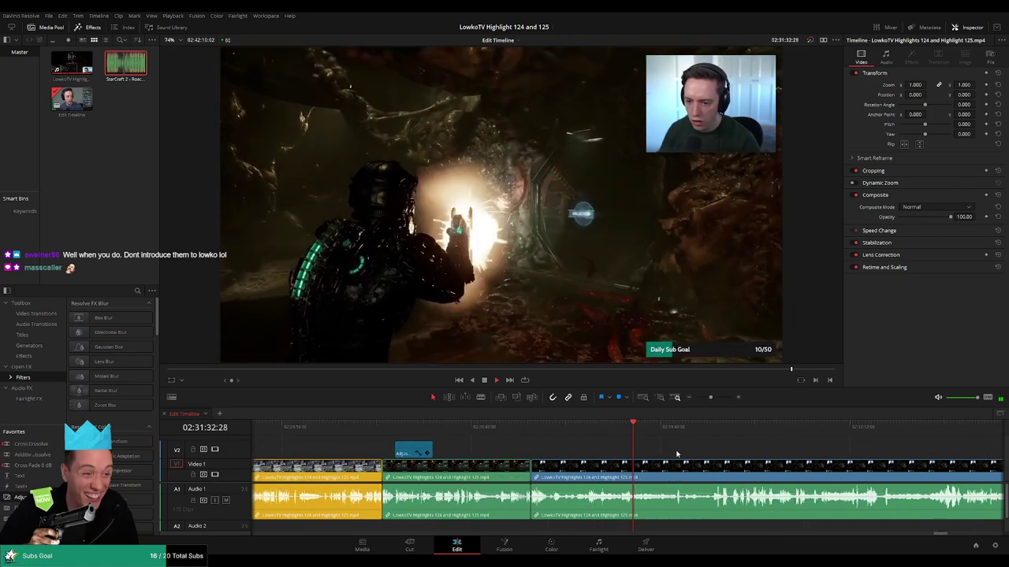
{"action": "scroll", "coordinate": [698, 453], "scroll_direction": "up", "scroll_amount": 3}
{"action": "left_click", "coordinate": [662, 430]}
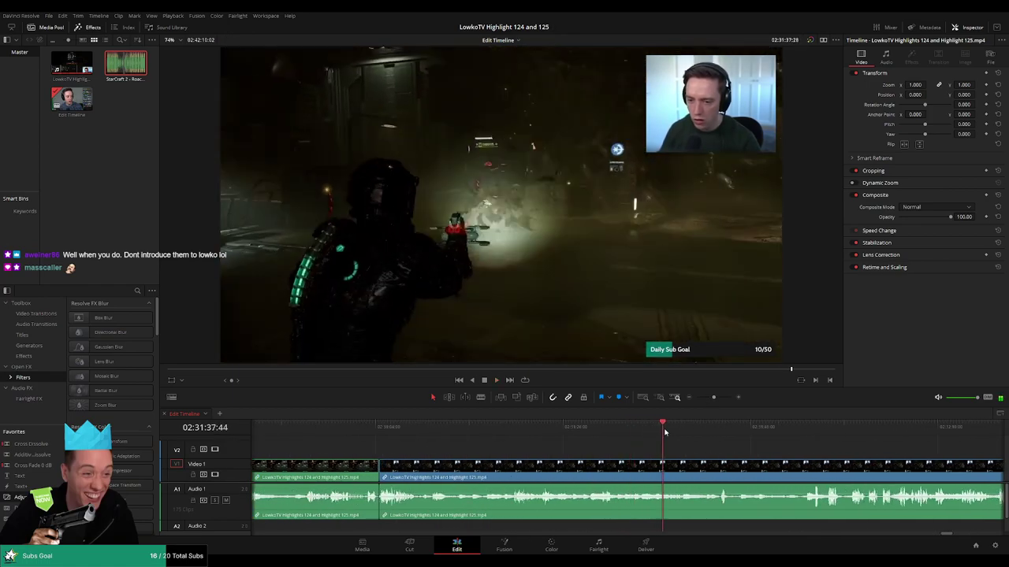
{"action": "left_click", "coordinate": [684, 431]}
{"action": "scroll", "coordinate": [659, 447], "scroll_direction": "right", "scroll_amount": 3}
{"action": "left_click", "coordinate": [592, 434]}
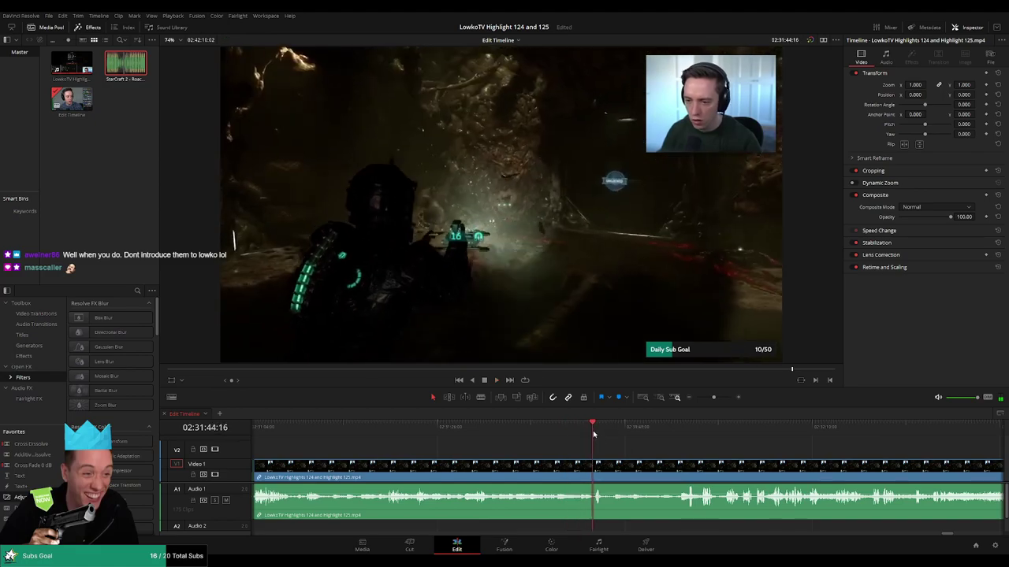
Replay the character's death scene from about 02:31:44 to 02:31:58 and return the playhead to 02:31:44:44.
{"action": "key", "text": "space"}
{"action": "left_click_drag", "start_coordinate": [609, 432], "coordinate": [661, 432]}
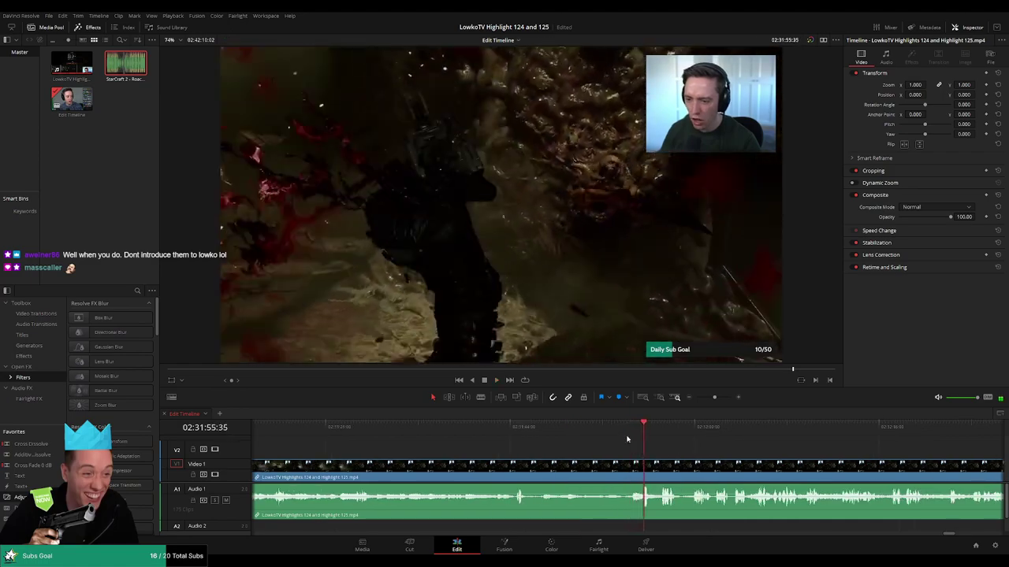
{"action": "left_click", "coordinate": [613, 432]}
{"action": "left_click", "coordinate": [513, 429]}
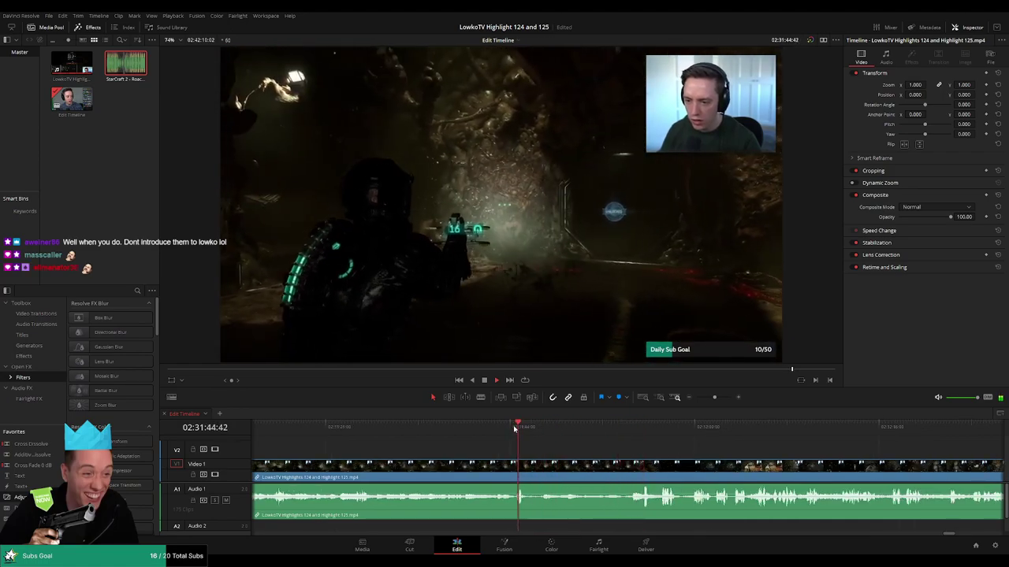
{"action": "left_click", "coordinate": [511, 429]}
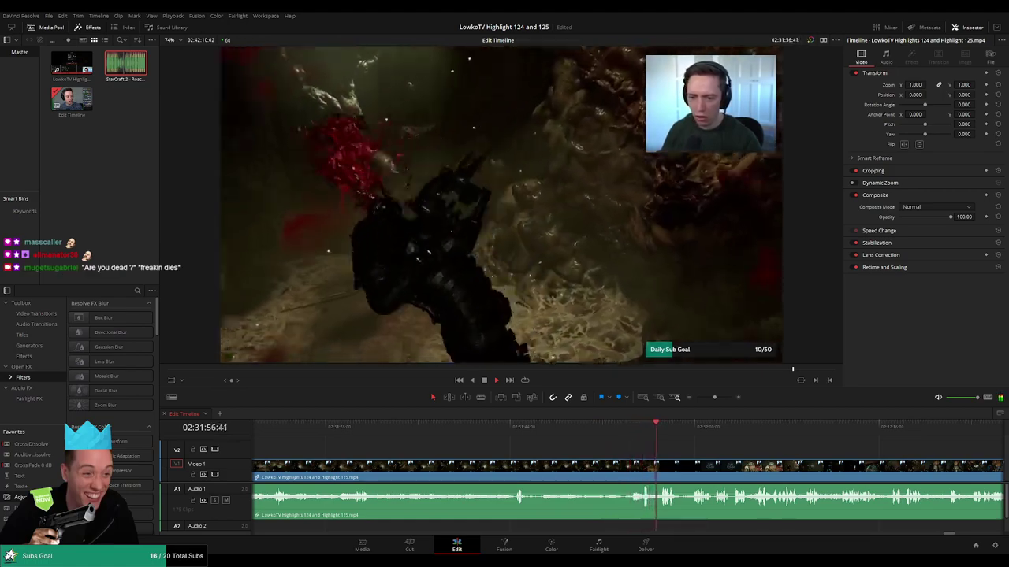
{"action": "left_click_drag", "start_coordinate": [702, 455], "coordinate": [534, 447]}
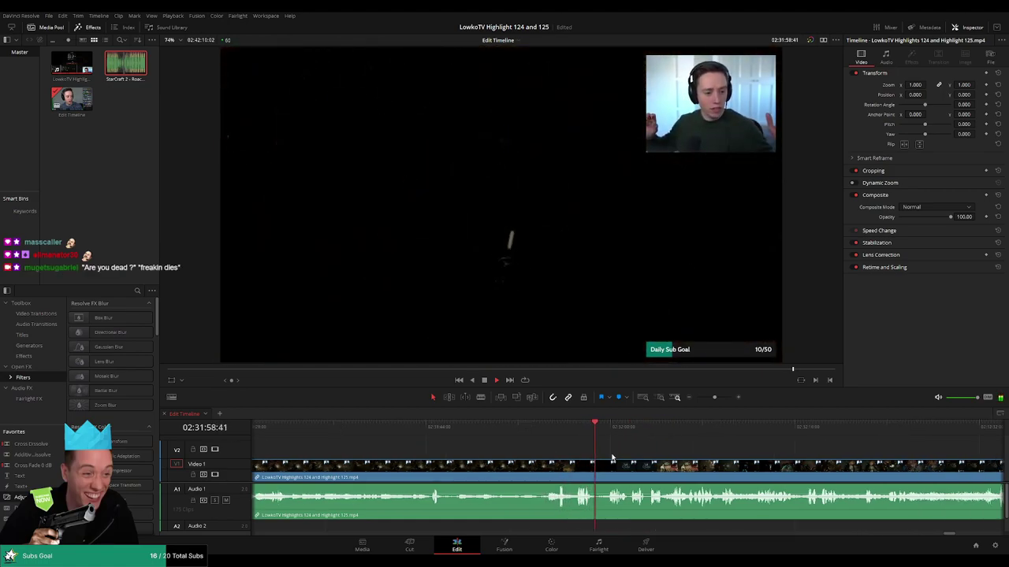
{"action": "left_click", "coordinate": [432, 427]}
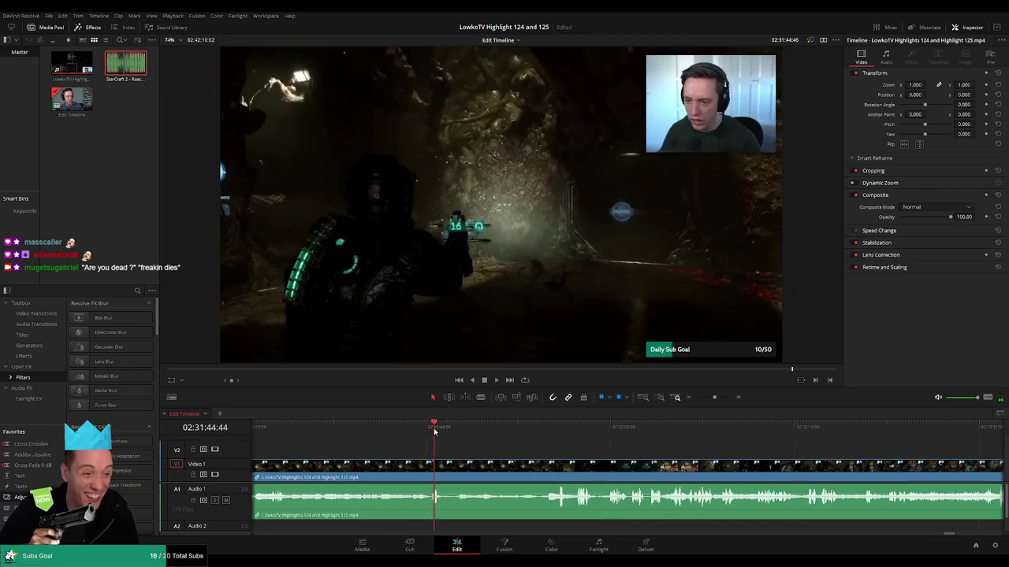
Review the death scene and the following audio call footage from about 02:31:44 to 02:32:10.
{"action": "left_click", "coordinate": [503, 427]}
{"action": "left_click_drag", "start_coordinate": [505, 429], "coordinate": [529, 430]}
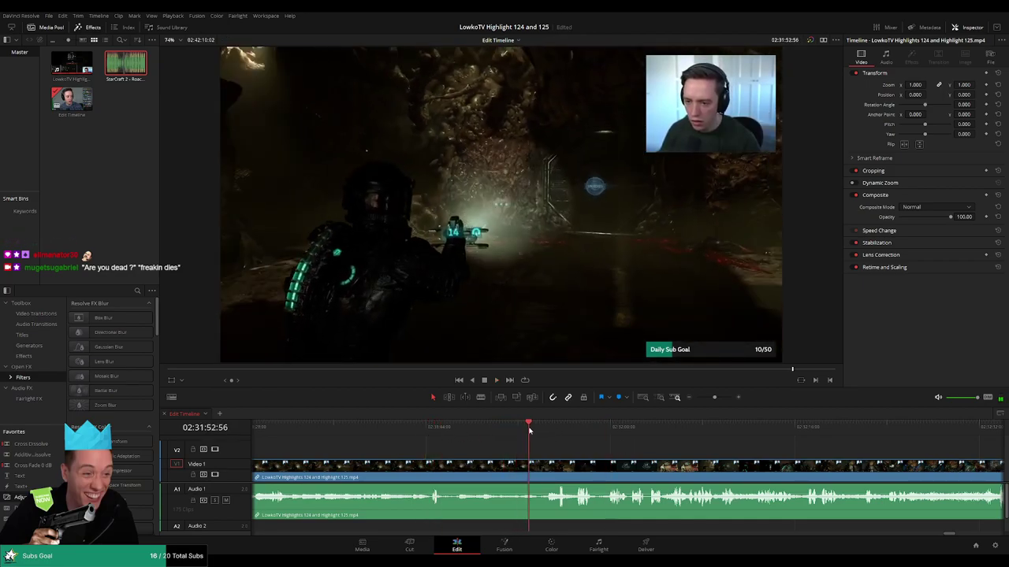
{"action": "left_click", "coordinate": [426, 429]}
{"action": "key", "text": "space"}
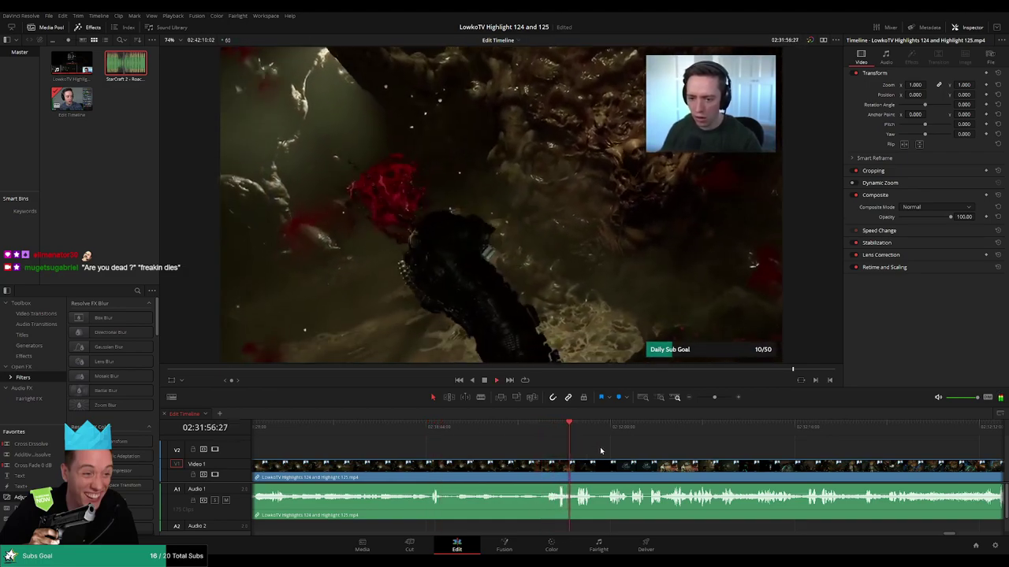
{"action": "left_click_drag", "start_coordinate": [627, 451], "coordinate": [554, 448]}
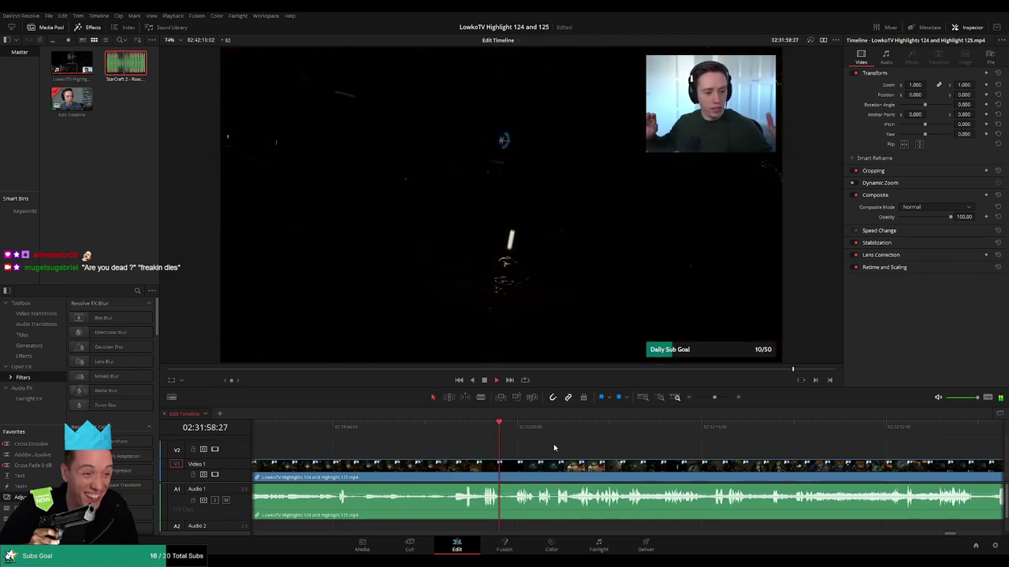
{"action": "left_click_drag", "start_coordinate": [579, 450], "coordinate": [565, 446]}
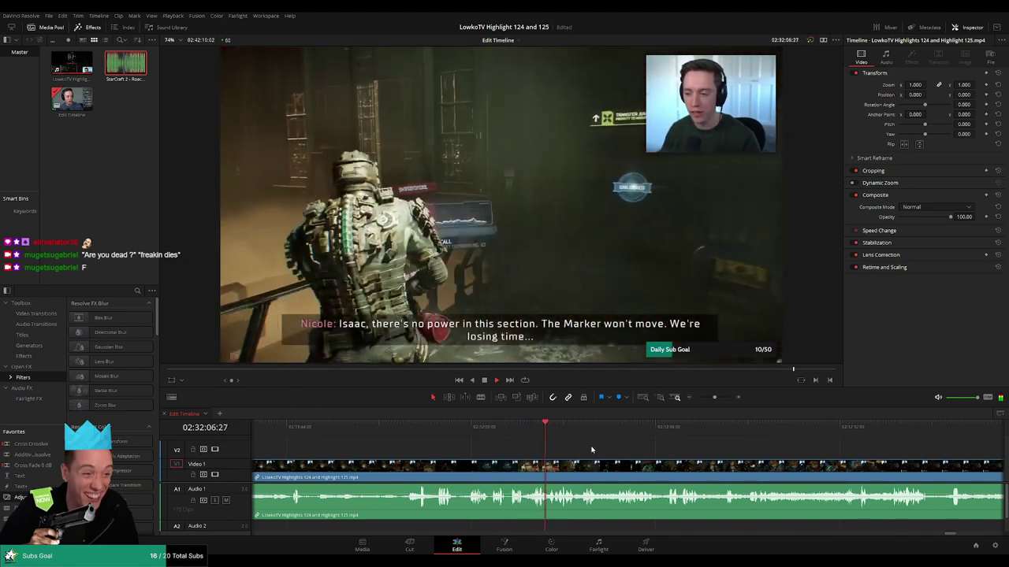
{"action": "scroll", "coordinate": [587, 450], "scroll_direction": "down", "scroll_amount": 1}
{"action": "scroll", "coordinate": [592, 451], "scroll_direction": "up", "scroll_amount": 2}
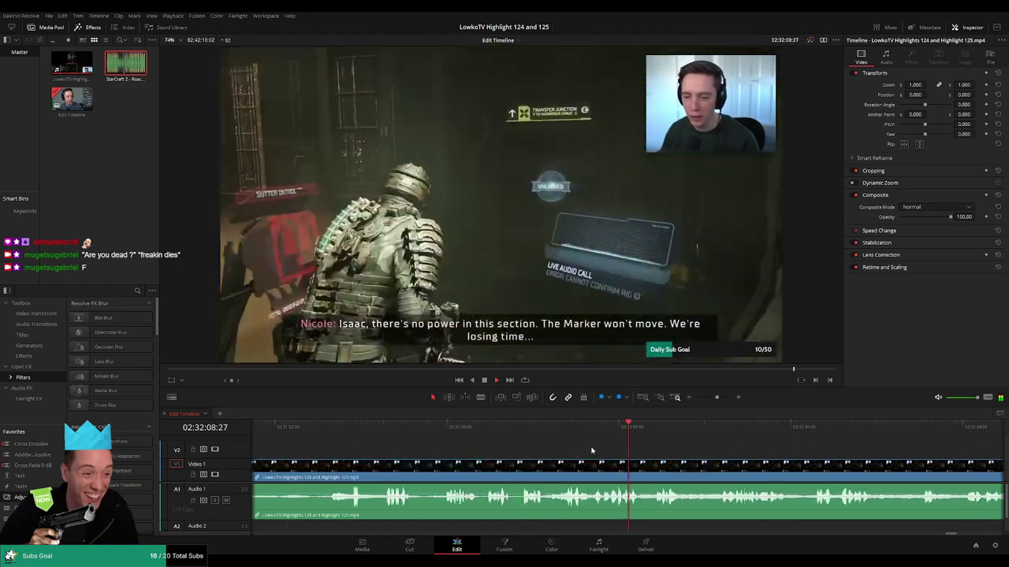
{"action": "scroll", "coordinate": [591, 451], "scroll_direction": "up", "scroll_amount": 1}
{"action": "left_click_drag", "start_coordinate": [702, 449], "coordinate": [566, 443]}
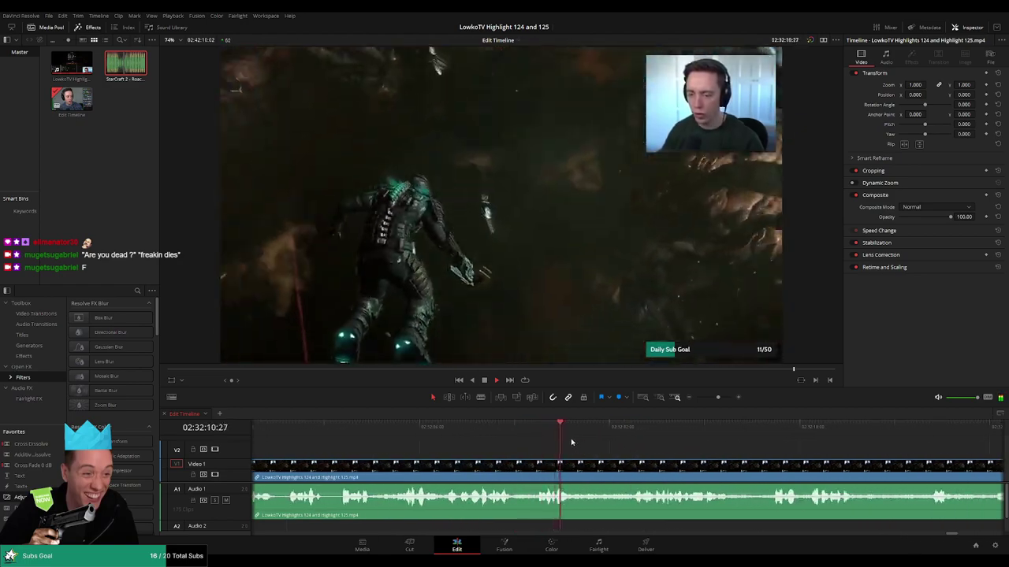
Split the clip at 02:32:08:54 and again shortly after it, and ripple-delete the short piece between the cuts.
{"action": "left_click", "coordinate": [503, 430]}
{"action": "key", "text": "space"}
{"action": "key", "text": "b"}
{"action": "left_click", "coordinate": [512, 431]}
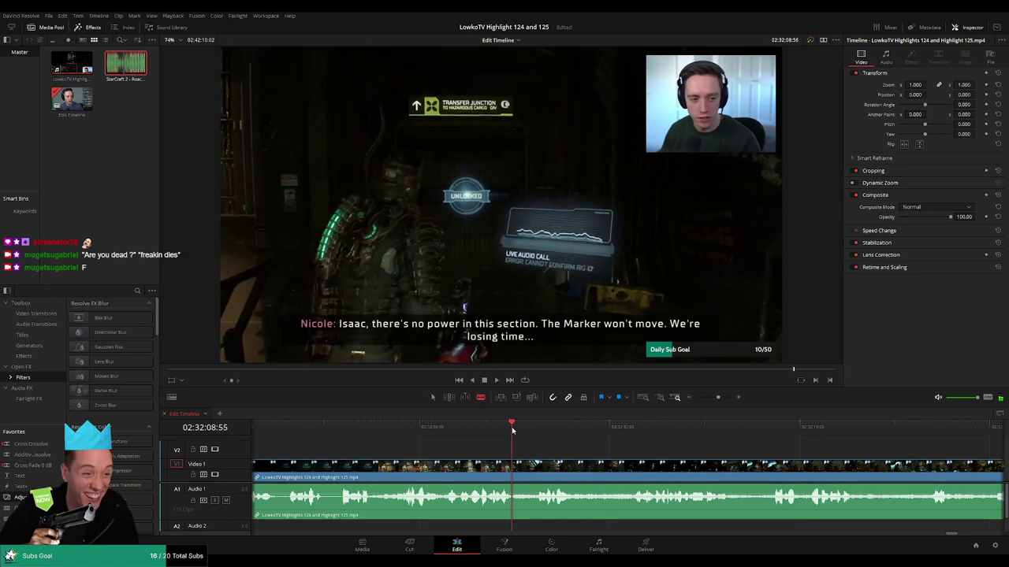
{"action": "left_click", "coordinate": [518, 466]}
{"action": "key", "text": "a"}
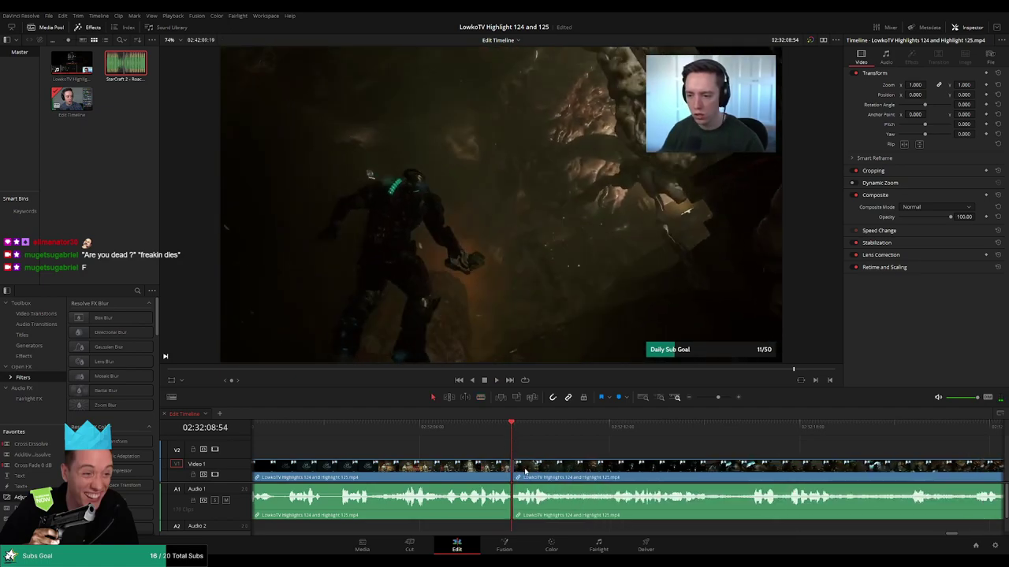
Play past the new join and mark the clip before it orange.
{"action": "key", "text": "space"}
{"action": "scroll", "coordinate": [561, 466], "scroll_direction": "down", "scroll_amount": 6}
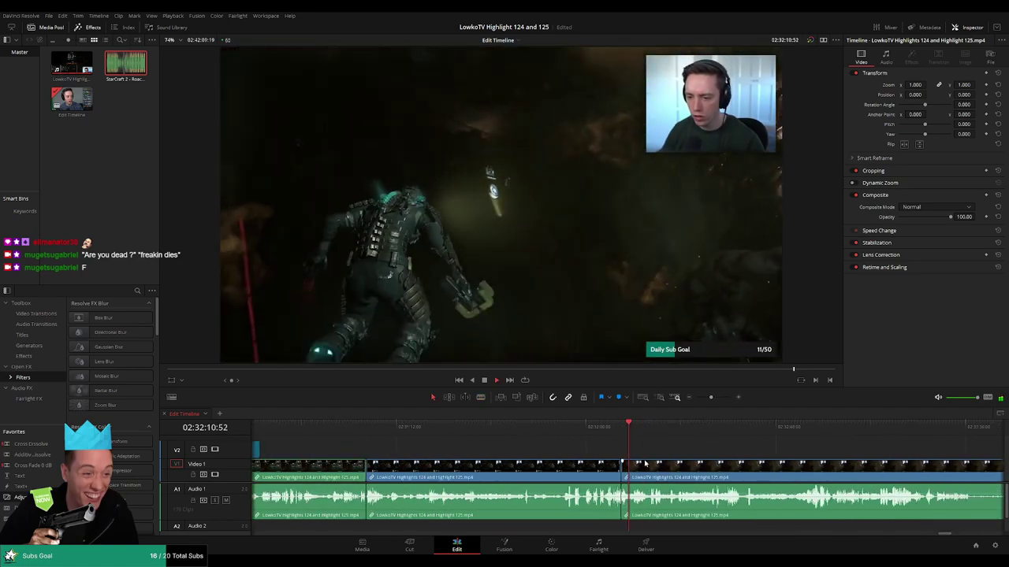
{"action": "scroll", "coordinate": [651, 462], "scroll_direction": "up", "scroll_amount": 5}
{"action": "left_click", "coordinate": [586, 469]}
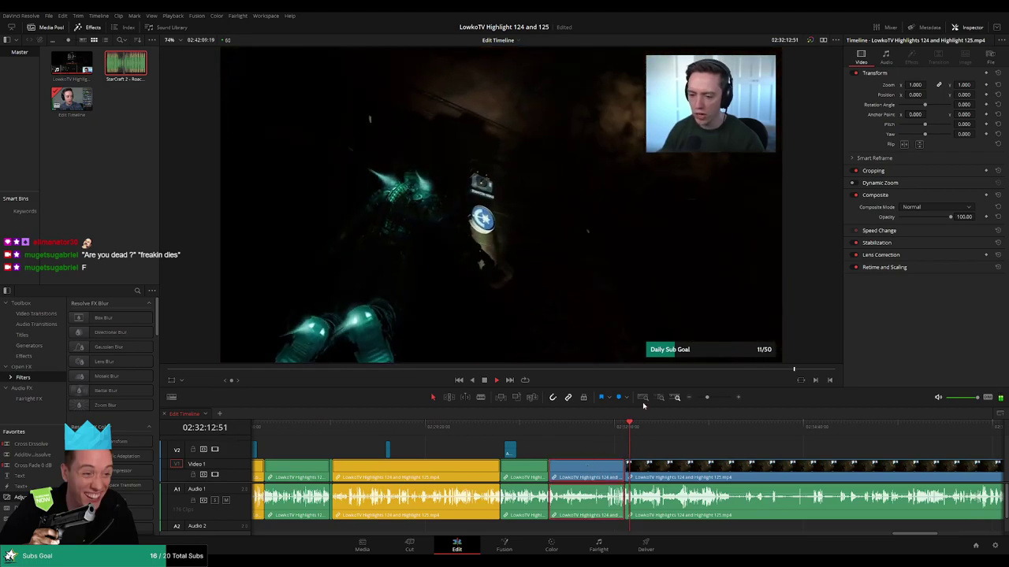
{"action": "key", "text": "F1"}
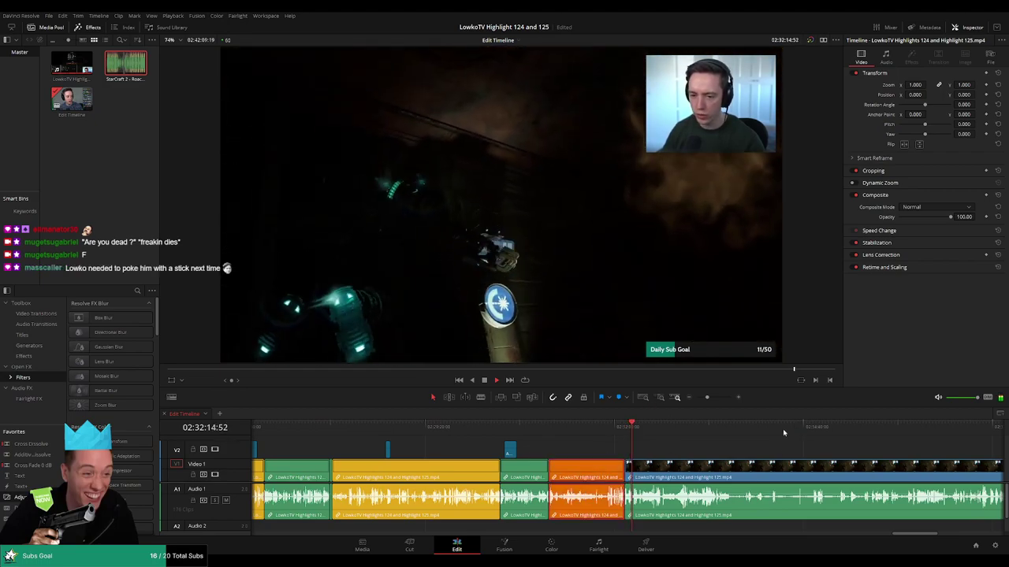
Review the zero-gravity and glowing reactor footage after the join up to about 02:32:38.
{"action": "left_click", "coordinate": [692, 453]}
{"action": "scroll", "coordinate": [693, 452], "scroll_direction": "up", "scroll_amount": 5}
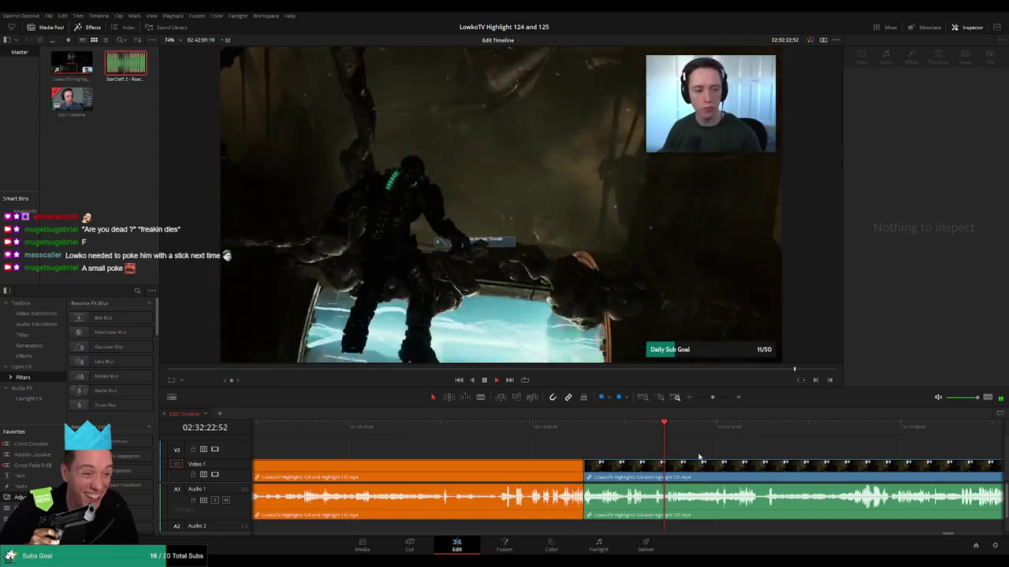
{"action": "scroll", "coordinate": [723, 468], "scroll_direction": "down", "scroll_amount": 3}
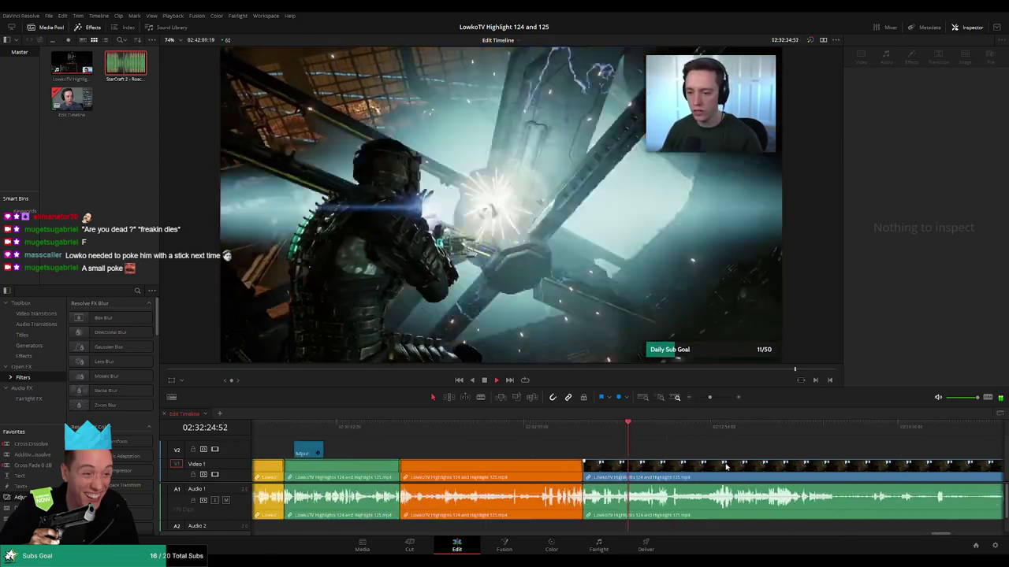
{"action": "scroll", "coordinate": [702, 454], "scroll_direction": "up", "scroll_amount": 3}
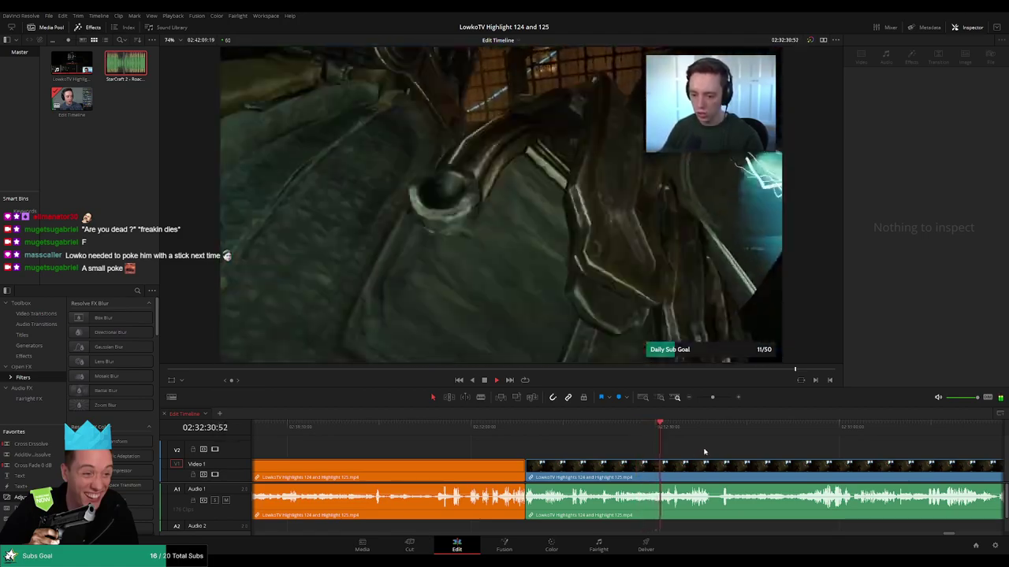
{"action": "scroll", "coordinate": [672, 450], "scroll_direction": "right", "scroll_amount": 2}
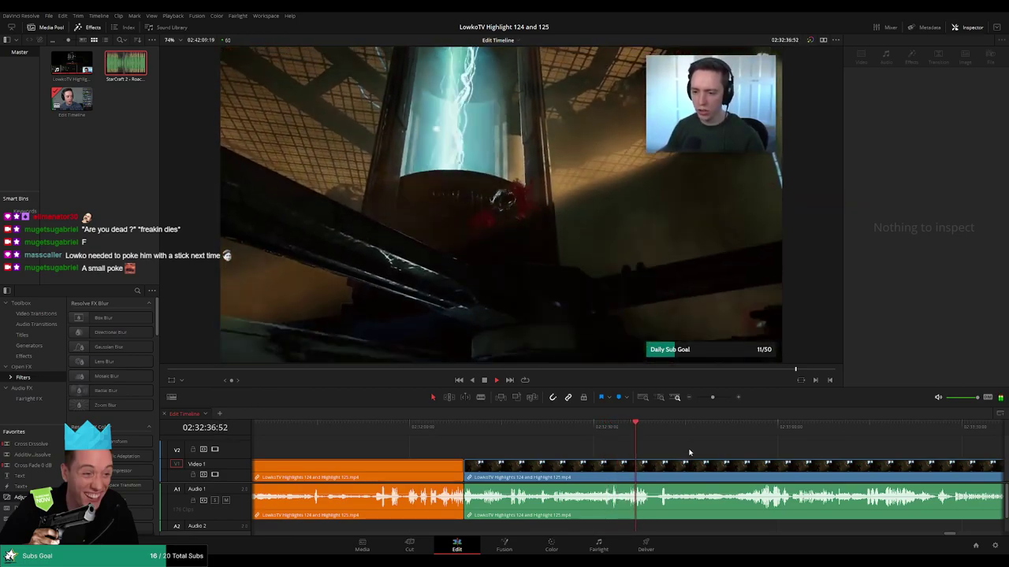
{"action": "scroll", "coordinate": [660, 451], "scroll_direction": "right", "scroll_amount": 1}
{"action": "scroll", "coordinate": [661, 451], "scroll_direction": "down", "scroll_amount": 1}
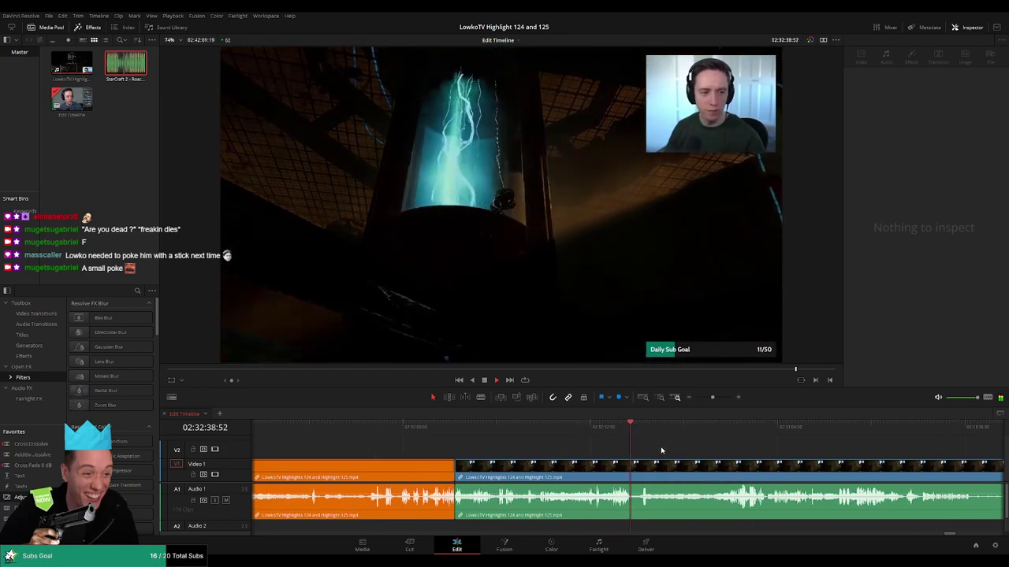
{"action": "scroll", "coordinate": [682, 453], "scroll_direction": "up", "scroll_amount": 2}
Split the clip at 02:32:39:36, ripple-delete the short black-screen piece after it, and mark the clip before the join orange.
{"action": "left_click", "coordinate": [639, 428]}
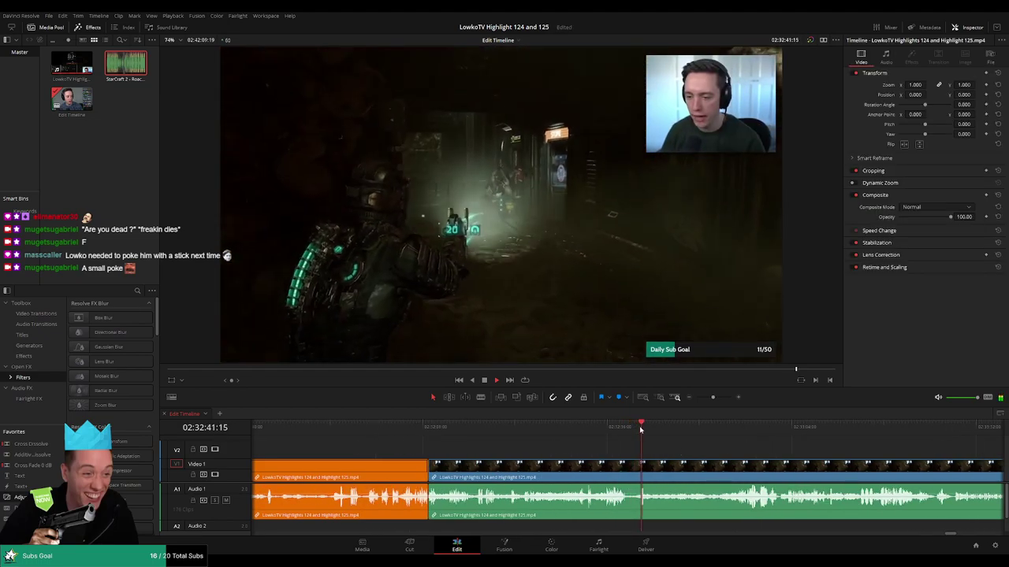
{"action": "left_click", "coordinate": [625, 428]}
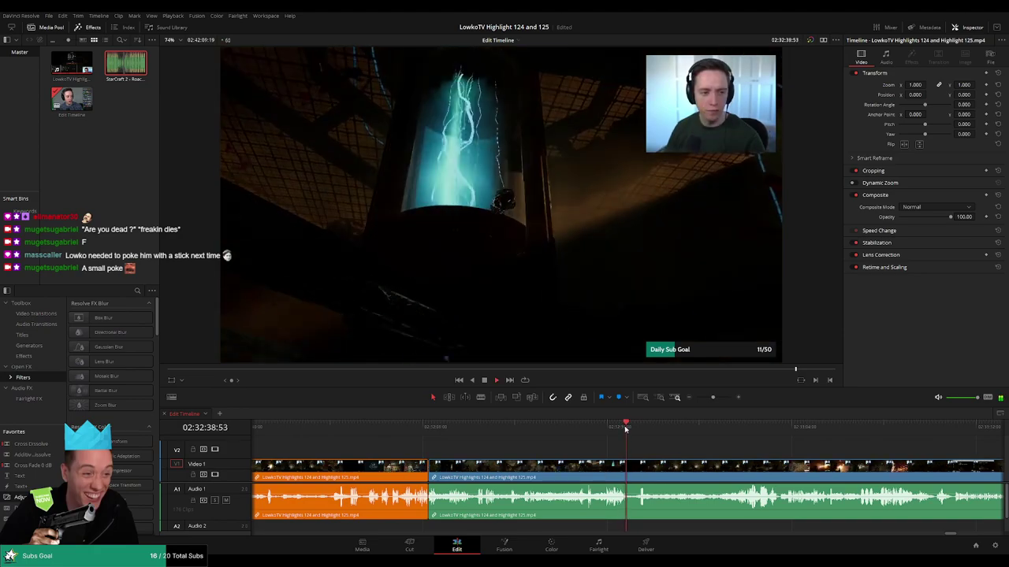
{"action": "key", "text": "ctrl+b"}
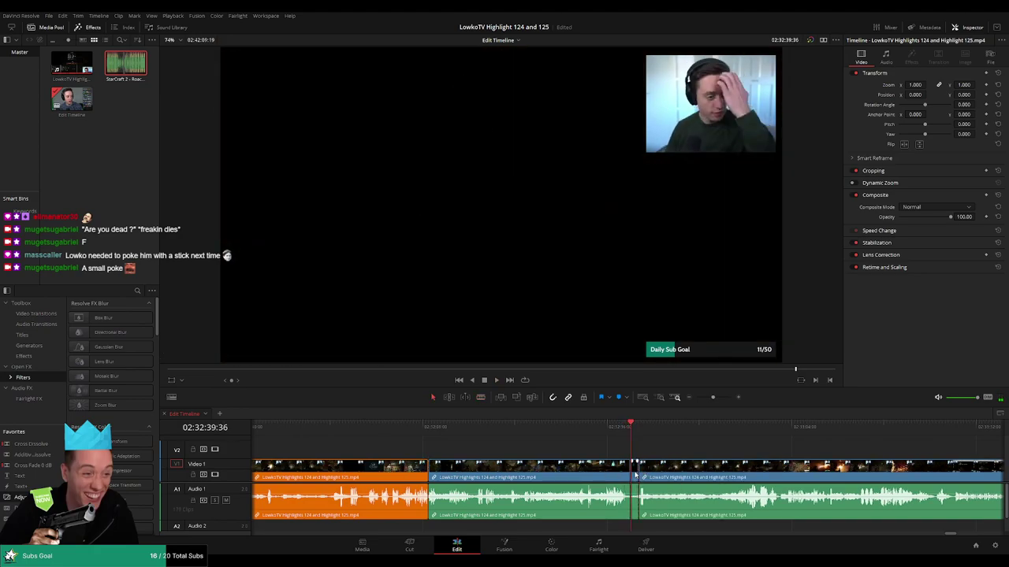
{"action": "left_click", "coordinate": [584, 474]}
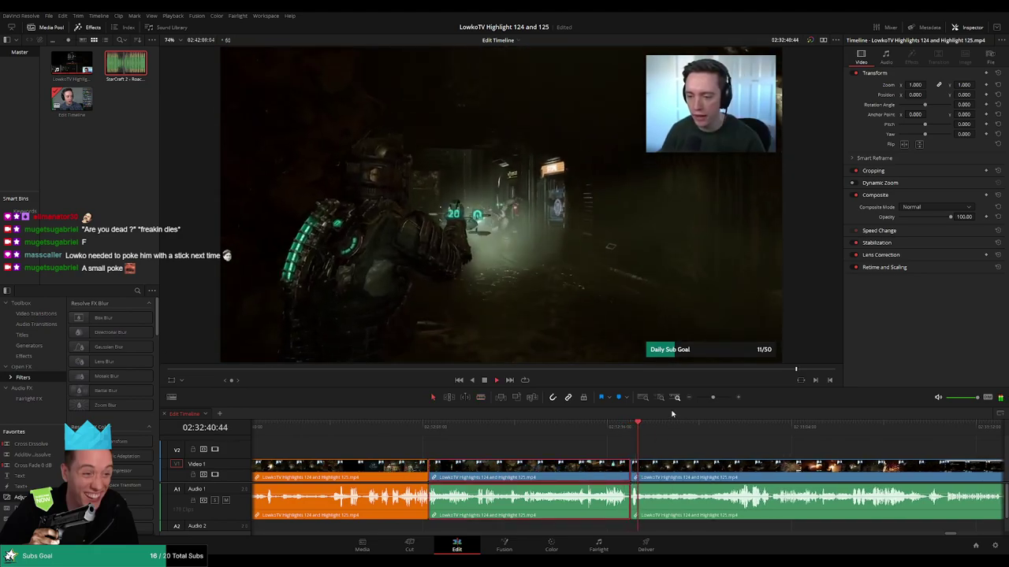
{"action": "left_click", "coordinate": [760, 426]}
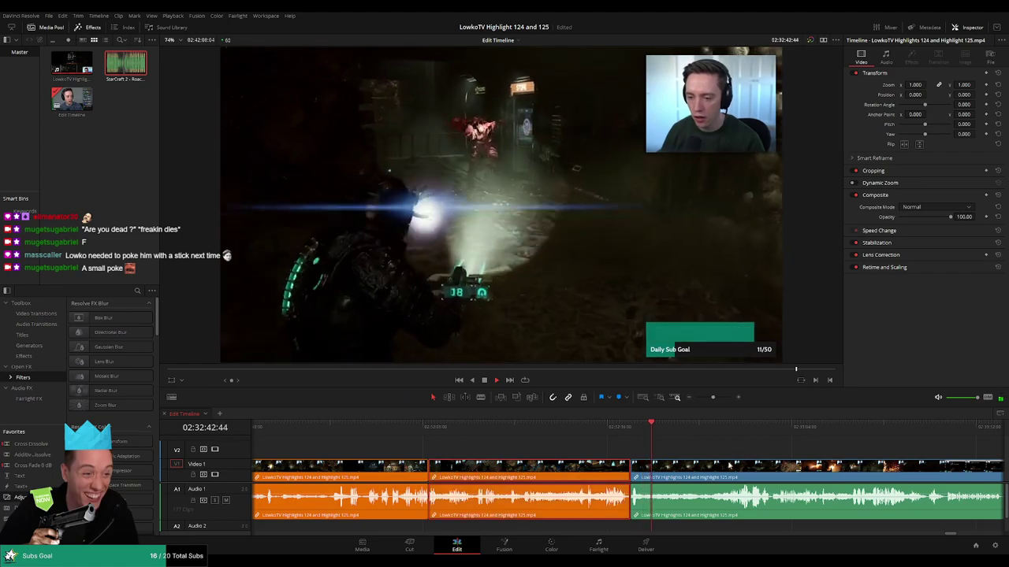
Review the dark cavern combat, flamethrower and death scene footage from about 02:32:43 to 02:33:26.
{"action": "left_click", "coordinate": [694, 451]}
{"action": "scroll", "coordinate": [702, 450], "scroll_direction": "up", "scroll_amount": 4}
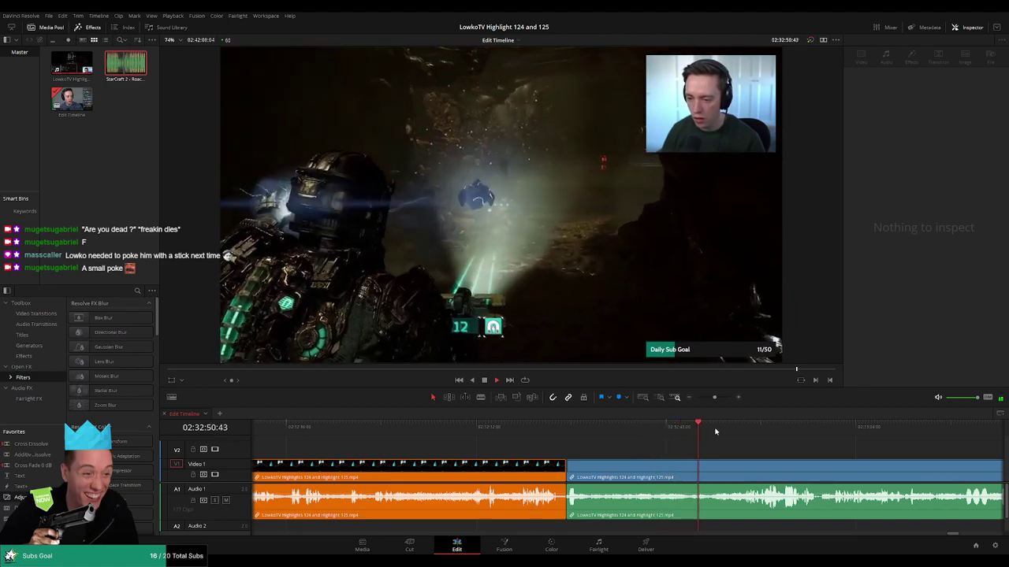
{"action": "left_click", "coordinate": [741, 452]}
{"action": "left_click_drag", "start_coordinate": [817, 452], "coordinate": [682, 442]}
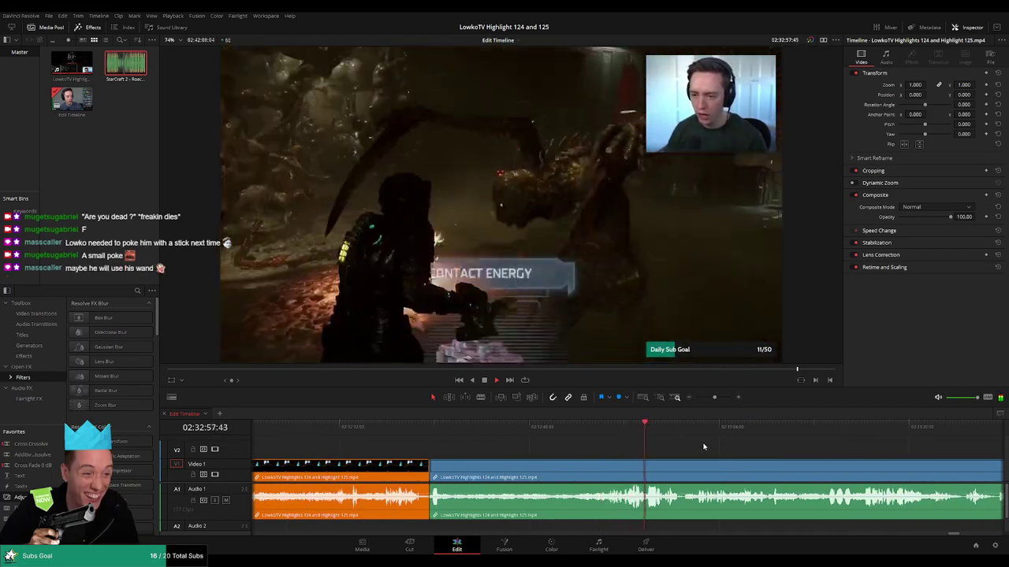
{"action": "scroll", "coordinate": [732, 450], "scroll_direction": "right", "scroll_amount": 2}
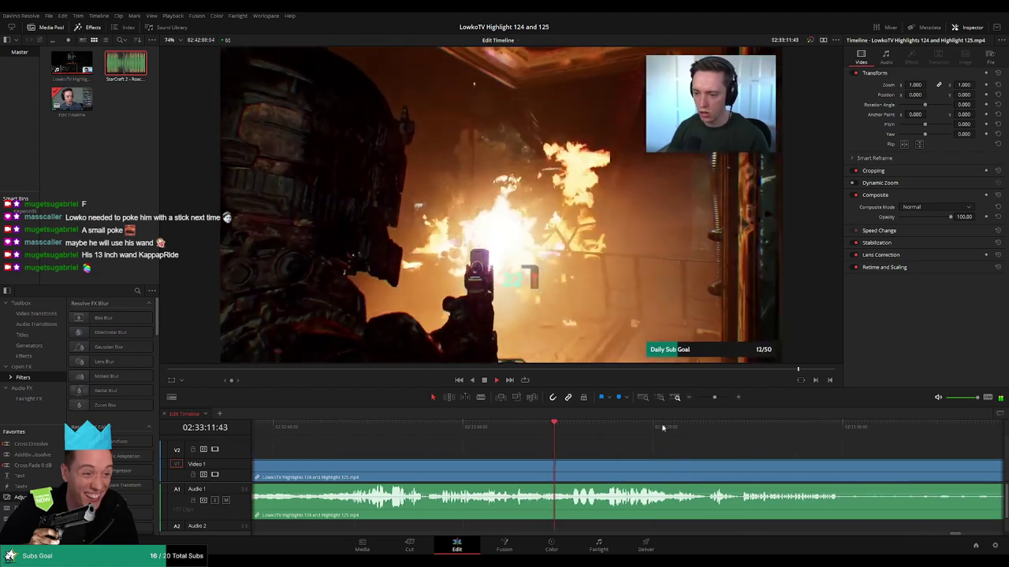
{"action": "left_click_drag", "start_coordinate": [716, 403], "coordinate": [714, 401]}
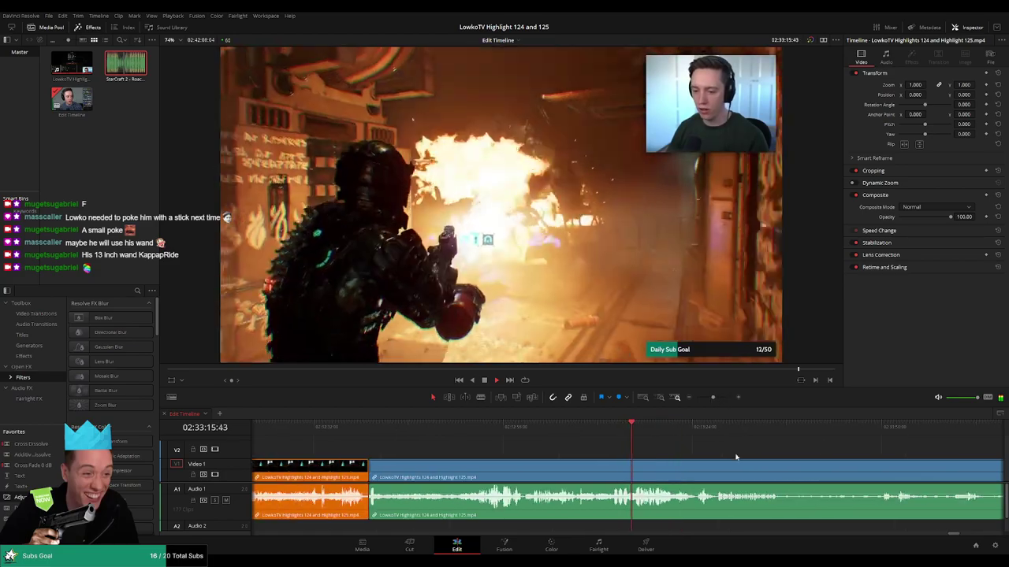
{"action": "left_click_drag", "start_coordinate": [736, 457], "coordinate": [623, 450]}
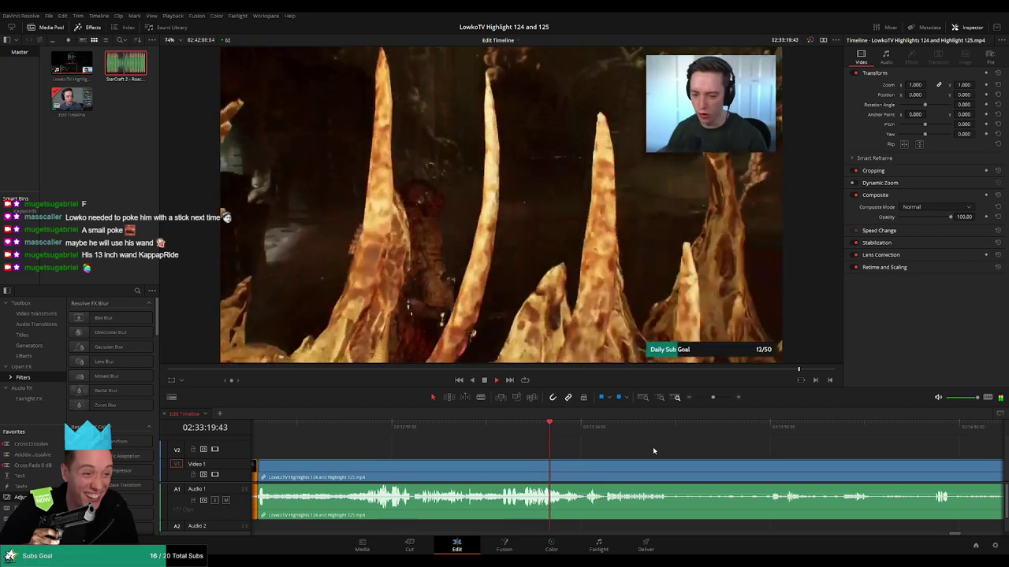
{"action": "left_click_drag", "start_coordinate": [652, 448], "coordinate": [607, 446]}
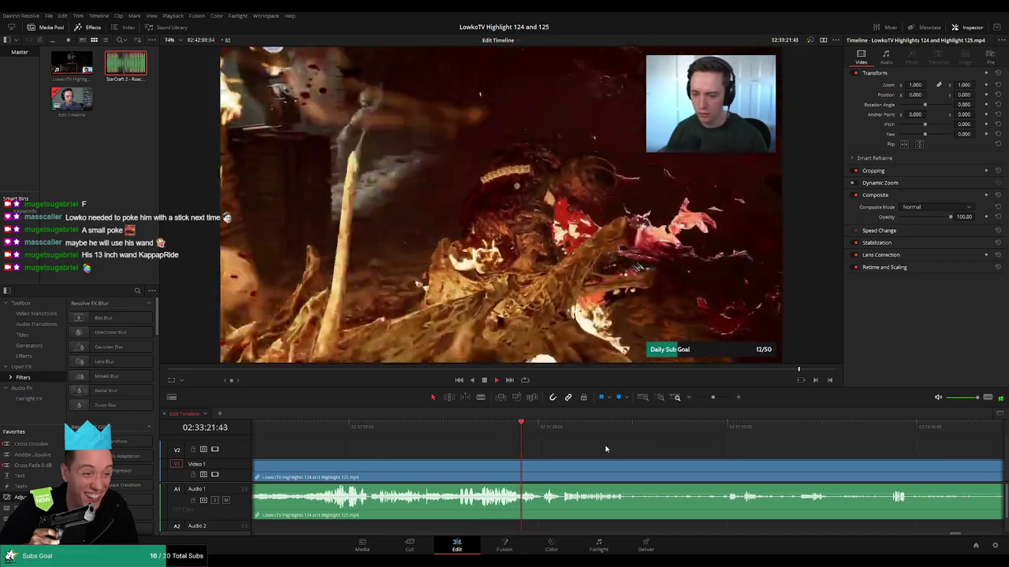
{"action": "left_click", "coordinate": [540, 430]}
{"action": "key", "text": "space"}
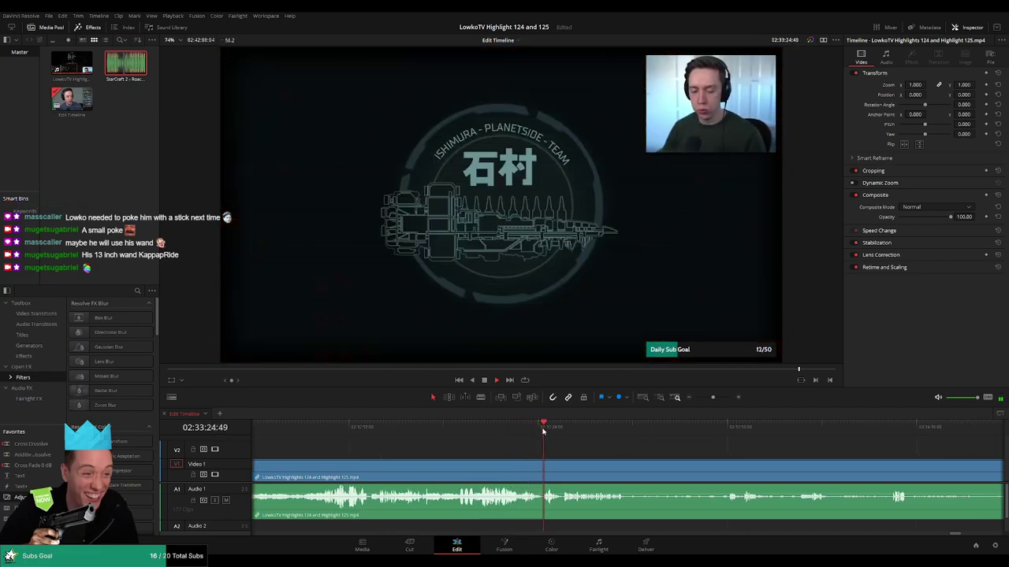
{"action": "scroll", "coordinate": [613, 448], "scroll_direction": "up", "scroll_amount": 2}
{"action": "left_click_drag", "start_coordinate": [684, 447], "coordinate": [563, 441]}
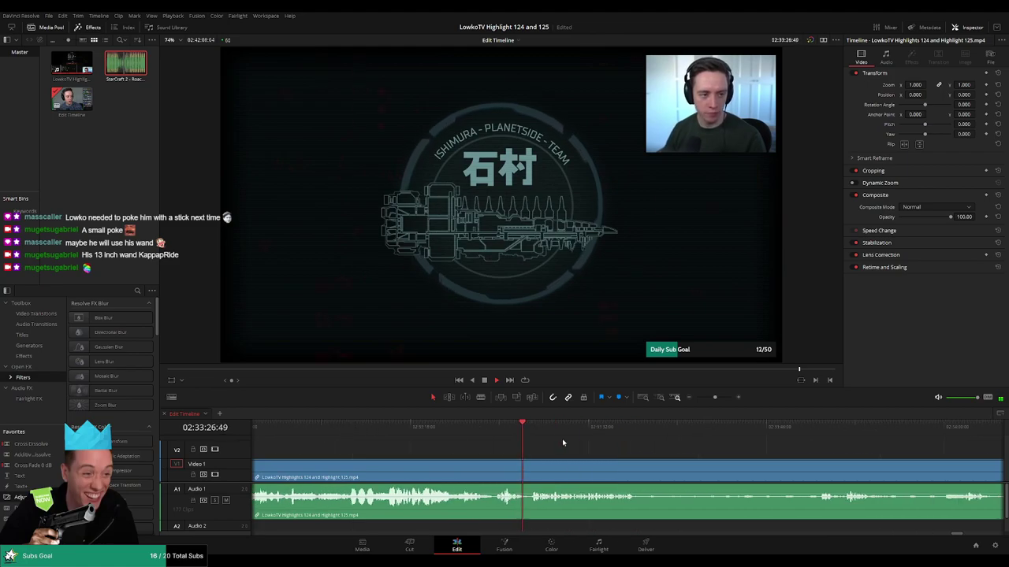
Split the clip at 02:33:26:34 and just under a second further on, and ripple-delete the piece between the cuts.
{"action": "scroll", "coordinate": [563, 441], "scroll_direction": "up", "scroll_amount": 2}
{"action": "left_click", "coordinate": [517, 425]}
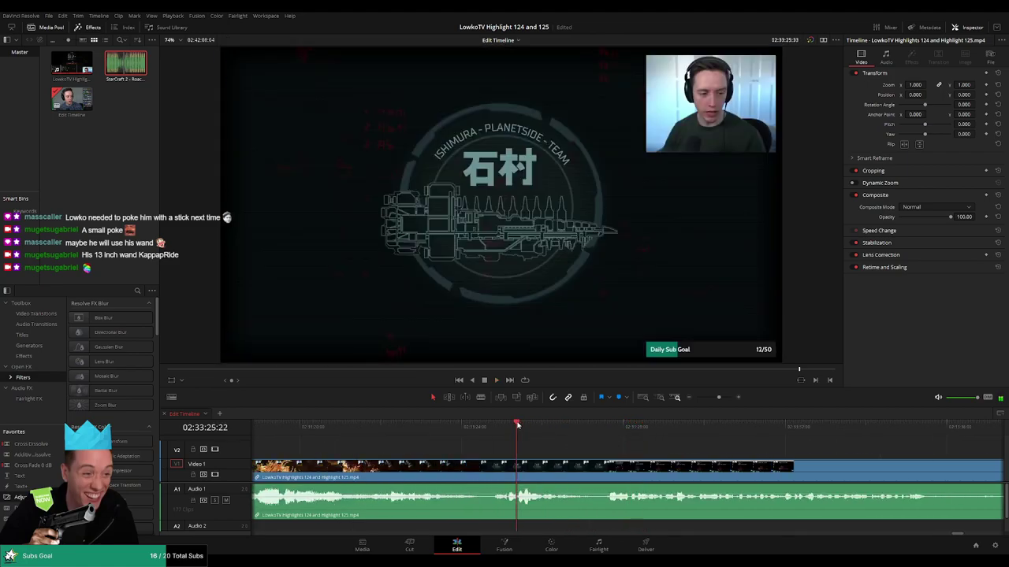
{"action": "key", "text": "space"}
{"action": "key", "text": "b"}
{"action": "left_click", "coordinate": [567, 469]}
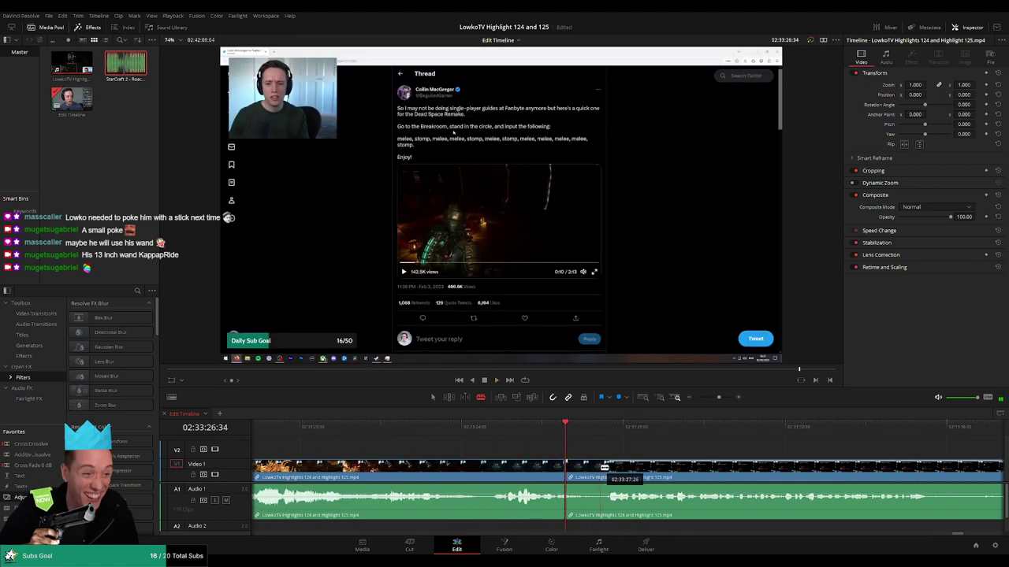
{"action": "left_click", "coordinate": [603, 468]}
{"action": "key", "text": "a"}
{"action": "left_click", "coordinate": [587, 472]}
{"action": "key", "text": "Delete"}
Mark the combat clip ending at the Ishimura loading screen orange while playing the footage after it.
{"action": "key", "text": "space"}
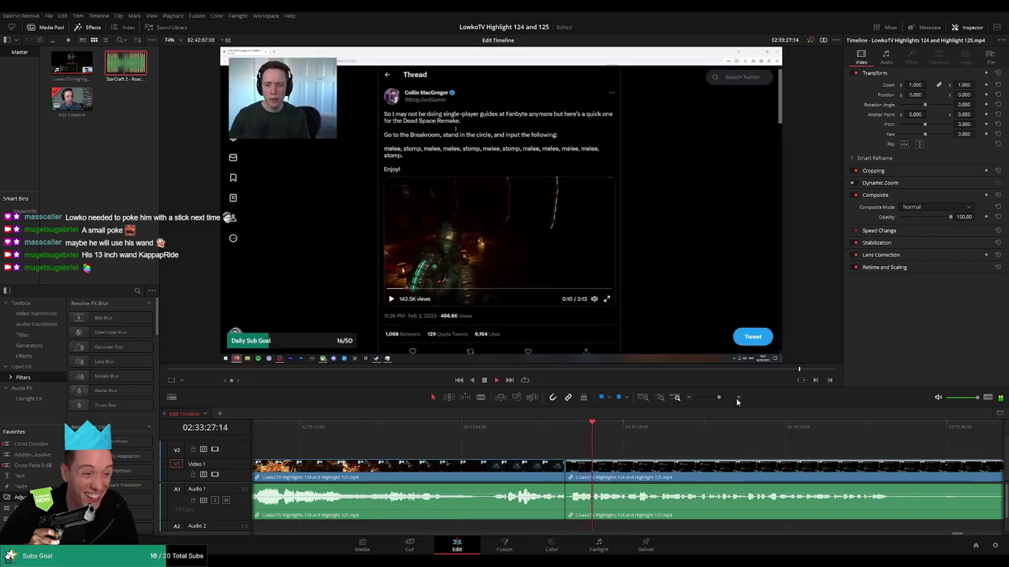
{"action": "left_click_drag", "start_coordinate": [719, 398], "coordinate": [706, 402]}
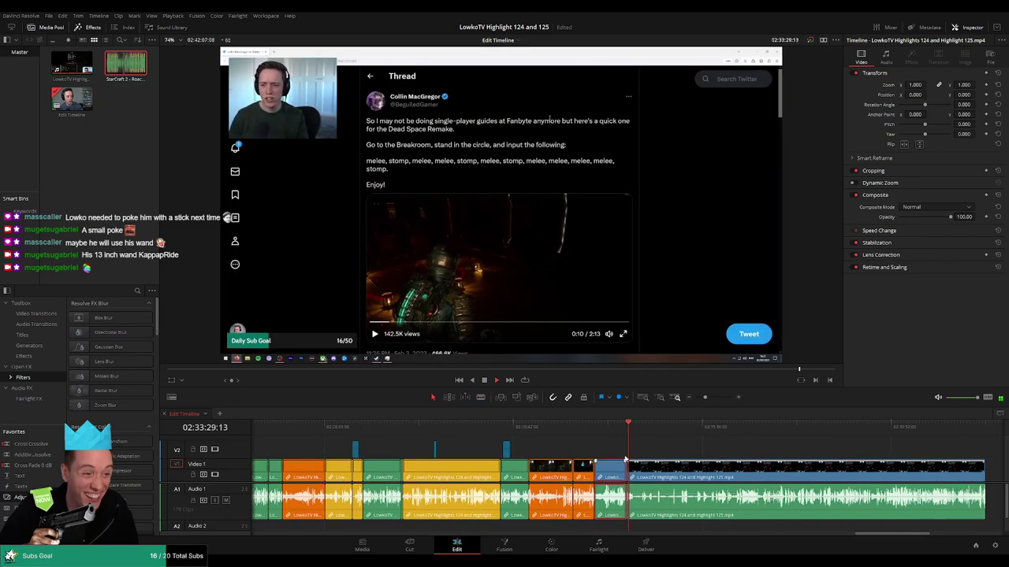
{"action": "left_click", "coordinate": [660, 446]}
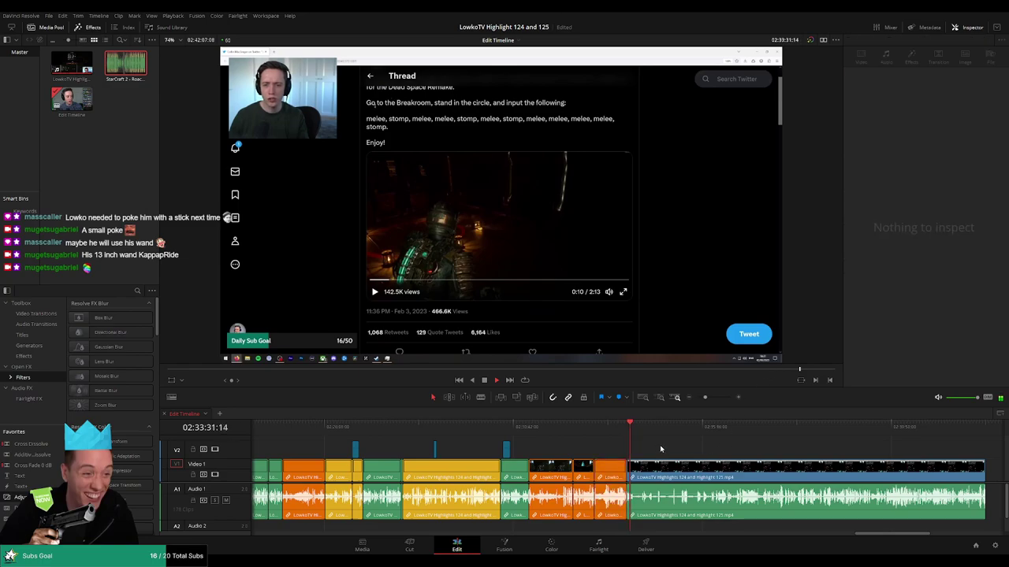
Review the Twitter thread video footage from about 02:33:31 to the chorus playback at about 02:34:12.
{"action": "scroll", "coordinate": [684, 447], "scroll_direction": "up", "scroll_amount": 4}
{"action": "left_click_drag", "start_coordinate": [703, 449], "coordinate": [540, 449]}
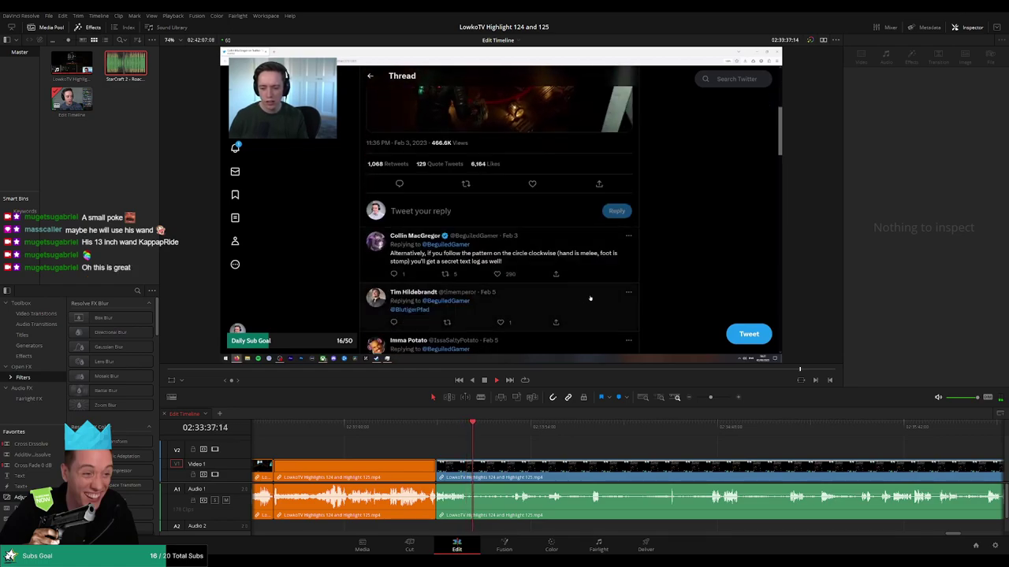
{"action": "scroll", "coordinate": [510, 457], "scroll_direction": "up", "scroll_amount": 1}
{"action": "scroll", "coordinate": [510, 457], "scroll_direction": "down", "scroll_amount": 1}
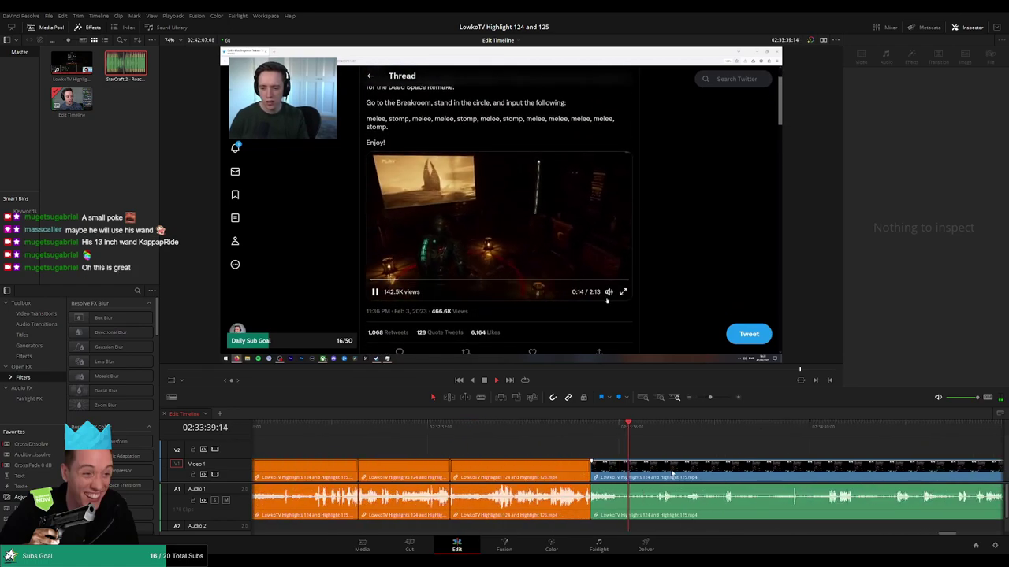
{"action": "scroll", "coordinate": [669, 473], "scroll_direction": "up", "scroll_amount": 2}
{"action": "left_click_drag", "start_coordinate": [635, 430], "coordinate": [660, 431]}
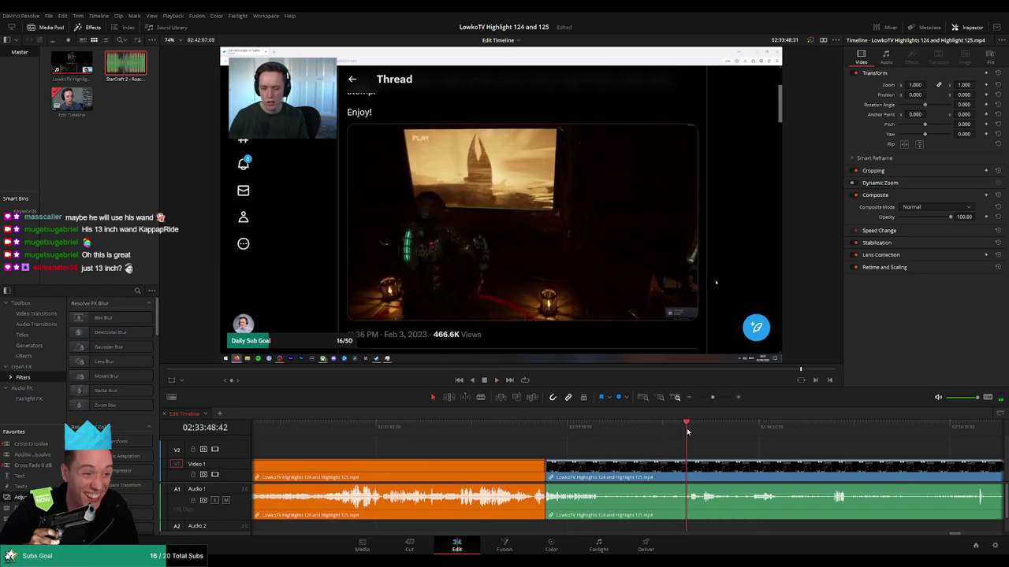
{"action": "scroll", "coordinate": [607, 449], "scroll_direction": "right", "scroll_amount": 6}
{"action": "scroll", "coordinate": [702, 450], "scroll_direction": "right", "scroll_amount": 4}
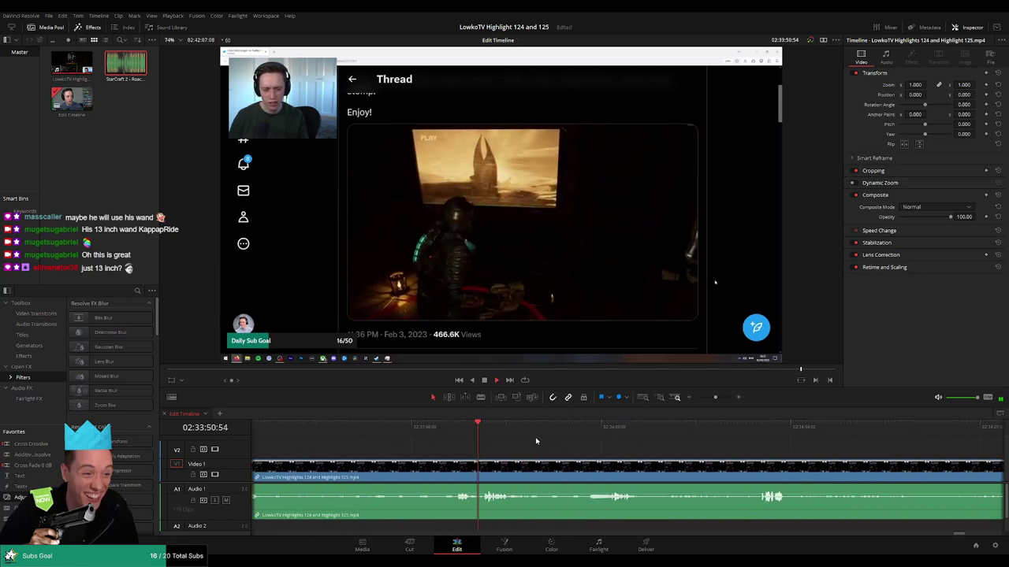
{"action": "left_click", "coordinate": [506, 429]}
{"action": "left_click", "coordinate": [539, 428]}
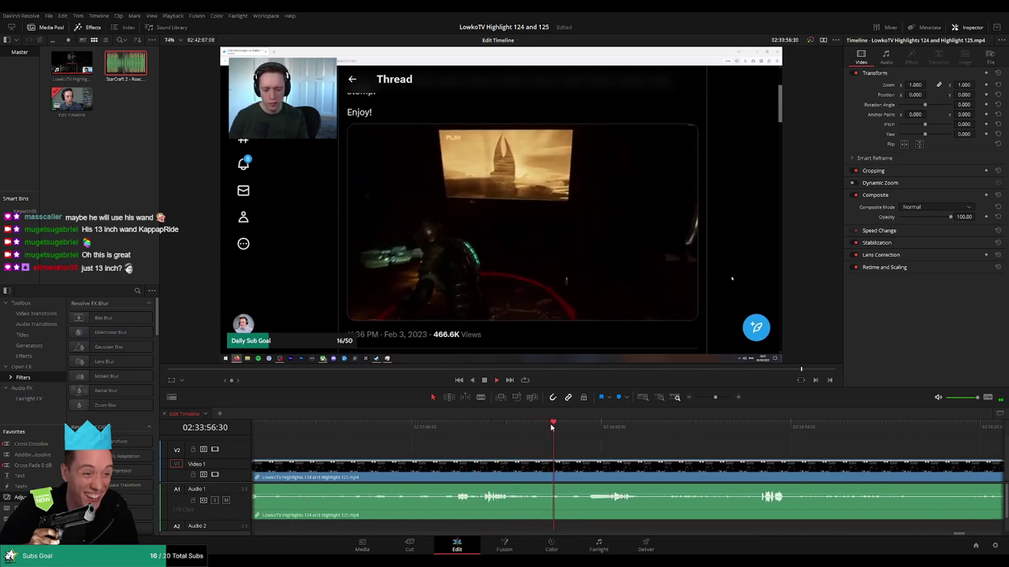
{"action": "scroll", "coordinate": [546, 441], "scroll_direction": "right", "scroll_amount": 4}
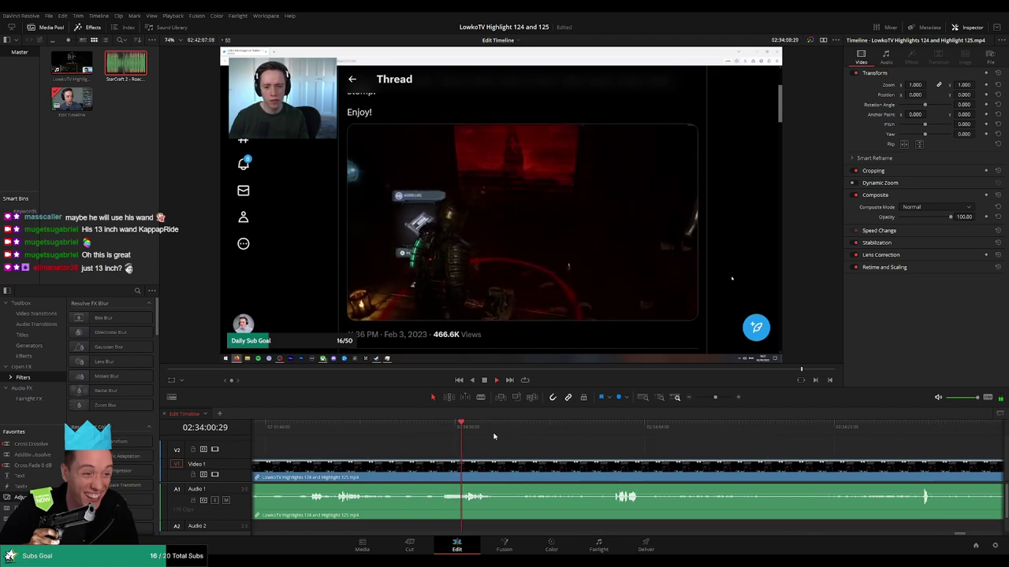
{"action": "left_click", "coordinate": [507, 425]}
{"action": "left_click", "coordinate": [525, 426]}
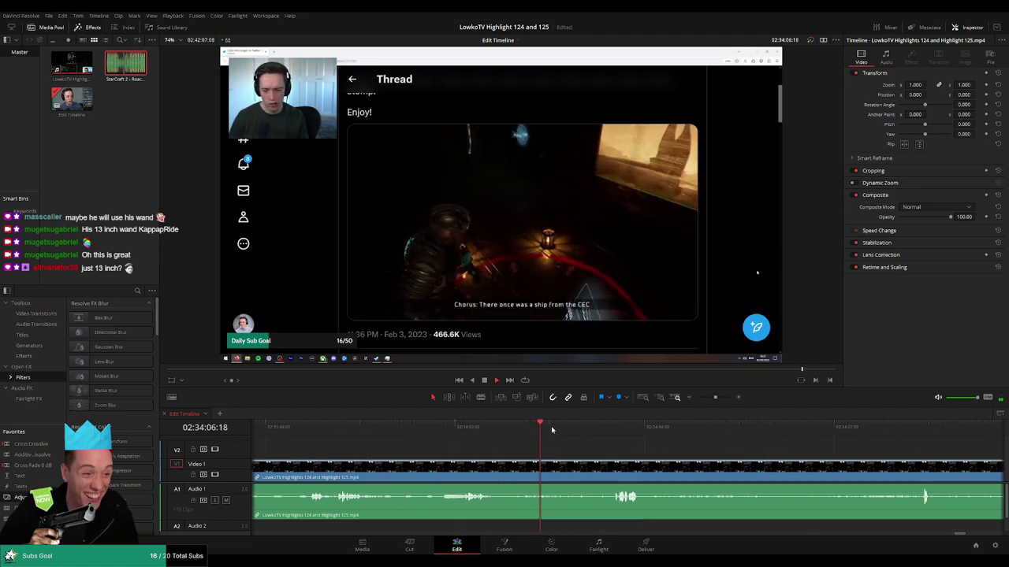
{"action": "left_click", "coordinate": [492, 424]}
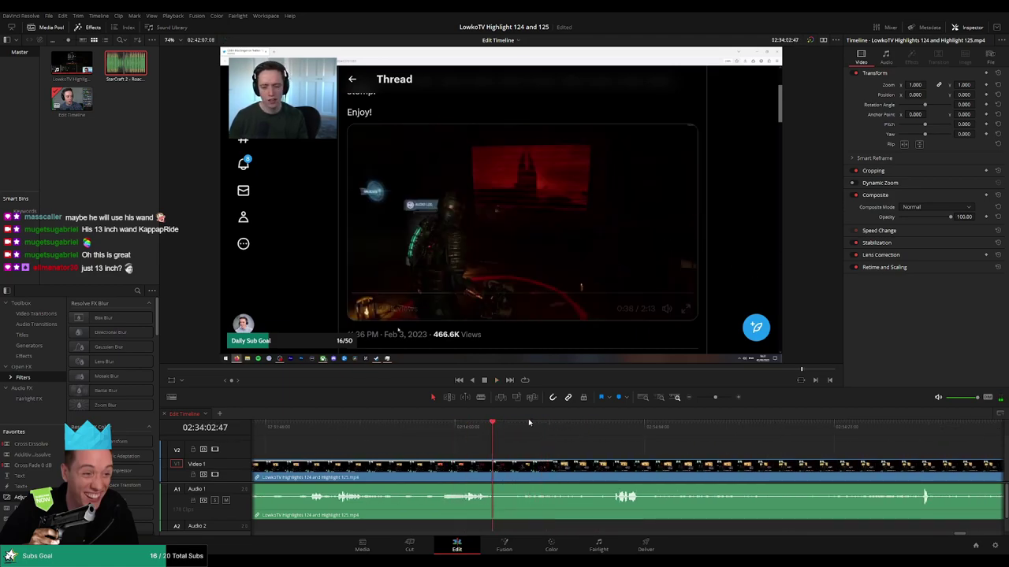
{"action": "left_click", "coordinate": [608, 426]}
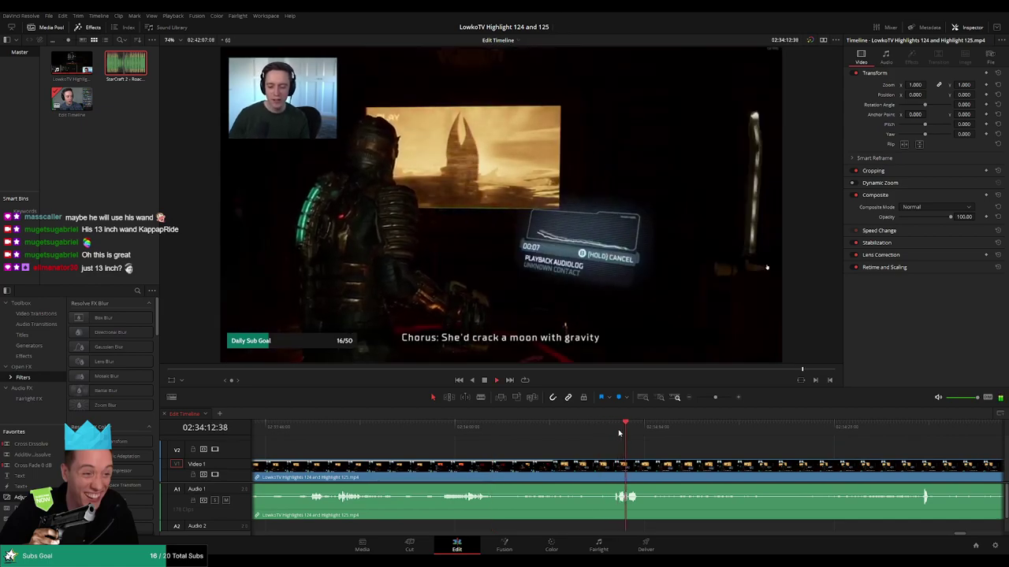
Split the clip at 02:34:03:10 and again just before the speech at about 02:34:12.
{"action": "left_click", "coordinate": [484, 427]}
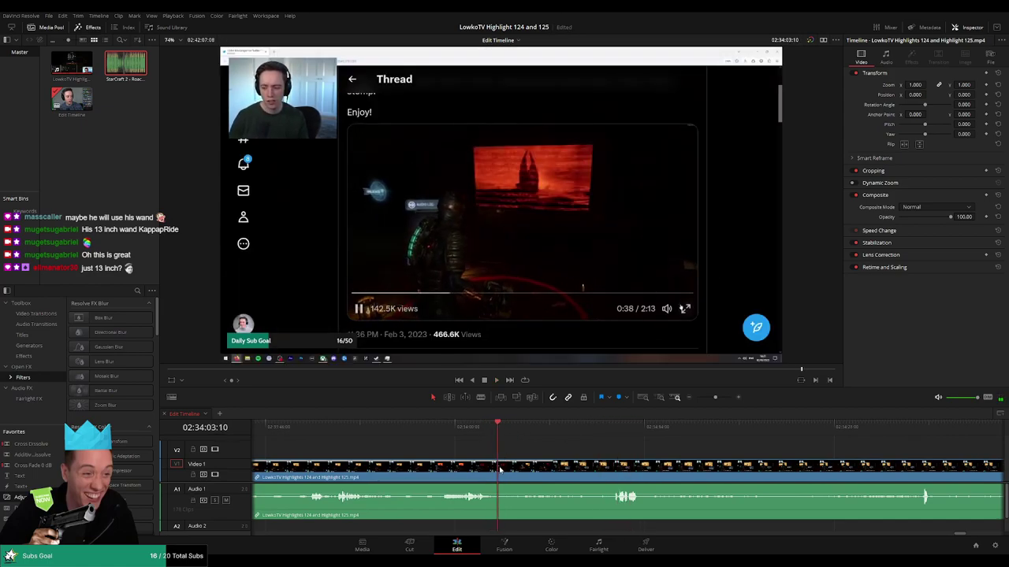
{"action": "key", "text": "b"}
{"action": "left_click", "coordinate": [500, 471]}
{"action": "left_click", "coordinate": [615, 470]}
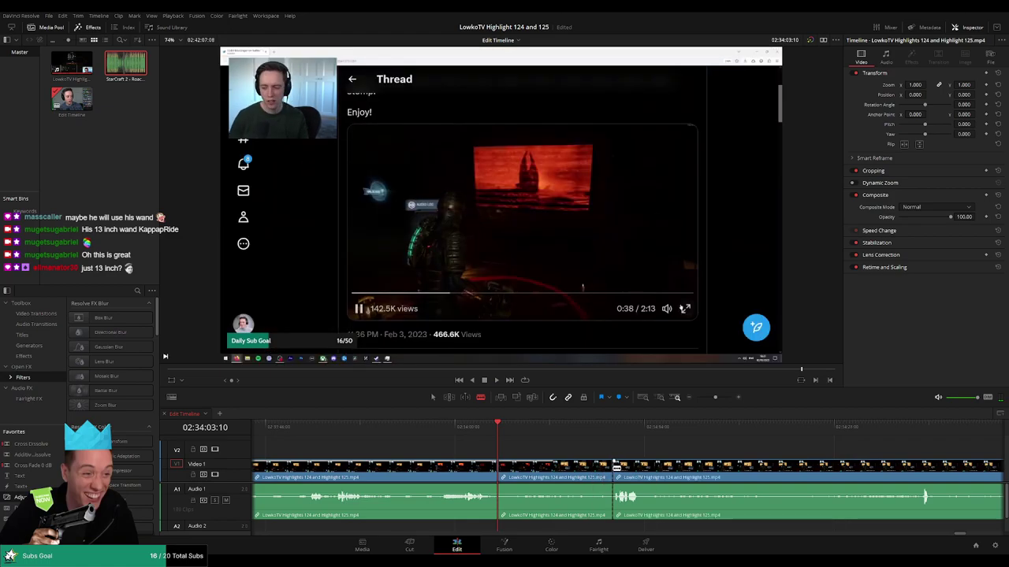
Set the audio volume of the piece between the two cuts to 15 and play back the result.
{"action": "key", "text": "a"}
{"action": "left_click", "coordinate": [559, 490]}
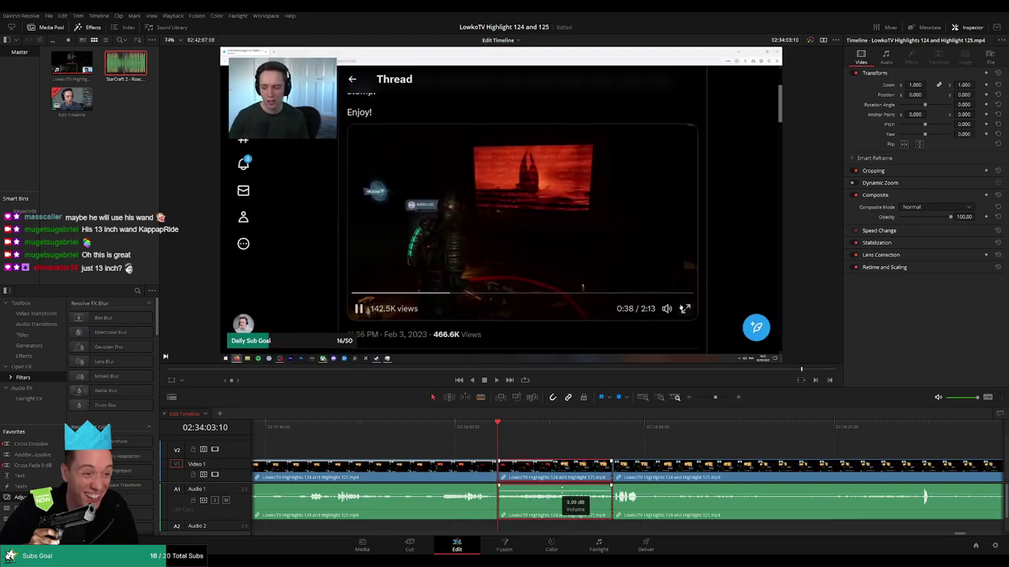
{"action": "left_click_drag", "start_coordinate": [562, 488], "coordinate": [561, 502]}
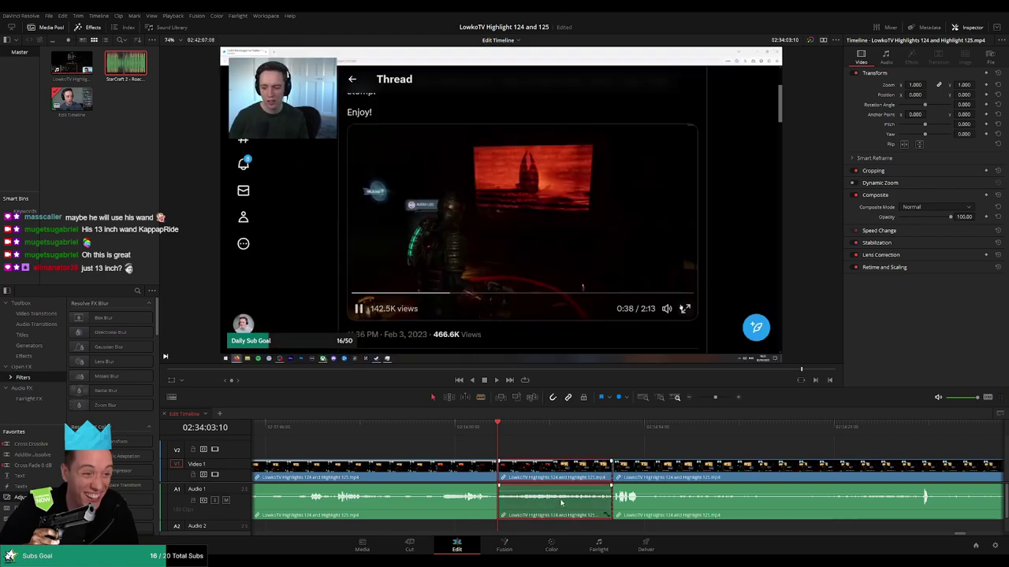
{"action": "left_click", "coordinate": [888, 59]}
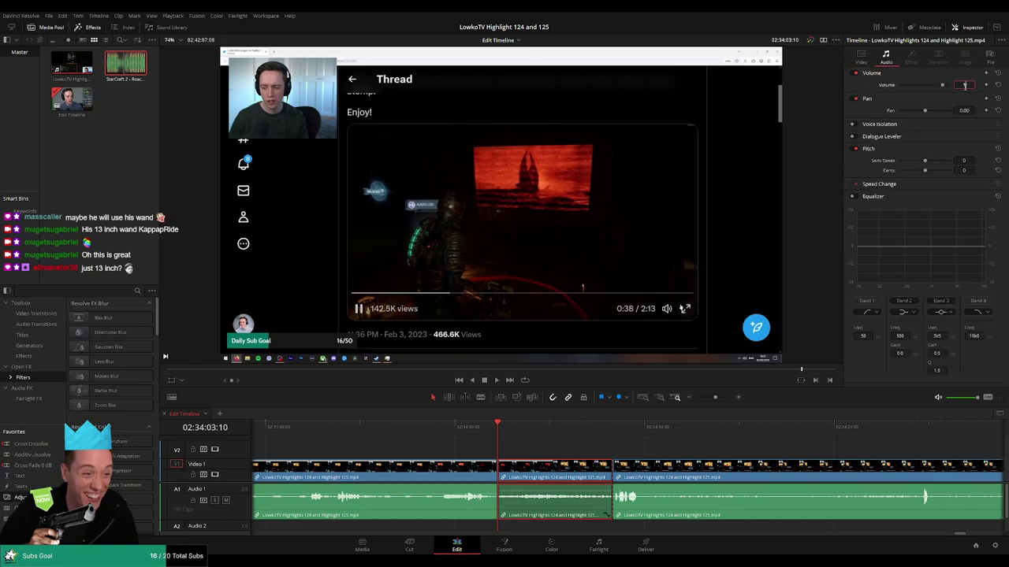
{"action": "key", "text": "Return"}
{"action": "key", "text": "space"}
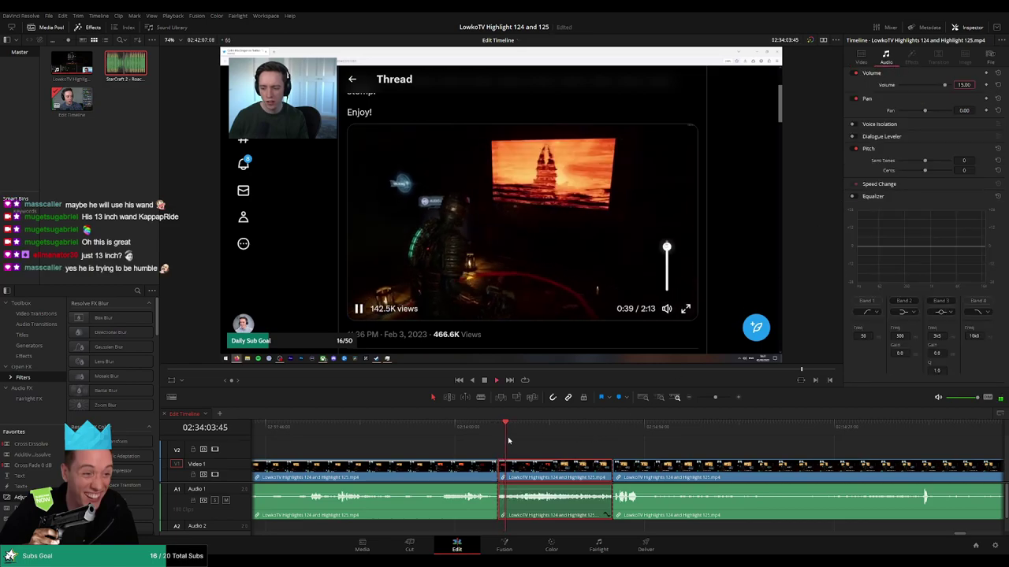
{"action": "left_click", "coordinate": [485, 433]}
{"action": "key", "text": "space"}
{"action": "left_click", "coordinate": [563, 446]}
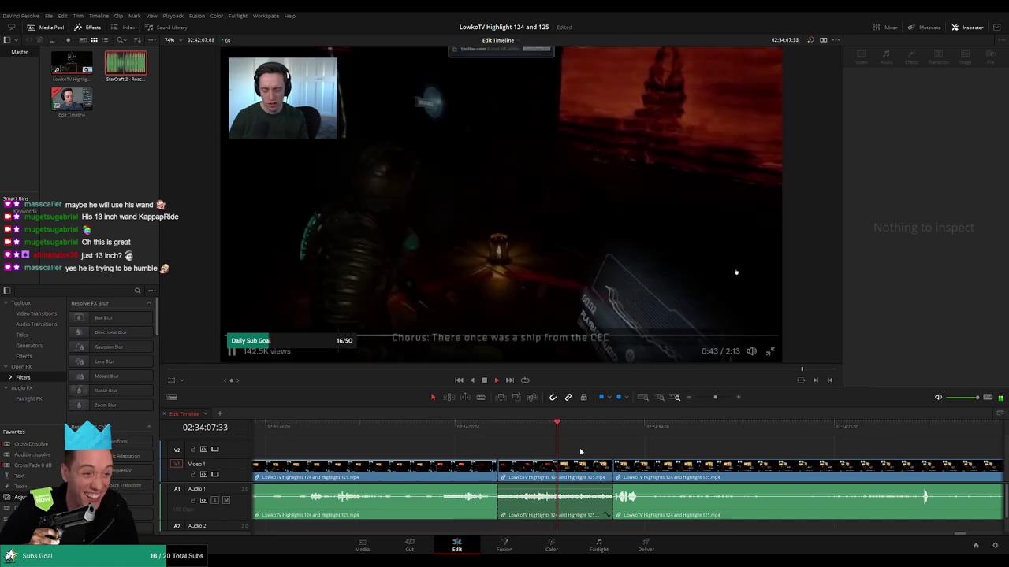
Roll the edit point at the start of the louder piece to about 02:34:04:41 and play across it.
{"action": "key", "text": "space"}
{"action": "left_click_drag", "start_coordinate": [498, 473], "coordinate": [518, 473]}
{"action": "left_click", "coordinate": [508, 442]}
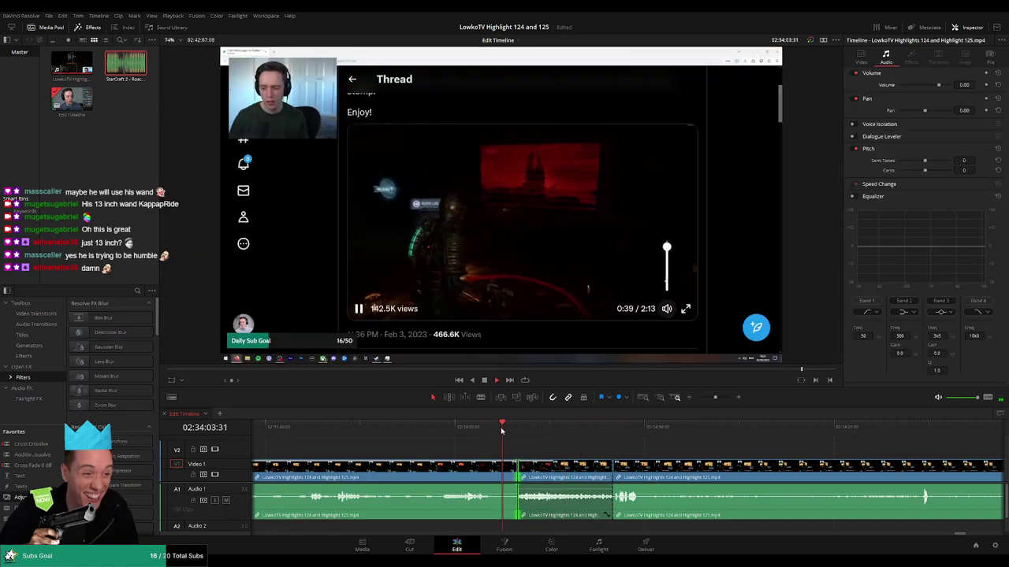
{"action": "left_click", "coordinate": [611, 446]}
{"action": "left_click_drag", "start_coordinate": [691, 446], "coordinate": [581, 446]}
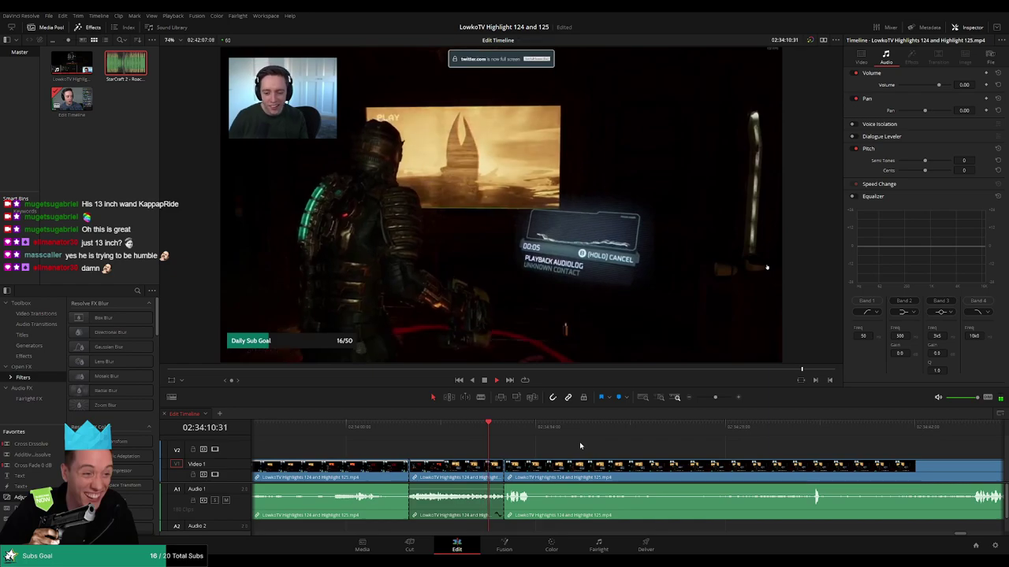
Split the clip after the short speech at about 02:34:13:45 and again at 02:34:34:35.
{"action": "scroll", "coordinate": [536, 447], "scroll_direction": "right", "scroll_amount": 1}
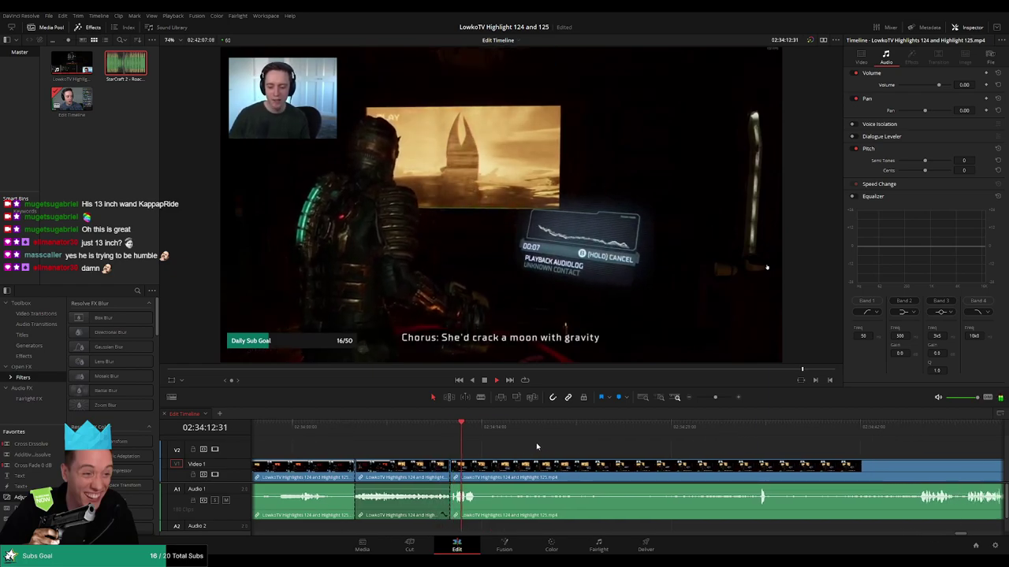
{"action": "key", "text": "b"}
{"action": "left_click", "coordinate": [478, 468]}
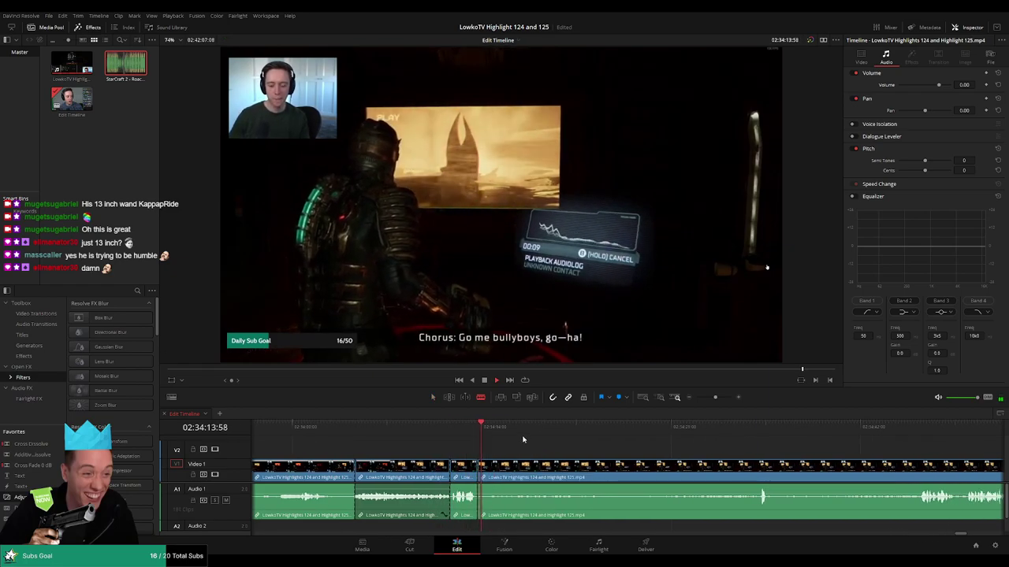
{"action": "left_click_drag", "start_coordinate": [523, 437], "coordinate": [761, 436]}
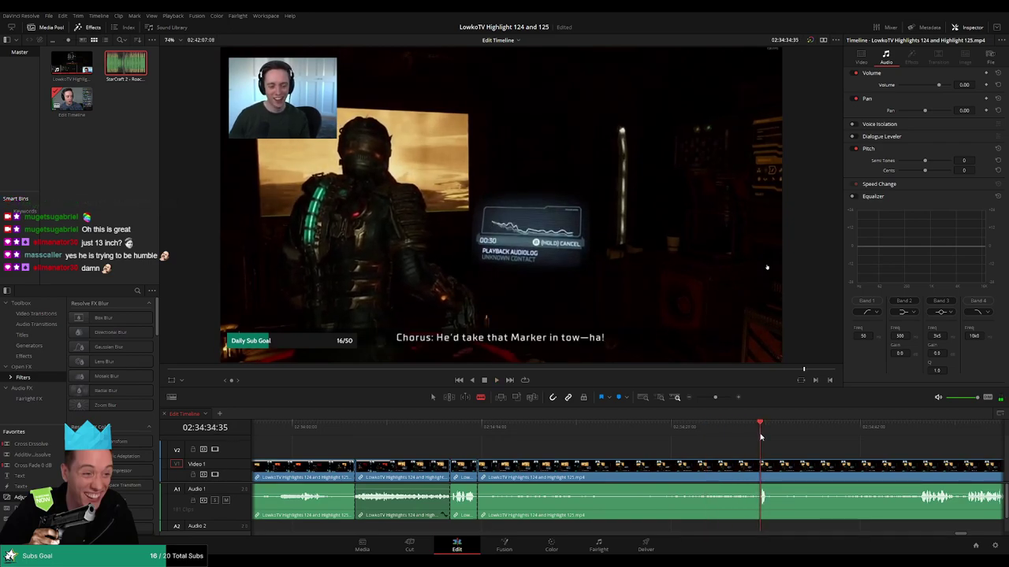
{"action": "left_click", "coordinate": [762, 470]}
Set the volume of the long chorus piece ending at 02:34:34:35 to 15 and listen to its opening join.
{"action": "key", "text": "a"}
{"action": "left_click", "coordinate": [681, 513]}
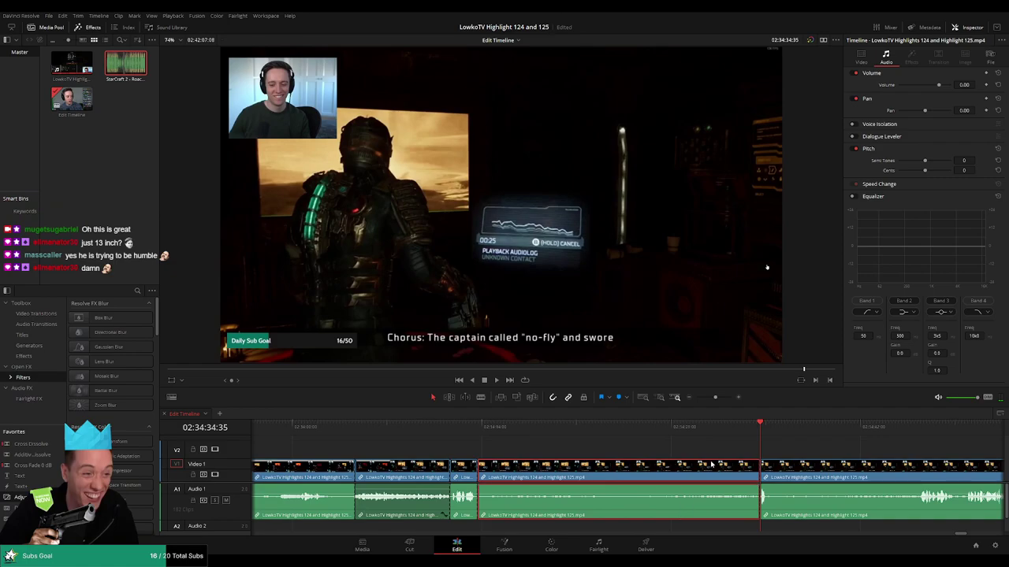
{"action": "key", "text": "Return"}
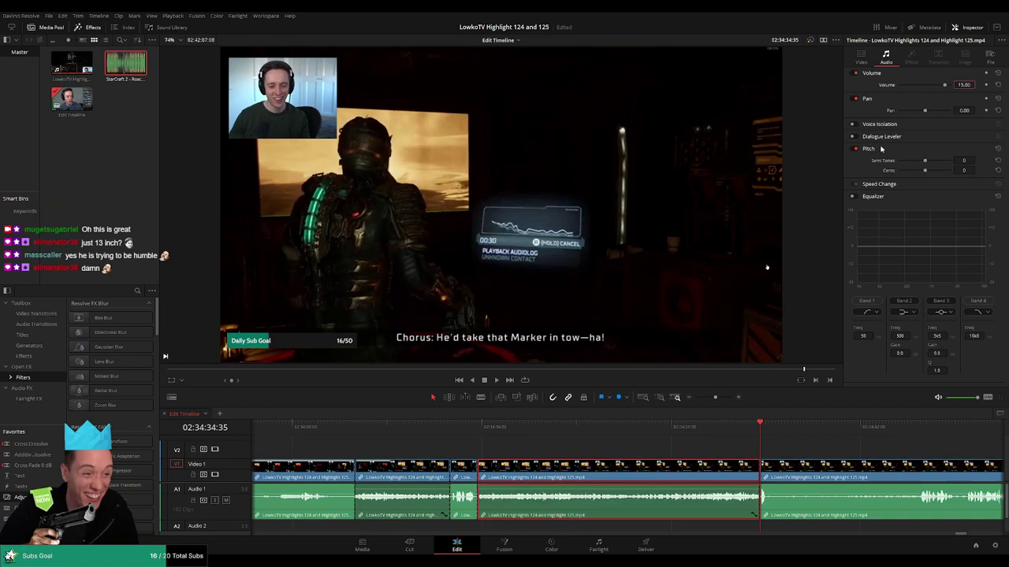
{"action": "left_click", "coordinate": [461, 441]}
{"action": "key", "text": "space"}
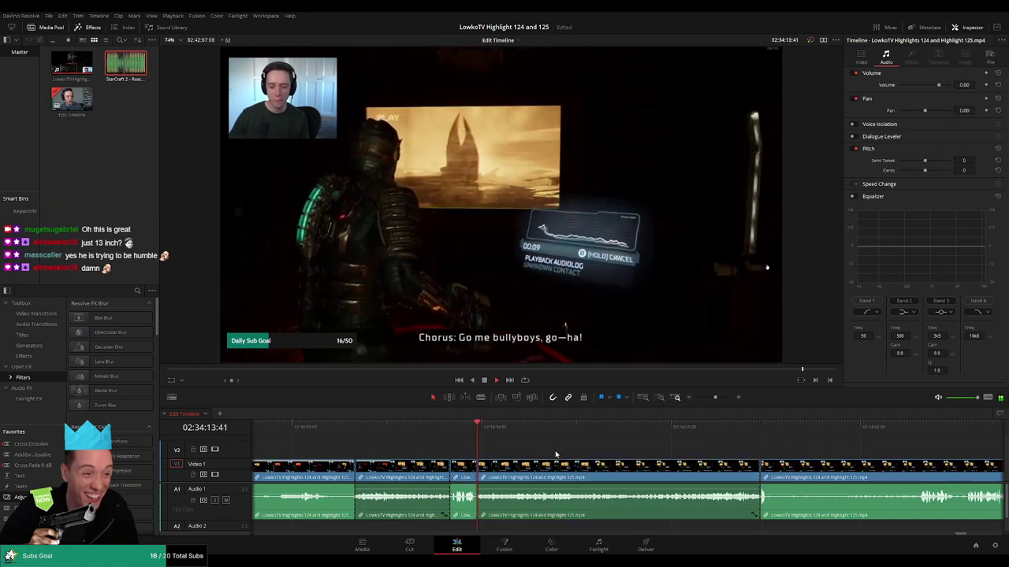
{"action": "key", "text": "space"}
{"action": "left_click", "coordinate": [464, 437]}
{"action": "key", "text": "space"}
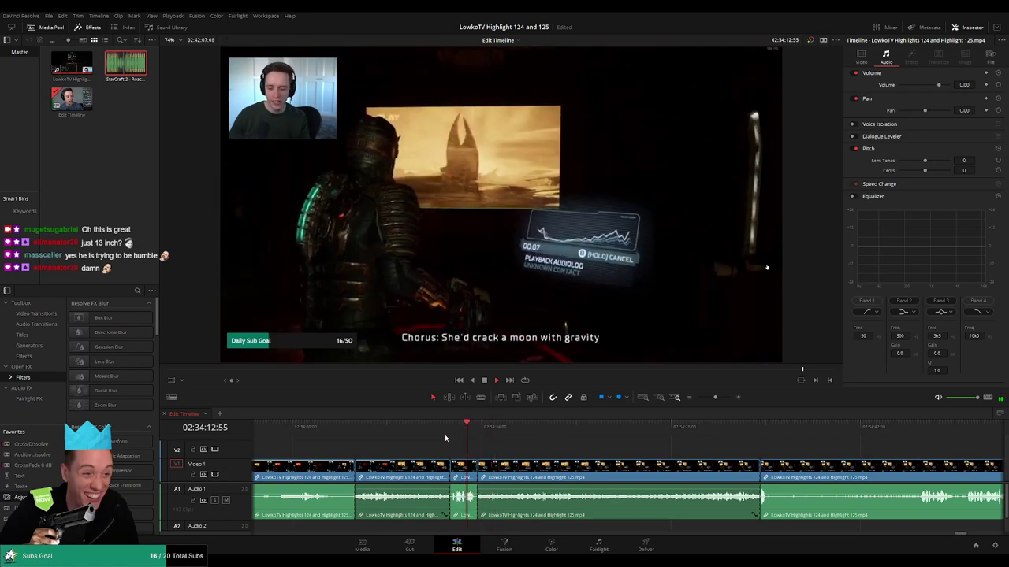
{"action": "key", "text": "space"}
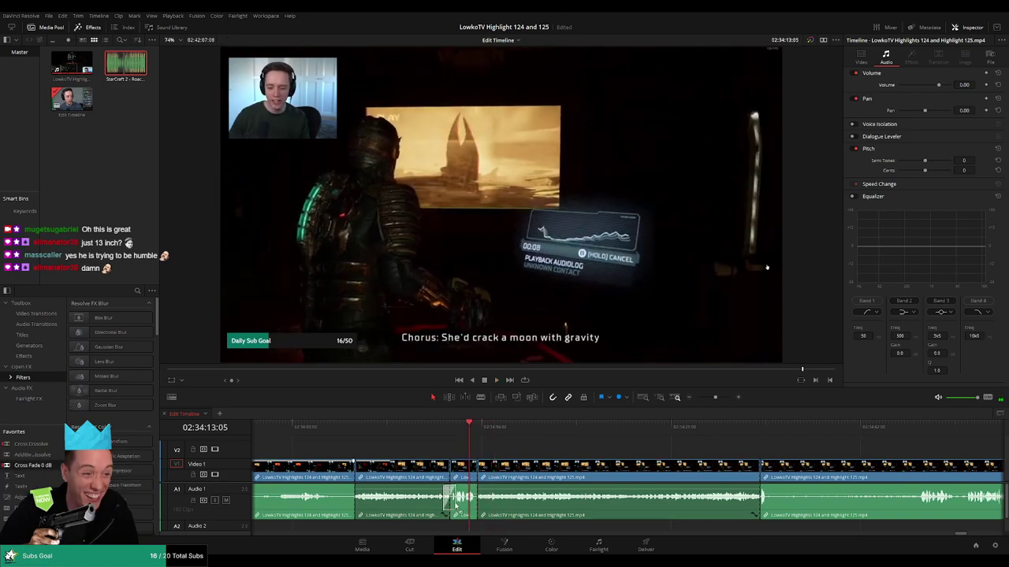
Add Cross Fade 0 dB to the joins around the short speech clip and set the following long chorus clip's volume to 10.
{"action": "left_click_drag", "start_coordinate": [477, 505], "coordinate": [423, 498]}
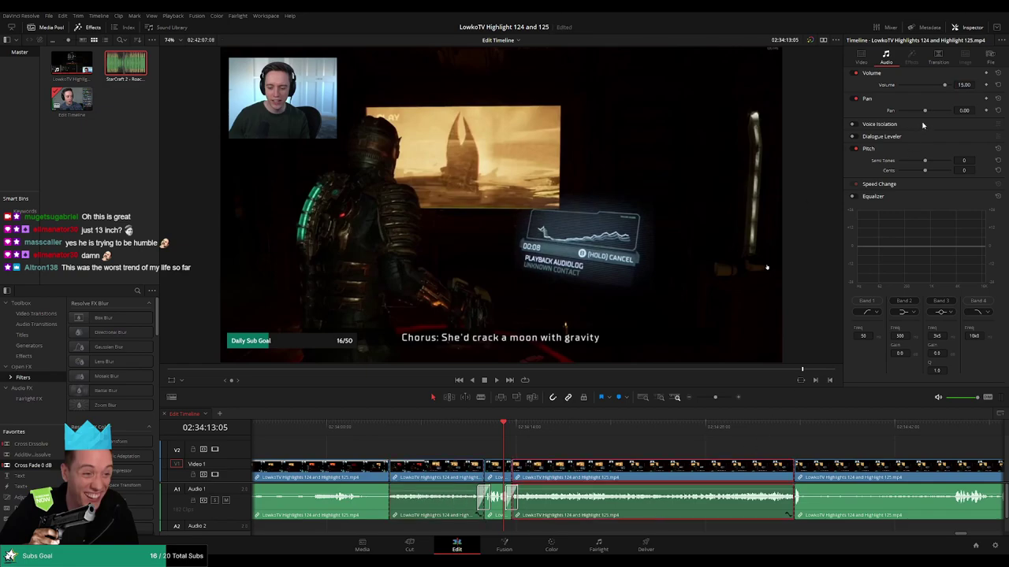
{"action": "left_click_drag", "start_coordinate": [960, 85], "coordinate": [959, 85]}
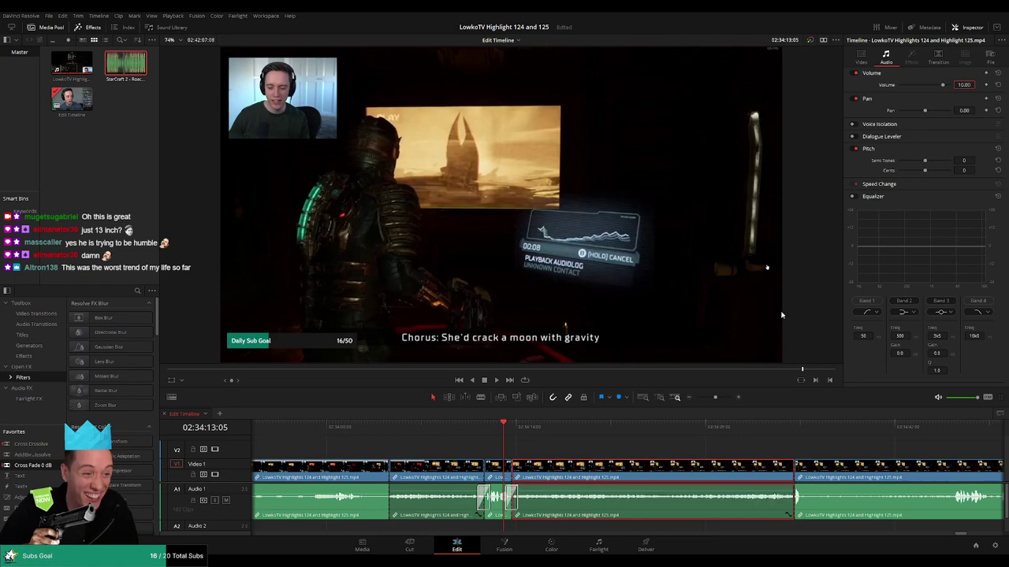
{"action": "left_click", "coordinate": [380, 428]}
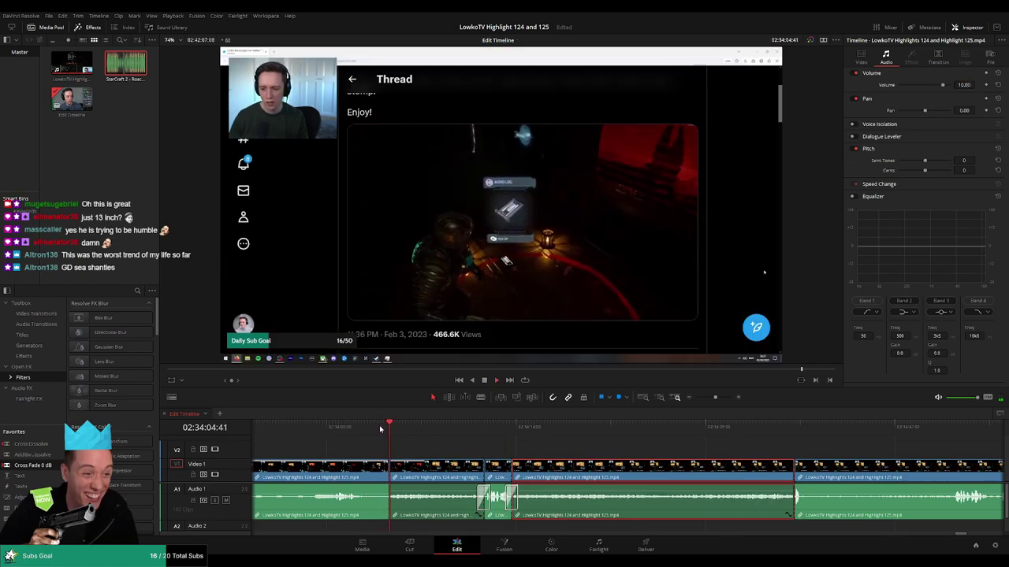
Add Cross Fade 0 dB to the join at about 02:34:04:41 and play back the chorus section.
{"action": "left_click_drag", "start_coordinate": [33, 466], "coordinate": [413, 509]}
{"action": "left_click", "coordinate": [408, 427]}
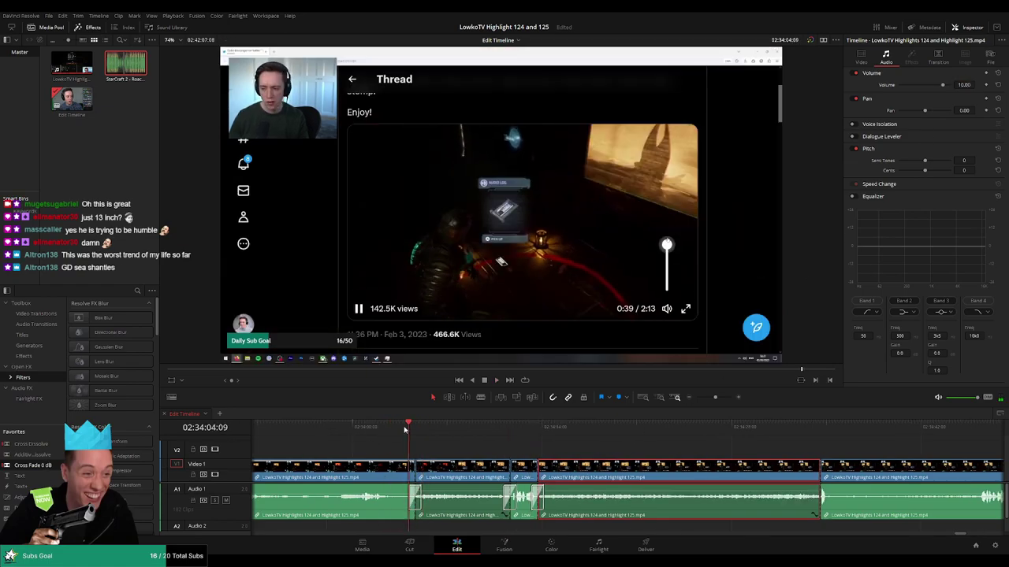
{"action": "key", "text": "space"}
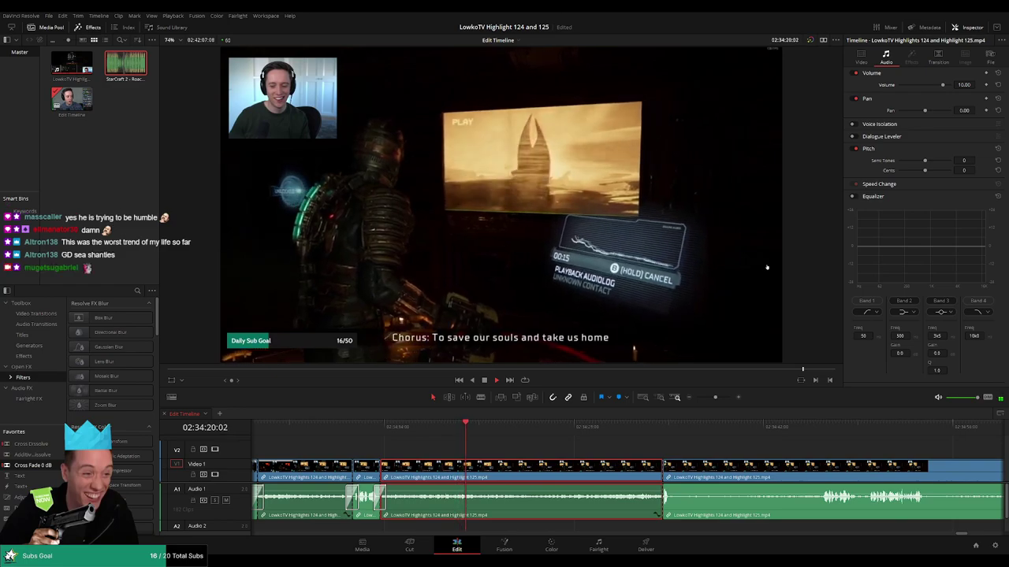
{"action": "left_click", "coordinate": [610, 453]}
{"action": "left_click_drag", "start_coordinate": [610, 452], "coordinate": [545, 447]}
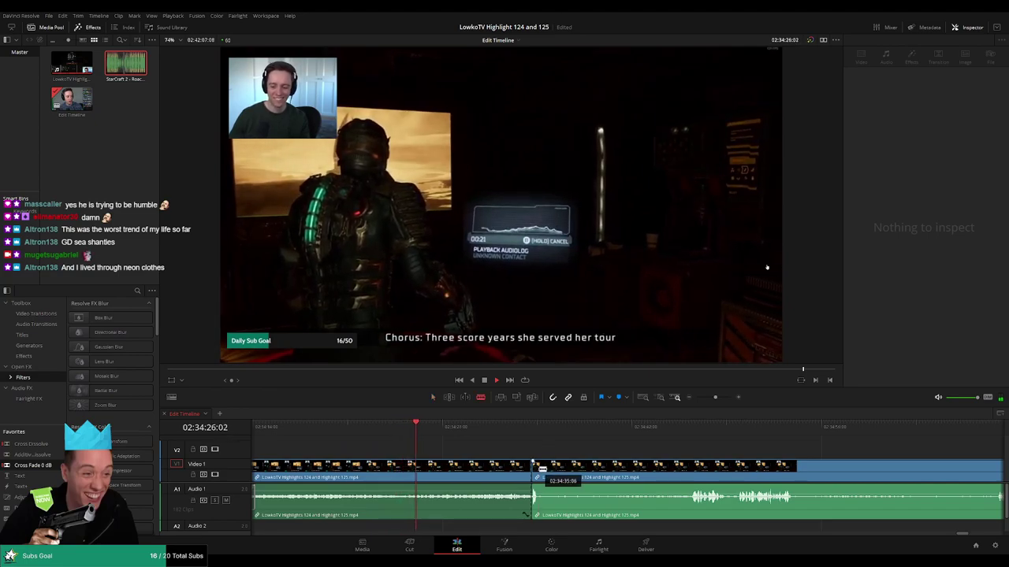
Split the clip at 02:34:35:06 and just before the next speech about 11 seconds further on, and set the piece between's volume to 10.
{"action": "left_click_drag", "start_coordinate": [542, 469], "coordinate": [692, 468]}
{"action": "left_click", "coordinate": [618, 502]}
{"action": "double_click", "coordinate": [969, 85]}
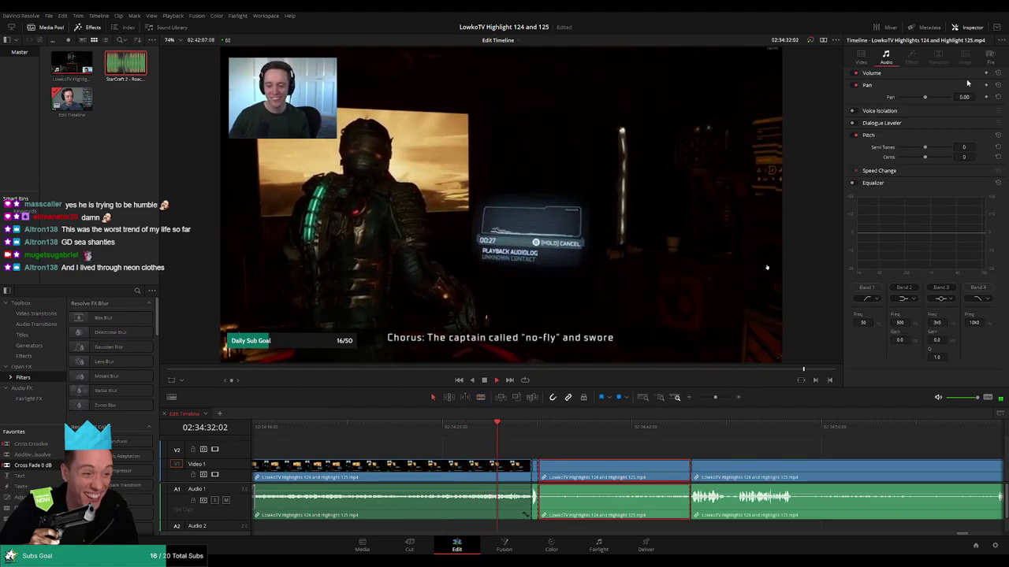
{"action": "left_click", "coordinate": [967, 83]}
{"action": "type", "text": "10"}
{"action": "key", "text": "Return"}
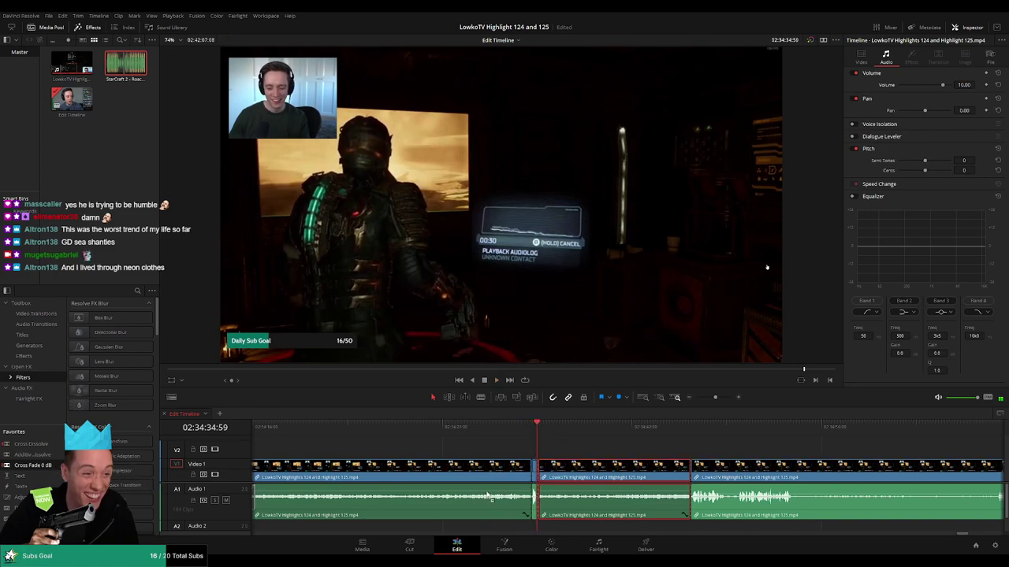
Add Cross Fade 0 dB to the join at 02:34:35:06, after the short speech clip, and play back across it.
{"action": "left_click_drag", "start_coordinate": [45, 471], "coordinate": [540, 508]}
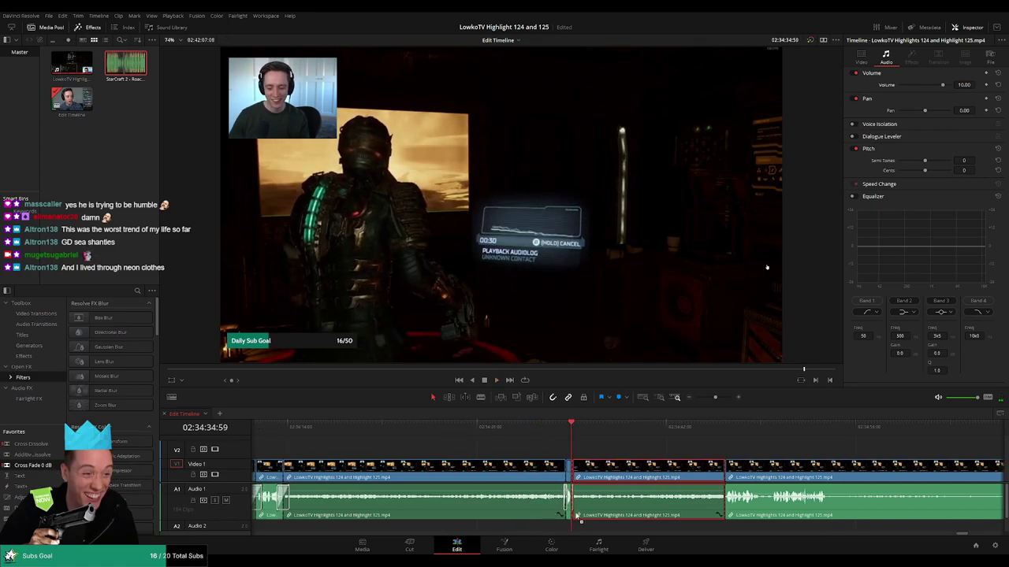
{"action": "scroll", "coordinate": [600, 469], "scroll_direction": "up", "scroll_amount": 3}
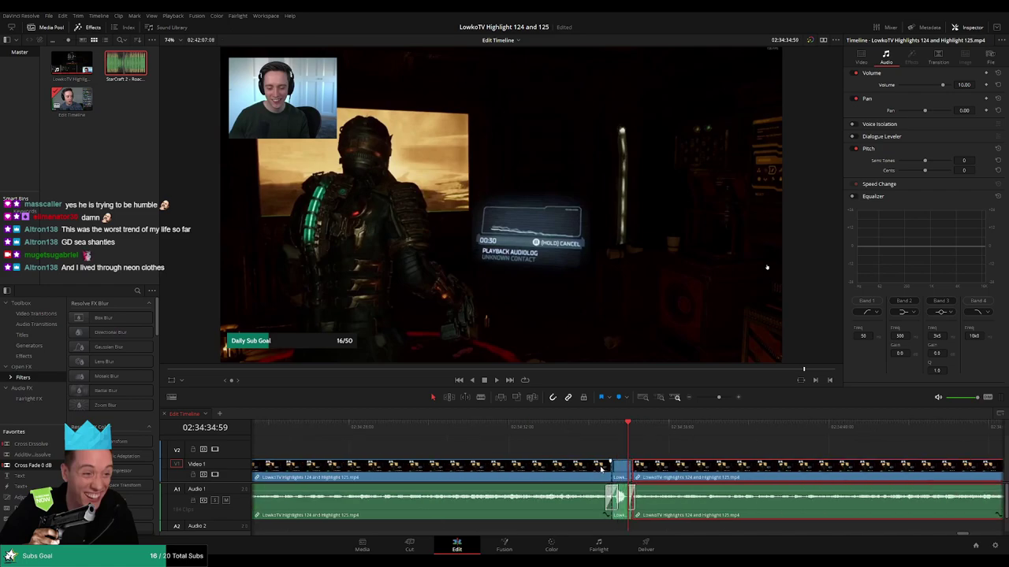
{"action": "left_click_drag", "start_coordinate": [722, 452], "coordinate": [597, 440]}
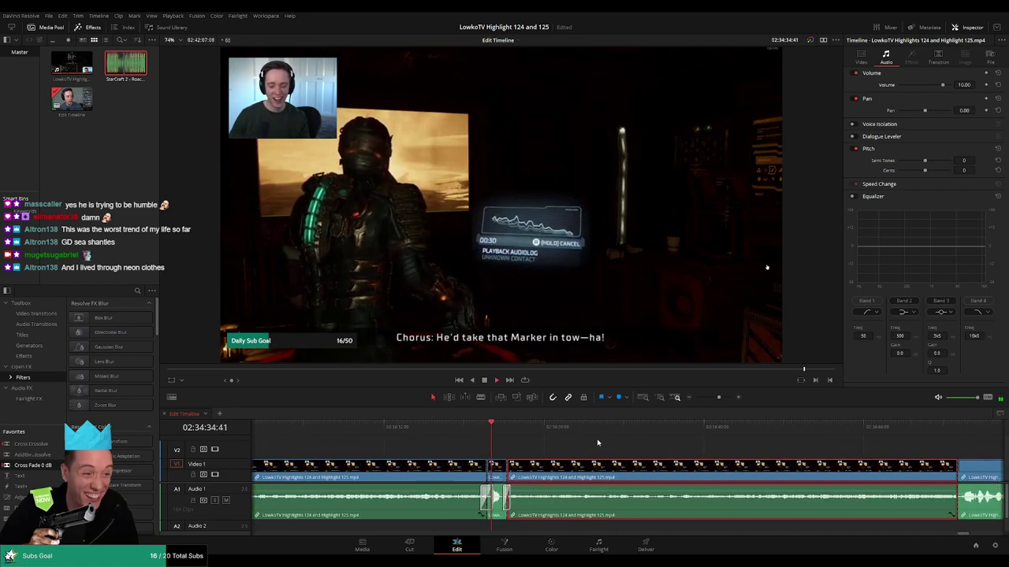
{"action": "left_click", "coordinate": [671, 452]}
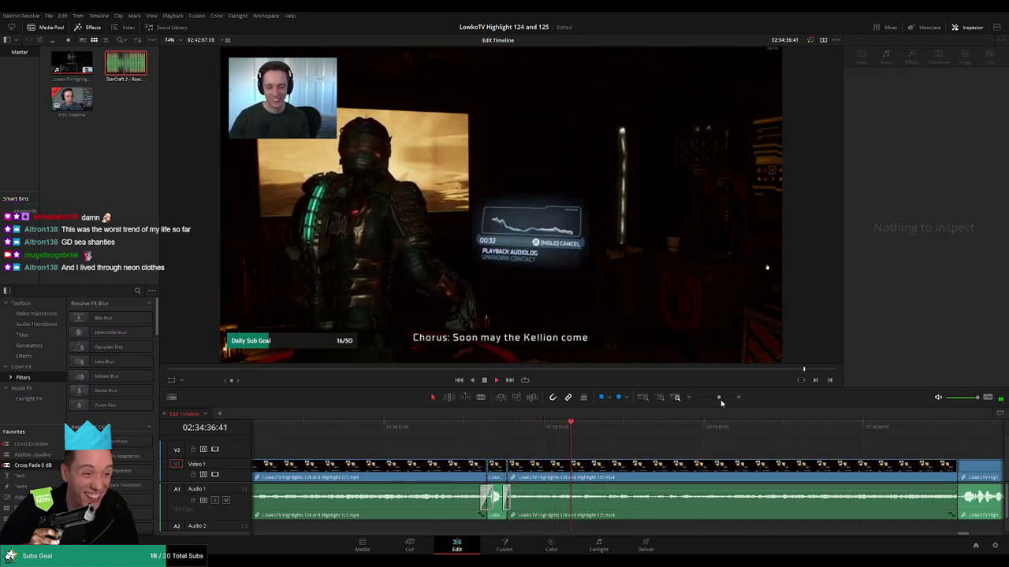
Listen to the chorus up to its next join at about 02:34:46 and add Cross Fade 0 dB there.
{"action": "left_click_drag", "start_coordinate": [721, 400], "coordinate": [715, 401]}
{"action": "left_click_drag", "start_coordinate": [753, 447], "coordinate": [611, 441]}
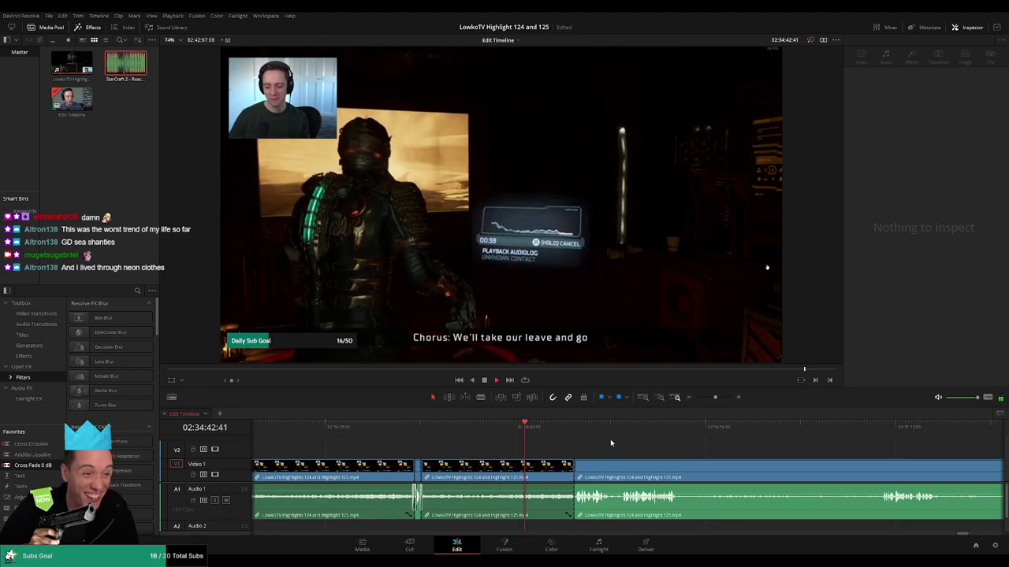
{"action": "scroll", "coordinate": [571, 449], "scroll_direction": "right", "scroll_amount": 3}
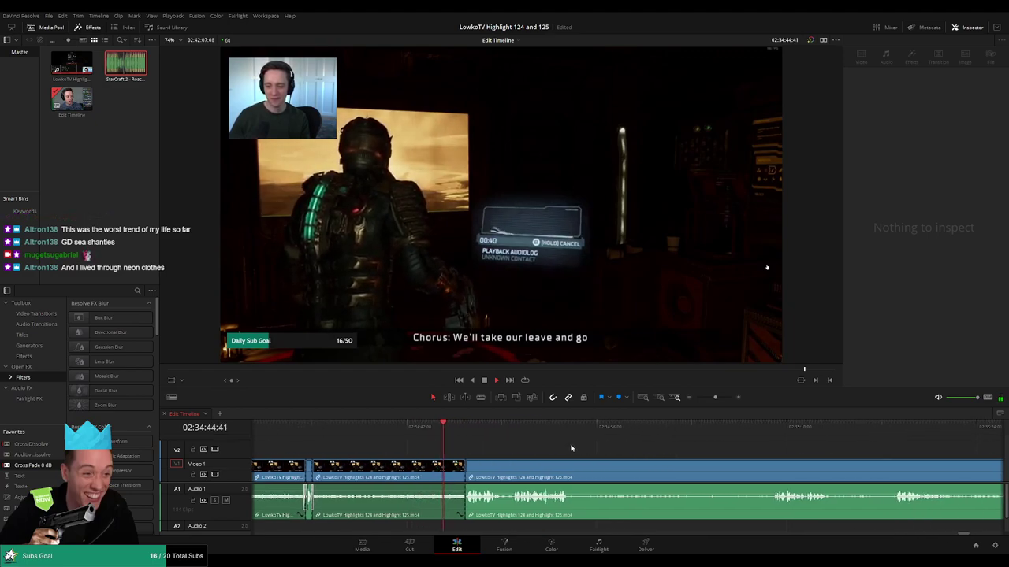
{"action": "key", "text": "space"}
{"action": "left_click_drag", "start_coordinate": [52, 467], "coordinate": [463, 507]}
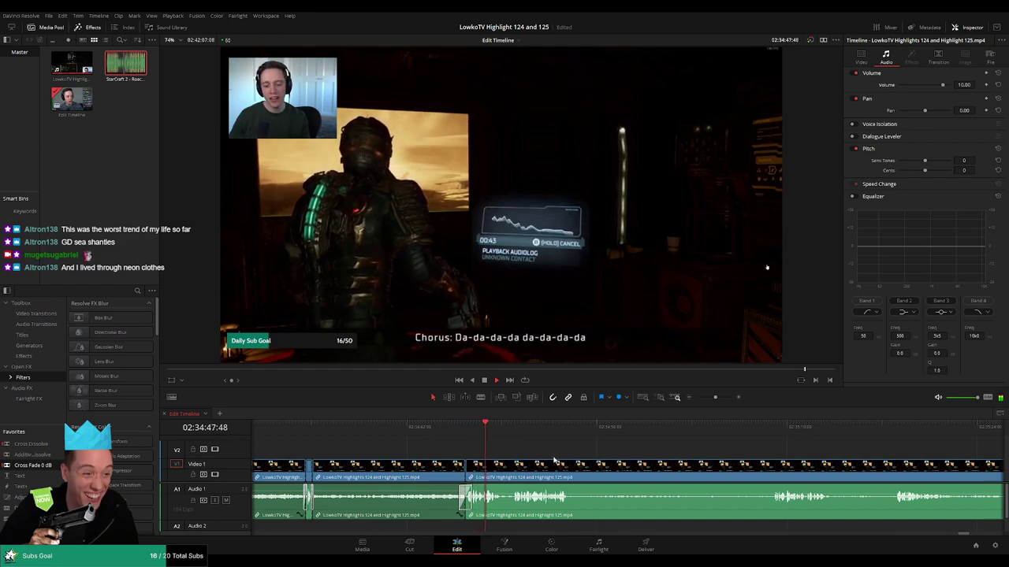
Split the clip at about 02:34:53:48 and again about 15 seconds further on, and set the volume of the piece between to 10.
{"action": "scroll", "coordinate": [551, 457], "scroll_direction": "right", "scroll_amount": 2}
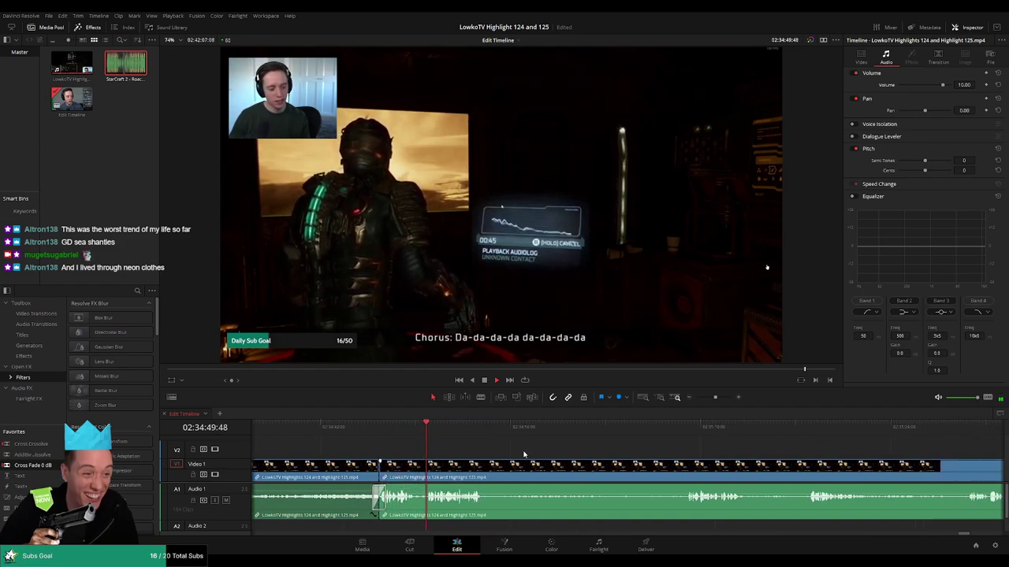
{"action": "key", "text": "b"}
{"action": "left_click", "coordinate": [478, 473]}
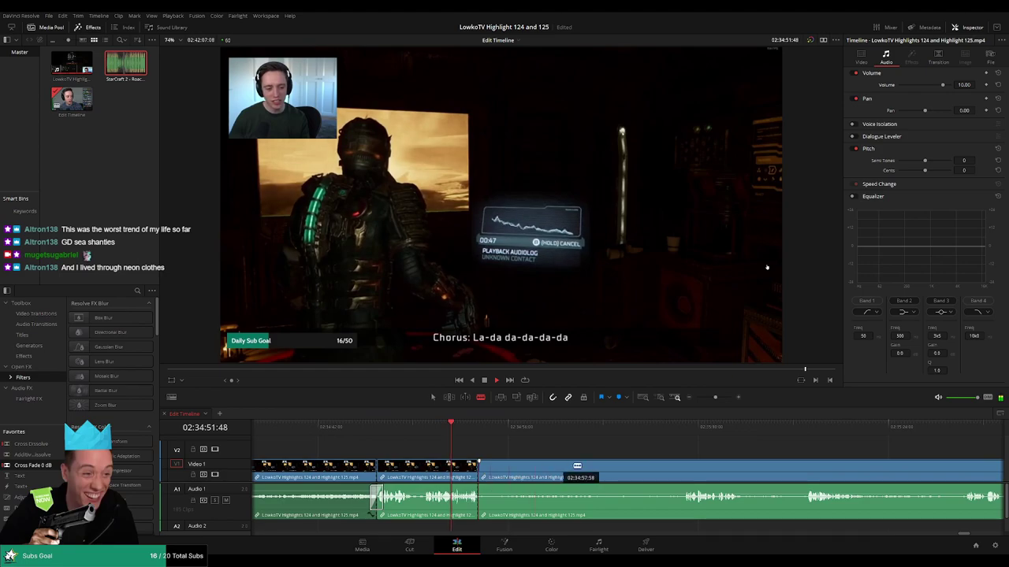
{"action": "left_click", "coordinate": [684, 473]}
{"action": "key", "text": "a"}
{"action": "left_click", "coordinate": [630, 475]}
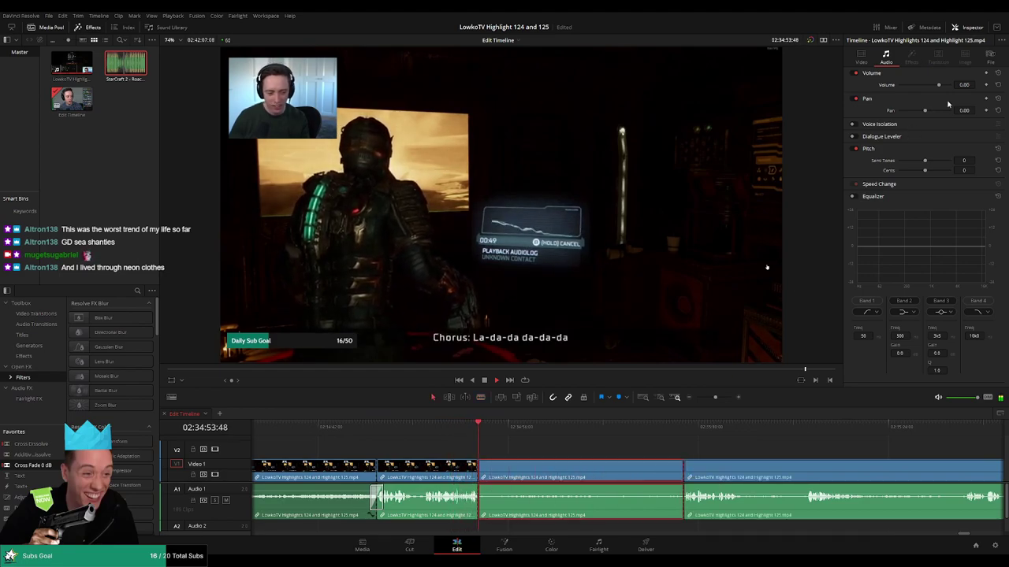
{"action": "left_click", "coordinate": [966, 83]}
{"action": "type", "text": "10"}
{"action": "key", "text": "Return"}
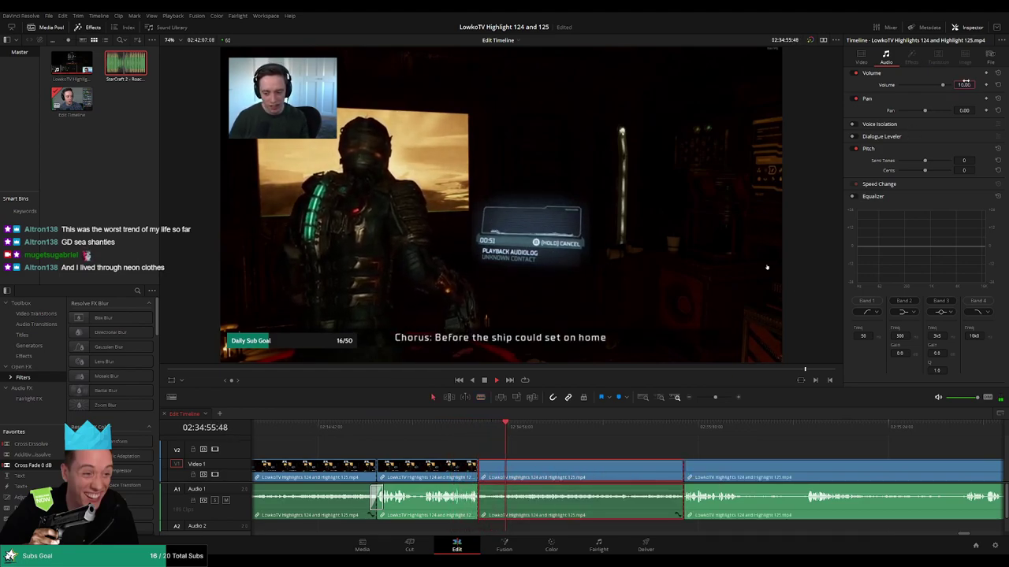
Add Cross Fade 0 dB to both joins of the chorus piece starting at about 02:34:53:48 and play back its opening.
{"action": "left_click", "coordinate": [478, 428]}
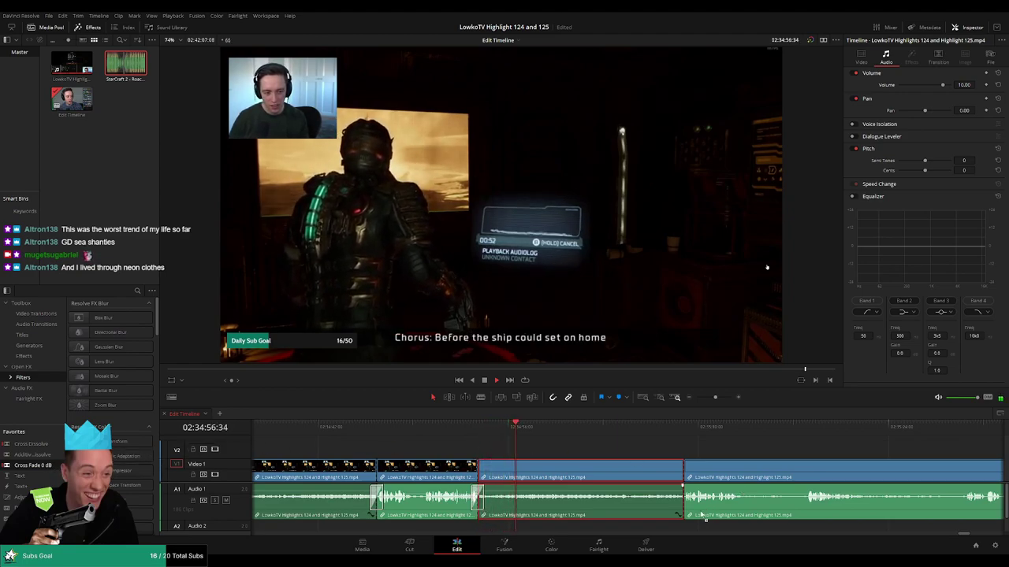
{"action": "left_click", "coordinate": [484, 429]}
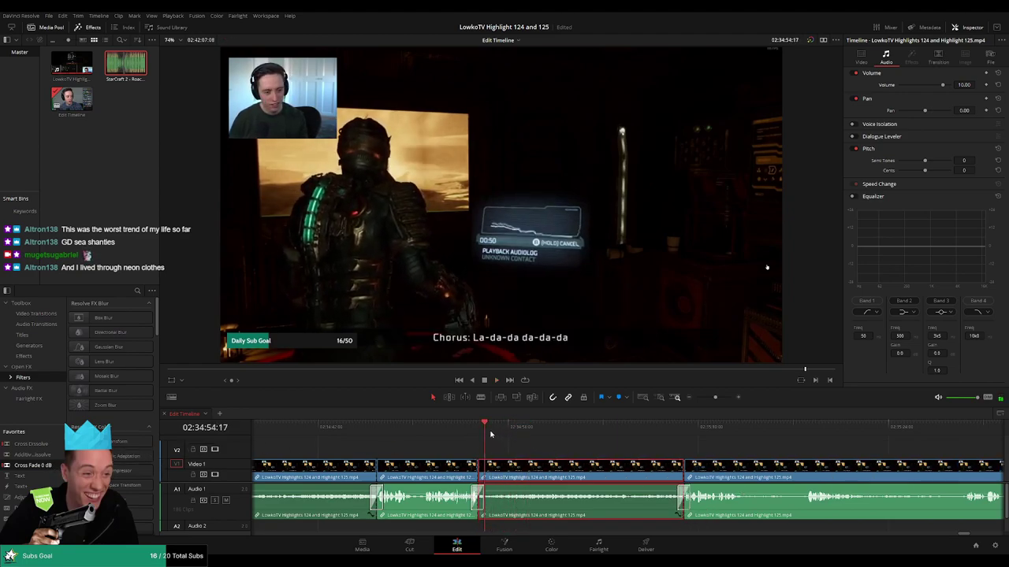
{"action": "left_click", "coordinate": [557, 456]}
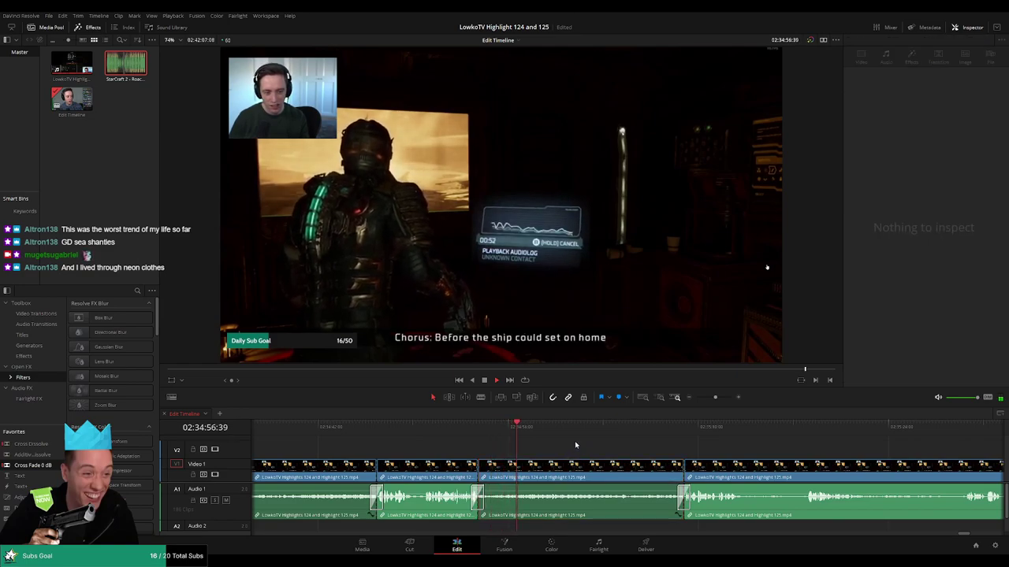
Color the finished chorus and speech clips orange, from the existing orange clip up to the join at about 02:35:09.
{"action": "scroll", "coordinate": [612, 451], "scroll_direction": "down", "scroll_amount": 3}
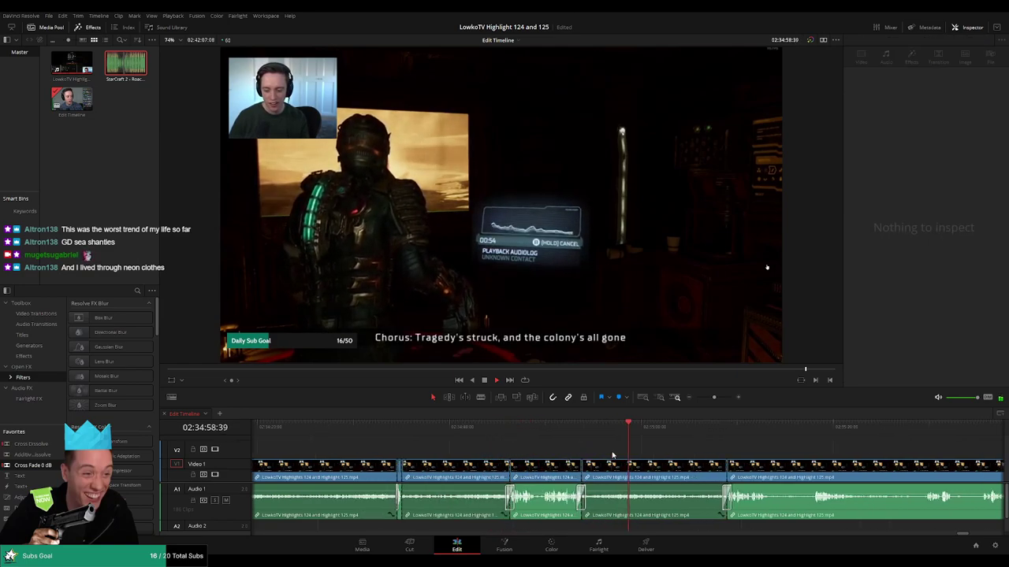
{"action": "left_click_drag", "start_coordinate": [617, 450], "coordinate": [376, 479]}
{"action": "left_click", "coordinate": [515, 448]}
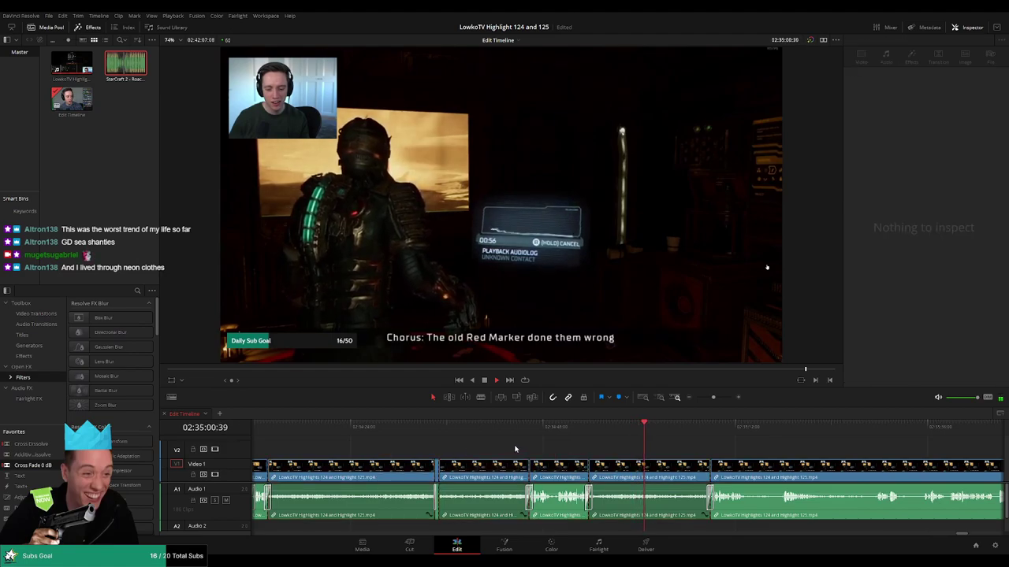
{"action": "scroll", "coordinate": [547, 447], "scroll_direction": "down", "scroll_amount": 3}
{"action": "scroll", "coordinate": [550, 445], "scroll_direction": "down", "scroll_amount": 2}
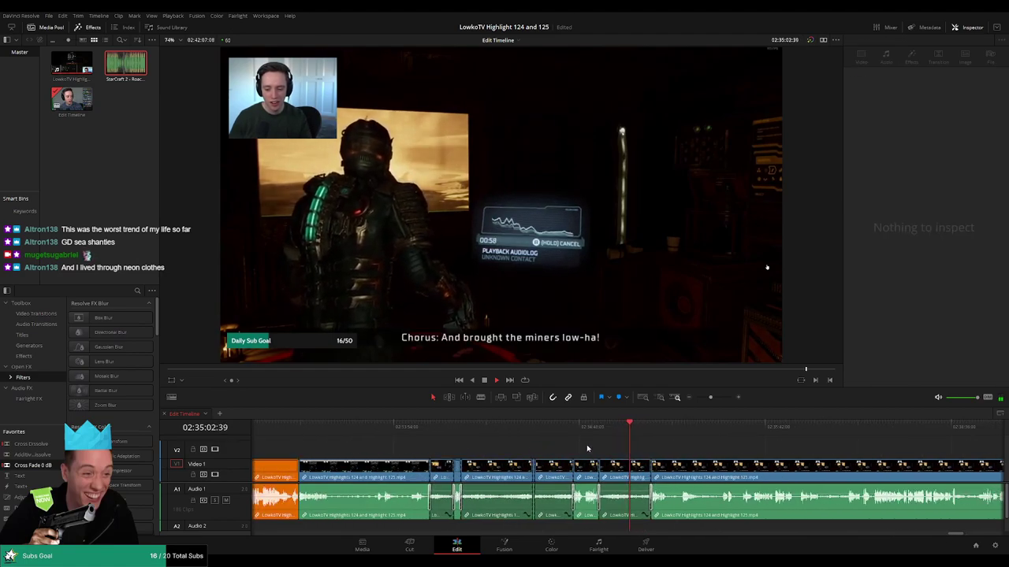
{"action": "left_click_drag", "start_coordinate": [619, 446], "coordinate": [418, 472]}
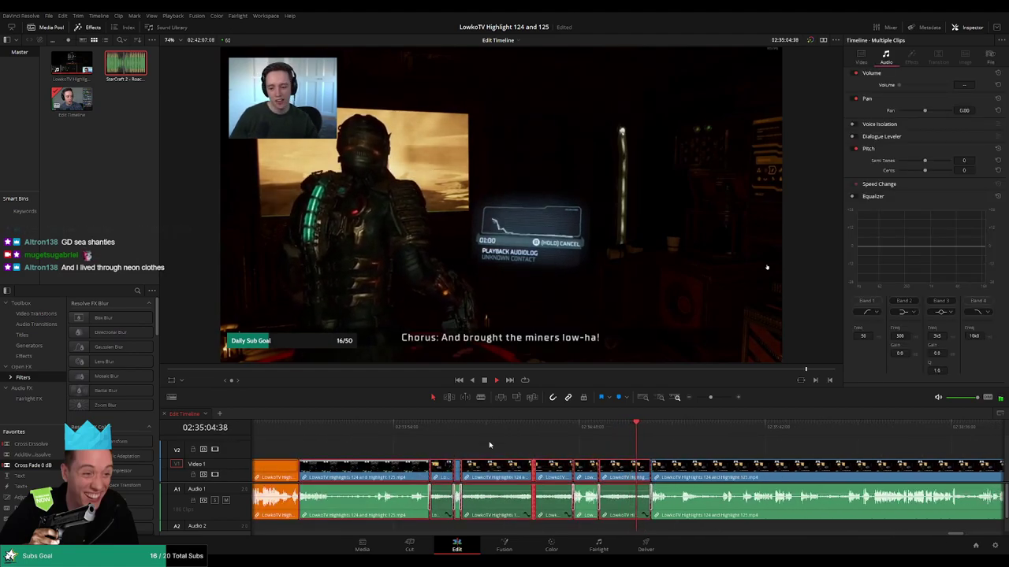
{"action": "key", "text": "1"}
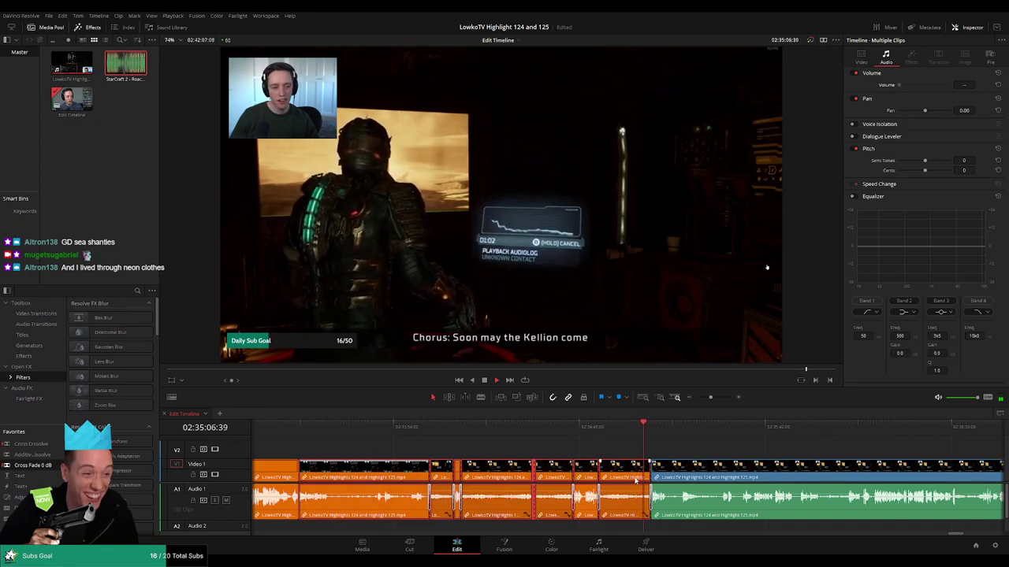
{"action": "left_click", "coordinate": [684, 446]}
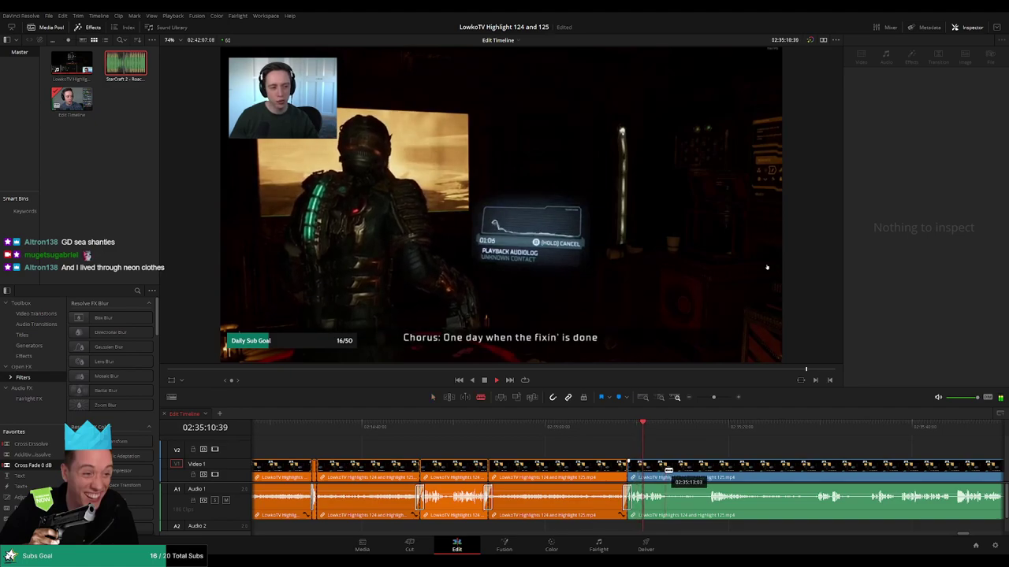
Isolate the quiet piece from about 02:35:13 to 02:35:18 and set its volume to 10, with Cross Fade 0 dB on both joins.
{"action": "left_click_drag", "start_coordinate": [669, 472], "coordinate": [712, 467]}
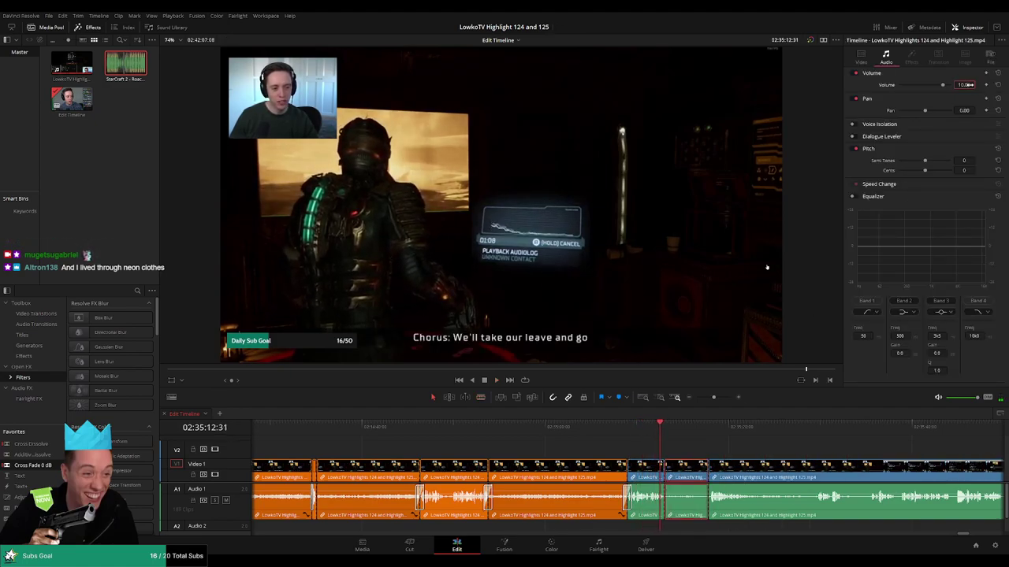
{"action": "key", "text": "Return"}
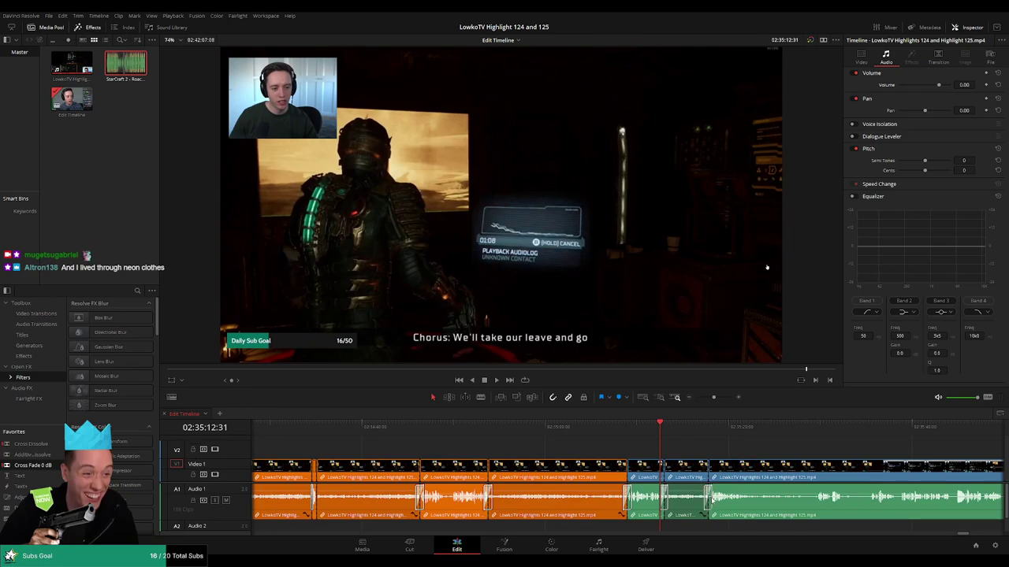
{"action": "scroll", "coordinate": [693, 459], "scroll_direction": "right", "scroll_amount": 2}
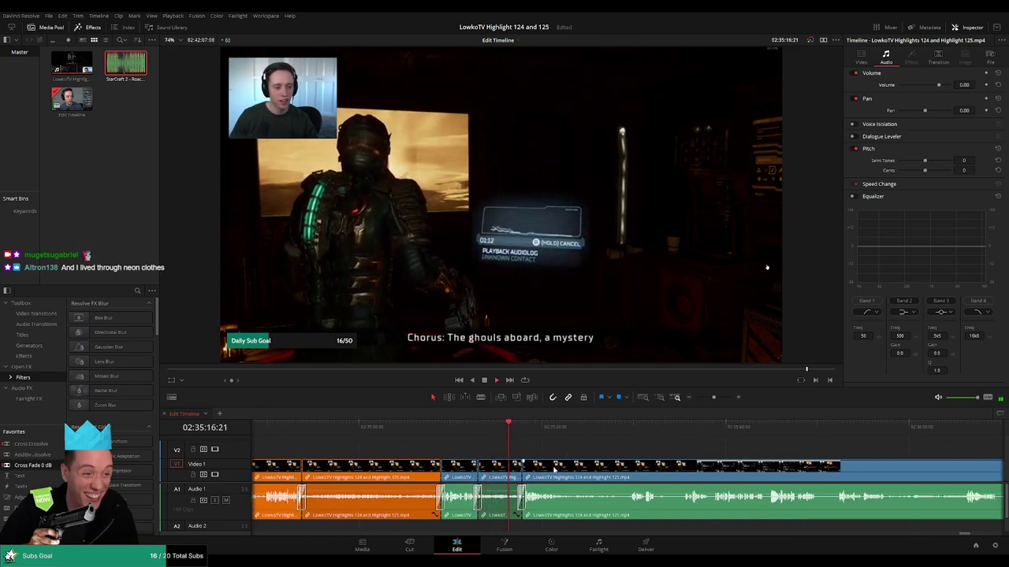
Split the clip at about 02:35:21 and 02:35:30, around the next quiet chorus, and set the volume of the piece between to 10.
{"action": "scroll", "coordinate": [536, 471], "scroll_direction": "up", "scroll_amount": 3}
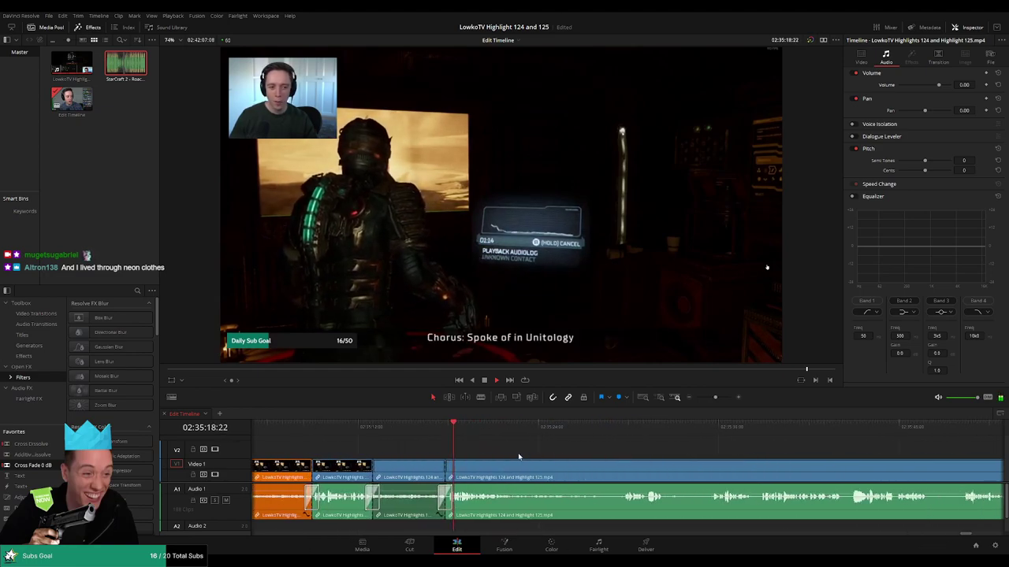
{"action": "key", "text": "b"}
{"action": "left_click", "coordinate": [497, 471]}
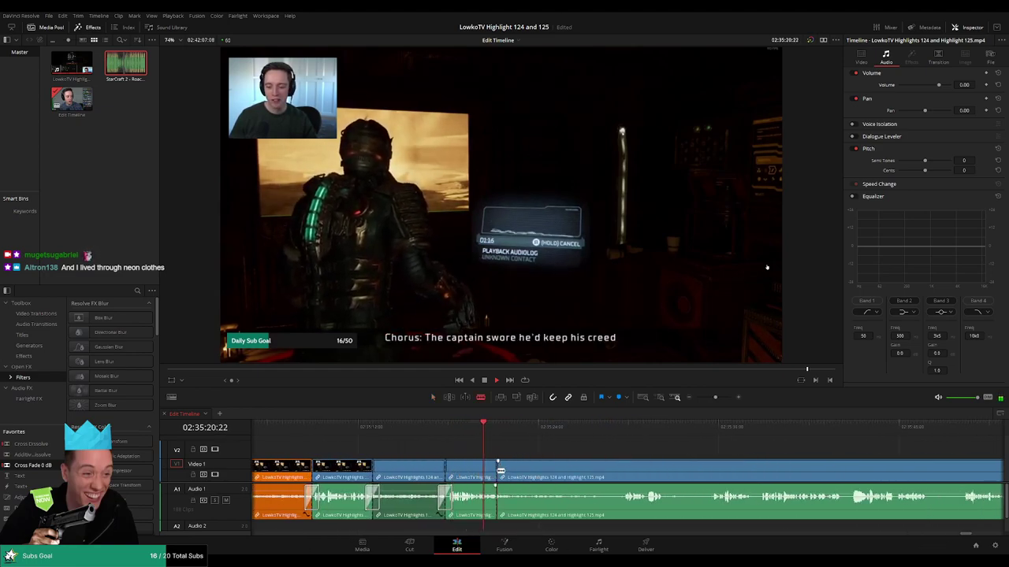
{"action": "left_click", "coordinate": [621, 468]}
{"action": "key", "text": "a"}
{"action": "left_click", "coordinate": [587, 478]}
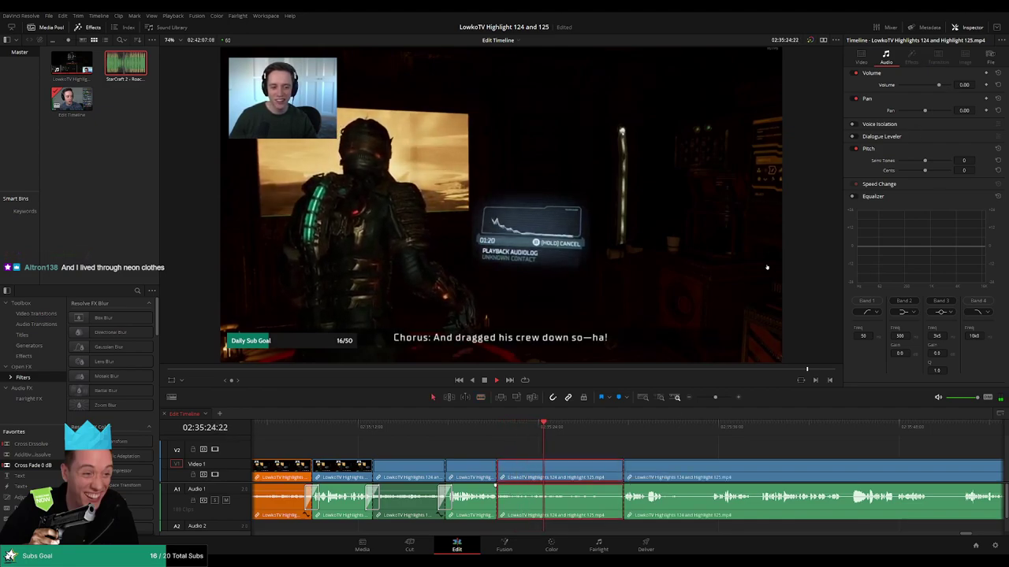
{"action": "double_click", "coordinate": [961, 84]}
{"action": "type", "text": "10"}
{"action": "key", "text": "Return"}
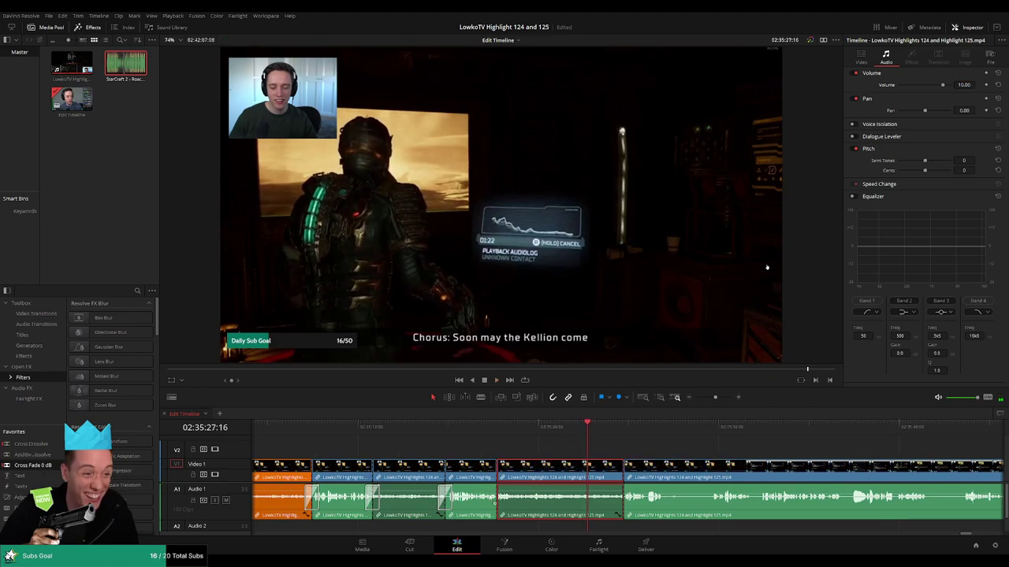
Add Cross Fade 0 dB to both joins of the chorus piece starting at about 02:35:21 and play back the section.
{"action": "left_click_drag", "start_coordinate": [233, 455], "coordinate": [658, 511]}
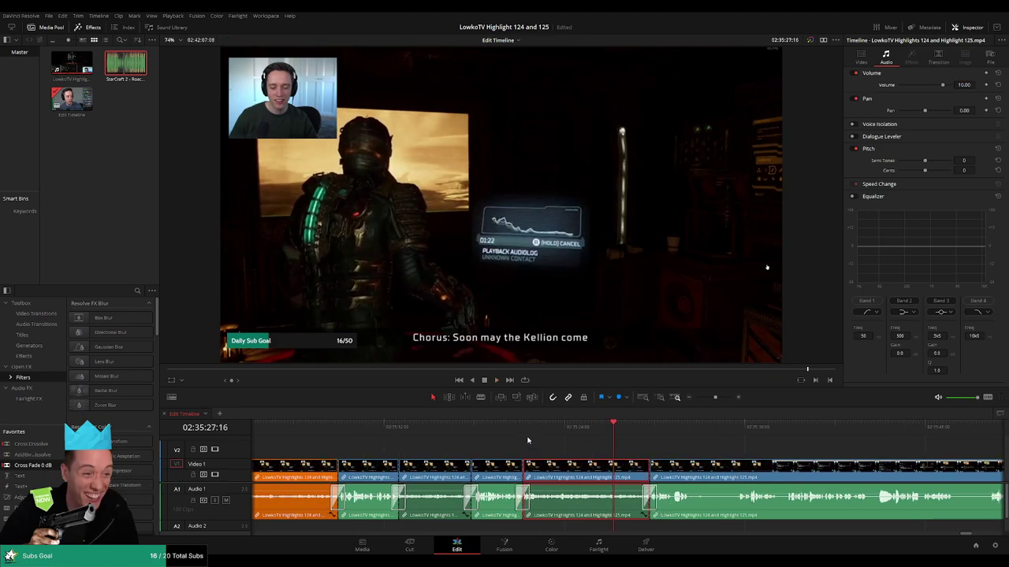
{"action": "left_click", "coordinate": [514, 441]}
{"action": "key", "text": "space"}
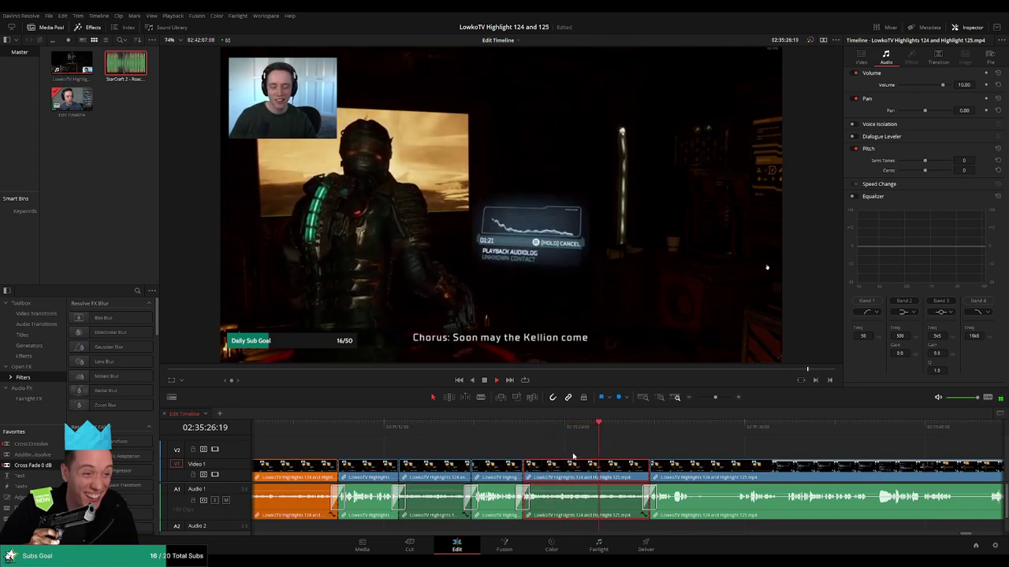
{"action": "left_click", "coordinate": [686, 452]}
{"action": "scroll", "coordinate": [610, 450], "scroll_direction": "right", "scroll_amount": 4}
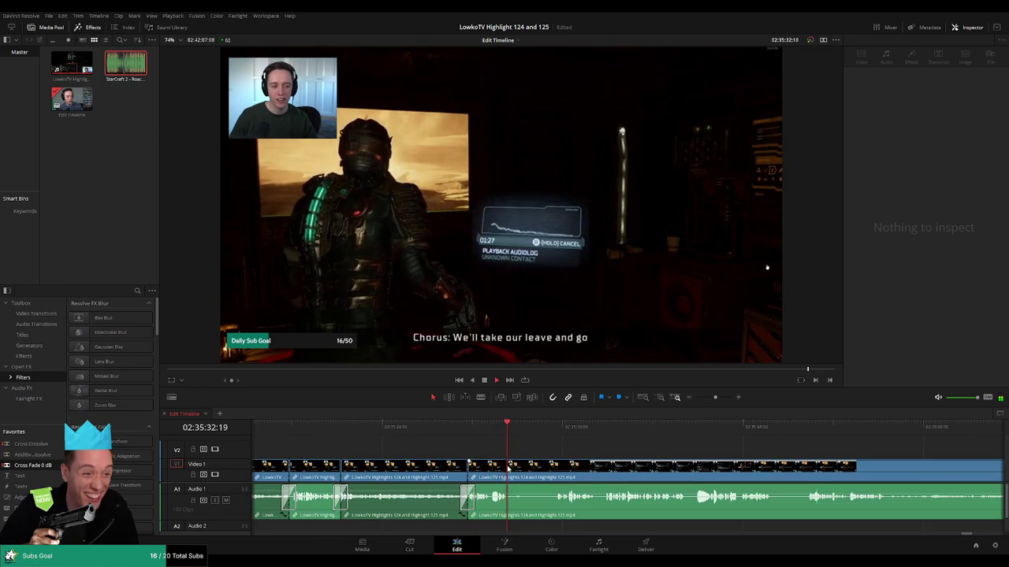
Split the clip at 02:35:32:20 and about 3 seconds further on, and set the volume of the short piece between to 10.
{"action": "key", "text": "space"}
{"action": "key", "text": "b"}
{"action": "left_click", "coordinate": [509, 470]}
{"action": "left_click", "coordinate": [554, 475]}
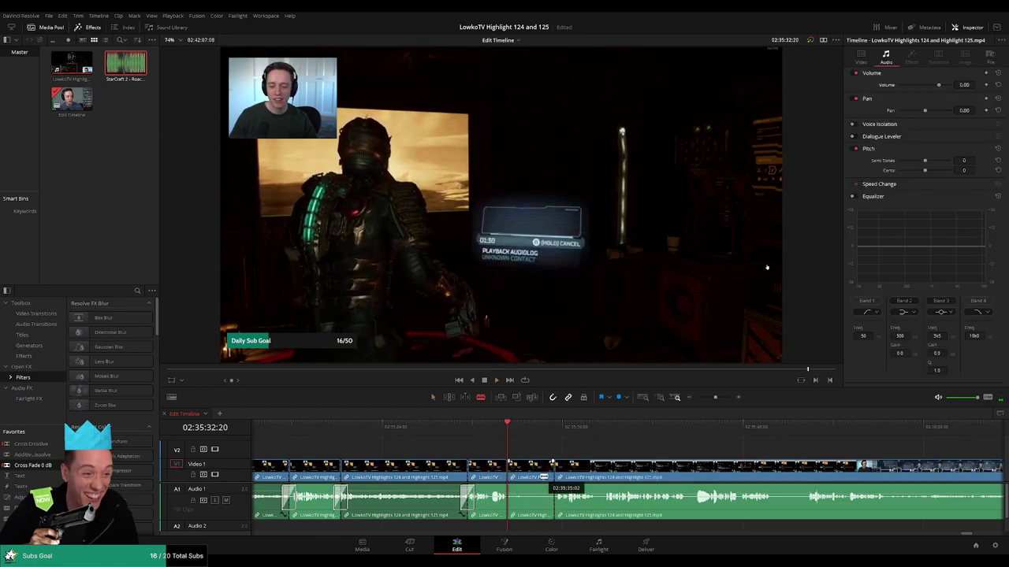
{"action": "key", "text": "a"}
{"action": "left_click", "coordinate": [532, 480]}
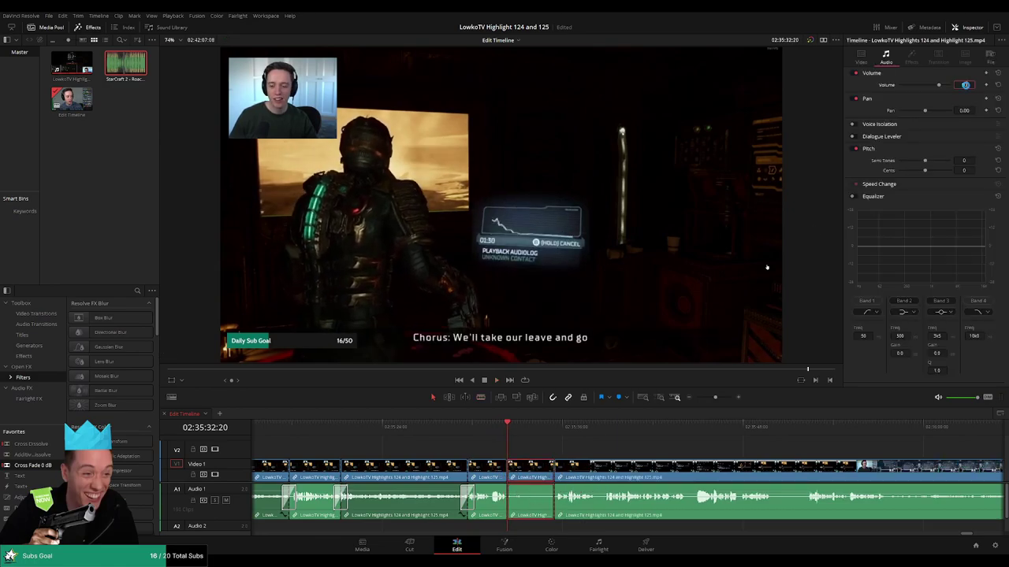
{"action": "key", "text": "Return"}
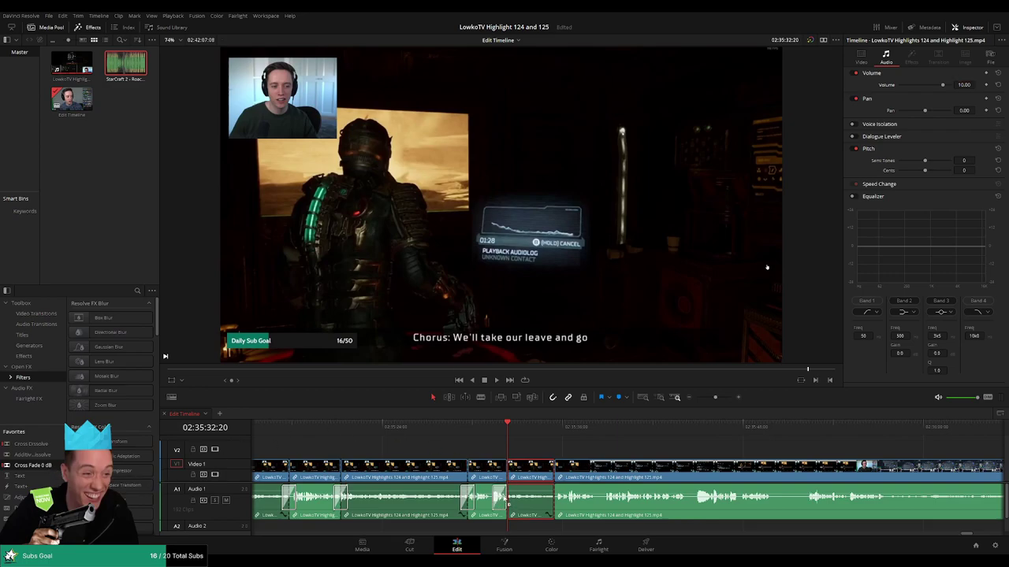
Add Cross Fade 0 dB to both joins of the short piece starting at 02:35:32:20 and play it back.
{"action": "left_click_drag", "start_coordinate": [50, 467], "coordinate": [546, 501]}
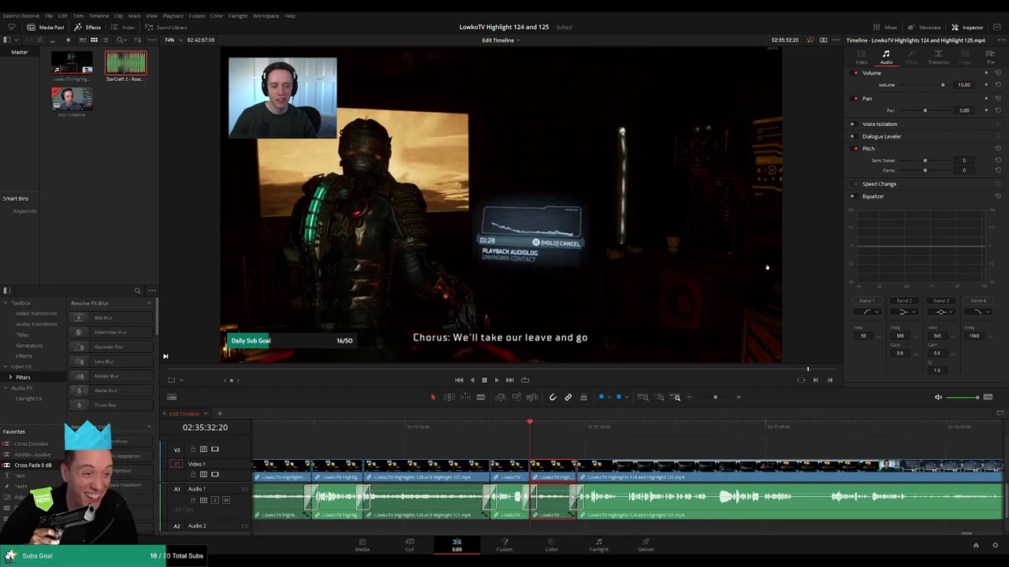
{"action": "key", "text": "space"}
{"action": "left_click", "coordinate": [532, 452]}
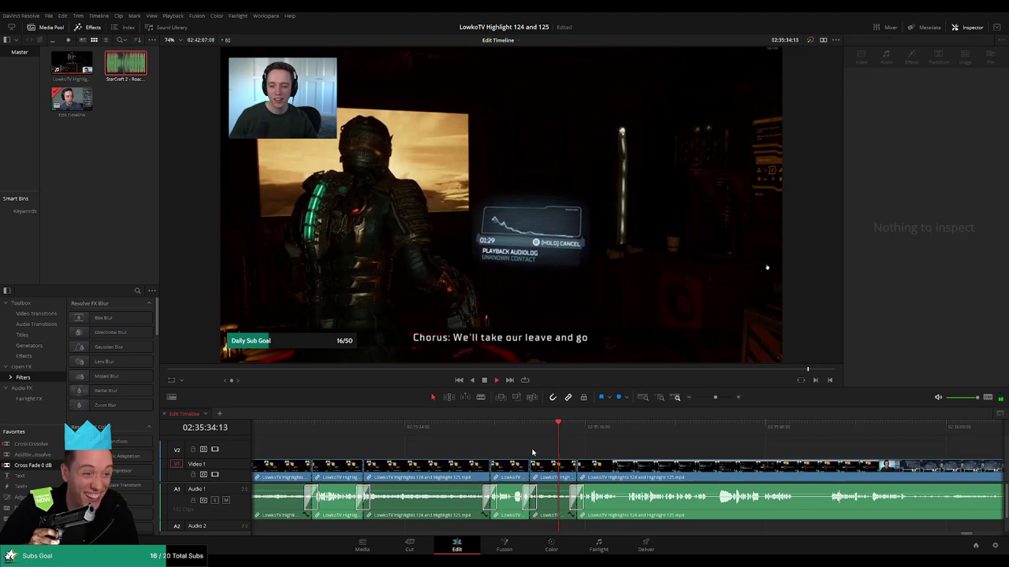
Color-mark the chorus pieces between about 02:35:09 and 02:35:35 orange.
{"action": "key", "text": "space"}
{"action": "scroll", "coordinate": [533, 447], "scroll_direction": "down", "scroll_amount": 5}
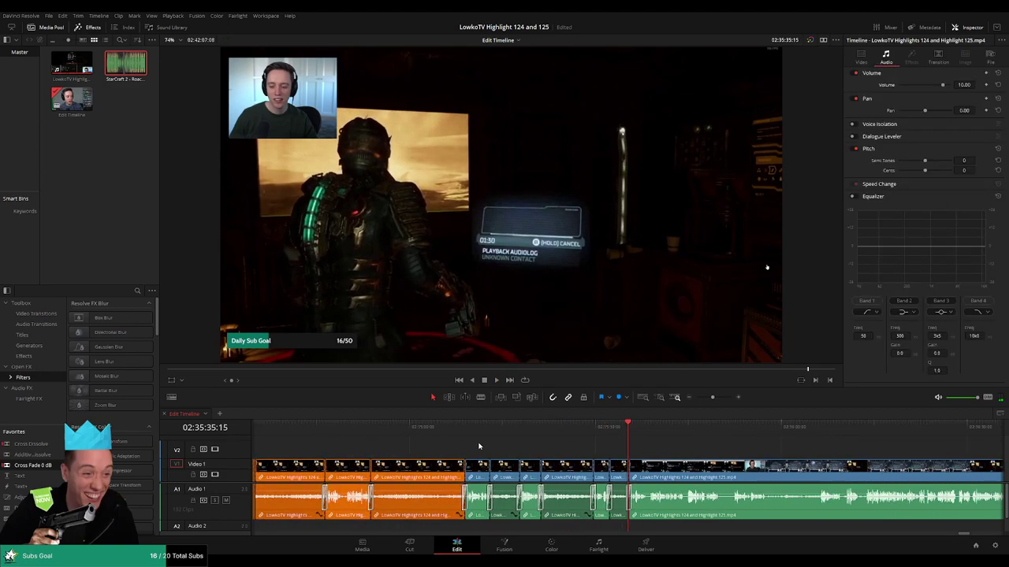
{"action": "left_click", "coordinate": [462, 427]}
{"action": "left_click_drag", "start_coordinate": [621, 454], "coordinate": [467, 477]}
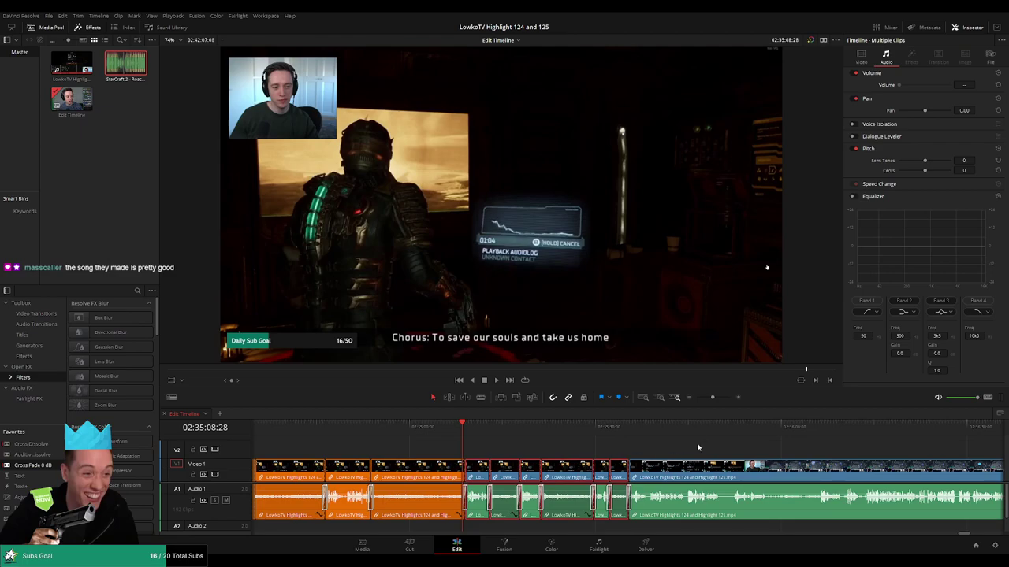
{"action": "key", "text": "ctrl+1"}
Play back the orange-marked chorus section up to about 02:35:23 to check the volume changes and crossfades.
{"action": "scroll", "coordinate": [623, 455], "scroll_direction": "left", "scroll_amount": 10}
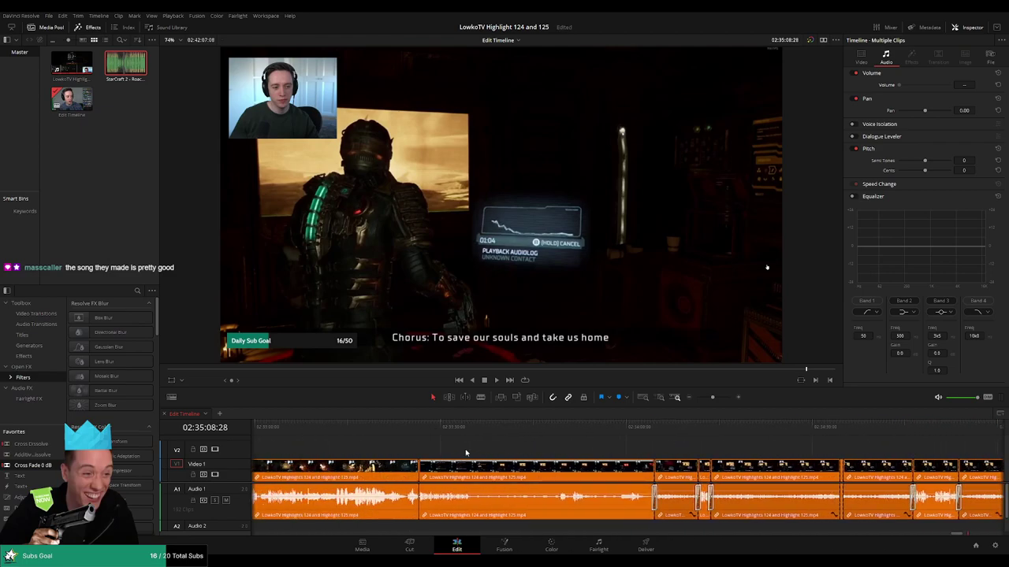
{"action": "left_click", "coordinate": [435, 428]}
{"action": "left_click_drag", "start_coordinate": [443, 432], "coordinate": [655, 432]}
{"action": "left_click", "coordinate": [705, 450]}
{"action": "scroll", "coordinate": [702, 450], "scroll_direction": "right", "scroll_amount": 5}
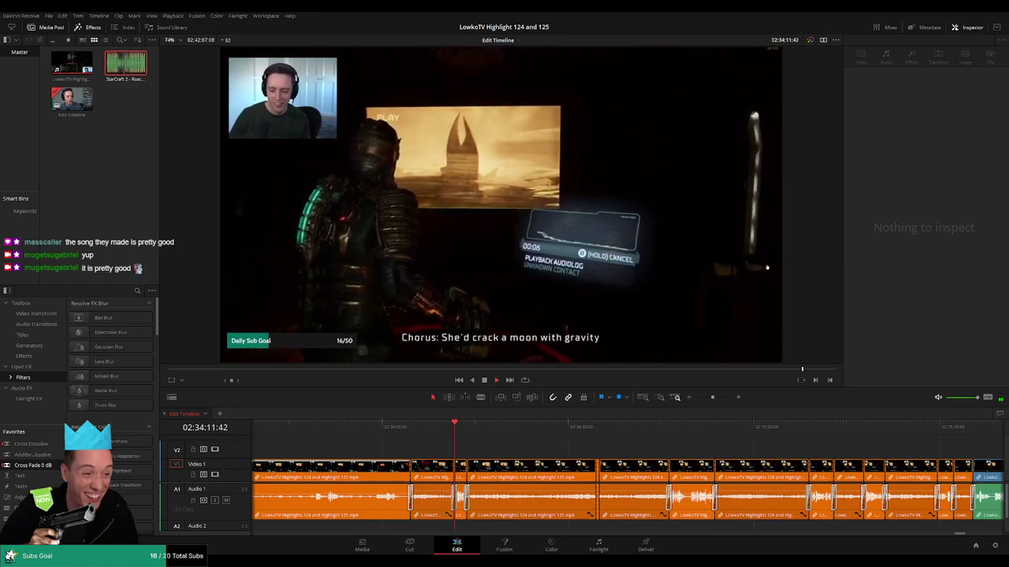
{"action": "left_click_drag", "start_coordinate": [544, 450], "coordinate": [434, 449]}
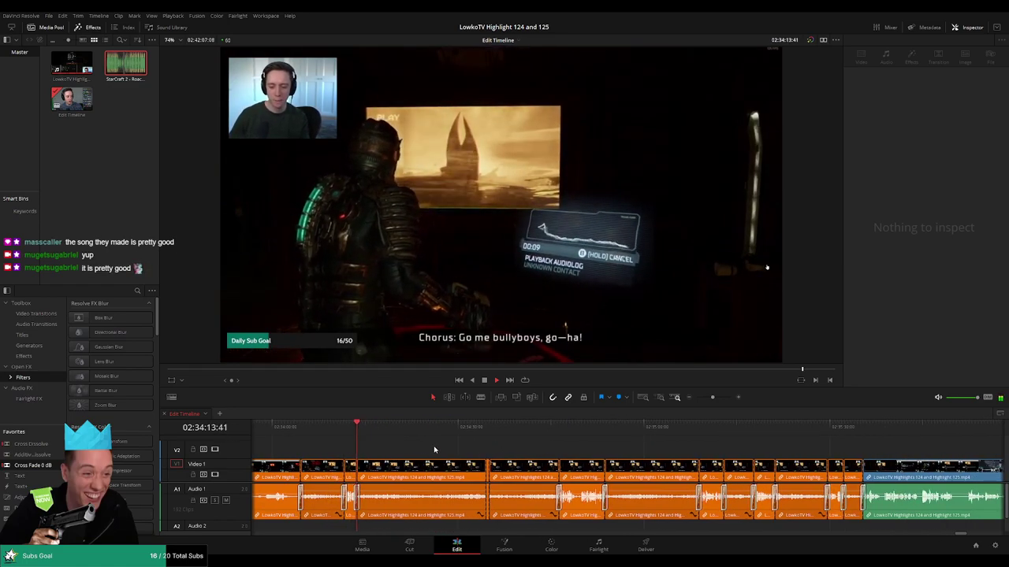
{"action": "left_click_drag", "start_coordinate": [501, 456], "coordinate": [478, 453]}
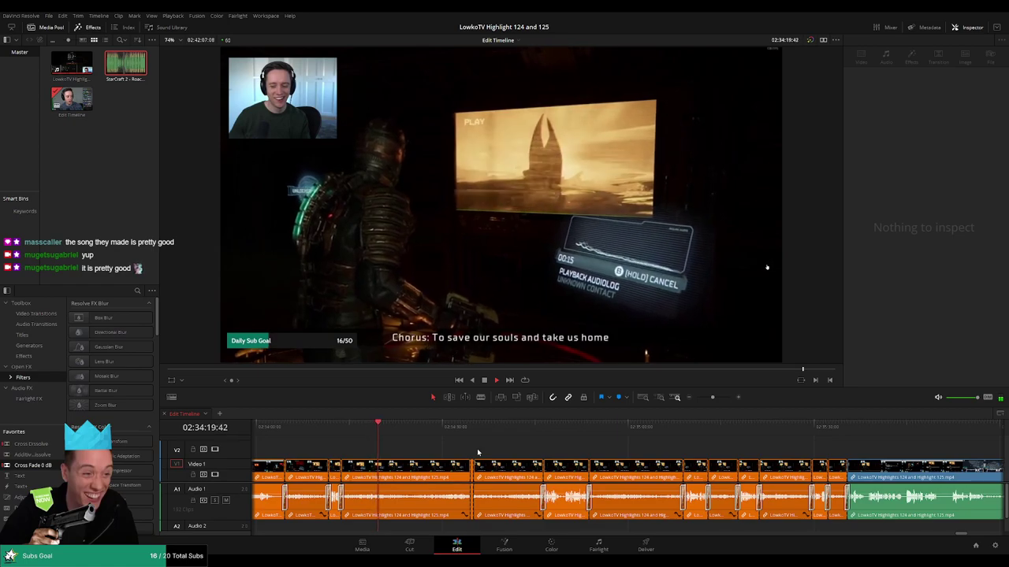
{"action": "scroll", "coordinate": [472, 451], "scroll_direction": "right", "scroll_amount": 1}
{"action": "scroll", "coordinate": [473, 449], "scroll_direction": "right", "scroll_amount": 2}
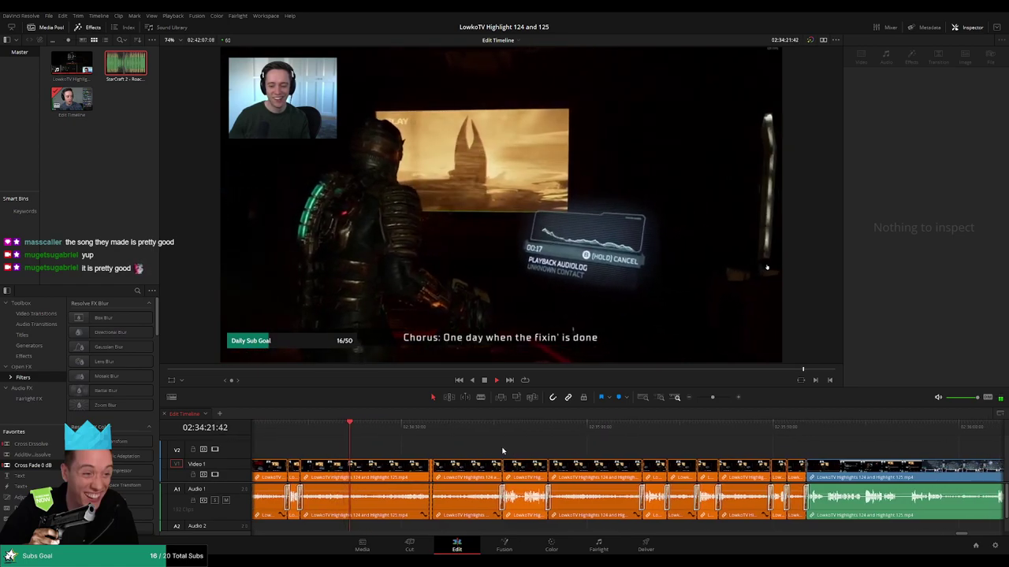
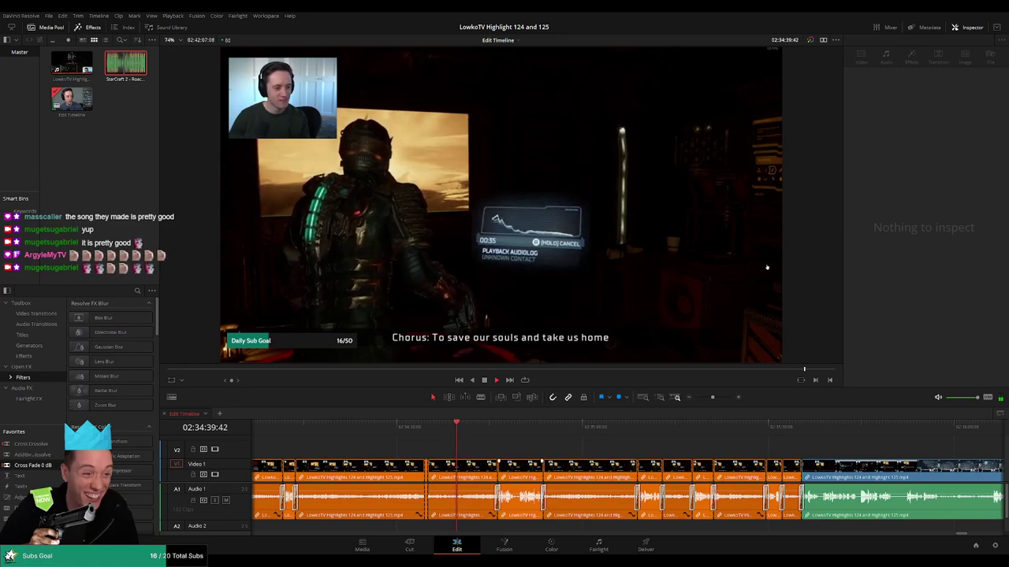
{"action": "left_click_drag", "start_coordinate": [505, 447], "coordinate": [483, 447]}
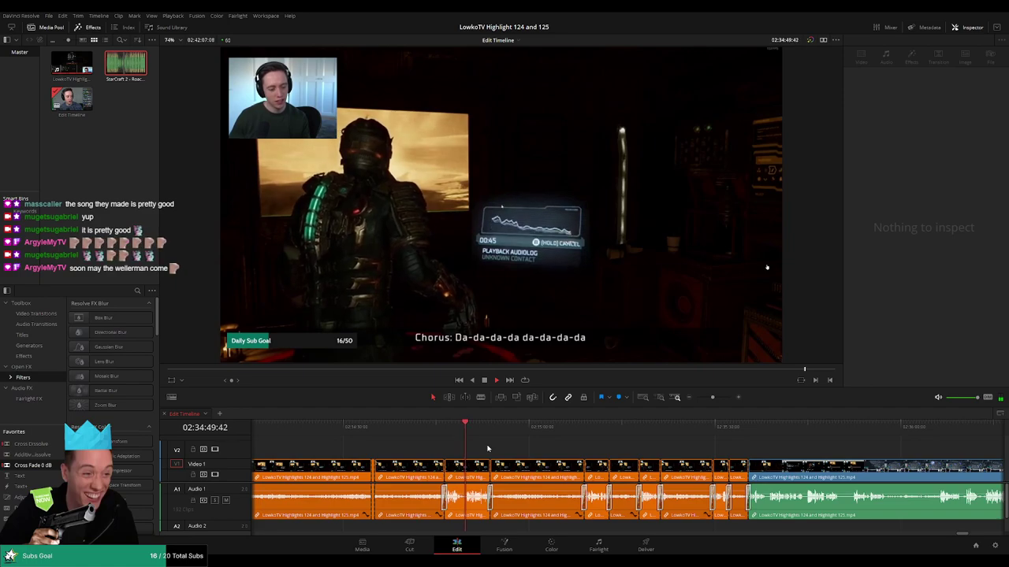
{"action": "left_click_drag", "start_coordinate": [531, 450], "coordinate": [478, 450]}
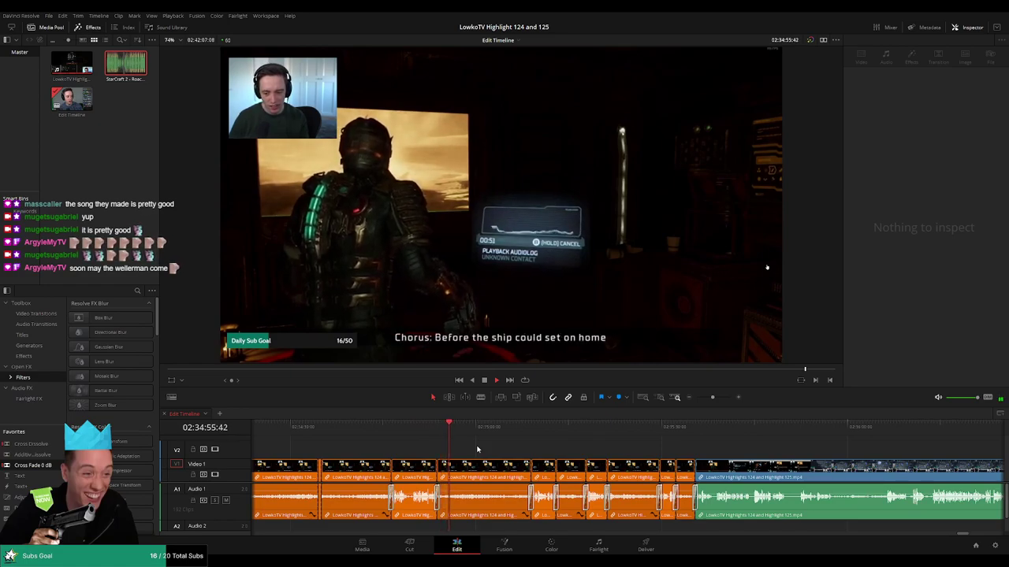
{"action": "scroll", "coordinate": [515, 451], "scroll_direction": "right", "scroll_amount": 2}
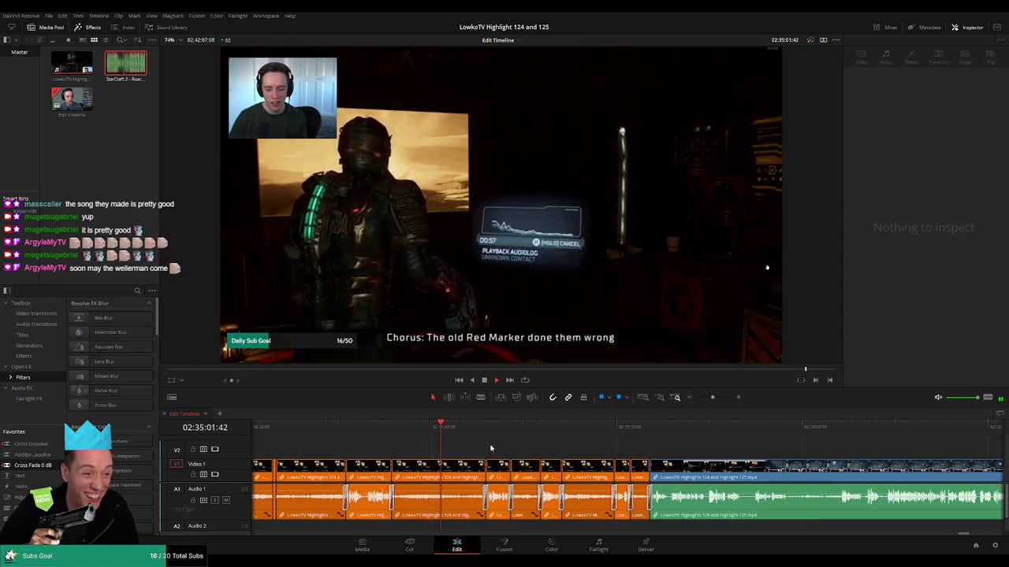
{"action": "scroll", "coordinate": [486, 454], "scroll_direction": "right", "scroll_amount": 1}
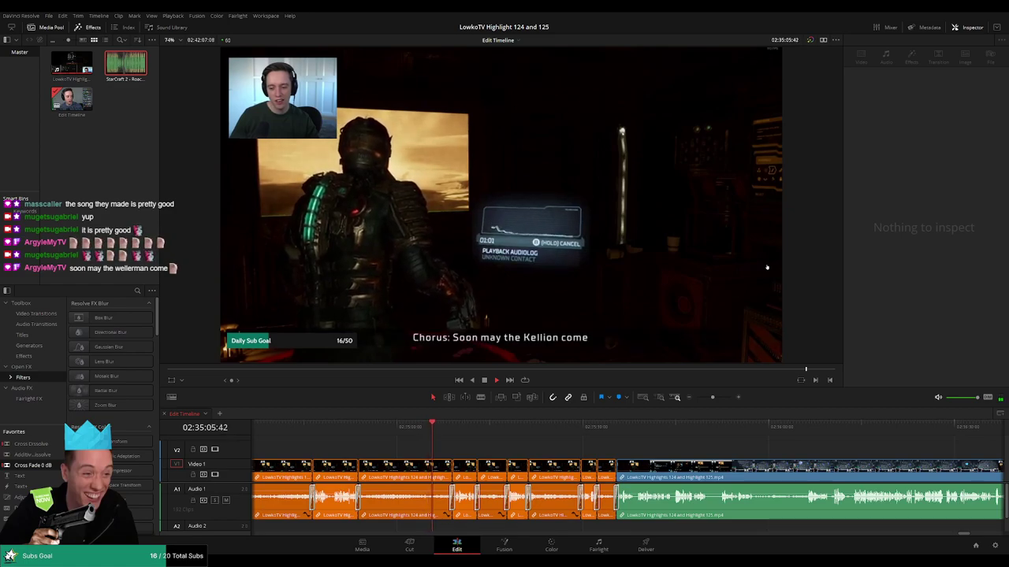
{"action": "scroll", "coordinate": [432, 451], "scroll_direction": "right", "scroll_amount": 1}
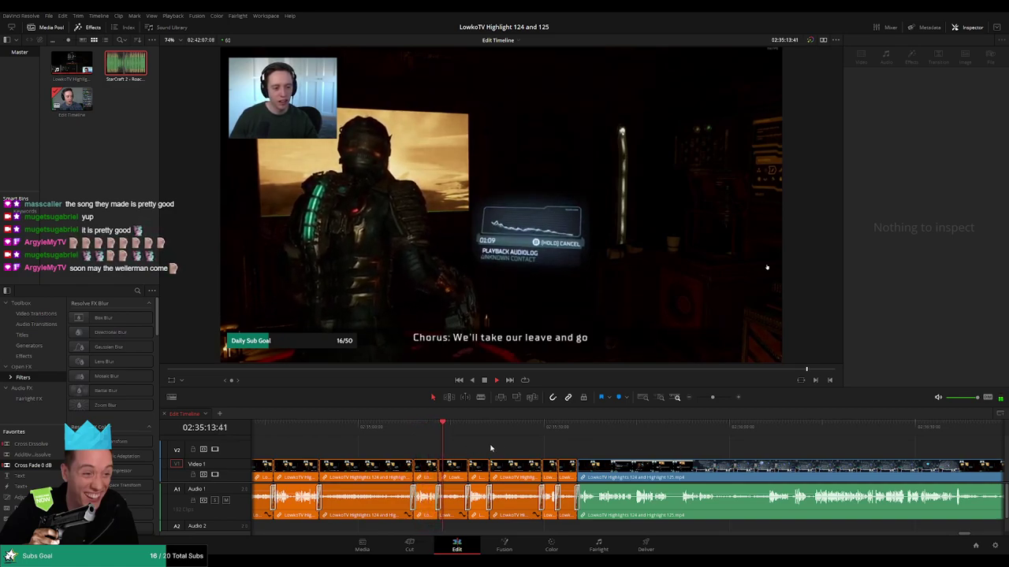
{"action": "scroll", "coordinate": [489, 449], "scroll_direction": "right", "scroll_amount": 1}
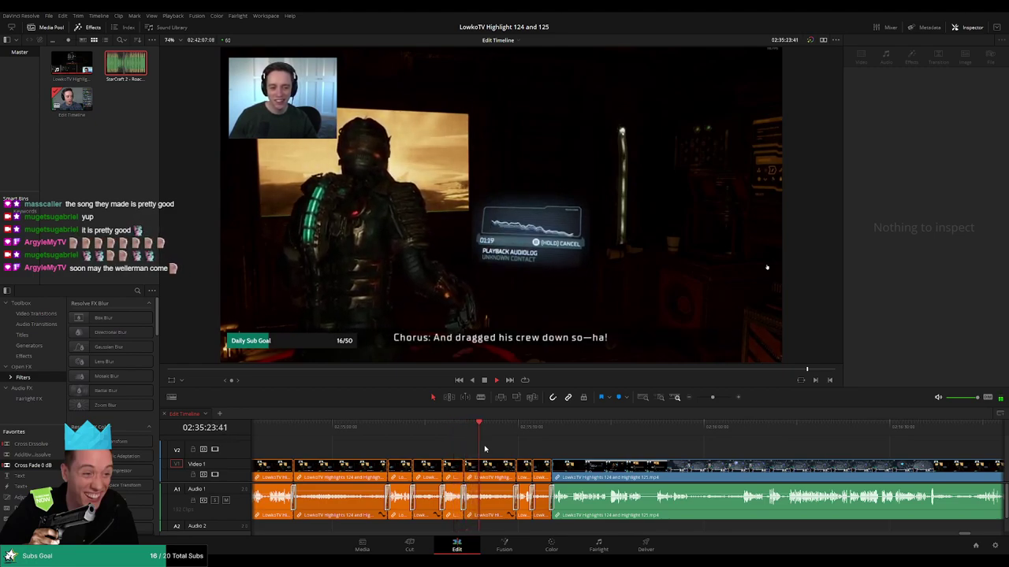
Move the cut at about 02:35:21, with its crossfade, to 02:35:22:11 and play back the join.
{"action": "key", "text": "space"}
{"action": "scroll", "coordinate": [477, 460], "scroll_direction": "up", "scroll_amount": 5}
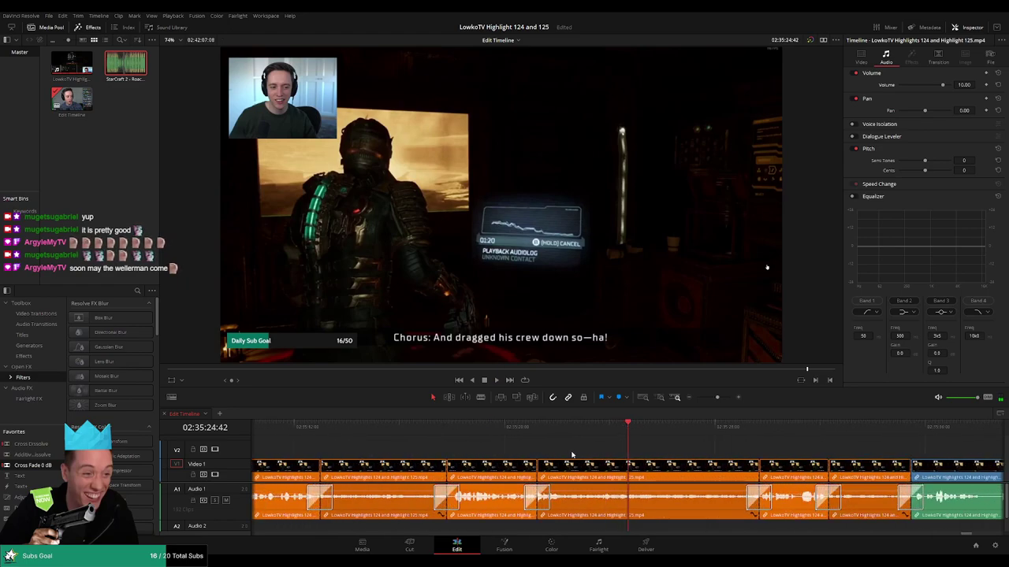
{"action": "left_click", "coordinate": [537, 430]}
{"action": "key", "text": "space"}
{"action": "key", "text": "space"}
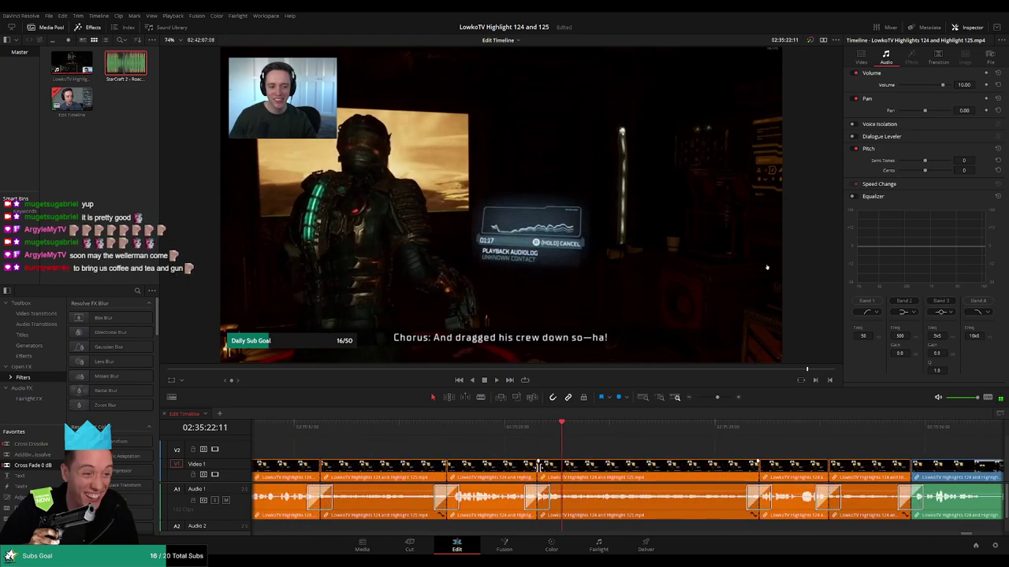
{"action": "left_click_drag", "start_coordinate": [538, 466], "coordinate": [562, 467]}
{"action": "key", "text": "space"}
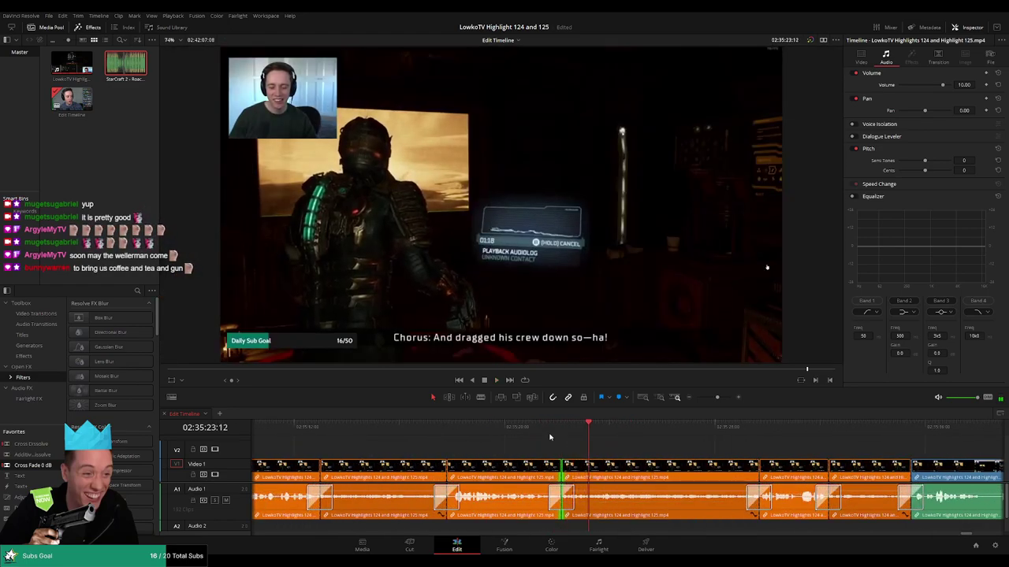
{"action": "left_click", "coordinate": [534, 431]}
{"action": "left_click", "coordinate": [697, 455]}
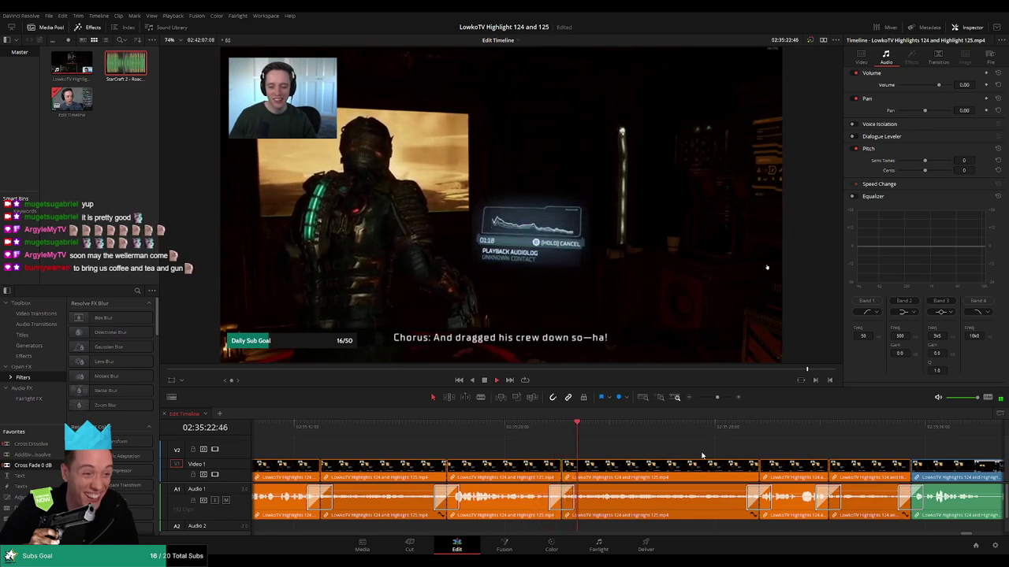
{"action": "left_click_drag", "start_coordinate": [727, 454], "coordinate": [574, 447]}
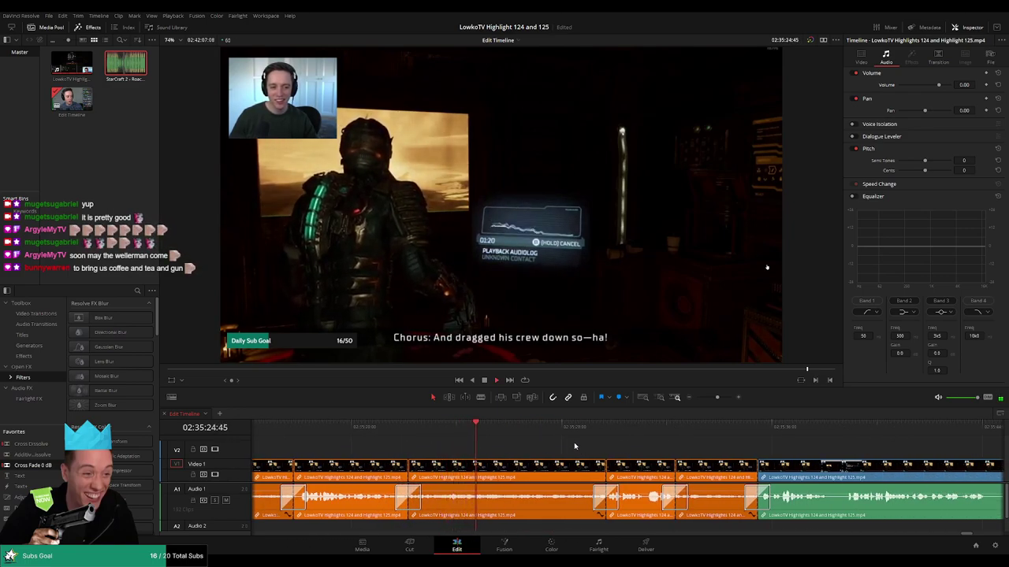
Cut out the short stretch from 02:35:57:27 at the change from the webcam shot to the StarCraft gameplay.
{"action": "mouse_move", "coordinate": [716, 398]}
{"action": "left_mouse_down"}
{"action": "mouse_move", "coordinate": [702, 402]}
{"action": "mouse_move", "coordinate": [717, 403]}
{"action": "left_mouse_up"}
{"action": "scroll", "coordinate": [521, 448], "scroll_direction": "right", "scroll_amount": 4}
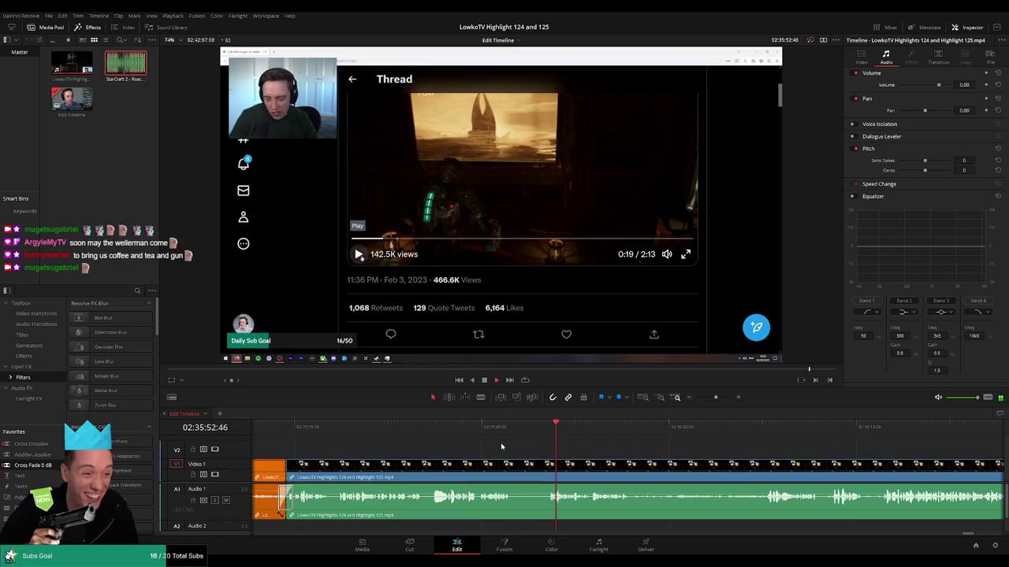
{"action": "left_click_drag", "start_coordinate": [615, 454], "coordinate": [509, 446]}
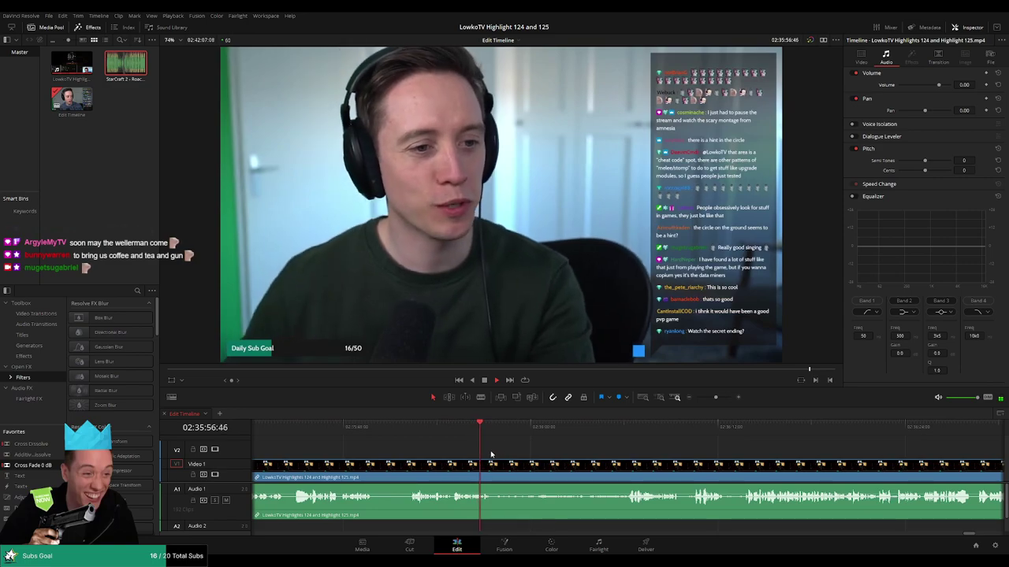
{"action": "key", "text": "b"}
{"action": "key", "text": "space"}
{"action": "left_click", "coordinate": [496, 467]}
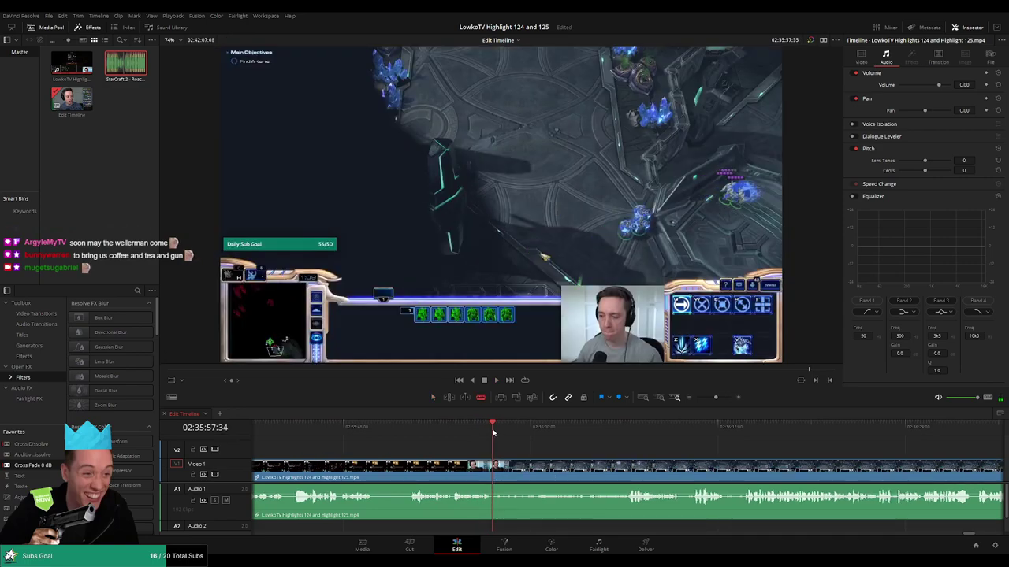
{"action": "key", "text": "a"}
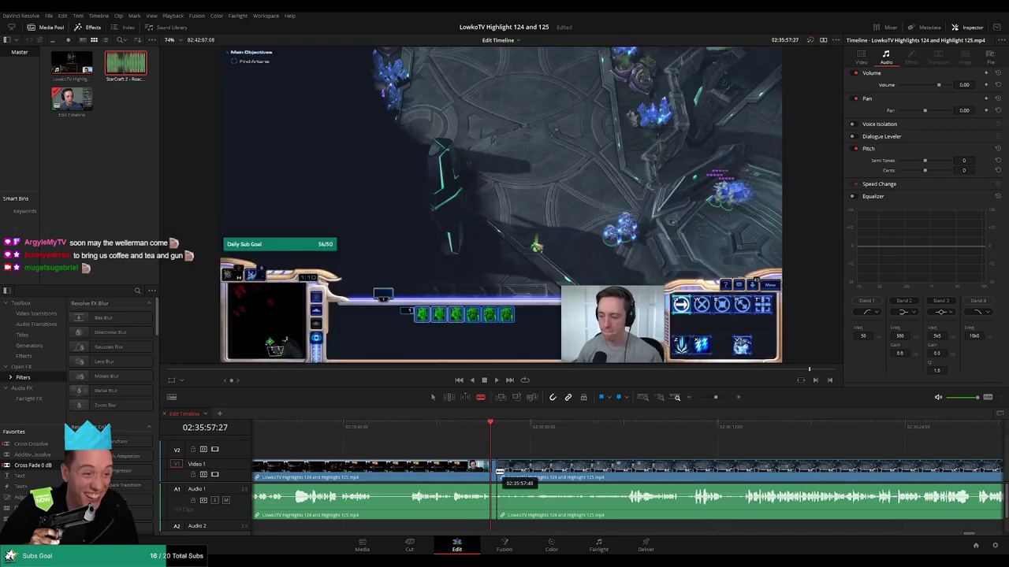
{"action": "key", "text": "space"}
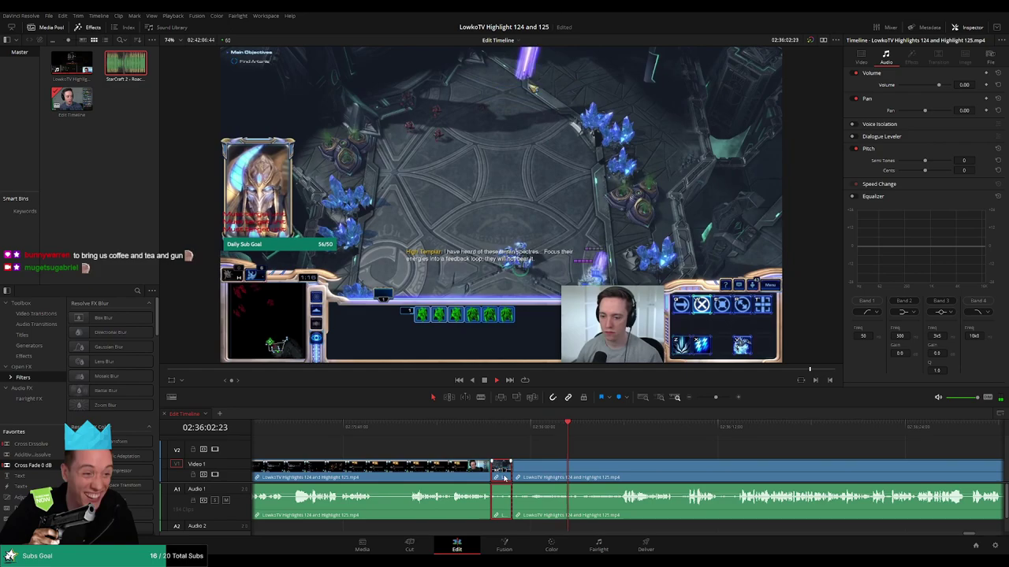
{"action": "key", "text": "Up"}
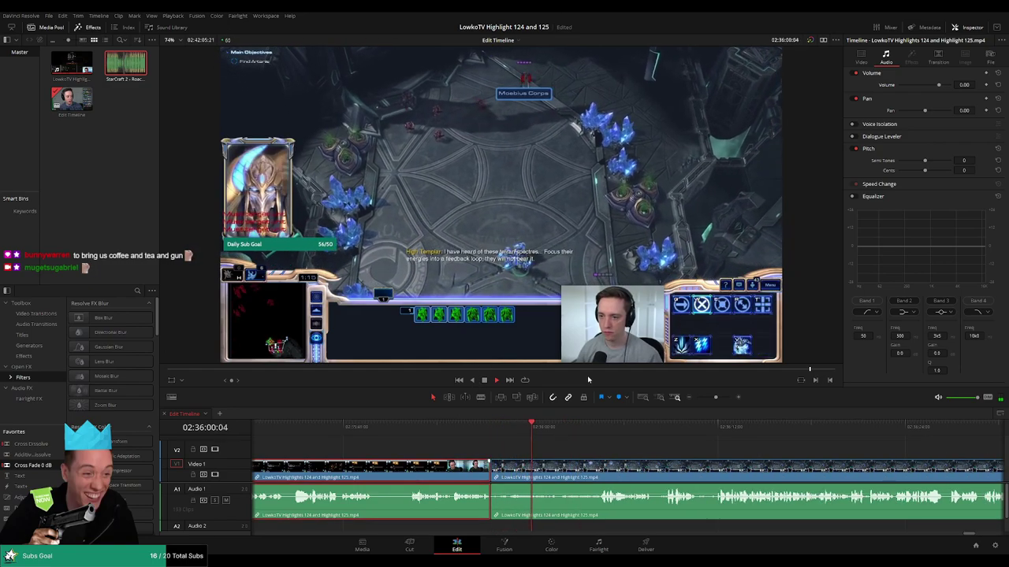
Color-mark the clip ending at 02:35:57 orange and continue playback into the StarCraft gameplay.
{"action": "key", "text": "F1"}
{"action": "left_click", "coordinate": [589, 453]}
{"action": "left_click_drag", "start_coordinate": [626, 453], "coordinate": [512, 444]}
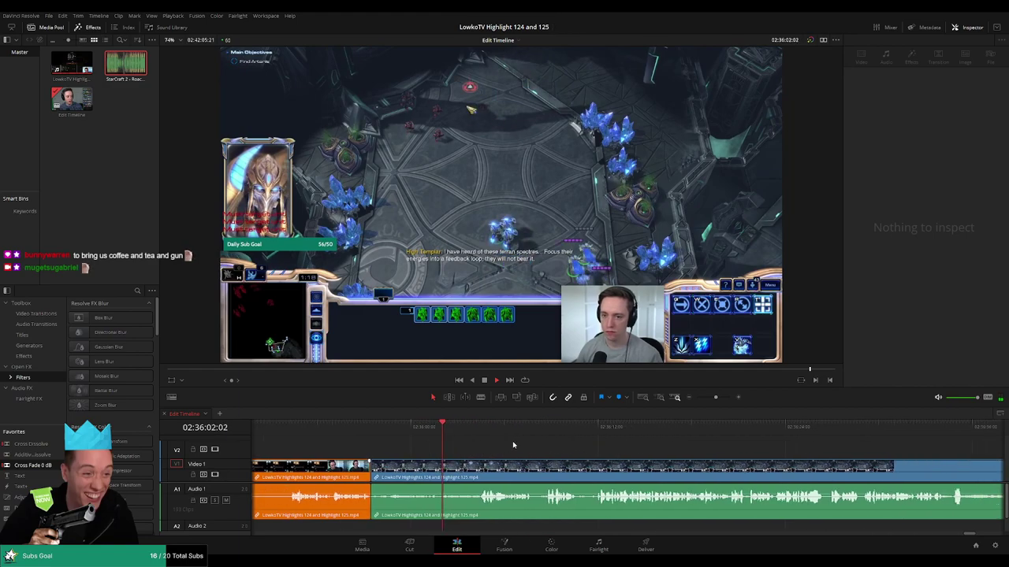
Review the gameplay clip and cut out a short moment at about 02:36:26.
{"action": "mouse_move", "coordinate": [715, 398]}
{"action": "left_mouse_down"}
{"action": "mouse_move", "coordinate": [700, 400]}
{"action": "mouse_move", "coordinate": [714, 398]}
{"action": "left_mouse_up"}
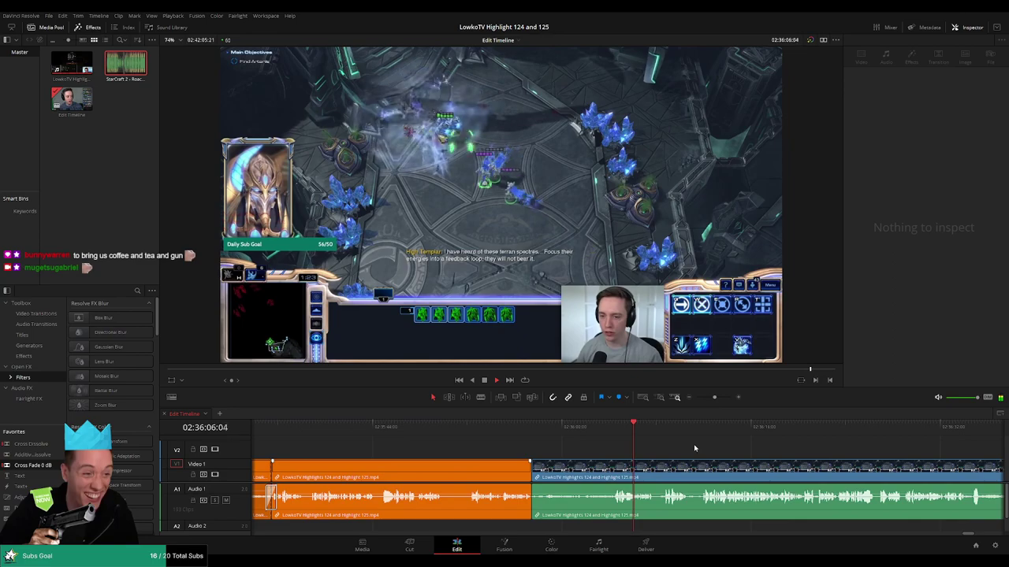
{"action": "scroll", "coordinate": [709, 458], "scroll_direction": "right", "scroll_amount": 3}
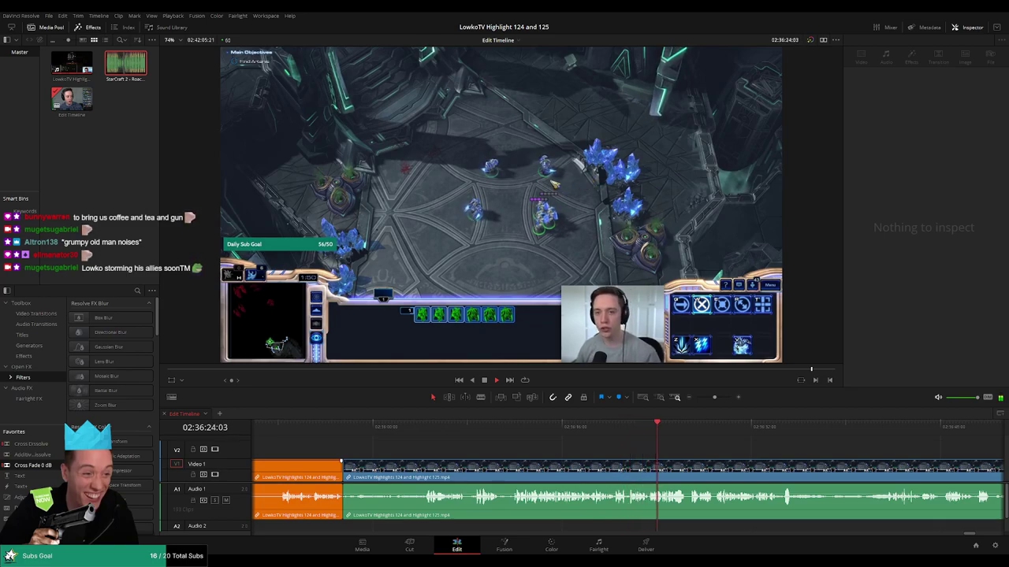
{"action": "left_click_drag", "start_coordinate": [733, 454], "coordinate": [593, 449]}
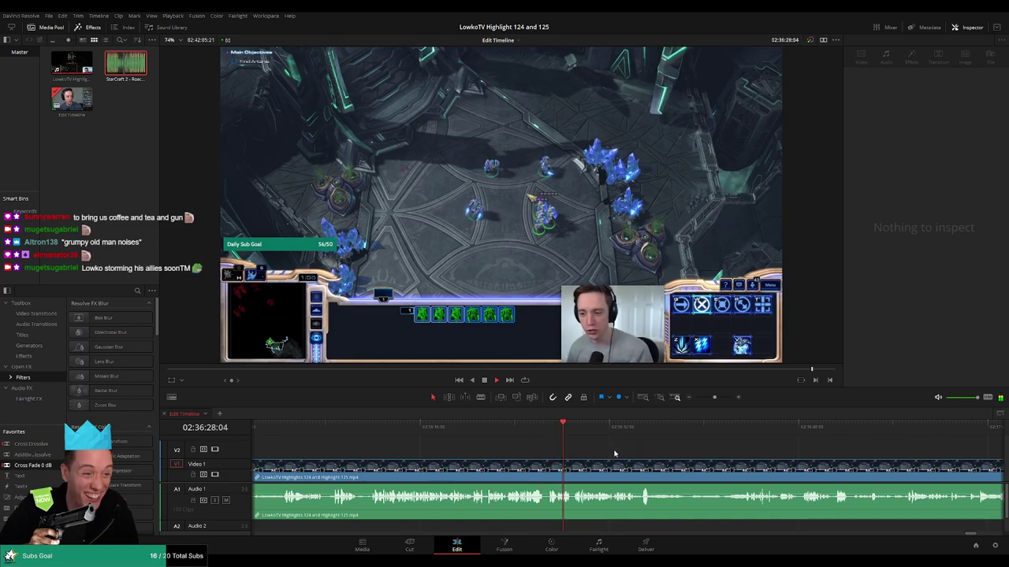
{"action": "key", "text": "b"}
{"action": "left_click", "coordinate": [552, 475]}
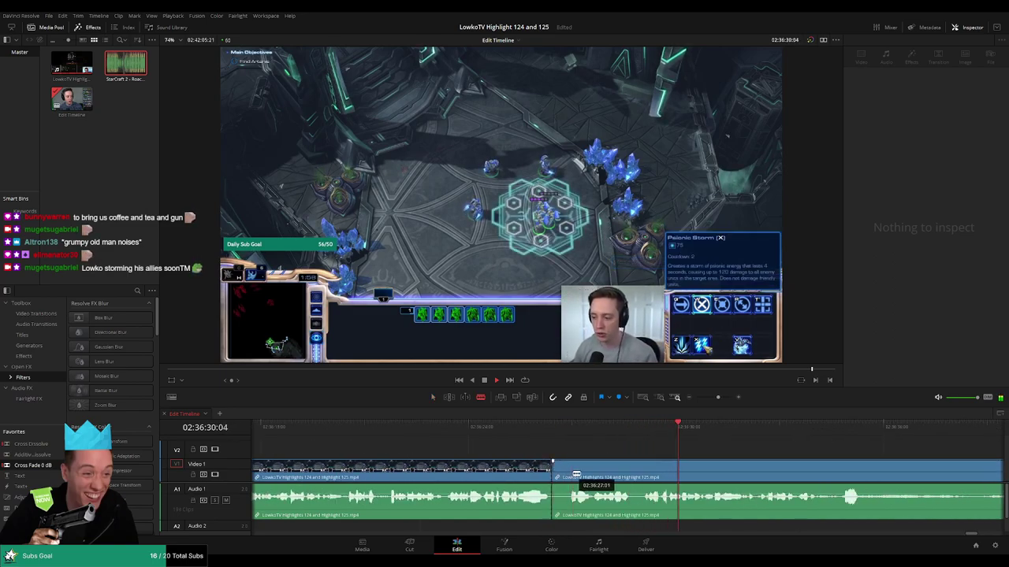
{"action": "key", "text": "a"}
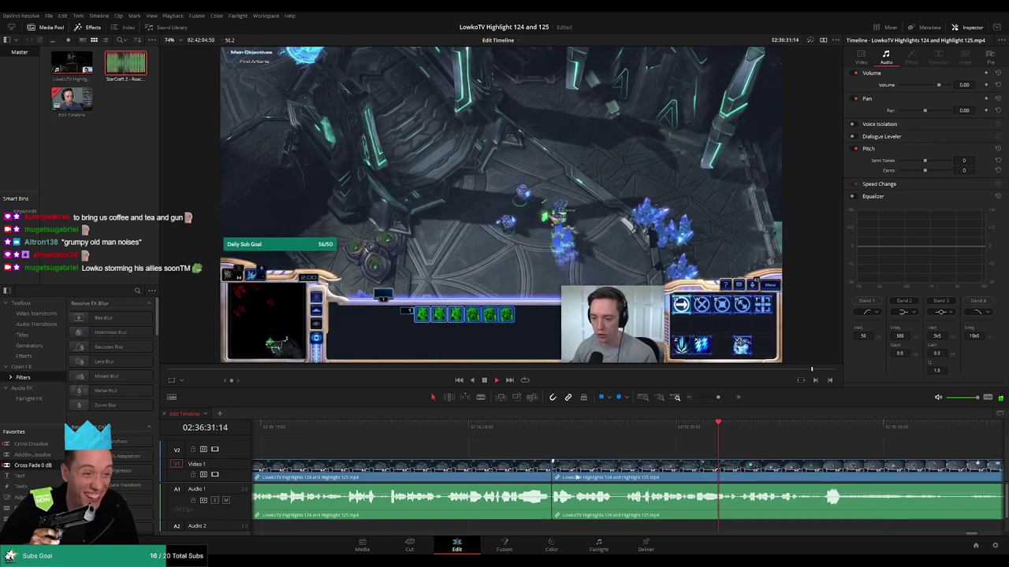
Split the clip twice around 02:36:28 and delete the short piece between the cuts.
{"action": "key", "text": "b"}
{"action": "left_click", "coordinate": [614, 477]}
{"action": "left_click", "coordinate": [625, 478]}
{"action": "key", "text": "a"}
{"action": "left_click", "coordinate": [620, 478]}
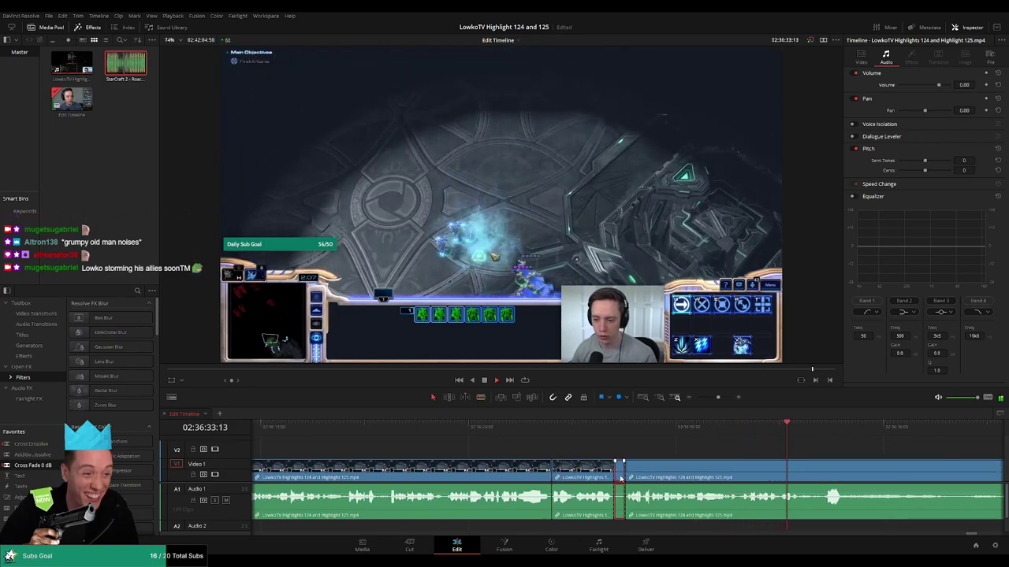
{"action": "key", "text": "Delete"}
Select the two gameplay clips before the cut at about 02:36:28.
{"action": "left_click_drag", "start_coordinate": [593, 455], "coordinate": [497, 473]}
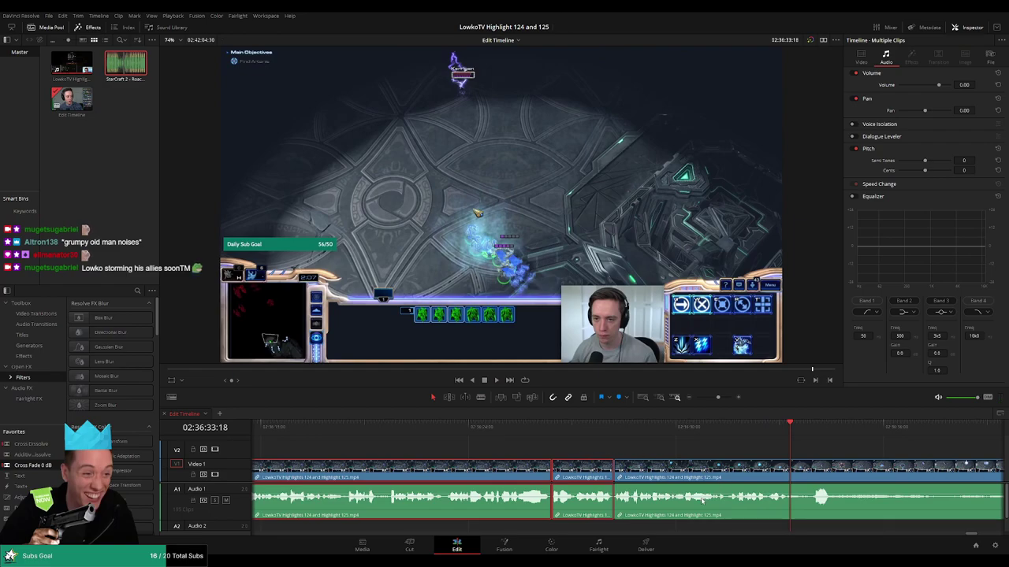
Set the clip color of the two selected clips to blue and review the fight footage that follows them.
{"action": "key", "text": "Delete"}
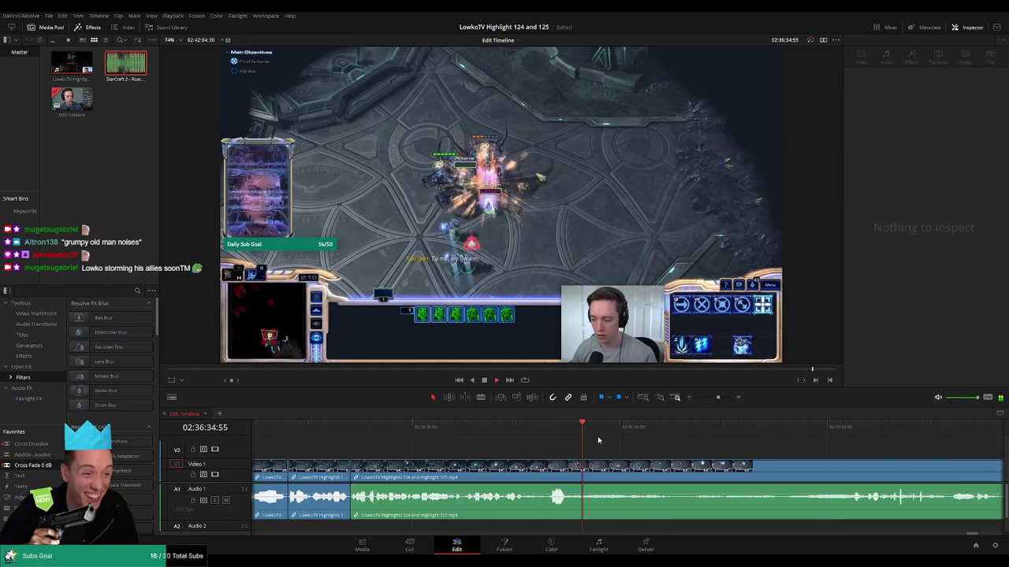
{"action": "left_click", "coordinate": [614, 430]}
{"action": "left_click", "coordinate": [643, 426]}
{"action": "left_click_drag", "start_coordinate": [704, 446], "coordinate": [645, 444]}
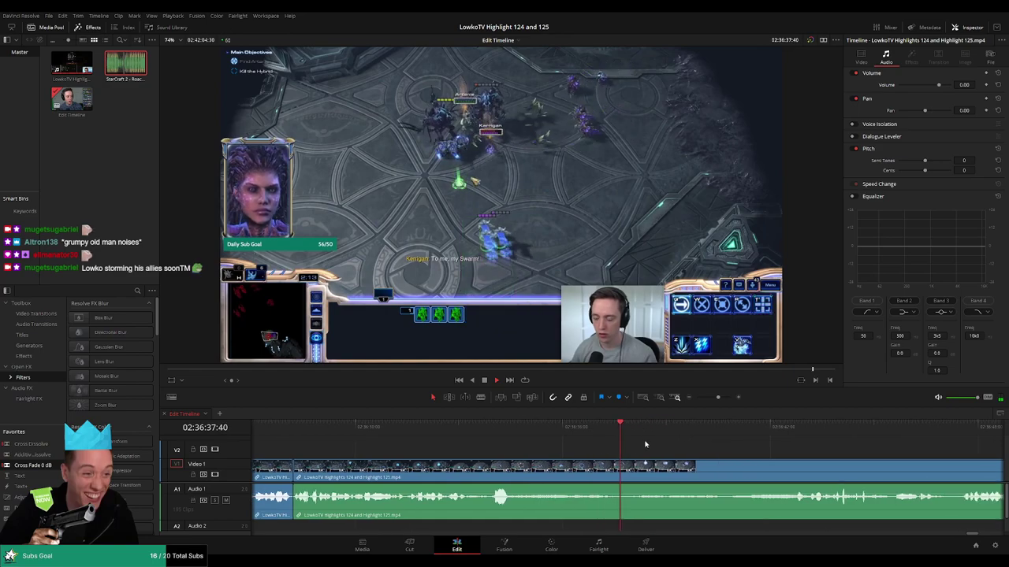
Place an Adjustment Clip on video track 2 at 02:36:37:53 with Zoom 1.730 and Position Y -369.
{"action": "left_click", "coordinate": [608, 430]}
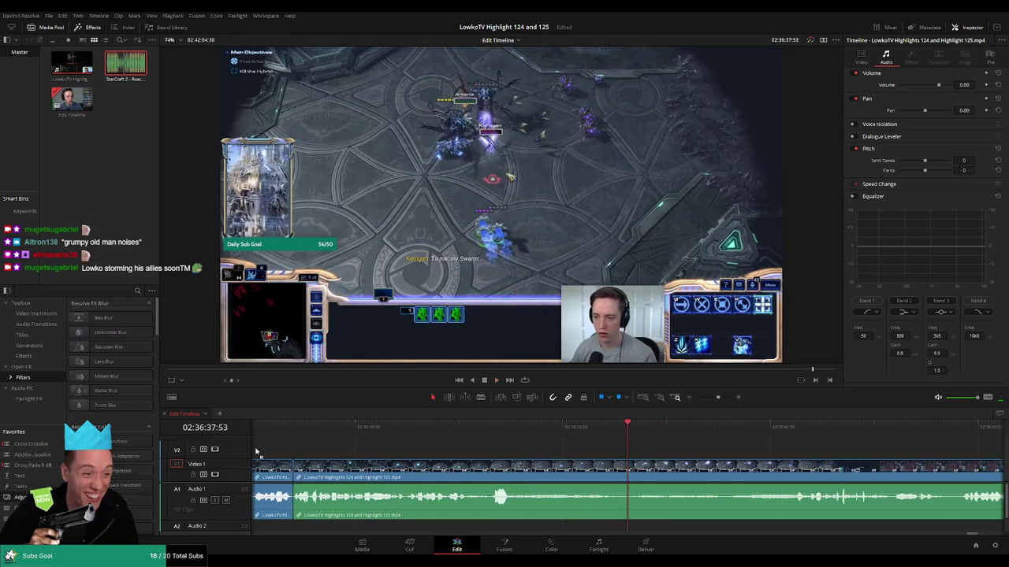
{"action": "left_click_drag", "start_coordinate": [256, 451], "coordinate": [633, 453]}
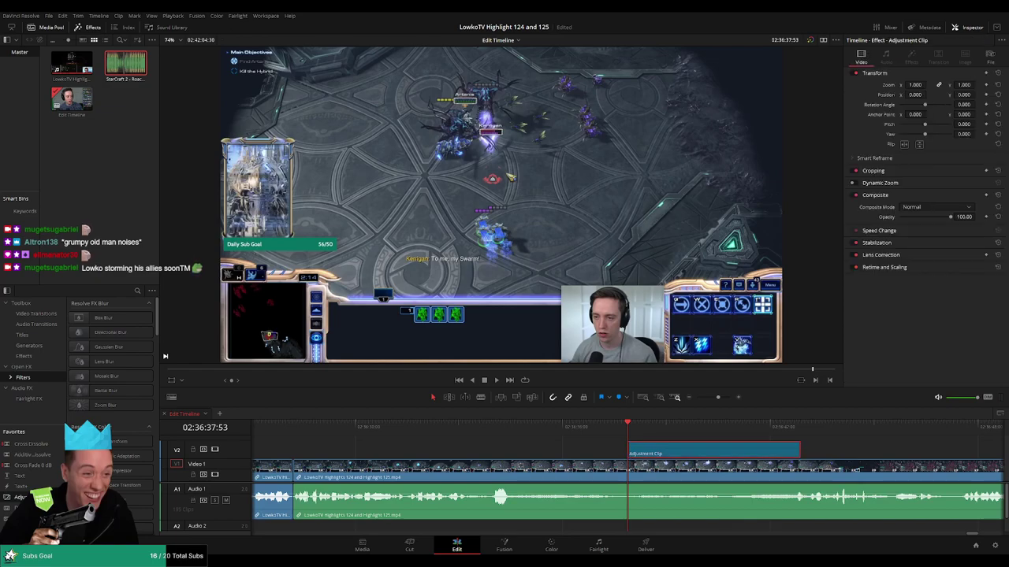
{"action": "left_click_drag", "start_coordinate": [915, 85], "coordinate": [823, 95]}
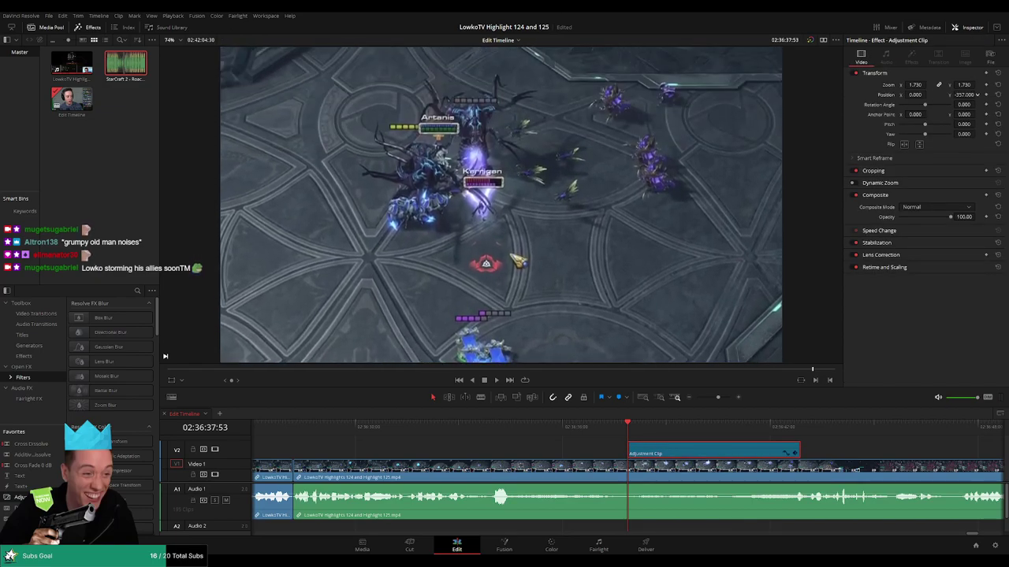
{"action": "left_click_drag", "start_coordinate": [946, 94], "coordinate": [939, 95]}
Play back the zoomed fight and extend the Adjustment Clip's start back to 02:36:36:16.
{"action": "key", "text": "space"}
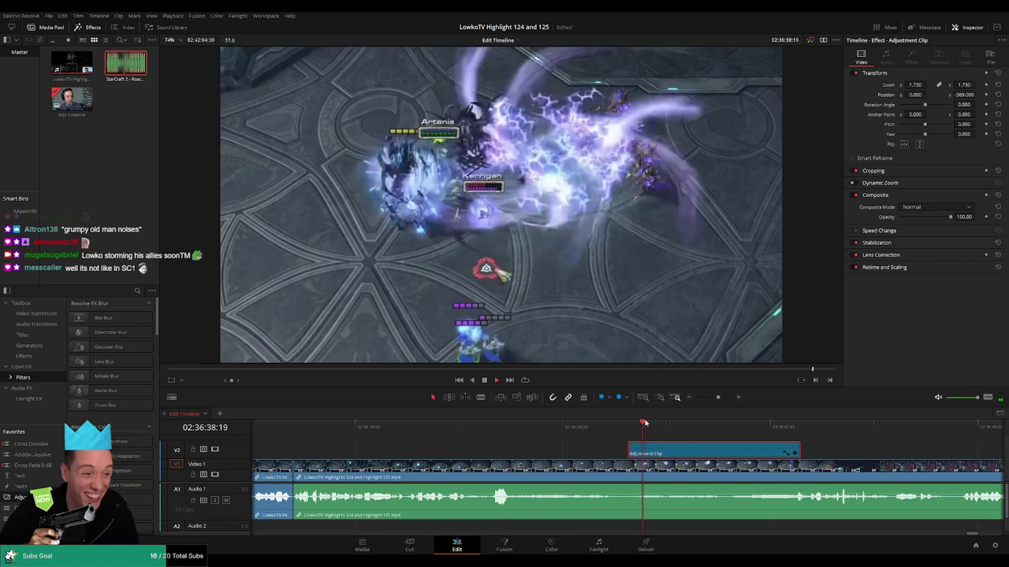
{"action": "left_click", "coordinate": [601, 426]}
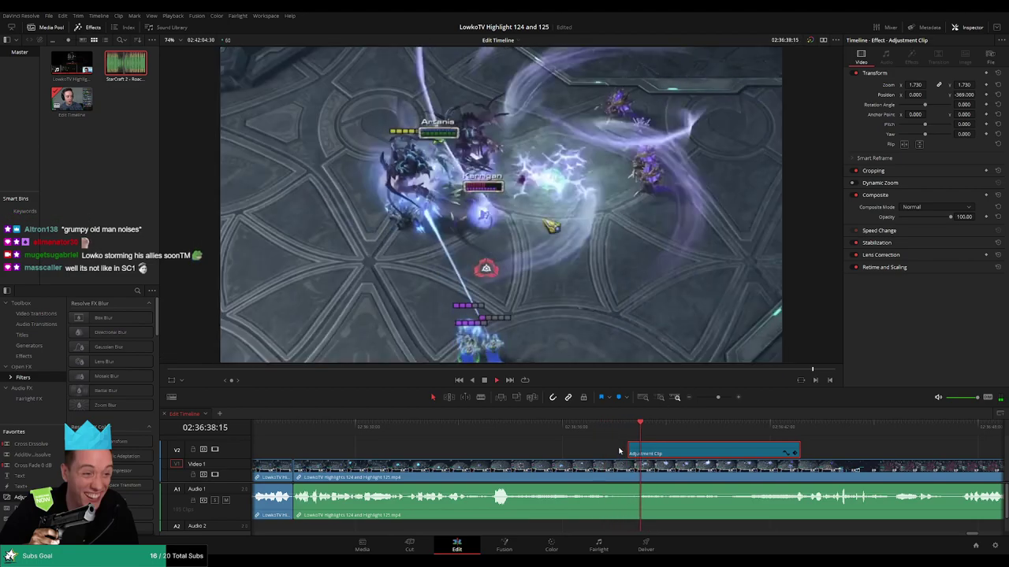
{"action": "left_click", "coordinate": [572, 426]}
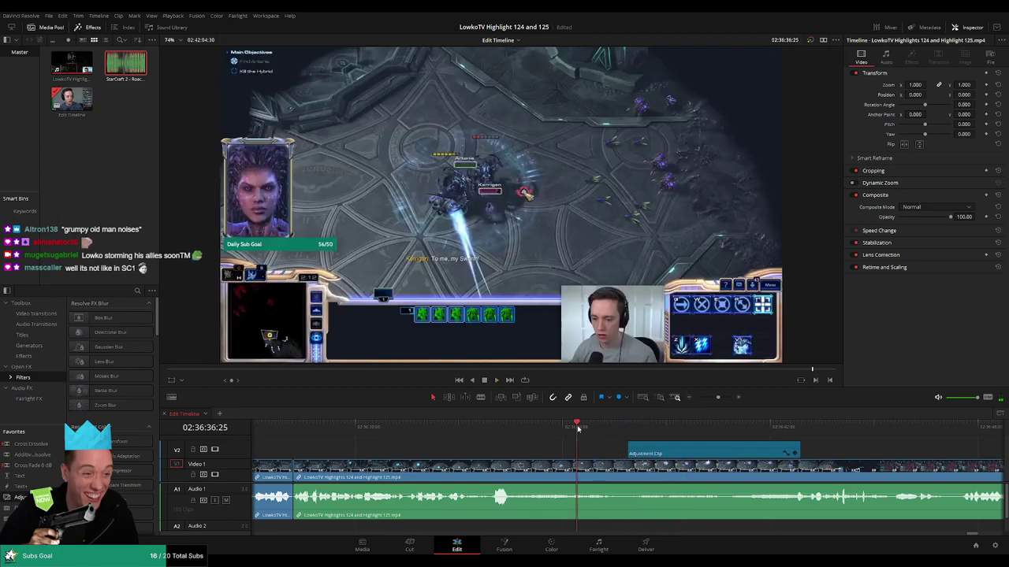
{"action": "left_click", "coordinate": [545, 426]}
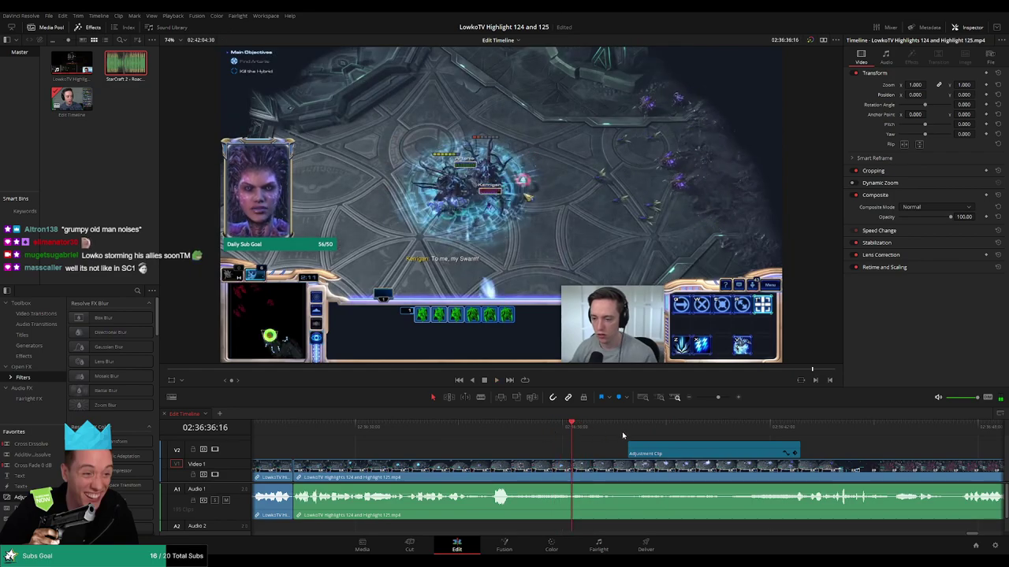
{"action": "left_click_drag", "start_coordinate": [629, 450], "coordinate": [573, 451]}
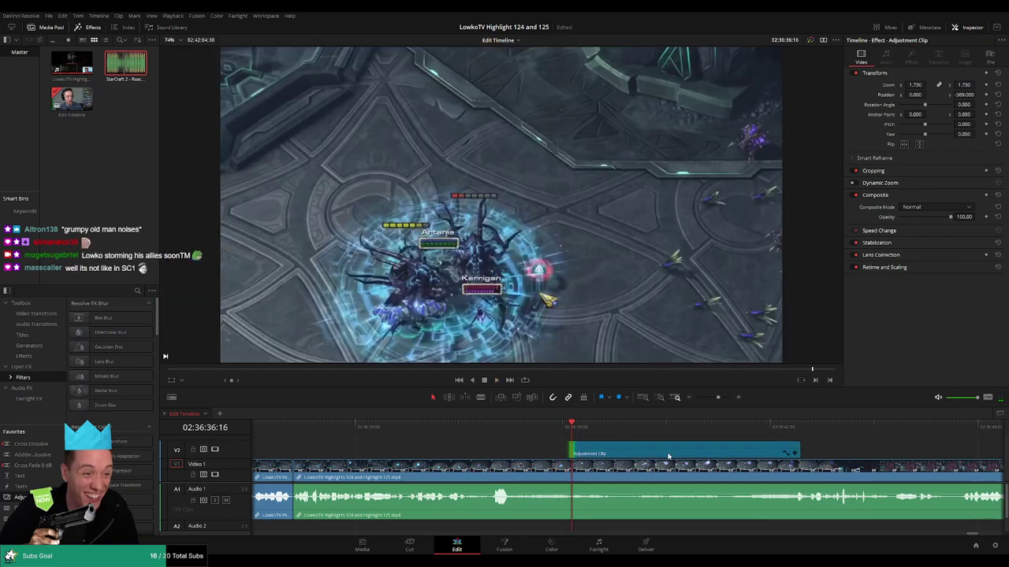
Set the Adjustment Clip's Position Y to -265 and trim its end to about 02:36:40:32.
{"action": "left_click_drag", "start_coordinate": [962, 96], "coordinate": [971, 95]}
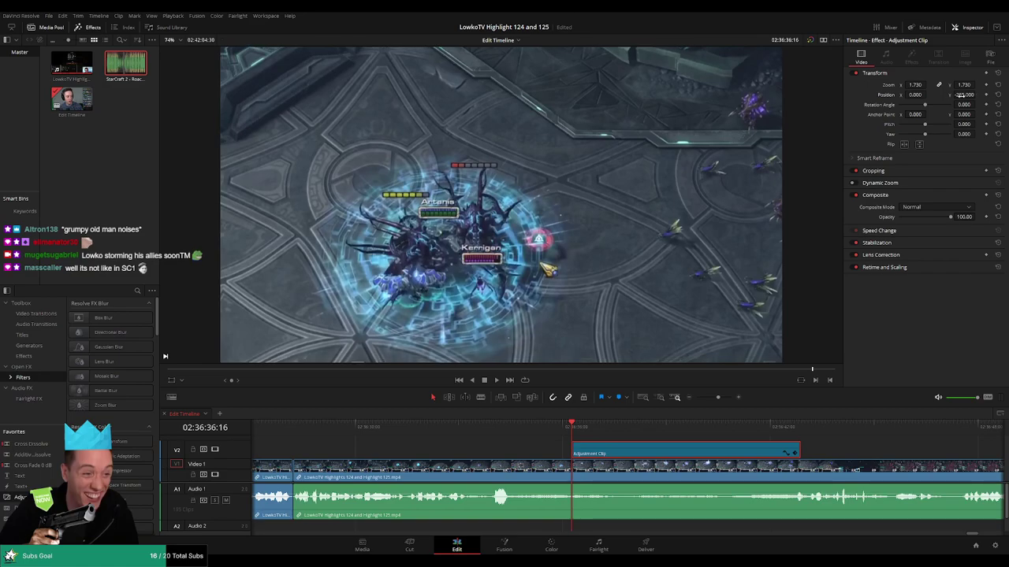
{"action": "key", "text": "space"}
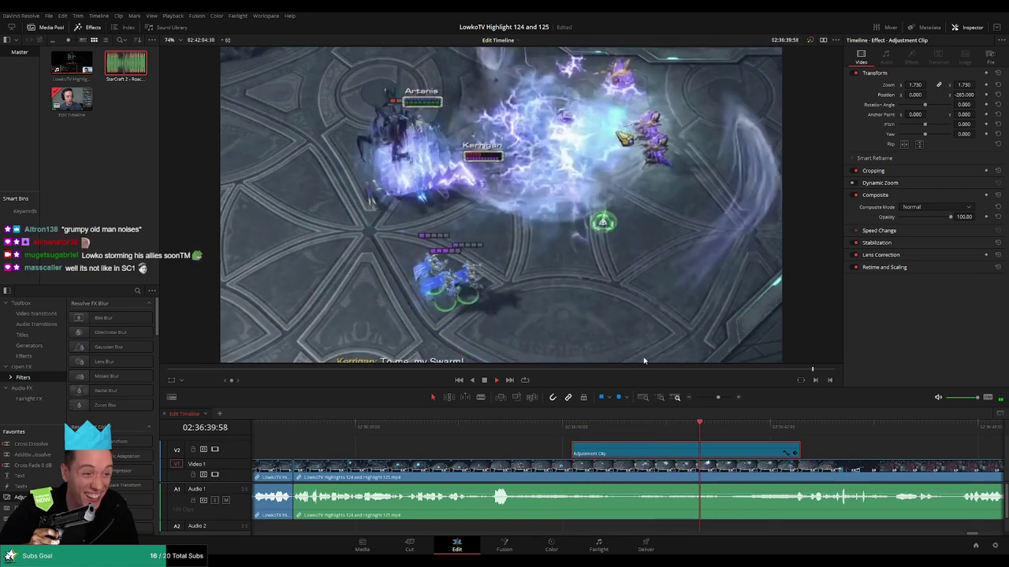
{"action": "left_click_drag", "start_coordinate": [798, 453], "coordinate": [721, 453]}
Reframe the Adjustment Clip's zoom with Position X -36 and Position Y -295.
{"action": "left_click", "coordinate": [557, 426]}
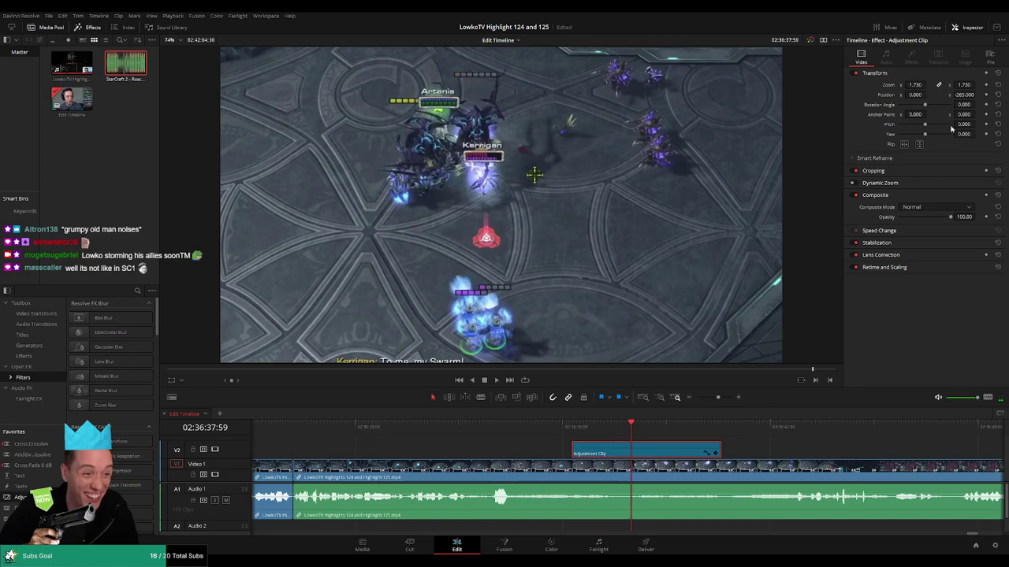
{"action": "left_click_drag", "start_coordinate": [977, 95], "coordinate": [895, 95]}
{"action": "key", "text": "space"}
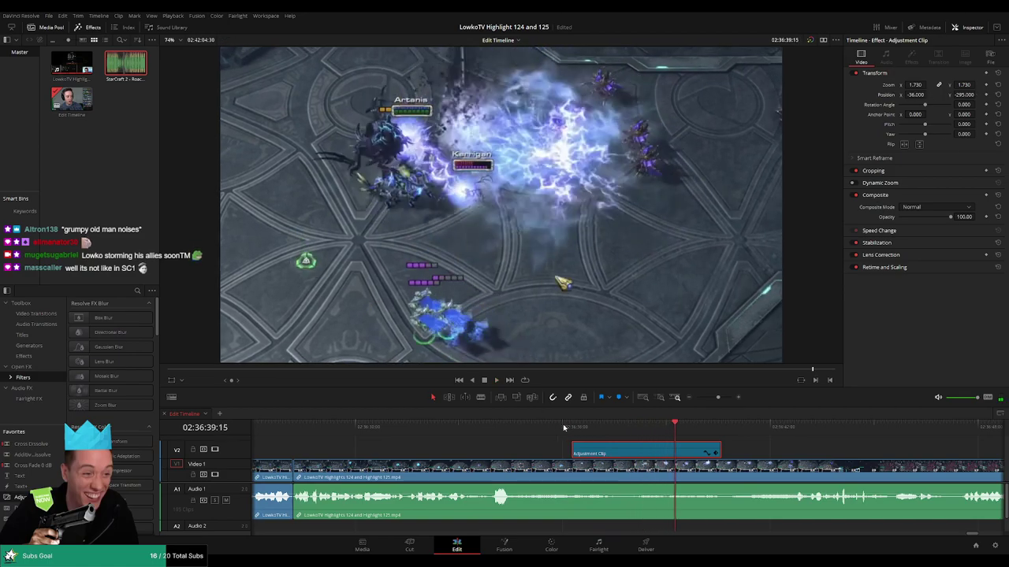
Play back the zoomed fight section and the footage after it to check the framing and the return to full view.
{"action": "left_click", "coordinate": [552, 426]}
{"action": "key", "text": "space"}
{"action": "left_click", "coordinate": [761, 449]}
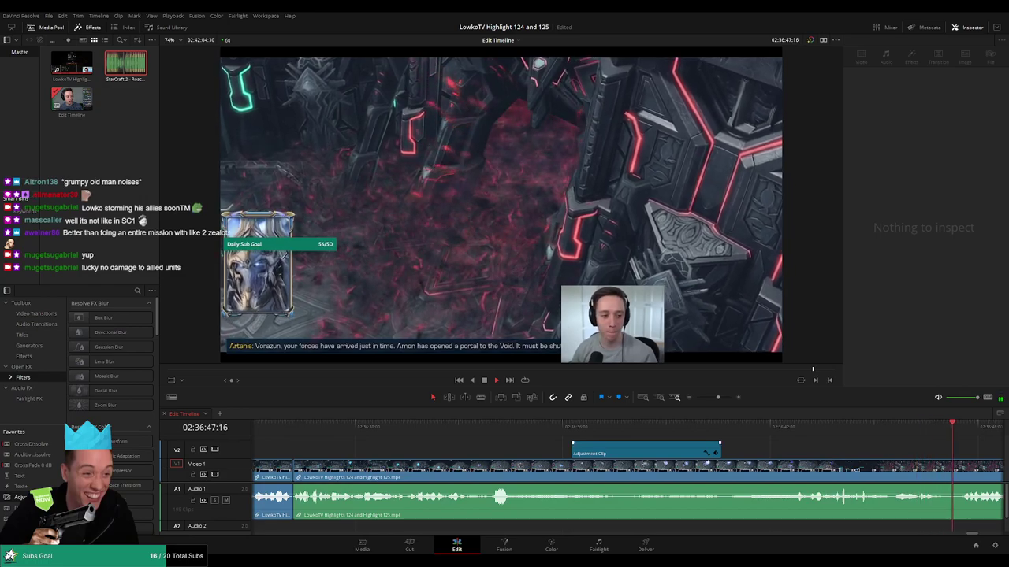
{"action": "left_click", "coordinate": [690, 428]}
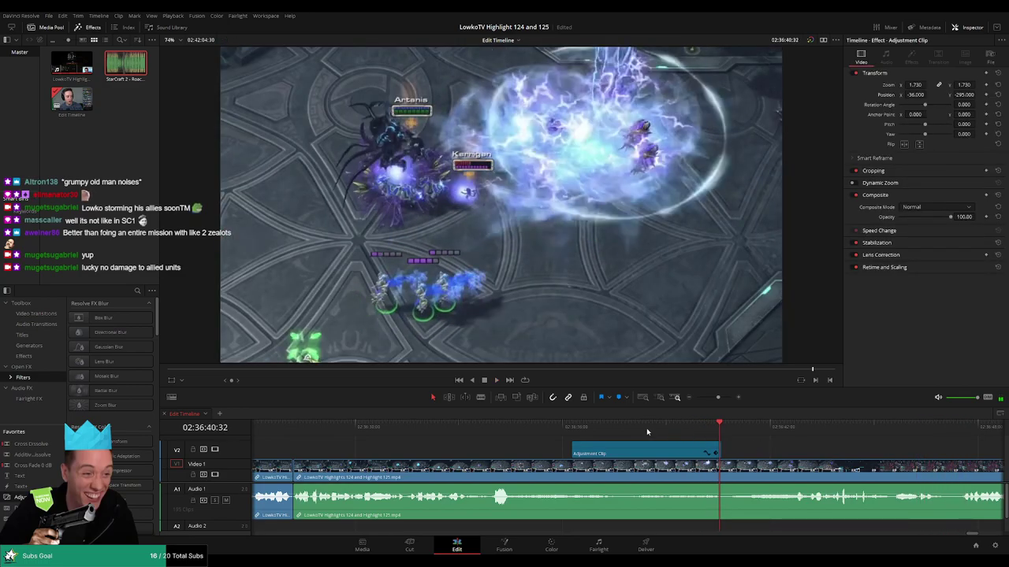
{"action": "left_click", "coordinate": [652, 433]}
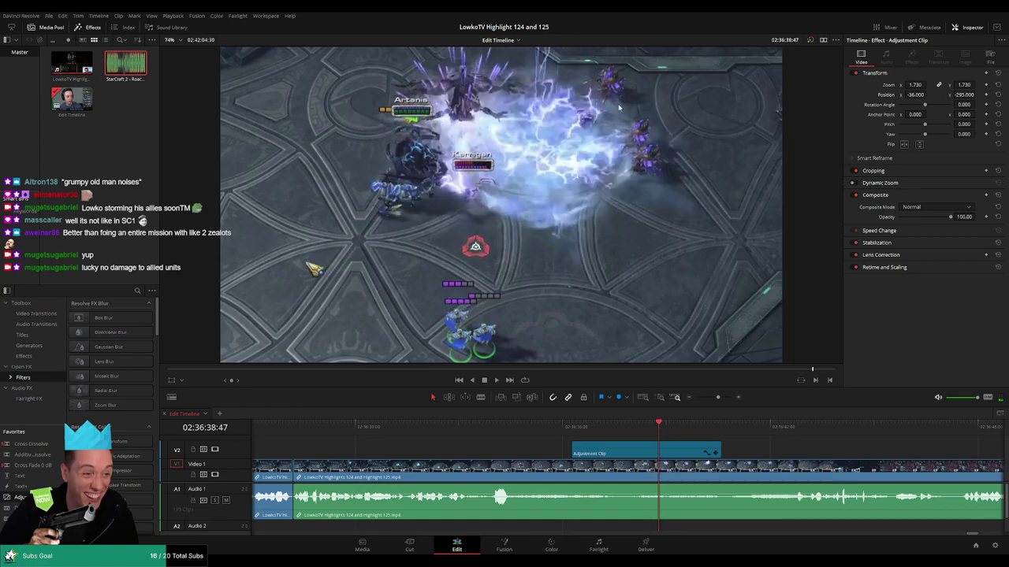
{"action": "key", "text": "space"}
{"action": "left_click_drag", "start_coordinate": [762, 450], "coordinate": [627, 444]}
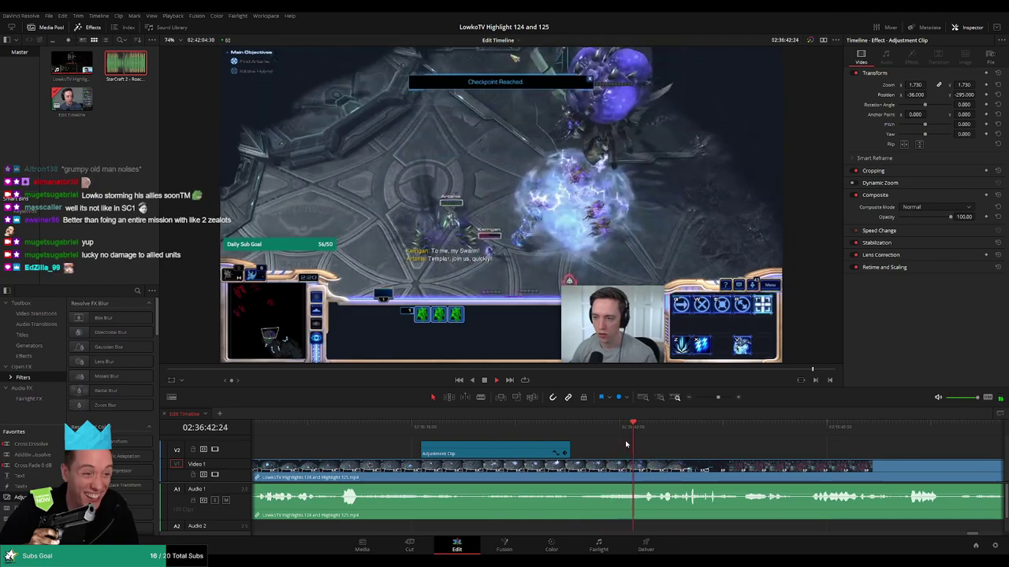
{"action": "key", "text": "space"}
{"action": "left_click", "coordinate": [578, 427]}
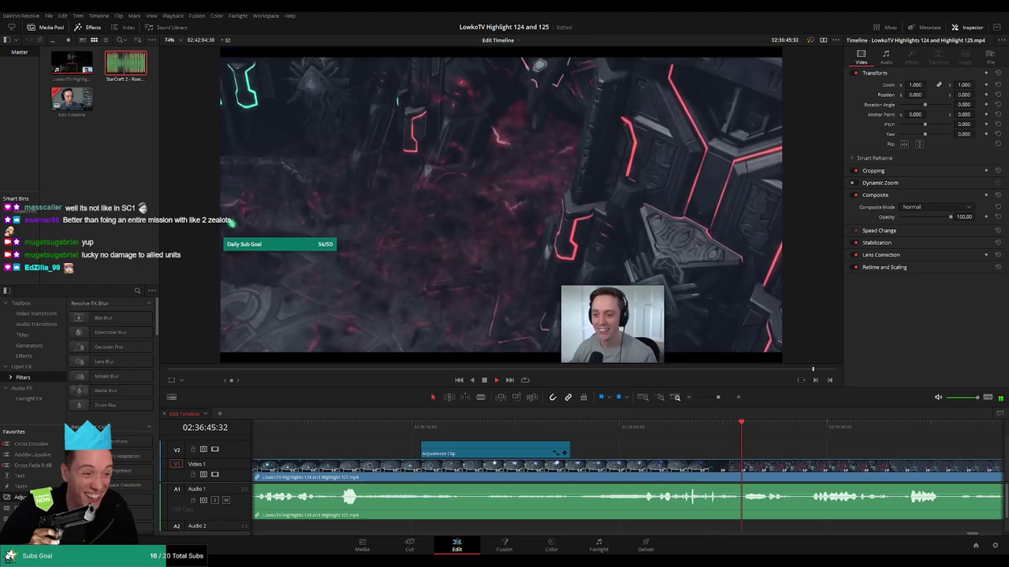
Review the Artanis and Kerrigan dialogue cutscene to find where the StarCraft highlight should end.
{"action": "scroll", "coordinate": [612, 446], "scroll_direction": "right", "scroll_amount": 3}
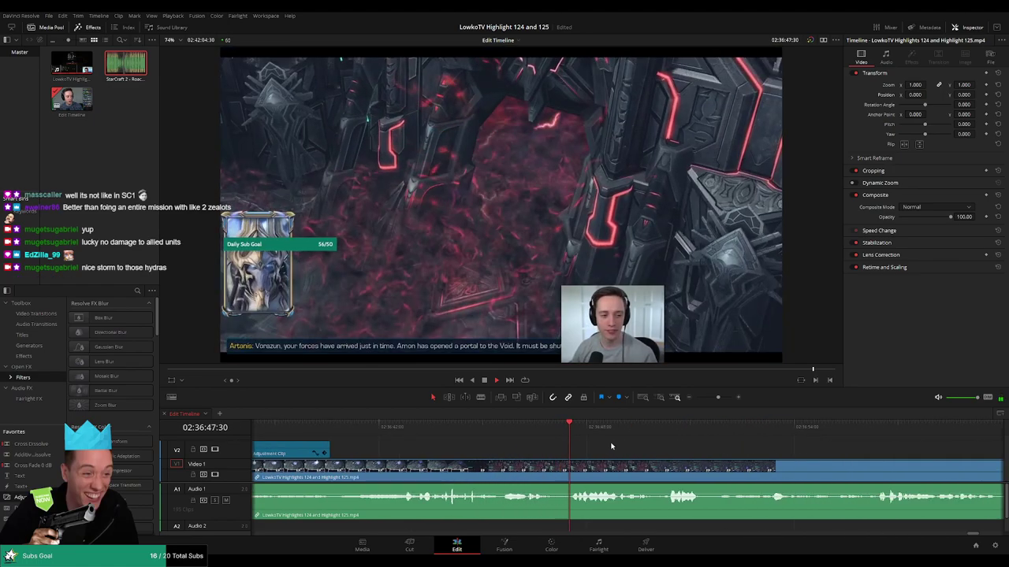
{"action": "key", "text": "space"}
{"action": "left_click", "coordinate": [570, 430]}
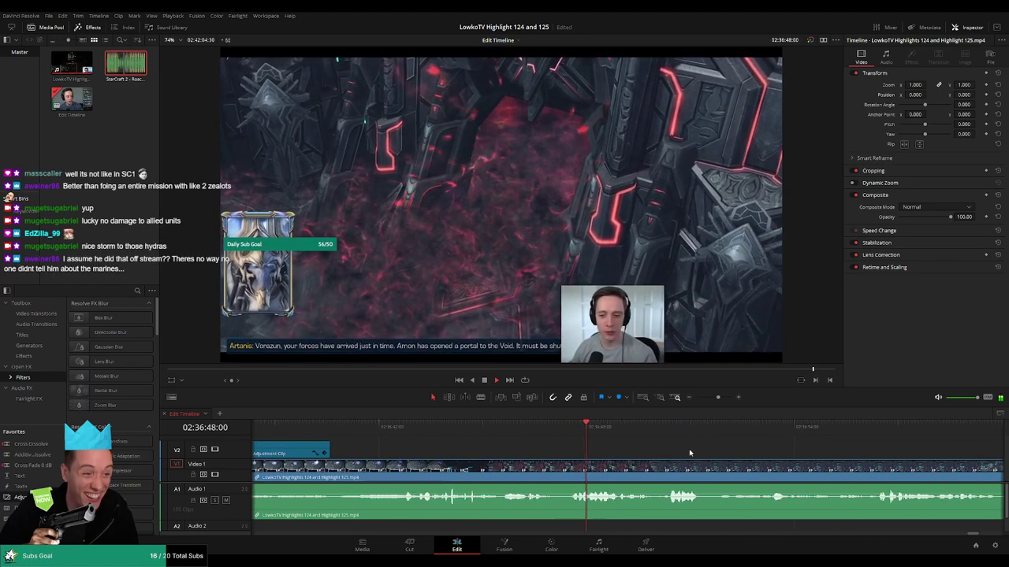
{"action": "left_click_drag", "start_coordinate": [688, 451], "coordinate": [594, 444]}
{"action": "left_click", "coordinate": [465, 439]}
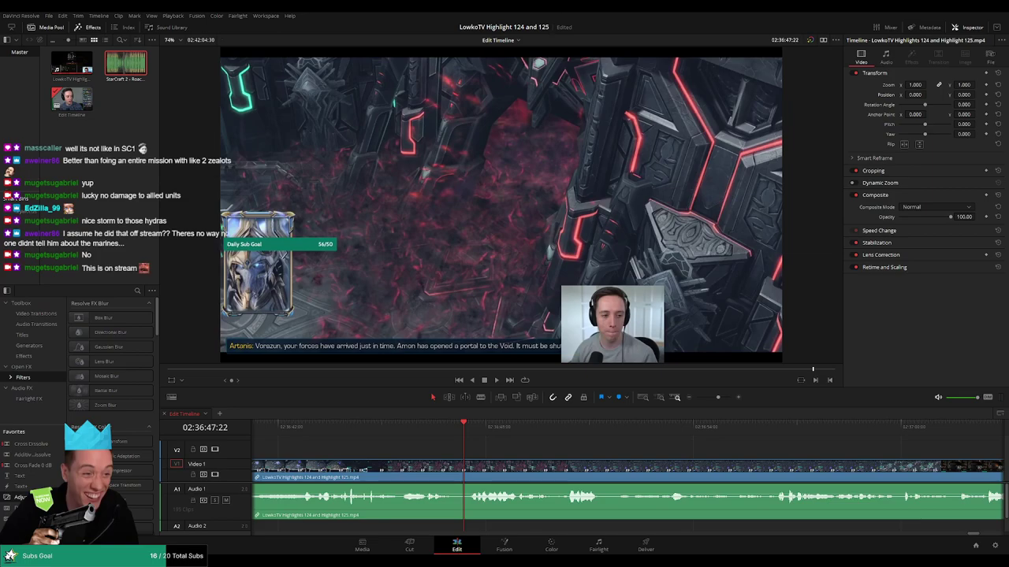
{"action": "left_click", "coordinate": [408, 432]}
{"action": "key", "text": "space"}
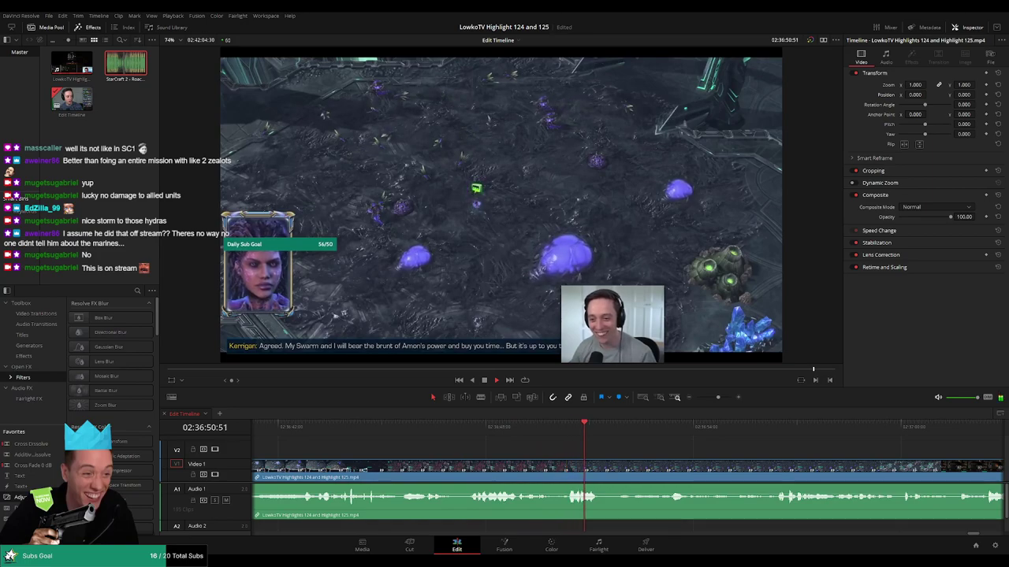
{"action": "left_click_drag", "start_coordinate": [708, 443], "coordinate": [552, 440]}
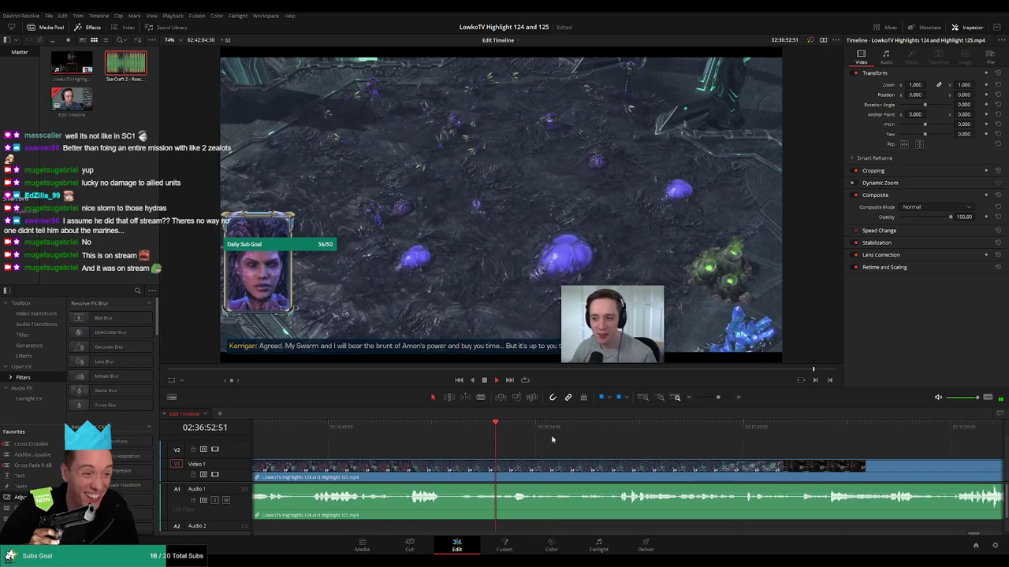
{"action": "left_click", "coordinate": [604, 425]}
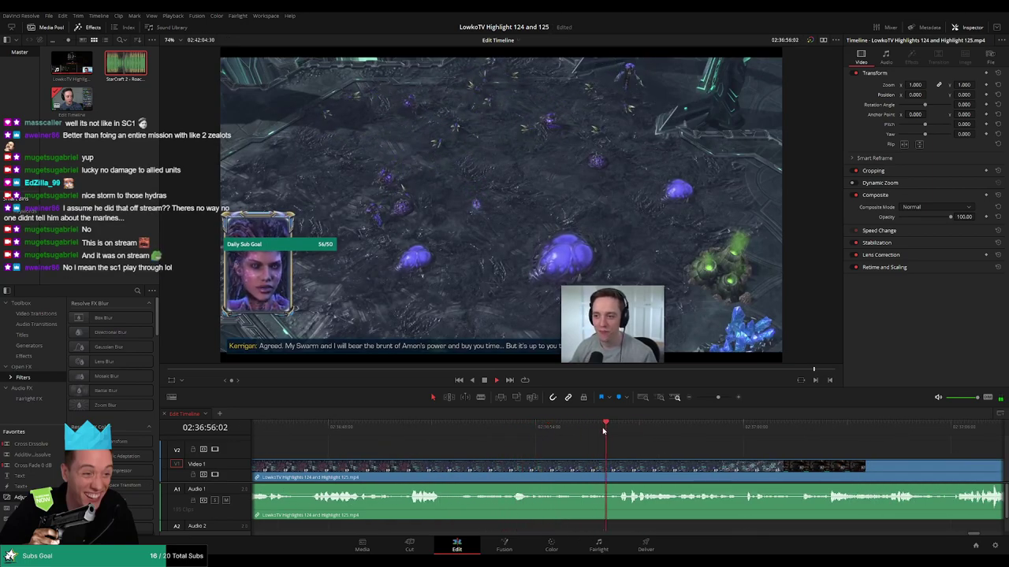
{"action": "left_click_drag", "start_coordinate": [678, 448], "coordinate": [628, 447]}
Ripple-delete the end of the StarCraft clip from 02:37:00:46 to the Noita footage, and color the remaining StarCraft clip blue.
{"action": "scroll", "coordinate": [568, 442], "scroll_direction": "right", "scroll_amount": 2}
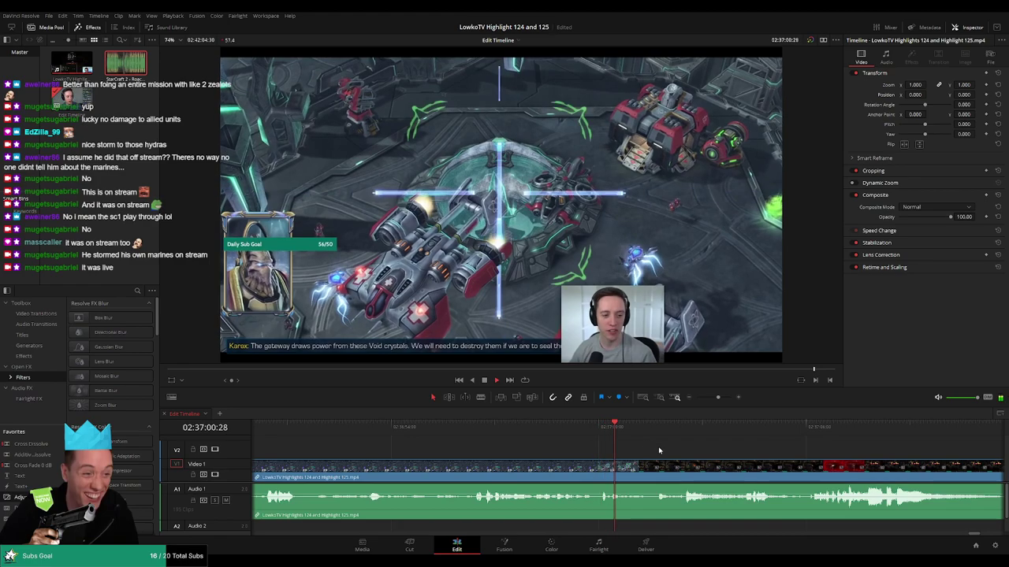
{"action": "left_click_drag", "start_coordinate": [647, 446], "coordinate": [626, 448]}
{"action": "left_click", "coordinate": [627, 476]}
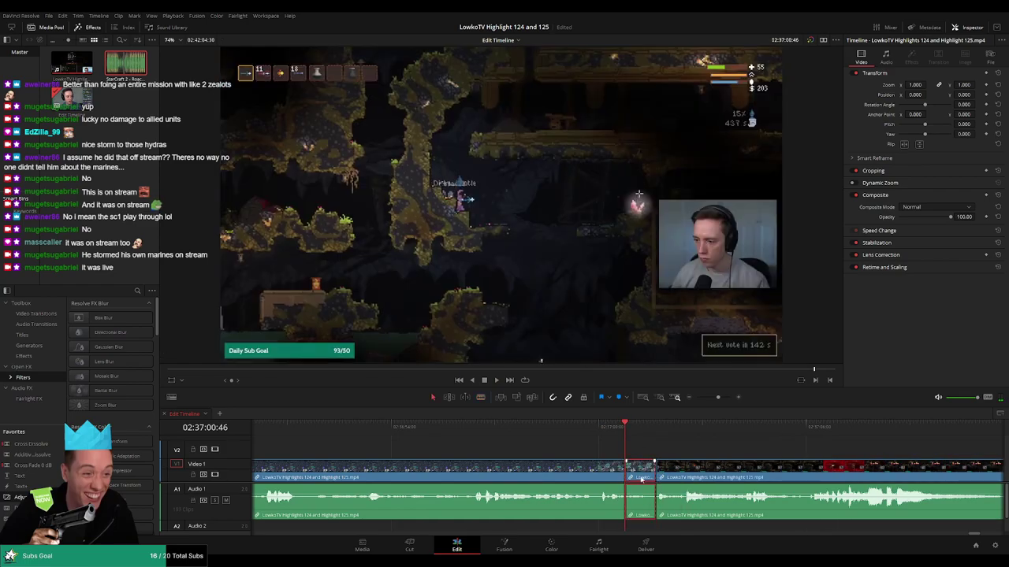
{"action": "key", "text": "Delete"}
{"action": "key", "text": "space"}
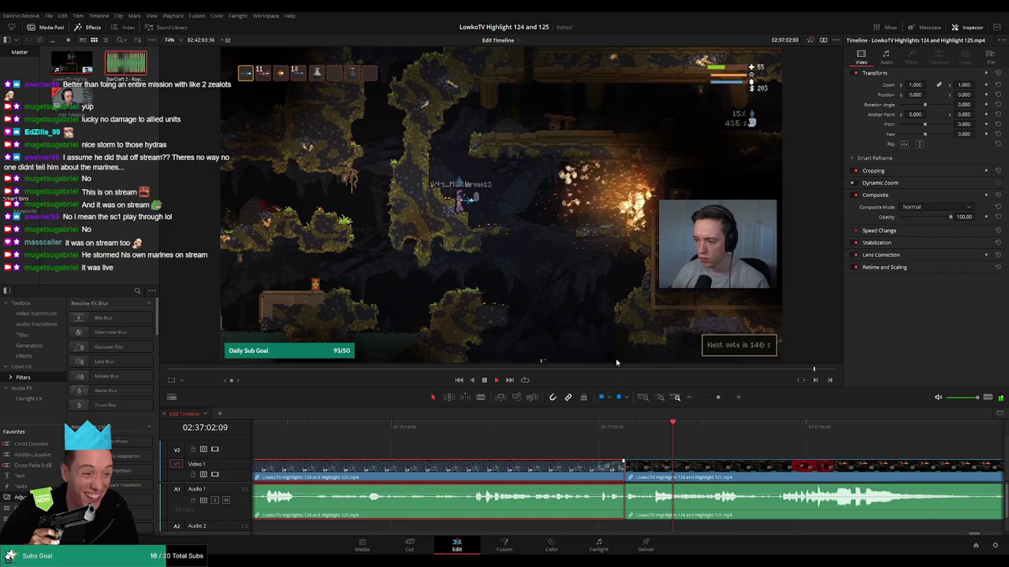
{"action": "key", "text": "F1"}
Review the Noita footage from the explosion death through the Game Over screen to the start of the new run.
{"action": "left_click", "coordinate": [776, 447]}
{"action": "scroll", "coordinate": [769, 447], "scroll_direction": "down", "scroll_amount": 3}
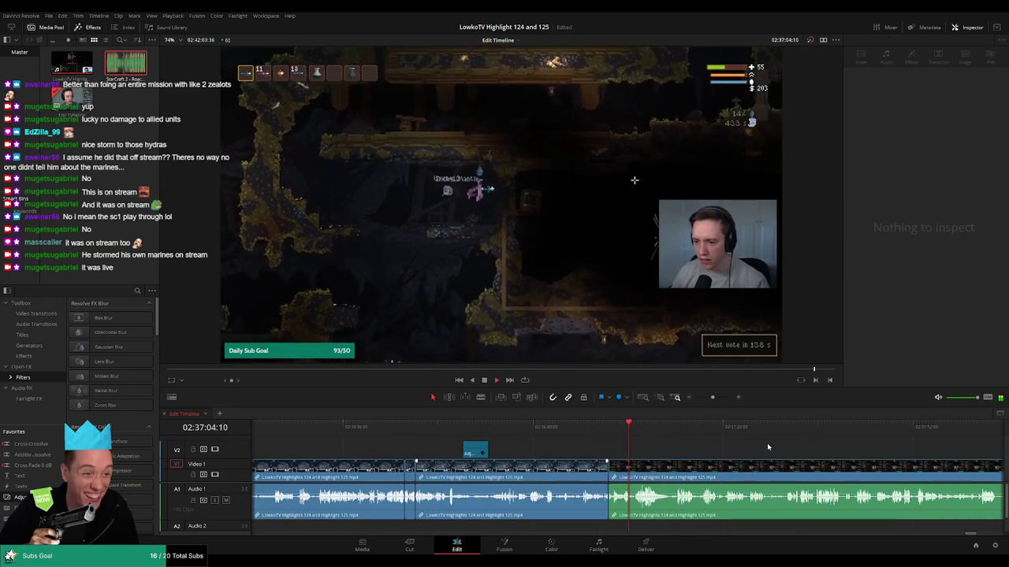
{"action": "scroll", "coordinate": [767, 447], "scroll_direction": "down", "scroll_amount": 1}
{"action": "scroll", "coordinate": [729, 449], "scroll_direction": "up", "scroll_amount": 3}
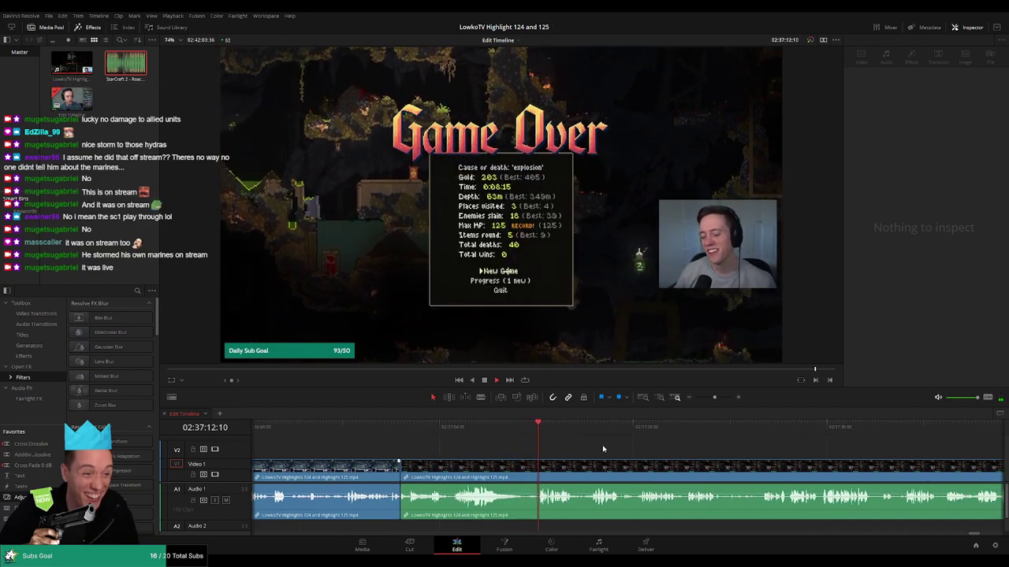
{"action": "left_click", "coordinate": [560, 436]}
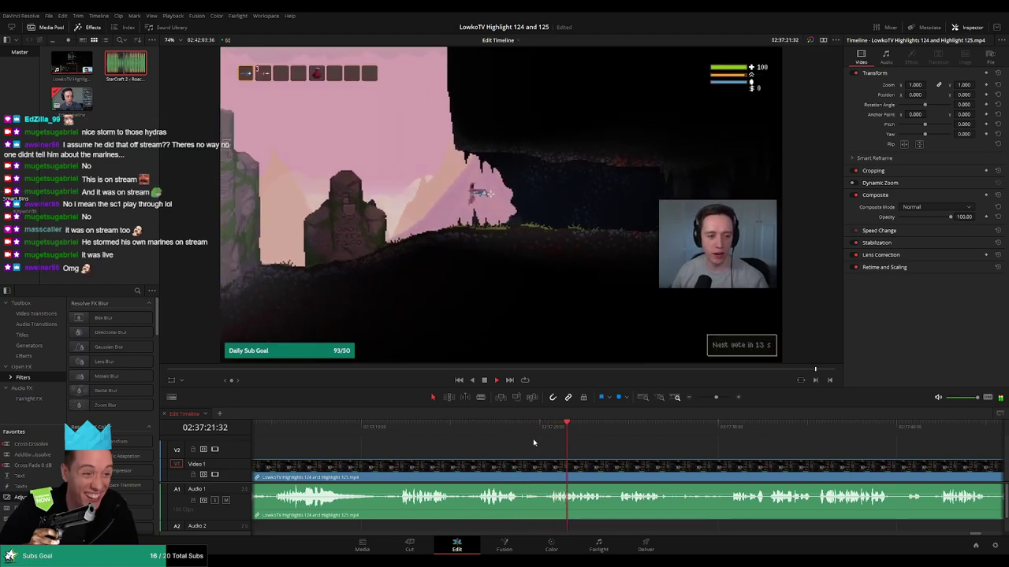
Cut the section from about 02:37:18:50 to 02:37:20:30 out of the Noita clip, close the gap and play the join.
{"action": "key", "text": "space"}
{"action": "key", "text": "b"}
{"action": "left_click", "coordinate": [520, 467]}
{"action": "left_click", "coordinate": [548, 466]}
{"action": "key", "text": "a"}
{"action": "left_click", "coordinate": [539, 470]}
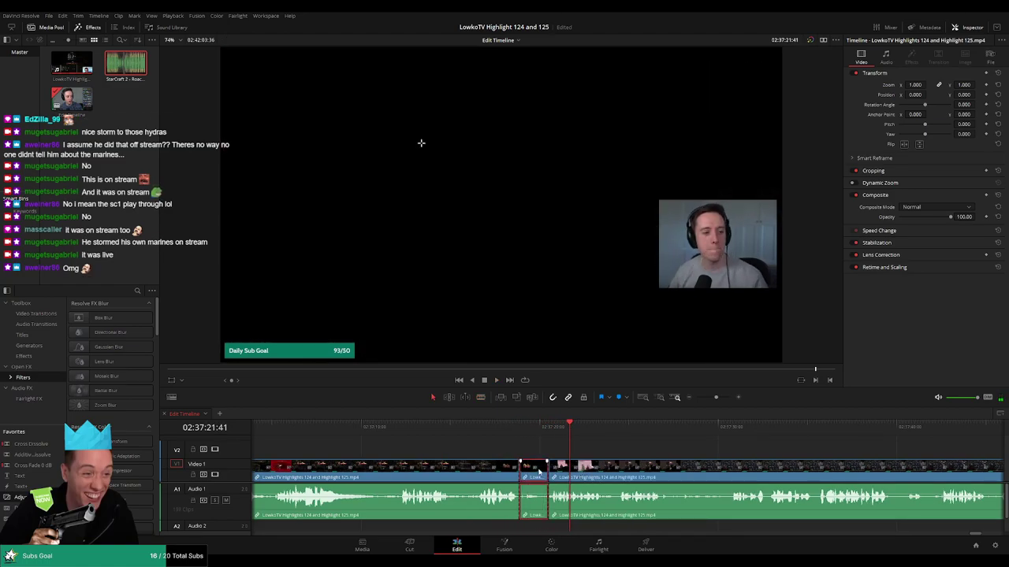
{"action": "key", "text": "Delete"}
{"action": "left_click", "coordinate": [507, 429]}
{"action": "key", "text": "space"}
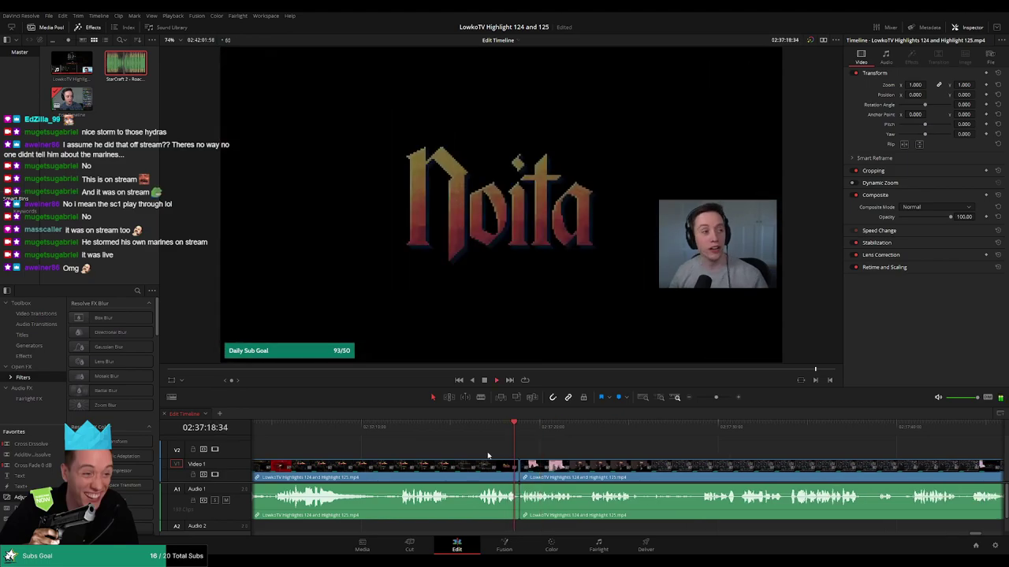
Color the Noita clip before the new cut teal, add a Cross Fade 0 dB at the audio cut and play it back.
{"action": "left_click", "coordinate": [476, 470]}
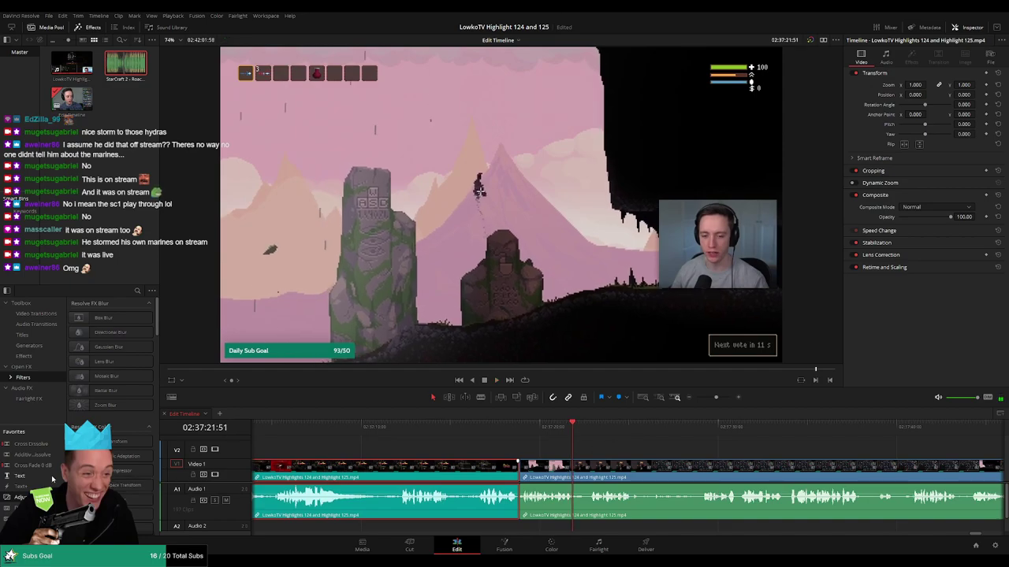
{"action": "left_click", "coordinate": [511, 428]}
{"action": "key", "text": "space"}
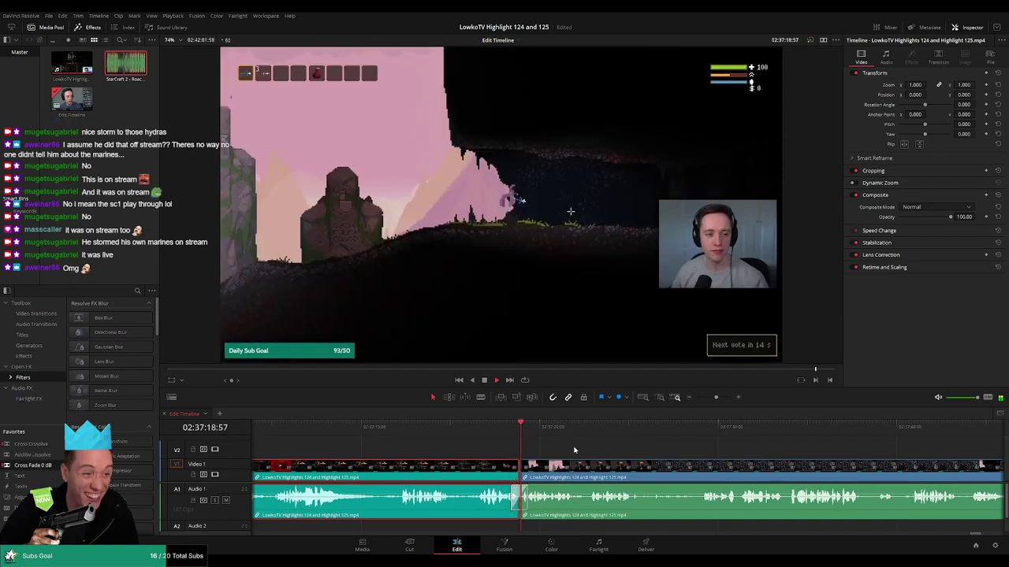
Review the Noita footage from 02:37:18 through the pause menu and progress screen to the shop scene around 02:37:45.
{"action": "left_click", "coordinate": [618, 446]}
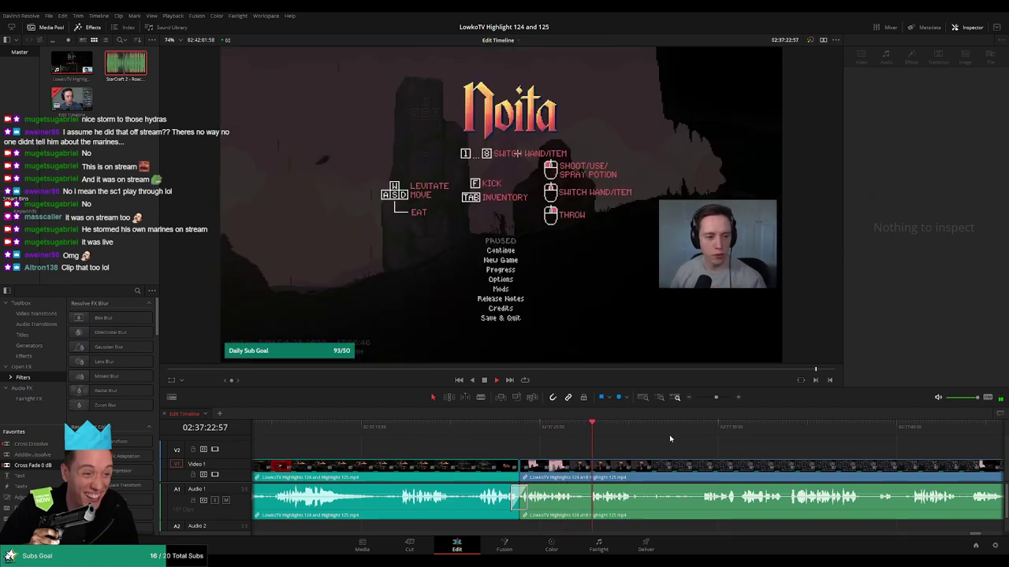
{"action": "mouse_move", "coordinate": [717, 400]}
{"action": "left_mouse_down"}
{"action": "mouse_move", "coordinate": [708, 400]}
{"action": "mouse_move", "coordinate": [716, 400]}
{"action": "left_mouse_up"}
{"action": "left_click", "coordinate": [682, 432]}
{"action": "left_click_drag", "start_coordinate": [780, 448], "coordinate": [631, 454]}
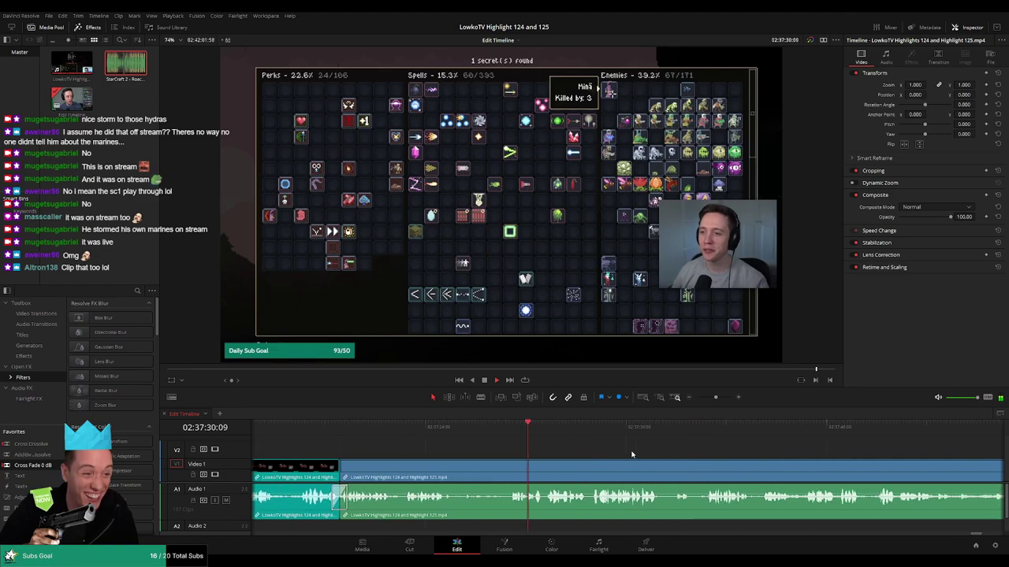
{"action": "mouse_move", "coordinate": [716, 402]}
{"action": "left_mouse_down"}
{"action": "mouse_move", "coordinate": [696, 400]}
{"action": "mouse_move", "coordinate": [716, 405]}
{"action": "left_mouse_up"}
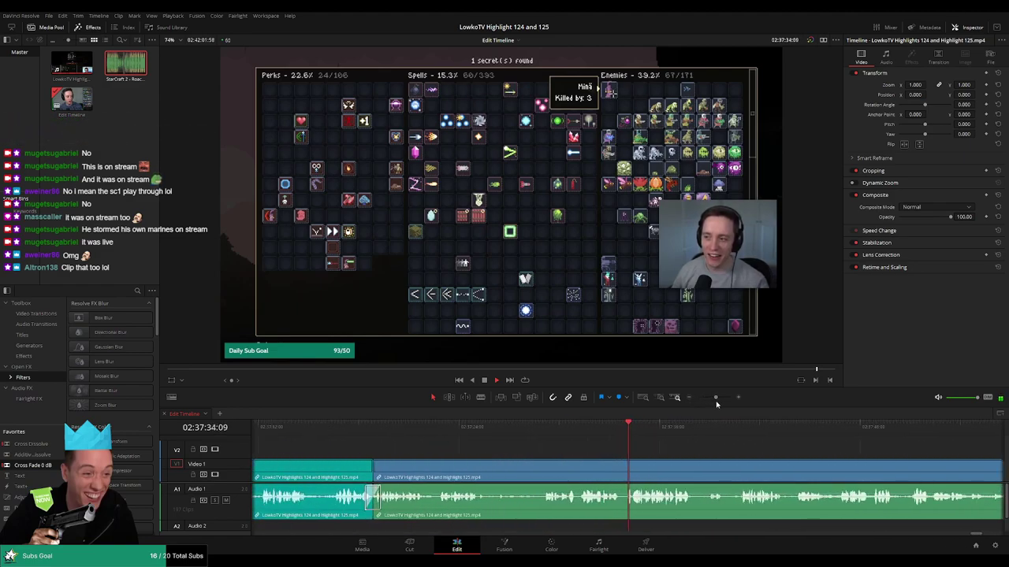
{"action": "left_click_drag", "start_coordinate": [751, 457], "coordinate": [578, 449]}
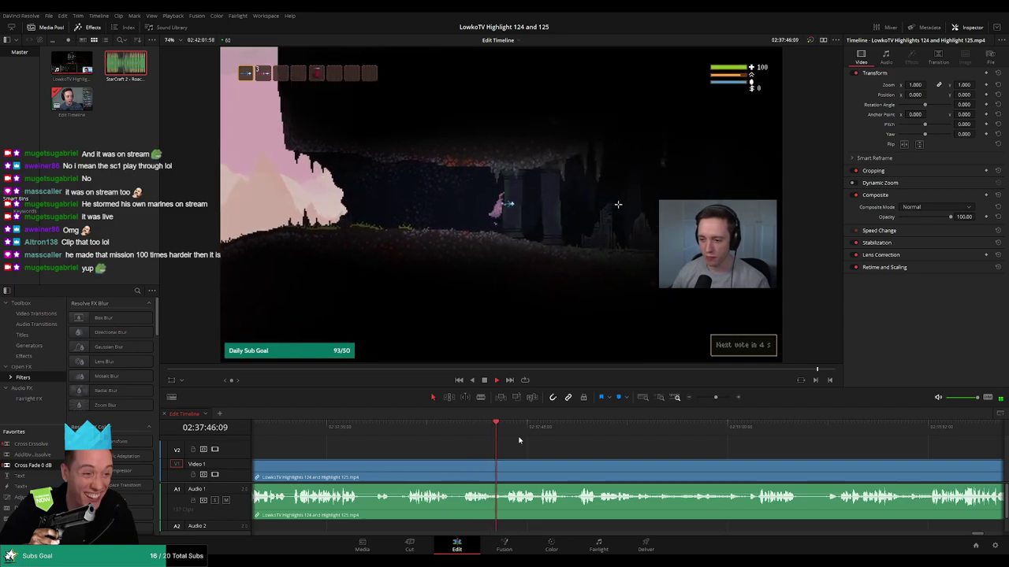
{"action": "left_click", "coordinate": [462, 427]}
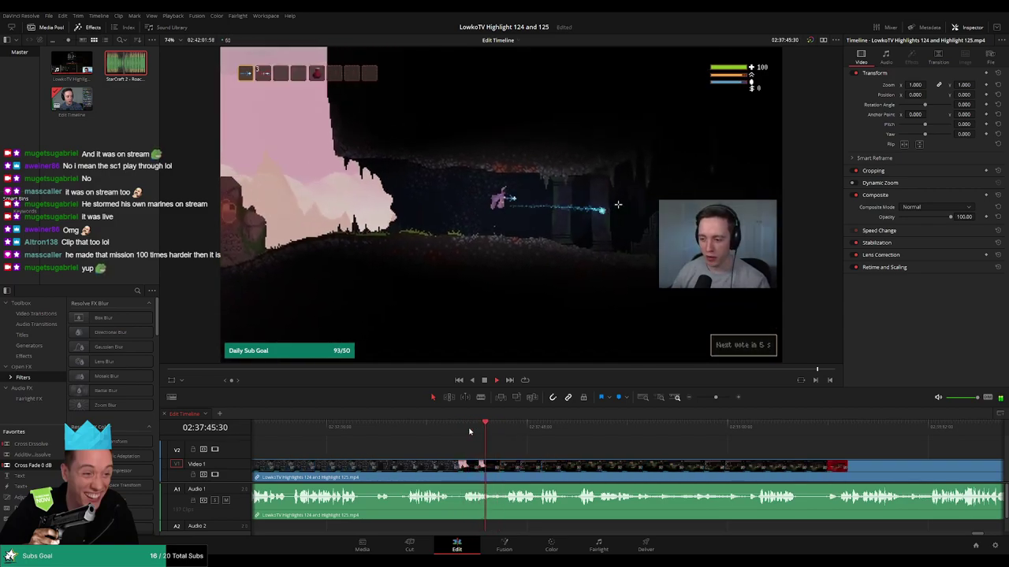
{"action": "left_click", "coordinate": [464, 428]}
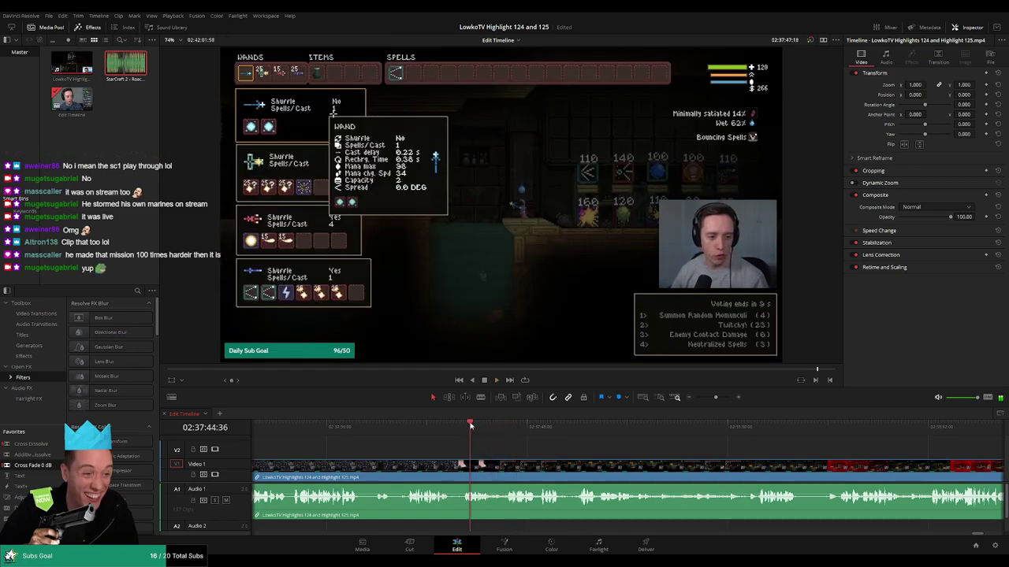
Cut the section from 02:37:45:50 to about 02:37:46:41 out of the Noita clip, close the gap and color the preceding clip teal.
{"action": "left_click", "coordinate": [473, 427]}
{"action": "key", "text": "b"}
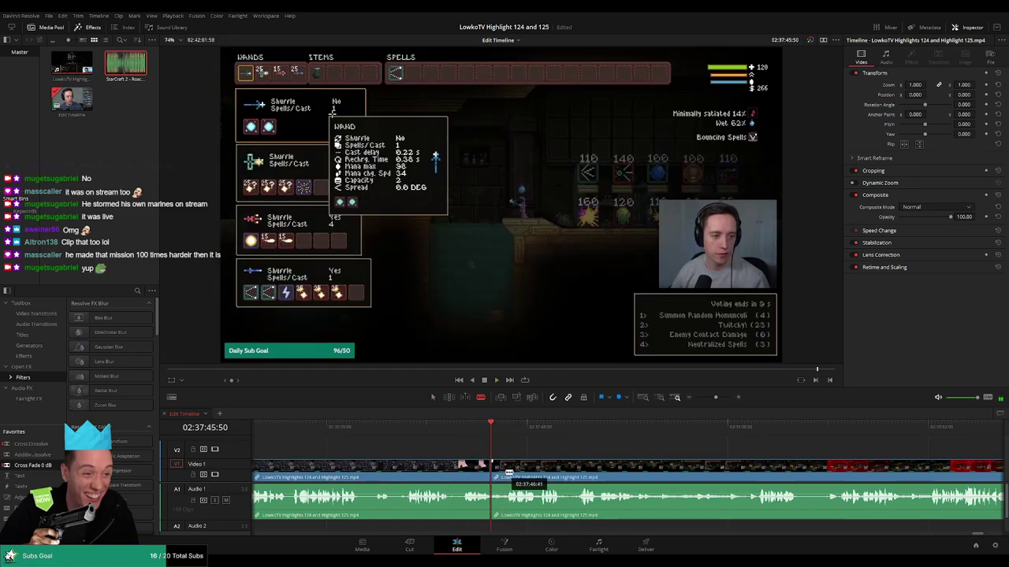
{"action": "left_click", "coordinate": [491, 475]}
{"action": "left_click", "coordinate": [505, 477]}
{"action": "key", "text": "a"}
{"action": "left_click", "coordinate": [499, 477]}
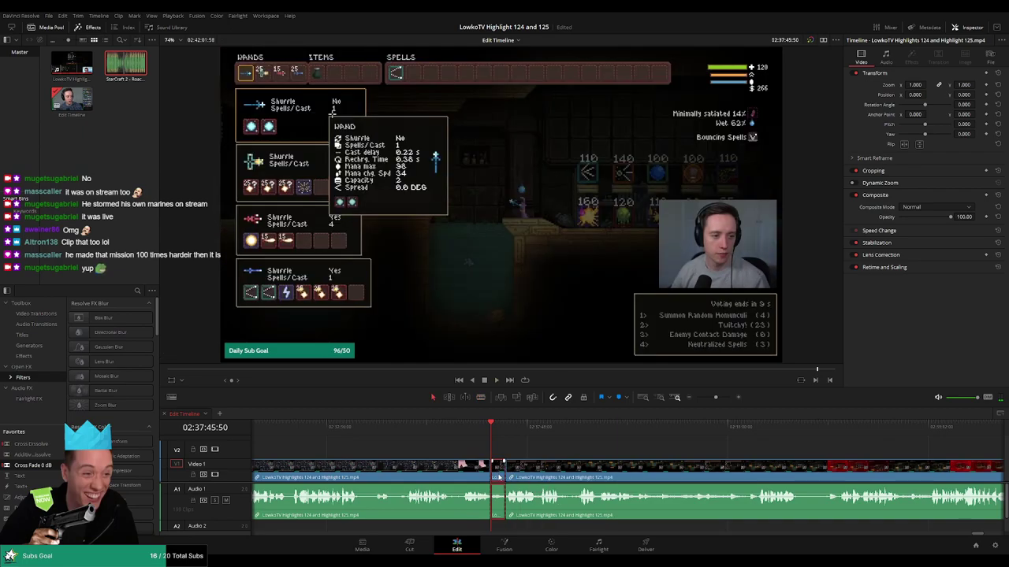
{"action": "key", "text": "Delete"}
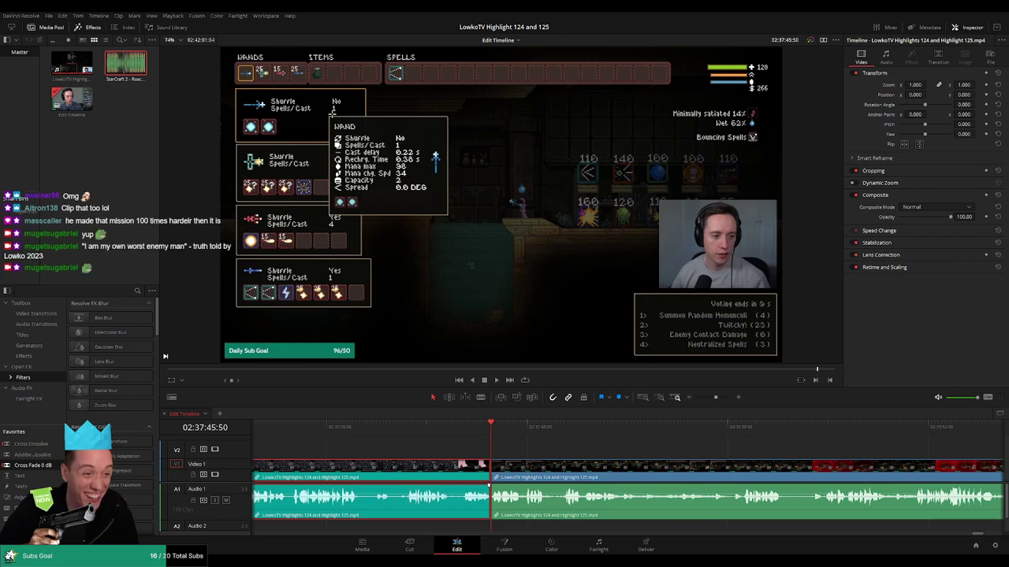
Play the new join and review the Noita shop footage up to about 02:38:09.
{"action": "left_click", "coordinate": [464, 426]}
{"action": "key", "text": "space"}
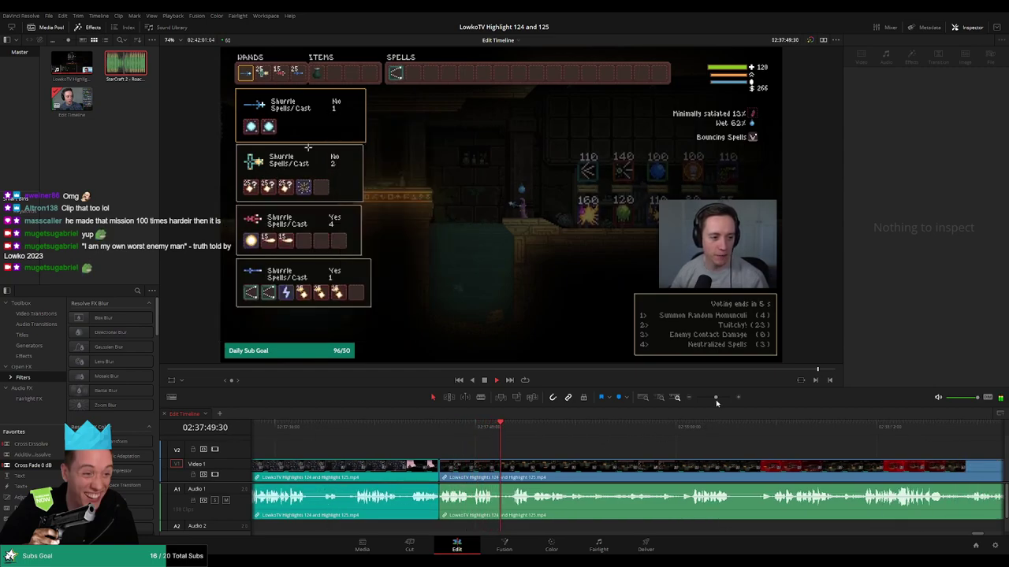
{"action": "mouse_move", "coordinate": [715, 400]}
{"action": "left_mouse_down"}
{"action": "mouse_move", "coordinate": [699, 400]}
{"action": "mouse_move", "coordinate": [709, 398]}
{"action": "left_mouse_up"}
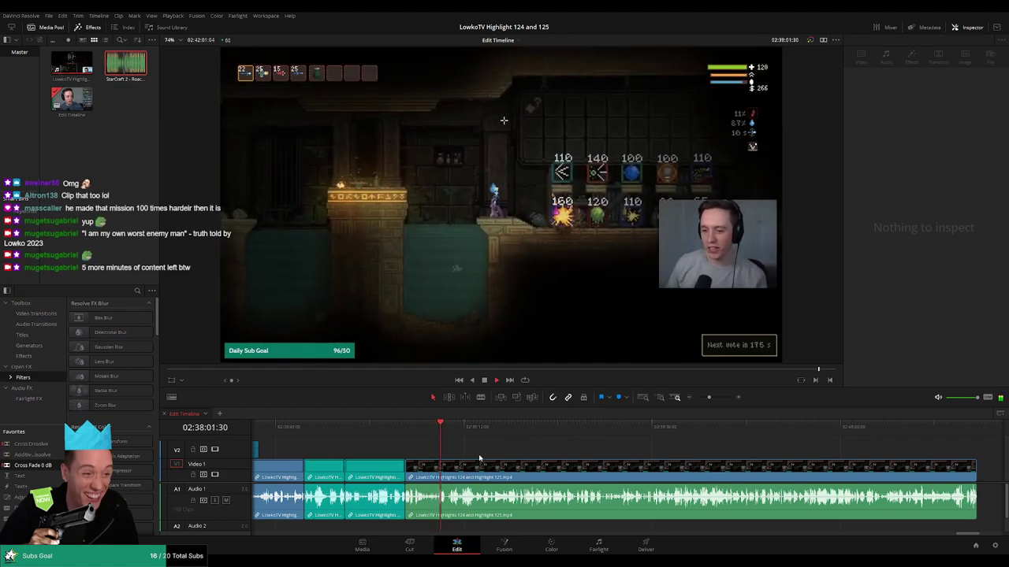
{"action": "scroll", "coordinate": [698, 462], "scroll_direction": "up", "scroll_amount": 3}
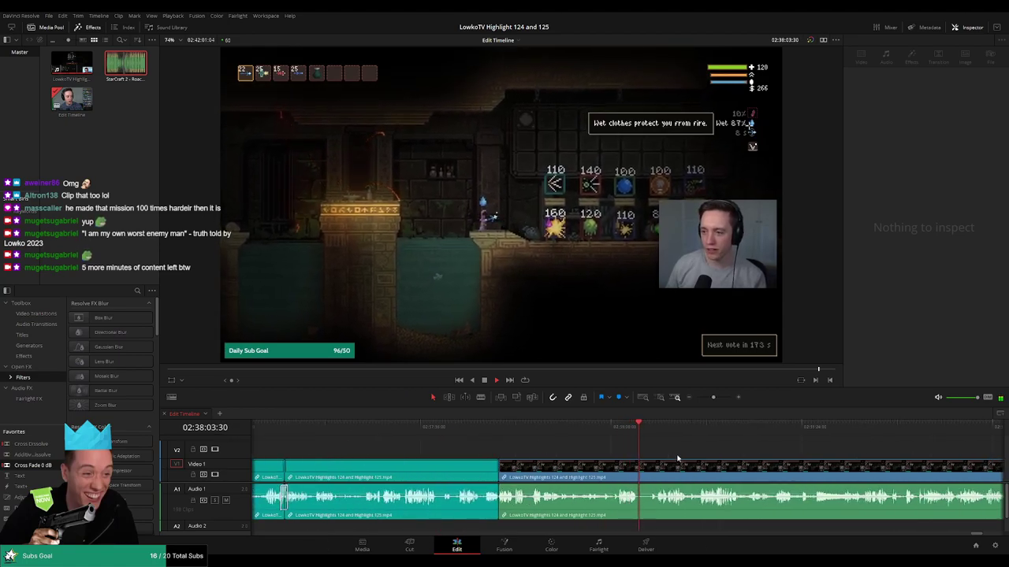
{"action": "left_click_drag", "start_coordinate": [670, 454], "coordinate": [582, 450]}
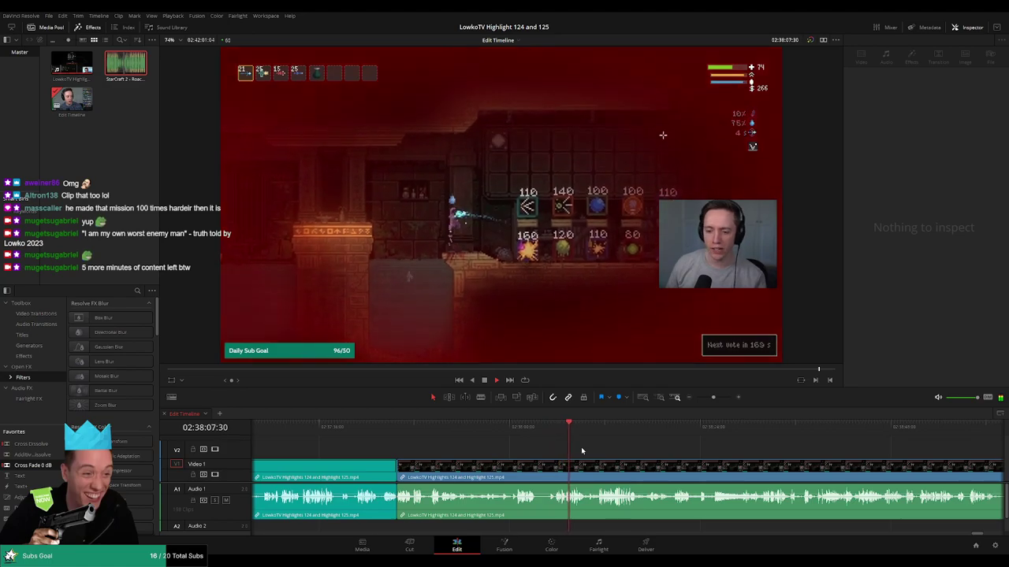
{"action": "scroll", "coordinate": [581, 451], "scroll_direction": "right", "scroll_amount": 1}
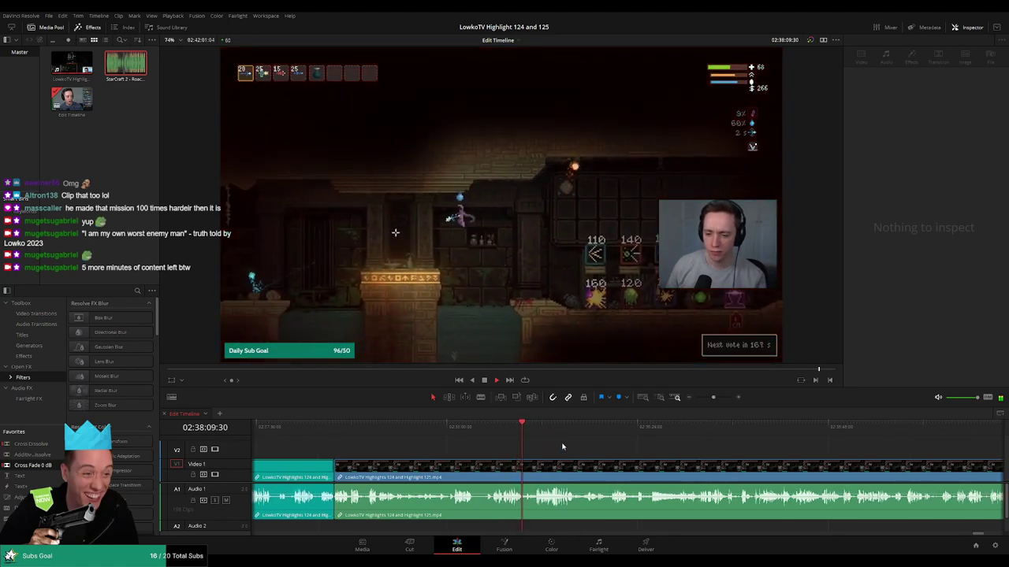
Ripple-delete a short section at about 02:38:03, color the clip before it teal and add a Cross Fade 0 dB at the audio cut.
{"action": "left_click_drag", "start_coordinate": [482, 426], "coordinate": [469, 424]}
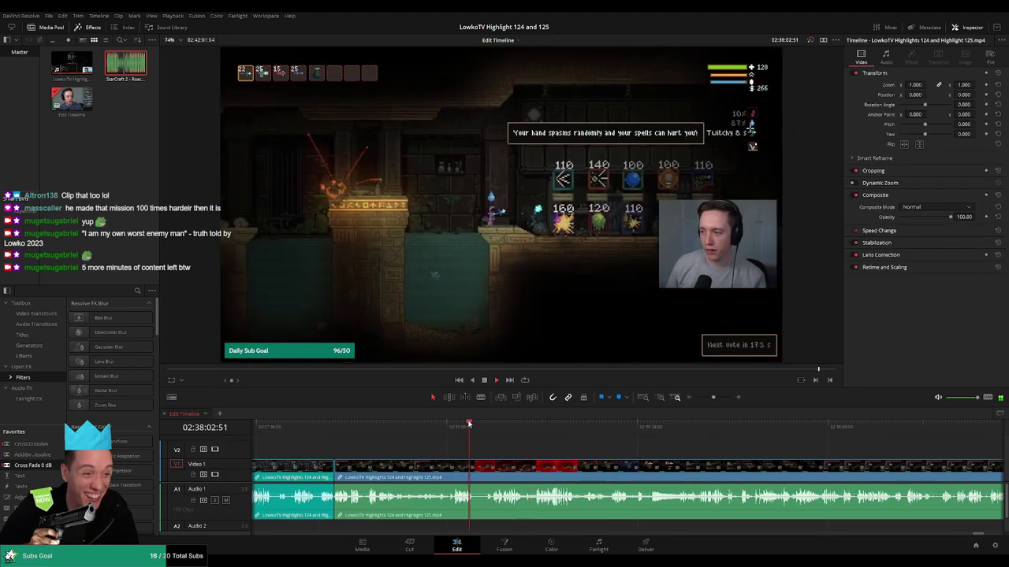
{"action": "key", "text": "b"}
{"action": "left_click", "coordinate": [484, 471]}
{"action": "key", "text": "Delete"}
{"action": "key", "text": "space"}
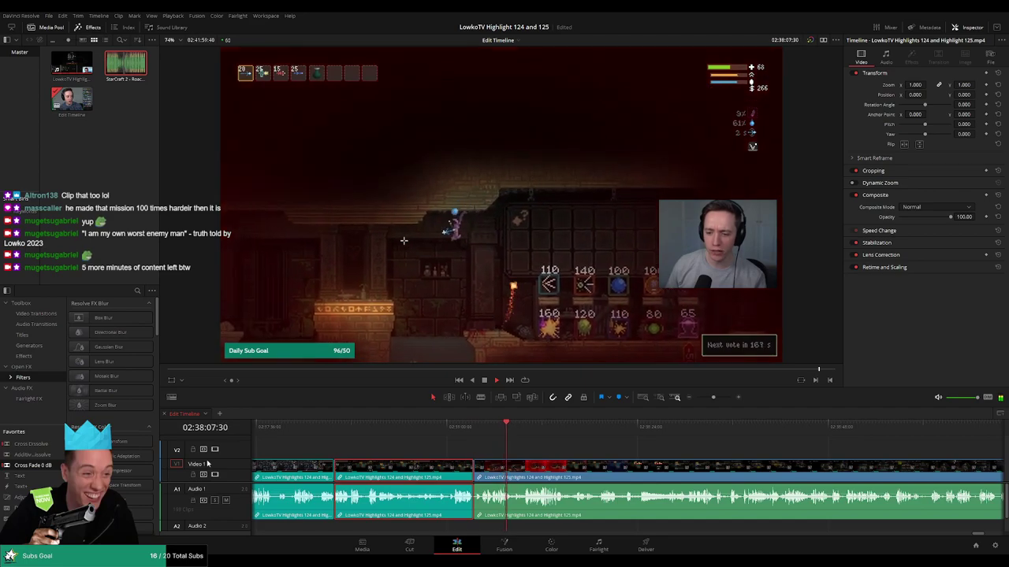
{"action": "key", "text": "space"}
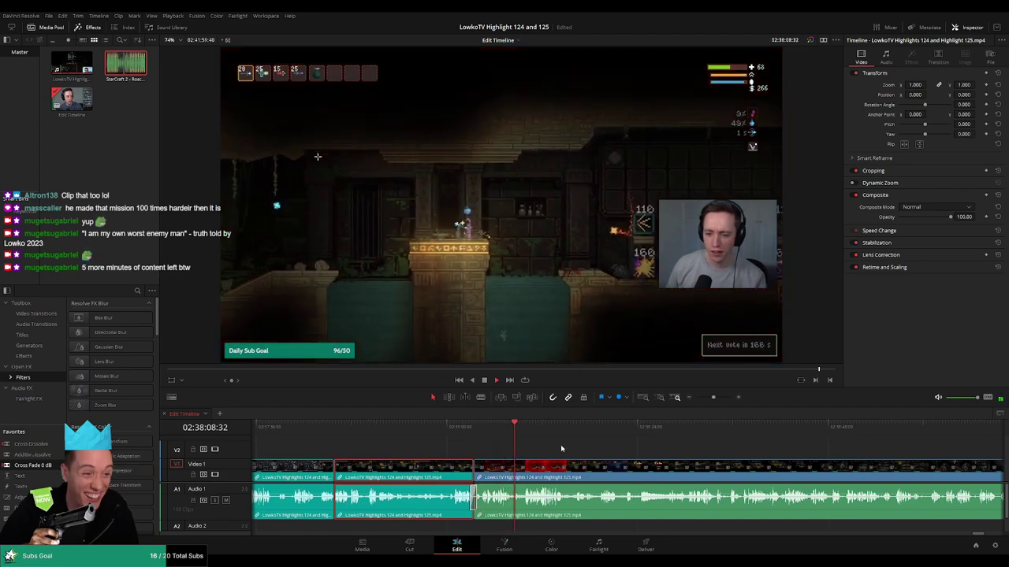
Review the Noita footage from 02:38:08 through the drowning and Game Over screen to the new run around 02:38:39.
{"action": "left_click", "coordinate": [564, 448]}
{"action": "scroll", "coordinate": [547, 449], "scroll_direction": "right", "scroll_amount": 2}
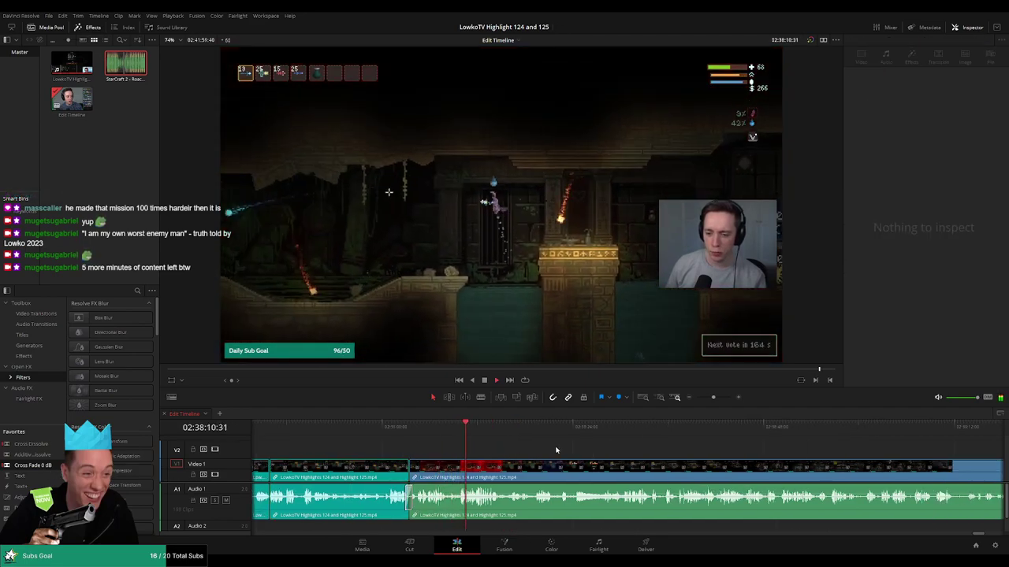
{"action": "scroll", "coordinate": [548, 449], "scroll_direction": "right", "scroll_amount": 1}
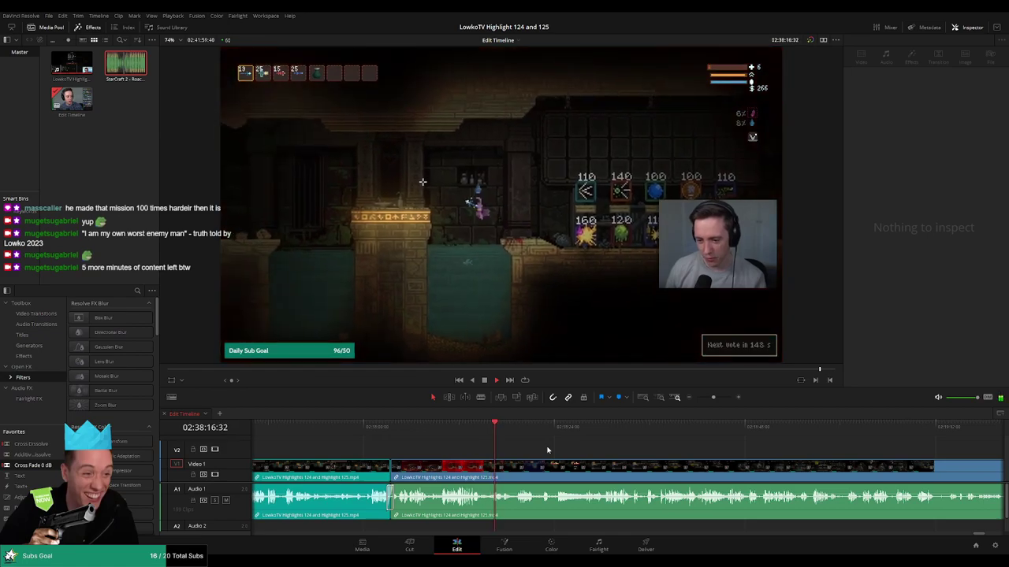
{"action": "scroll", "coordinate": [549, 450], "scroll_direction": "up", "scroll_amount": 2}
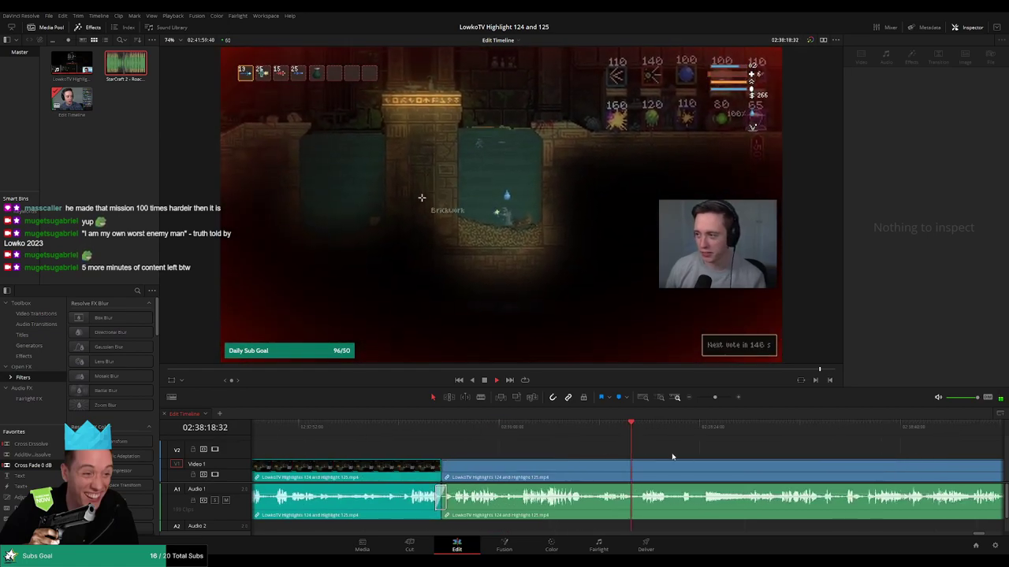
{"action": "left_click_drag", "start_coordinate": [703, 450], "coordinate": [585, 445]}
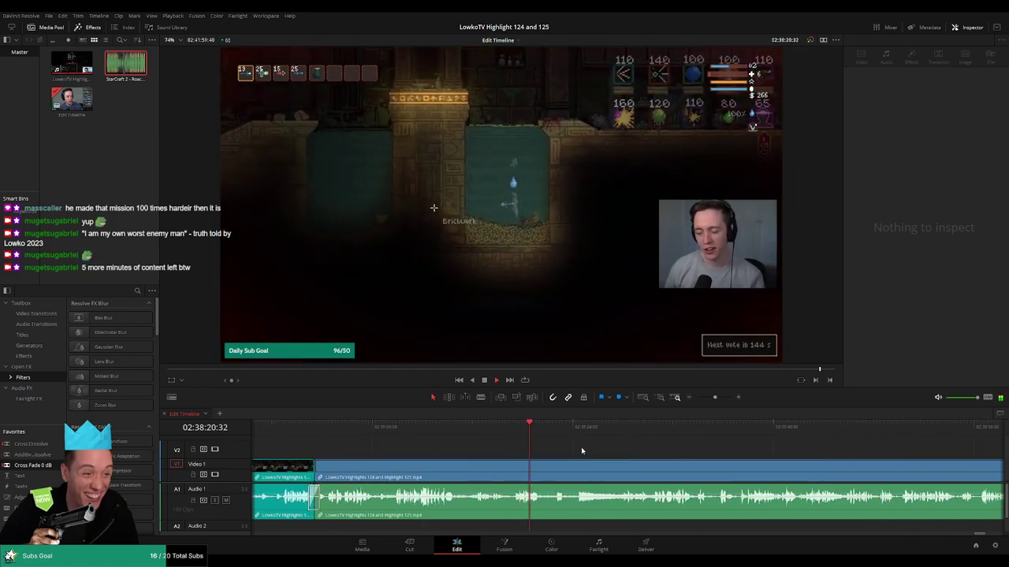
{"action": "scroll", "coordinate": [581, 447], "scroll_direction": "right", "scroll_amount": 2}
{"action": "key", "text": "space"}
{"action": "key", "text": "space"}
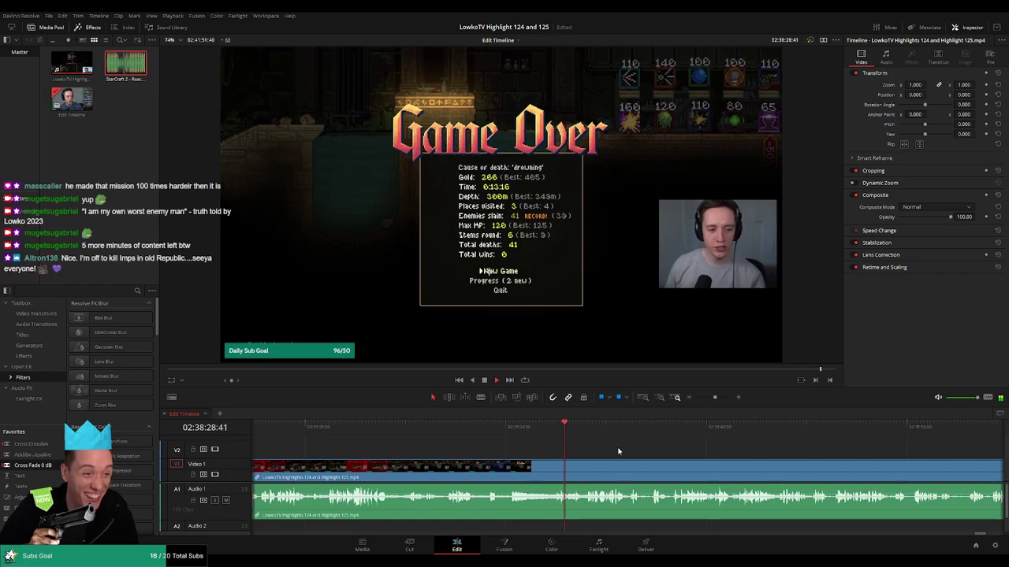
{"action": "left_click_drag", "start_coordinate": [630, 456], "coordinate": [543, 454]}
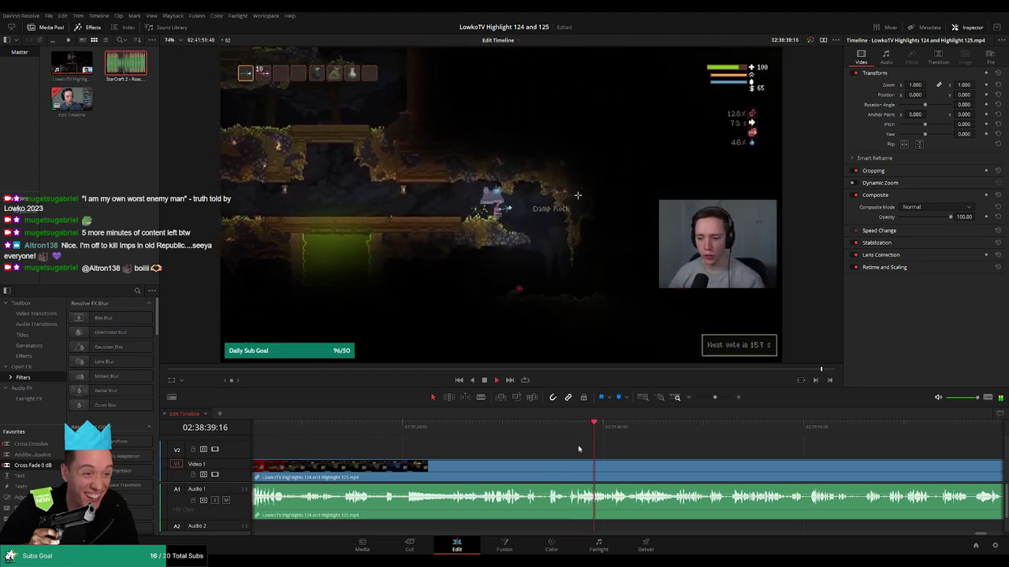
Split the Noita clip at 02:38:36:52, ripple-delete the short section right after the cut and play the join.
{"action": "left_click", "coordinate": [555, 426]}
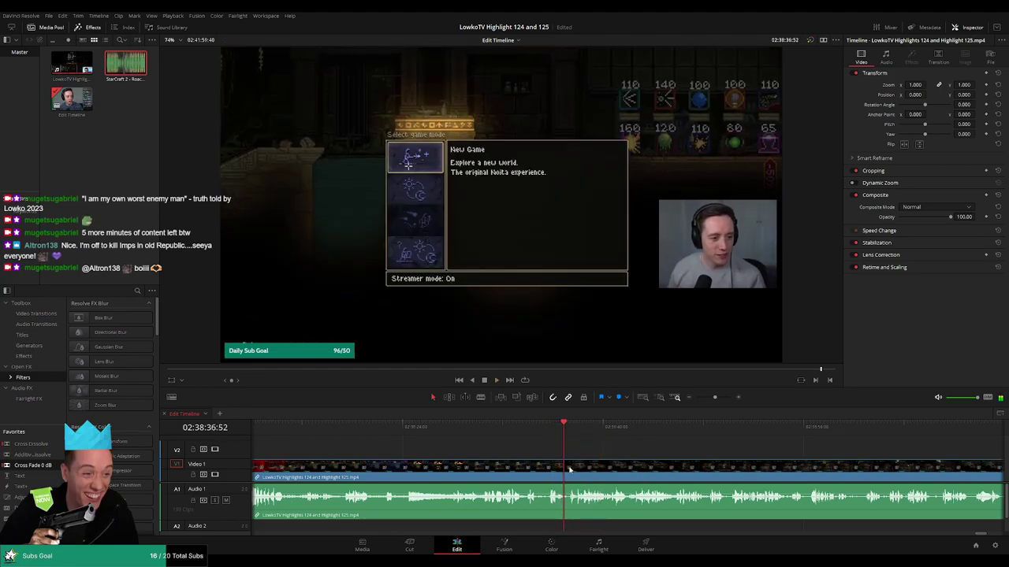
{"action": "key", "text": "ctrl+b"}
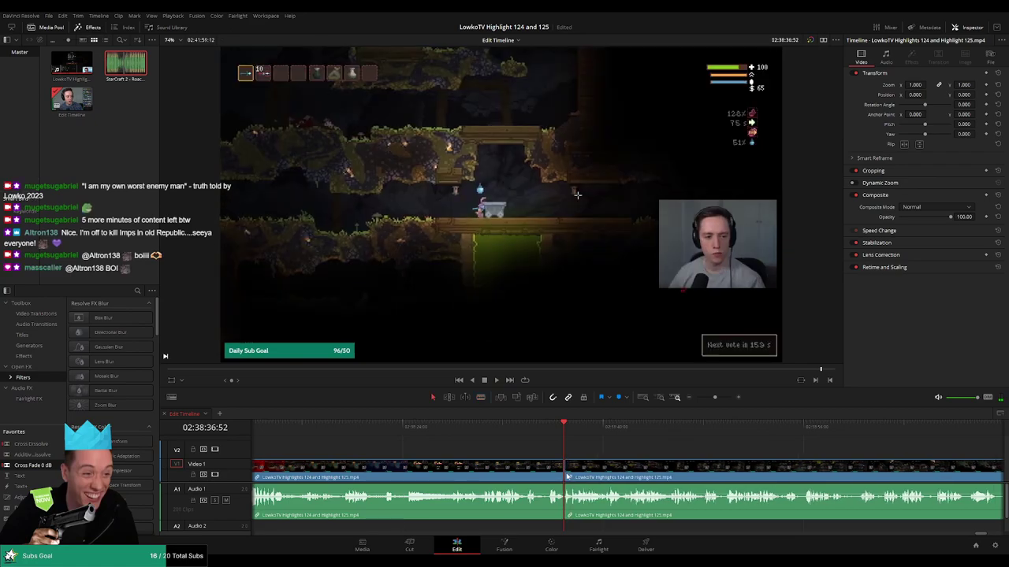
{"action": "left_click", "coordinate": [610, 476]}
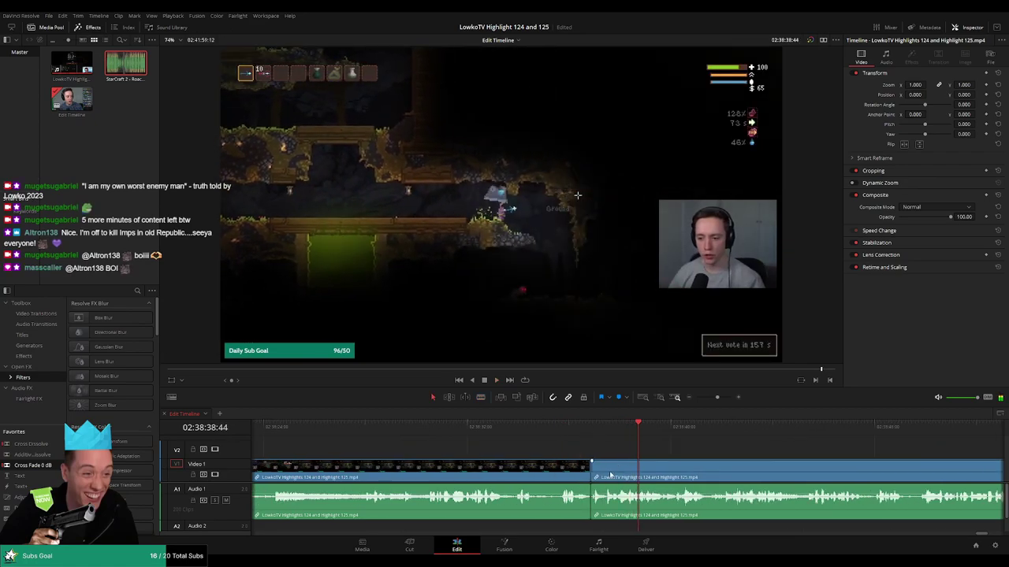
{"action": "key", "text": "ctrl+z"}
{"action": "left_click", "coordinate": [594, 474]}
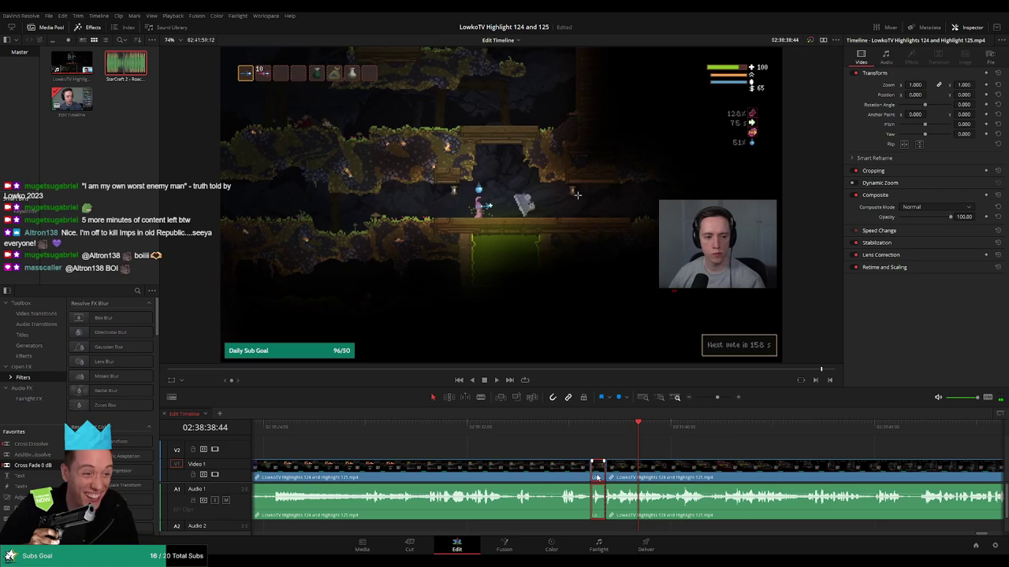
{"action": "key", "text": "Delete"}
{"action": "left_click", "coordinate": [578, 433]}
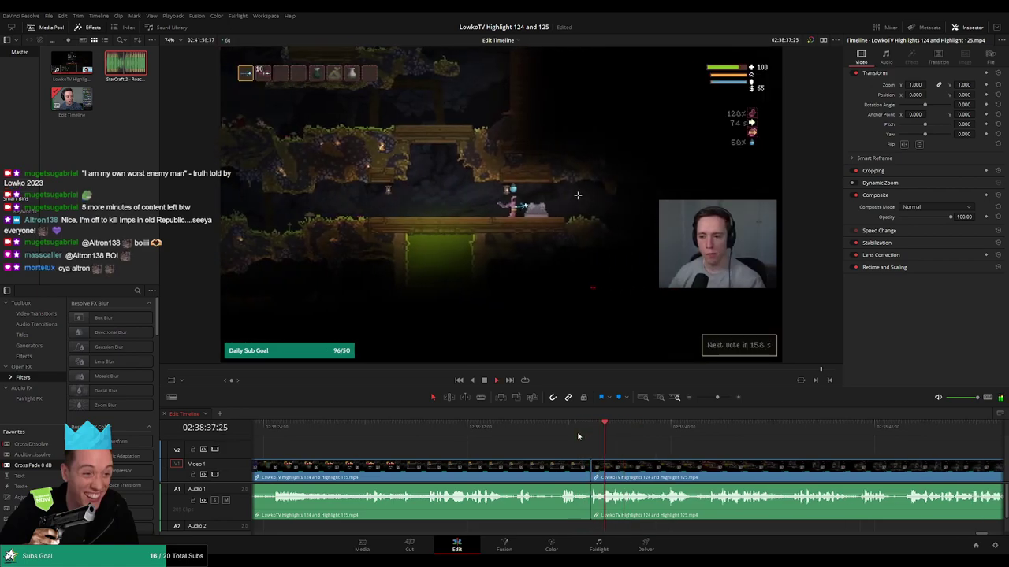
Trim two more slivers off the start of the new-run clip, close the gaps and replay the join.
{"action": "left_click", "coordinate": [597, 466]}
{"action": "key", "text": "a"}
{"action": "left_click", "coordinate": [595, 471]}
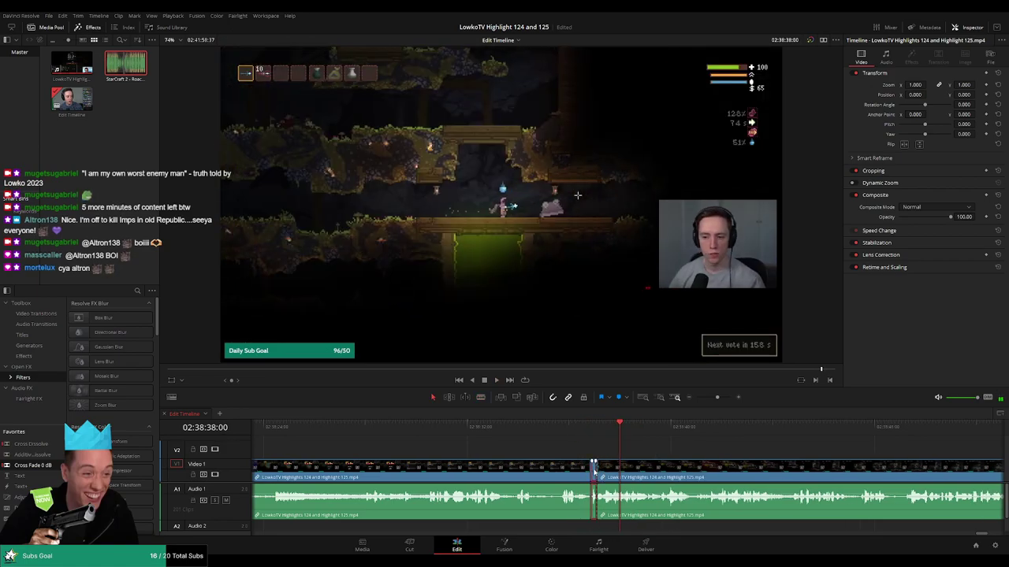
{"action": "key", "text": "Delete"}
{"action": "left_click", "coordinate": [591, 434]}
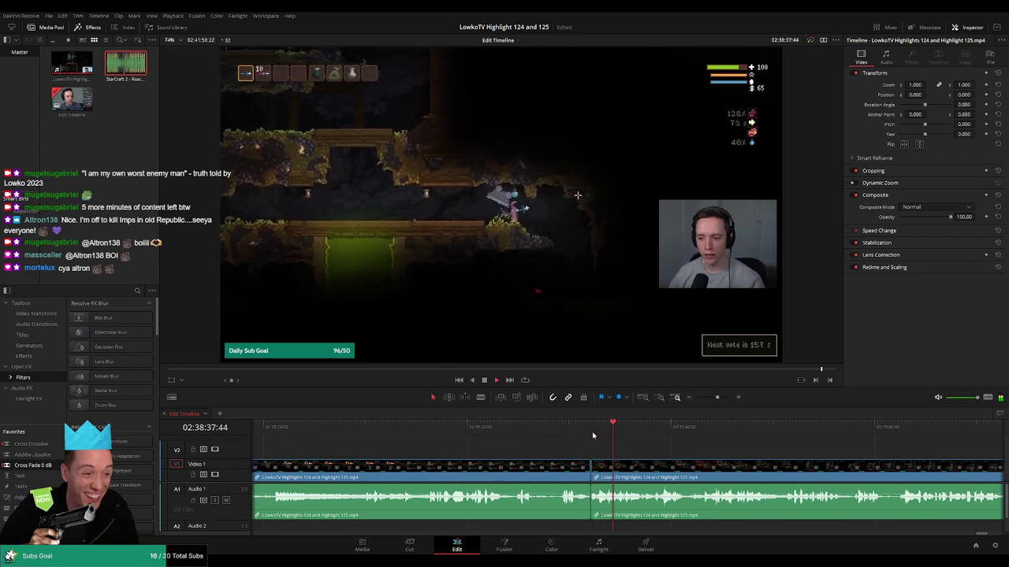
{"action": "left_click_drag", "start_coordinate": [600, 473], "coordinate": [595, 478]}
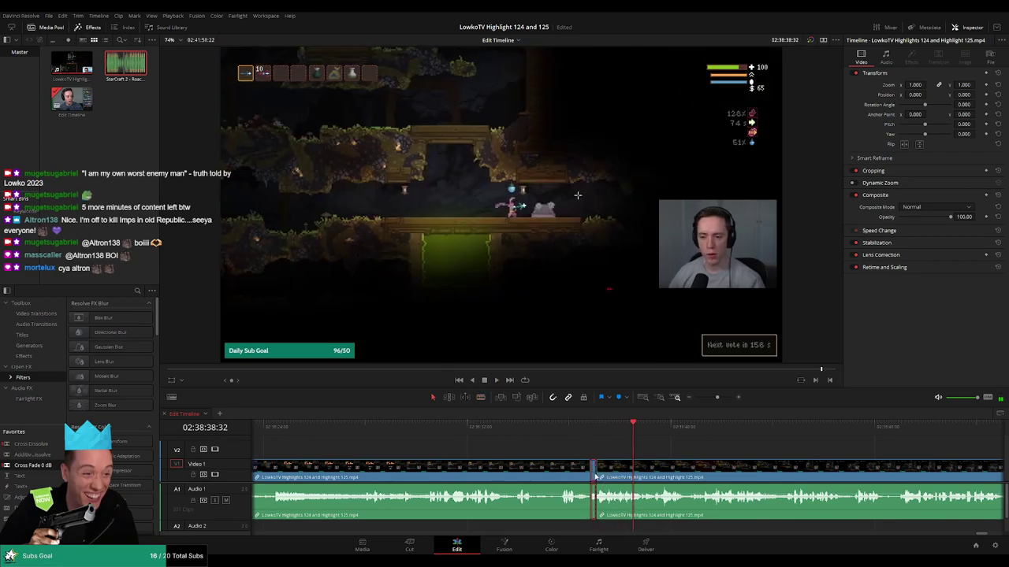
{"action": "left_click", "coordinate": [571, 428]}
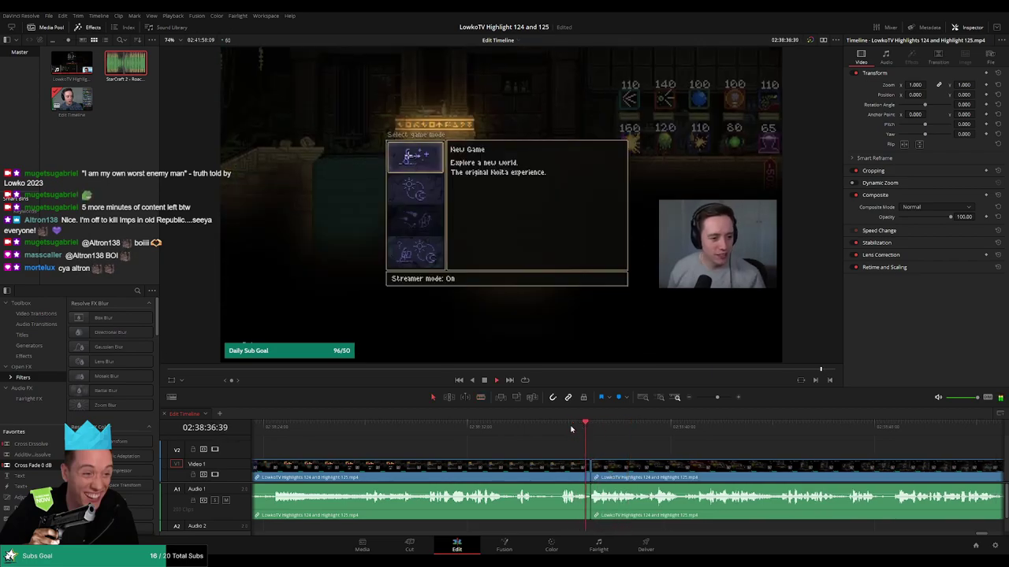
Color the Noita clip before the new-run cut teal.
{"action": "scroll", "coordinate": [671, 460], "scroll_direction": "down", "scroll_amount": 5}
{"action": "left_click", "coordinate": [548, 471]}
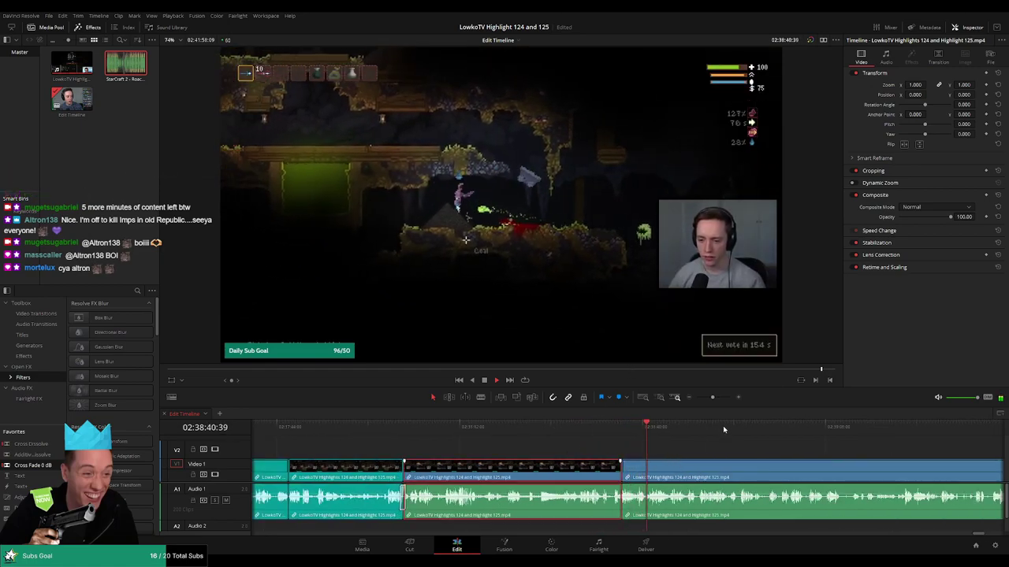
{"action": "left_click", "coordinate": [710, 452]}
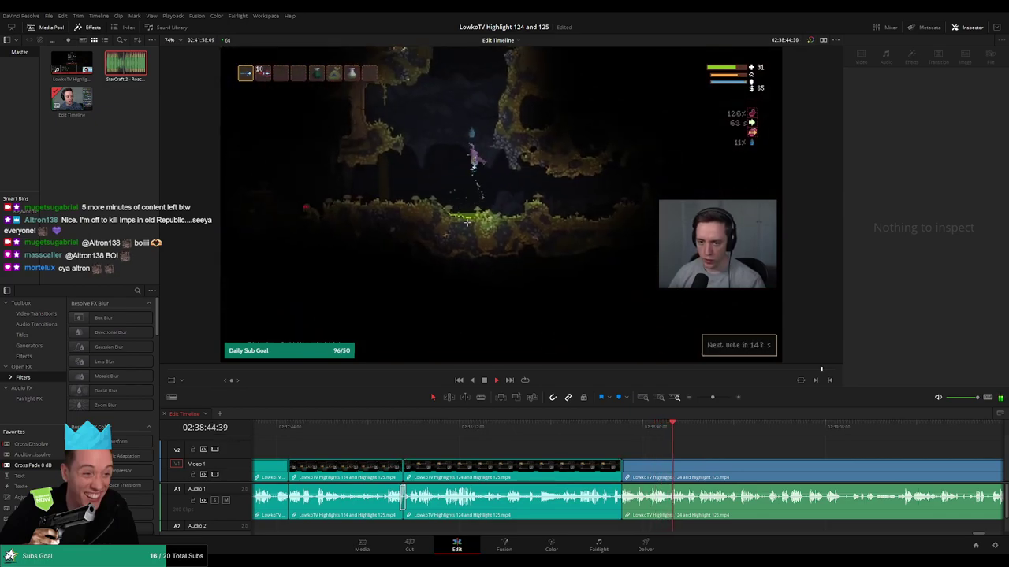
Review the new Noita run on the timeline from about 02:38:44 to 02:39:08 for dead footage.
{"action": "left_click_drag", "start_coordinate": [716, 457], "coordinate": [482, 453]}
{"action": "left_click_drag", "start_coordinate": [713, 398], "coordinate": [710, 398]}
{"action": "left_click_drag", "start_coordinate": [764, 446], "coordinate": [565, 450]}
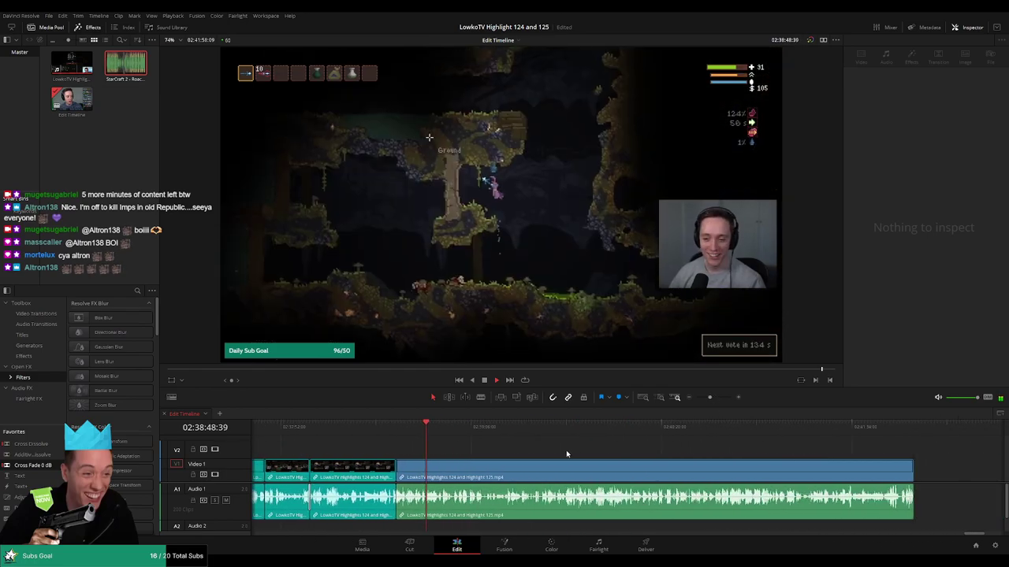
{"action": "left_click_drag", "start_coordinate": [493, 457], "coordinate": [512, 459]}
{"action": "scroll", "coordinate": [481, 457], "scroll_direction": "up", "scroll_amount": 5}
{"action": "left_click_drag", "start_coordinate": [740, 453], "coordinate": [603, 448]}
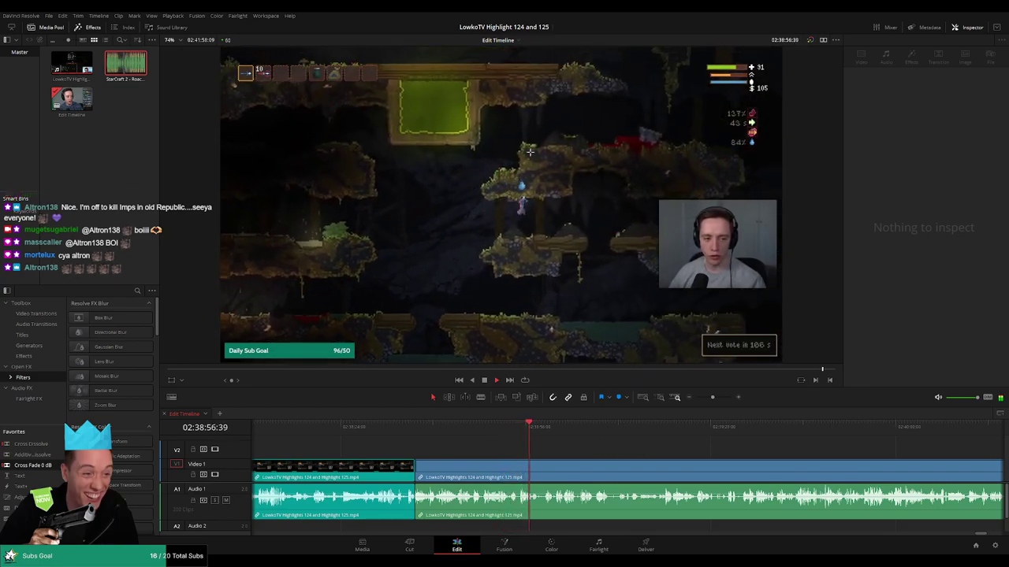
{"action": "left_click_drag", "start_coordinate": [631, 455], "coordinate": [509, 455]}
{"action": "left_click_drag", "start_coordinate": [712, 399], "coordinate": [707, 401]}
{"action": "left_click_drag", "start_coordinate": [734, 443], "coordinate": [649, 443]}
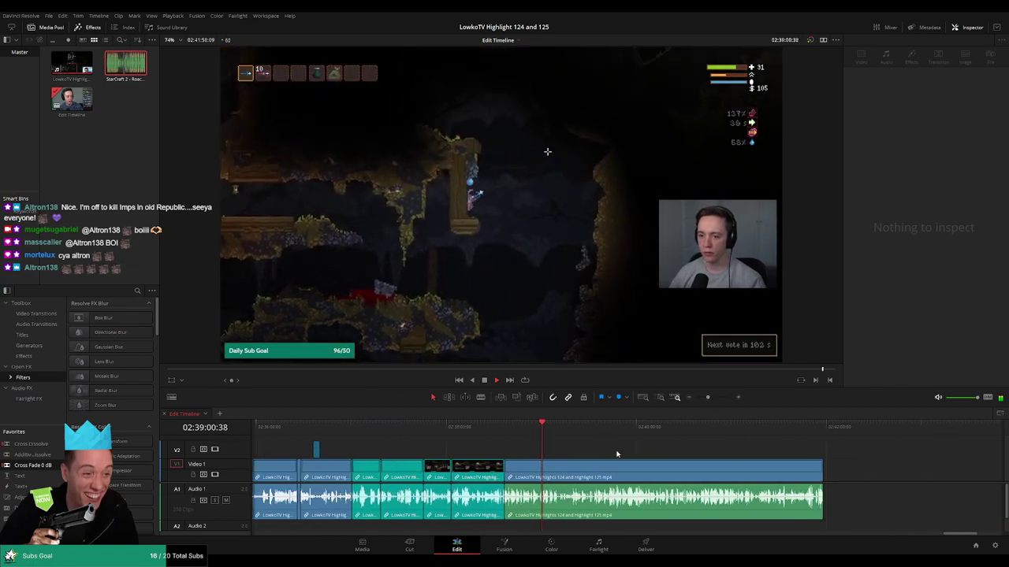
{"action": "scroll", "coordinate": [736, 464], "scroll_direction": "up", "scroll_amount": 5}
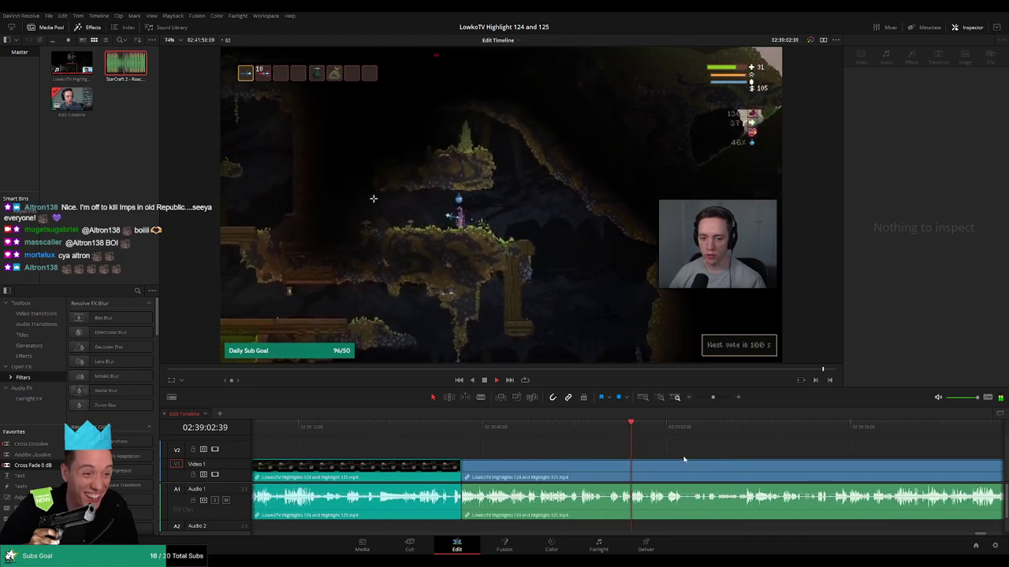
{"action": "left_click_drag", "start_coordinate": [685, 460], "coordinate": [558, 444]}
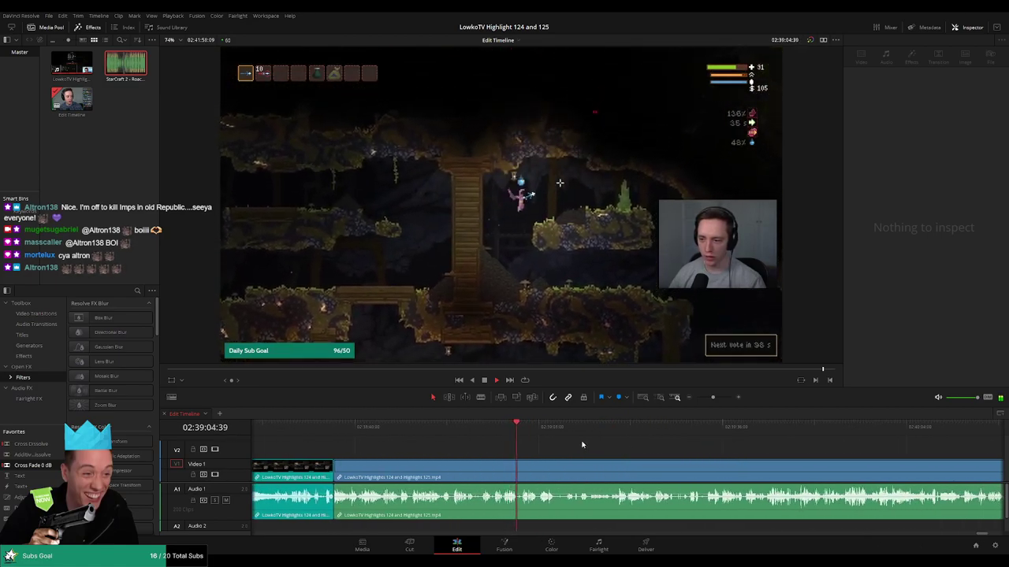
{"action": "scroll", "coordinate": [599, 448], "scroll_direction": "up", "scroll_amount": 3}
{"action": "scroll", "coordinate": [694, 455], "scroll_direction": "down", "scroll_amount": 1}
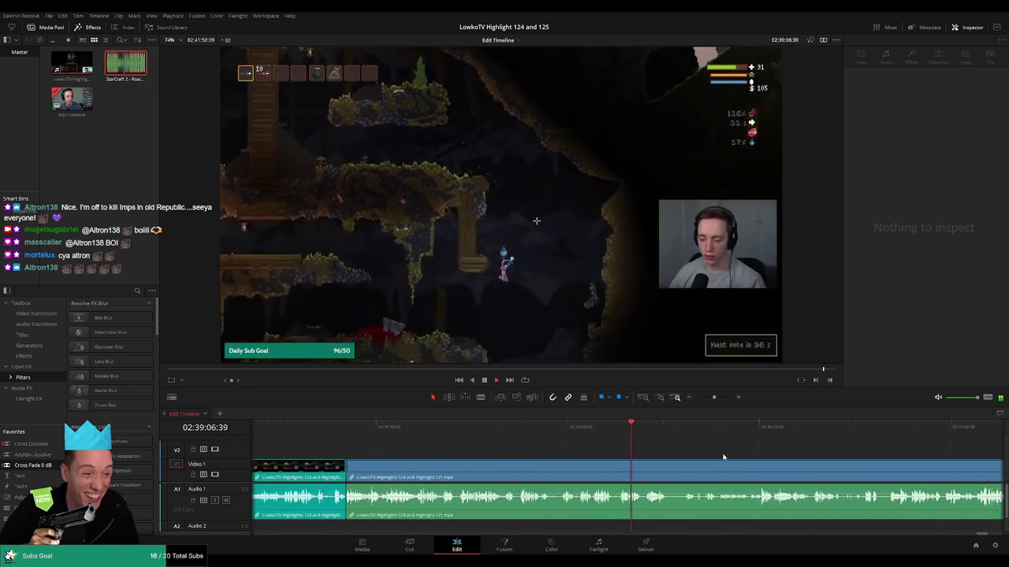
{"action": "left_click_drag", "start_coordinate": [723, 457], "coordinate": [588, 453]}
{"action": "scroll", "coordinate": [595, 455], "scroll_direction": "up", "scroll_amount": 3}
{"action": "left_click_drag", "start_coordinate": [726, 458], "coordinate": [540, 468]}
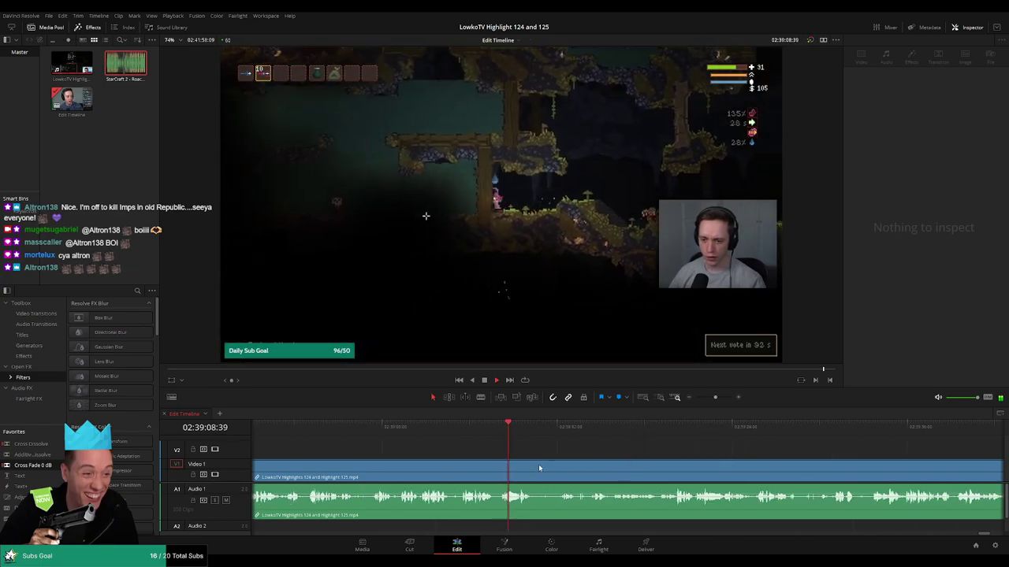
Try splitting the Noita clip around 02:39:10, and undo the split.
{"action": "left_click", "coordinate": [540, 467]}
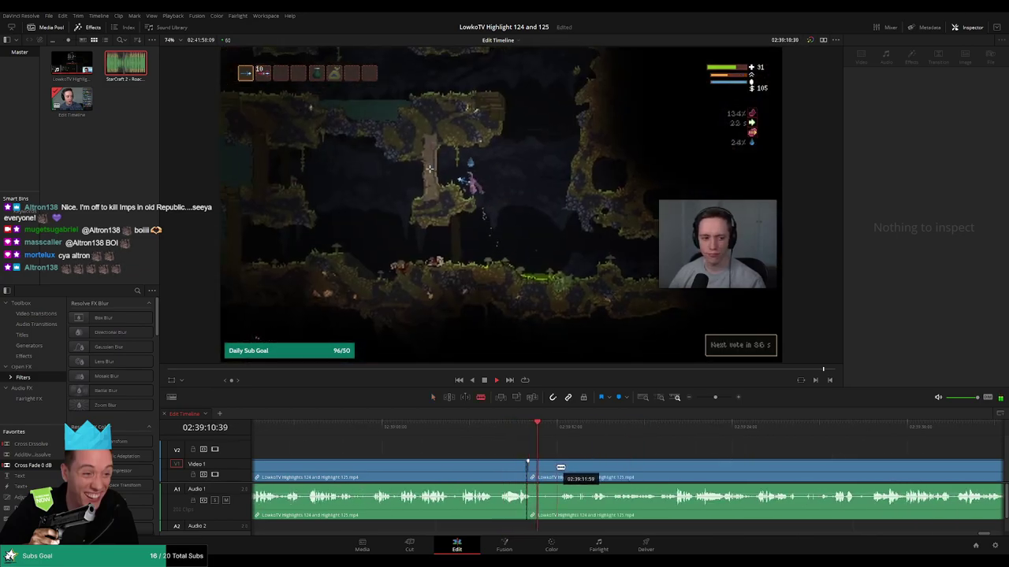
{"action": "key", "text": "ctrl+z"}
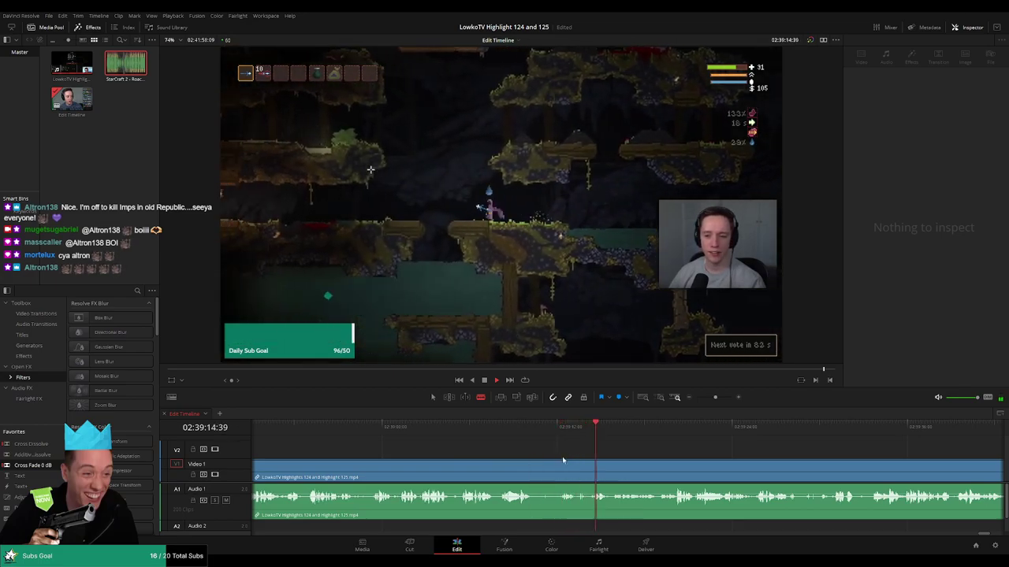
Review the Noita run from about 02:39:14 through the fights and explosions to around 02:40:04.
{"action": "scroll", "coordinate": [644, 446], "scroll_direction": "down", "scroll_amount": 1}
{"action": "scroll", "coordinate": [592, 446], "scroll_direction": "down", "scroll_amount": 2}
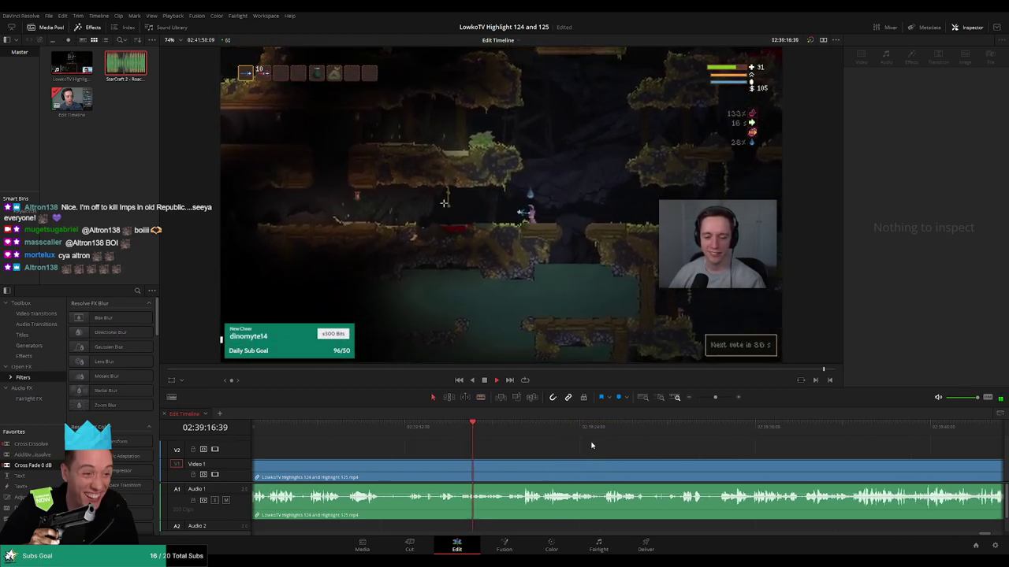
{"action": "scroll", "coordinate": [583, 448], "scroll_direction": "down", "scroll_amount": 1}
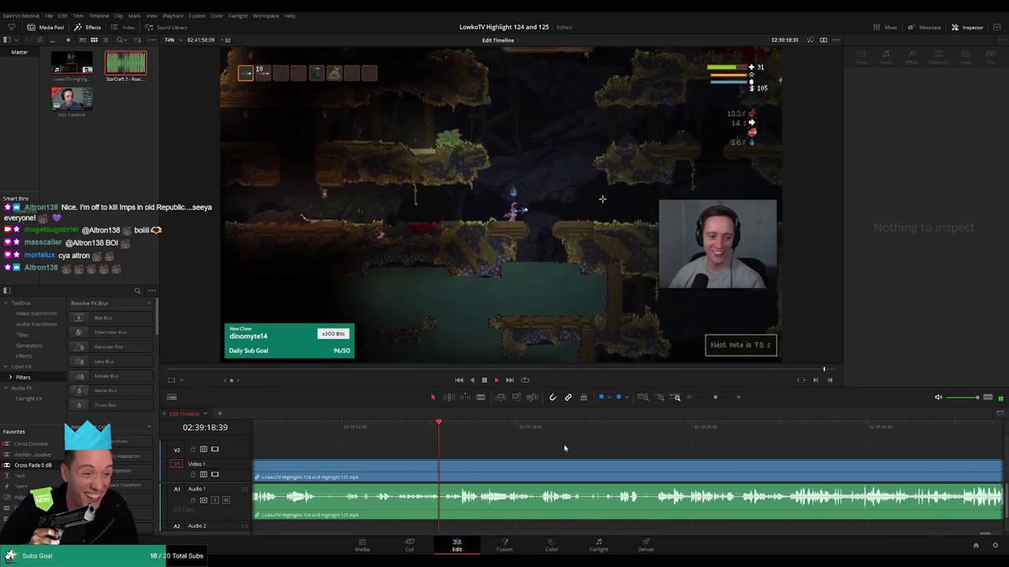
{"action": "mouse_move", "coordinate": [715, 397]}
{"action": "left_mouse_down"}
{"action": "mouse_move", "coordinate": [696, 400]}
{"action": "mouse_move", "coordinate": [713, 401]}
{"action": "left_mouse_up"}
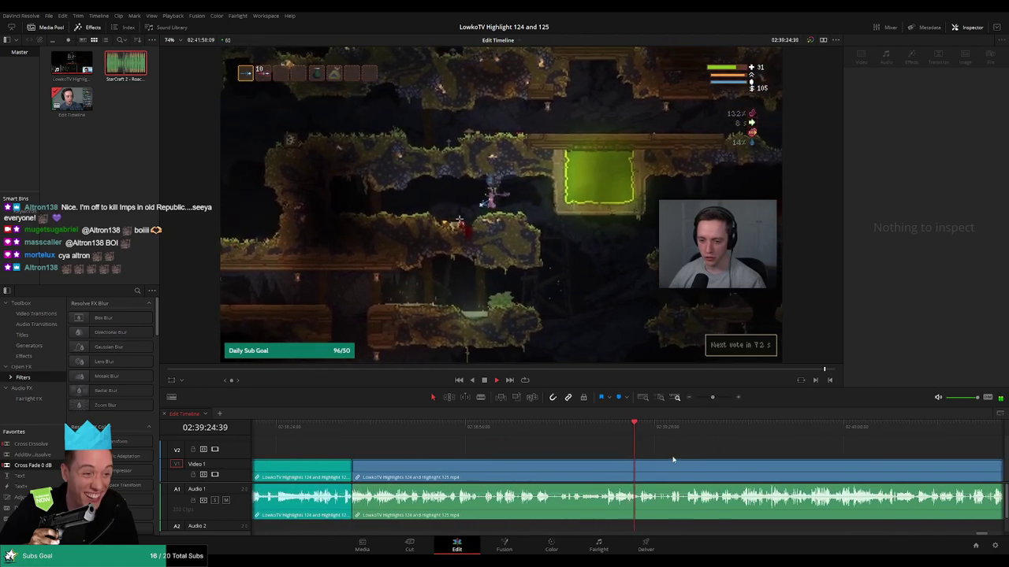
{"action": "scroll", "coordinate": [641, 458], "scroll_direction": "down", "scroll_amount": 2}
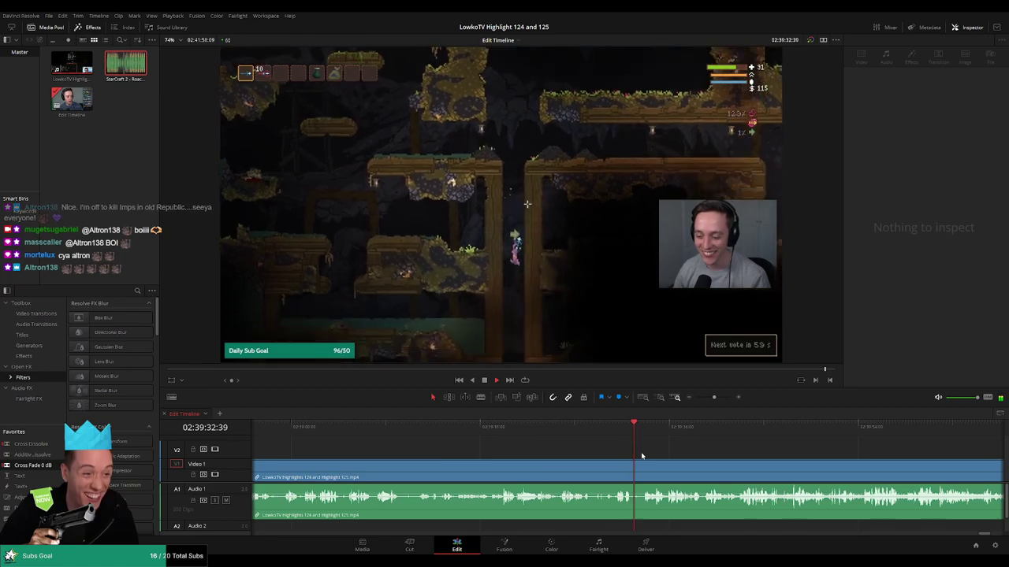
{"action": "scroll", "coordinate": [664, 449], "scroll_direction": "right", "scroll_amount": 3}
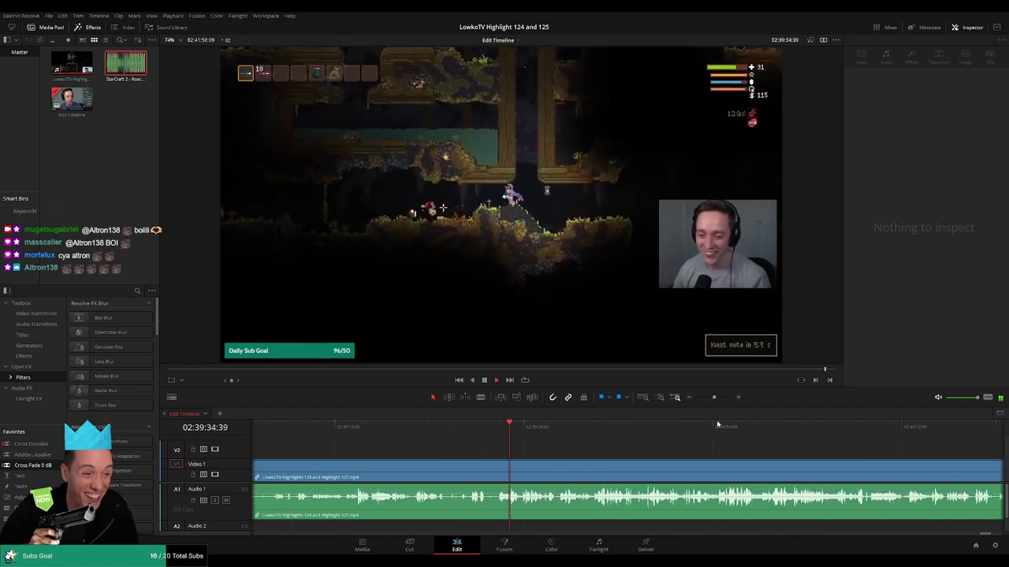
{"action": "left_click_drag", "start_coordinate": [716, 398], "coordinate": [716, 400]}
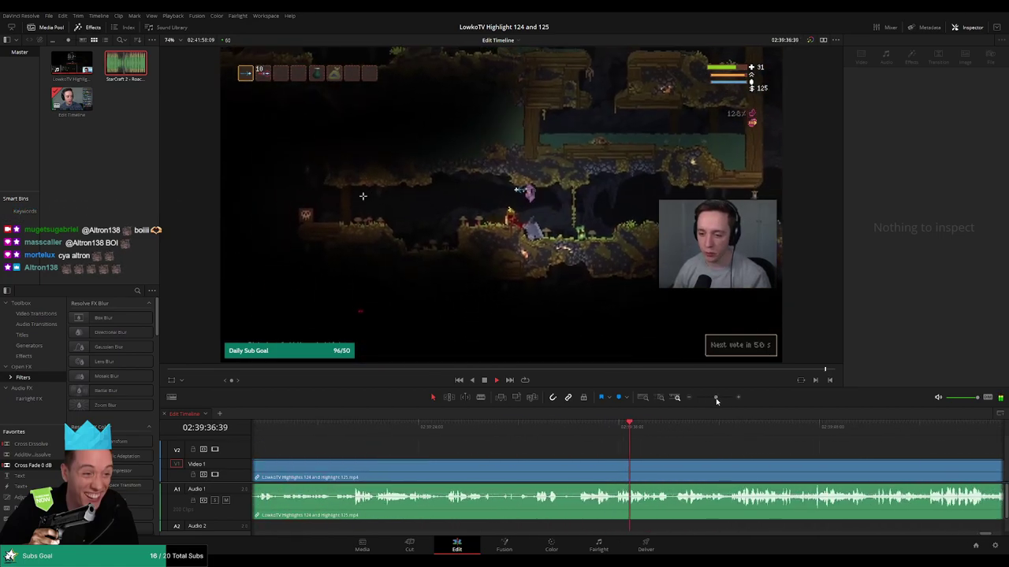
{"action": "left_click_drag", "start_coordinate": [761, 456], "coordinate": [627, 454]}
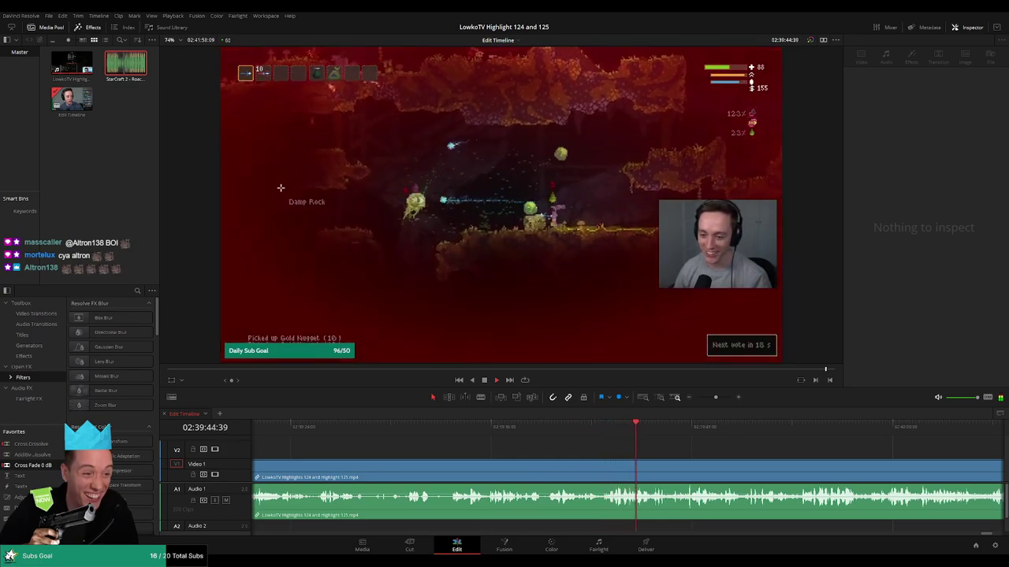
{"action": "left_click_drag", "start_coordinate": [746, 452], "coordinate": [626, 452]}
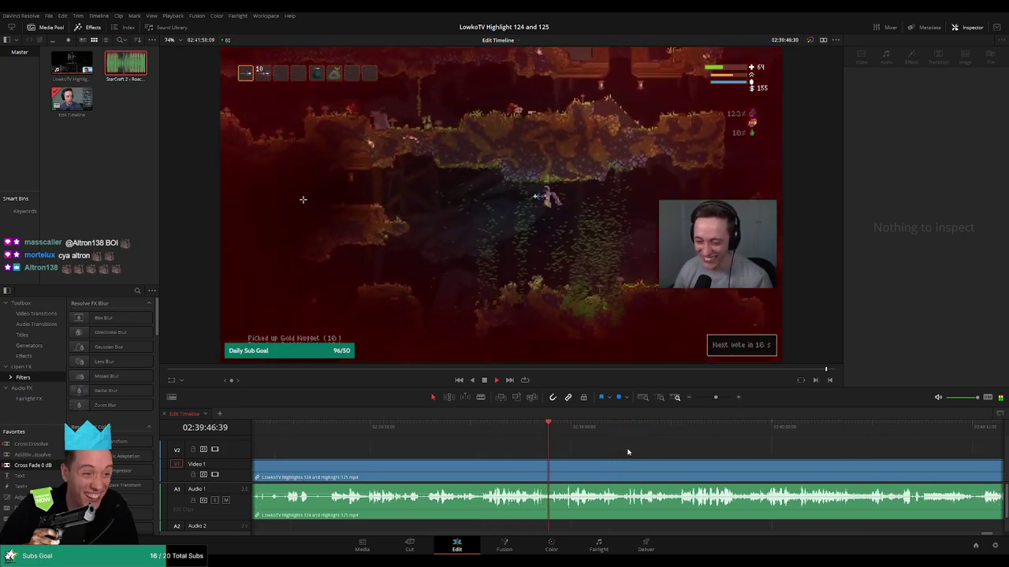
{"action": "left_click_drag", "start_coordinate": [695, 453], "coordinate": [606, 451]}
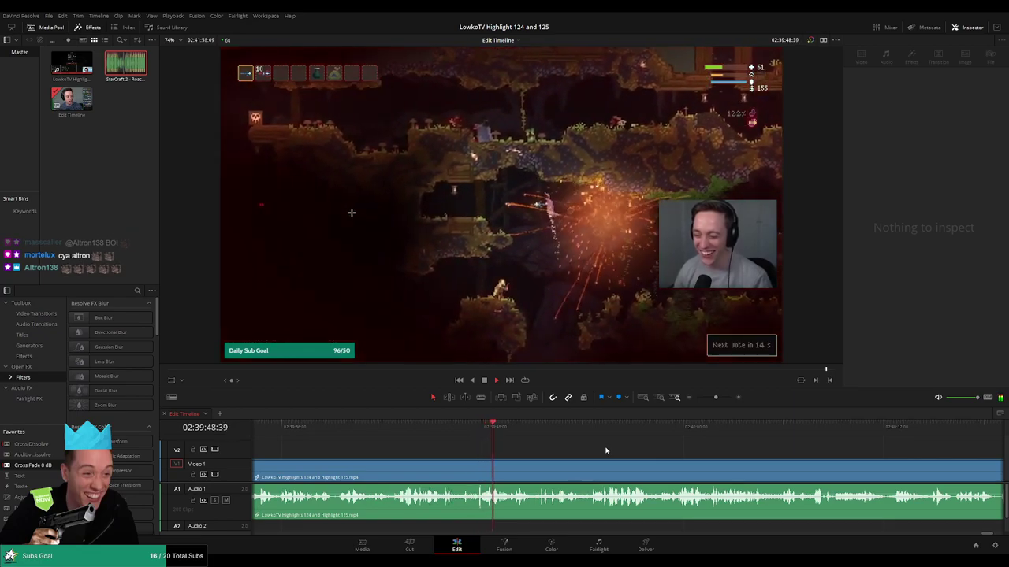
{"action": "scroll", "coordinate": [638, 454], "scroll_direction": "right", "scroll_amount": 2}
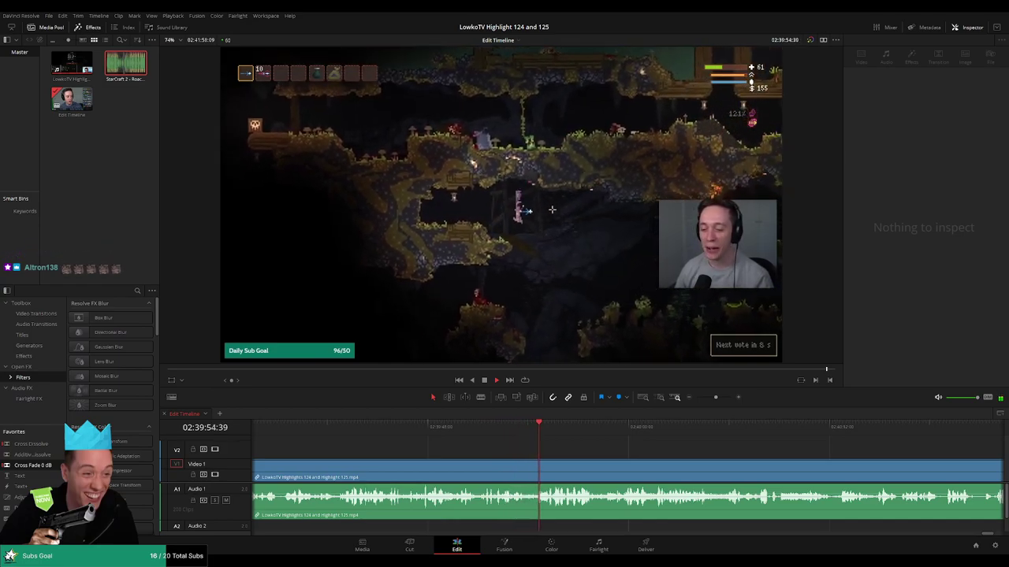
{"action": "scroll", "coordinate": [599, 445], "scroll_direction": "right", "scroll_amount": 4}
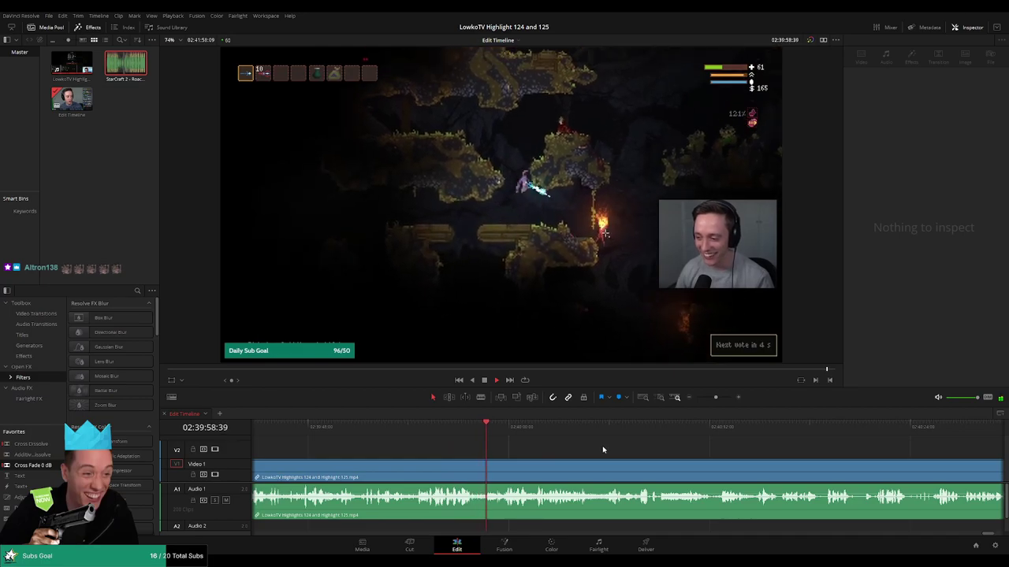
{"action": "scroll", "coordinate": [682, 457], "scroll_direction": "right", "scroll_amount": 3}
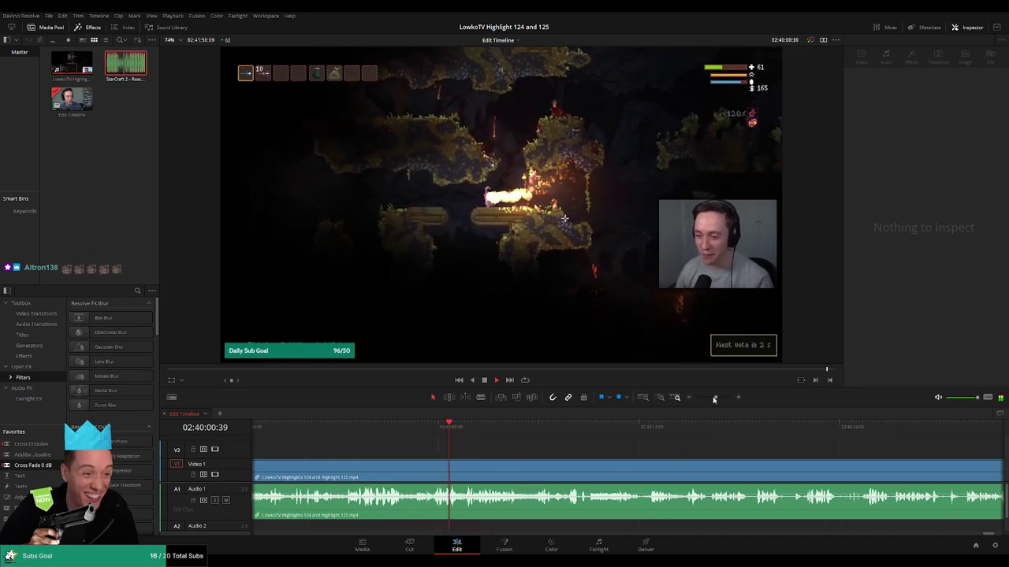
{"action": "mouse_move", "coordinate": [714, 399]}
{"action": "left_mouse_down"}
{"action": "mouse_move", "coordinate": [691, 399]}
{"action": "mouse_move", "coordinate": [716, 401]}
{"action": "left_mouse_up"}
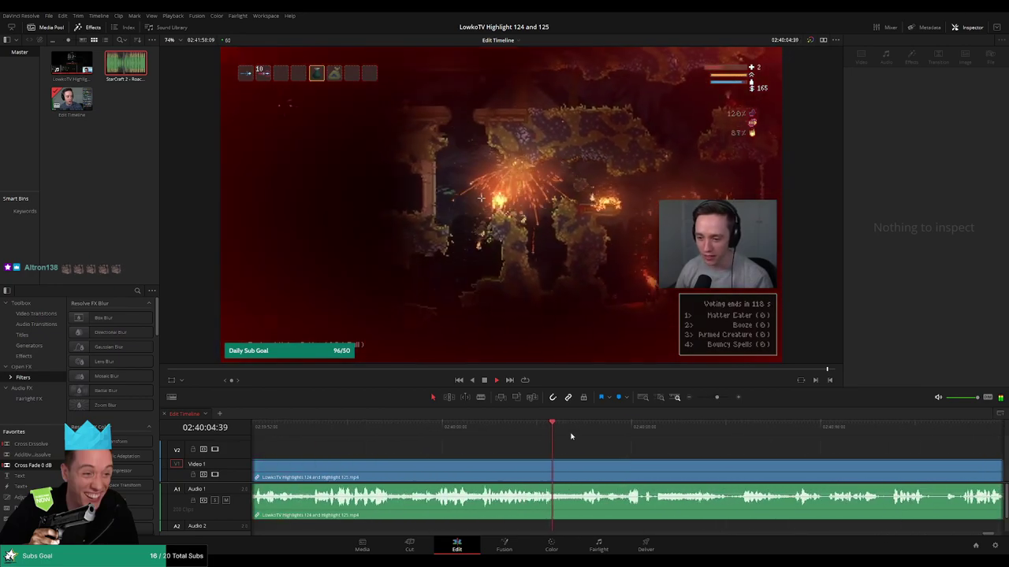
Skip to the restart after the death and review the start of the next run up to about 02:40:20.
{"action": "left_click", "coordinate": [584, 434]}
{"action": "scroll", "coordinate": [703, 450], "scroll_direction": "right", "scroll_amount": 2}
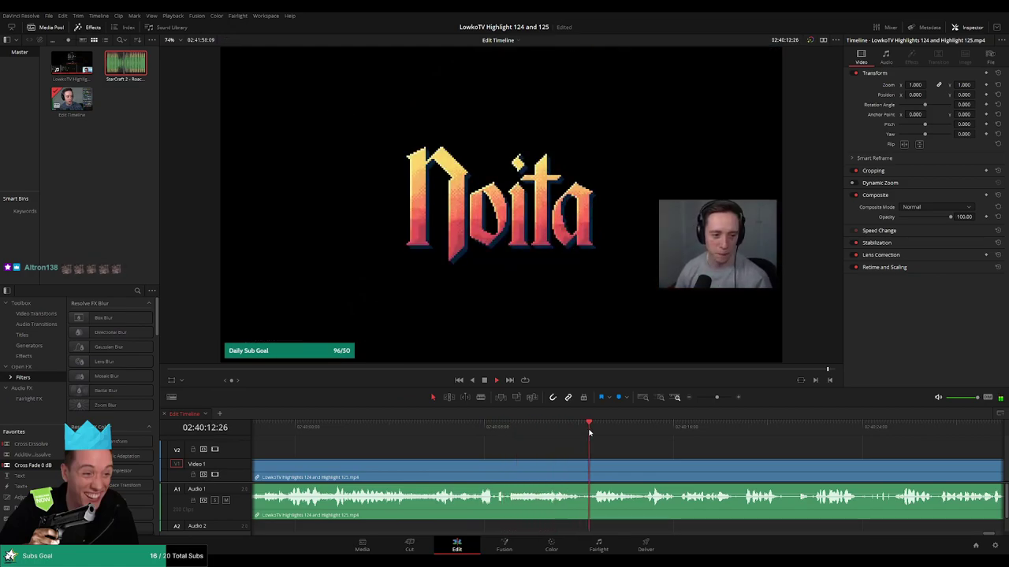
{"action": "left_click", "coordinate": [494, 429]}
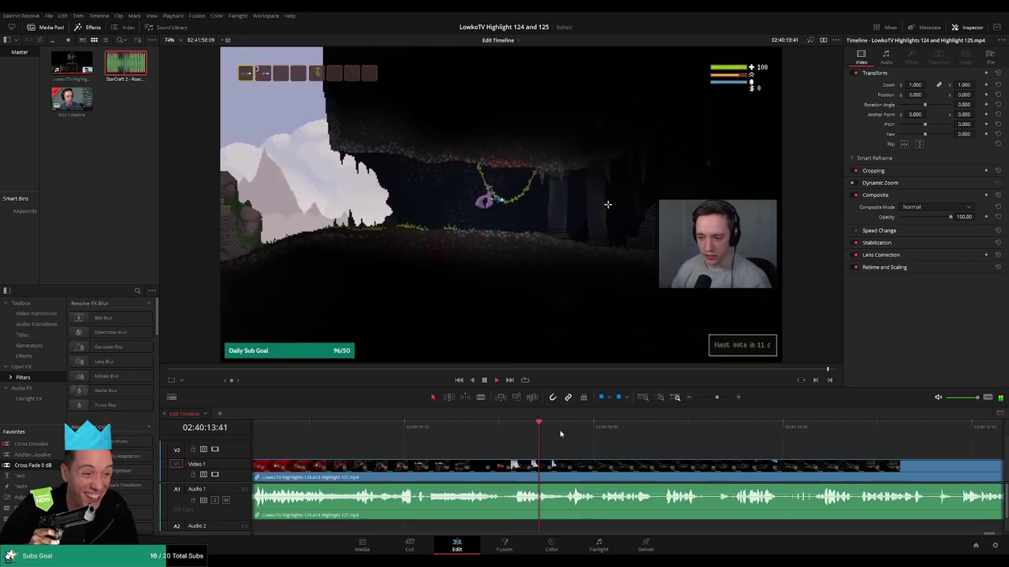
{"action": "left_click", "coordinate": [561, 431]}
{"action": "scroll", "coordinate": [575, 445], "scroll_direction": "right", "scroll_amount": 3}
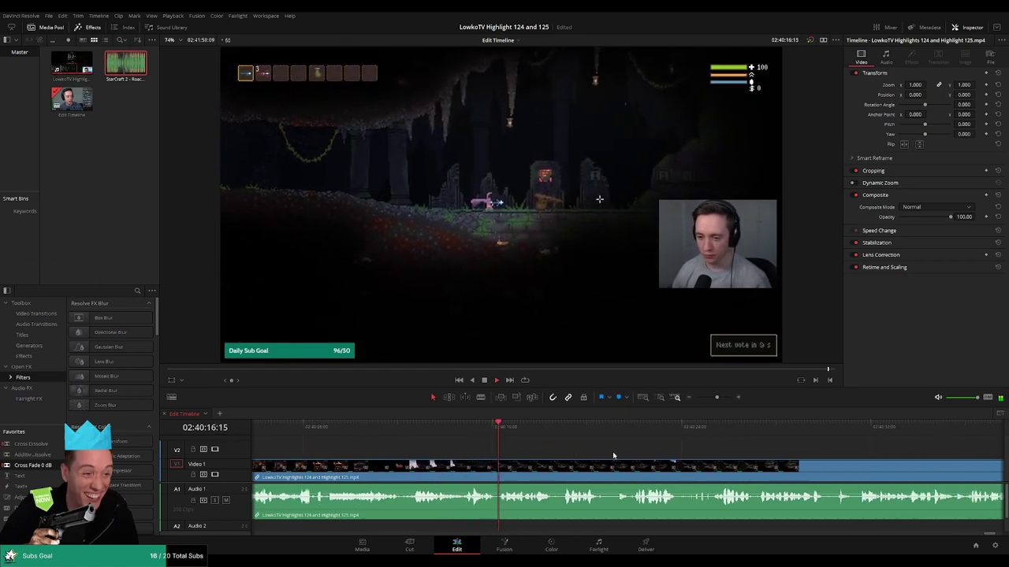
{"action": "scroll", "coordinate": [588, 450], "scroll_direction": "down", "scroll_amount": 1}
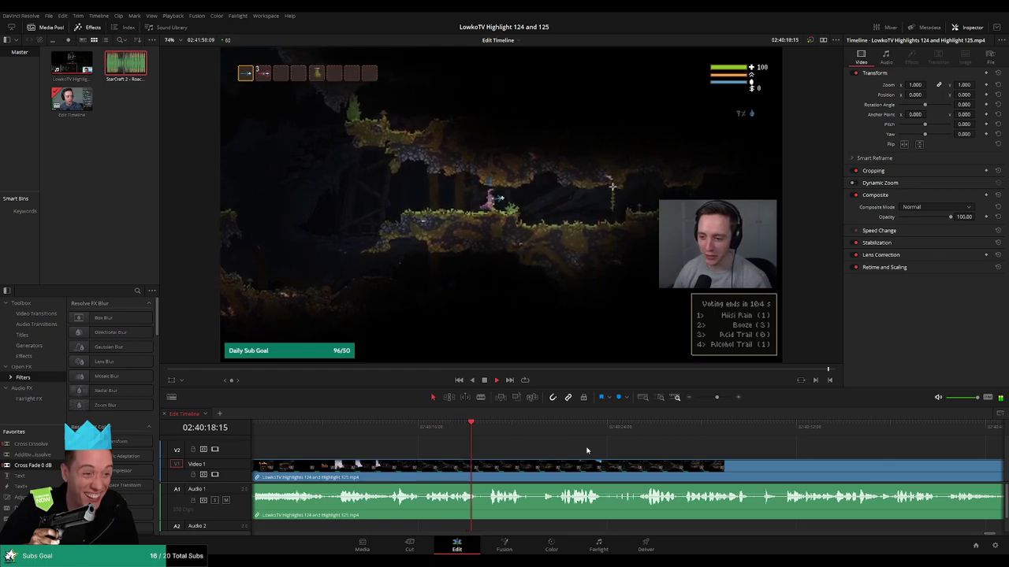
{"action": "scroll", "coordinate": [552, 445], "scroll_direction": "down", "scroll_amount": 1}
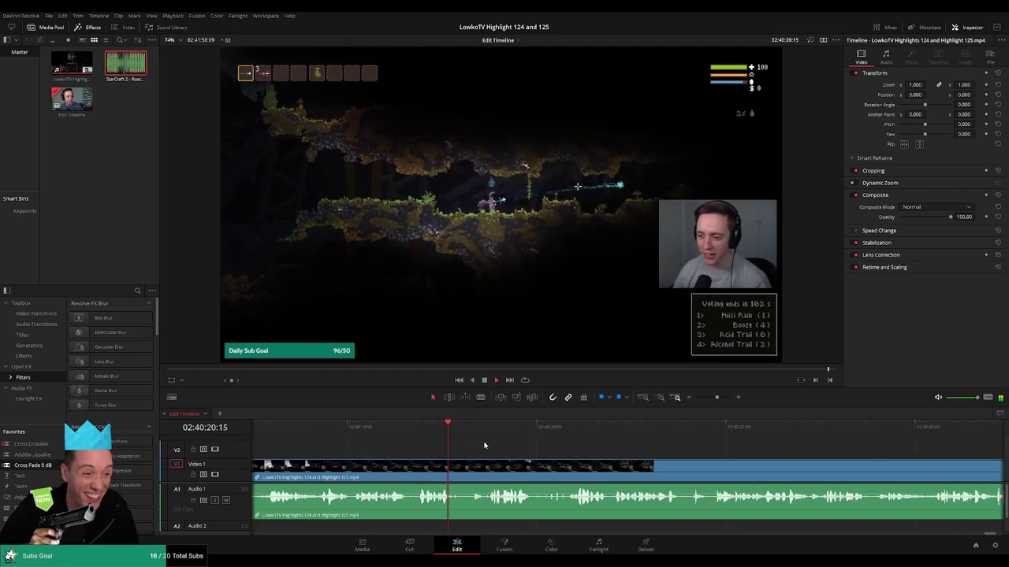
Cut out the short section of the Noita clip starting at about 02:40:20 and close the gap.
{"action": "key", "text": "b"}
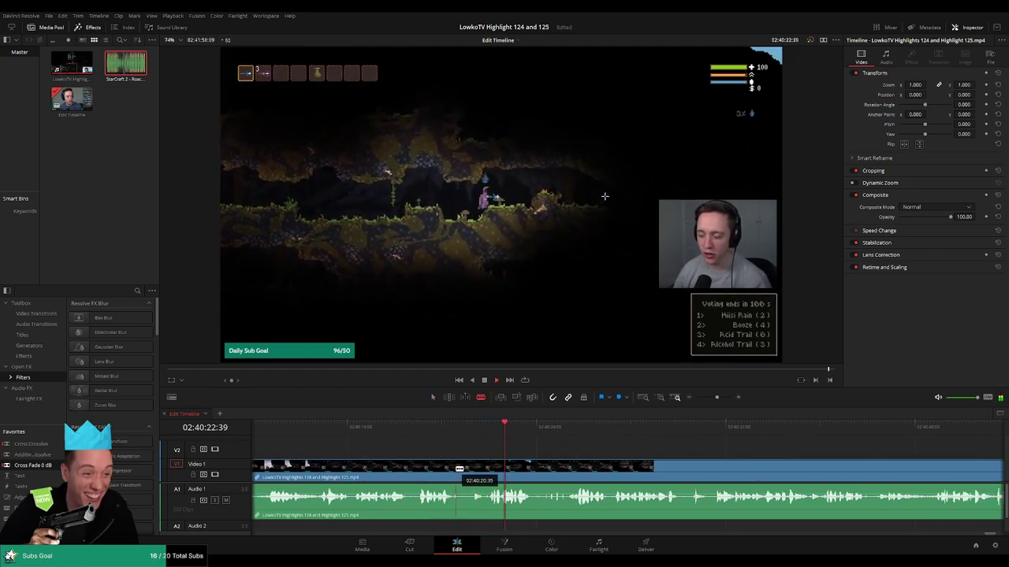
{"action": "left_click", "coordinate": [455, 470]}
{"action": "left_click", "coordinate": [489, 469]}
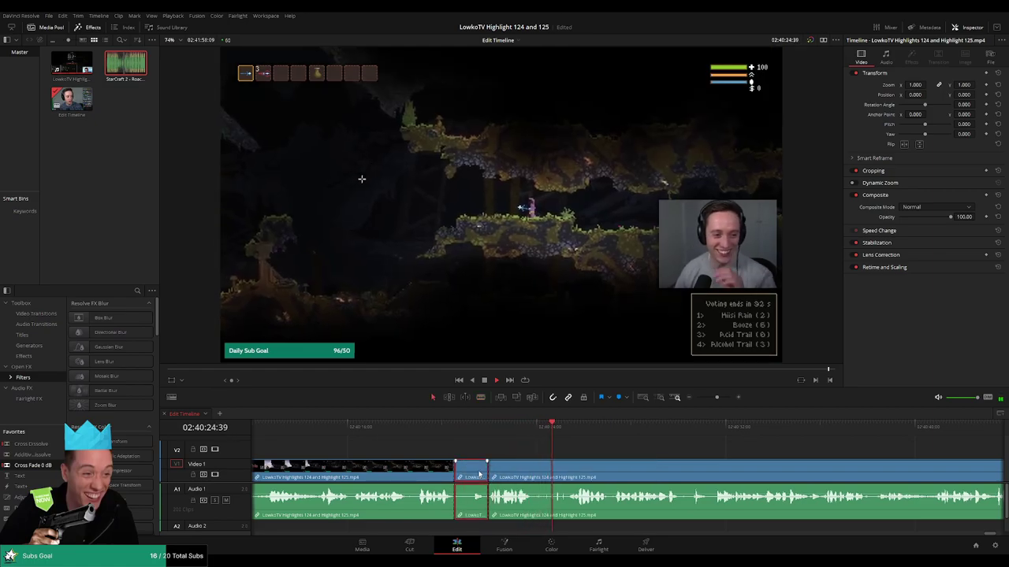
{"action": "key", "text": "Delete"}
{"action": "key", "text": "a"}
Replay the join around 02:40:20 and color the Noita clip before the cut green.
{"action": "left_click", "coordinate": [448, 423]}
{"action": "left_click", "coordinate": [432, 428]}
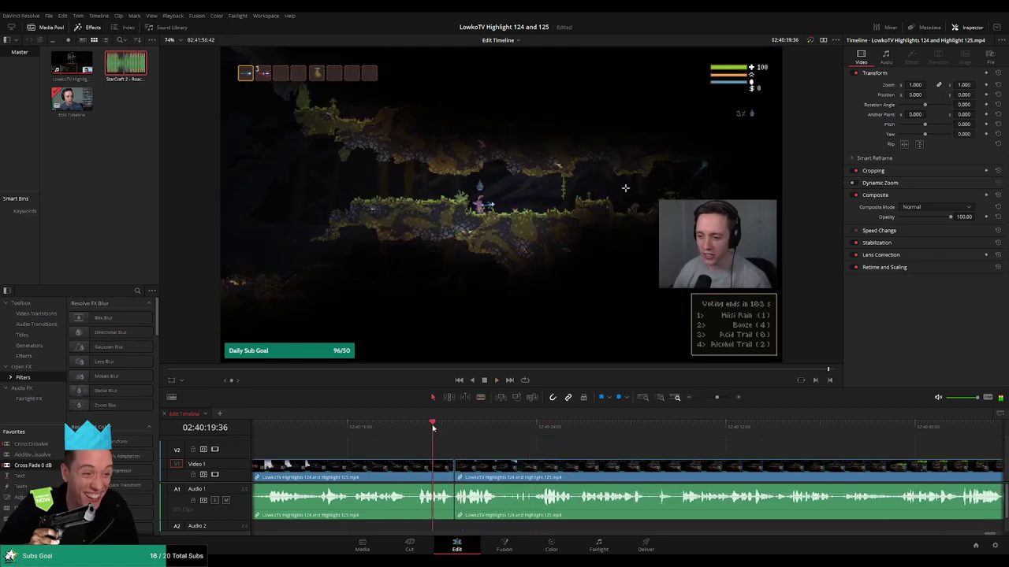
{"action": "key", "text": "space"}
{"action": "left_click", "coordinate": [426, 474]}
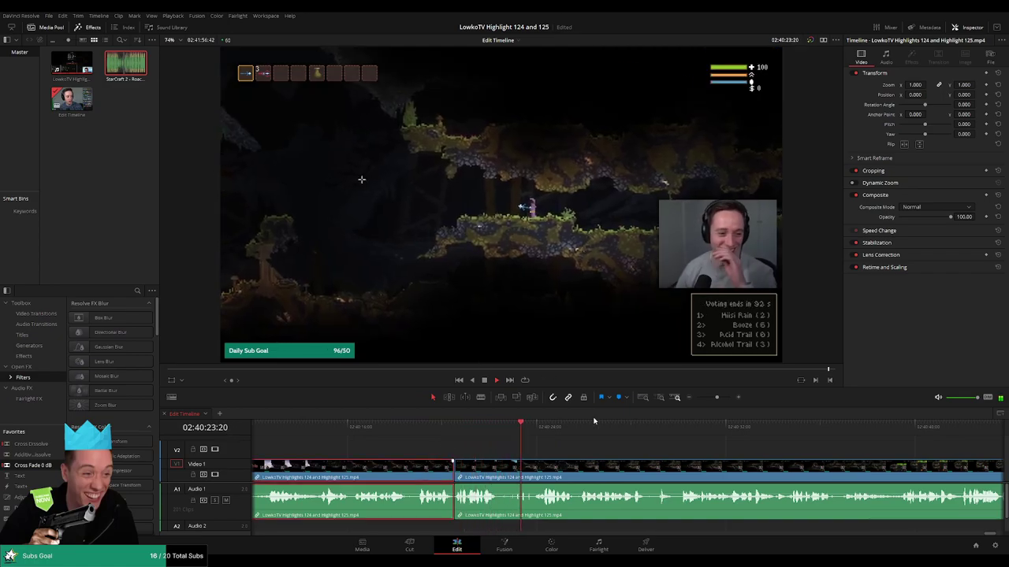
{"action": "left_click", "coordinate": [610, 453]}
Review the Noita run from about 02:40:23 through the descent and the fire to about 02:40:41.
{"action": "left_click_drag", "start_coordinate": [690, 465], "coordinate": [587, 457]}
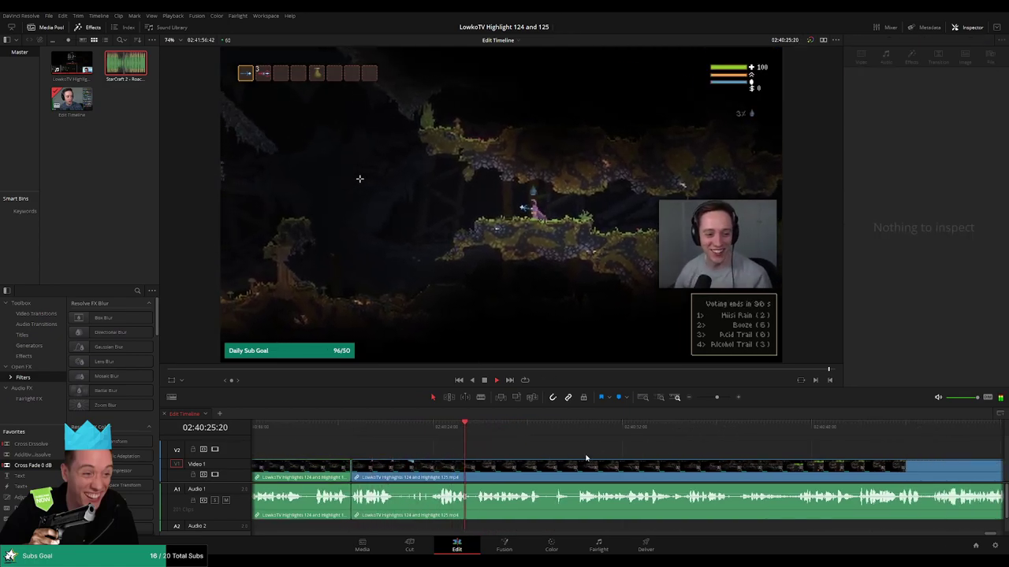
{"action": "mouse_move", "coordinate": [716, 398]}
{"action": "left_mouse_down"}
{"action": "mouse_move", "coordinate": [708, 403]}
{"action": "mouse_move", "coordinate": [718, 404]}
{"action": "left_mouse_up"}
{"action": "left_click_drag", "start_coordinate": [767, 449], "coordinate": [583, 446]}
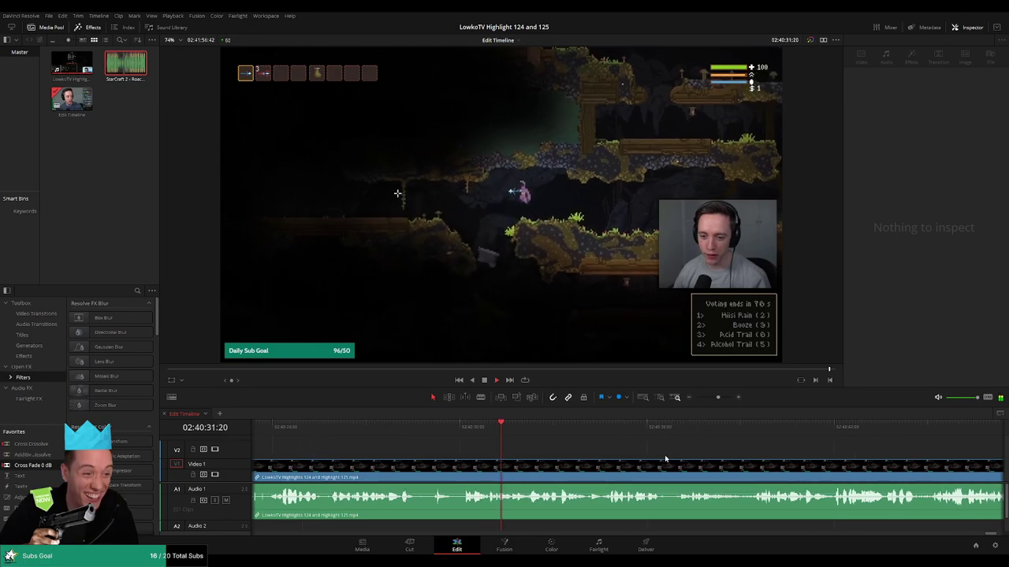
{"action": "scroll", "coordinate": [599, 449], "scroll_direction": "right", "scroll_amount": 1}
{"action": "scroll", "coordinate": [617, 453], "scroll_direction": "right", "scroll_amount": 1}
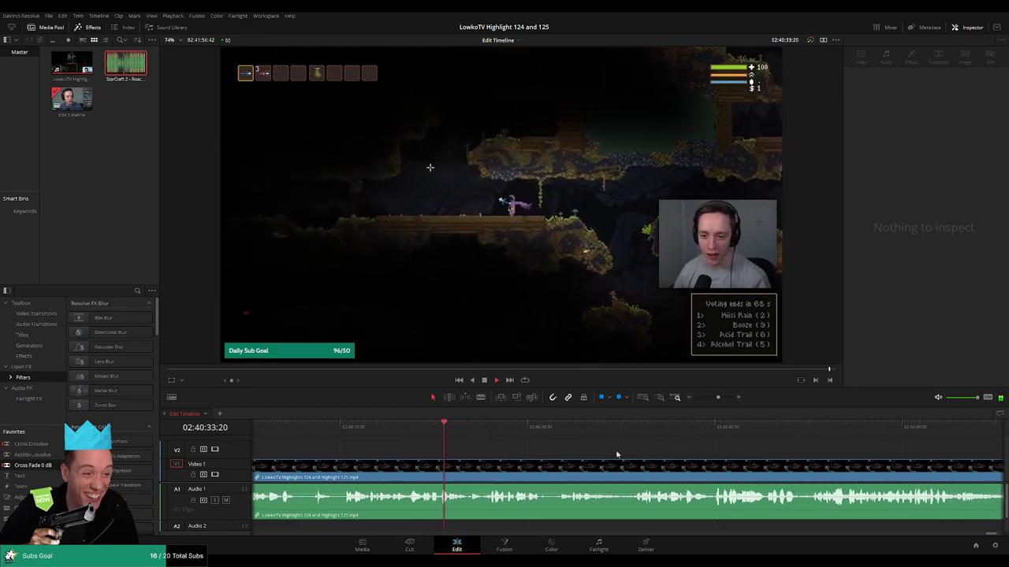
{"action": "scroll", "coordinate": [631, 453], "scroll_direction": "right", "scroll_amount": 1}
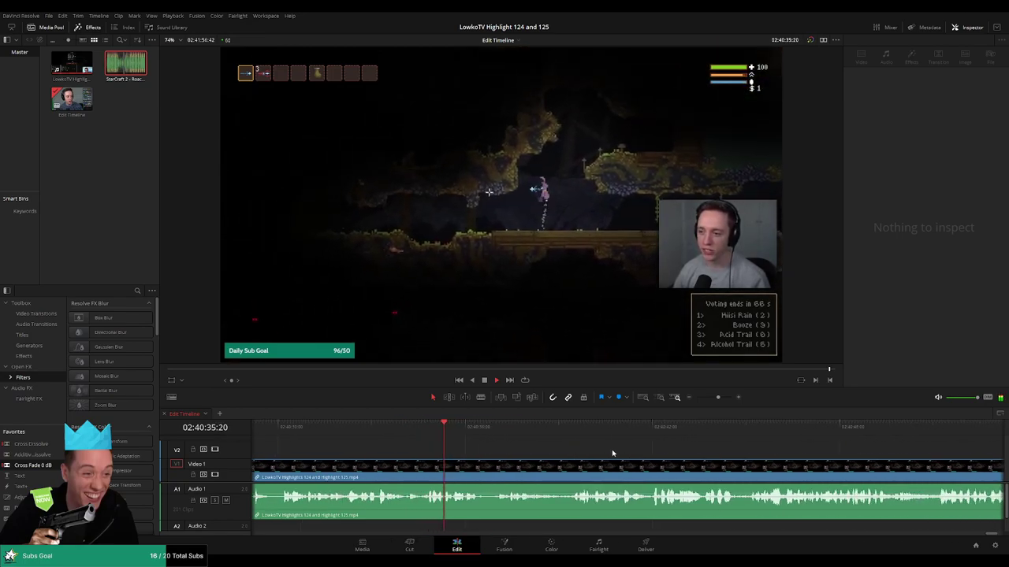
{"action": "scroll", "coordinate": [601, 453], "scroll_direction": "right", "scroll_amount": 1}
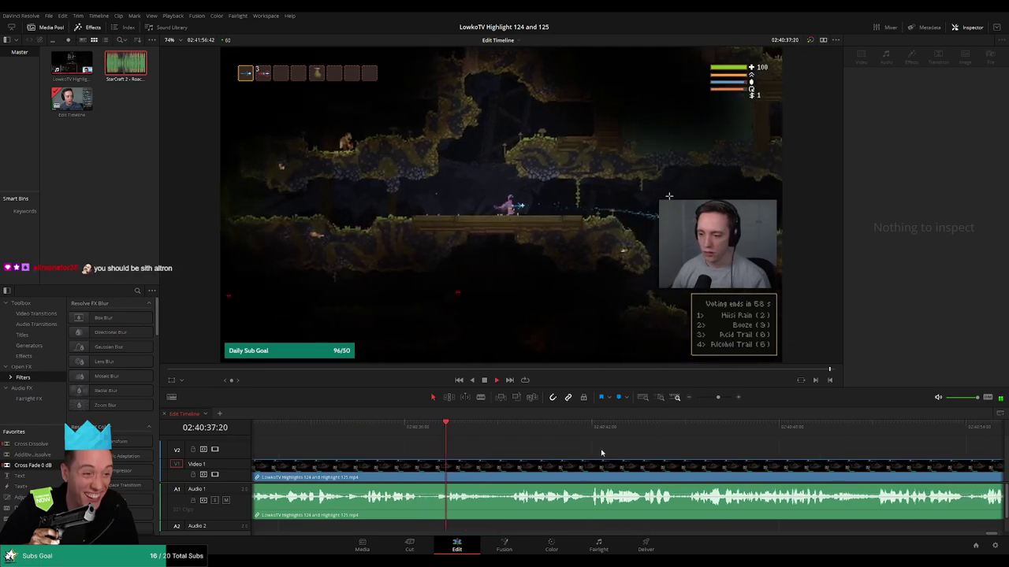
{"action": "scroll", "coordinate": [592, 452], "scroll_direction": "right", "scroll_amount": 1}
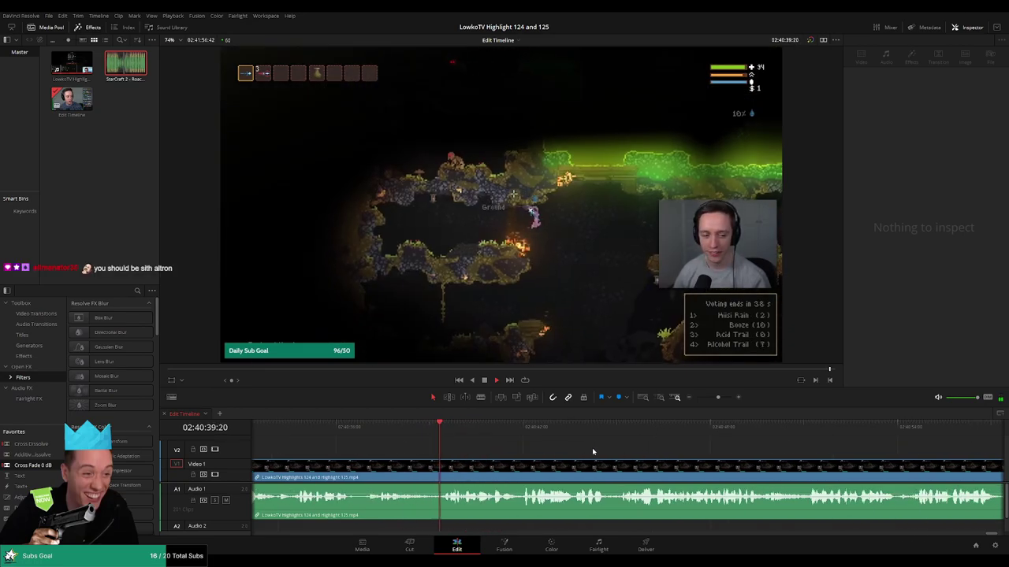
{"action": "scroll", "coordinate": [589, 450], "scroll_direction": "right", "scroll_amount": 1}
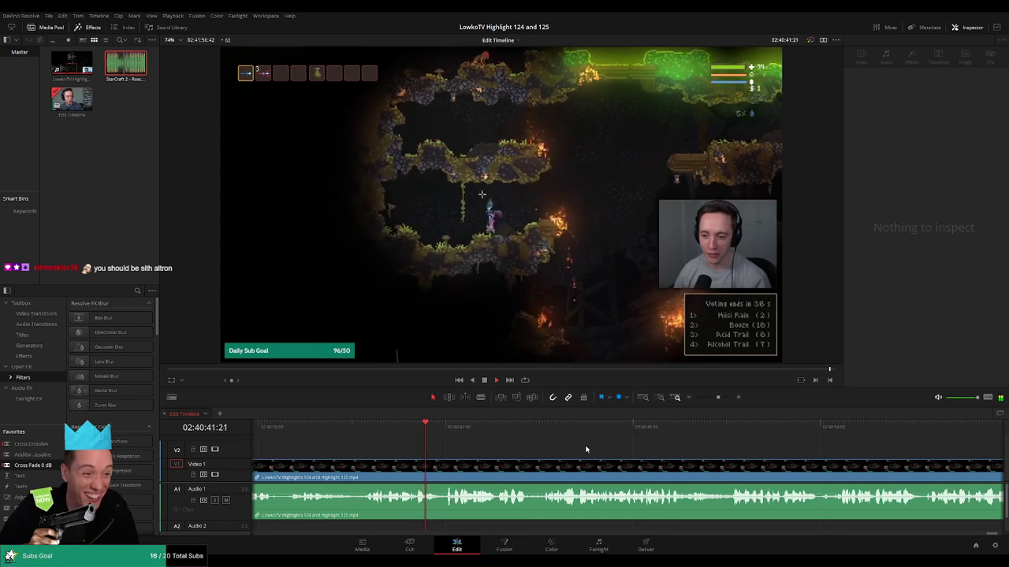
Review the Noita run from about 02:40:45 through the wand pickup to about 02:41:00.
{"action": "scroll", "coordinate": [630, 451], "scroll_direction": "right", "scroll_amount": 1}
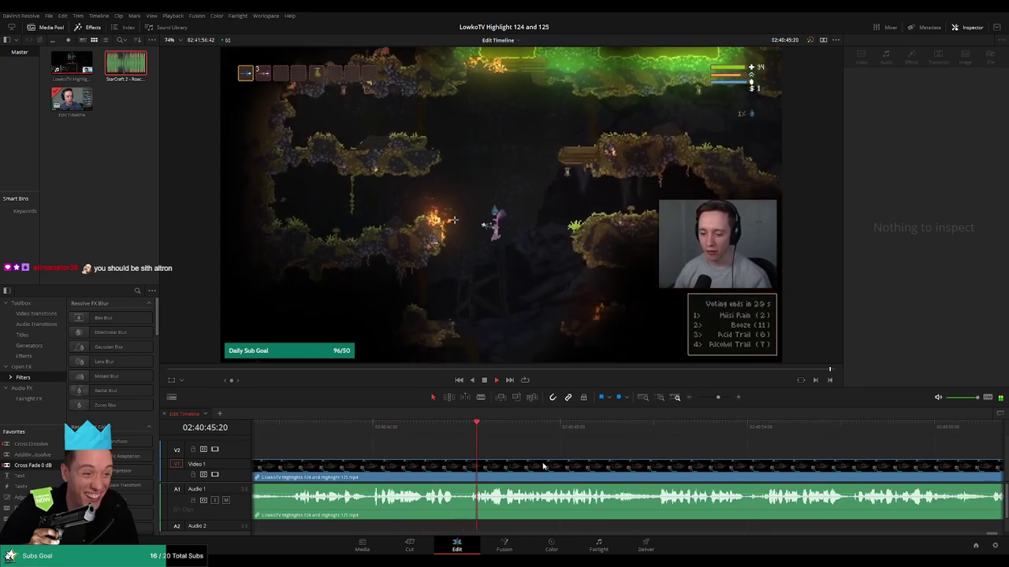
{"action": "scroll", "coordinate": [581, 457], "scroll_direction": "right", "scroll_amount": 1}
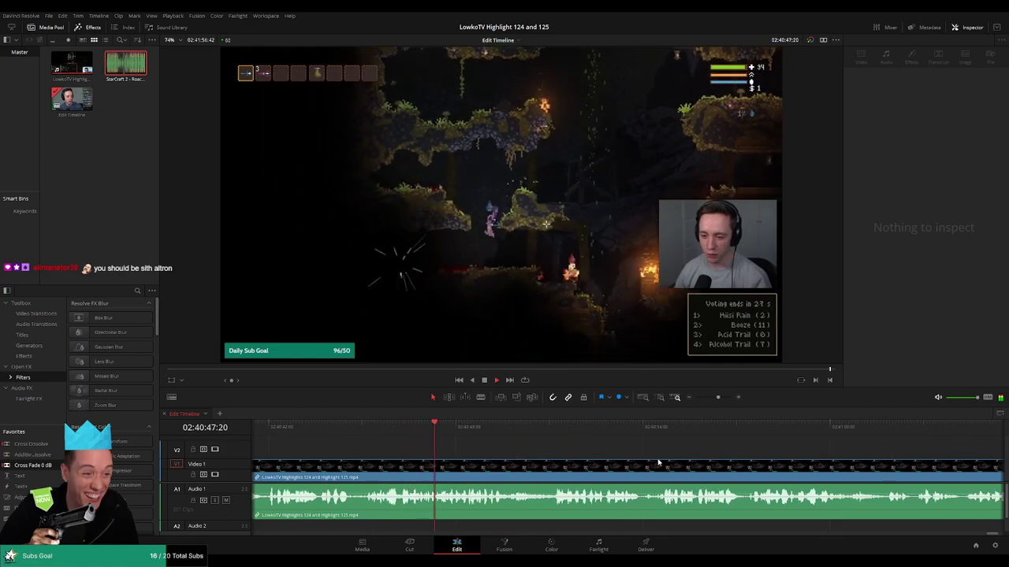
{"action": "scroll", "coordinate": [614, 459], "scroll_direction": "right", "scroll_amount": 1}
{"action": "left_click_drag", "start_coordinate": [718, 398], "coordinate": [715, 400]}
{"action": "scroll", "coordinate": [625, 456], "scroll_direction": "right", "scroll_amount": 3}
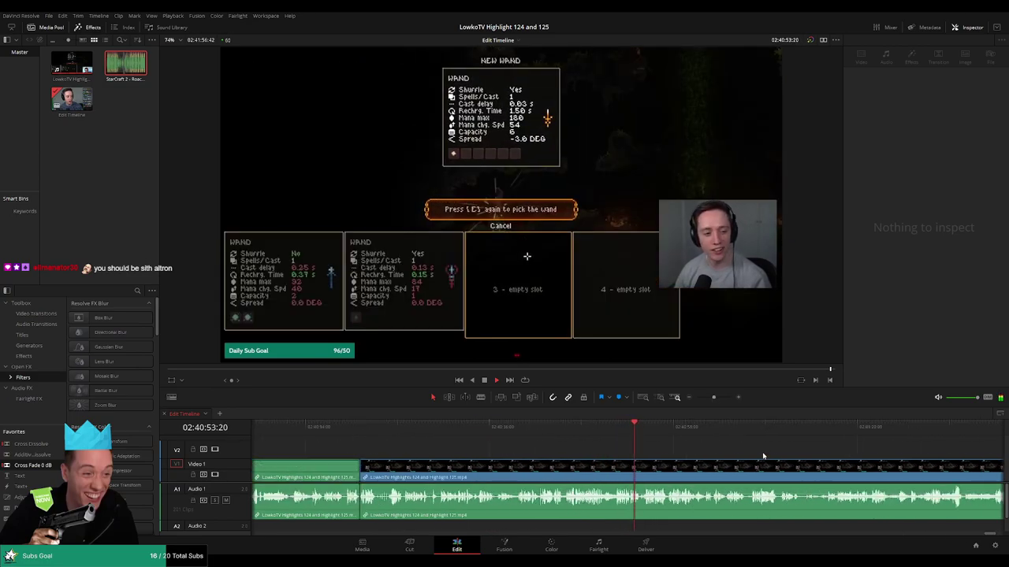
{"action": "left_click_drag", "start_coordinate": [763, 456], "coordinate": [554, 451]}
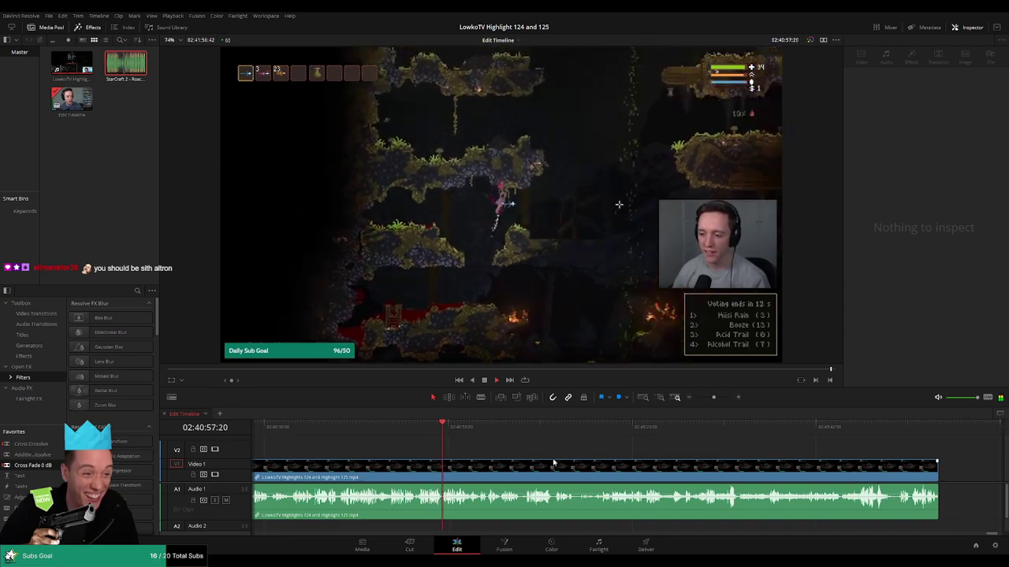
{"action": "scroll", "coordinate": [664, 458], "scroll_direction": "up", "scroll_amount": 5}
{"action": "left_click_drag", "start_coordinate": [747, 459], "coordinate": [547, 446]}
{"action": "key", "text": "space"}
{"action": "key", "text": "b"}
{"action": "left_click", "coordinate": [480, 464]}
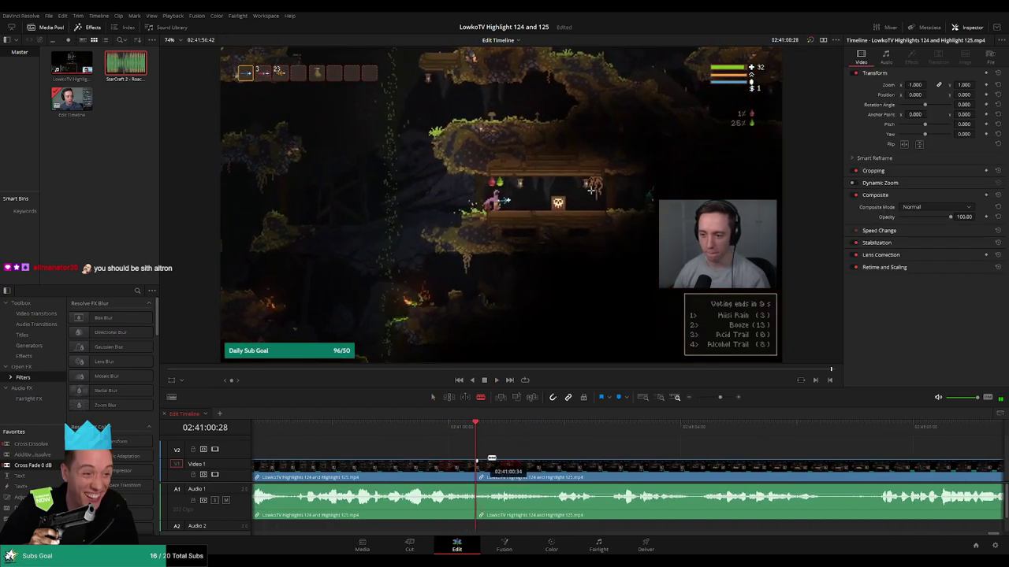
{"action": "key", "text": "space"}
{"action": "key", "text": "space"}
{"action": "key", "text": "ctrl+z"}
Cut out the short section of the Noita clip at about 02:41:01, where the footage jumps, and close the gap.
{"action": "key", "text": "space"}
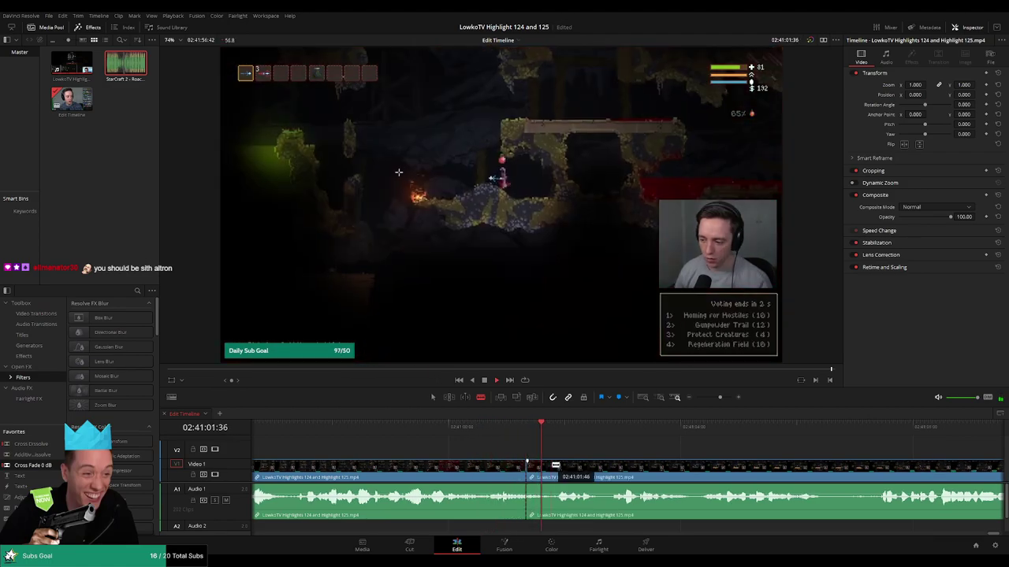
{"action": "left_click", "coordinate": [548, 472]}
{"action": "key", "text": "a"}
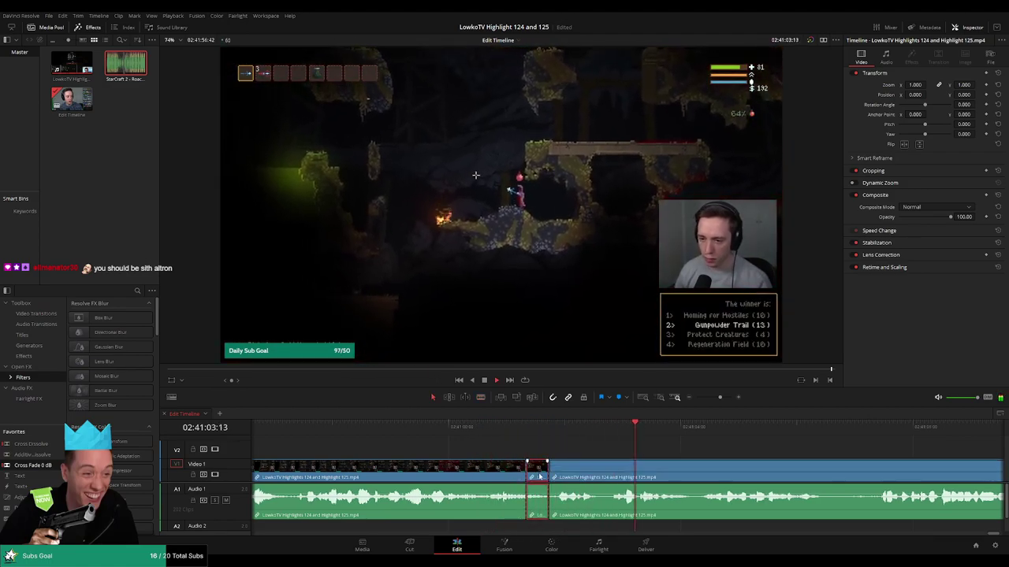
{"action": "key", "text": "Delete"}
Remove the footage from 02:41:00:28 to the new join, close the gap, and color the Noita clip before it green.
{"action": "left_click_drag", "start_coordinate": [507, 429], "coordinate": [457, 432]}
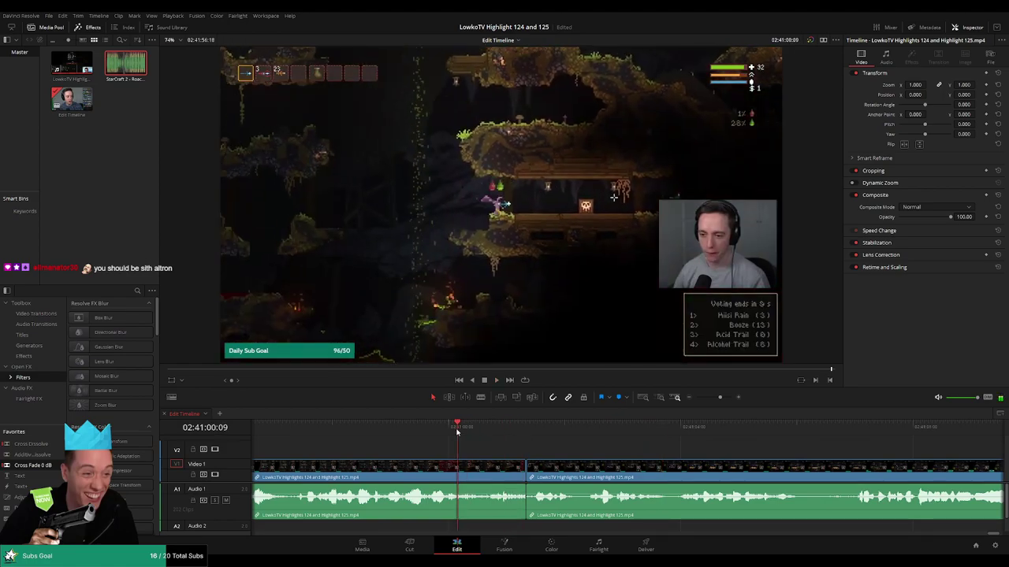
{"action": "key", "text": "space"}
{"action": "key", "text": "ctrl+b"}
{"action": "left_click", "coordinate": [497, 473]}
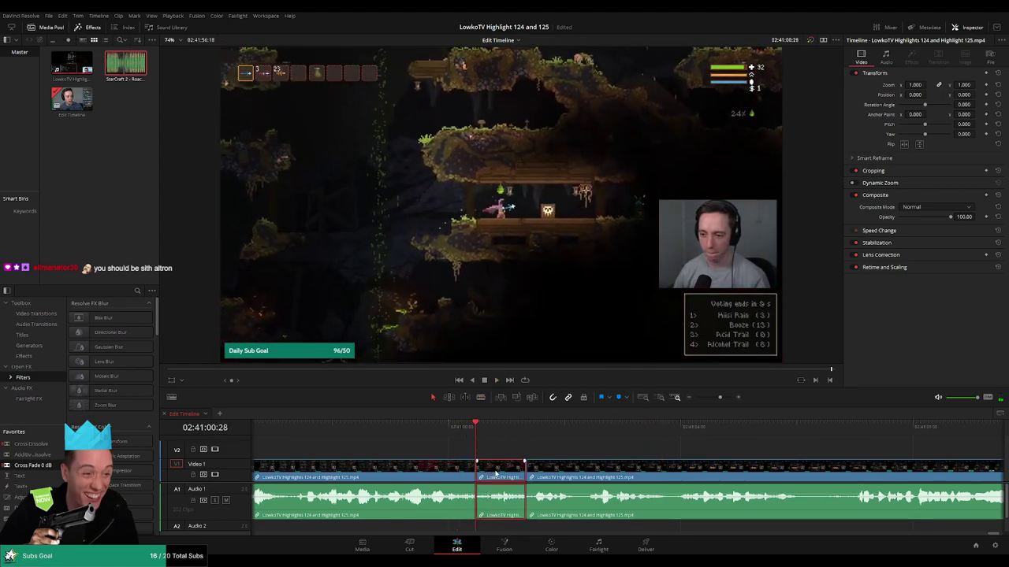
{"action": "key", "text": "Delete"}
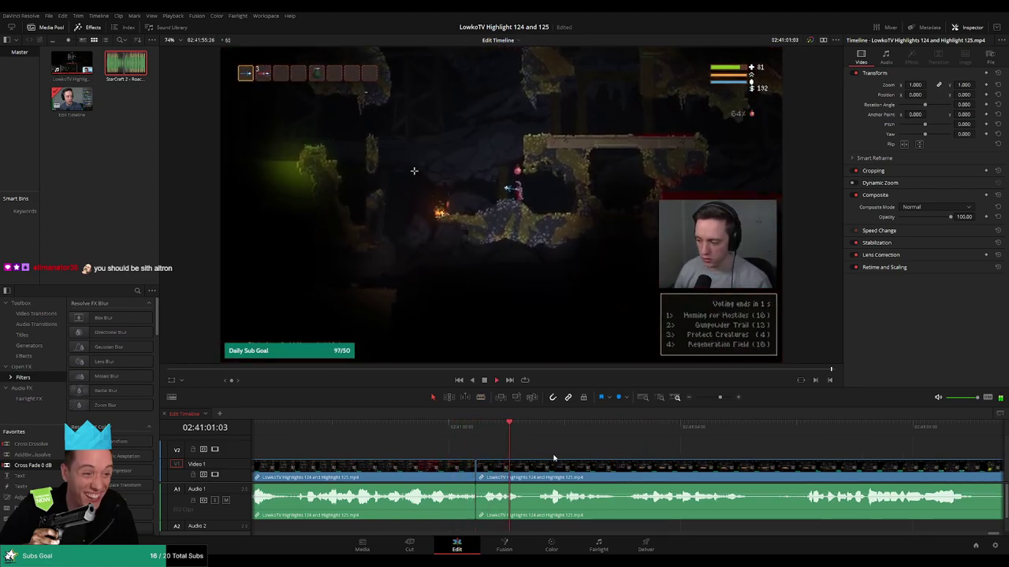
{"action": "scroll", "coordinate": [554, 460], "scroll_direction": "down", "scroll_amount": 6}
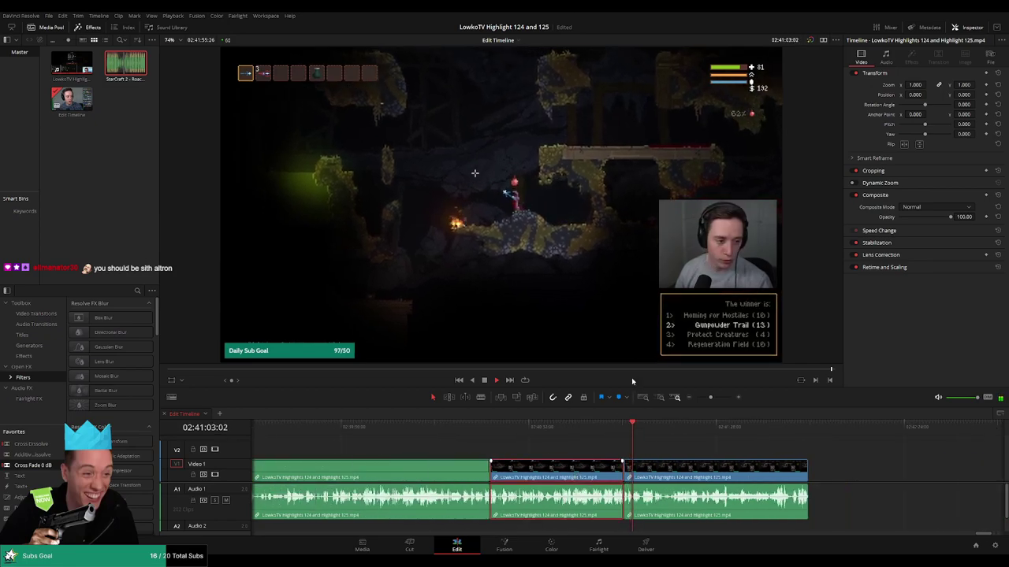
{"action": "left_click", "coordinate": [674, 460]}
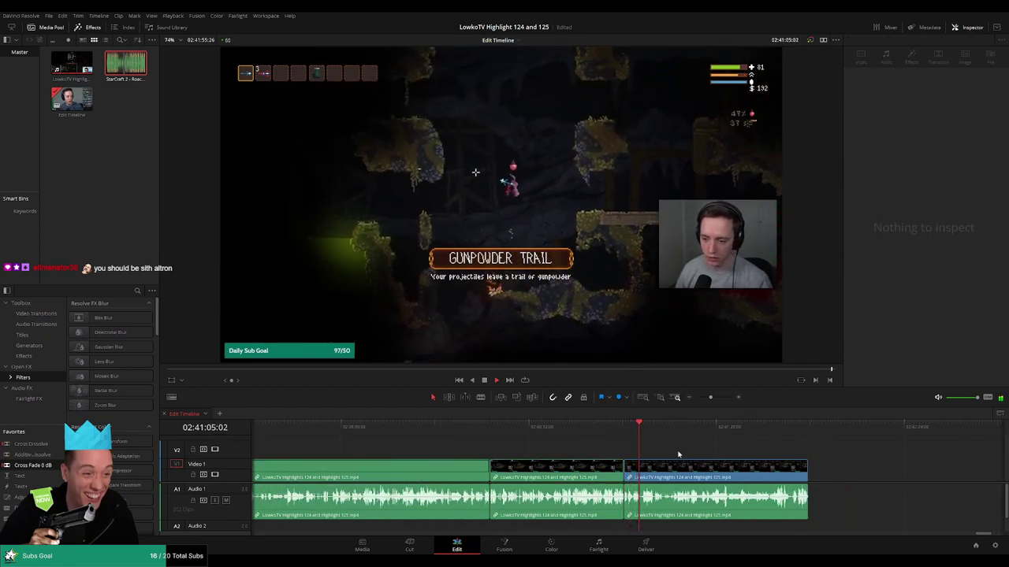
Review the last Noita clip from about 02:41:05 to the end of the timeline.
{"action": "scroll", "coordinate": [675, 460], "scroll_direction": "up", "scroll_amount": 3}
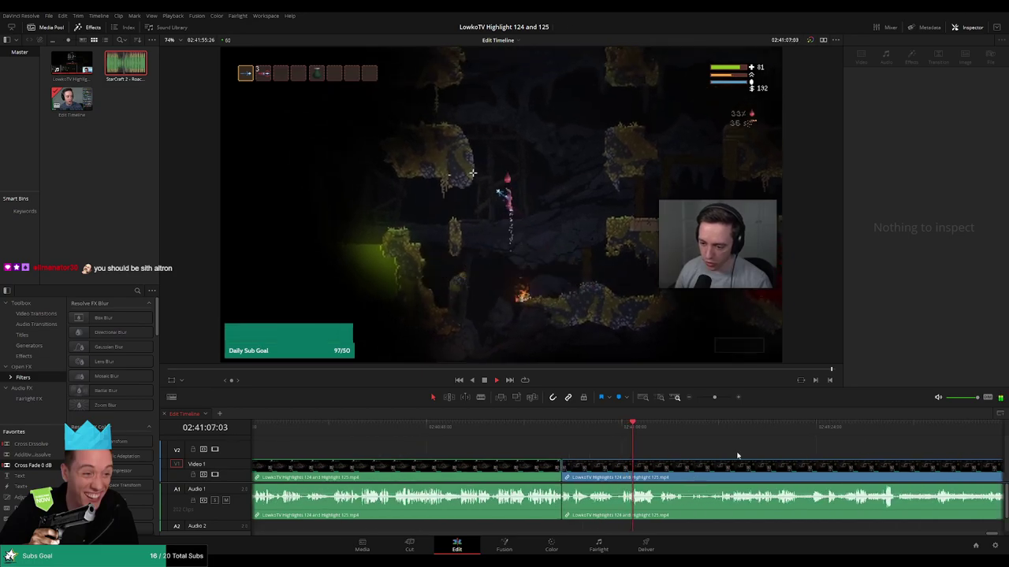
{"action": "scroll", "coordinate": [589, 456], "scroll_direction": "down", "scroll_amount": 2}
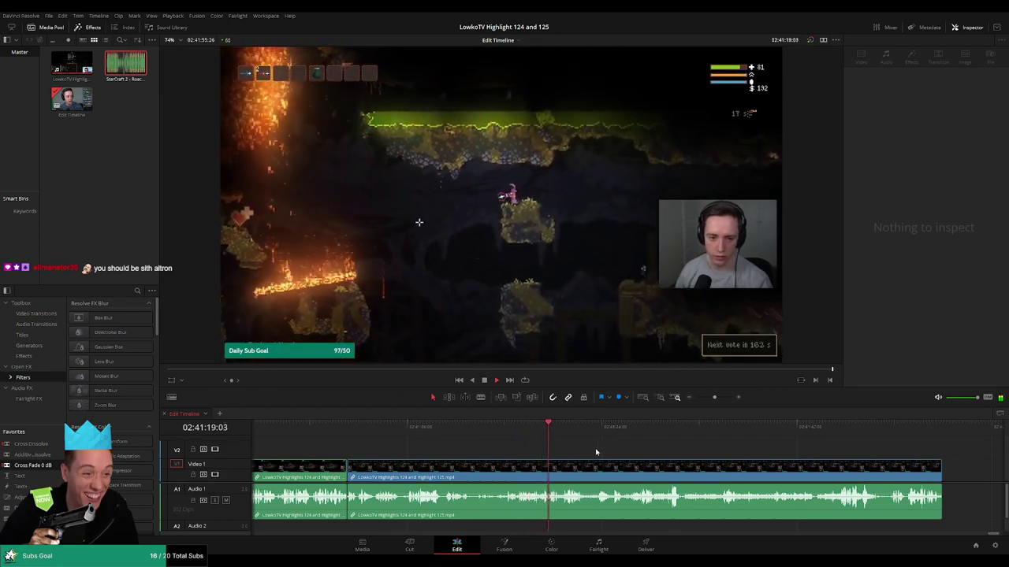
{"action": "scroll", "coordinate": [561, 447], "scroll_direction": "right", "scroll_amount": 2}
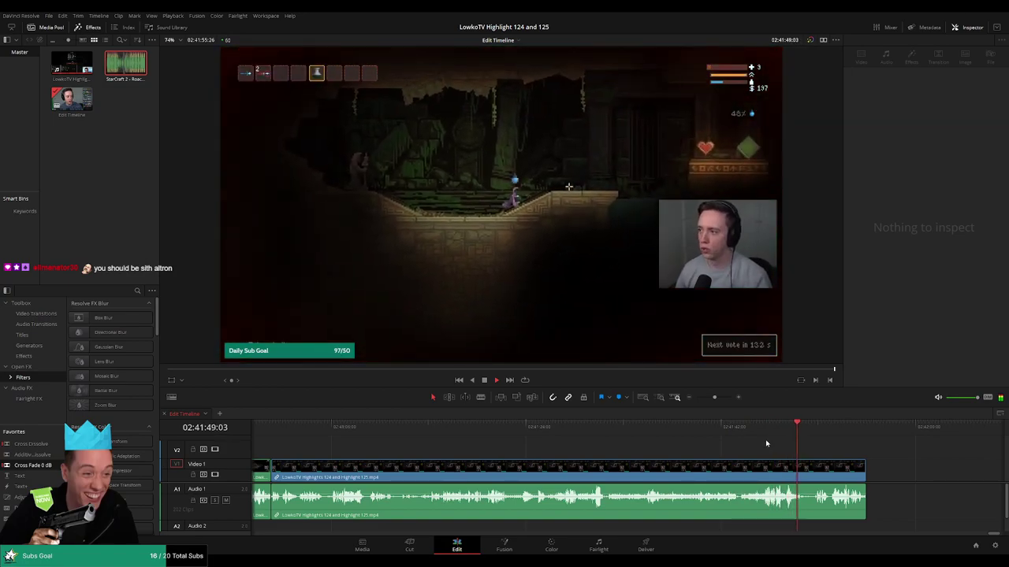
{"action": "left_click_drag", "start_coordinate": [801, 459], "coordinate": [635, 455]}
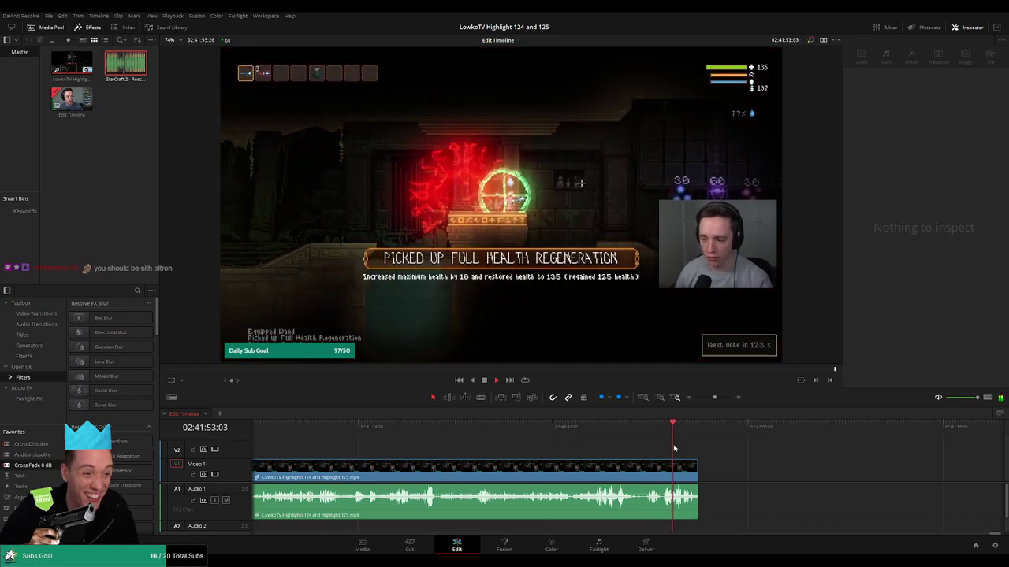
{"action": "scroll", "coordinate": [674, 449], "scroll_direction": "down", "scroll_amount": 1}
Color the last Noita clip on the timeline teal and save the project.
{"action": "left_click", "coordinate": [462, 471]}
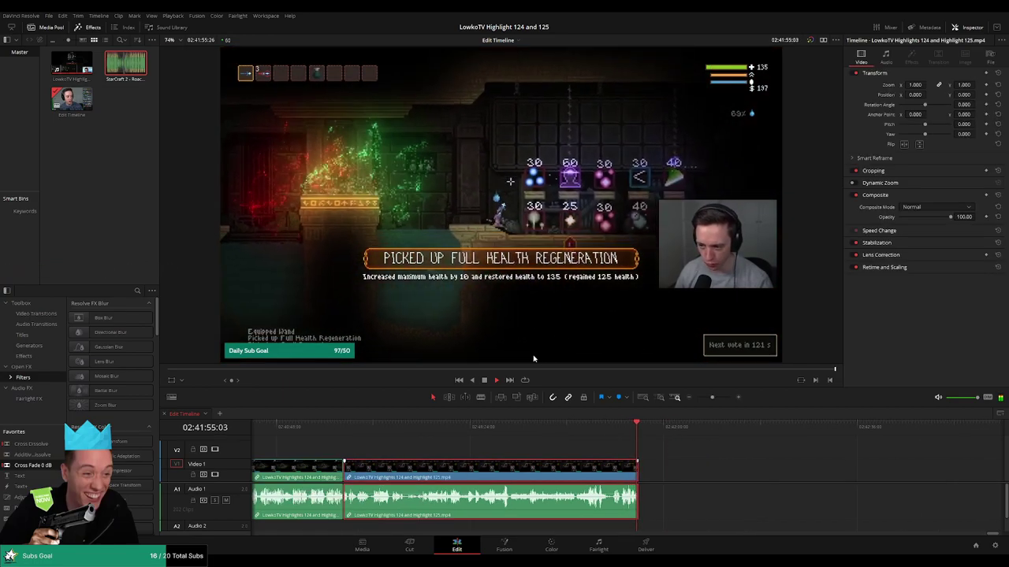
{"action": "left_click", "coordinate": [690, 463]}
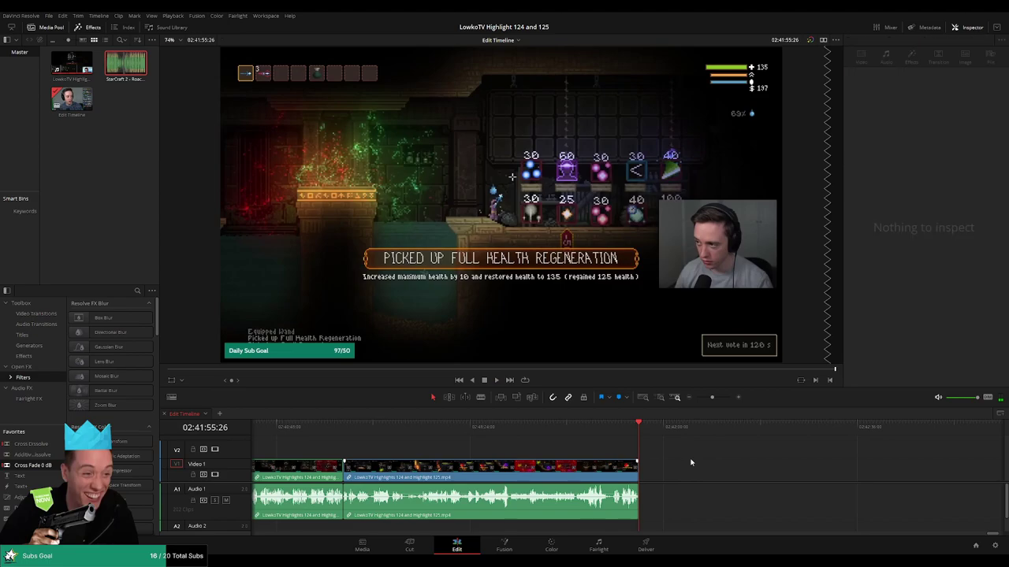
{"action": "left_click", "coordinate": [592, 464]}
{"action": "left_click", "coordinate": [623, 426]}
{"action": "key", "text": "space"}
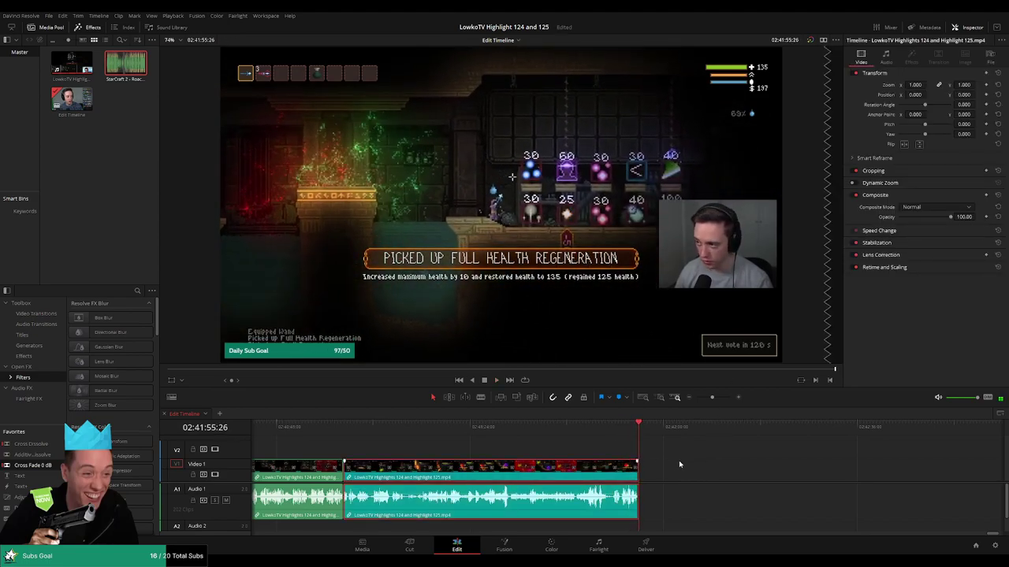
{"action": "left_click", "coordinate": [677, 464]}
{"action": "key", "text": "ctrl+s"}
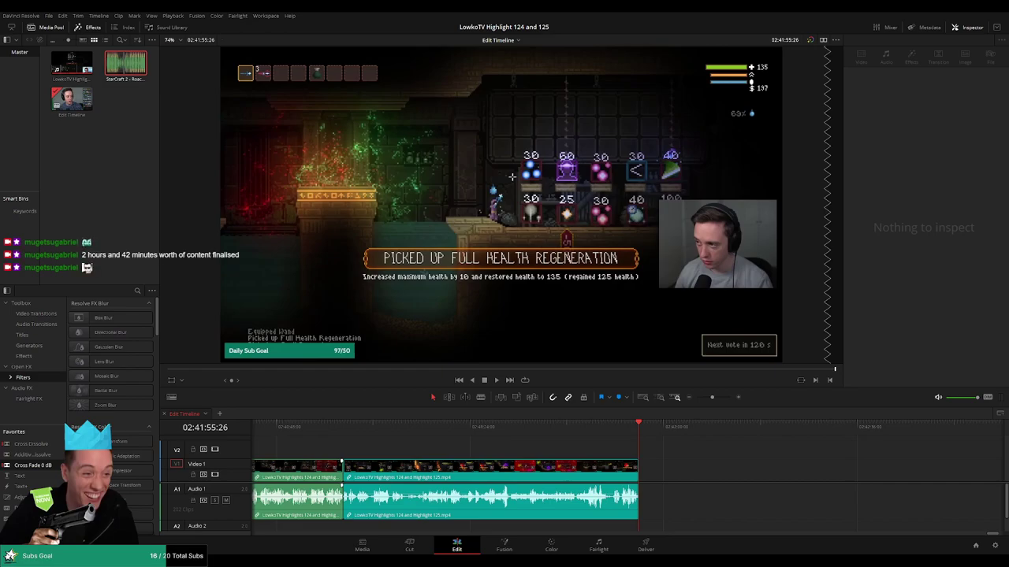
Bring the whole edit into view and add a second timeline slot, keeping Edit Timeline as the active one.
{"action": "left_click_drag", "start_coordinate": [716, 401], "coordinate": [694, 402]}
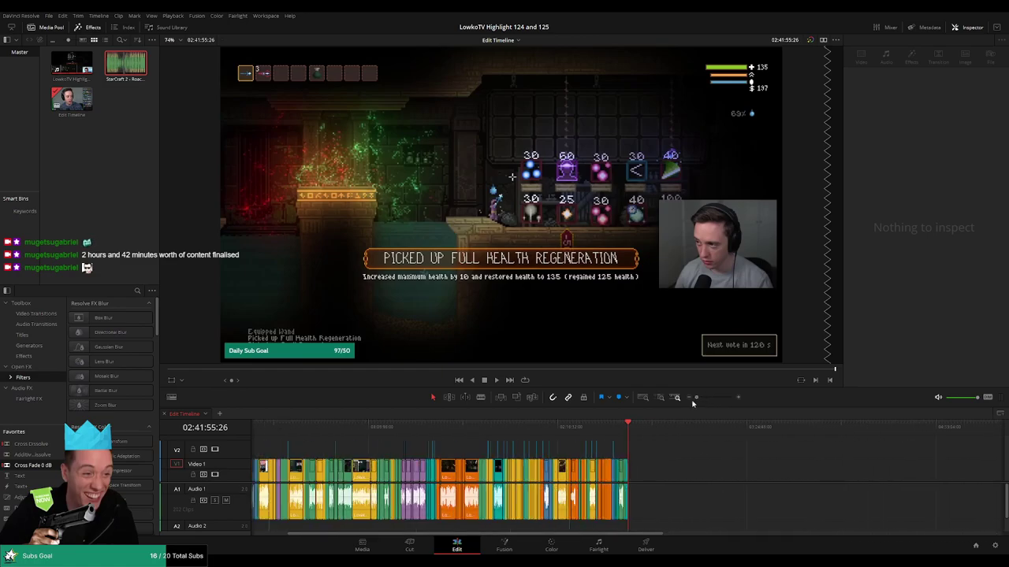
{"action": "scroll", "coordinate": [473, 464], "scroll_direction": "left", "scroll_amount": 3}
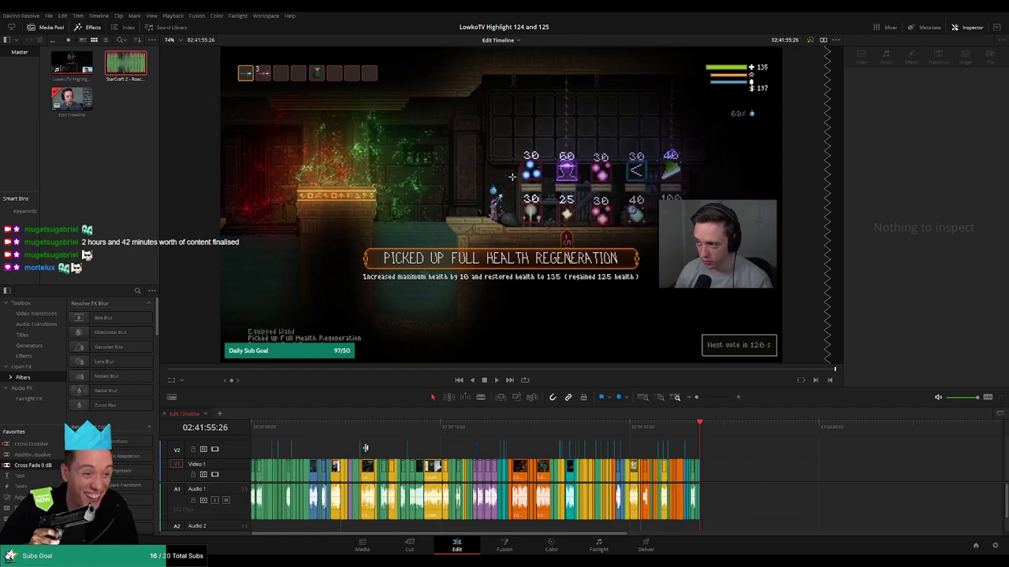
{"action": "left_click", "coordinate": [220, 414]}
{"action": "left_click", "coordinate": [184, 414]}
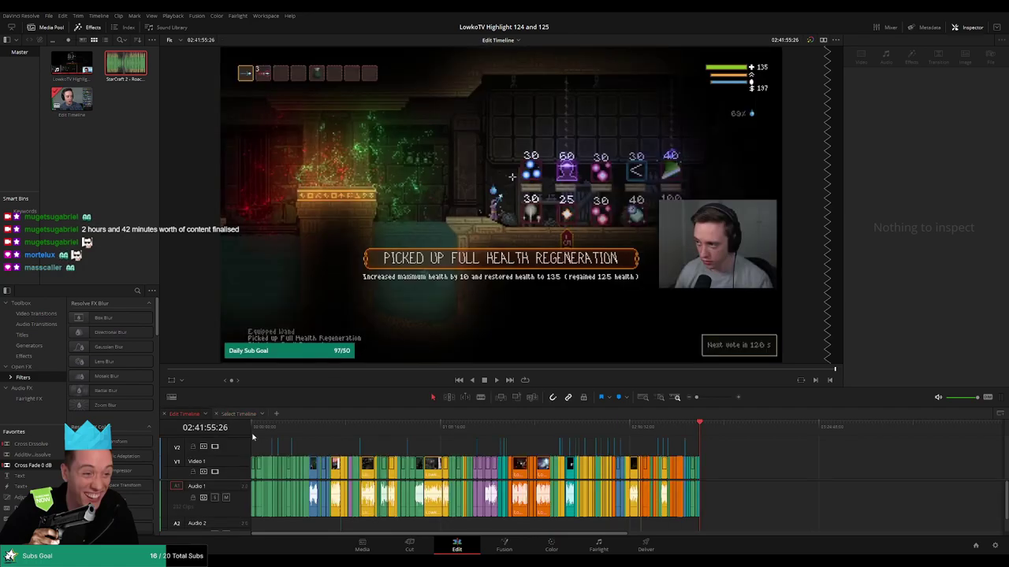
Review the opening clips of the edit from the timeline start, skipping forward in jumps to about 00:04:05.
{"action": "left_click", "coordinate": [251, 428]}
{"action": "scroll", "coordinate": [397, 444], "scroll_direction": "up", "scroll_amount": 5}
{"action": "key", "text": "space"}
{"action": "left_click", "coordinate": [282, 430]}
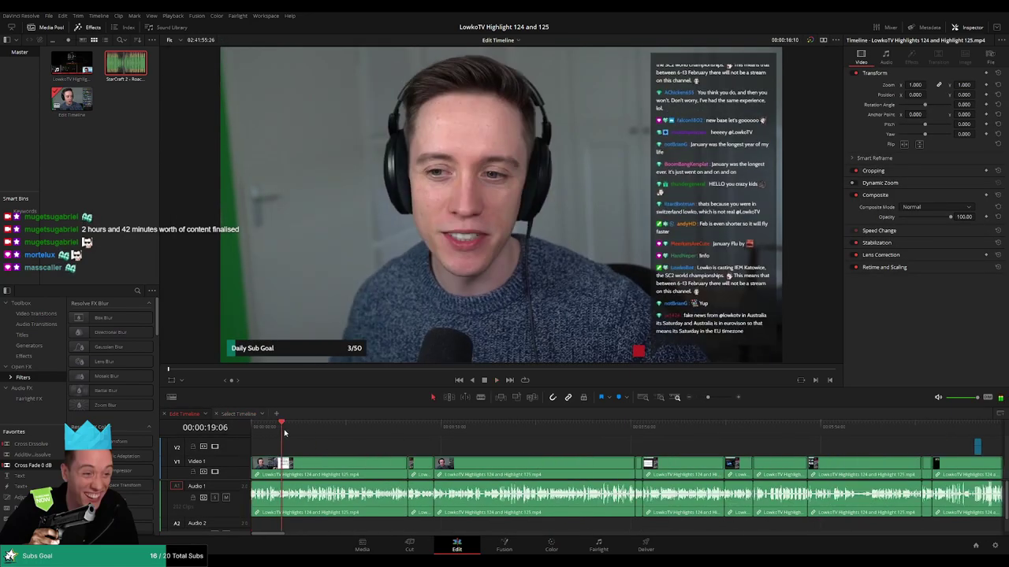
{"action": "left_click", "coordinate": [314, 432]}
{"action": "left_click", "coordinate": [335, 430]}
{"action": "left_click", "coordinate": [392, 430]}
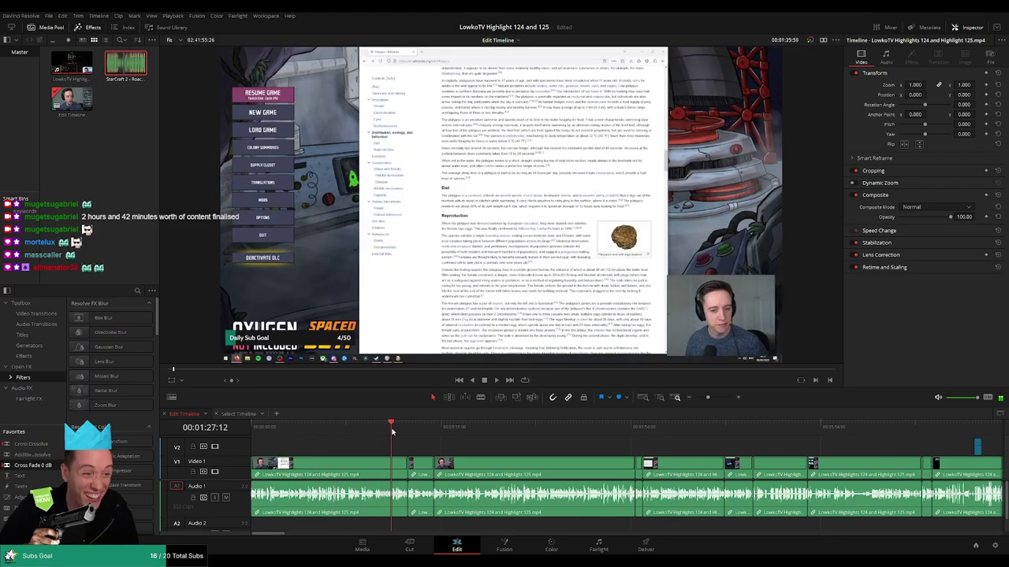
{"action": "left_click", "coordinate": [408, 429]}
{"action": "left_click", "coordinate": [435, 428]}
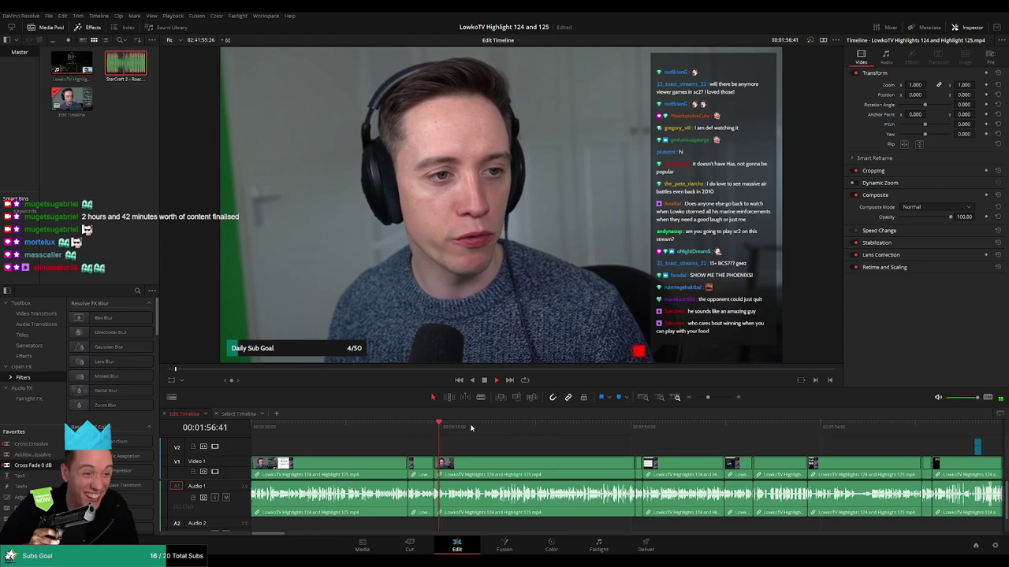
{"action": "left_click", "coordinate": [471, 428]}
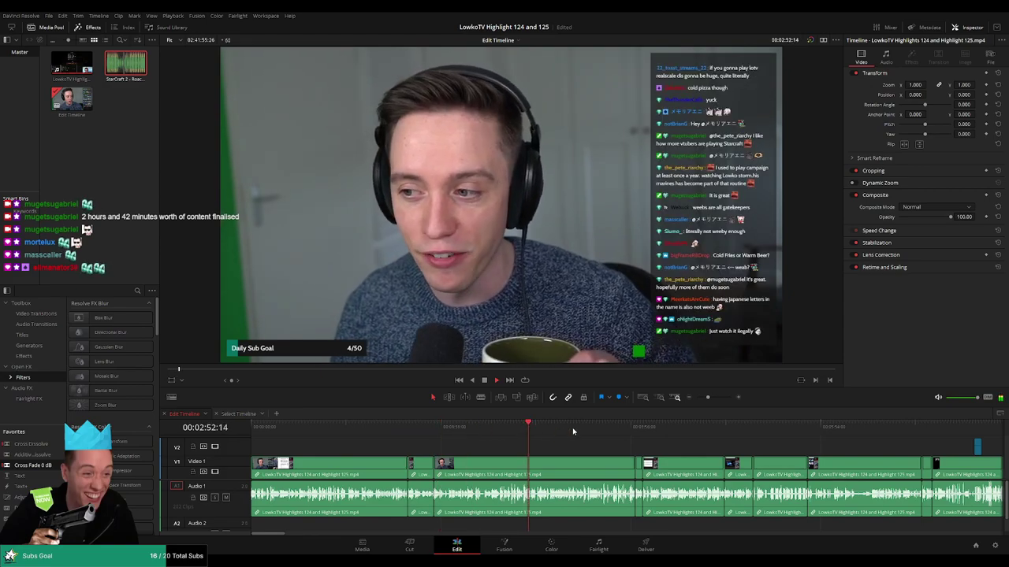
{"action": "left_click", "coordinate": [614, 428]}
{"action": "left_click", "coordinate": [643, 430]}
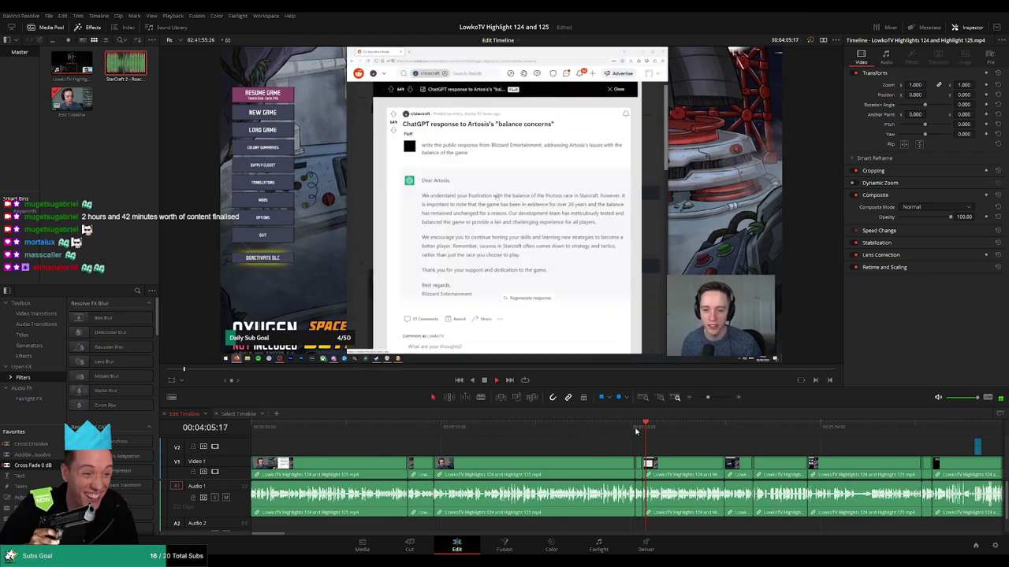
Copy the opening clips up to about 00:04:54 into the second timeline and rename that timeline Highlight 124.
{"action": "left_click", "coordinate": [725, 431]}
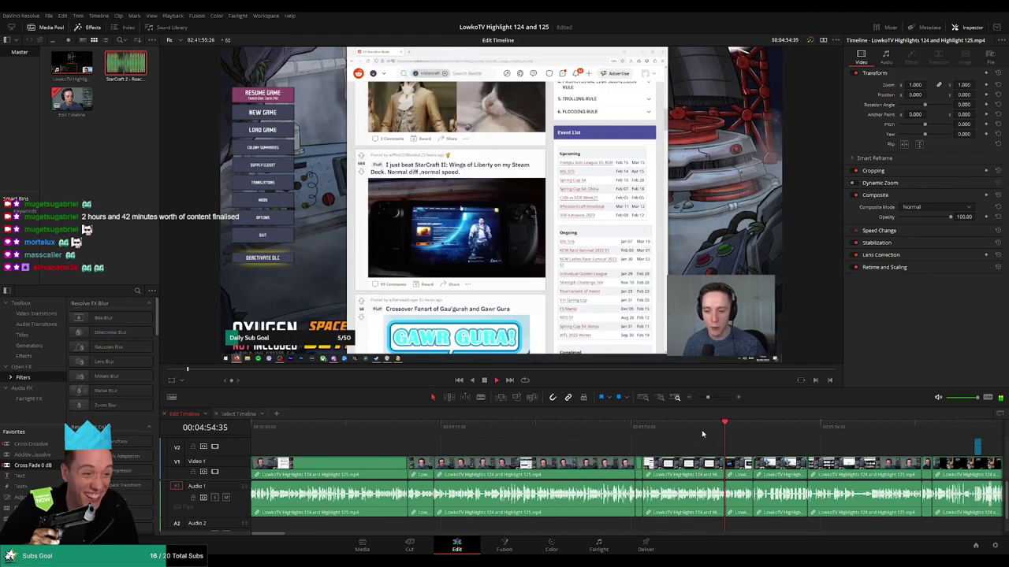
{"action": "left_click_drag", "start_coordinate": [705, 447], "coordinate": [353, 480]}
{"action": "left_click", "coordinate": [240, 414]}
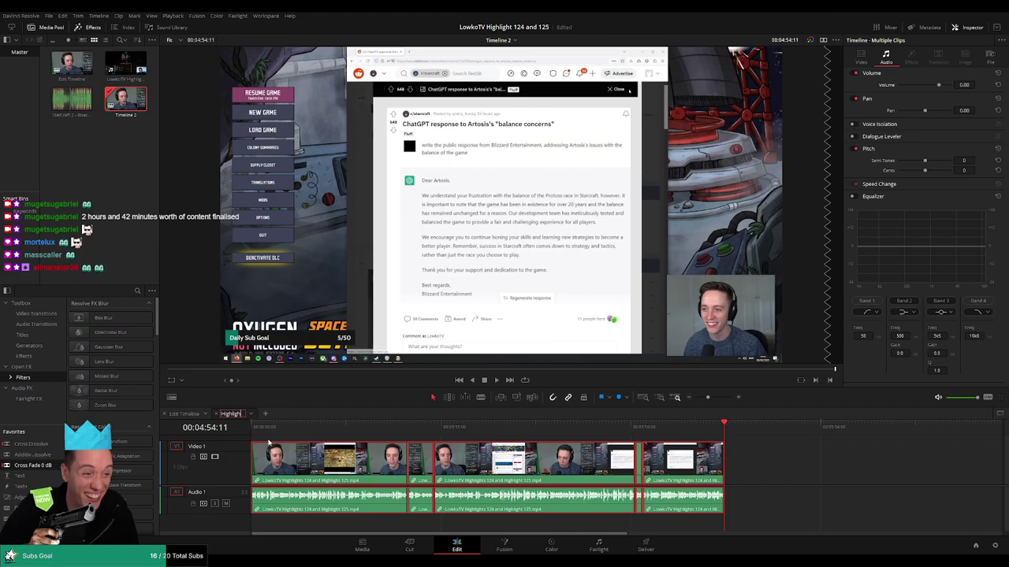
{"action": "left_click", "coordinate": [779, 472]}
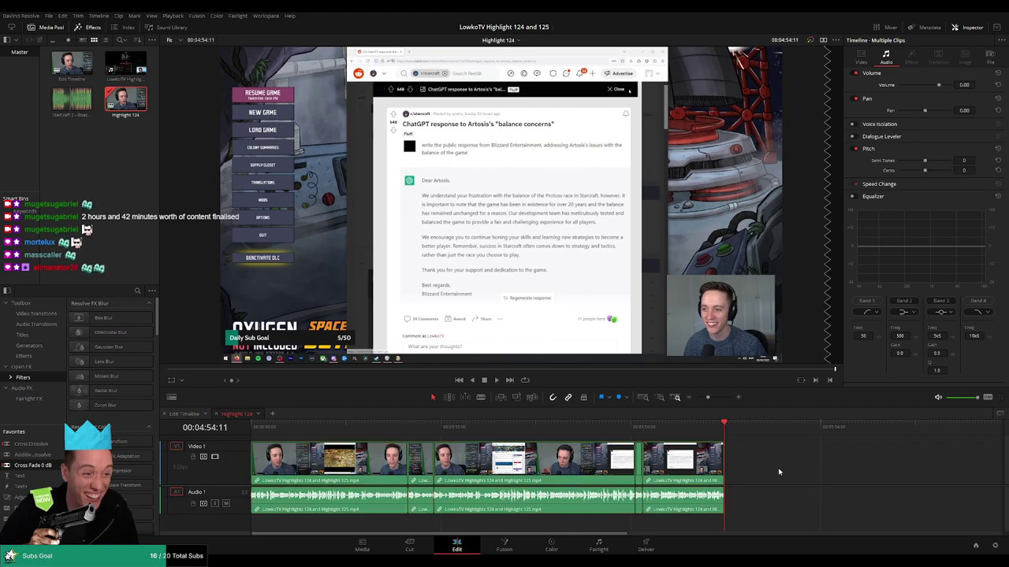
Return to Edit Timeline, enlarge the timeline area and move the playhead to the clip boundary at about 00:05:12.
{"action": "left_click", "coordinate": [185, 414]}
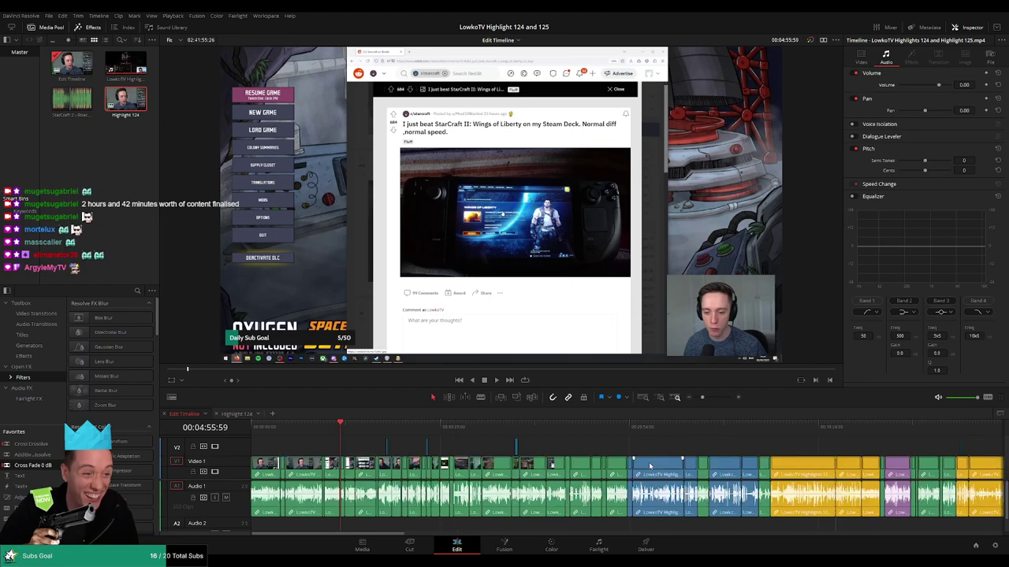
{"action": "left_click_drag", "start_coordinate": [434, 404], "coordinate": [434, 376]}
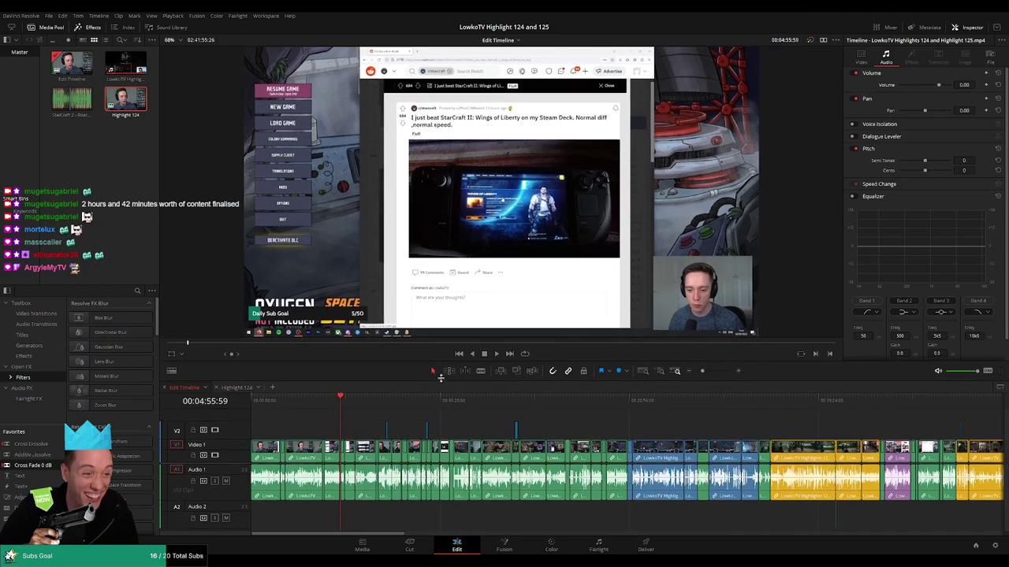
{"action": "key", "text": "space"}
{"action": "left_click", "coordinate": [377, 396]}
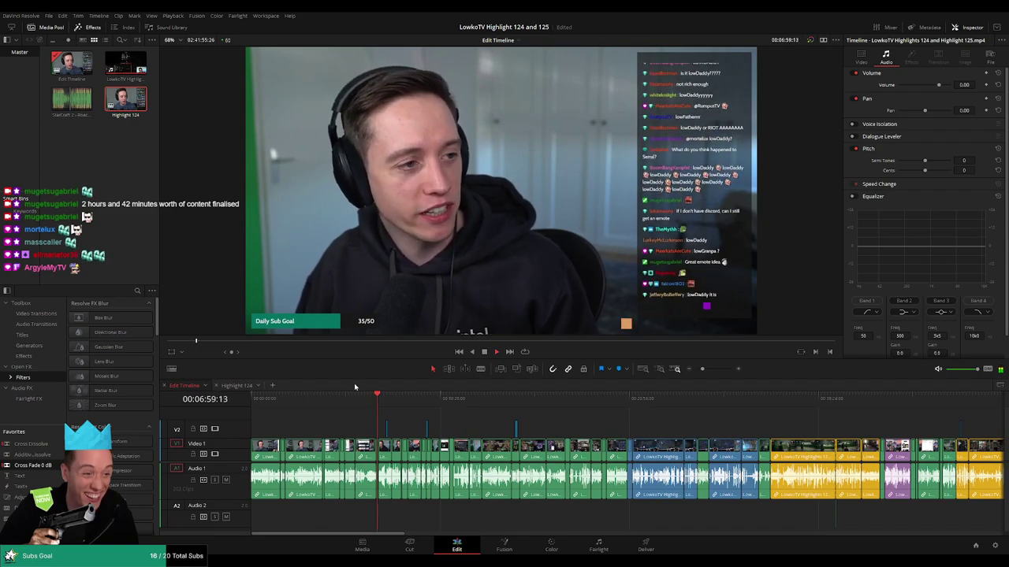
{"action": "left_click", "coordinate": [344, 402]}
{"action": "scroll", "coordinate": [412, 428], "scroll_direction": "up", "scroll_amount": 3}
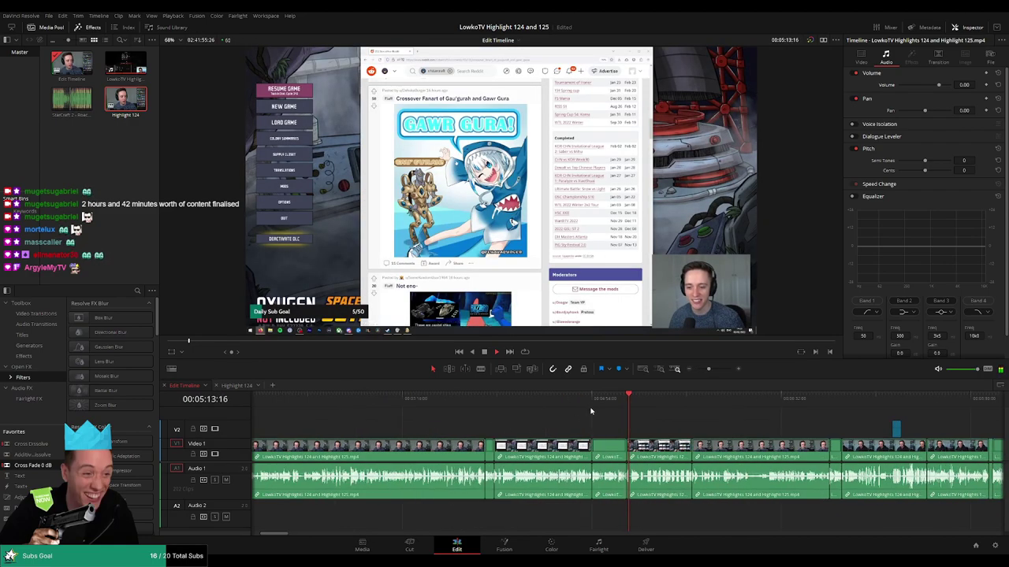
{"action": "left_click", "coordinate": [618, 415]}
{"action": "key", "text": "Down"}
{"action": "scroll", "coordinate": [681, 418], "scroll_direction": "right", "scroll_amount": 4}
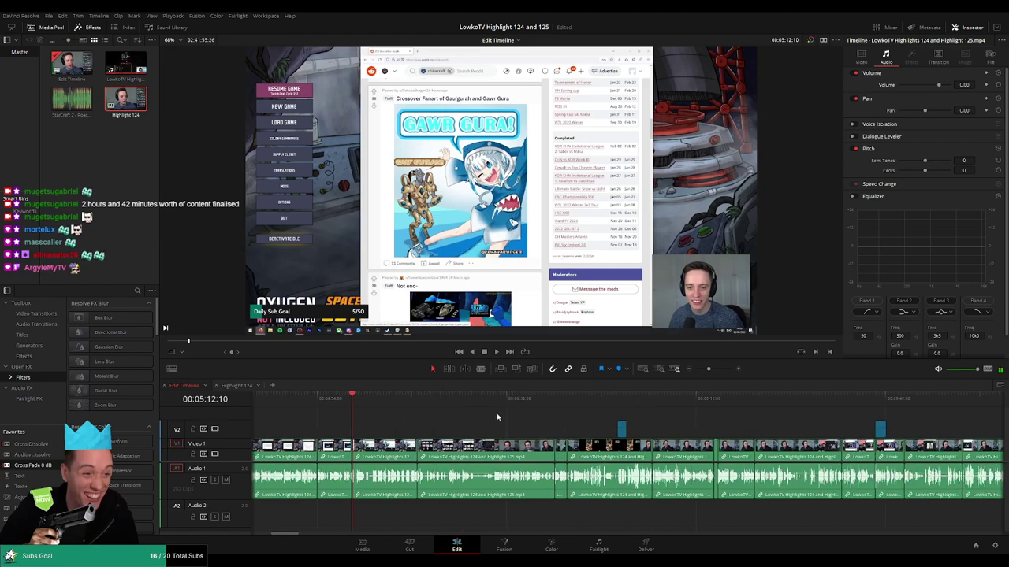
Review the green clips from about 00:05:12 to 00:11:12, and recheck the footage around 00:04:03.
{"action": "left_click", "coordinate": [353, 398]}
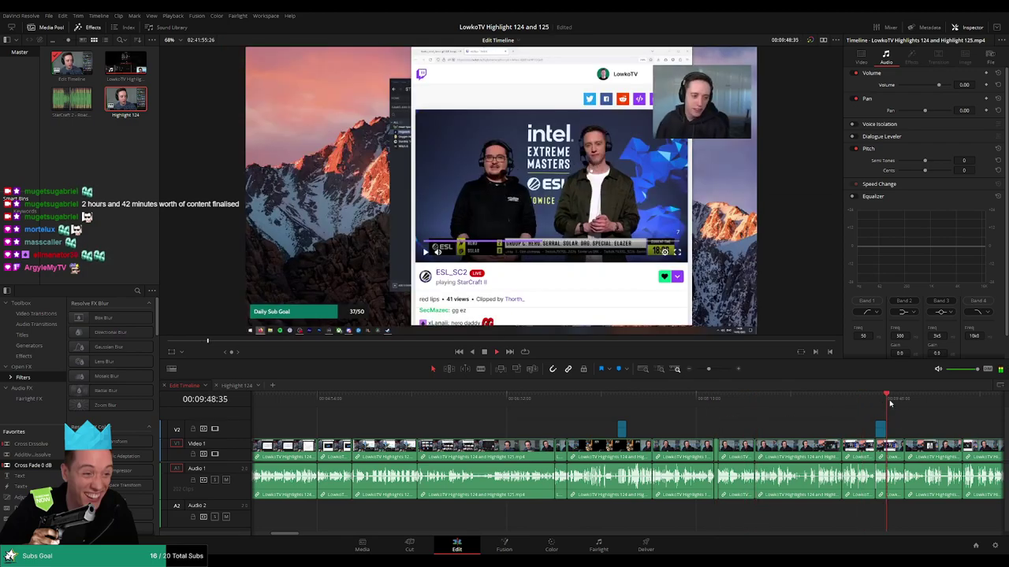
{"action": "left_click_drag", "start_coordinate": [910, 406], "coordinate": [962, 406]}
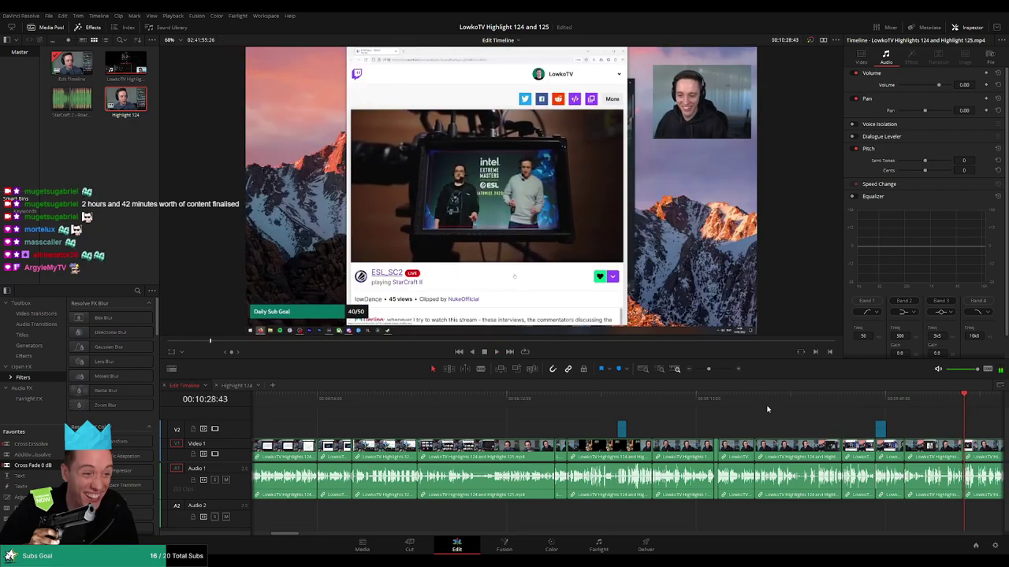
{"action": "left_click_drag", "start_coordinate": [708, 368], "coordinate": [704, 369]}
{"action": "left_click_drag", "start_coordinate": [573, 401], "coordinate": [579, 406]}
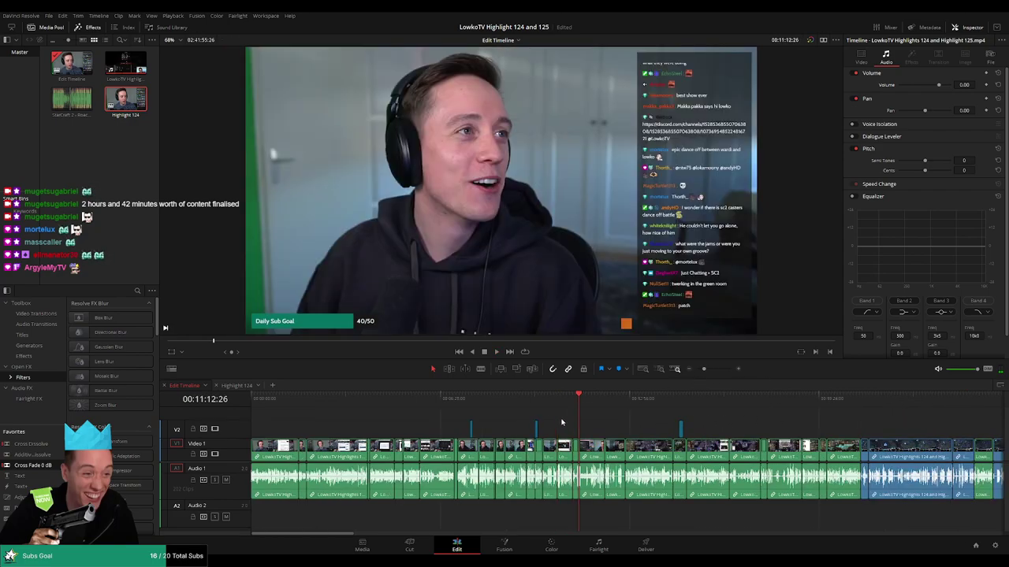
{"action": "left_click_drag", "start_coordinate": [372, 406], "coordinate": [276, 403]}
{"action": "left_click", "coordinate": [375, 405]}
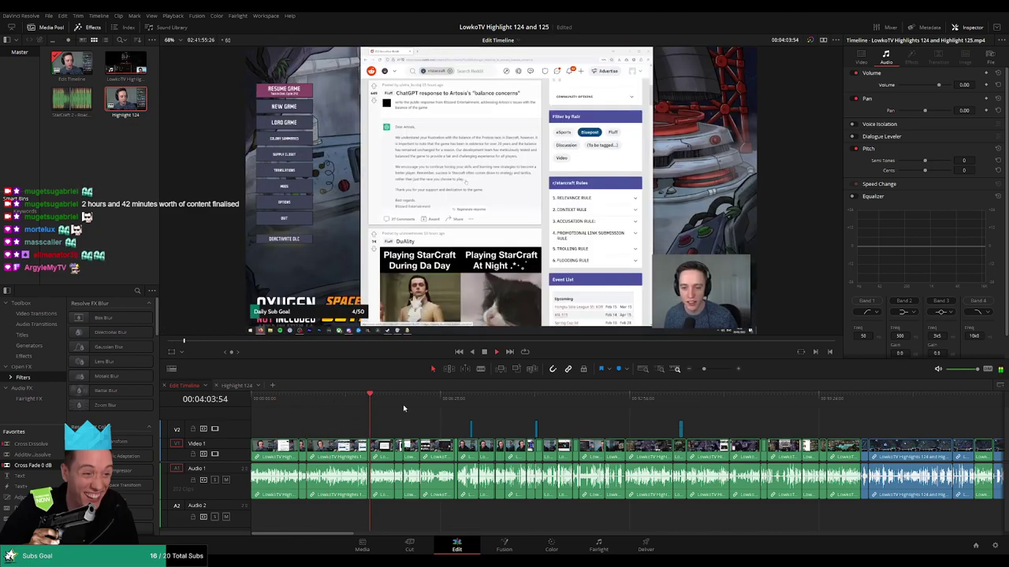
Copy the clips from 00:05:12 through the first blue section and paste them at the end of Highlight 124.
{"action": "left_click", "coordinate": [403, 408]}
{"action": "left_click_drag", "start_coordinate": [410, 422], "coordinate": [985, 555]}
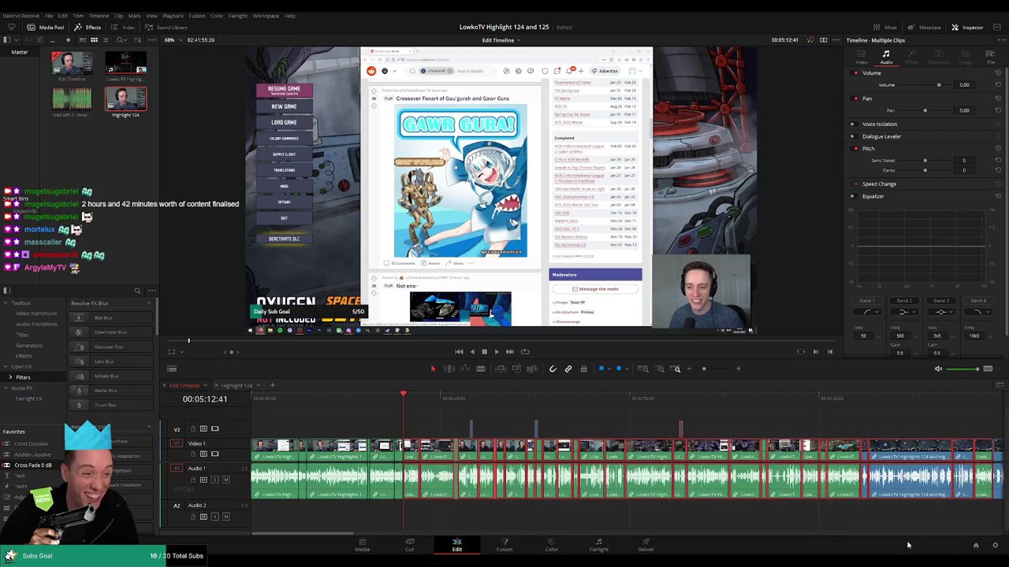
{"action": "left_click", "coordinate": [236, 385]}
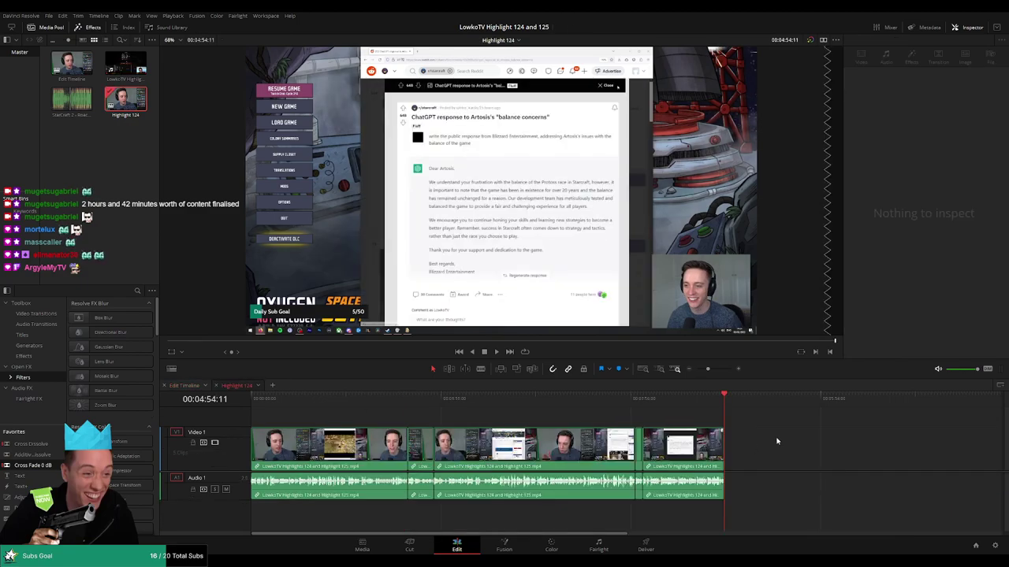
{"action": "key", "text": "ctrl+v"}
{"action": "left_click", "coordinate": [707, 423]}
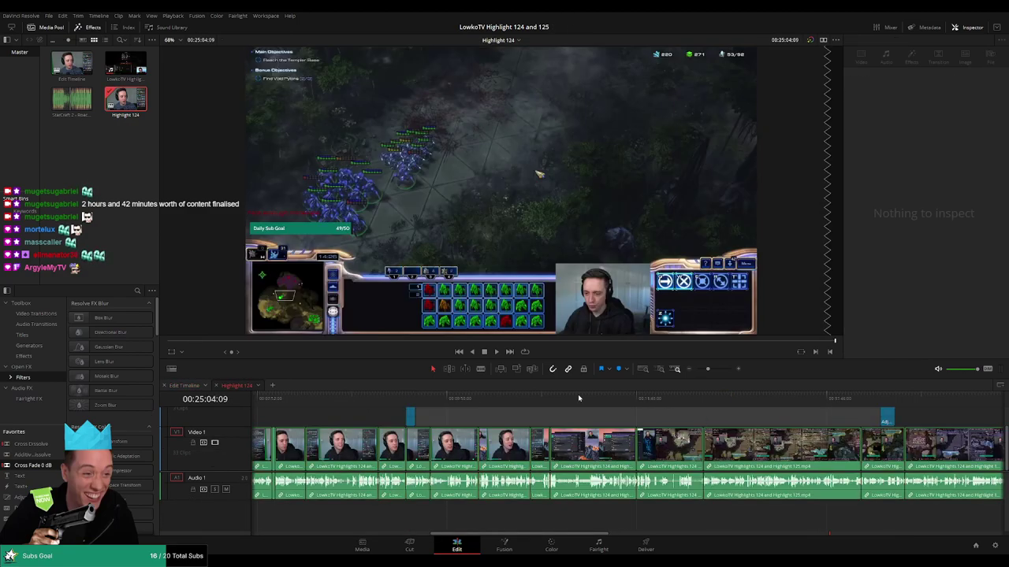
{"action": "left_click", "coordinate": [698, 370]}
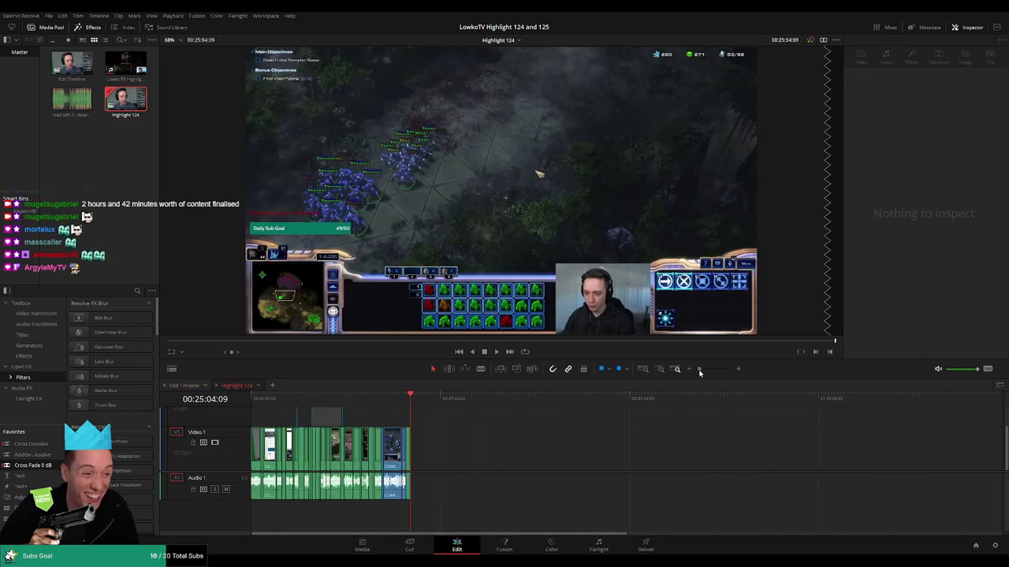
{"action": "left_click", "coordinate": [699, 370]}
Review the blue section of Edit Timeline around 00:25:22 and the green clip inside it at about 00:24:57.
{"action": "left_click", "coordinate": [184, 385]}
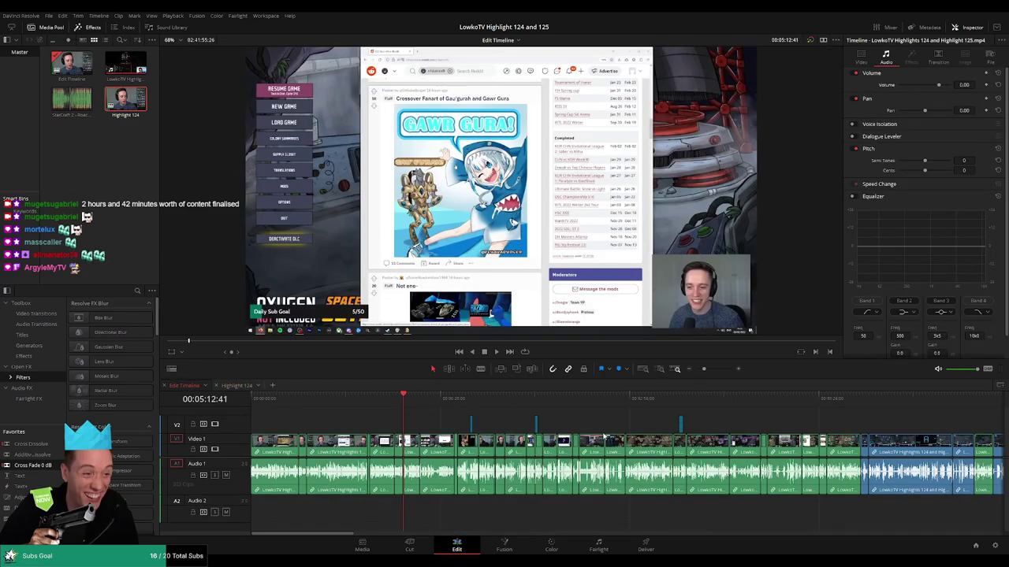
{"action": "left_click", "coordinate": [533, 409]}
{"action": "key", "text": "space"}
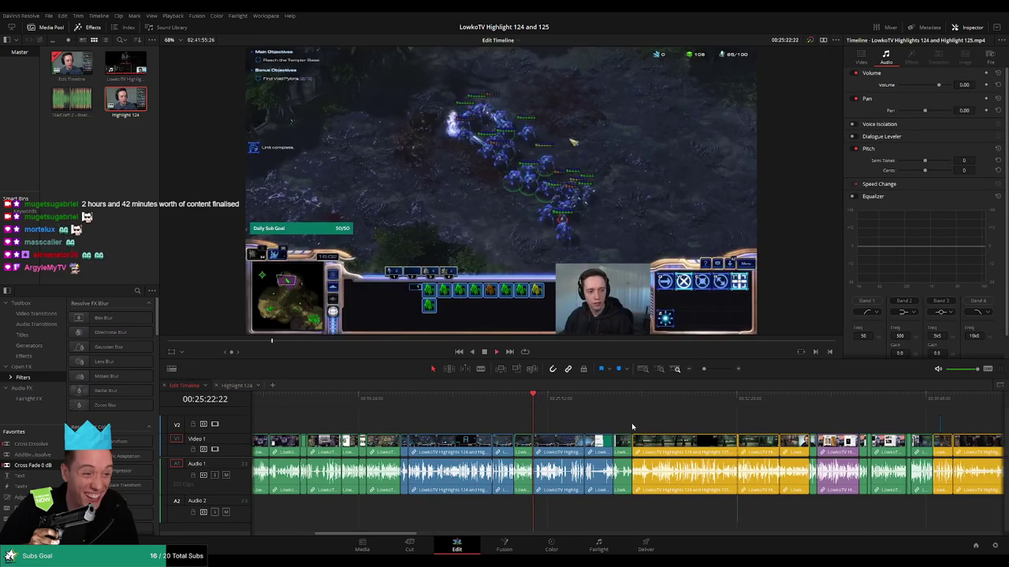
{"action": "left_click_drag", "start_coordinate": [703, 369], "coordinate": [706, 370]}
{"action": "left_click_drag", "start_coordinate": [585, 406], "coordinate": [609, 435]}
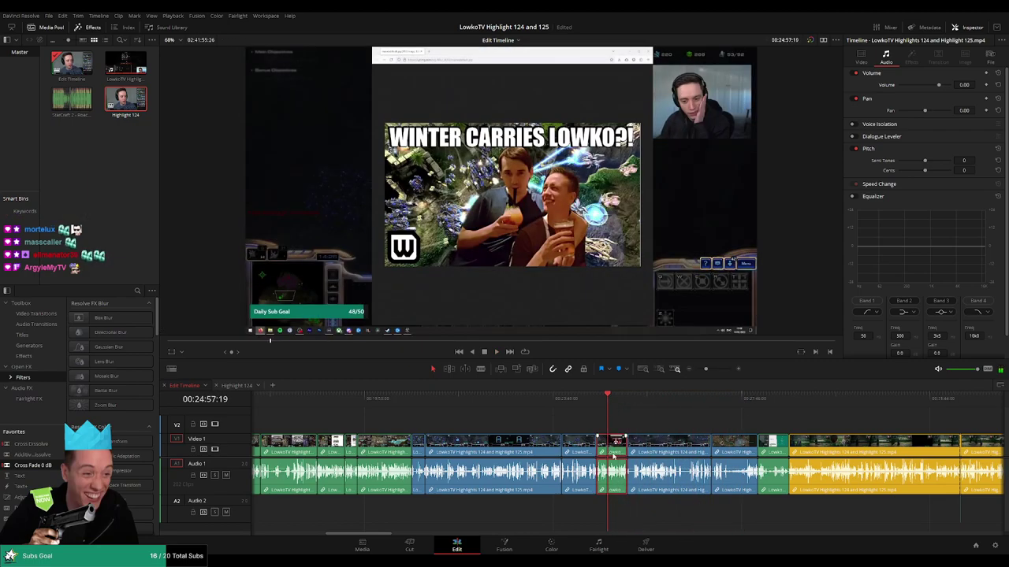
Delete the blue clips near the end of Highlight 124 and close the gap, keeping the last green clip.
{"action": "left_click", "coordinate": [239, 386]}
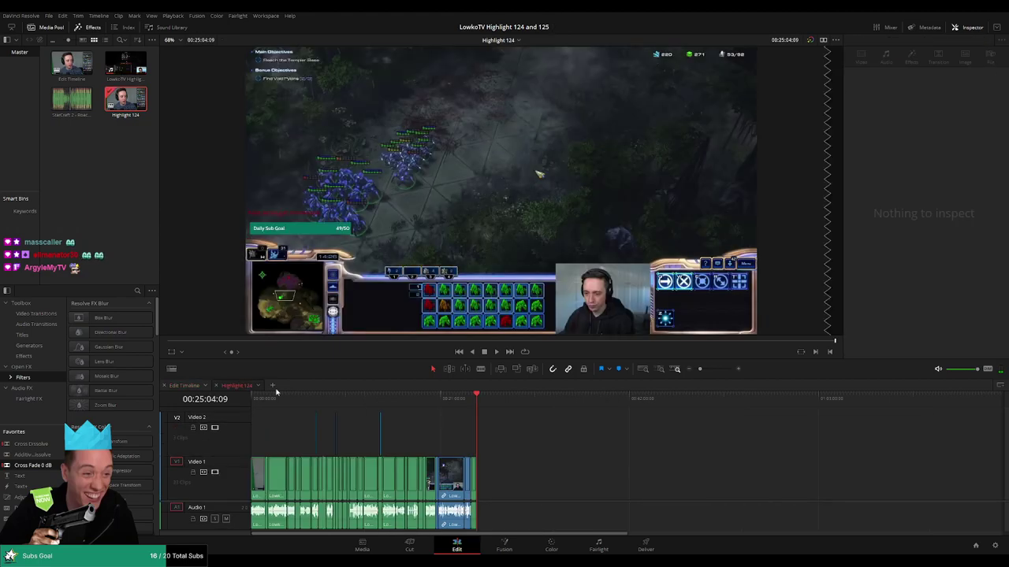
{"action": "left_click", "coordinate": [440, 474]}
{"action": "key", "text": "Delete"}
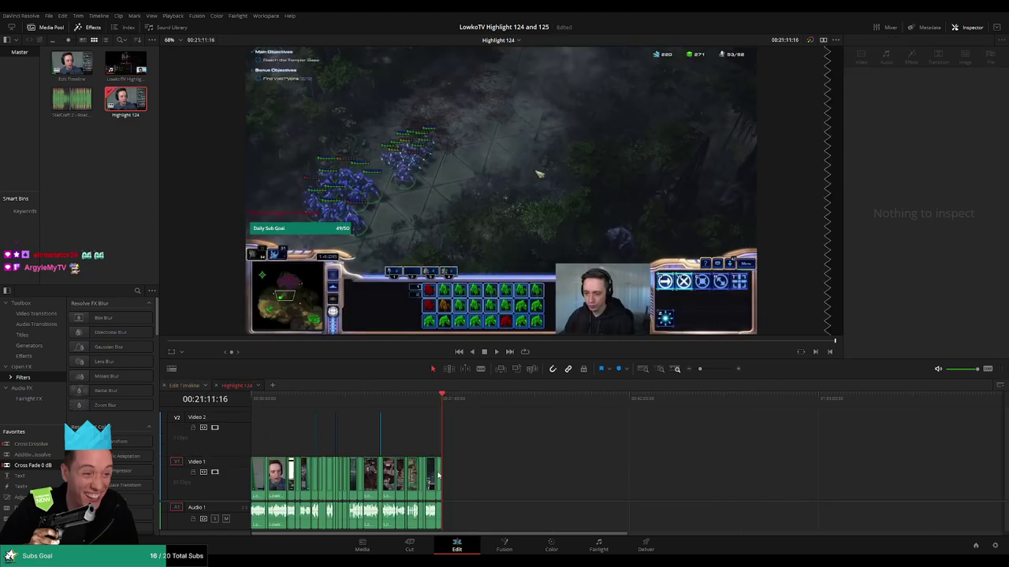
Review the last green clip of Highlight 124 from about 00:20:32 to its end.
{"action": "left_click", "coordinate": [437, 398]}
{"action": "key", "text": "space"}
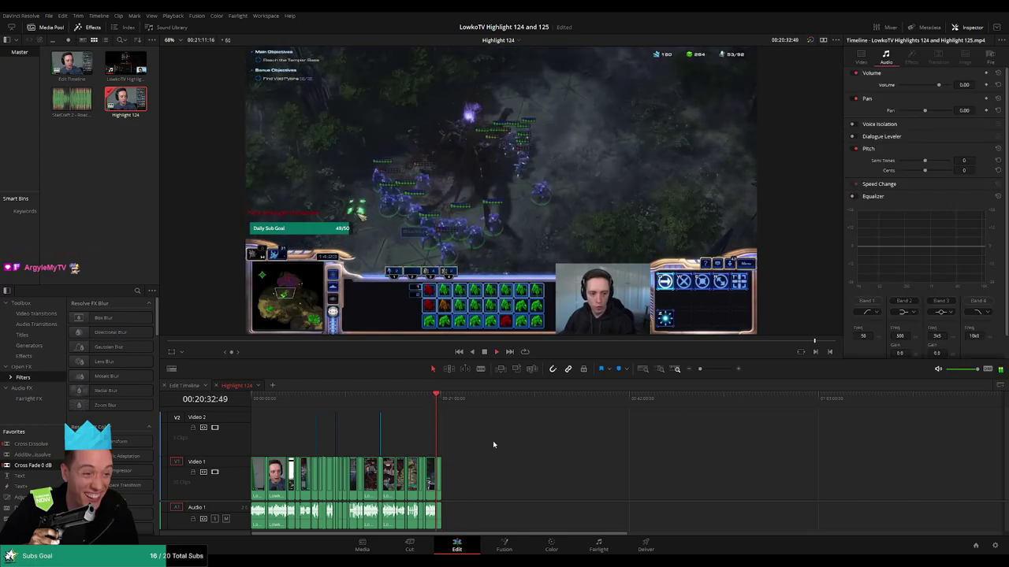
{"action": "scroll", "coordinate": [662, 455], "scroll_direction": "up", "scroll_amount": 5}
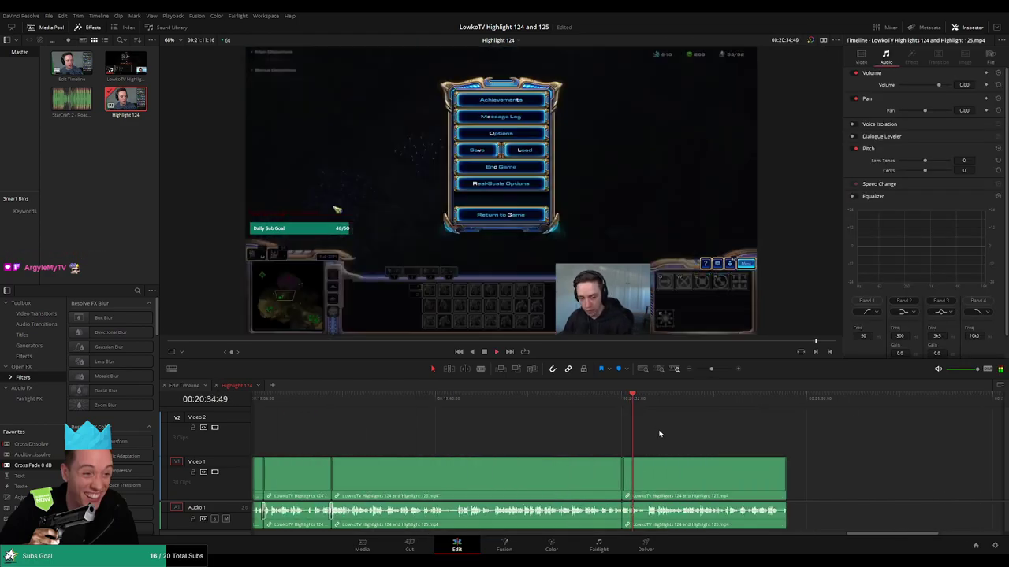
{"action": "left_click_drag", "start_coordinate": [696, 407], "coordinate": [782, 407]}
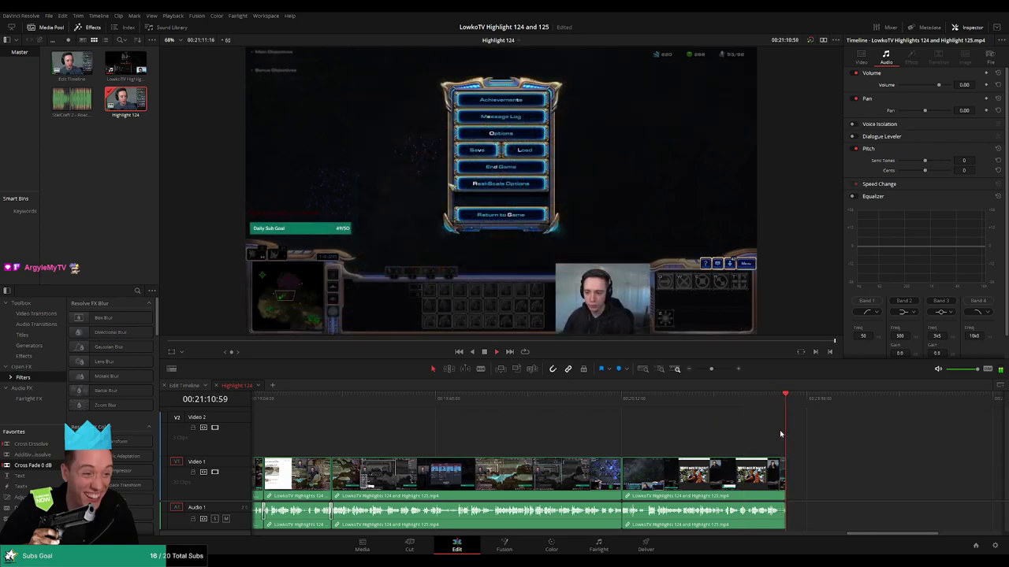
Review the green clip just before the first yellow section of Edit Timeline, from about 00:28:07 to 00:28:24.
{"action": "left_click", "coordinate": [180, 387]}
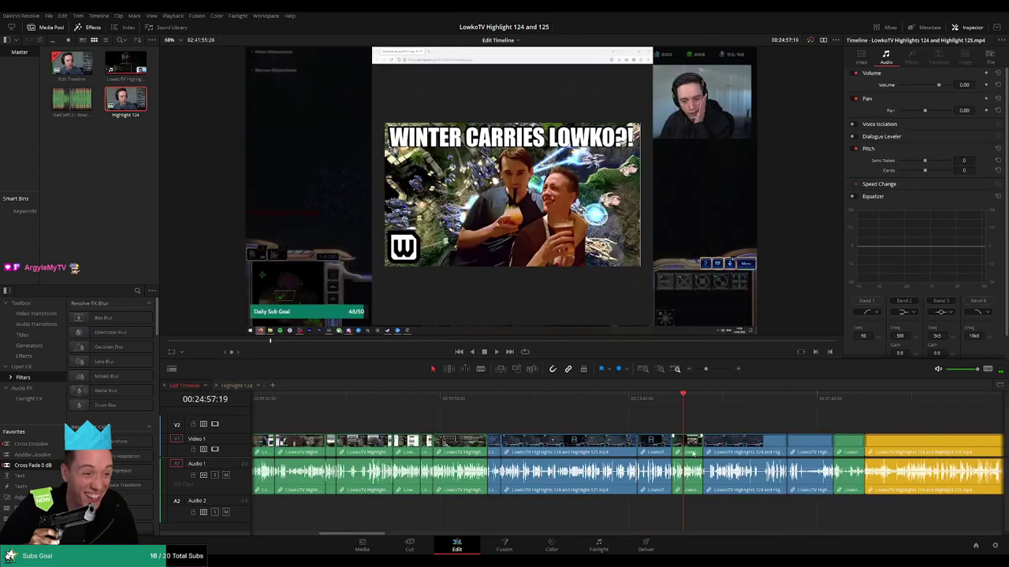
{"action": "left_click", "coordinate": [871, 401]}
{"action": "left_click_drag", "start_coordinate": [933, 428], "coordinate": [487, 412]}
{"action": "left_click", "coordinate": [387, 400]}
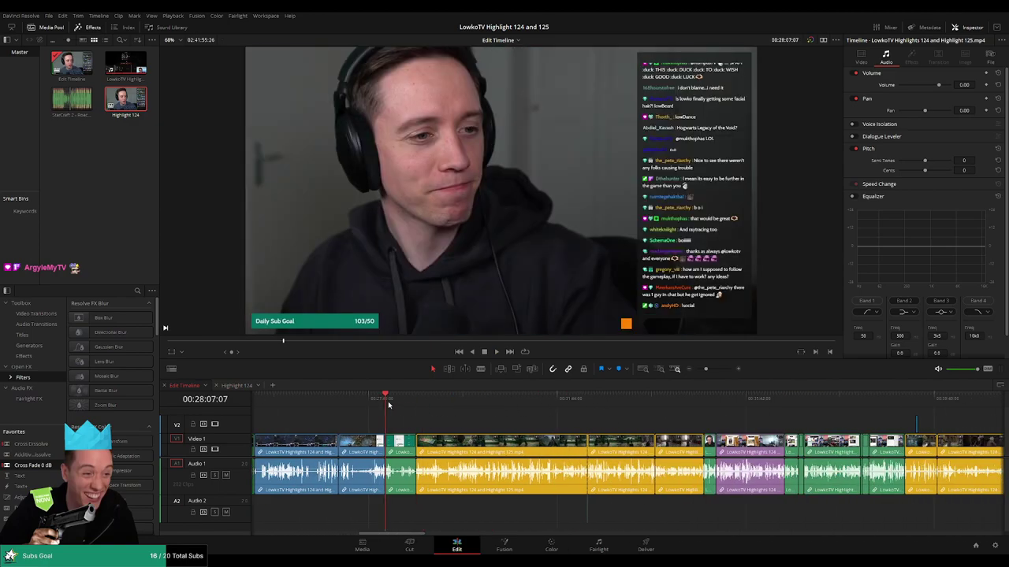
{"action": "left_click", "coordinate": [399, 403]}
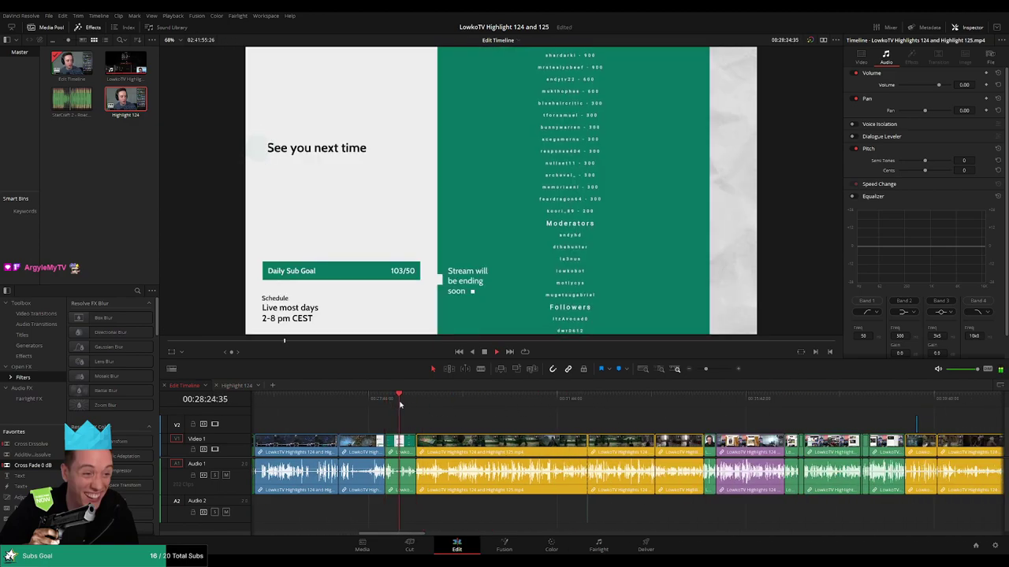
{"action": "key", "text": "space"}
Examine the first yellow section and the clips following it, up to the second yellow section at about 00:39:06.
{"action": "left_click_drag", "start_coordinate": [683, 421], "coordinate": [524, 511]}
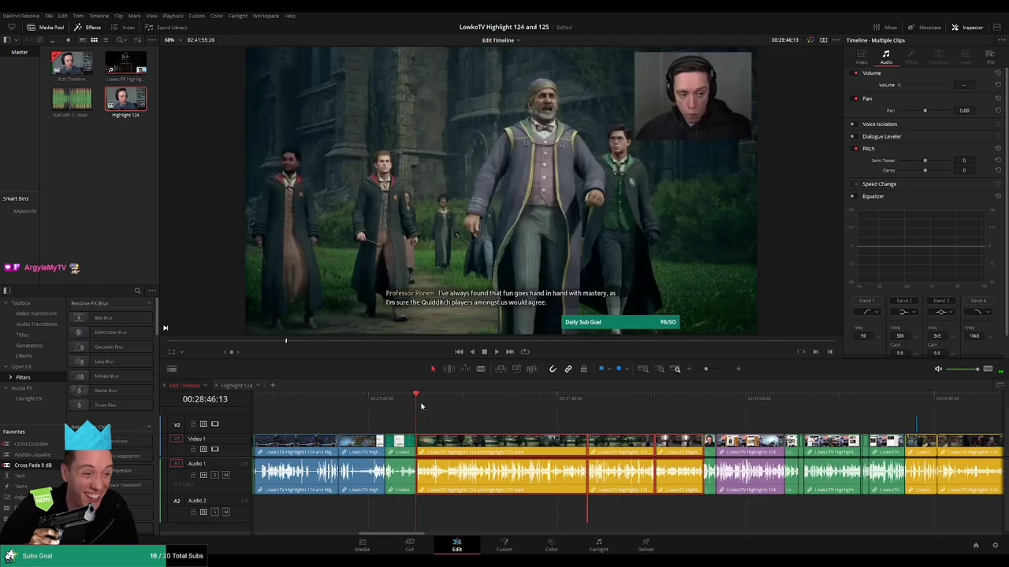
{"action": "left_click", "coordinate": [760, 400]}
{"action": "left_click_drag", "start_coordinate": [895, 400], "coordinate": [906, 399]}
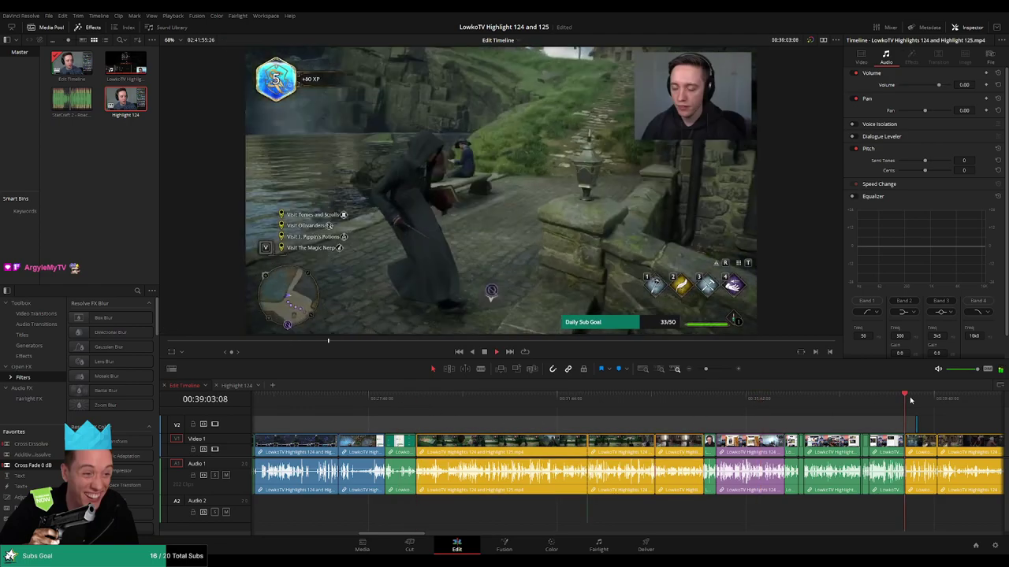
{"action": "left_click_drag", "start_coordinate": [706, 369], "coordinate": [707, 372]}
{"action": "scroll", "coordinate": [565, 423], "scroll_direction": "left", "scroll_amount": 4}
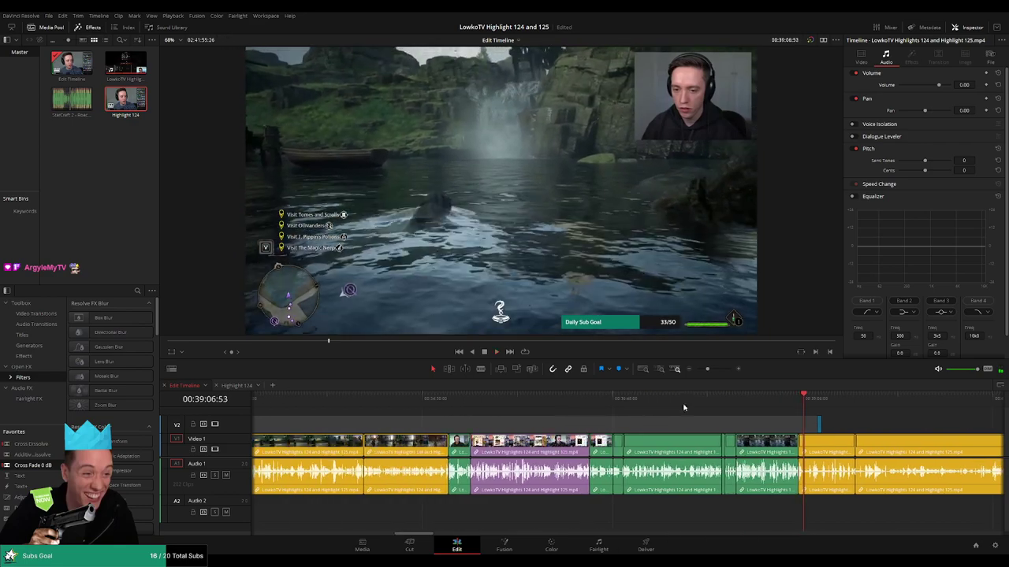
{"action": "scroll", "coordinate": [630, 418], "scroll_direction": "down", "scroll_amount": 5}
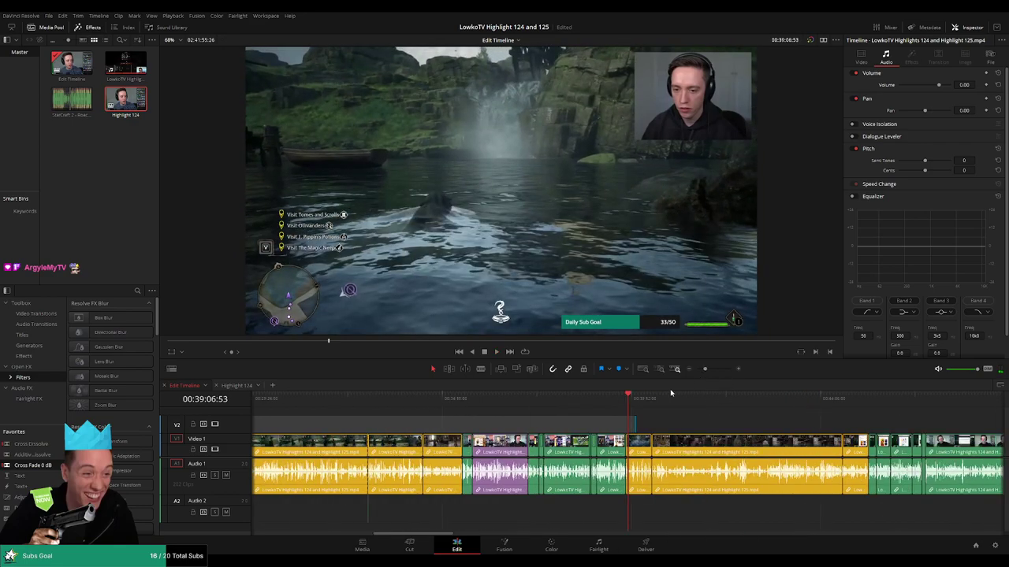
Copy the clips from 00:28:46 through the first clip of the second yellow section to the end of Highlight 124.
{"action": "left_click", "coordinate": [304, 399]}
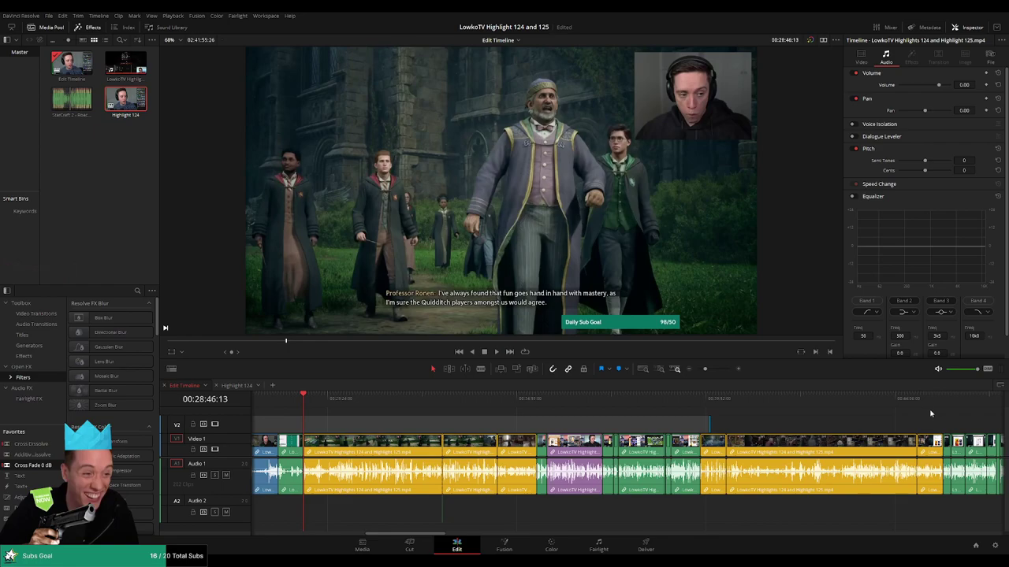
{"action": "left_click_drag", "start_coordinate": [930, 411], "coordinate": [823, 439]}
{"action": "left_click", "coordinate": [807, 424]}
{"action": "left_click_drag", "start_coordinate": [727, 412], "coordinate": [352, 524]}
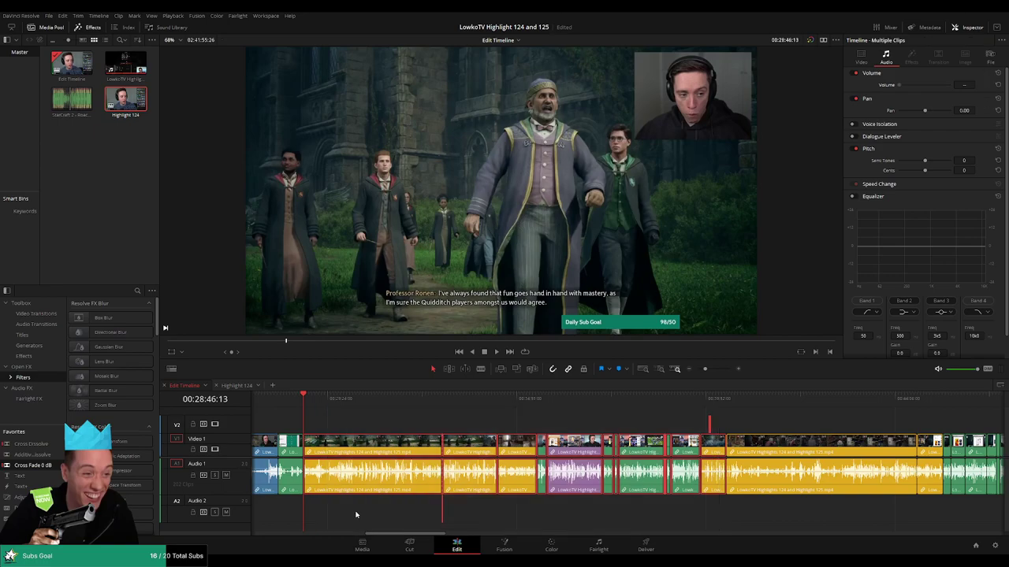
{"action": "left_click", "coordinate": [238, 385]}
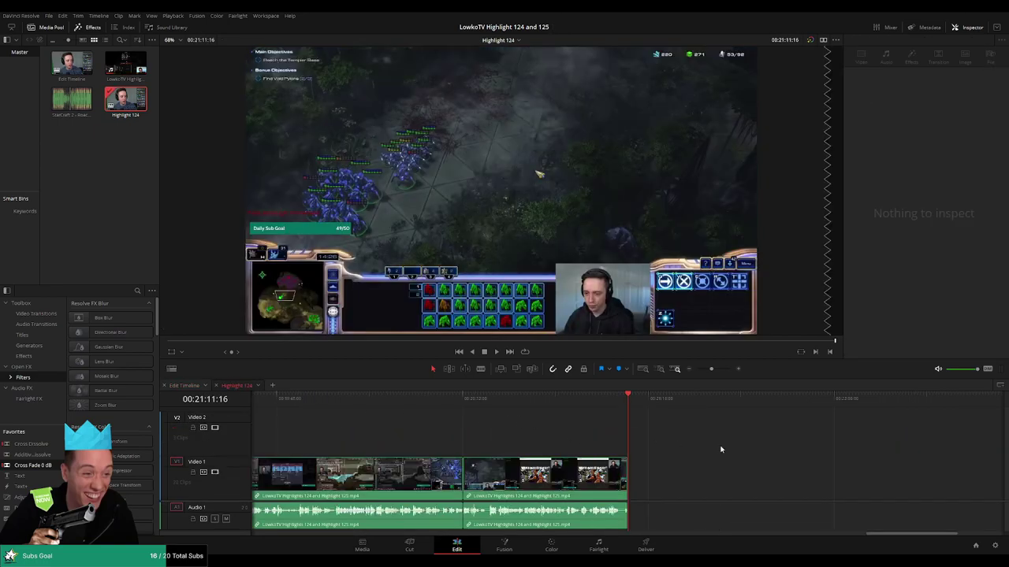
{"action": "key", "text": "ctrl+v"}
{"action": "left_click", "coordinate": [641, 428]}
{"action": "left_click_drag", "start_coordinate": [712, 369], "coordinate": [706, 372]}
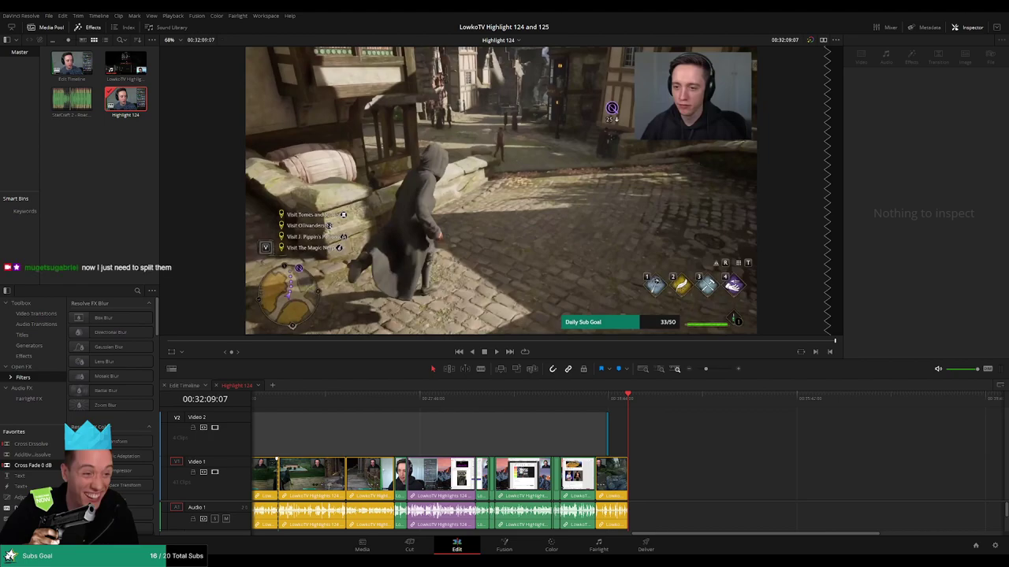
Examine Edit Timeline from about 00:35:39 through the second yellow section to the green clips around 00:45:33.
{"action": "left_click", "coordinate": [186, 386]}
{"action": "left_click_drag", "start_coordinate": [611, 399], "coordinate": [874, 420]}
{"action": "scroll", "coordinate": [910, 428], "scroll_direction": "right", "scroll_amount": 3}
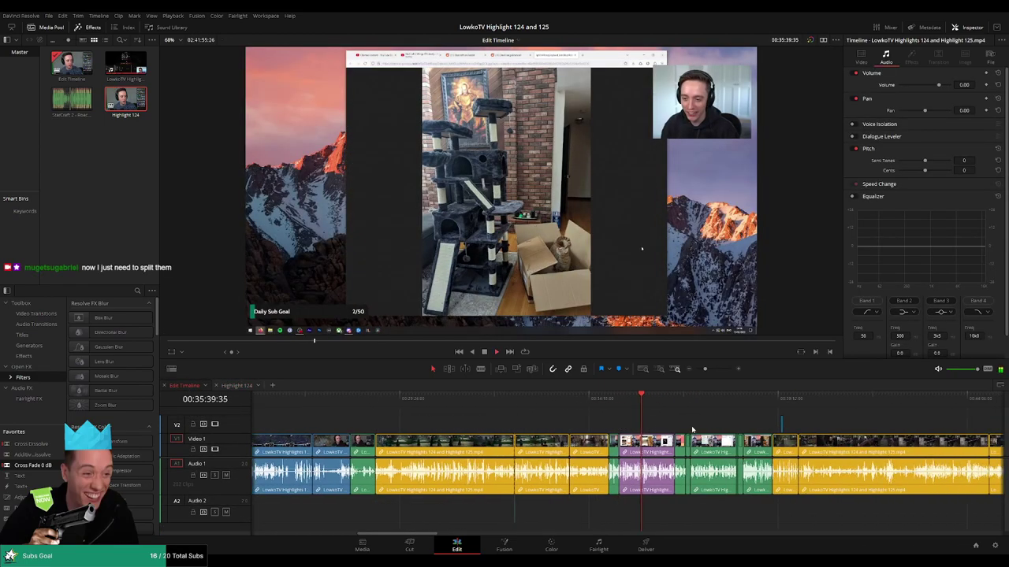
{"action": "scroll", "coordinate": [690, 429], "scroll_direction": "right", "scroll_amount": 2}
{"action": "left_click", "coordinate": [654, 404]}
{"action": "left_click", "coordinate": [835, 405]}
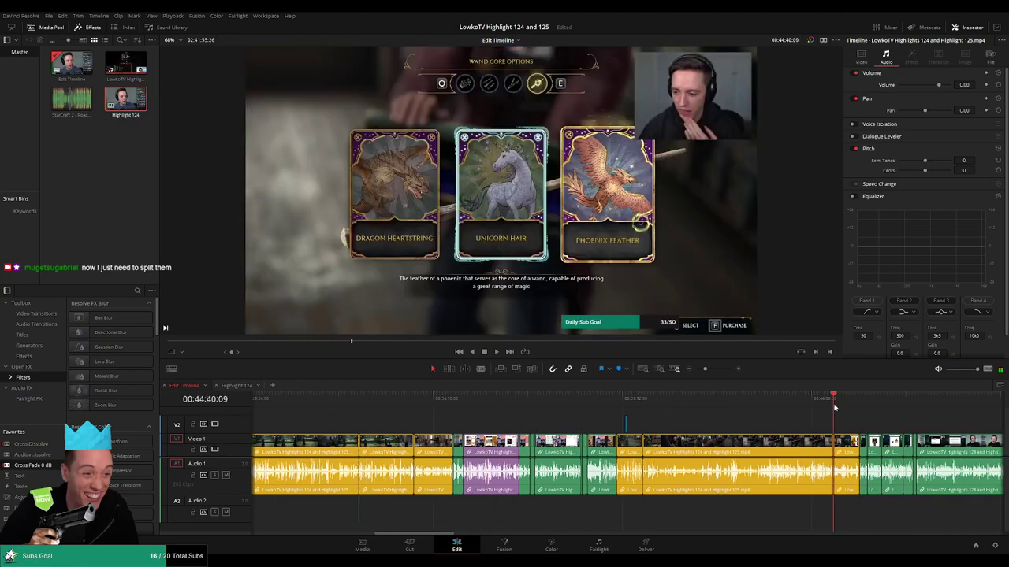
{"action": "key", "text": "space"}
{"action": "scroll", "coordinate": [725, 428], "scroll_direction": "right", "scroll_amount": 4}
{"action": "left_click", "coordinate": [565, 407]}
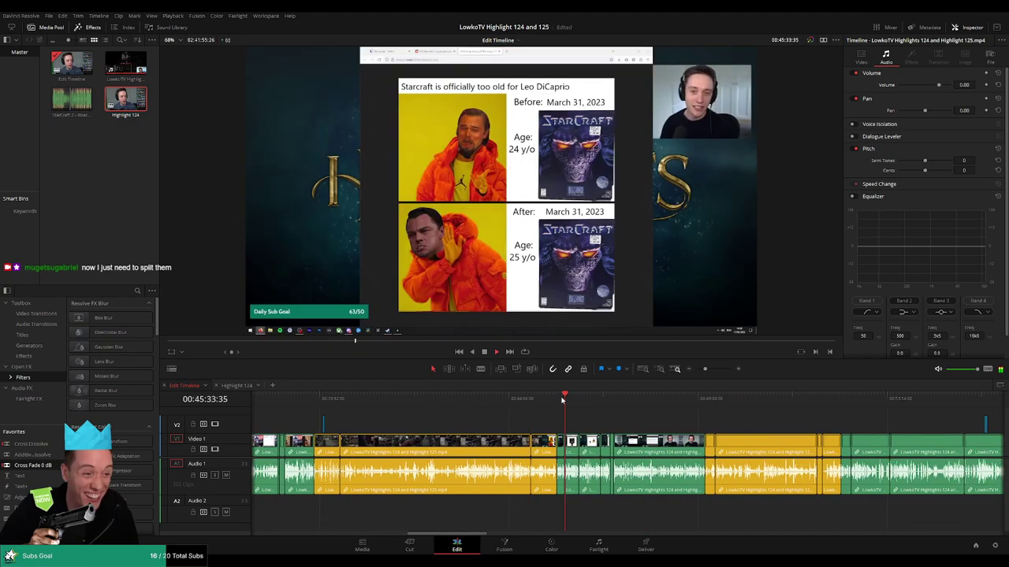
Copy the short green clips between 00:45:21 and 00:46:49 of Edit Timeline to the end of Highlight 124.
{"action": "left_click_drag", "start_coordinate": [562, 400], "coordinate": [370, 401]}
{"action": "scroll", "coordinate": [544, 426], "scroll_direction": "left", "scroll_amount": 4}
{"action": "left_click", "coordinate": [605, 403]}
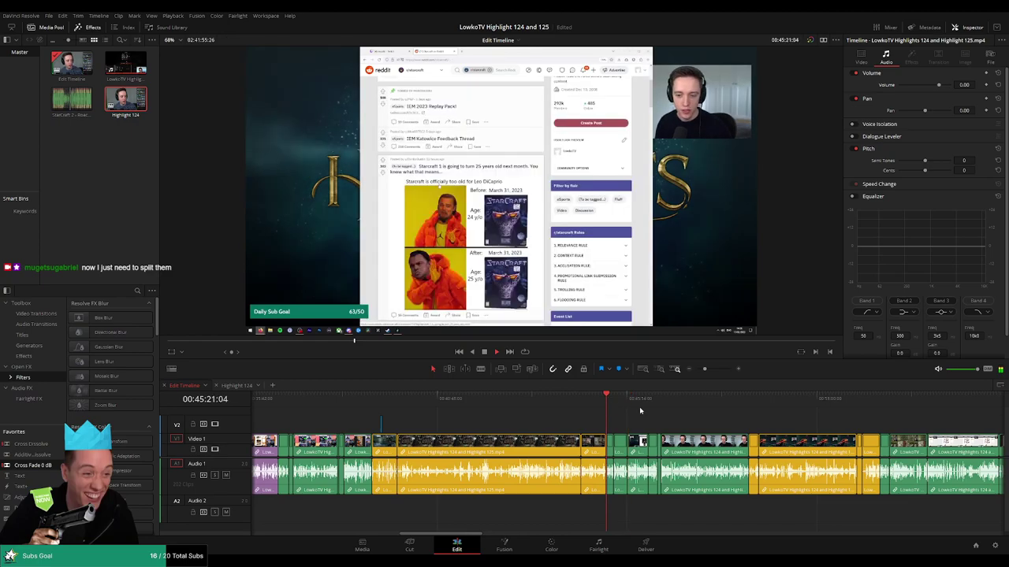
{"action": "scroll", "coordinate": [694, 430], "scroll_direction": "up", "scroll_amount": 4}
{"action": "scroll", "coordinate": [648, 424], "scroll_direction": "right", "scroll_amount": 2}
{"action": "left_click", "coordinate": [660, 403]}
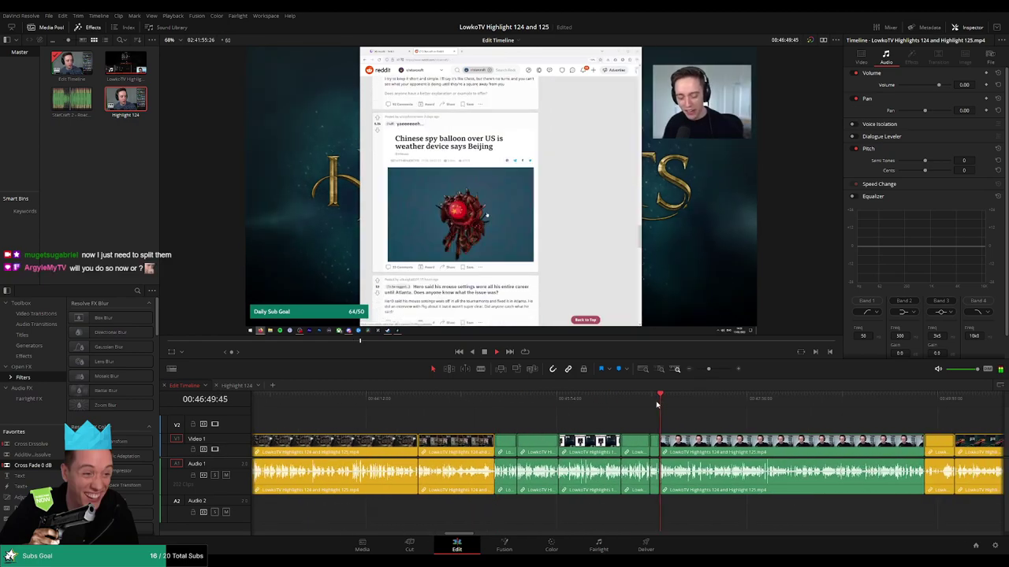
{"action": "left_click", "coordinate": [650, 404]}
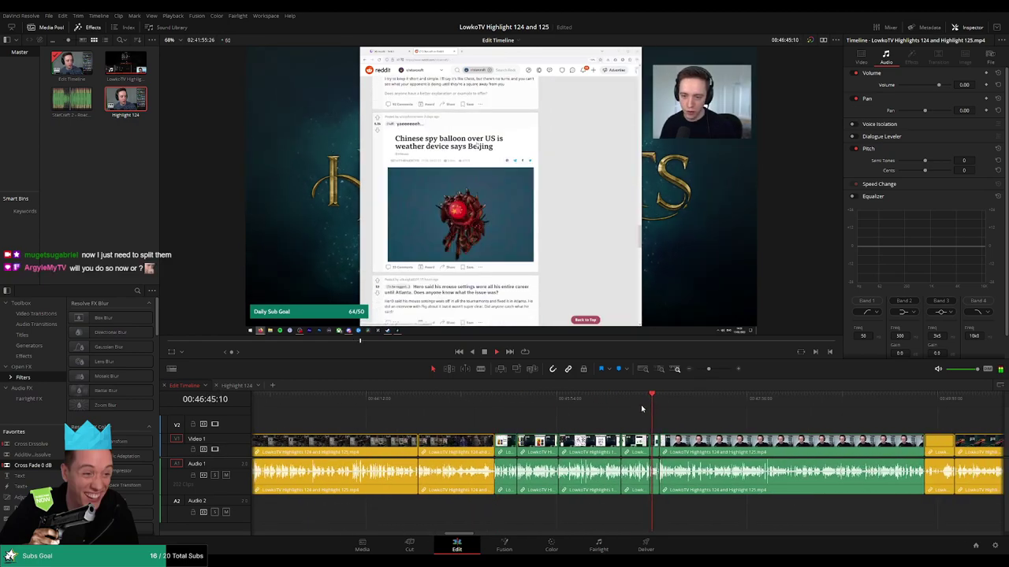
{"action": "left_click_drag", "start_coordinate": [514, 420], "coordinate": [657, 519]}
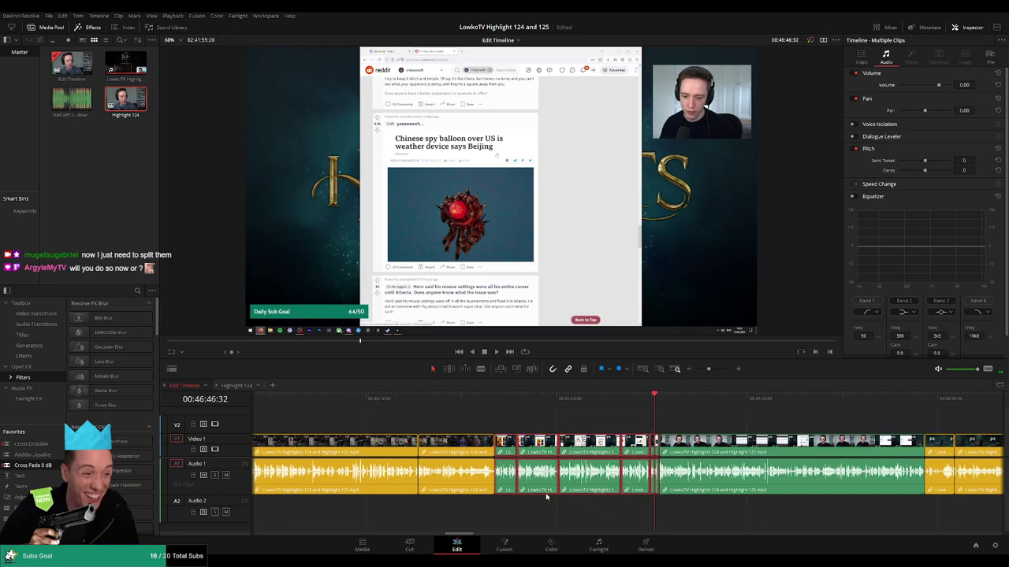
{"action": "left_click", "coordinate": [238, 386]}
{"action": "key", "text": "ctrl+v"}
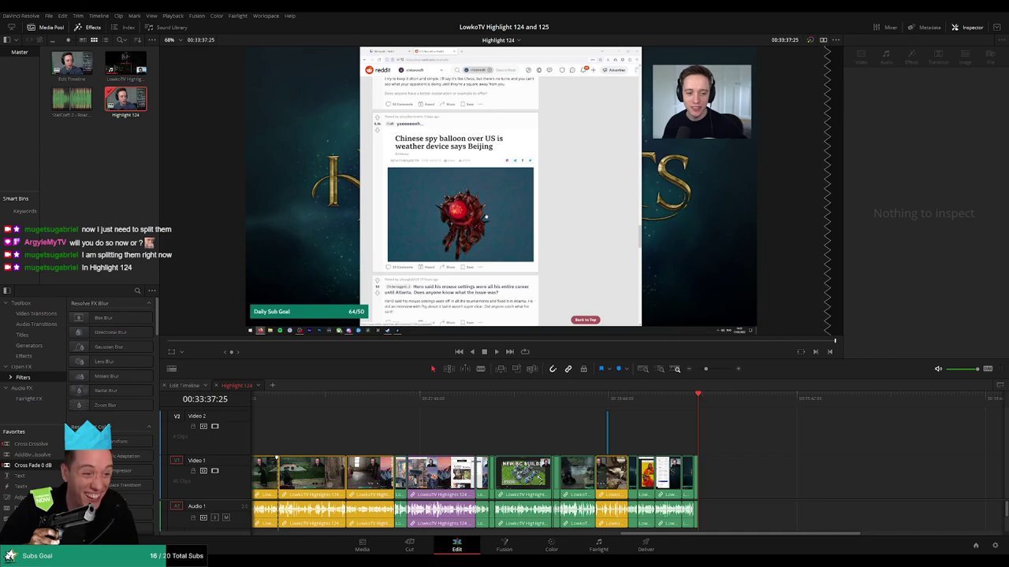
Copy the clips from the yellow section after the long green clip through the green clip ending at 01:02:26 to the end of Highlight 124.
{"action": "left_click", "coordinate": [188, 387]}
{"action": "left_click_drag", "start_coordinate": [630, 400], "coordinate": [705, 408]}
{"action": "key", "text": "space"}
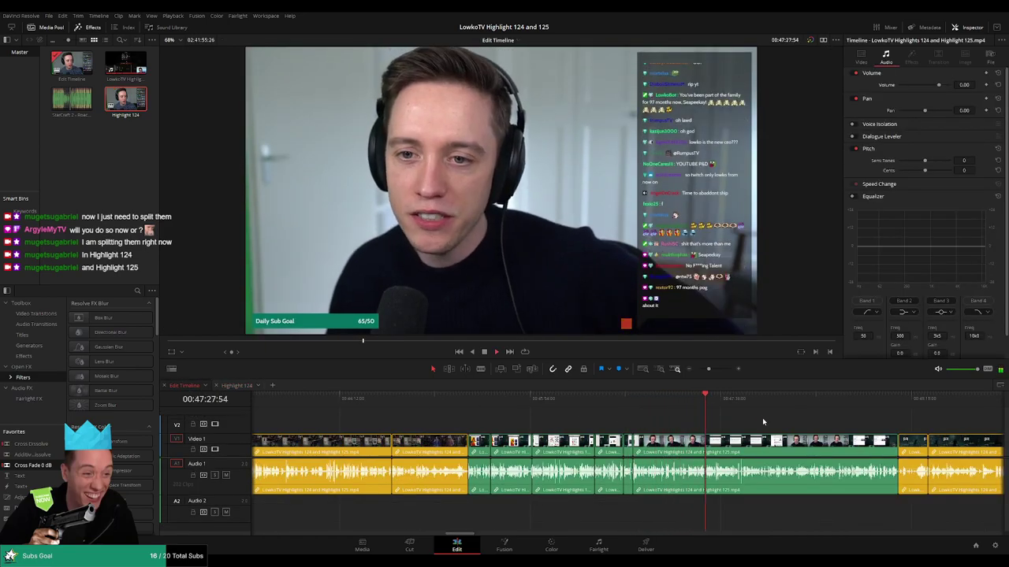
{"action": "left_click_drag", "start_coordinate": [709, 370], "coordinate": [706, 373]}
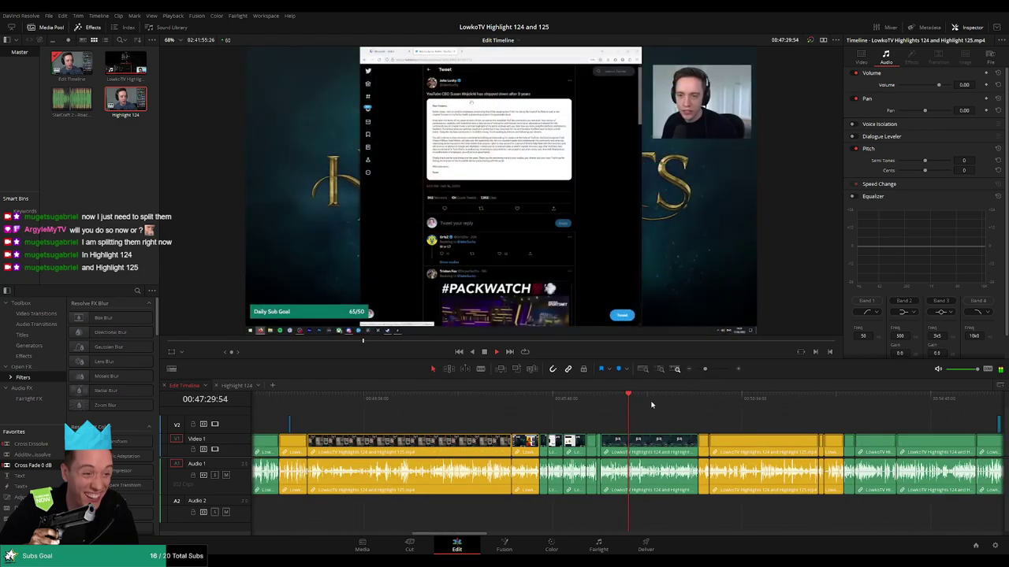
{"action": "left_click_drag", "start_coordinate": [660, 401], "coordinate": [699, 398]}
{"action": "left_click_drag", "start_coordinate": [772, 413], "coordinate": [858, 401]}
{"action": "scroll", "coordinate": [553, 419], "scroll_direction": "right", "scroll_amount": 3}
{"action": "scroll", "coordinate": [552, 418], "scroll_direction": "right", "scroll_amount": 1}
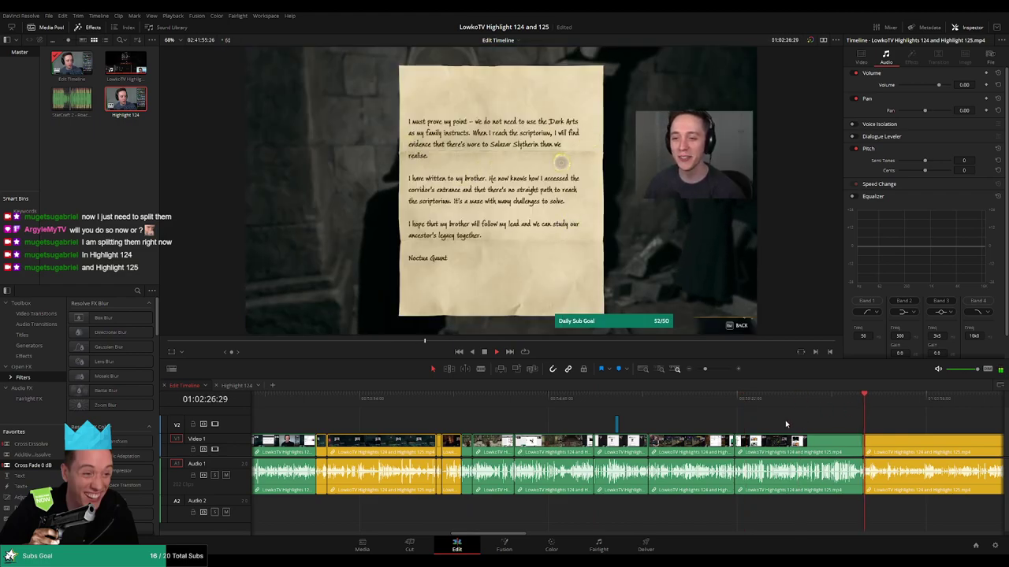
{"action": "left_click_drag", "start_coordinate": [790, 416], "coordinate": [392, 488]}
{"action": "left_click", "coordinate": [241, 385]}
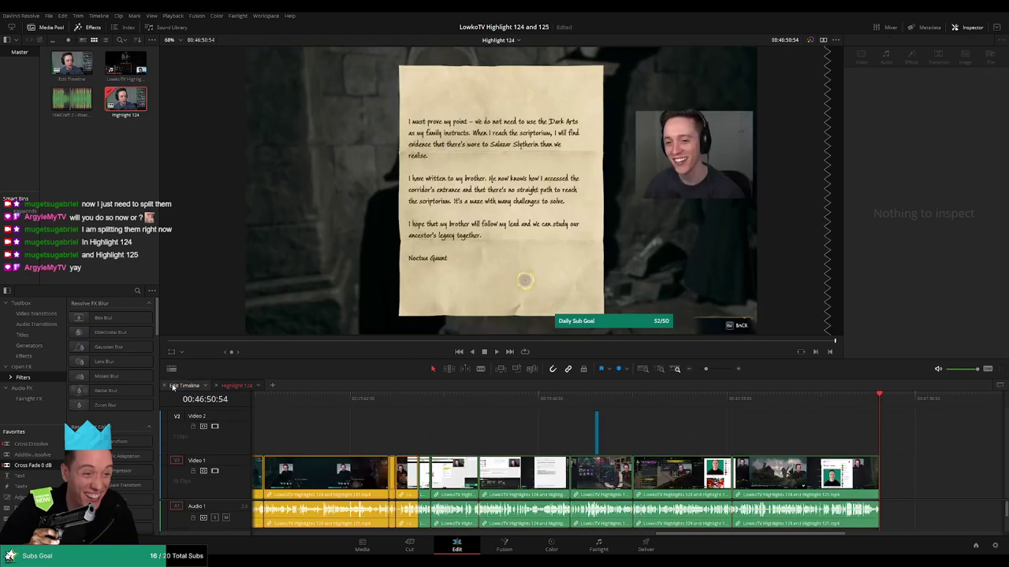
Examine the end of the next yellow section in Edit Timeline and the green clips following it, from about 01:09:11 to 01:14:22.
{"action": "left_click", "coordinate": [173, 386]}
{"action": "scroll", "coordinate": [838, 433], "scroll_direction": "right", "scroll_amount": 3}
{"action": "left_click", "coordinate": [684, 399]}
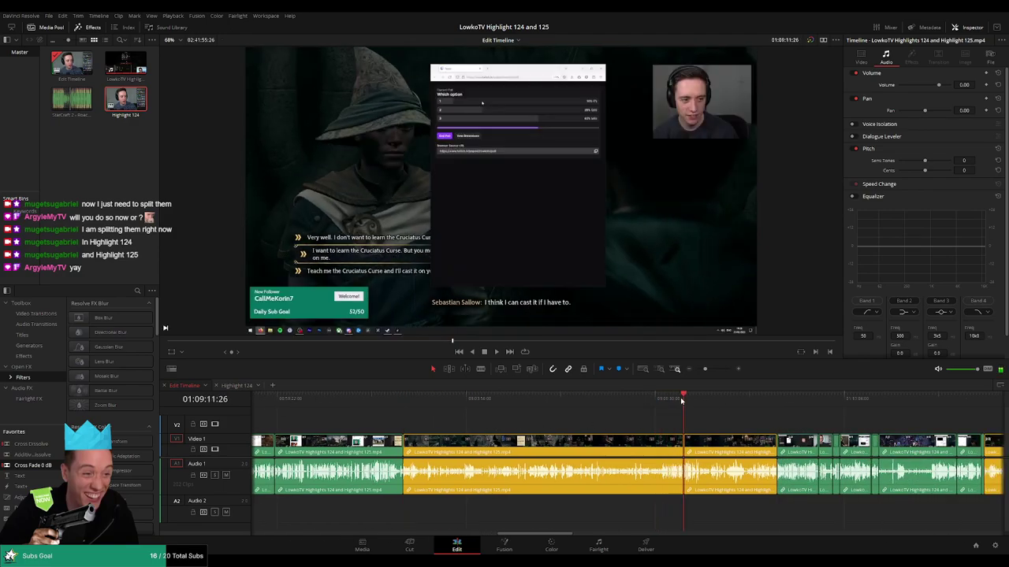
{"action": "key", "text": "space"}
{"action": "left_click", "coordinate": [713, 400]}
{"action": "left_click", "coordinate": [778, 400]}
{"action": "scroll", "coordinate": [543, 434], "scroll_direction": "right", "scroll_amount": 4}
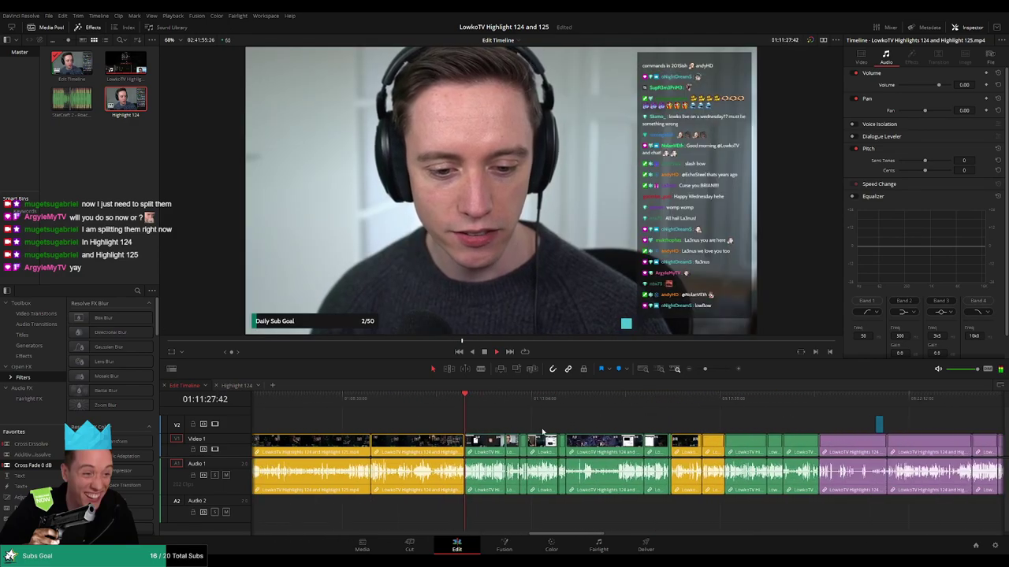
{"action": "left_click", "coordinate": [483, 398]}
{"action": "left_click", "coordinate": [498, 400]}
{"action": "left_click", "coordinate": [518, 399]}
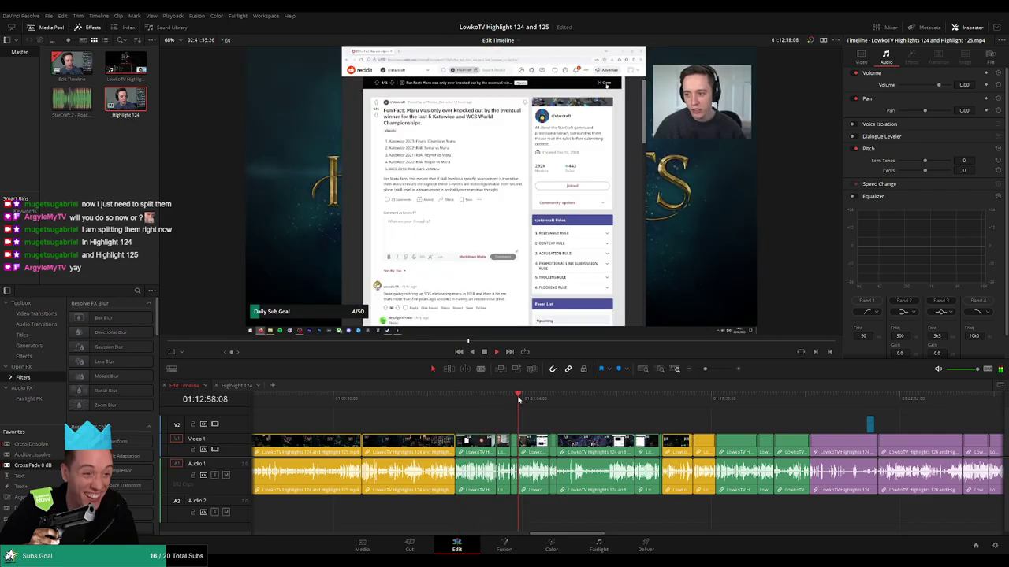
{"action": "left_click", "coordinate": [573, 399]}
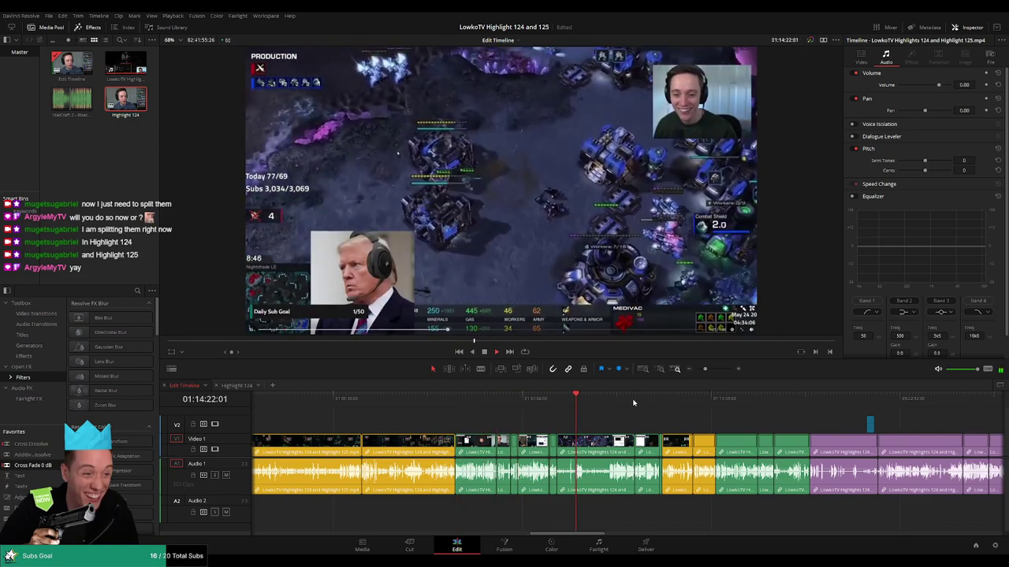
{"action": "left_click", "coordinate": [520, 398]}
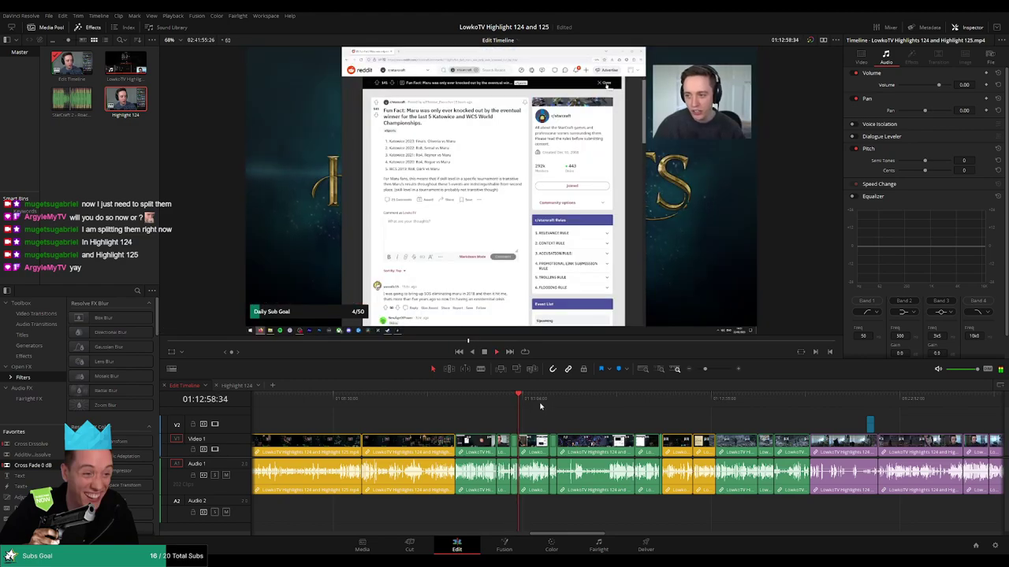
Review the first green clip after the yellow section more closely, from about 01:11:27 to 01:12:29.
{"action": "left_click_drag", "start_coordinate": [700, 372], "coordinate": [708, 369]}
{"action": "left_click", "coordinate": [619, 399]}
{"action": "left_click", "coordinate": [606, 400]}
{"action": "key", "text": "ctrl+equal"}
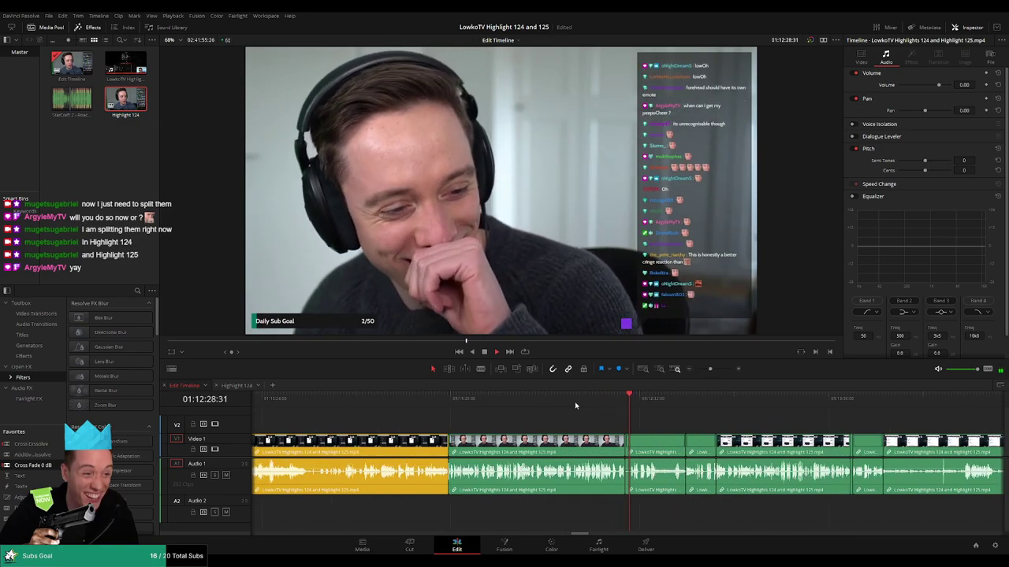
{"action": "left_click", "coordinate": [567, 403]}
{"action": "left_click", "coordinate": [493, 405]}
{"action": "left_click", "coordinate": [525, 404]}
{"action": "left_click", "coordinate": [634, 406]}
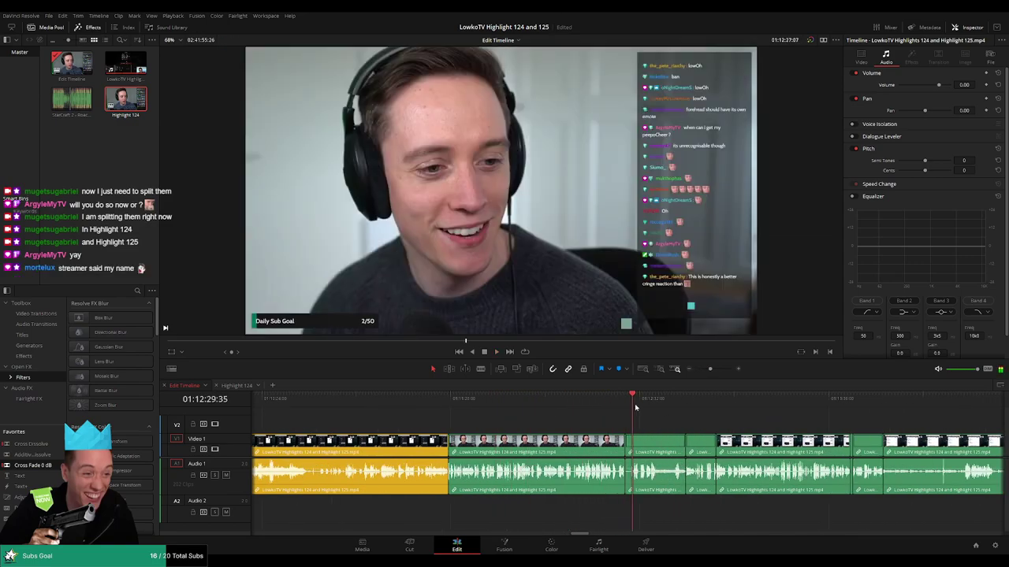
Copy the clips from 01:11:27 through the last purple clip ending at 01:29:00 to the end of Highlight 124.
{"action": "left_click", "coordinate": [901, 405]}
{"action": "left_click_drag", "start_coordinate": [711, 369], "coordinate": [706, 370]}
{"action": "left_click", "coordinate": [761, 405]}
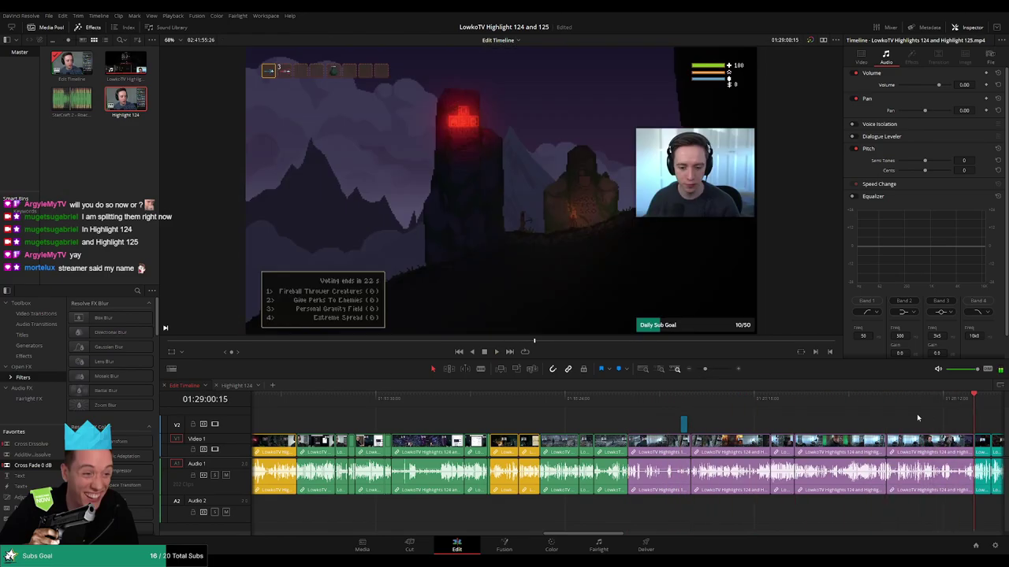
{"action": "left_click_drag", "start_coordinate": [919, 412], "coordinate": [312, 529]}
{"action": "left_click_drag", "start_coordinate": [378, 472], "coordinate": [450, 422]}
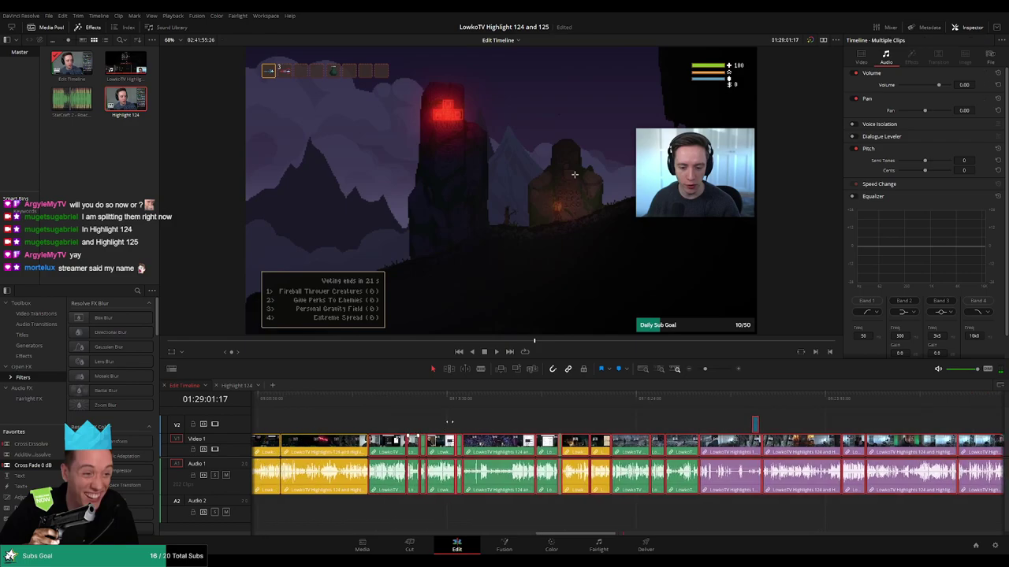
{"action": "scroll", "coordinate": [449, 422], "scroll_direction": "left", "scroll_amount": 6}
{"action": "left_click_drag", "start_coordinate": [695, 397], "coordinate": [715, 395]}
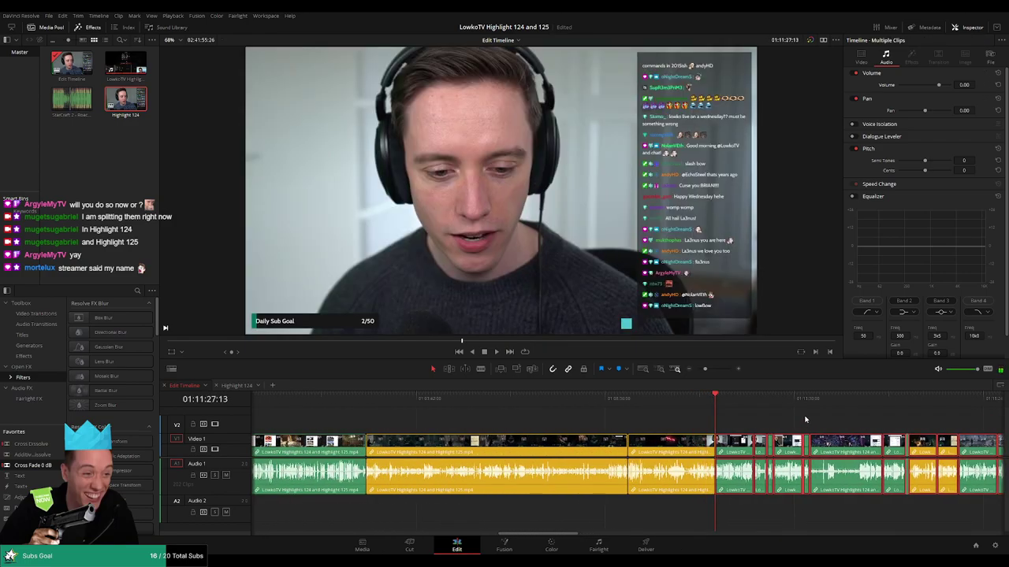
{"action": "scroll", "coordinate": [805, 419], "scroll_direction": "right", "scroll_amount": 10}
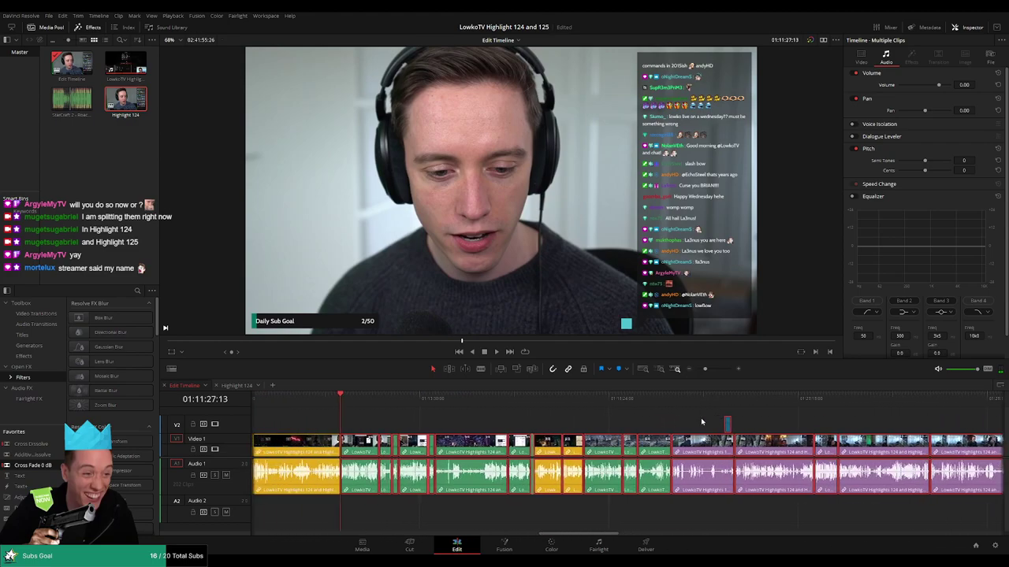
{"action": "scroll", "coordinate": [670, 423], "scroll_direction": "left", "scroll_amount": 1}
{"action": "left_click", "coordinate": [237, 385]}
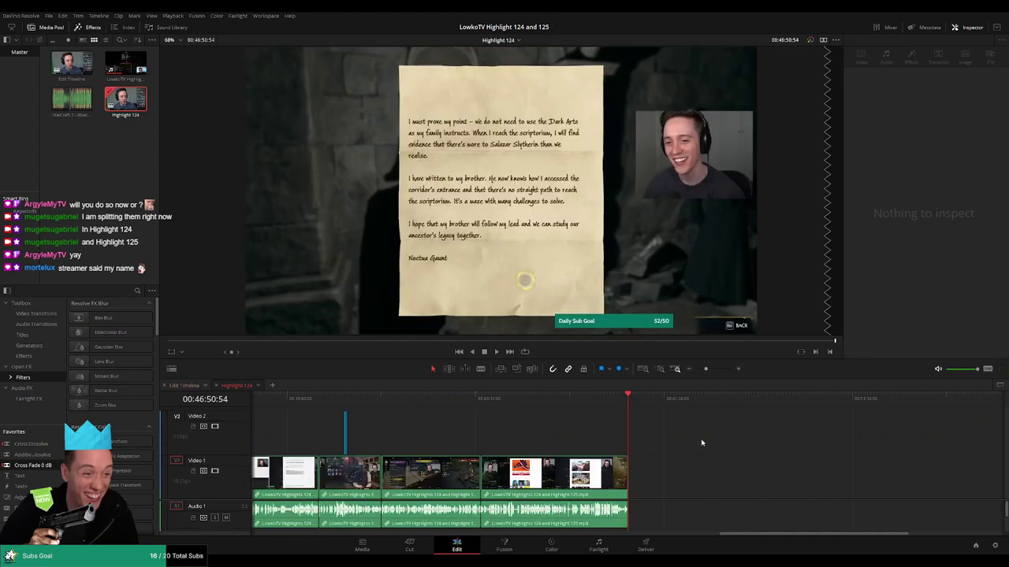
{"action": "key", "text": "ctrl+v"}
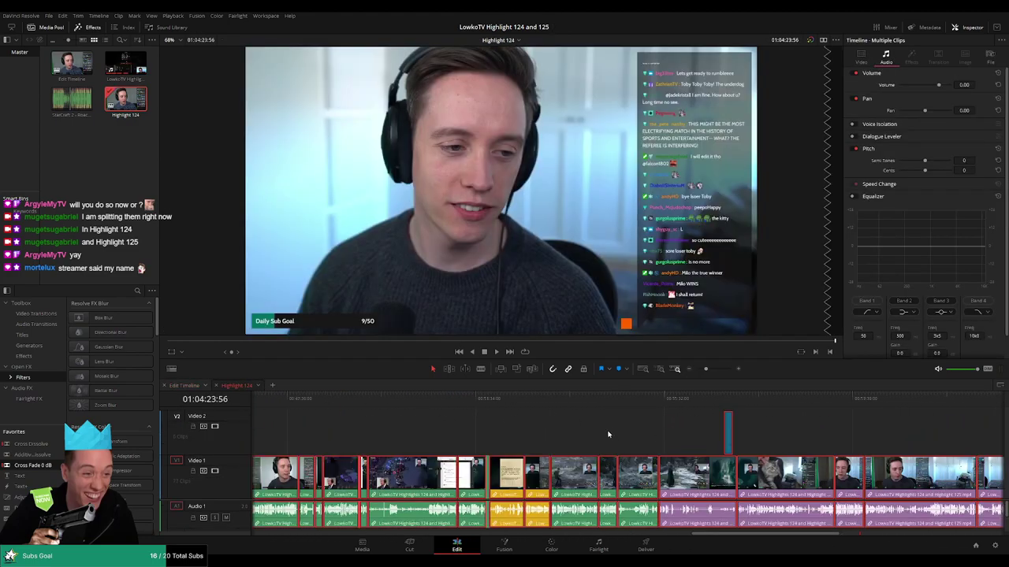
Review the pasted clips around the last yellow section of Highlight 124, from about 00:54:55 back to 00:51:48.
{"action": "left_click", "coordinate": [627, 429]}
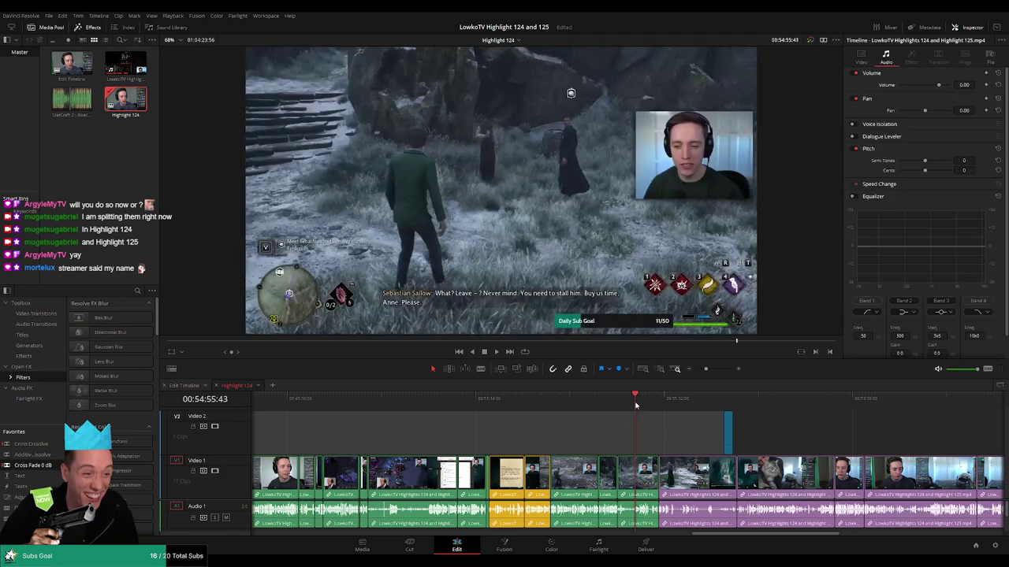
{"action": "key", "text": "space"}
{"action": "left_click_drag", "start_coordinate": [626, 408], "coordinate": [544, 408]}
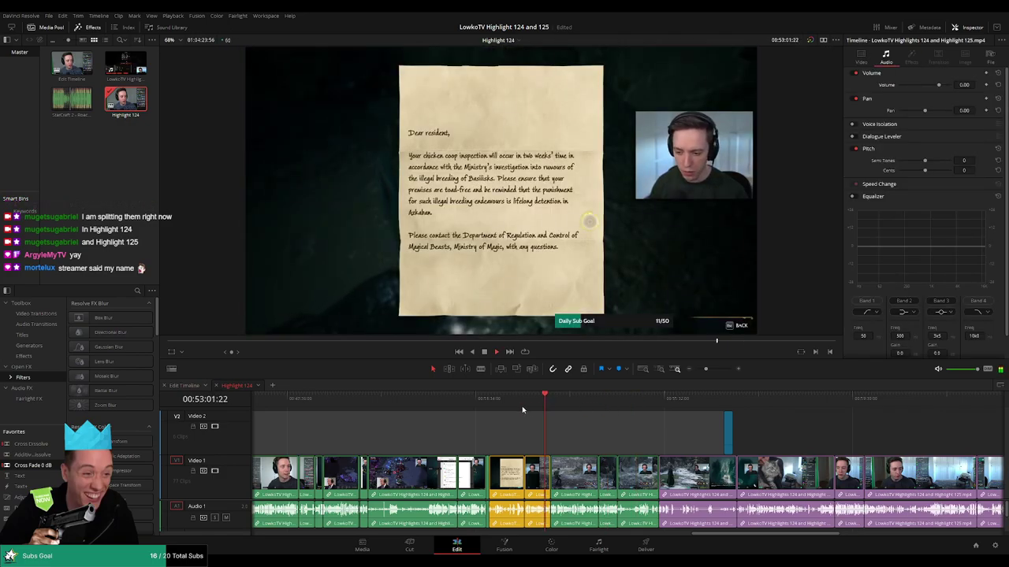
{"action": "left_click", "coordinate": [513, 408]}
{"action": "left_click_drag", "start_coordinate": [512, 409], "coordinate": [483, 411]}
{"action": "left_click_drag", "start_coordinate": [412, 422], "coordinate": [589, 426]}
{"action": "left_click", "coordinate": [582, 413]}
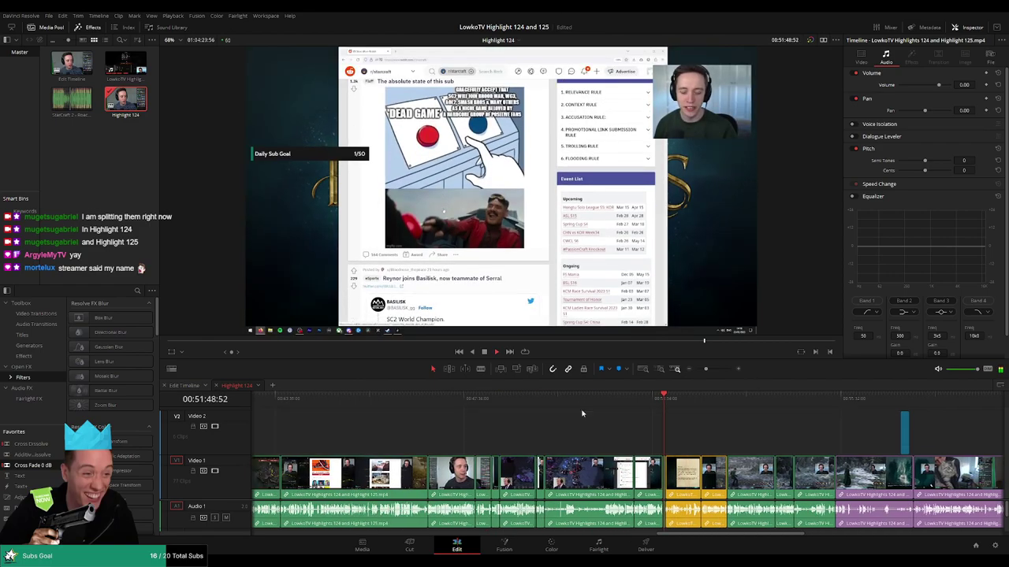
Review the earlier green clips of Highlight 124, between about 00:47:52 and 00:42:07.
{"action": "left_click", "coordinate": [536, 408]}
{"action": "left_click", "coordinate": [456, 397]}
{"action": "scroll", "coordinate": [424, 427], "scroll_direction": "left", "scroll_amount": 3}
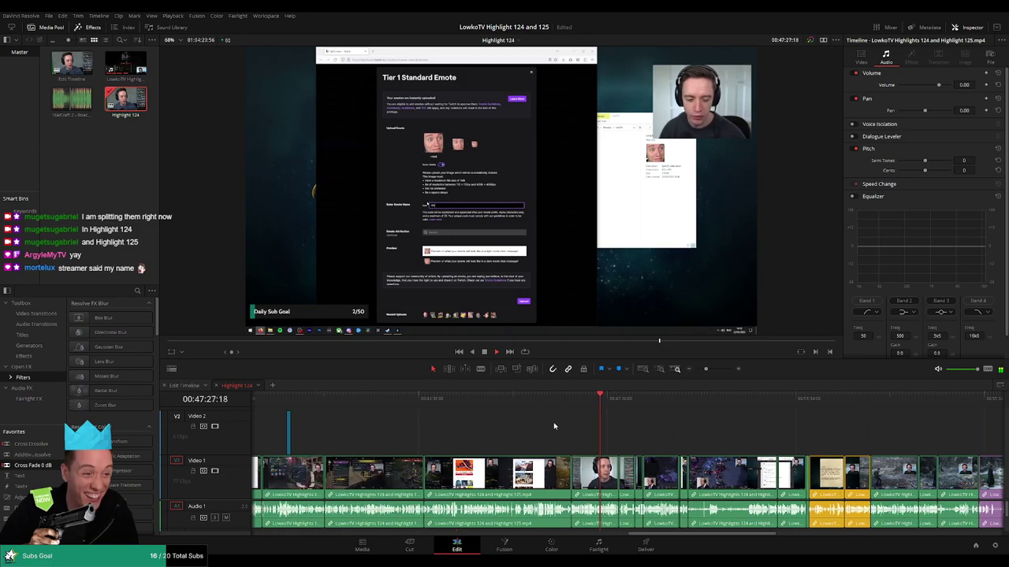
{"action": "left_click_drag", "start_coordinate": [489, 407], "coordinate": [594, 402]}
{"action": "left_click_drag", "start_coordinate": [600, 402], "coordinate": [619, 398]}
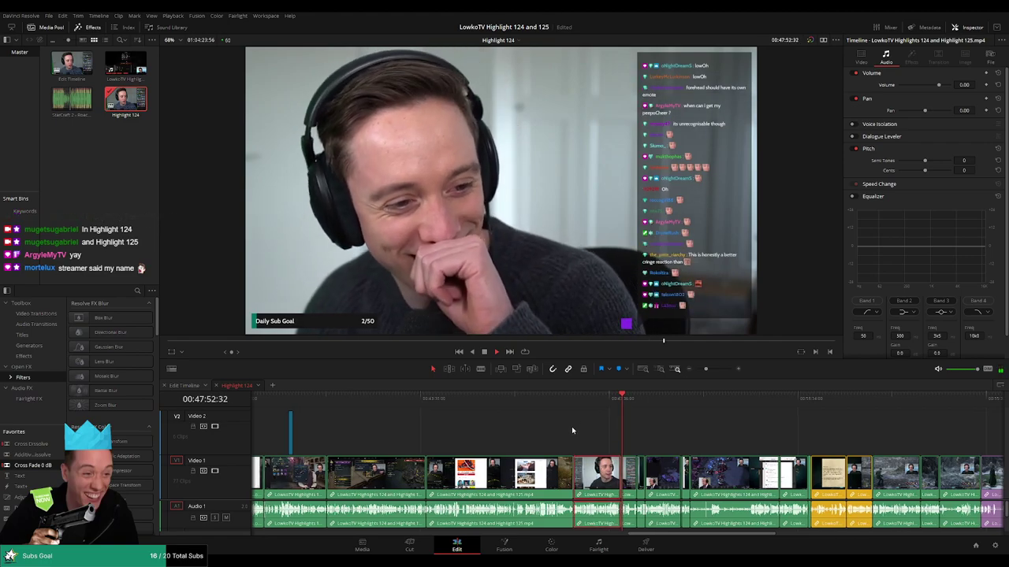
{"action": "left_click", "coordinate": [573, 403]}
{"action": "key", "text": "space"}
{"action": "scroll", "coordinate": [504, 433], "scroll_direction": "left", "scroll_amount": 2}
{"action": "key", "text": "space"}
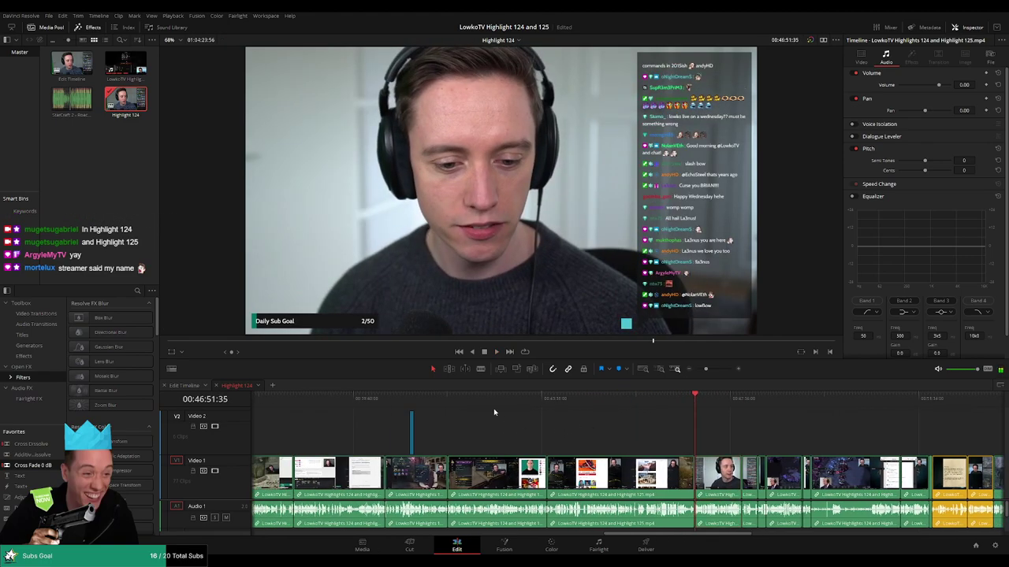
{"action": "left_click", "coordinate": [494, 406]}
{"action": "left_click", "coordinate": [470, 407]}
{"action": "key", "text": "space"}
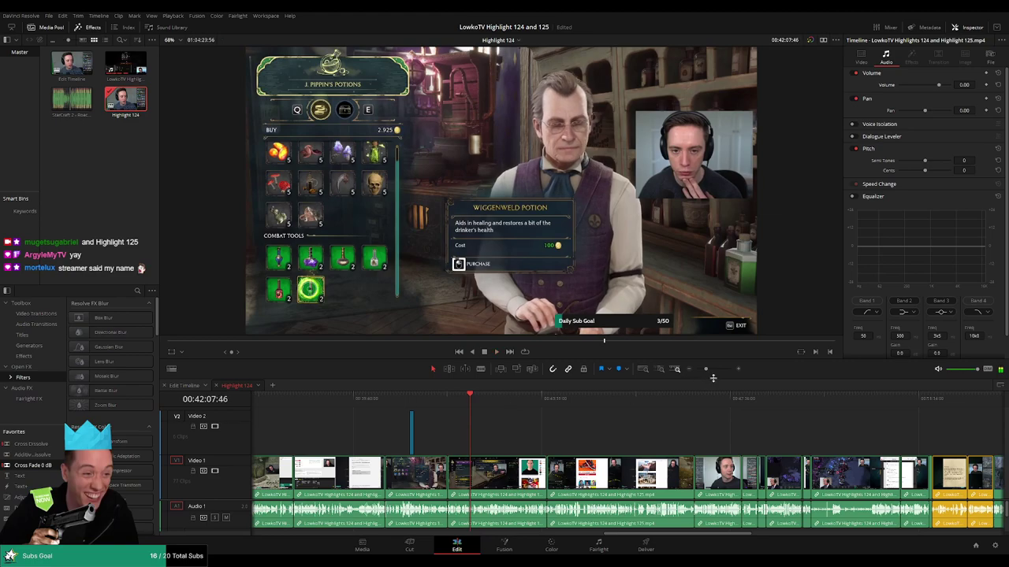
Reduce the height of the Video 2 track and raise the divider between the video and audio tracks to make room for Audio 2.
{"action": "left_click_drag", "start_coordinate": [706, 370], "coordinate": [699, 371]}
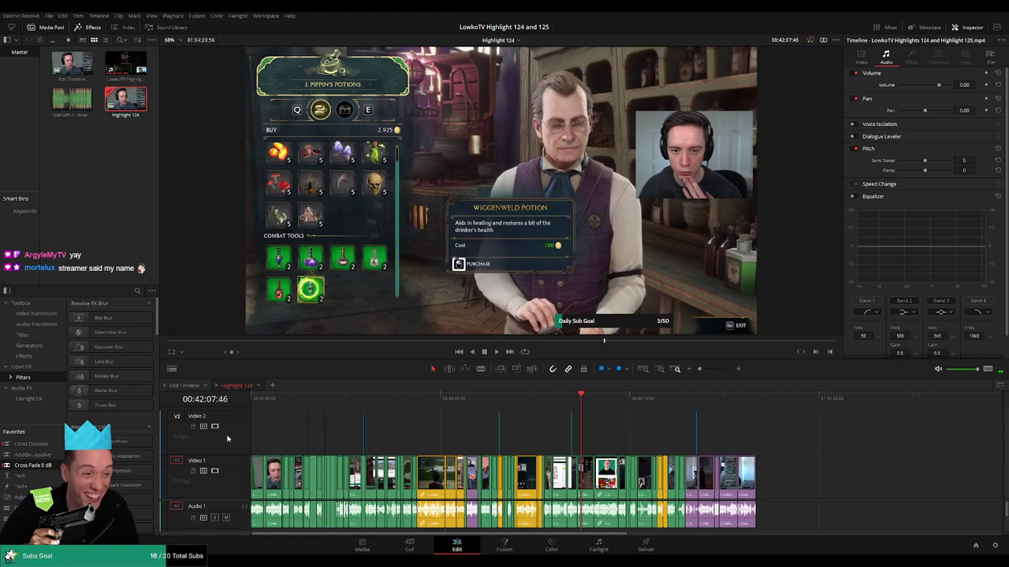
{"action": "left_click_drag", "start_coordinate": [232, 410], "coordinate": [234, 428]}
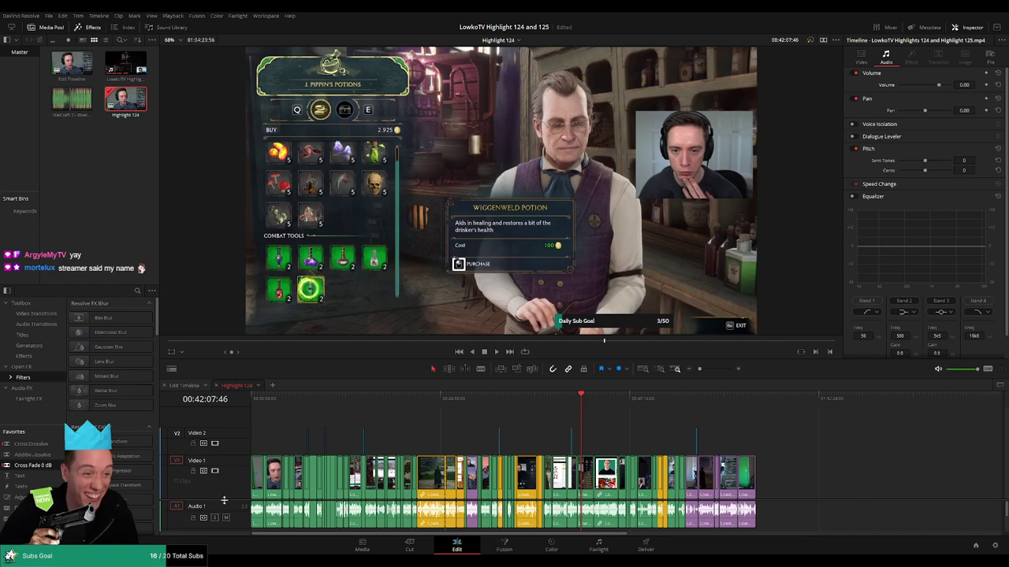
{"action": "left_click_drag", "start_coordinate": [224, 501], "coordinate": [231, 484]}
{"action": "scroll", "coordinate": [234, 514], "scroll_direction": "down", "scroll_amount": 1}
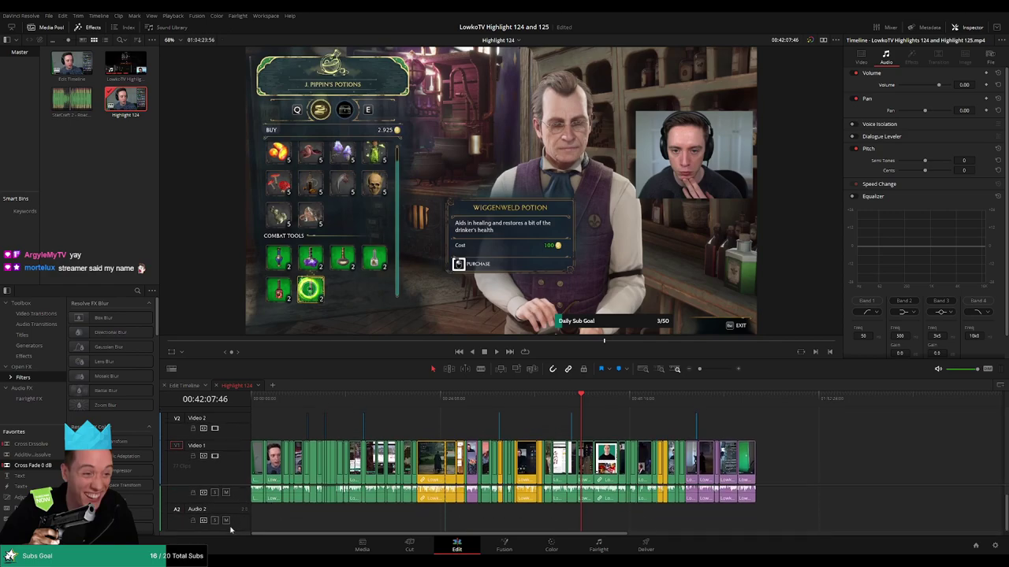
Shrink the Video 1 track in Highlight 124 and raise the track divider to show Audio 1 and Audio 2.
{"action": "left_click_drag", "start_coordinate": [228, 531], "coordinate": [230, 521]}
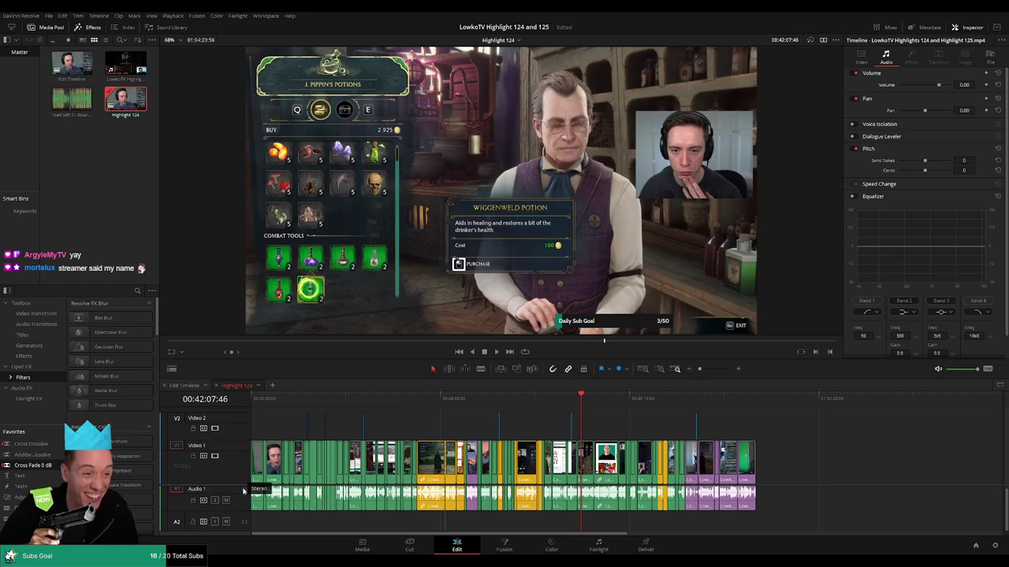
{"action": "scroll", "coordinate": [282, 521], "scroll_direction": "up", "scroll_amount": 1}
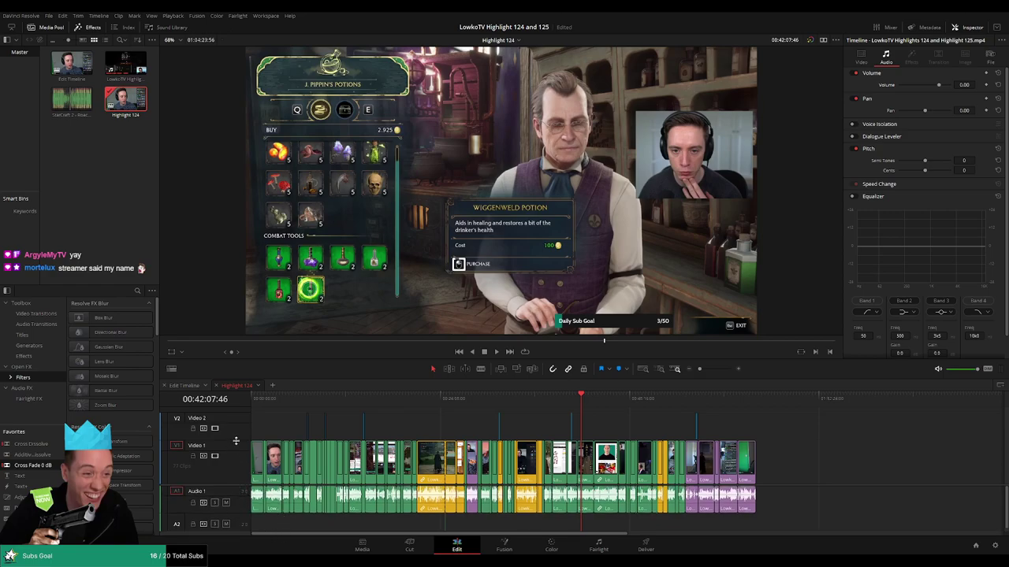
{"action": "scroll", "coordinate": [235, 443], "scroll_direction": "down", "scroll_amount": 1}
{"action": "scroll", "coordinate": [237, 477], "scroll_direction": "down", "scroll_amount": 1}
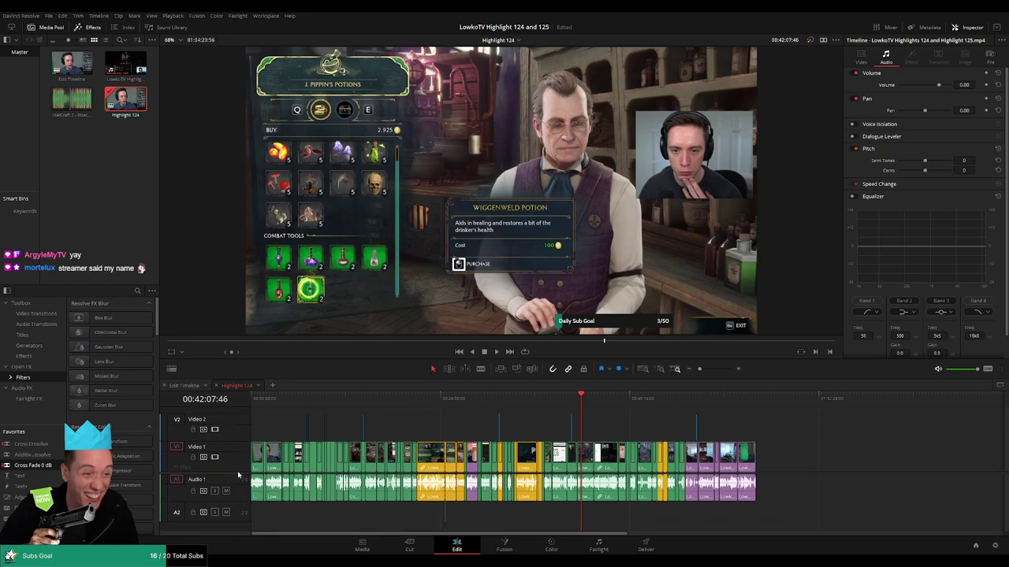
Copy the green outro clip starting at about 00:28:07 in the Edit Timeline to the end of Highlight 124.
{"action": "left_click", "coordinate": [762, 409]}
{"action": "left_click", "coordinate": [179, 386]}
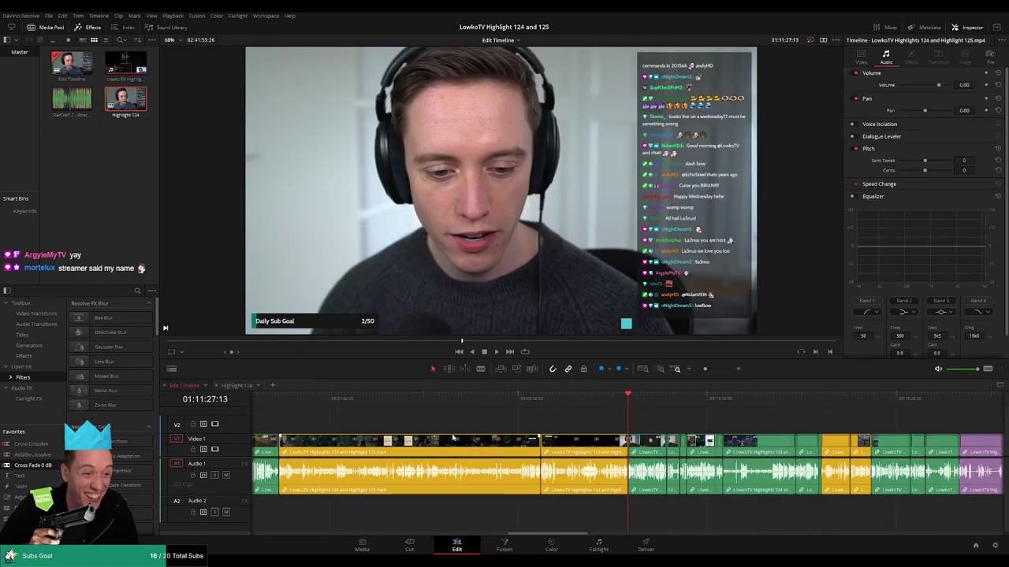
{"action": "scroll", "coordinate": [533, 431], "scroll_direction": "down", "scroll_amount": 6}
{"action": "scroll", "coordinate": [526, 431], "scroll_direction": "up", "scroll_amount": 6}
{"action": "scroll", "coordinate": [495, 433], "scroll_direction": "down", "scroll_amount": 2}
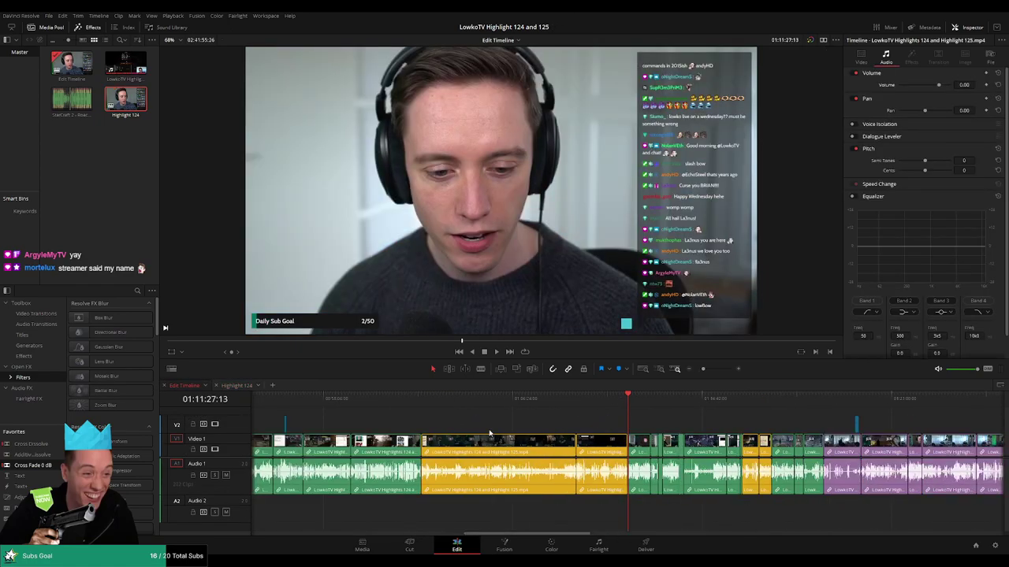
{"action": "scroll", "coordinate": [591, 426], "scroll_direction": "left", "scroll_amount": 4}
{"action": "left_click_drag", "start_coordinate": [366, 409], "coordinate": [641, 411]}
{"action": "scroll", "coordinate": [636, 417], "scroll_direction": "left", "scroll_amount": 3}
{"action": "left_click_drag", "start_coordinate": [363, 403], "coordinate": [496, 407]}
{"action": "scroll", "coordinate": [442, 425], "scroll_direction": "up", "scroll_amount": 3}
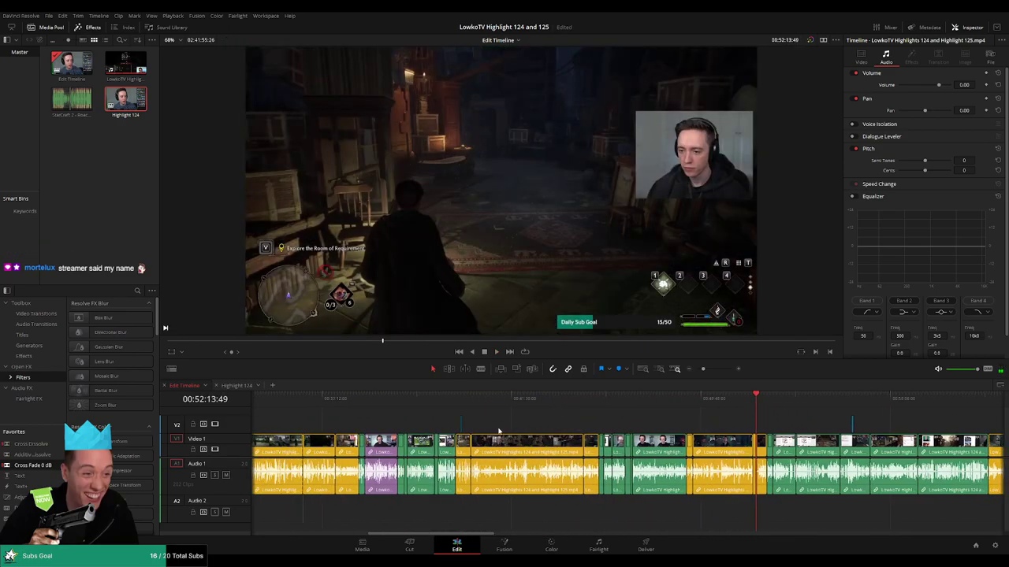
{"action": "left_click", "coordinate": [456, 407]}
{"action": "left_click", "coordinate": [438, 407]}
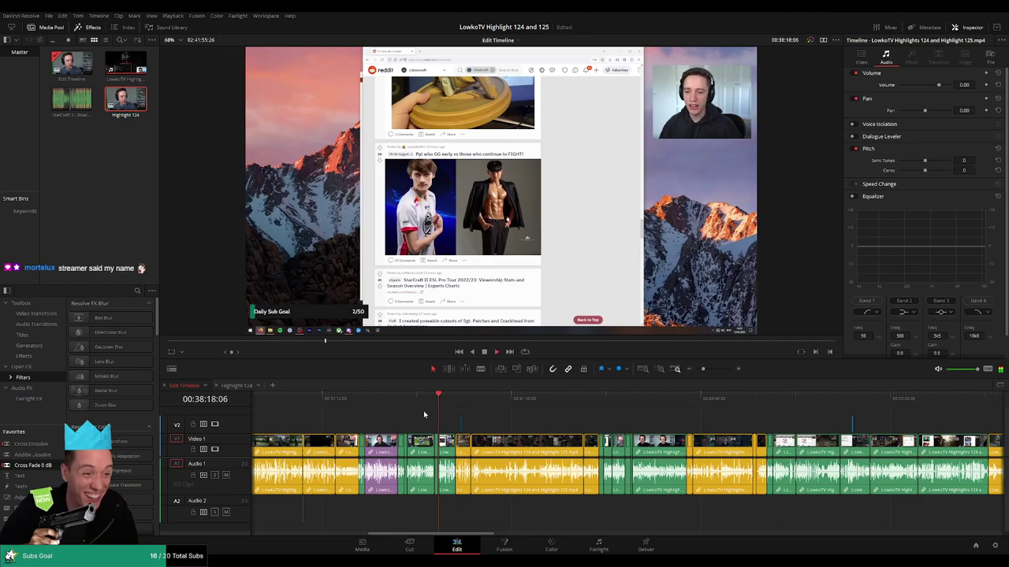
{"action": "scroll", "coordinate": [550, 416], "scroll_direction": "left", "scroll_amount": 3}
{"action": "mouse_move", "coordinate": [533, 408]}
{"action": "left_mouse_down"}
{"action": "mouse_move", "coordinate": [509, 408]}
{"action": "mouse_move", "coordinate": [526, 404]}
{"action": "left_mouse_up"}
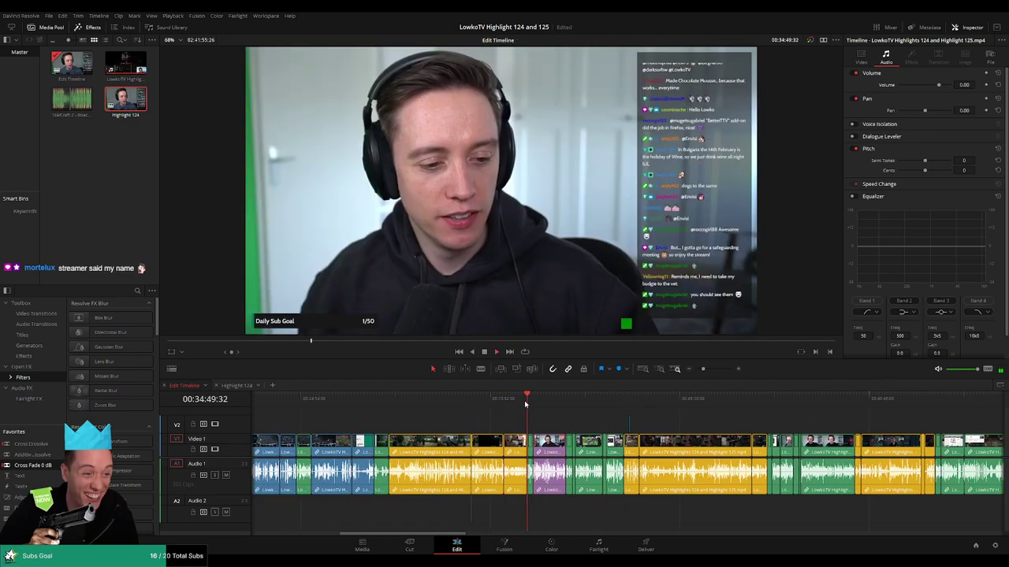
{"action": "left_click", "coordinate": [376, 405]}
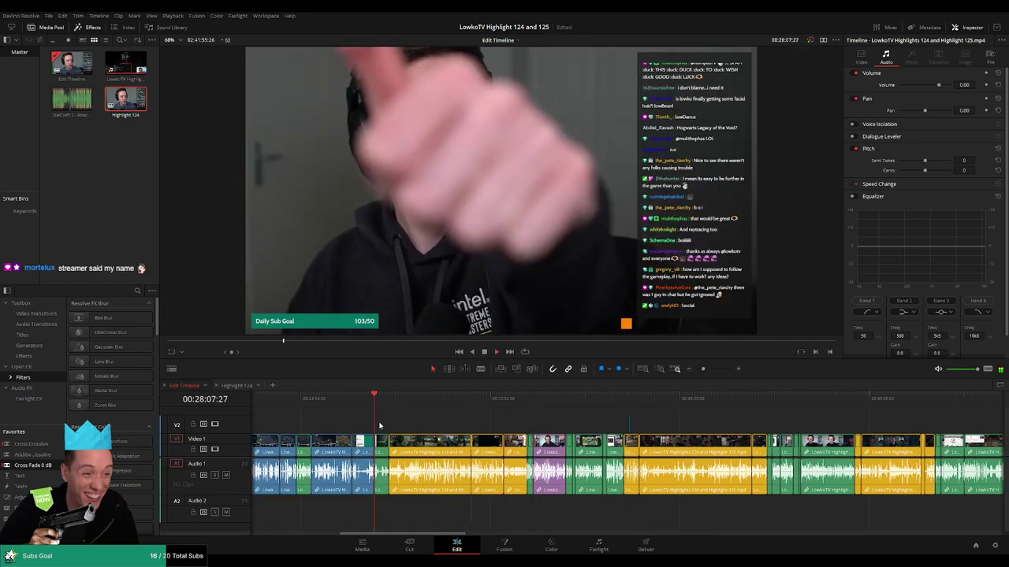
{"action": "left_click", "coordinate": [238, 385]}
Review the opening green clips of Highlight 124 from the start to about 00:17:45.
{"action": "key", "text": "Down"}
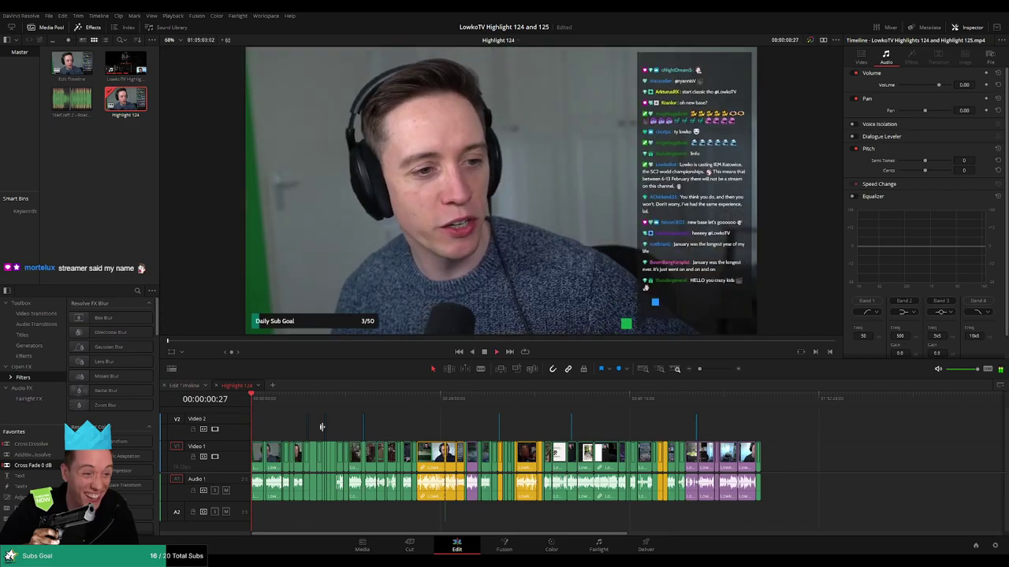
{"action": "key", "text": "ctrl+equal"}
{"action": "left_click", "coordinate": [451, 400]}
{"action": "left_click_drag", "start_coordinate": [452, 401], "coordinate": [907, 400]}
{"action": "left_click_drag", "start_coordinate": [705, 372], "coordinate": [702, 372]}
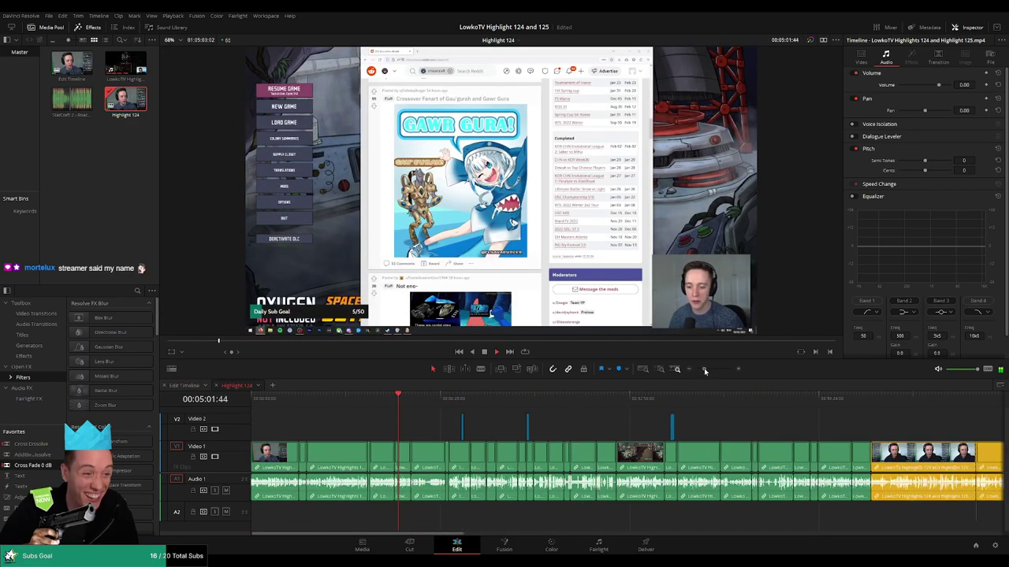
{"action": "left_click", "coordinate": [427, 405]}
{"action": "left_click_drag", "start_coordinate": [427, 406], "coordinate": [770, 406]}
{"action": "left_click_drag", "start_coordinate": [827, 432], "coordinate": [557, 434]}
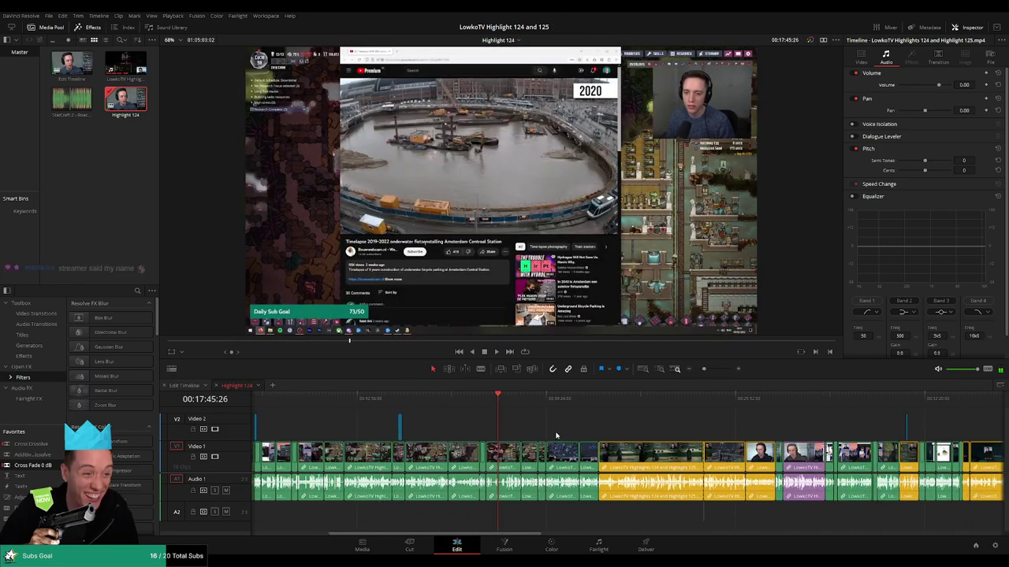
Review the middle of Highlight 124, including the yellow section around 00:36:16, up to about 00:54:10.
{"action": "left_click_drag", "start_coordinate": [776, 409], "coordinate": [457, 403]}
{"action": "left_click", "coordinate": [743, 403]}
{"action": "left_click_drag", "start_coordinate": [787, 424], "coordinate": [456, 424]}
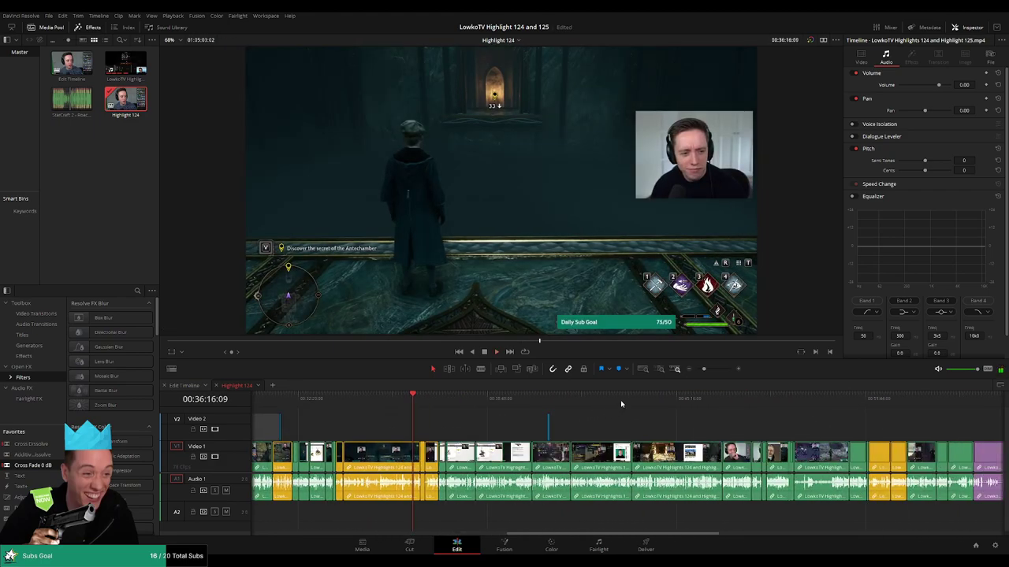
{"action": "left_click_drag", "start_coordinate": [623, 405], "coordinate": [706, 406]}
{"action": "left_click_drag", "start_coordinate": [779, 419], "coordinate": [484, 409]}
{"action": "left_click", "coordinate": [640, 400]}
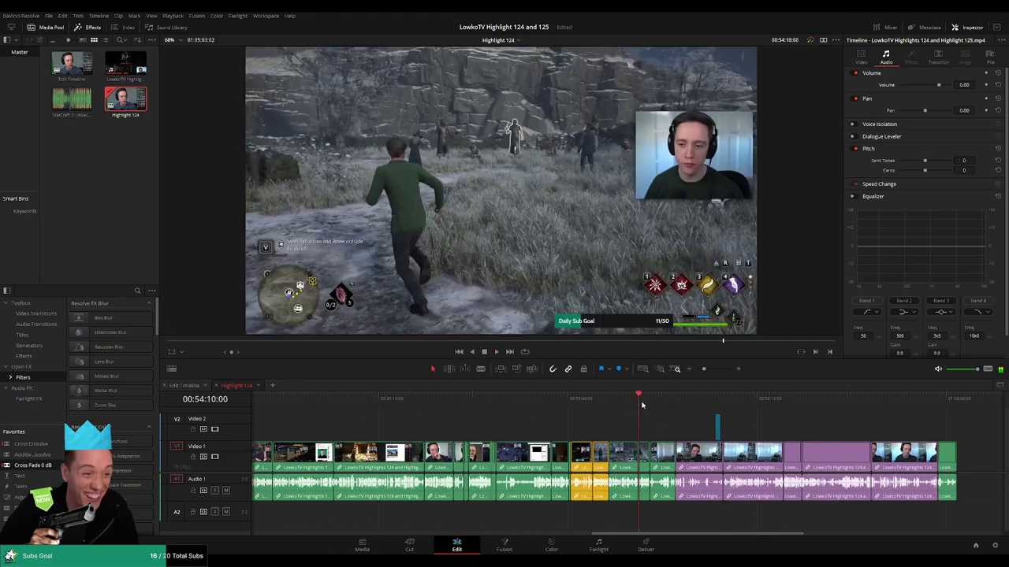
Spot-check the purple clips of Highlight 124 up to about 01:02:07.
{"action": "left_click", "coordinate": [687, 400]}
{"action": "left_click", "coordinate": [722, 400]}
{"action": "left_click", "coordinate": [759, 401]}
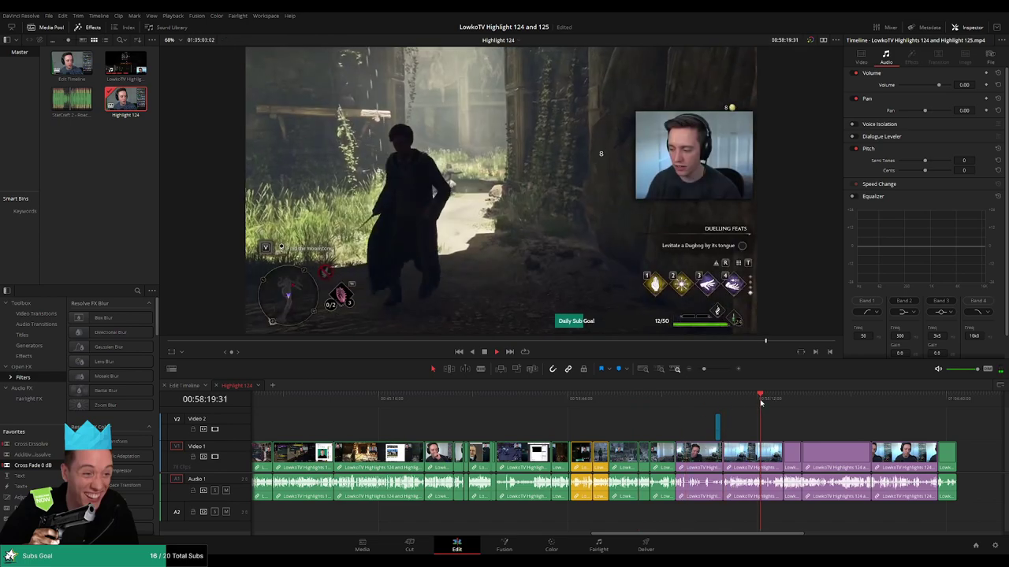
{"action": "left_click", "coordinate": [797, 400]}
{"action": "left_click", "coordinate": [842, 400]}
{"action": "left_click", "coordinate": [874, 400]}
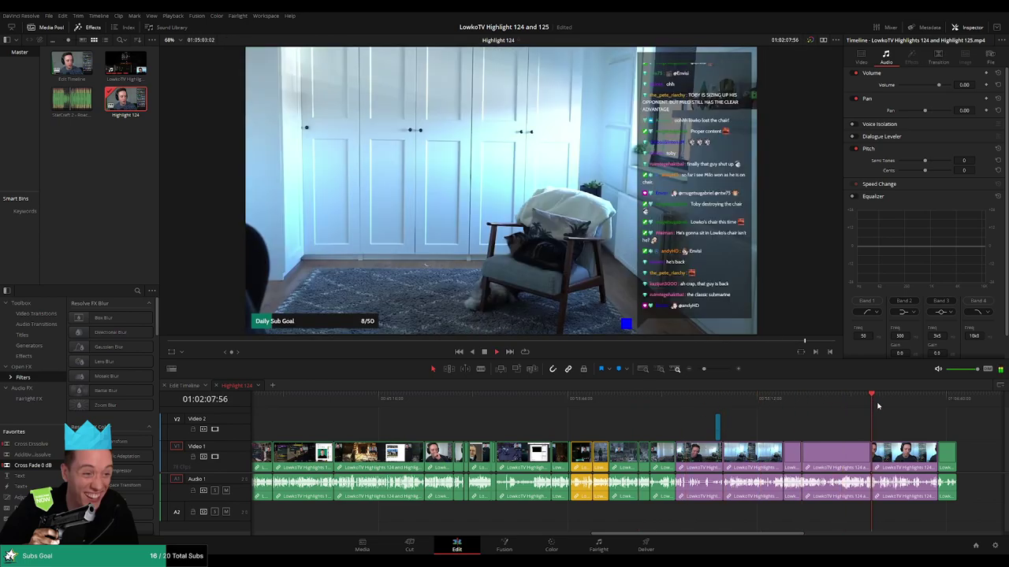
Check the transition from the last purple clip into the green outro, through to the end of Highlight 124.
{"action": "left_click", "coordinate": [939, 402]}
{"action": "left_click_drag", "start_coordinate": [949, 426], "coordinate": [661, 431]}
{"action": "scroll", "coordinate": [662, 431], "scroll_direction": "up", "scroll_amount": 5}
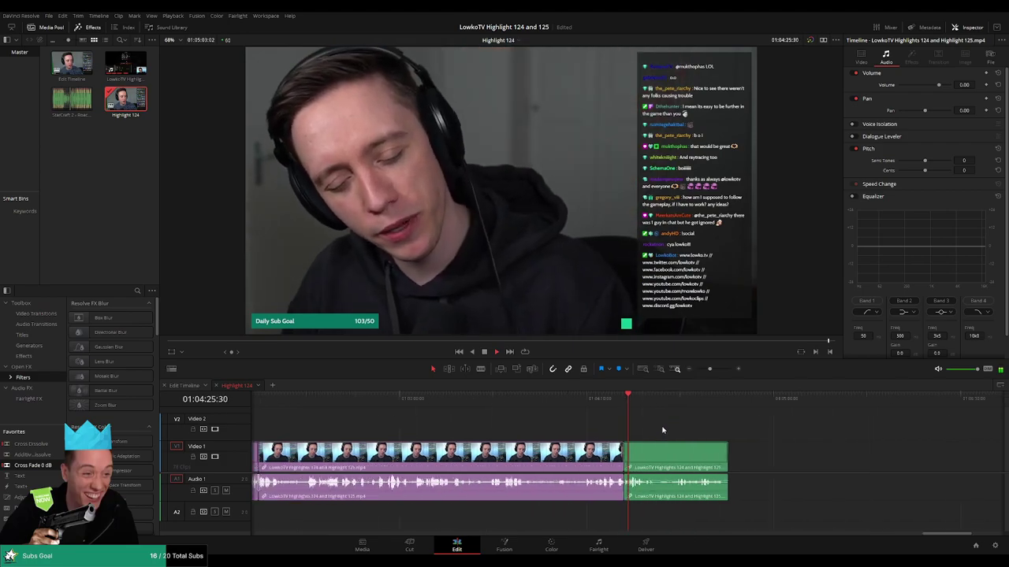
{"action": "left_click", "coordinate": [613, 400]}
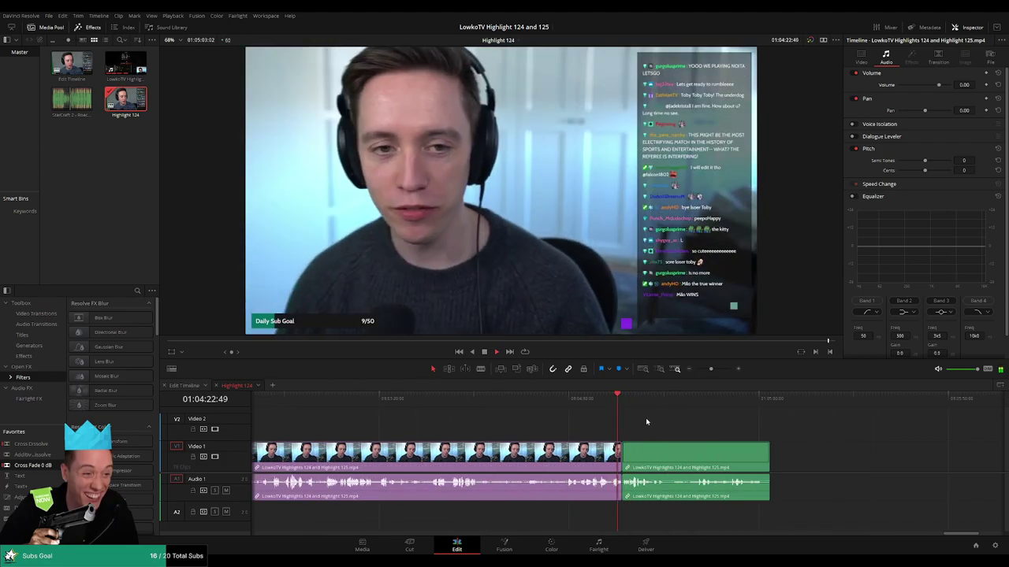
{"action": "left_click_drag", "start_coordinate": [634, 408], "coordinate": [770, 398]}
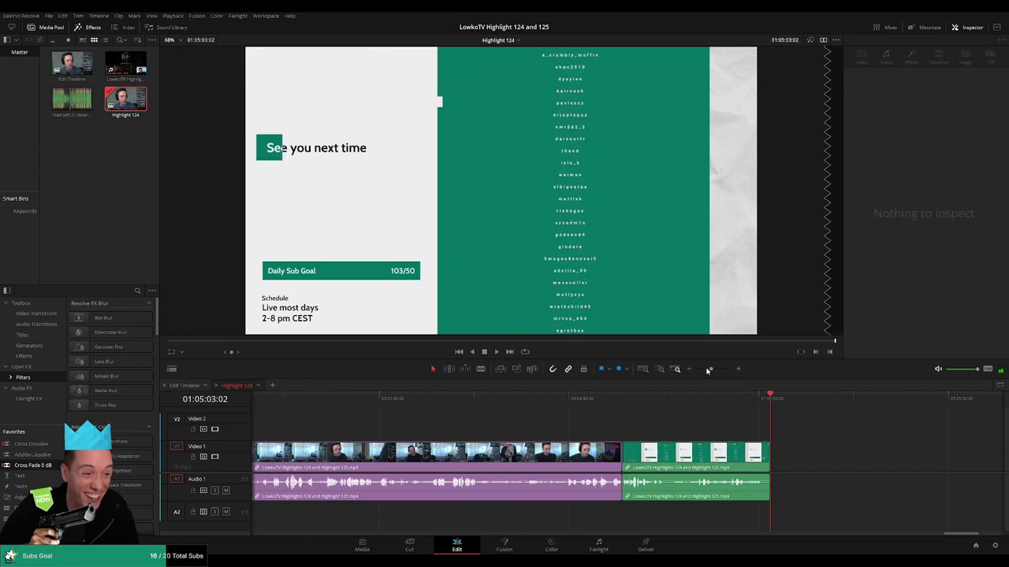
{"action": "left_click_drag", "start_coordinate": [707, 370], "coordinate": [696, 372]}
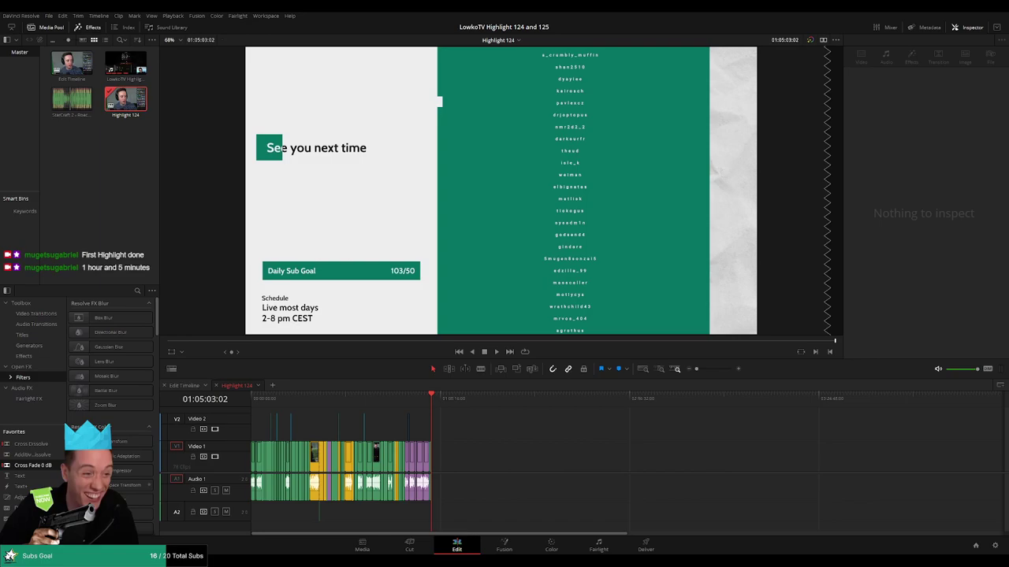
Add an empty timeline tab next to Highlight 124.
{"action": "left_click", "coordinate": [189, 385]}
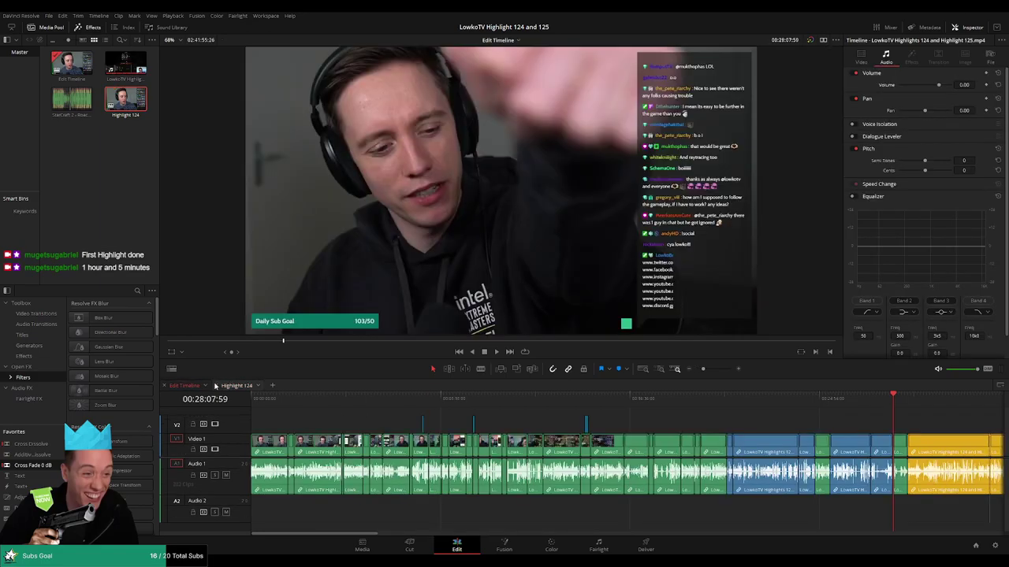
{"action": "left_click", "coordinate": [241, 386]}
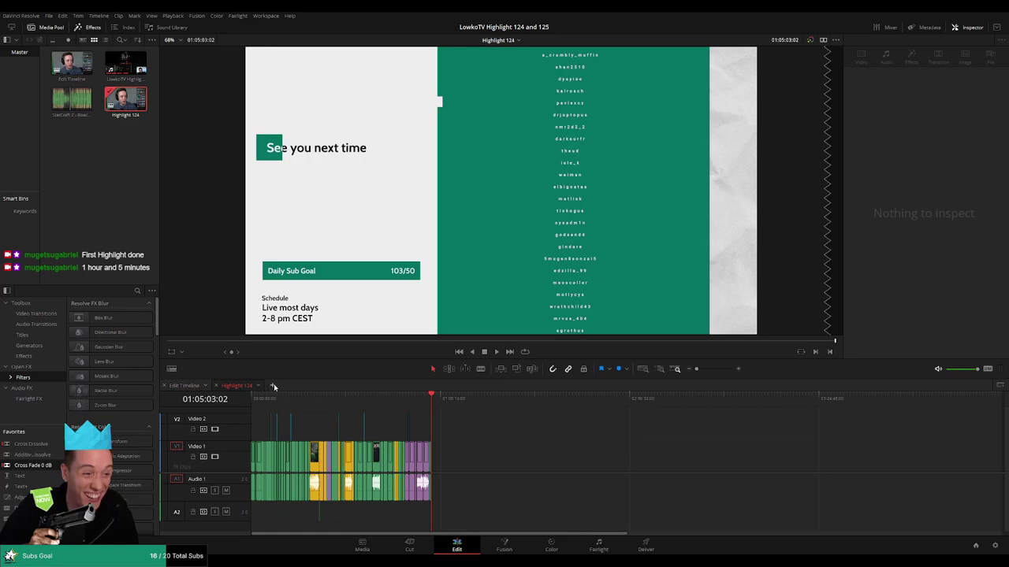
{"action": "left_click", "coordinate": [273, 387]}
Copy all clips from 01:29:00 to the end of the Edit Timeline into a new timeline in the empty tab.
{"action": "left_click", "coordinate": [189, 386]}
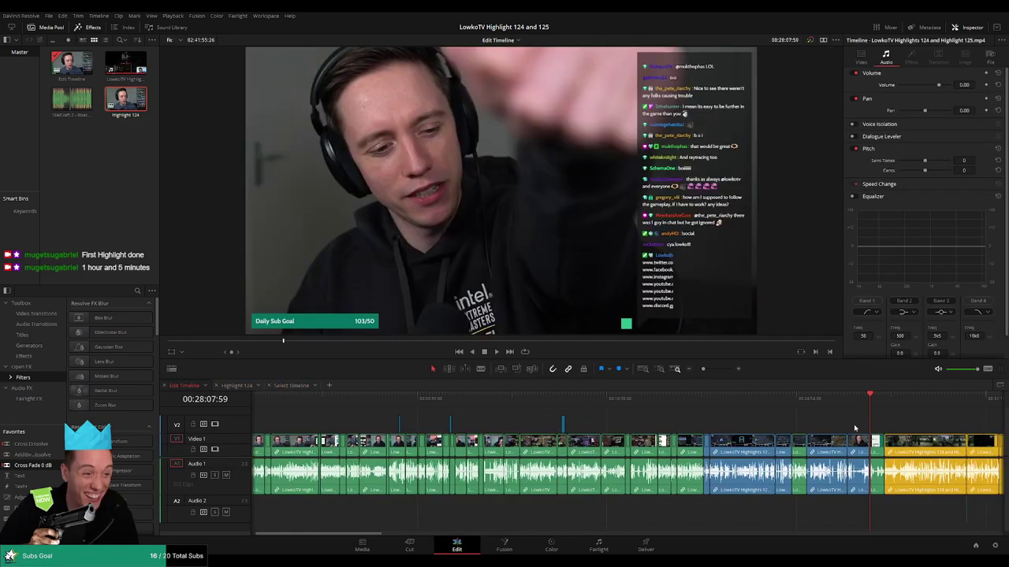
{"action": "scroll", "coordinate": [557, 418], "scroll_direction": "right", "scroll_amount": 15}
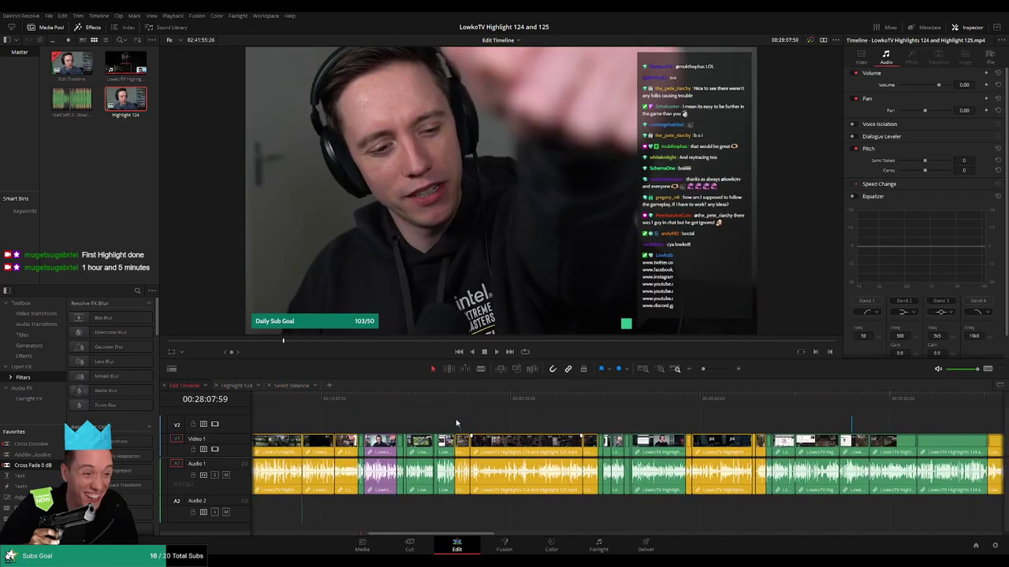
{"action": "left_click", "coordinate": [557, 418]}
{"action": "scroll", "coordinate": [610, 421], "scroll_direction": "right", "scroll_amount": 4}
{"action": "left_click_drag", "start_coordinate": [708, 372], "coordinate": [698, 372]}
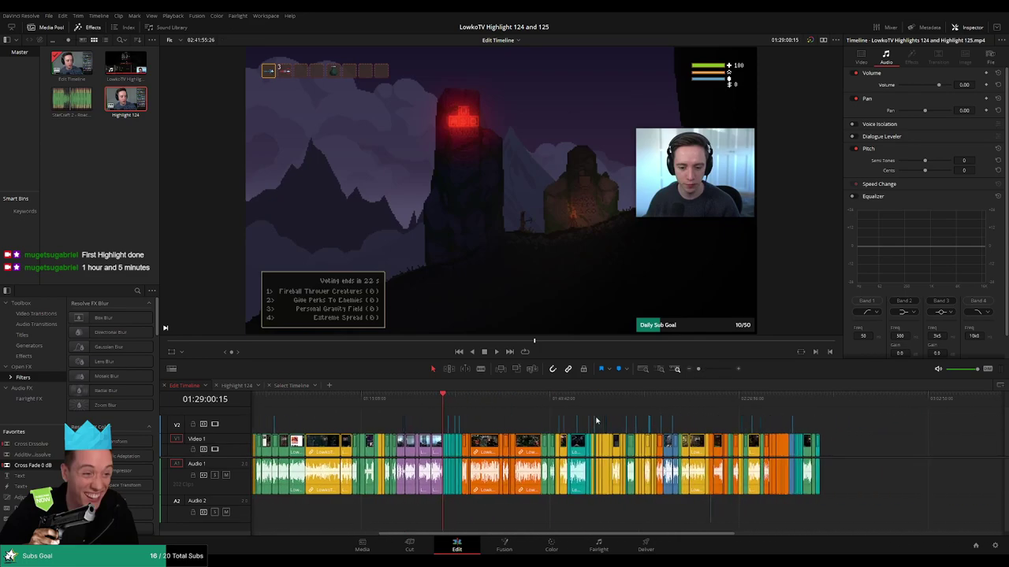
{"action": "left_click_drag", "start_coordinate": [873, 417], "coordinate": [436, 526]}
{"action": "left_click_drag", "start_coordinate": [699, 370], "coordinate": [705, 369]}
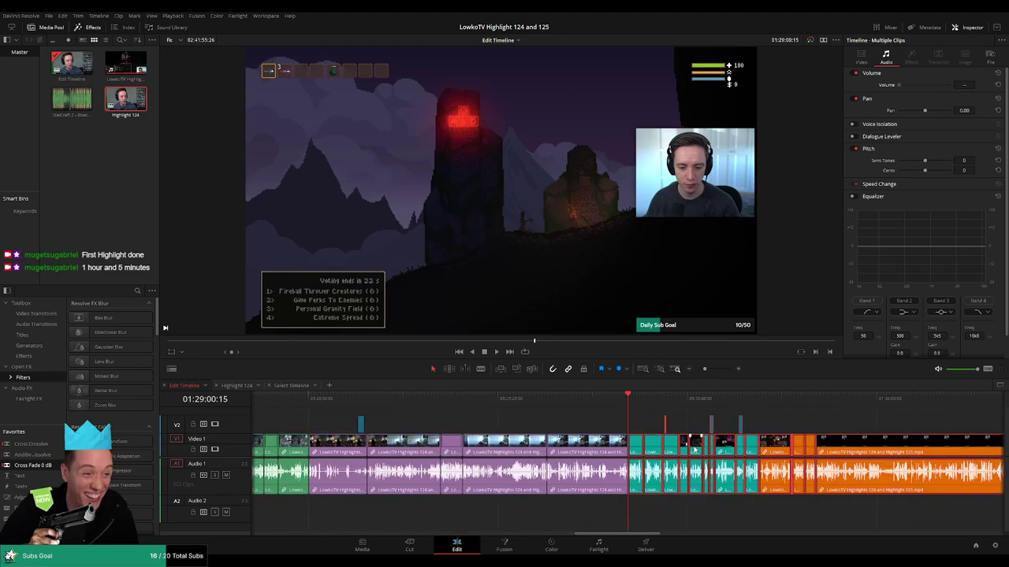
{"action": "left_click", "coordinate": [299, 386]}
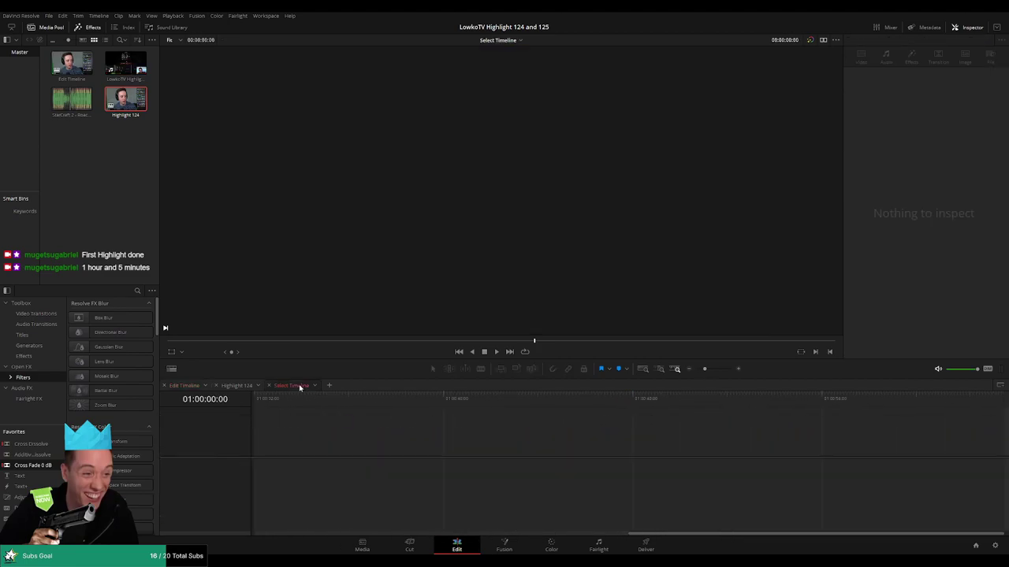
{"action": "key", "text": "ctrl+v"}
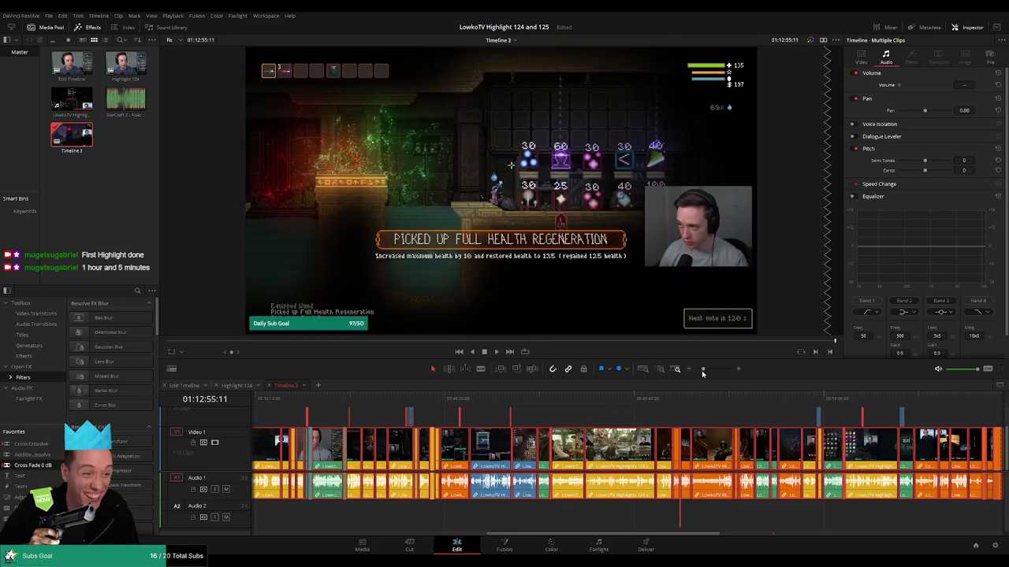
{"action": "left_click_drag", "start_coordinate": [702, 372], "coordinate": [696, 371]}
{"action": "left_click", "coordinate": [578, 456]}
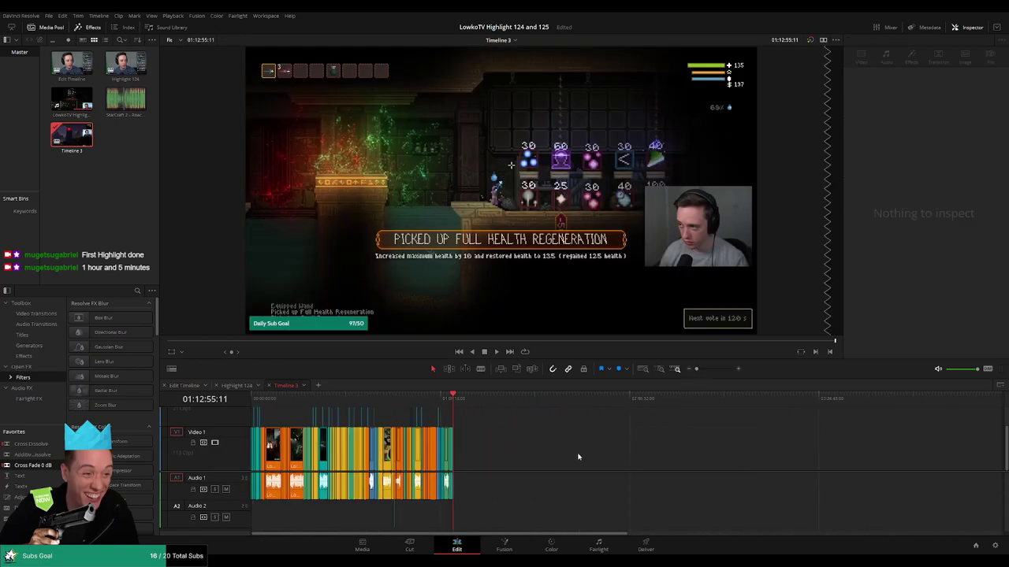
Reduce the heights of the Video 2 and Video 1 tracks in the new timeline to fit the audio tracks.
{"action": "scroll", "coordinate": [234, 472], "scroll_direction": "up", "scroll_amount": 2}
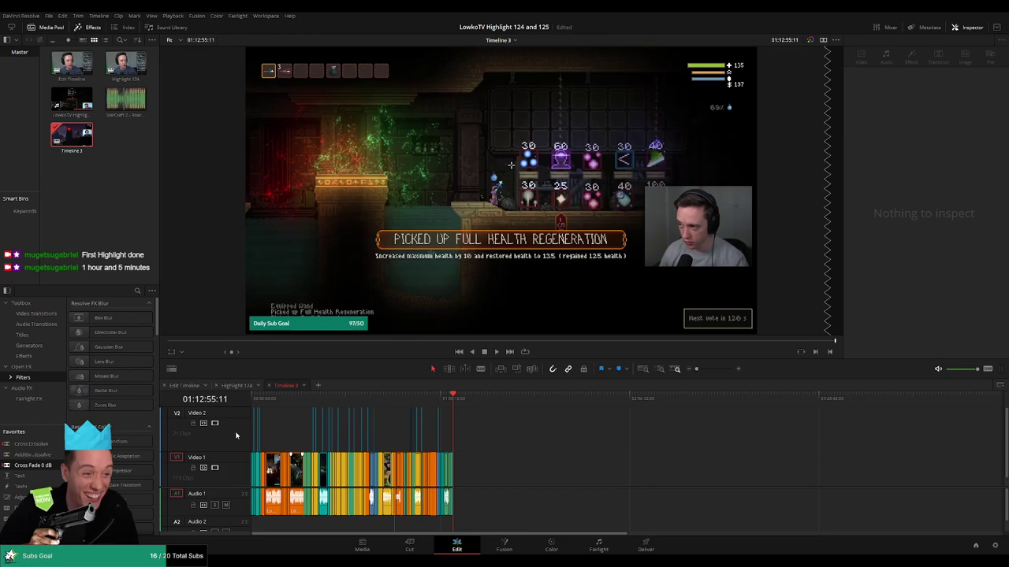
{"action": "left_click_drag", "start_coordinate": [231, 409], "coordinate": [233, 430]}
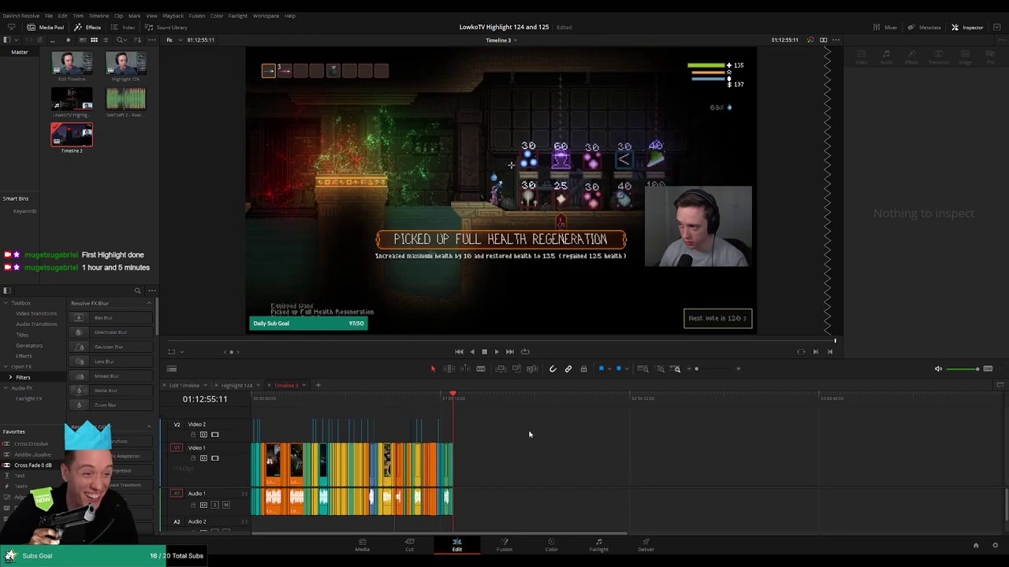
{"action": "scroll", "coordinate": [233, 487], "scroll_direction": "down", "scroll_amount": 1}
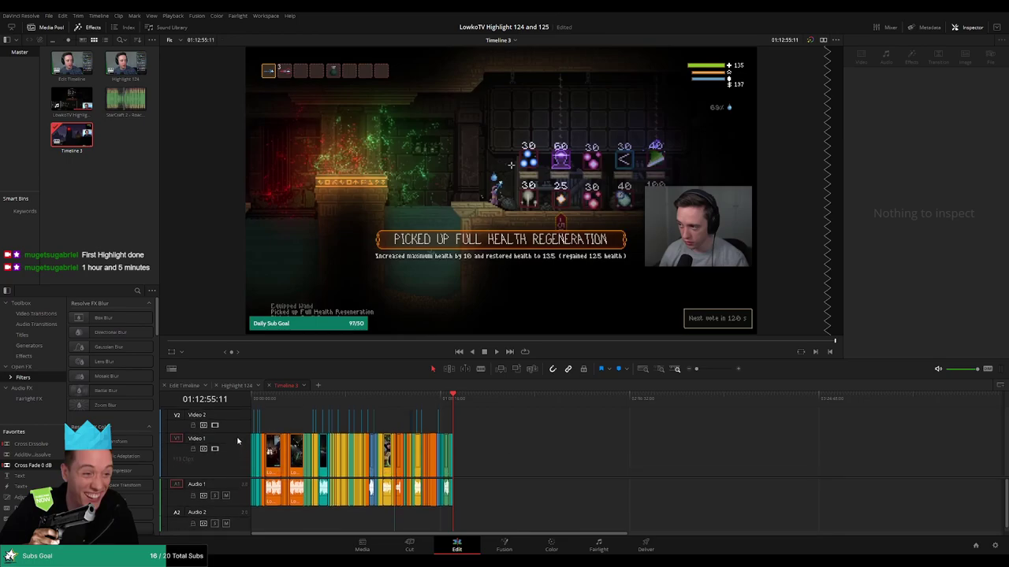
{"action": "left_click_drag", "start_coordinate": [237, 433], "coordinate": [237, 444]}
Play the start of Timeline 3, rename it Highlight 125 and move the playhead to its end.
{"action": "left_click_drag", "start_coordinate": [259, 400], "coordinate": [244, 400]}
{"action": "key", "text": "space"}
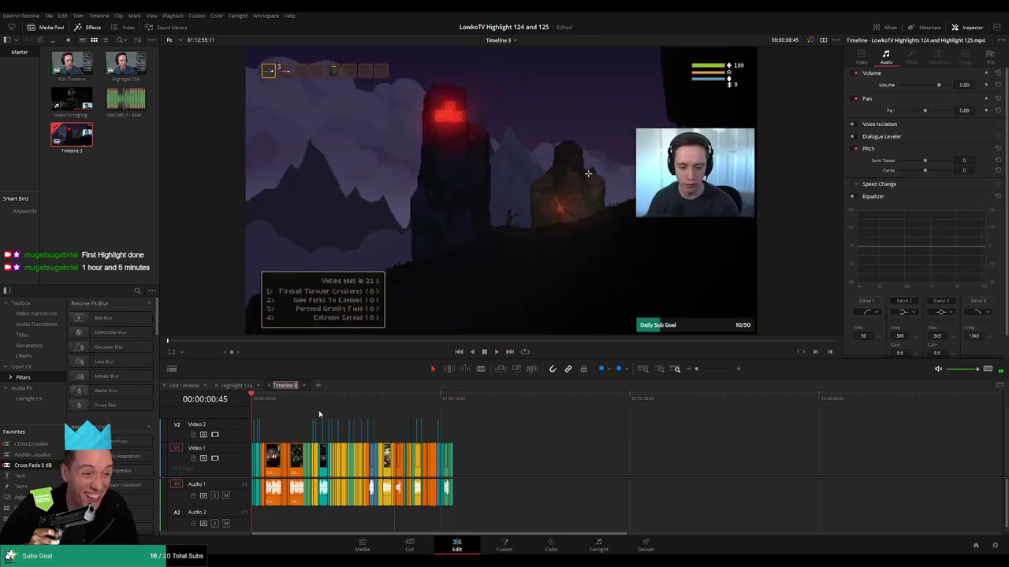
{"action": "key", "text": "BackSpace"}
{"action": "type", "text": "H"}
{"action": "type", "text": "ighlight 125"}
{"action": "key", "text": "Return"}
{"action": "left_click", "coordinate": [453, 401]}
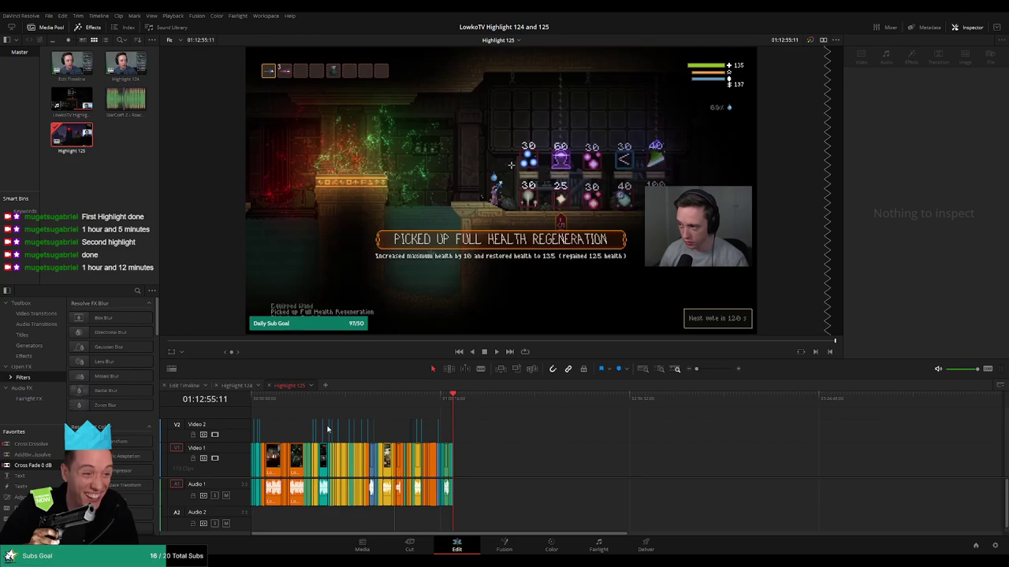
Switch back to Highlight 124 and play it from about 00:03:59.
{"action": "left_click", "coordinate": [237, 386]}
{"action": "left_click_drag", "start_coordinate": [287, 399], "coordinate": [262, 400]}
{"action": "key", "text": "space"}
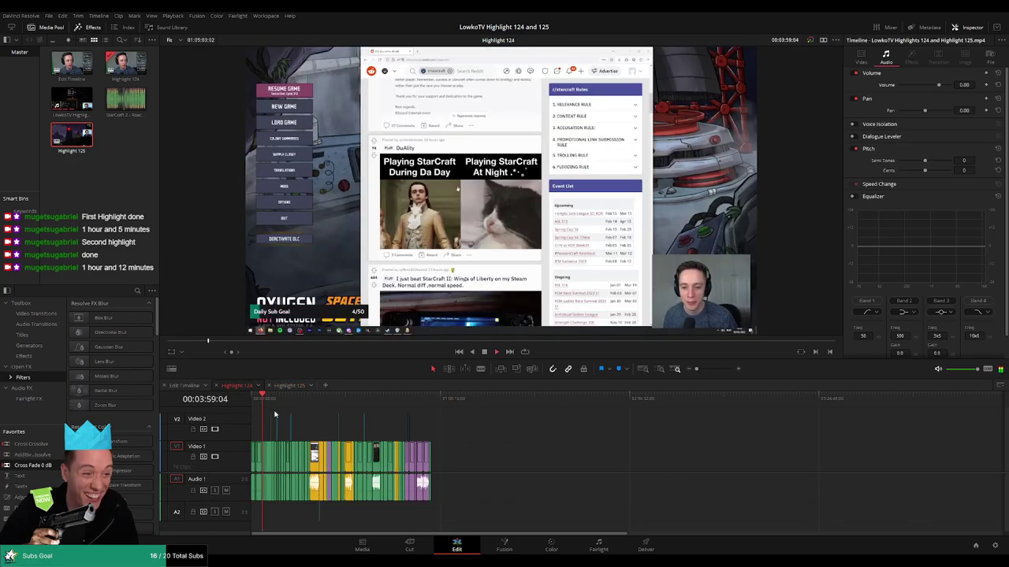
Spot-check the opening clips of Highlight 124 by playing it around 00:03:09, 00:01:54 and 00:01:15.
{"action": "left_click_drag", "start_coordinate": [696, 369], "coordinate": [706, 370]}
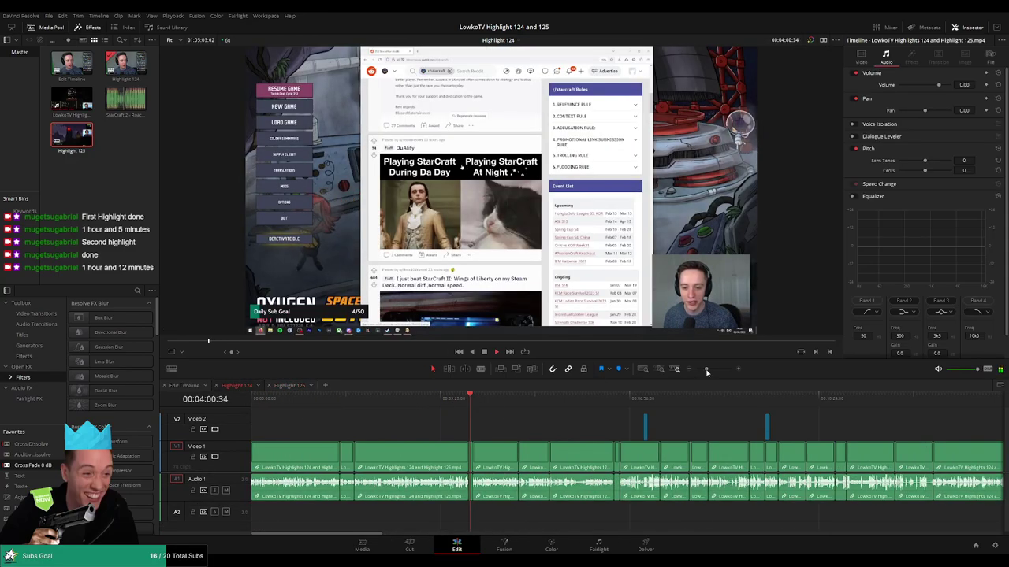
{"action": "left_click", "coordinate": [449, 401]}
{"action": "left_click", "coordinate": [408, 402]}
{"action": "left_click", "coordinate": [418, 402]}
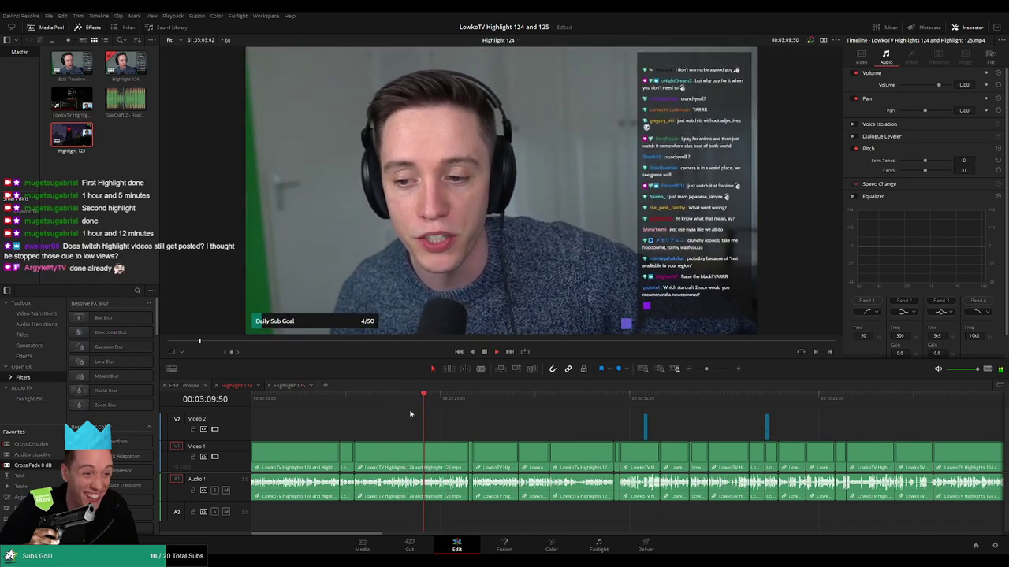
{"action": "left_click", "coordinate": [354, 402]}
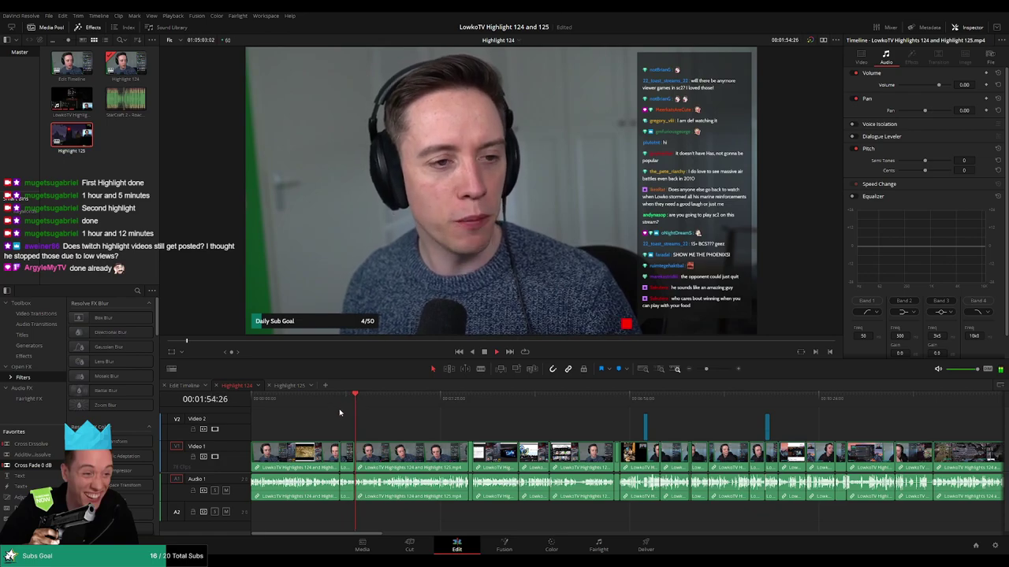
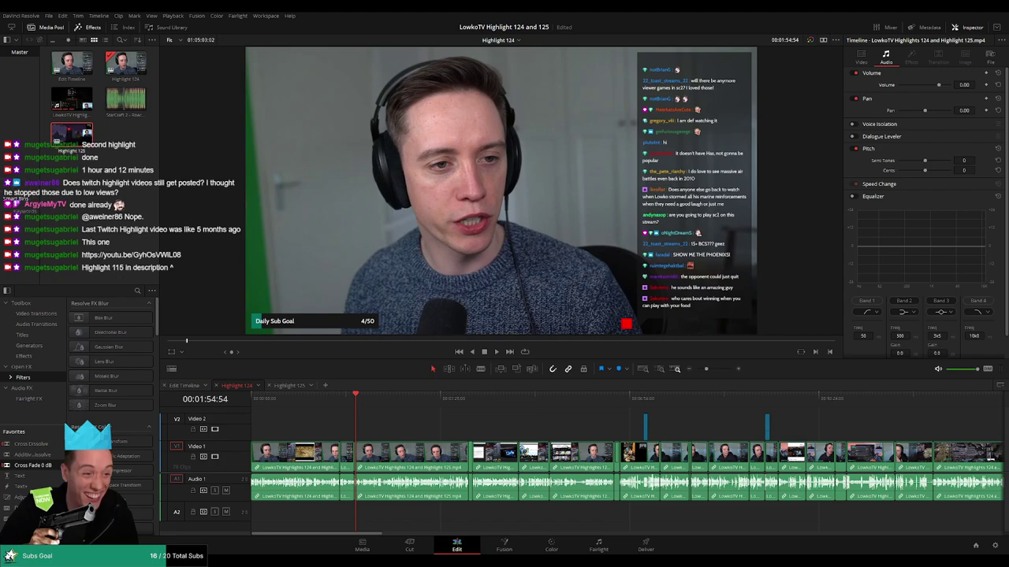
{"action": "key", "text": "space"}
{"action": "left_click", "coordinate": [340, 400]}
{"action": "left_click", "coordinate": [319, 400]}
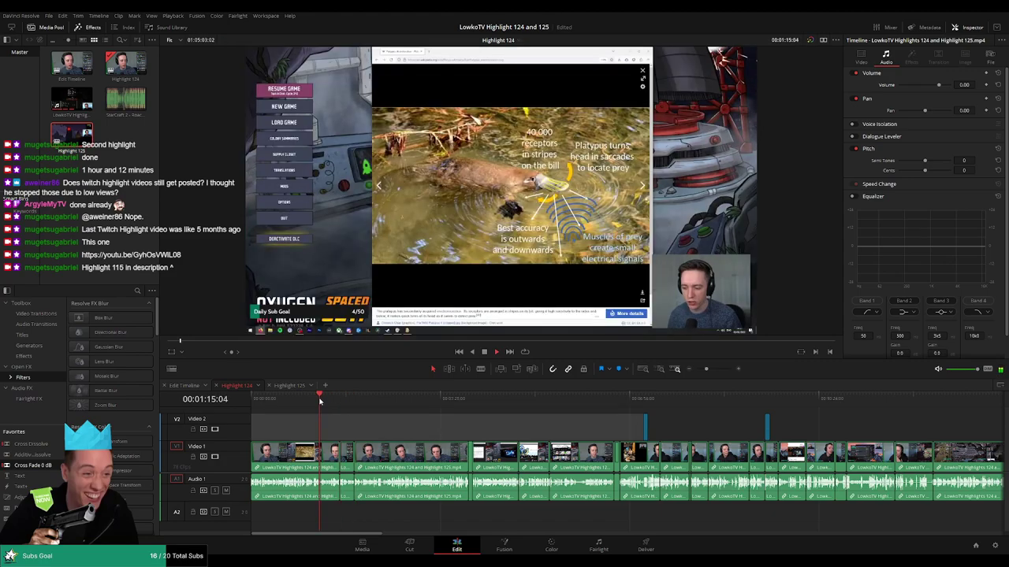
Skim Highlight 124 from about 00:12:18 to the start of the first yellow clips at about 00:21:11.
{"action": "left_click_drag", "start_coordinate": [320, 402], "coordinate": [633, 409]}
{"action": "left_click_drag", "start_coordinate": [721, 435], "coordinate": [491, 401]}
{"action": "left_click", "coordinate": [545, 403]}
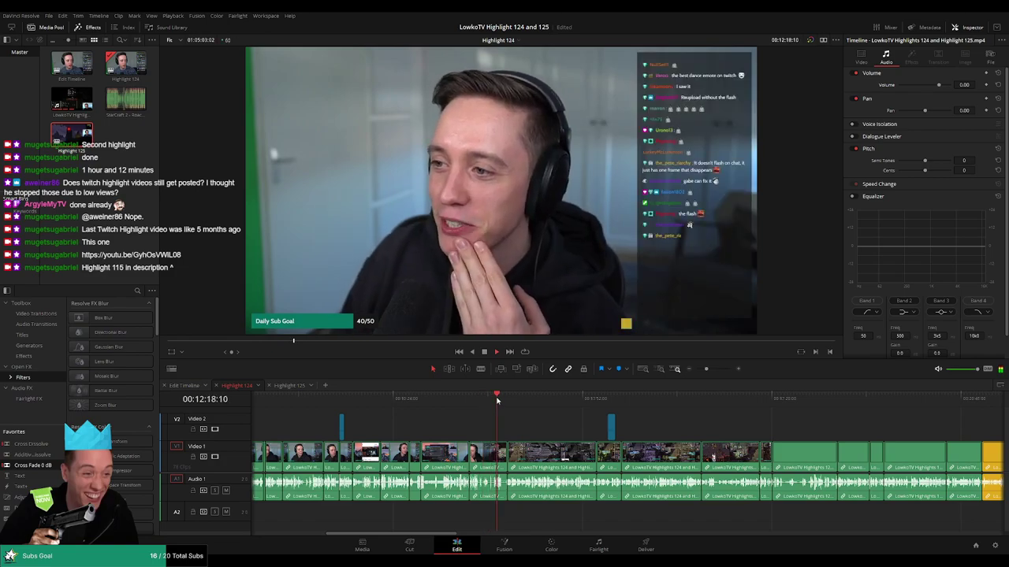
{"action": "left_click_drag", "start_coordinate": [499, 401], "coordinate": [533, 402]}
{"action": "left_click", "coordinate": [575, 400]}
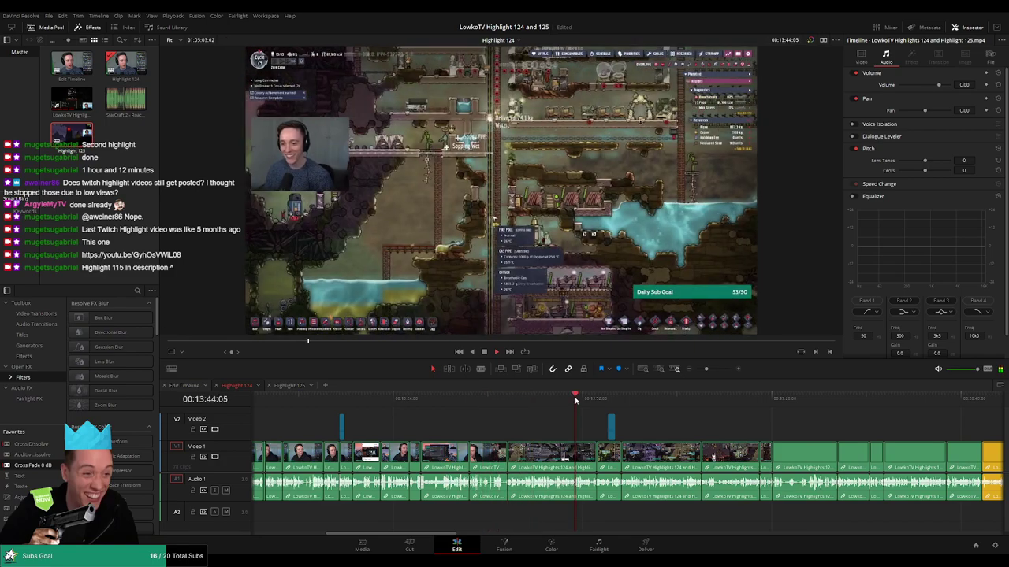
{"action": "left_click_drag", "start_coordinate": [593, 399], "coordinate": [506, 401]}
{"action": "scroll", "coordinate": [588, 421], "scroll_direction": "up", "scroll_amount": 2}
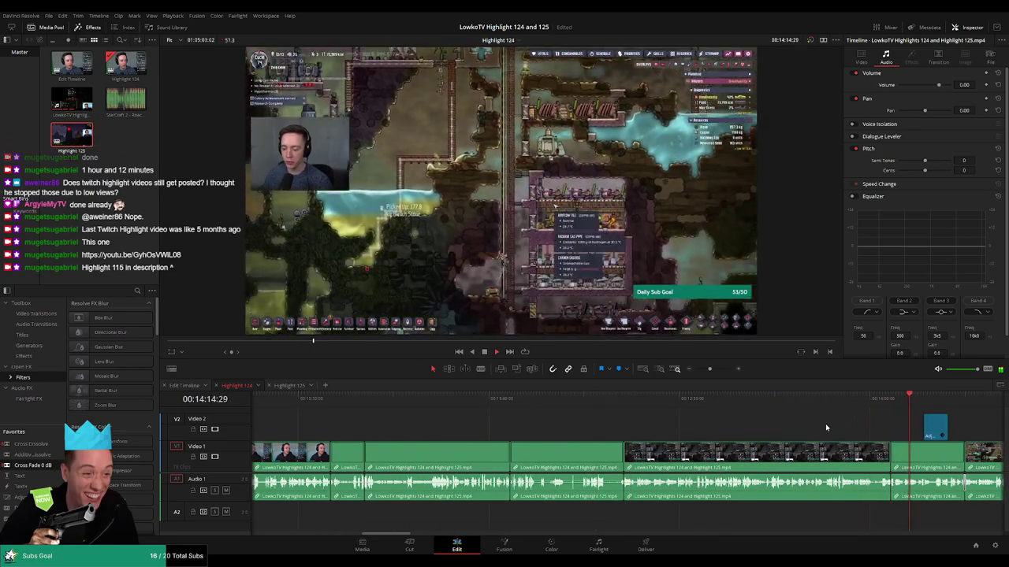
{"action": "left_click", "coordinate": [671, 399]}
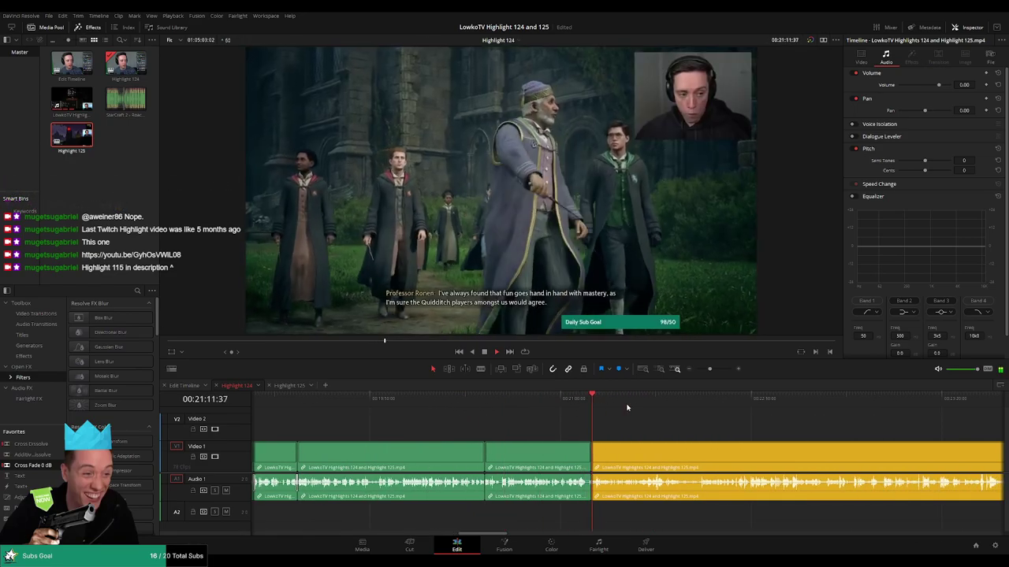
Spot-check the middle of Highlight 124 from about 00:27:17 through the second group of yellow clips to about 00:39:05.
{"action": "left_click_drag", "start_coordinate": [710, 369], "coordinate": [547, 432]}
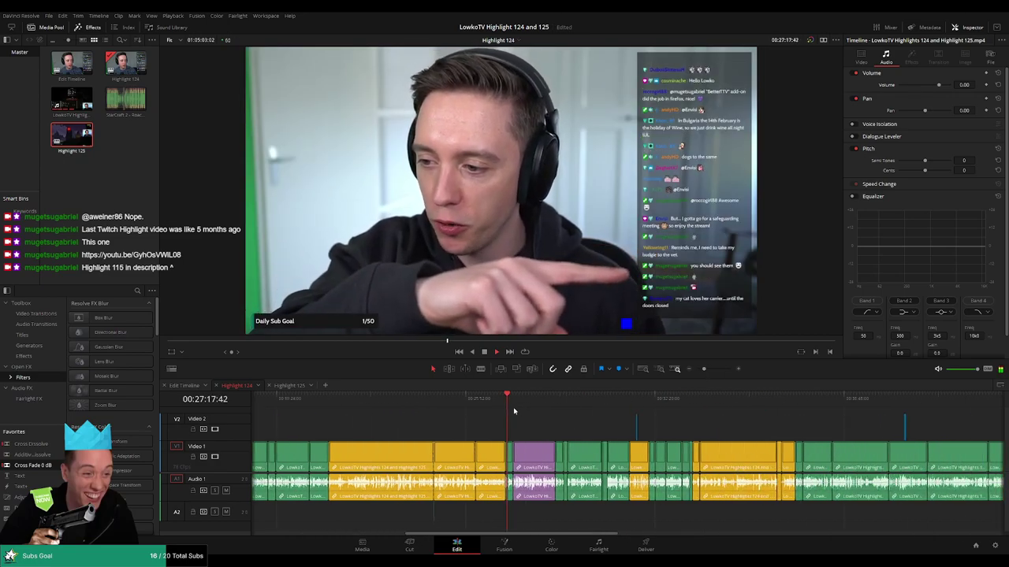
{"action": "left_click", "coordinate": [555, 400]}
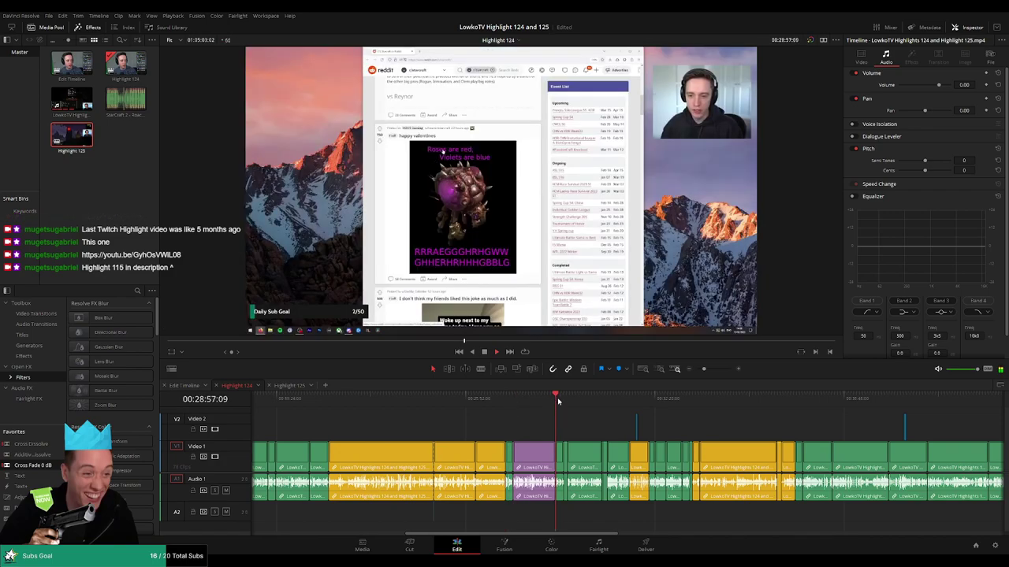
{"action": "left_click", "coordinate": [601, 398]}
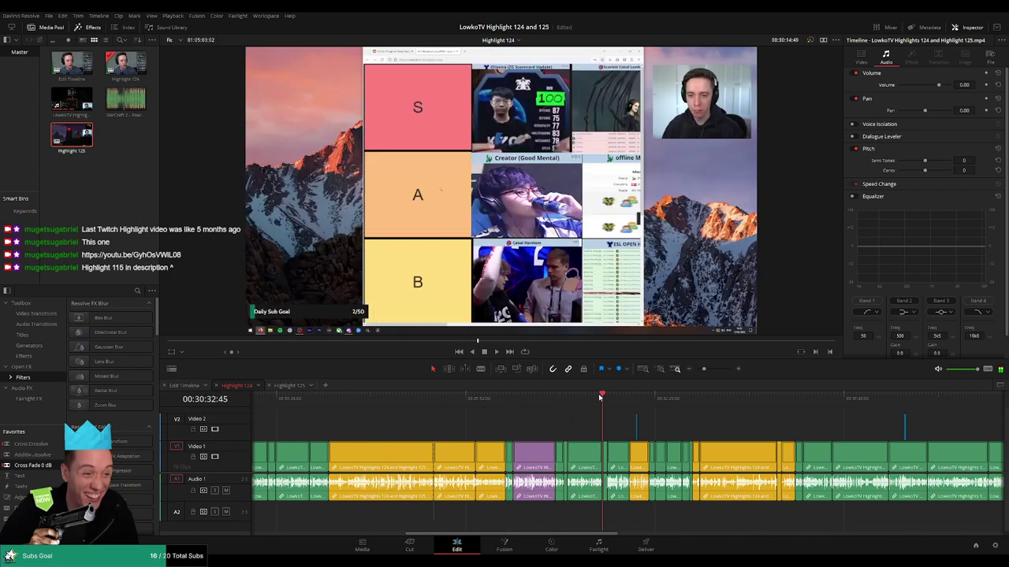
{"action": "left_click", "coordinate": [628, 398]}
{"action": "left_click", "coordinate": [720, 398]}
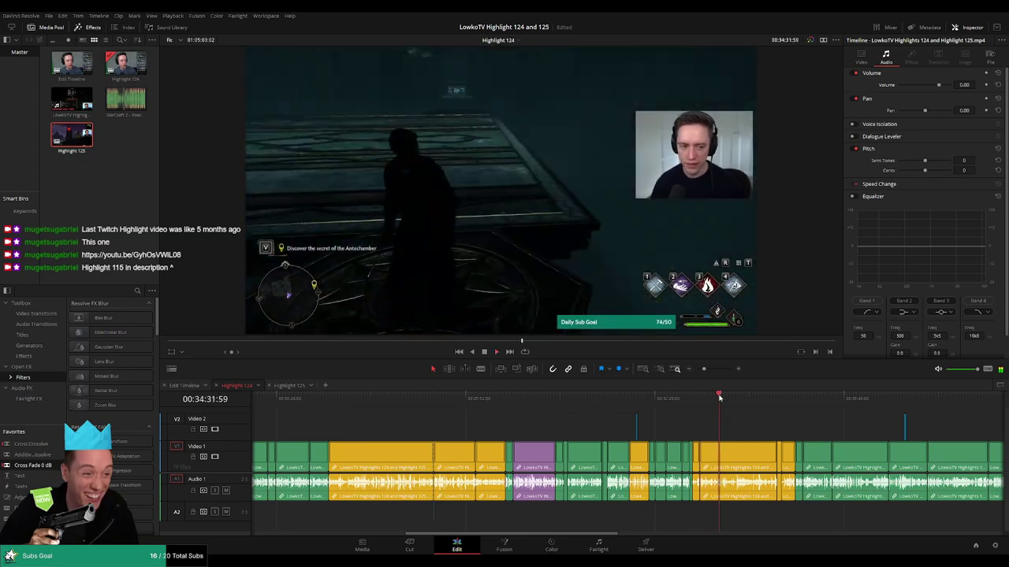
{"action": "left_click_drag", "start_coordinate": [755, 414], "coordinate": [589, 418]}
{"action": "left_click", "coordinate": [615, 399]}
{"action": "left_click", "coordinate": [685, 398]}
{"action": "left_click_drag", "start_coordinate": [734, 414], "coordinate": [532, 412]}
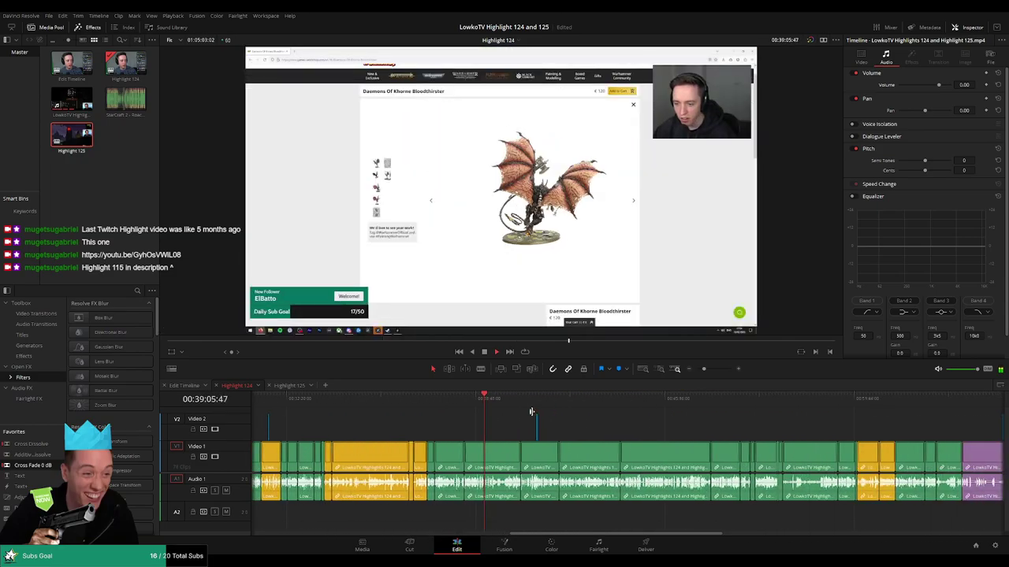
Review the remaining clips of Highlight 124 from about 00:45:41 to the end of the timeline.
{"action": "left_click", "coordinate": [596, 399]}
{"action": "left_click", "coordinate": [675, 399]}
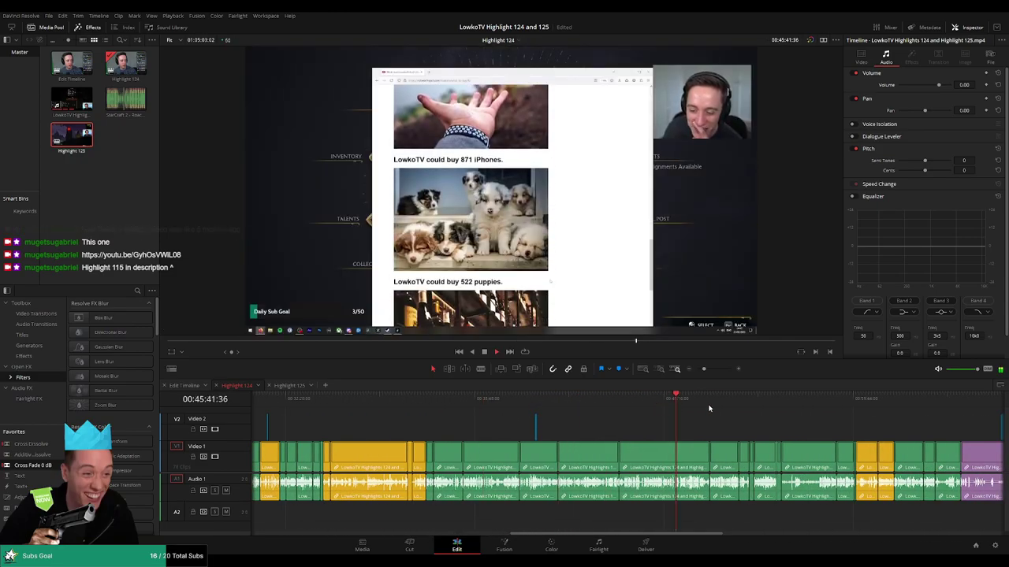
{"action": "left_click_drag", "start_coordinate": [713, 408], "coordinate": [826, 407]}
{"action": "left_click_drag", "start_coordinate": [821, 413], "coordinate": [605, 414]}
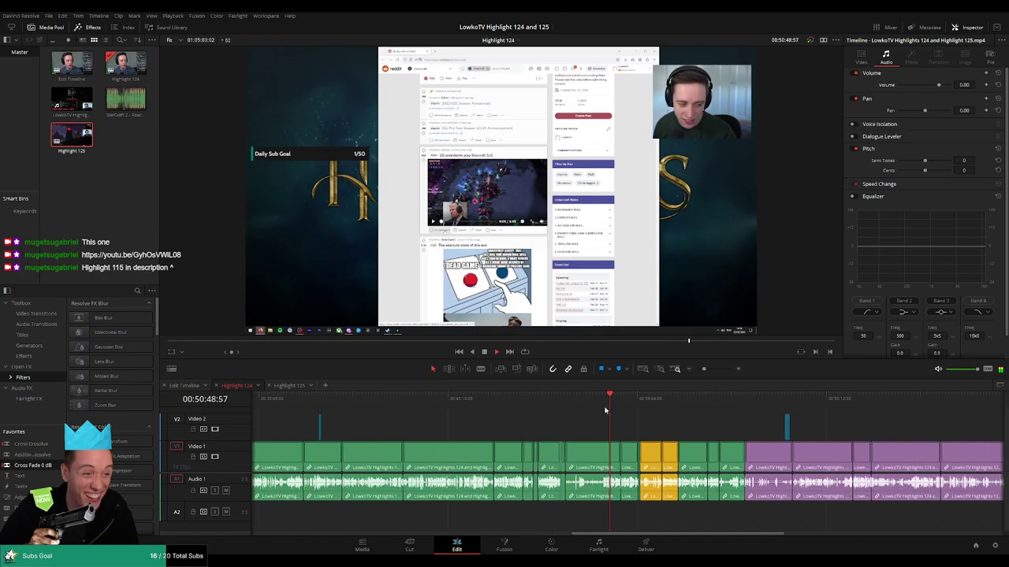
{"action": "left_click", "coordinate": [582, 403]}
{"action": "left_click", "coordinate": [654, 398]}
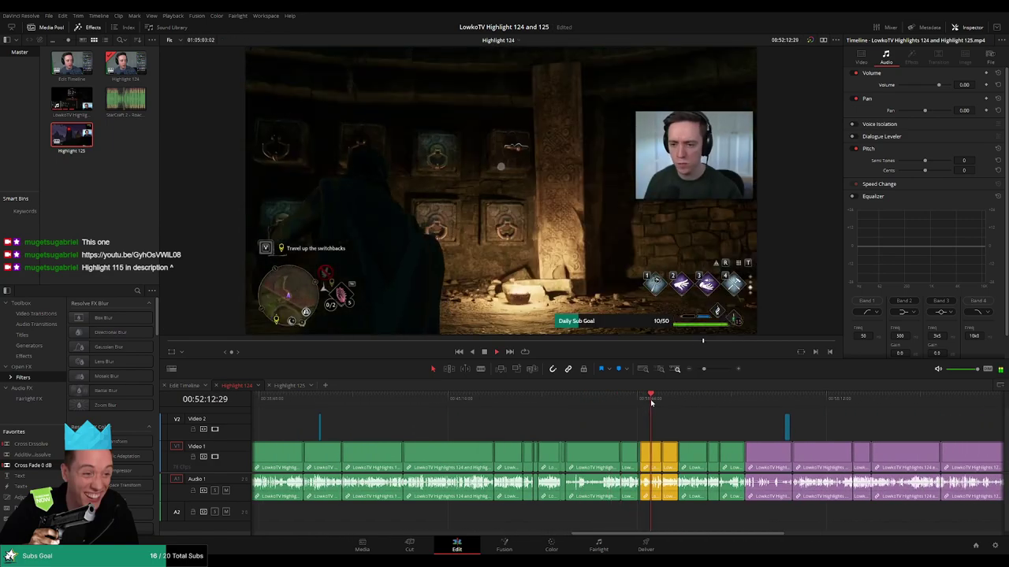
{"action": "left_click", "coordinate": [679, 398]}
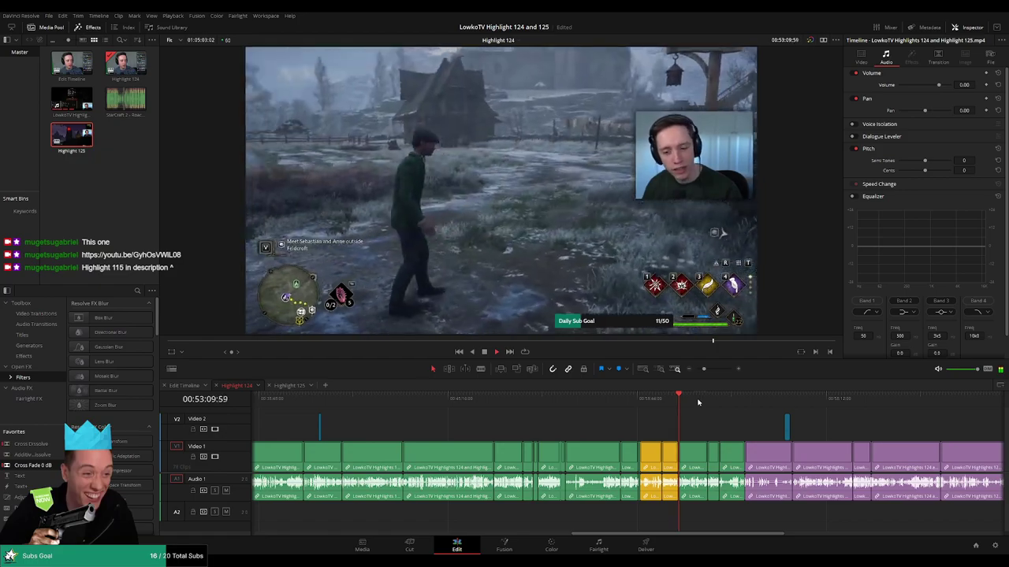
{"action": "left_click", "coordinate": [698, 399]}
{"action": "left_click", "coordinate": [757, 399]}
{"action": "left_click_drag", "start_coordinate": [531, 403], "coordinate": [721, 411]}
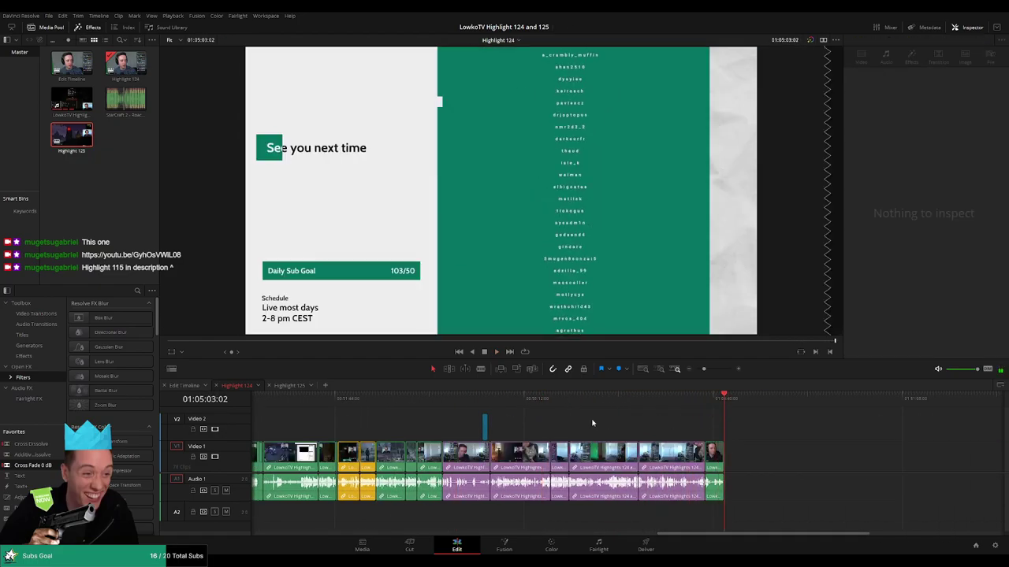
{"action": "scroll", "coordinate": [585, 423], "scroll_direction": "down", "scroll_amount": 5}
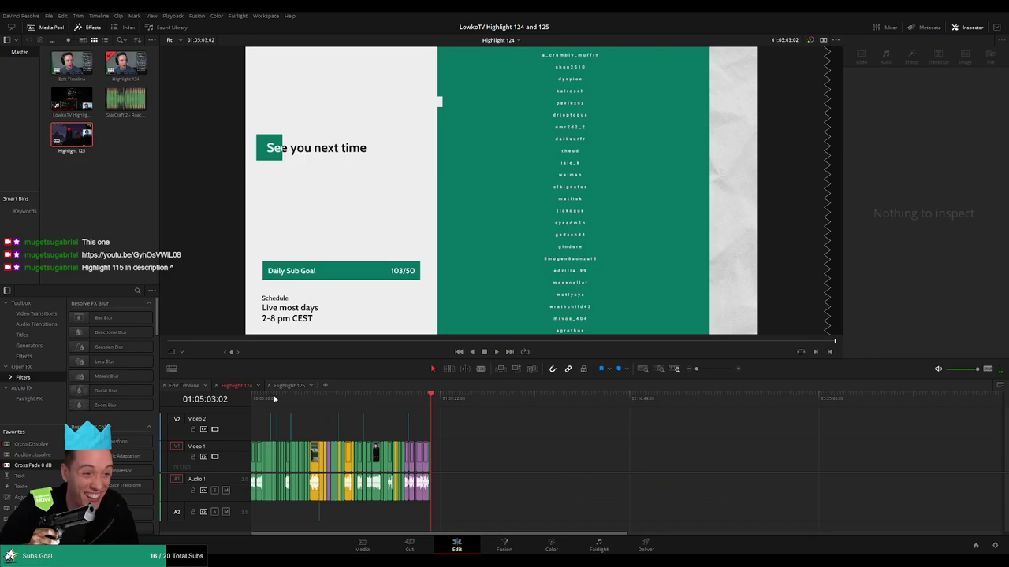
Switch to Highlight 125, play its start and skim ahead to the green clips at about 00:19:11.
{"action": "left_click", "coordinate": [295, 385]}
{"action": "left_click_drag", "start_coordinate": [272, 400], "coordinate": [234, 405]}
{"action": "key", "text": "space"}
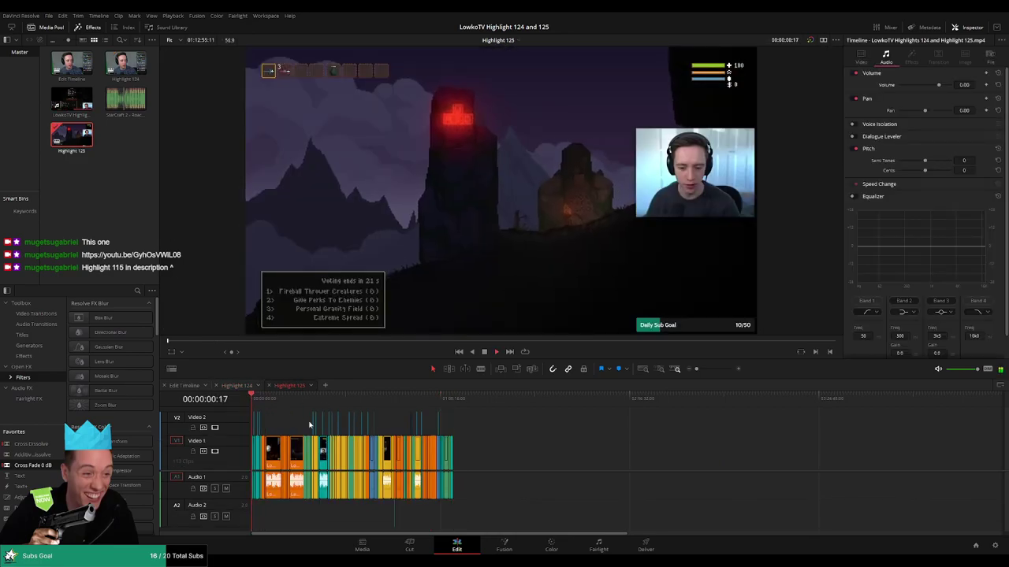
{"action": "scroll", "coordinate": [309, 423], "scroll_direction": "up", "scroll_amount": 5}
{"action": "left_click_drag", "start_coordinate": [306, 403], "coordinate": [833, 401]}
{"action": "left_click_drag", "start_coordinate": [709, 370], "coordinate": [700, 371]}
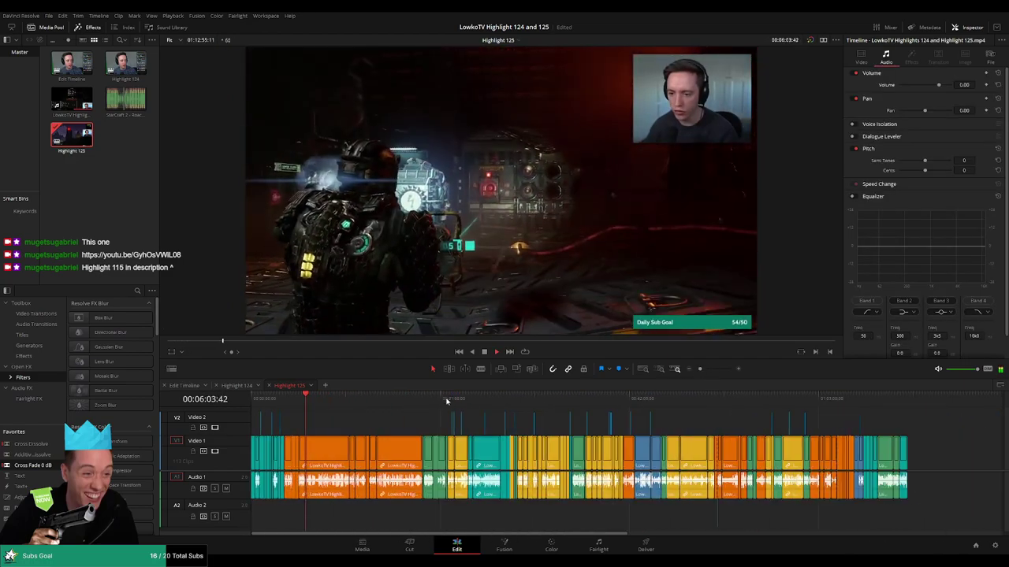
{"action": "left_click_drag", "start_coordinate": [440, 400], "coordinate": [429, 395]}
Check the green and yellow clips of Highlight 125 from about 00:19:11 to 00:23:24.
{"action": "left_click_drag", "start_coordinate": [700, 369], "coordinate": [708, 369]}
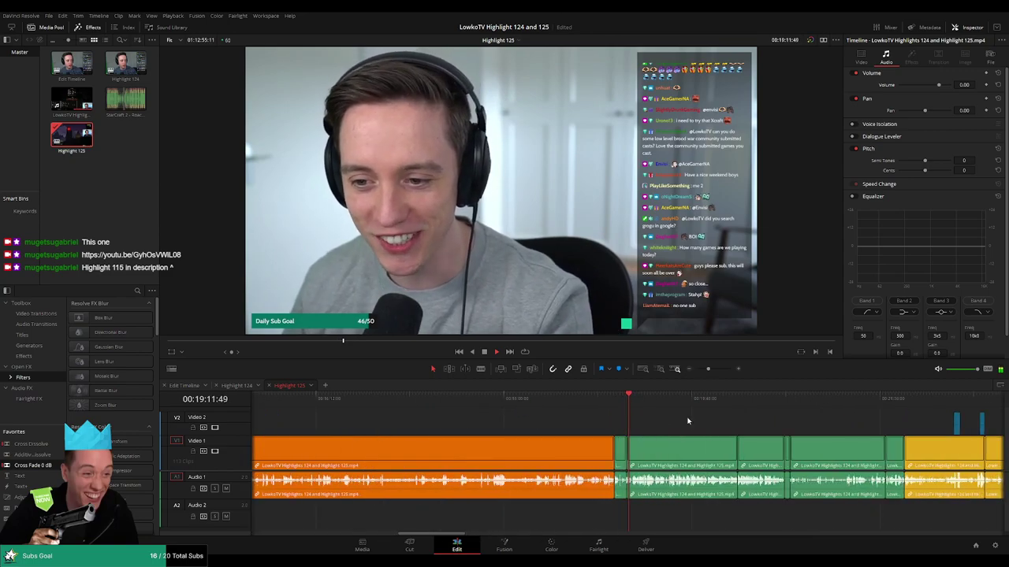
{"action": "left_click", "coordinate": [661, 398]}
{"action": "left_click", "coordinate": [768, 401]}
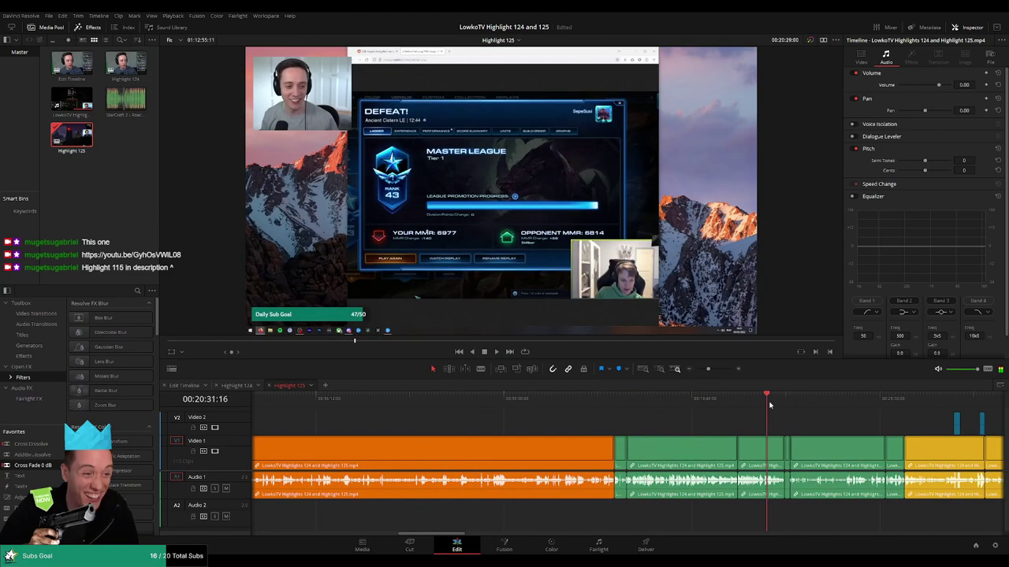
{"action": "left_click", "coordinate": [845, 401]}
{"action": "left_click_drag", "start_coordinate": [859, 413], "coordinate": [562, 410]}
{"action": "left_click", "coordinate": [593, 400]}
{"action": "left_click", "coordinate": [667, 401]}
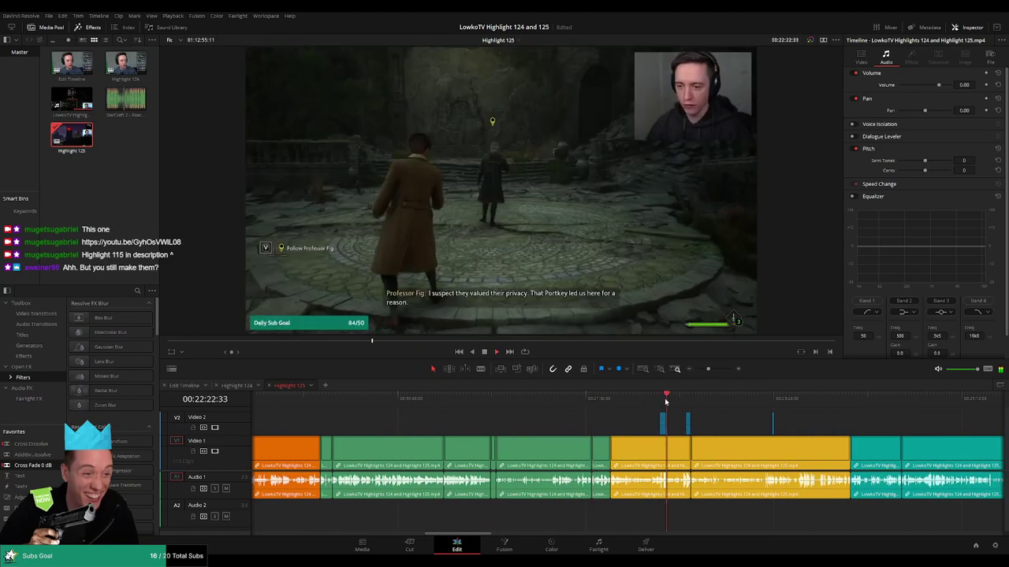
{"action": "left_click", "coordinate": [685, 401]}
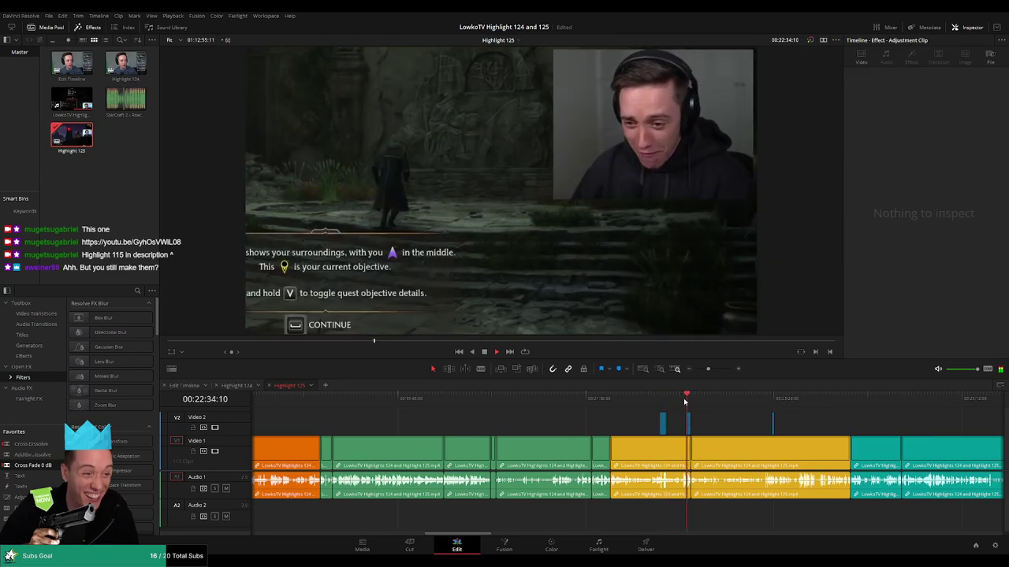
{"action": "left_click", "coordinate": [730, 399]}
{"action": "left_click", "coordinate": [772, 399]}
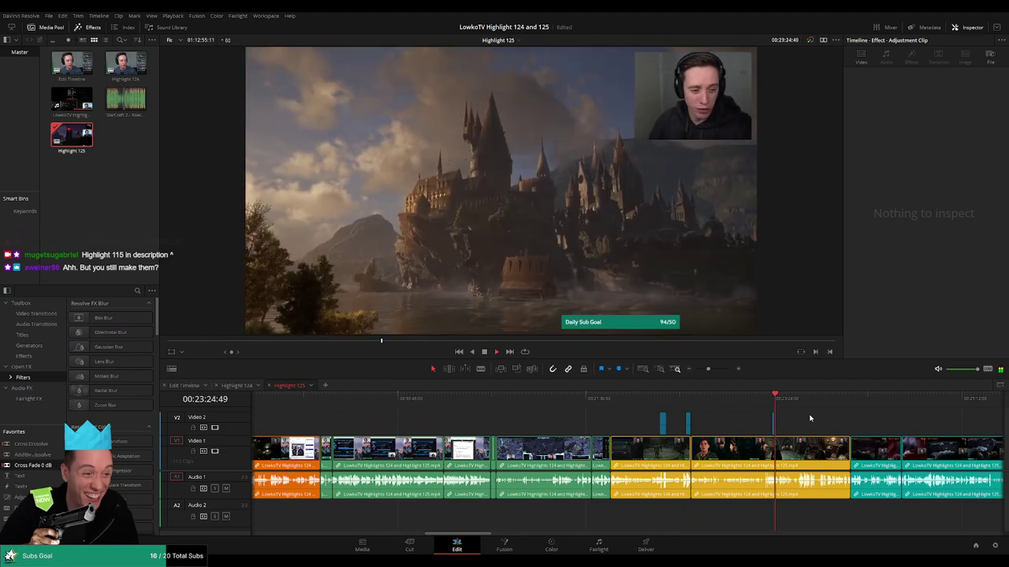
Copy the two yellow Hogwarts clips and their adjustment clips from Highlight 125 to the end of Highlight 124.
{"action": "left_click_drag", "start_coordinate": [811, 419], "coordinate": [651, 466]}
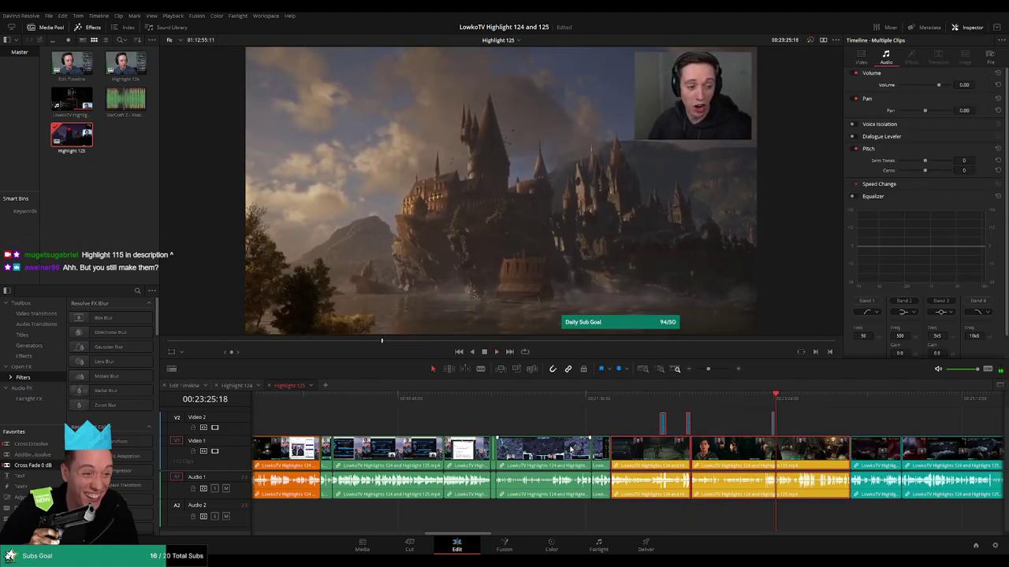
{"action": "left_click", "coordinate": [238, 386]}
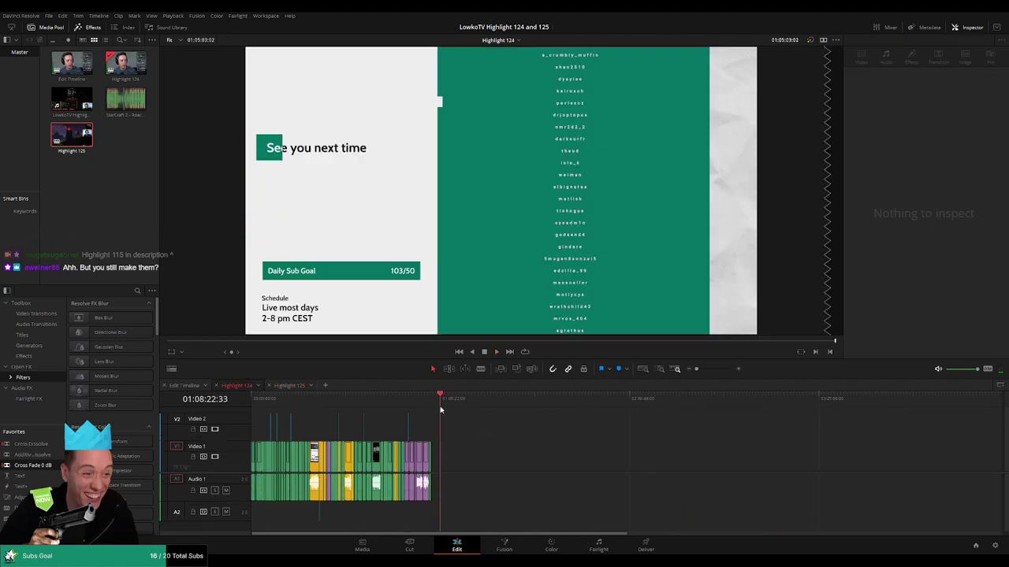
{"action": "key", "text": "ctrl+v"}
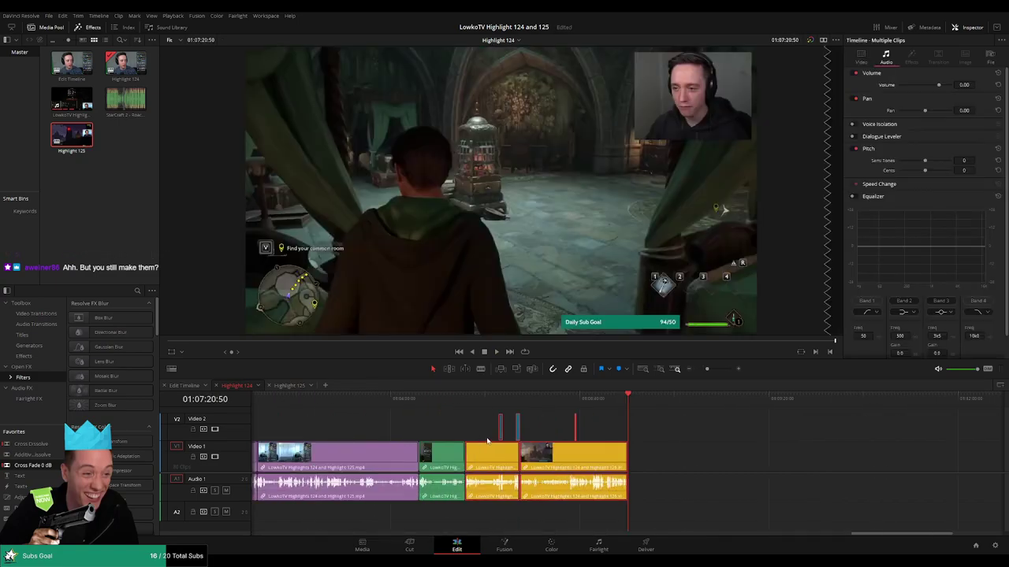
Move the pasted yellow clips further along Highlight 124, leaving a gap after the original ending, and deselect them.
{"action": "left_click_drag", "start_coordinate": [553, 456], "coordinate": [789, 456]}
{"action": "left_click", "coordinate": [661, 439]}
{"action": "left_click_drag", "start_coordinate": [708, 370], "coordinate": [703, 372]}
Check Highlight 124 at the first yellow clip around 00:21:12, then play it briefly from the start.
{"action": "left_click_drag", "start_coordinate": [367, 442], "coordinate": [753, 419]}
{"action": "left_click_drag", "start_coordinate": [335, 438], "coordinate": [600, 436]}
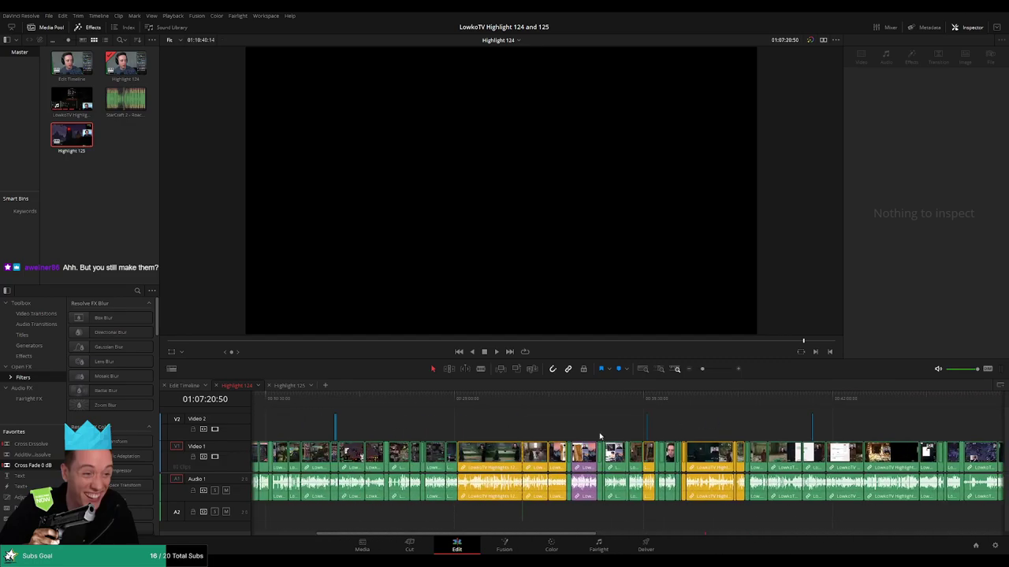
{"action": "left_click", "coordinate": [457, 398]}
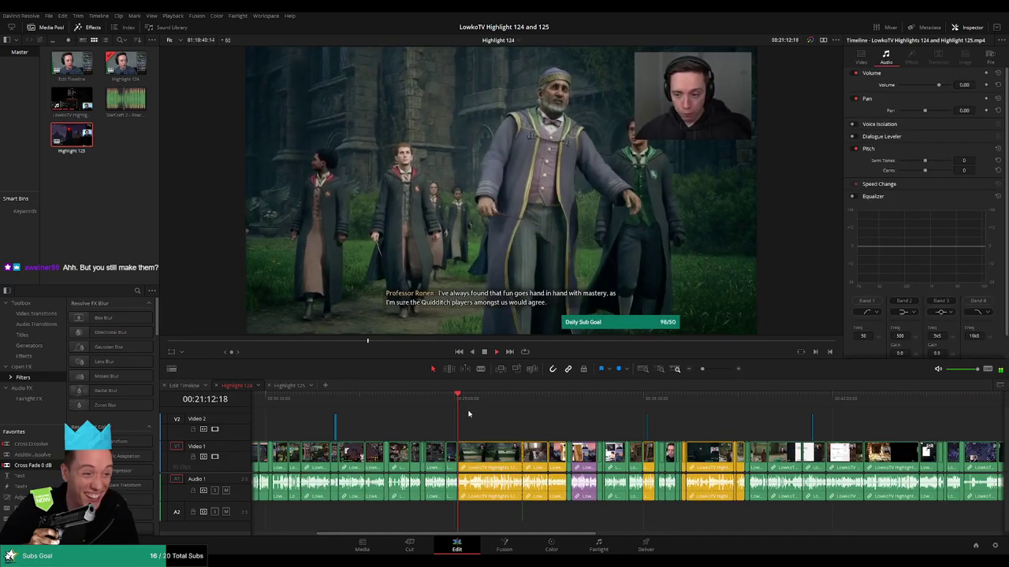
{"action": "left_click", "coordinate": [365, 399]}
{"action": "scroll", "coordinate": [352, 434], "scroll_direction": "up", "scroll_amount": 2}
{"action": "left_click_drag", "start_coordinate": [267, 399], "coordinate": [231, 402]}
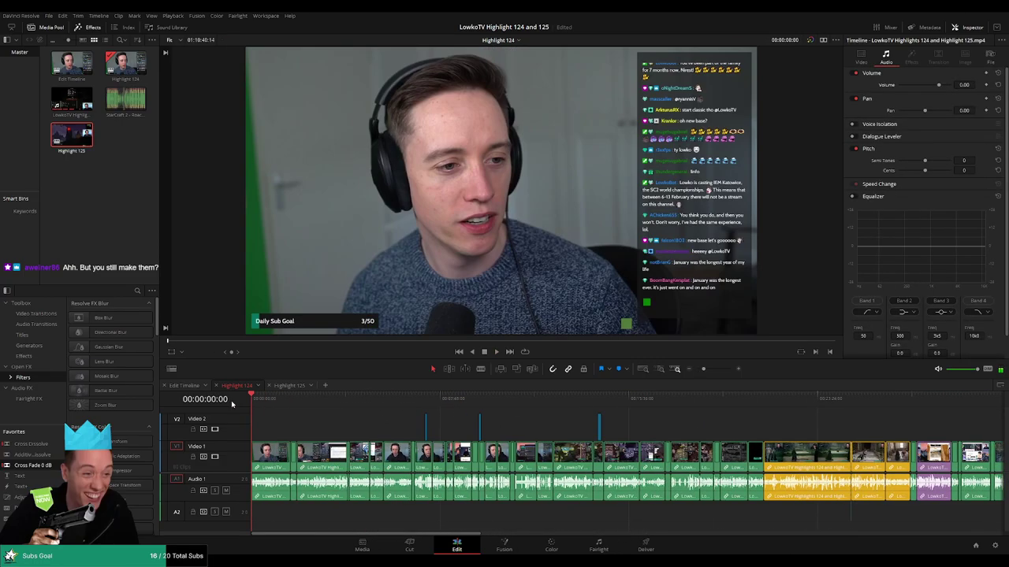
{"action": "key", "text": "space"}
Try to move the original Highlight 124 clips, and undo the earlier shift of the pasted yellow clips.
{"action": "left_click_drag", "start_coordinate": [703, 369], "coordinate": [699, 371]}
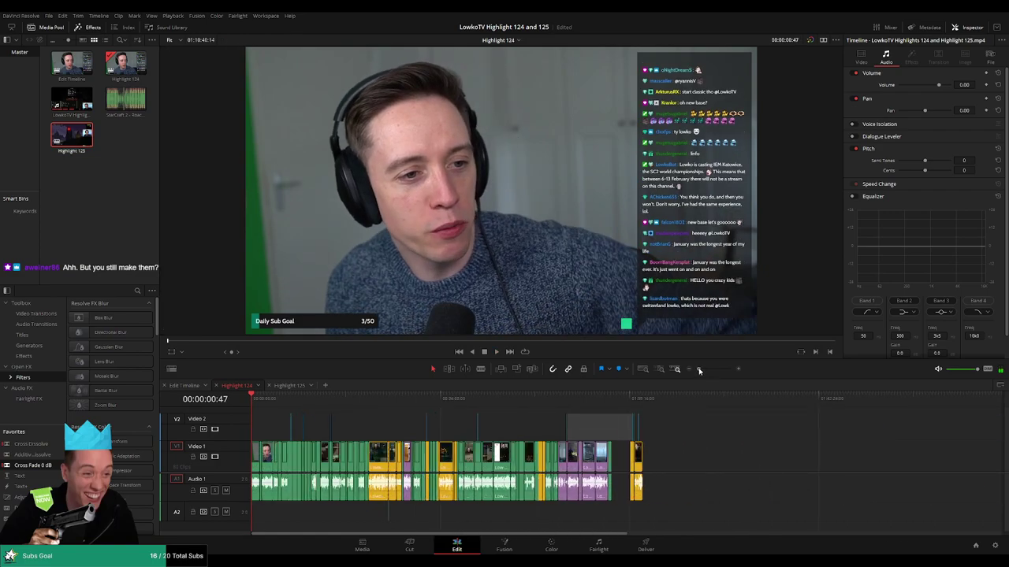
{"action": "left_click_drag", "start_coordinate": [612, 425], "coordinate": [235, 496]}
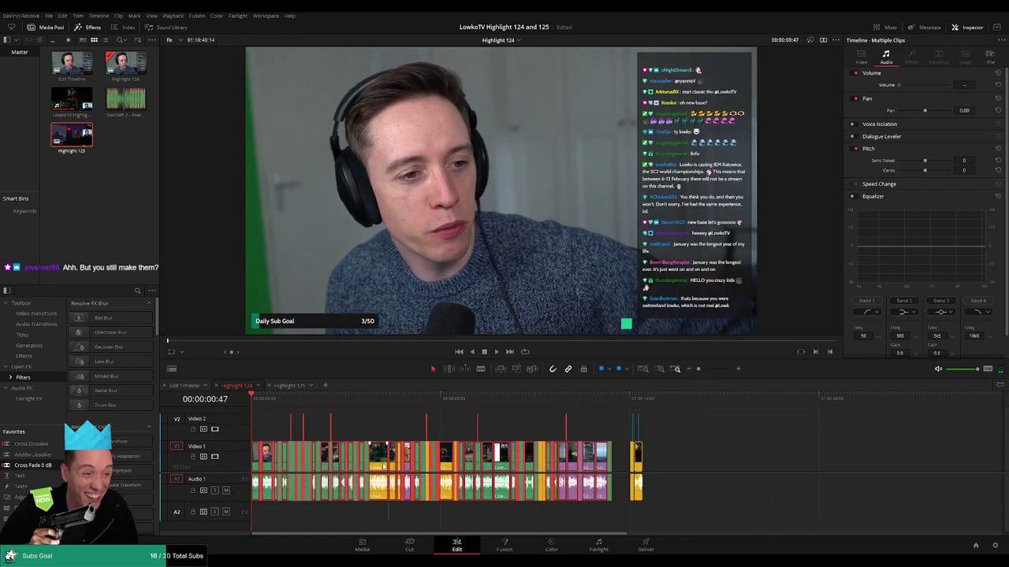
{"action": "left_click_drag", "start_coordinate": [384, 467], "coordinate": [334, 460]}
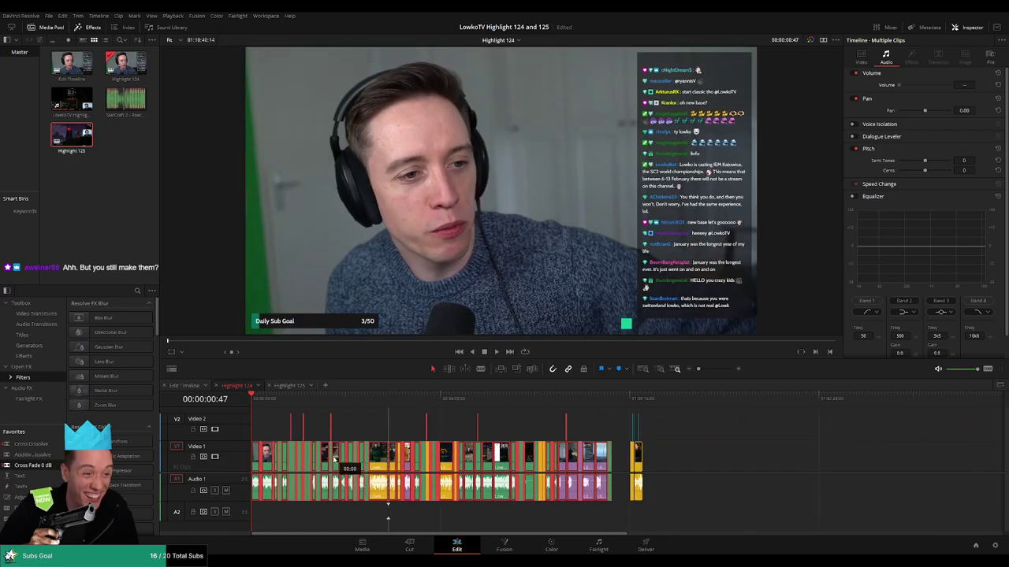
{"action": "left_click", "coordinate": [772, 458]}
{"action": "key", "text": "ctrl+z"}
{"action": "key", "text": "ctrl+z"}
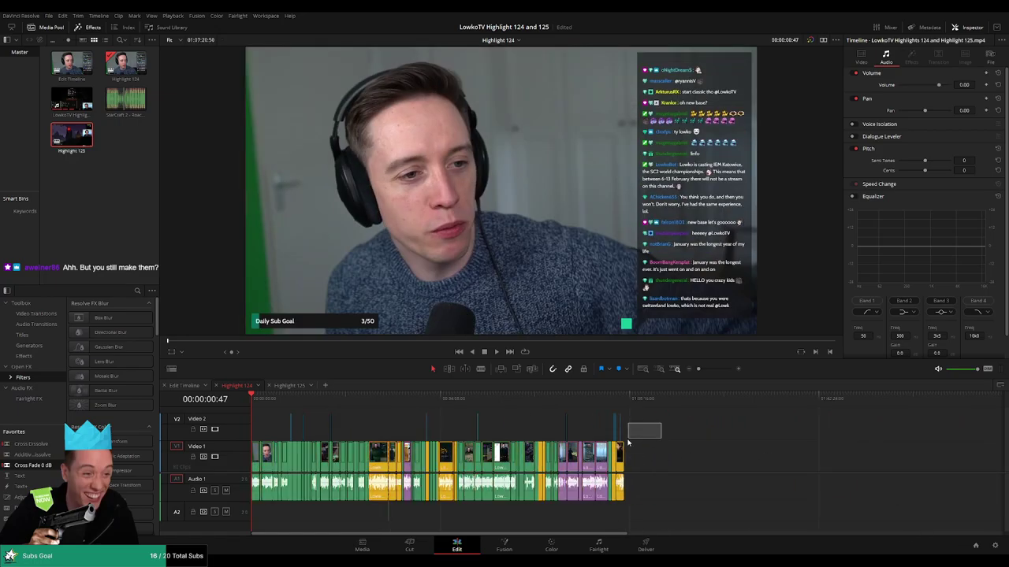
Put the yellow Hogwarts clips first in Highlight 124 by moving the original clips behind them and removing the empty gap at the start.
{"action": "left_click_drag", "start_coordinate": [614, 455], "coordinate": [805, 465]}
{"action": "left_click", "coordinate": [668, 426]}
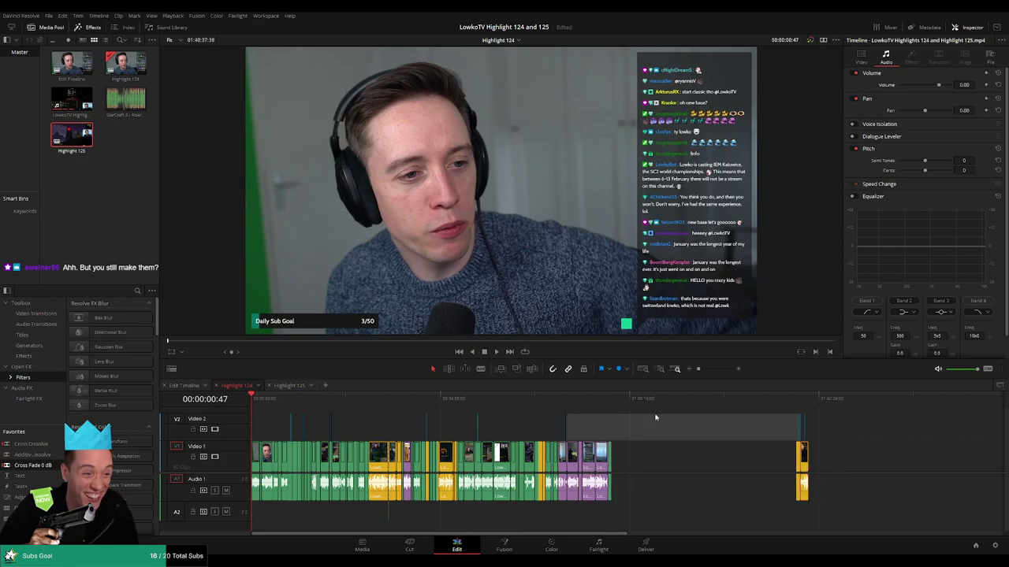
{"action": "left_click_drag", "start_coordinate": [658, 399], "coordinate": [213, 554]}
{"action": "left_click", "coordinate": [642, 428]}
{"action": "left_click_drag", "start_coordinate": [489, 466], "coordinate": [889, 466]}
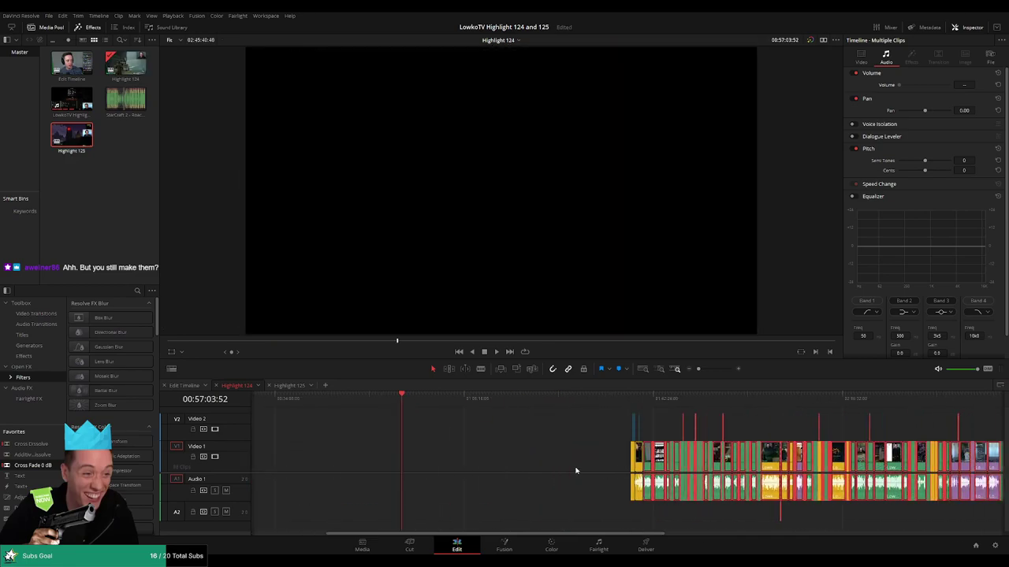
{"action": "left_click", "coordinate": [515, 461]}
{"action": "key", "text": "Delete"}
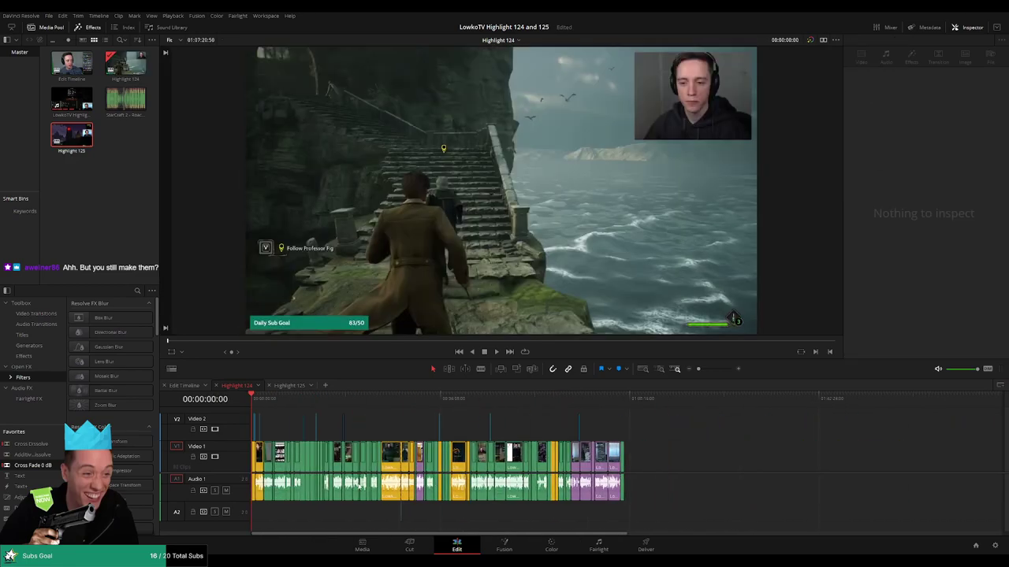
{"action": "left_click", "coordinate": [377, 426]}
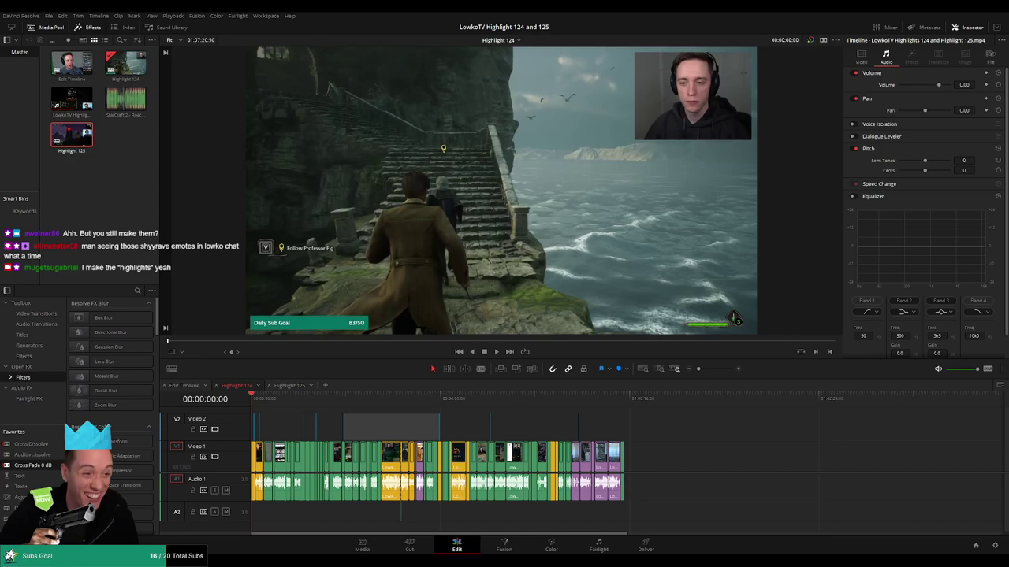
{"action": "left_click", "coordinate": [365, 430]}
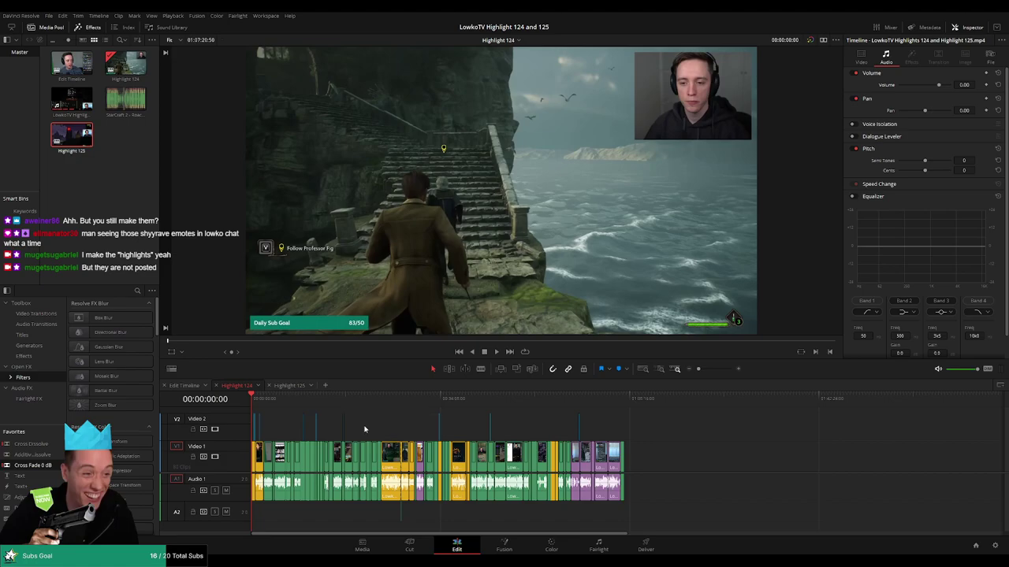
Open the Highlight 125 timeline and check its two yellow Hogwarts clips around 00:22:34.
{"action": "left_click", "coordinate": [290, 385]}
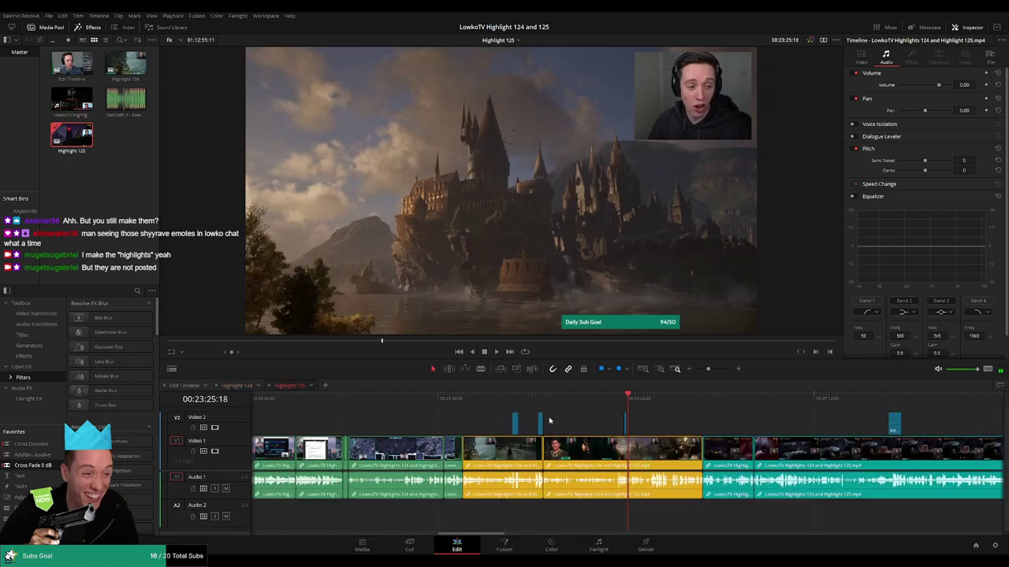
{"action": "left_click", "coordinate": [519, 402]}
{"action": "left_click", "coordinate": [540, 400]}
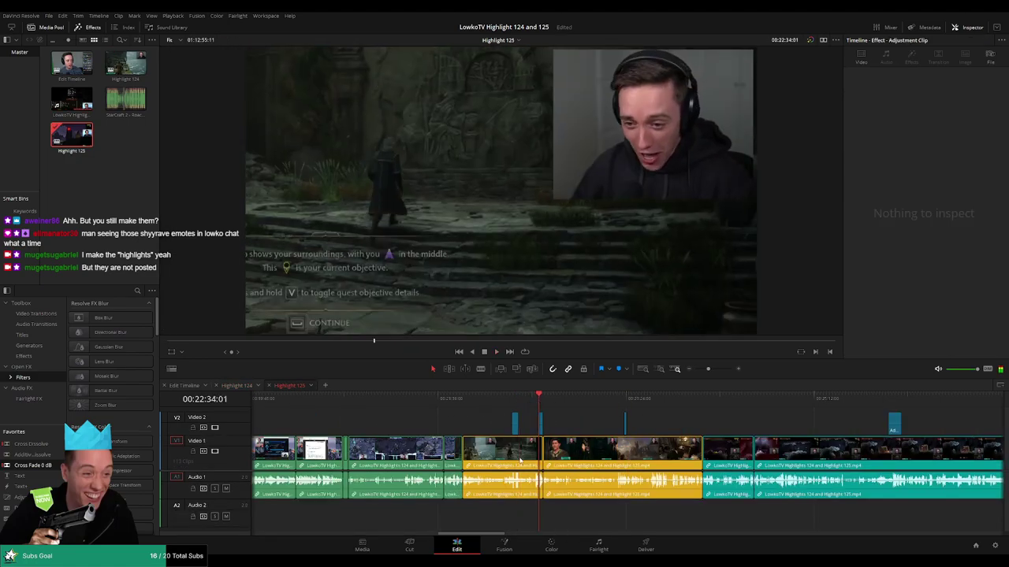
Try deleting the yellow Hogwarts clips and their adjustment clips from Highlight 125, undoing each attempt.
{"action": "left_click_drag", "start_coordinate": [663, 419], "coordinate": [506, 462]}
{"action": "key", "text": "Delete"}
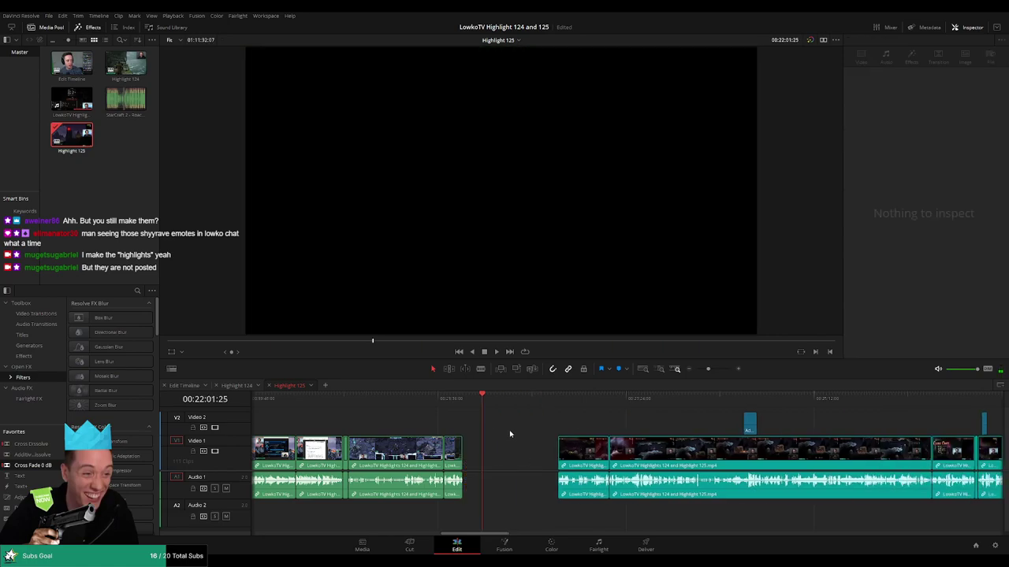
{"action": "key", "text": "ctrl+z"}
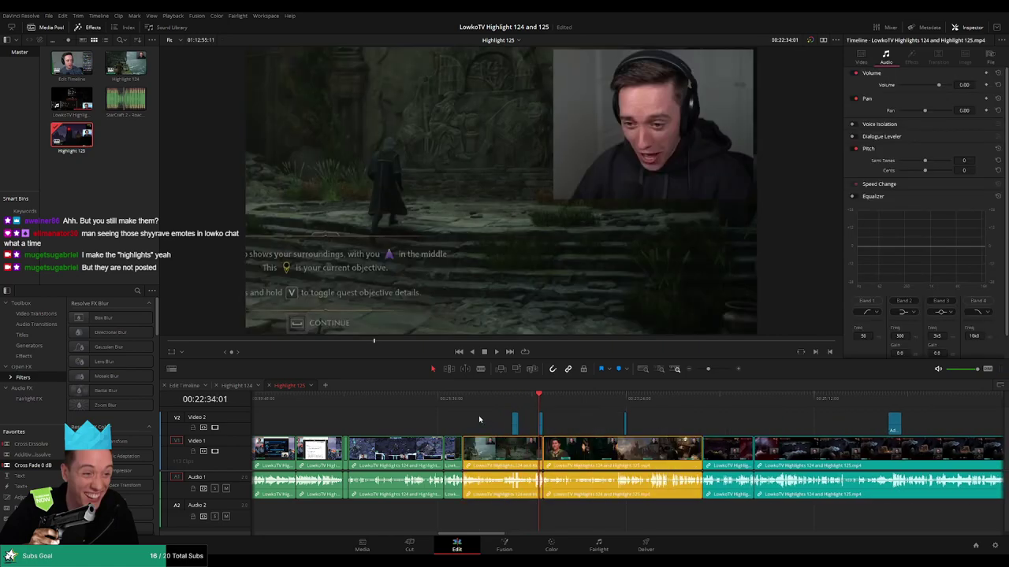
{"action": "left_click_drag", "start_coordinate": [478, 416], "coordinate": [628, 492]}
{"action": "key", "text": "BackSpace"}
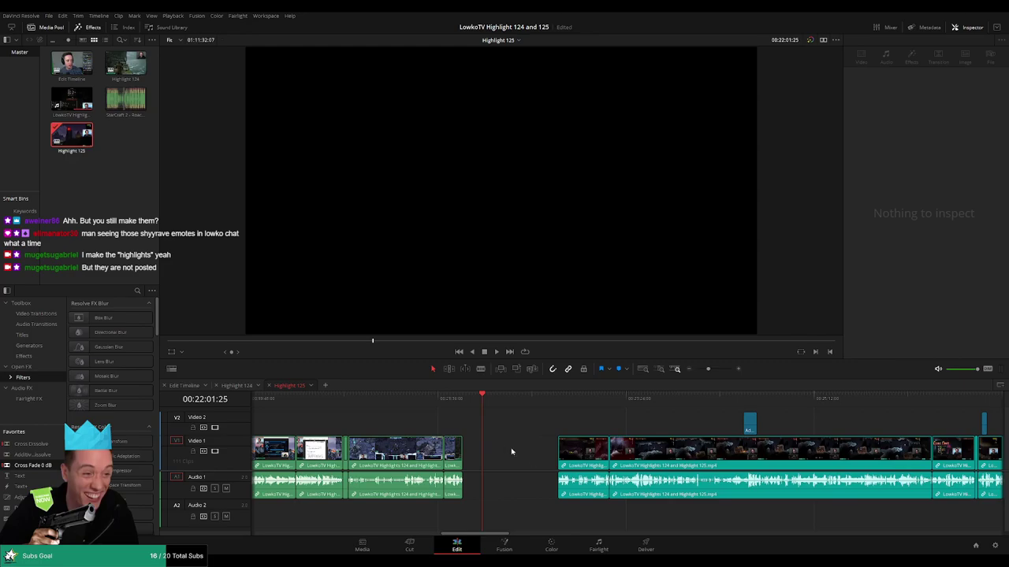
{"action": "left_click", "coordinate": [505, 450]}
{"action": "left_click", "coordinate": [529, 414]}
{"action": "key", "text": "ctrl+z"}
{"action": "key", "text": "ctrl+z"}
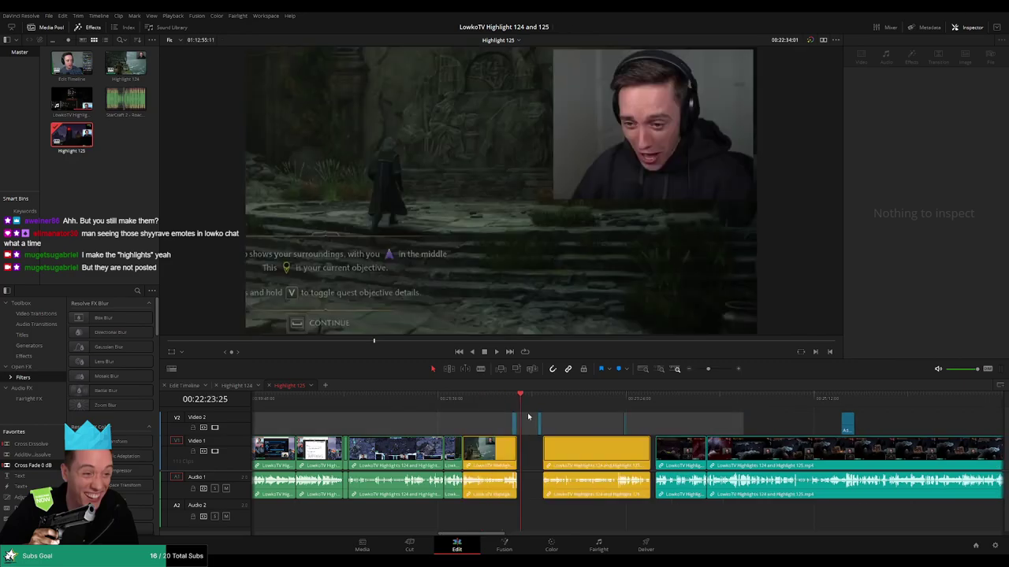
Try deleting the yellow clips with their adjustment clips and the gap they leave in Highlight 125, and undo both deletions.
{"action": "left_click_drag", "start_coordinate": [673, 414], "coordinate": [507, 471]}
{"action": "left_click_drag", "start_coordinate": [672, 441], "coordinate": [672, 441]}
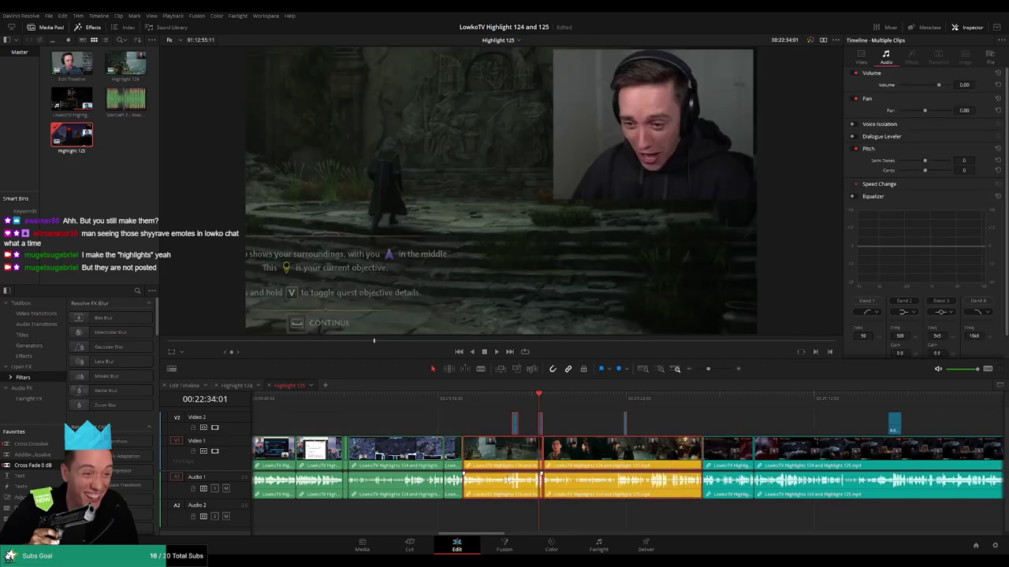
{"action": "key", "text": "Delete"}
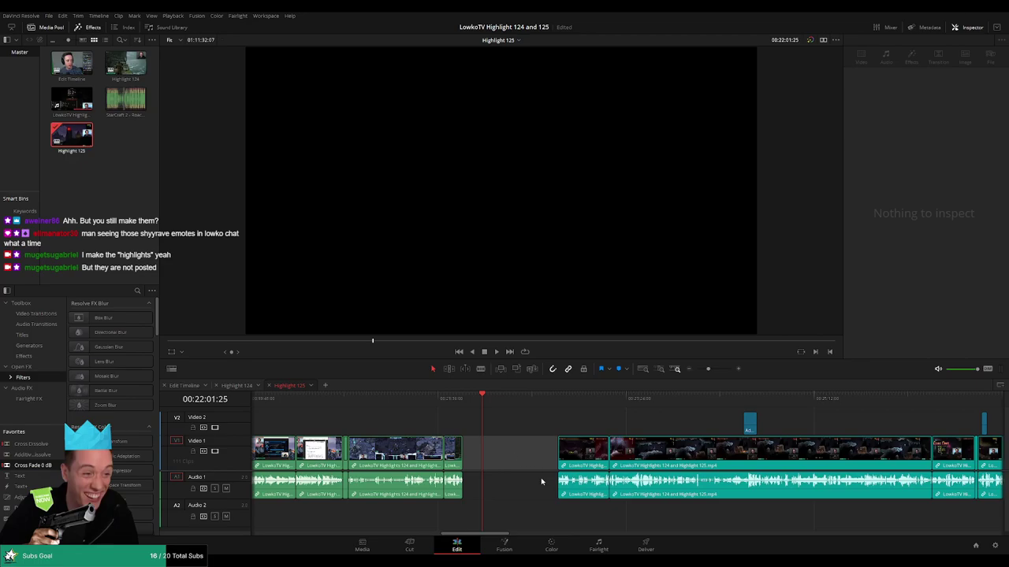
{"action": "left_click", "coordinate": [541, 481]}
{"action": "key", "text": "Delete"}
{"action": "left_click", "coordinate": [445, 399]}
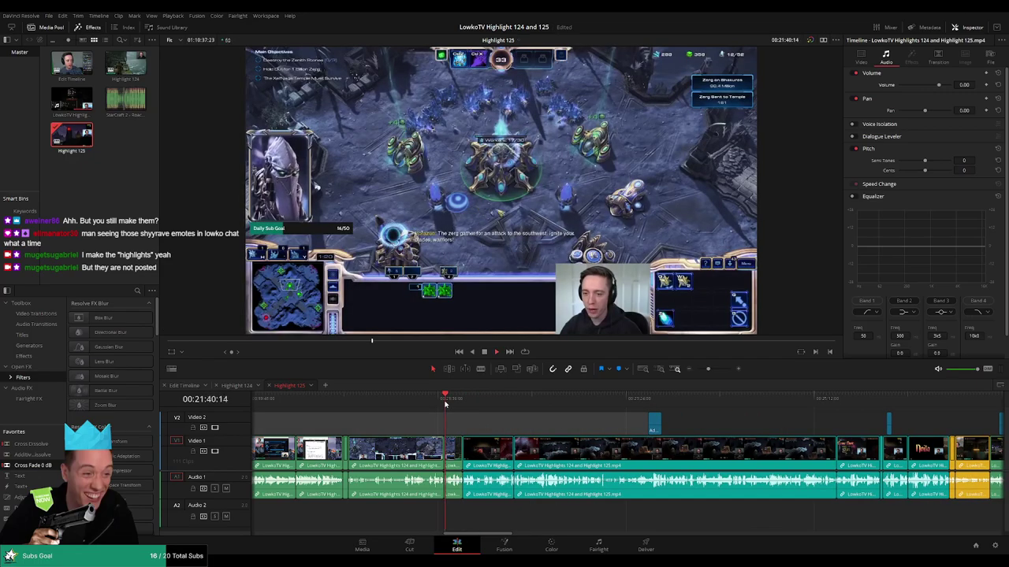
{"action": "key", "text": "ctrl+z"}
{"action": "key", "text": "ctrl+z"}
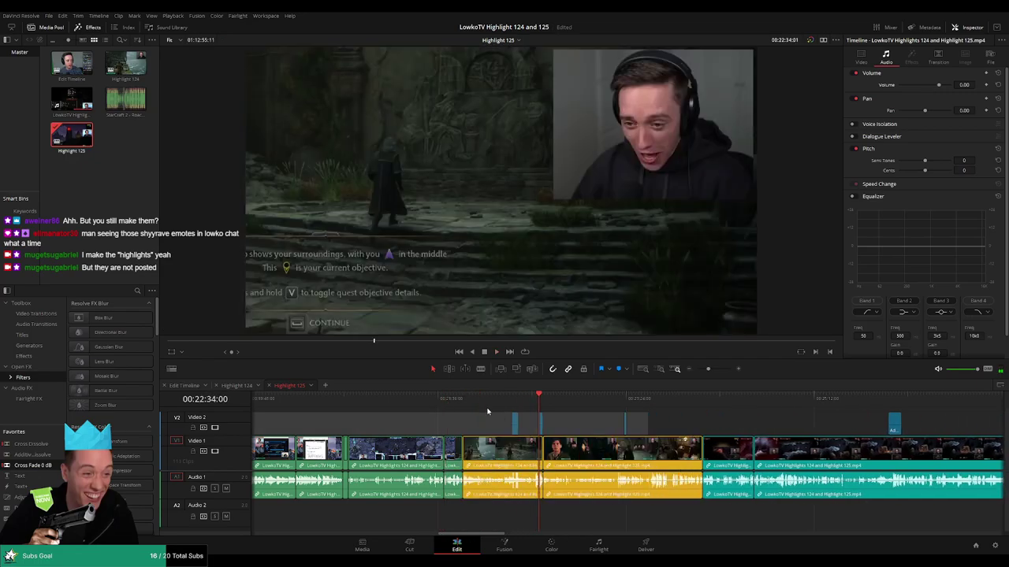
Try the yellow-clip removal in Highlight 125 again with the gap closed, play the join briefly, and undo the removal.
{"action": "key", "text": "Delete"}
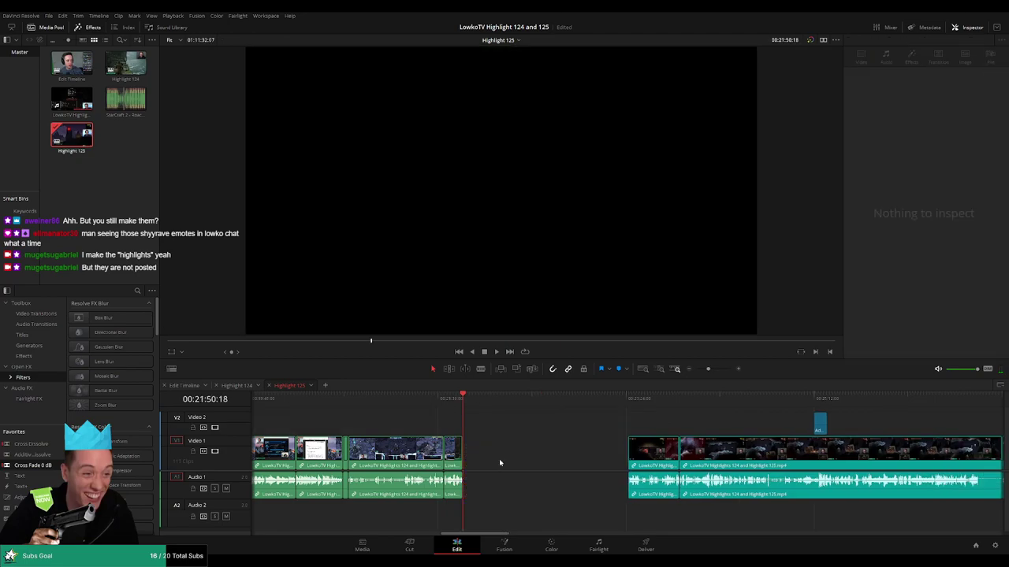
{"action": "left_click", "coordinate": [501, 457]}
{"action": "key", "text": "Delete"}
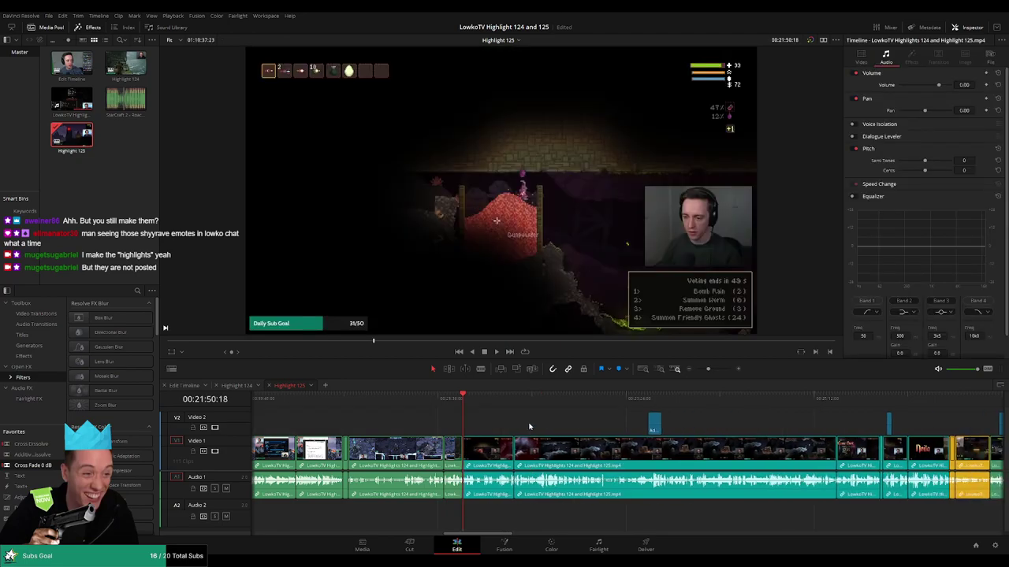
{"action": "left_click", "coordinate": [530, 424]}
{"action": "key", "text": "space"}
{"action": "left_click_drag", "start_coordinate": [708, 370], "coordinate": [713, 370]}
{"action": "key", "text": "ctrl+z"}
{"action": "key", "text": "ctrl+z"}
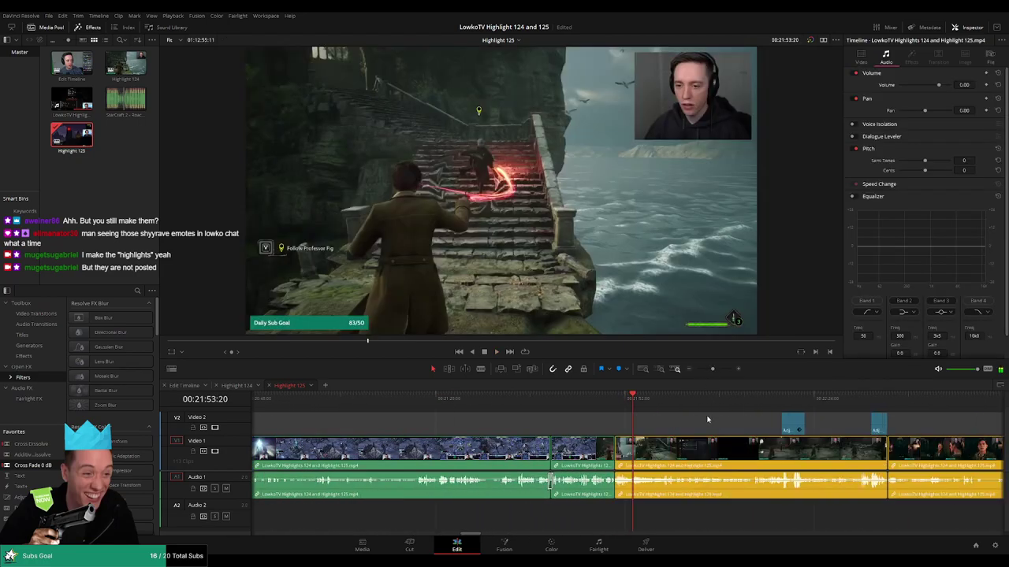
Delete the two yellow Hogwarts clips and their adjustment clips from Highlight 125 and close the gap before the teal clips.
{"action": "left_click_drag", "start_coordinate": [707, 419], "coordinate": [470, 418]}
{"action": "left_click_drag", "start_coordinate": [927, 439], "coordinate": [726, 433]}
{"action": "left_click_drag", "start_coordinate": [816, 417], "coordinate": [360, 468]}
{"action": "key", "text": "Delete"}
{"action": "key", "text": "ctrl+z"}
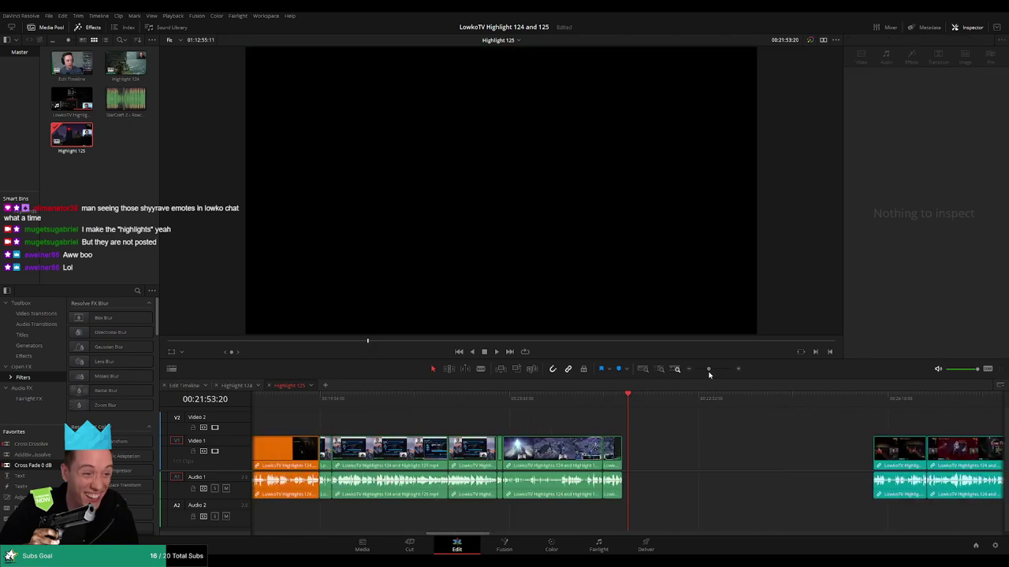
{"action": "key", "text": "ctrl+z"}
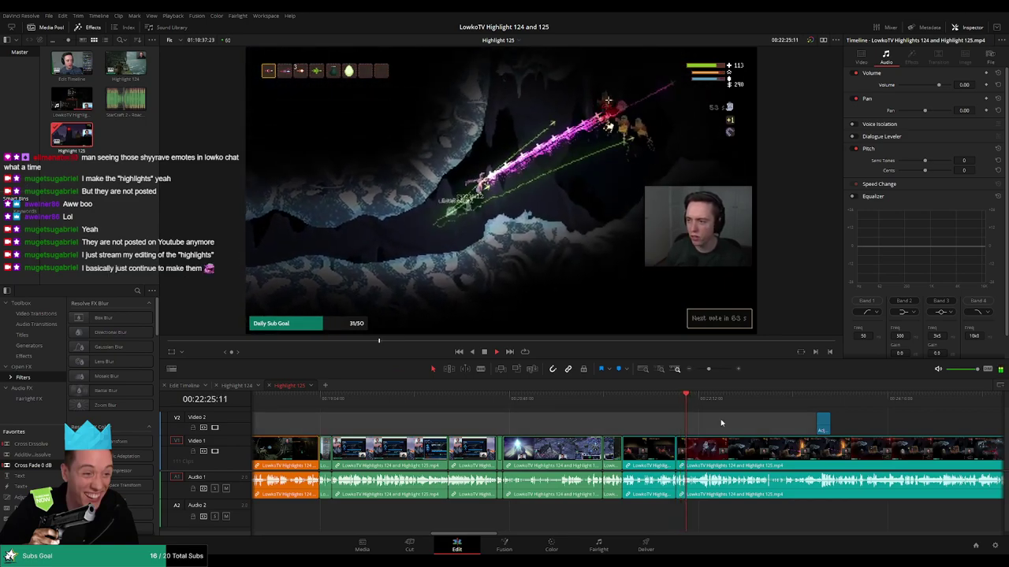
Check the total length of Highlight 125 and of the Edit Timeline at the end of each timeline.
{"action": "left_click_drag", "start_coordinate": [707, 369], "coordinate": [945, 416]}
{"action": "left_click_drag", "start_coordinate": [705, 370], "coordinate": [692, 375]}
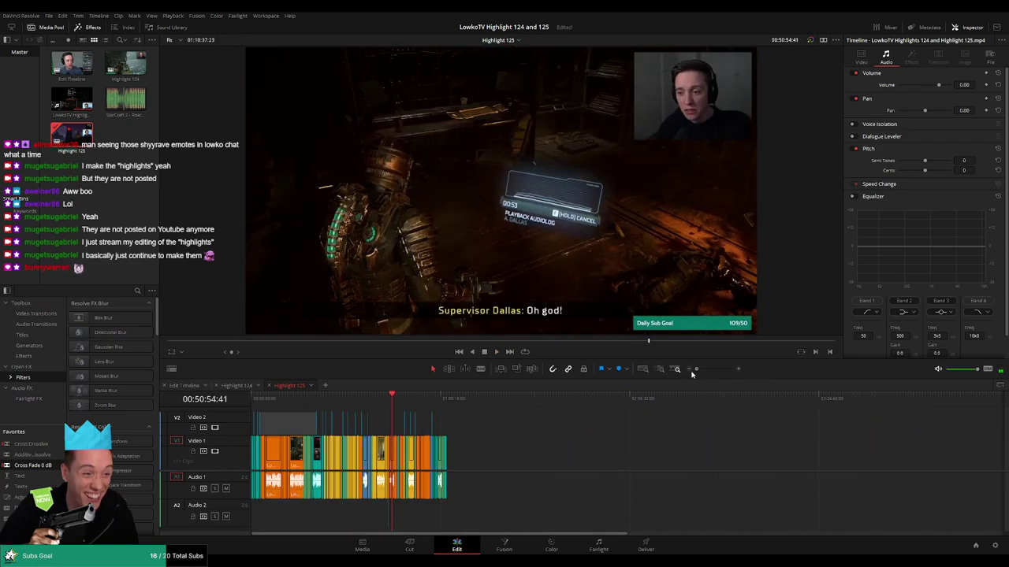
{"action": "left_click", "coordinate": [454, 404]}
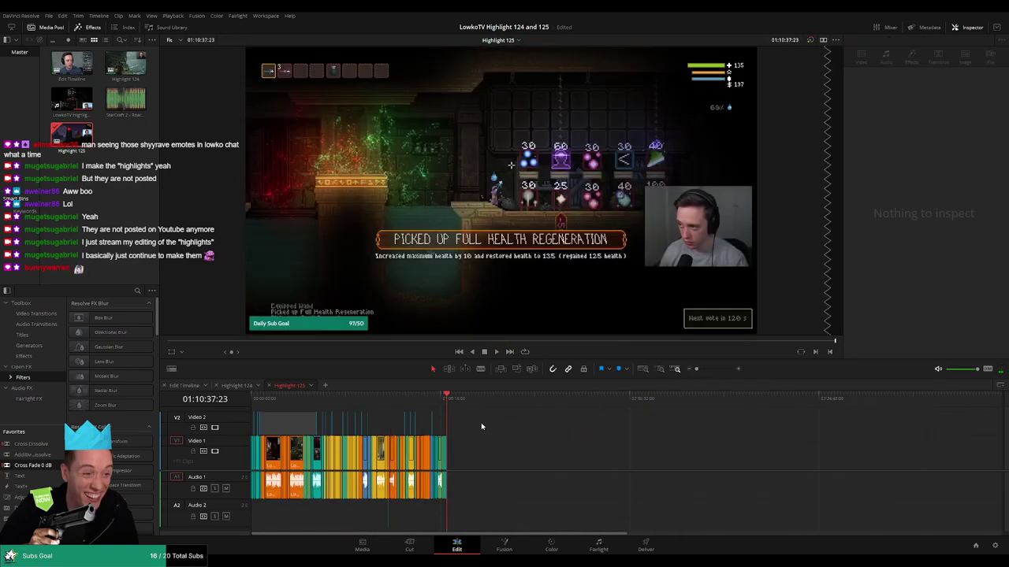
{"action": "left_click", "coordinate": [182, 386]}
{"action": "left_click_drag", "start_coordinate": [702, 370], "coordinate": [696, 376]}
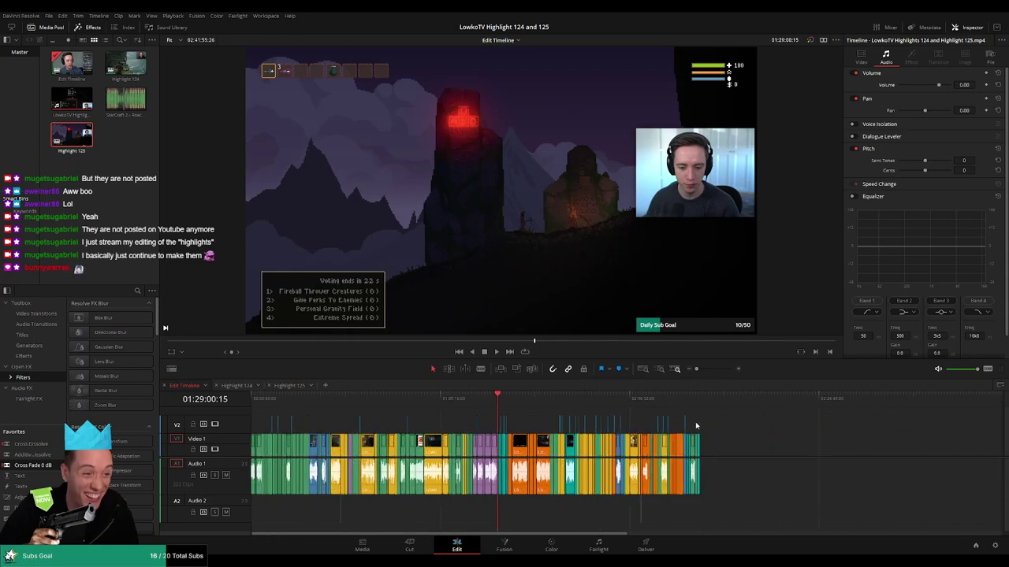
{"action": "left_click", "coordinate": [701, 401]}
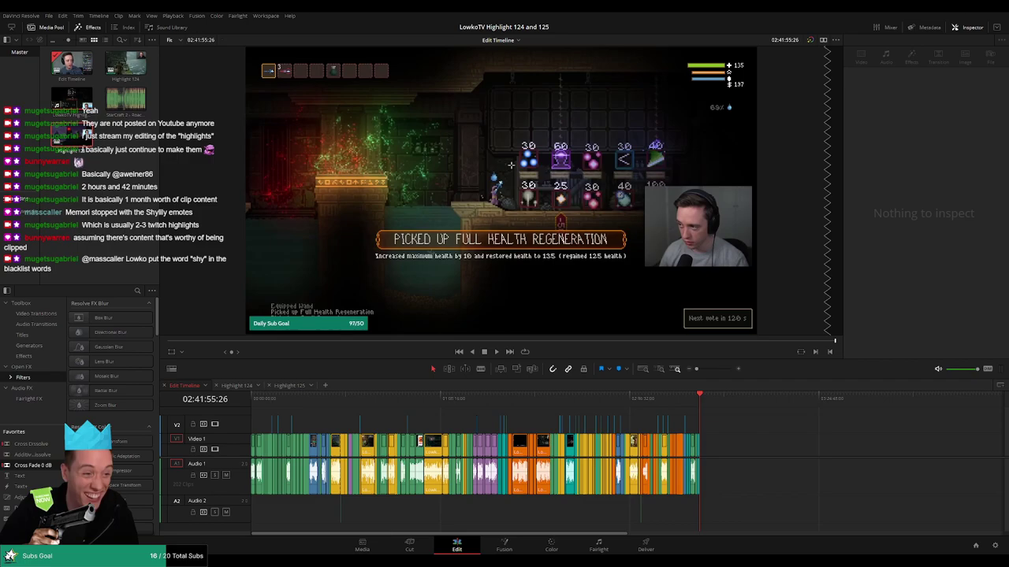
Skim the early part of the Edit Timeline, from the green clips near 00:06:57 to the blue clips around 00:27:09.
{"action": "left_click", "coordinate": [375, 402]}
{"action": "left_click_drag", "start_coordinate": [274, 403], "coordinate": [271, 403]}
{"action": "key", "text": "space"}
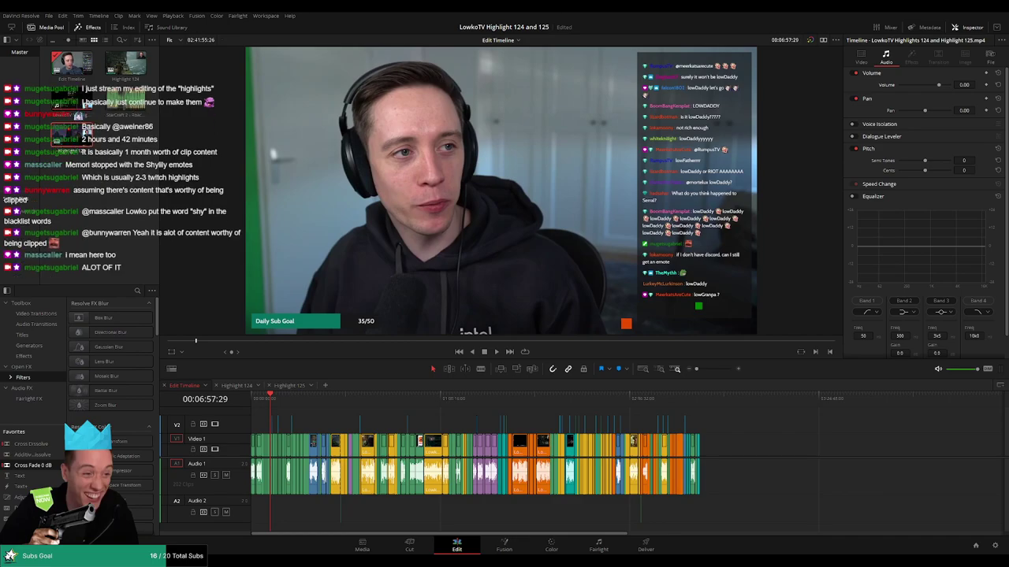
{"action": "left_click", "coordinate": [321, 428]}
{"action": "left_click_drag", "start_coordinate": [308, 408], "coordinate": [318, 406]}
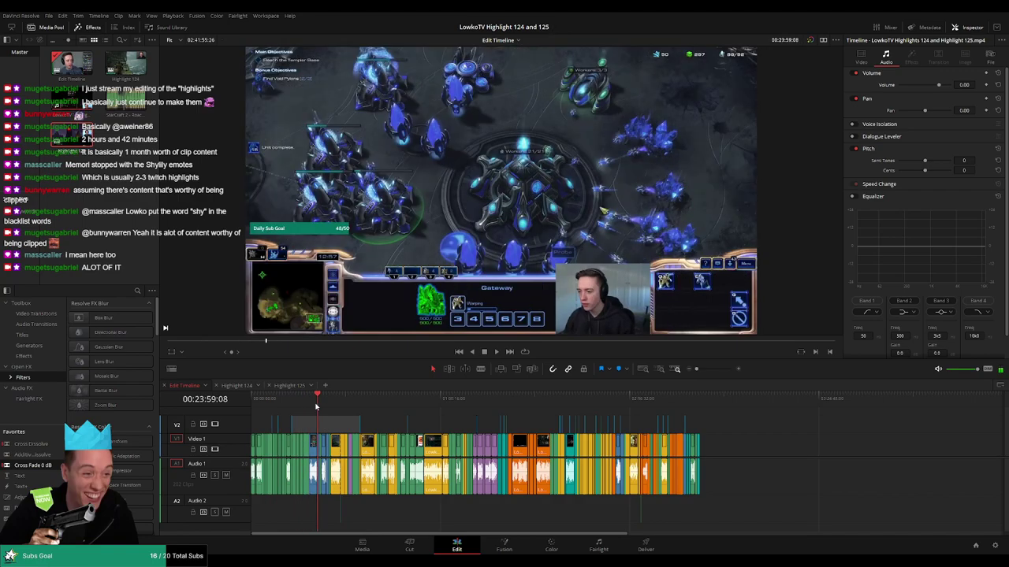
{"action": "key", "text": "space"}
{"action": "left_click", "coordinate": [327, 406]}
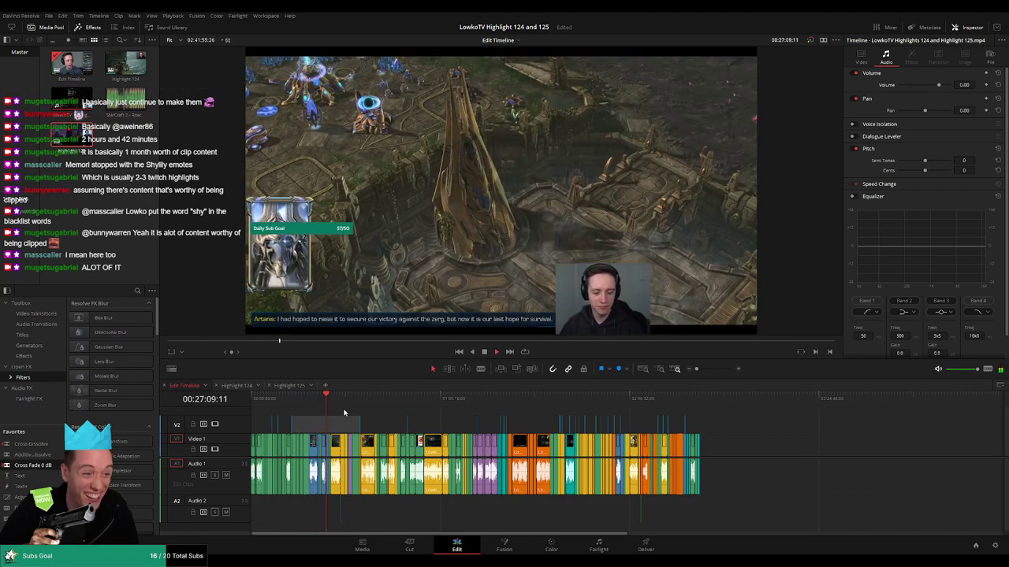
Check the purple clips of the Edit Timeline around 01:24:20.
{"action": "left_click", "coordinate": [441, 404]}
{"action": "left_click", "coordinate": [495, 404]}
{"action": "left_click", "coordinate": [484, 405]}
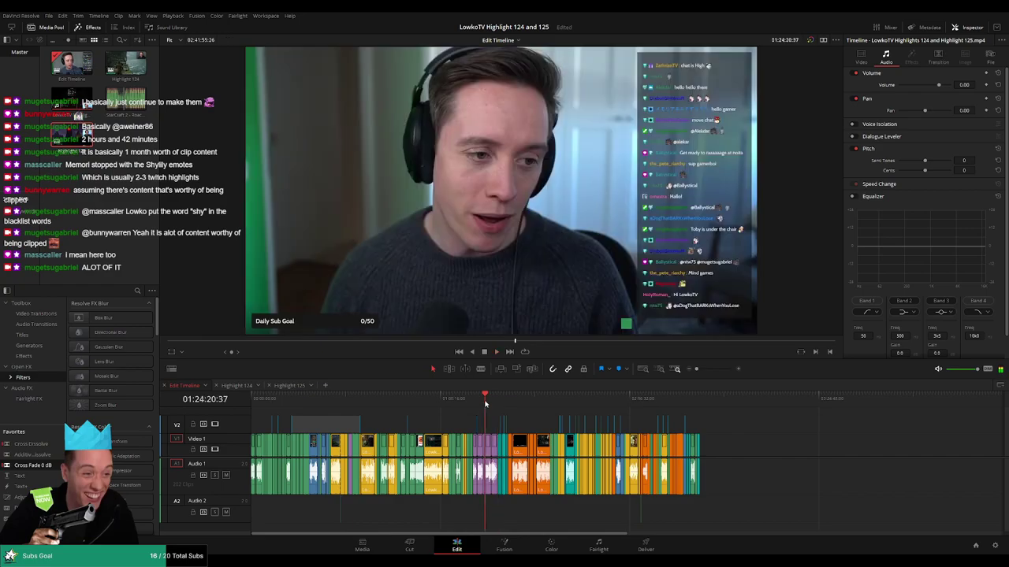
{"action": "left_click", "coordinate": [472, 404]}
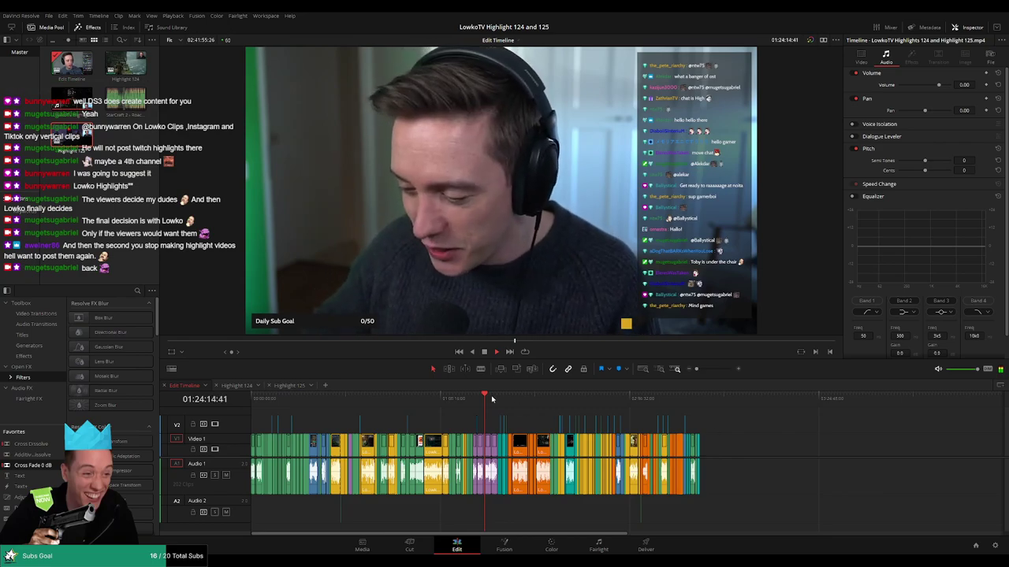
Review the Edit Timeline from about 01:32:18 through the orange clips to around 01:40:34.
{"action": "left_click_drag", "start_coordinate": [492, 400], "coordinate": [509, 396]}
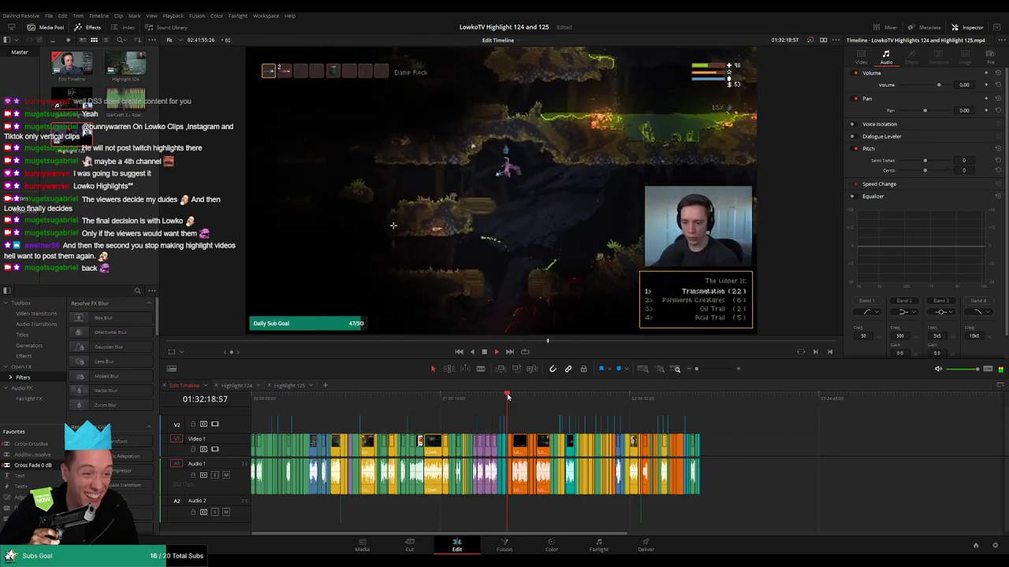
{"action": "left_click", "coordinate": [514, 397]}
{"action": "left_click_drag", "start_coordinate": [697, 369], "coordinate": [703, 372]}
{"action": "left_click", "coordinate": [648, 399]}
{"action": "left_click", "coordinate": [696, 398]}
{"action": "left_click", "coordinate": [733, 399]}
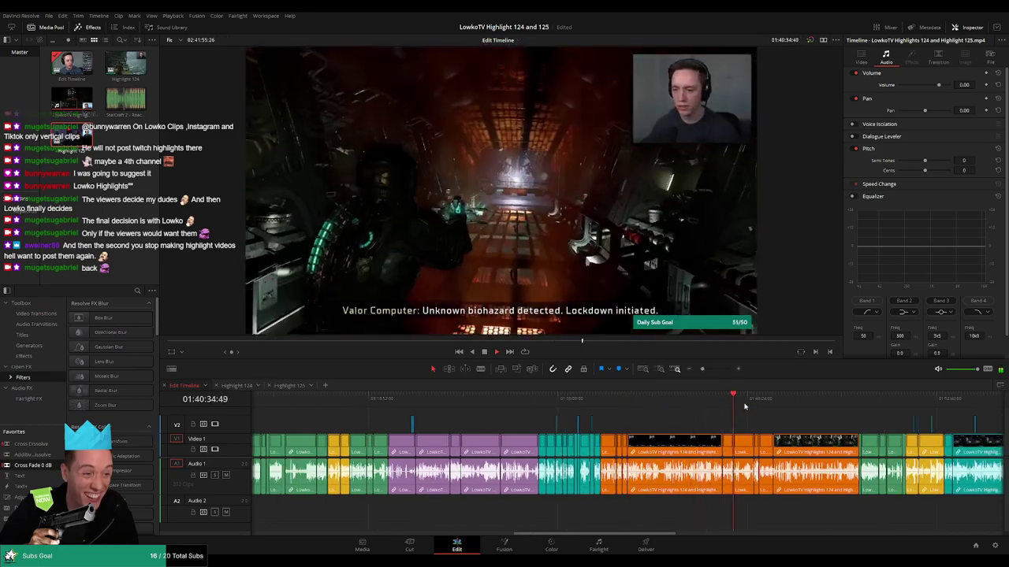
Review the Edit Timeline from the orange clips near 01:45:54 to the green clips around 01:49:28.
{"action": "scroll", "coordinate": [741, 408], "scroll_direction": "right", "scroll_amount": 3}
{"action": "left_click", "coordinate": [644, 402]}
{"action": "left_click", "coordinate": [695, 402]}
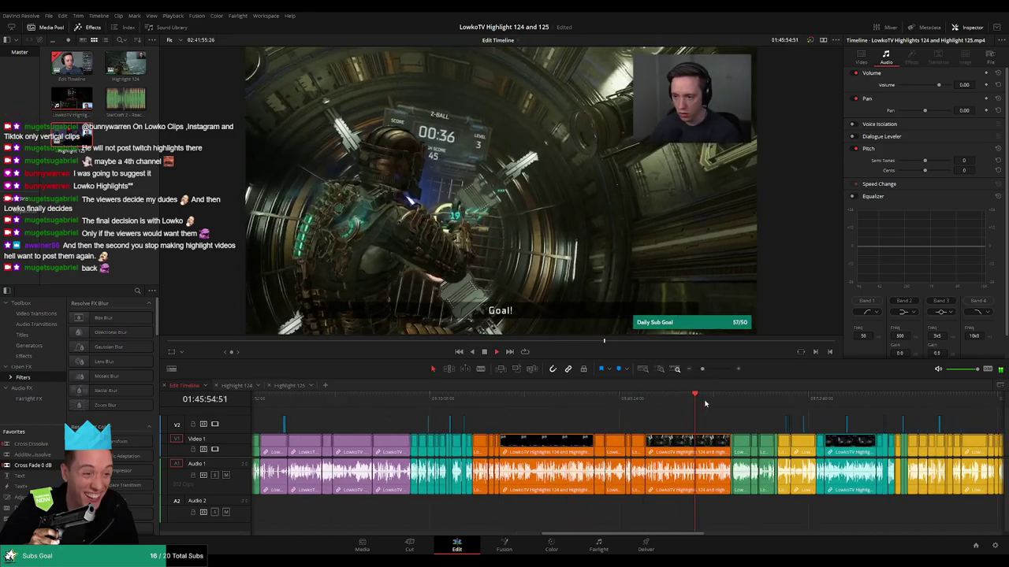
{"action": "left_click_drag", "start_coordinate": [706, 404], "coordinate": [745, 400]}
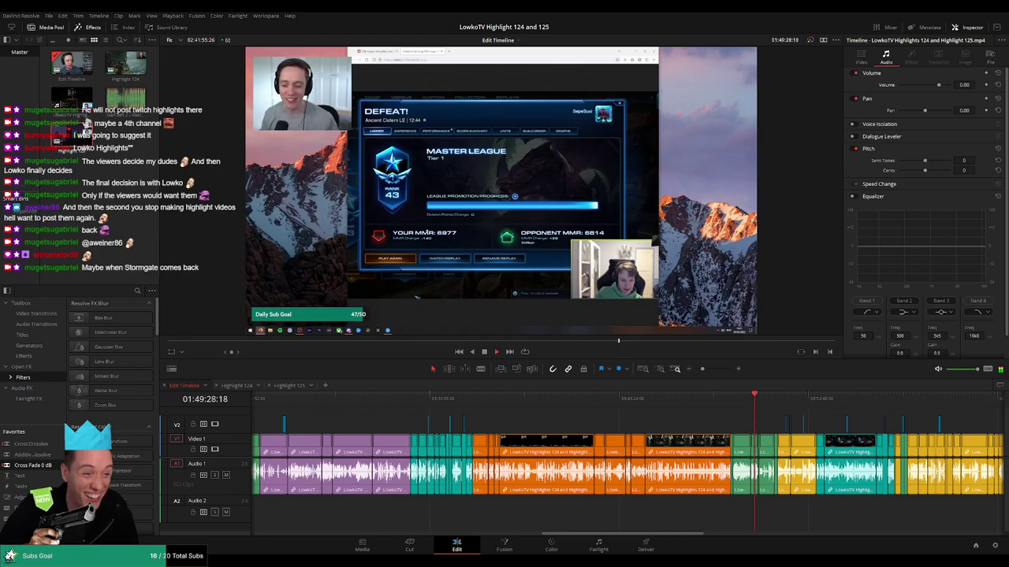
{"action": "left_click", "coordinate": [731, 425]}
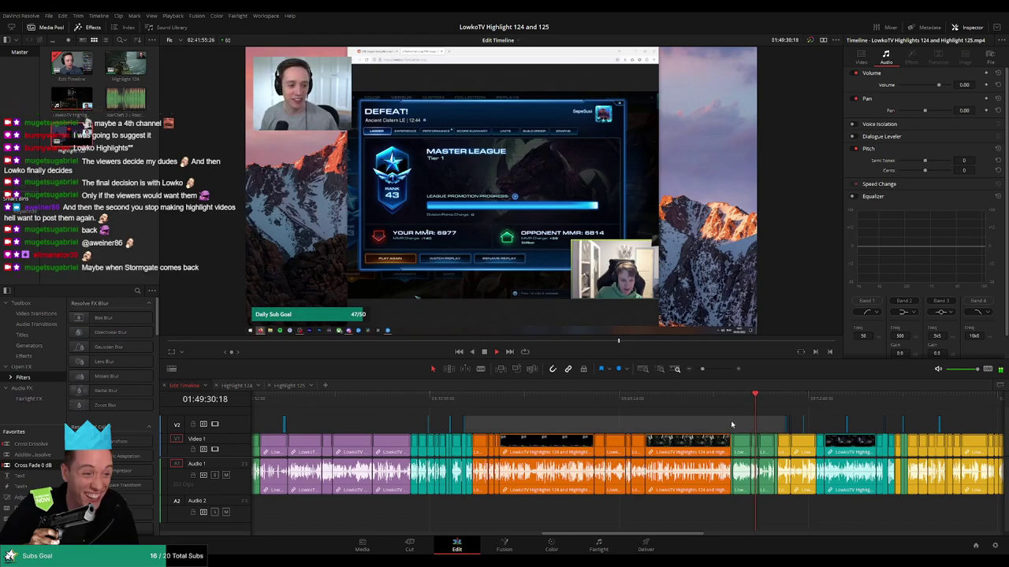
Go back to the start of the purple clips in the Edit Timeline and watch from about 01:20:15.
{"action": "scroll", "coordinate": [319, 426], "scroll_direction": "left", "scroll_amount": 3}
{"action": "left_click", "coordinate": [377, 397]}
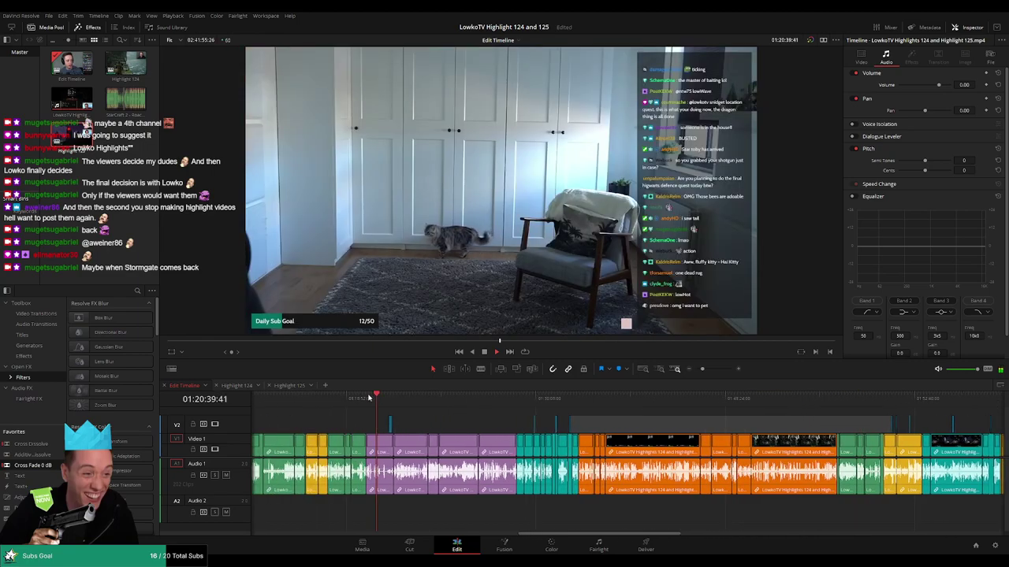
{"action": "key", "text": "Up"}
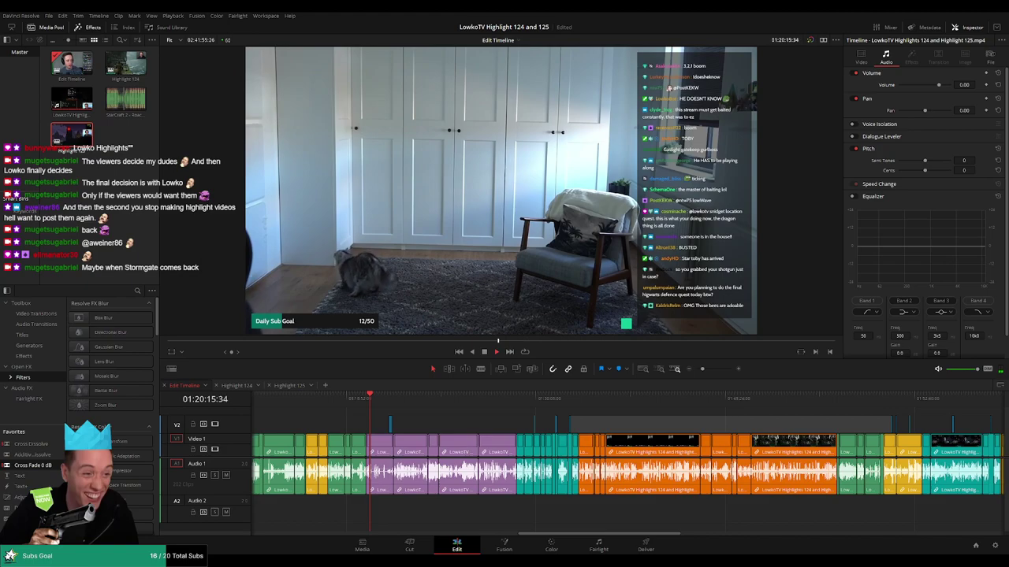
{"action": "left_click", "coordinate": [433, 424]}
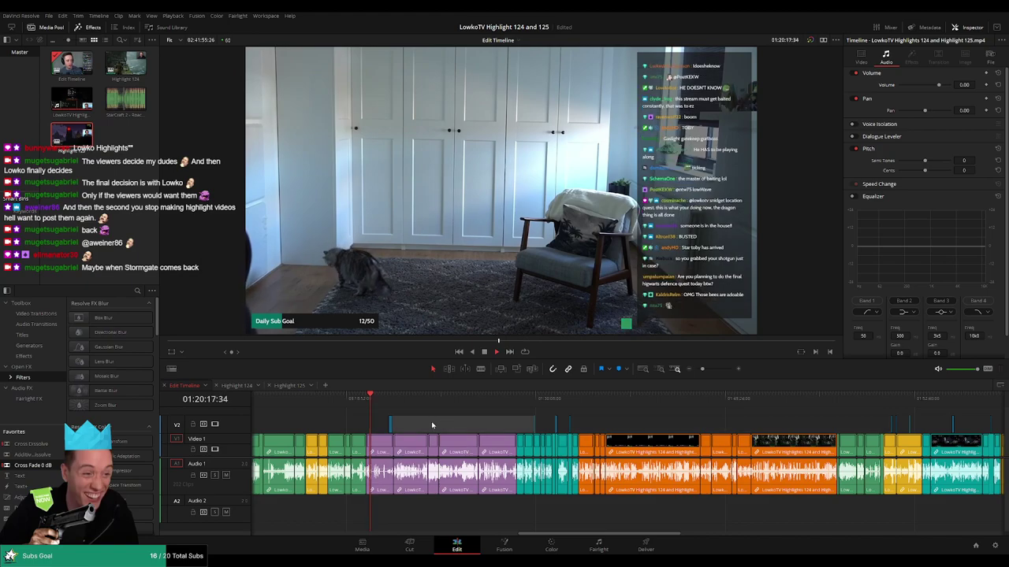
Spot-check the early green clips of the Edit Timeline backwards from about 00:07:32 to 00:02:08.
{"action": "left_click_drag", "start_coordinate": [702, 369], "coordinate": [707, 372]}
{"action": "left_click", "coordinate": [272, 401]}
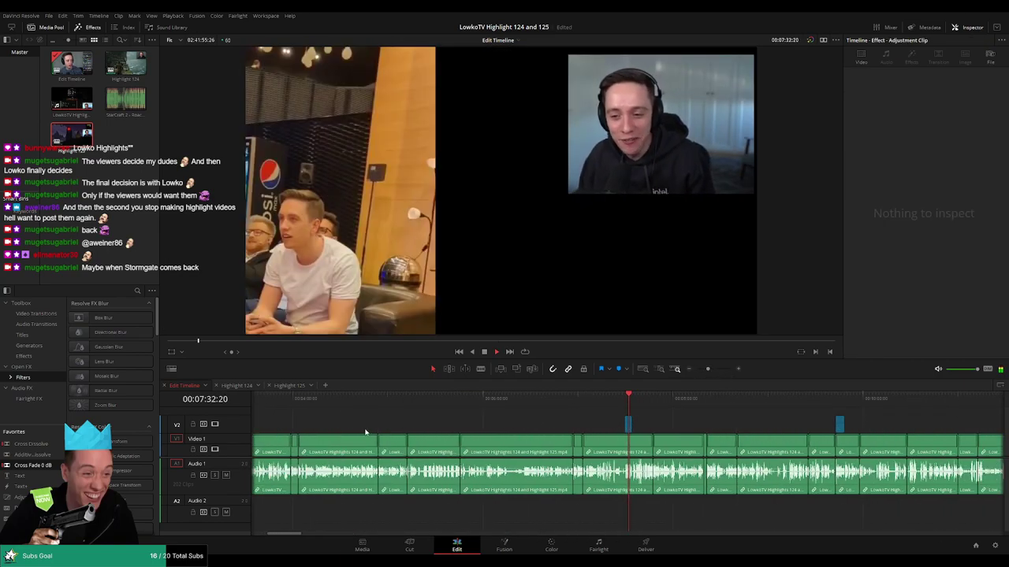
{"action": "left_click", "coordinate": [312, 399]}
{"action": "left_click_drag", "start_coordinate": [327, 425], "coordinate": [455, 431]}
{"action": "left_click", "coordinate": [400, 401]}
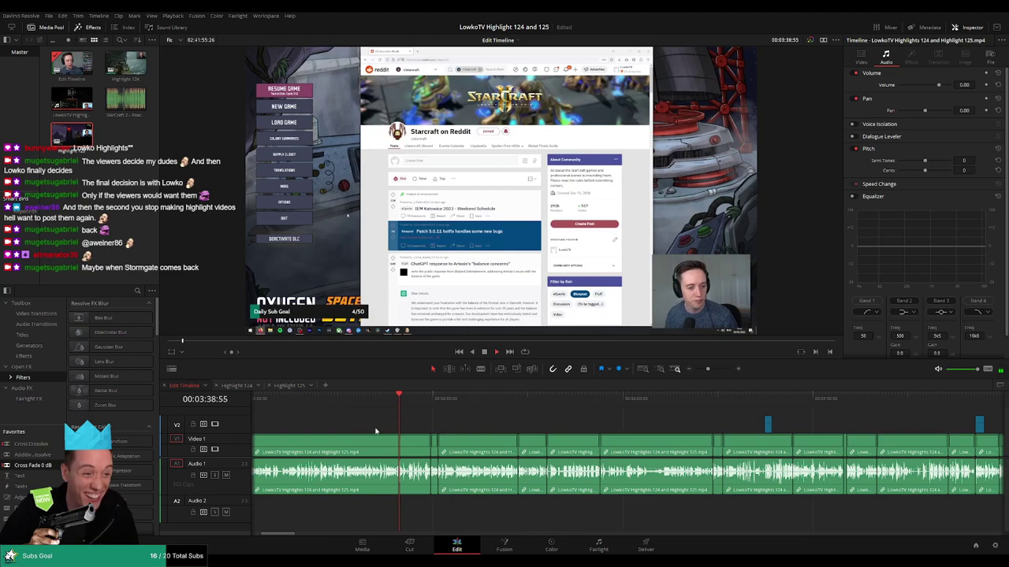
{"action": "left_click_drag", "start_coordinate": [376, 430], "coordinate": [466, 424]}
{"action": "left_click", "coordinate": [452, 402]}
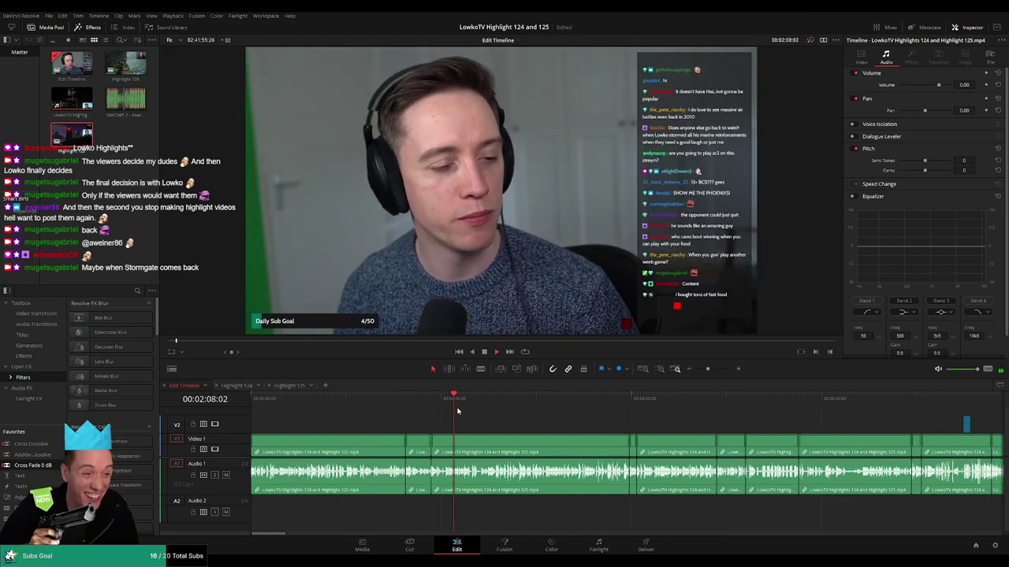
{"action": "key", "text": "space"}
{"action": "left_click_drag", "start_coordinate": [708, 369], "coordinate": [696, 371]}
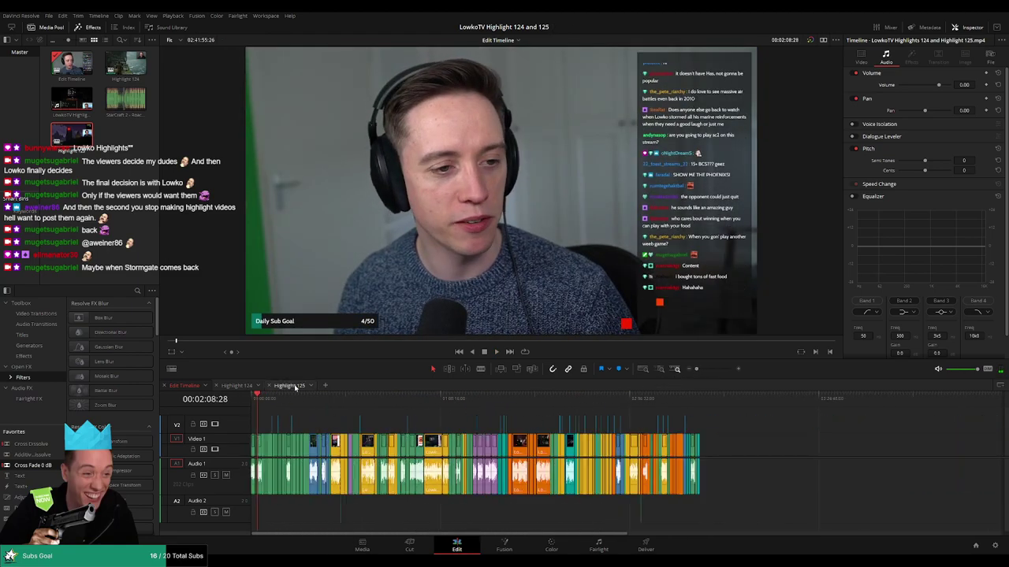
Open the Highlight 125 timeline and skim from its opening teal clips to the first orange clips around 00:04:47.
{"action": "left_click", "coordinate": [292, 386]}
{"action": "key", "text": "space"}
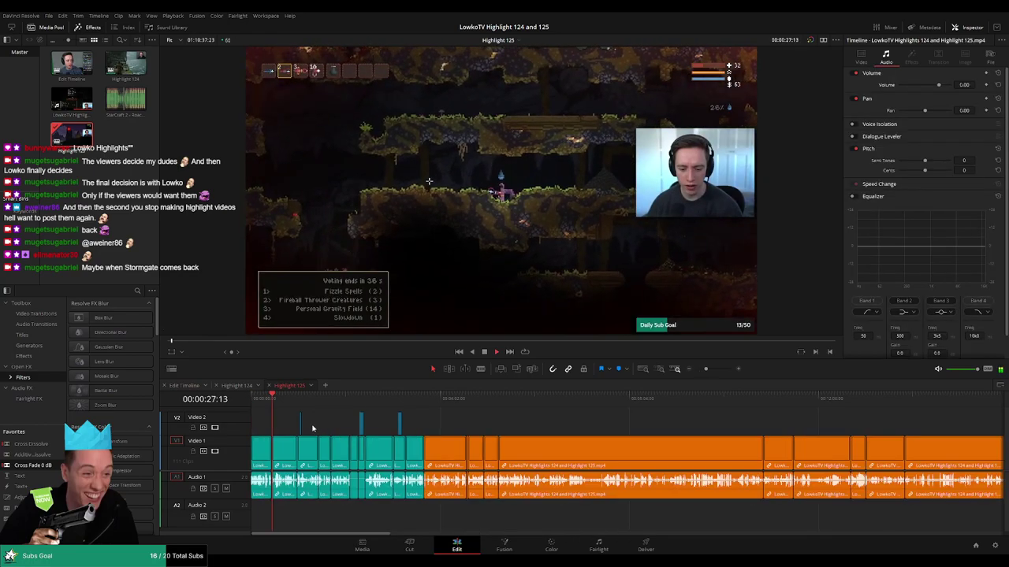
{"action": "scroll", "coordinate": [355, 426], "scroll_direction": "up", "scroll_amount": 3}
{"action": "left_click_drag", "start_coordinate": [532, 400], "coordinate": [633, 401]}
{"action": "left_click_drag", "start_coordinate": [699, 426], "coordinate": [496, 403]}
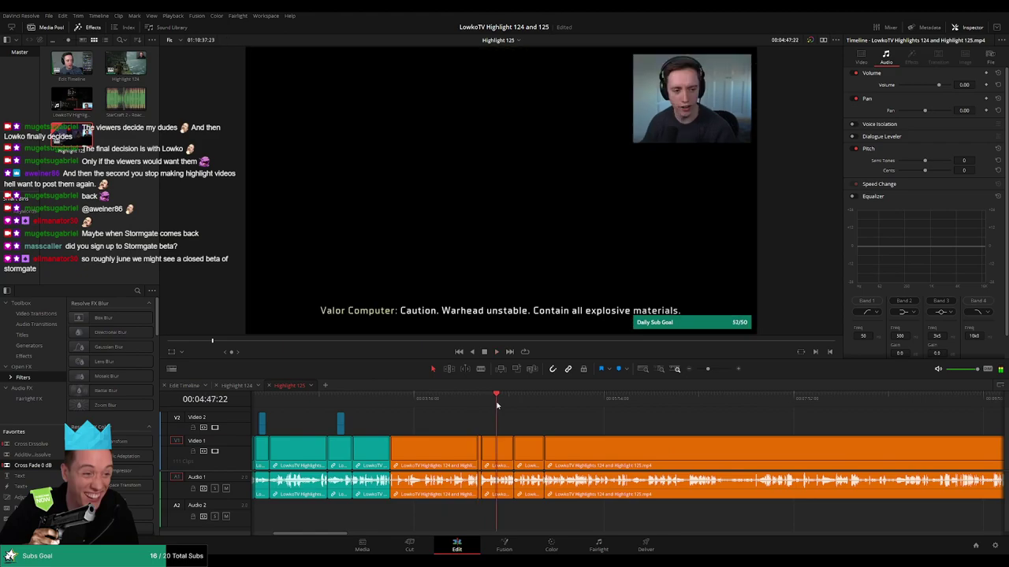
Play the orange Dead Space clips of Highlight 125 at several points between 00:04:47 and 00:07:23.
{"action": "key", "text": "space"}
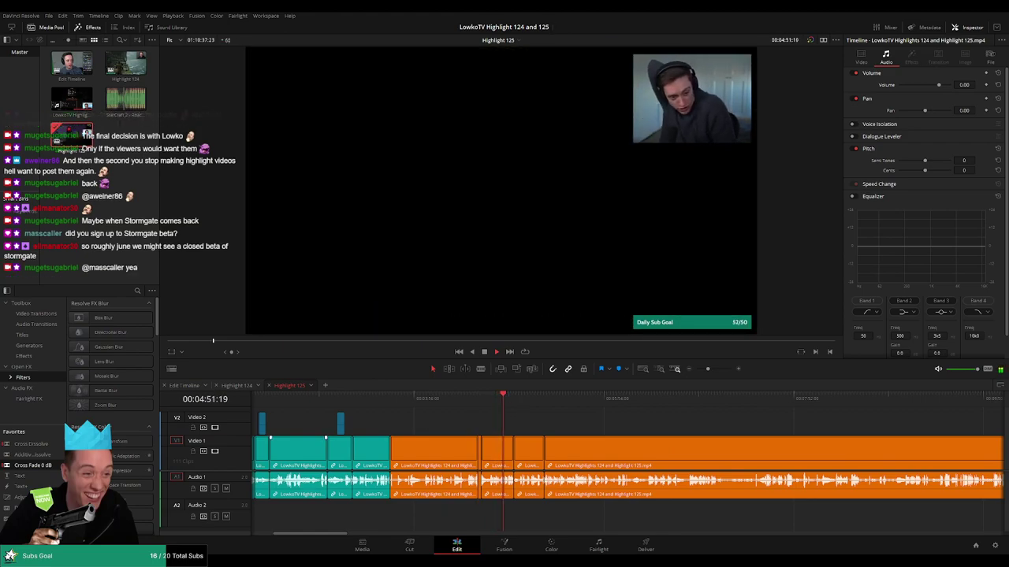
{"action": "left_click", "coordinate": [526, 399]}
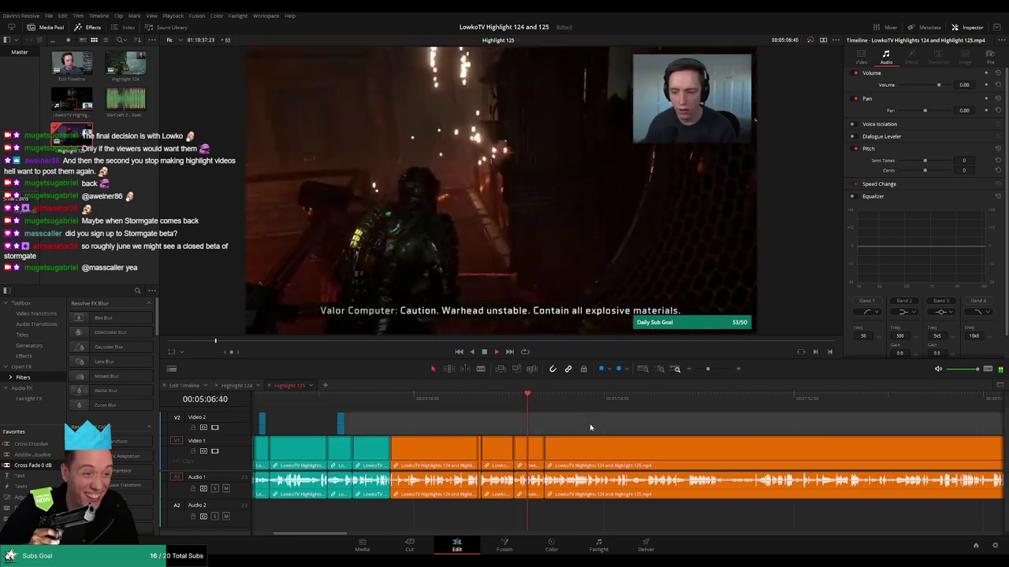
{"action": "left_click", "coordinate": [708, 403]}
{"action": "left_click", "coordinate": [748, 403]}
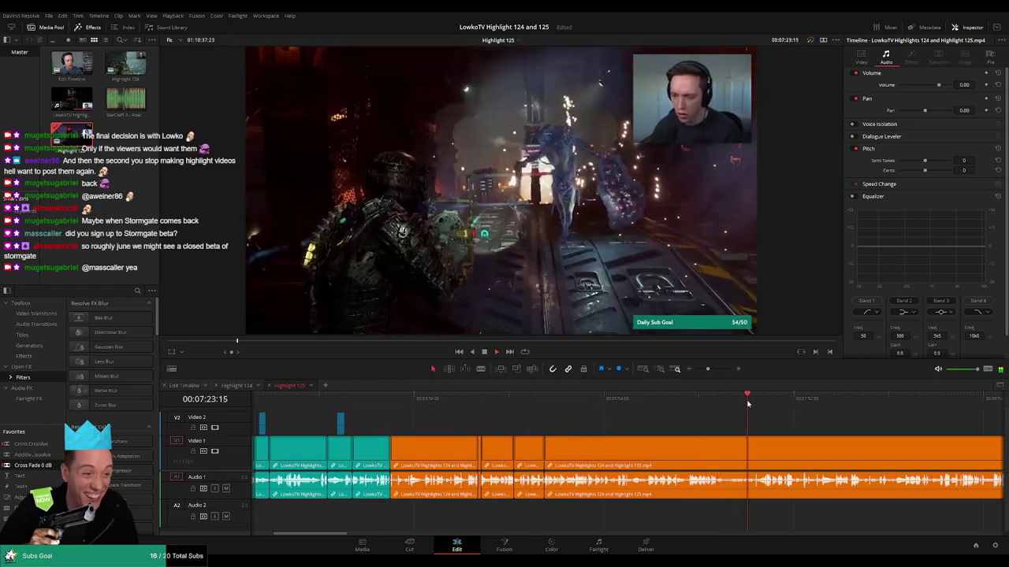
{"action": "left_click_drag", "start_coordinate": [708, 369], "coordinate": [699, 371]}
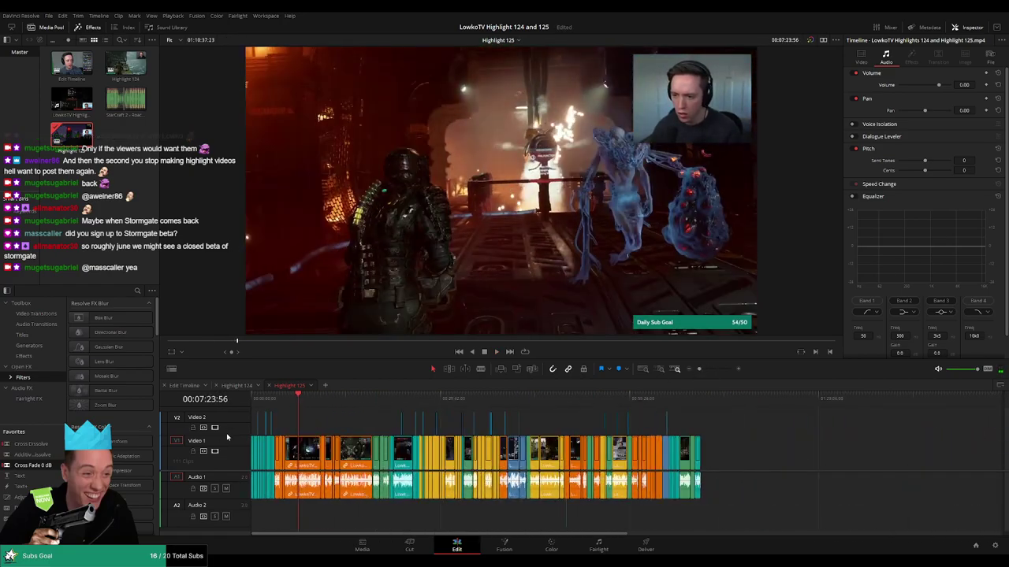
Reduce the Video 1 track height slightly and review the orange clips from about 00:11:00 to 00:12:23.
{"action": "left_click_drag", "start_coordinate": [231, 436], "coordinate": [231, 445]}
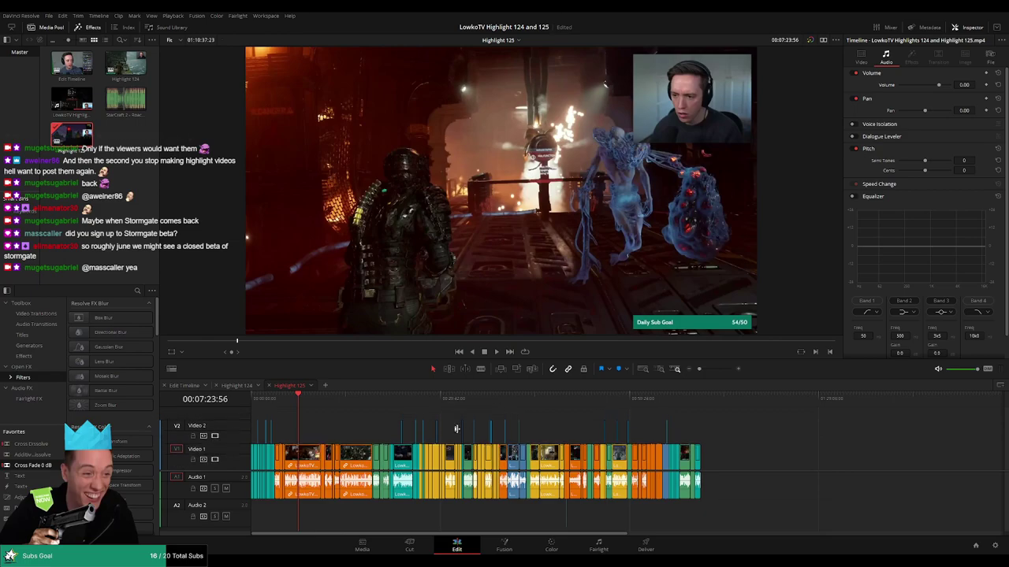
{"action": "left_click", "coordinate": [320, 398]}
{"action": "key", "text": "space"}
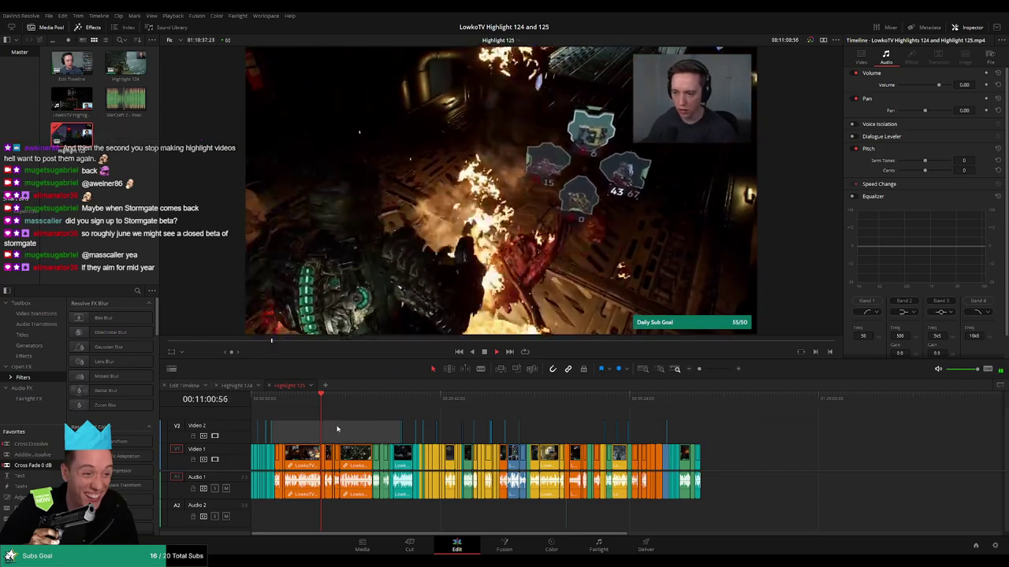
{"action": "scroll", "coordinate": [337, 429], "scroll_direction": "up", "scroll_amount": 5}
{"action": "scroll", "coordinate": [501, 418], "scroll_direction": "right", "scroll_amount": 3}
{"action": "left_click", "coordinate": [470, 400]}
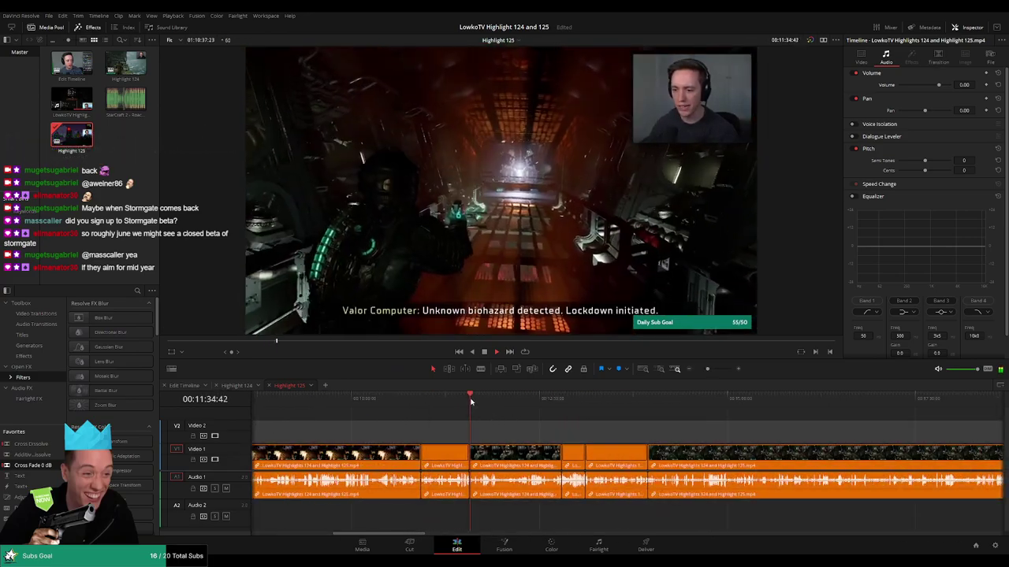
{"action": "mouse_move", "coordinate": [470, 402]}
{"action": "left_mouse_down"}
{"action": "mouse_move", "coordinate": [507, 403]}
{"action": "mouse_move", "coordinate": [480, 400]}
{"action": "left_mouse_up"}
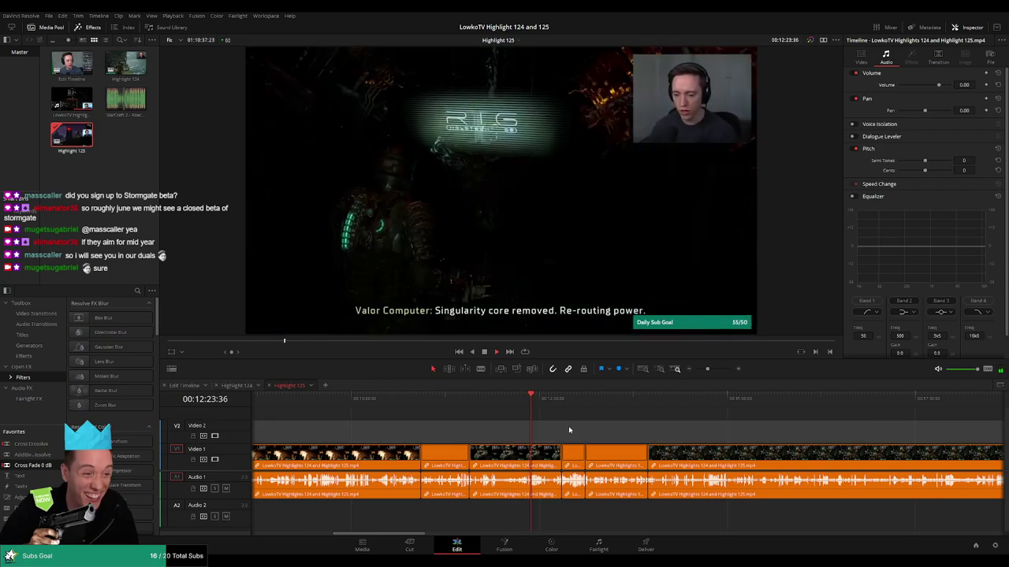
Review the remaining orange clips of Highlight 125 from about 00:12:48 to the first green clip near 00:19:04.
{"action": "scroll", "coordinate": [579, 414], "scroll_direction": "right", "scroll_amount": 3}
{"action": "left_click", "coordinate": [387, 405]}
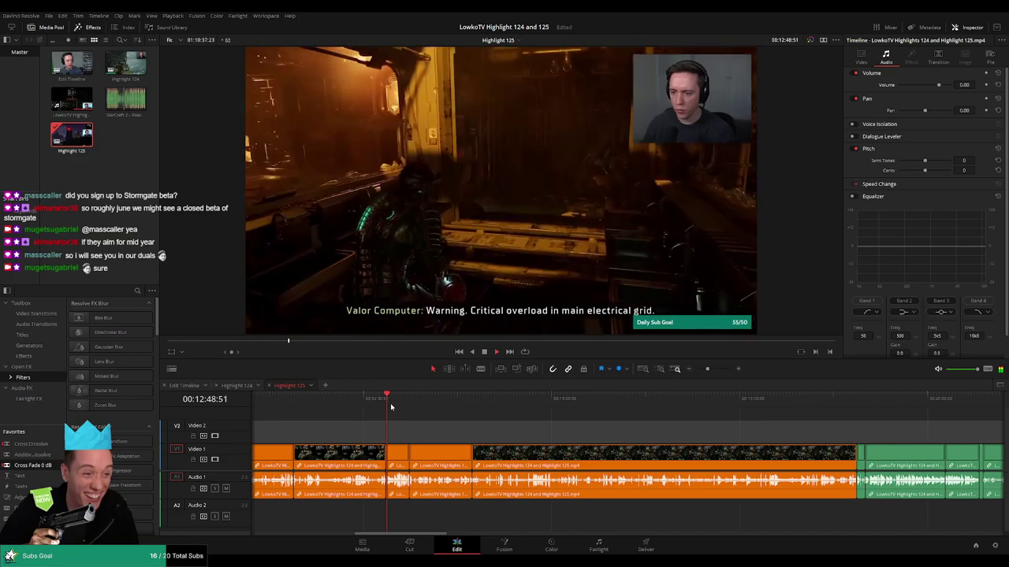
{"action": "left_click_drag", "start_coordinate": [760, 408], "coordinate": [614, 434]}
{"action": "left_click", "coordinate": [631, 405]}
{"action": "left_click_drag", "start_coordinate": [699, 437], "coordinate": [577, 435]}
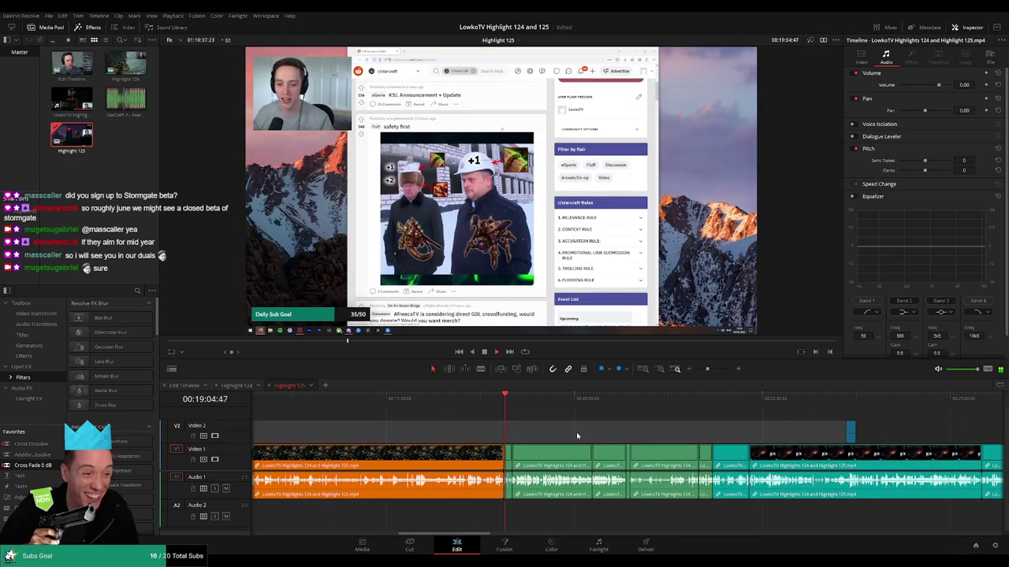
Inspect the green clips of Highlight 125 up close from about 00:19:06 to the cut near 00:20:41.
{"action": "left_click_drag", "start_coordinate": [706, 369], "coordinate": [710, 370]}
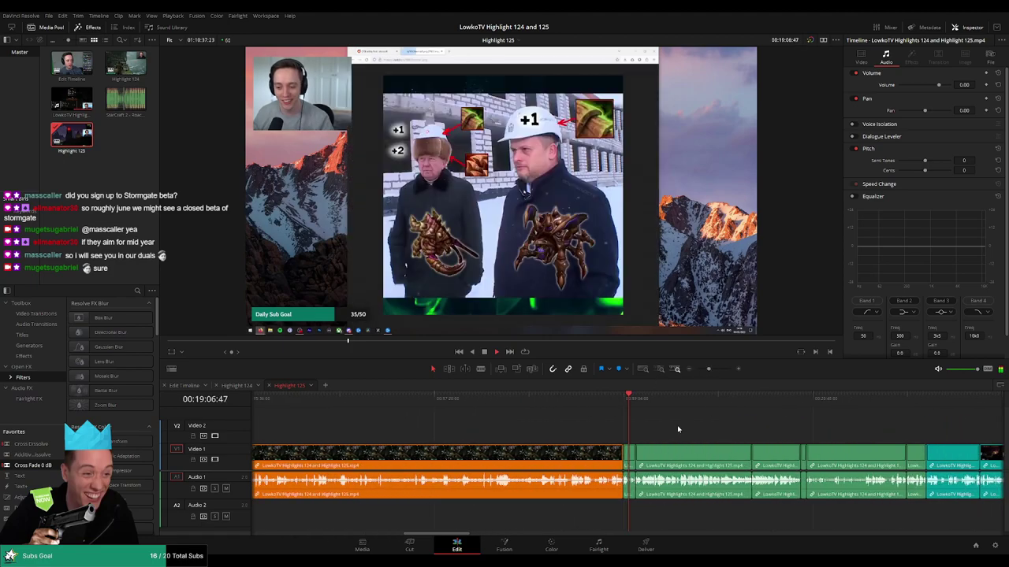
{"action": "left_click_drag", "start_coordinate": [680, 429], "coordinate": [507, 430]}
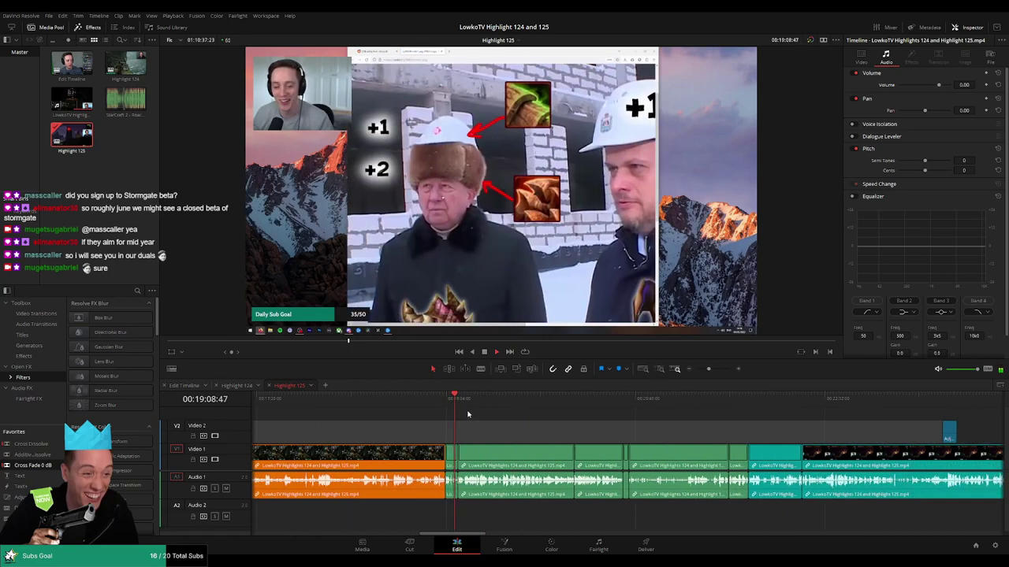
{"action": "left_click", "coordinate": [468, 404]}
{"action": "left_click", "coordinate": [489, 405]}
{"action": "left_click_drag", "start_coordinate": [503, 405], "coordinate": [632, 407]}
{"action": "left_click", "coordinate": [624, 406]}
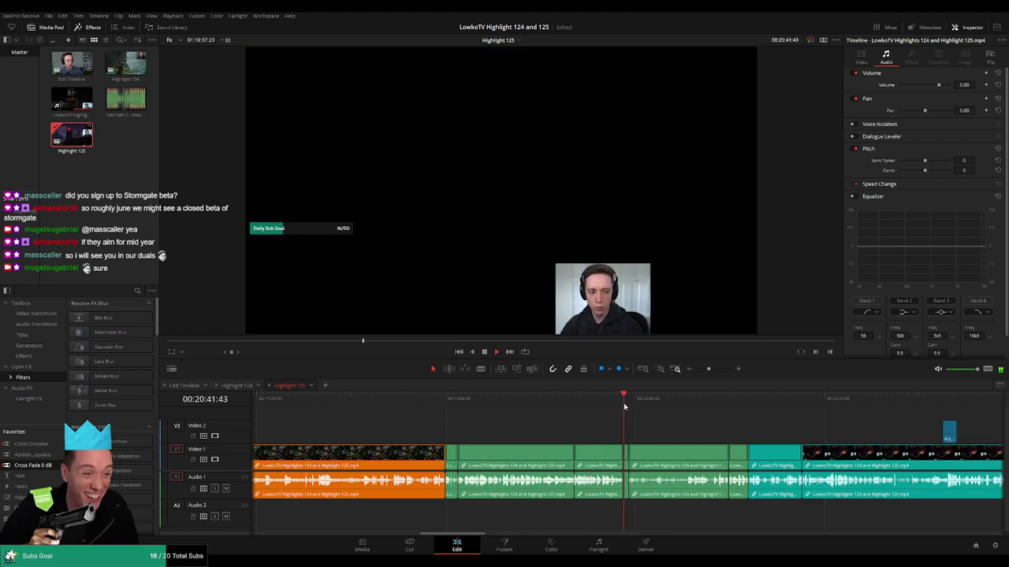
Check the StarCraft green clips of Highlight 125 in closer detail from about 00:20:43 to 00:21:39.
{"action": "scroll", "coordinate": [673, 430], "scroll_direction": "up", "scroll_amount": 3}
{"action": "left_click", "coordinate": [674, 430]}
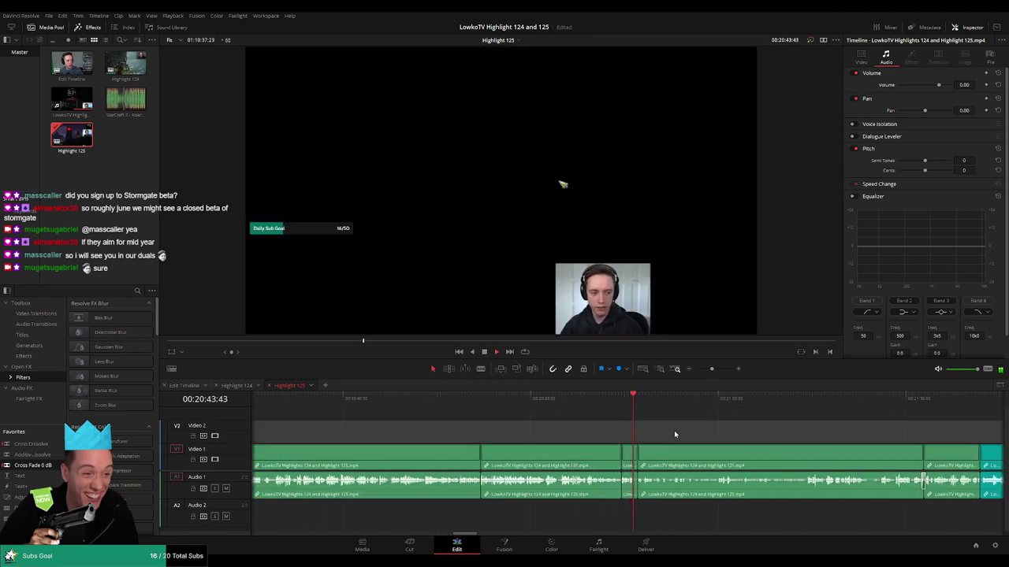
{"action": "left_click_drag", "start_coordinate": [674, 430], "coordinate": [551, 428]}
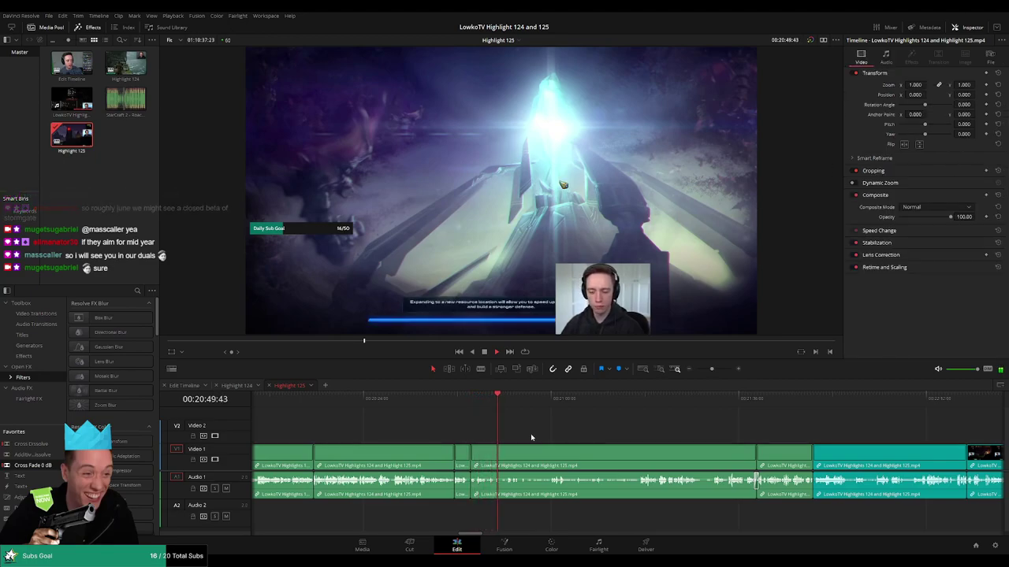
{"action": "scroll", "coordinate": [609, 439], "scroll_direction": "right", "scroll_amount": 2}
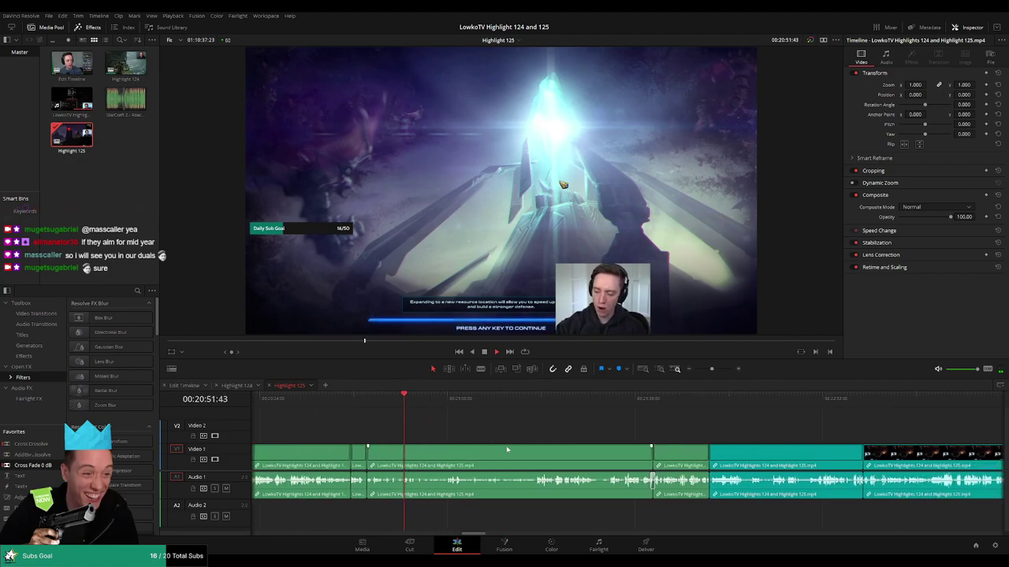
{"action": "left_click", "coordinate": [637, 407]}
{"action": "scroll", "coordinate": [712, 428], "scroll_direction": "right", "scroll_amount": 3}
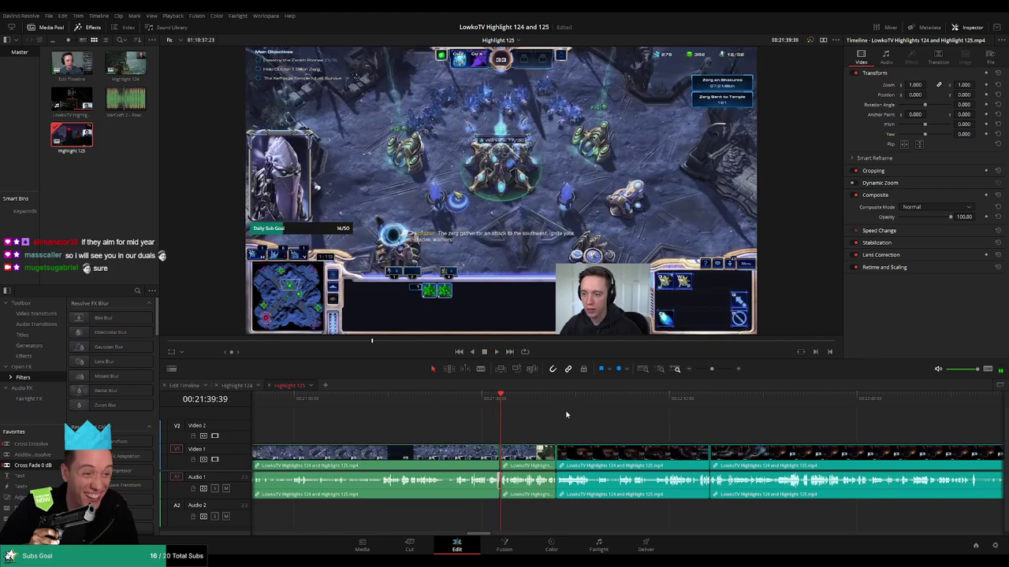
Spot-check the teal Noita clips of Highlight 125 from their first cut after 00:21:39 to around 00:25:57.
{"action": "left_click", "coordinate": [558, 406]}
{"action": "left_click", "coordinate": [709, 411]}
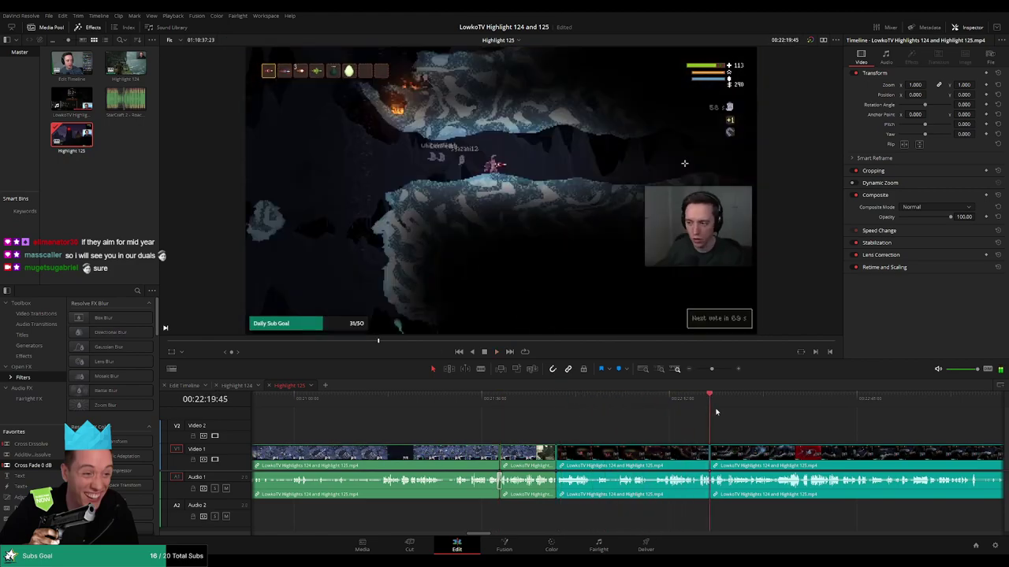
{"action": "left_click", "coordinate": [782, 411]}
{"action": "left_click", "coordinate": [699, 369]}
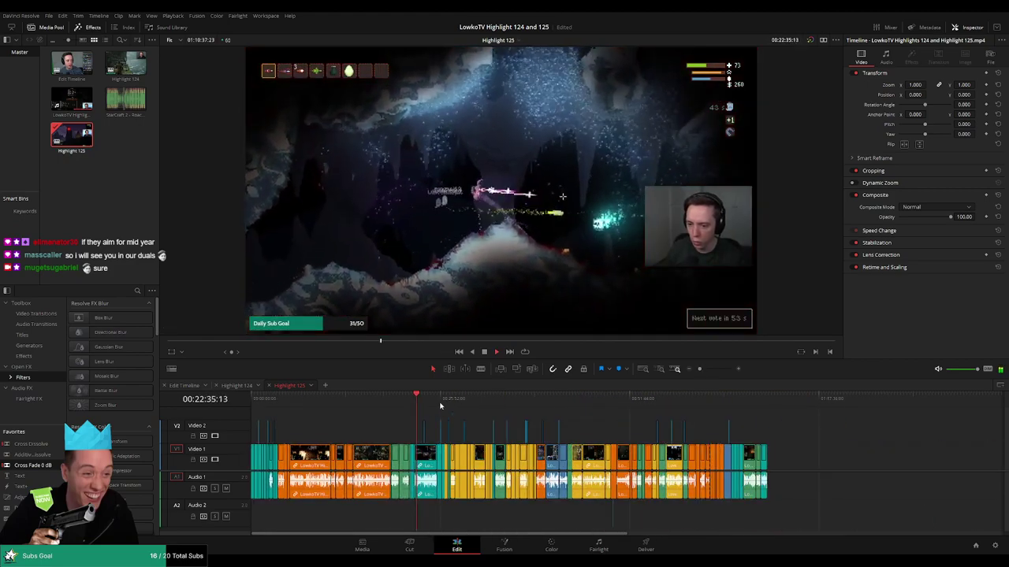
{"action": "left_click", "coordinate": [441, 406]}
{"action": "left_click", "coordinate": [708, 370]}
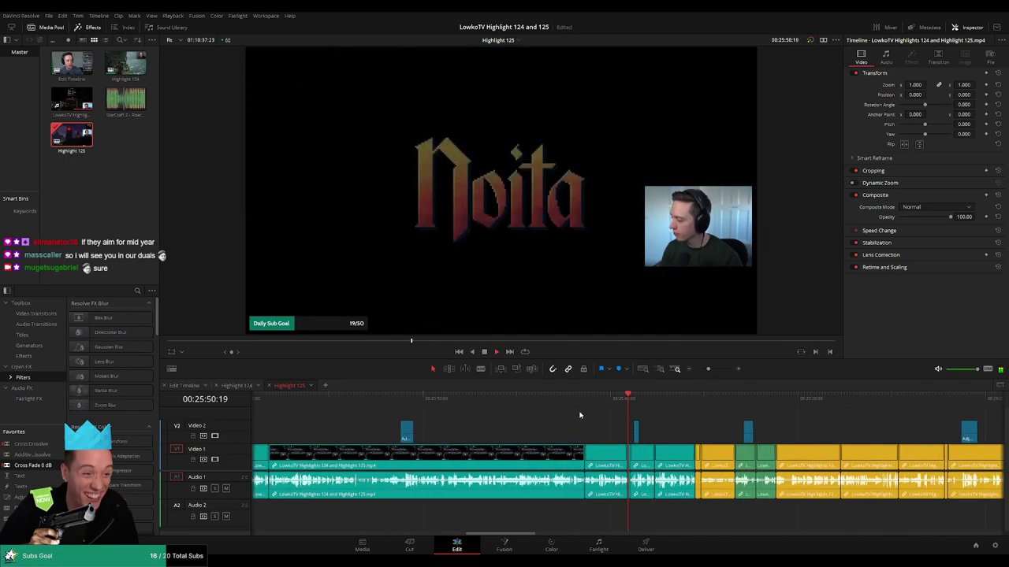
{"action": "left_click", "coordinate": [619, 402]}
{"action": "left_click", "coordinate": [639, 399]}
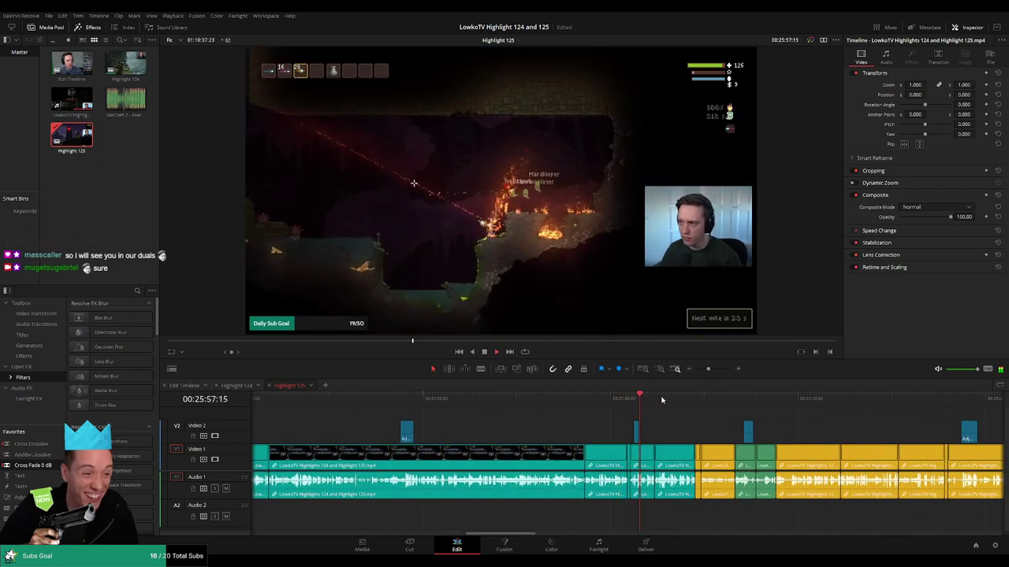
Spot-check the yellow clips of Highlight 125 from after 00:25:57 to the teal Noita clip near 00:33:04.
{"action": "left_click", "coordinate": [746, 402]}
{"action": "left_click_drag", "start_coordinate": [817, 409], "coordinate": [887, 407]}
{"action": "left_click_drag", "start_coordinate": [708, 370], "coordinate": [705, 371]}
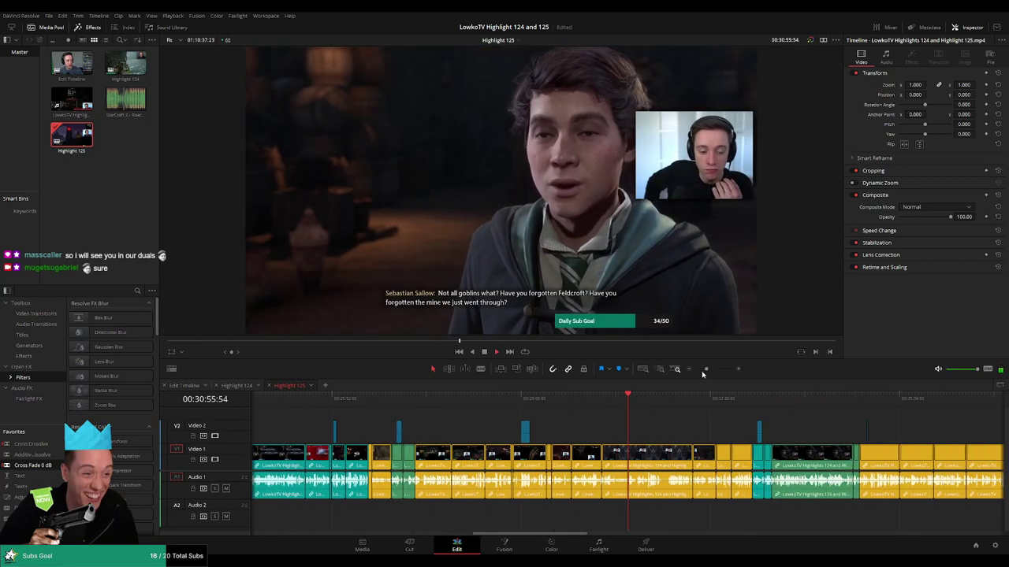
{"action": "left_click", "coordinate": [668, 399]}
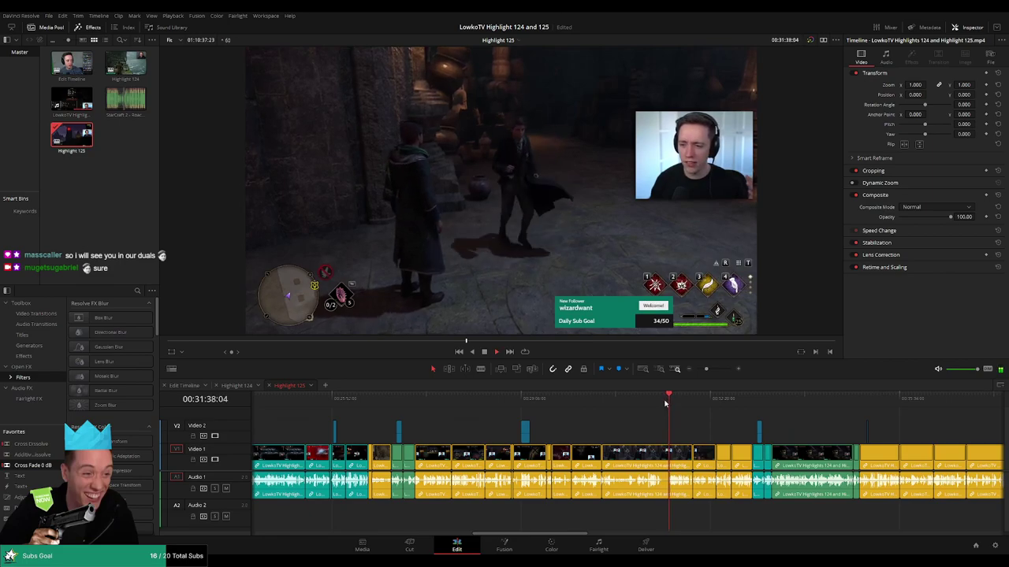
{"action": "left_click", "coordinate": [754, 405]}
{"action": "scroll", "coordinate": [569, 420], "scroll_direction": "right", "scroll_amount": 5}
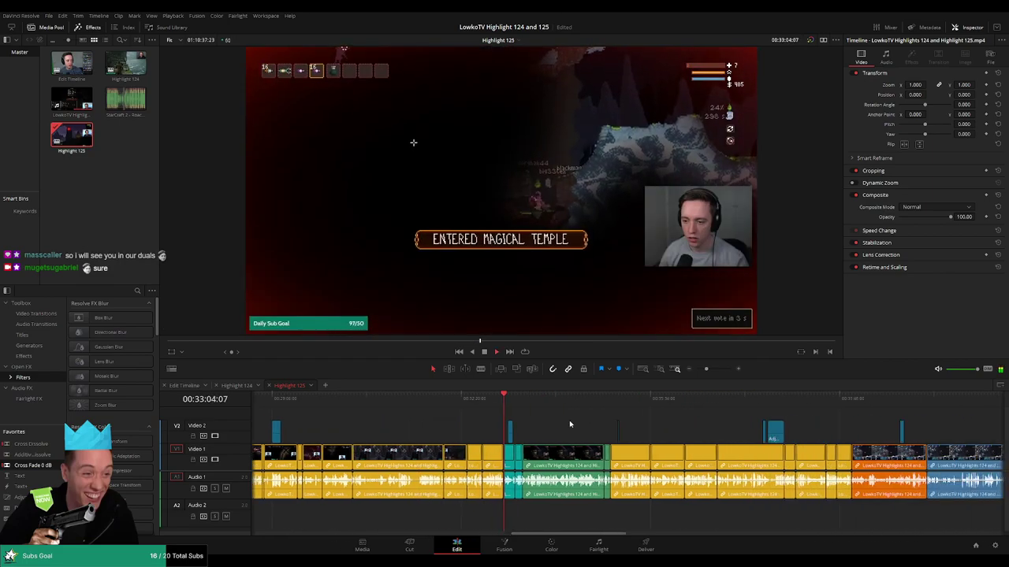
Review Highlight 125 from the green clip near 00:35:02 through the yellow and orange clips to the blue StarCraft clips around 00:40:55.
{"action": "left_click", "coordinate": [592, 406]}
{"action": "scroll", "coordinate": [650, 418], "scroll_direction": "down", "scroll_amount": 10}
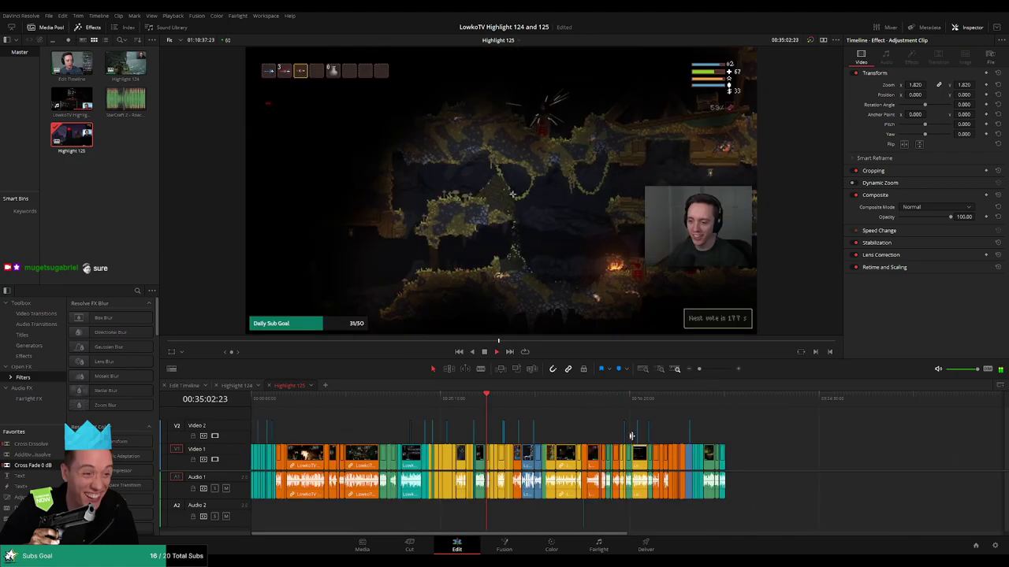
{"action": "scroll", "coordinate": [664, 418], "scroll_direction": "up", "scroll_amount": 8}
{"action": "left_click", "coordinate": [720, 397]}
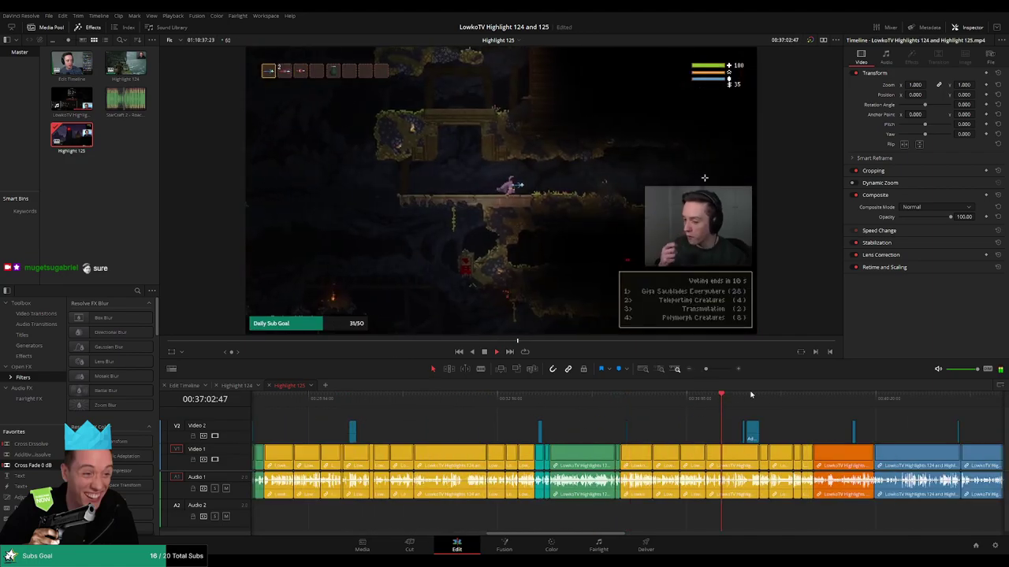
{"action": "left_click", "coordinate": [853, 401]}
{"action": "left_click", "coordinate": [903, 402]}
{"action": "left_click_drag", "start_coordinate": [877, 435], "coordinate": [554, 424]}
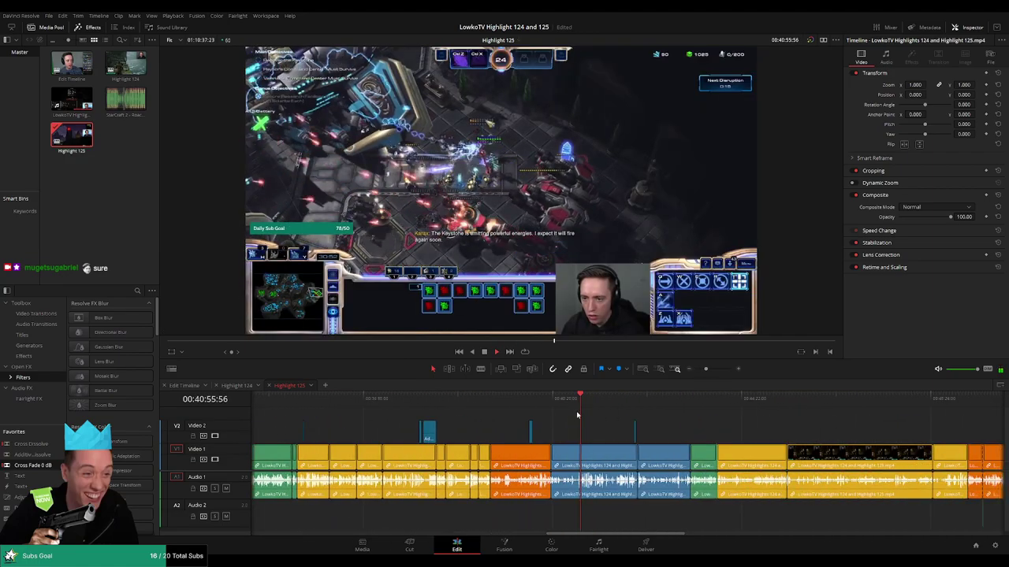
{"action": "left_click", "coordinate": [603, 397]}
Try to remove the blue StarCraft clips between the orange and green clips near 00:40:18, and undo the deletion.
{"action": "left_click_drag", "start_coordinate": [608, 397], "coordinate": [597, 484]}
{"action": "key", "text": "Delete"}
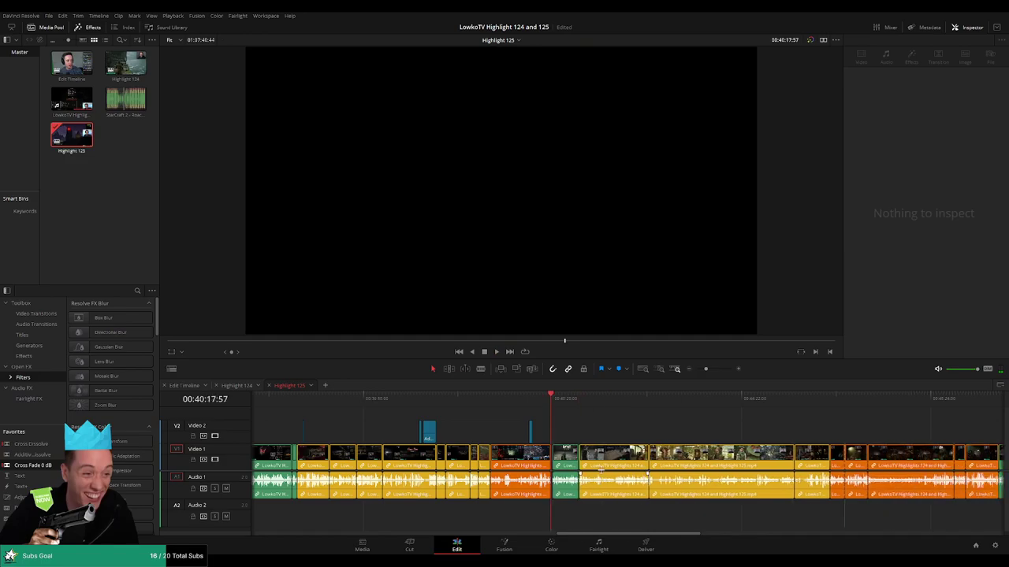
{"action": "key", "text": "ctrl+z"}
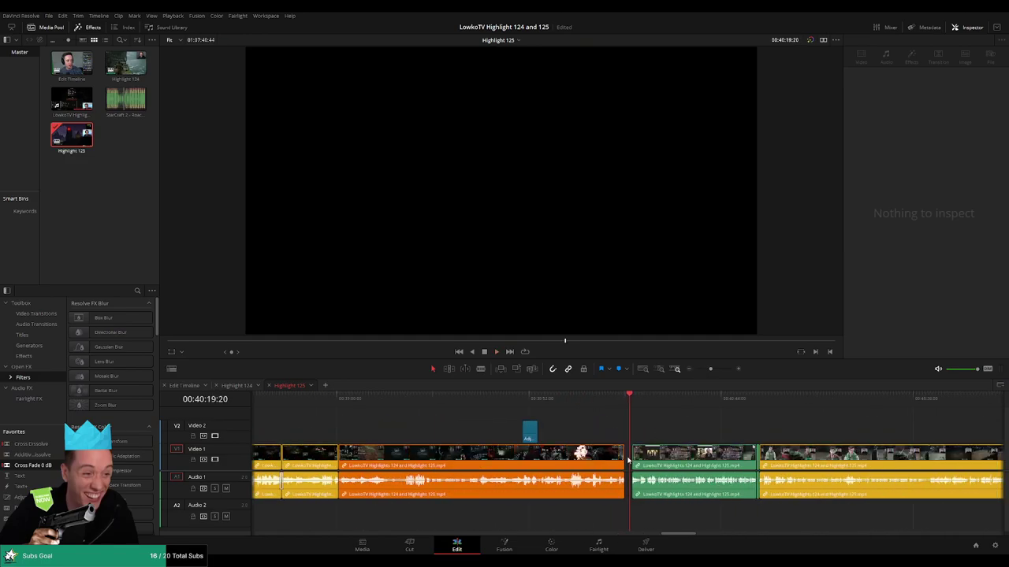
Delete the blue StarCraft clips around 00:42:05 together with their Video 2 adjustment clip, and close the resulting gap.
{"action": "scroll", "coordinate": [709, 417], "scroll_direction": "down", "scroll_amount": 2}
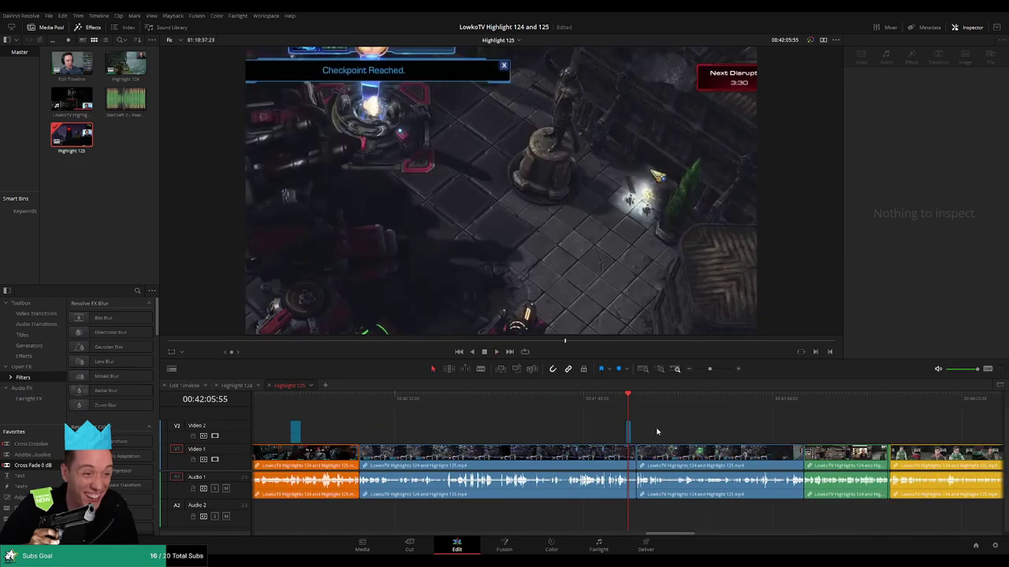
{"action": "left_click_drag", "start_coordinate": [659, 429], "coordinate": [591, 465]}
{"action": "key", "text": "BackSpace"}
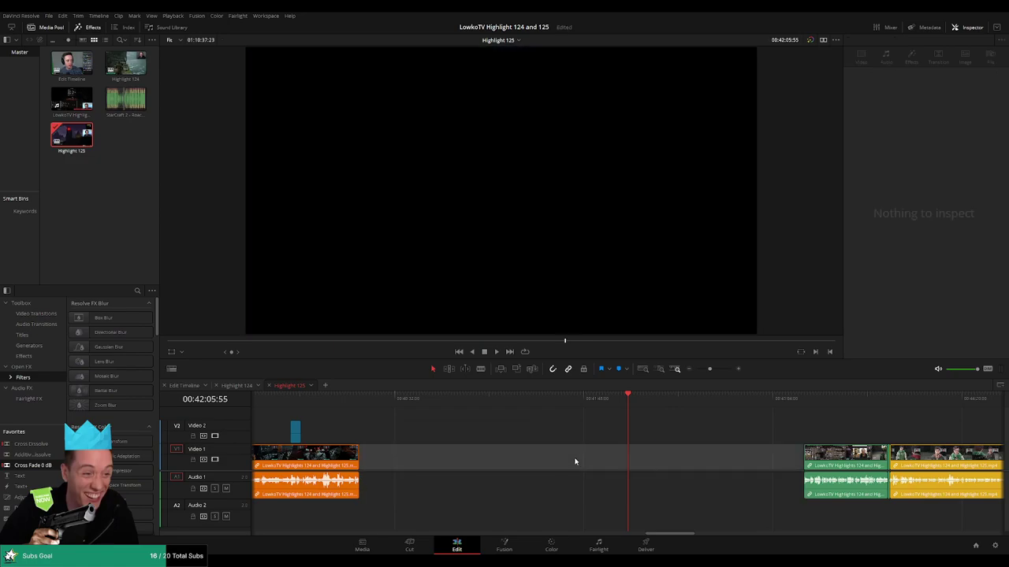
{"action": "key", "text": "BackSpace"}
Play the new orange-to-green join near 00:40:14 and check the following green and yellow clips up to about 00:41:46.
{"action": "left_click", "coordinate": [350, 398]}
{"action": "key", "text": "space"}
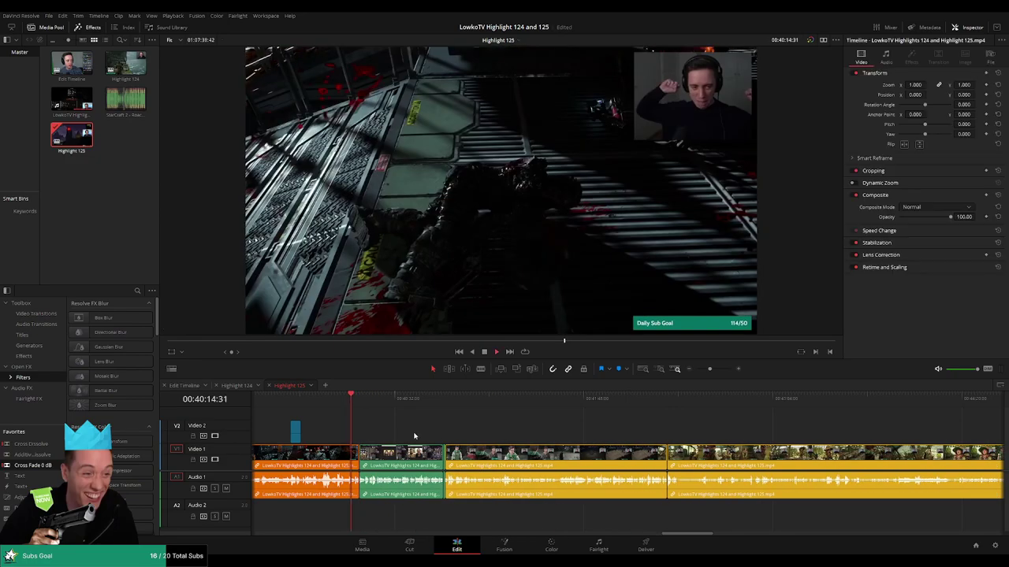
{"action": "left_click", "coordinate": [440, 405]}
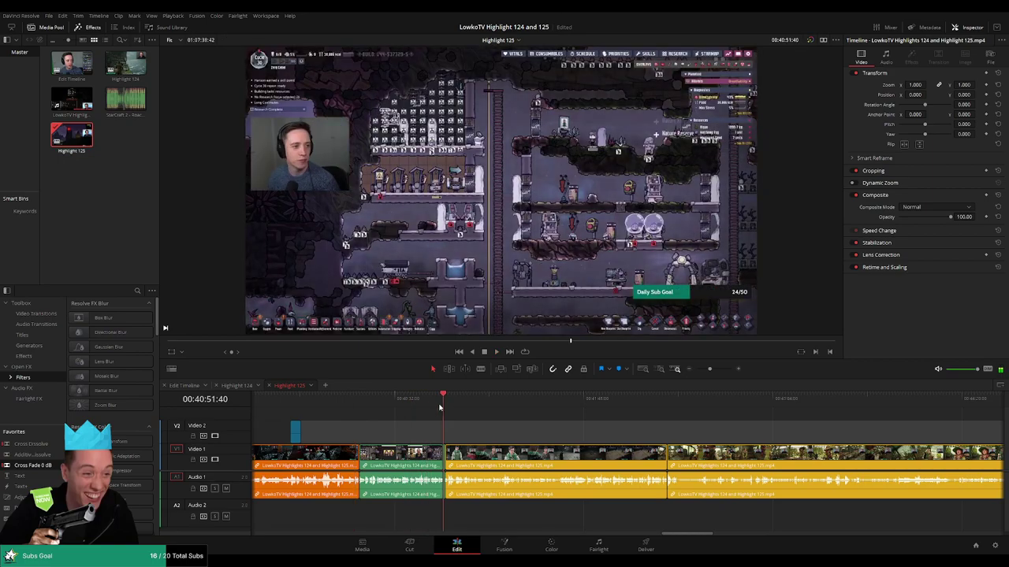
{"action": "left_click", "coordinate": [429, 397]}
{"action": "left_click", "coordinate": [438, 398]}
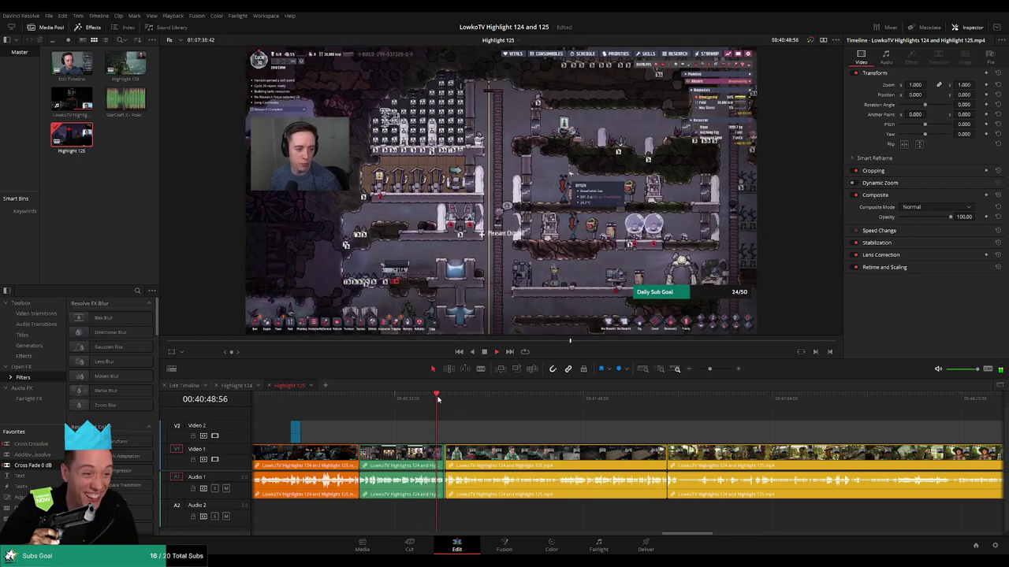
{"action": "left_click_drag", "start_coordinate": [538, 401], "coordinate": [582, 402]}
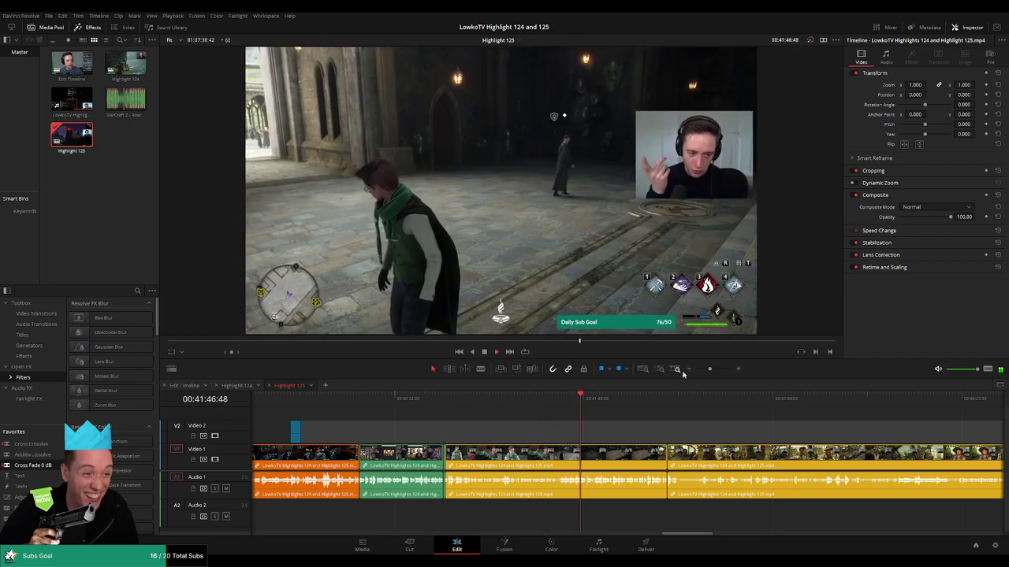
Spot-check the mixed yellow, orange and green clips of Highlight 125 from about 00:42:54 to the orange clips near 01:01:15.
{"action": "left_click_drag", "start_coordinate": [709, 369], "coordinate": [702, 369]}
{"action": "left_click", "coordinate": [648, 403]}
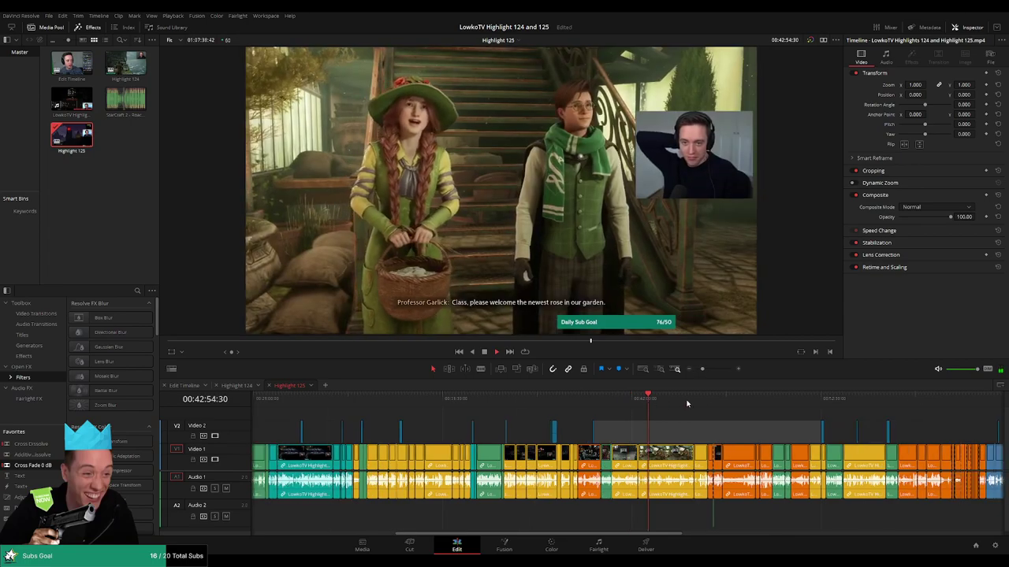
{"action": "left_click", "coordinate": [686, 404]}
{"action": "left_click", "coordinate": [705, 402]}
{"action": "left_click", "coordinate": [822, 404]}
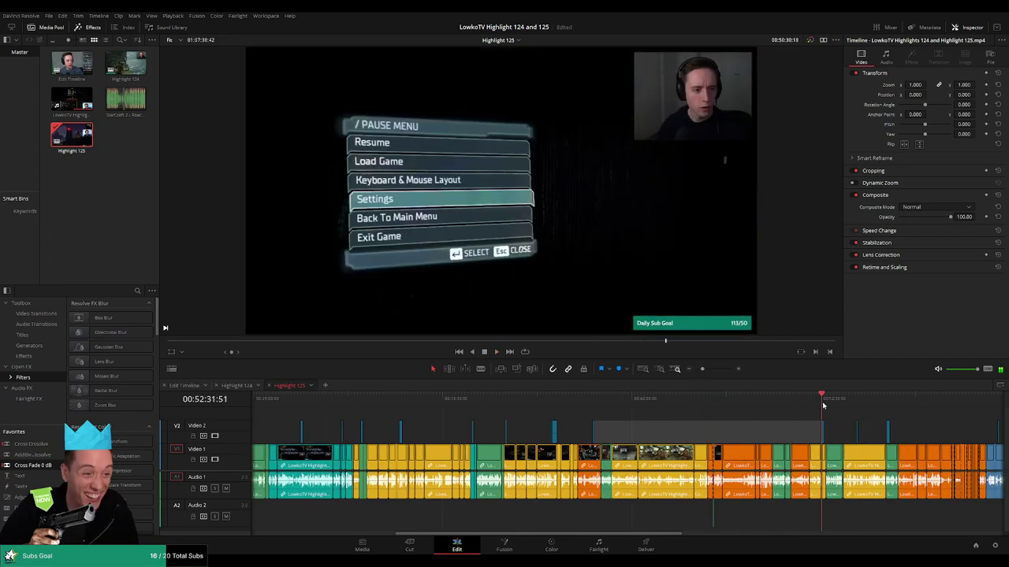
{"action": "left_click", "coordinate": [871, 403]}
{"action": "scroll", "coordinate": [930, 423], "scroll_direction": "right", "scroll_amount": 5}
{"action": "left_click", "coordinate": [662, 403]}
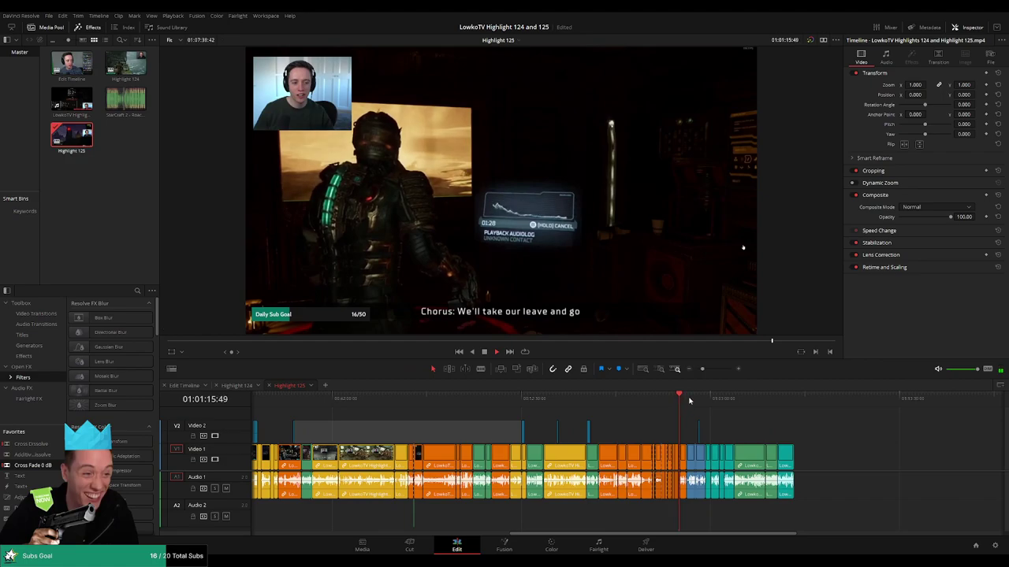
Inspect the remaining blue StarCraft clips of Highlight 125 and their zoom adjustment clip from about 01:01:42 to 01:02:44.
{"action": "left_click", "coordinate": [684, 399]}
{"action": "scroll", "coordinate": [693, 425], "scroll_direction": "up", "scroll_amount": 2}
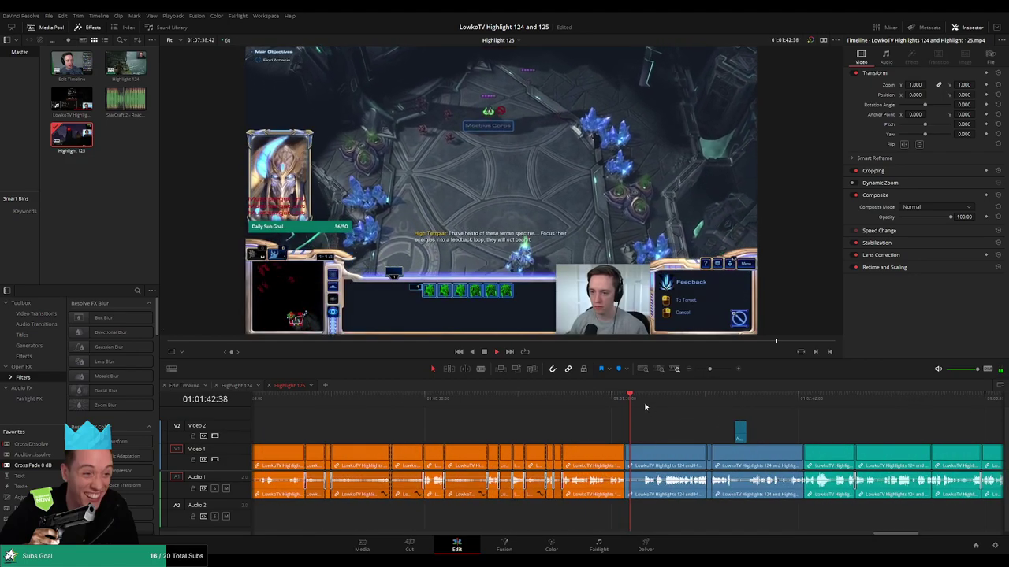
{"action": "scroll", "coordinate": [552, 426], "scroll_direction": "right", "scroll_amount": 3}
{"action": "left_click", "coordinate": [520, 405]}
{"action": "left_click", "coordinate": [576, 406]}
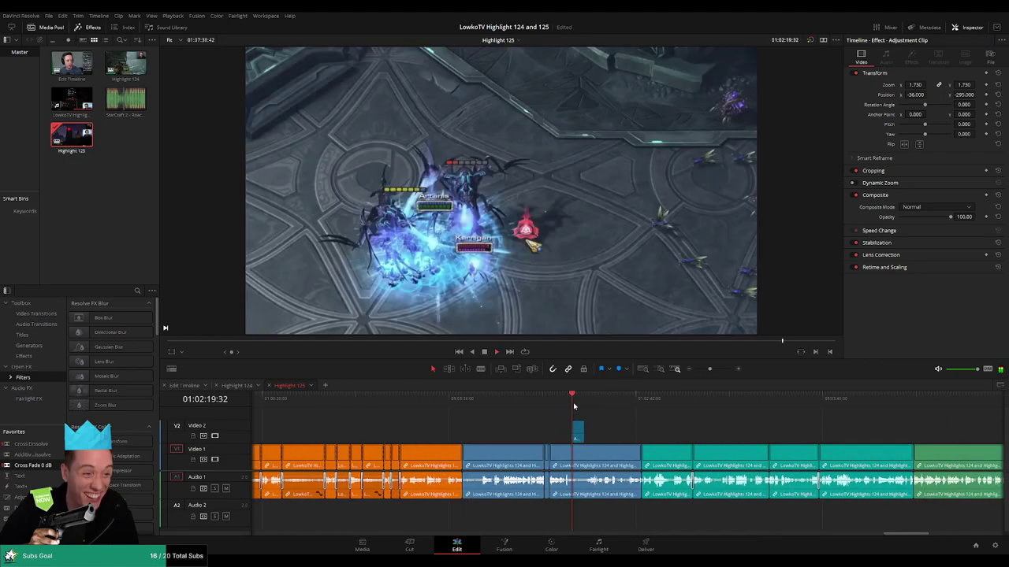
{"action": "scroll", "coordinate": [574, 417], "scroll_direction": "right", "scroll_amount": 2}
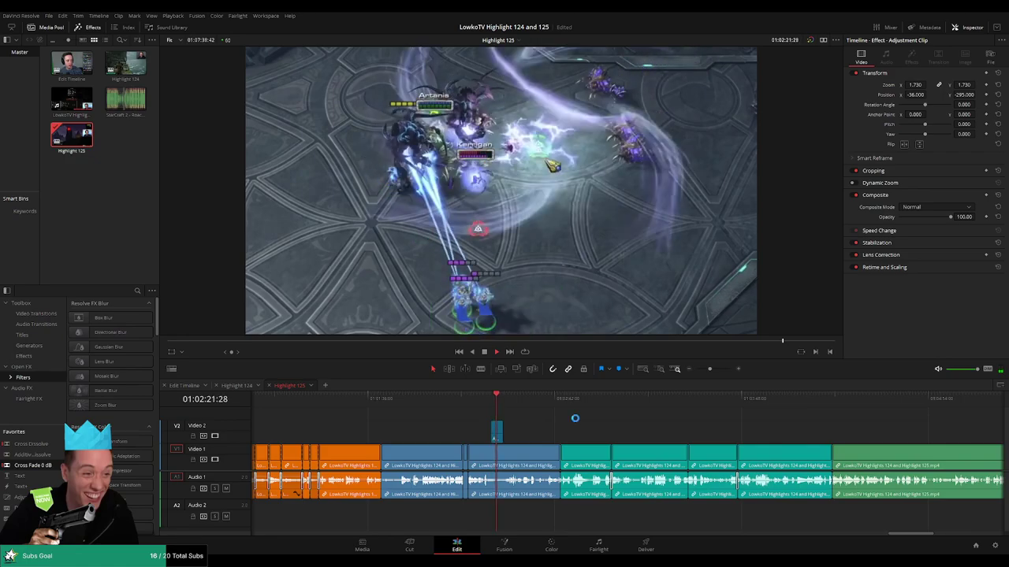
{"action": "left_click", "coordinate": [560, 404]}
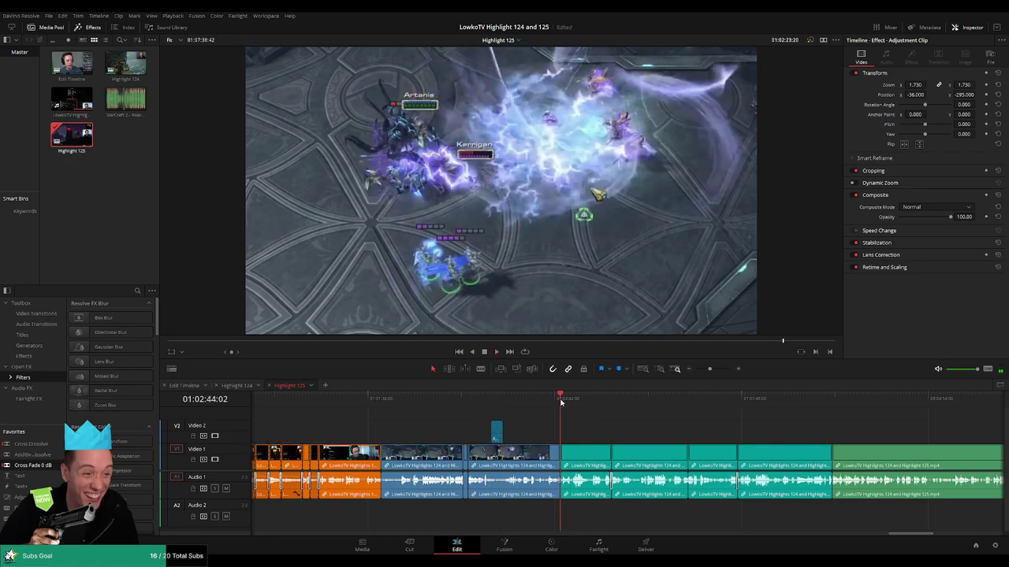
Check the teal and green Noita clips of Highlight 125 from after 01:02:44 to about 01:05:47.
{"action": "left_click", "coordinate": [595, 405]}
{"action": "left_click", "coordinate": [848, 405]}
{"action": "scroll", "coordinate": [670, 421], "scroll_direction": "right", "scroll_amount": 7}
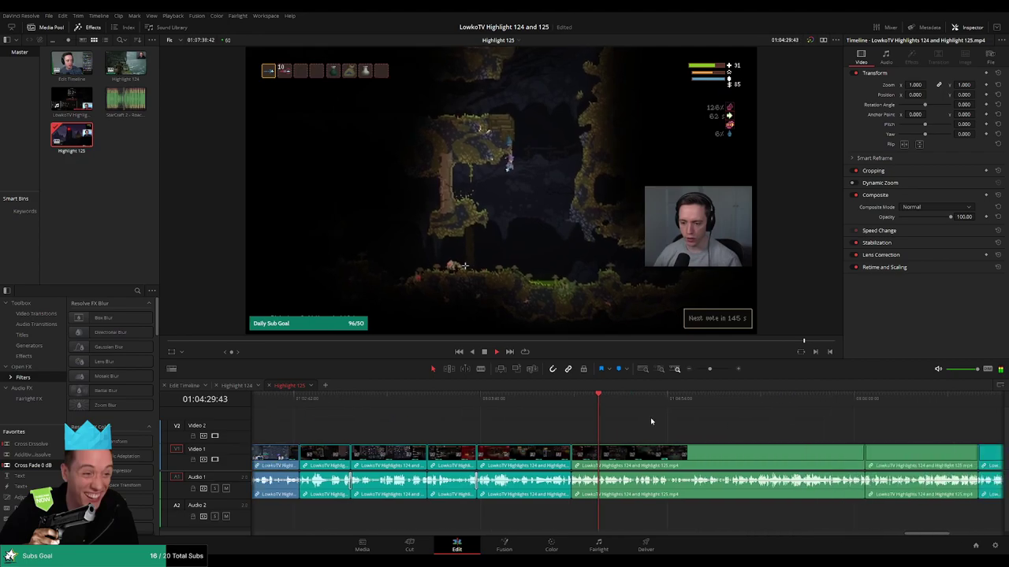
{"action": "left_click", "coordinate": [722, 404]}
{"action": "left_click", "coordinate": [787, 405]}
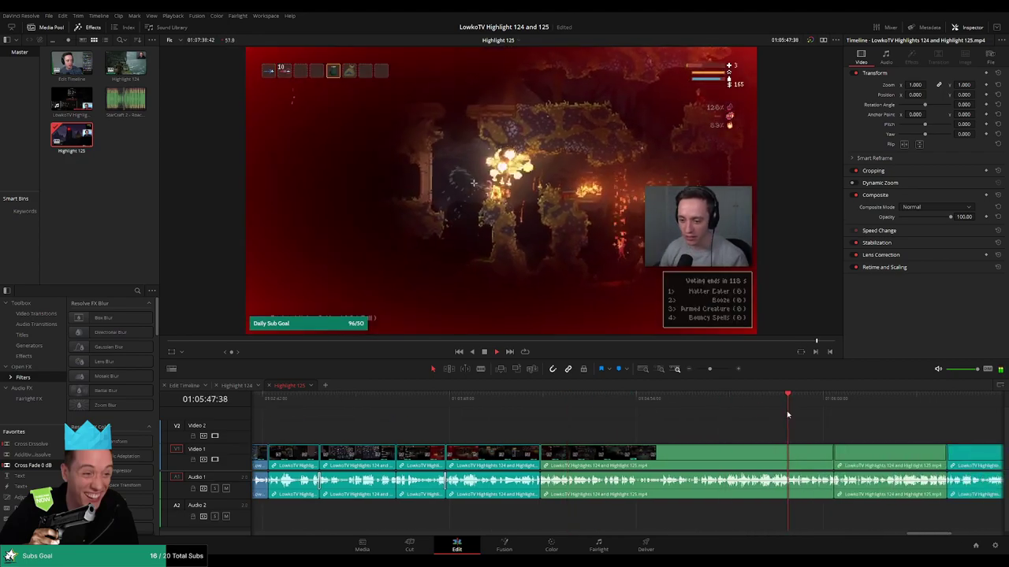
Check the last teal clip of Highlight 125 from about 01:06:43 to its end at 01:07:38, and view the whole timeline.
{"action": "left_click", "coordinate": [705, 369]}
{"action": "left_click", "coordinate": [661, 400]}
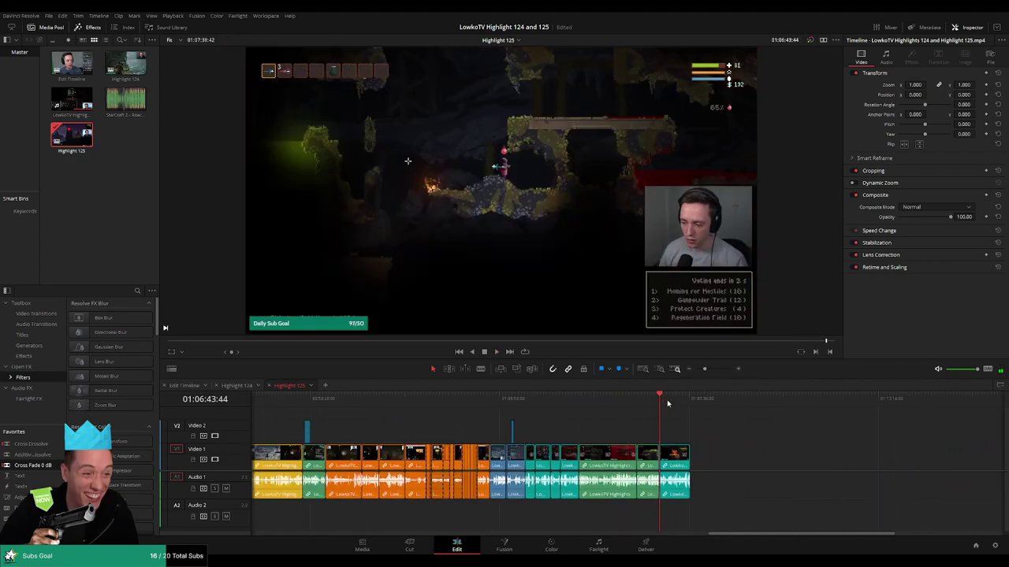
{"action": "left_click", "coordinate": [690, 400]}
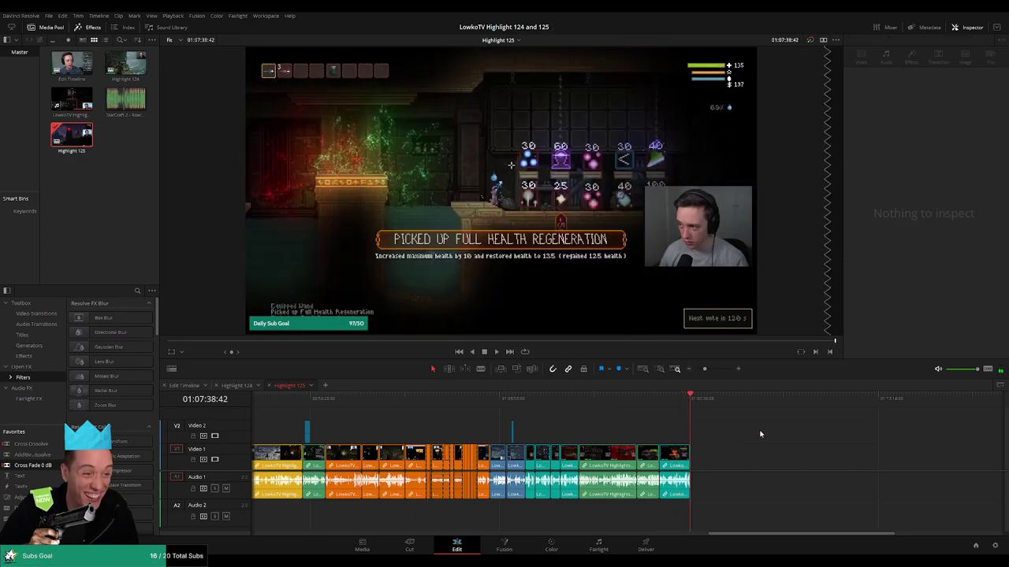
{"action": "left_click_drag", "start_coordinate": [704, 369], "coordinate": [696, 371]}
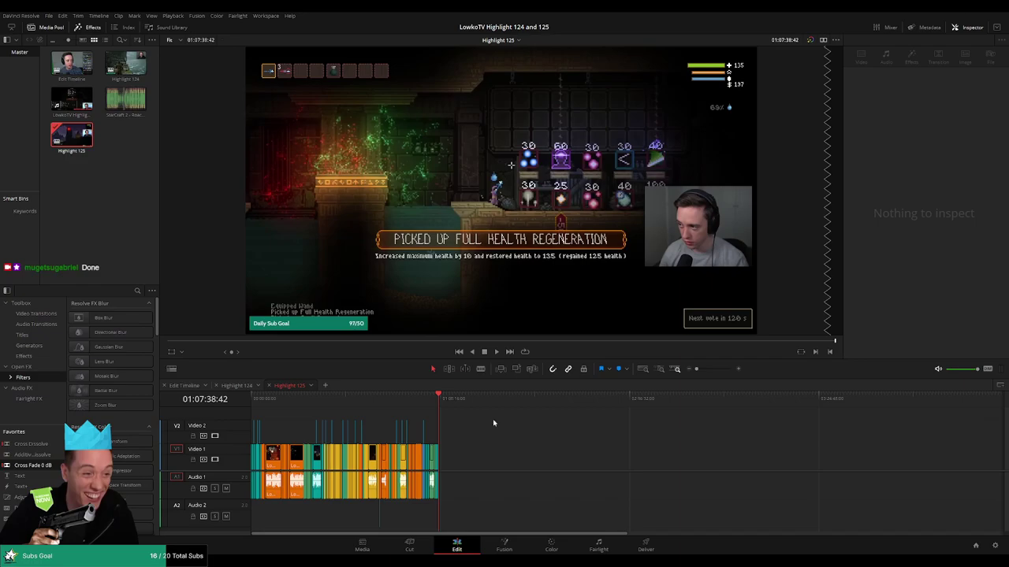
Open the Highlight 124 timeline and review its closing green outro clip, starting from the cut near 01:06:41.
{"action": "left_click", "coordinate": [236, 385]}
{"action": "left_click", "coordinate": [624, 402]}
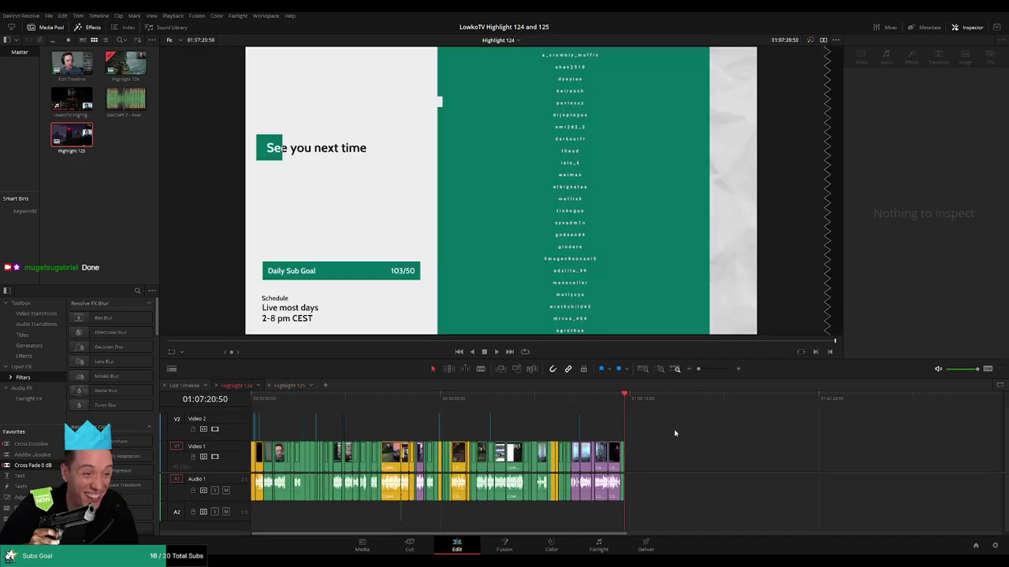
{"action": "left_click", "coordinate": [621, 402]}
{"action": "key", "text": "space"}
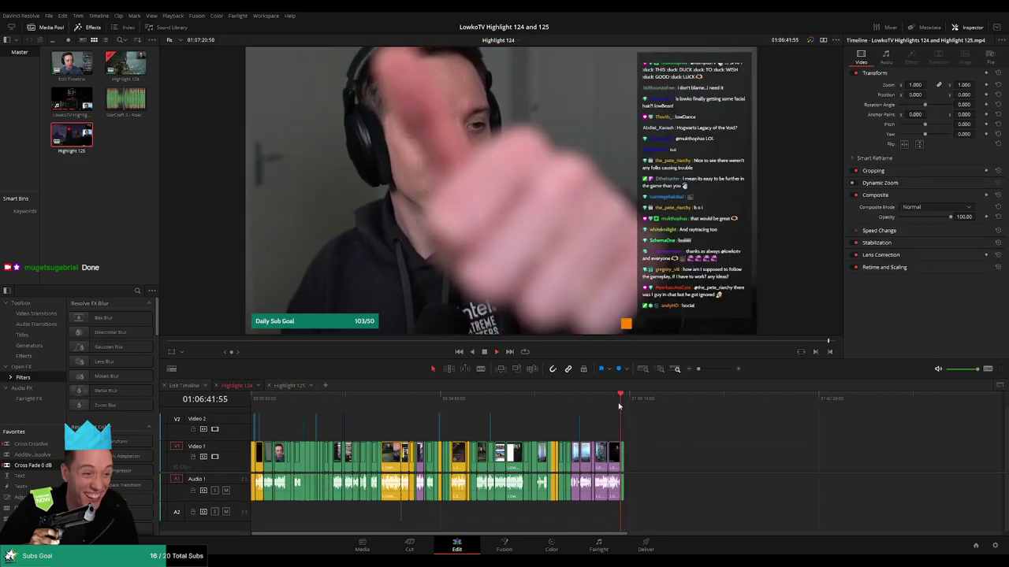
{"action": "scroll", "coordinate": [646, 423], "scroll_direction": "up", "scroll_amount": 6}
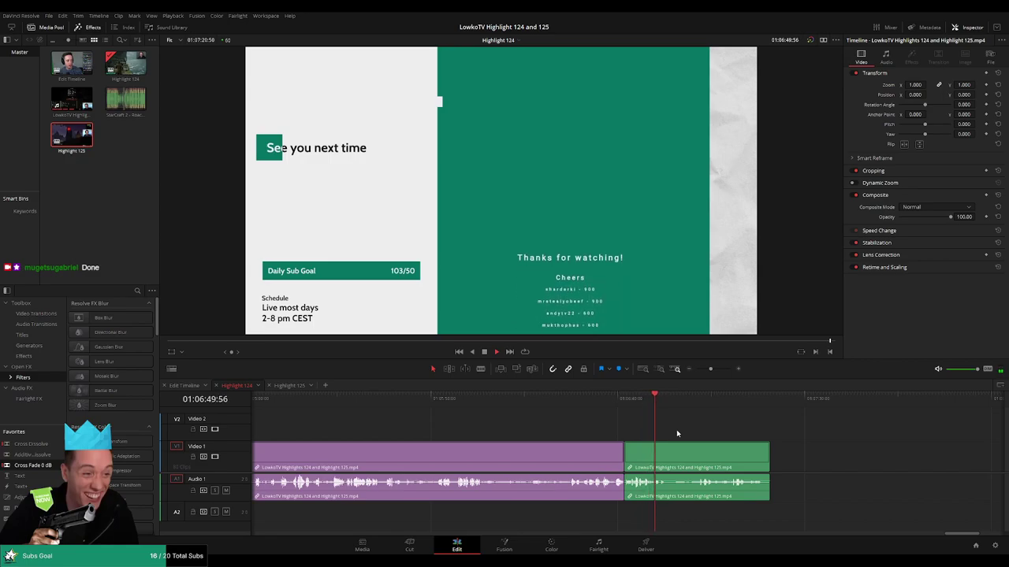
{"action": "left_click", "coordinate": [623, 400]}
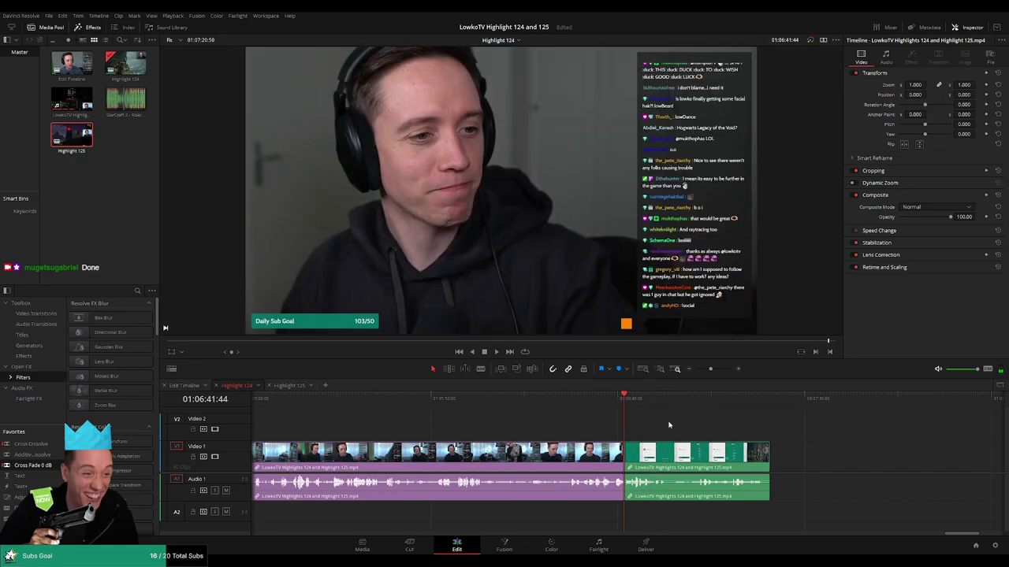
Recheck the end of Highlight 124's last purple clip from about 01:06:30 to the cut into the outro at 01:06:41.
{"action": "left_click_drag", "start_coordinate": [710, 371], "coordinate": [707, 371]}
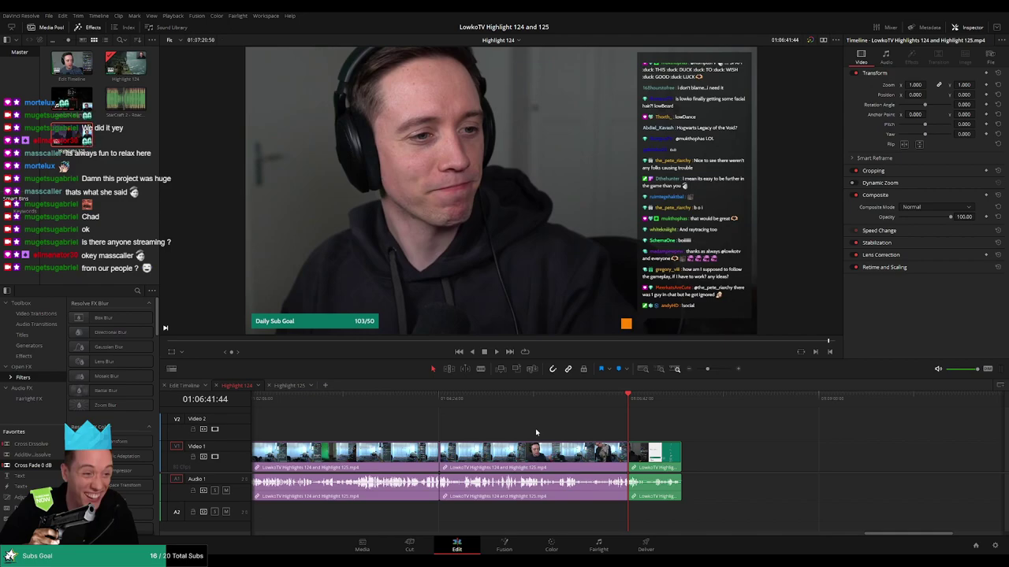
{"action": "left_click", "coordinate": [610, 409]}
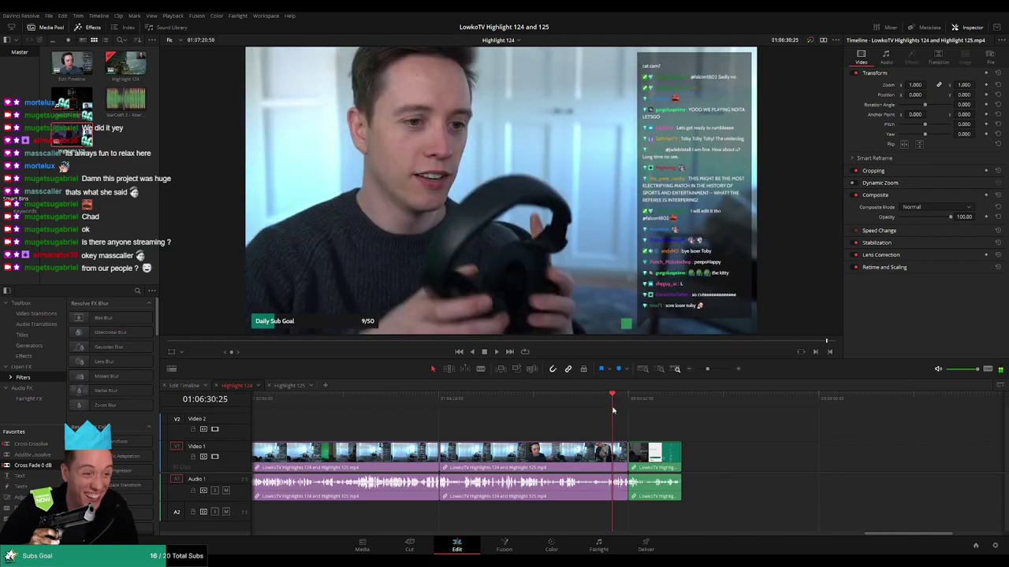
{"action": "left_click", "coordinate": [629, 408]}
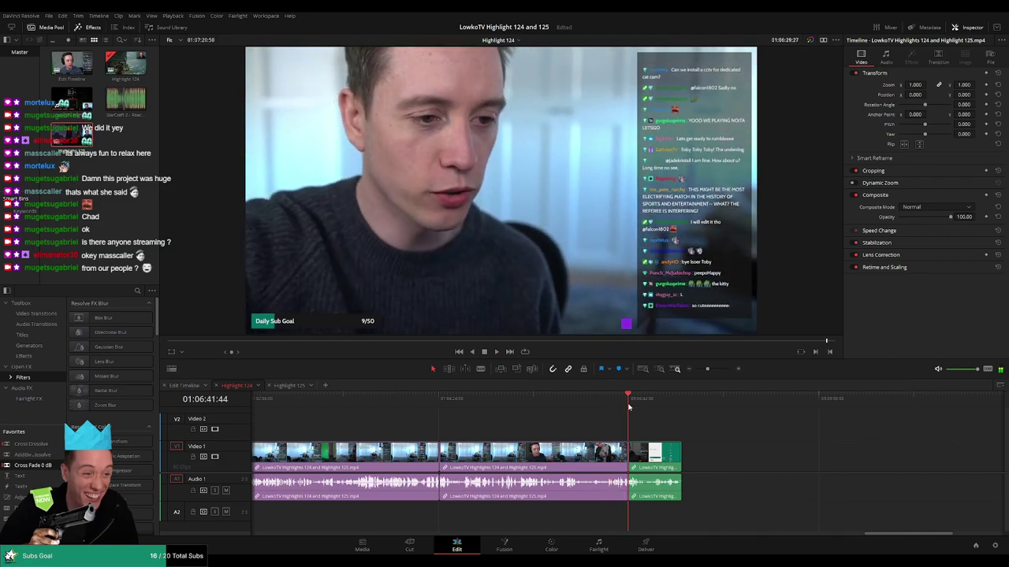